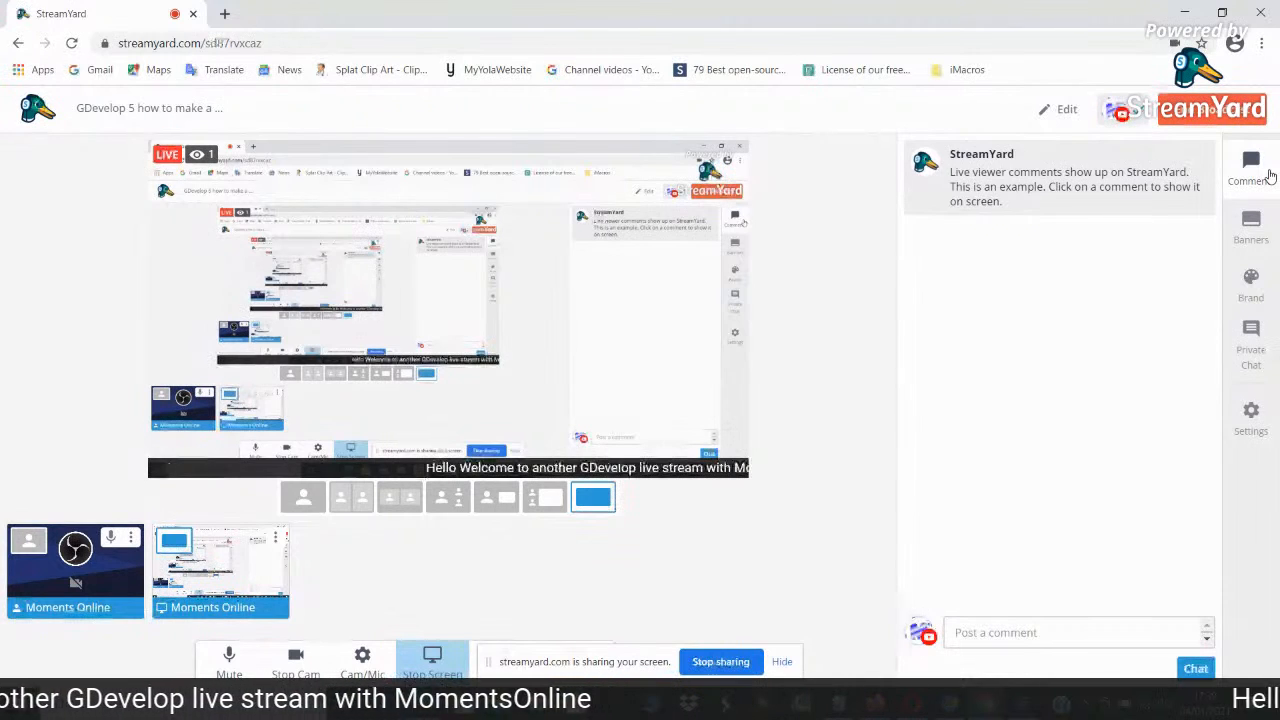
Create a scrolling ticker banner reading "I will be with you in a few minutes" and show it on the stream
left_click(1250, 224)
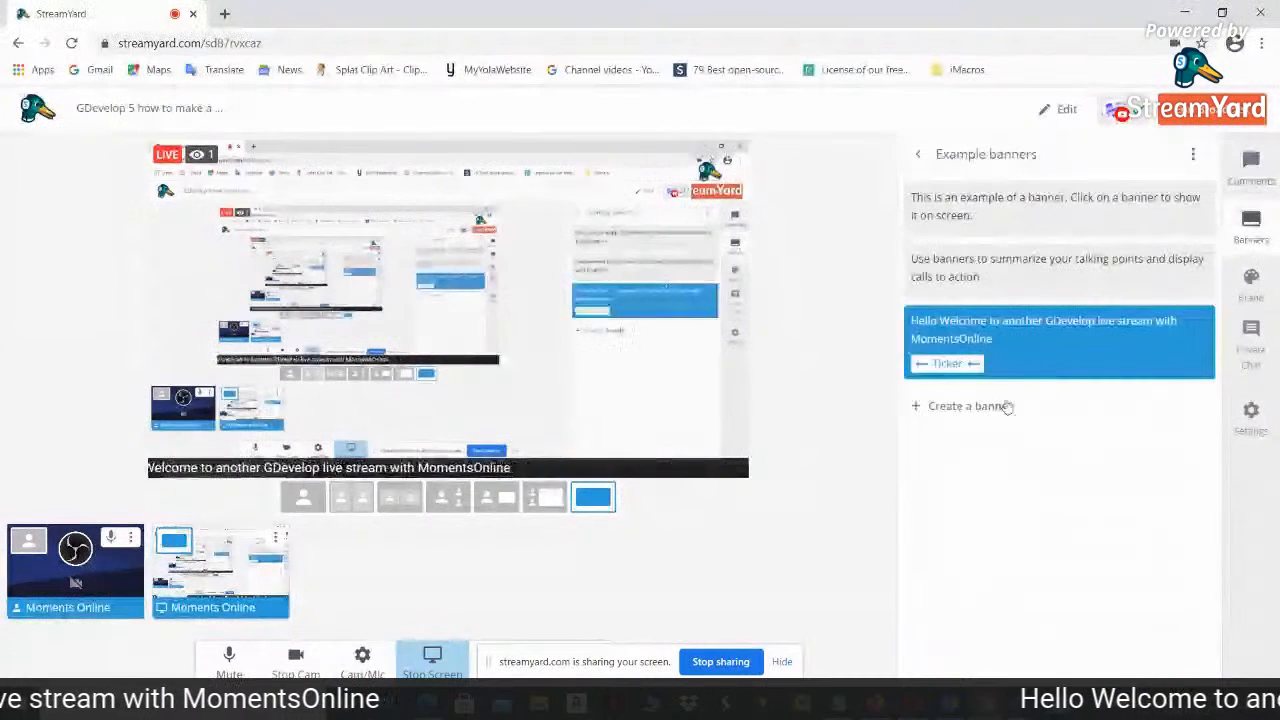
left_click(990, 418)
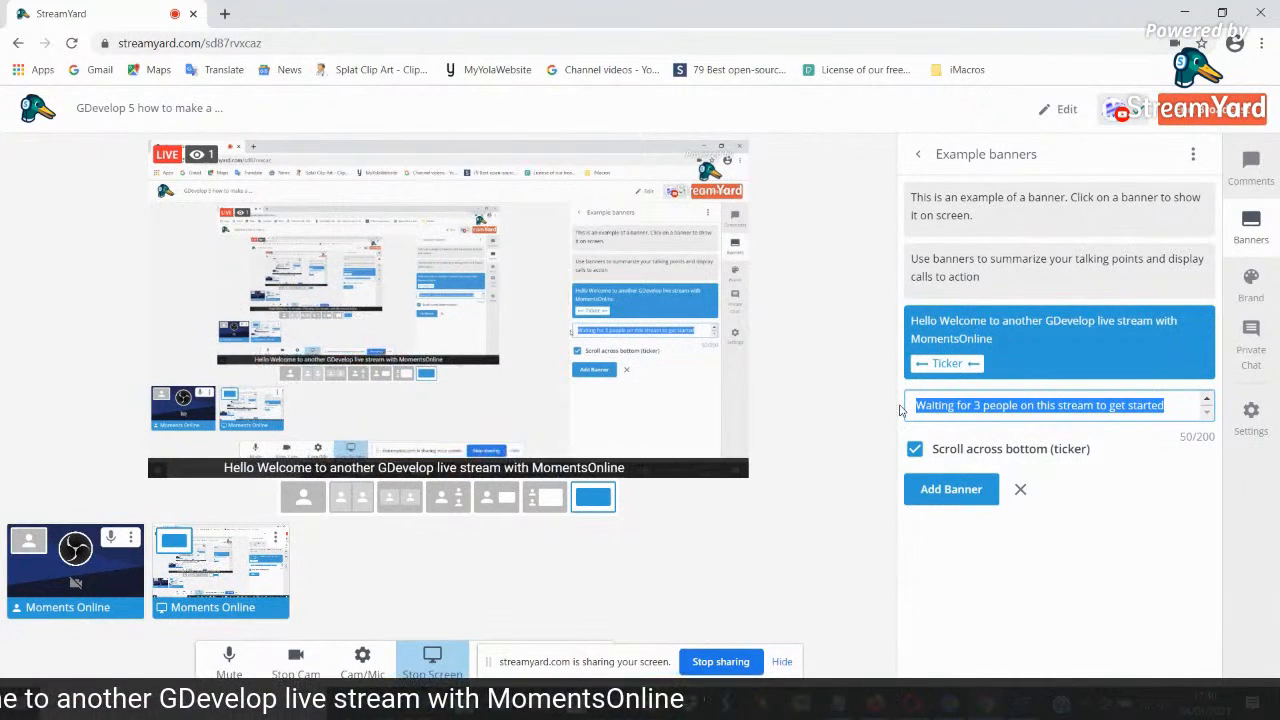
type("I")
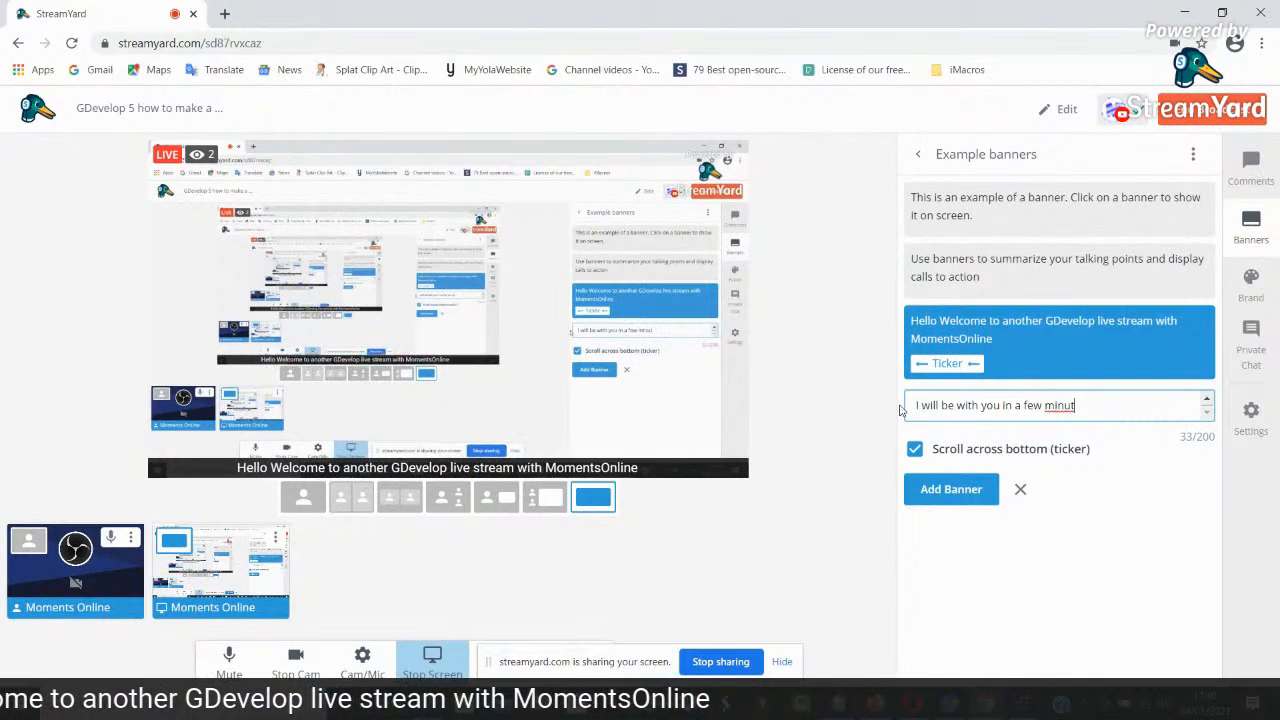
type("es")
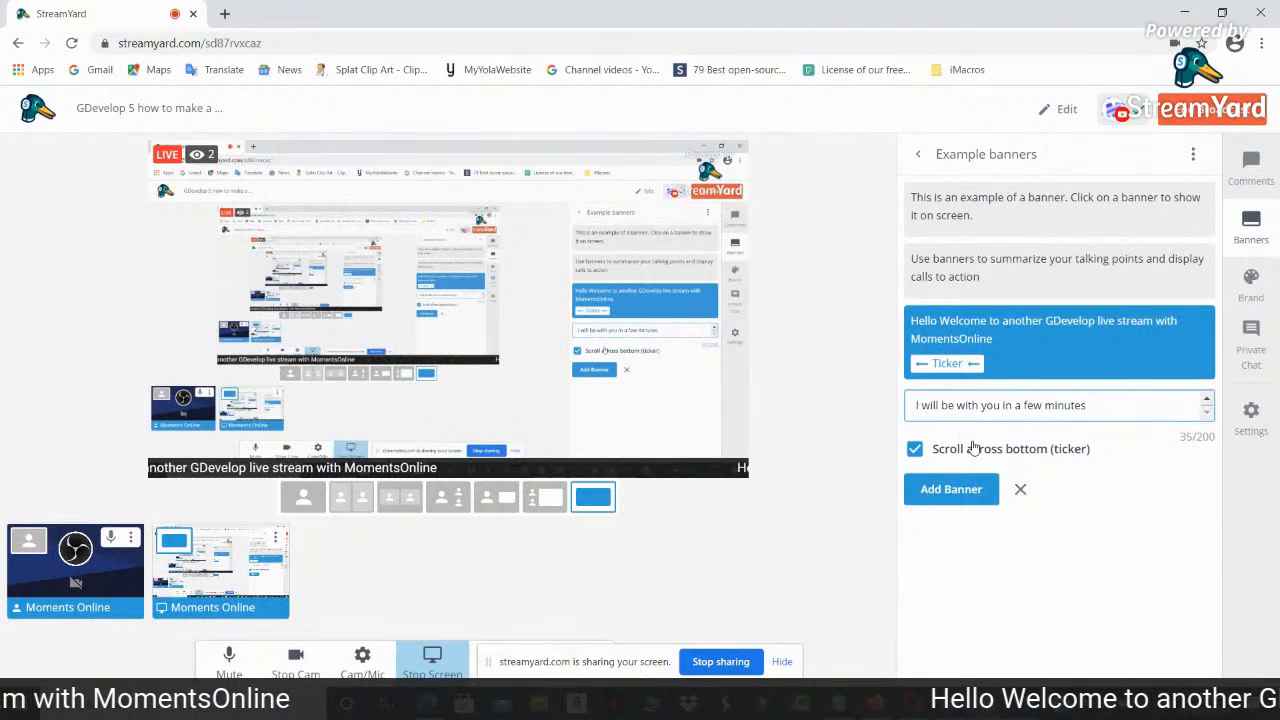
left_click(948, 507)
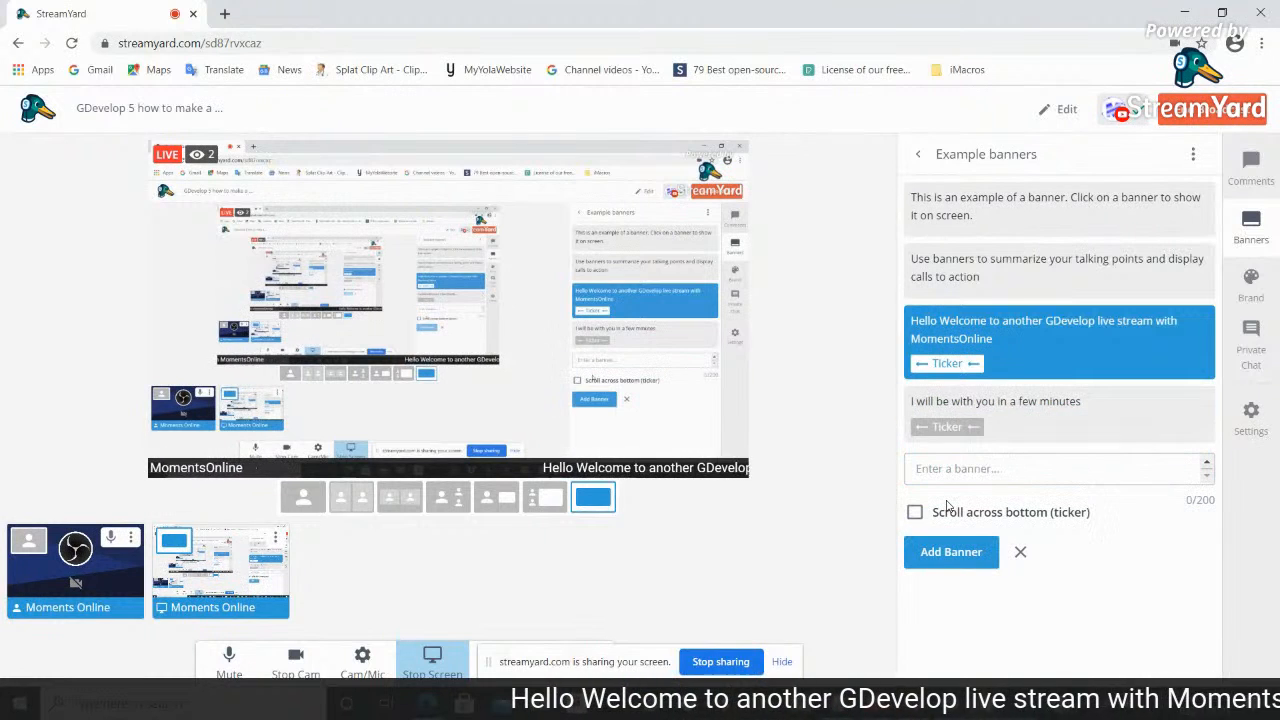
mouse_move(968, 441)
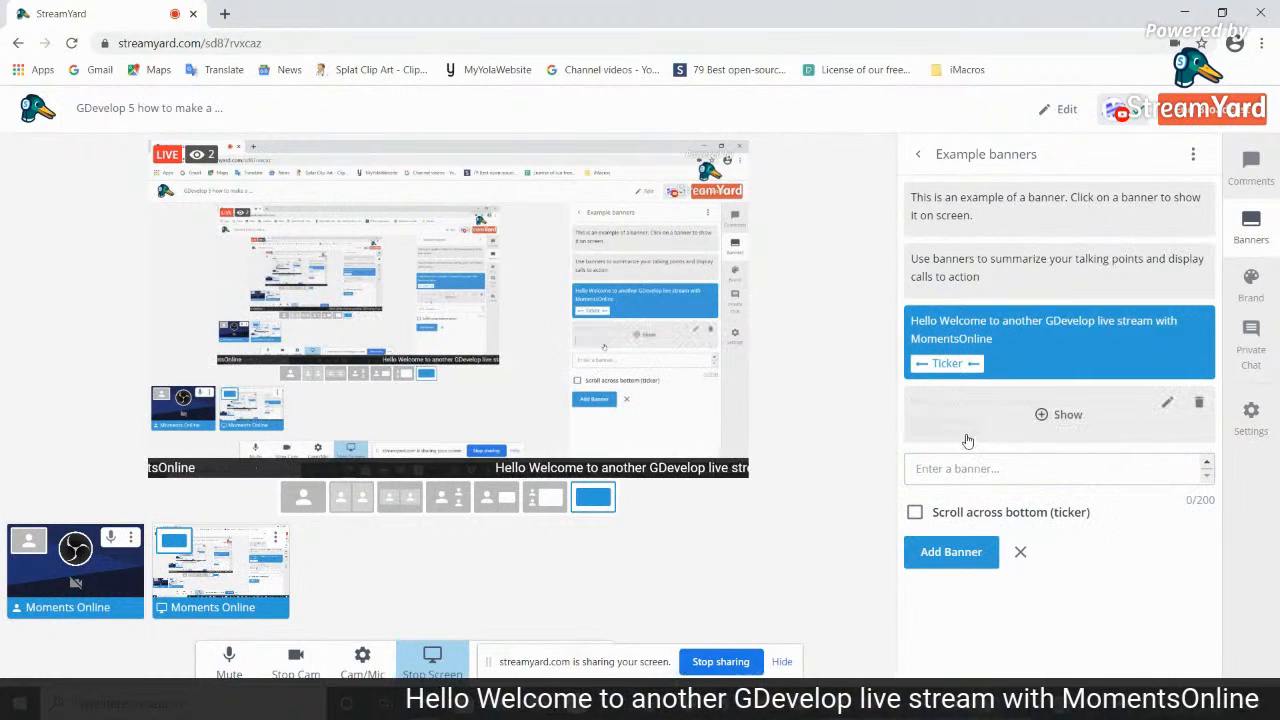
left_click(1044, 420)
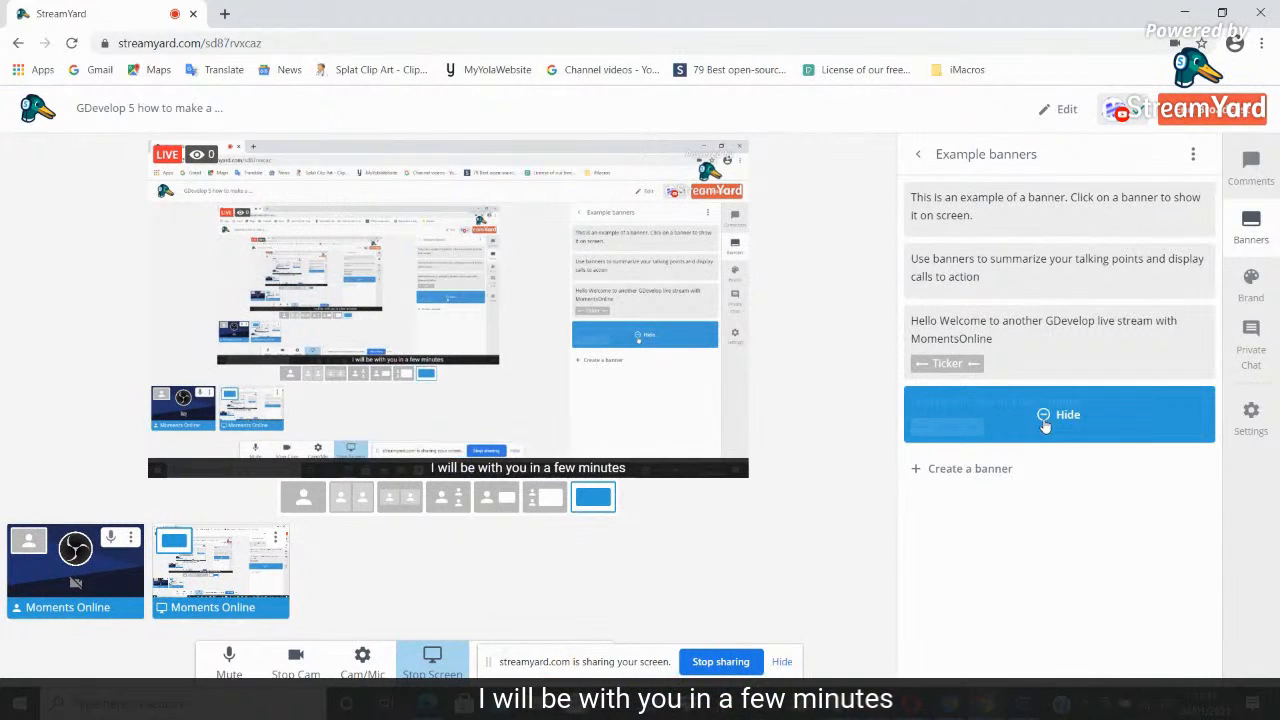
Check the stream comments, switch to GDevelop to maximize its window, and return to StreamYard
left_click(1251, 172)
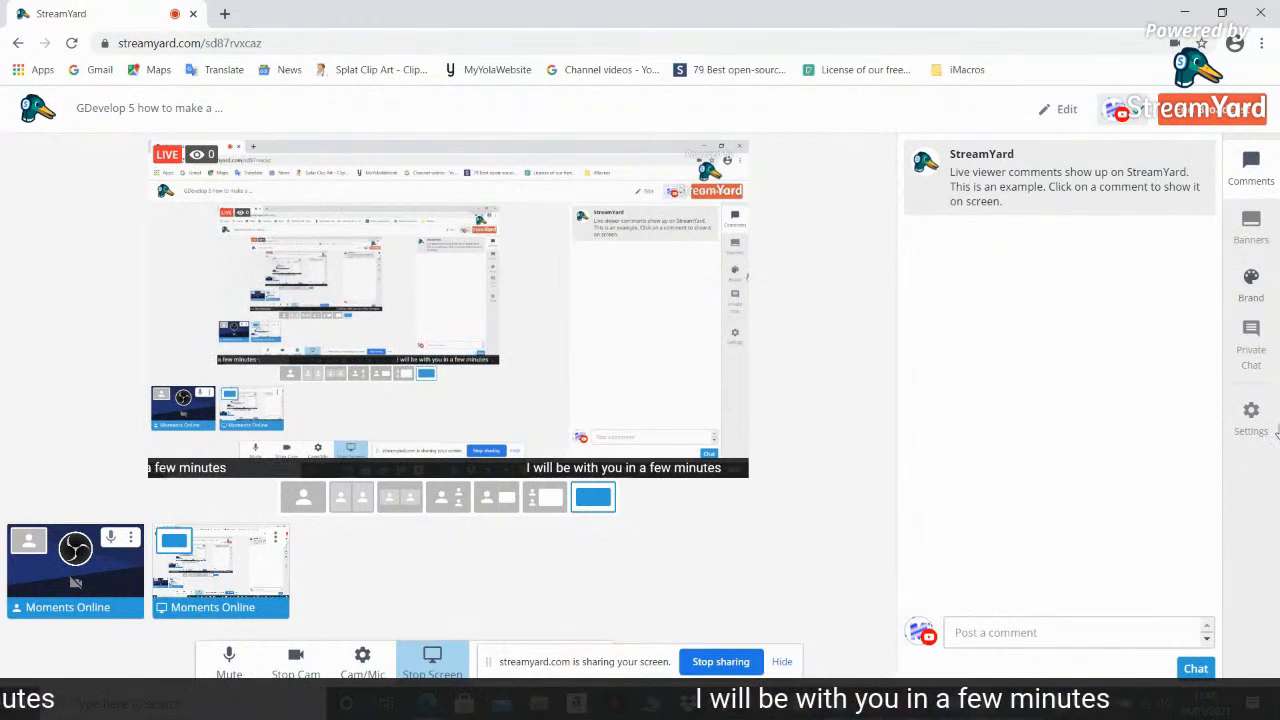
left_click(1033, 709)
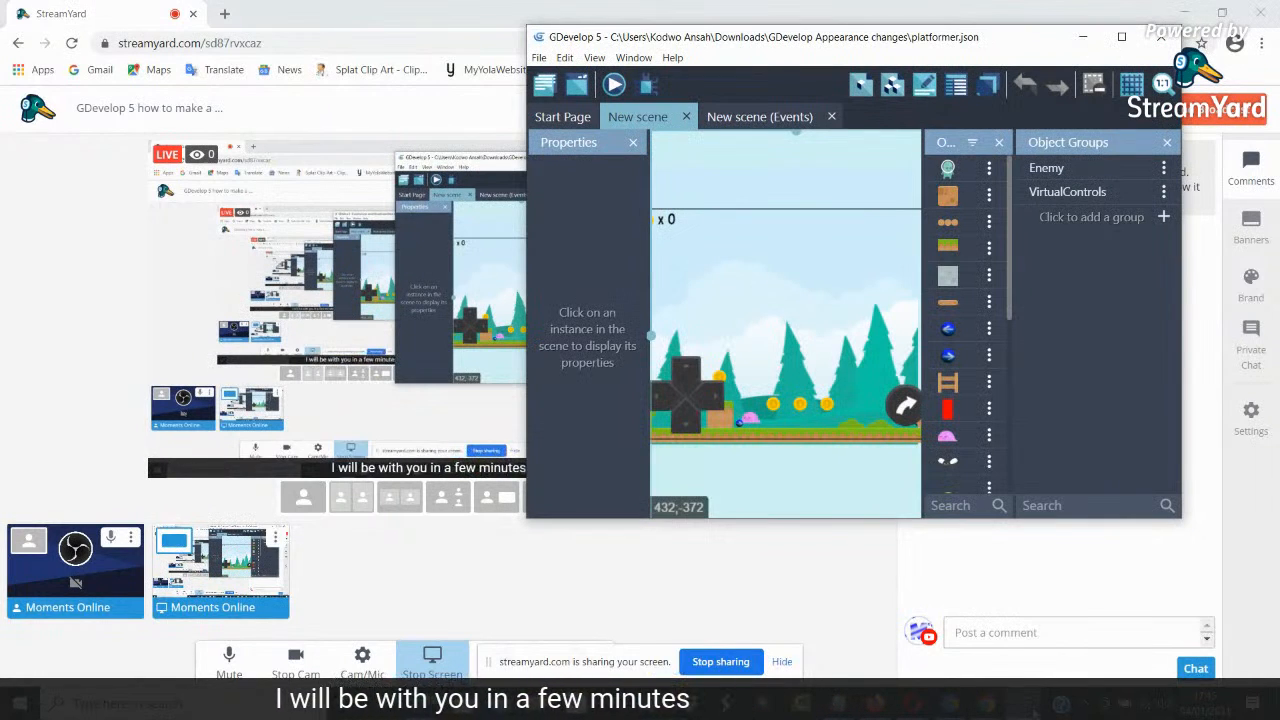
left_click(1121, 37)
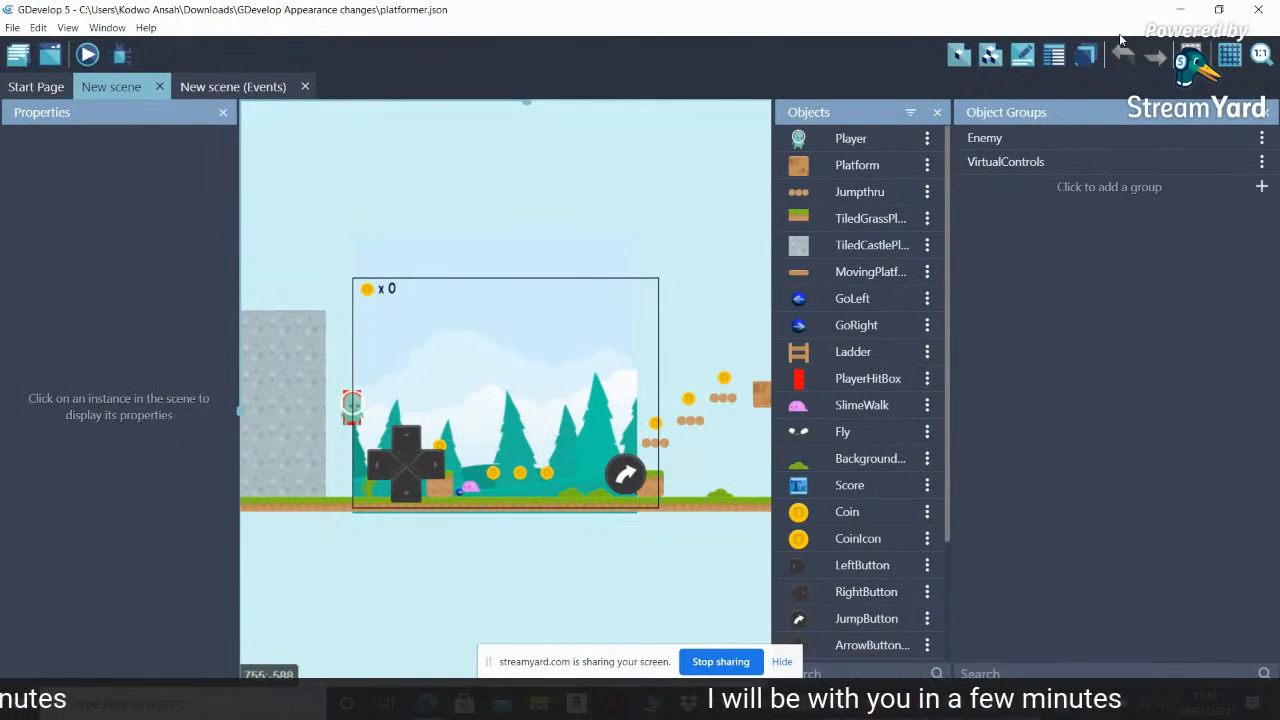
left_click(1183, 13)
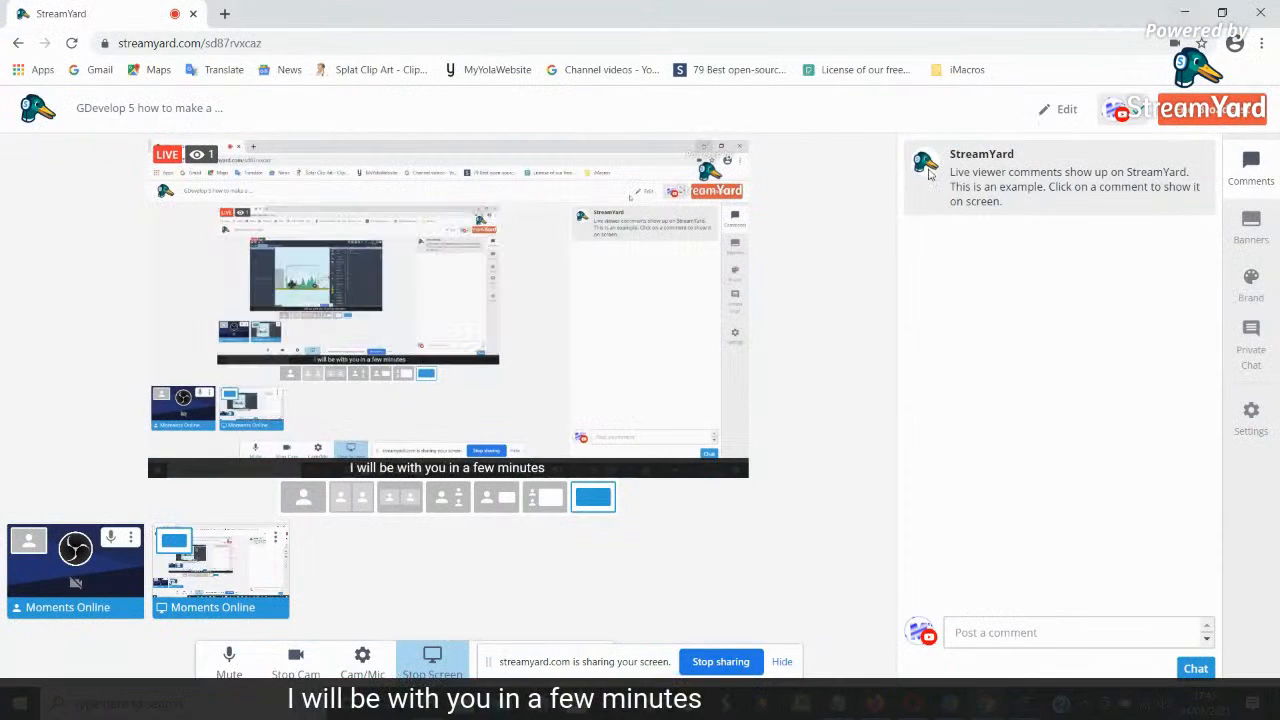
Show the "Hello Welcome to another GDevelop live stream with MomentsOnline" ticker banner on the stream
left_click(1252, 230)
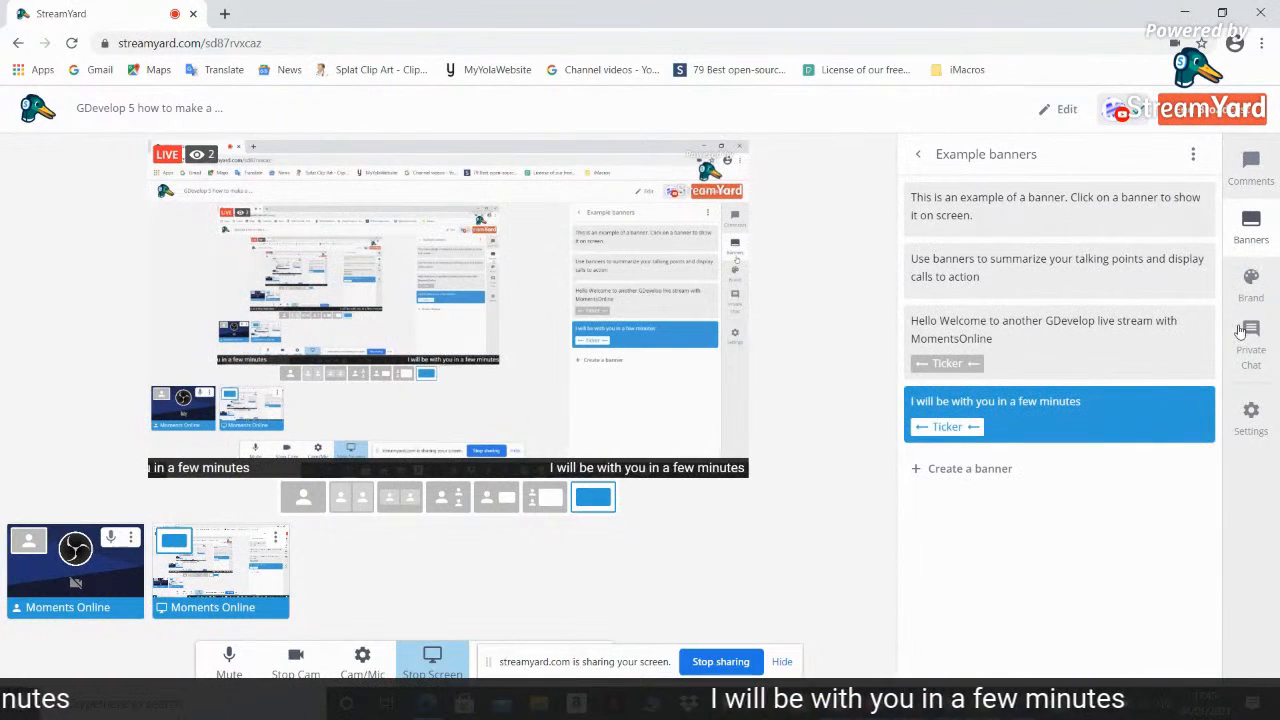
mouse_move(1063, 338)
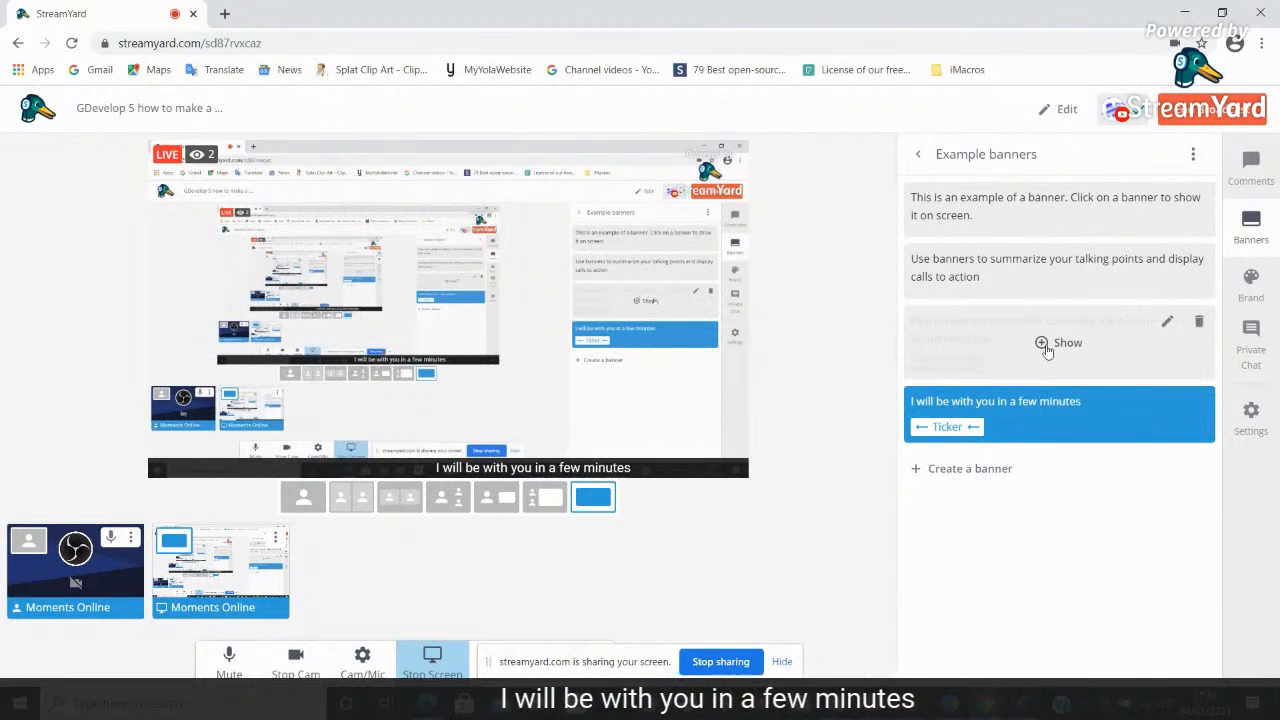
left_click(1043, 345)
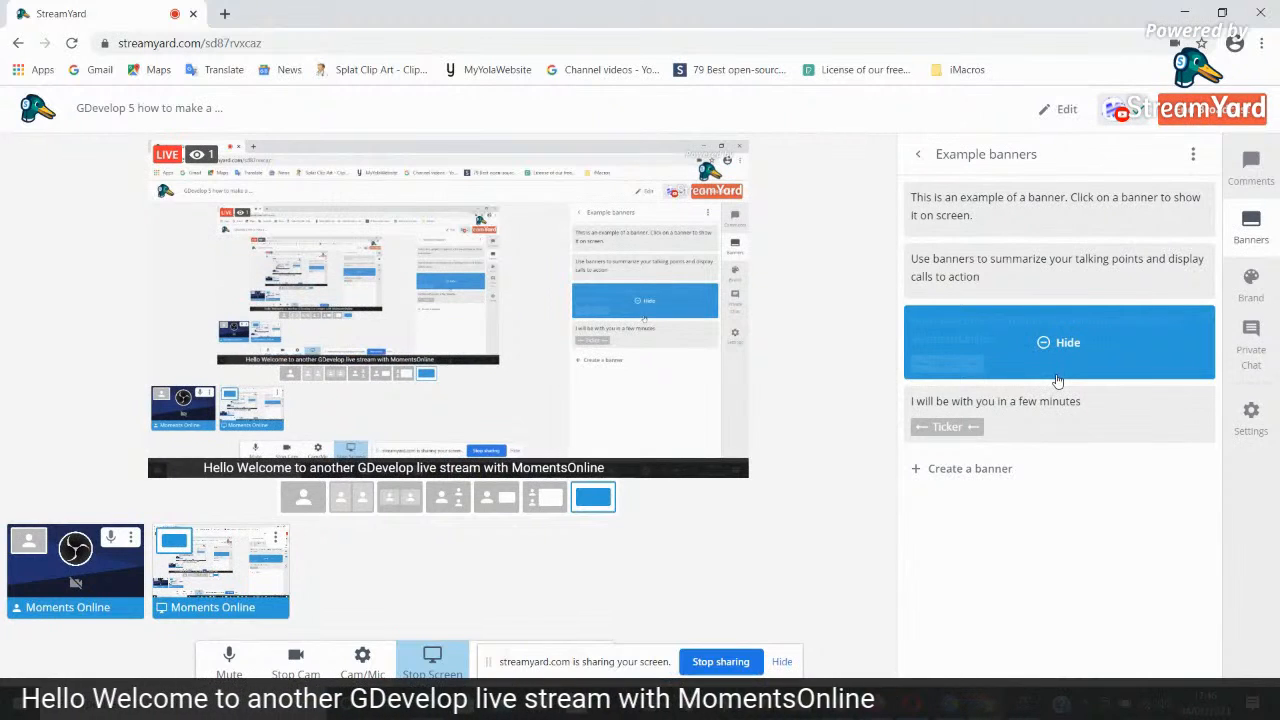
Switch to GDevelop and display its start page
left_click(985, 703)
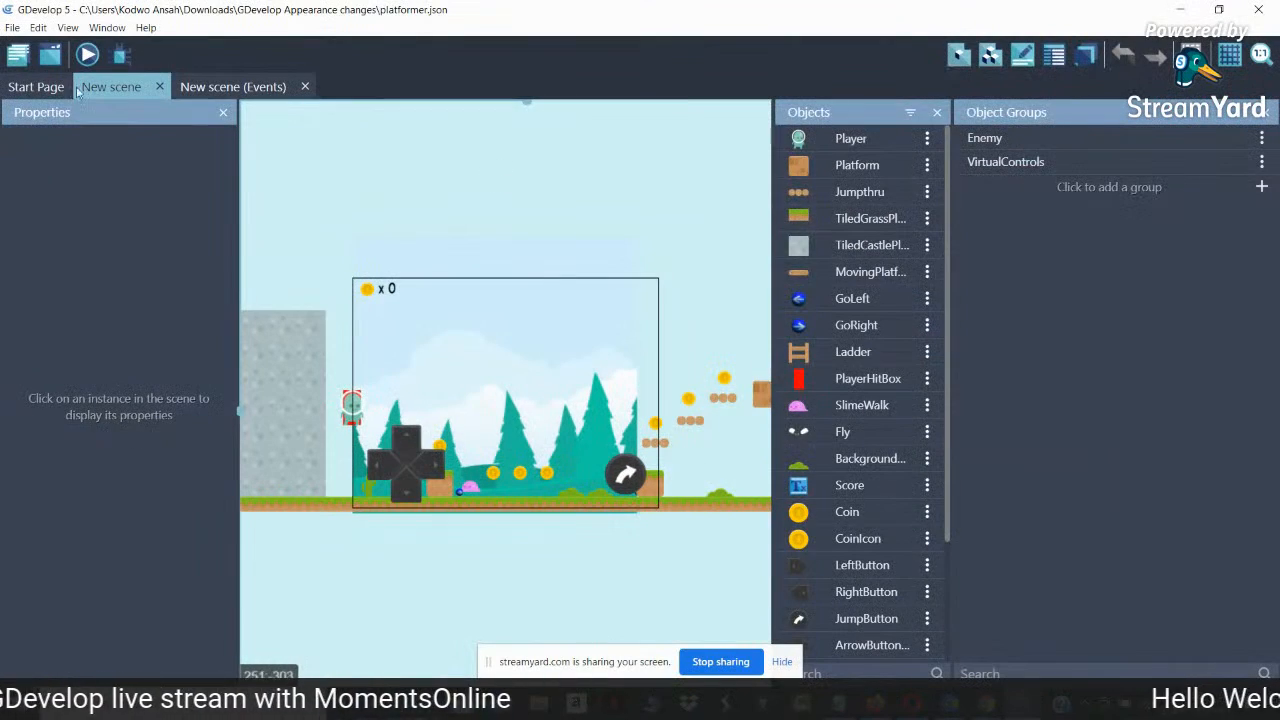
left_click(9, 27)
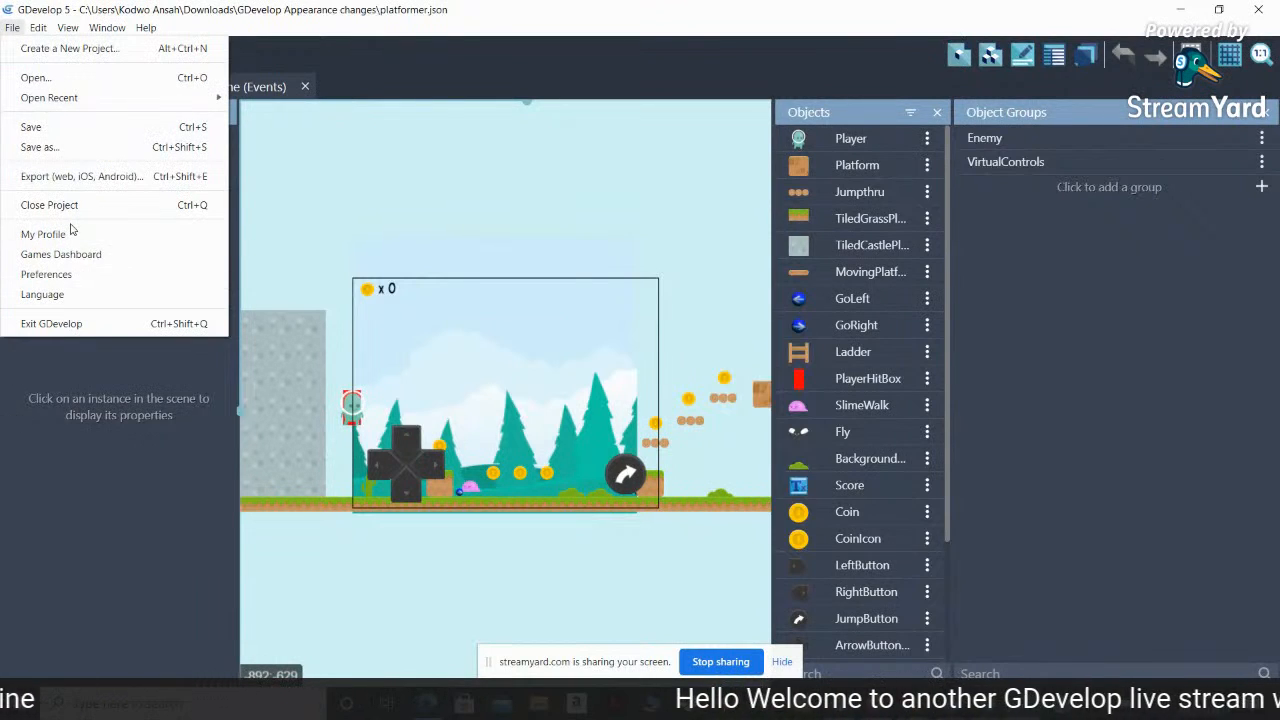
left_click(10, 453)
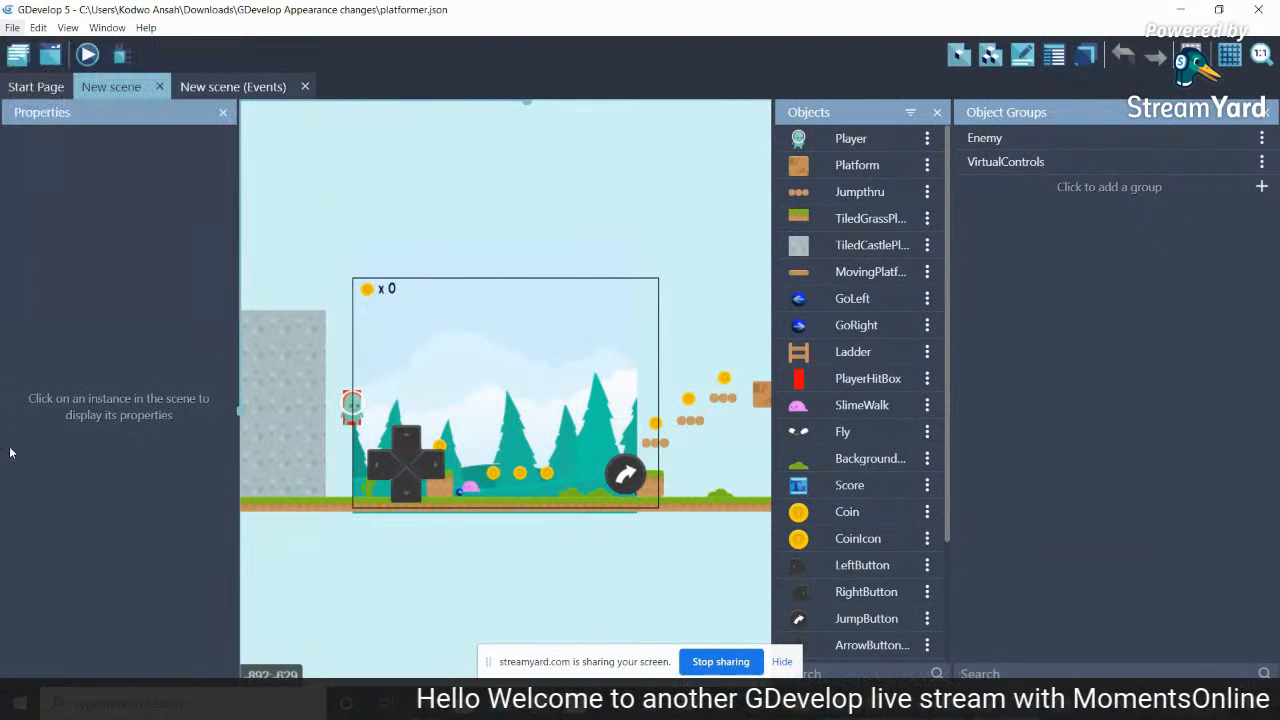
left_click(32, 88)
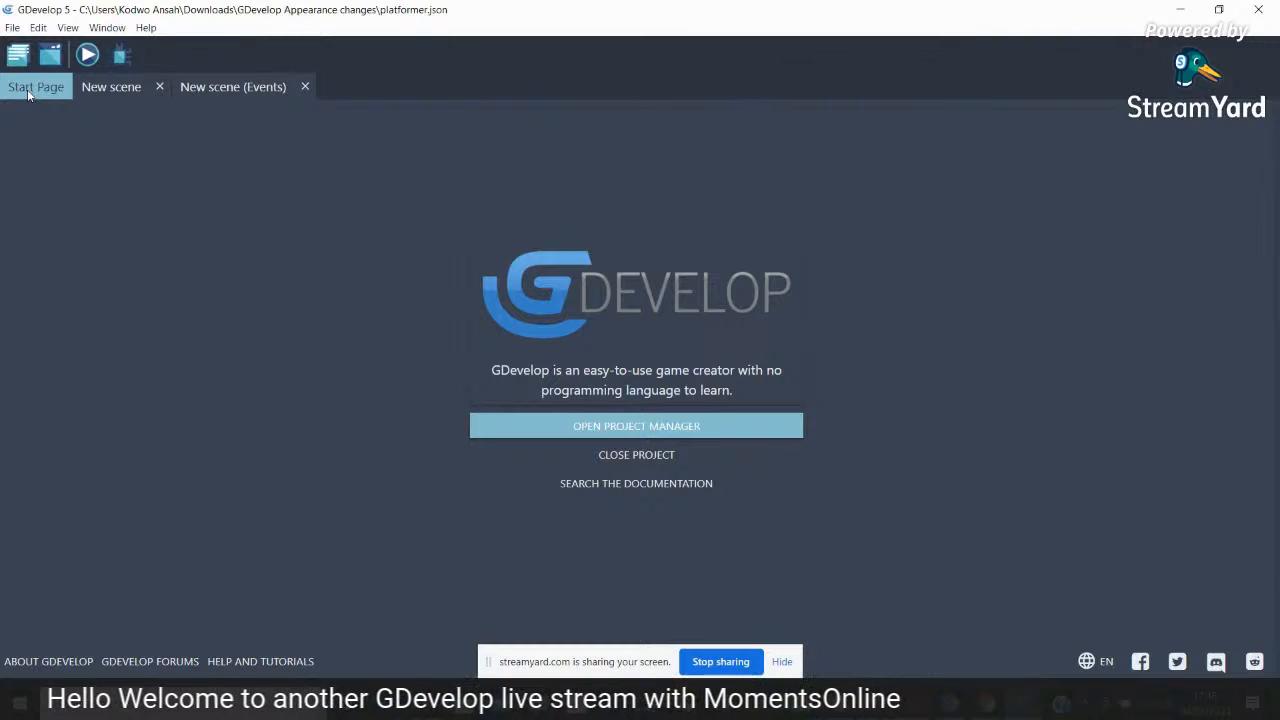
Read the What's New release notes for version 5.0.0-beta103 in the About GDevelop window, and close it
left_click(42, 661)
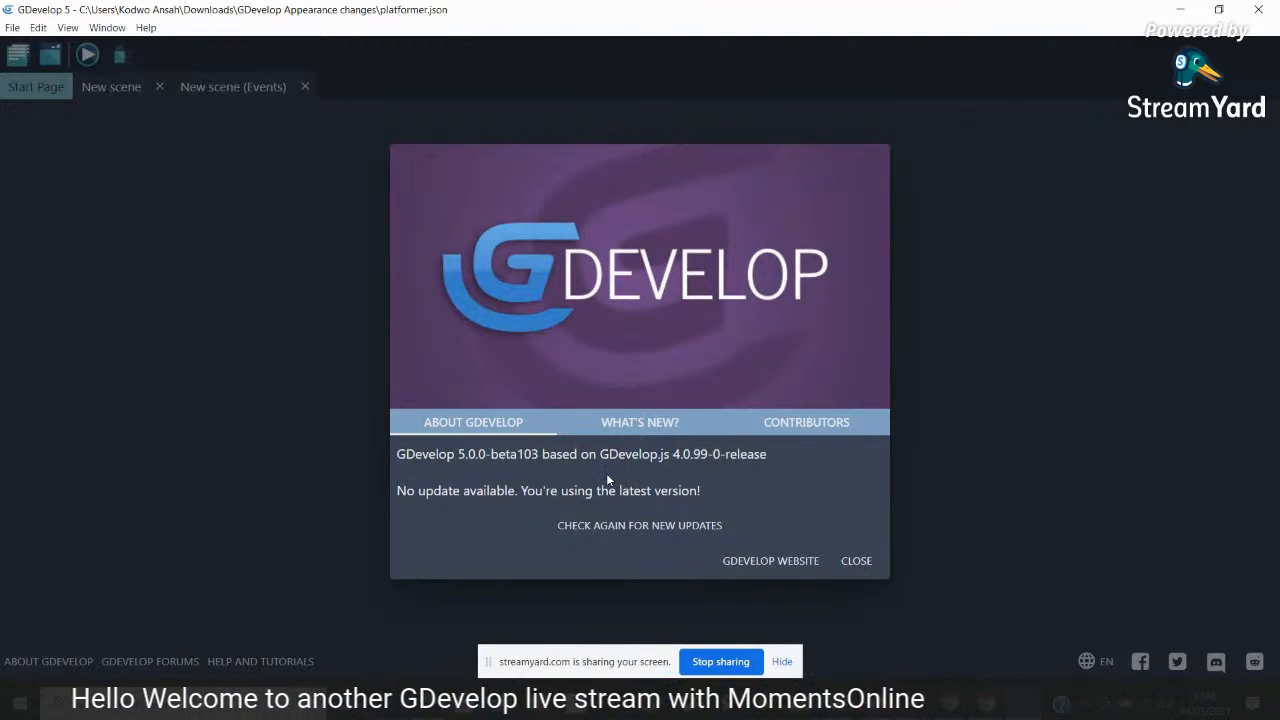
left_click(627, 429)
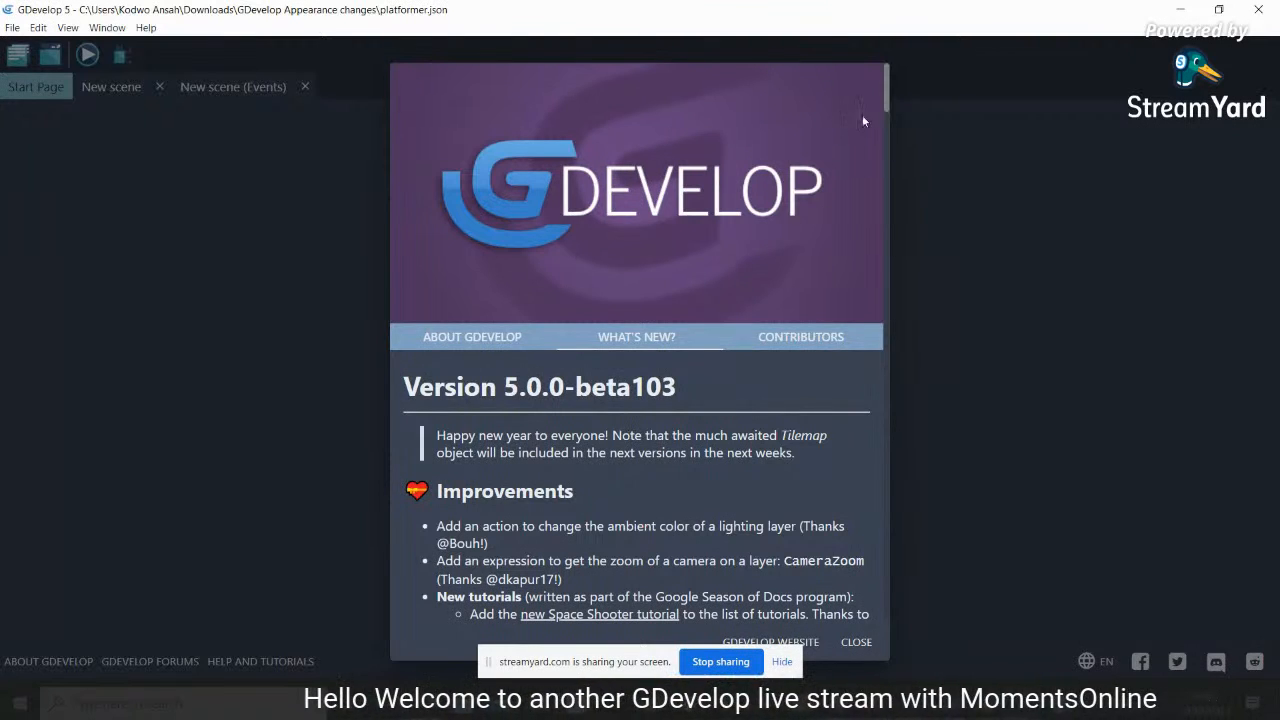
left_click_drag(883, 92, 878, 105)
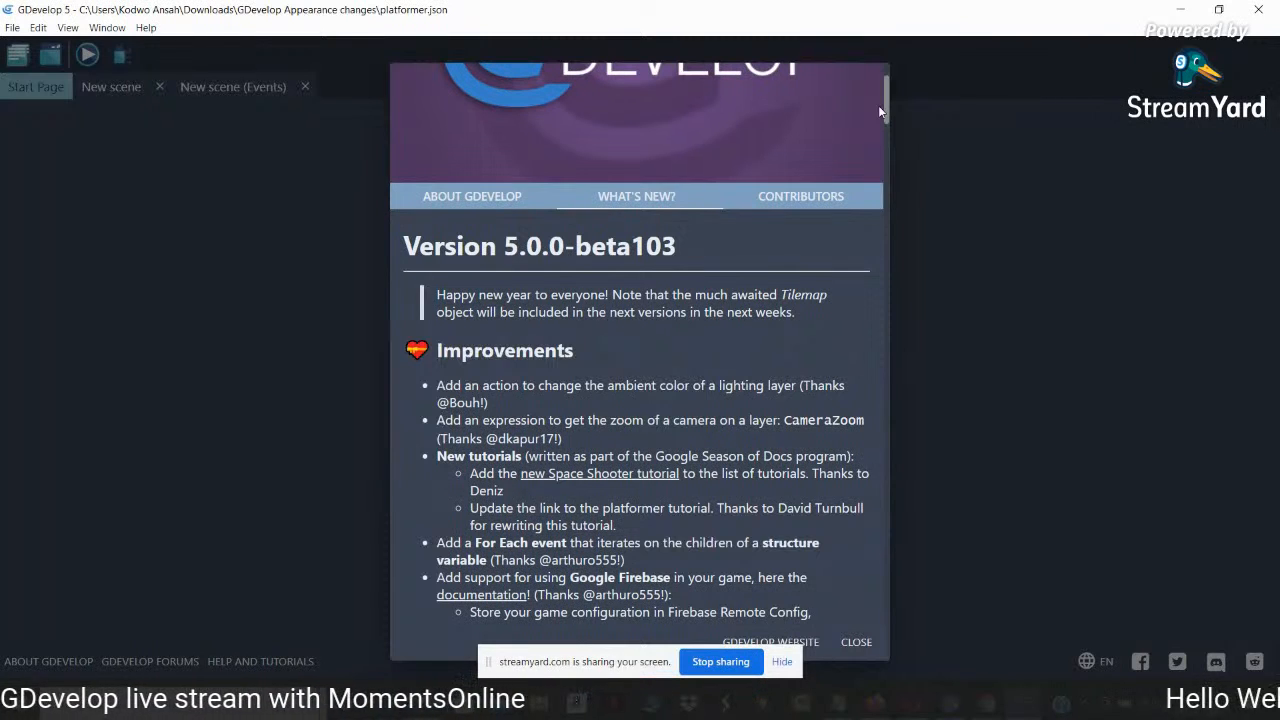
left_click_drag(878, 105, 877, 116)
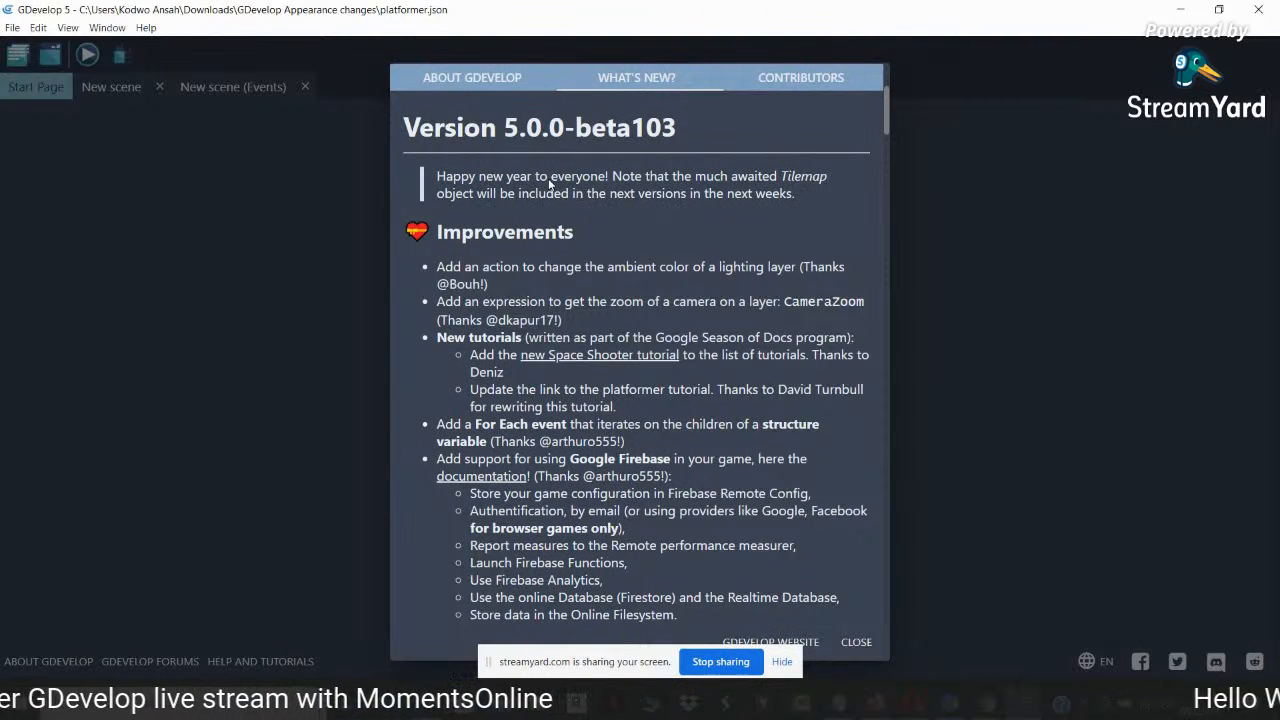
left_click_drag(885, 123, 885, 129)
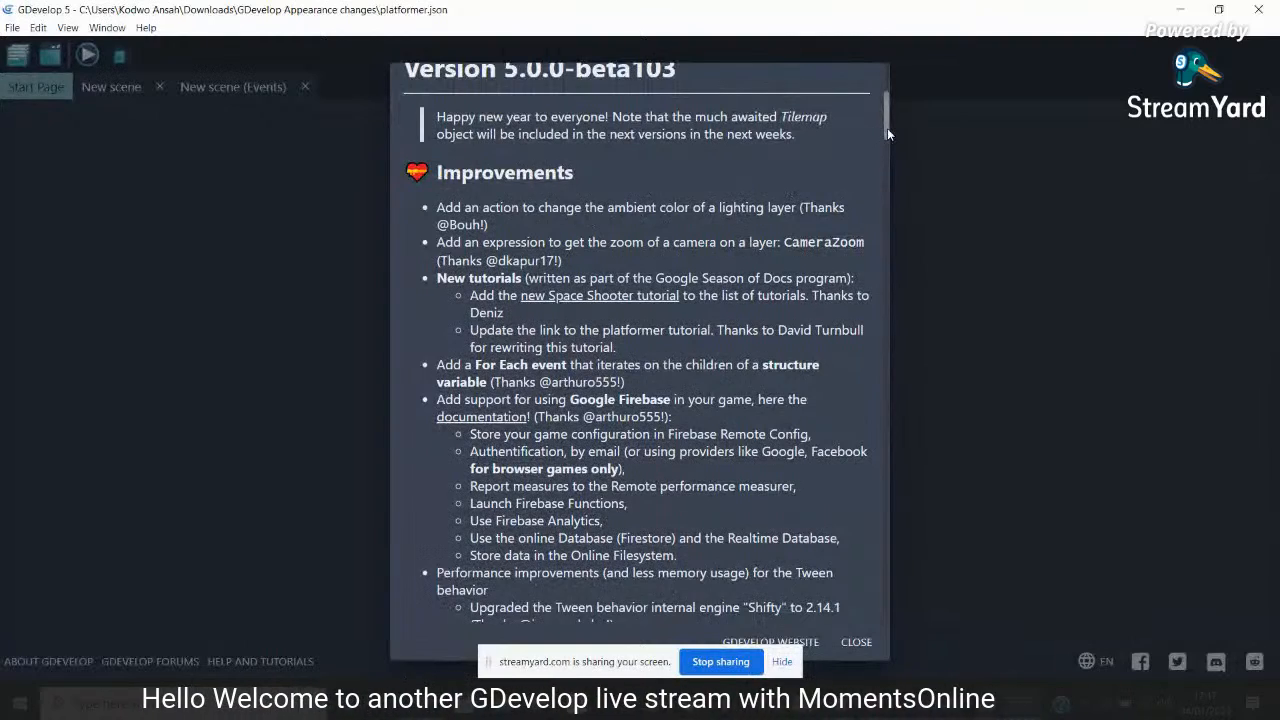
left_click_drag(887, 128, 887, 133)
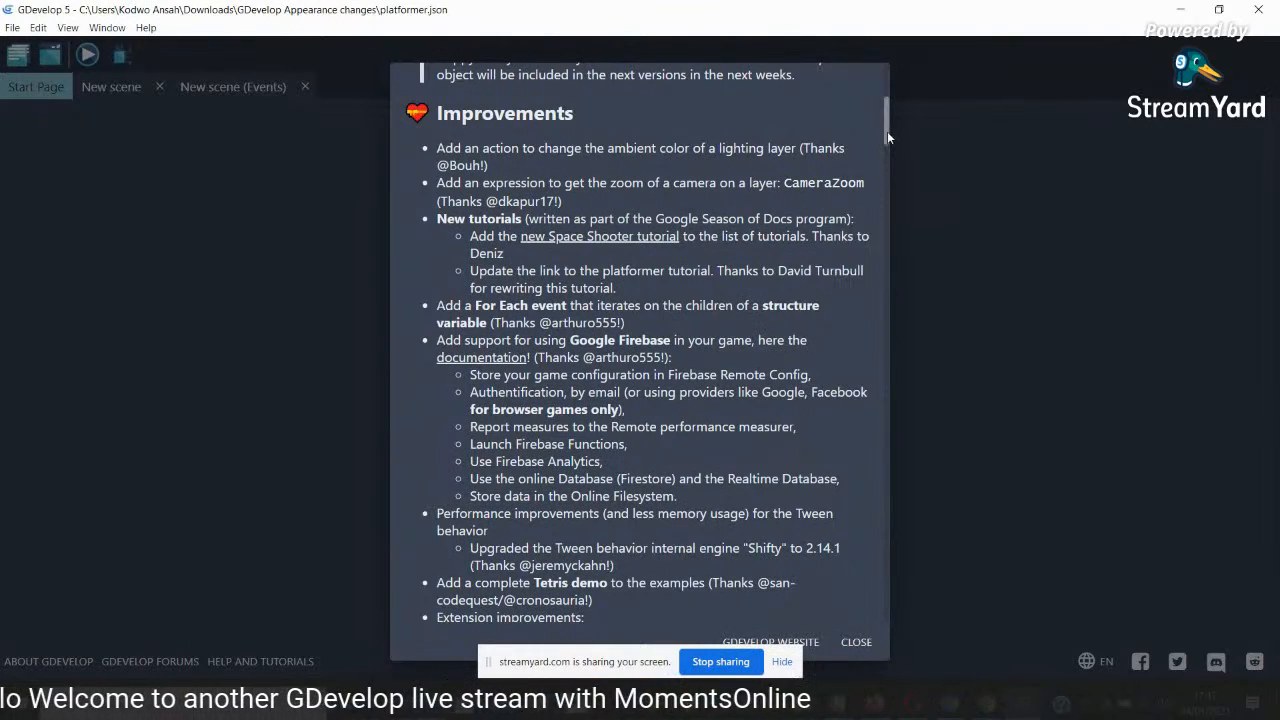
left_click_drag(888, 137, 888, 155)
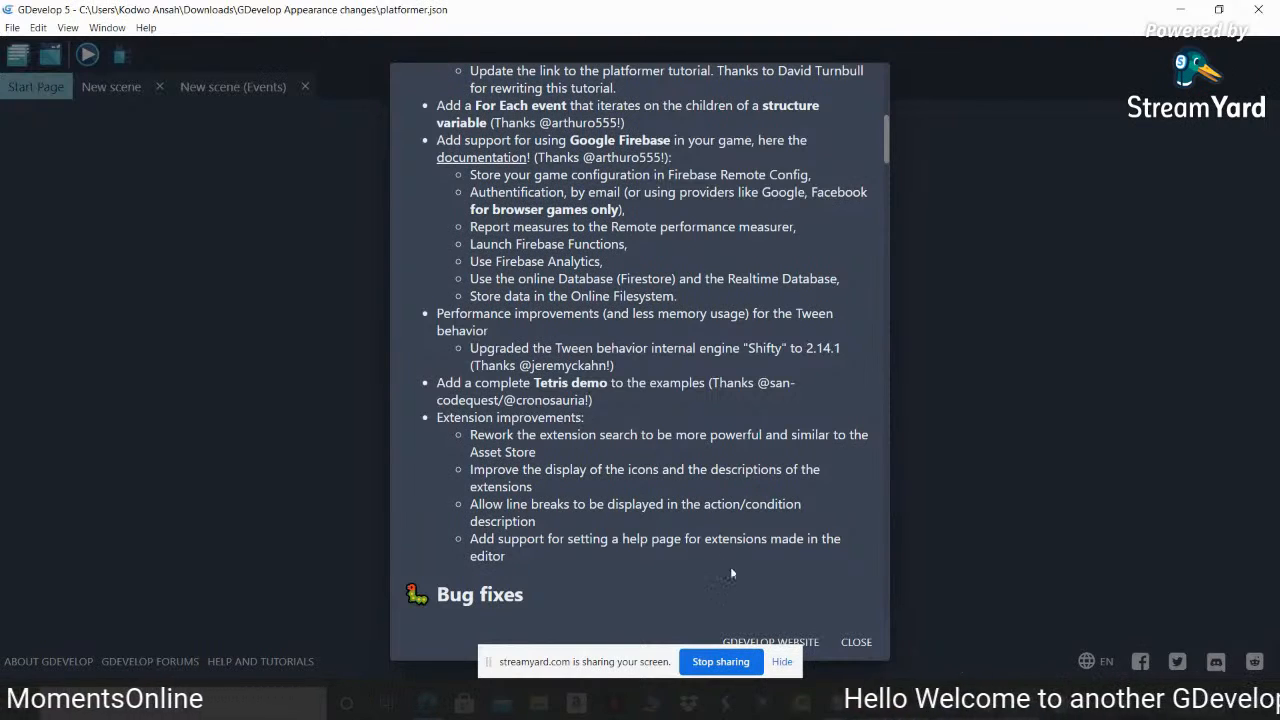
left_click(849, 646)
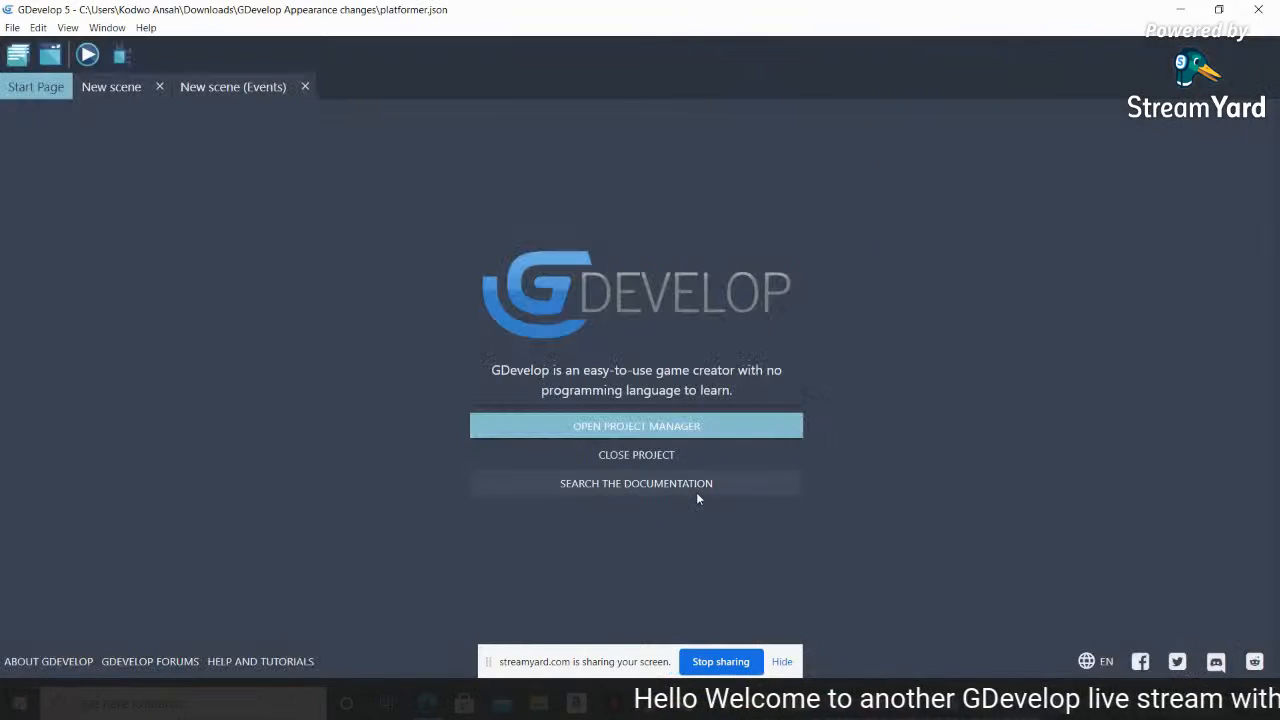
Close the platformer project and look through the starter games offered for a new project
left_click(607, 454)
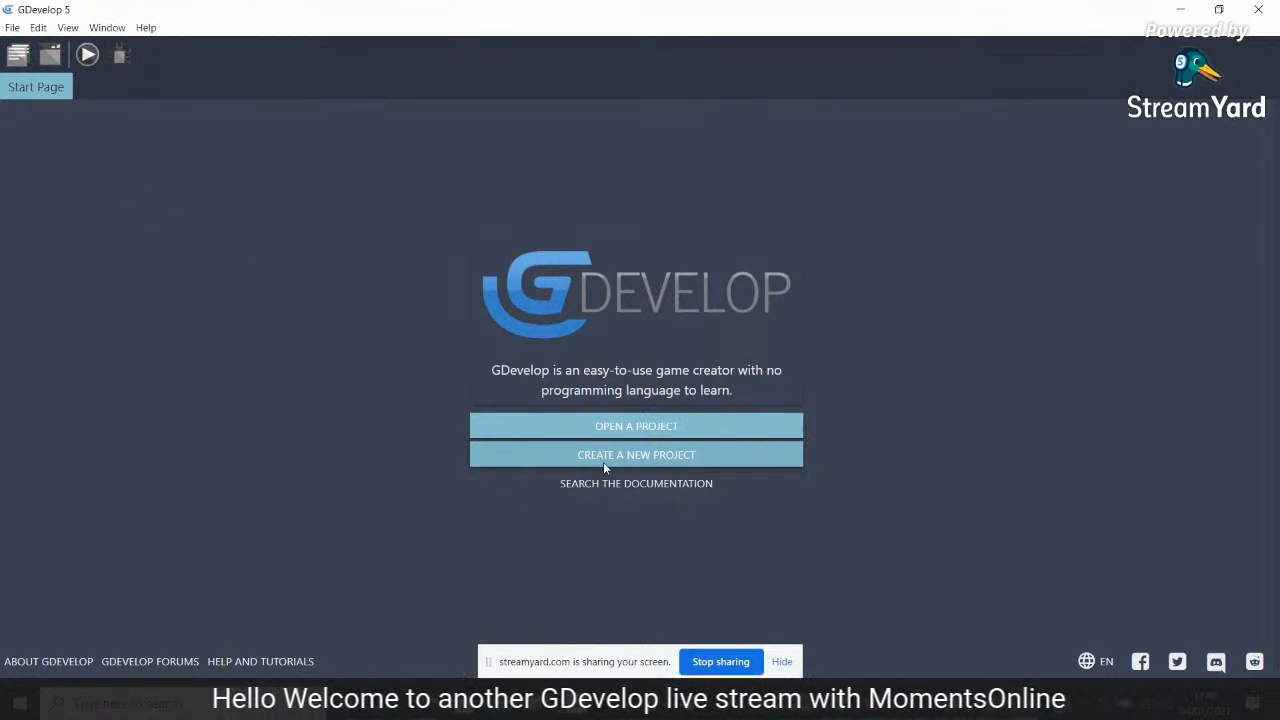
left_click(629, 459)
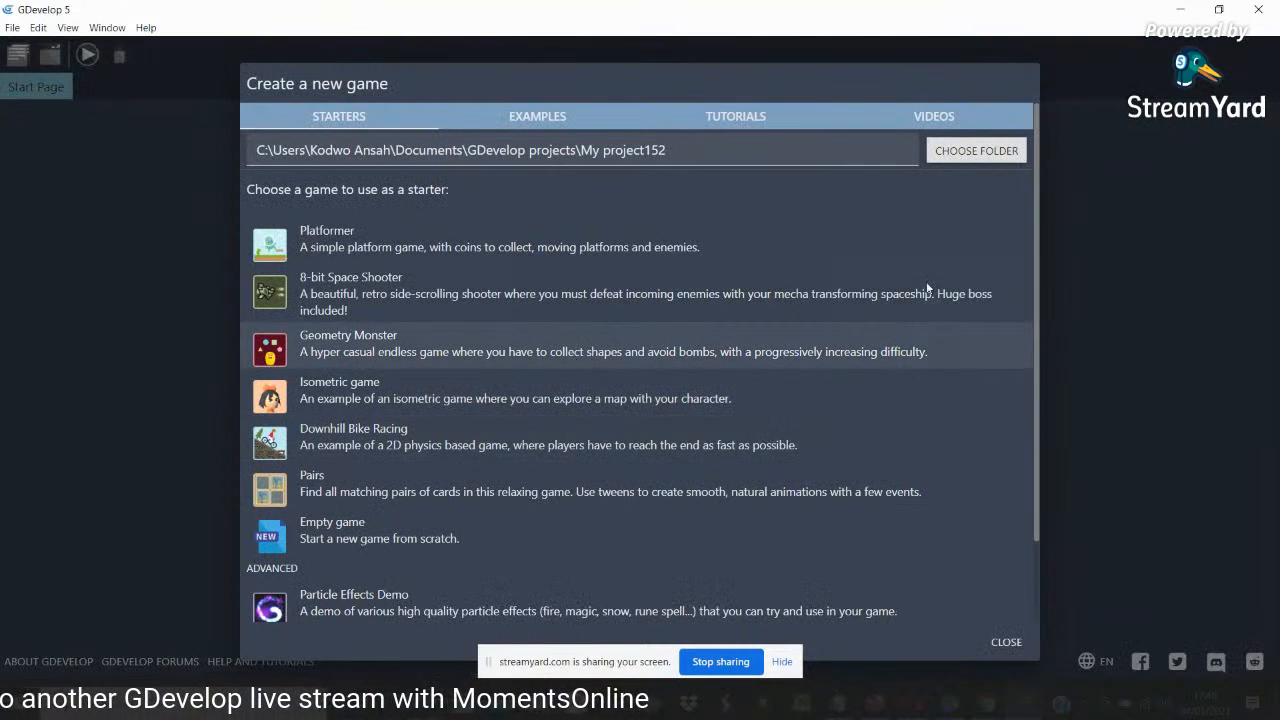
left_click_drag(1035, 247, 1037, 352)
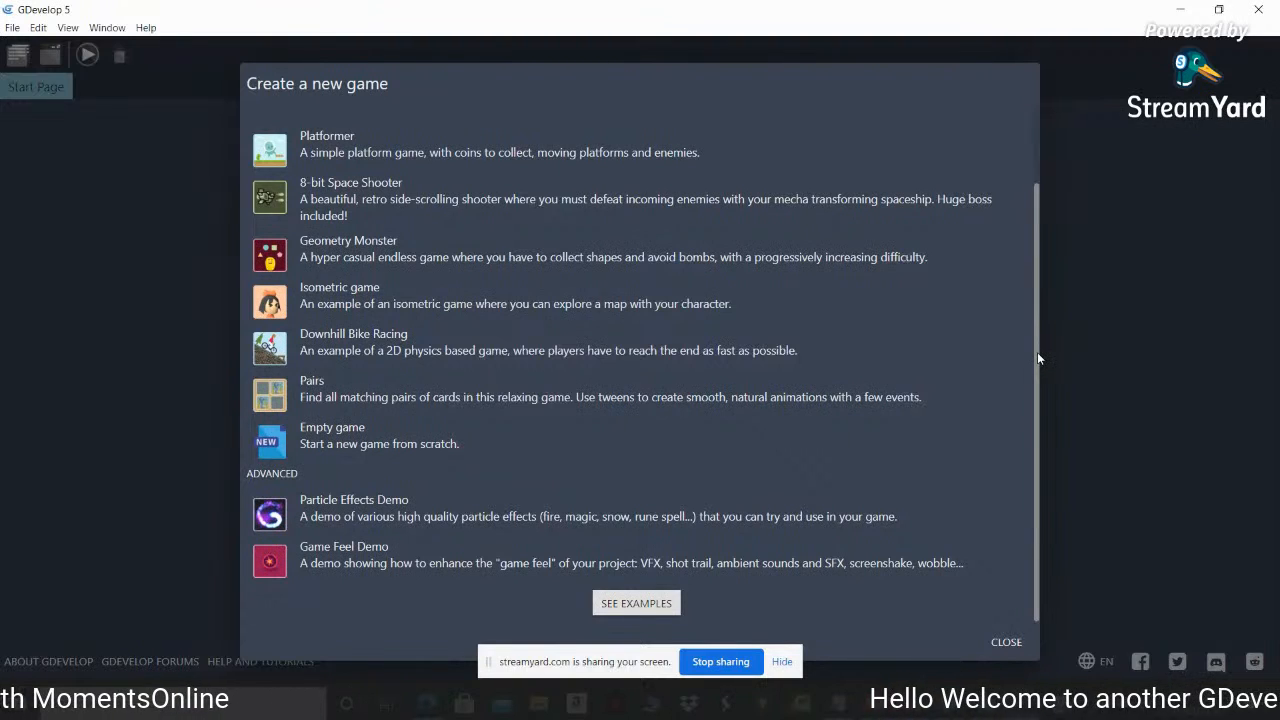
left_click_drag(1037, 352, 1037, 217)
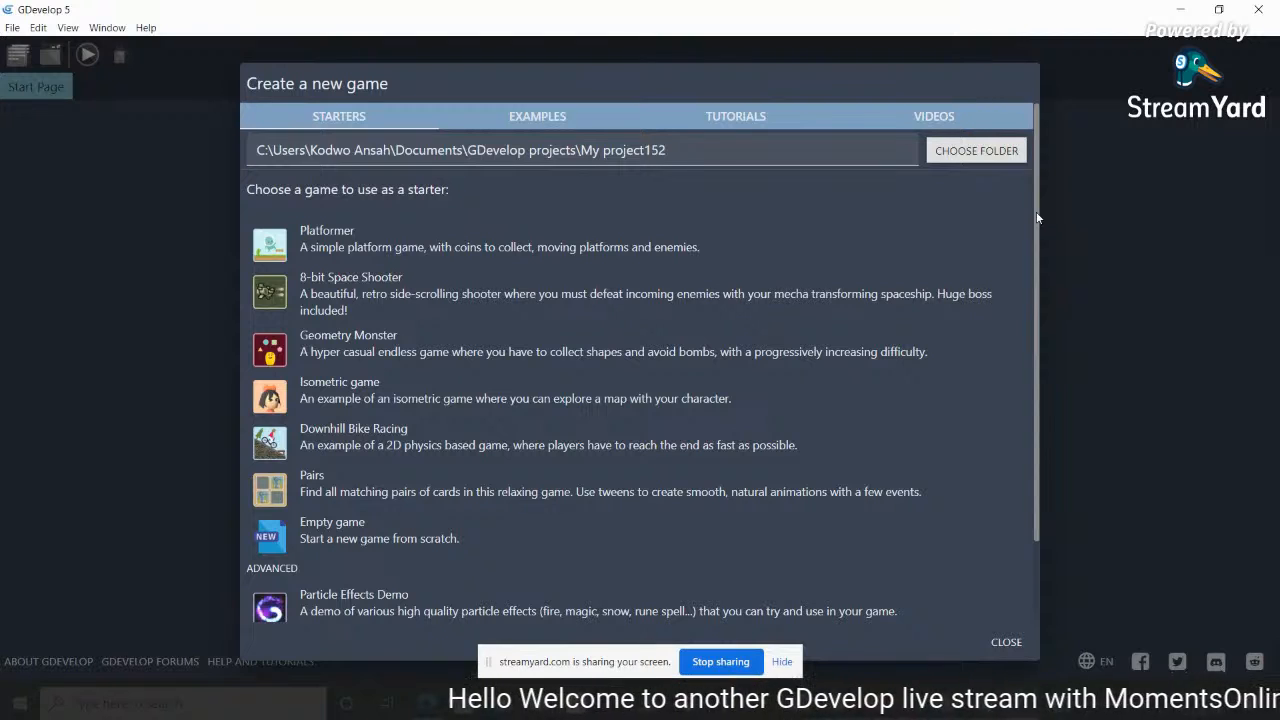
mouse_move(1037, 217)
left_mouse_down()
mouse_move(1043, 342)
mouse_move(1037, 205)
left_mouse_up()
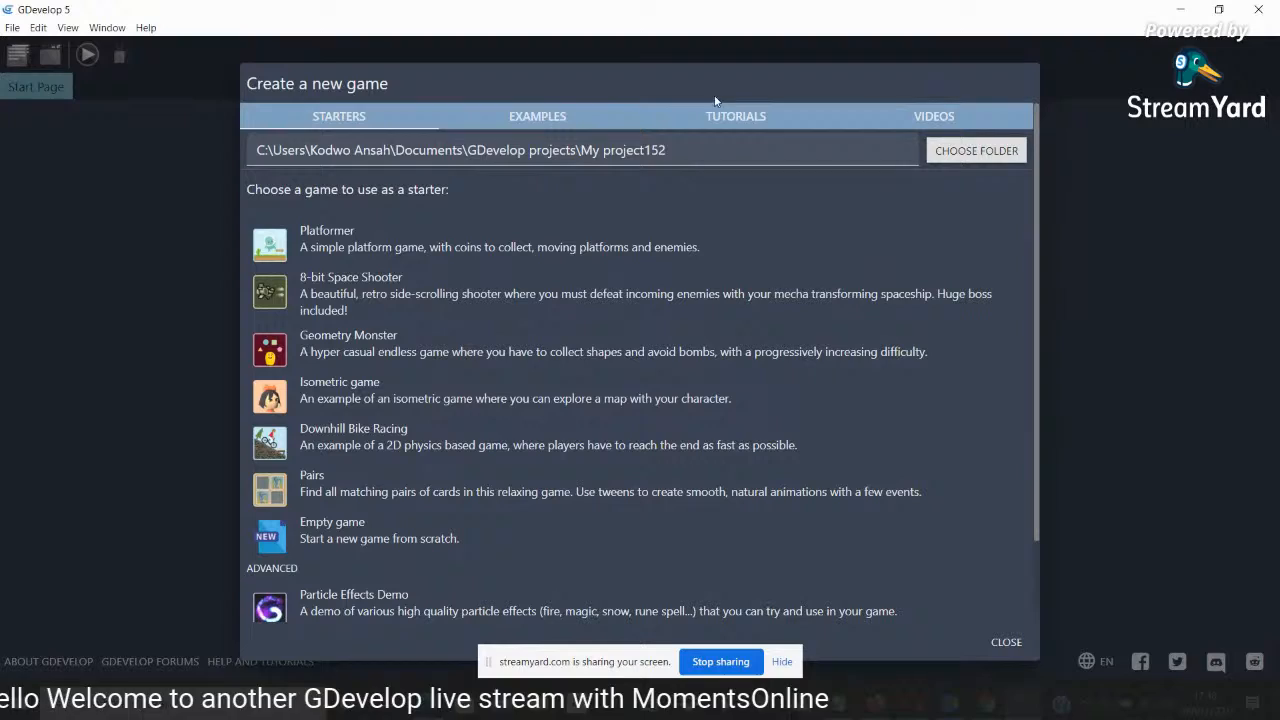
Look through the example games offered for a new project and return to the start page without creating one
left_click(549, 122)
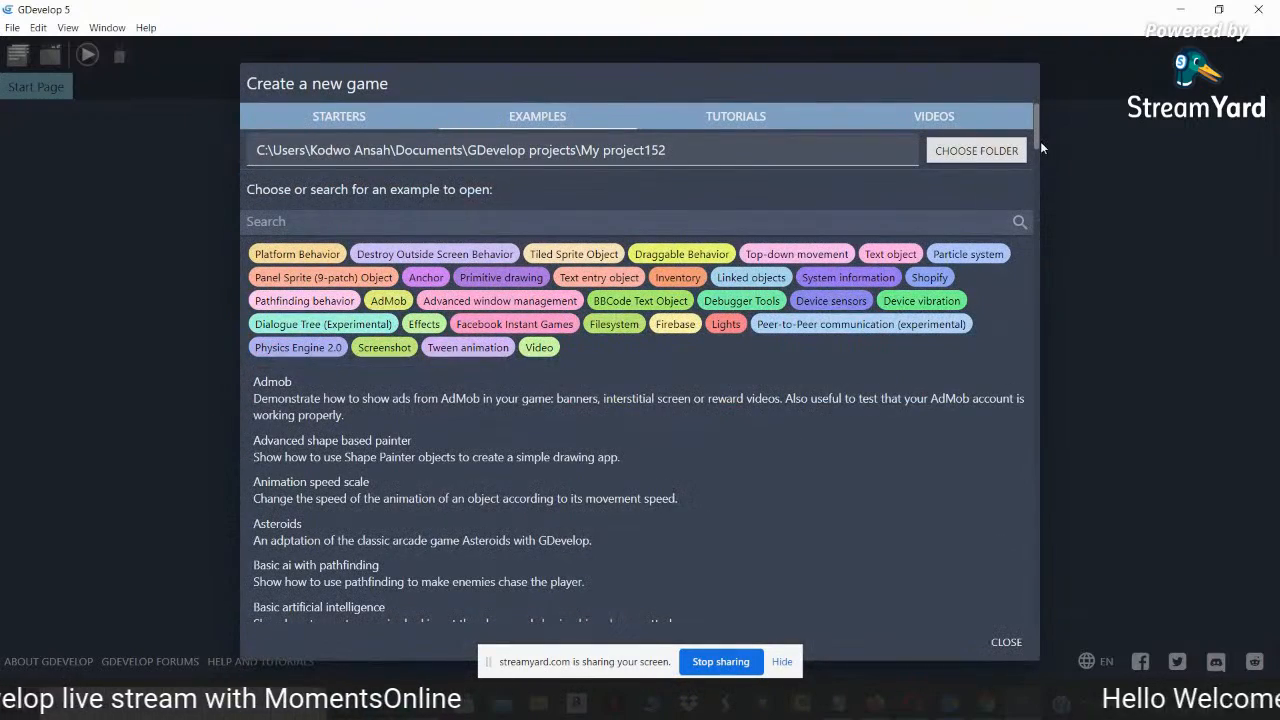
scroll(1037, 125, "down", 1)
mouse_move(1038, 133)
left_mouse_down()
mouse_move(1040, 640)
mouse_move(1037, 115)
left_mouse_up()
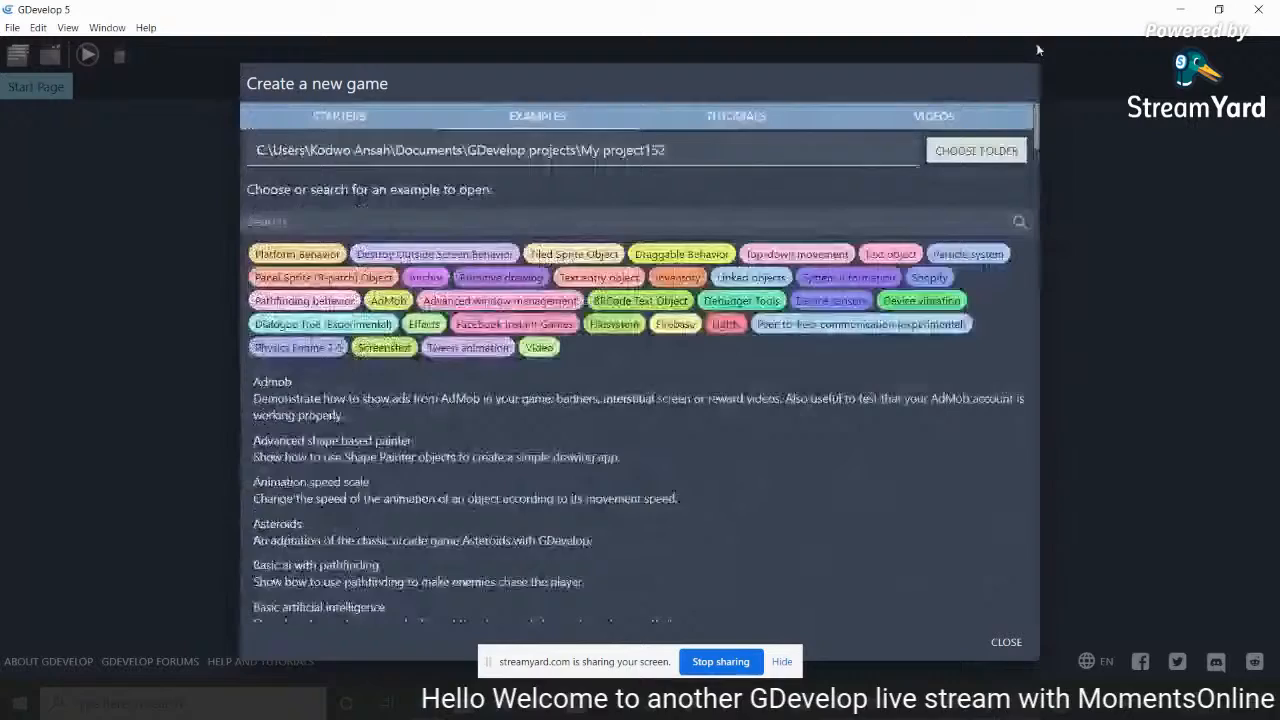
left_click(1000, 641)
left_click(689, 456)
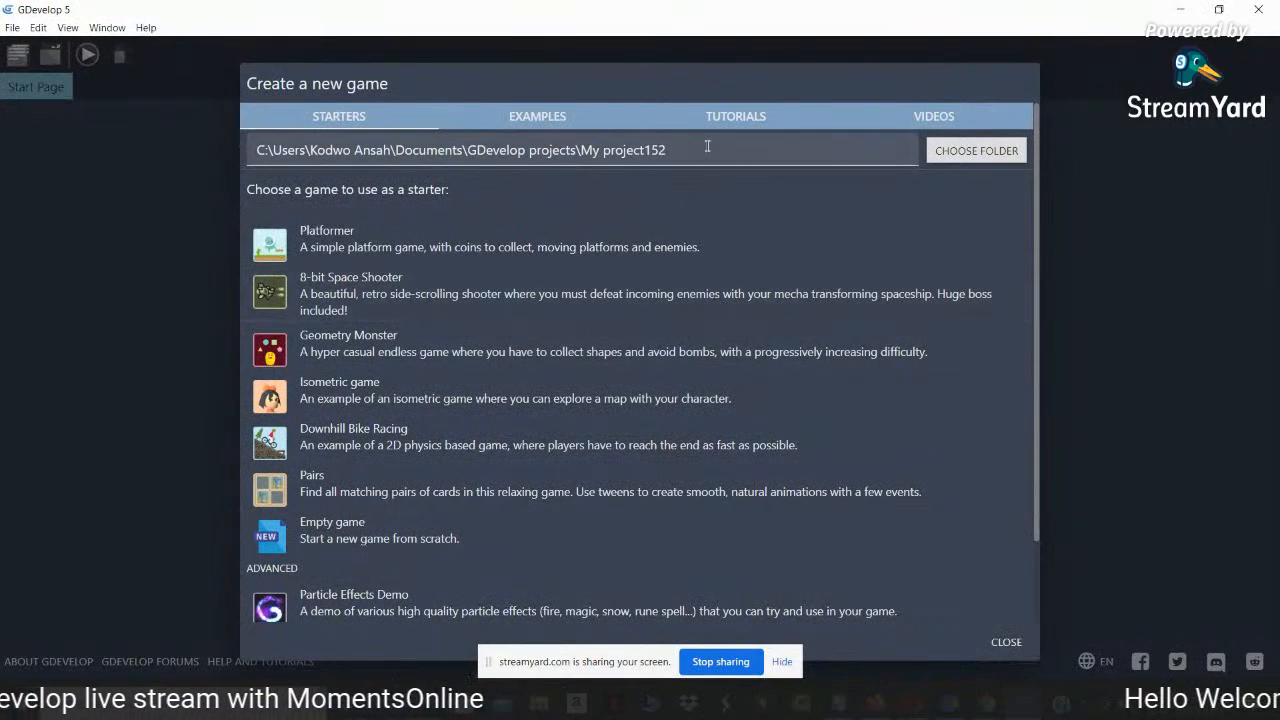
left_click(1135, 187)
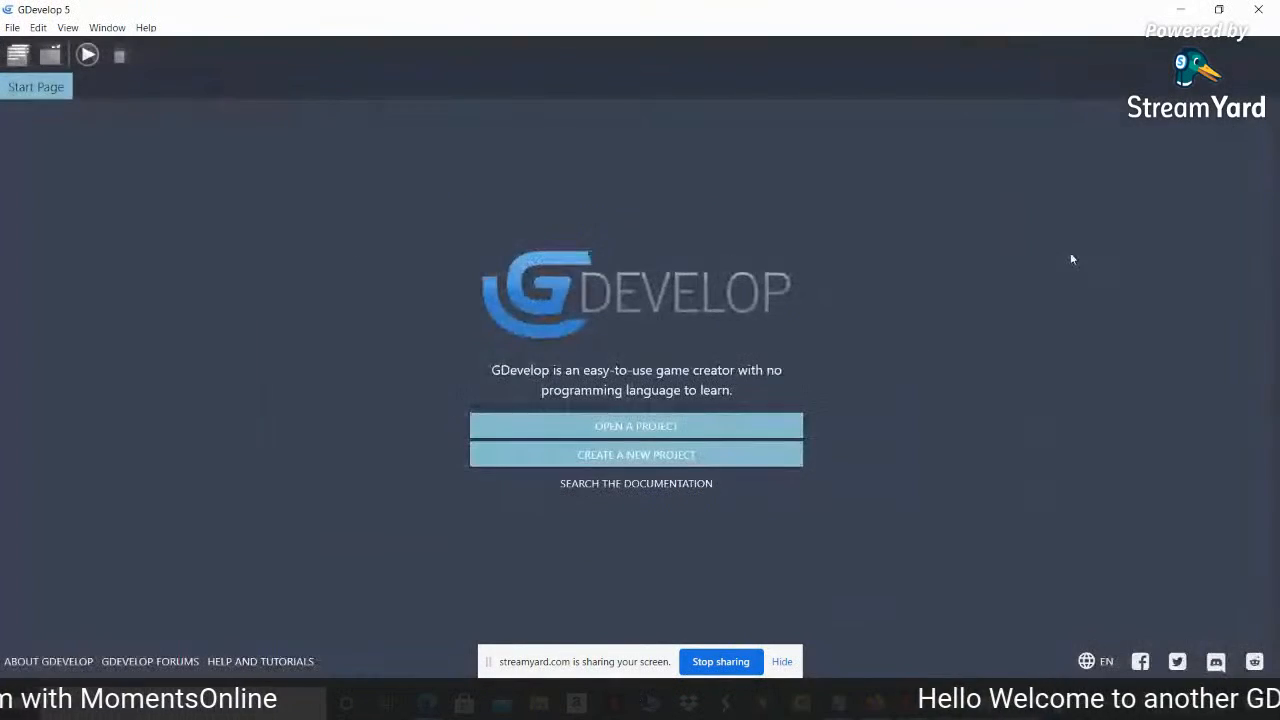
Shrink the GDevelop window to reach StreamYard, show the live viewer comments there, and minimize GDevelop
left_click(1220, 10)
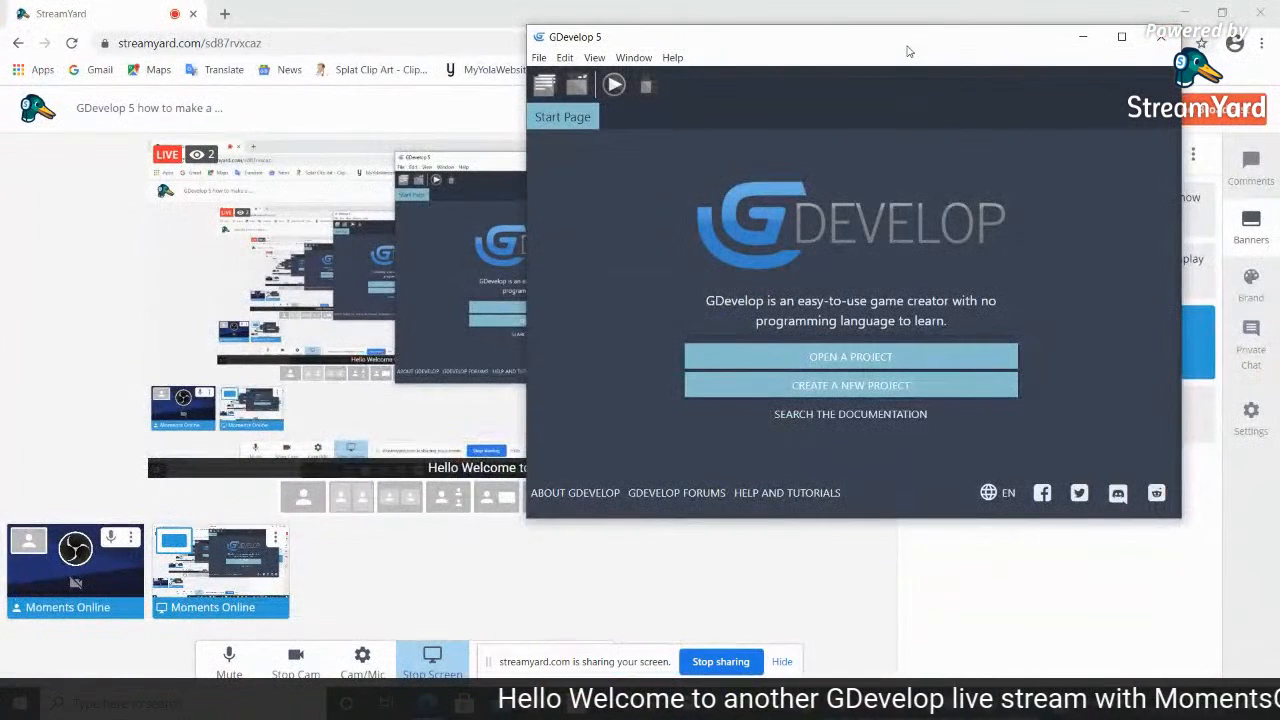
left_click_drag(894, 38, 475, 130)
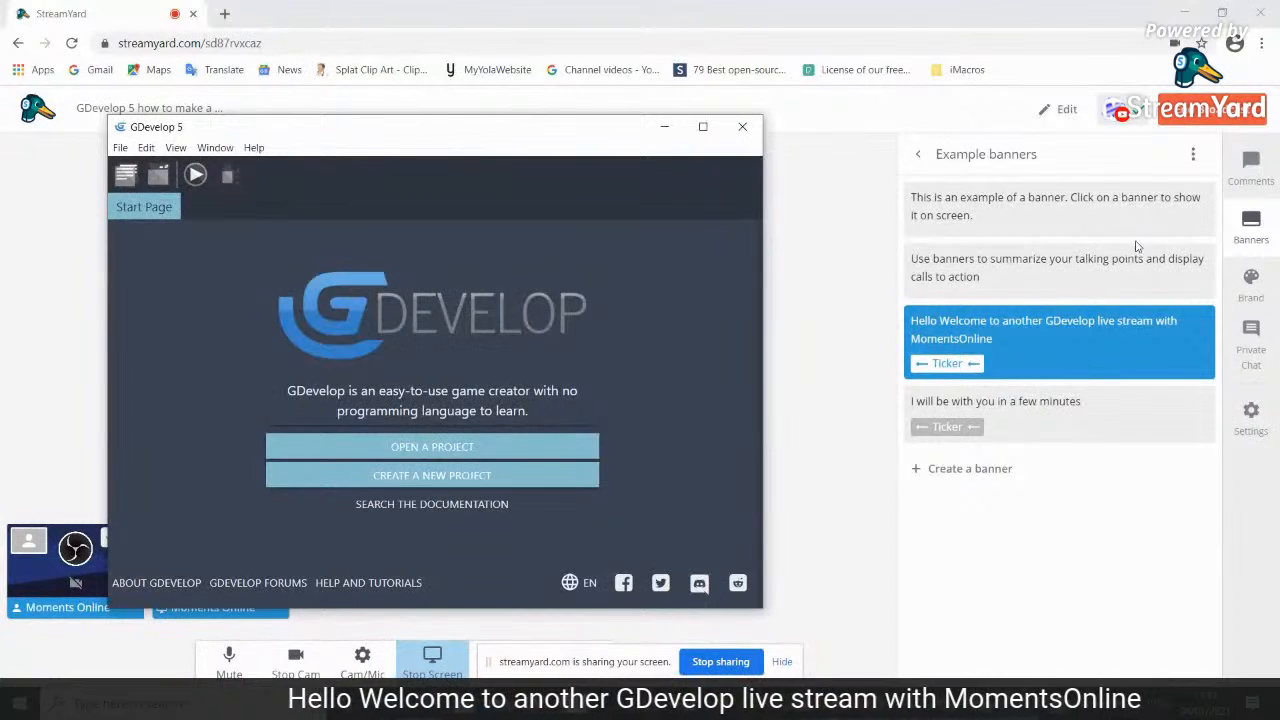
left_click(1250, 166)
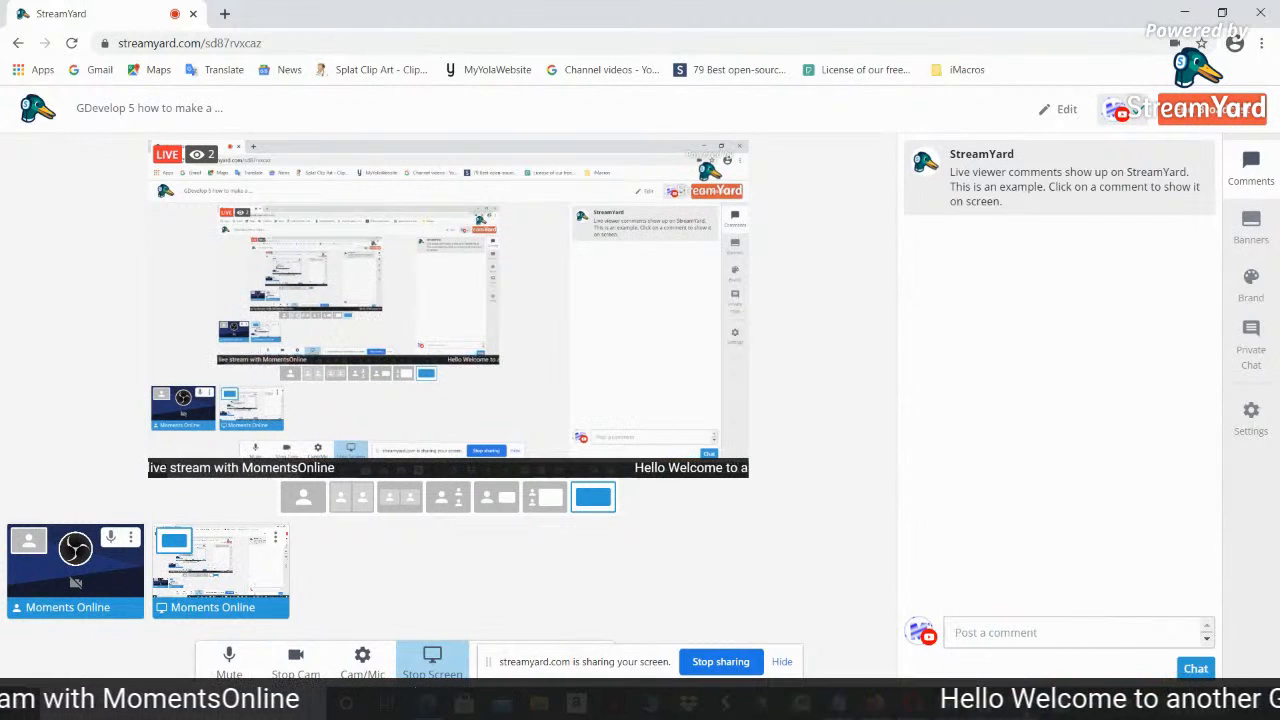
mouse_move(1022, 703)
left_click(1035, 637)
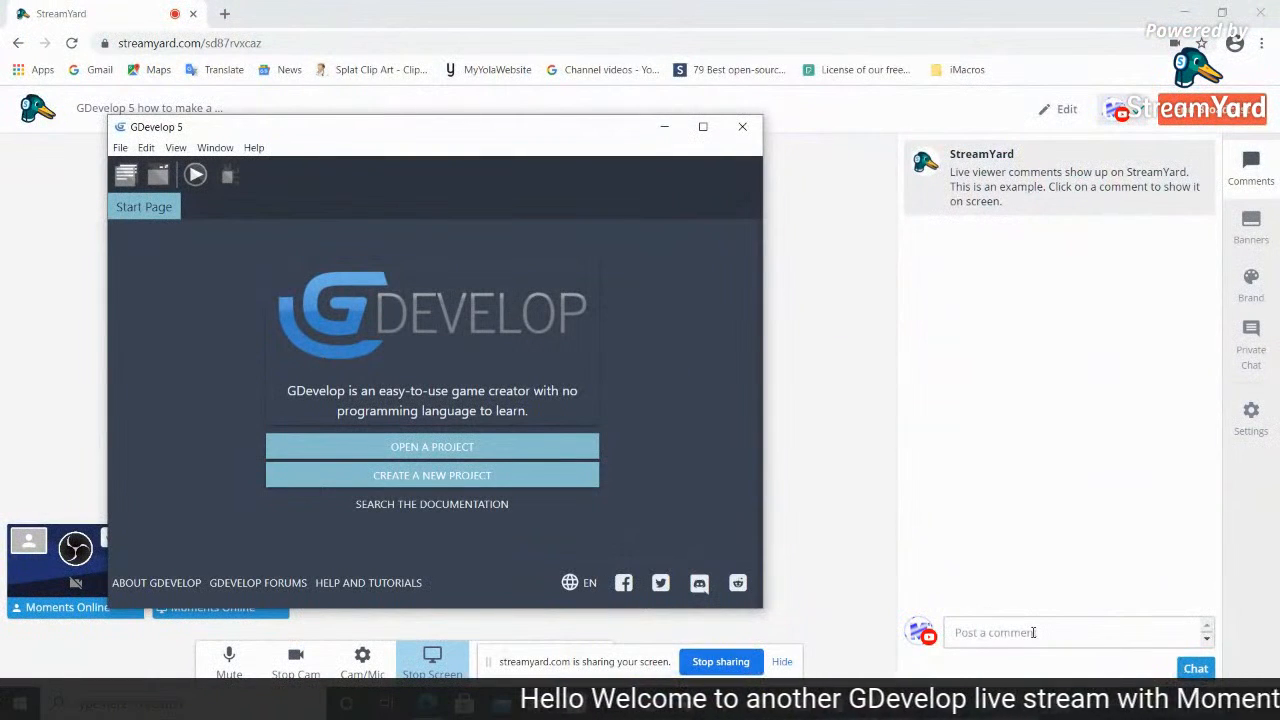
left_click_drag(433, 137, 616, 93)
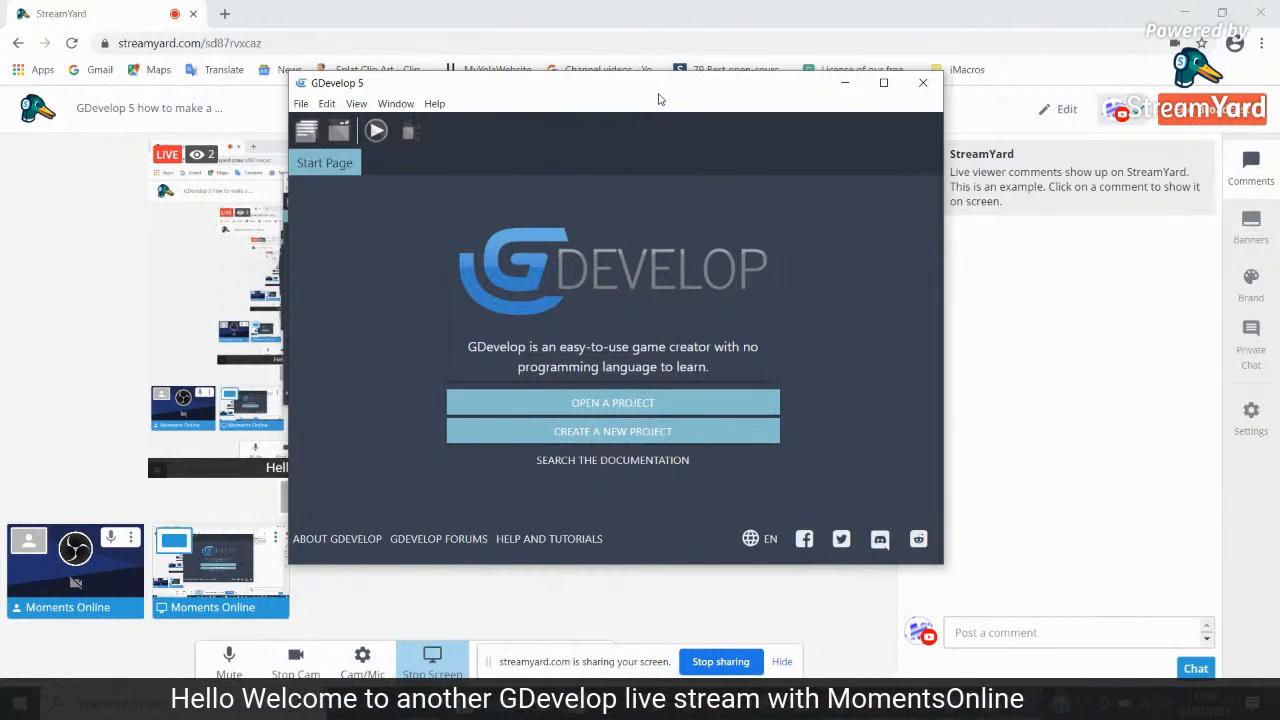
left_click(845, 82)
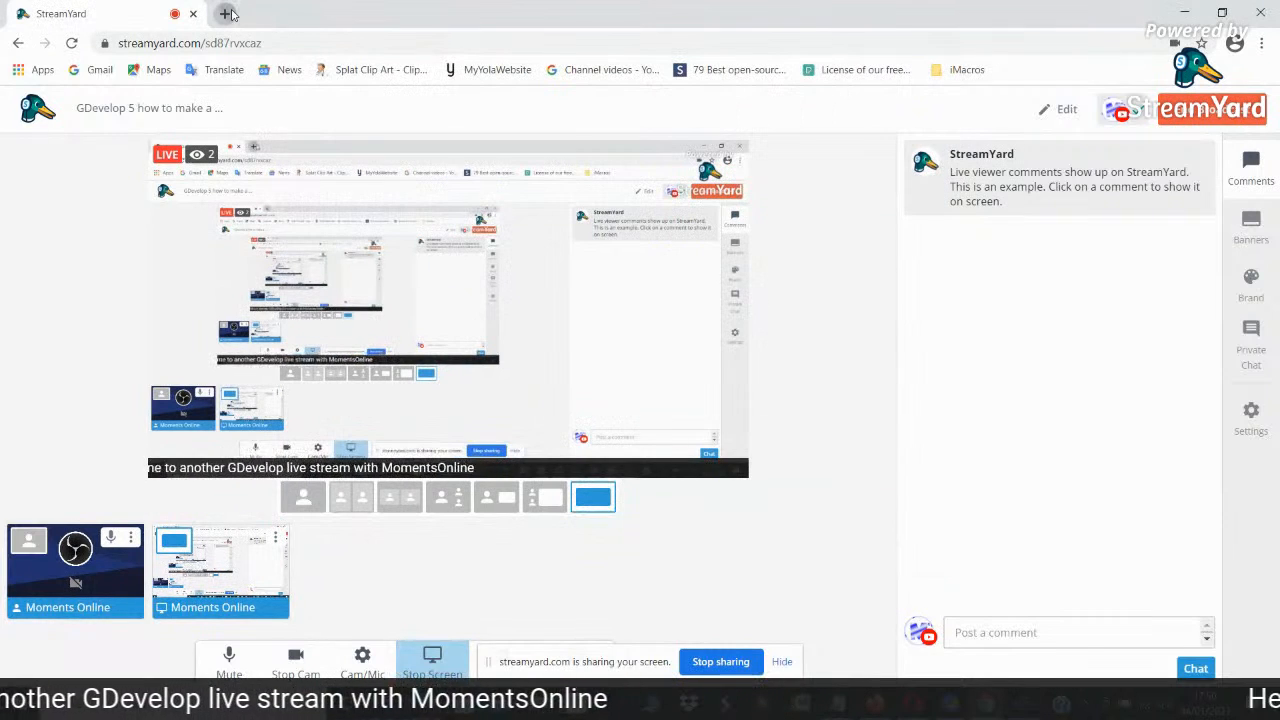
Search the web for "github gdevelop" in a new browser tab and look over the 4ian/GDevelop repository page
left_click(225, 13)
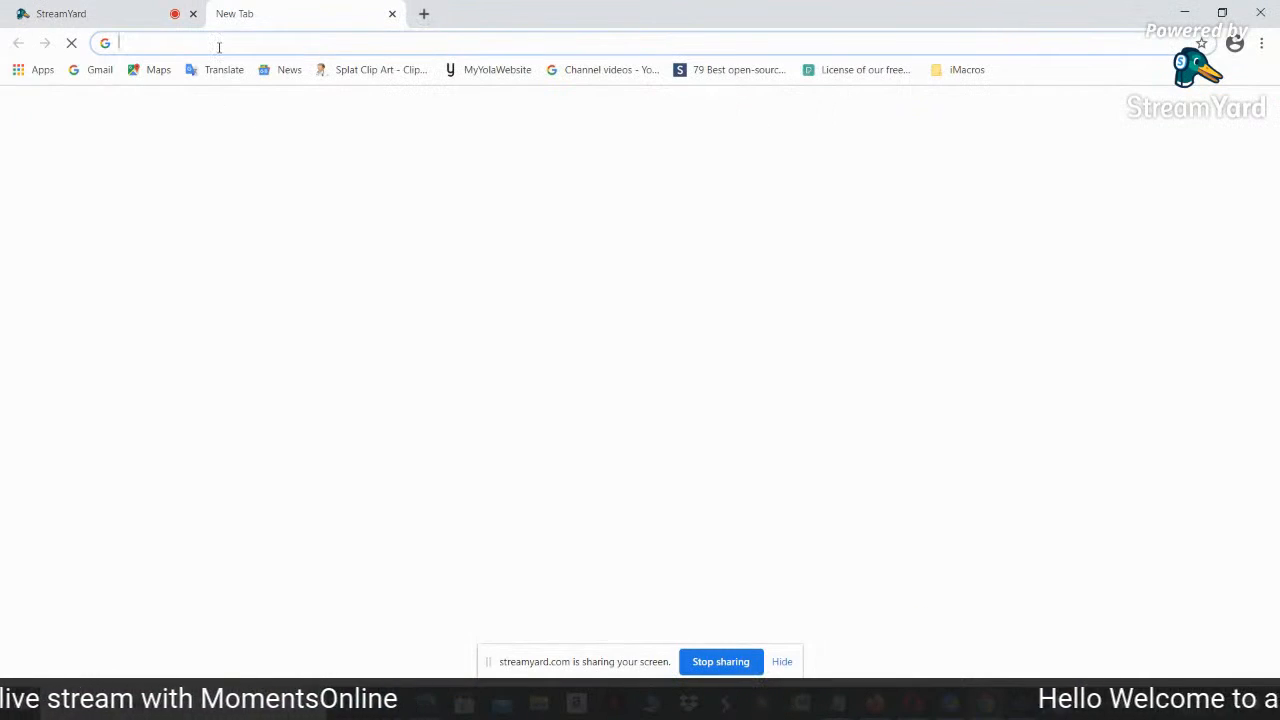
type("github")
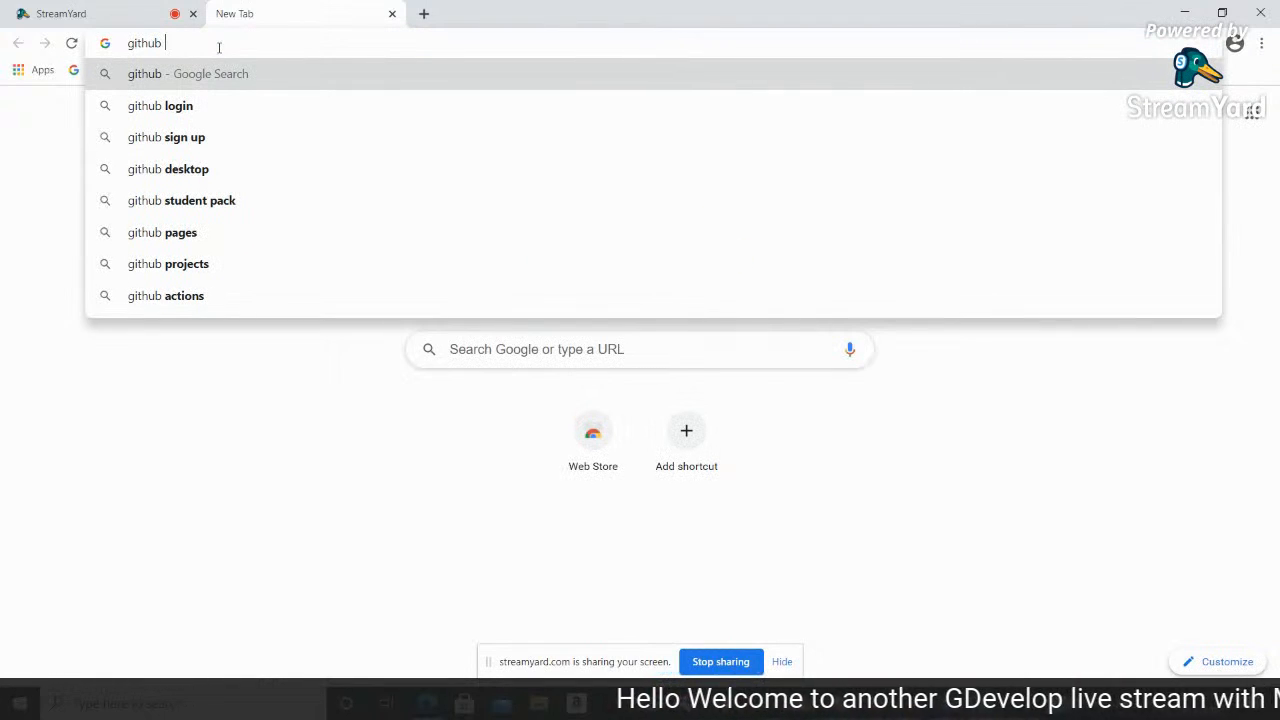
type(" gdevelop")
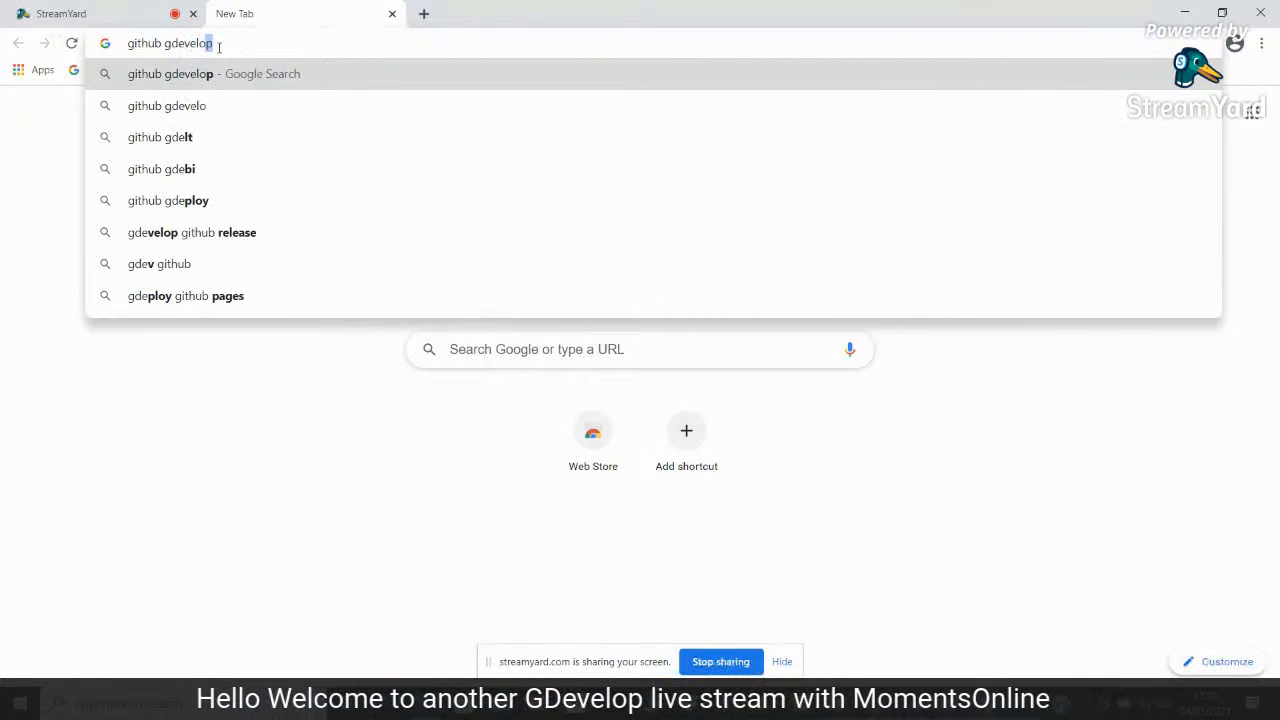
key("Return")
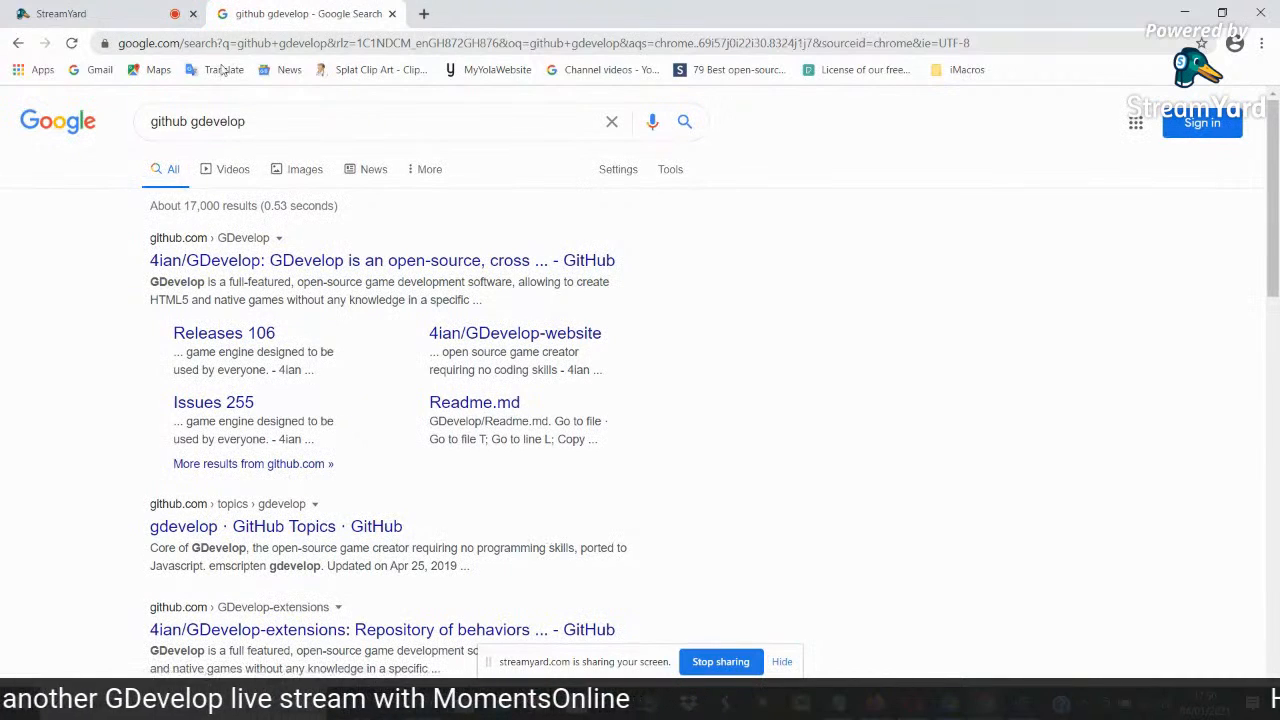
left_click(230, 262)
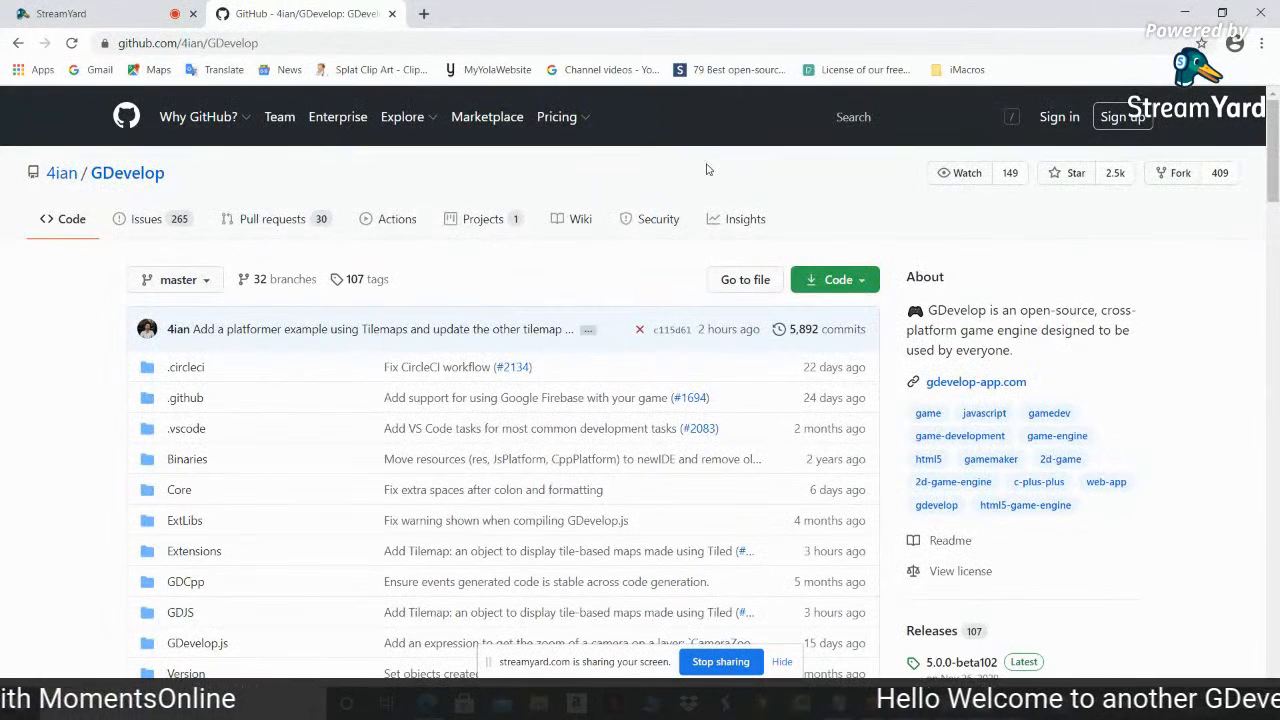
left_click_drag(1272, 137, 1274, 170)
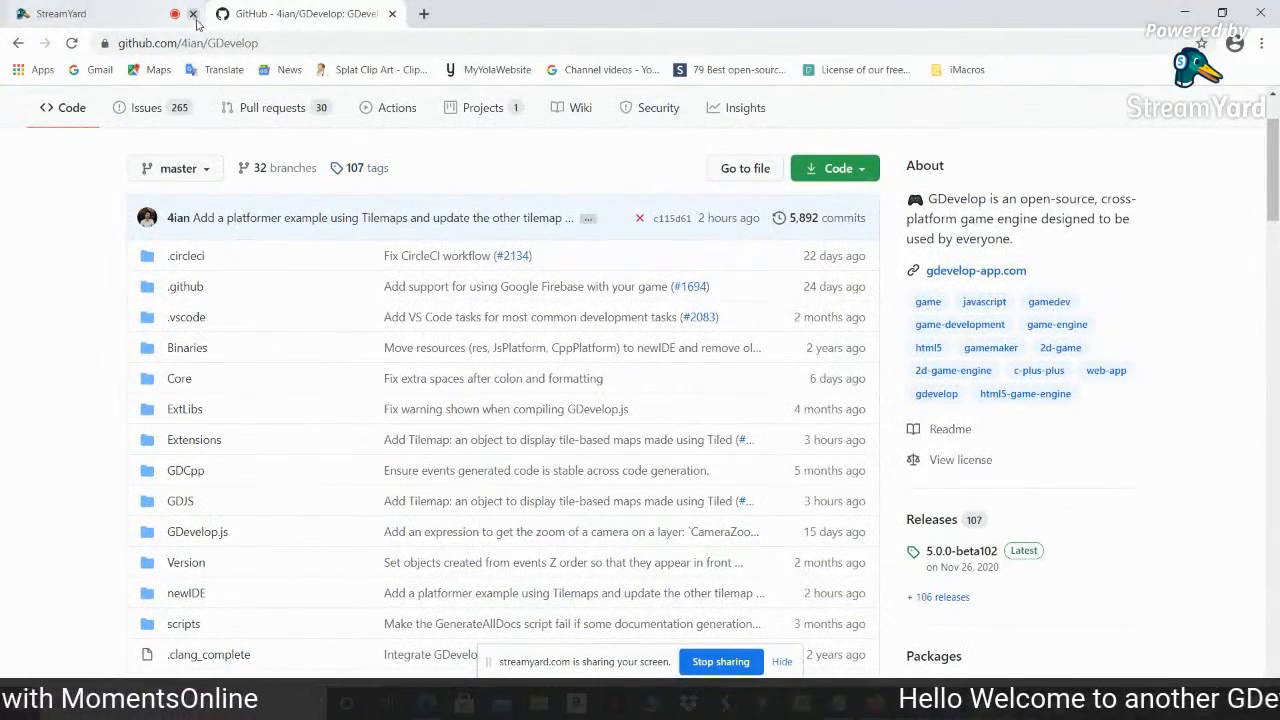
Return to the search results, search for "github gdevelop beta 103" instead, and open the 4ian/GDevelop Releases page
left_click(19, 43)
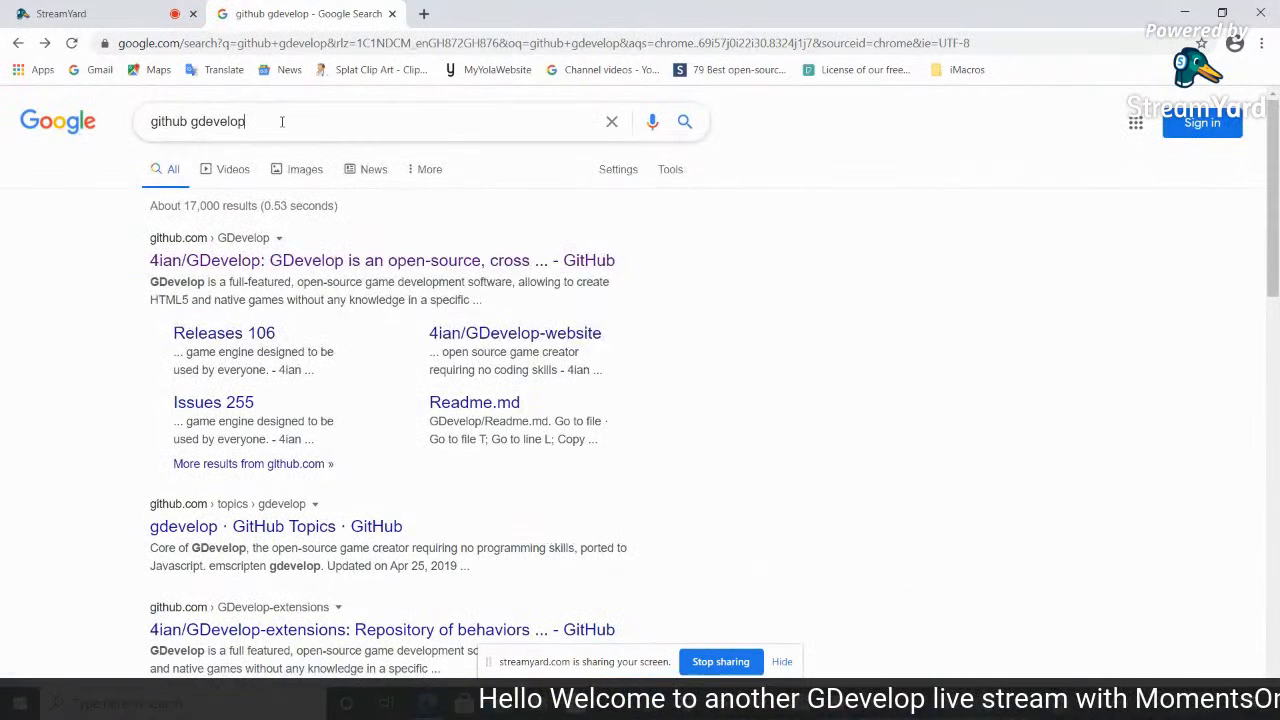
left_click(281, 121)
type("beta 103")
key("Return")
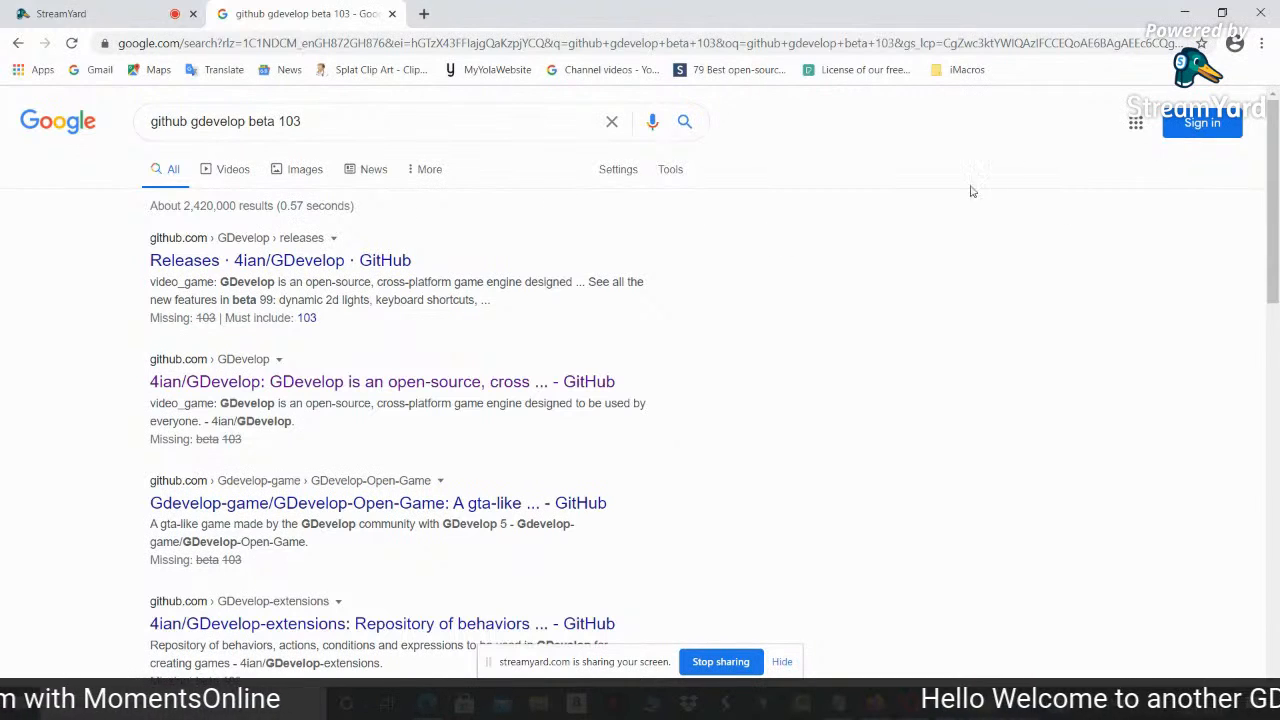
left_click(690, 126)
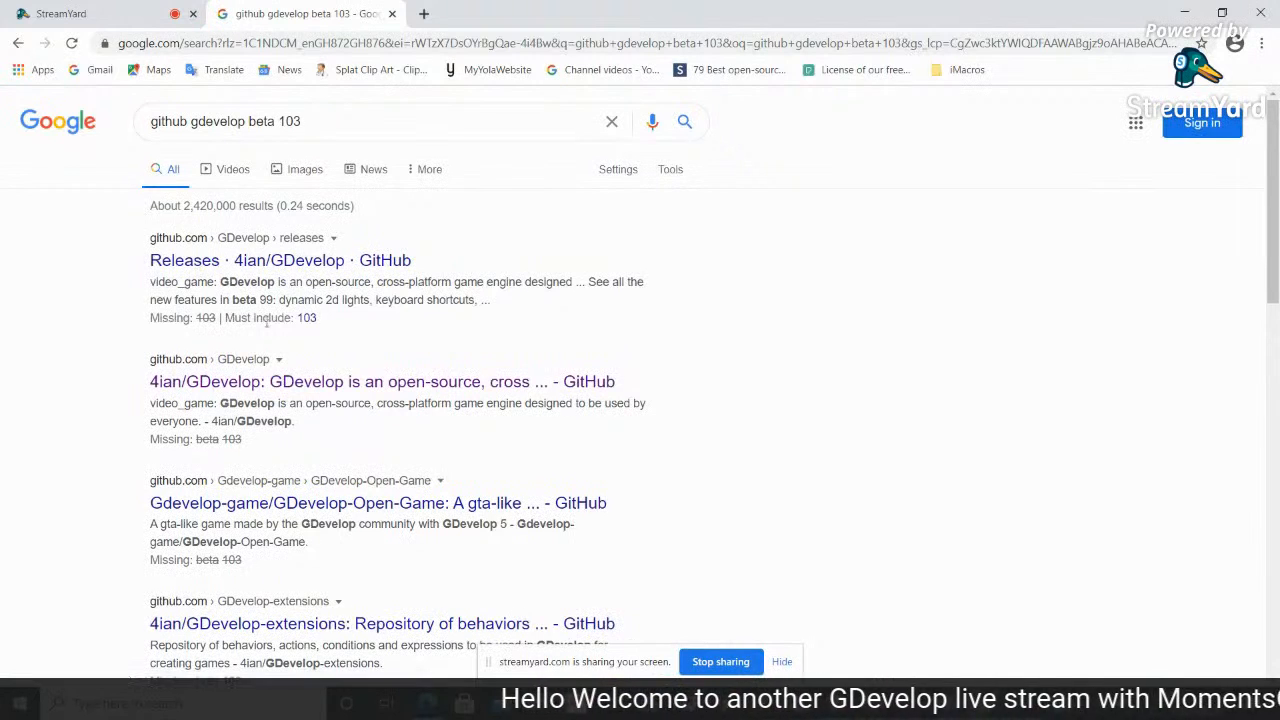
left_click(267, 258)
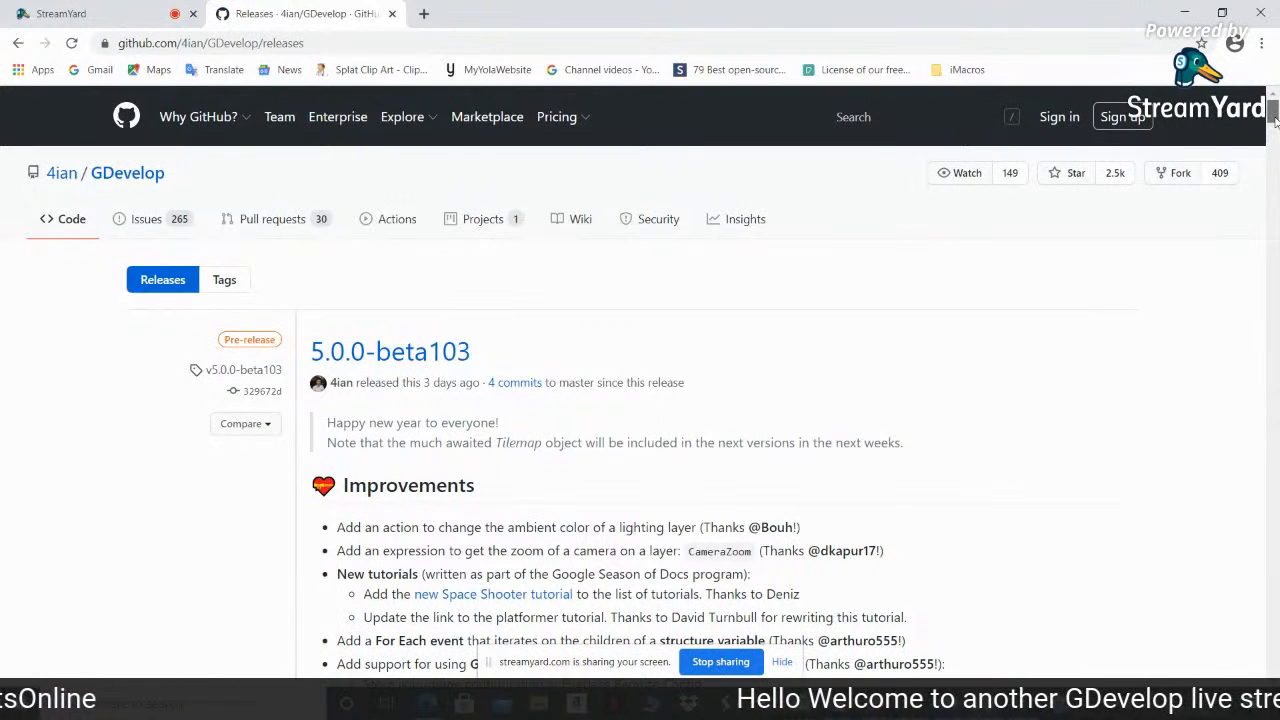
Read the 5.0.0-beta103 release notes and expand the Assets list to examine its download files
left_click_drag(1275, 120, 1273, 156)
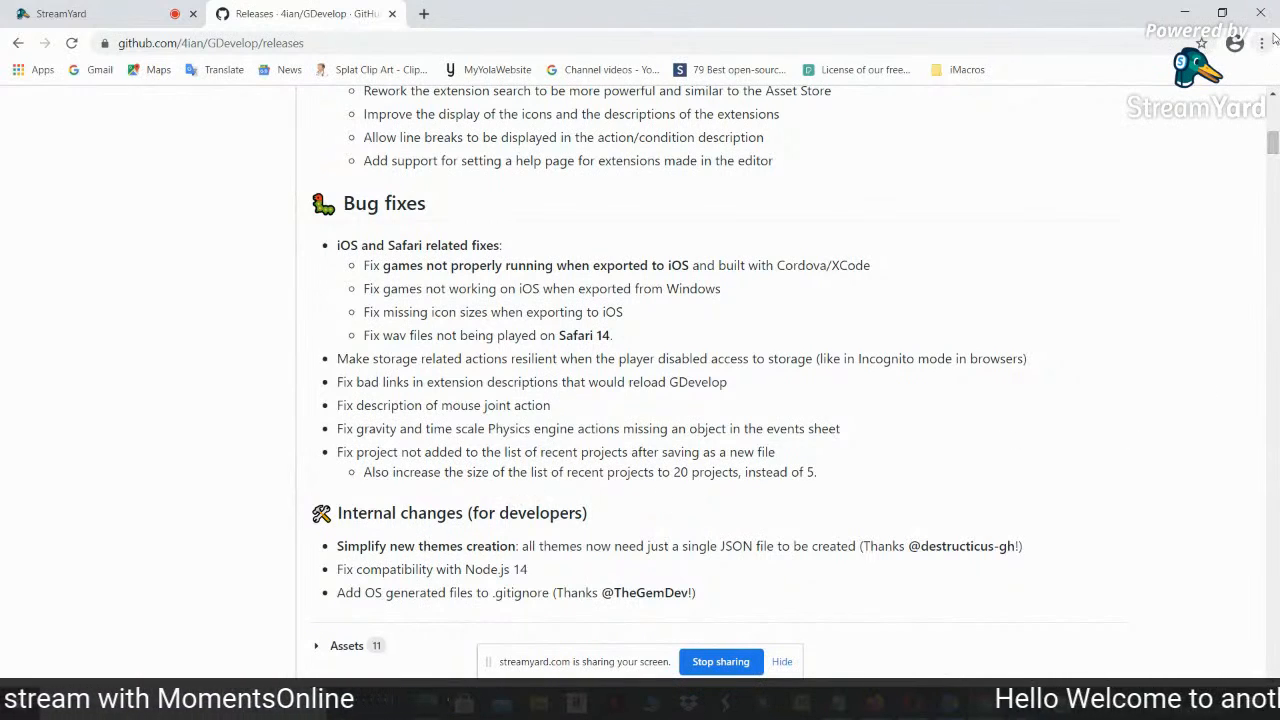
left_click_drag(1274, 143, 1275, 155)
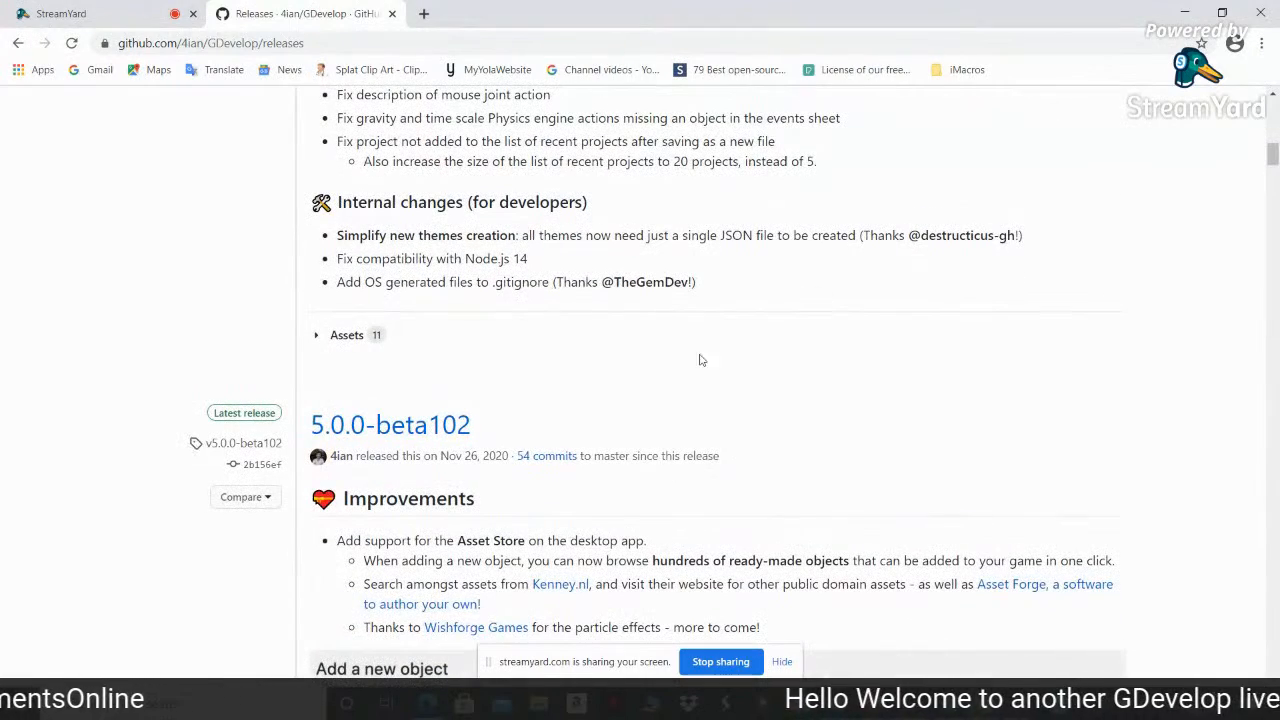
left_click(320, 336)
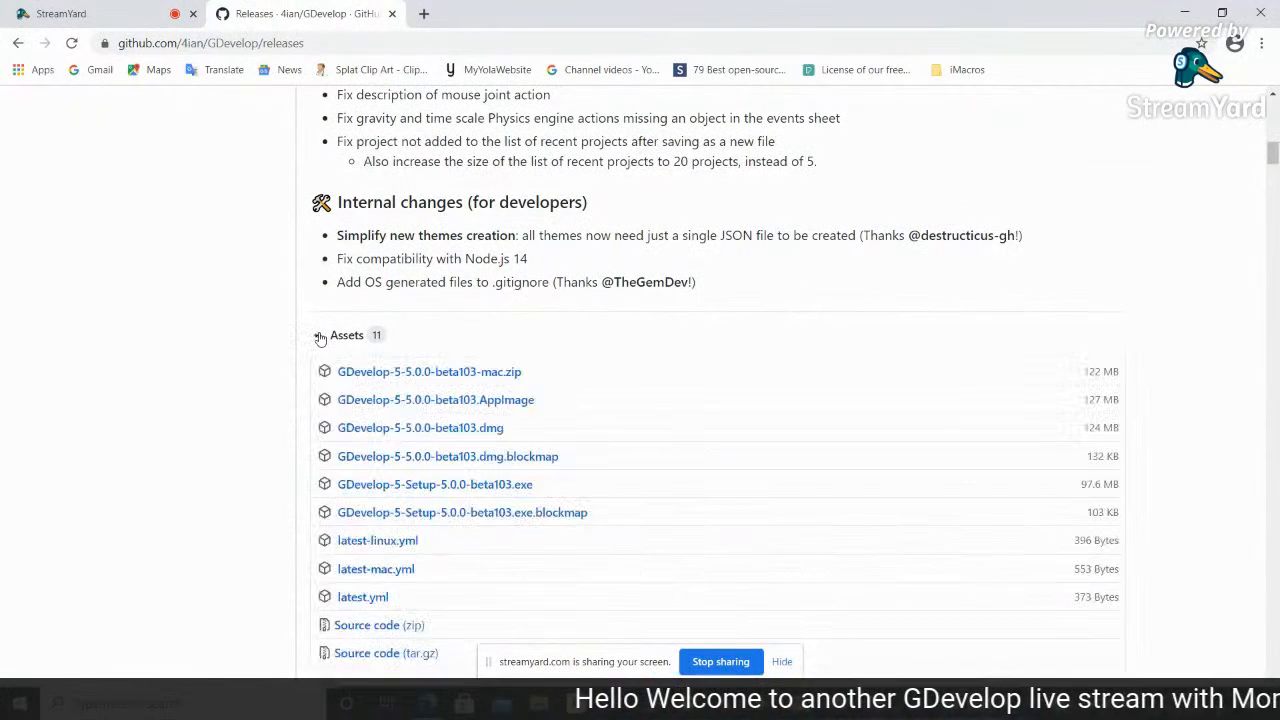
left_click_drag(1277, 143, 1273, 162)
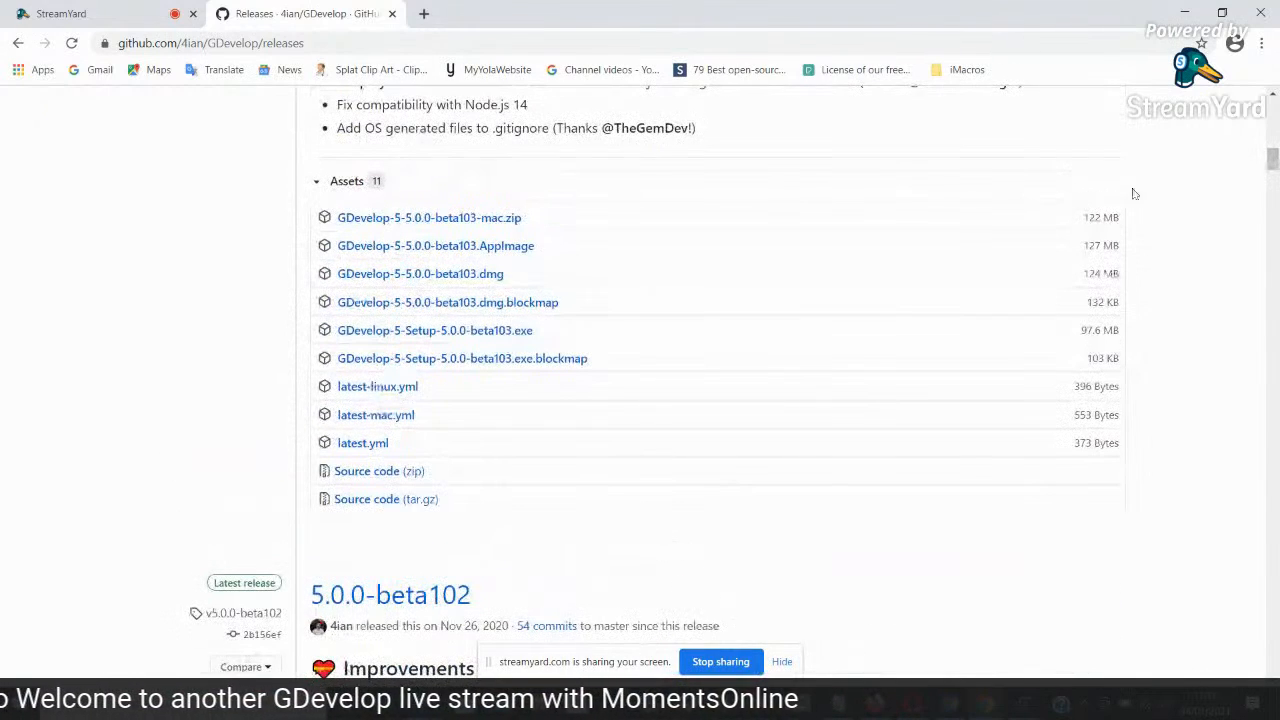
left_click(1274, 122)
left_click_drag(1274, 121, 1273, 106)
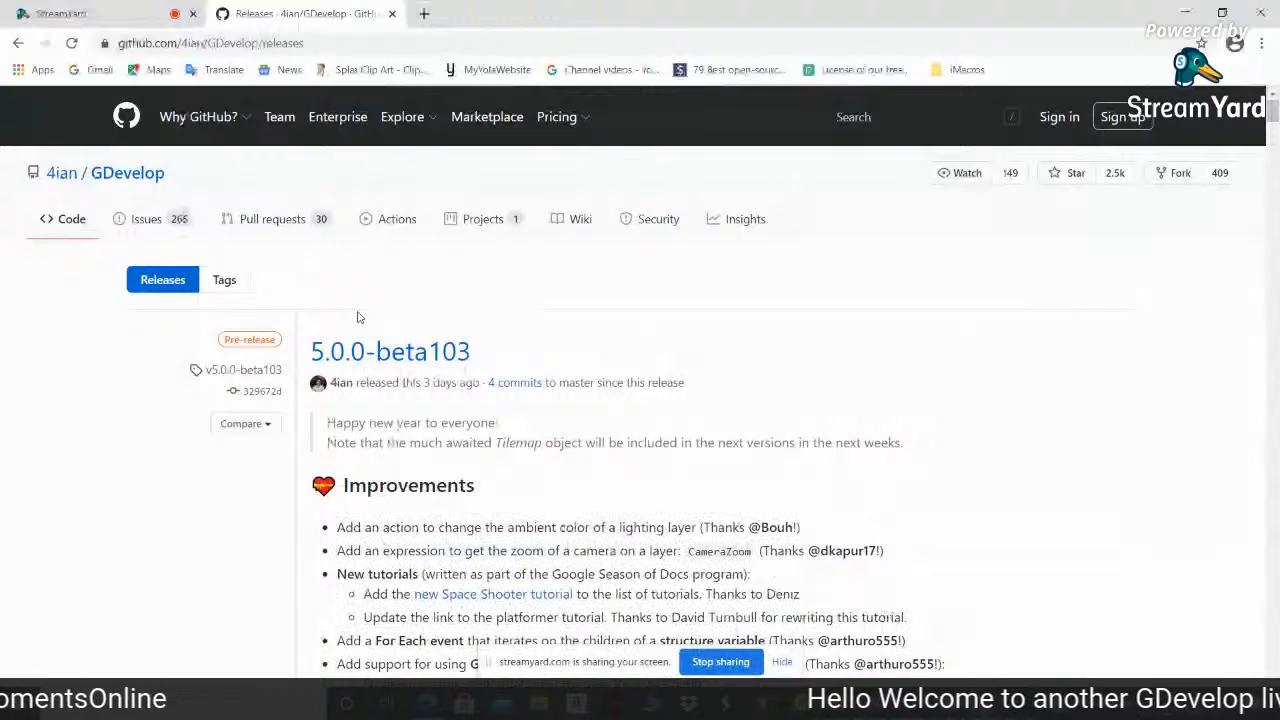
Switch back to StreamYard and post the comment "hello" to the viewers
left_click(62, 14)
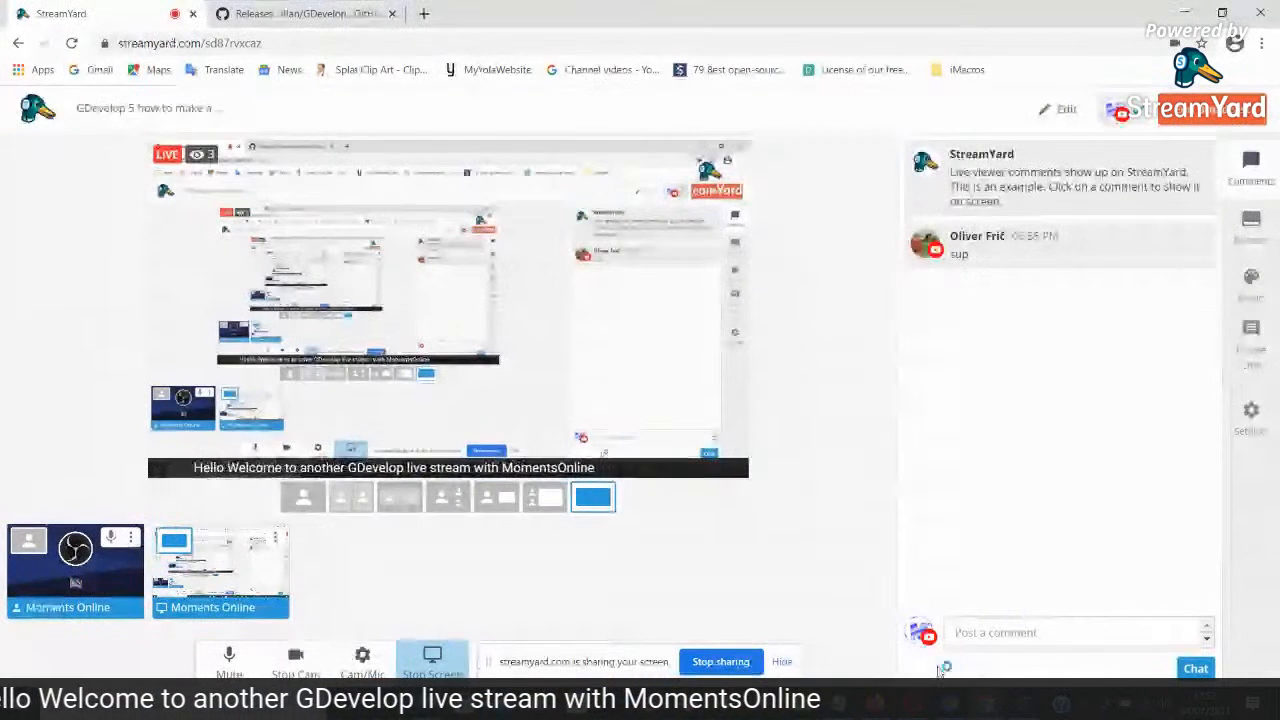
left_click(983, 640)
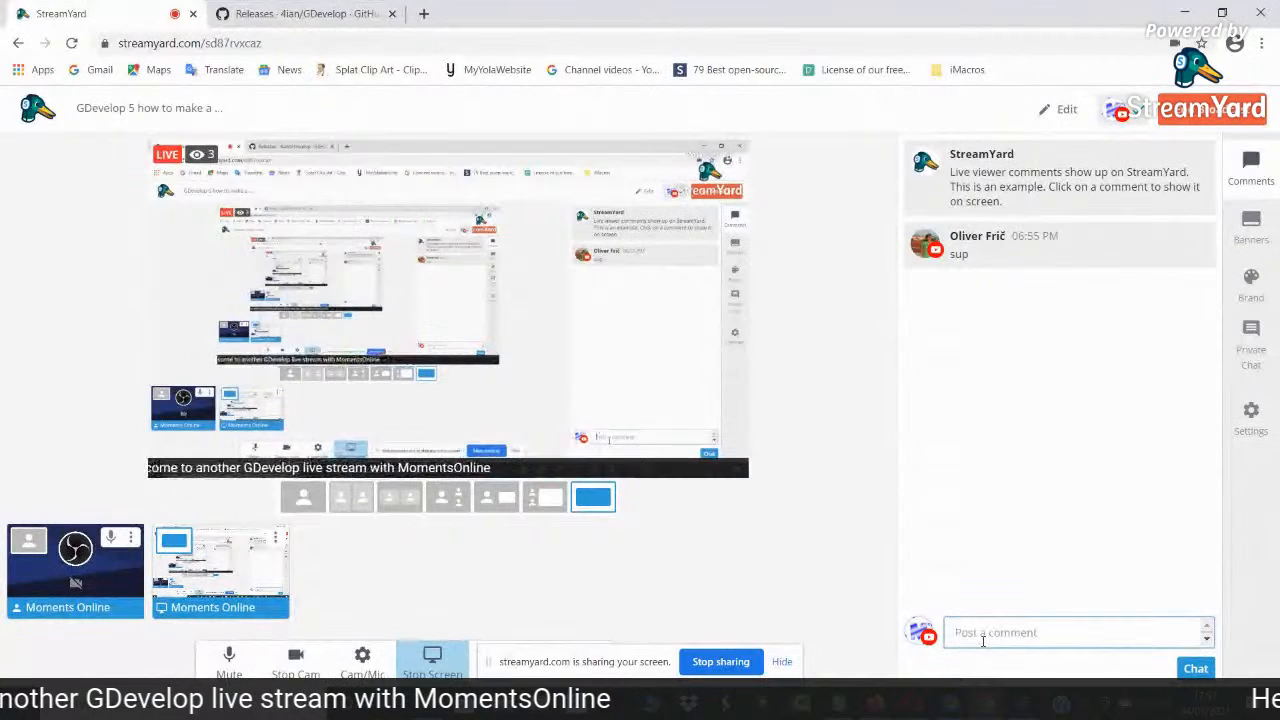
type("hel")
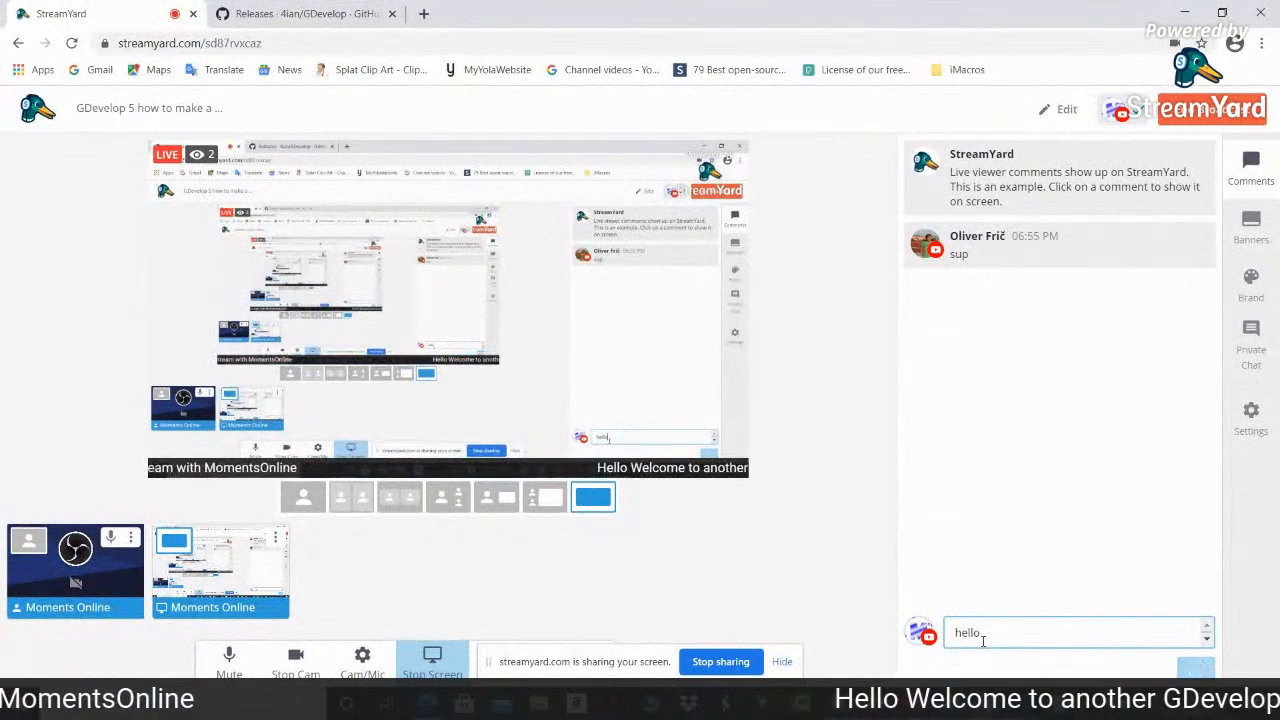
type("lo")
key("Return")
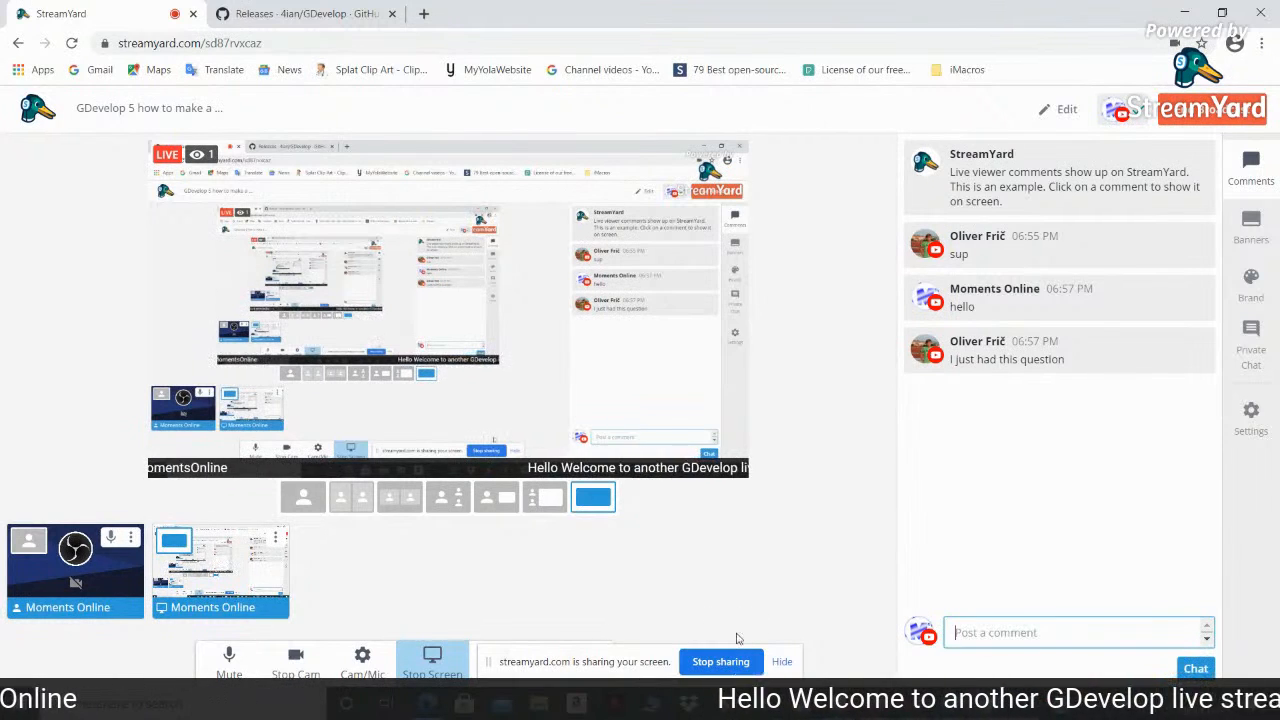
Reply to the viewer's question announcement with the comment "ok , go ahead and ask"
type("ok")
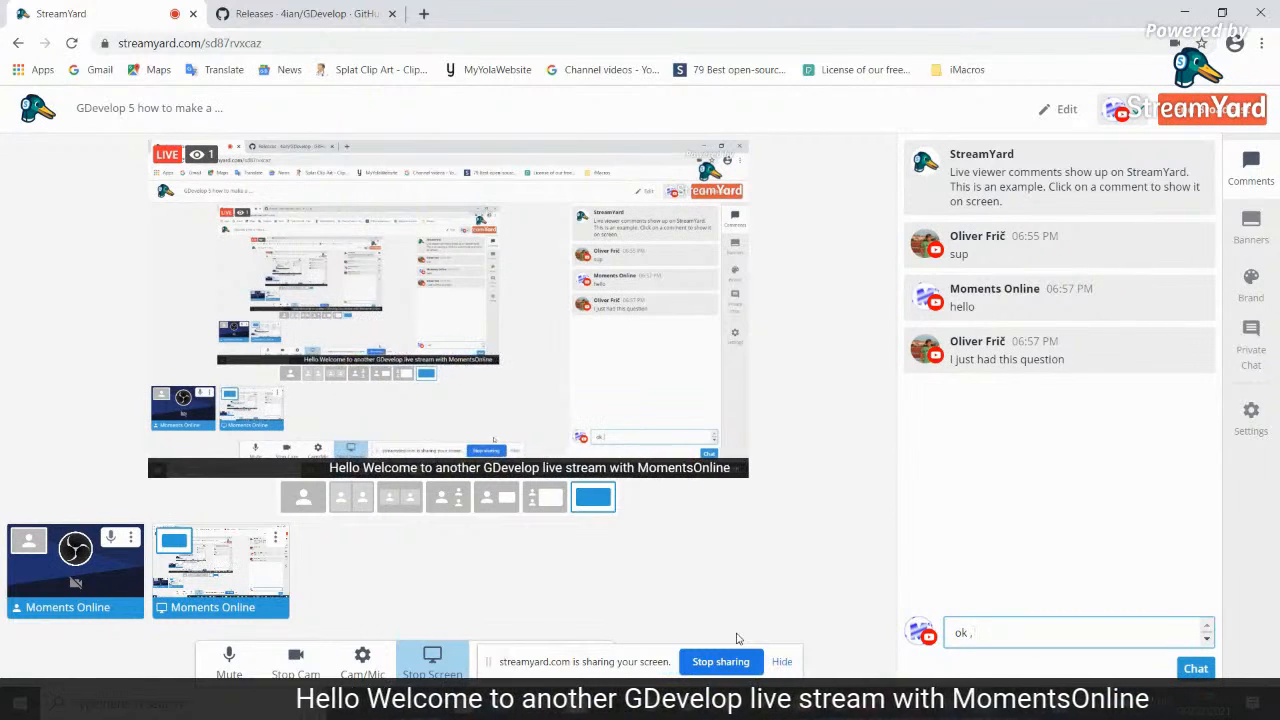
type(" , go")
type(" ahee")
type("d and a")
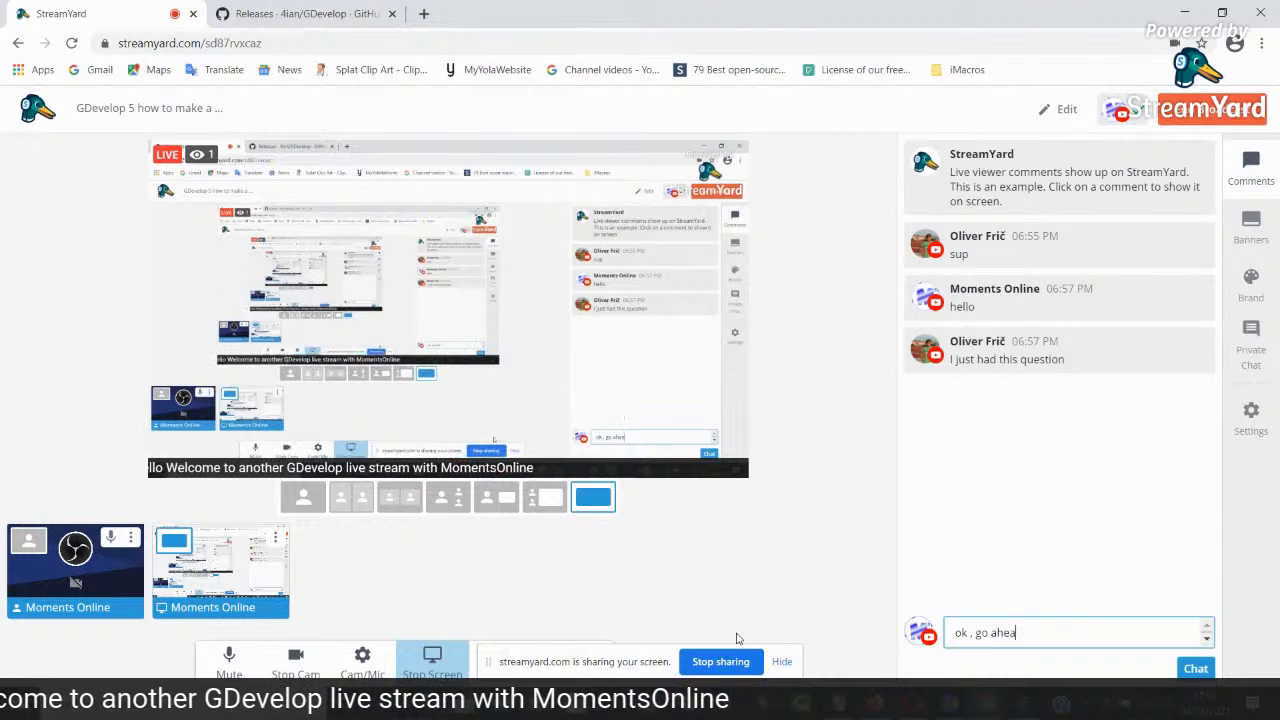
type("sk")
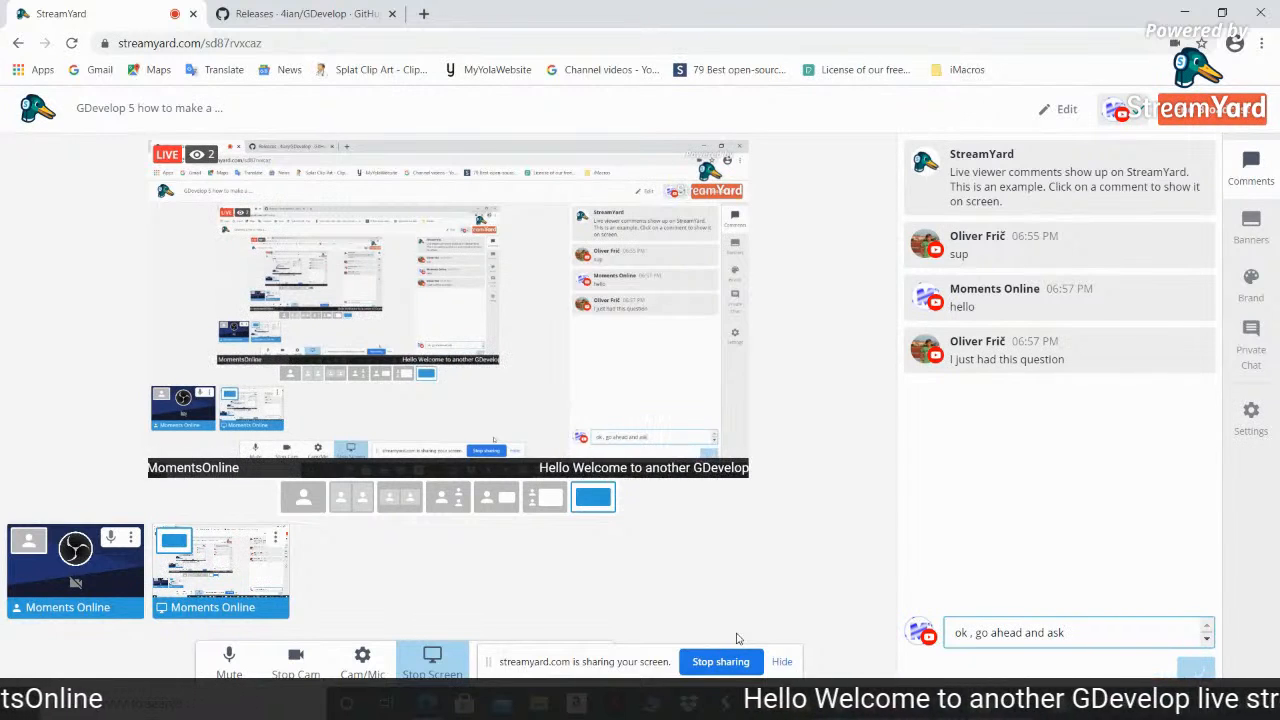
key("Return")
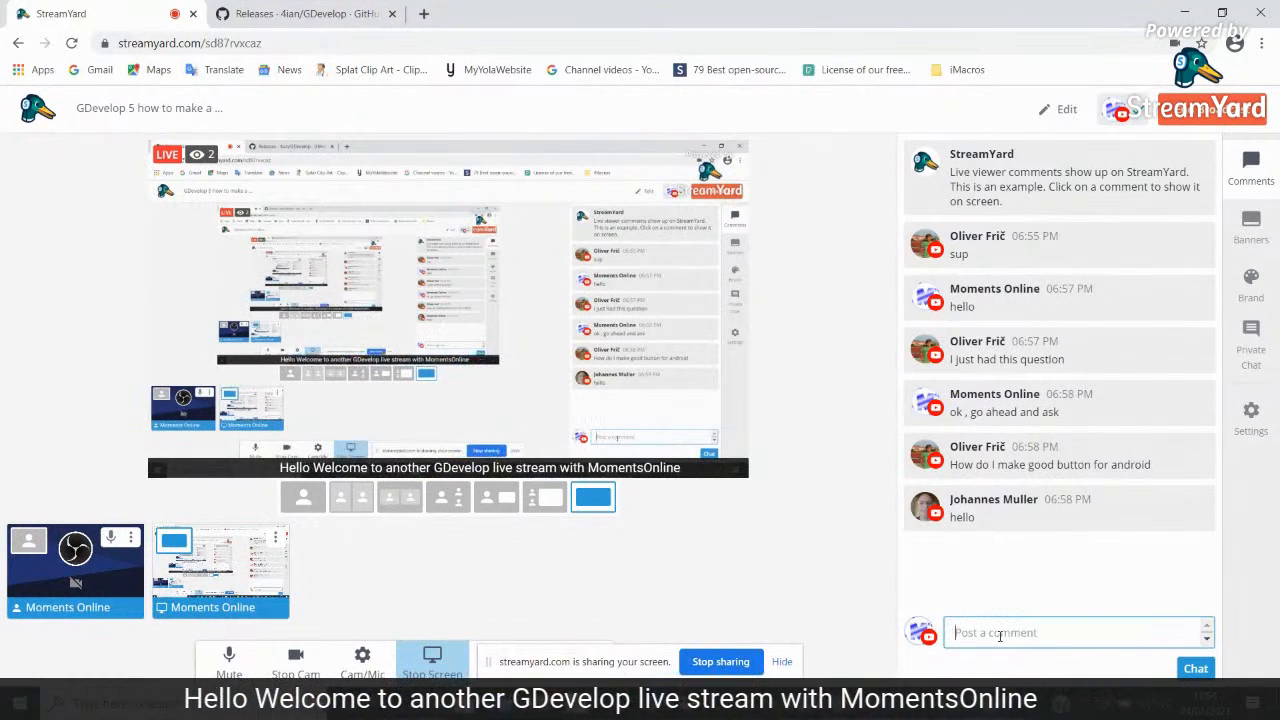
Post a "hello" comment addressing the newly arrived viewer by first name
type("hello")
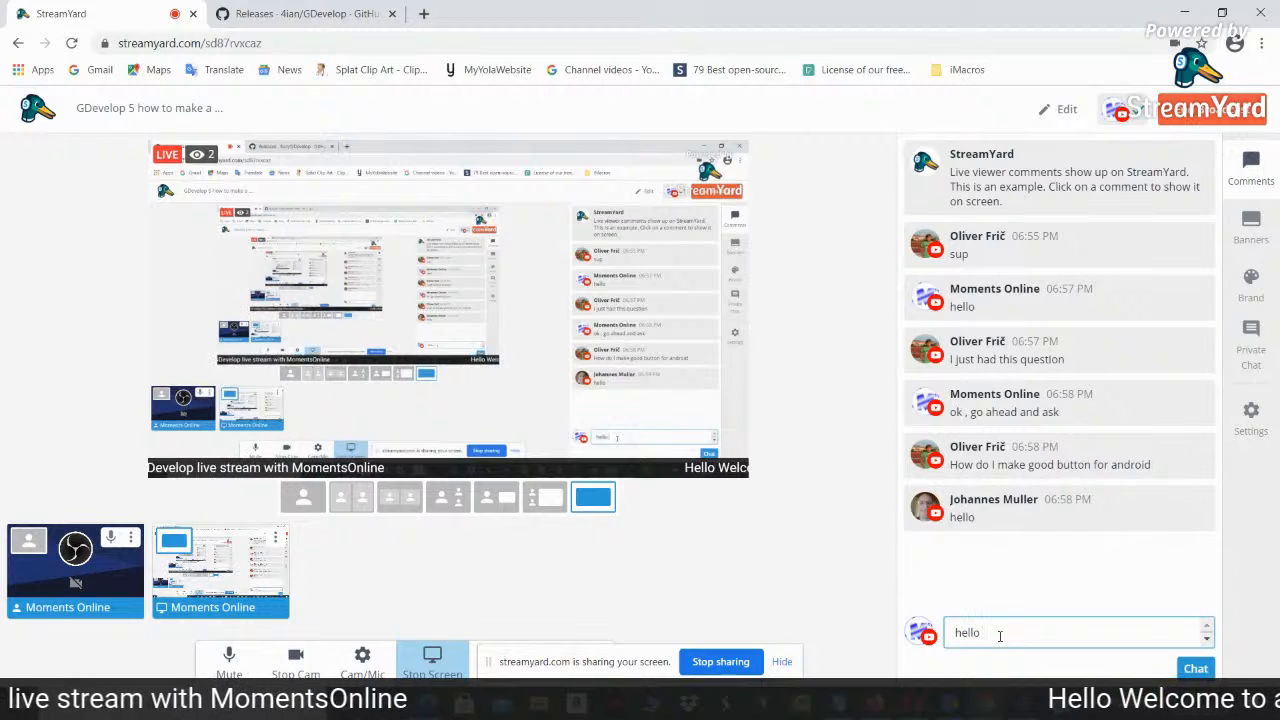
type("joh")
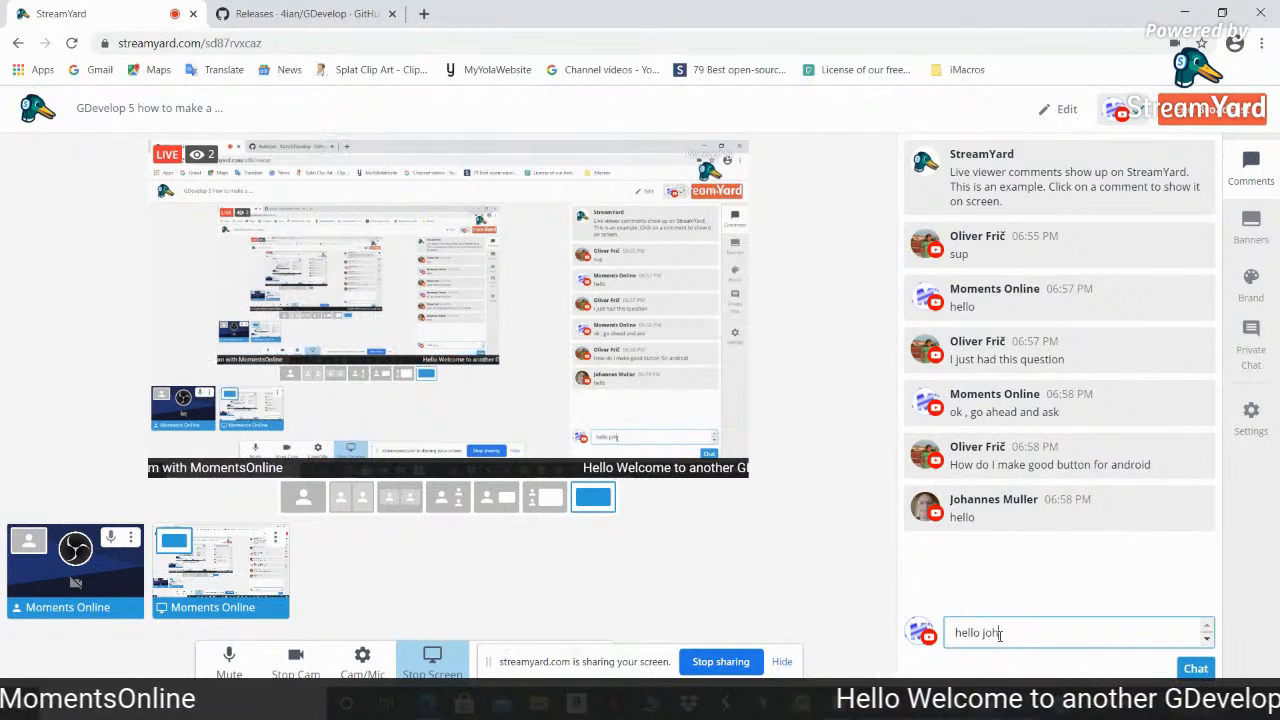
type("nannes")
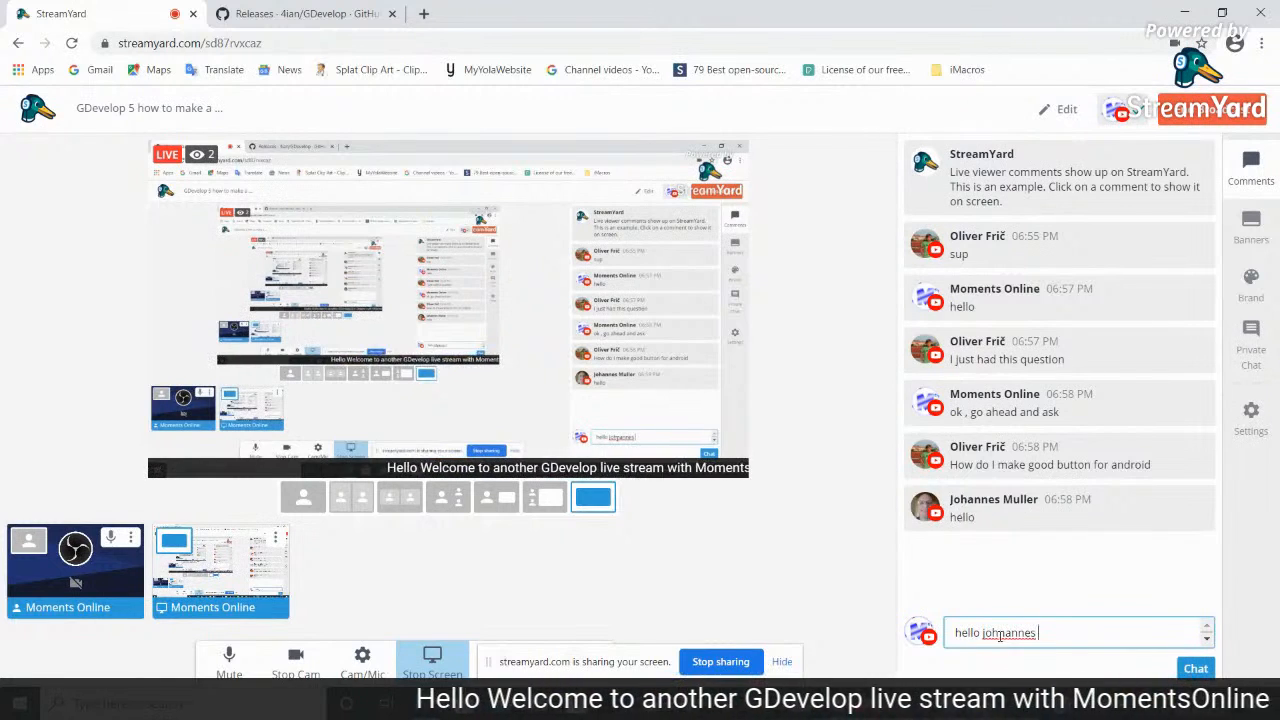
left_click(1194, 670)
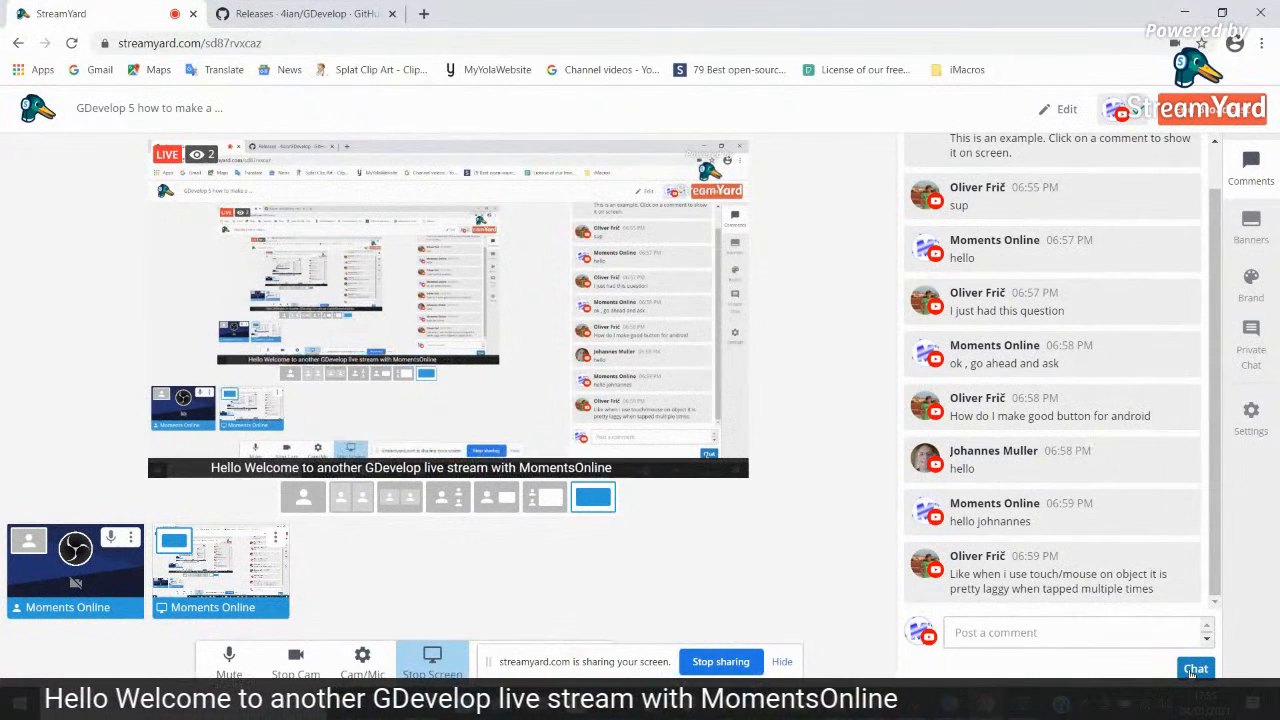
left_click(1049, 644)
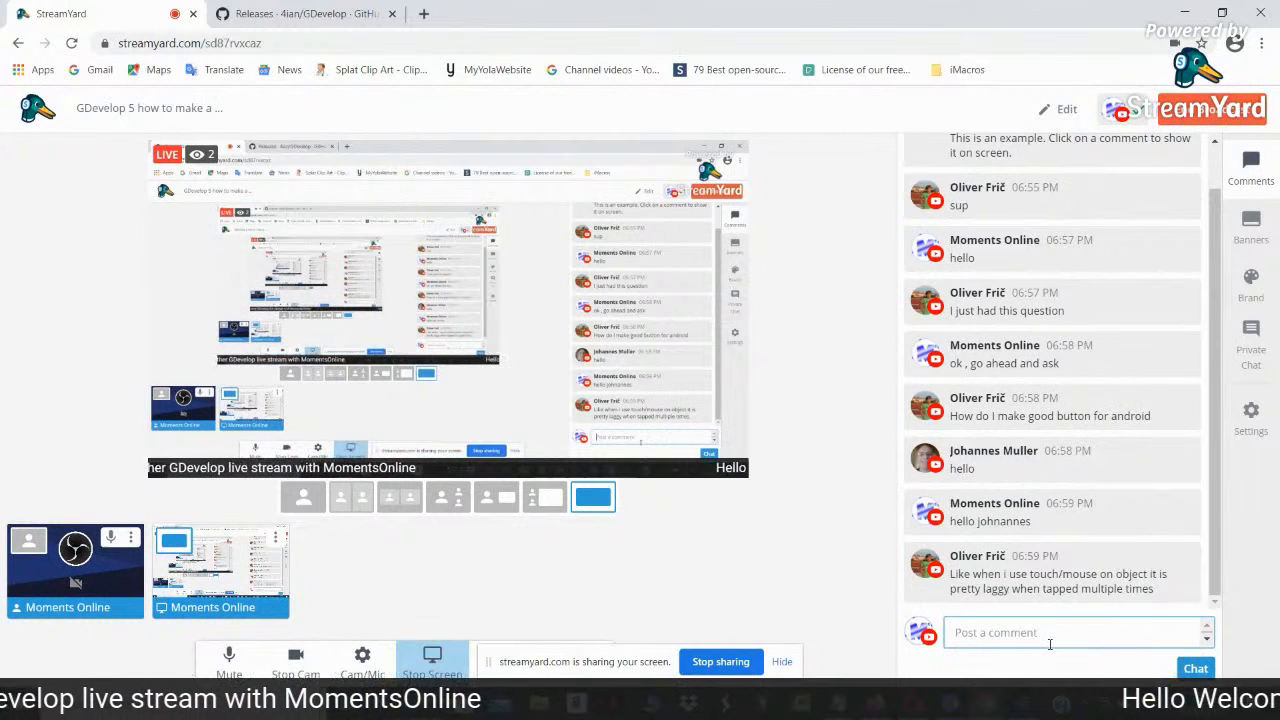
type("is")
key("BackSpace")
key("BackSpace")
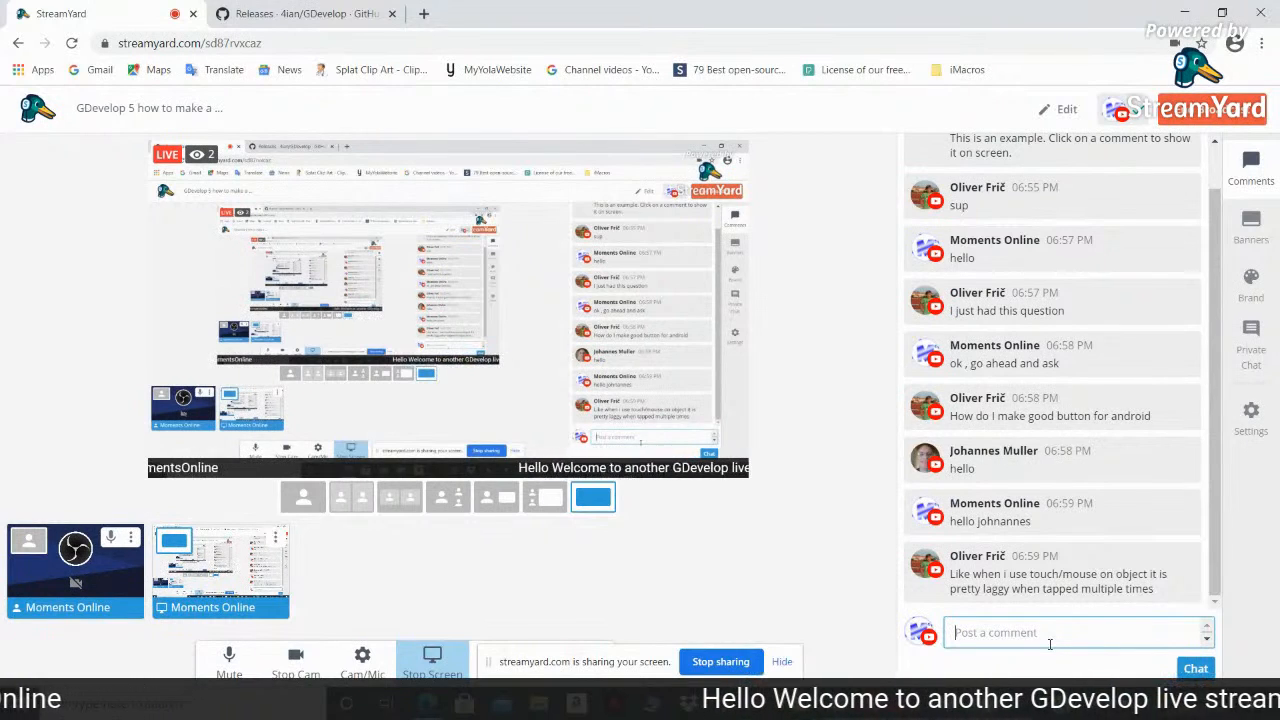
Reply to the viewer's laggy touch question by first name with the comment "try using a trigger for each touch"
type("o")
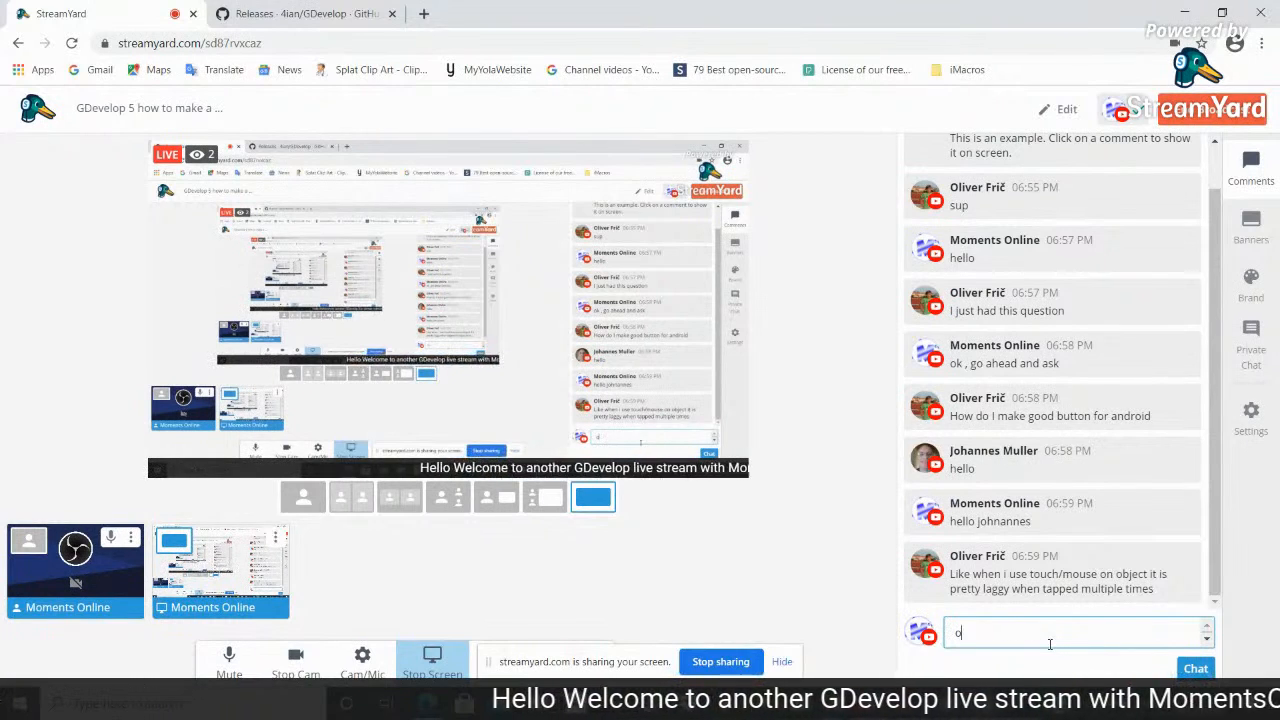
type("liv")
key("BackSpace")
key("BackSpace")
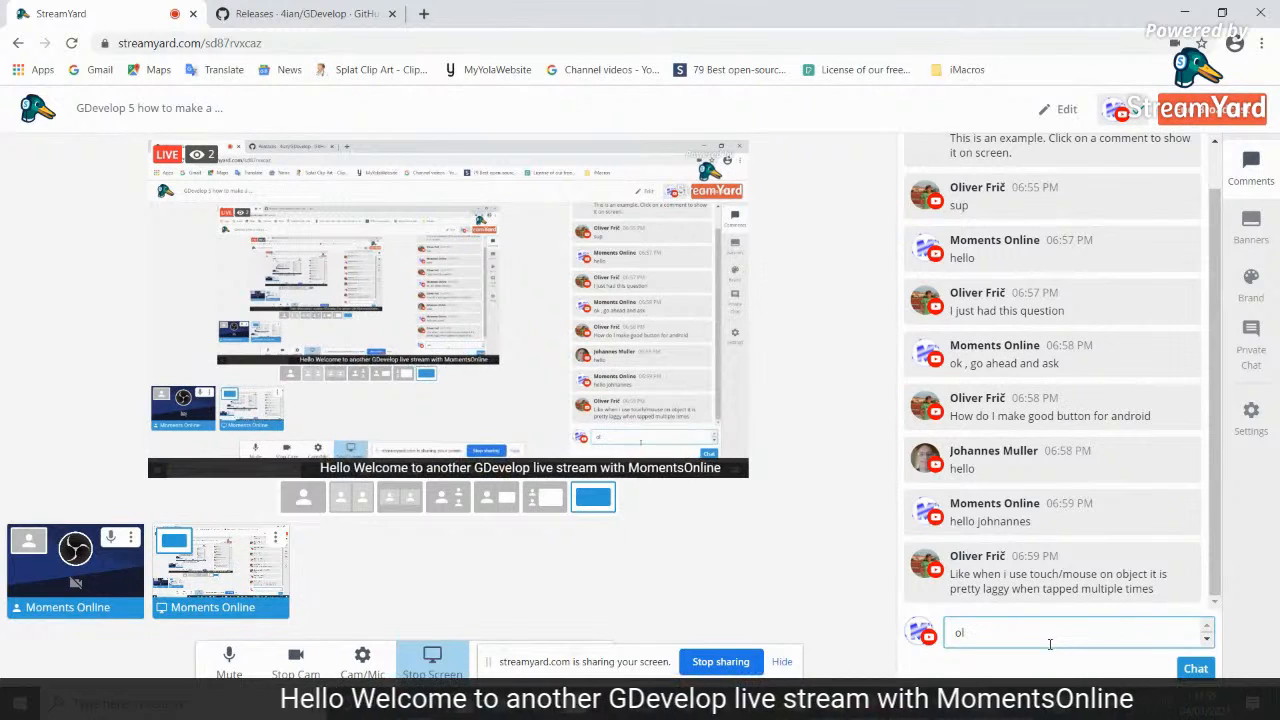
type("iv")
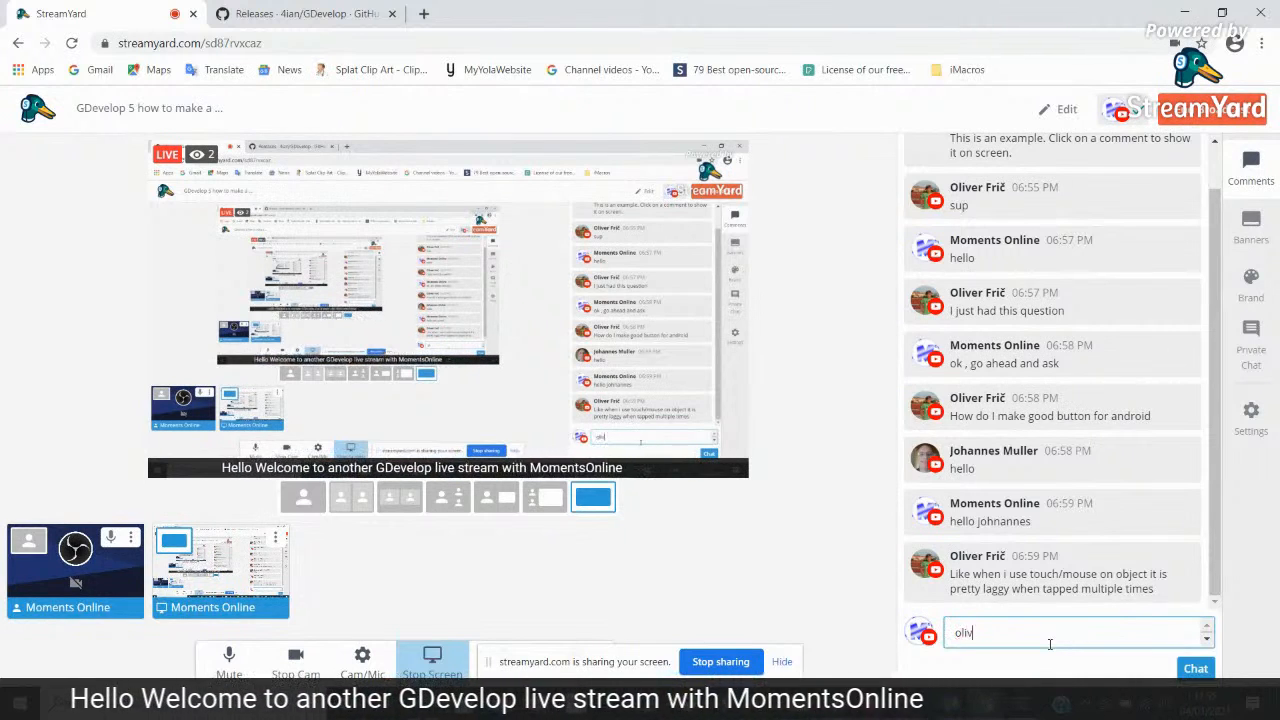
type("er try using")
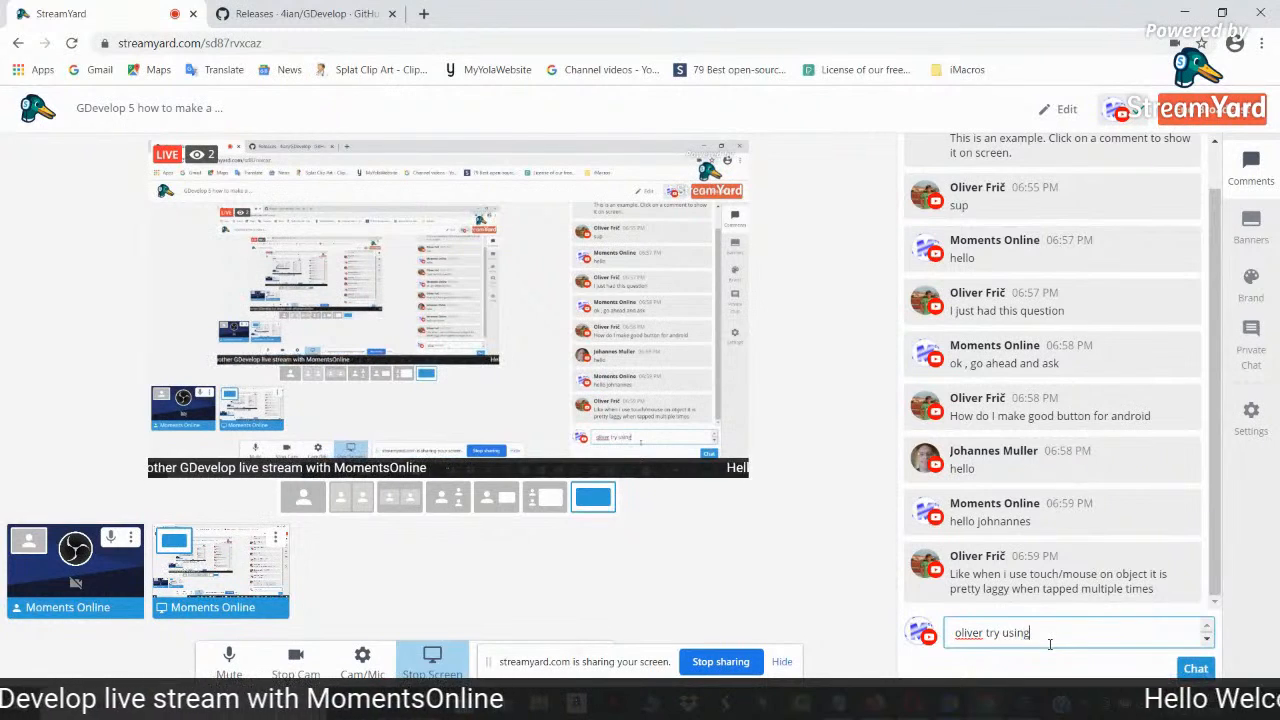
type("a")
type(" a t")
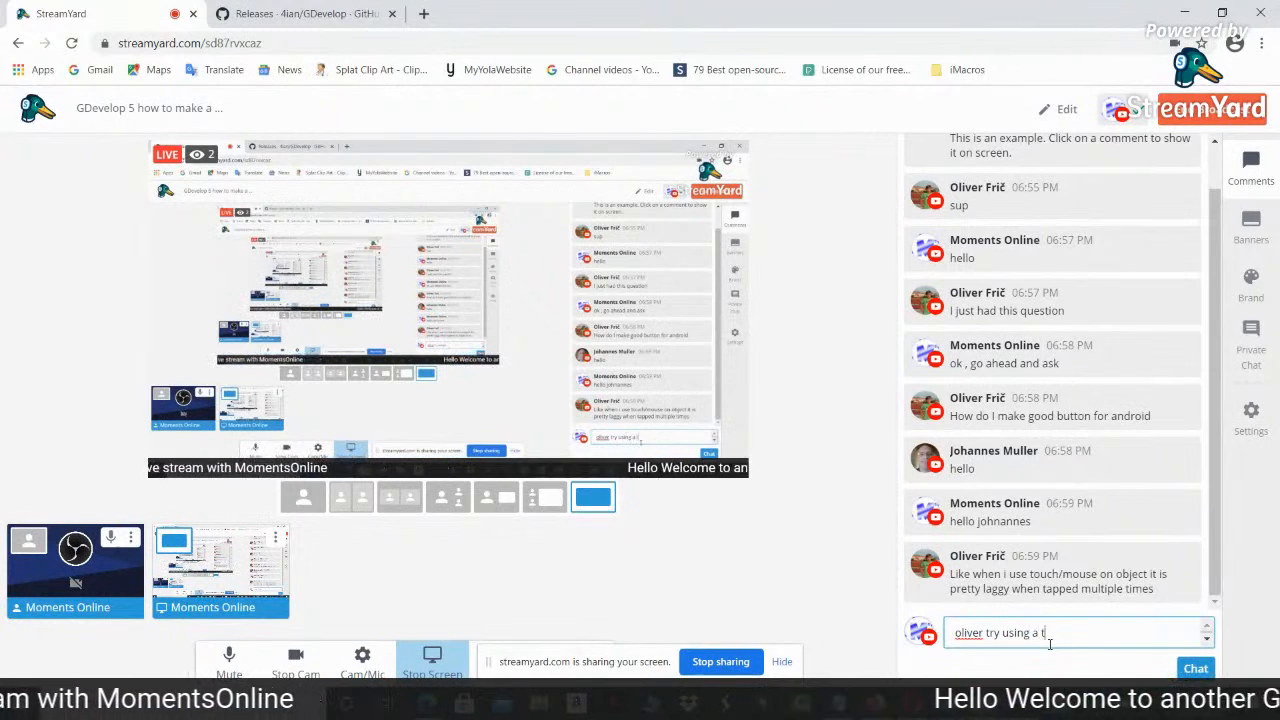
type("rigger")
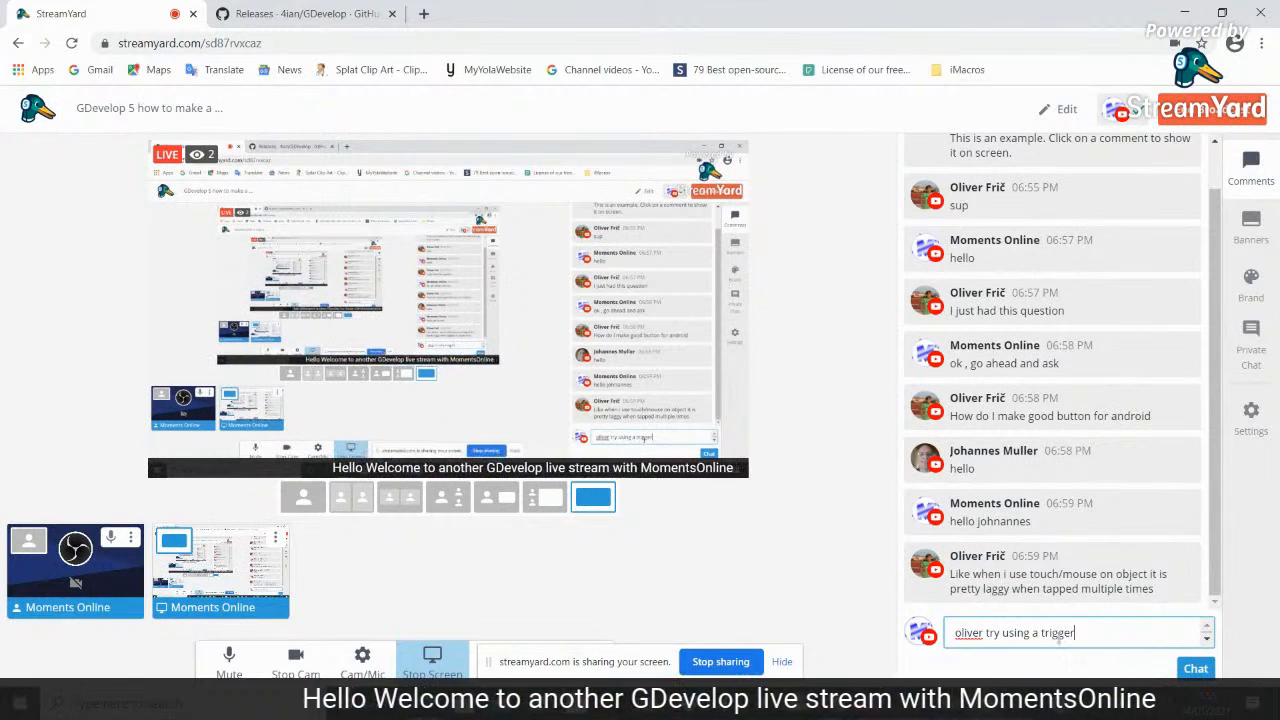
type("fo")
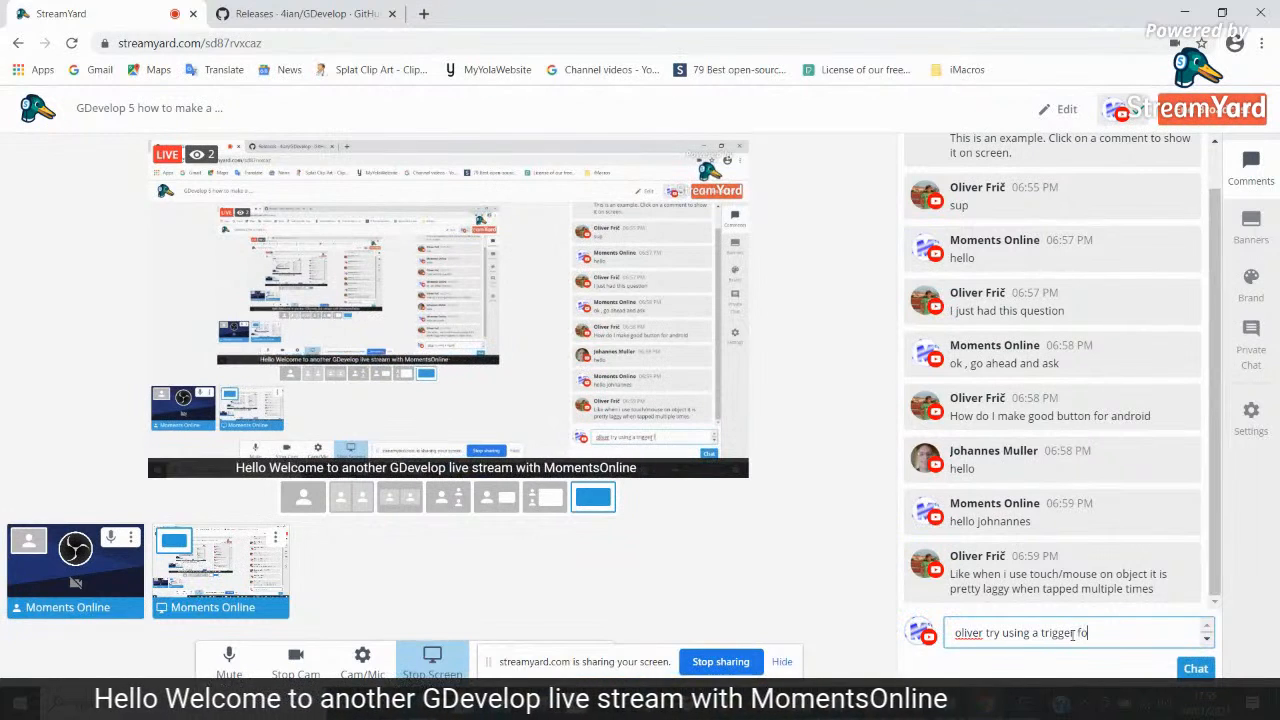
type("r each ")
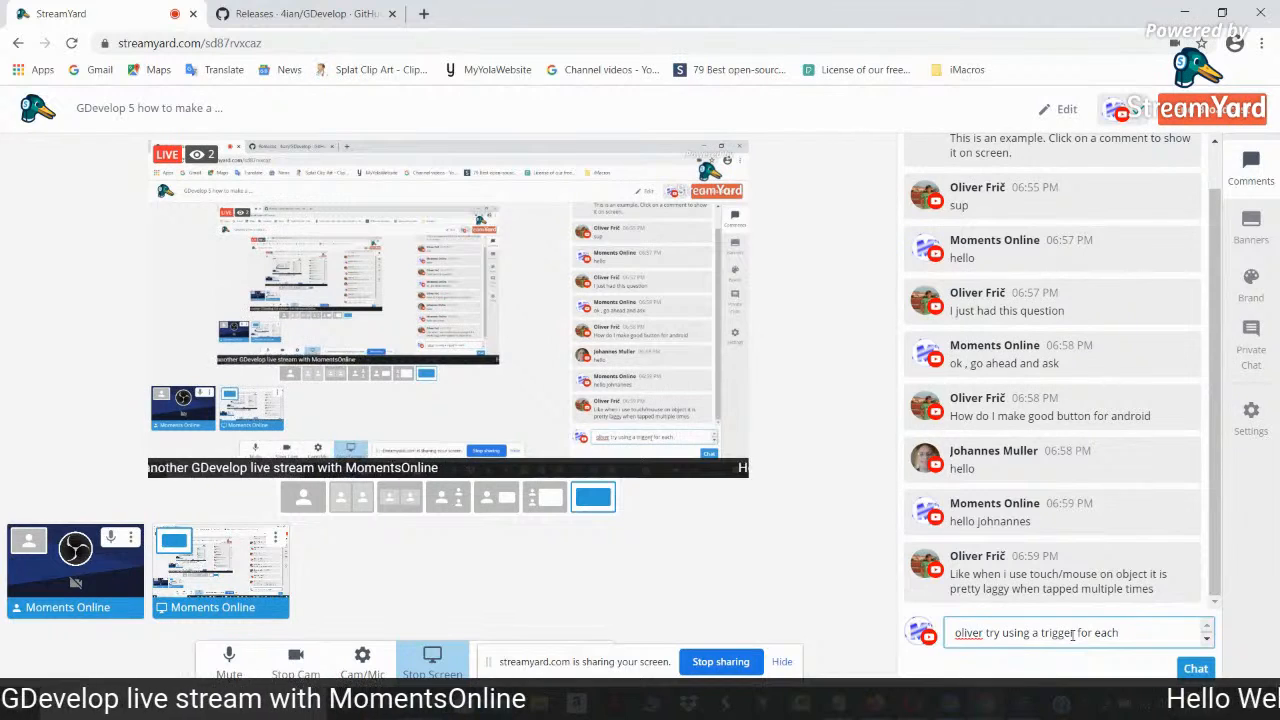
type("ta")
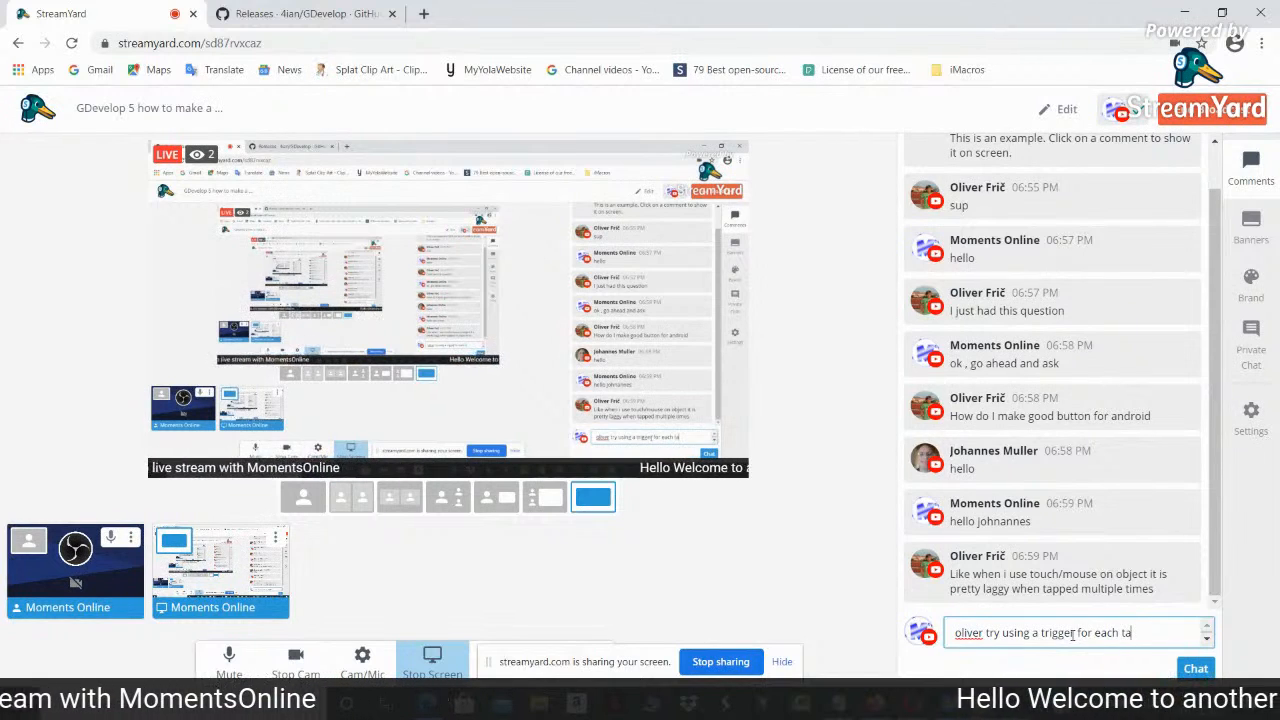
key("BackSpace")
key("BackSpace")
type("t")
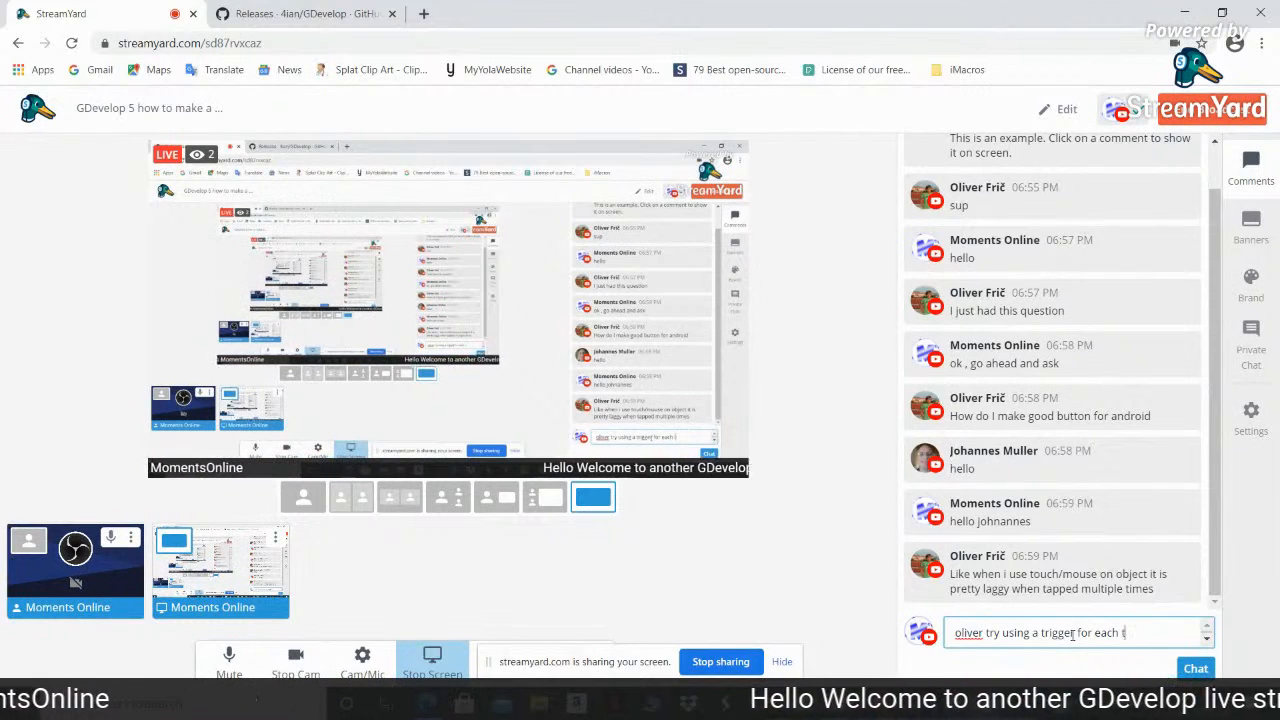
type("ouch")
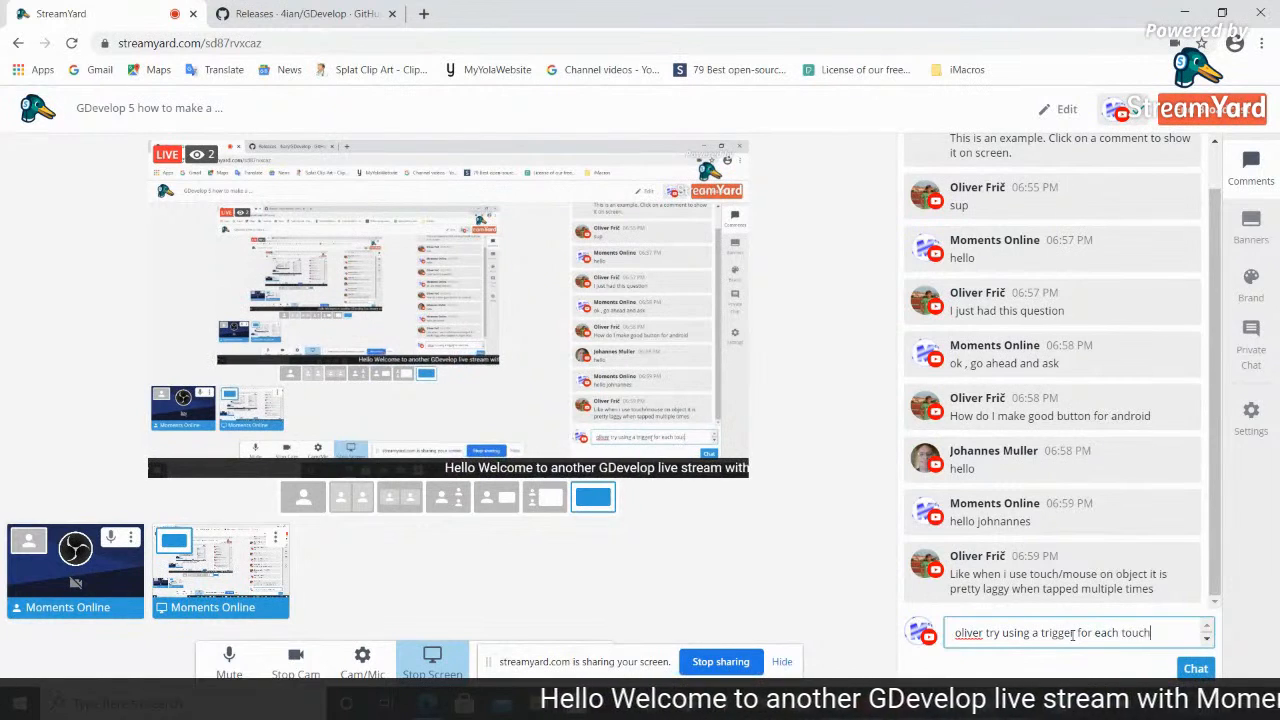
left_click(1197, 669)
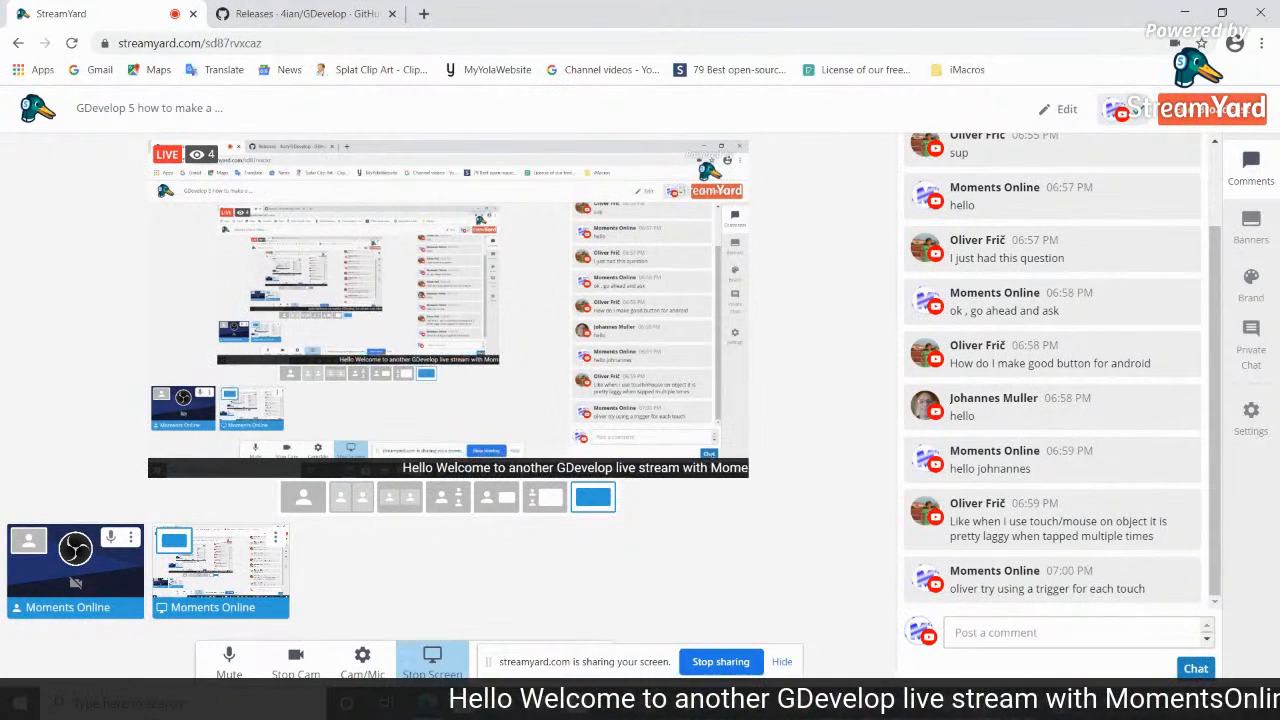
Switch to GDevelop 5, maximize its window and start creating a new project
left_click(1062, 704)
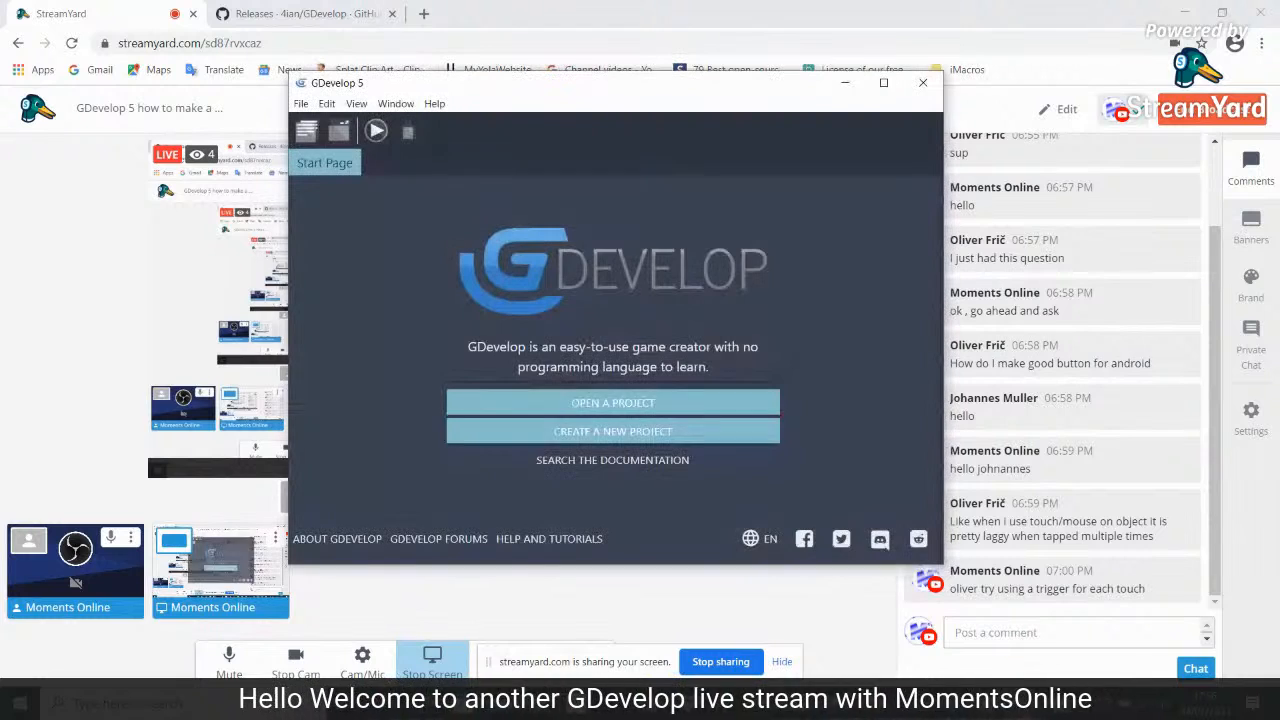
left_click(884, 83)
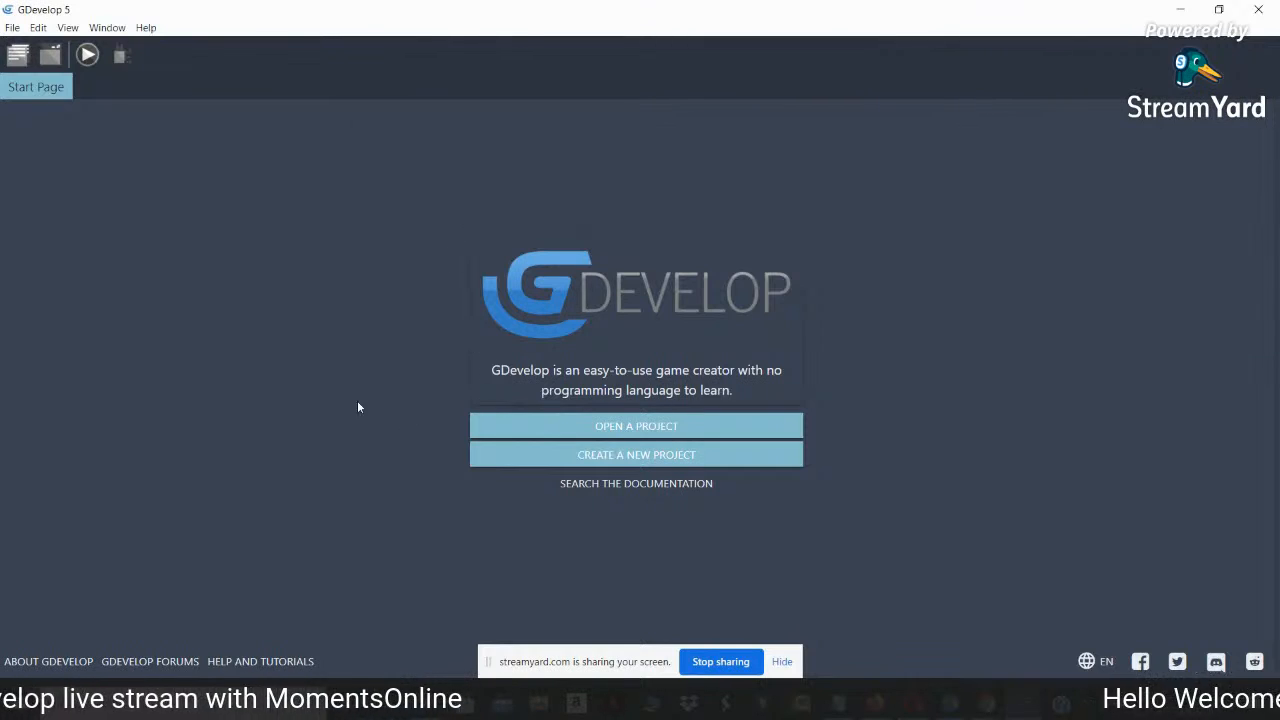
left_click(594, 459)
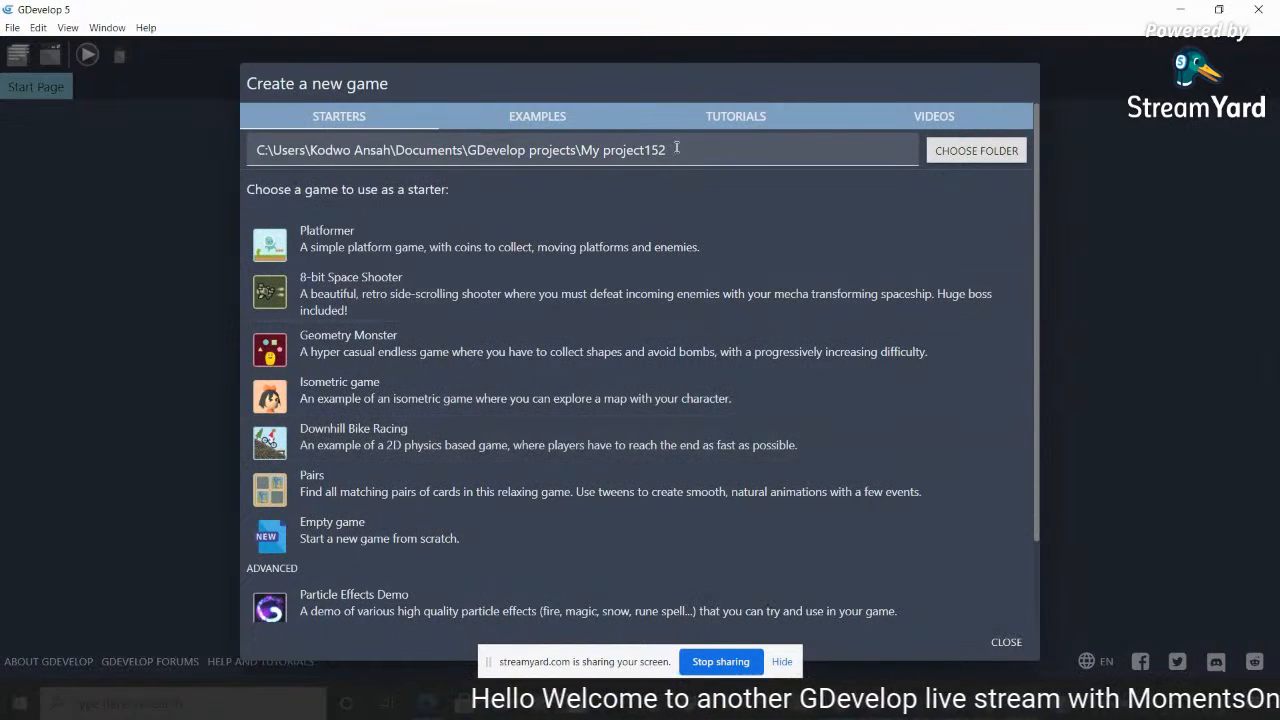
Browse to Downloads as the location for the new game and create a folder named "Livestream" there
left_click_drag(693, 157, 244, 196)
left_click(958, 156)
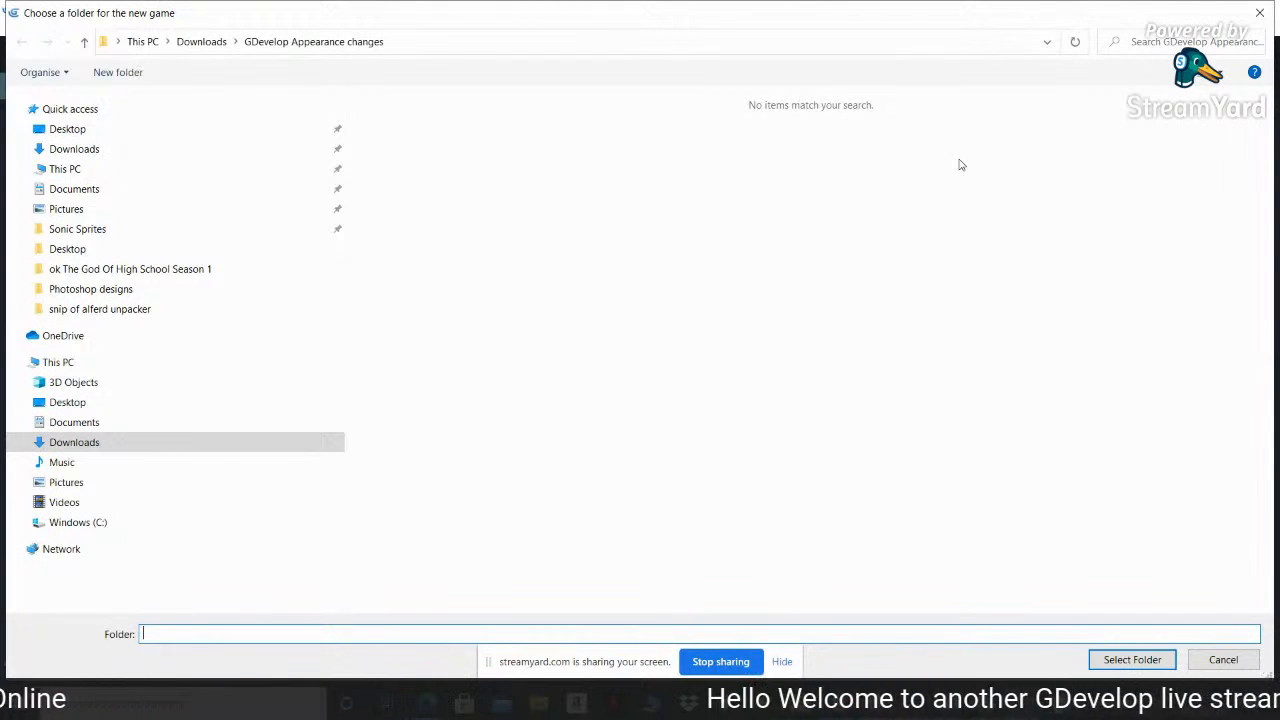
left_click(98, 156)
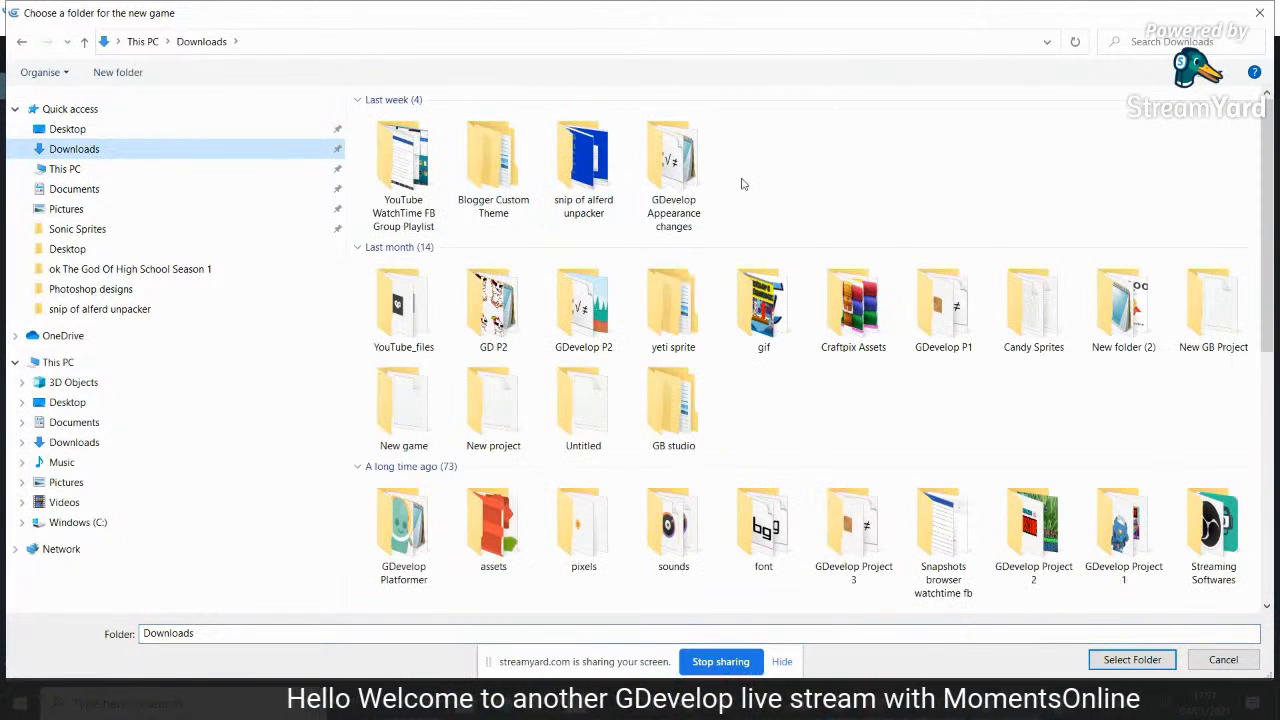
right_click(742, 183)
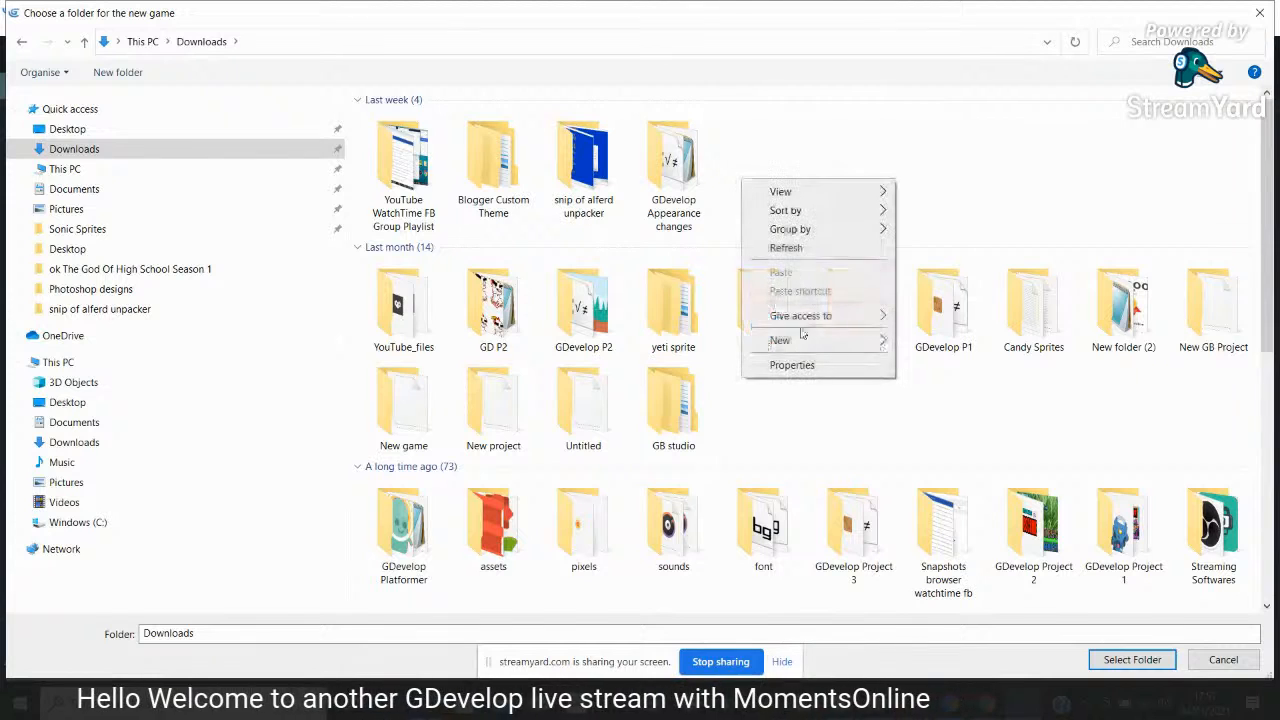
mouse_move(870, 347)
left_click(924, 345)
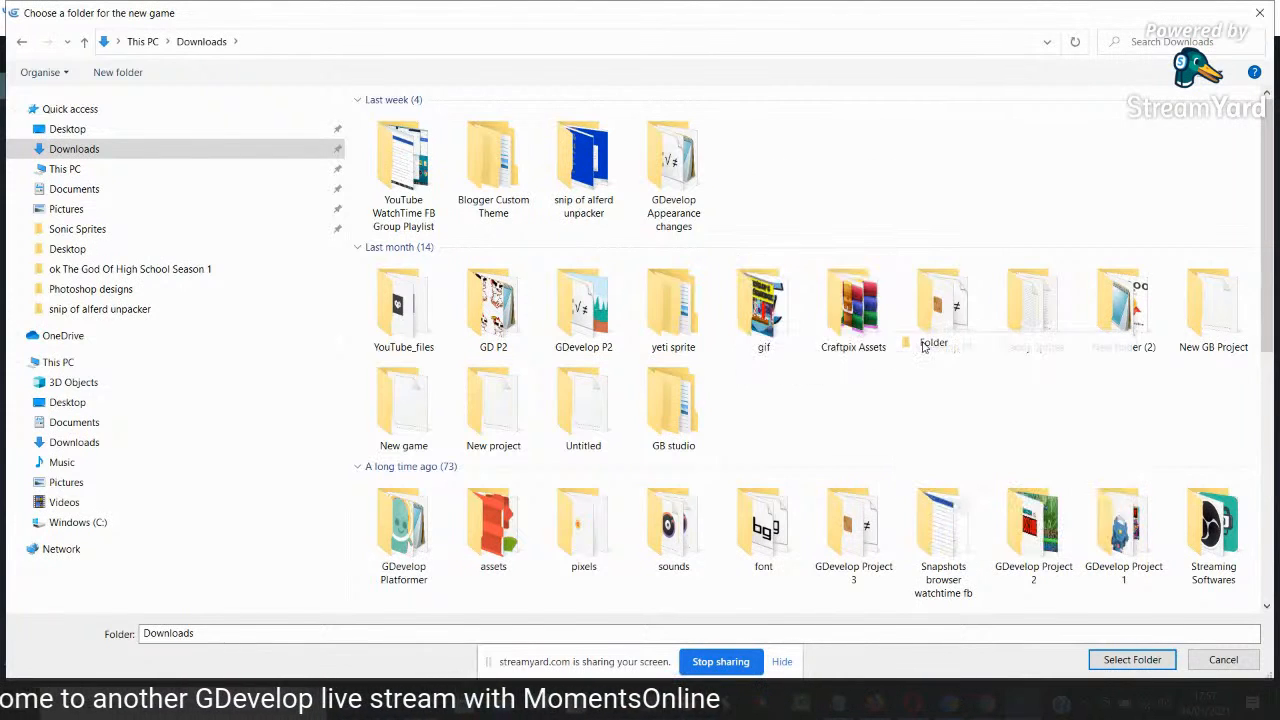
key("BackSpace")
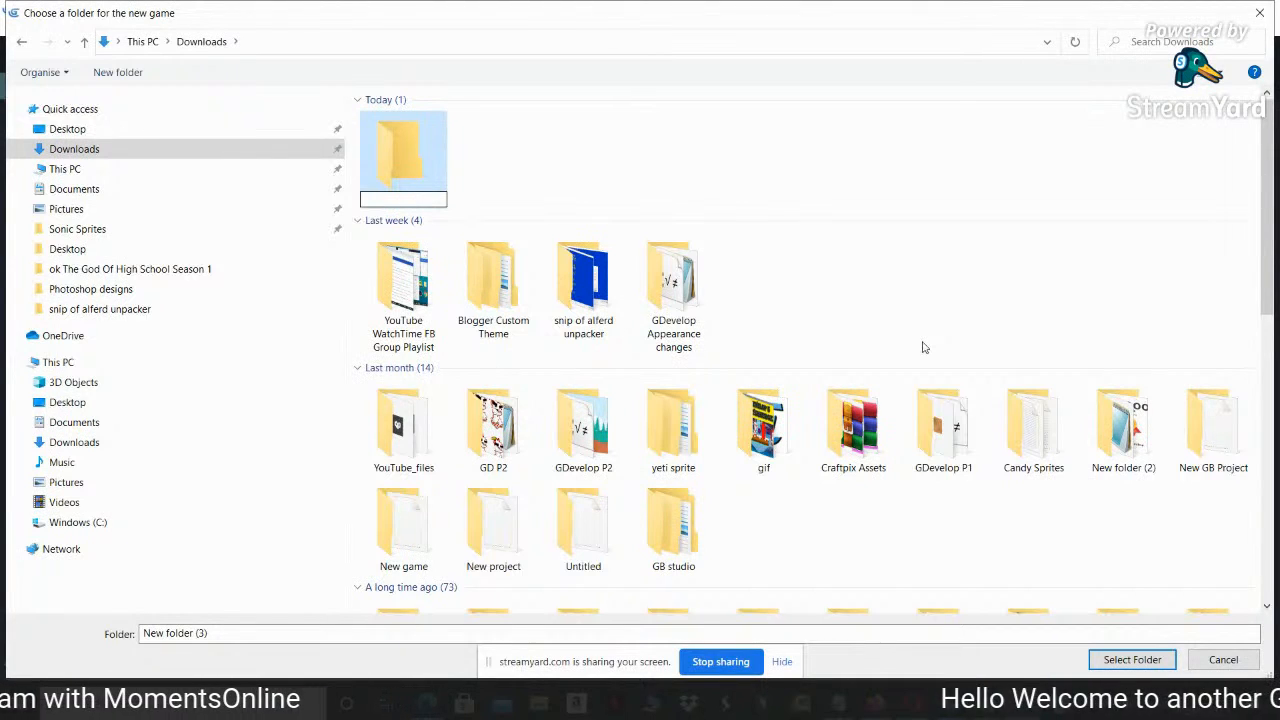
type("Livestream")
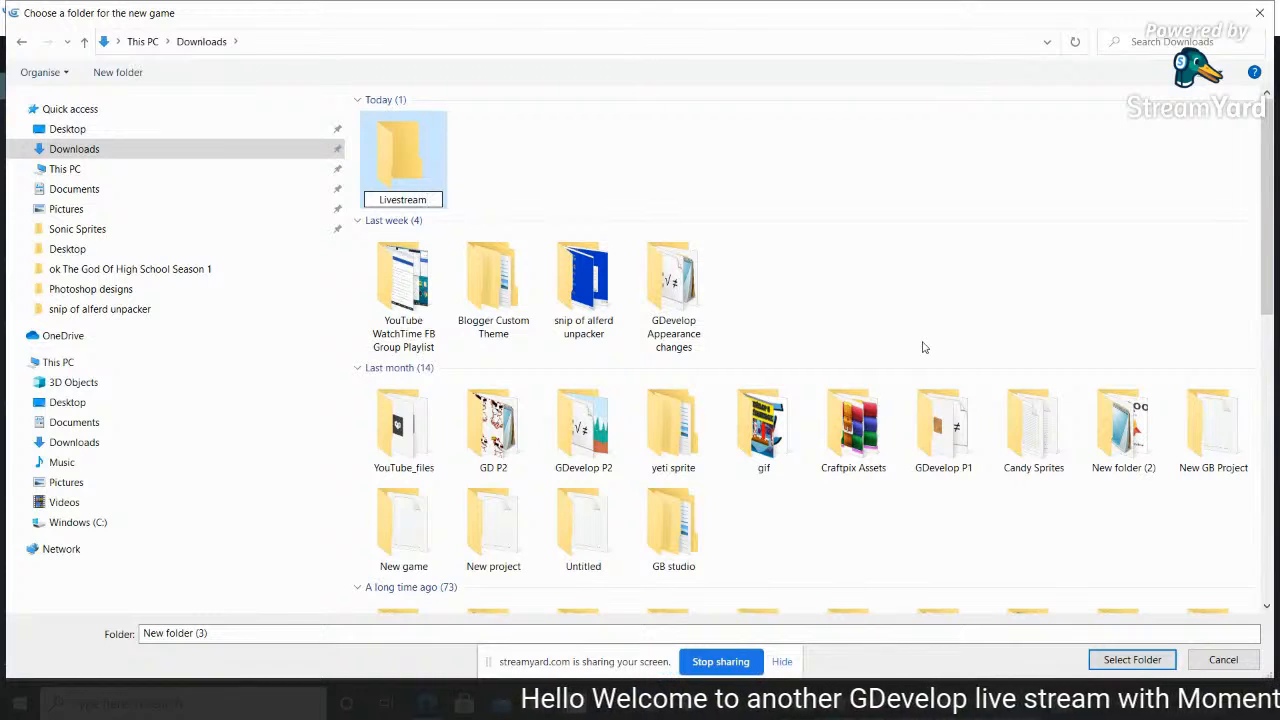
key("Return")
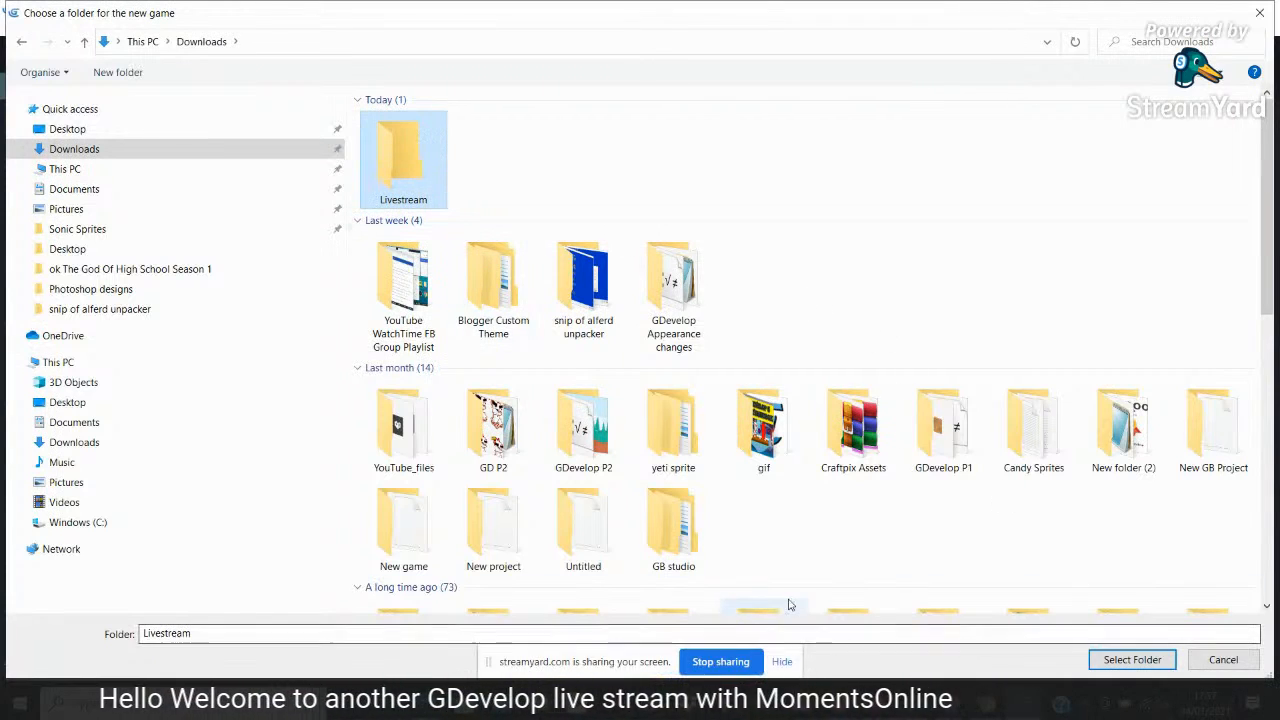
Use the Livestream folder as the project location and create the project from the Empty game starter
left_click(1121, 664)
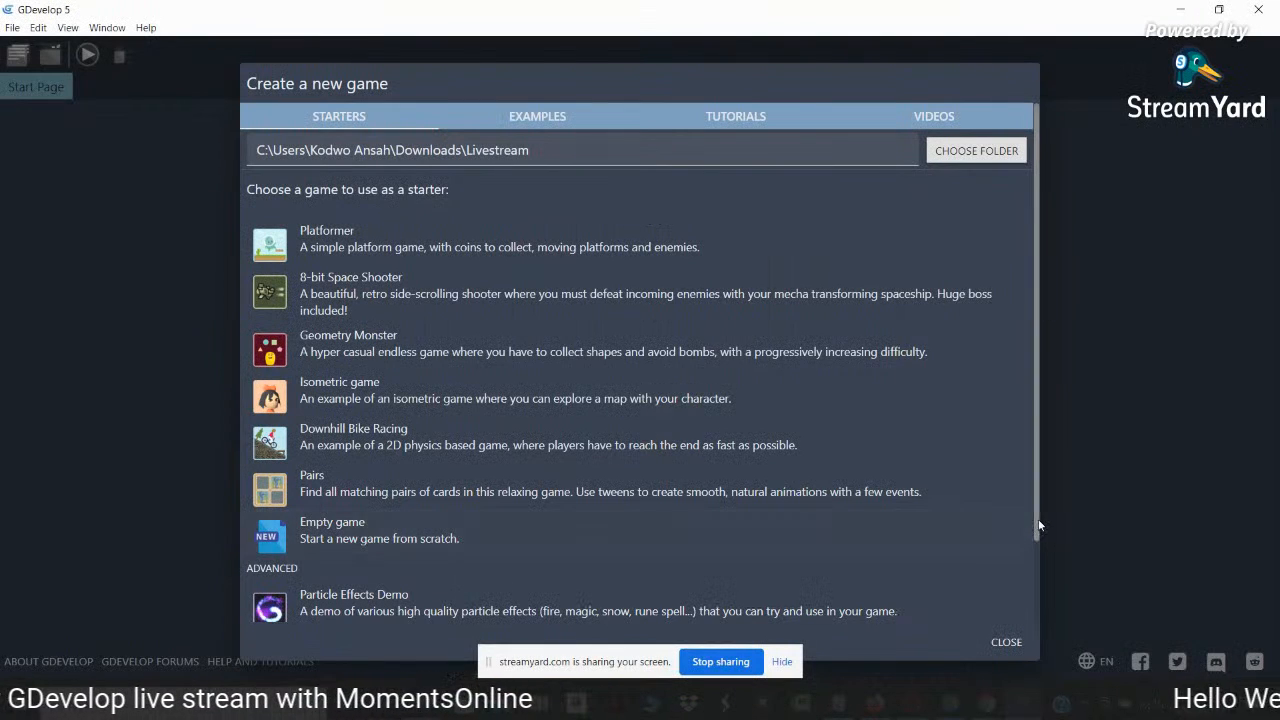
left_click_drag(1037, 525, 1032, 602)
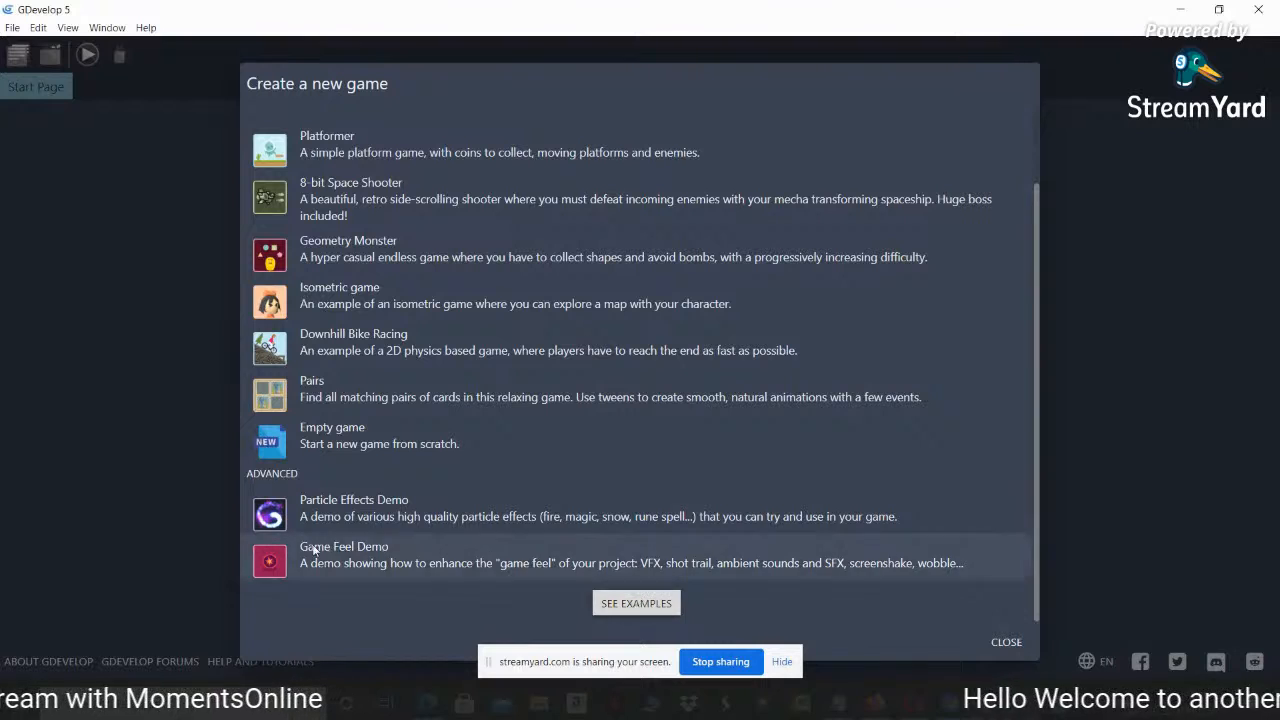
left_click(336, 445)
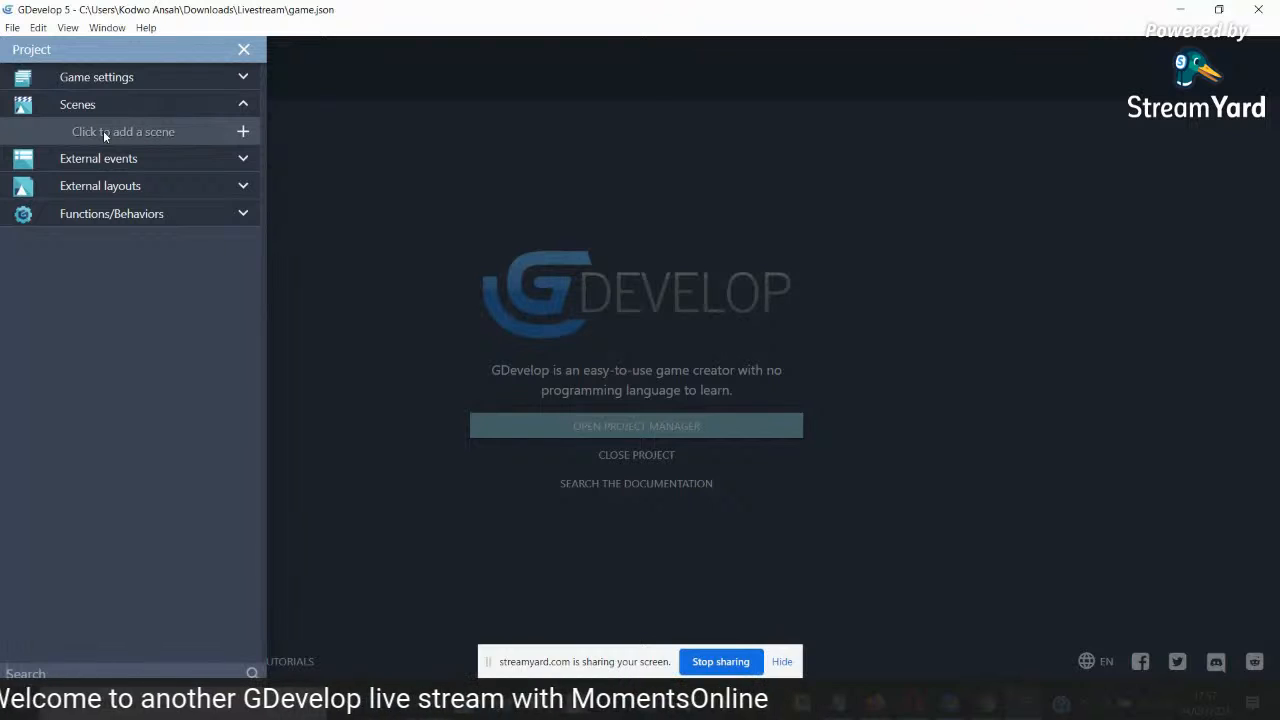
Set the game name to "GDevelop 5 Platformer" in the project properties
left_click(137, 84)
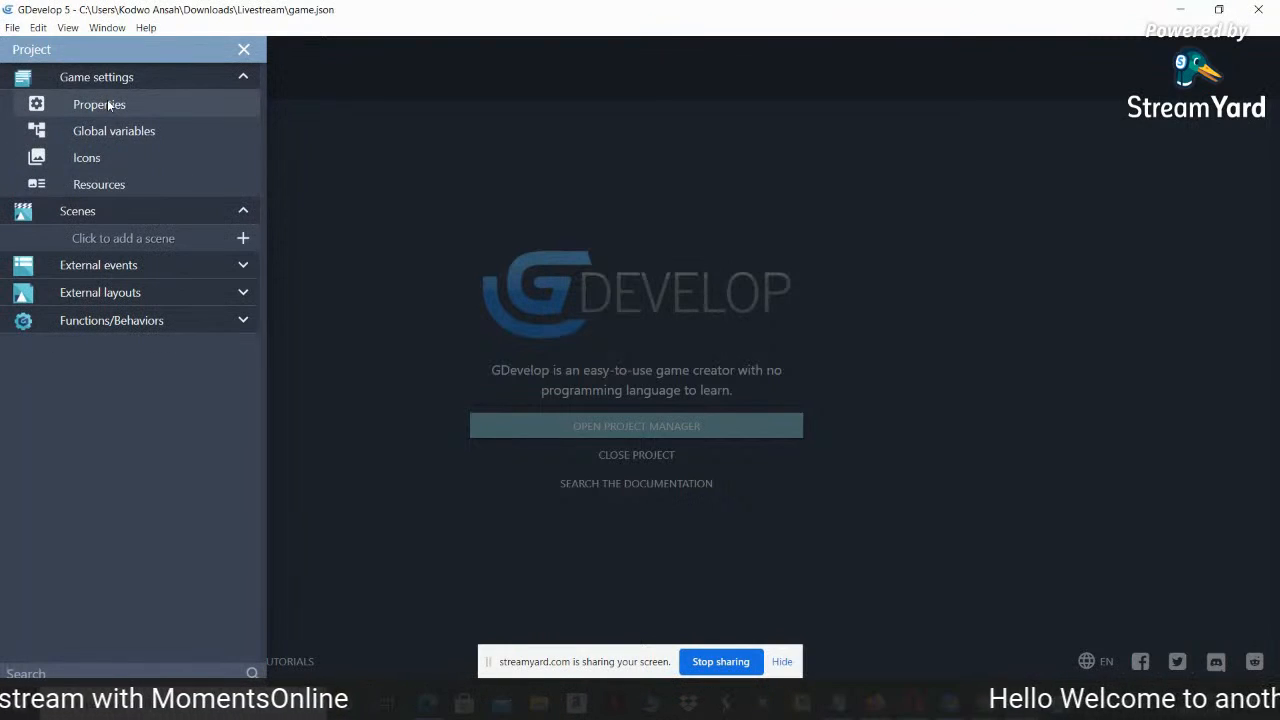
left_click(100, 105)
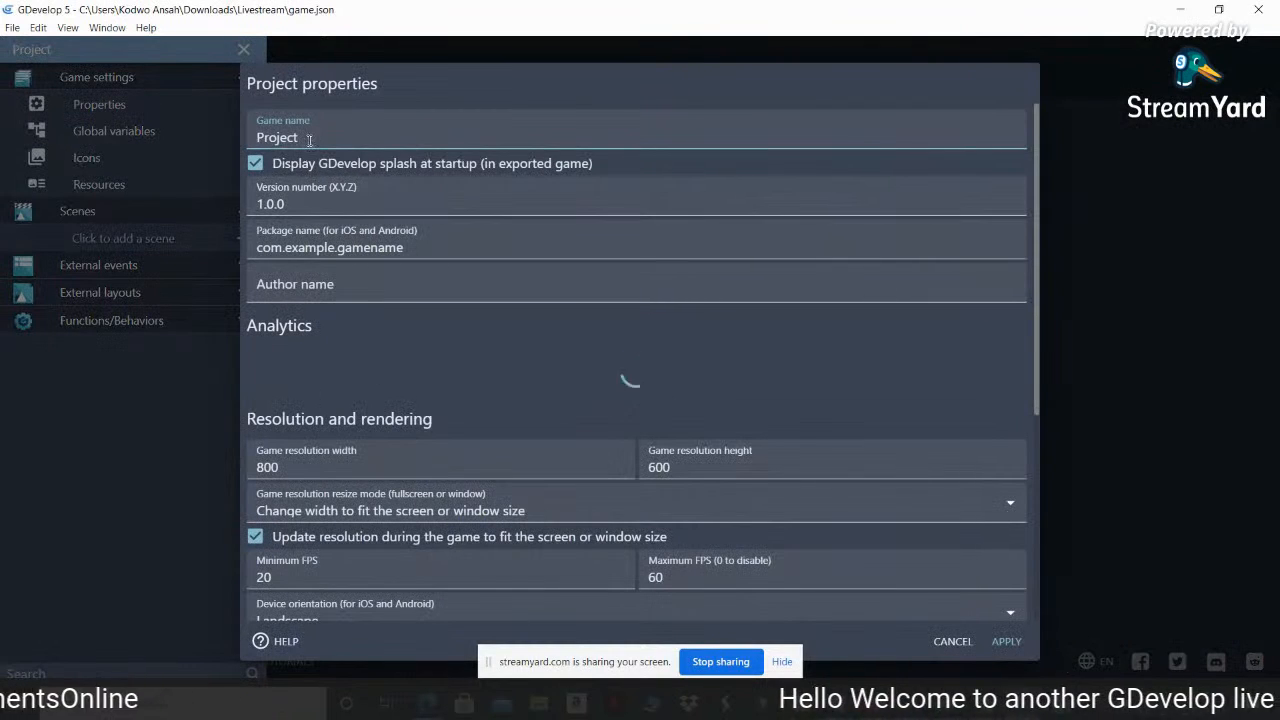
left_click_drag(306, 137, 142, 150)
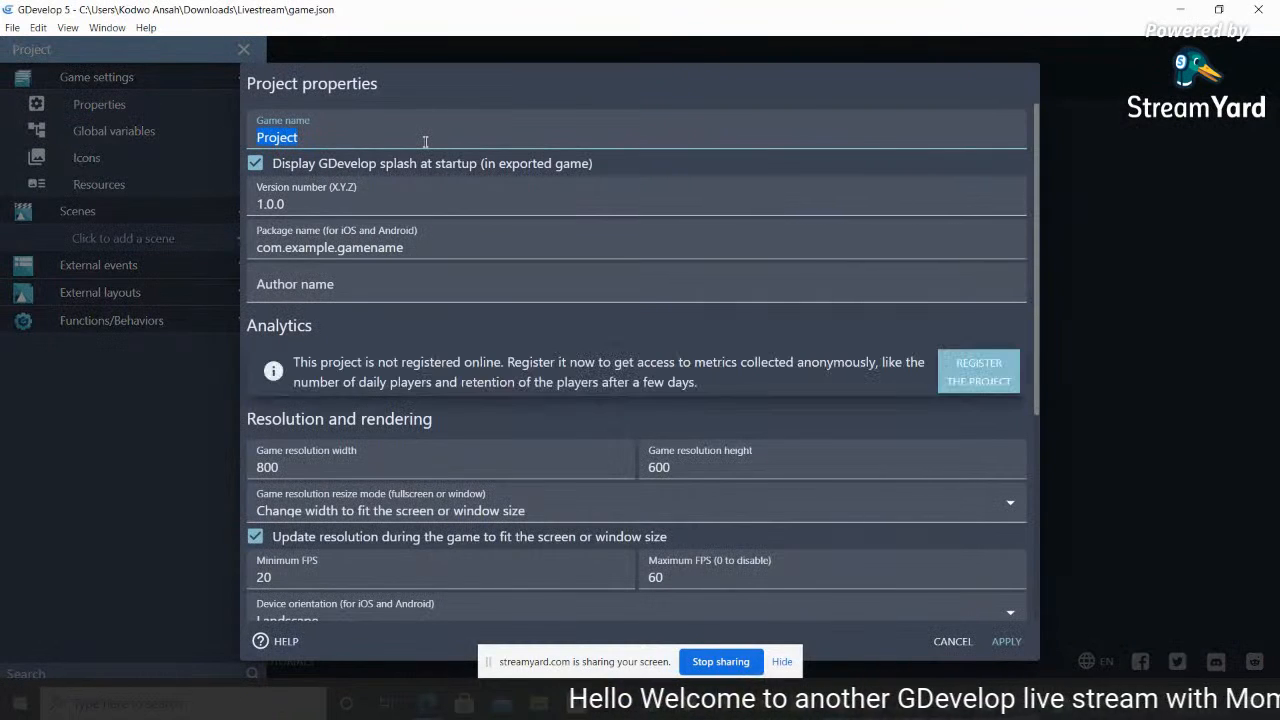
type("GDevelop 5 Plat")
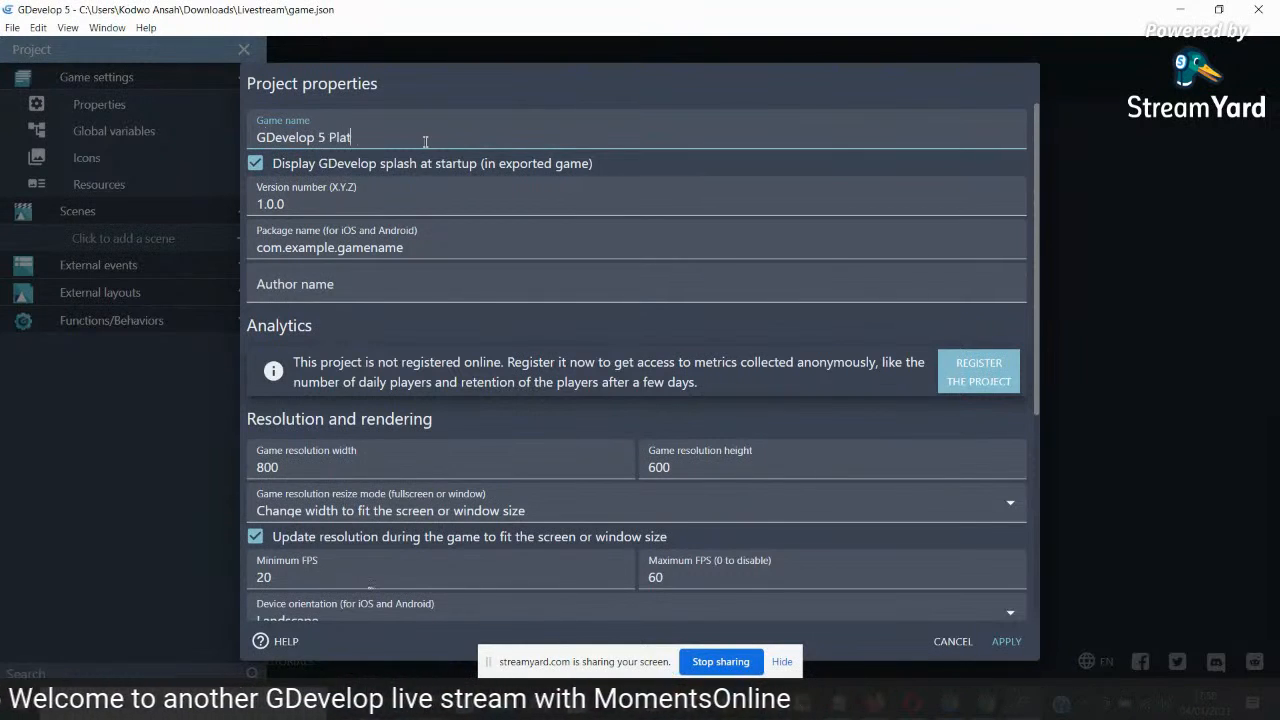
type("former")
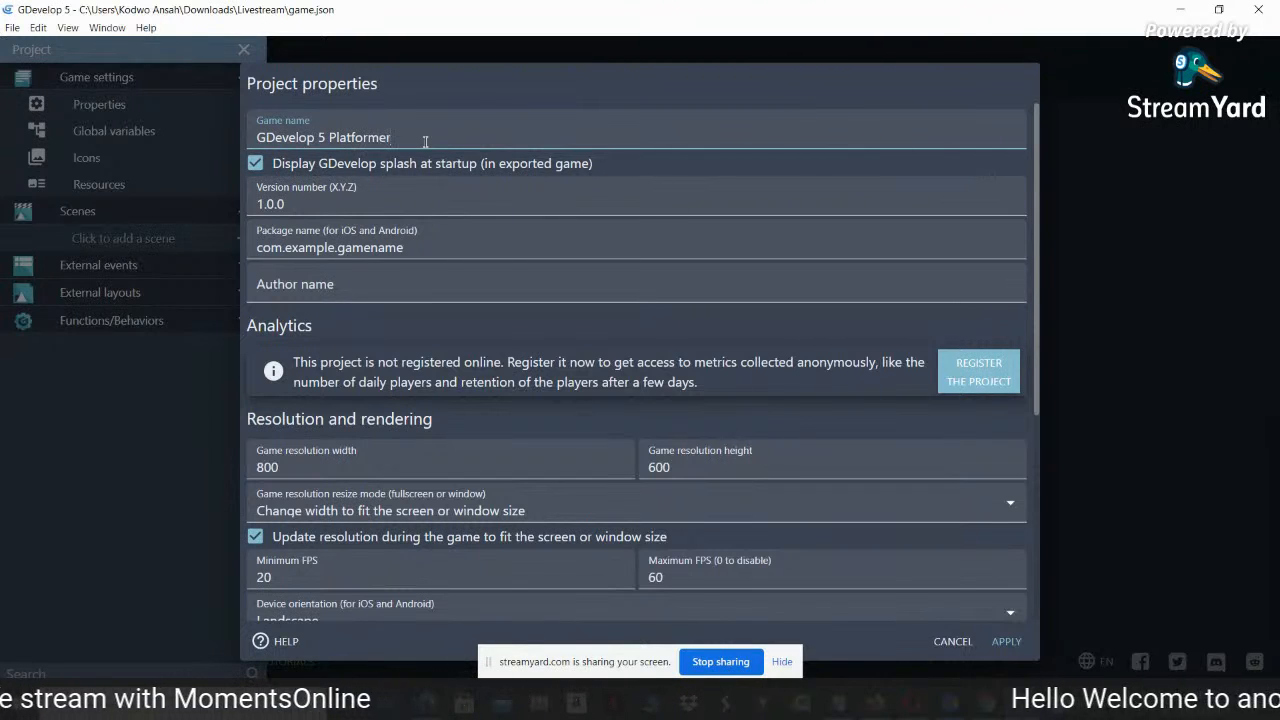
Set the author name to "MomentsOnline" and apply the project properties
left_click(303, 203)
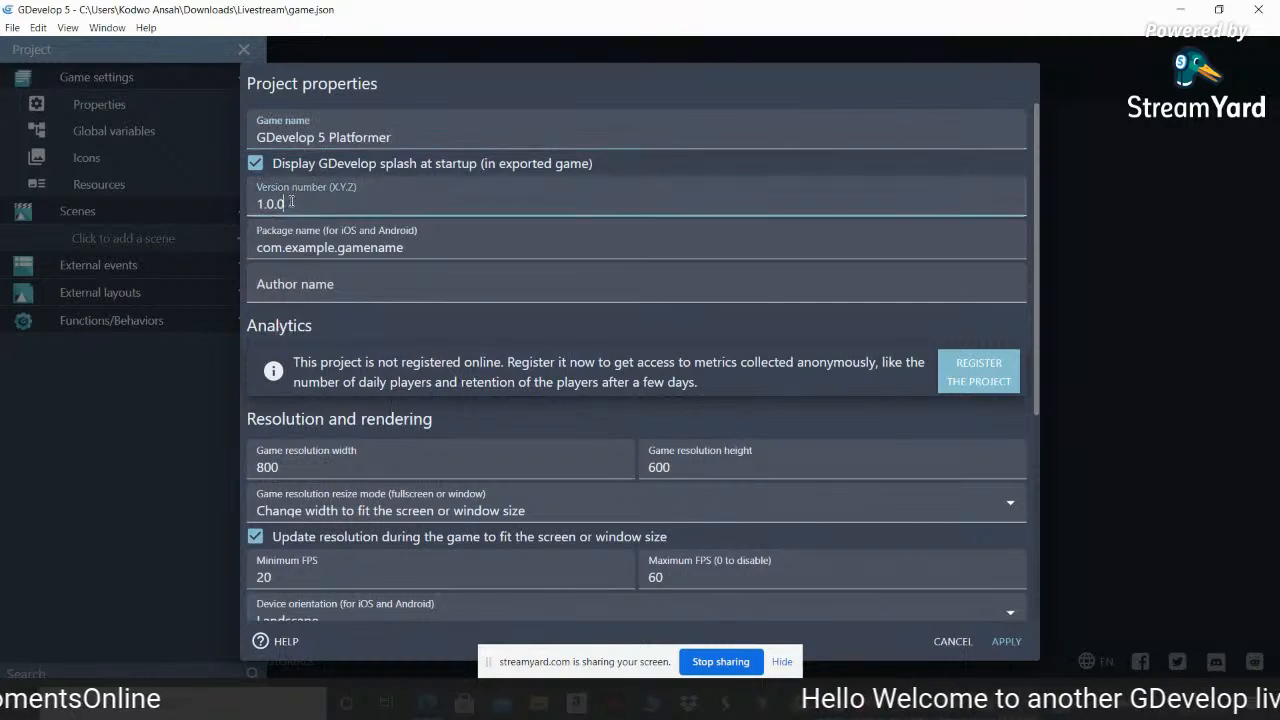
scroll(1038, 467, "down", 3)
left_click_drag(1038, 462, 1043, 199)
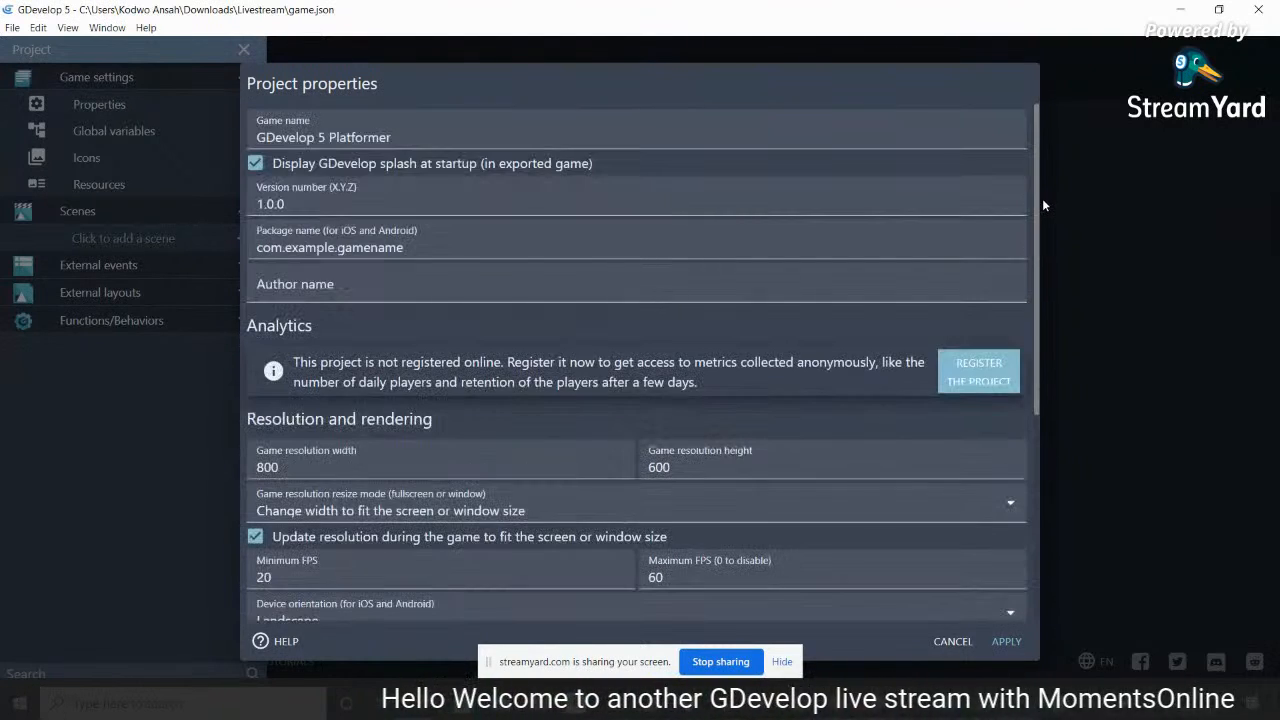
left_click(325, 288)
type("MomentsONline")
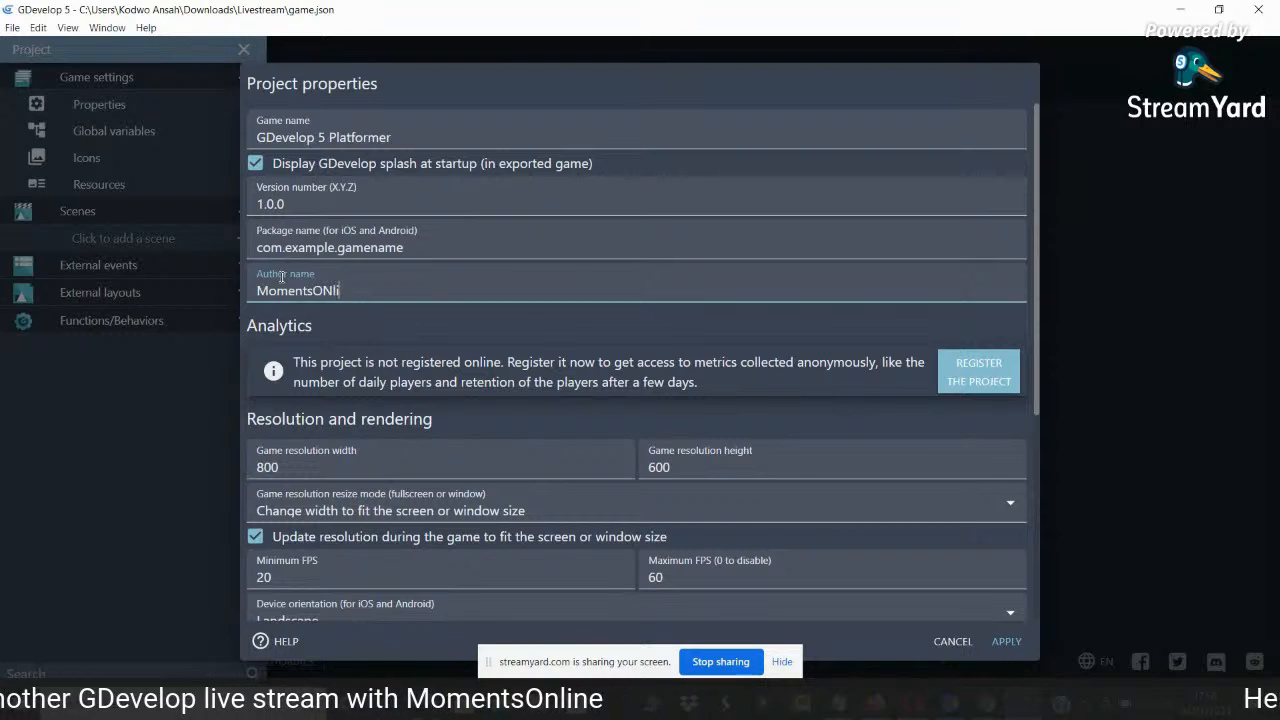
key("BackSpace")
type("nline")
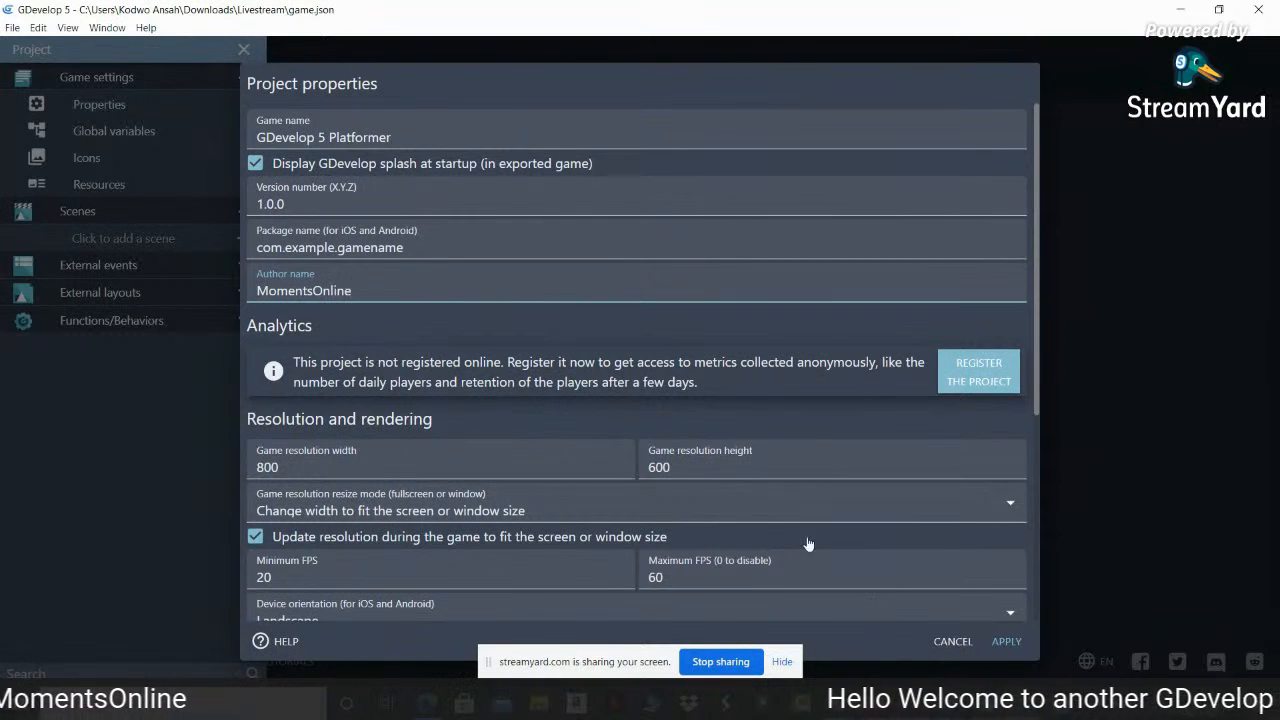
left_click(1006, 644)
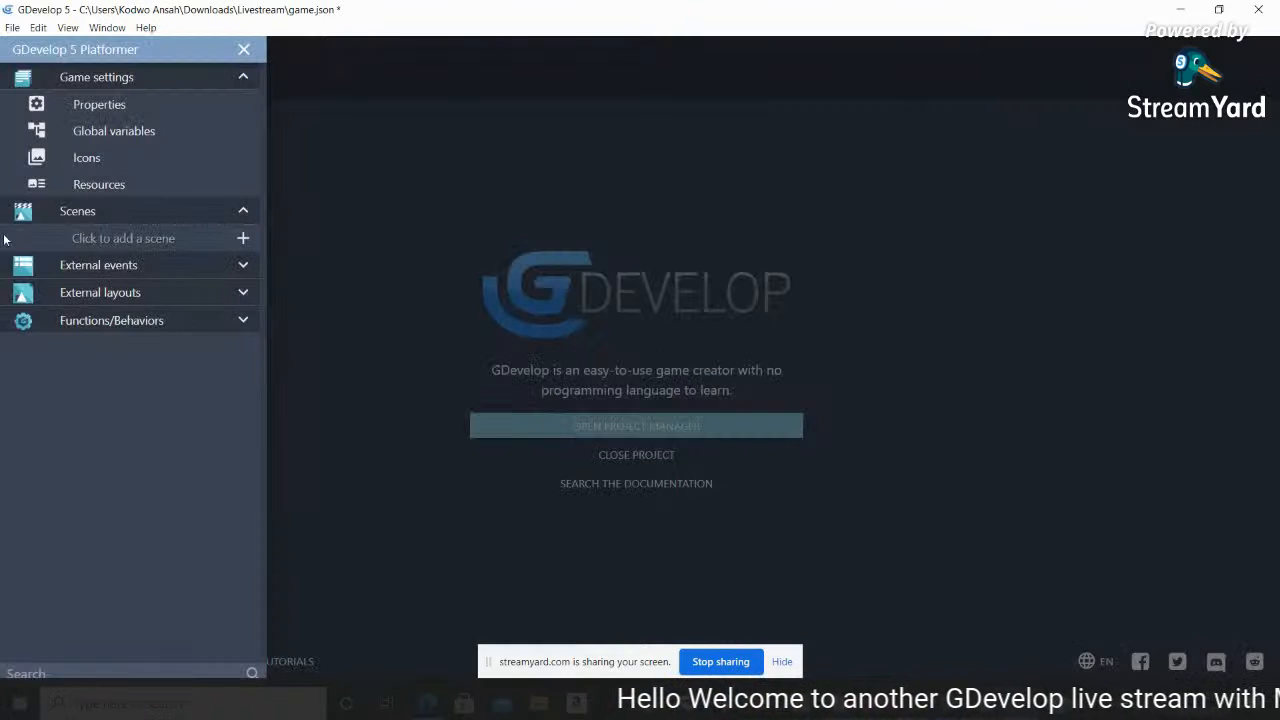
Add a new scene to the project, open it and set its window title to "First Level"
left_click(243, 238)
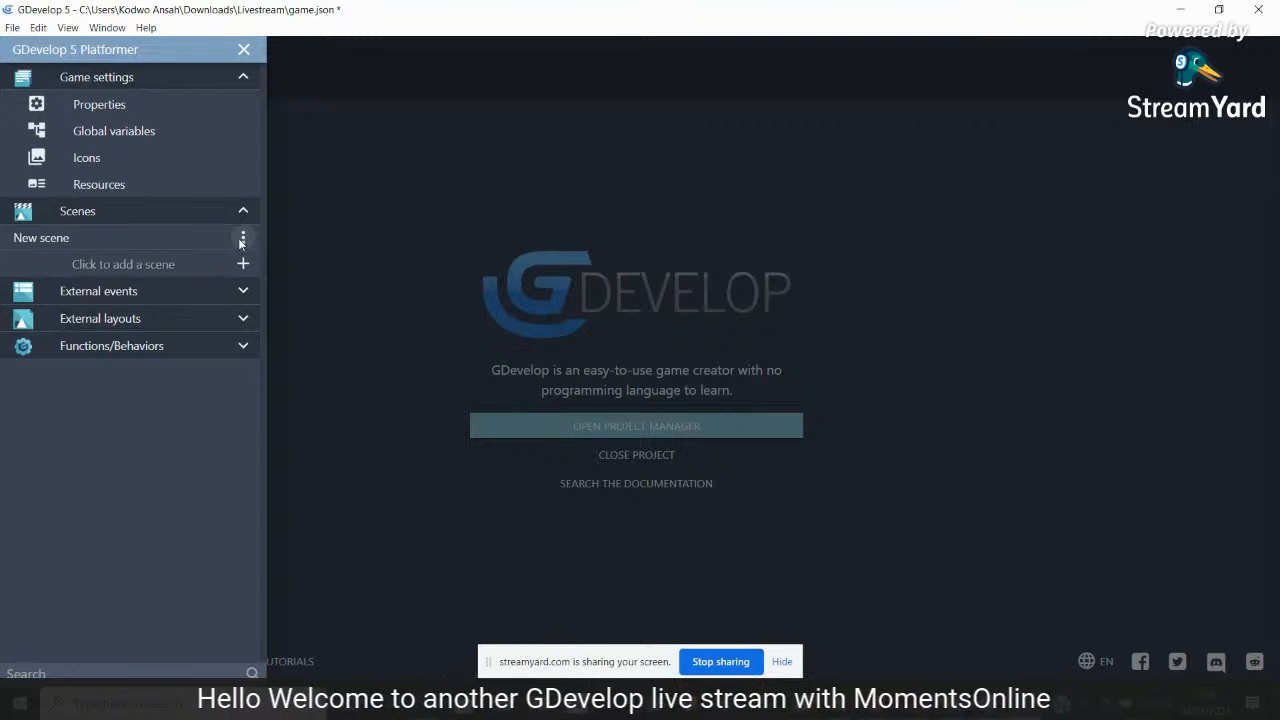
left_click(164, 240)
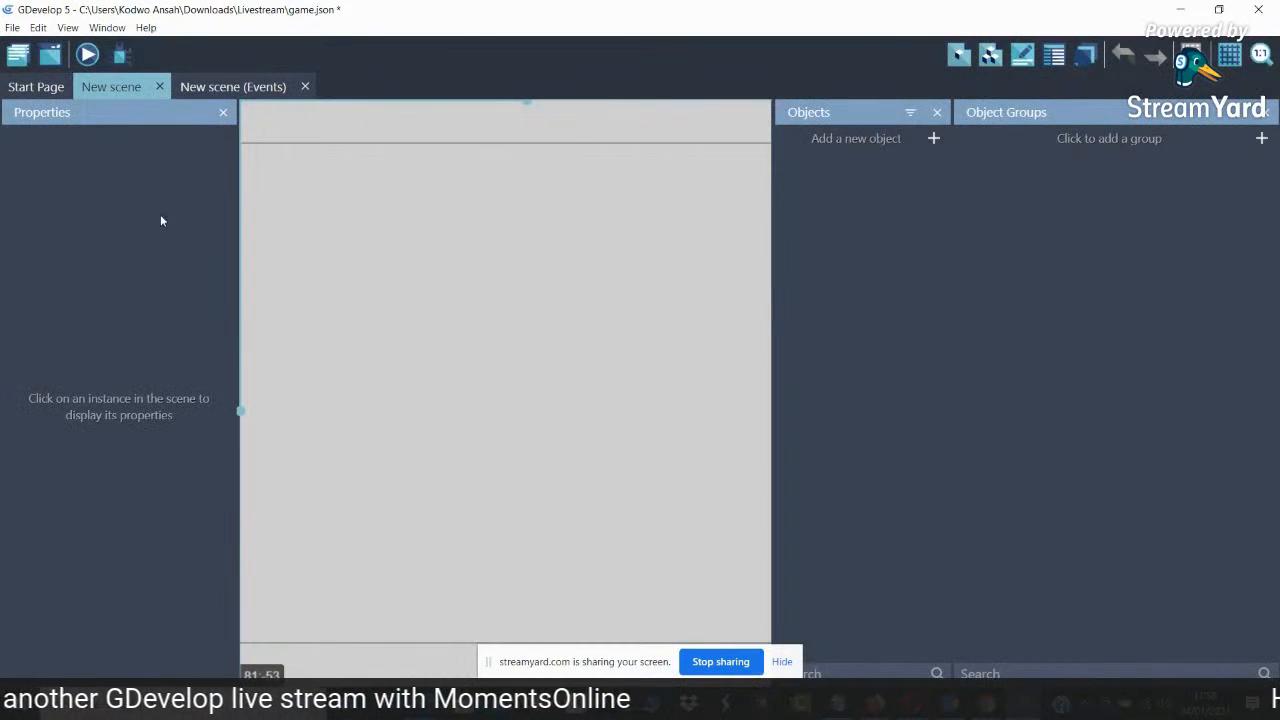
right_click(388, 190)
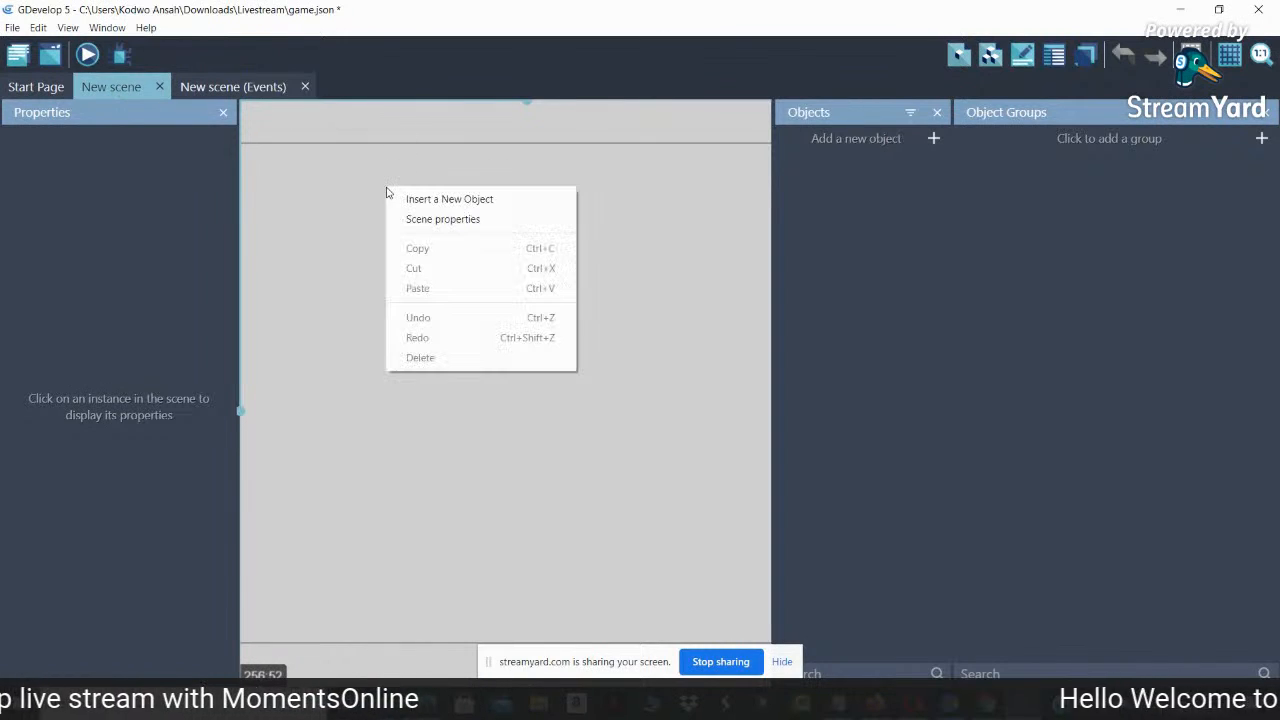
left_click(424, 221)
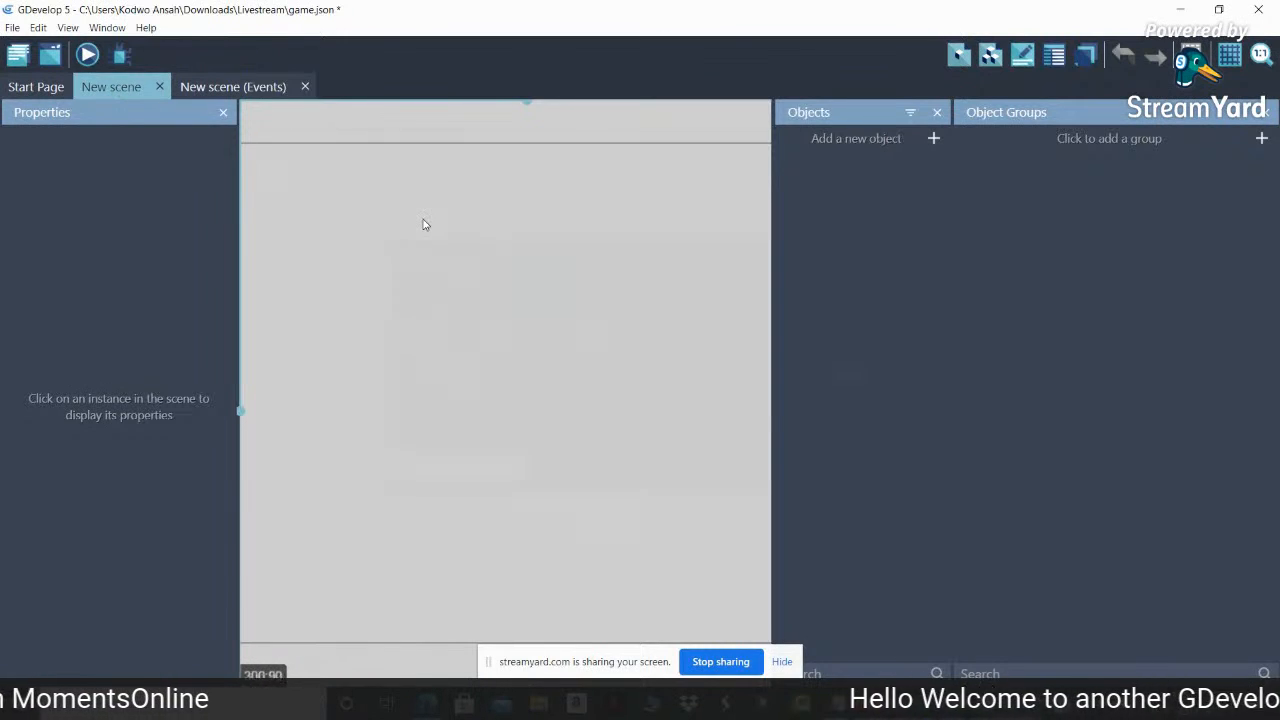
left_click(486, 296)
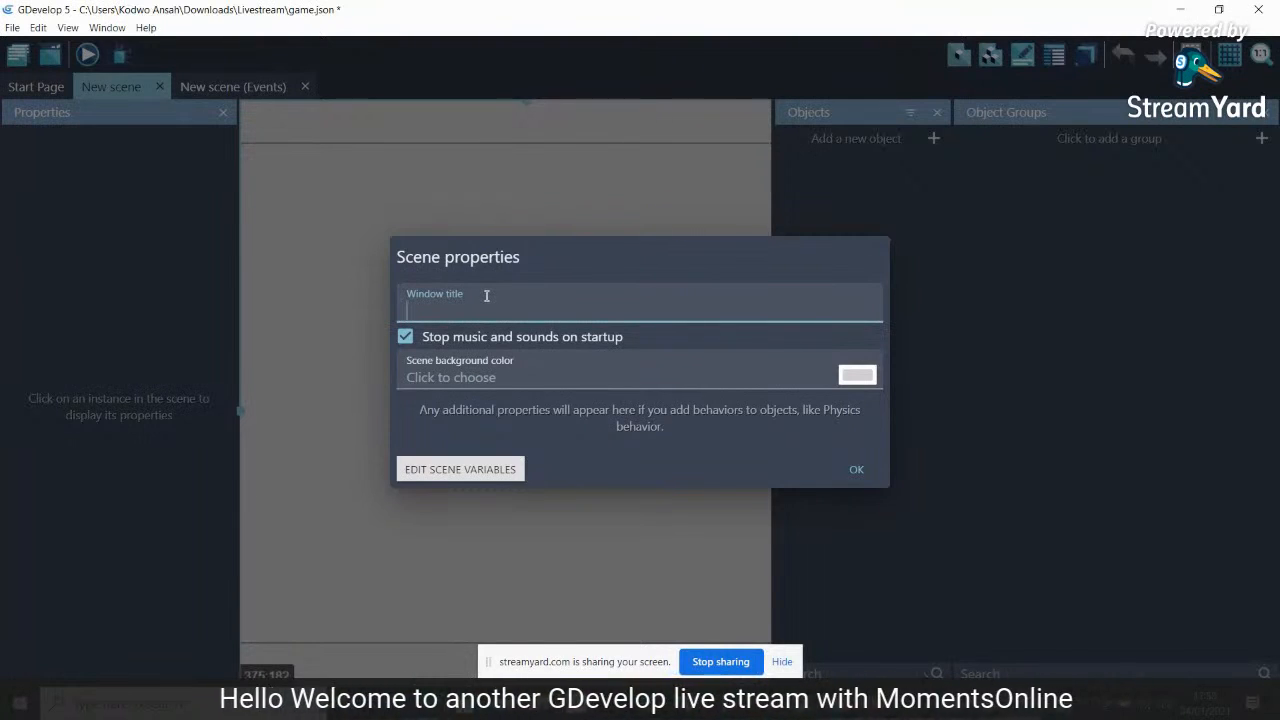
type("First ")
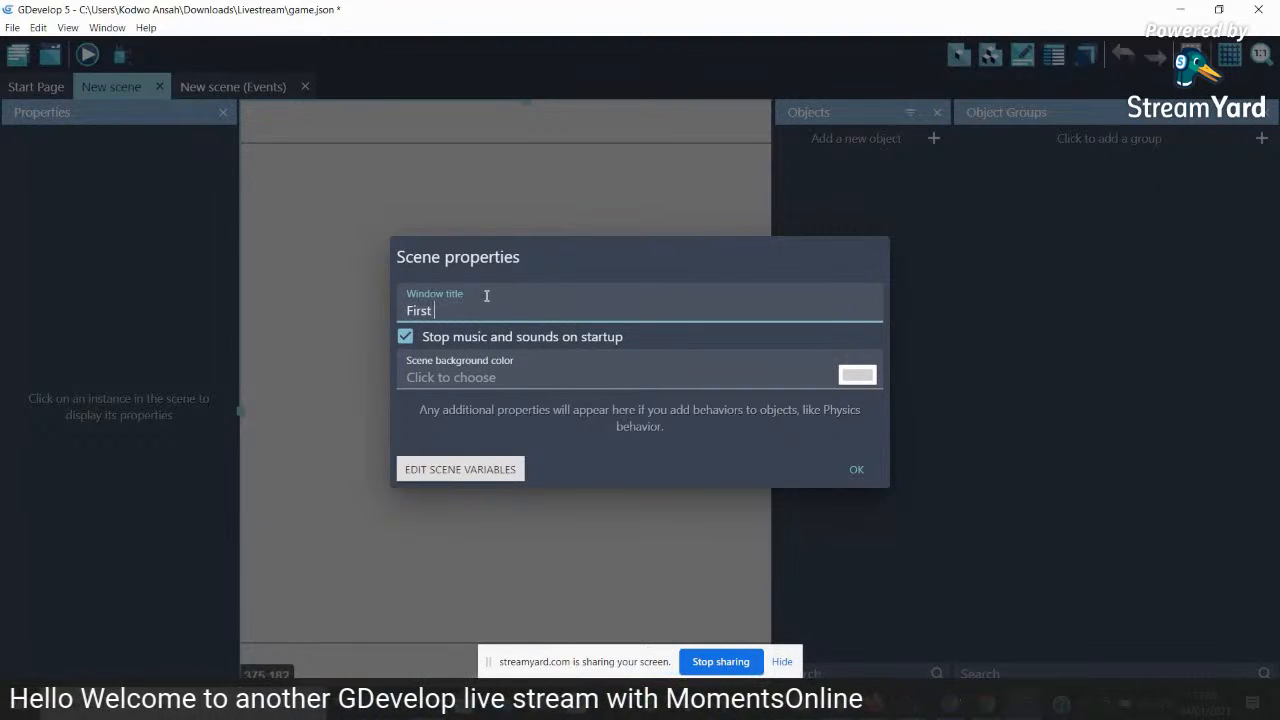
type("Level")
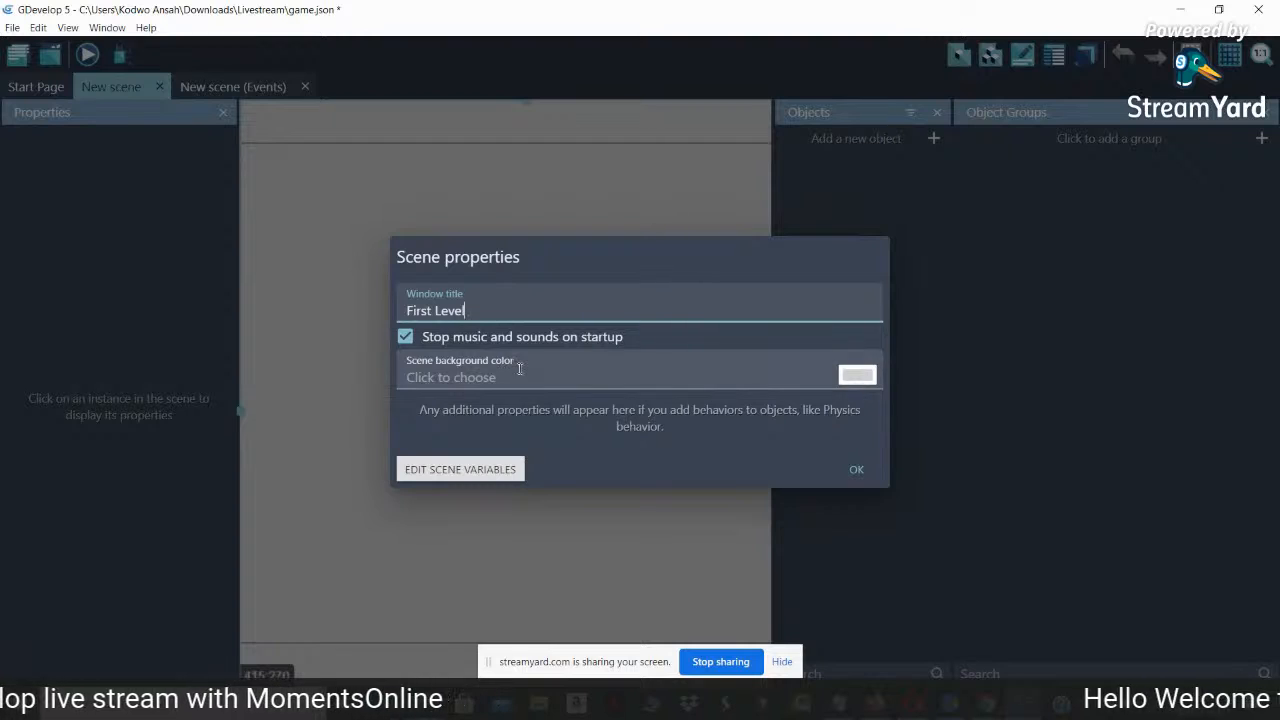
Set the scene background color to bright cyan (hex 09FDEC) and confirm the scene properties
left_click(857, 374)
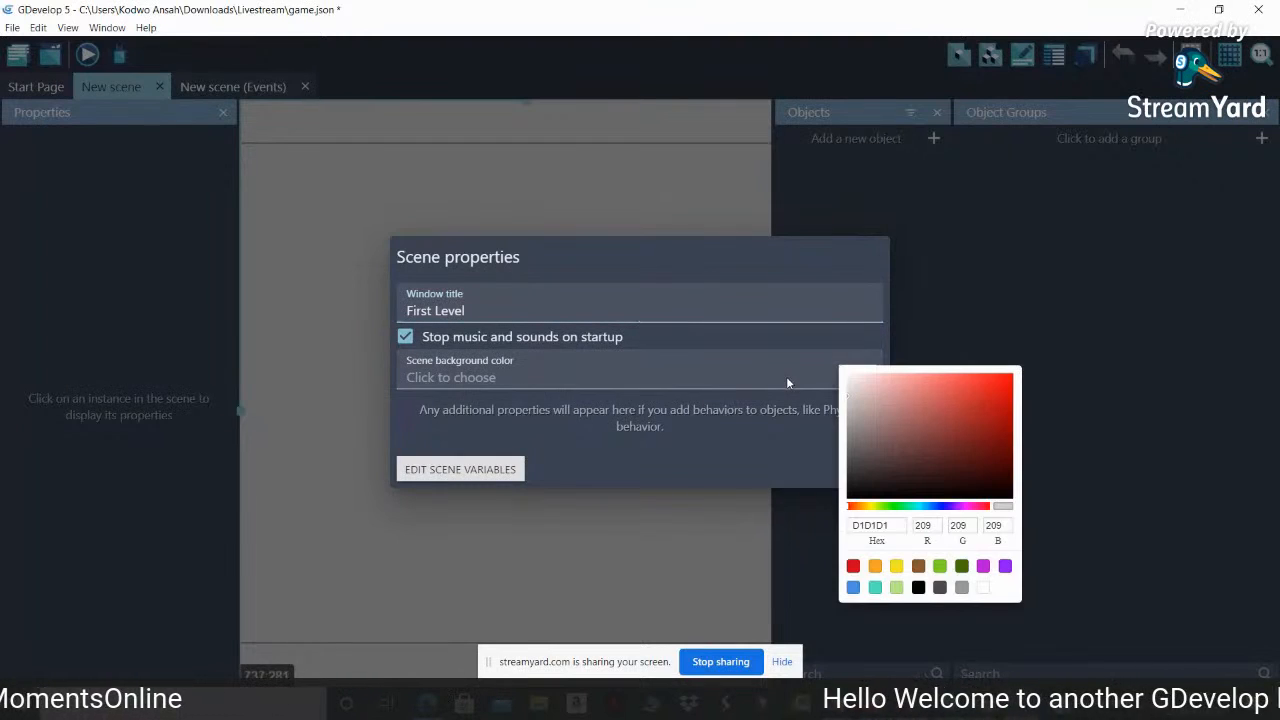
left_click(940, 510)
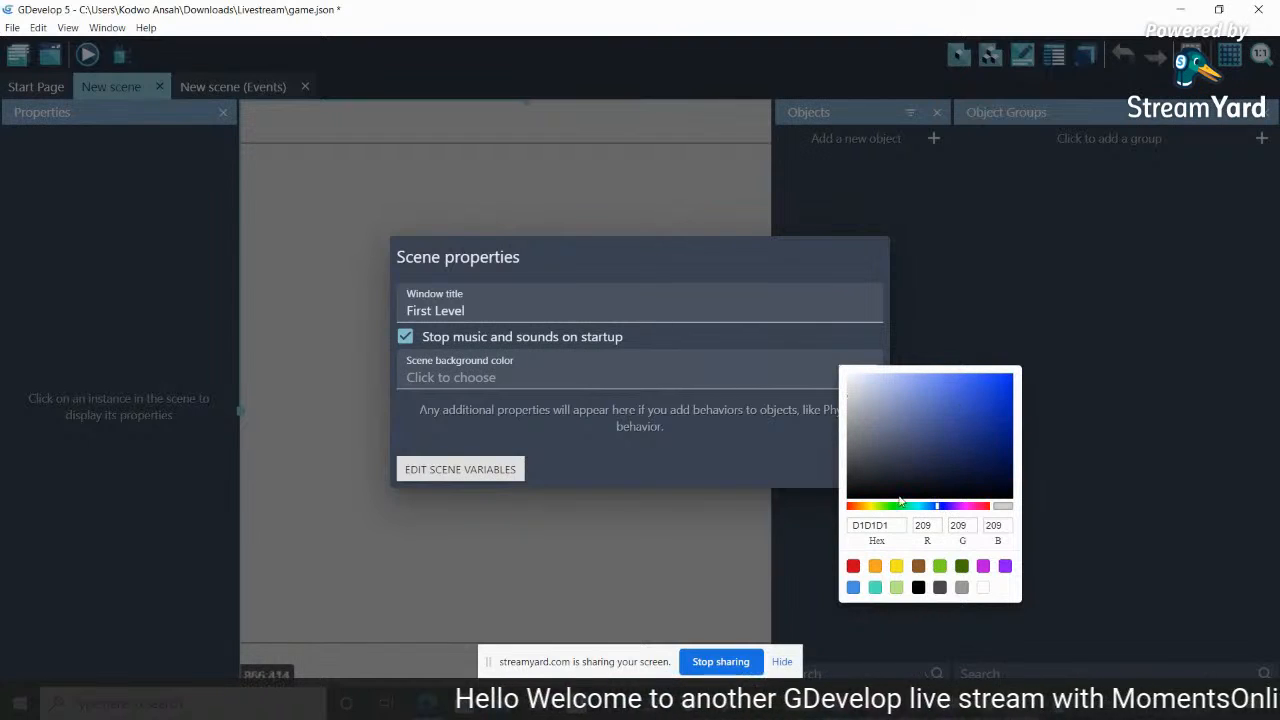
left_click(918, 507)
left_click(1004, 381)
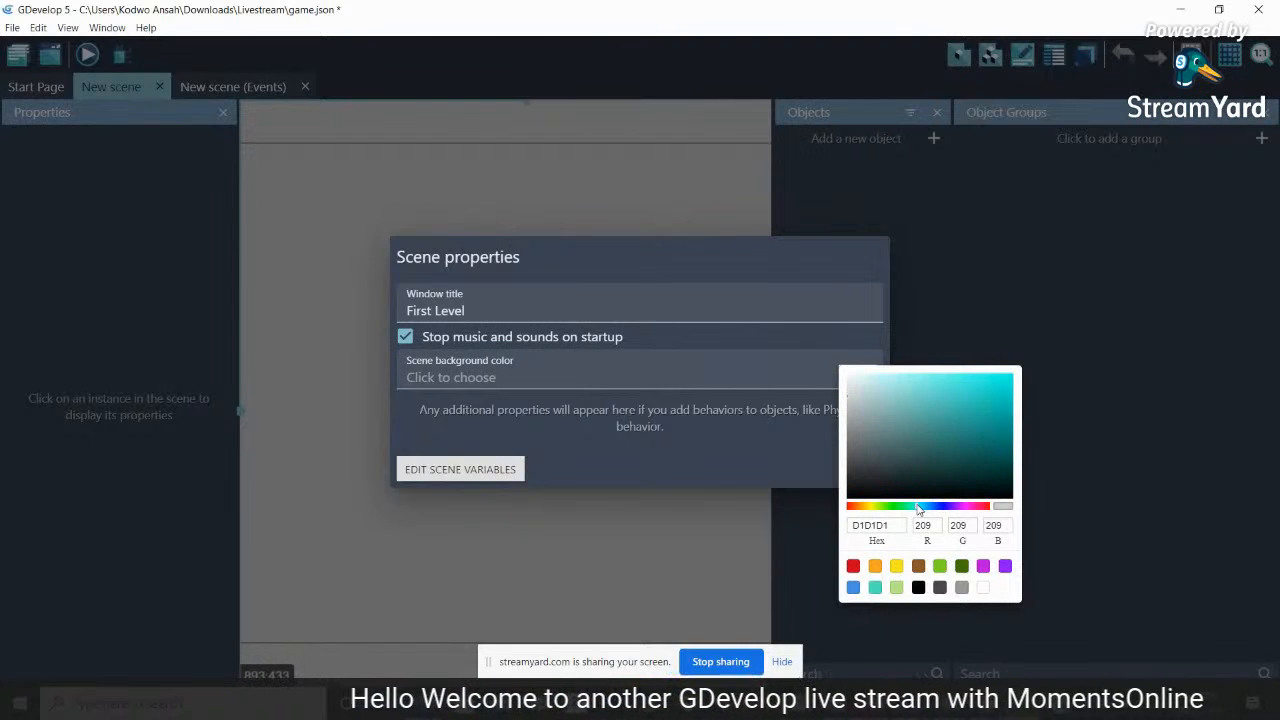
left_click(1008, 376)
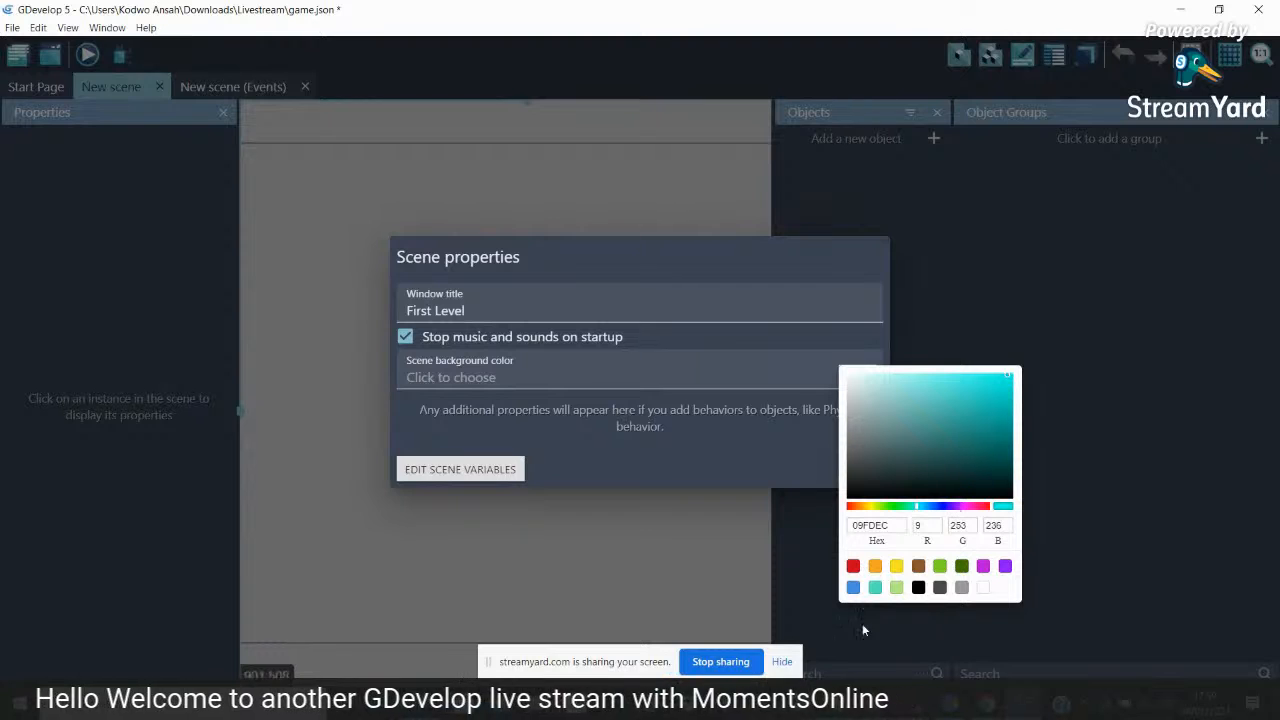
left_click(648, 592)
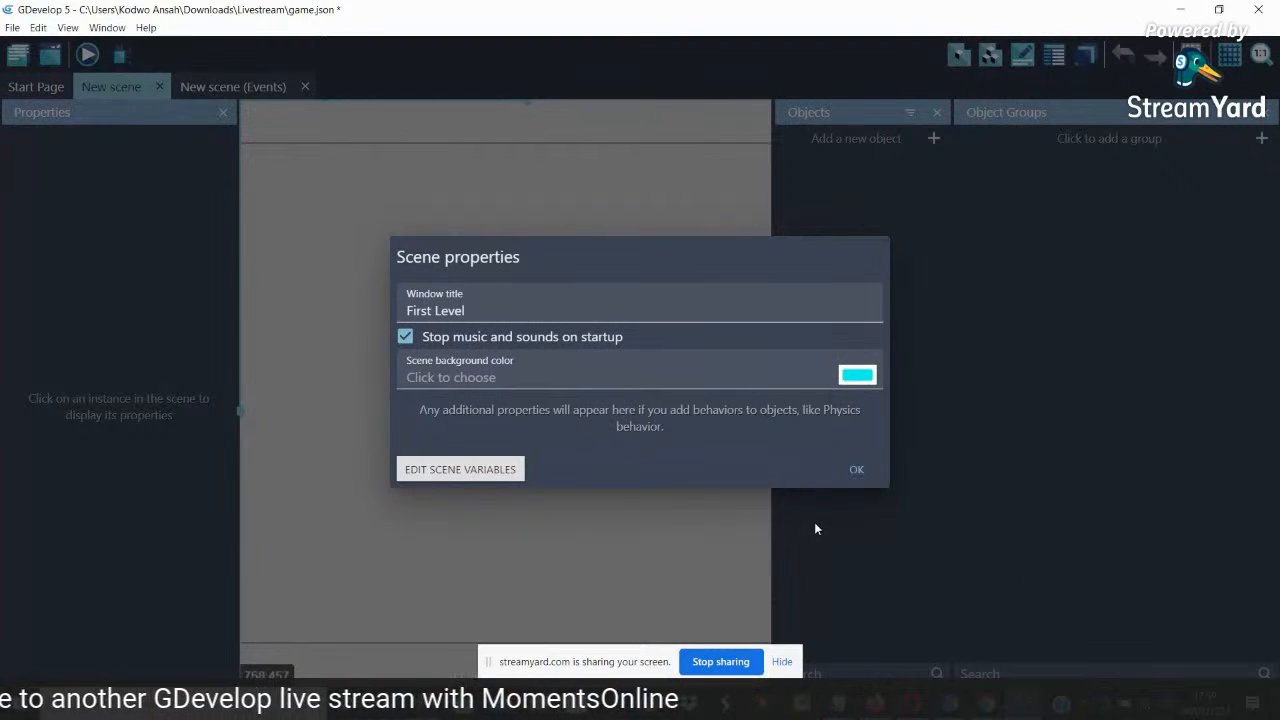
left_click(856, 471)
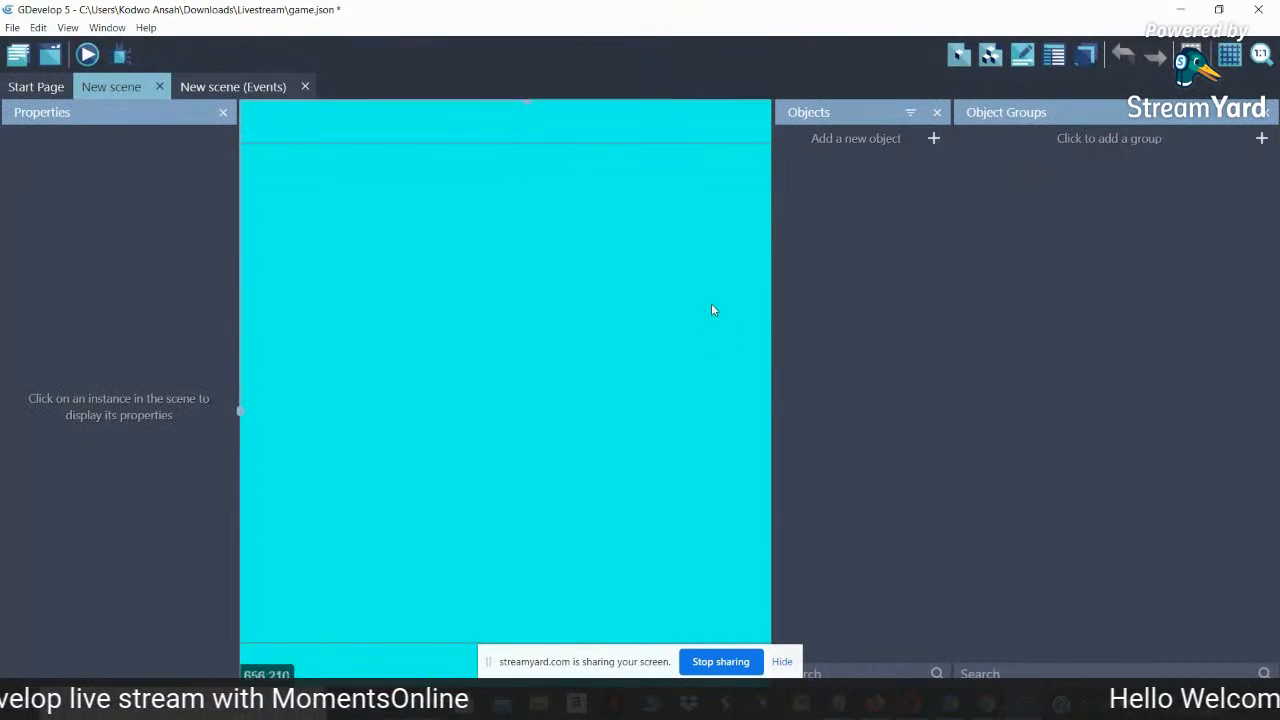
Widen the scene editing area and create a new Sprite object from scratch with one empty animation
left_click_drag(240, 245, 113, 242)
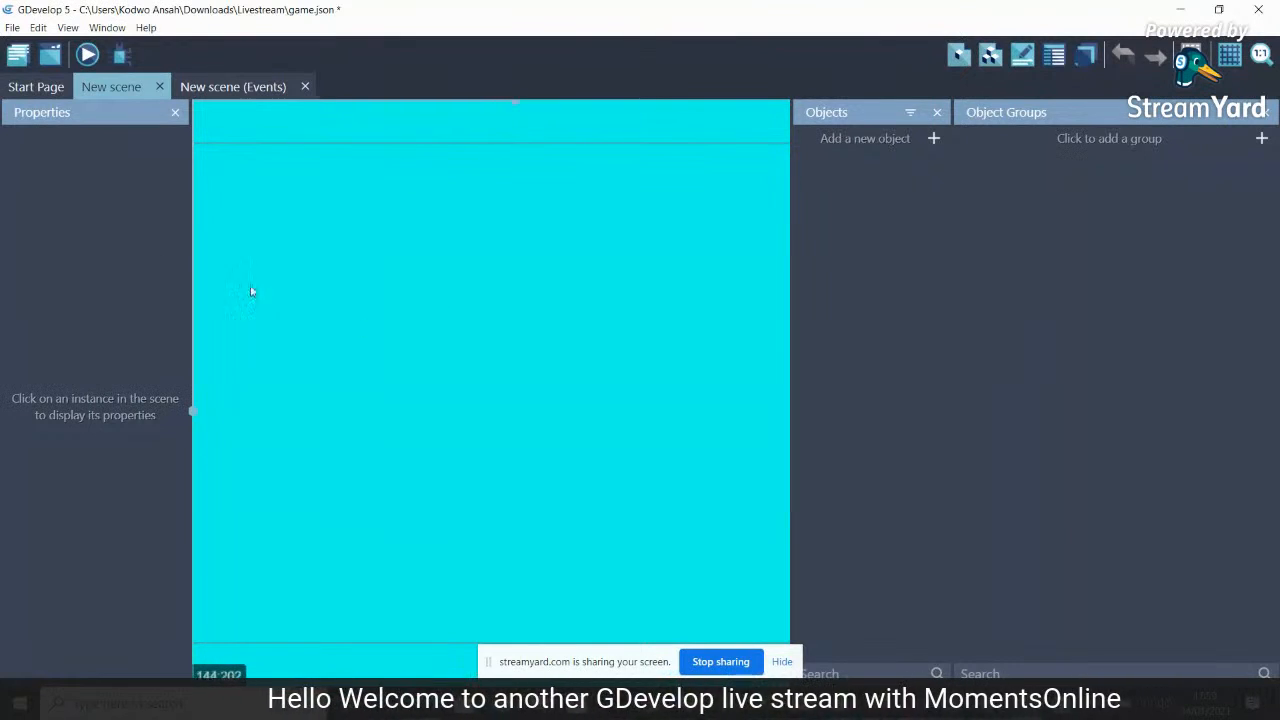
left_click(916, 138)
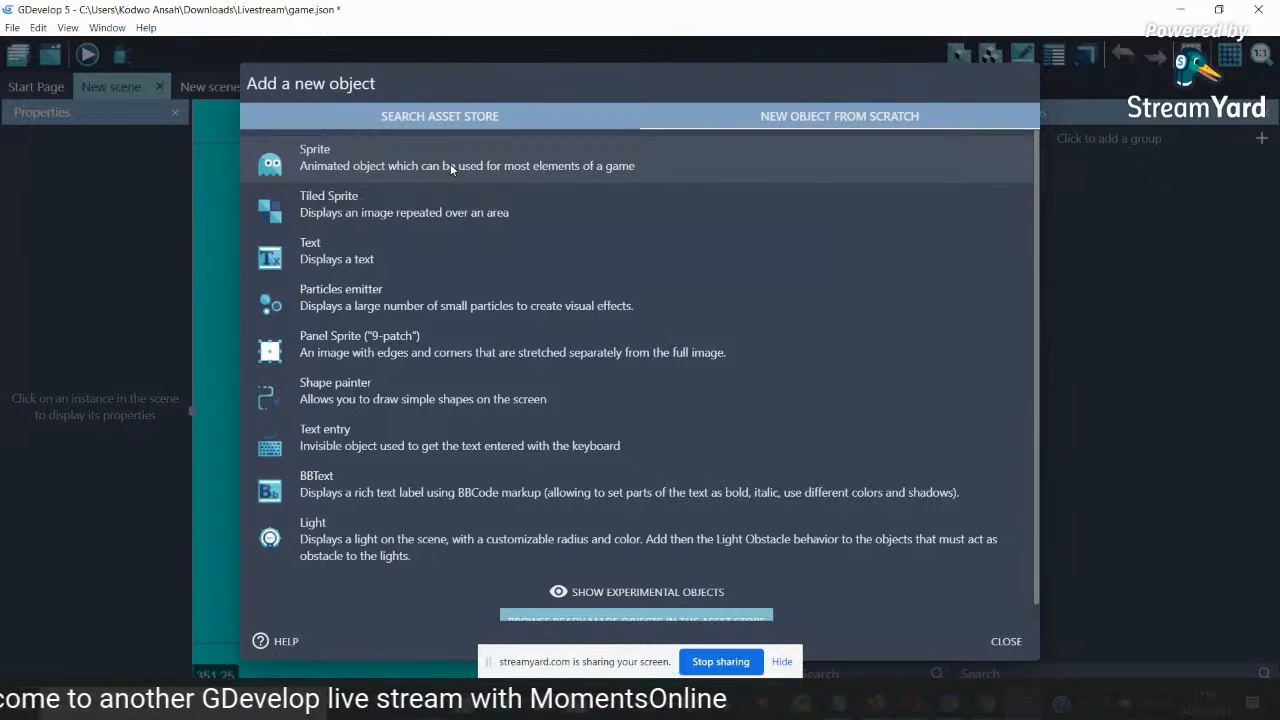
left_click(450, 166)
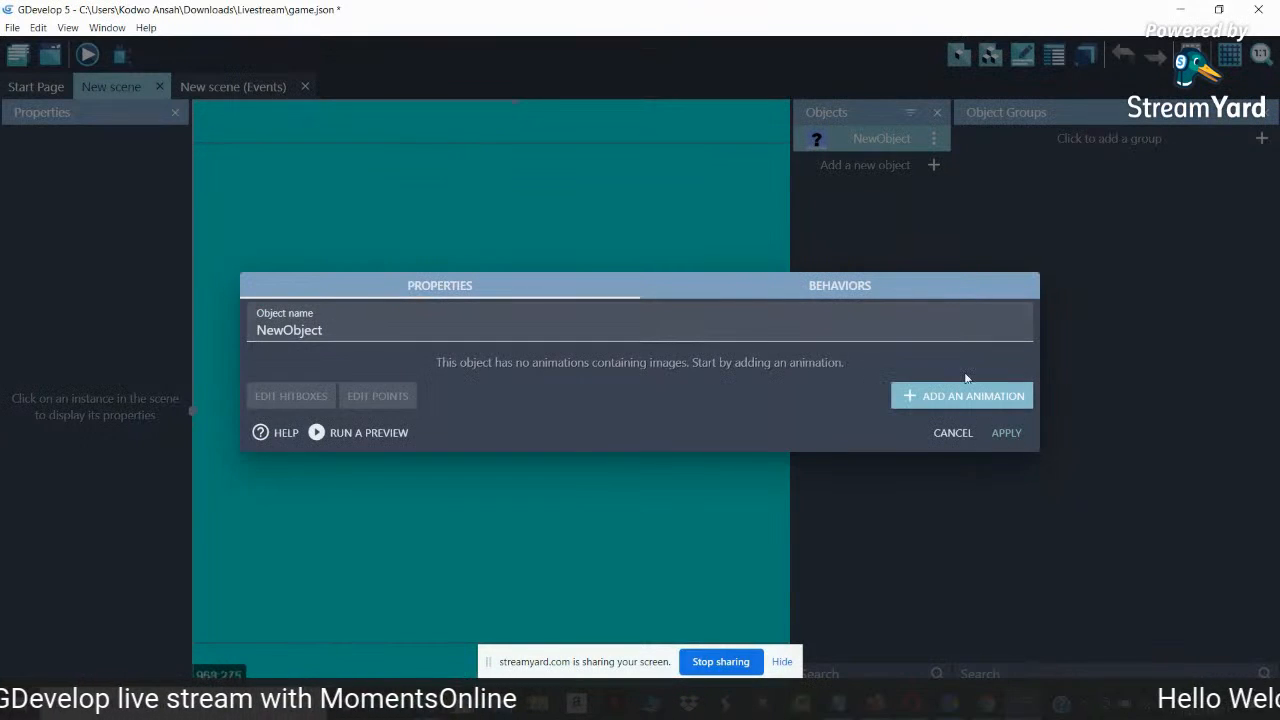
left_click(952, 397)
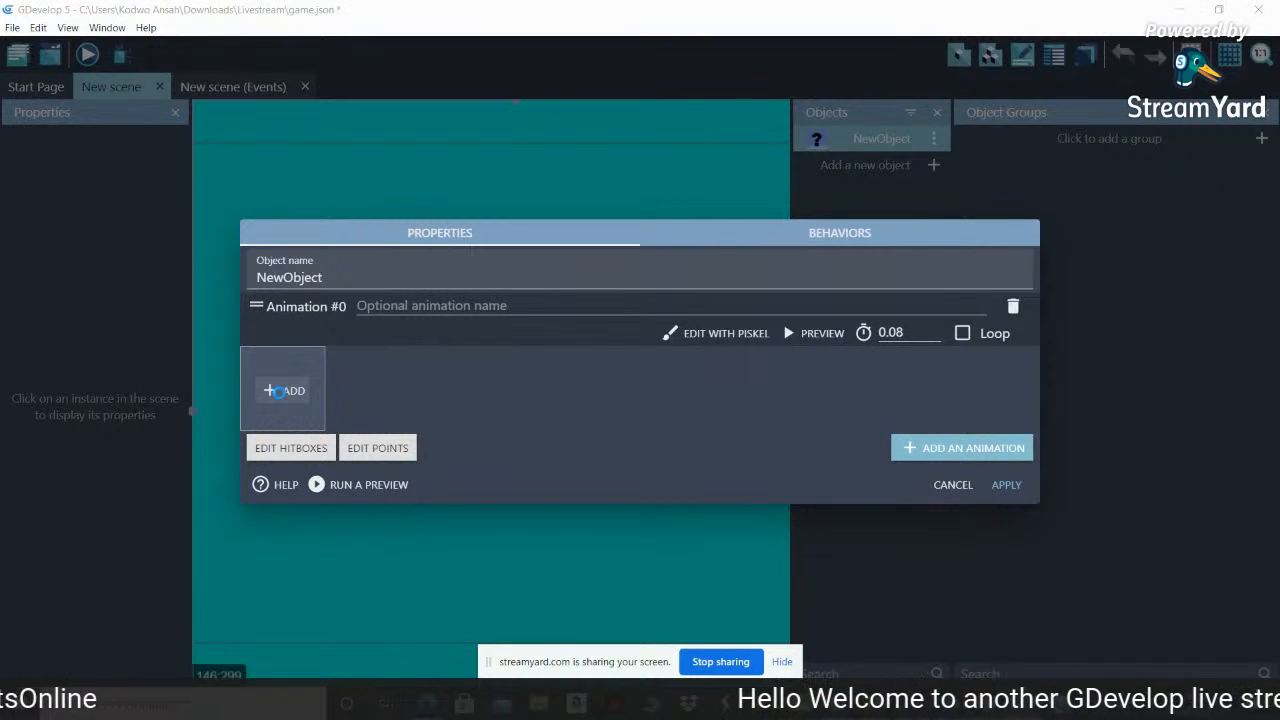
Start adding an image to the animation and browse to the Craftpix Assets folder in Downloads
left_click(283, 391)
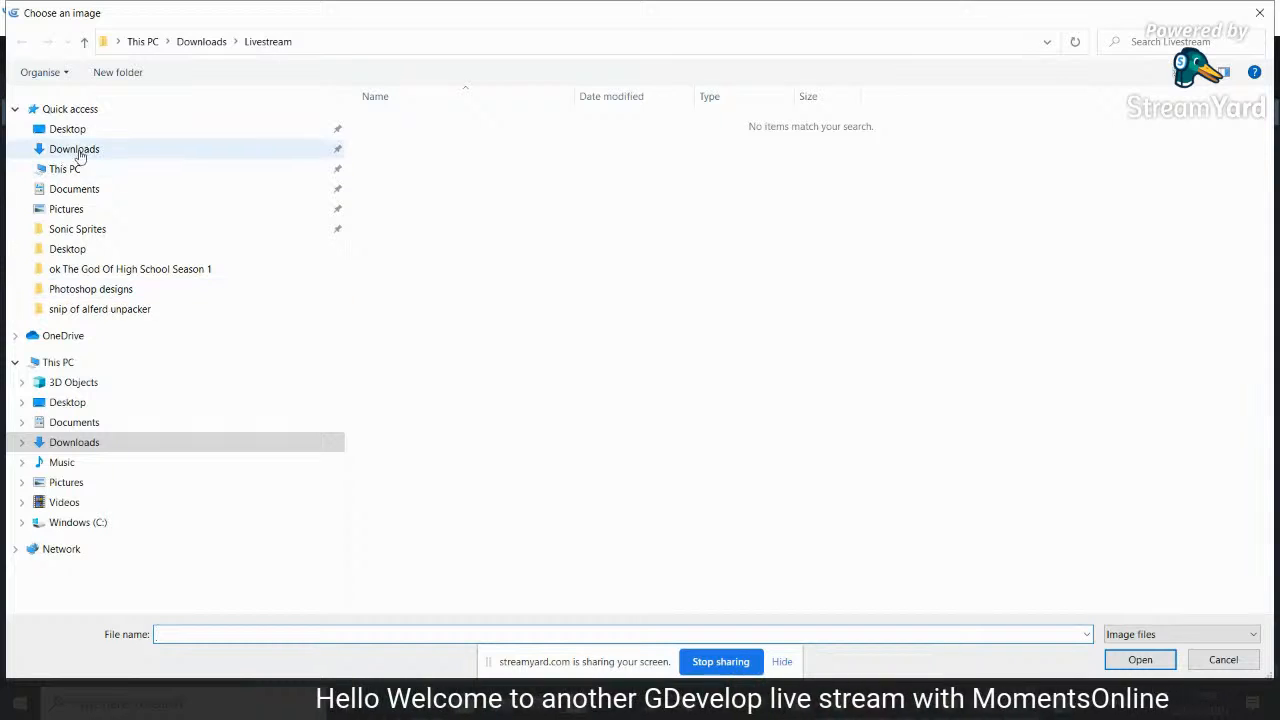
left_click(68, 190)
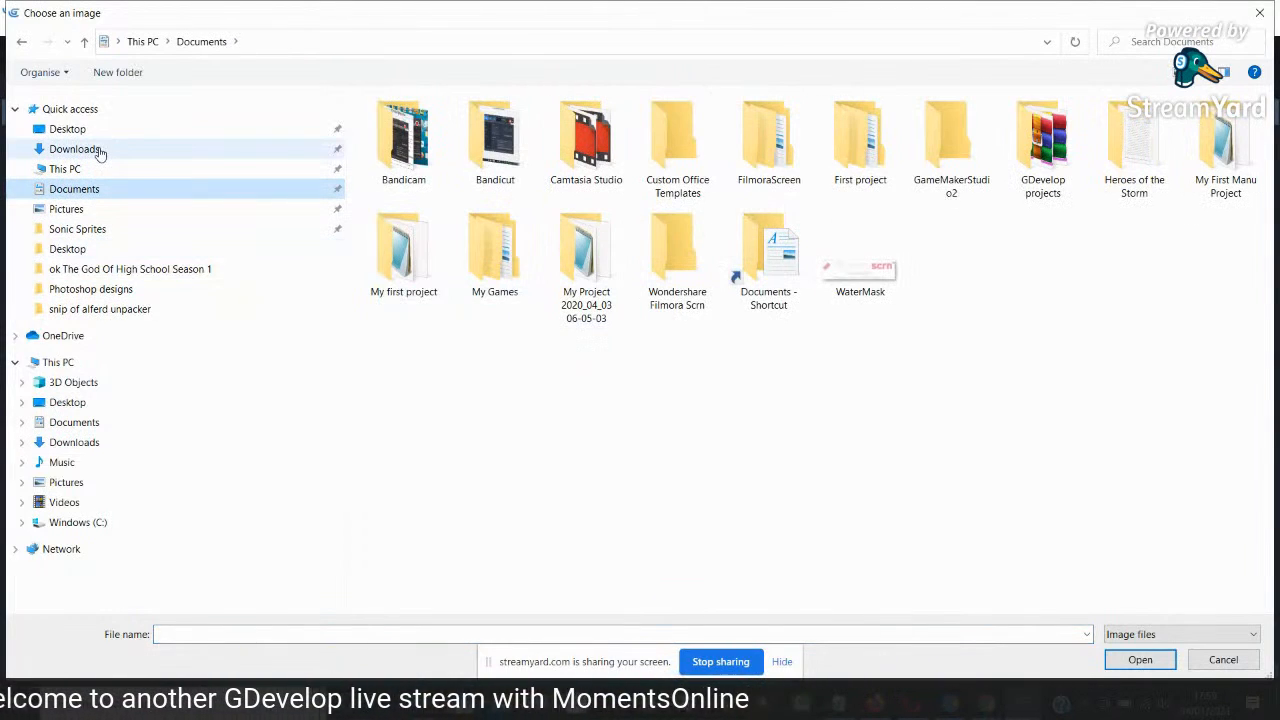
left_click(100, 150)
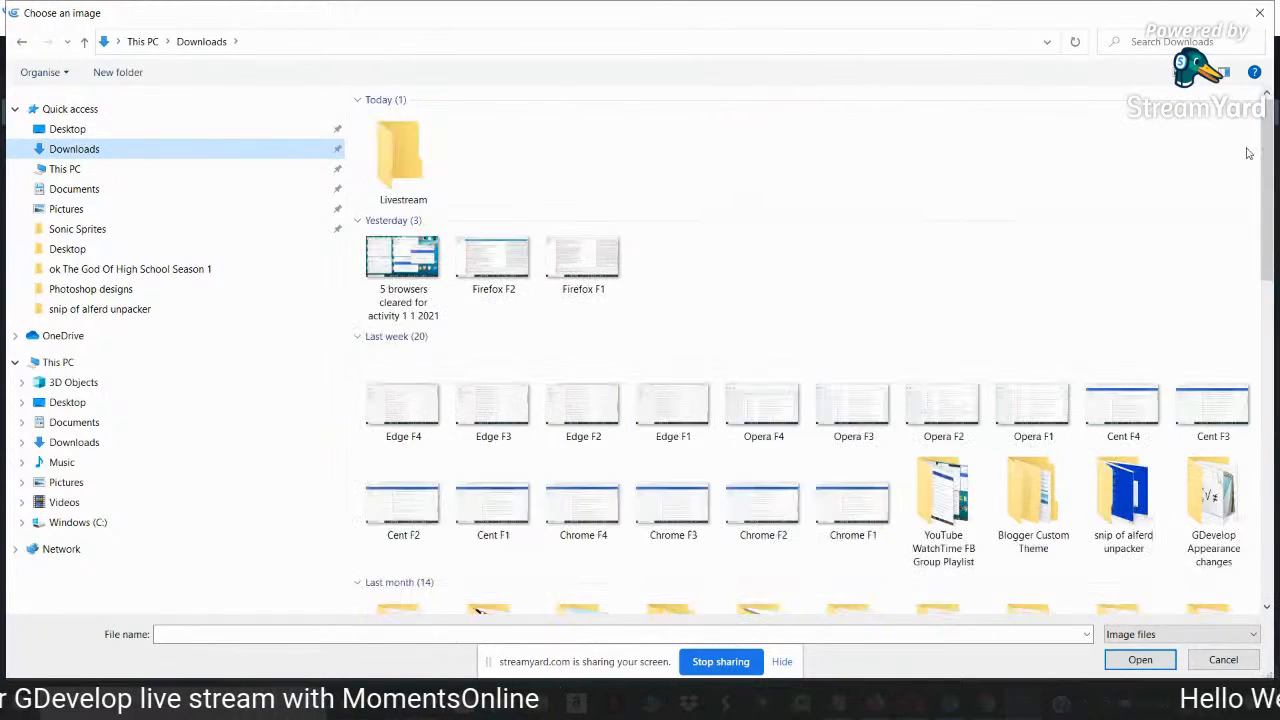
left_click_drag(1267, 150, 1268, 326)
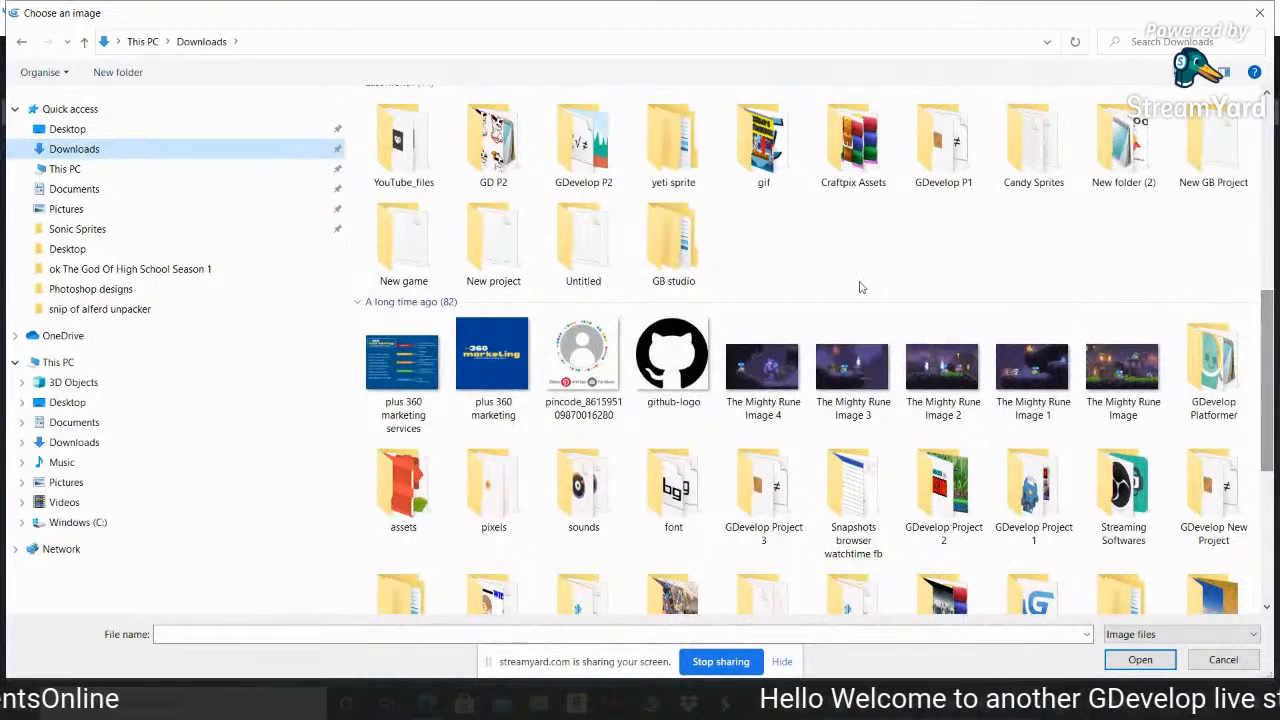
double_click(856, 150)
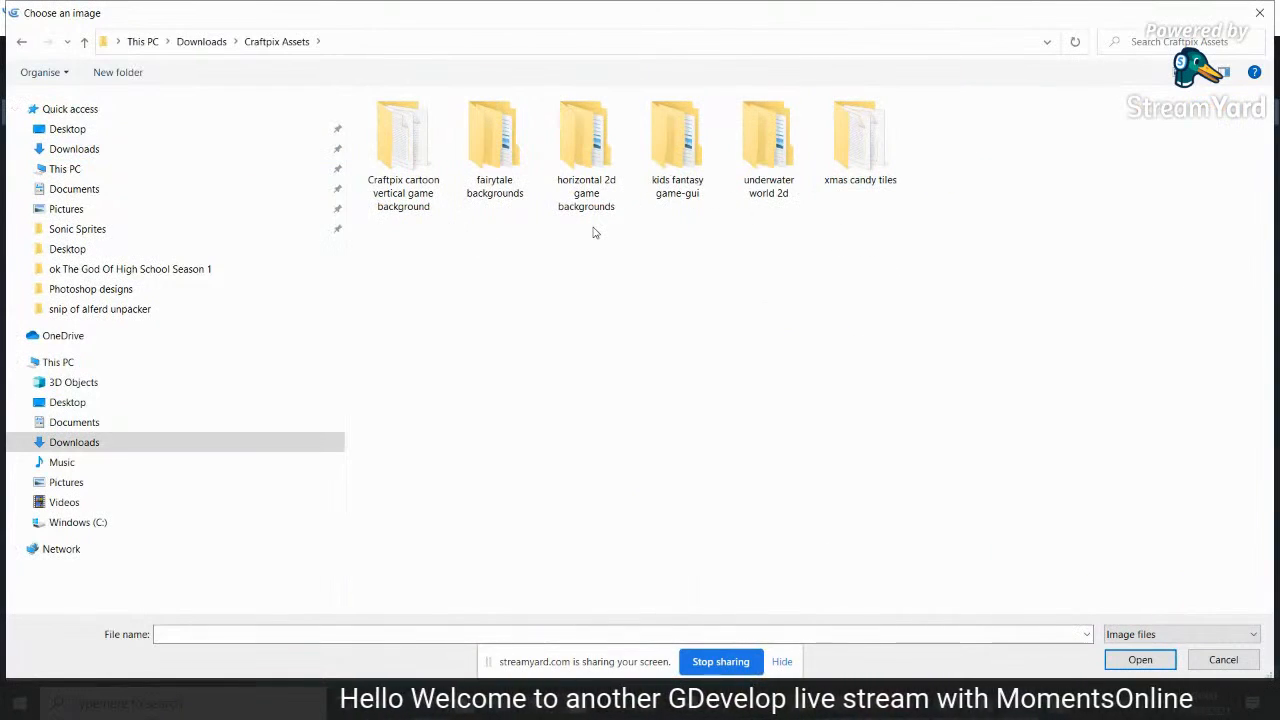
double_click(788, 178)
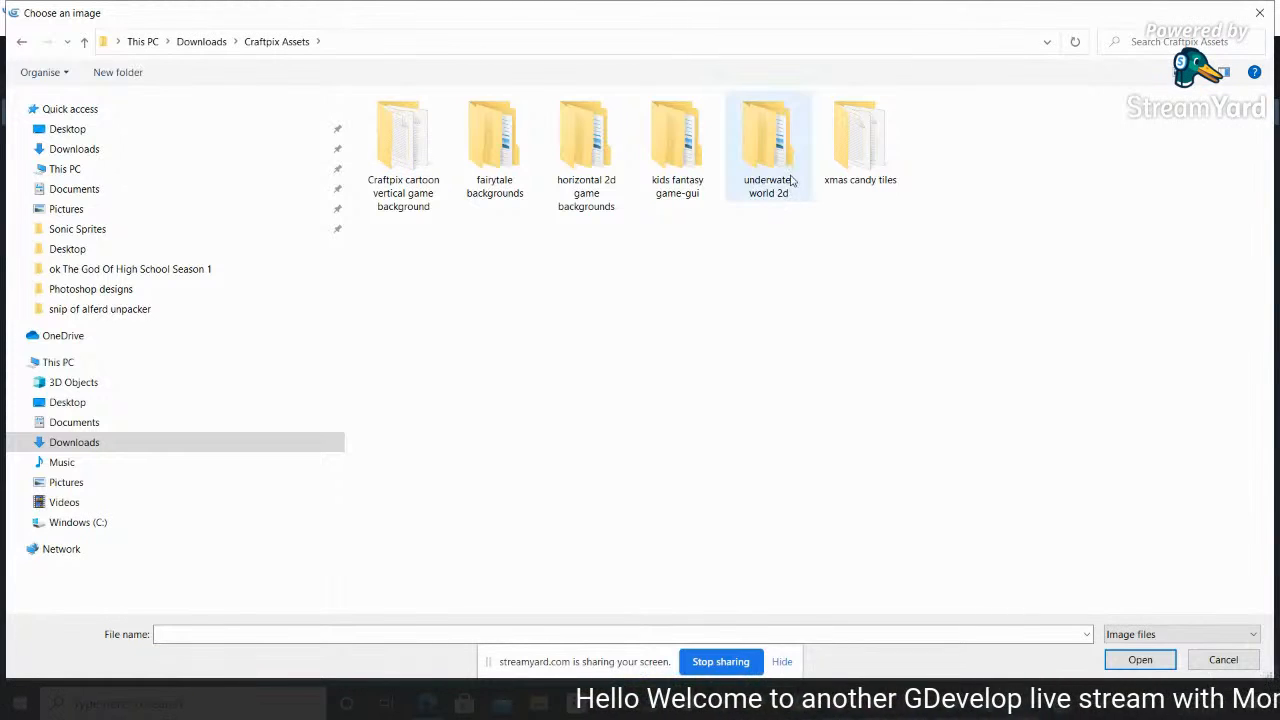
key("Left")
key("Left")
key("Left")
key("Left")
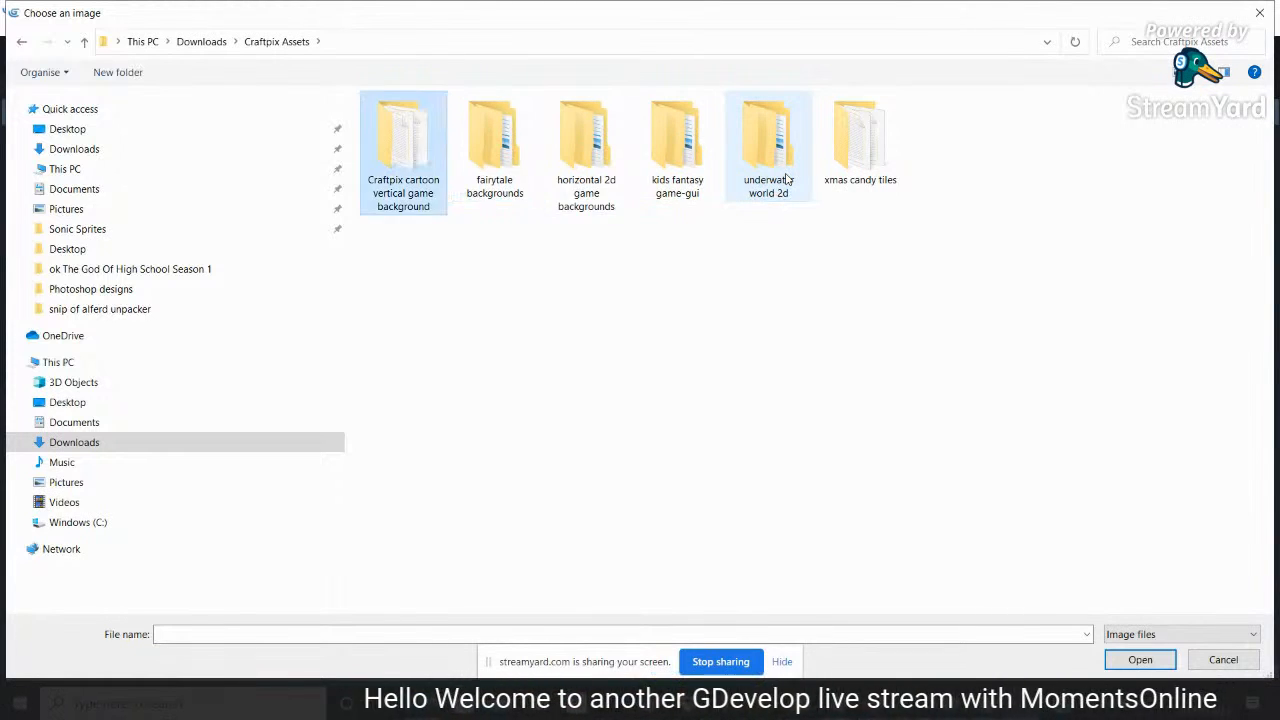
key("Right")
key("Right")
key("Return")
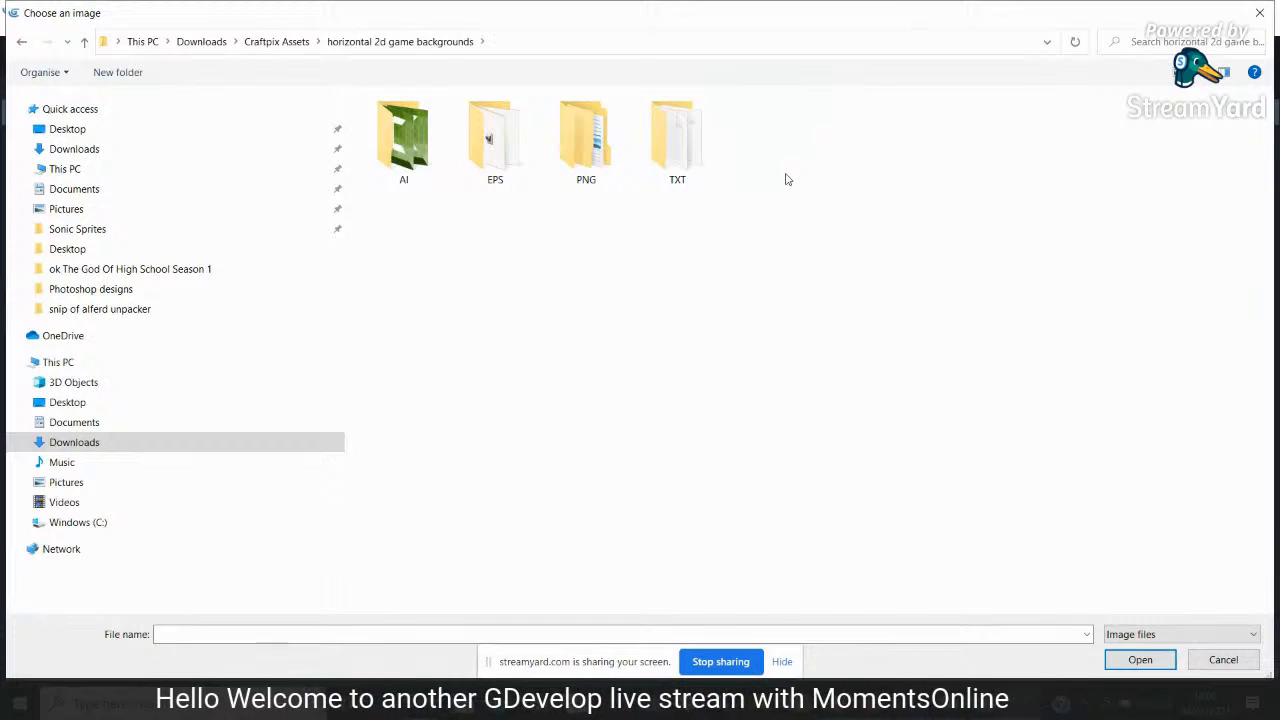
key("BackSpace")
Open the png folder inside kids fantasy game-gui > Kids Fantasy Game GUI
key("Right")
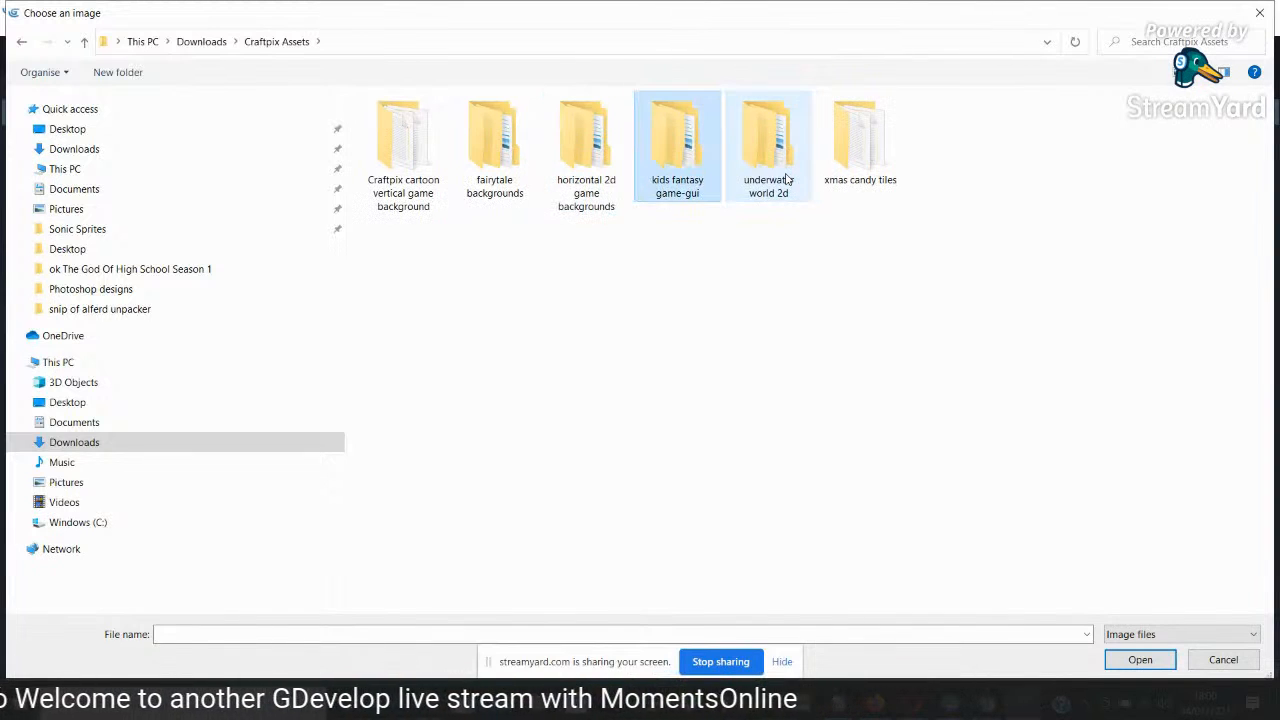
key("Return")
key("Down")
key("Return")
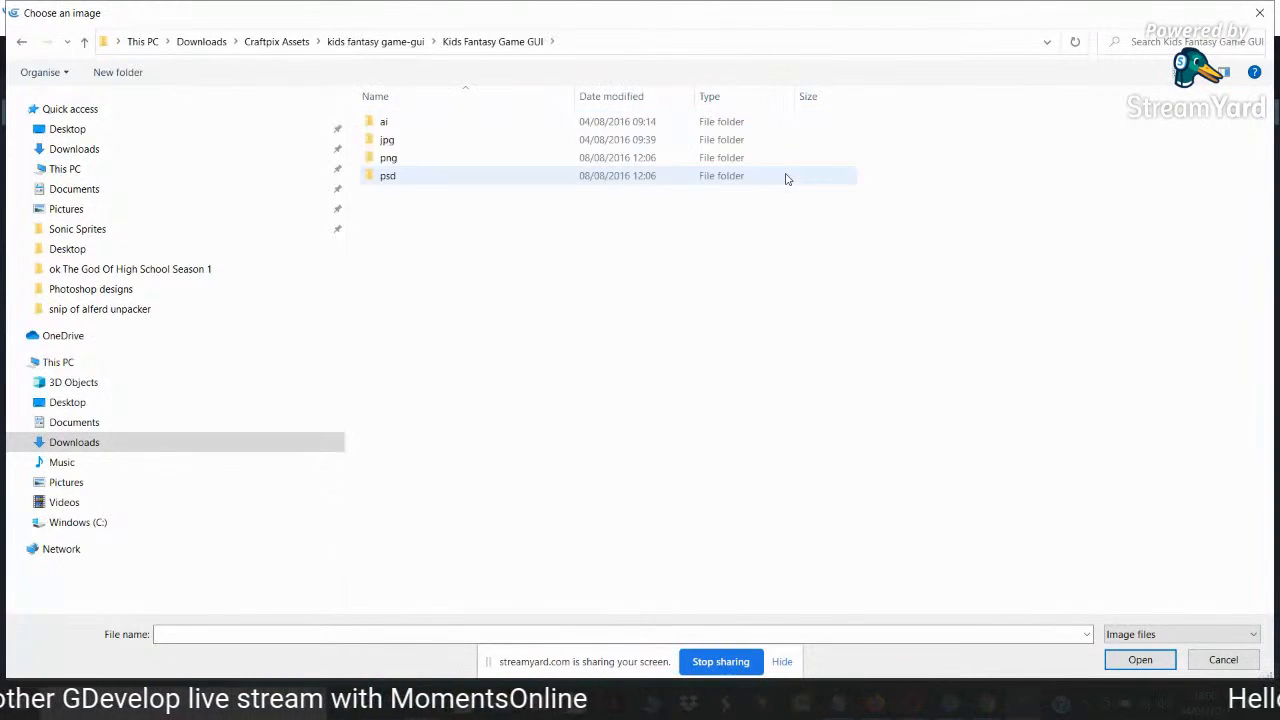
key("Down")
key("Down")
key("Return")
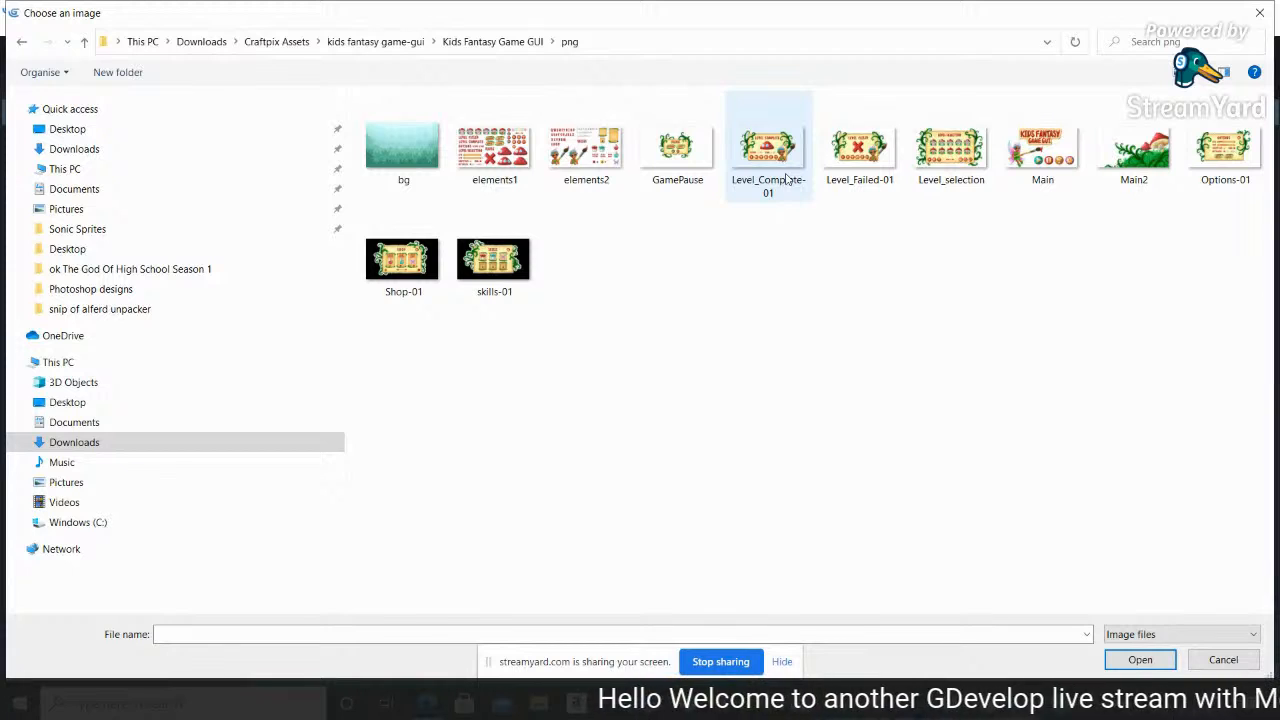
Import the bg image as the animation's first frame, copying the file into the project folder
left_click(408, 170)
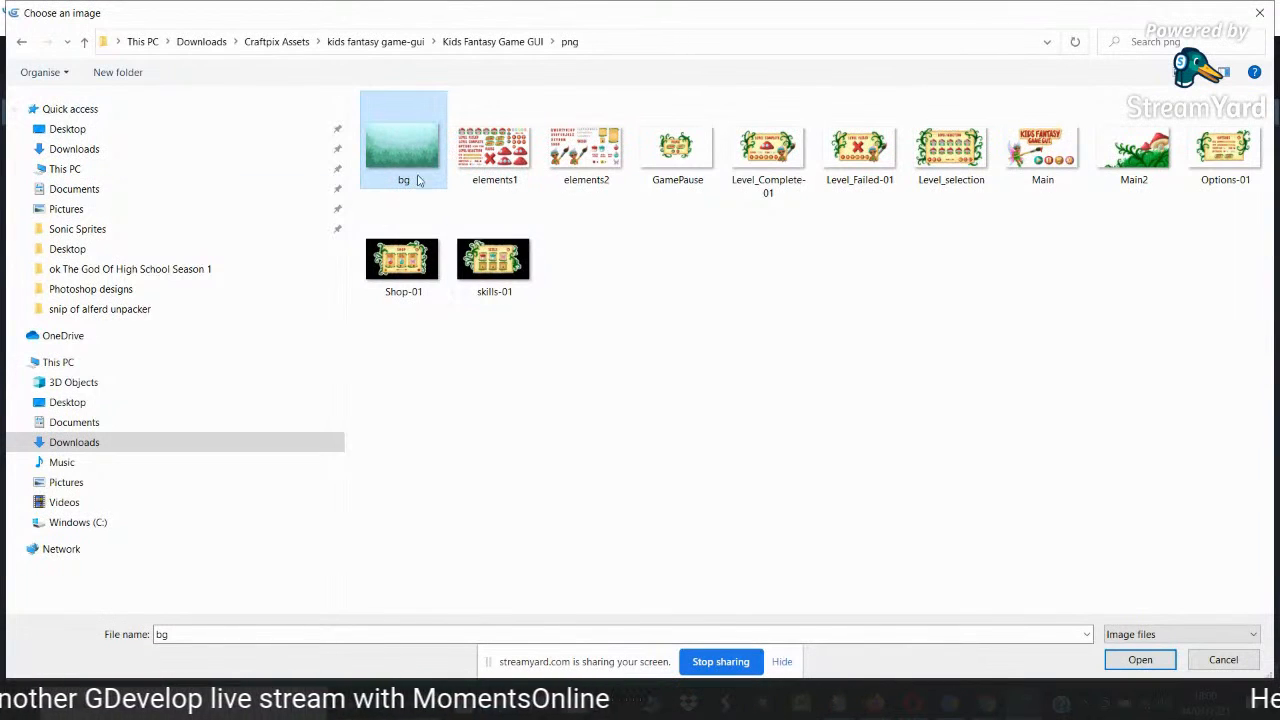
left_click(1138, 662)
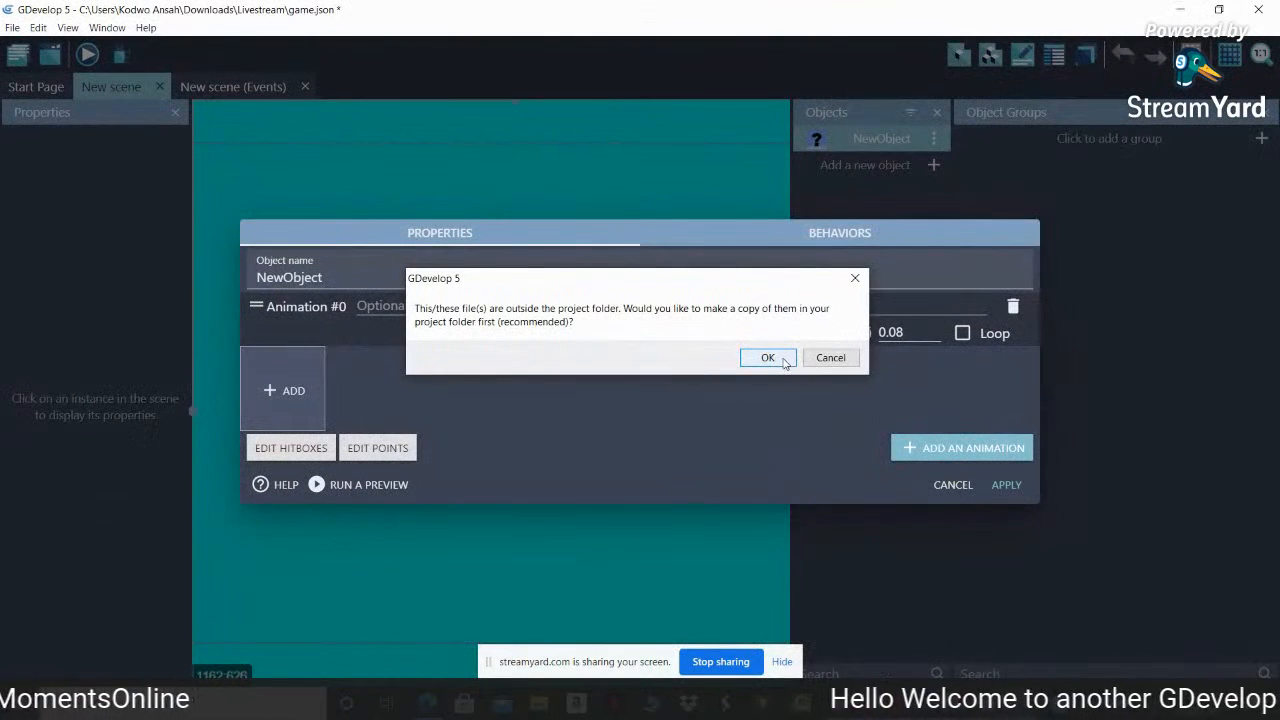
left_click(768, 358)
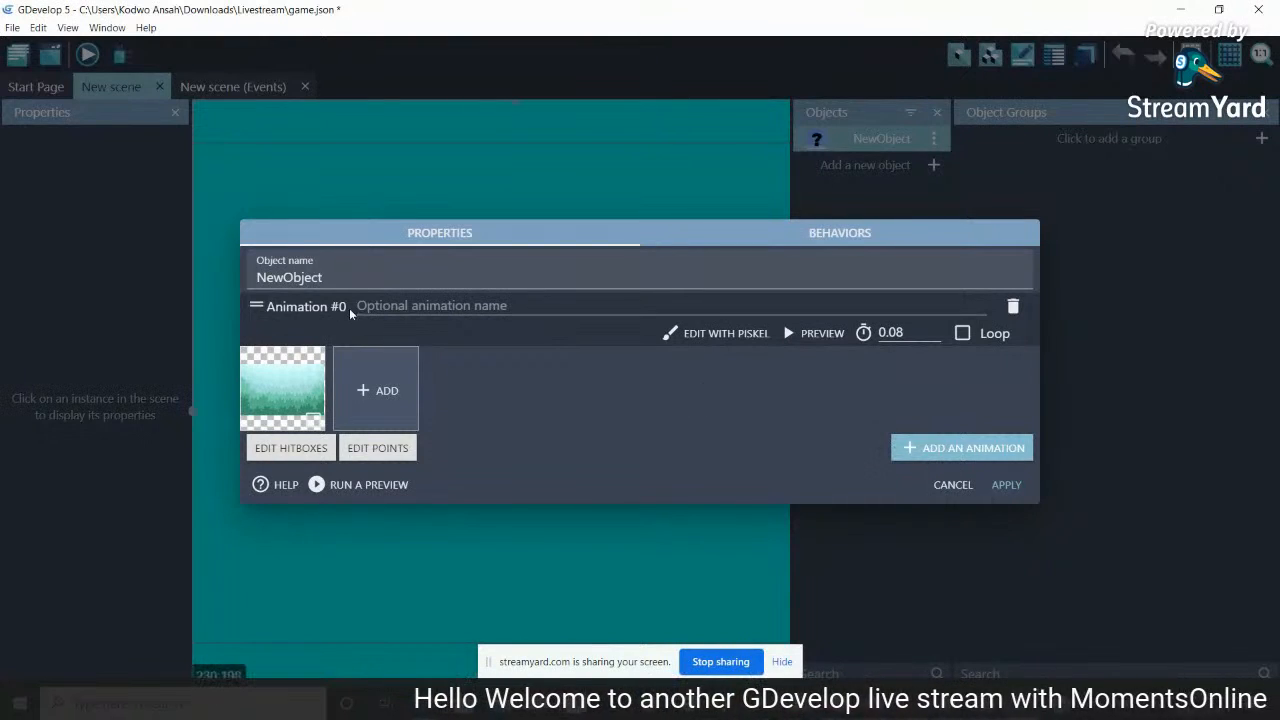
Name the new sprite object "GrassLand" and apply its properties
left_click_drag(326, 276, 124, 284)
type("Pla")
key("BackSpace")
key("BackSpace")
key("BackSpace")
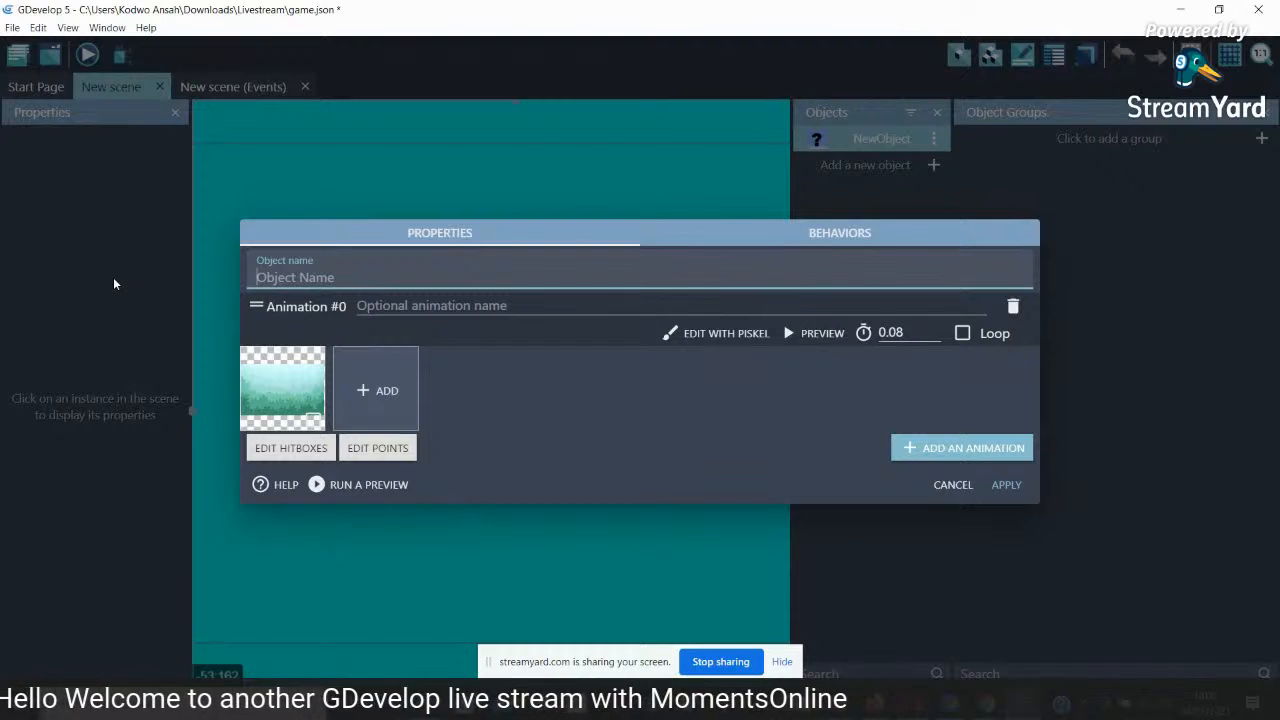
type("Gr")
key("BackSpace")
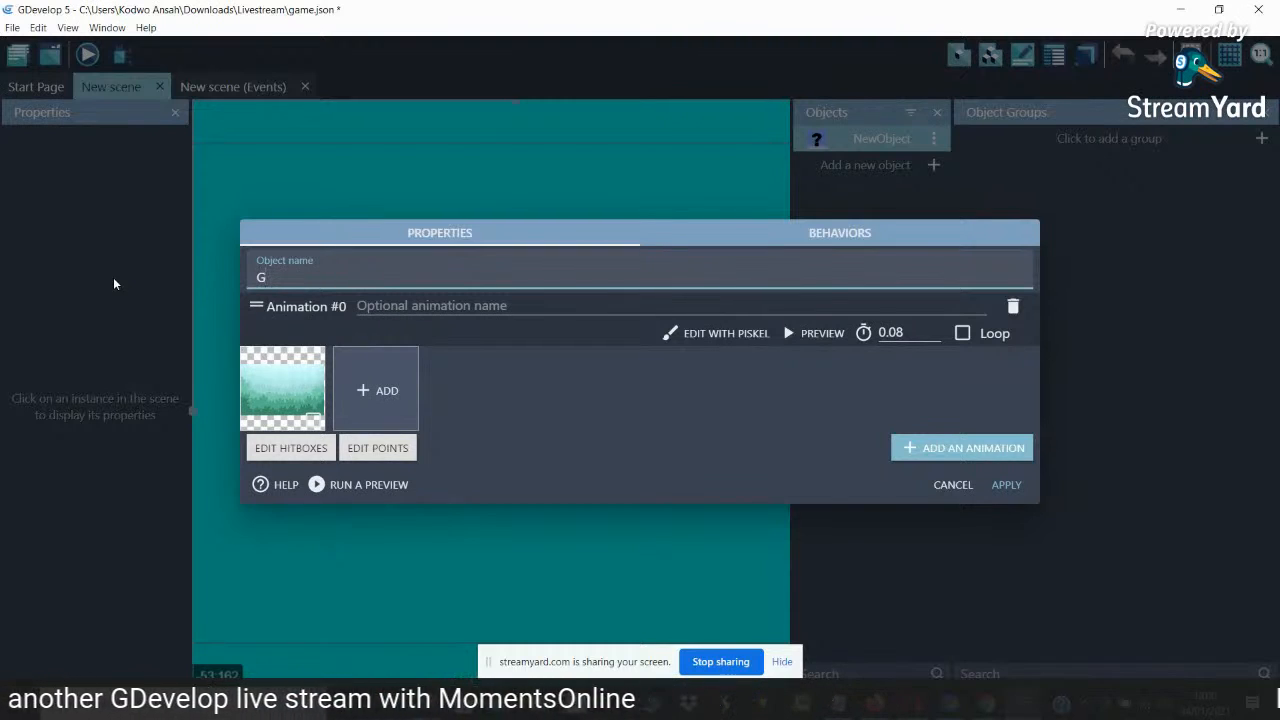
type("rassLand")
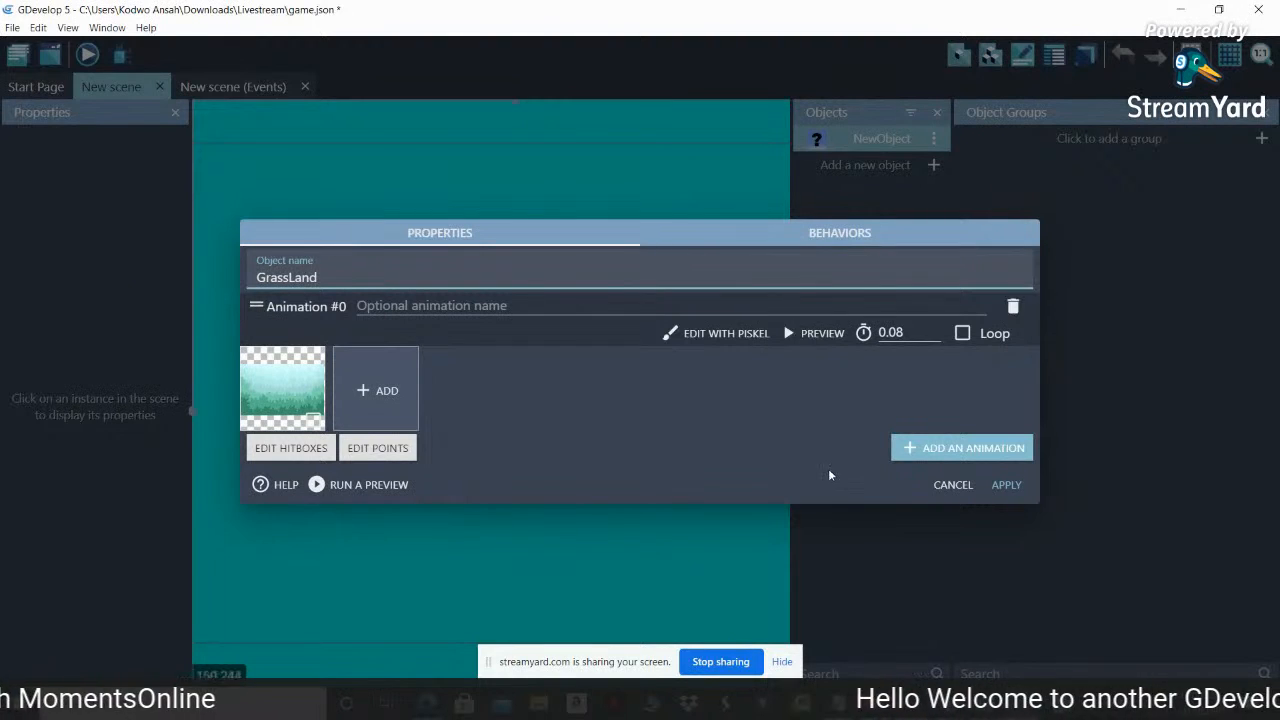
left_click(1004, 484)
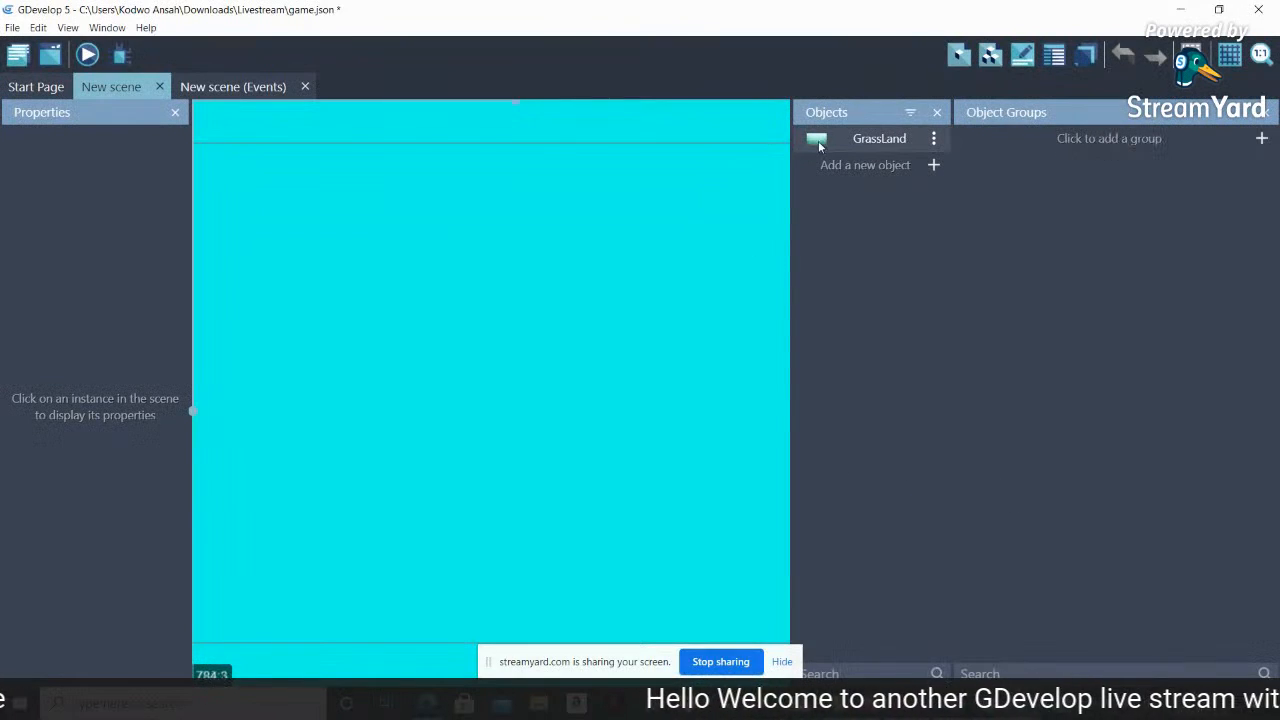
Place an instance of the GrassLand background over the game frame at about X -176, Y -126
left_click_drag(845, 140, 294, 144)
left_click_drag(220, 170, 163, 149)
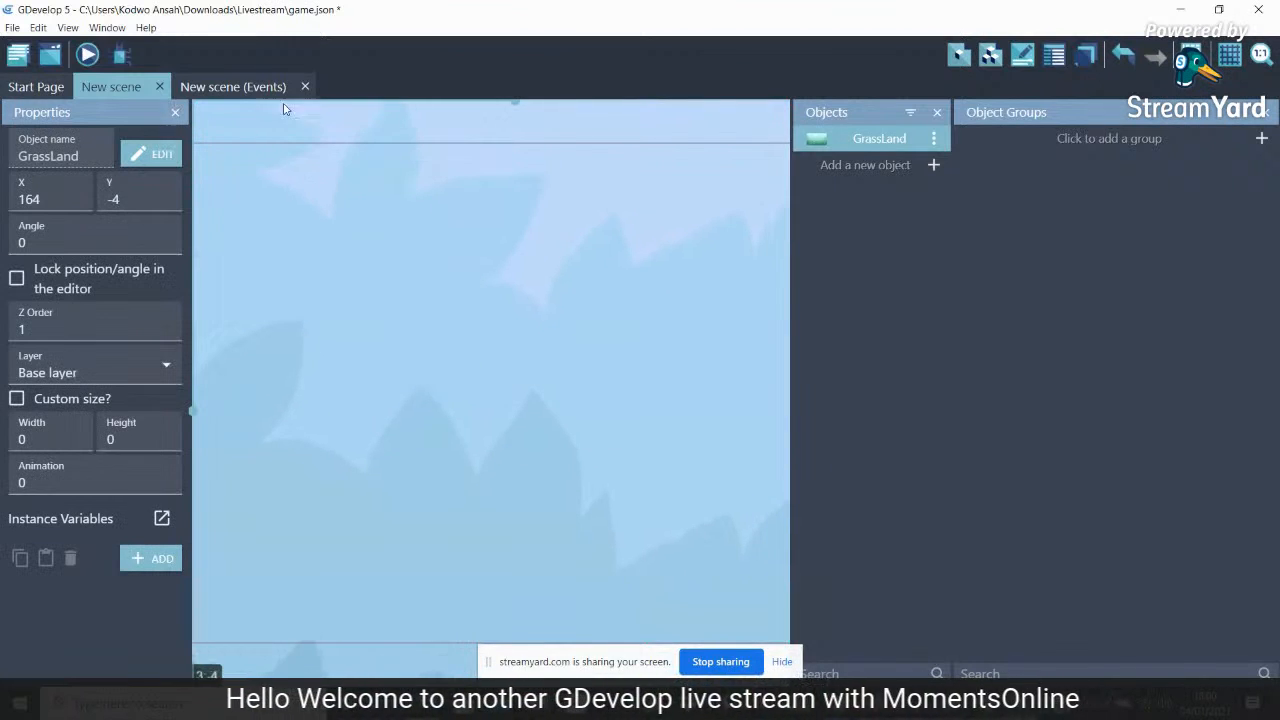
left_click(1262, 55)
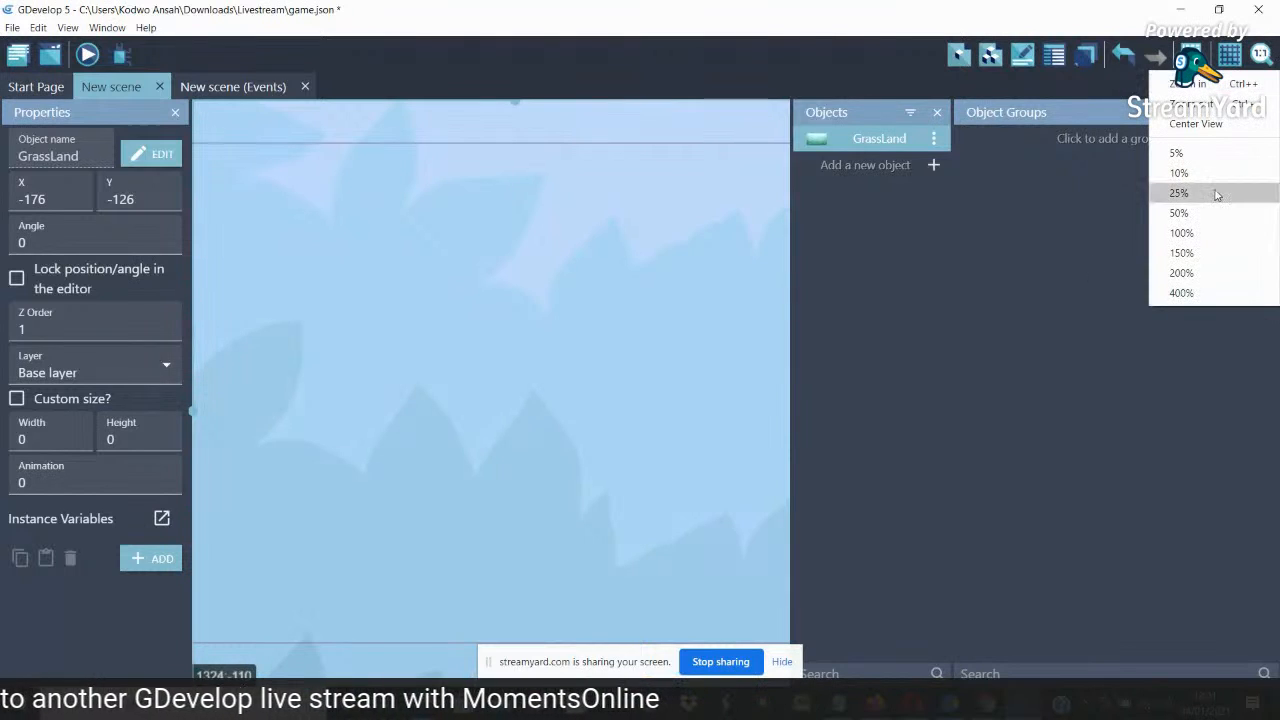
left_click(1180, 195)
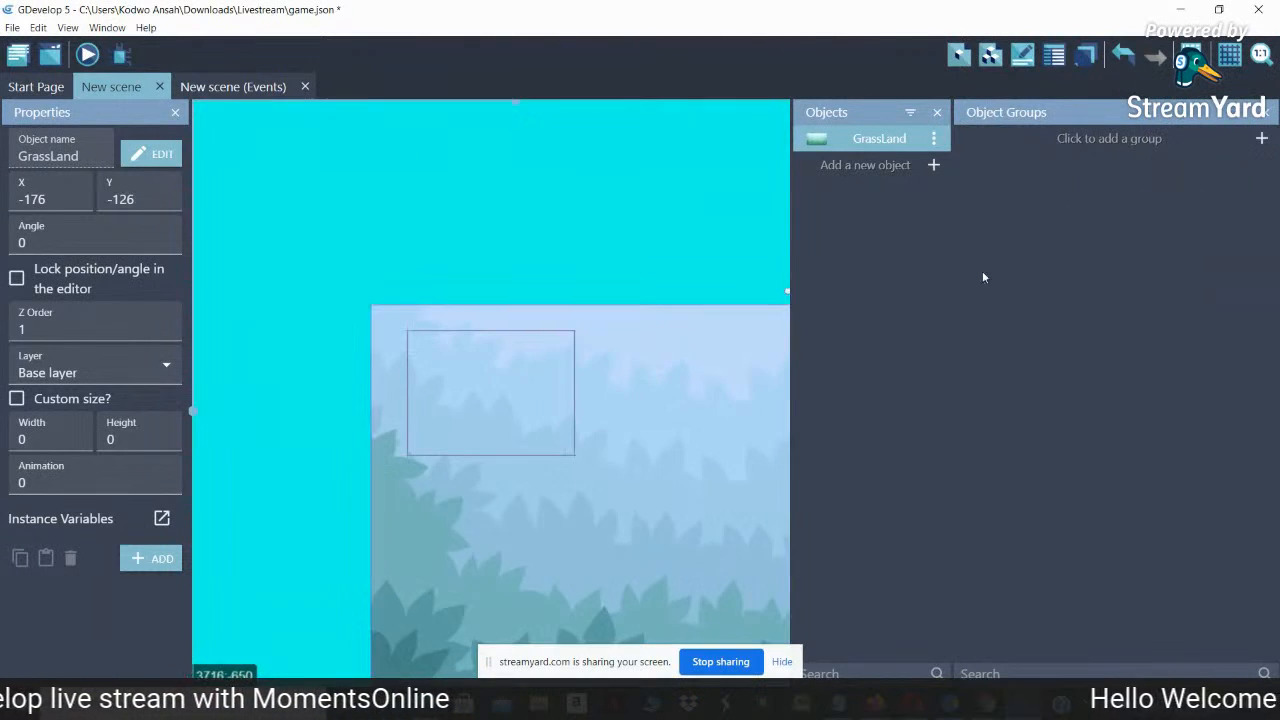
left_click(1263, 52)
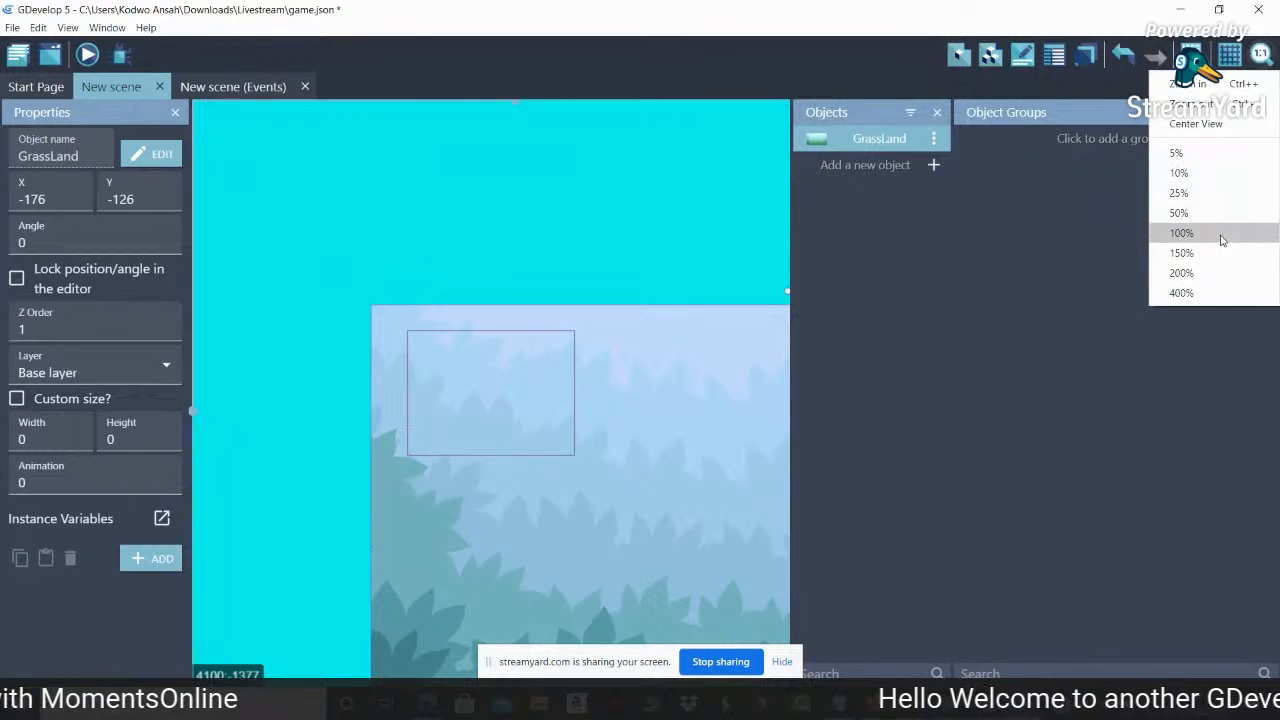
left_click(1183, 218)
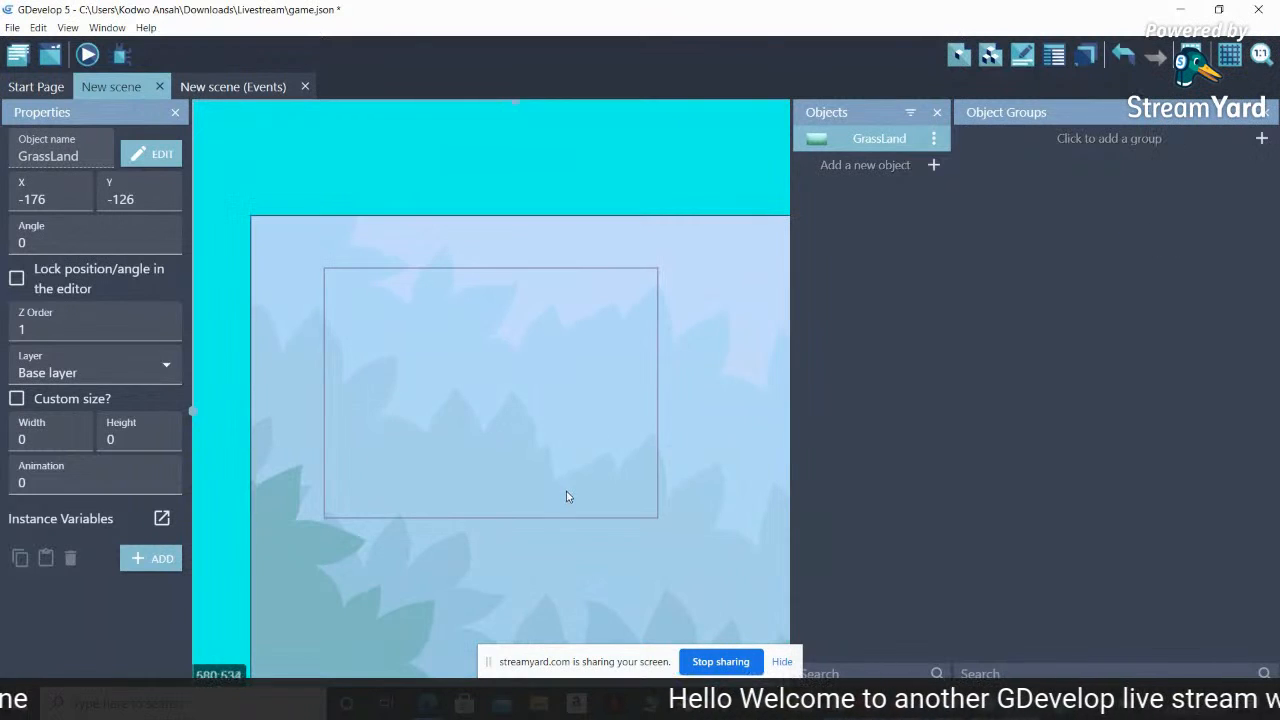
Move the GrassLand background to about X -1897, Y -486 and resize it from its lower-right corner
left_click_drag(617, 551, 253, 297)
left_click_drag(593, 475, 374, 312)
left_click_drag(697, 593, 172, 308)
left_click_drag(700, 440, 174, 450)
left_click_drag(605, 466, 354, 476)
left_click_drag(385, 555, 458, 357)
left_click_drag(277, 138, 677, 390)
Try a custom size of 1000 by 1000 on the GrassLand instance and turn custom size back off
left_click_drag(63, 440, 3, 455)
type("1000")
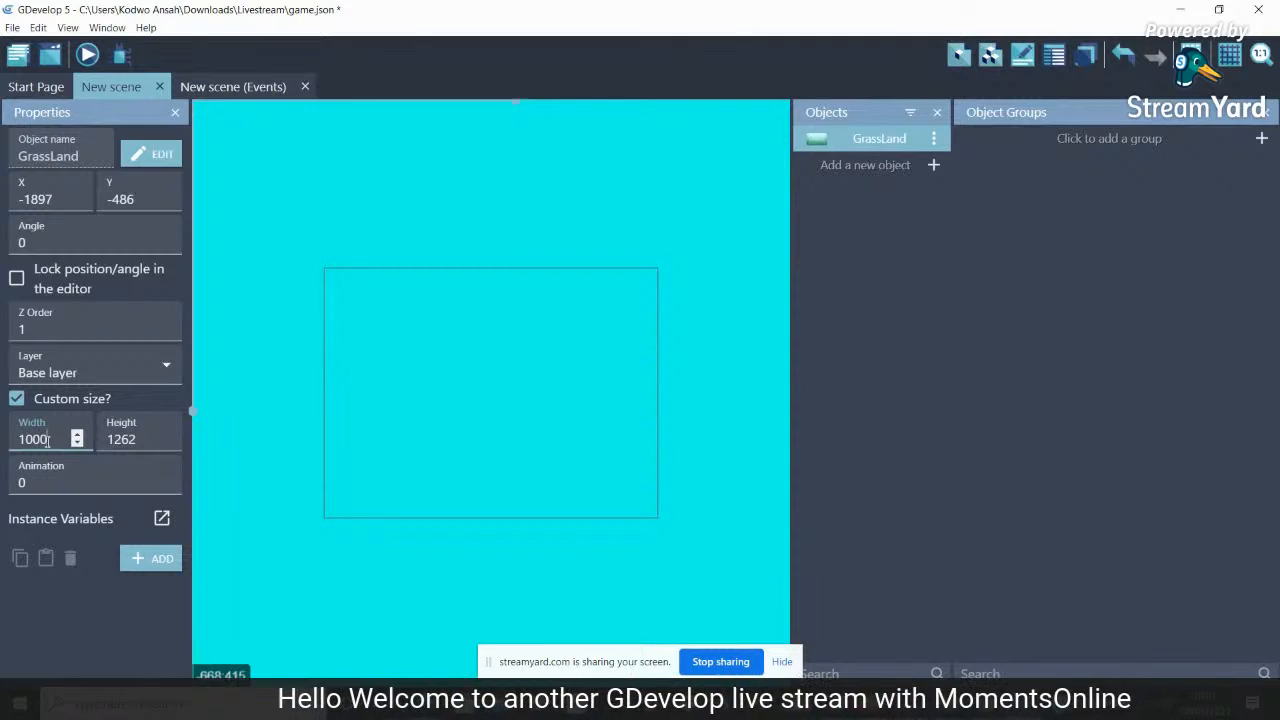
left_click_drag(140, 441, 84, 449)
type("1000")
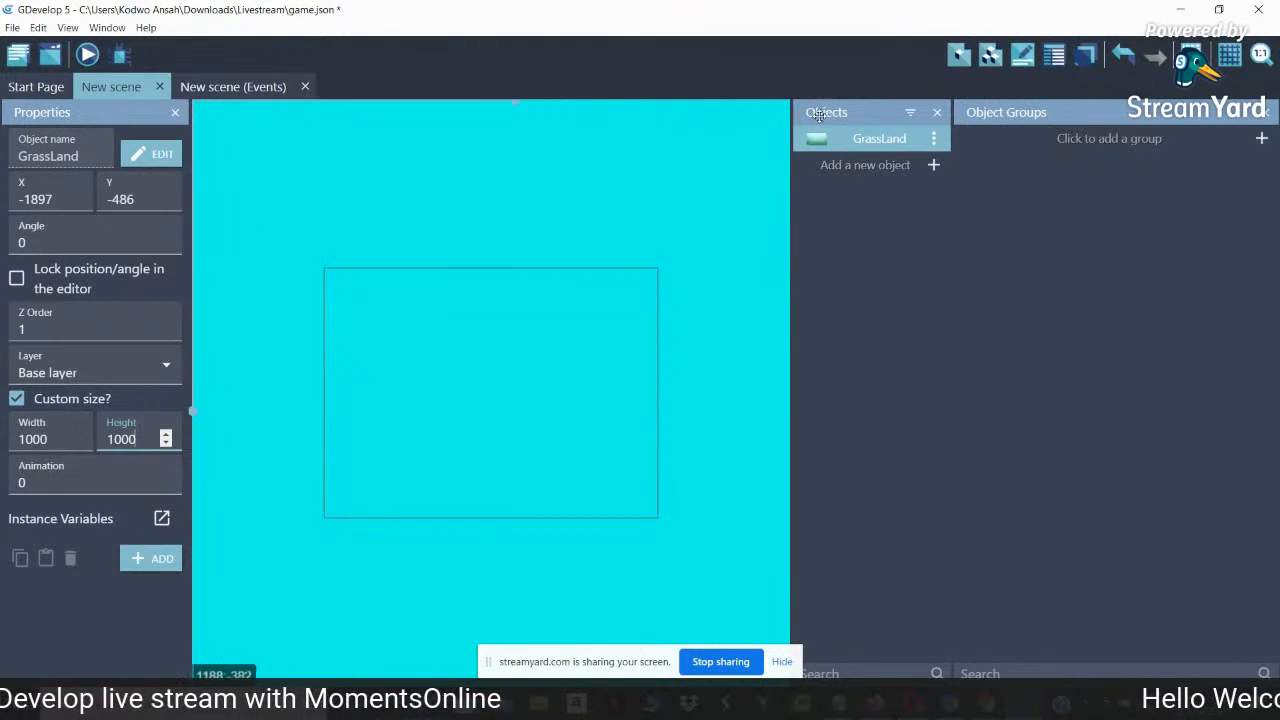
left_click(16, 399)
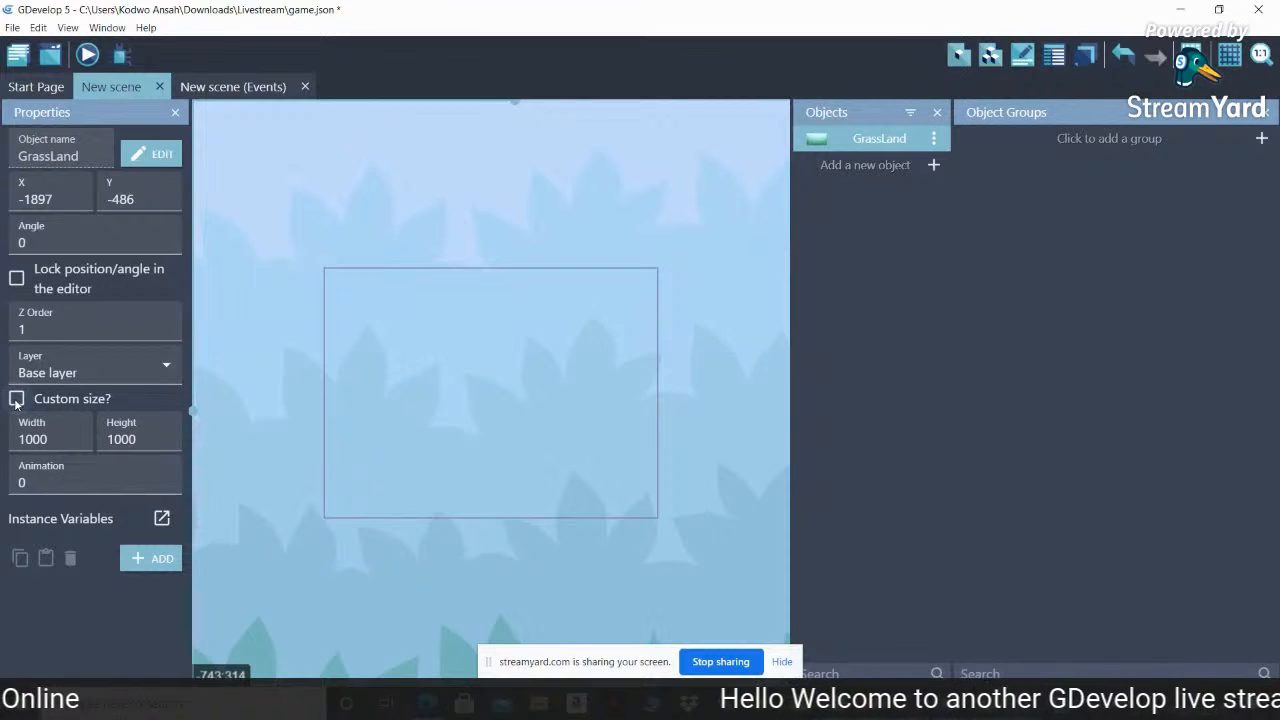
left_click(16, 399)
left_click(16, 399)
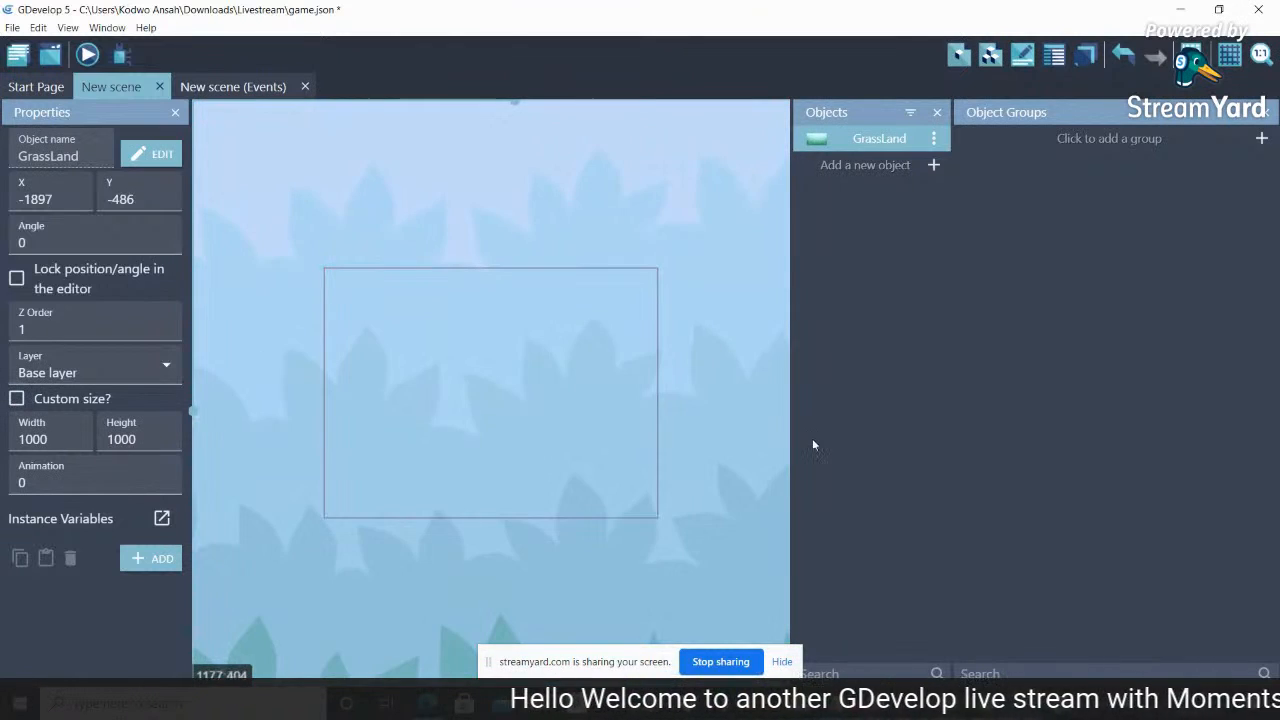
Move the GrassLand background to about X -1915, Y -1590 and resize it to about 4568 by 3746 from its lower-right corner
left_click_drag(705, 448, 221, 364)
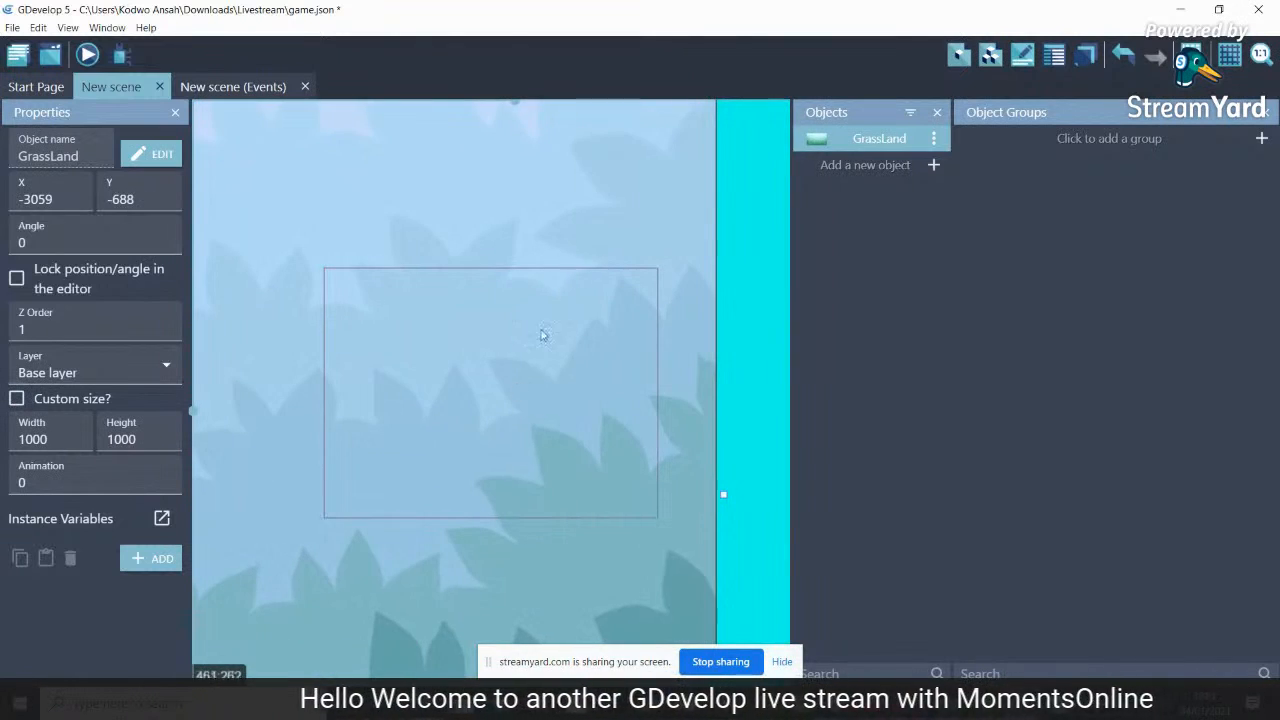
left_click_drag(549, 168, 733, 279)
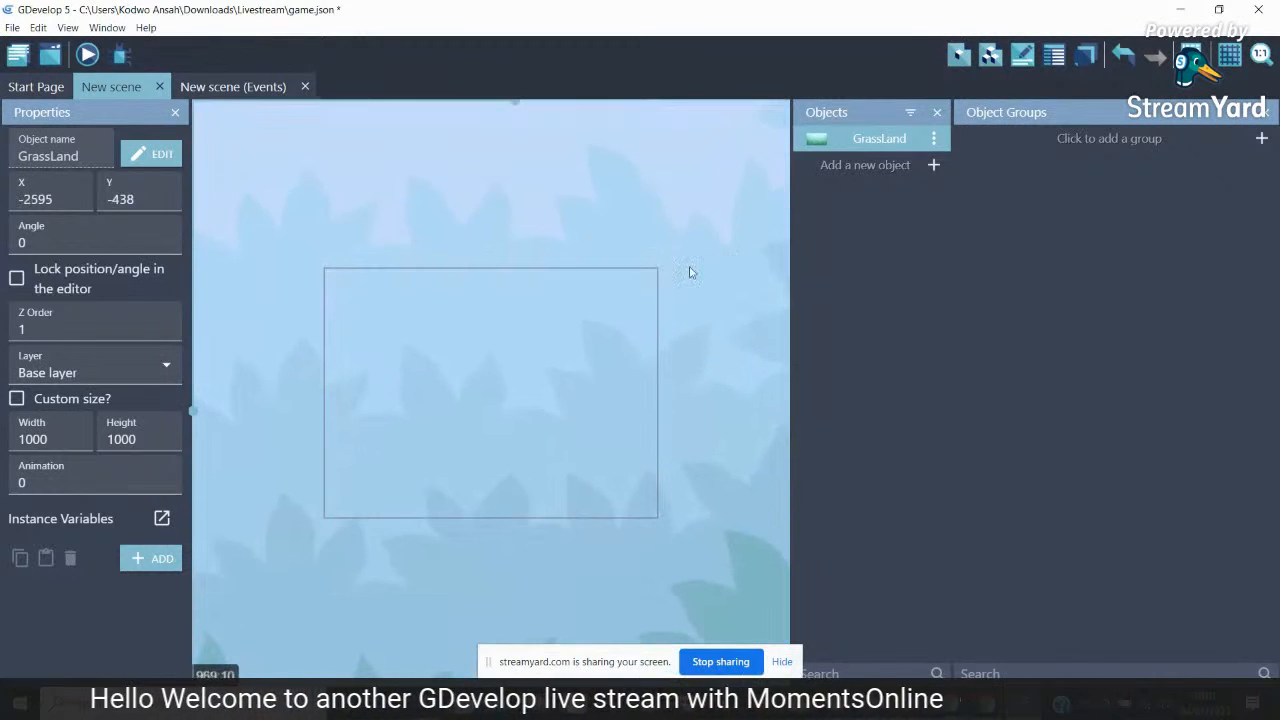
left_click(1258, 55)
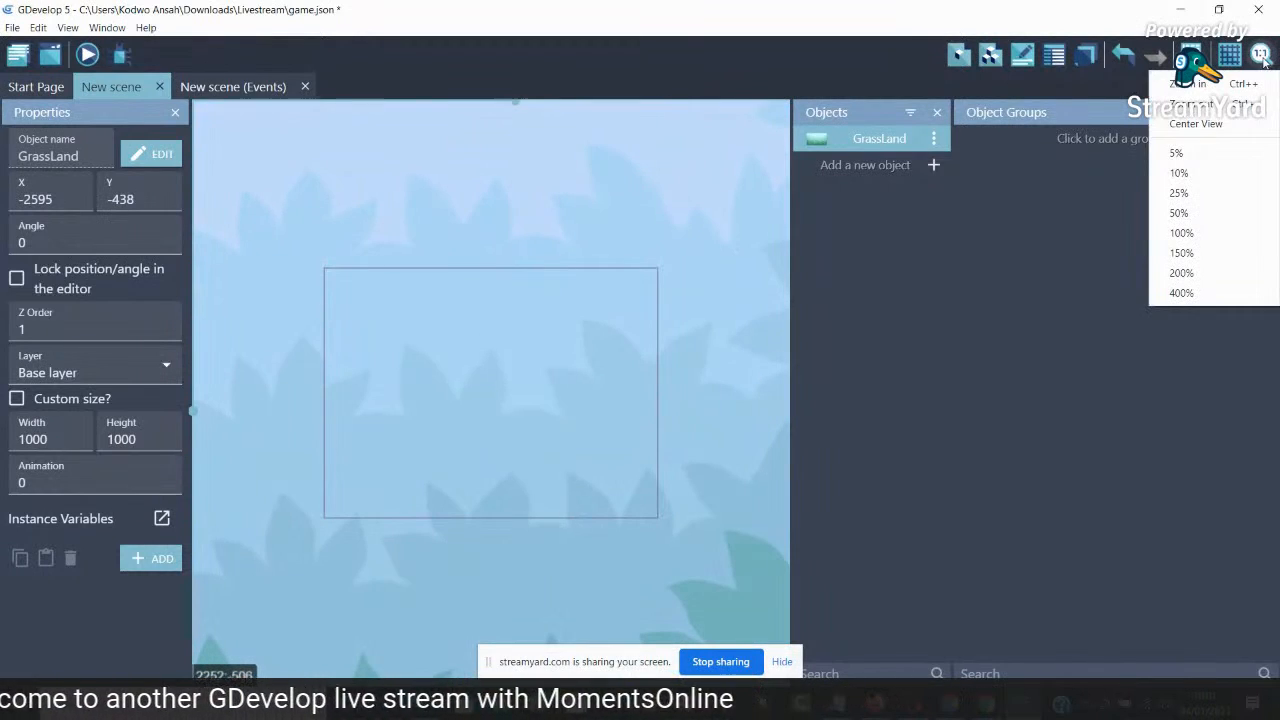
left_click(1212, 107)
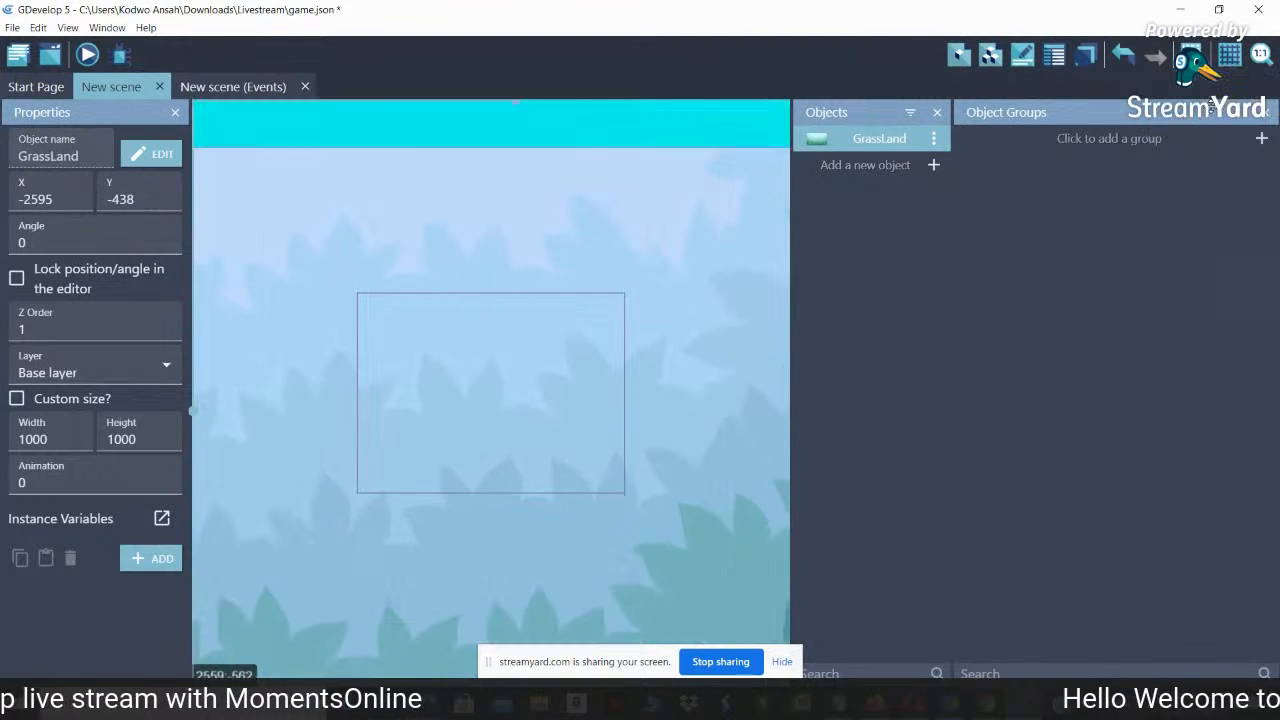
left_click(1258, 55)
left_click(1212, 107)
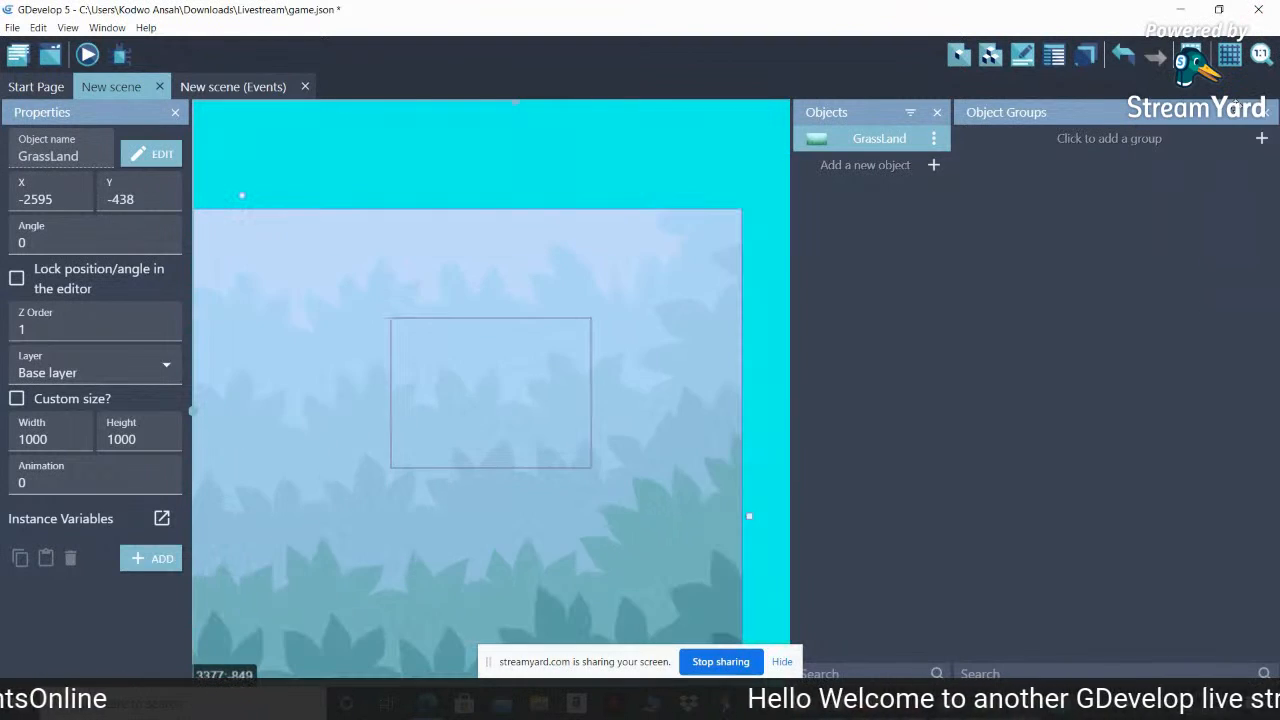
left_click(1261, 55)
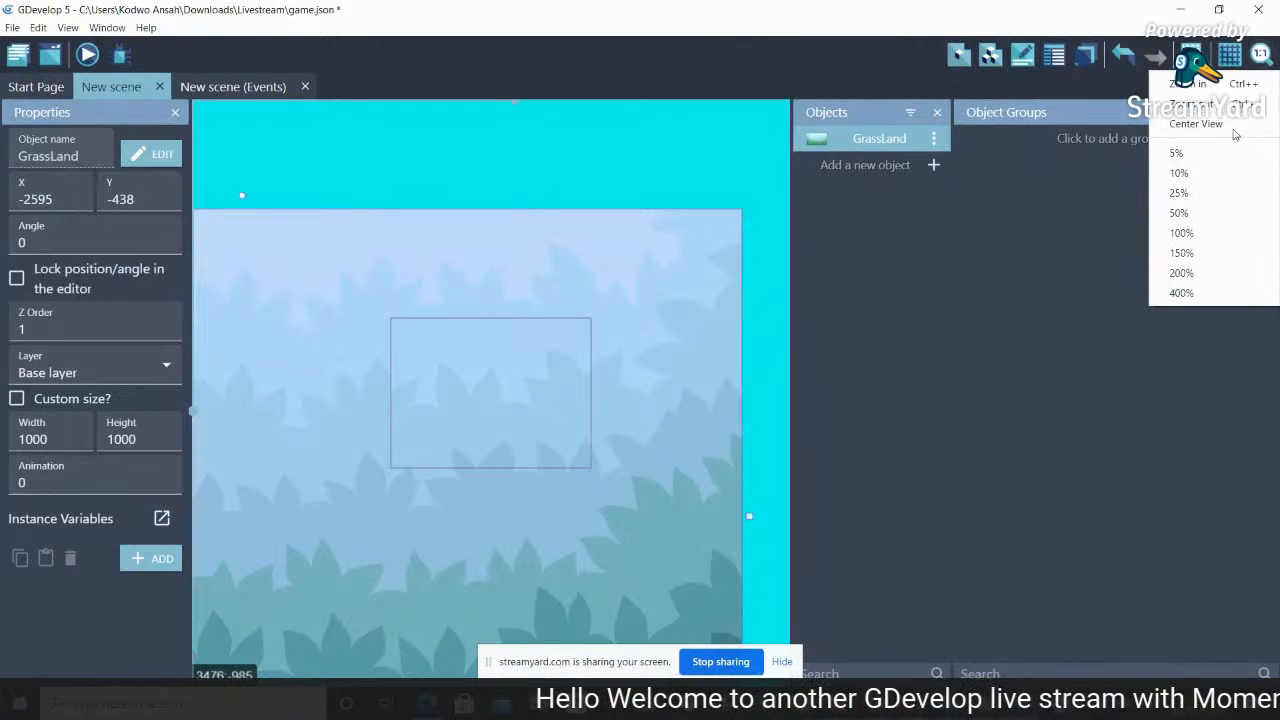
left_click(1231, 110)
left_click_drag(371, 337, 520, 137)
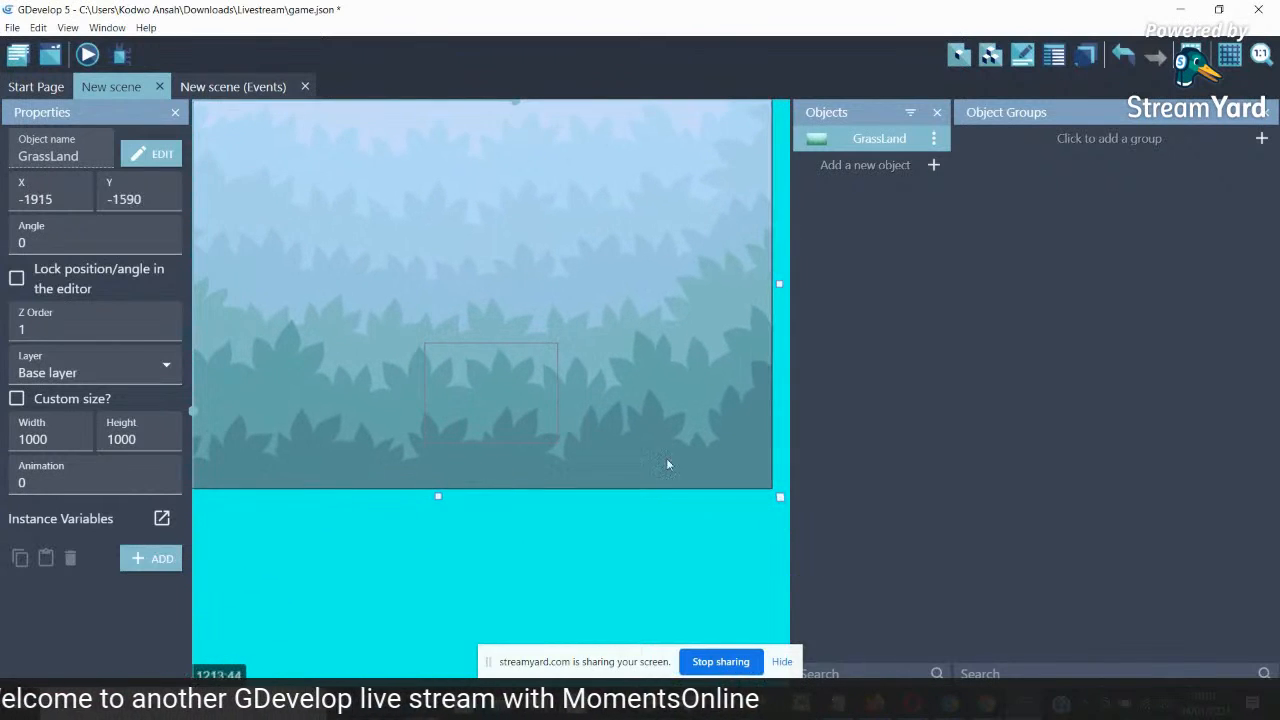
left_click_drag(813, 600, 878, 715)
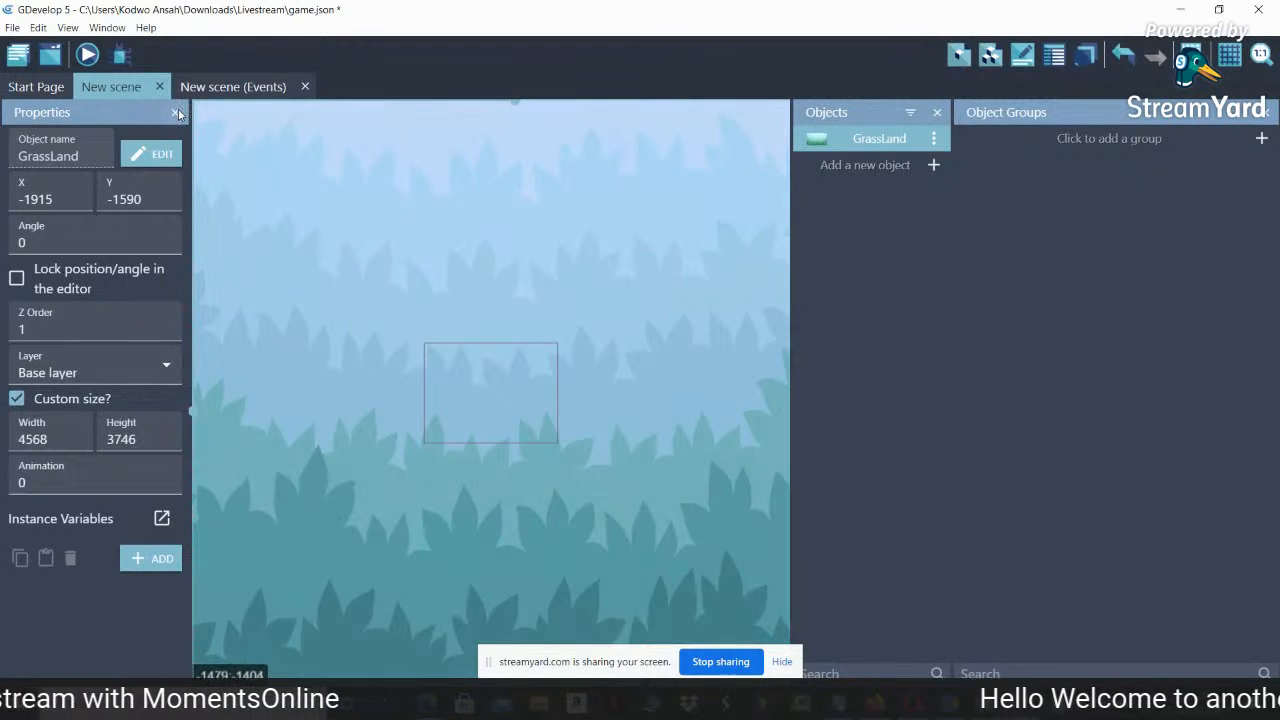
Close the instance properties and object groups views to give the scene more room, and nudge the background slightly
left_click(178, 111)
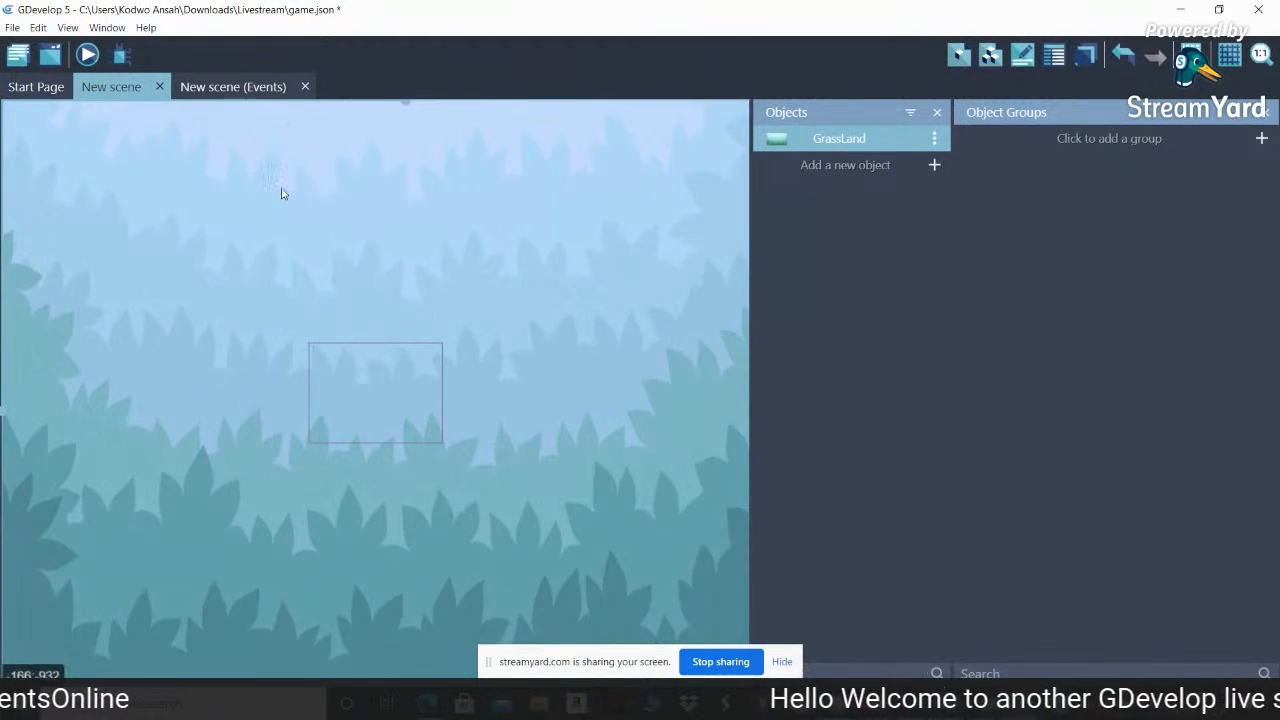
left_click_drag(337, 198, 298, 207)
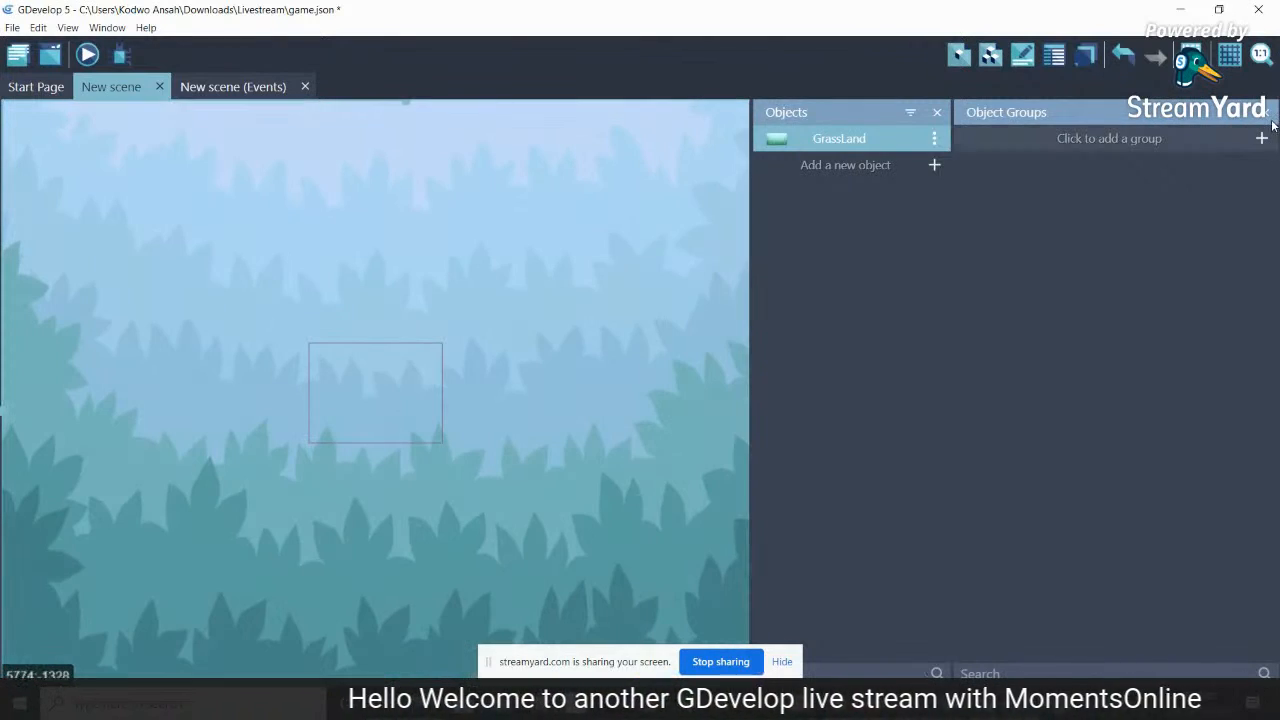
left_click(1270, 113)
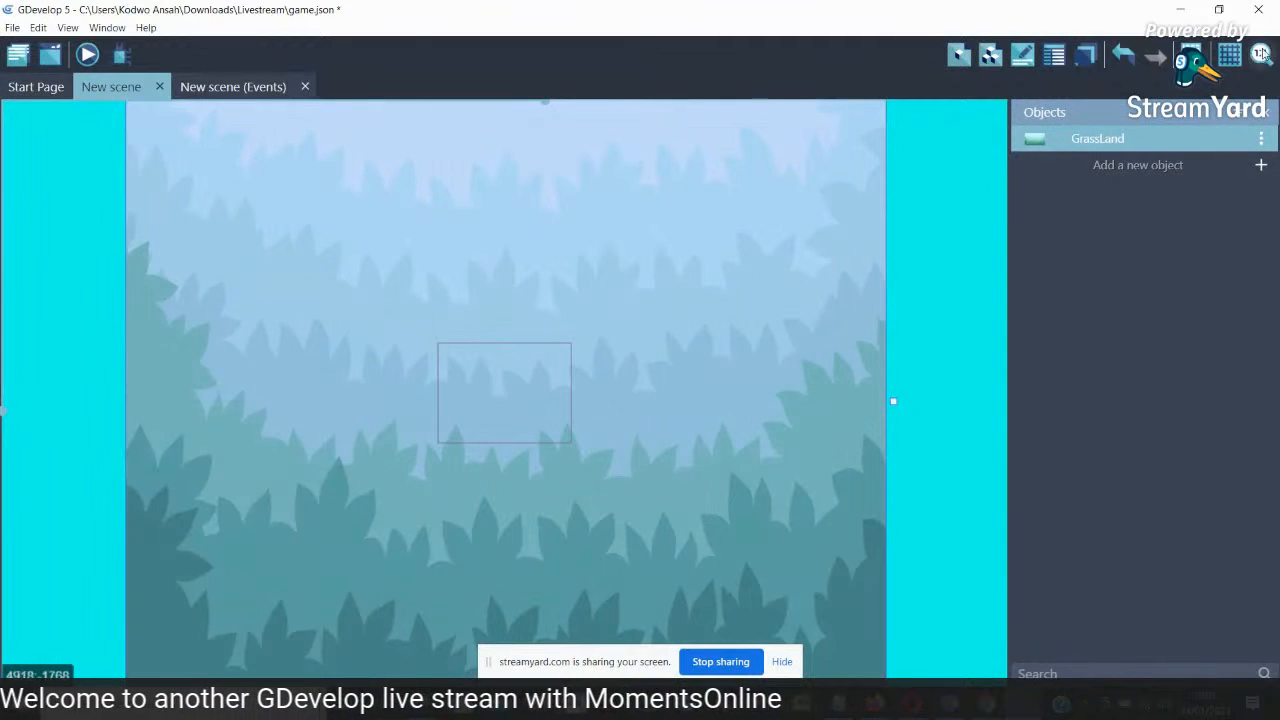
Bring the GrassLand background's lower-right corner into reach, shrink the background from it, and move it back over the game frame
left_click(1262, 54)
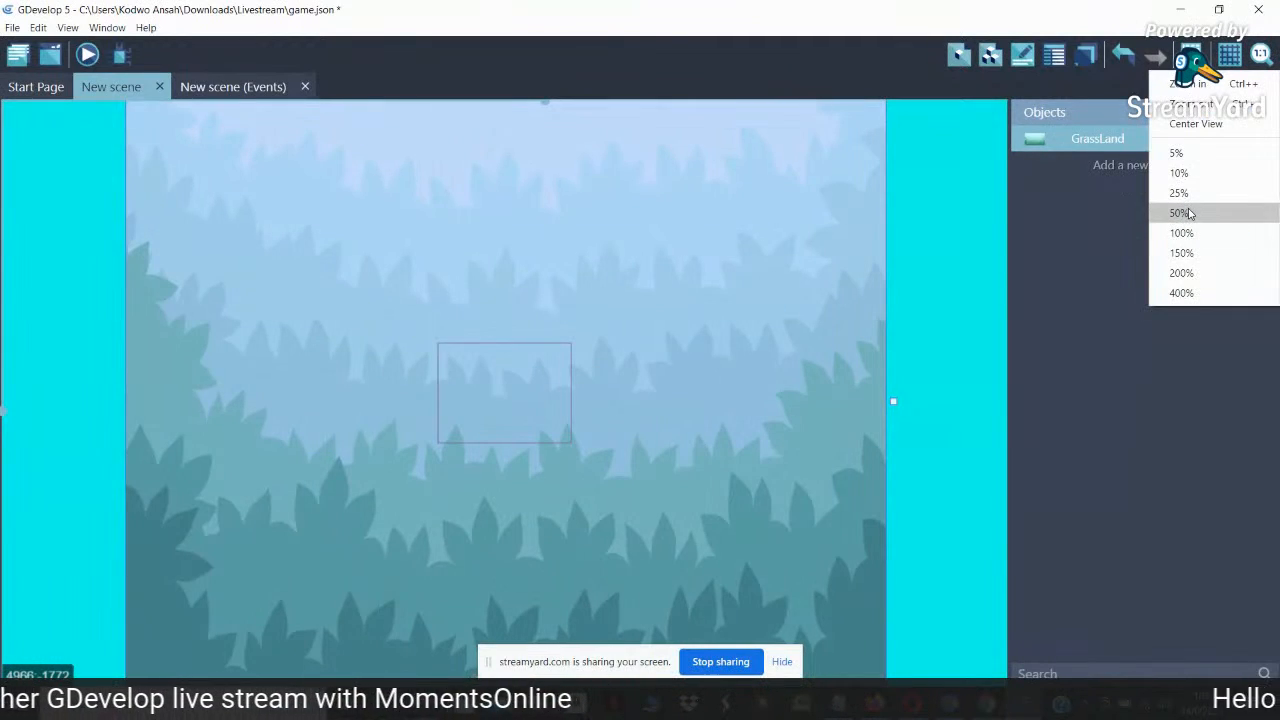
left_click(1185, 211)
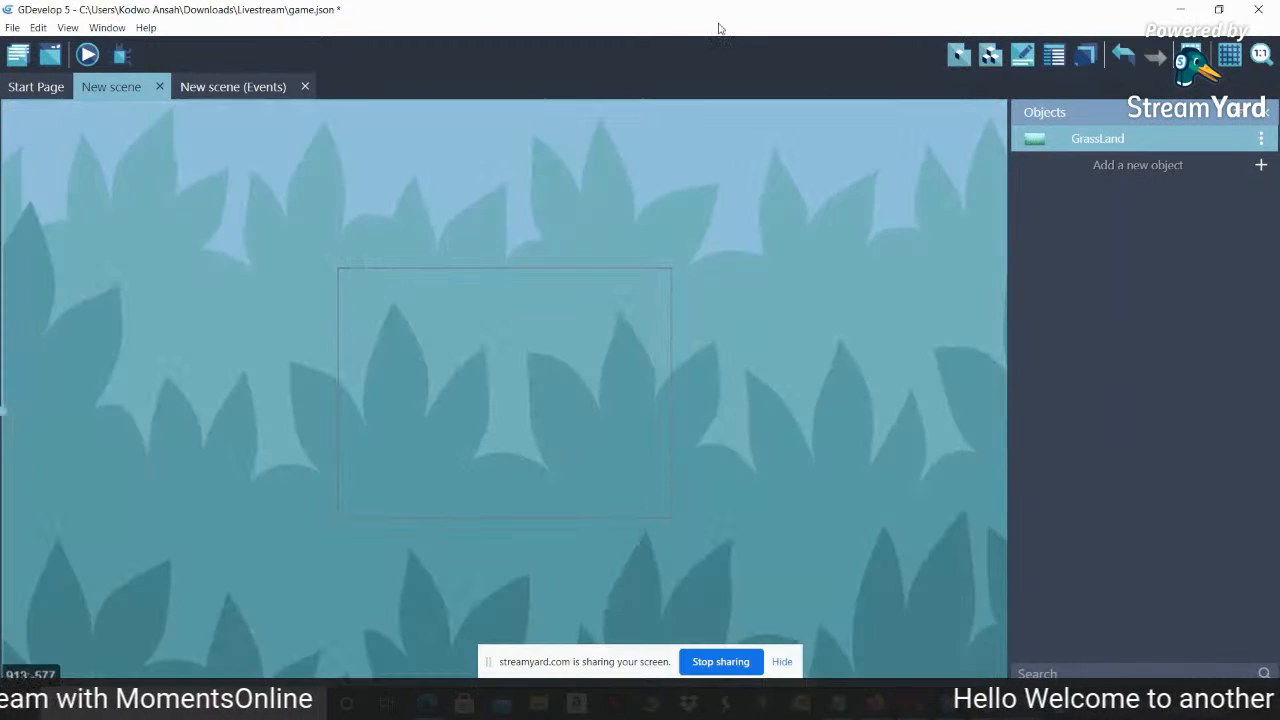
left_click_drag(778, 340, 755, 142)
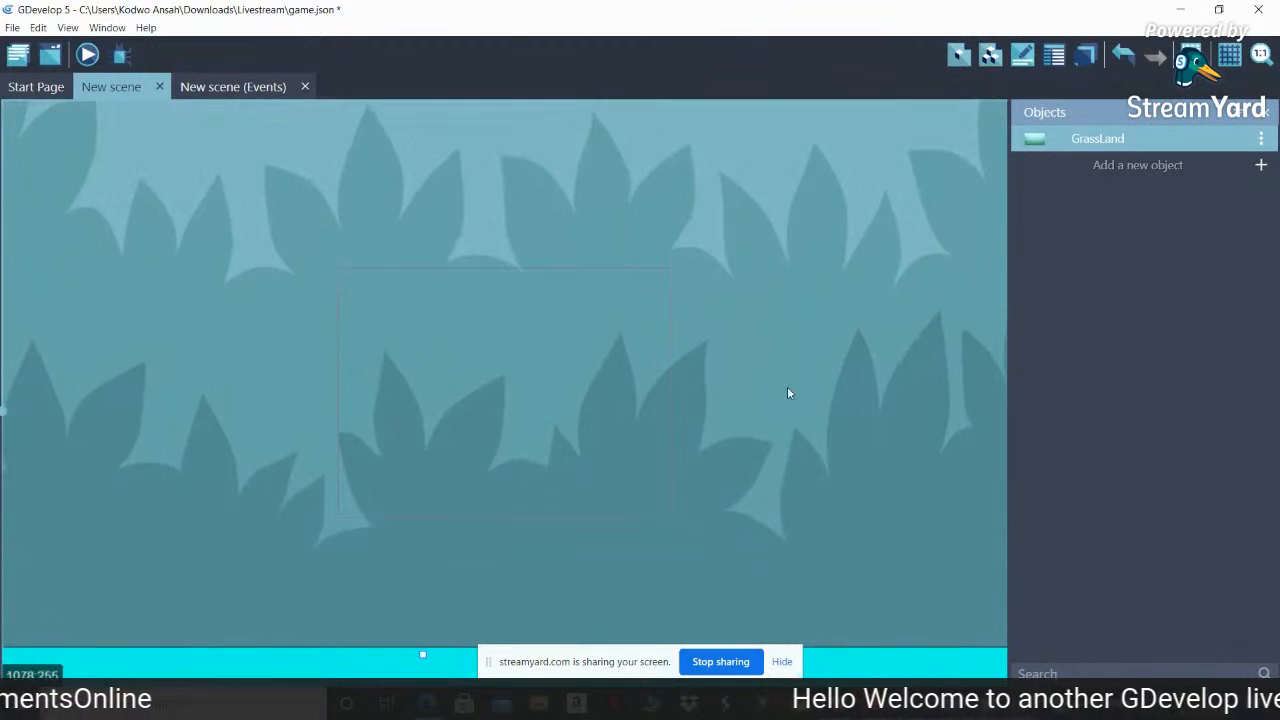
left_click_drag(785, 385, 562, 334)
left_click_drag(697, 397, 486, 420)
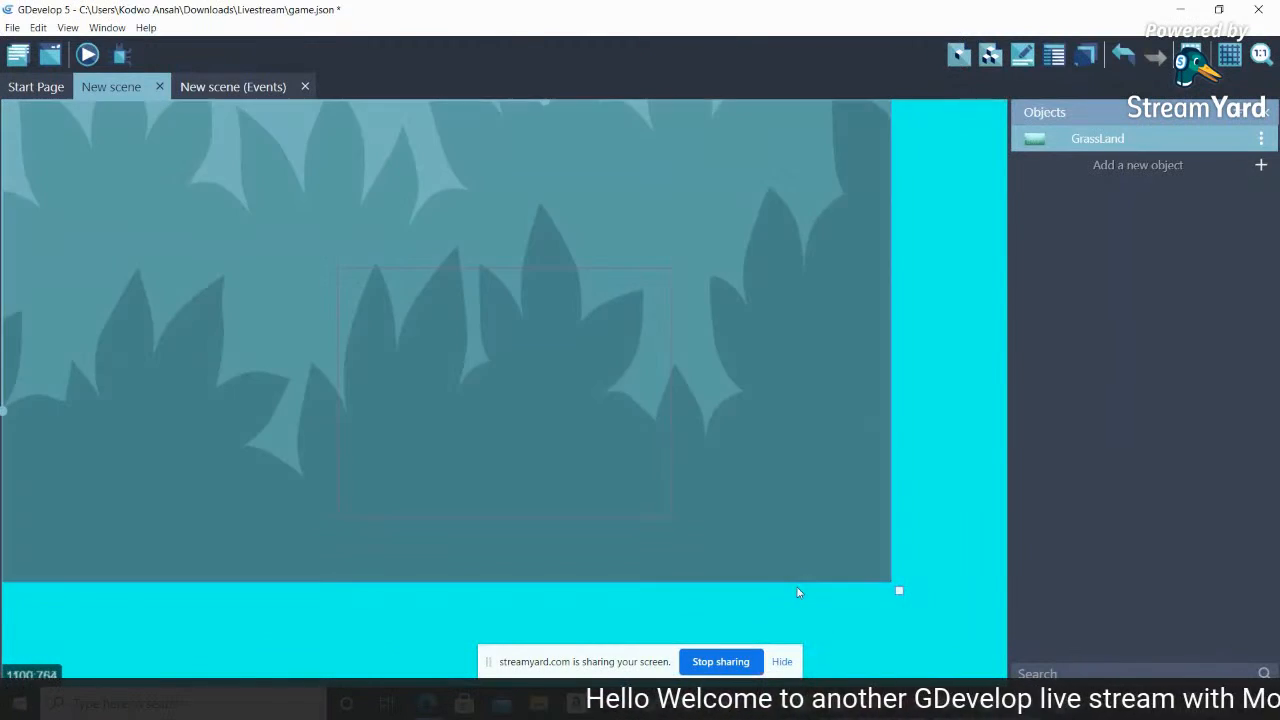
left_click_drag(900, 591, 292, 189)
left_click_drag(140, 152, 870, 680)
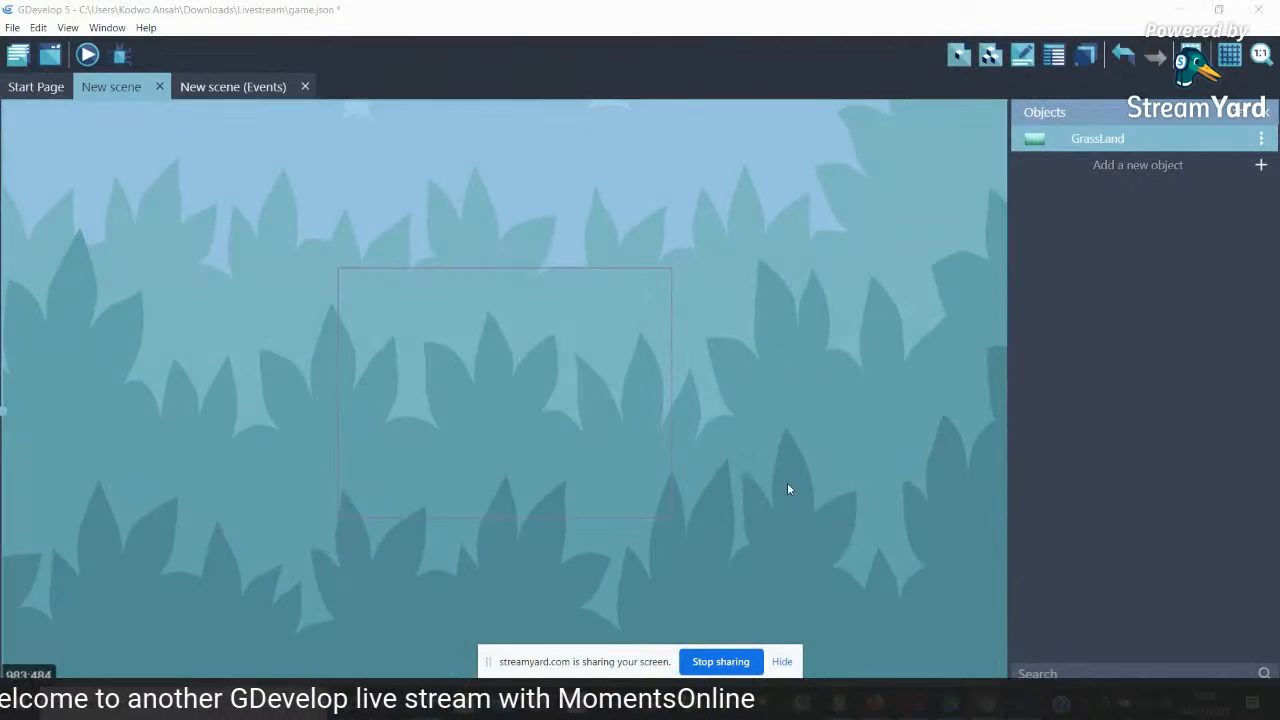
Shrink the GrassLand background further from its lower-right corner and reposition it around the game frame, leaving the object's settings unchanged
left_click_drag(788, 485, 689, 268)
double_click(932, 494)
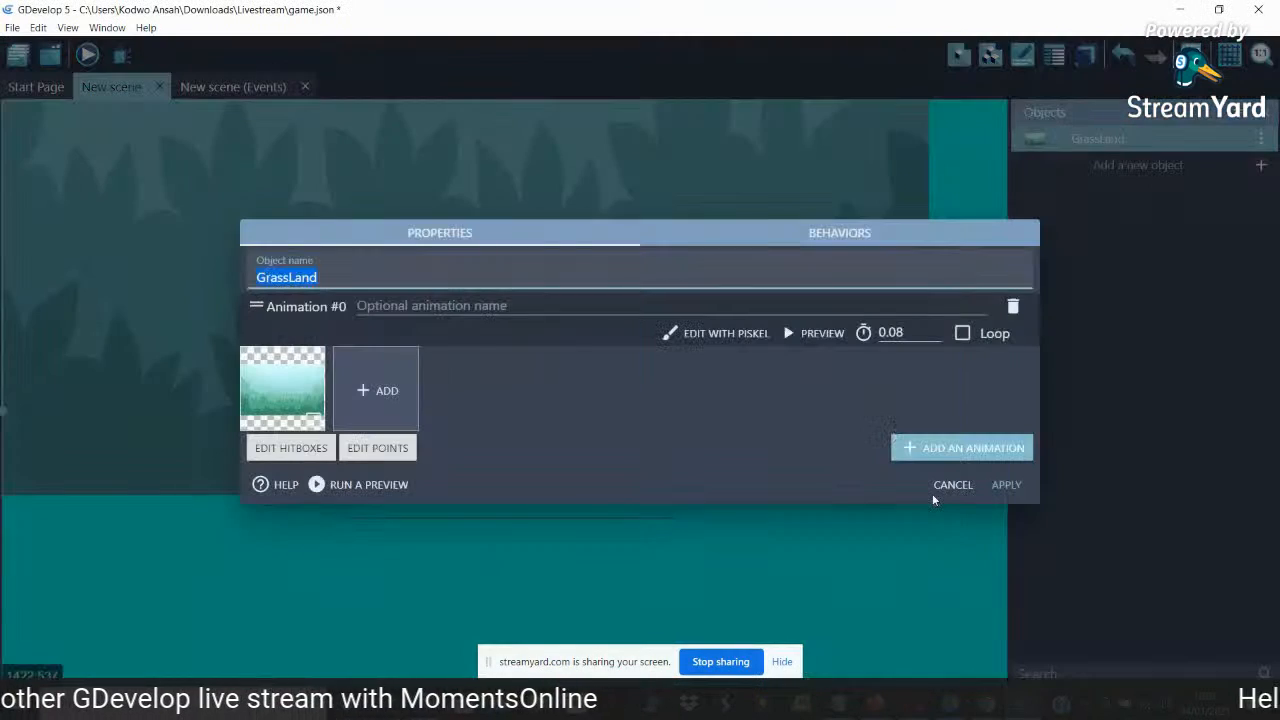
left_click(950, 486)
left_click_drag(938, 502, 430, 205)
left_click_drag(284, 162, 767, 647)
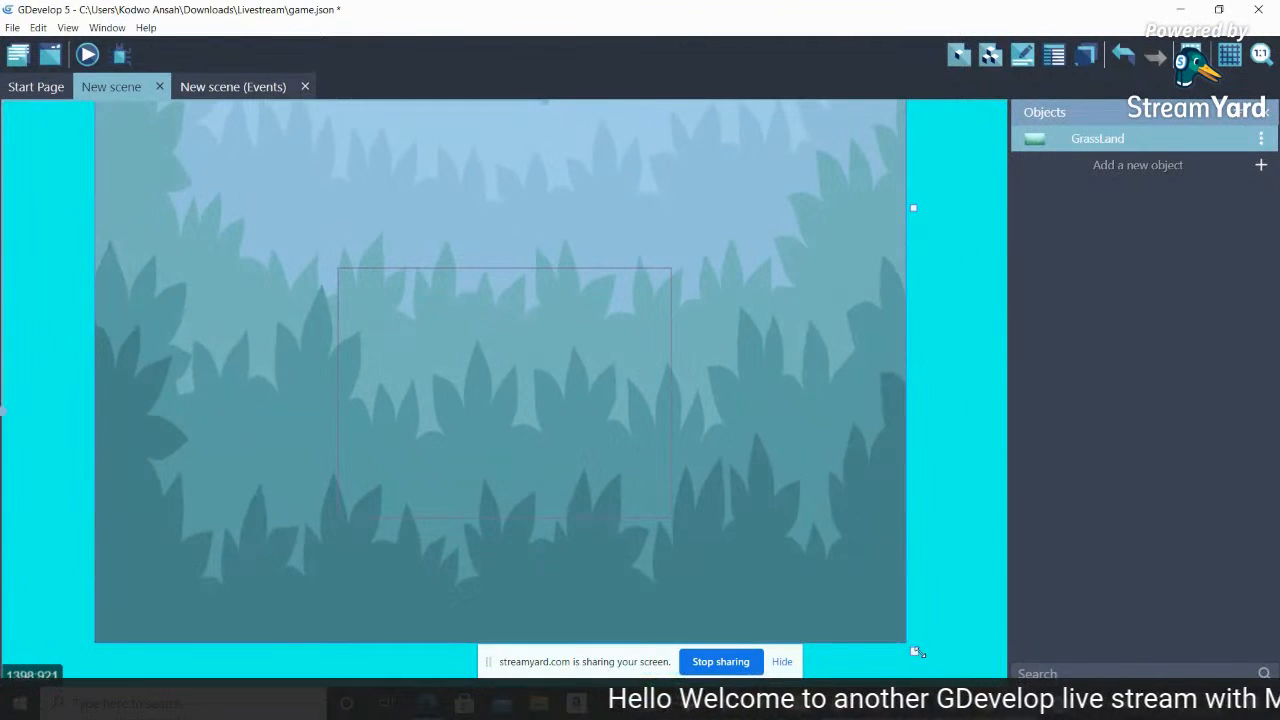
Fine-tune the GrassLand background's size and position so it covers the game frame with a margin on every side
left_click_drag(906, 637, 756, 416)
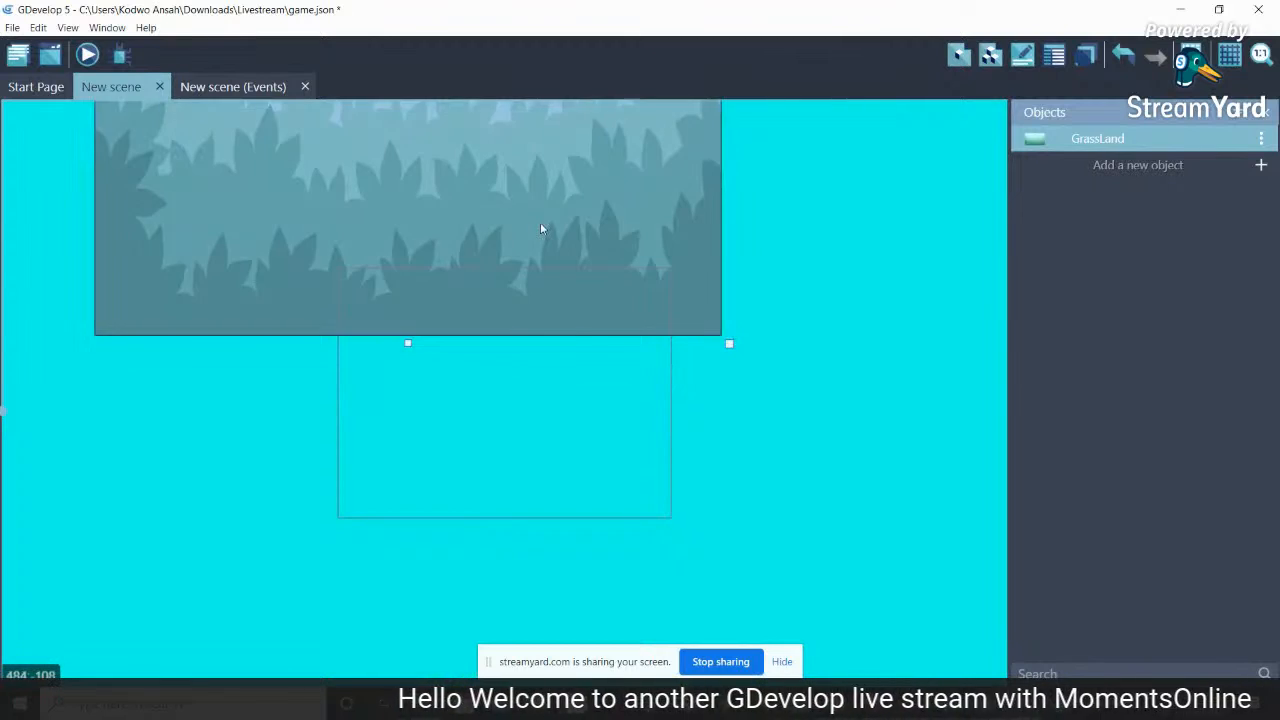
left_click_drag(540, 222, 642, 538)
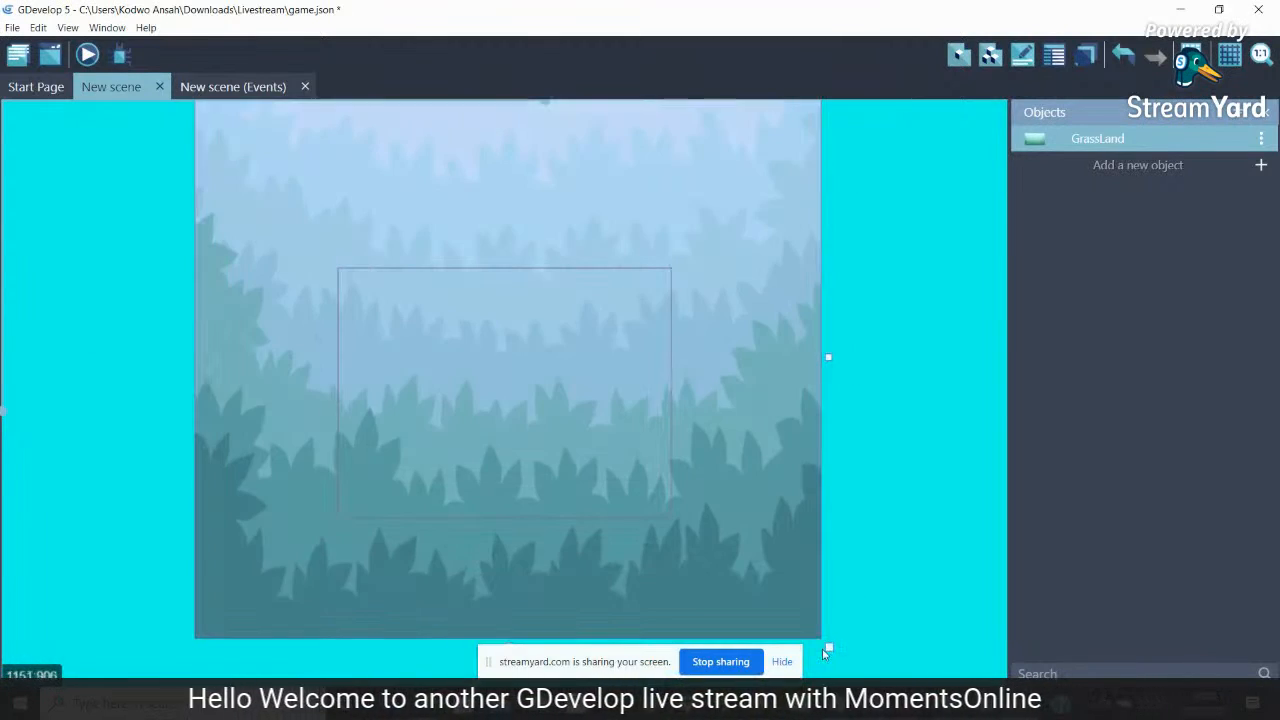
left_click_drag(828, 647, 688, 371)
left_click_drag(526, 194, 574, 360)
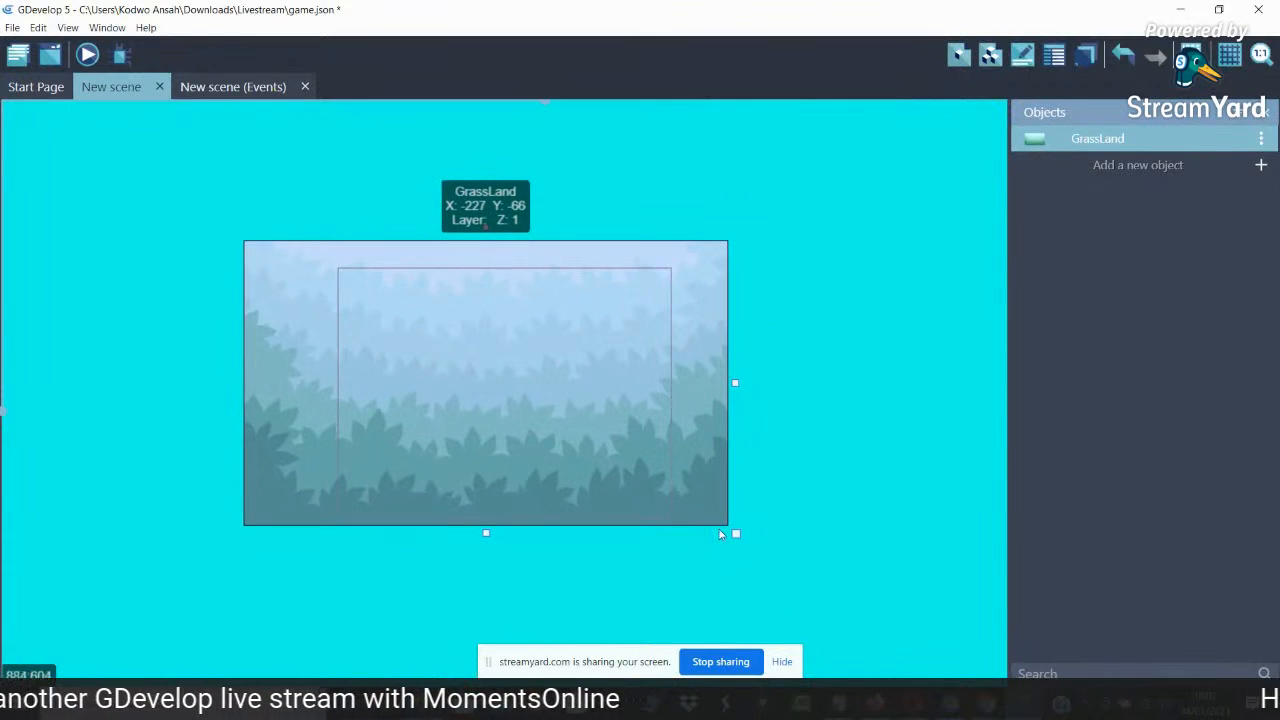
left_click_drag(735, 532, 829, 619)
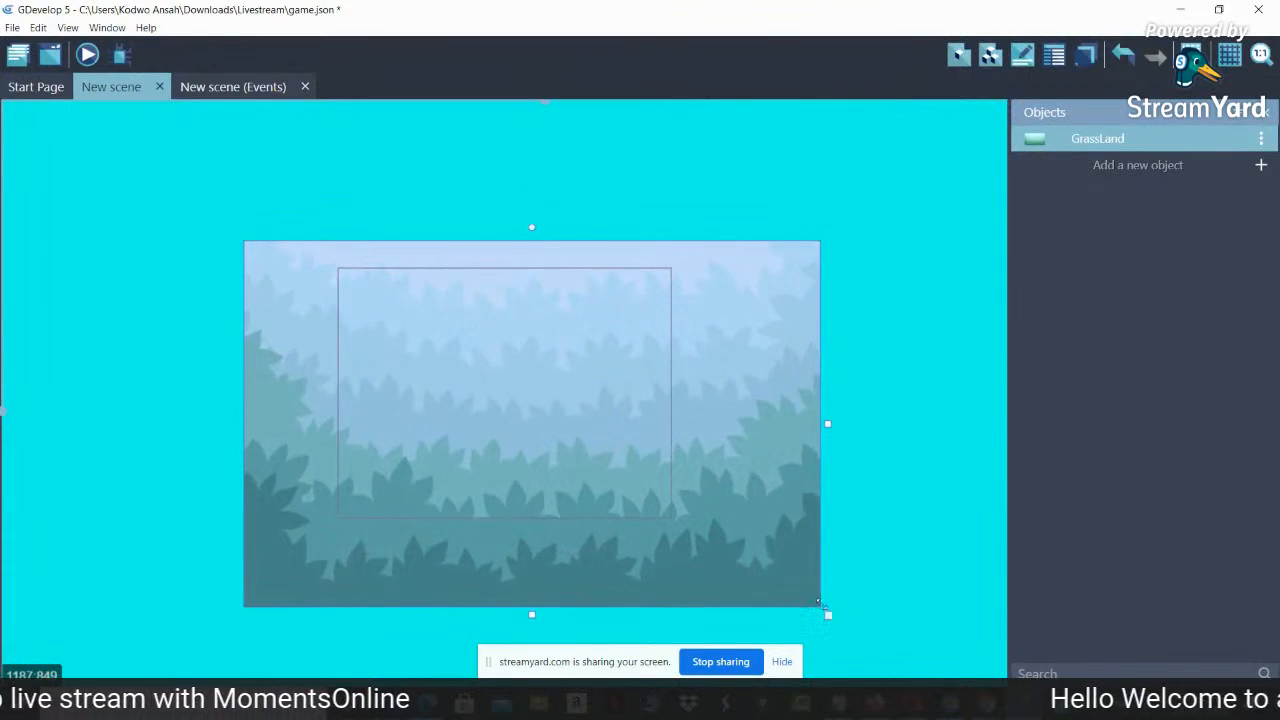
left_click_drag(774, 505, 763, 465)
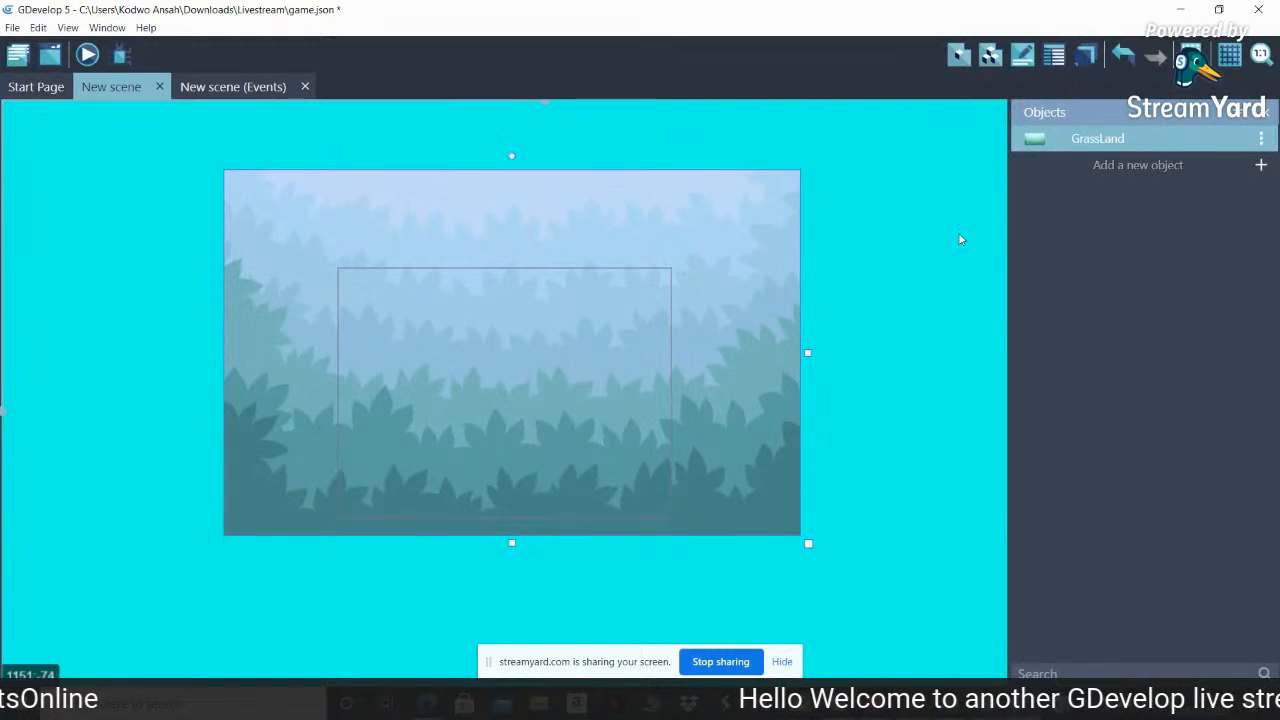
Create a second sprite object from scratch and add an empty animation to it
left_click(1257, 170)
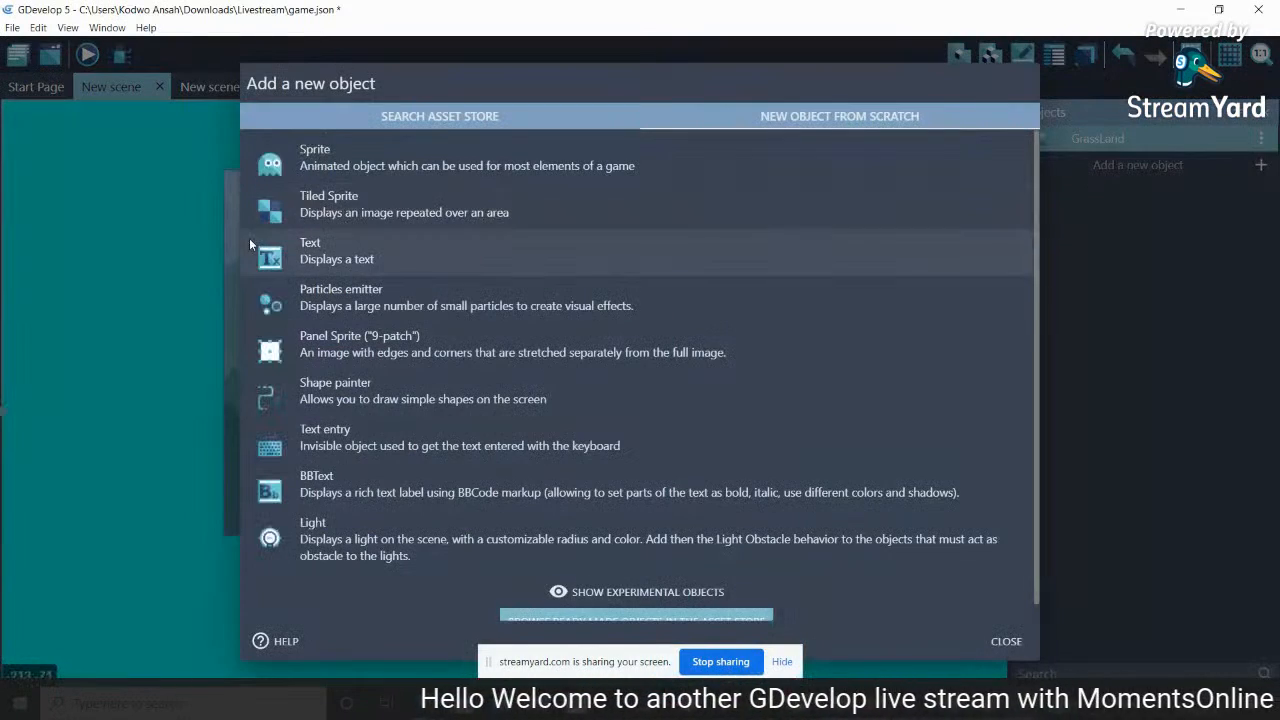
left_click(450, 157)
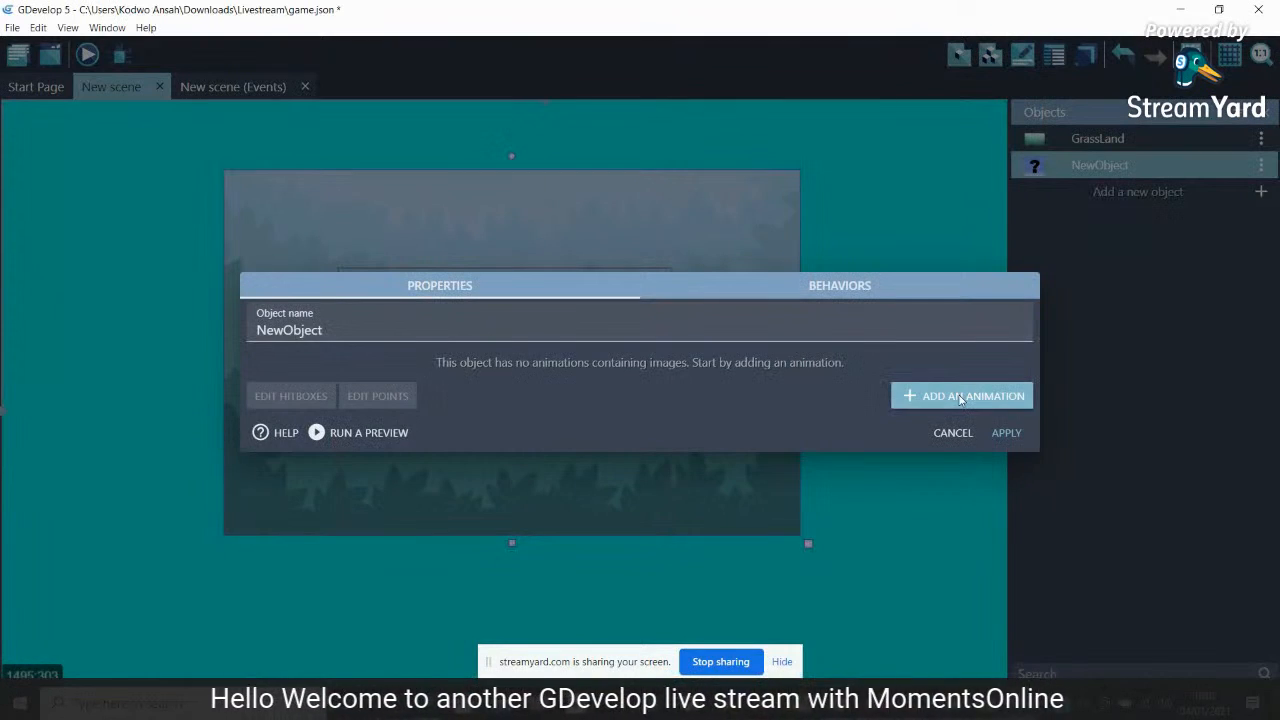
left_click(959, 397)
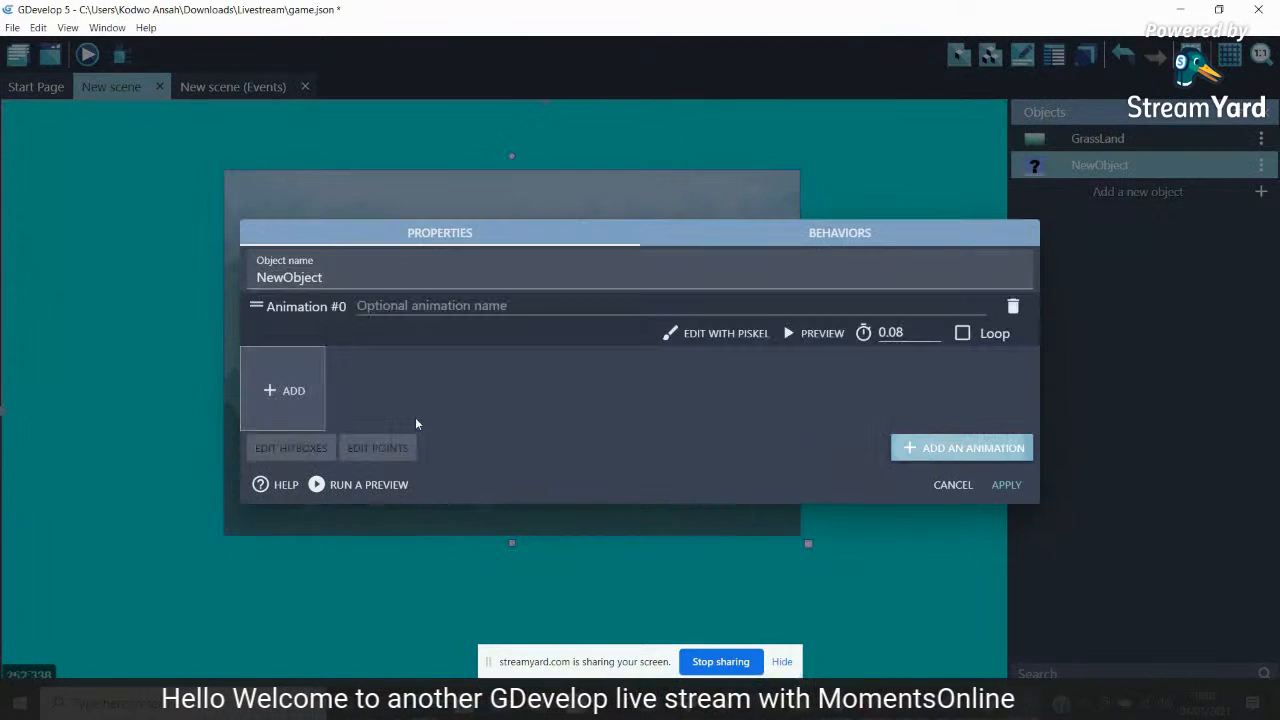
Start adding an image to the animation and browse from the kids fantasy GUI png folder to the Craftpix Assets folder
left_click(271, 390)
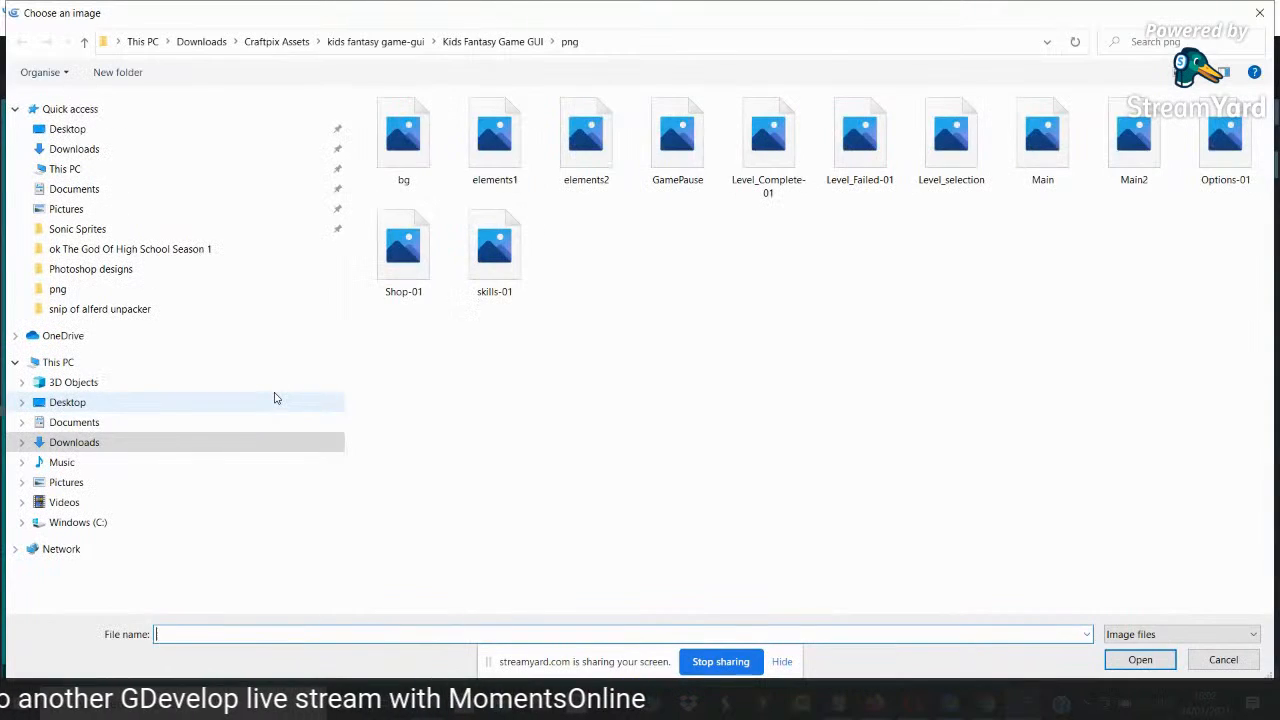
left_click(85, 42)
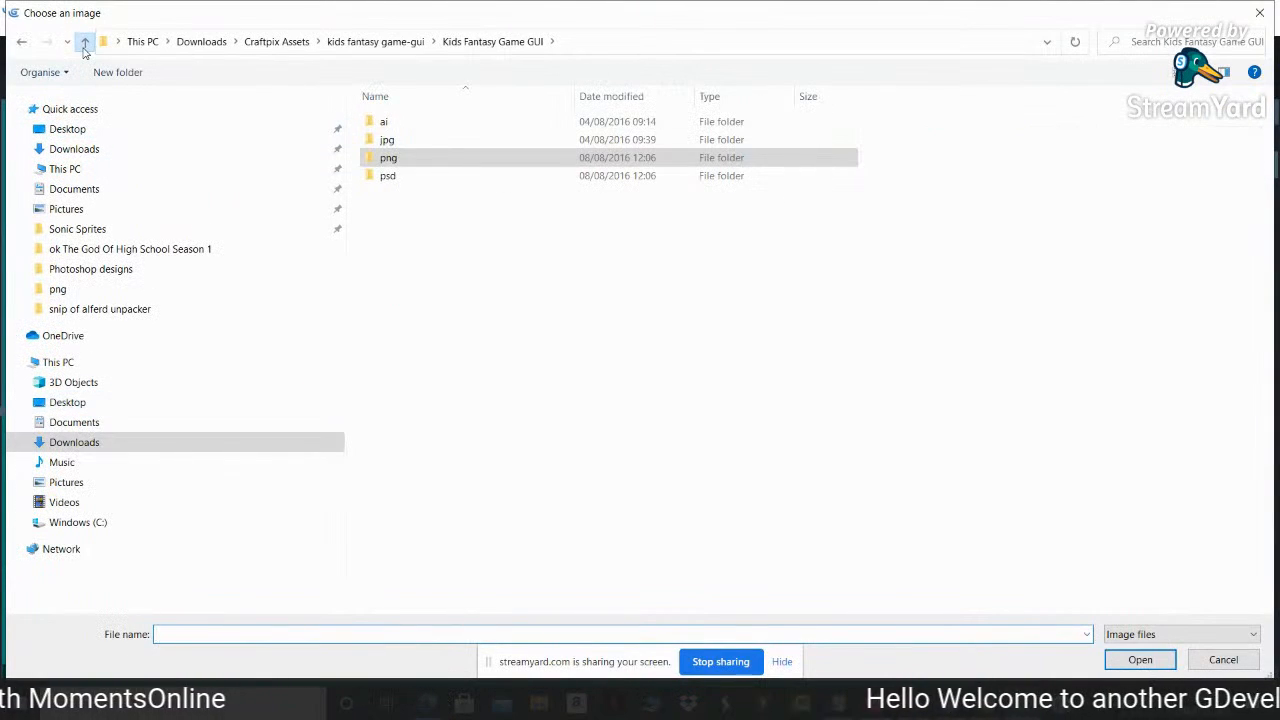
left_click(85, 45)
left_click(85, 43)
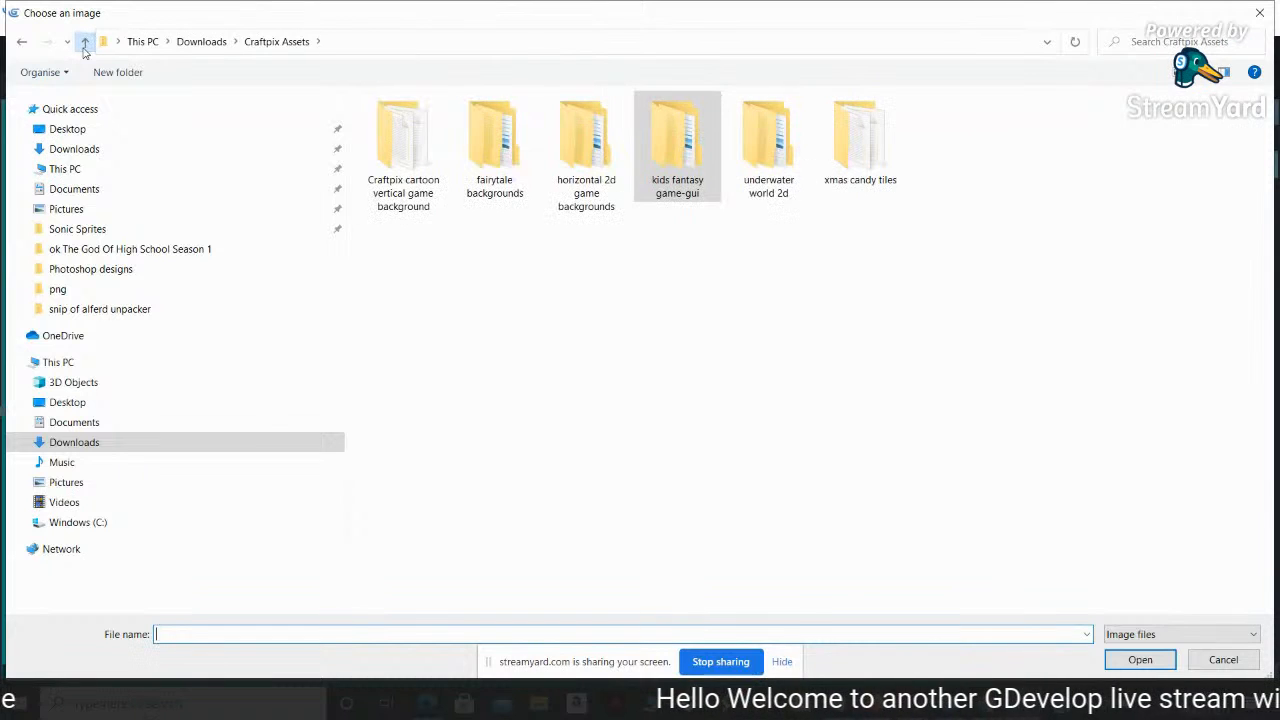
left_click(85, 43)
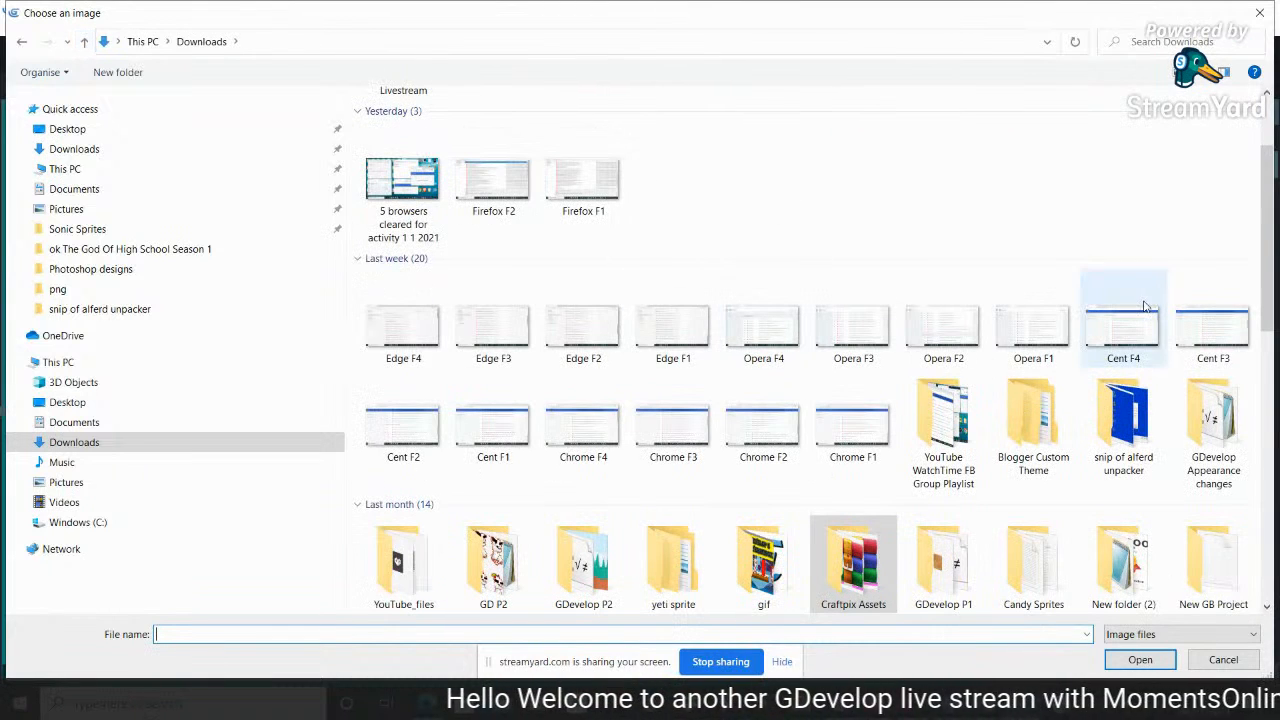
left_click_drag(1268, 250, 1270, 390)
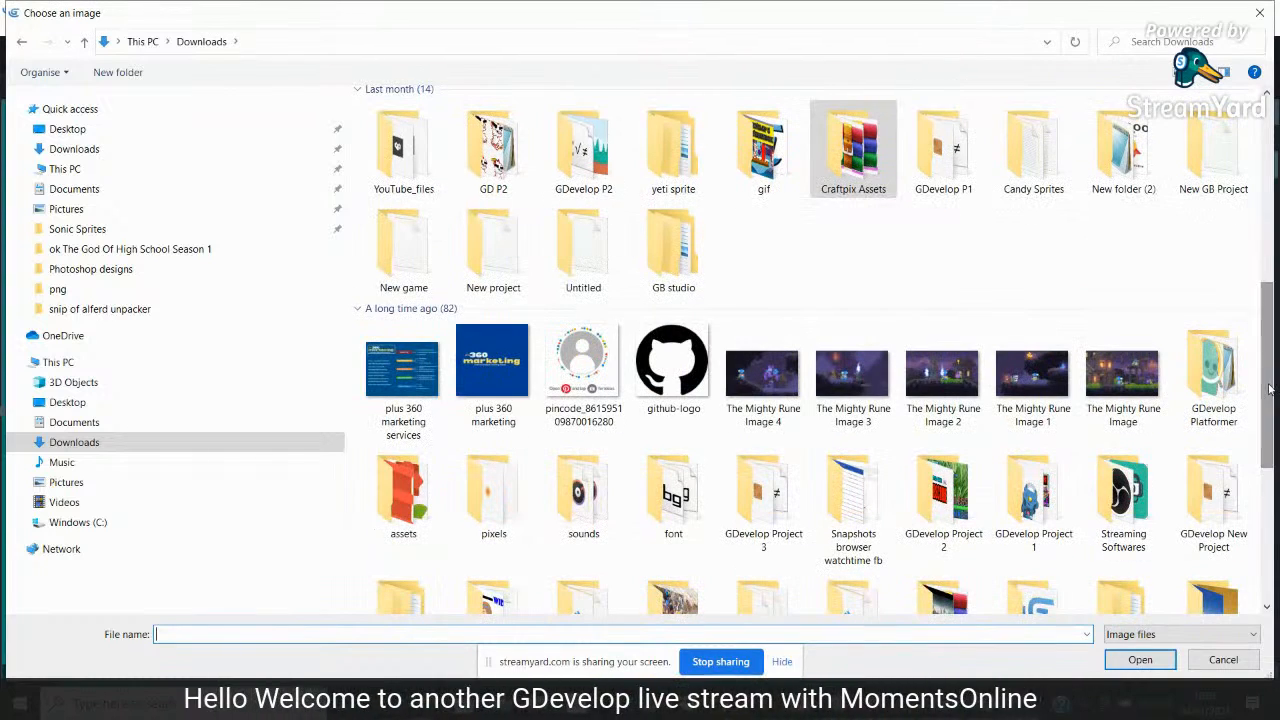
double_click(836, 178)
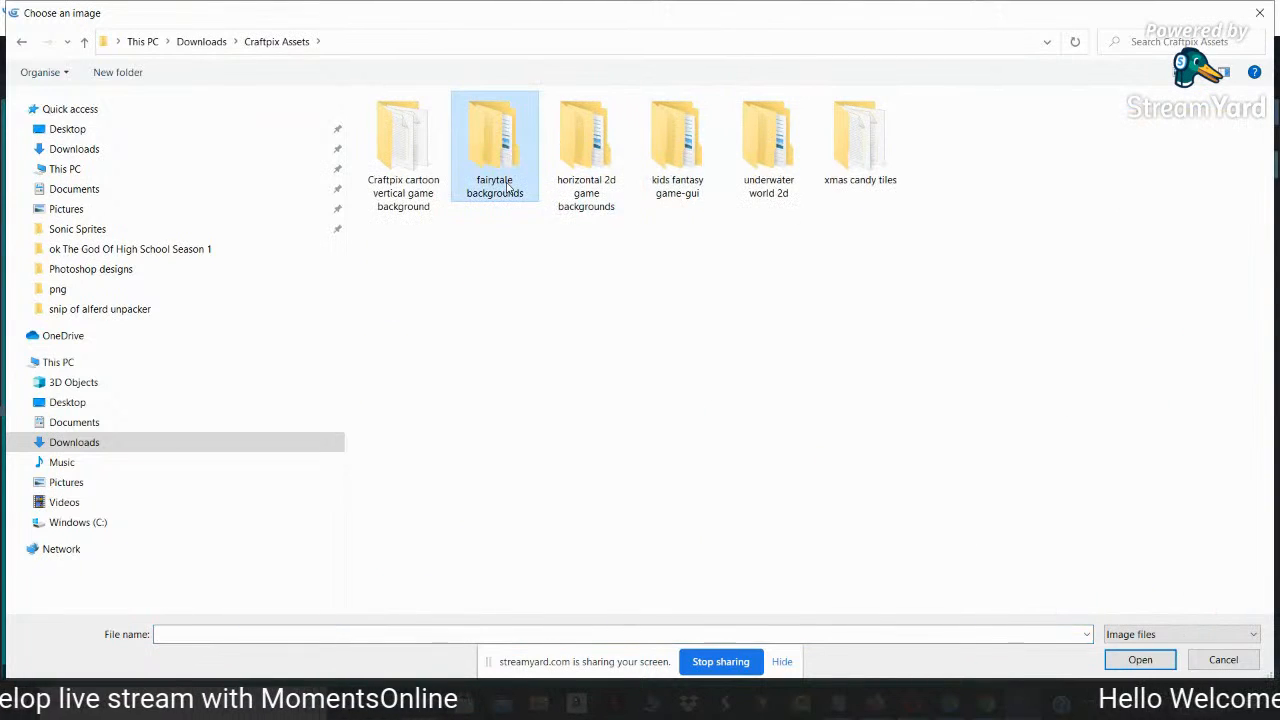
Add image 1 from folder 4 of the fairytale backgrounds _PNG folder to the animation, copying it into the project folder
double_click(495, 150)
key("Return")
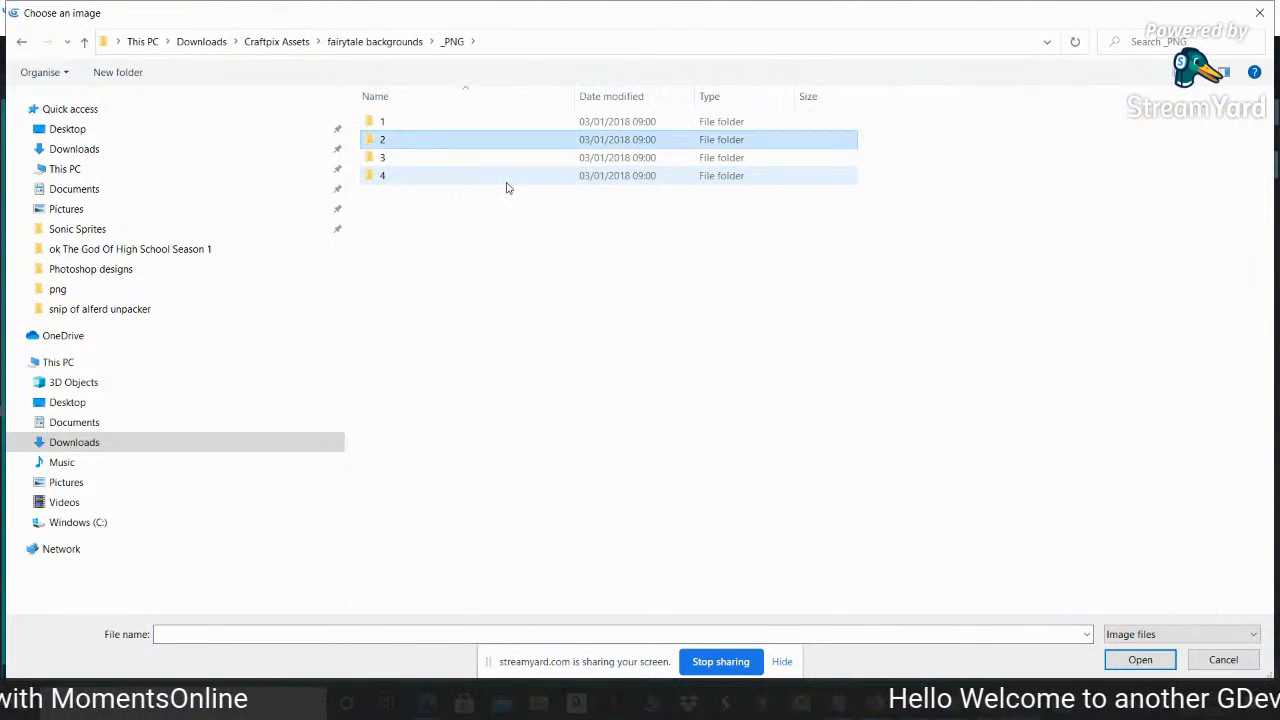
left_click(506, 180)
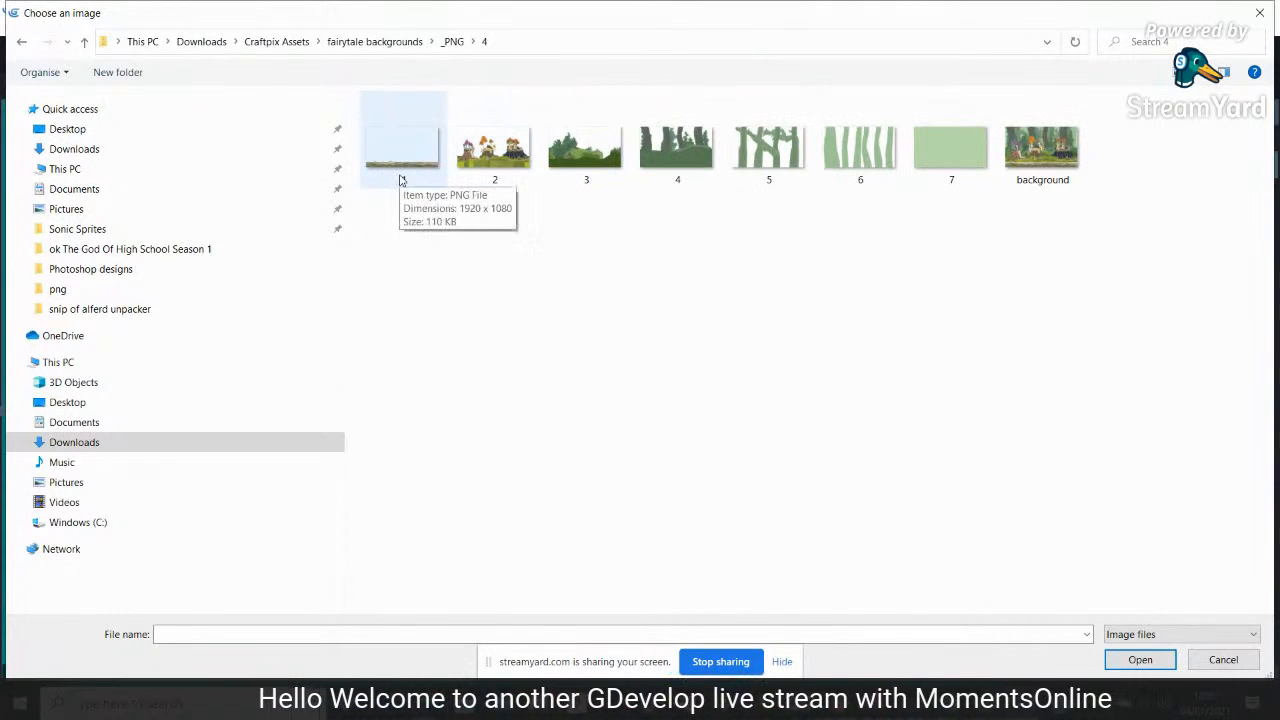
key("BackSpace")
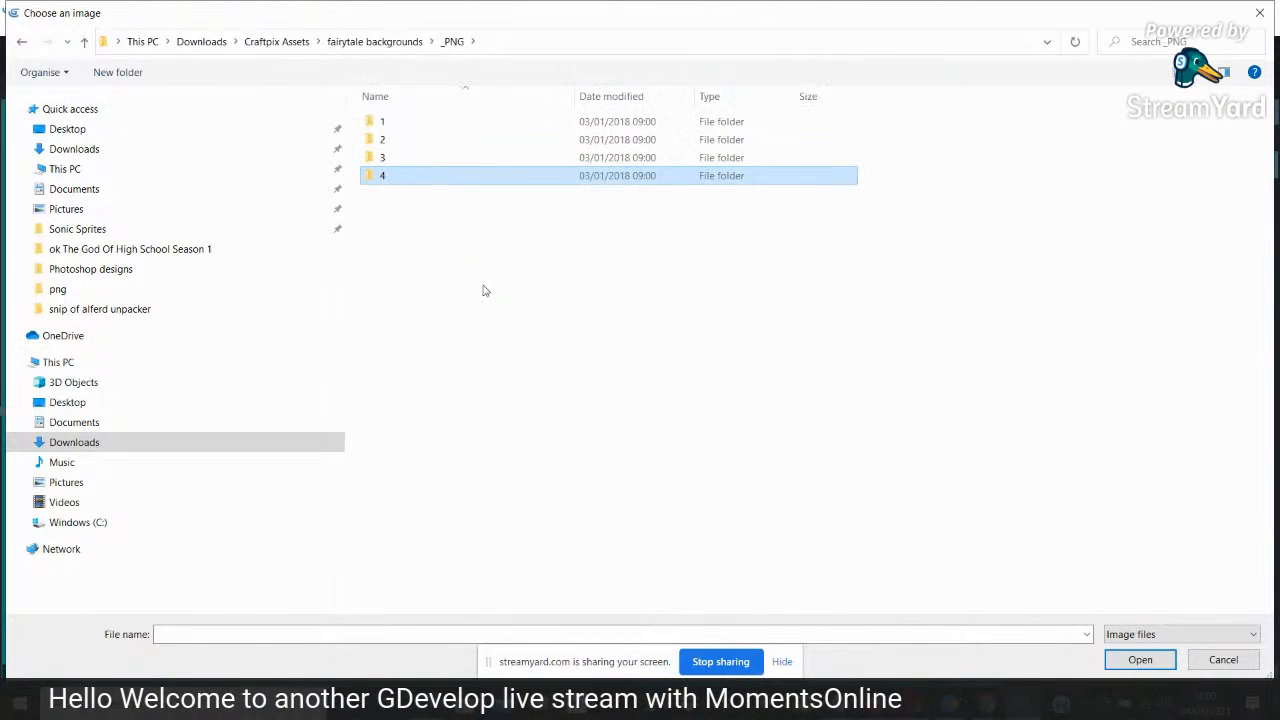
key("Return")
key("Right")
key("Left")
key("Return")
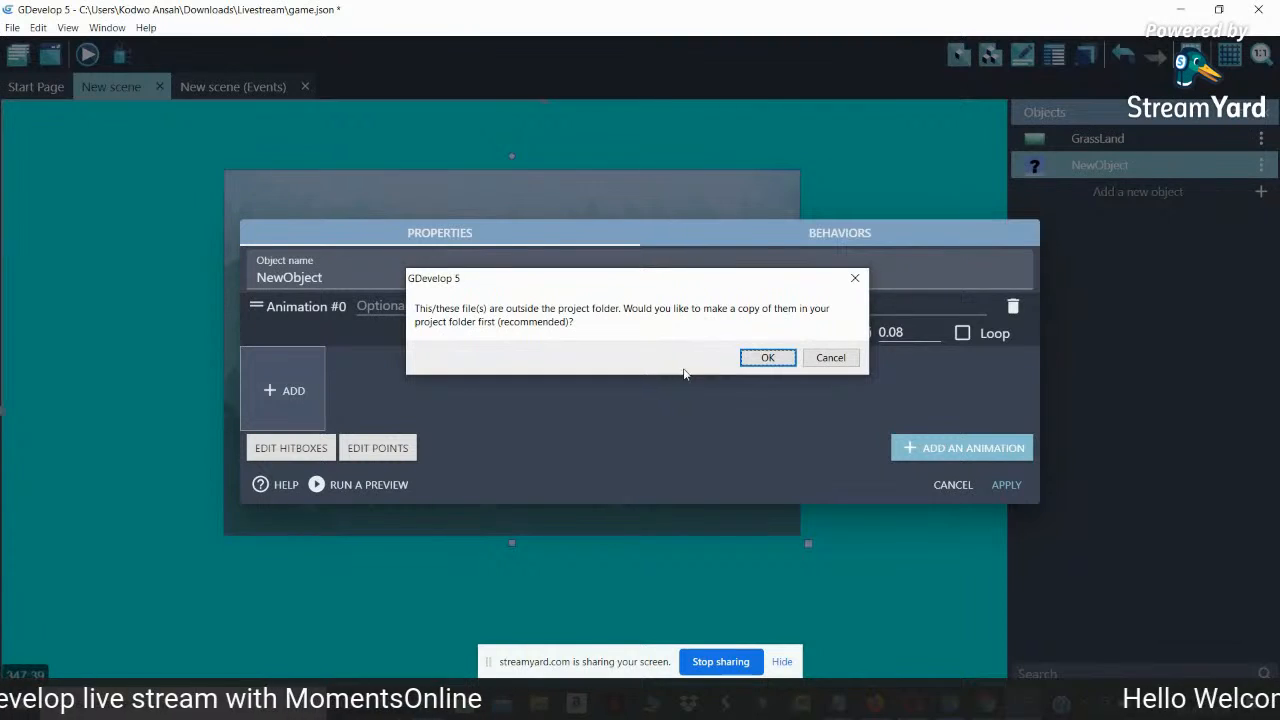
left_click(768, 358)
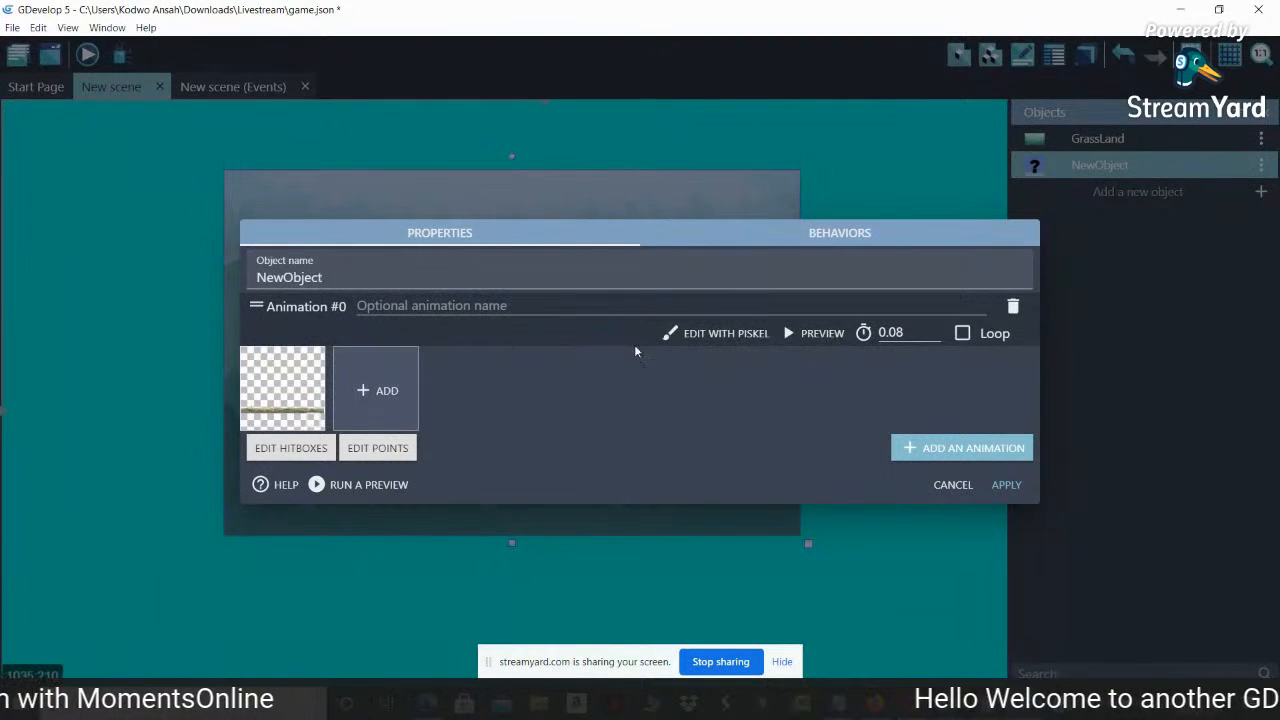
Name the new sprite object branch and apply its settings
left_click_drag(347, 277, 257, 280)
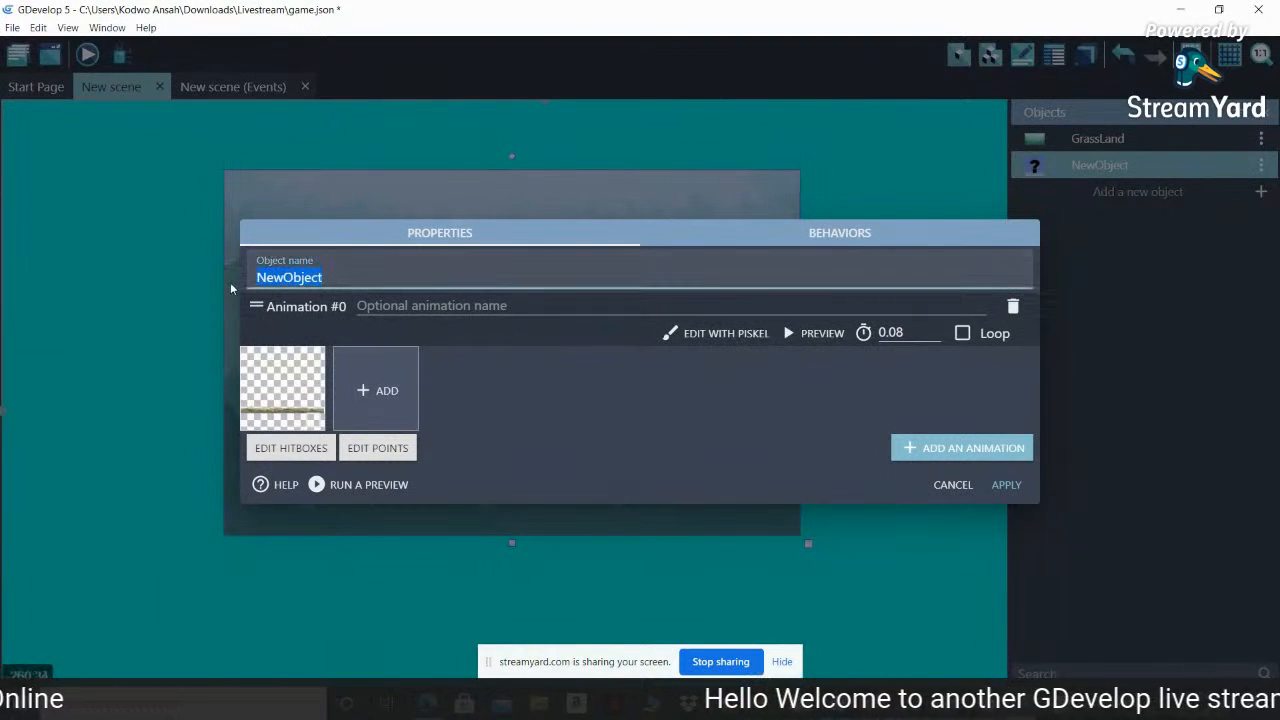
type("Platform")
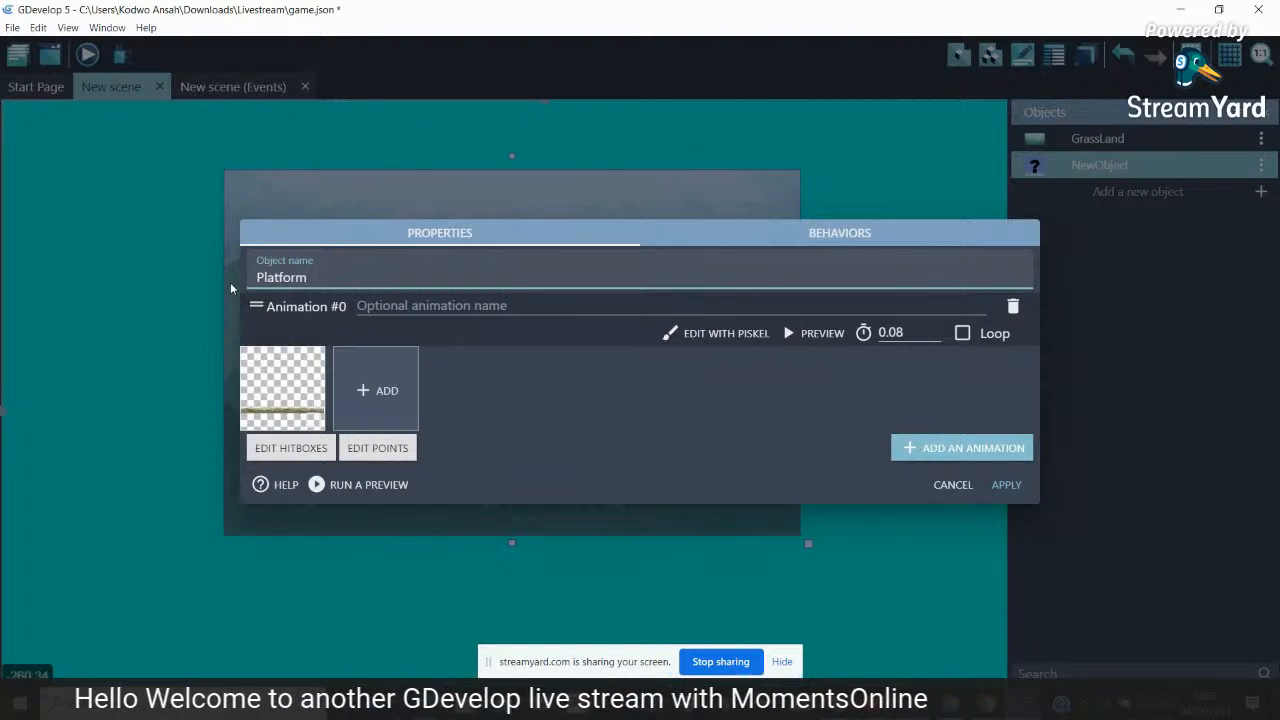
key("ctrl+a")
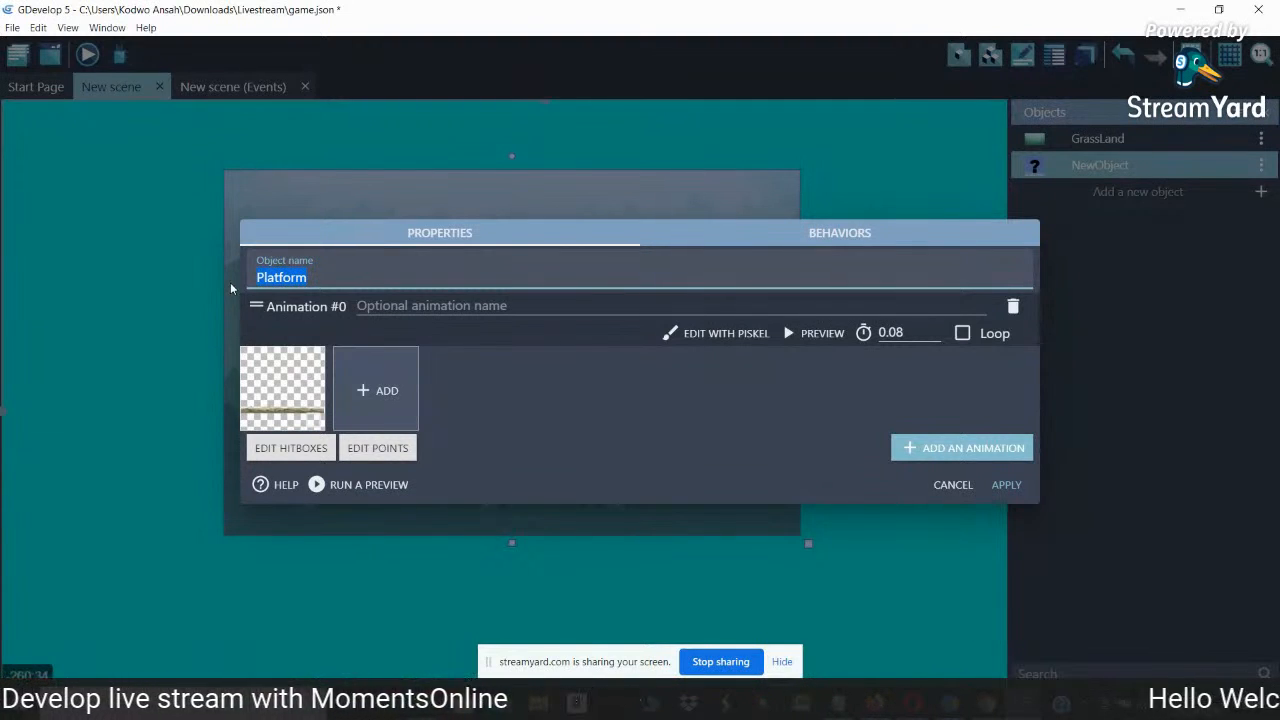
type("bra")
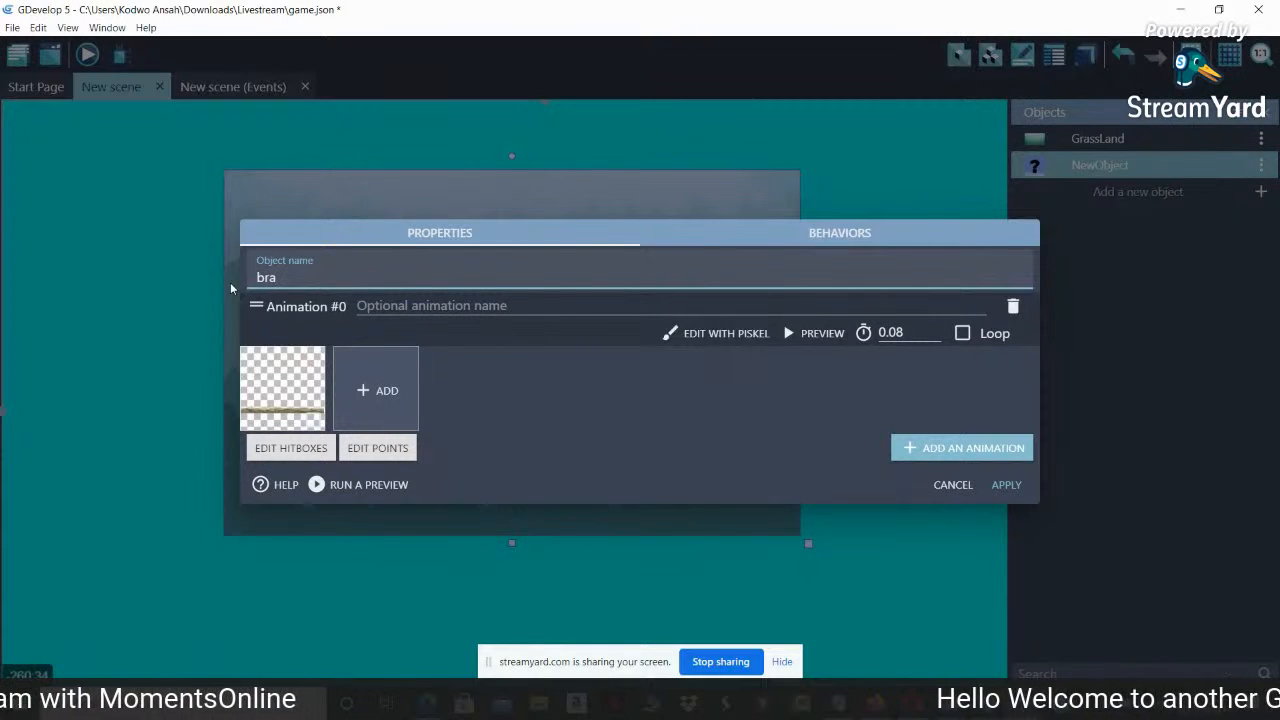
type("nch")
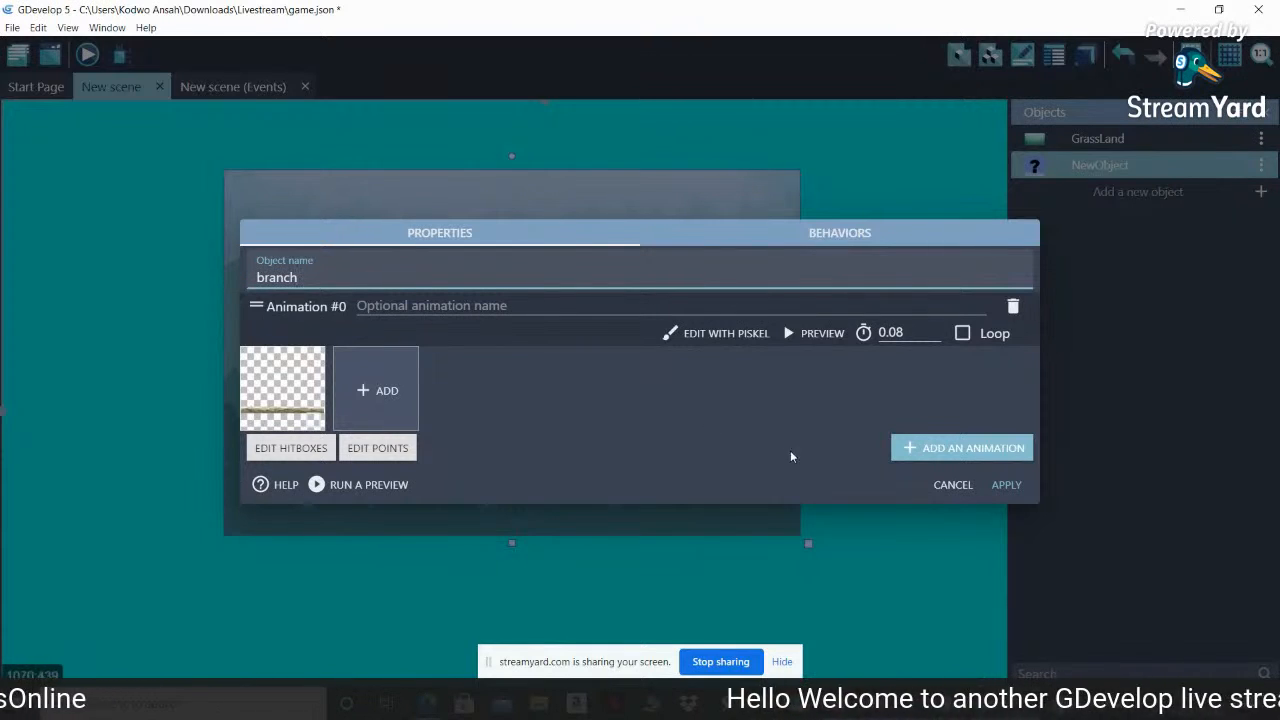
left_click(1006, 486)
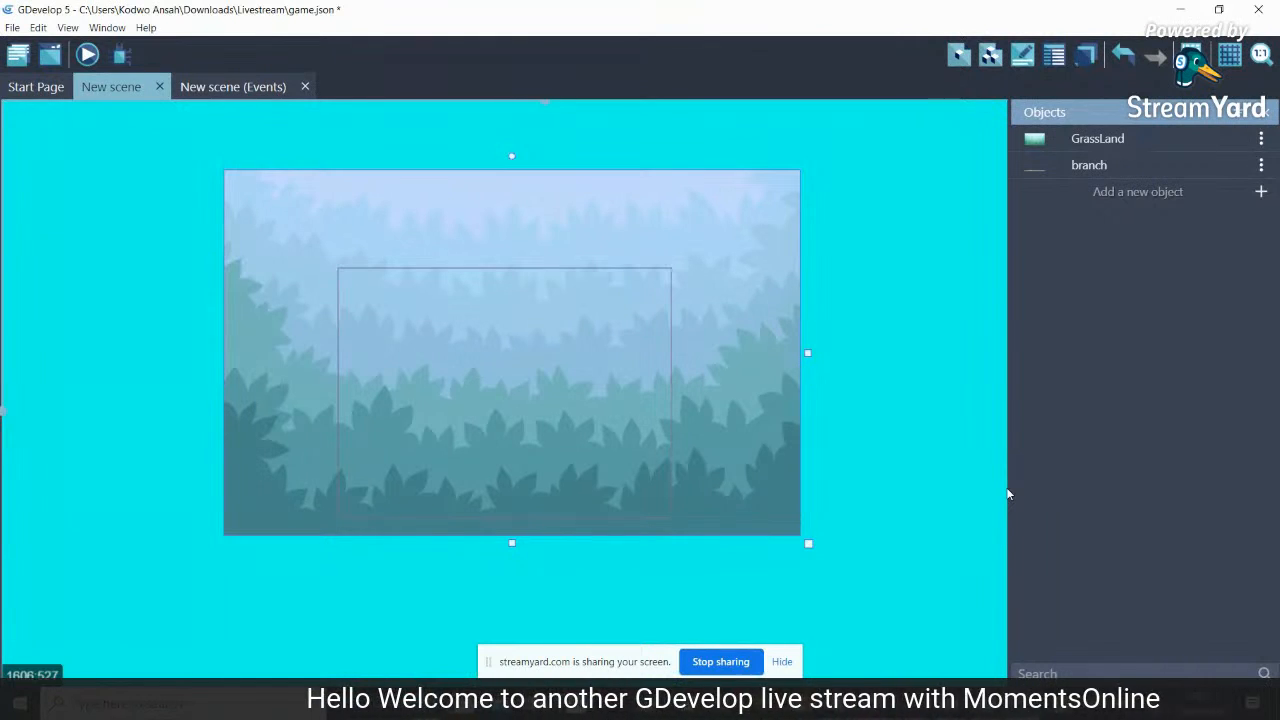
Place a branch instance in the scene and move it down until its log lies below the GrassLand background
left_click_drag(1074, 168, 824, 208)
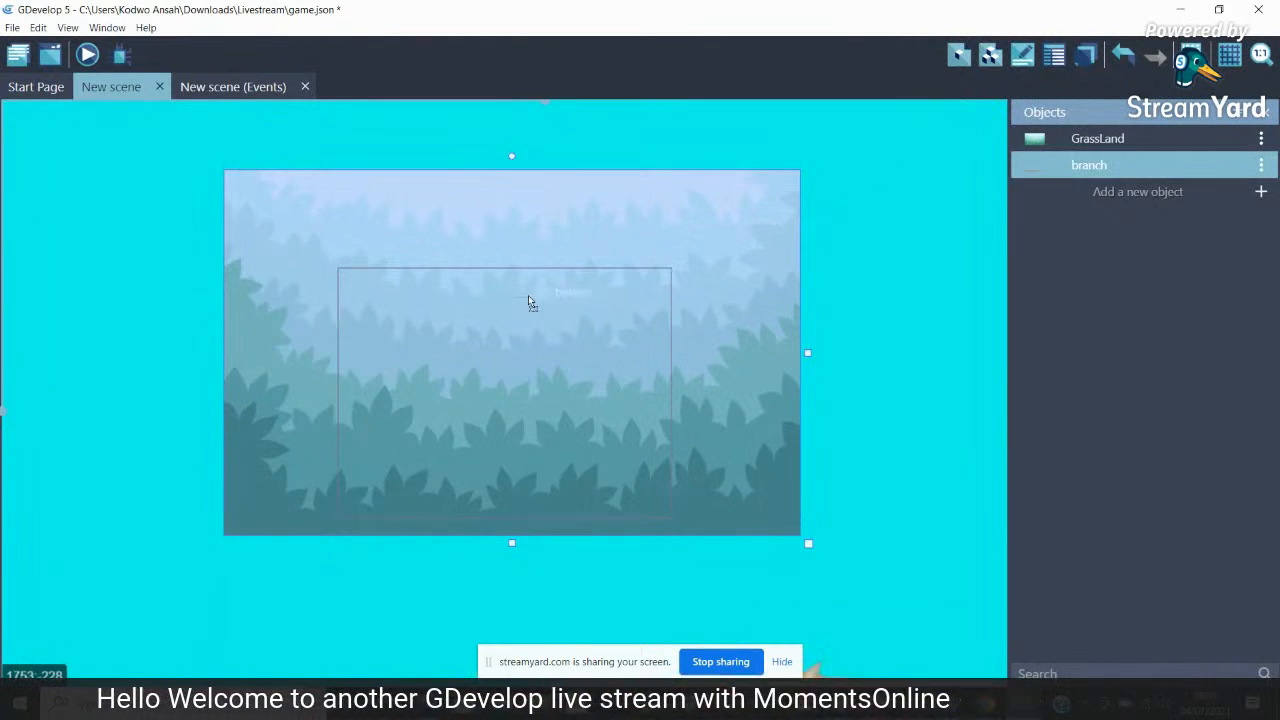
left_click_drag(497, 564, 249, 187)
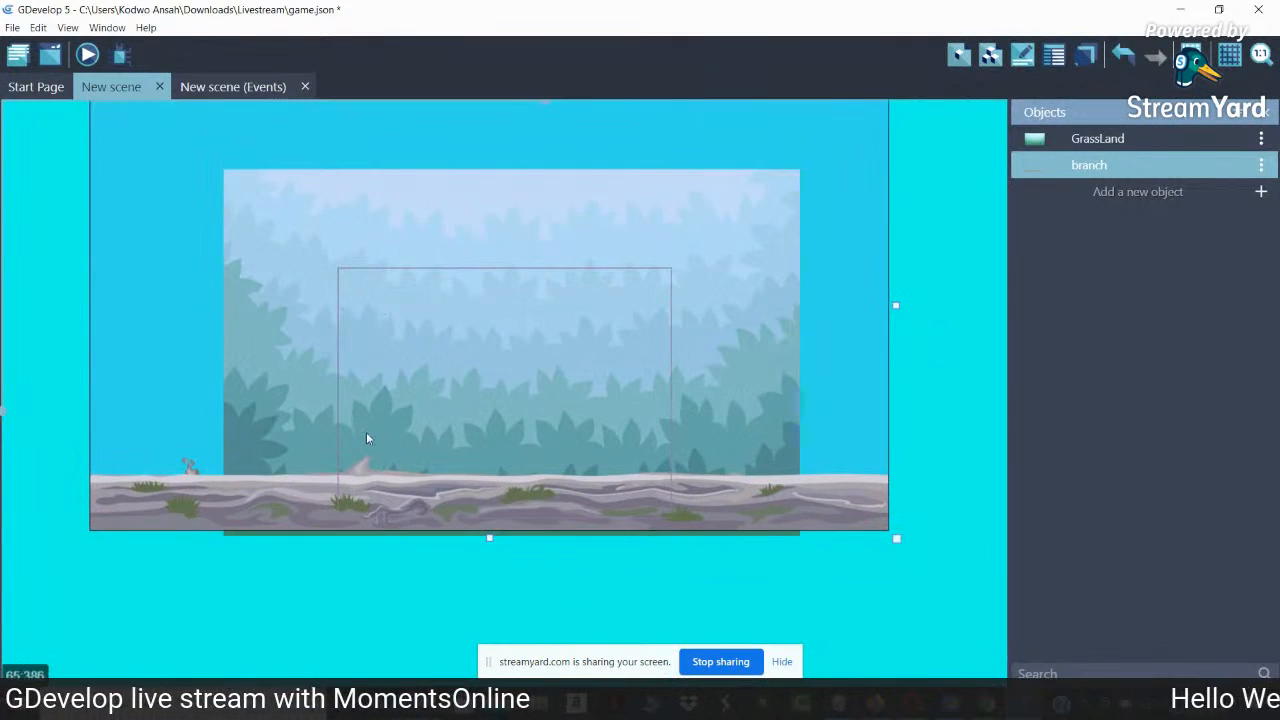
left_click_drag(381, 517, 407, 589)
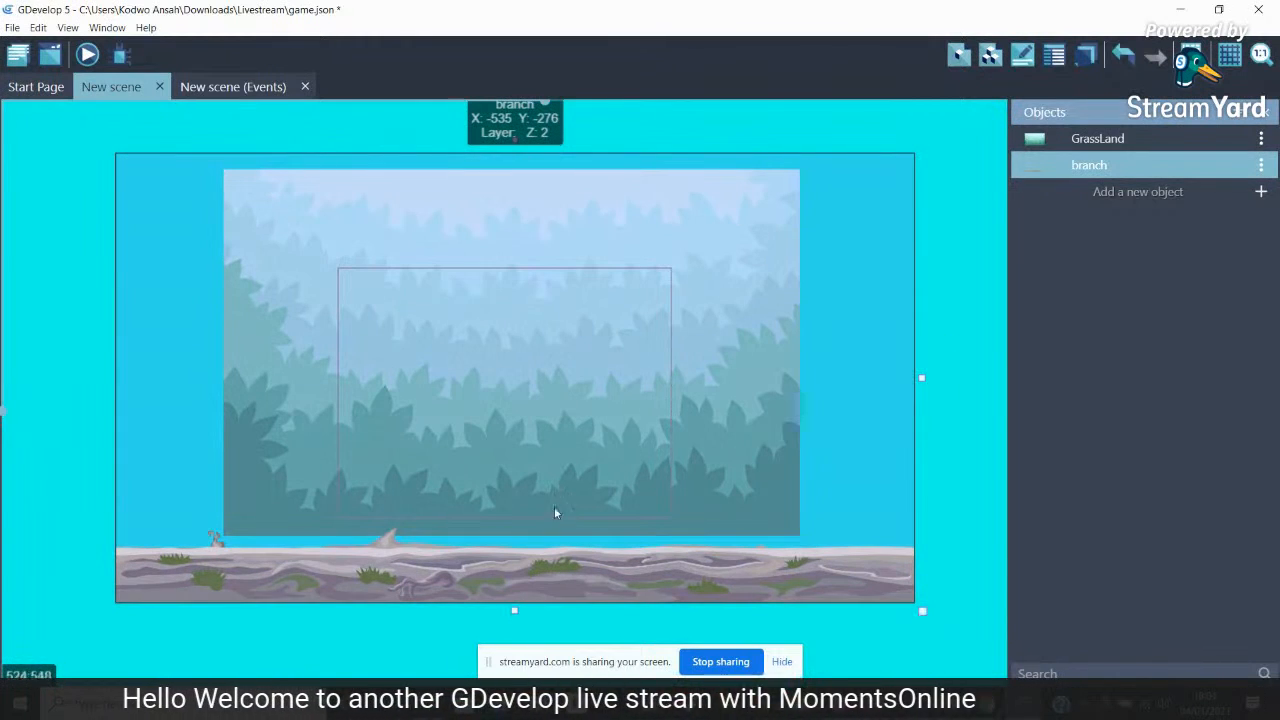
left_click_drag(524, 578, 513, 695)
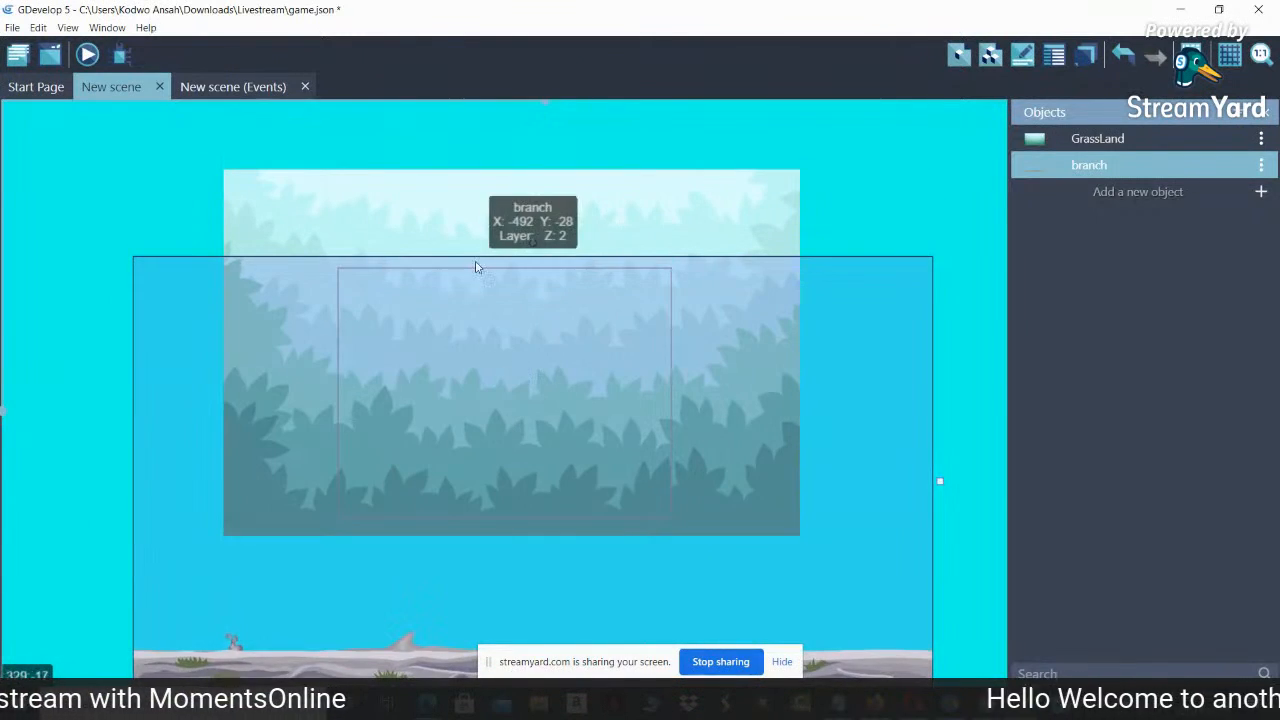
Enlarge the GrassLand background from its lower-right corner and move the branch to about X -484, Y -156 so its log meets the background's bottom edge
left_click(443, 206)
left_click_drag(810, 545, 842, 610)
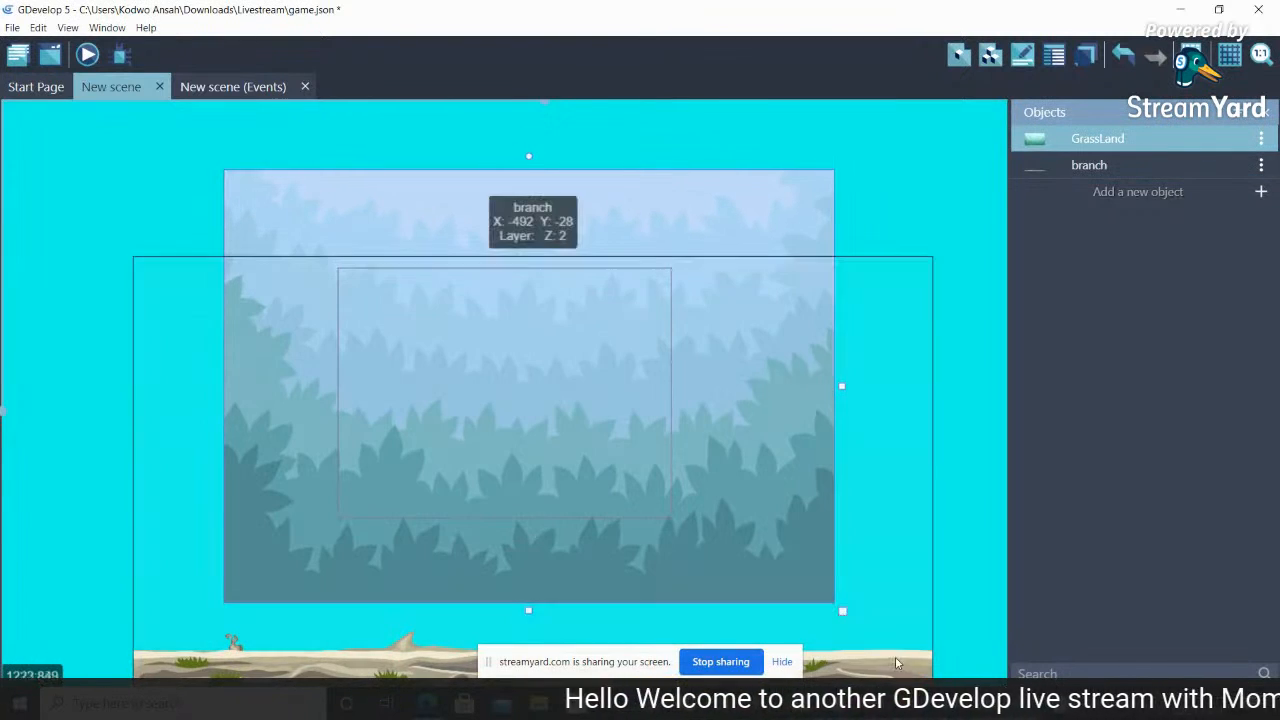
left_click_drag(895, 656, 910, 618)
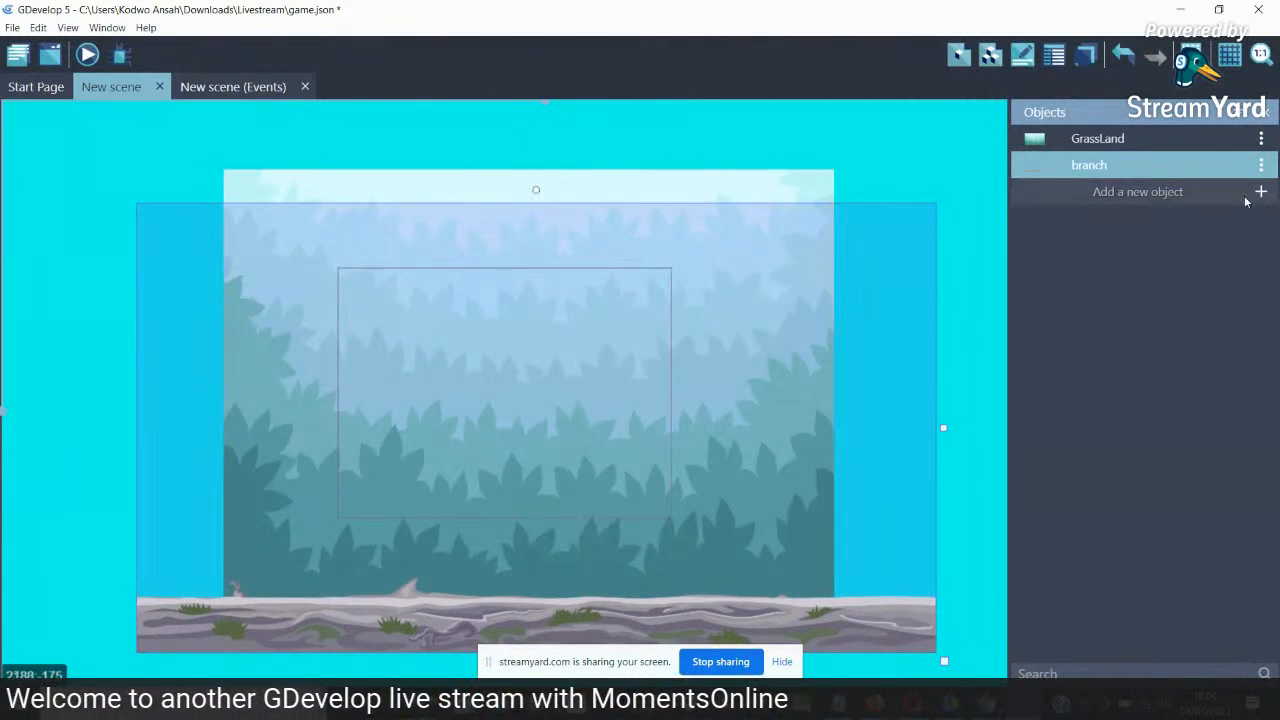
left_click(923, 155)
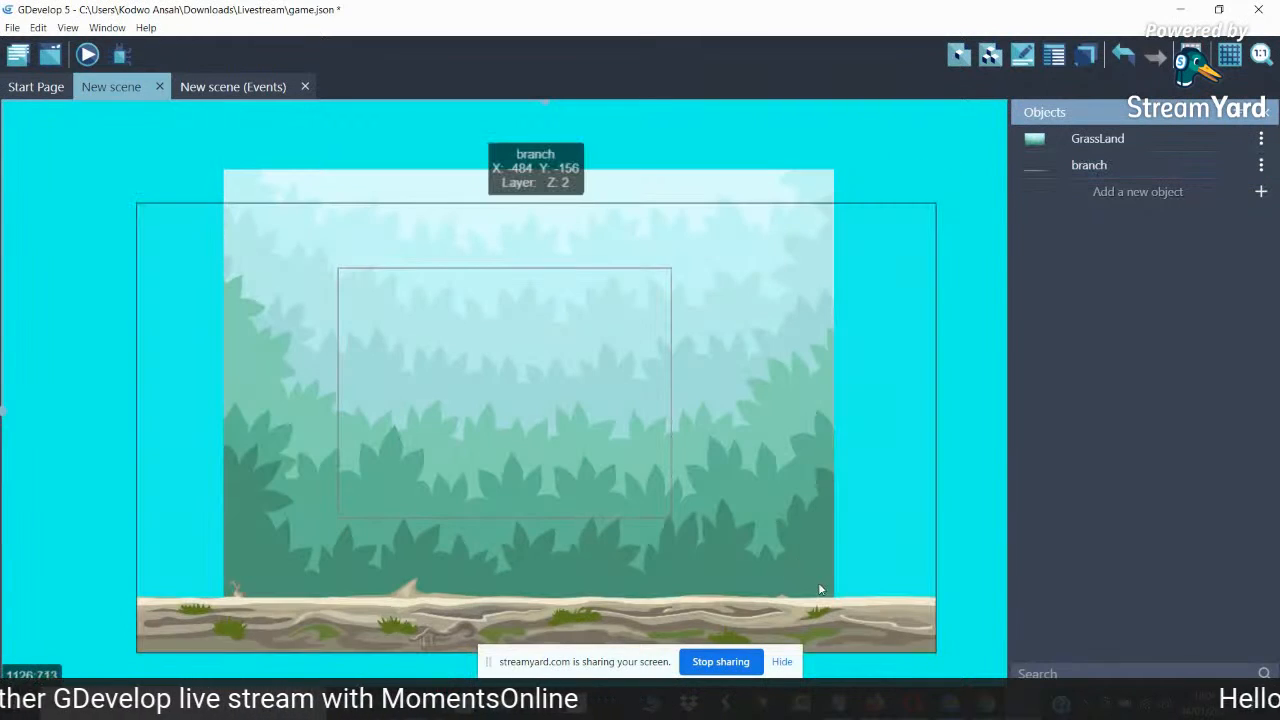
Add the Platform behavior to the branch object with its default settings and apply it
left_click(1261, 167)
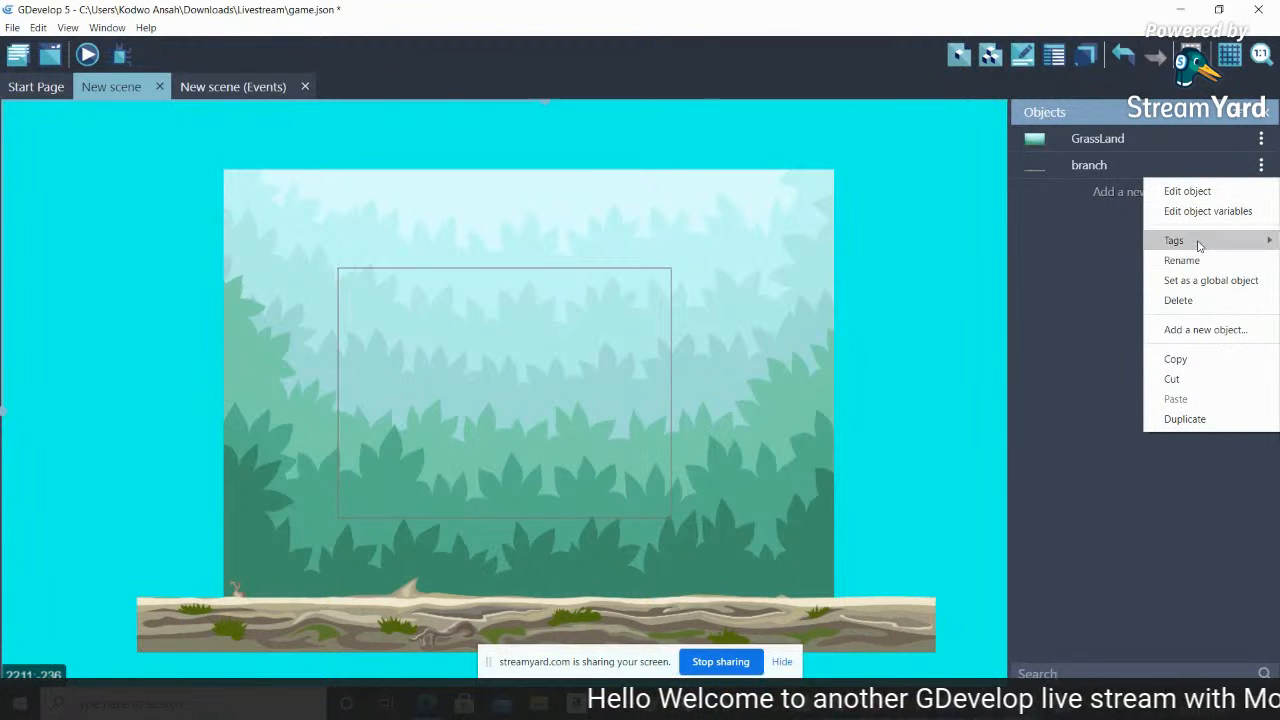
left_click(1187, 191)
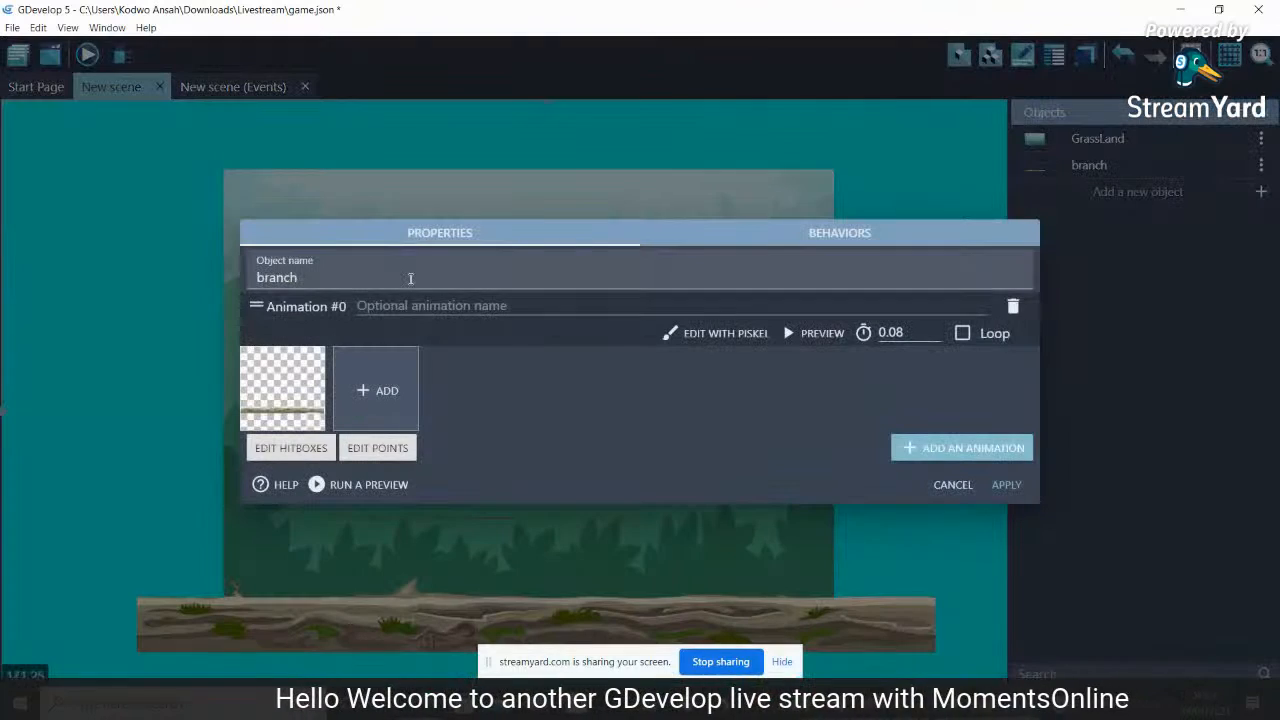
left_click(826, 232)
left_click(877, 384)
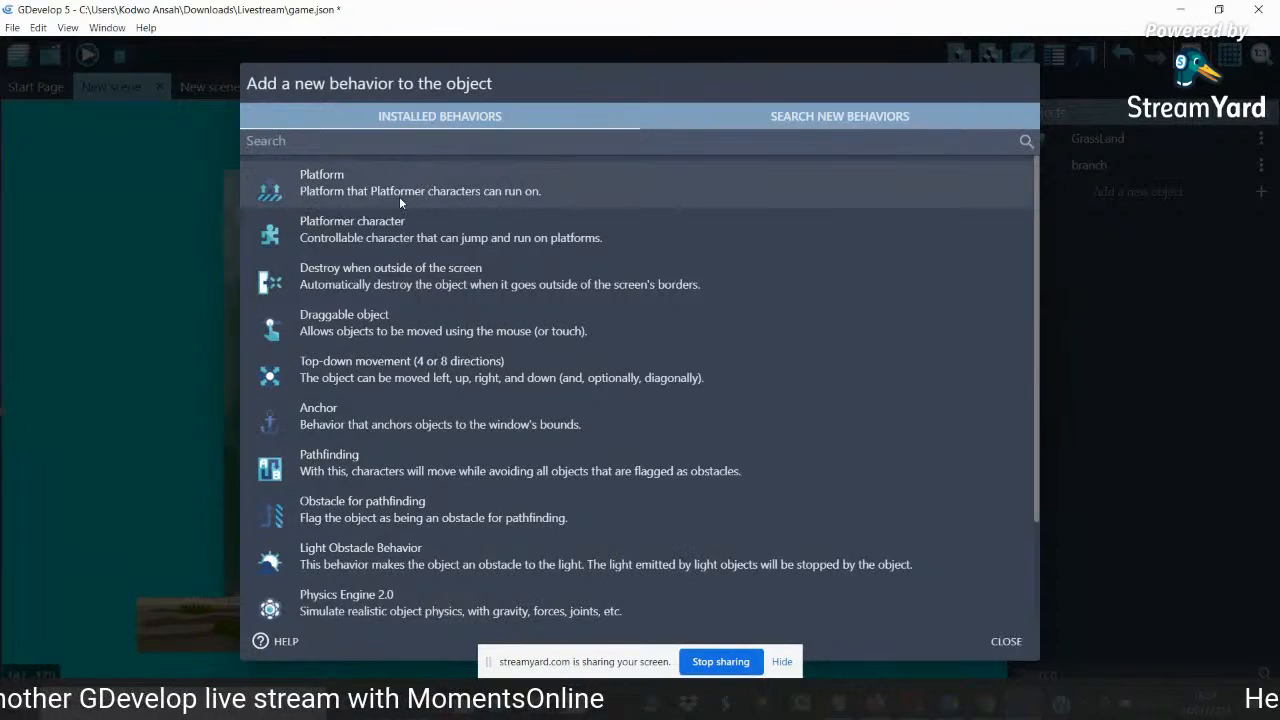
left_click(482, 196)
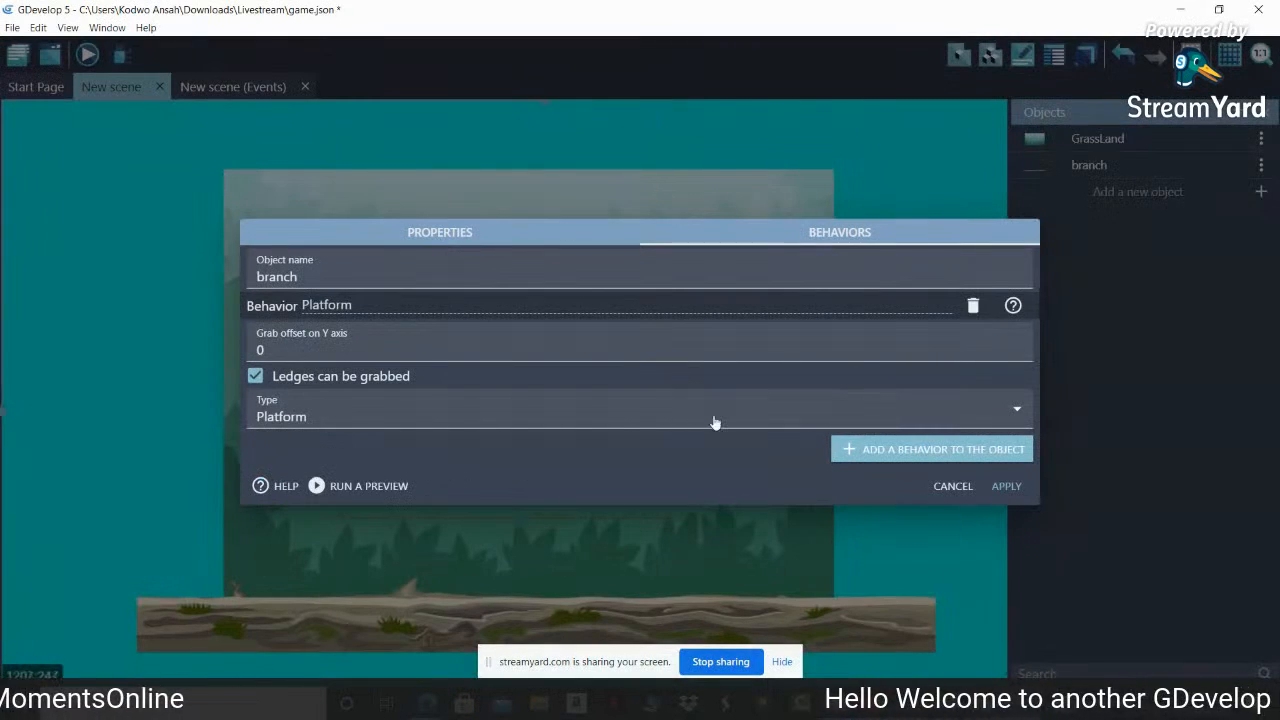
left_click(1006, 486)
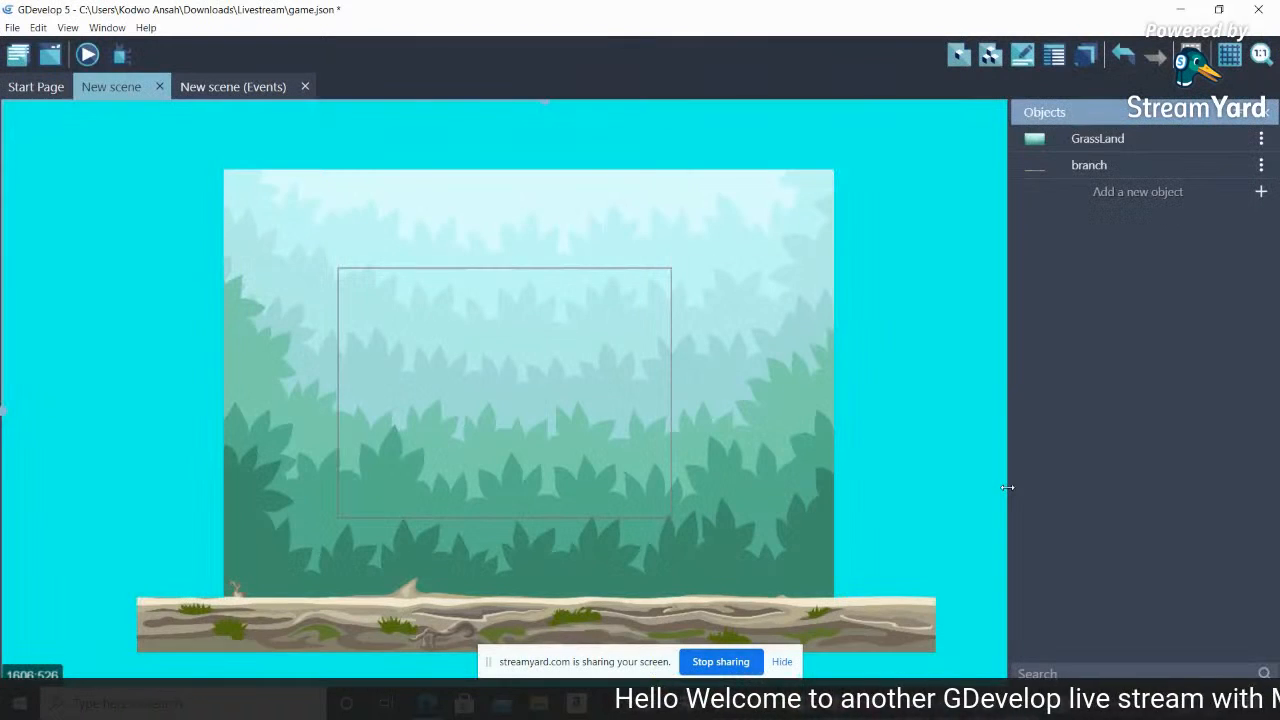
Reposition the branch instance to about X -513, Y -201 so its log covers the bottom of the GrassLand background
left_click_drag(465, 616, 481, 576)
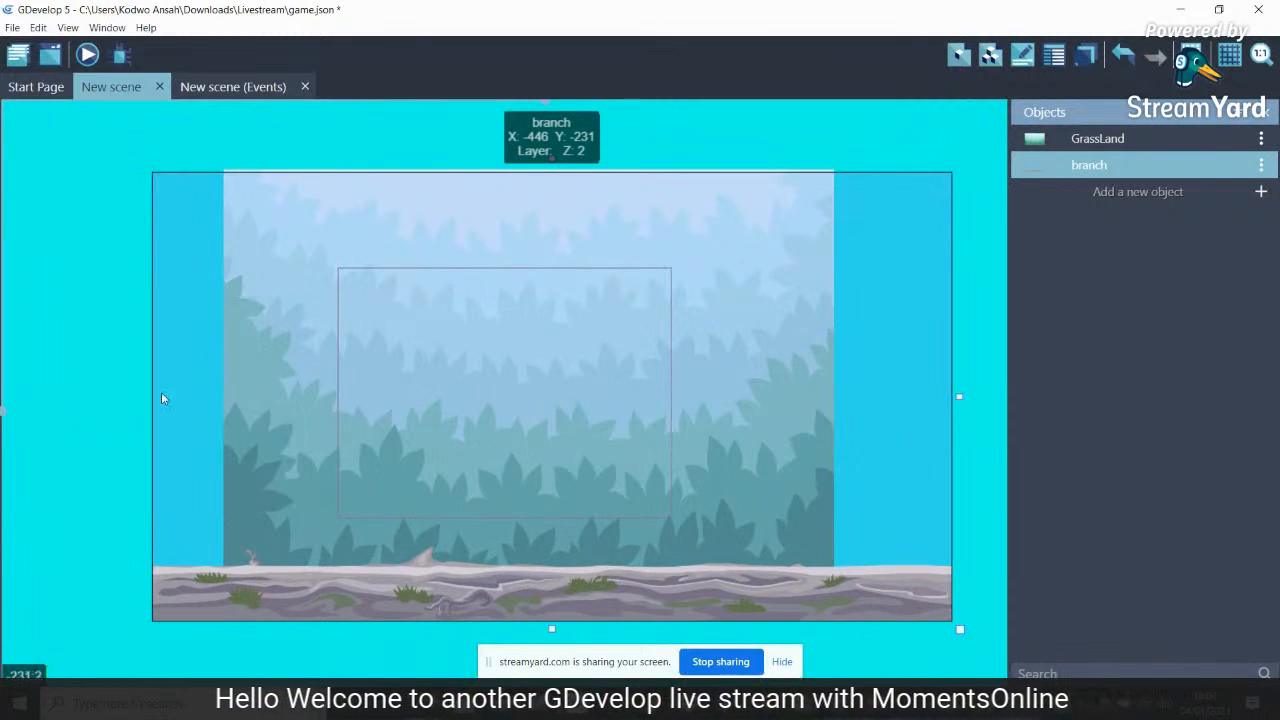
left_click_drag(310, 412, 284, 428)
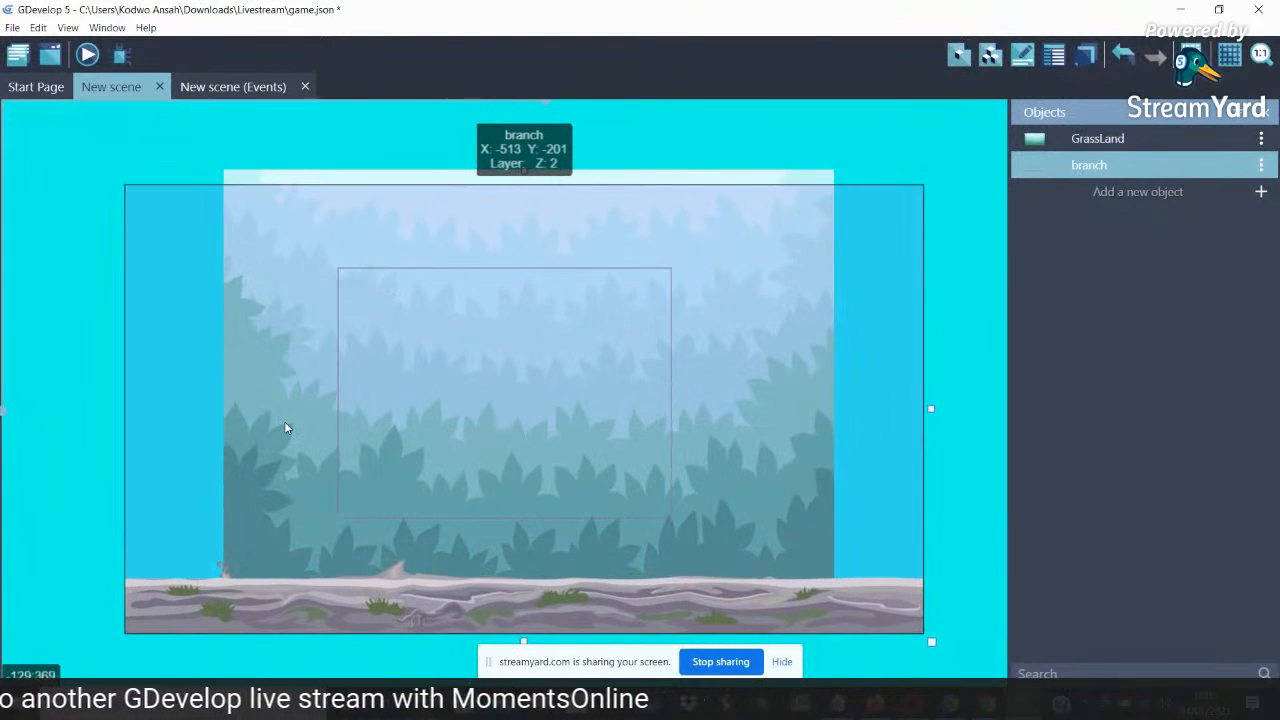
left_click_drag(285, 428, 285, 428)
Copy the branch and place the two instances end to end as ground, at about X -217, Y -283 and X 1700, Y -284
right_click(285, 428)
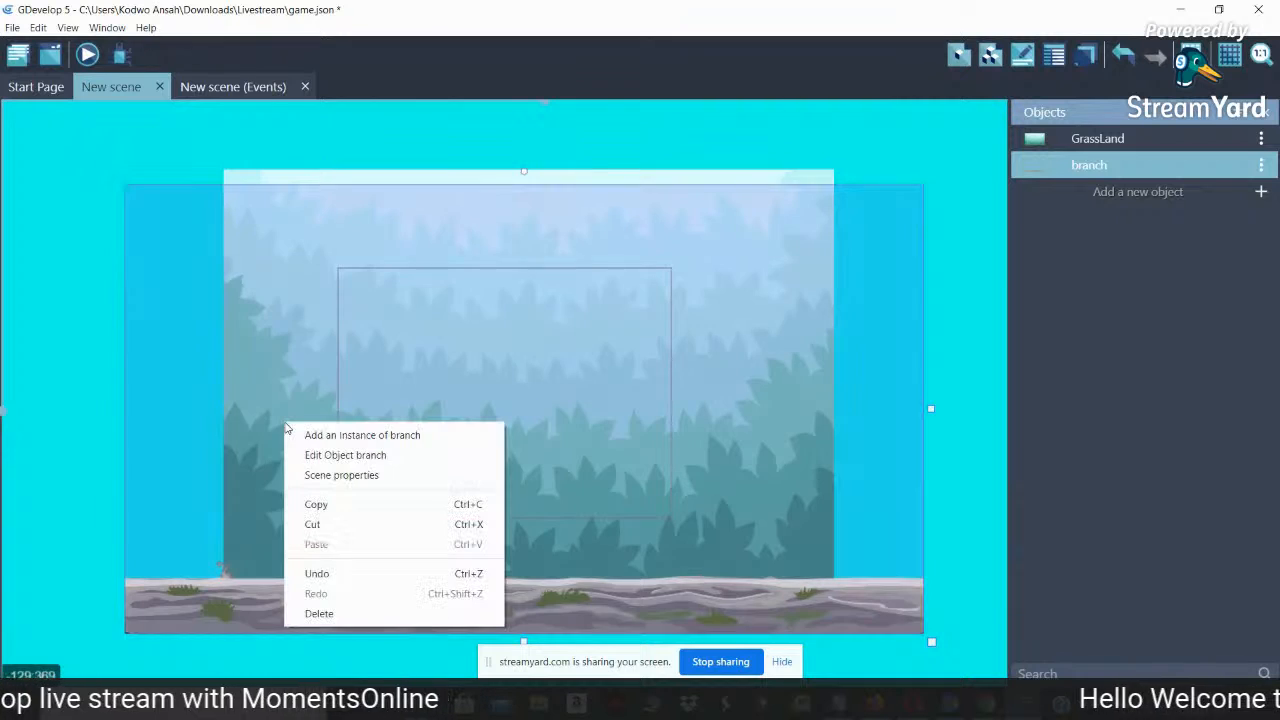
left_click(358, 505)
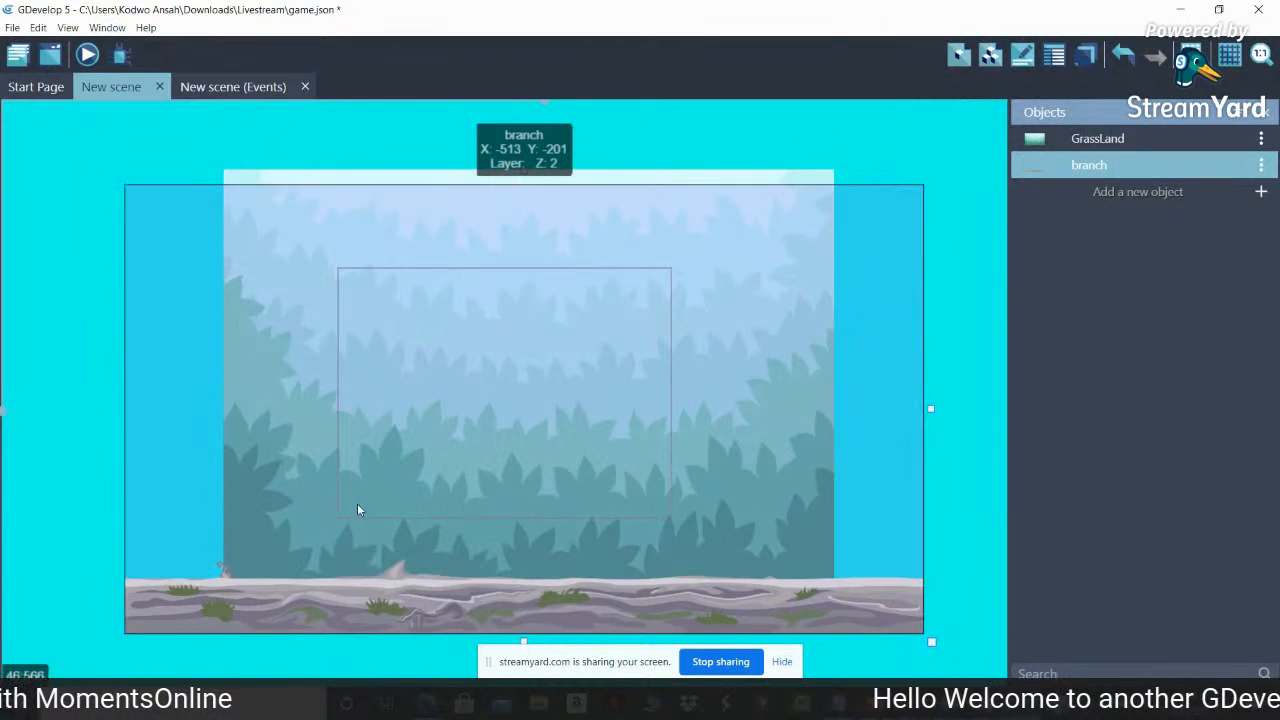
right_click(408, 388)
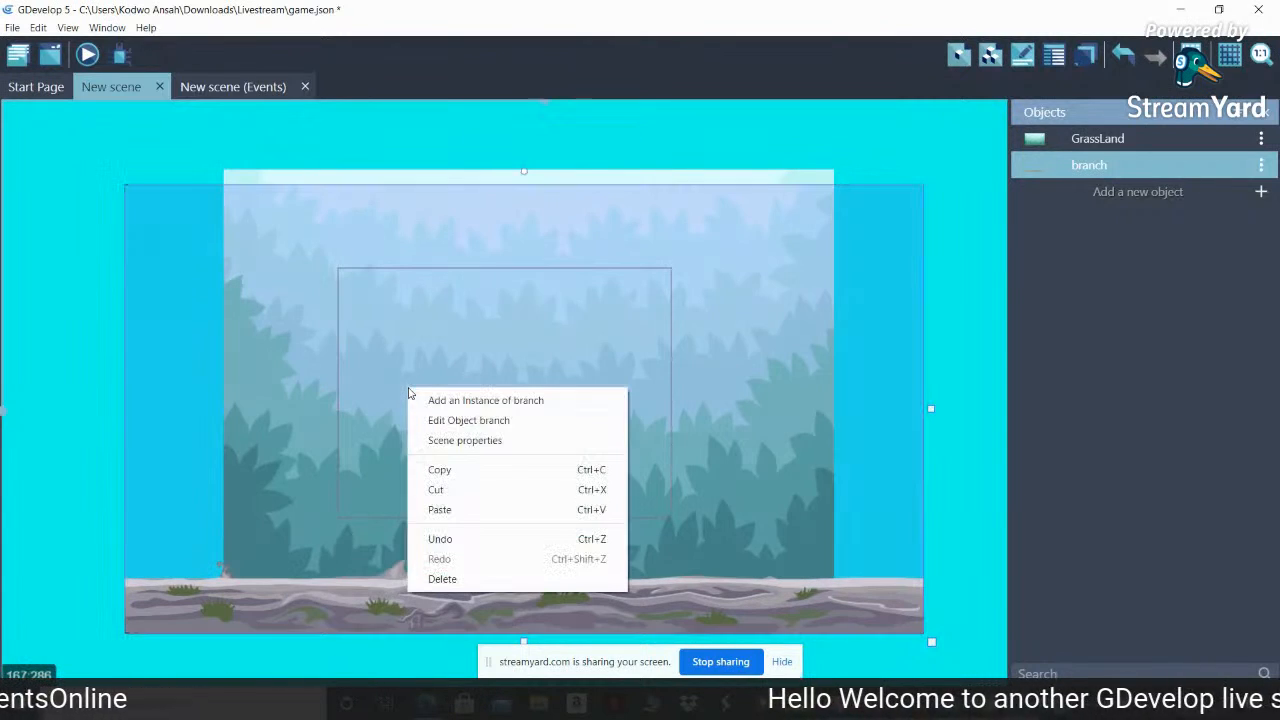
left_click(457, 510)
left_click_drag(457, 510, 723, 360)
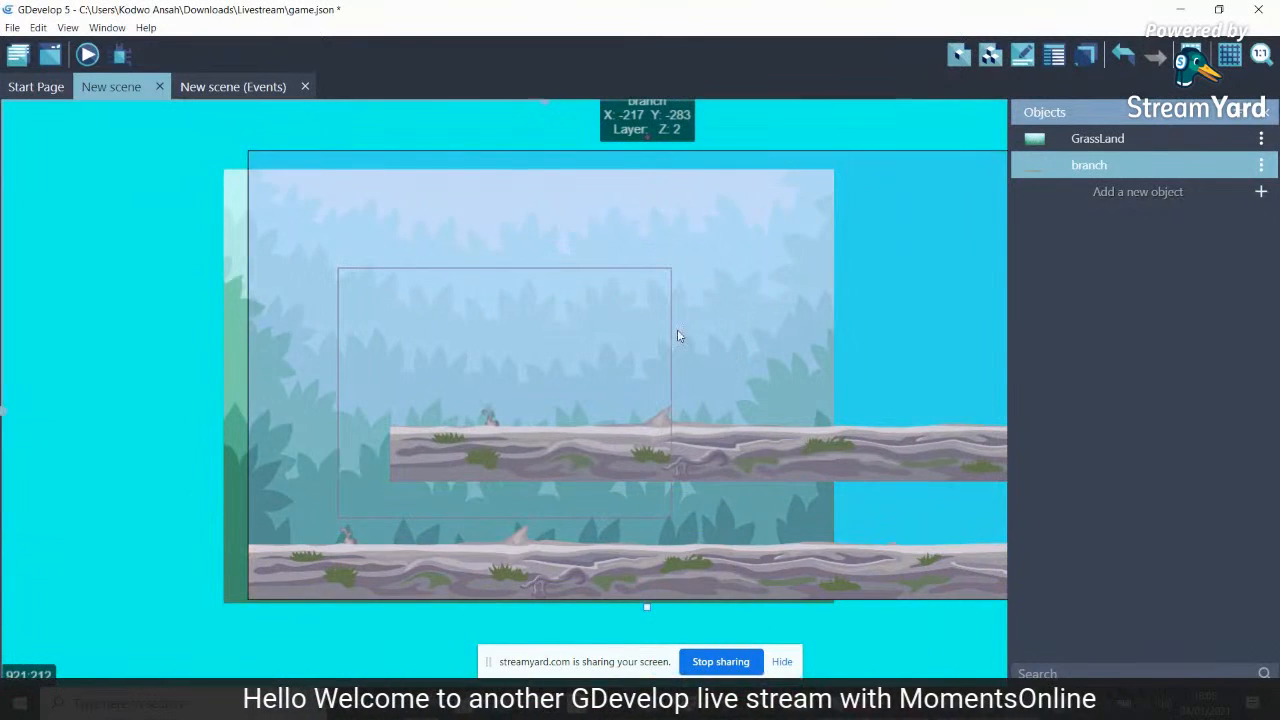
left_click_drag(545, 101, 695, 150)
left_click_drag(584, 376, 892, 577)
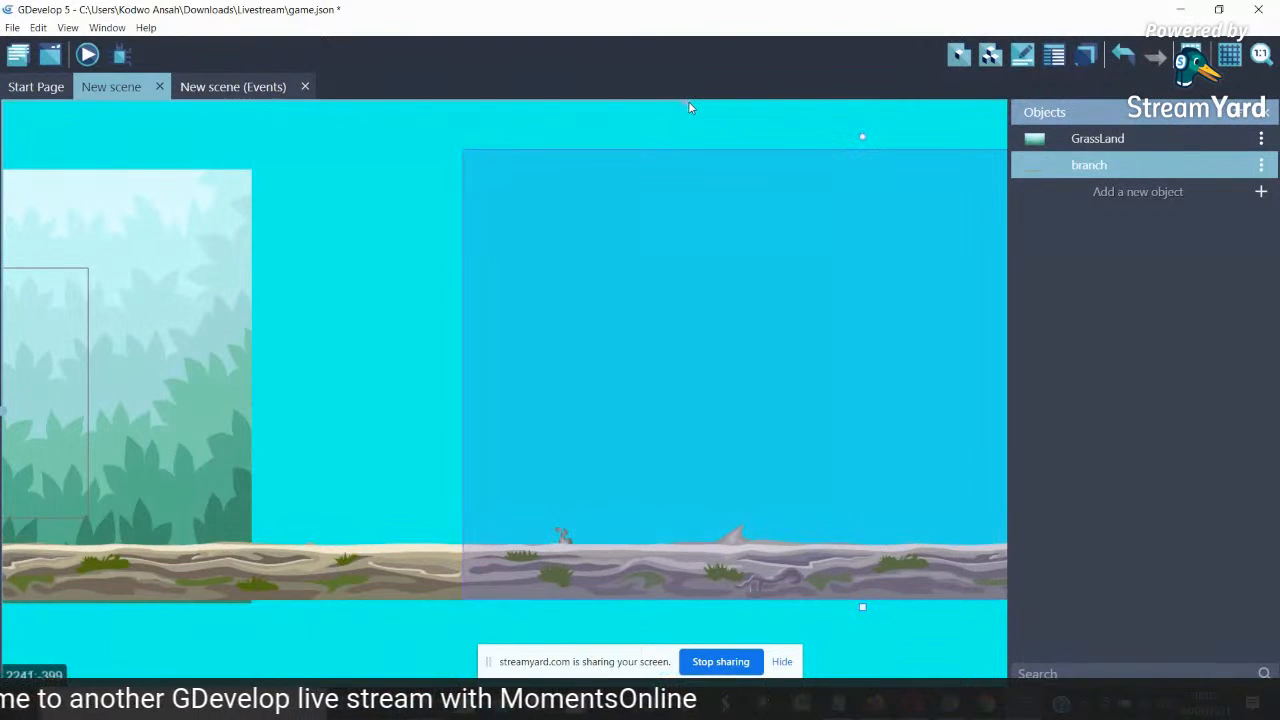
Move the GrassLand background to about X -214, Y -235 so its left edge lines up with the start of the ground
scroll(641, 108, "left", 10)
scroll(504, 153, "left", 4)
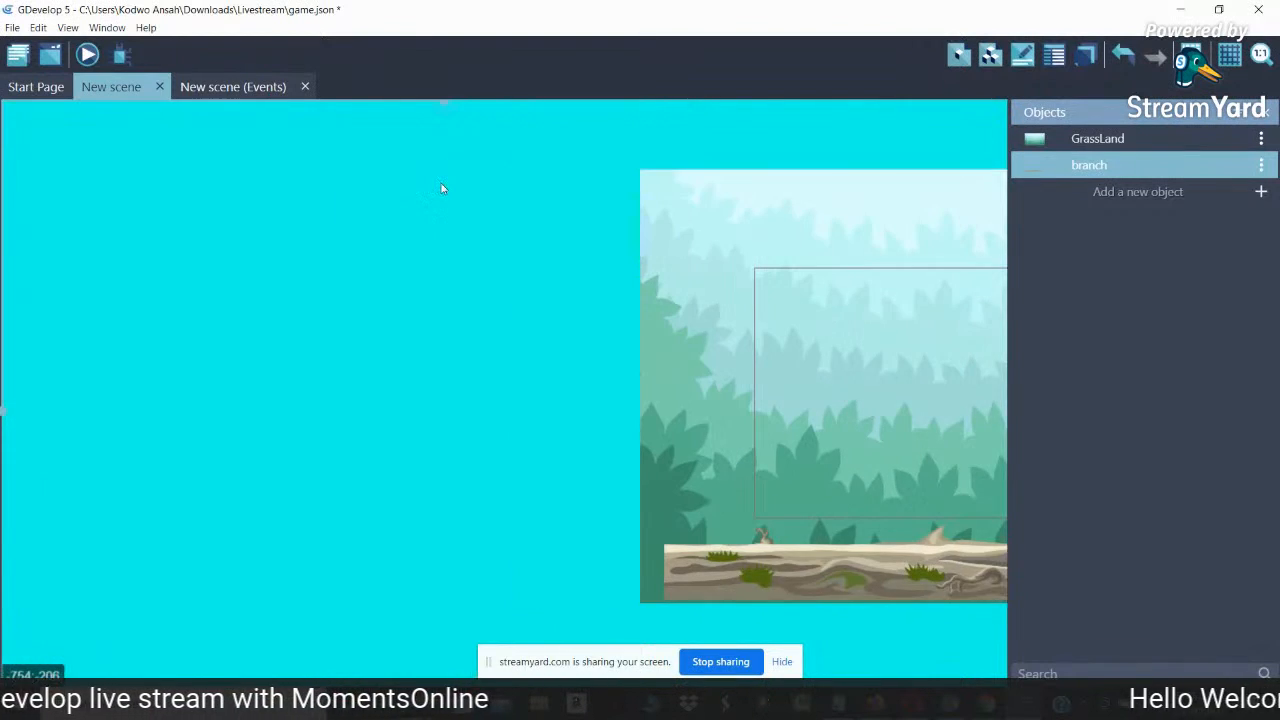
scroll(440, 191, "right", 8)
left_click_drag(71, 323, 103, 324)
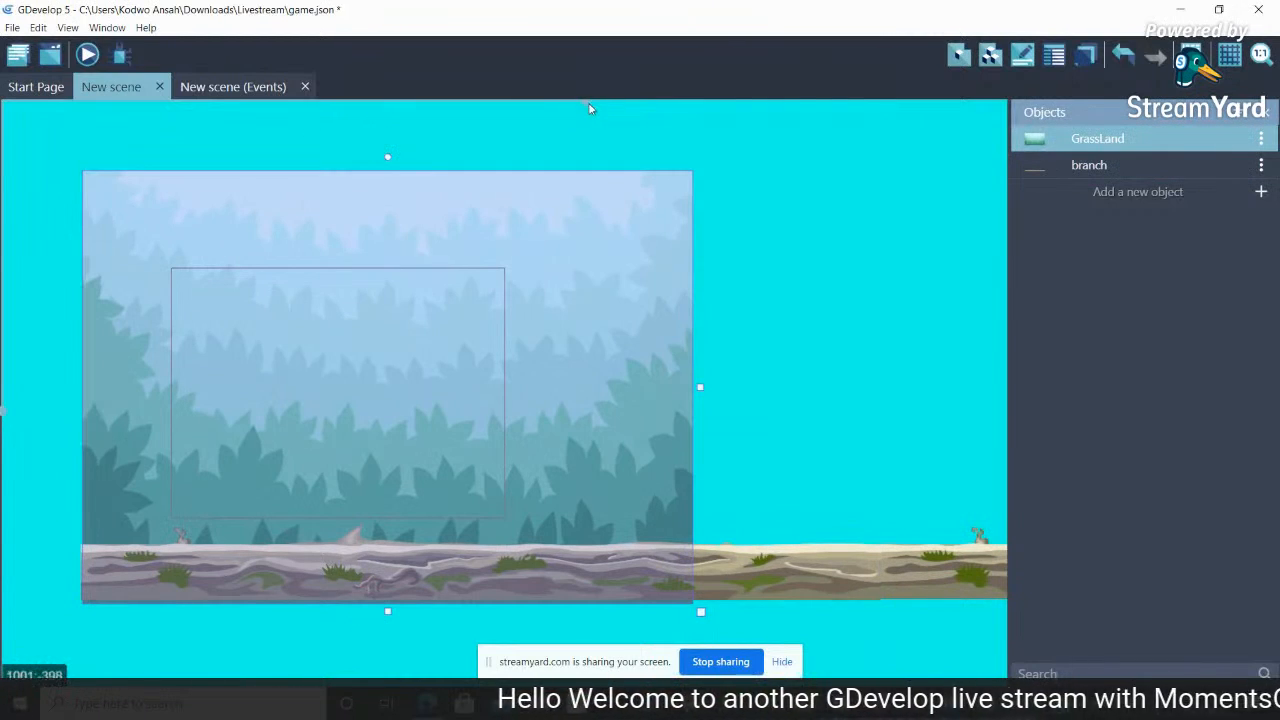
Examine the whole length of the branch ground and how far the GrassLand background covers it
scroll(590, 108, "right", 10)
scroll(809, 158, "right", 1)
scroll(790, 163, "left", 9)
scroll(770, 193, "right", 9)
scroll(814, 206, "right", 1)
scroll(769, 226, "left", 5)
scroll(778, 238, "right", 4)
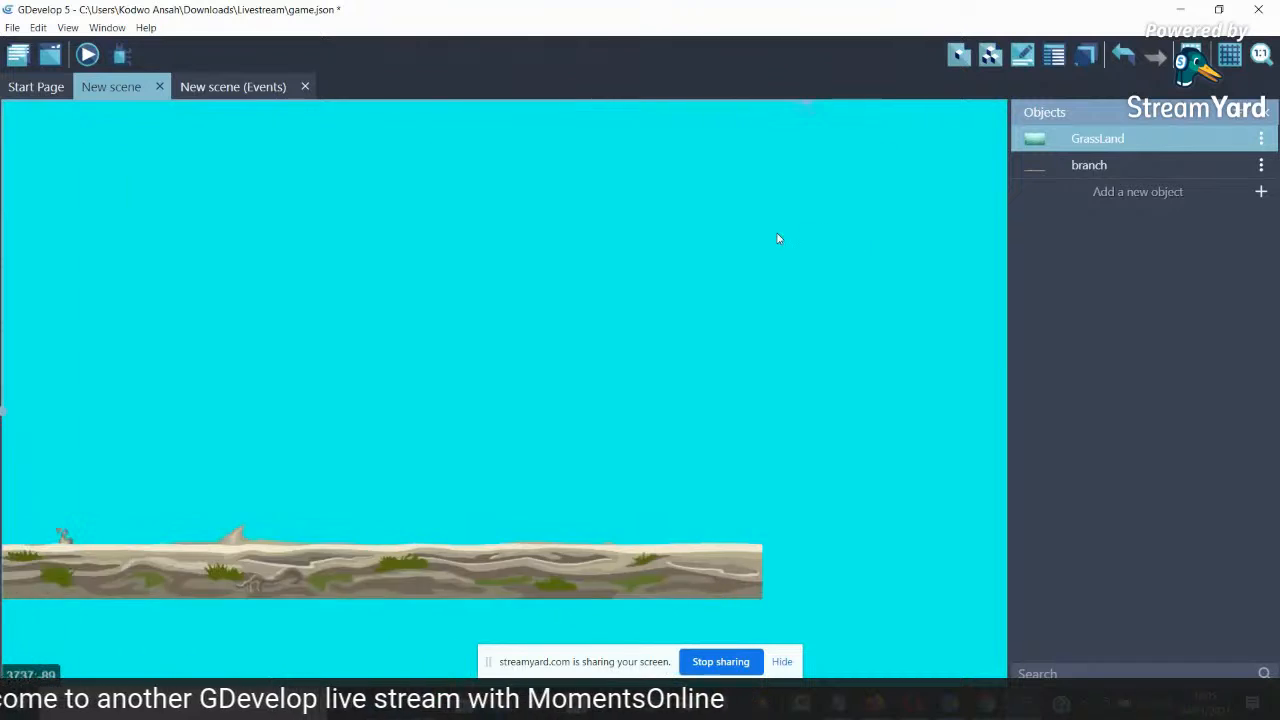
scroll(778, 238, "left", 12)
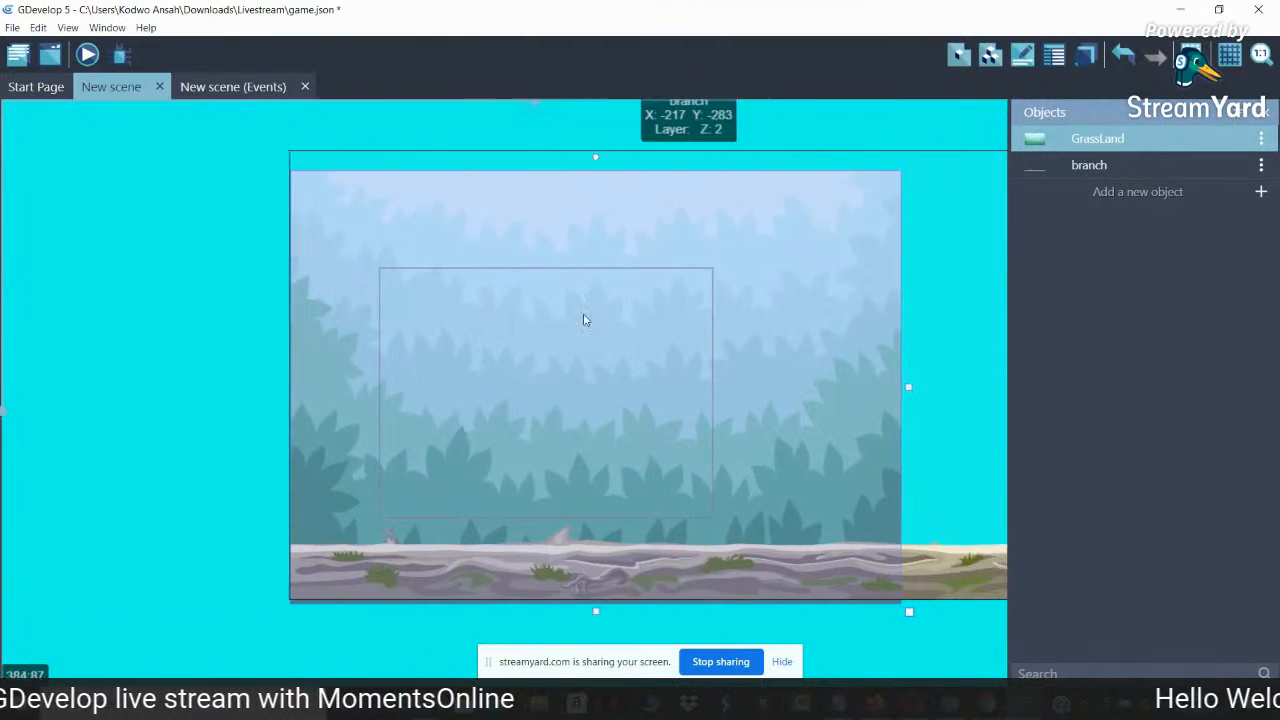
scroll(669, 351, "right", 14)
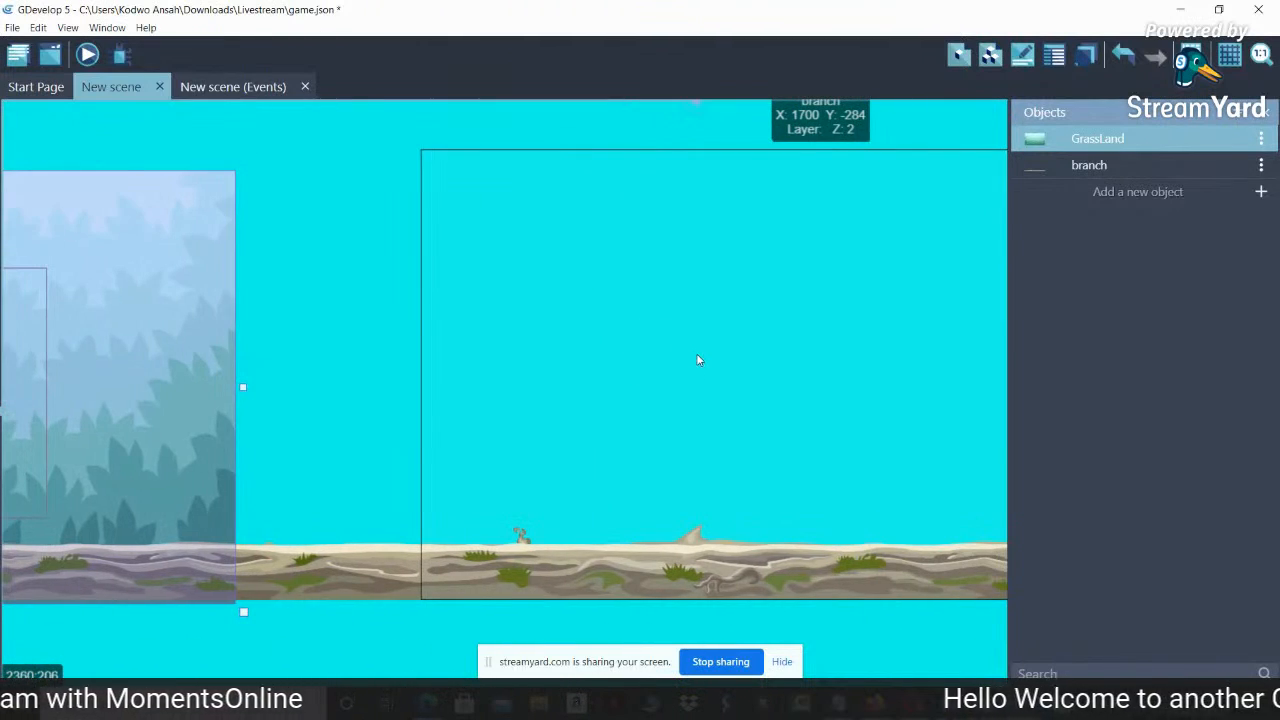
scroll(697, 357, "left", 8)
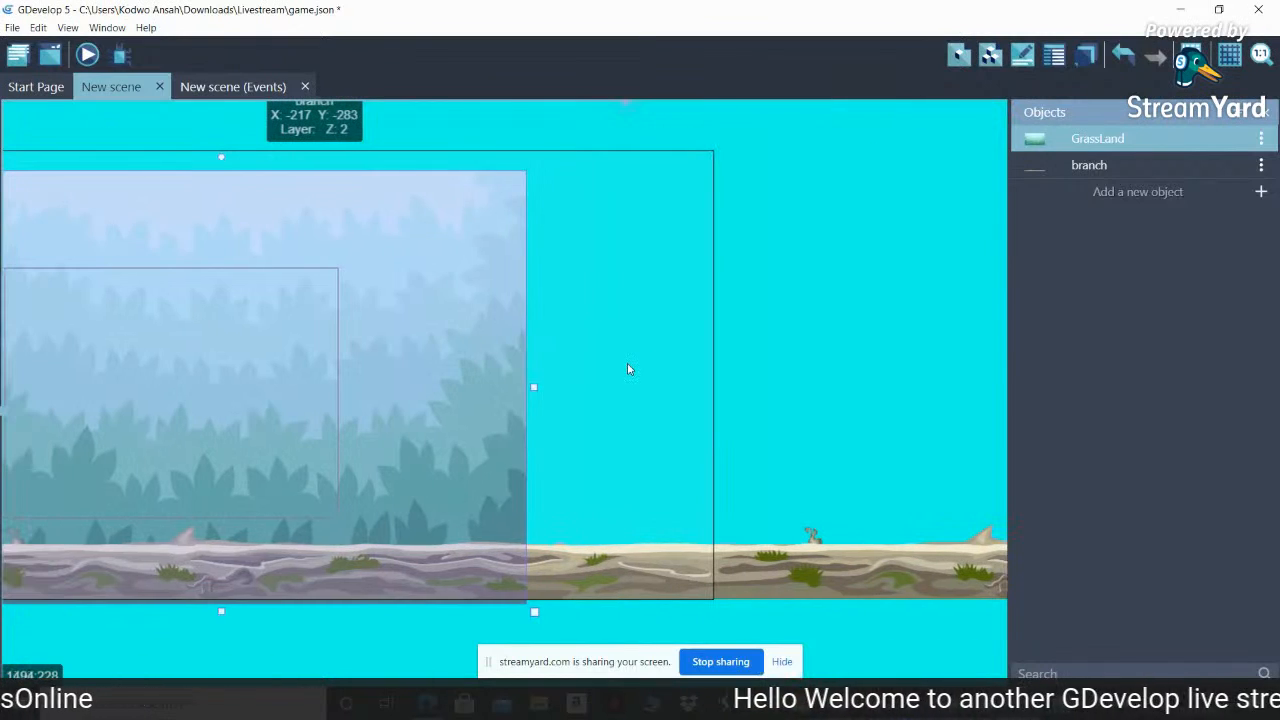
scroll(620, 366, "left", 2)
scroll(610, 378, "right", 1)
scroll(610, 384, "left", 1)
Try adding a new GrassLand instance from the objects list beside the existing background, undo the branch deletion, and delete the new instance
left_click(460, 390)
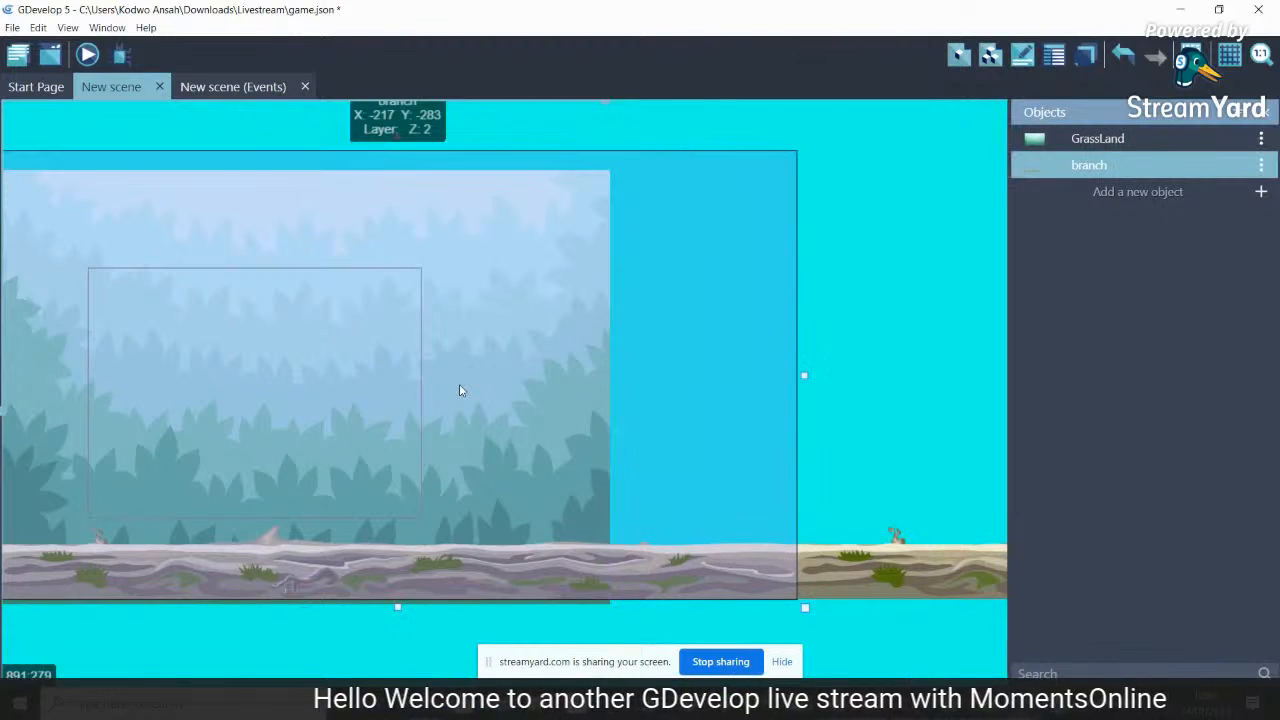
left_click(1095, 142)
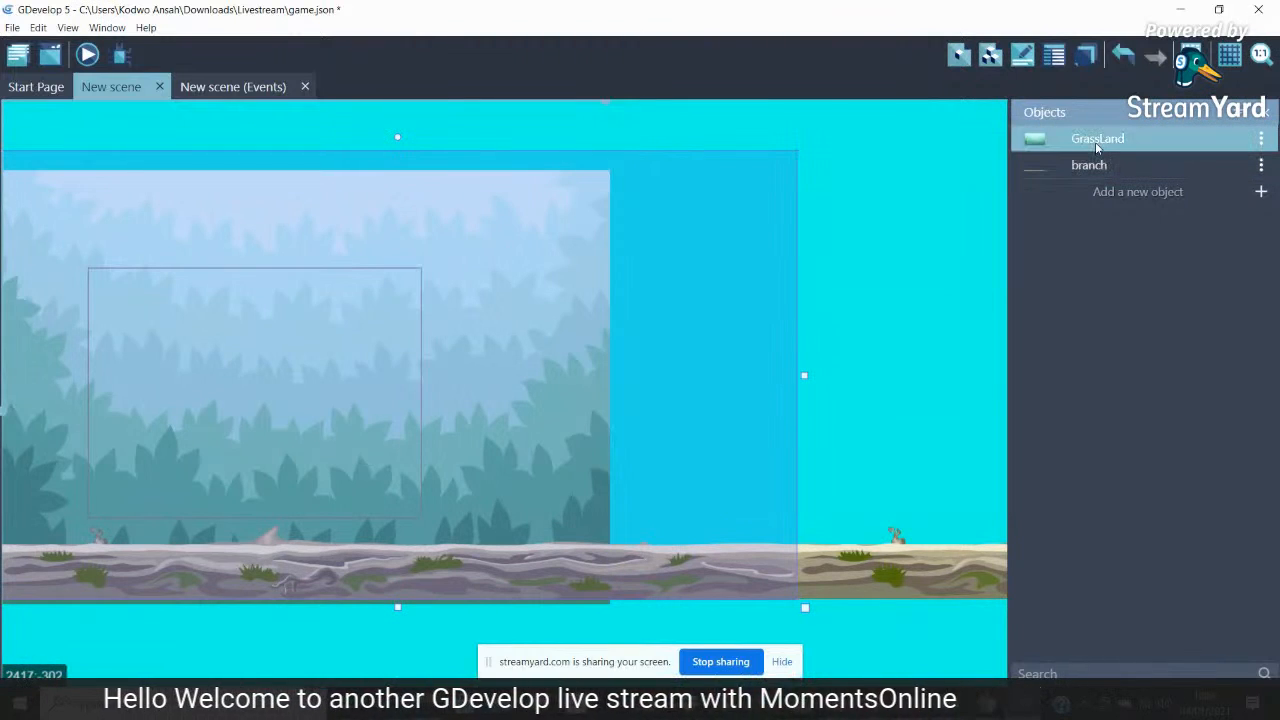
left_click_drag(1095, 142, 690, 203)
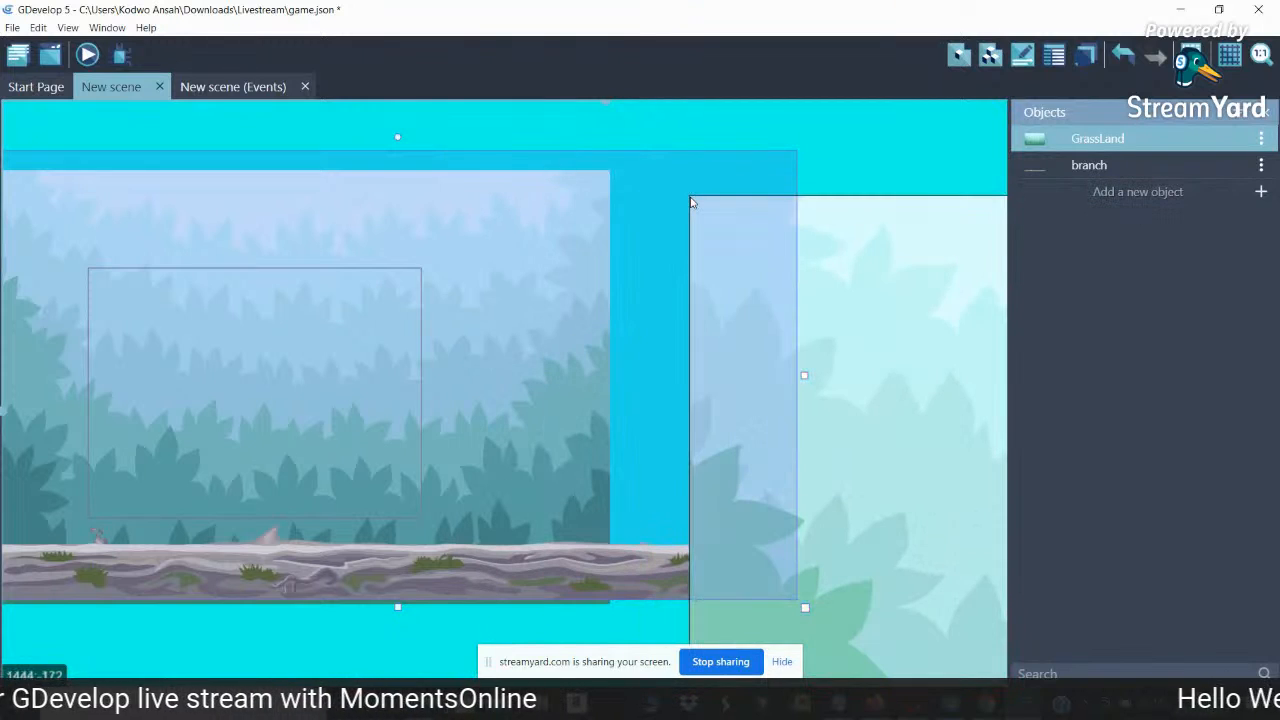
key("Delete")
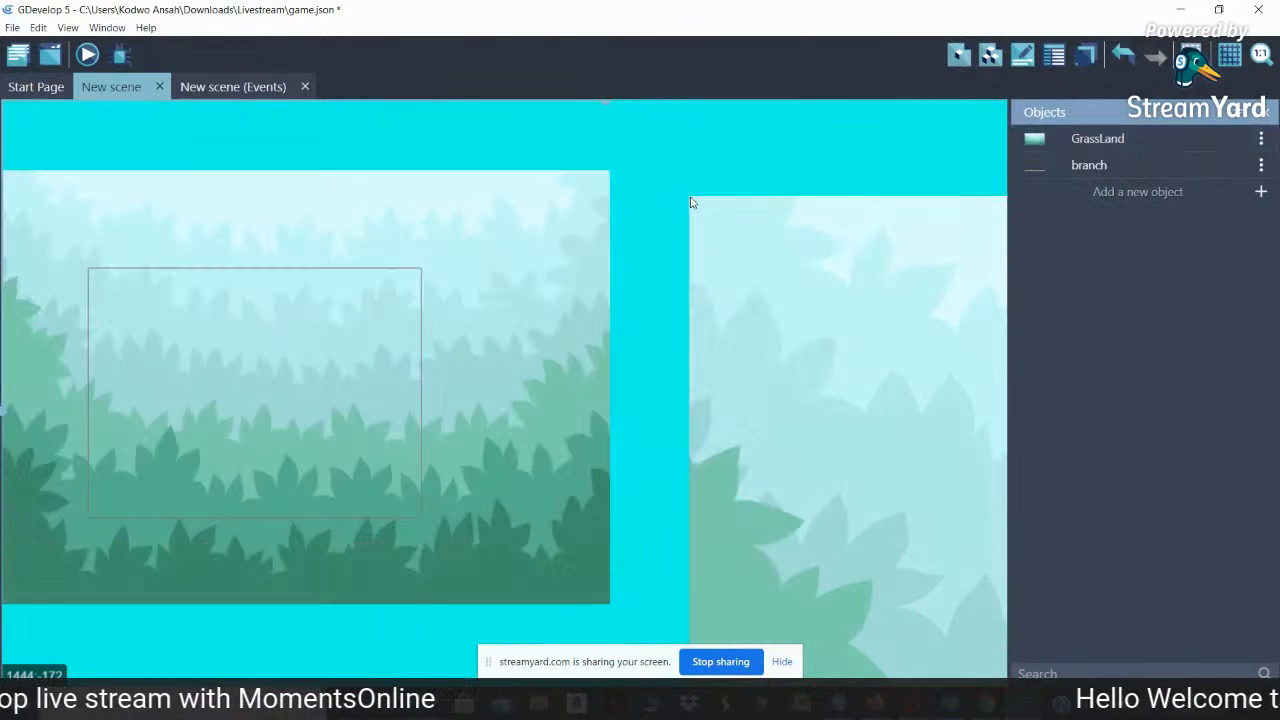
left_click(743, 246)
key("ctrl+z")
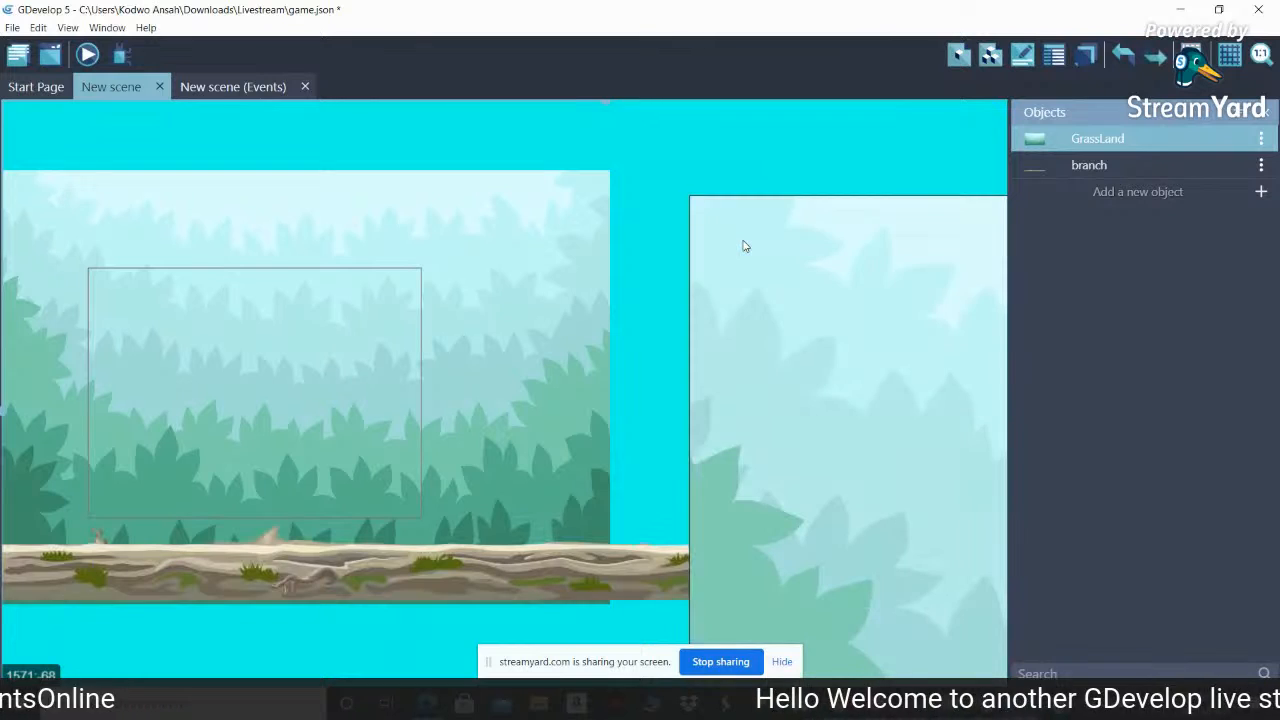
left_click(743, 246)
key("Delete")
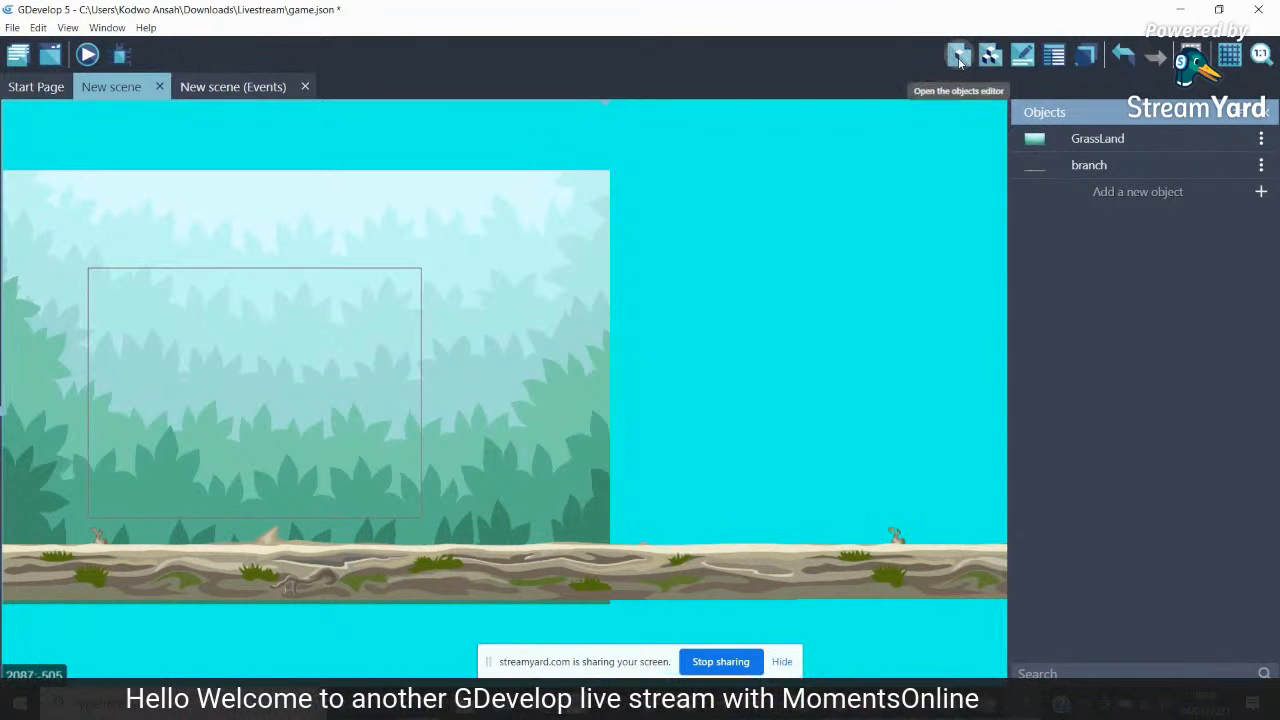
Show the instance properties and set the Z order of the branch over the GrassLand background to -1
left_click(1024, 58)
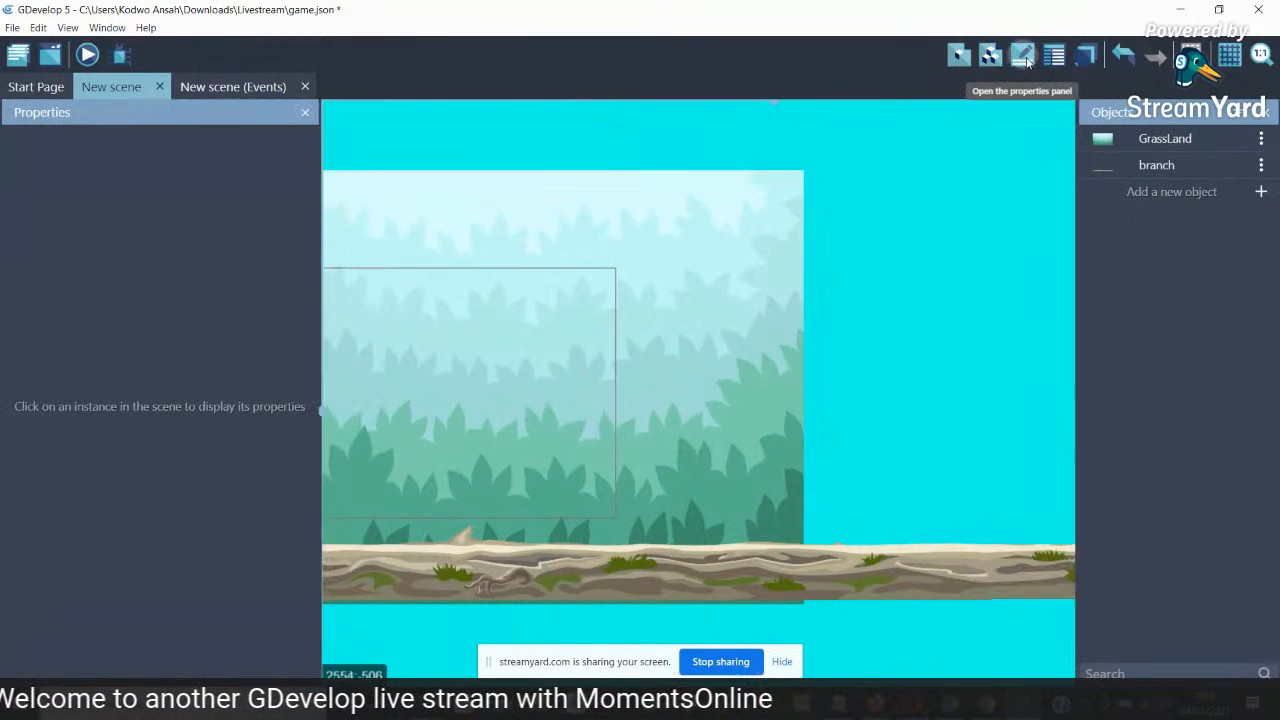
left_click(589, 202)
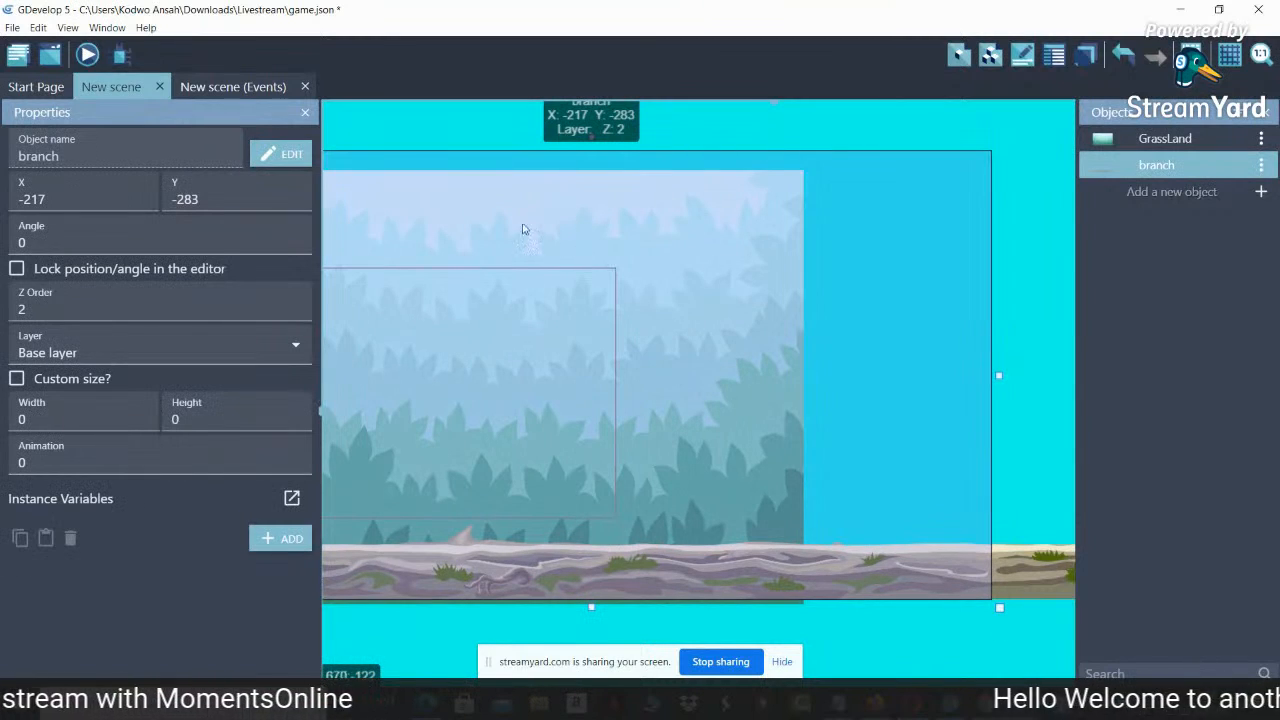
double_click(55, 312)
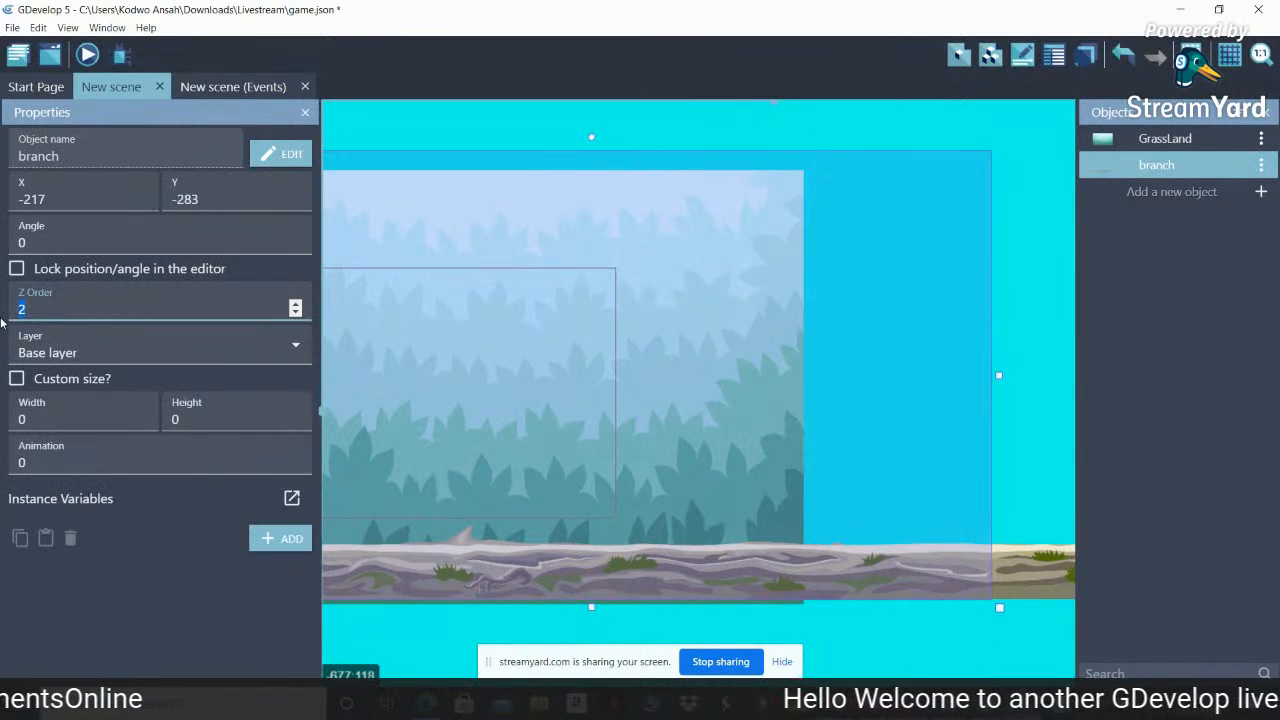
type("-1")
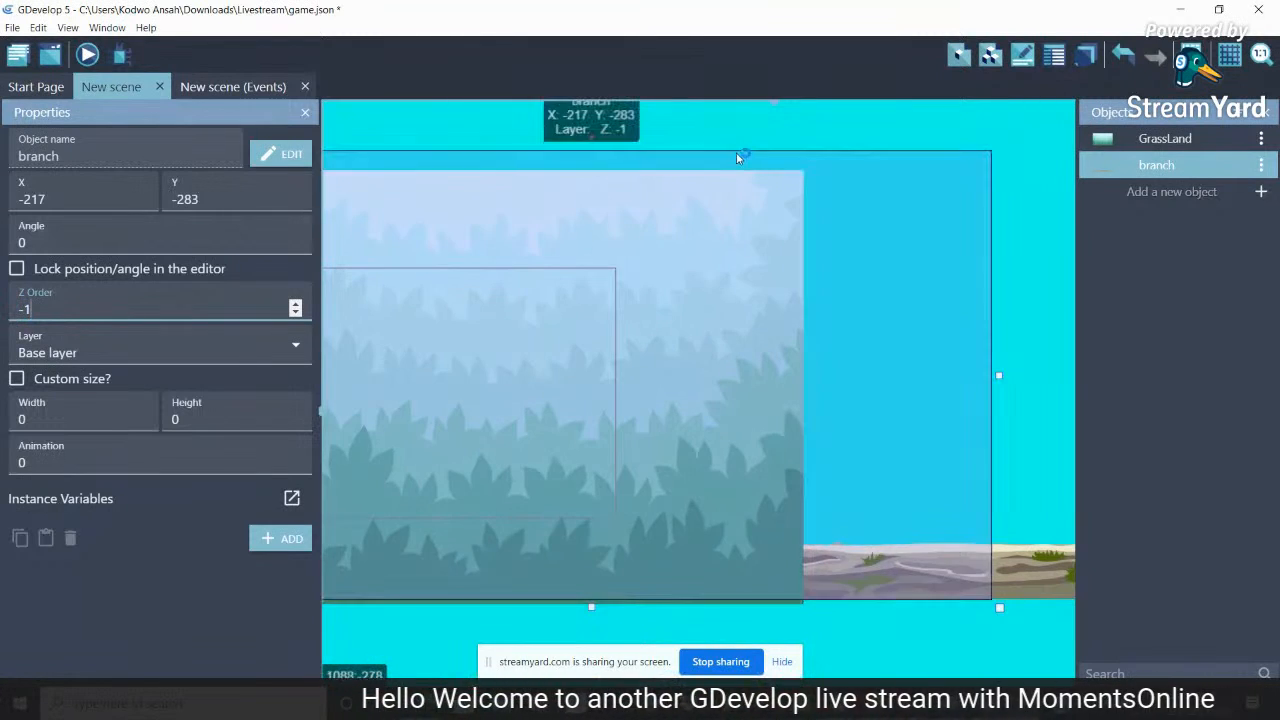
left_click(743, 147)
Copy the resized GrassLand background and place the duplicate against its right edge at about X 1254, Y -378
left_click(758, 191)
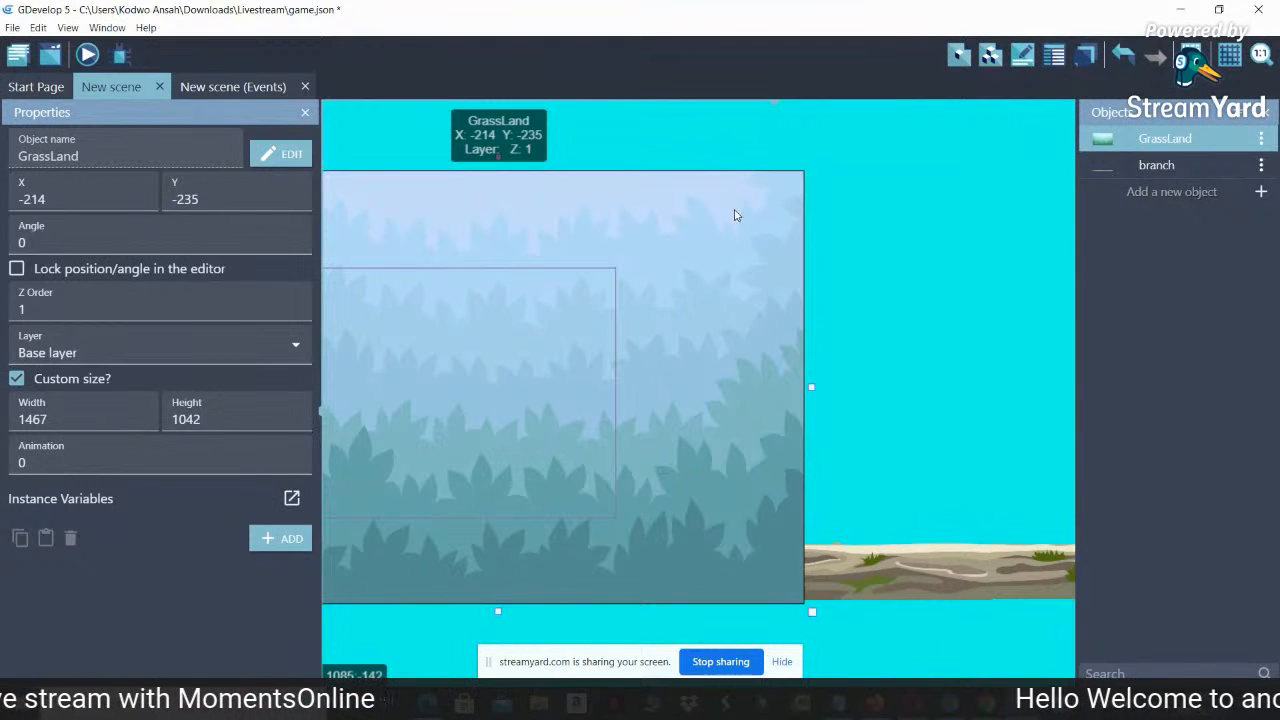
key("ctrl+p")
key("Escape")
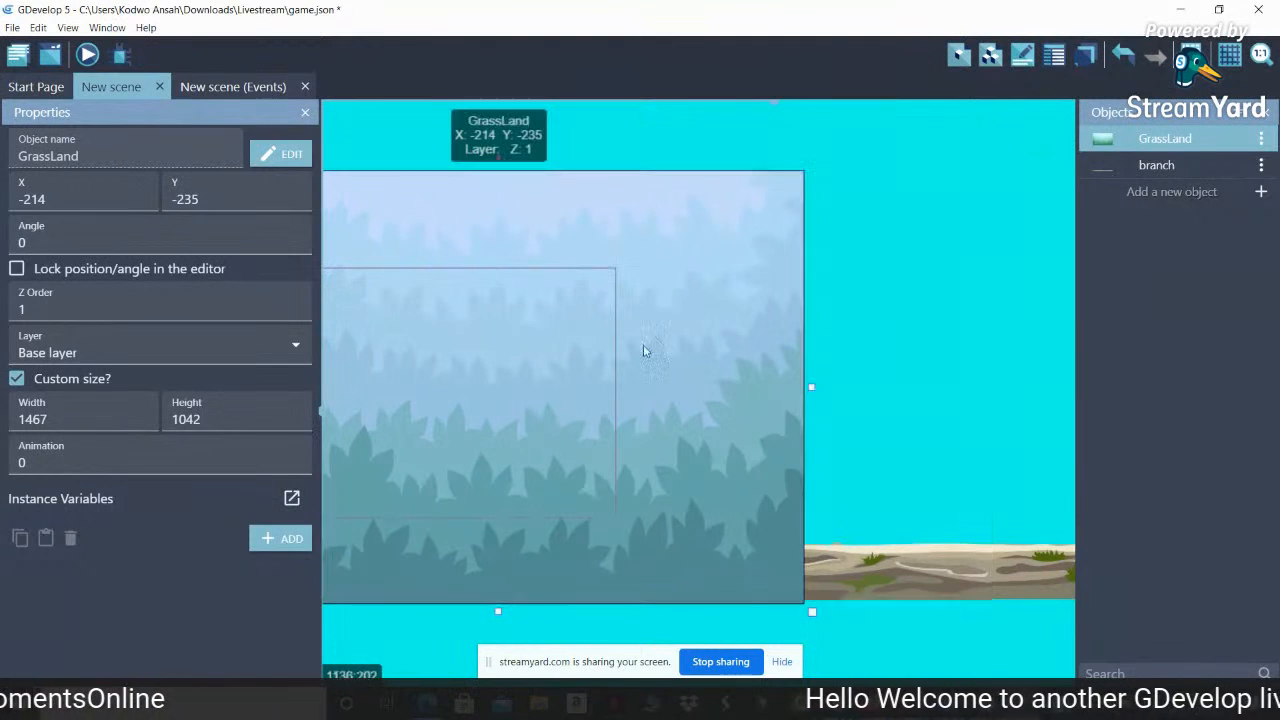
right_click(697, 284)
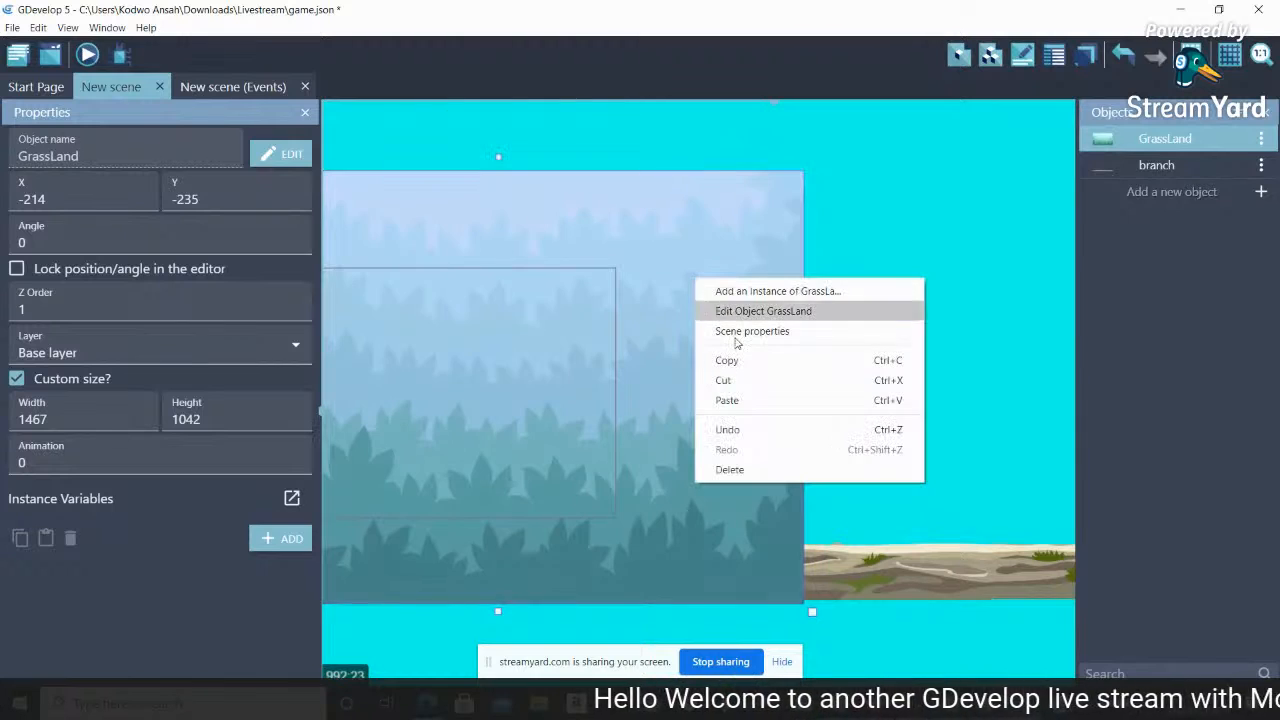
left_click(738, 365)
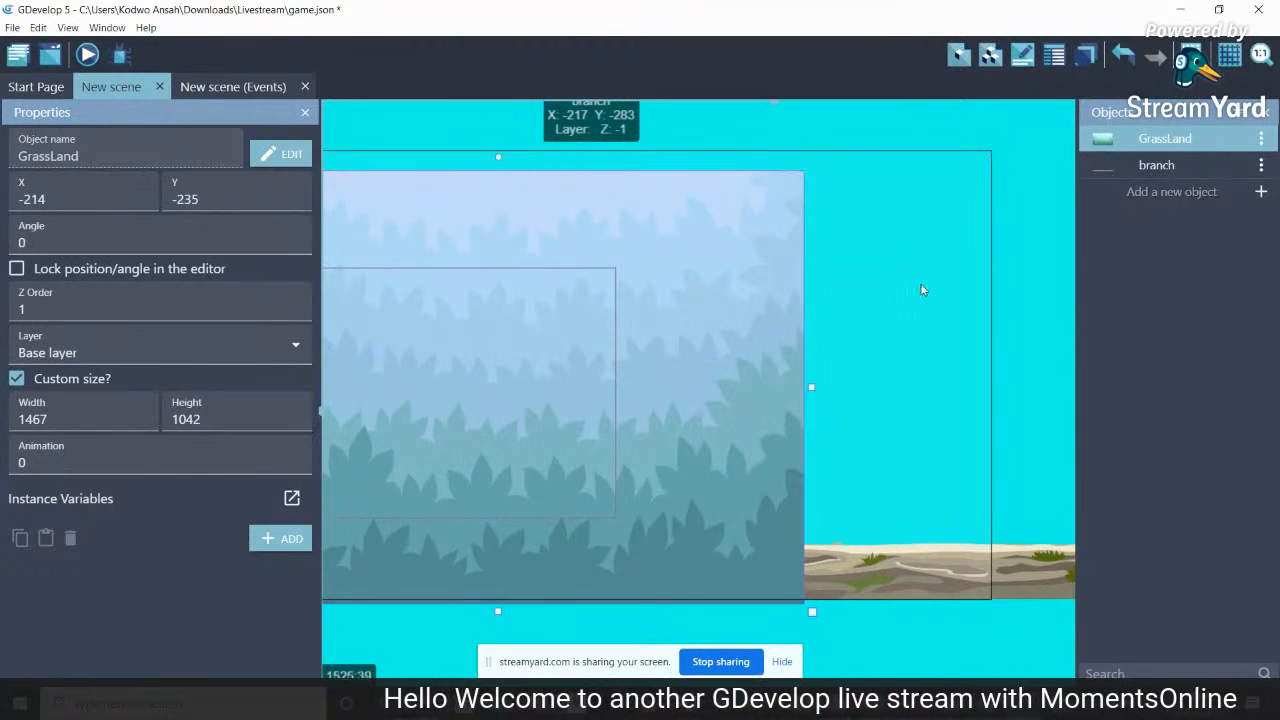
left_click(921, 286)
left_click(1004, 208)
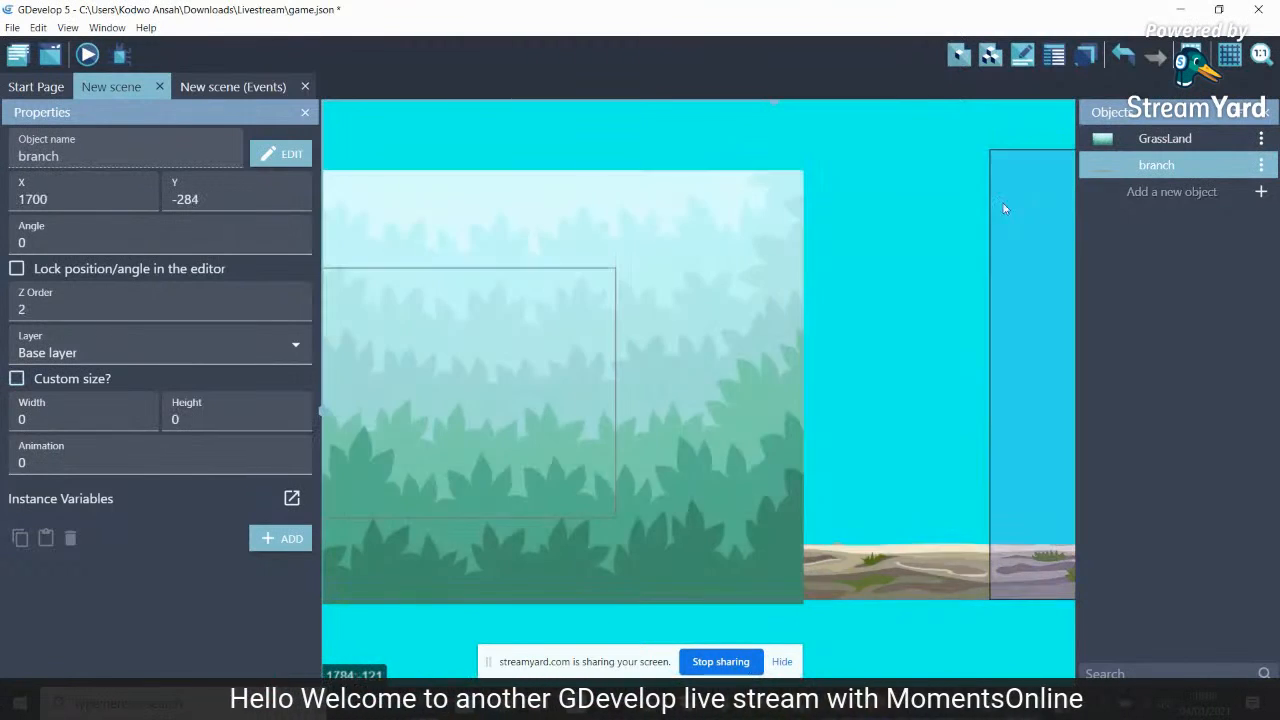
left_click(920, 128)
key("ctrl+v")
left_click_drag(758, 225, 1186, 347)
Set the Z order of both GrassLand backgrounds to -1
left_click(742, 231)
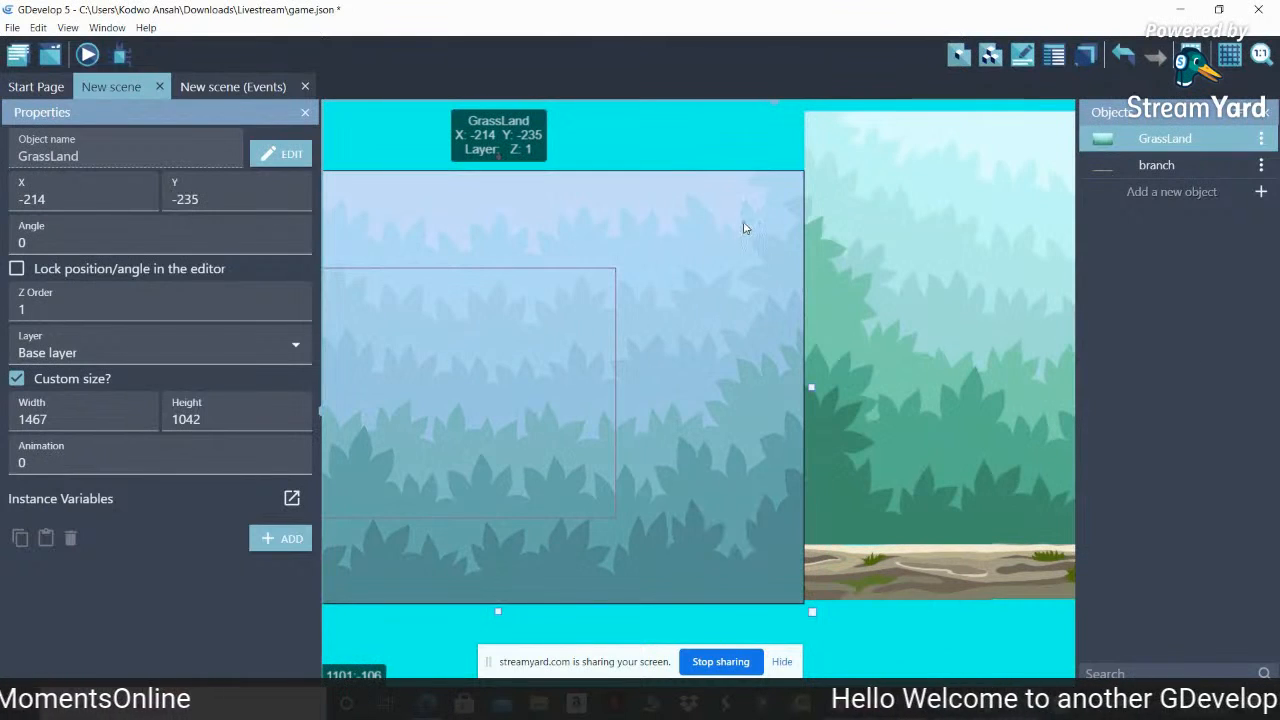
left_click(877, 167)
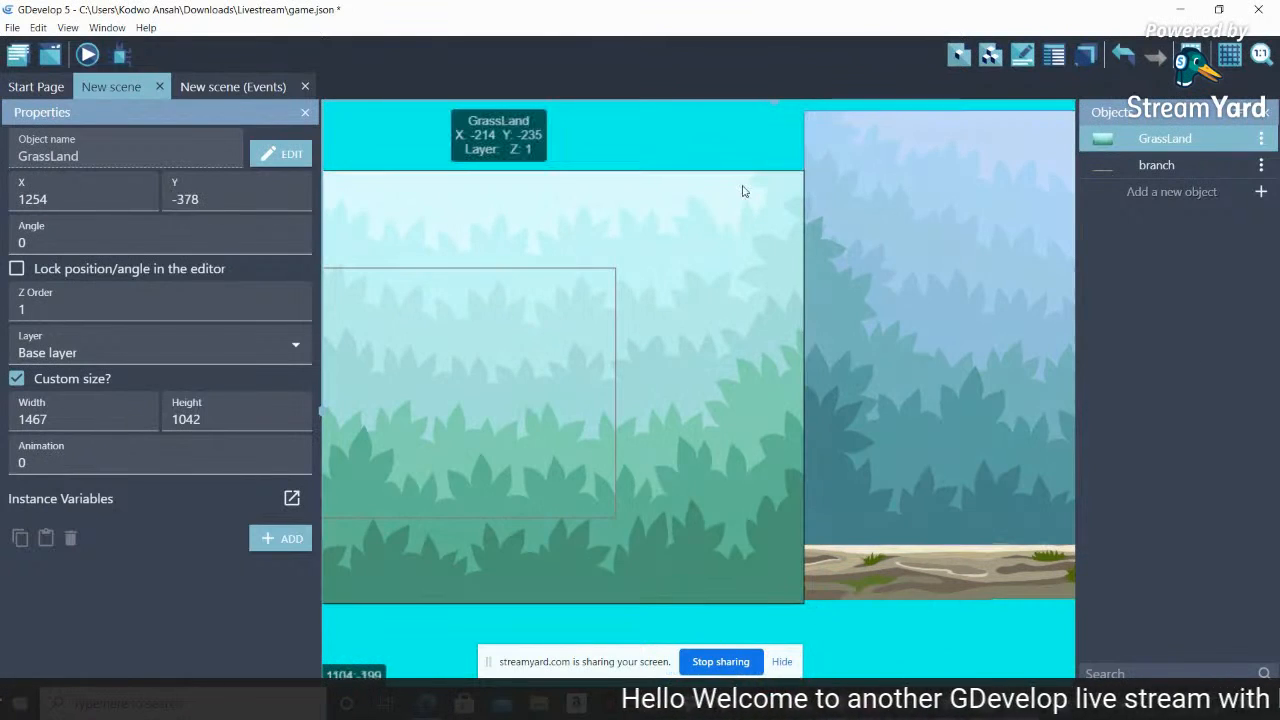
left_click(743, 191)
left_click(865, 183)
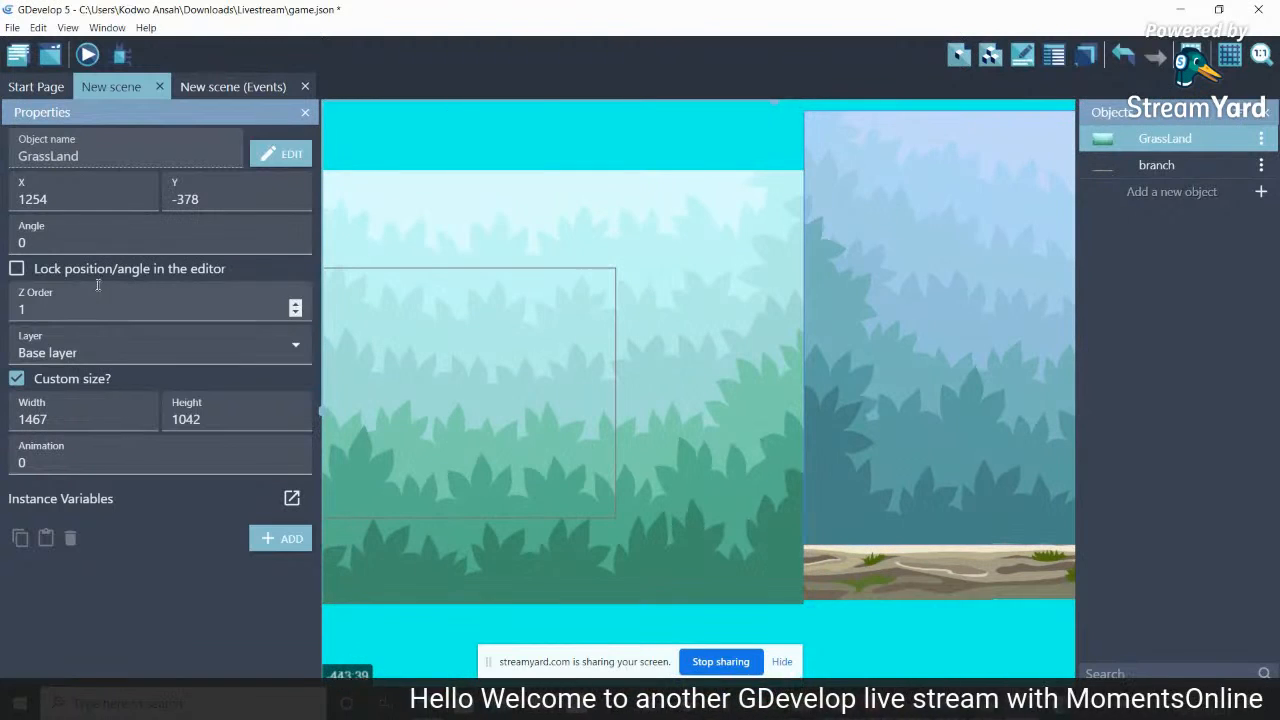
left_click(558, 210)
left_click(38, 312)
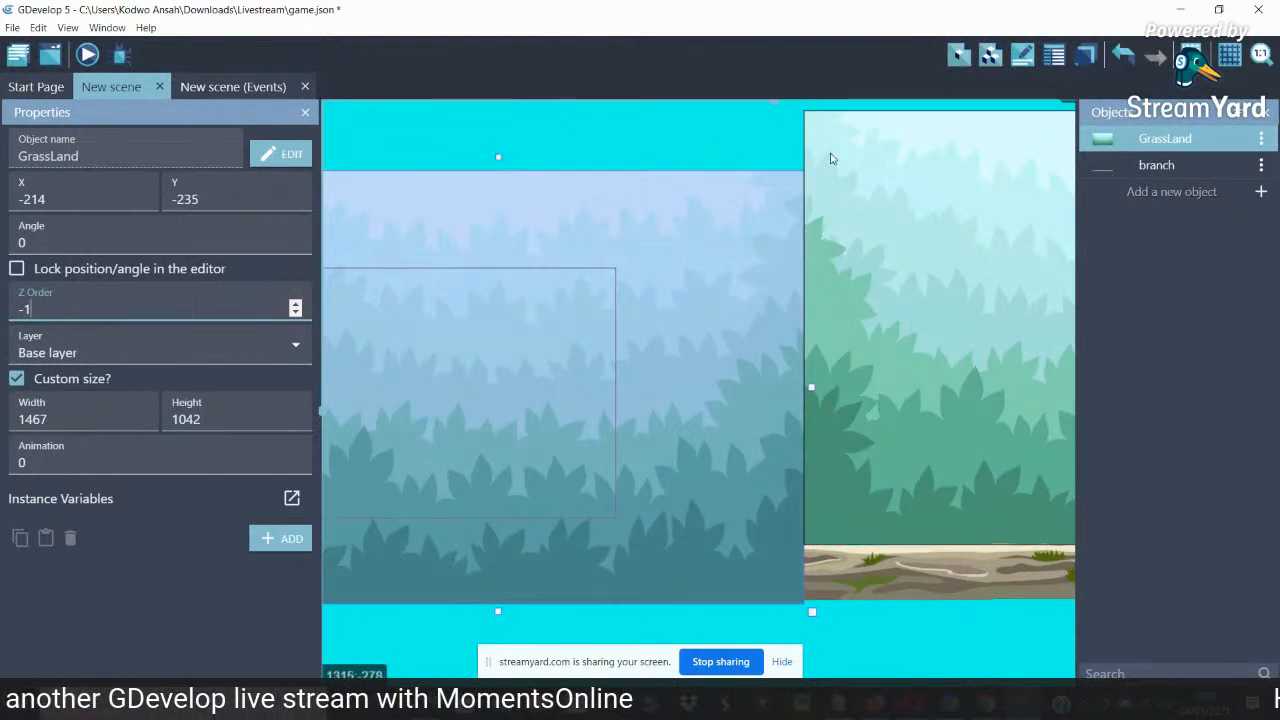
left_click(936, 142)
left_click(10, 310)
type("-1")
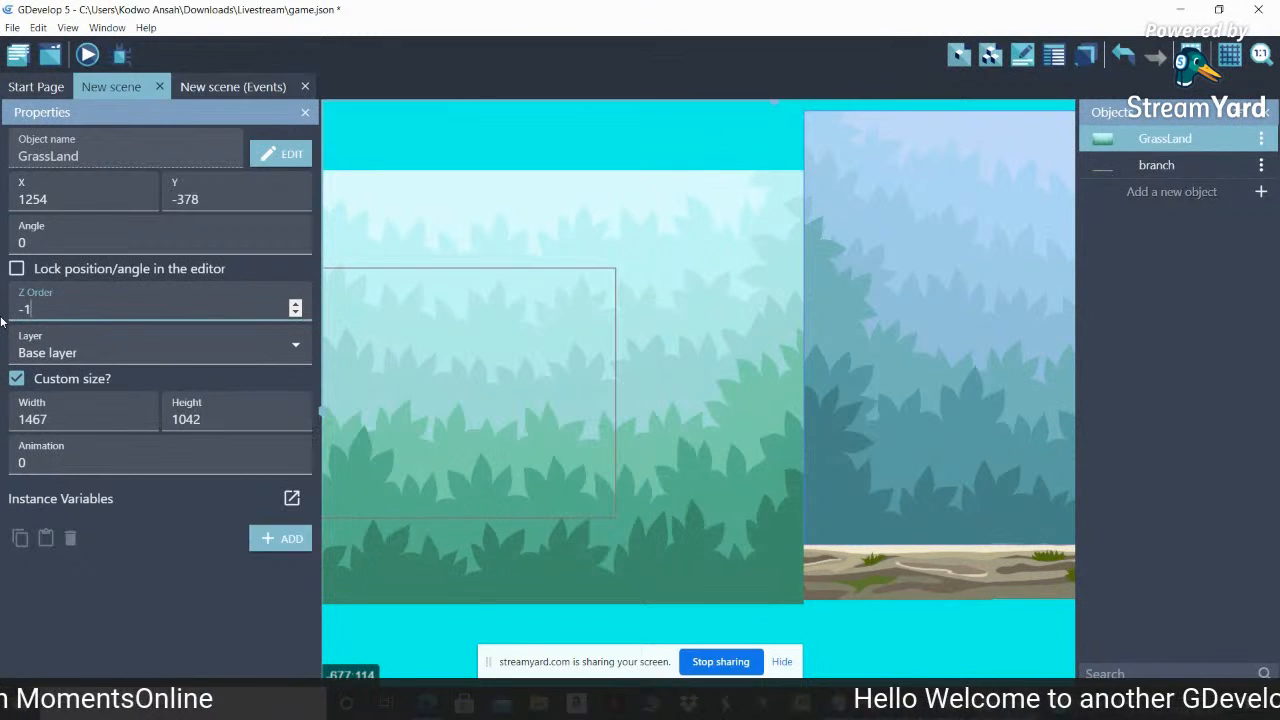
Move the second GrassLand background level with the first and nudge it left to X 1252 to close the seam
left_click_drag(951, 155, 1030, 598)
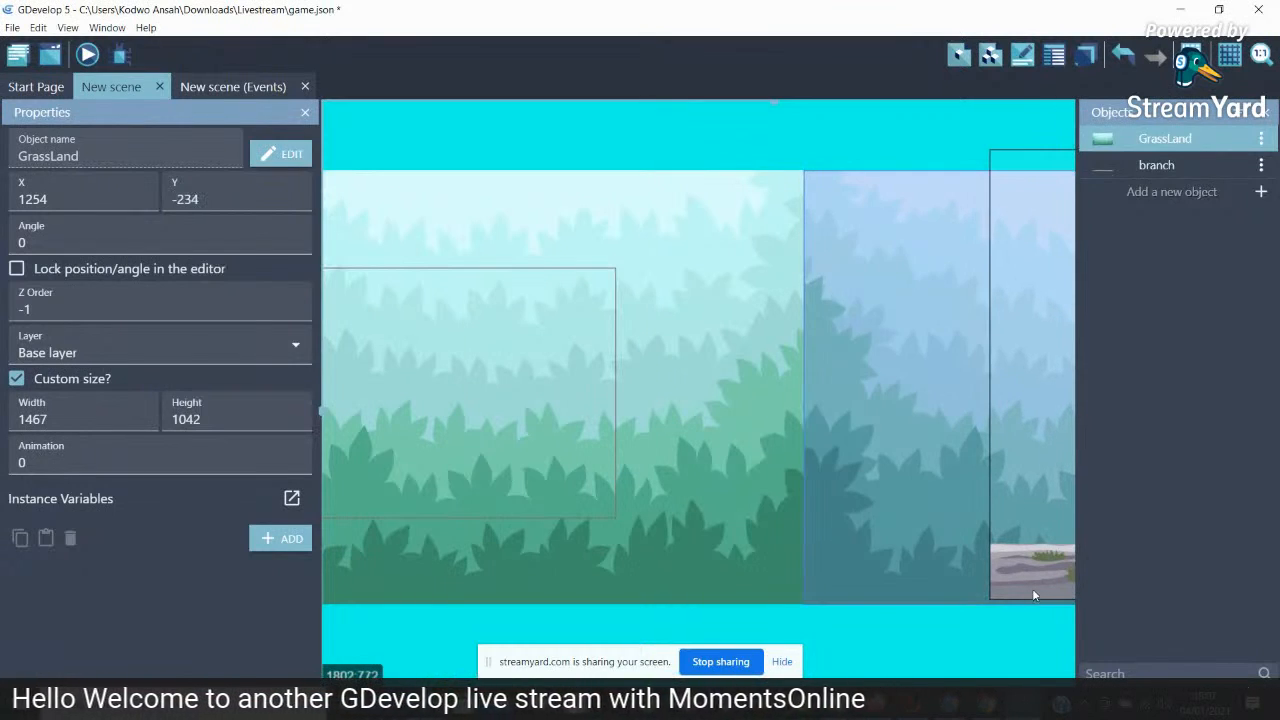
left_click(1032, 588)
left_click(910, 432)
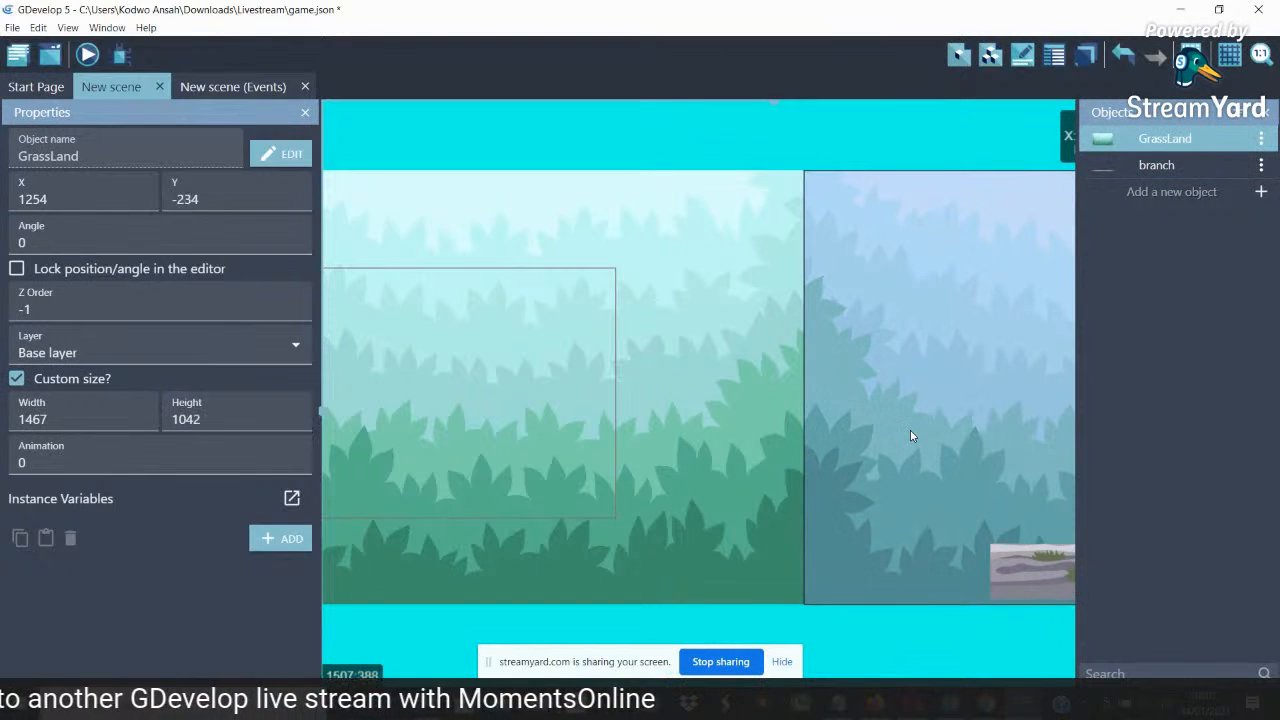
key("Left")
key("Left")
key("Up")
key("Up")
key("Up")
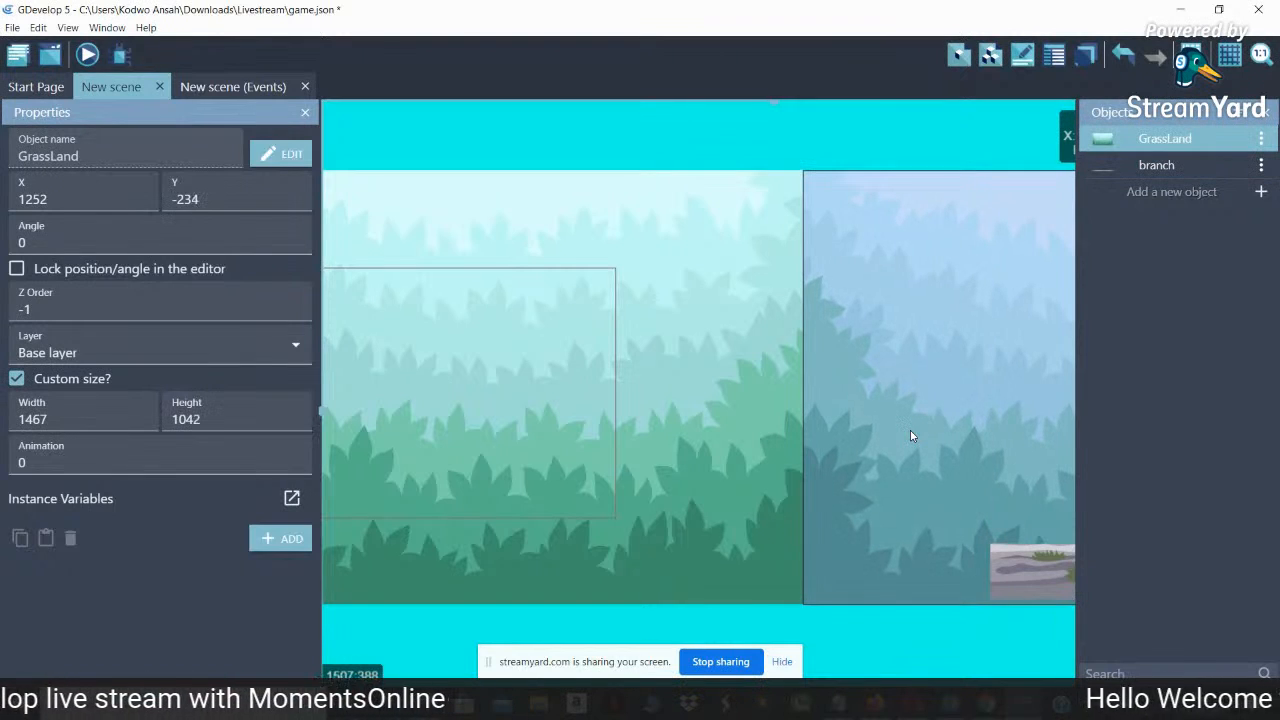
key("Up")
key("Down")
left_click(910, 648)
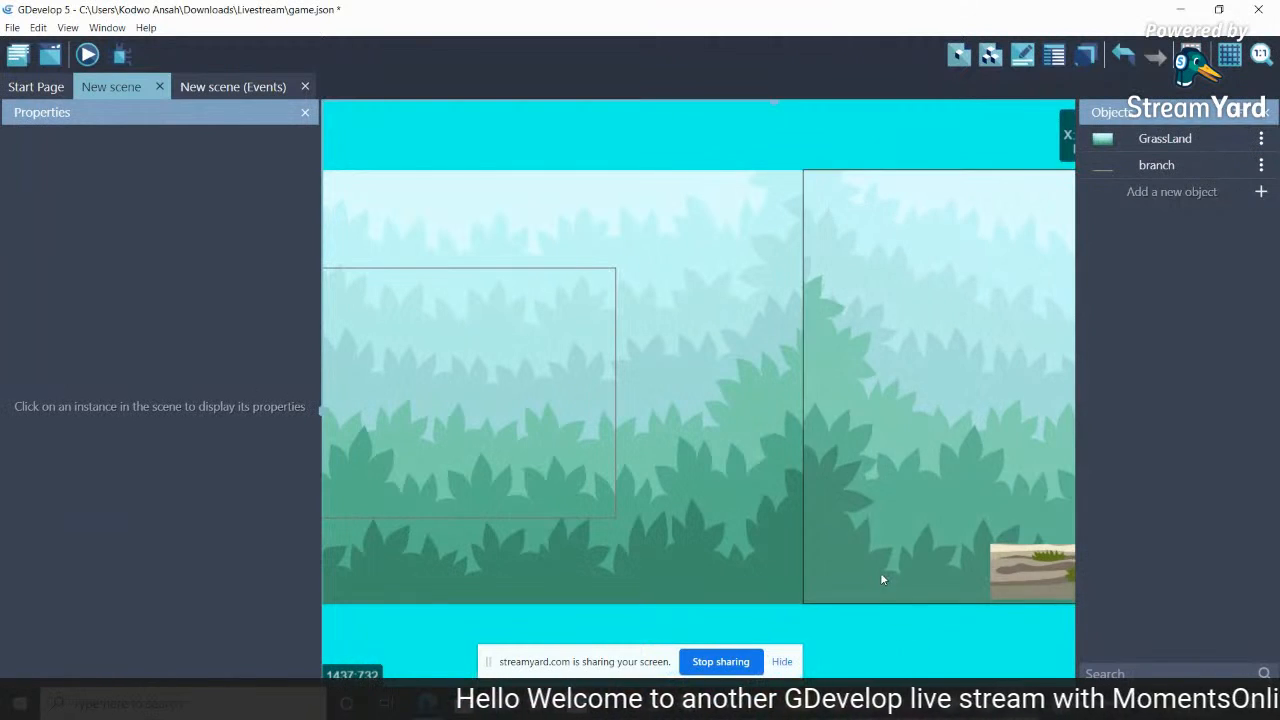
Show the list of scene instances and examine the Z order and placement of both branches and the second GrassLand background
left_click(880, 572)
left_click(910, 648)
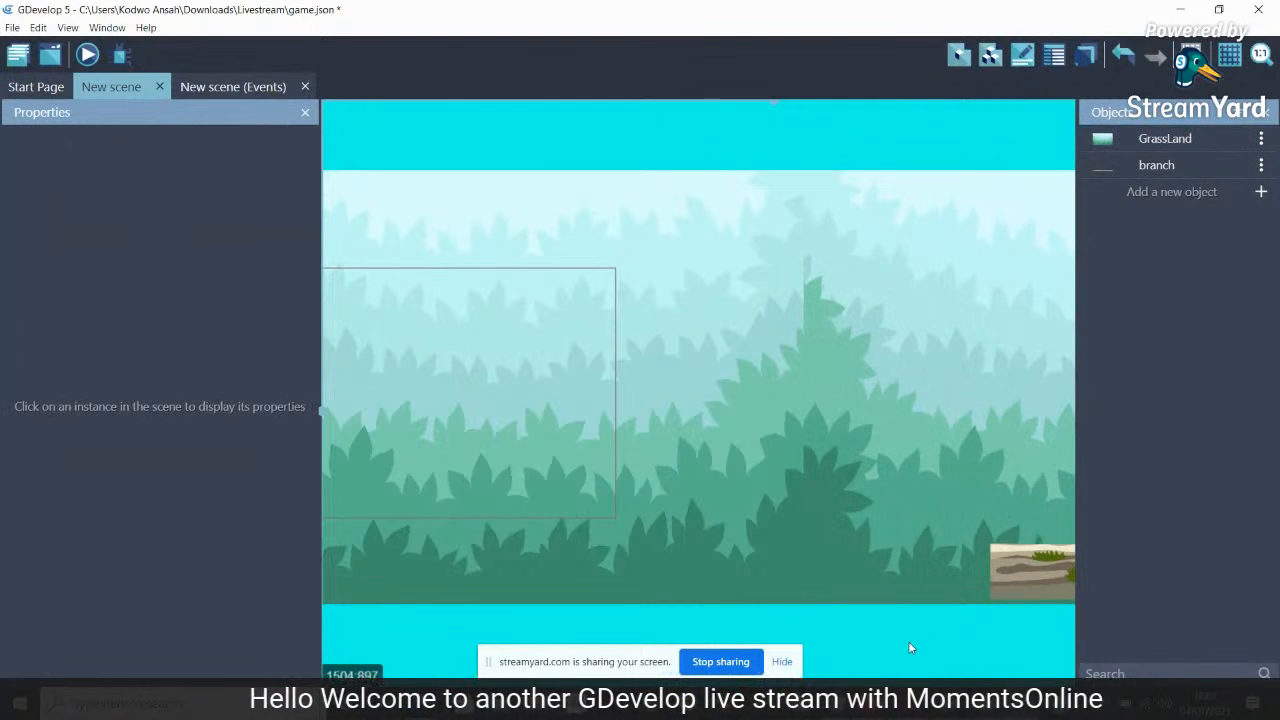
left_click(1055, 56)
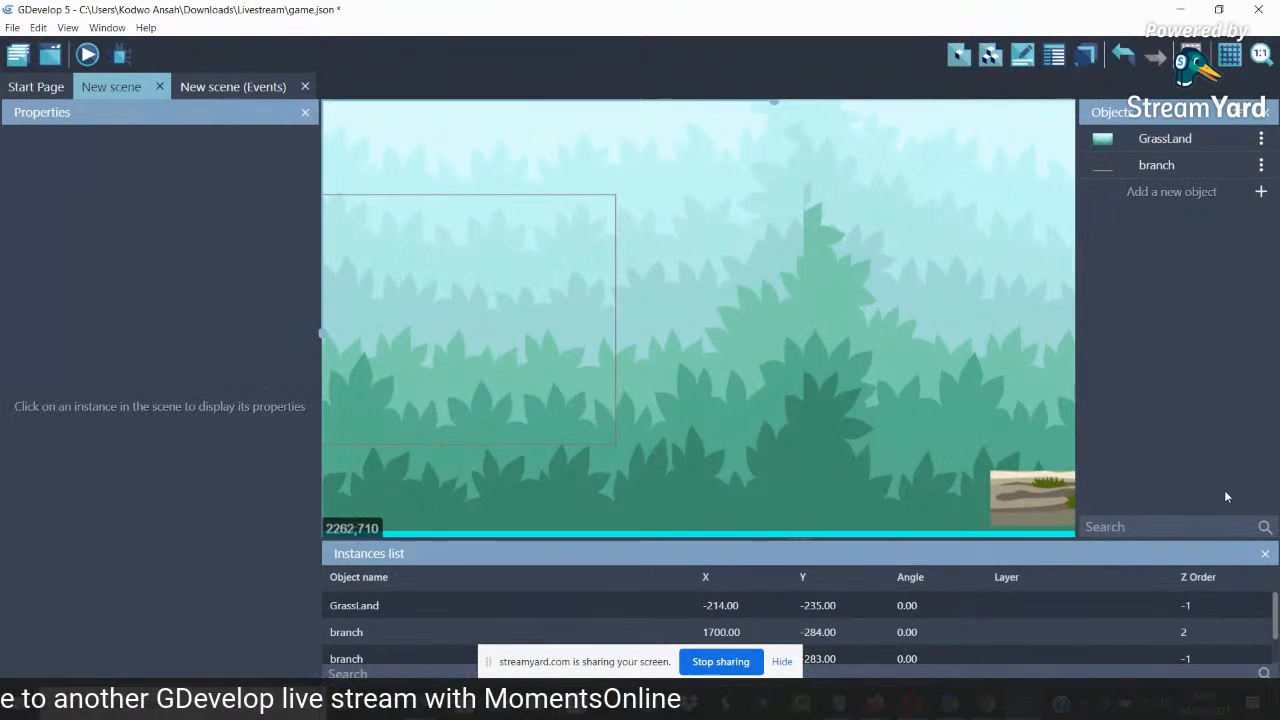
left_click_drag(1277, 608, 1277, 636)
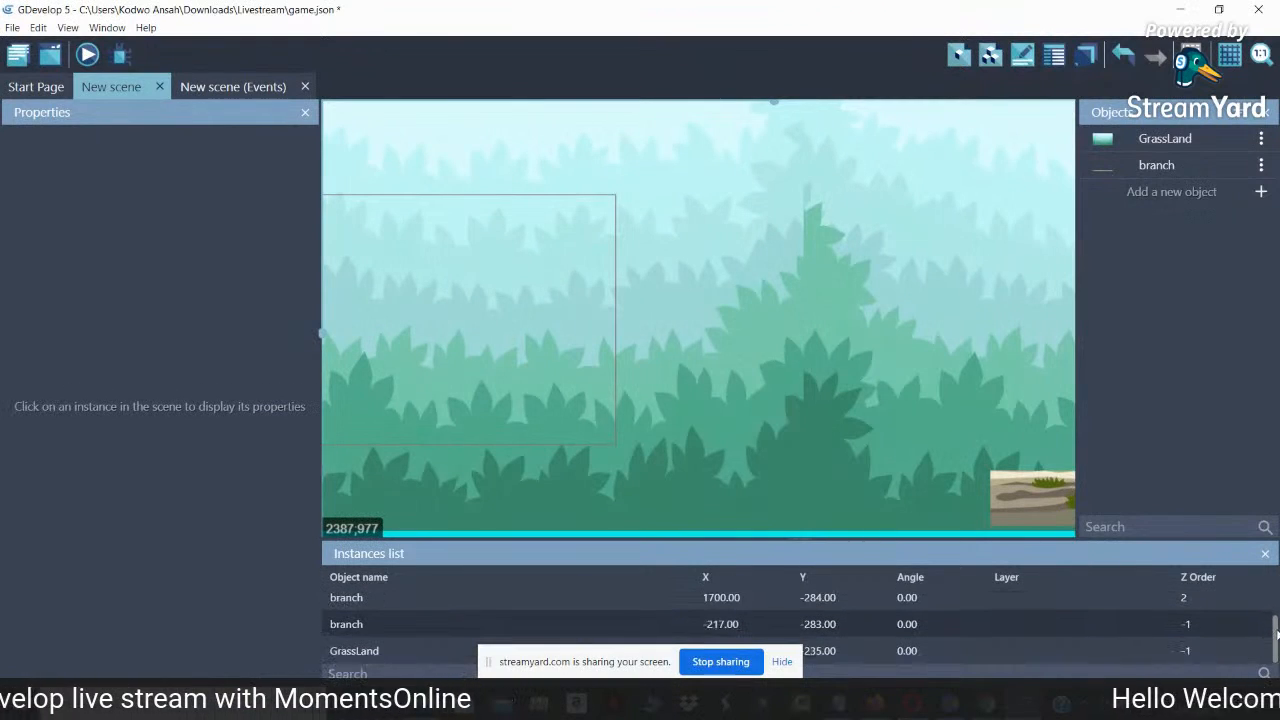
double_click(934, 603)
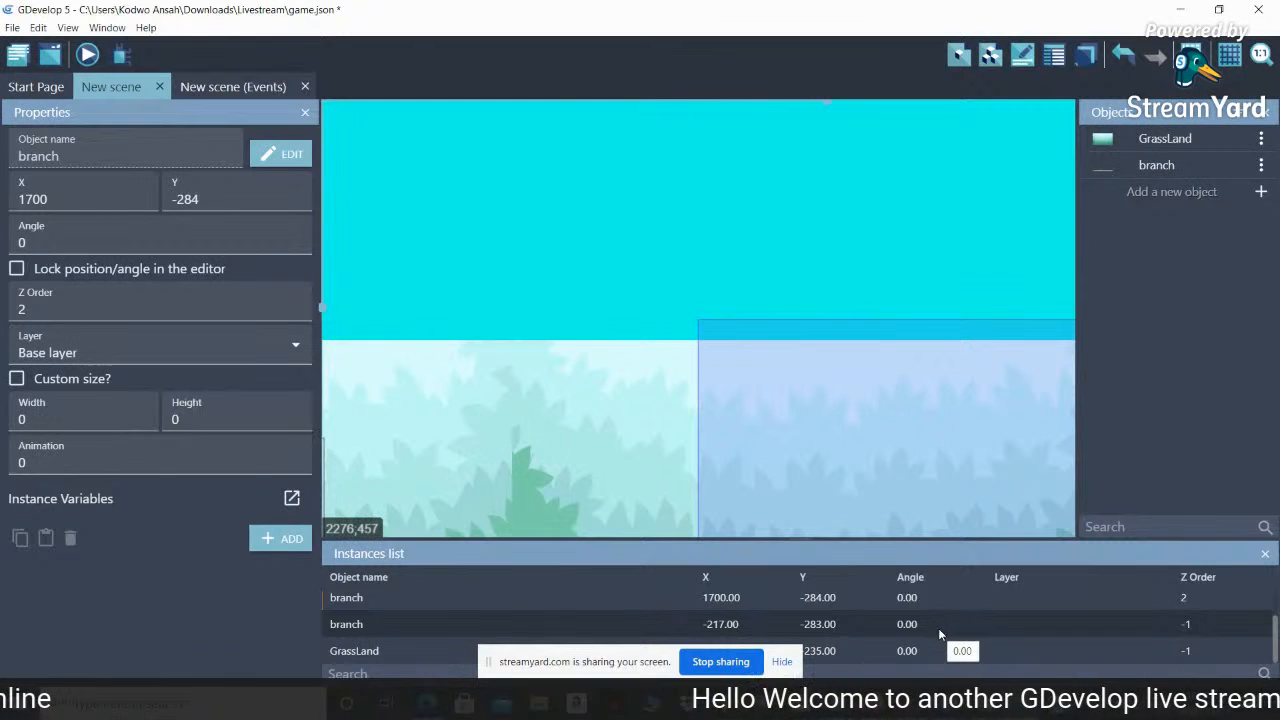
double_click(942, 627)
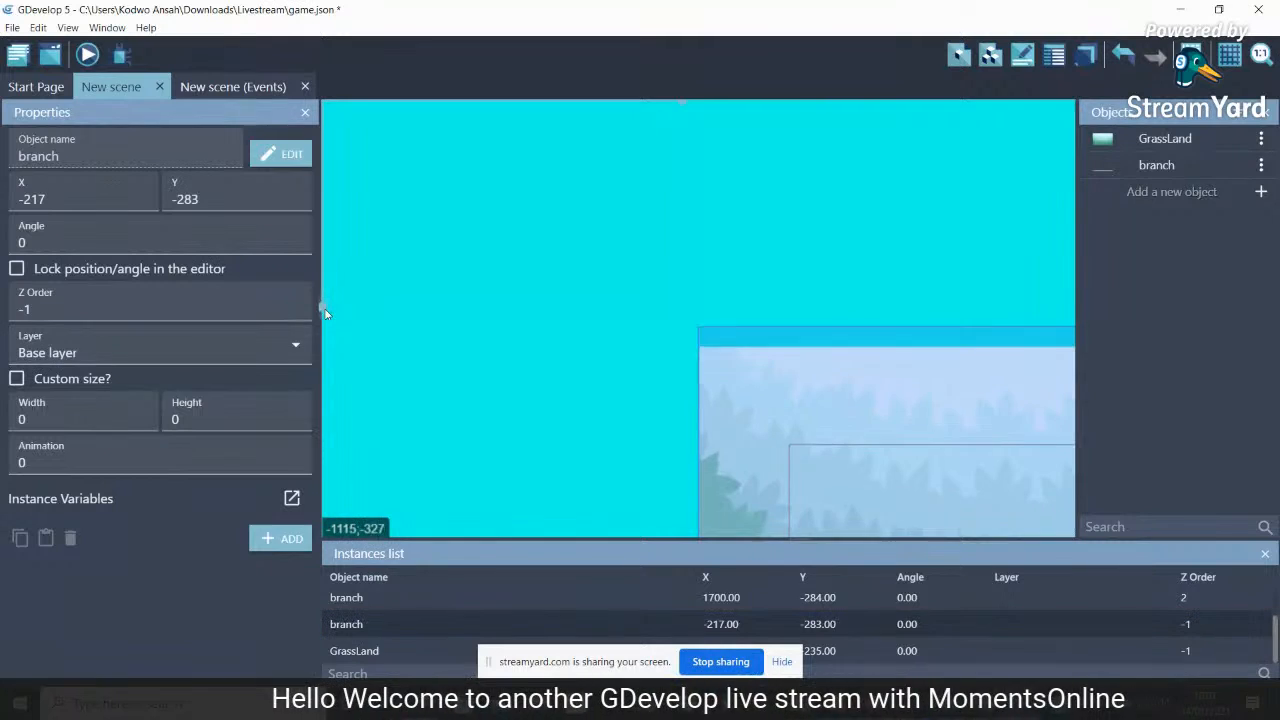
scroll(327, 335, "down", 5)
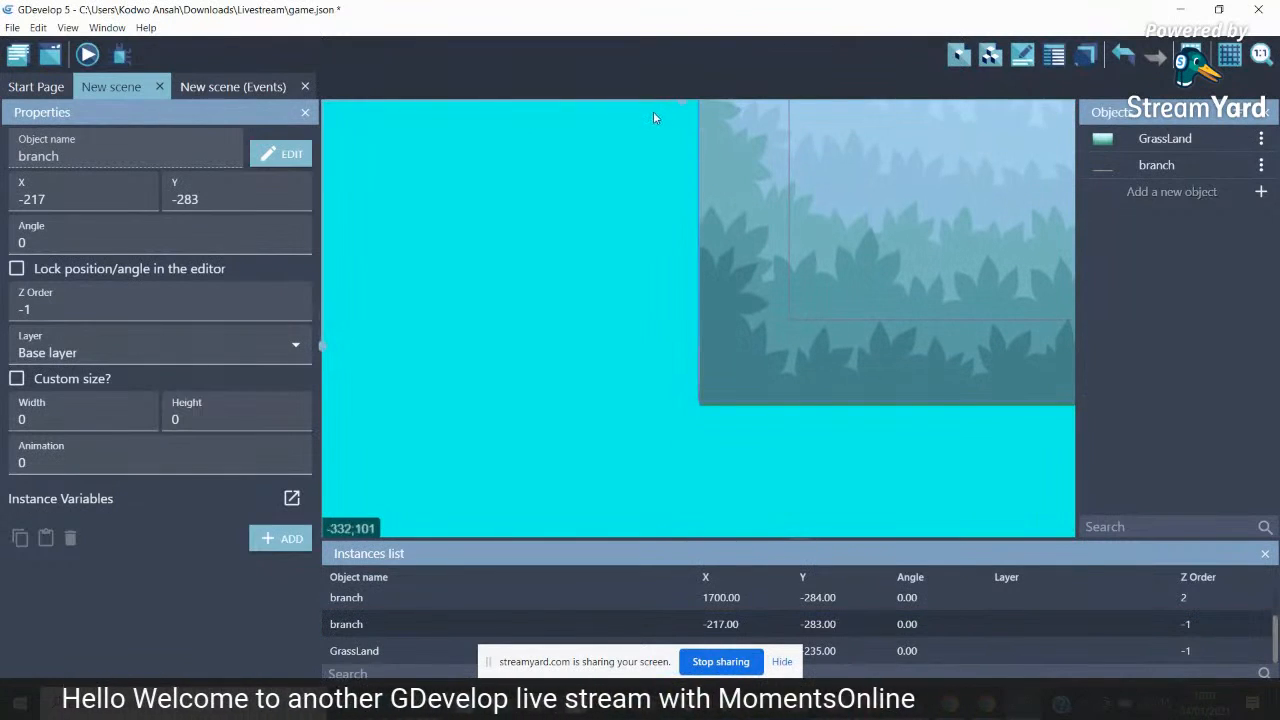
left_click_drag(679, 104, 828, 145)
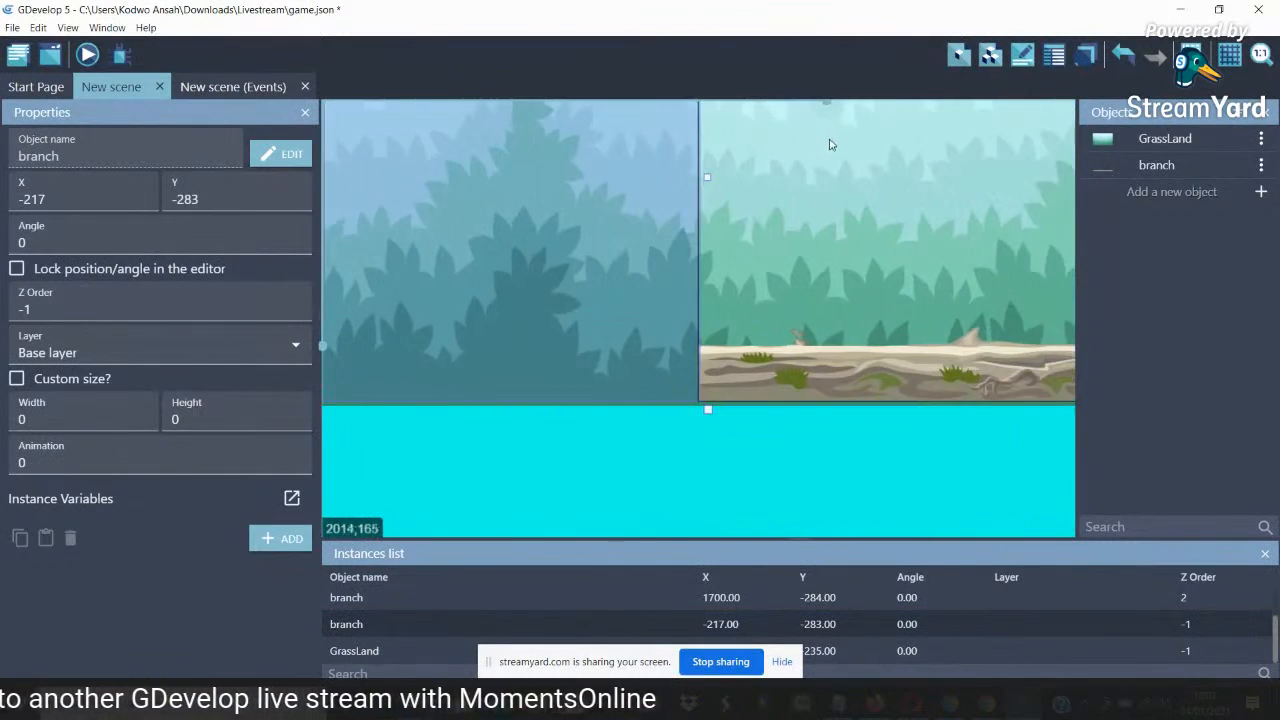
double_click(869, 649)
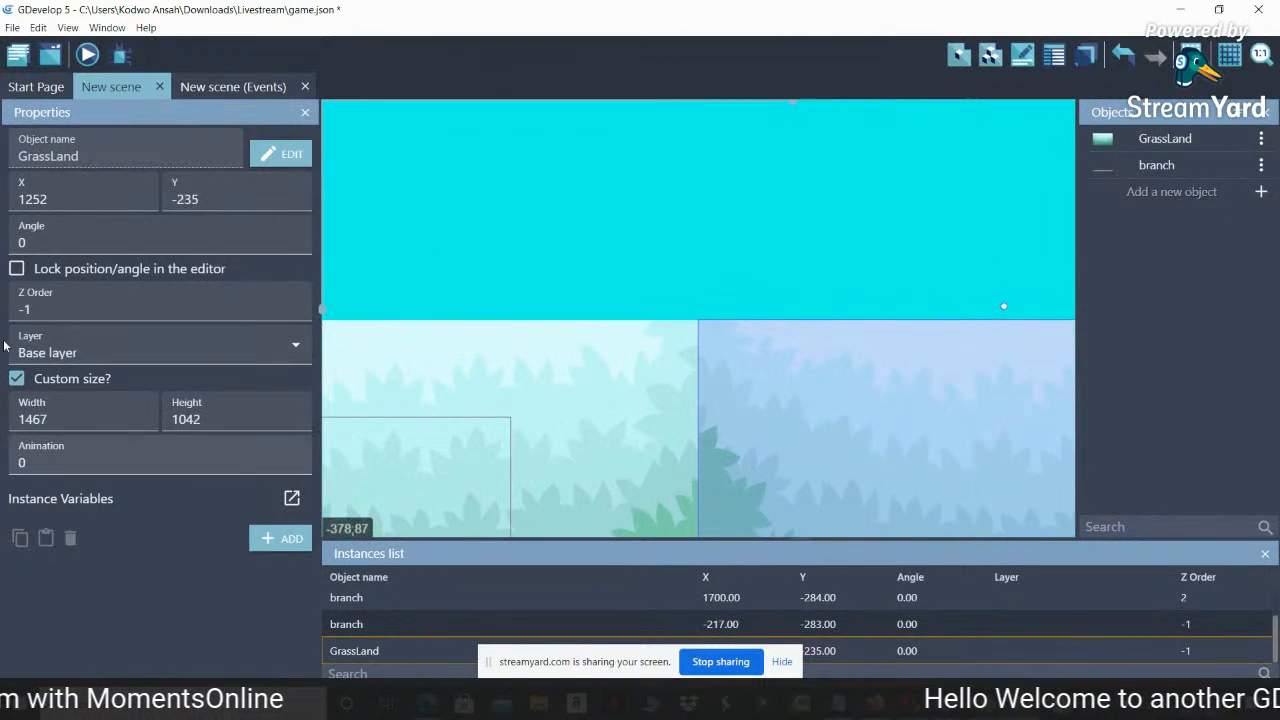
Set the Z order of the branch at X -217 to 2 and check where it meets the second branch
double_click(363, 599)
double_click(355, 621)
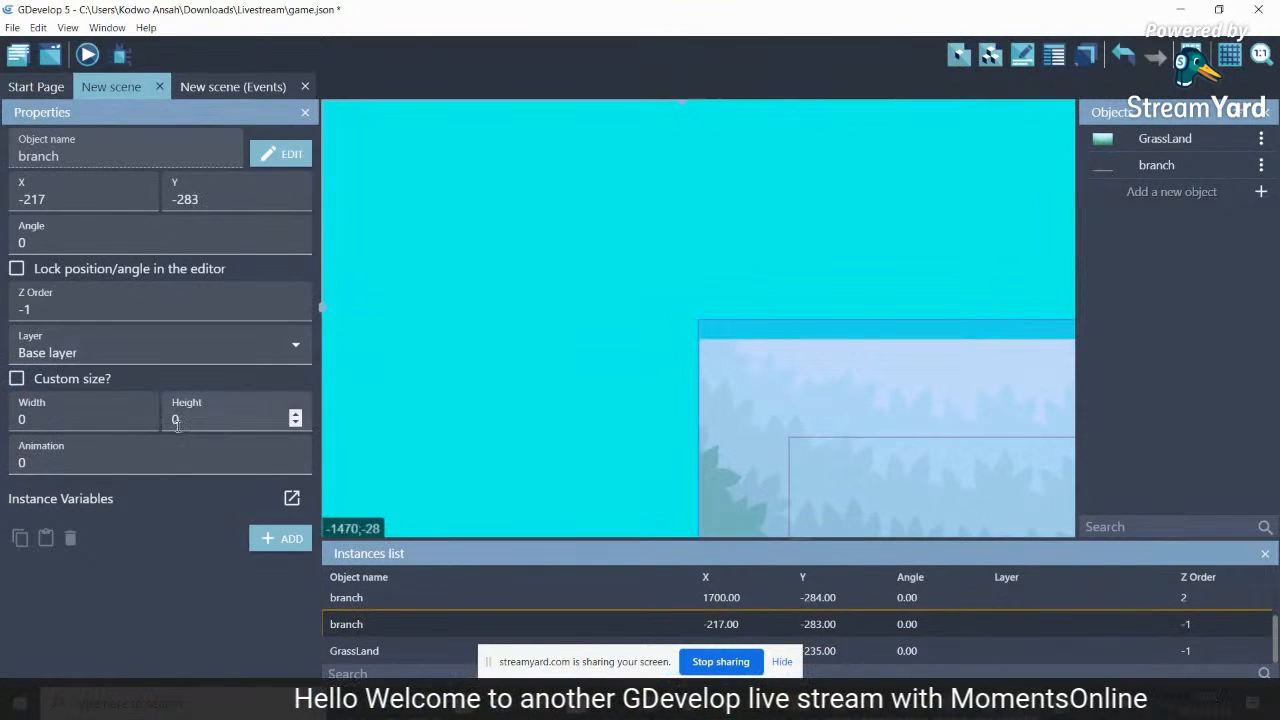
left_click(30, 309)
type("2")
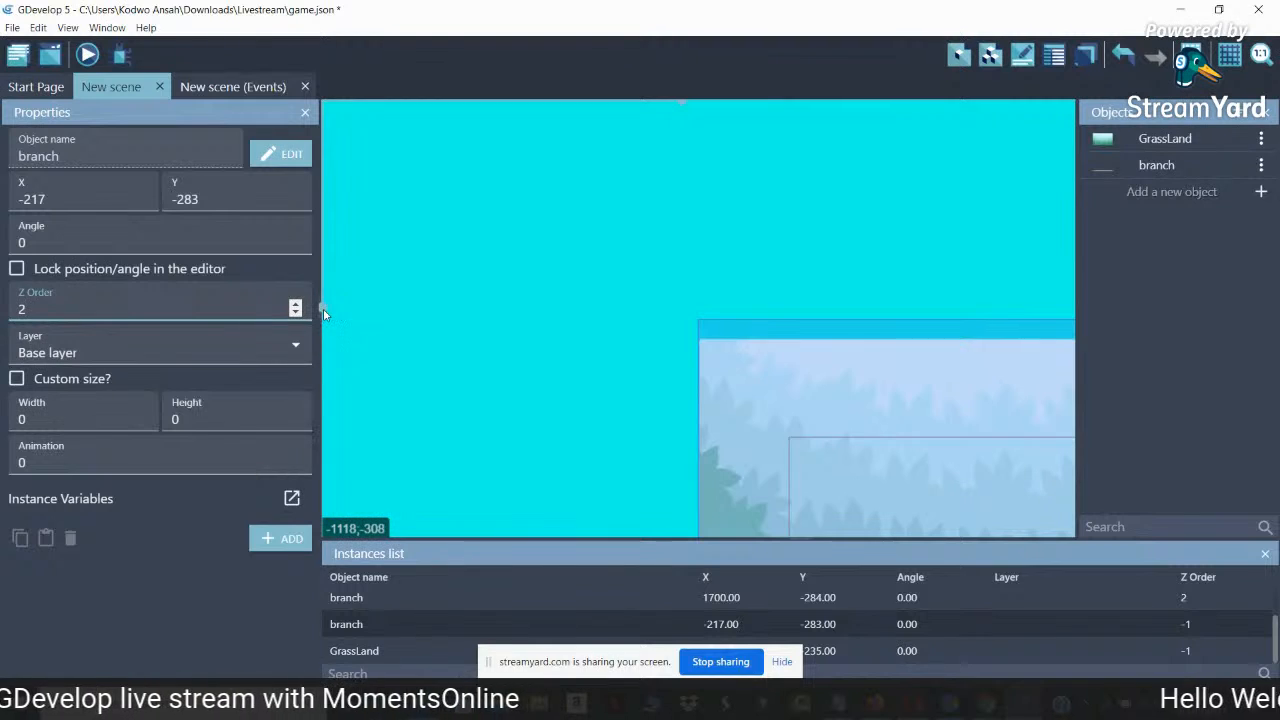
scroll(323, 310, "down", 5)
scroll(323, 338, "up", 1)
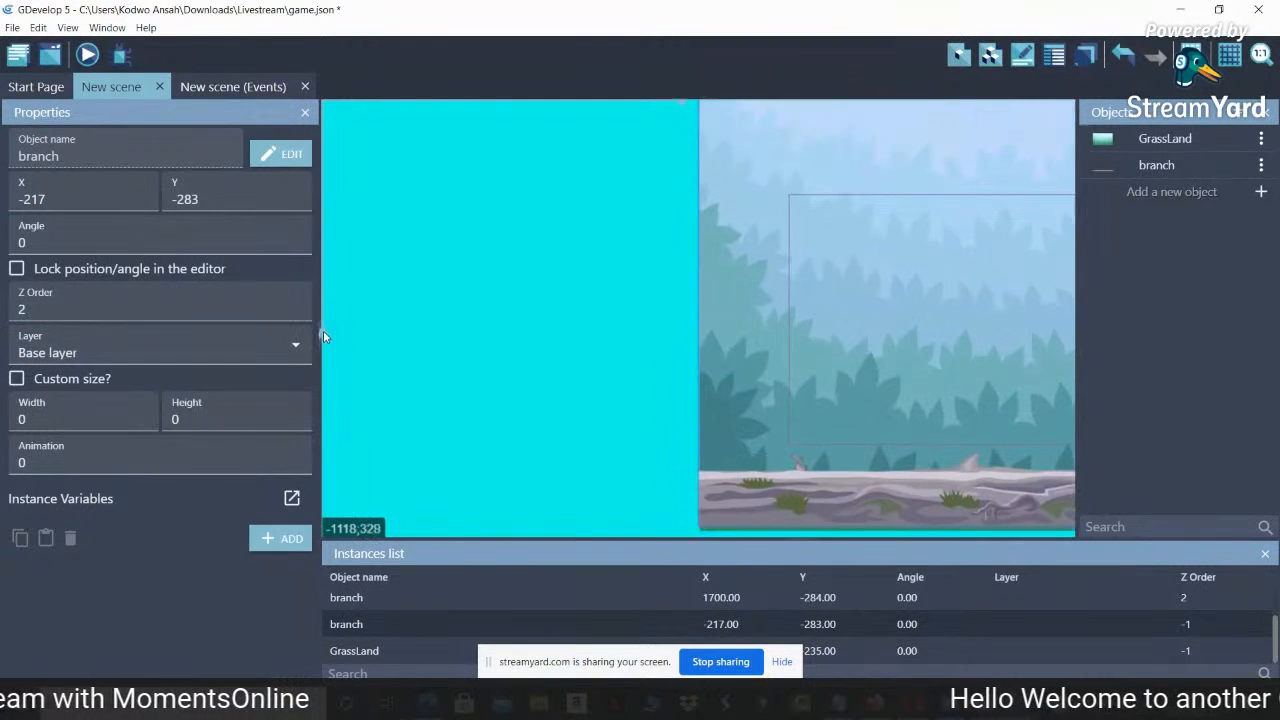
scroll(682, 104, "right", 10)
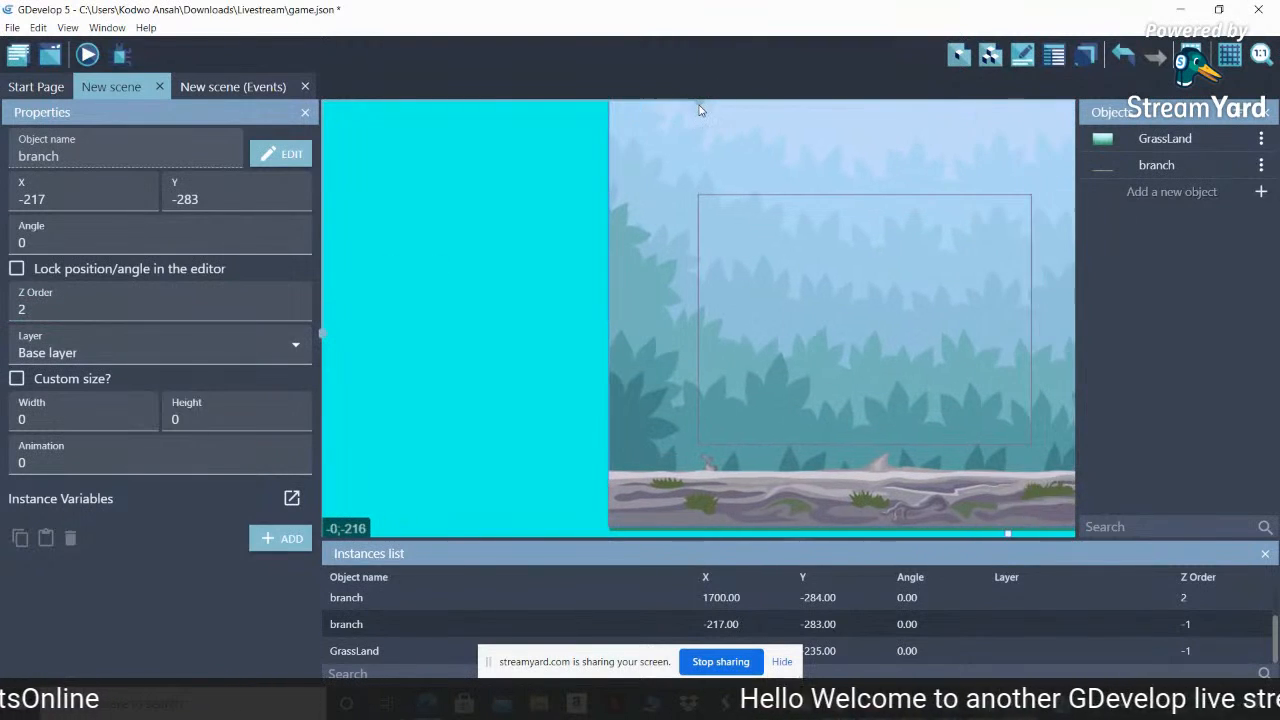
scroll(788, 125, "right", 5)
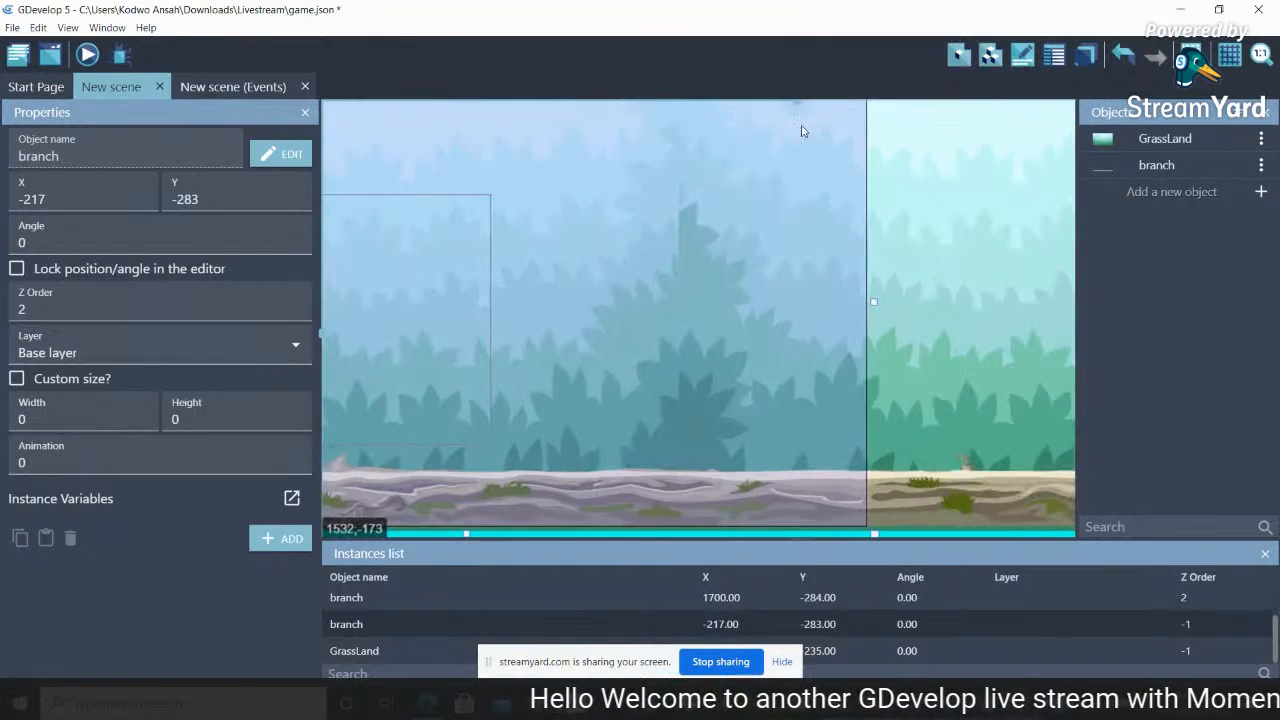
Zoom the scene out to 10% and nudge the second branch, at X 1700, down to Y -280
left_click(1268, 58)
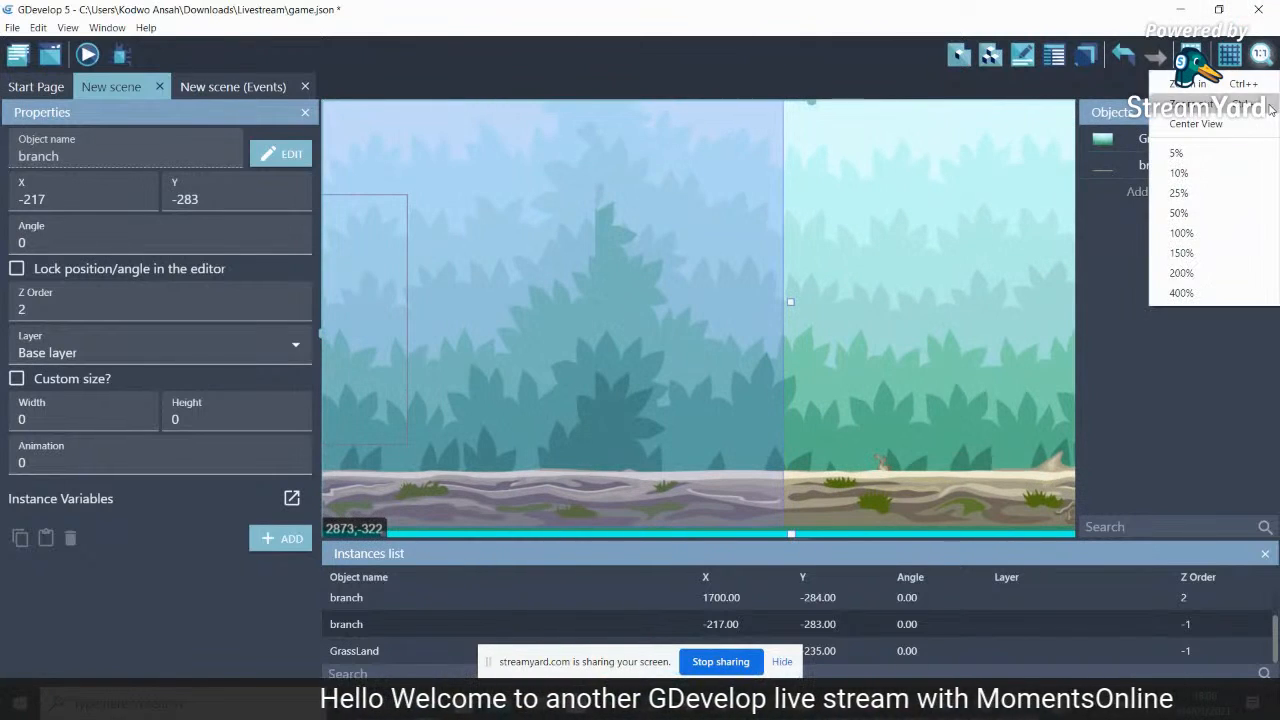
left_click(1190, 230)
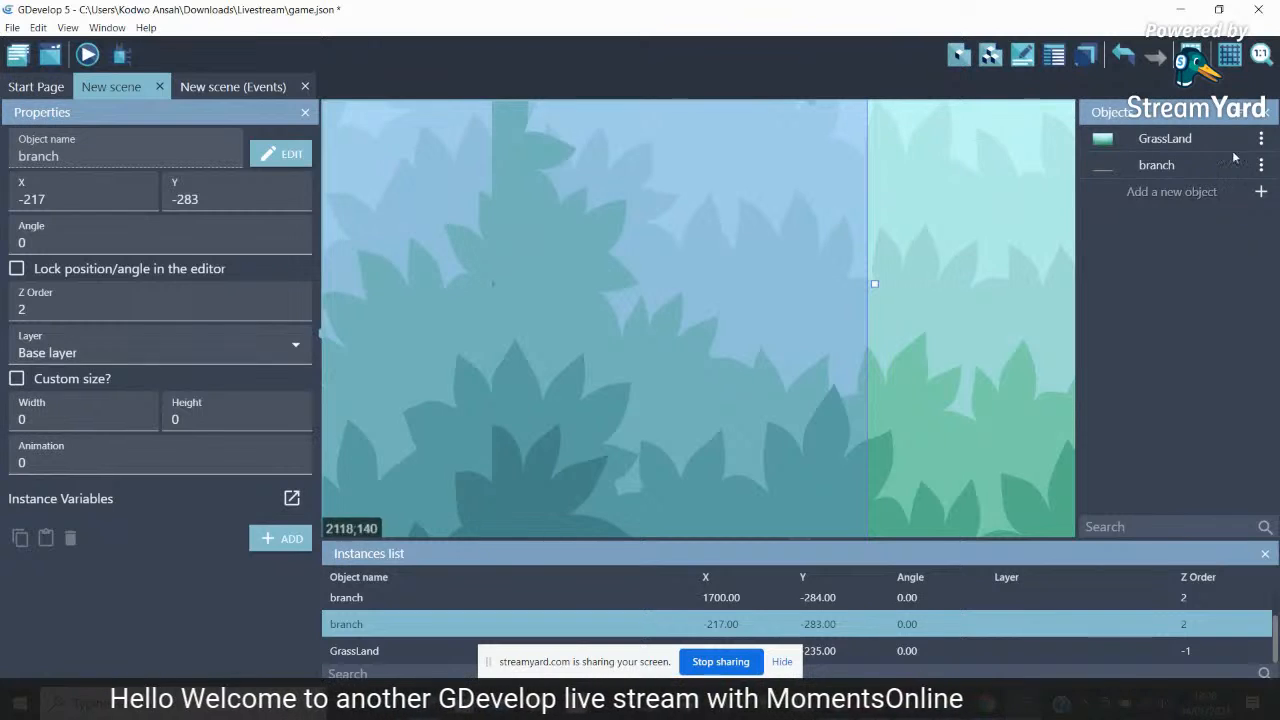
left_click(1268, 58)
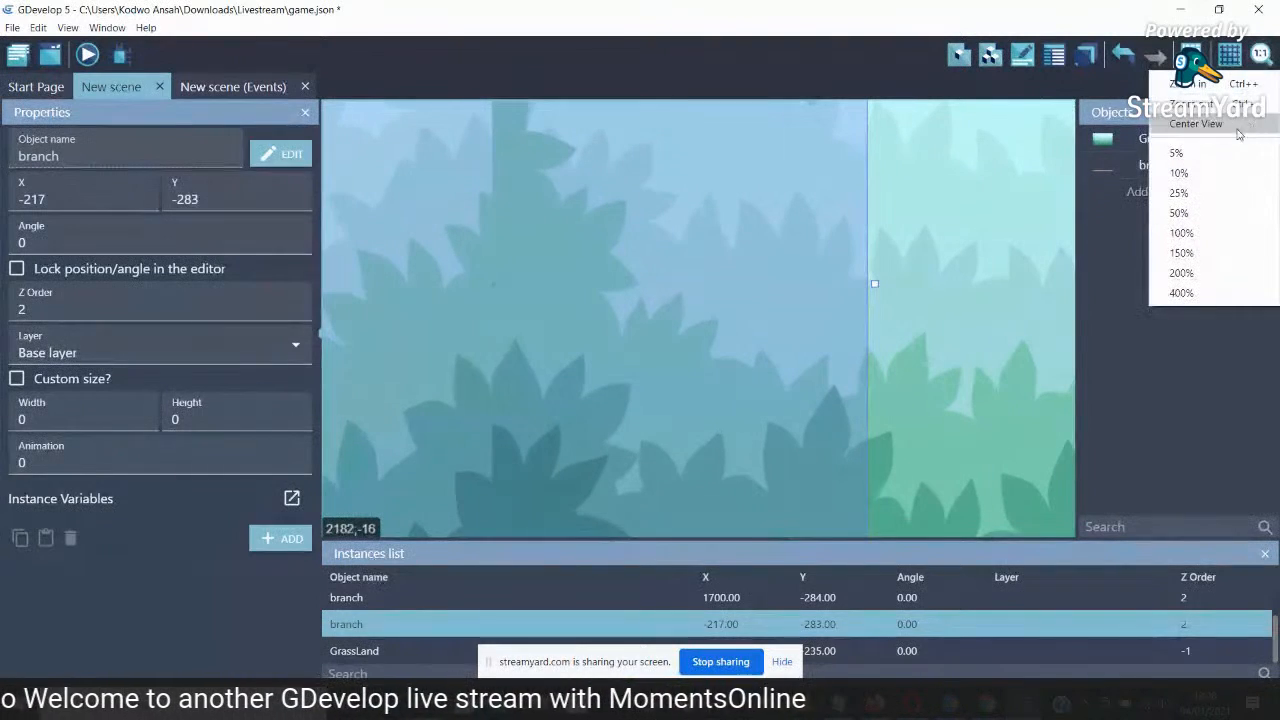
left_click(1201, 166)
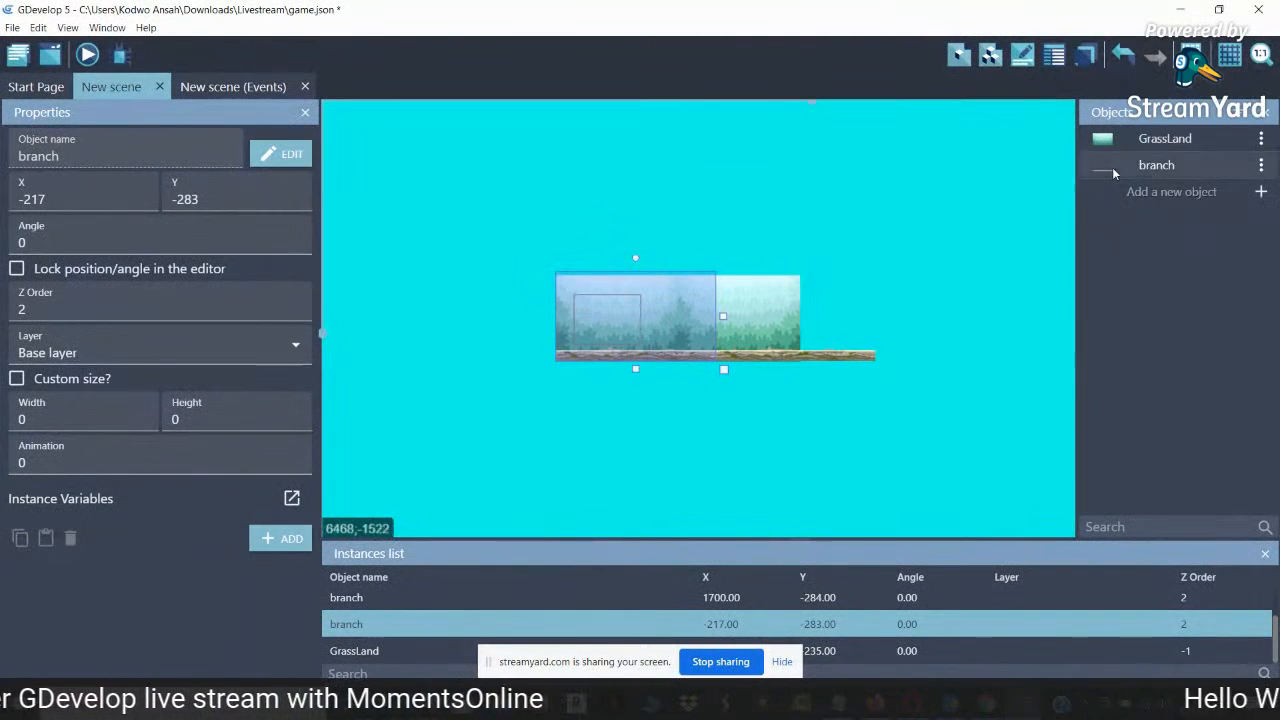
left_click(925, 298)
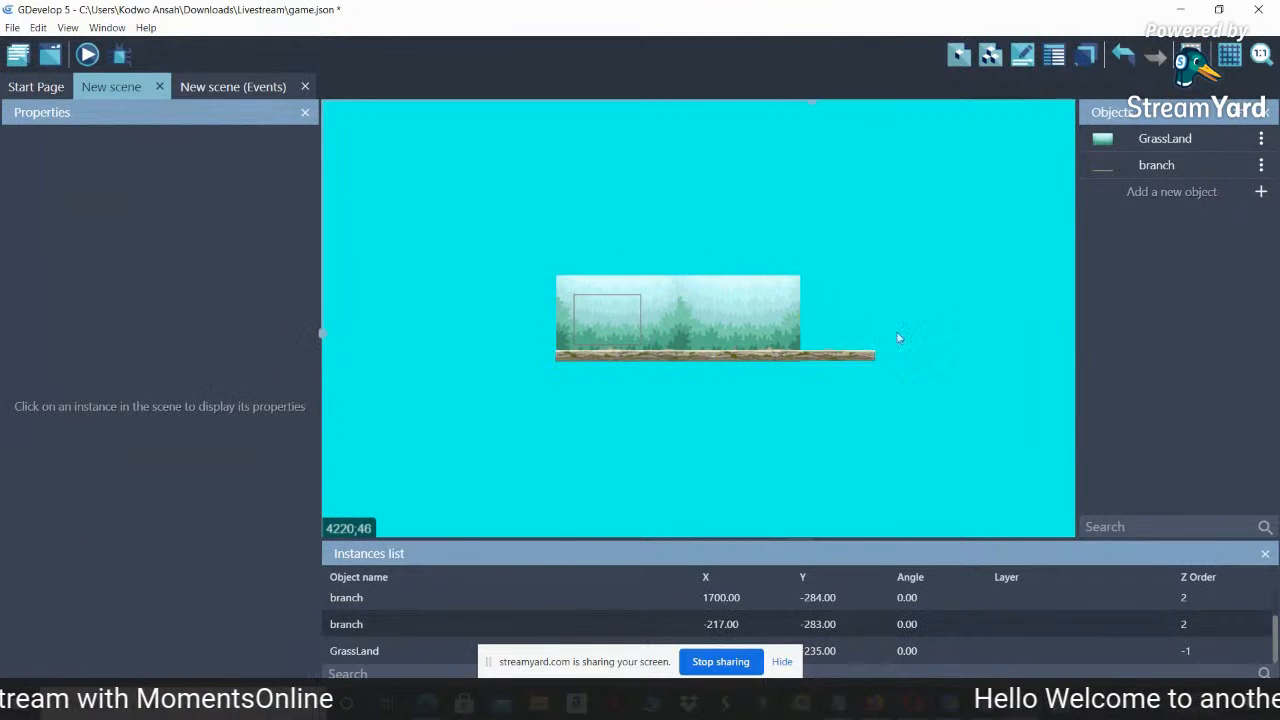
left_click(841, 366)
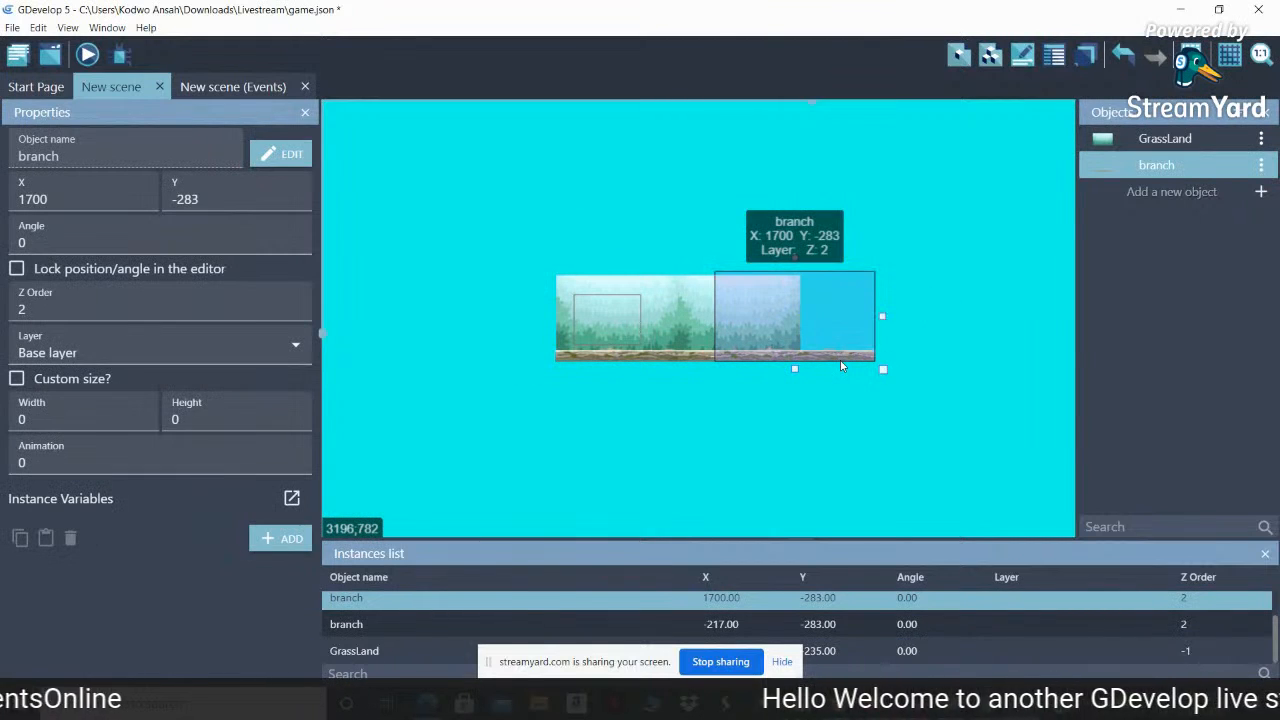
left_click(840, 364)
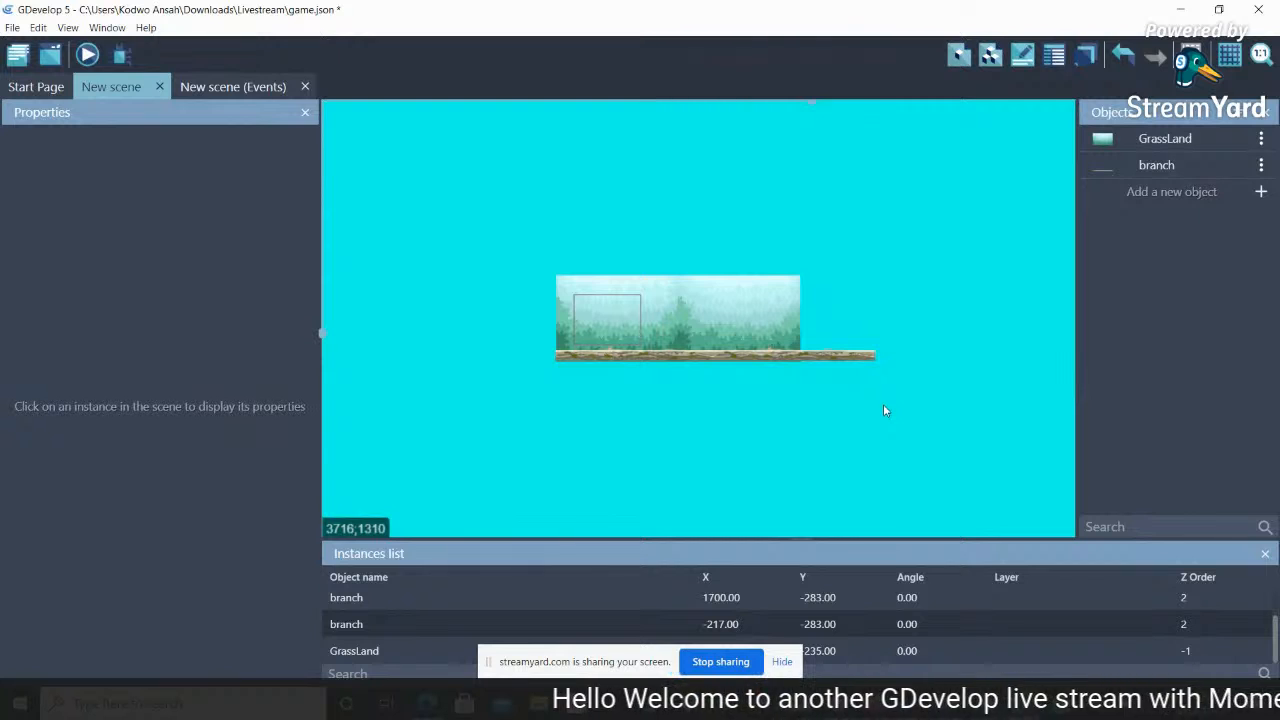
left_click(840, 362)
key("Up")
key("Up")
key("Up")
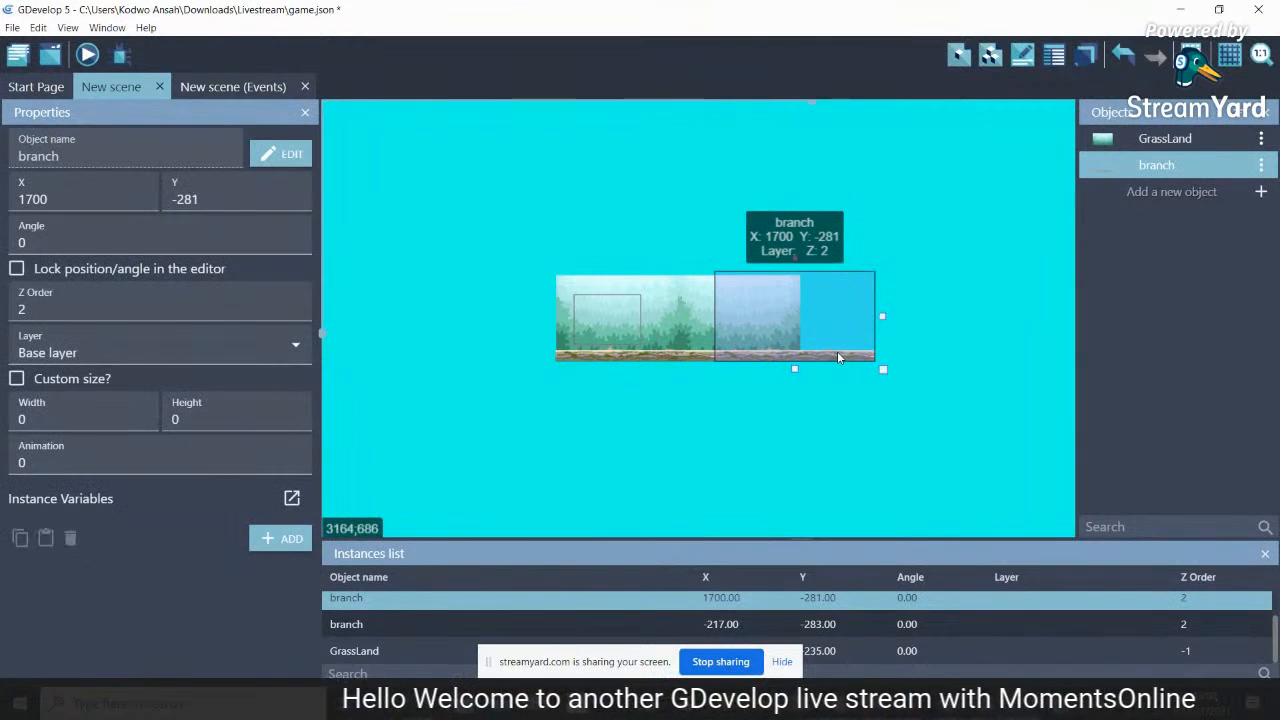
Set the Z order of the first branch, at X -217, to -2
left_click(697, 292)
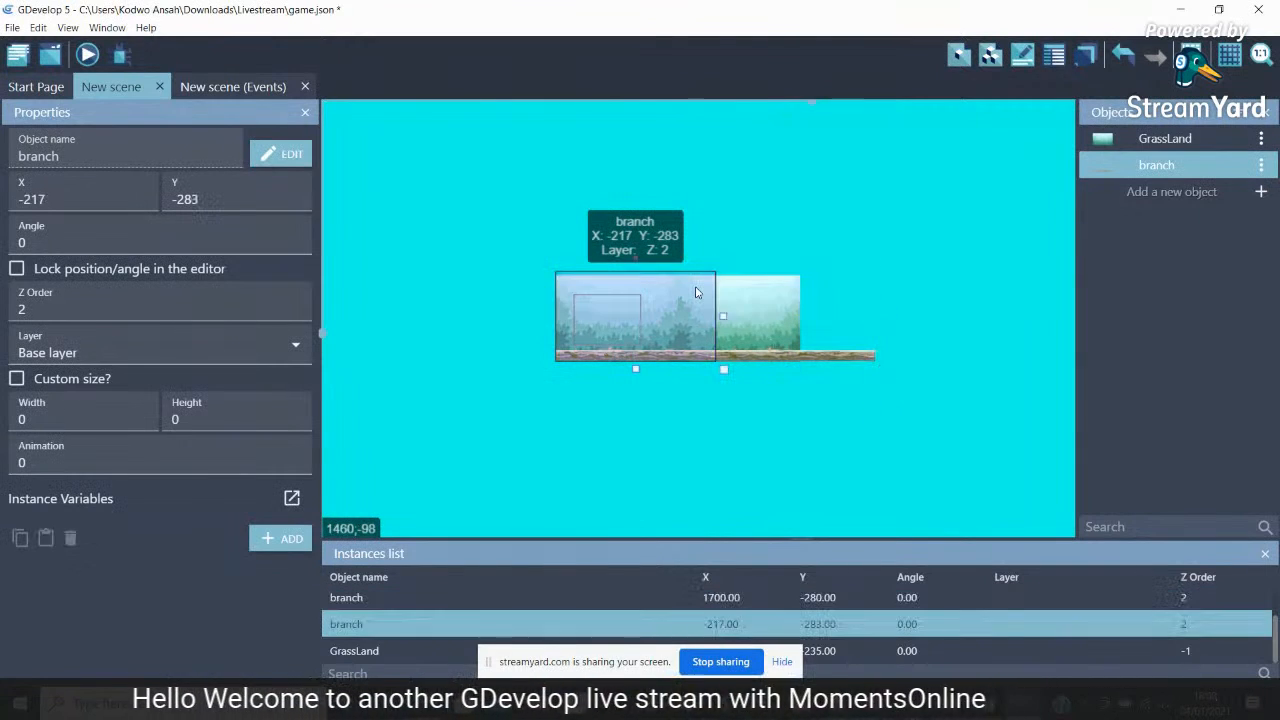
double_click(50, 311)
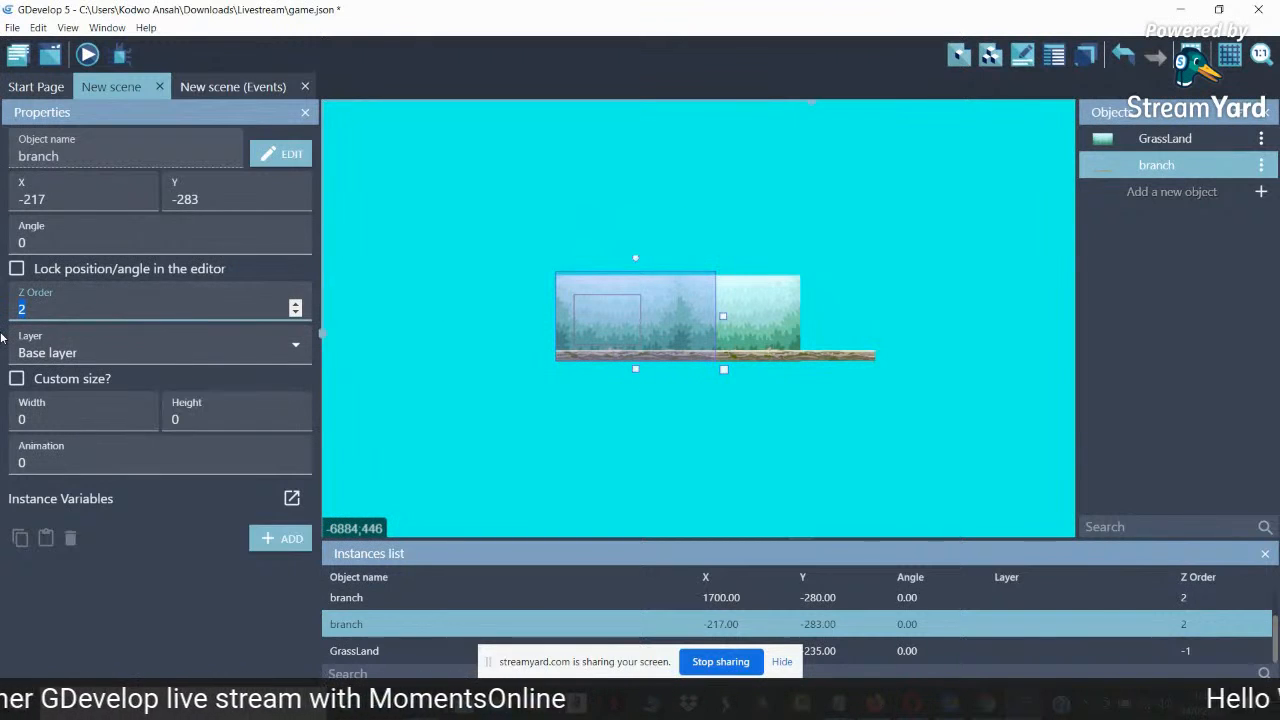
type("-2")
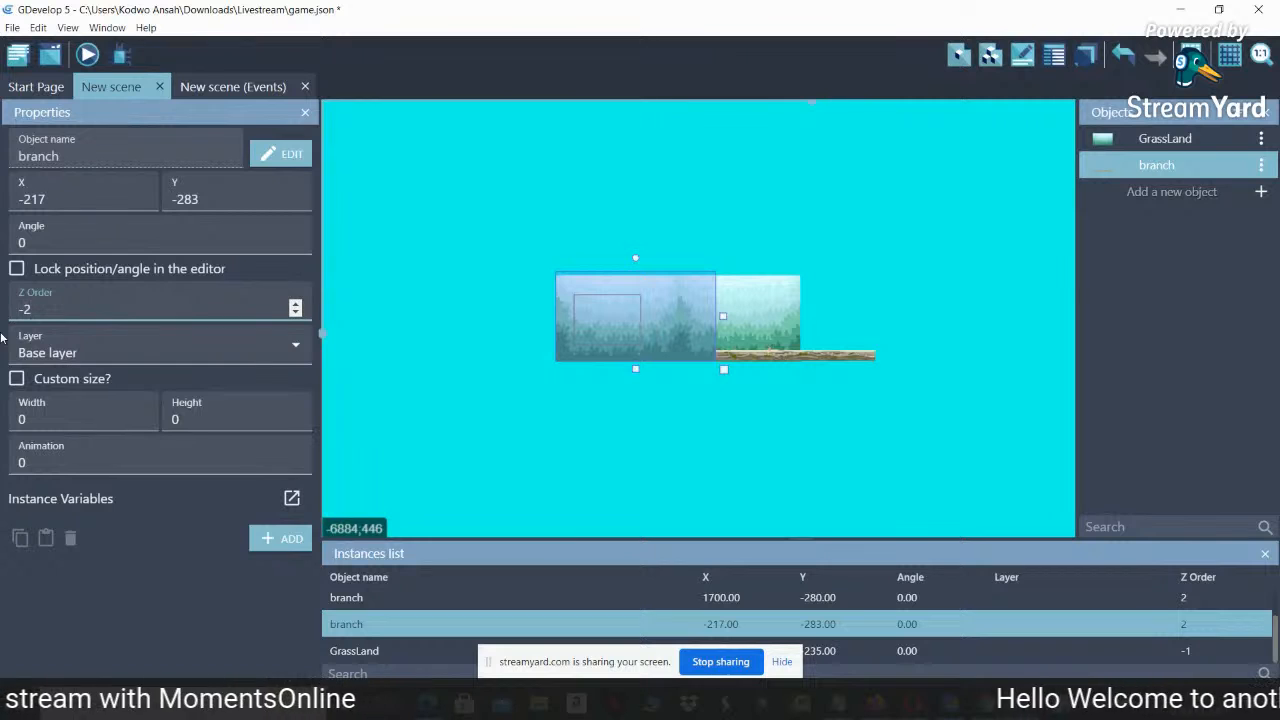
left_click(700, 107)
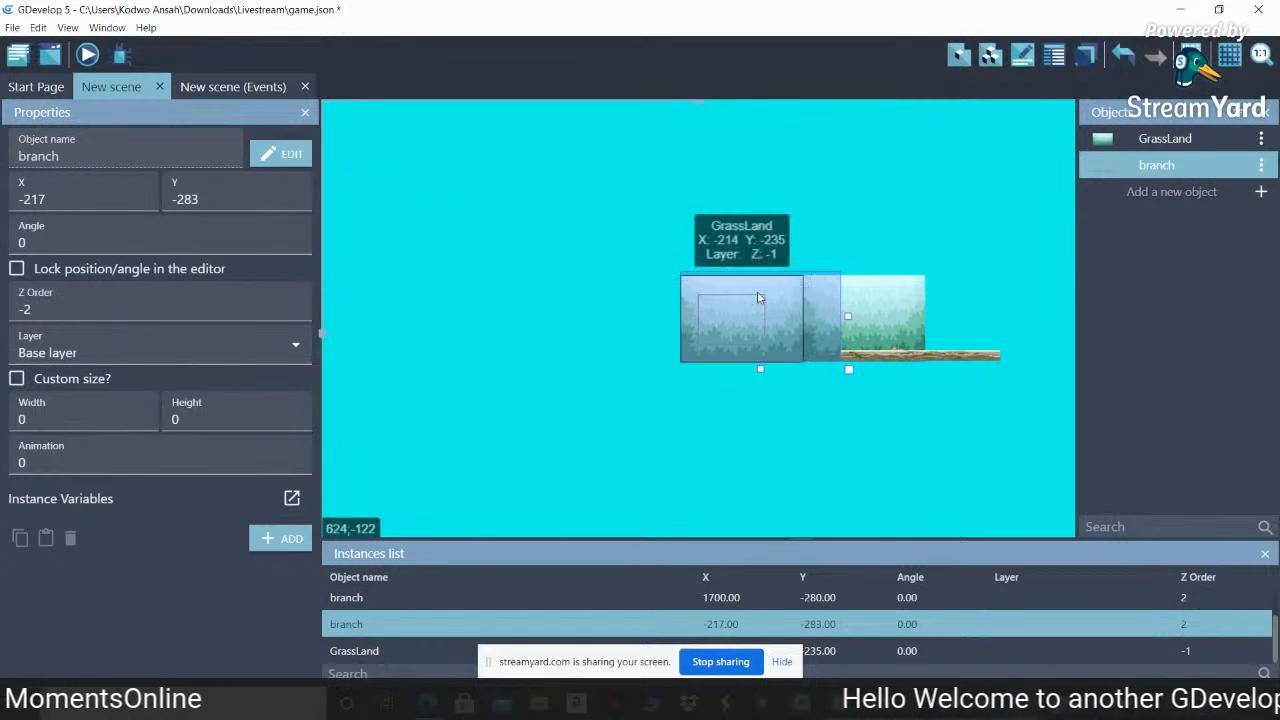
left_click(881, 305)
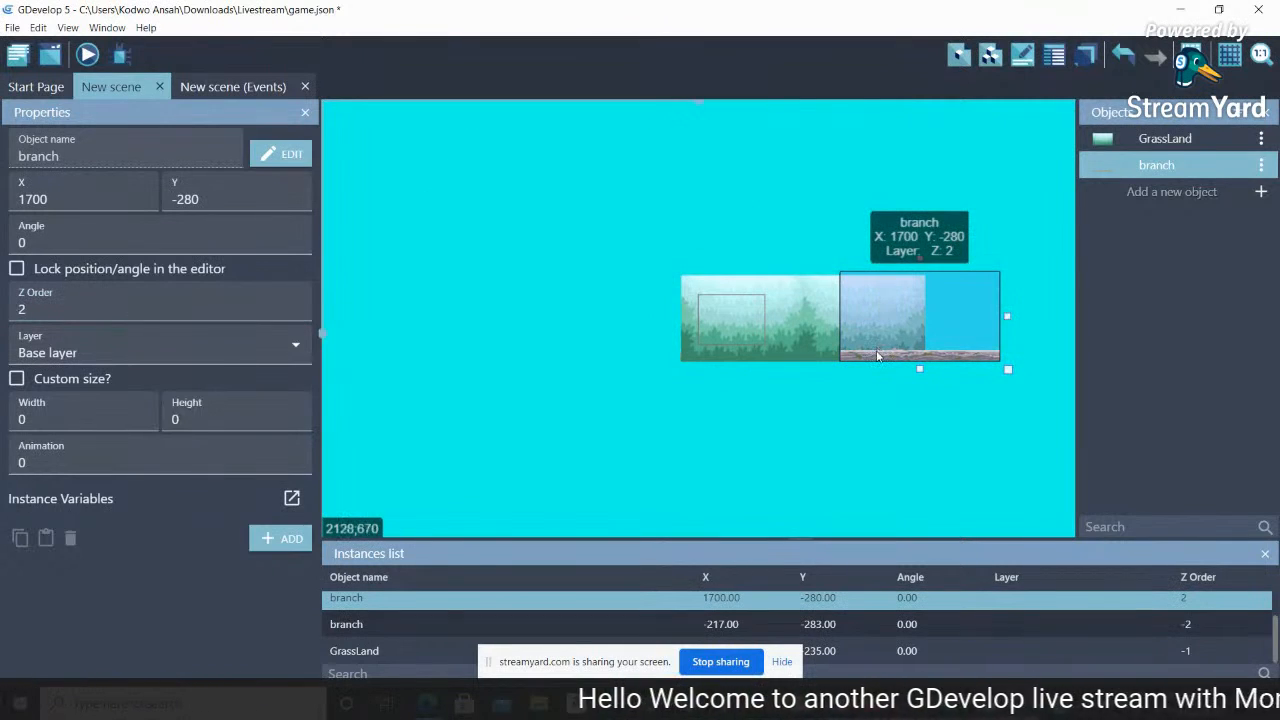
Copy the second GrassLand background and place the duplicate level with it against its right edge
left_click(817, 292)
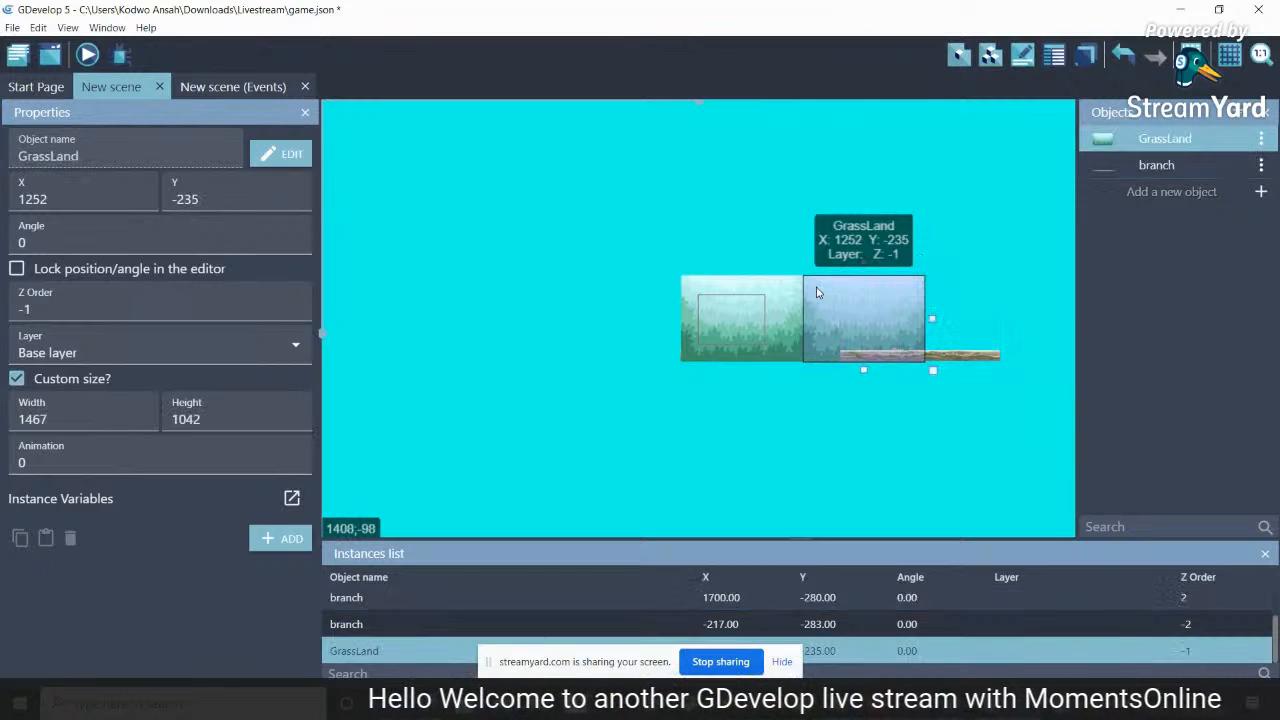
right_click(817, 292)
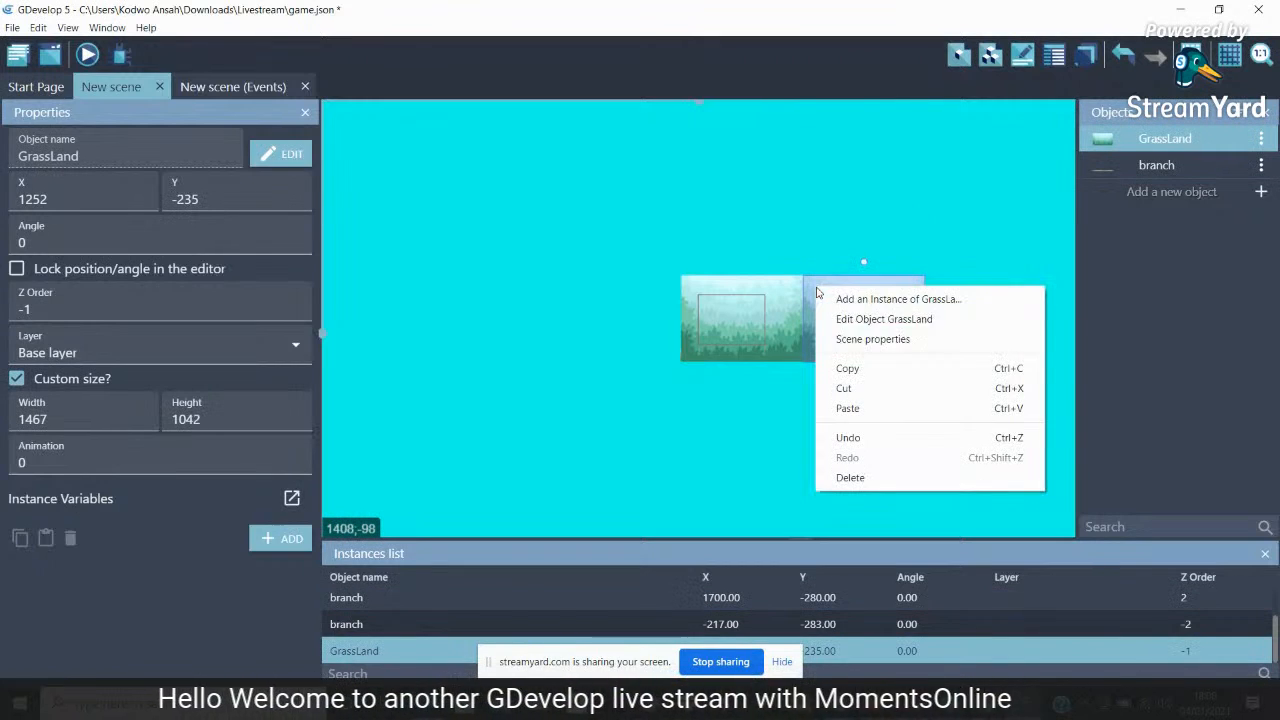
left_click(837, 372)
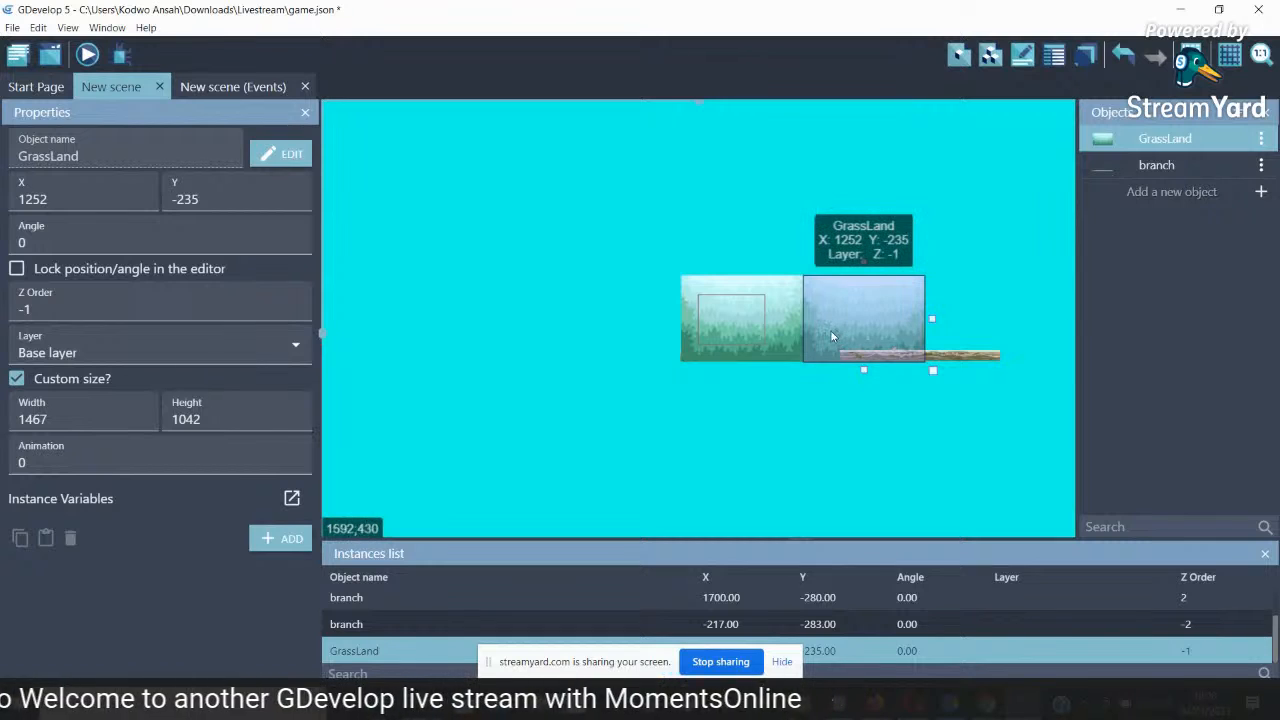
right_click(830, 336)
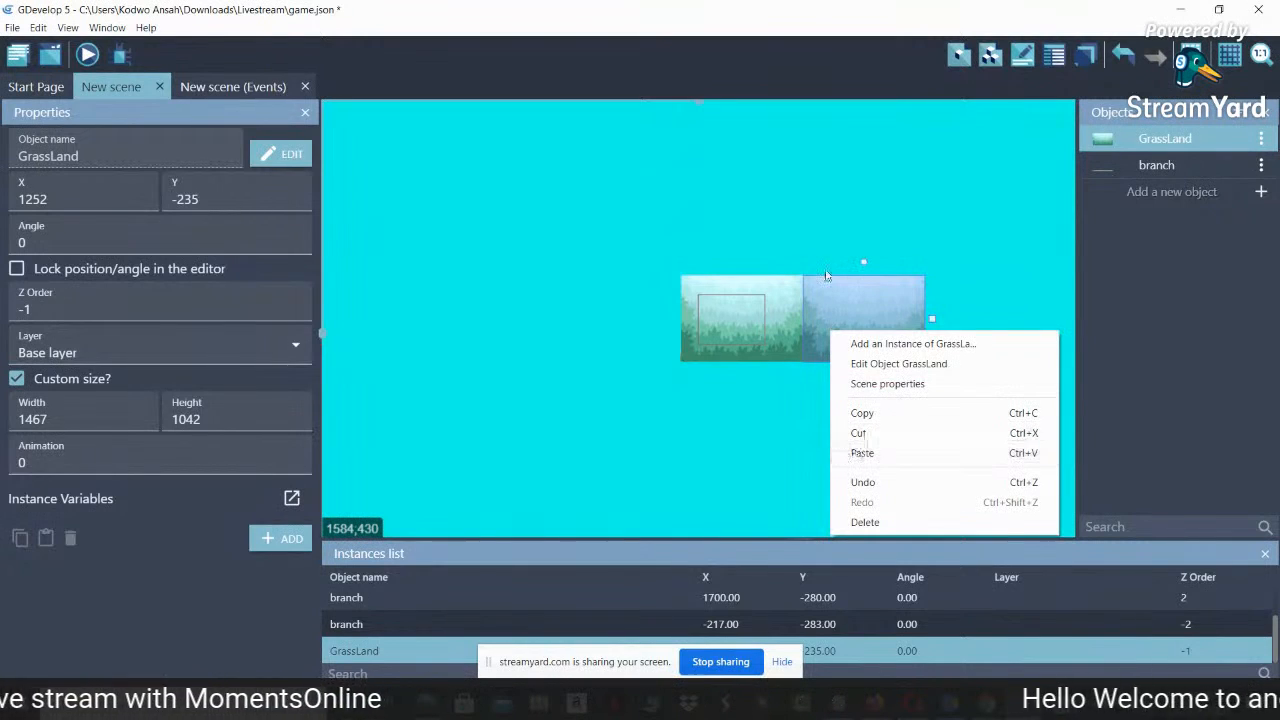
left_click(835, 294)
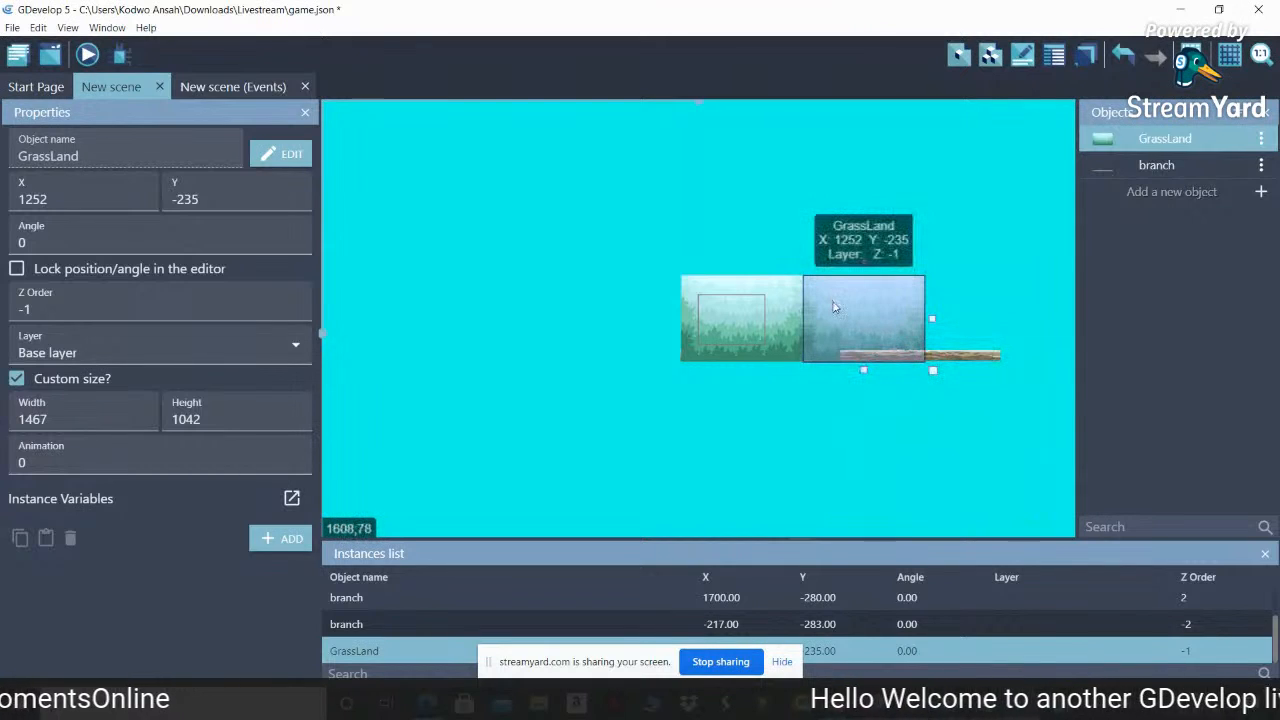
left_click(829, 238)
right_click(829, 238)
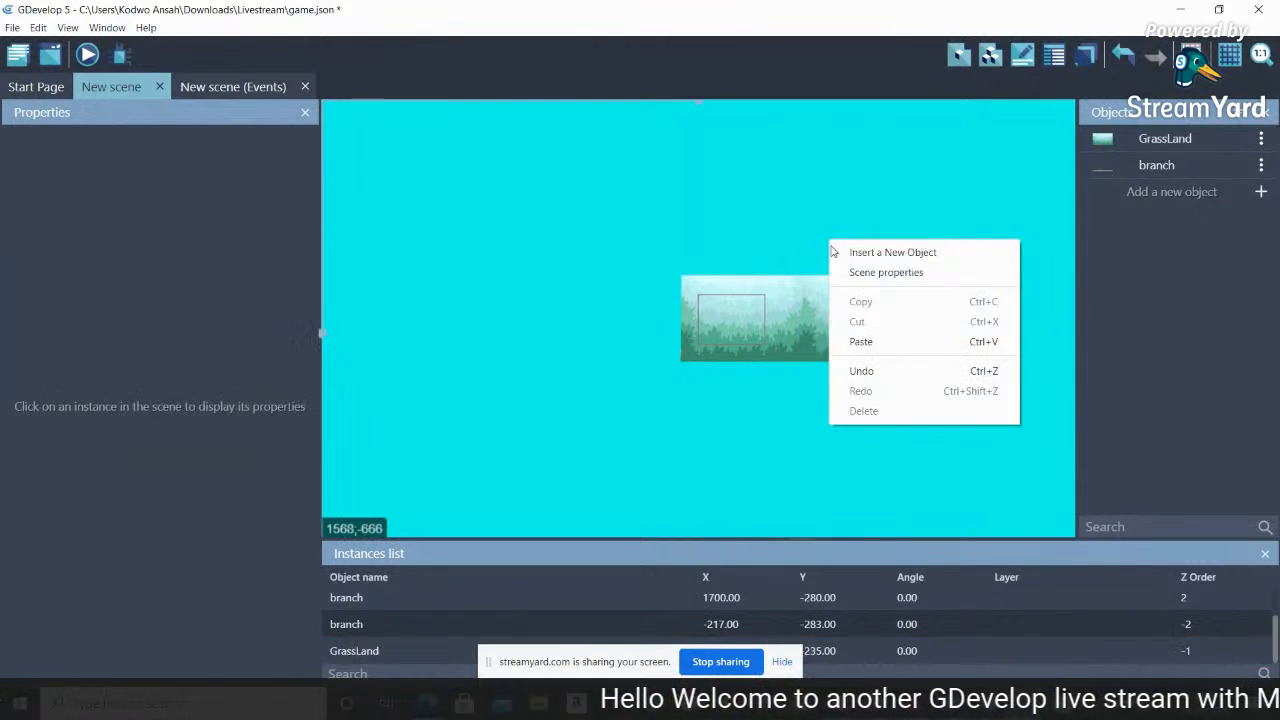
left_click(860, 342)
left_click_drag(865, 255, 948, 296)
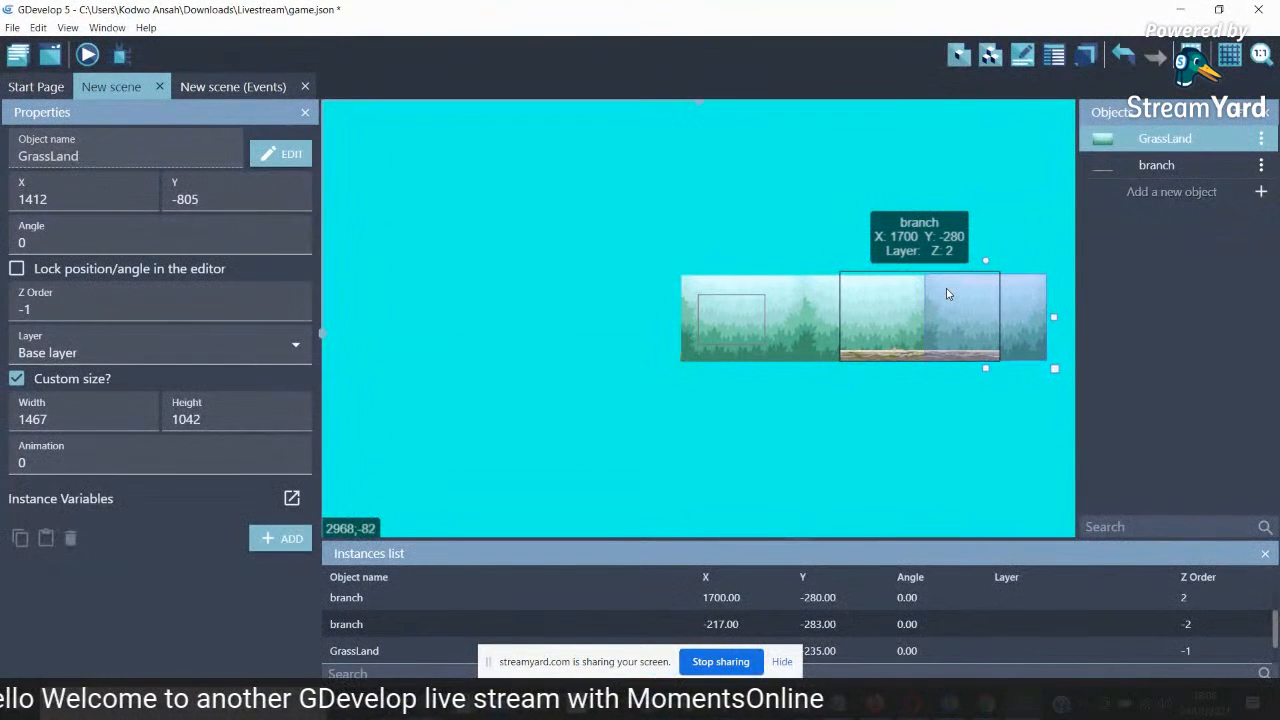
Set the Z order of the first branch, at X -217, to 2
left_click(866, 401)
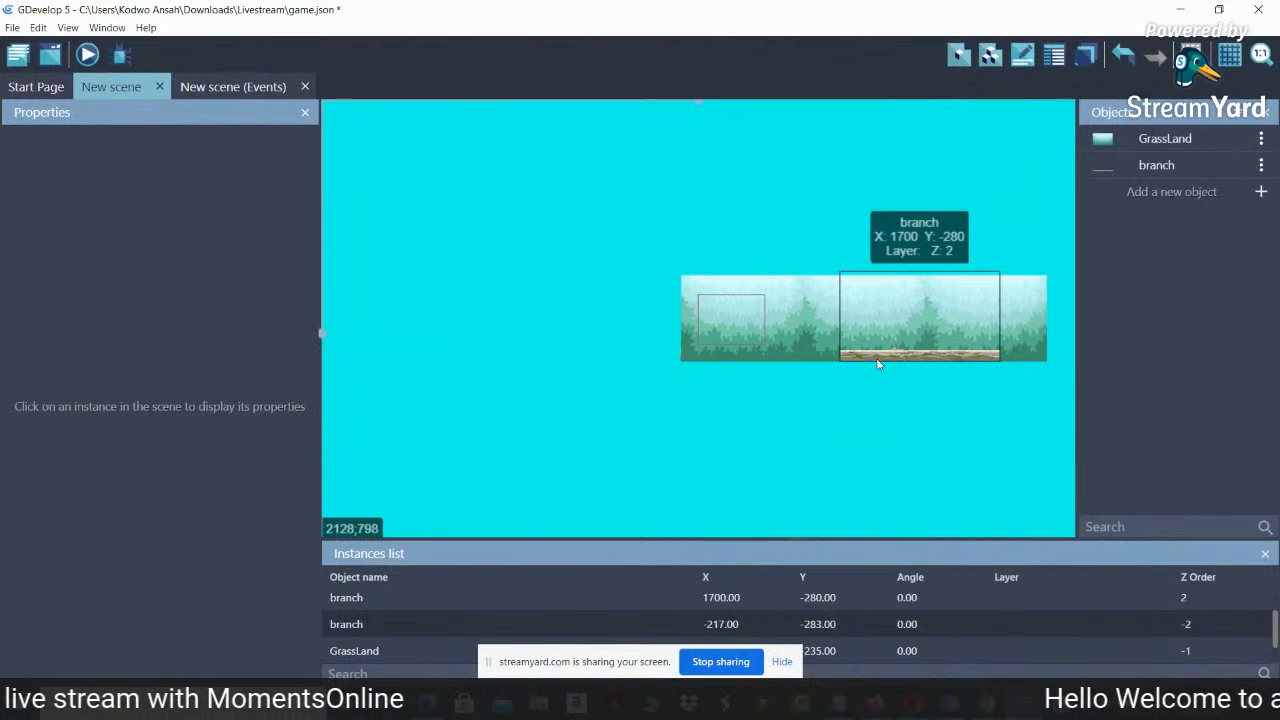
left_click(879, 362)
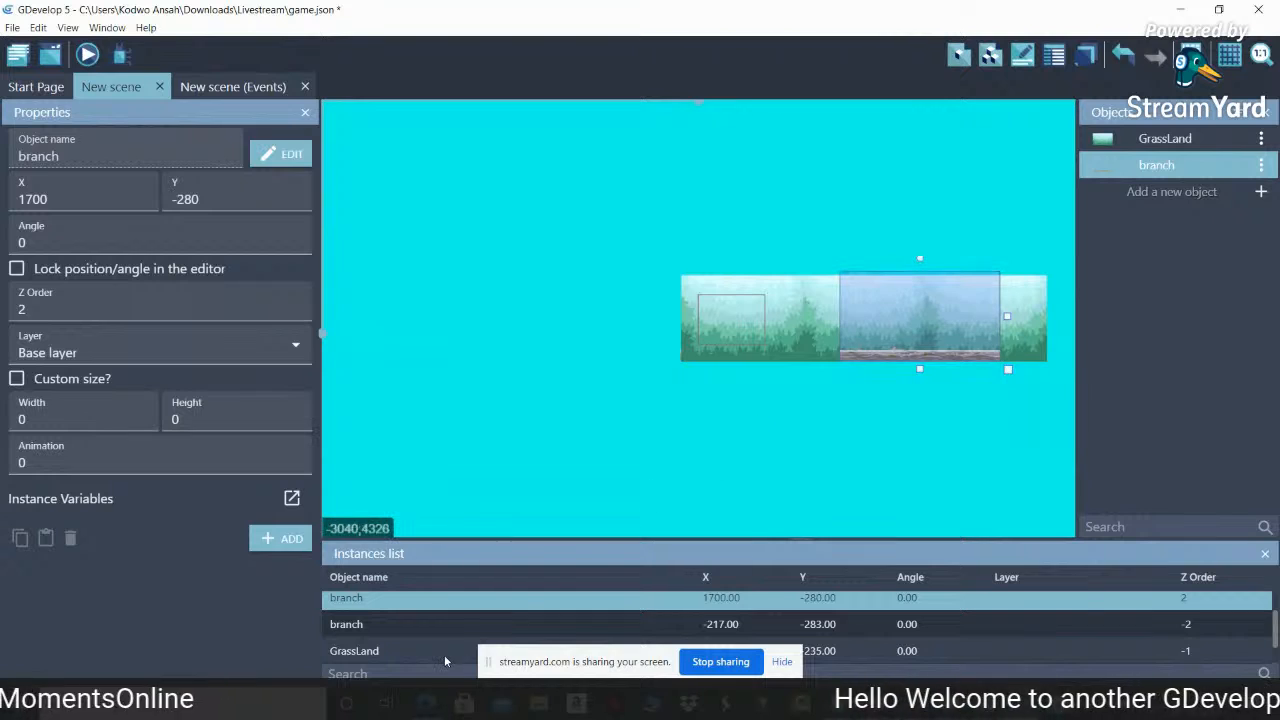
left_click(411, 626)
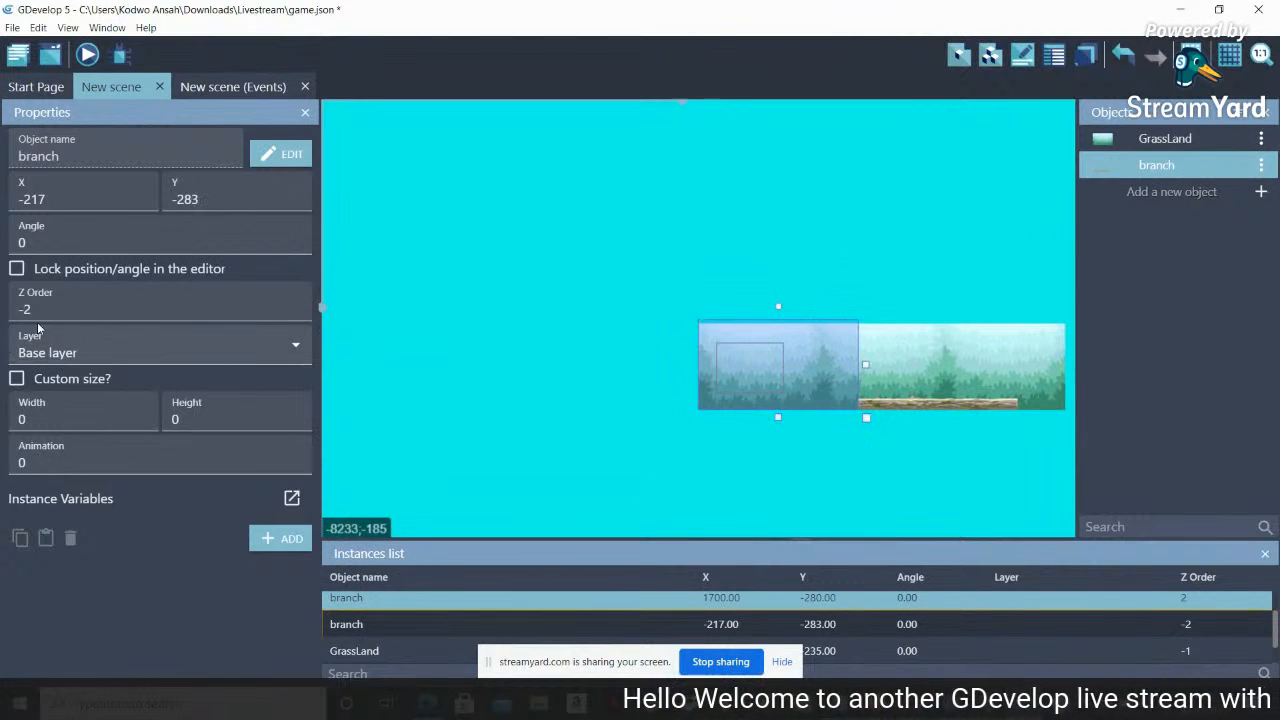
left_click_drag(44, 308, 3, 310)
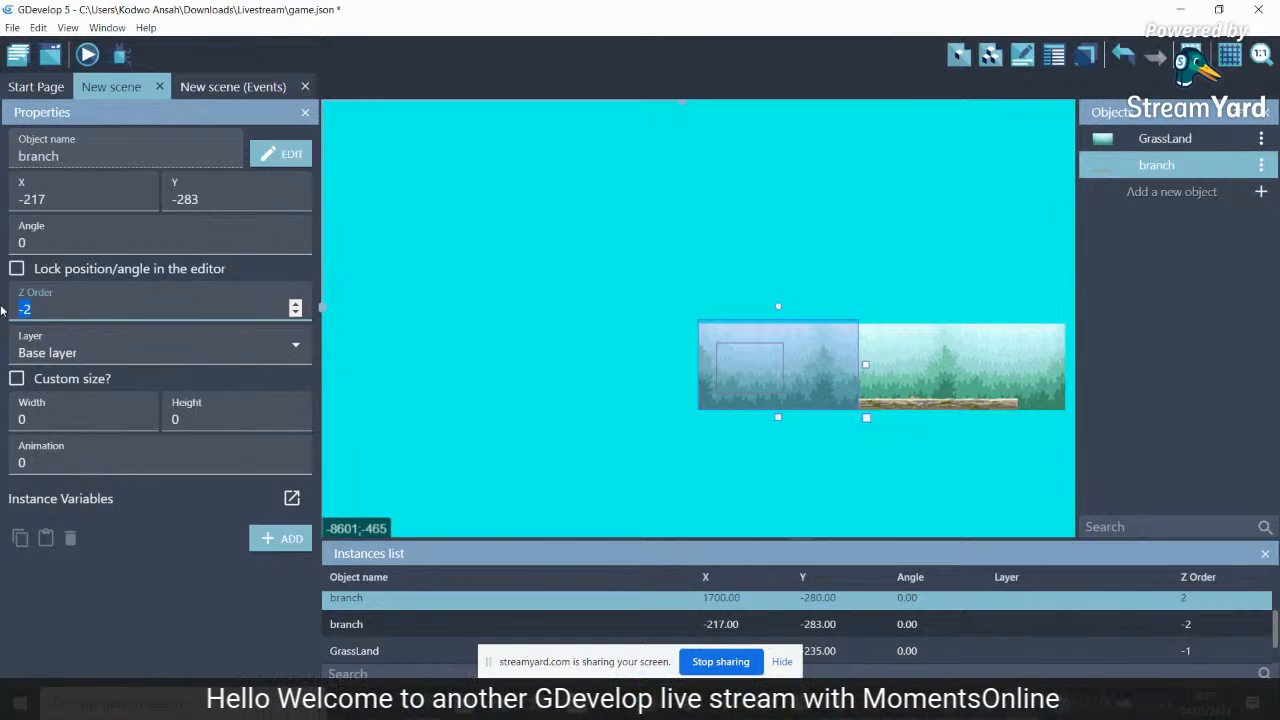
type("2")
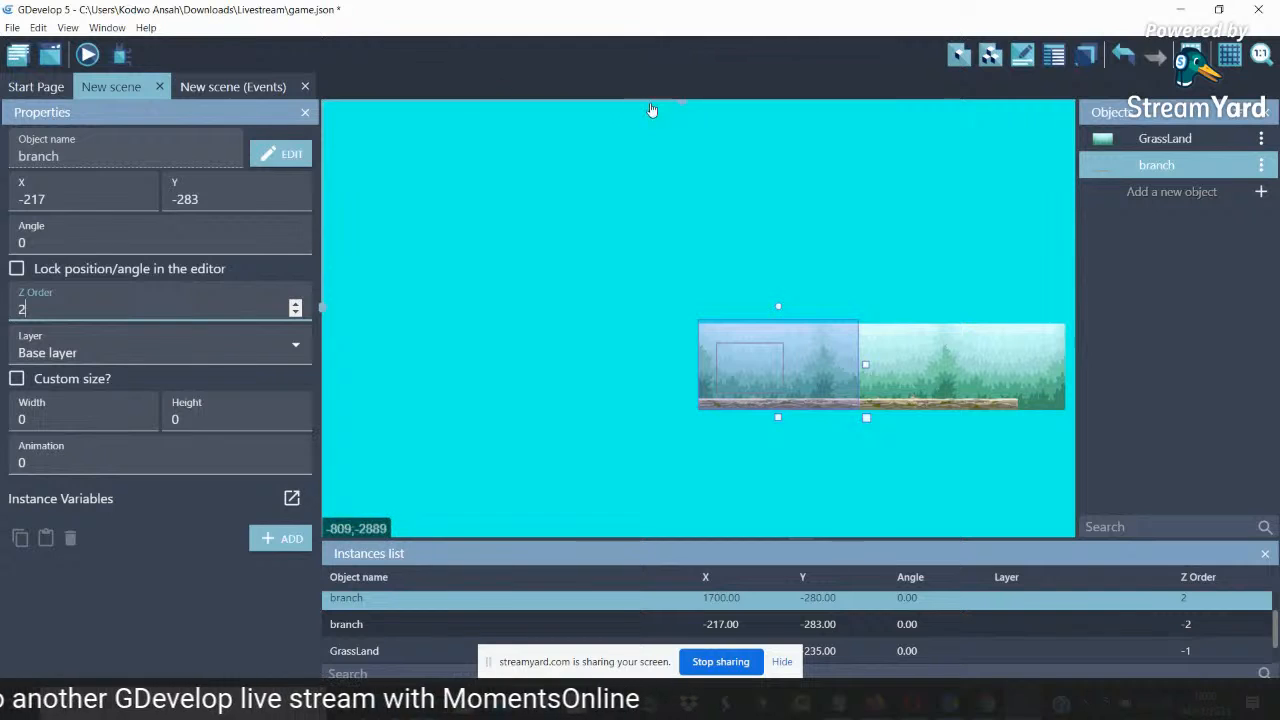
Copy the second branch, at X 1700, and place the duplicate against its right end at X 3608, Y -286
left_click_drag(681, 104, 806, 134)
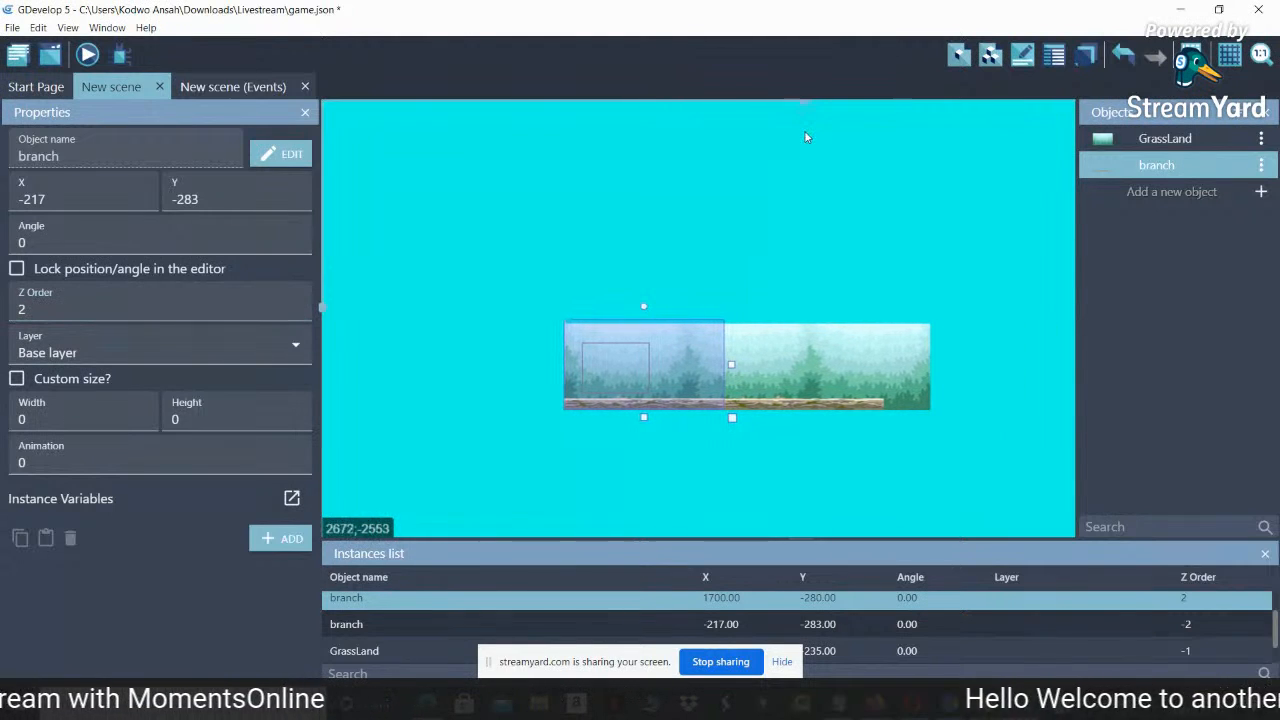
left_click(823, 396)
right_click(823, 396)
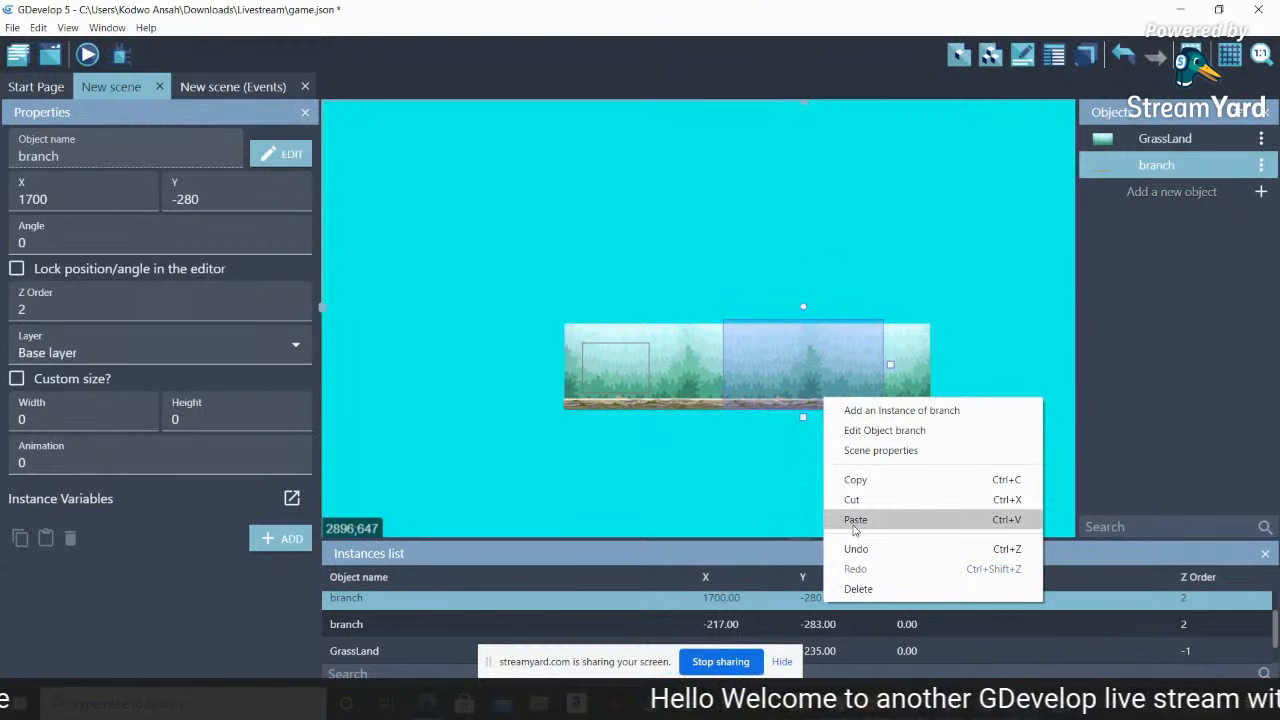
left_click(863, 486)
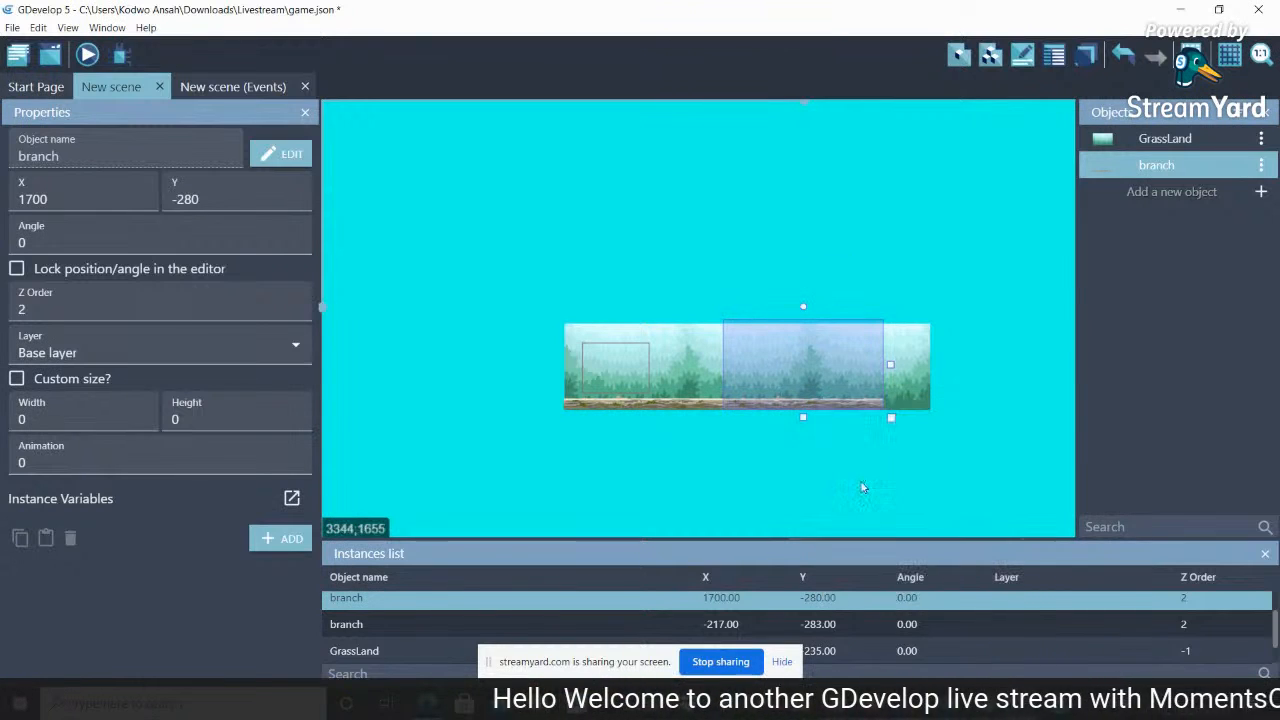
left_click(966, 395)
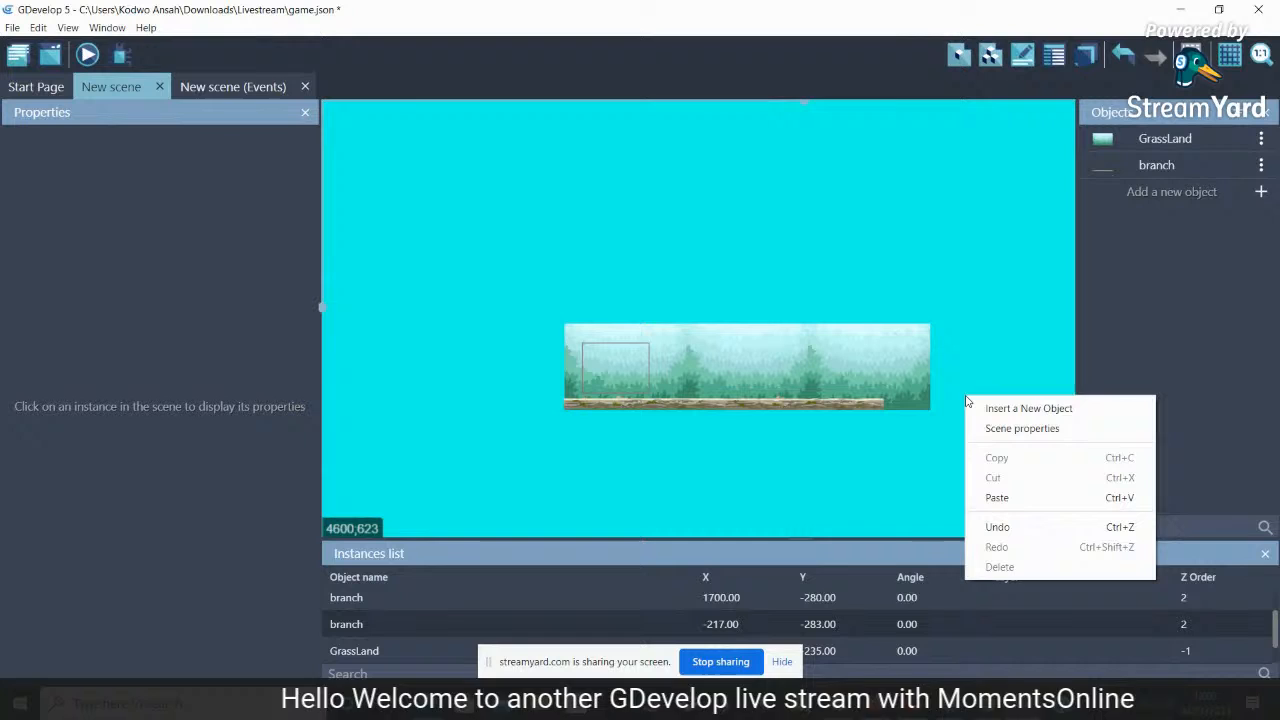
left_click(995, 497)
left_click_drag(962, 406, 982, 410)
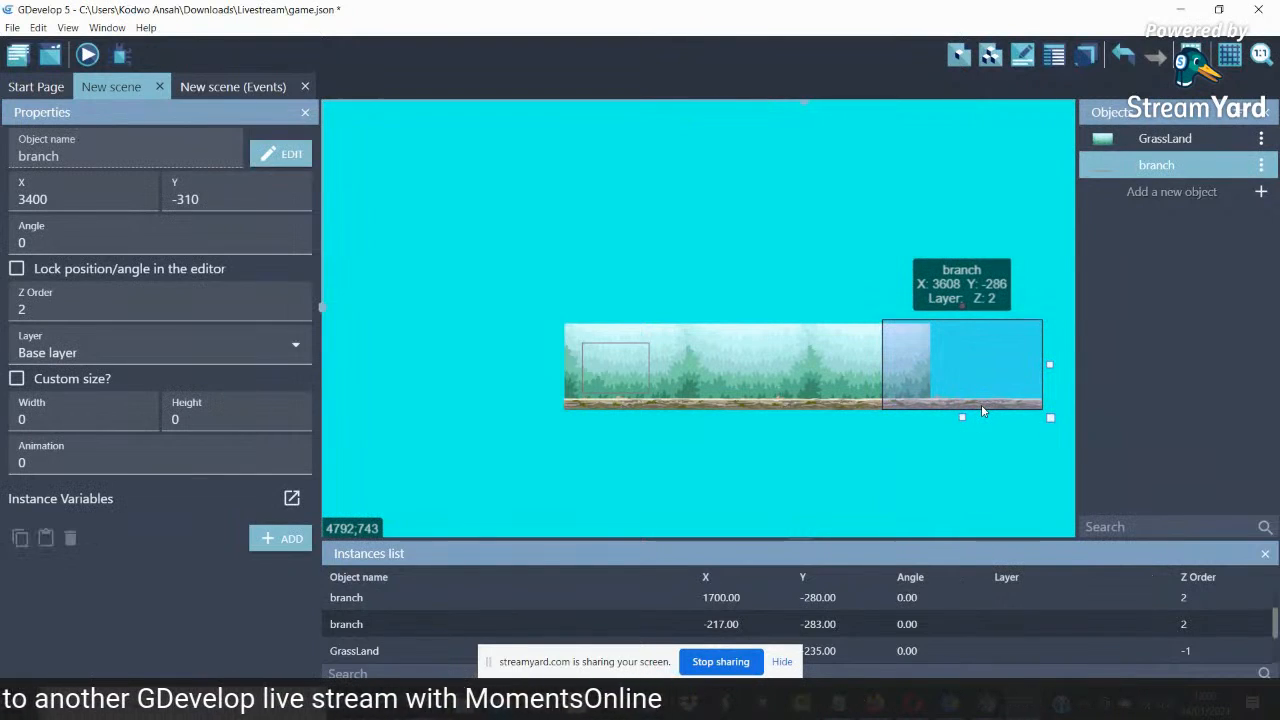
Shorten the third branch from its right end so it finishes flush with the right edge of the GrassLand background
left_click(971, 440)
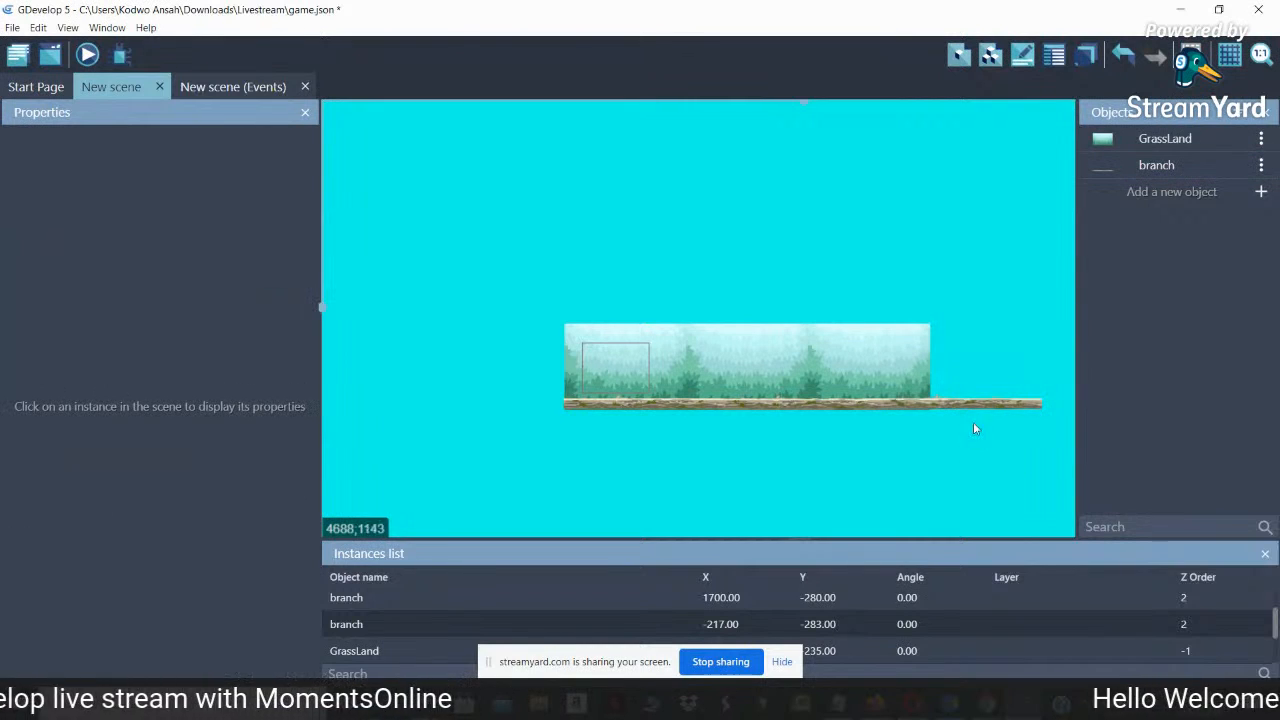
left_click(975, 403)
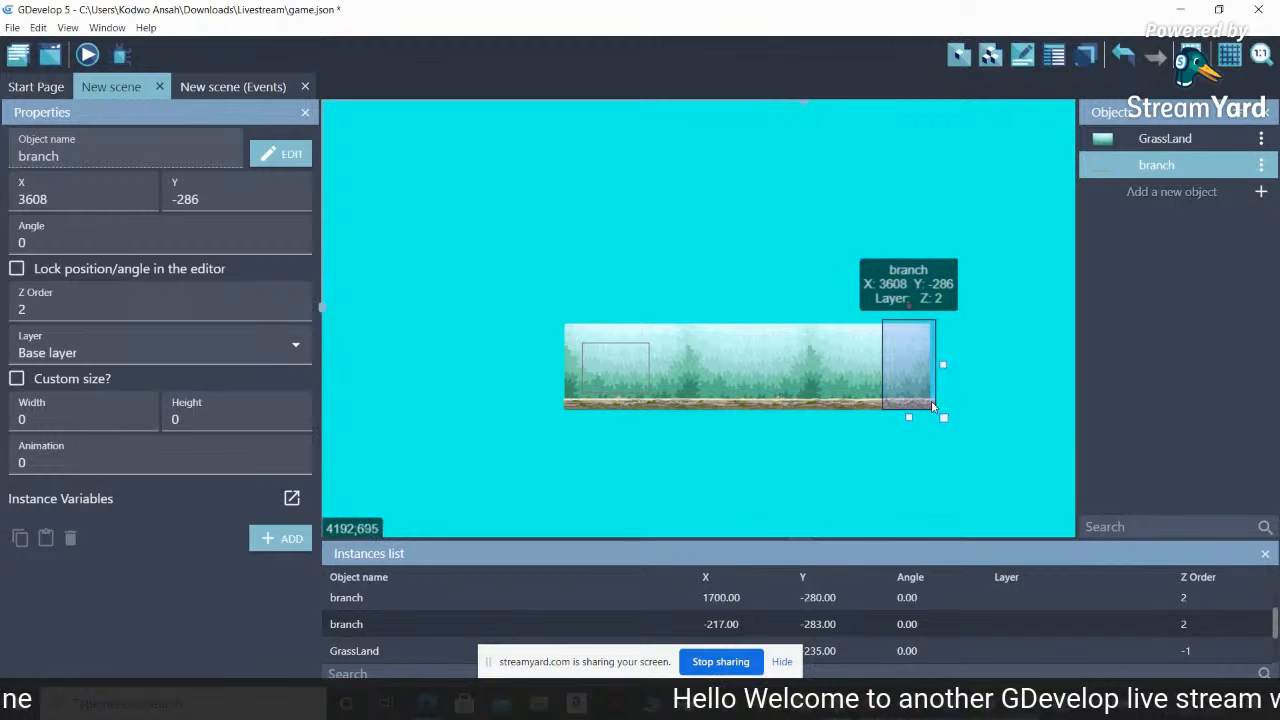
left_click(980, 399)
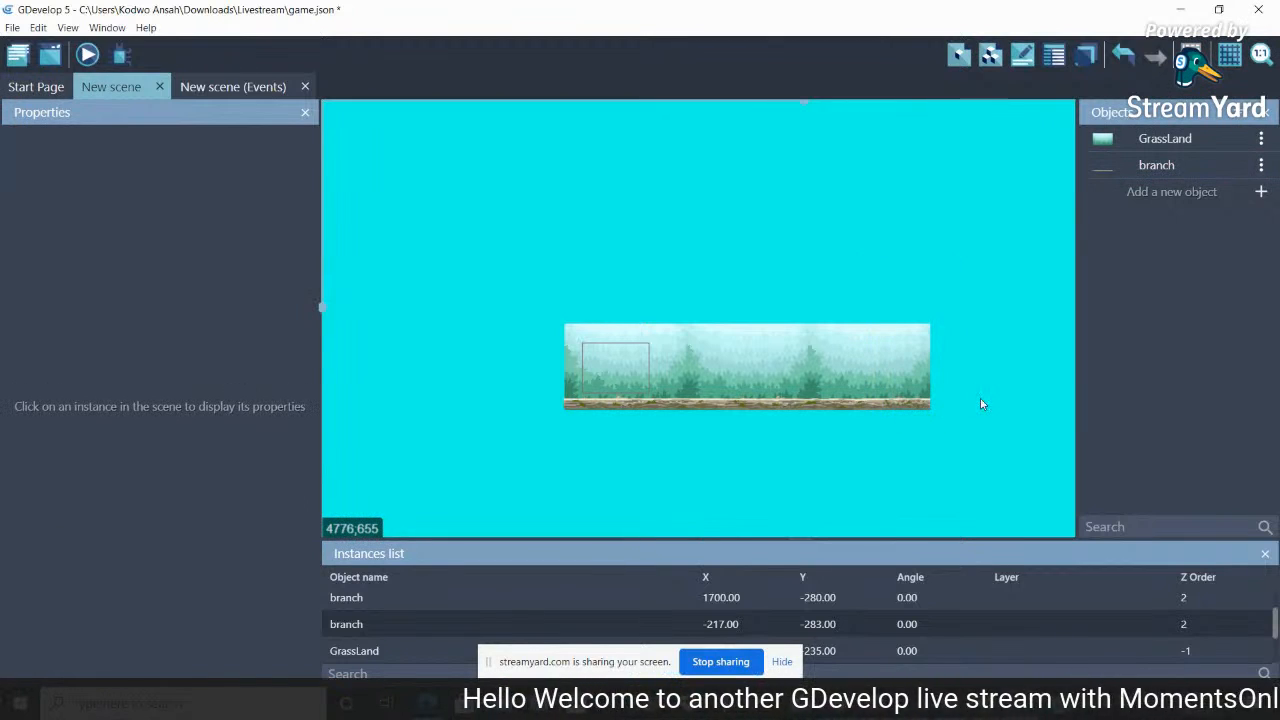
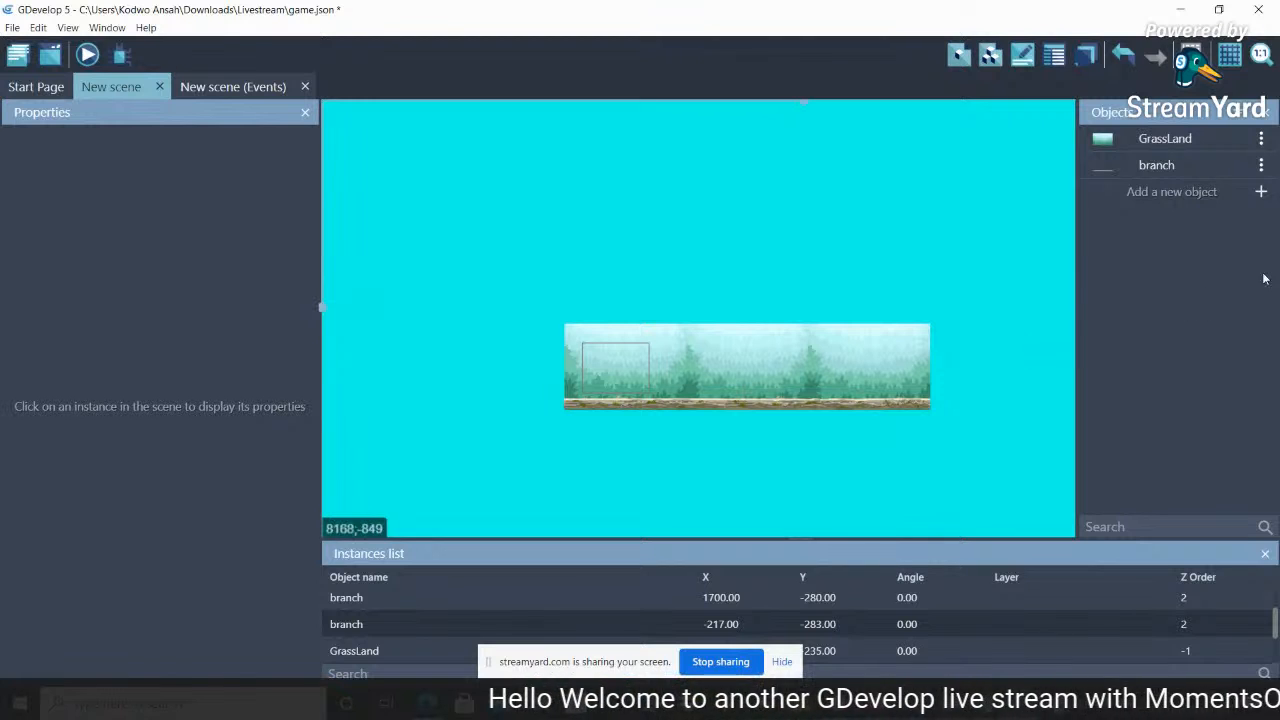
Create a new Sprite object, give it an animation and open the image chooser for its first frame
left_click(1264, 193)
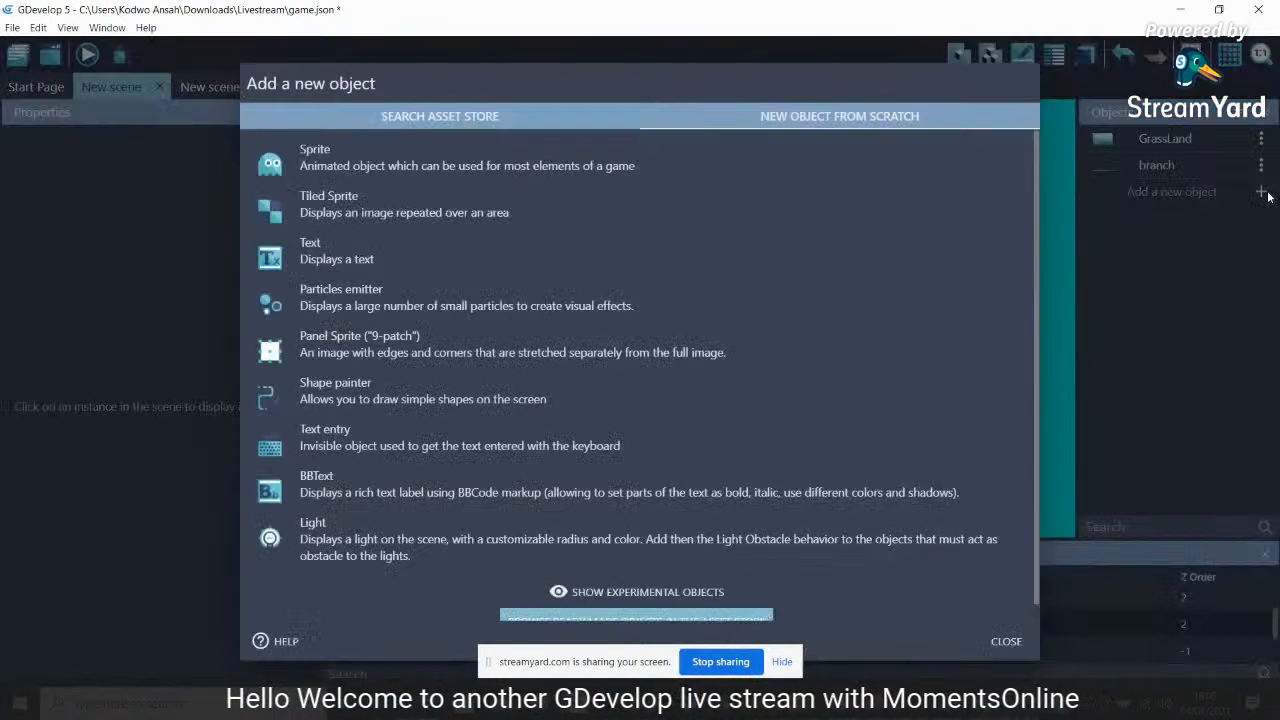
left_click(457, 165)
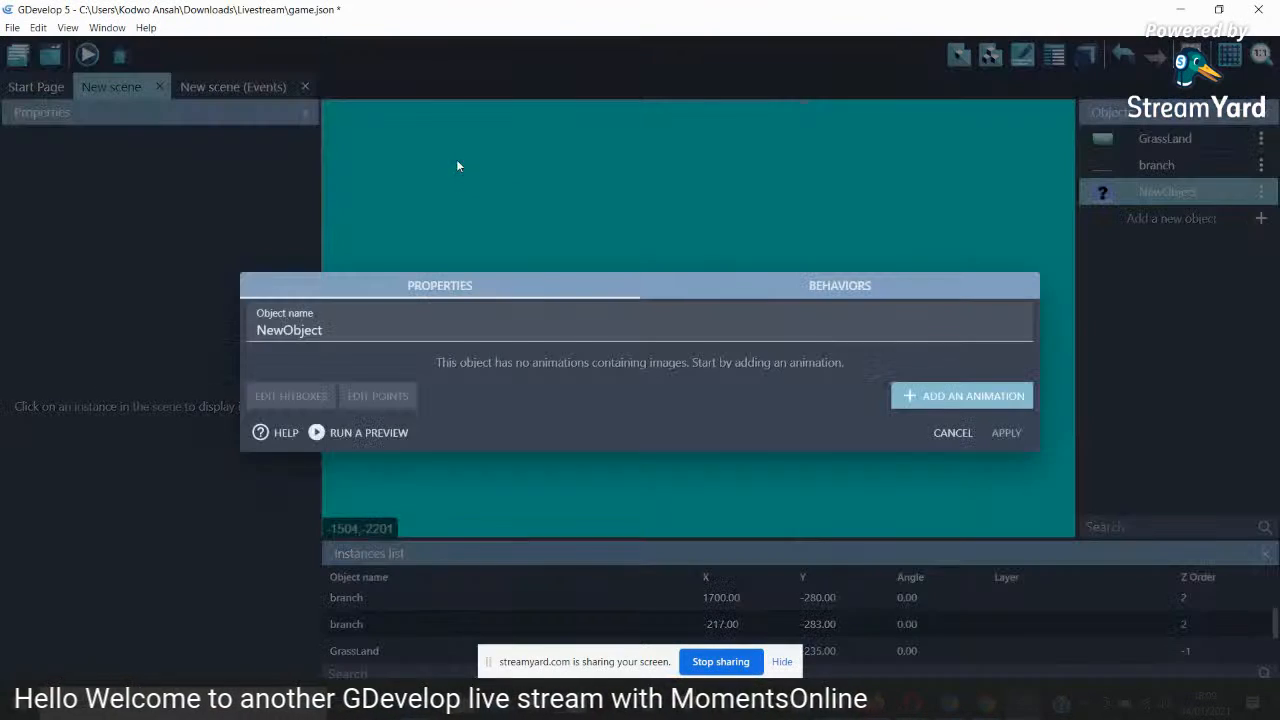
left_click(919, 401)
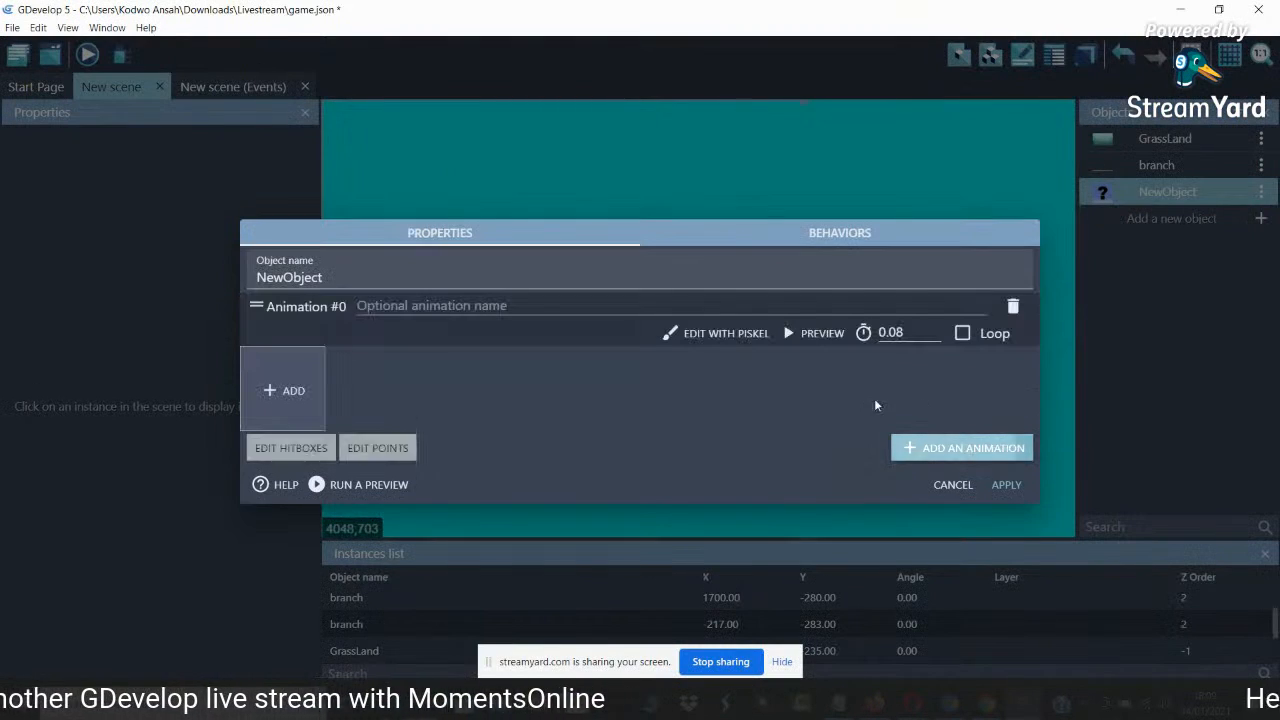
left_click(294, 393)
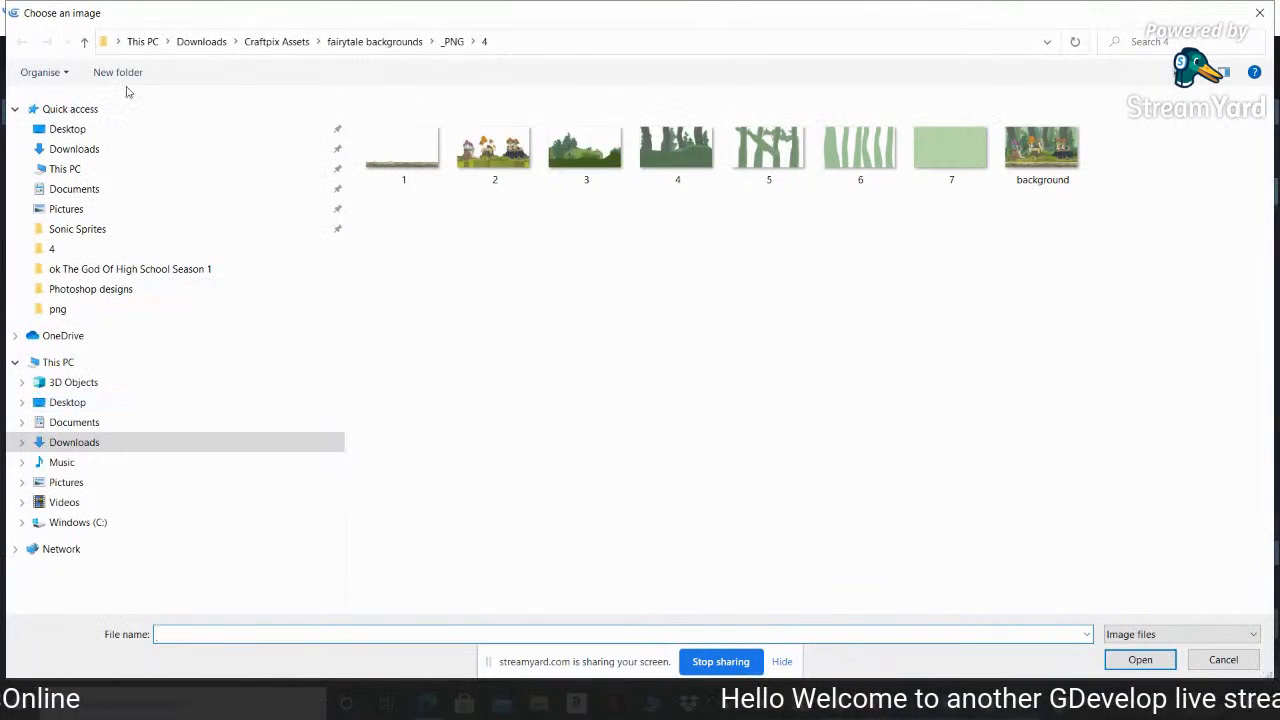
Look through the Downloads folder and its GD P2 subfolder for a character image
left_click(86, 42)
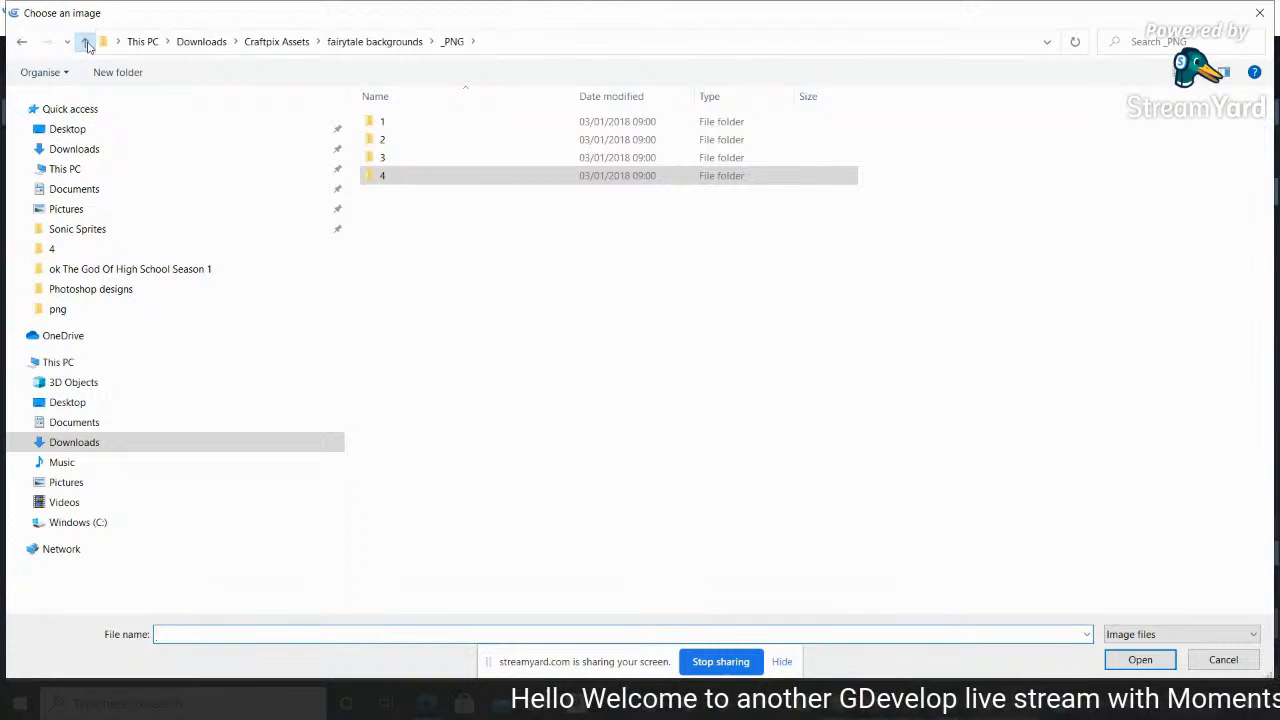
left_click(86, 42)
left_click(86, 42)
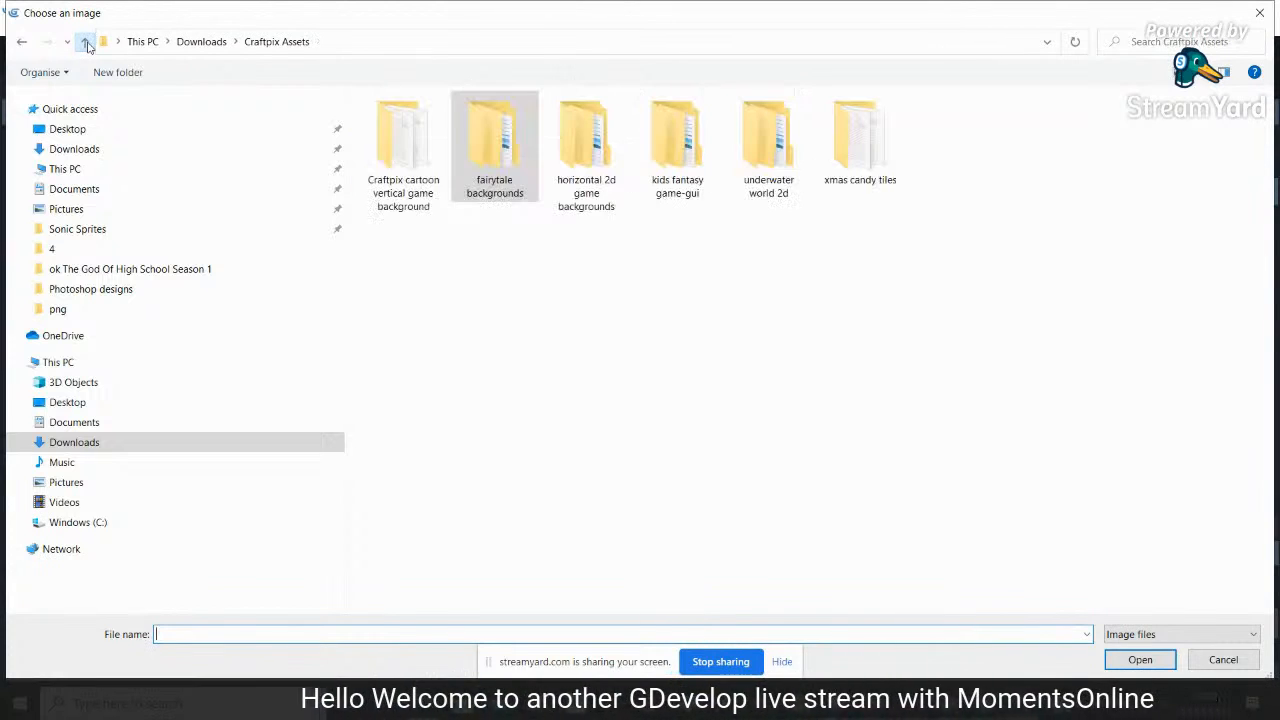
left_click(86, 42)
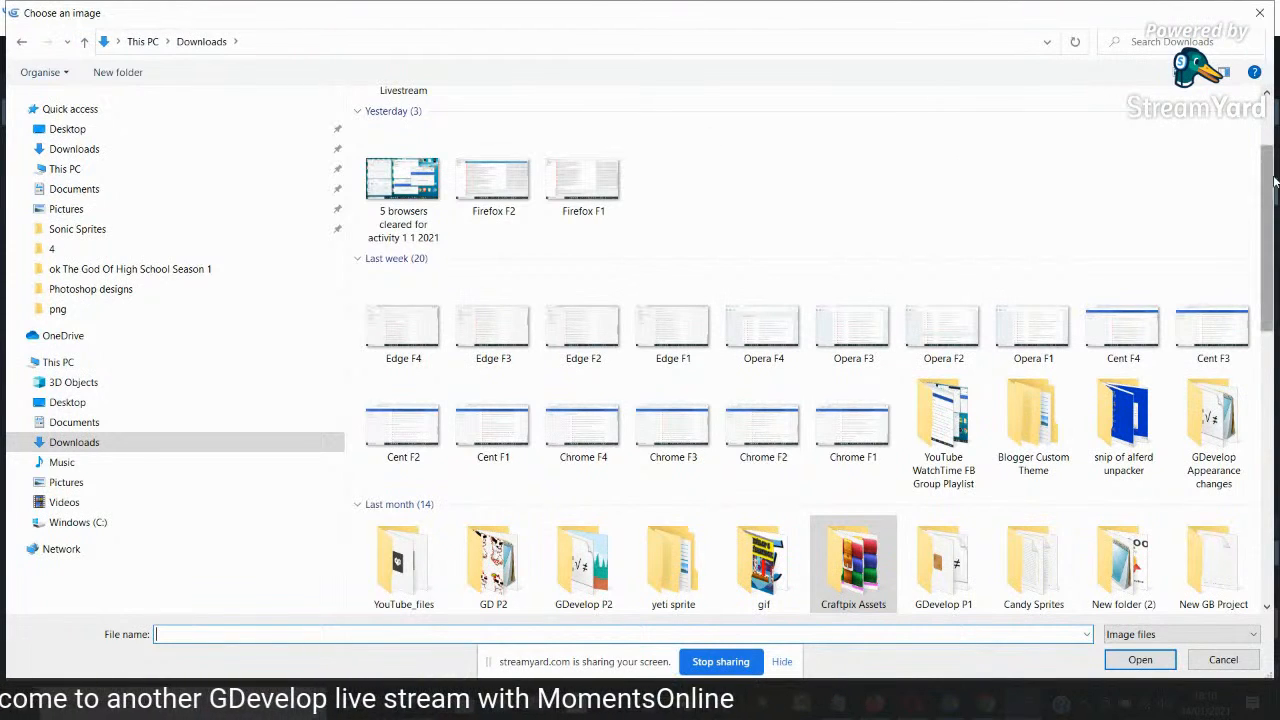
left_click_drag(1272, 196, 1272, 300)
double_click(500, 408)
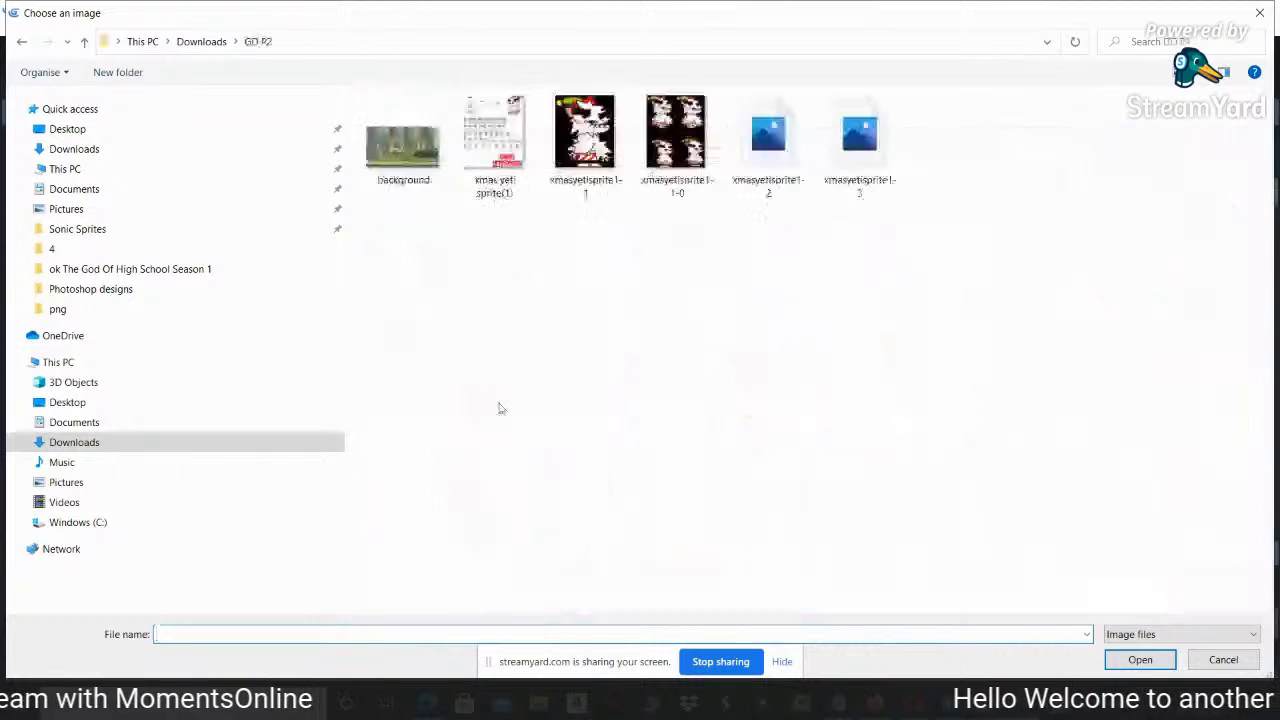
left_click(768, 135)
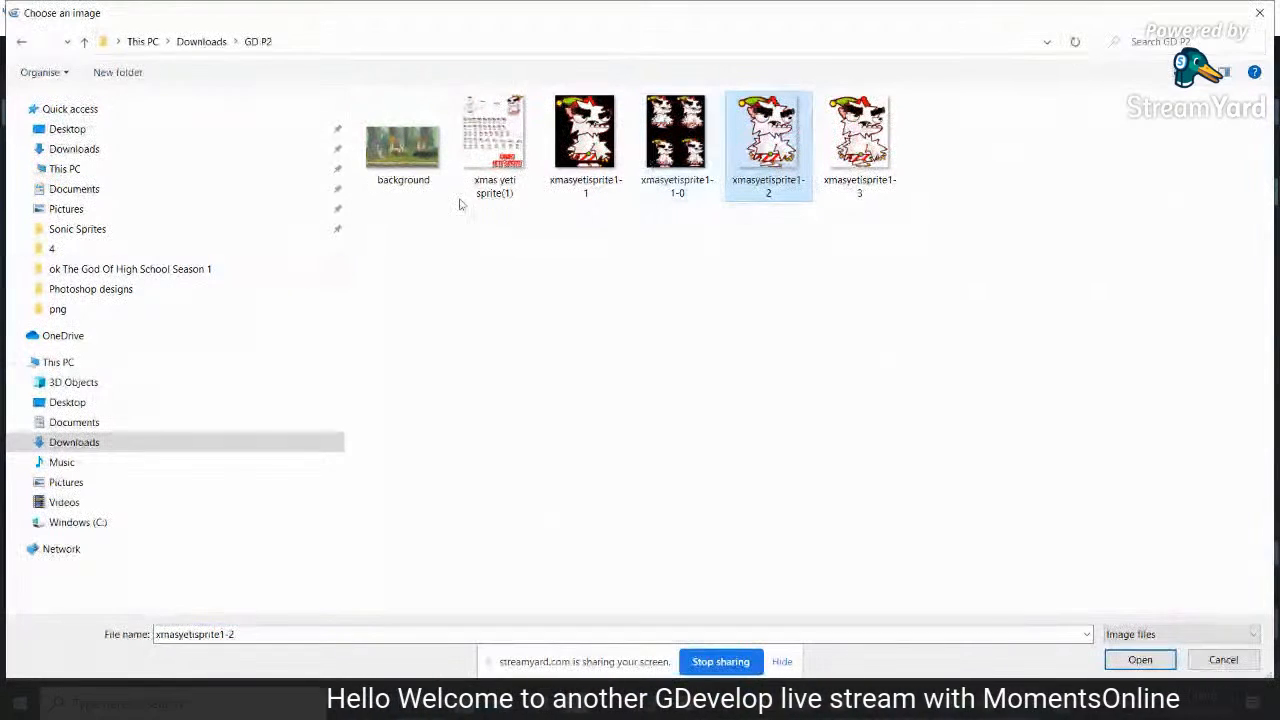
key("alt+Up")
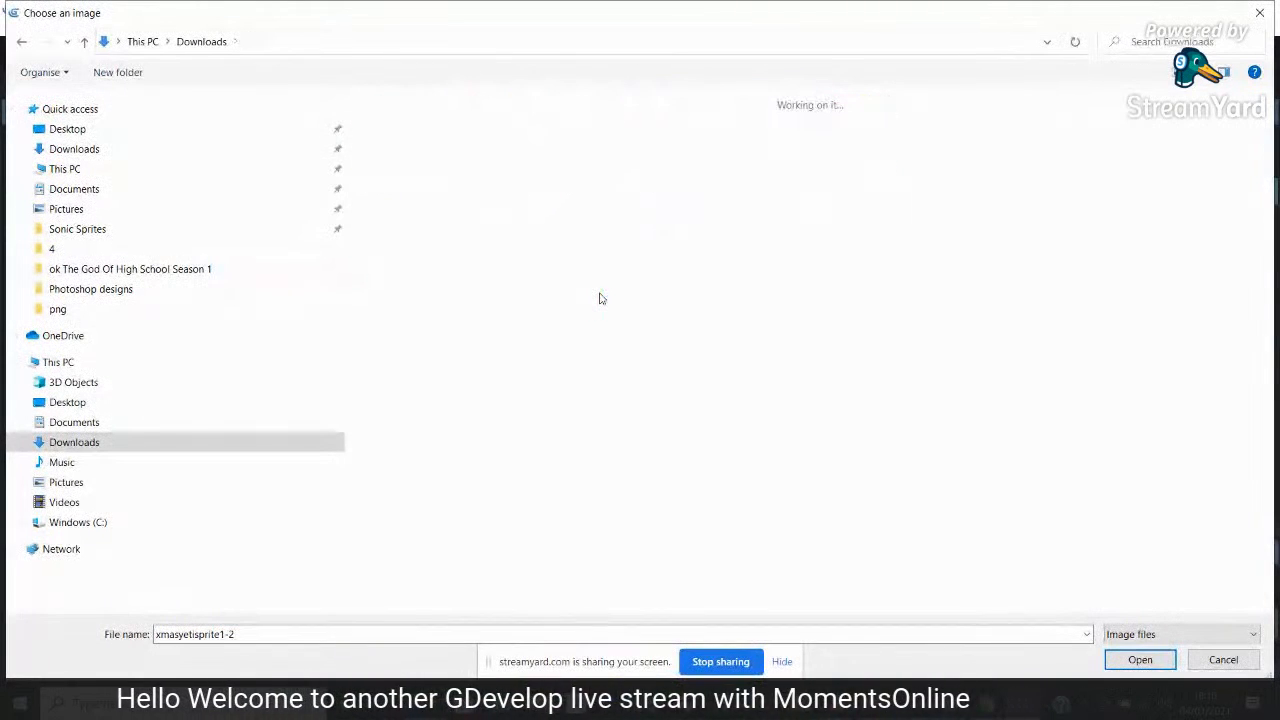
left_click_drag(1272, 193, 1262, 550)
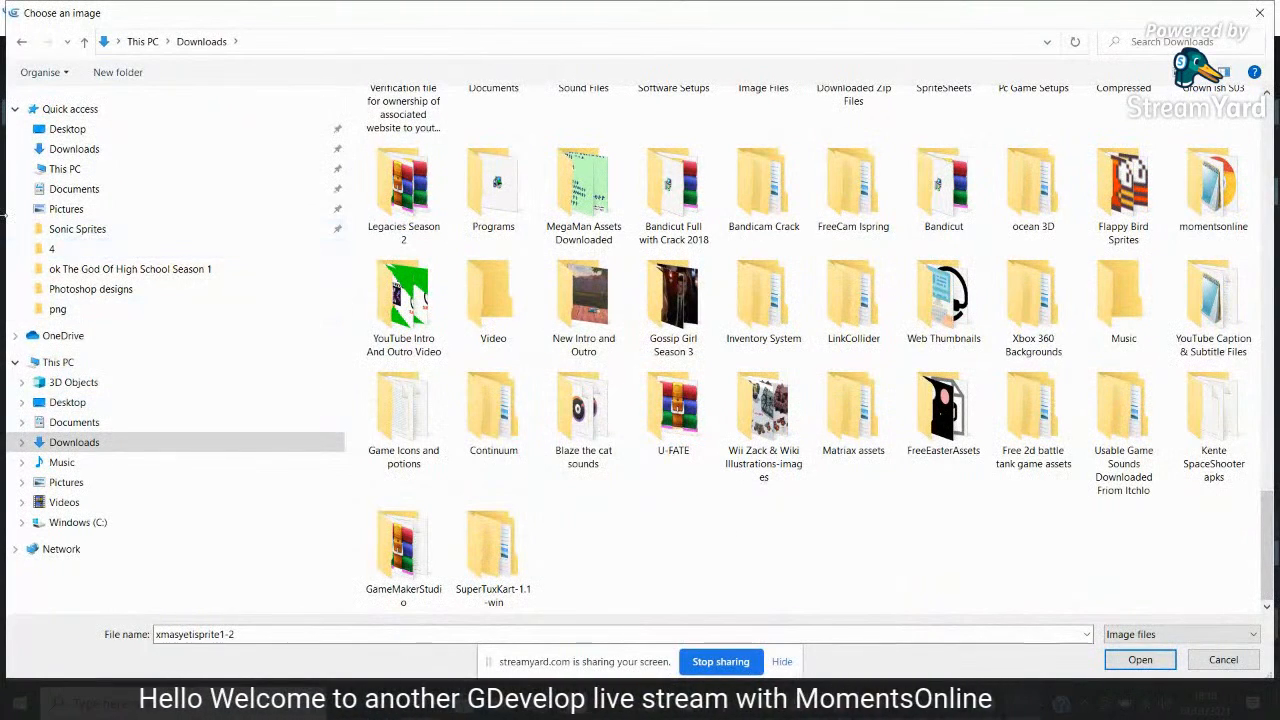
Browse from the Desktop through its Desktop subfolder to Gdevelop Assets, kenney_tooncharacters1, Robot, PNG, Poses HD
left_click(67, 130)
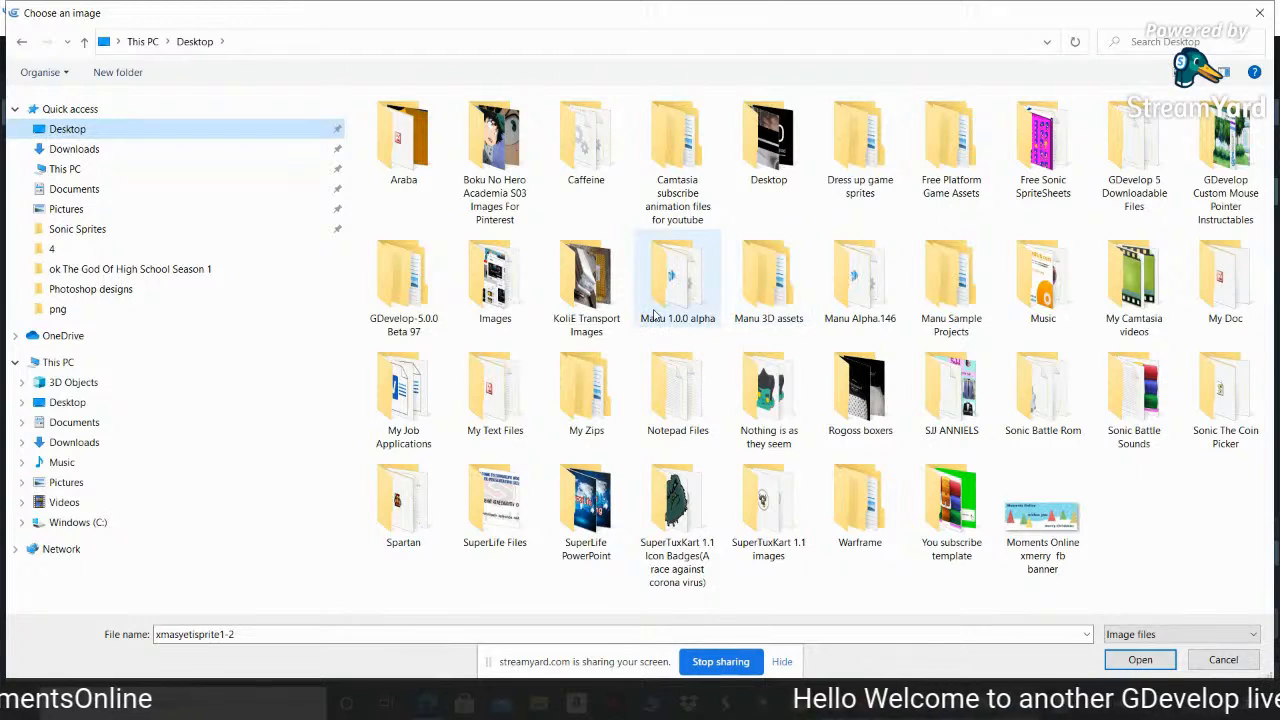
left_click(653, 315)
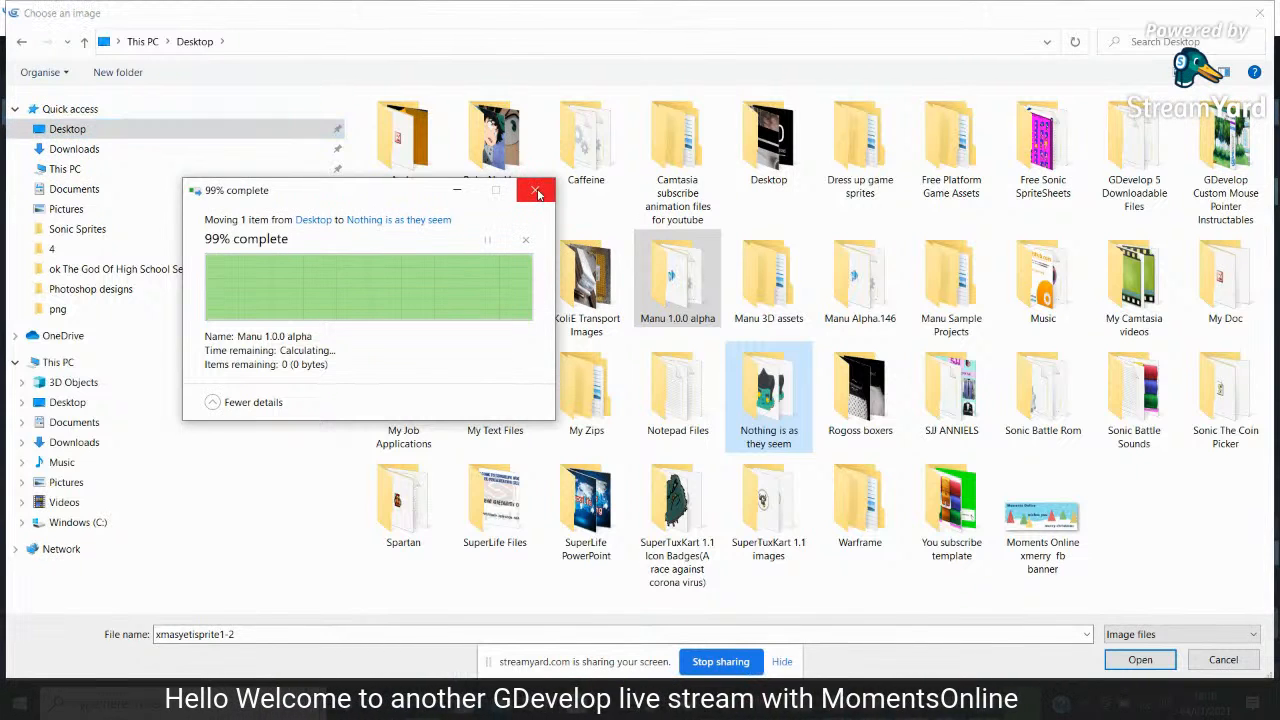
double_click(783, 144)
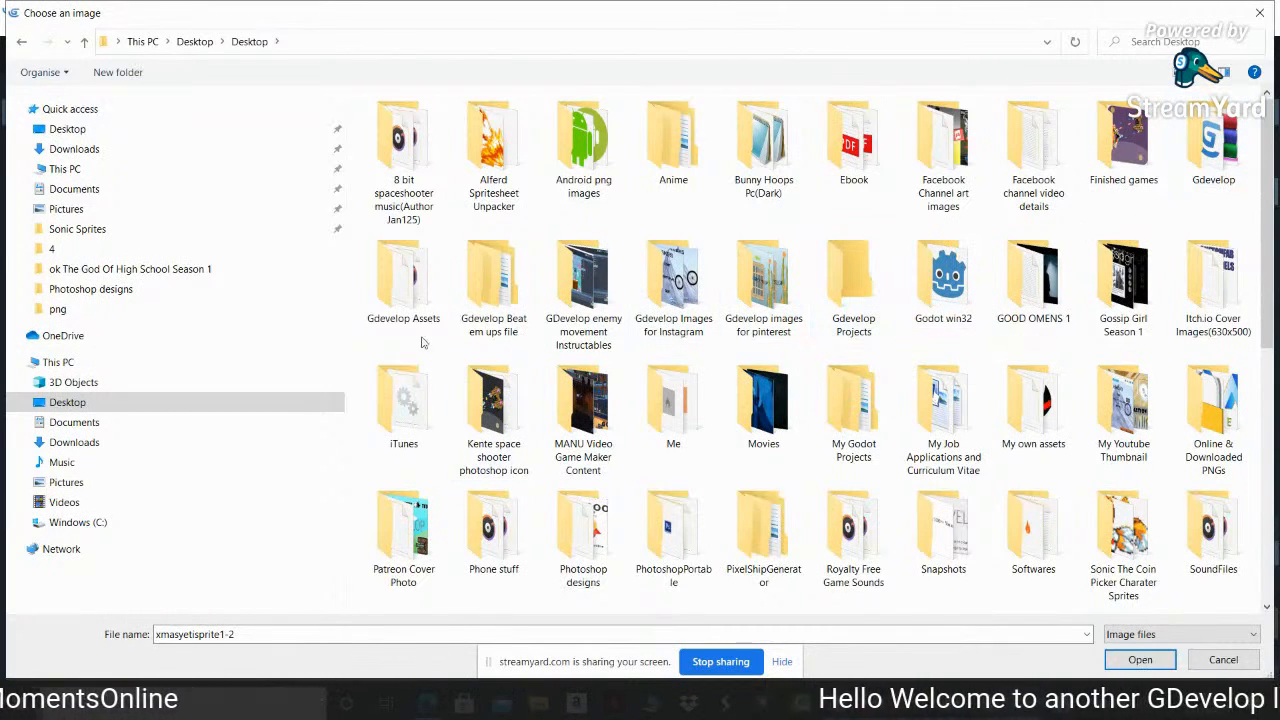
double_click(404, 290)
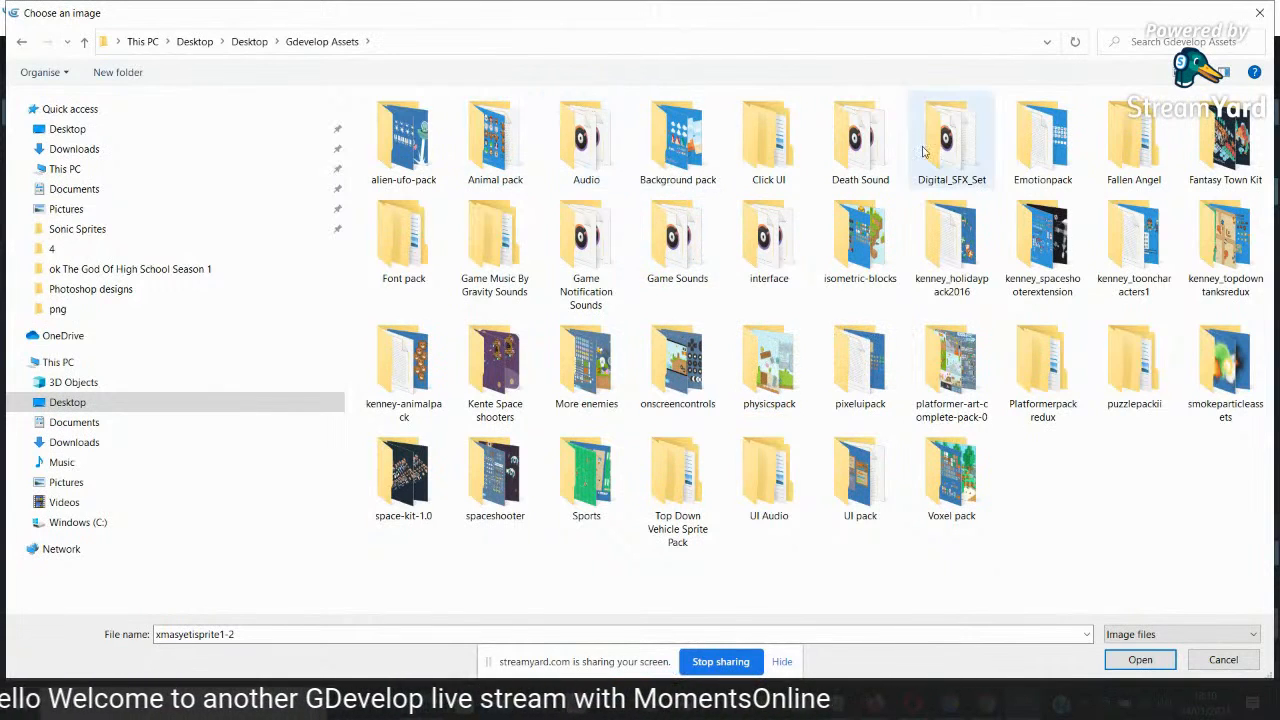
double_click(1127, 270)
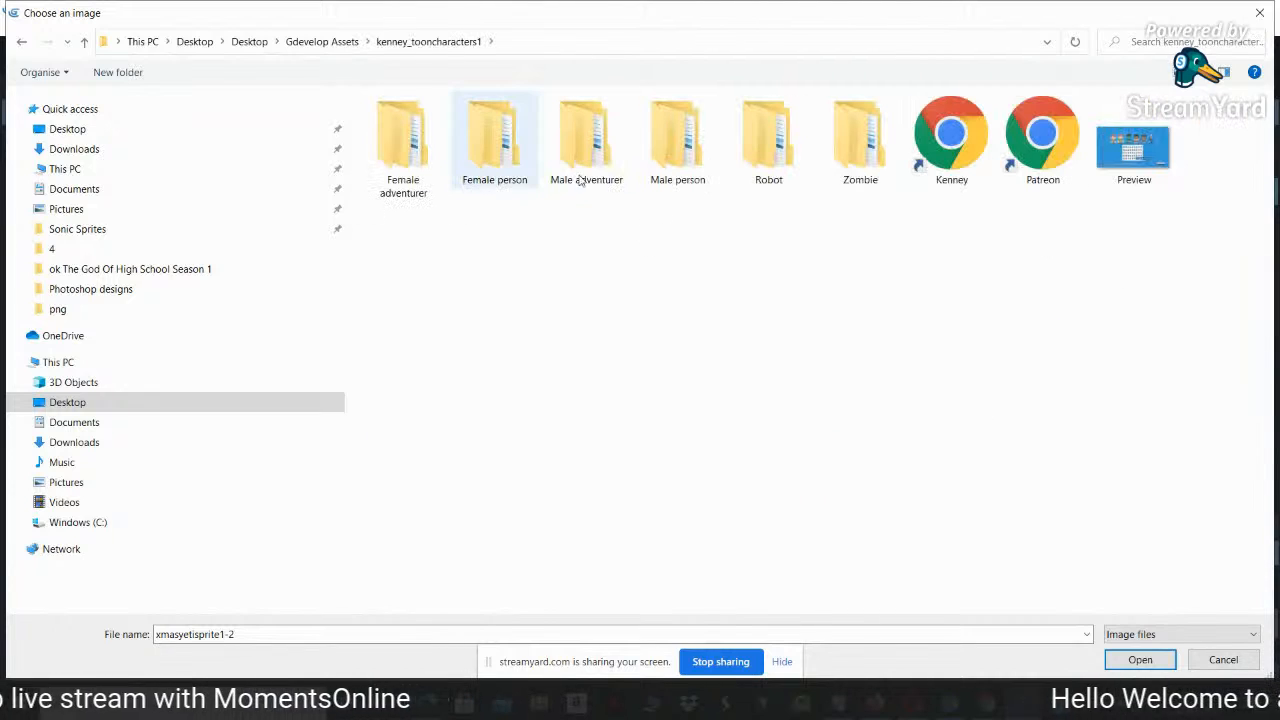
double_click(752, 170)
double_click(479, 126)
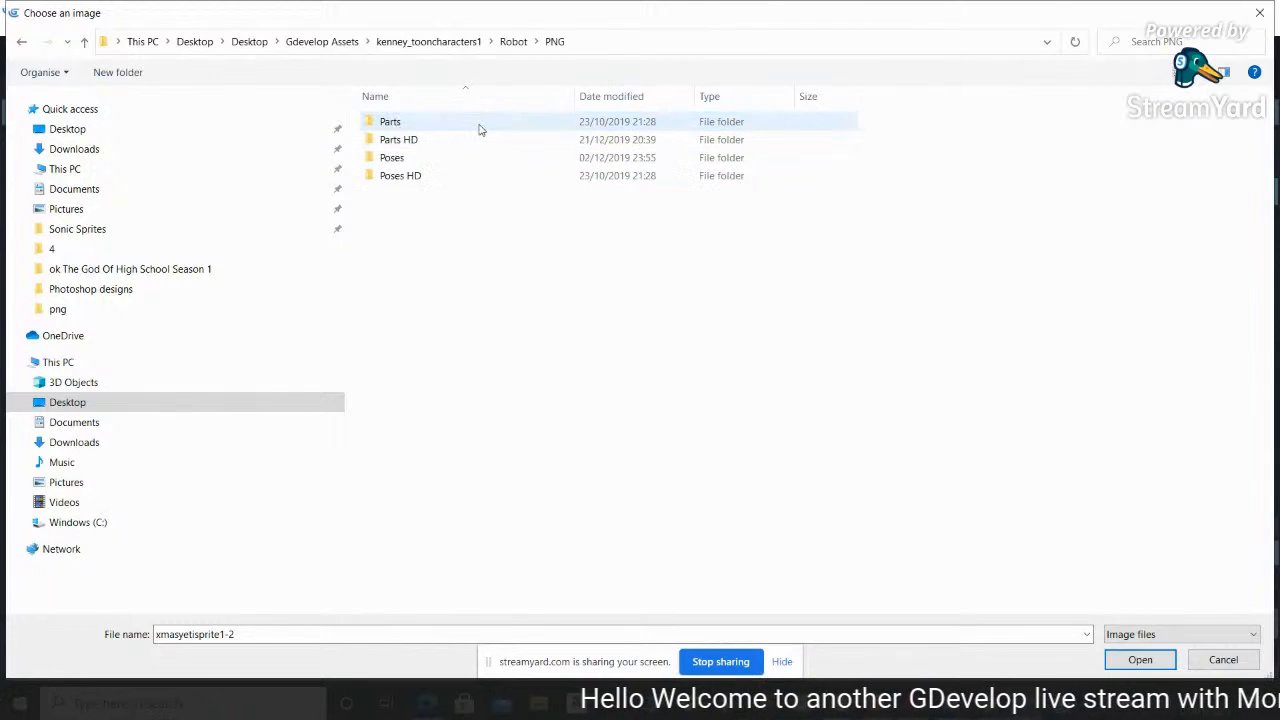
double_click(412, 176)
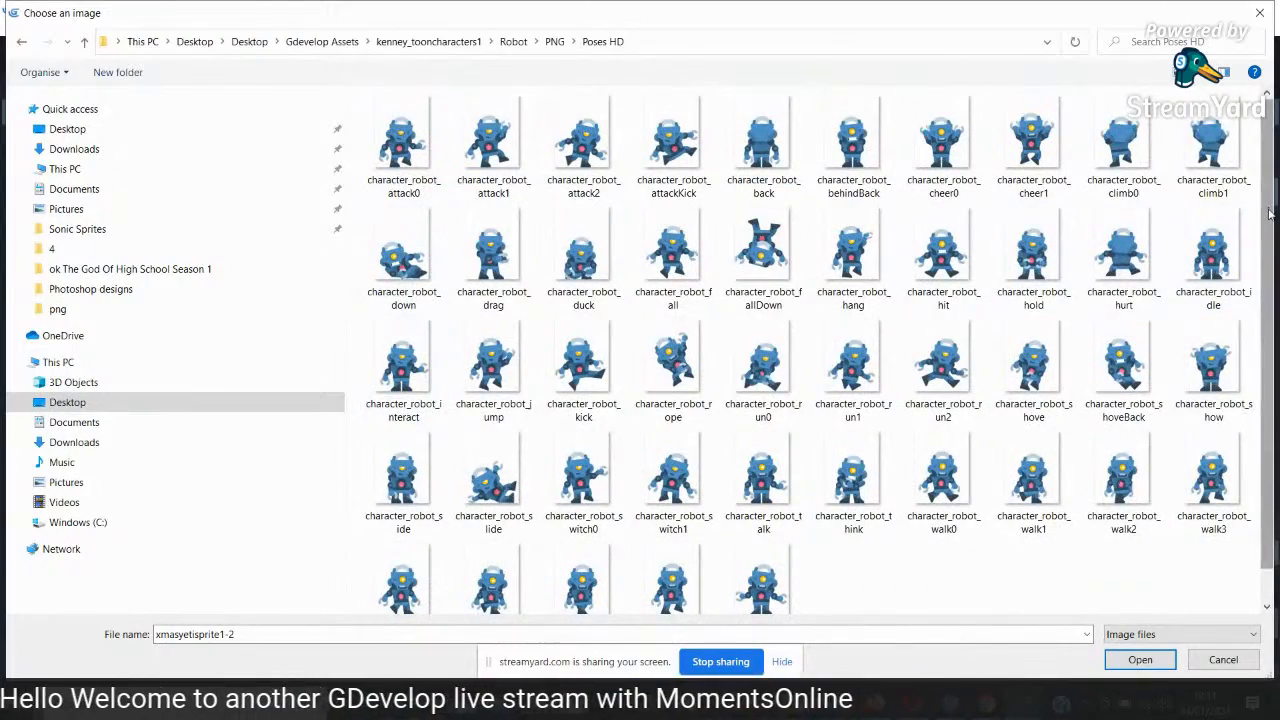
Choose the character_robot_idle image from the Poses HD folder as the new sprite's animation frame
scroll(1268, 296, "down", 1)
left_click_drag(1268, 296, 1268, 292)
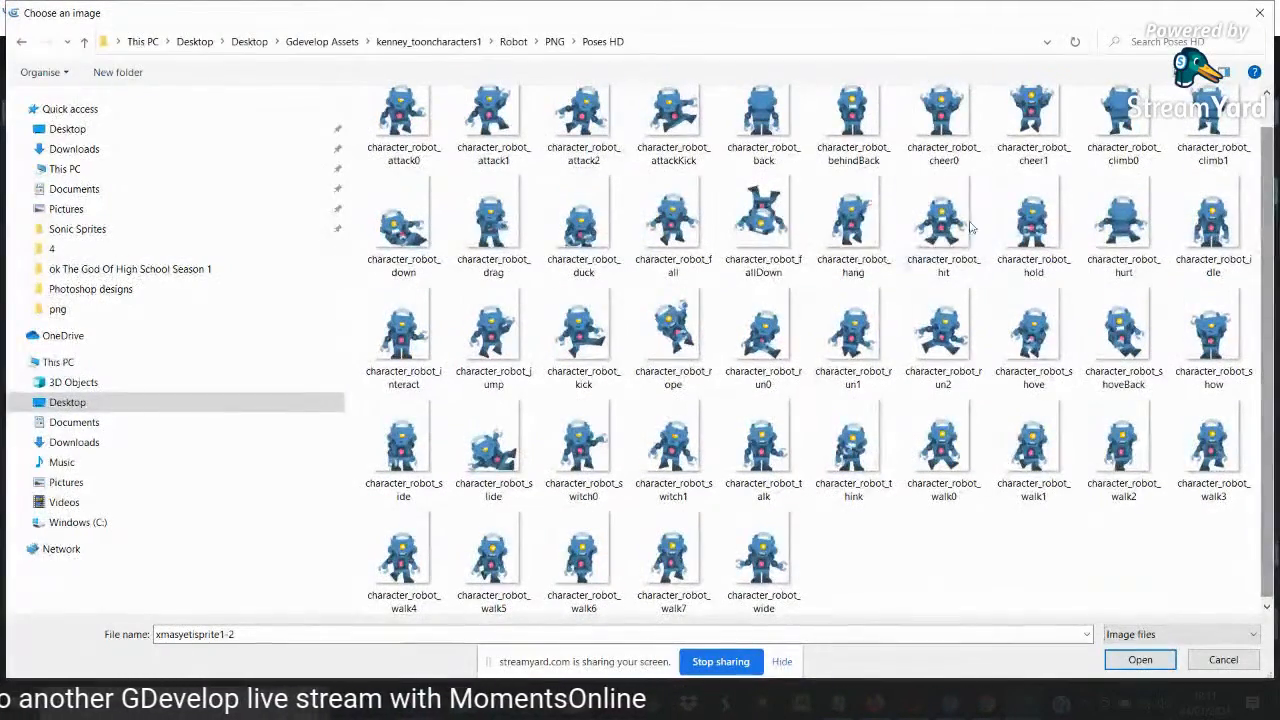
left_click_drag(1272, 176, 1272, 158)
left_click(1208, 288)
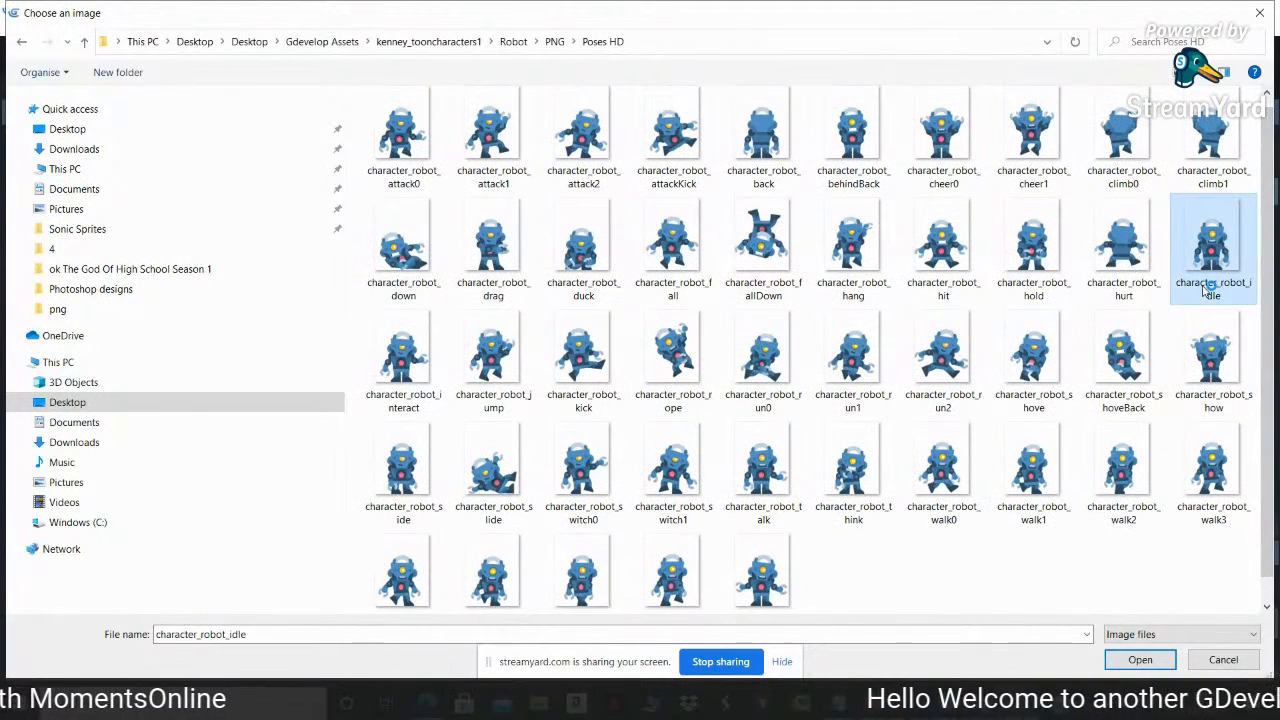
left_click(1140, 660)
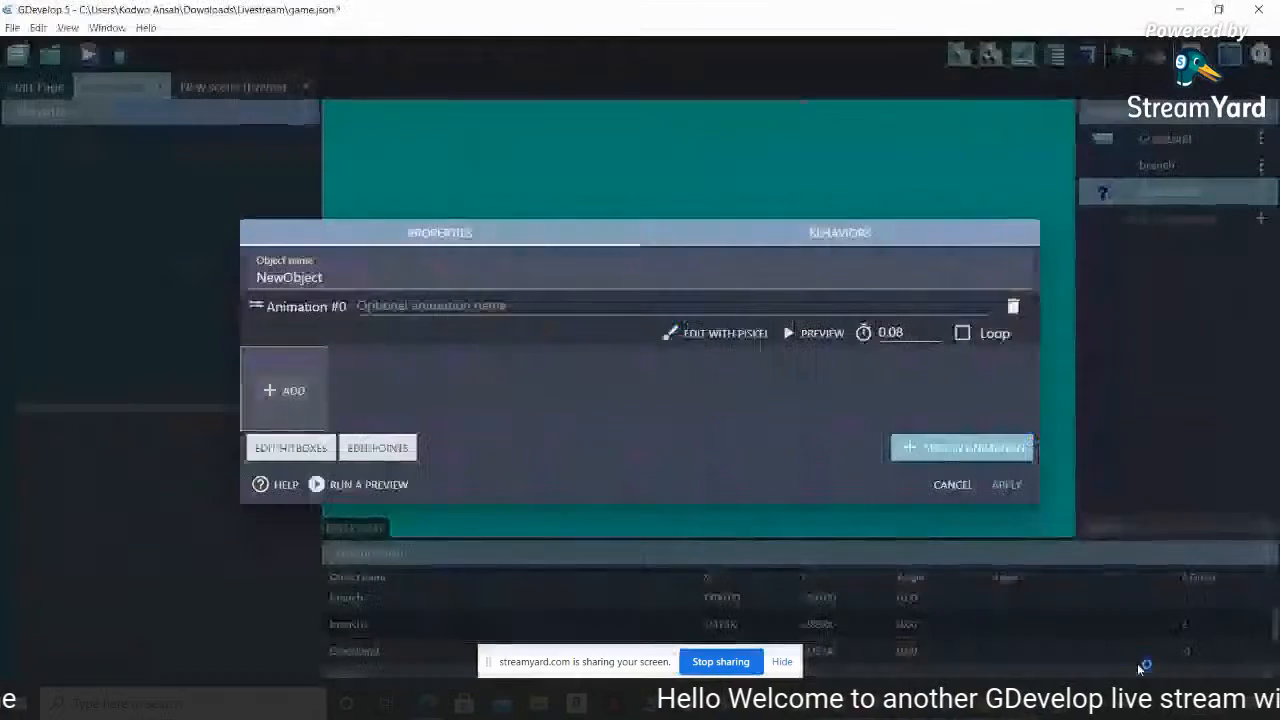
Copy the idle image into the project folder and name the first animation idle
left_click(762, 356)
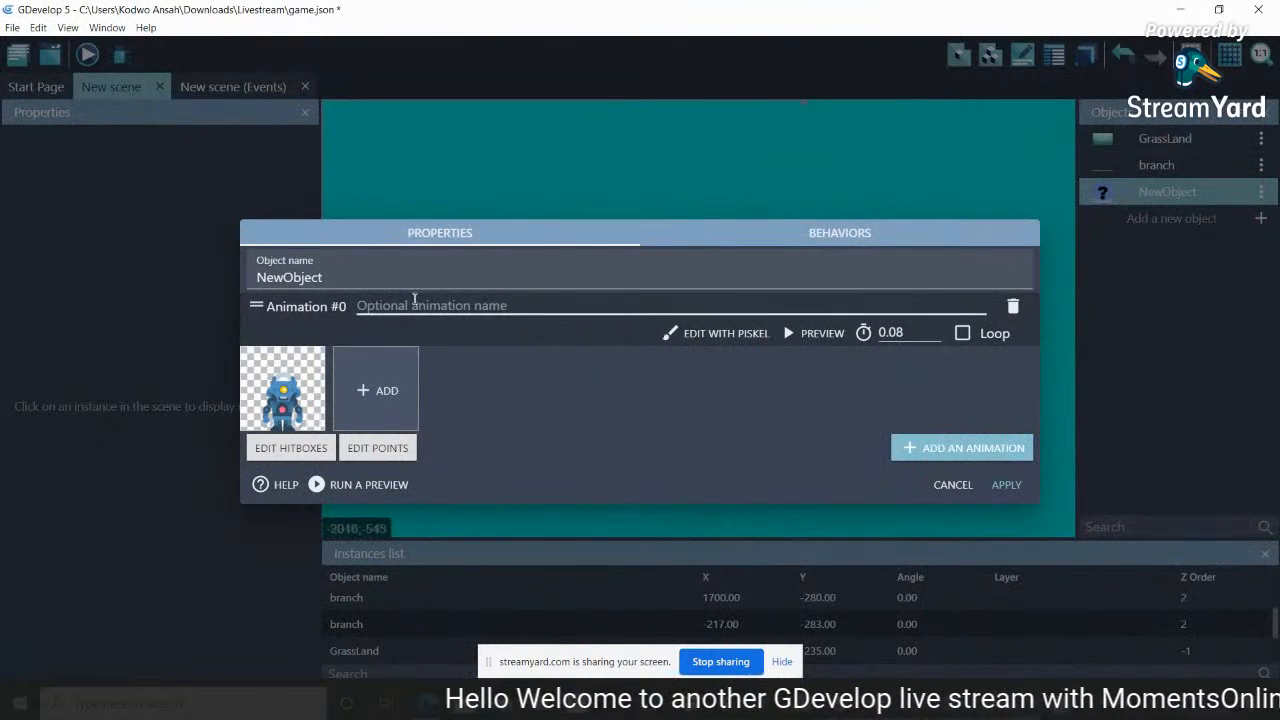
left_click(412, 305)
type("idle")
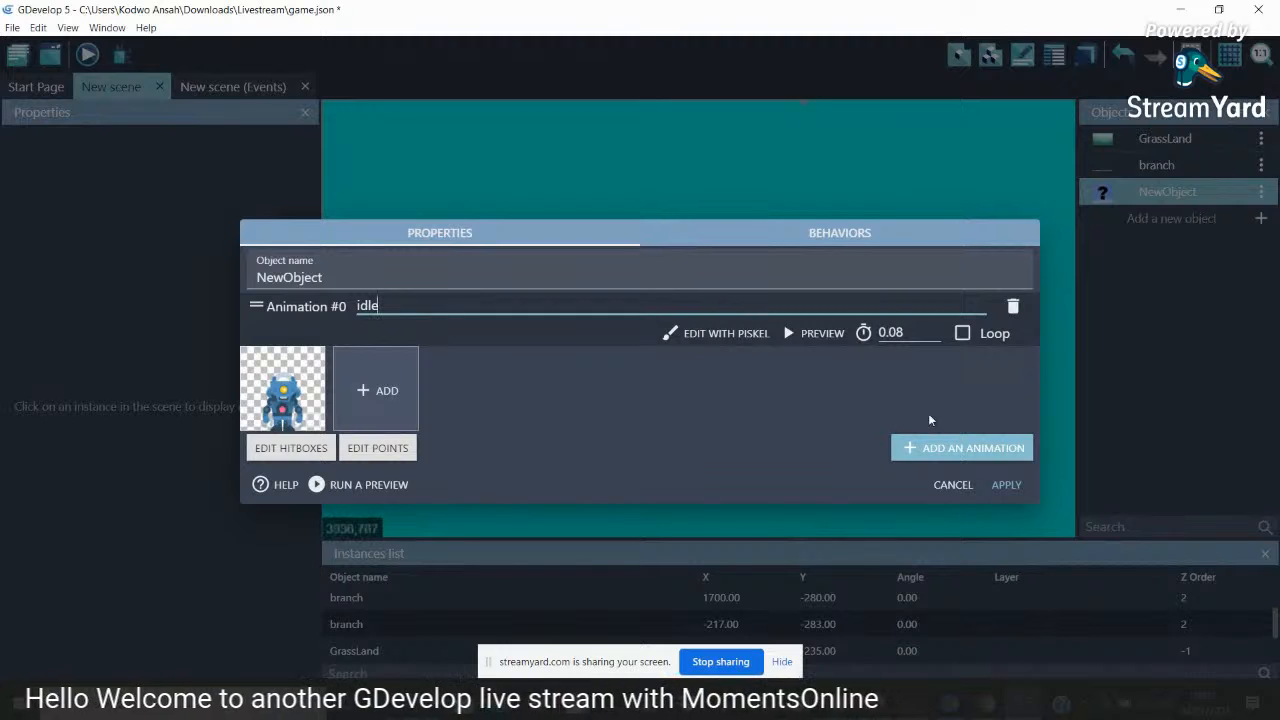
Add a second animation to the sprite and open the image chooser at the walk poses
left_click(955, 449)
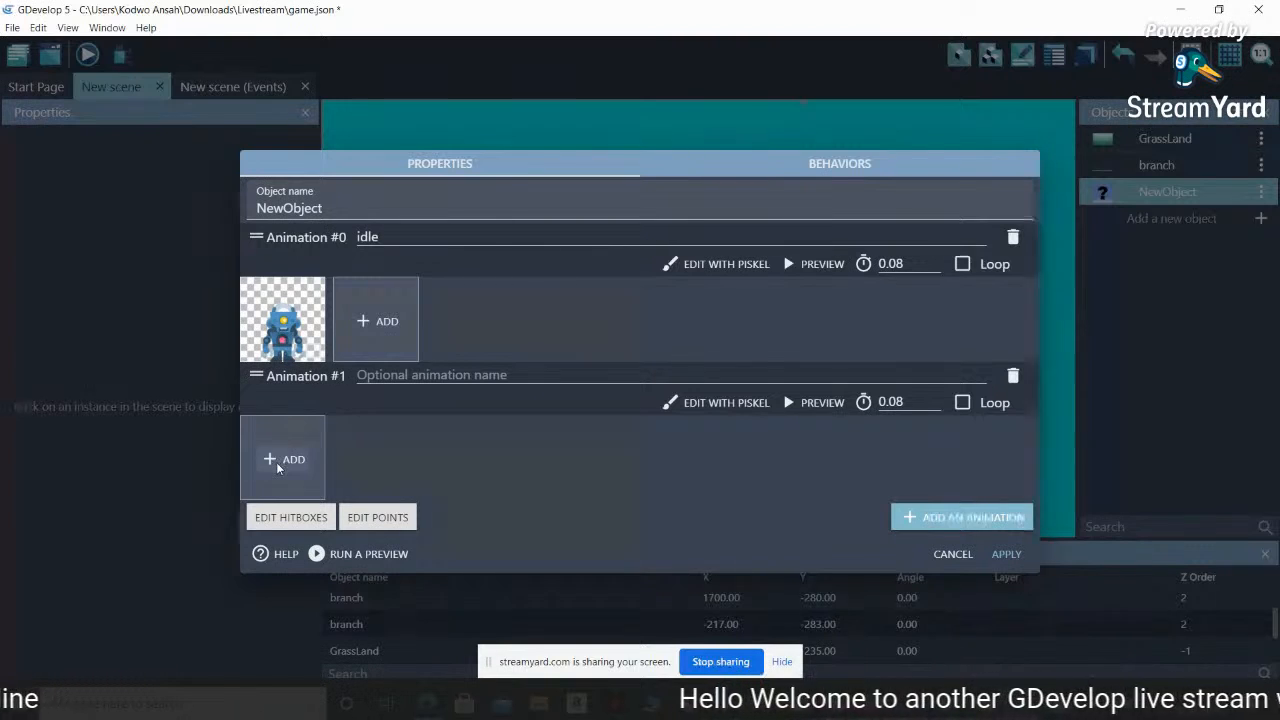
left_click(342, 451)
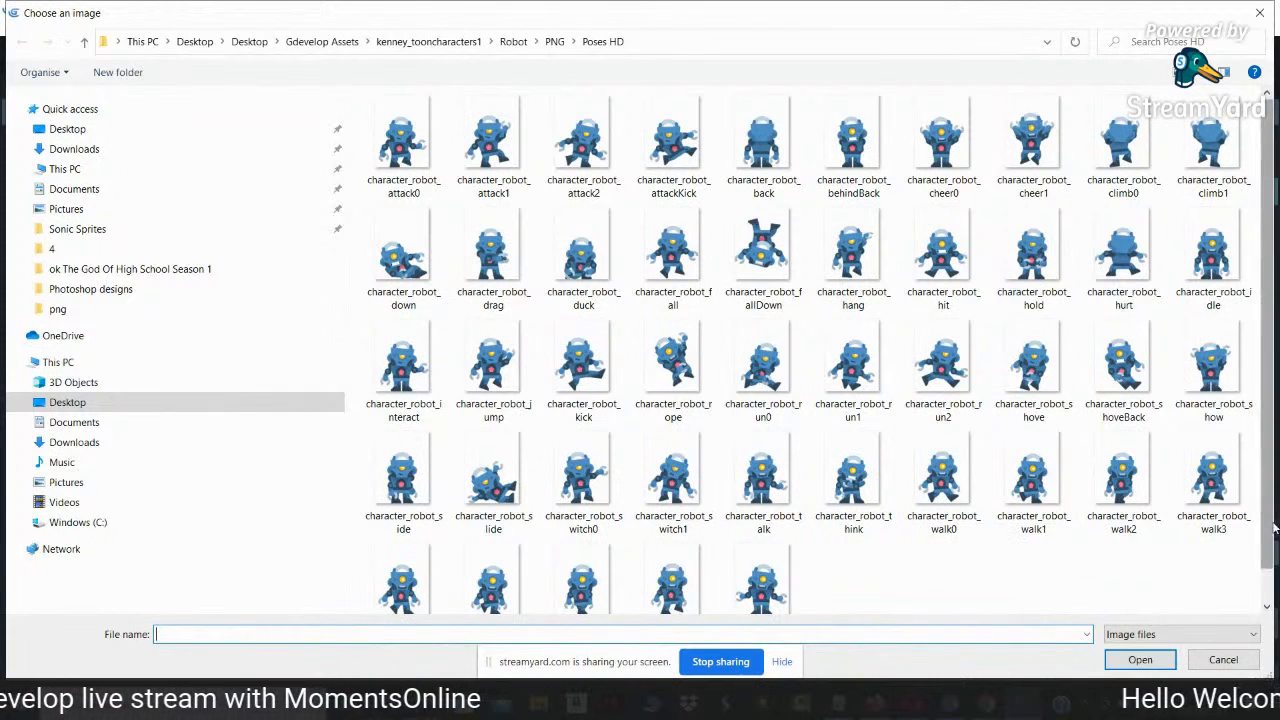
scroll(1273, 530, "down", 2)
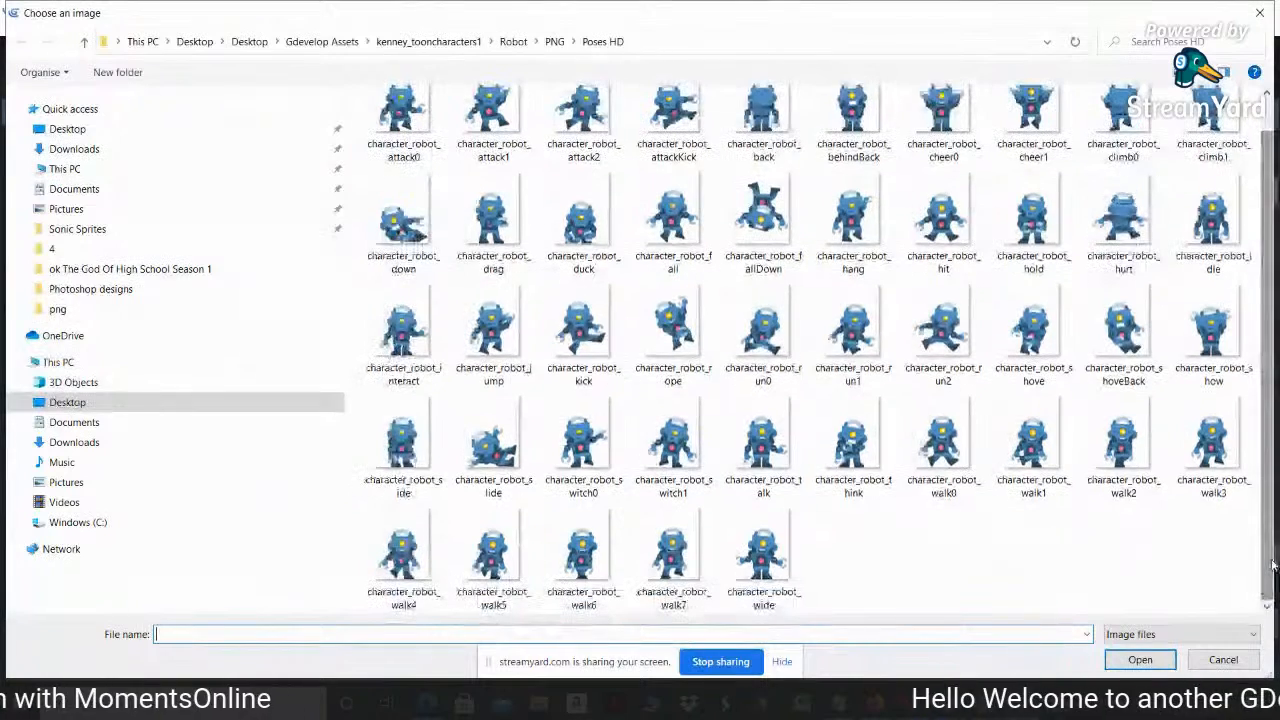
left_click(1024, 492)
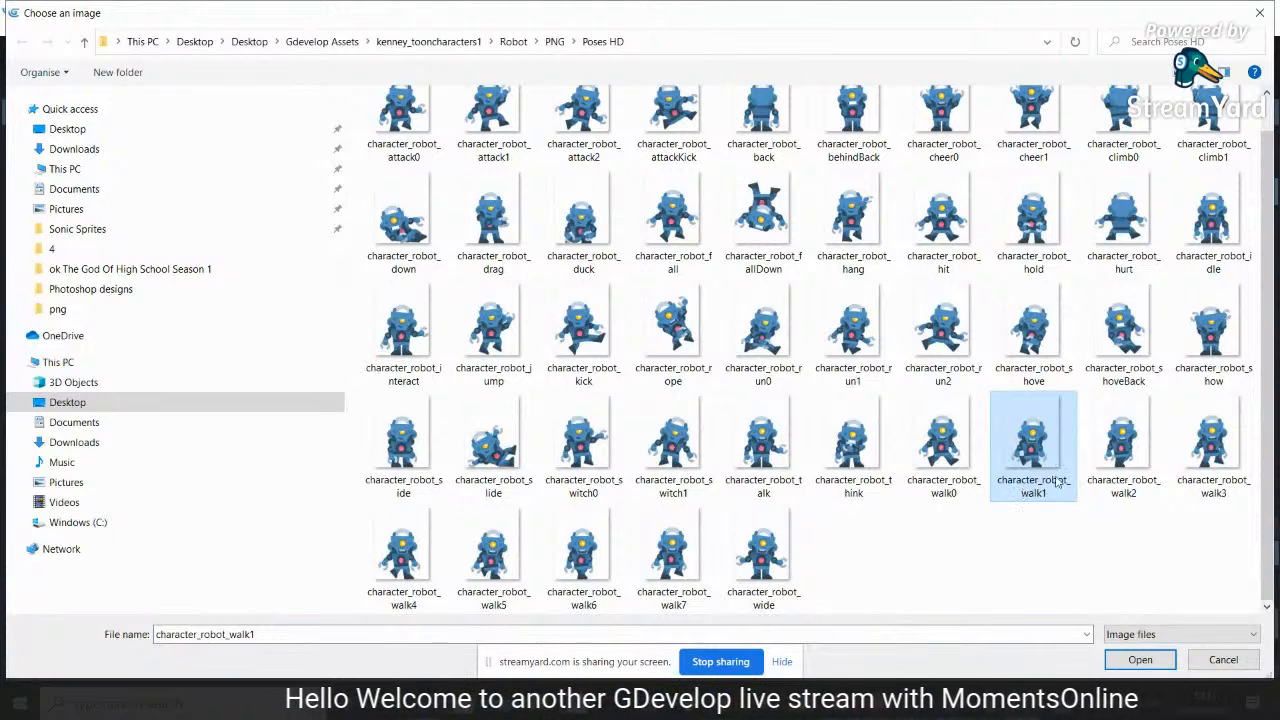
left_click(1106, 472, "ctrl")
left_click(1199, 482, "ctrl")
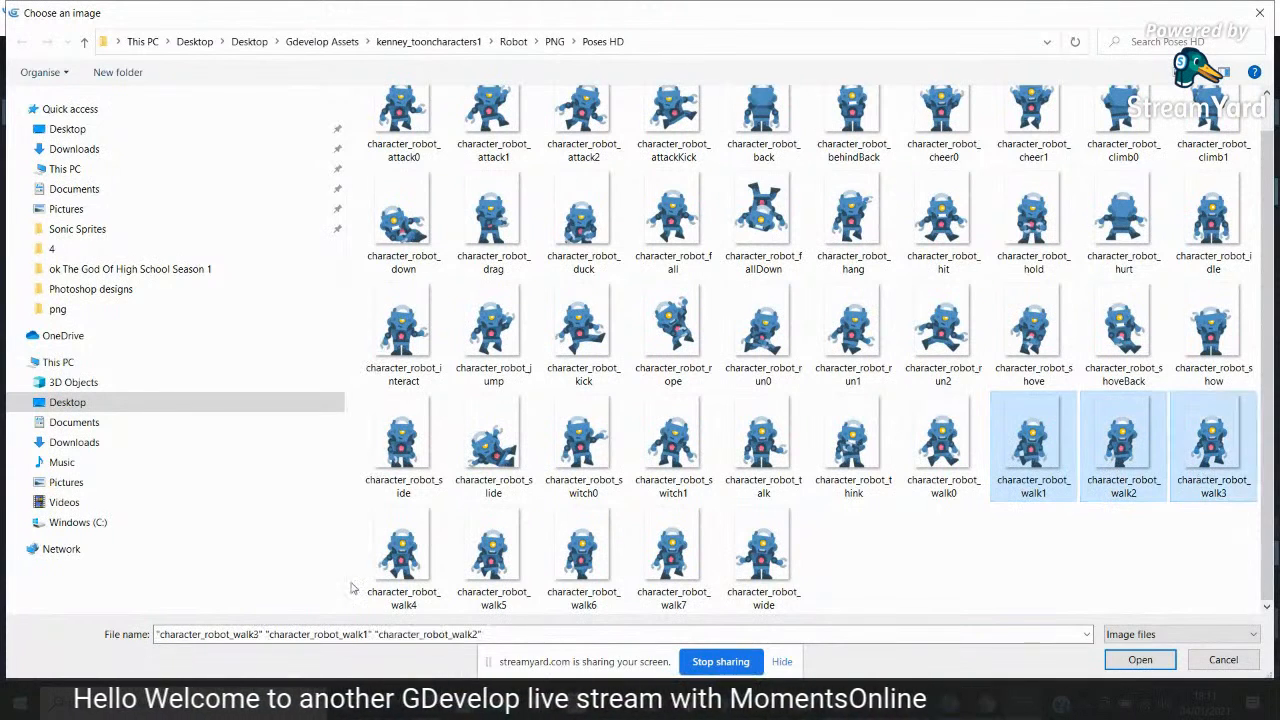
left_click(405, 596, "ctrl")
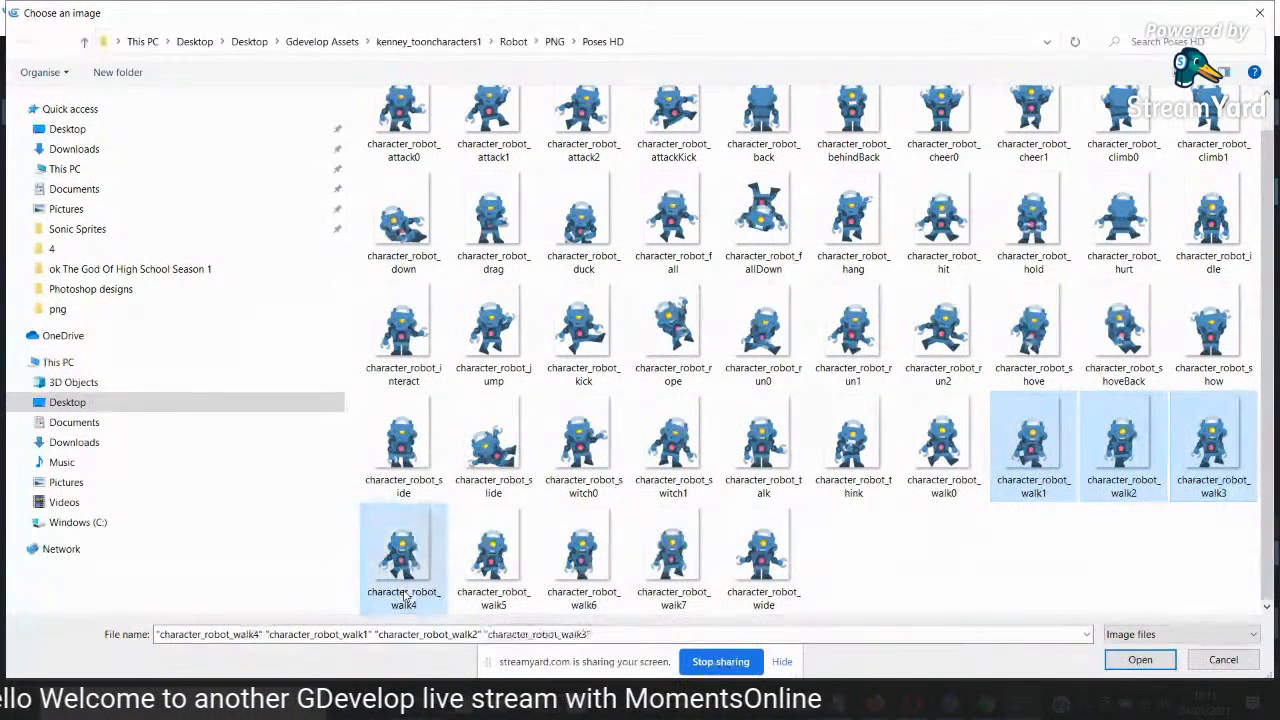
left_click(470, 592, "ctrl")
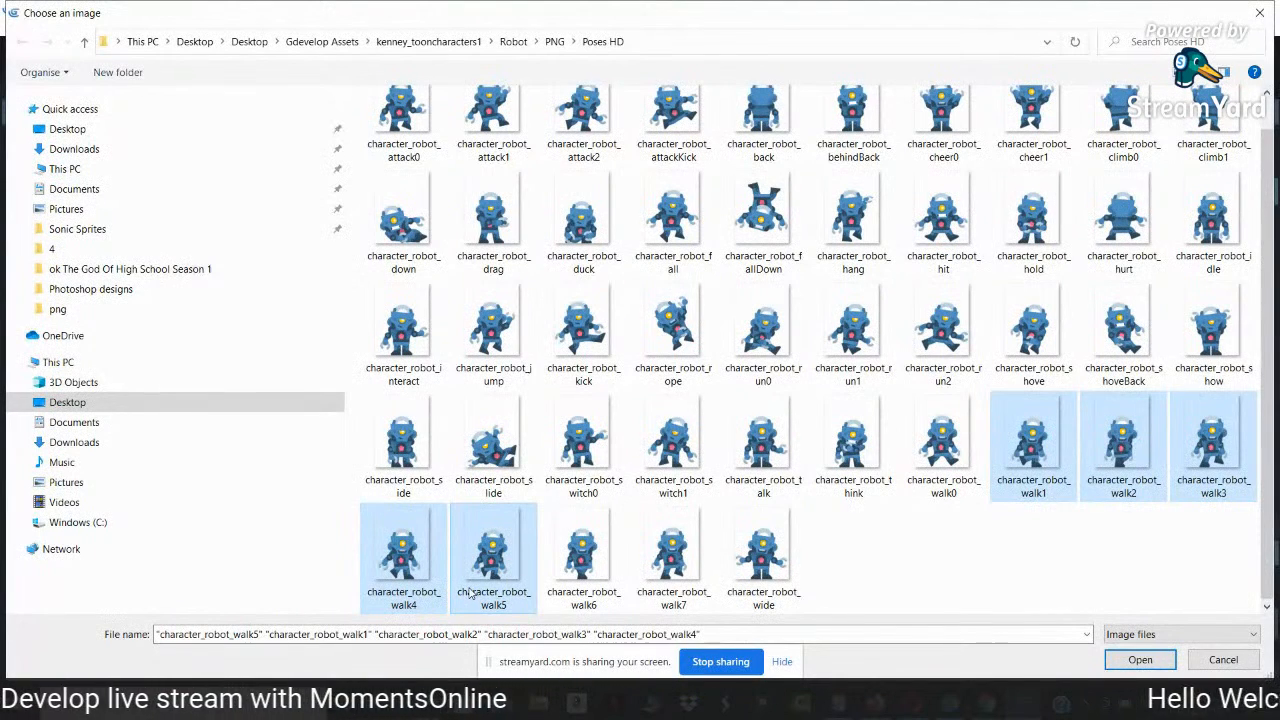
left_click(490, 555)
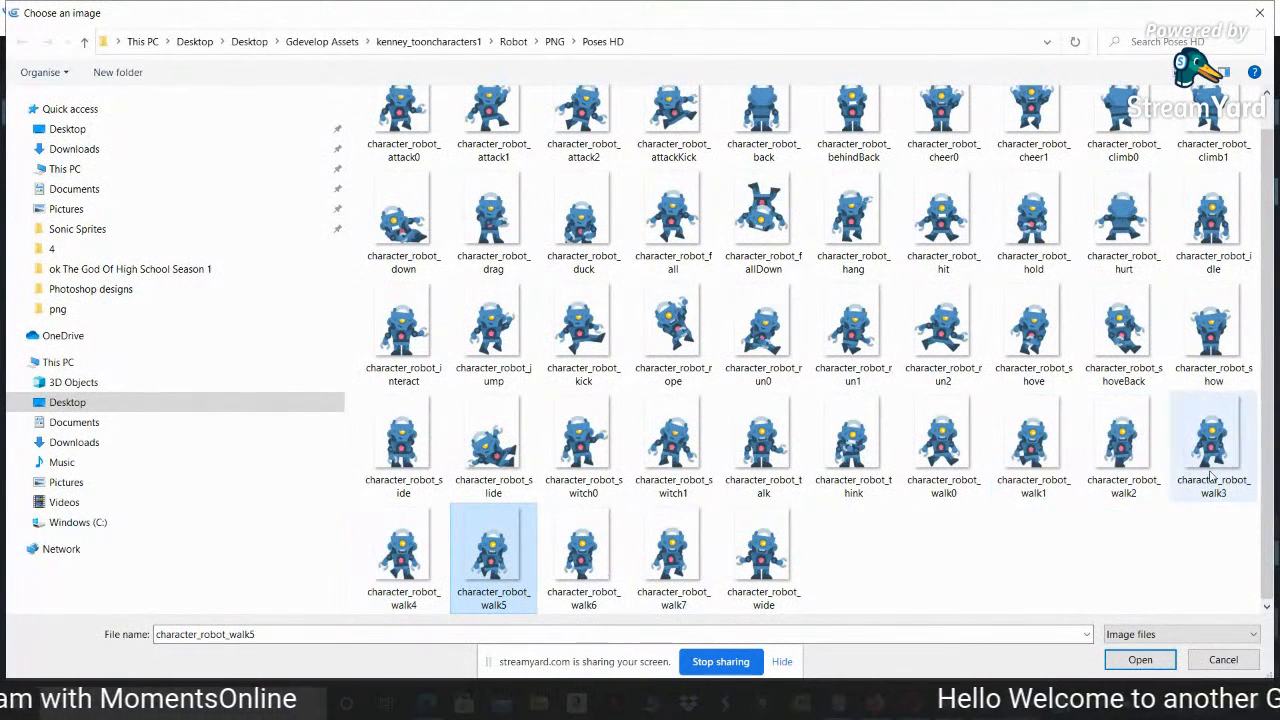
Import character_robot_walk1 through character_robot_walk4 as the second animation's frames, copying the files into the project folder
left_click(1033, 490)
left_click(404, 578, "shift")
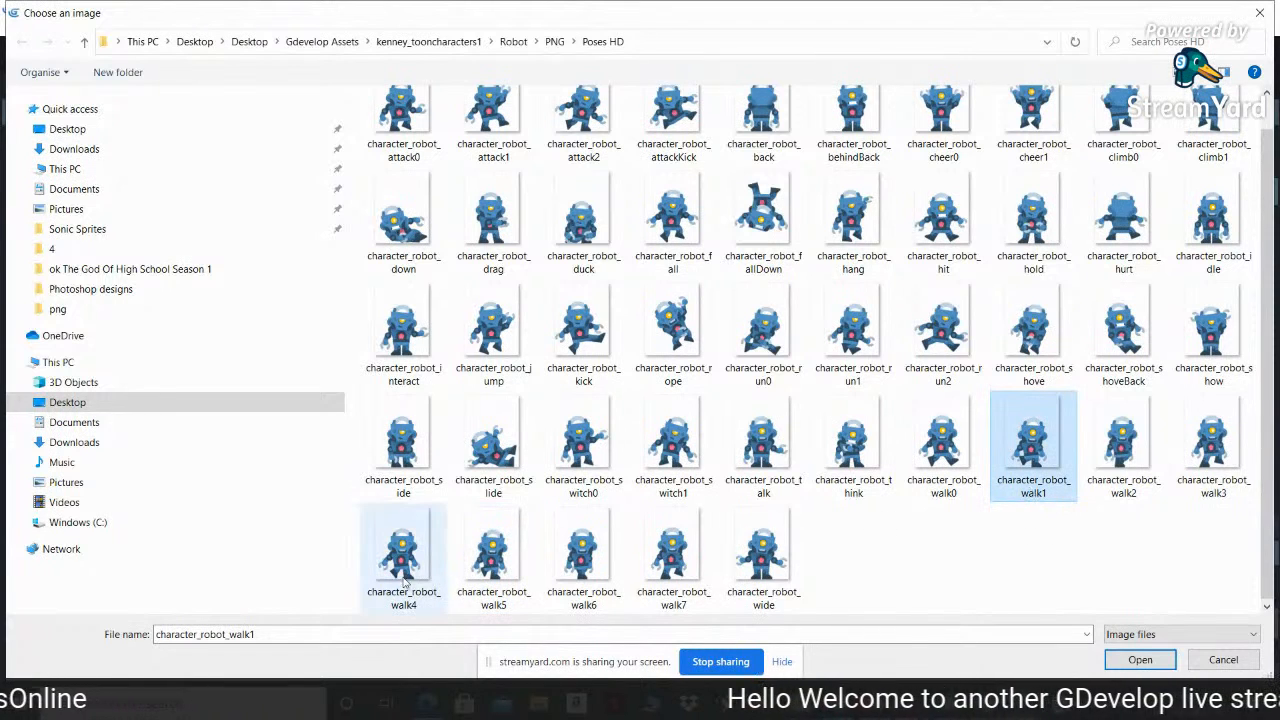
left_click(1120, 664)
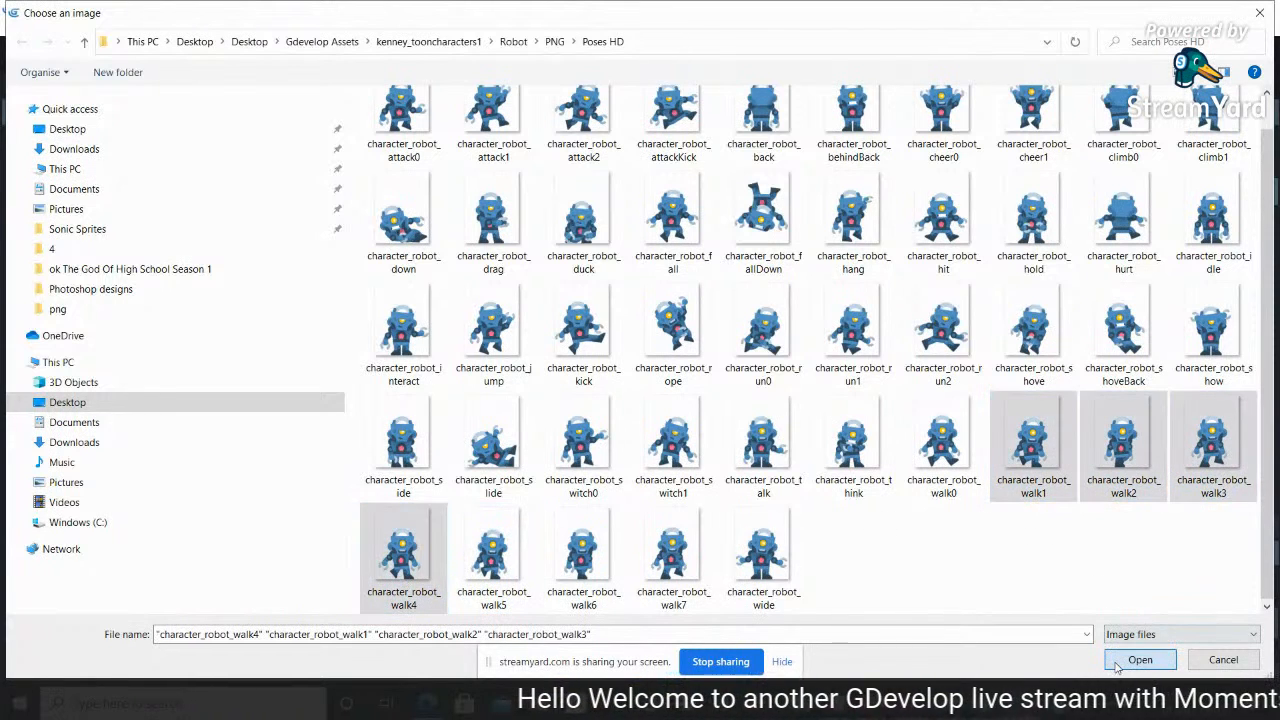
left_click(767, 360)
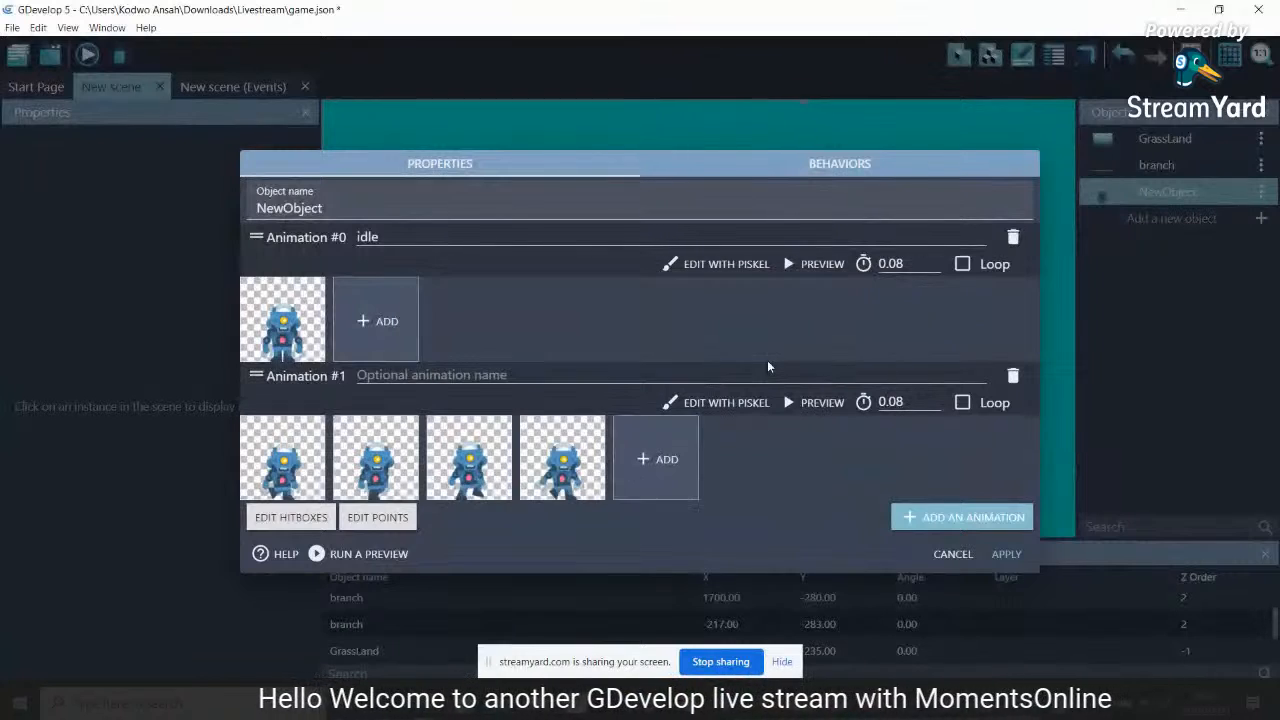
Make the second animation loop and set its time between frames to 0.10
left_click(960, 405)
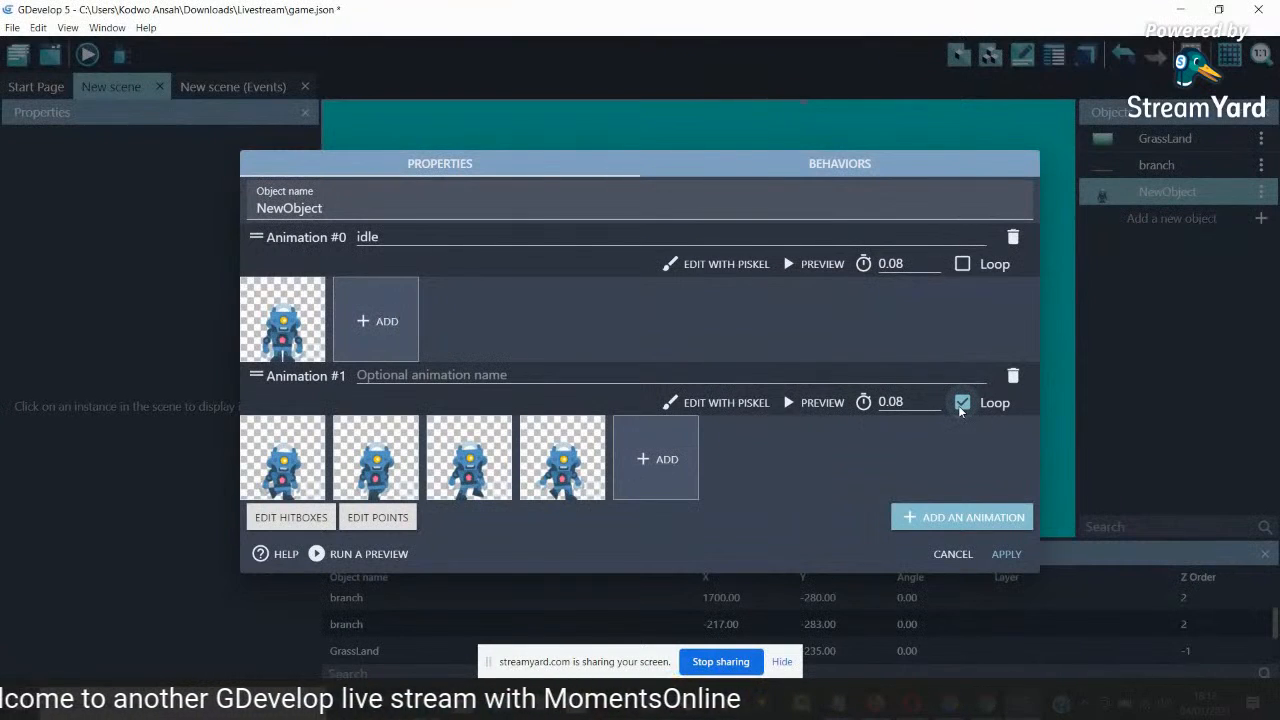
left_click_drag(913, 401, 865, 408)
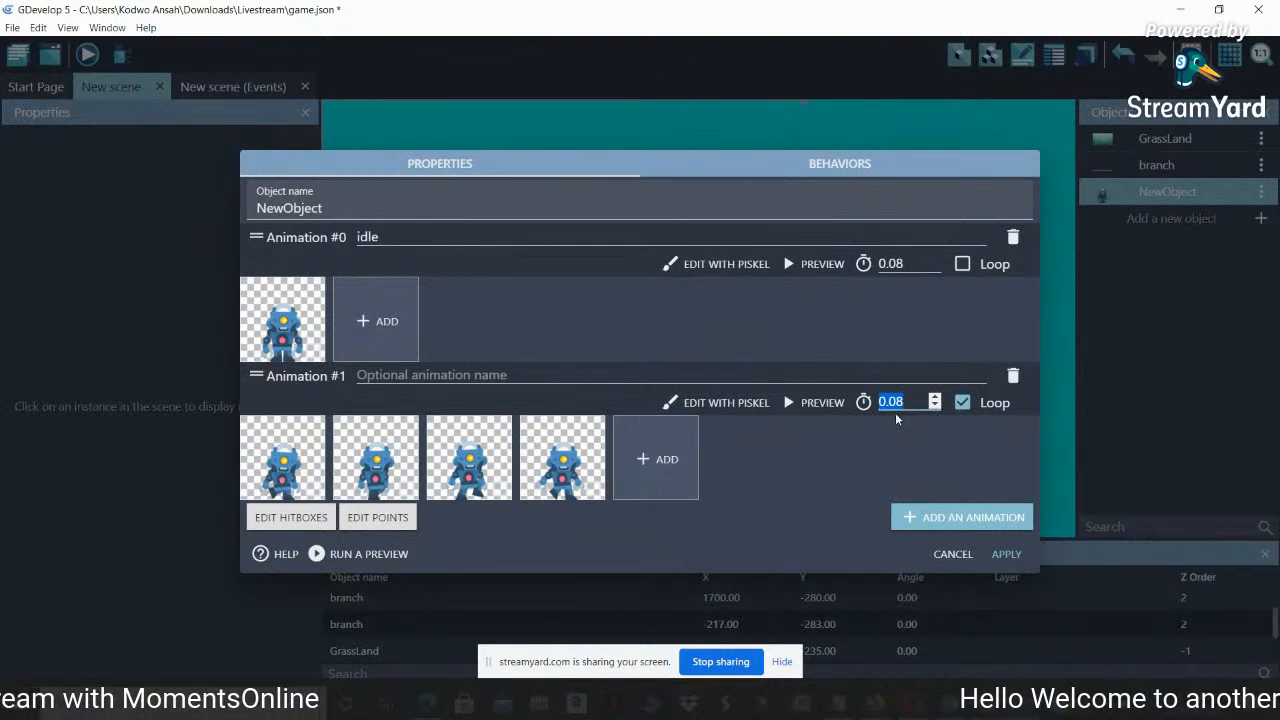
left_click(905, 407)
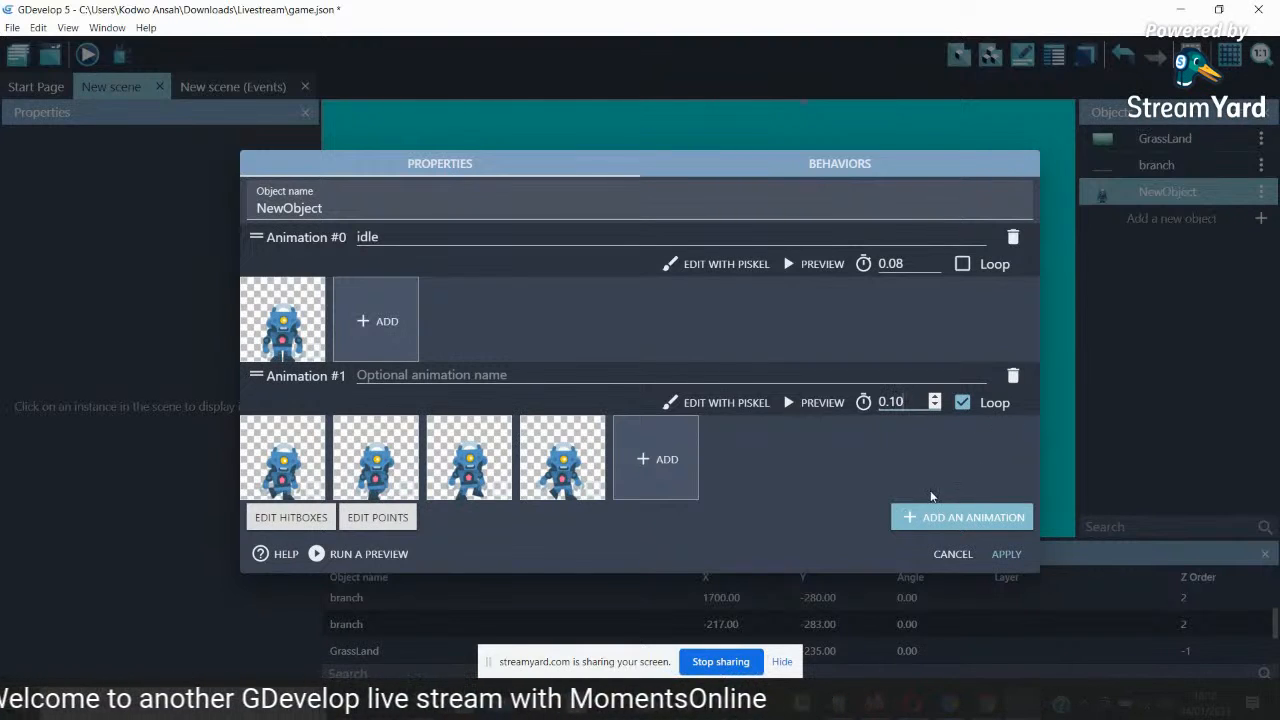
Add a third animation with the character_robot_jump image as its frame, copying the file into the project folder
left_click(919, 518)
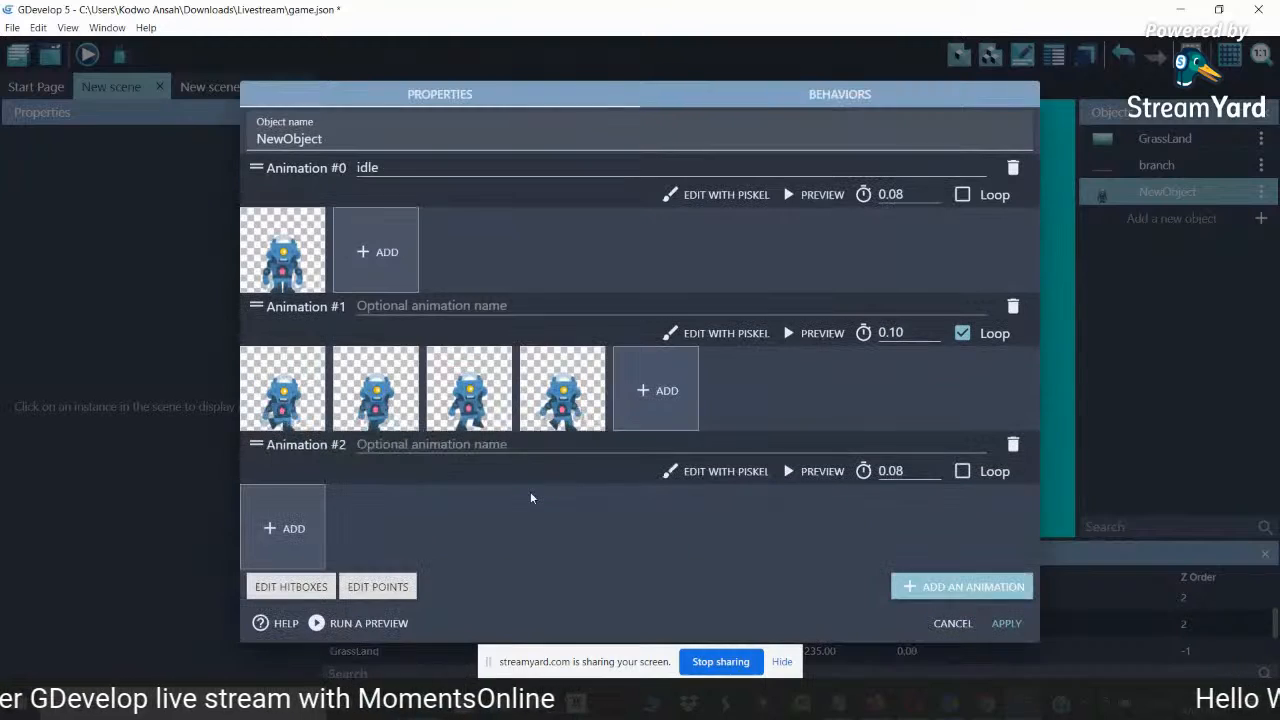
left_click(277, 522)
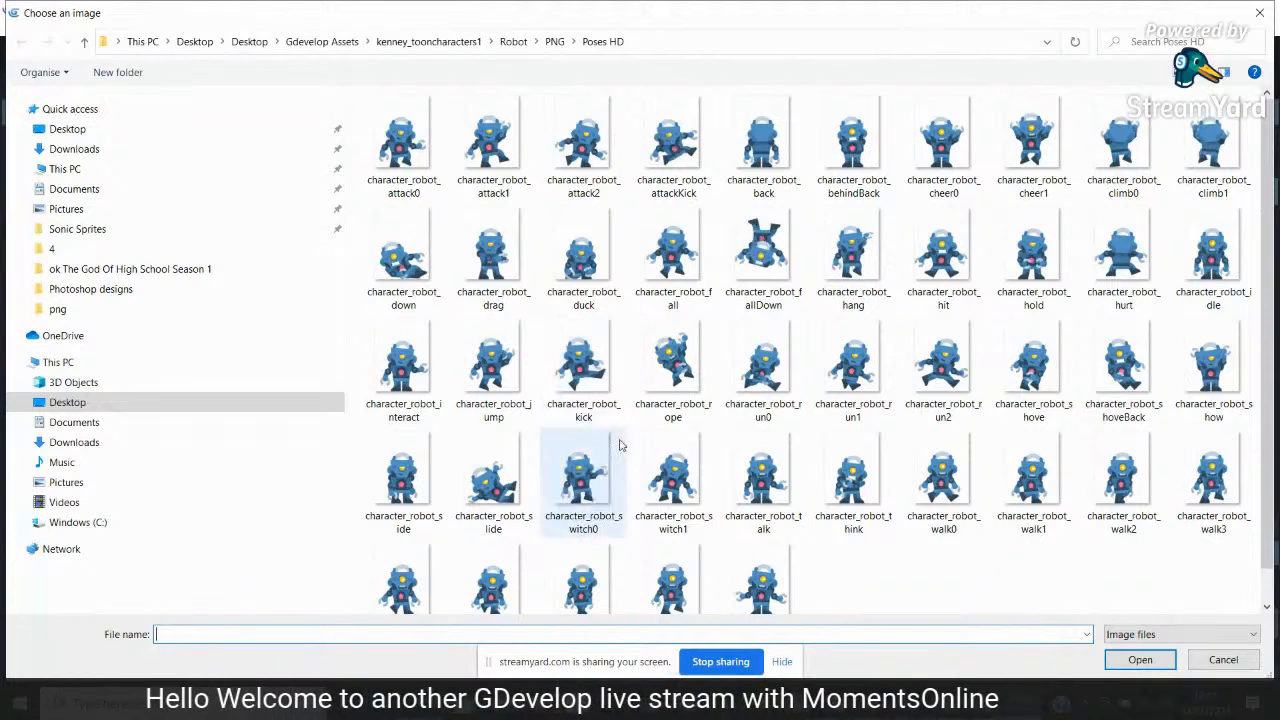
left_click(520, 418)
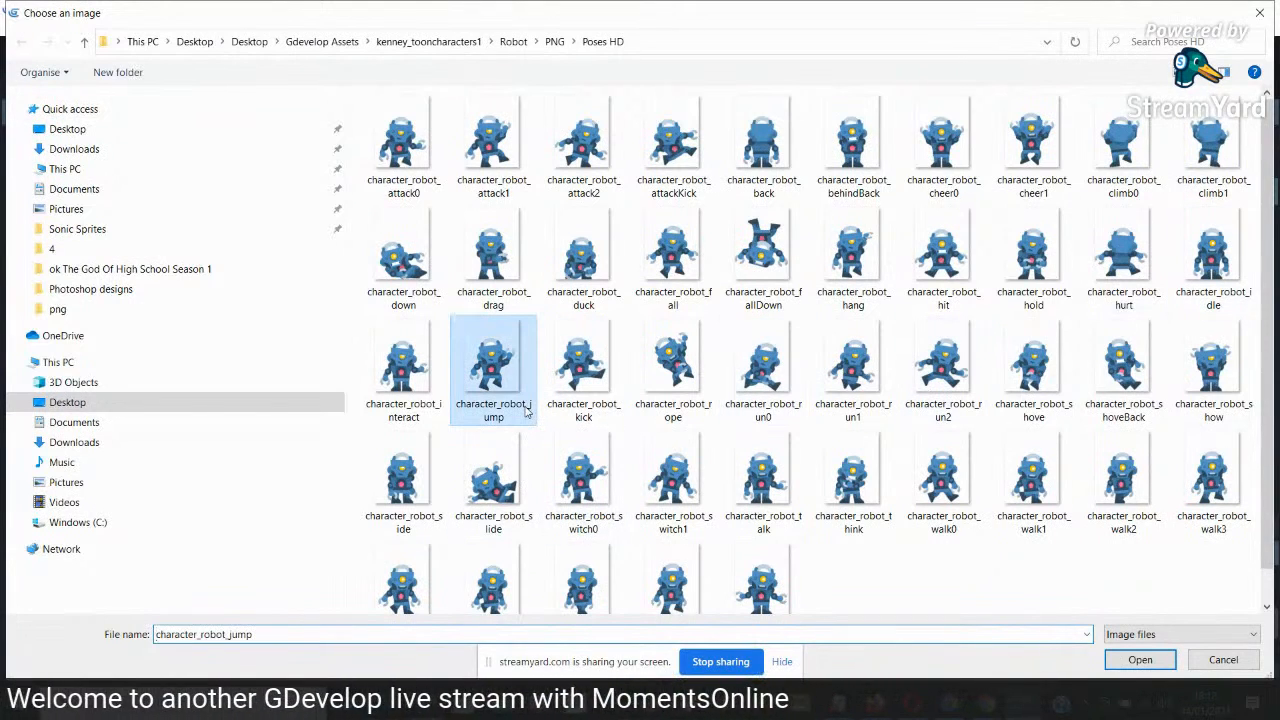
left_click(1155, 667)
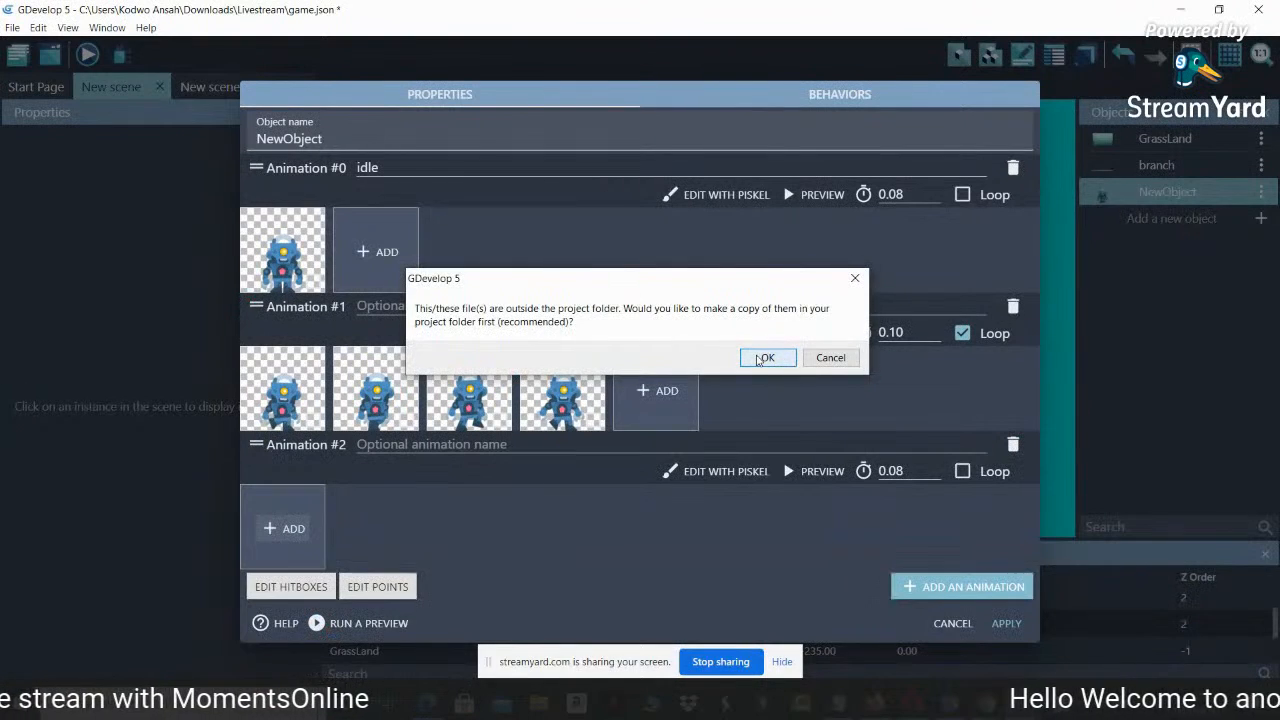
left_click(763, 357)
Name the third animation jump and the second animation walk
left_click(451, 445)
type("jump")
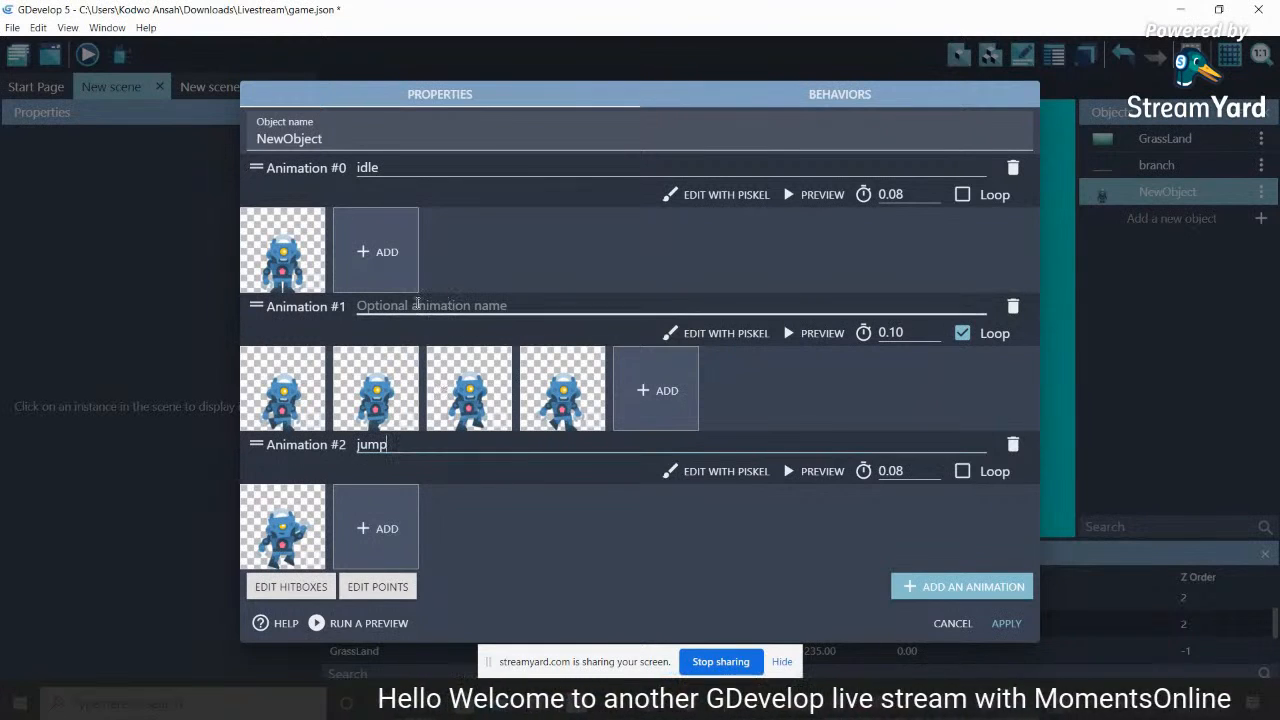
left_click(407, 305)
type("walk")
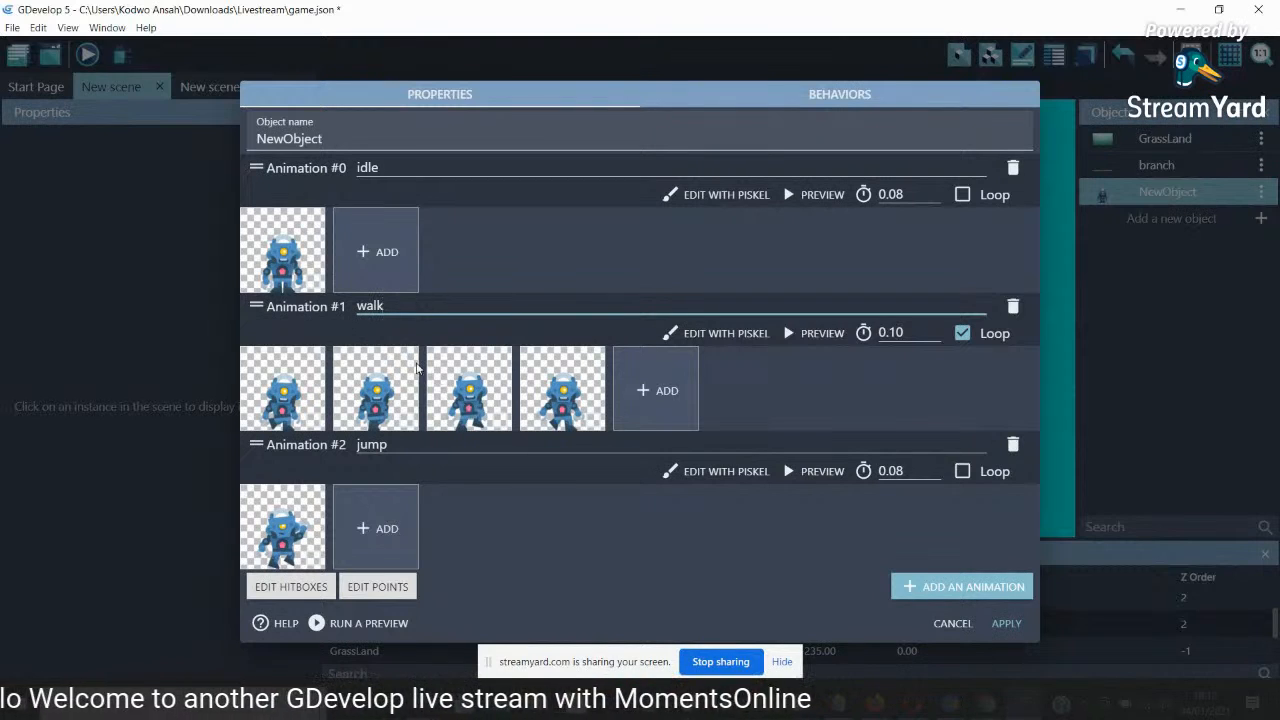
double_click(380, 305)
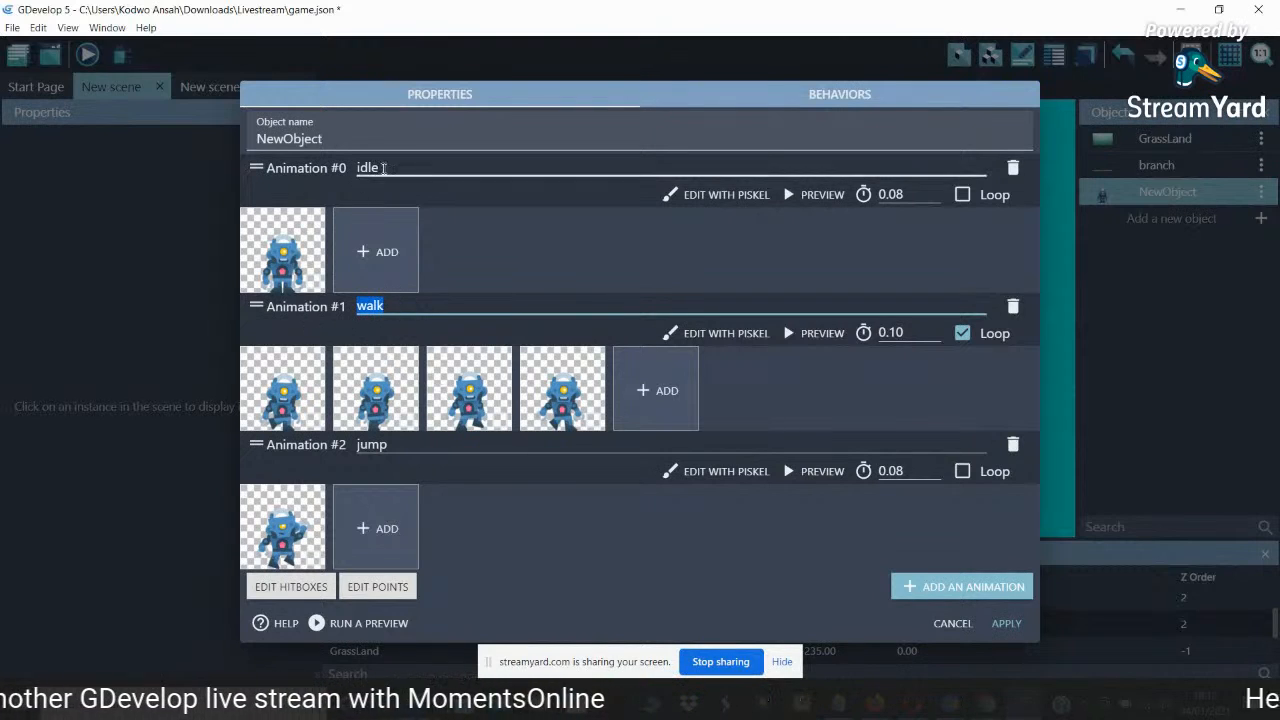
double_click(380, 168)
double_click(375, 445)
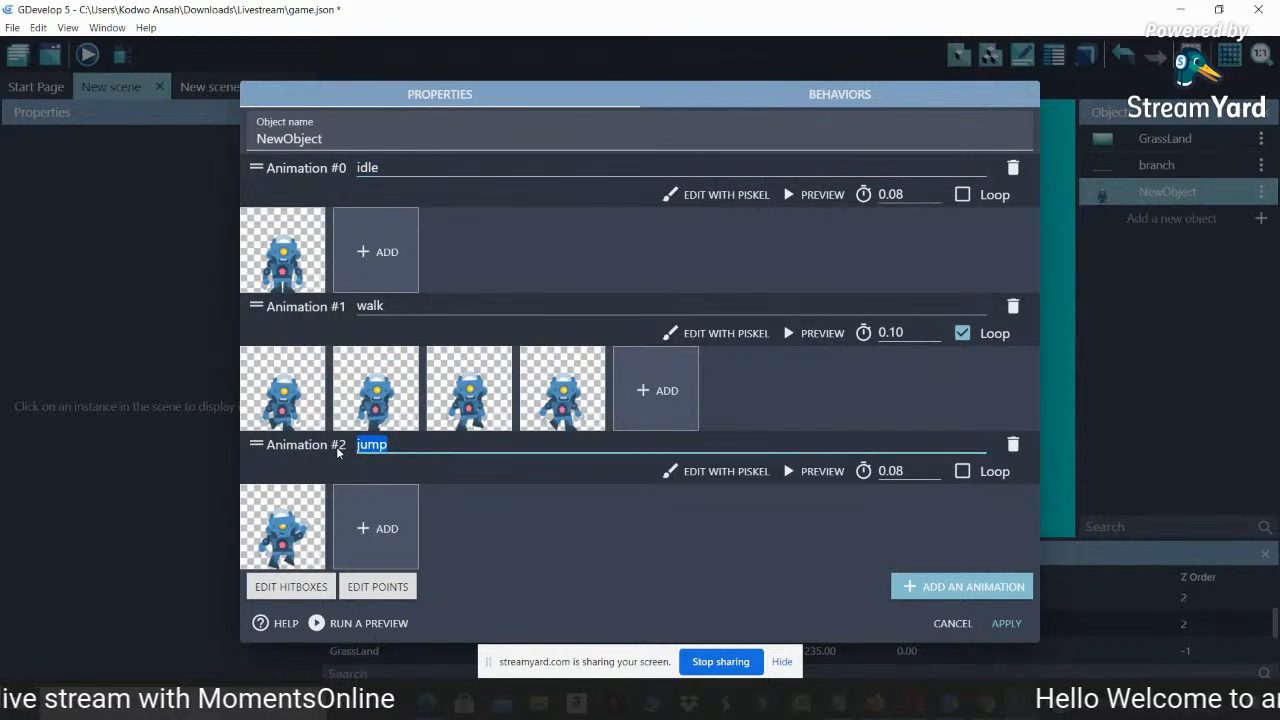
left_click(491, 544)
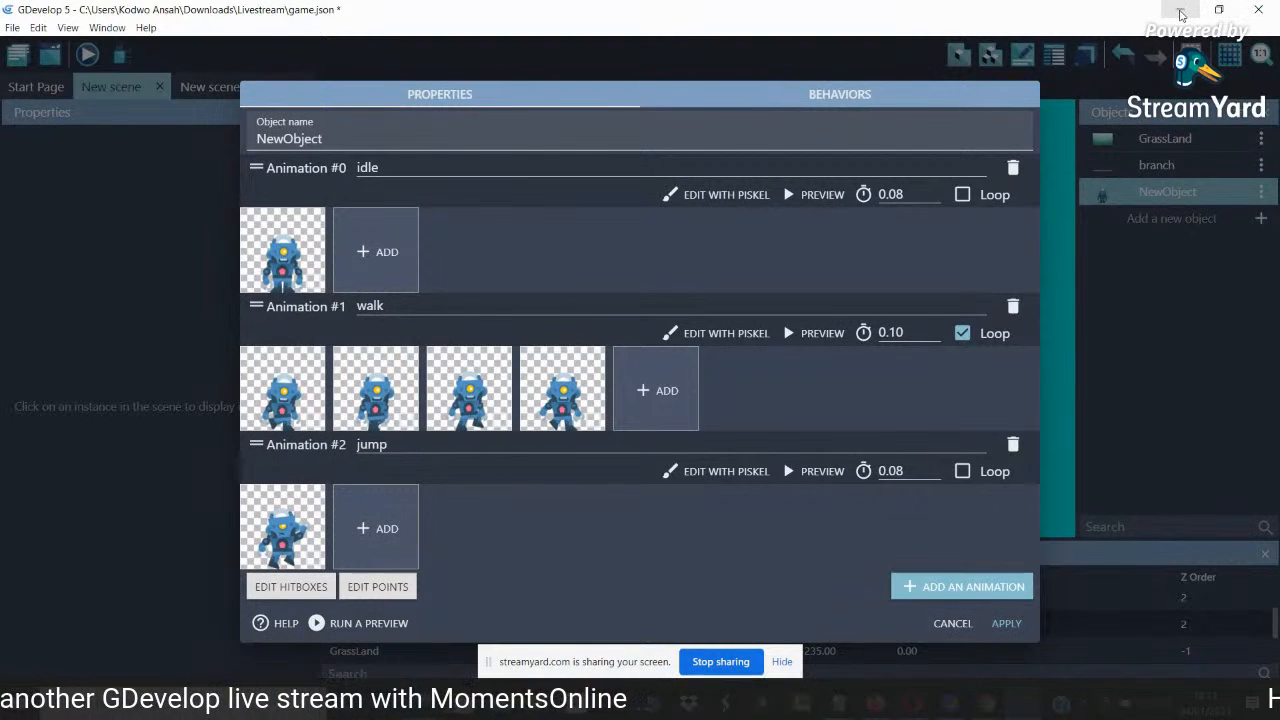
Switch to StreamYard to read the latest live-stream comments, and return to the sprite editor in GDevelop
left_click(1181, 12)
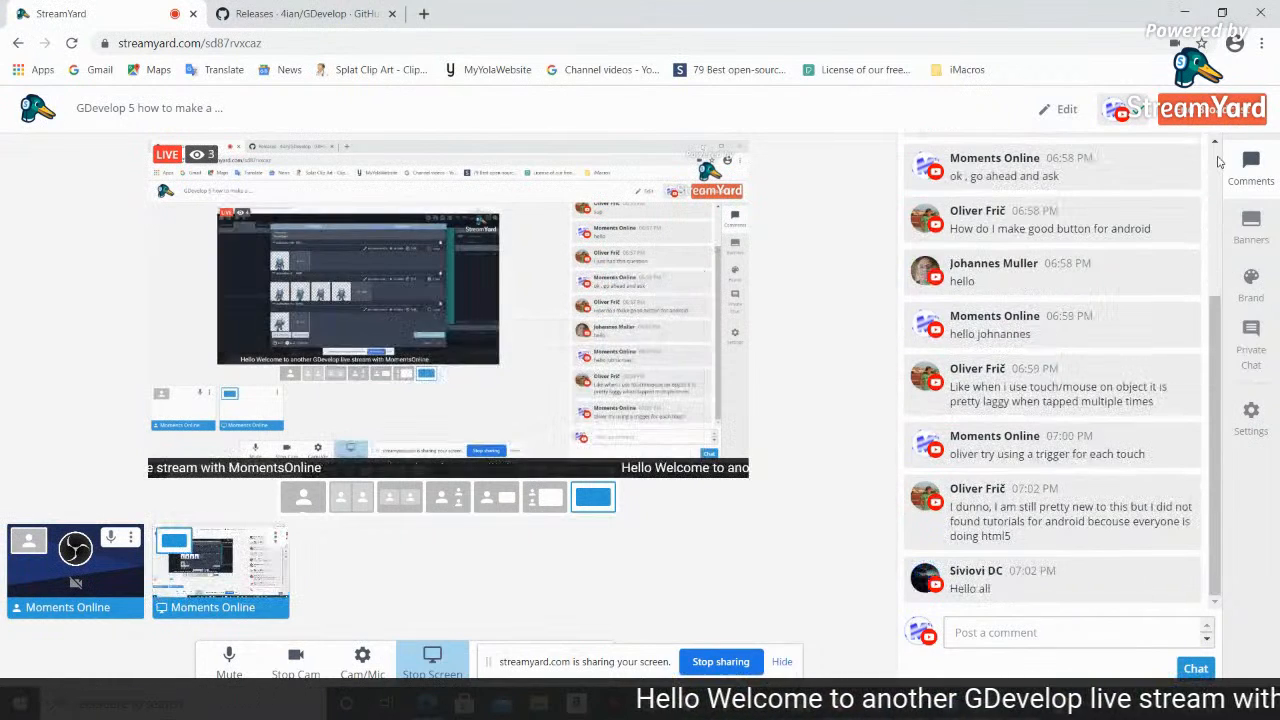
left_click(1218, 162)
left_click_drag(1216, 386, 1211, 530)
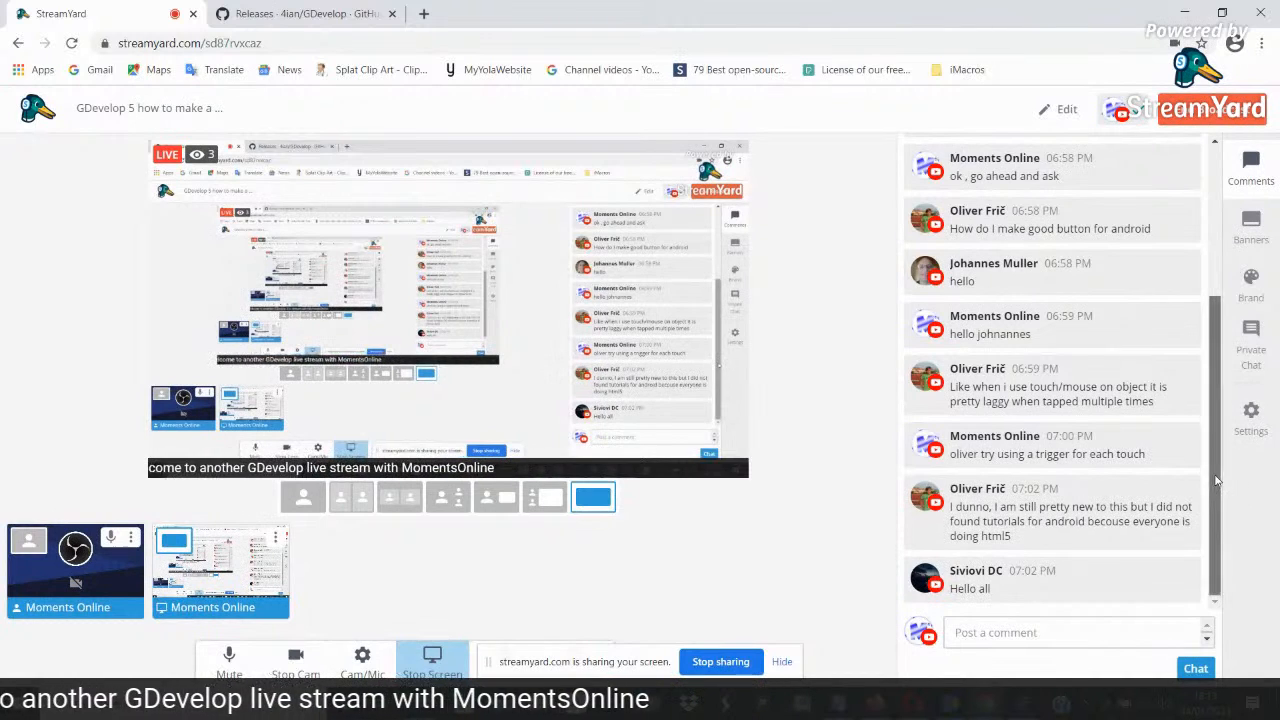
mouse_move(1108, 526)
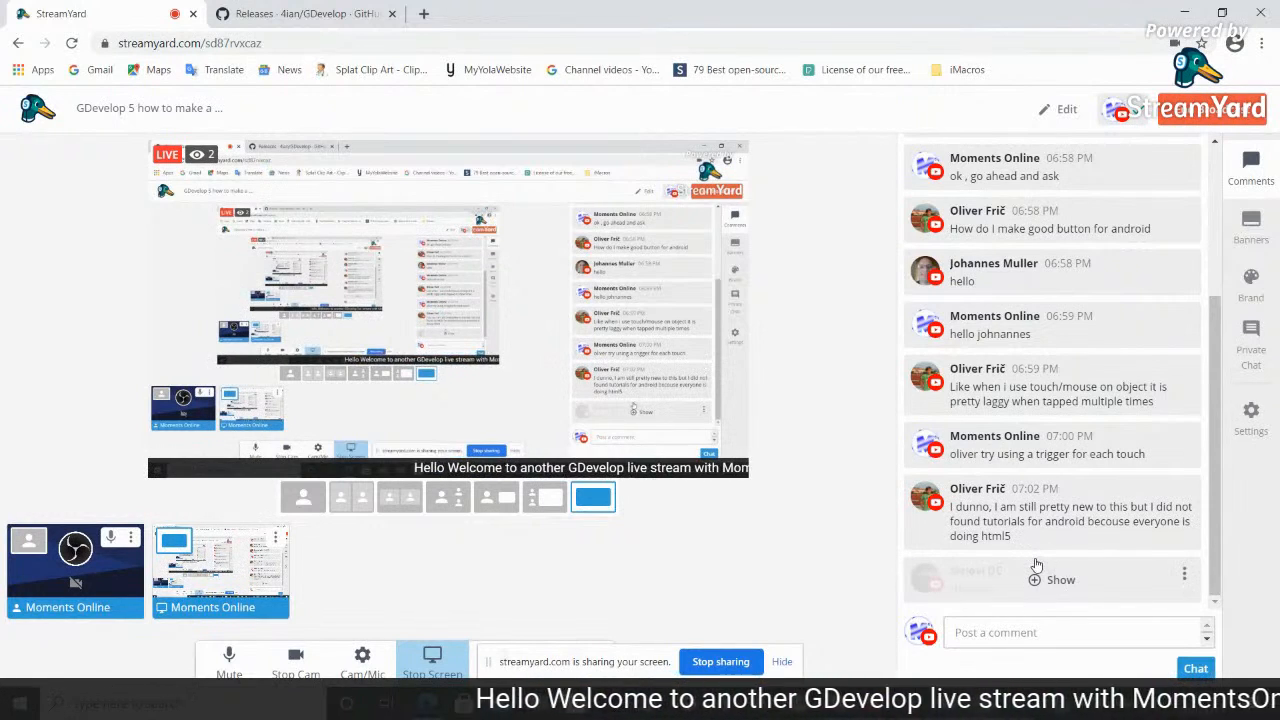
mouse_move(1008, 566)
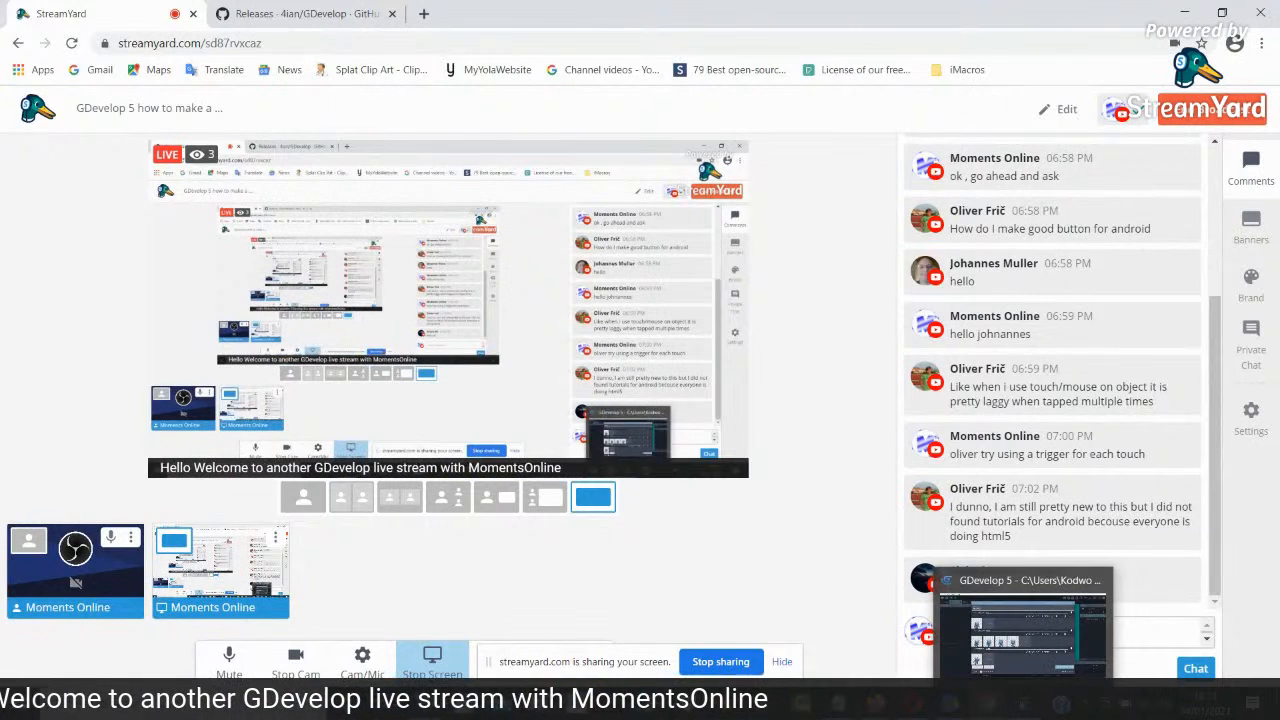
left_click(1022, 704)
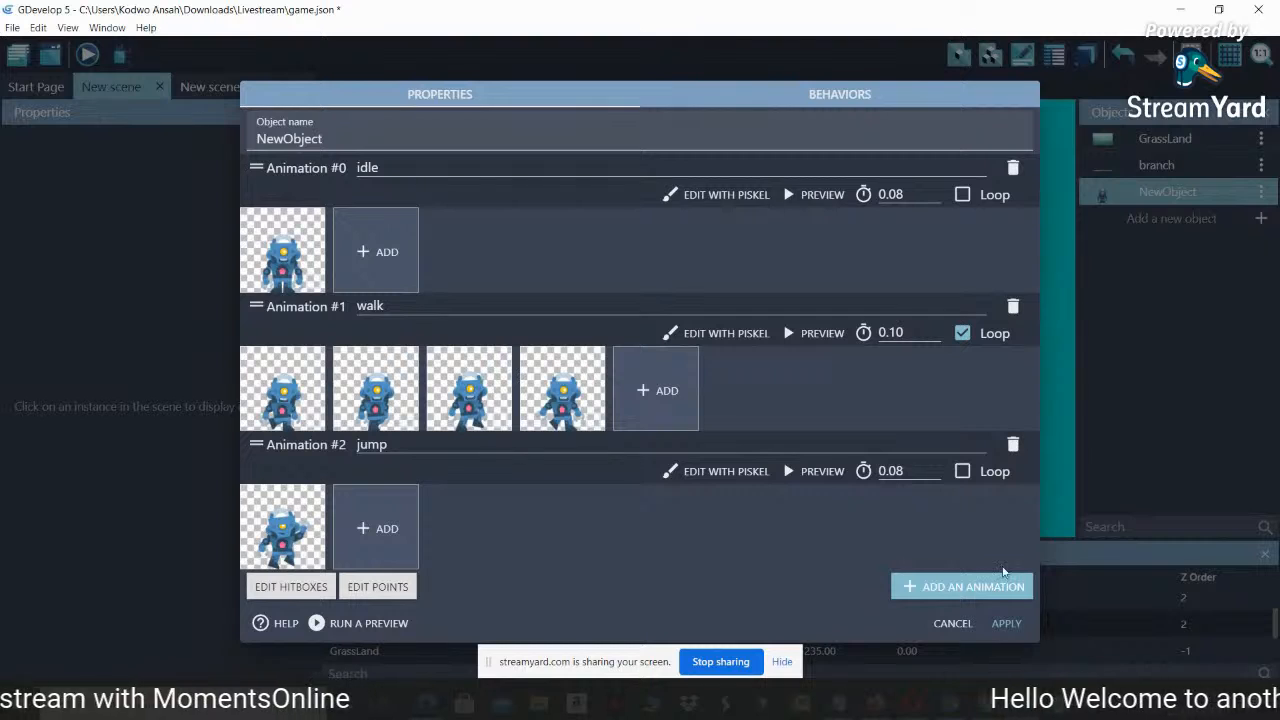
Add a fourth animation with the character_robot_hurt image as its frame, copying the file into the project folder
left_click(988, 588)
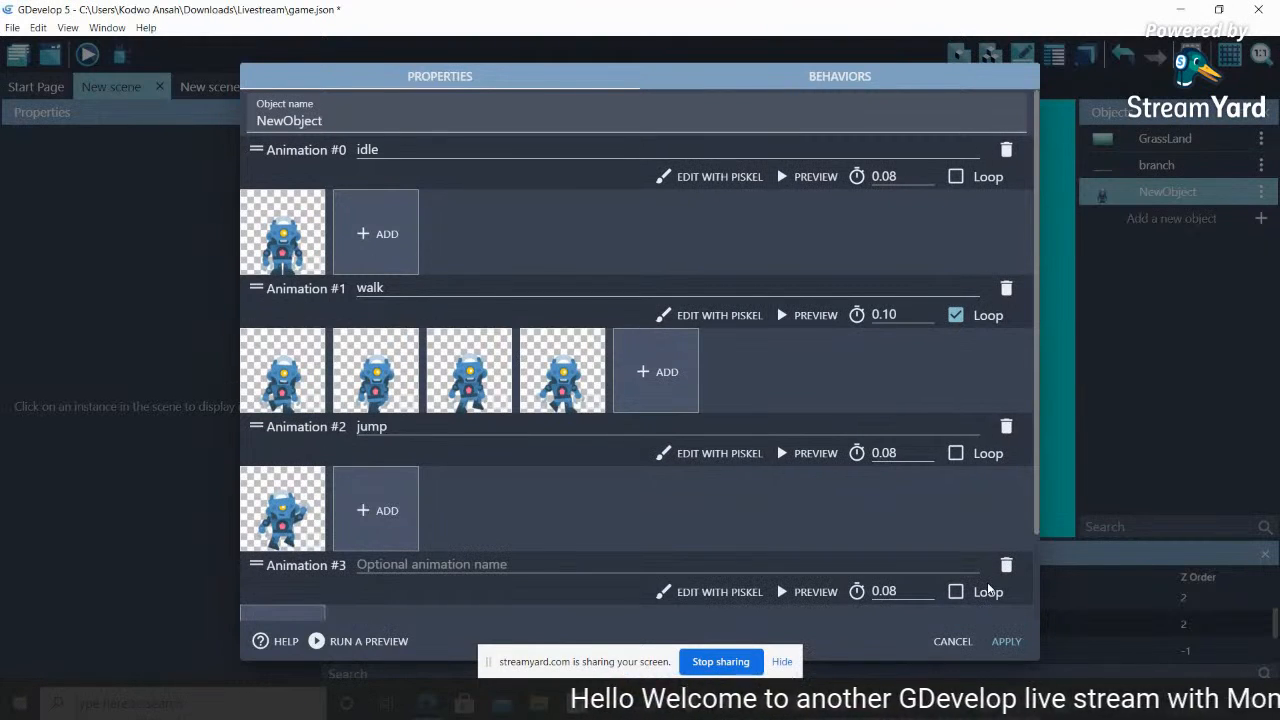
scroll(1038, 507, "down", 3)
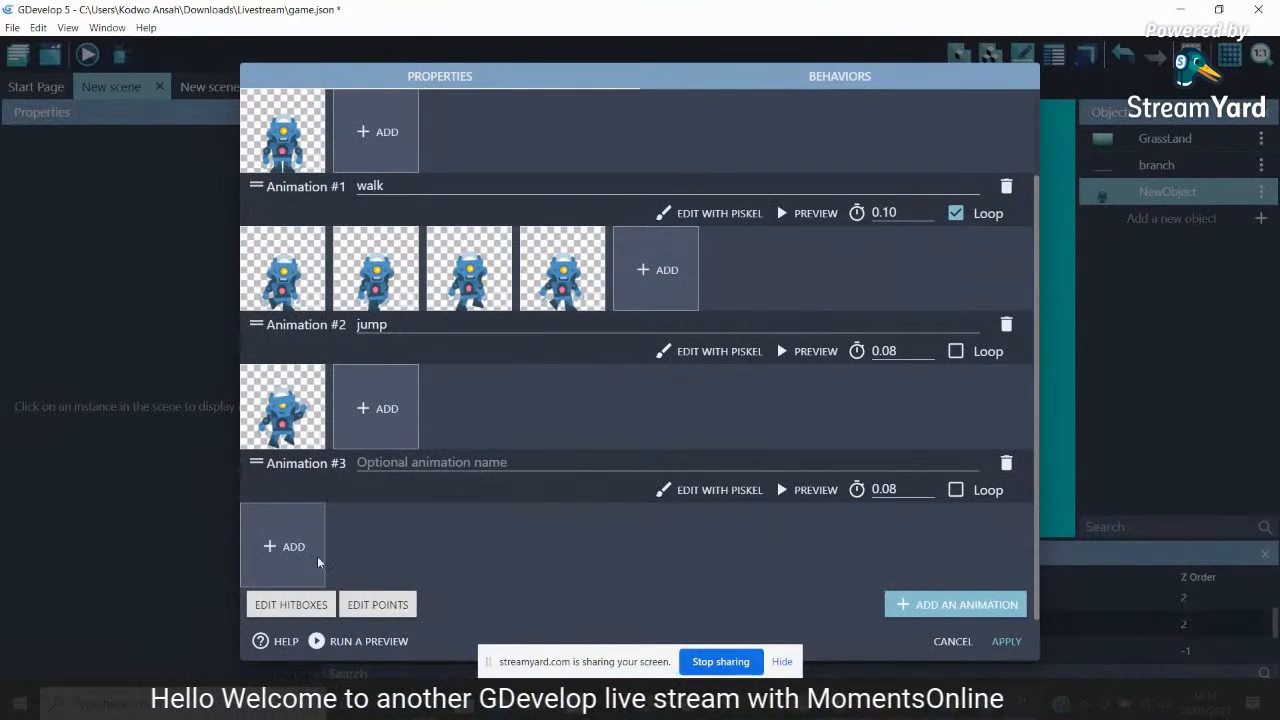
left_click(286, 553)
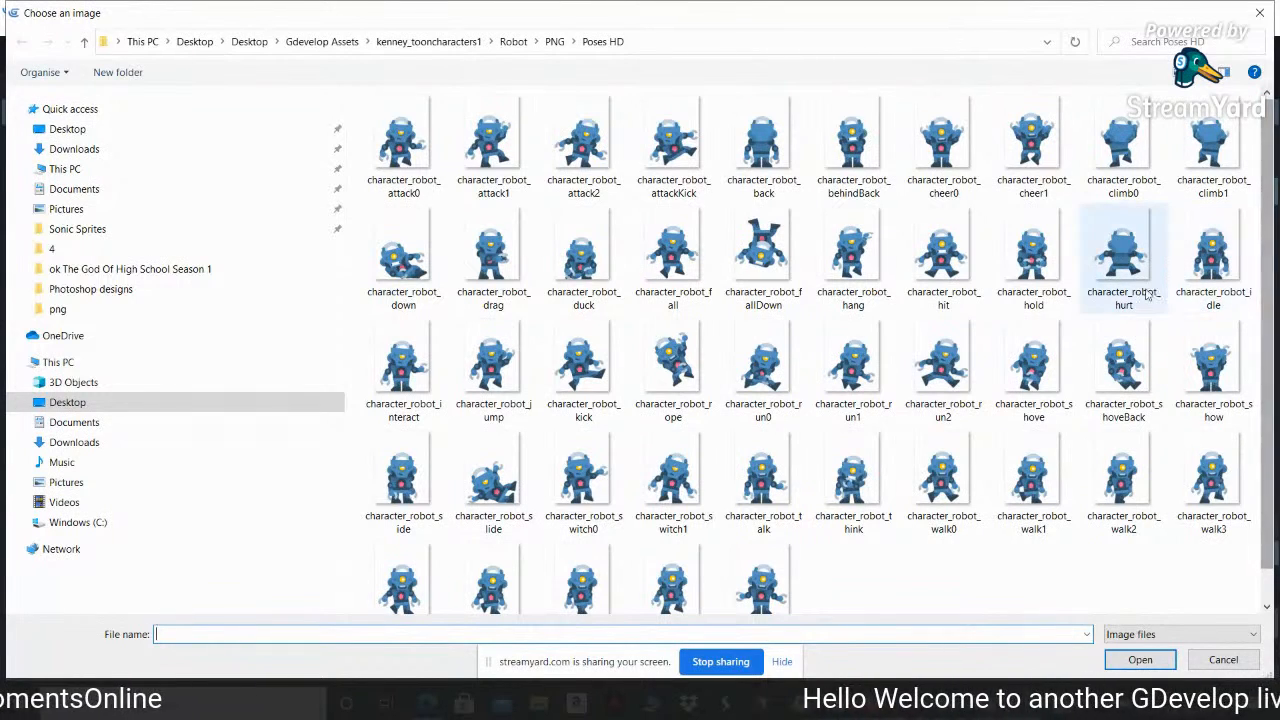
left_click(1123, 258)
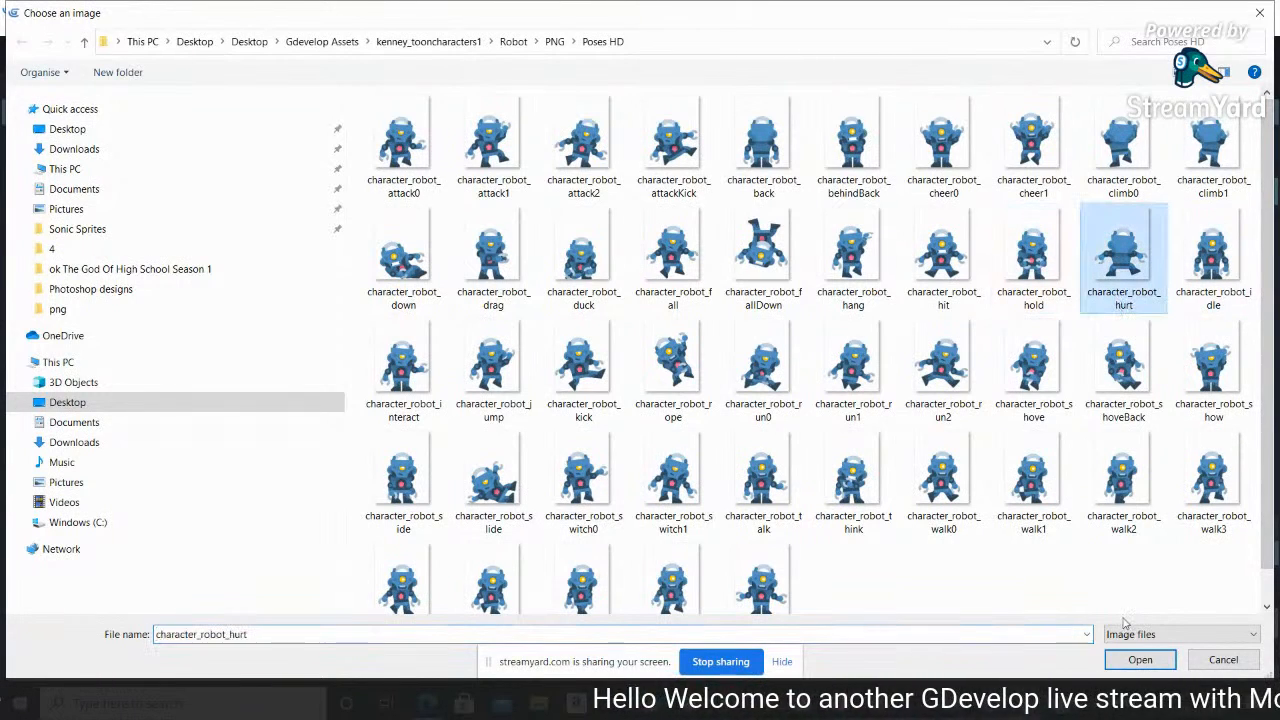
left_click(1139, 662)
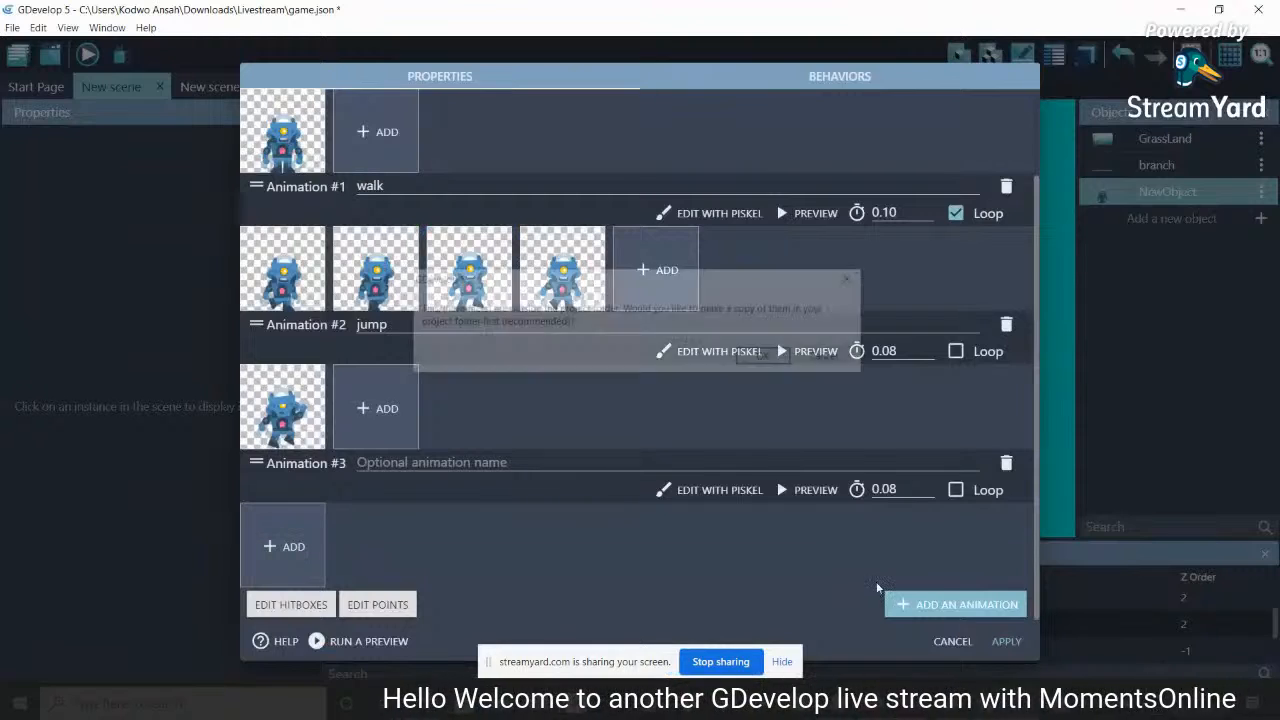
left_click(764, 358)
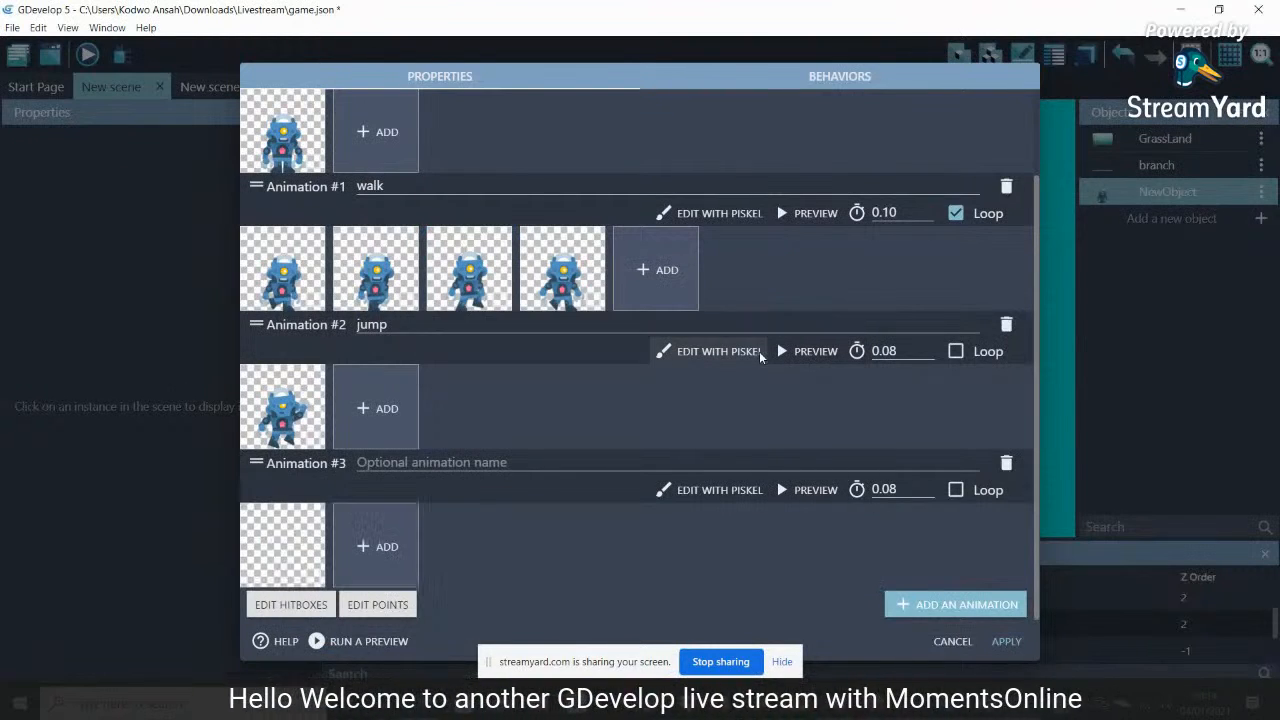
Name the fourth animation hurt and apply the robot sprite's changes
left_click(464, 458)
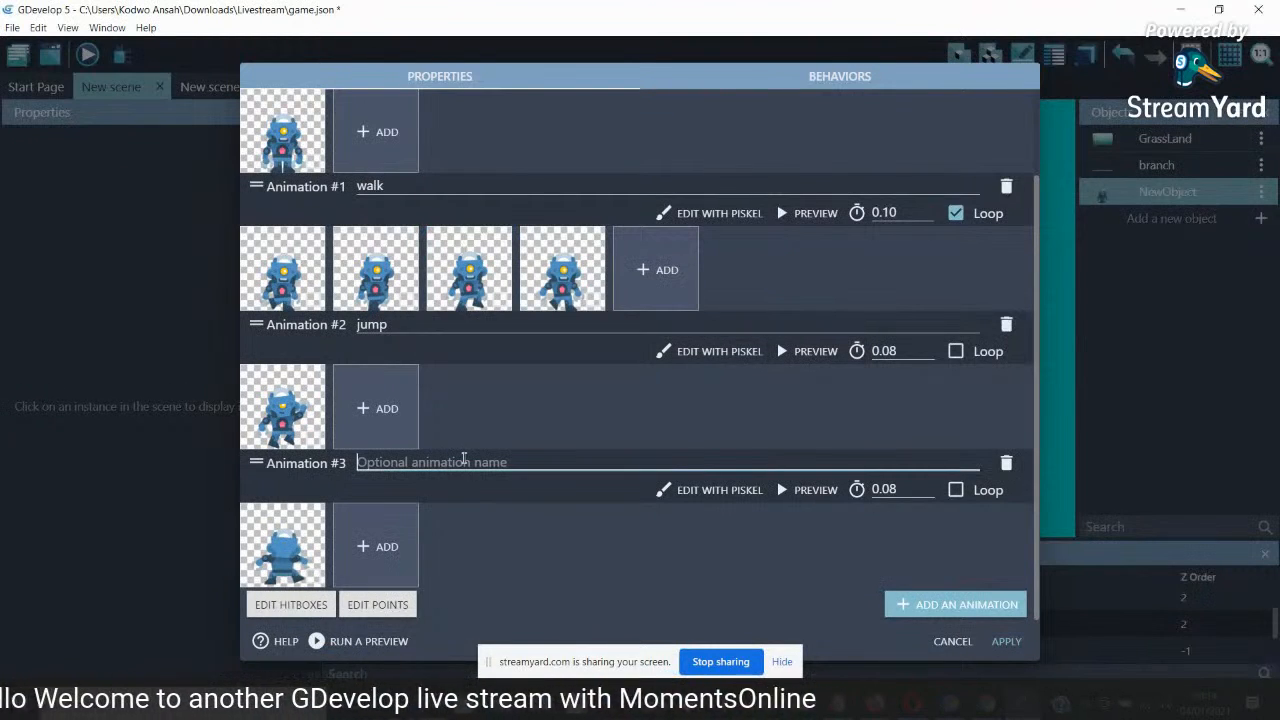
type("hurt")
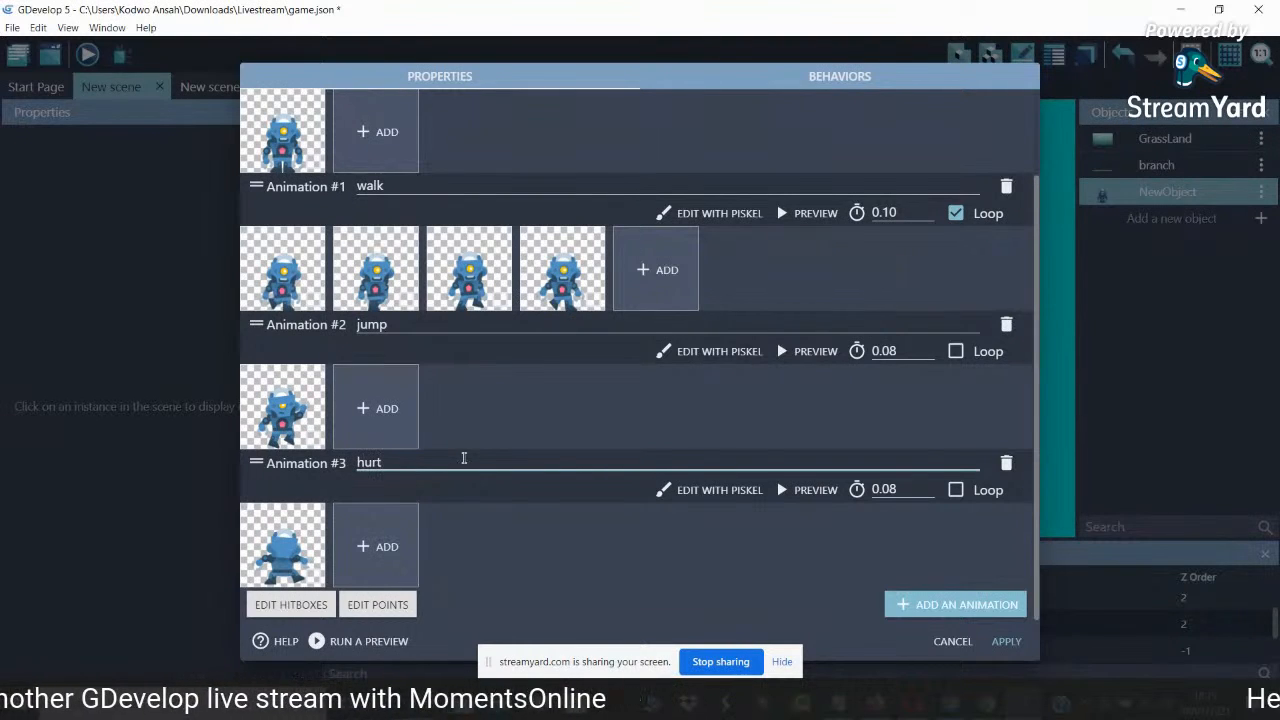
left_click(688, 437)
scroll(978, 524, "up", 2)
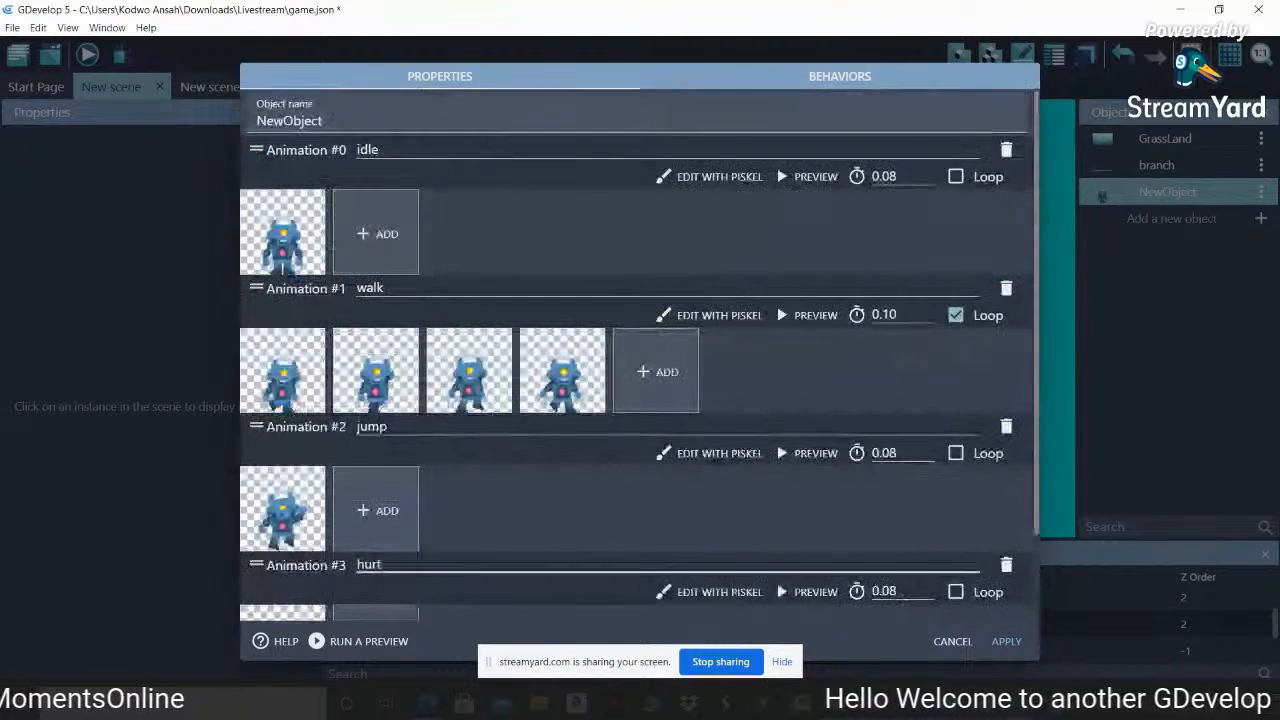
left_click(1000, 642)
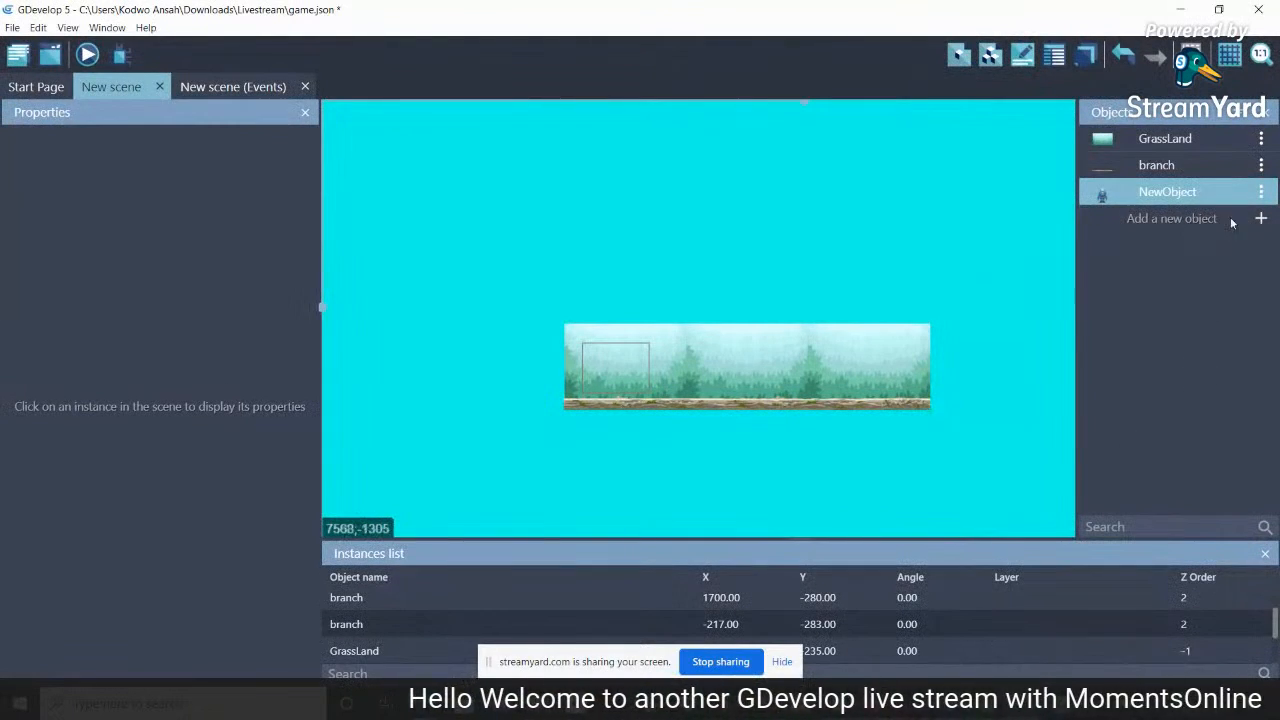
Rename the robot sprite object as Roboman
left_click(1261, 191)
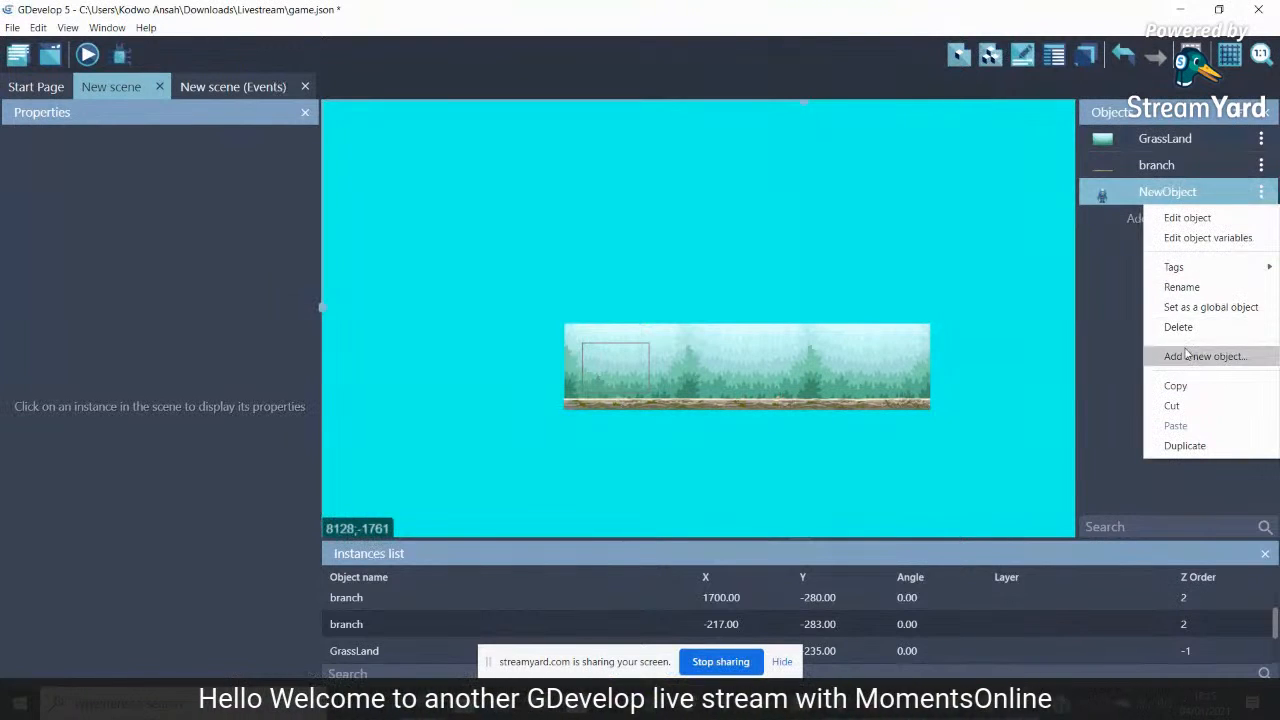
left_click(1182, 287)
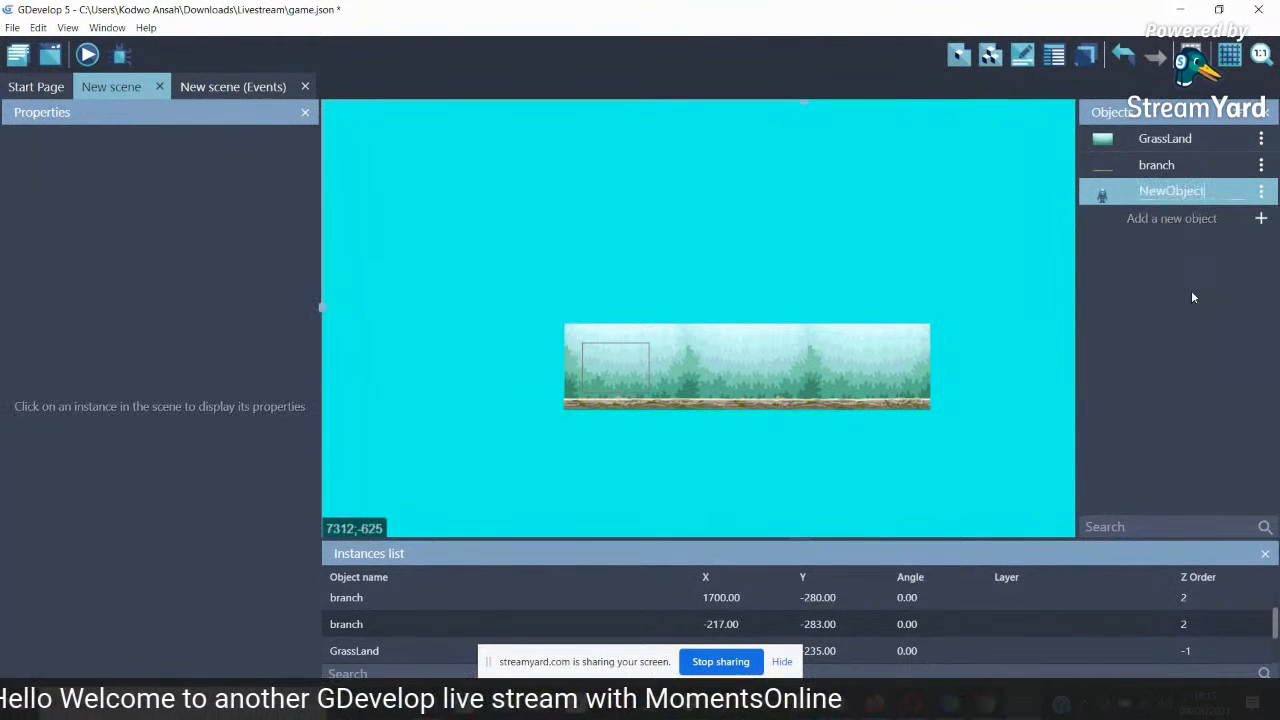
key("BackSpace")
type("Ro")
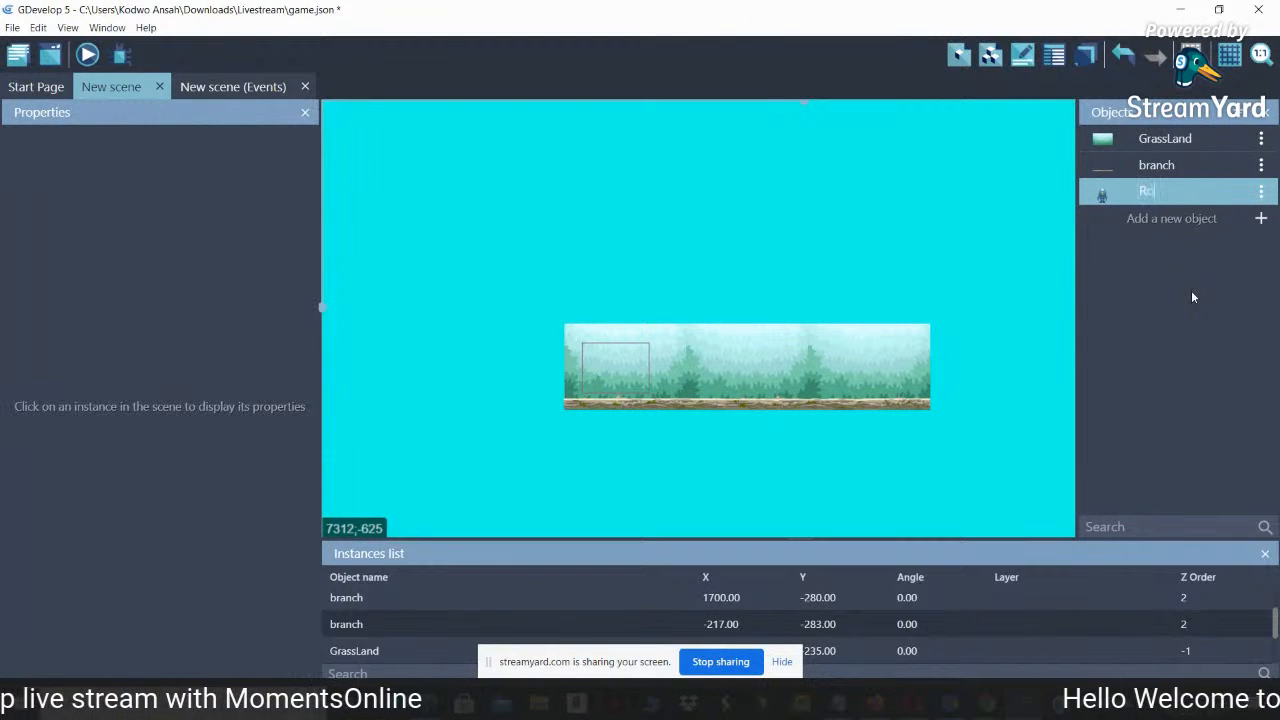
type("bo")
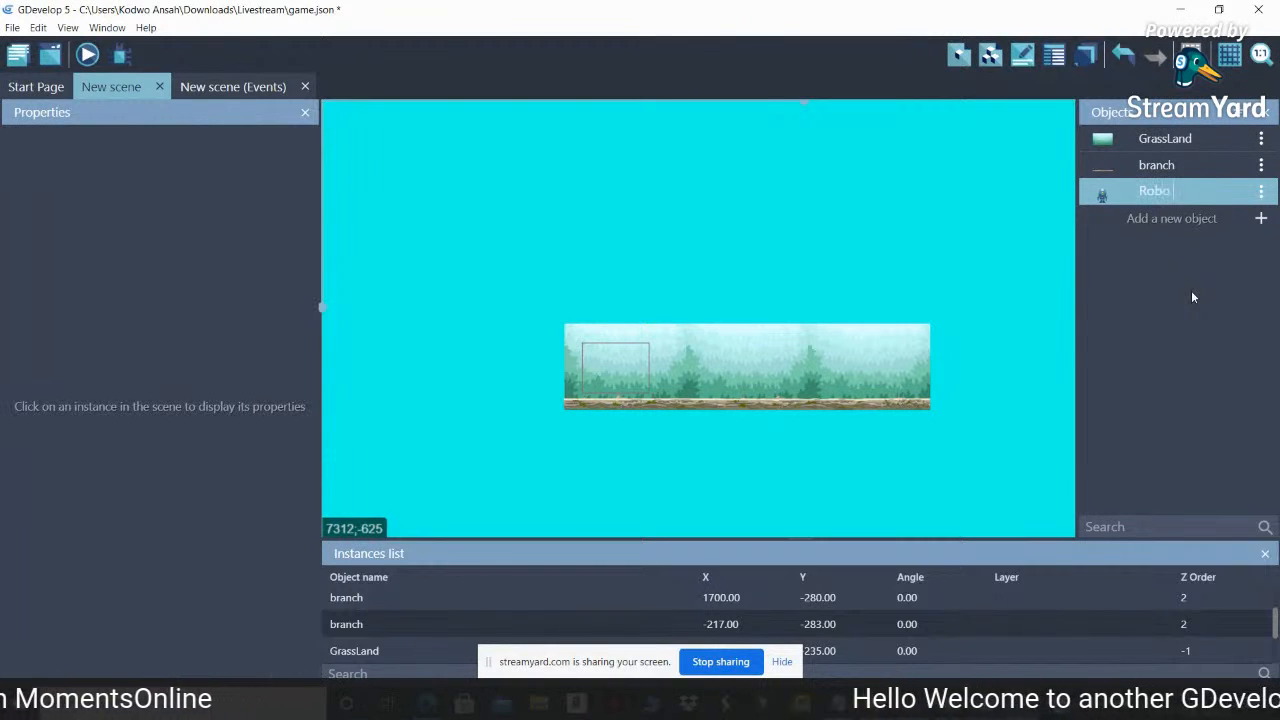
type("man")
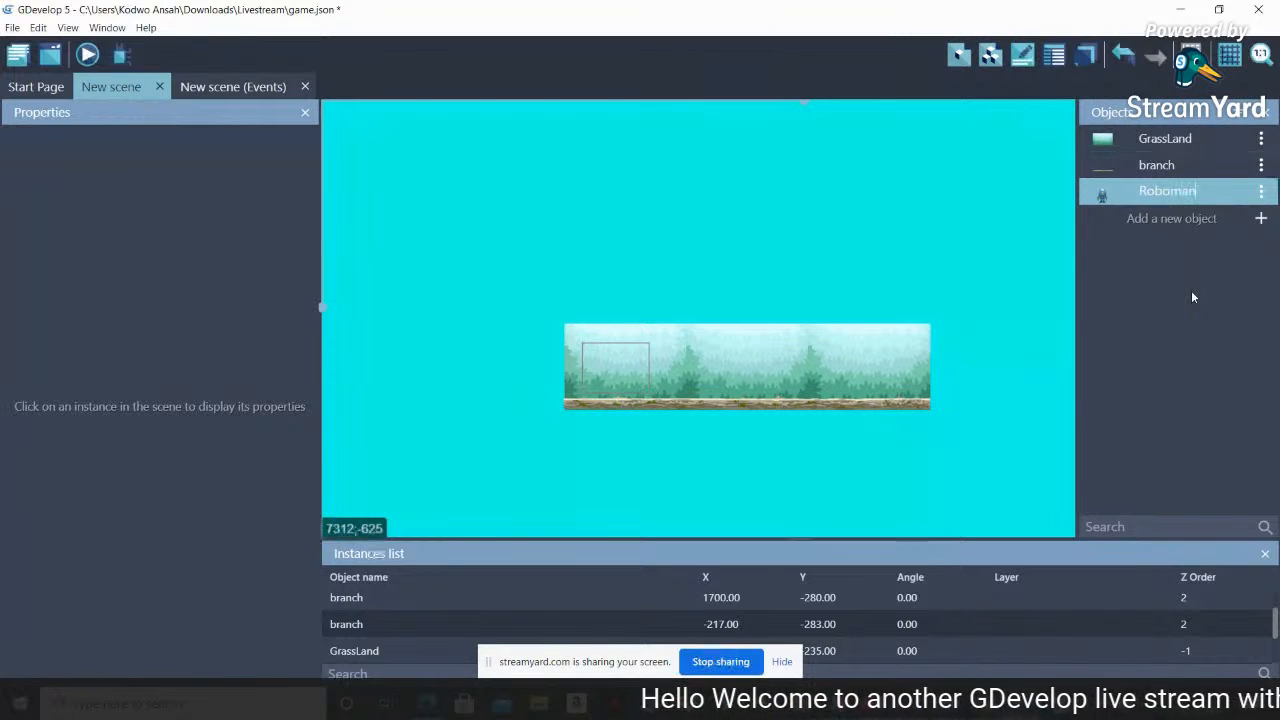
key("Return")
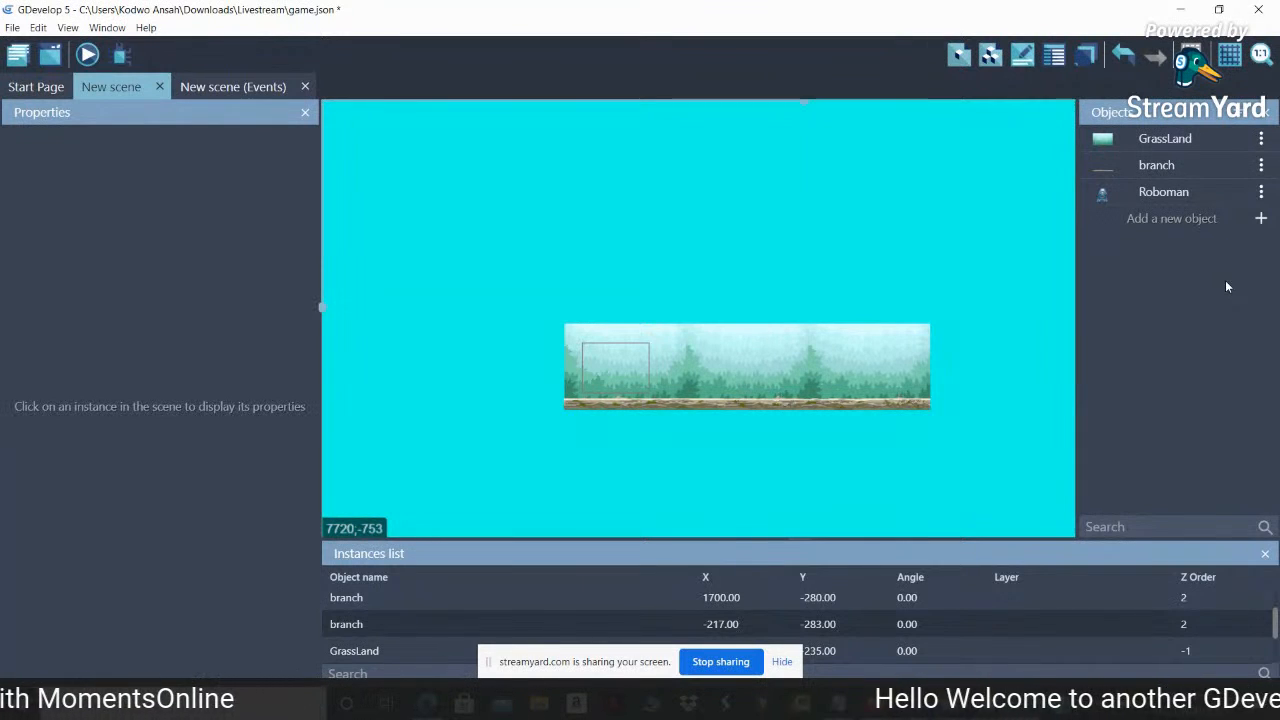
Create a new Sprite object from scratch with one animation and open the image chooser for its first frame
left_click(1261, 220)
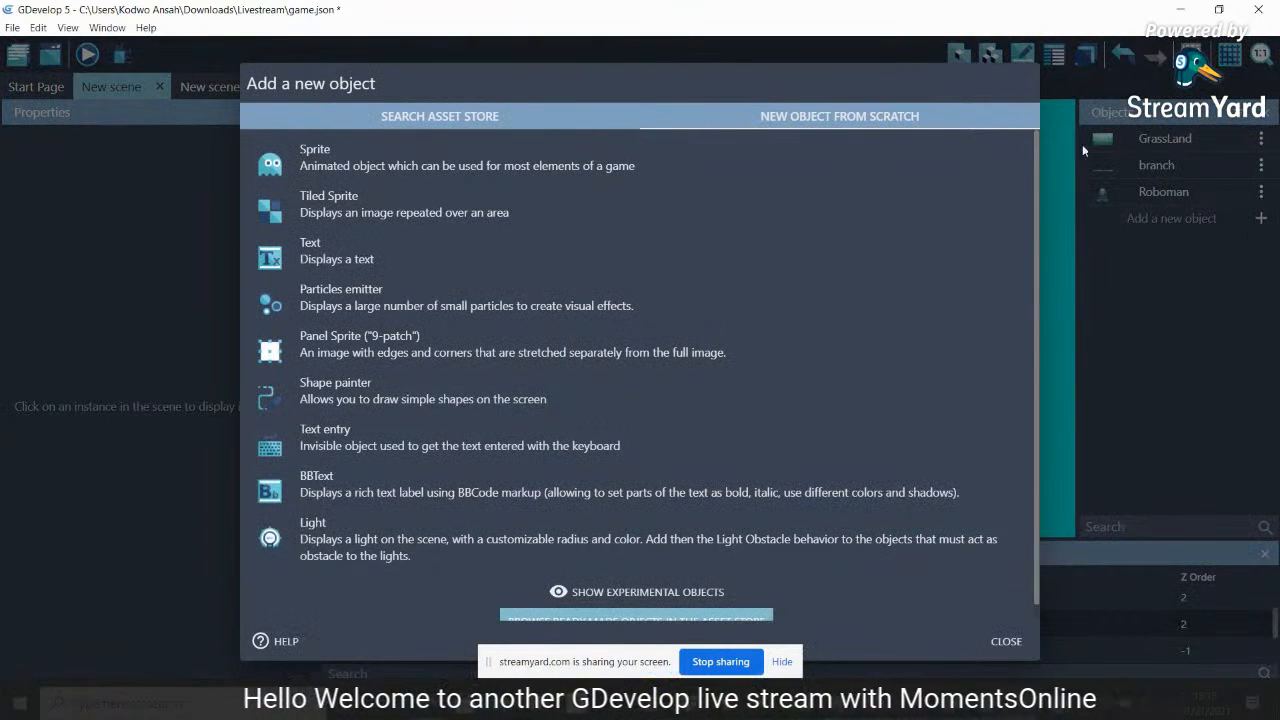
left_click(833, 178)
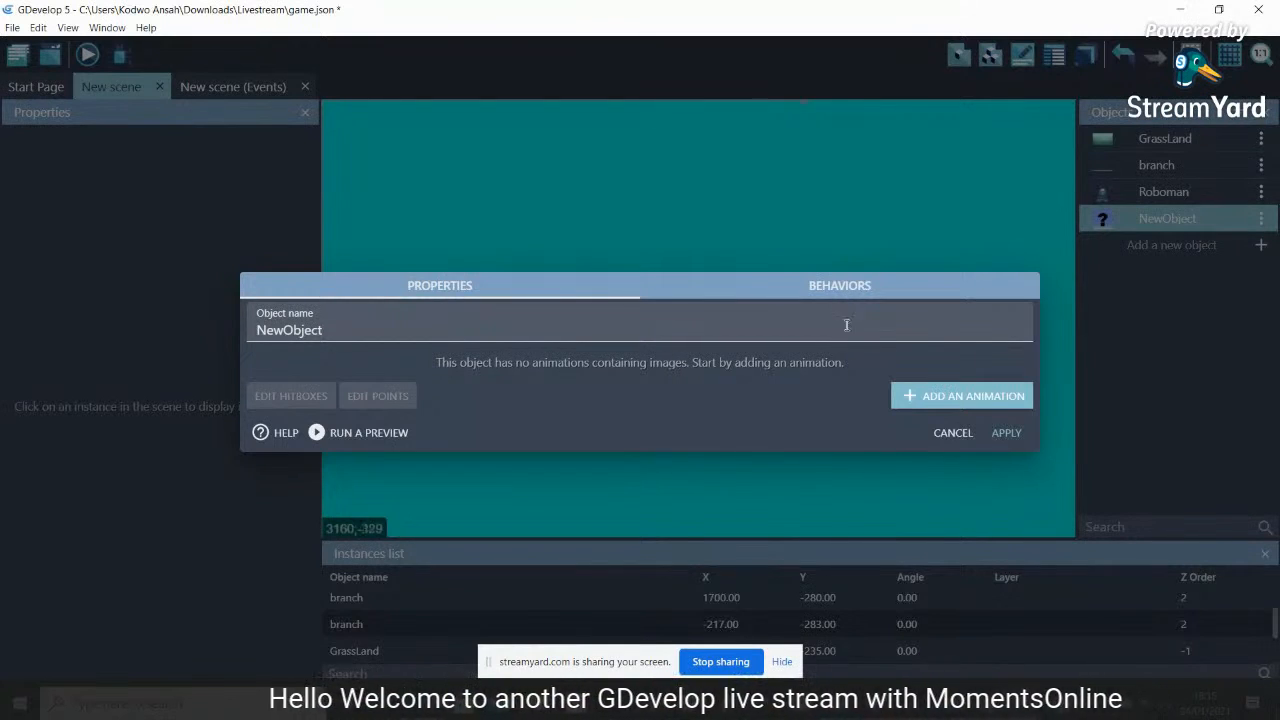
left_click(910, 396)
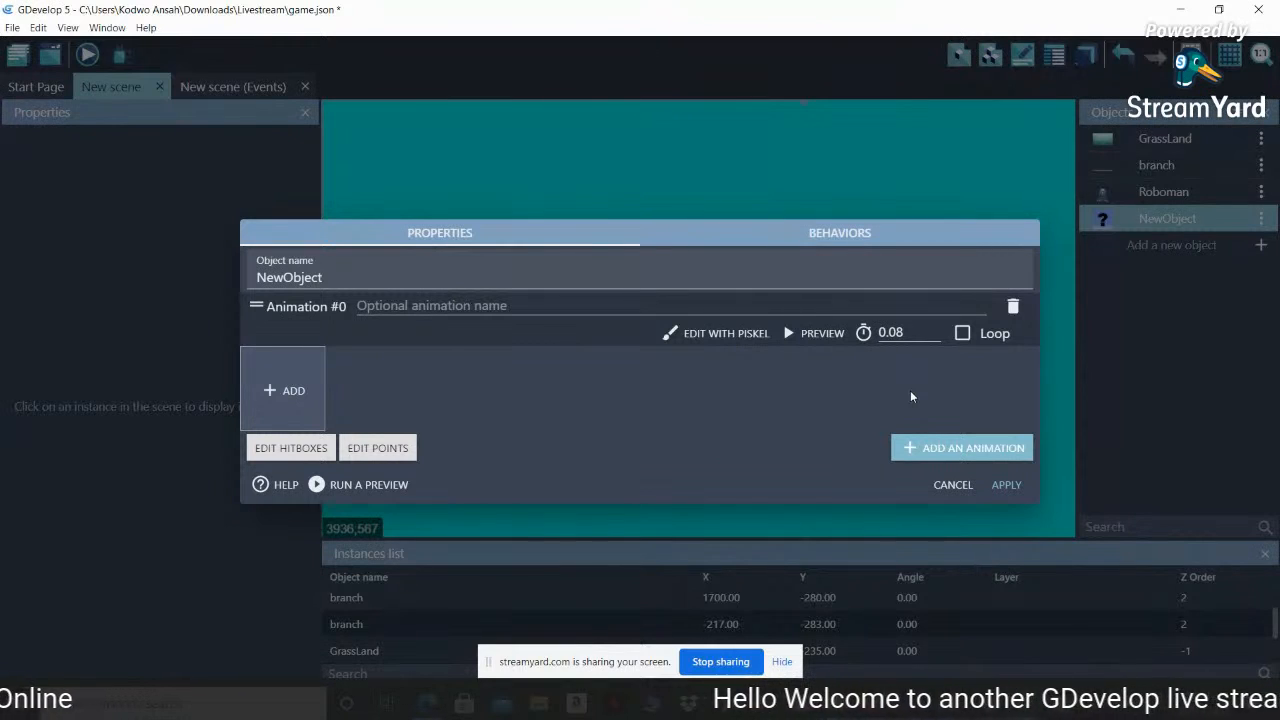
left_click(293, 392)
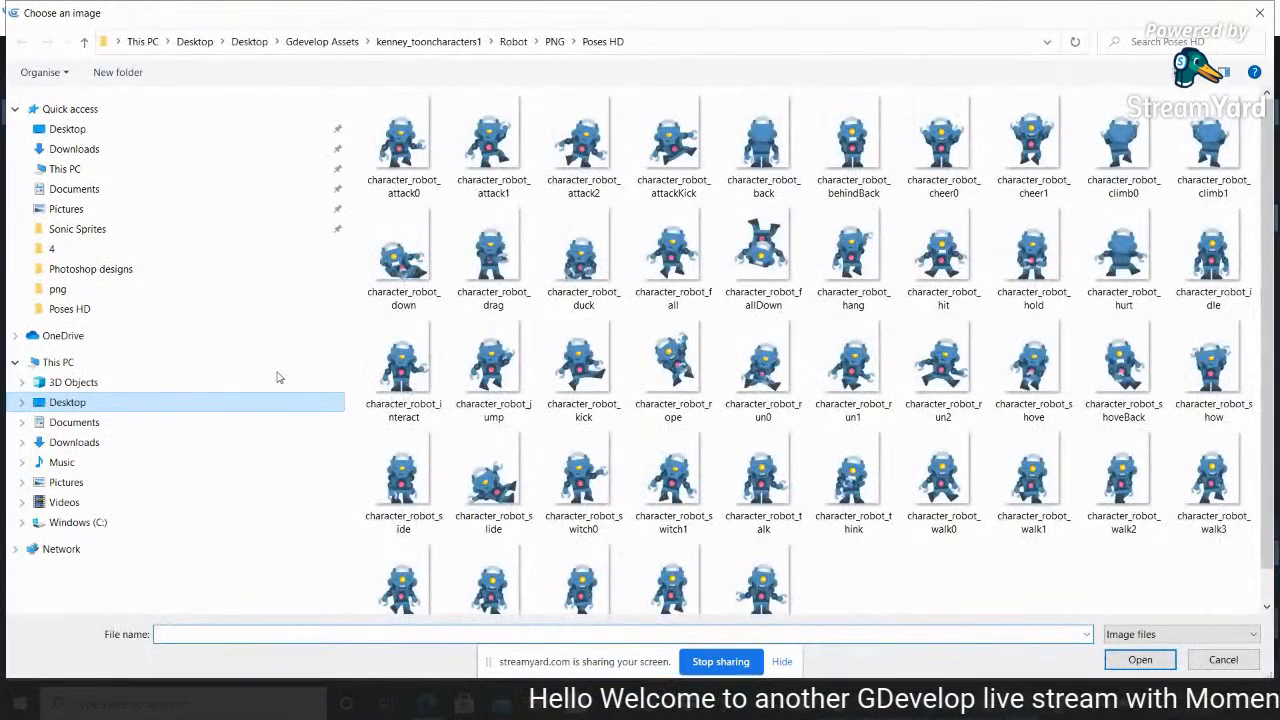
Browse from the robot Poses HD folder to the Desktop folder to find an image for the new sprite
left_click(85, 41)
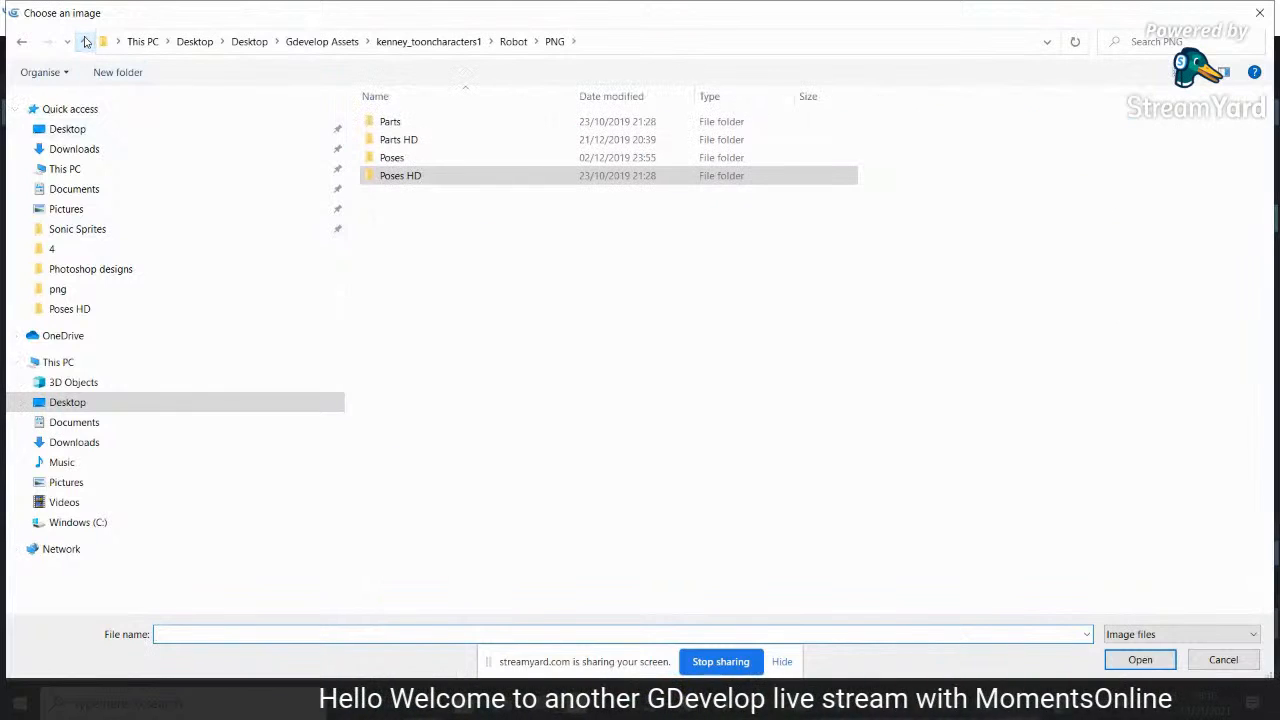
left_click(85, 41)
left_click(85, 41)
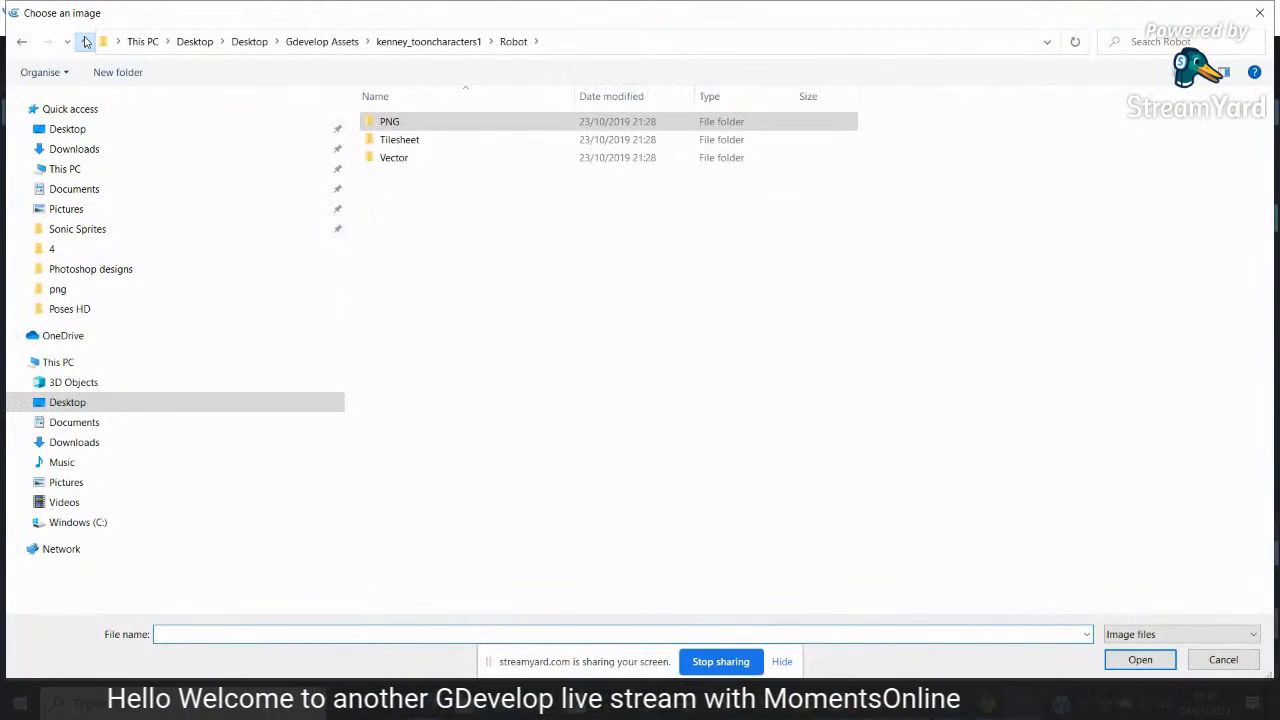
left_click(68, 190)
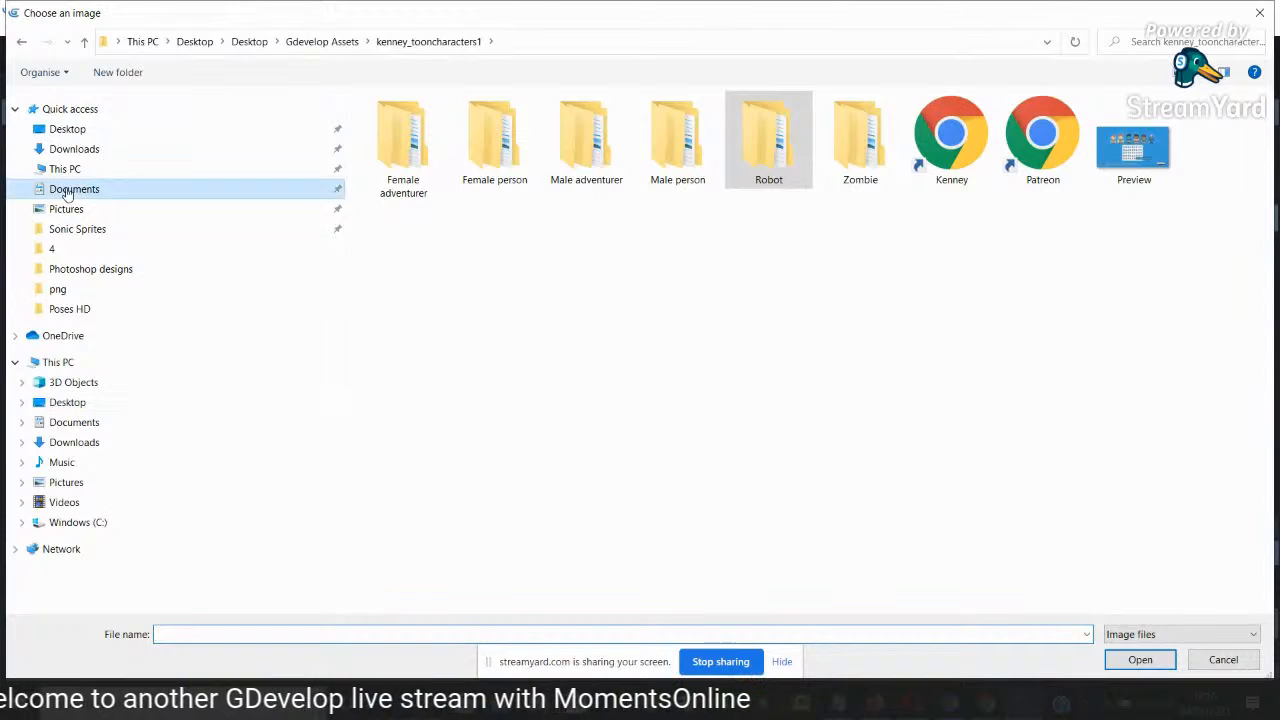
left_click(64, 129)
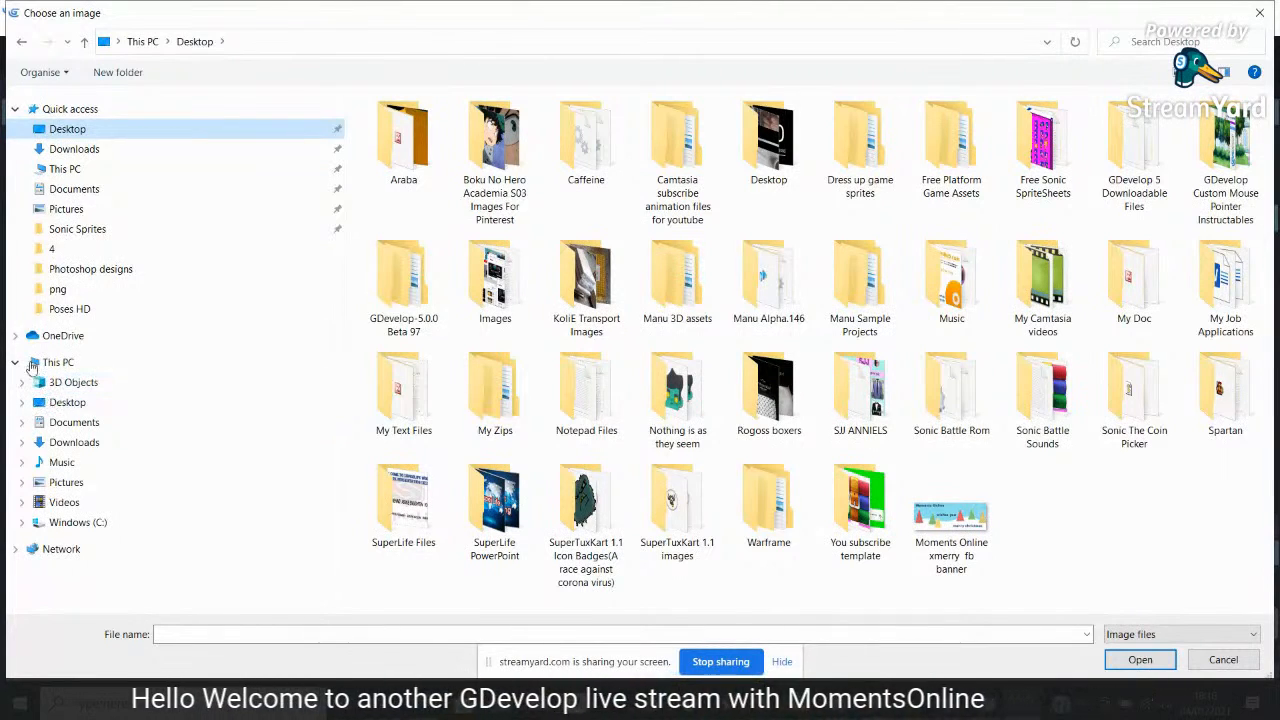
left_click(156, 313)
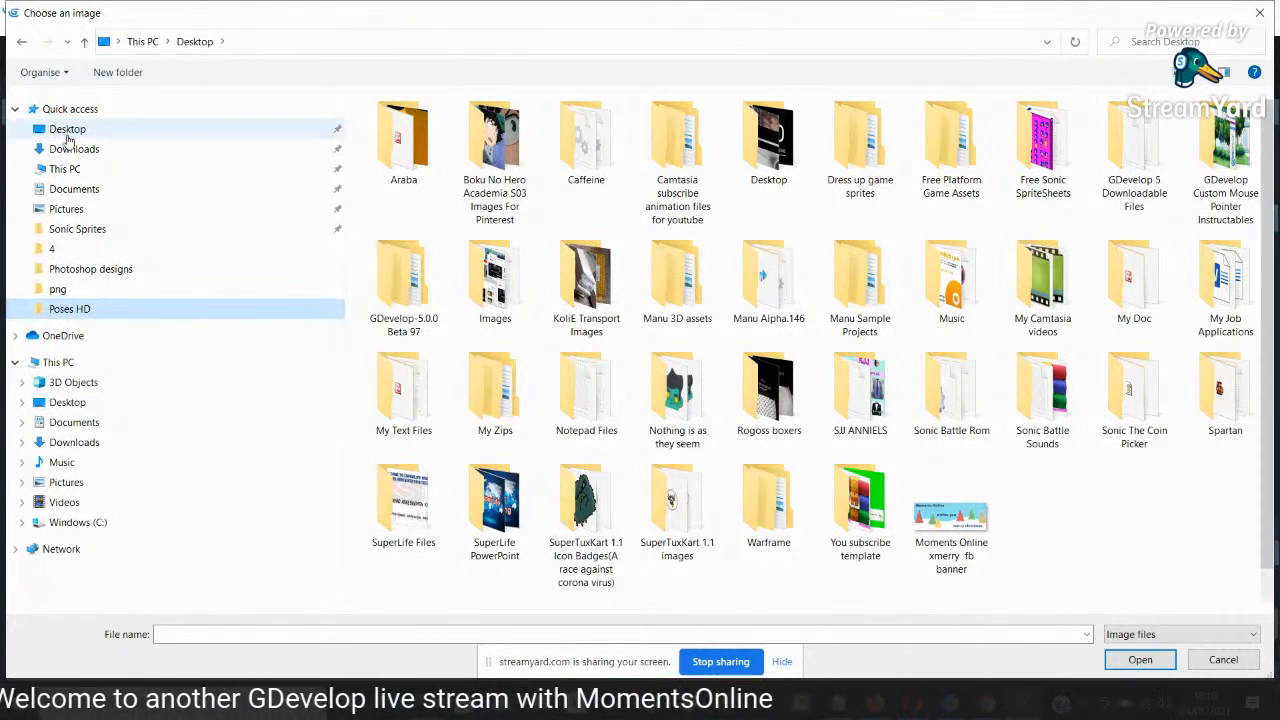
left_click(69, 136)
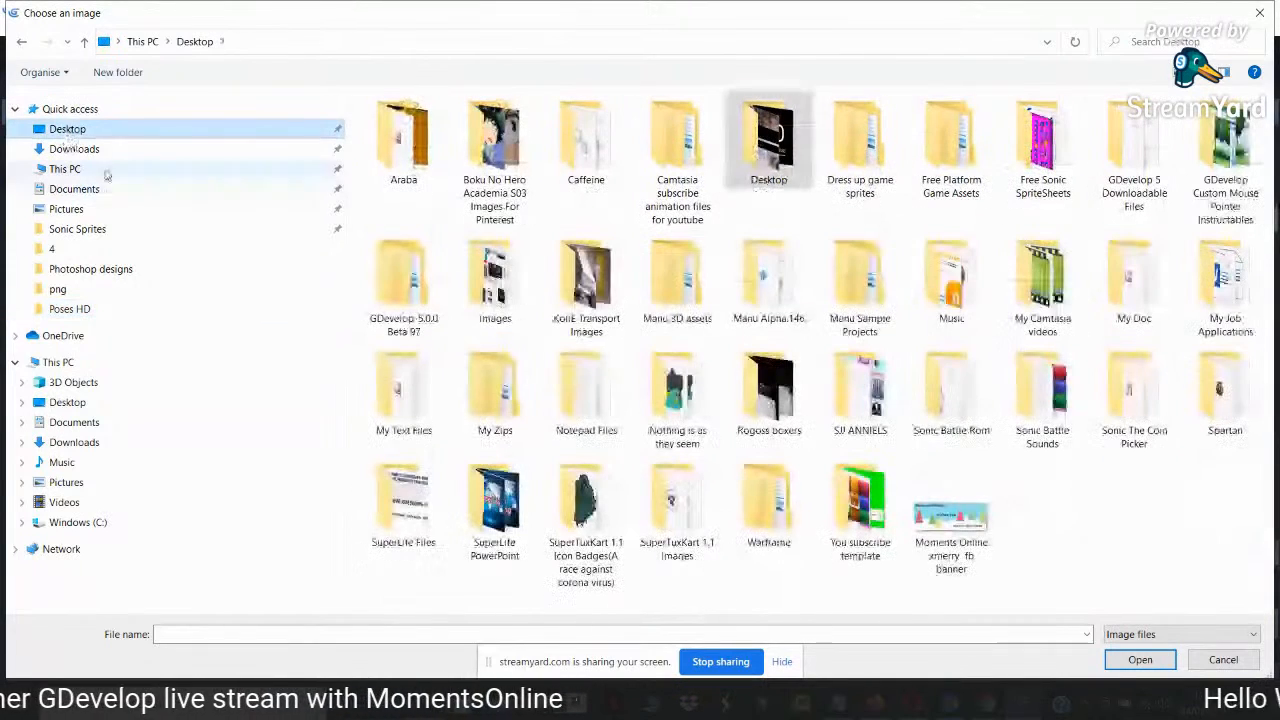
Browse the Downloads folder for the hitbox image and open the GDevelop P1 folder
left_click(110, 150)
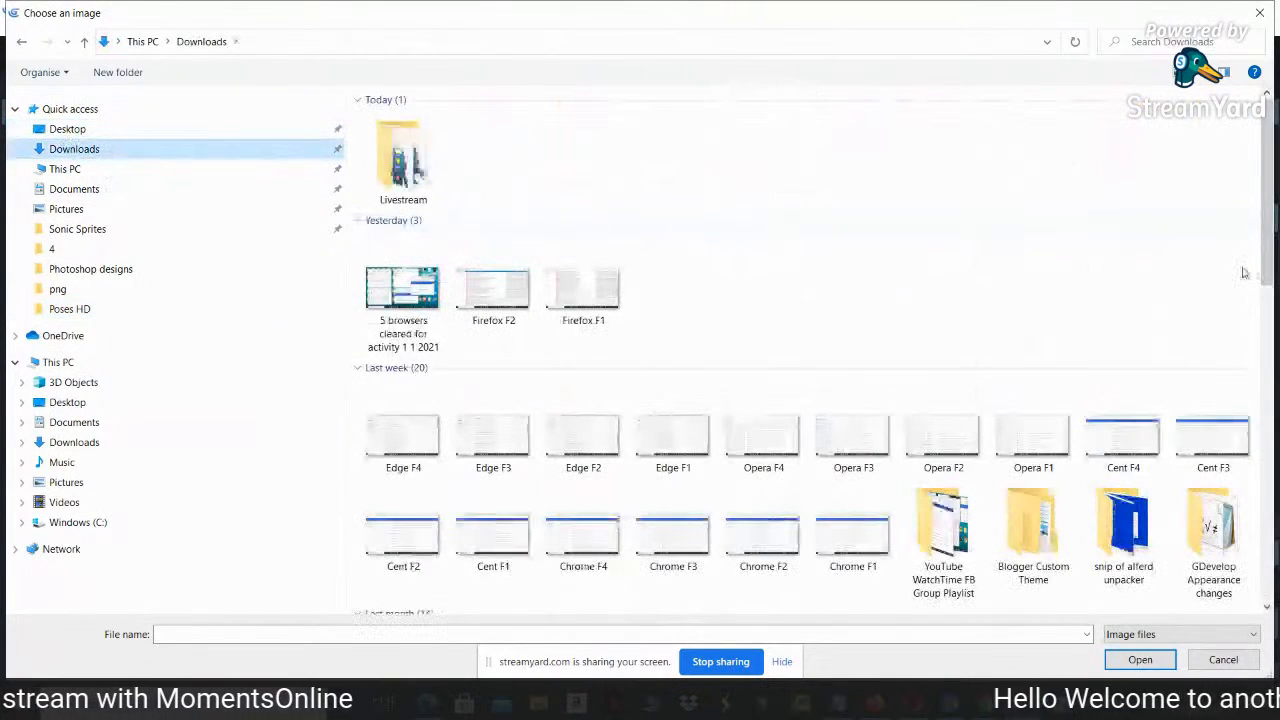
left_click_drag(1263, 251, 1276, 393)
scroll(1110, 235, "up", 8)
scroll(1143, 385, "down", 1)
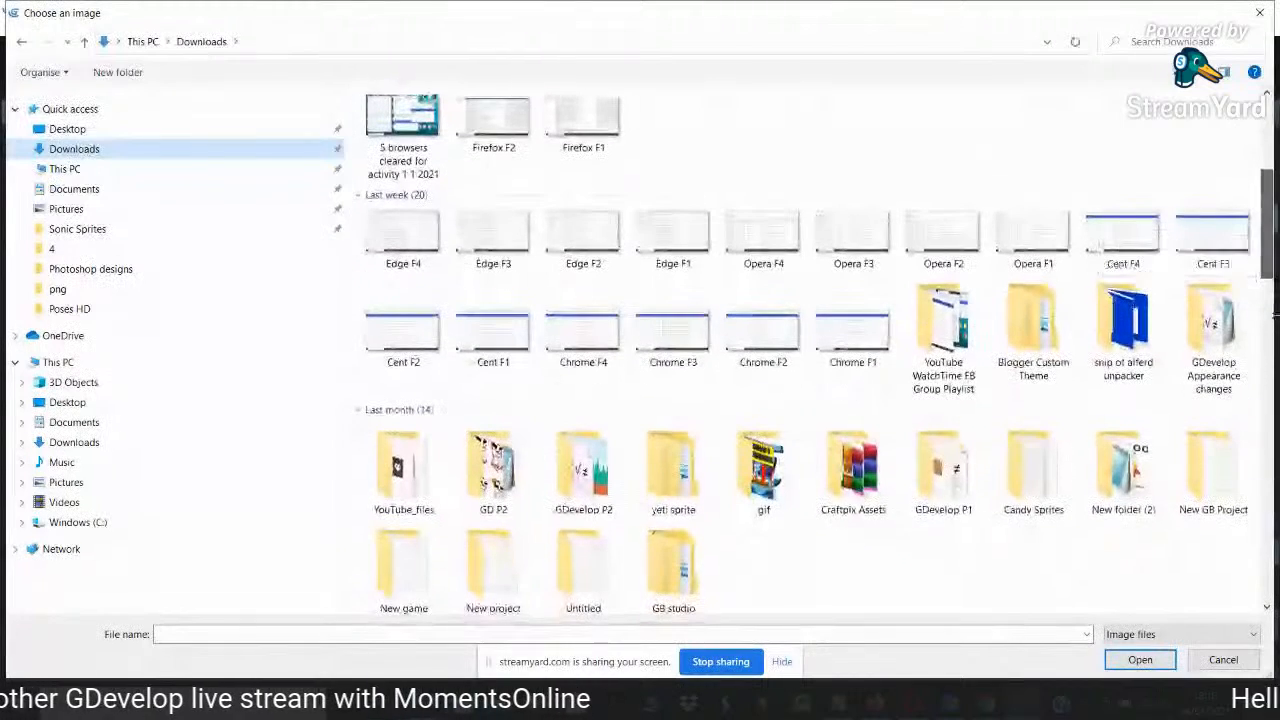
left_click(1060, 373)
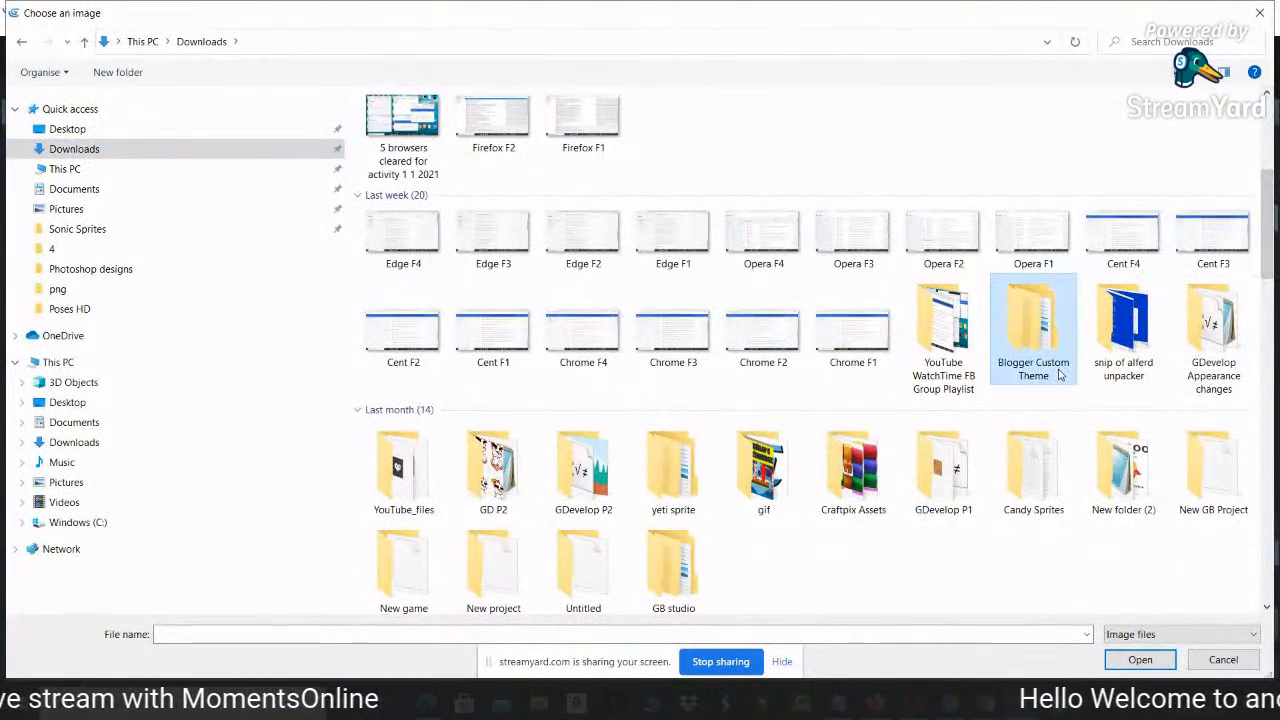
key("Down")
key("Down")
key("Up")
key("Right")
key("Right")
key("Down")
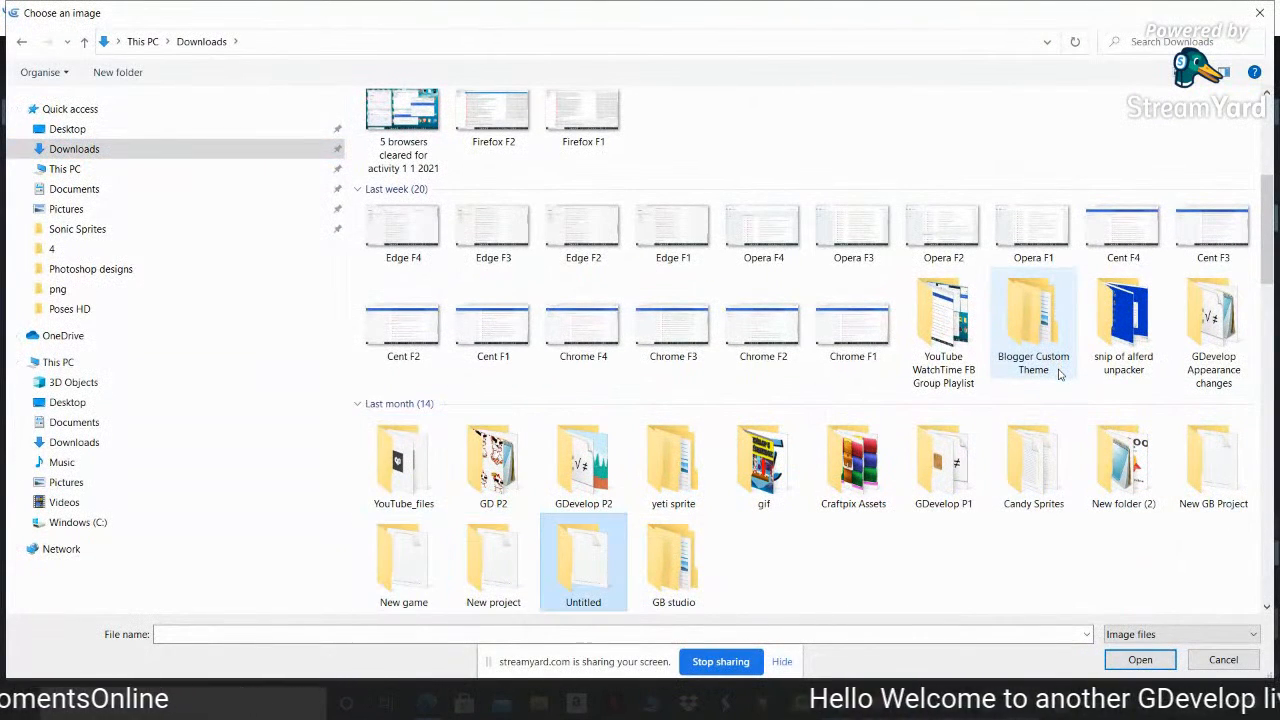
key("Right")
key("Left")
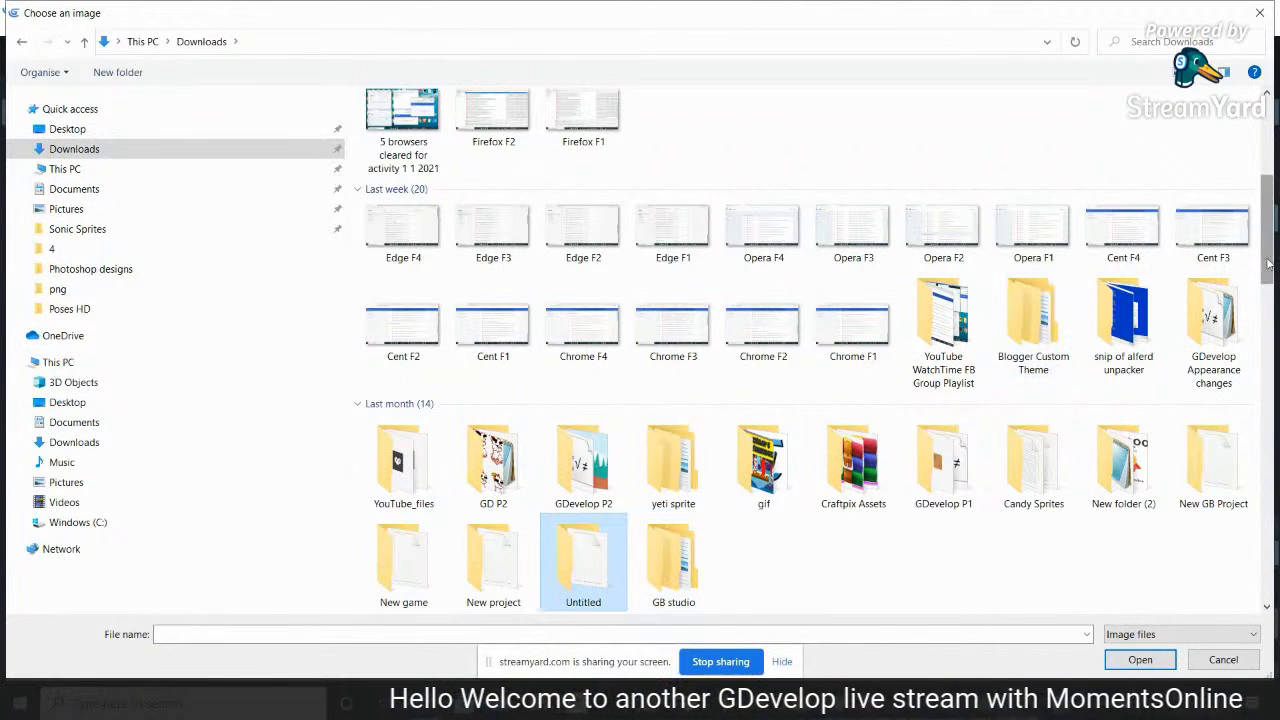
left_click_drag(1268, 270, 1268, 309)
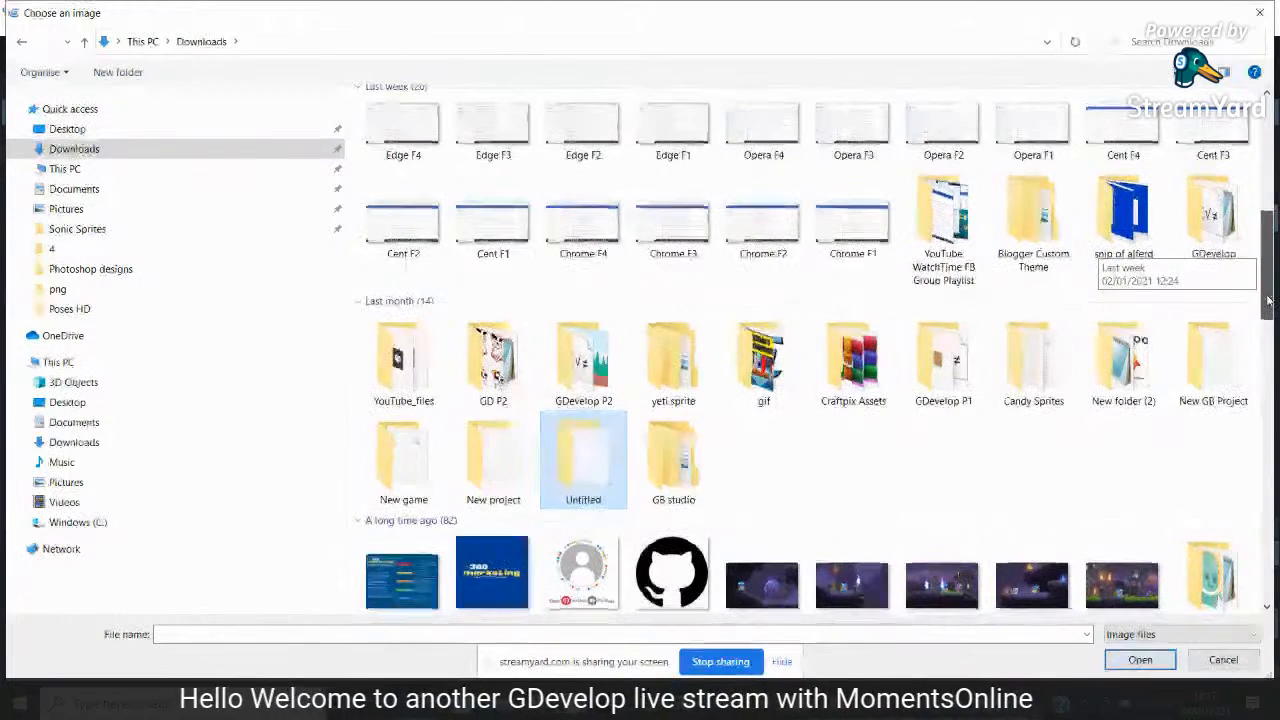
double_click(955, 392)
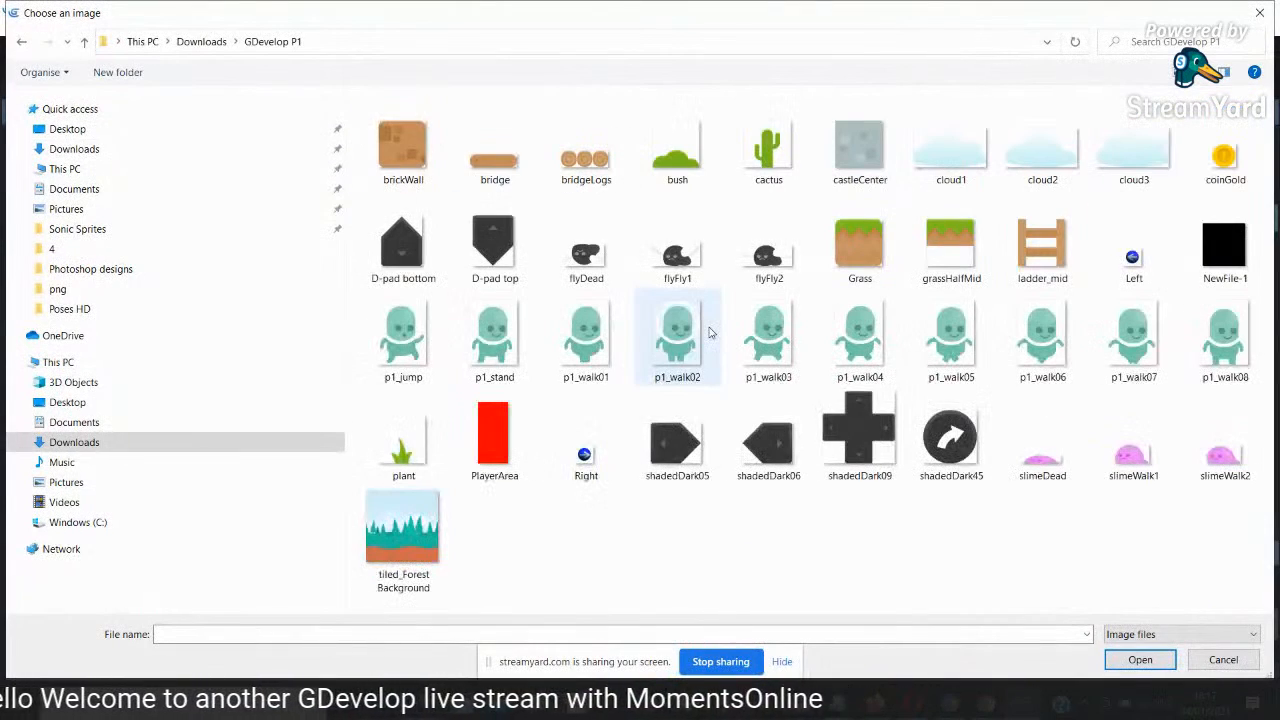
Load the PlayerArea image as the first frame of the new object's animation
left_click(496, 458)
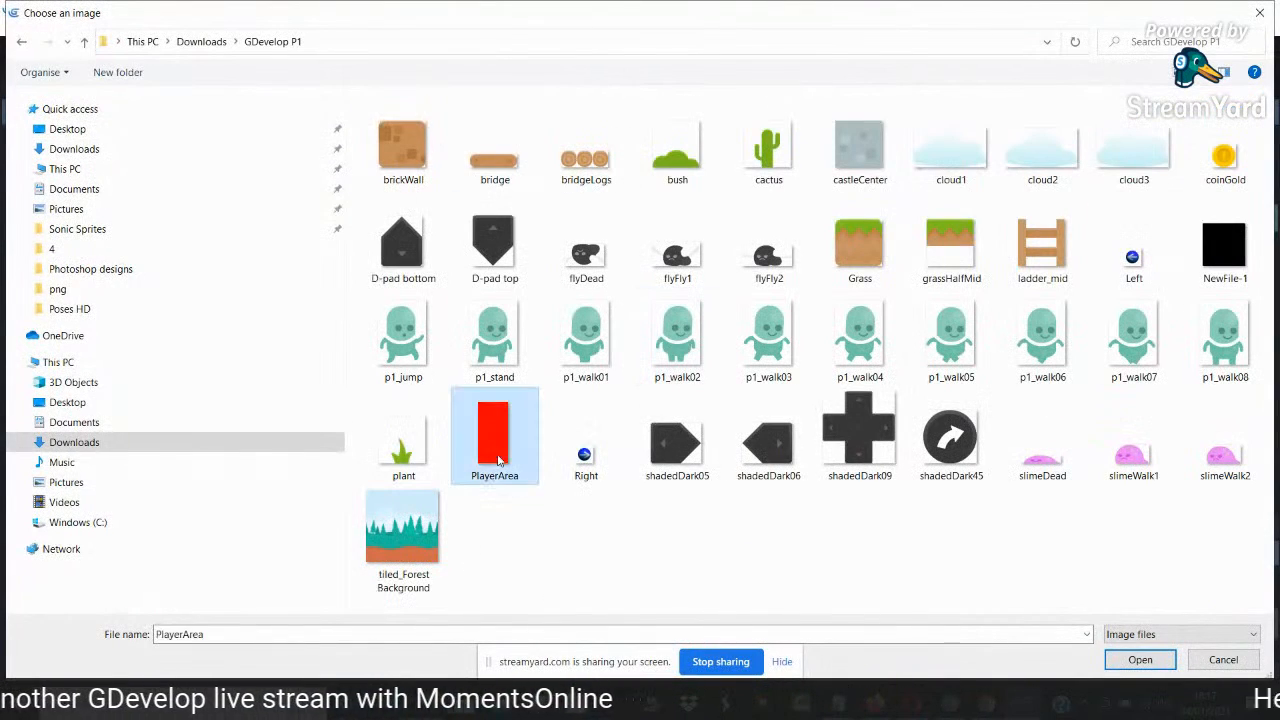
left_click(1140, 660)
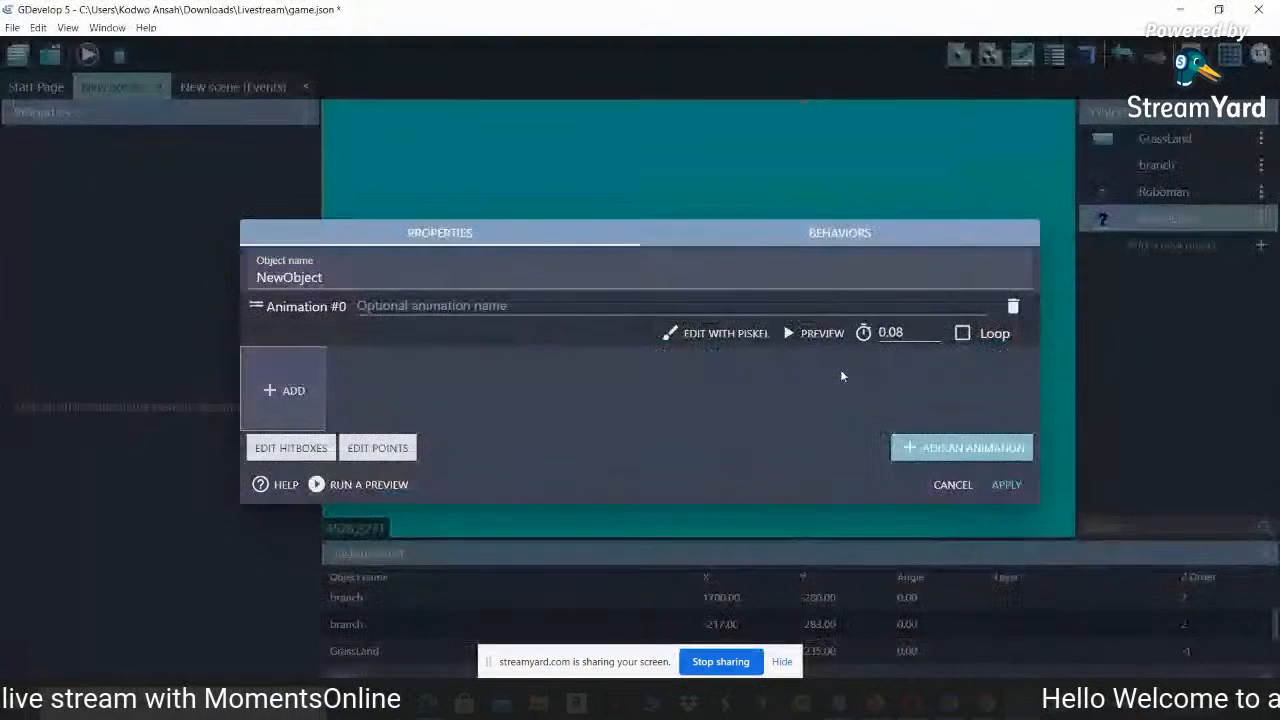
left_click(767, 358)
Name the object playerhitbox and apply its properties
left_click(362, 268)
double_click(362, 268)
type("playerhitbox")
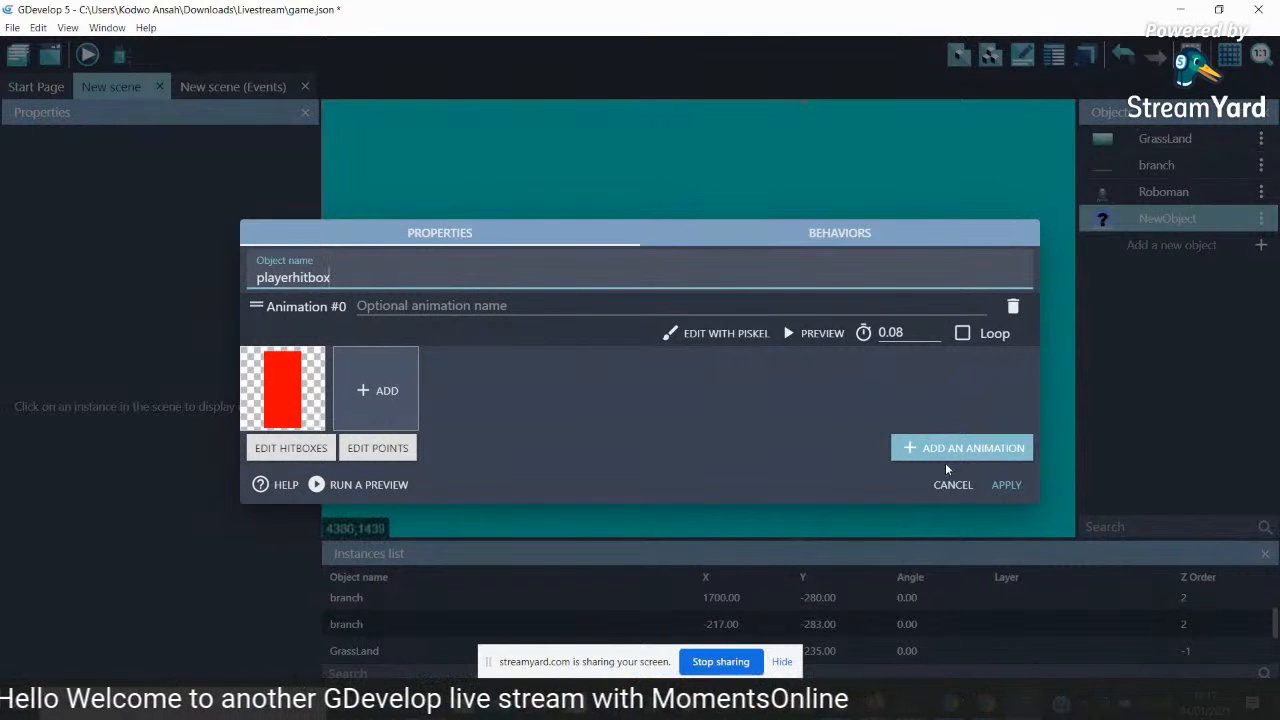
left_click(997, 486)
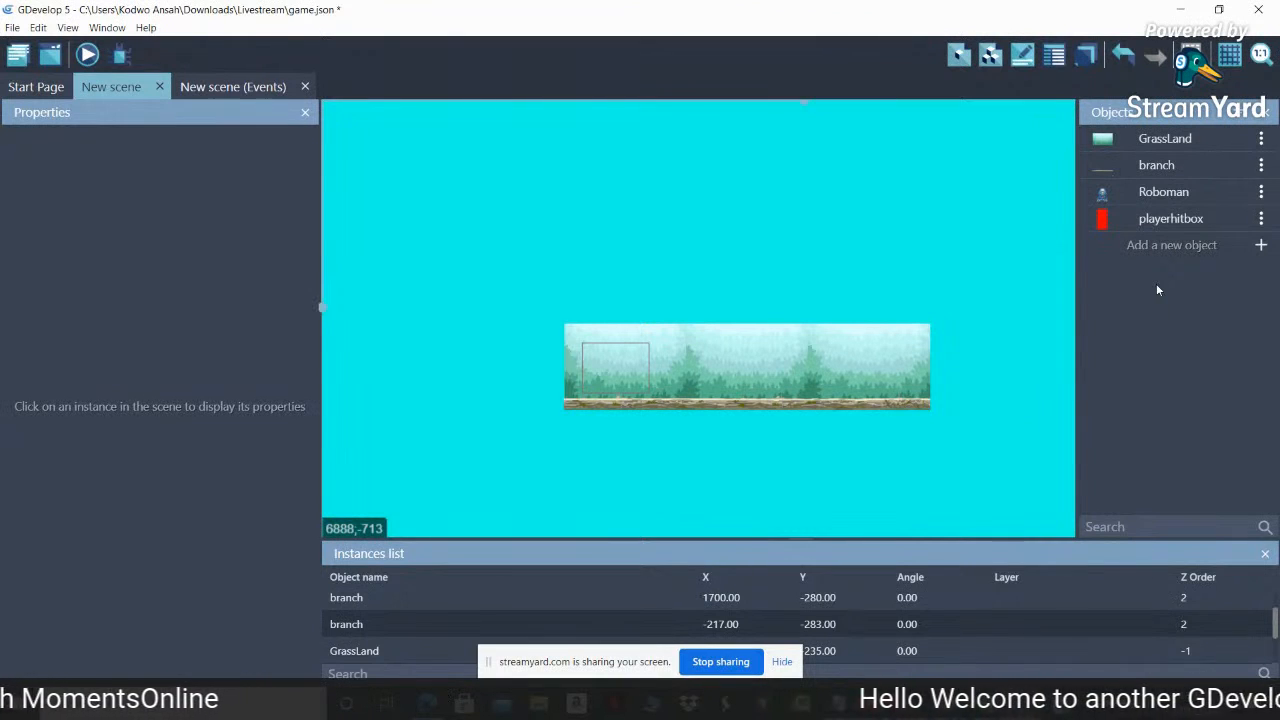
Create another sprite object from scratch, give it an animation and start choosing its first image
left_click(1261, 246)
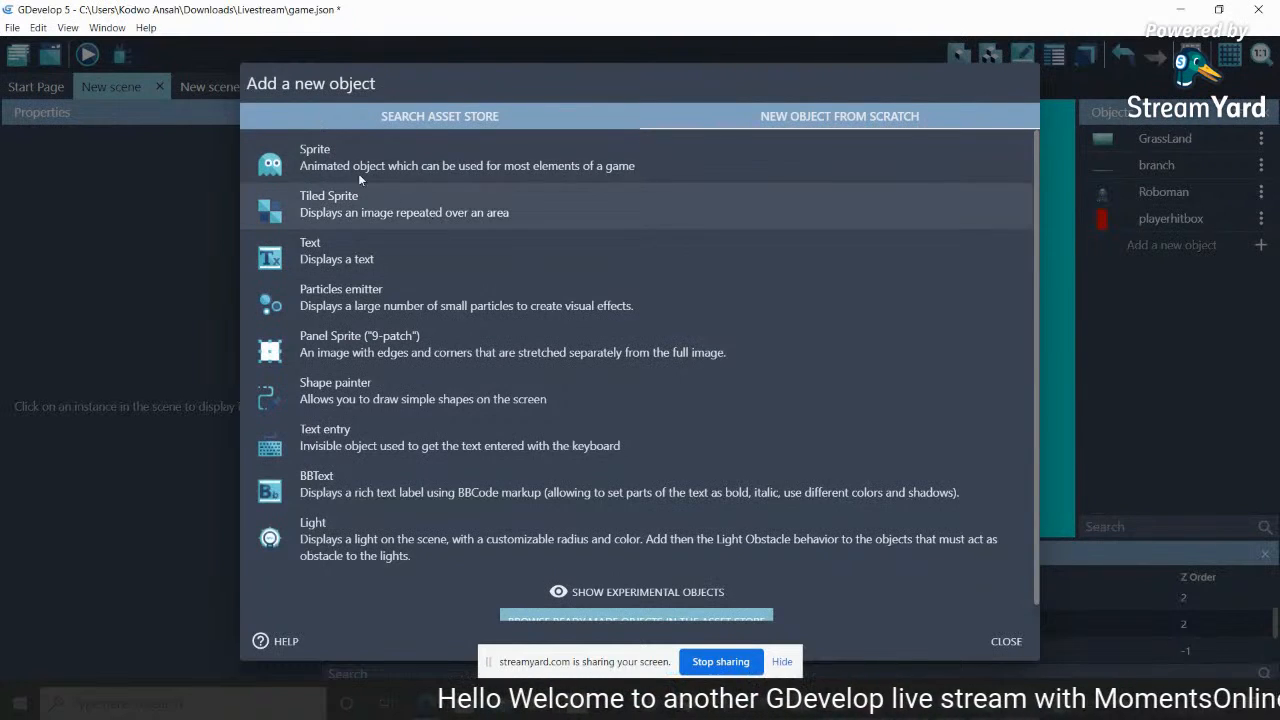
left_click(358, 167)
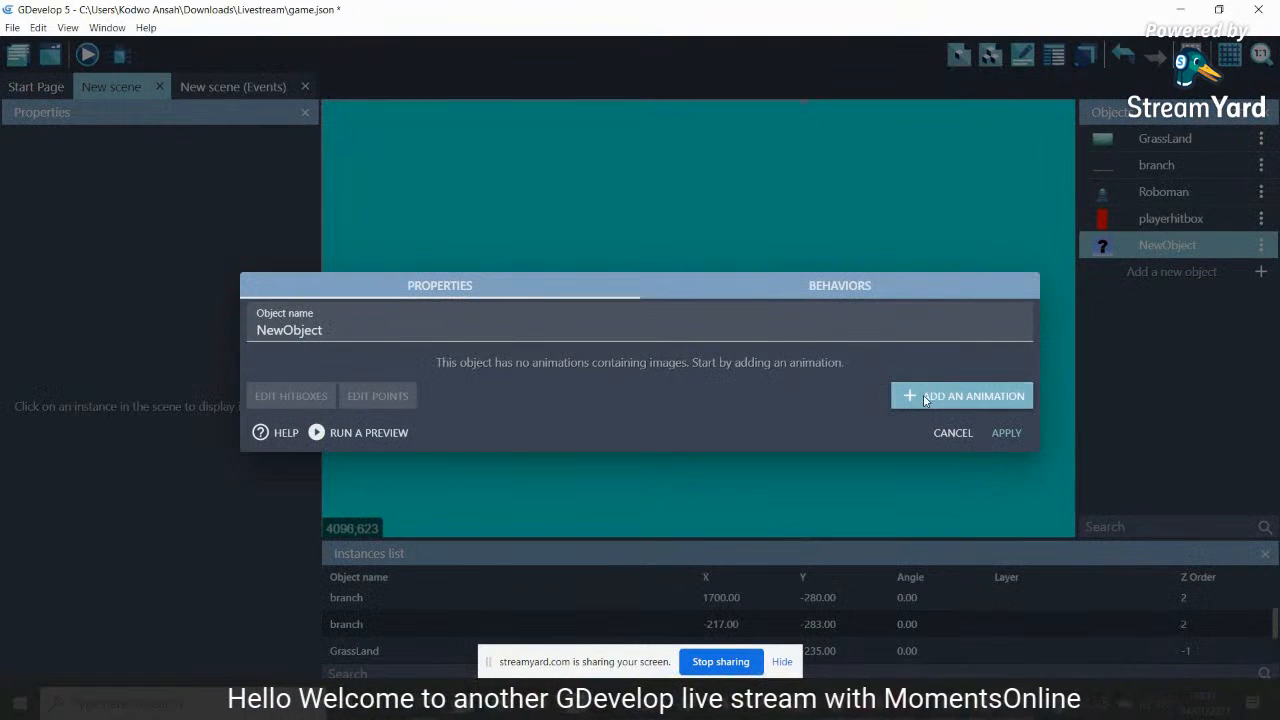
left_click(925, 396)
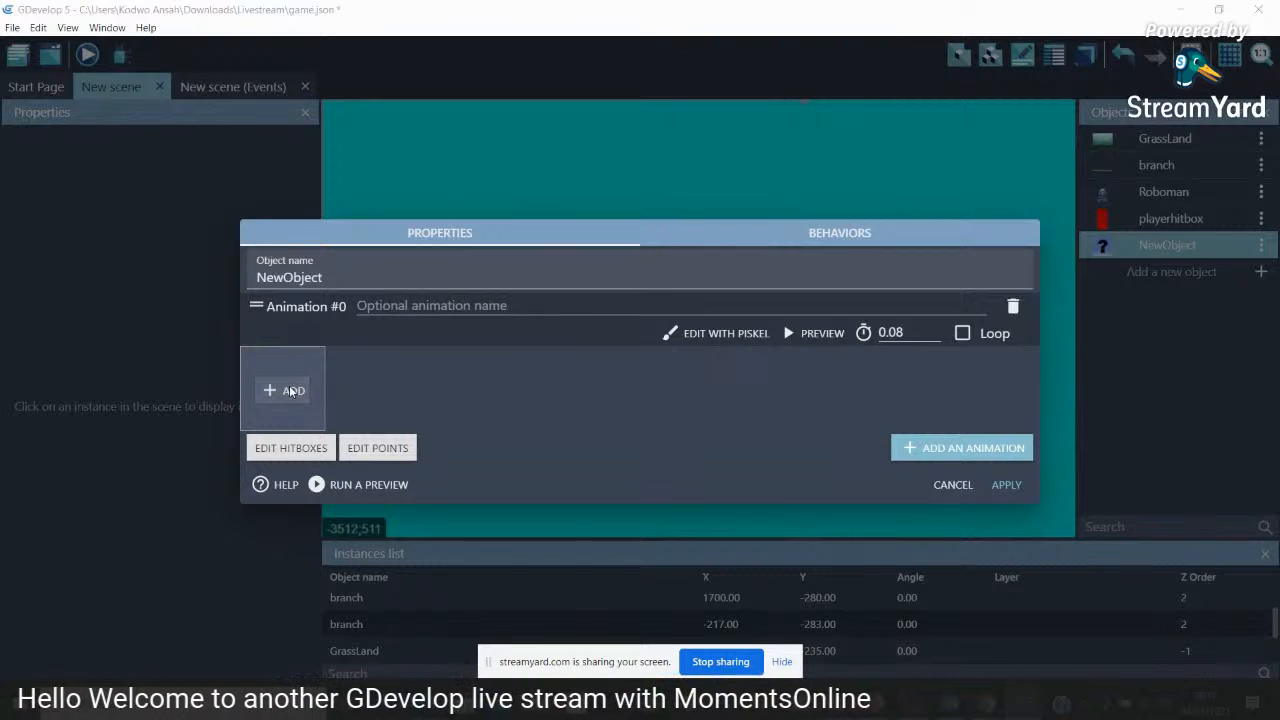
left_click(290, 391)
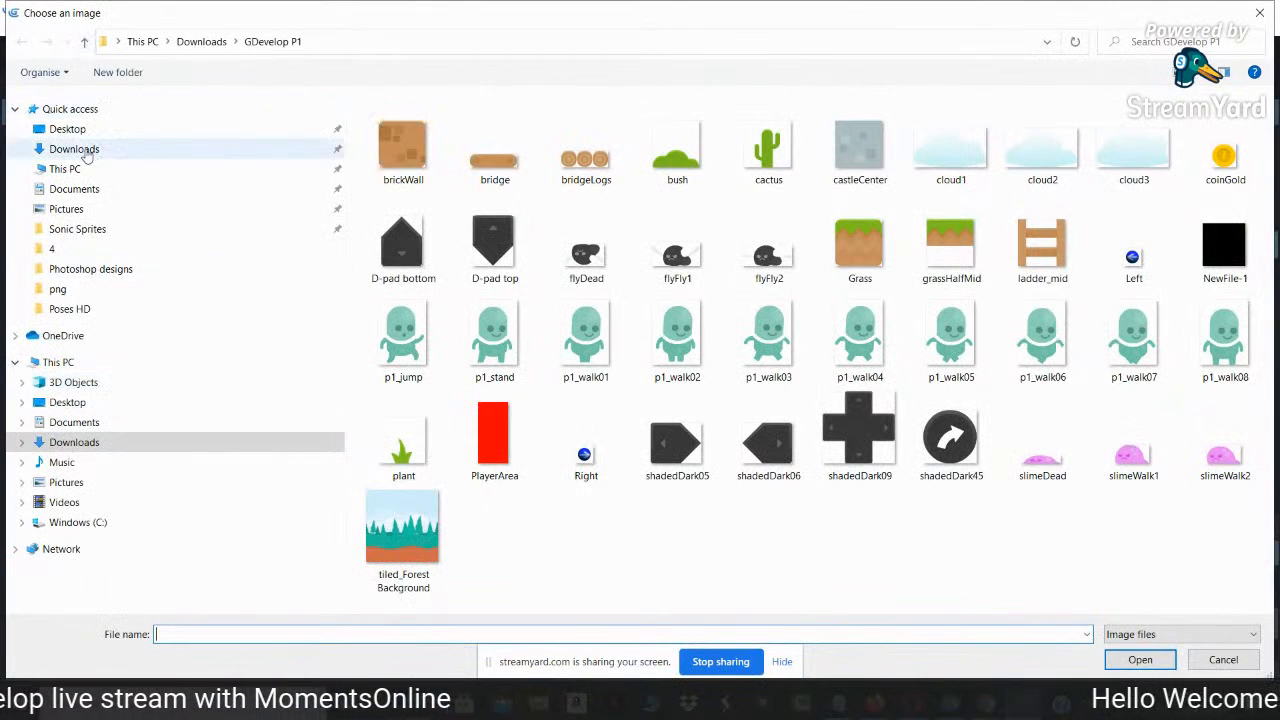
Navigate from the Poses HD quick access folder up to the kenney_tooncharacters1 folder
left_click(62, 252)
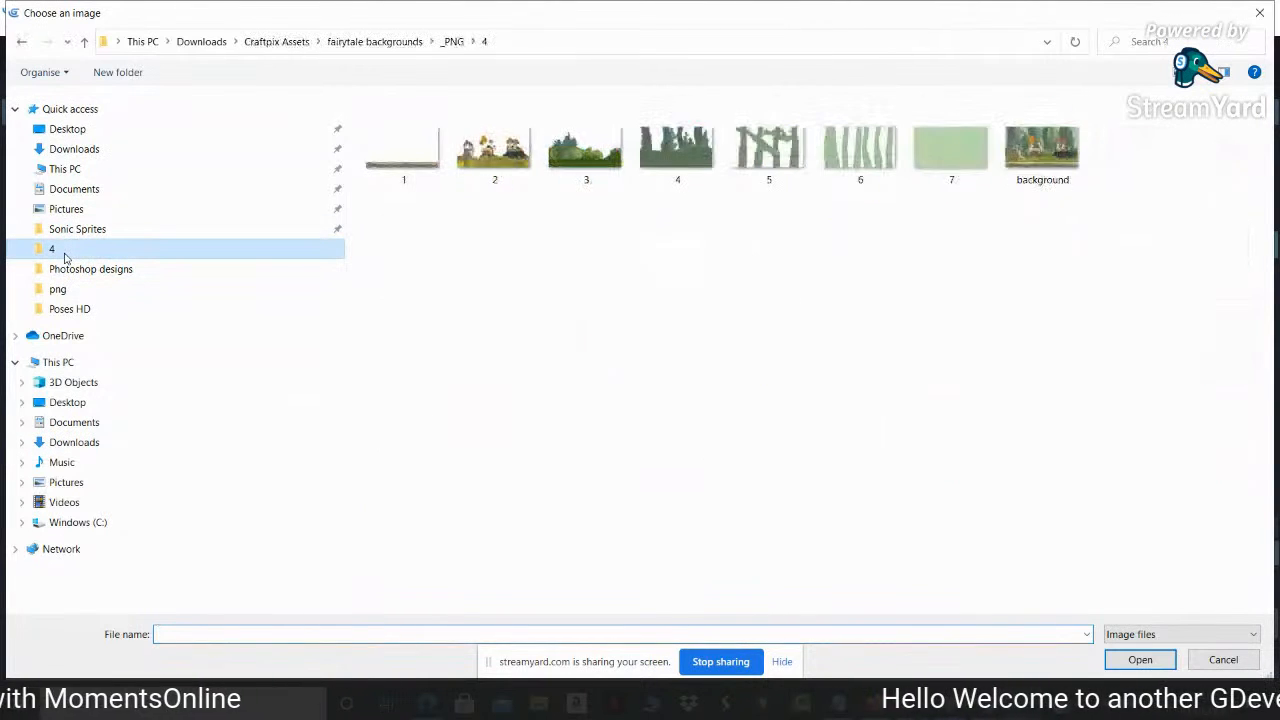
left_click(70, 309)
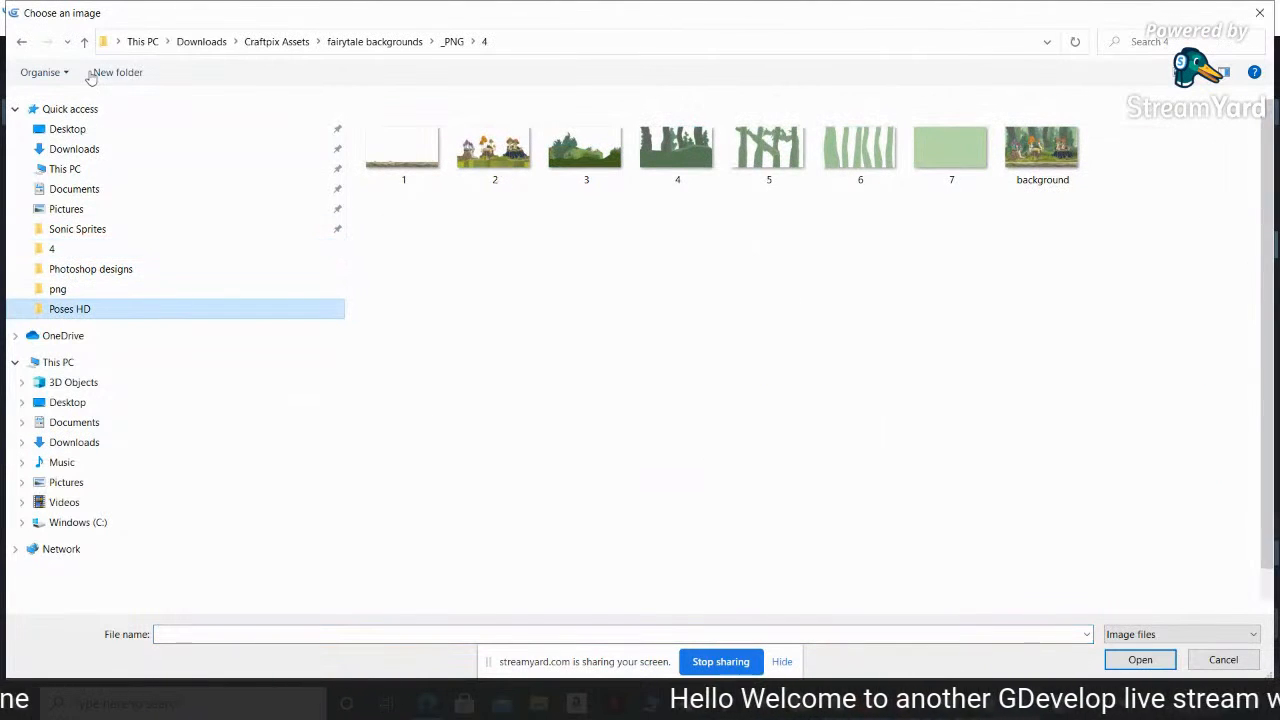
left_click(85, 42)
left_click(85, 42)
left_click(85, 42)
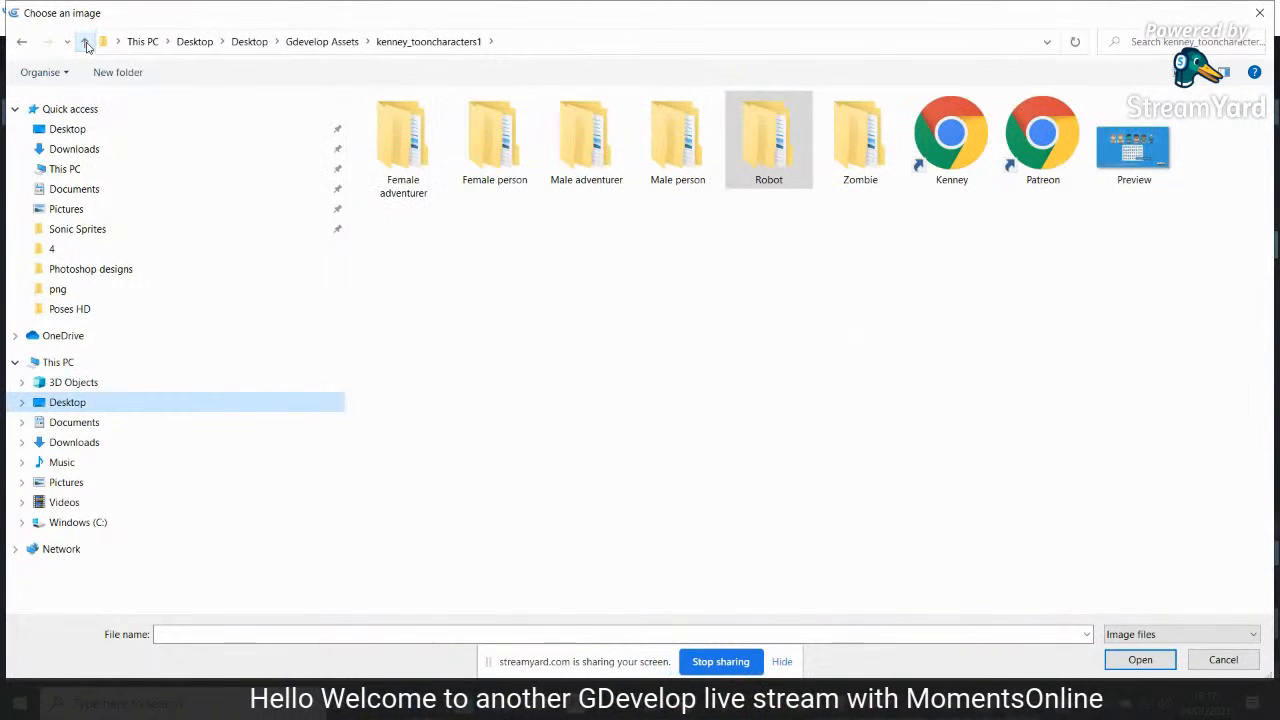
double_click(669, 168)
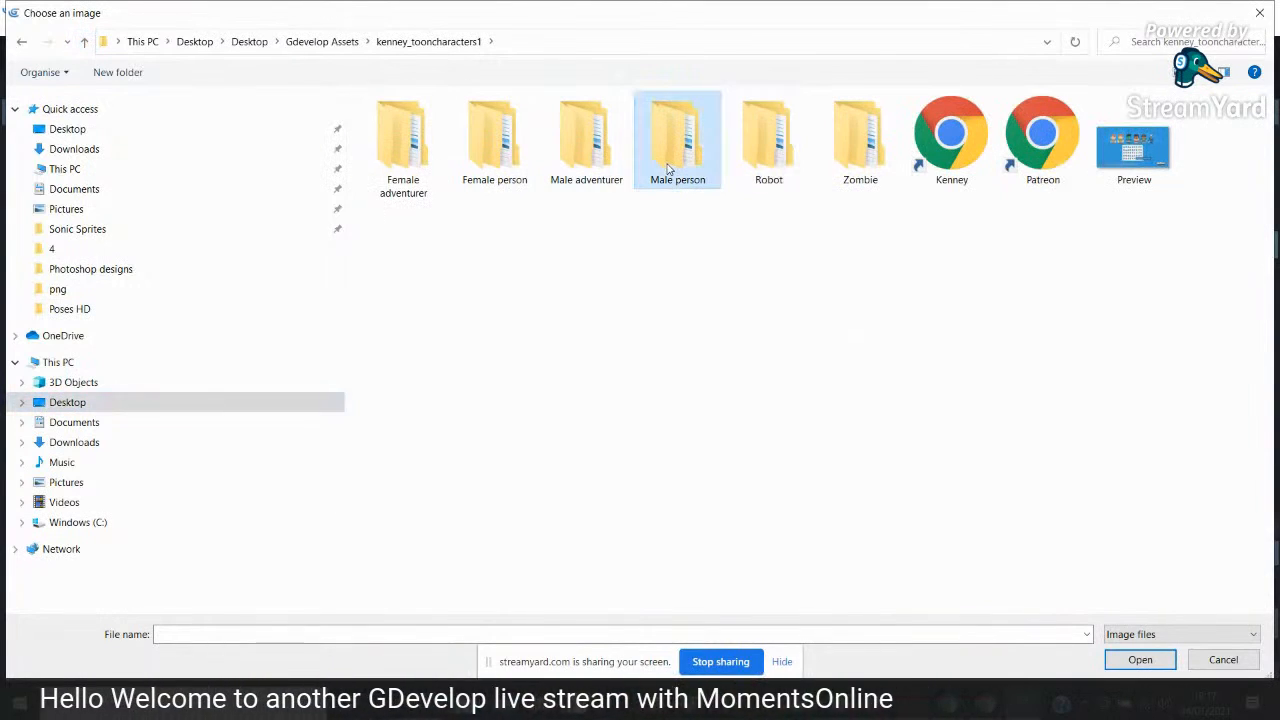
double_click(621, 125)
double_click(614, 175)
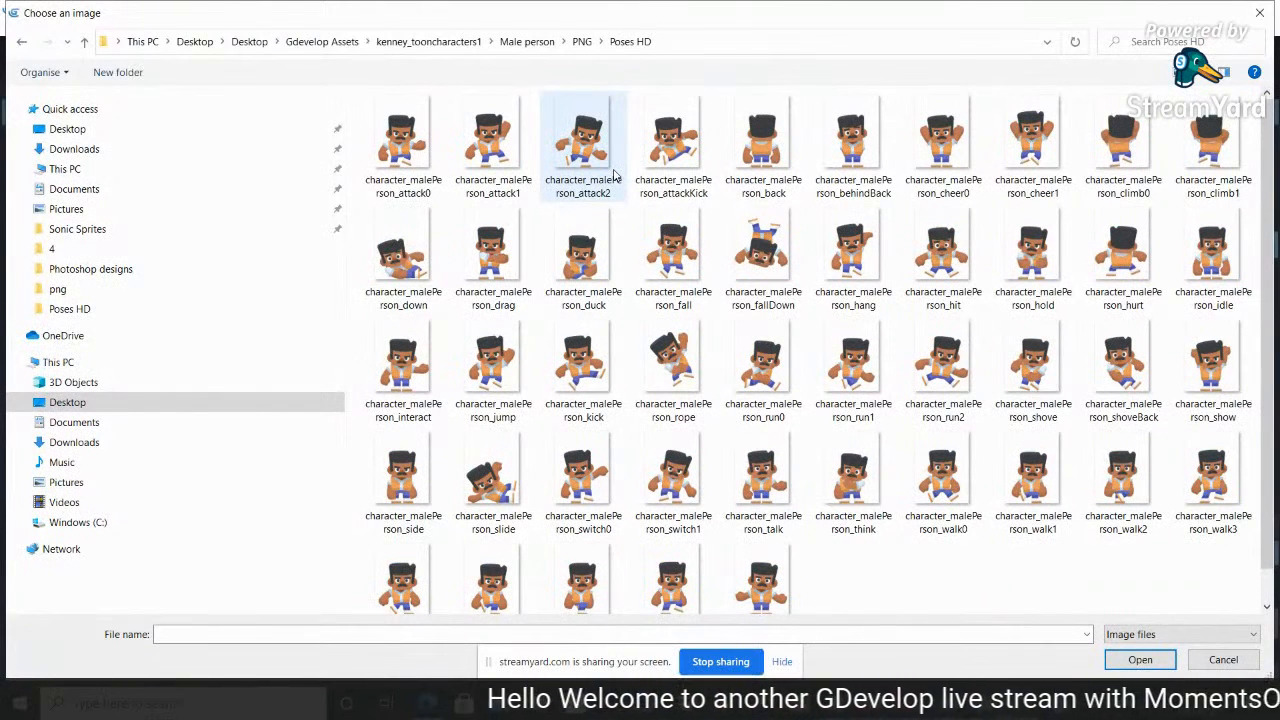
key("alt+Up")
key("alt+Up")
key("alt+Up")
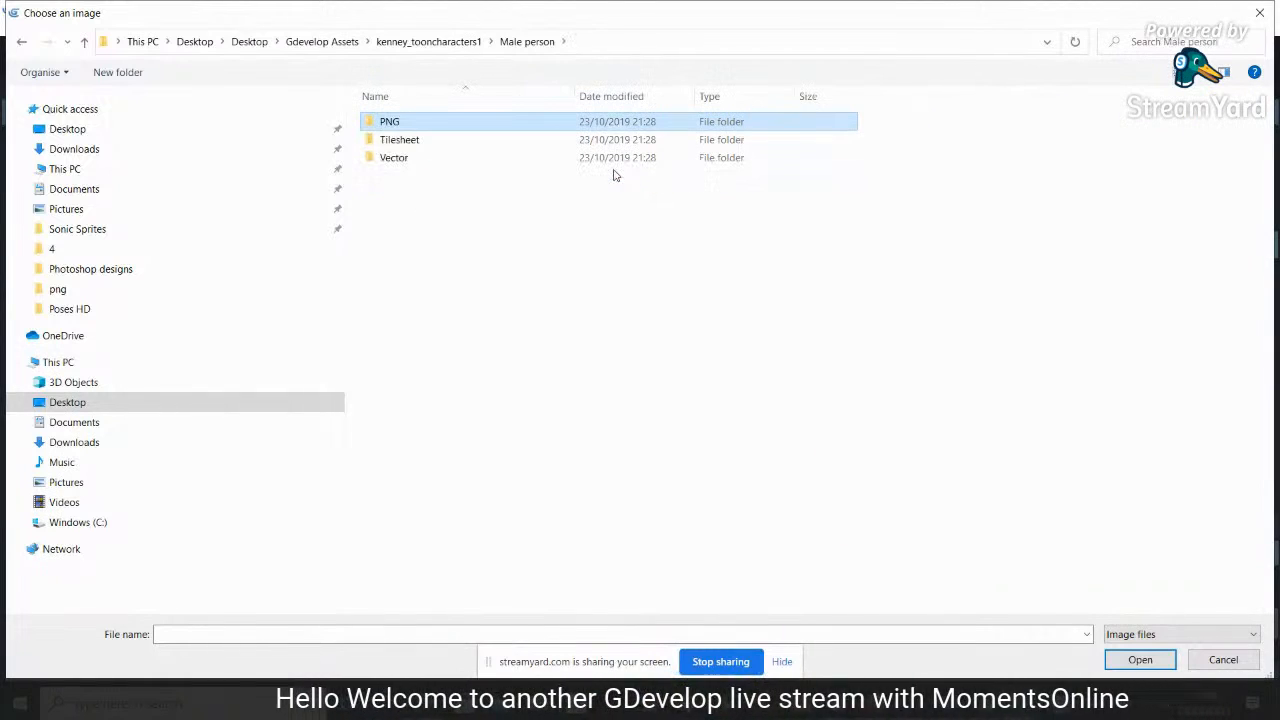
Open the Poses HD folder inside the PNG folder of the Female person character
key("Left")
key("Left")
key("Left")
key("Right")
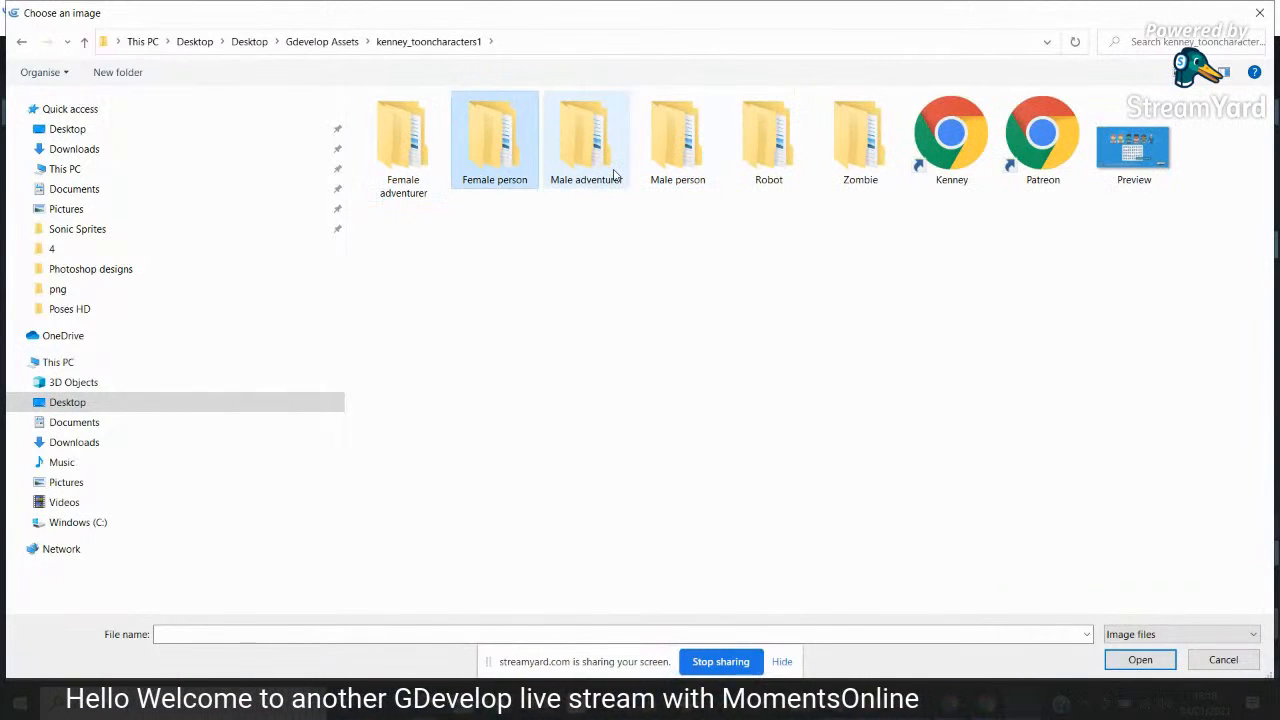
key("Return")
key("Down")
key("Up")
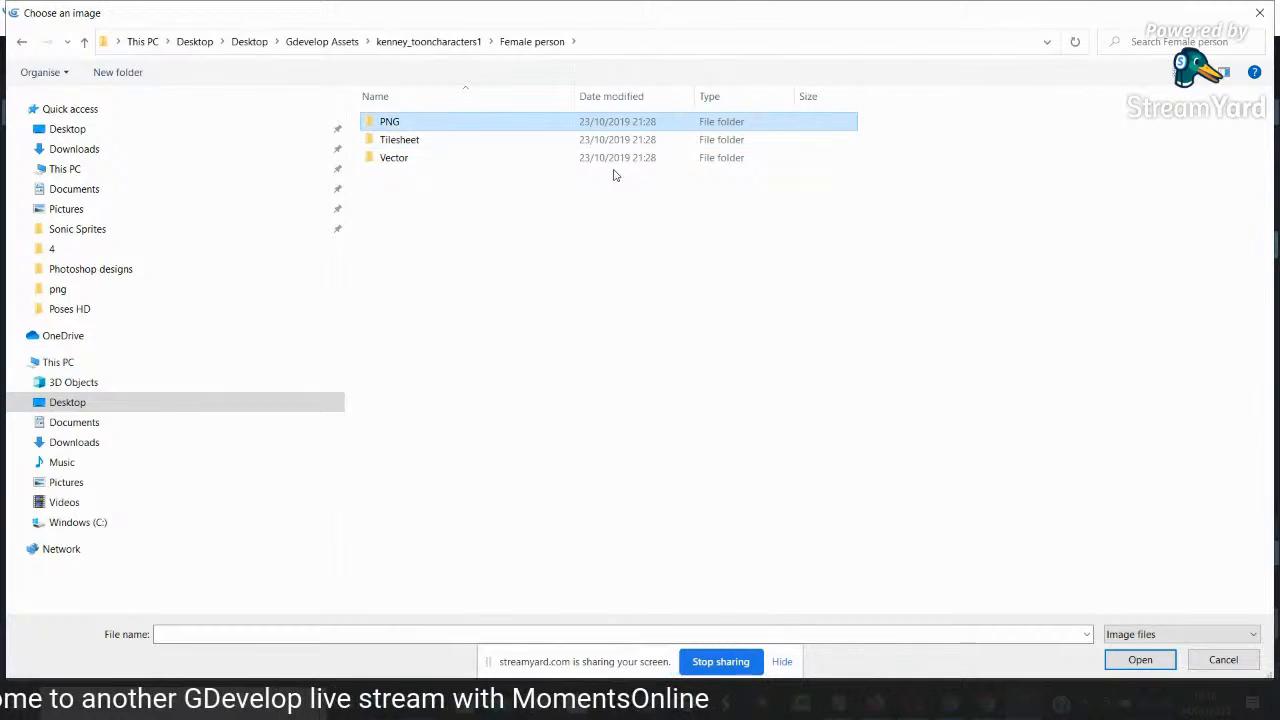
key("Return")
key("Down")
key("Down")
key("Down")
key("Return")
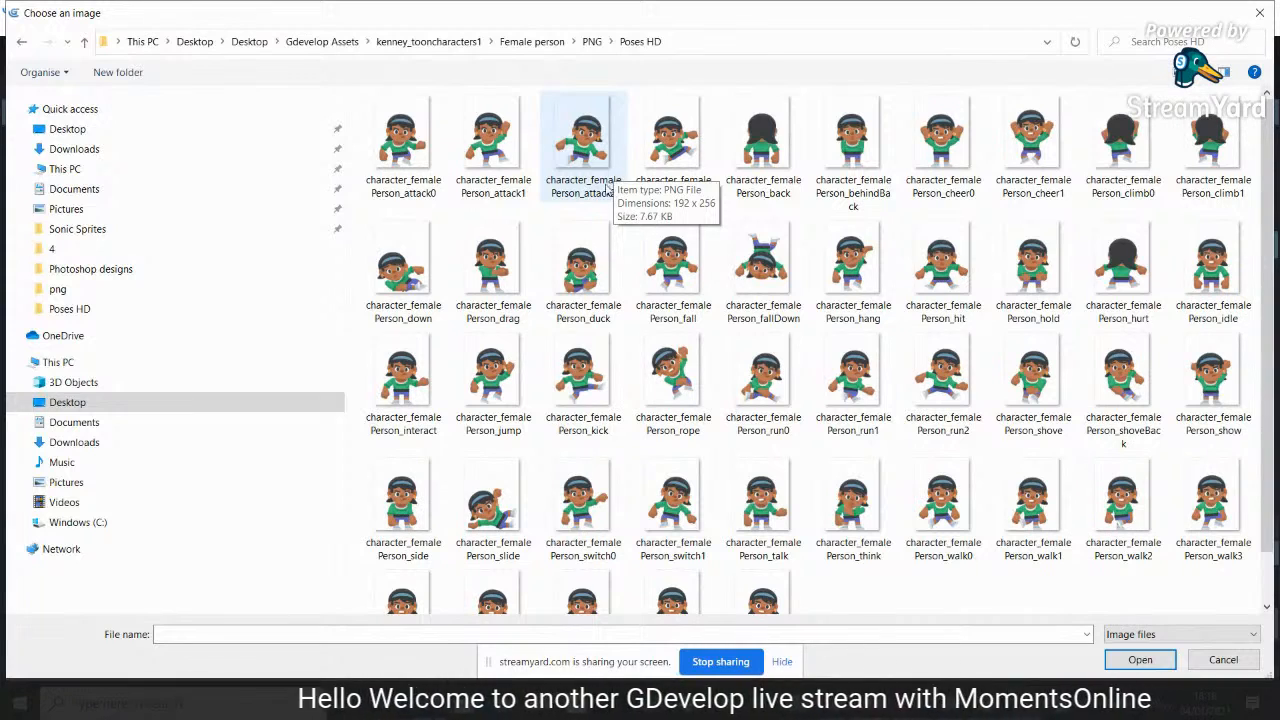
Load the character_femalePerson_idle image as the animation's first frame
left_click(1229, 310)
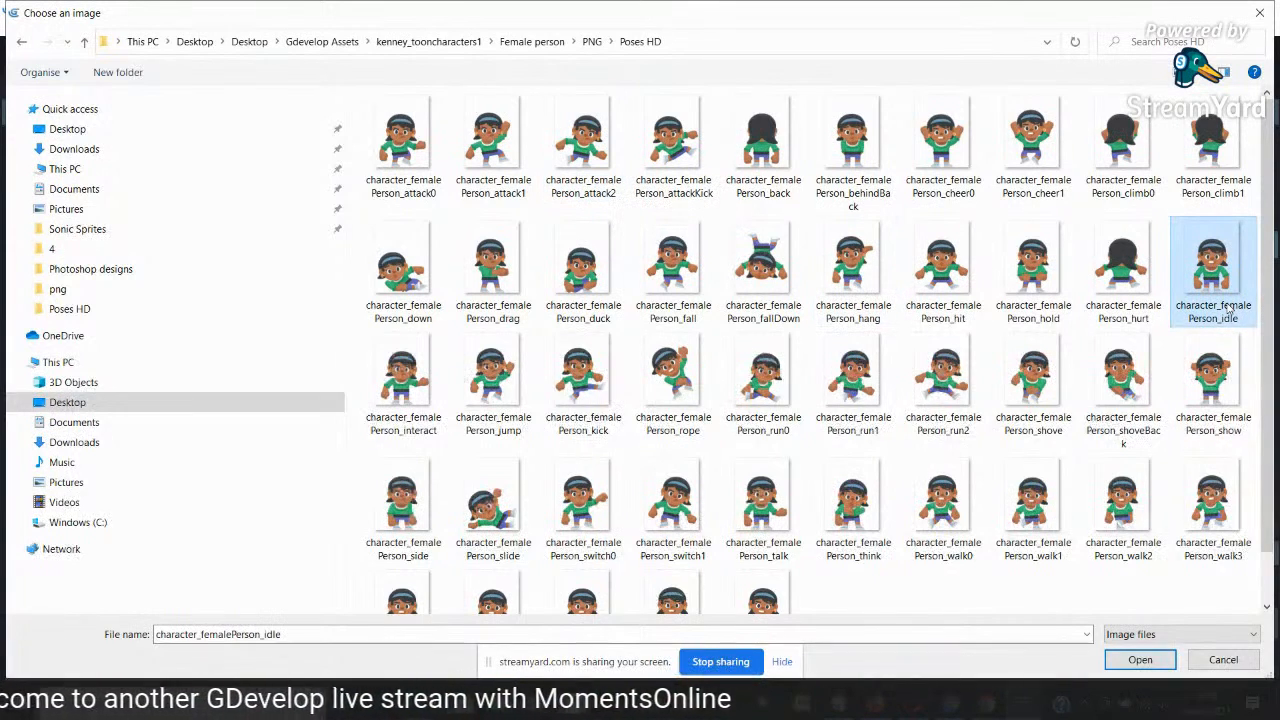
left_click(1141, 660)
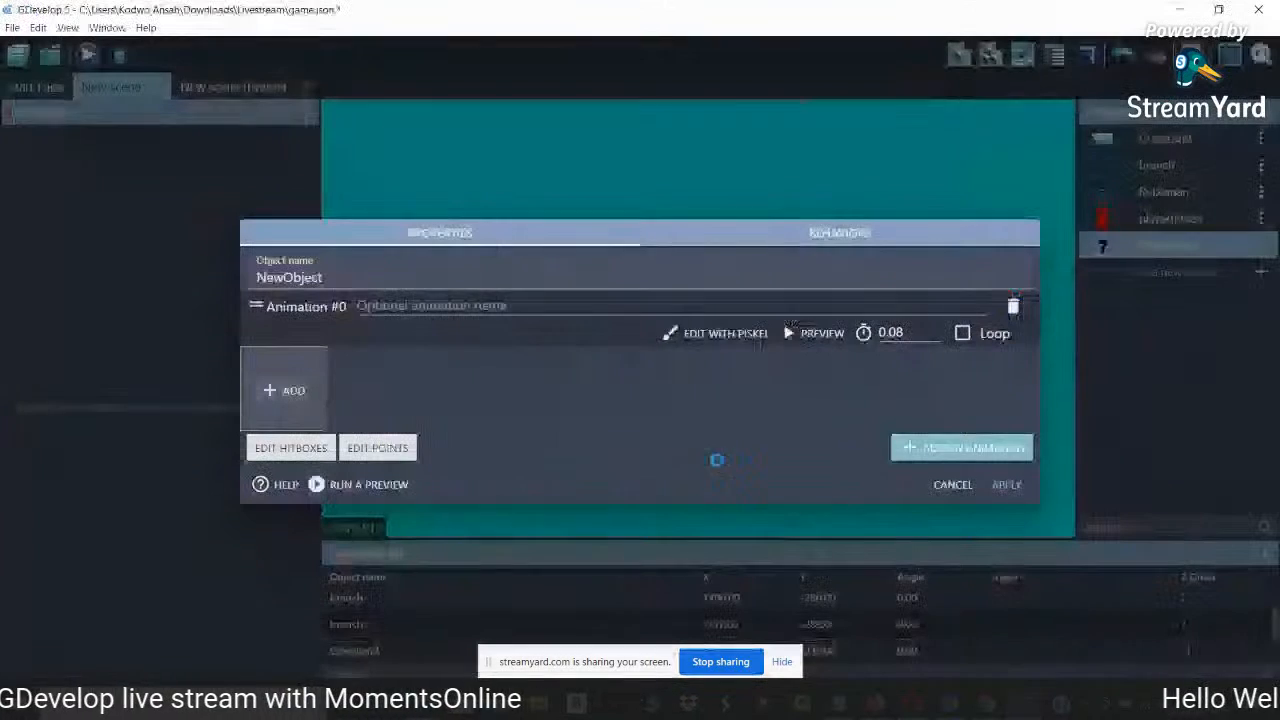
left_click(766, 357)
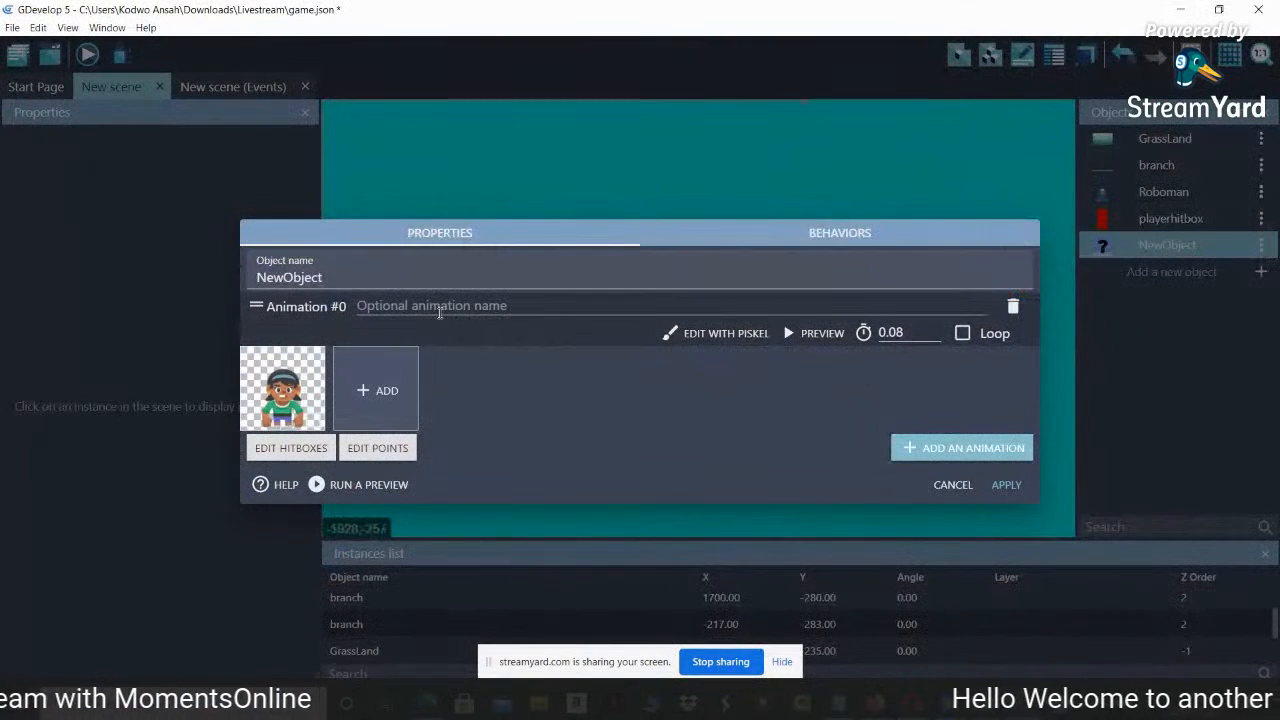
Name the first animation idle and rename the object enemy
left_click(430, 306)
type("idle")
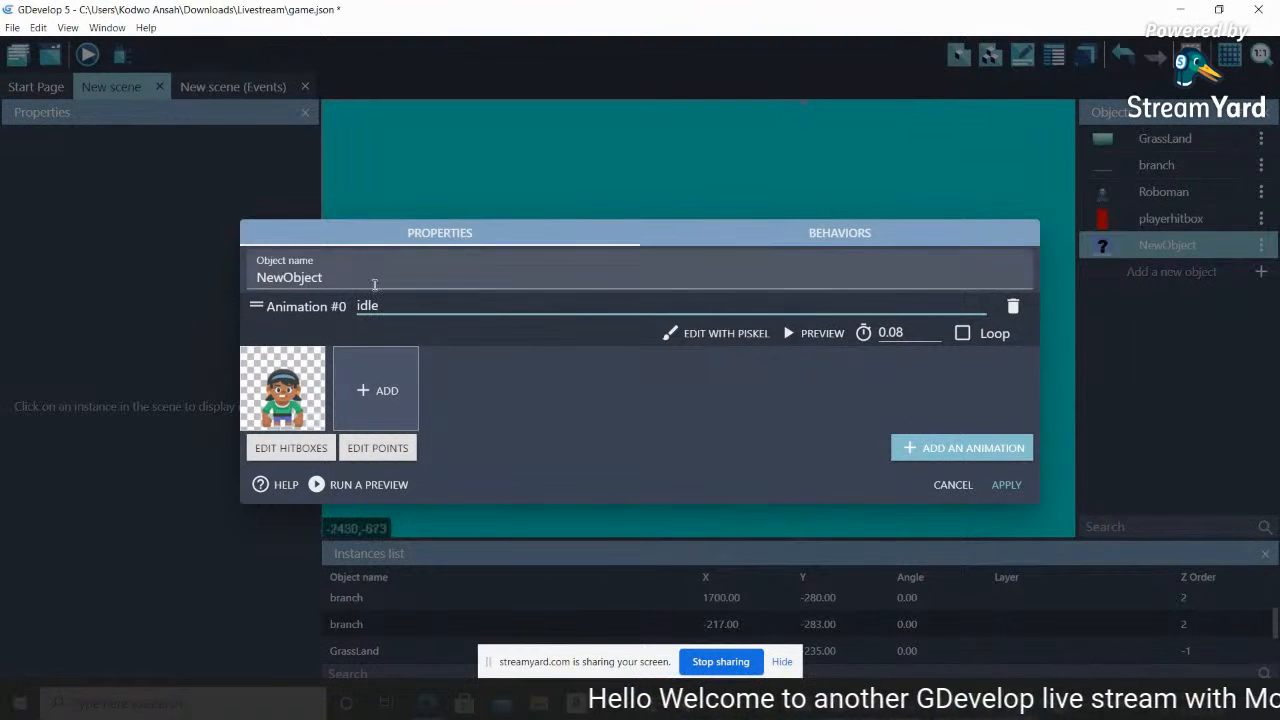
left_click_drag(373, 283, 153, 294)
type("anemy")
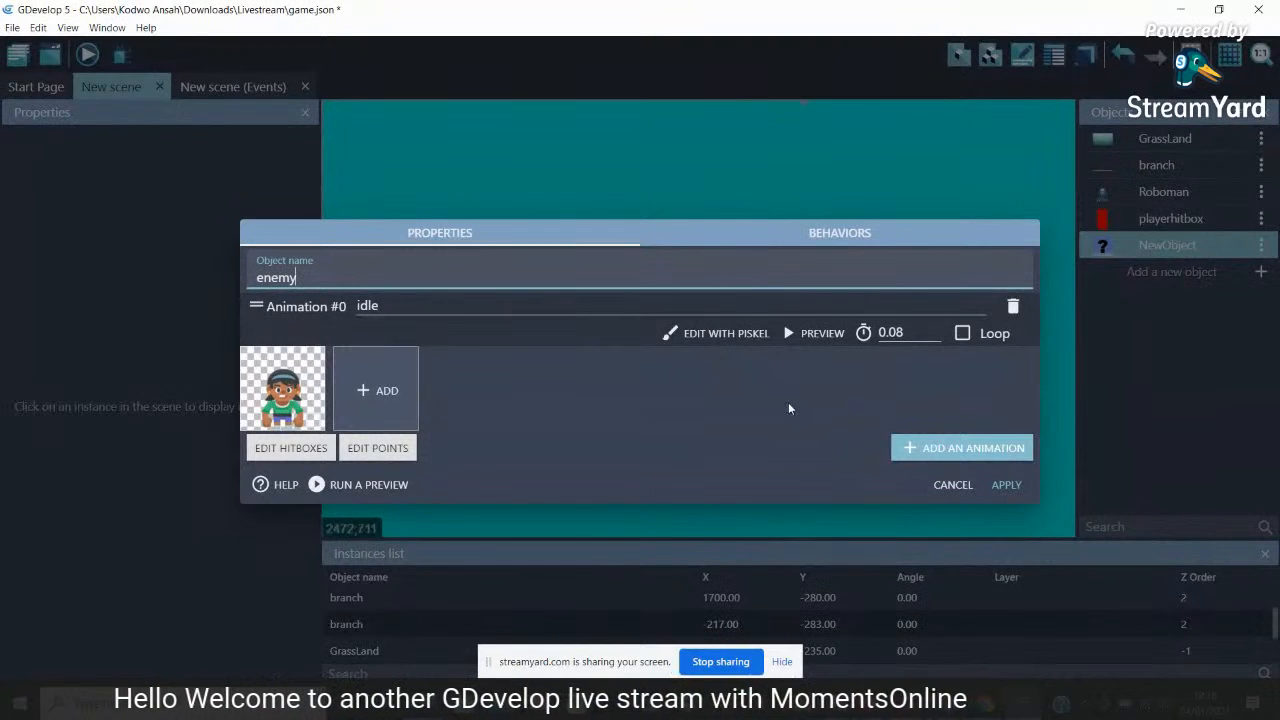
Add a second animation to the enemy and load character_femalePerson_walk1 through walk4 as its frames, copying the files into the project folder
left_click(925, 448)
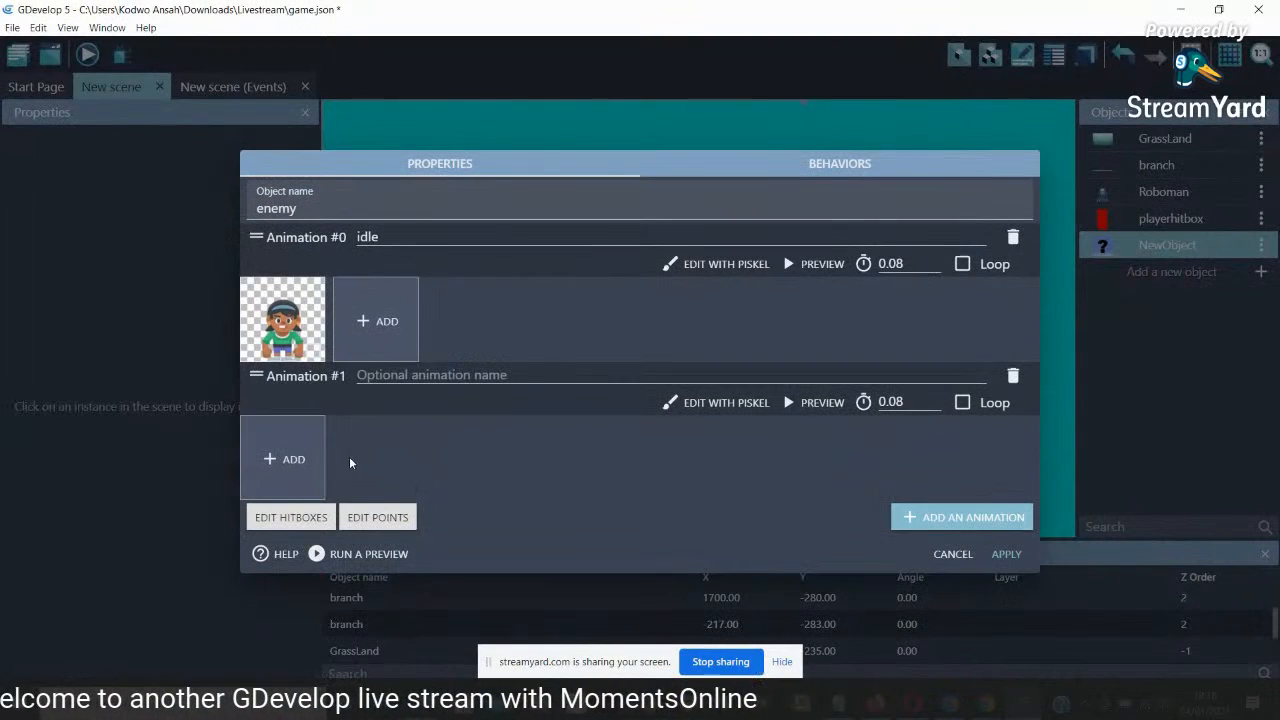
left_click(279, 458)
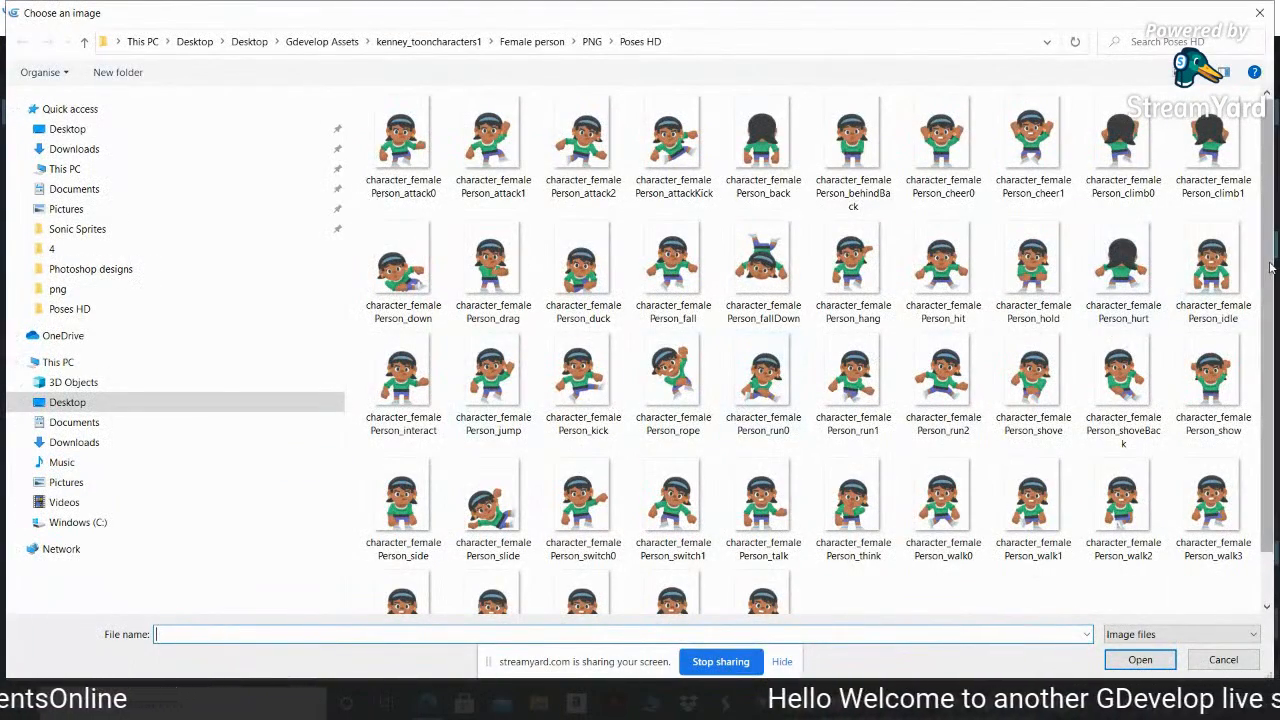
left_click_drag(1270, 268, 1269, 286)
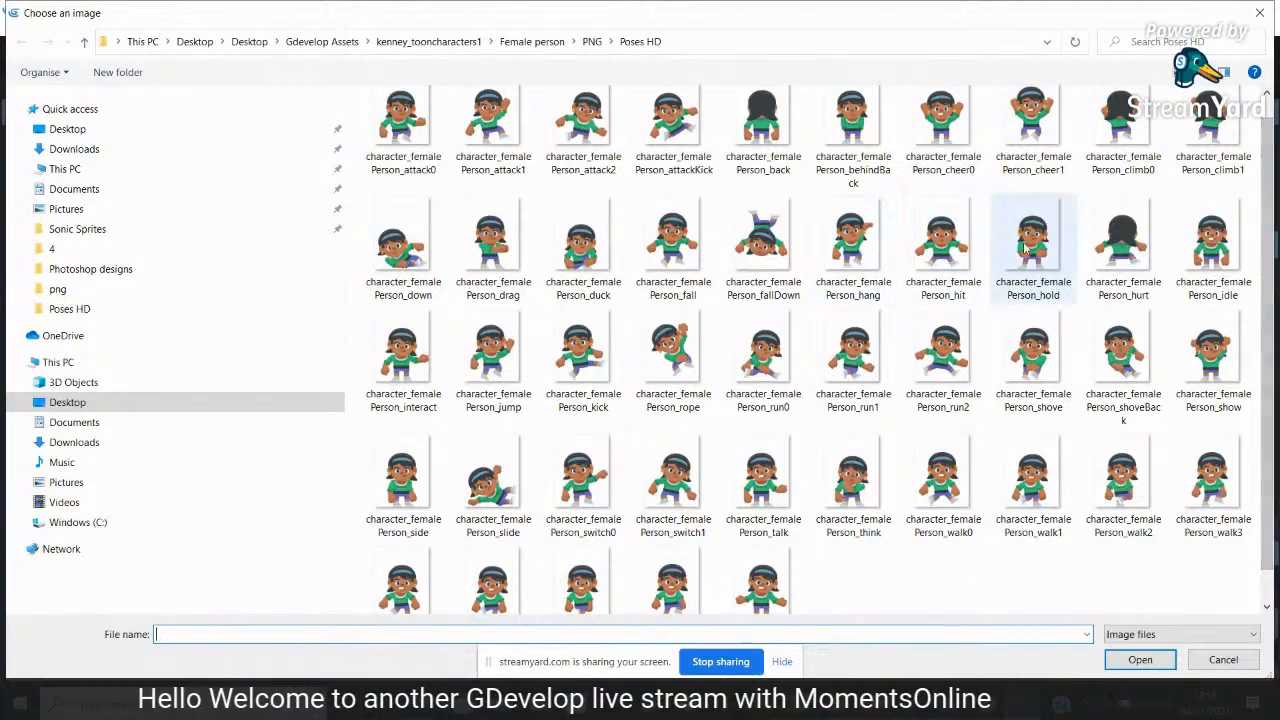
left_click_drag(1270, 233, 1270, 248)
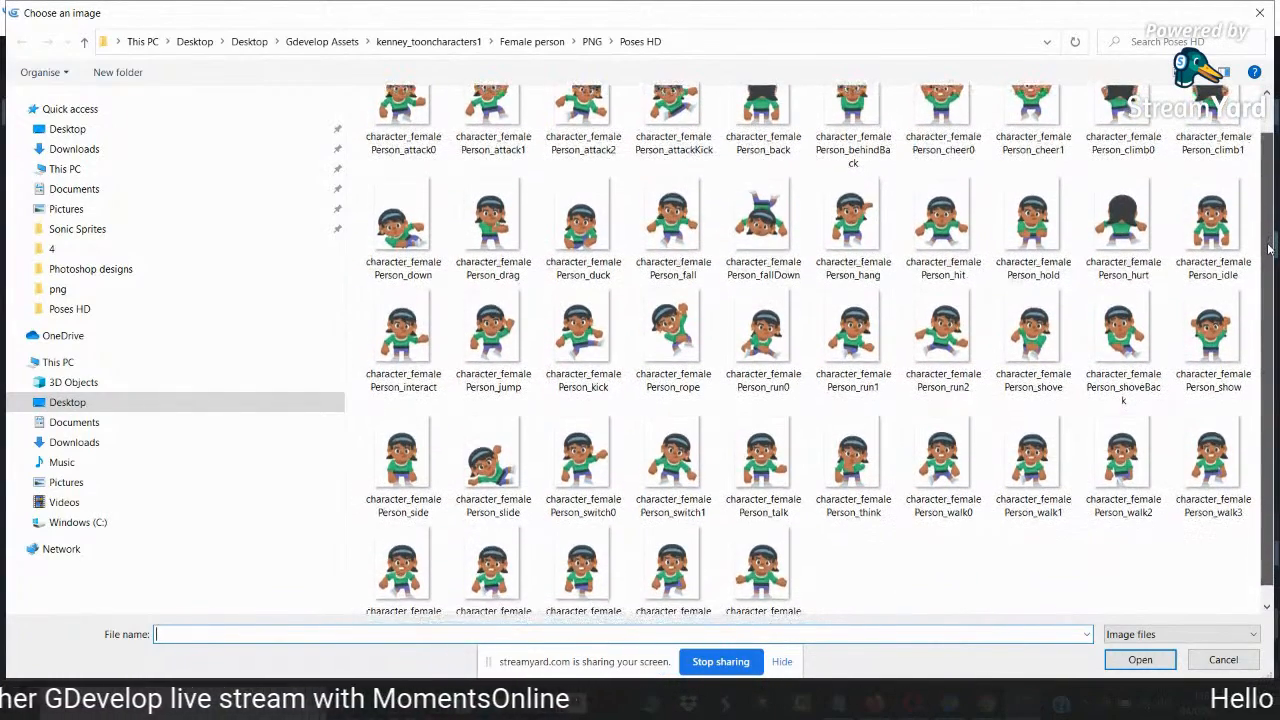
left_click_drag(1270, 248, 1270, 263)
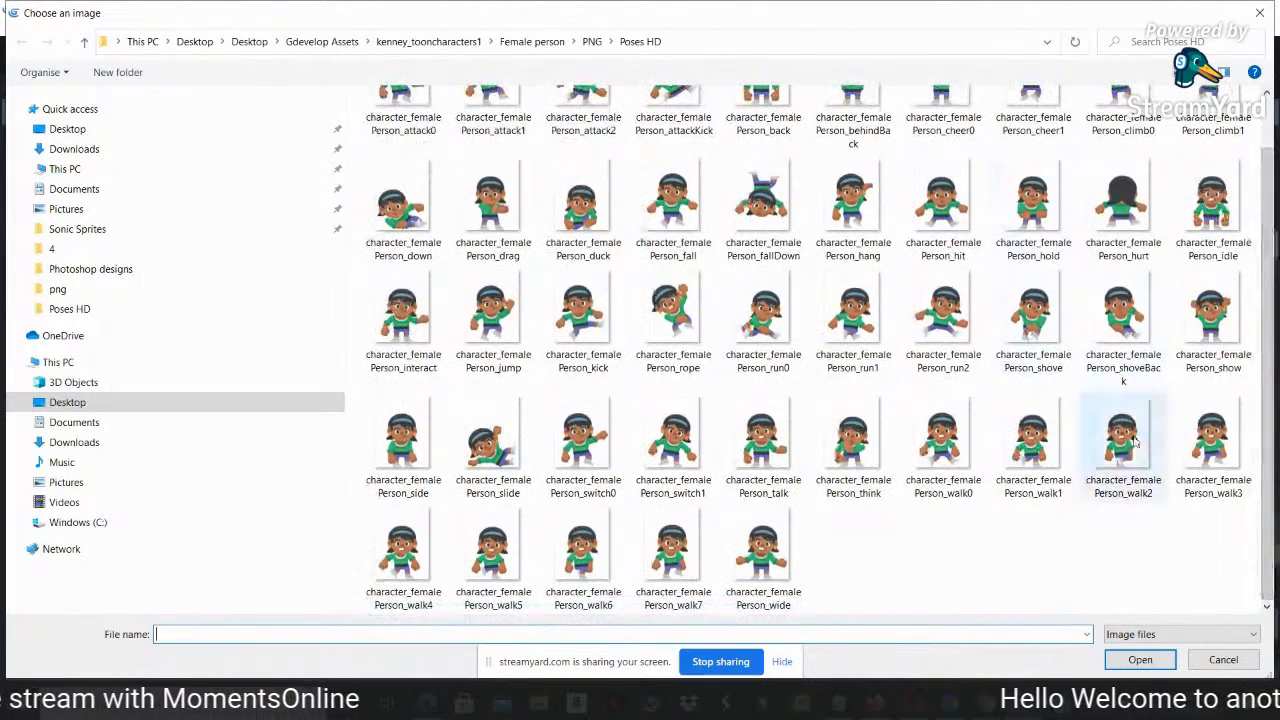
left_click_drag(1012, 508, 1171, 484)
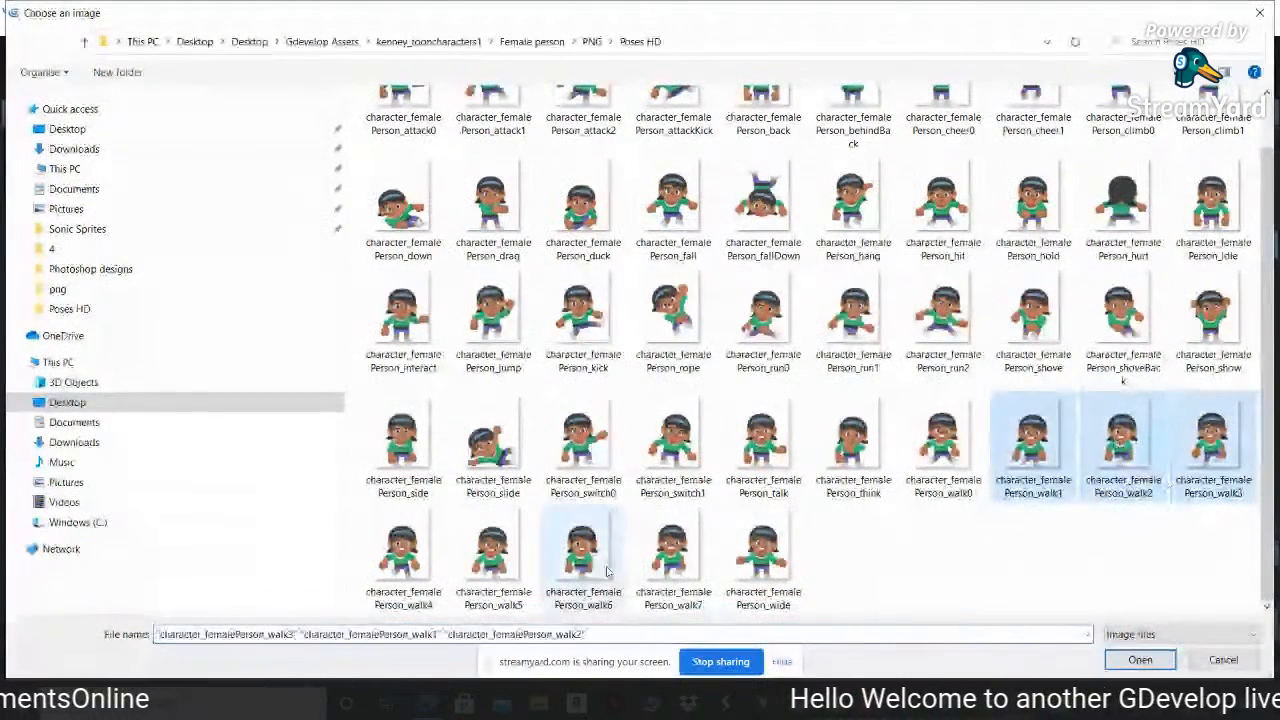
left_click(405, 550, "ctrl")
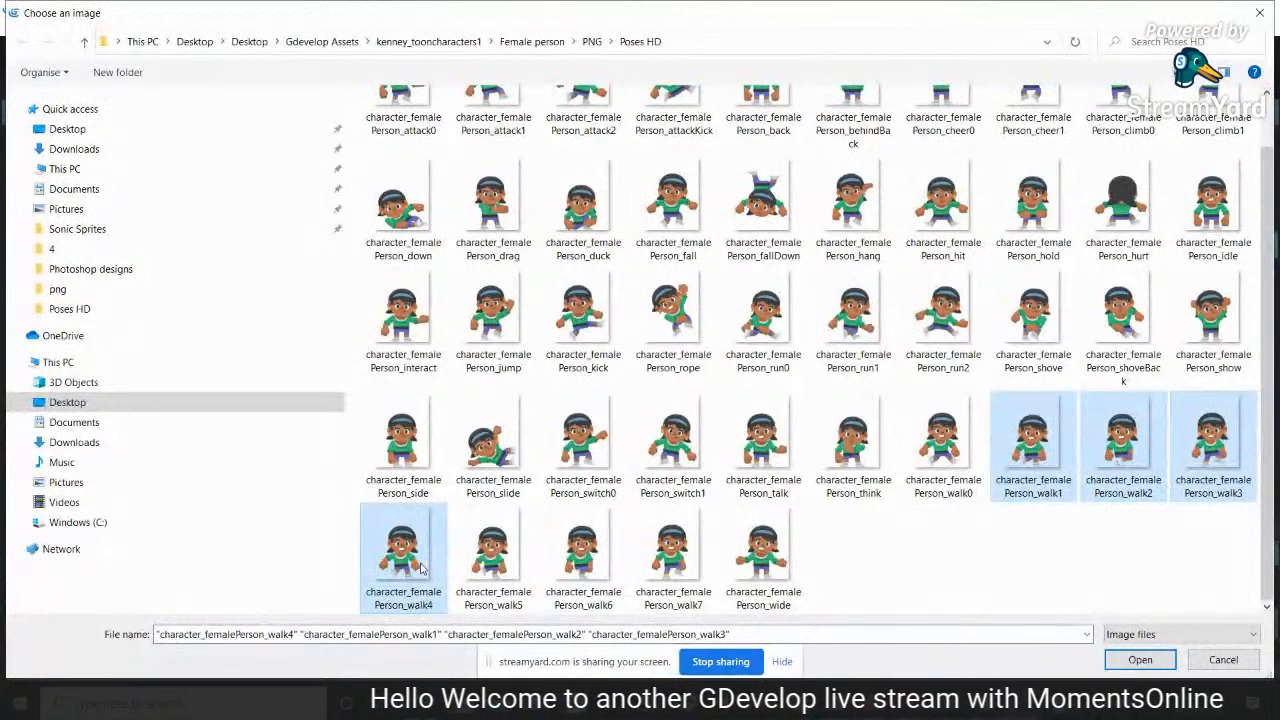
left_click(1135, 660)
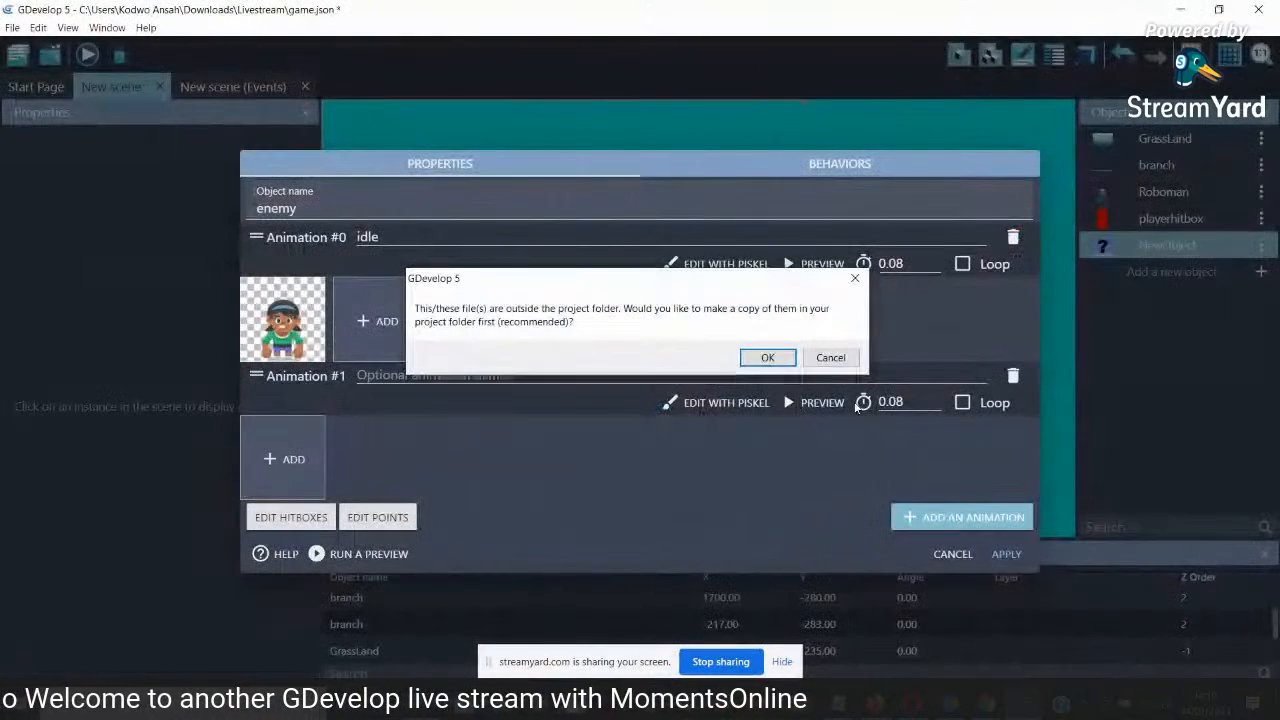
left_click(765, 358)
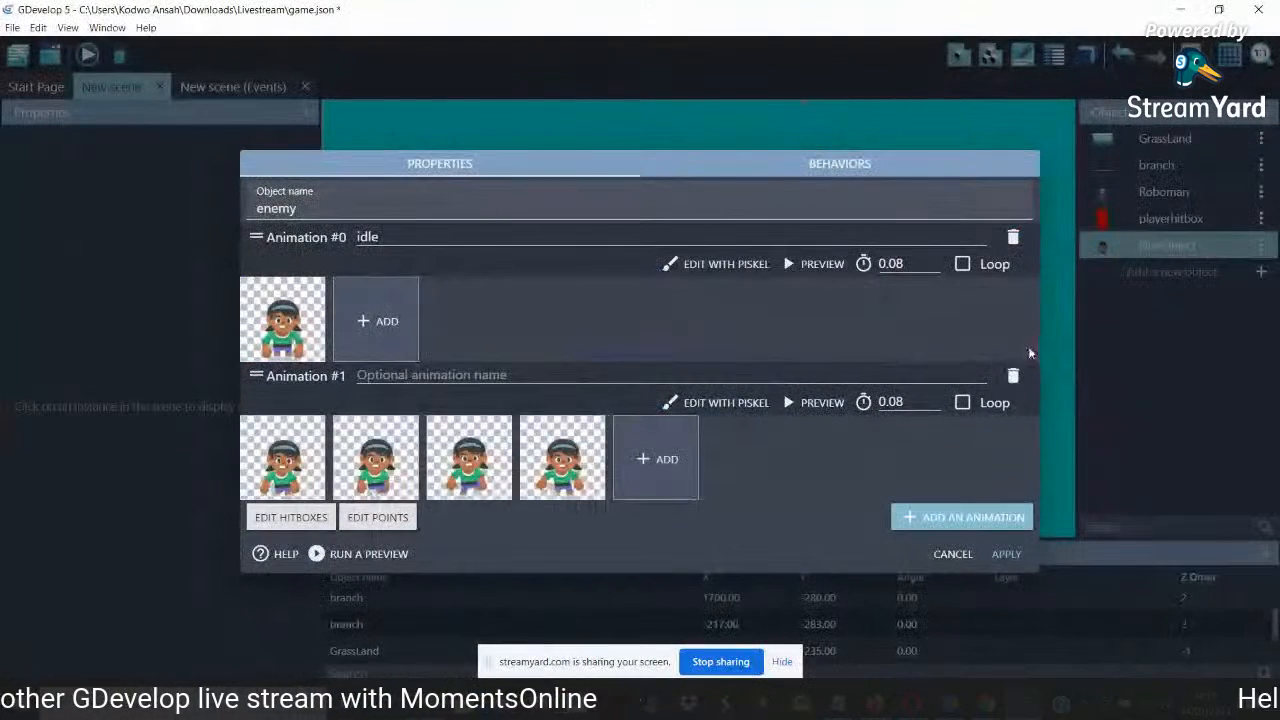
Add a third, empty animation to the enemy and name the second animation walk
left_click(950, 518)
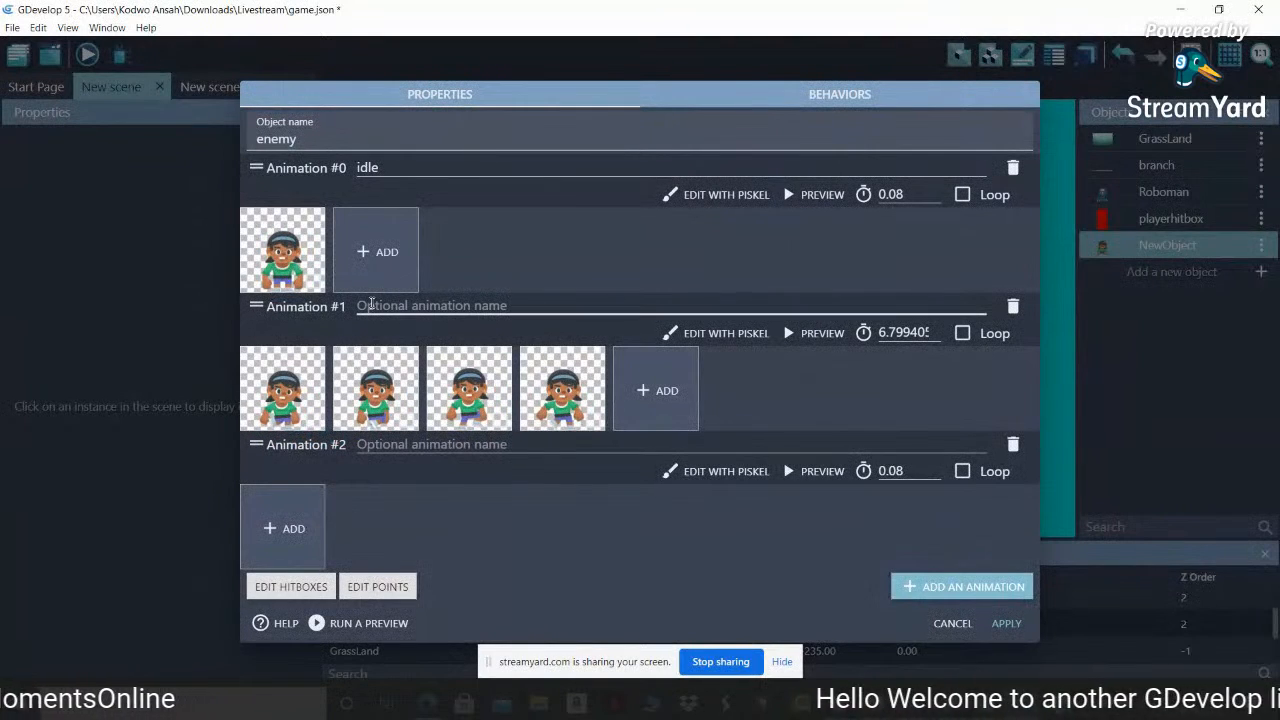
left_click(370, 305)
type("walk")
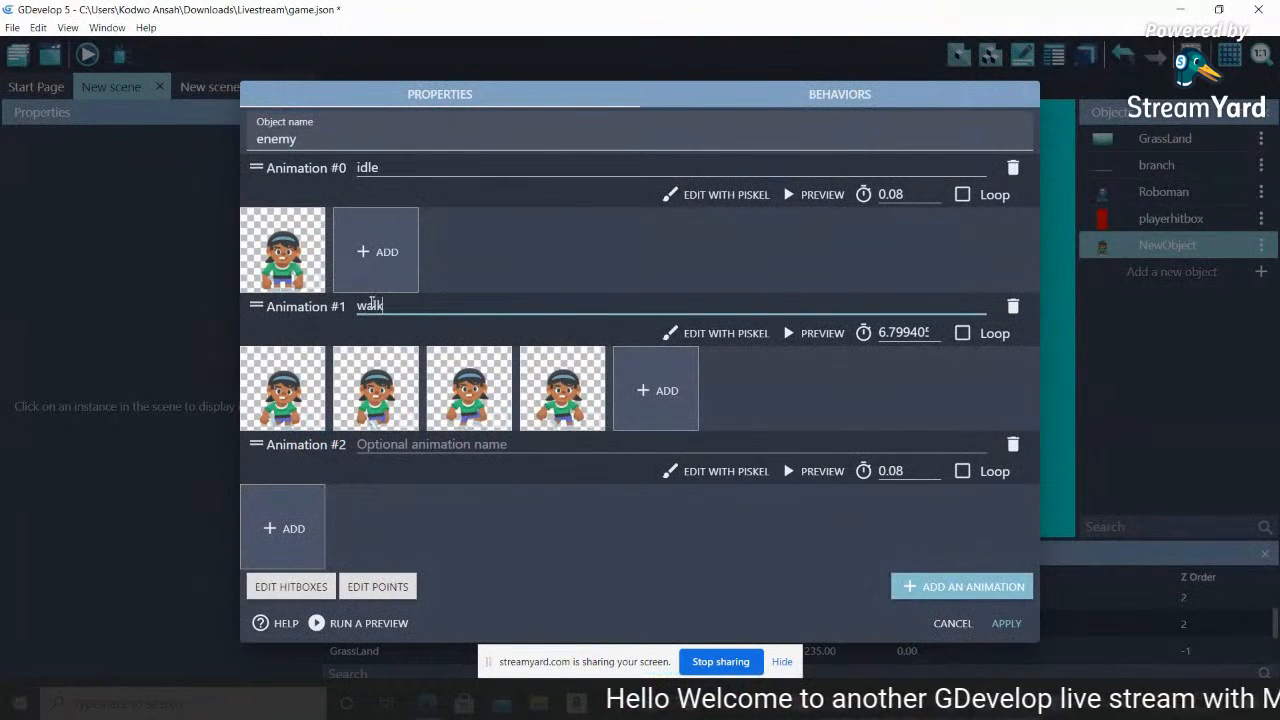
Load the character_femalePerson_kick image into the third animation, copying the file into the project folder
left_click(276, 533)
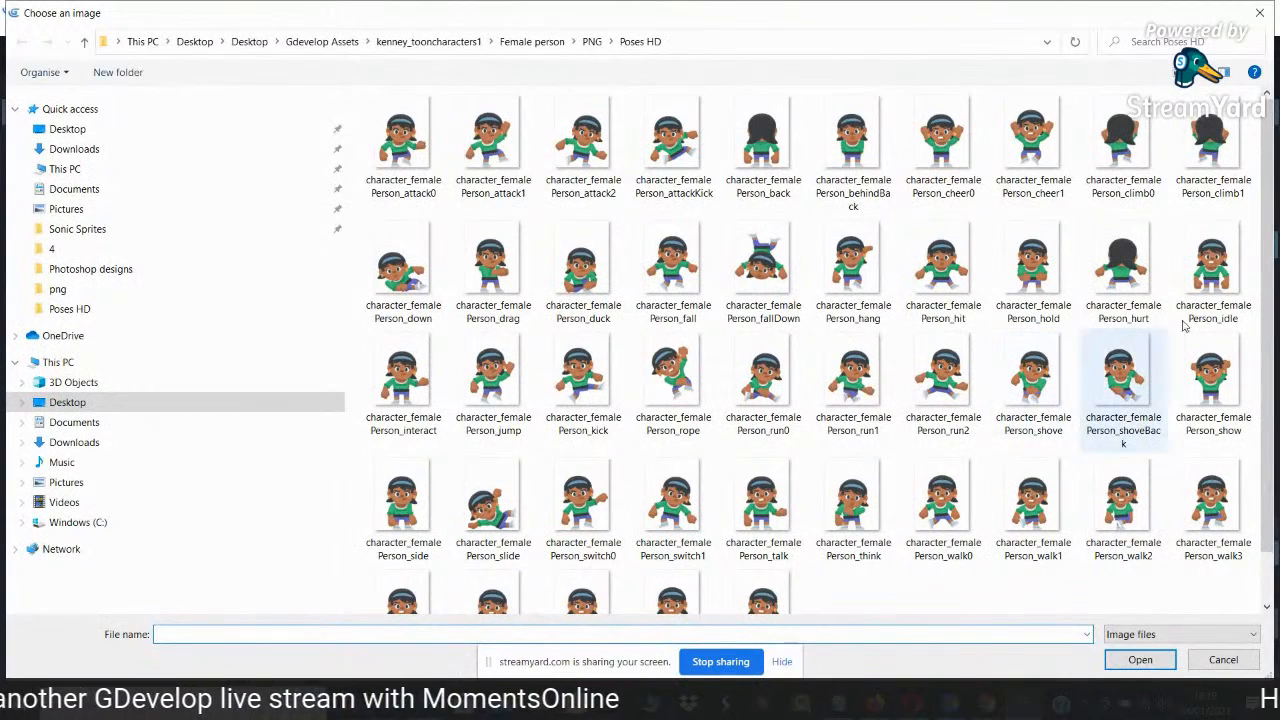
mouse_move(1268, 161)
left_mouse_down()
mouse_move(1268, 298)
mouse_move(1263, 177)
left_mouse_up()
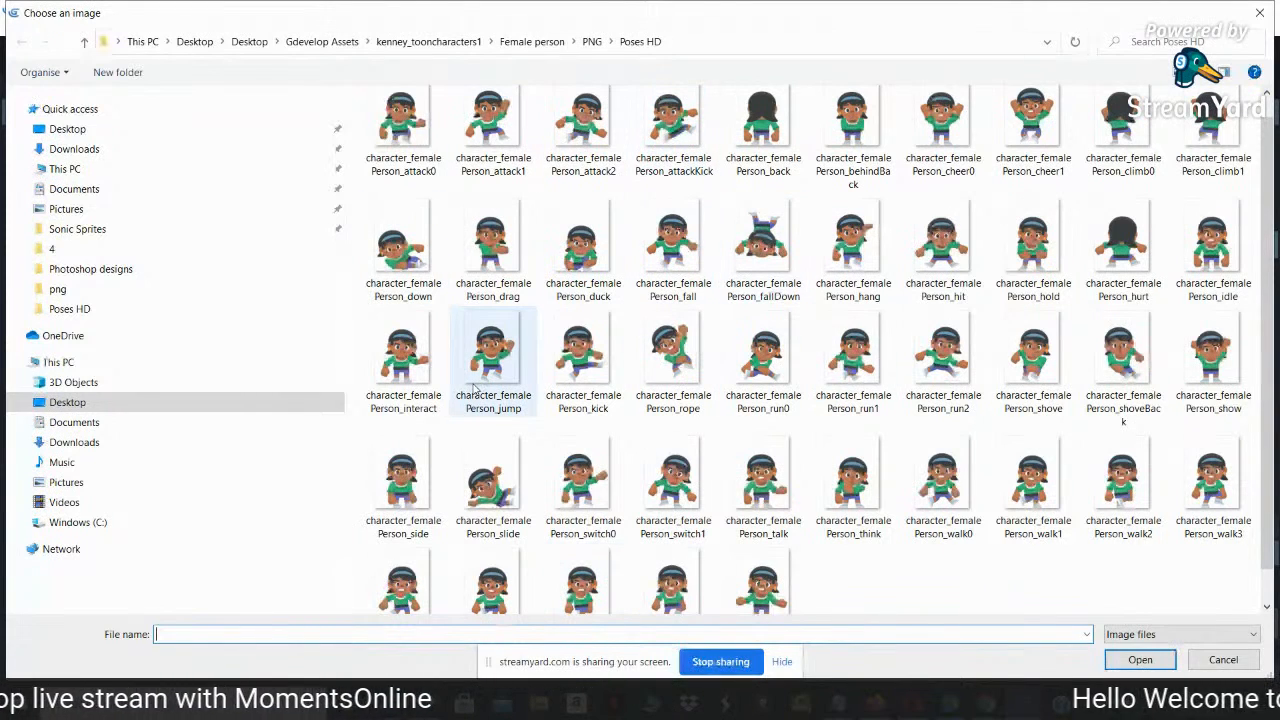
left_click(583, 352)
left_click(1138, 659)
left_click(767, 357)
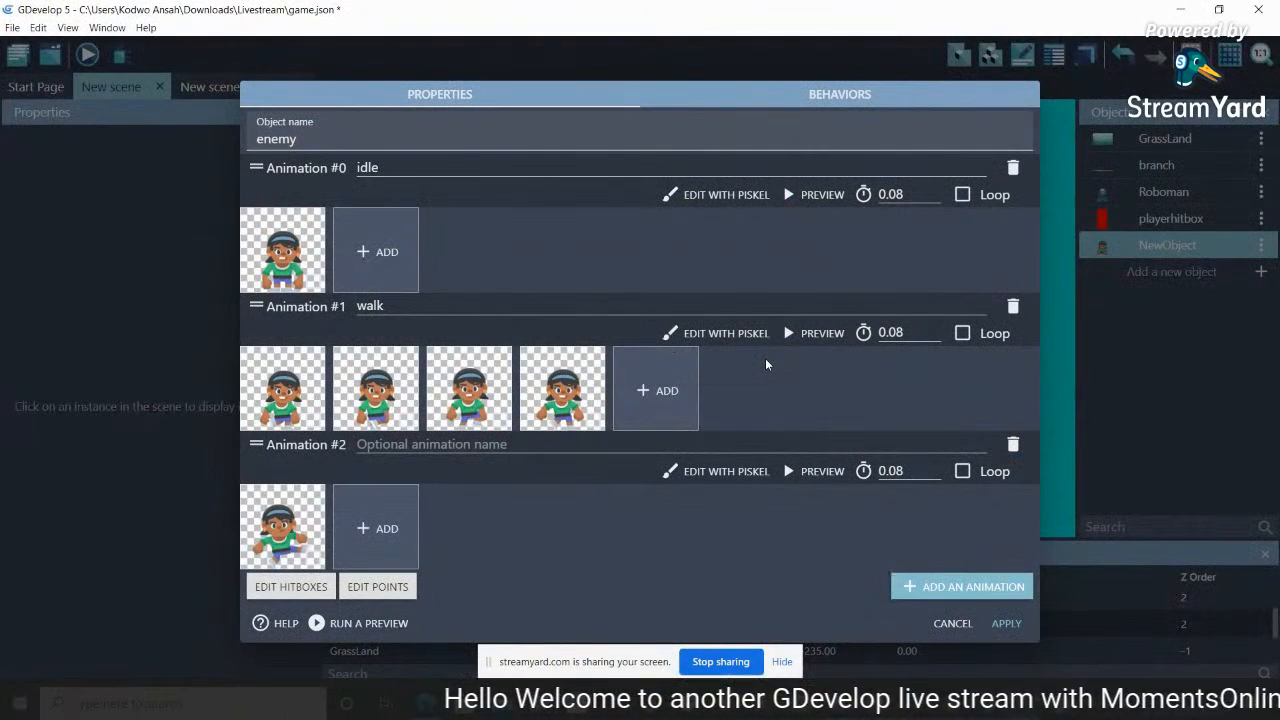
Name the third animation kick and apply the enemy object's settings
left_click(554, 440)
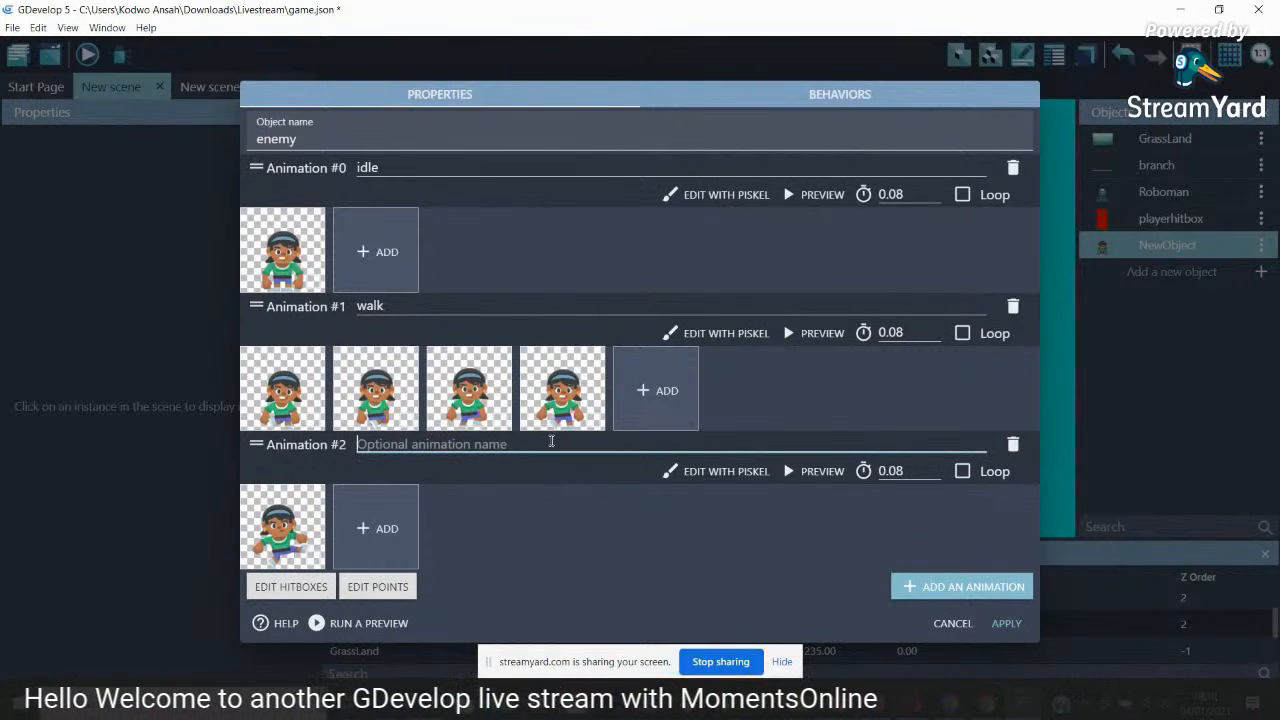
type("kick")
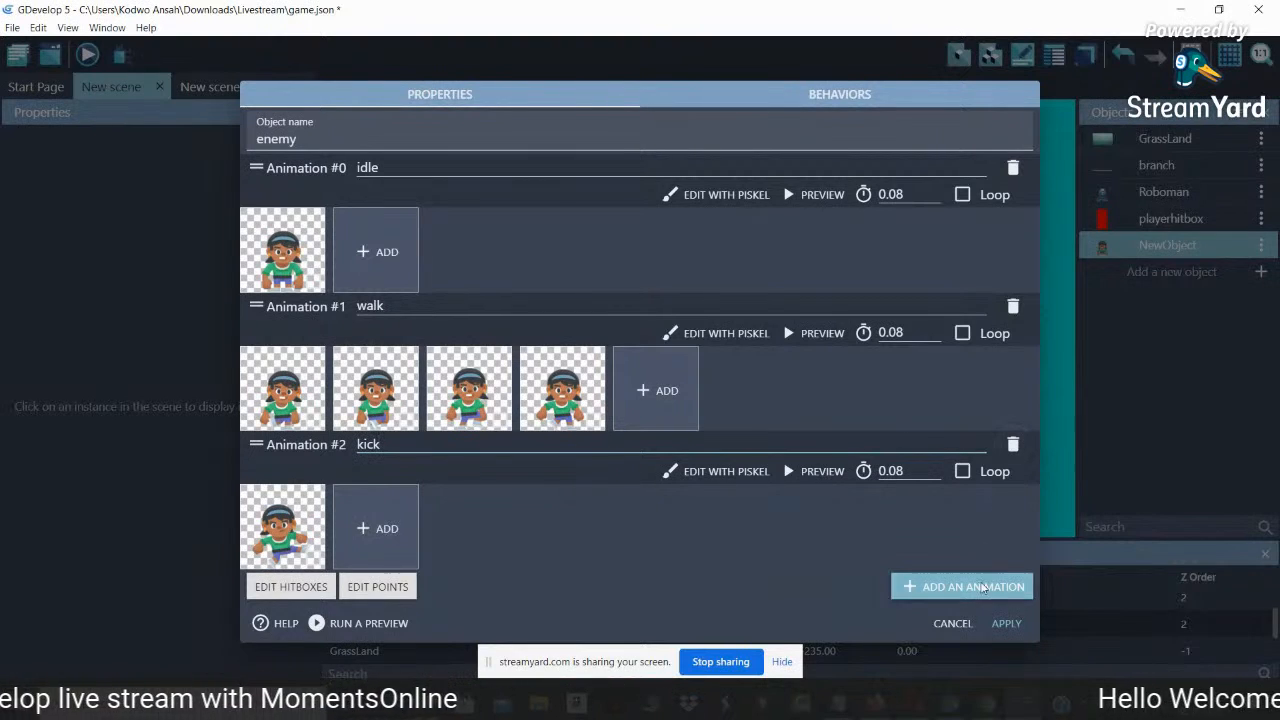
left_click(1005, 625)
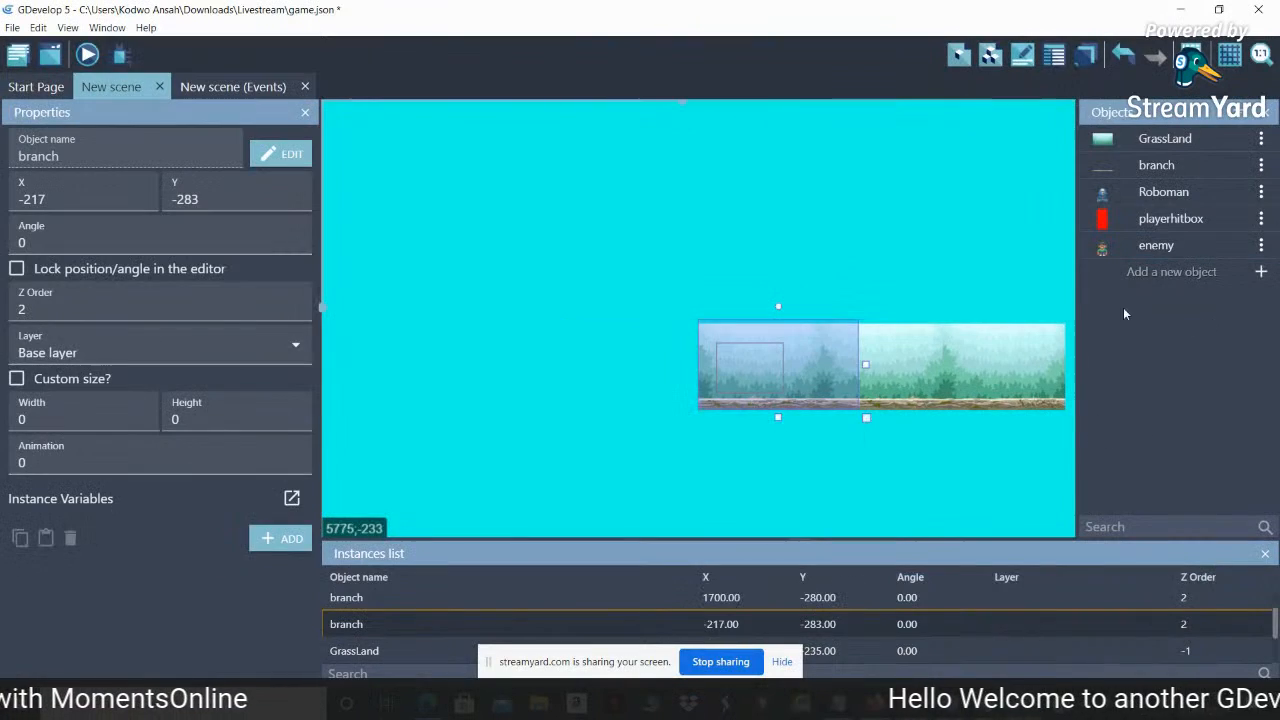
Place an enemy instance standing on the branch ground at about X 1593, Y 404
left_click_drag(683, 104, 851, 152)
left_click(1262, 54)
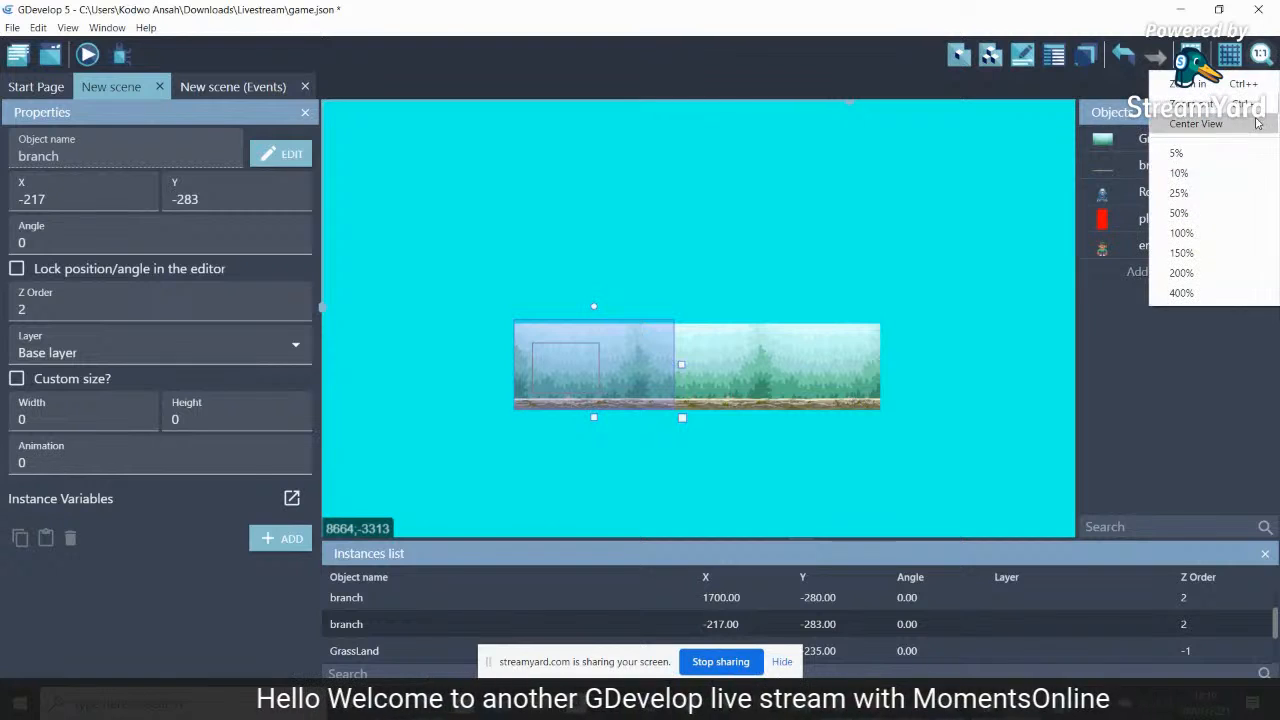
left_click(1200, 193)
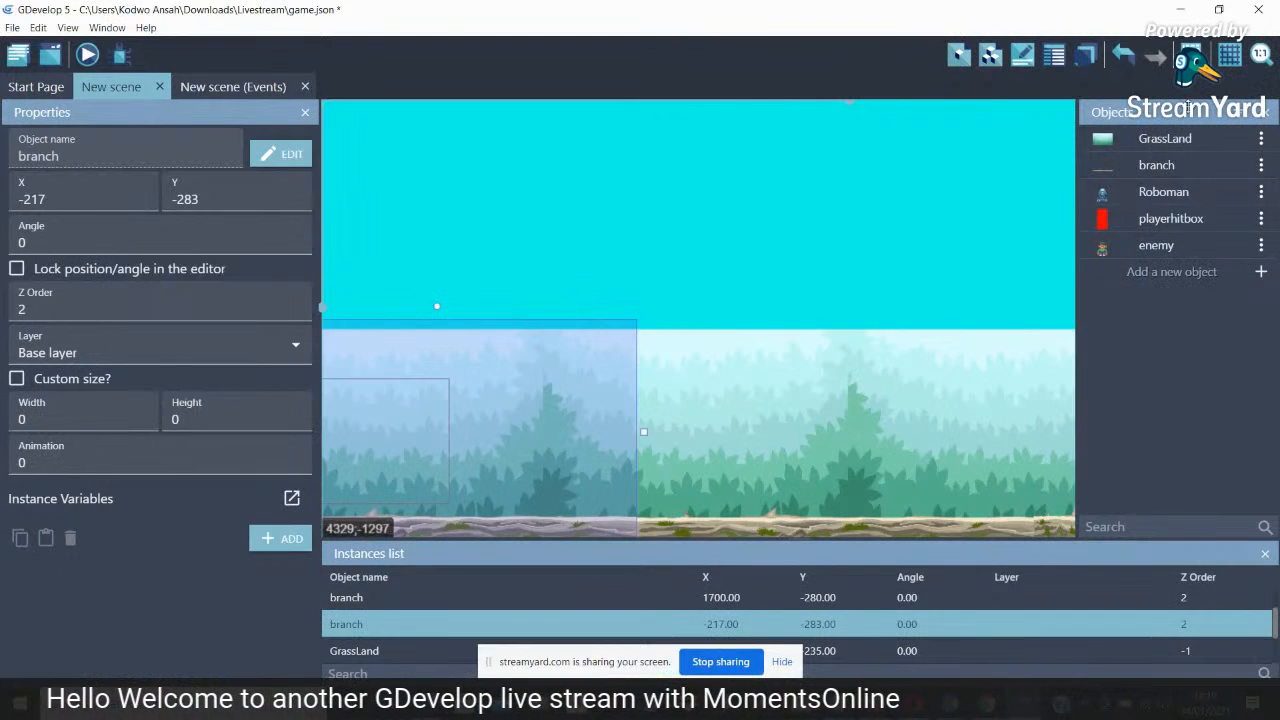
left_click_drag(323, 310, 323, 331)
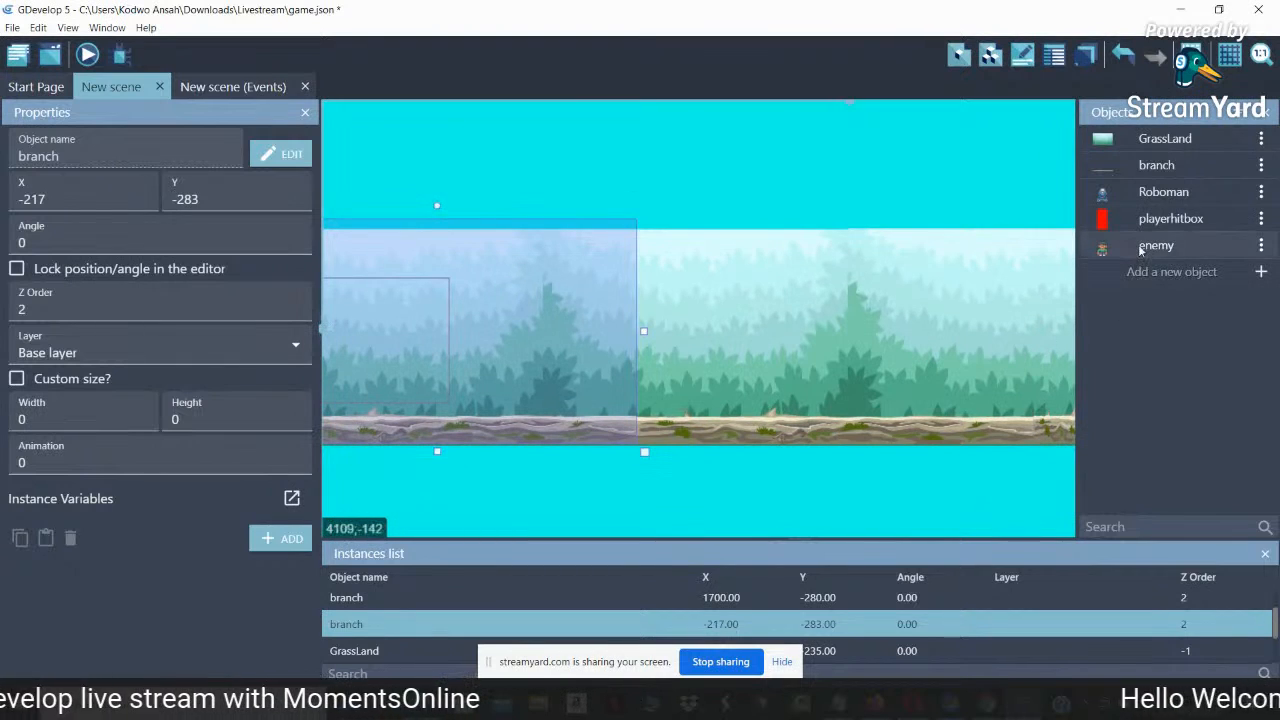
left_click(969, 189)
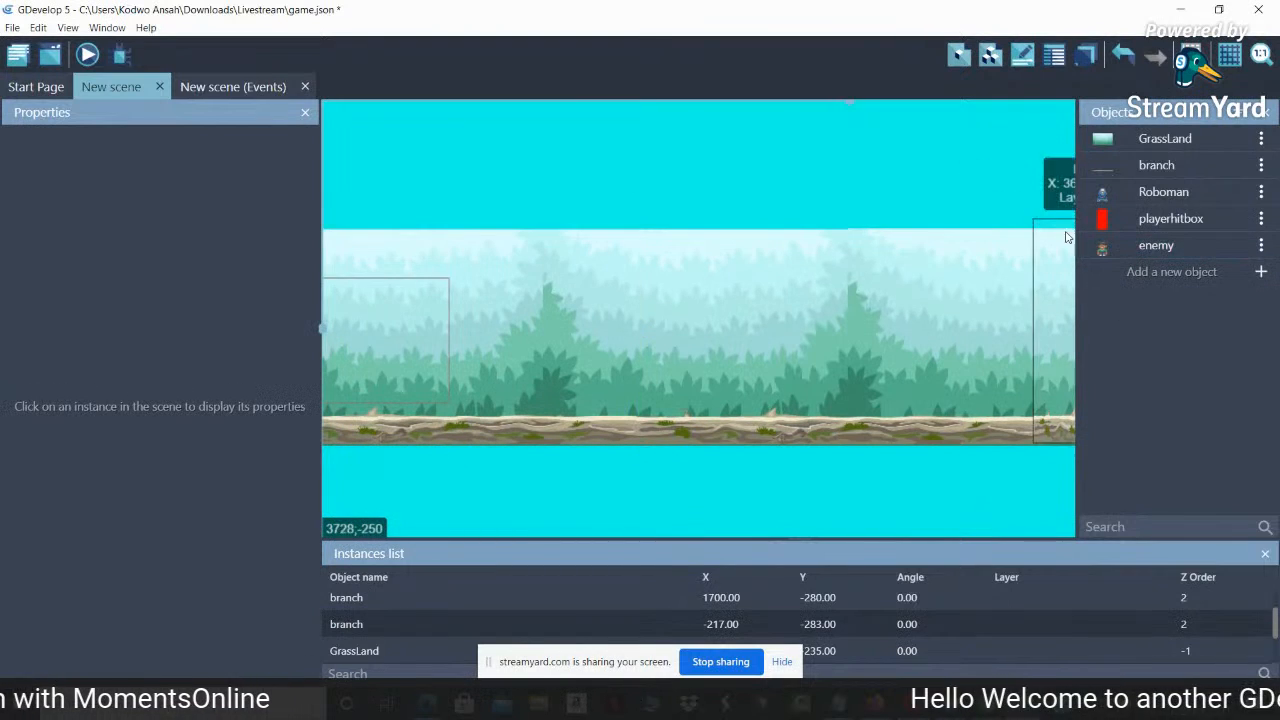
left_click_drag(1107, 248, 631, 394)
left_click(568, 393)
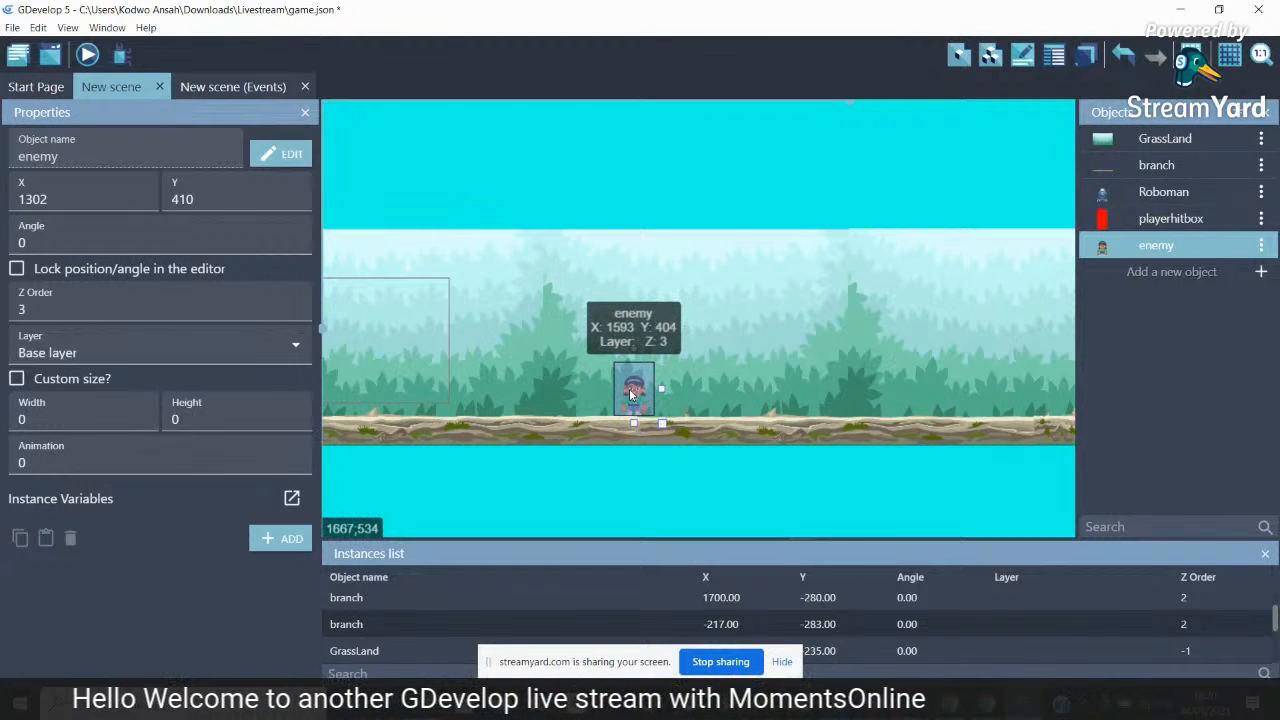
left_click(613, 190)
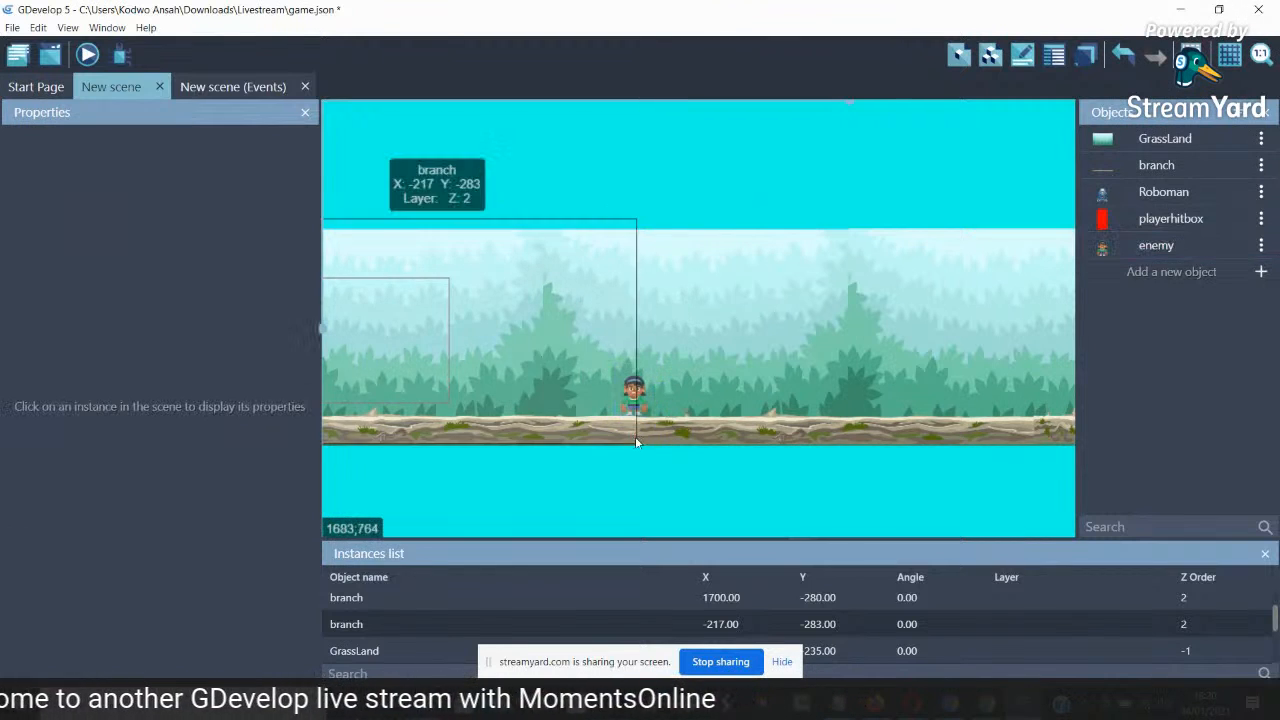
Duplicate the enemy instance along the ground to about X 2534, Y 404
left_click(631, 414)
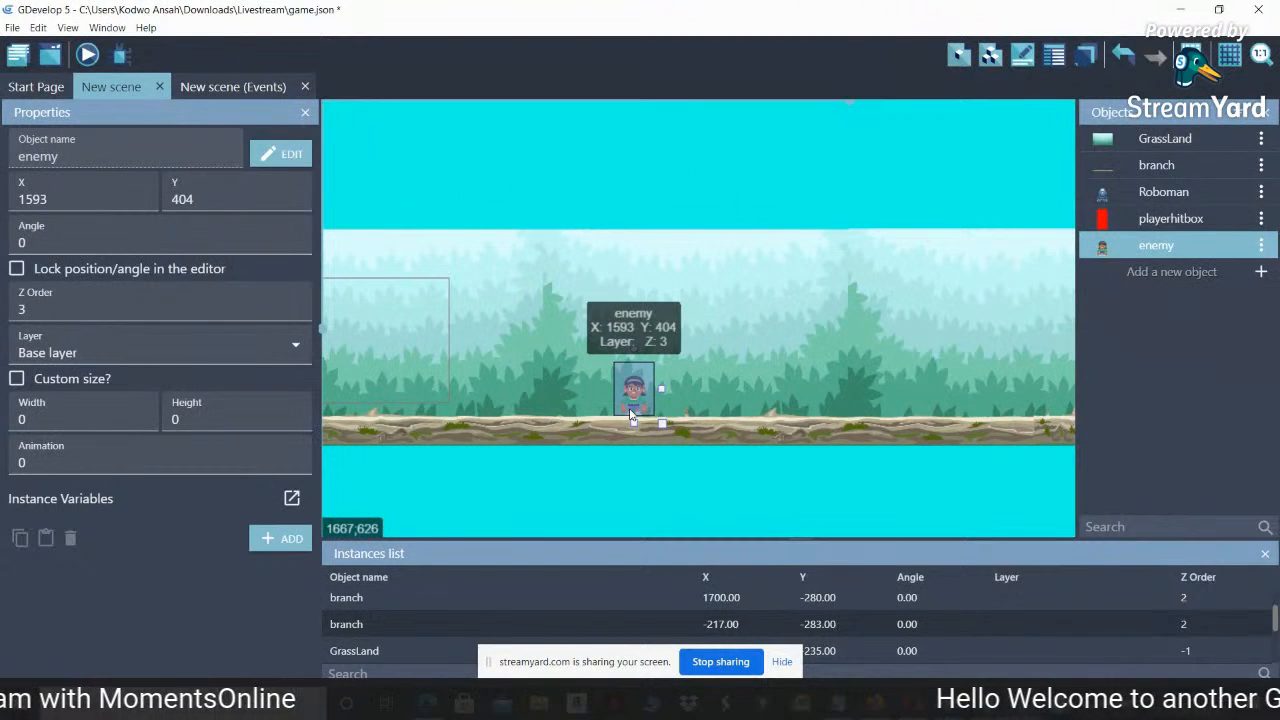
left_click_drag(631, 414, 827, 408, "ctrl")
left_click(811, 490)
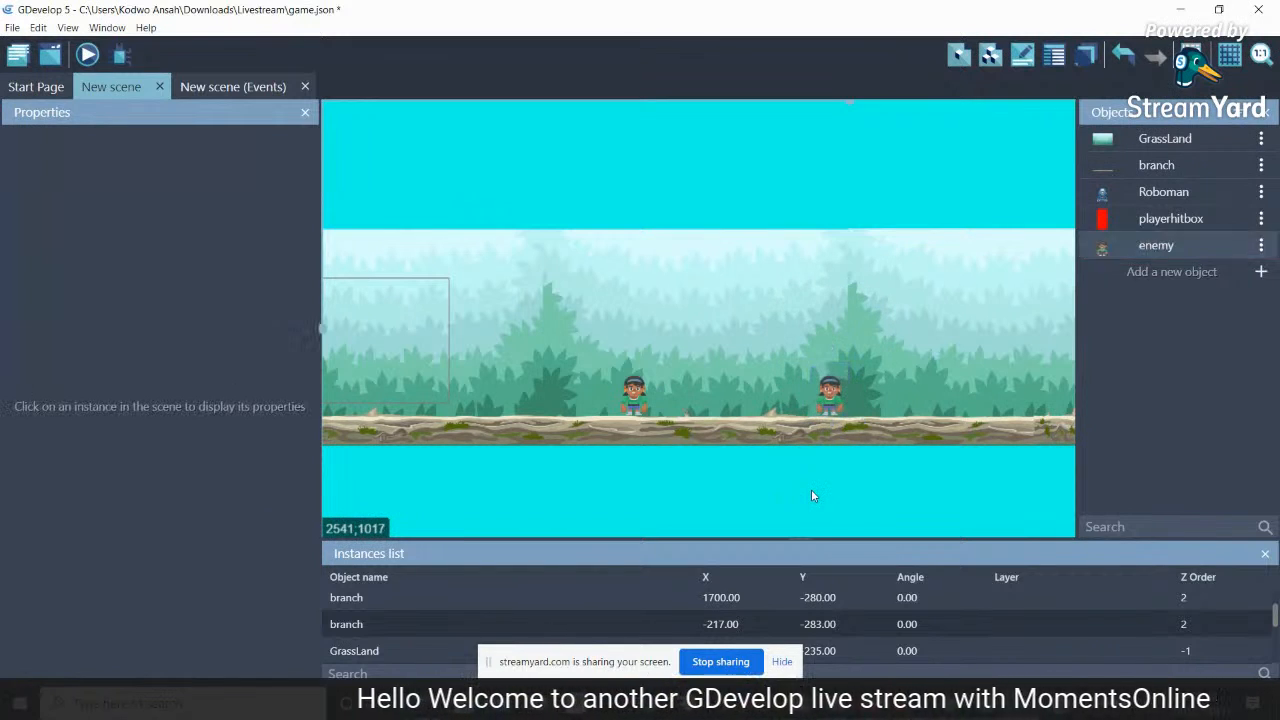
Compare the X and Y positions of the two enemy instances on the ground
left_click(832, 405)
left_click_drag(832, 406, 832, 407)
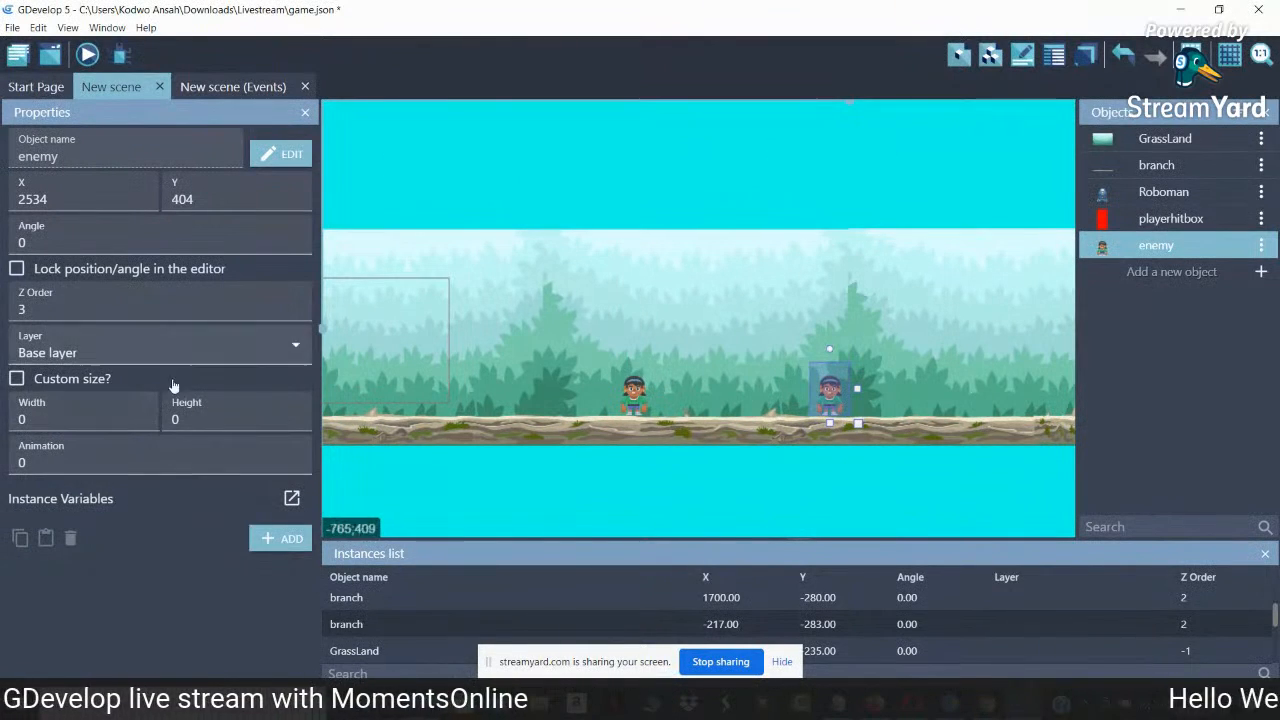
left_click(630, 402)
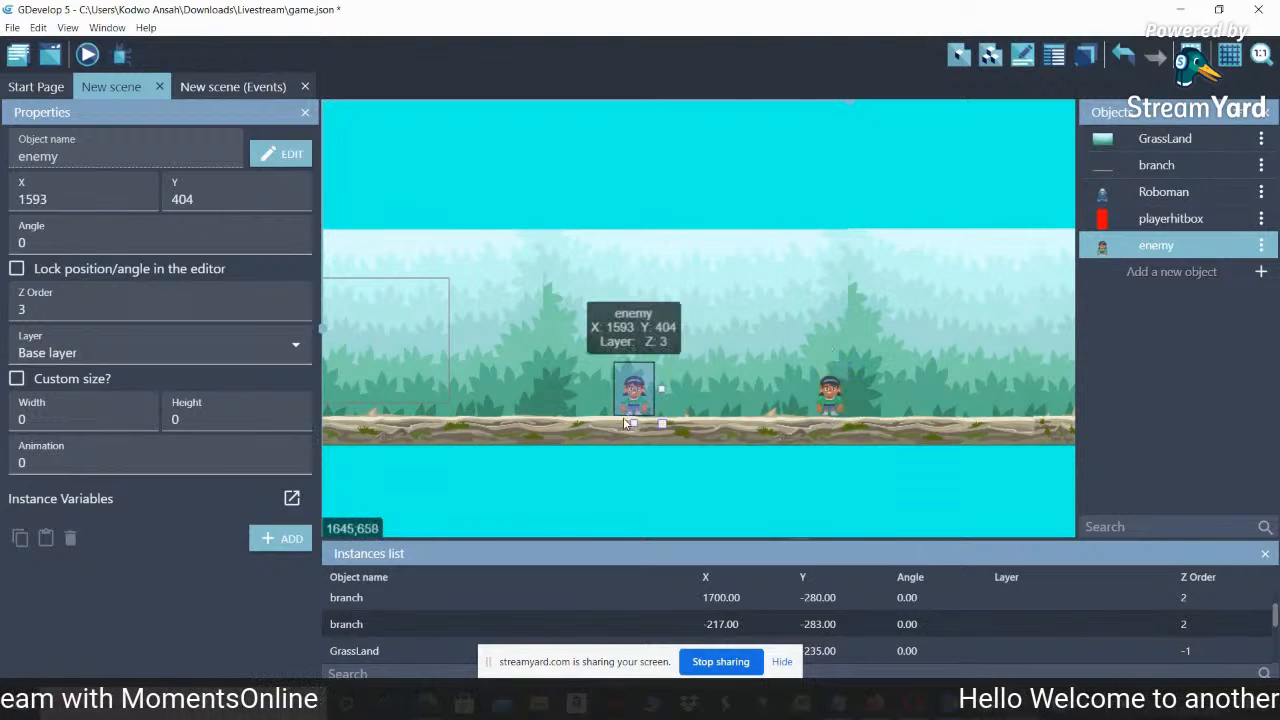
left_click(620, 432)
left_click(660, 427)
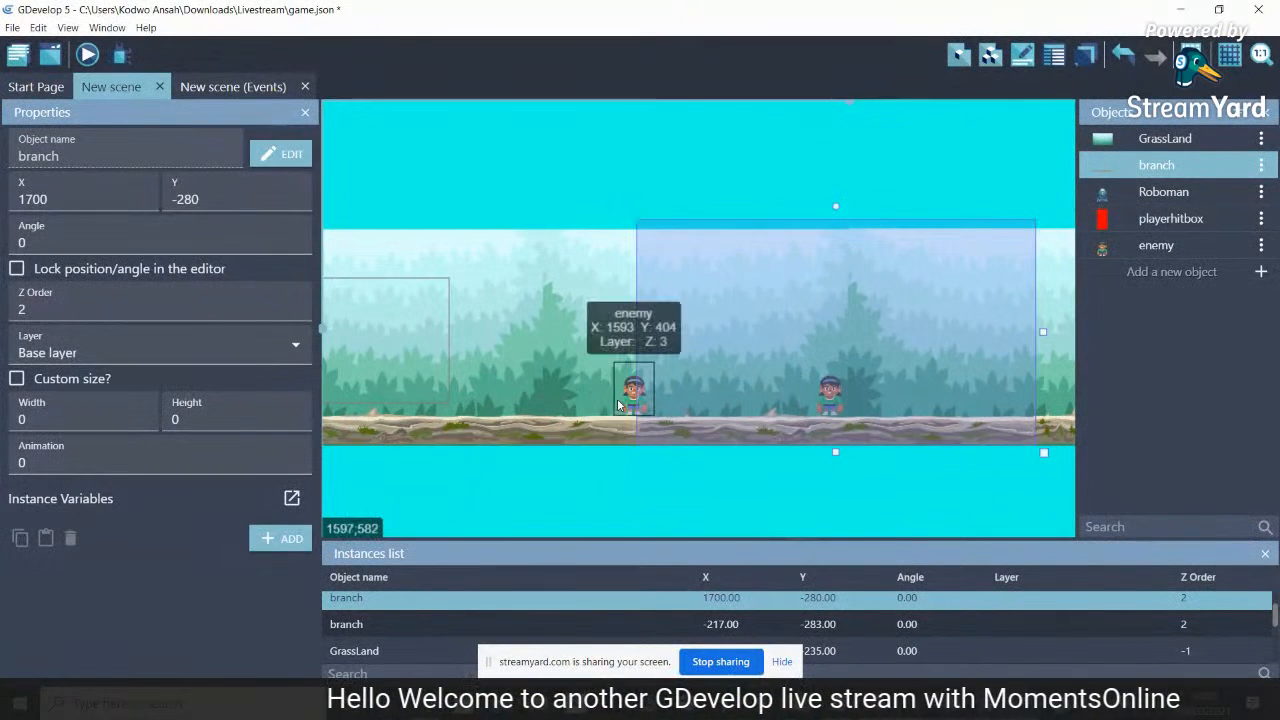
left_click(632, 408)
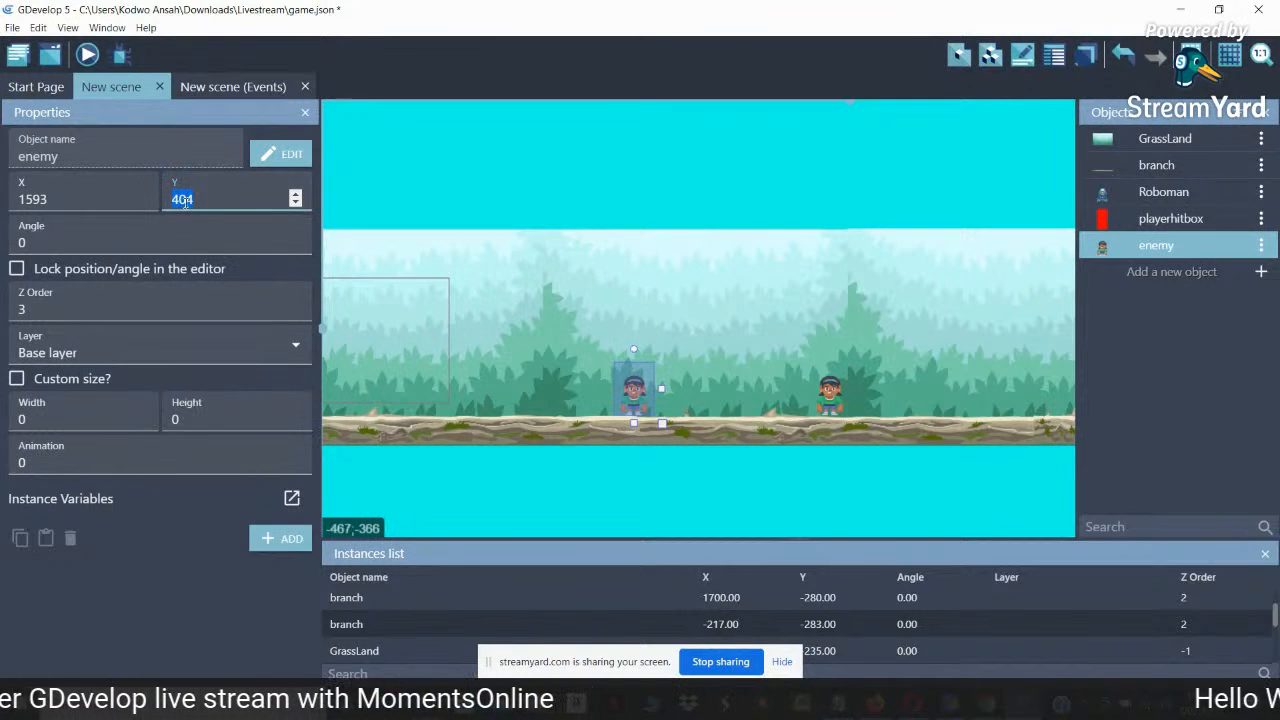
left_click(833, 395)
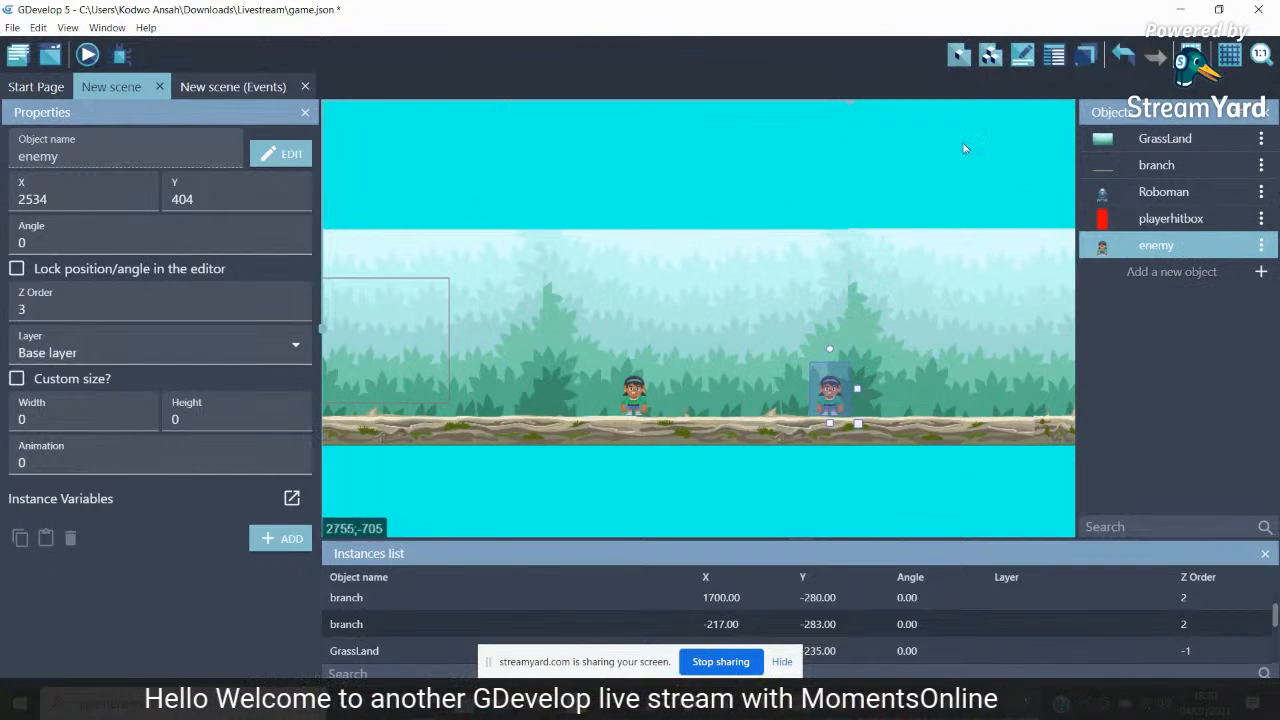
Place a playerhitbox instance above the ground inside the game window frame, ahead of the first enemy
left_click_drag(1128, 220, 366, 348)
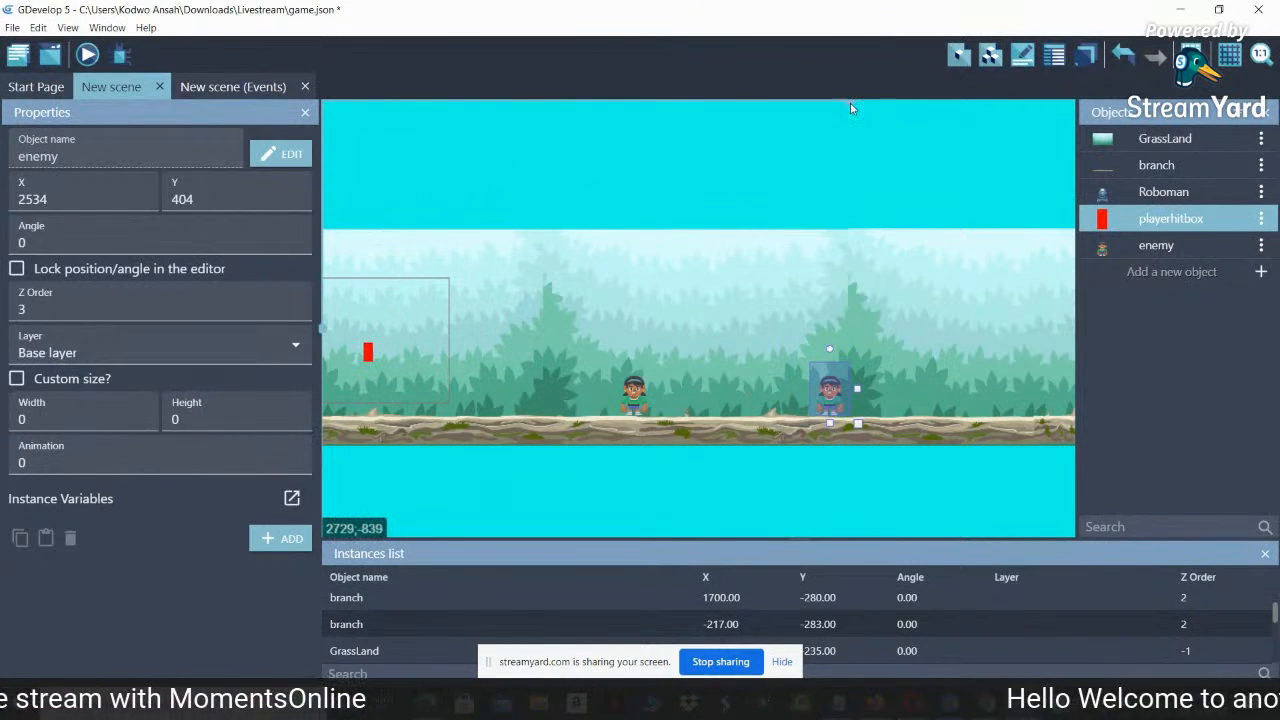
scroll(850, 102, "left", 2)
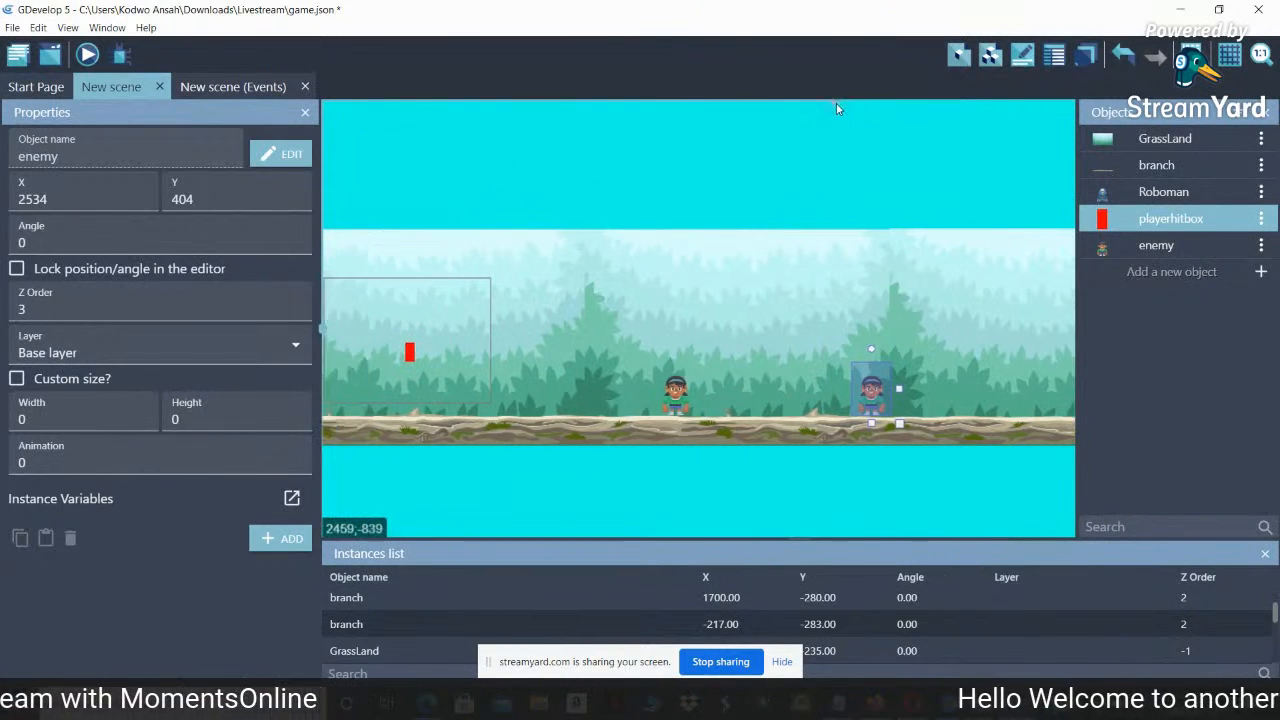
left_click(1258, 54)
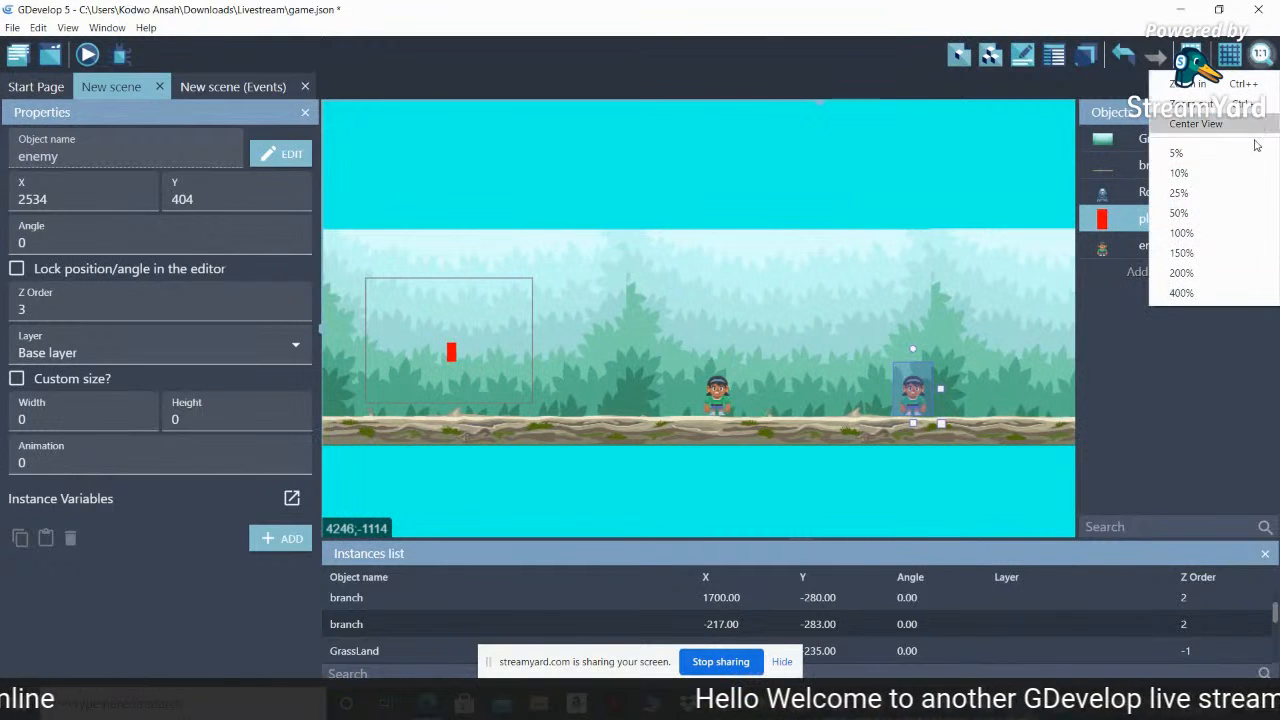
left_click(1181, 220)
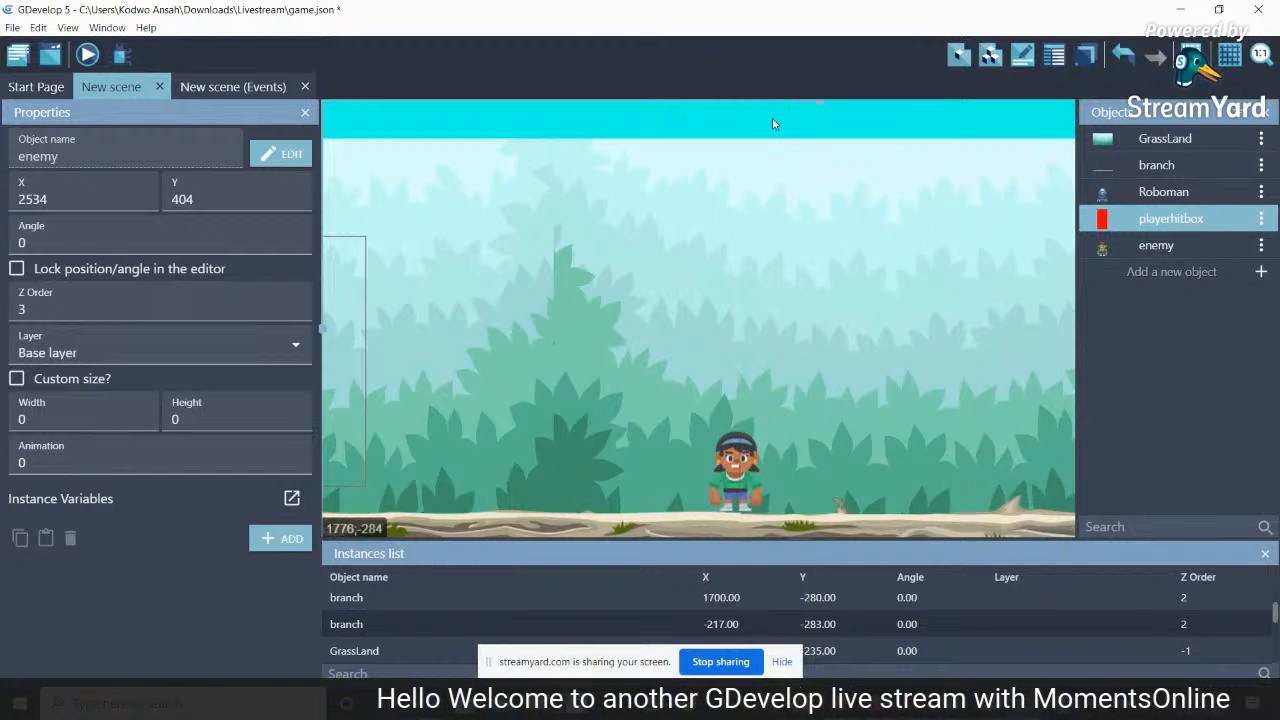
scroll(817, 104, "left", 9)
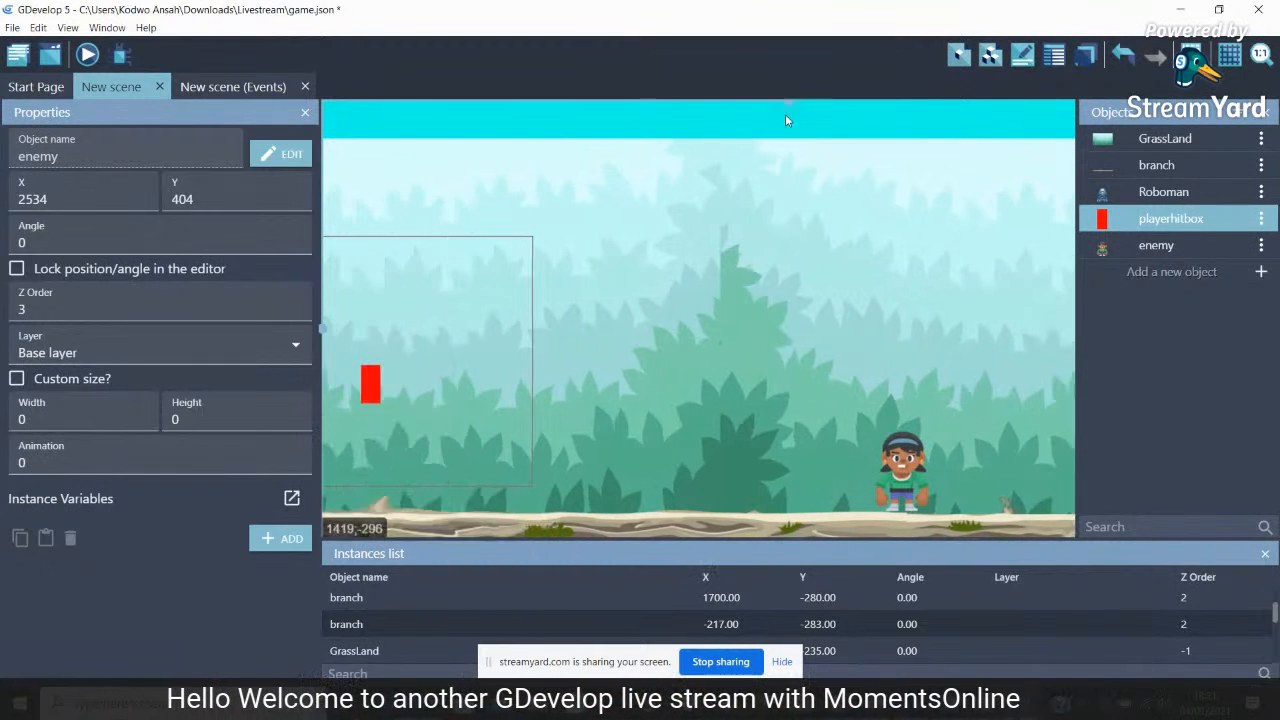
Move the playerhitbox to about X 123, Y 433 and place a Roboman instance beside it at about X 209, Y 214
scroll(752, 131, "left", 2)
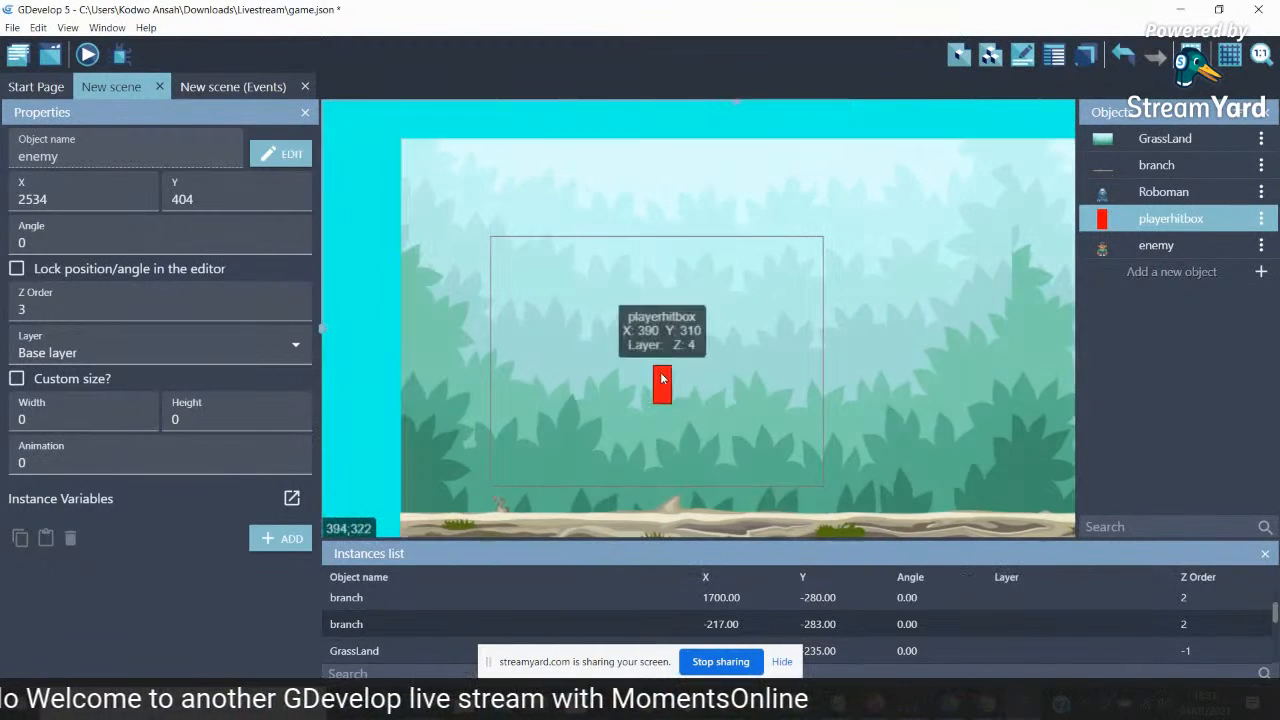
left_click_drag(658, 377, 546, 428)
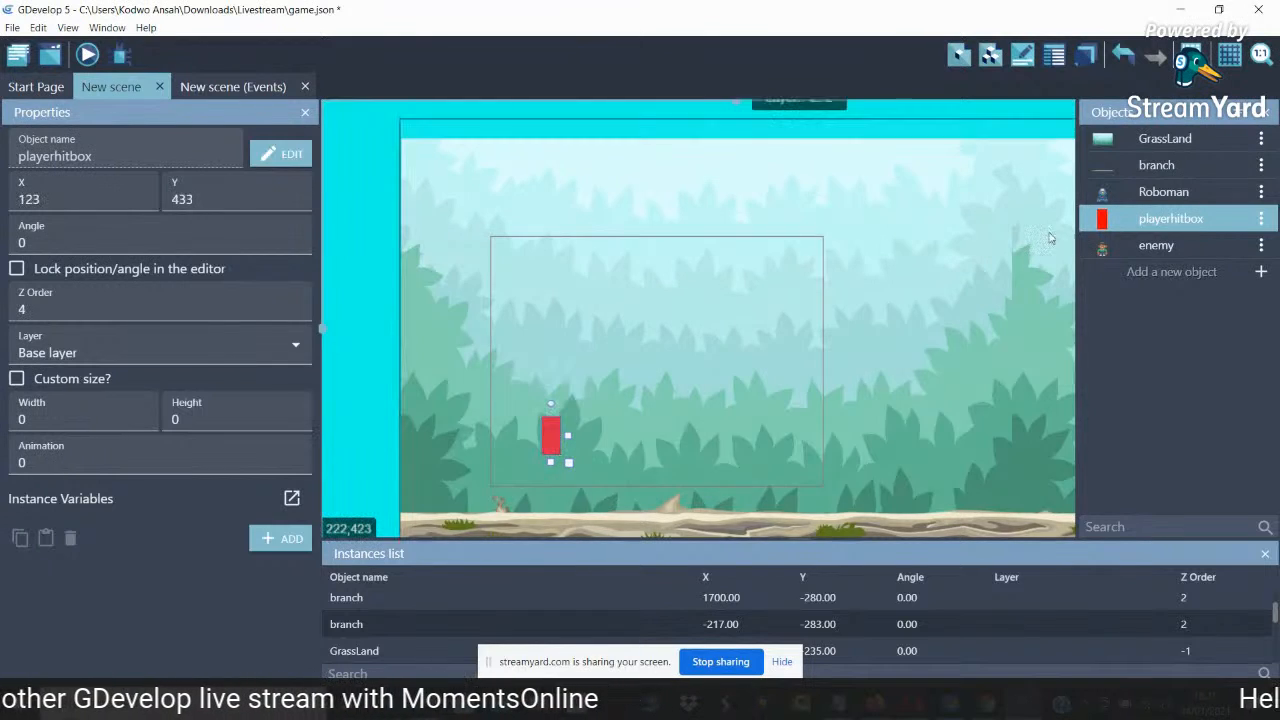
left_click_drag(1165, 196, 580, 345)
left_click_drag(588, 405, 621, 406)
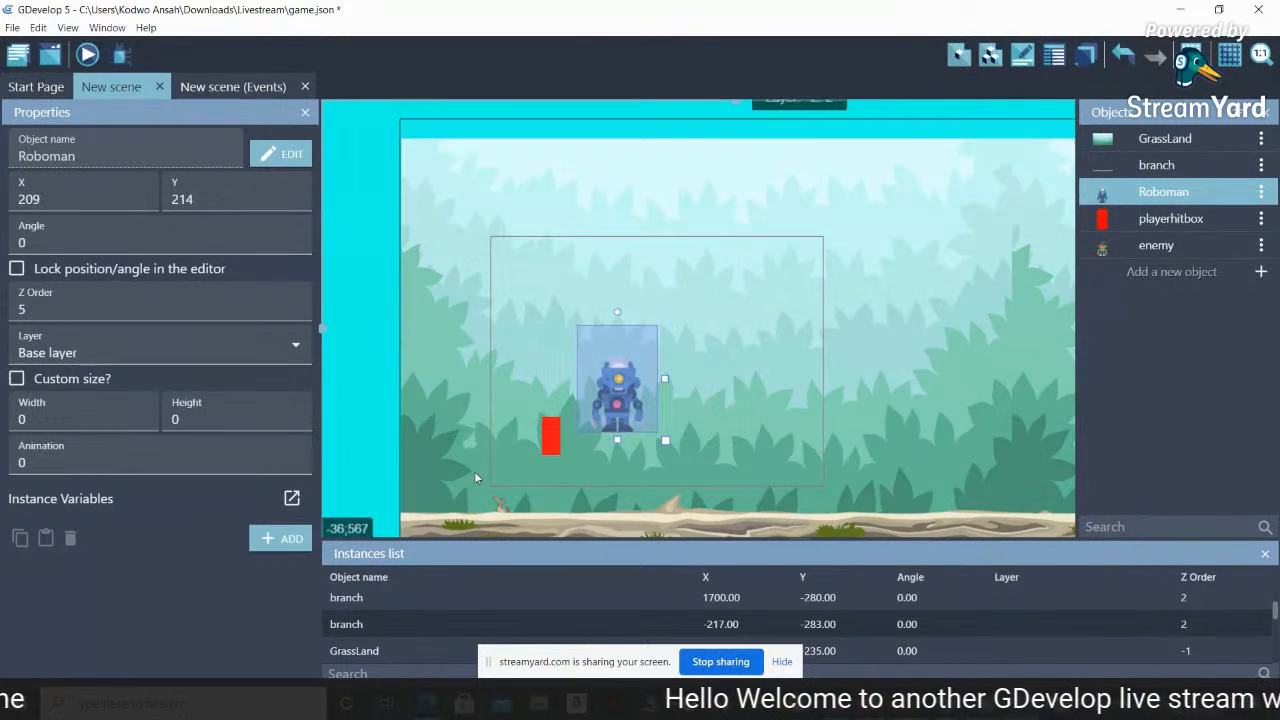
Move the playerhitbox instance to about X 75, Y 294 and enlarge it to about 115 by 186
left_click(549, 443)
left_click_drag(549, 443, 530, 380)
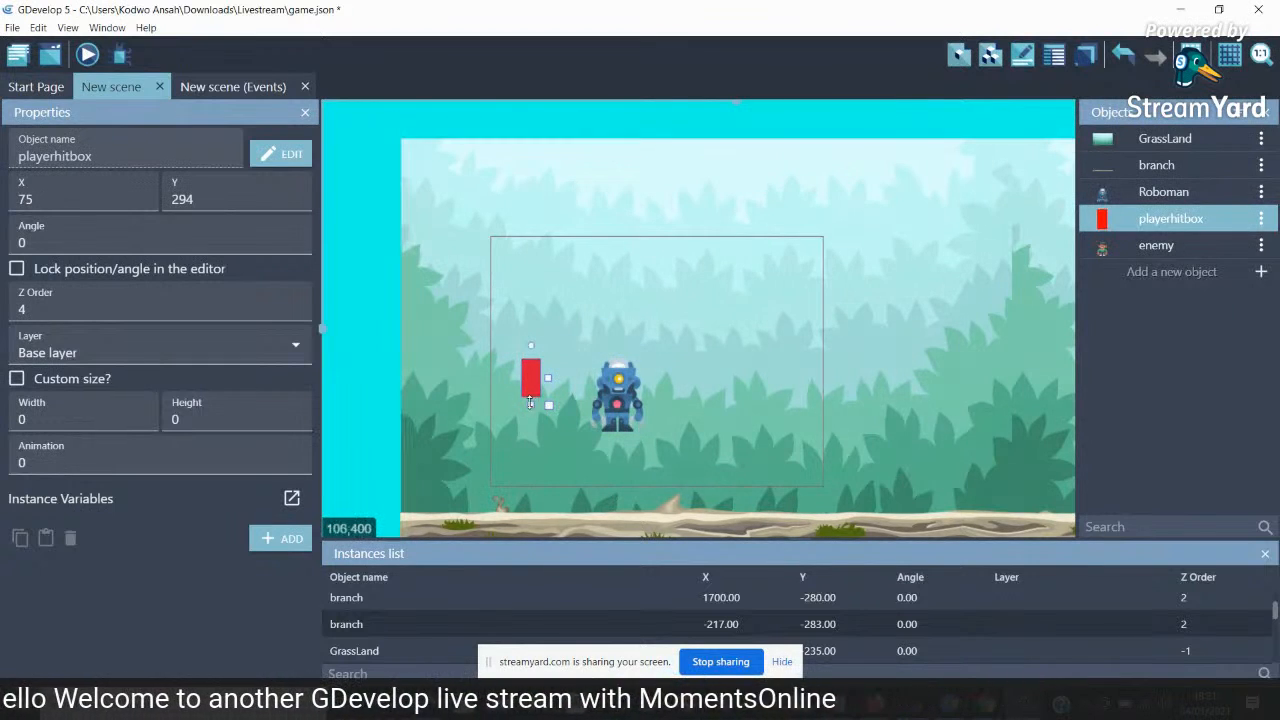
left_click(623, 397)
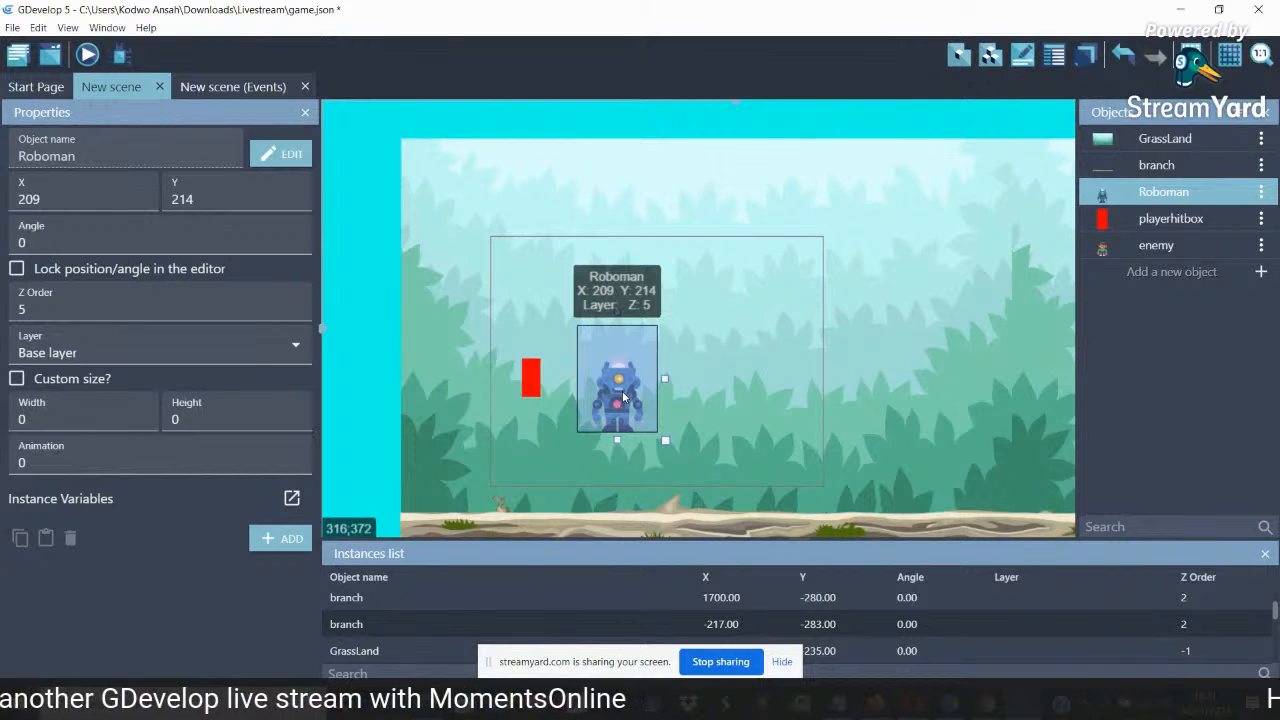
left_click(541, 387)
left_click(538, 387)
left_click_drag(547, 403, 577, 446)
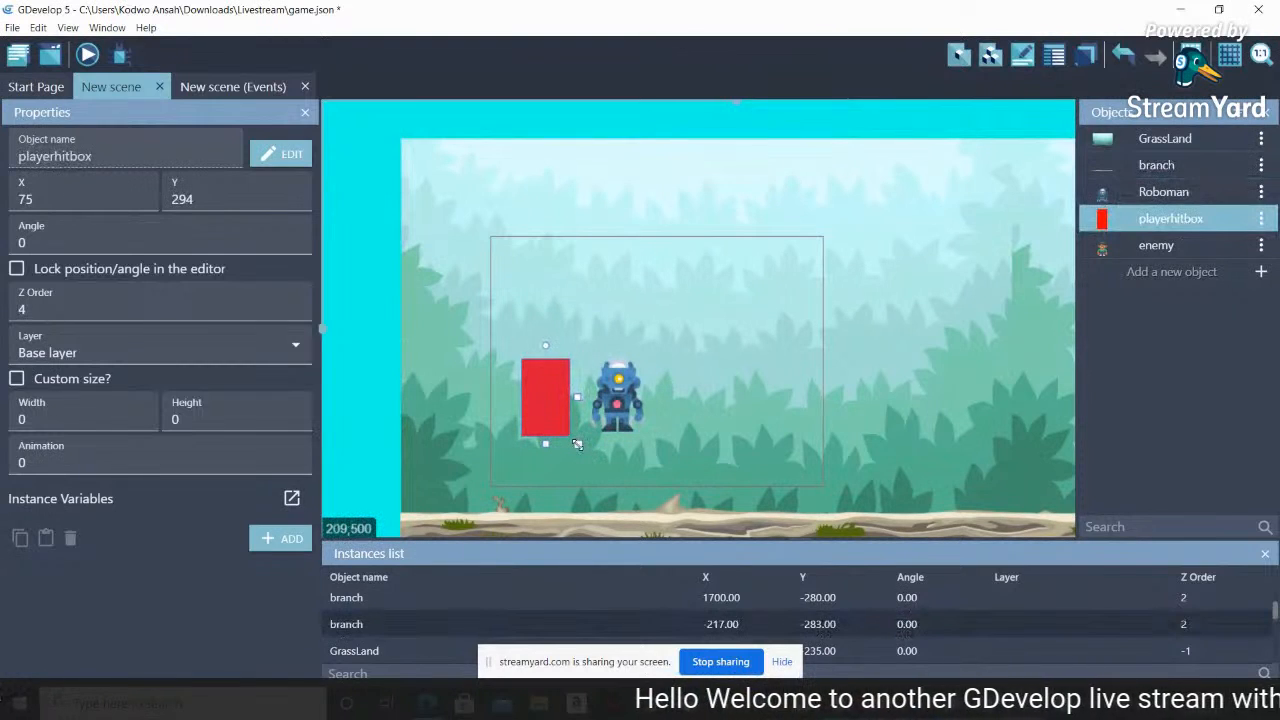
Enable a custom size for the Roboman instance with width 100 and height 150
left_click(617, 395)
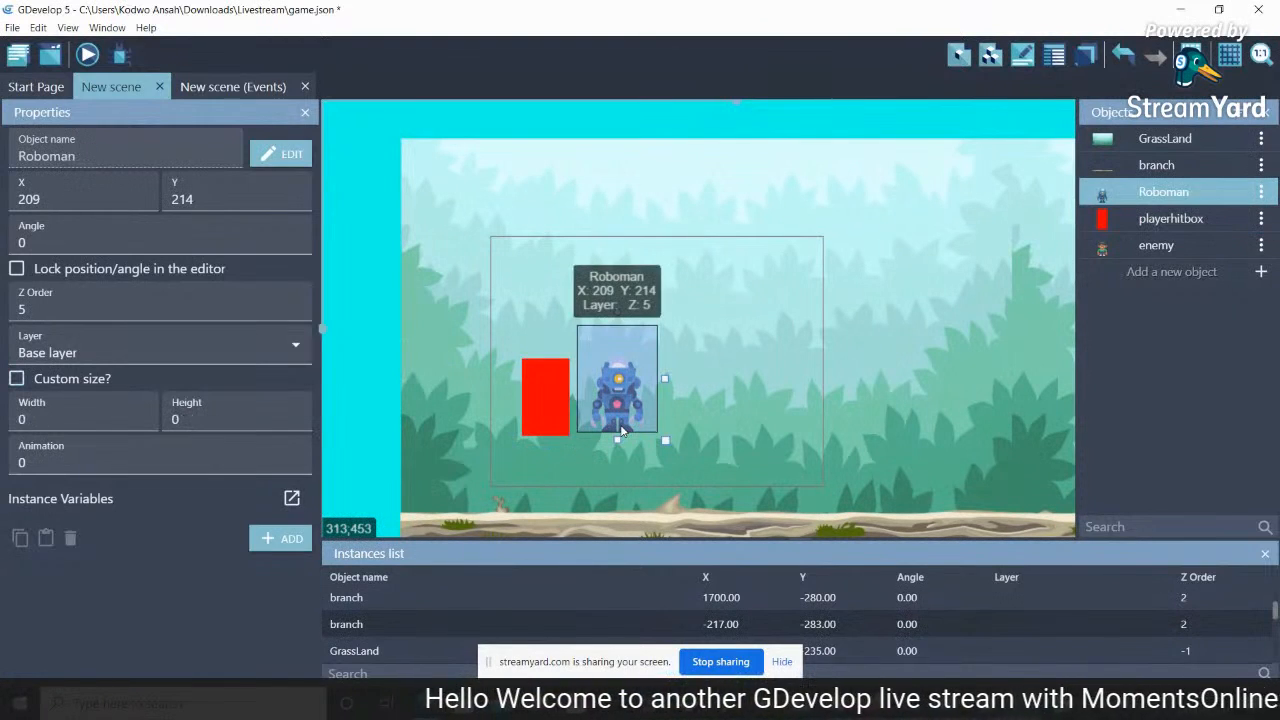
left_click(17, 379)
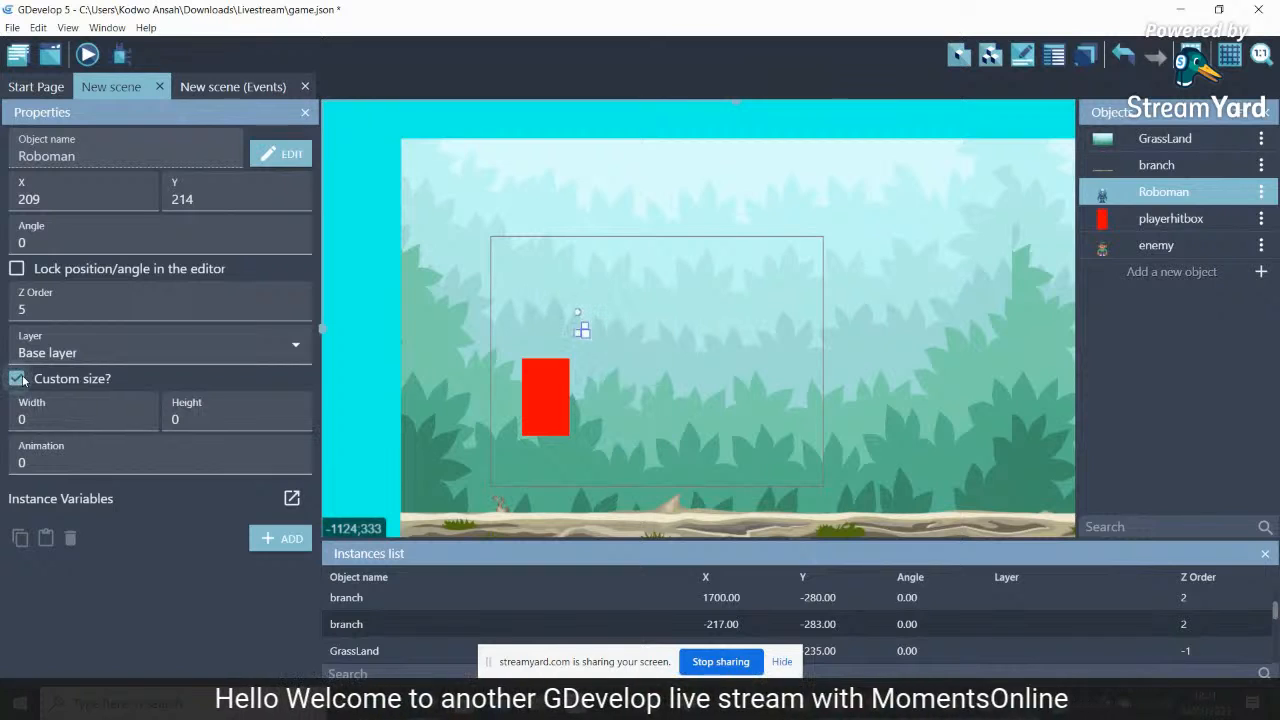
left_click(42, 419)
type("100")
key("Tab")
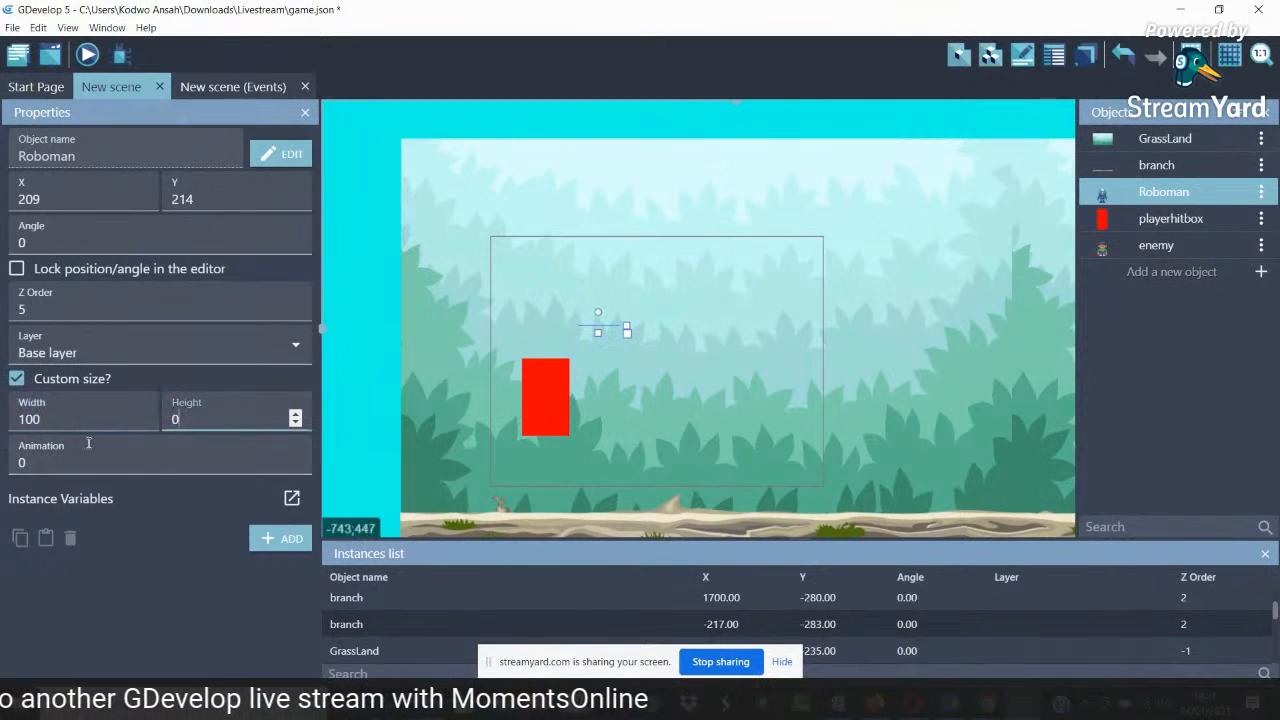
type("159")
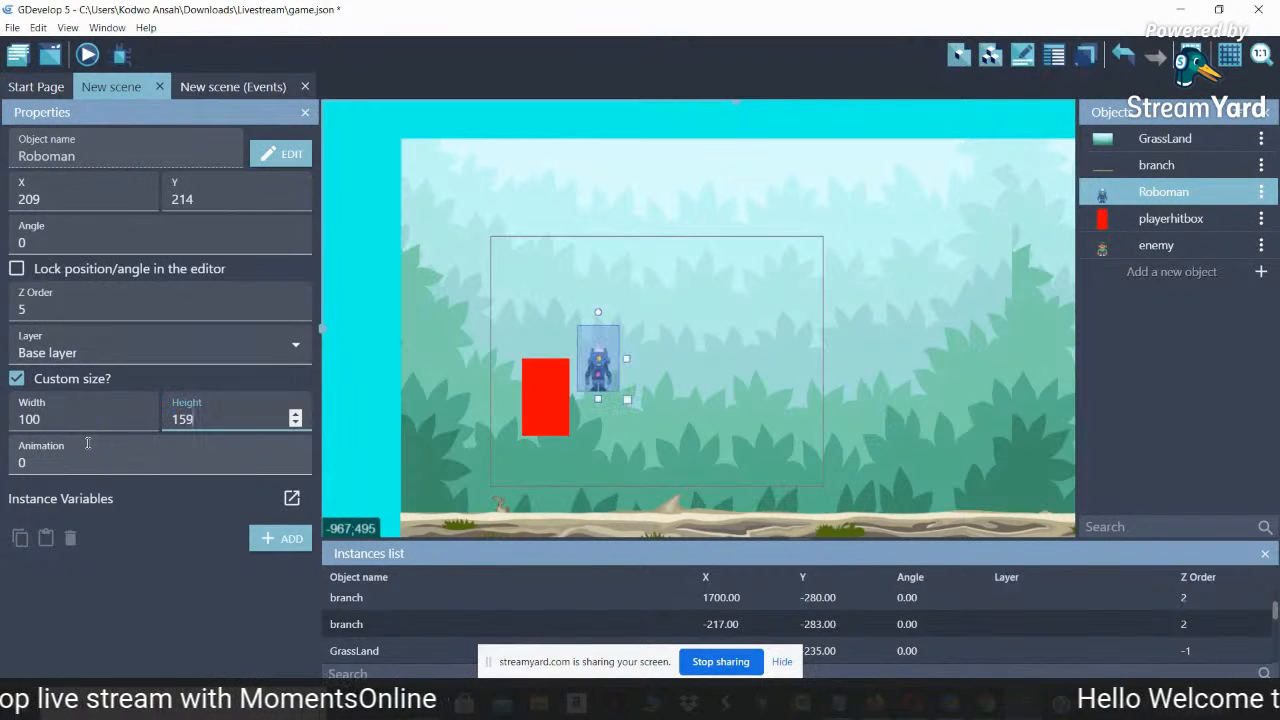
key("BackSpace")
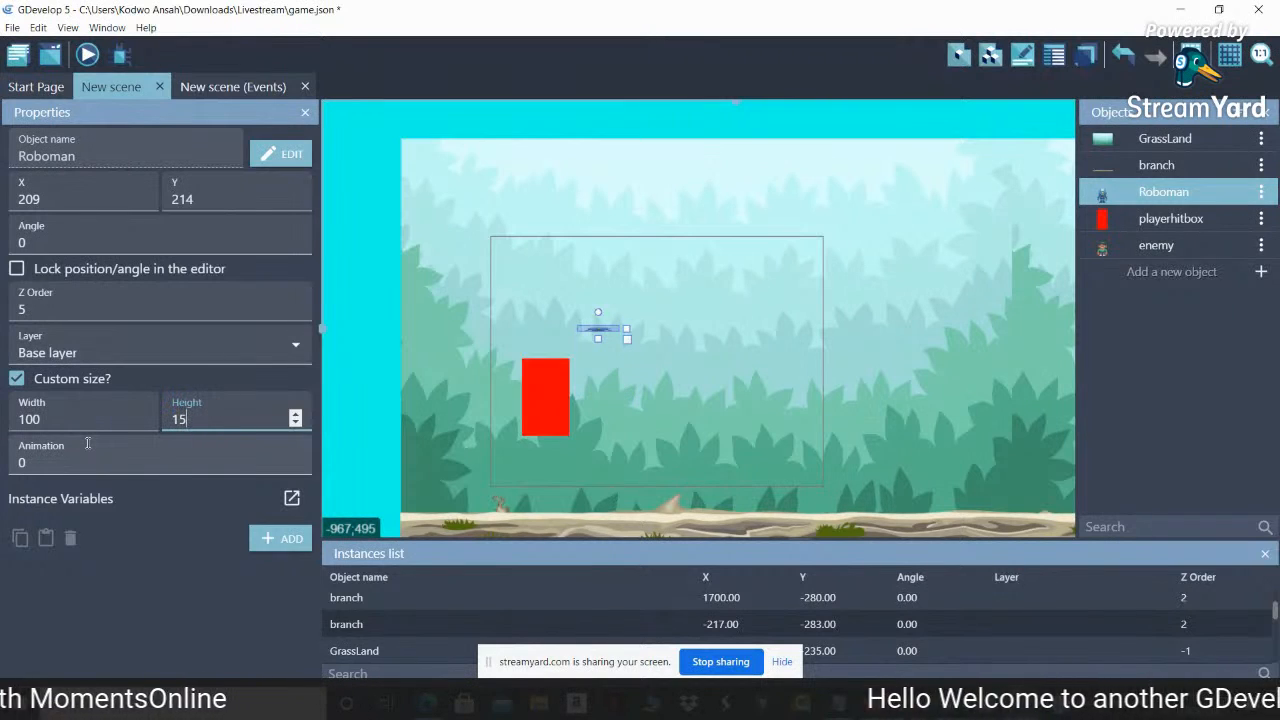
type("0")
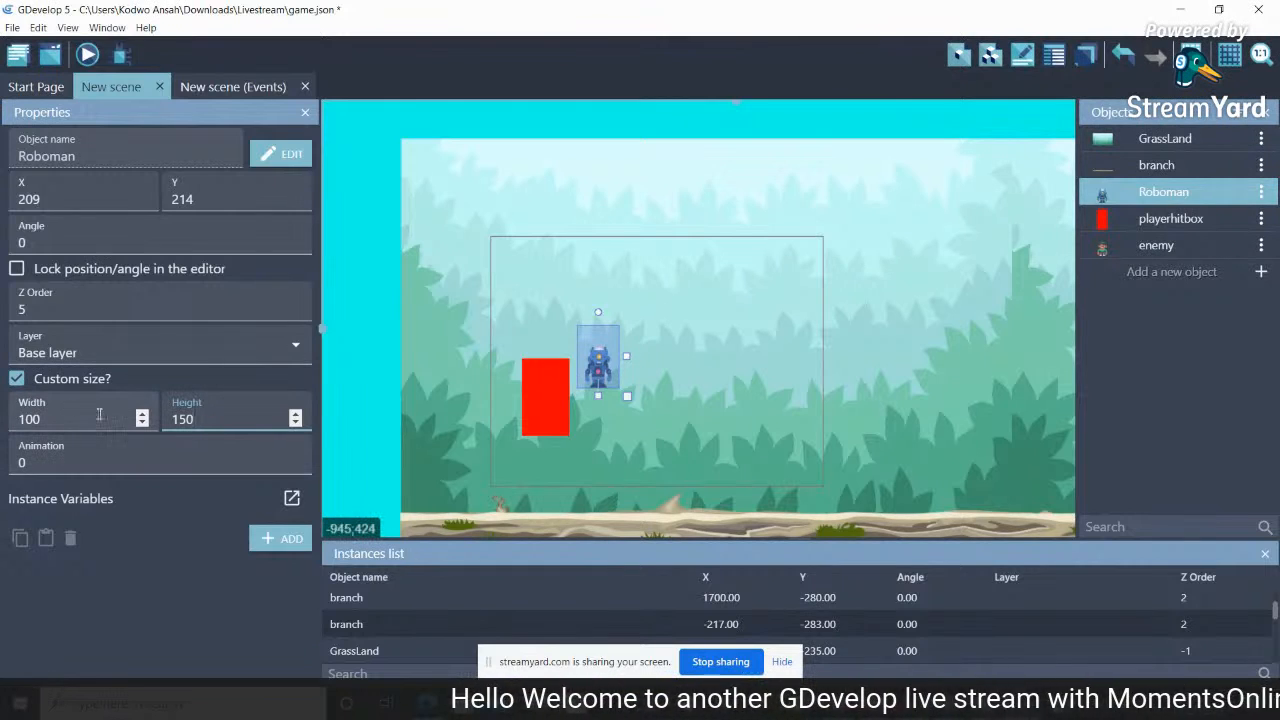
Resize the Roboman instance to width 150 and height 200, and move it to about X 249, Y 352
key("shift+Tab")
type("200")
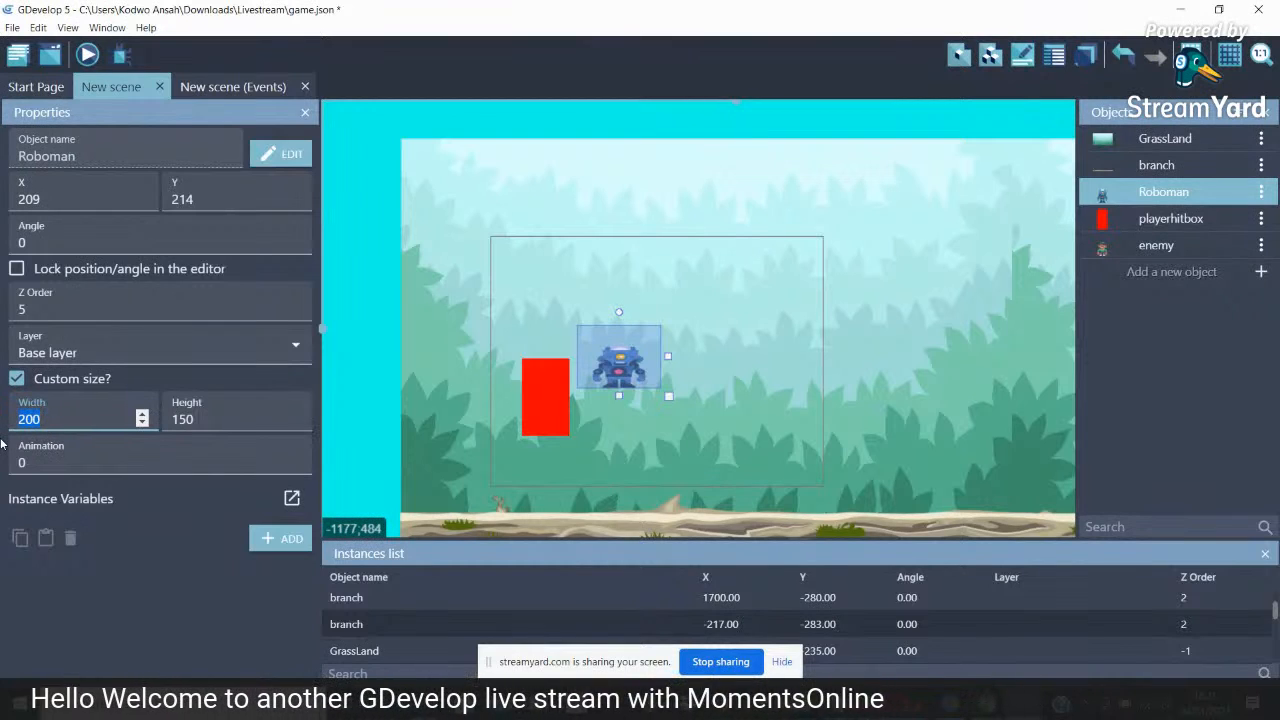
type("150")
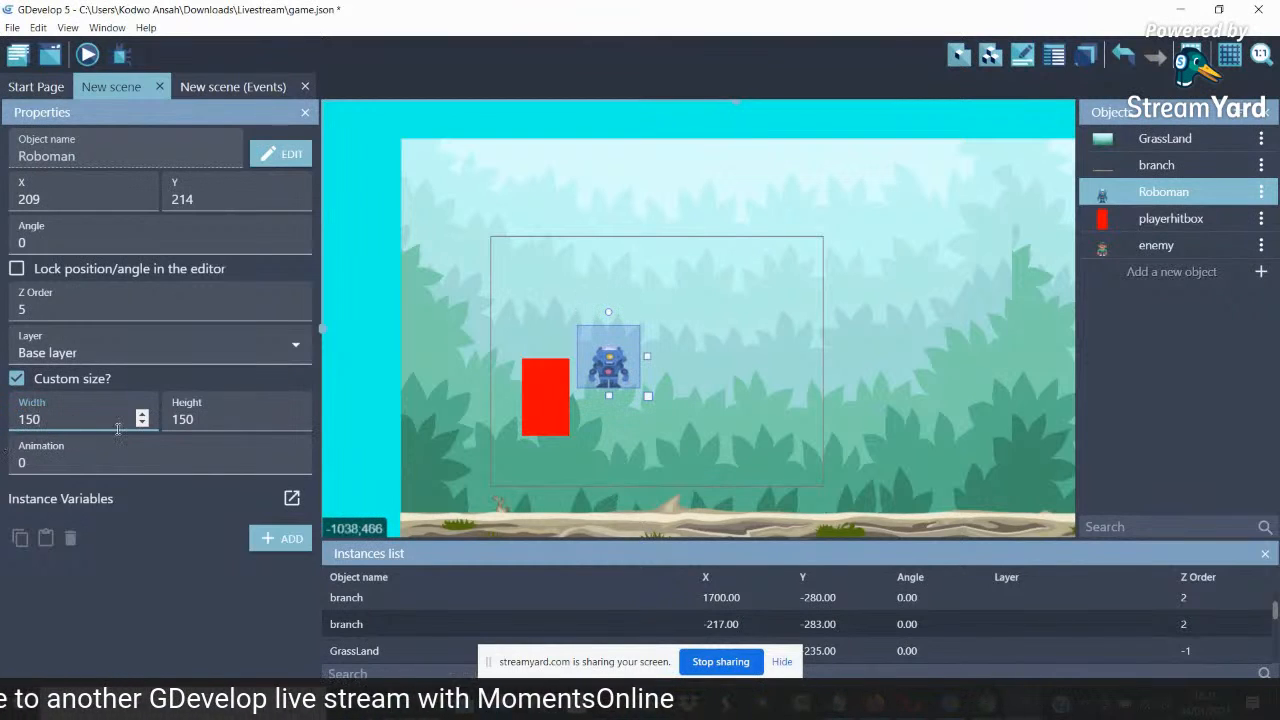
left_click(210, 420)
type("200")
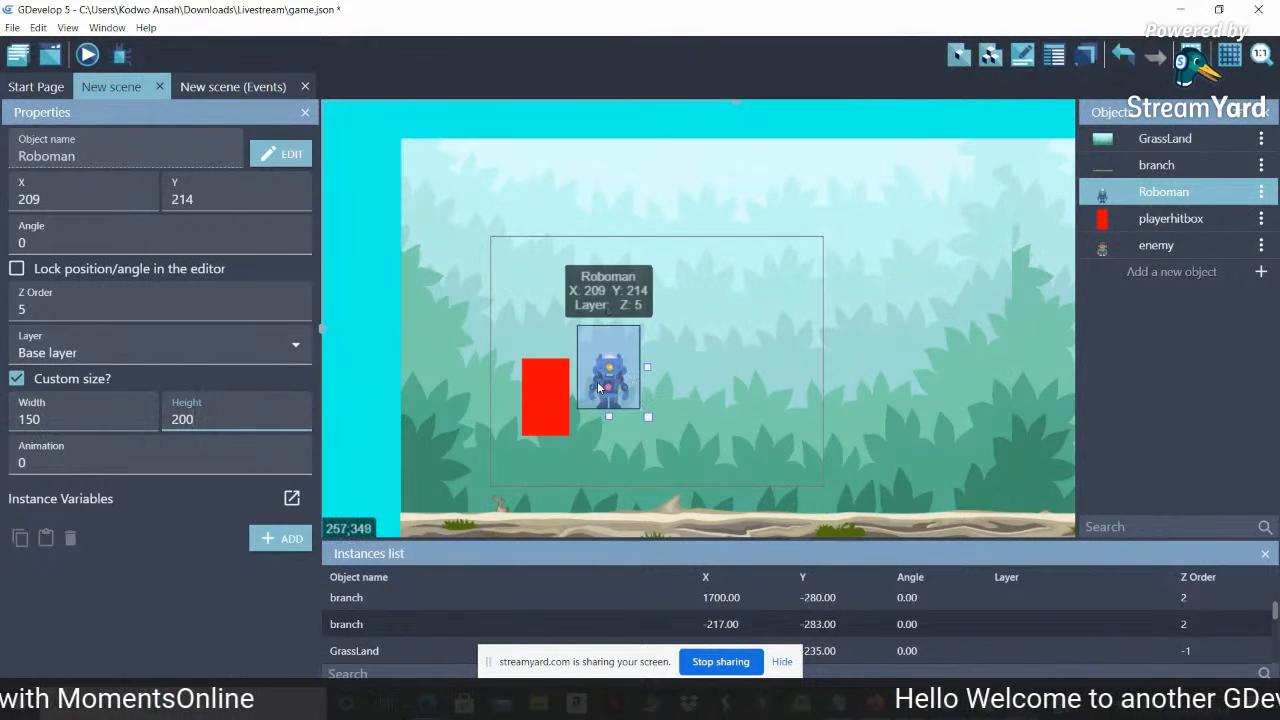
left_click_drag(598, 387, 615, 444)
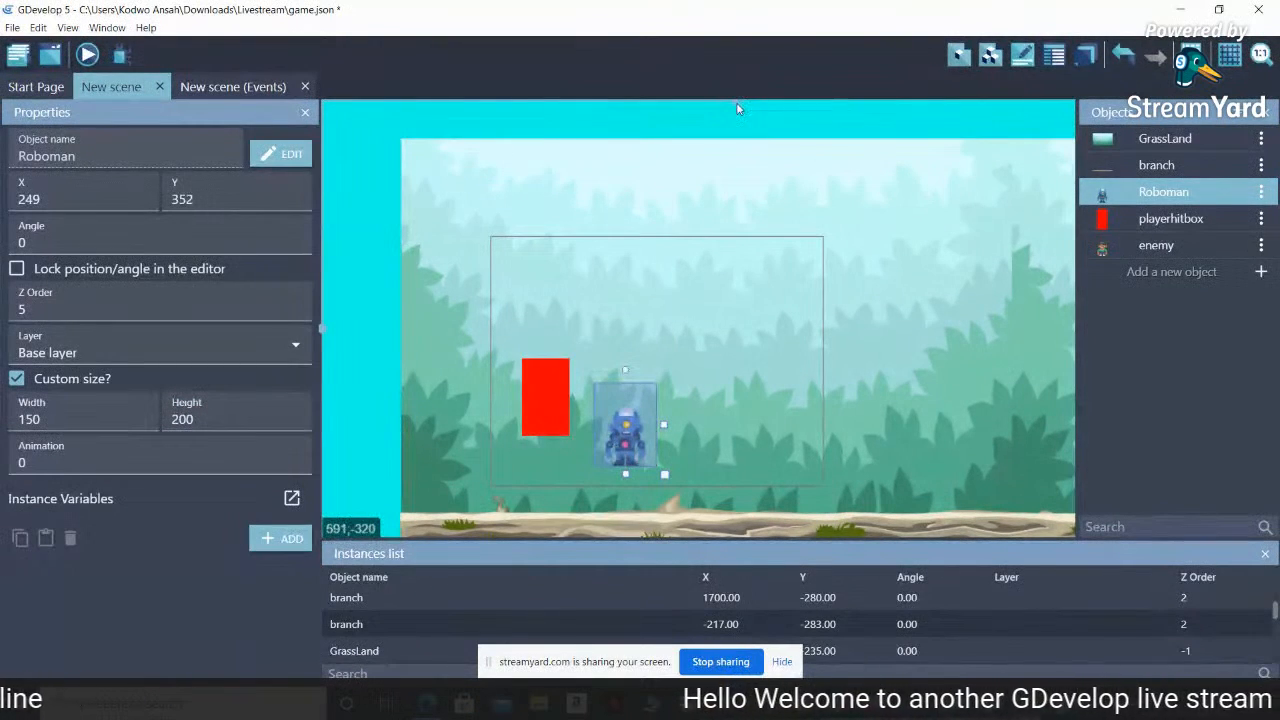
Give the first enemy instance, at X 1593, a custom size of width 150 and height 200
scroll(794, 117, "right", 5)
left_click_drag(782, 125, 744, 174)
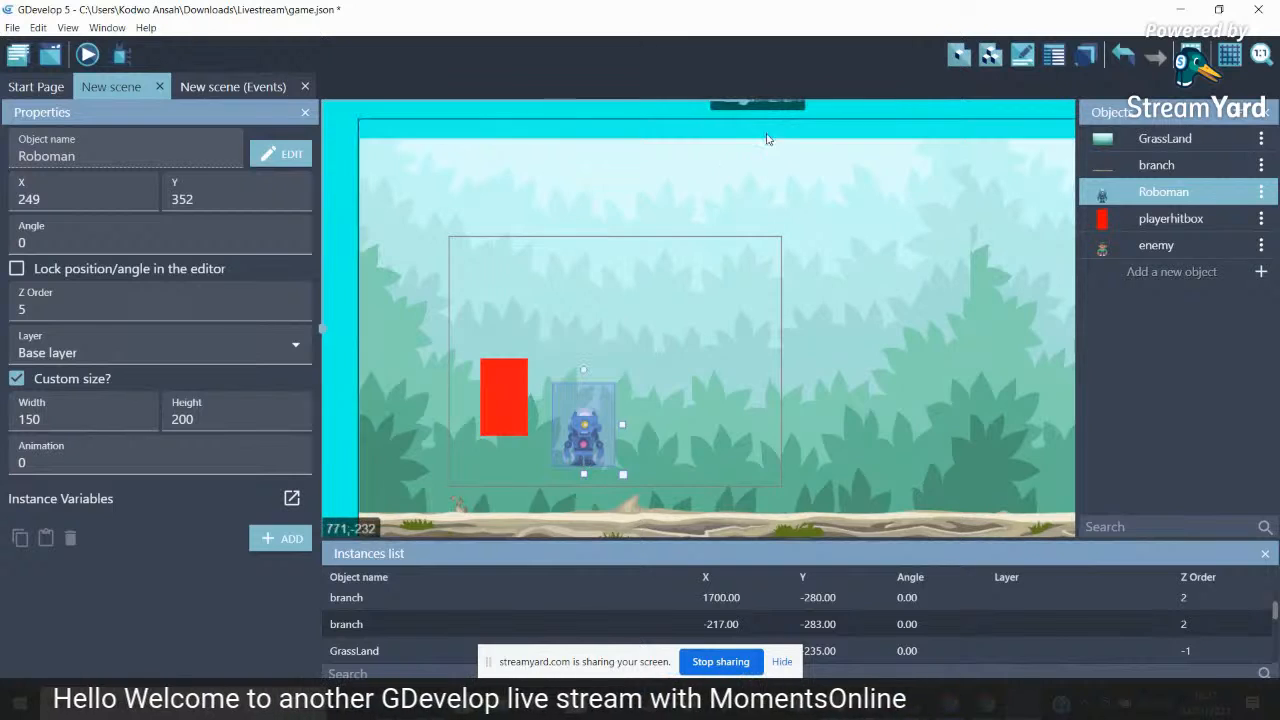
left_click_drag(762, 117, 855, 147)
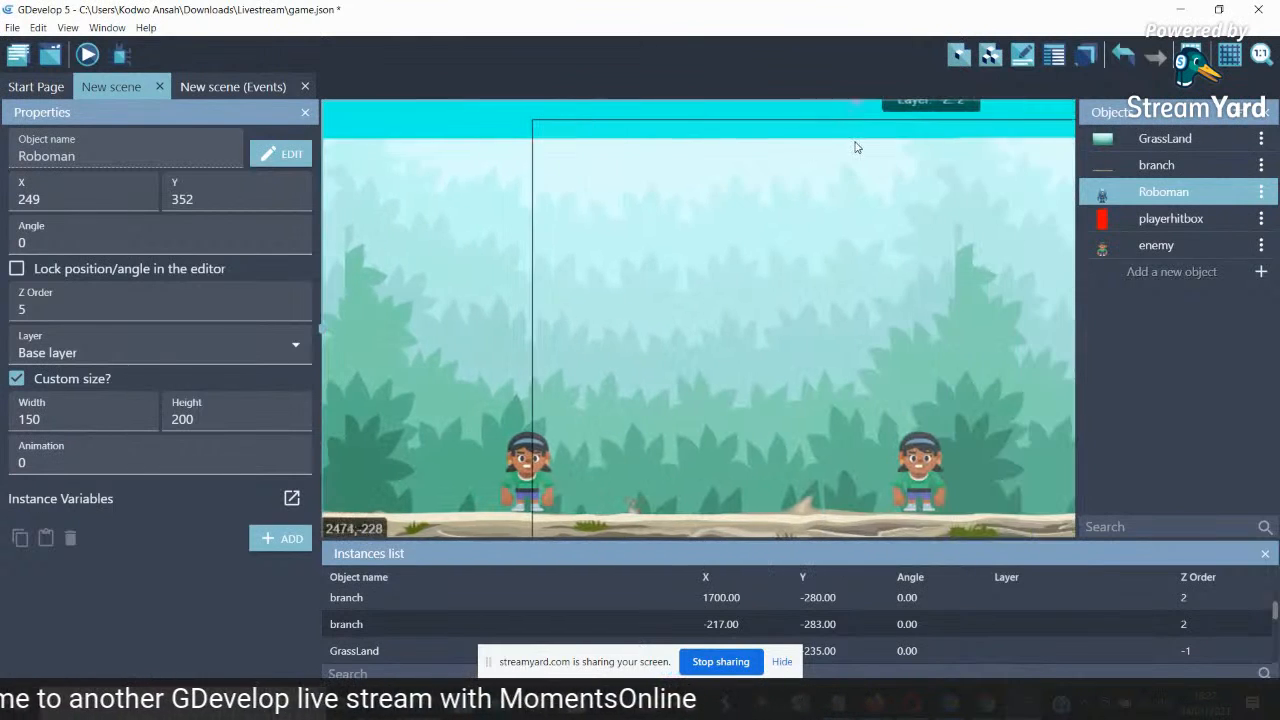
left_click(523, 496)
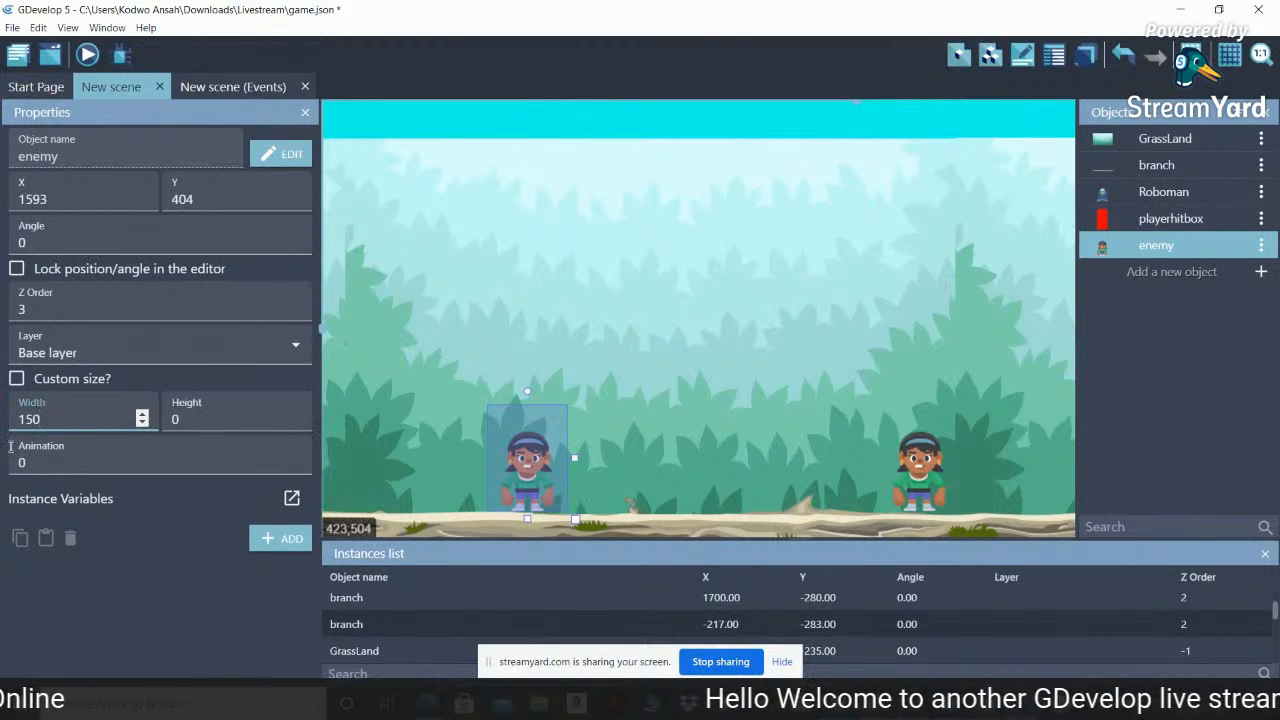
left_click_drag(197, 415, 100, 429)
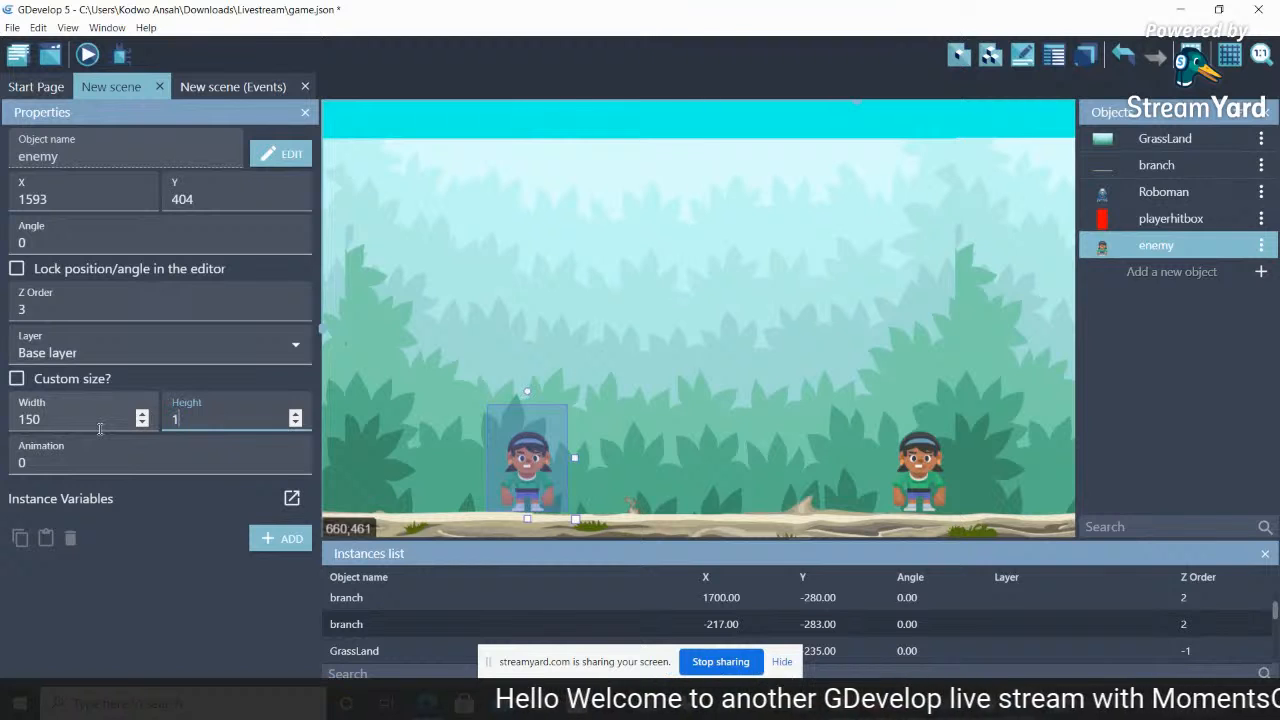
left_click(16, 378)
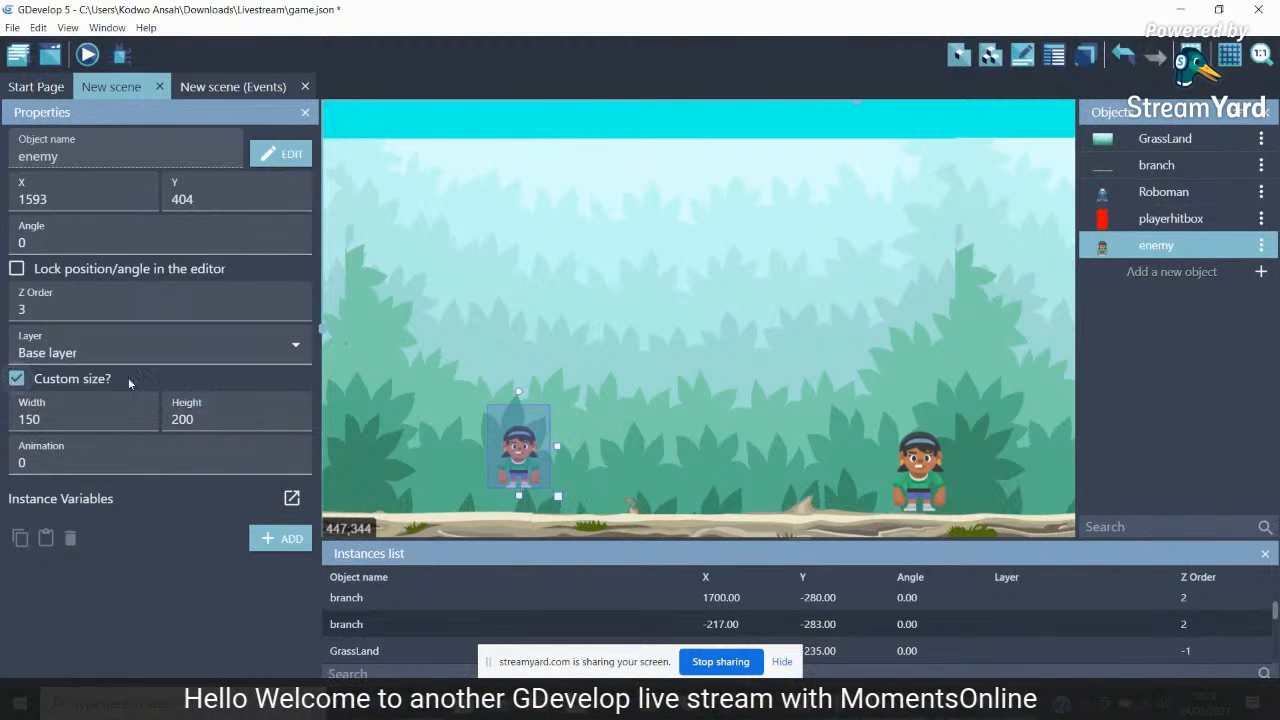
Give the second enemy a custom size of 150 by 200, and lower both enemies onto the ground at about Y 465 and Y 468
left_click(919, 470)
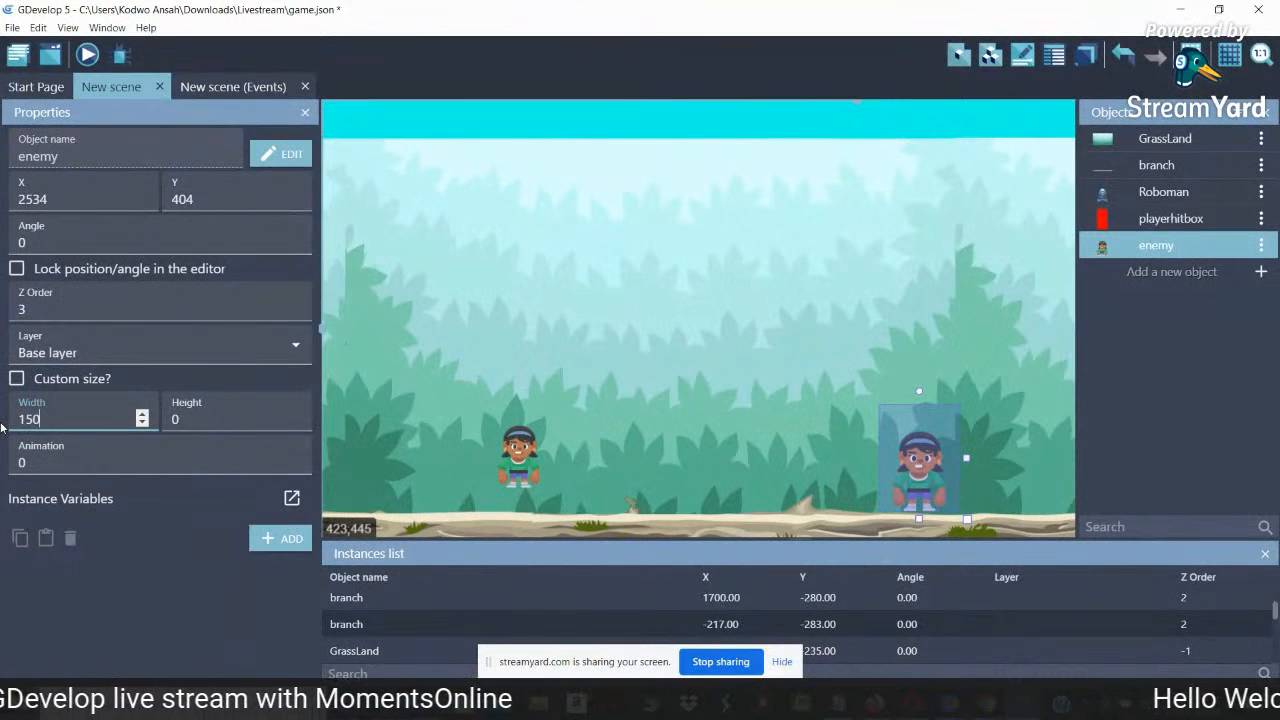
key("Tab")
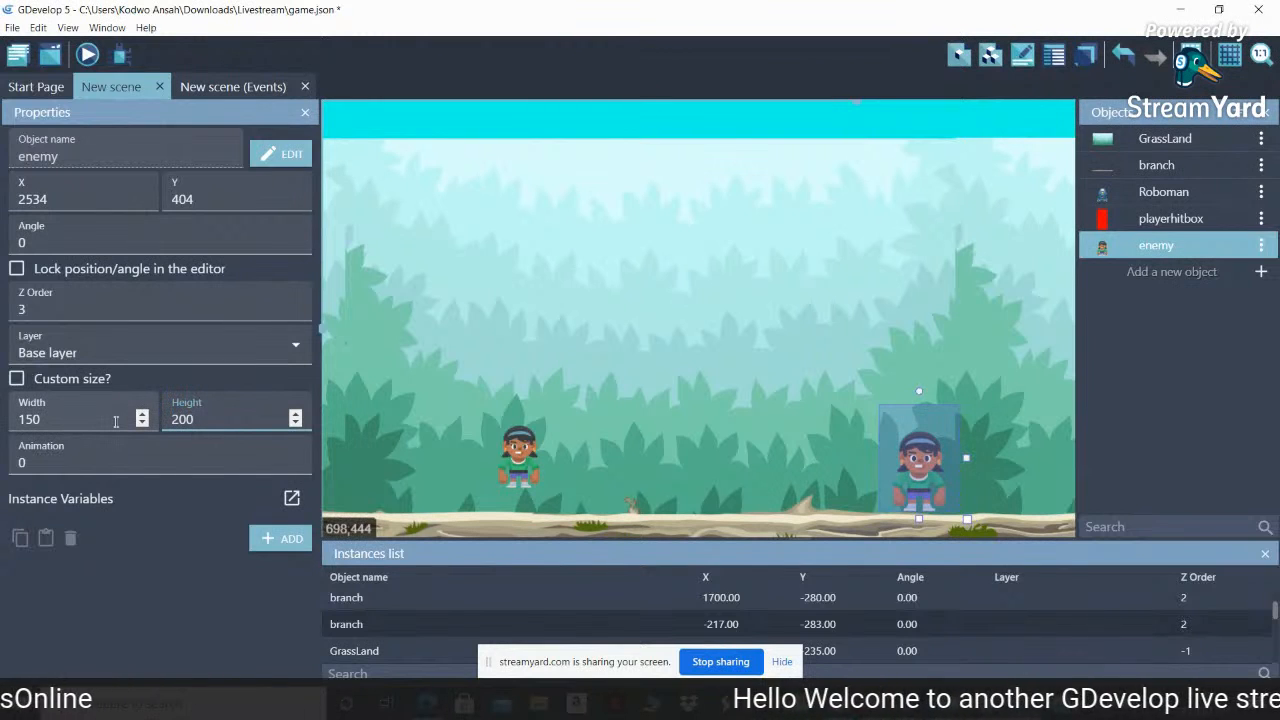
left_click(15, 381)
left_click_drag(918, 460, 518, 491)
left_click_drag(906, 470, 908, 497)
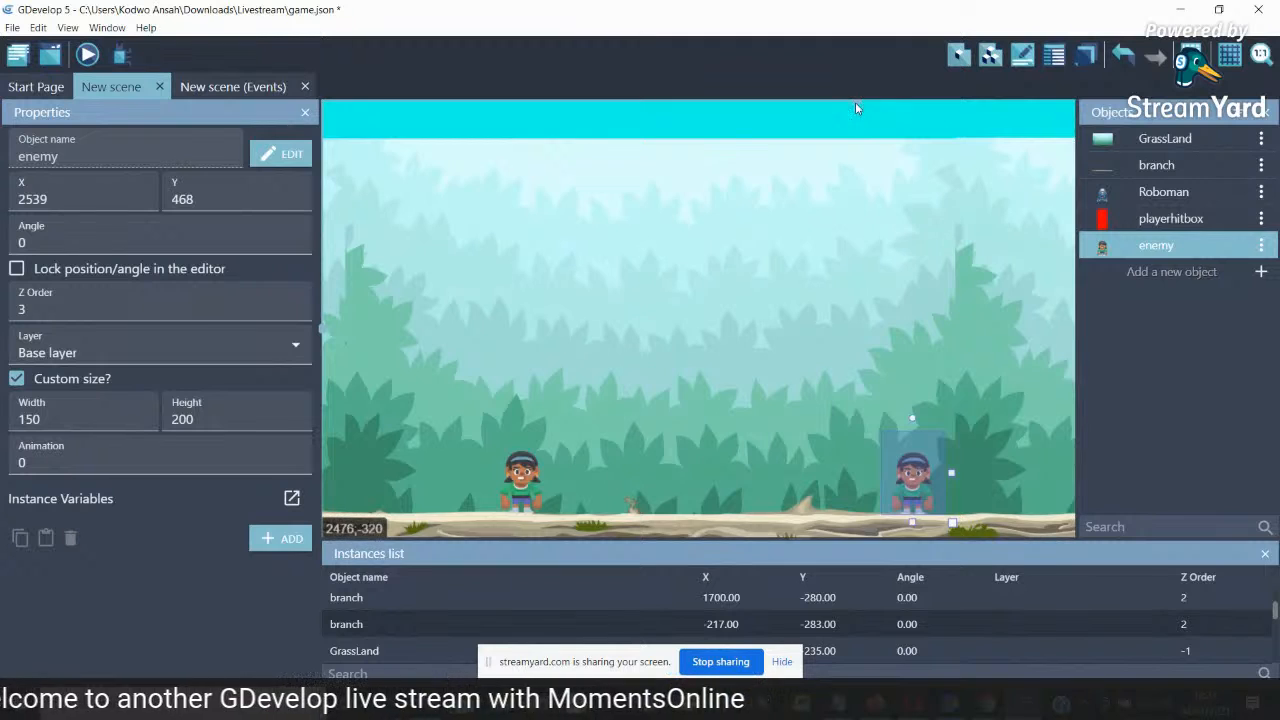
Set the playerhitbox to width 150 and height 200, and move Roboman level with it at about X 241, Y 293
scroll(717, 140, "left", 20)
scroll(726, 150, "right", 5)
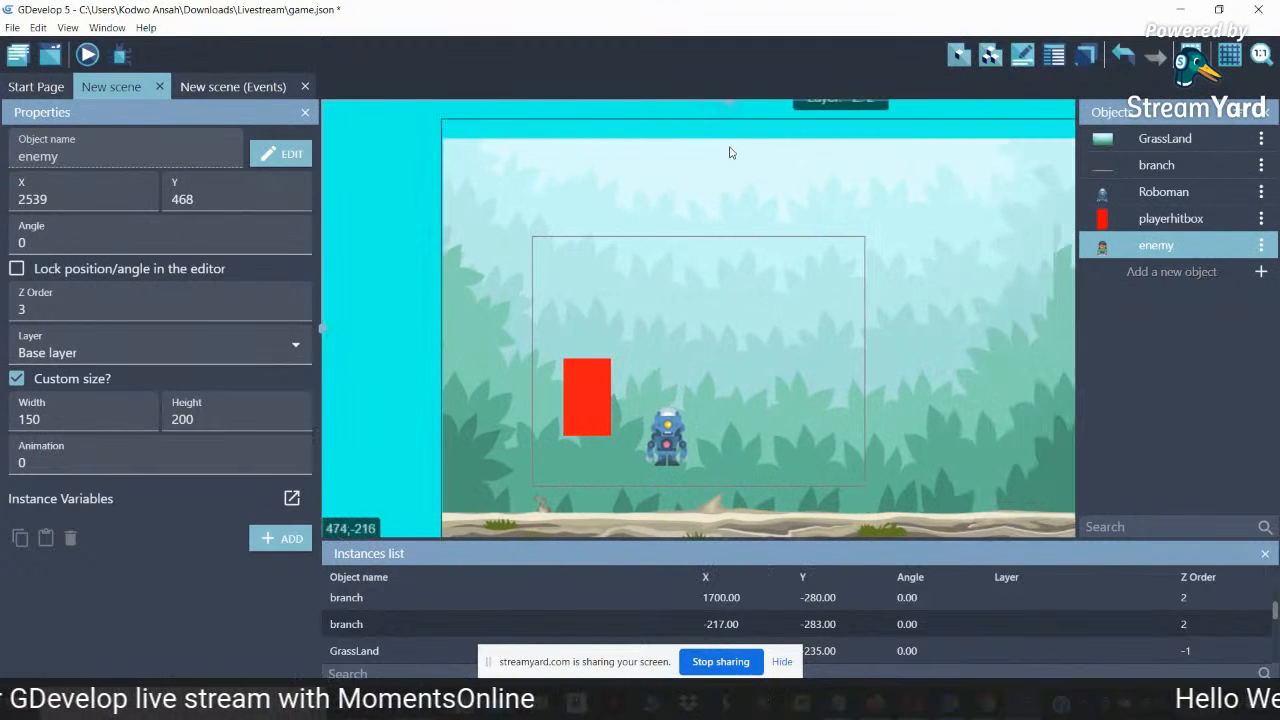
left_click(666, 432)
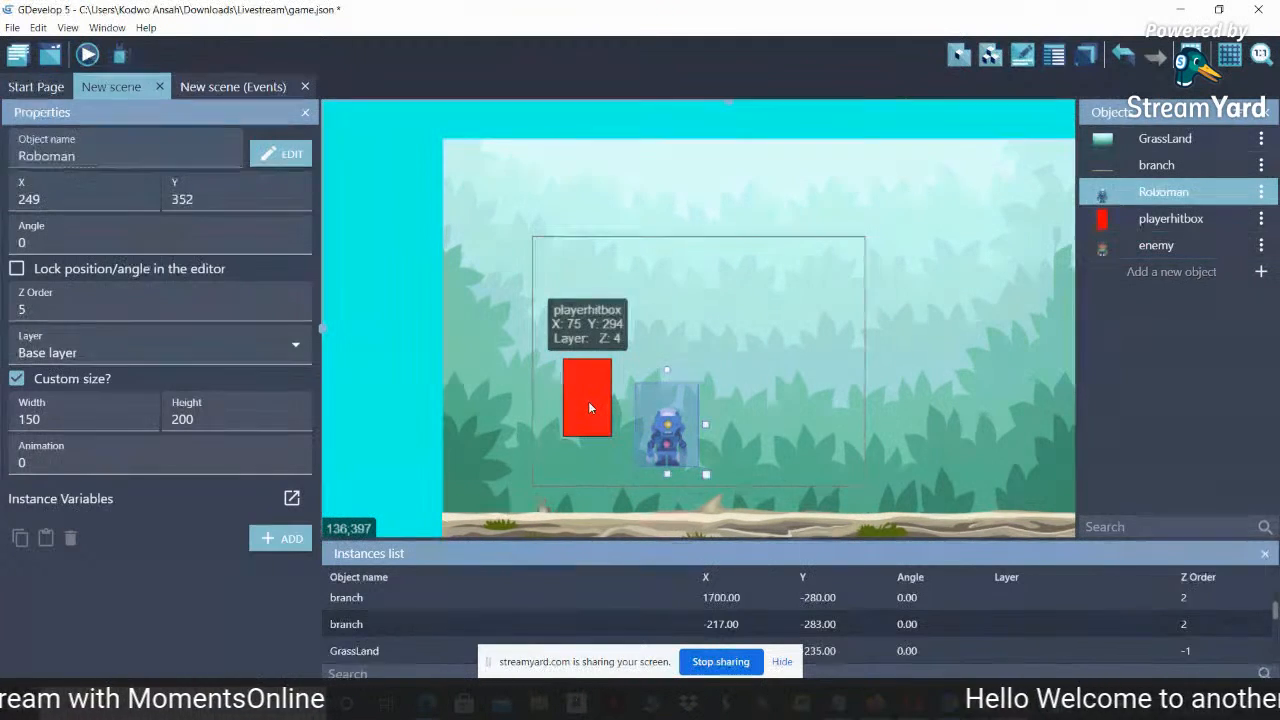
left_click(588, 401)
left_click_drag(78, 419, 2, 450)
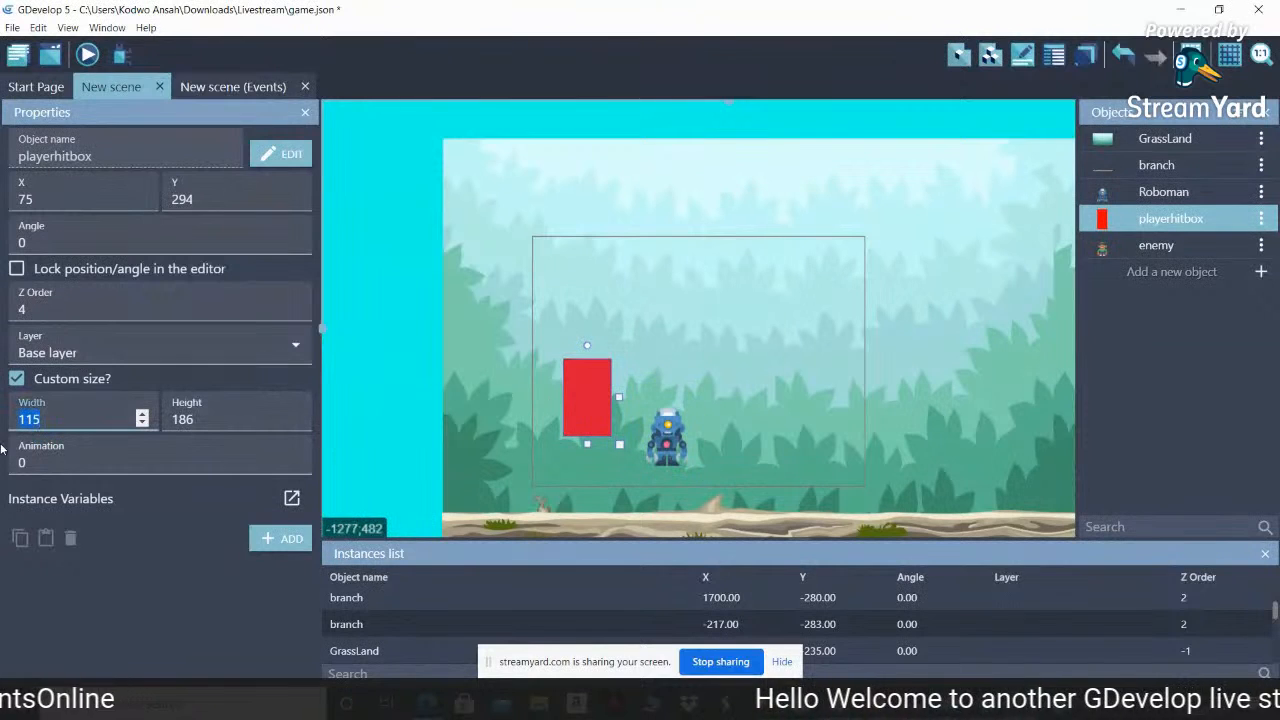
type("150")
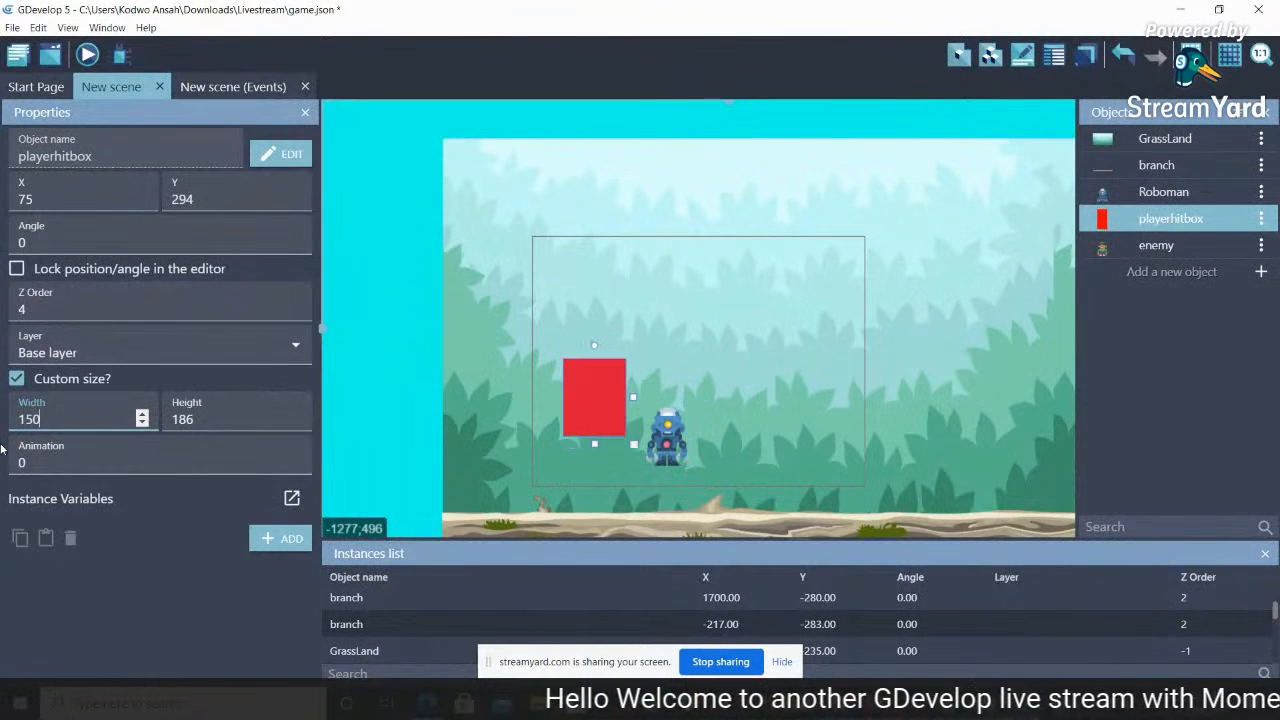
key("Tab")
type("200")
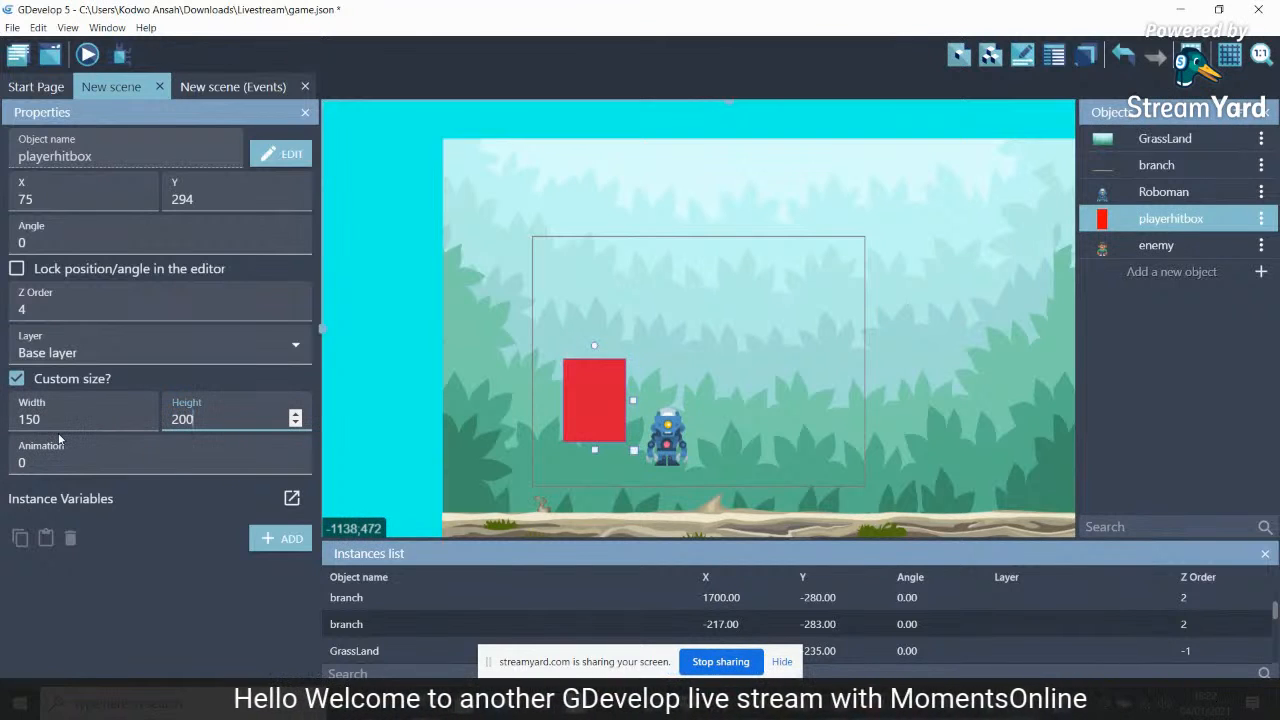
left_click(655, 453)
left_click_drag(664, 447, 661, 421)
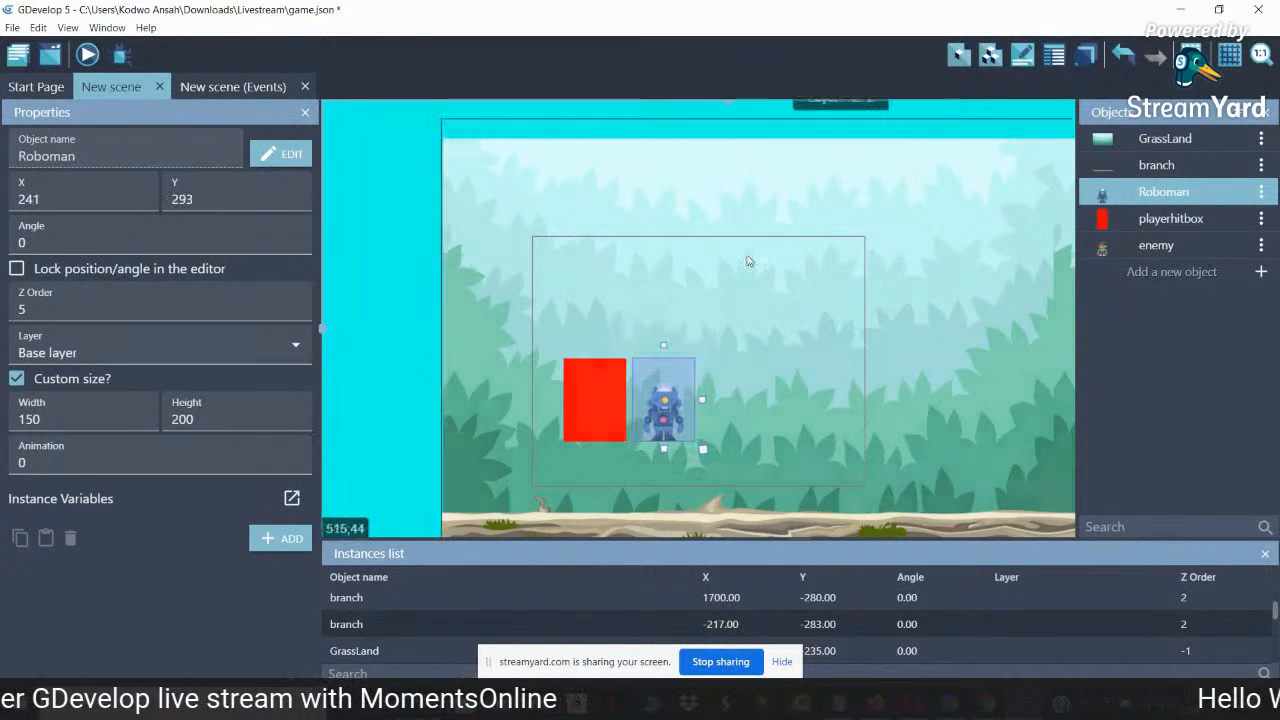
Create a new sprite object from scratch, give it an animation, and start adding image frames to it
left_click_drag(734, 102, 872, 214)
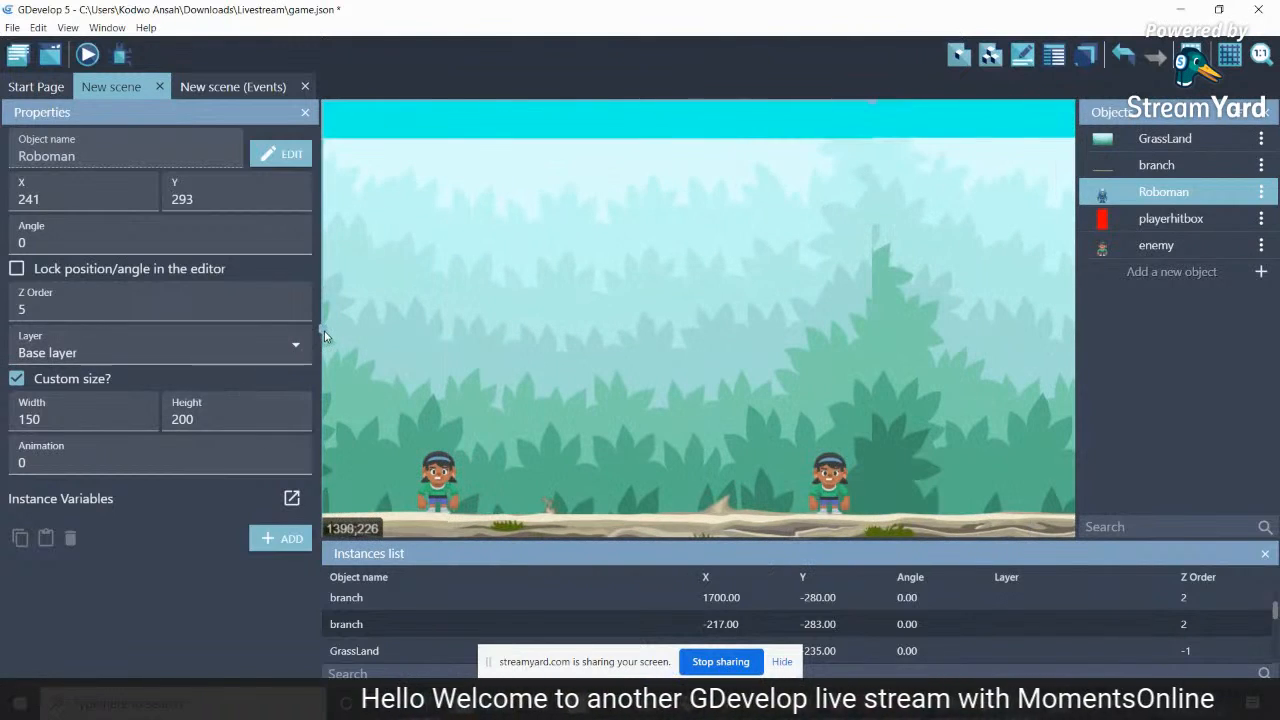
scroll(322, 340, "down", 3)
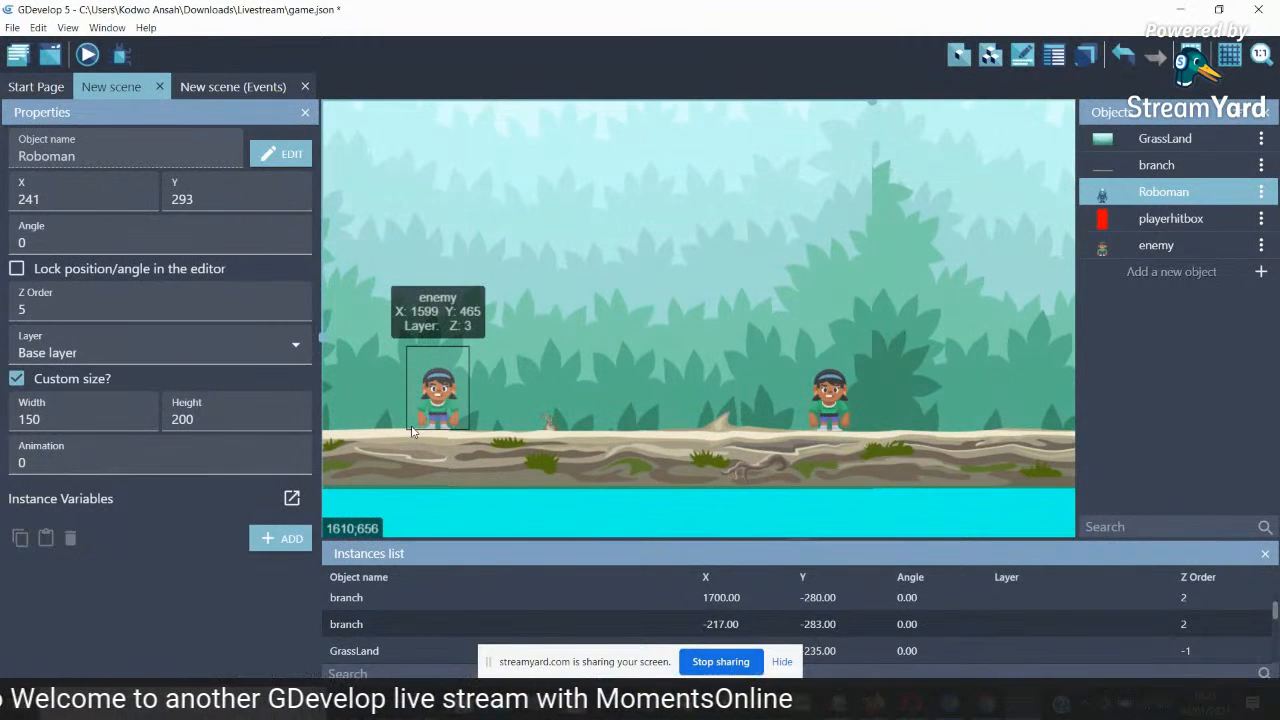
left_click(1261, 274)
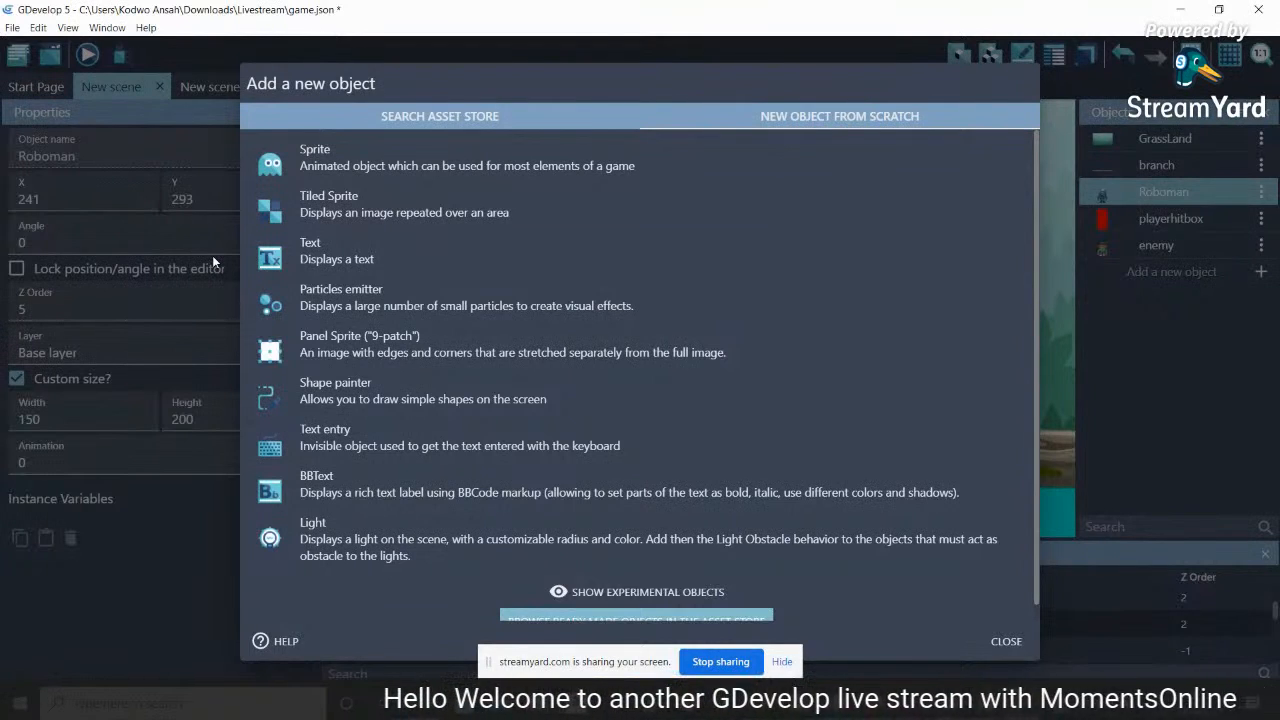
left_click(718, 160)
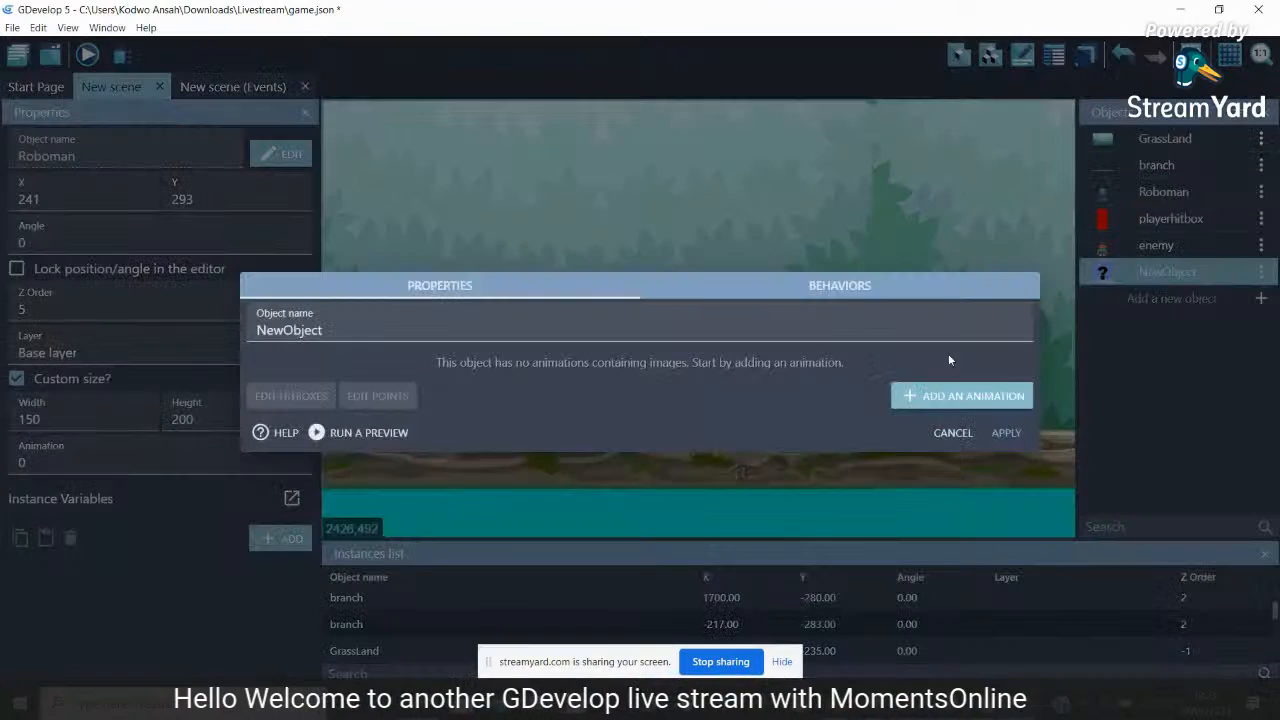
left_click(935, 395)
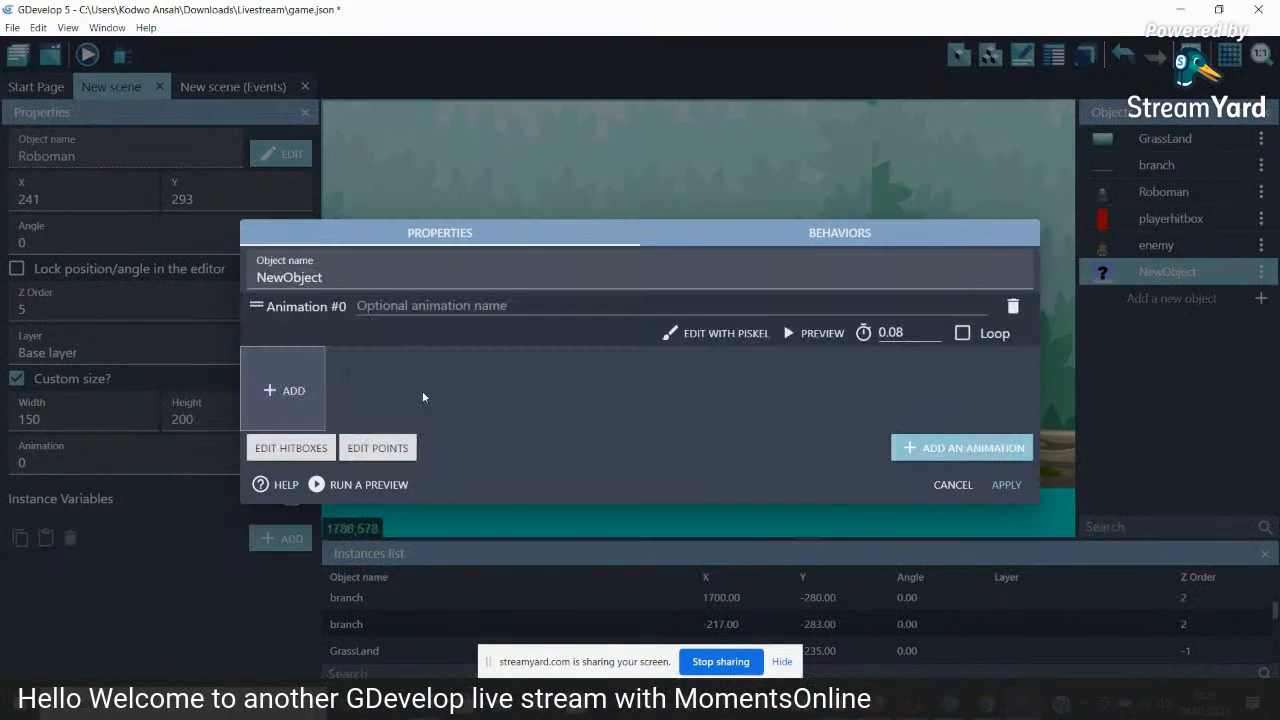
left_click(290, 390)
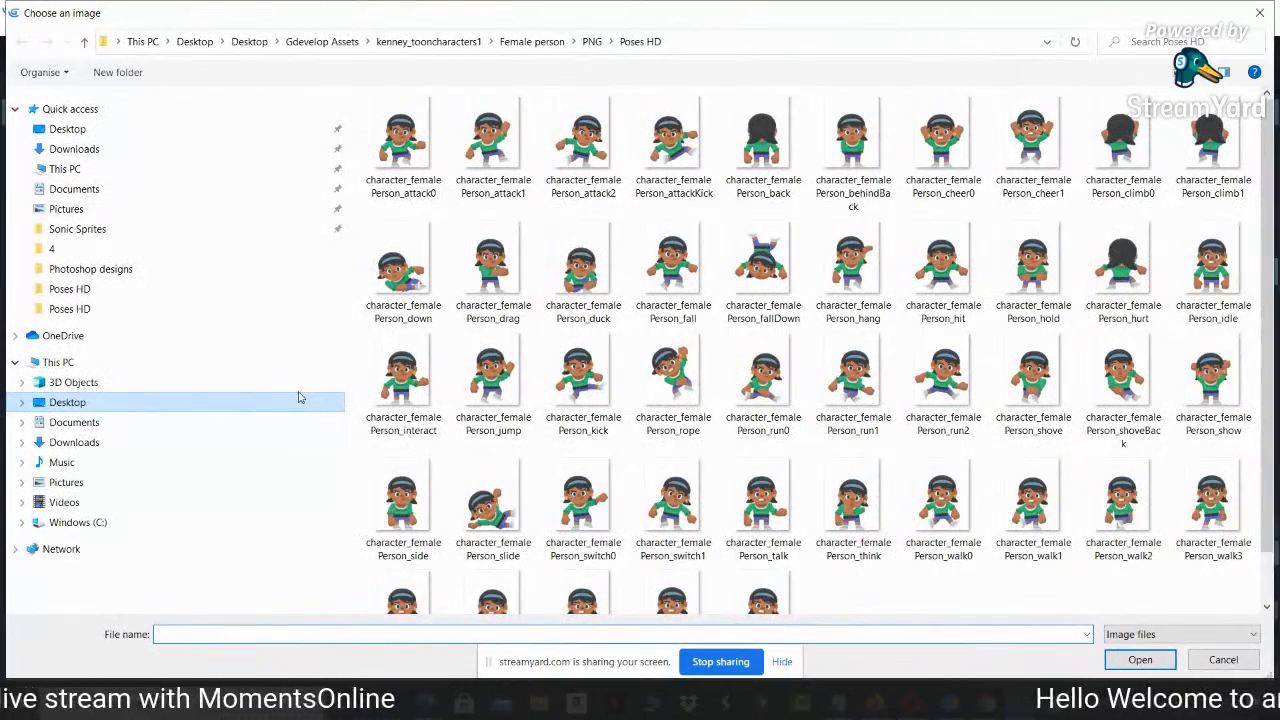
Browse from the Desktop through the nested Free Platform Game Assets folders and Platform Game Assets to the Coin Animation folder
left_click(64, 131)
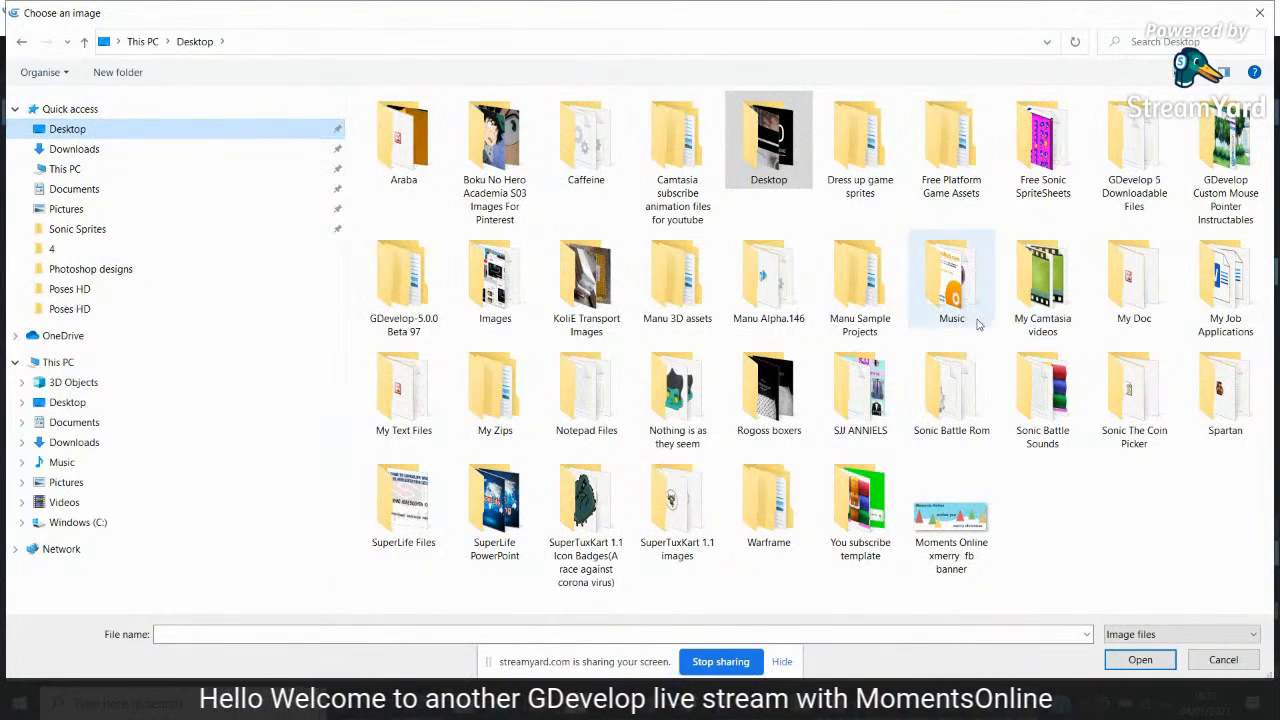
left_click(880, 298)
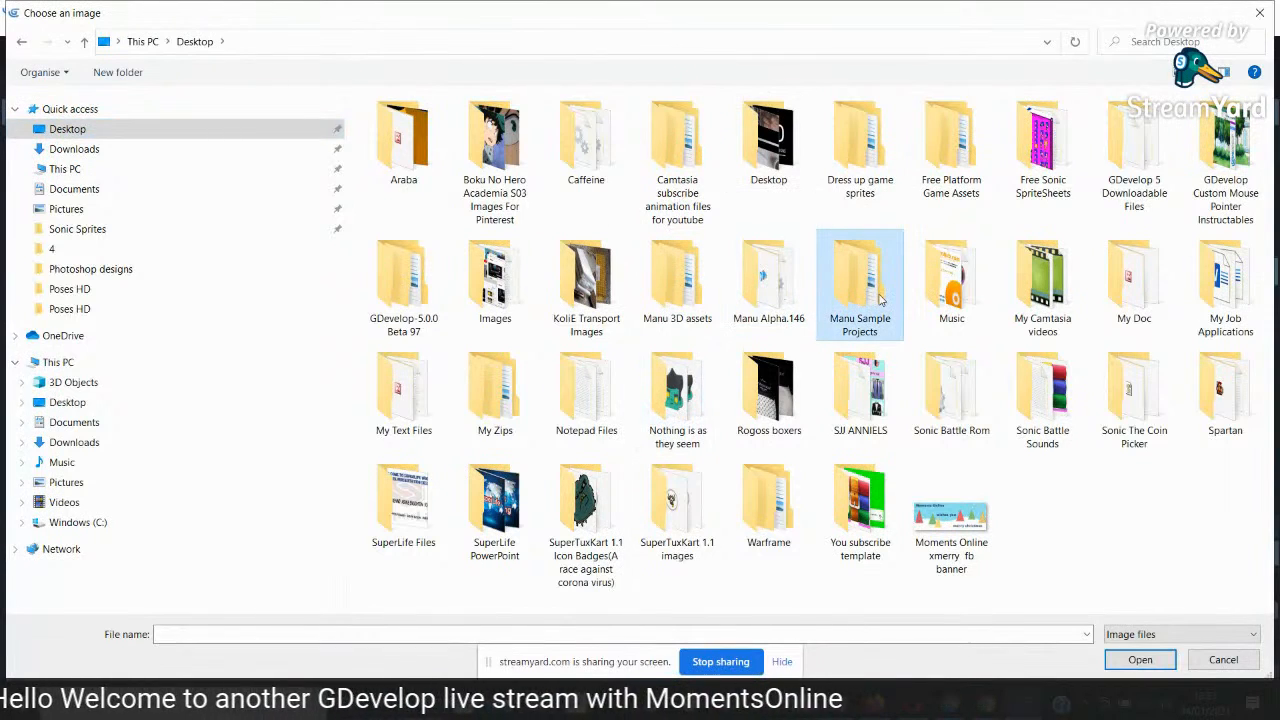
key("Down")
key("Down")
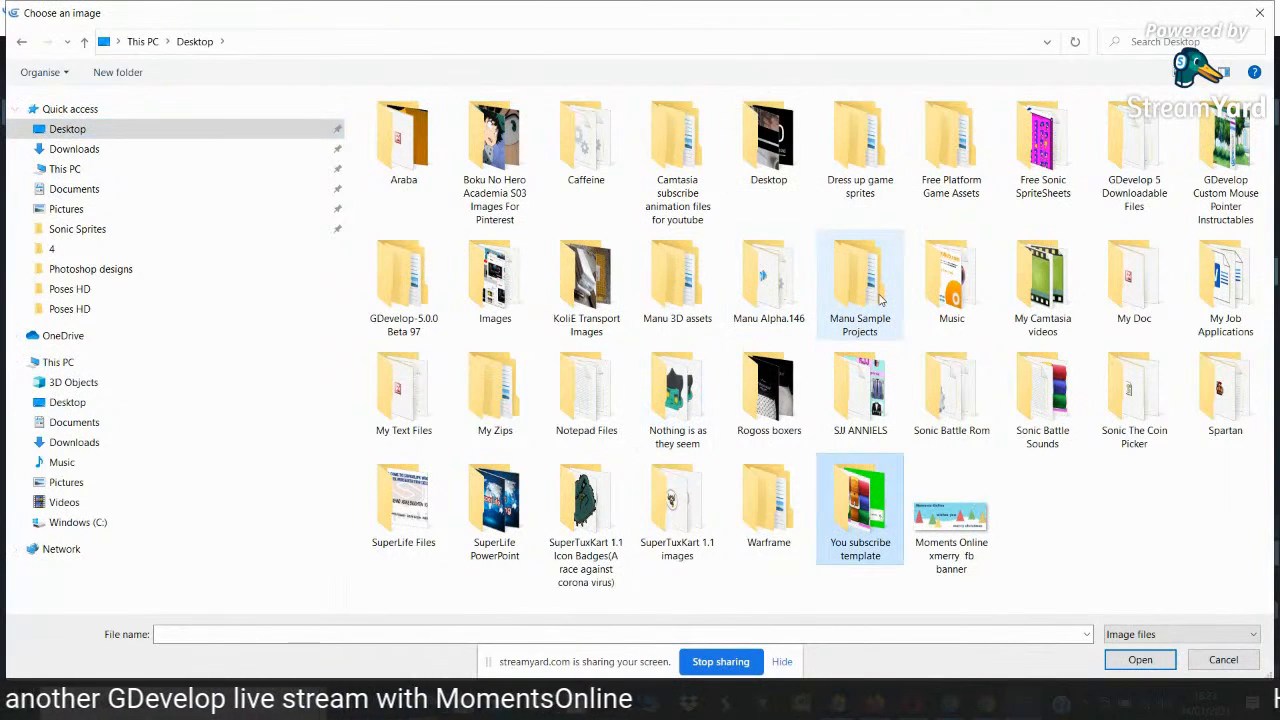
left_click(1048, 390)
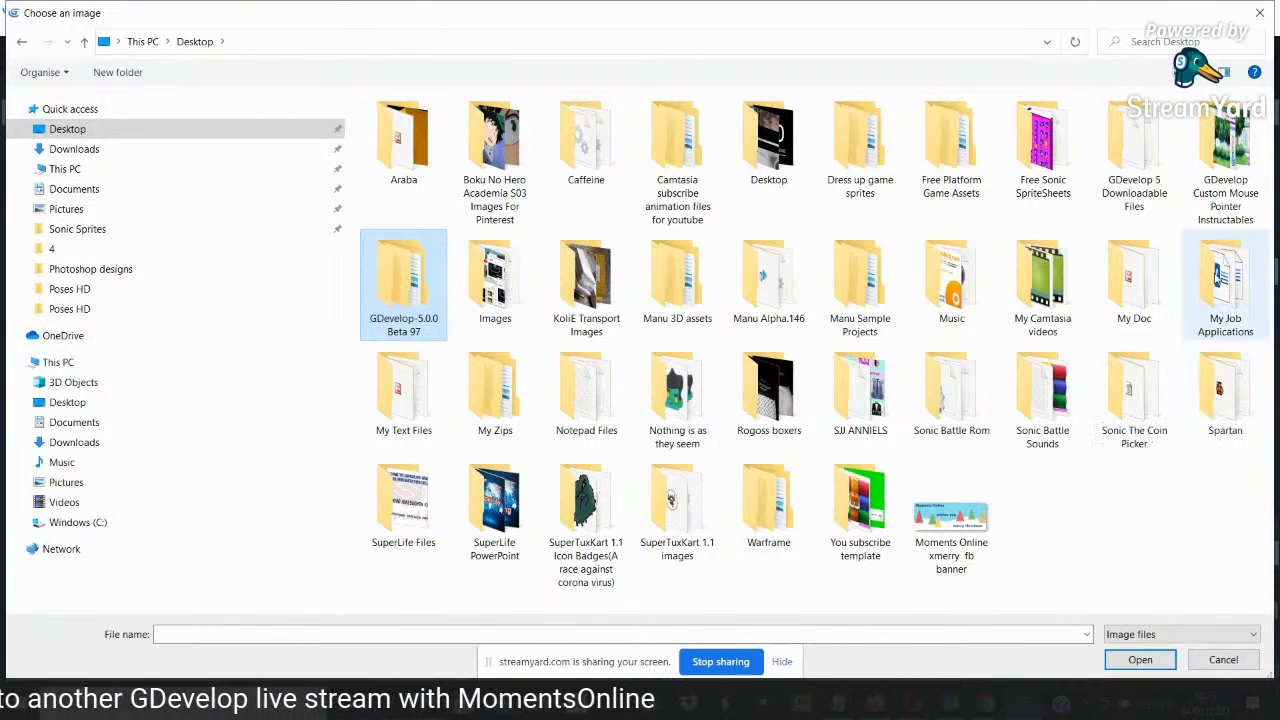
left_click(66, 130)
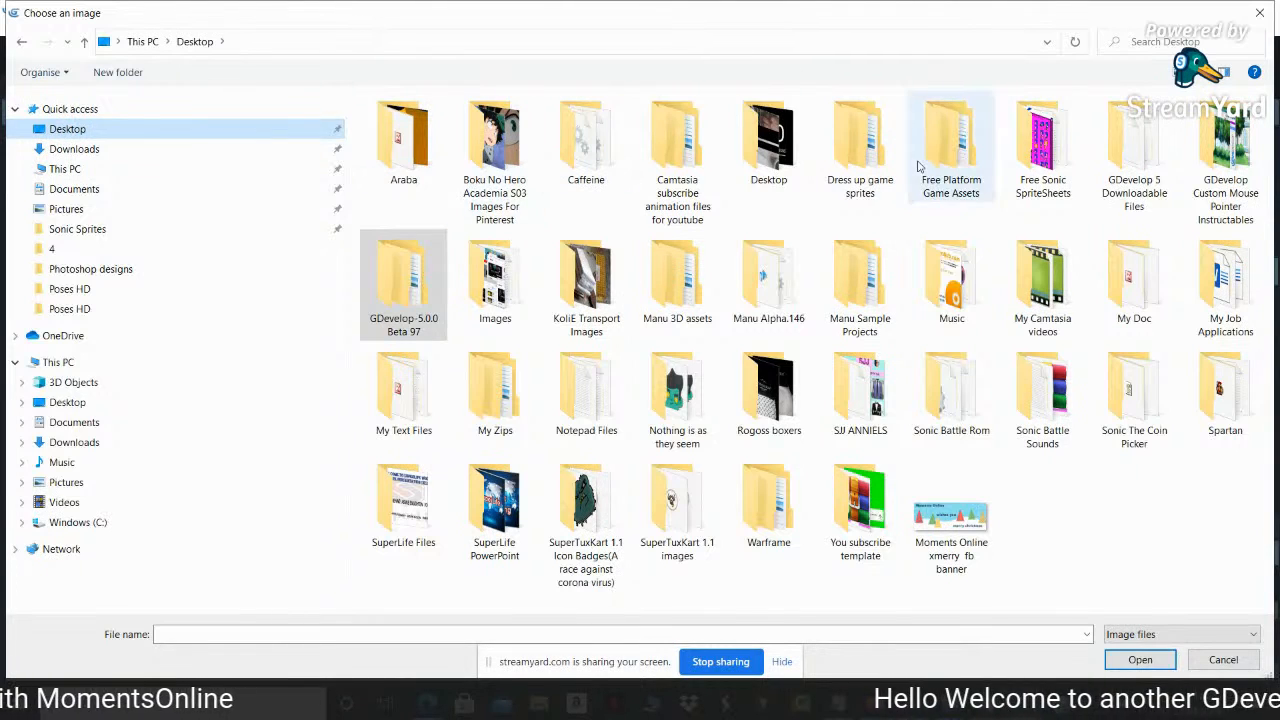
double_click(951, 150)
double_click(418, 127)
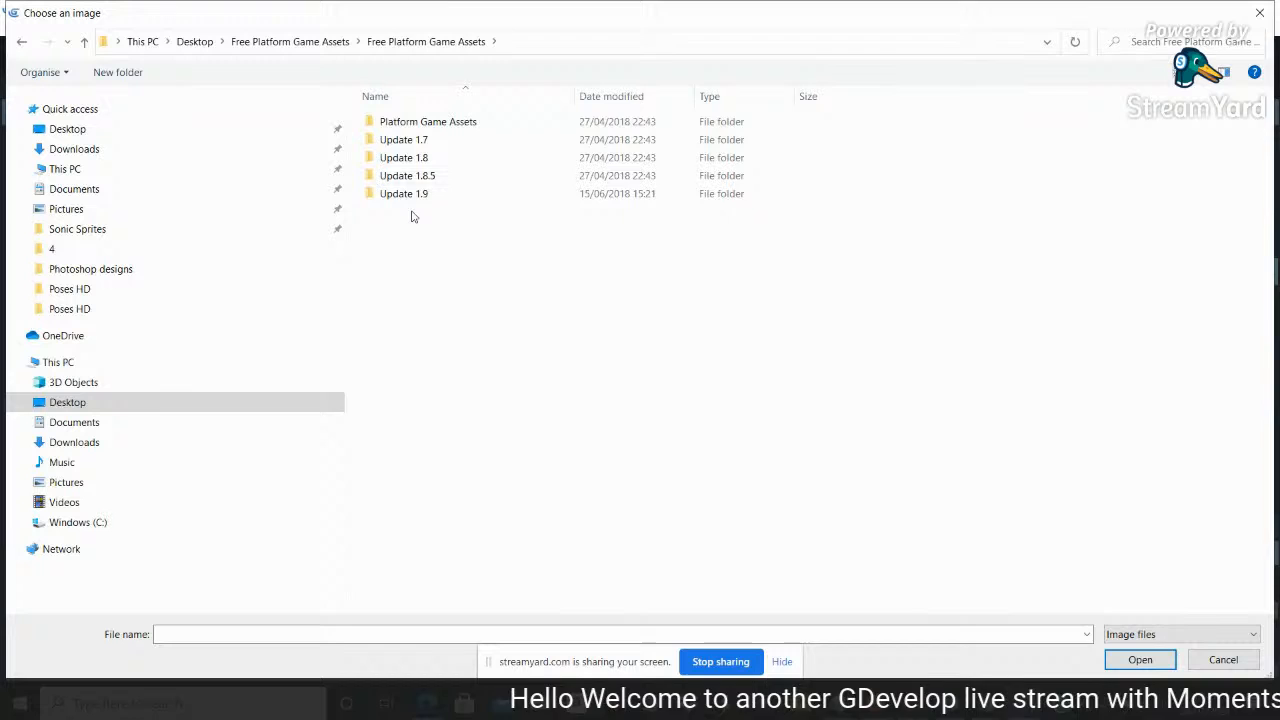
double_click(418, 123)
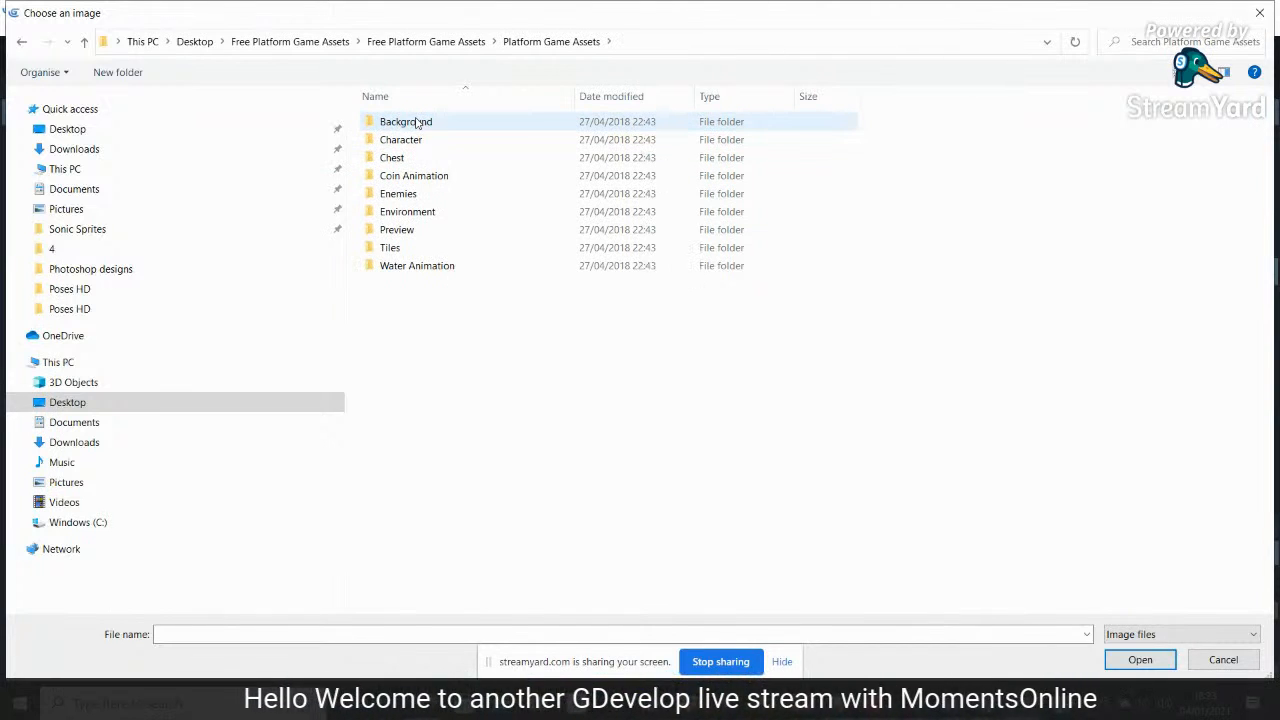
double_click(405, 176)
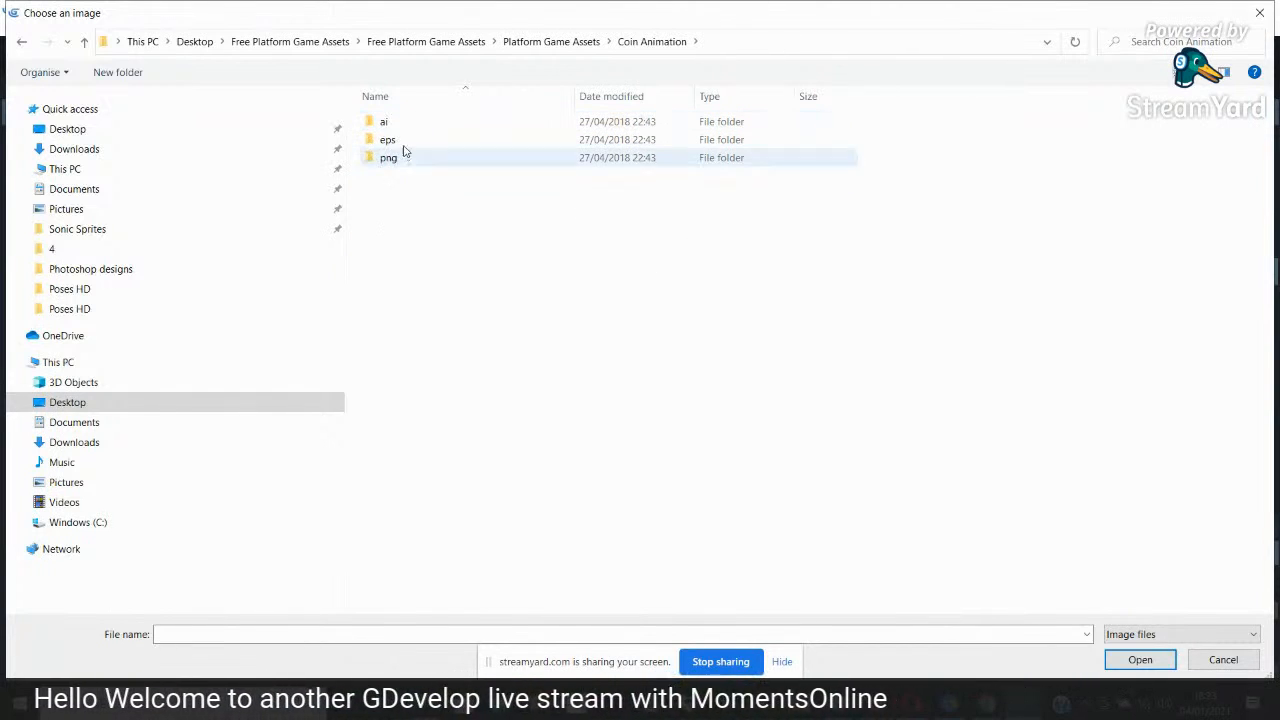
Open the 2x coin image set inside the png folder
double_click(397, 161)
left_click(487, 168)
key("Right")
key("Left")
key("Left")
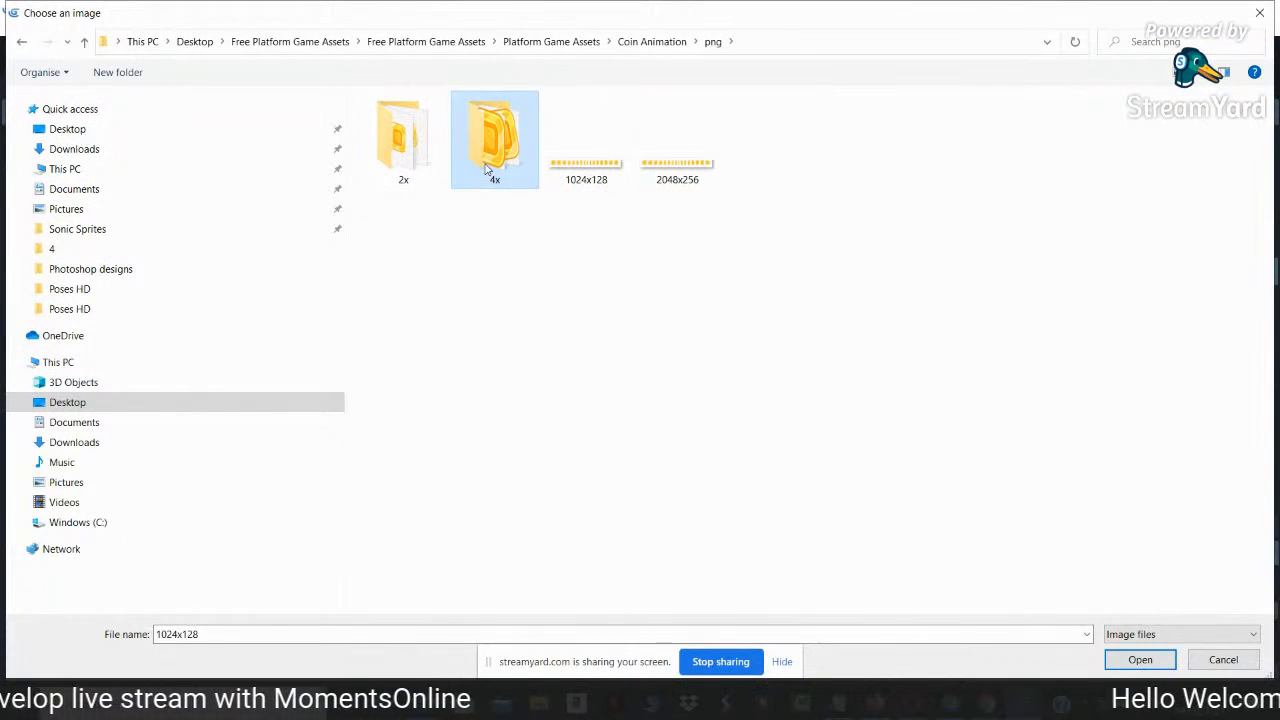
key("Return")
key("Down")
key("Right")
key("Right")
key("Up")
left_click(499, 168)
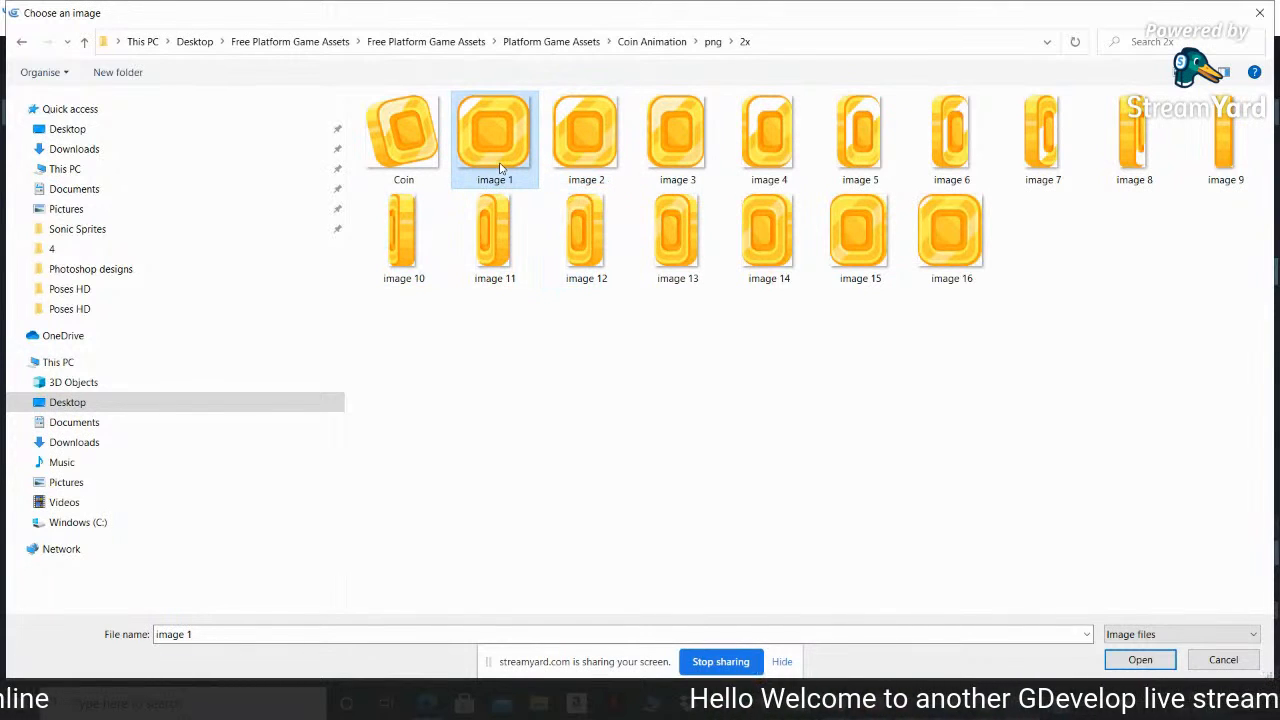
left_click(412, 168)
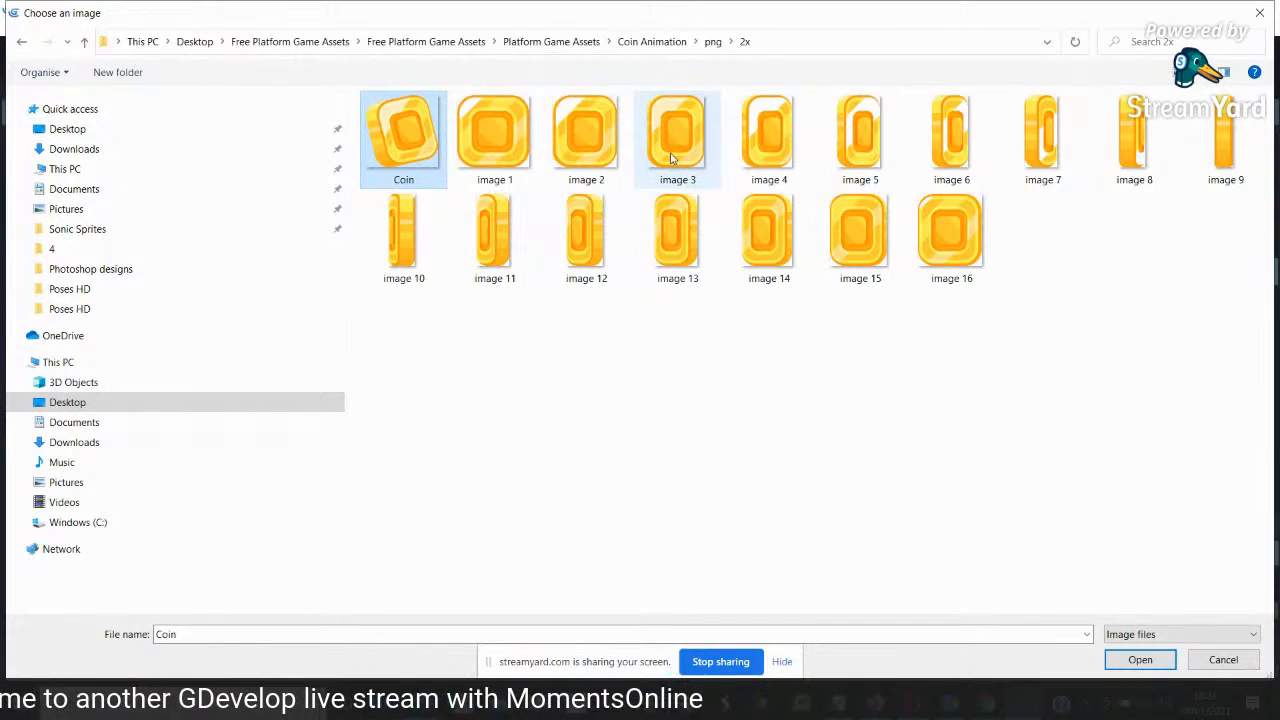
Import image 1 through image 16 as the animation's frames, copying the files into the project folder
left_click(493, 140)
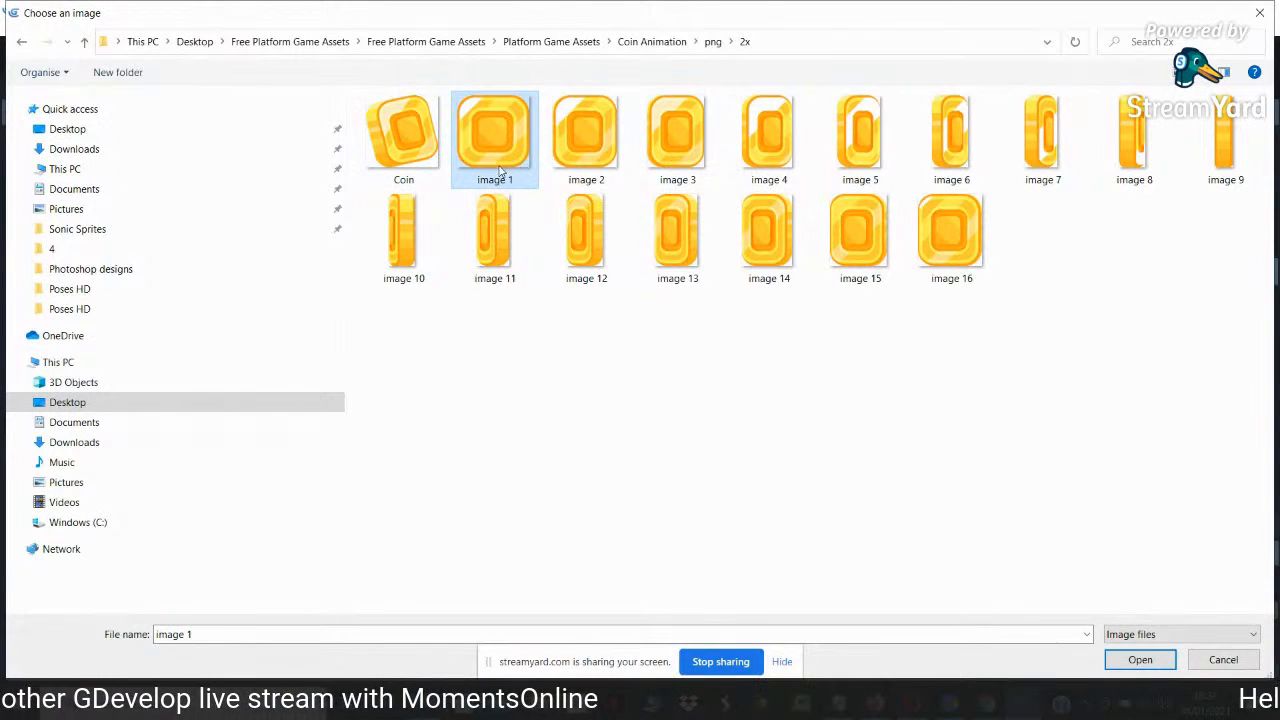
left_click(670, 175, "shift")
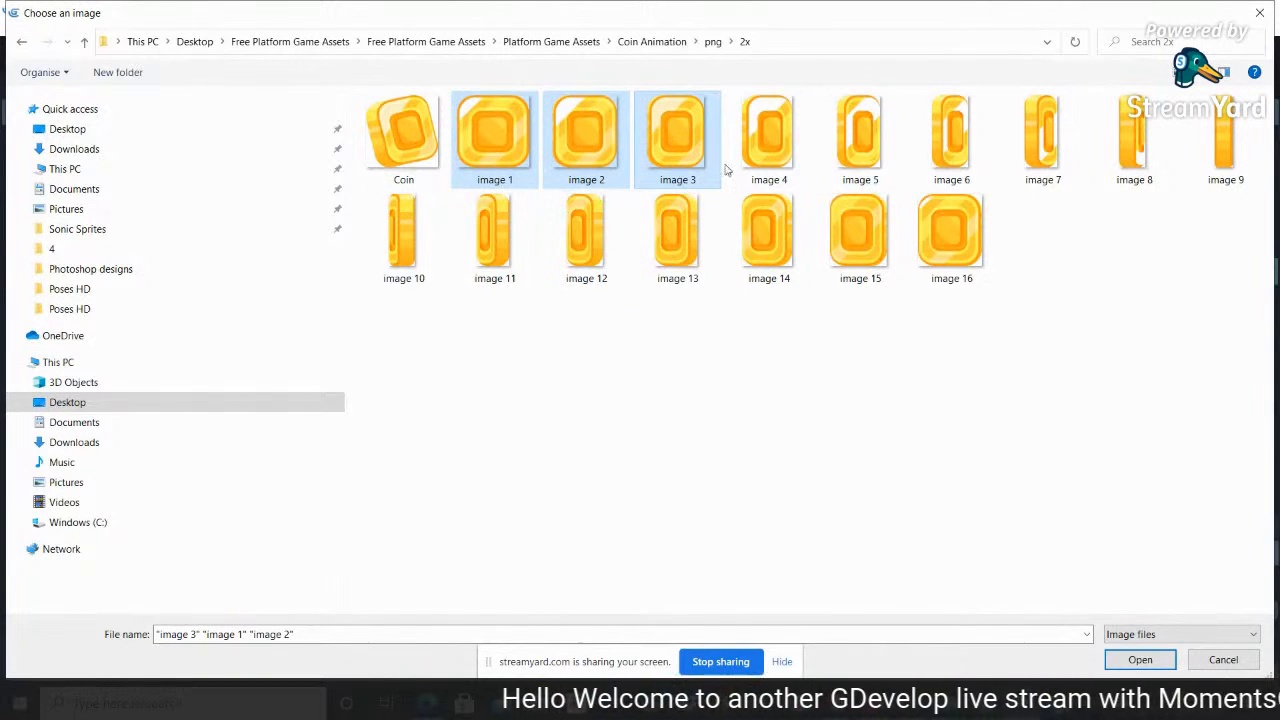
left_click(760, 150, "shift")
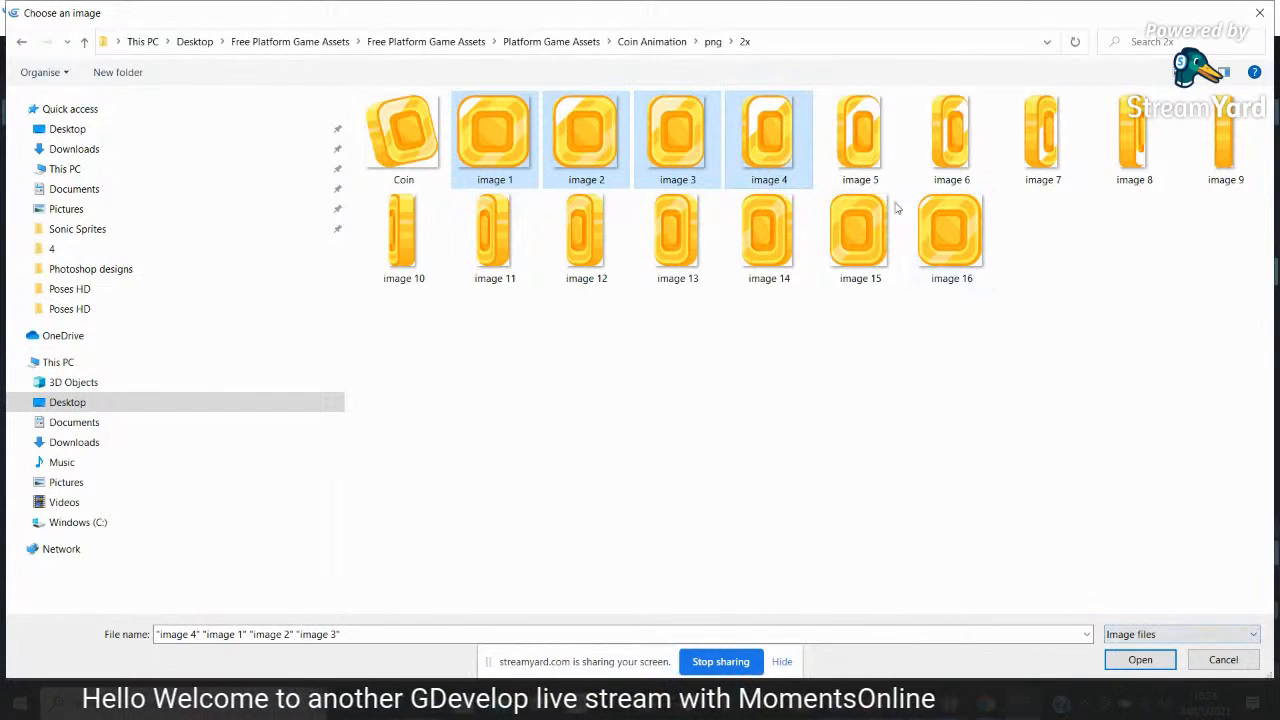
left_click(868, 160, "shift")
left_click(942, 184, "shift")
left_click(1033, 172, "shift")
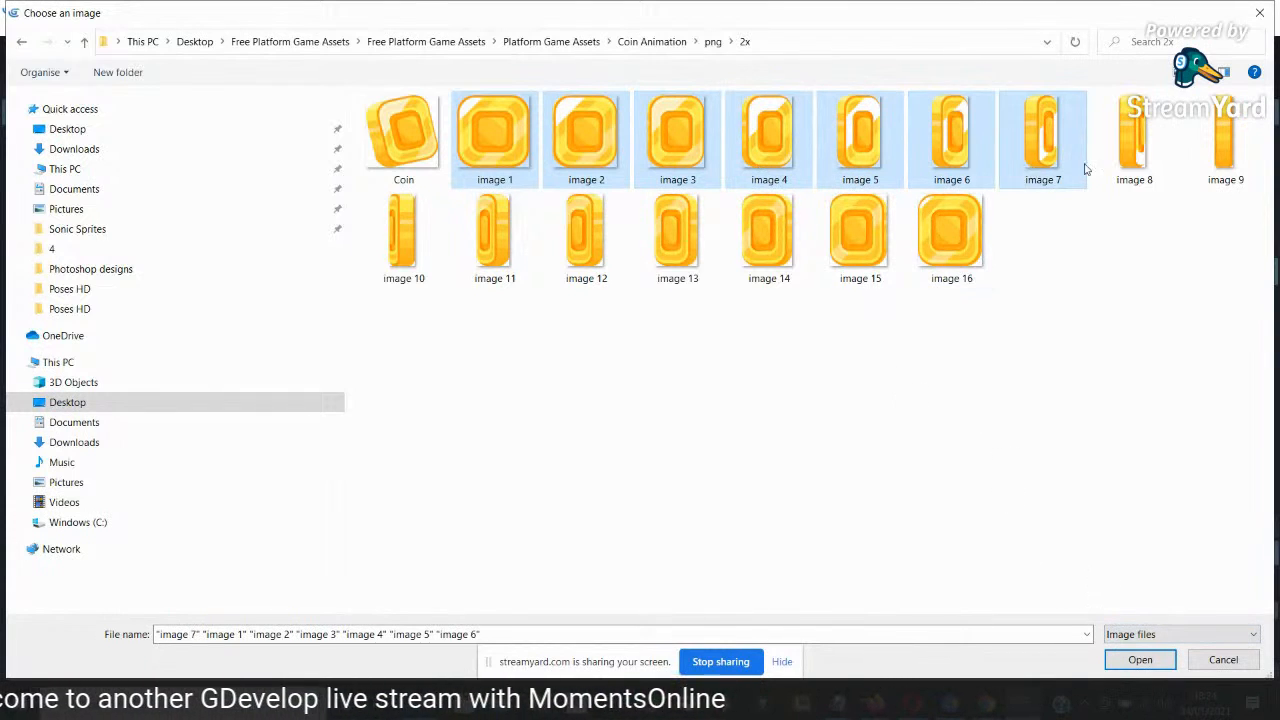
left_click(1139, 172, "shift")
left_click(1228, 178, "shift")
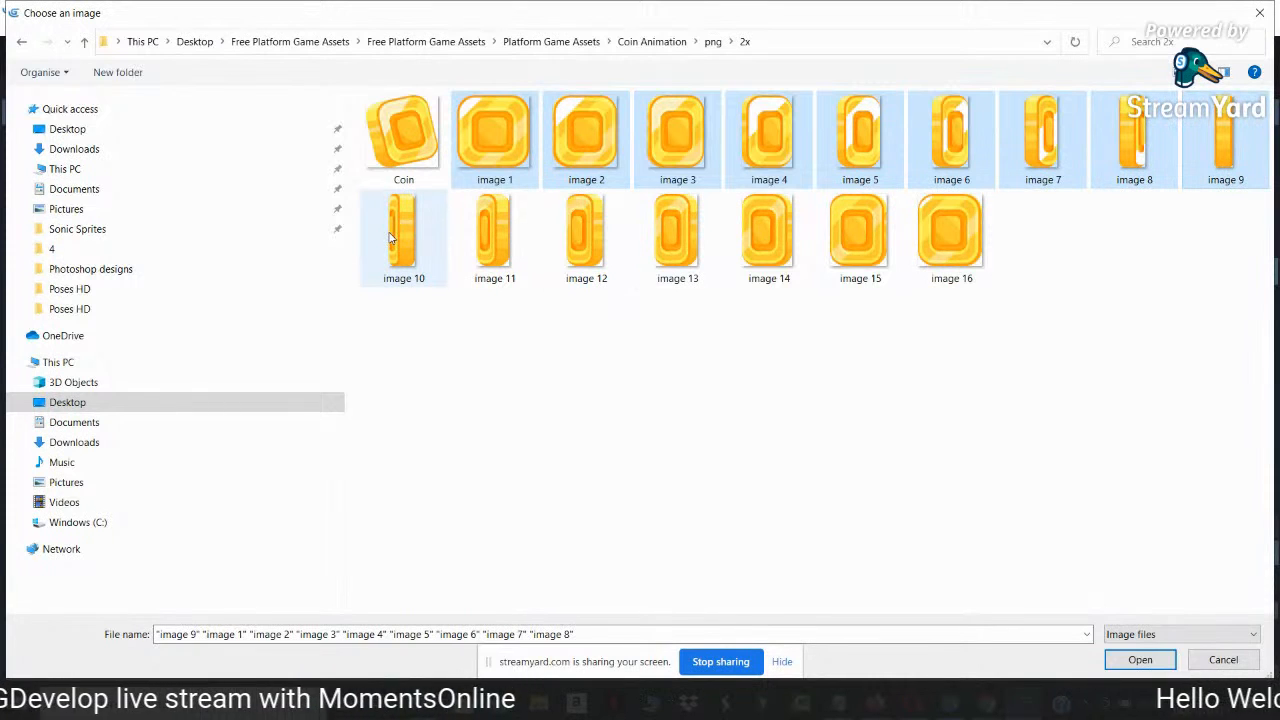
left_click(940, 258, "shift")
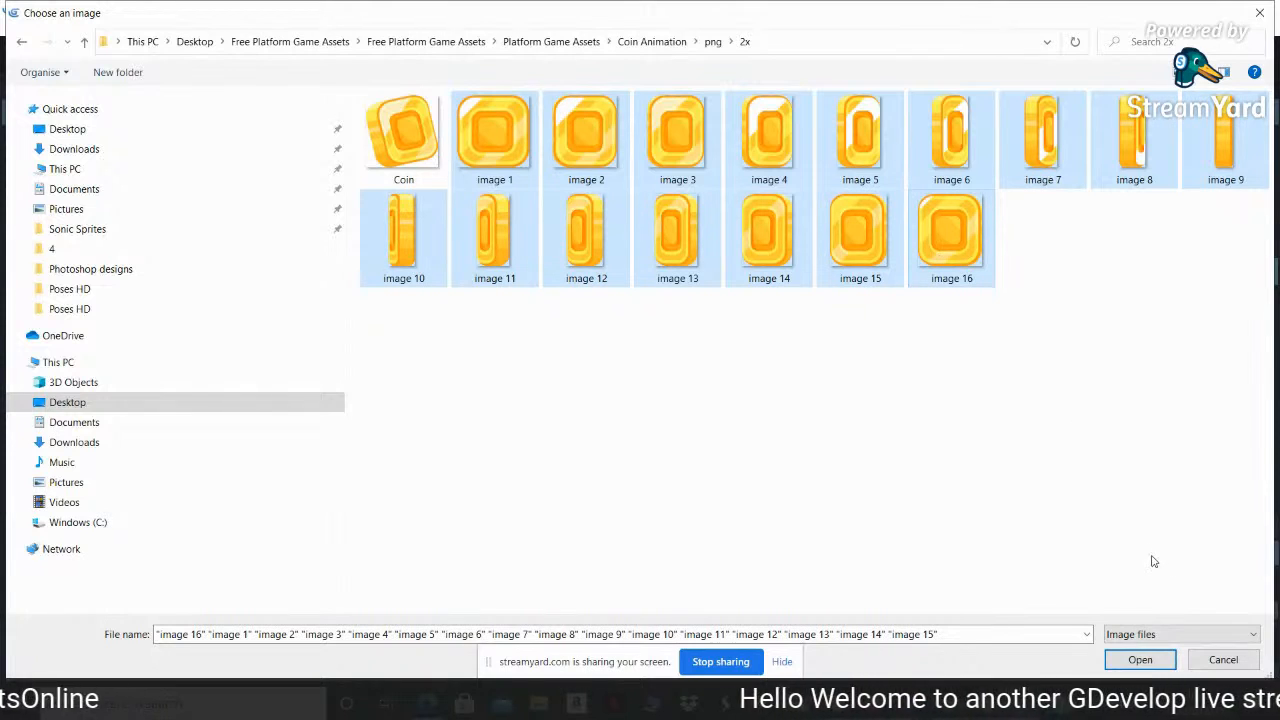
left_click(1140, 661)
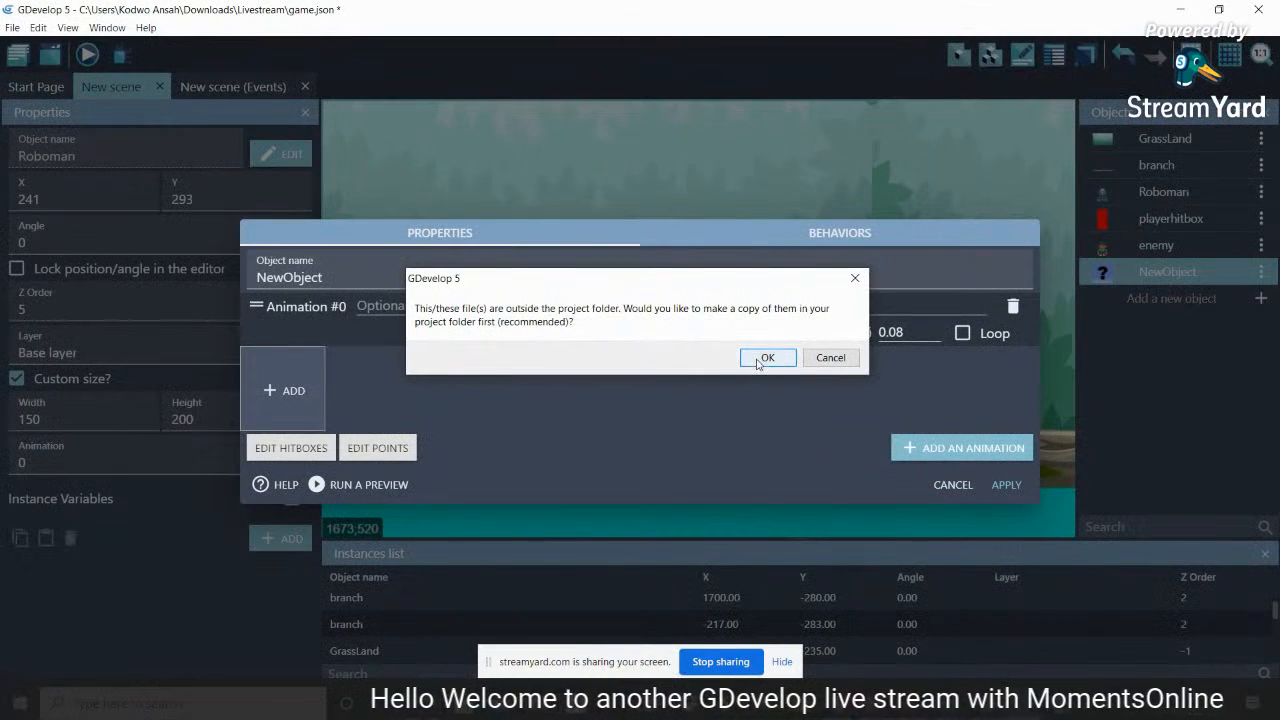
left_click(757, 361)
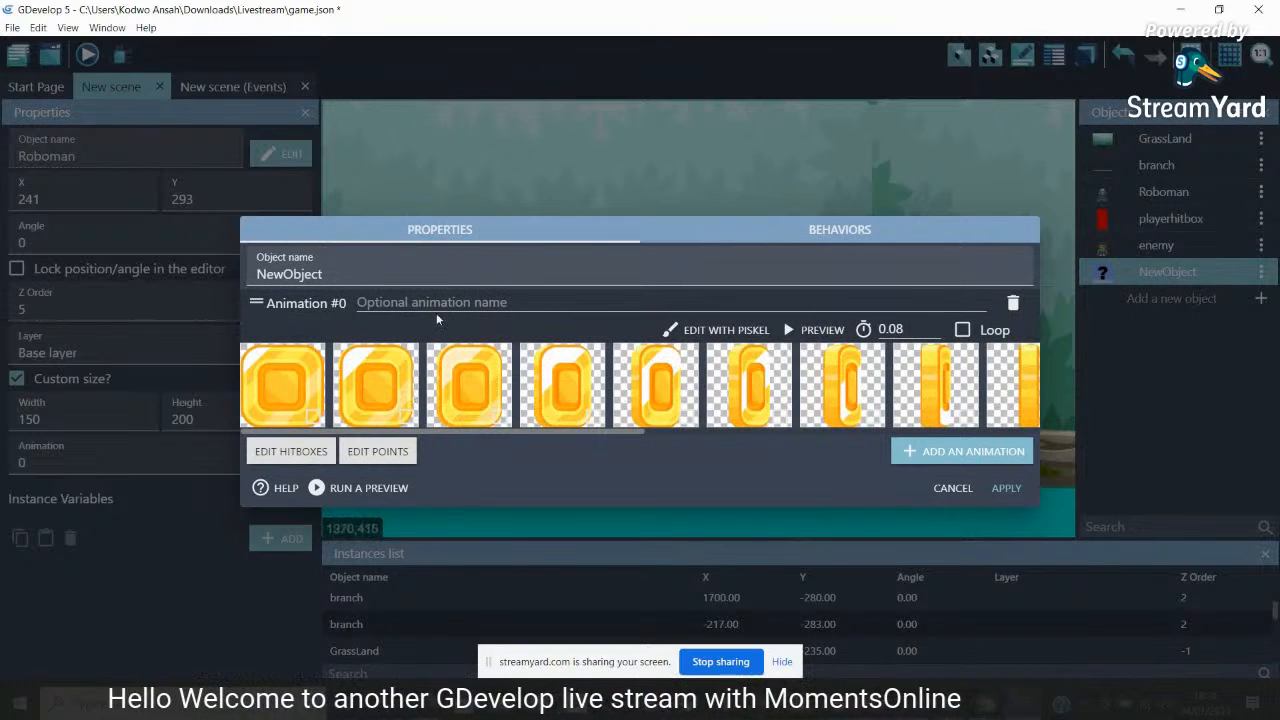
Name the animation coinspin and the object Coin, and apply the changes
left_click(375, 303)
type("coinspin")
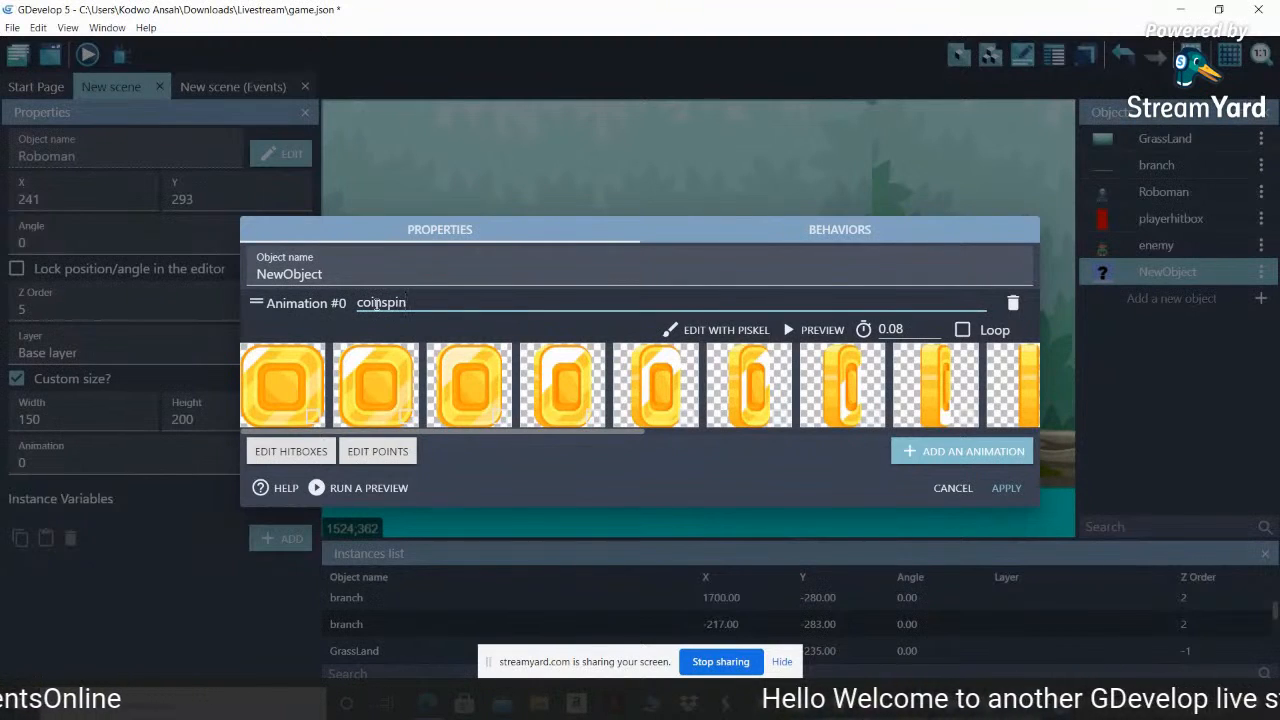
key("shift+Tab")
type("C")
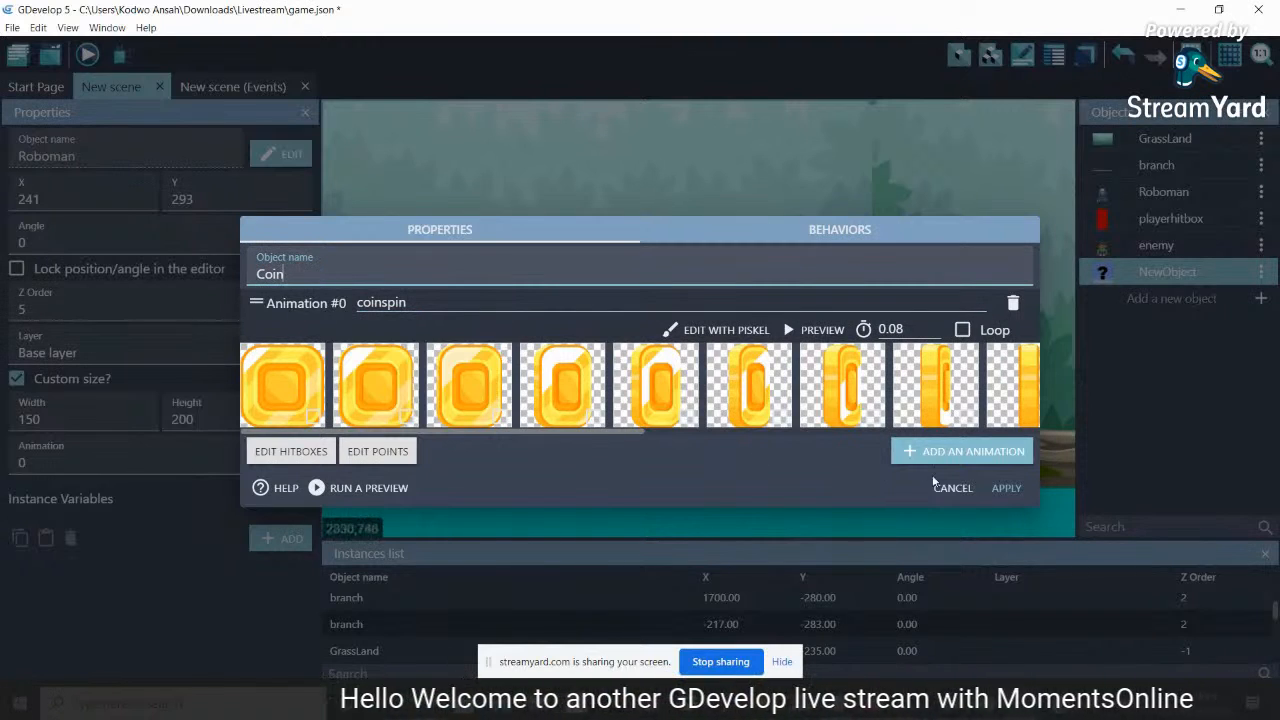
left_click(1006, 489)
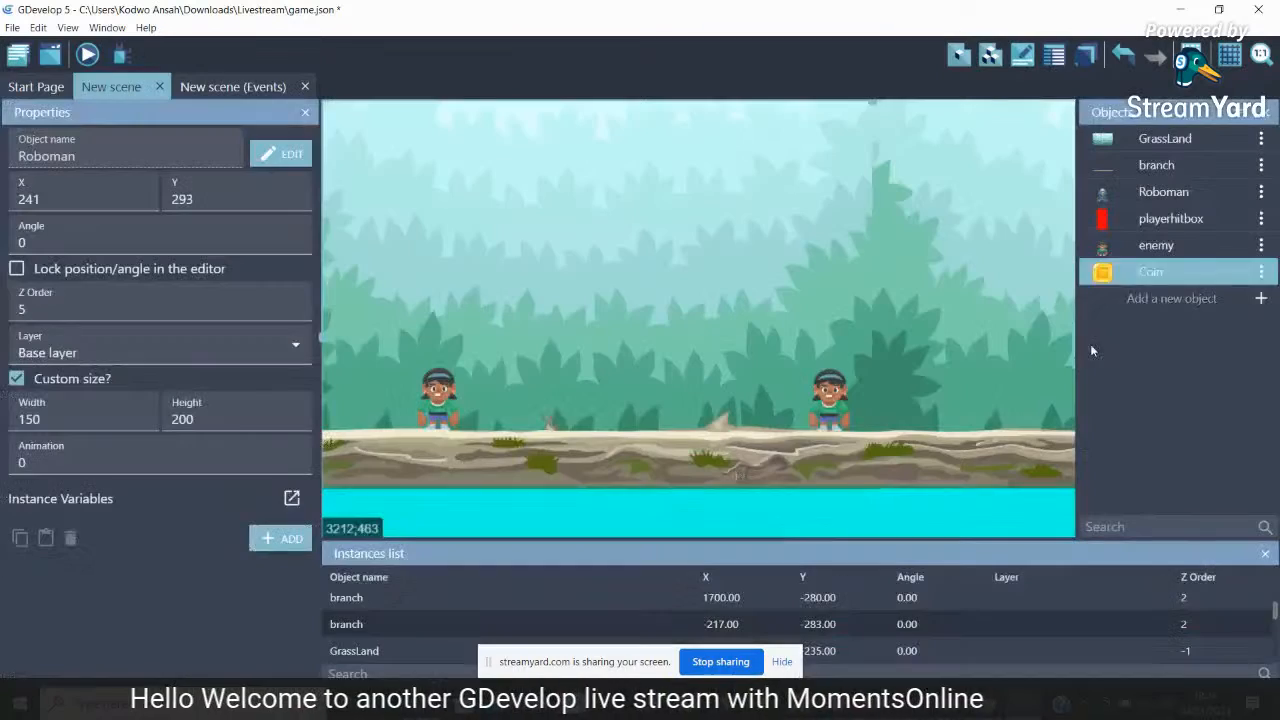
Place a Coin instance in the scene between the two enemies at about X 2037, Y 393
left_click_drag(1148, 272, 605, 340)
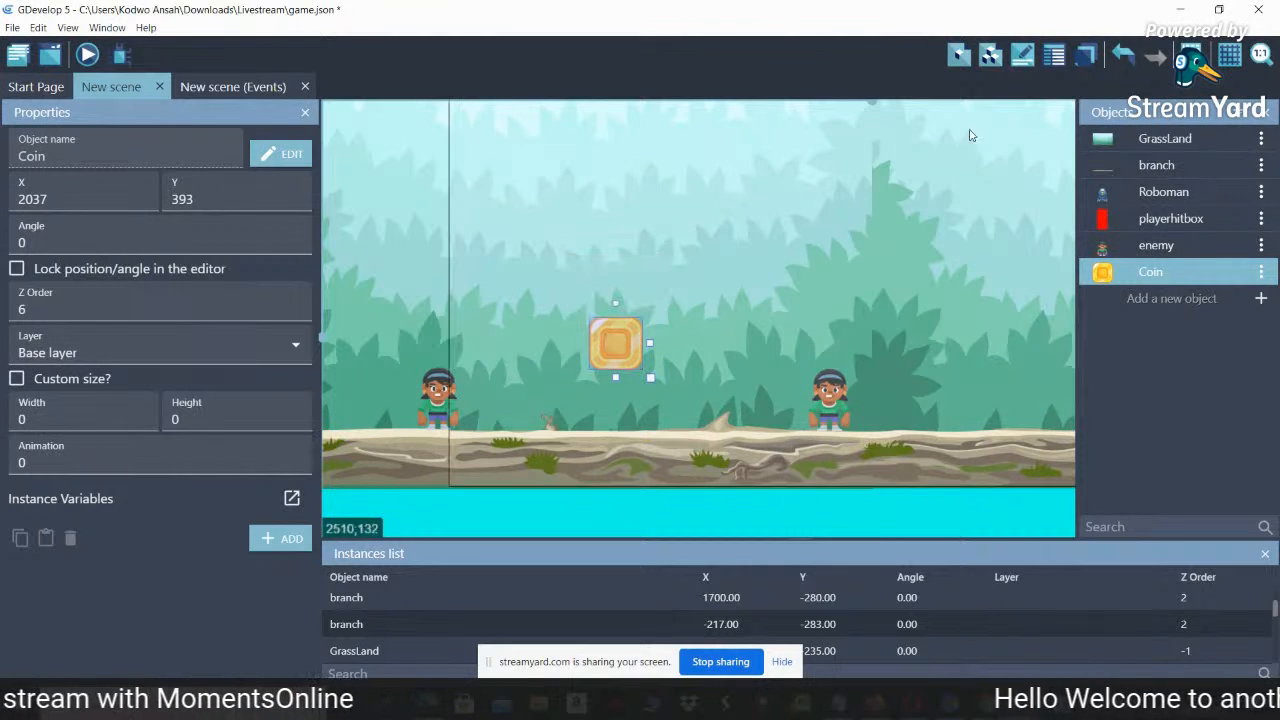
scroll(850, 123, "left", 5)
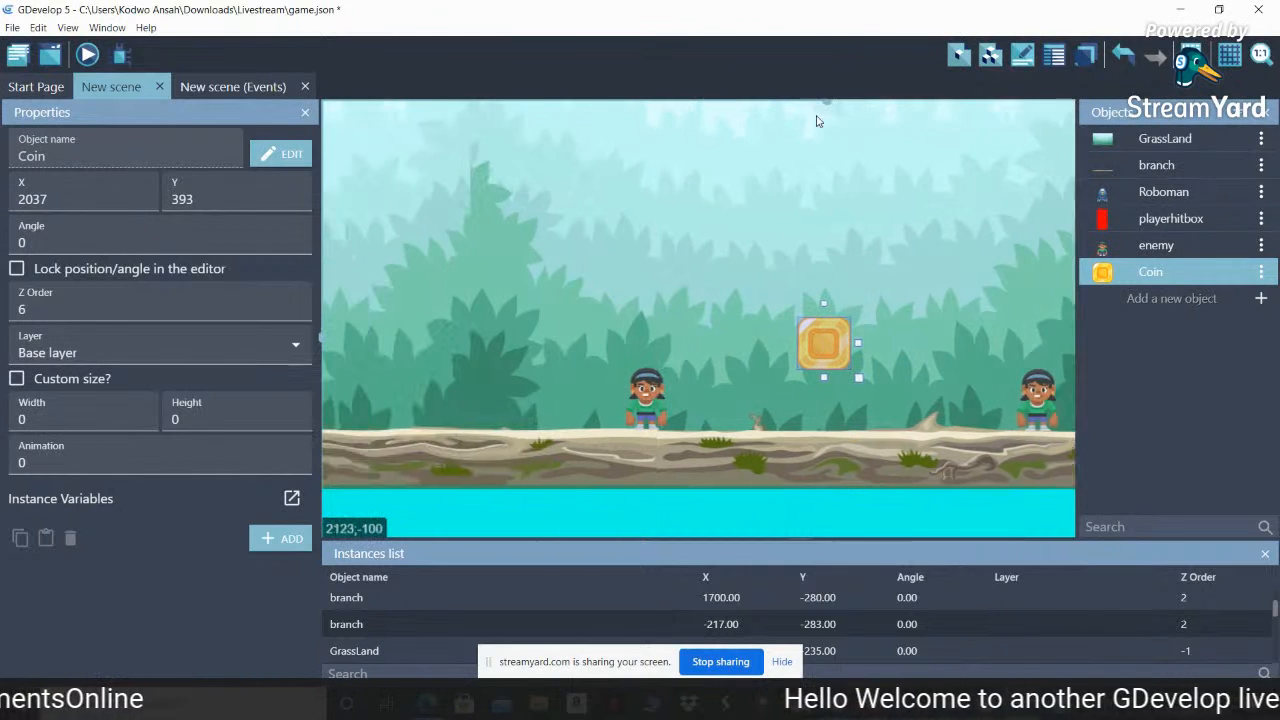
scroll(824, 123, "left", 8)
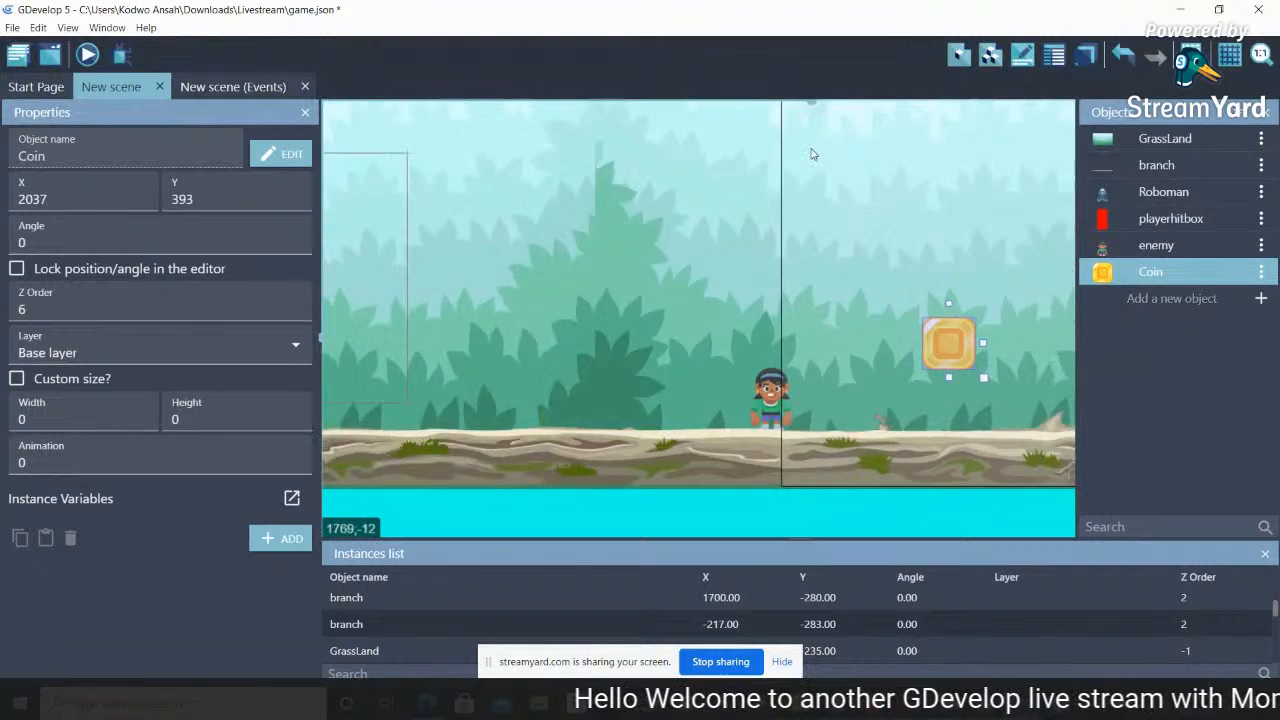
scroll(800, 162, "right", 10)
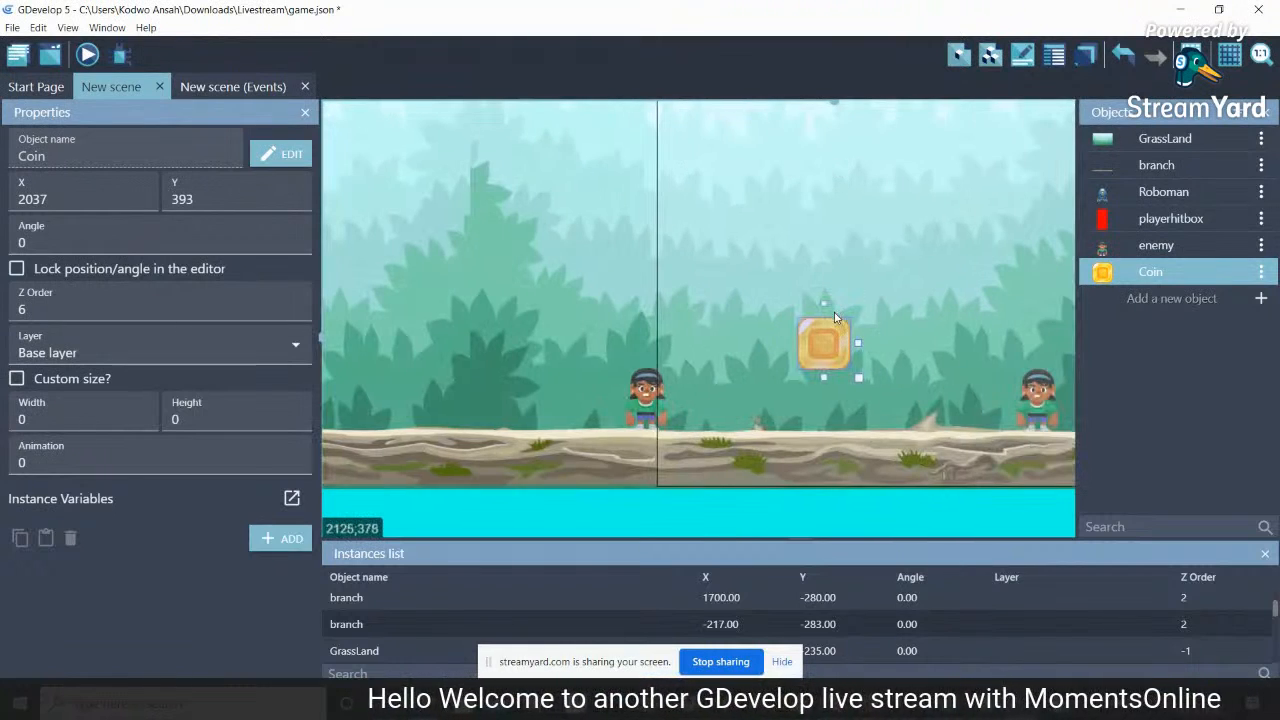
Move the Coin instance to between Roboman and the first enemy, at about X 746, Y 393
left_click_drag(828, 332, 377, 301)
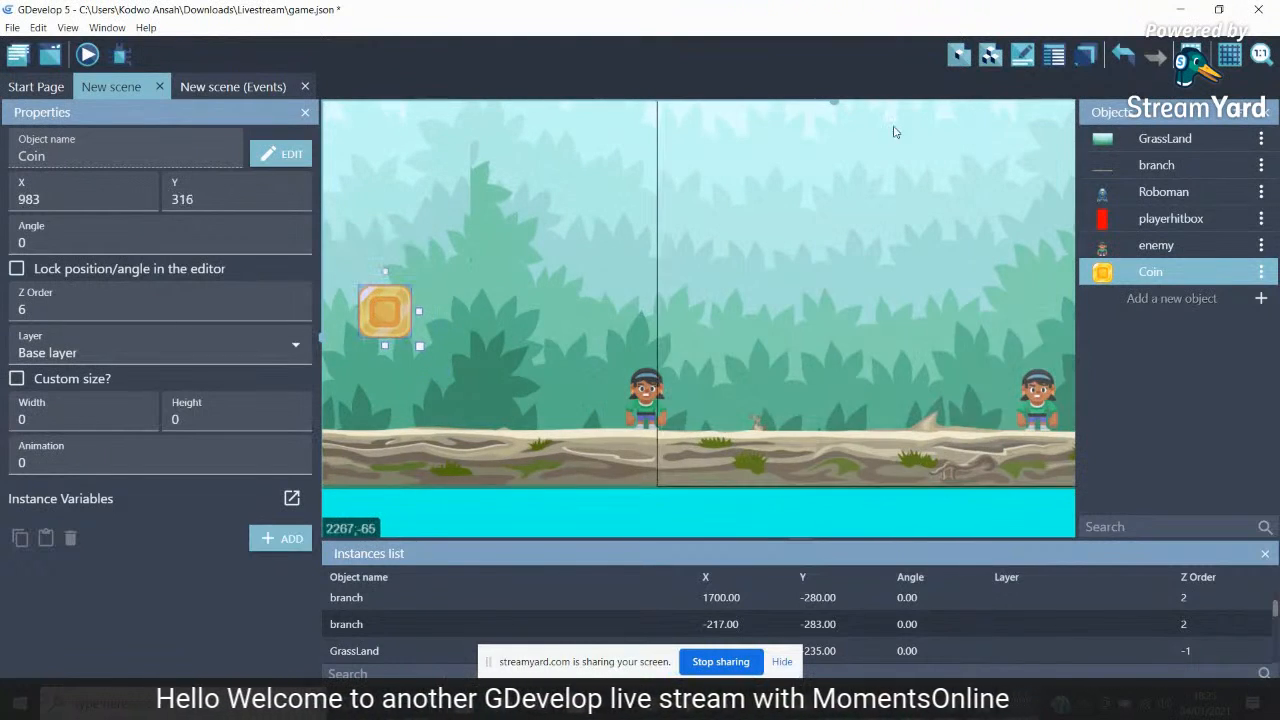
scroll(803, 117, "left", 2)
scroll(803, 117, "left", 3)
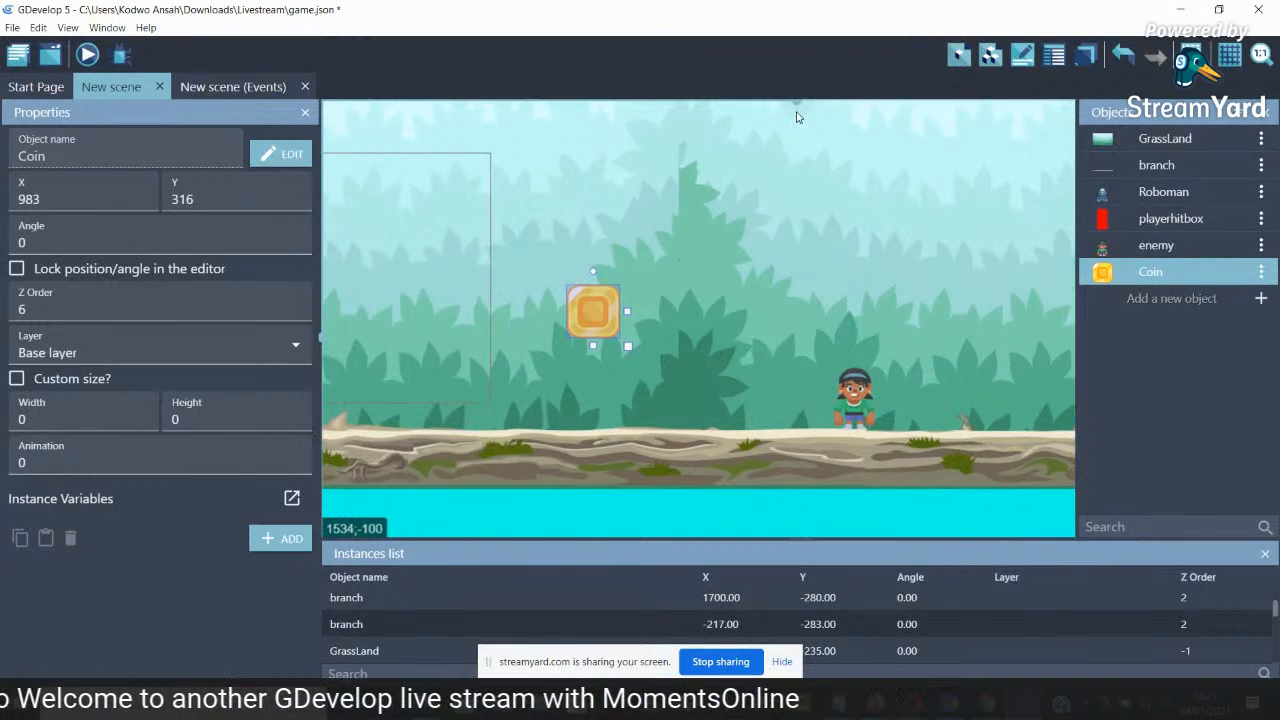
left_click_drag(766, 318, 666, 349)
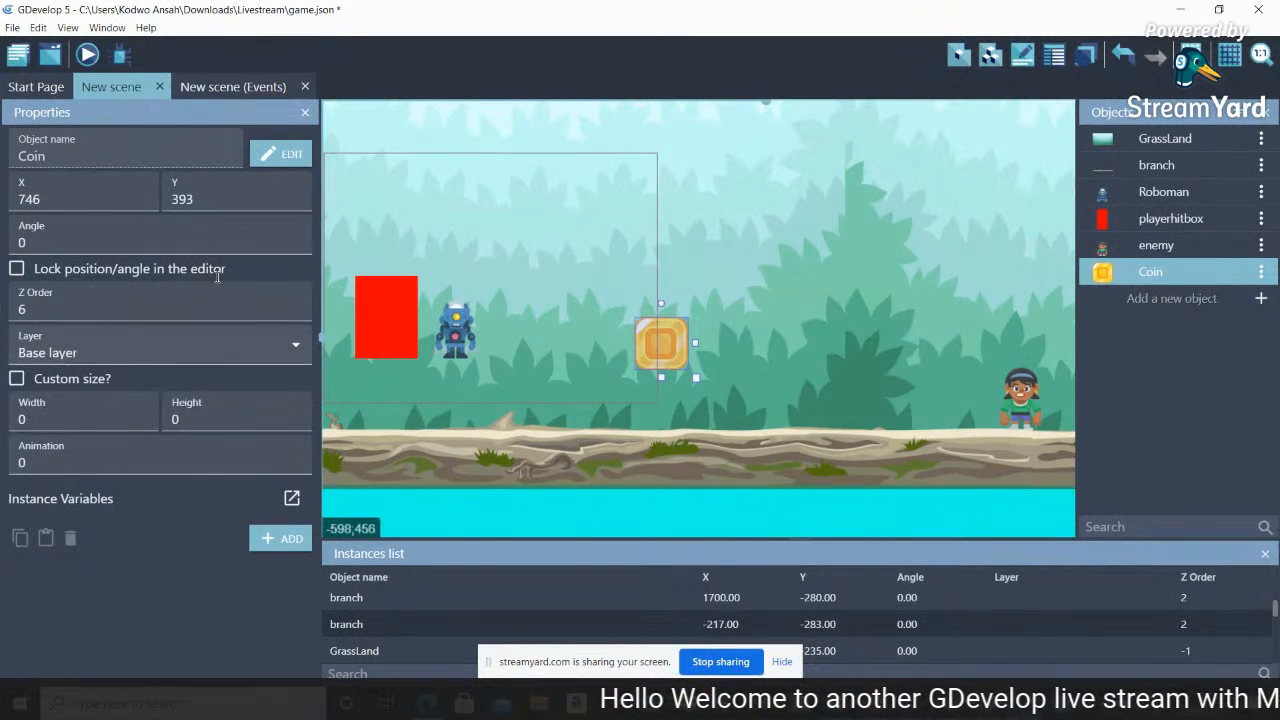
Duplicate the Coin twice, placing one copy in the air at about X 1432, Y 105 and one past the first enemy at about X 1973, Y 455
left_click_drag(767, 102, 789, 104)
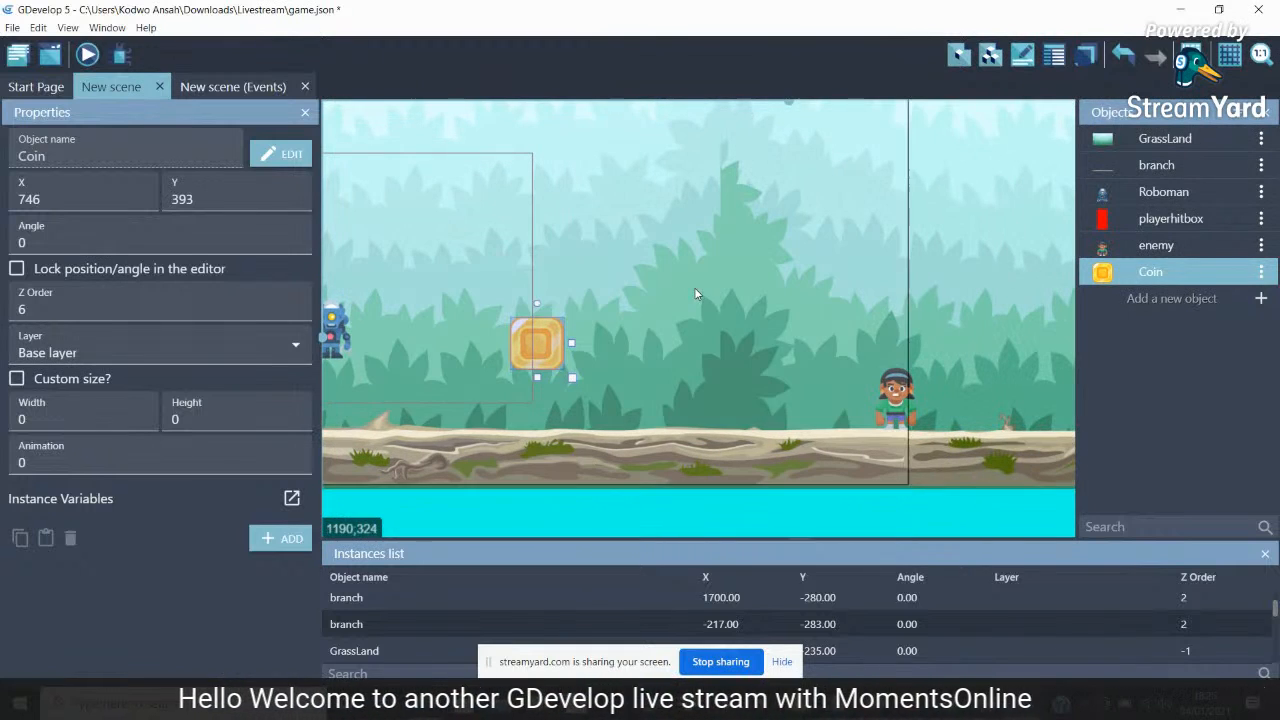
key("ctrl+c")
key("ctrl+v")
left_click_drag(575, 325, 1058, 387)
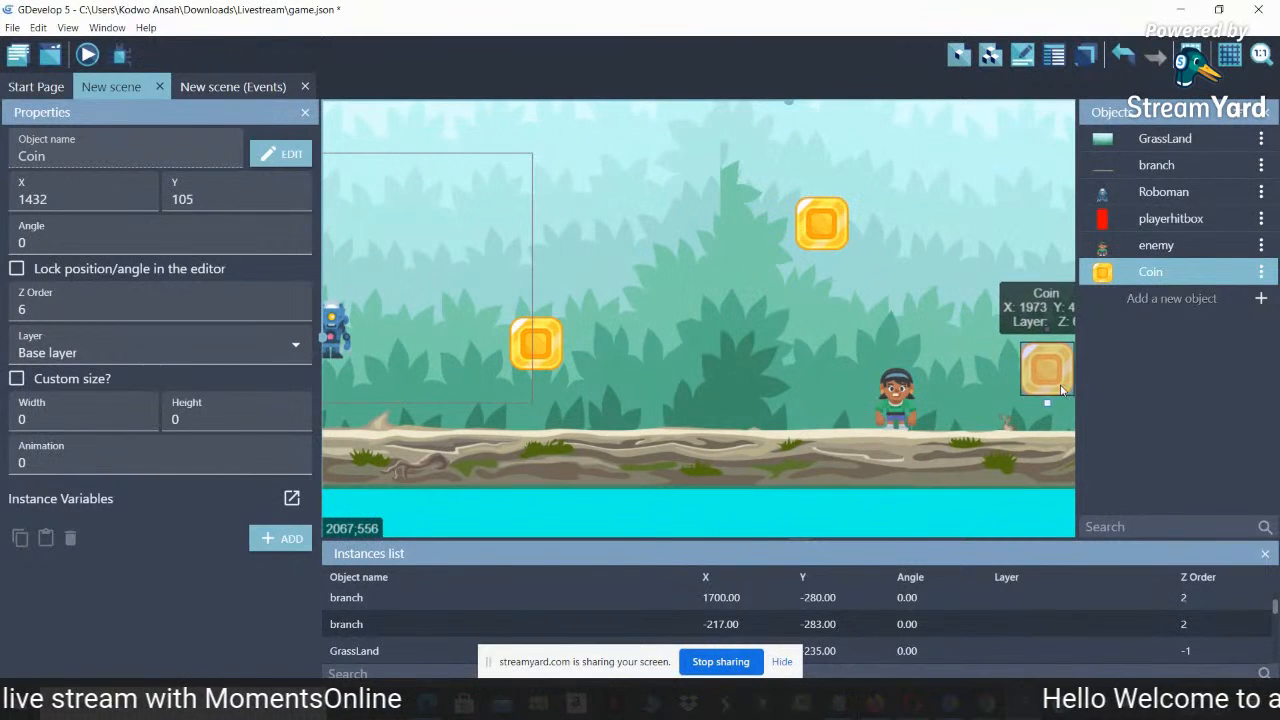
scroll(815, 118, "right", 4, "shift")
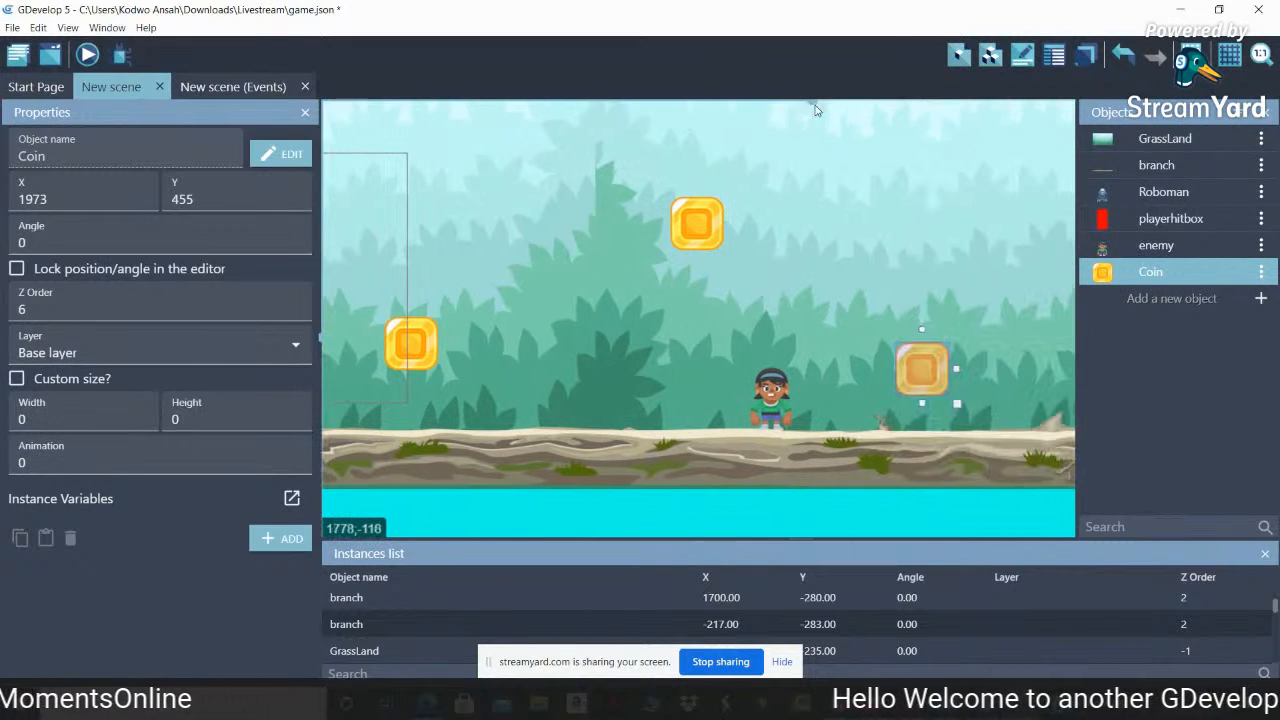
scroll(817, 111, "left", 1, "shift")
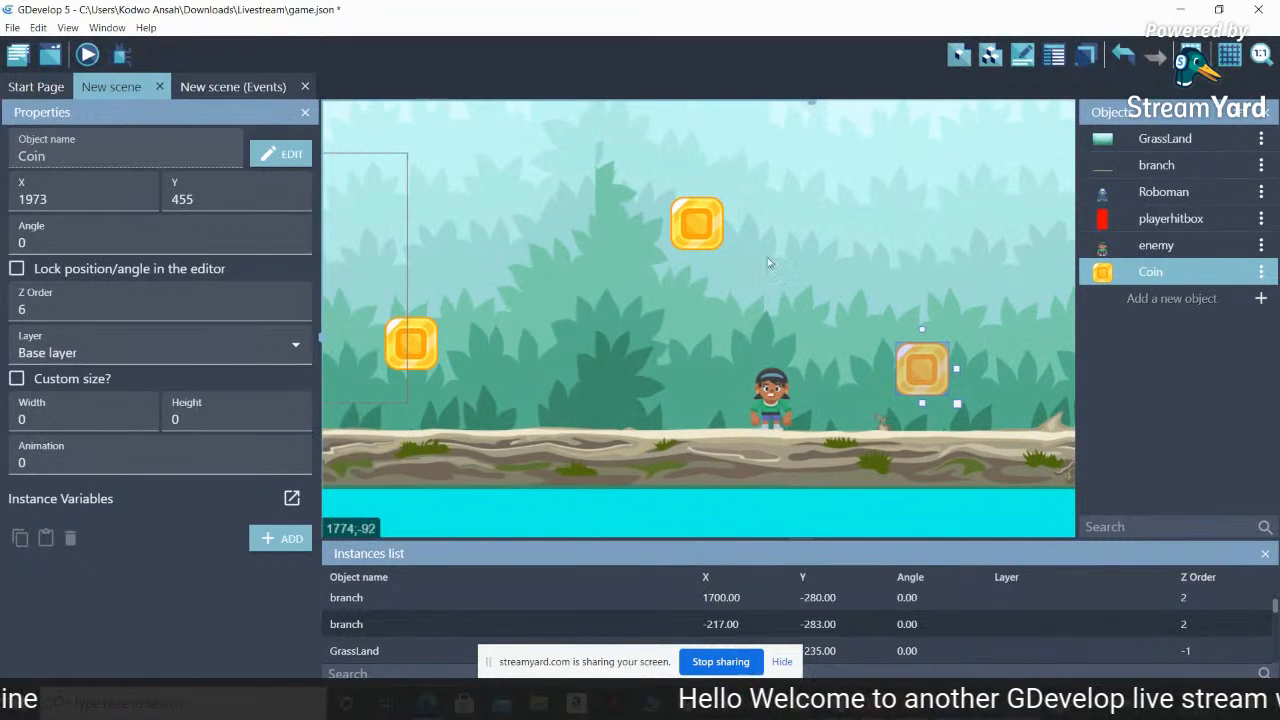
Give the Coin nearest Roboman a custom size of 100 wide by 100 high
left_click(428, 362)
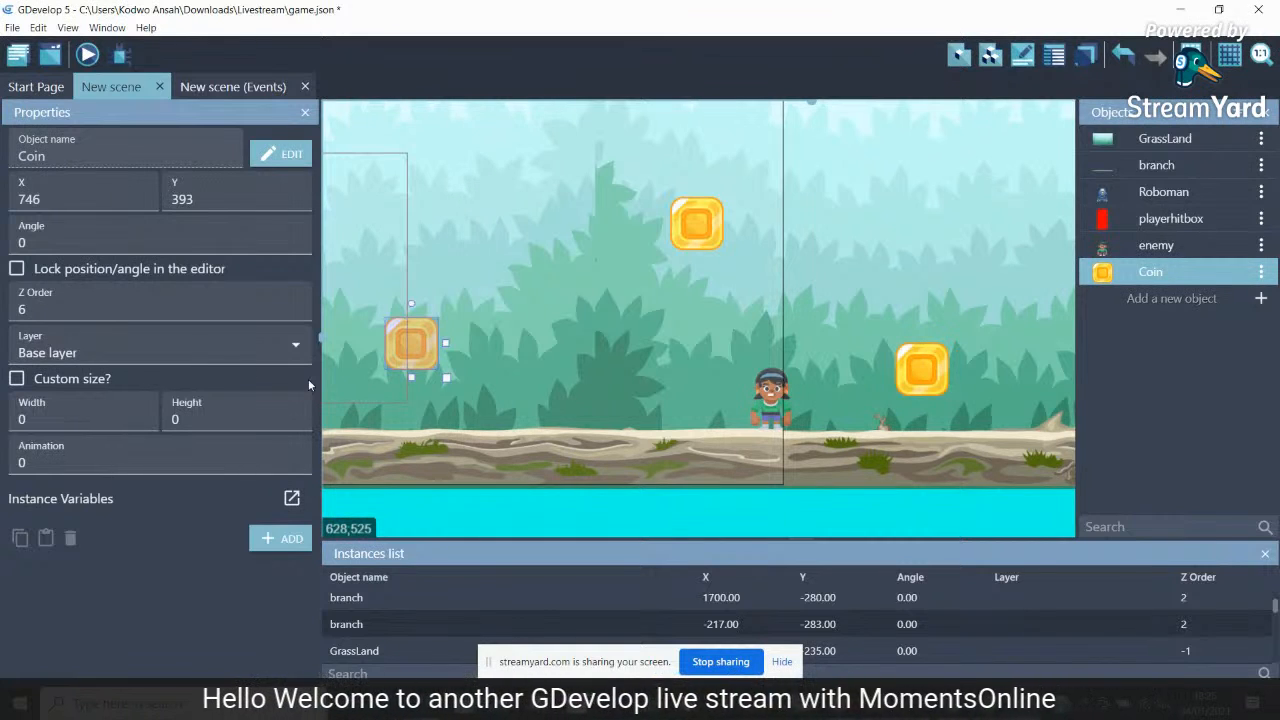
left_click(30, 419)
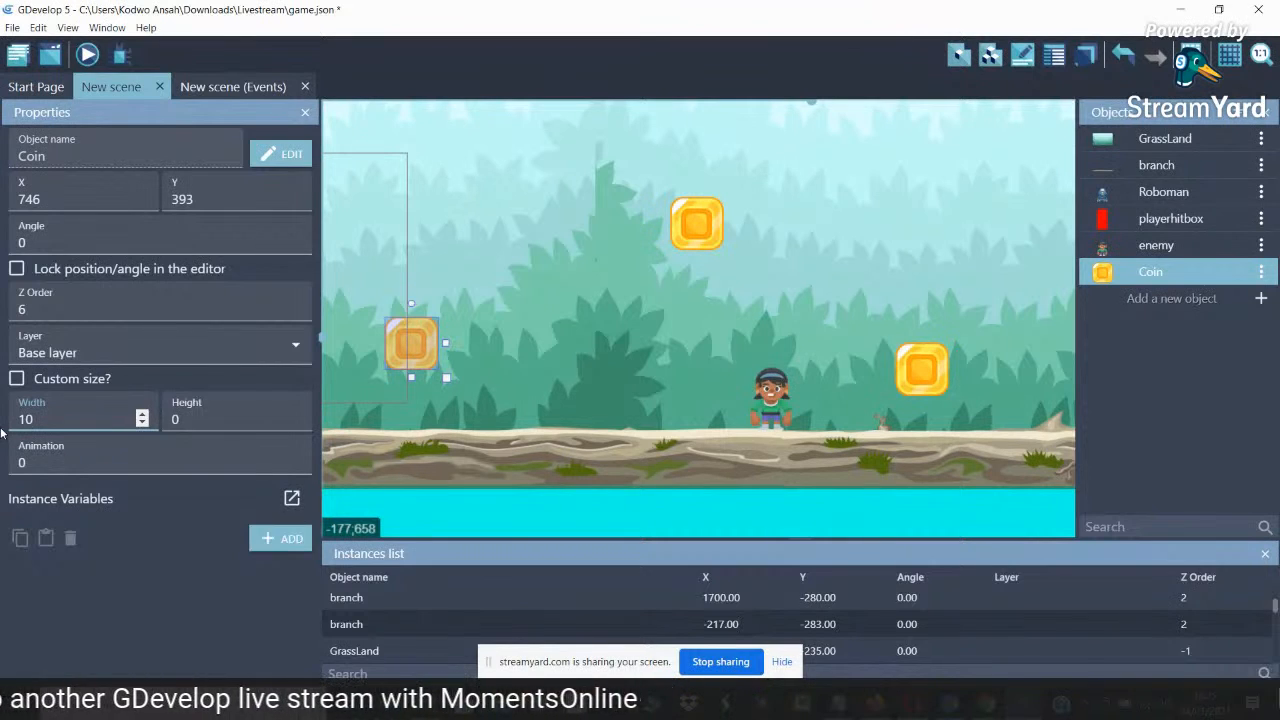
key("Tab")
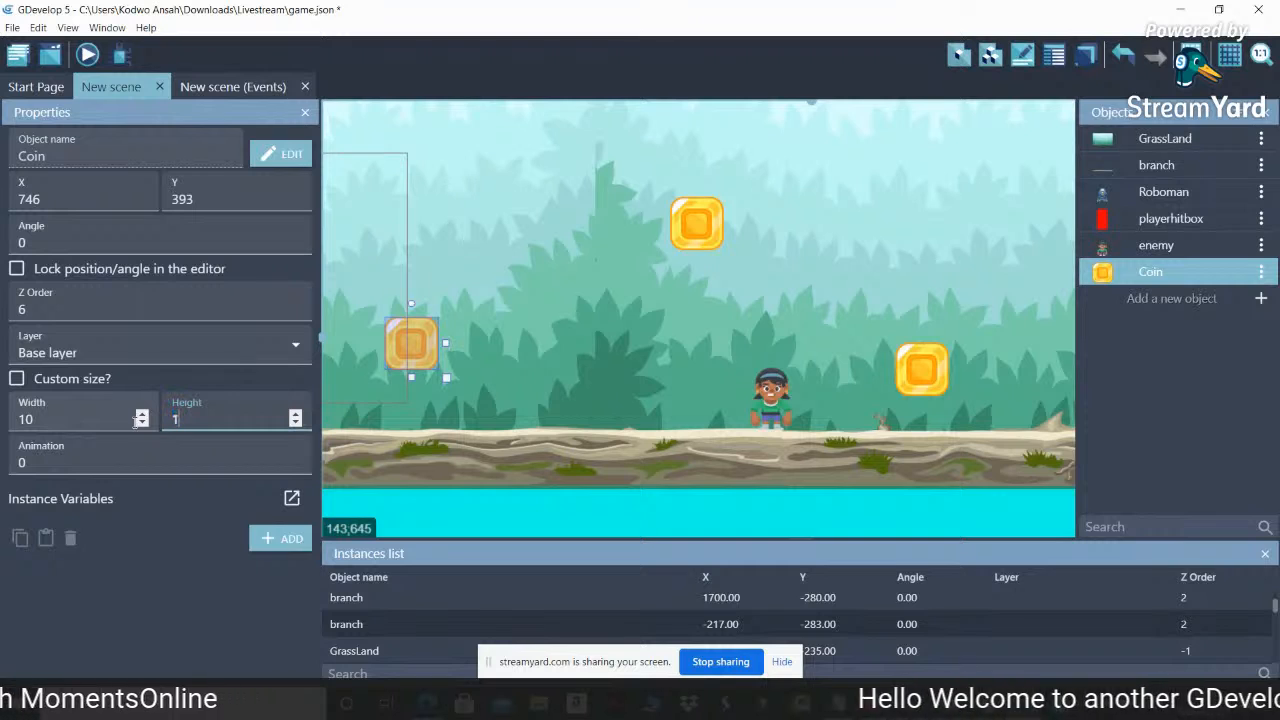
left_click(44, 424)
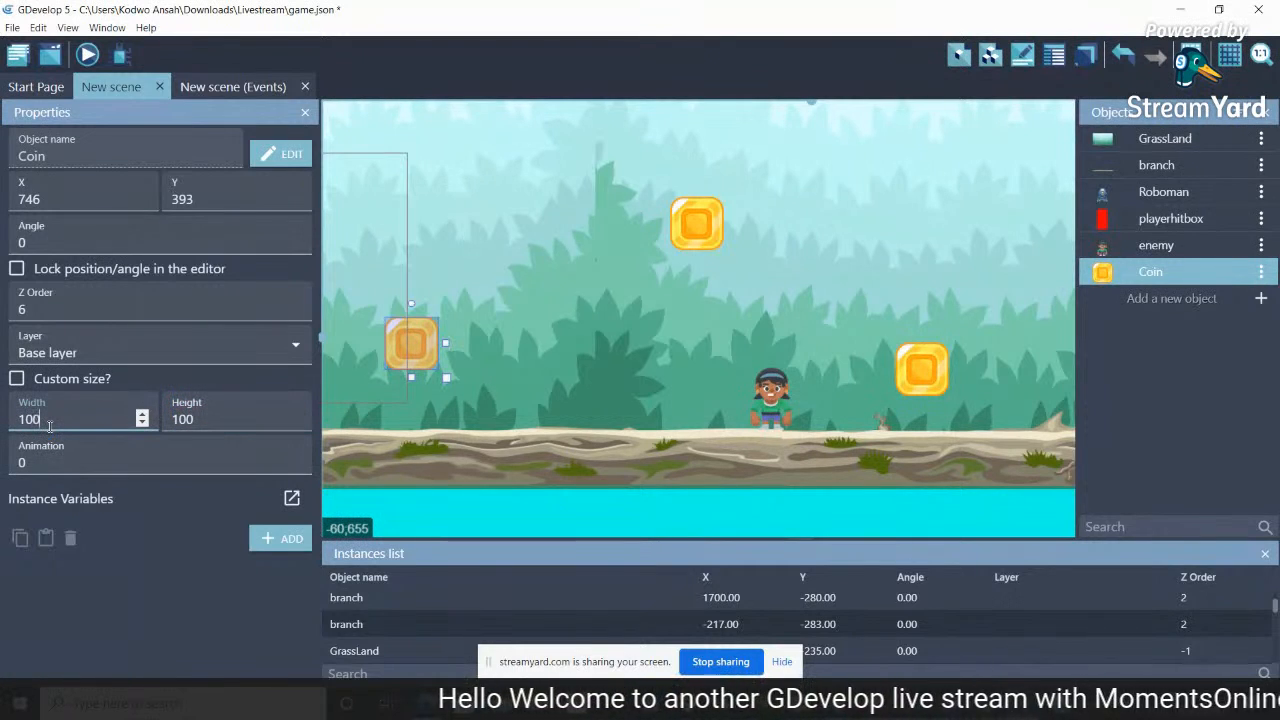
left_click(17, 380)
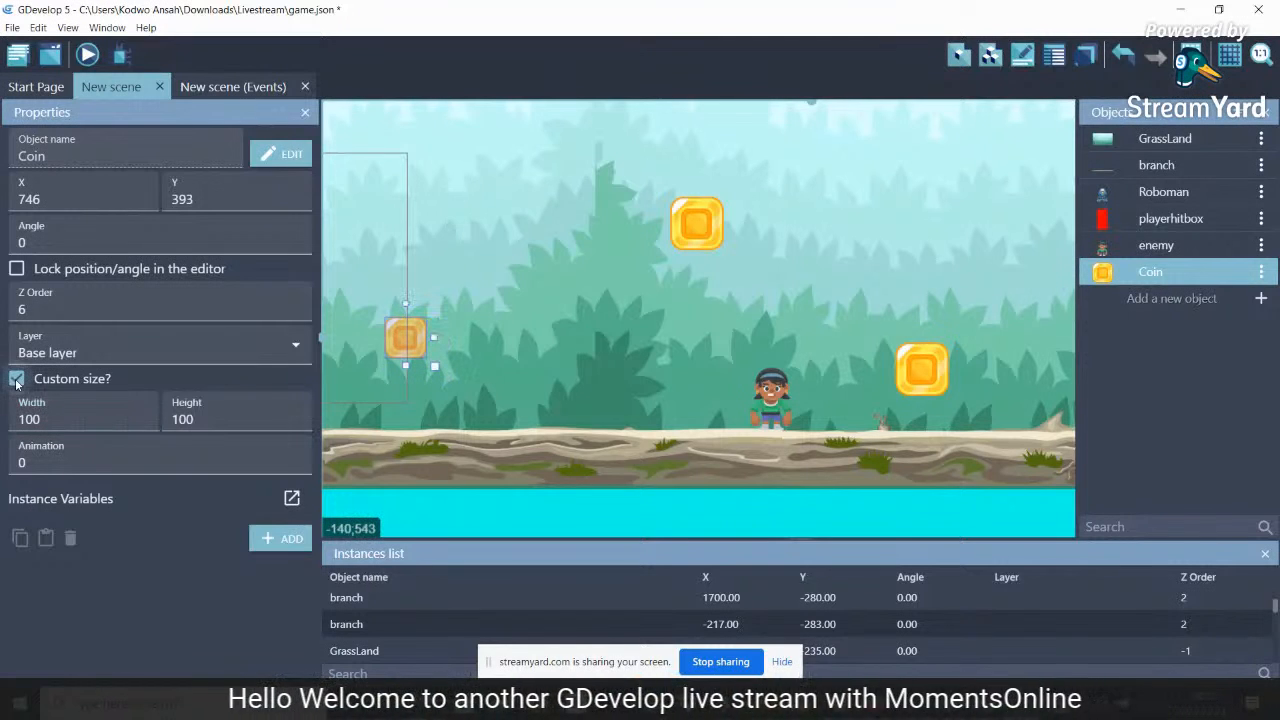
Give the airborne Coin a custom size of 100 by 100 and move it above the first enemy, at about X 1544, Y 212
left_click(697, 220)
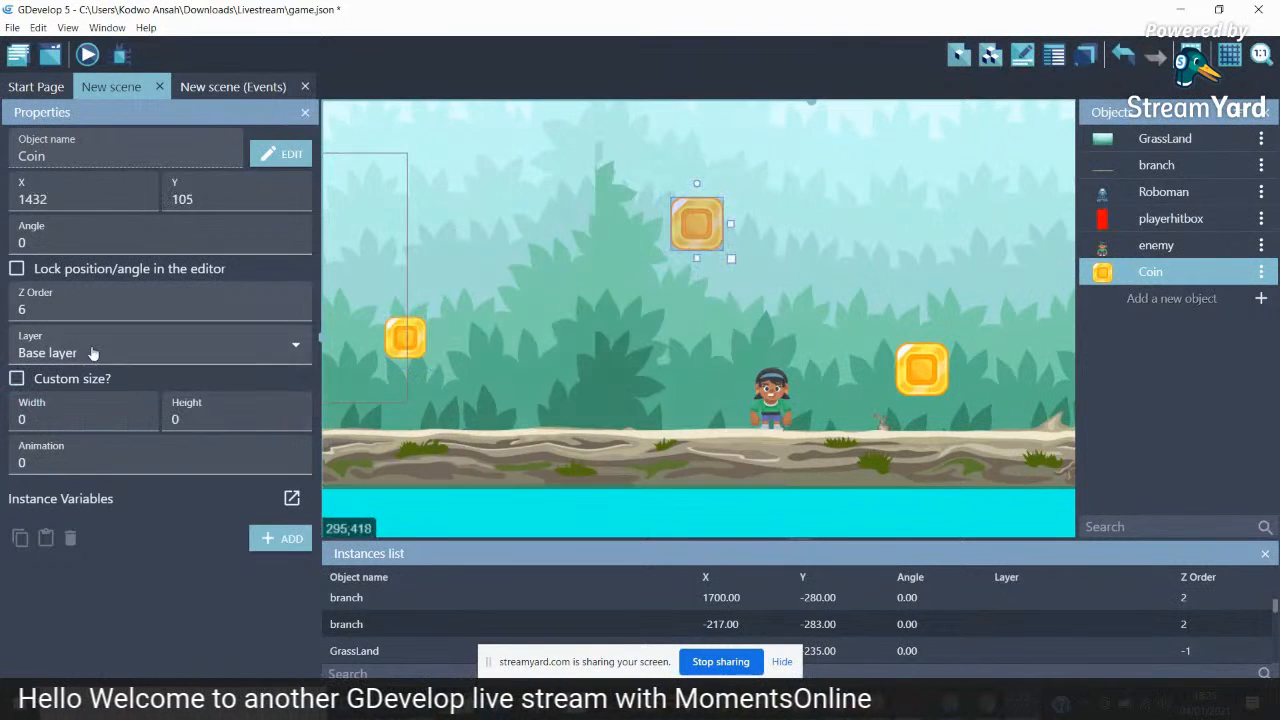
type("100")
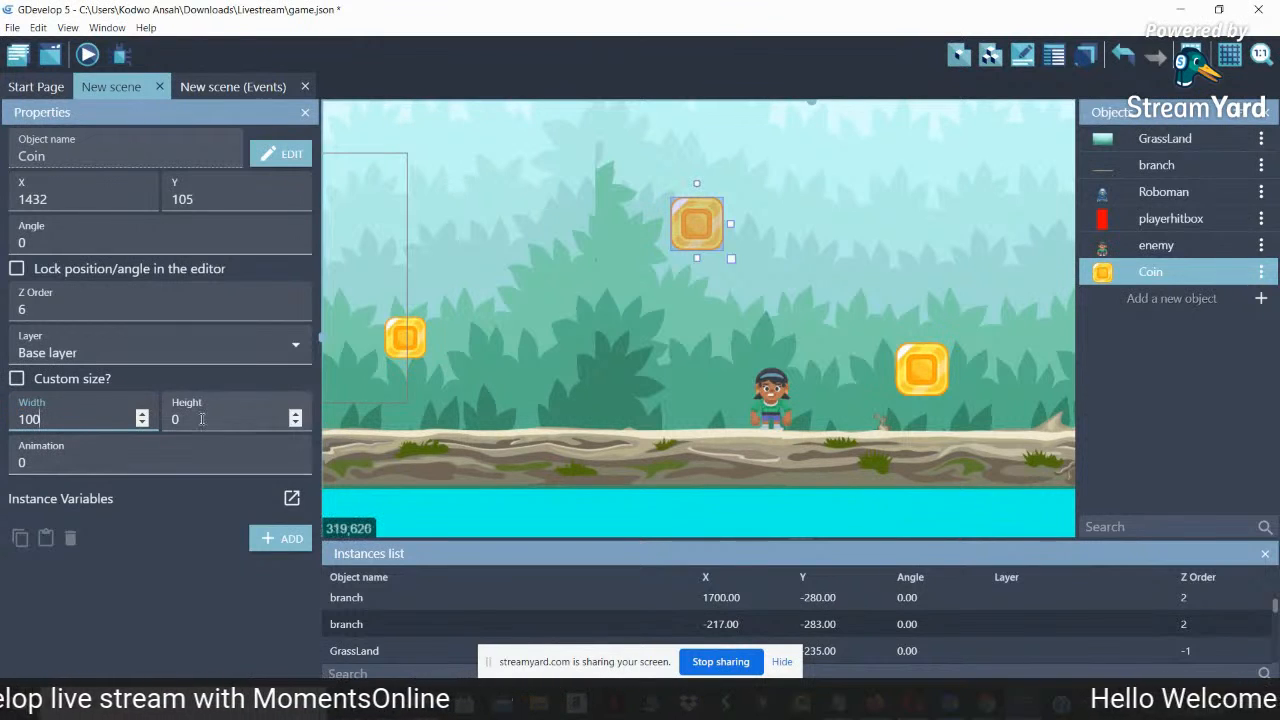
key("Tab")
type("100")
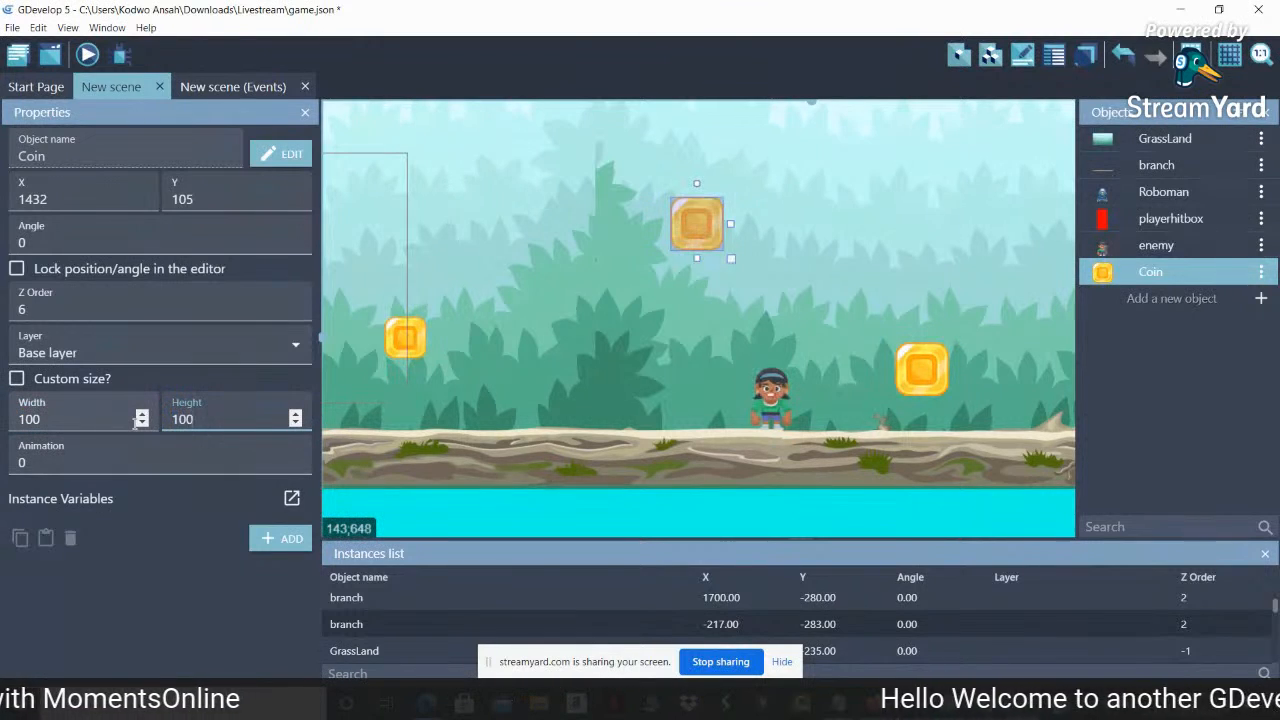
left_click(17, 379)
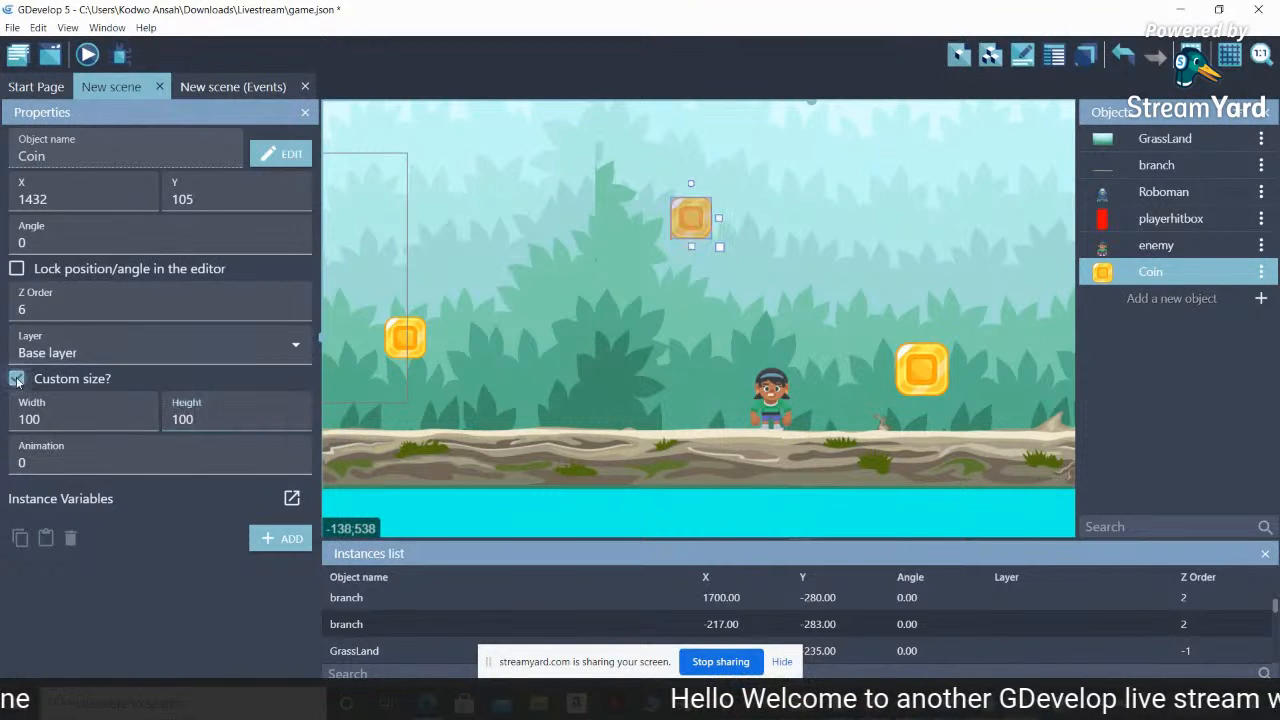
left_click_drag(687, 228, 771, 282)
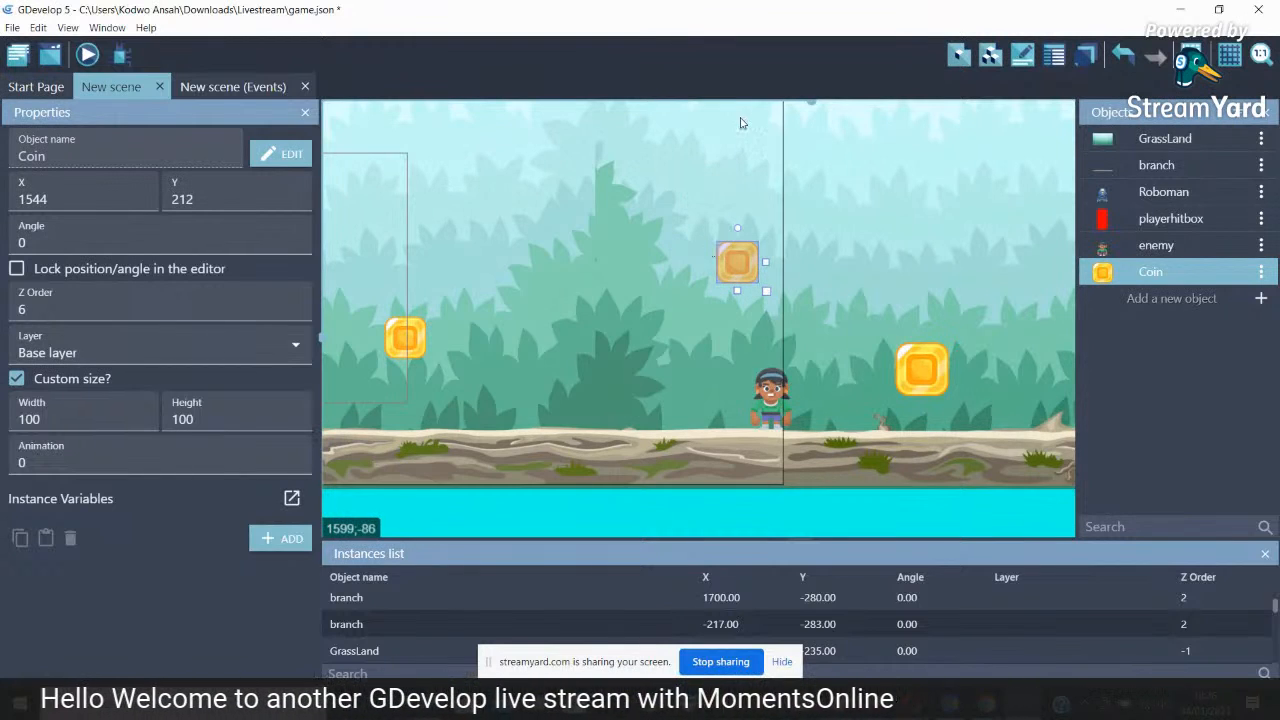
Give the Coin between the enemies a custom size of 100 by 100 and move it near the ground at about X 1784, Y 548
left_click_drag(814, 102, 857, 116)
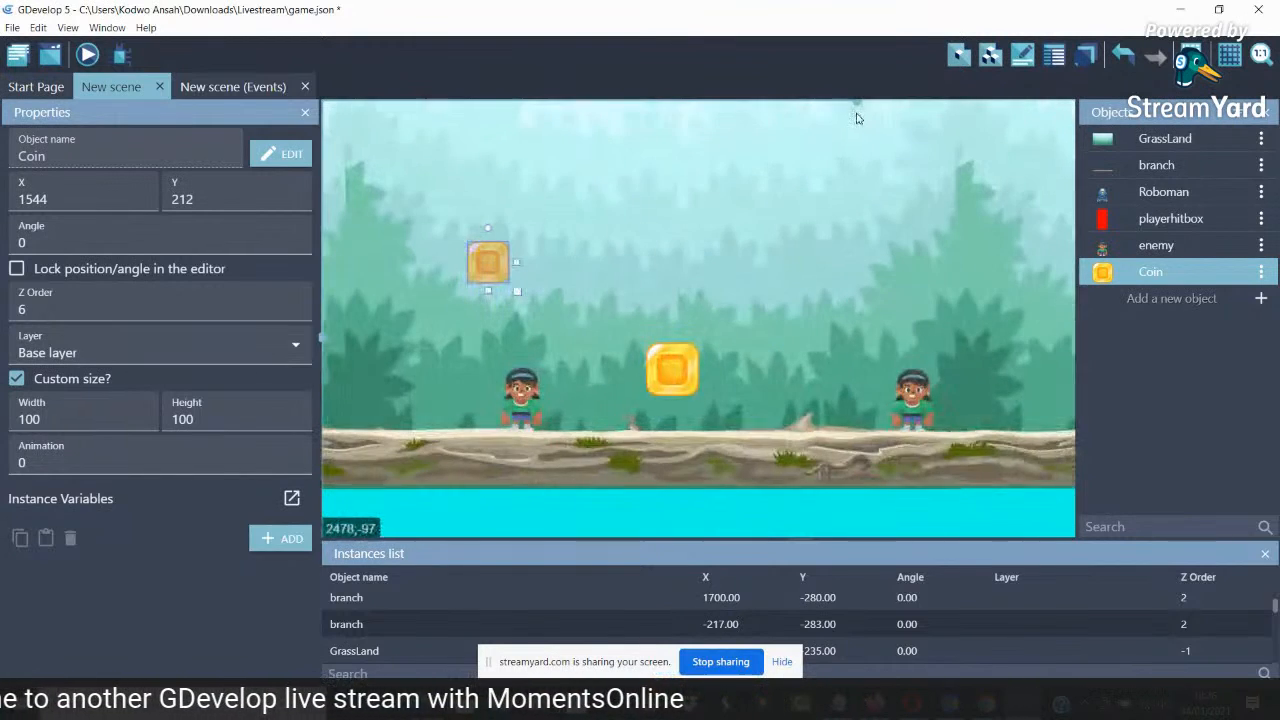
left_click(657, 385)
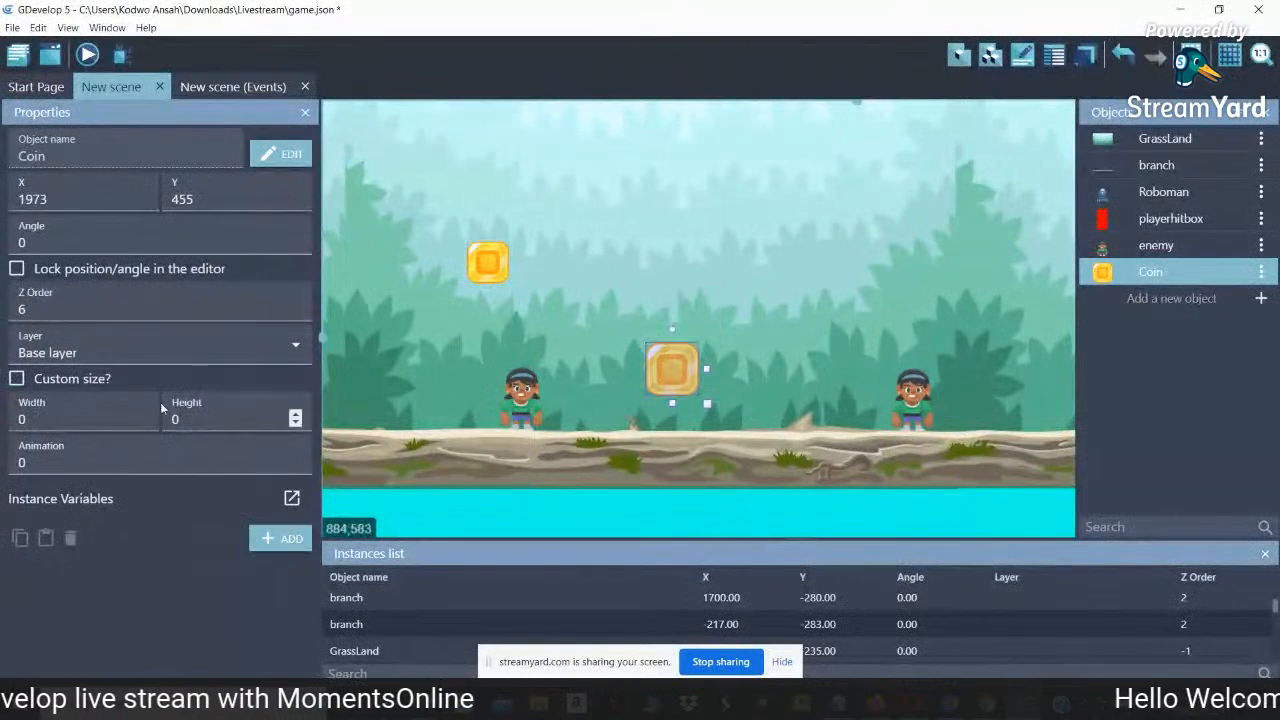
left_click(29, 420)
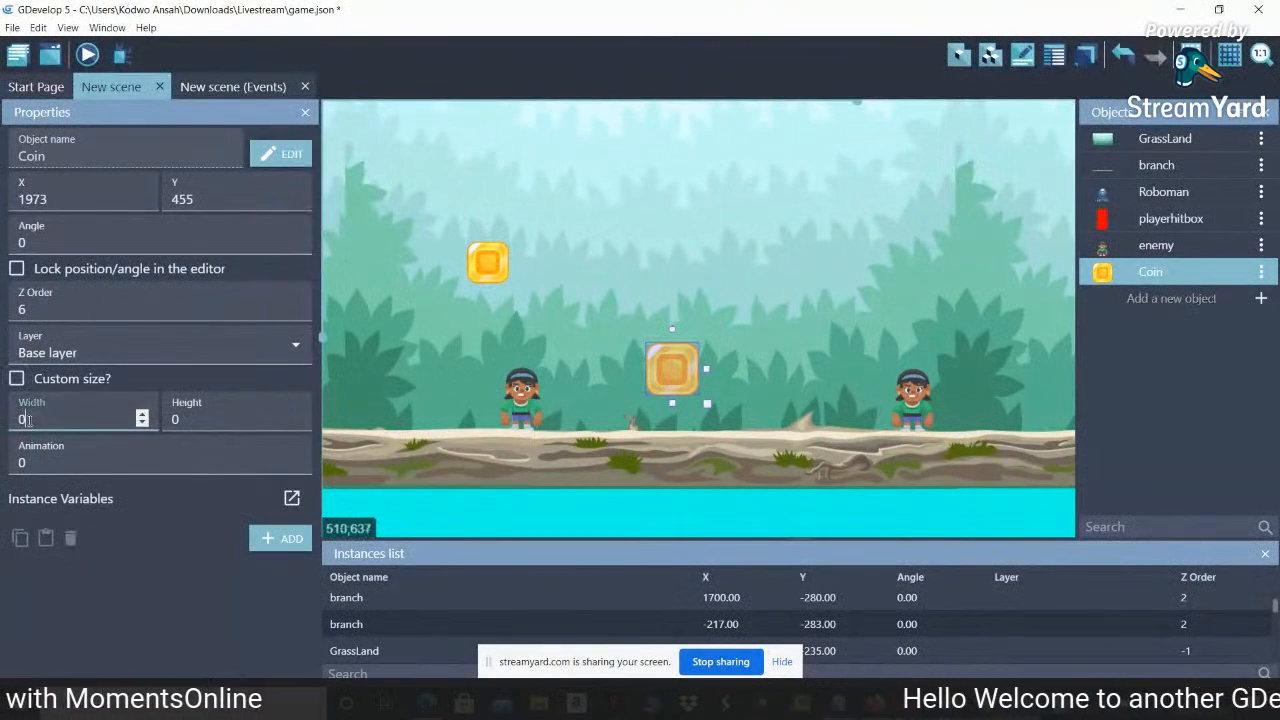
type("100")
key("Tab")
type("1")
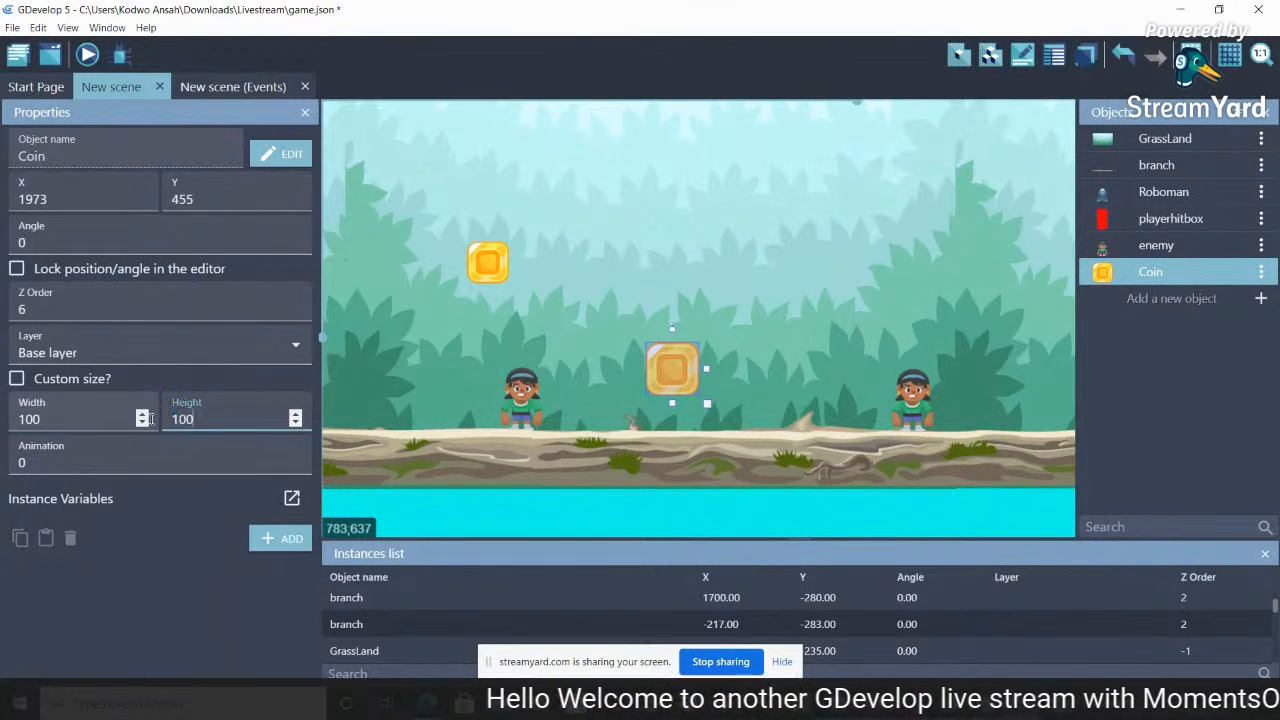
type("00")
left_click(17, 378)
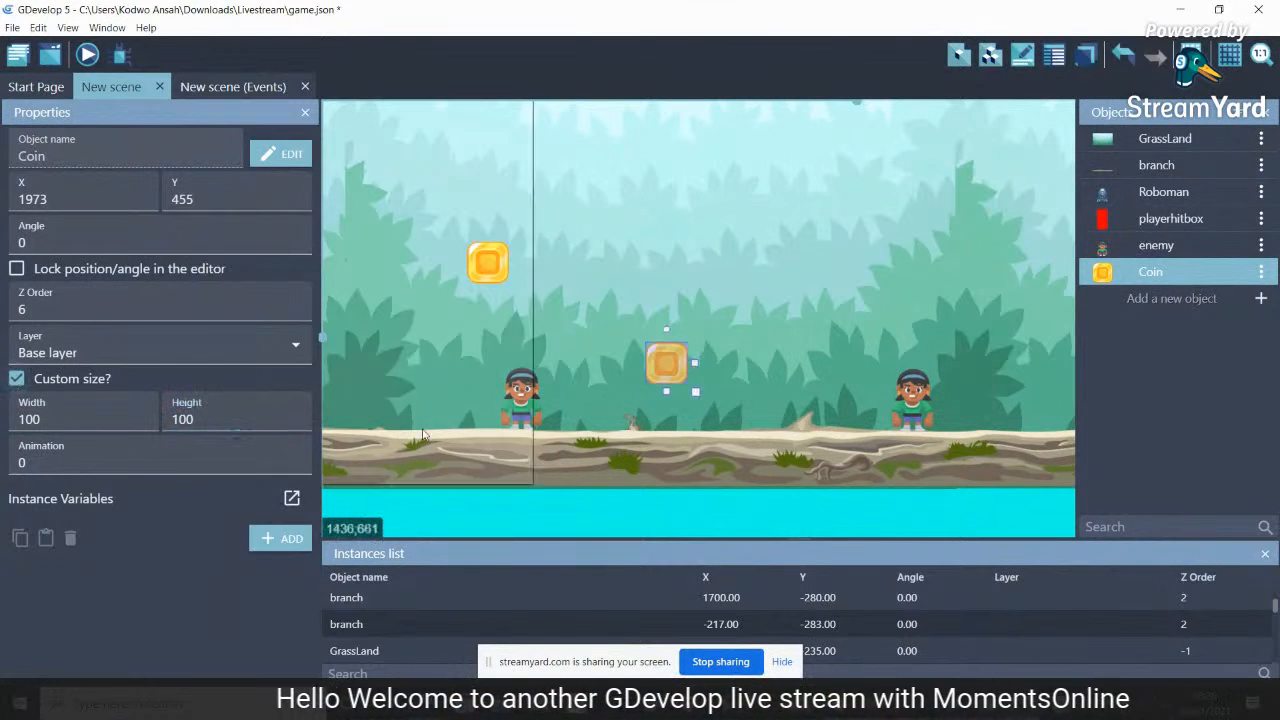
left_click_drag(678, 366, 600, 408)
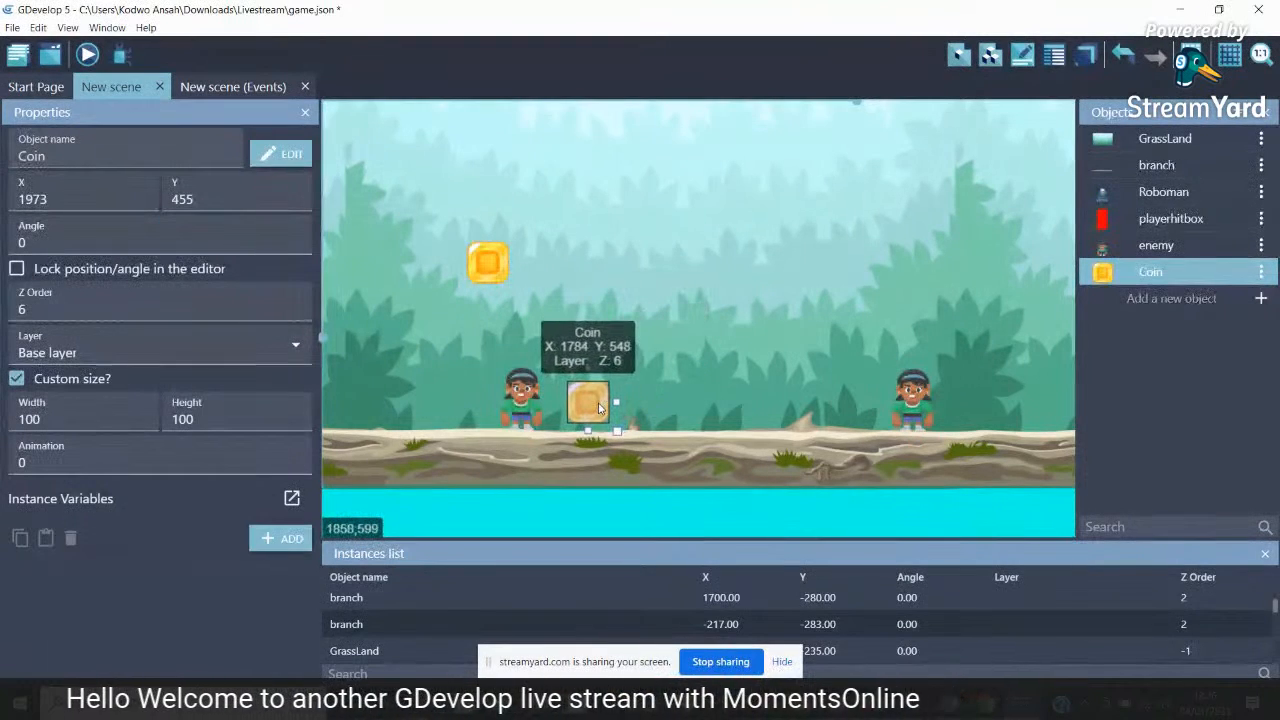
left_click(637, 404)
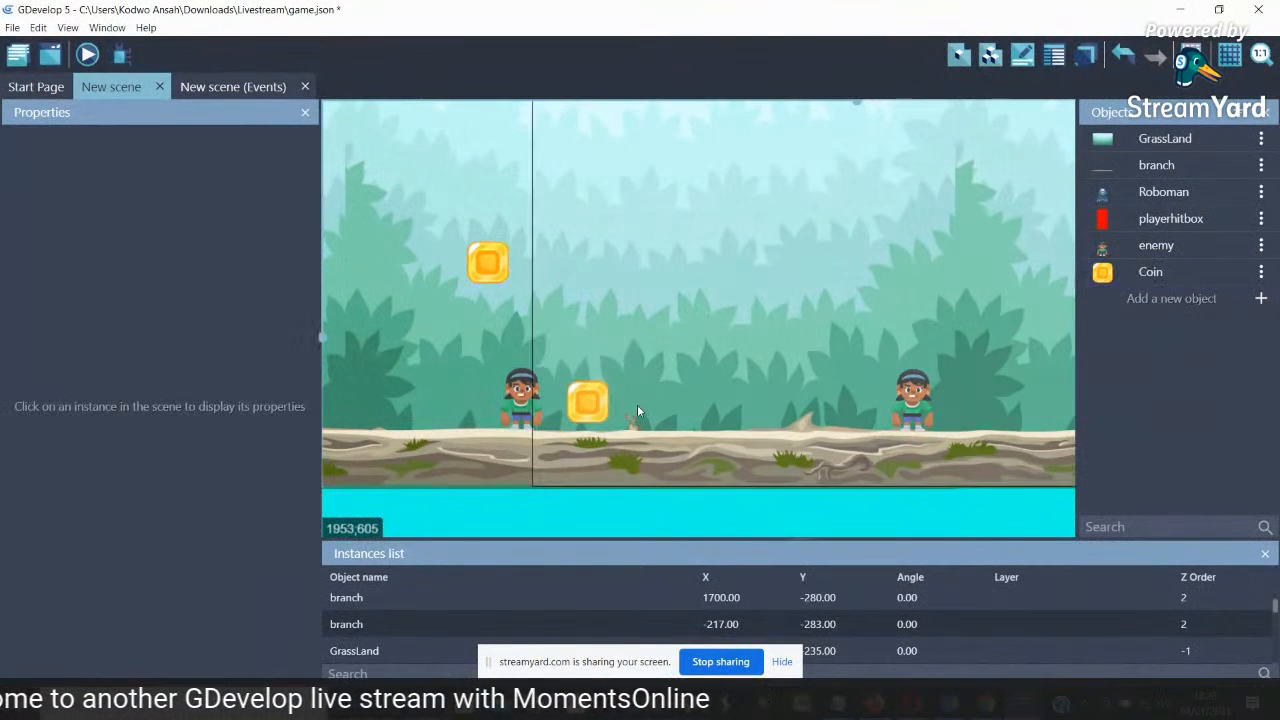
Duplicate the ground-level Coin three times to form an evenly spaced row of four between the two enemies, ending at about X 2383, Y 539
left_click(593, 413)
left_click_drag(594, 410, 860, 402, "ctrl")
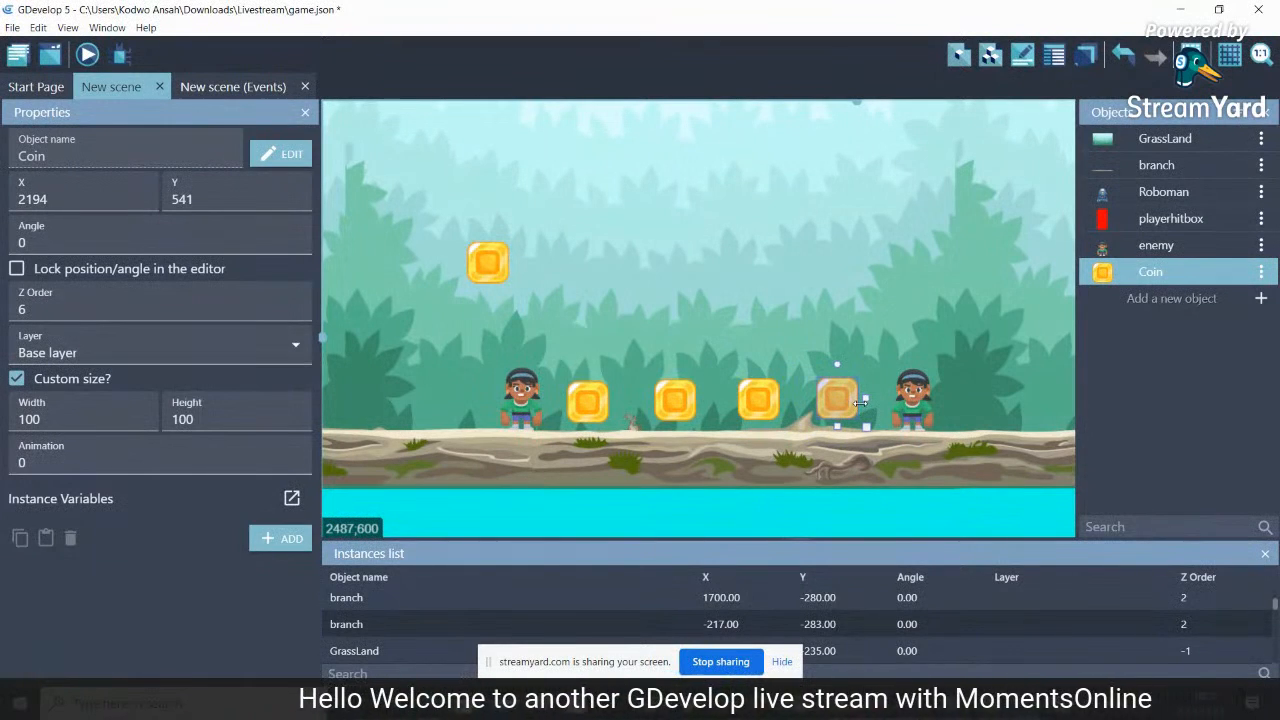
left_click(908, 398)
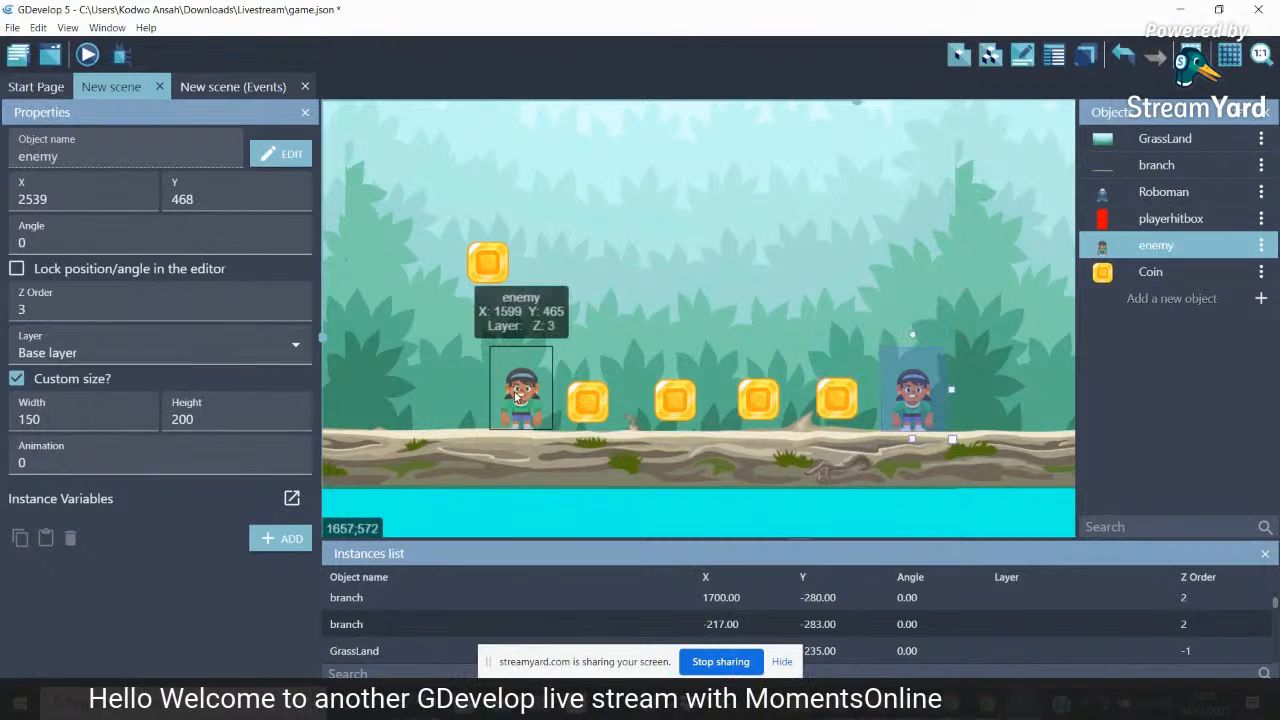
left_click(524, 398)
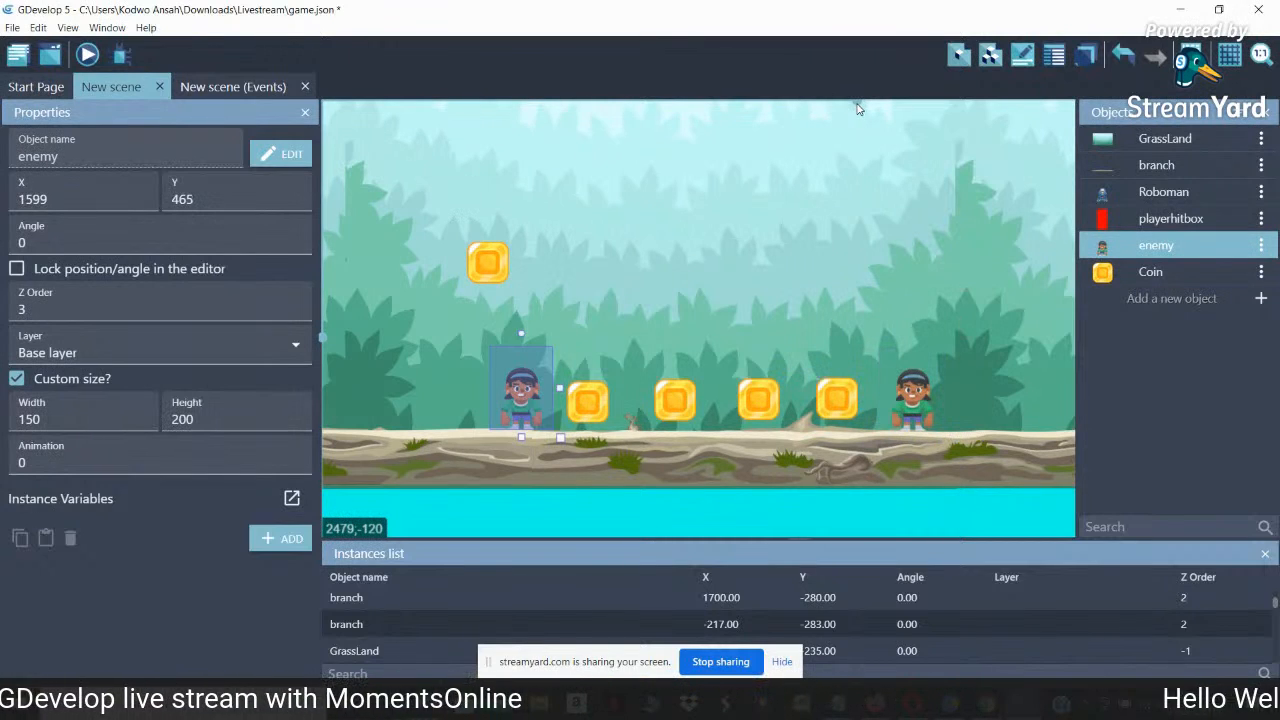
Nudge the last branch instance at the level's far end down slightly so its ground lines up with the neighbouring branch
scroll(860, 110, "right", 5, "shift")
scroll(903, 138, "right", 6, "shift")
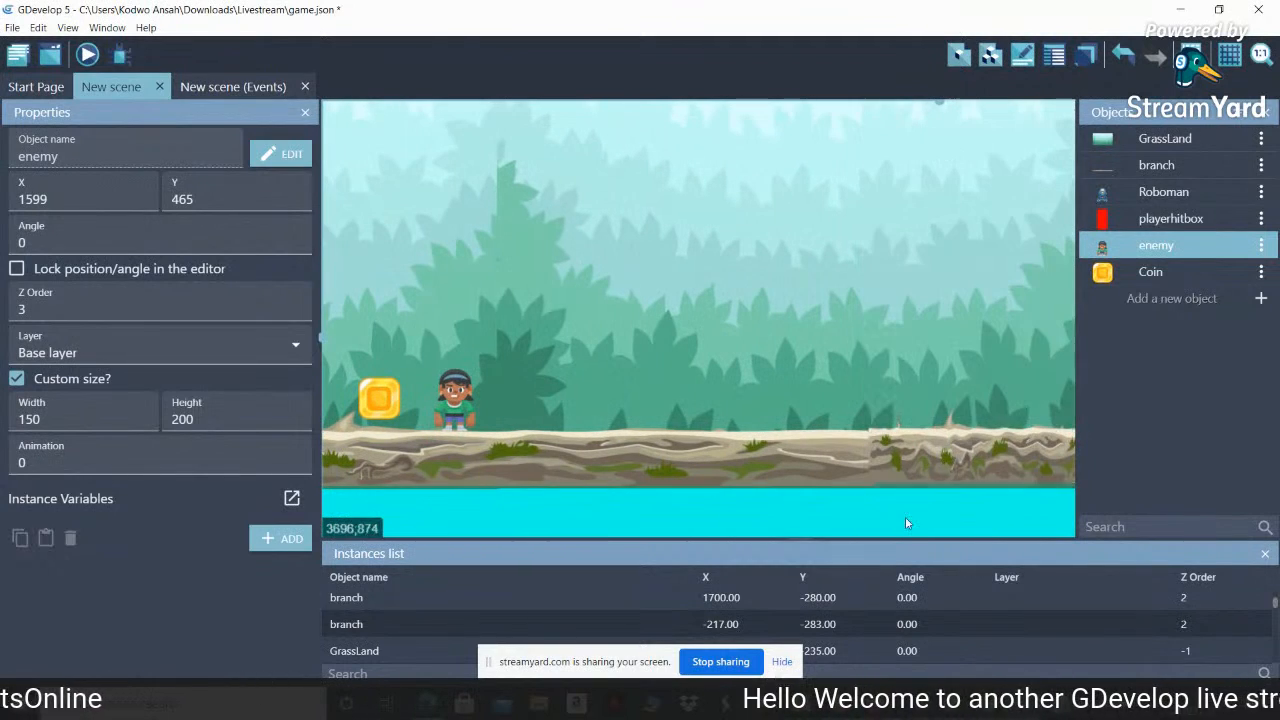
left_click(893, 496)
left_click(902, 467)
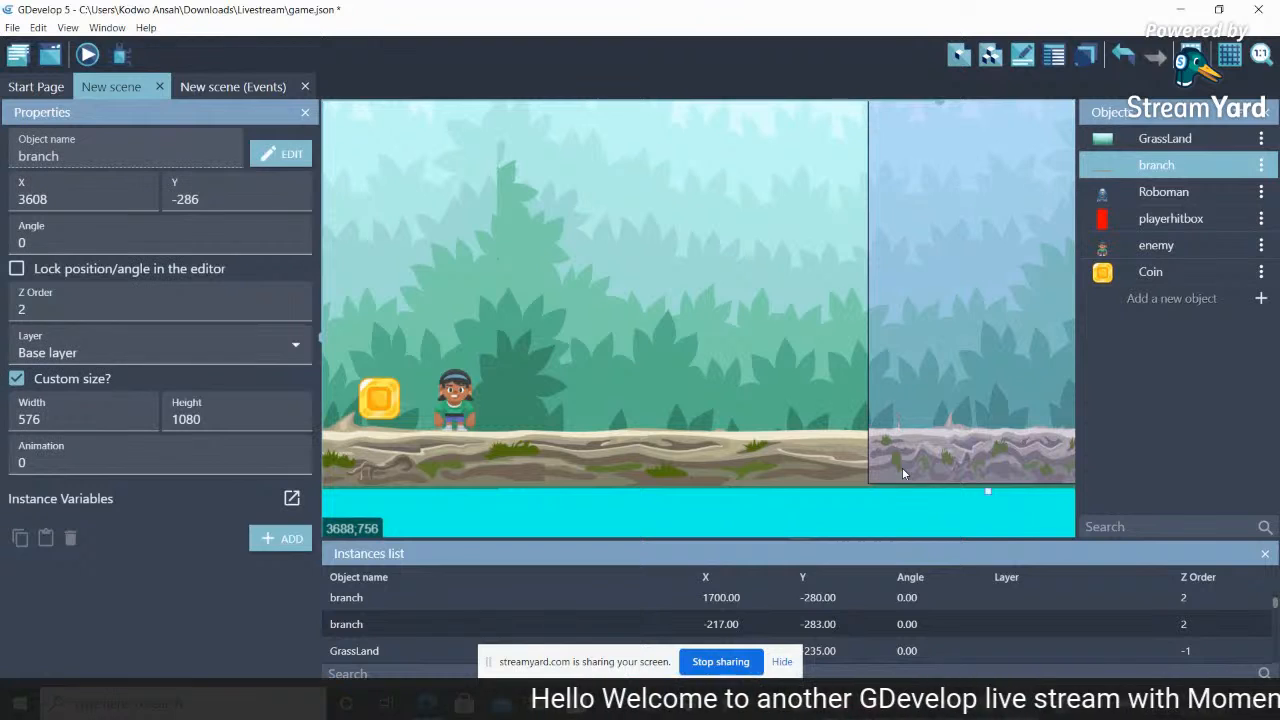
key("Down")
key("Down")
key("Down")
key("Down")
key("Up")
Duplicate the last ground-level Coin past the second enemy to build a raised row of four coins at about Y 380
left_click(399, 399)
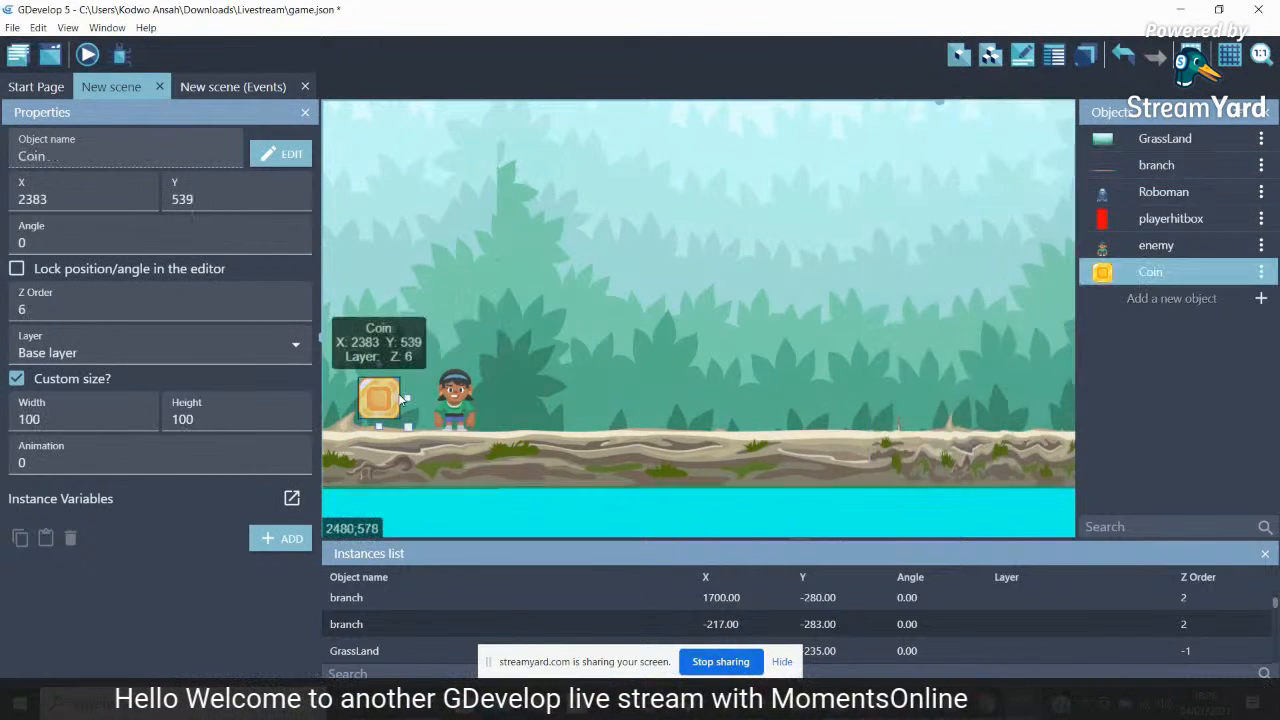
left_click_drag(390, 403, 557, 403, "ctrl")
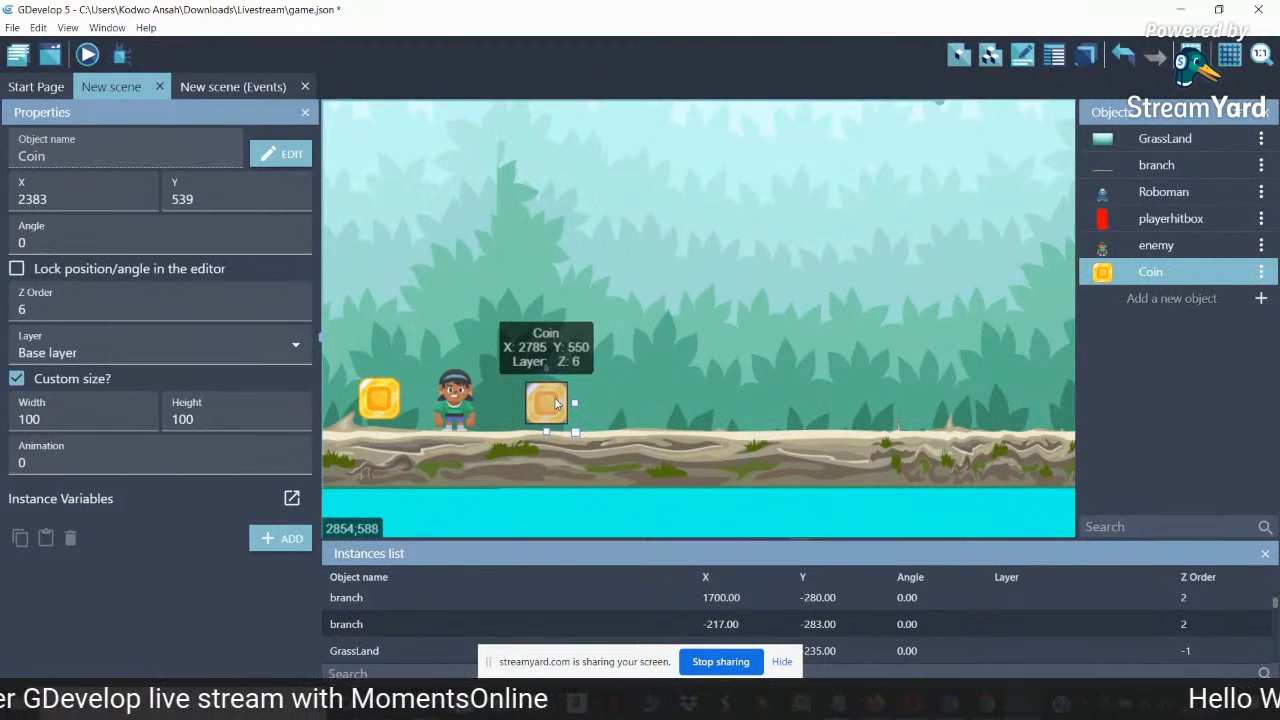
left_click_drag(557, 407, 773, 333, "ctrl")
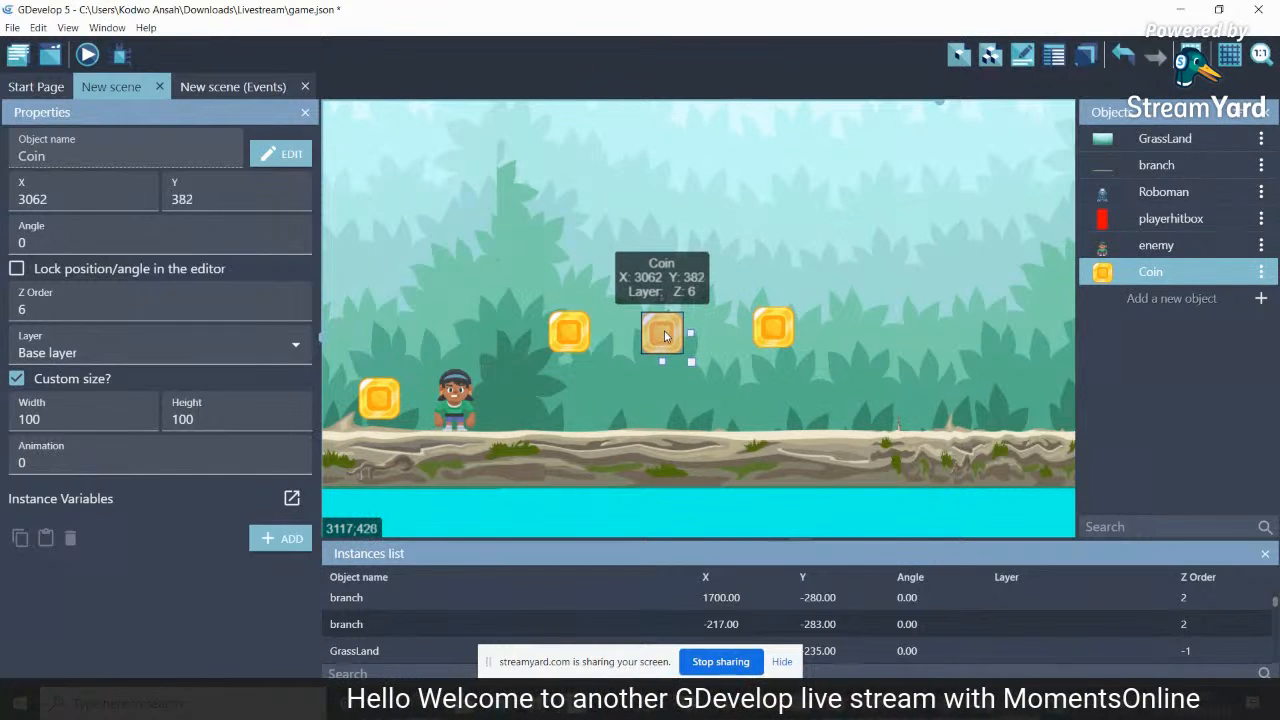
left_click(769, 346)
left_click_drag(769, 346, 894, 343)
Adjust the raised row's spacing by moving its second Coin to about X 3076, Y 379 and its last Coin to about X 3607, Y 384
left_click_drag(658, 349, 665, 343)
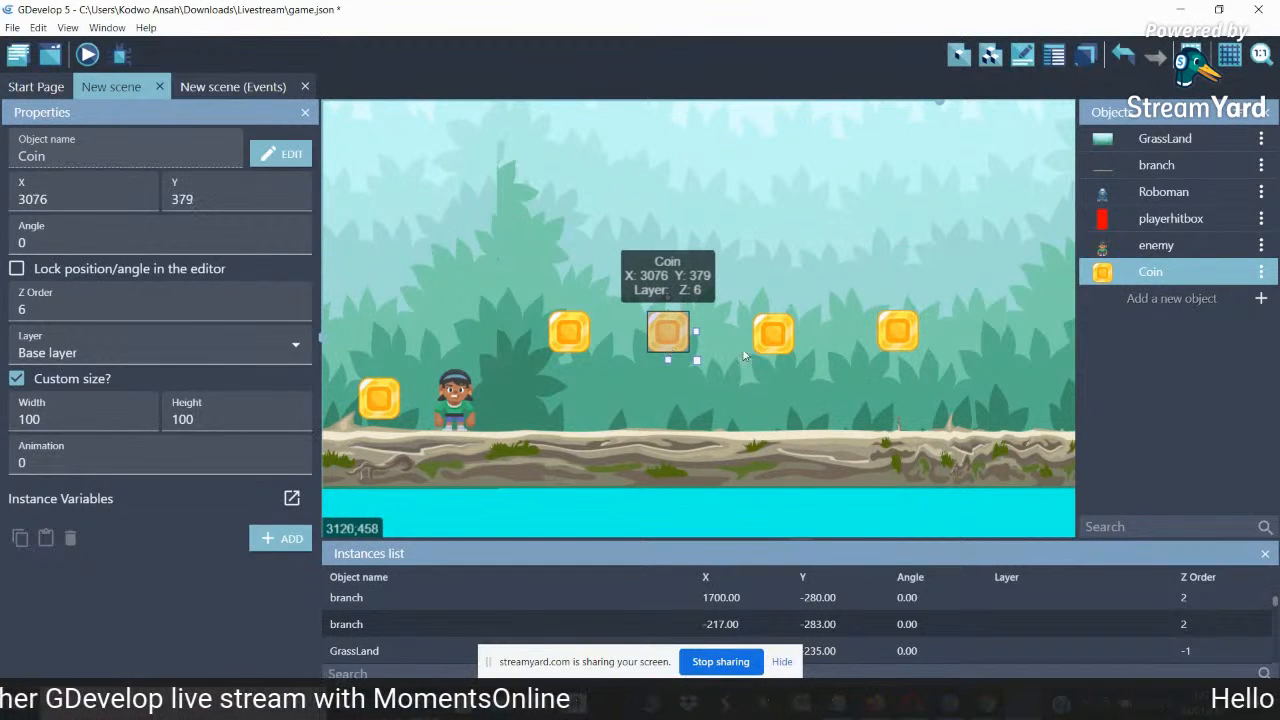
left_click(890, 338)
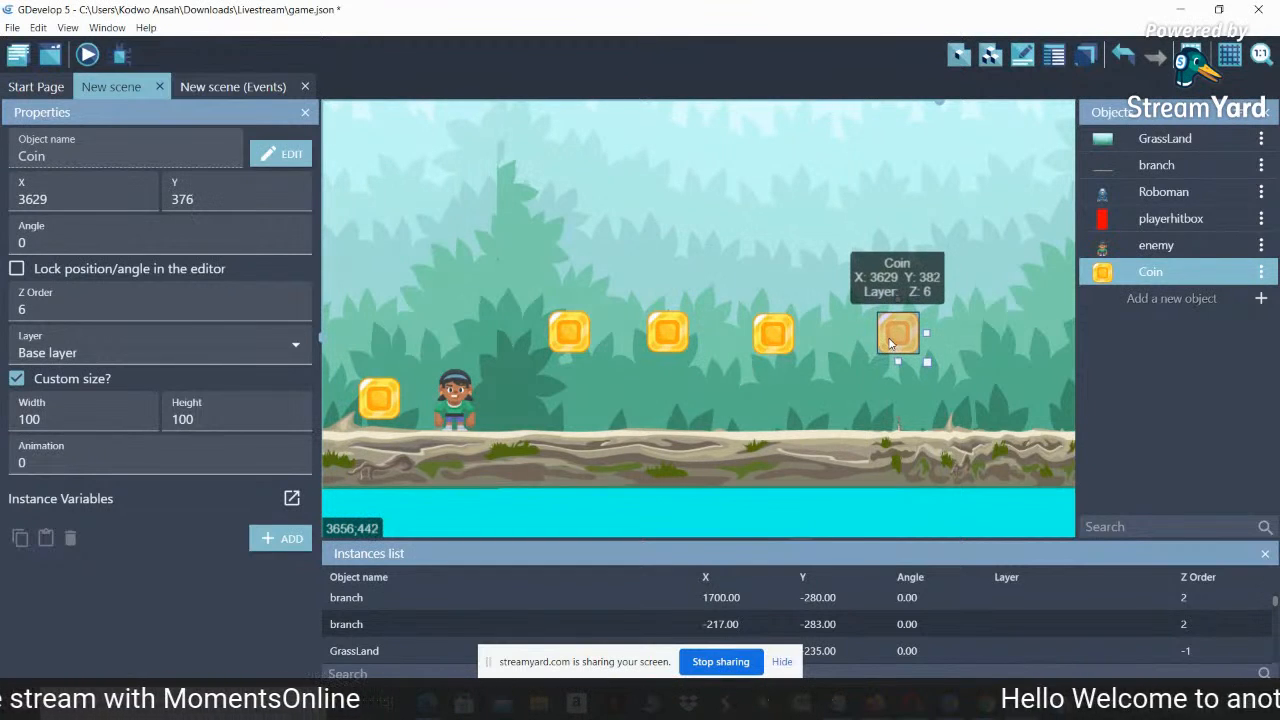
left_click_drag(890, 338, 881, 343)
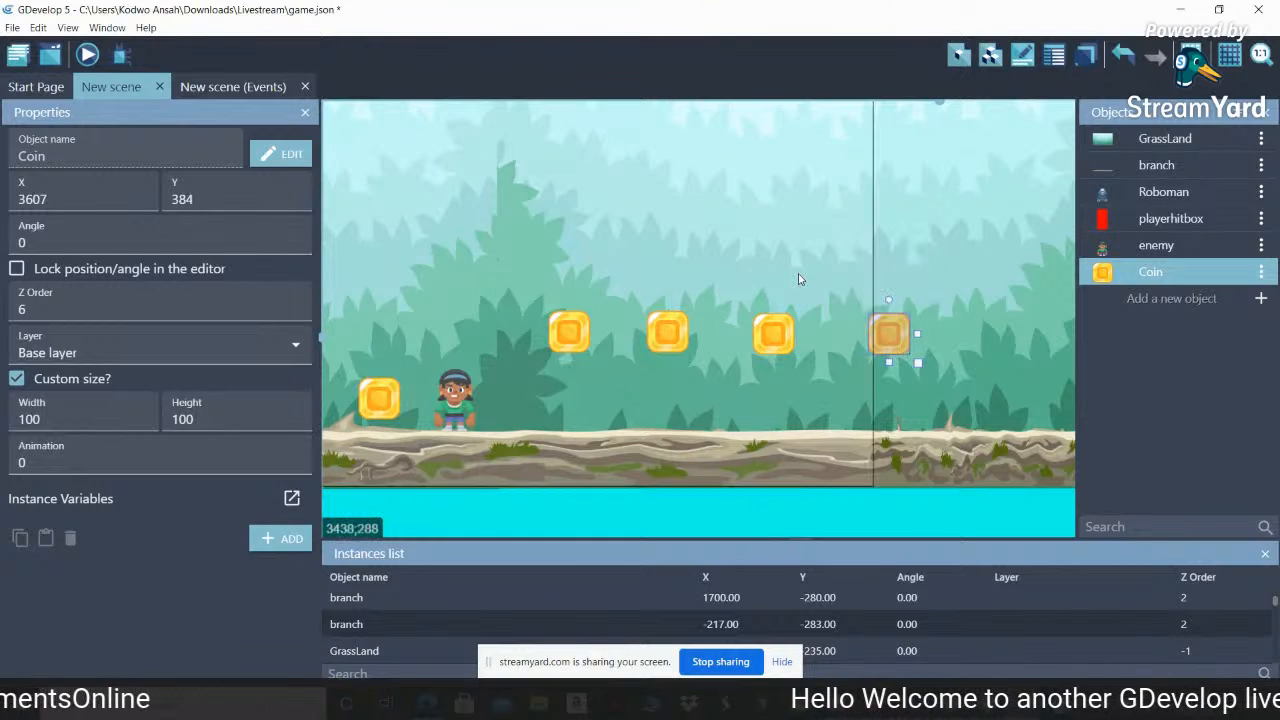
Duplicate the last Coin of the raised row to a higher spot near the level's end, at about X 3945, Y 229
scroll(993, 114, "right", 3)
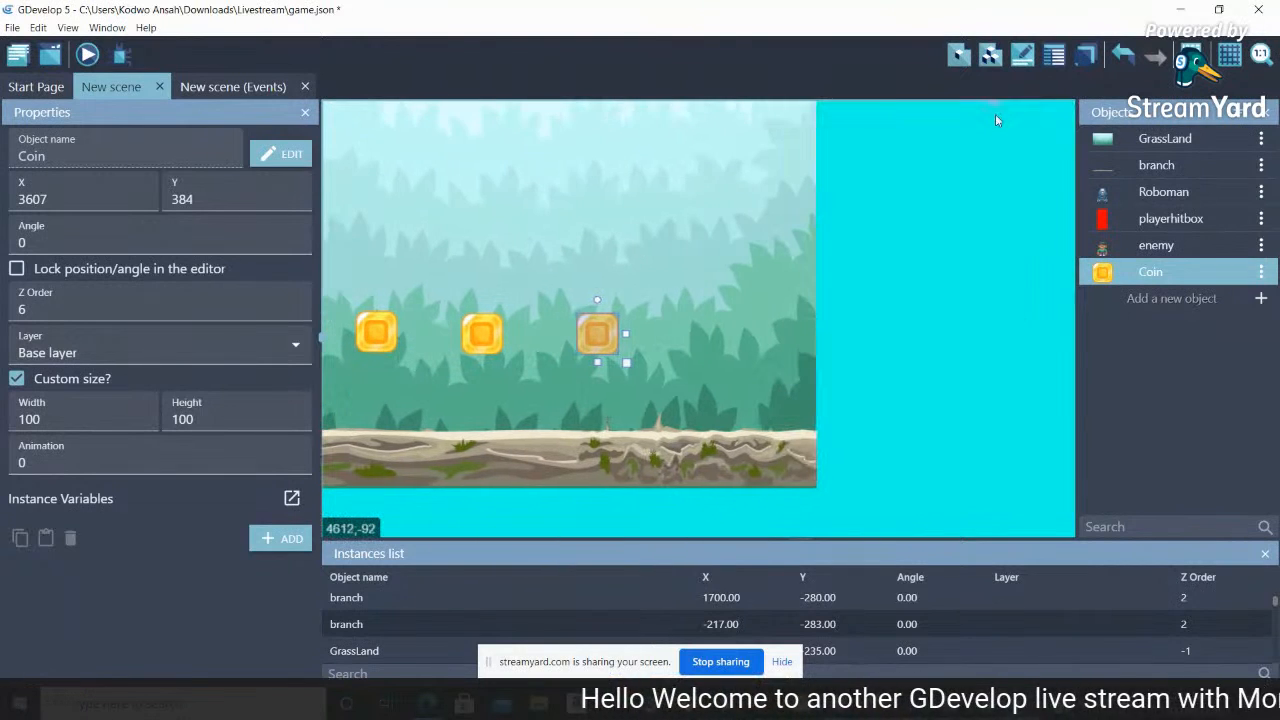
scroll(995, 114, "left", 4)
scroll(975, 137, "right", 2)
scroll(980, 135, "right", 2)
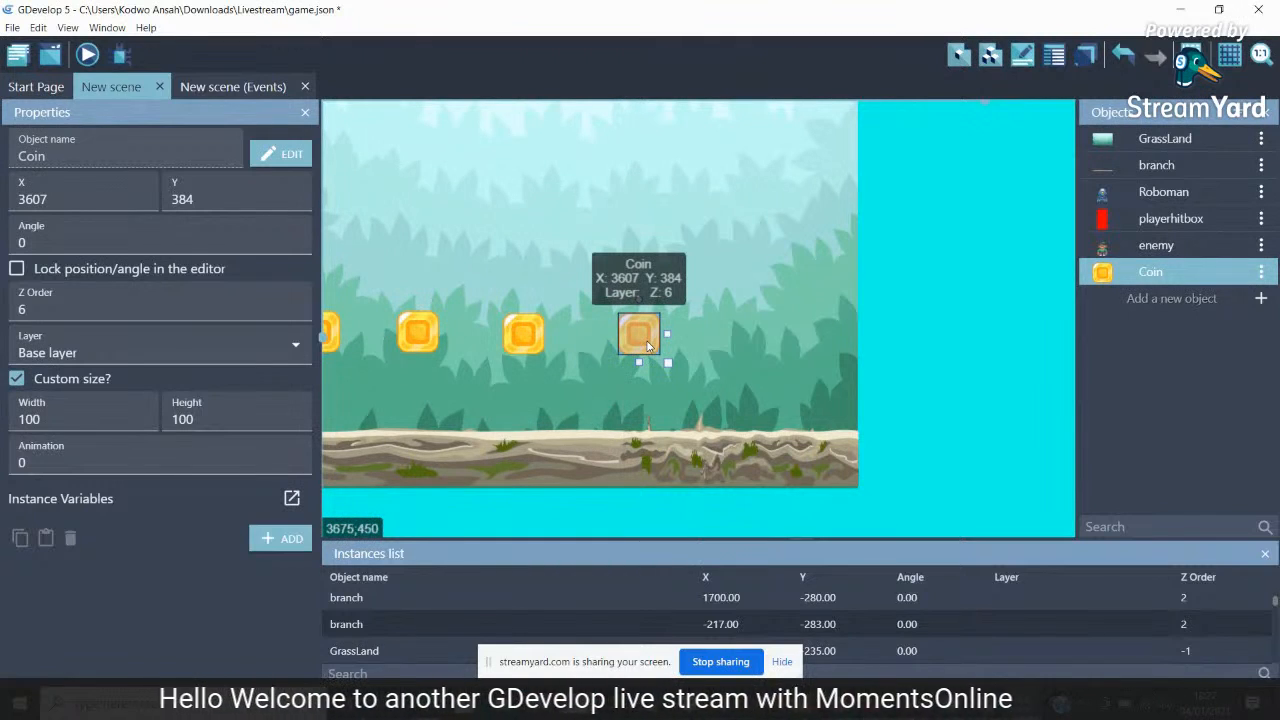
left_click_drag(648, 346, 789, 282)
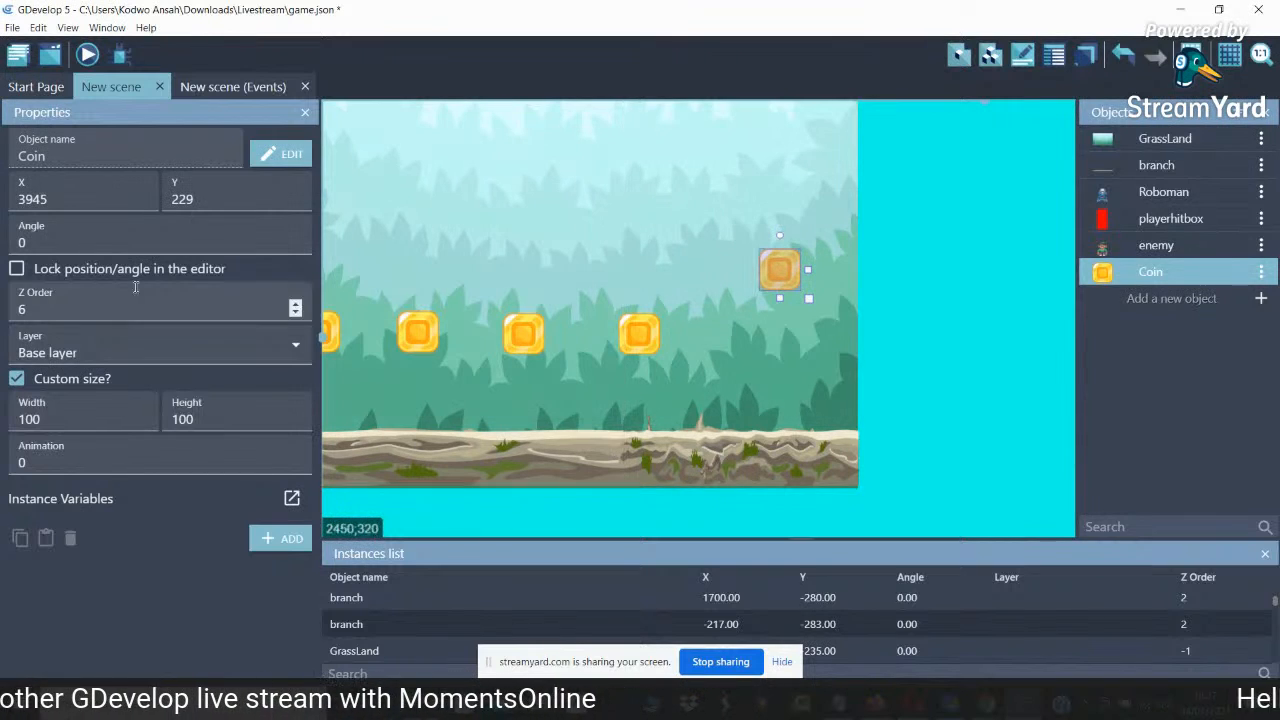
Resize the raised Coin near the level's end to 200 by 200 and move it down to about X 3953, Y 448
left_click_drag(49, 421, 2, 446)
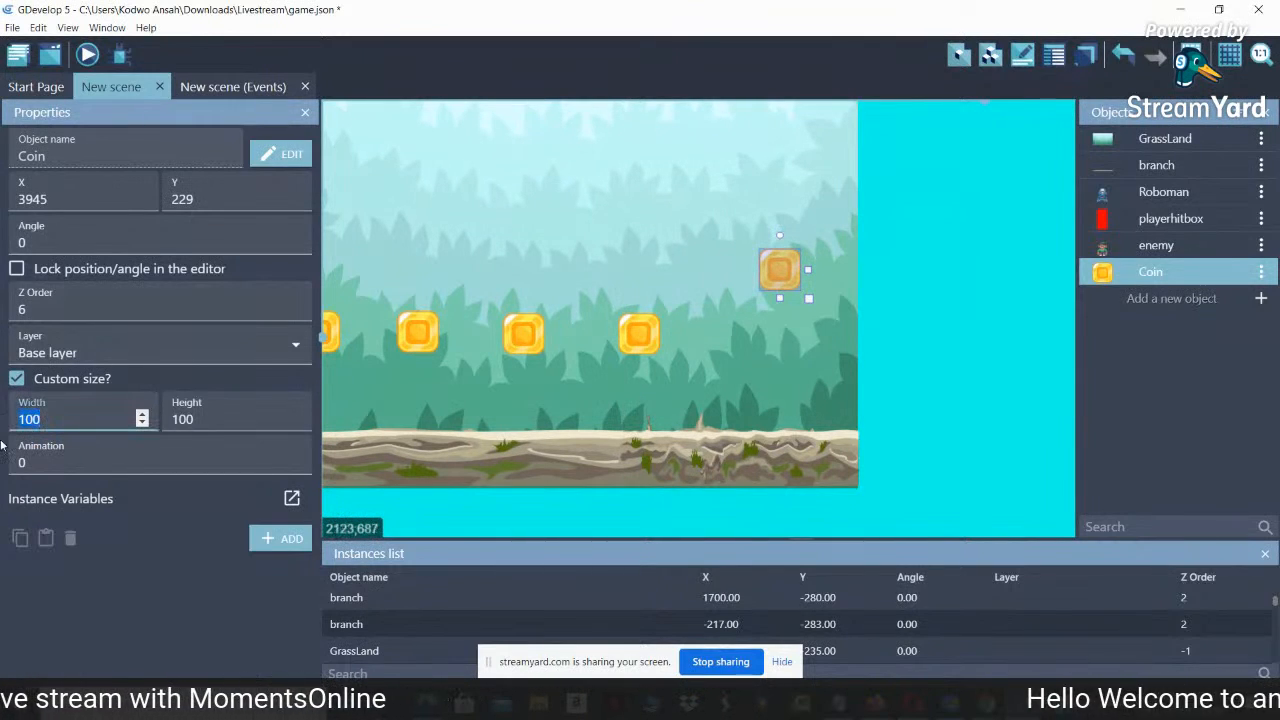
type("200")
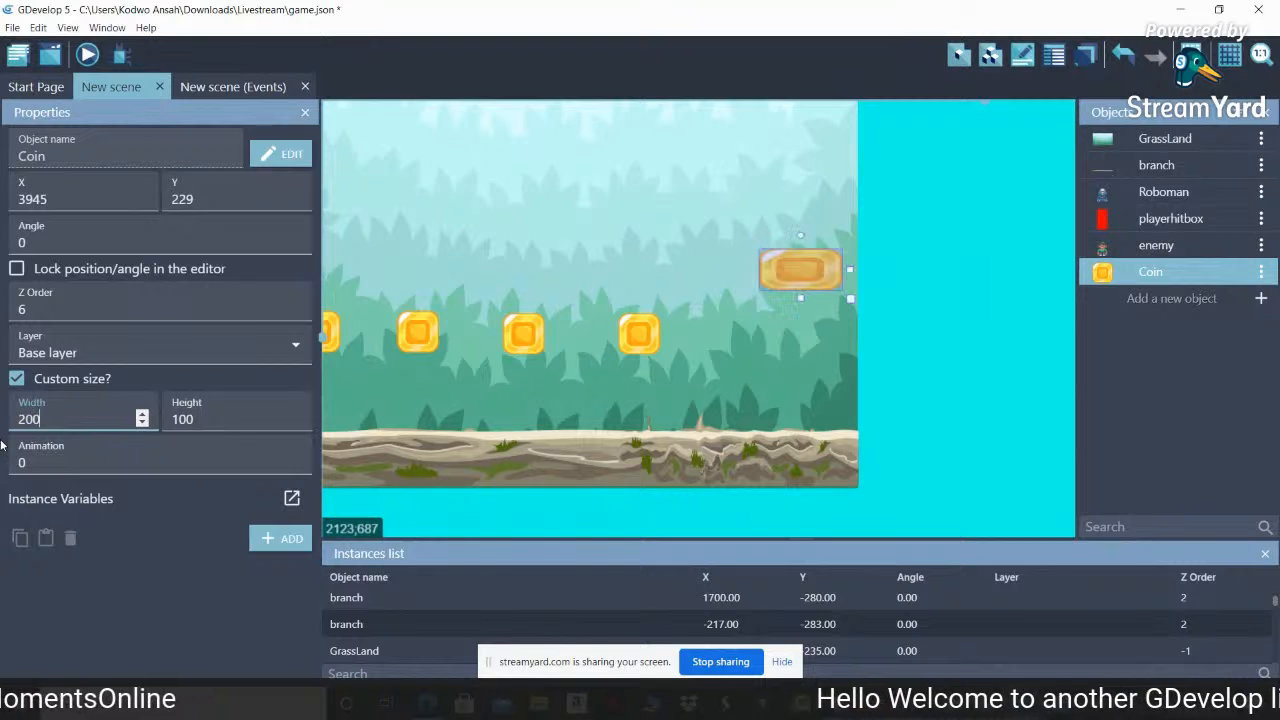
key("Tab")
type("200")
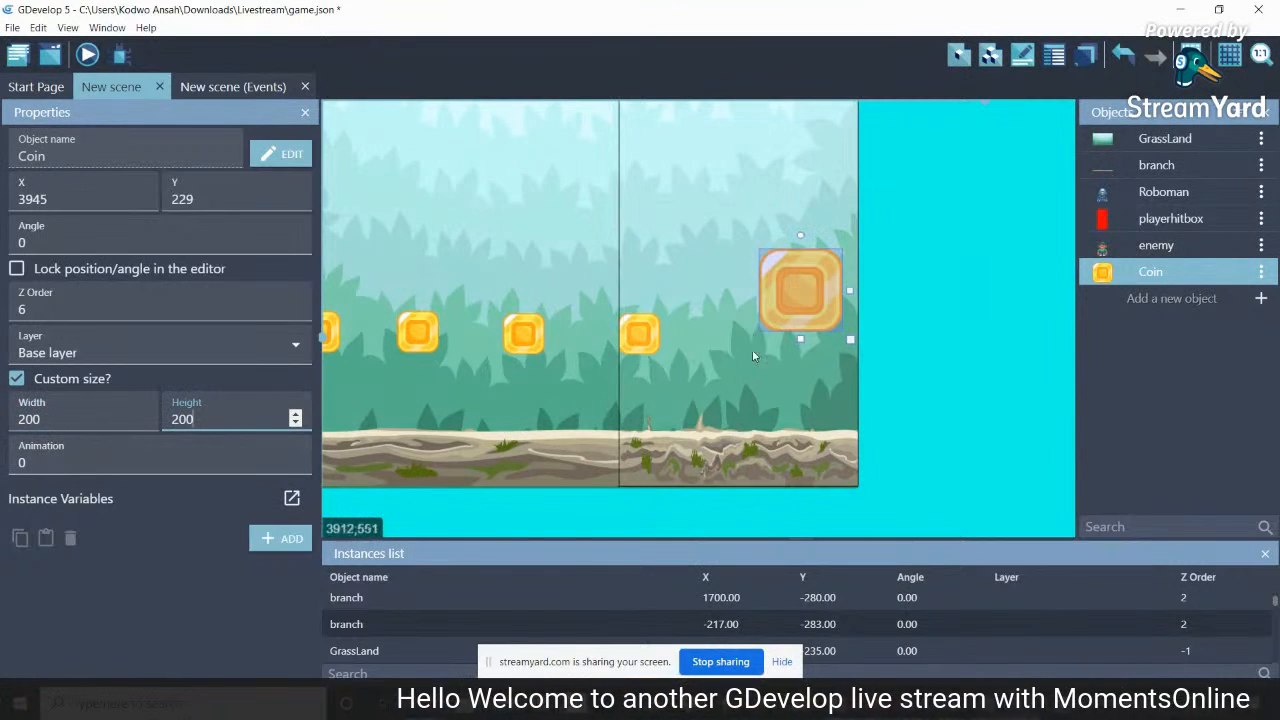
left_click_drag(790, 301, 793, 398)
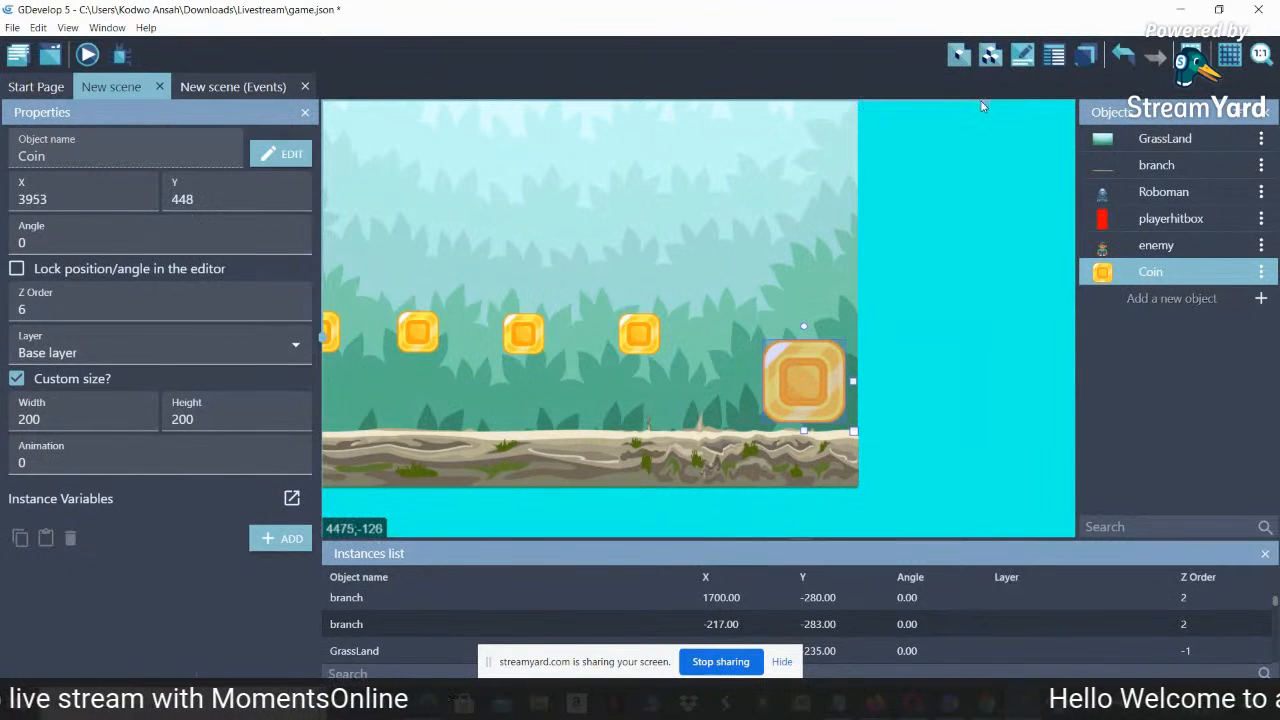
Duplicate the enemy beside the ground-level coins to a spot just before the large Coin, at about X 3713, Y 466
scroll(970, 102, "left", 3)
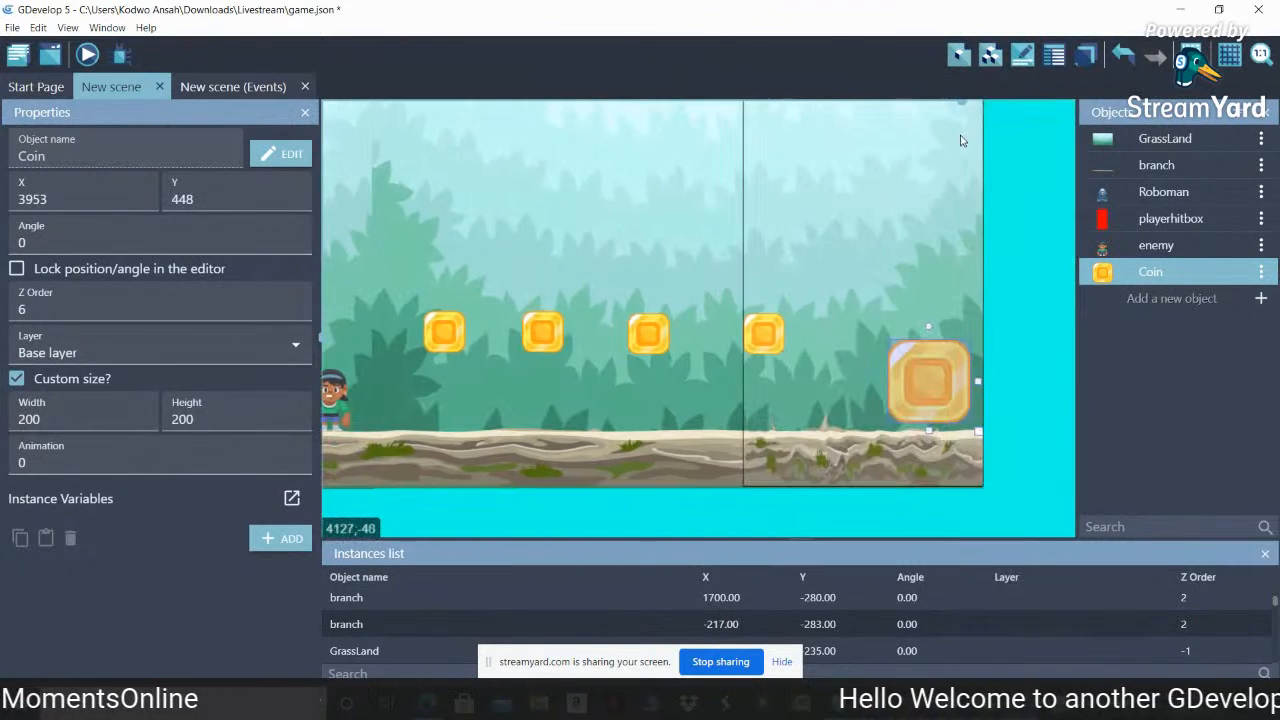
scroll(960, 140, "left", 3)
left_click(413, 413)
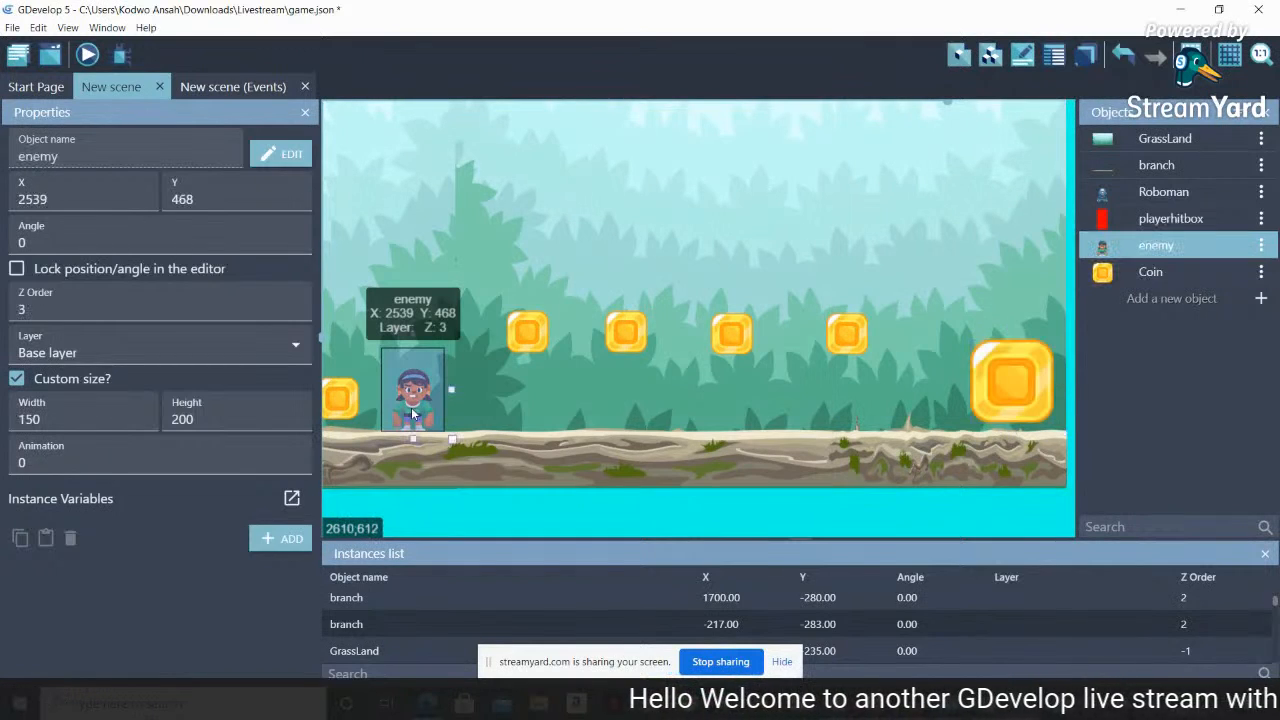
left_click_drag(413, 413, 901, 407, "ctrl")
Create a new Sprite object, give it an animation and start choosing an image for its first frame
left_click_drag(949, 103, 745, 215)
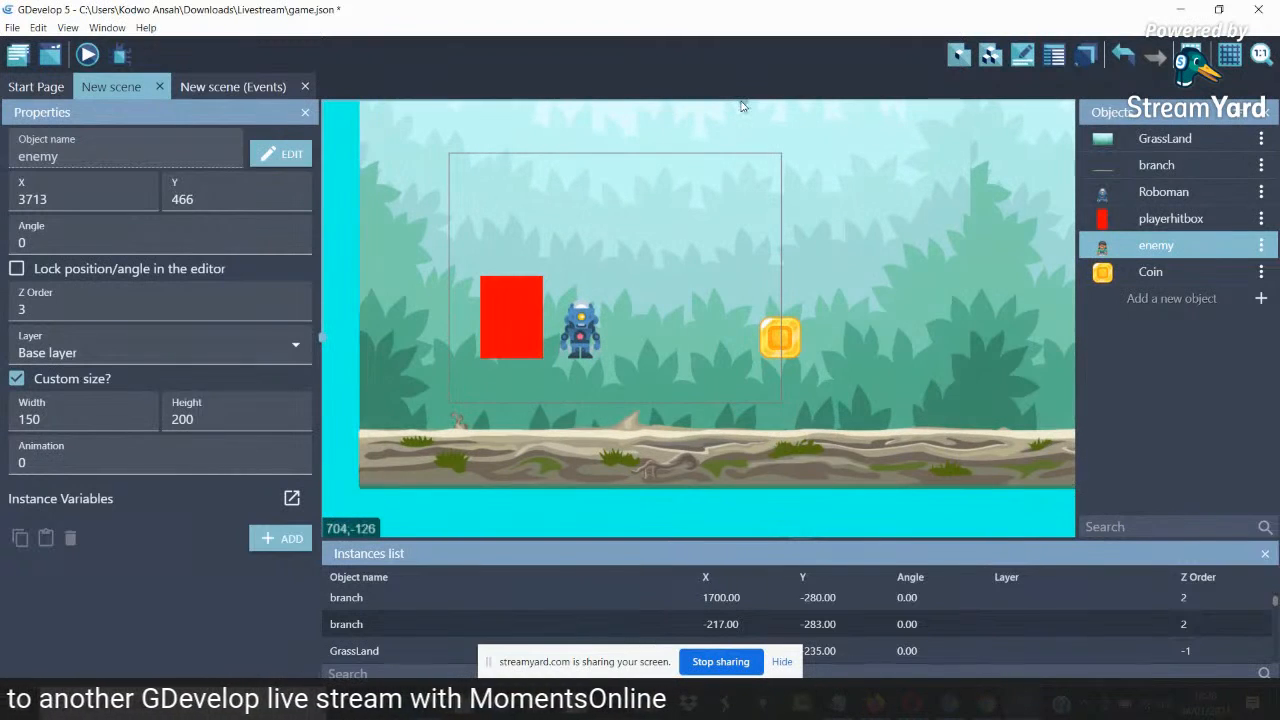
left_click_drag(745, 108, 763, 176)
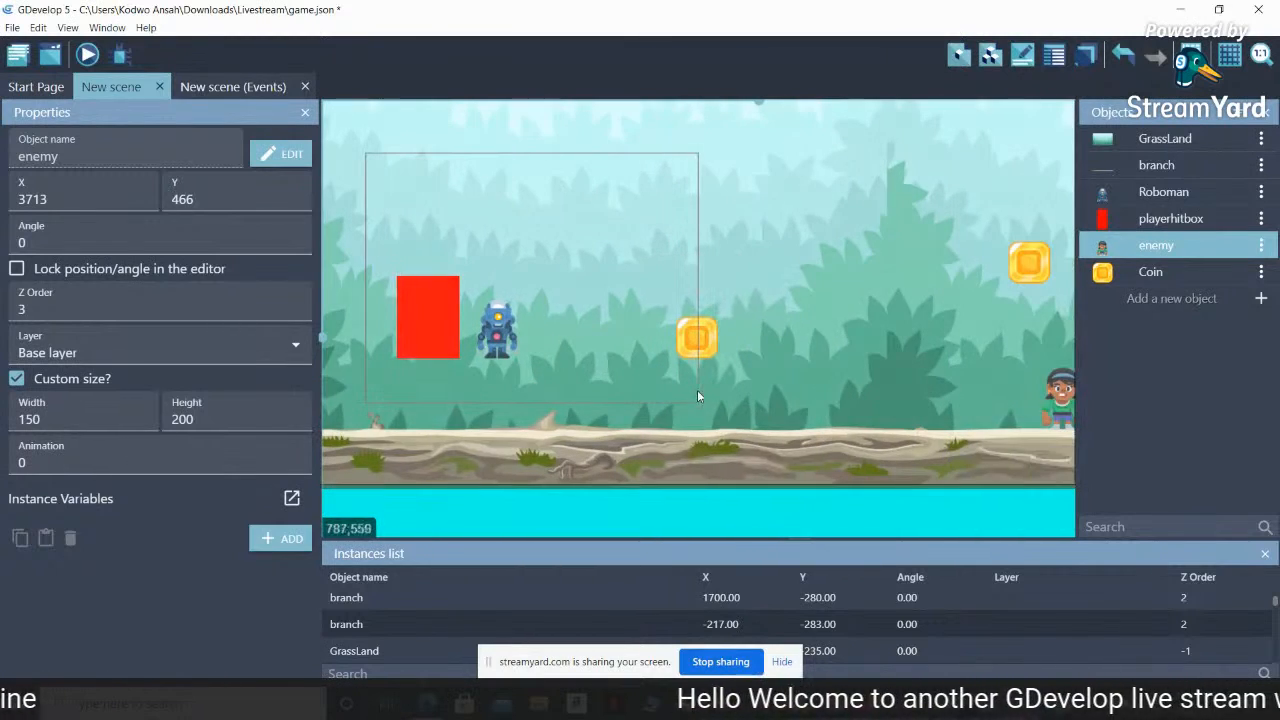
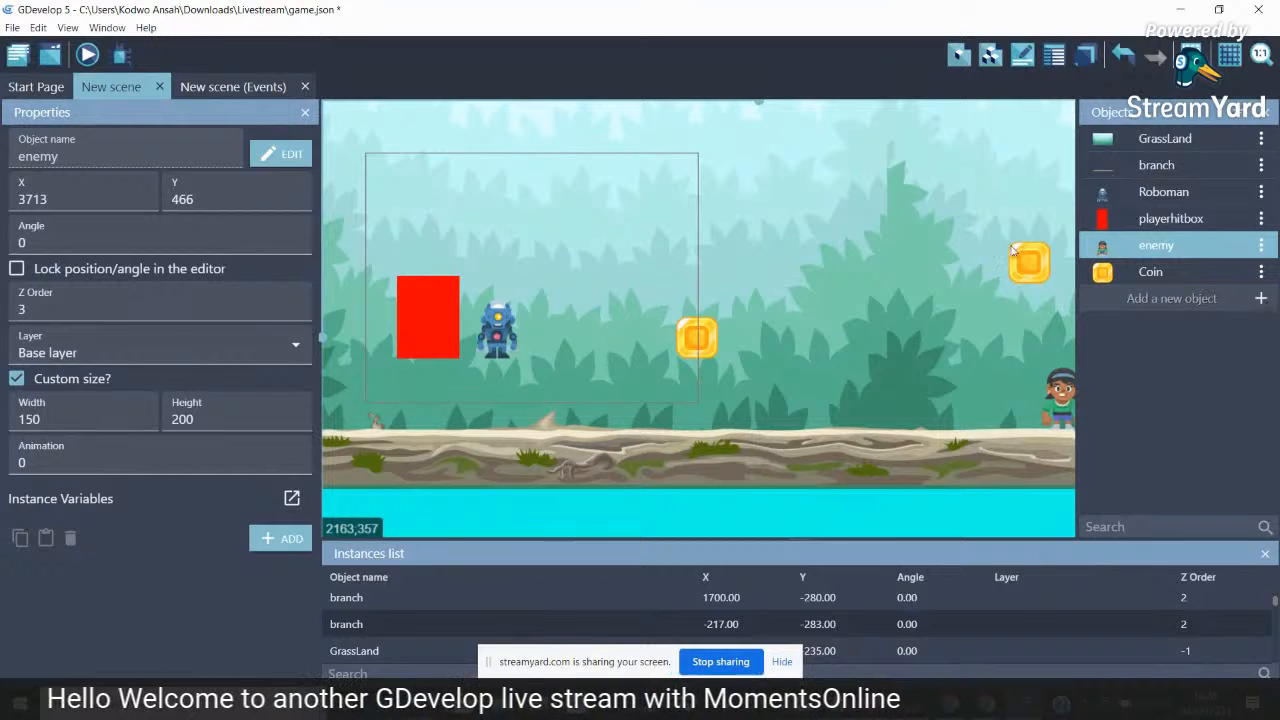
left_click(1260, 299)
left_click(660, 165)
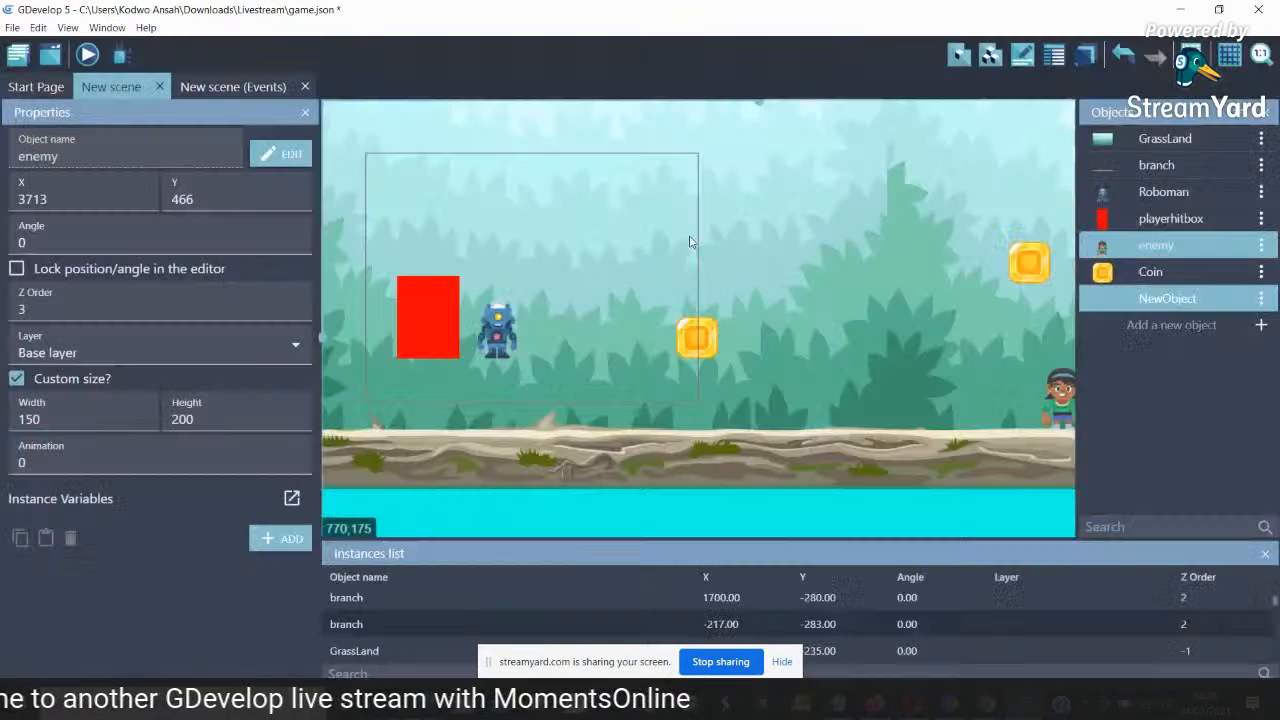
left_click(930, 396)
left_click(289, 389)
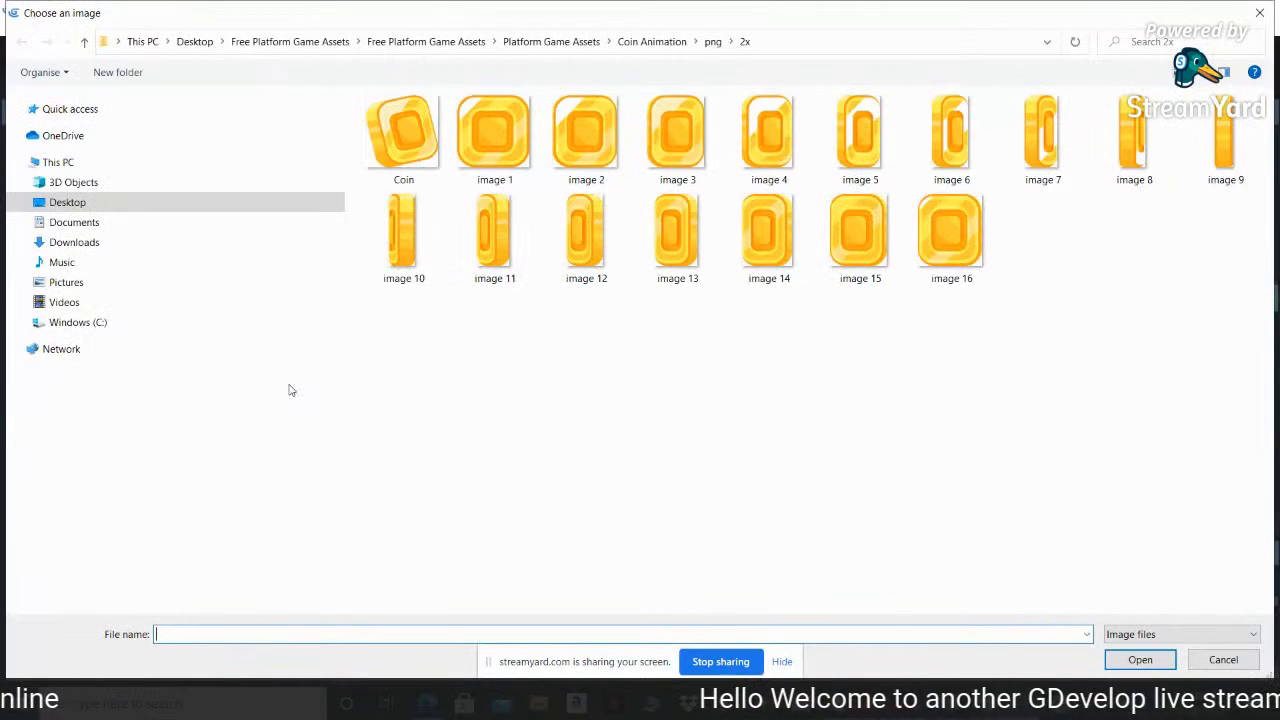
Look through the Environment png/All/2x images in Platform Game Assets for a suitable object image
left_click(82, 46)
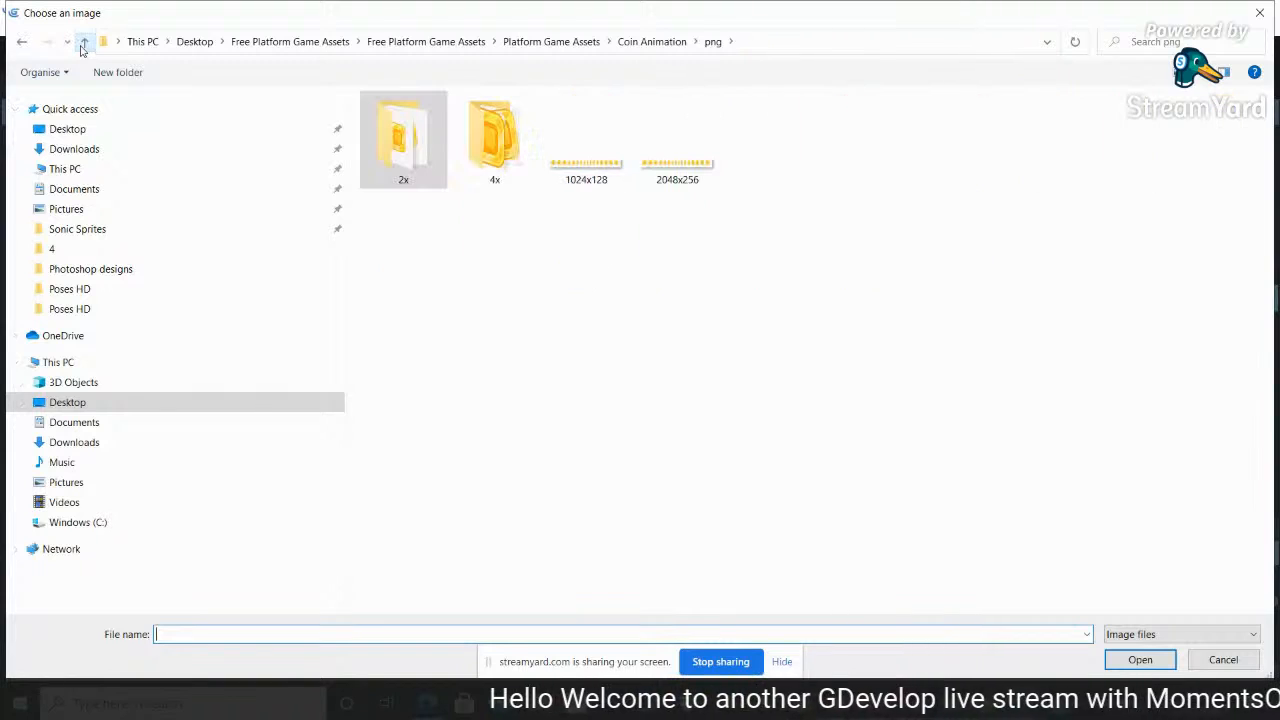
left_click(82, 46)
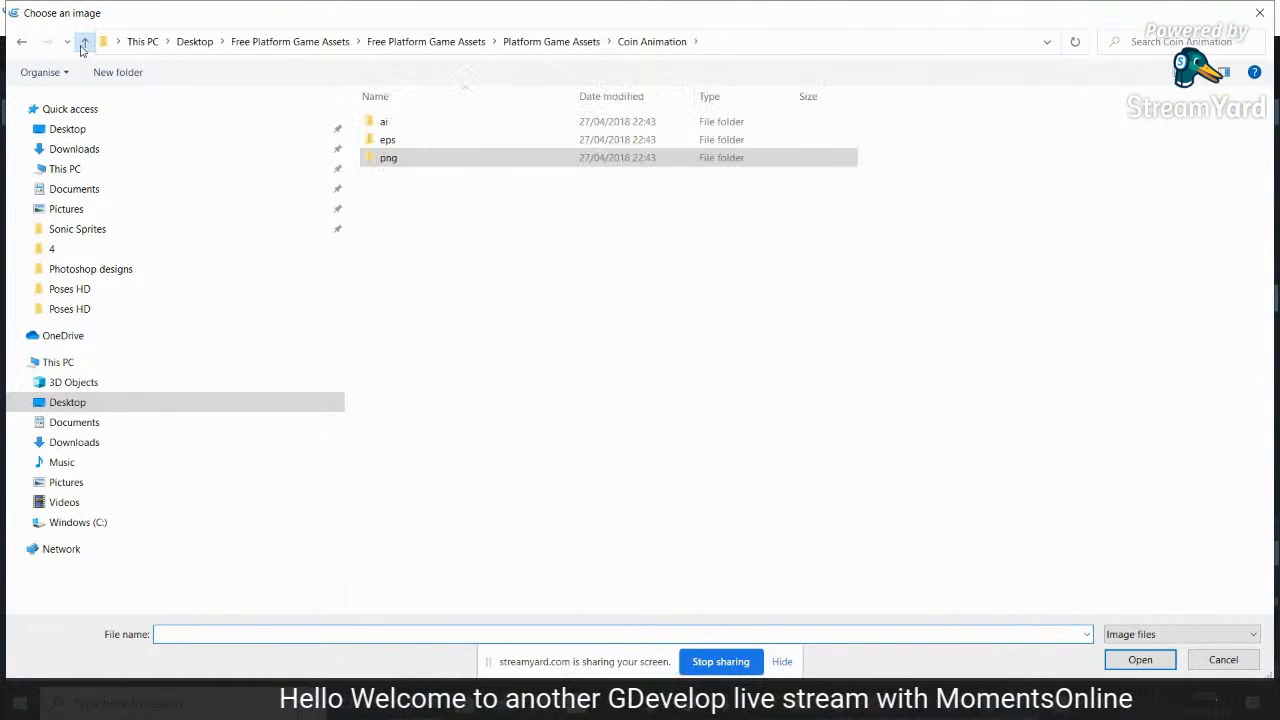
left_click(83, 46)
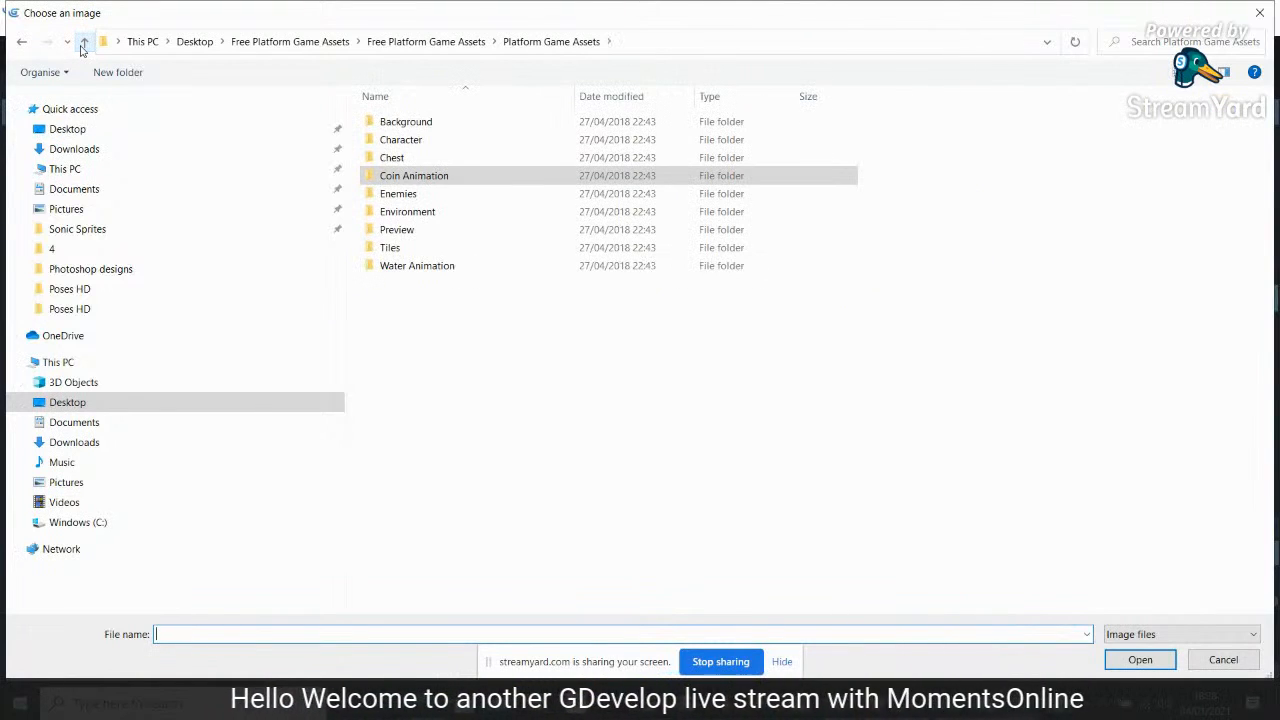
double_click(425, 211)
double_click(408, 159)
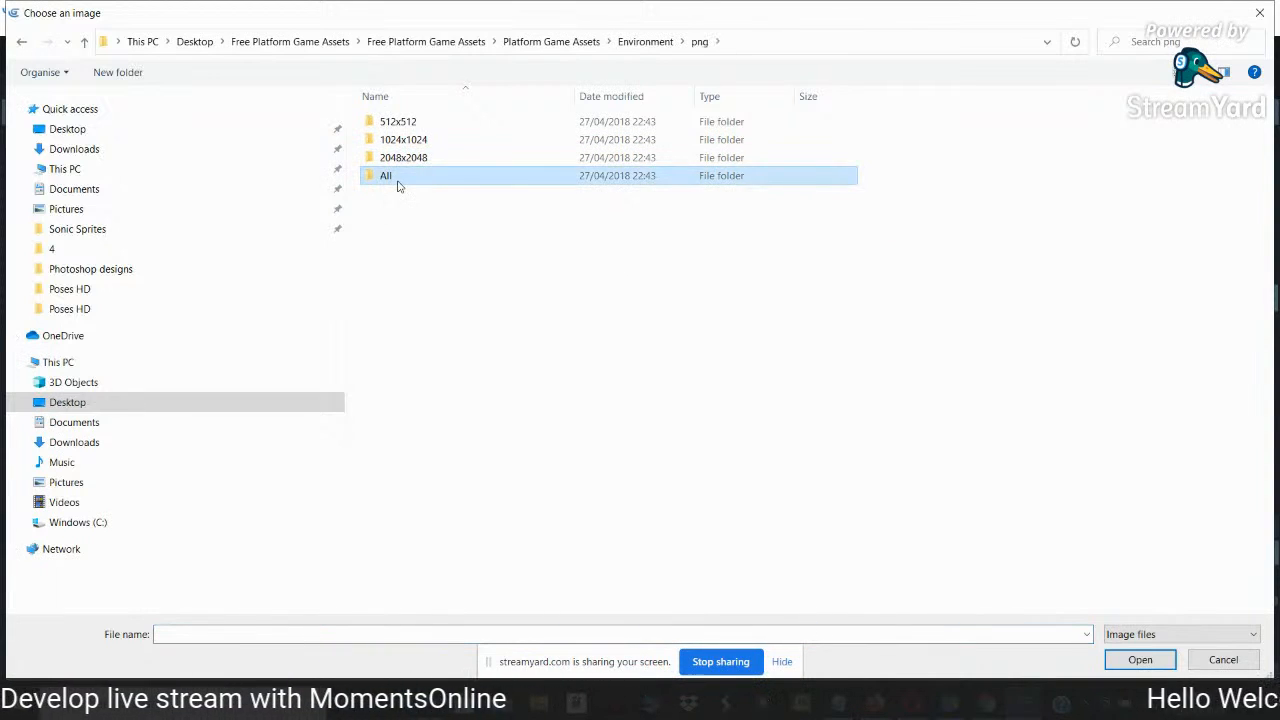
double_click(397, 178)
left_click(397, 141)
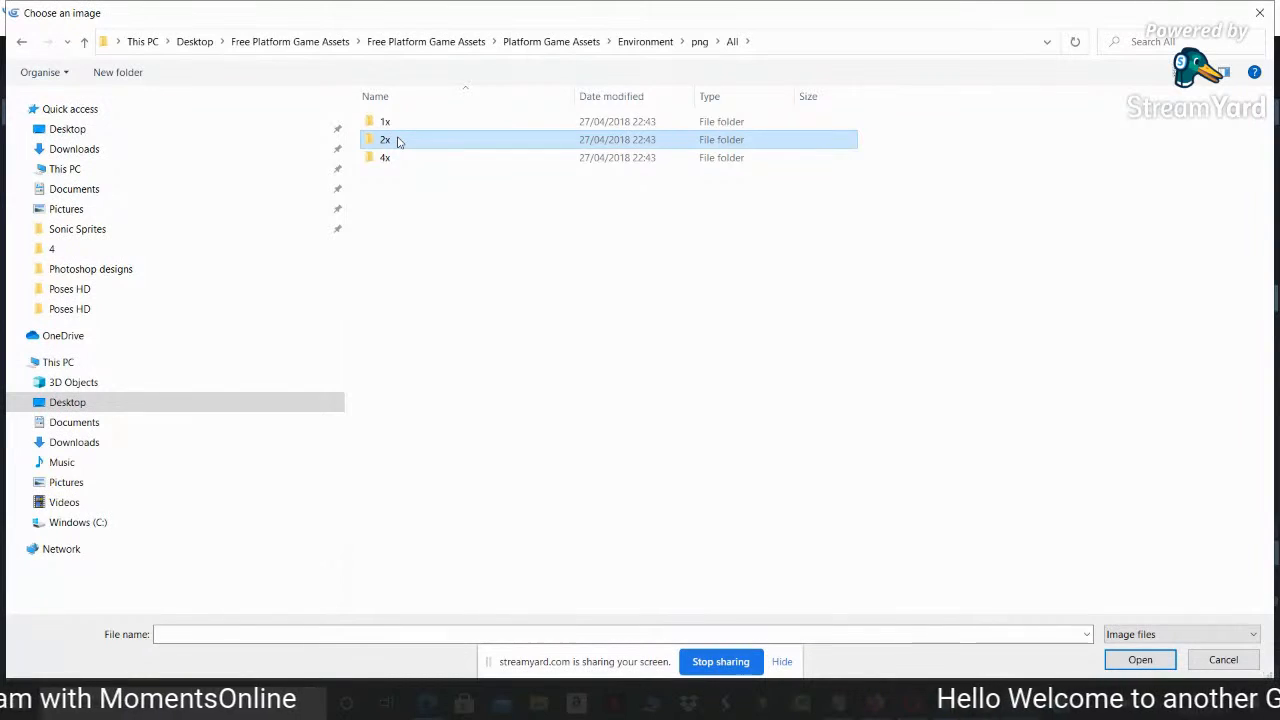
double_click(397, 141)
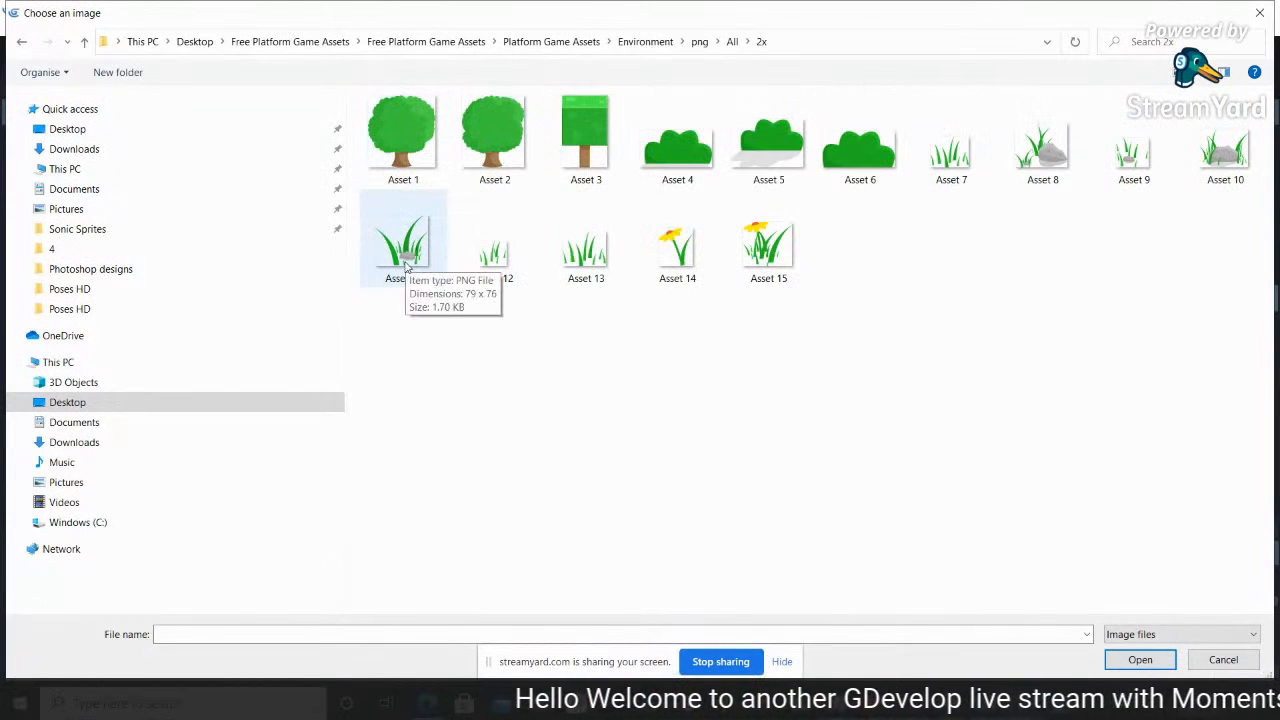
key("BackSpace")
key("BackSpace")
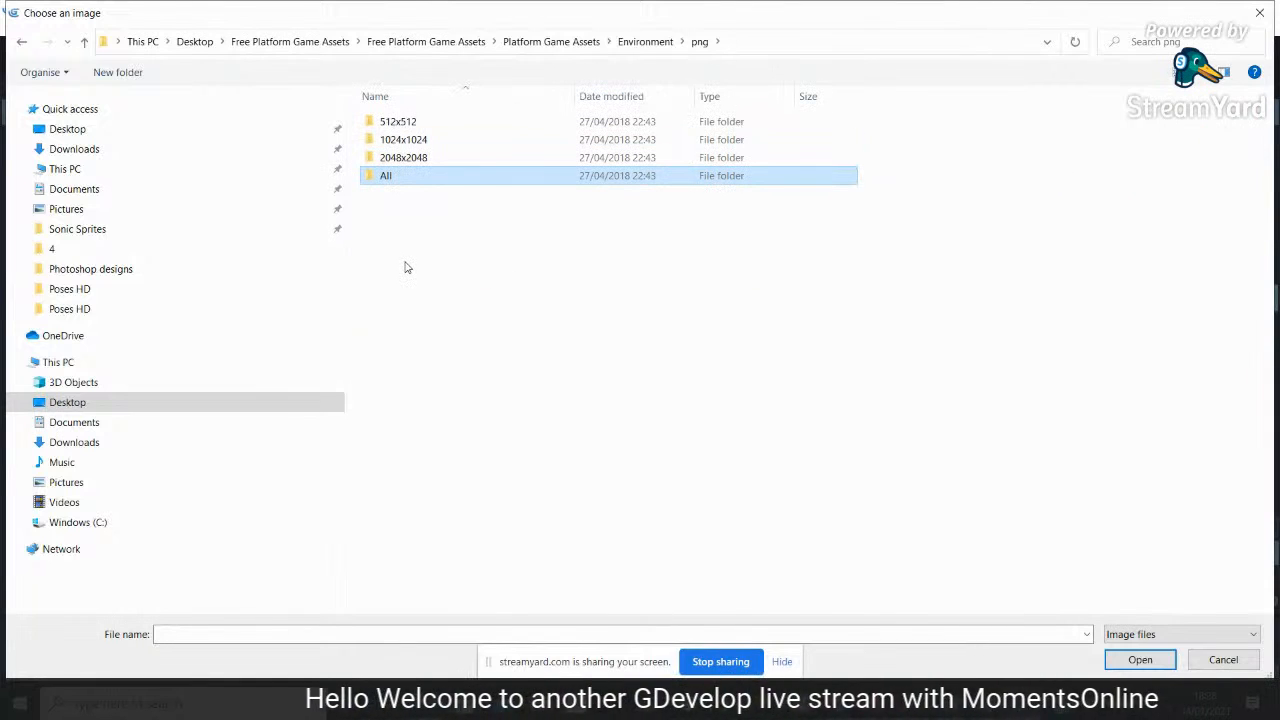
key("BackSpace")
key("BackSpace")
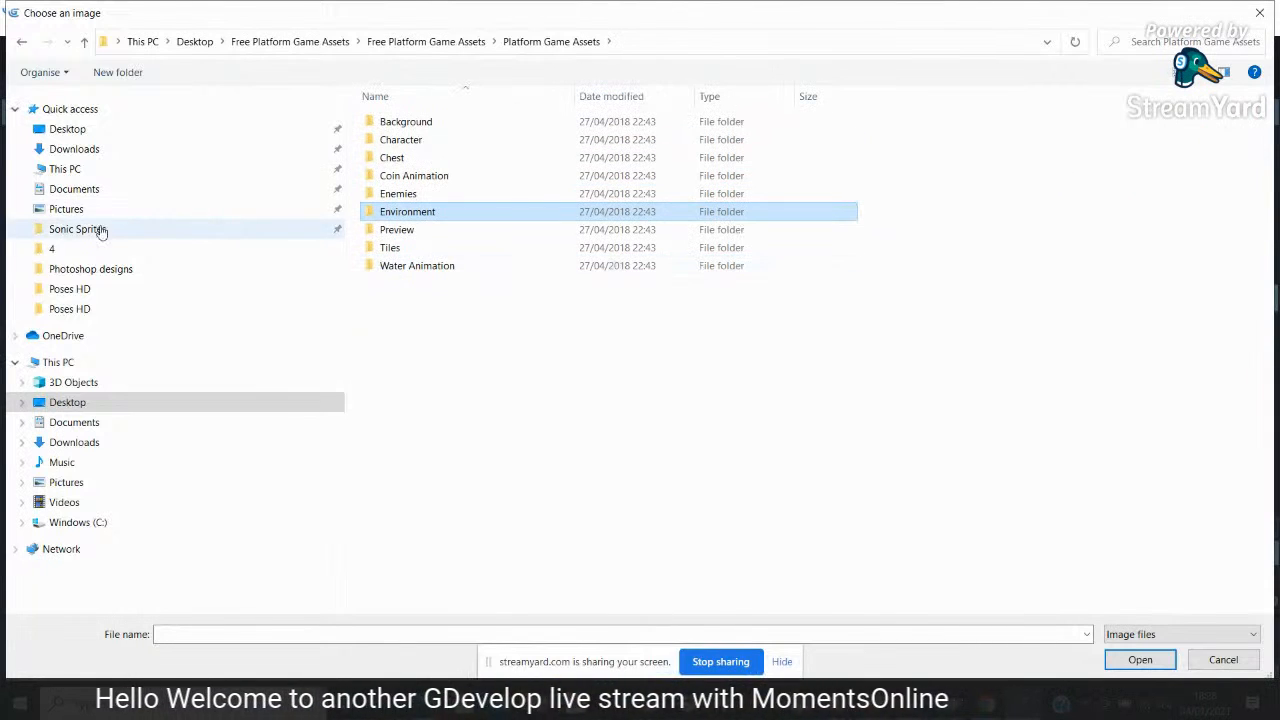
Go to the Gdevelop Assets folder by way of the recent Female person Poses HD folder
left_click(72, 292)
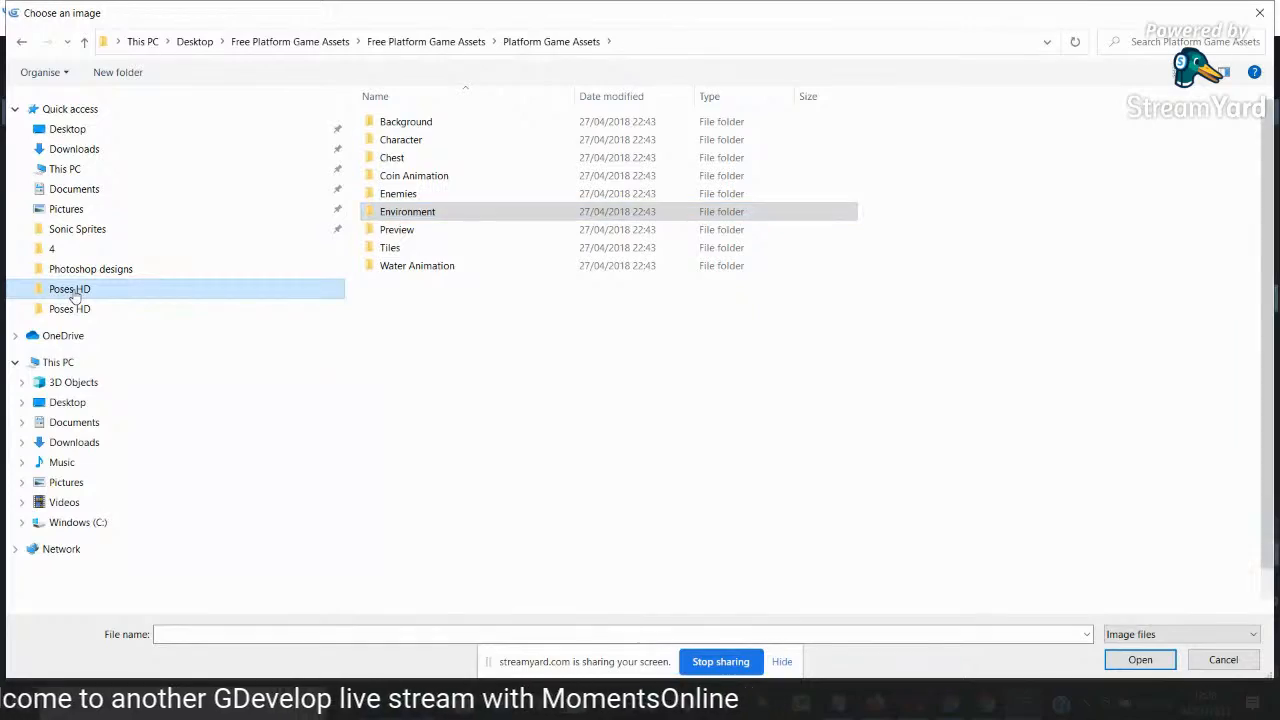
left_click(73, 312)
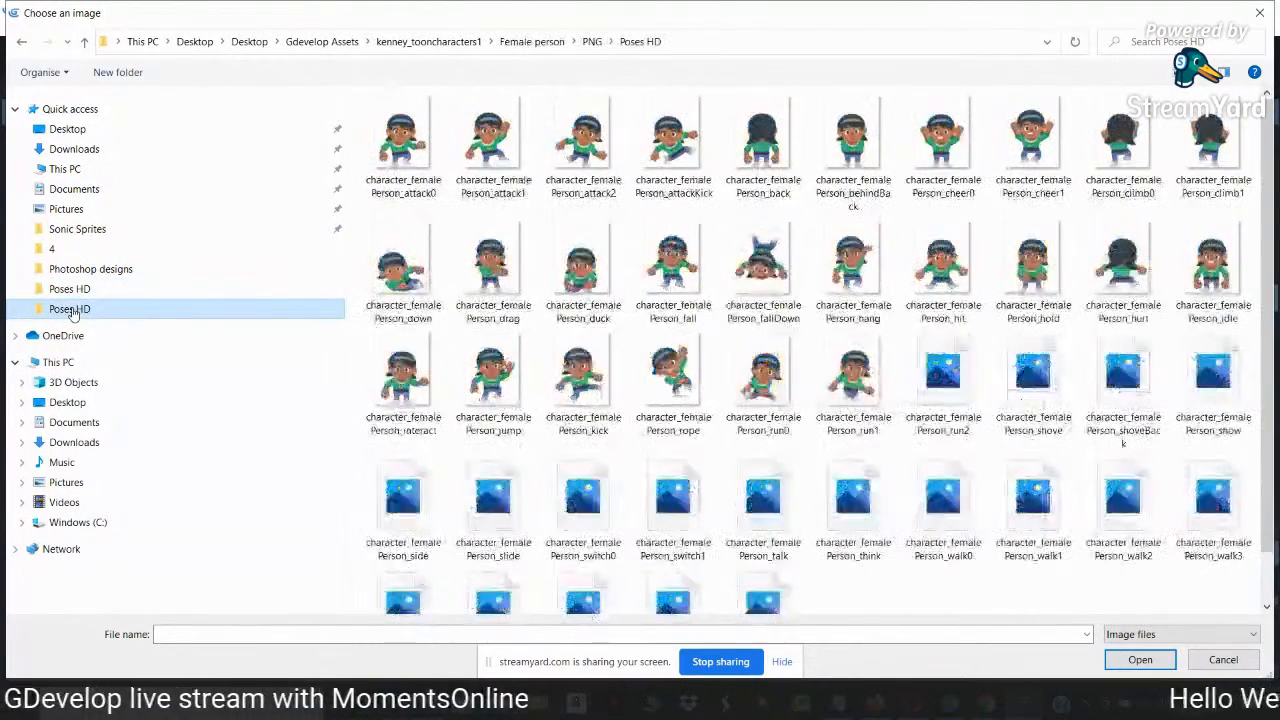
left_click(84, 44)
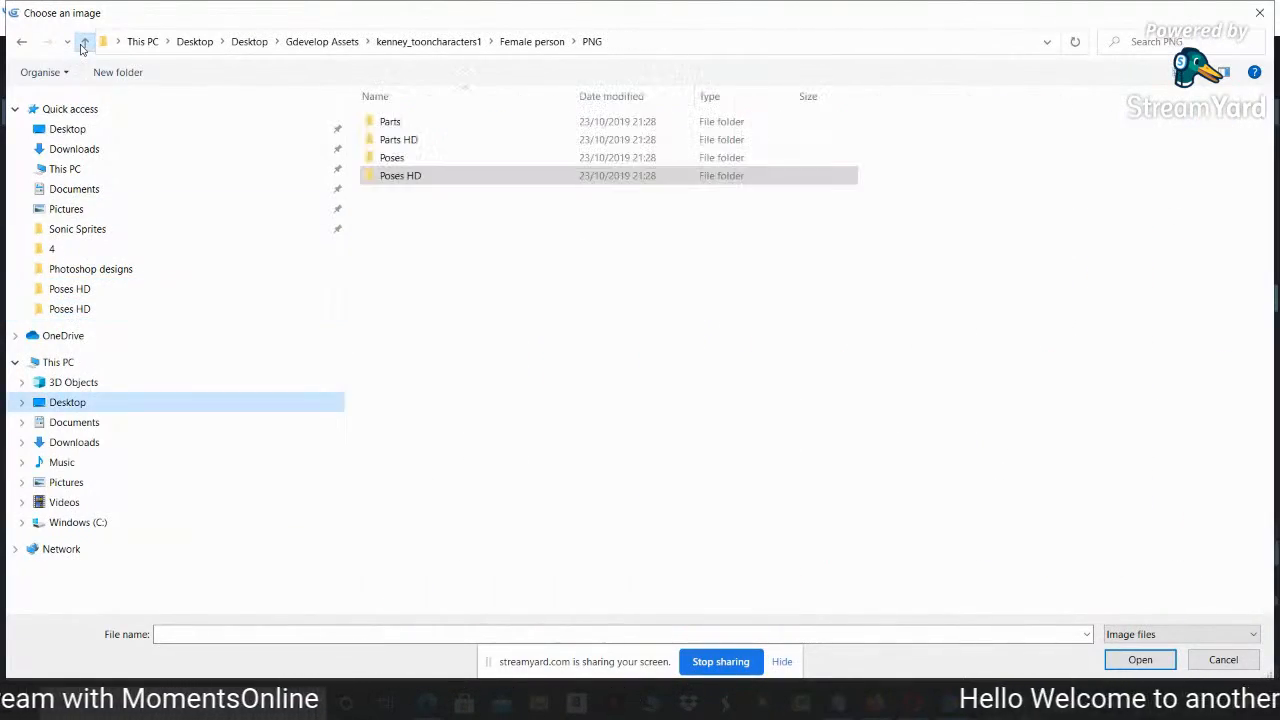
left_click(84, 44)
left_click(84, 44)
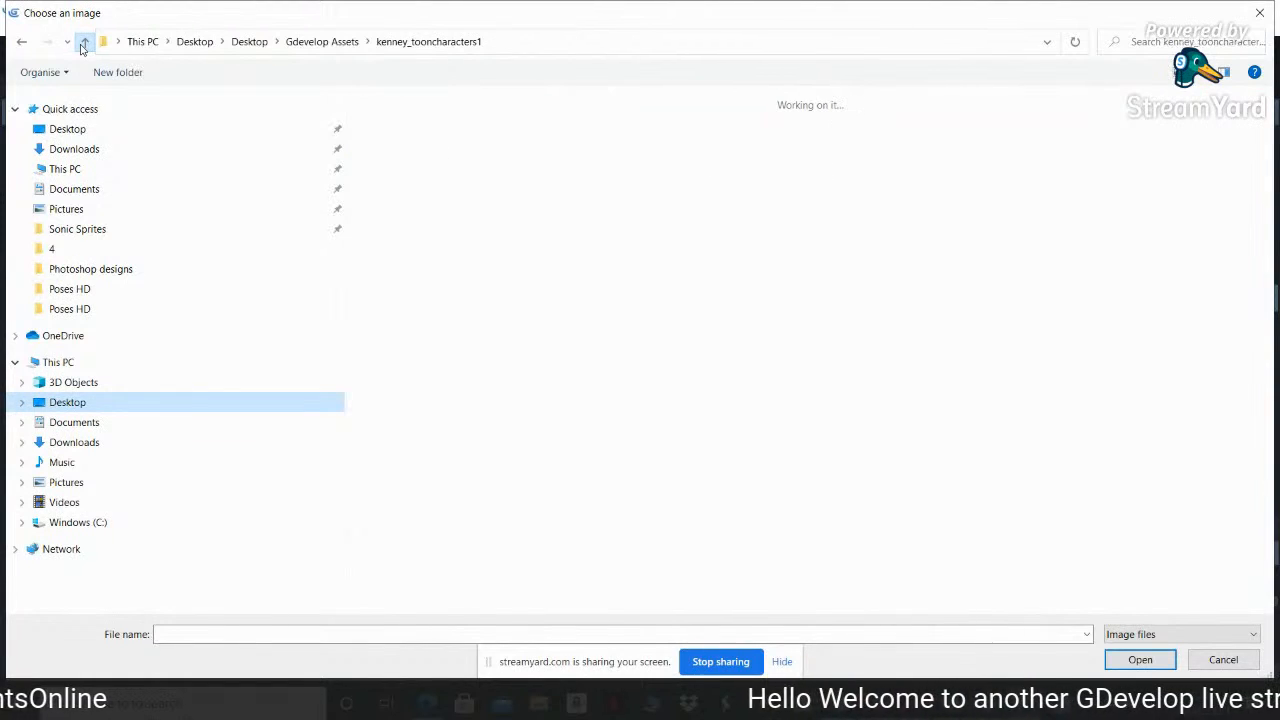
left_click(84, 44)
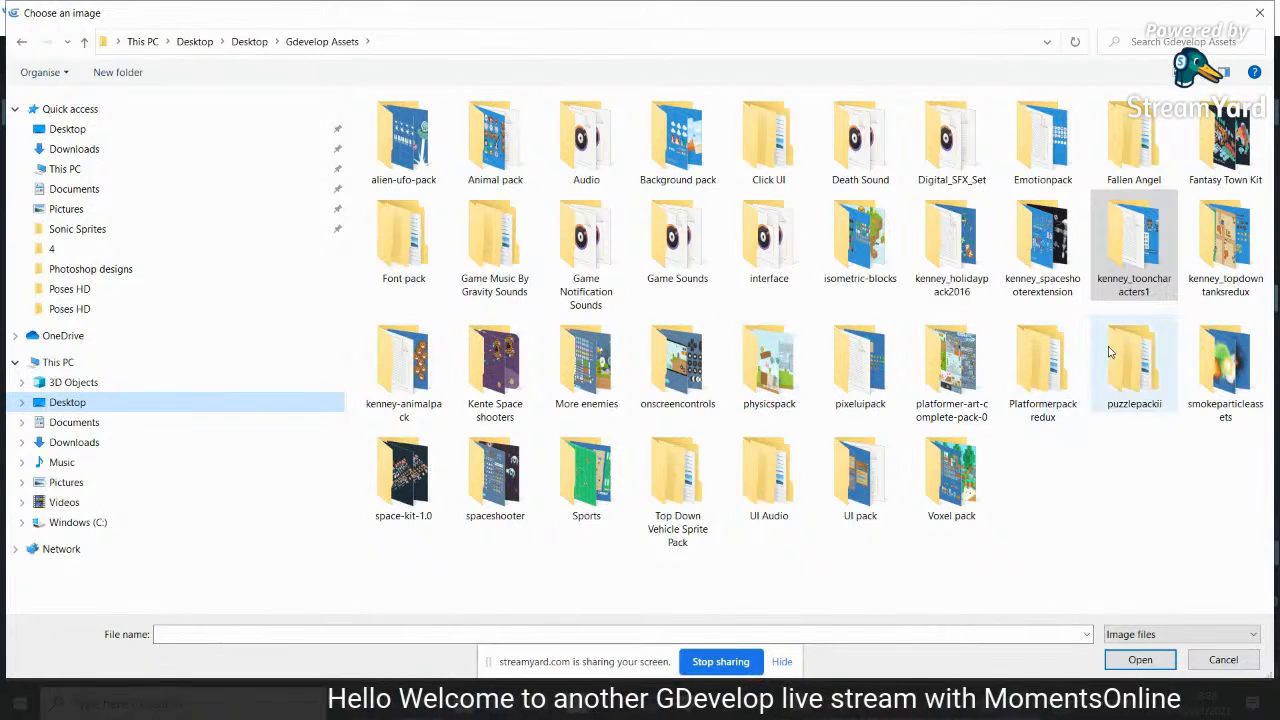
Open the platformer-pack-redux-360-assets folder inside Platformerpack redux
left_click(951, 358)
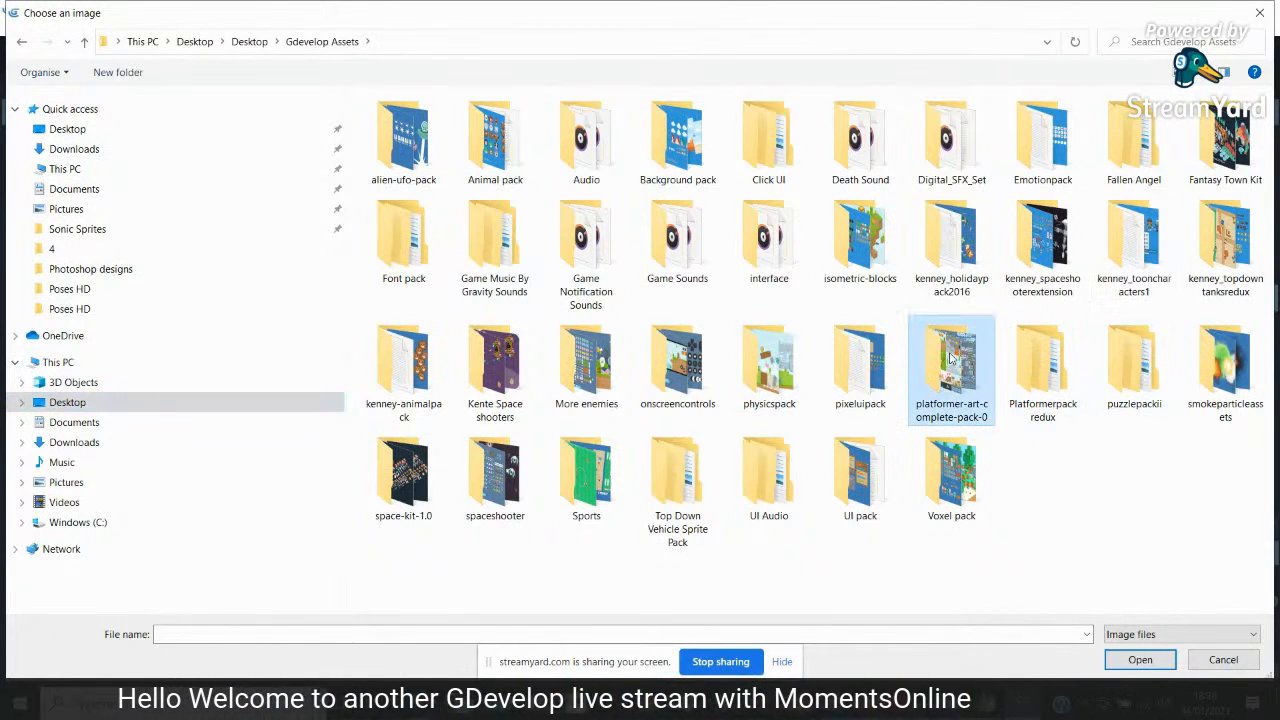
key("Left")
key("Left")
key("Right")
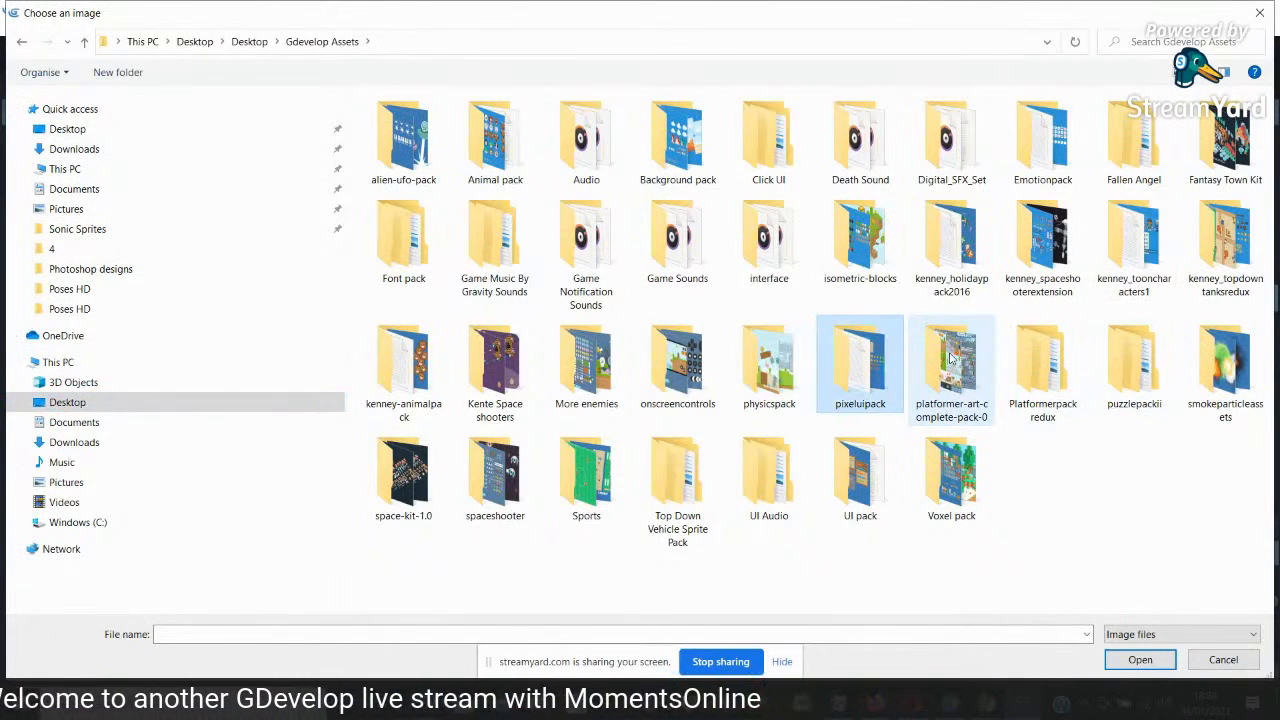
key("Left")
key("Right")
key("Right")
key("Right")
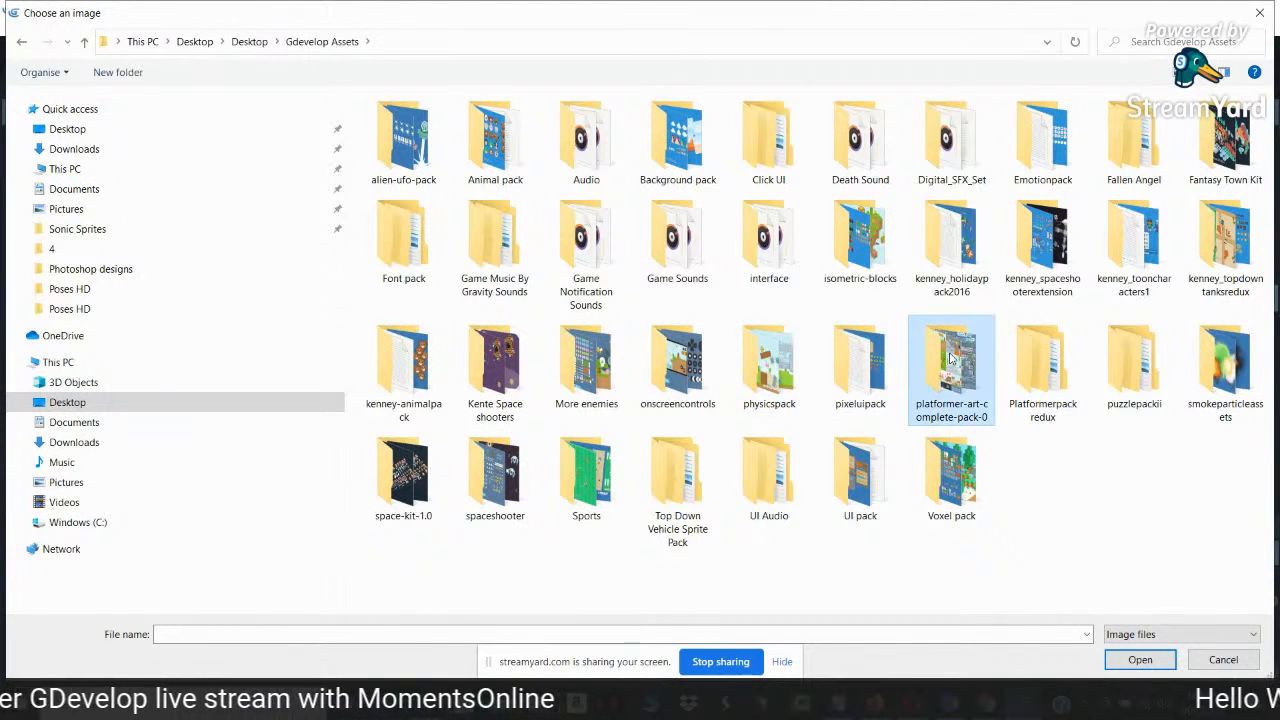
key("Return")
key("Down")
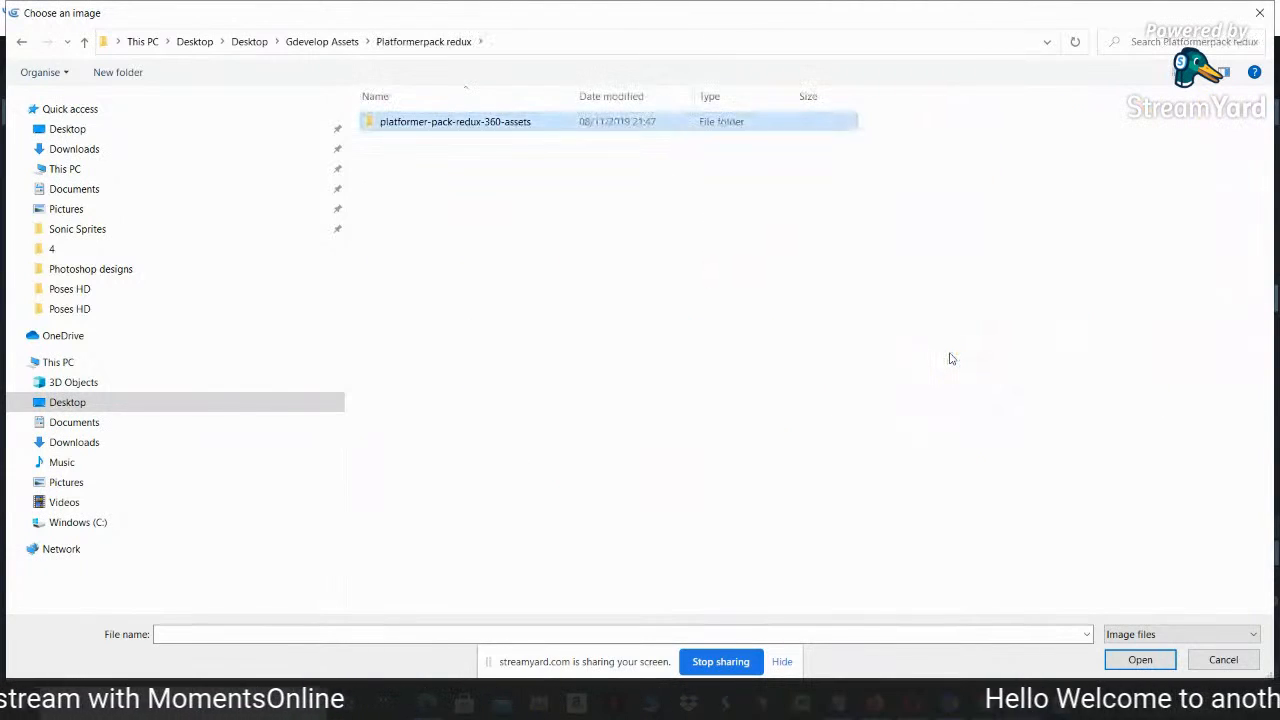
key("Return")
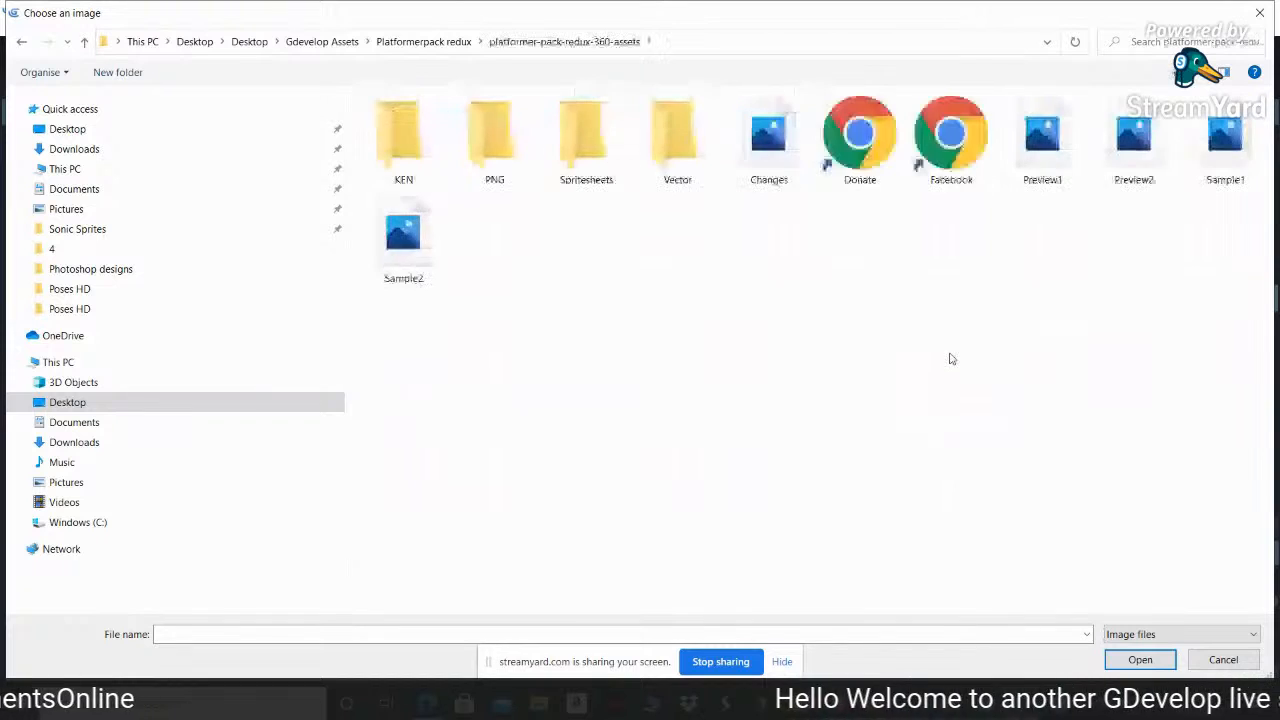
Open the pack's PNG folder and its Tiles subfolder
key("End")
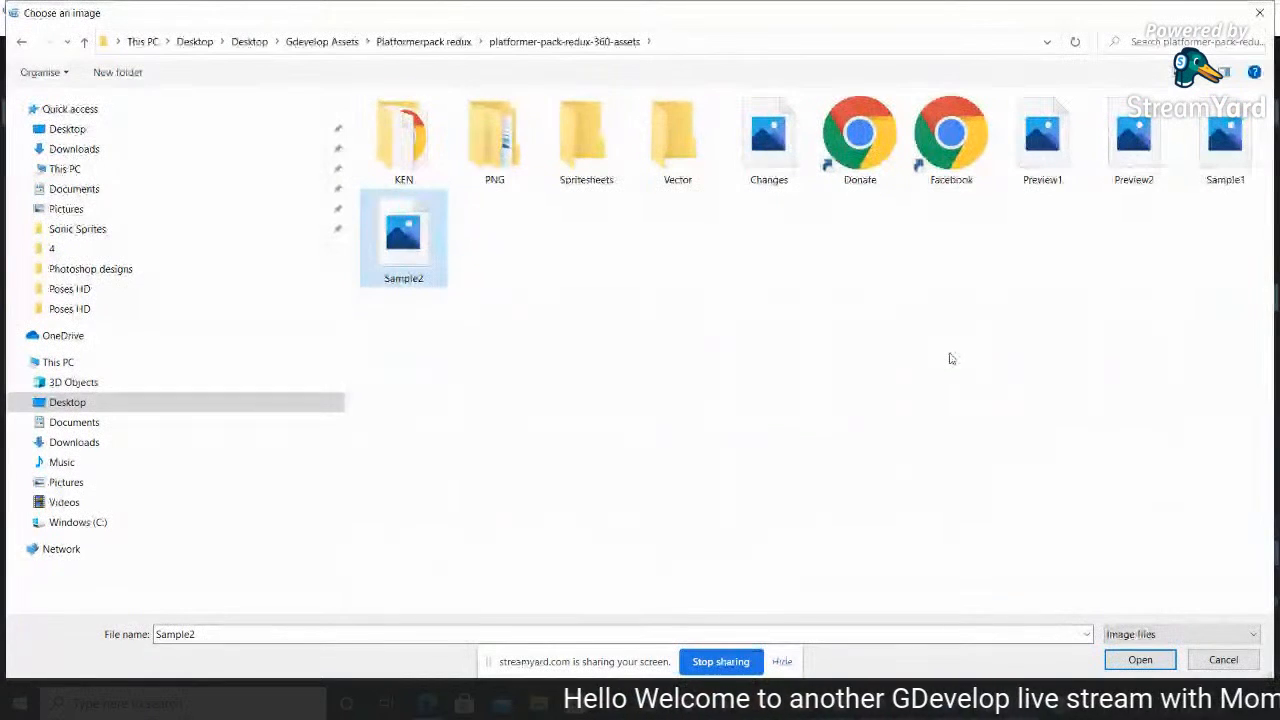
key("Home")
key("Right")
key("Return")
key("Right")
key("Right")
key("Right")
key("Right")
key("Right")
key("Right")
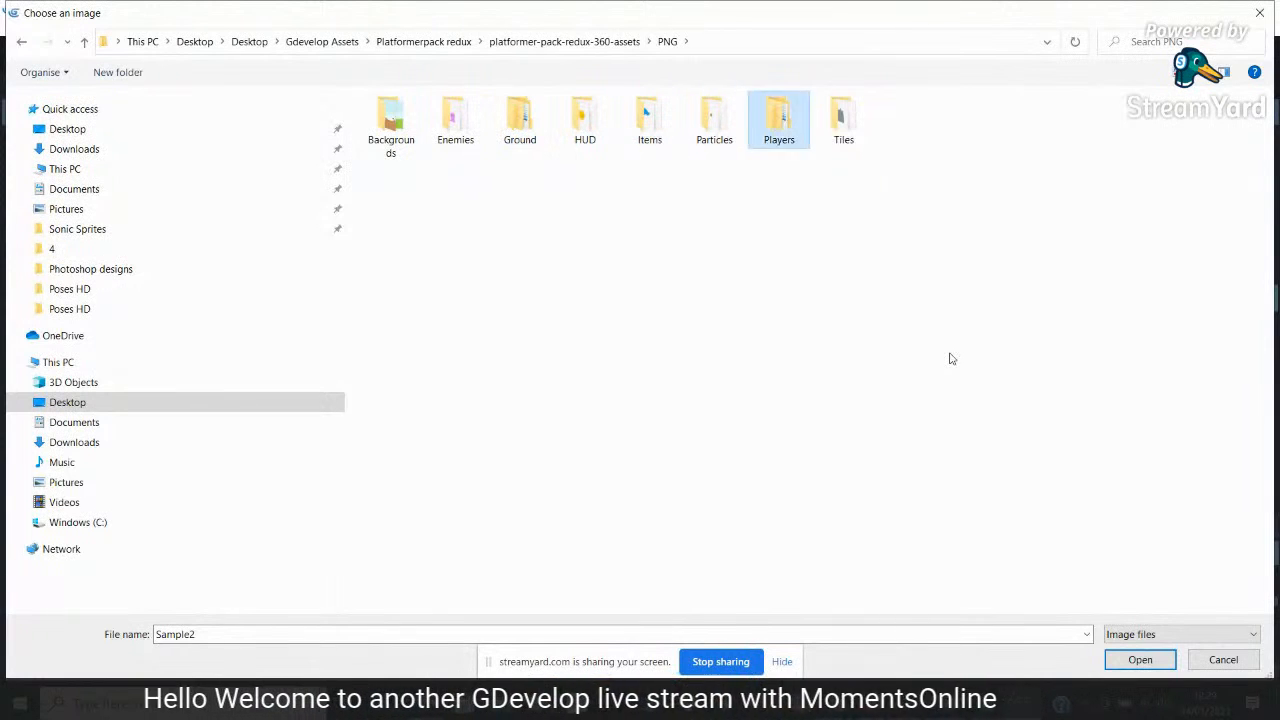
key("Right")
key("Return")
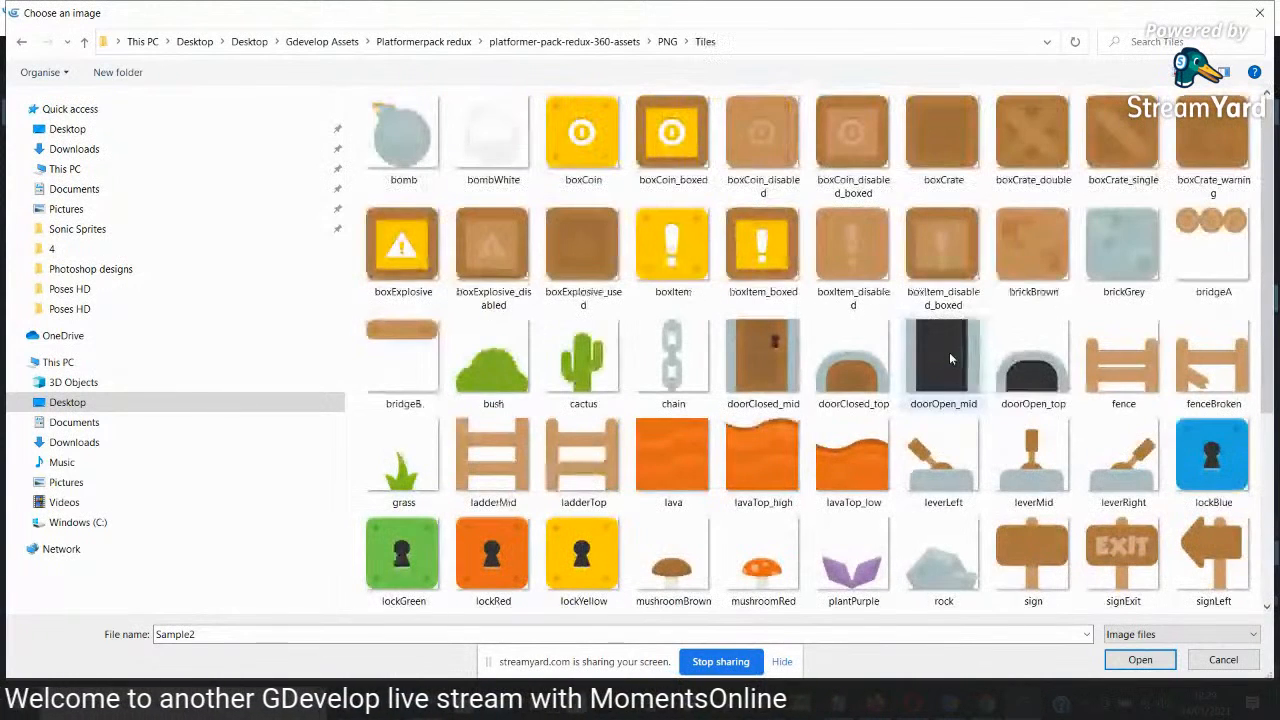
Add the boxCrate_double image to the new object's animation and copy the file into the project folder
left_click_drag(1268, 206, 1275, 400)
scroll(918, 237, "up", 4)
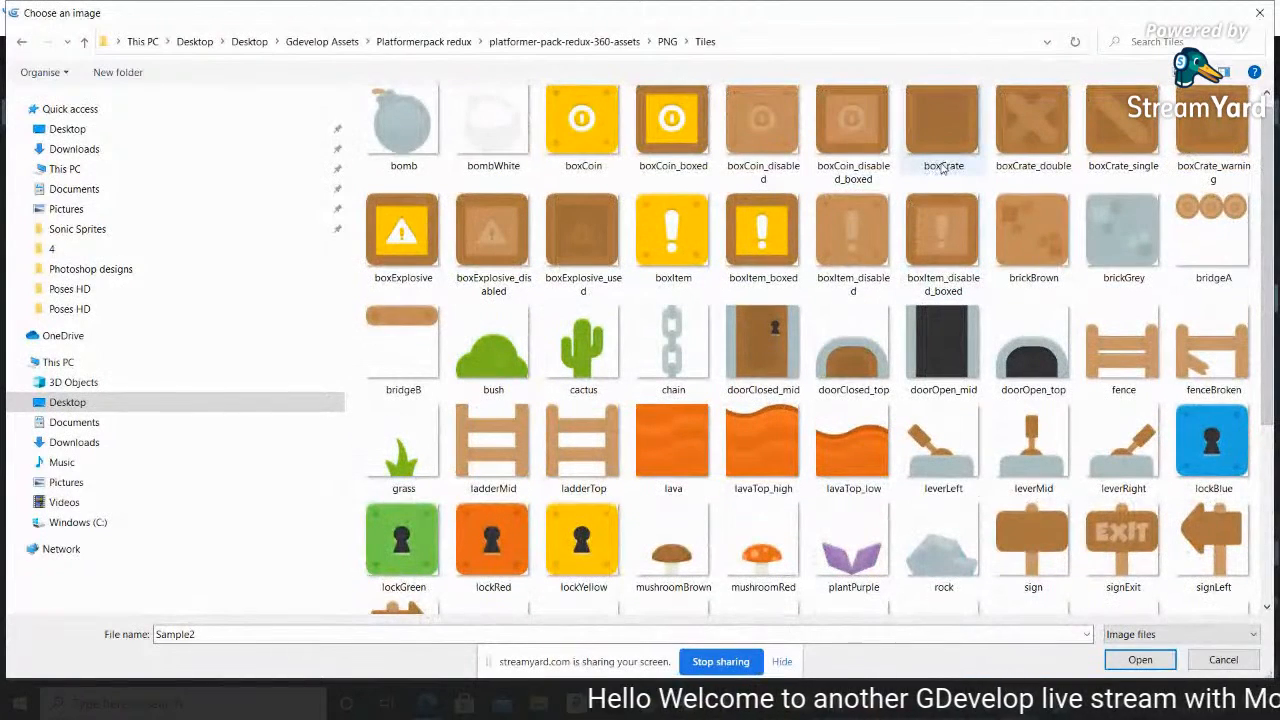
scroll(1040, 155, "up", 1)
left_click(1040, 139)
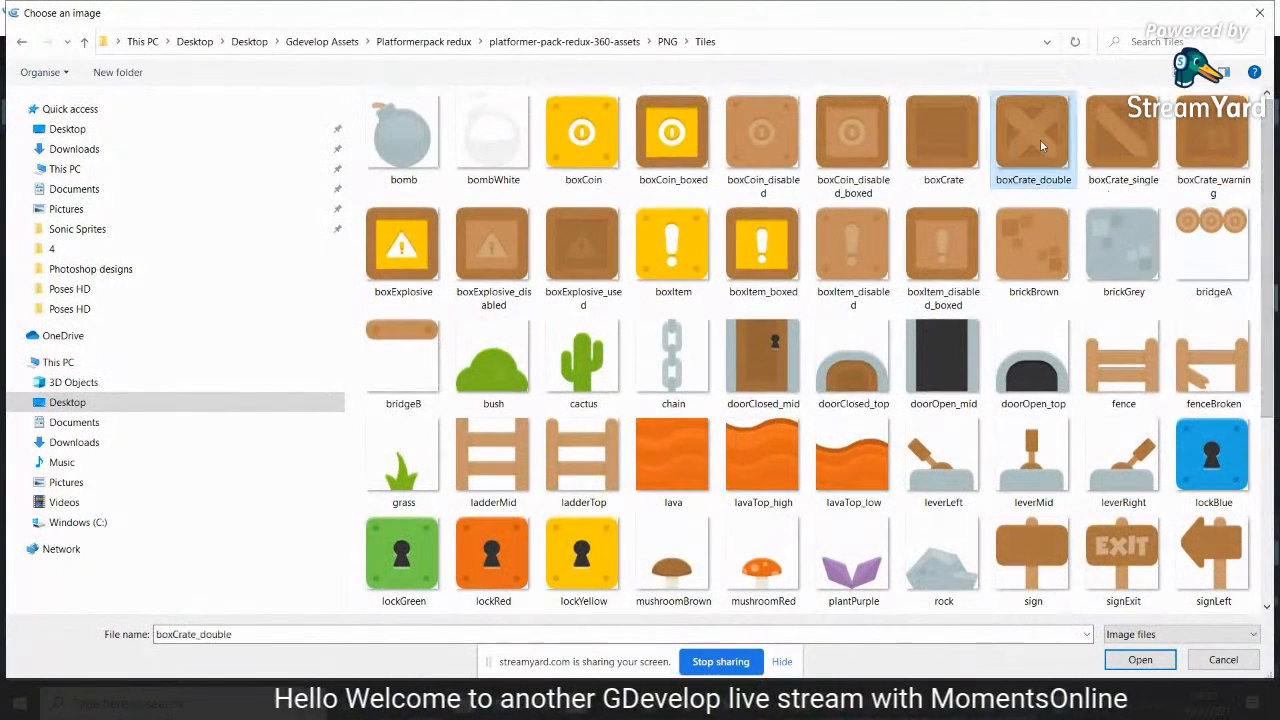
left_click(1138, 660)
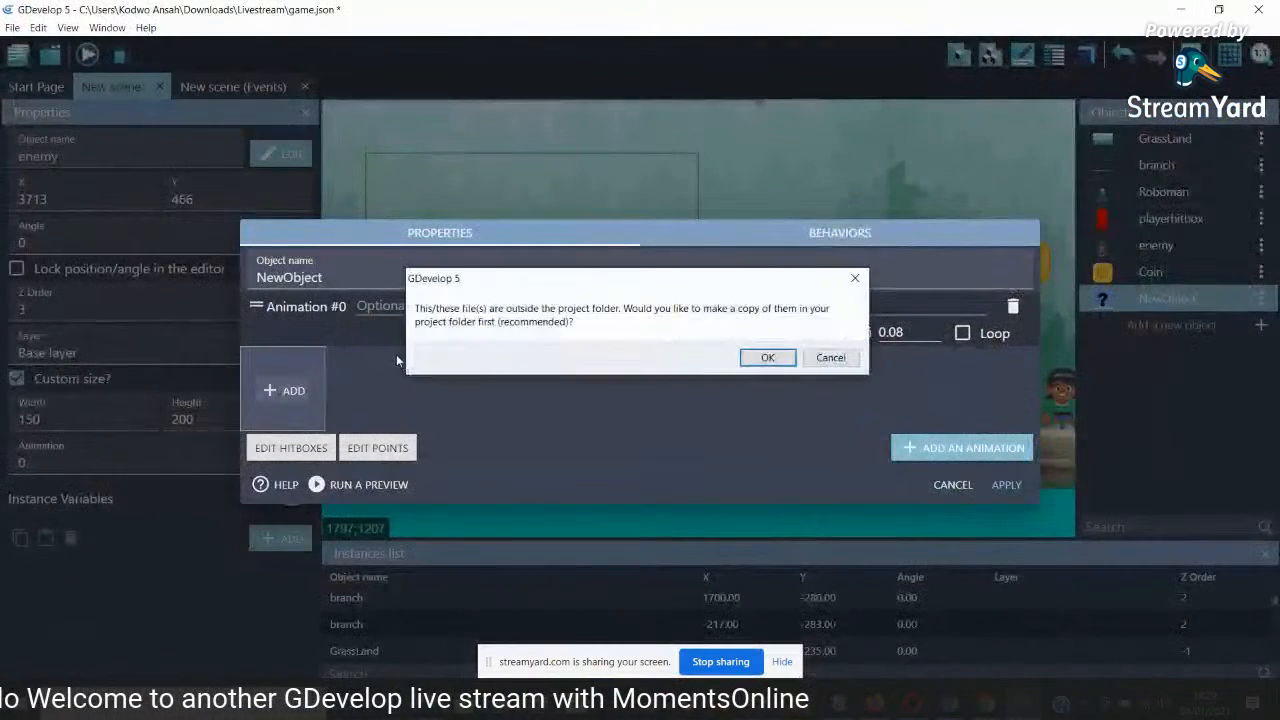
left_click(767, 357)
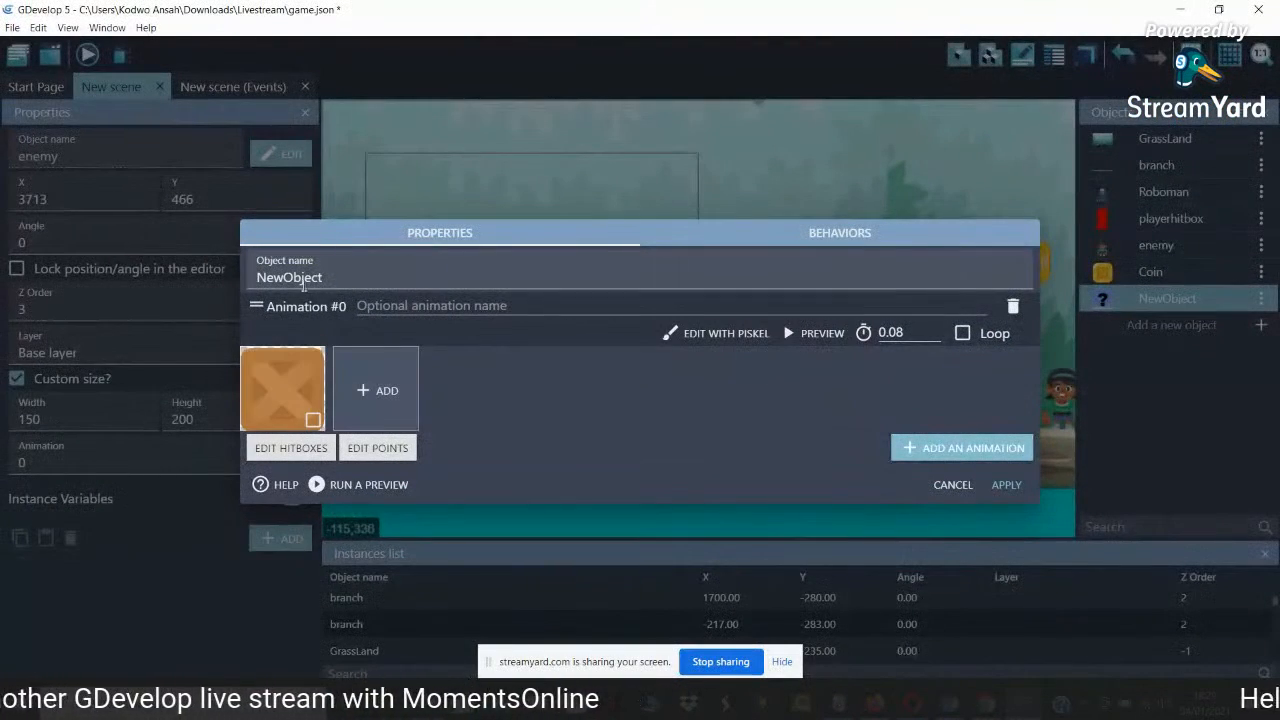
Name the new crate object box and apply its properties
double_click(331, 275)
type("box")
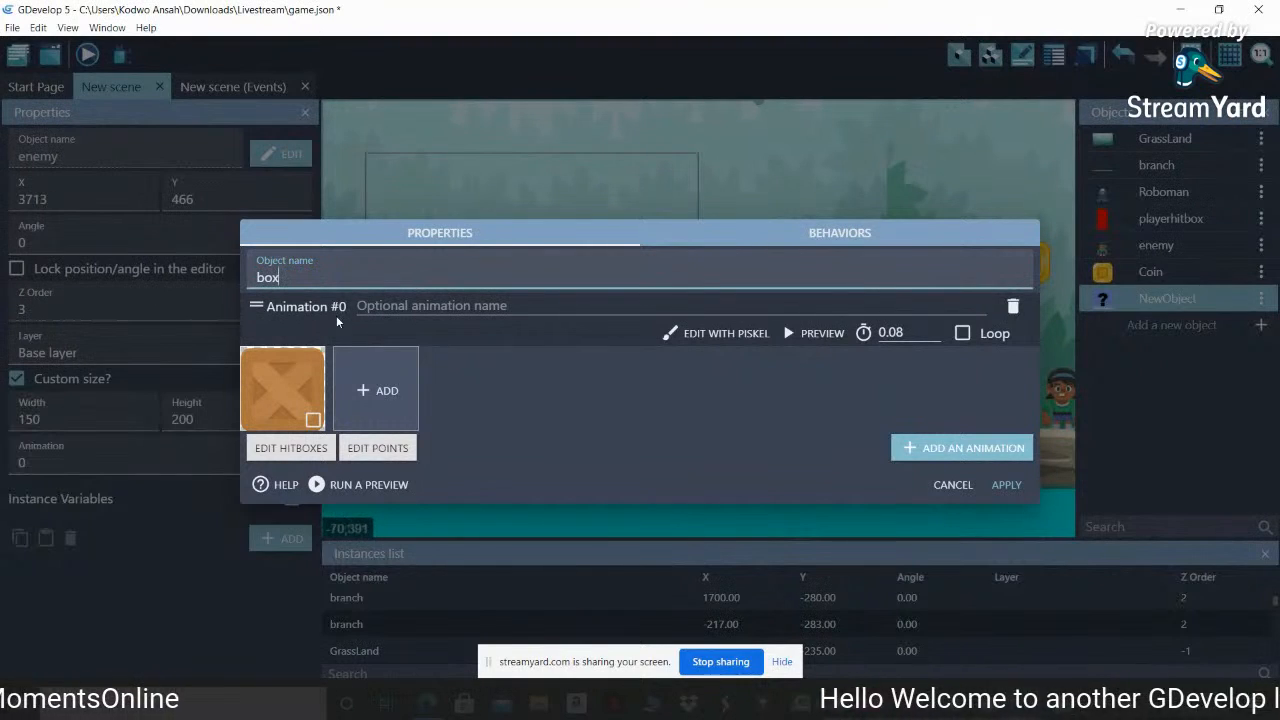
left_click(1006, 484)
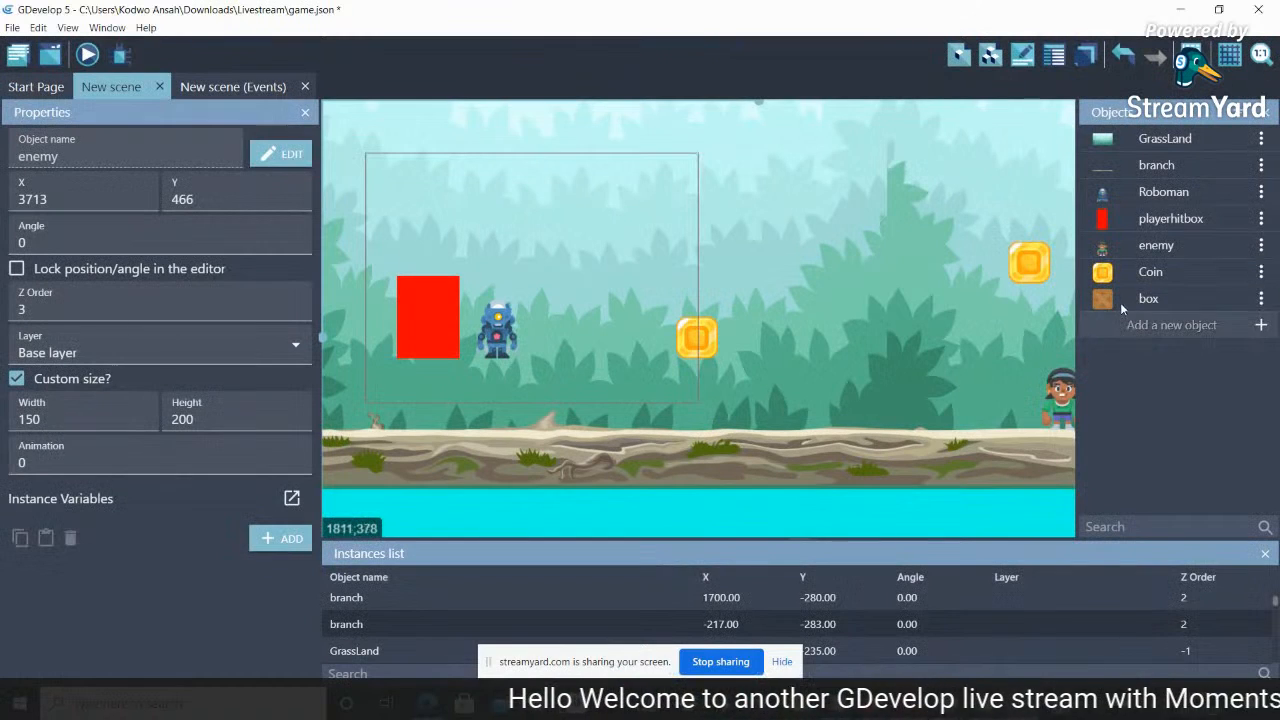
Place a box on the ground between Roboman and the first coin, and stack a copy on it at about X 543, Y 409
left_click_drag(1120, 300, 592, 376)
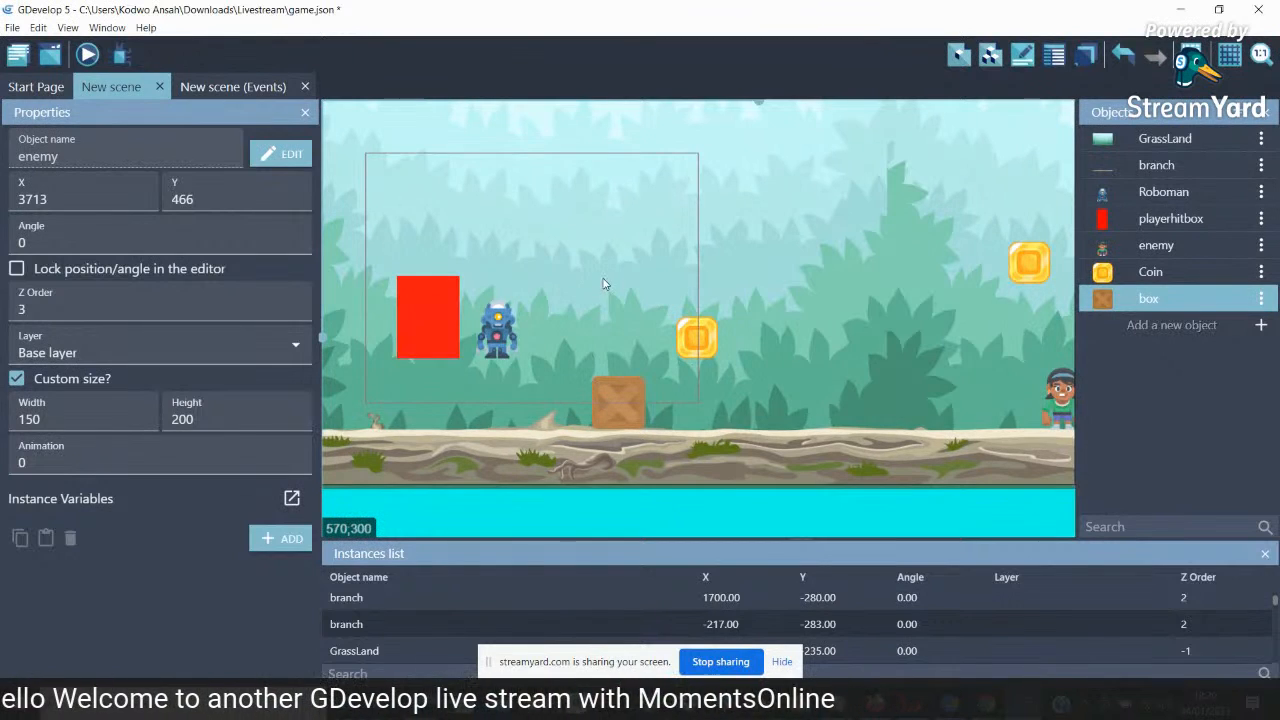
left_click(617, 403)
left_click_drag(617, 404, 616, 343, "ctrl")
left_click(740, 383)
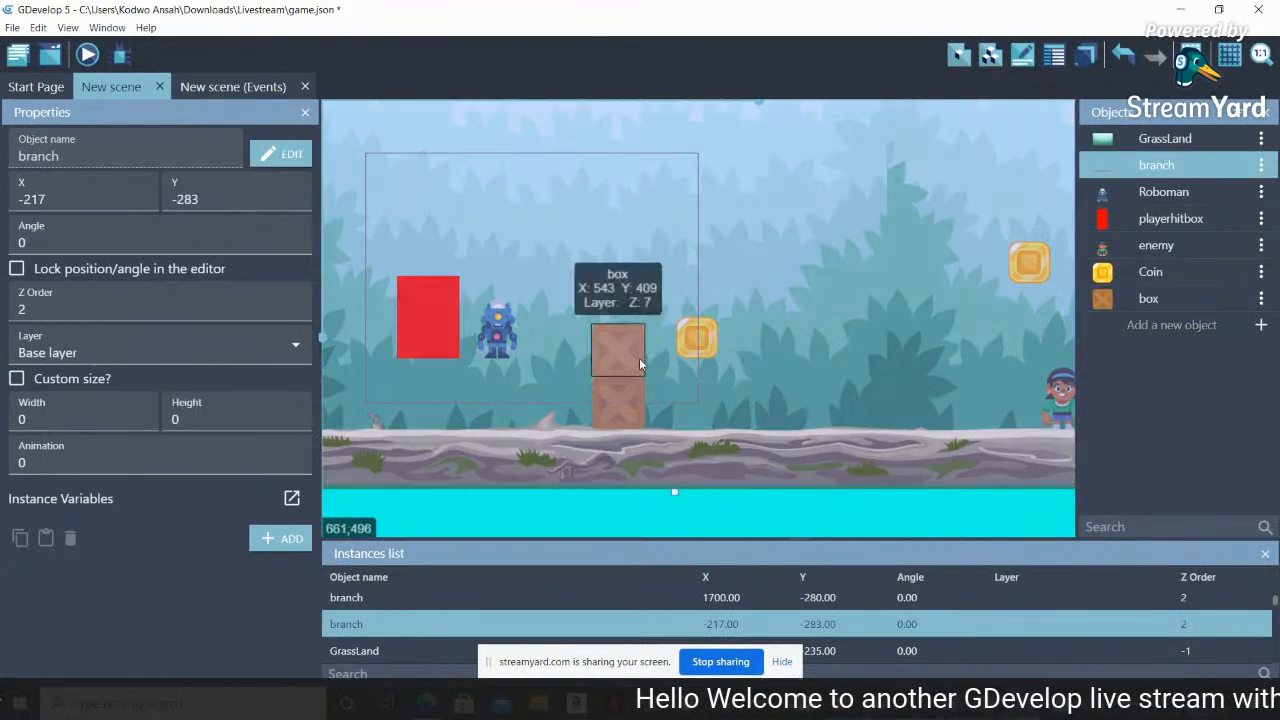
Build a second two-box stack before the first enemy, with its lower box at about X 1301, Y 537 and upper box at about Y 410
left_click(622, 358)
left_click_drag(622, 358, 938, 409)
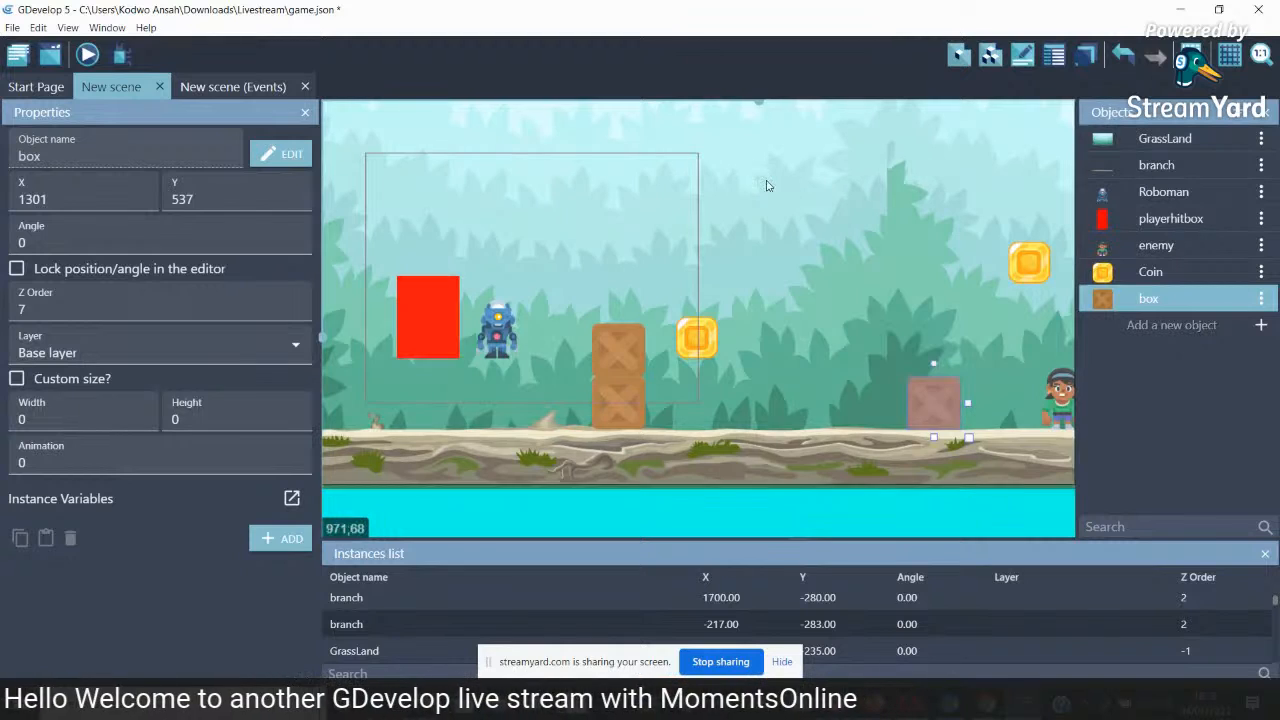
scroll(757, 108, "right", 8)
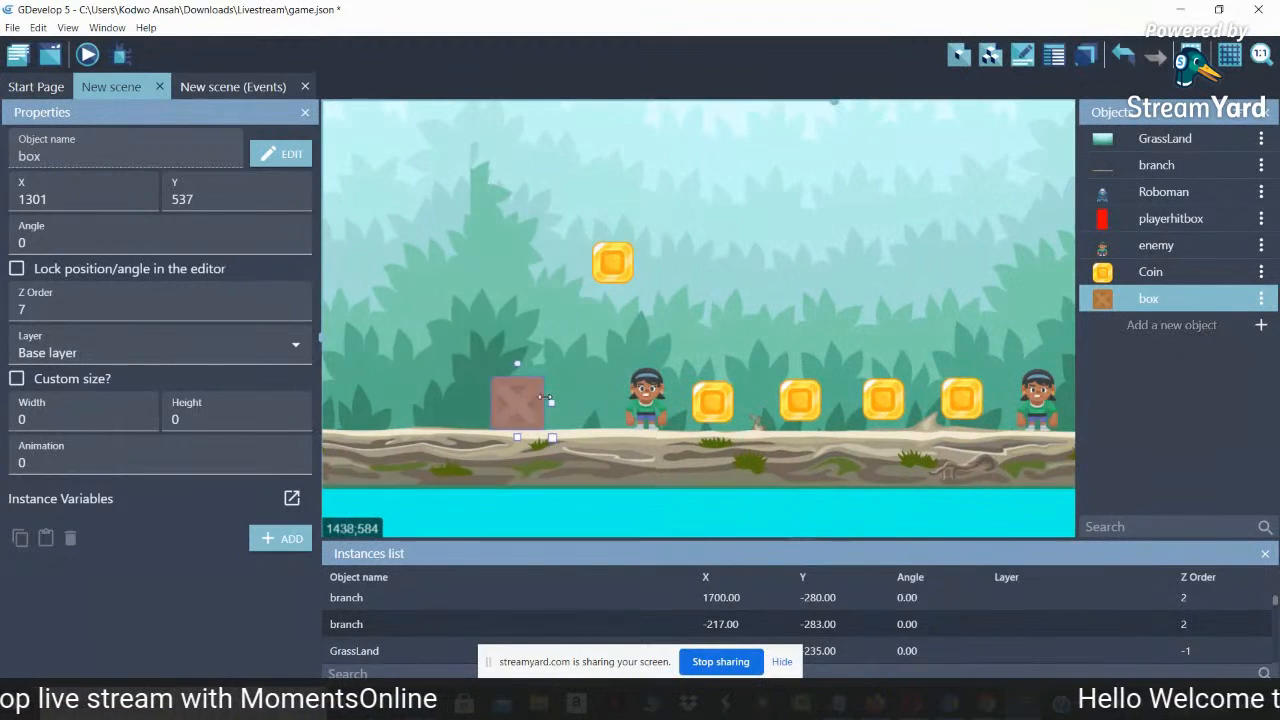
left_click_drag(529, 401, 529, 350)
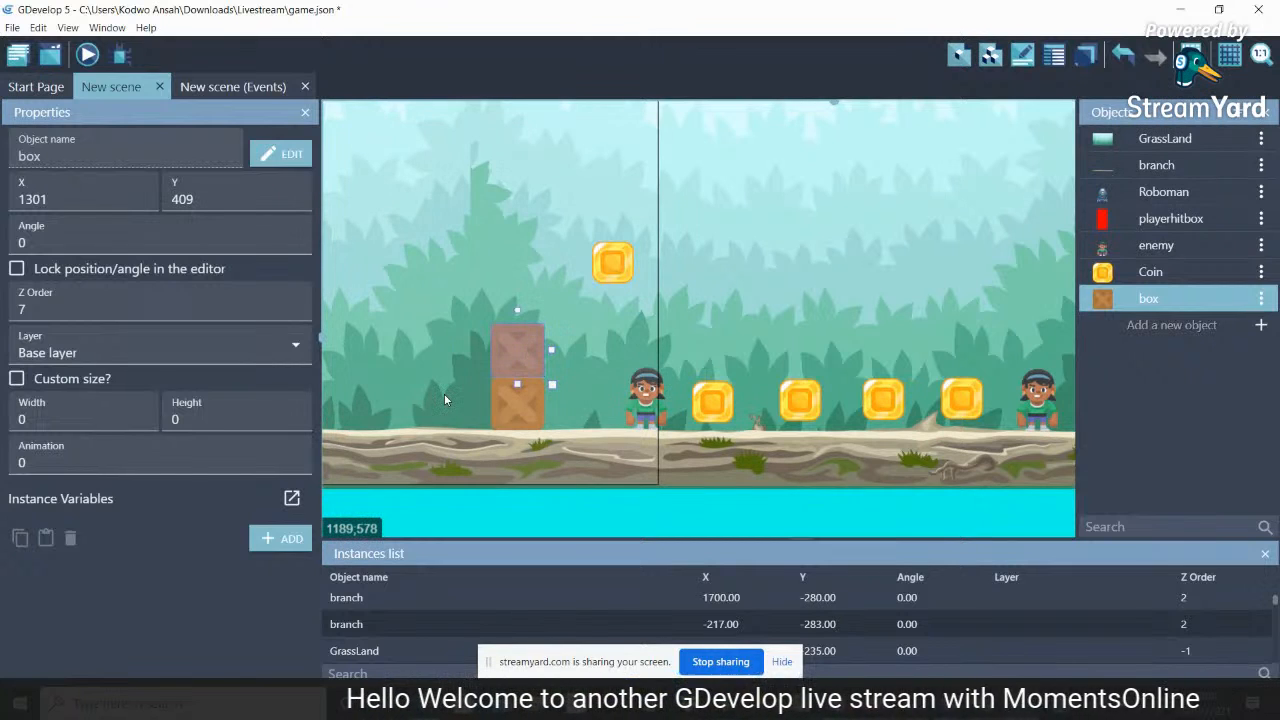
left_click(577, 364)
left_click_drag(522, 357, 522, 358)
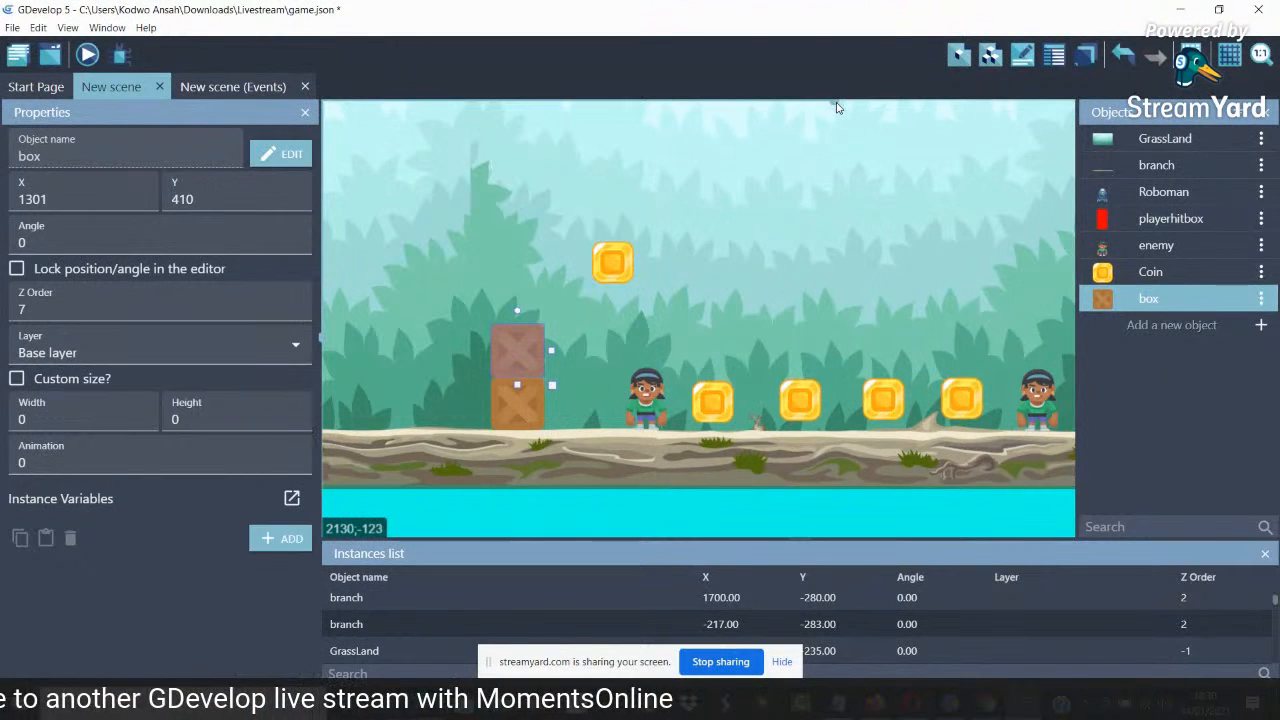
Lower the upper box of the second stack slightly to about Y 412
scroll(905, 120, "right", 5)
scroll(914, 125, "left", 20)
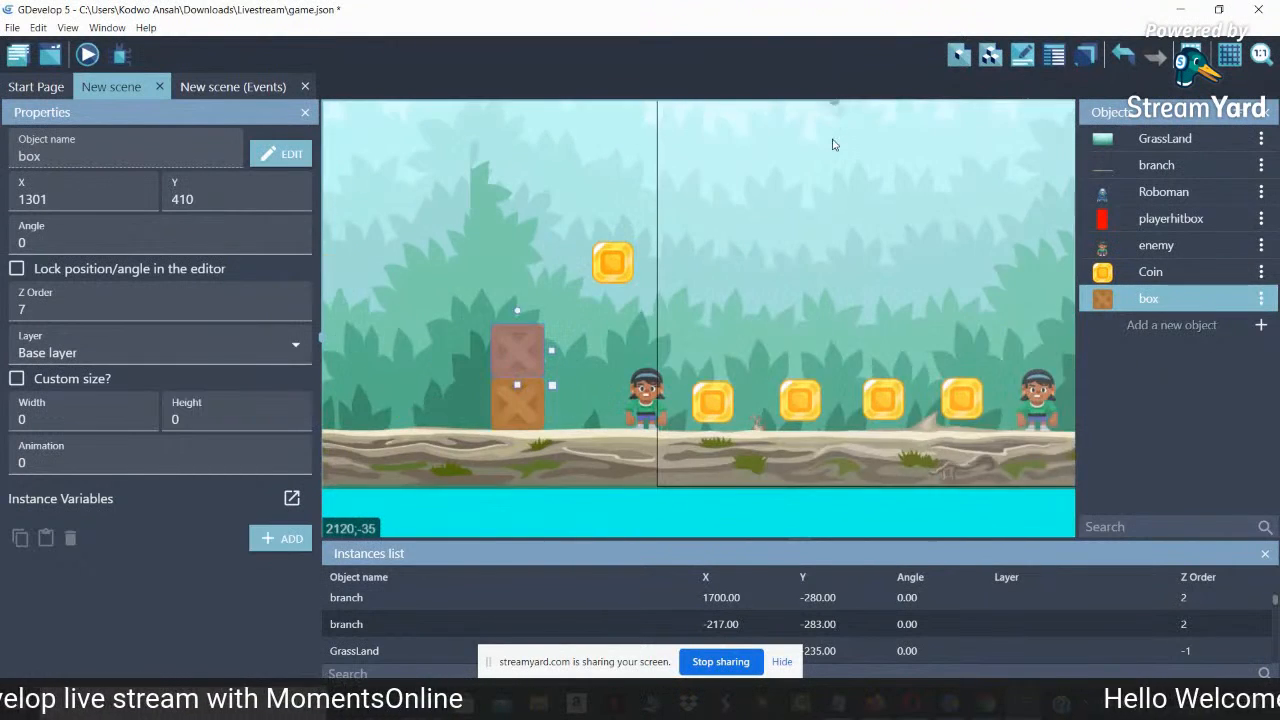
scroll(760, 166, "right", 5)
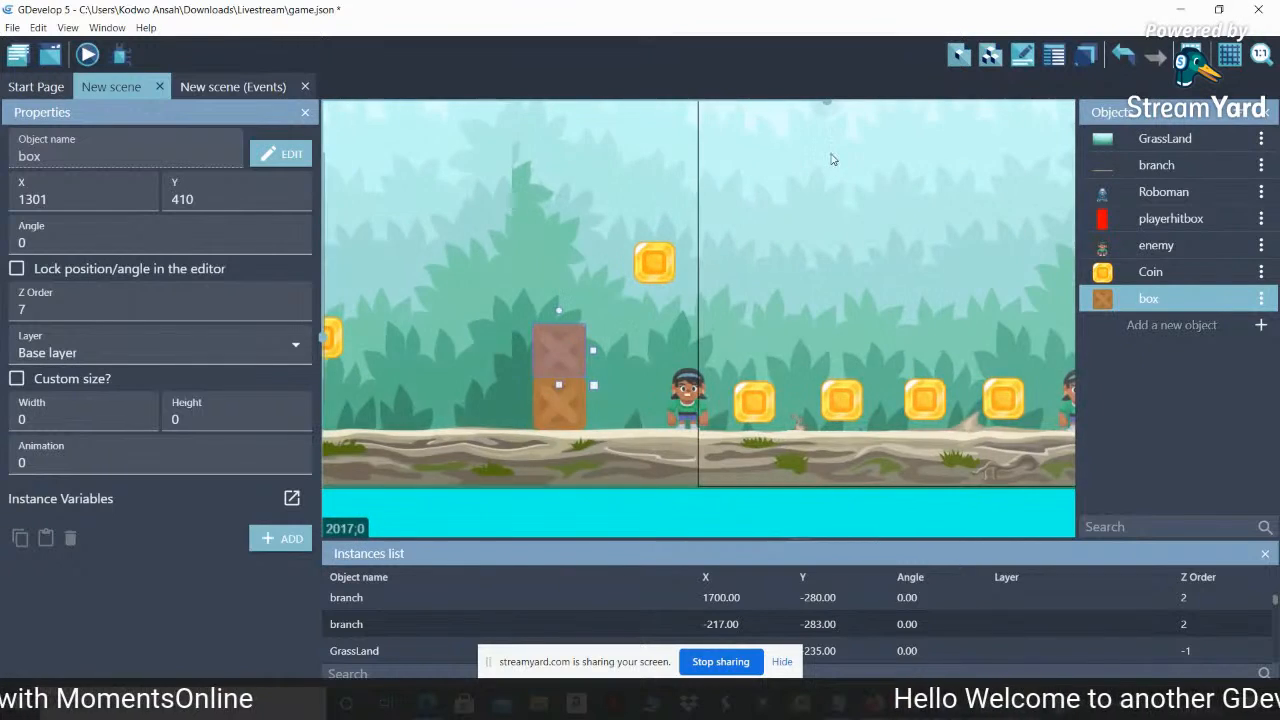
scroll(782, 167, "right", 2)
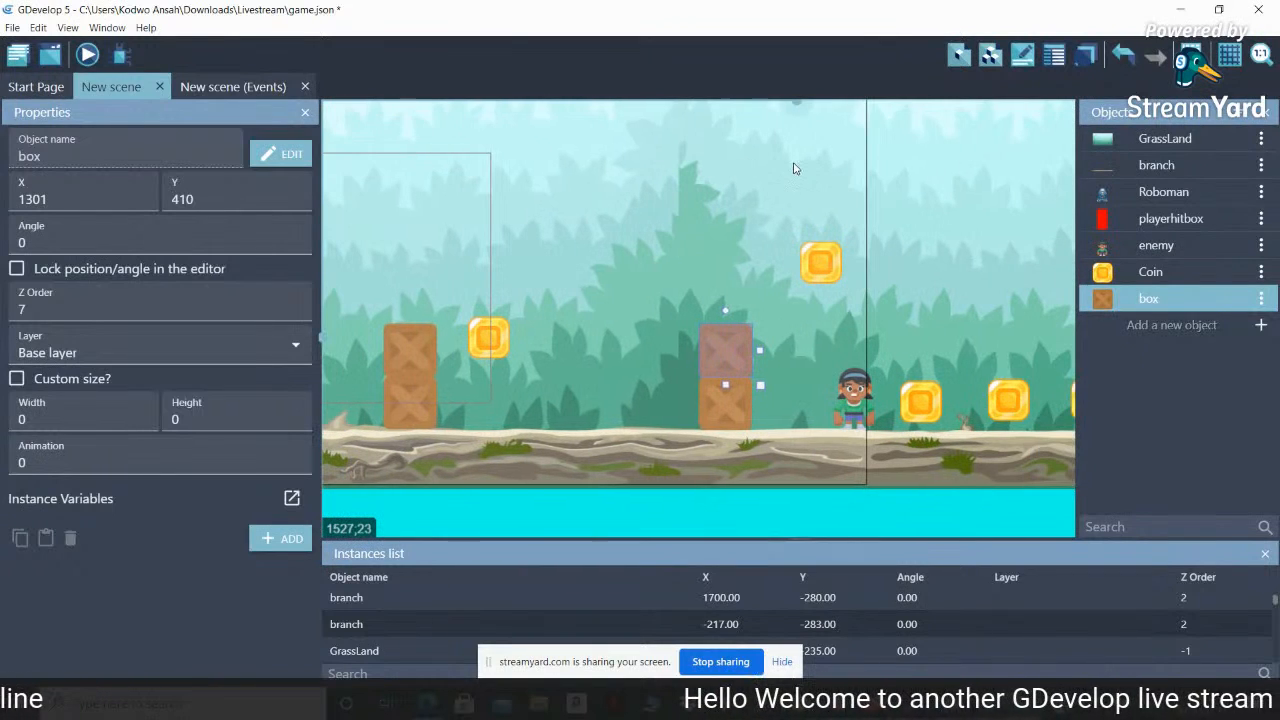
left_click_drag(698, 349, 717, 354)
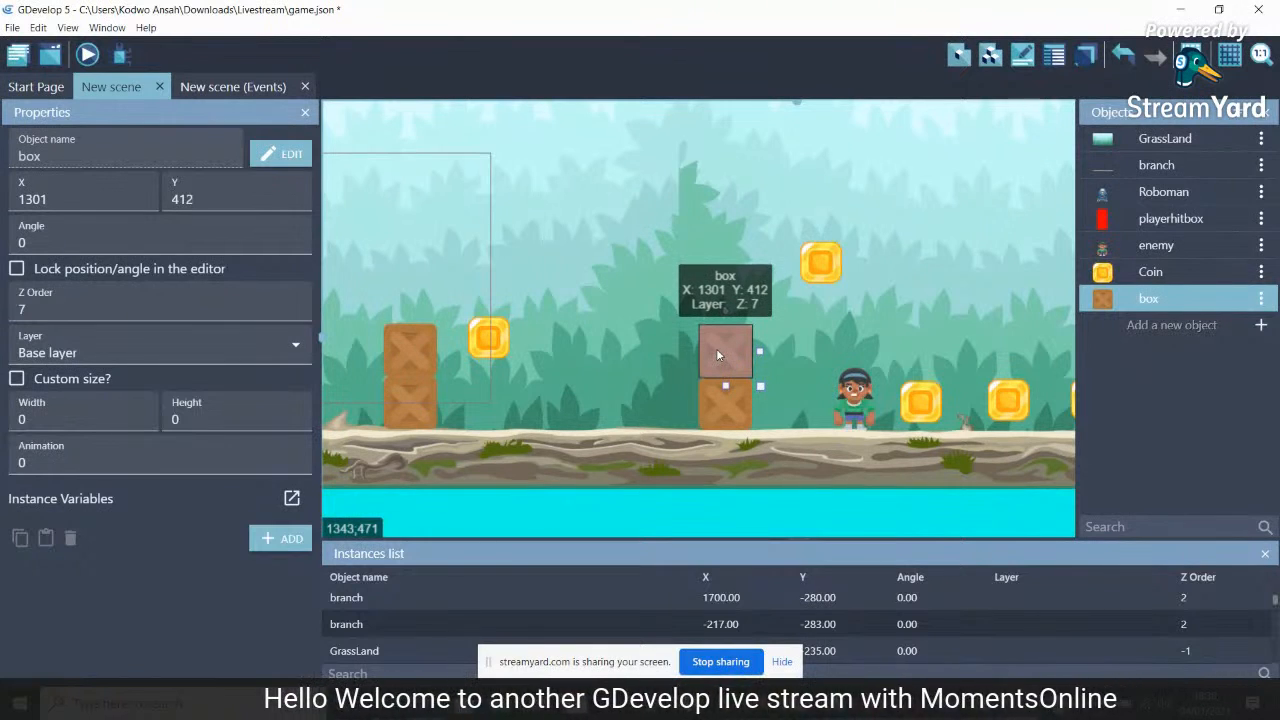
left_click(644, 424)
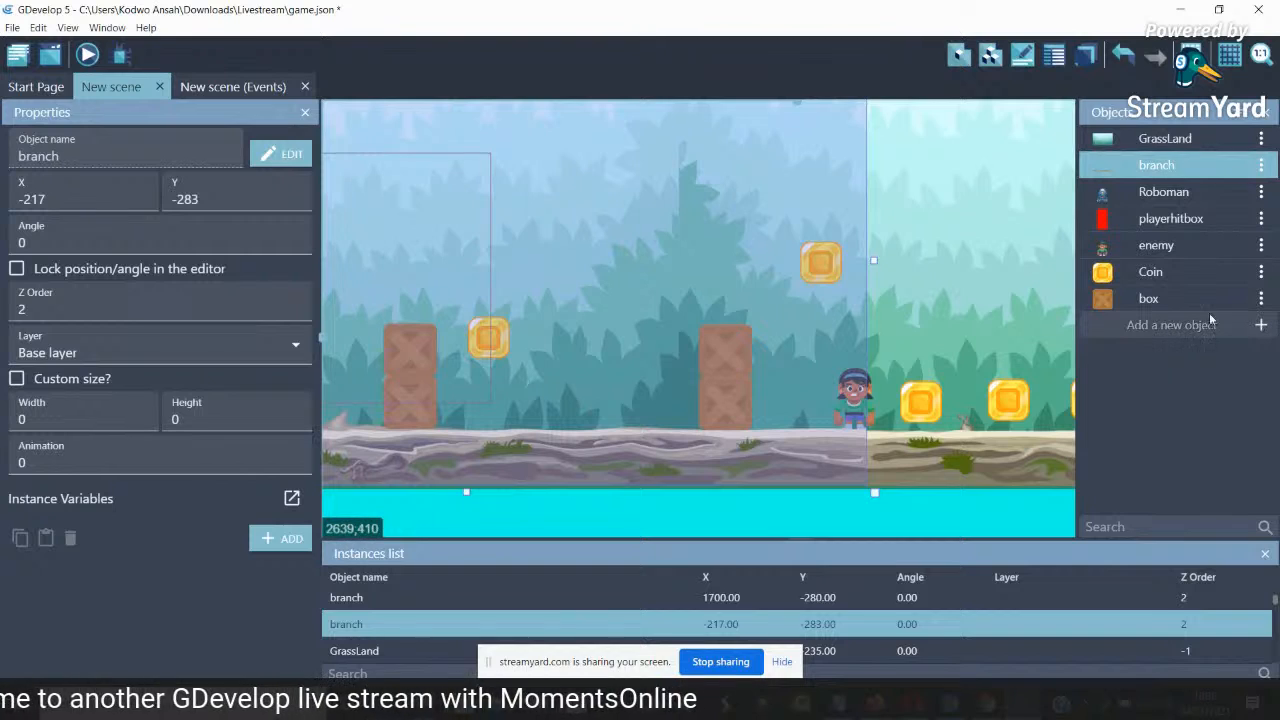
Create a new Sprite object with an animation using the spikes image, copying the file into the project folder
left_click(1260, 325)
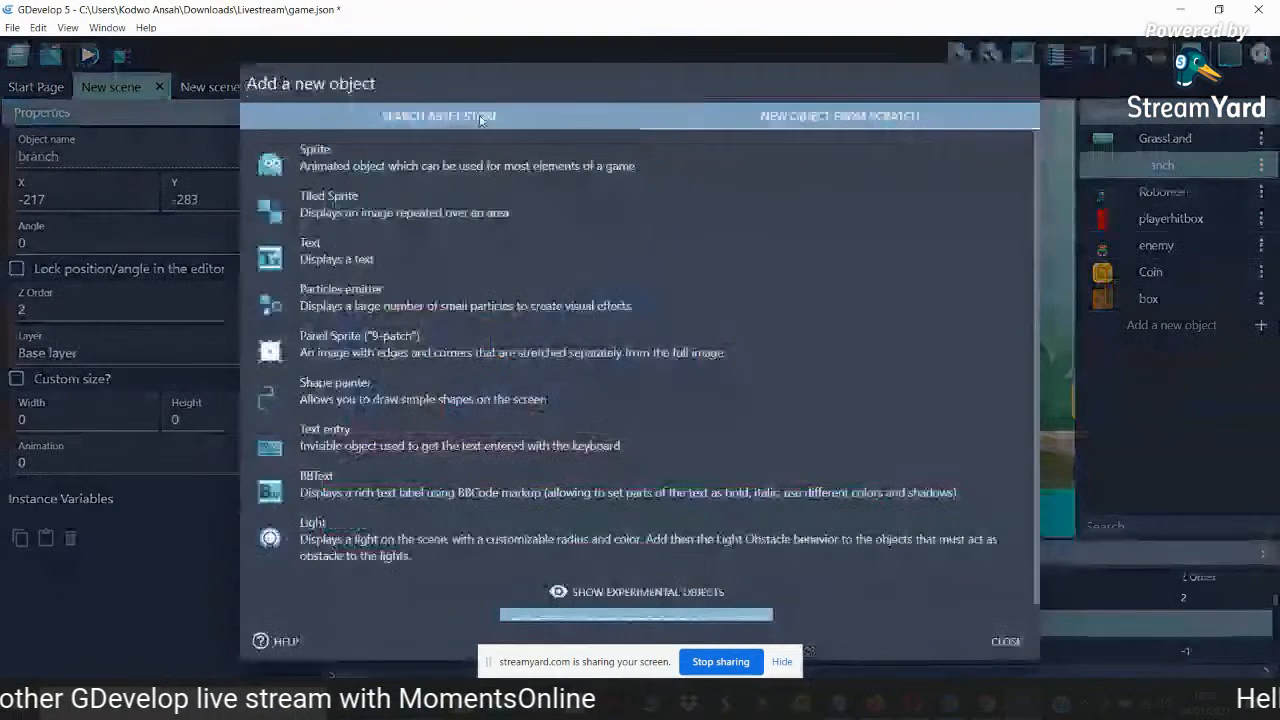
left_click(402, 155)
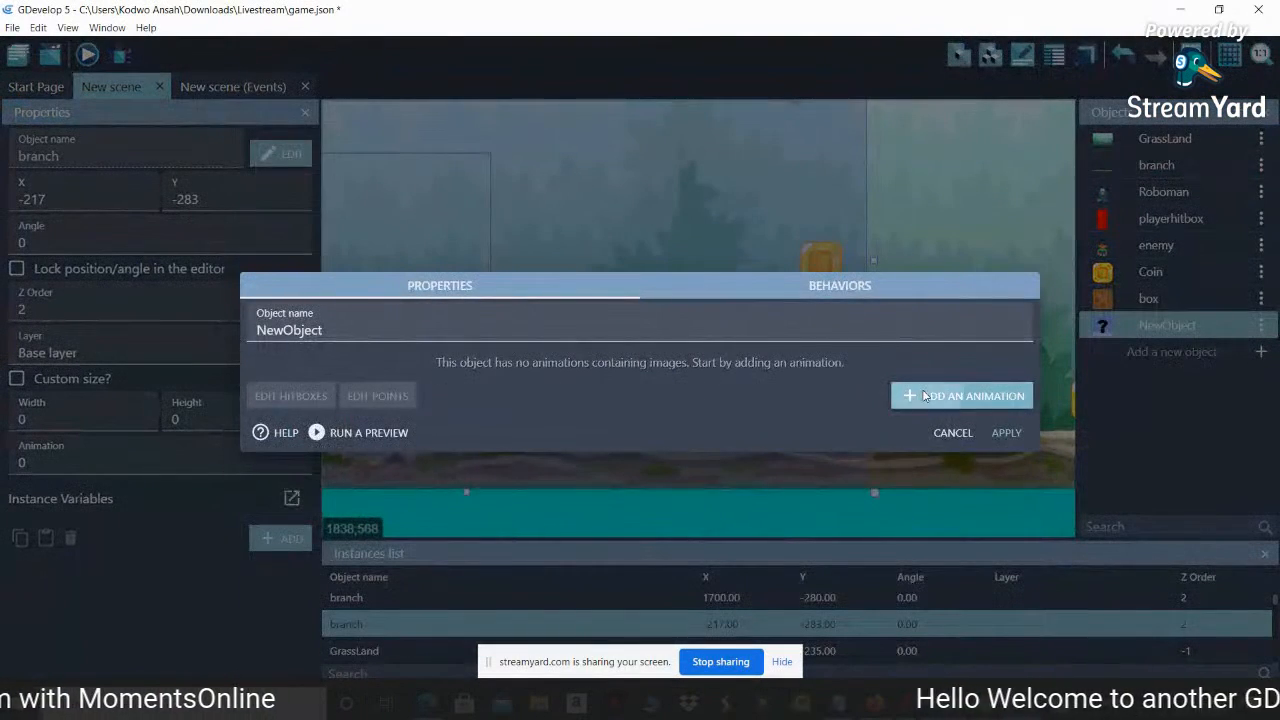
left_click(925, 396)
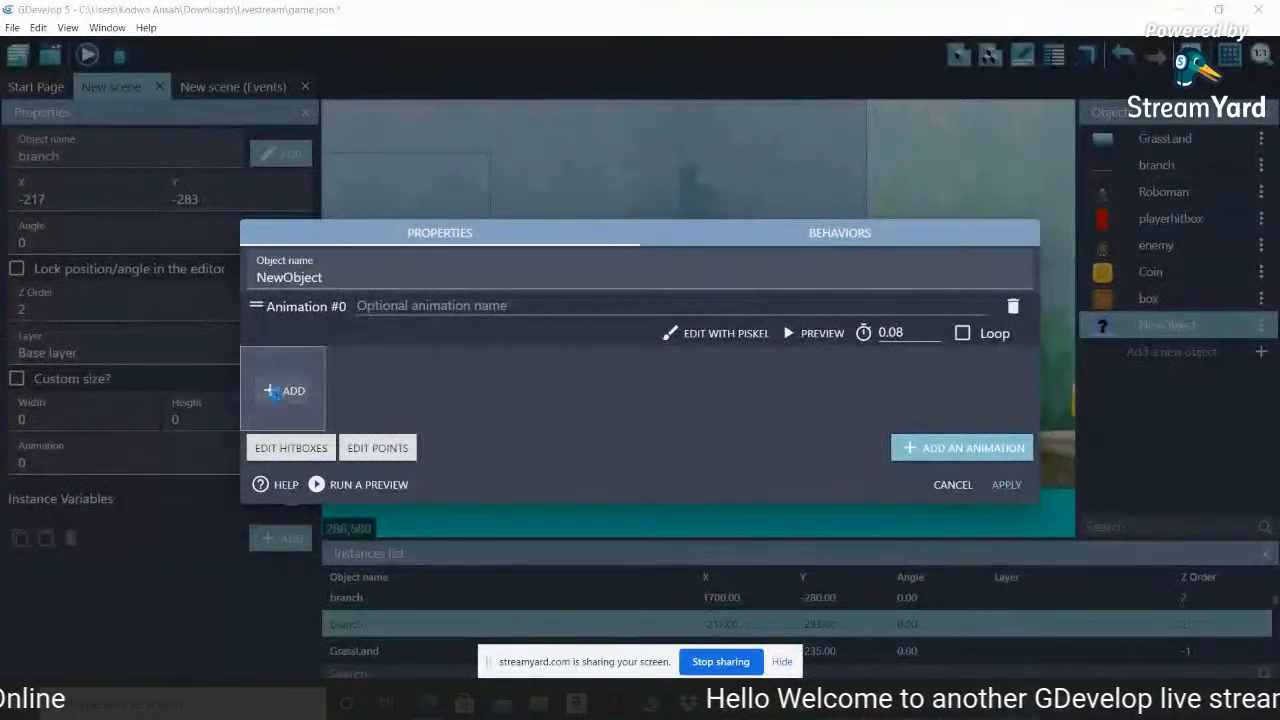
left_click(284, 390)
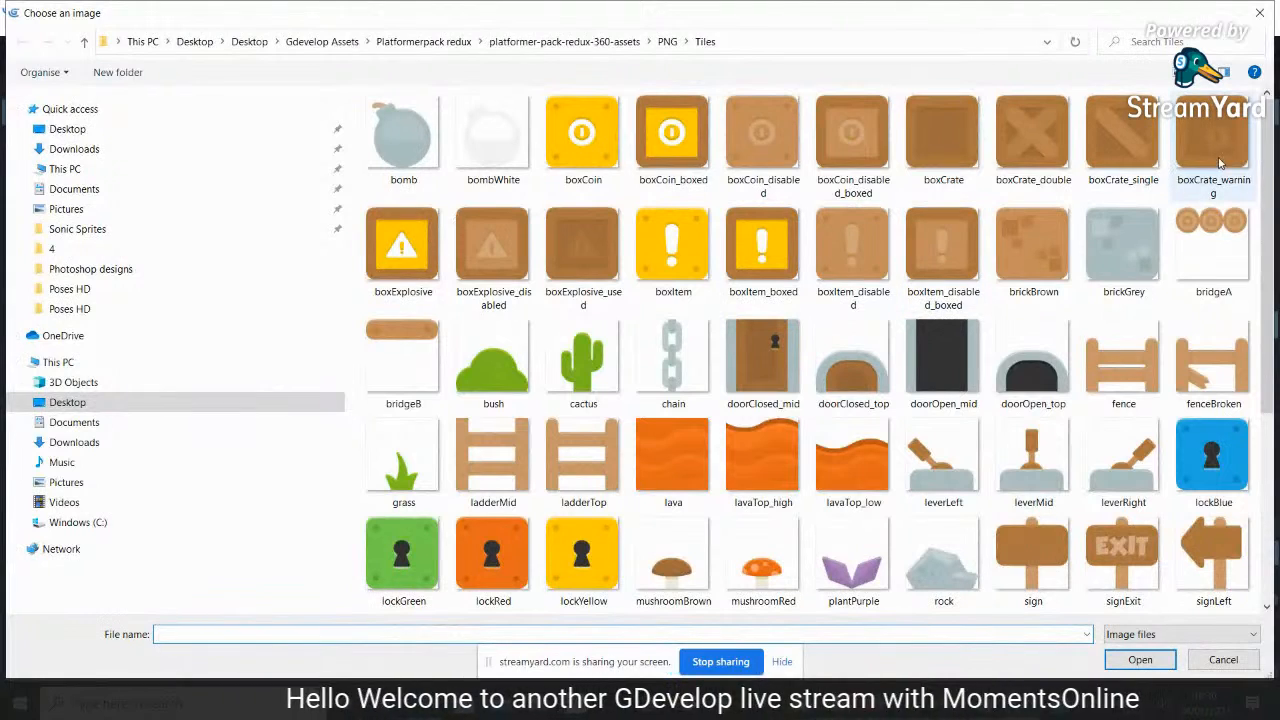
left_click_drag(1268, 188, 1277, 298)
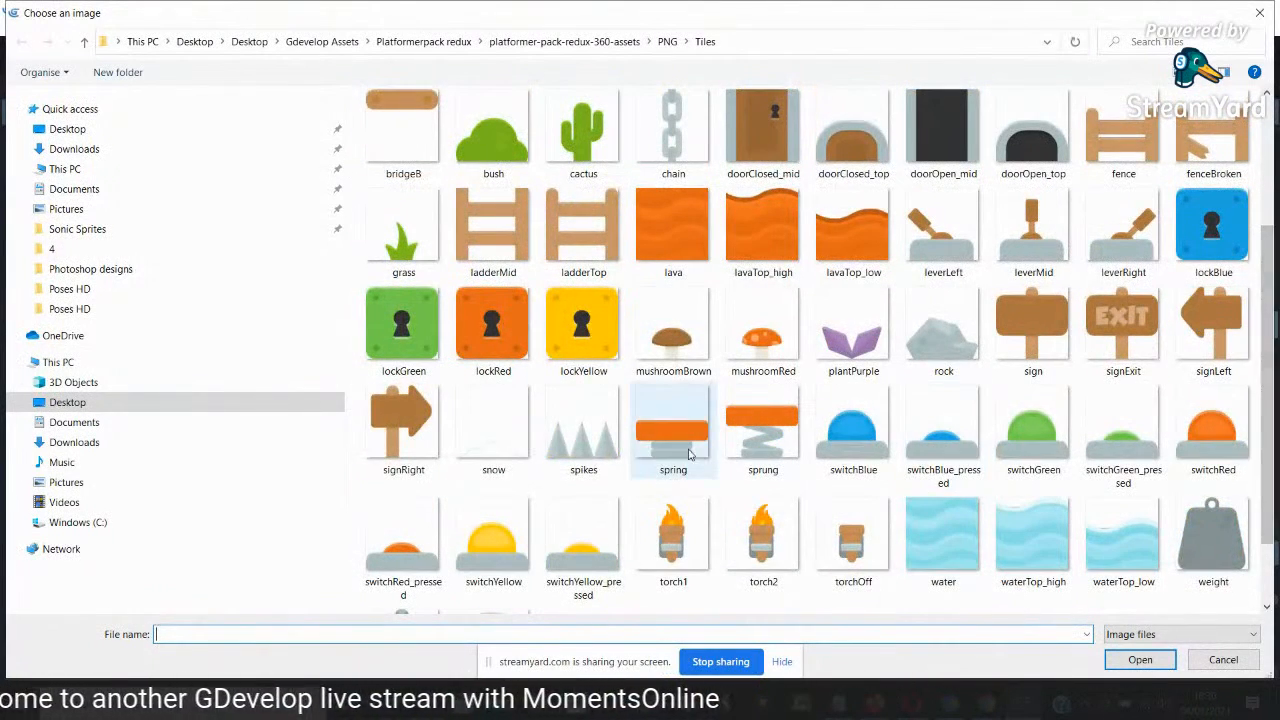
left_click(605, 465)
left_click(1140, 660)
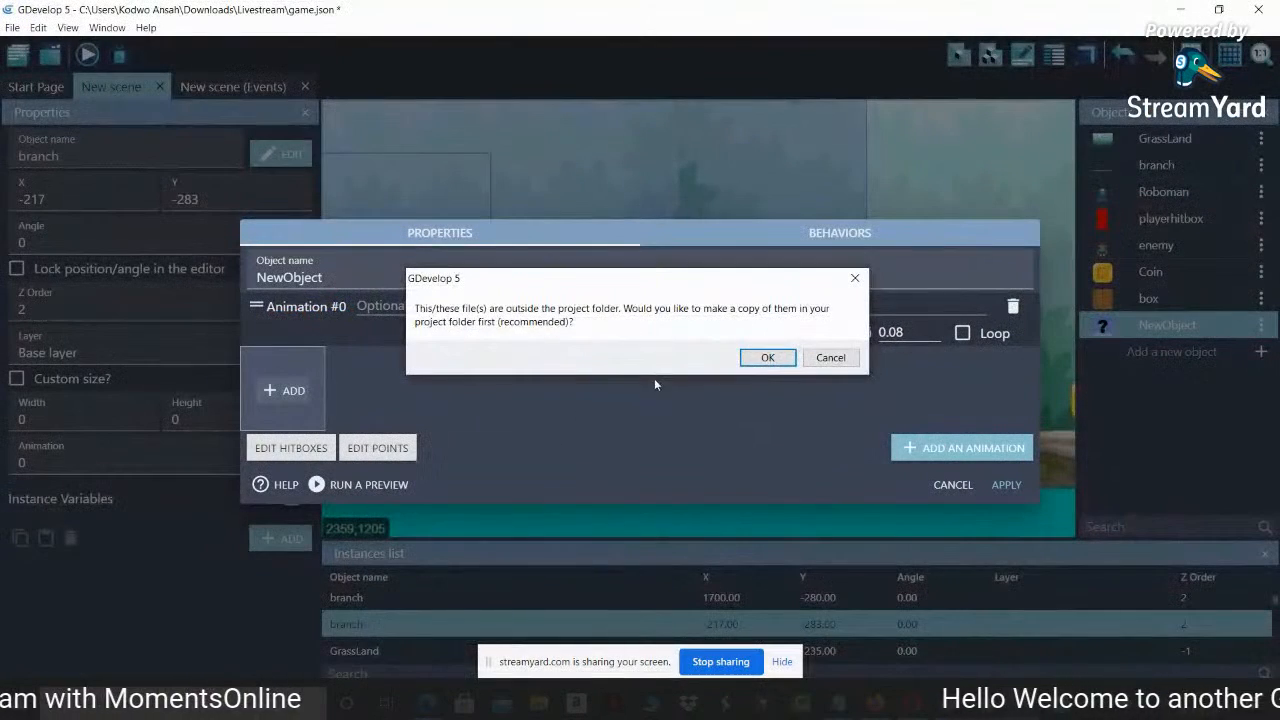
left_click(768, 362)
Name the spikes object trap and apply its properties
left_click_drag(339, 279, 75, 298)
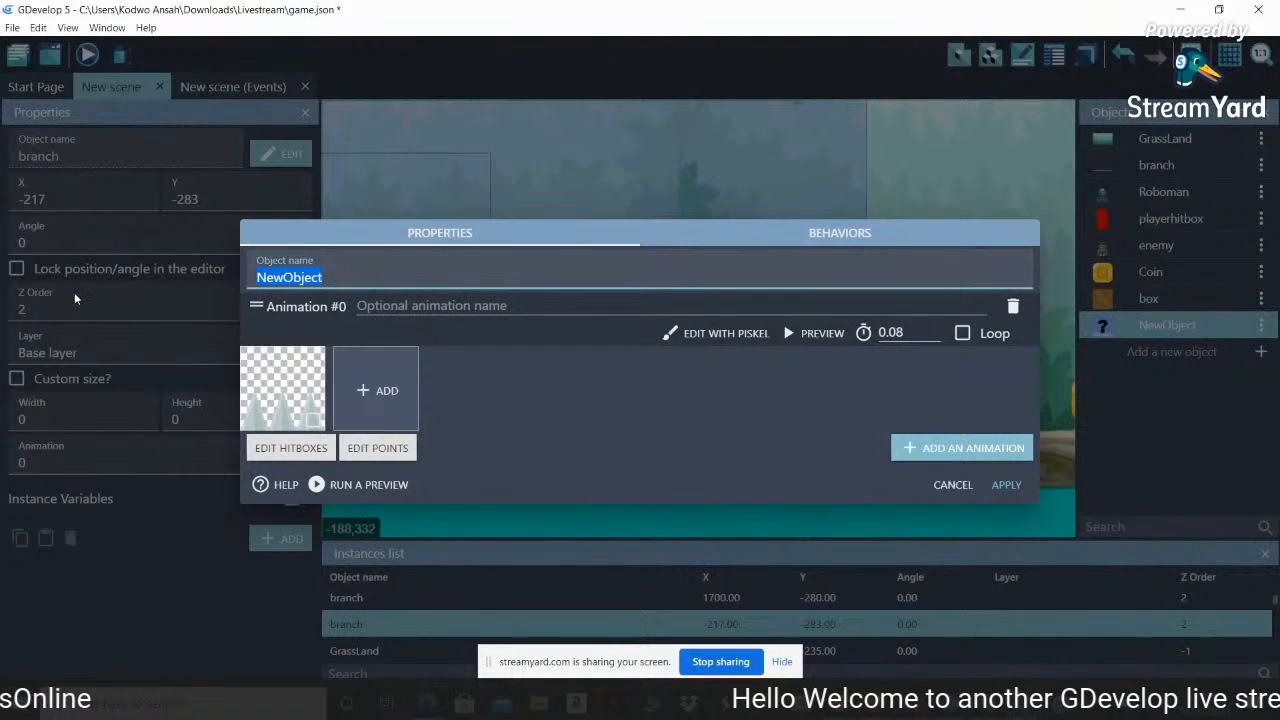
type("trap")
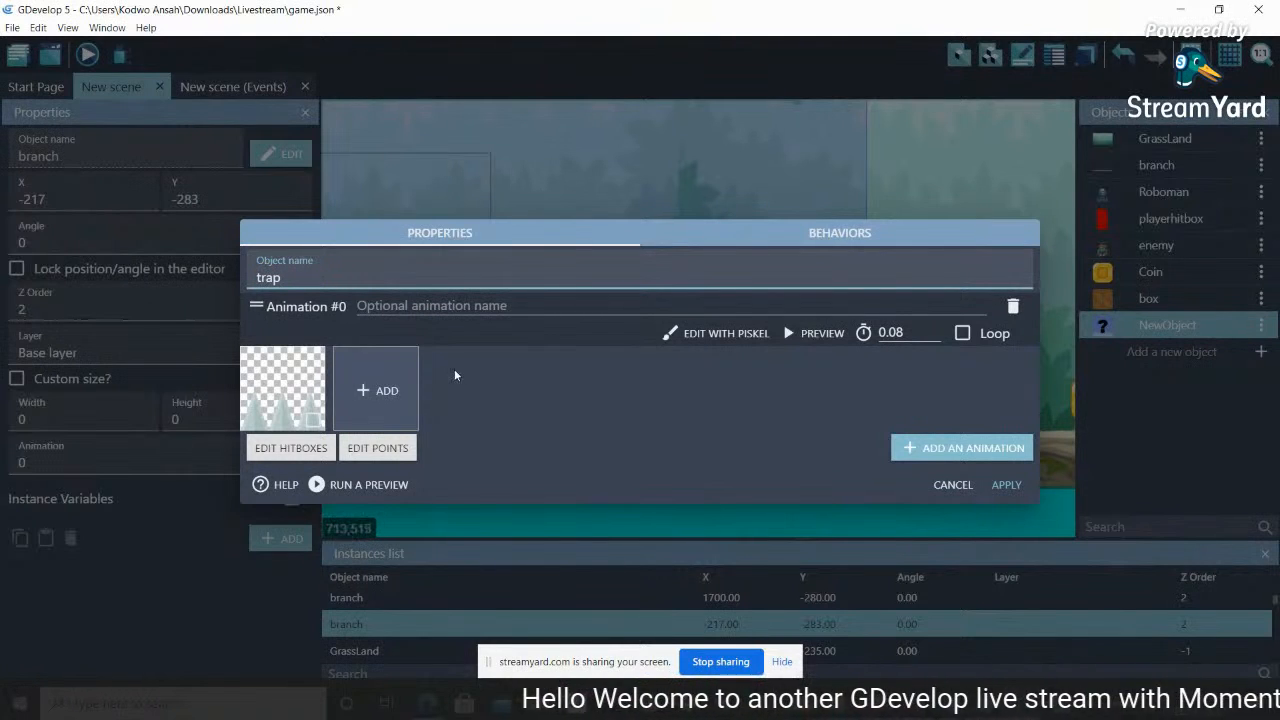
left_click(1005, 485)
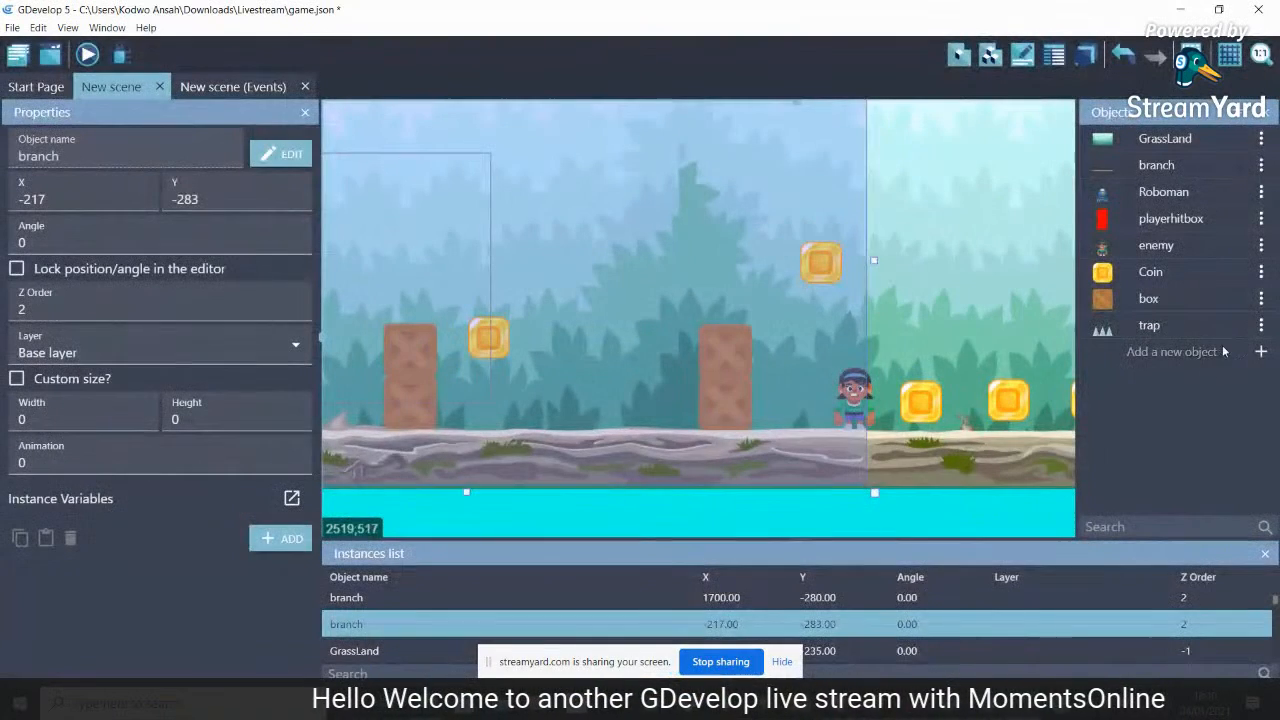
Place a trap on the ground between the two box stacks at about X 931, Y 541
left_click_drag(1186, 324, 575, 429)
left_click_drag(799, 107, 835, 104)
Copy the upper box of the second stack to float above the row of four ground coins at about X 1890, Y 345
left_click(509, 326)
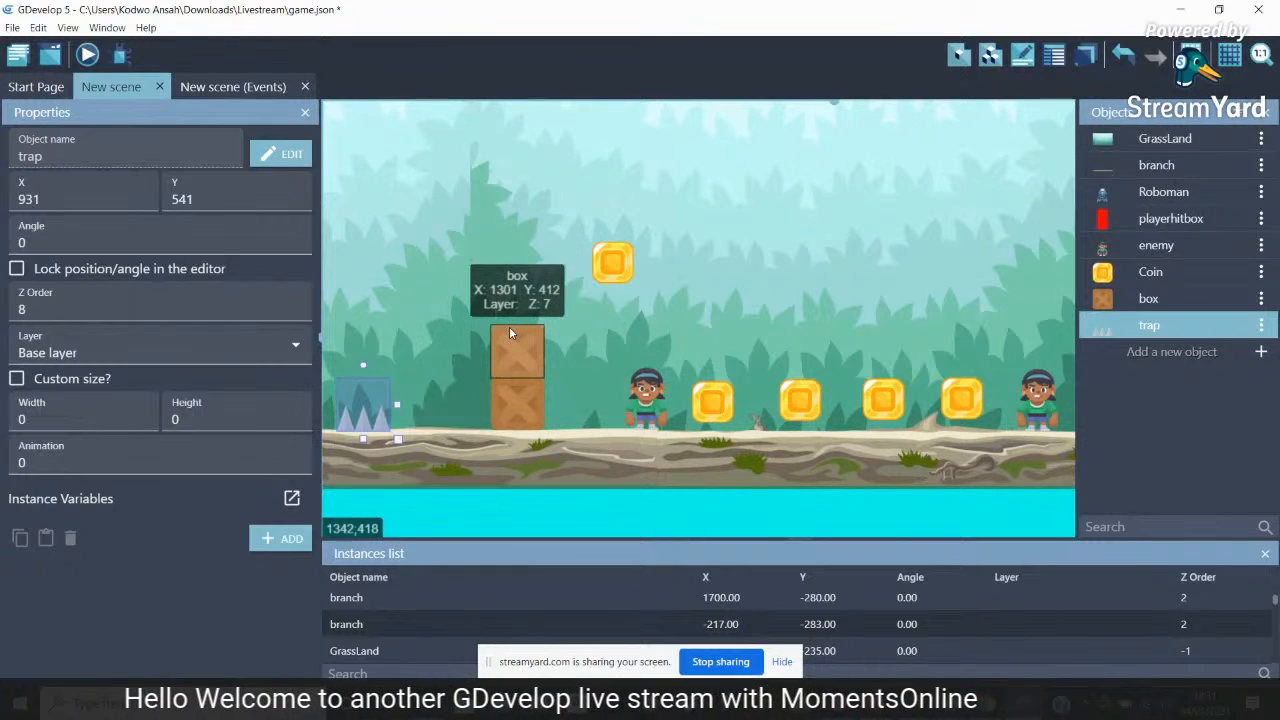
left_click_drag(514, 344, 762, 329)
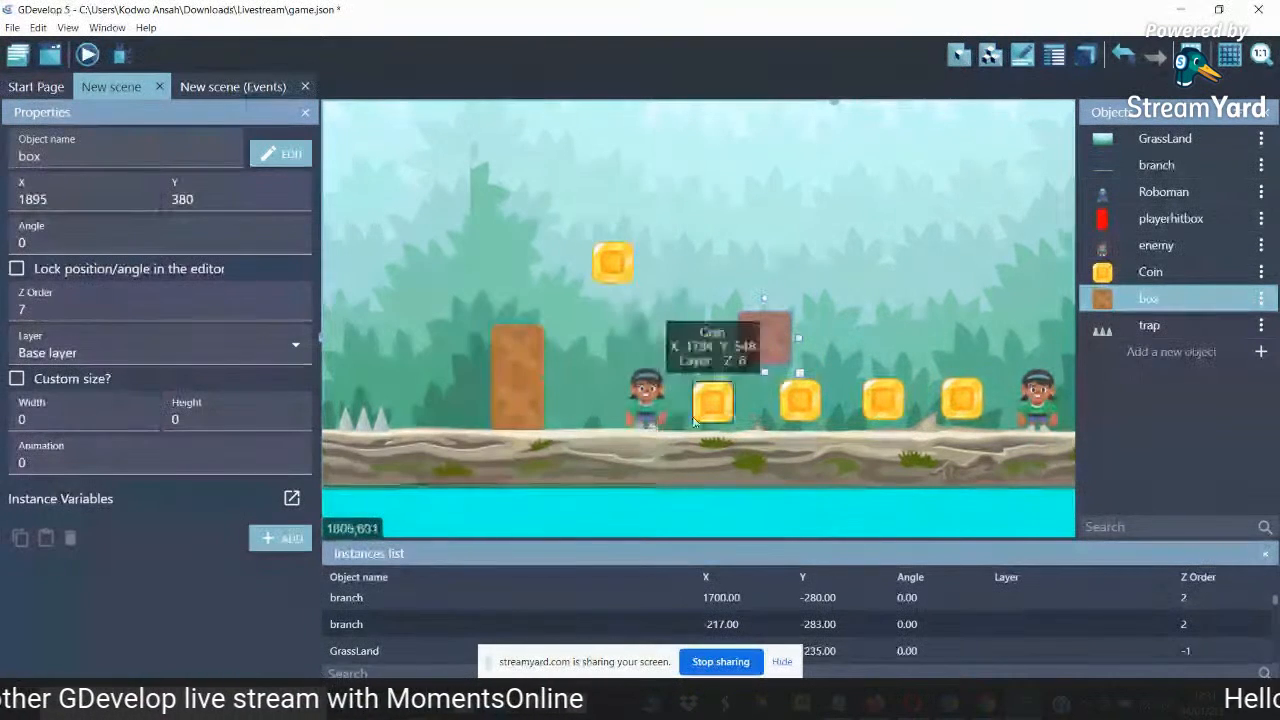
left_click_drag(780, 342, 776, 323)
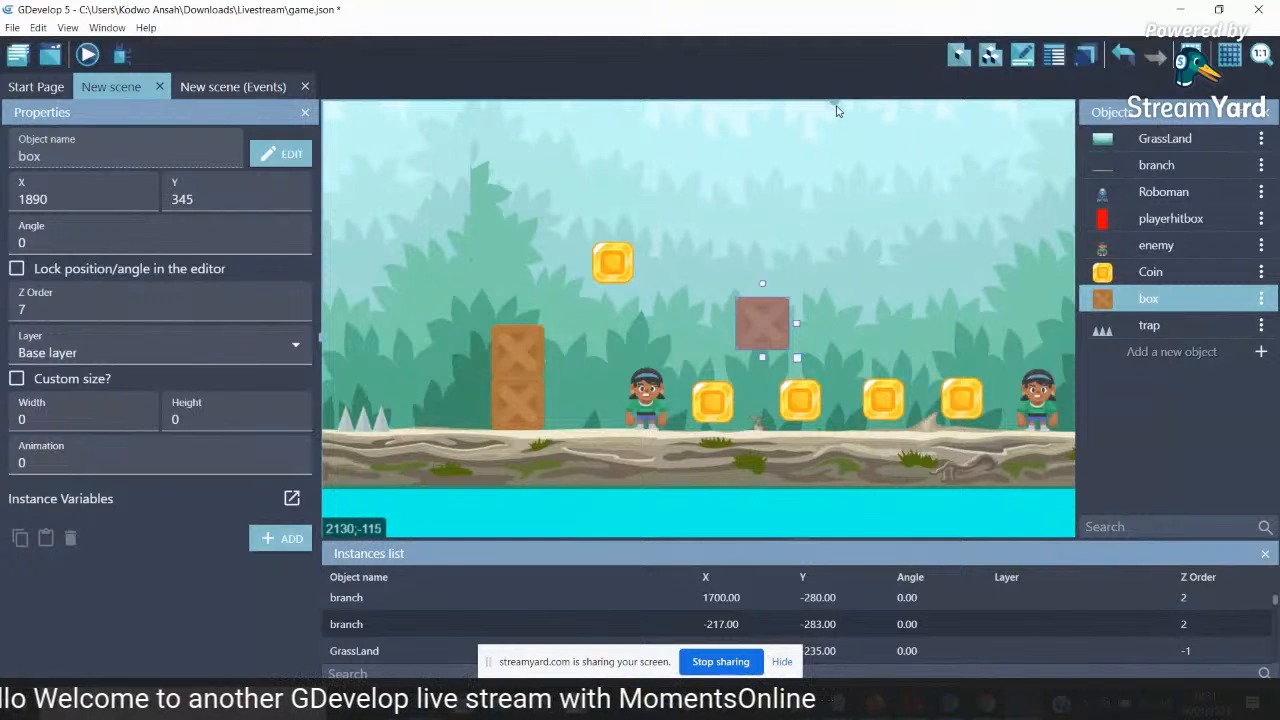
Copy the floating box onto the ground past the second enemy, below the raised coin, at about X 2790, Y 543
scroll(838, 111, "right", 5)
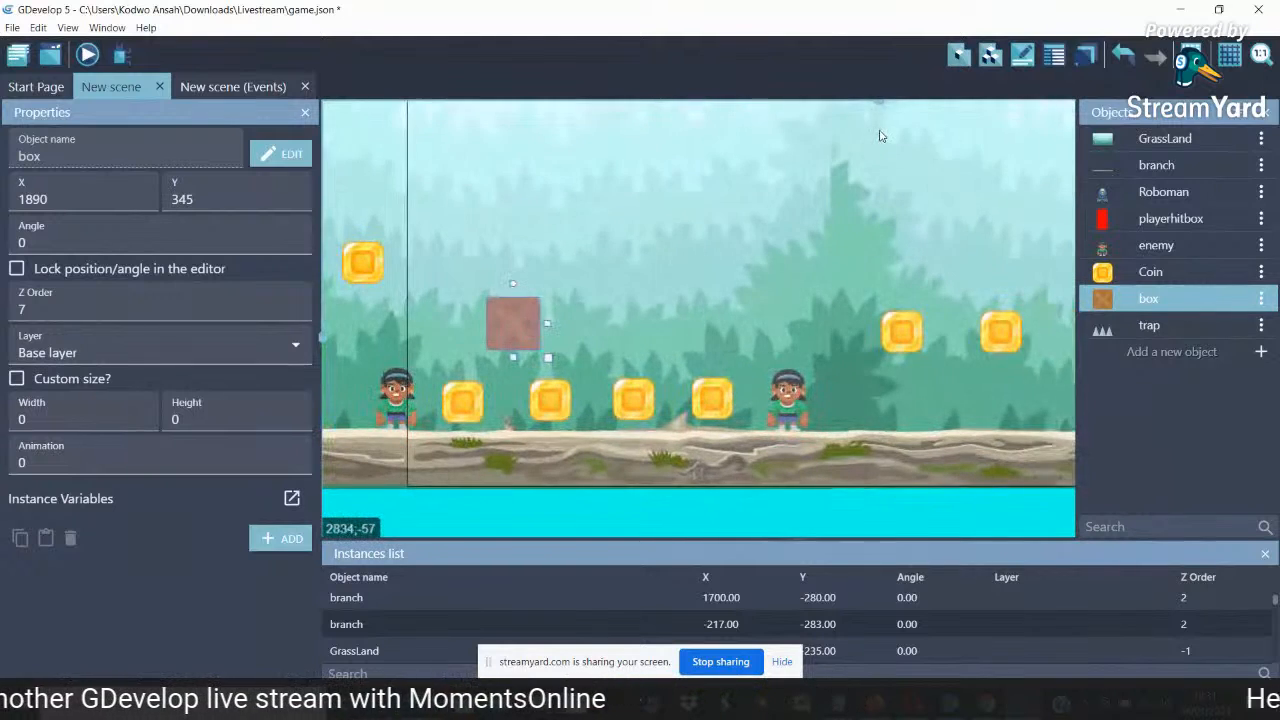
scroll(878, 135, "left", 3)
scroll(868, 137, "right", 1)
scroll(868, 141, "right", 5)
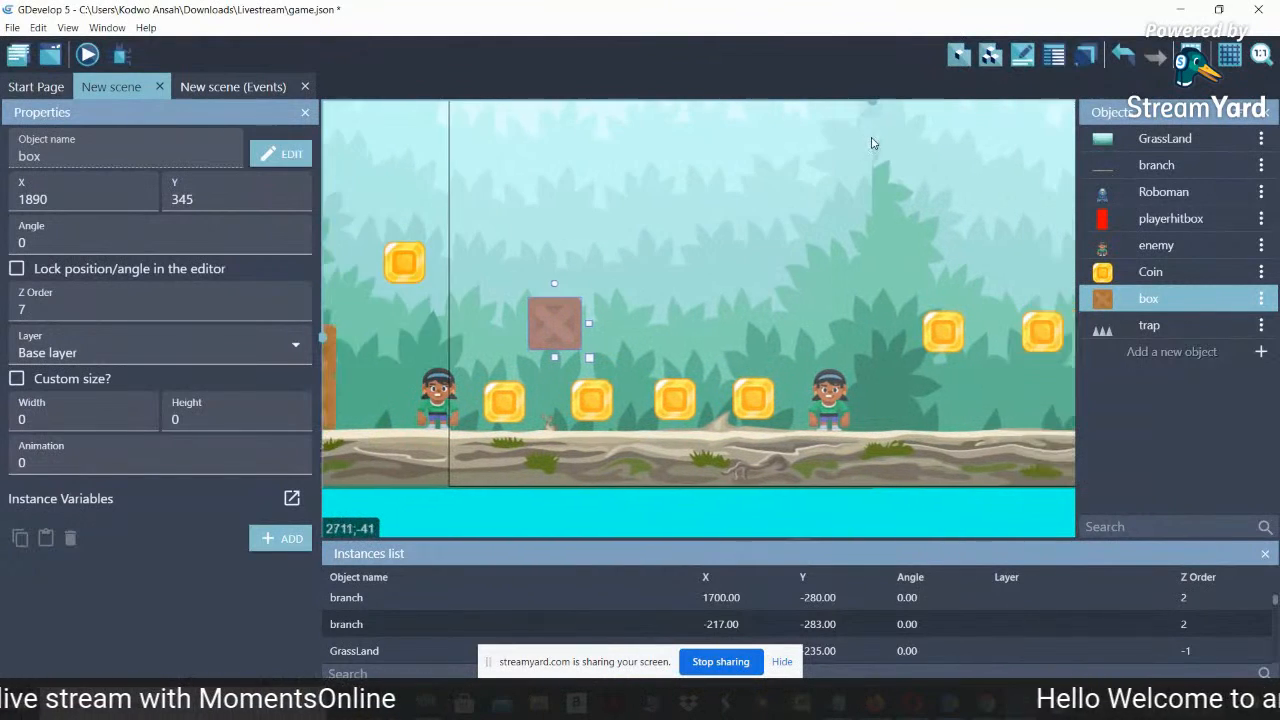
scroll(857, 182, "left", 8)
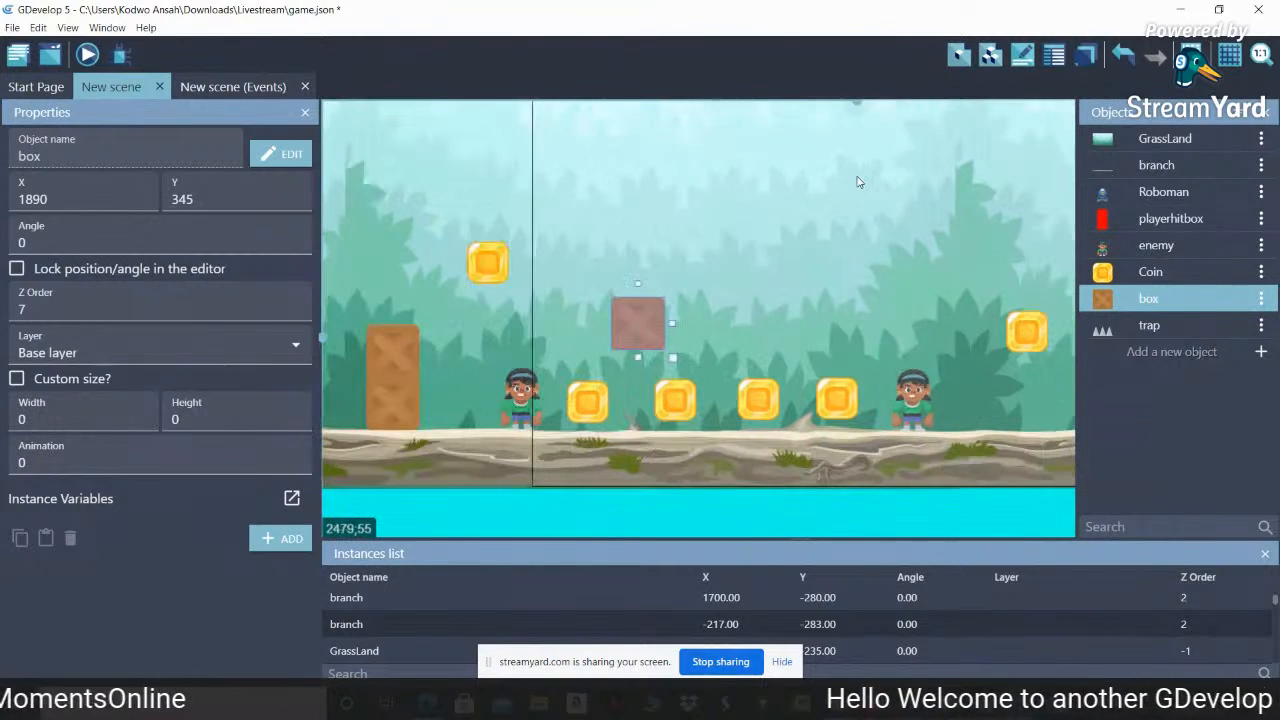
left_click_drag(645, 353, 1025, 420)
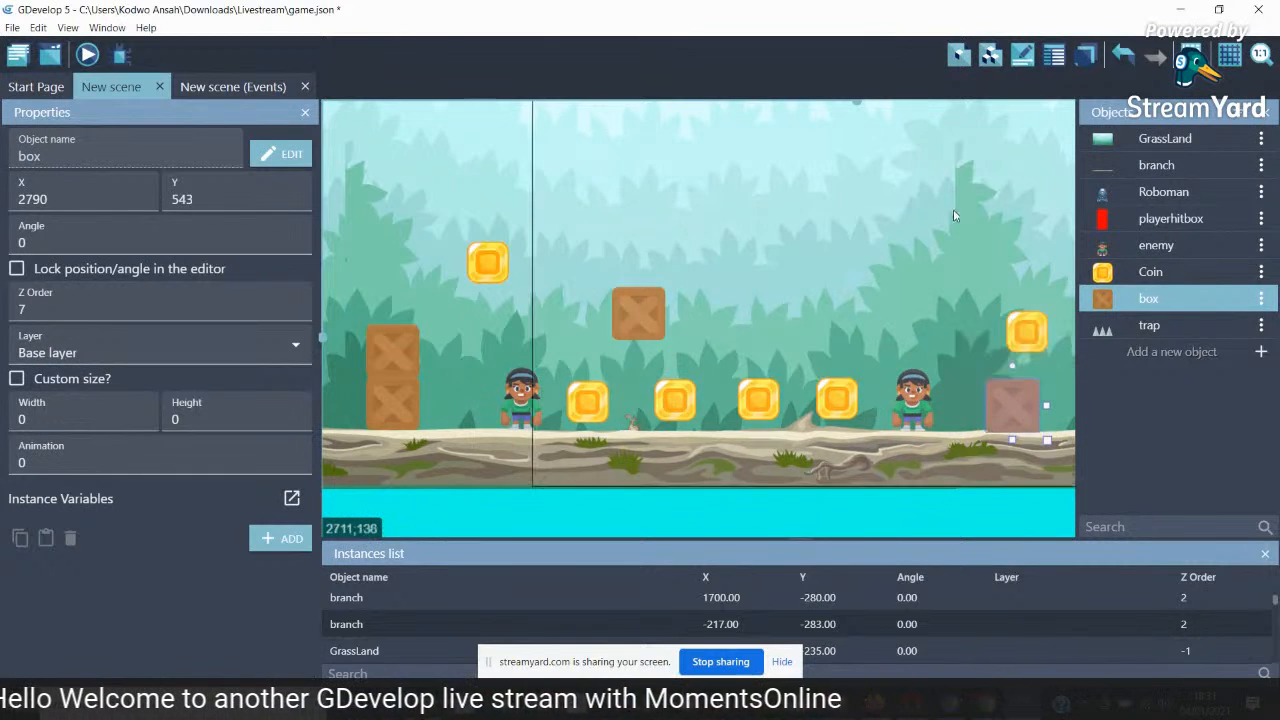
Place another trap on the ground beyond the last box, beneath the raised coins, at about X 3117, Y 540
scroll(856, 108, "right", 5)
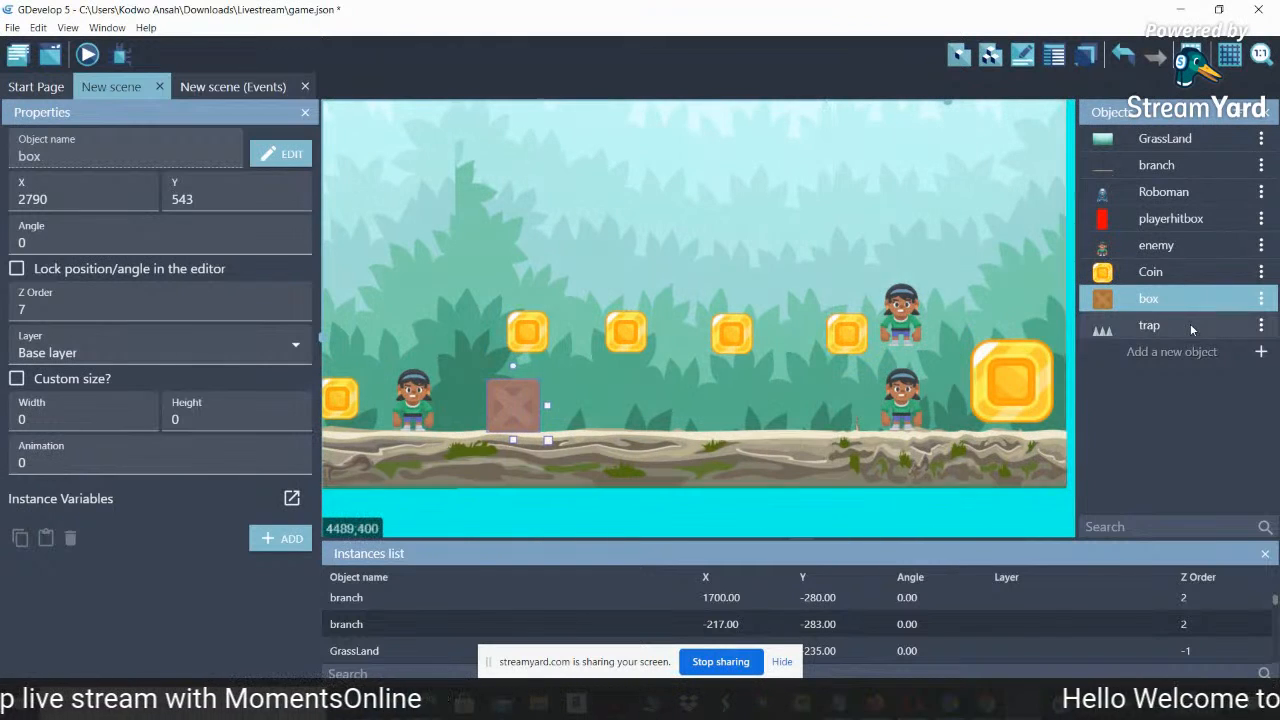
left_click_drag(1188, 324, 648, 426)
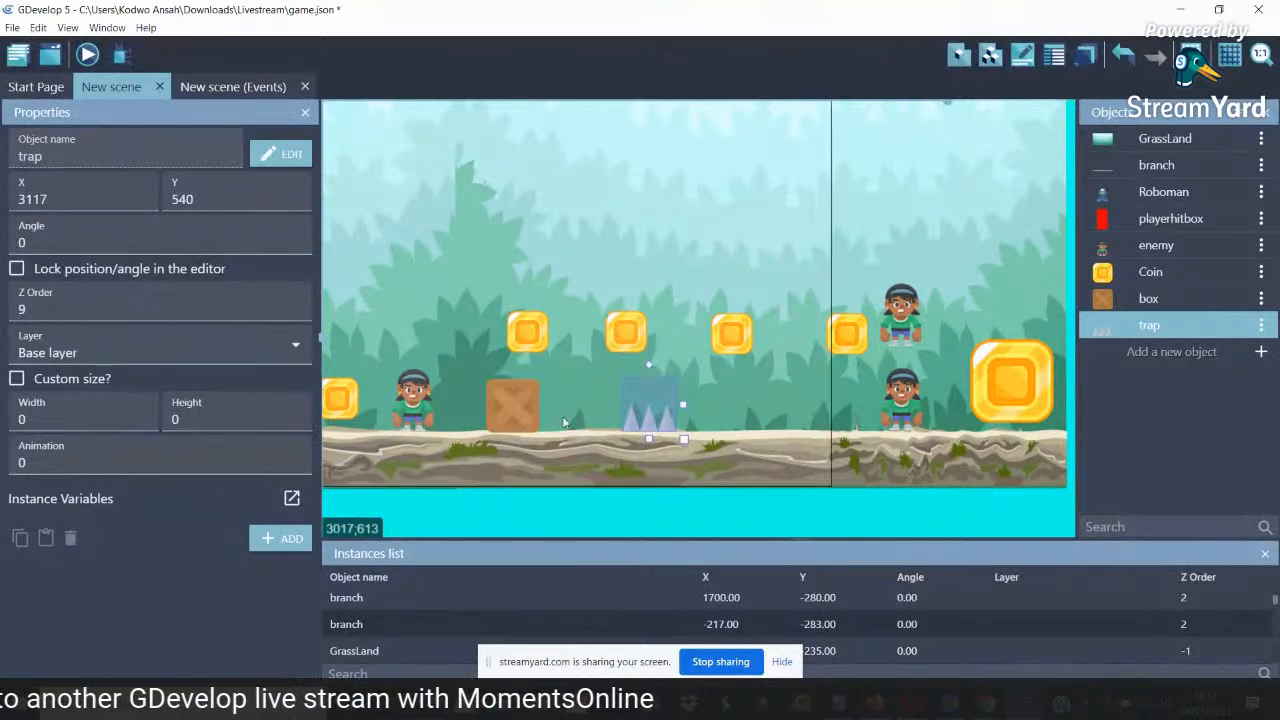
Copy the ground box beyond the last trap and stack another copy on it, with the upper box at about X 3468, Y 414
left_click(520, 418)
left_click_drag(520, 414, 797, 352, "ctrl")
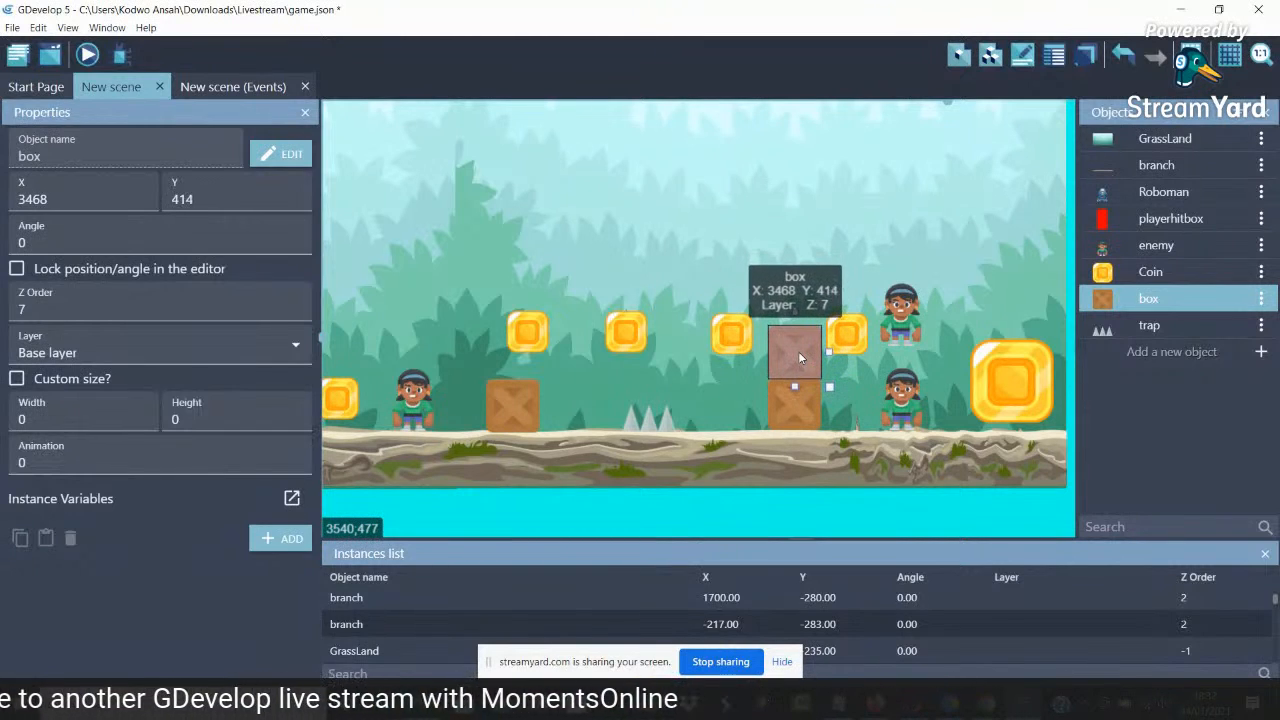
Examine the whole level's obstacle layout at reduced zoom, including 50%, and return to the area around Roboman
left_click_drag(925, 112, 1010, 82)
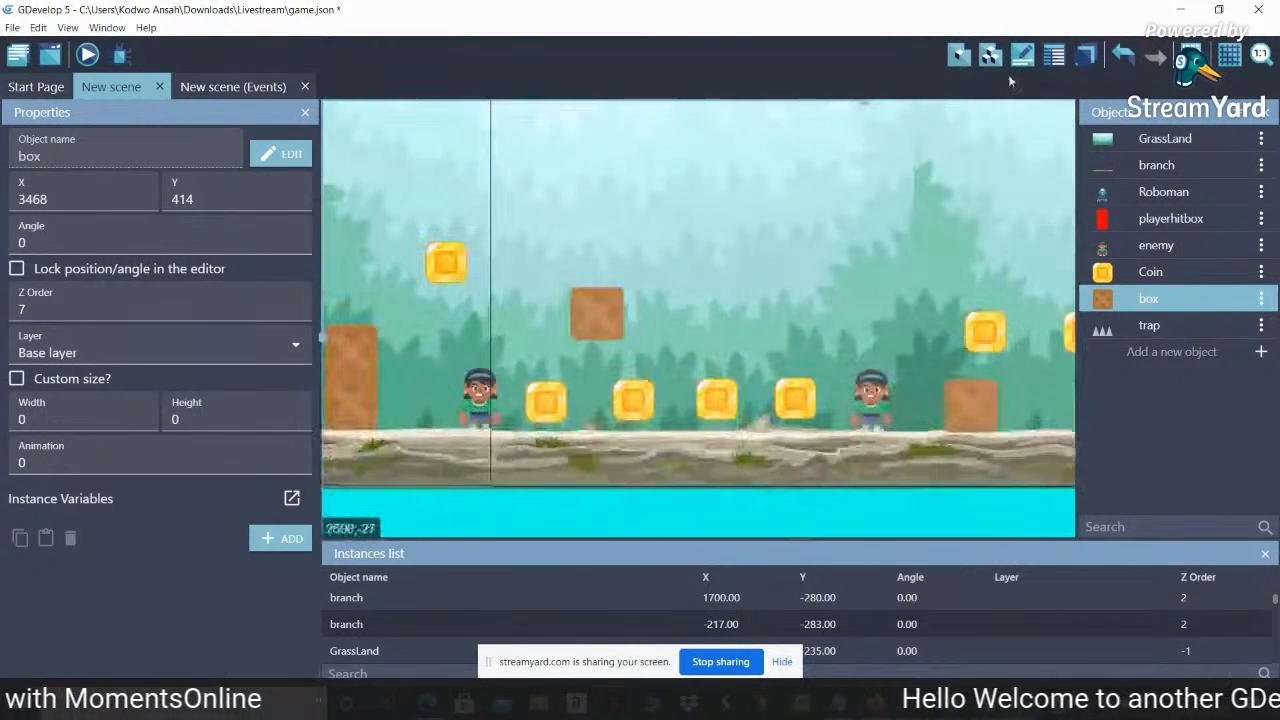
left_click(1259, 58)
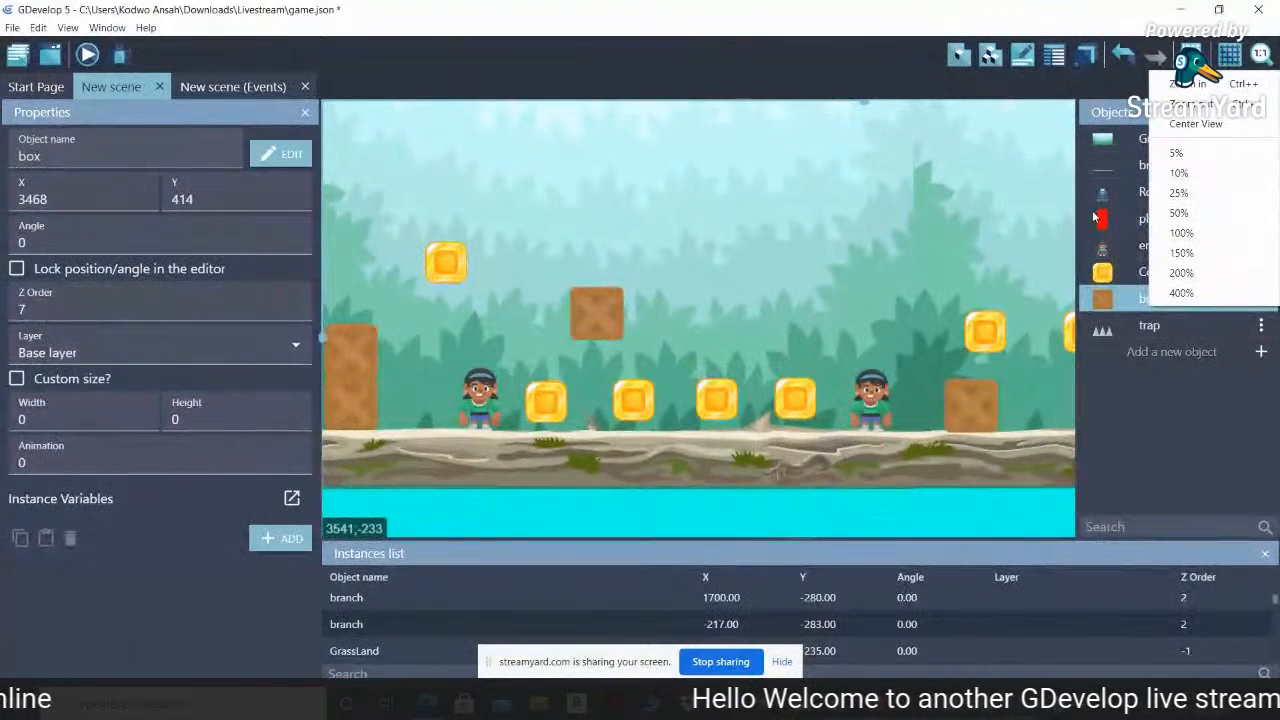
left_click(1179, 213)
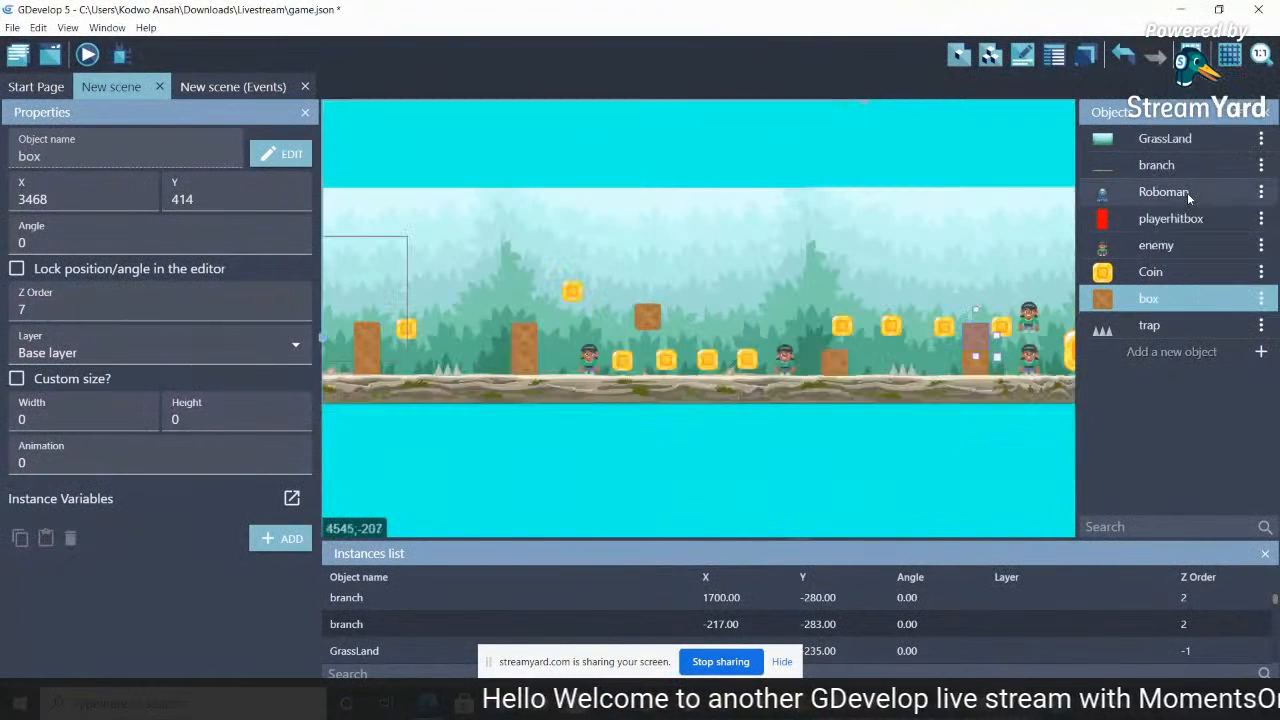
left_click(1259, 58)
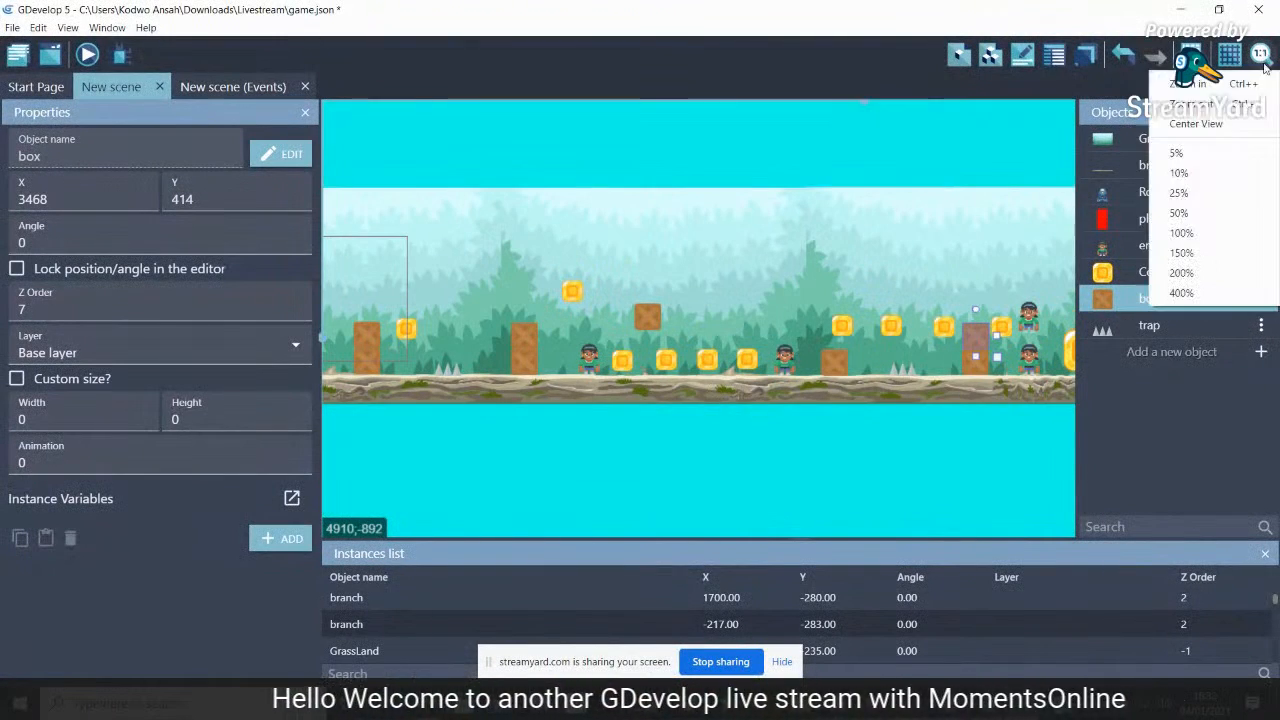
left_click(1209, 175)
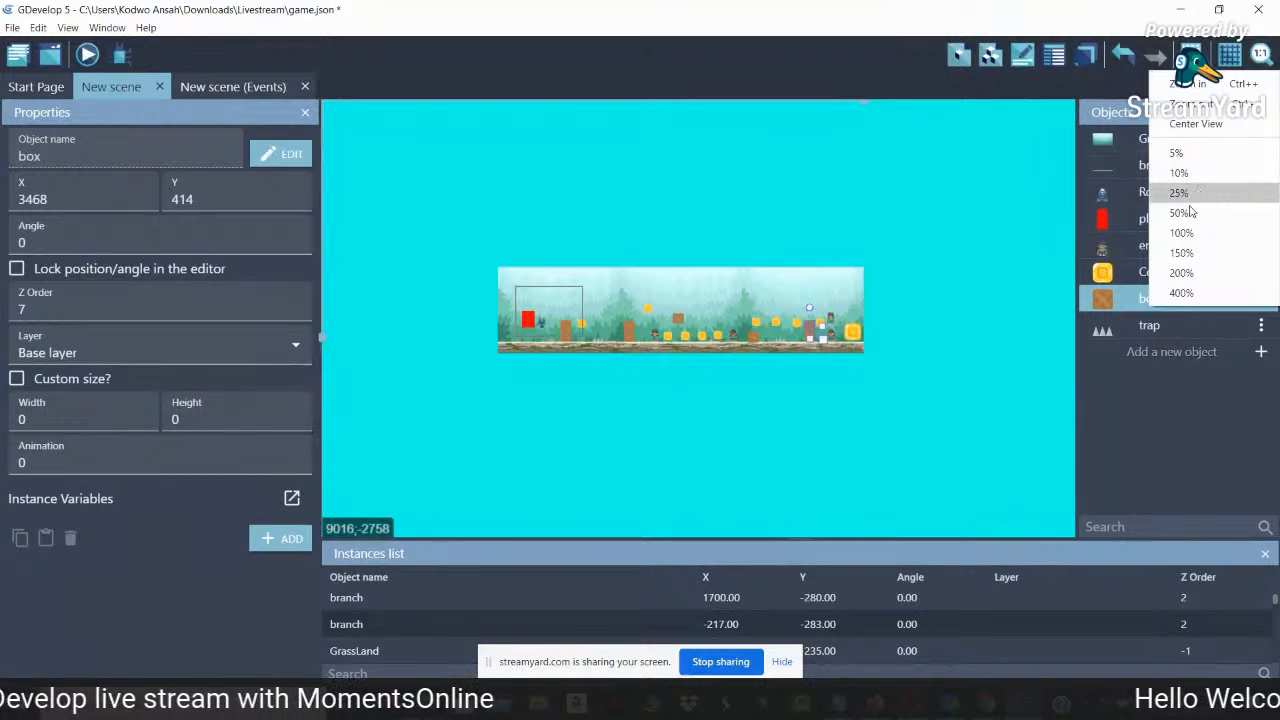
left_click(1182, 212)
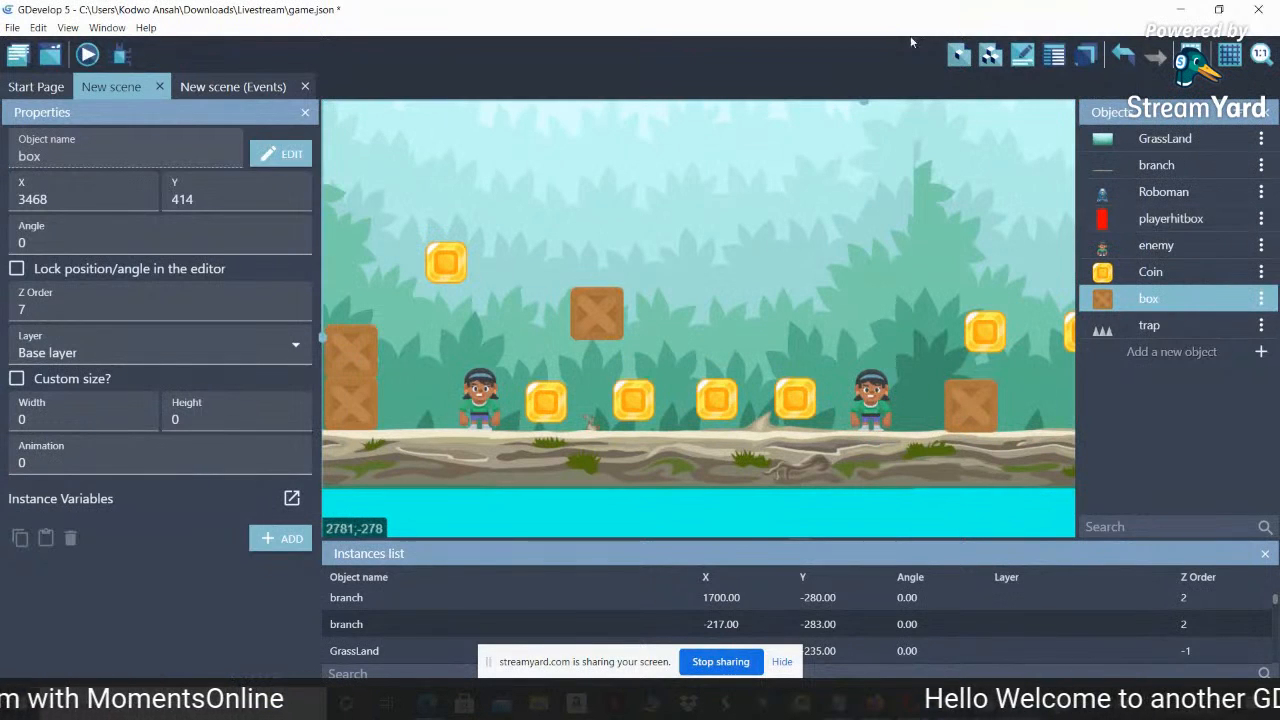
left_click_drag(865, 105, 742, 271)
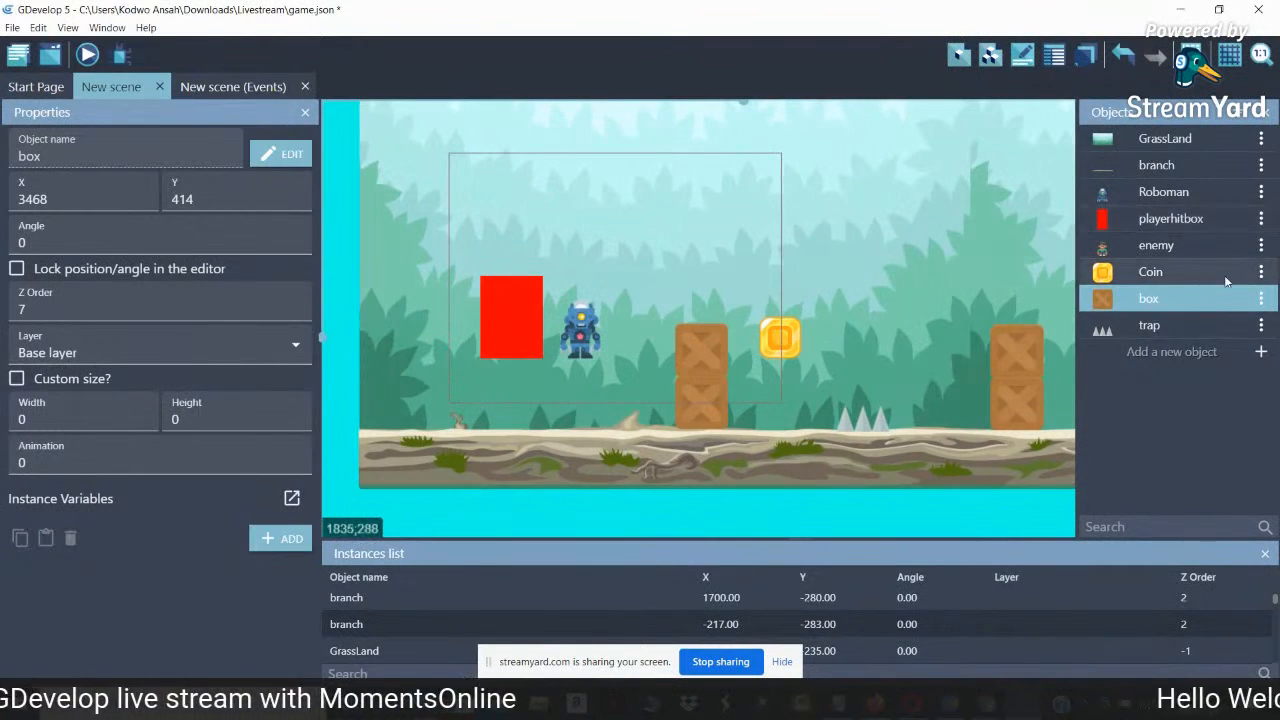
Add the Platform behavior to the box object and apply it with the default settings
left_click(1260, 300)
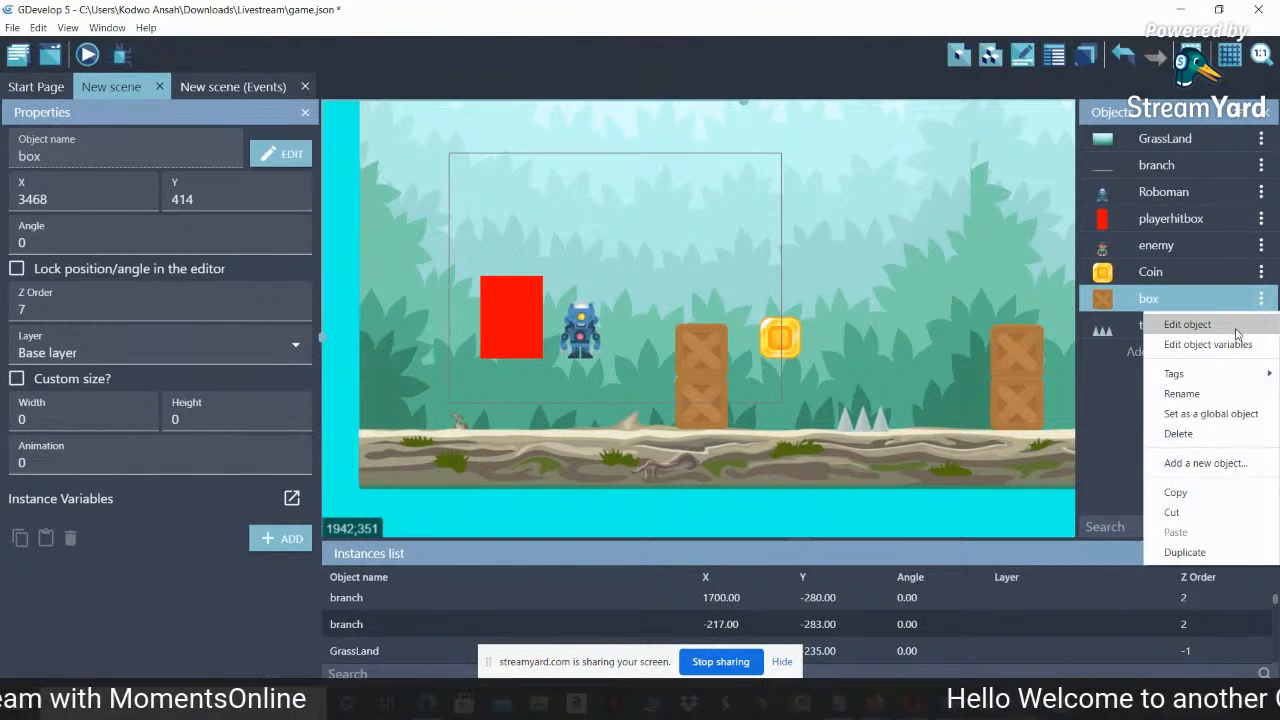
left_click(1237, 331)
left_click(818, 238)
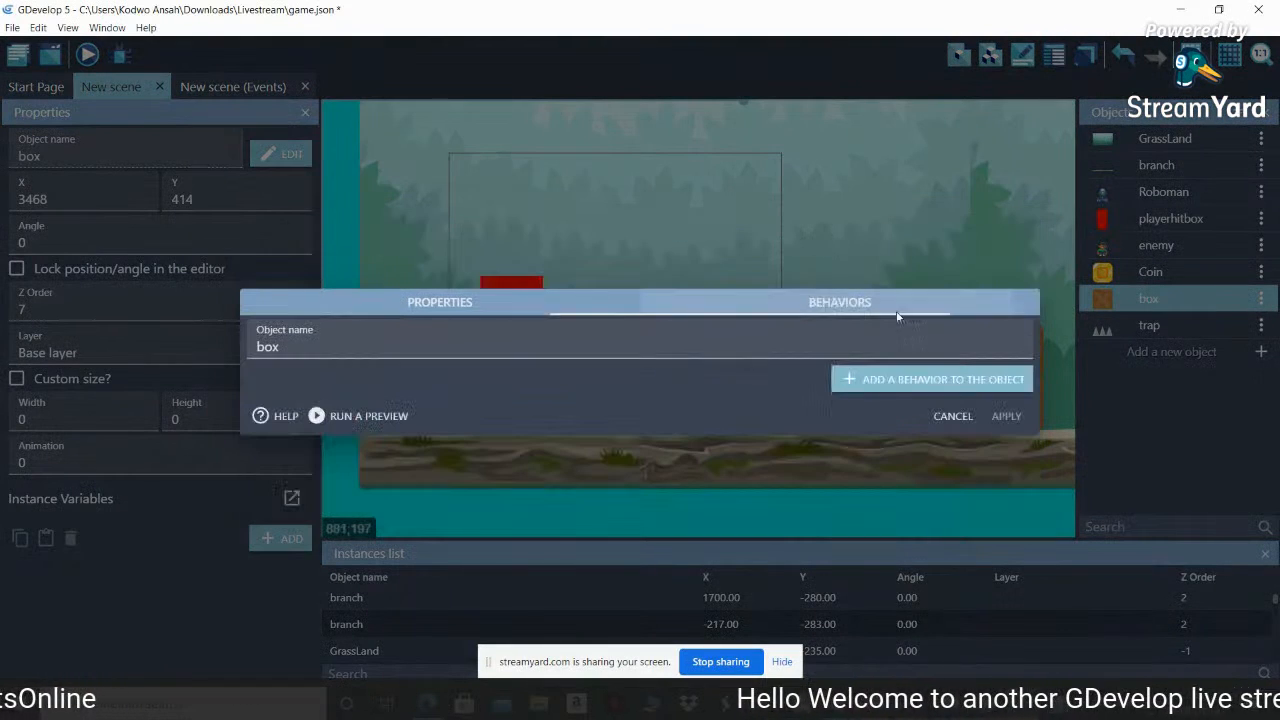
left_click(858, 380)
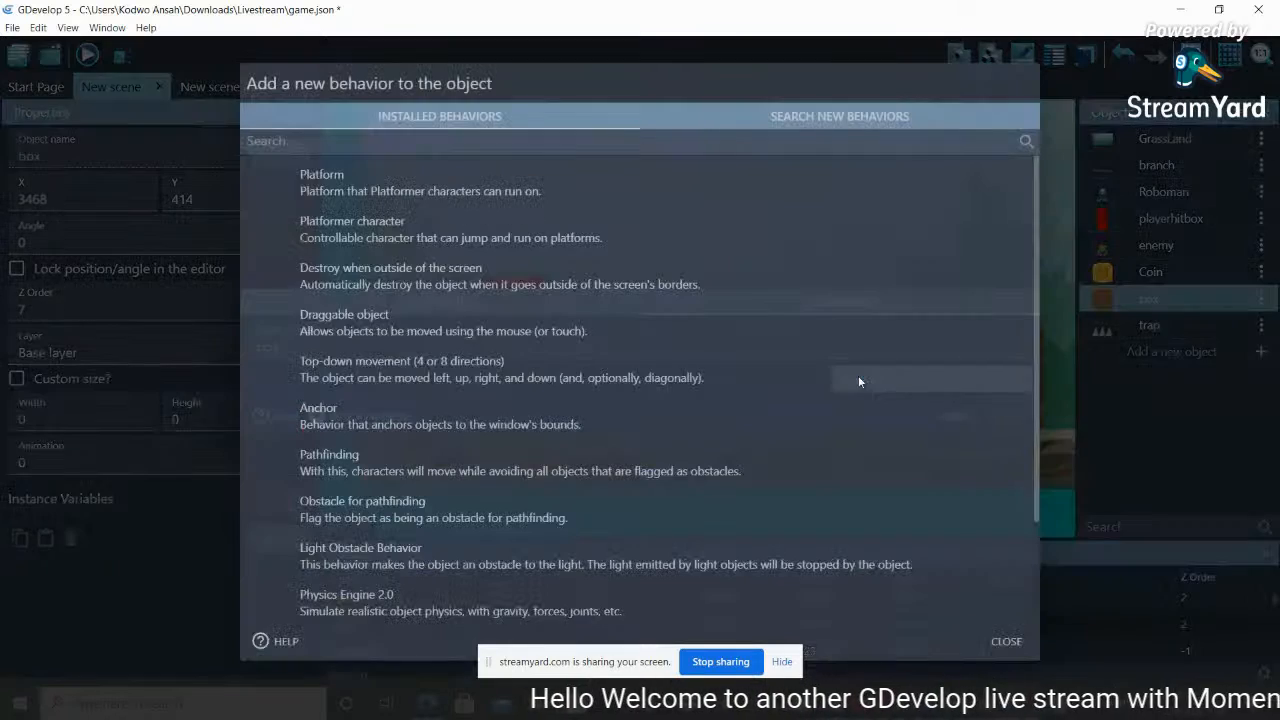
left_click(323, 188)
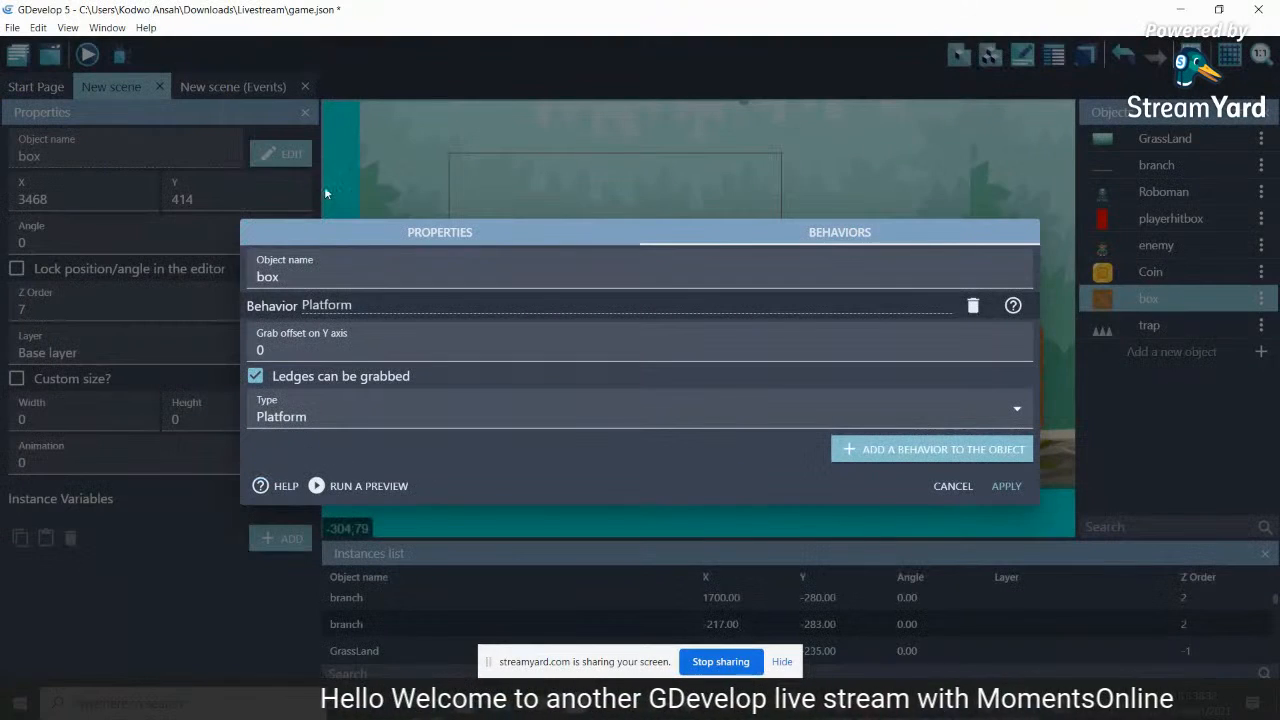
left_click(1003, 486)
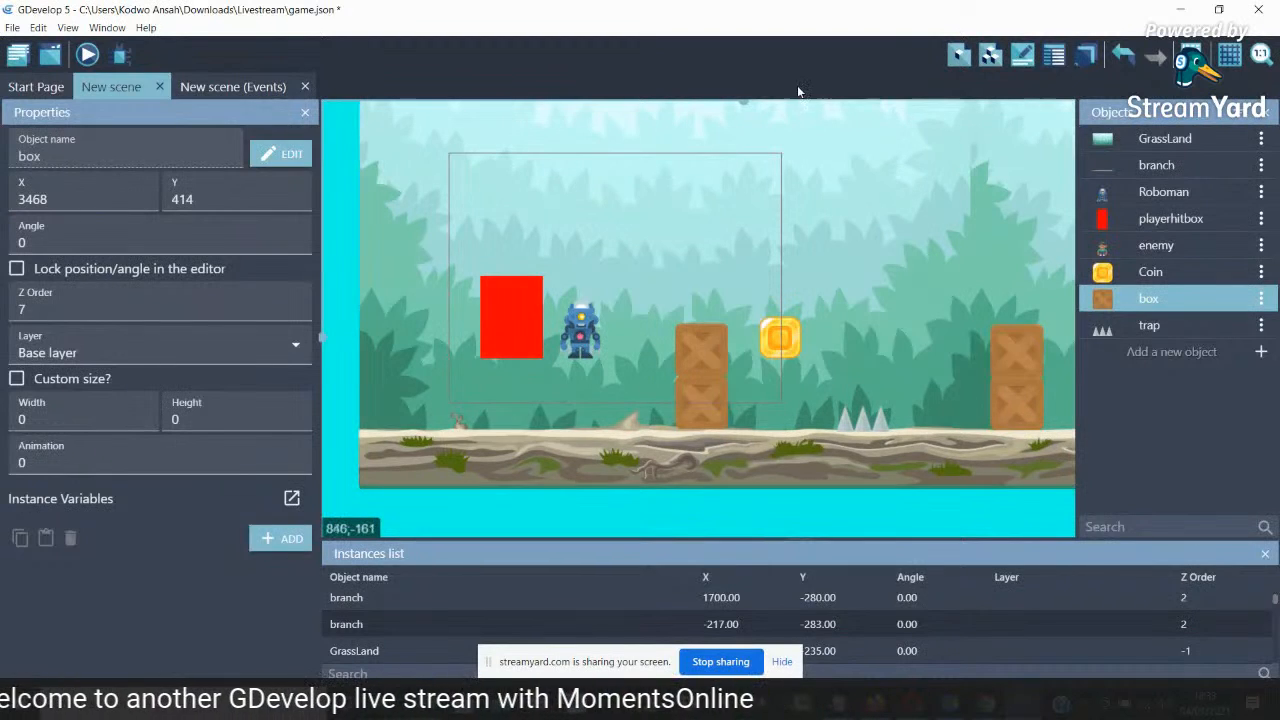
Create a new Sprite object from scratch and add an animation to it
left_click_drag(750, 104, 747, 210)
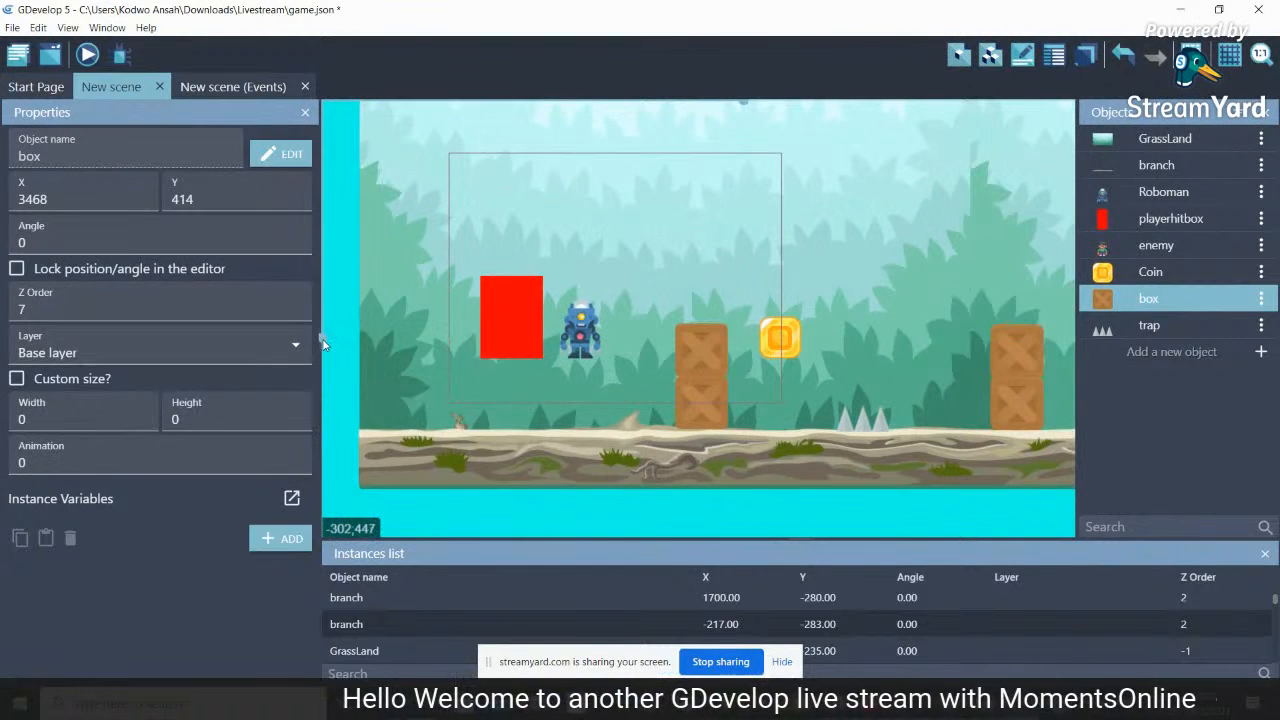
scroll(322, 343, "up", 2)
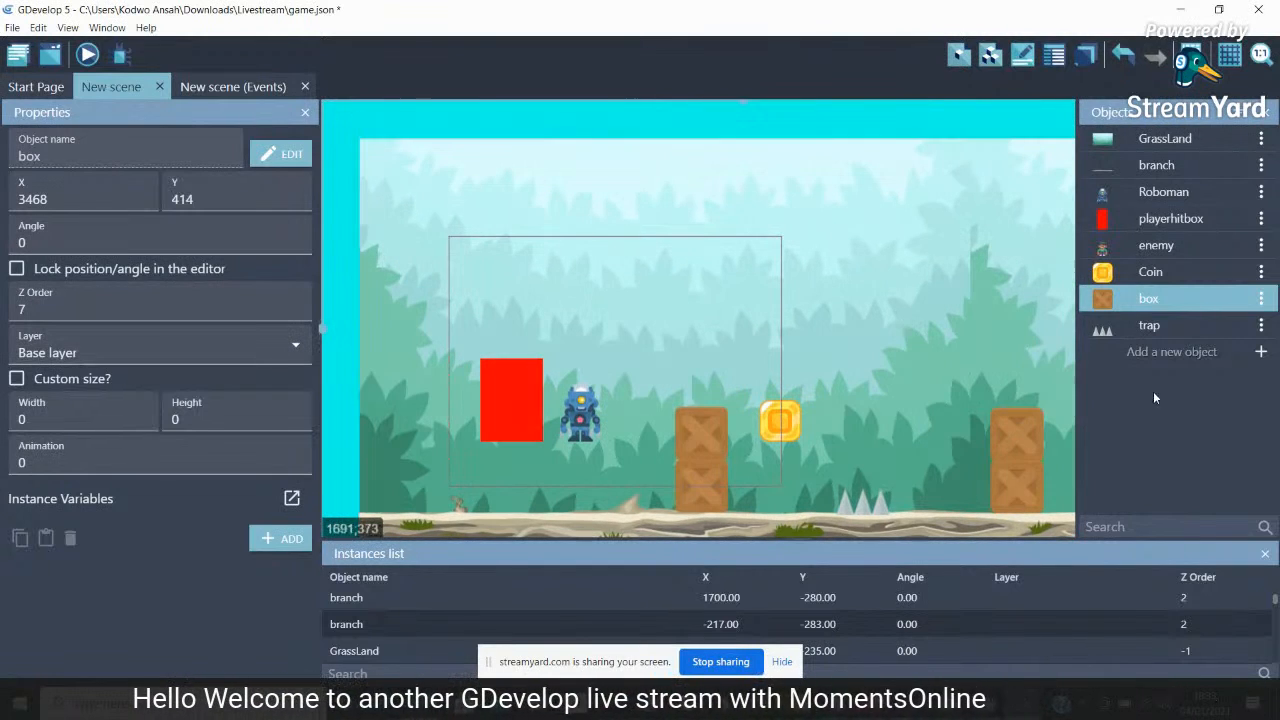
left_click(1261, 353)
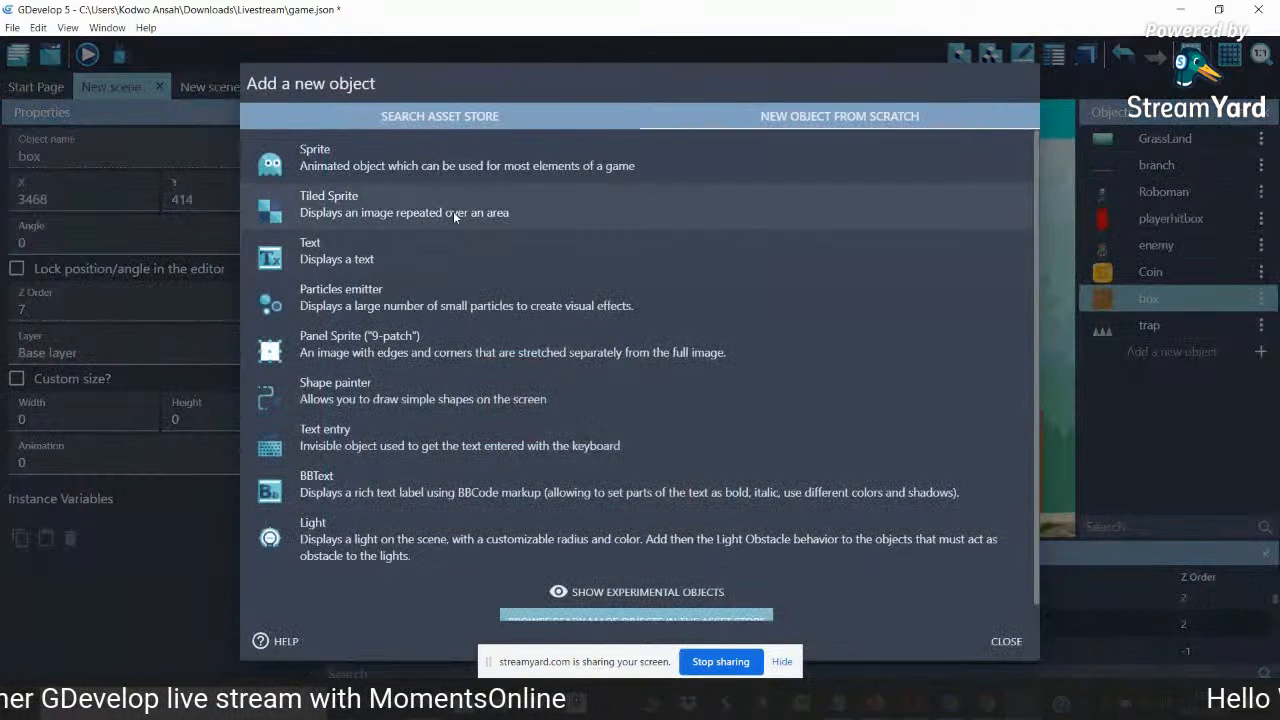
left_click(379, 180)
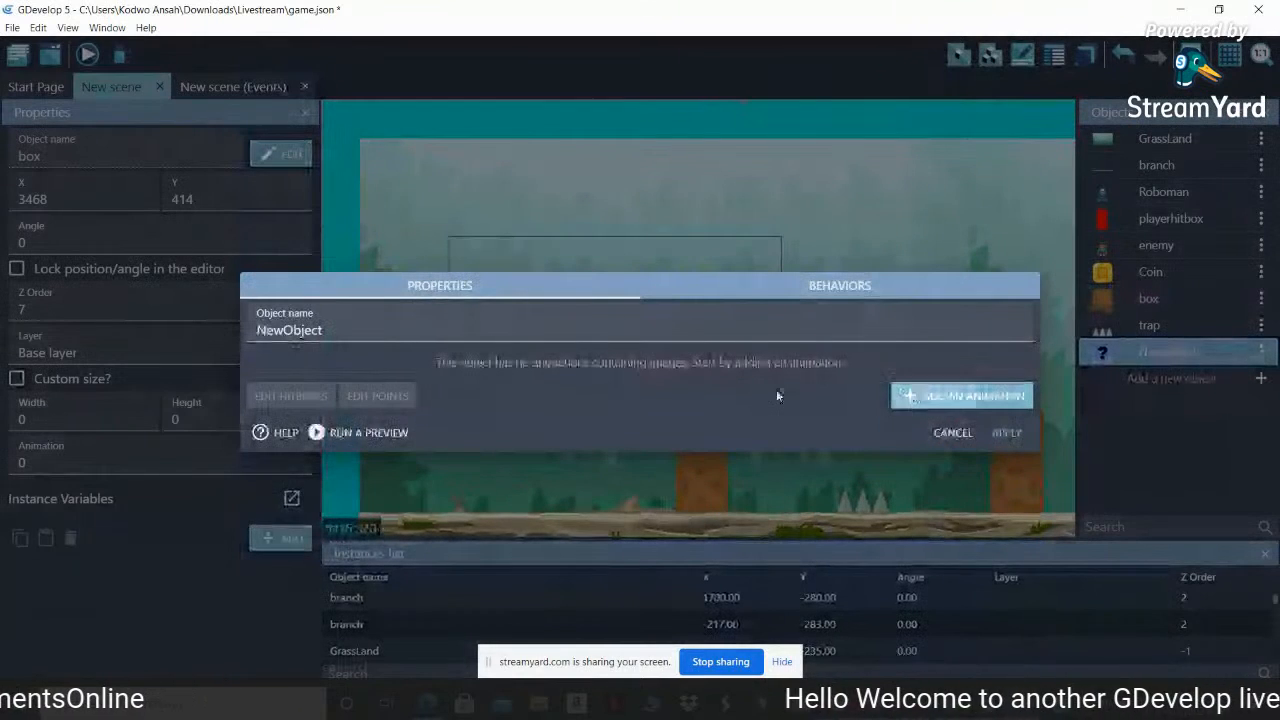
left_click(962, 395)
Load the Coin image from the Coin Animation png/4x folder of the Free Platform Game Assets into the animation, copying it into the project folder
left_click(279, 395)
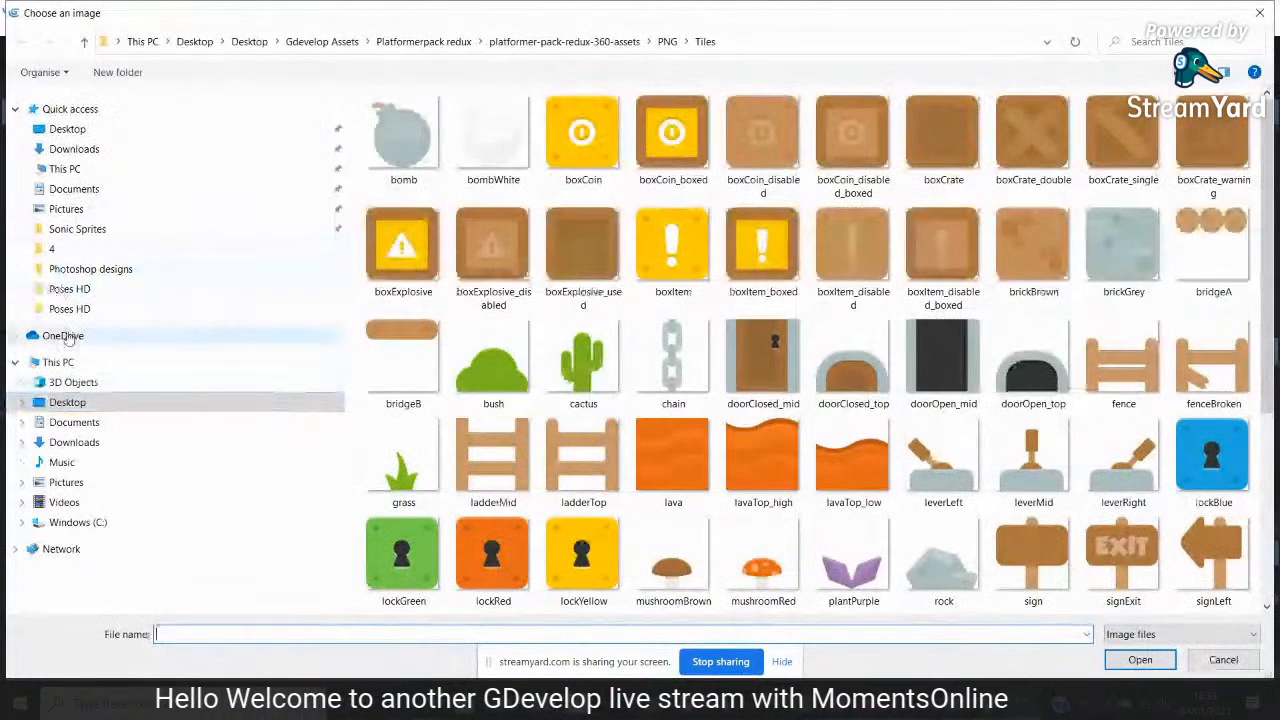
left_click(67, 129)
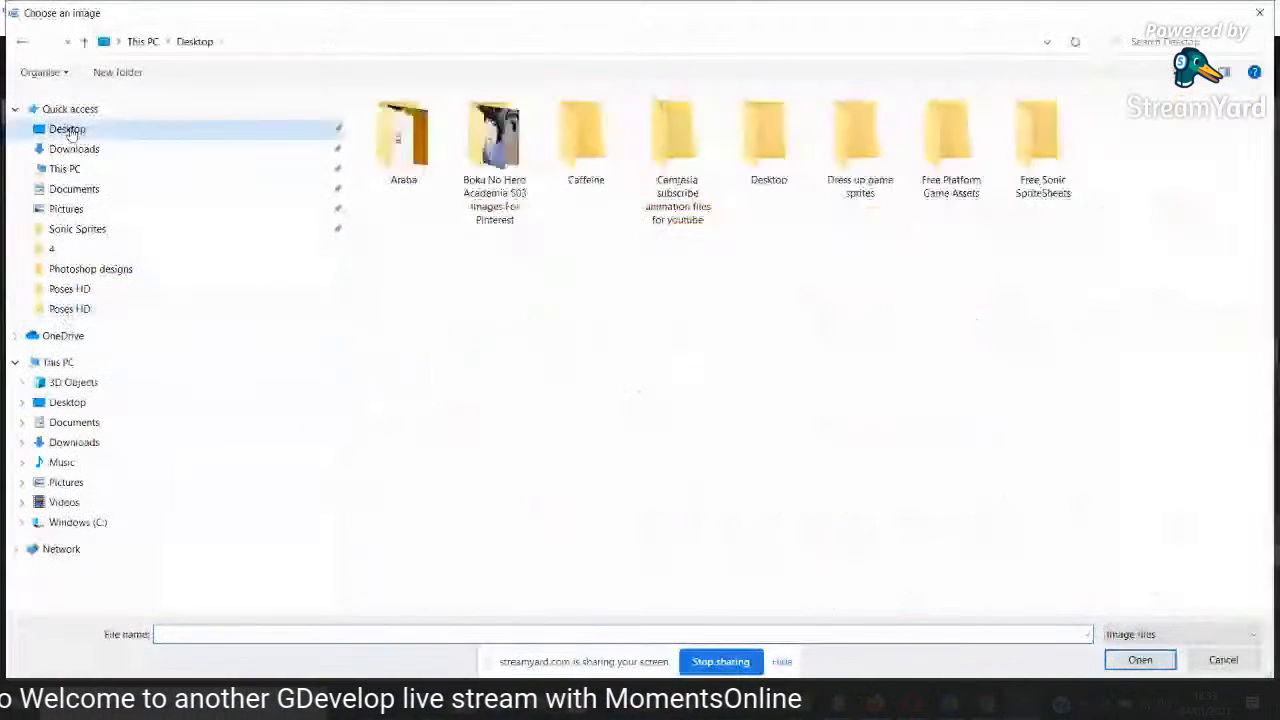
double_click(953, 160)
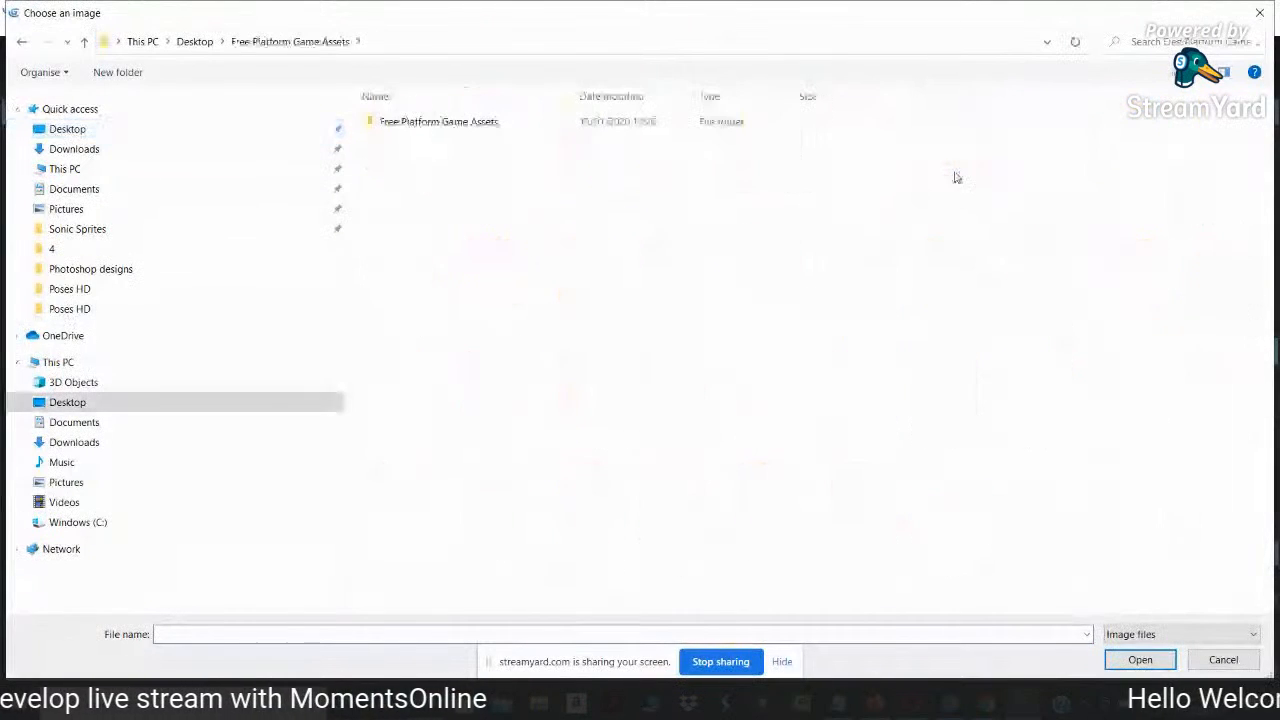
double_click(737, 128)
double_click(590, 133)
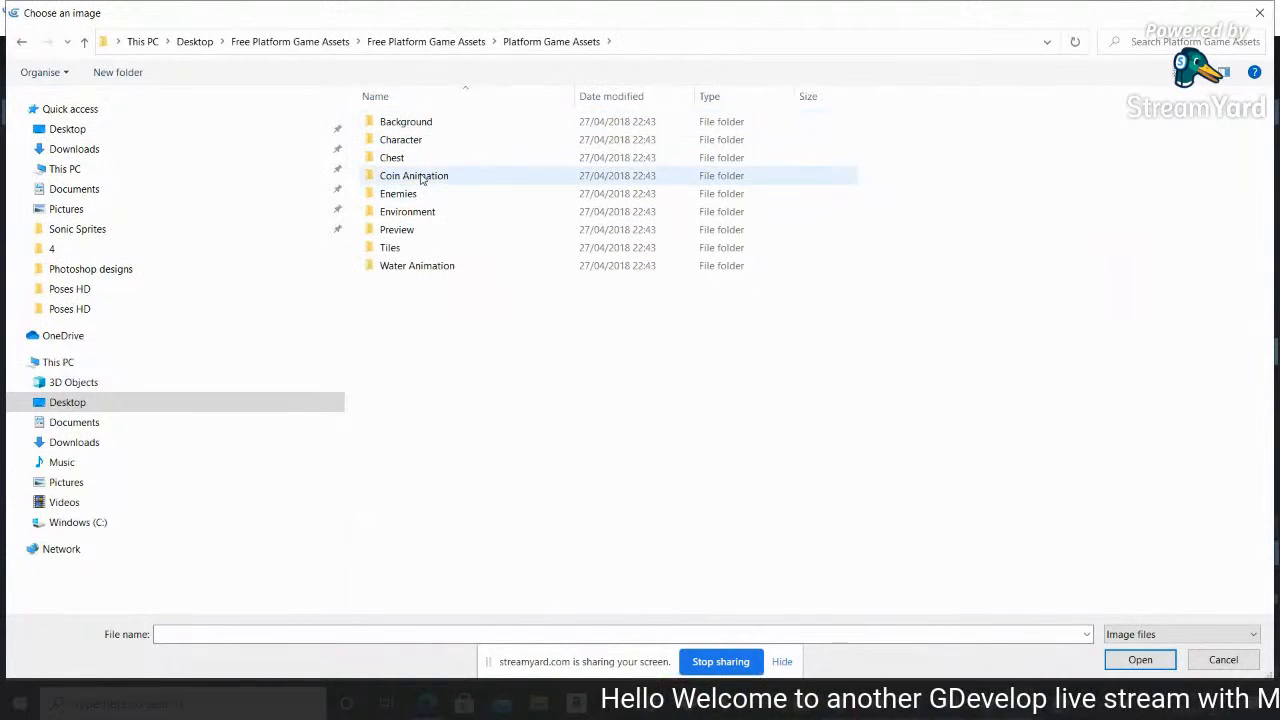
double_click(425, 176)
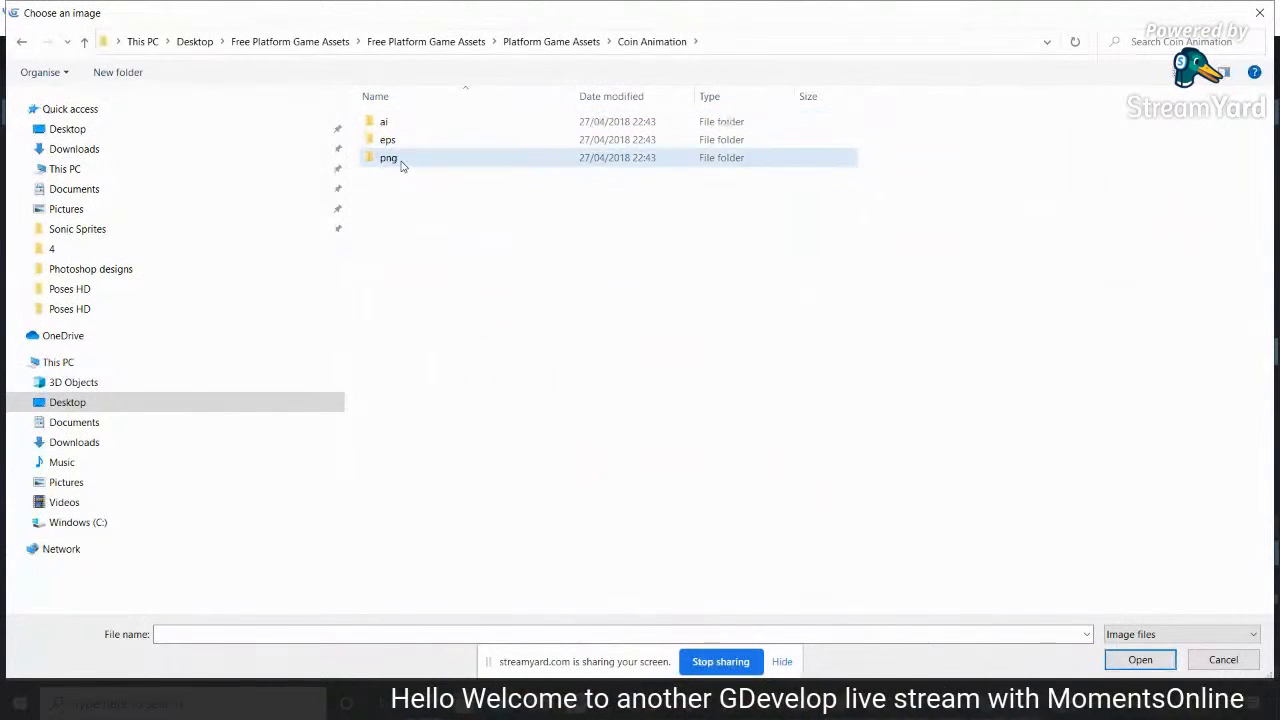
double_click(401, 162)
left_click(489, 170)
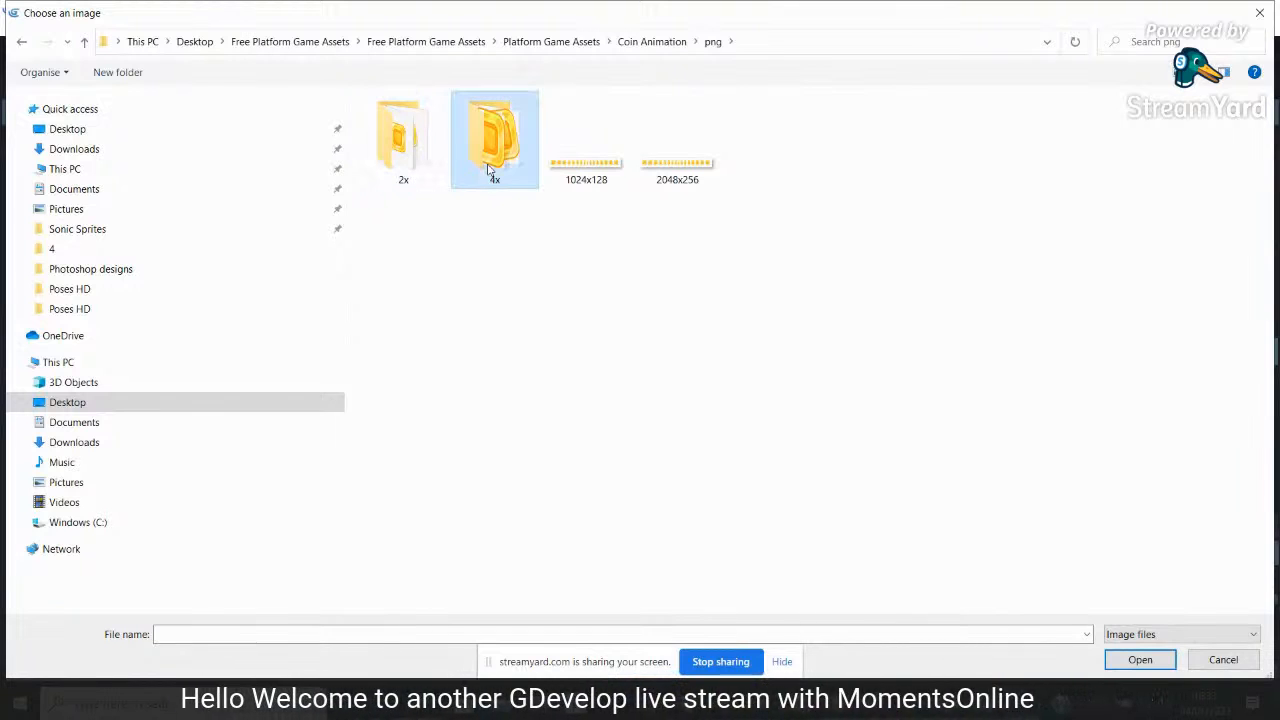
double_click(489, 170)
left_click(390, 150)
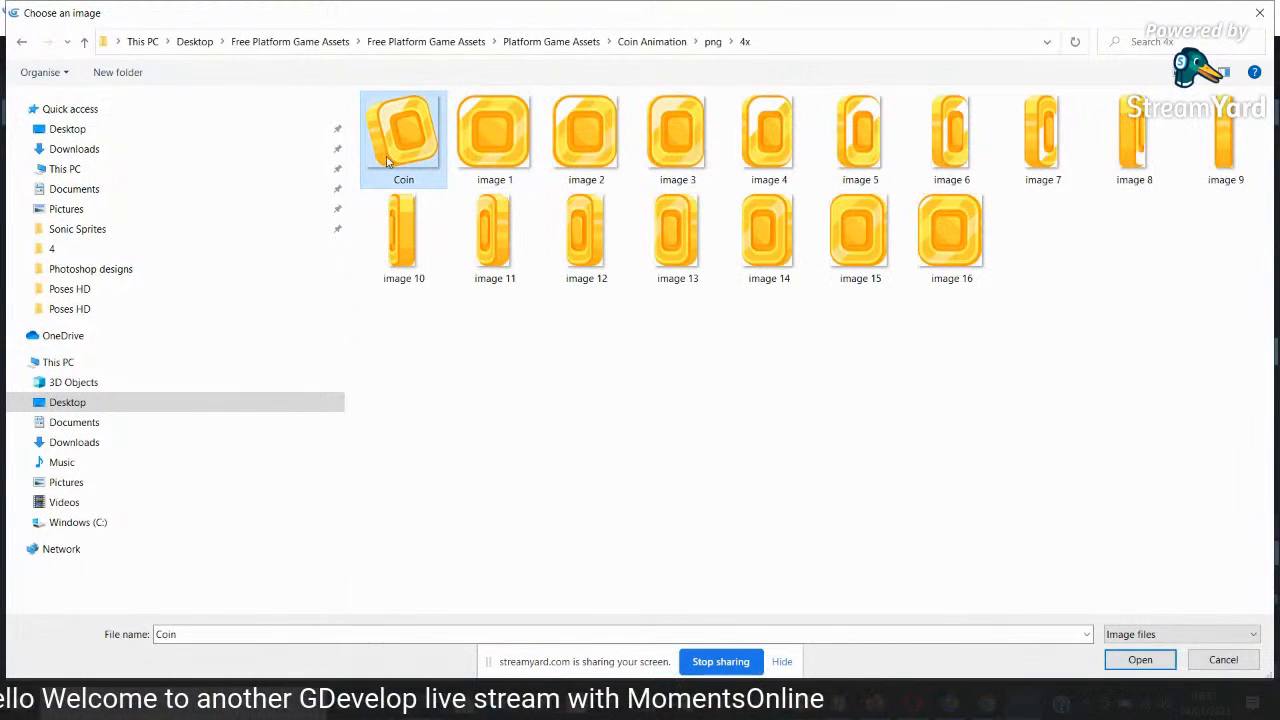
left_click(1124, 662)
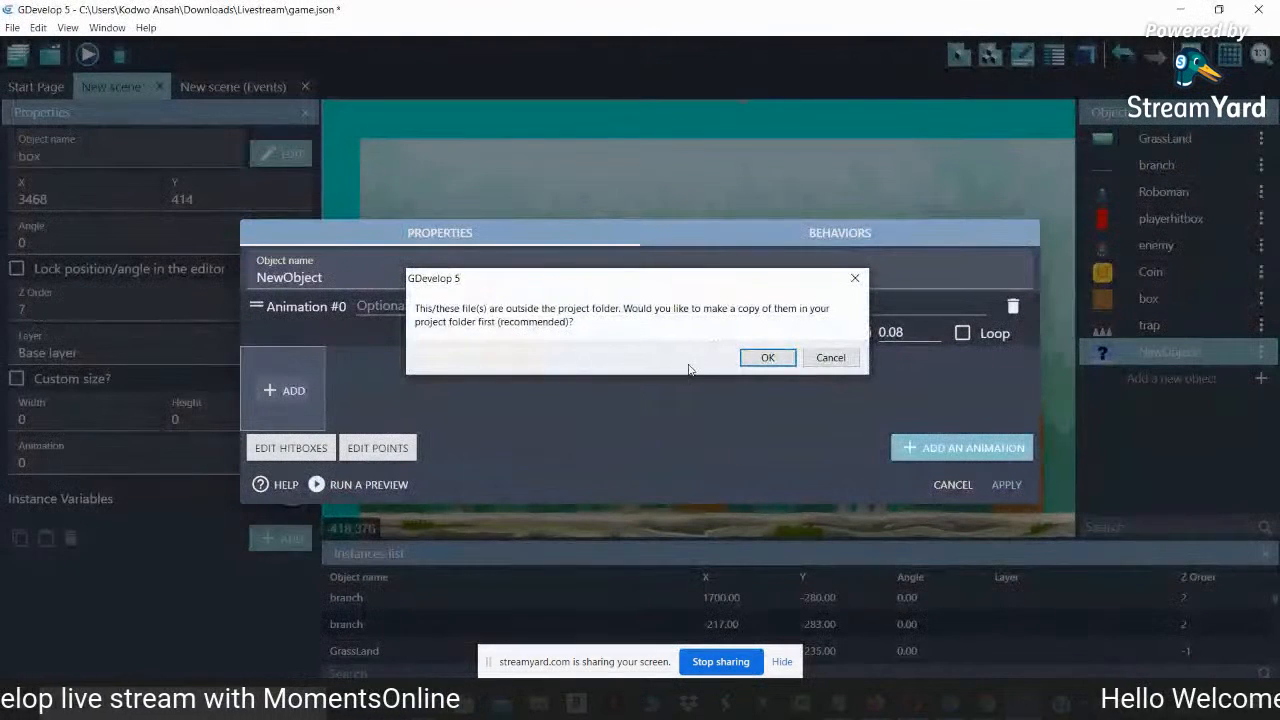
left_click(762, 358)
Name the new sprite object CoinImage and apply its settings
double_click(338, 281)
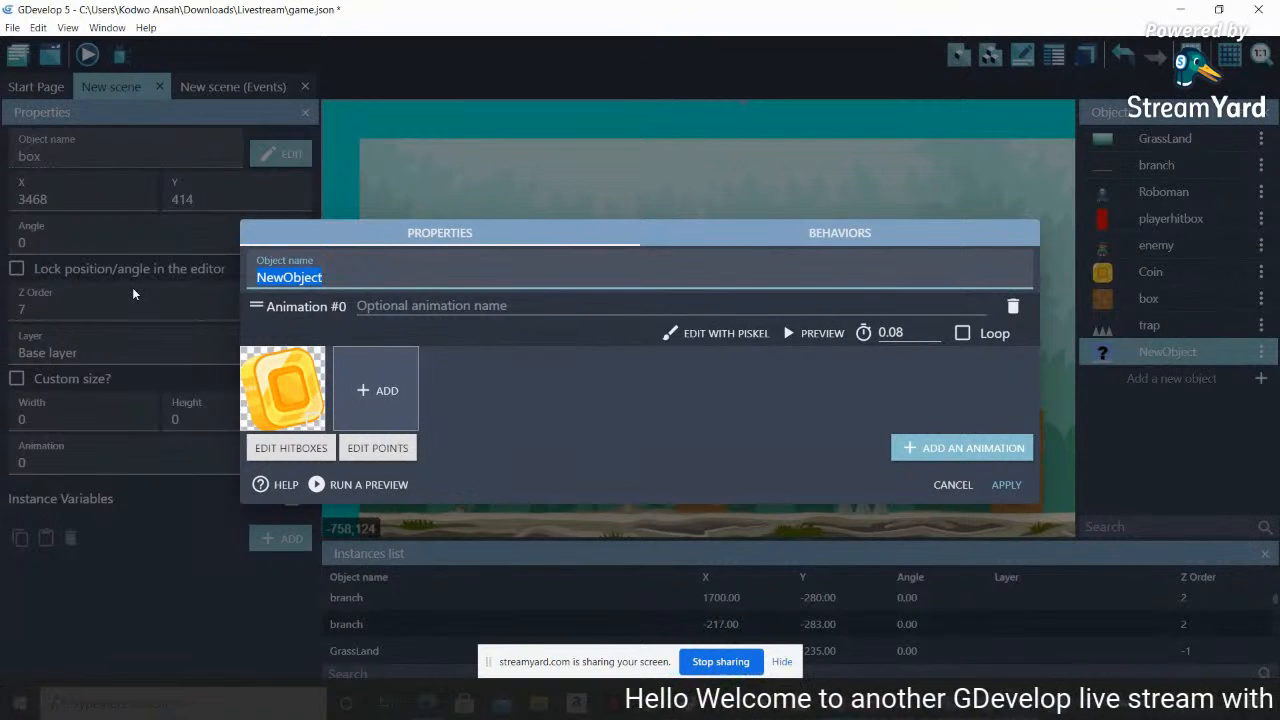
type("CoinImage")
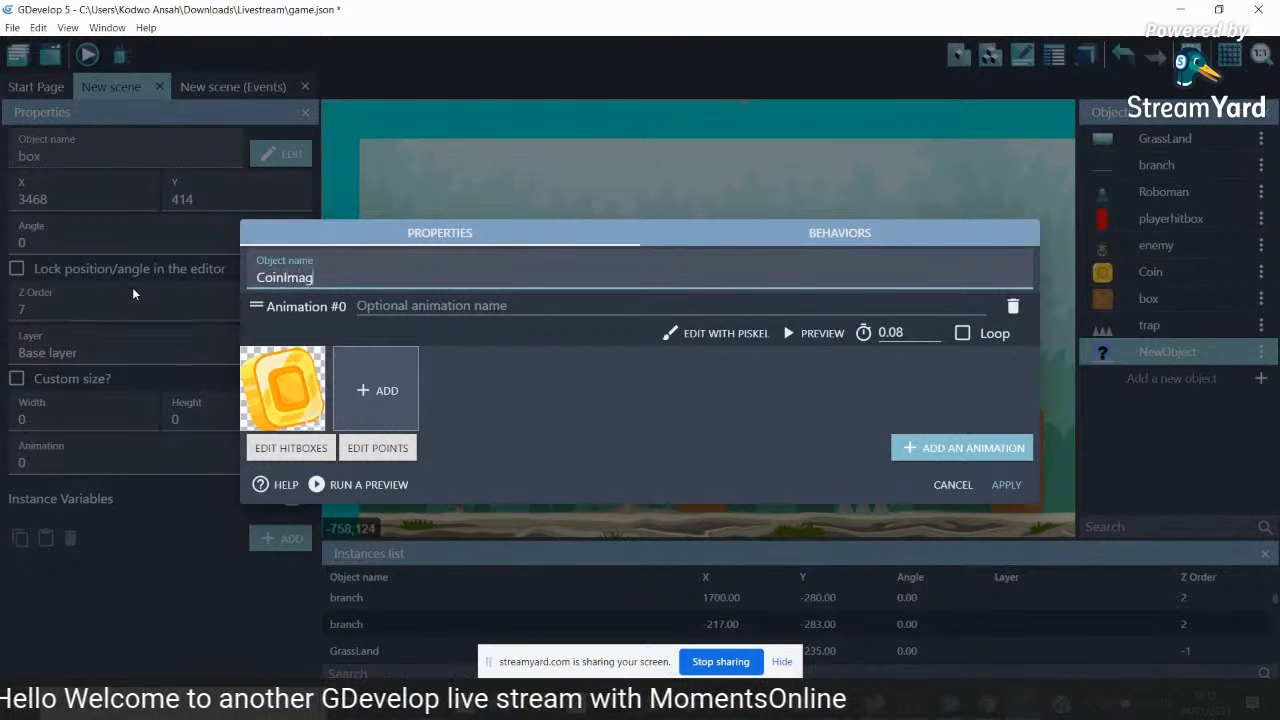
left_click(1000, 484)
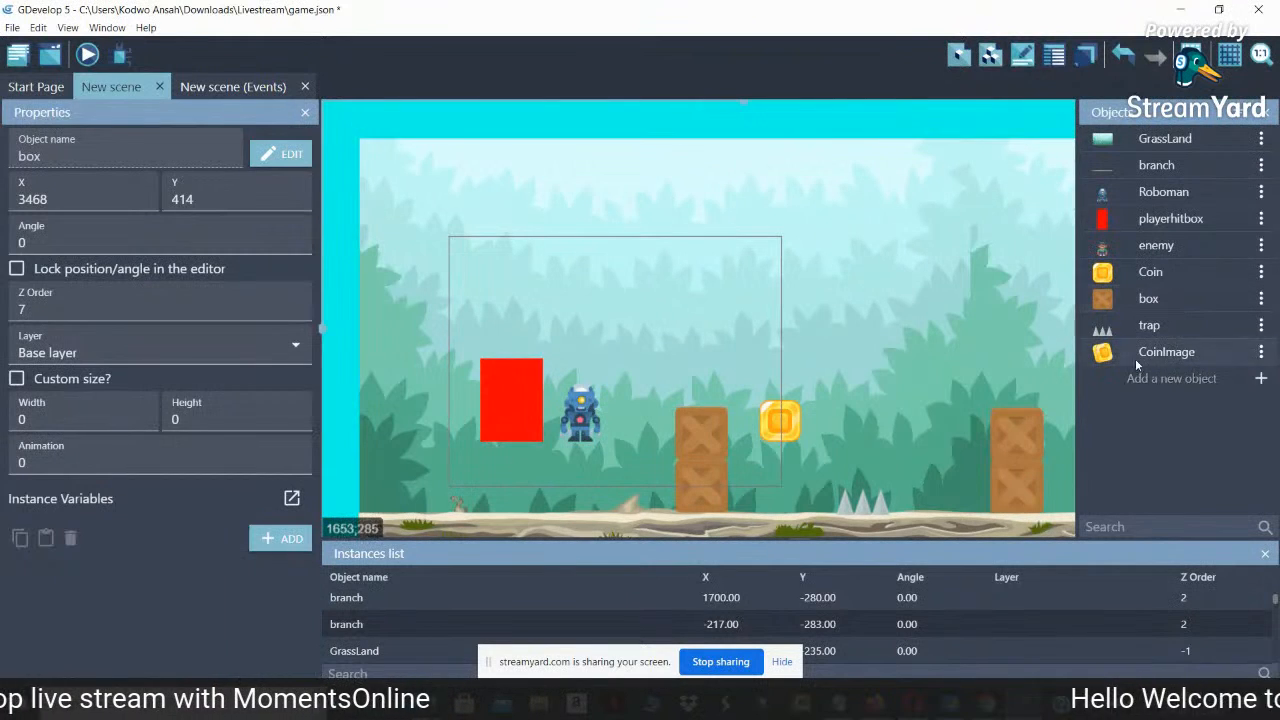
Place CoinImage above the red playerhitbox at about X 9, Y -12 and give it a custom size of 100 by 100
left_click_drag(1150, 352, 455, 238)
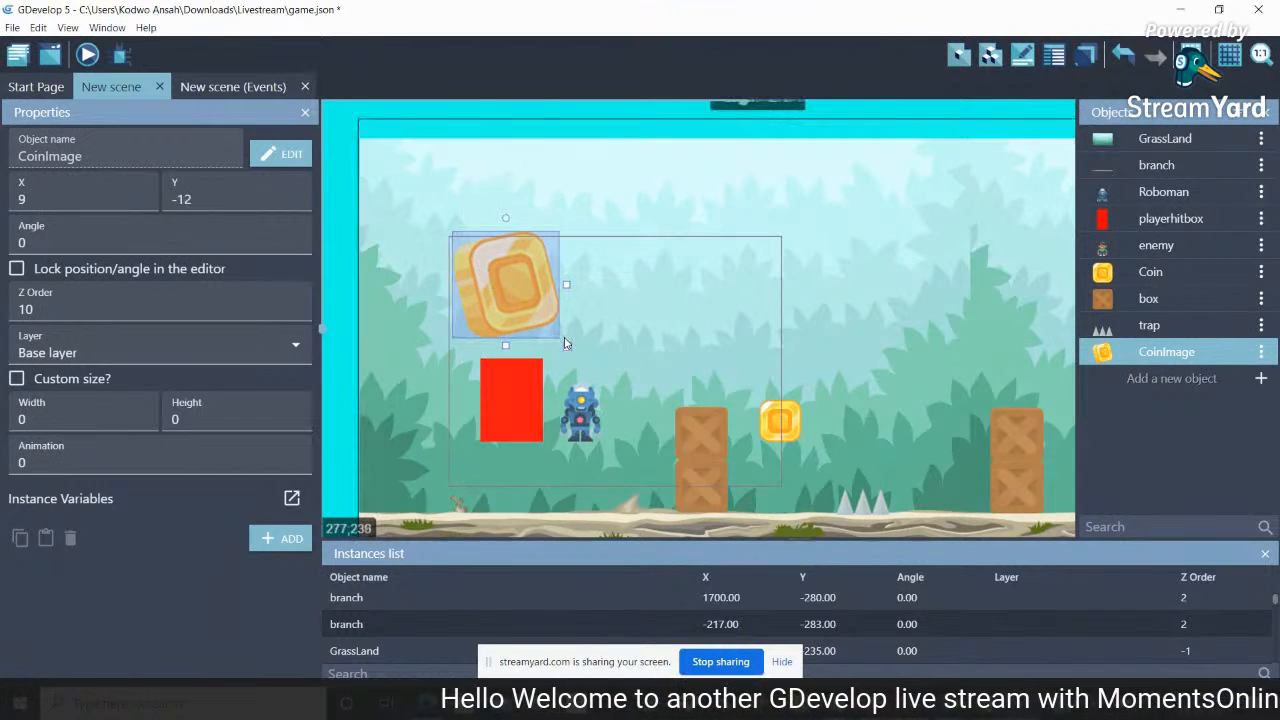
left_click_drag(565, 344, 520, 315)
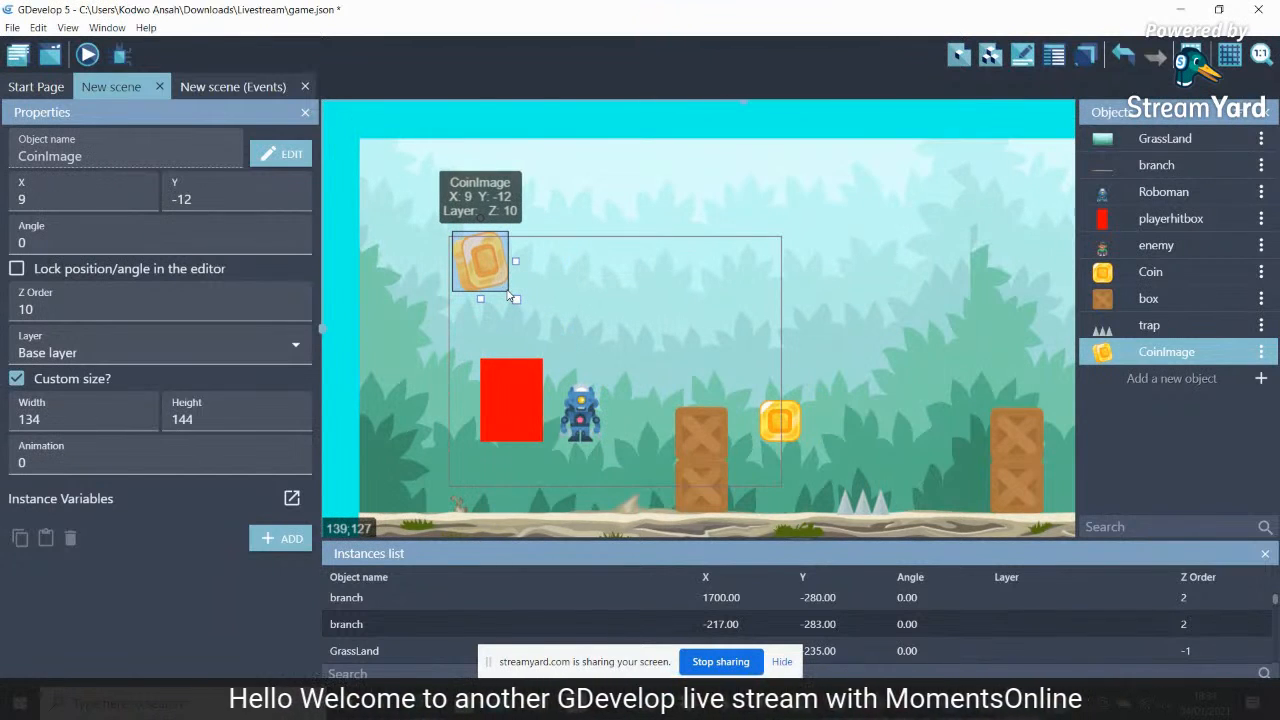
key("ctrl+z")
left_click(507, 296)
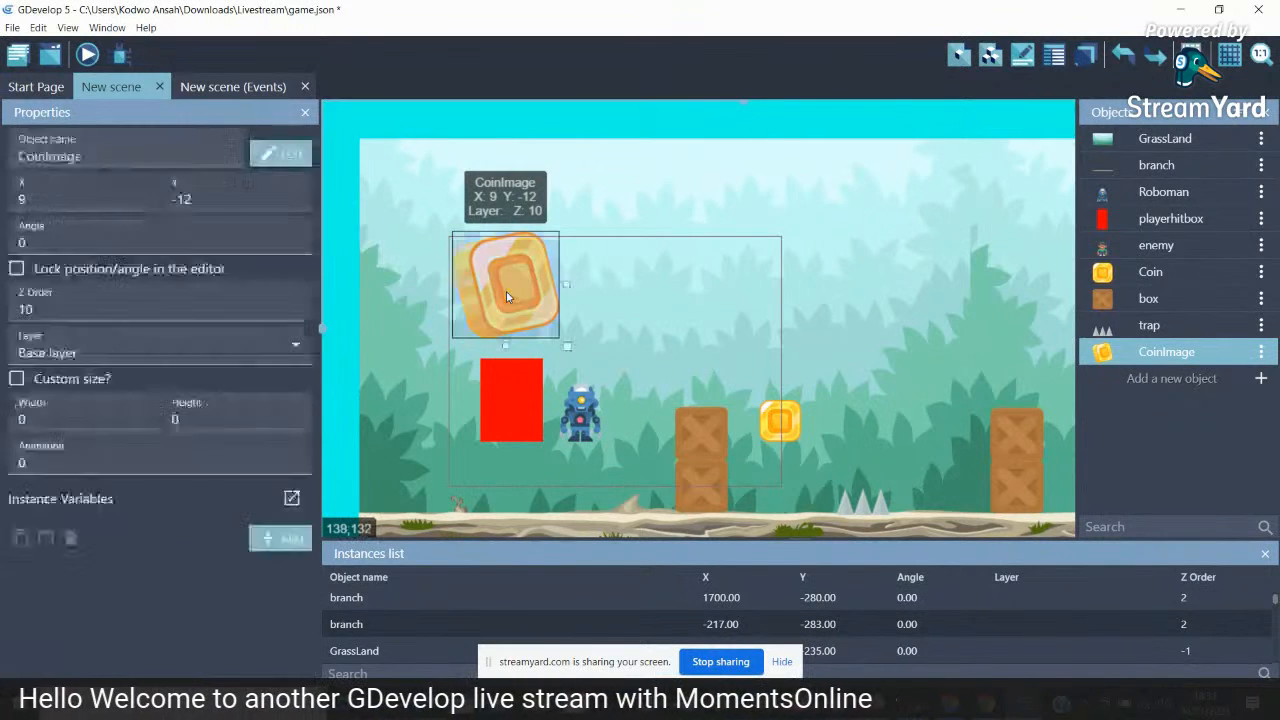
type("100")
key("Tab")
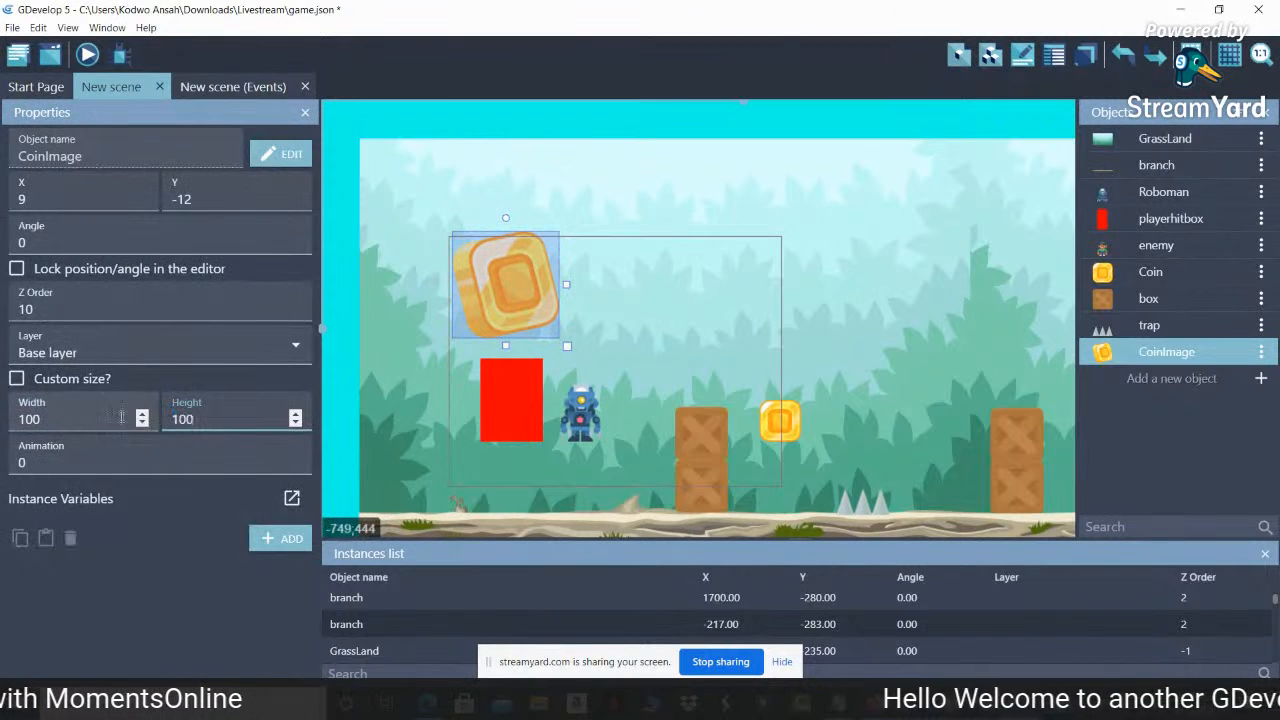
left_click(16, 378)
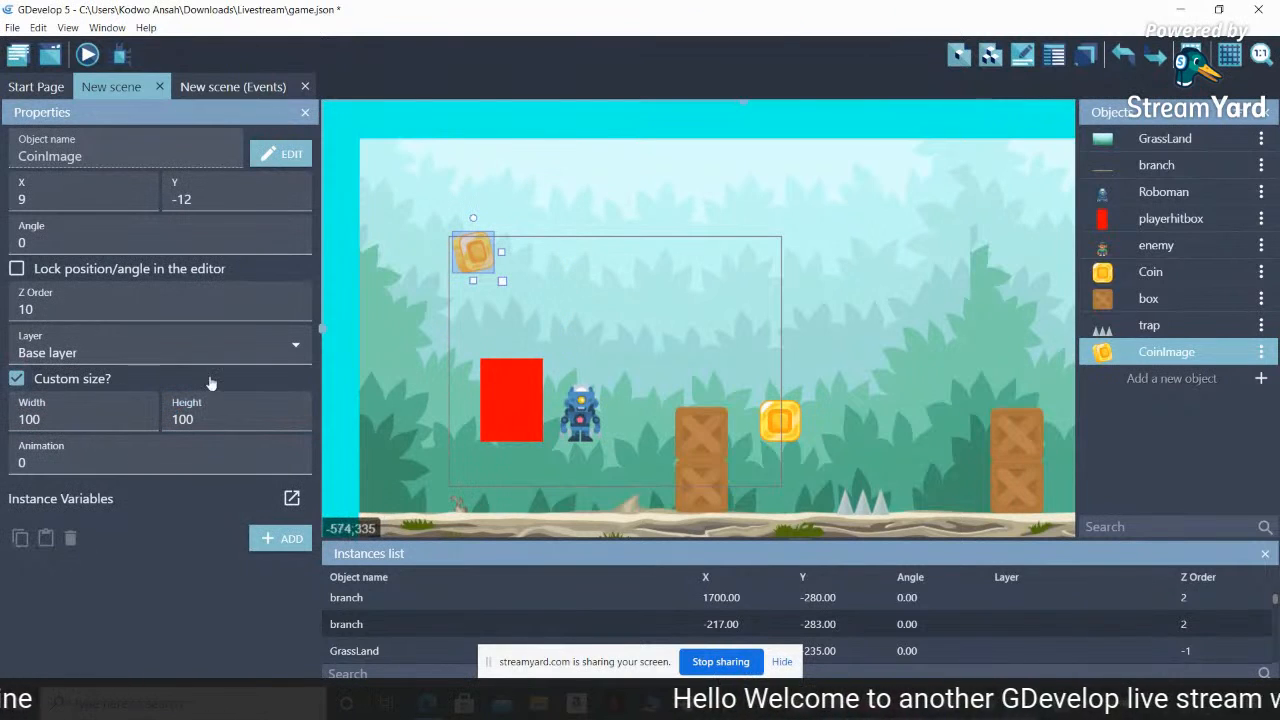
Move the CoinImage instance just inside the upper-left corner of the camera frame, to about X 12, Y 13
left_click_drag(474, 265, 475, 277)
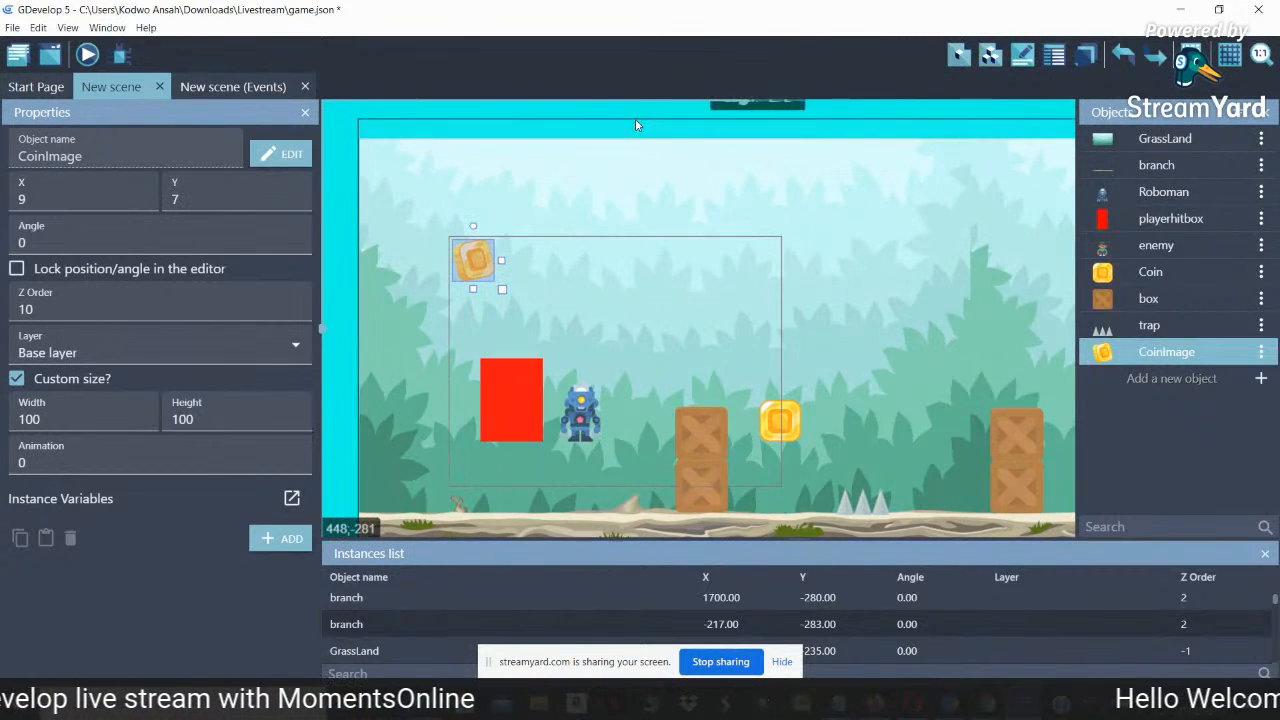
left_click(580, 287)
left_click(475, 267)
left_click_drag(476, 267, 477, 272)
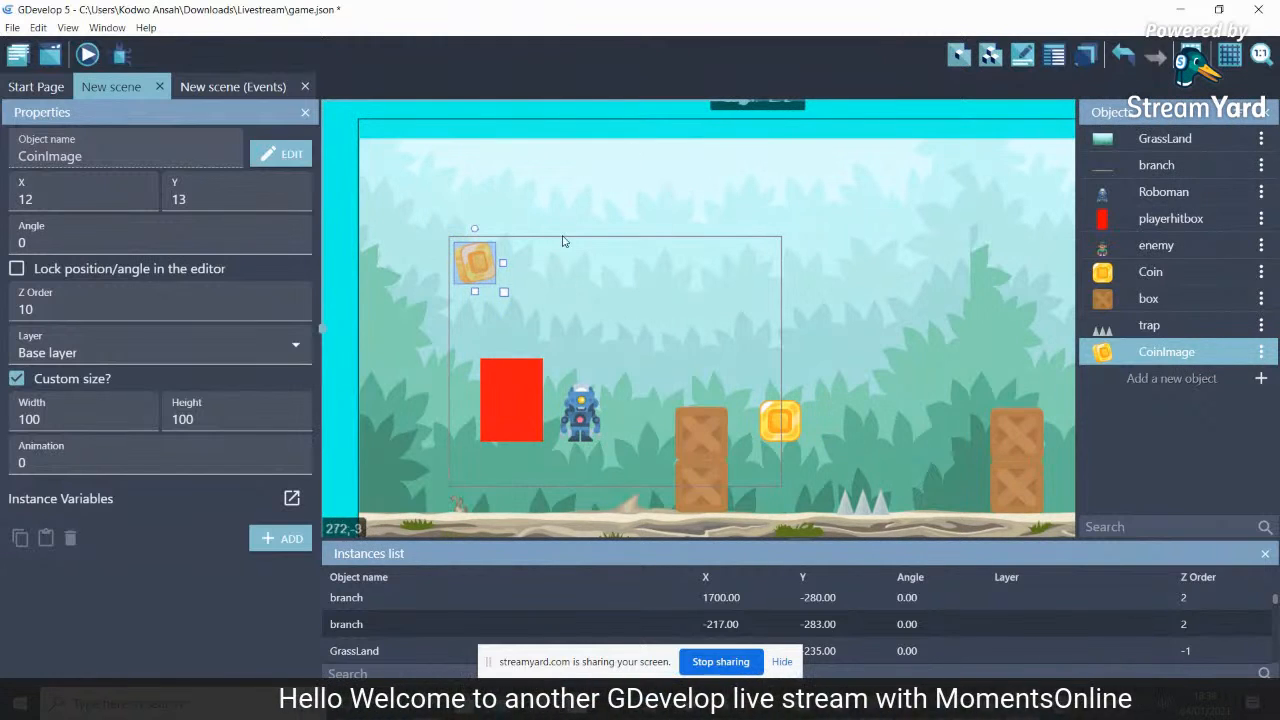
Create a text object named ximage with the initial text "x" at size 50 and apply its settings
left_click_drag(597, 111, 761, 236)
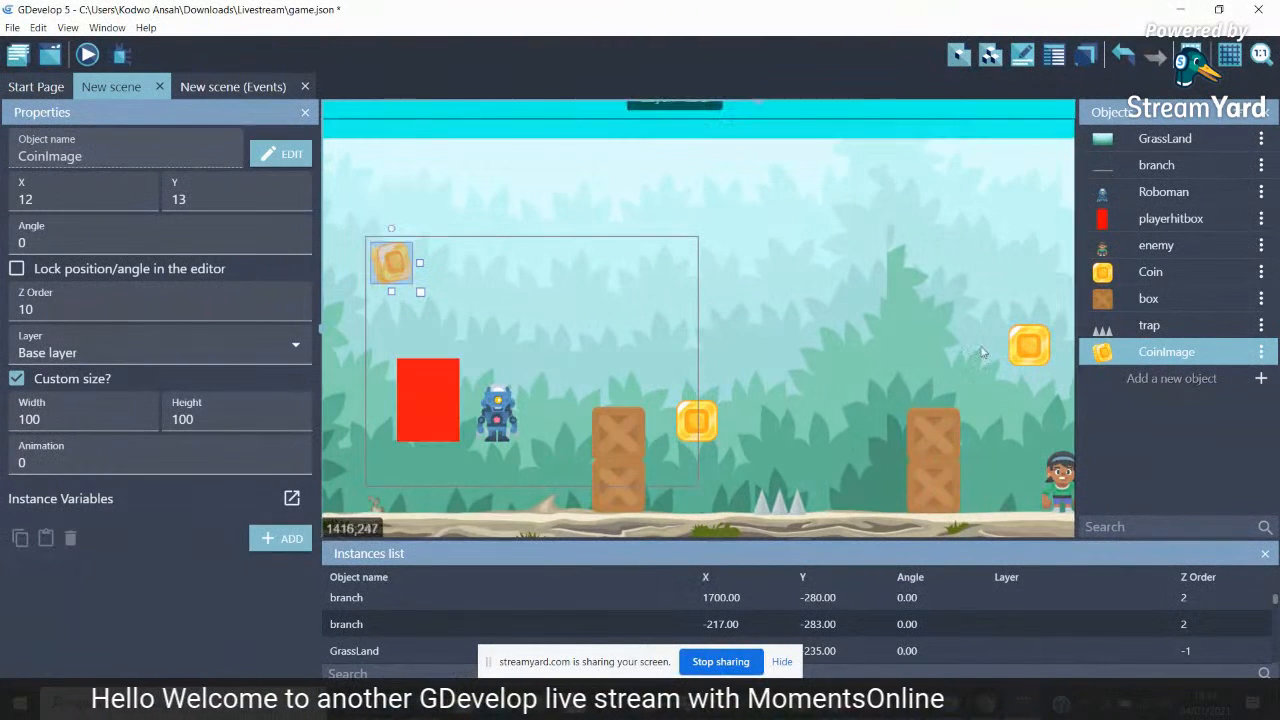
left_click(1261, 379)
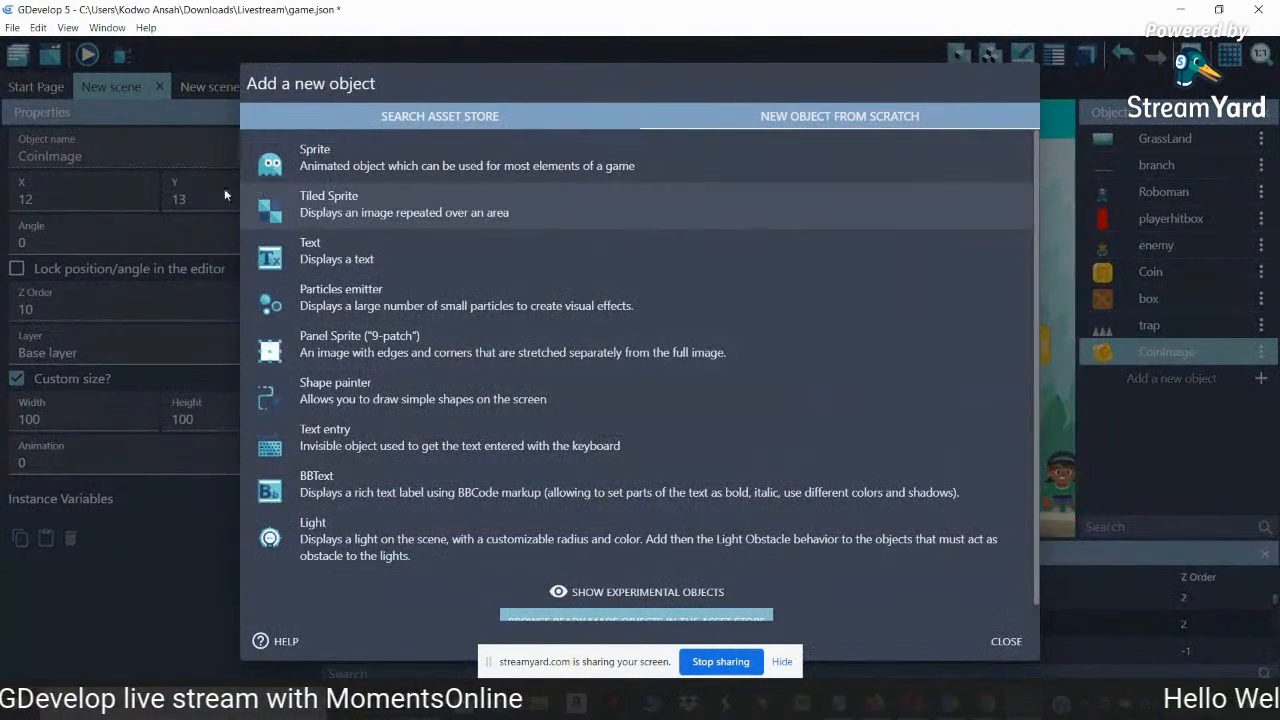
left_click(315, 258)
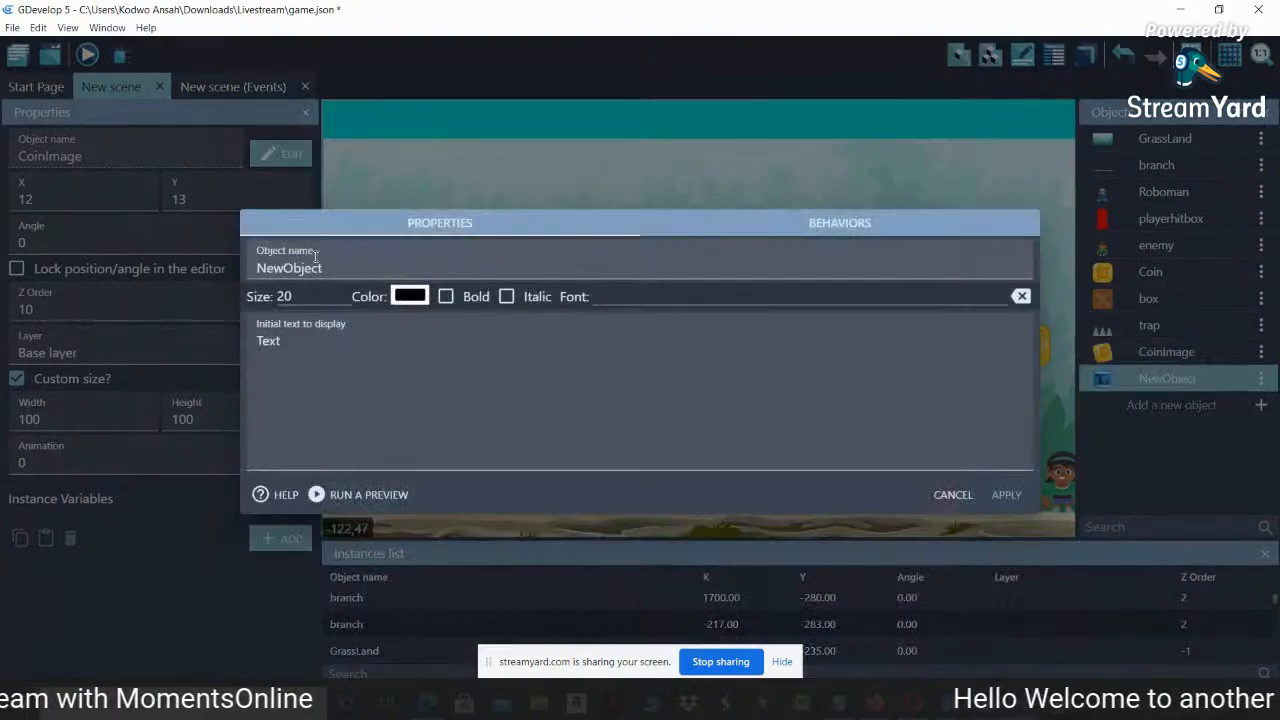
left_click_drag(285, 342, 220, 354)
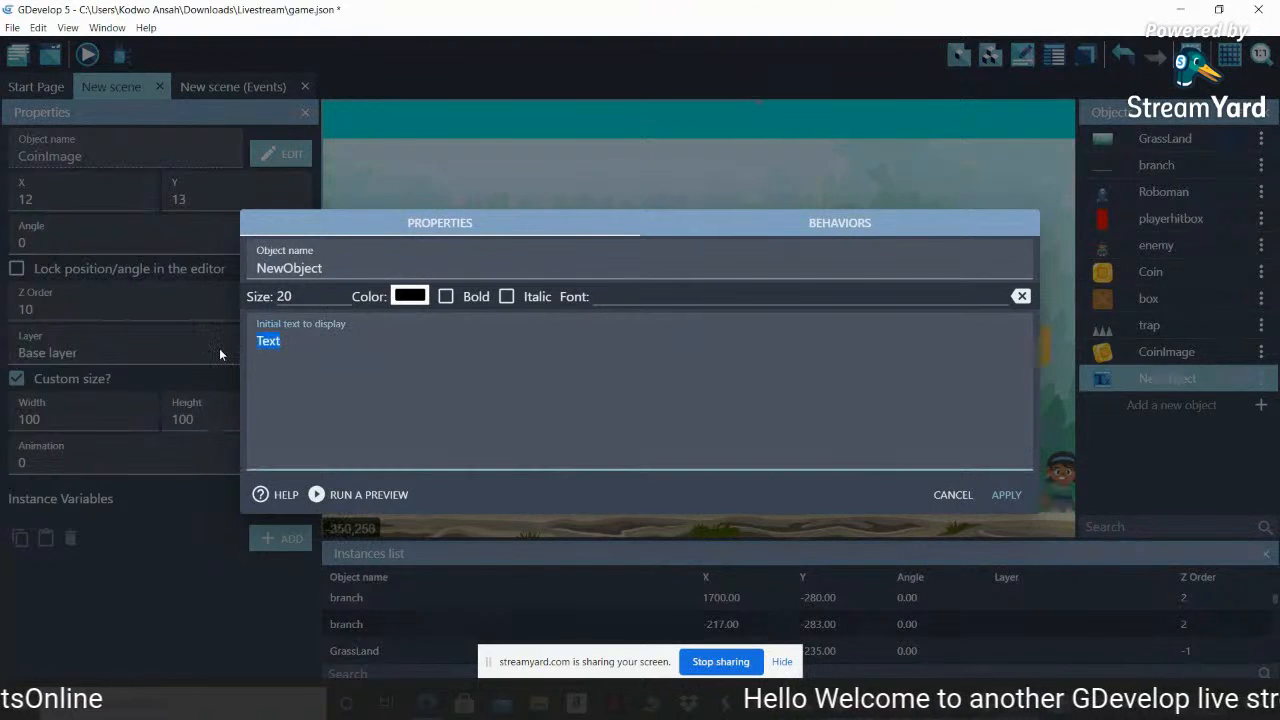
type("x")
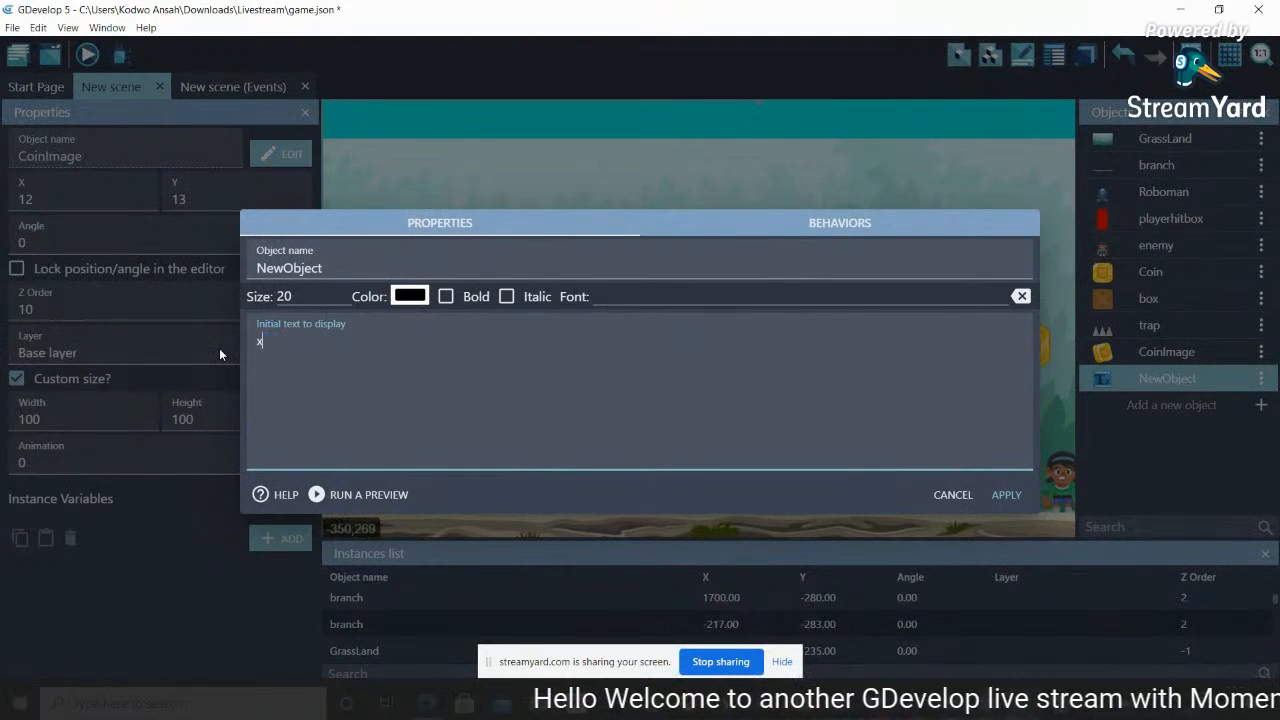
left_click_drag(300, 296, 222, 300)
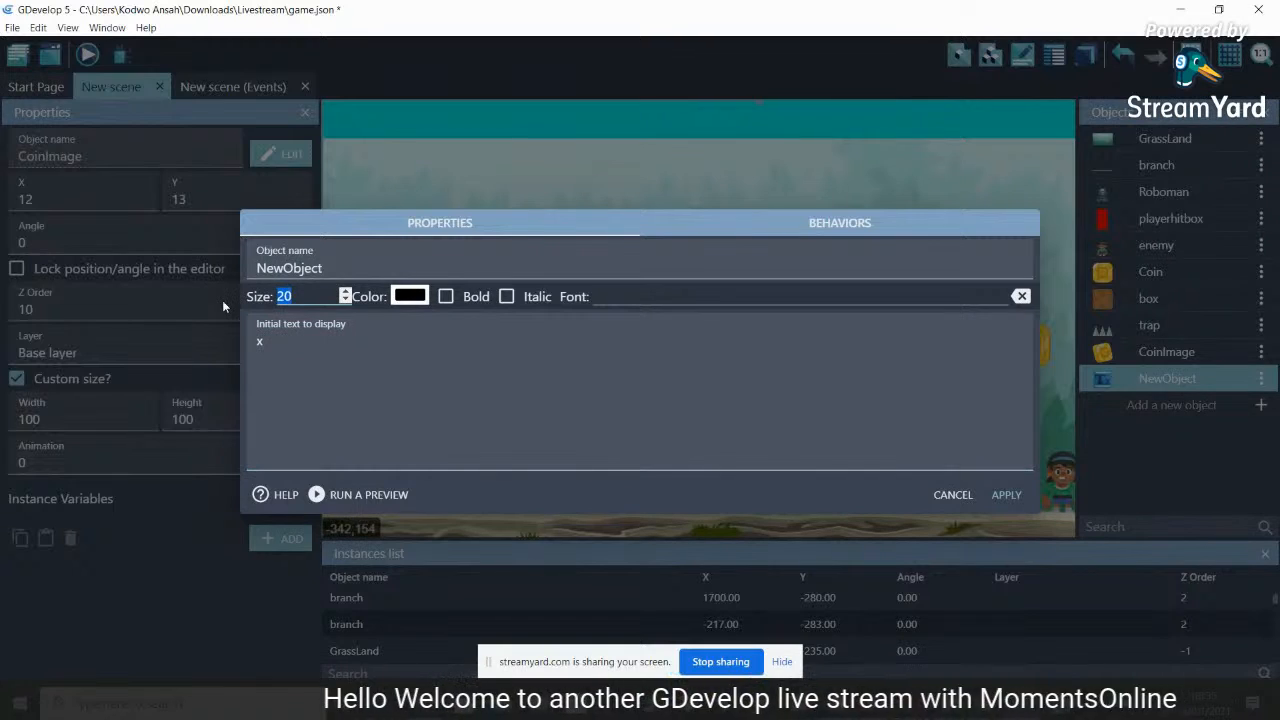
type("50")
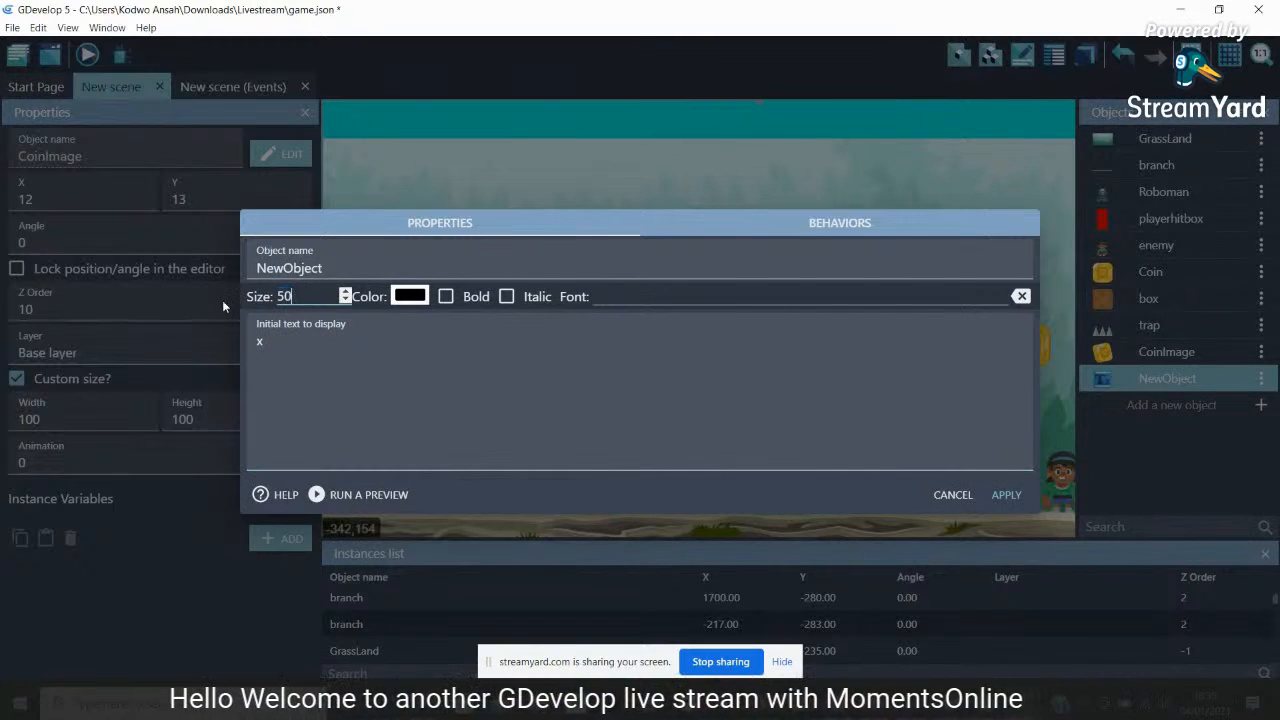
double_click(337, 266)
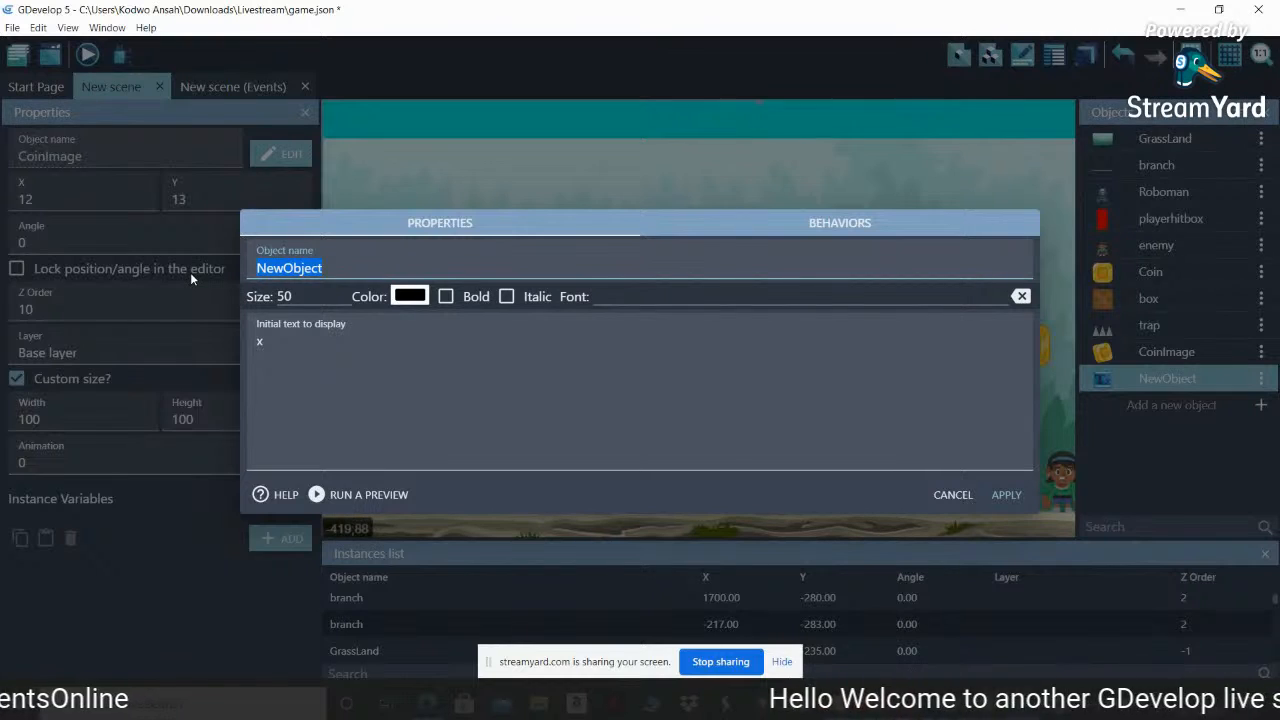
type("ximage")
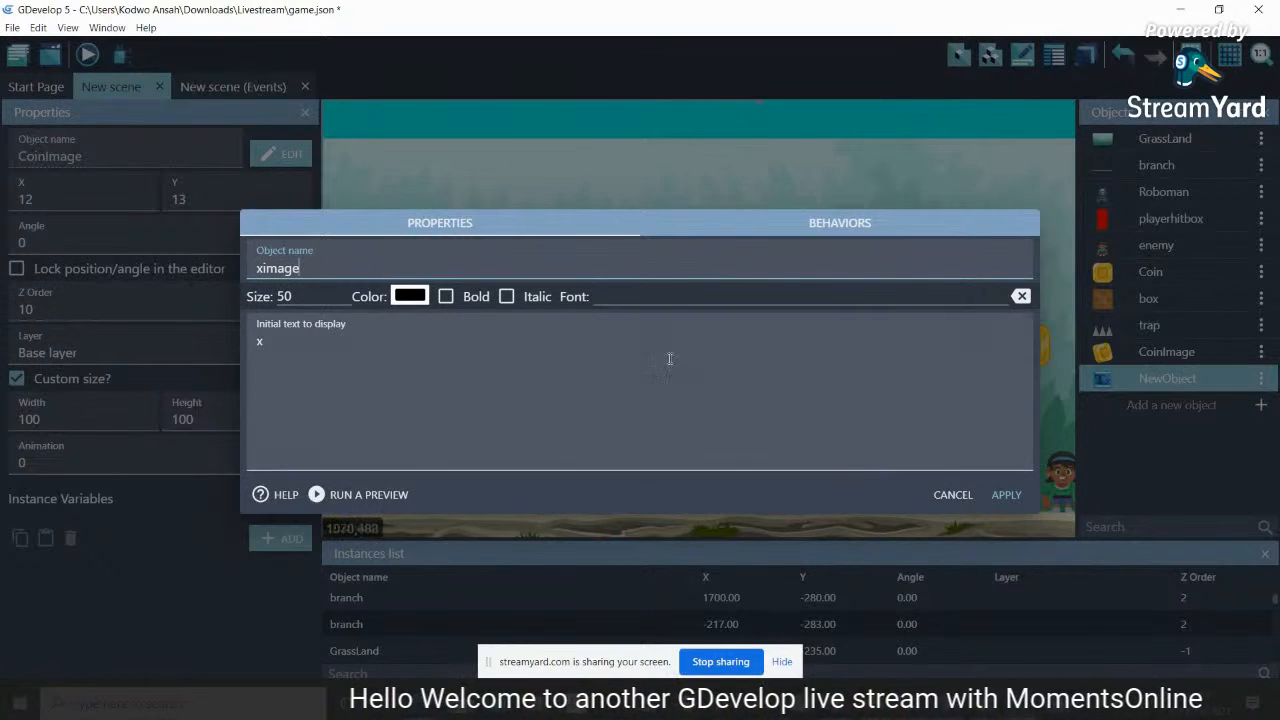
left_click(1004, 495)
Place an ximage instance just to the right of CoinImage in the camera frame, at about X 129, Y 27
left_click_drag(1140, 379, 428, 265)
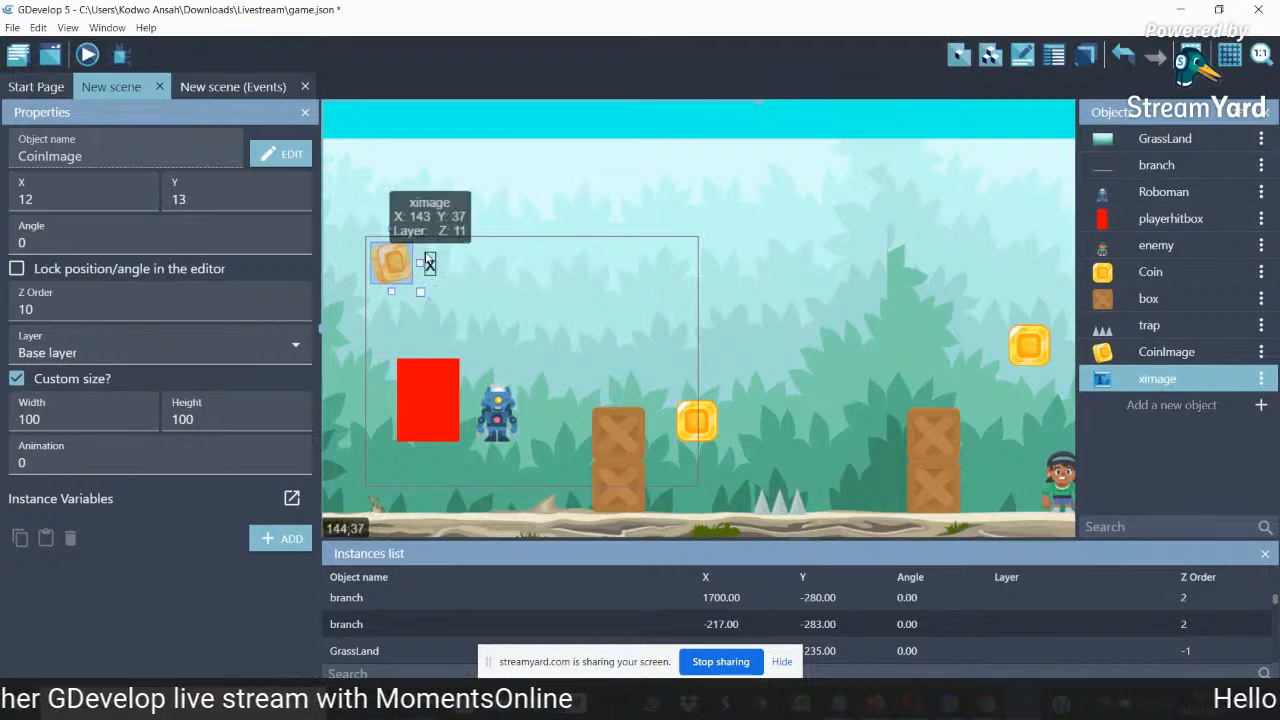
left_click(432, 267)
double_click(430, 265)
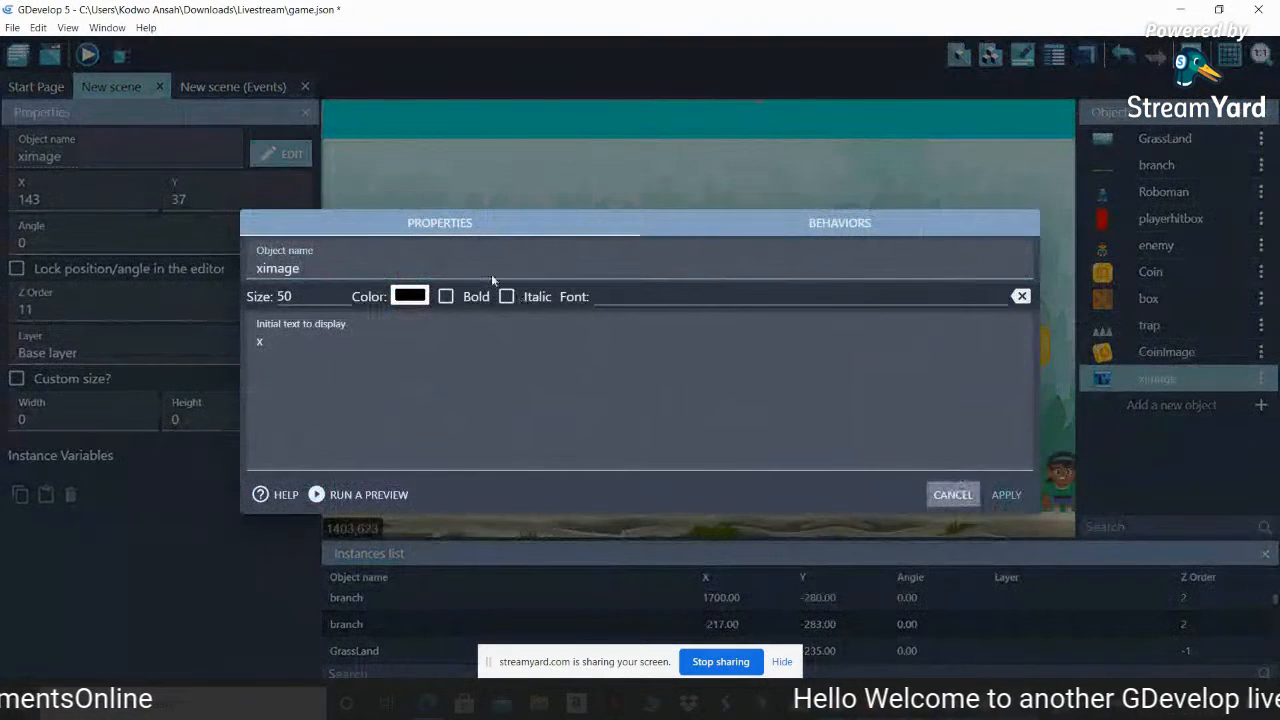
key("Escape")
left_click_drag(424, 263, 424, 261)
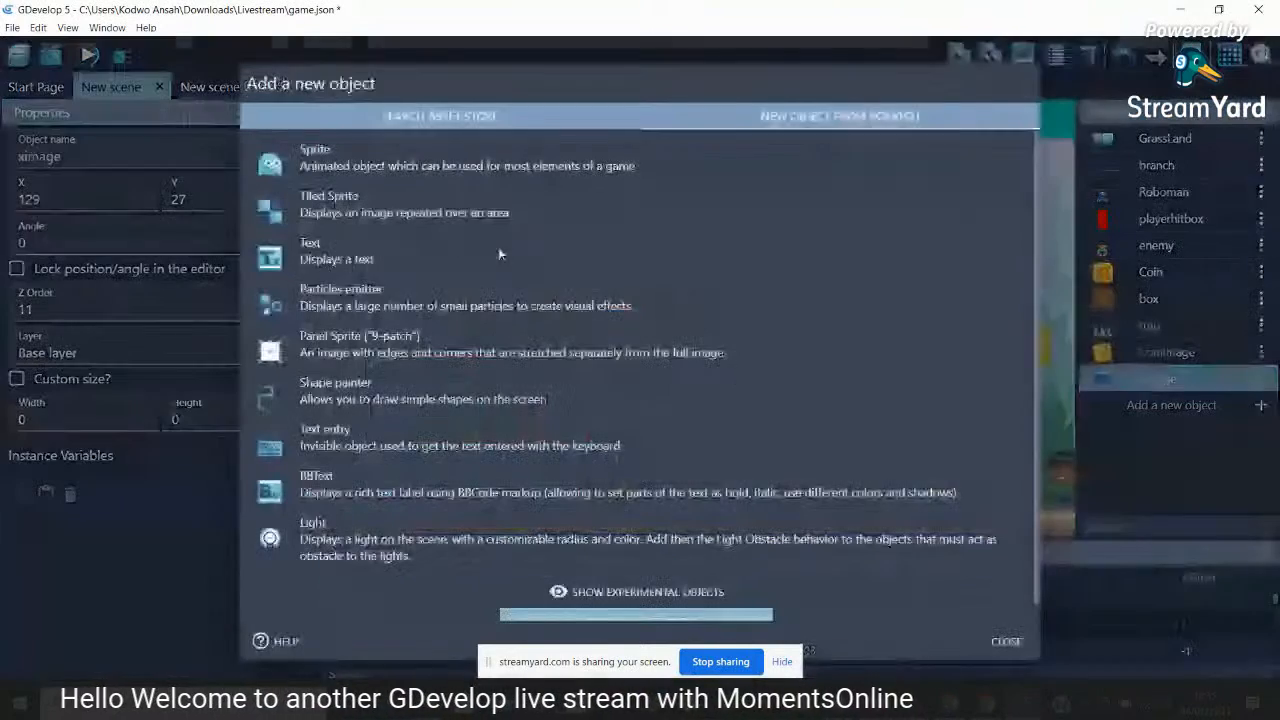
Add another text object named Score with the initial text 0
left_click(1261, 405)
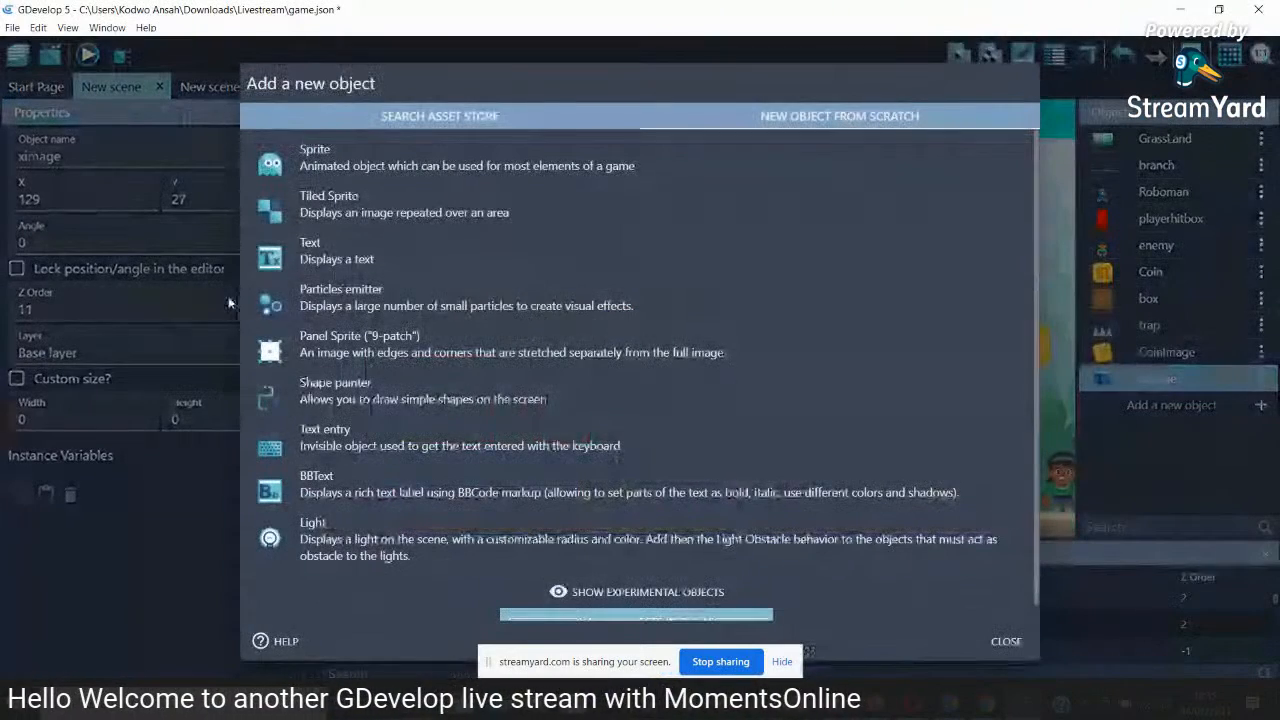
left_click(342, 256)
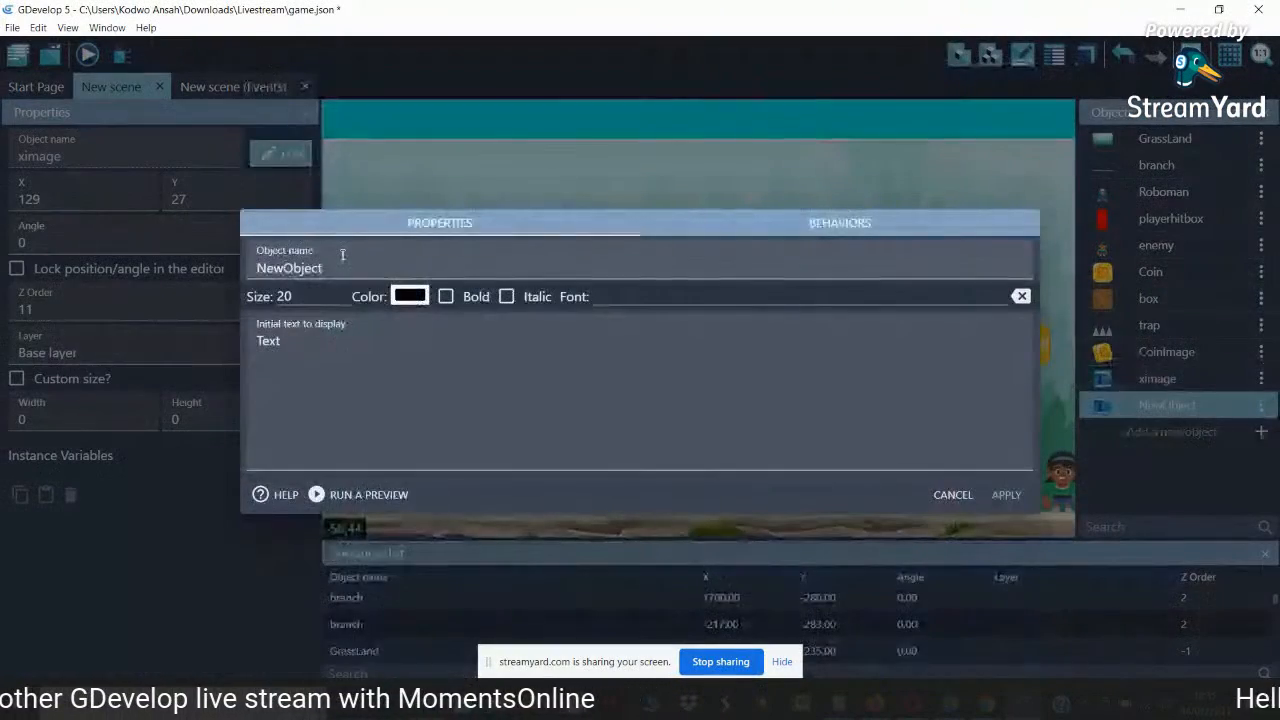
left_click_drag(282, 342, 254, 343)
type("Sc")
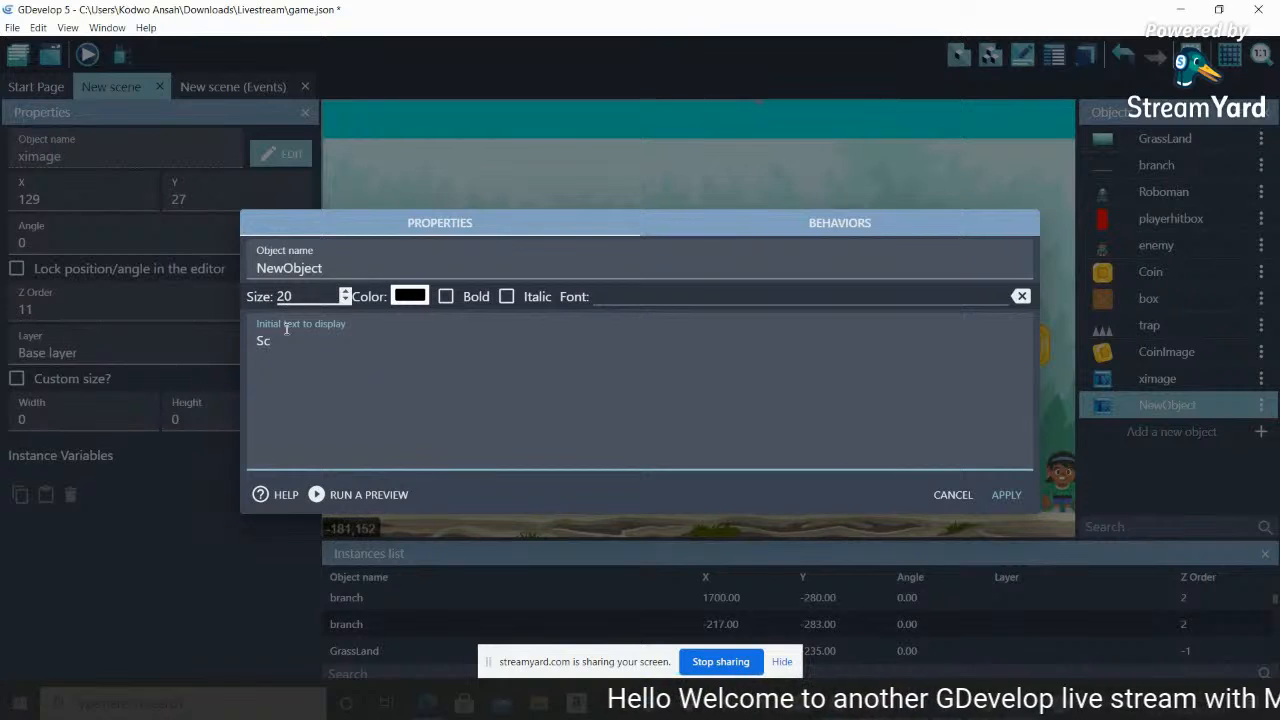
type("0")
double_click(318, 268)
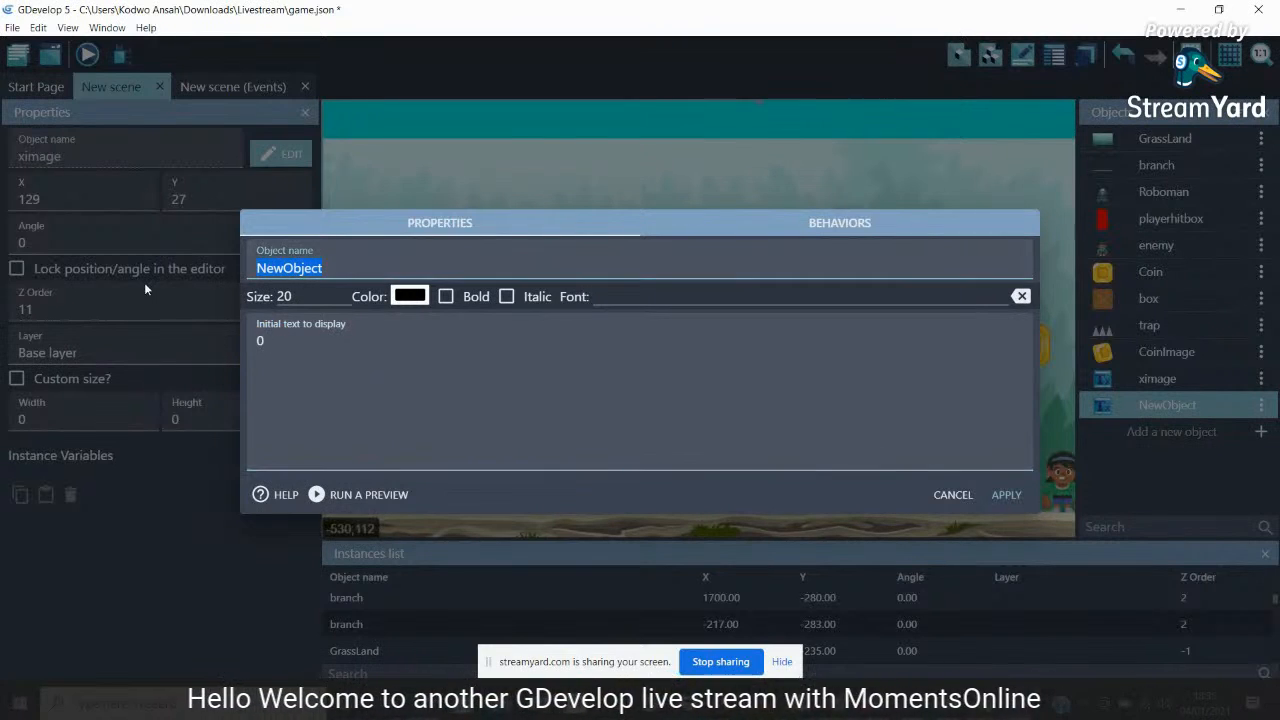
type("Score")
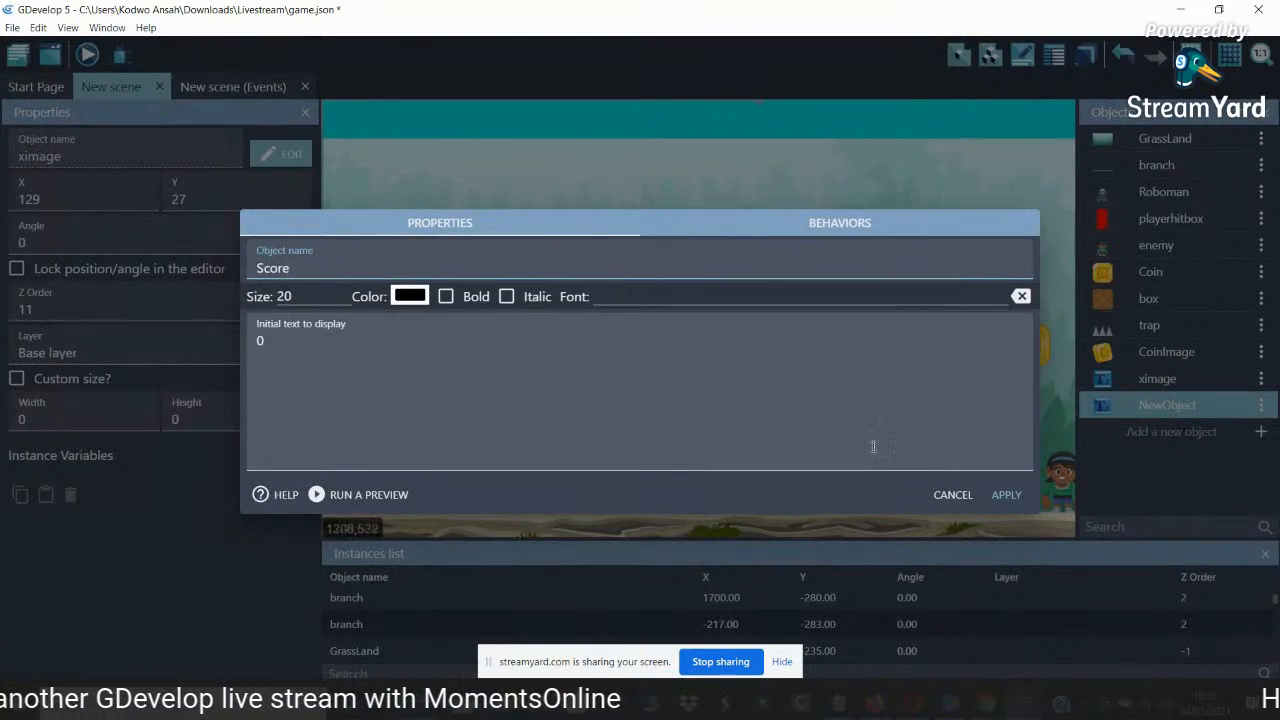
Start choosing a new font file for the Score text and browse to the Gdevelop Assets folder
left_click(627, 296)
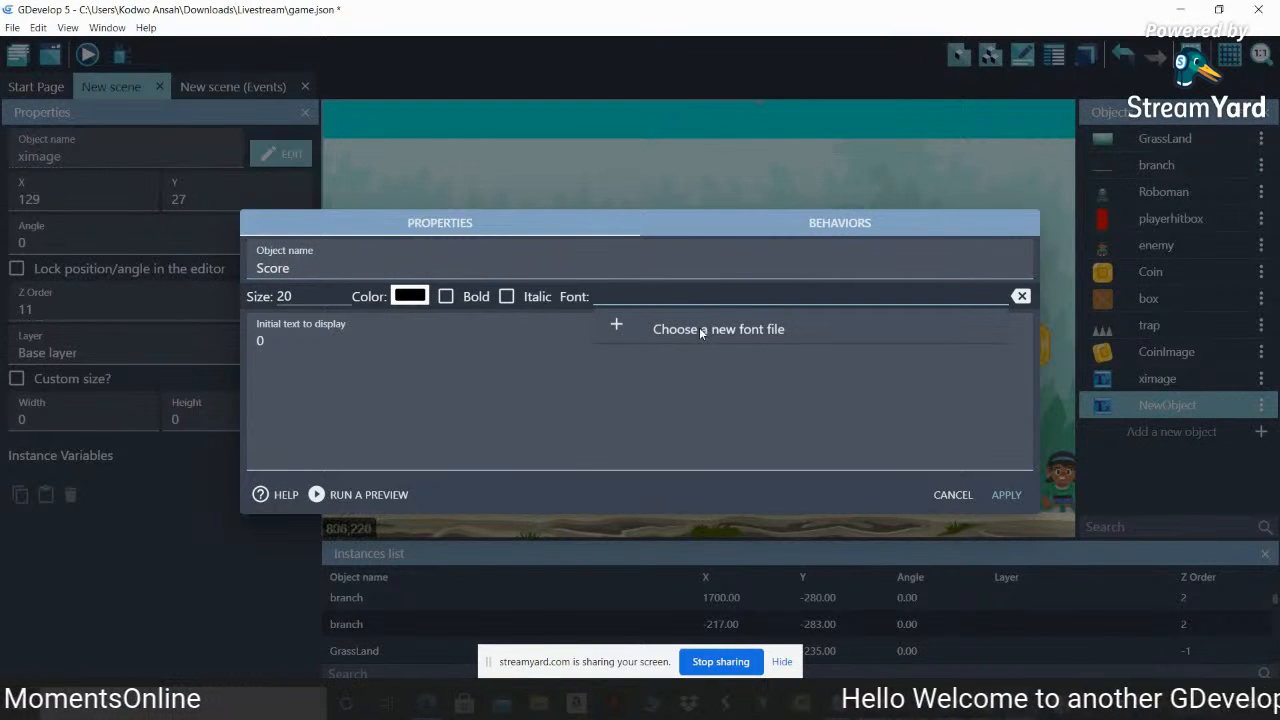
left_click(745, 330)
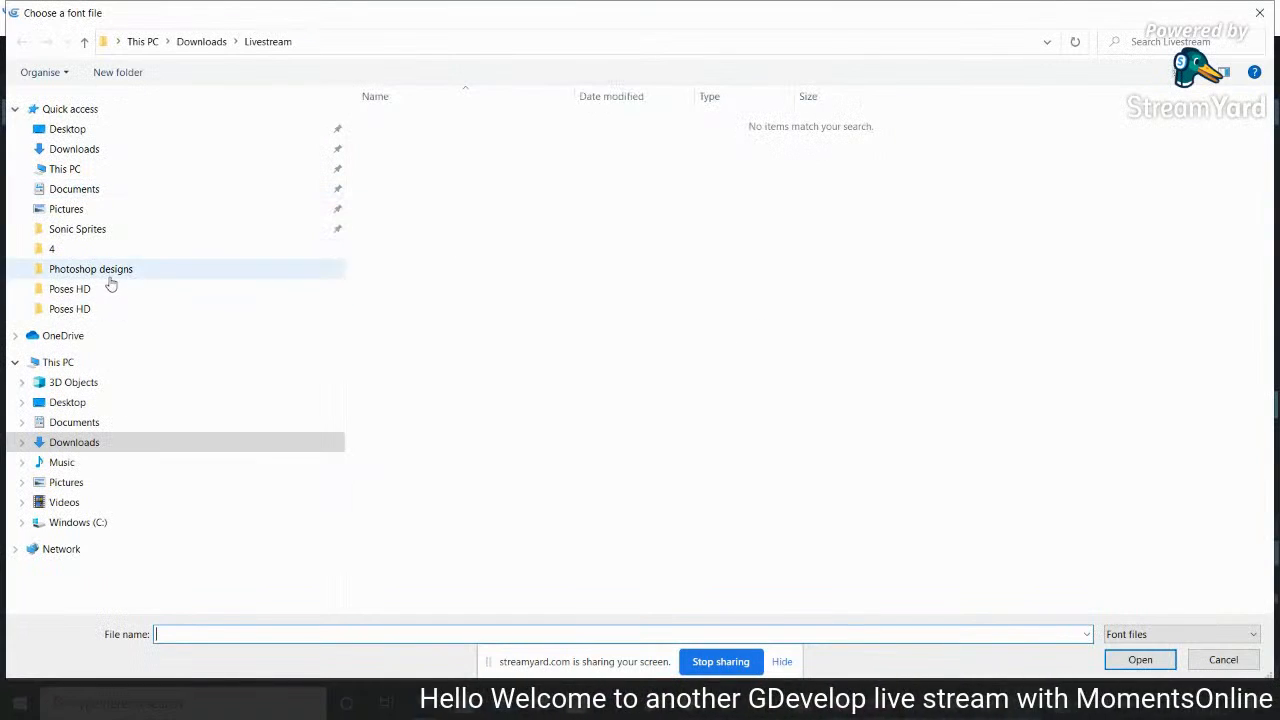
left_click(100, 289)
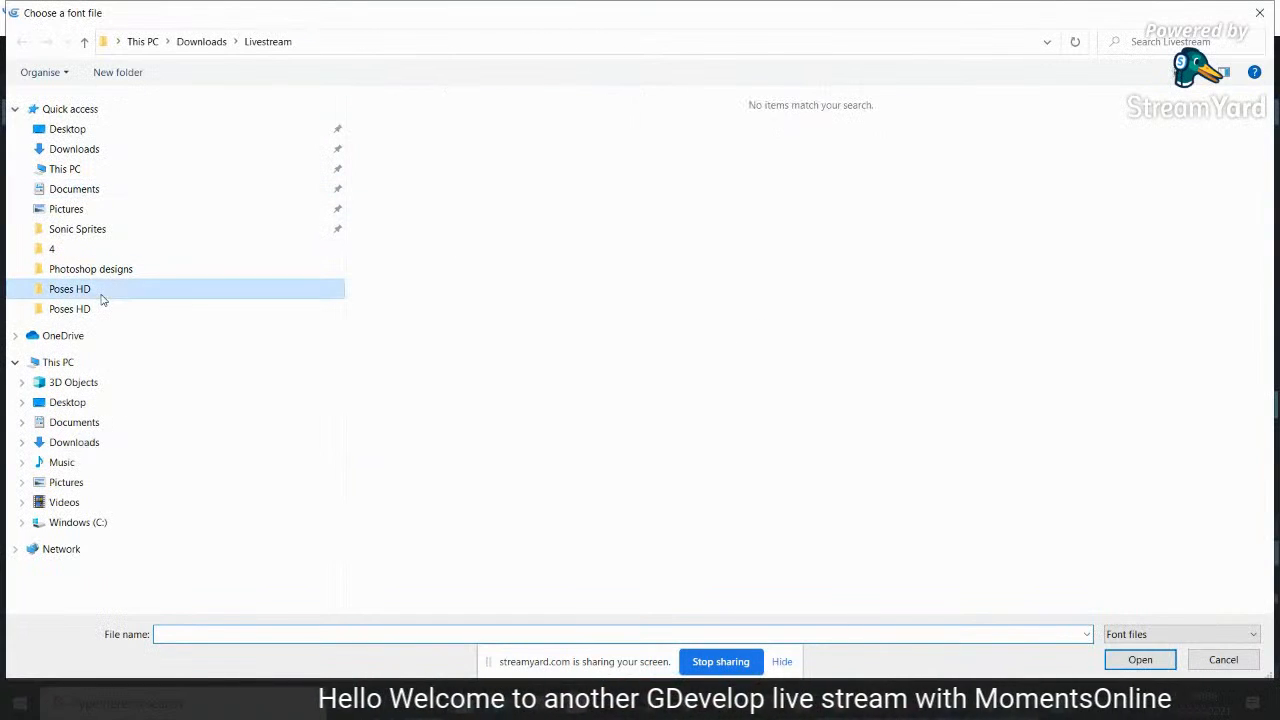
left_click(85, 42)
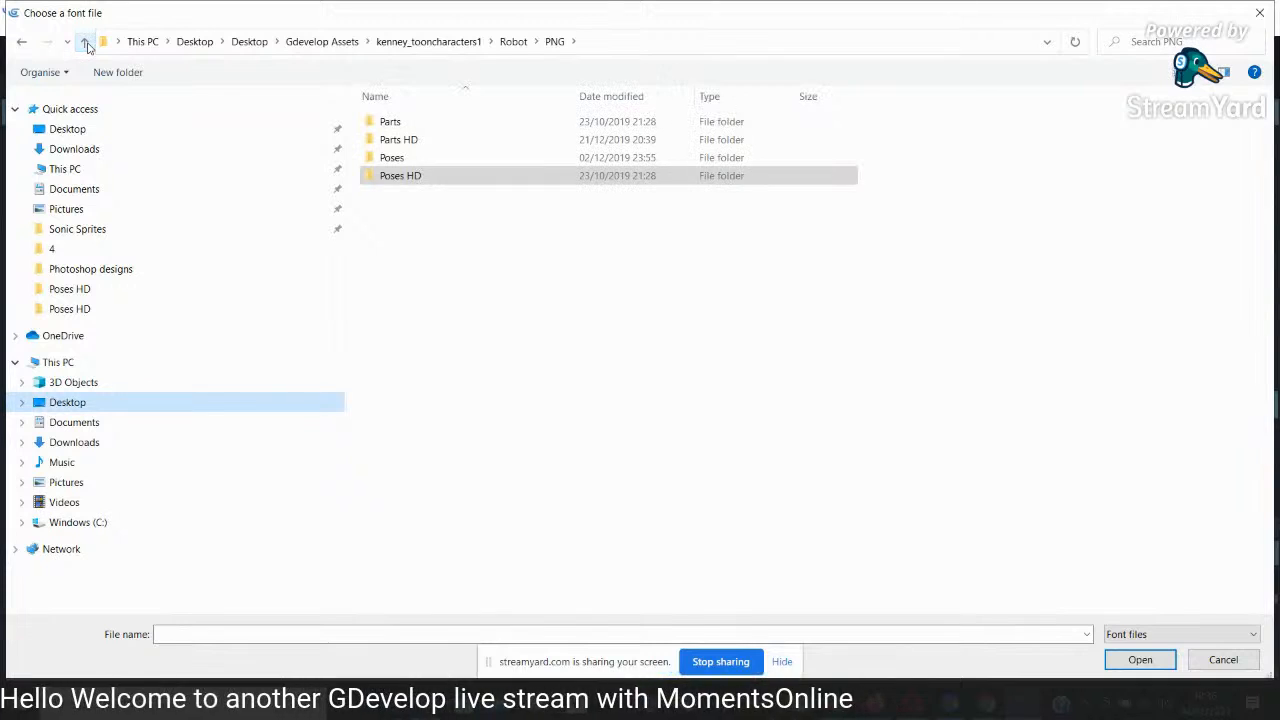
left_click(86, 43)
left_click(86, 43)
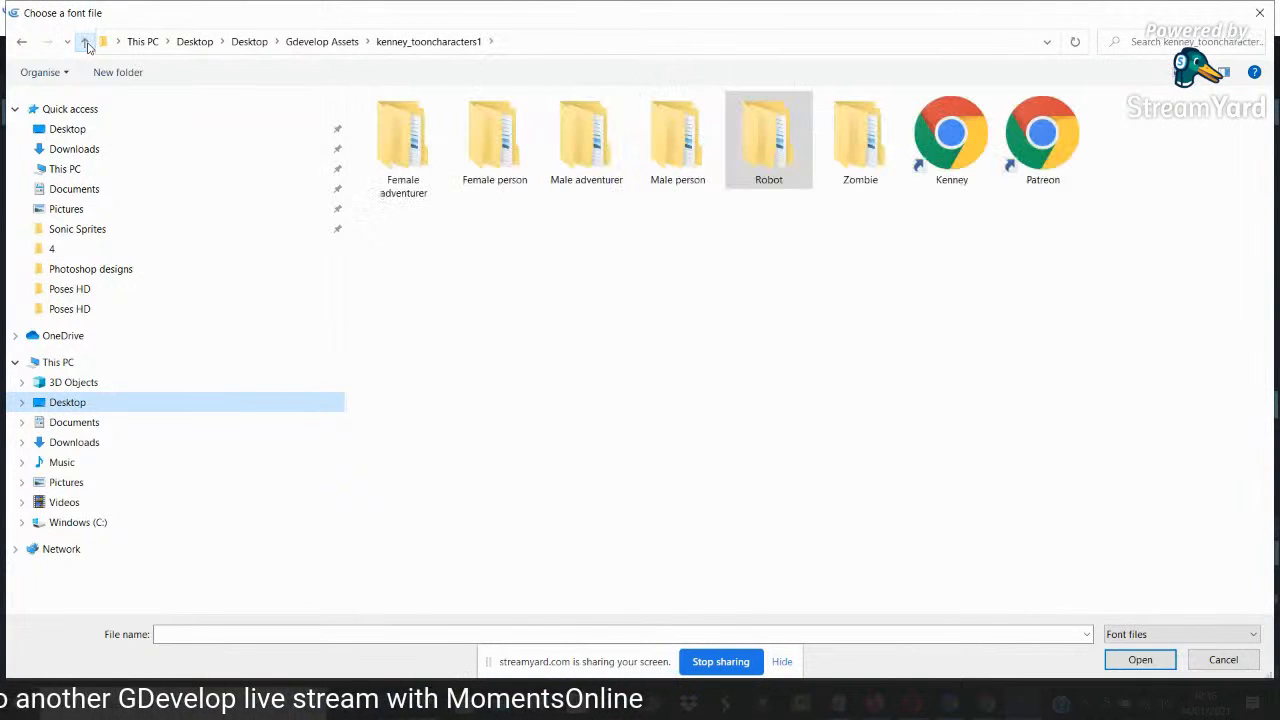
left_click(86, 43)
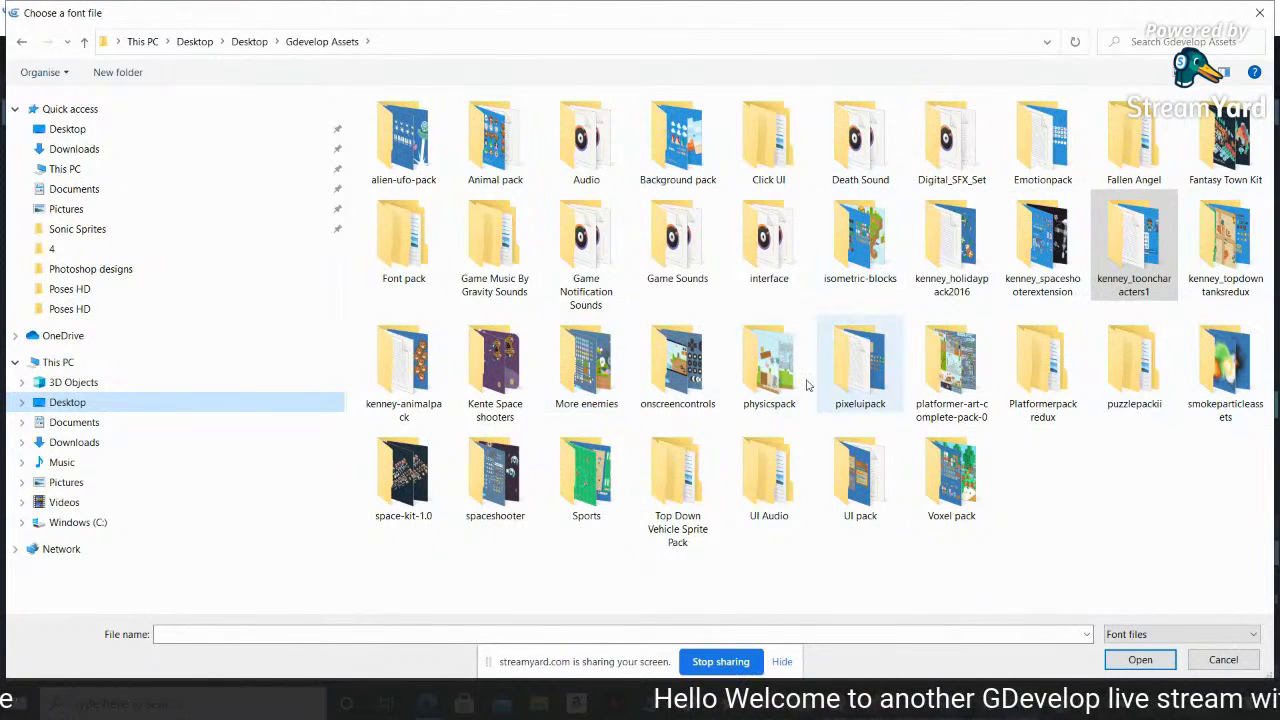
Open the Fonts folder of kenney_fontpackage inside the Font pack folder
left_click(736, 386)
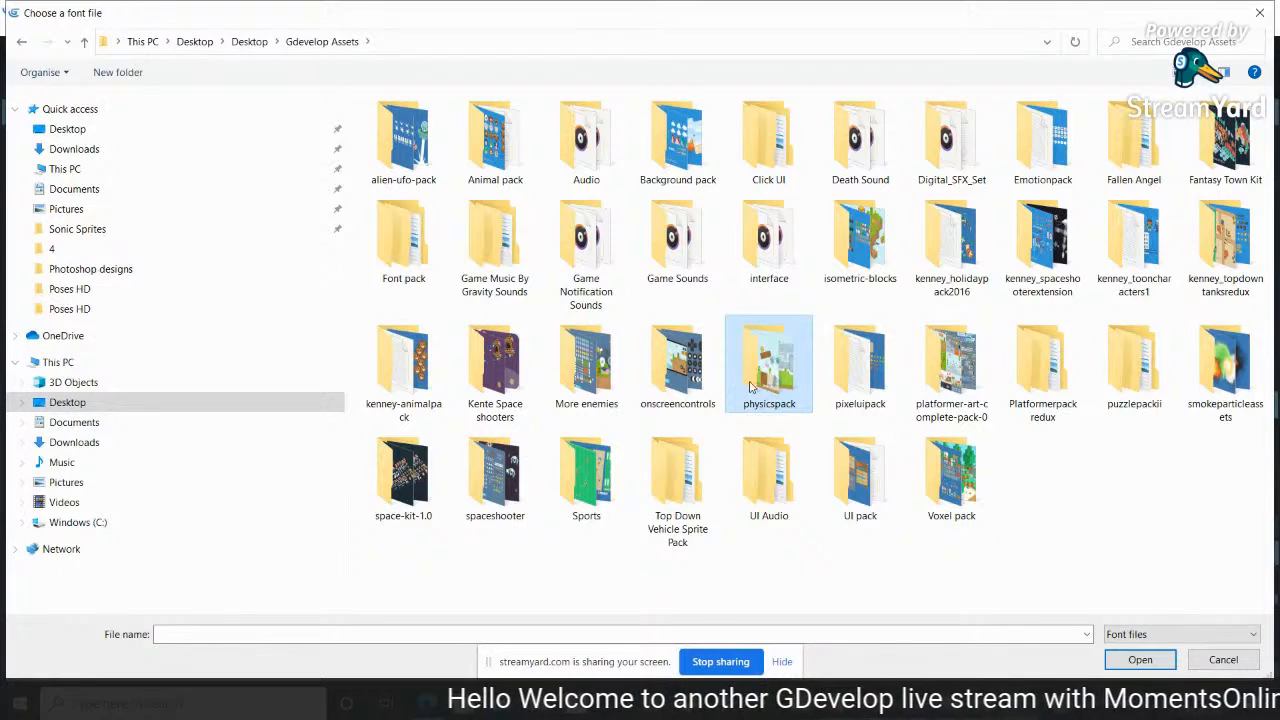
left_click(681, 400)
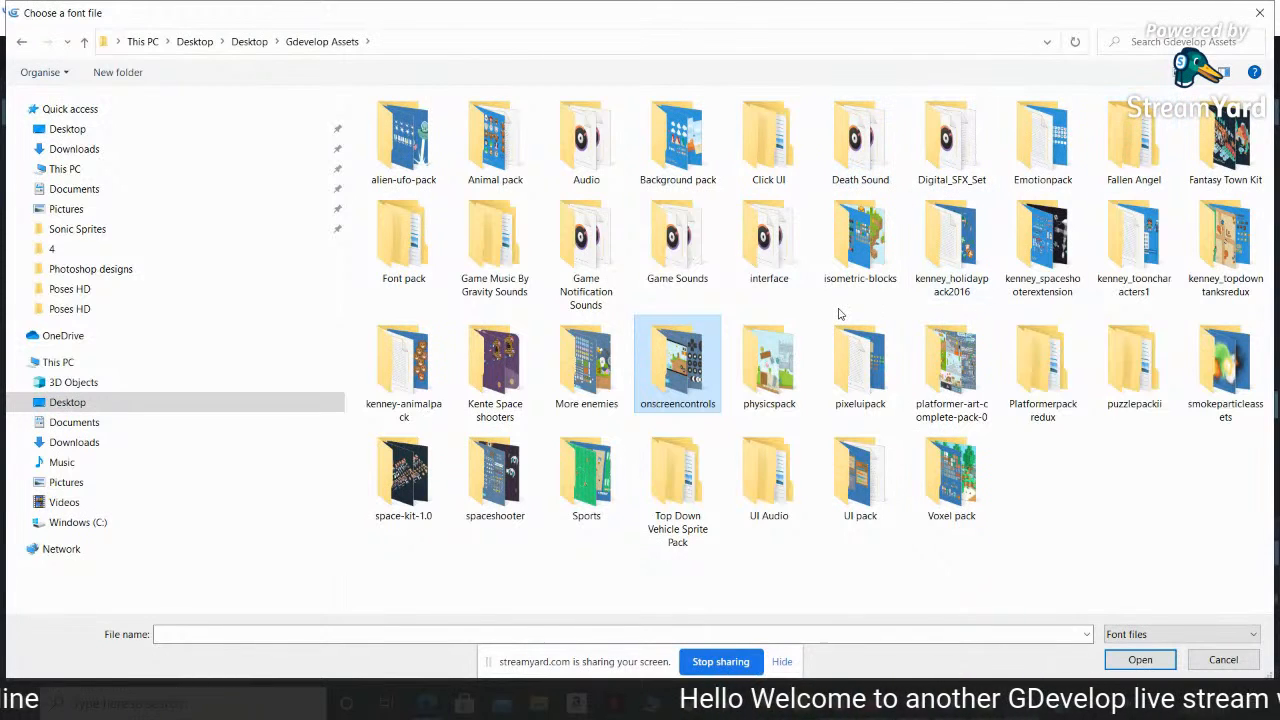
double_click(409, 272)
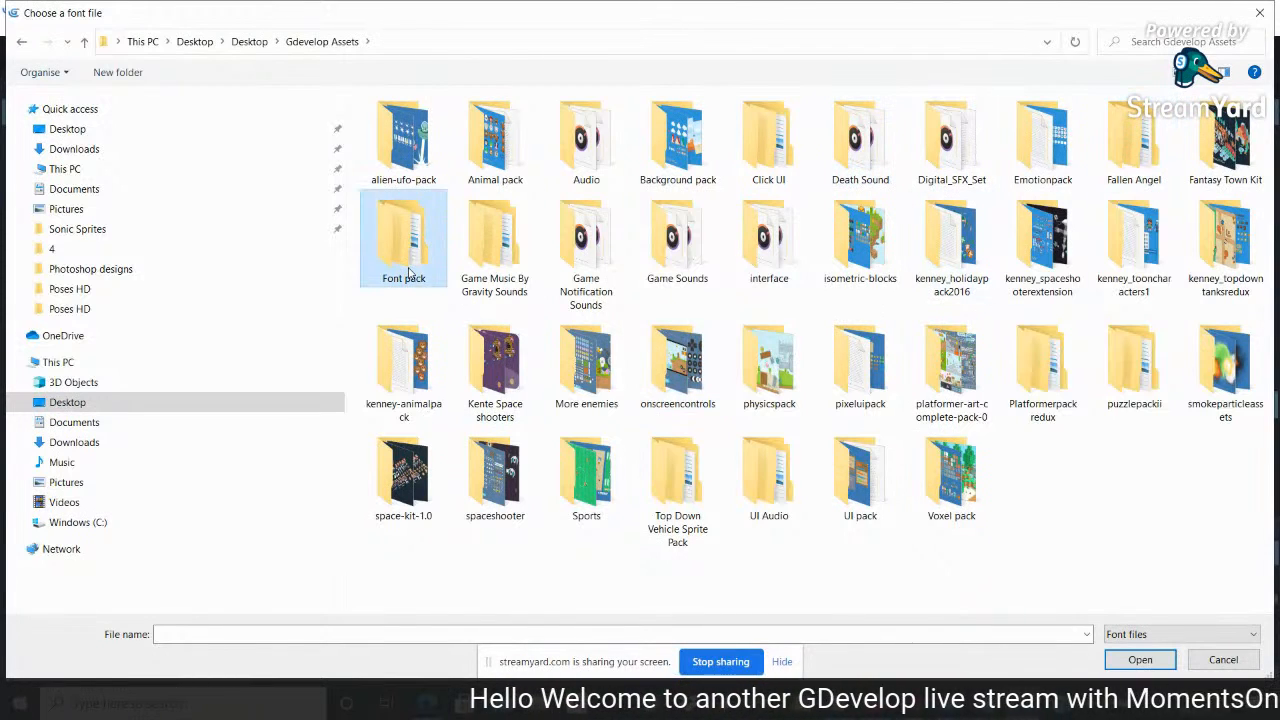
double_click(437, 125)
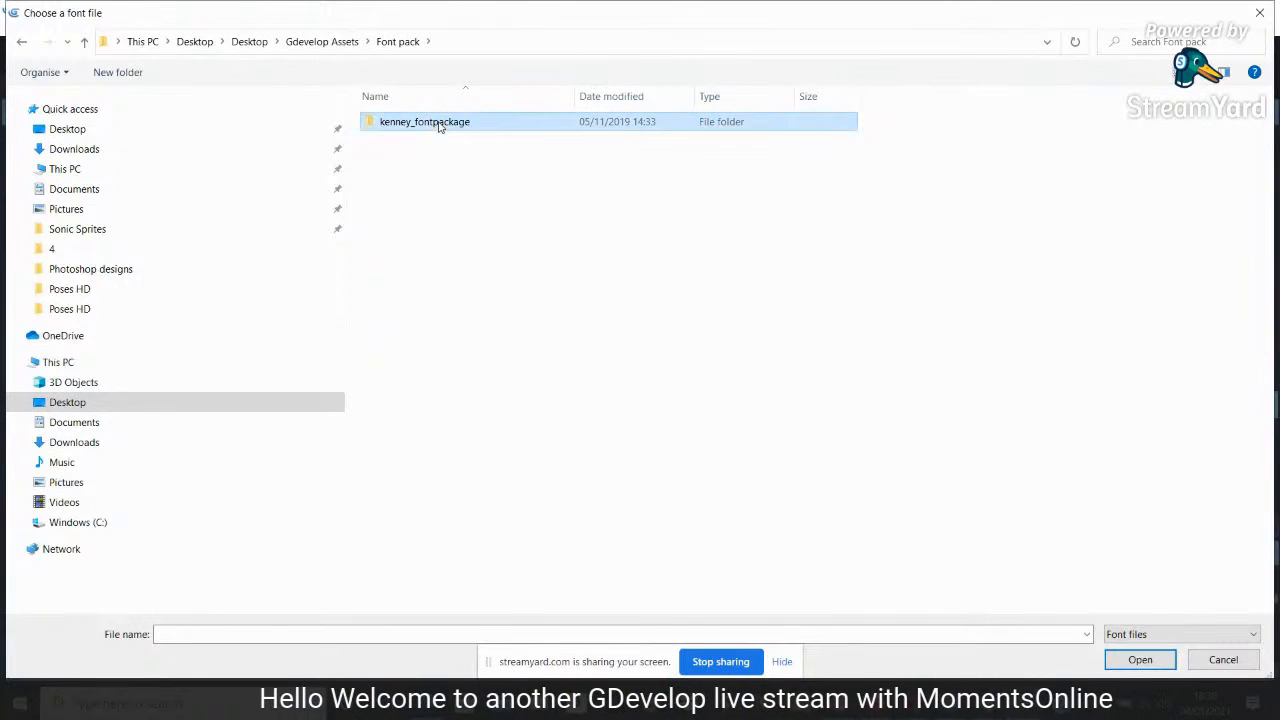
left_click(407, 127)
double_click(407, 127)
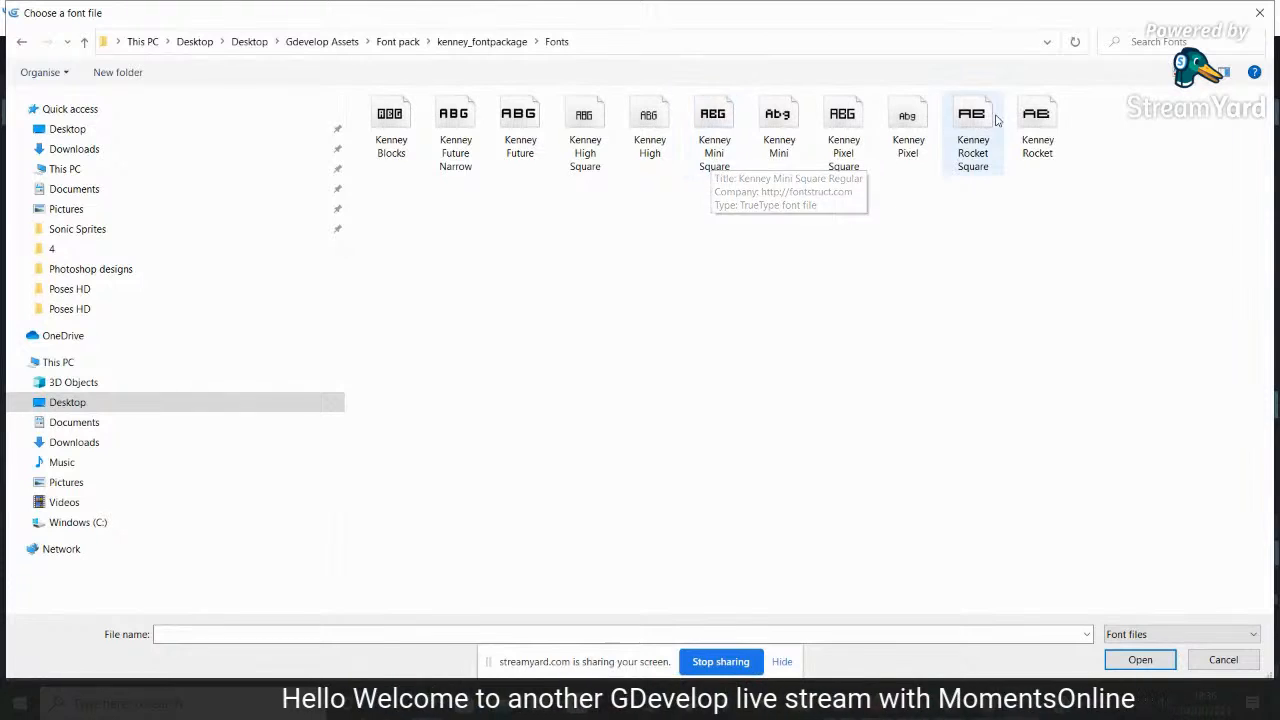
Load Kenney Mini Square as the Score text's font and apply the object's settings
left_click(719, 170)
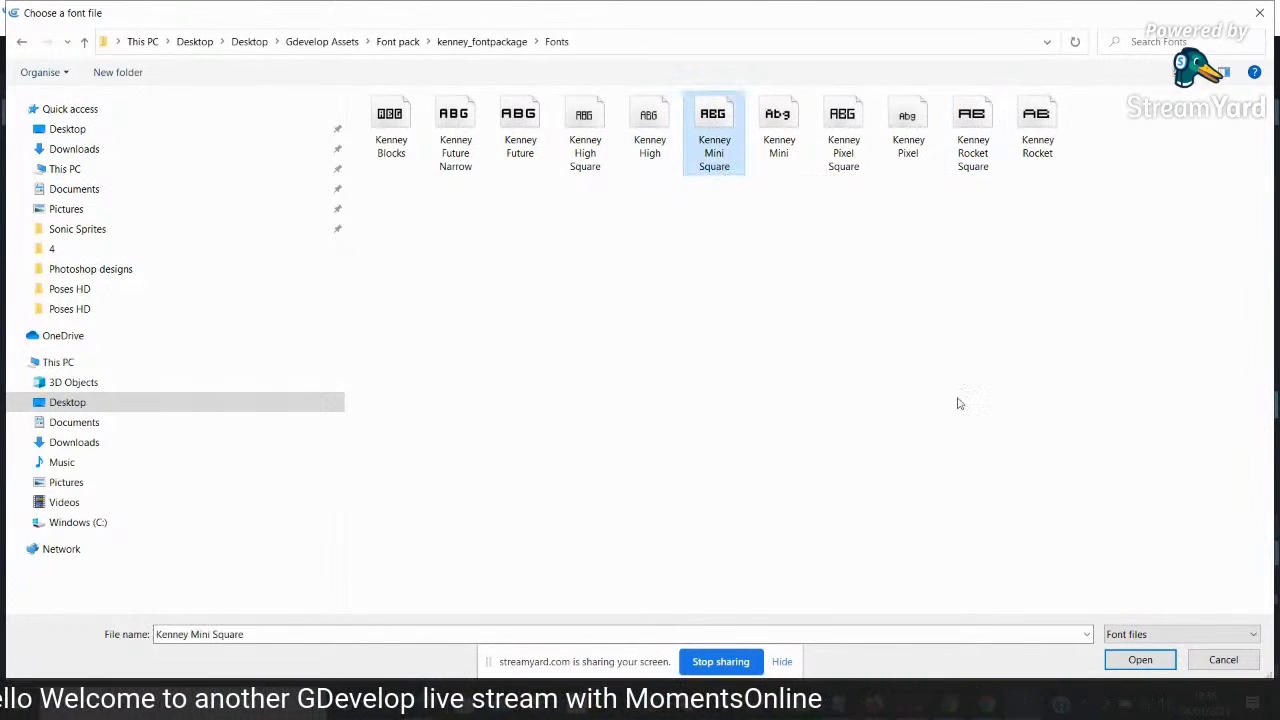
left_click(1140, 660)
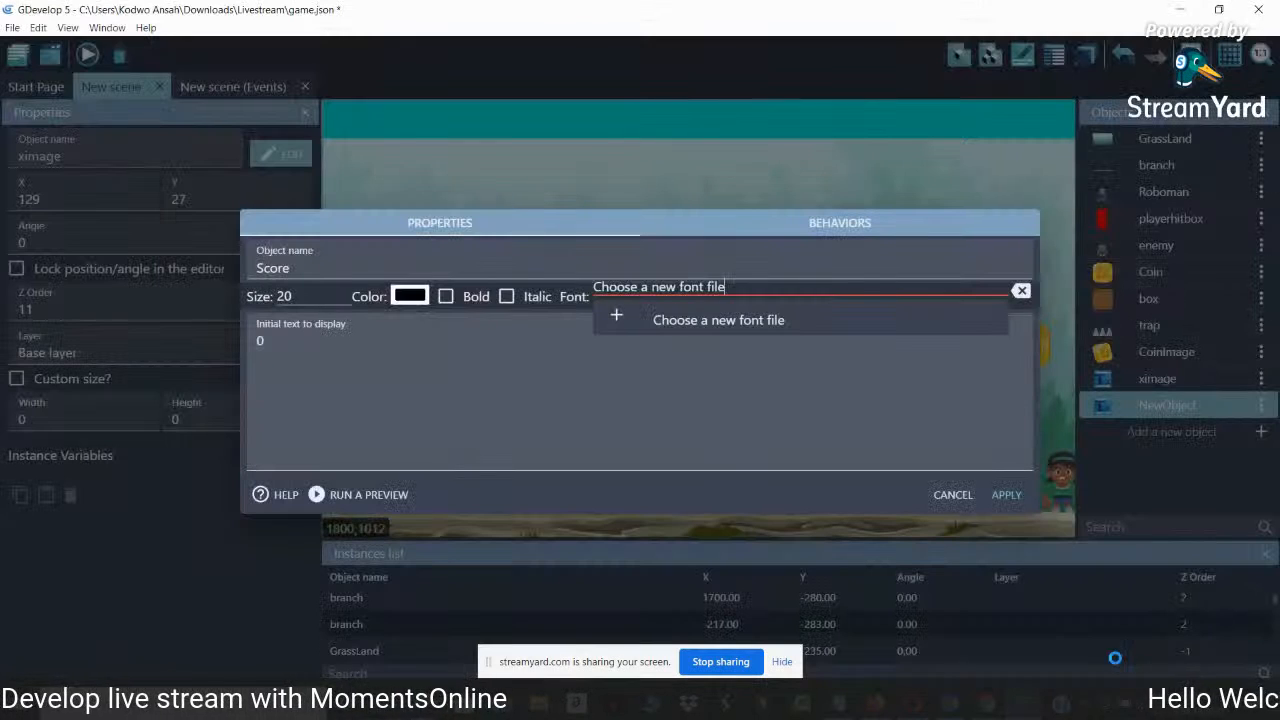
left_click(767, 358)
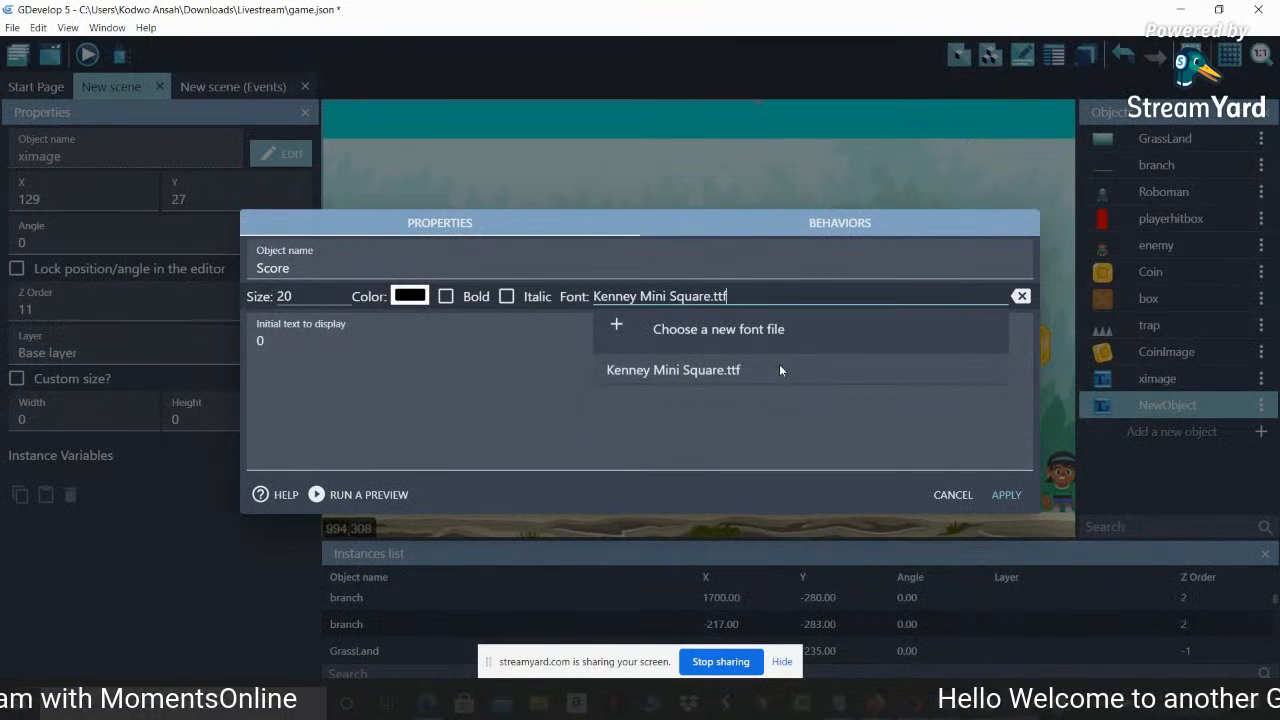
left_click(698, 401)
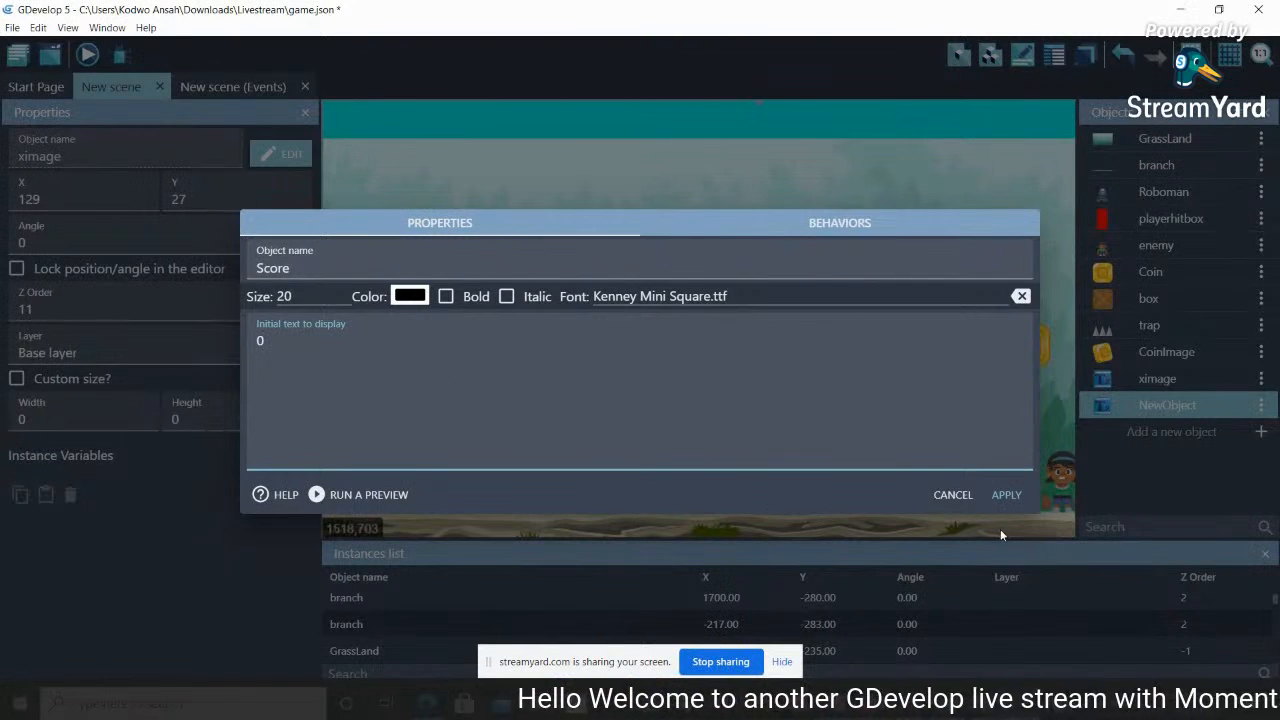
left_click(1007, 496)
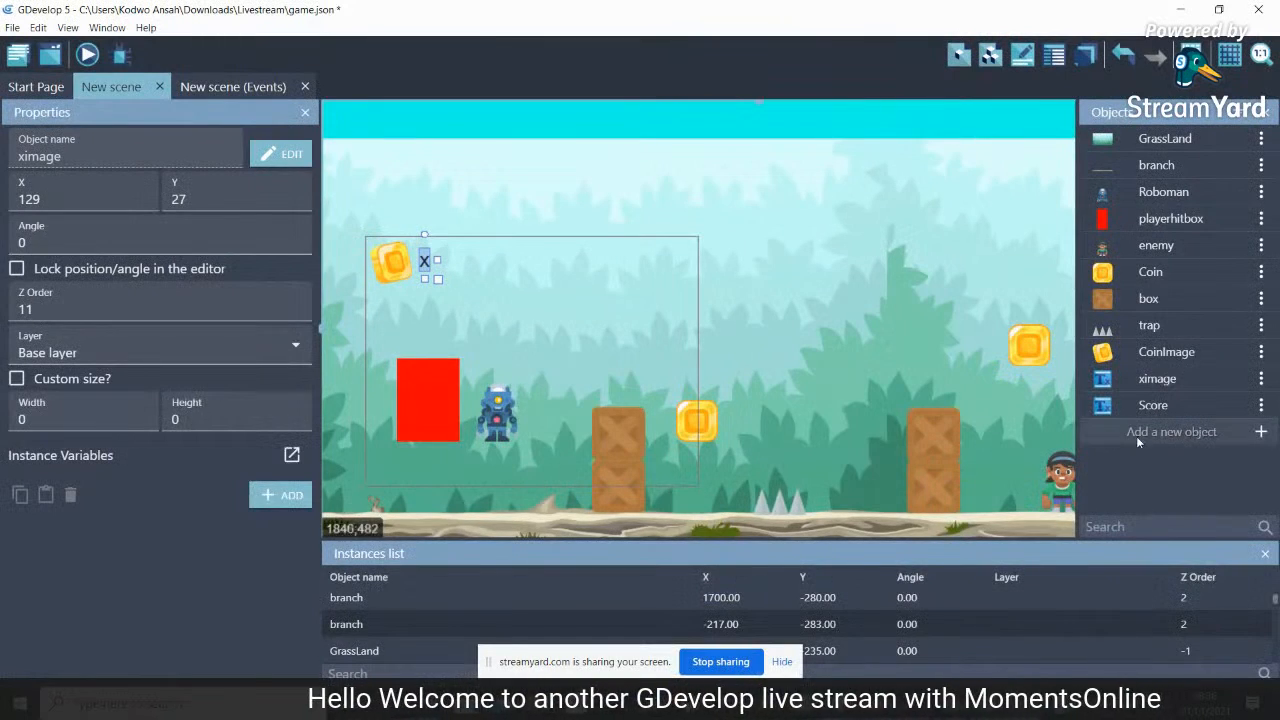
Place a Score instance in the scene outside the camera frame, above the traps, at about X 969, Y 287
left_click_drag(991, 405, 769, 361)
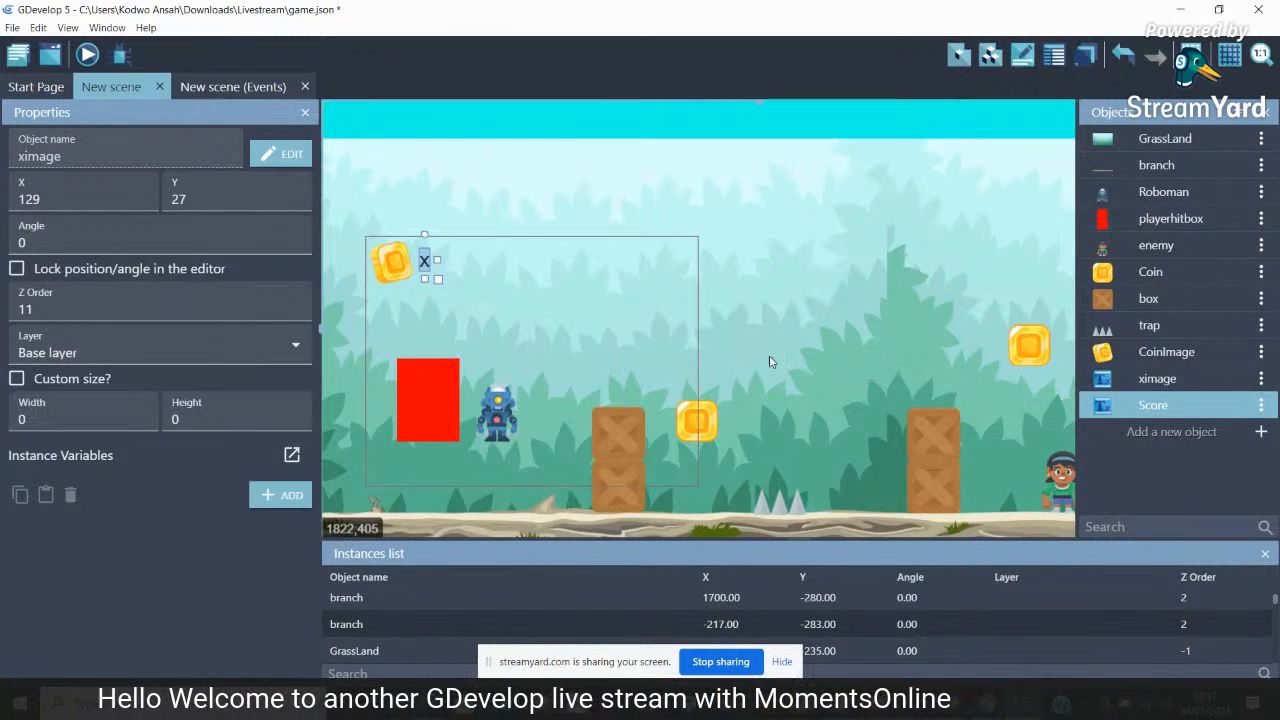
left_click(769, 362)
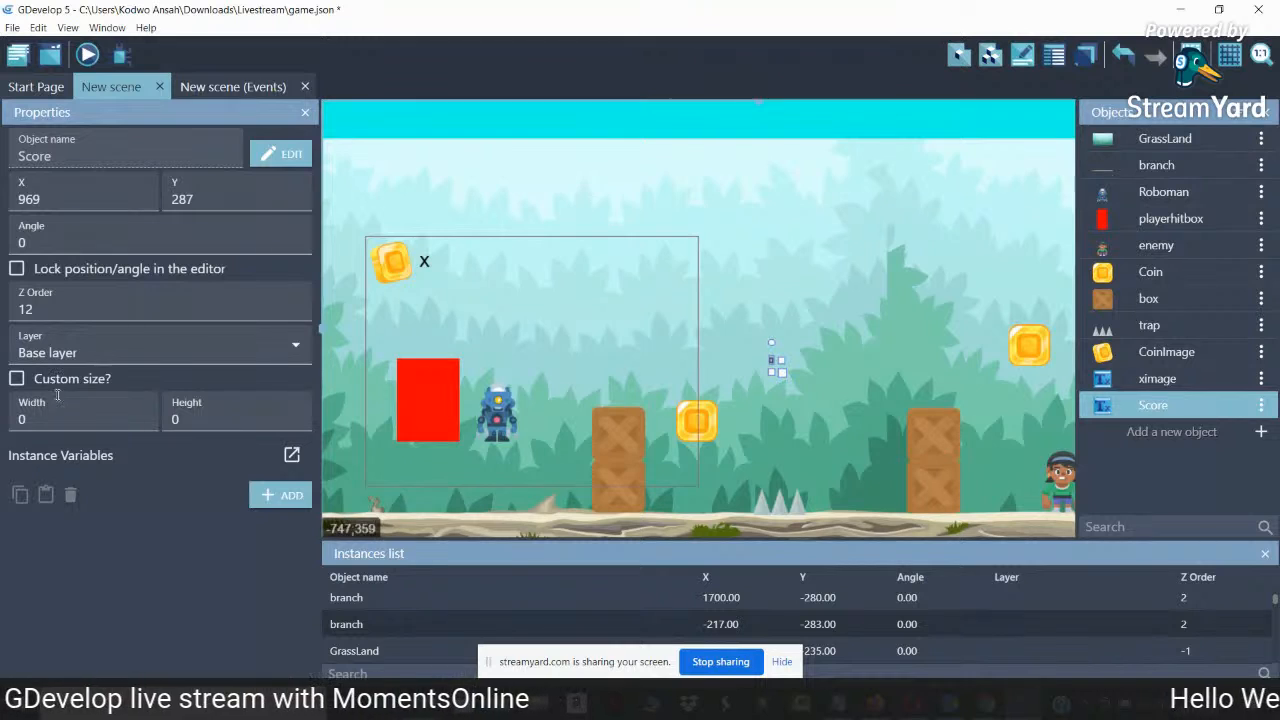
Try enlarging the Score instance to about 279 by 235, try a custom size of 500 by 500, and undo the 500 by 500 size
left_click_drag(782, 373, 900, 470)
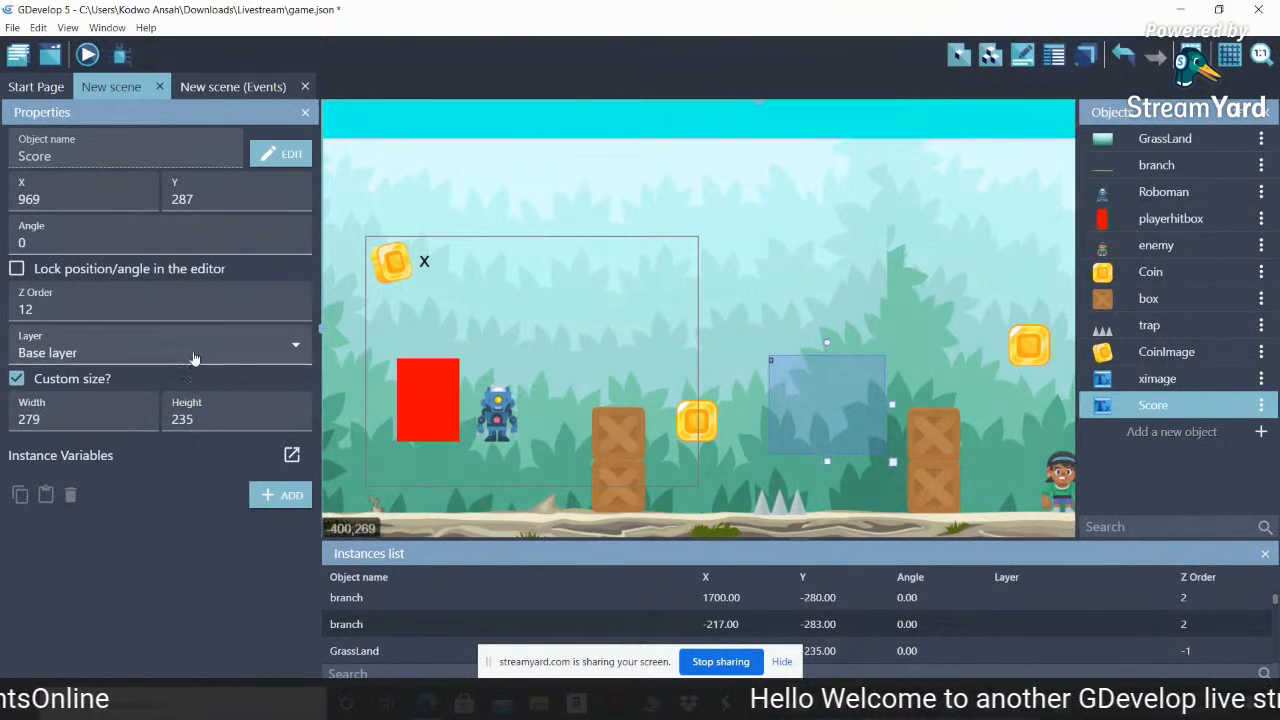
left_click(16, 379)
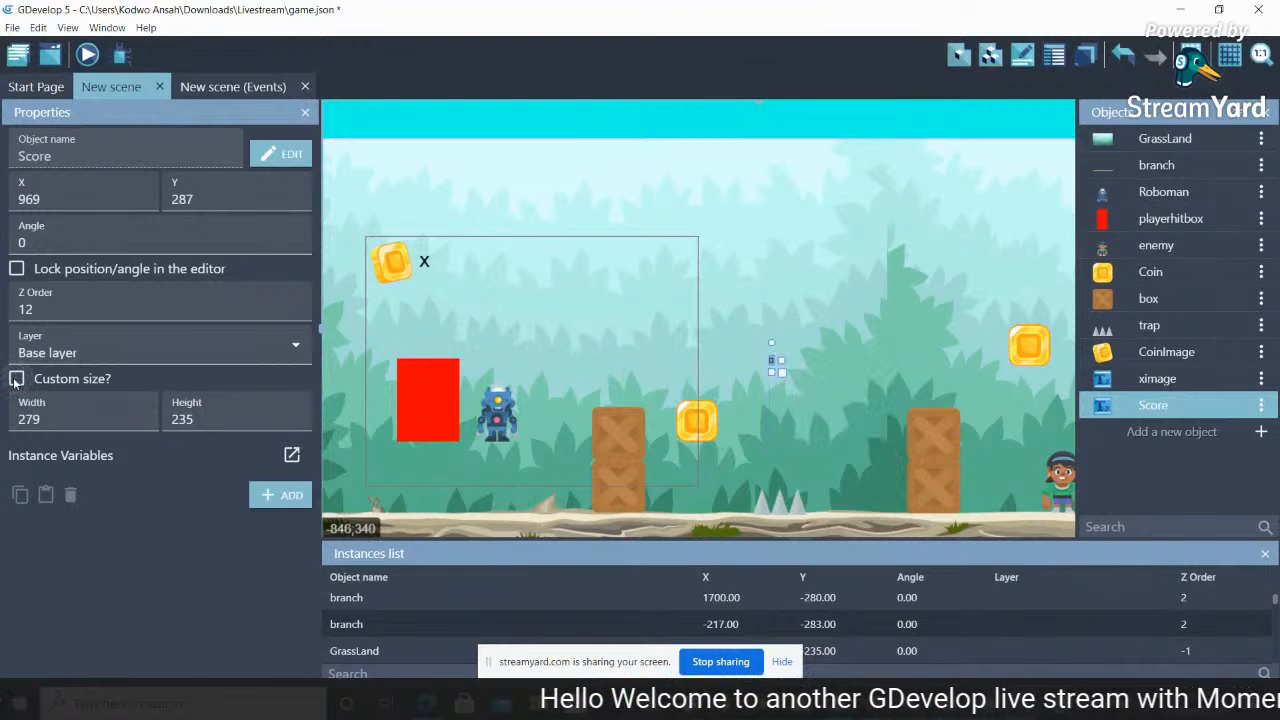
left_click(49, 428)
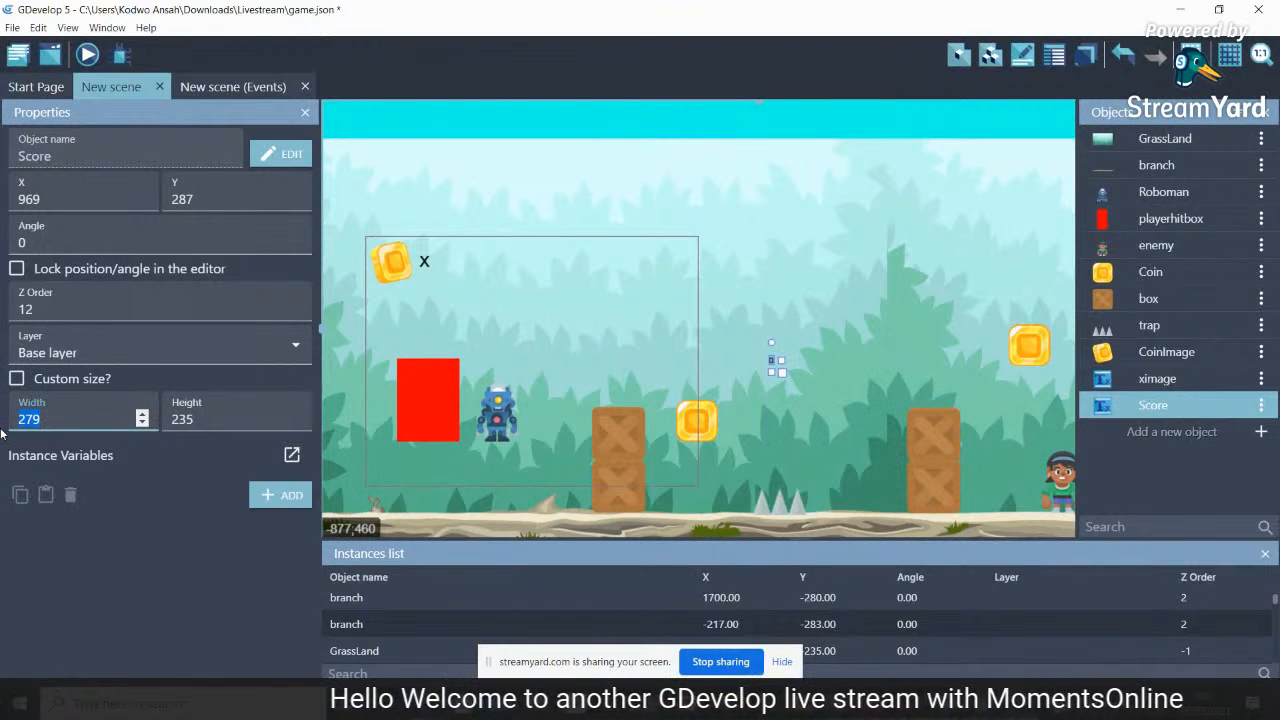
double_click(198, 419)
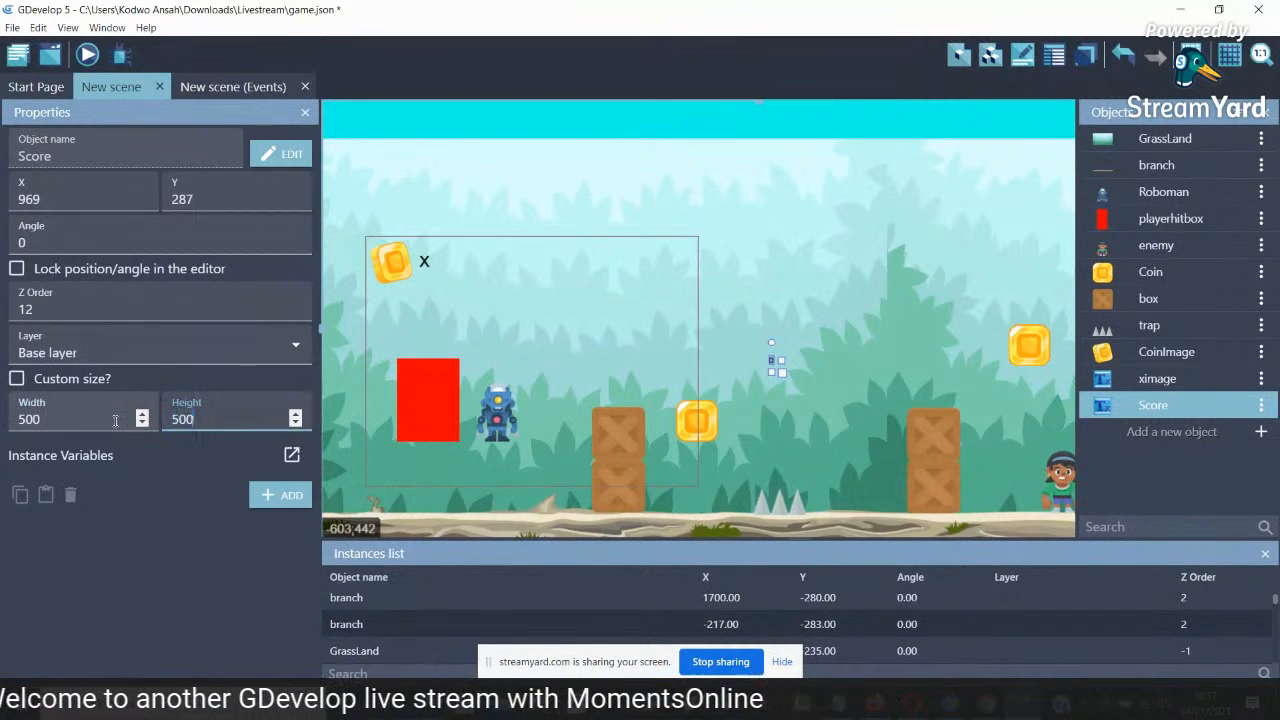
left_click(16, 380)
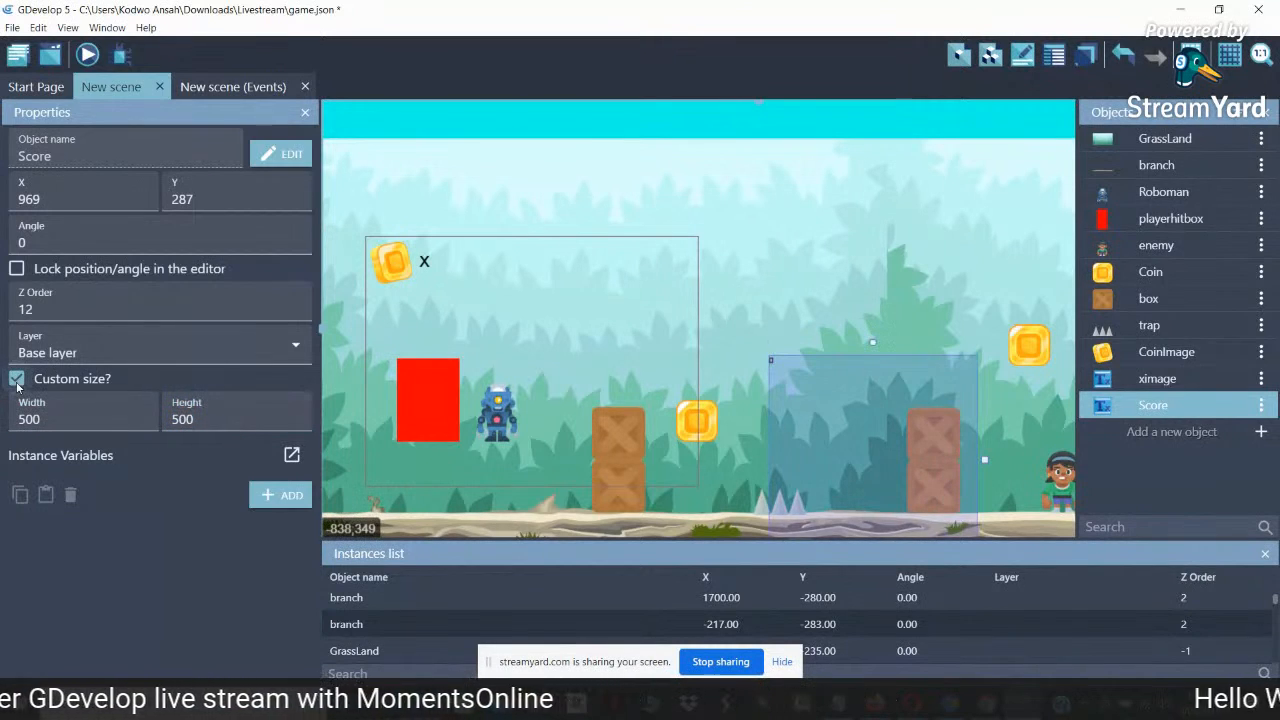
left_click(816, 455)
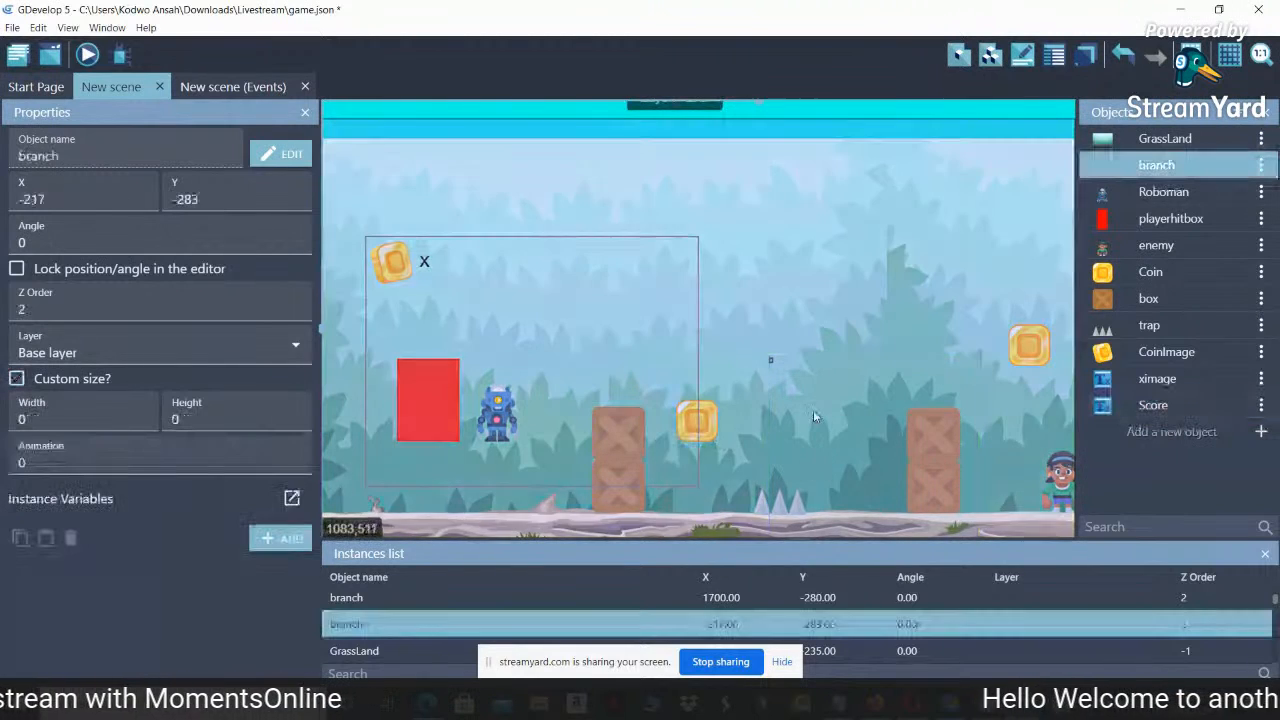
left_click(768, 362)
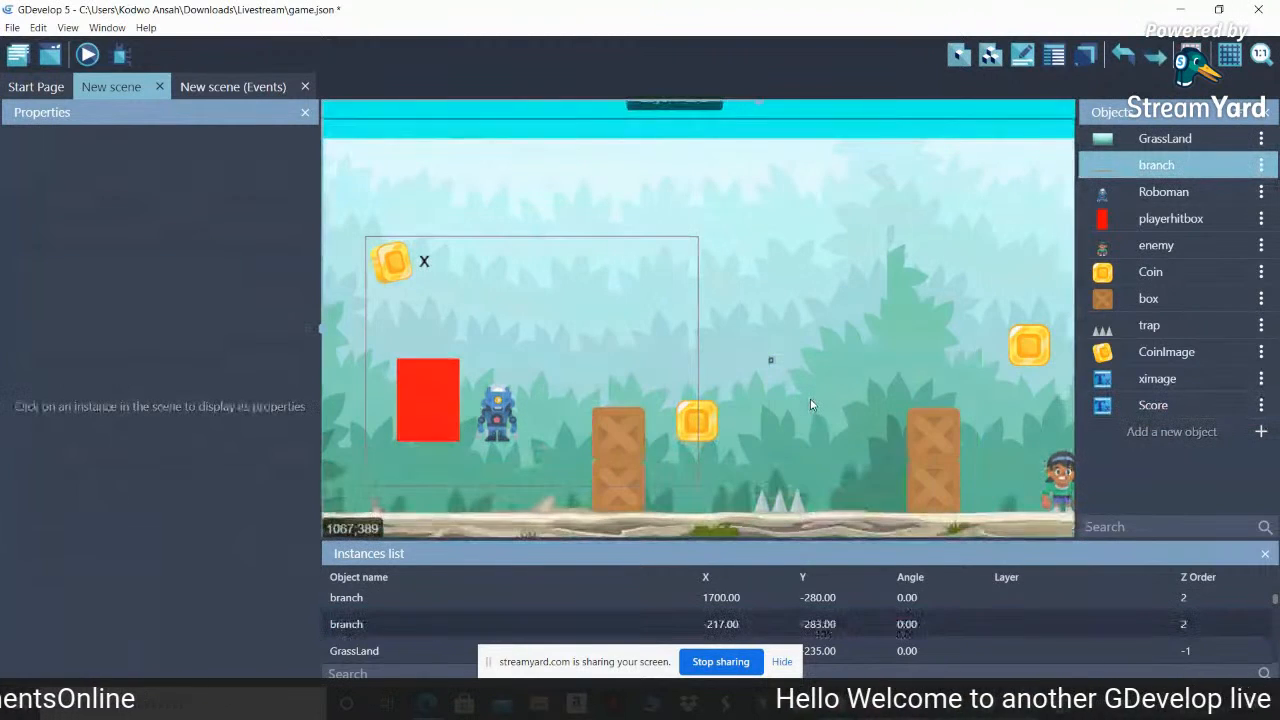
left_click(769, 364)
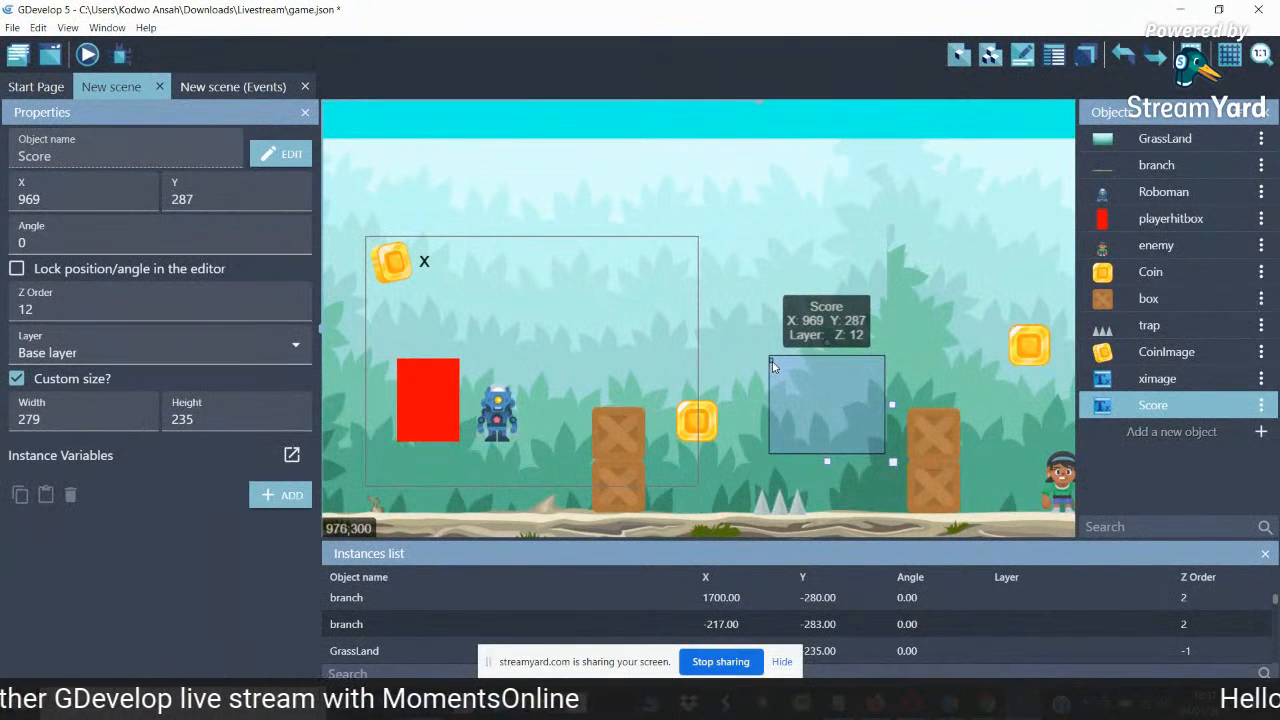
Clear the font from the Score text object and apply the object's settings
right_click(1188, 420)
left_click(1187, 431)
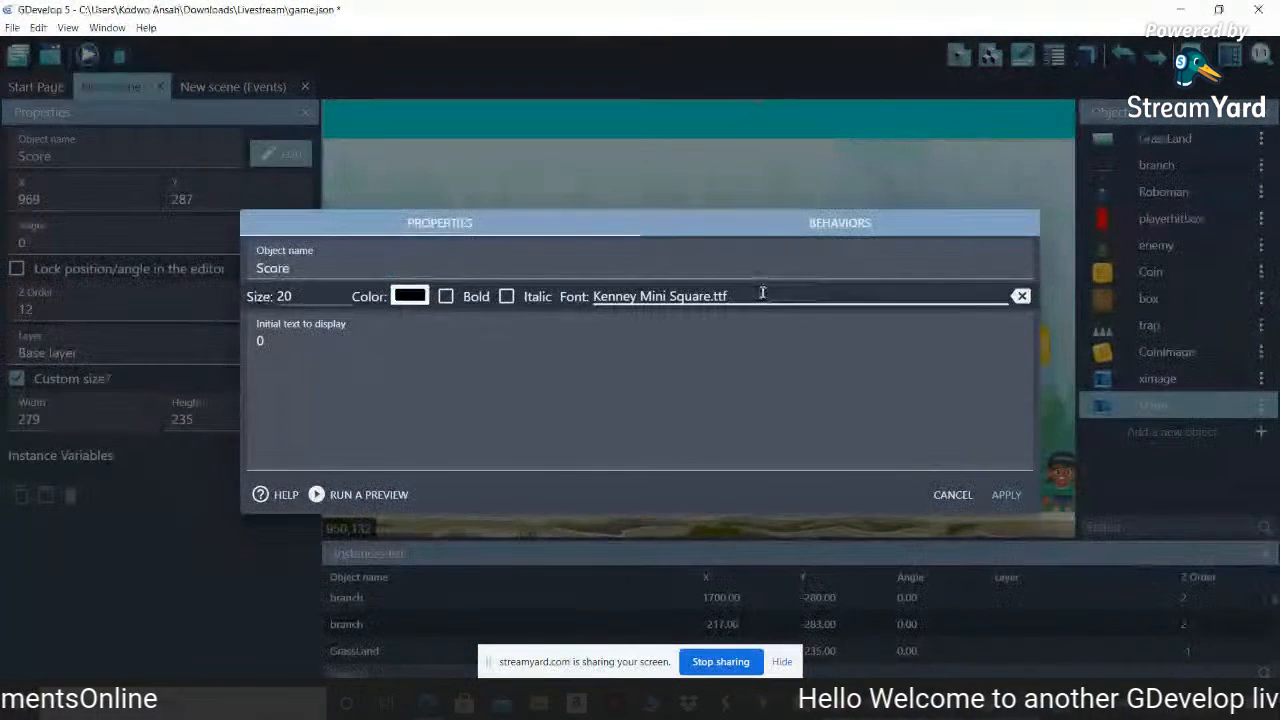
left_click(762, 292)
key("BackSpace")
left_click(477, 349)
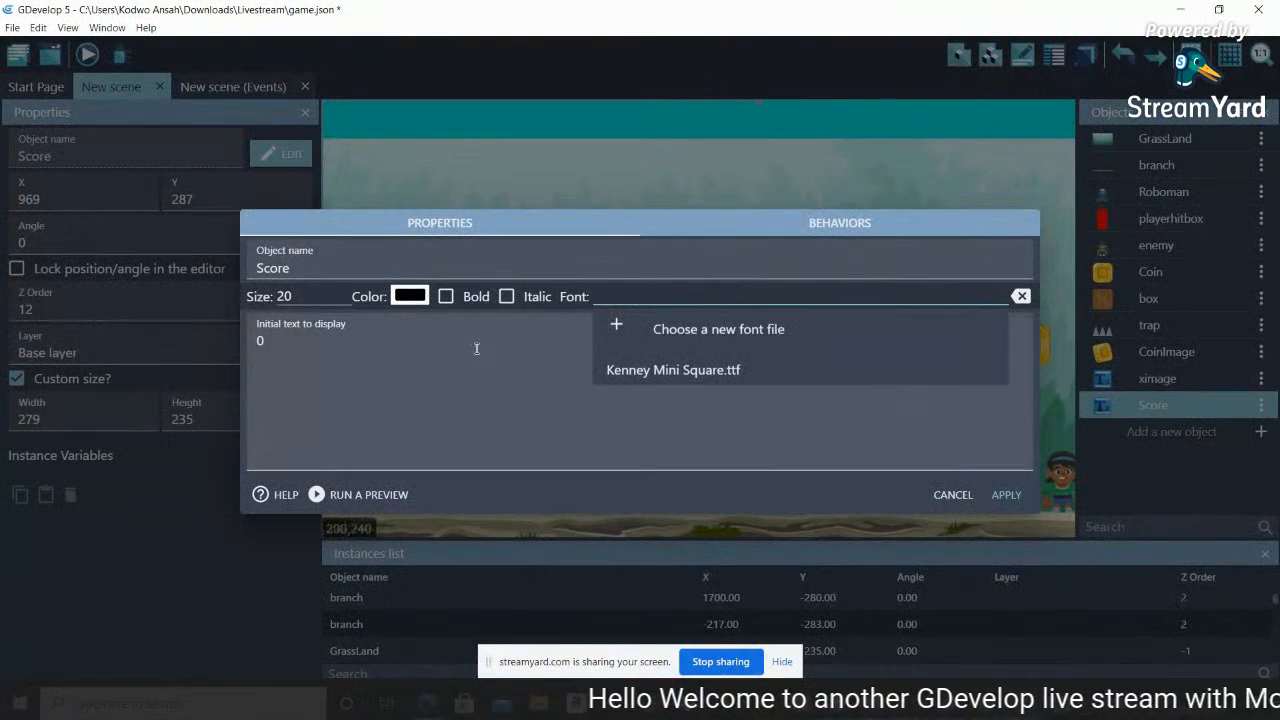
left_click(1005, 495)
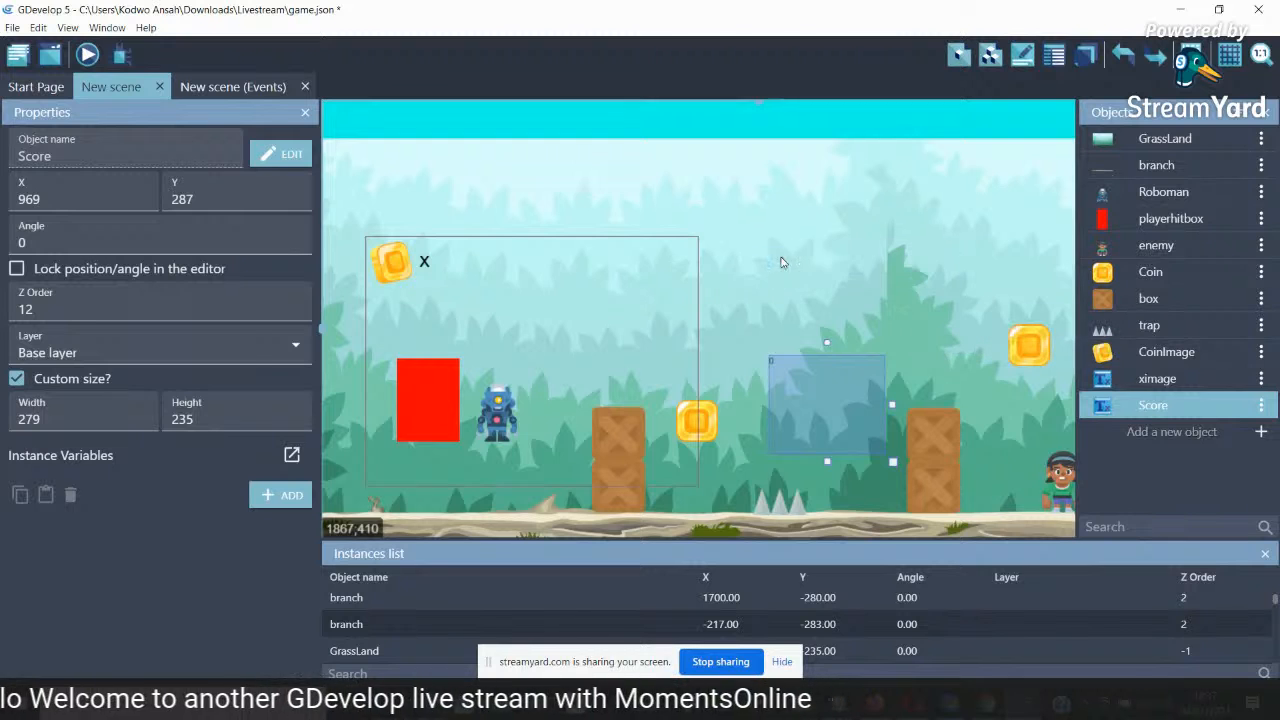
Place another Score instance at about X 995, Y 47 and delete the Score instance above the traps
left_click(813, 402)
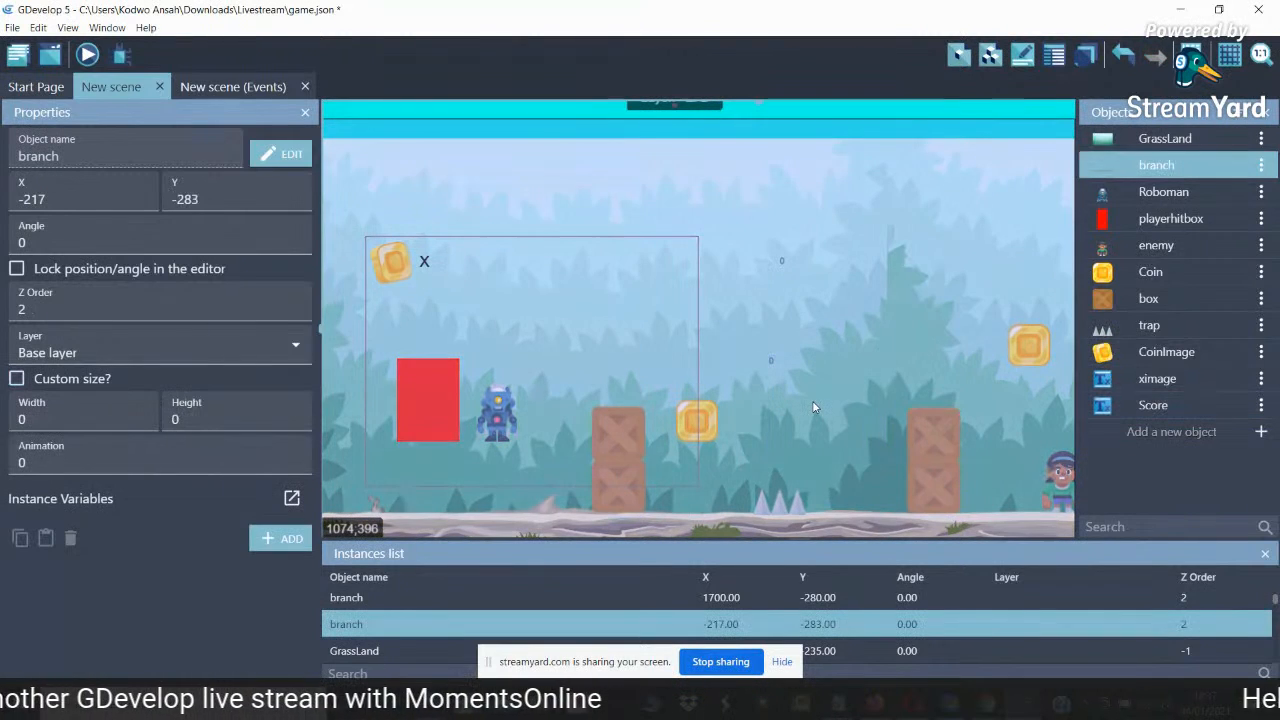
left_click(770, 366)
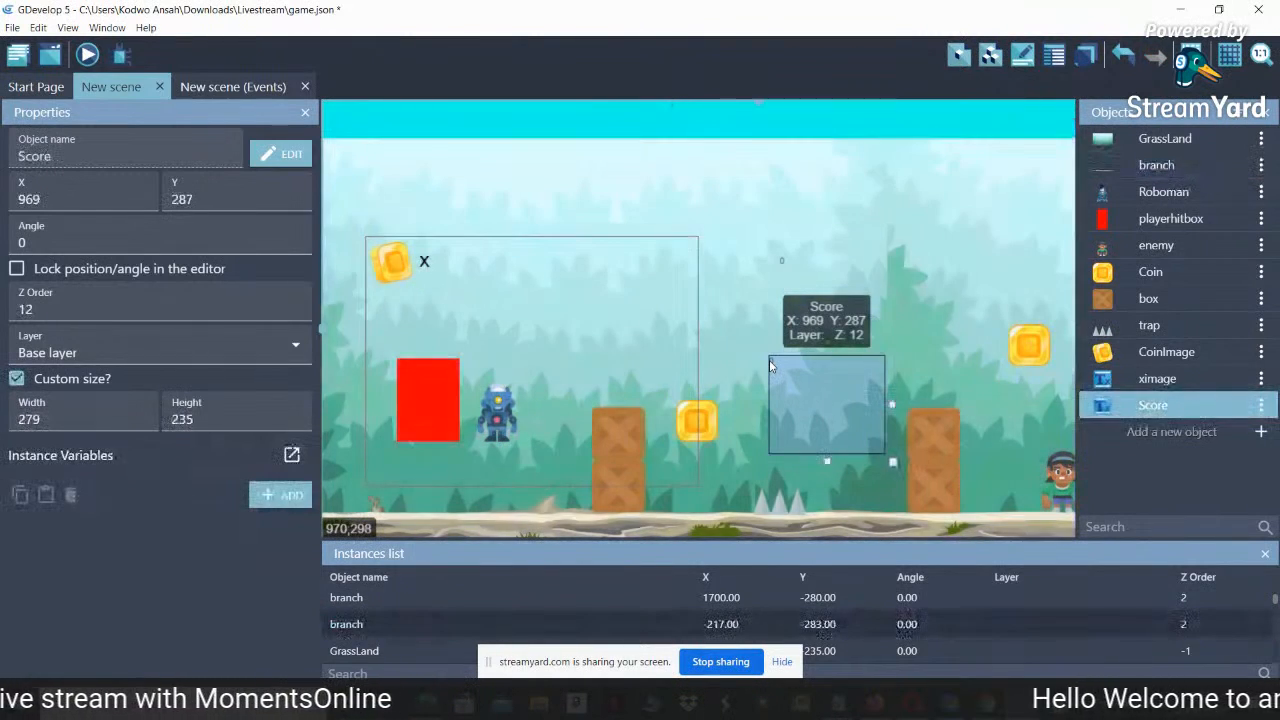
key("Delete")
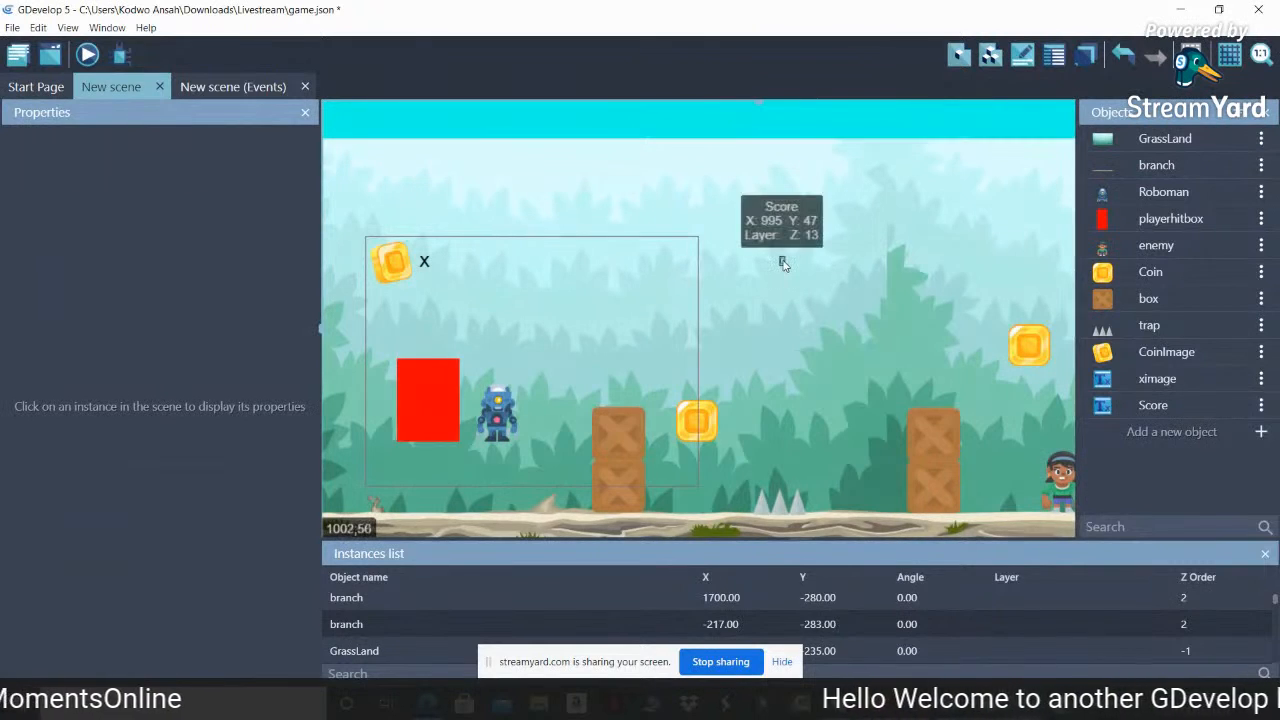
Try a custom size of 100 by 100 on the remaining Score instance and turn custom size off again
left_click(784, 261)
left_click(16, 380)
left_click(3, 423)
type("100")
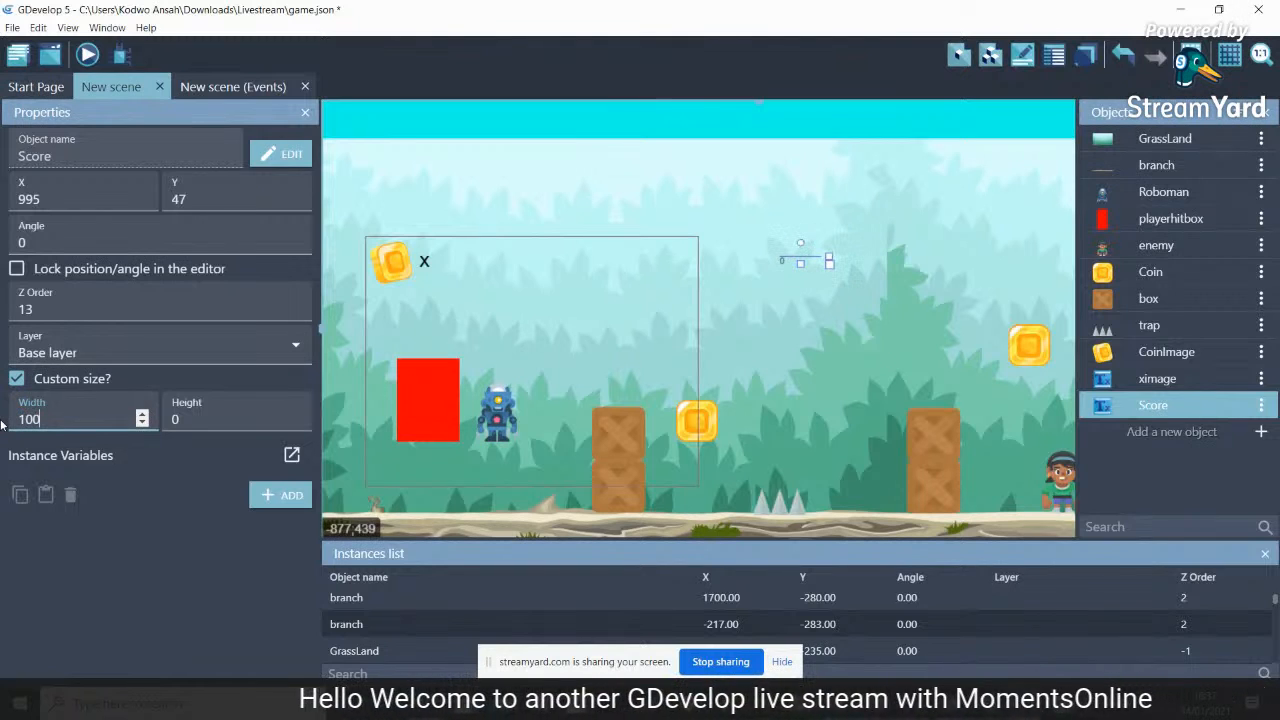
left_click(201, 417)
type("100")
left_click(38, 381)
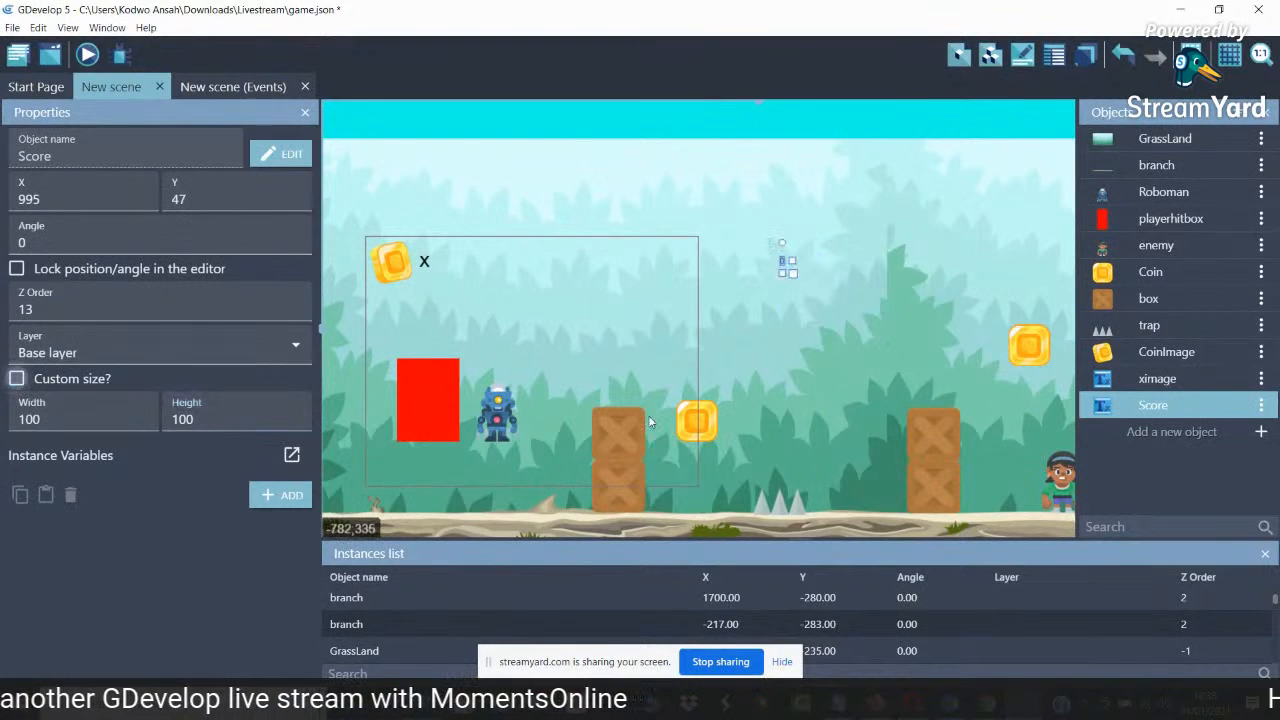
Set the Score text to size 50 in Kenney Mini Square.ttf and move its instance beside the x, at about X 179, Y 29
left_click(1260, 405)
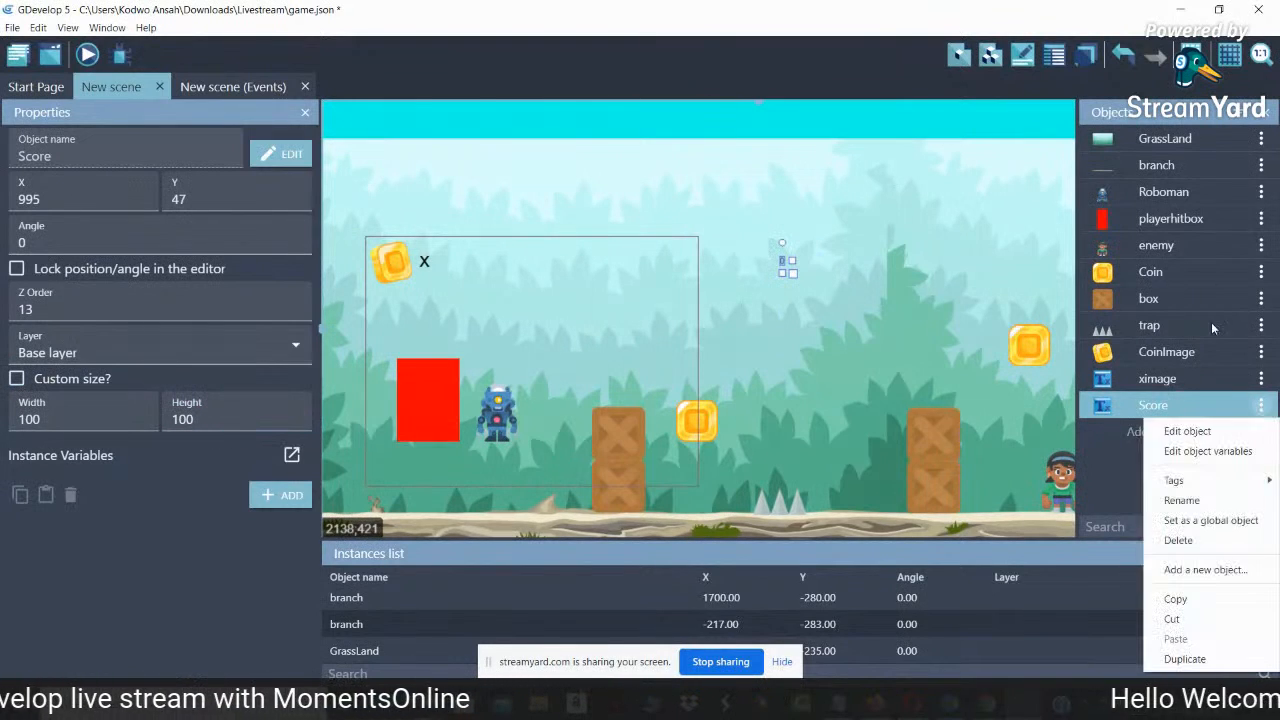
left_click(1190, 433)
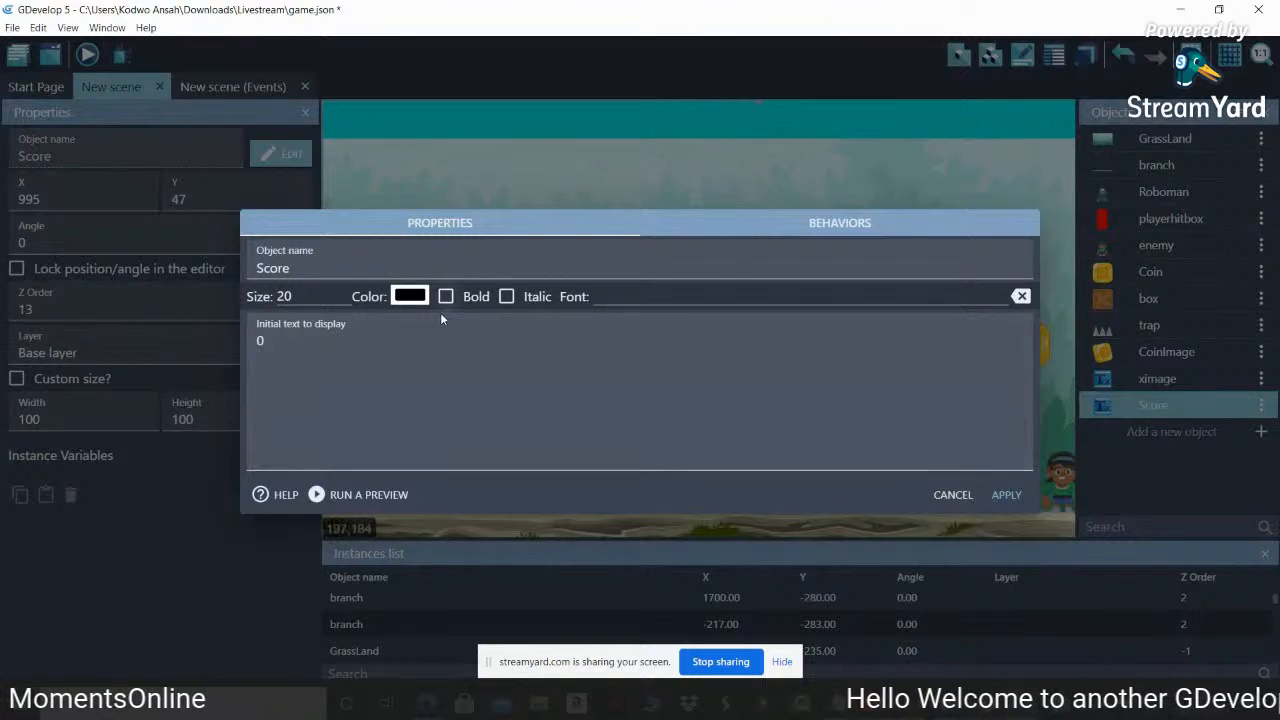
double_click(303, 297)
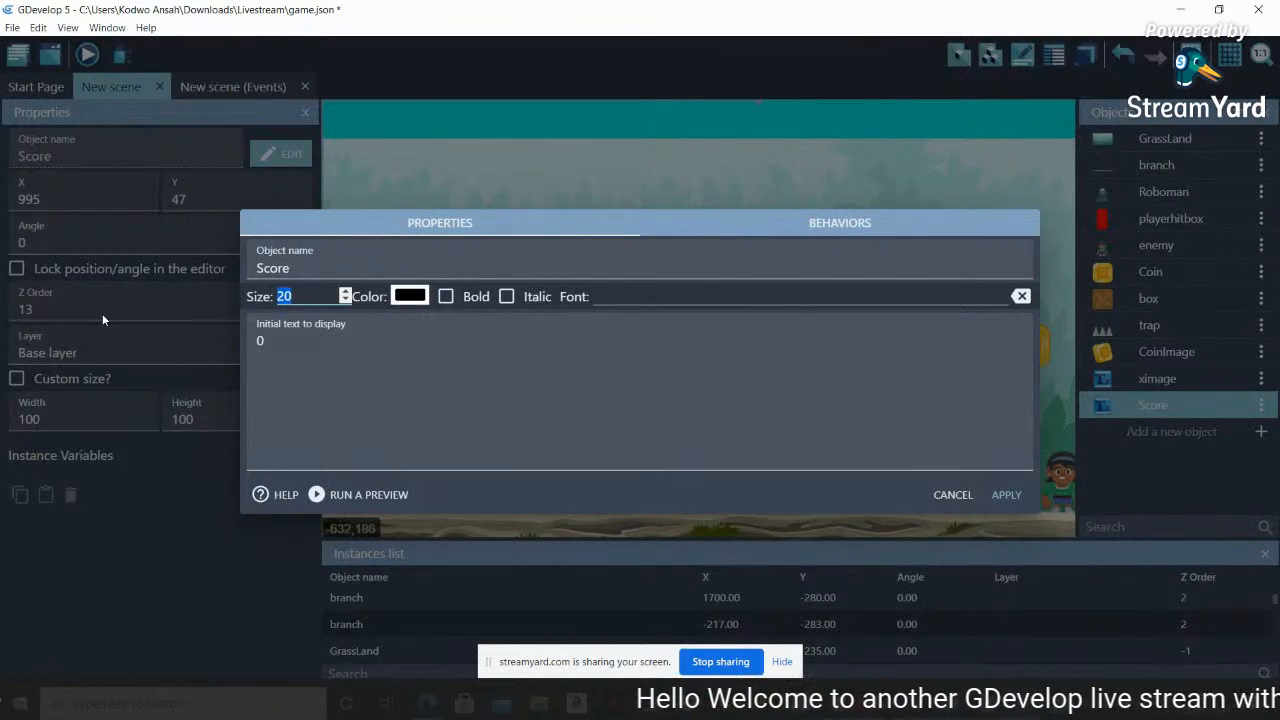
type("50")
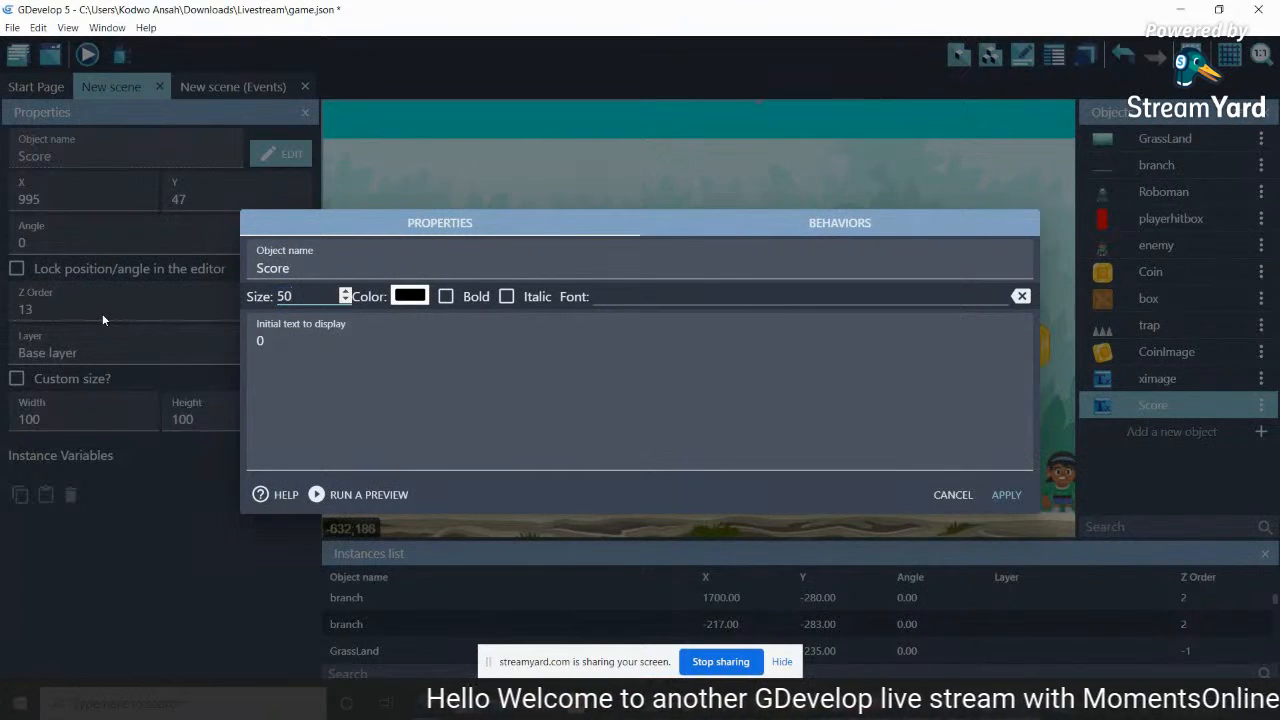
left_click(641, 296)
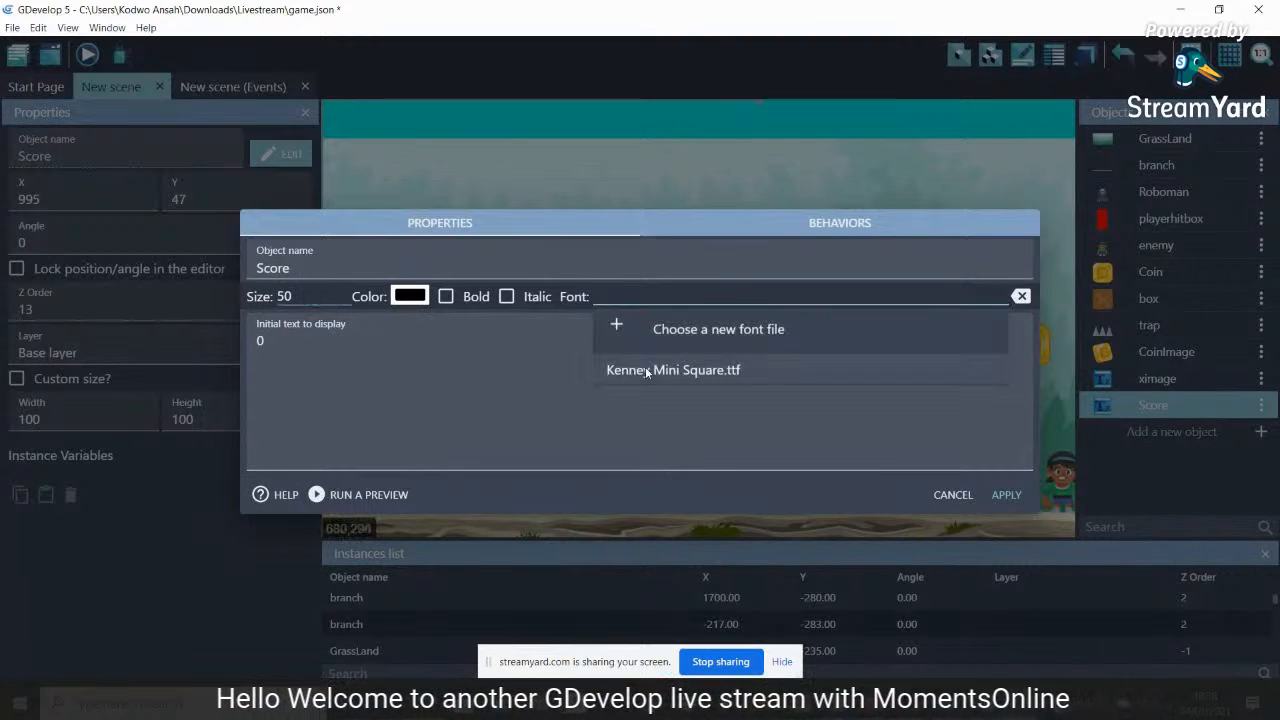
left_click(645, 369)
left_click(336, 356)
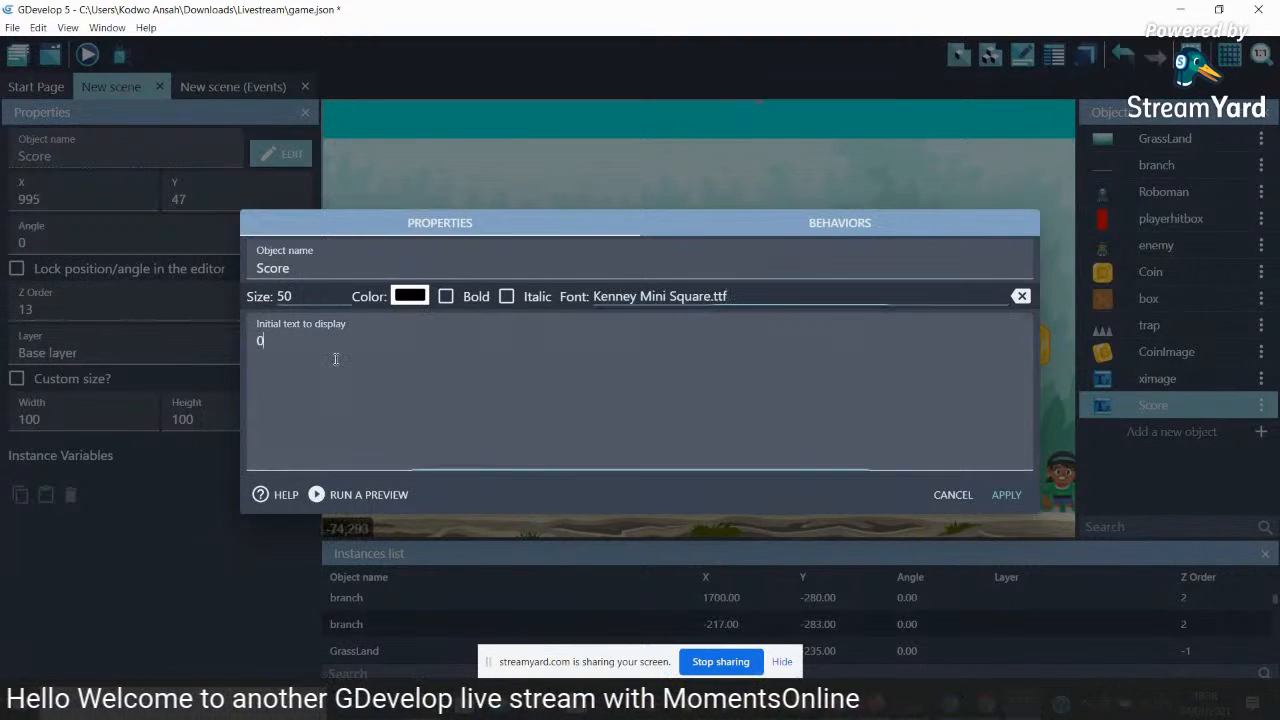
left_click(1008, 496)
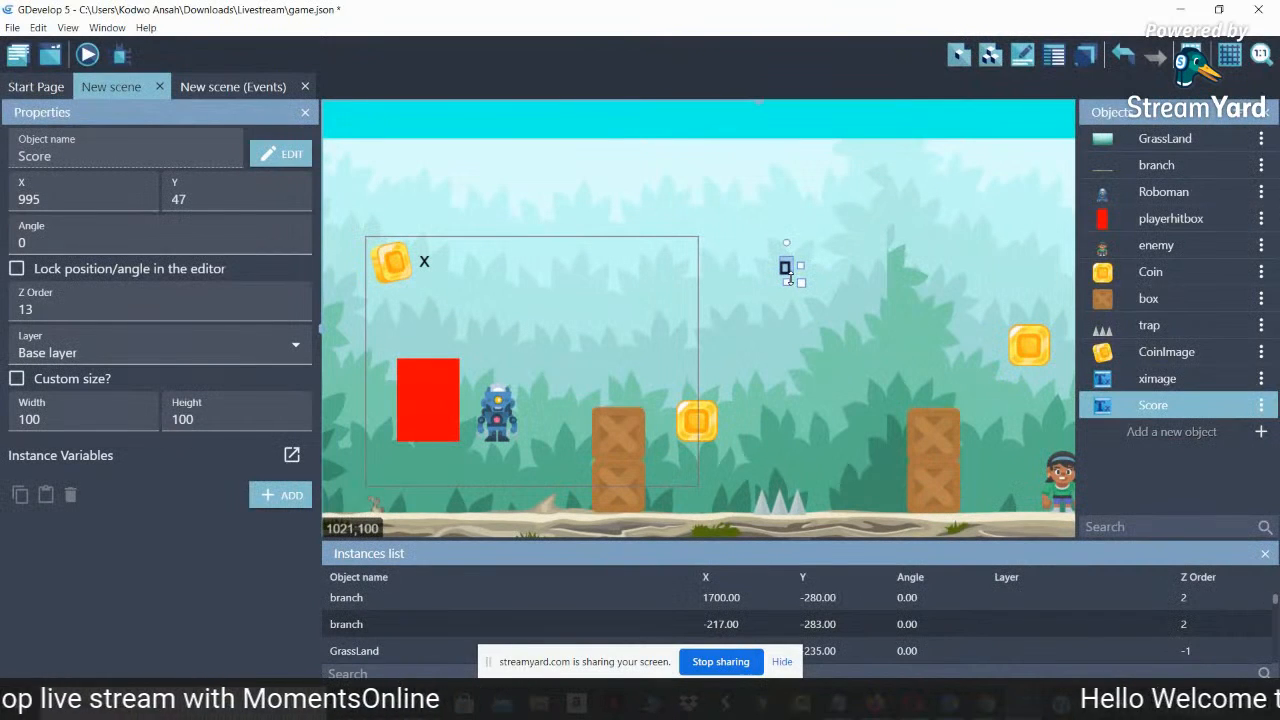
left_click_drag(790, 280, 443, 267)
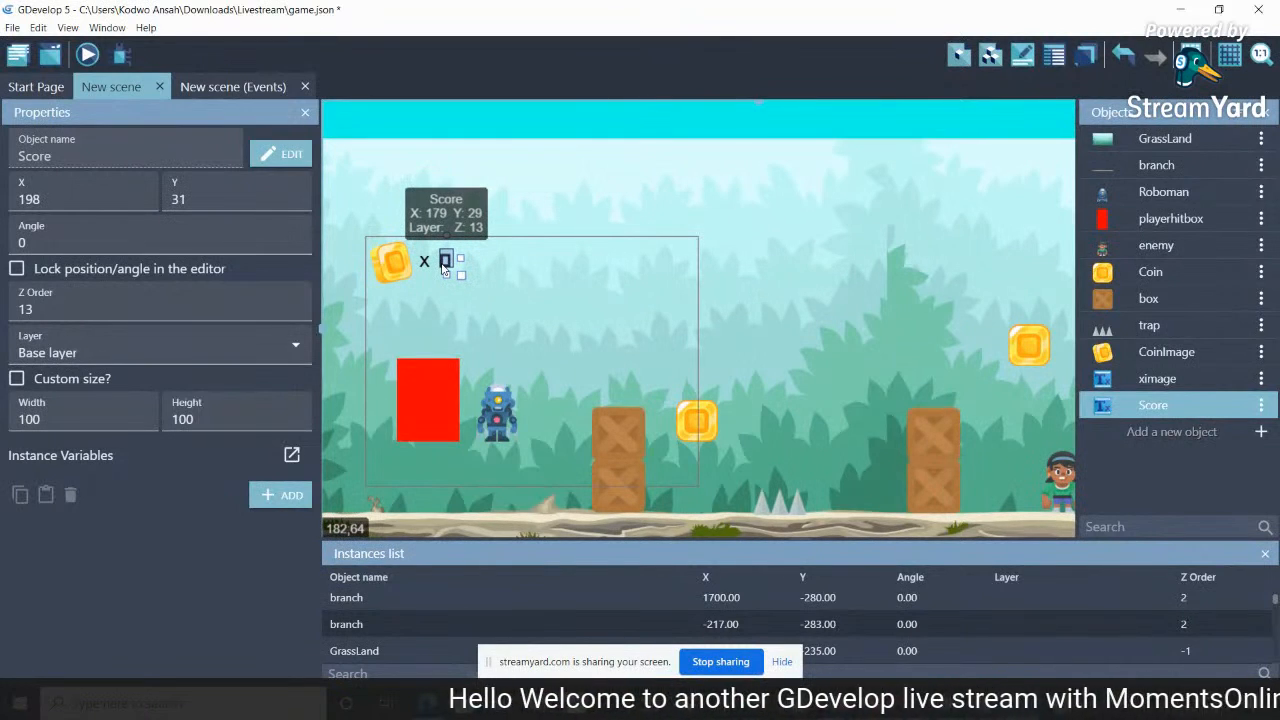
Set the ximage text's font to Kenney Mini Square.ttf and nudge the Score instance up to about Y 24
left_click(424, 262)
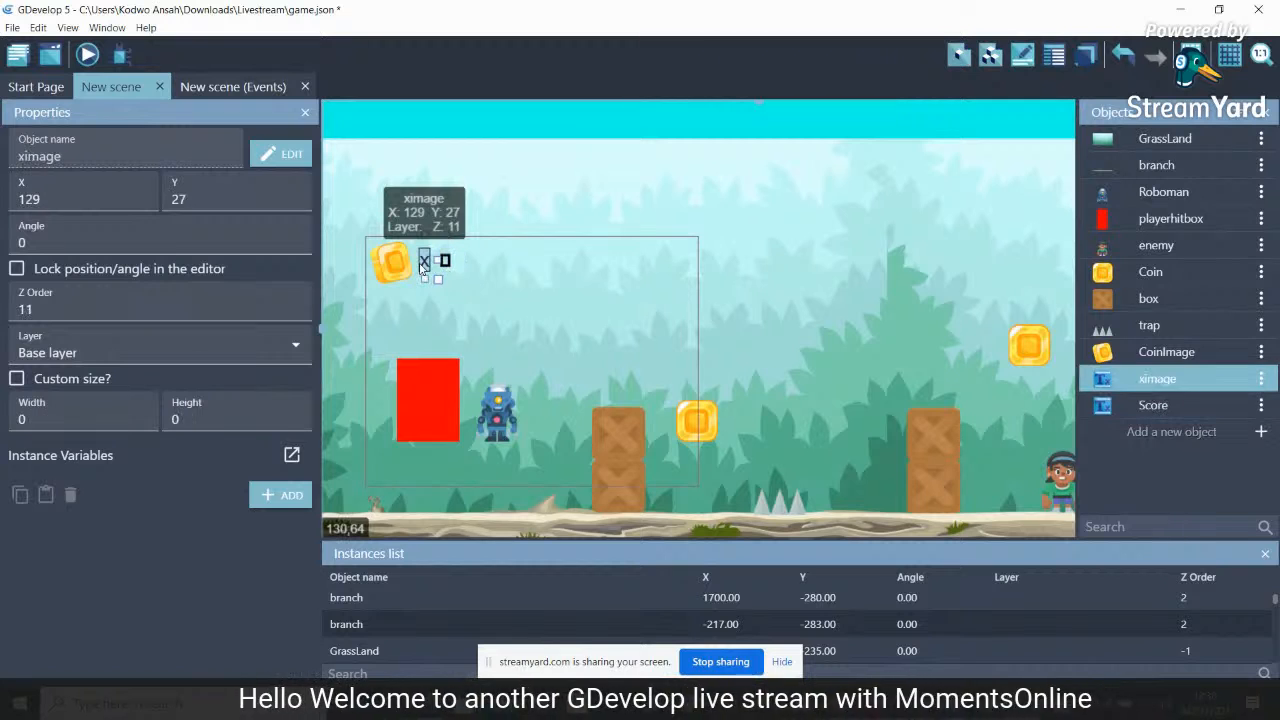
left_click(1261, 378)
left_click(1187, 404)
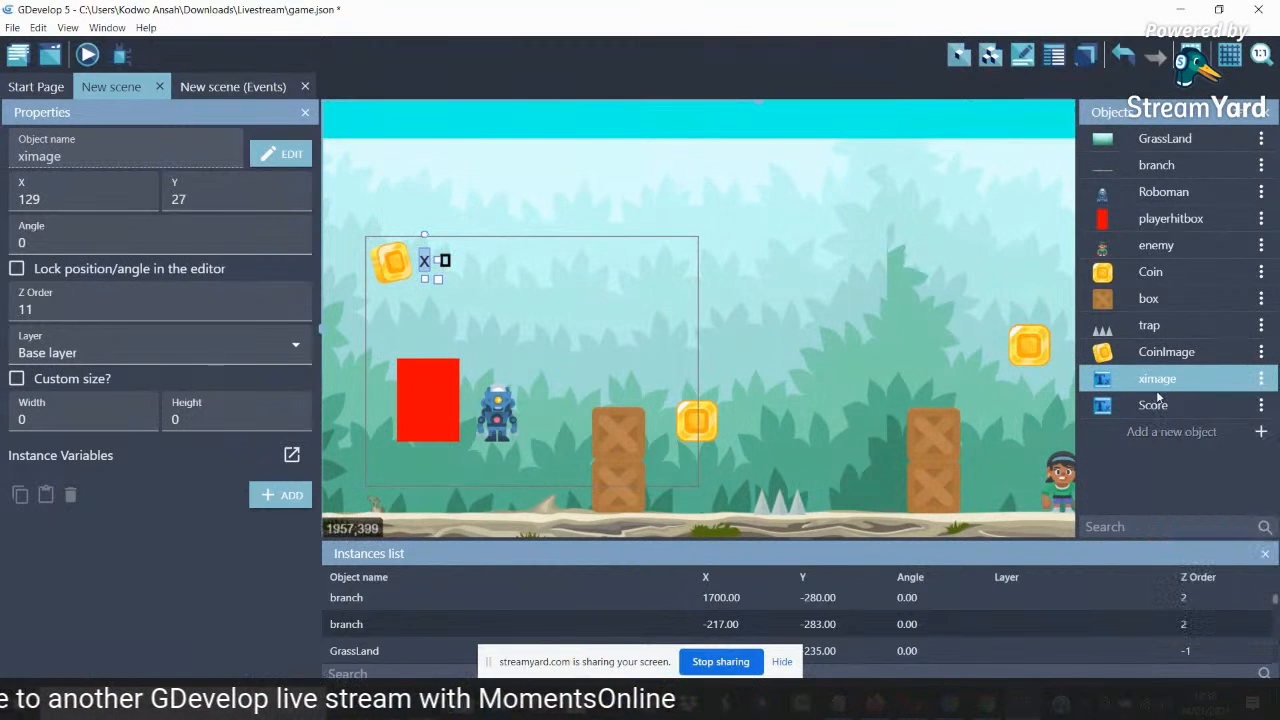
left_click_drag(272, 342, 190, 346)
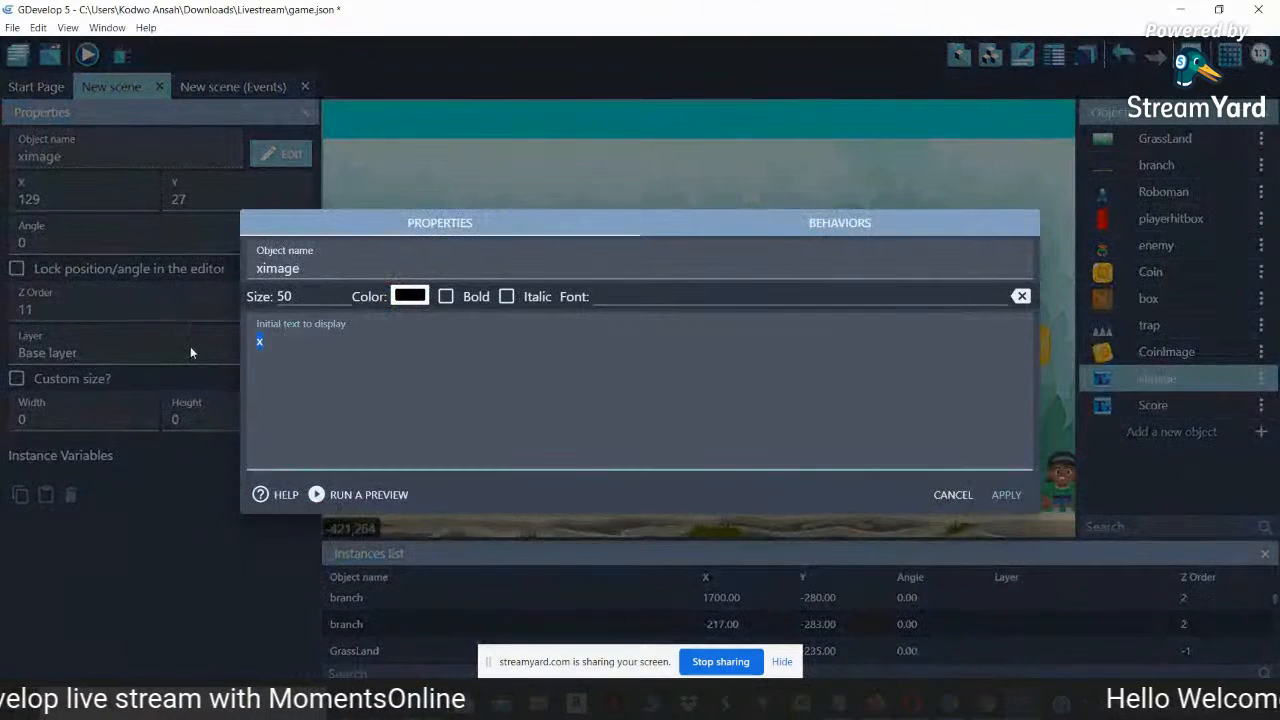
left_click(675, 291)
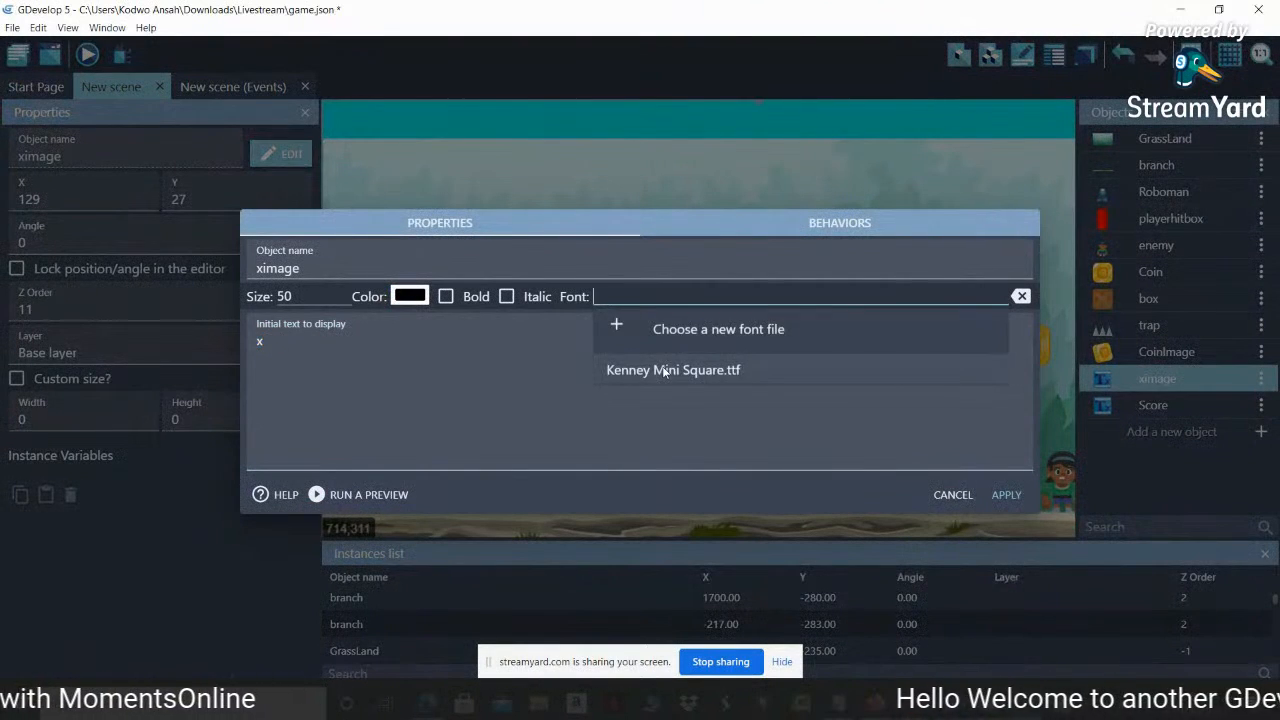
left_click(665, 370)
left_click(1026, 495)
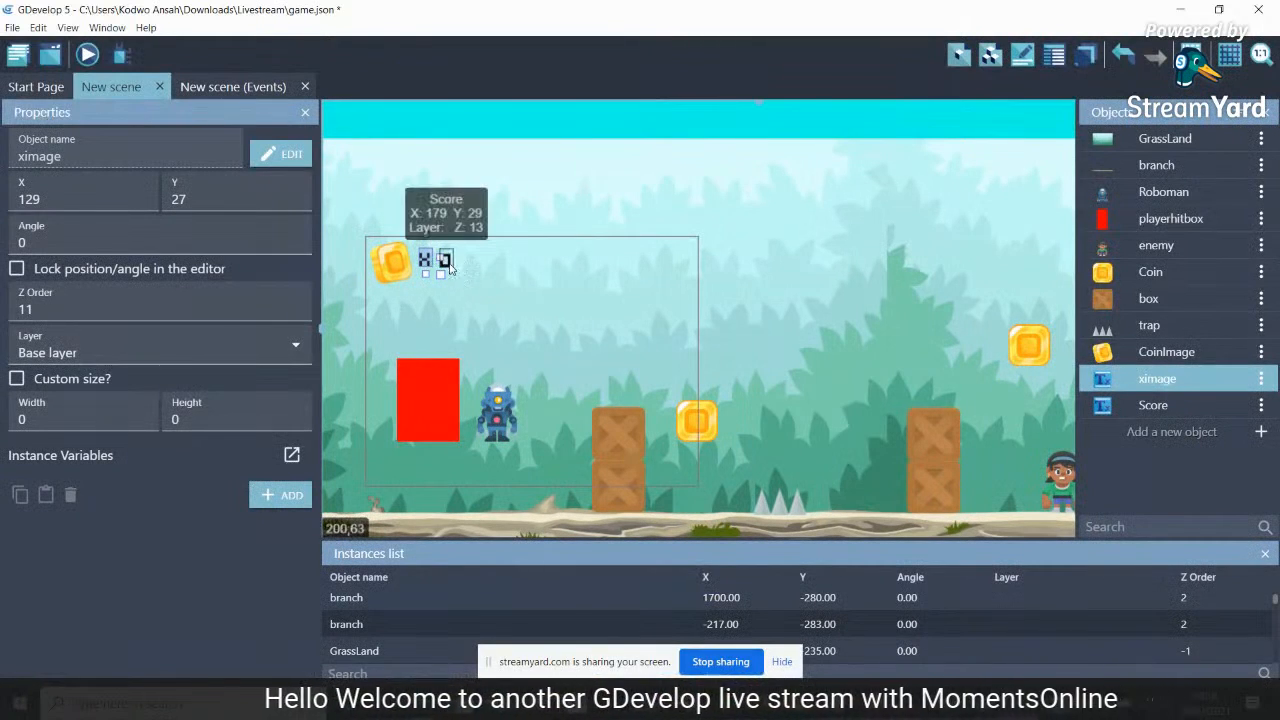
left_click(450, 265)
left_click_drag(448, 262, 448, 257)
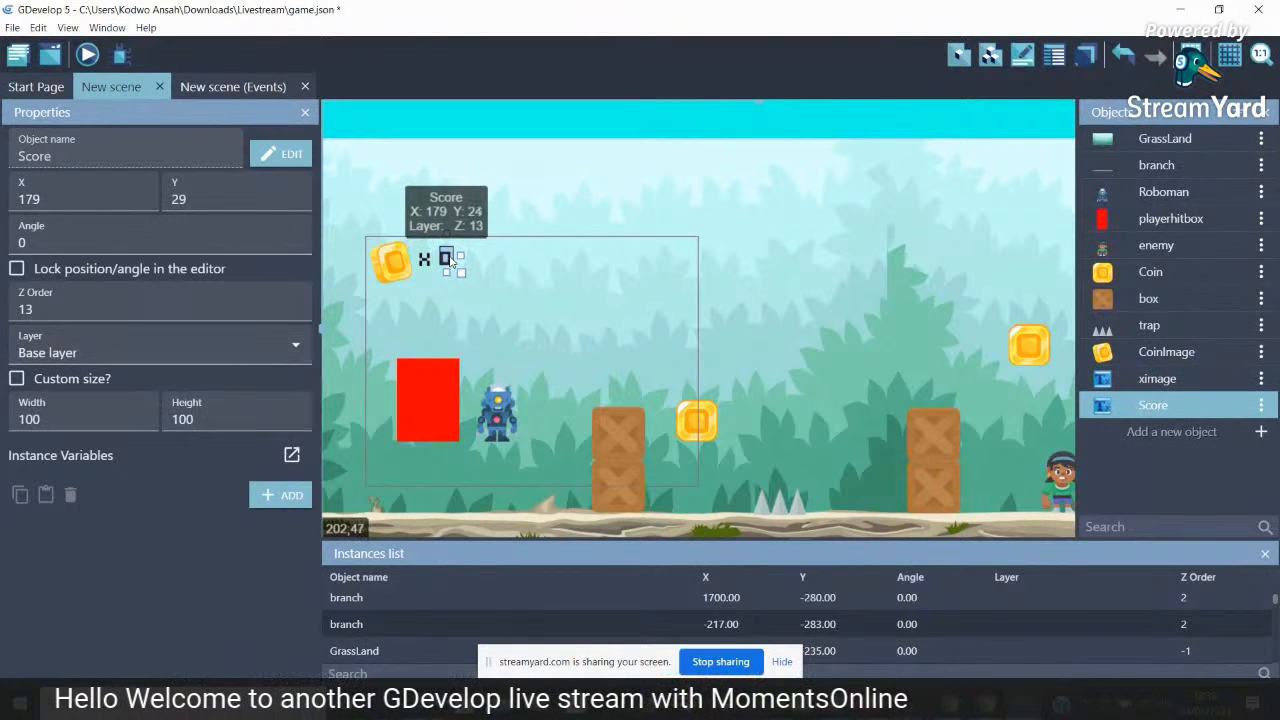
Set the Score text's size to 100 and move its instance up to line up with the x and coin icon
left_click(1261, 405)
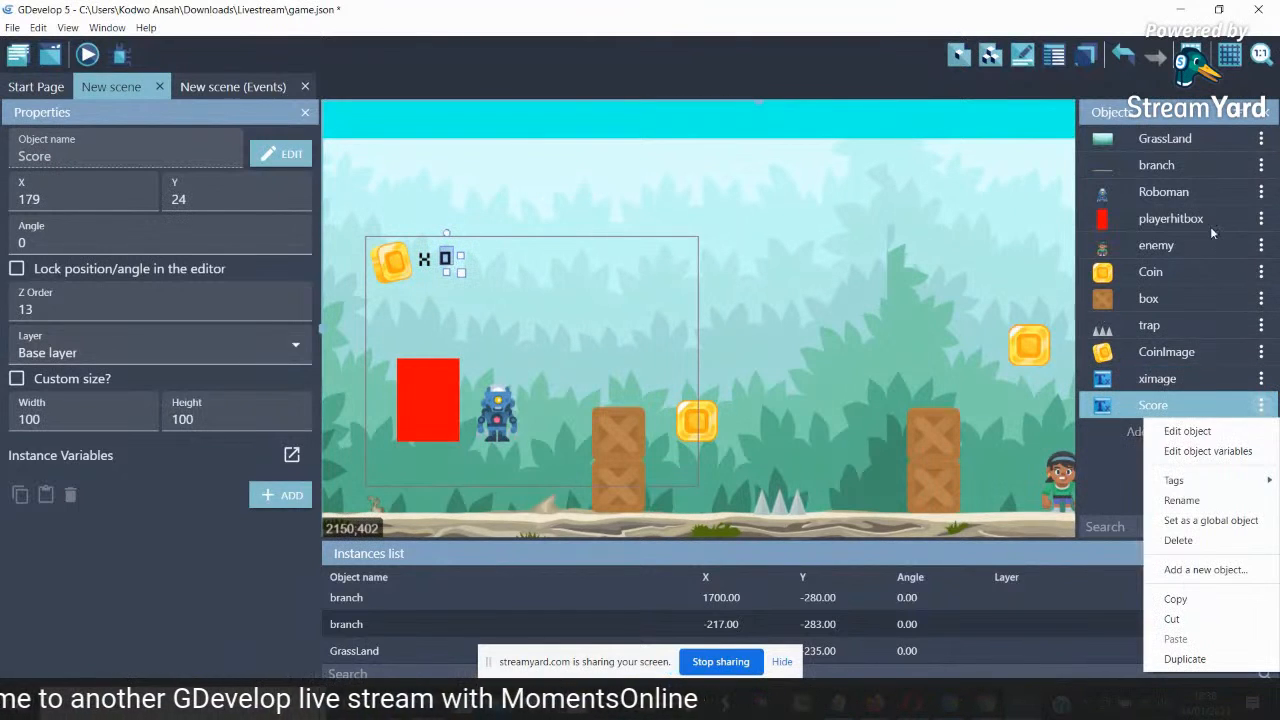
left_click(1187, 431)
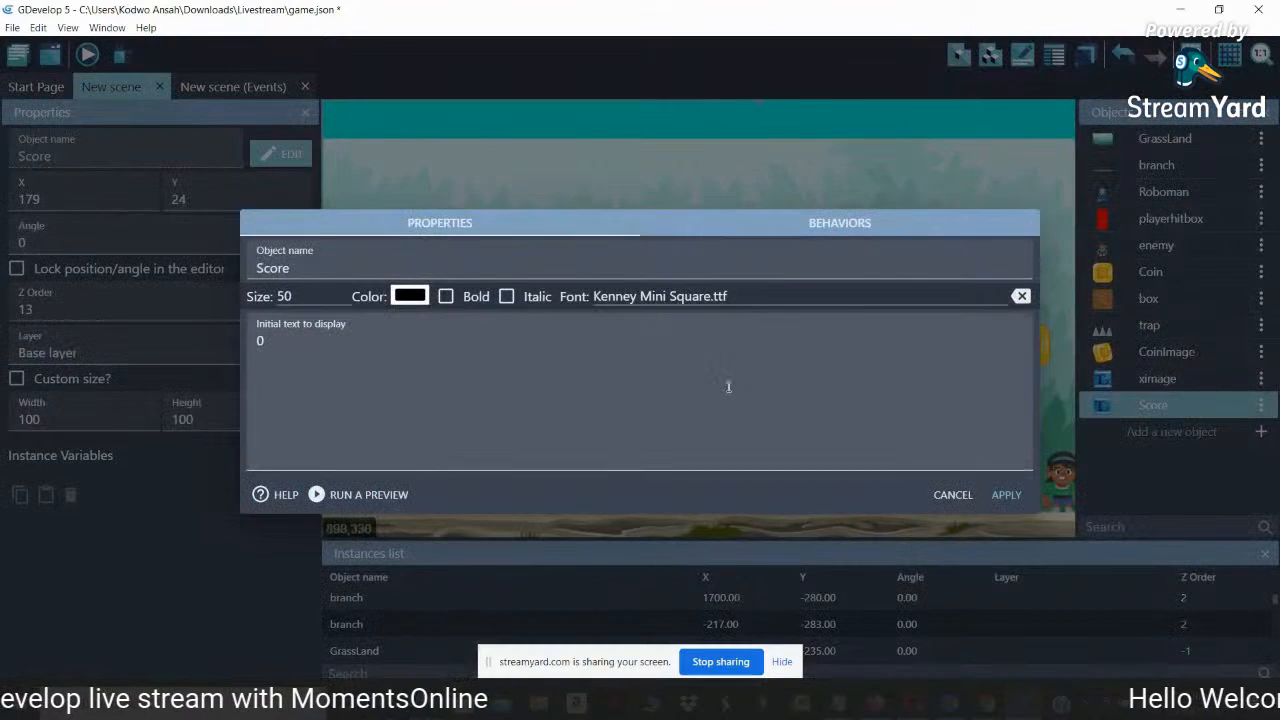
left_click(314, 298)
double_click(296, 298)
type("100")
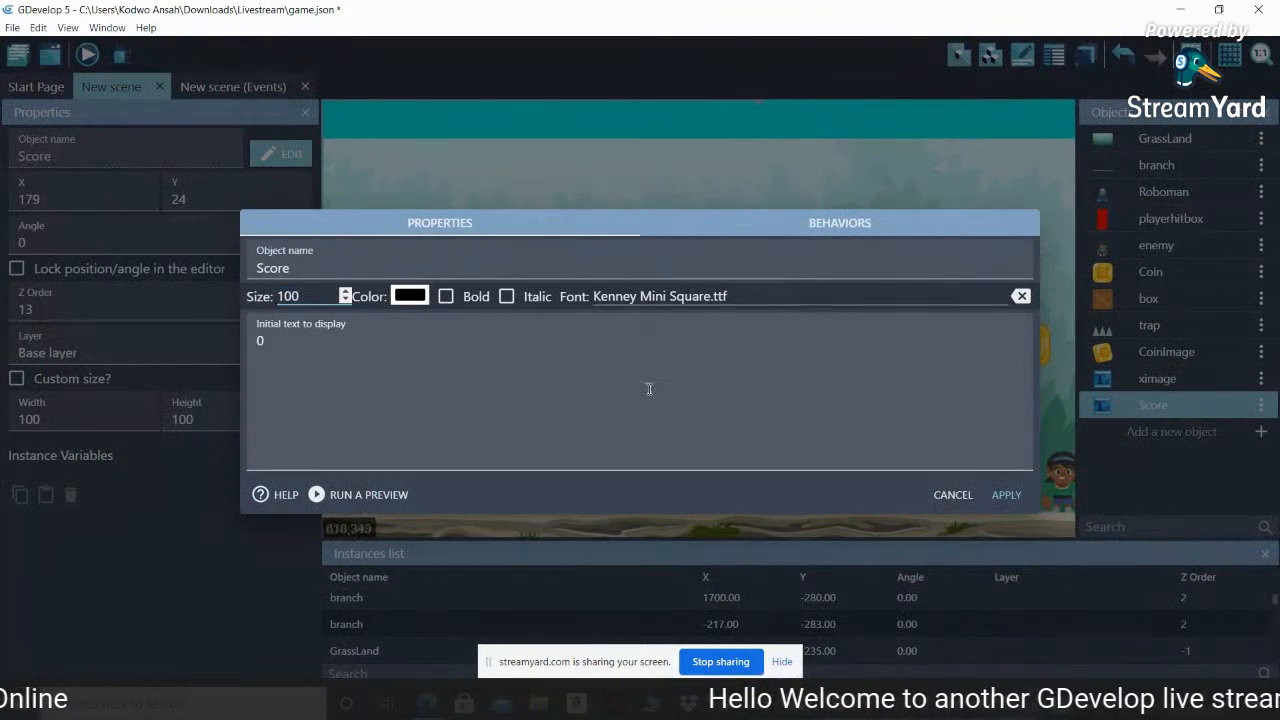
left_click(1007, 496)
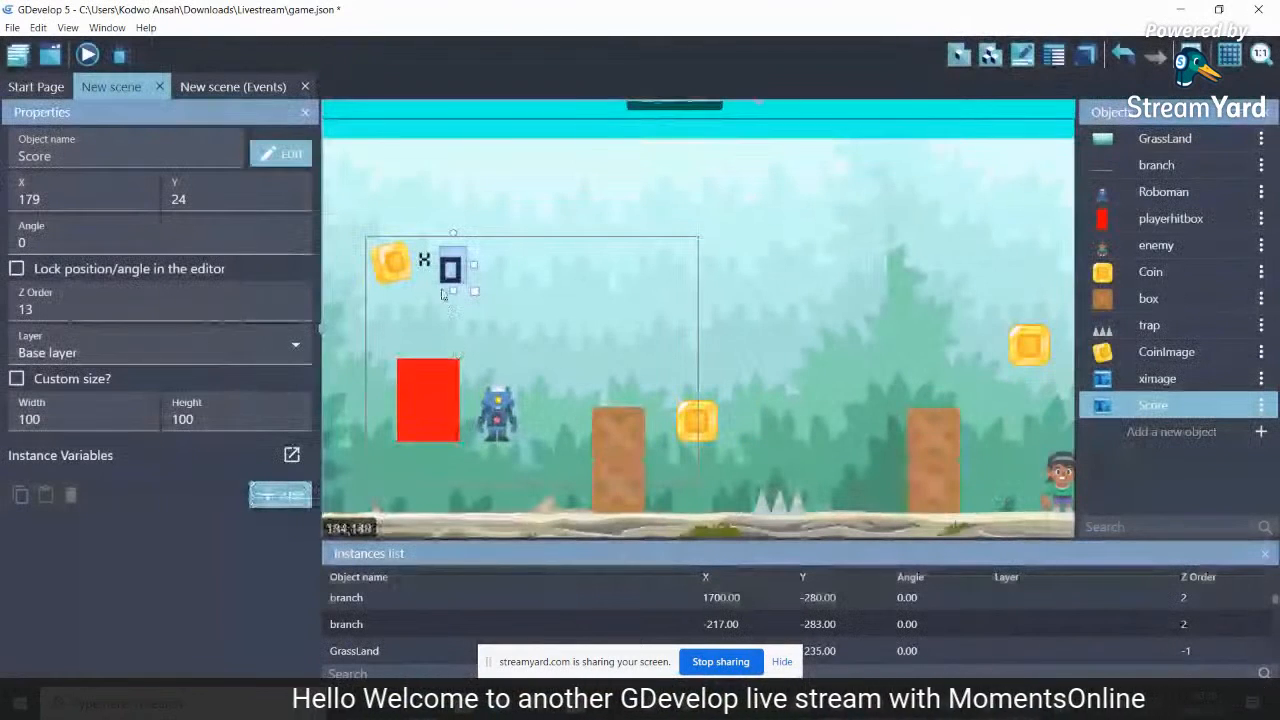
left_click_drag(446, 276, 451, 261)
Set the ximage text's size to 60 and nudge its instance slightly down to line up with the coin icon and Score
left_click(425, 260)
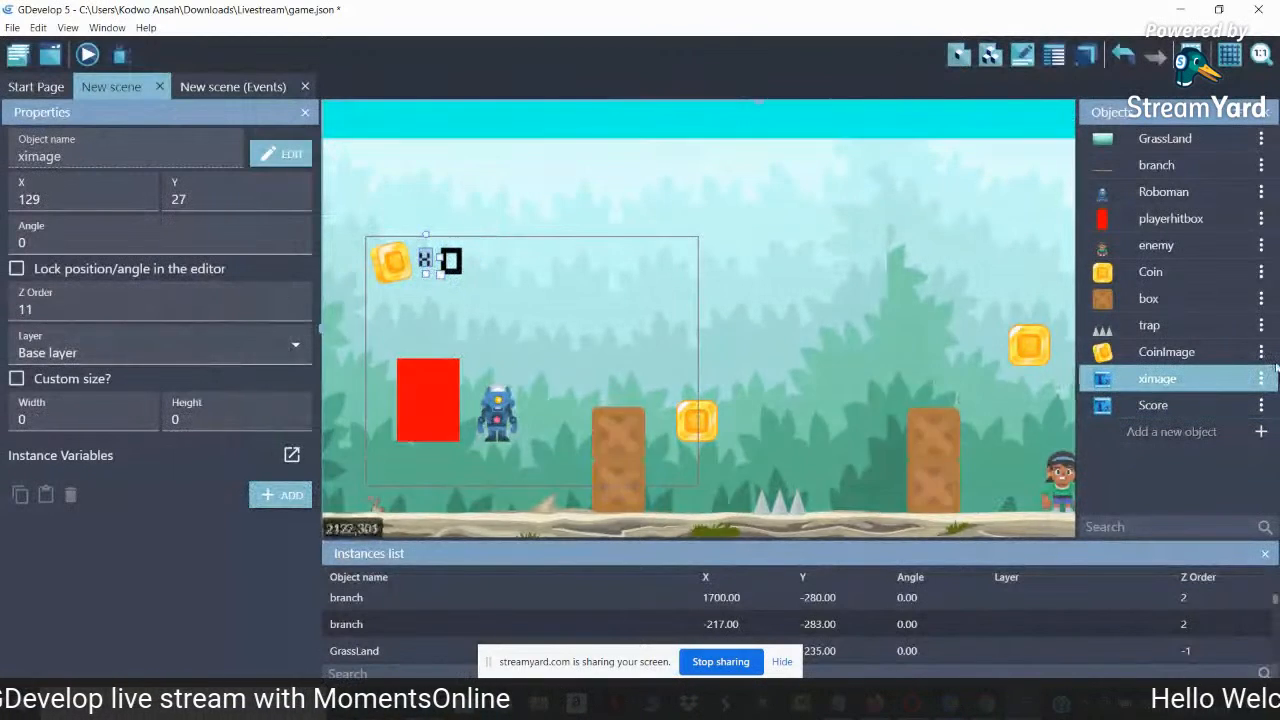
right_click(1150, 388)
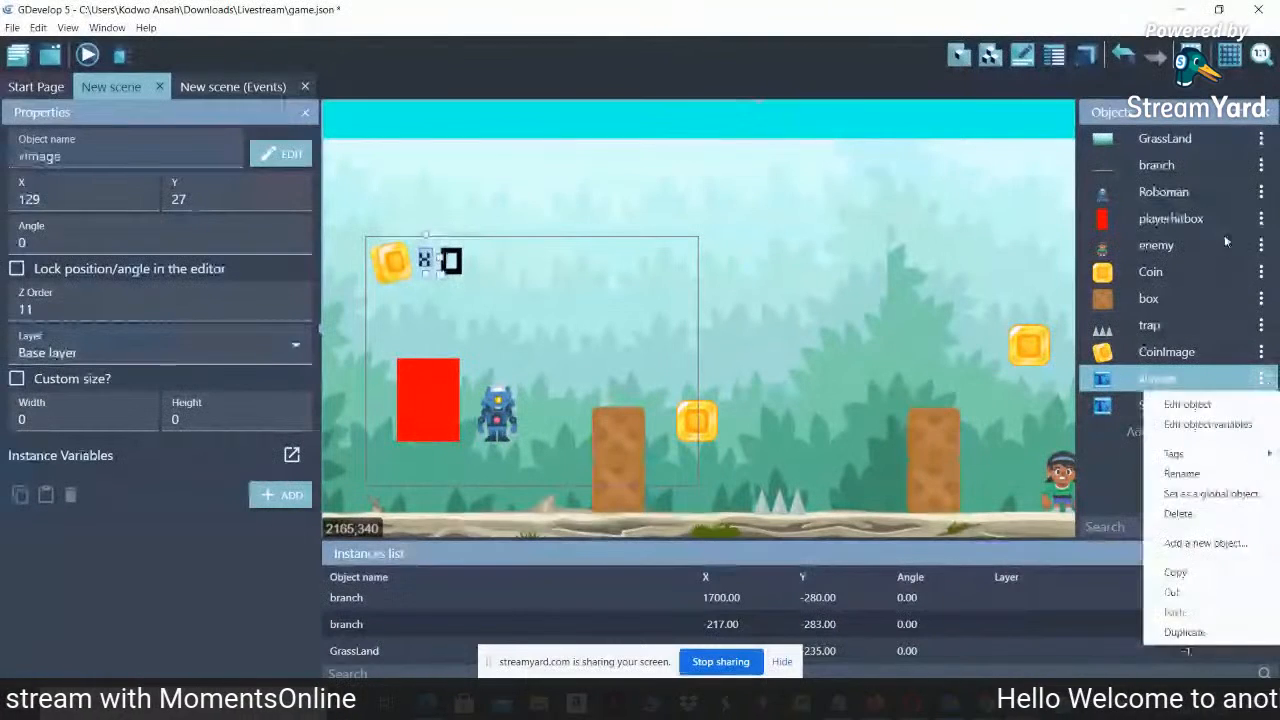
left_click(1195, 406)
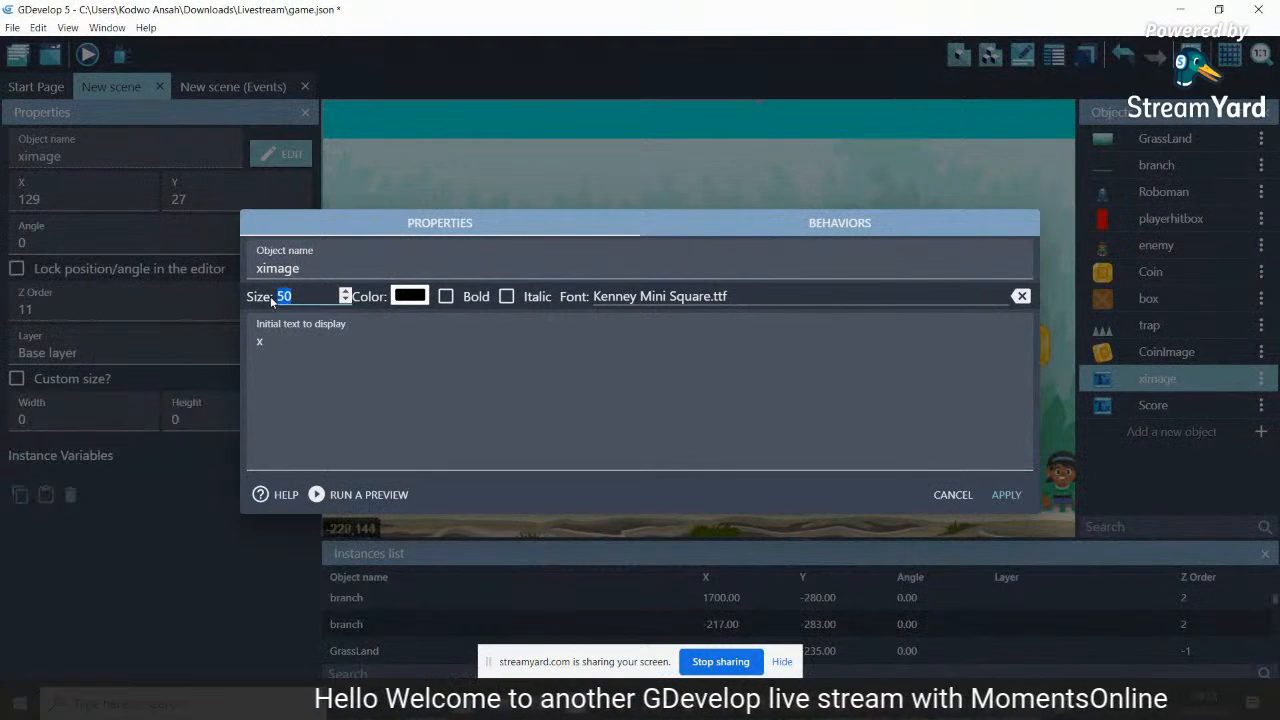
type("60")
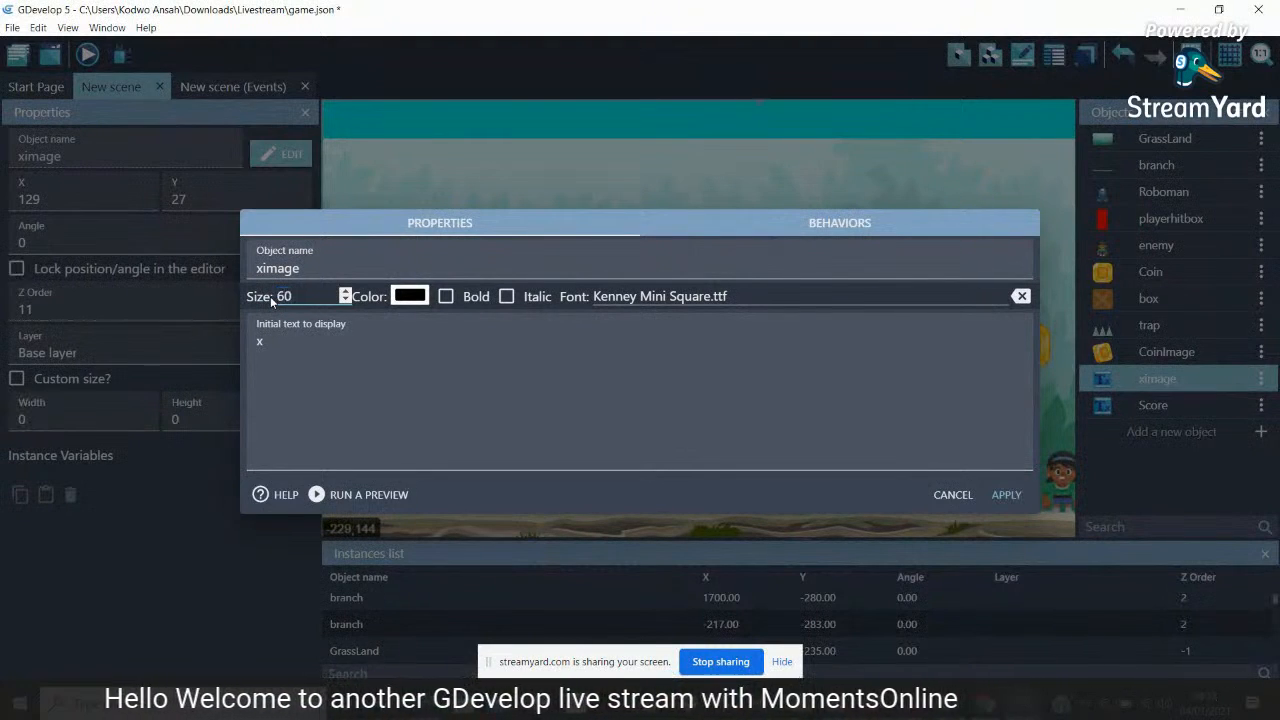
left_click(1003, 495)
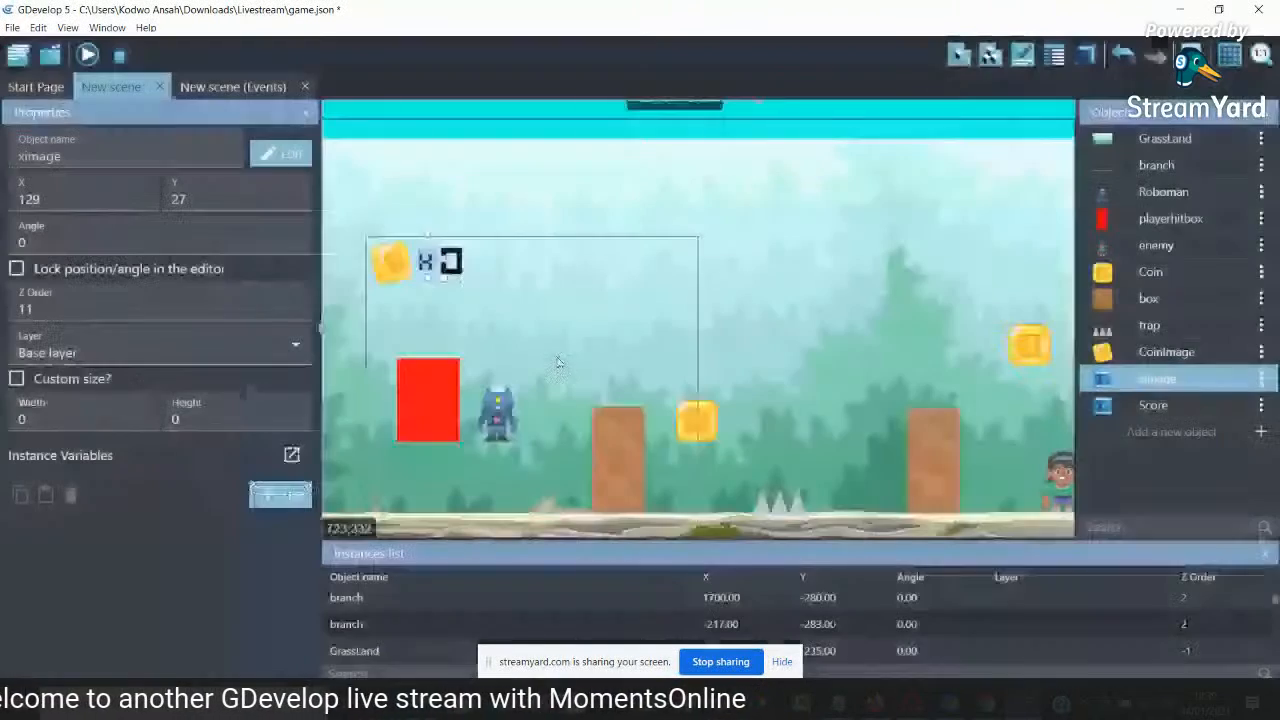
left_click_drag(427, 270, 427, 274)
Inspect the CoinImage object's settings, then look over the far end of the level
left_click(397, 268)
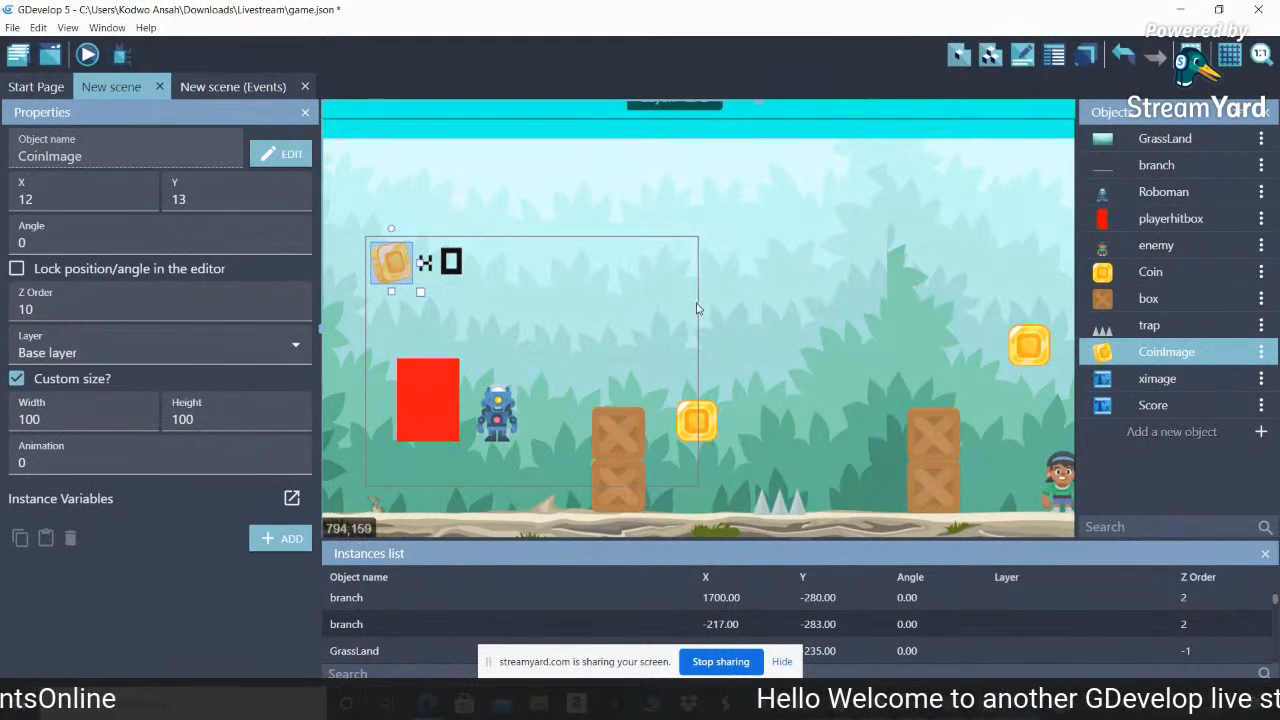
left_click(1261, 352)
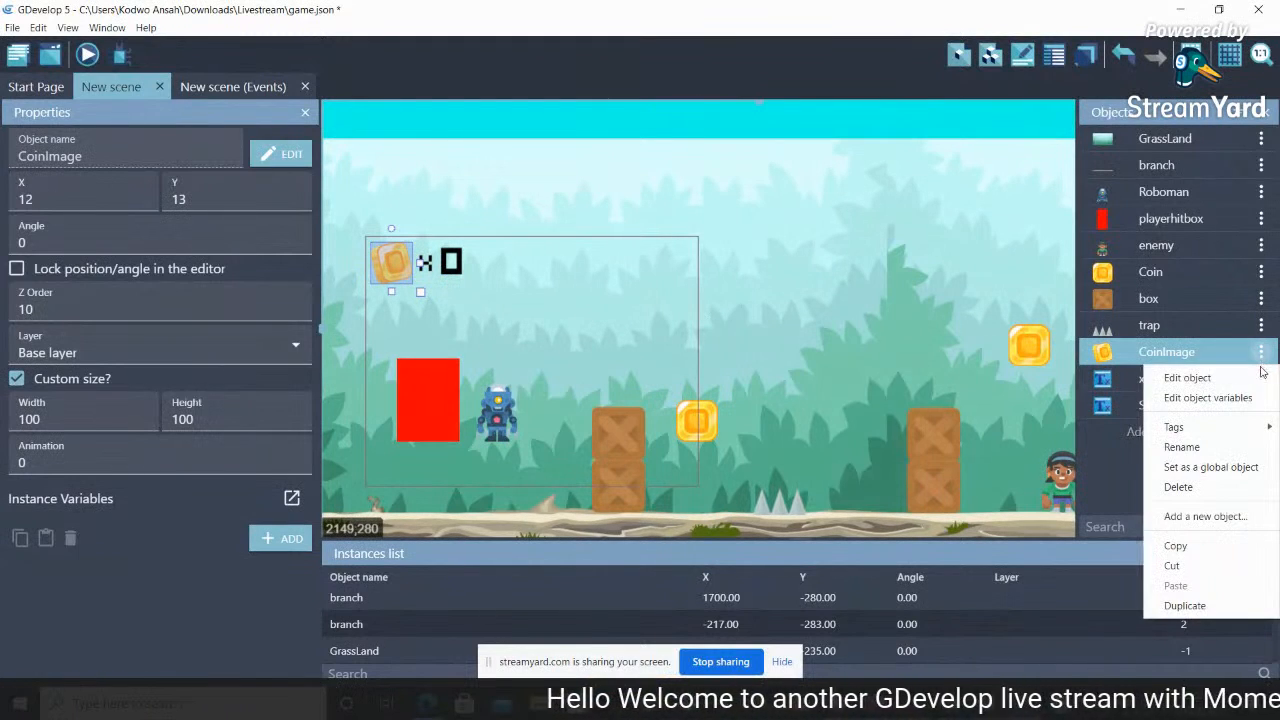
left_click(1187, 377)
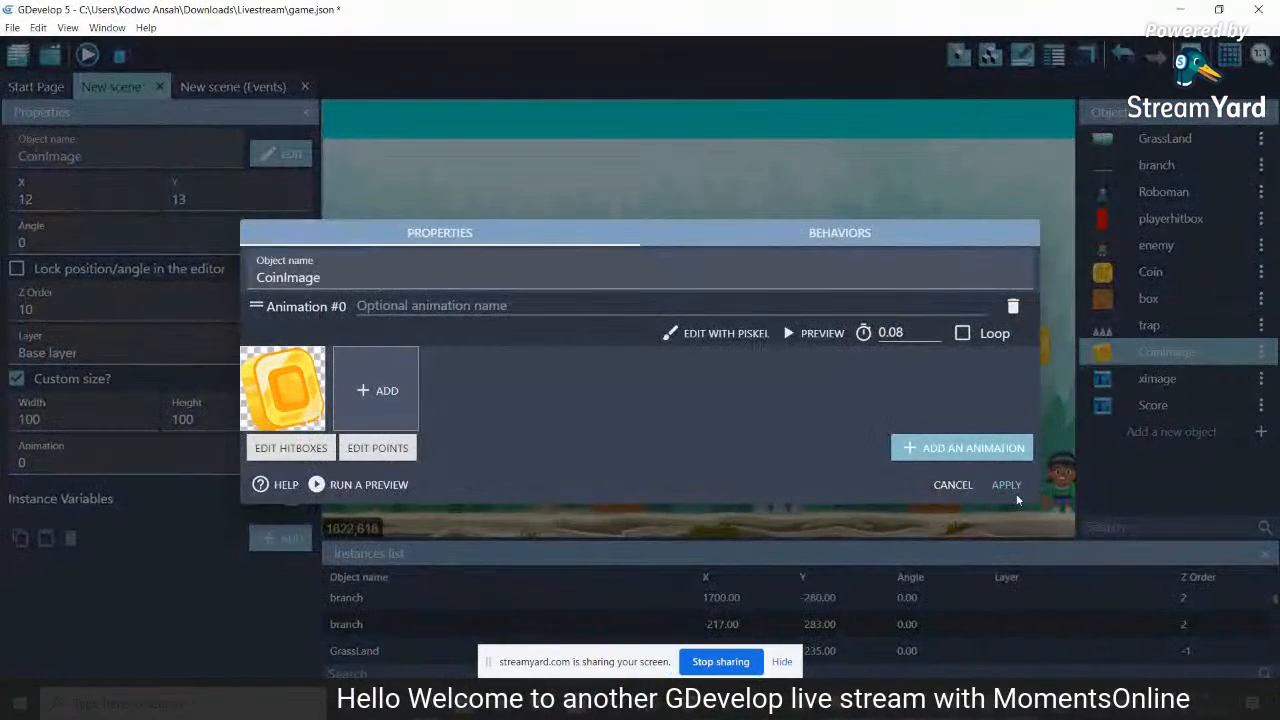
left_click(1006, 485)
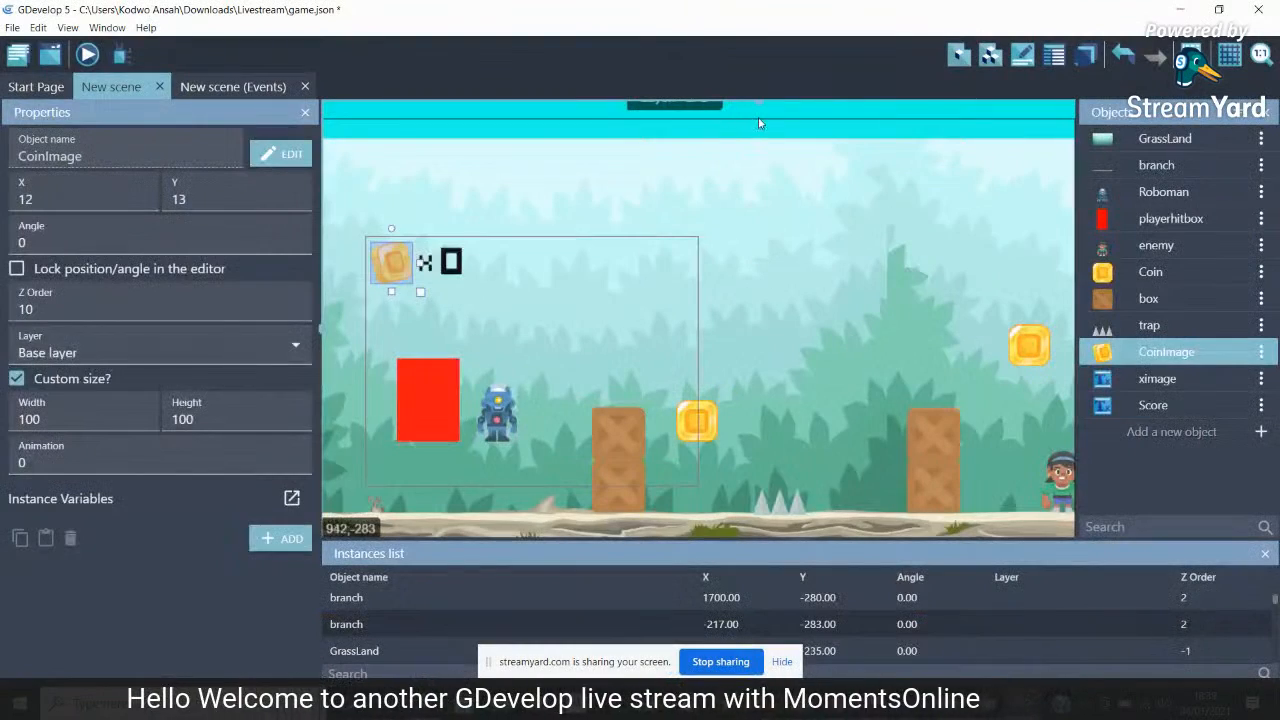
scroll(800, 110, "right", 15, "shift")
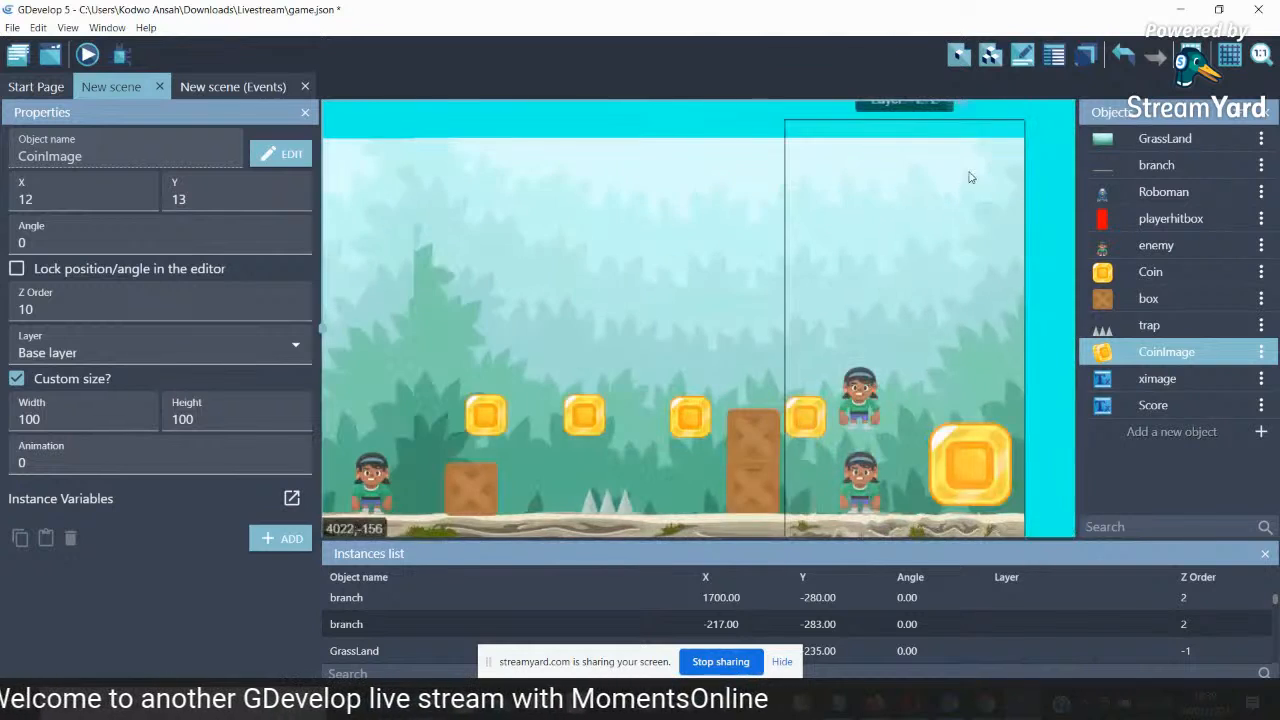
scroll(757, 195, "left", 15, "shift")
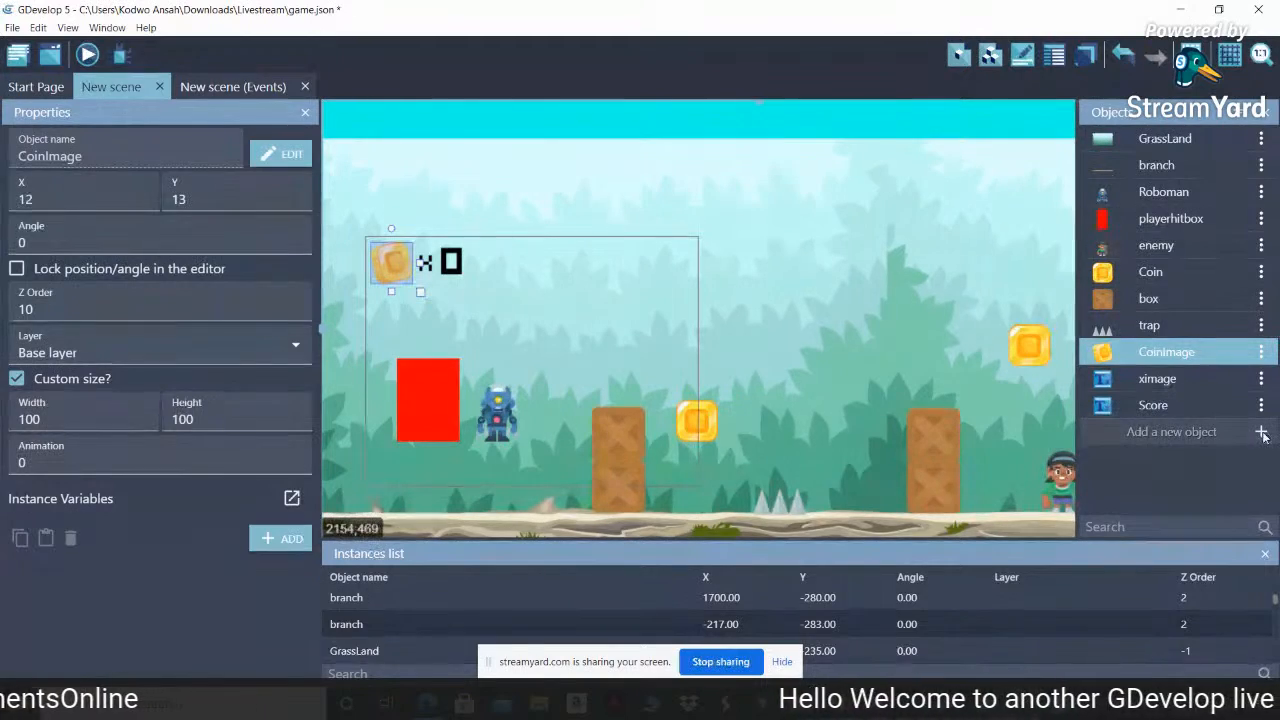
Add a new Text object from scratch with the initial text "Completed Level"
left_click(1172, 431)
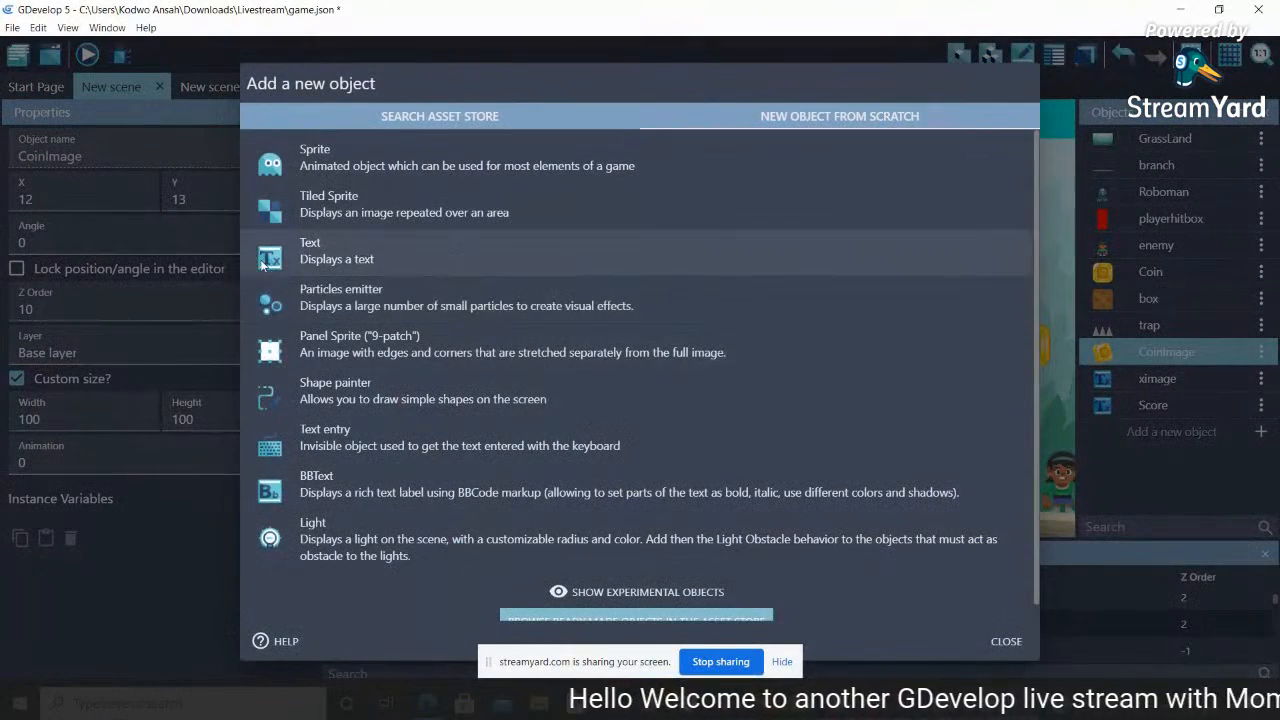
left_click(338, 259)
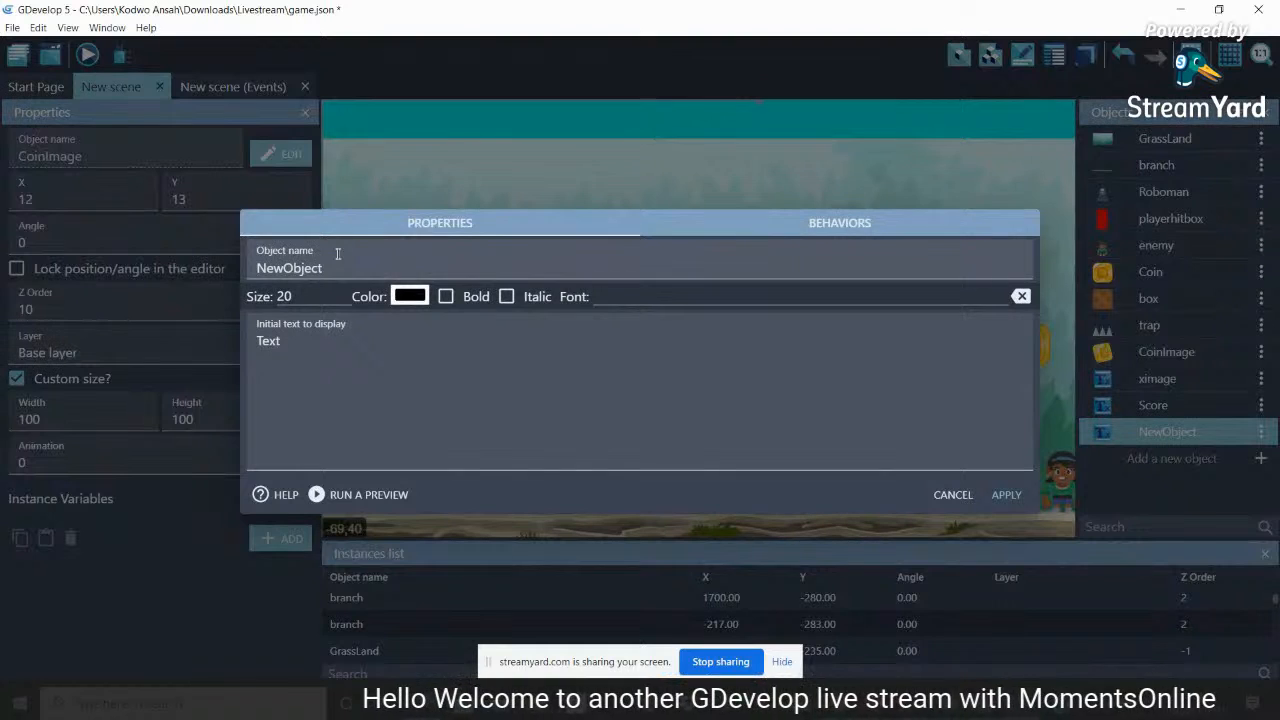
left_click_drag(296, 345, 148, 354)
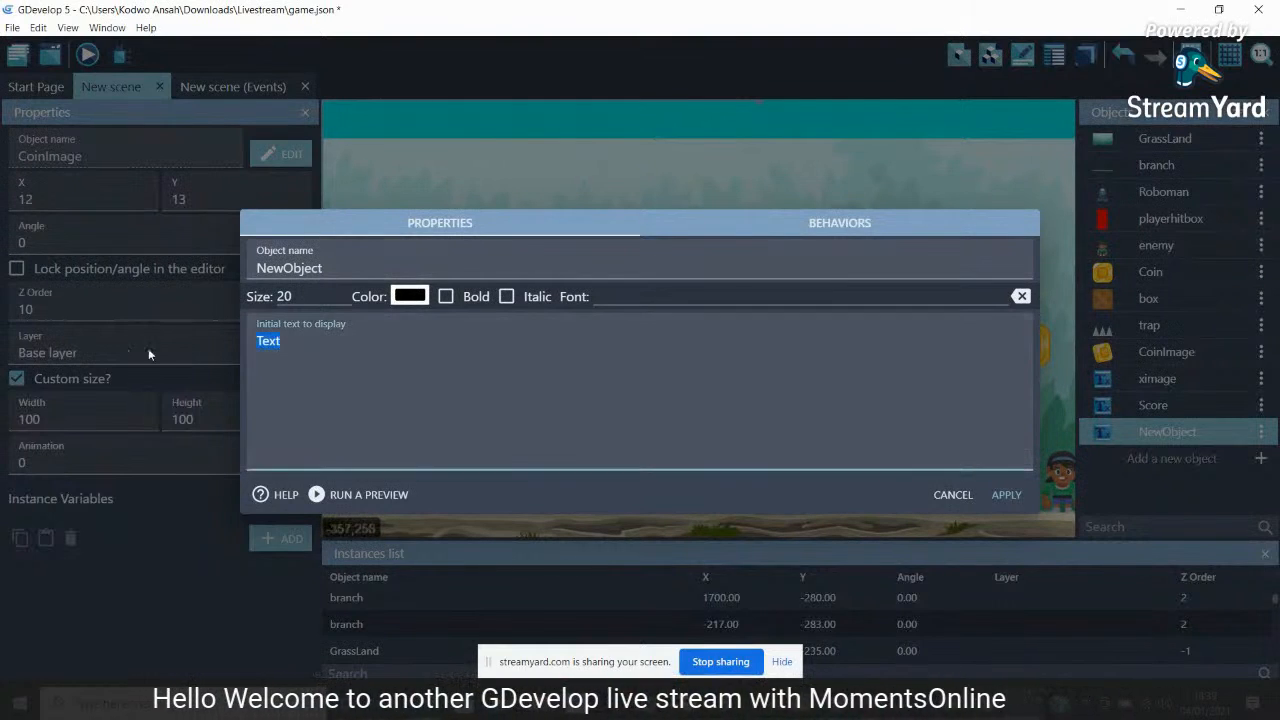
type("Co")
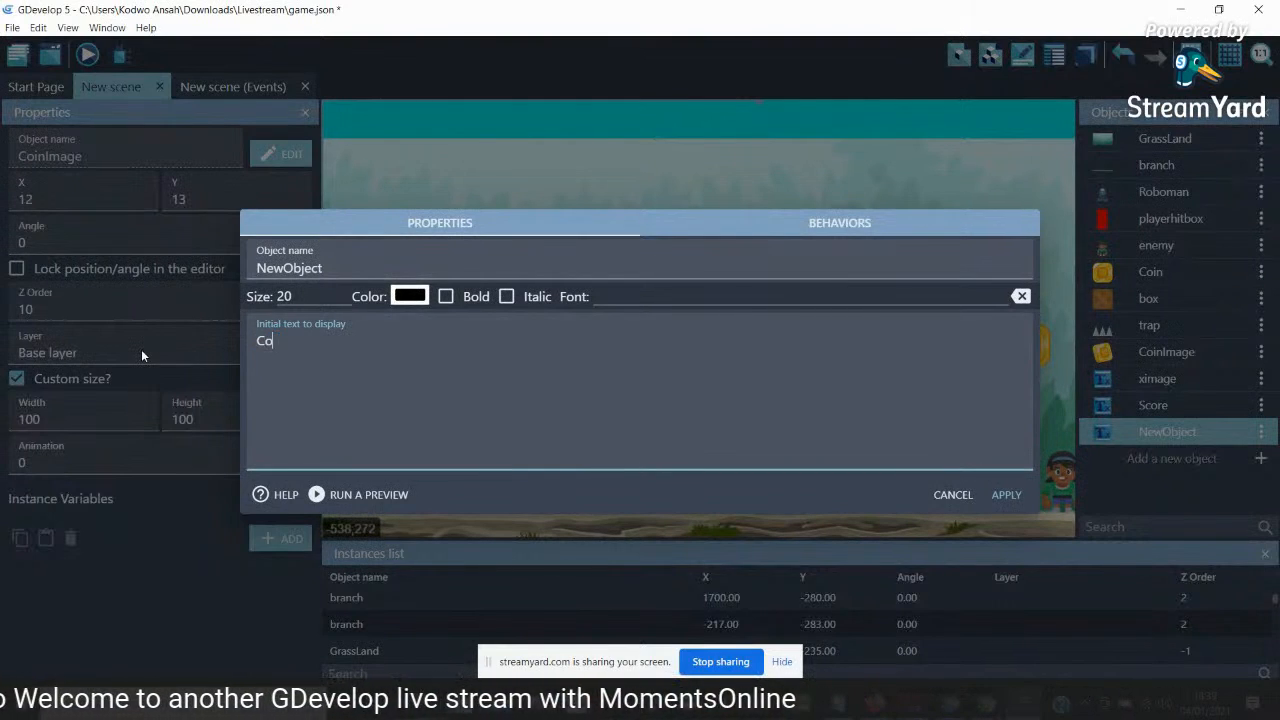
type("mpleted")
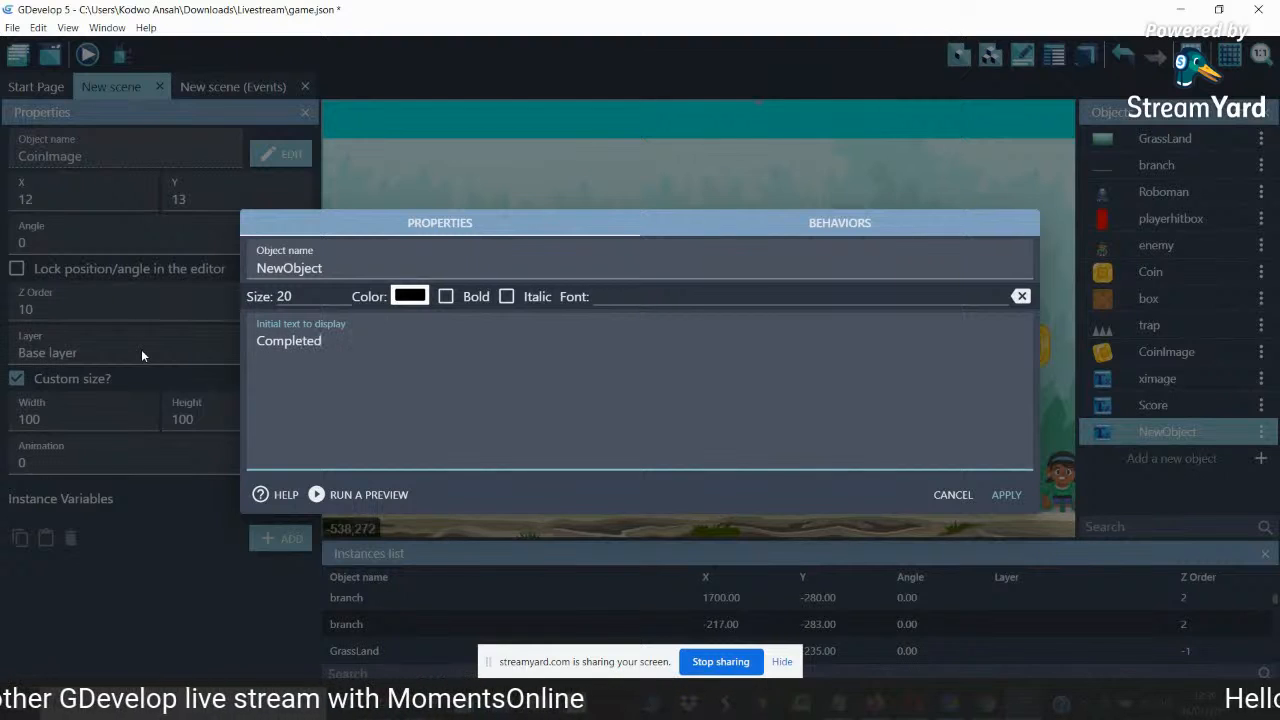
type(" Level")
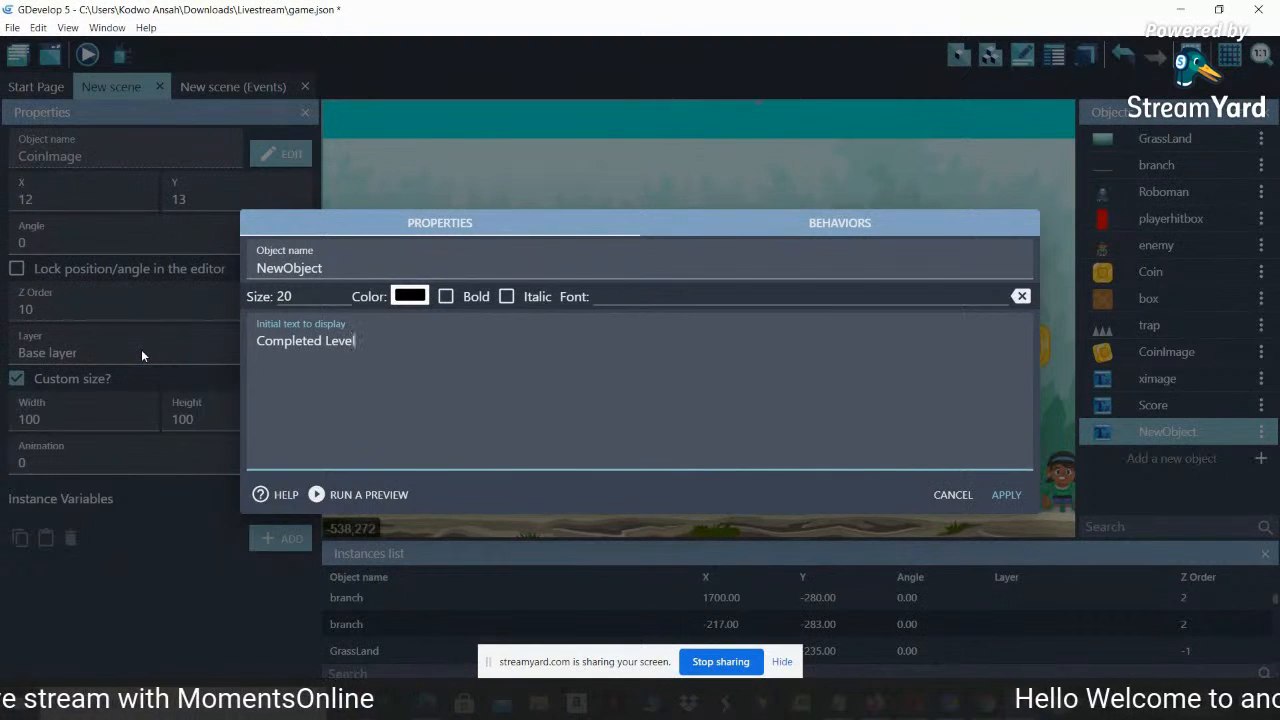
Set the new text object's font to Kenney Mini Square.ttf and its size to 60
left_click(630, 296)
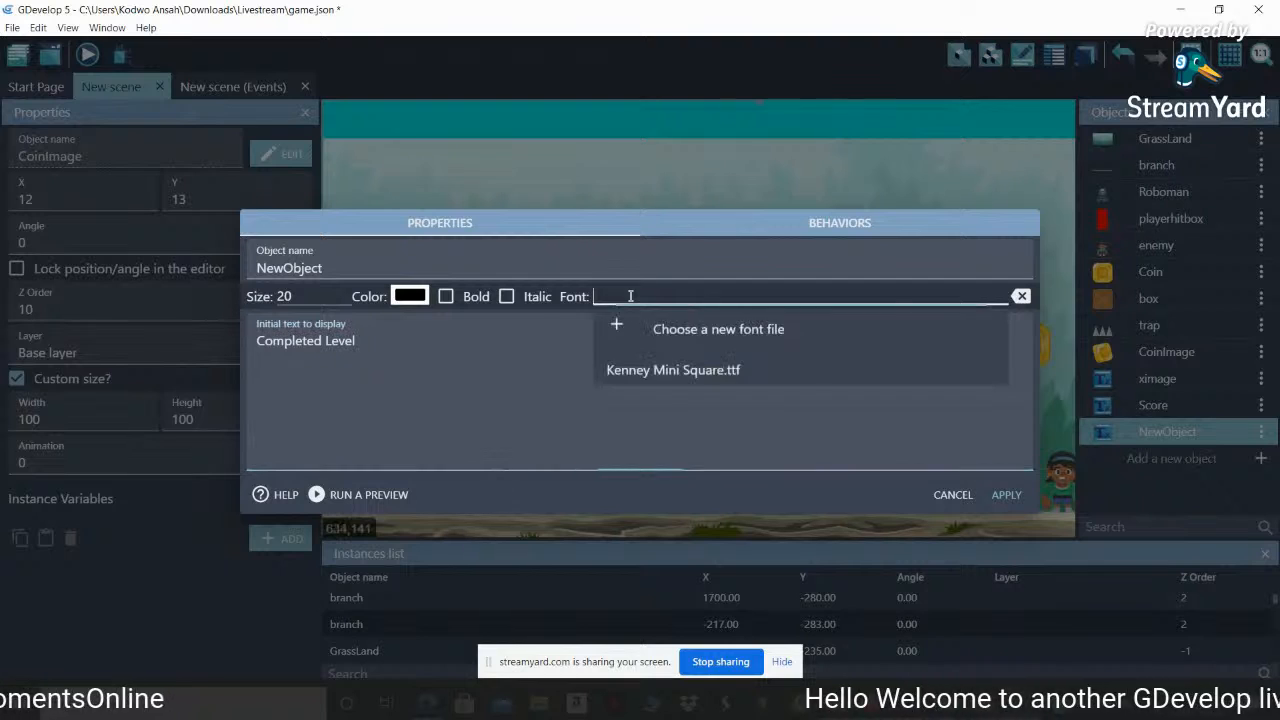
left_click(629, 371)
double_click(301, 297)
type("60")
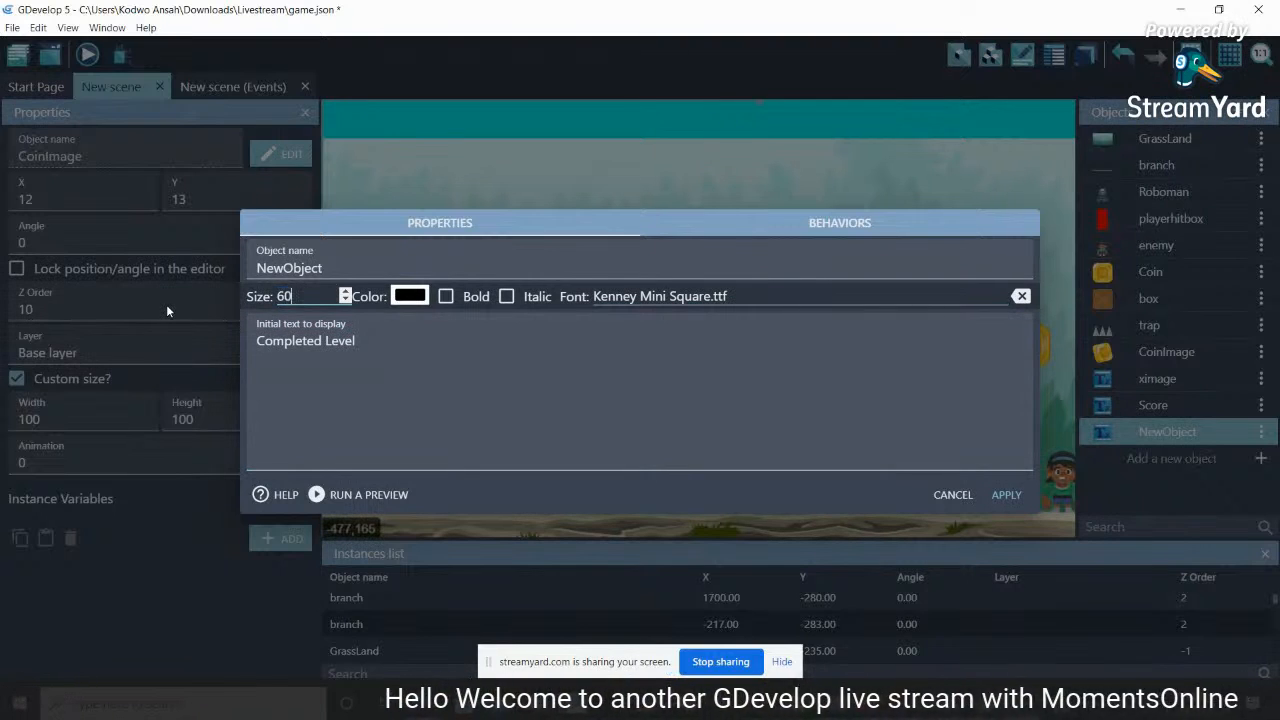
Name the new text object LevelCompleted and apply its settings
key("shift+Tab")
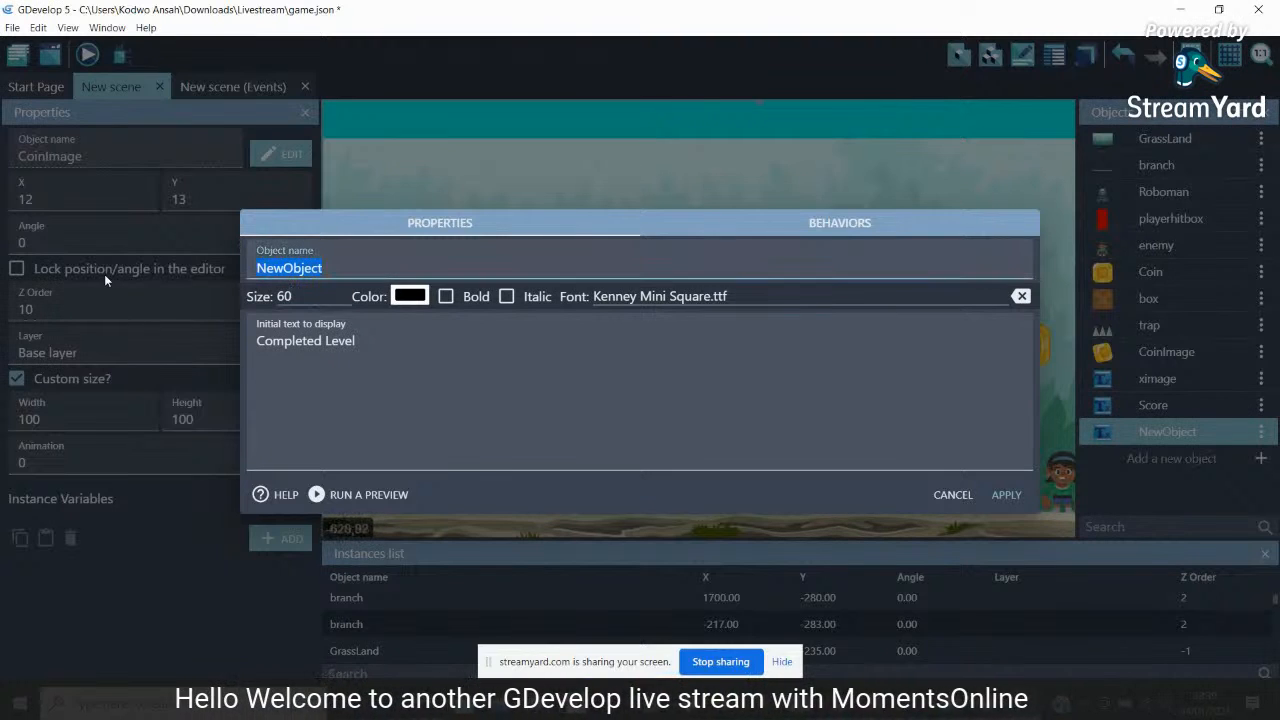
type("Level")
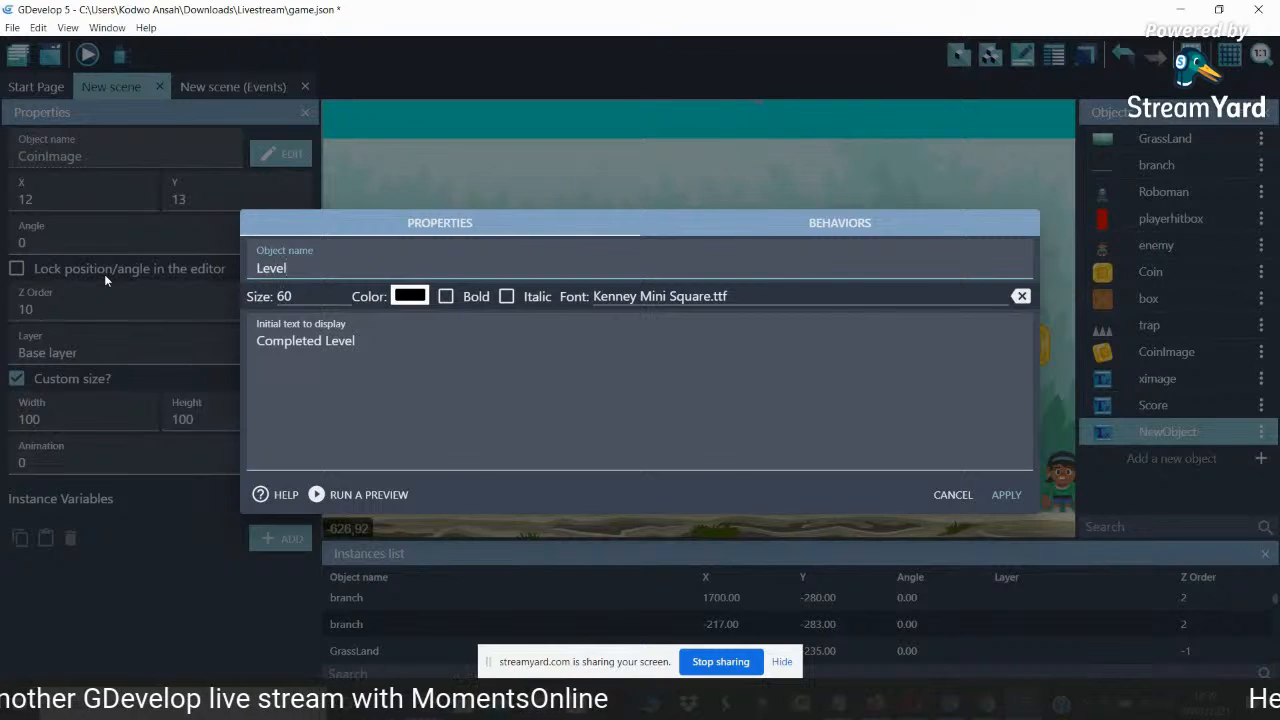
type("Completed")
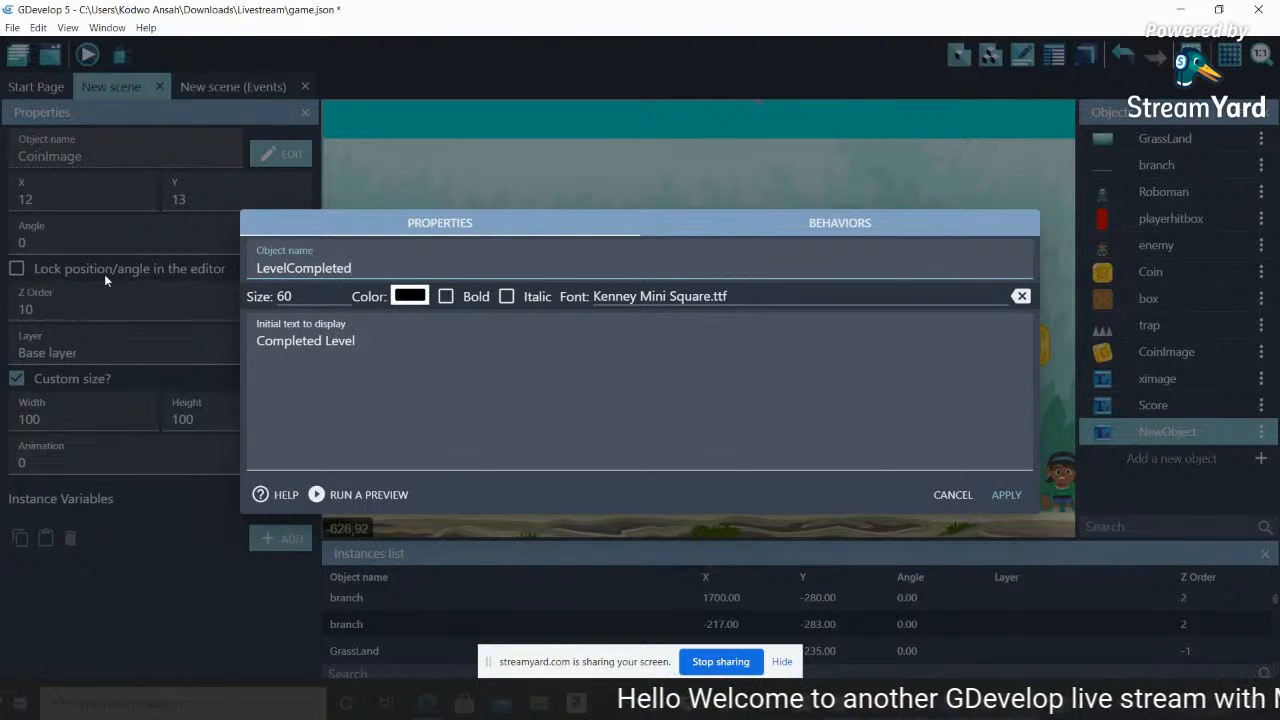
left_click(360, 345)
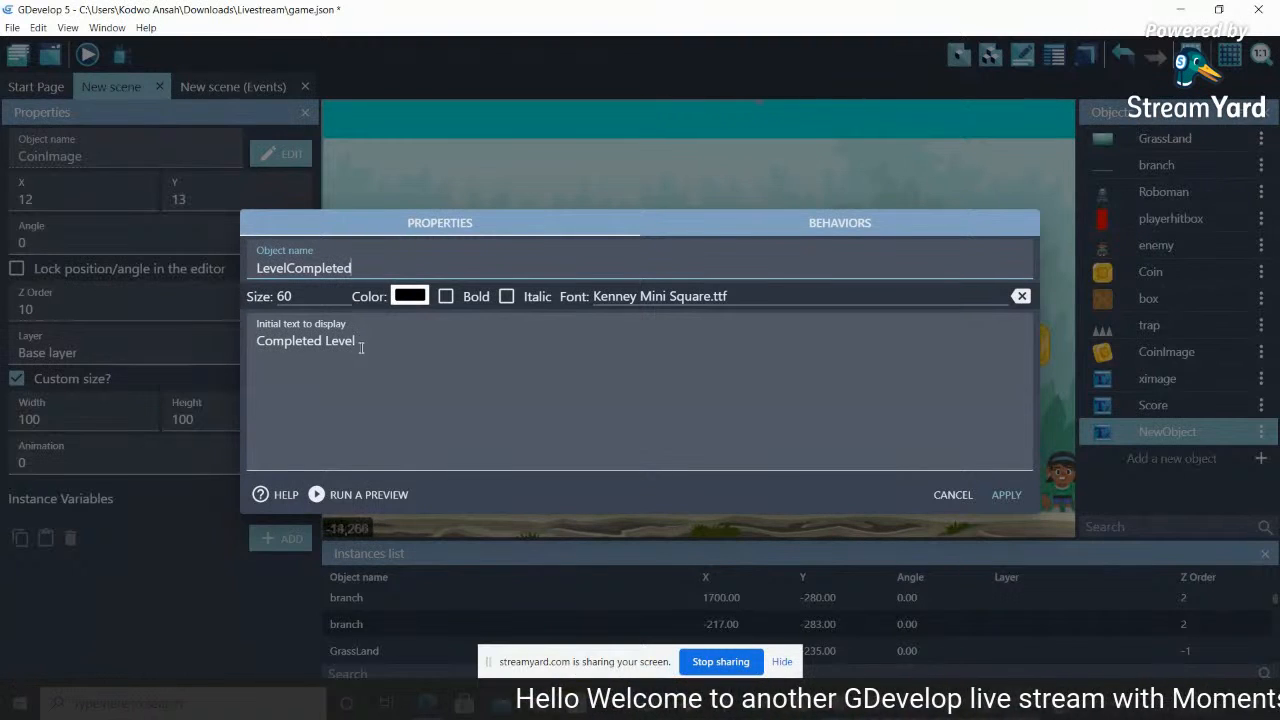
left_click(1006, 495)
Place a LevelCompleted instance in the scene between the two box stacks, at about X 727, Y 285
left_click_drag(1110, 432, 680, 365)
left_click(677, 366)
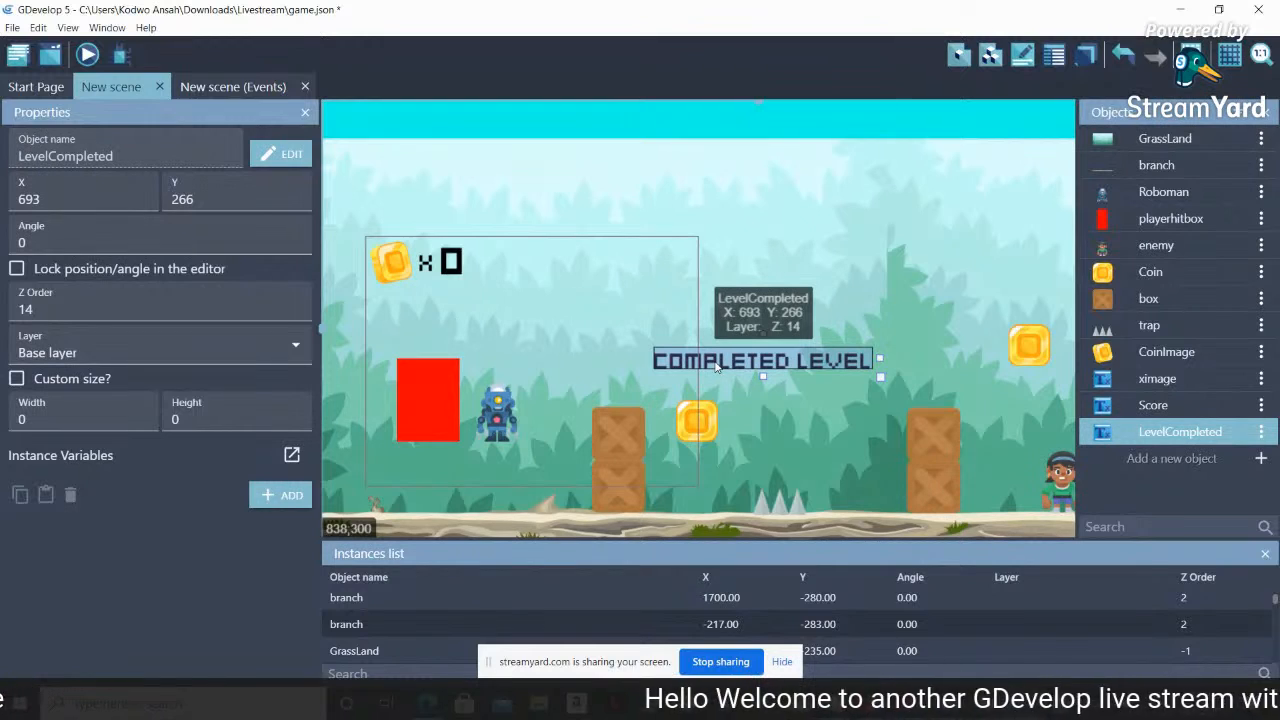
left_click_drag(722, 366, 737, 375)
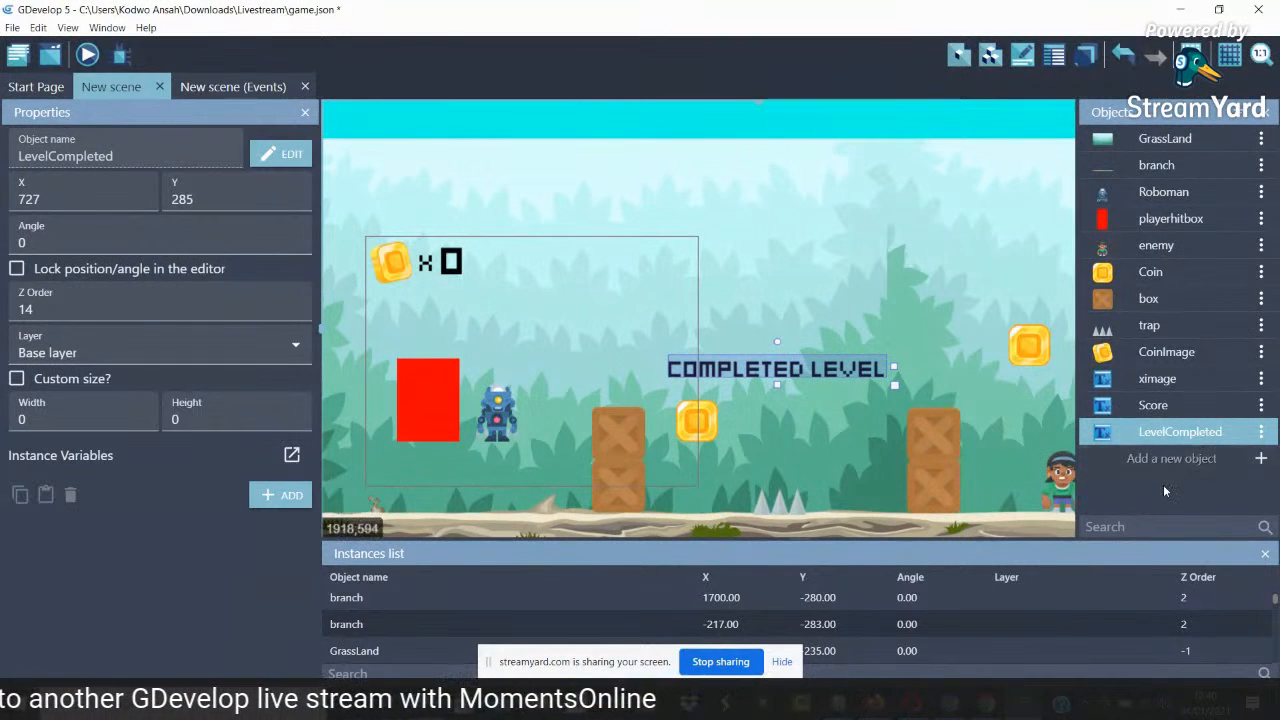
Add a new layer above the base layer and rename it, starting with "Level comp"
left_click(1086, 59)
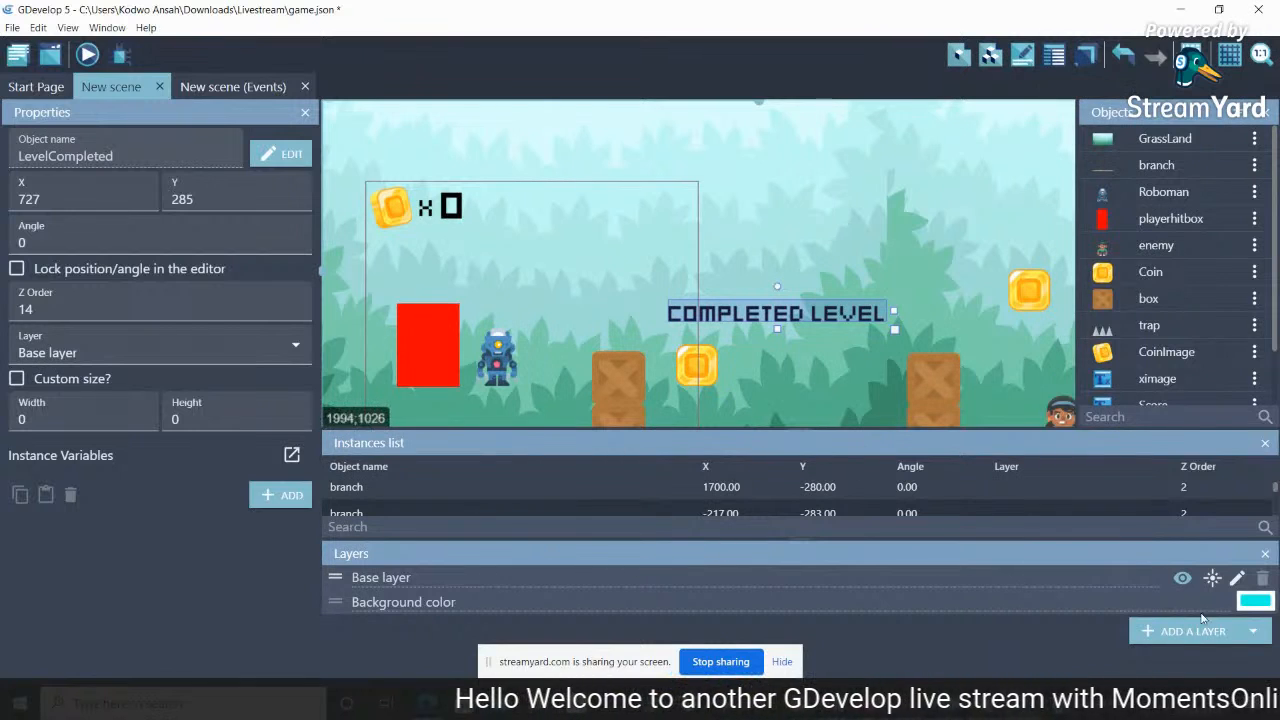
left_click(1165, 642)
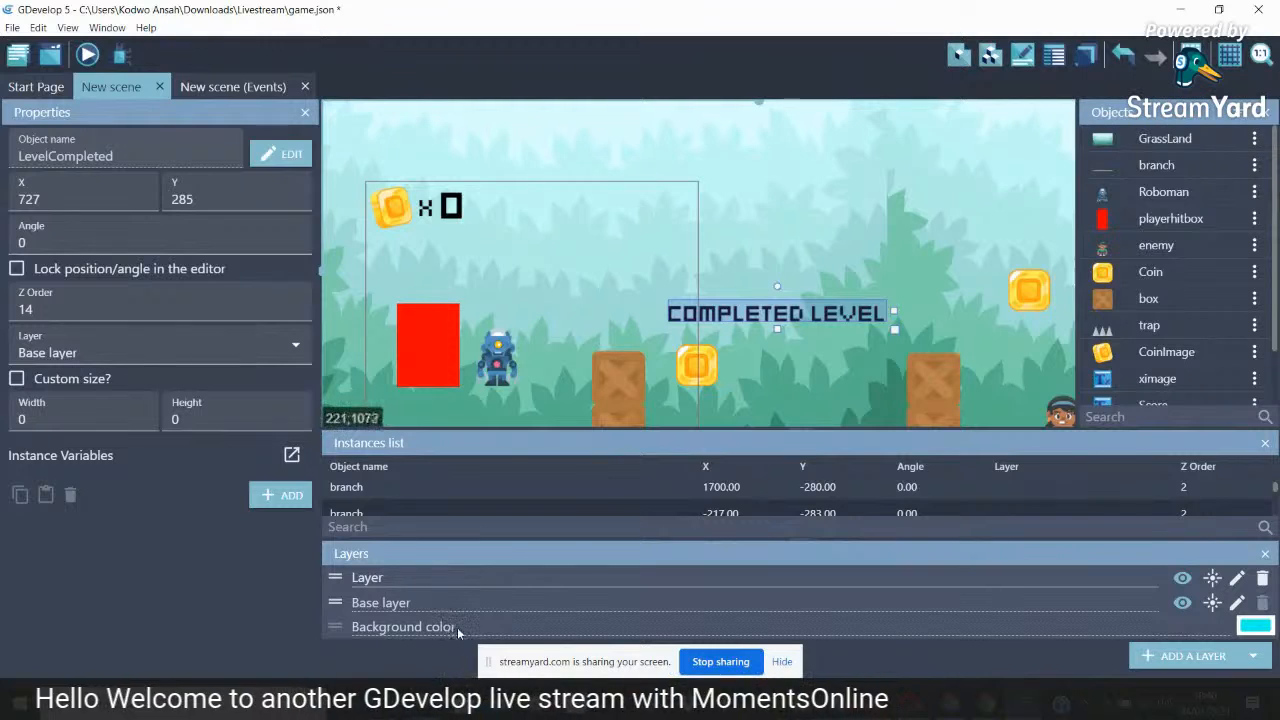
double_click(369, 578)
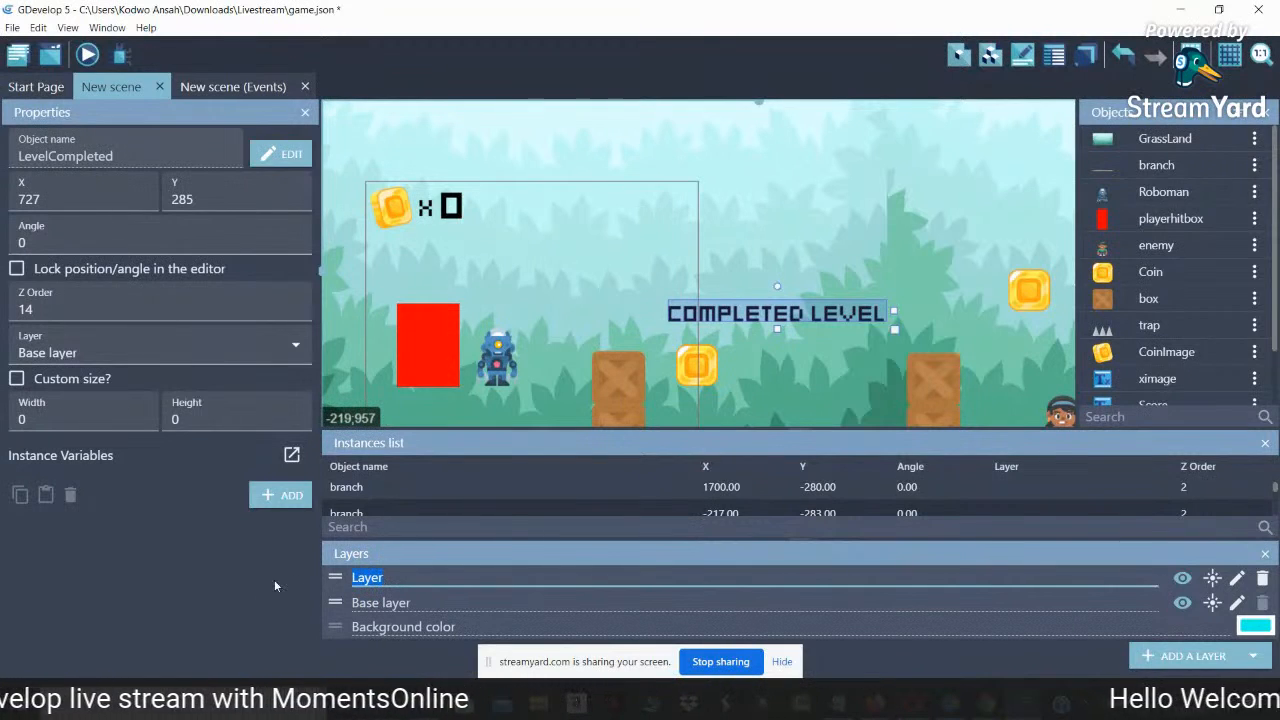
type("Leve")
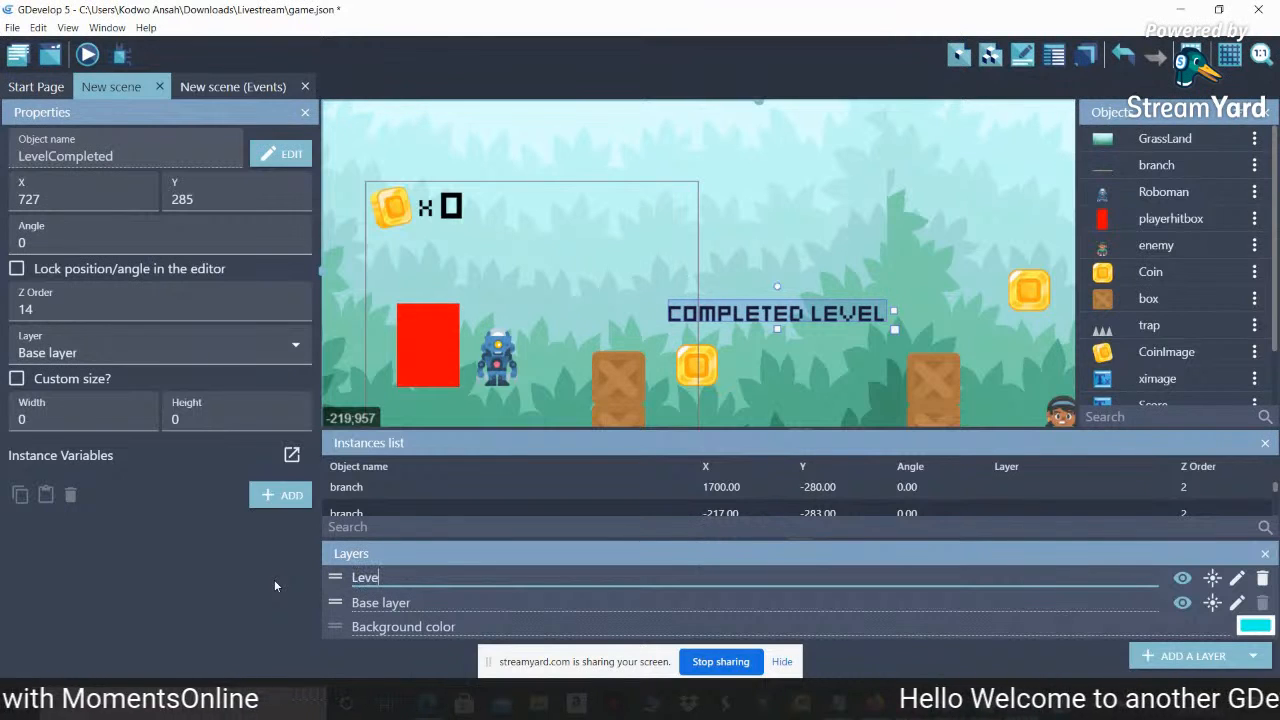
type("l comp")
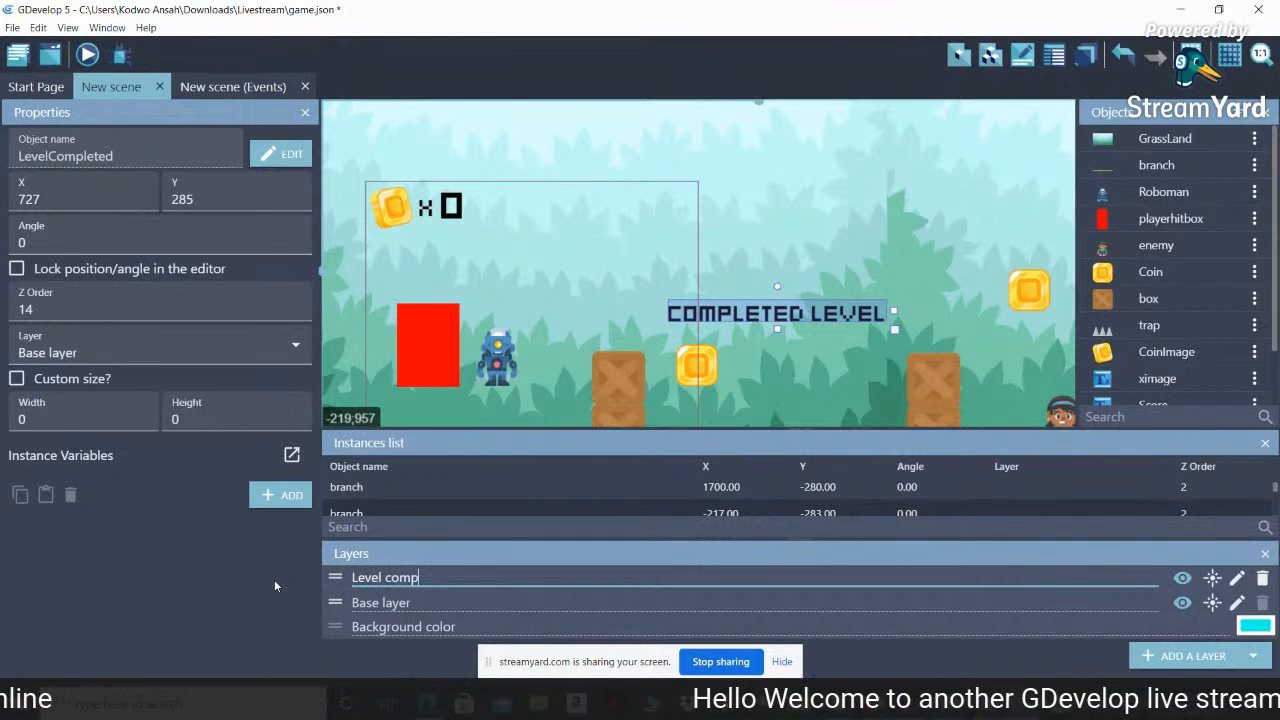
Name the new layer "Level completed" and assign the LevelCompleted text instance to it
type("leted")
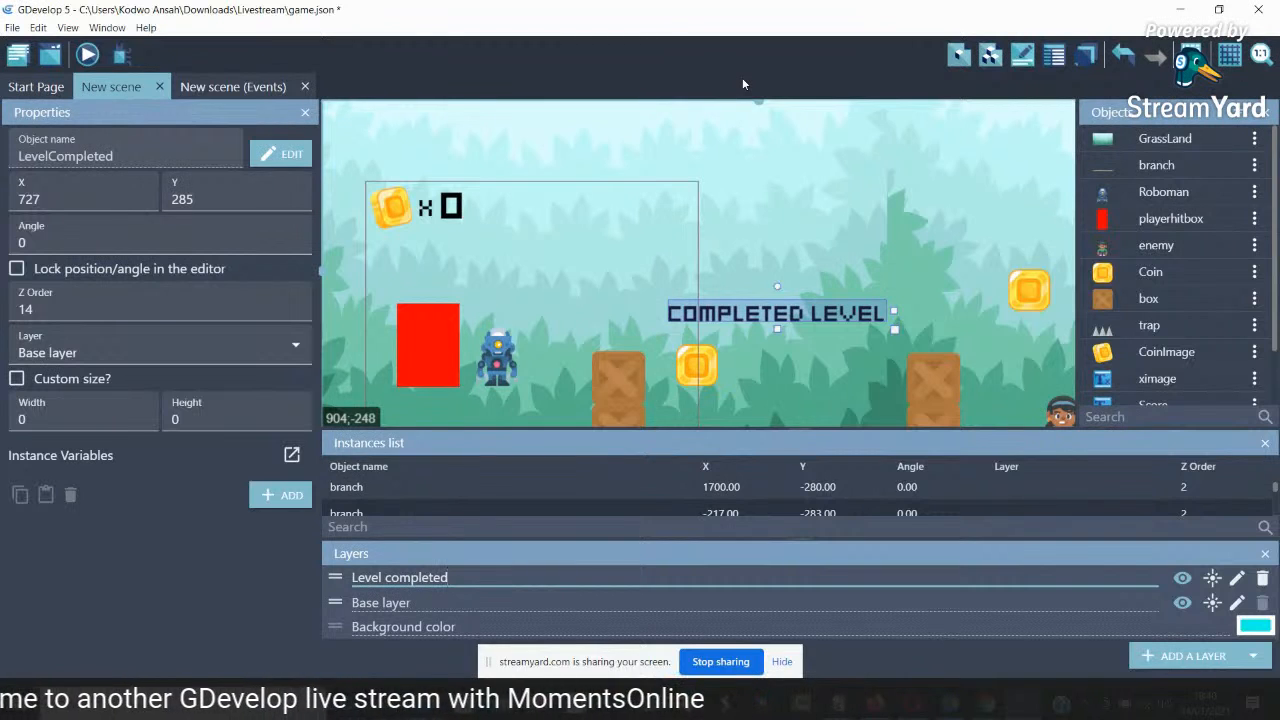
left_click(90, 353)
left_click(83, 350)
left_click(83, 352)
left_click(83, 352)
left_click(83, 352)
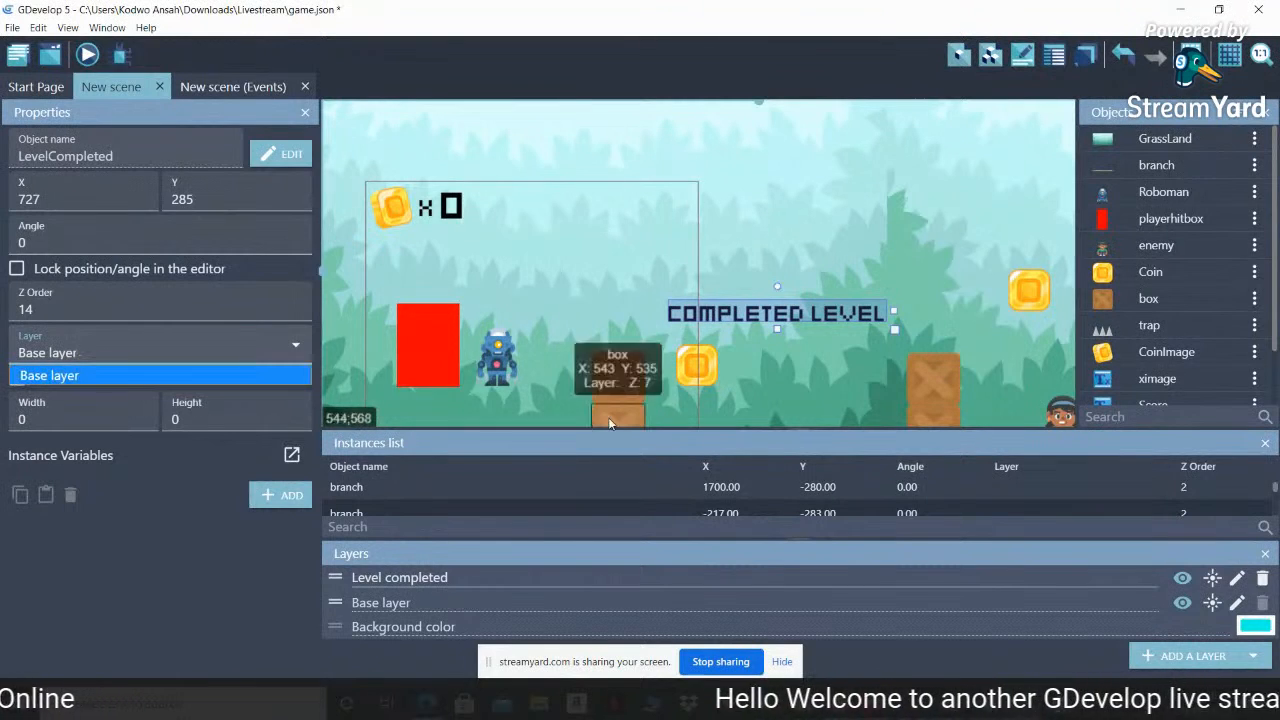
left_click(1183, 580)
left_click(1183, 580)
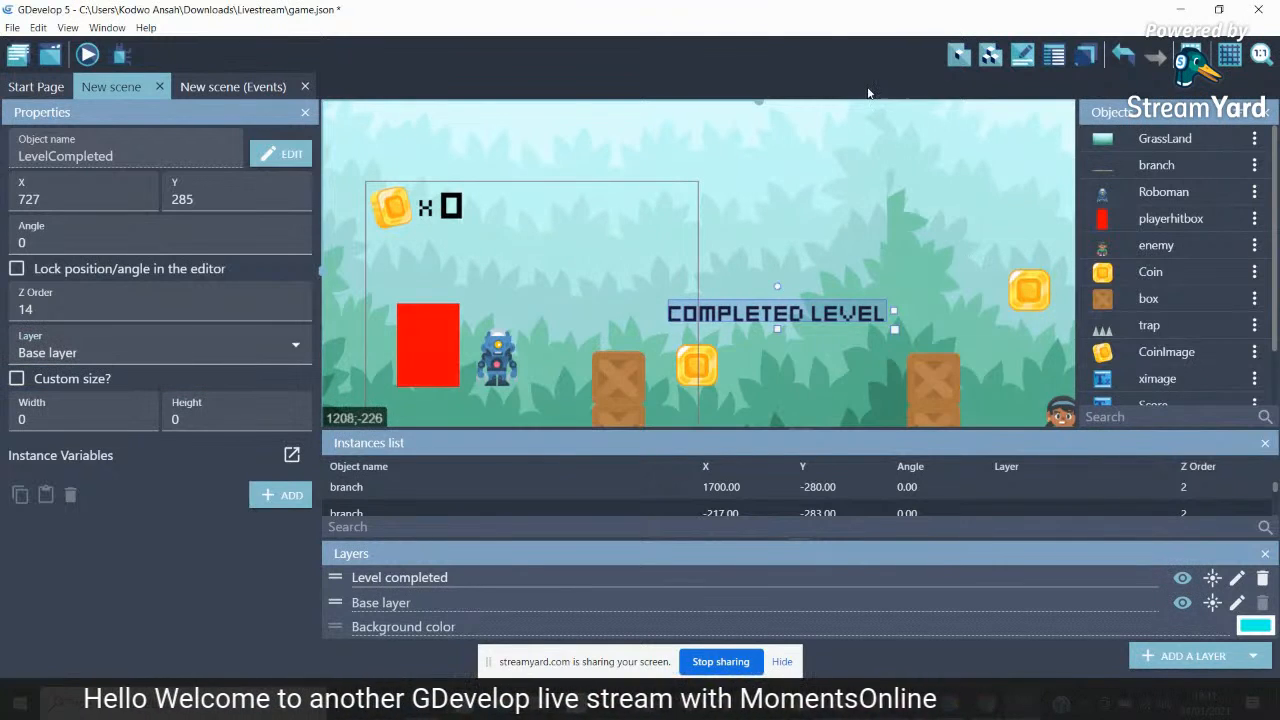
left_click(1265, 553)
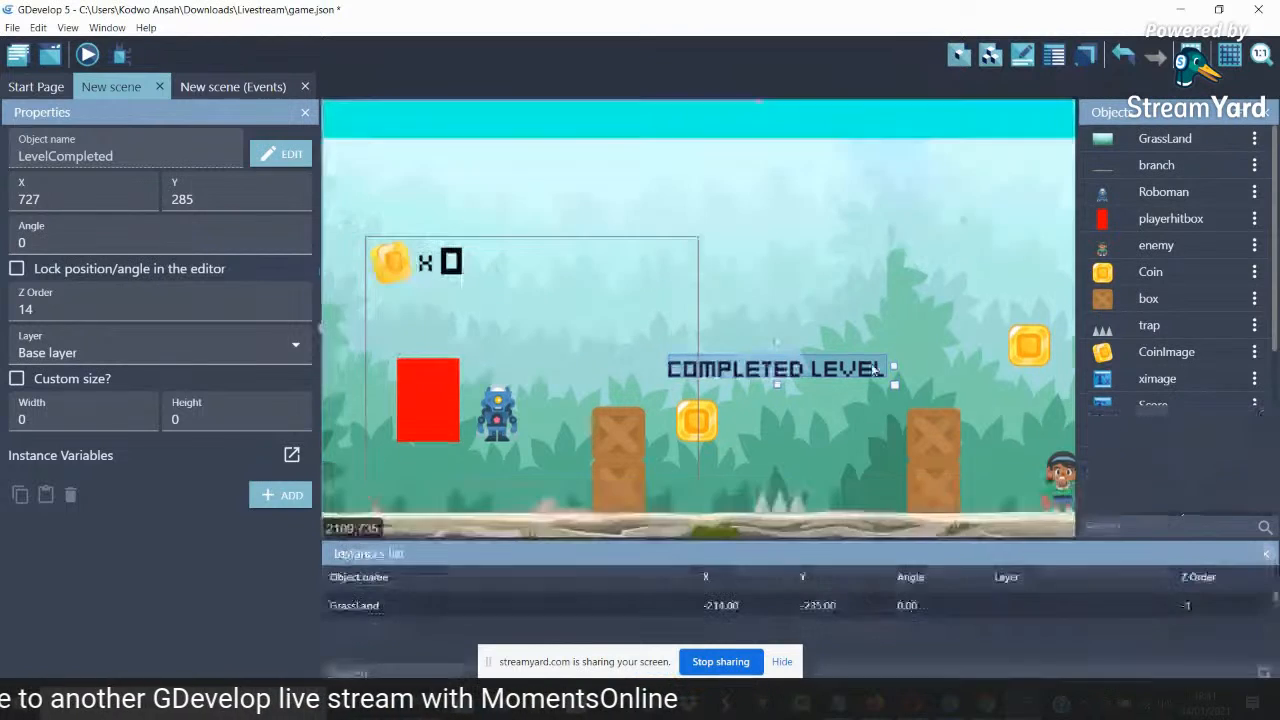
left_click(107, 341)
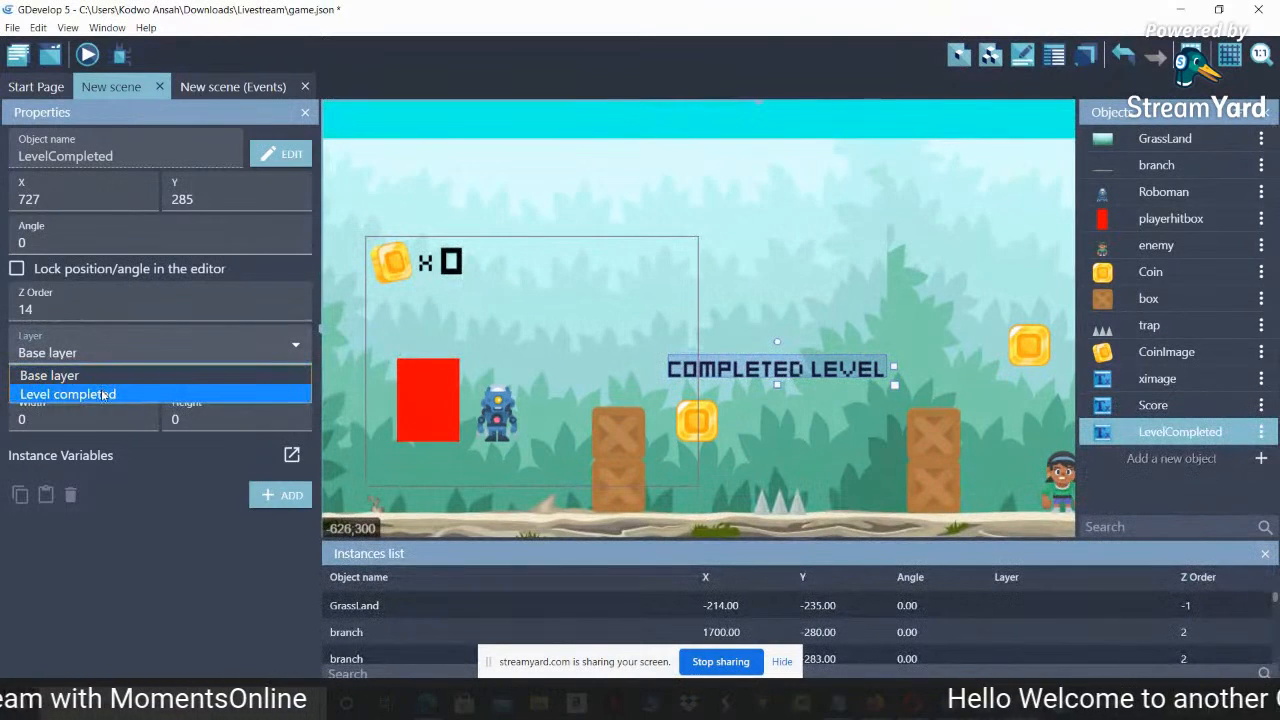
left_click(99, 394)
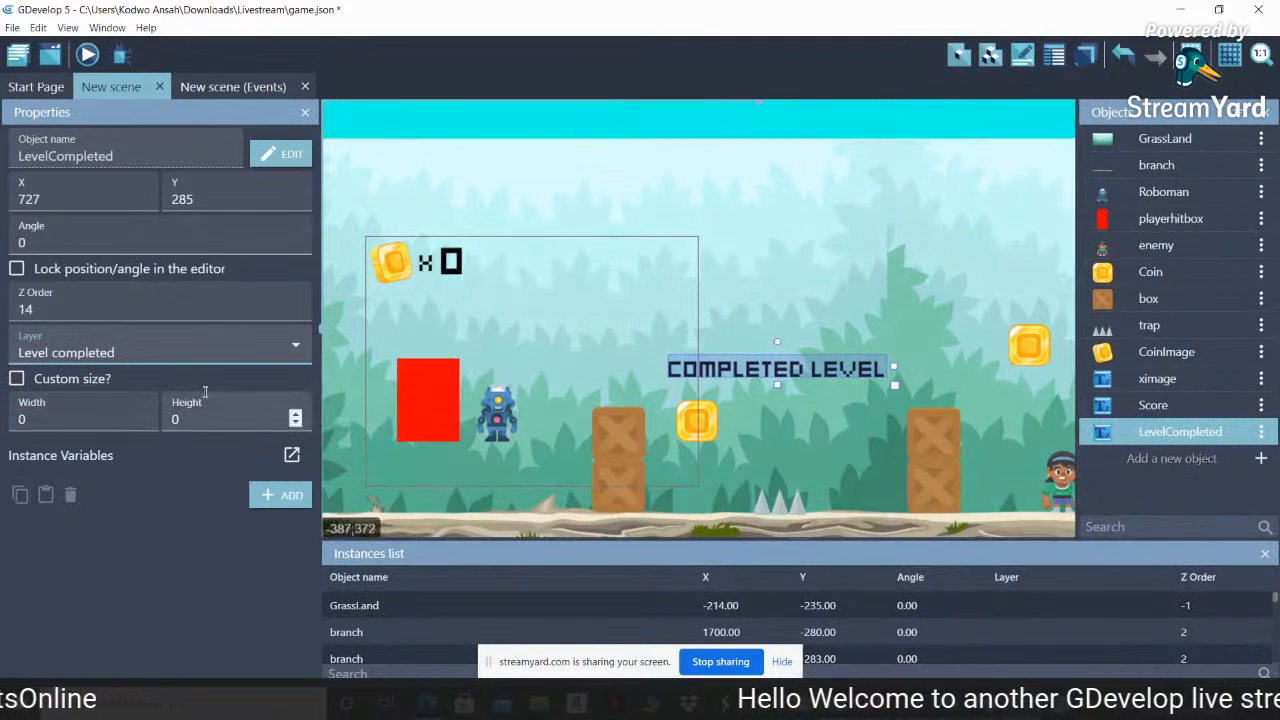
left_click(127, 355)
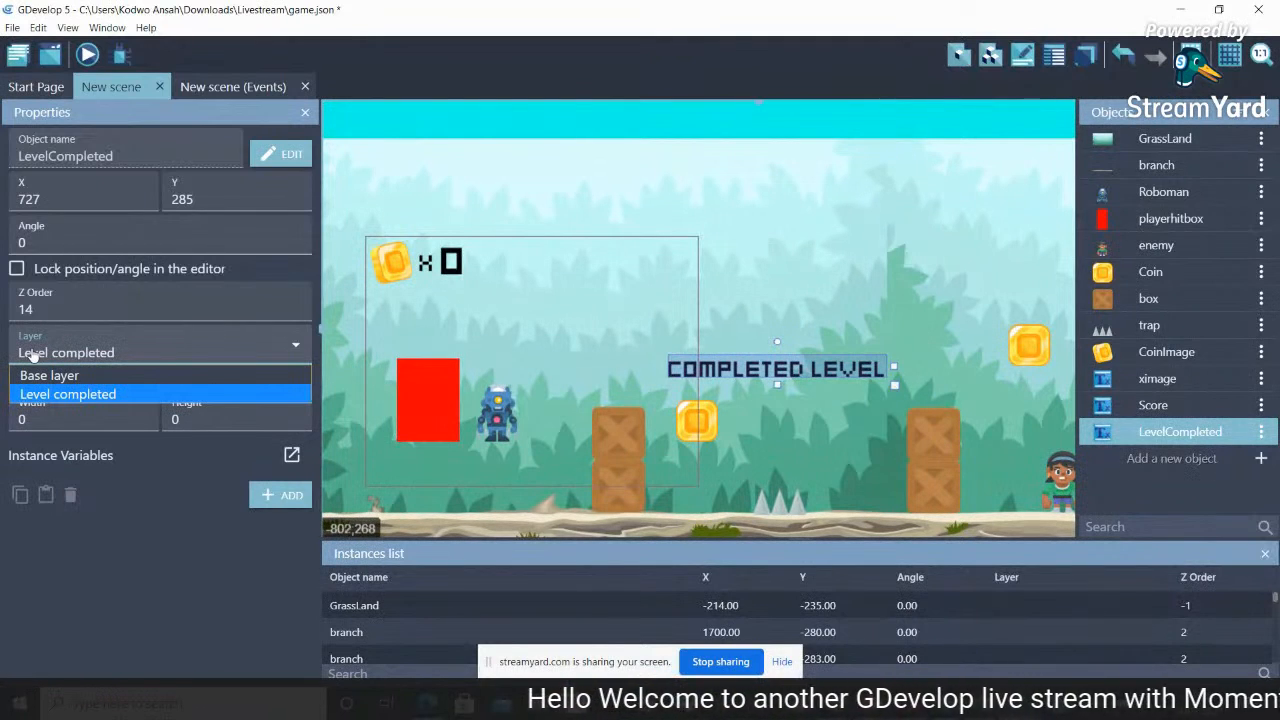
left_click(60, 394)
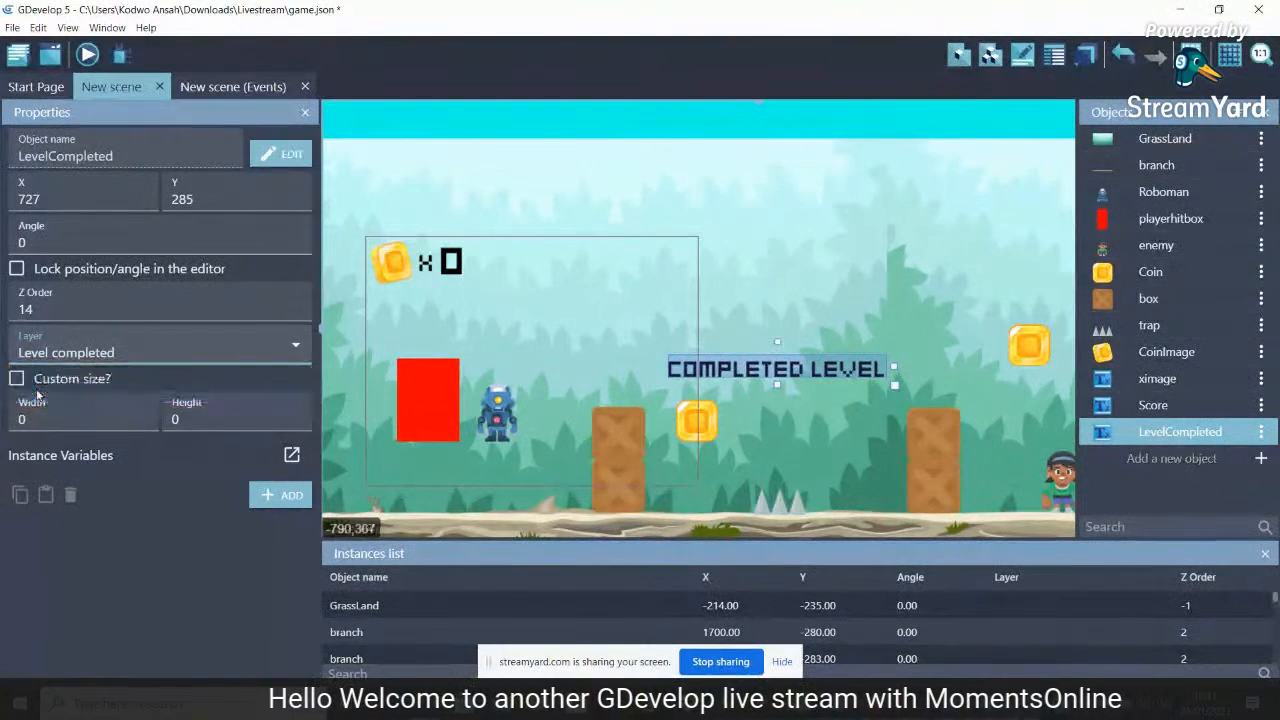
Create a new Text object with GAMEOVER as its initial text
left_click(1261, 459)
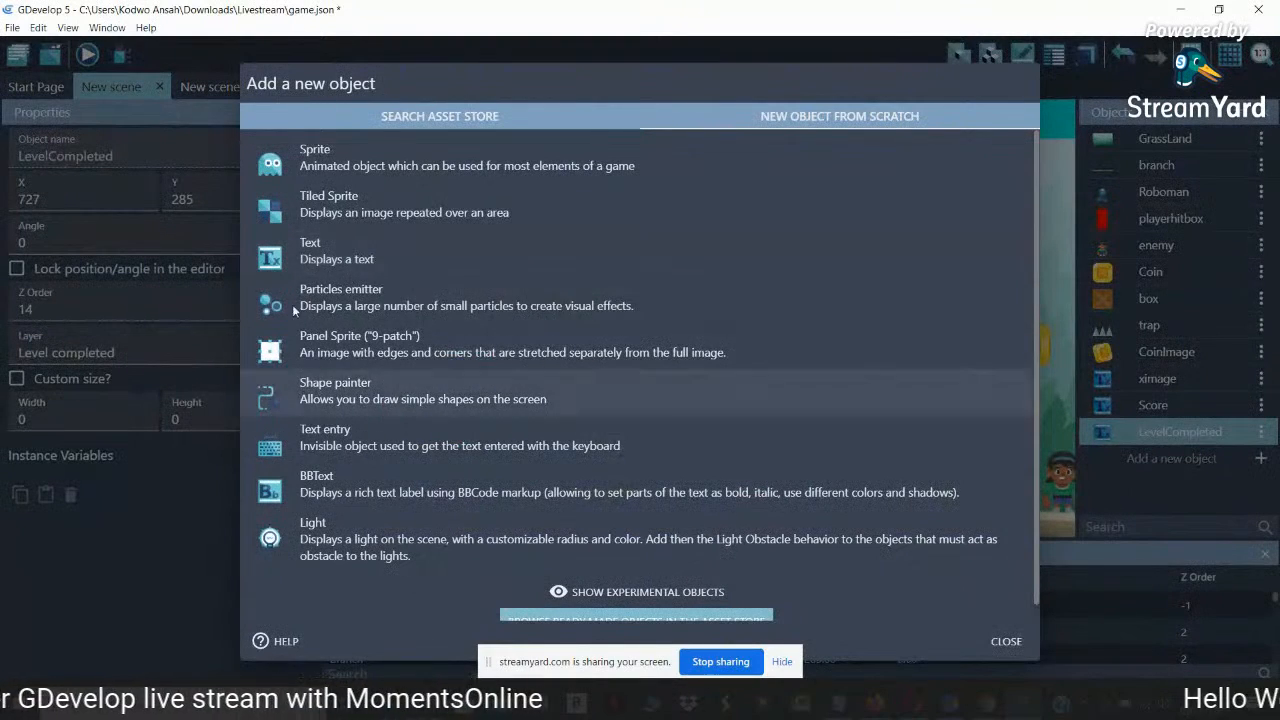
left_click(309, 261)
left_click_drag(360, 343, 149, 337)
type("G")
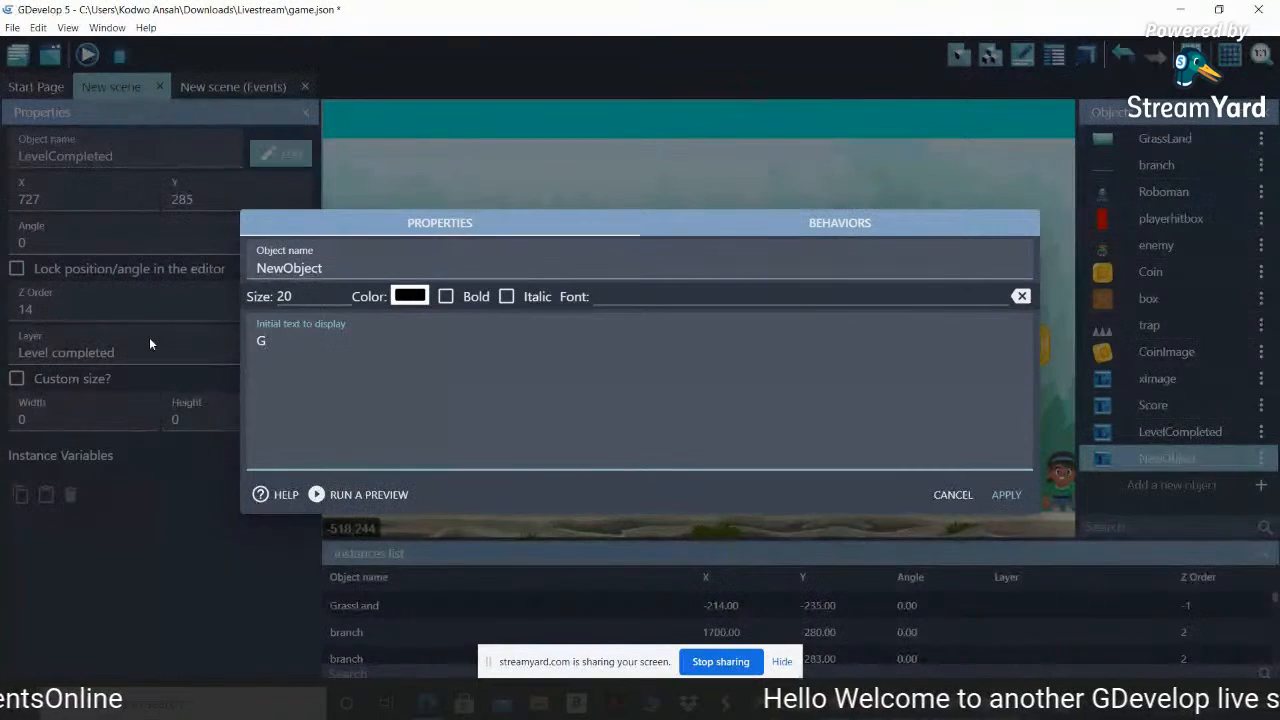
type("AM")
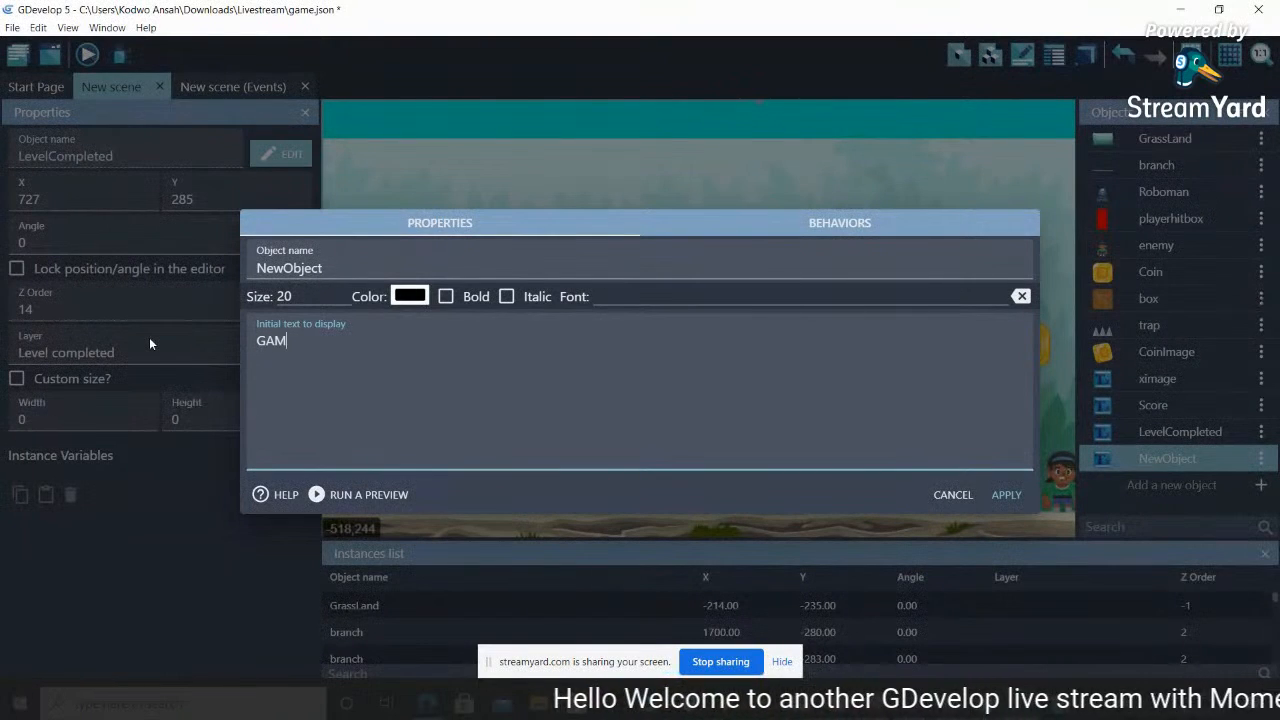
type("EOVER")
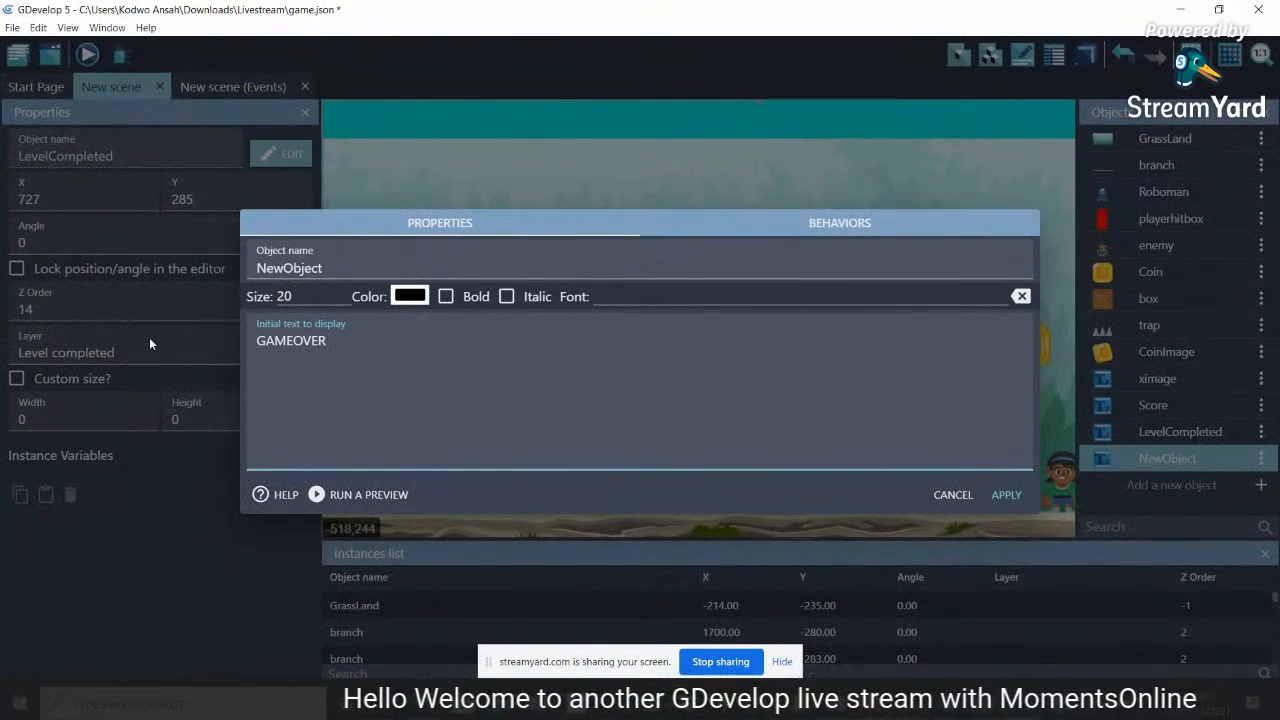
Set the GAMEOVER text's font to Kenney Mini Square.ttf and its size to 120
left_click(610, 297)
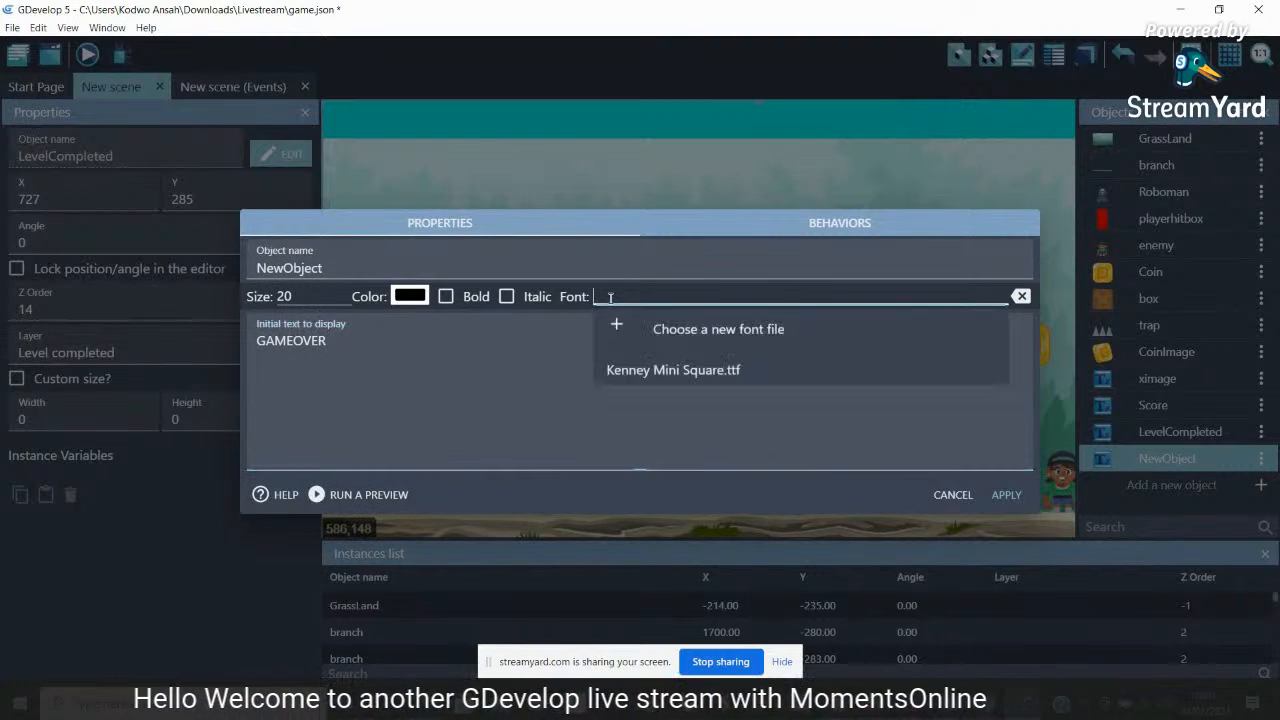
left_click(629, 374)
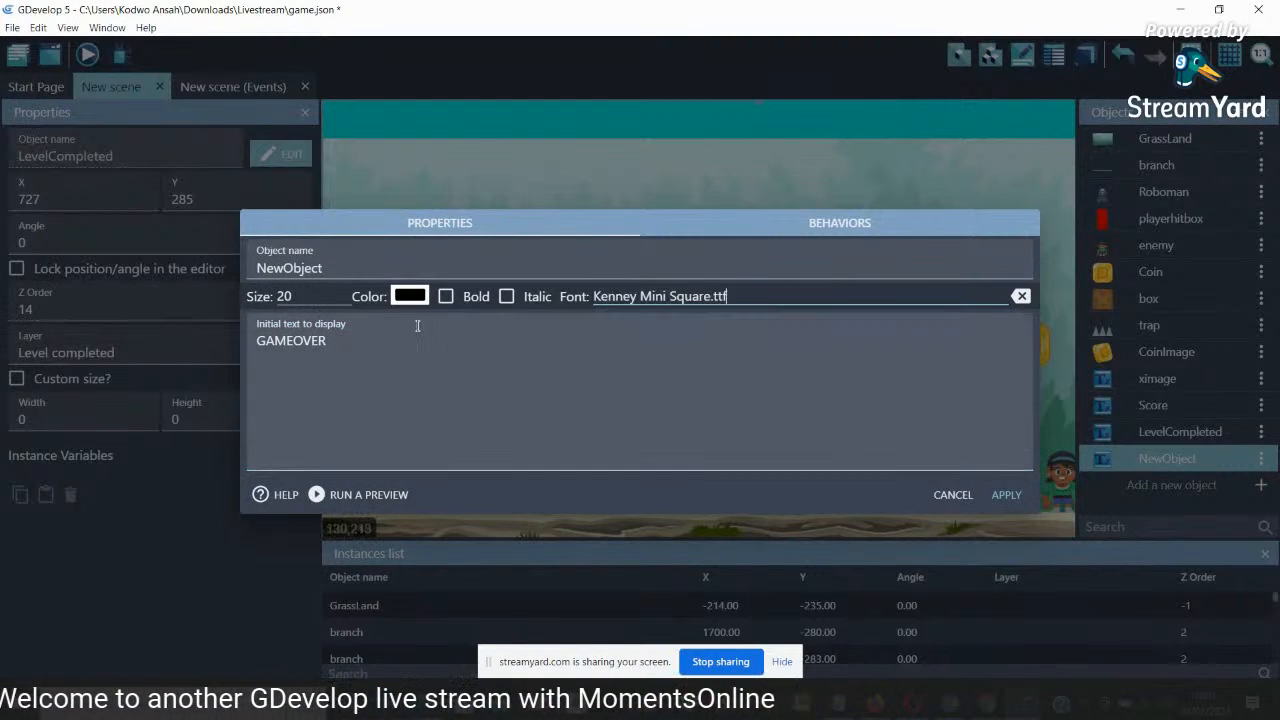
left_click_drag(312, 296, 208, 305)
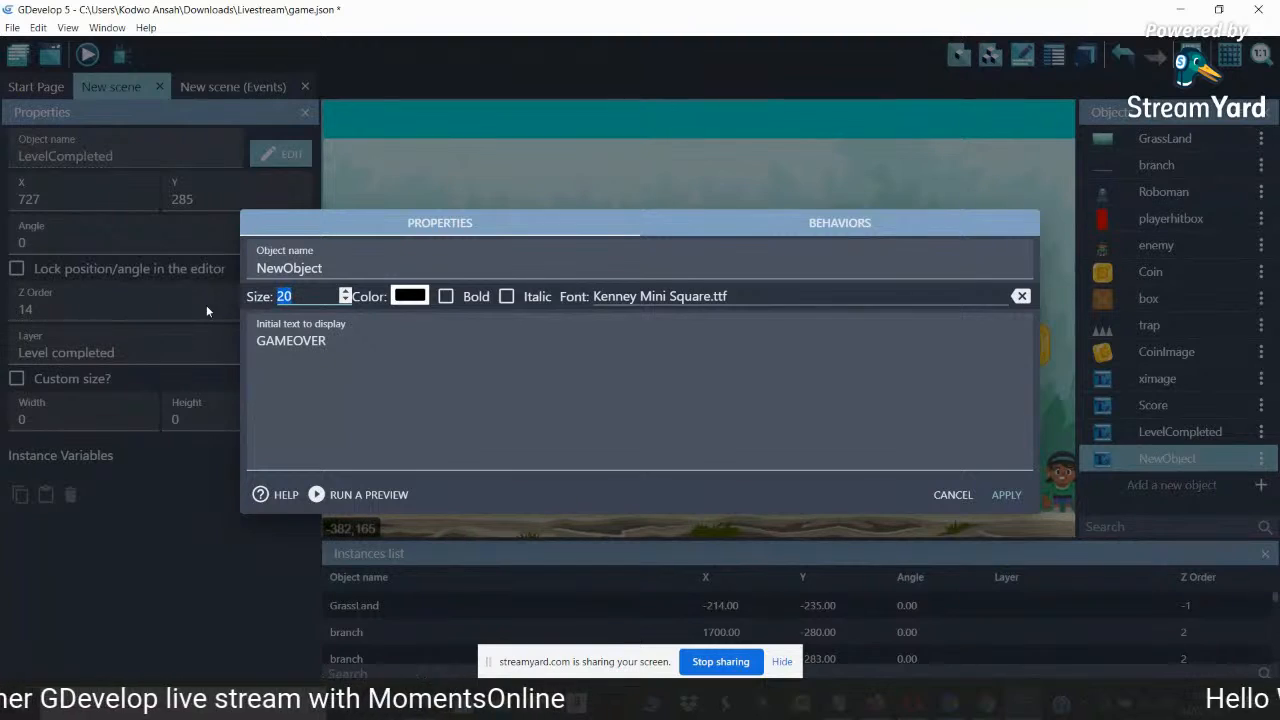
type("7")
key("BackSpace")
type("100")
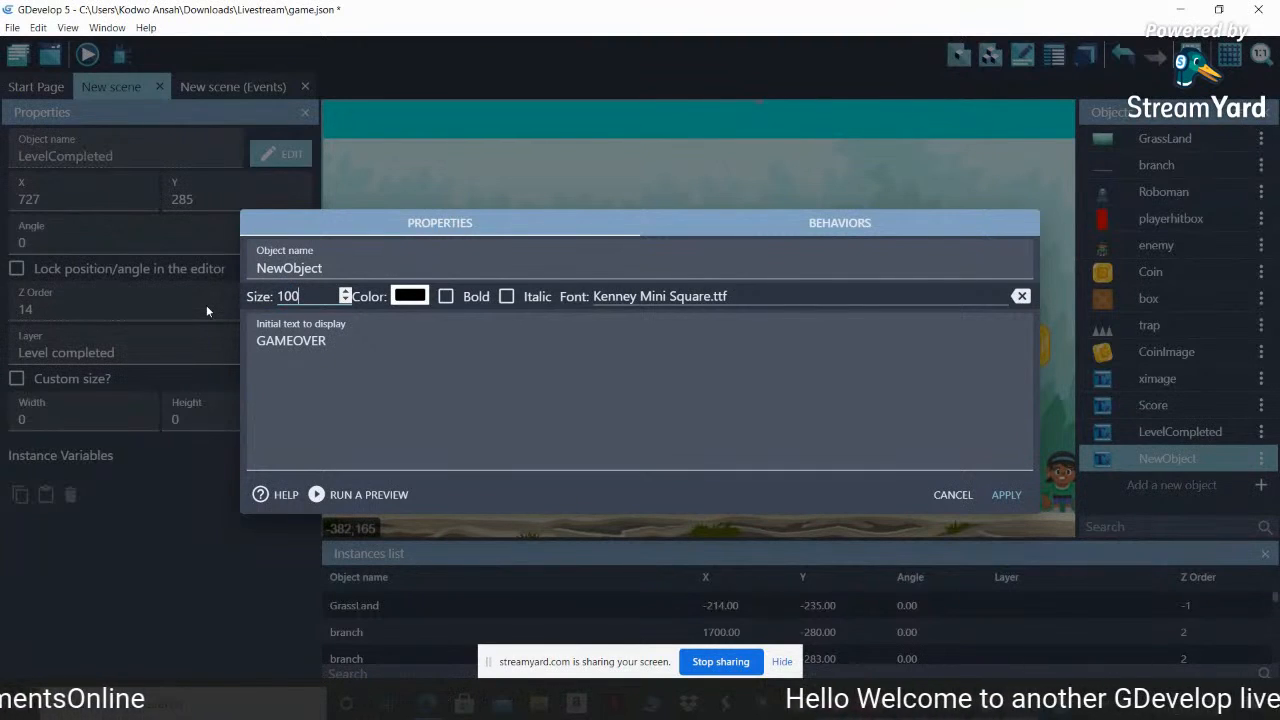
key("BackSpace")
key("BackSpace")
type("20")
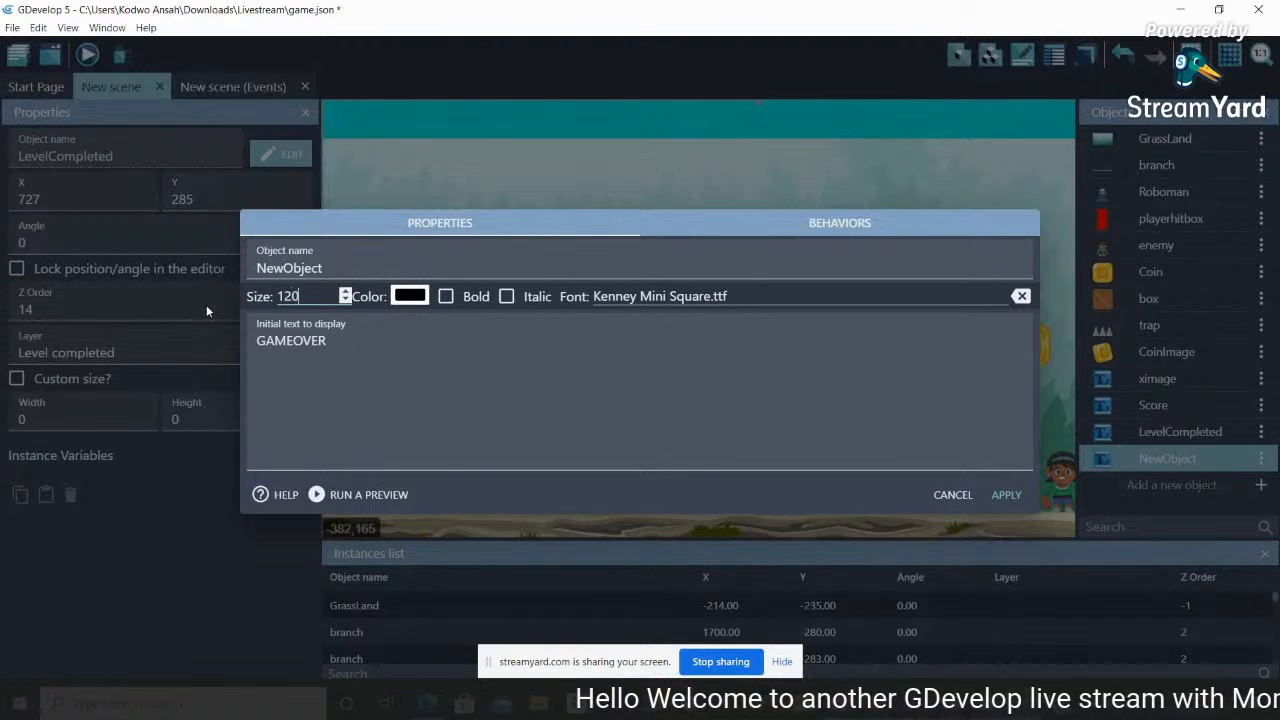
Name the new text object GameOver and apply its properties
left_click(326, 269)
left_click_drag(327, 269, 153, 285)
type("gAME")
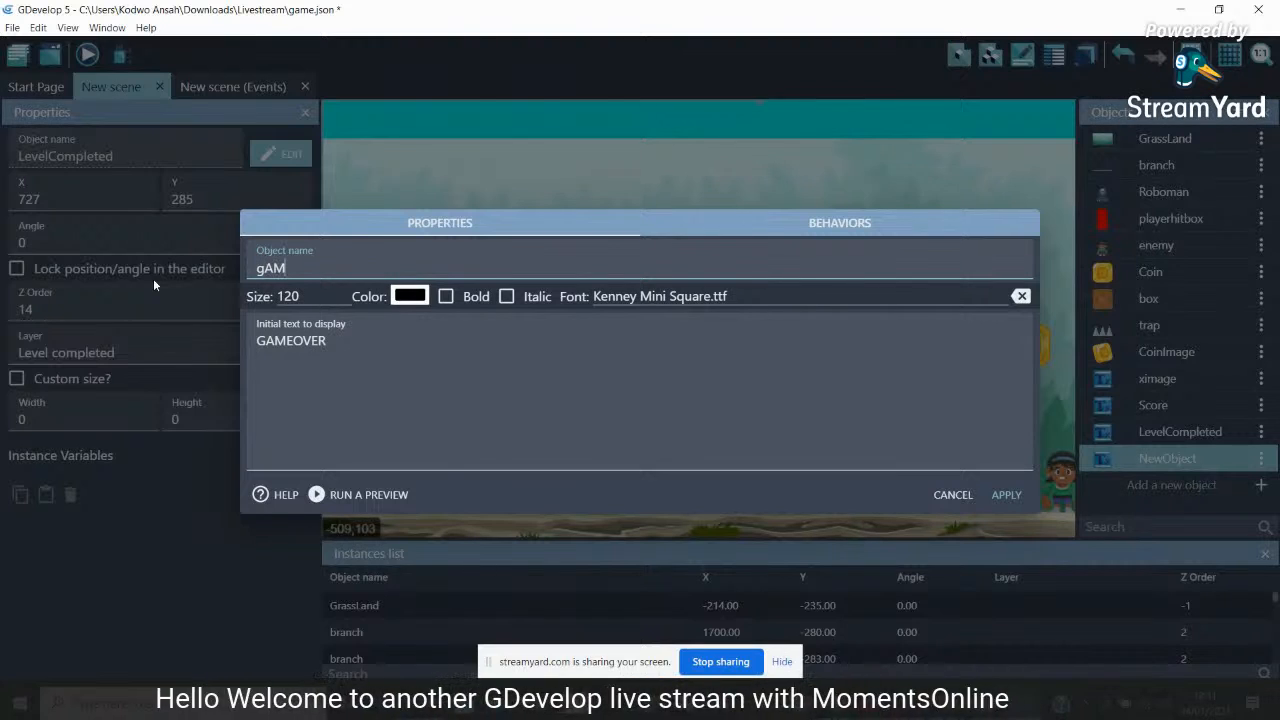
key("BackSpace")
key("BackSpace")
key("BackSpace")
key("BackSpace")
type("GameOver")
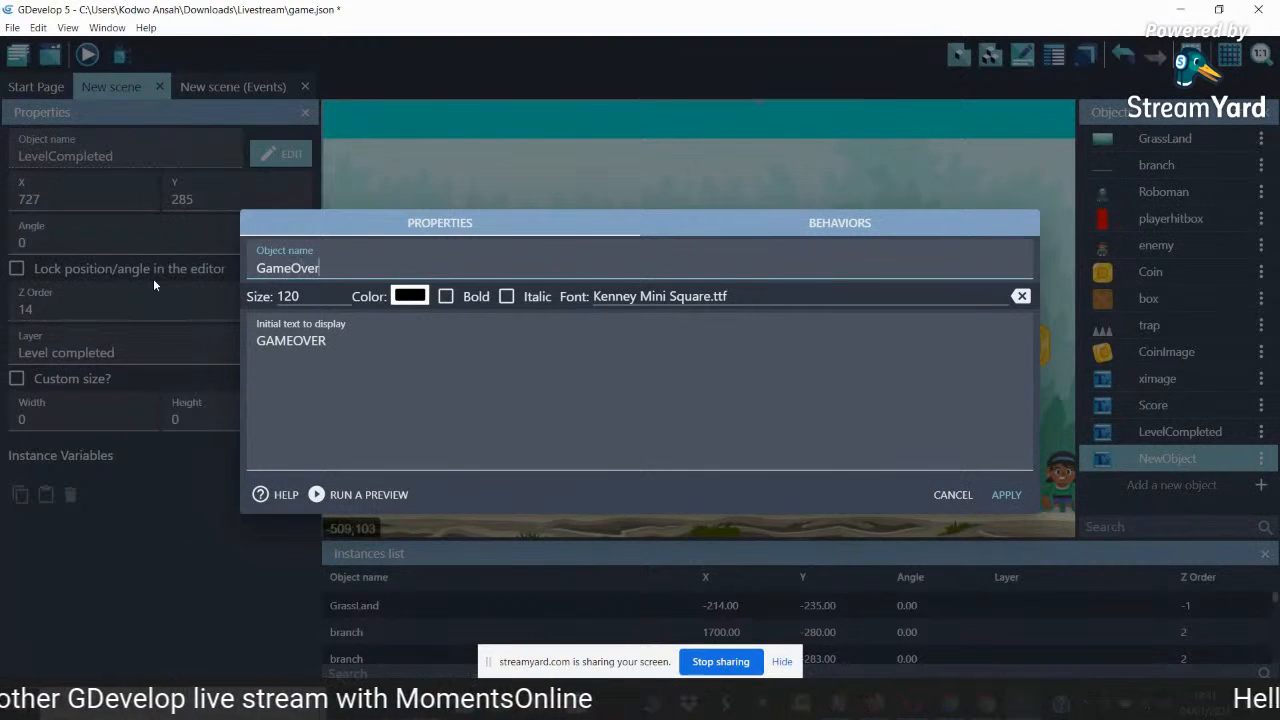
left_click(1006, 494)
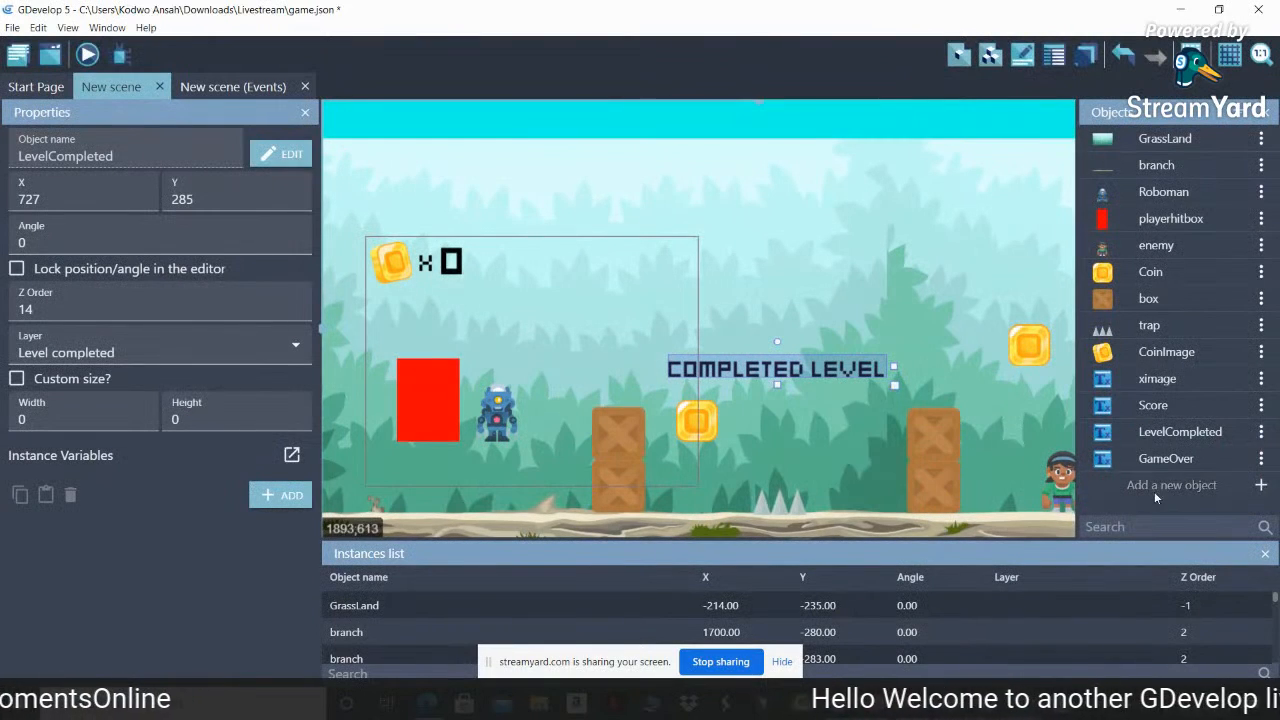
Place the GameOver text in the scene just above the COMPLETED LEVEL text, at about X 687, Y 135
left_click_drag(1157, 458, 655, 300)
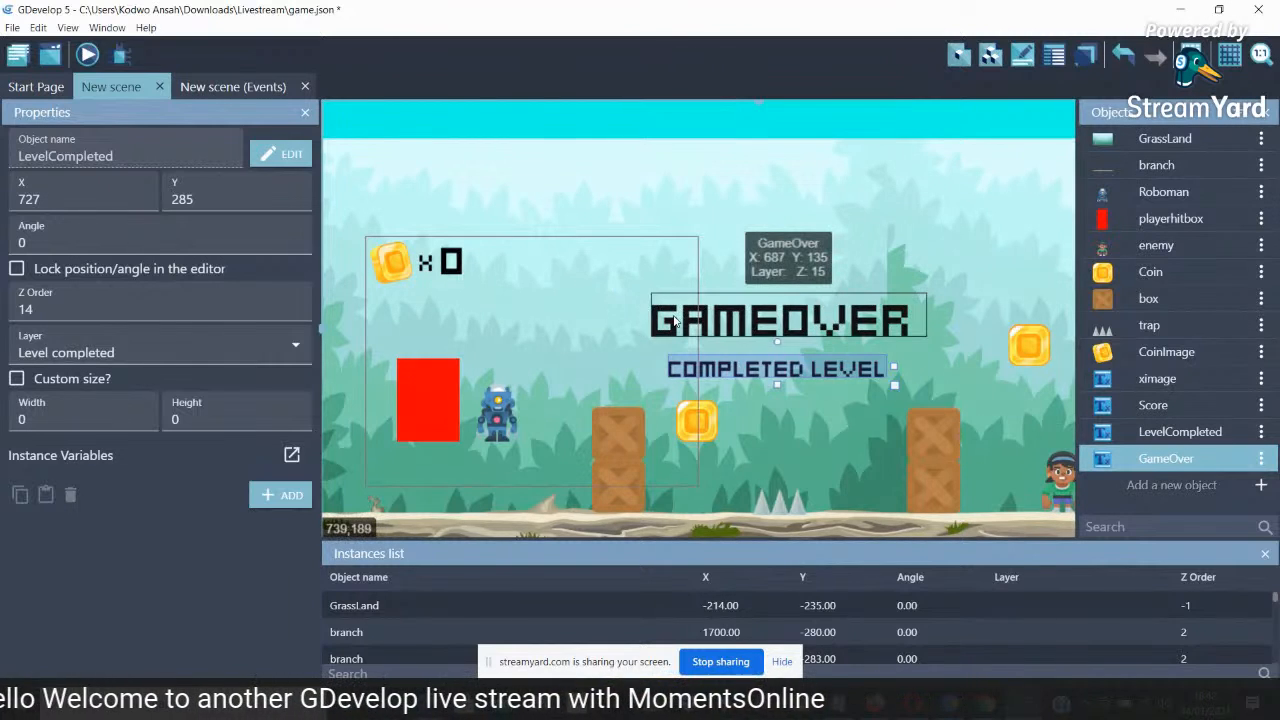
left_click(110, 355)
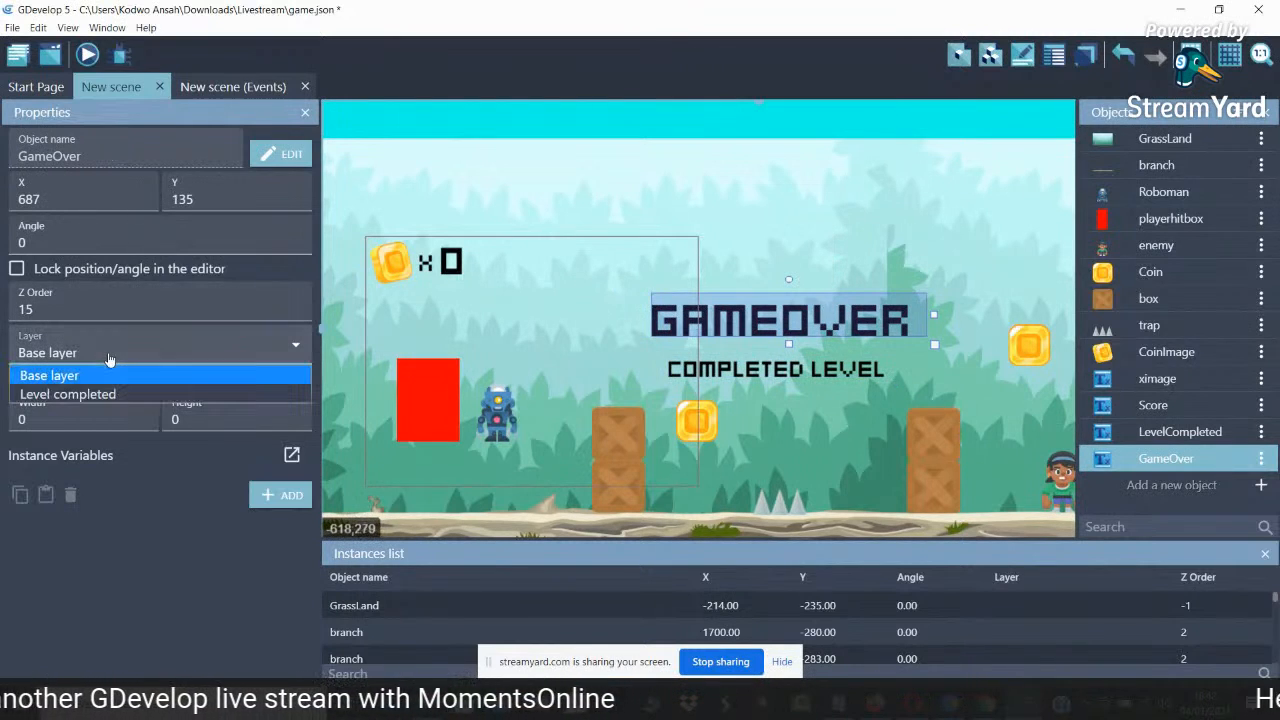
key("Down")
key("Up")
key("Down")
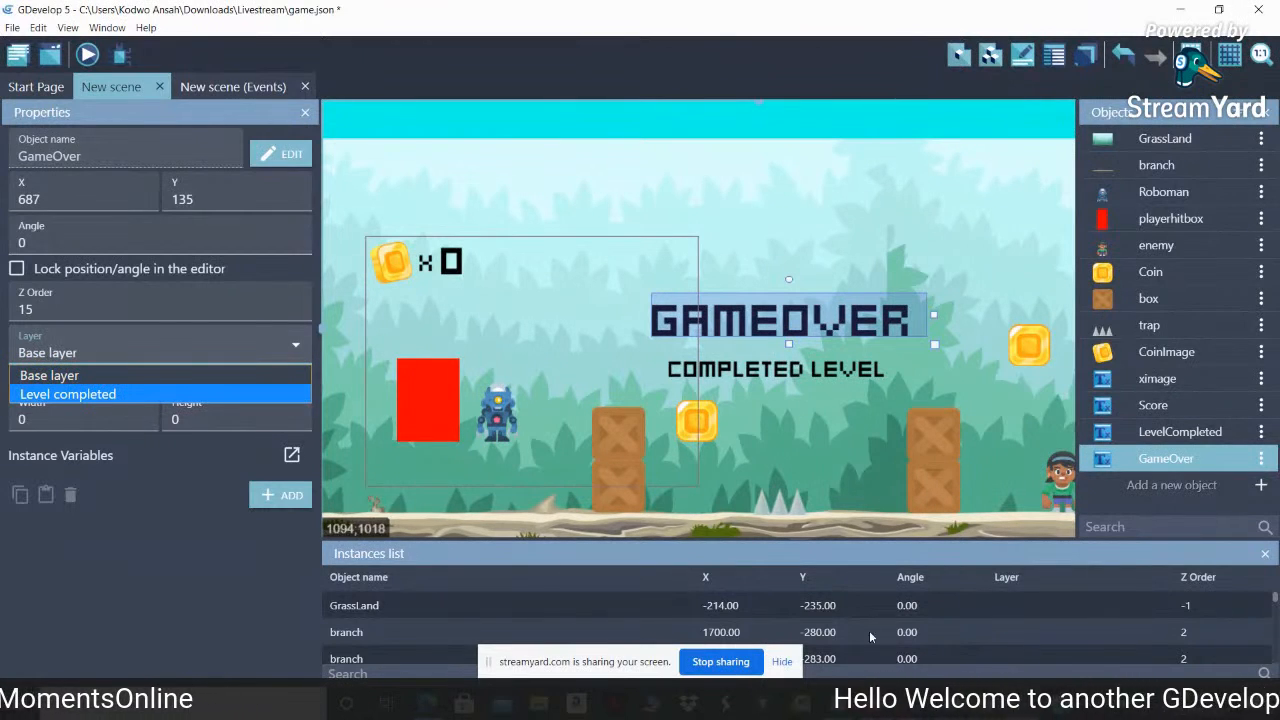
Add a new layer to the scene and name it GameOver
left_click(1085, 54)
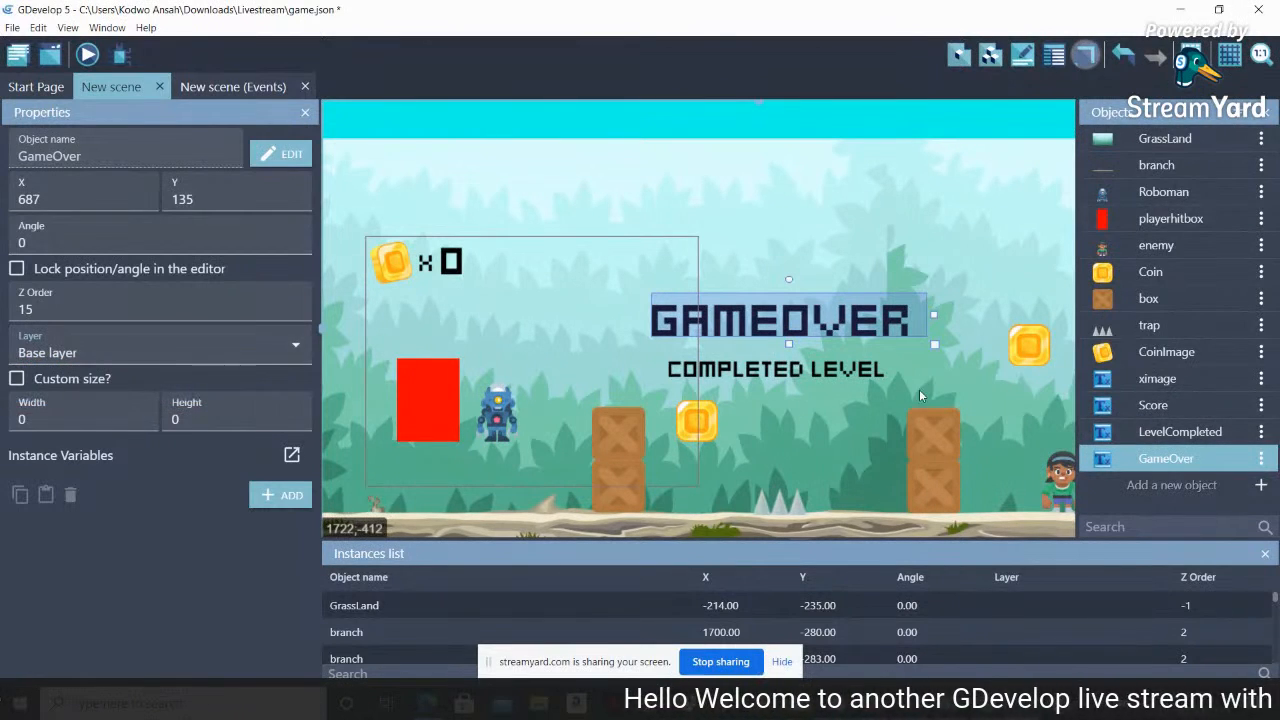
left_click(1085, 54)
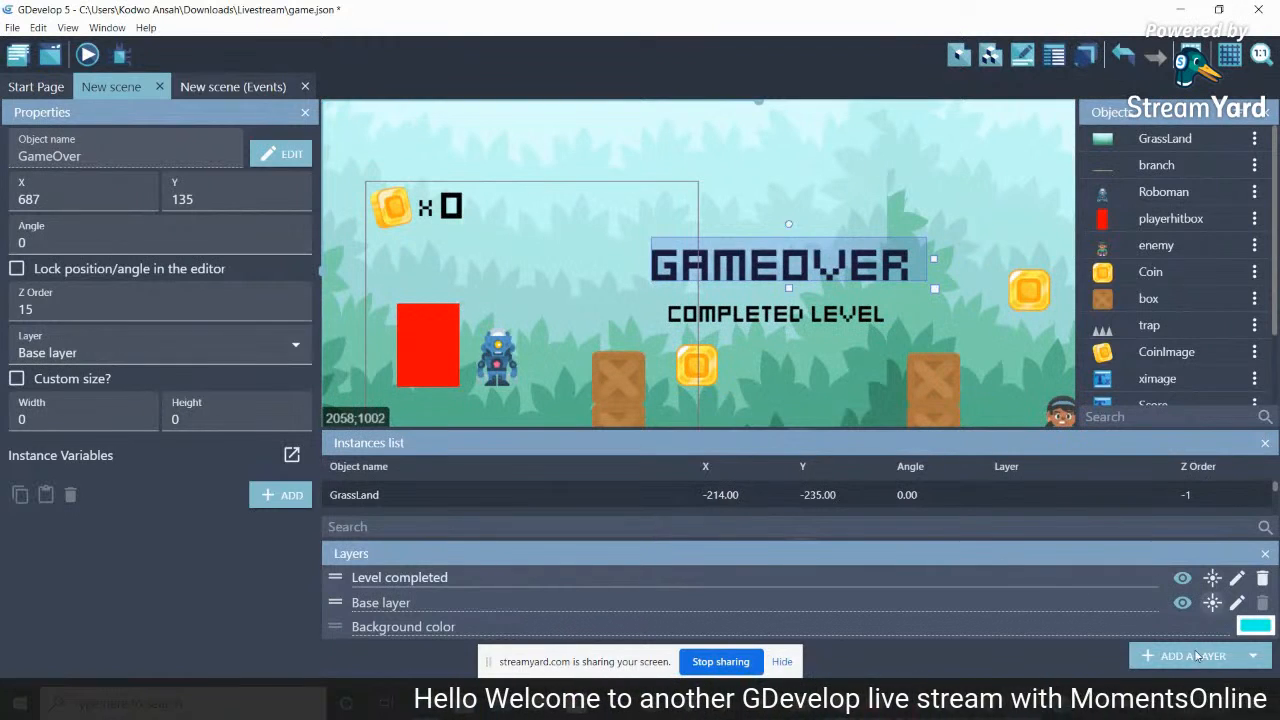
left_click(1190, 656)
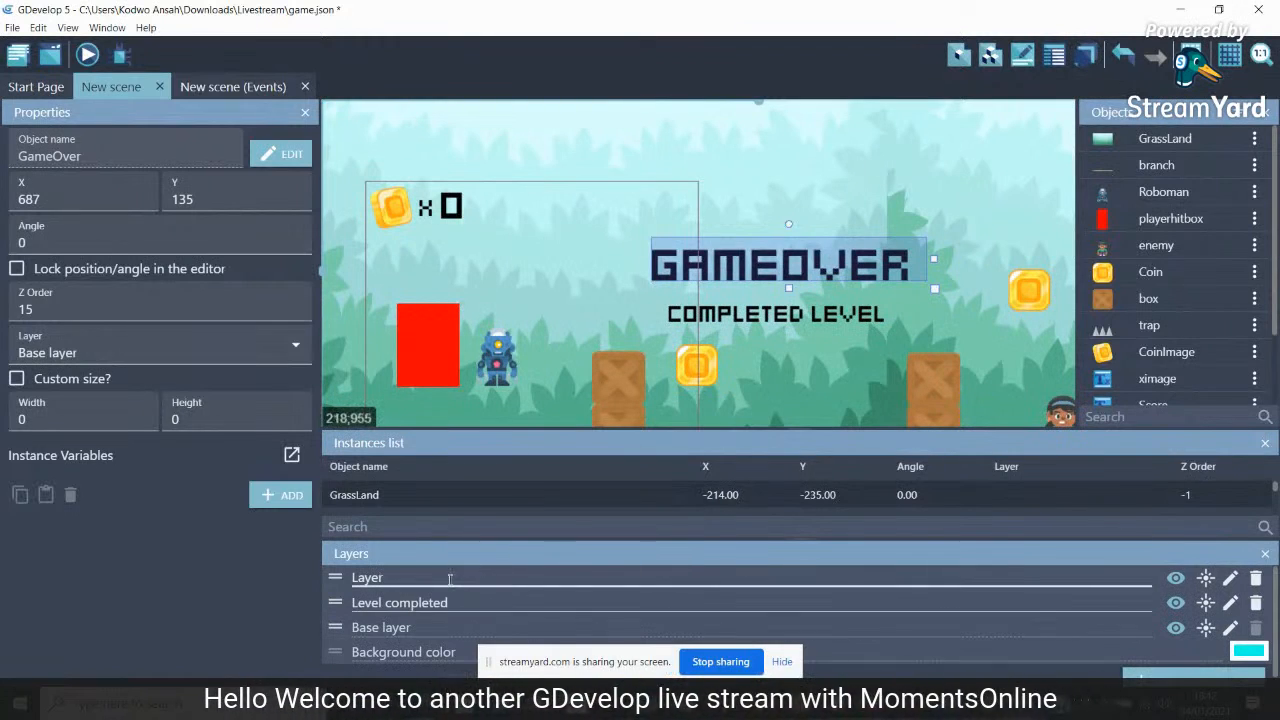
type("Gam")
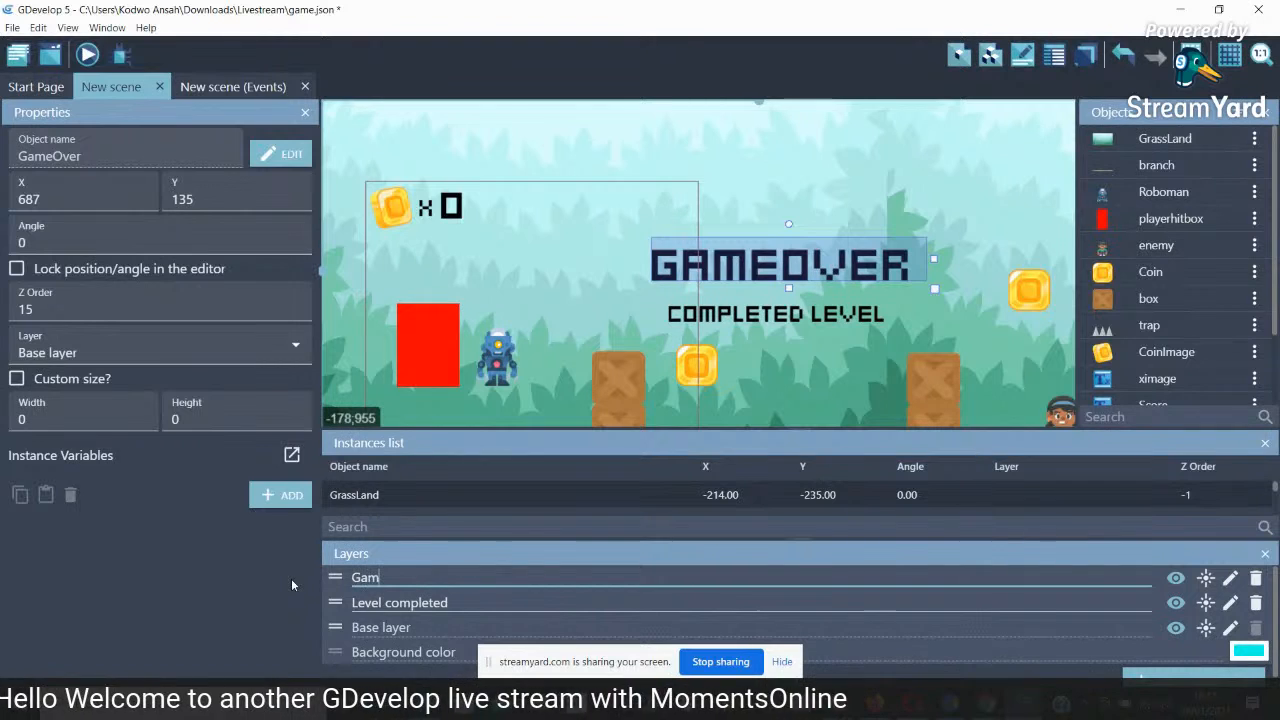
type("eOver")
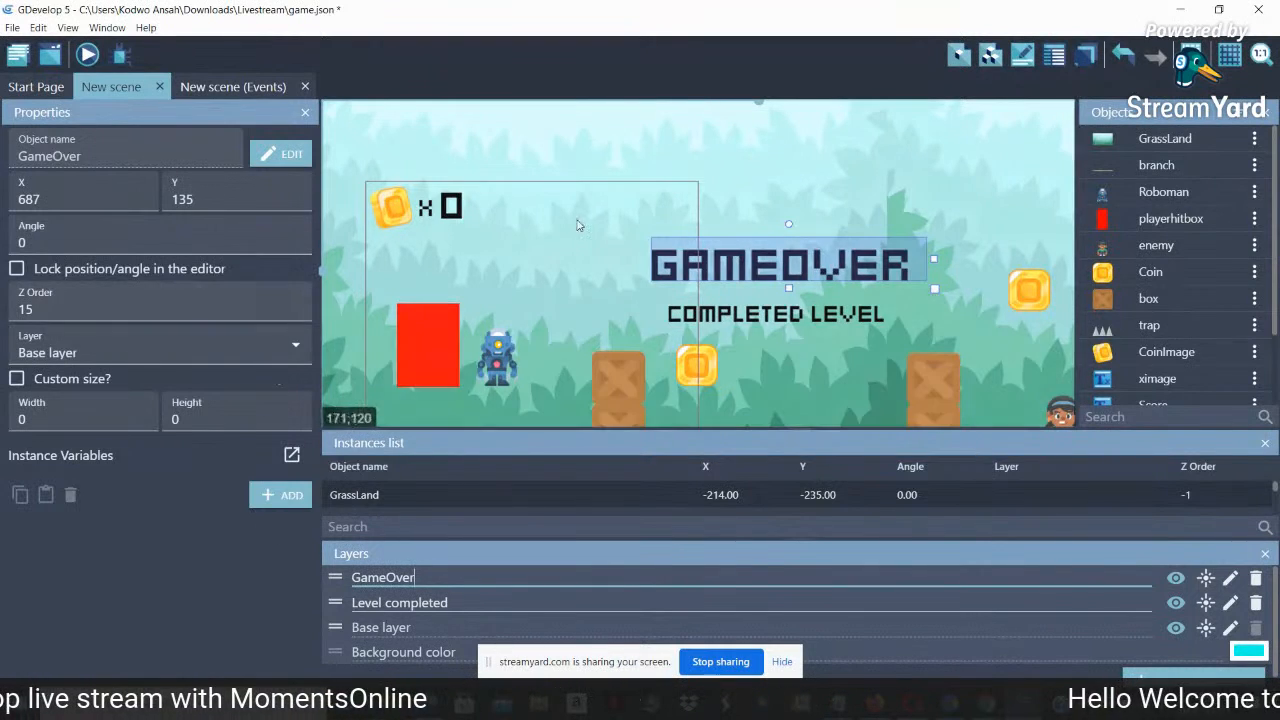
left_click(728, 204)
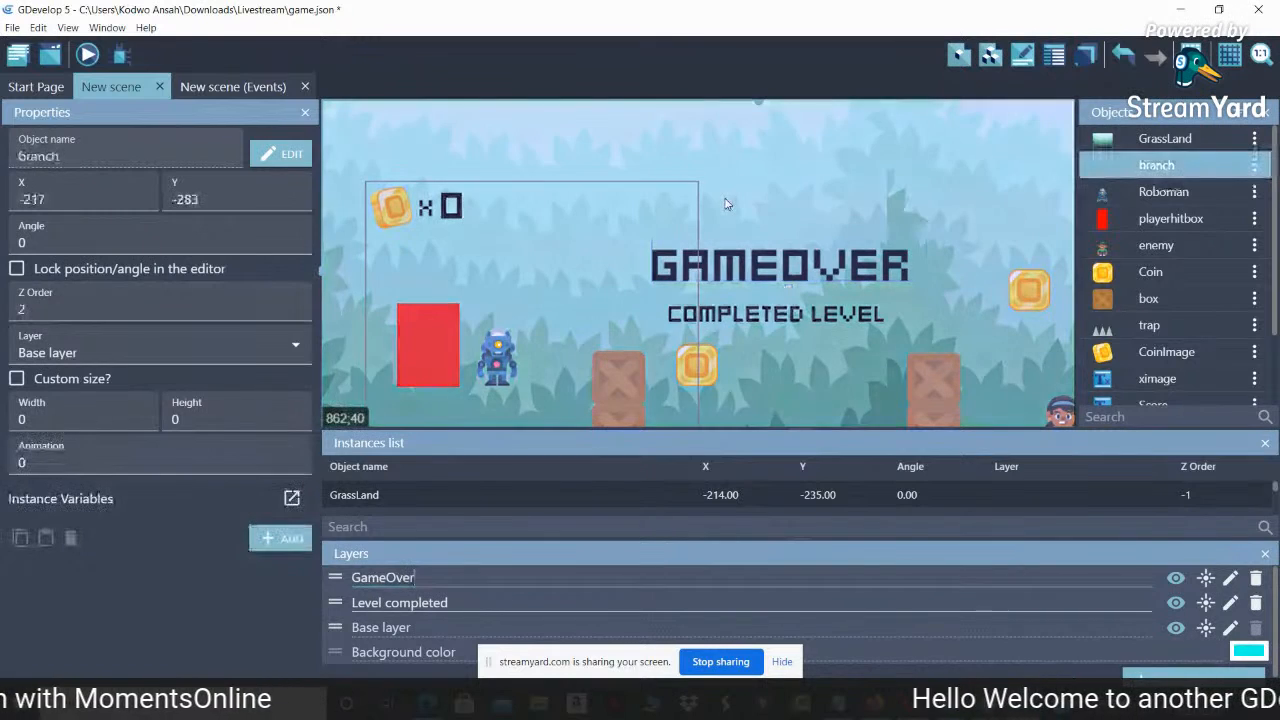
Assign the GameOver text instance to the GameOver layer and close the layer list
left_click(744, 282)
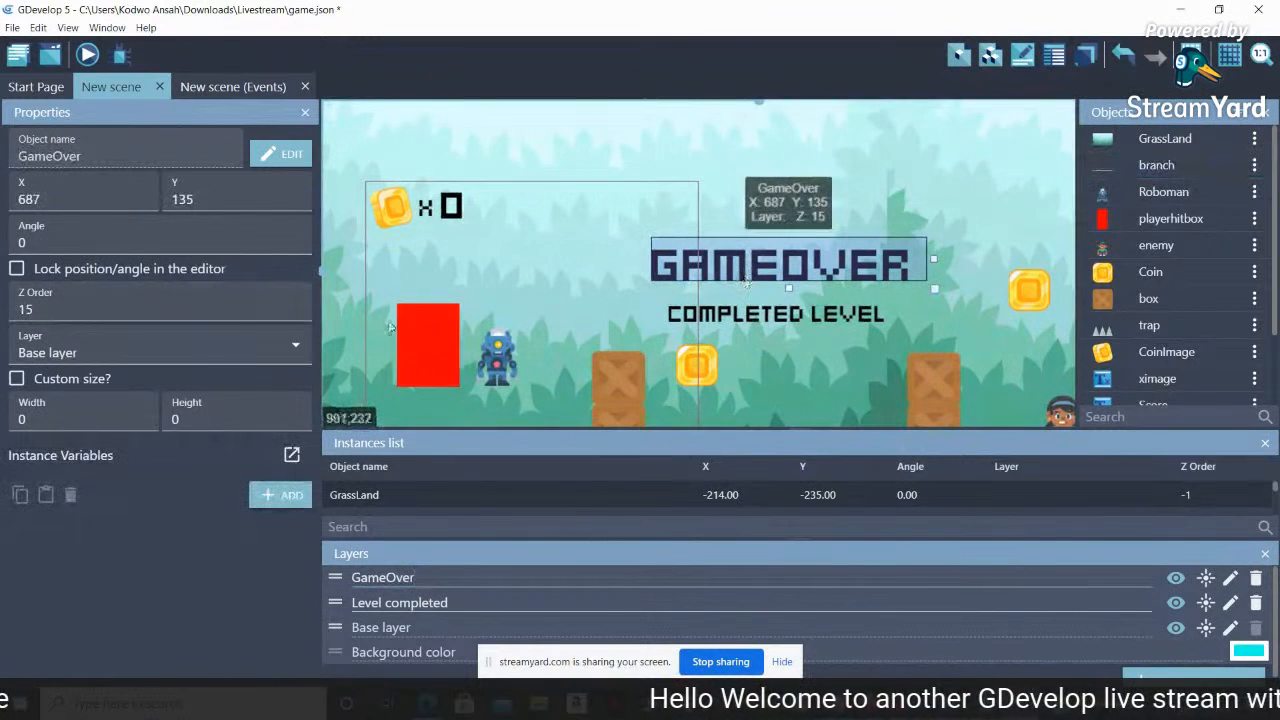
left_click(177, 352)
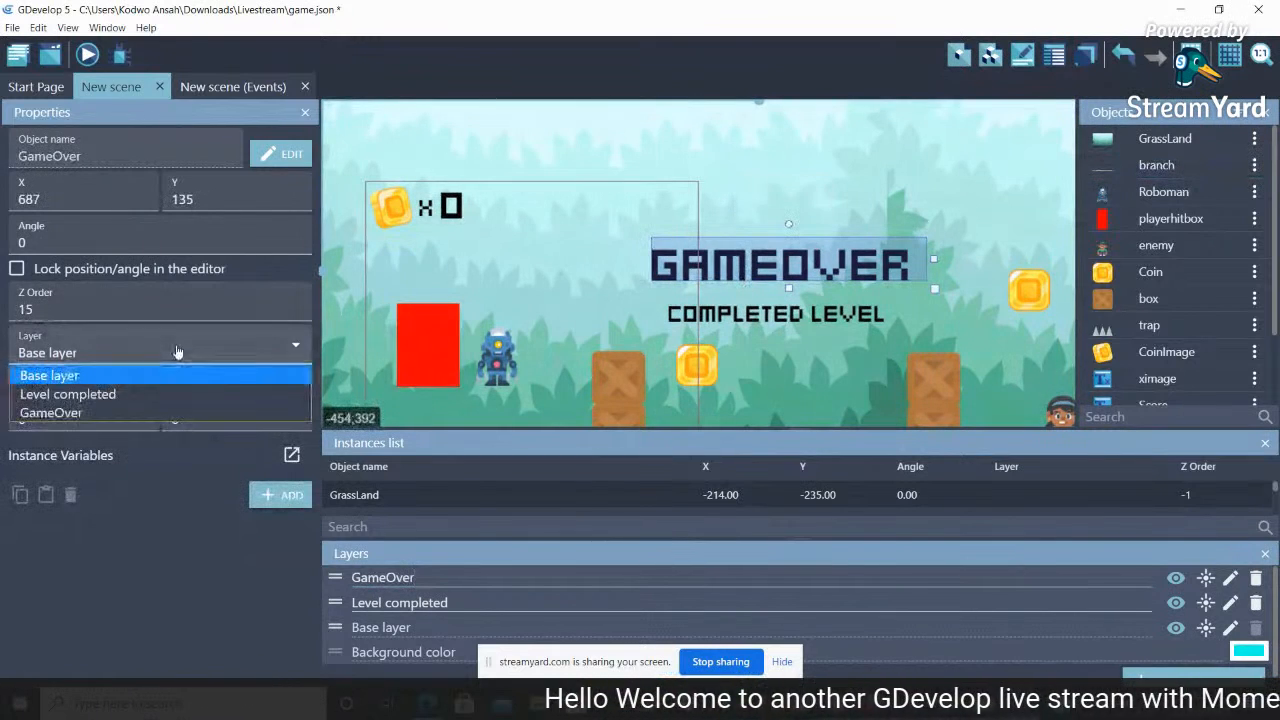
left_click(116, 412)
left_click(664, 150)
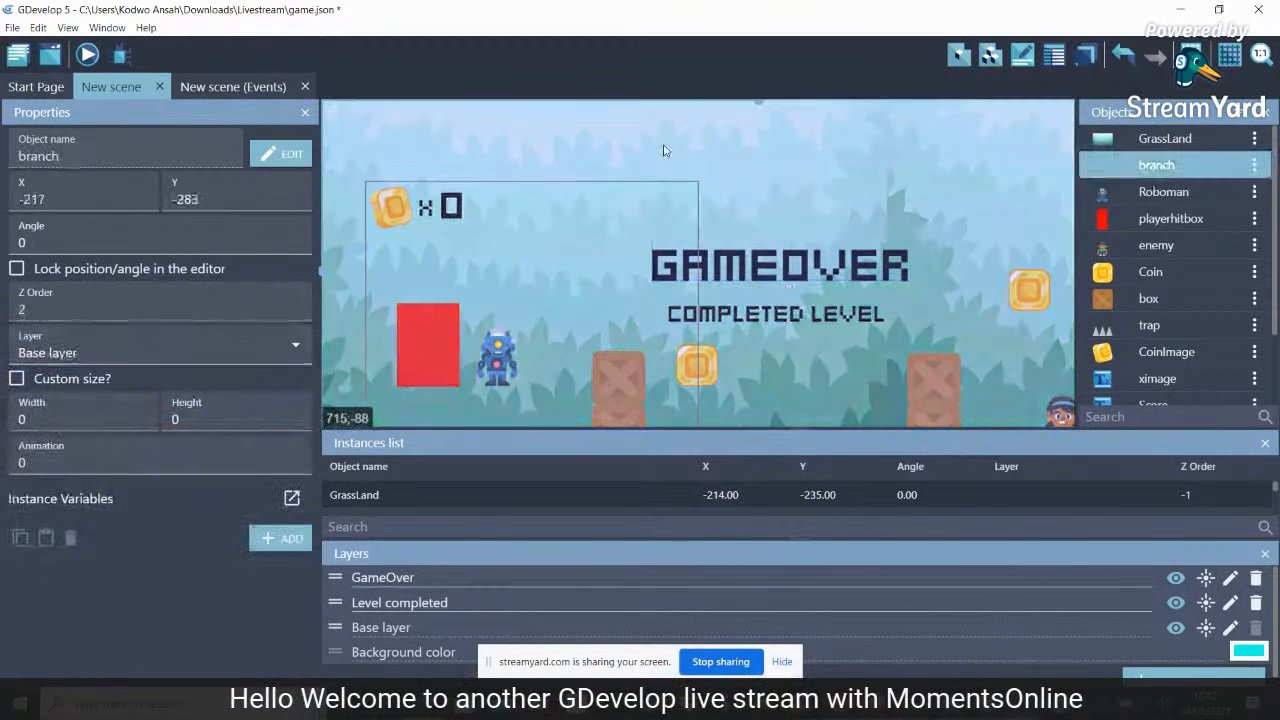
left_click(1264, 554)
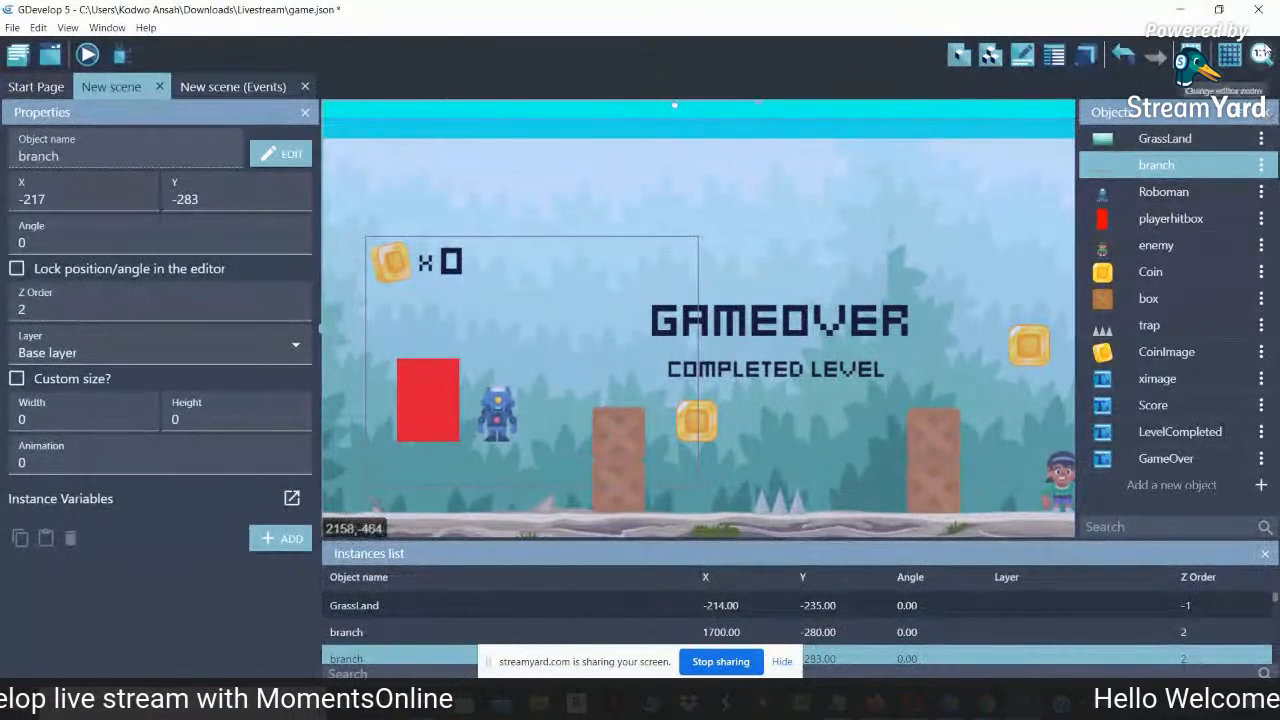
Zoom the scene out and bring the level's far end with the large coin into view
left_click(1262, 54)
left_click(1190, 194)
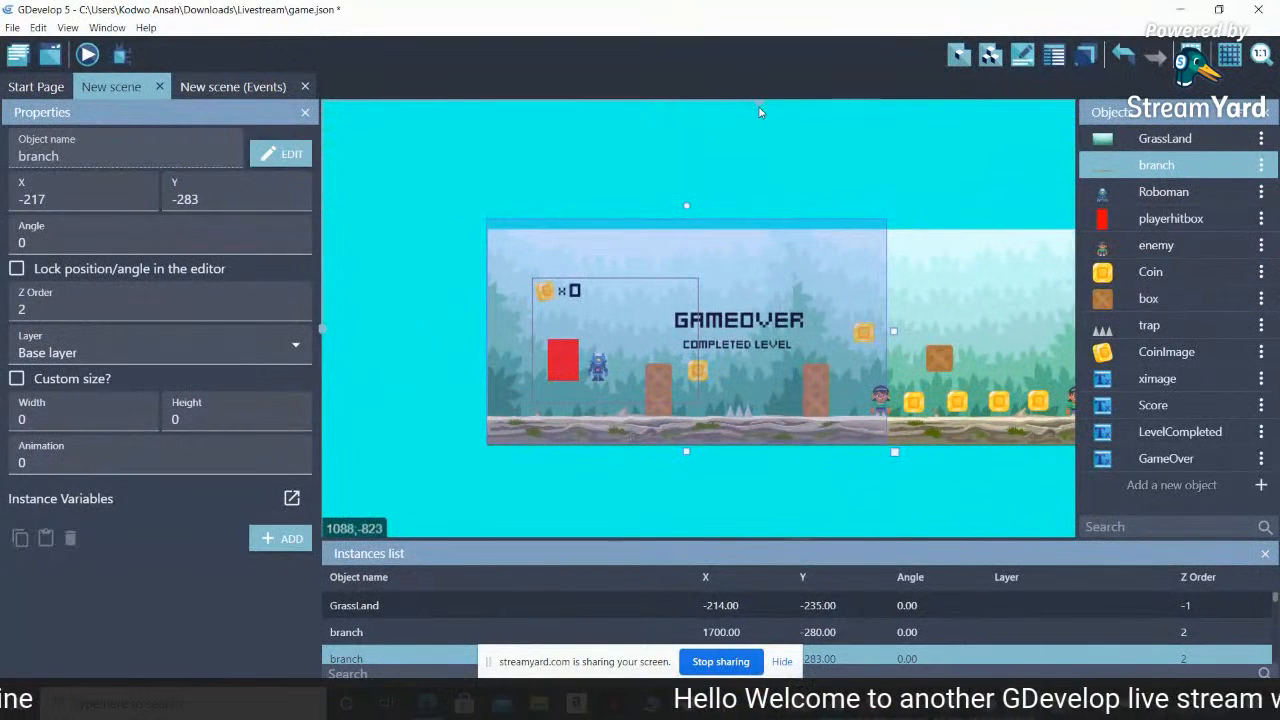
left_click_drag(761, 107, 893, 125)
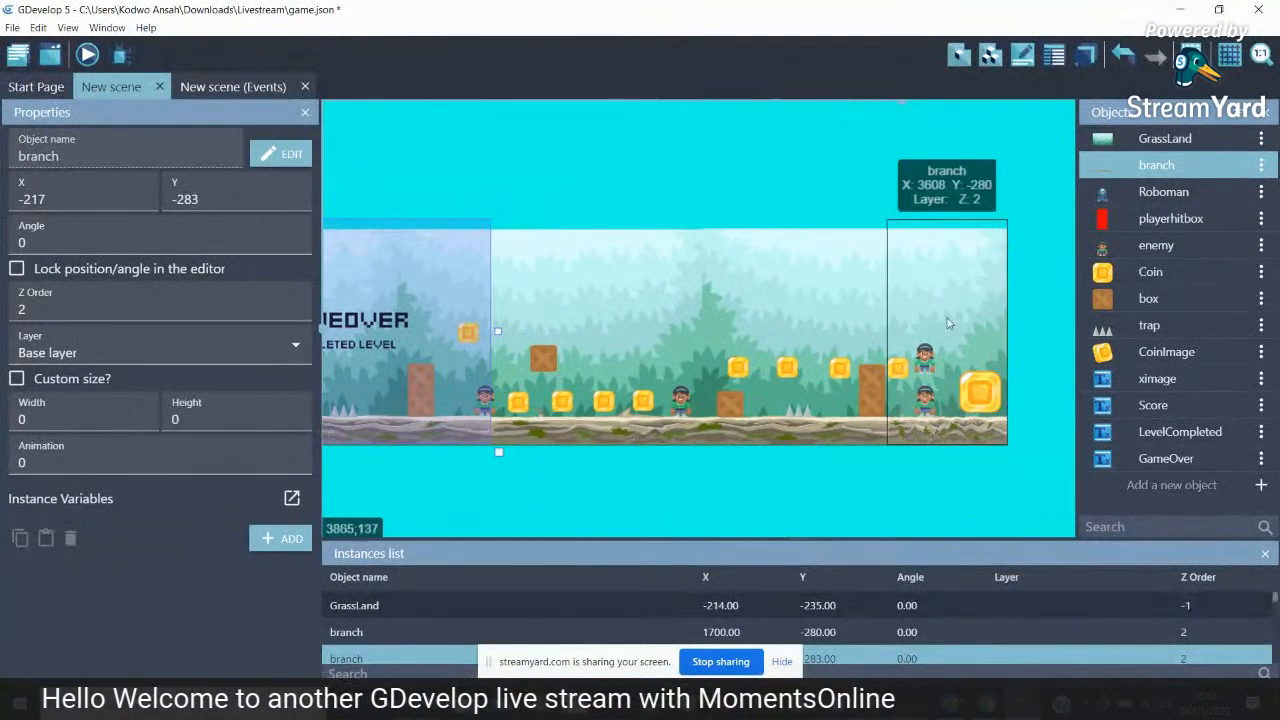
Delete the upper of the two stacked enemies near the large coin at the level's far end
left_click(927, 356)
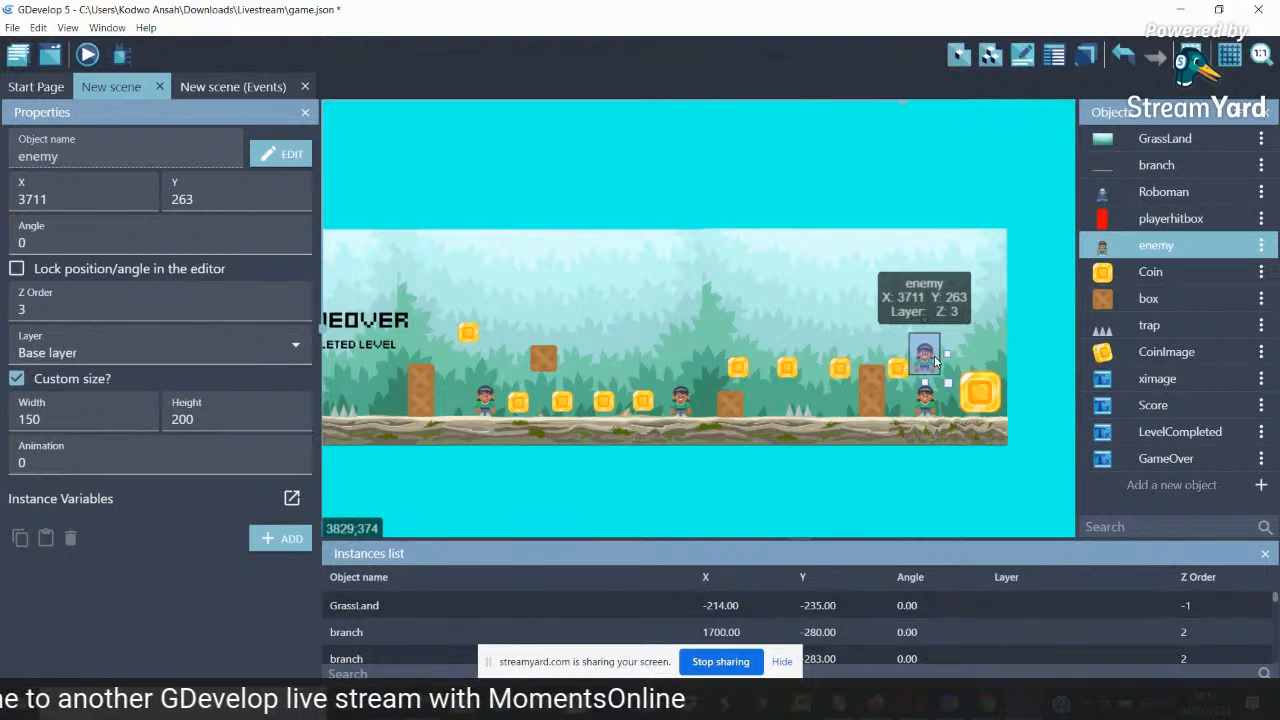
left_click_drag(935, 362, 769, 398)
key("Delete")
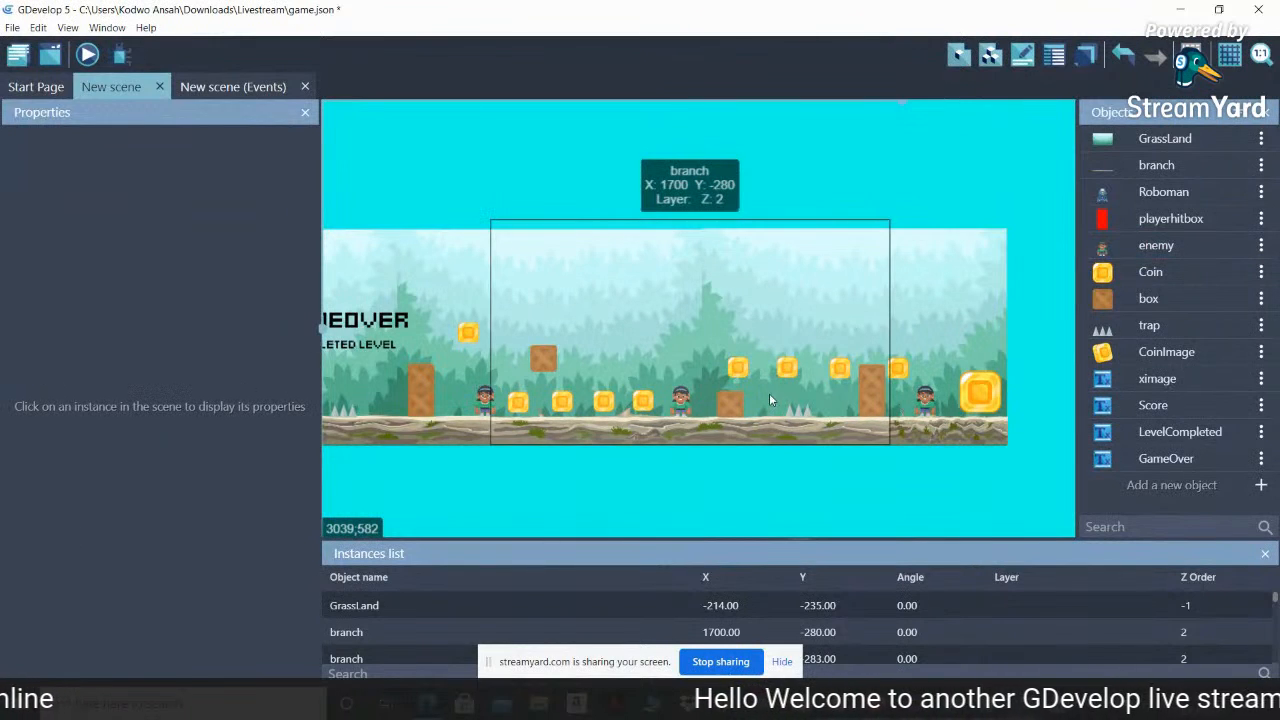
Review the level layout from the player's starting area to the far end and back
scroll(905, 106, "left", 5)
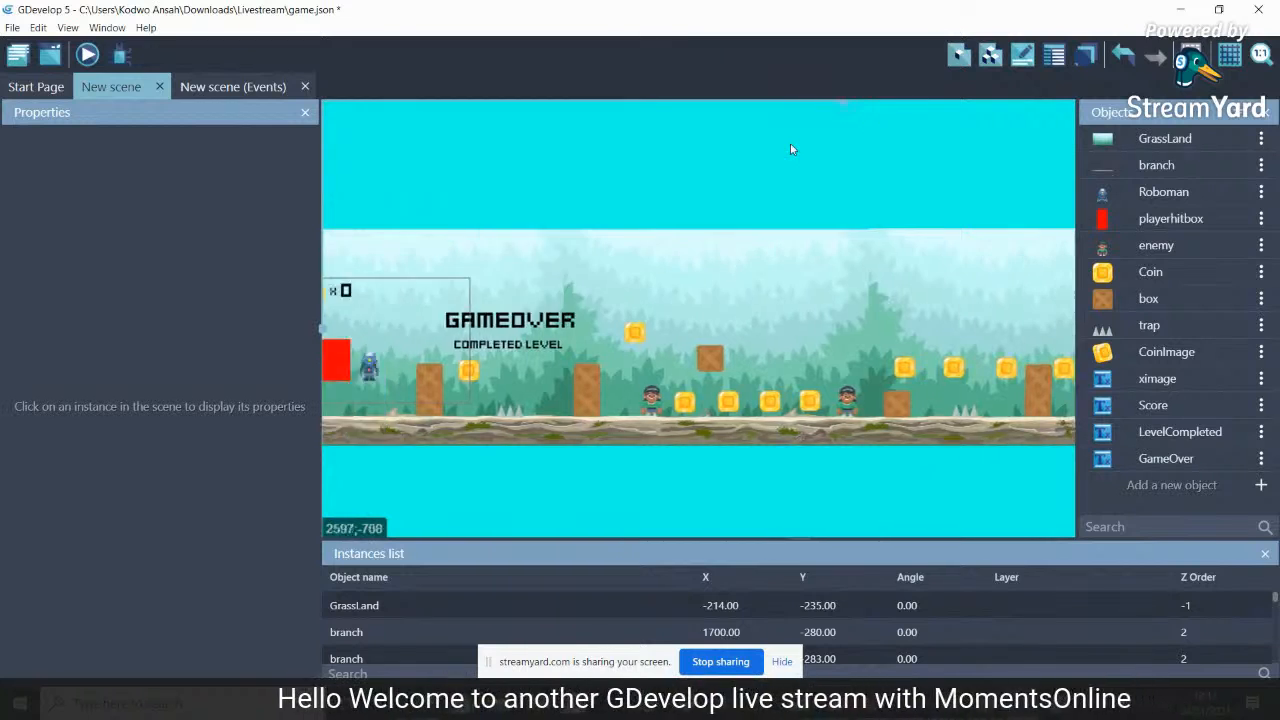
scroll(770, 155, "left", 7)
scroll(780, 155, "right", 3)
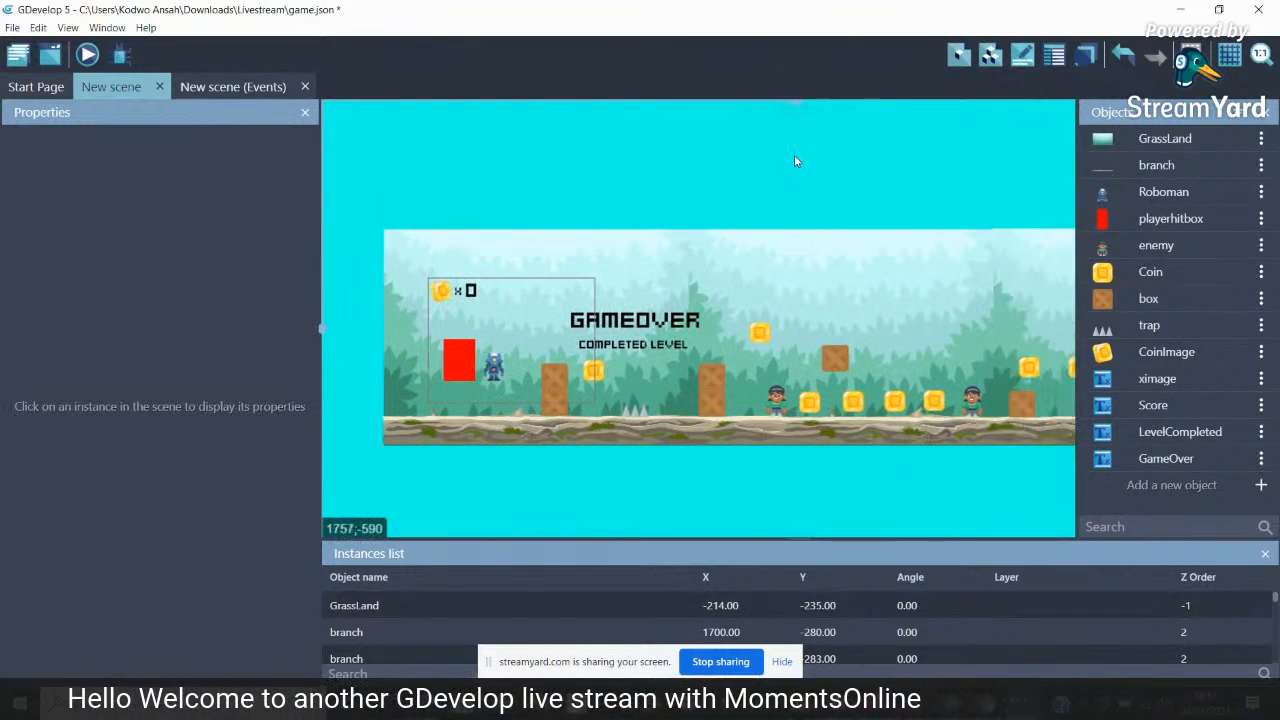
left_click(493, 362)
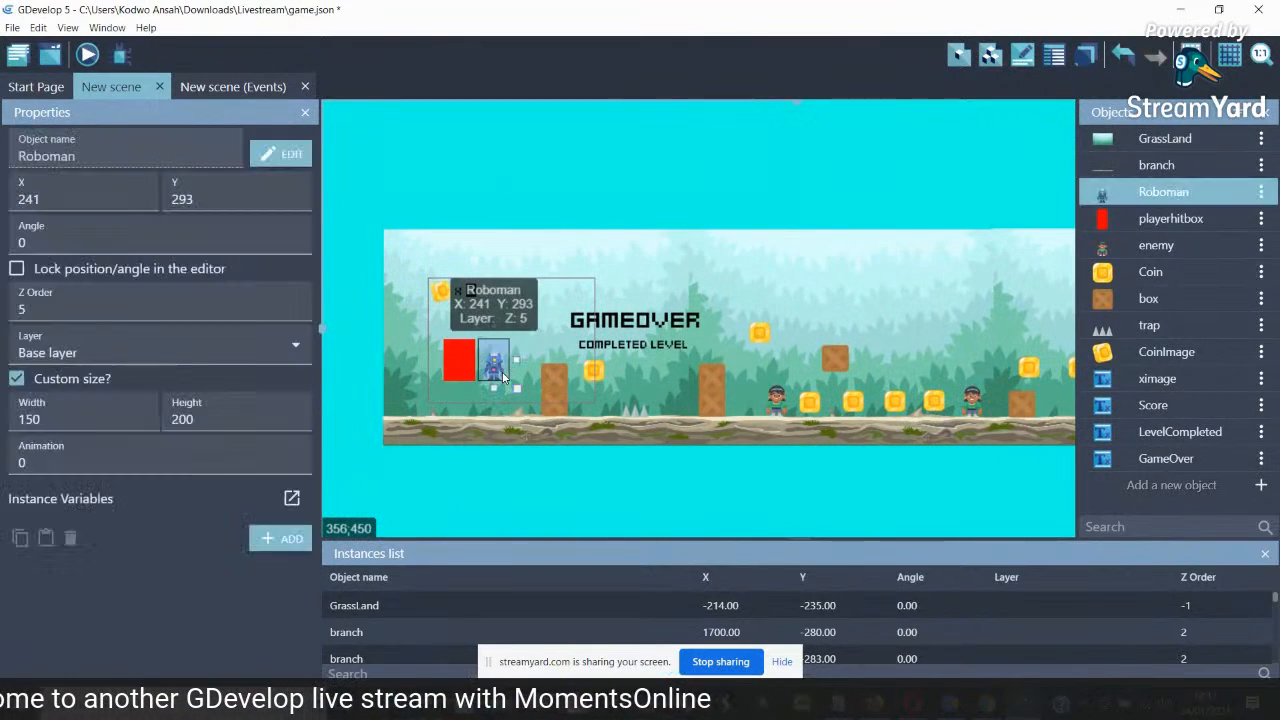
left_click_drag(798, 102, 954, 102)
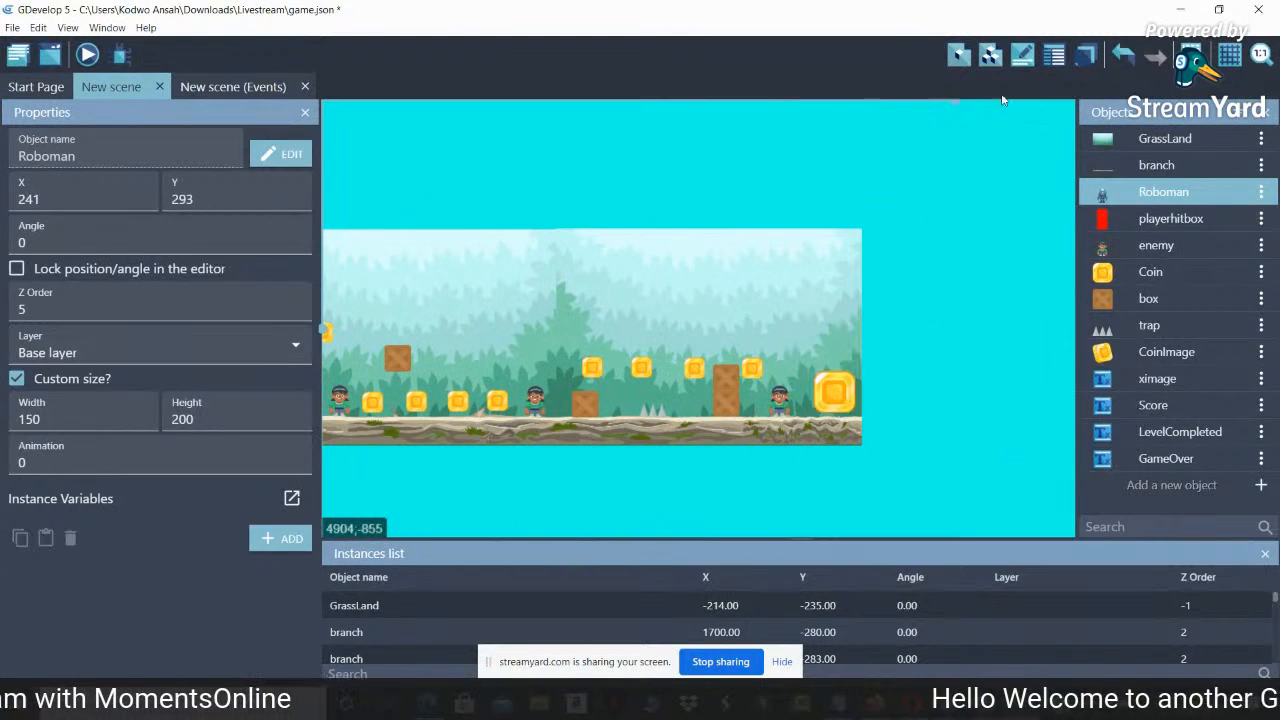
left_click_drag(956, 101, 795, 135)
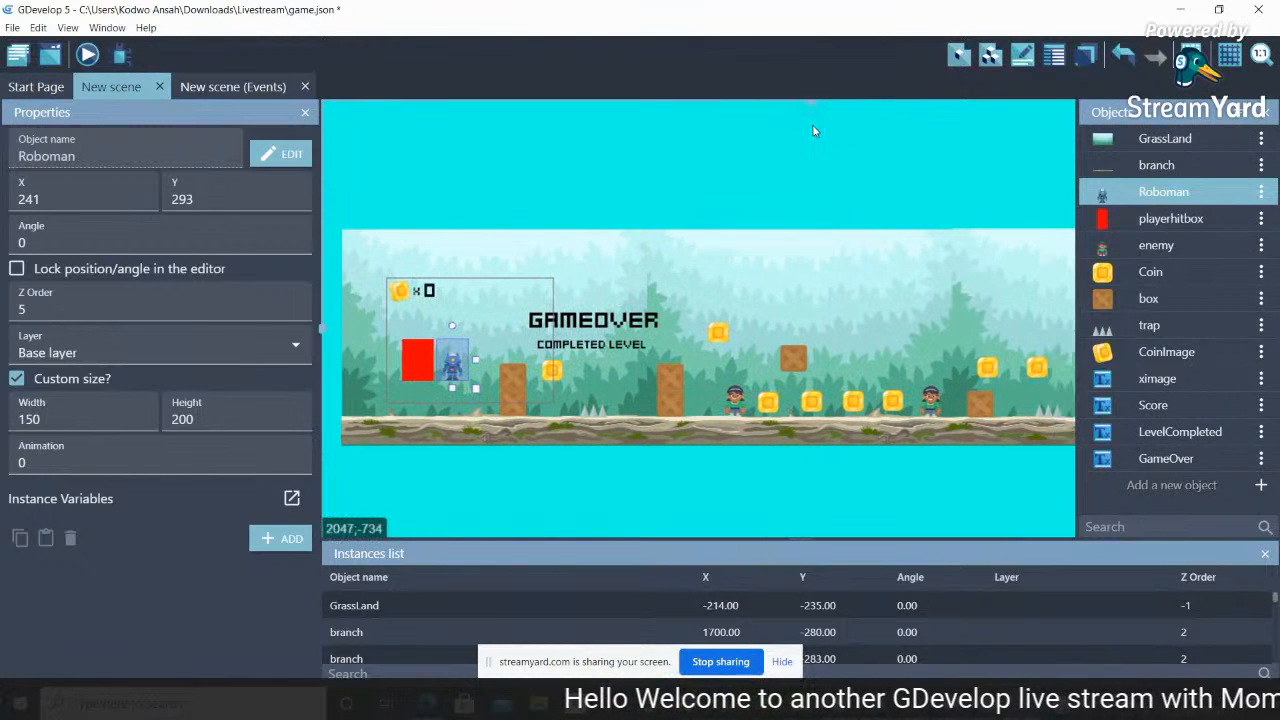
left_click(760, 175)
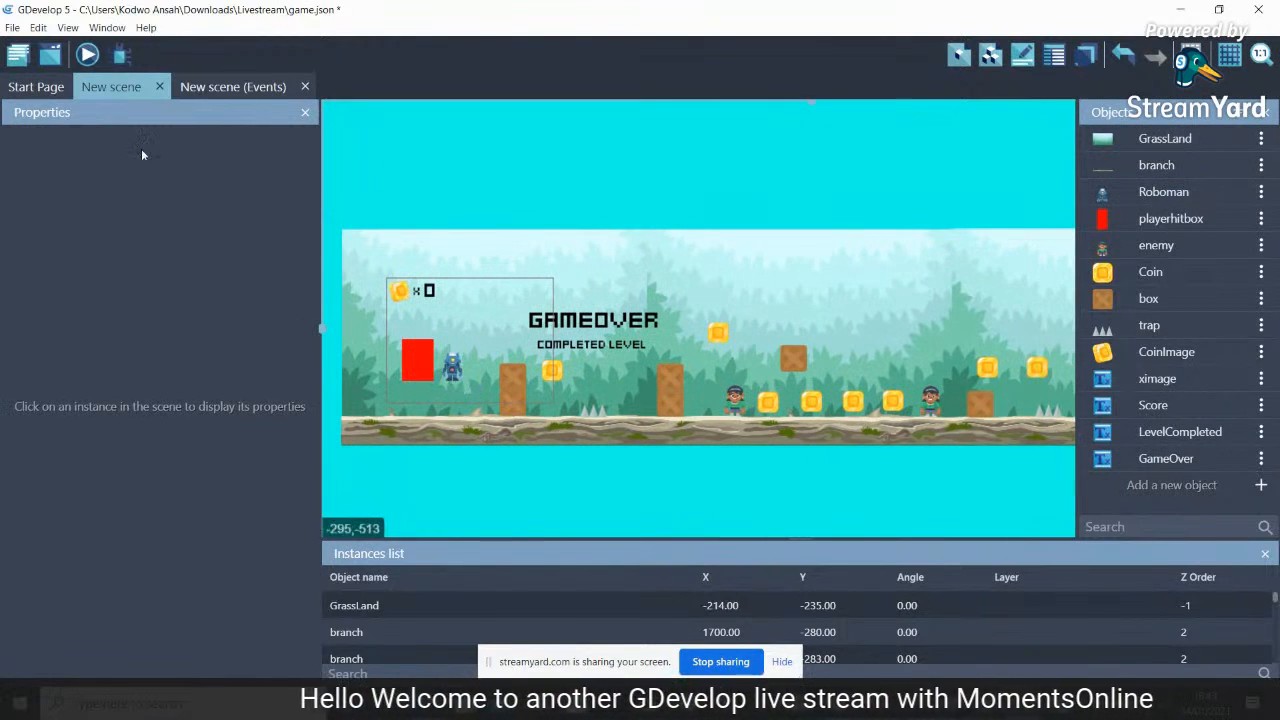
Add a second scene to the project and open it for editing
left_click(18, 57)
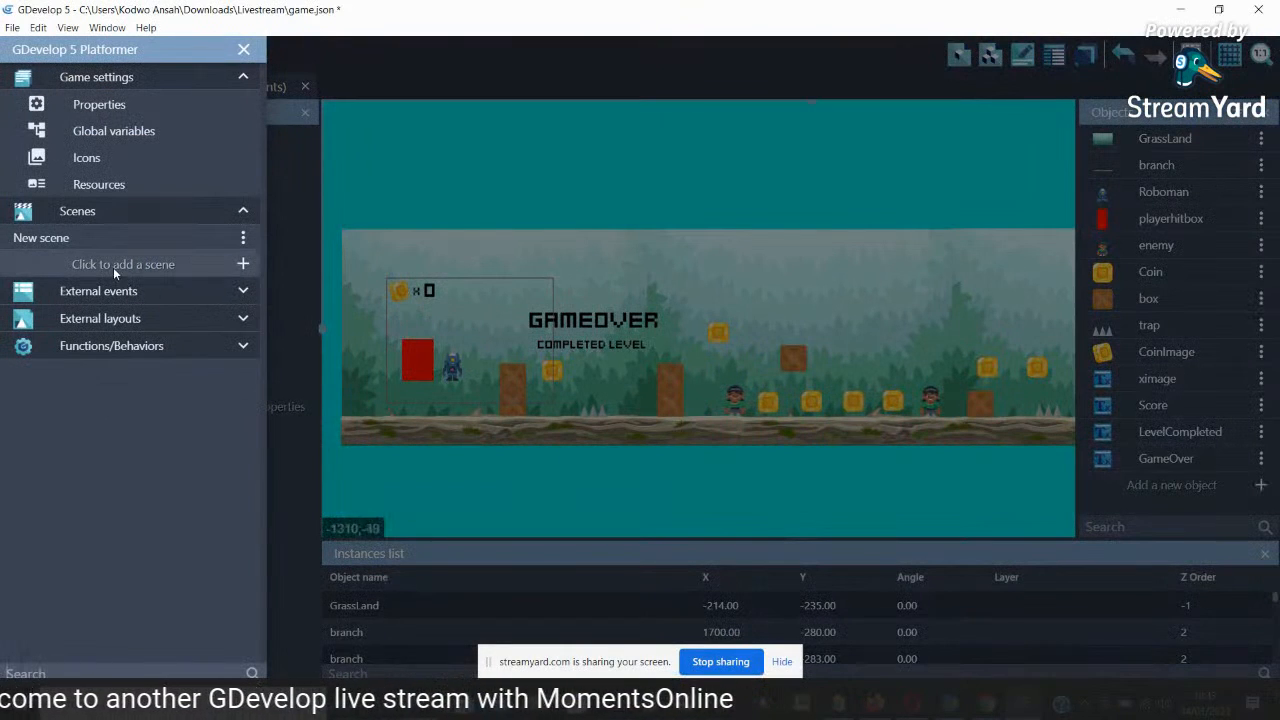
left_click(243, 266)
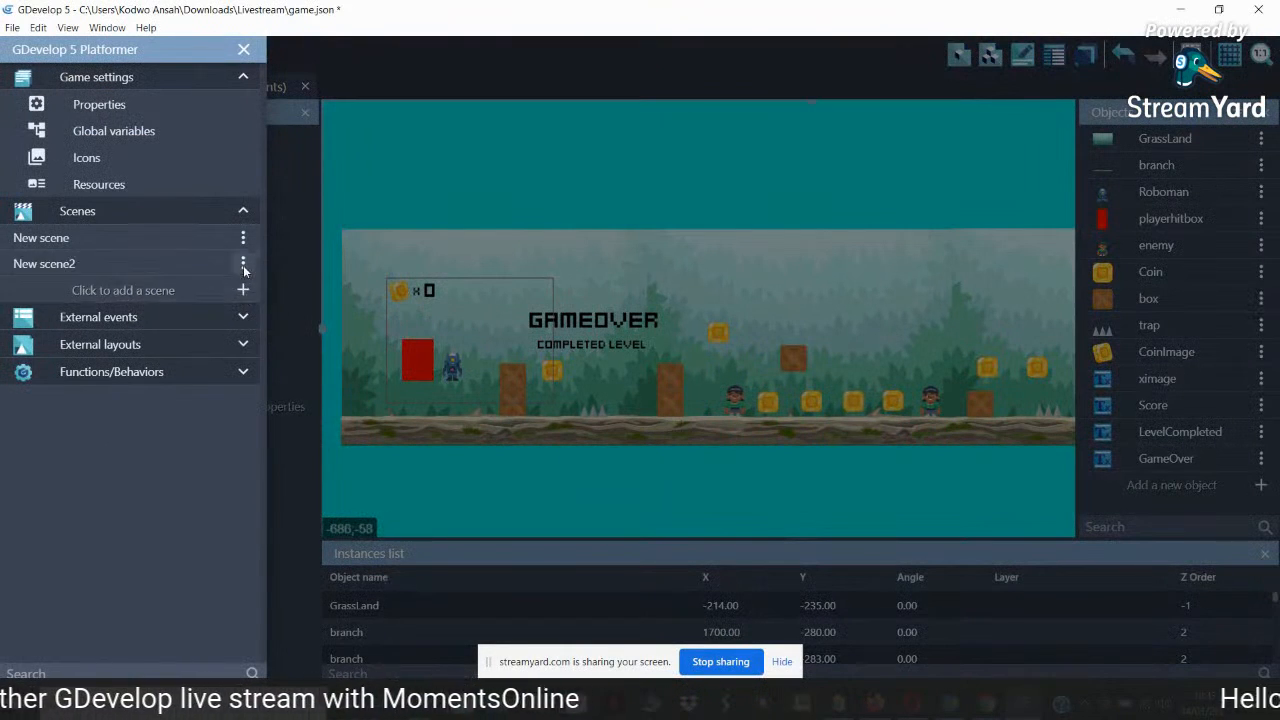
left_click(99, 262)
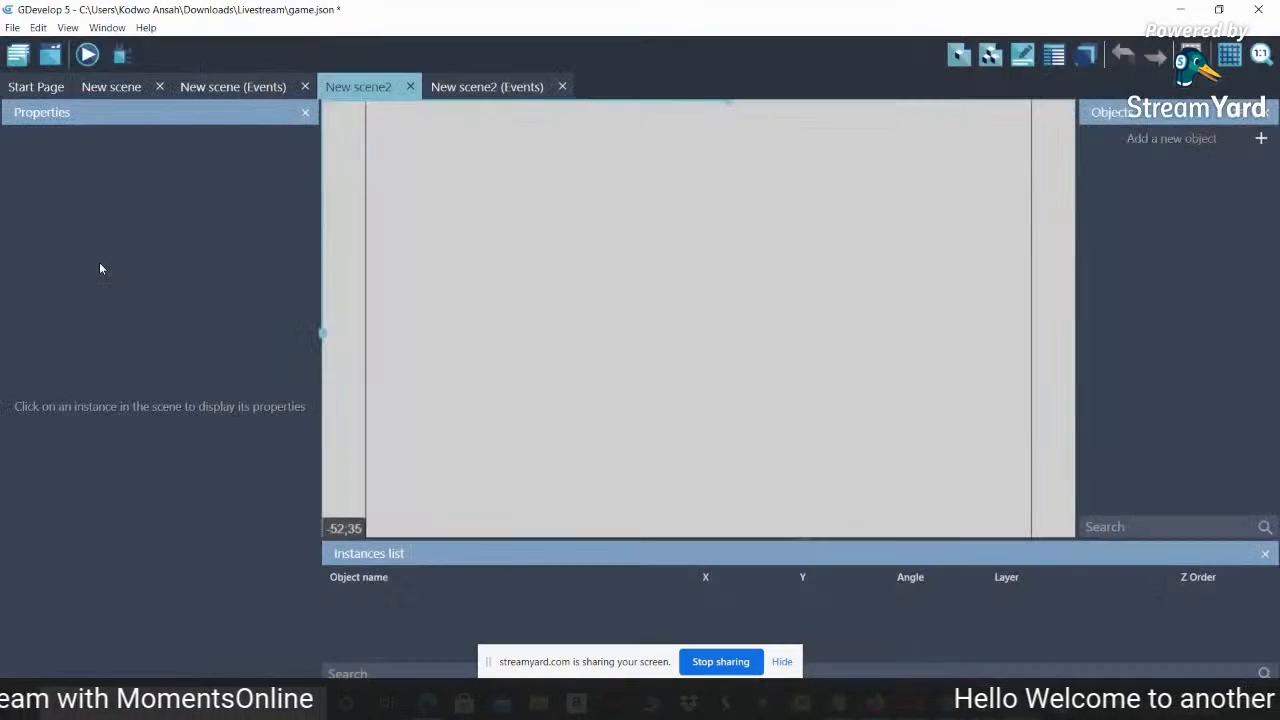
left_click(116, 90)
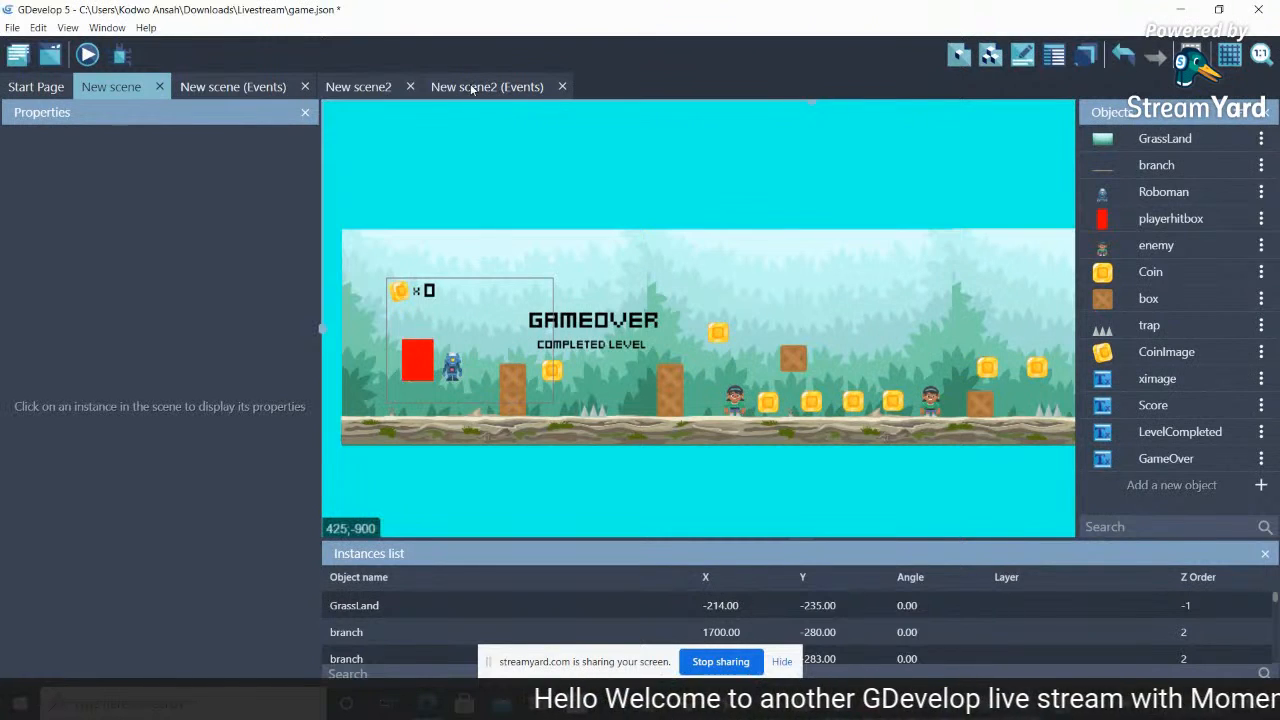
left_click(366, 87)
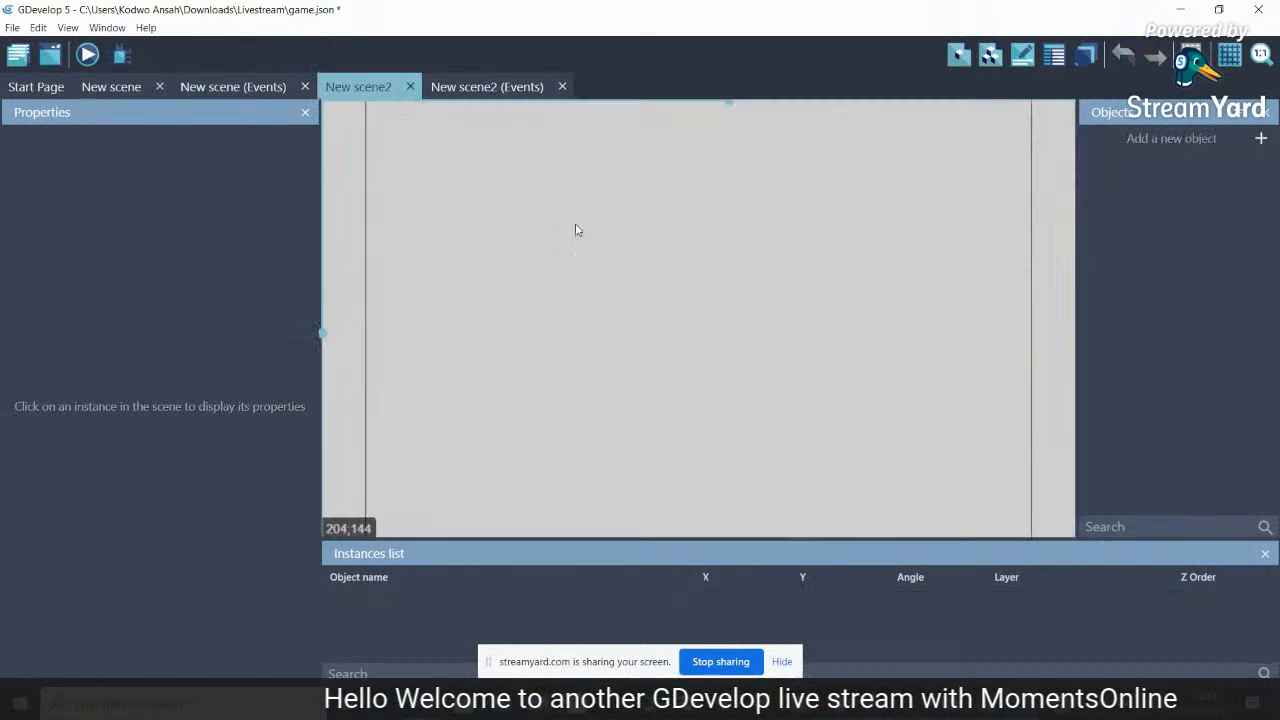
left_click(111, 88)
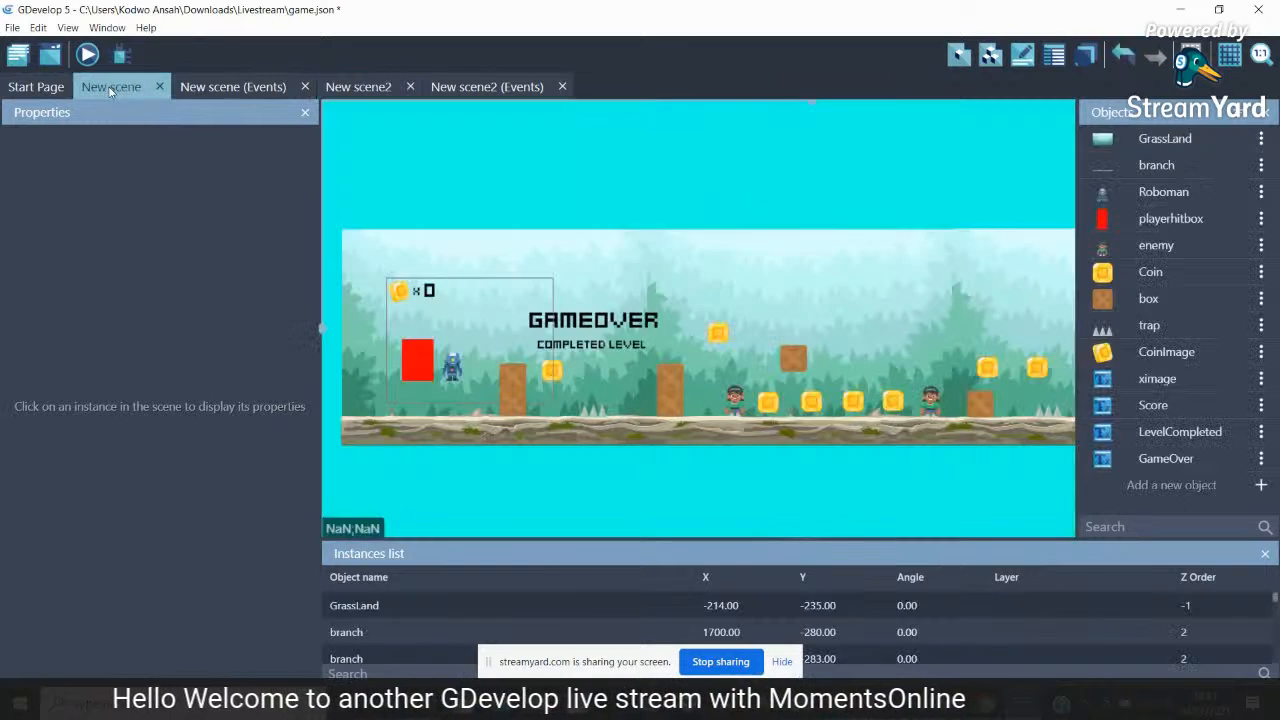
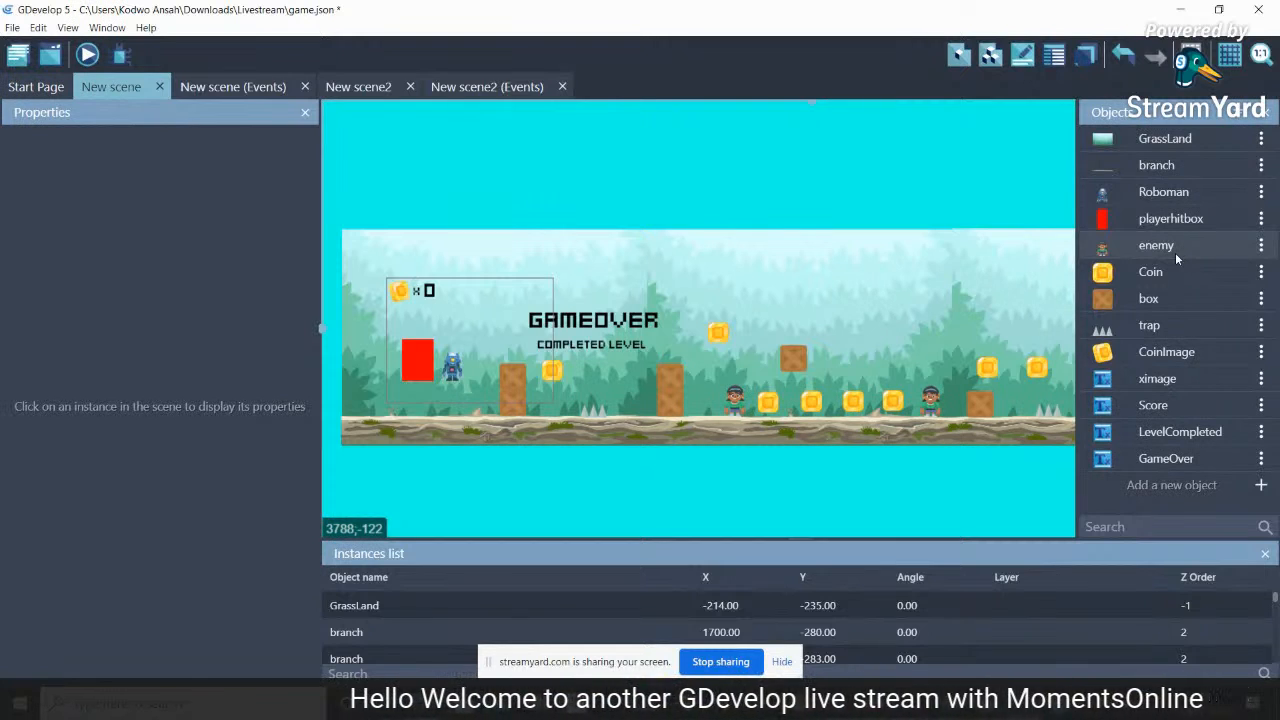
left_click(1261, 246)
left_click(815, 183)
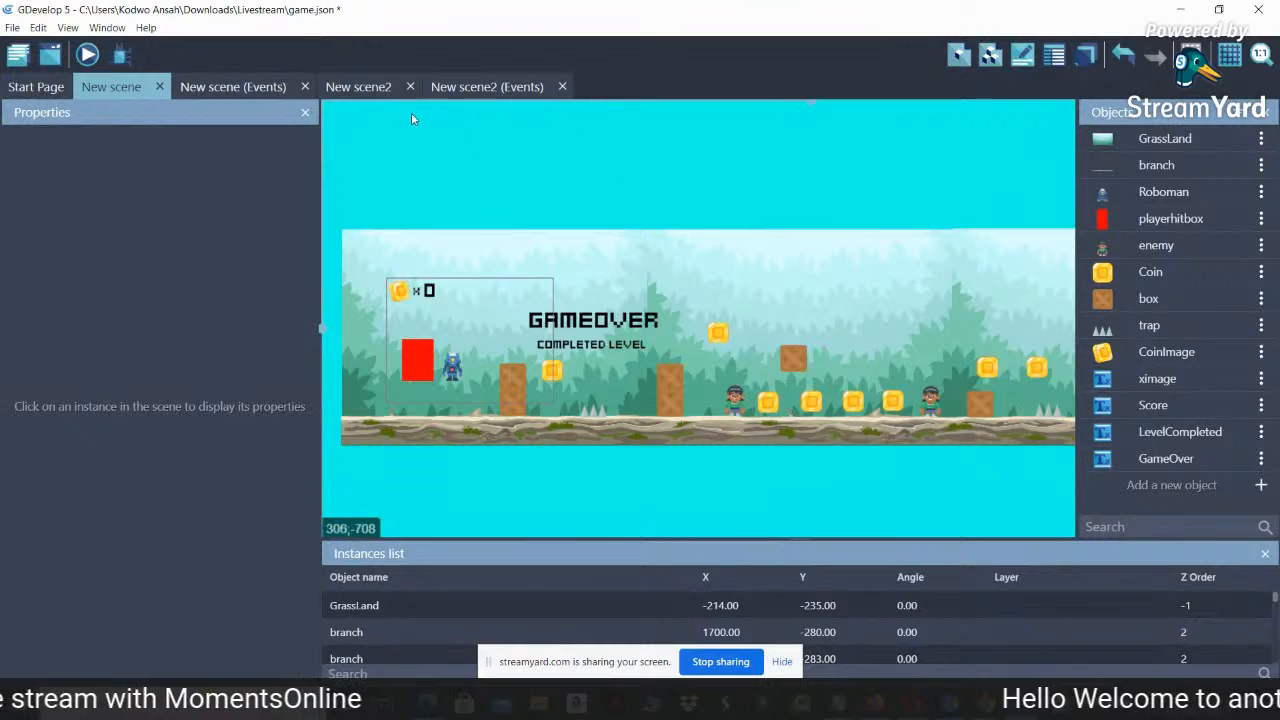
Create a new Sprite object in New scene2 and open it for editing
left_click(378, 90)
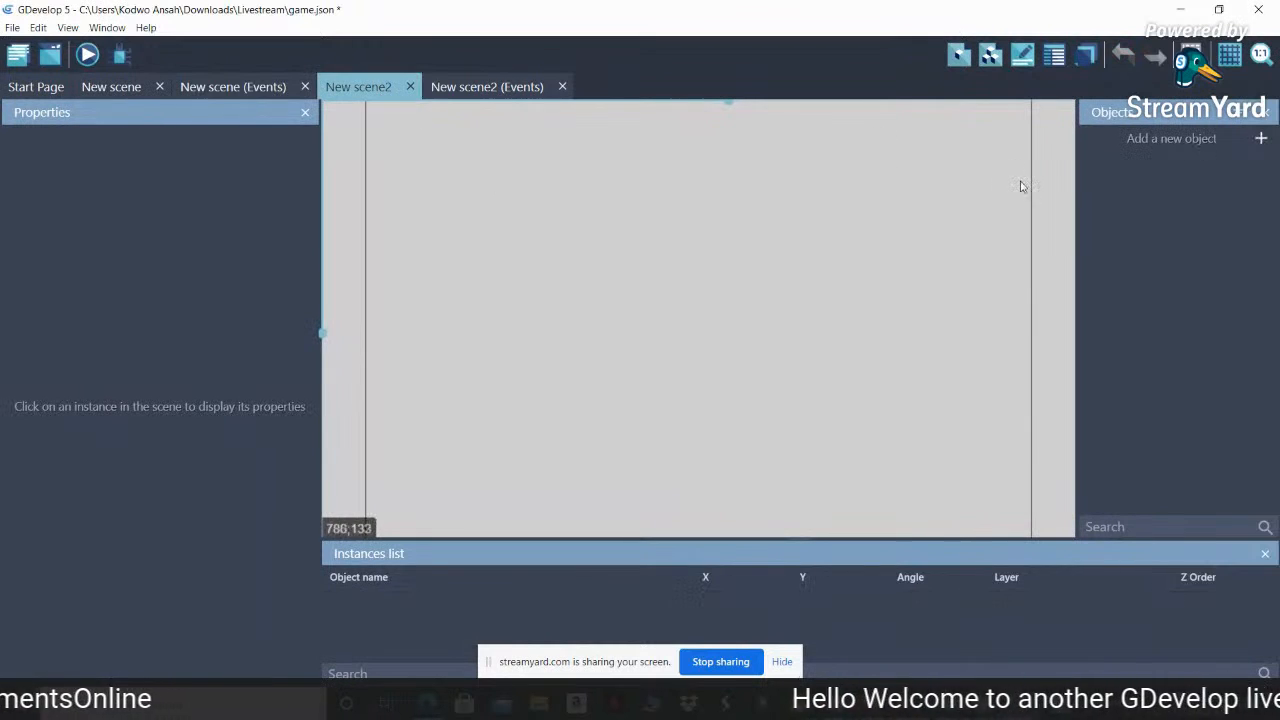
left_click(1260, 142)
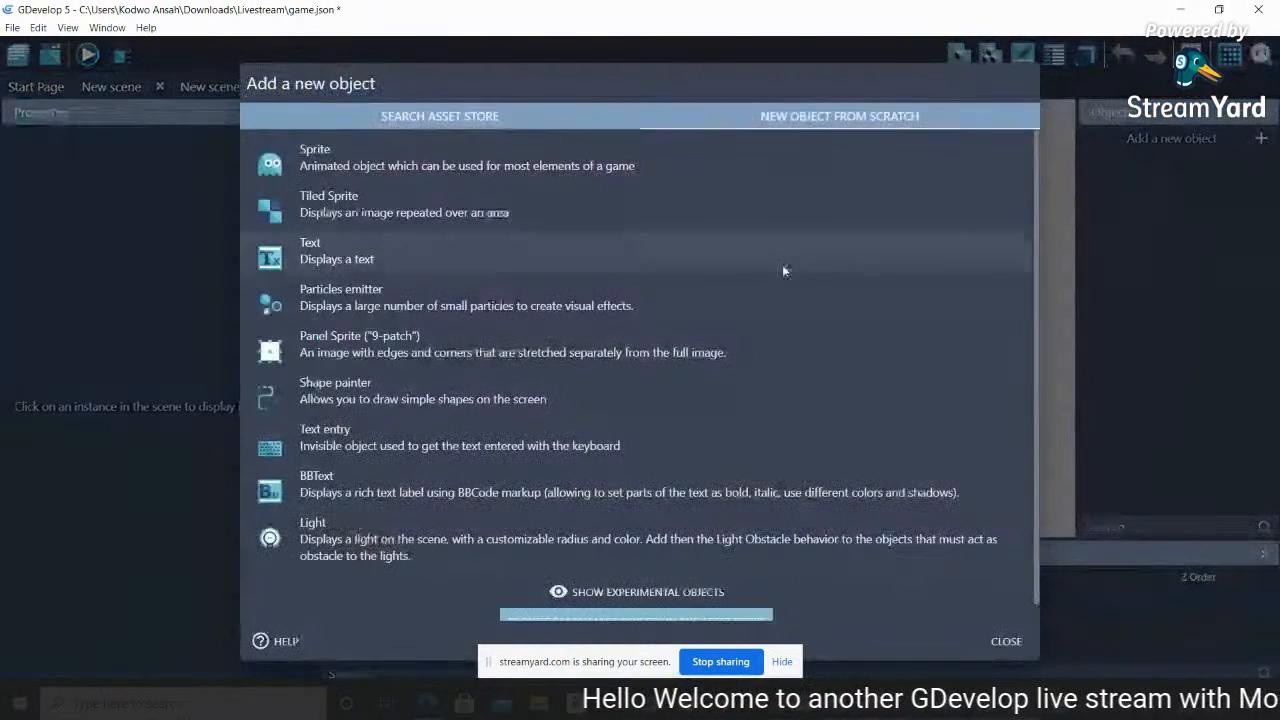
left_click(458, 168)
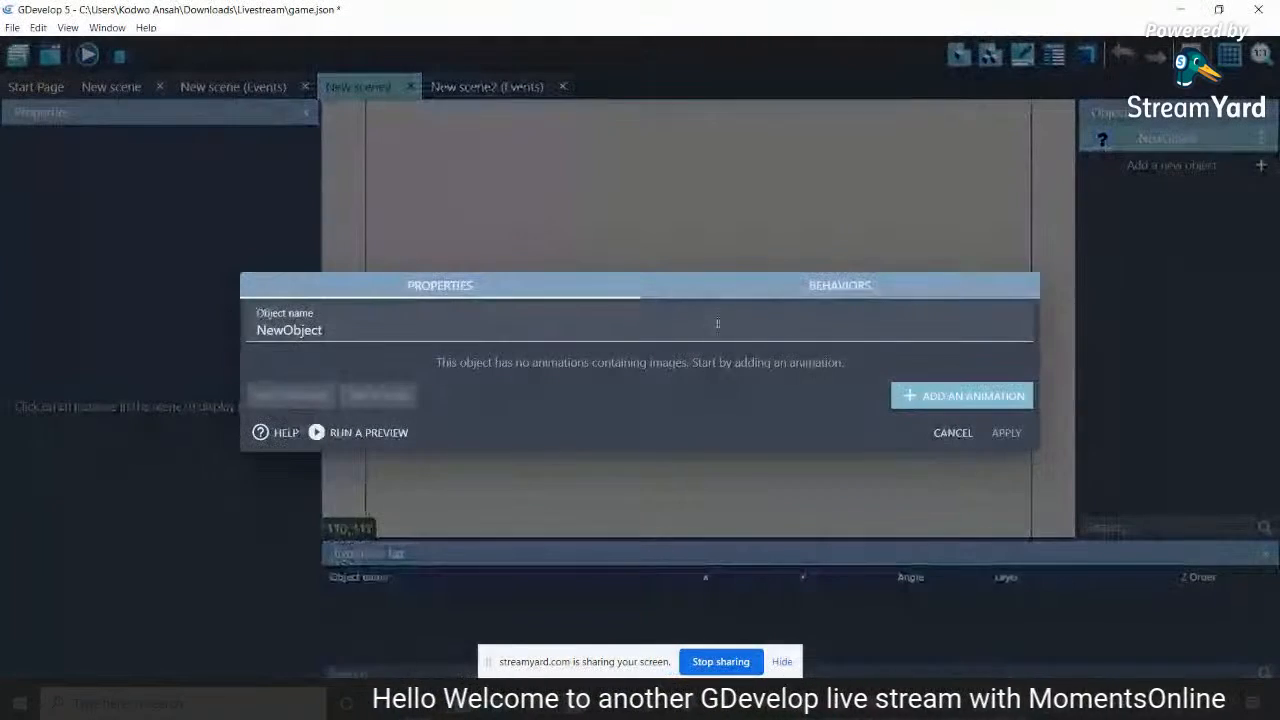
left_click(953, 434)
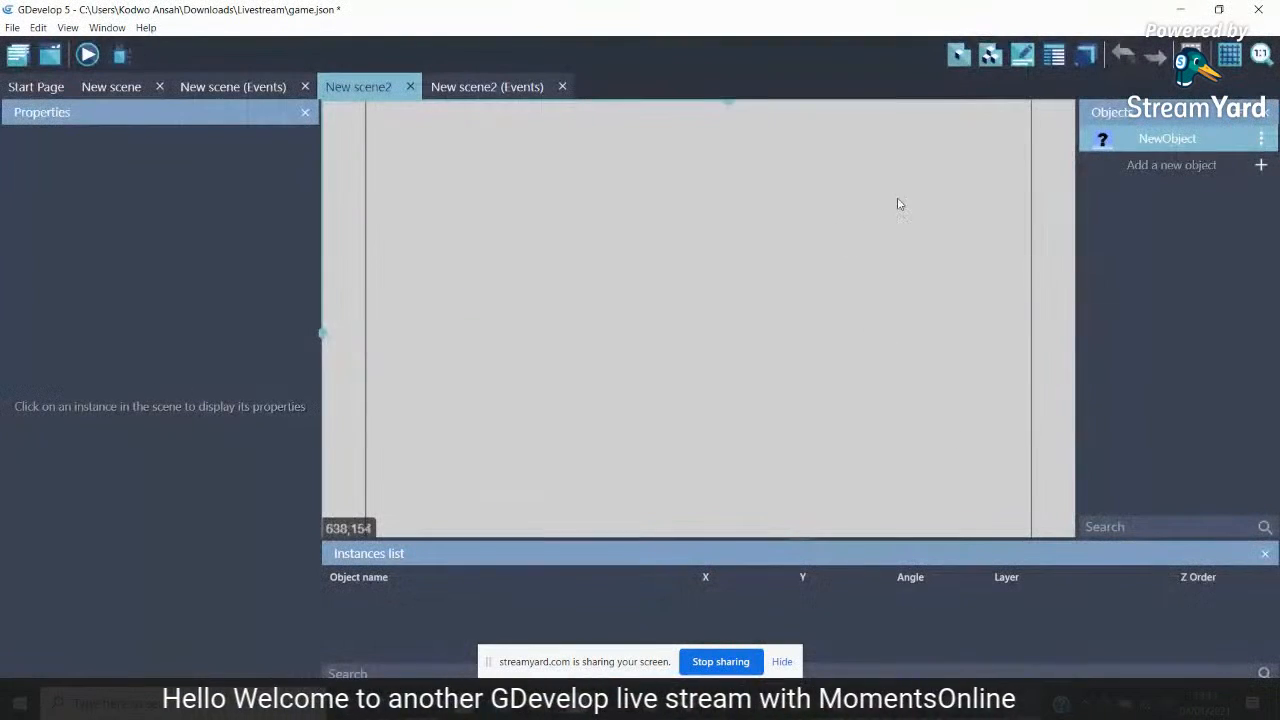
left_click(1262, 138)
left_click(1182, 165)
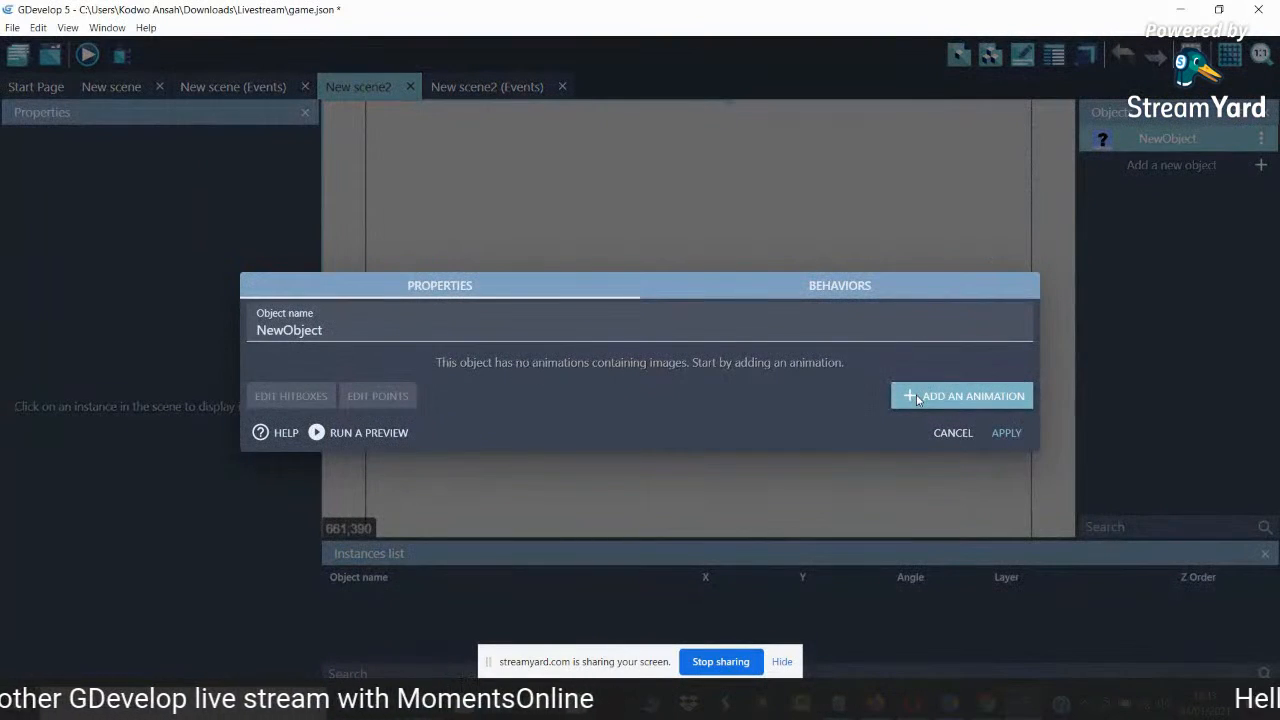
Add an animation to the sprite and browse for its image in the Craftpix Assets folder in Downloads
left_click(962, 396)
left_click(273, 400)
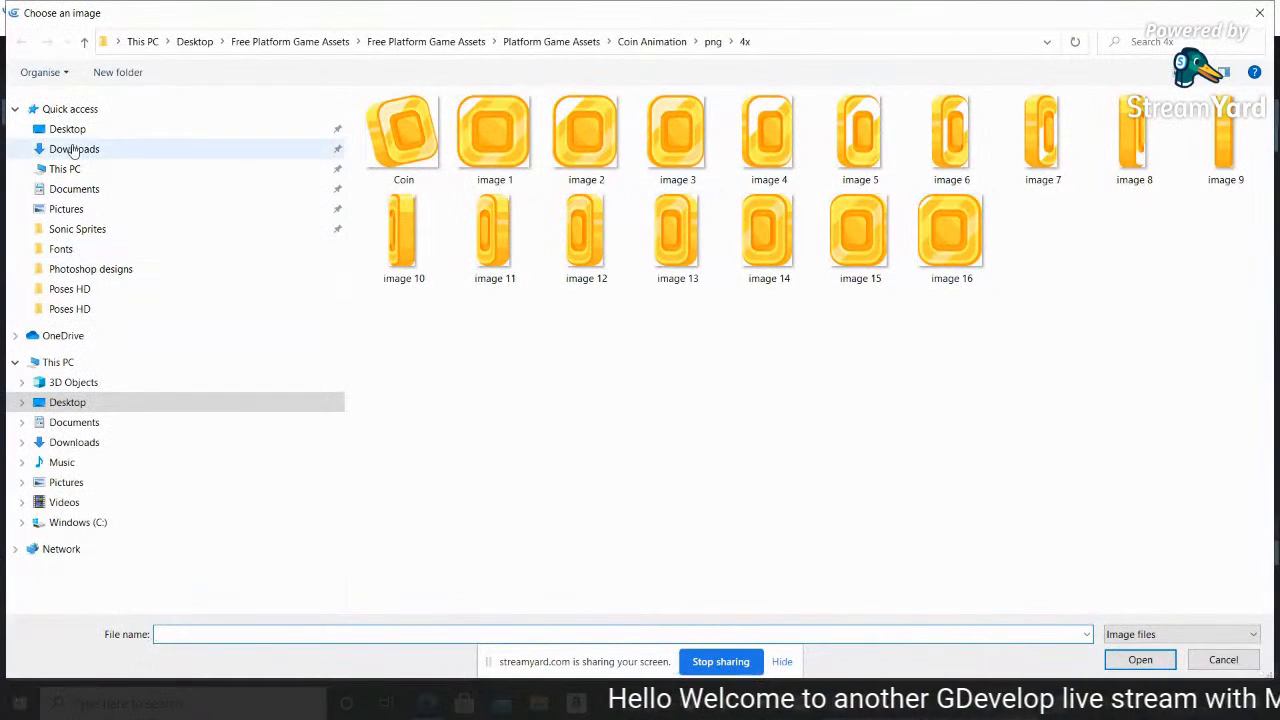
left_click(68, 131)
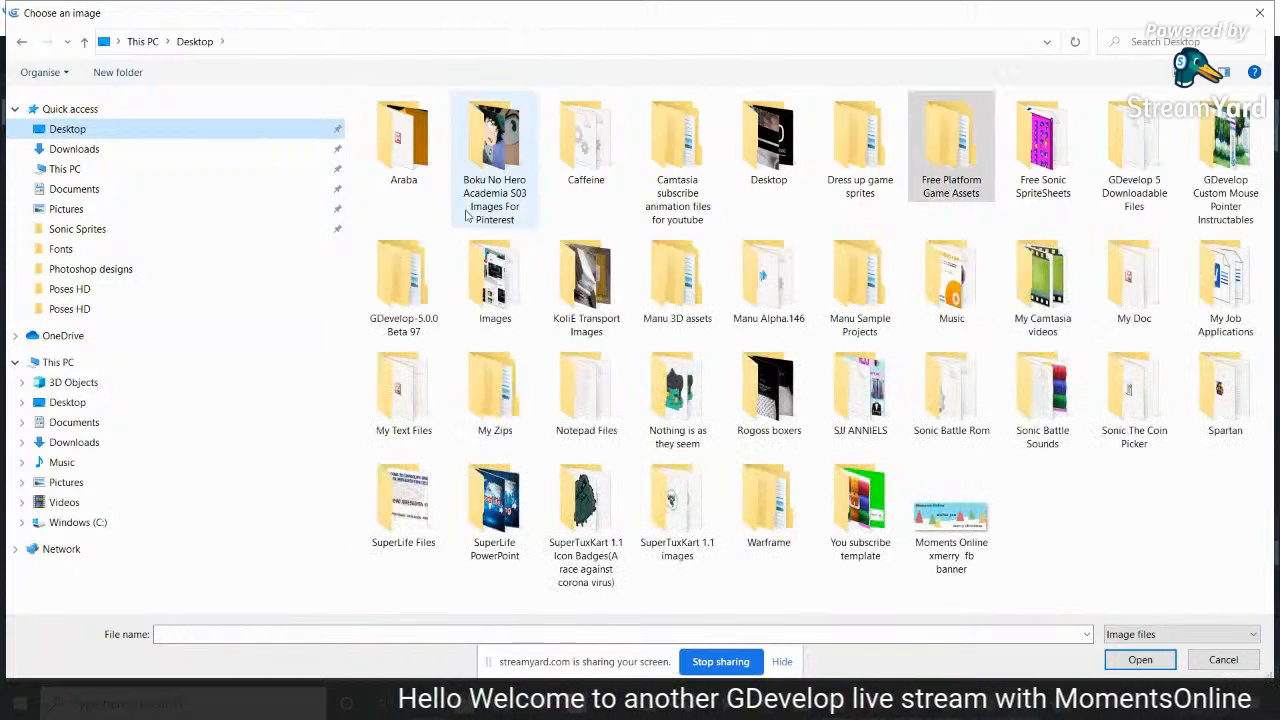
left_click(97, 157)
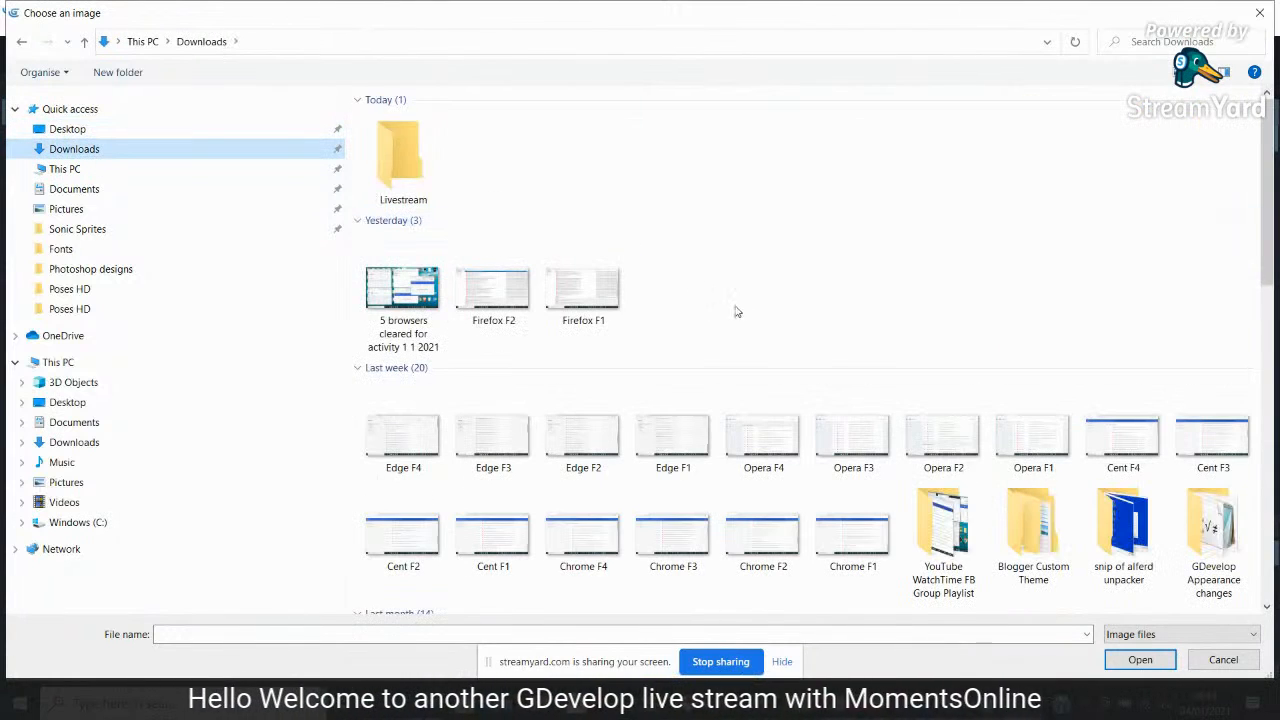
left_click_drag(1272, 205, 1257, 392)
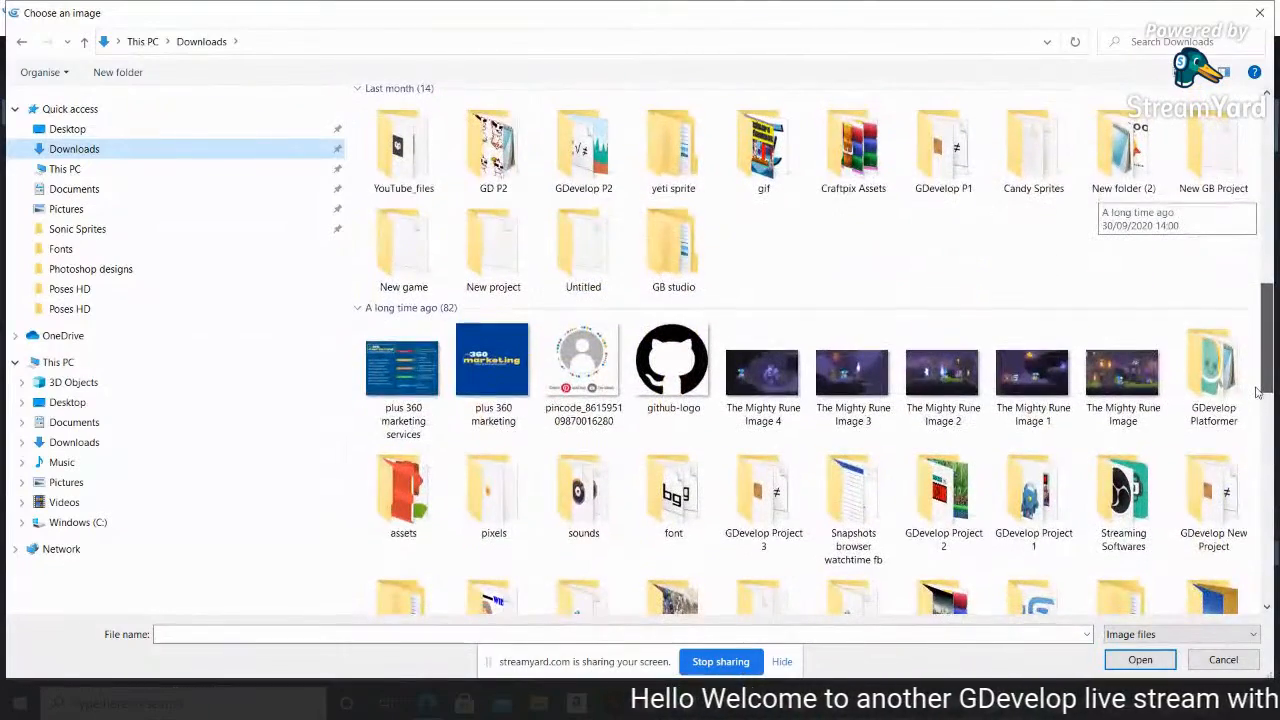
double_click(853, 150)
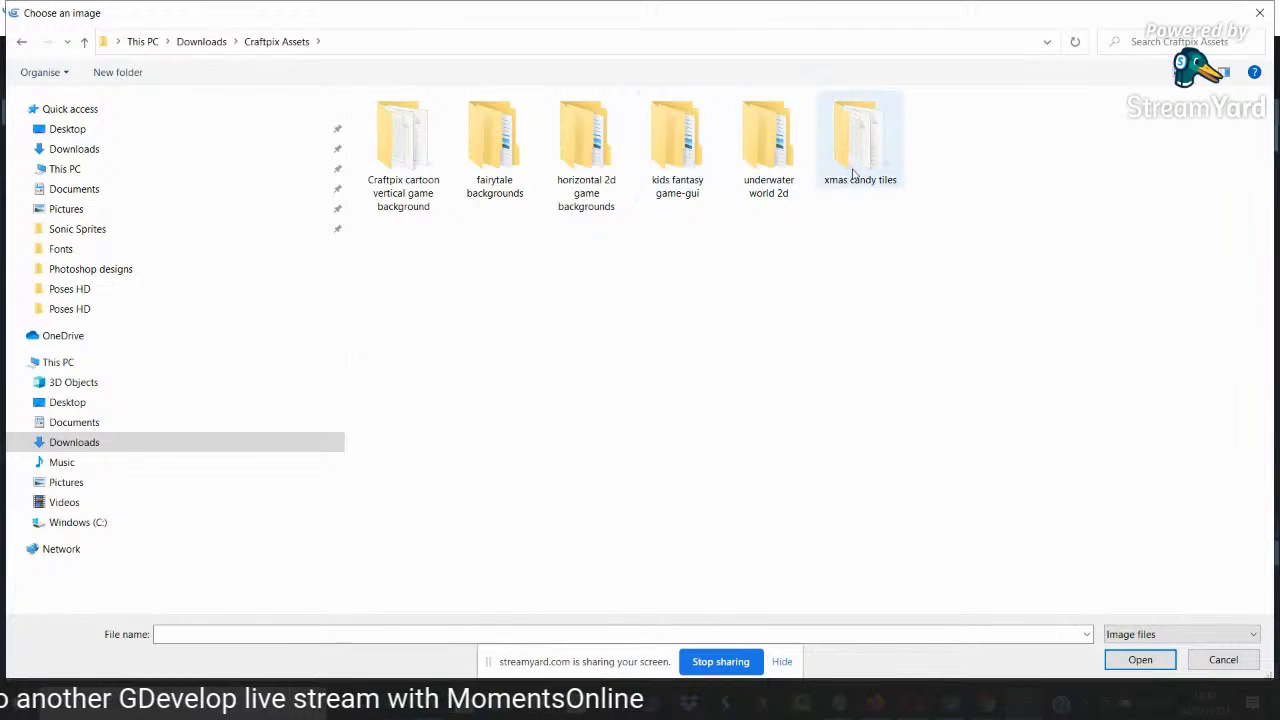
Load the green forest background image as the animation's frame, browsing the png folder of Kids Fantasy Game GUI
double_click(687, 186)
key("Down")
key("Return")
key("Down")
key("Down")
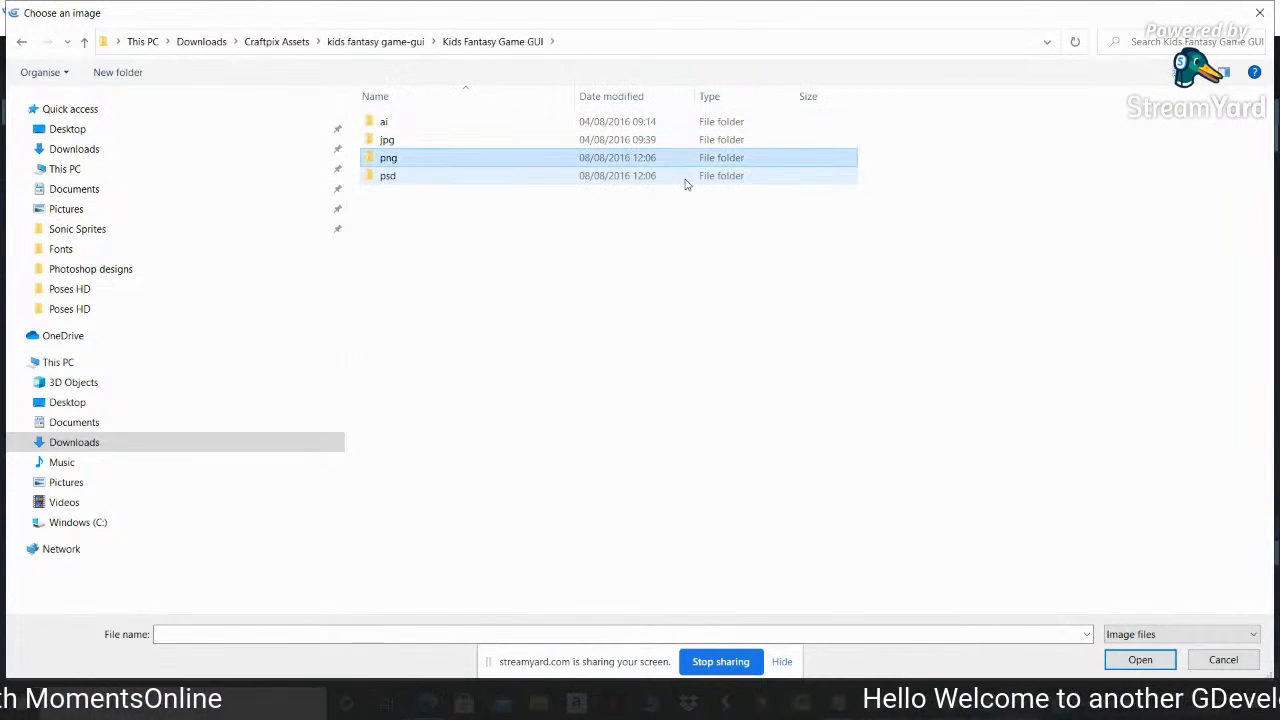
key("Return")
key("Down")
key("Up")
key("Return")
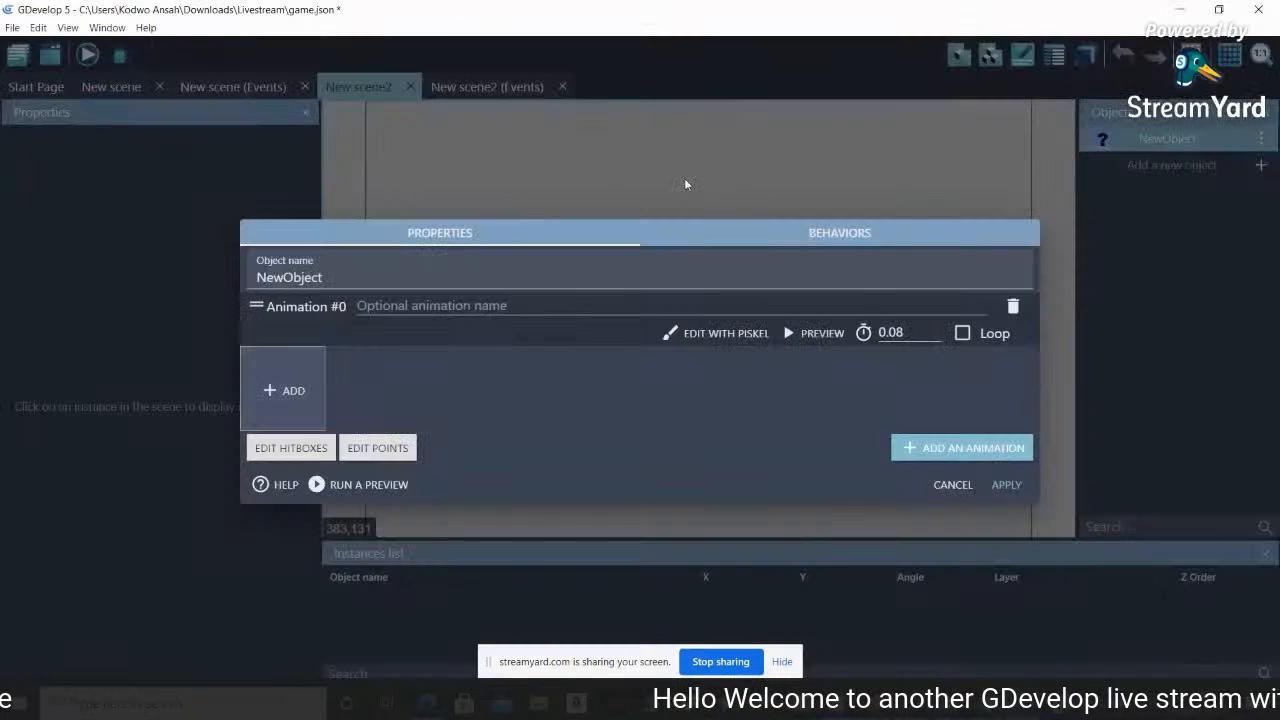
Name the sprite object background and apply its settings
left_click(762, 356)
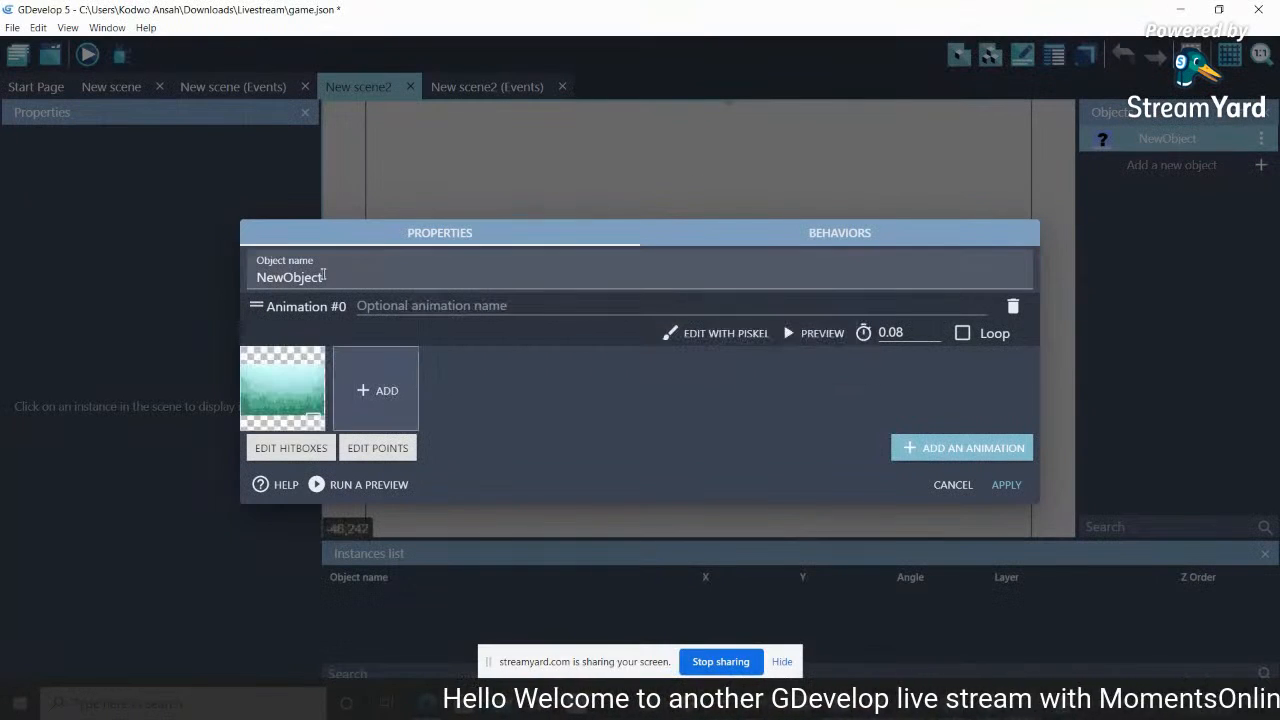
type("ba")
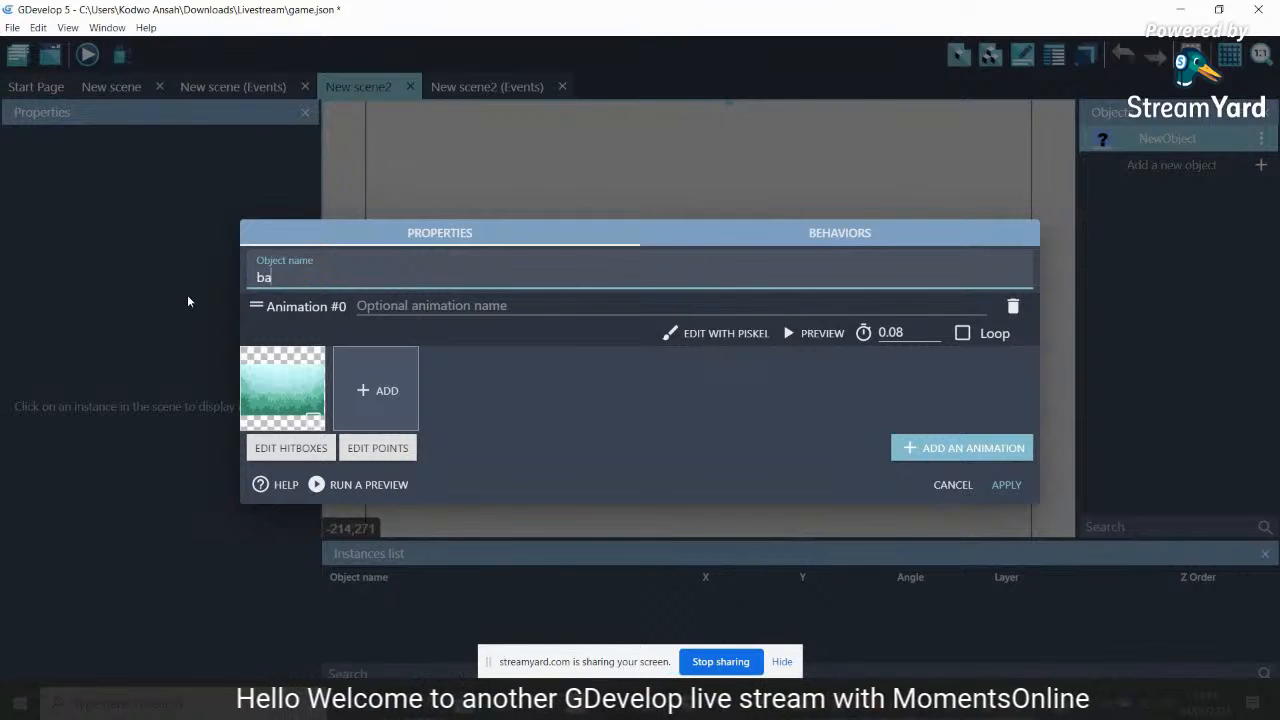
type("ckgroung")
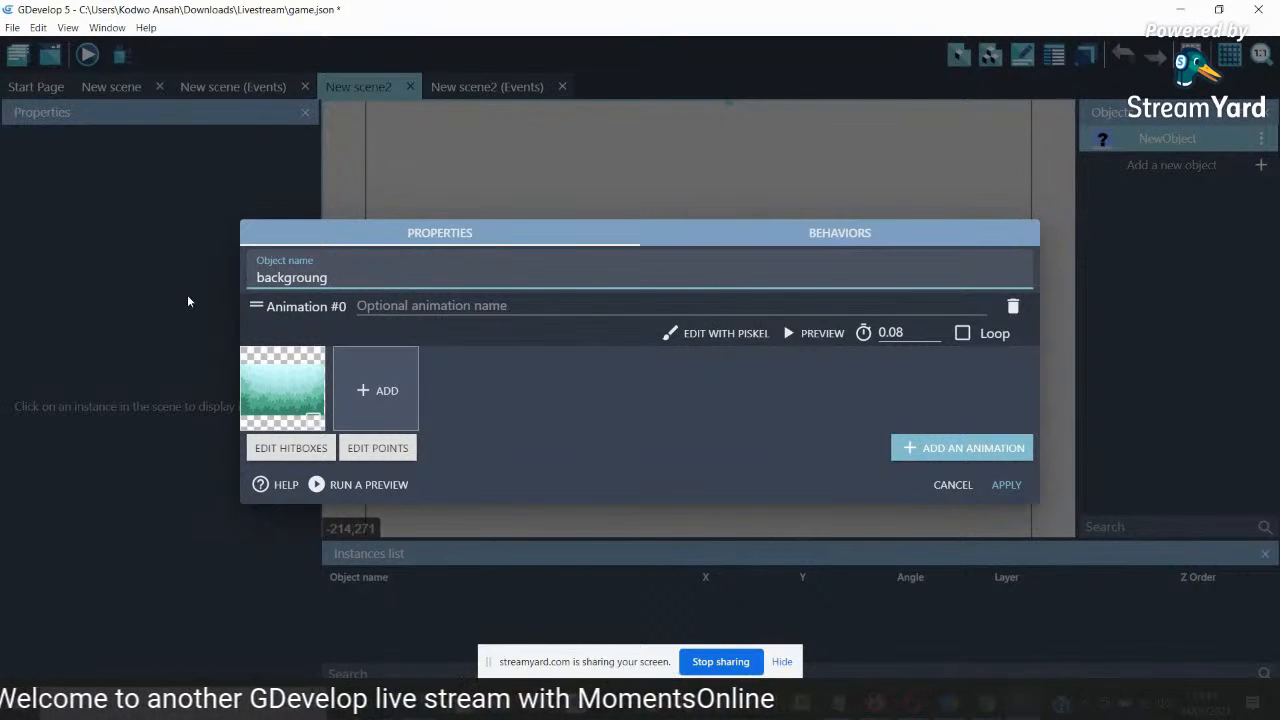
key("BackSpace")
type("d")
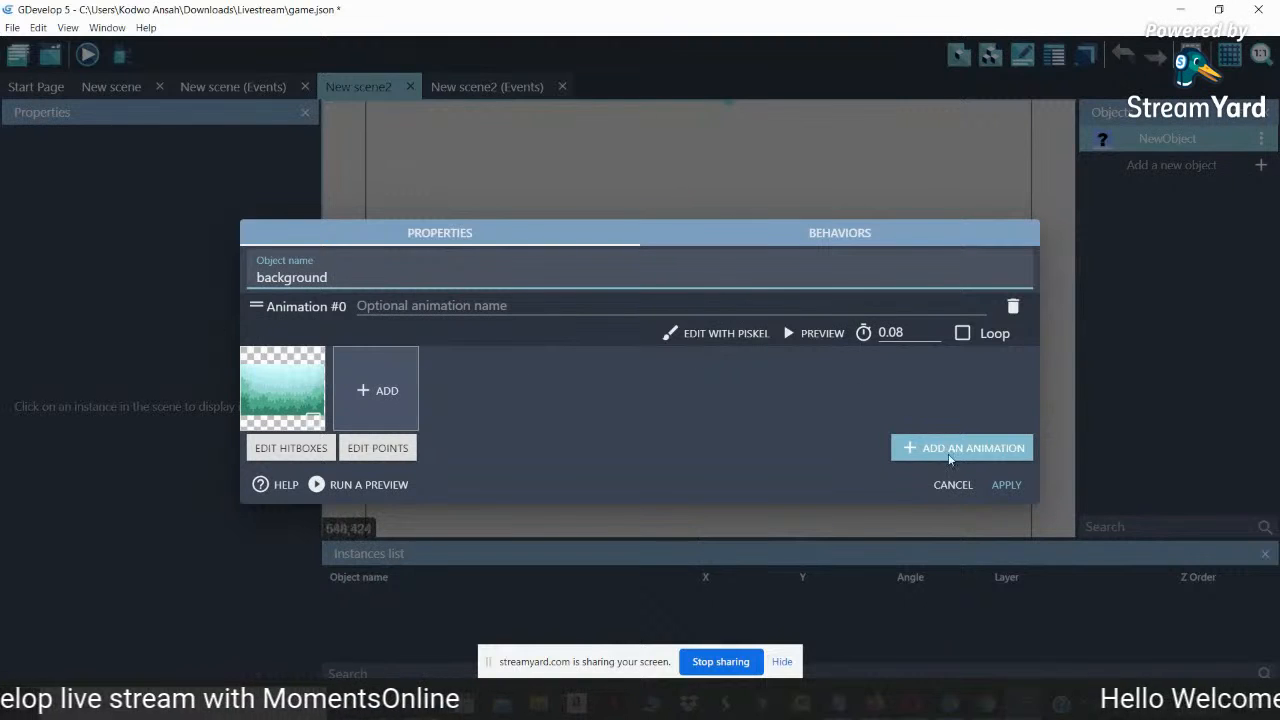
left_click(1005, 485)
Place the background in New scene2 at about X -74, Y -7, and switch back to New scene
left_click_drag(1149, 143, 545, 184)
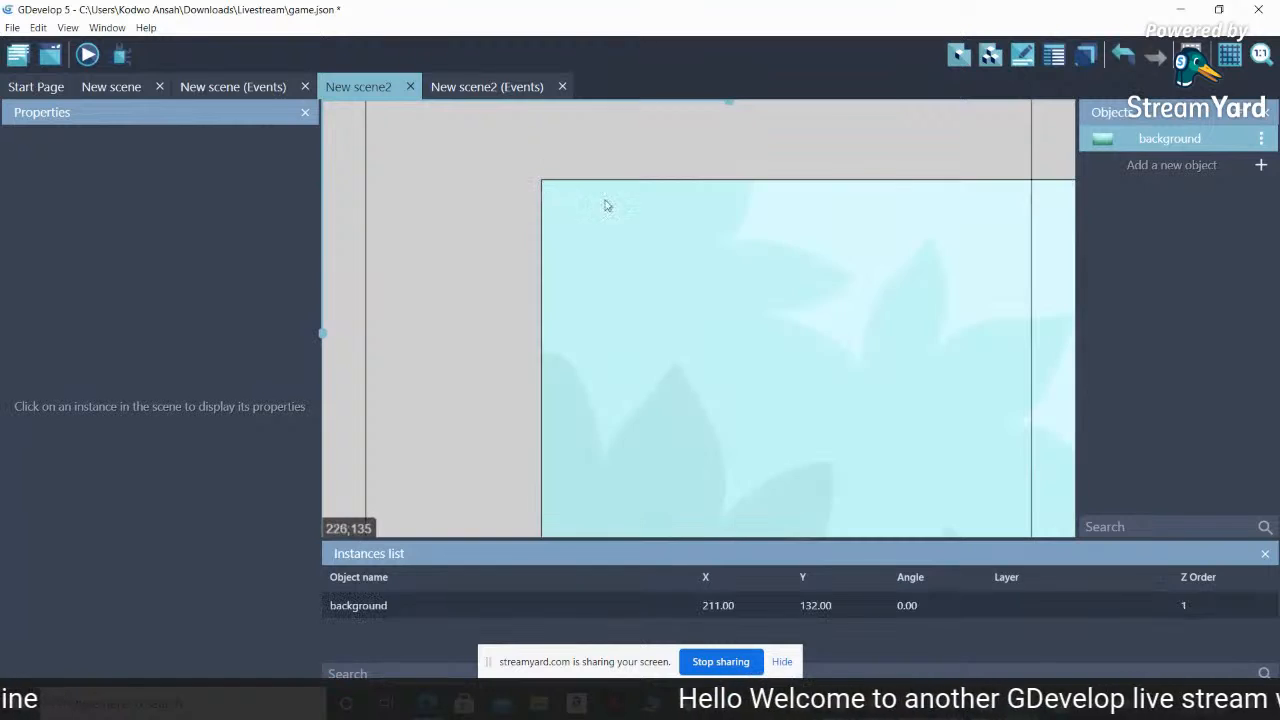
left_click_drag(631, 206, 210, 75)
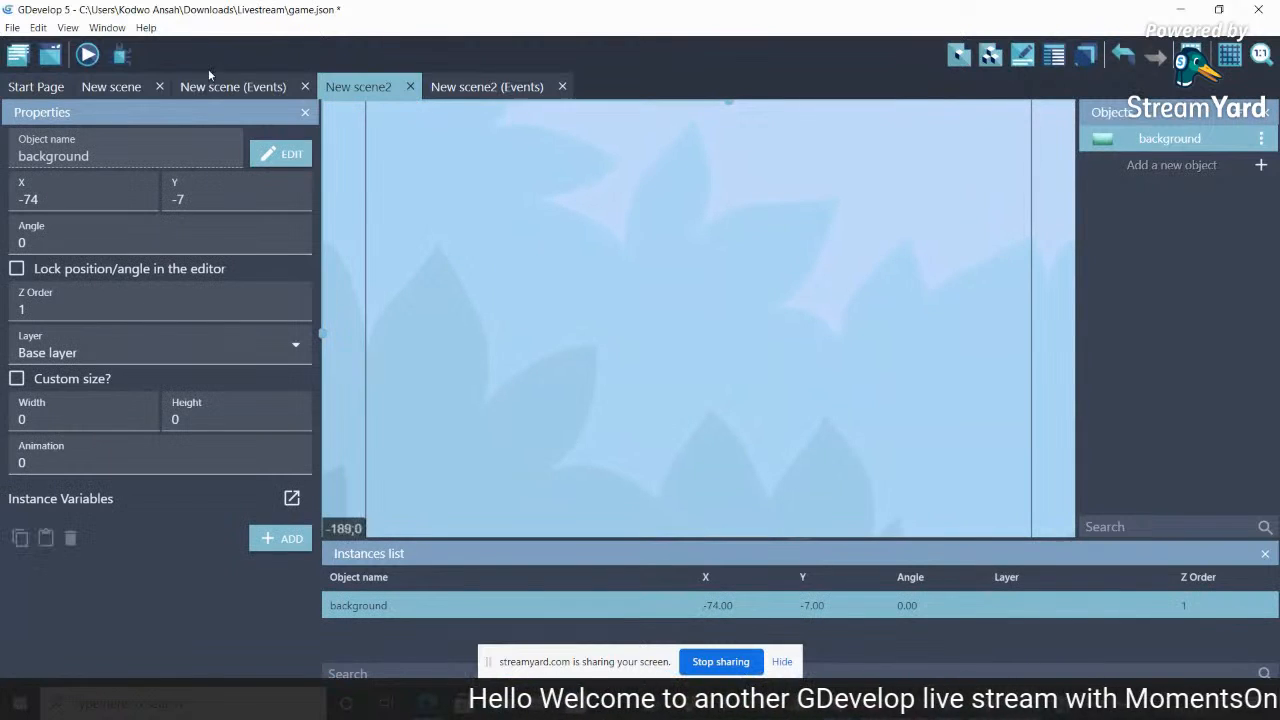
left_click(114, 85)
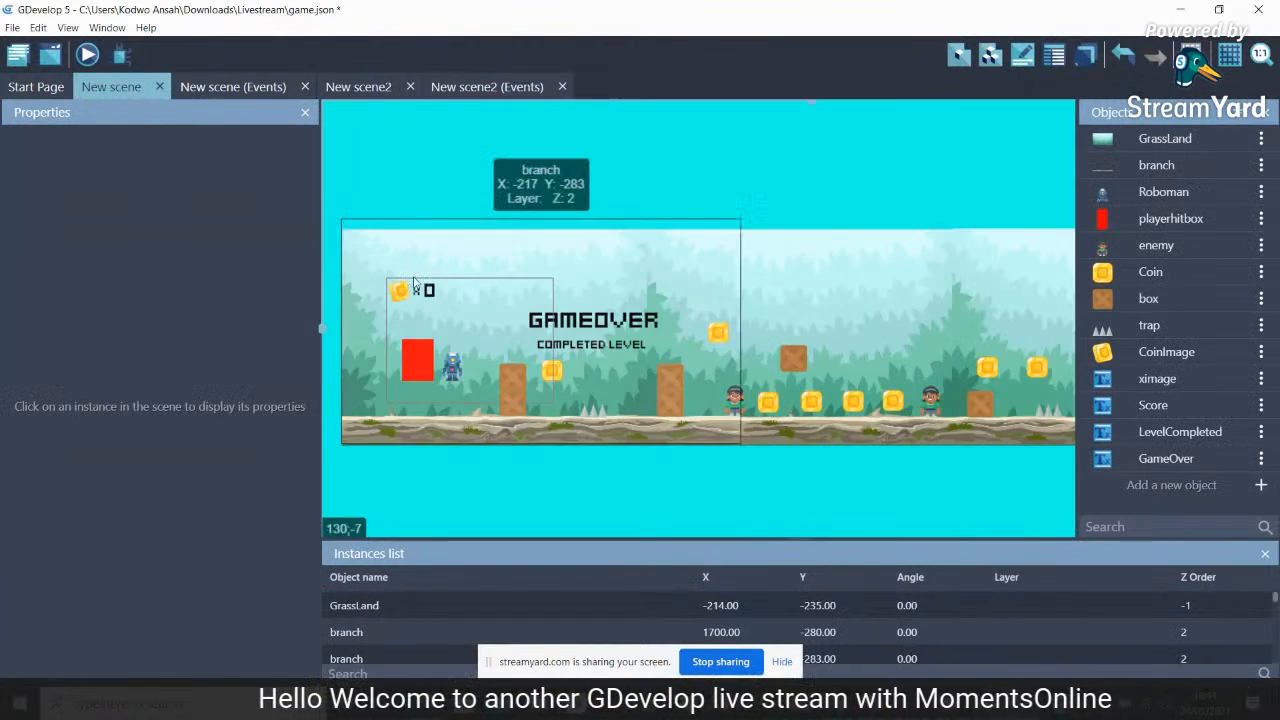
Set the Z order of the branch instance at X -217 in New scene to -4
left_click(773, 292)
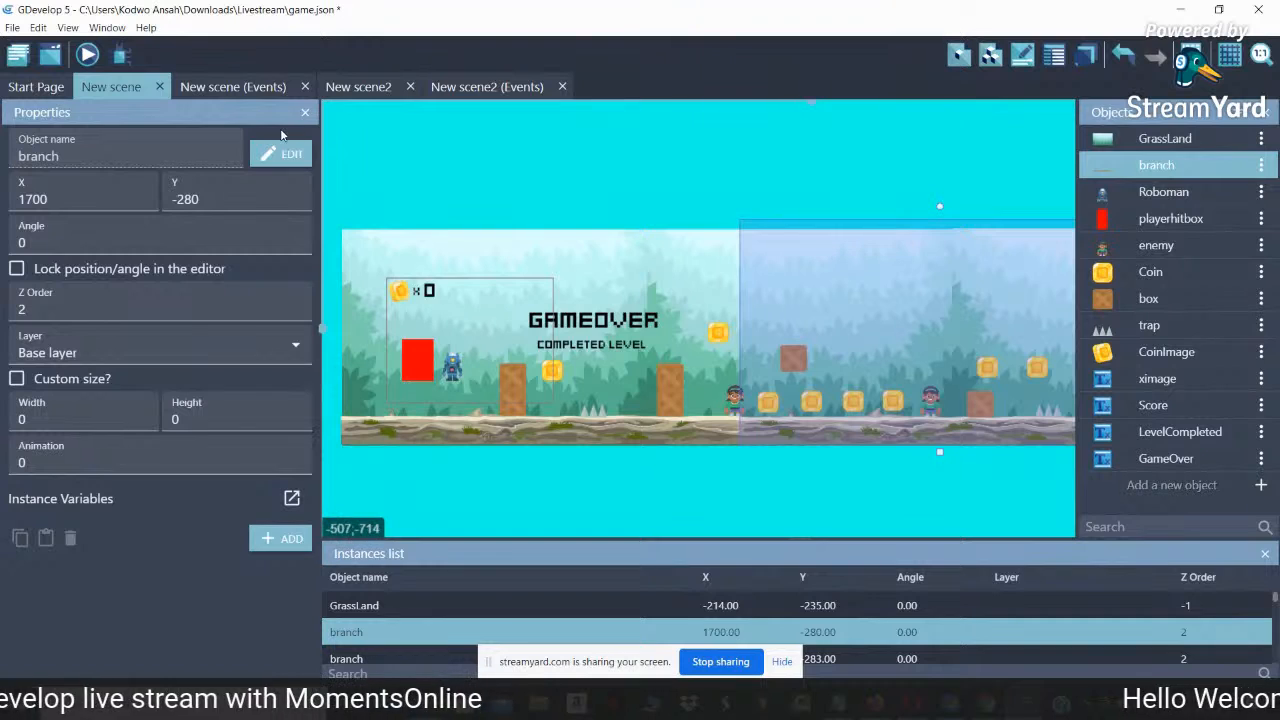
left_click_drag(61, 197, 10, 205)
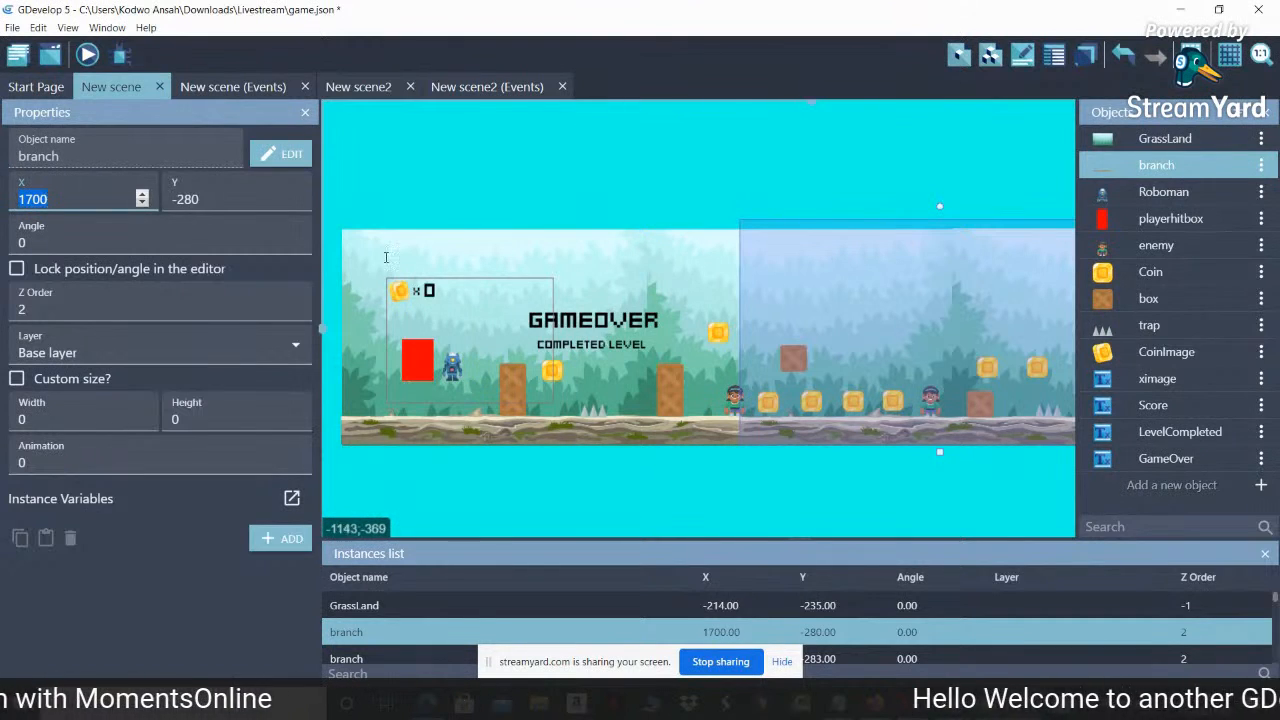
left_click(512, 263)
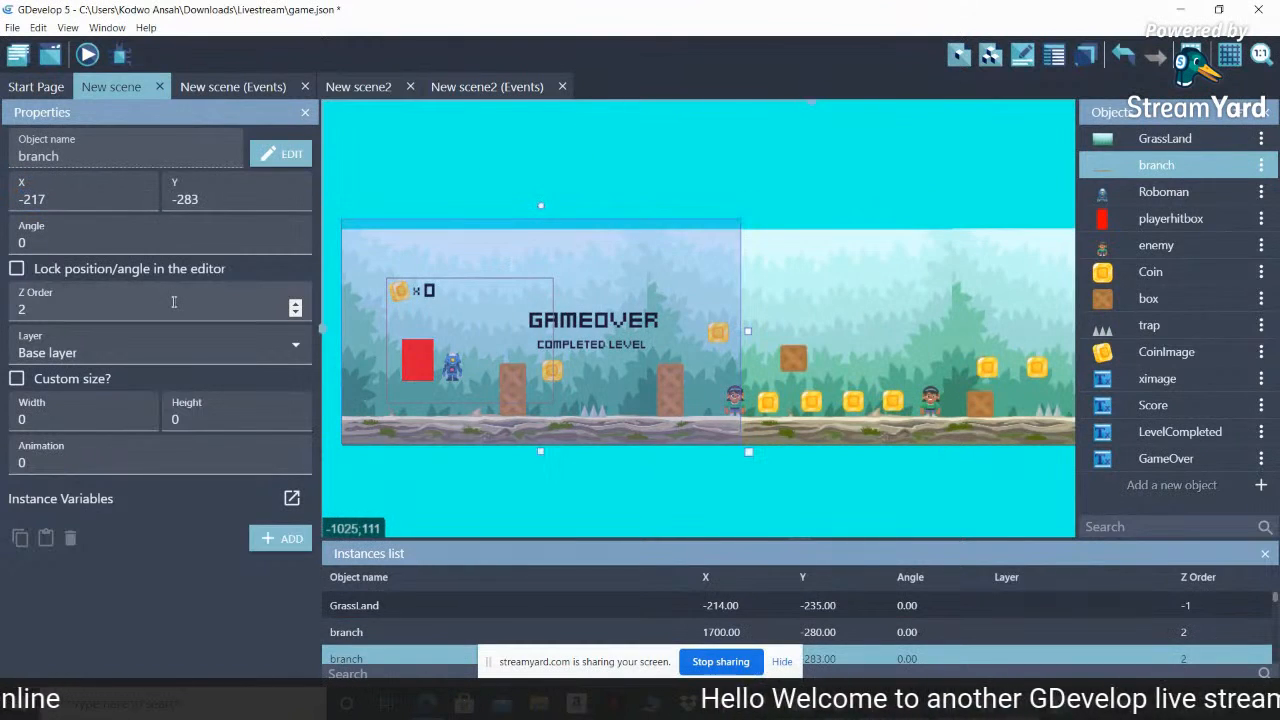
left_click_drag(35, 309, 3, 320)
type("-4")
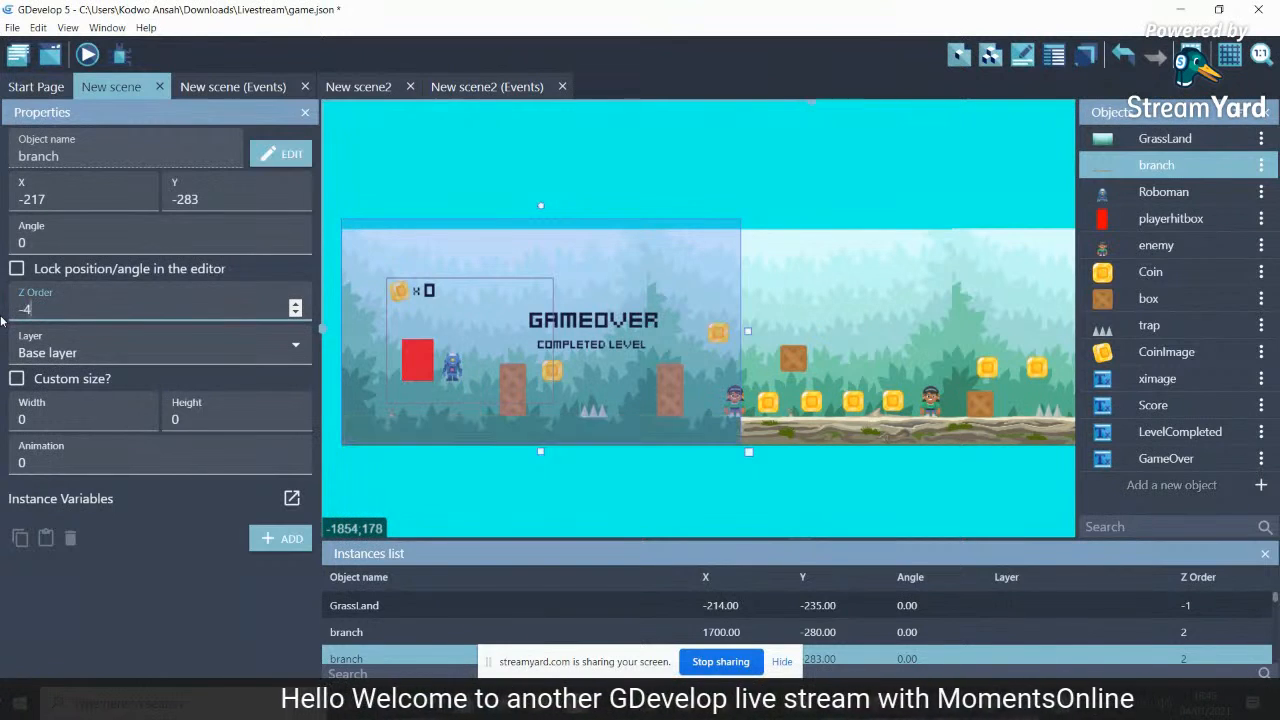
Match the New scene2 background's position to the first GrassLand instance in New scene, with X -214 and Y -235
left_click(380, 446)
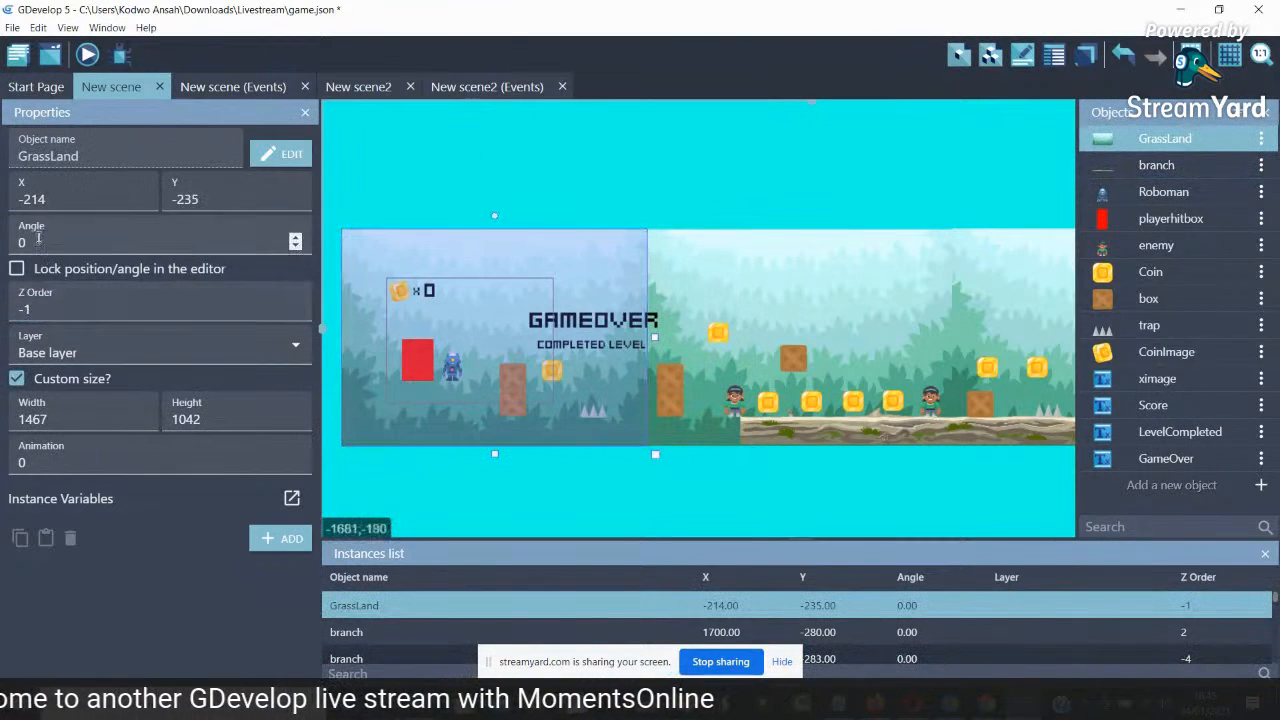
left_click_drag(45, 199, 3, 200)
key("ctrl+c")
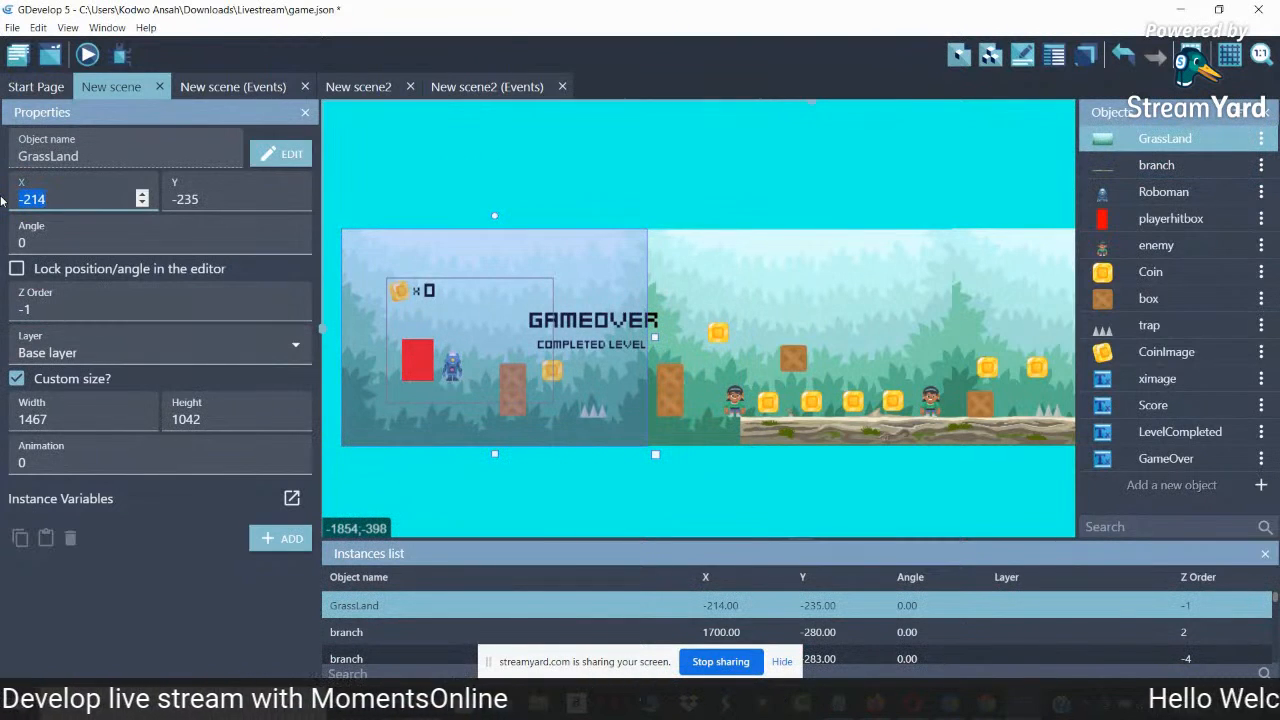
left_click(371, 88)
left_click_drag(67, 203, 2, 209)
key("ctrl+v")
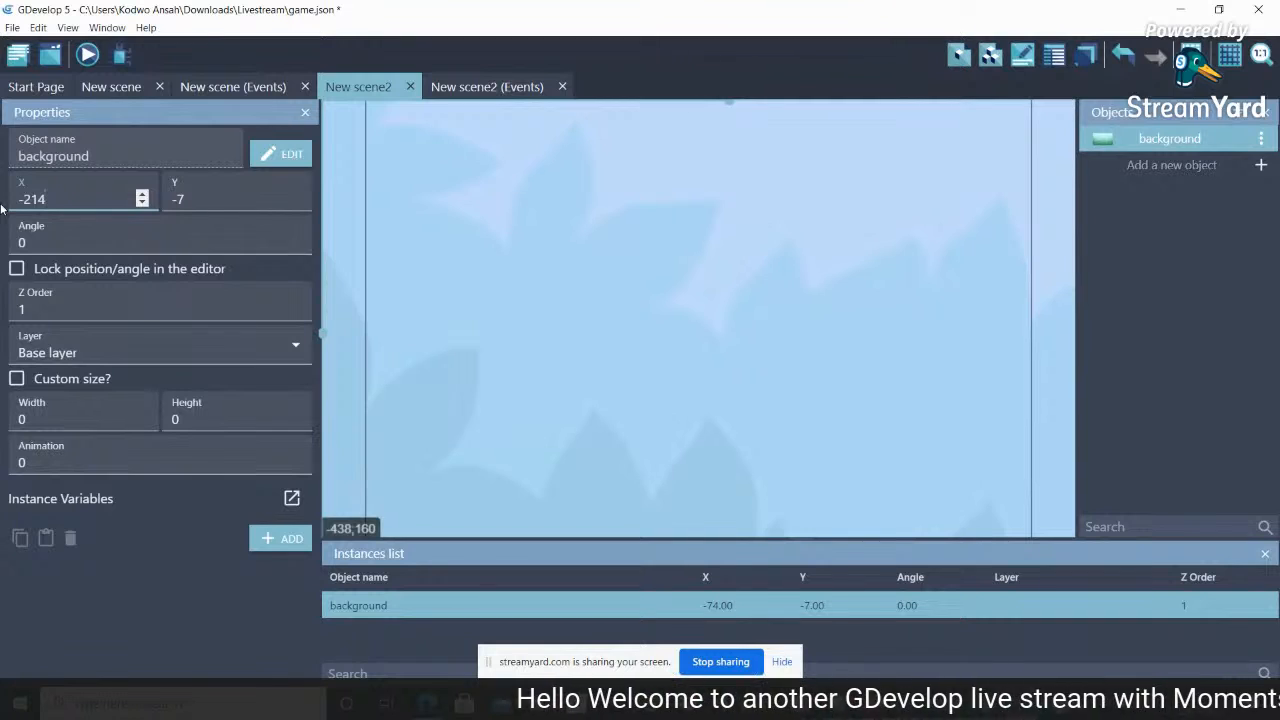
left_click(113, 87)
left_click_drag(209, 200, 146, 202)
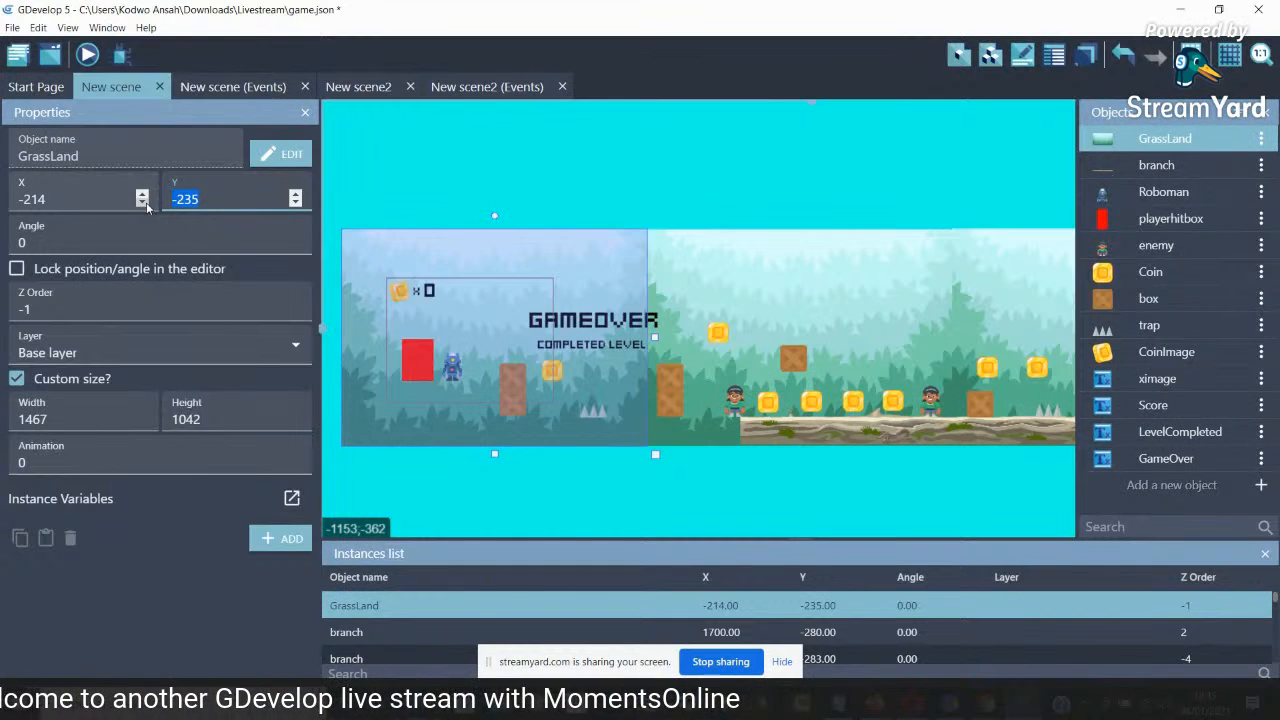
left_click(366, 90)
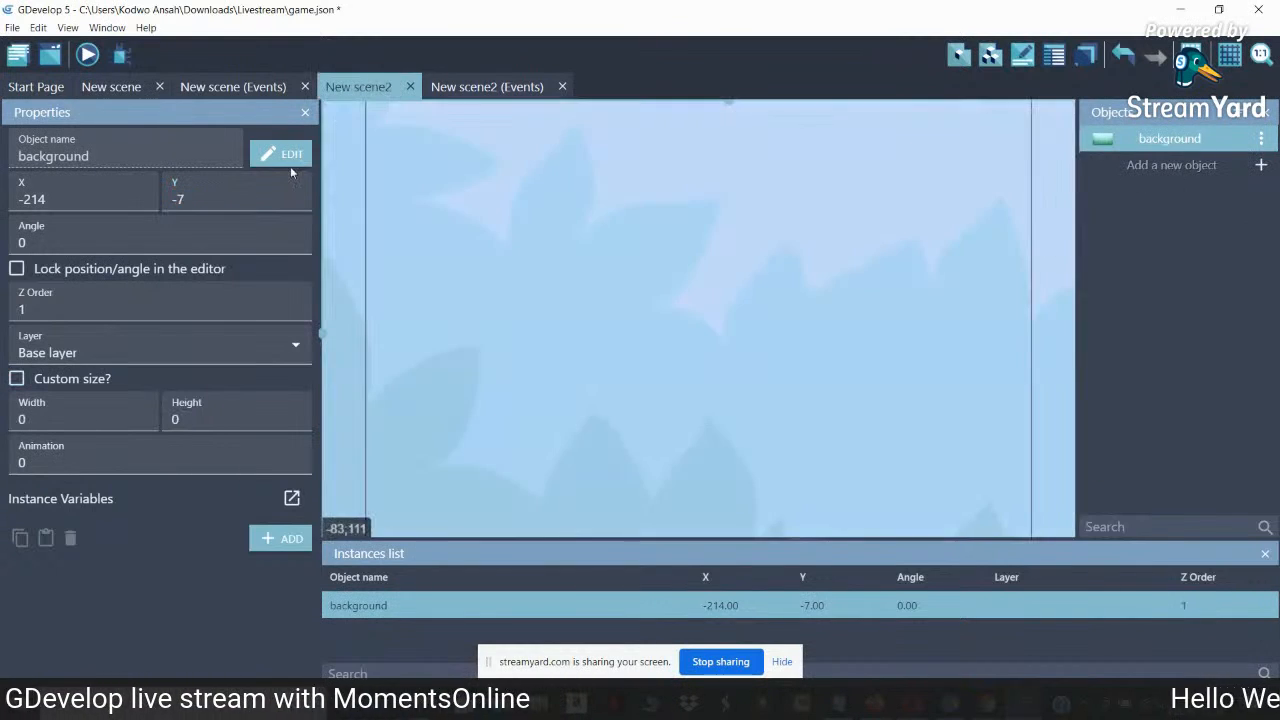
type("-235")
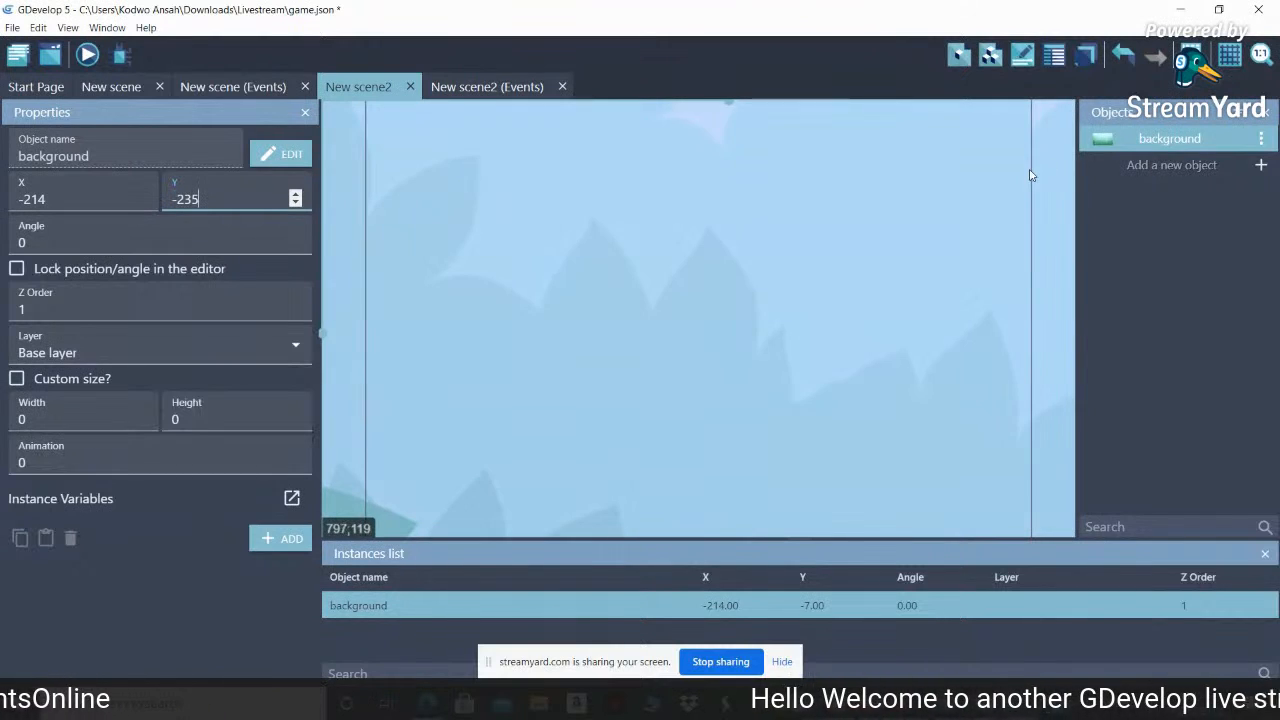
Move the background in New scene2 to about X -1225, Y -1003
left_click(1258, 54)
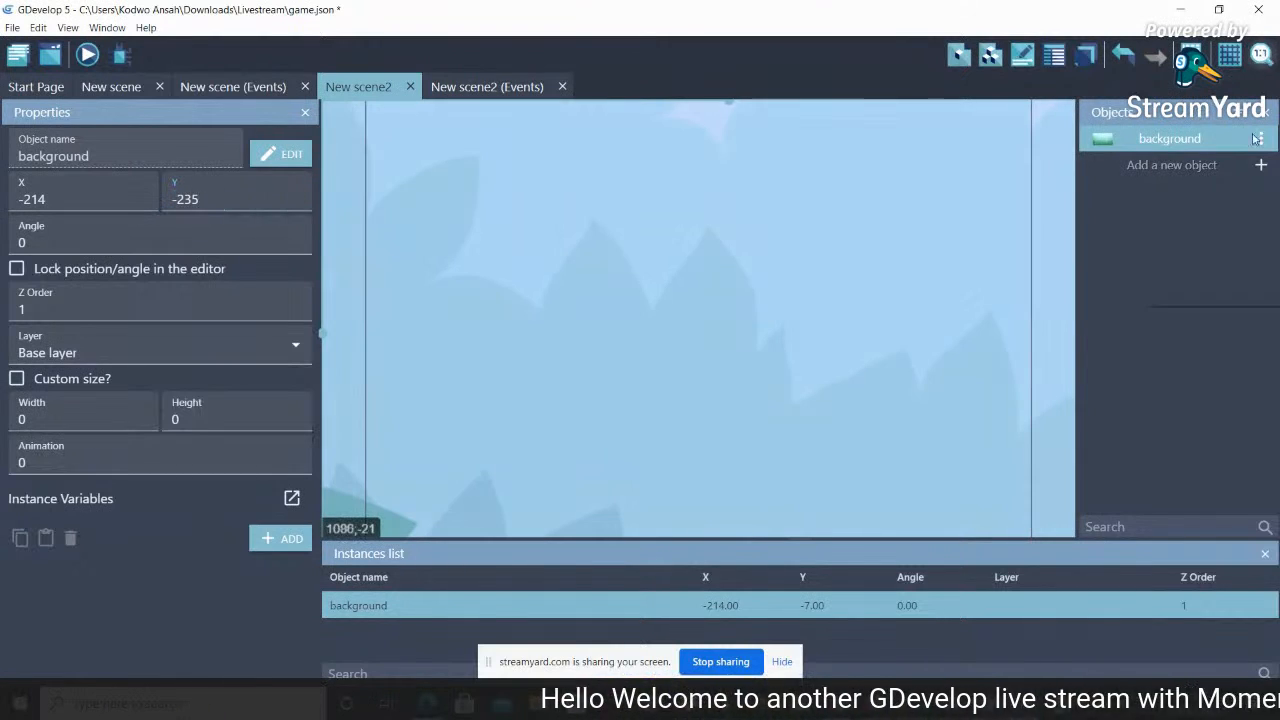
left_click(1203, 212)
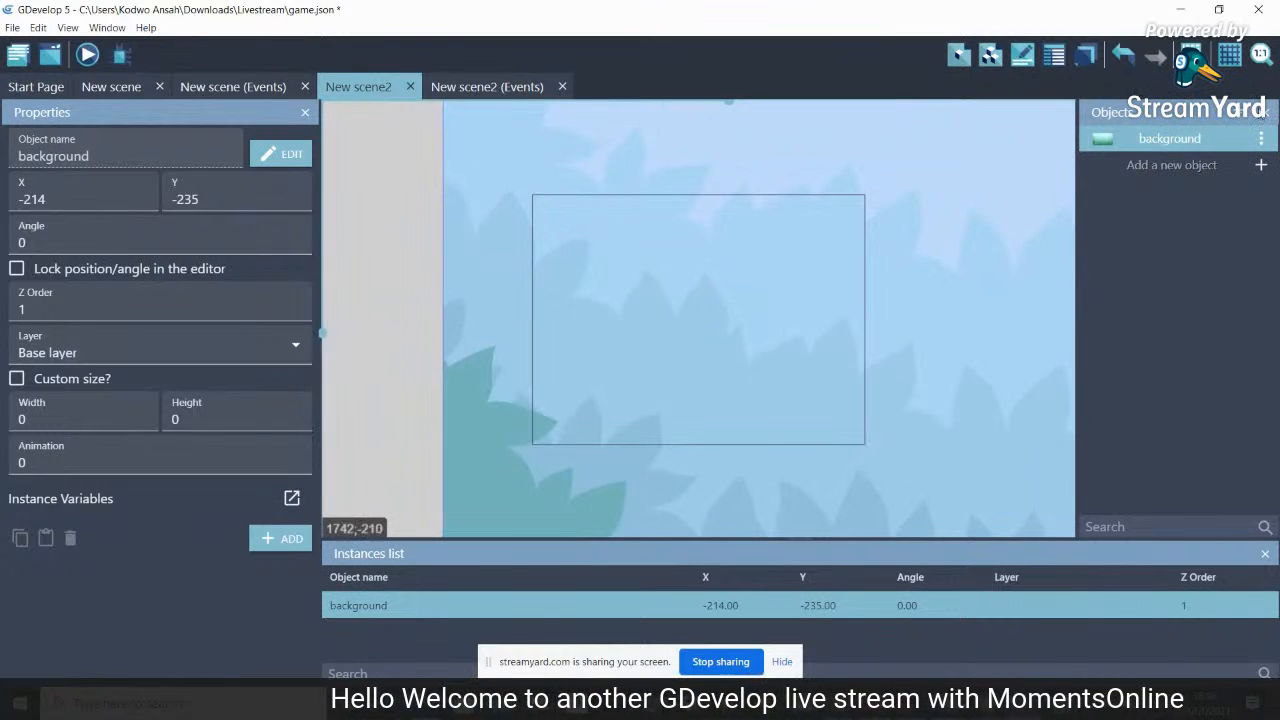
left_click(1258, 54)
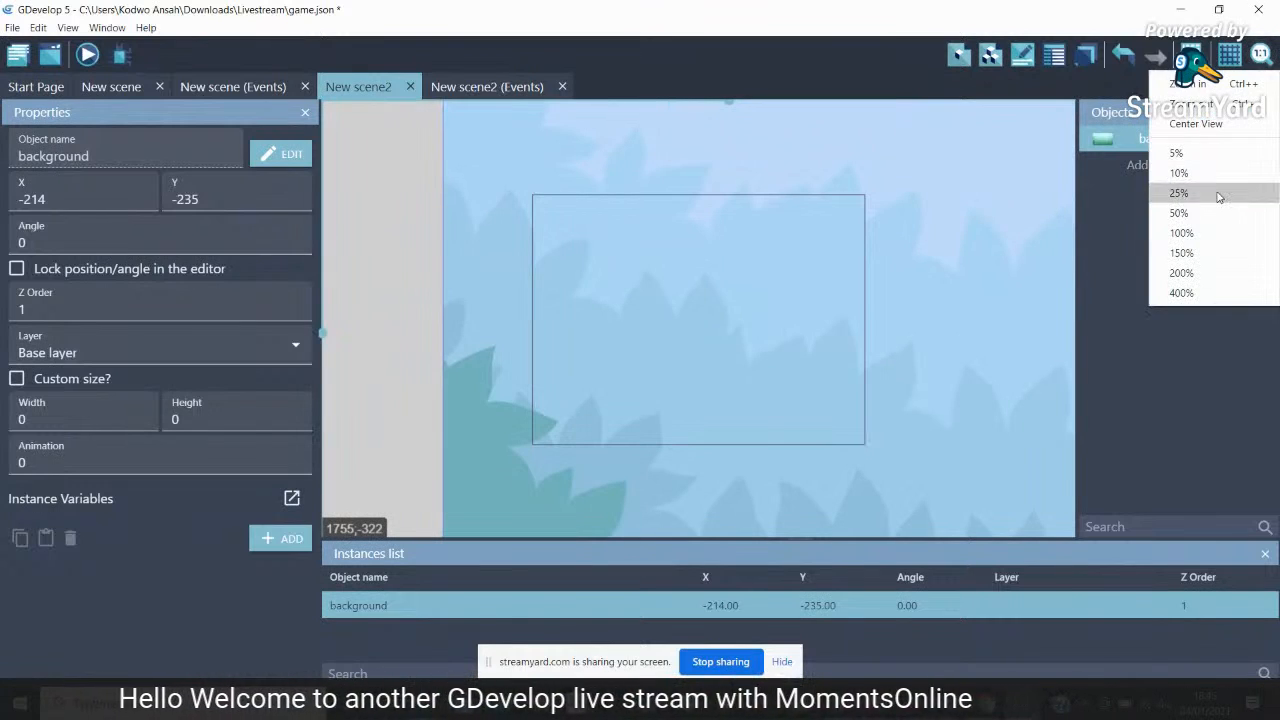
left_click(1217, 192)
left_click_drag(806, 274, 695, 189)
Enter the first GrassLand instance's dimensions for the New scene2 background, with width 1467 and height 1042
left_click(107, 87)
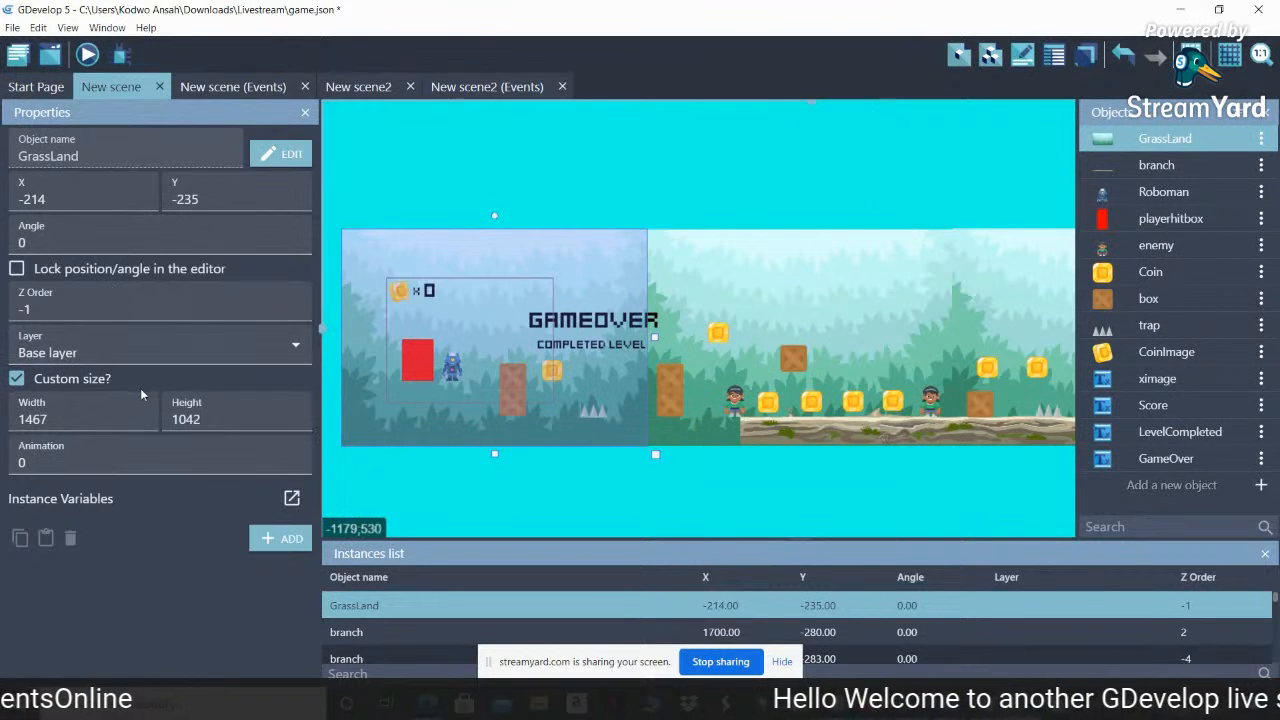
left_click_drag(90, 420, 3, 420)
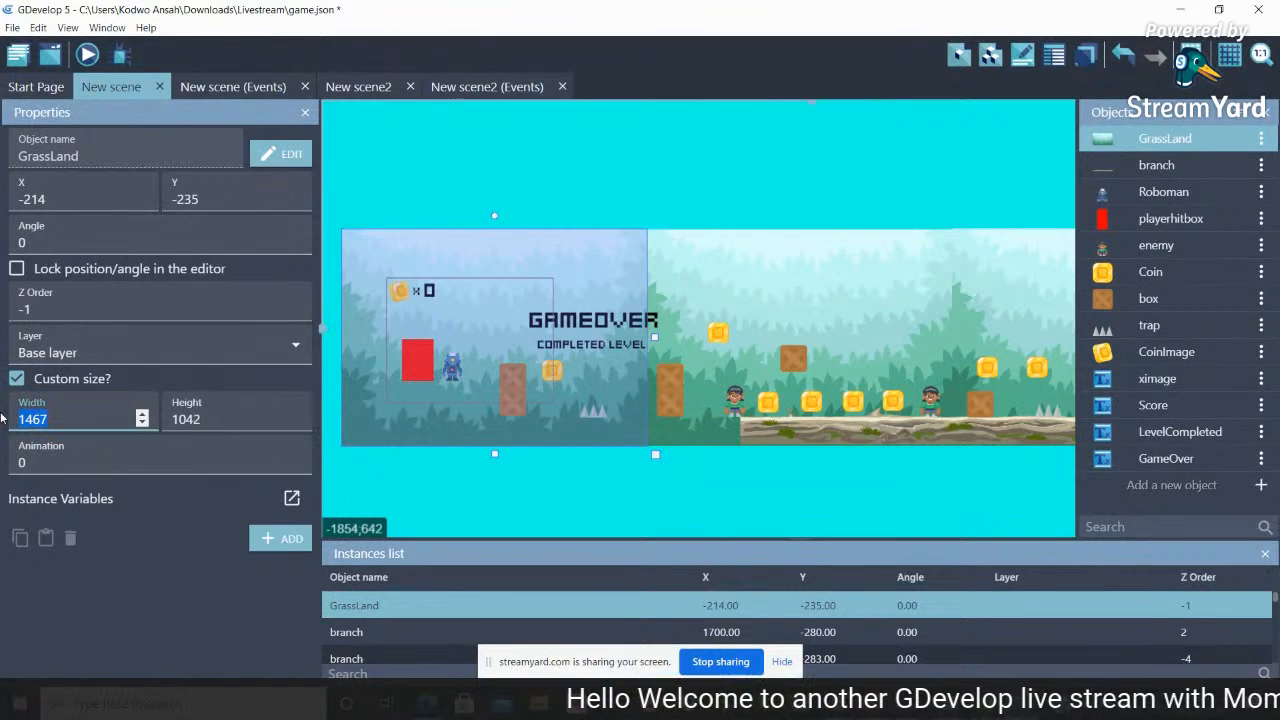
left_click(377, 89)
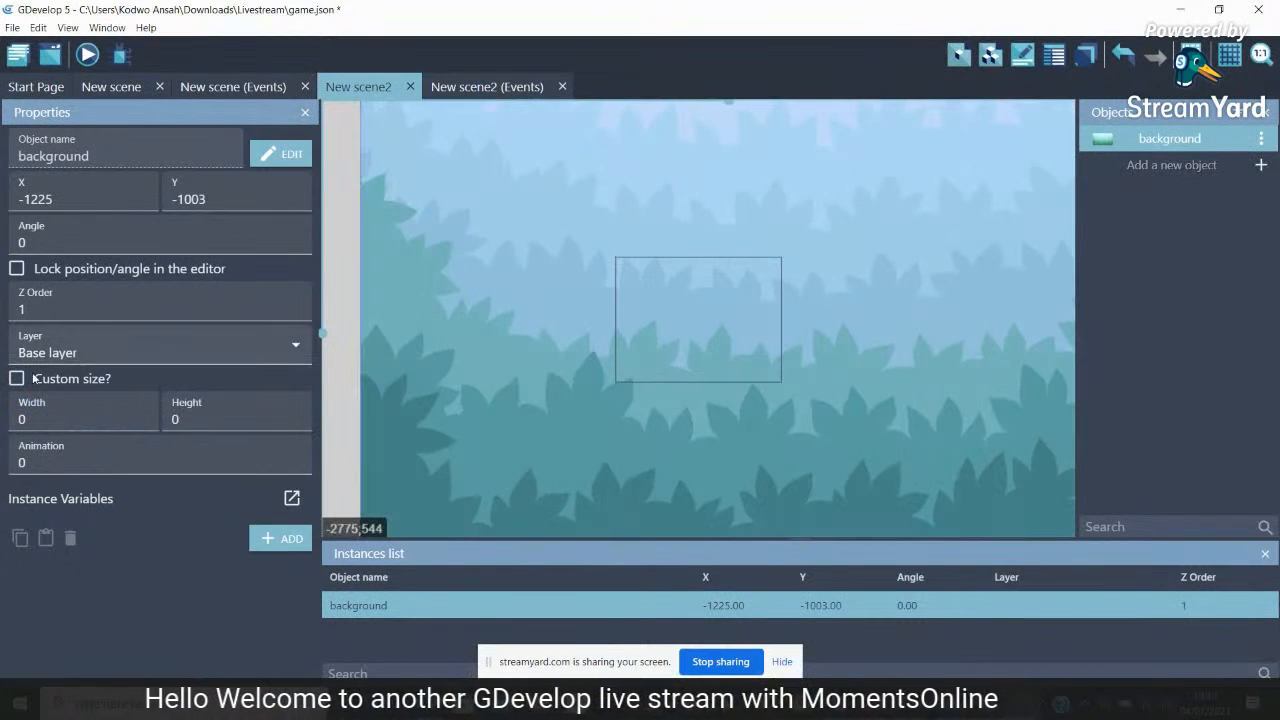
left_click_drag(55, 420, 3, 425)
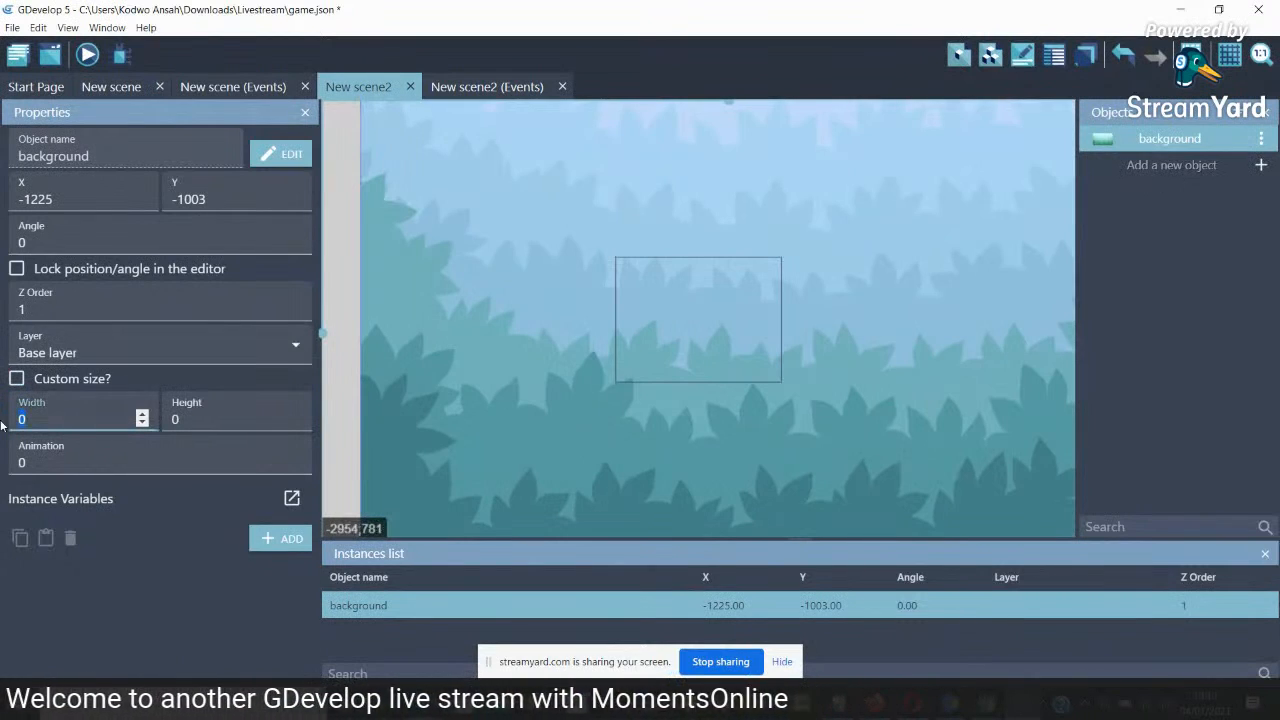
type("1467")
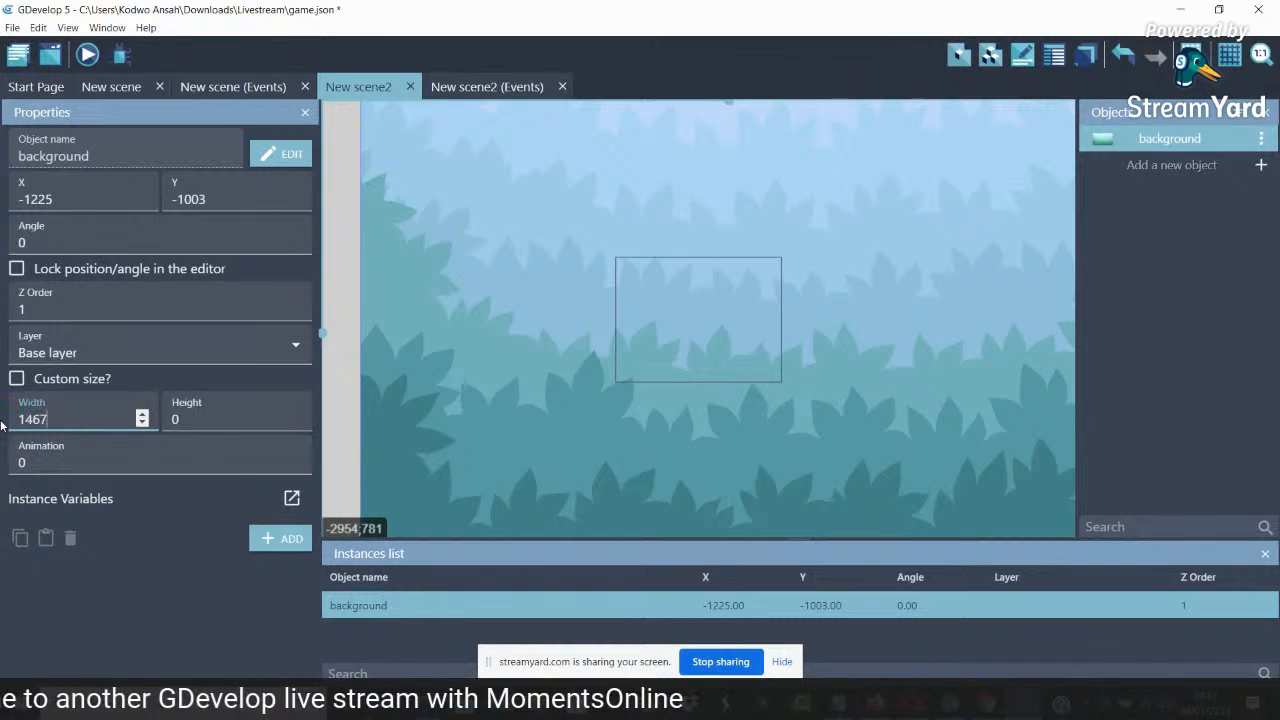
left_click(112, 88)
double_click(220, 419)
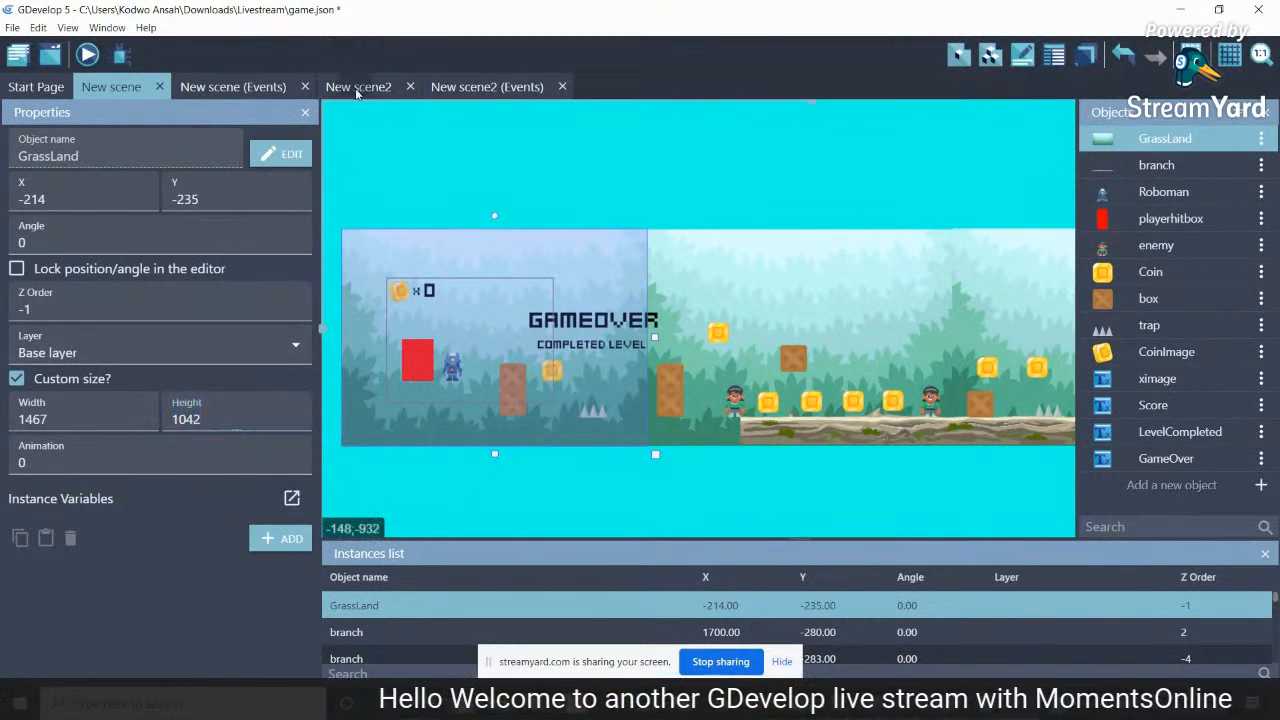
left_click(357, 88)
left_click(185, 421)
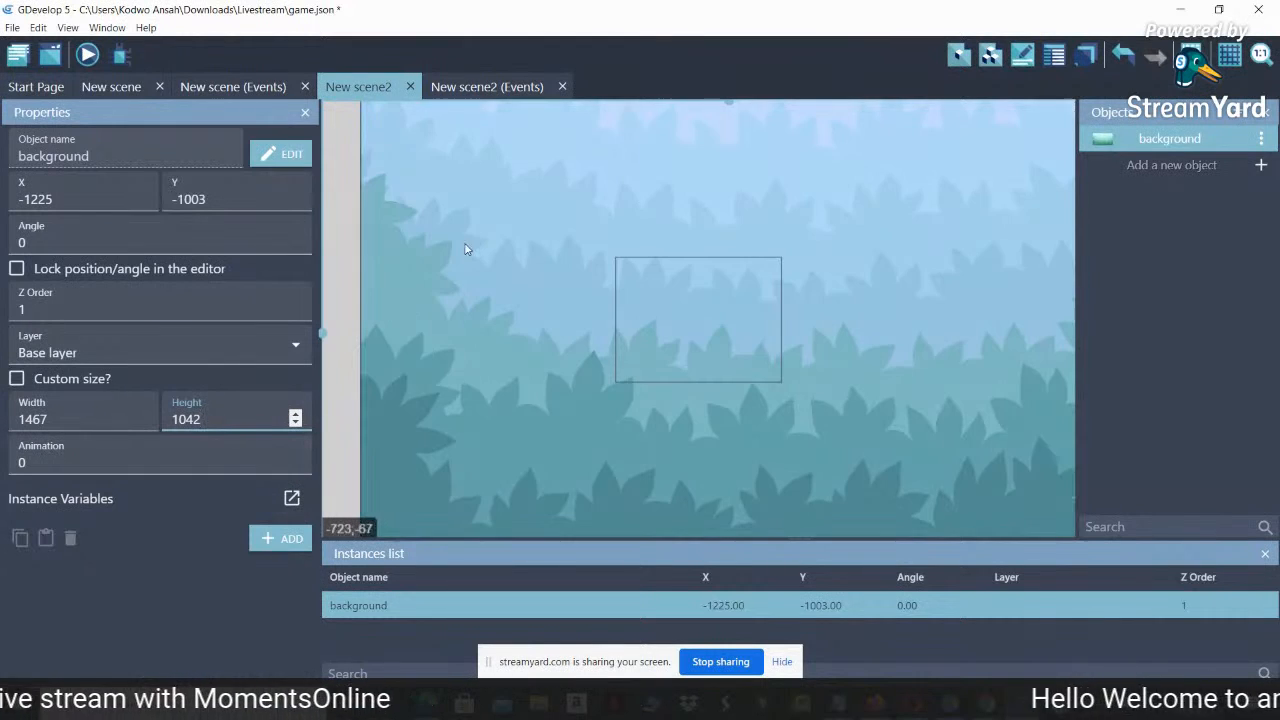
Enable the custom size for the background and move it over the game window frame at about X -284, Y -369
left_click(131, 88)
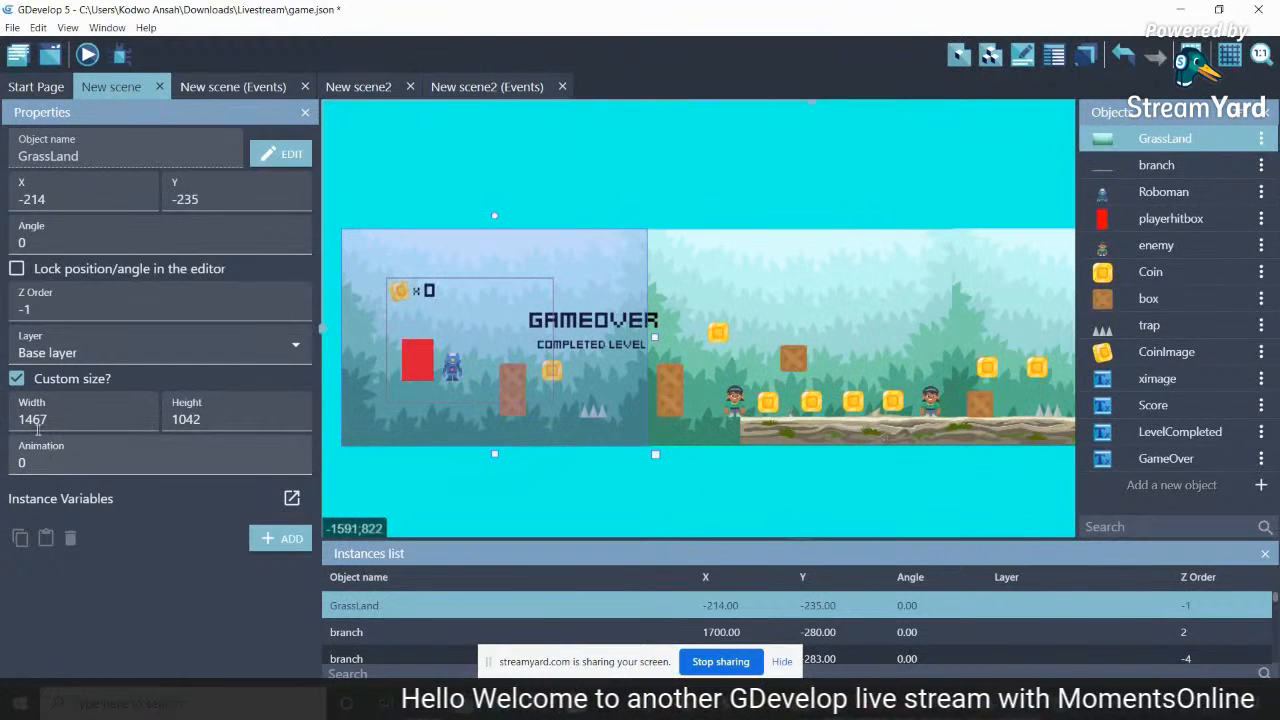
left_click(365, 87)
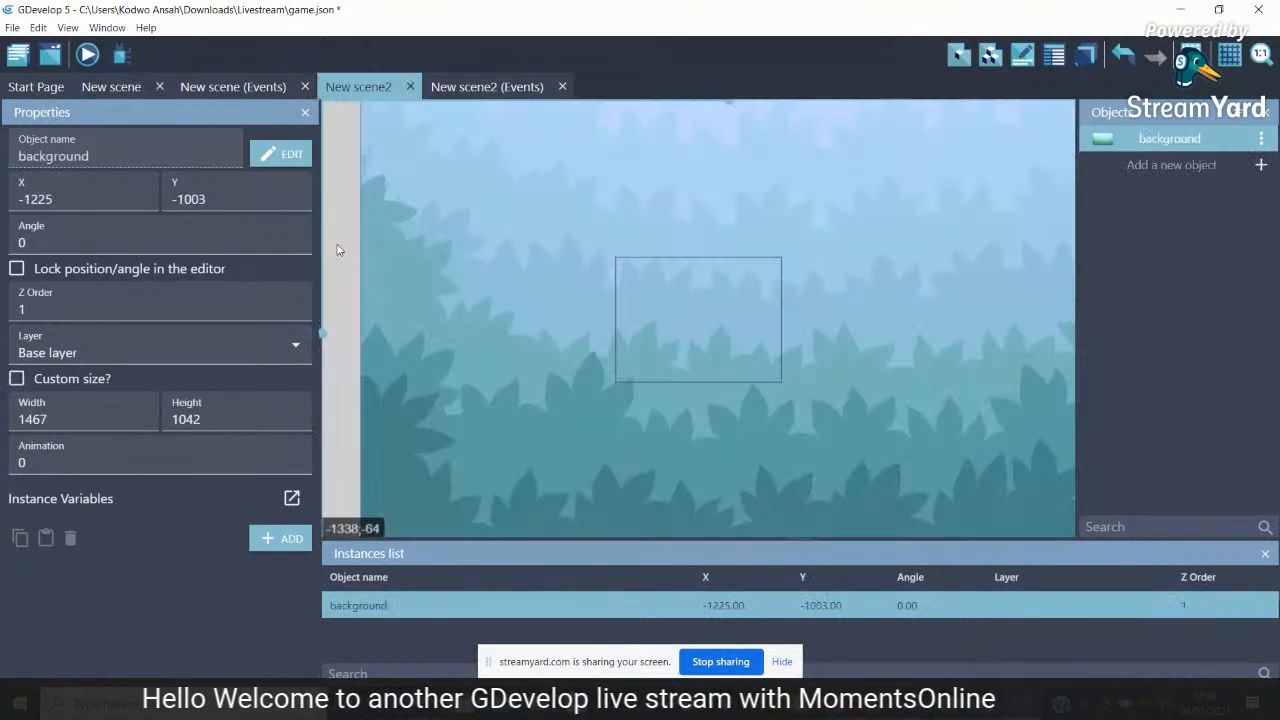
left_click(17, 380)
left_click_drag(410, 222, 607, 367)
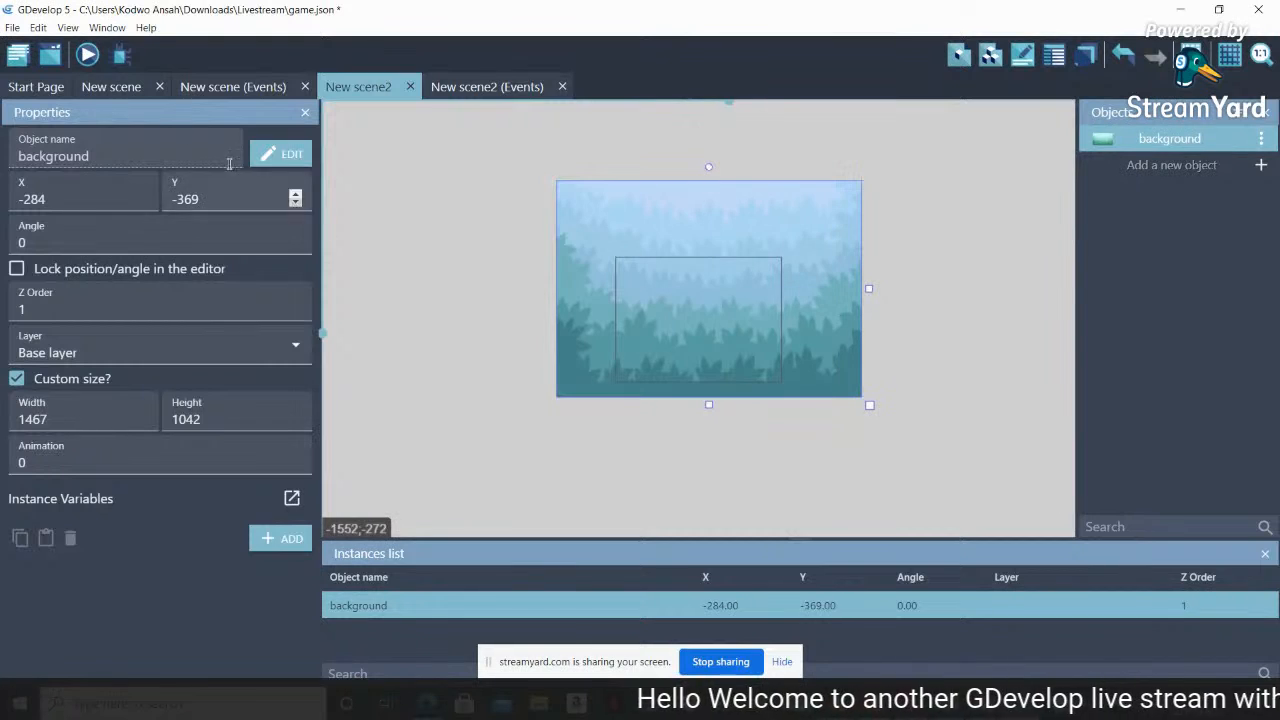
Extend the New scene2 background with two side-by-side copies at about X 1185, Y -369 and X 2654, Y -372
left_click(128, 90)
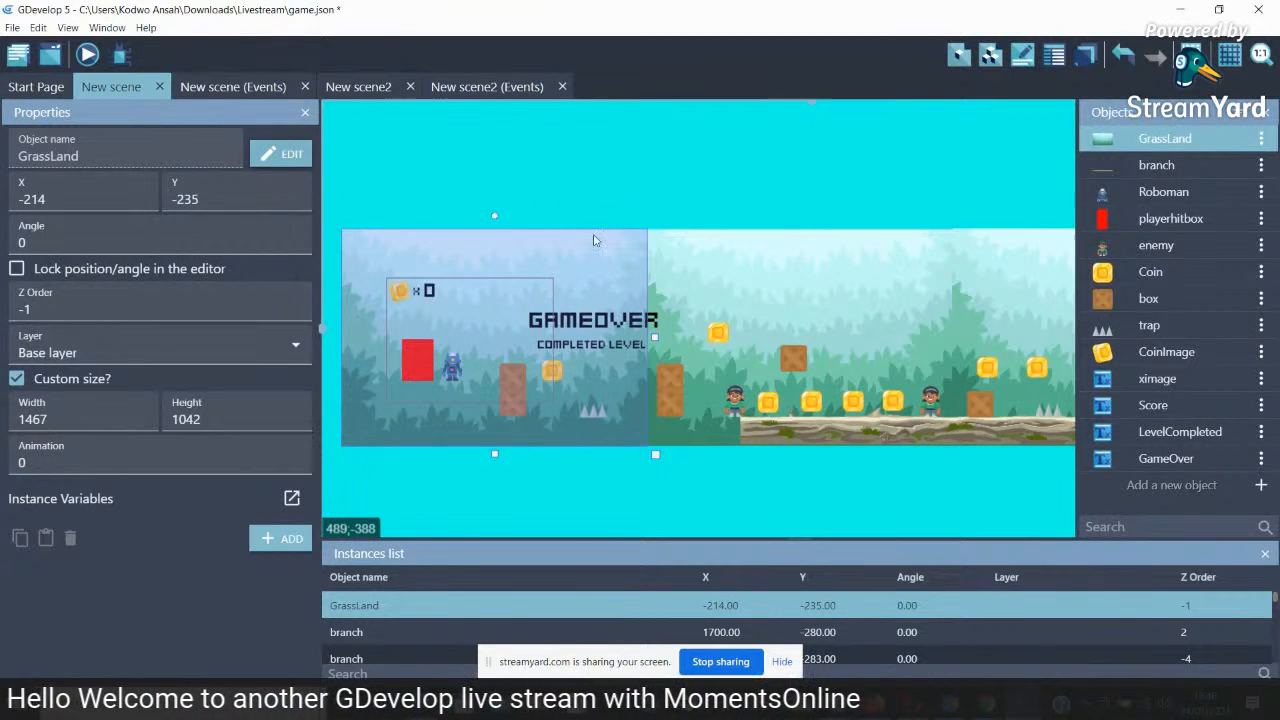
left_click_drag(593, 240, 700, 276)
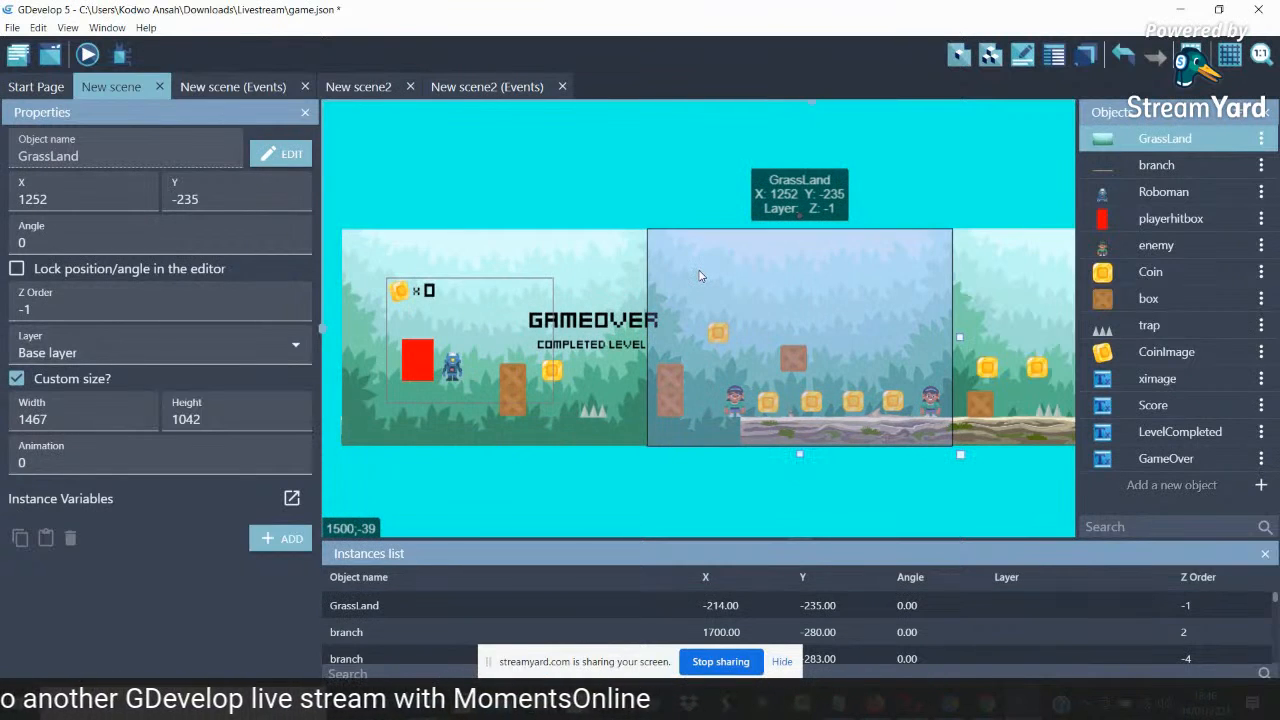
left_click(575, 271)
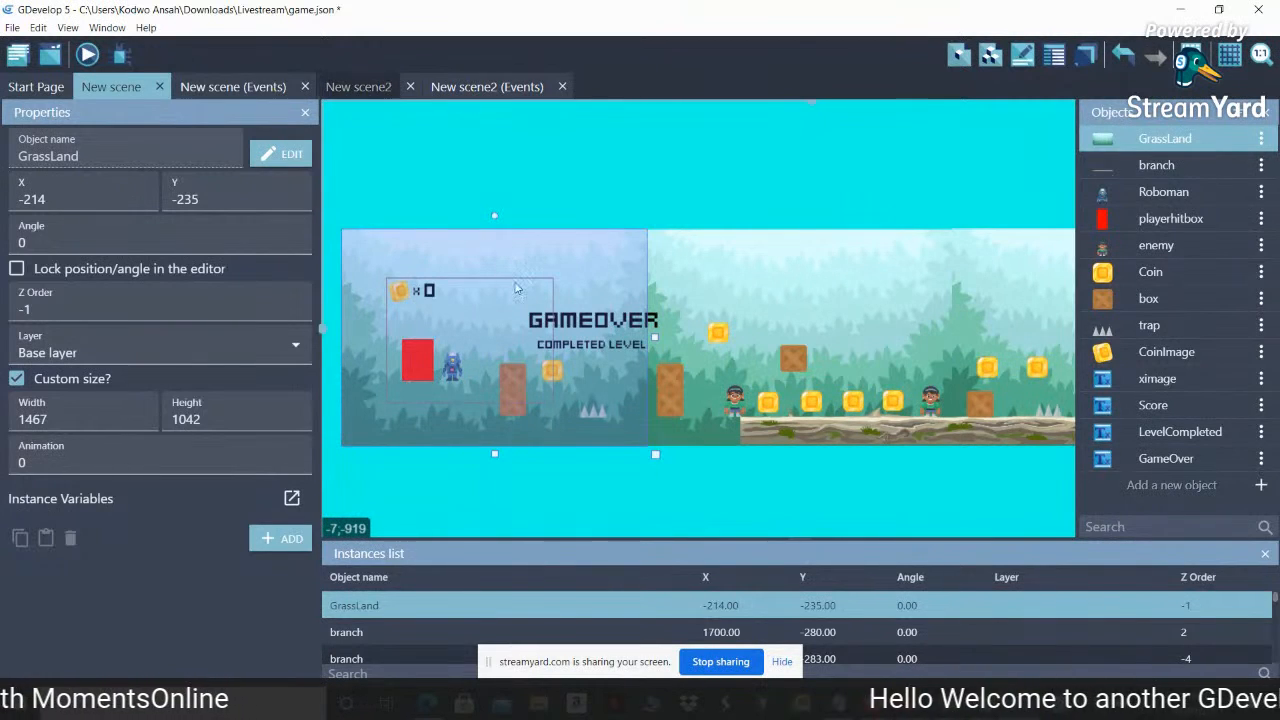
left_click(356, 87)
left_click_drag(789, 309, 1092, 305, "ctrl")
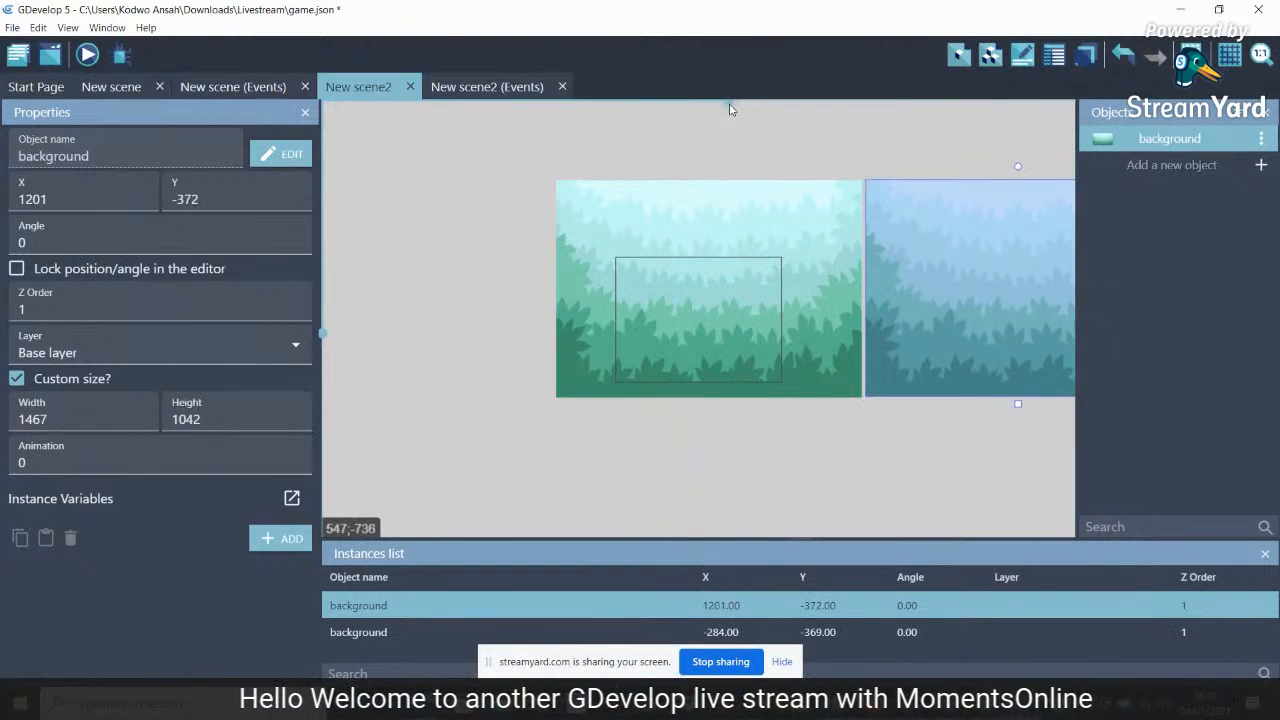
scroll(730, 110, "right", 5)
left_click_drag(743, 249, 1054, 249)
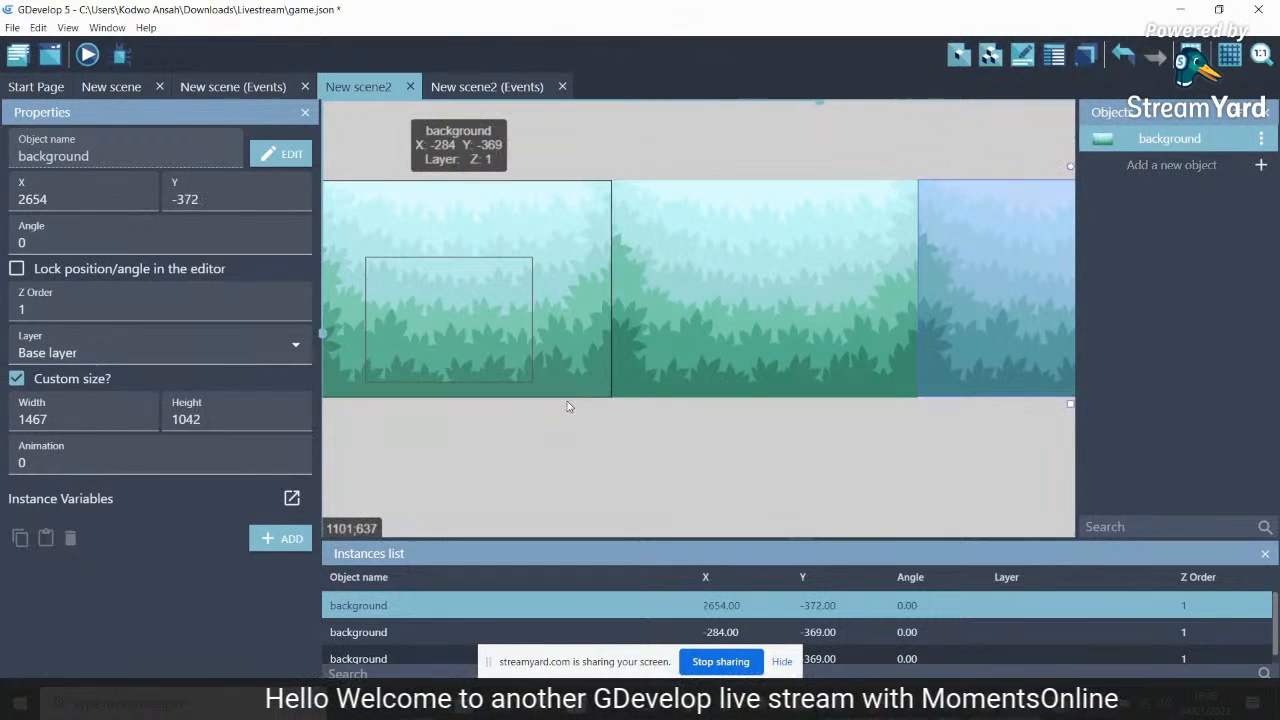
Compare the first background's position in New scene2 with those of the GrassLand and branch instances in New scene
left_click(476, 367)
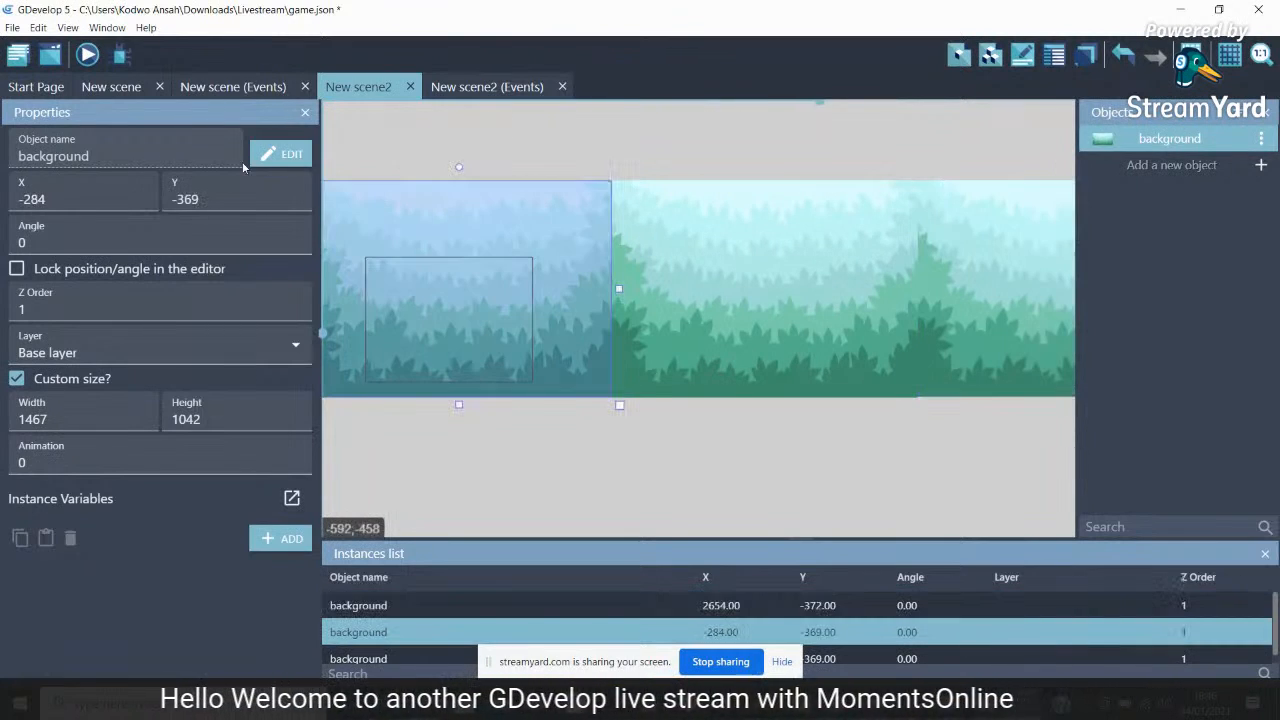
left_click(100, 86)
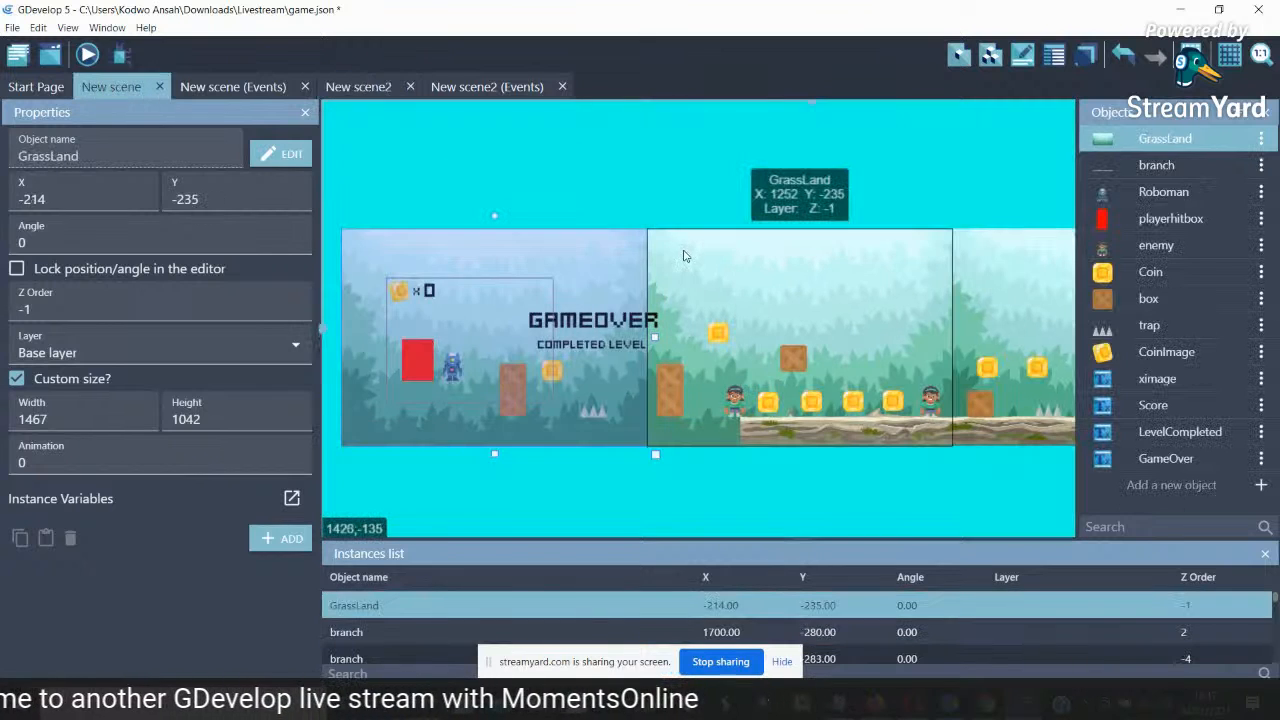
left_click(735, 268)
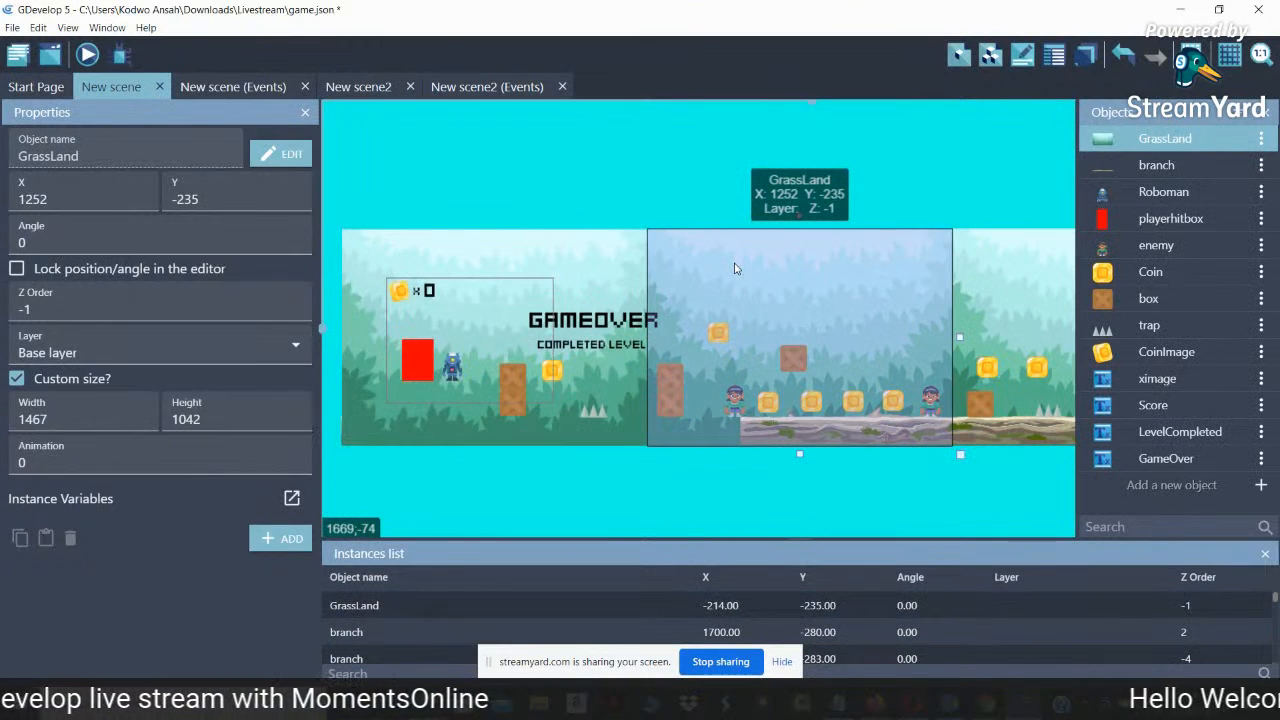
left_click(633, 270)
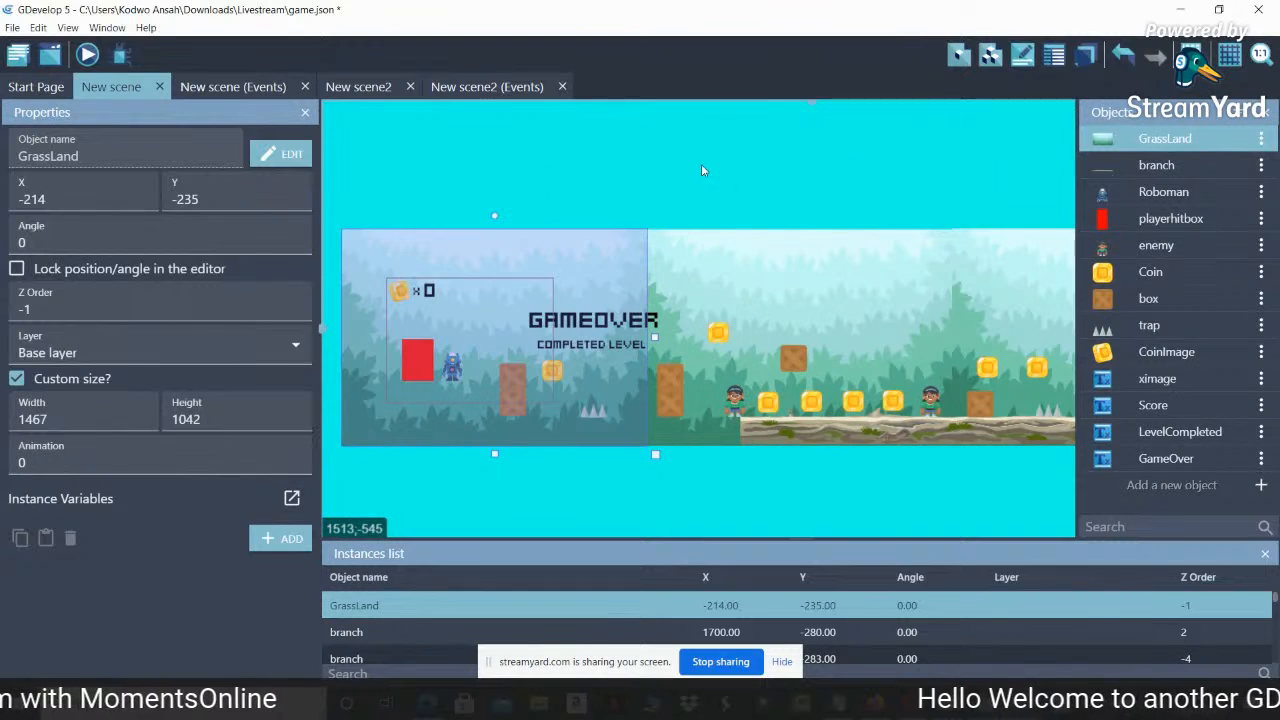
left_click(855, 257)
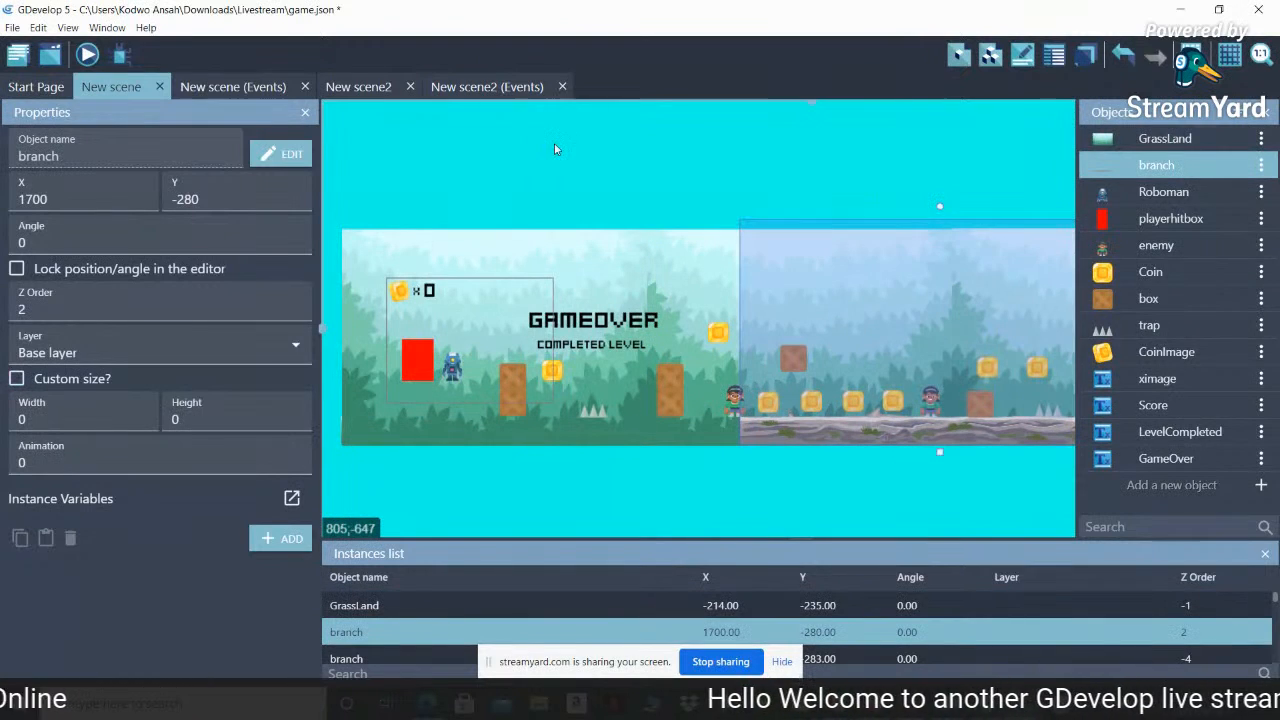
Check the middle background's Y position in New scene2 against the selected branch's Y position in New scene
left_click(490, 86)
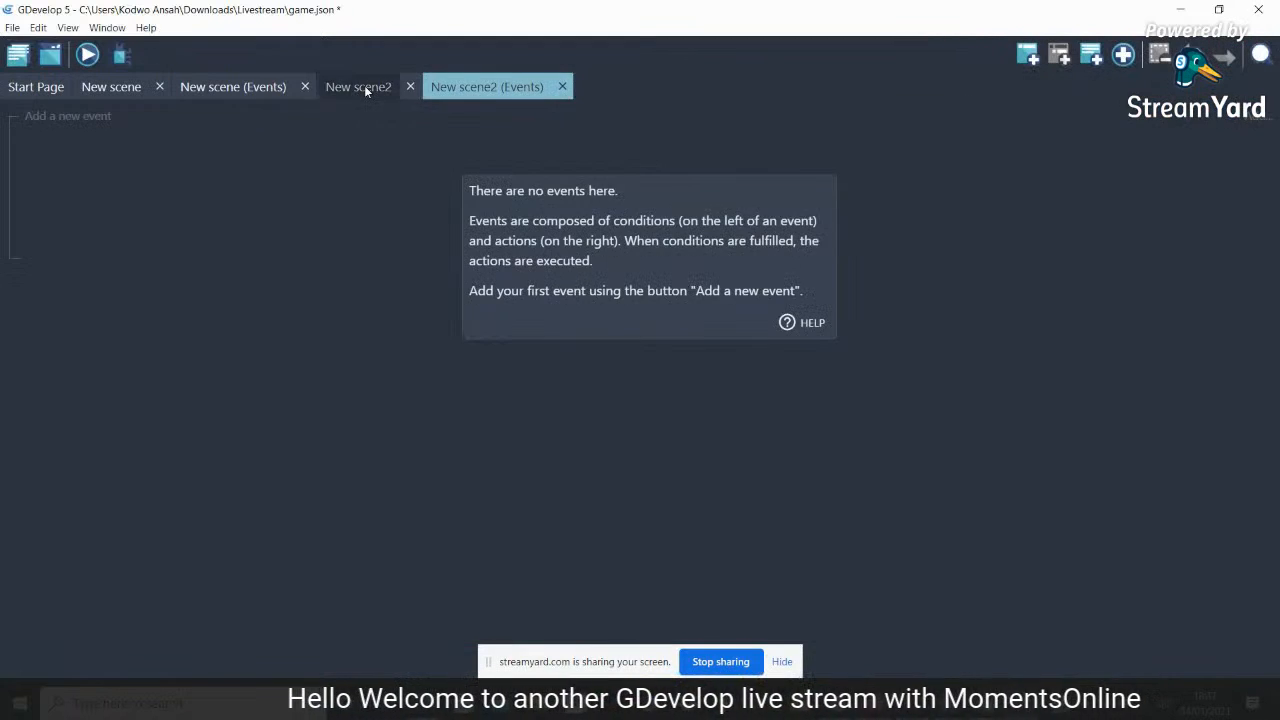
left_click(364, 85)
left_click(735, 272)
left_click(211, 204)
left_click_drag(211, 204, 190, 202)
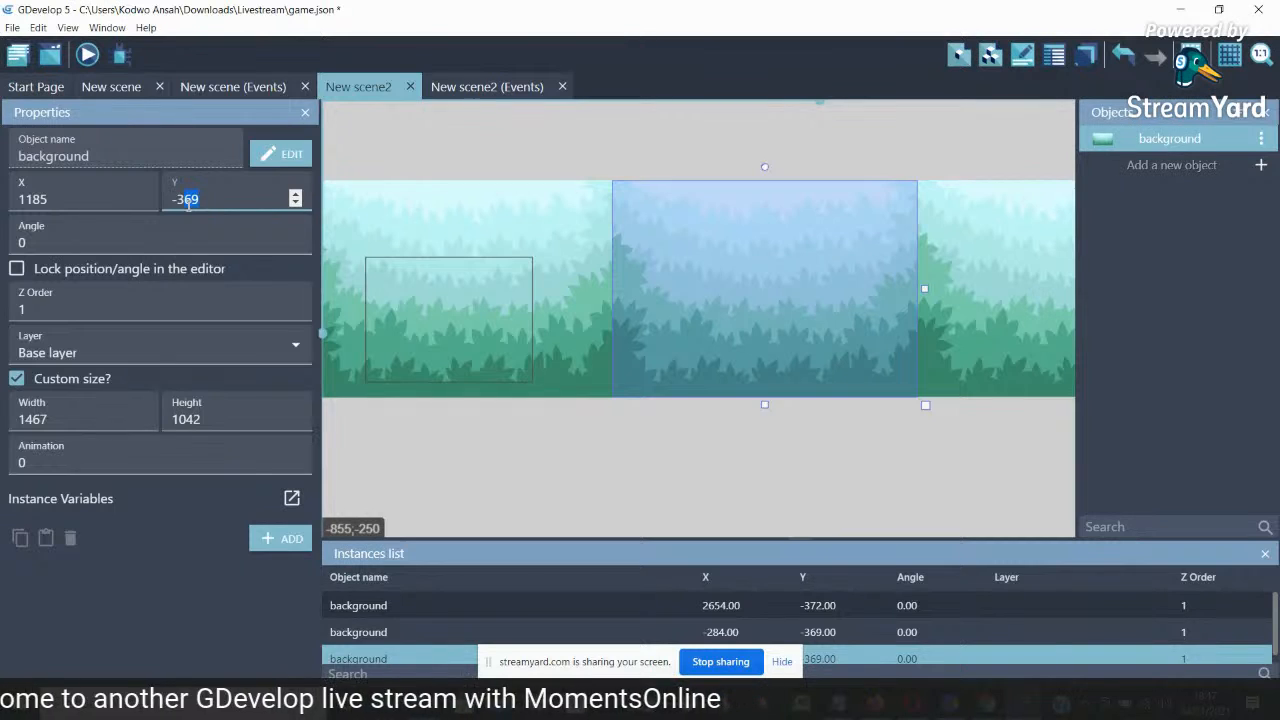
left_click(124, 89)
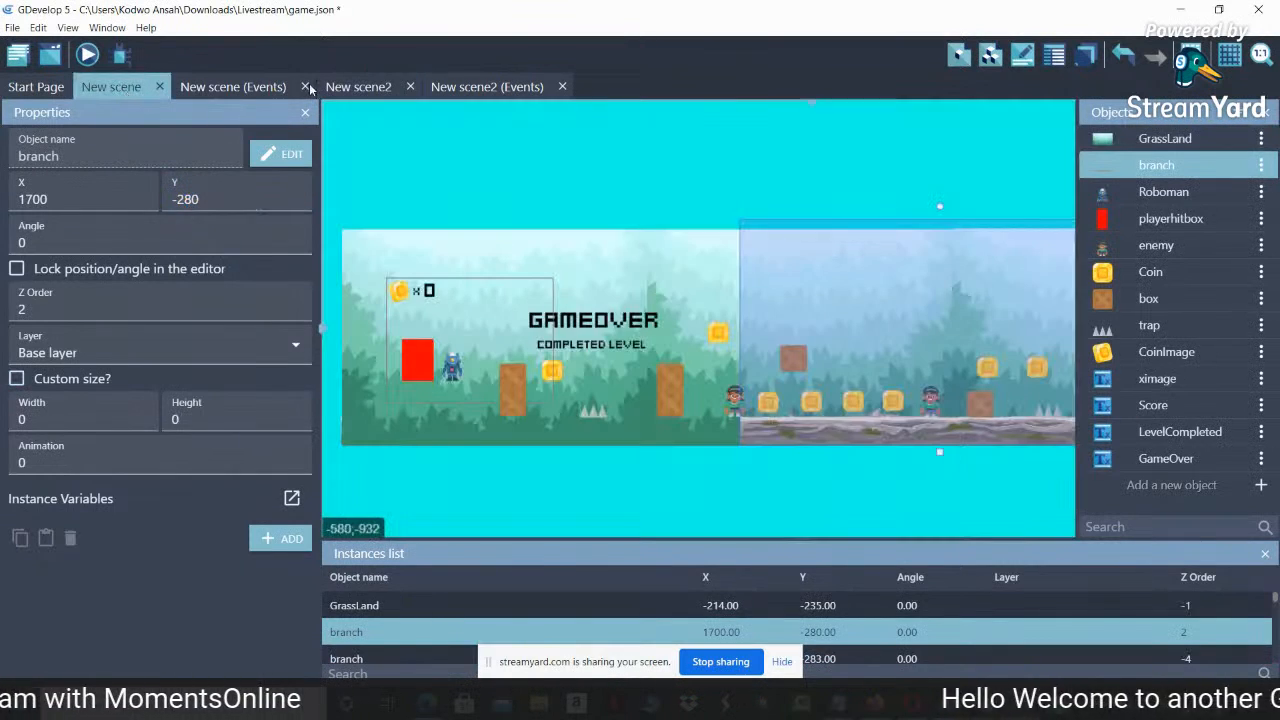
left_click_drag(203, 202, 178, 201)
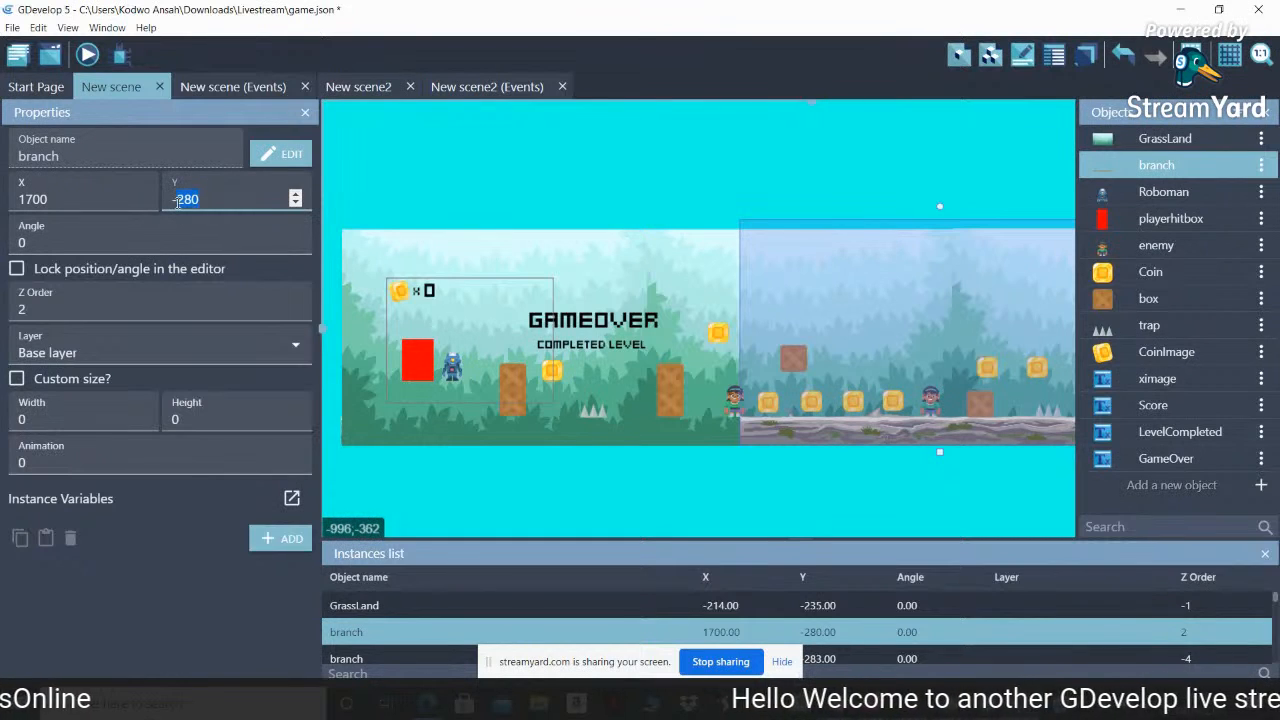
Set the middle New scene2 background's Y to -235, copied from the first GrassLand instance in New scene
left_click(440, 260)
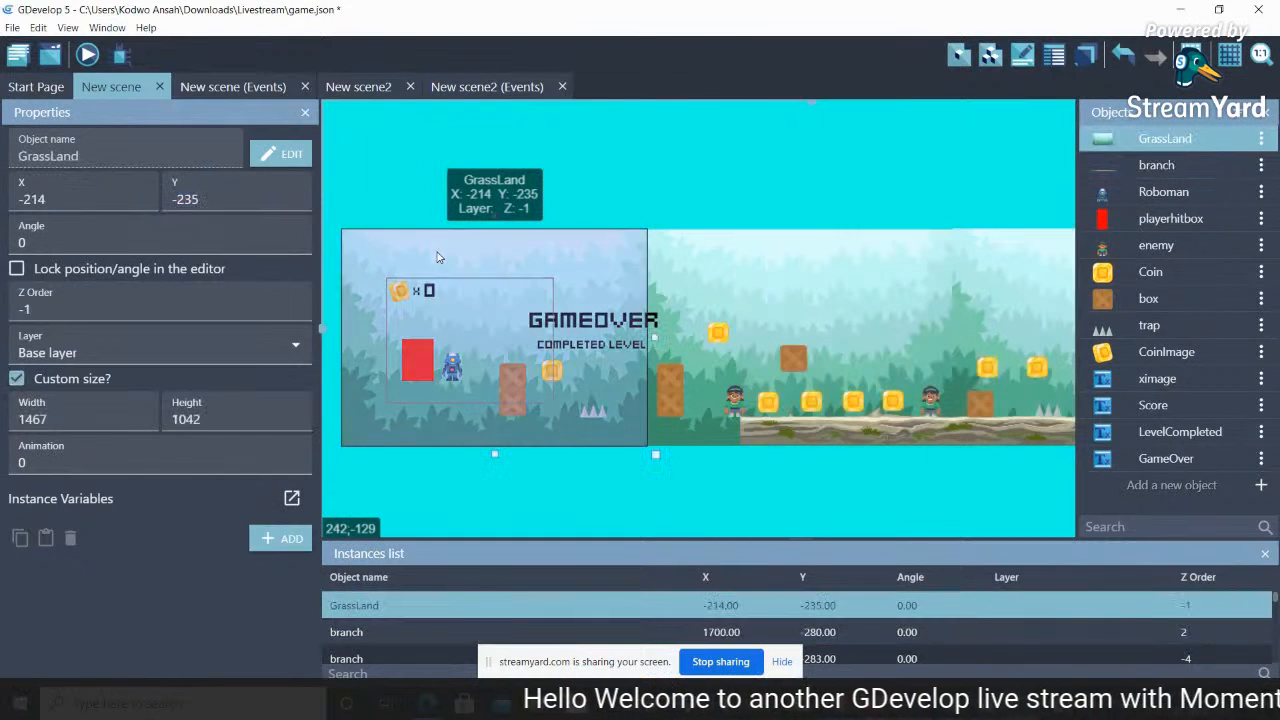
left_click_drag(223, 206, 168, 203)
key("ctrl+c")
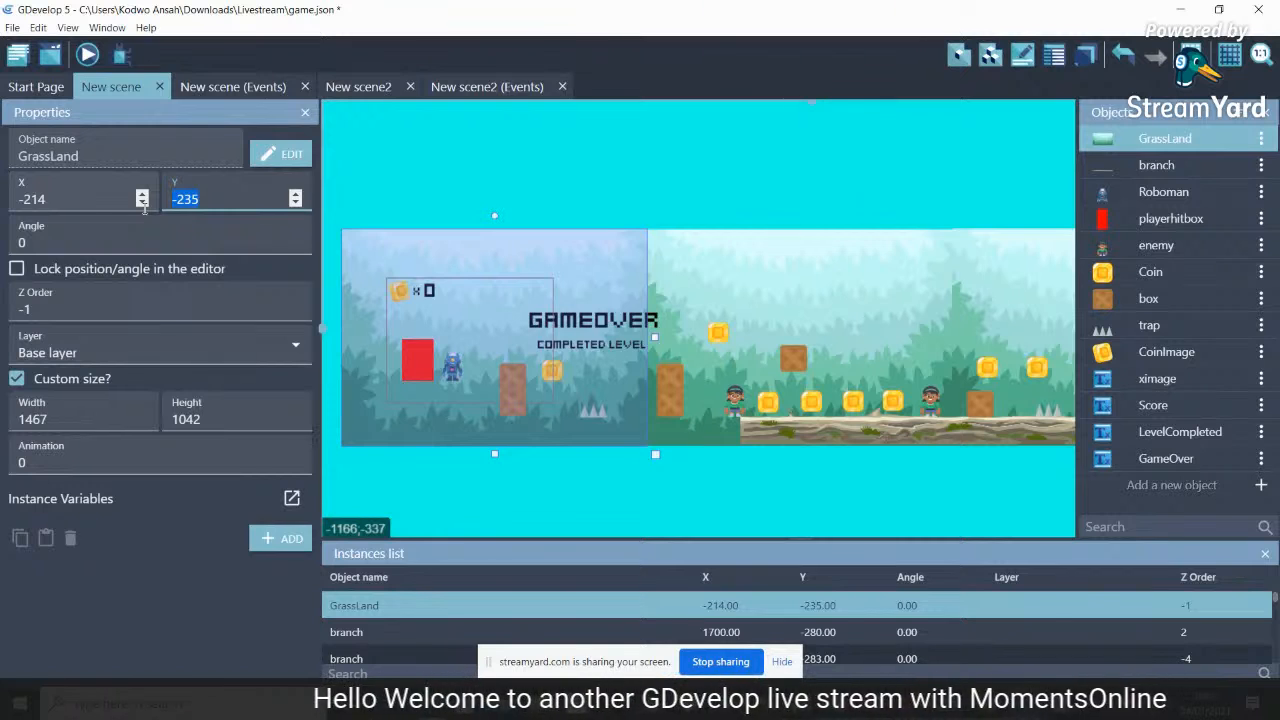
left_click(372, 88)
left_click_drag(223, 199, 168, 200)
key("ctrl+v")
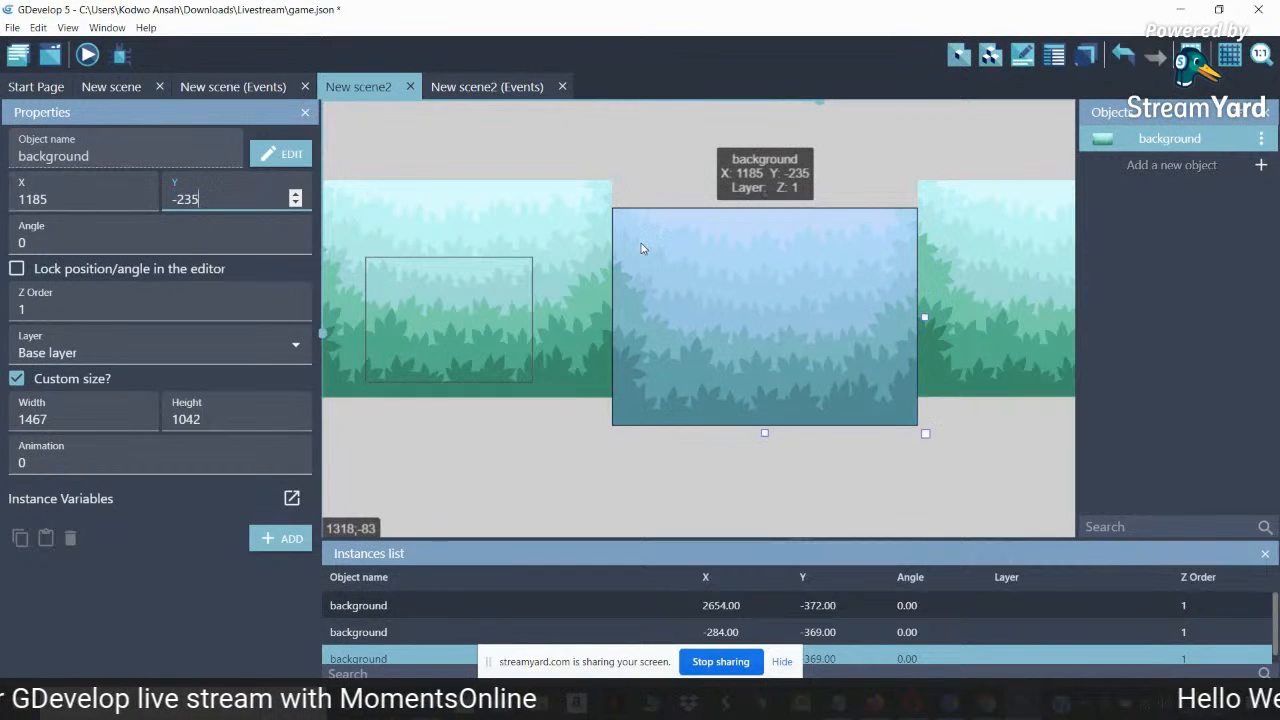
Move the first background to about X -274 with Y -235, level with the middle background
left_click(541, 235)
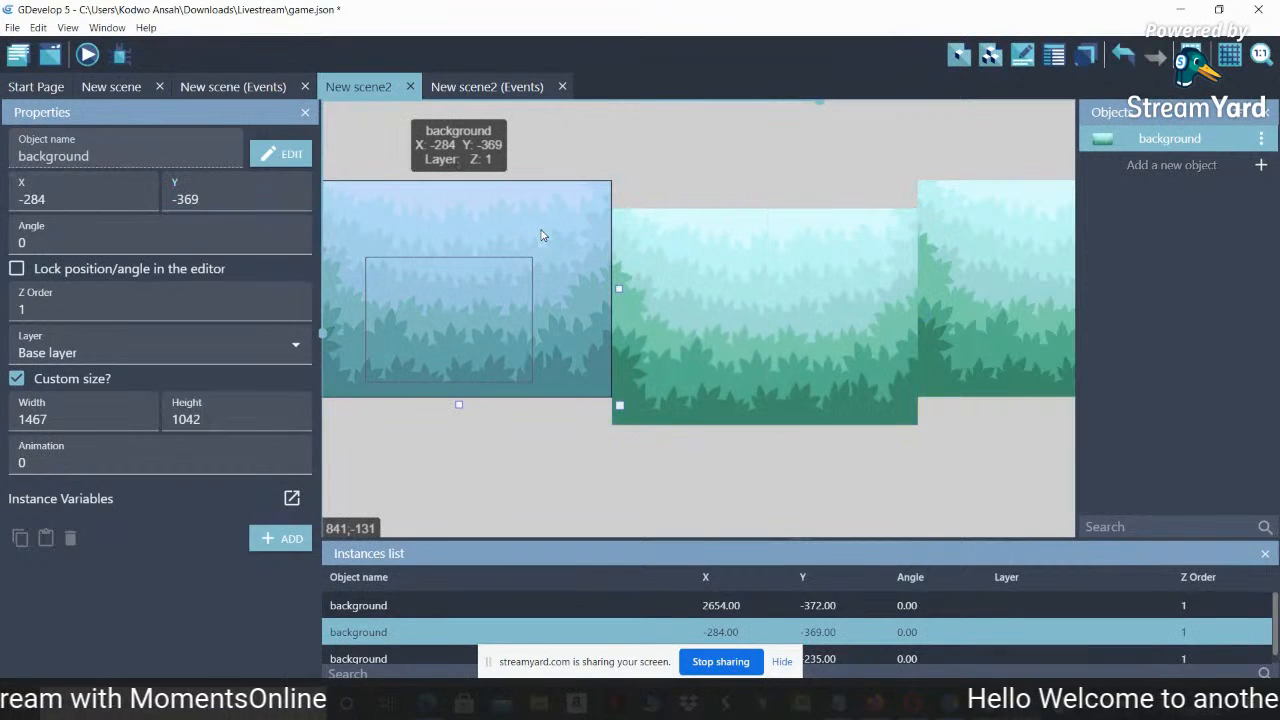
left_click_drag(541, 235, 546, 266)
left_click(690, 280)
left_click(215, 200)
left_click(397, 286)
left_click_drag(220, 205, 122, 215)
key("ctrl+c")
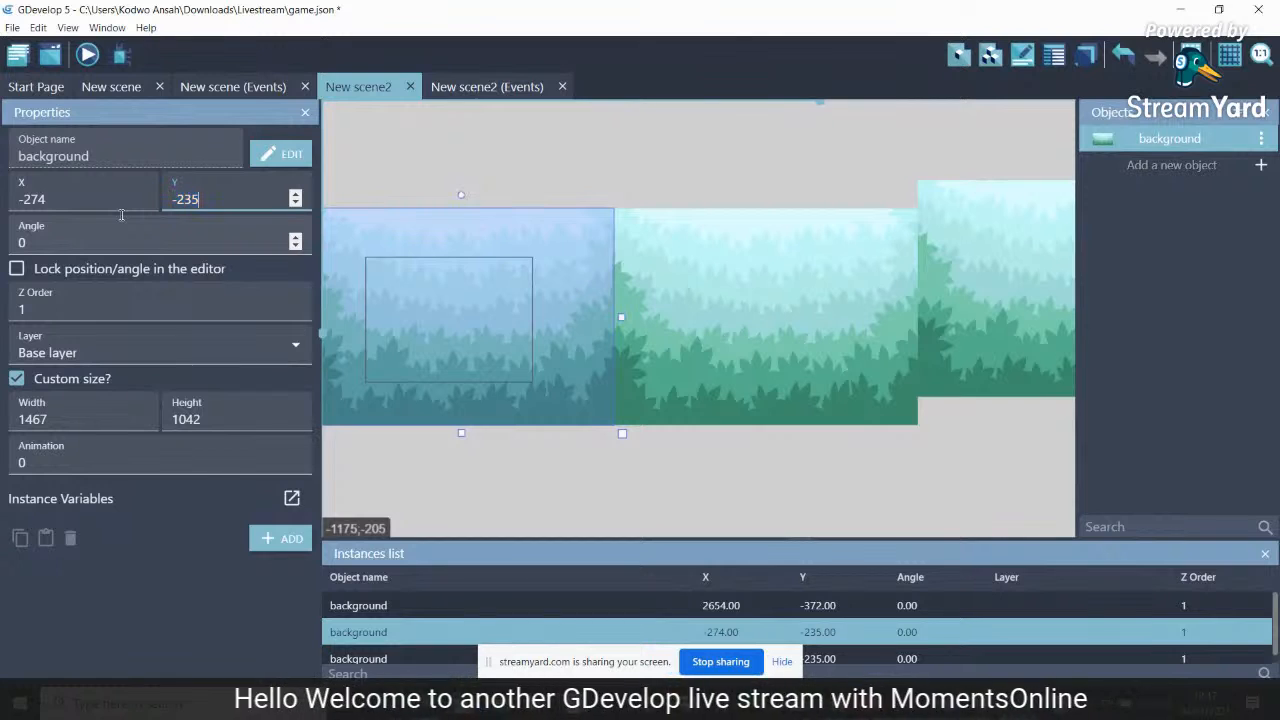
Set the third background's Y to -235 and compare the layout with New scene
left_click(1026, 236)
left_click_drag(200, 202, 105, 209)
key("ctrl+v")
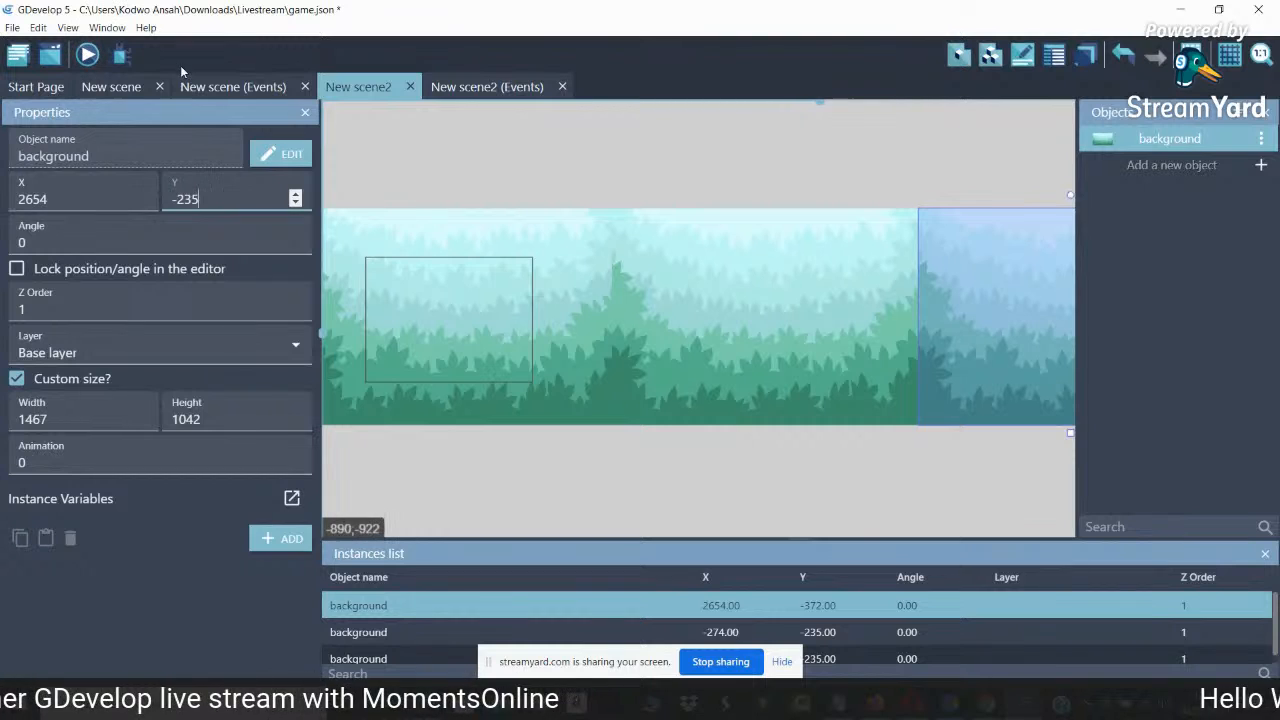
left_click(116, 90)
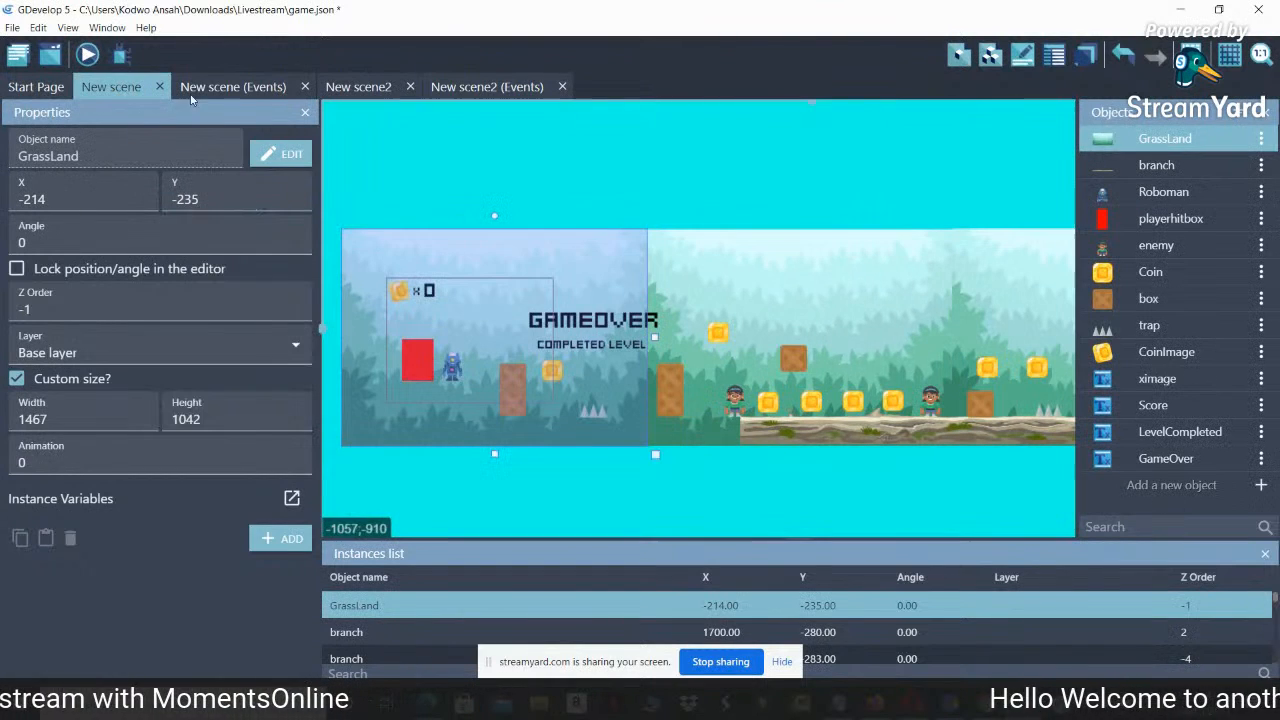
left_click(357, 89)
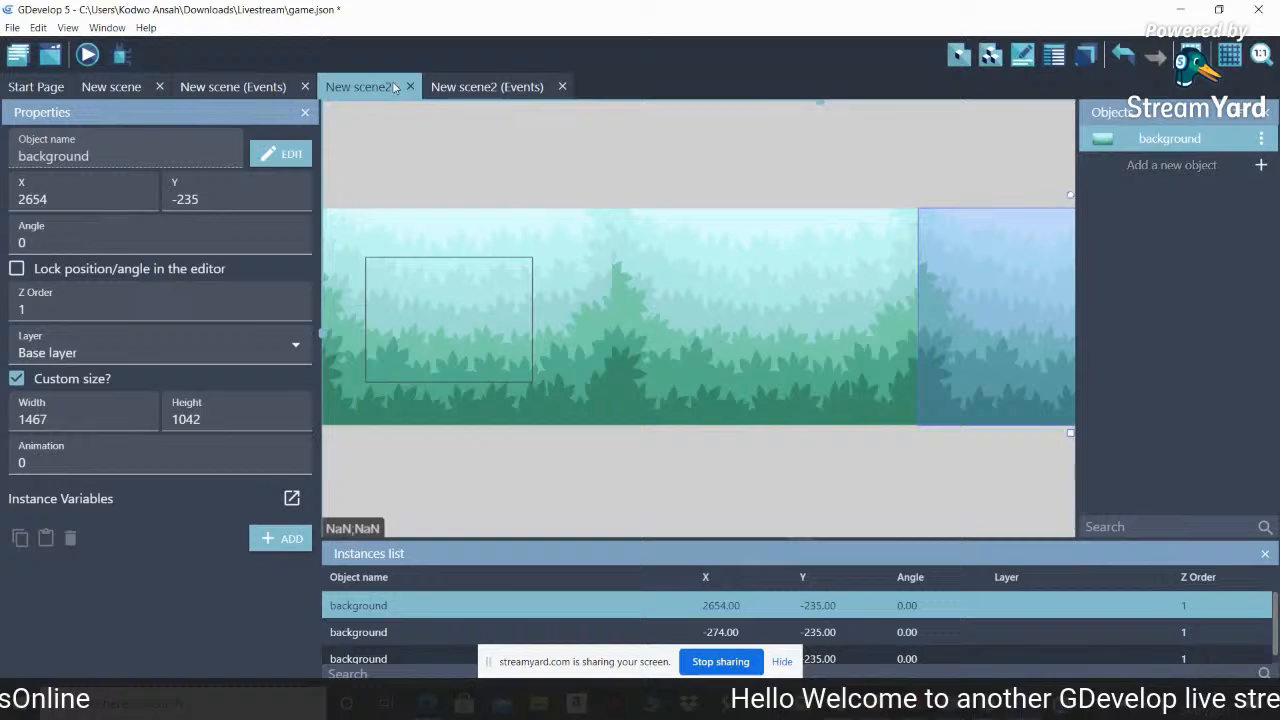
Add a new sprite object to New scene2 and give it an empty animation
left_click(1258, 165)
left_click(718, 168)
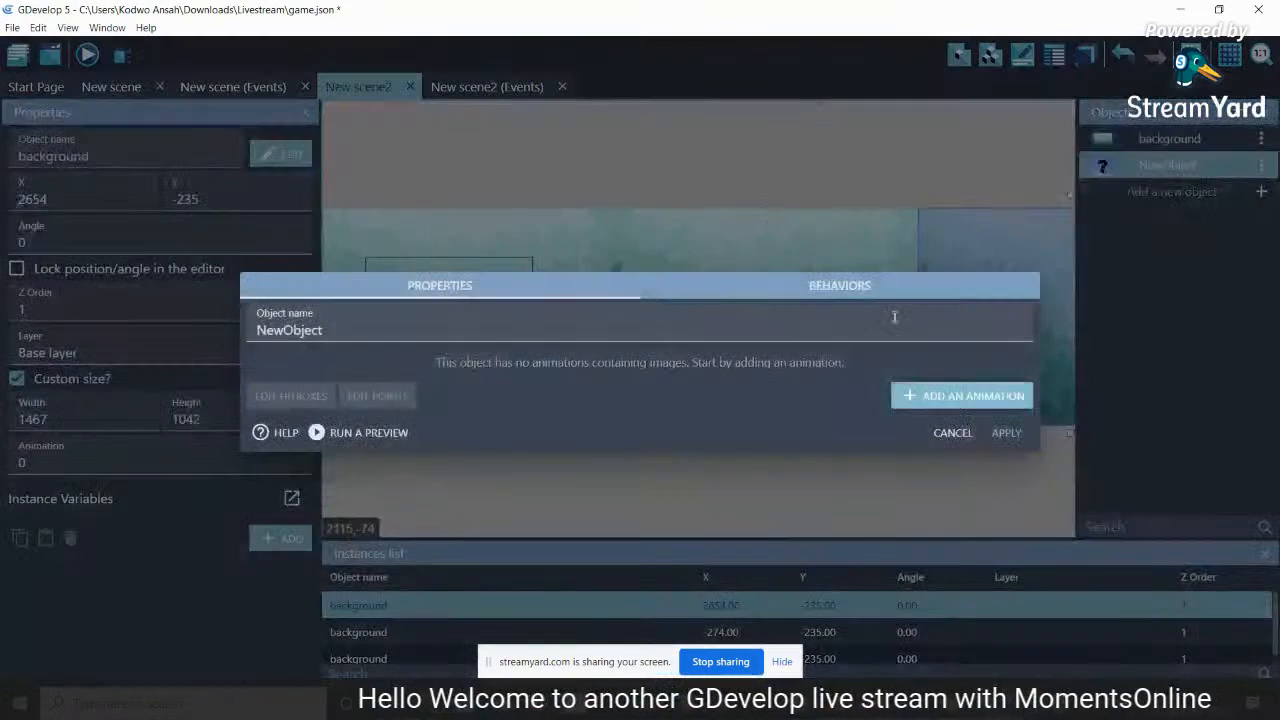
left_click(913, 394)
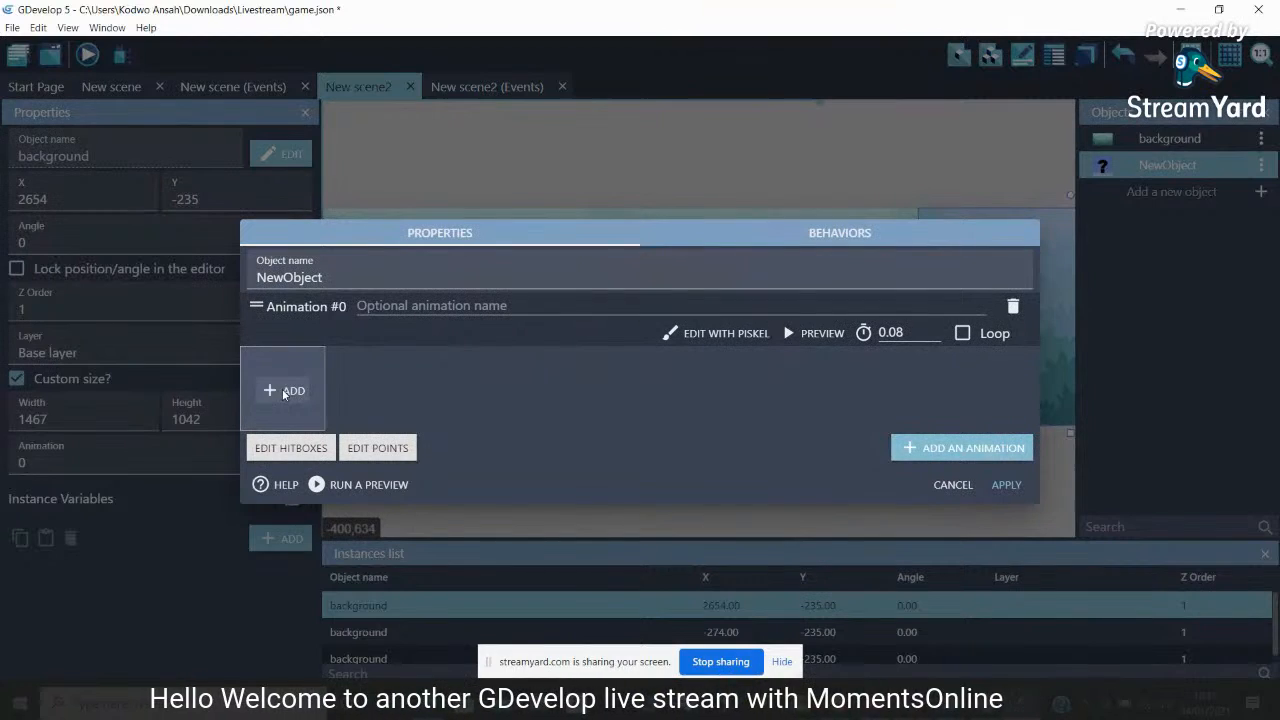
Look for a ground image for the animation in the Sonic Sprites, Poses HD and png folders
left_click(284, 393)
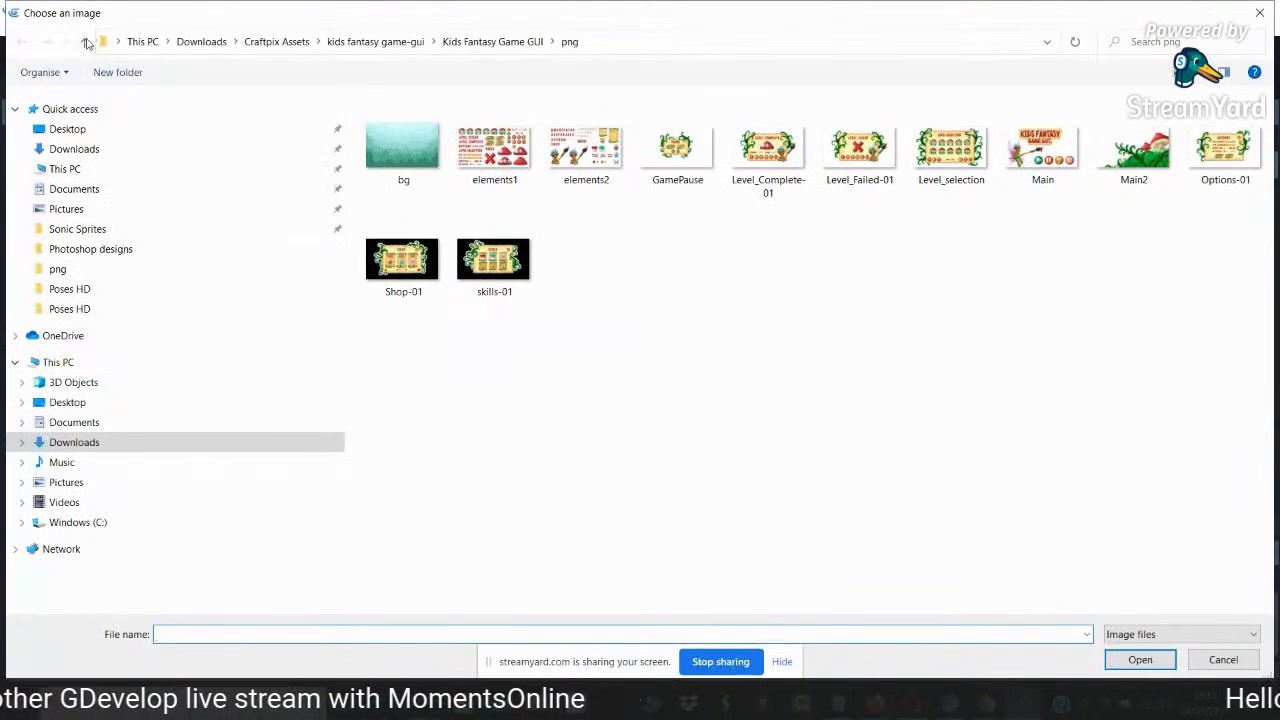
left_click(85, 43)
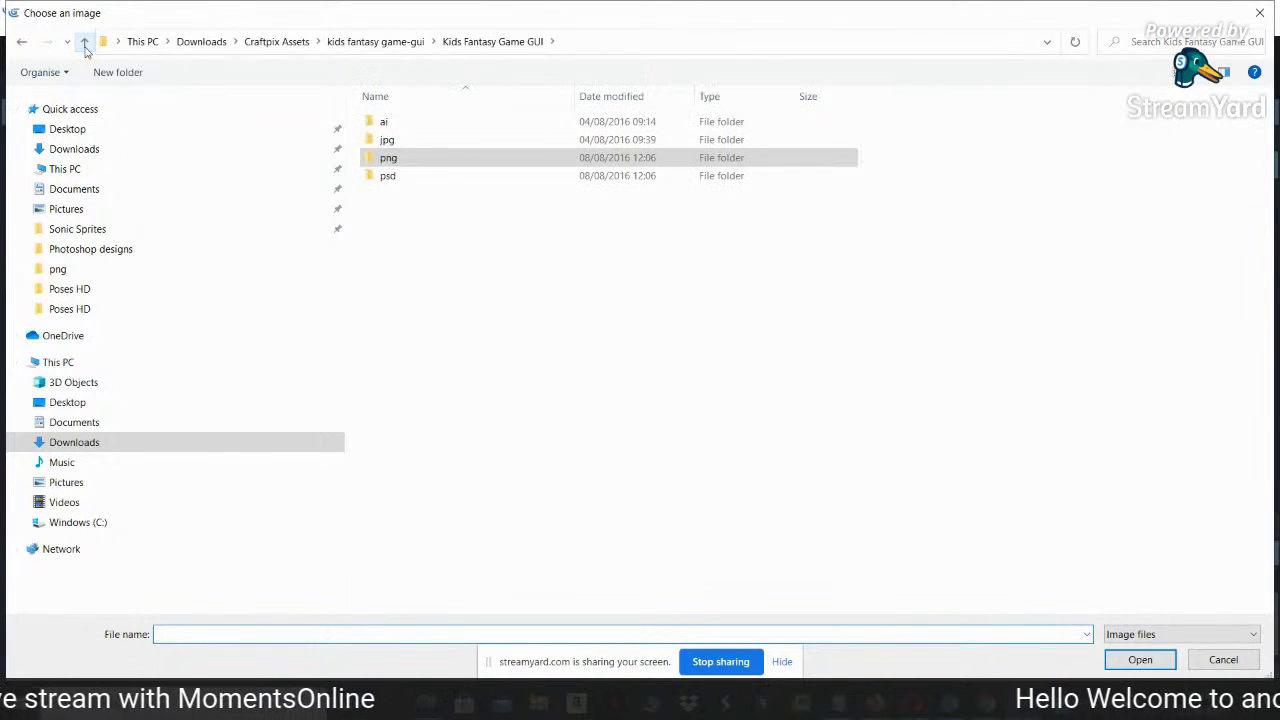
left_click(87, 233)
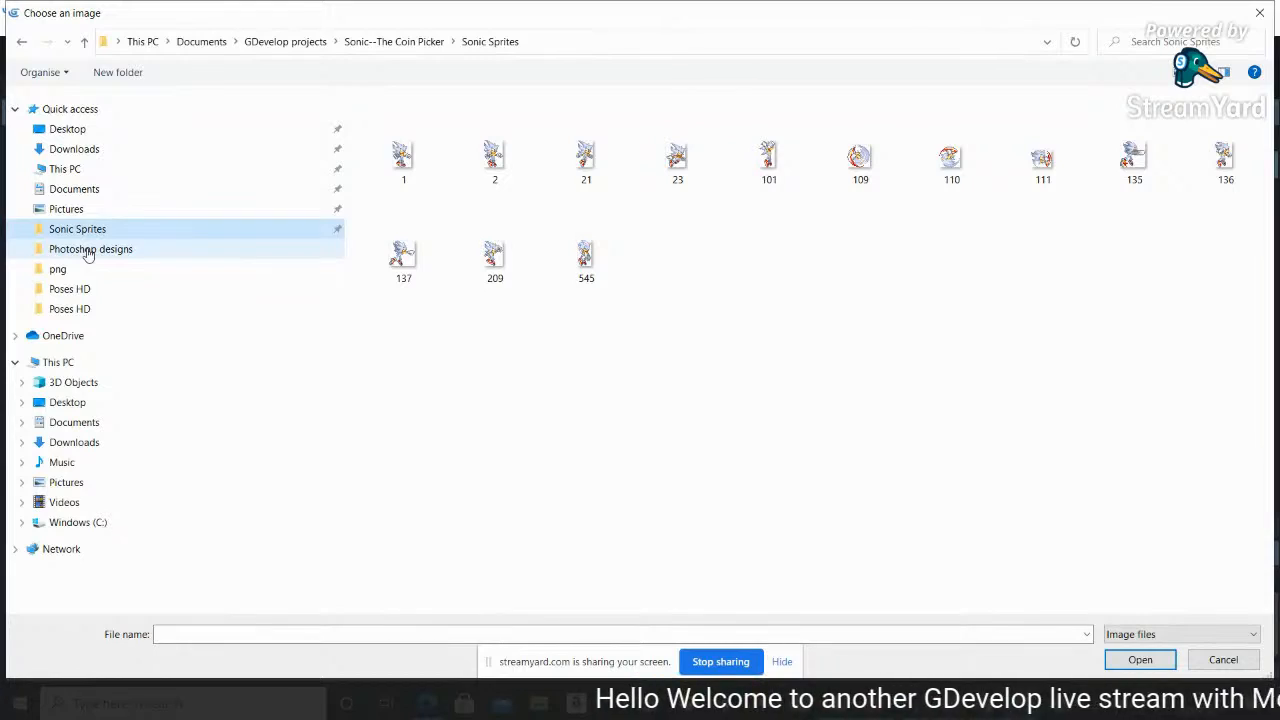
left_click(88, 251)
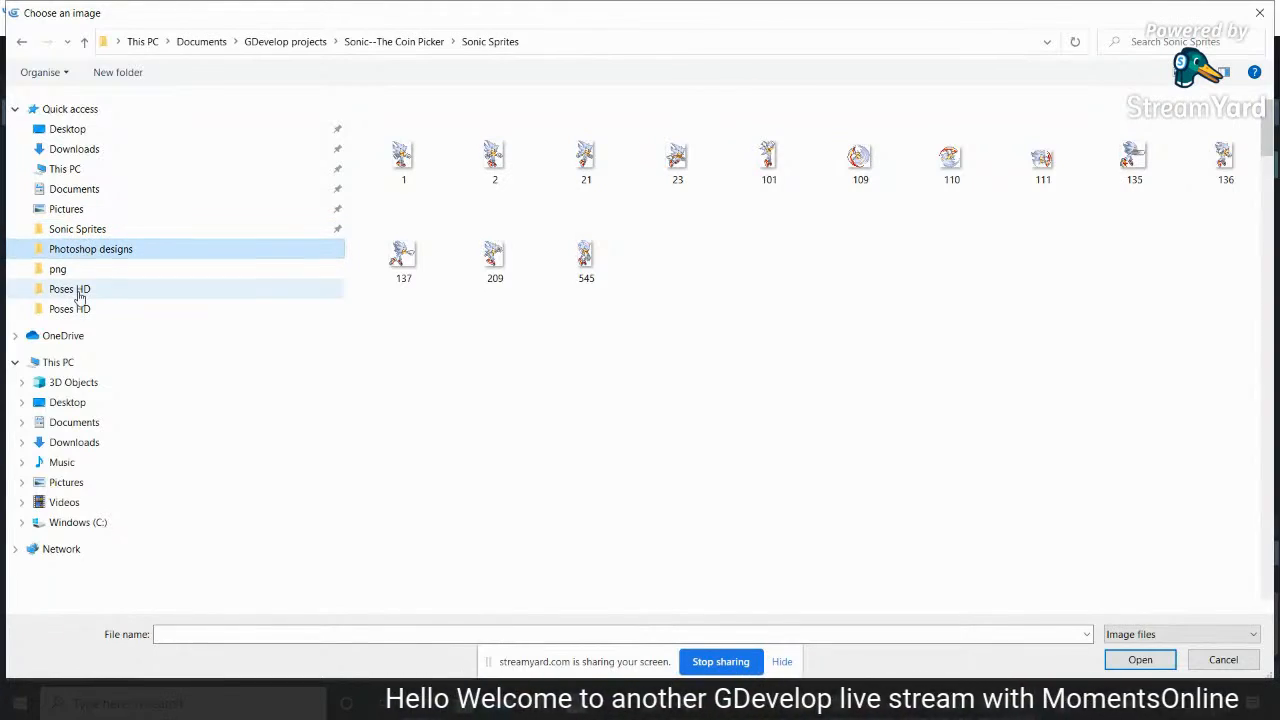
left_click(78, 290)
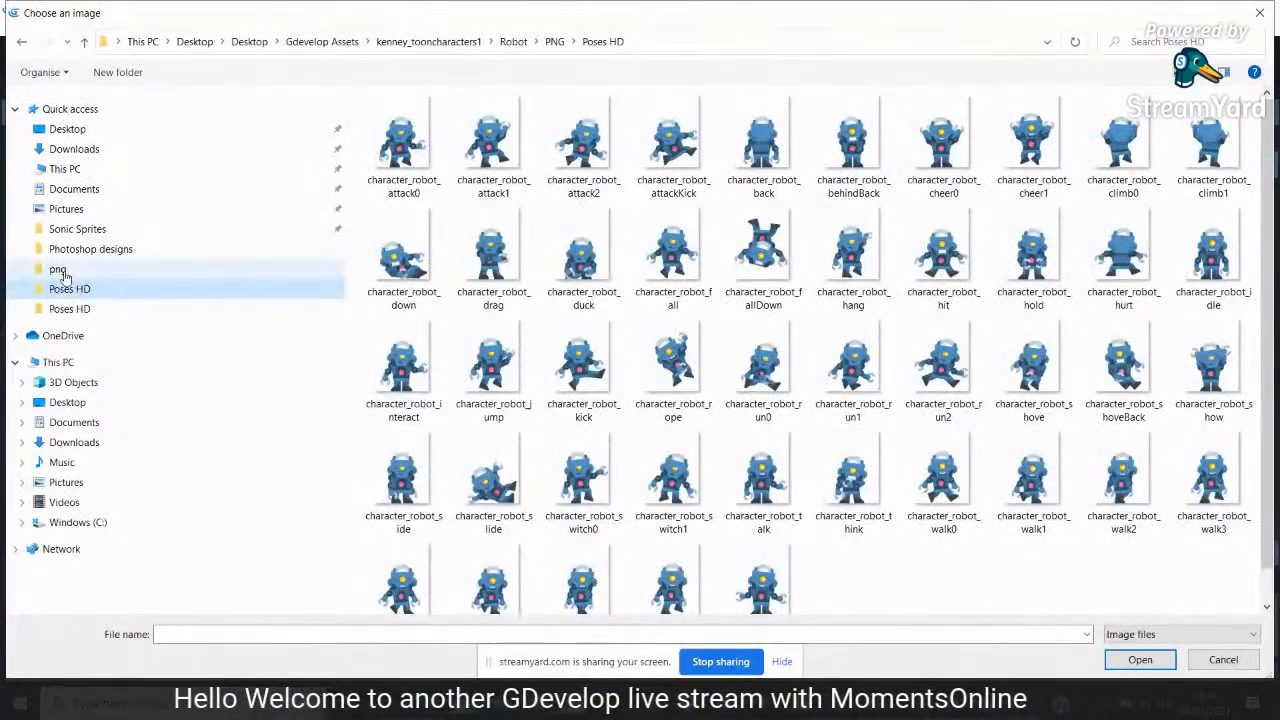
left_click(60, 271)
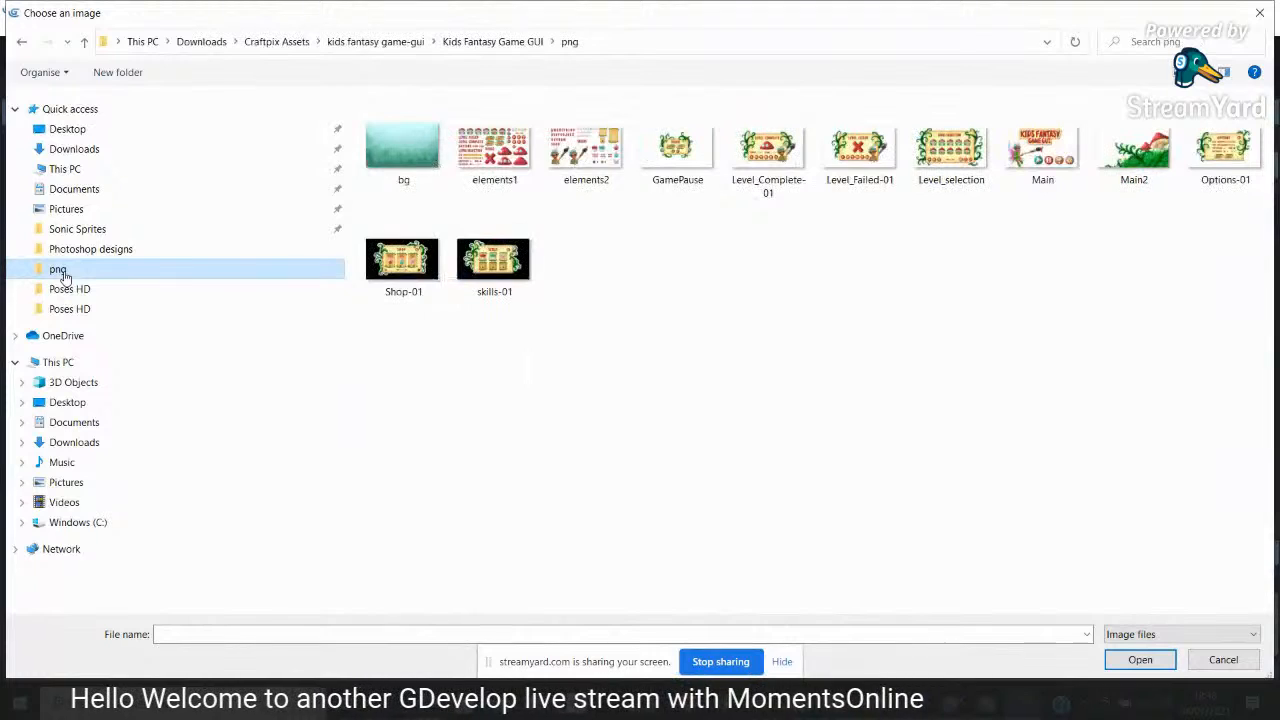
Look through the png folder of xmas candy tiles in Downloads' Craftpix Assets, returning to the Craftpix Assets folder
left_click(54, 150)
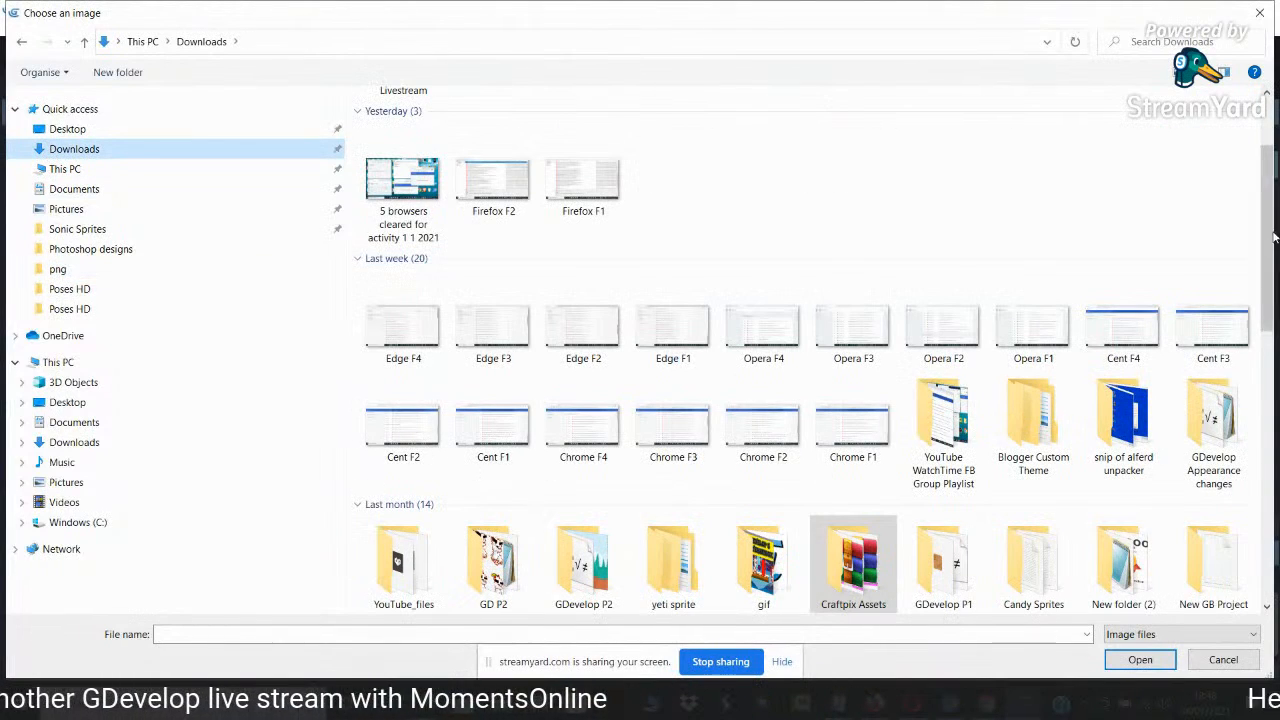
left_click_drag(1273, 239, 1274, 383)
double_click(855, 163)
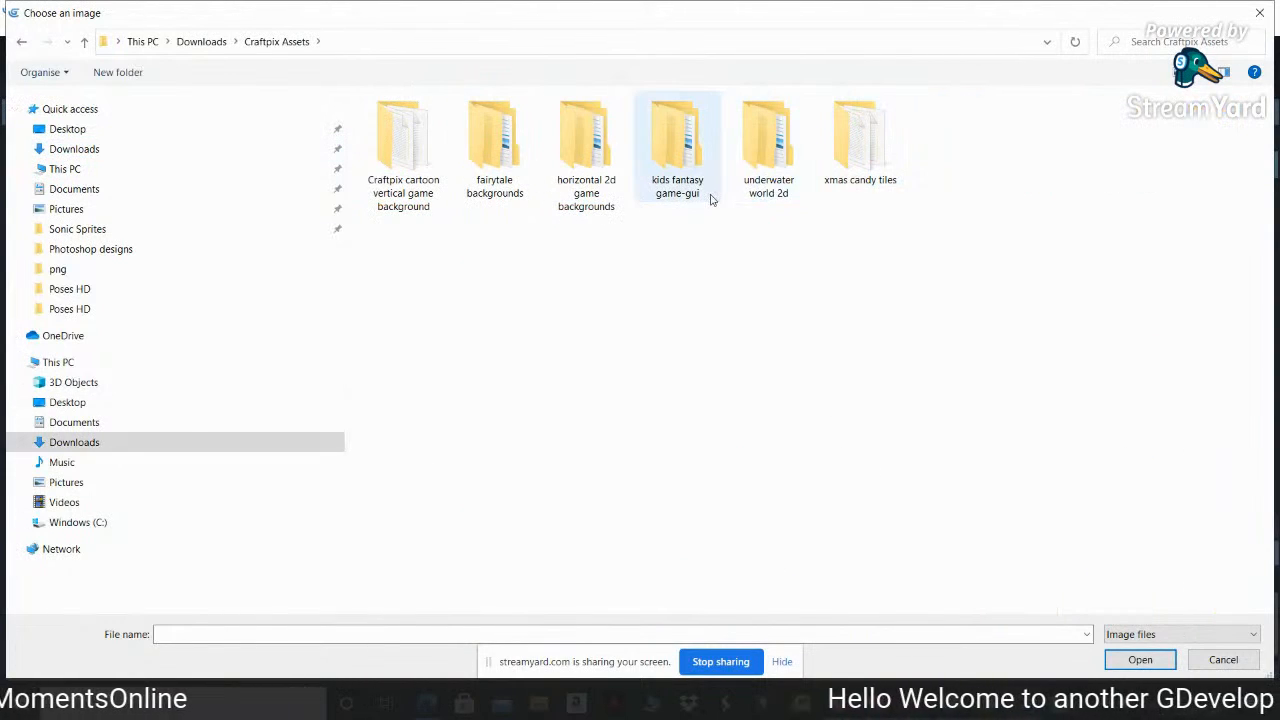
double_click(827, 185)
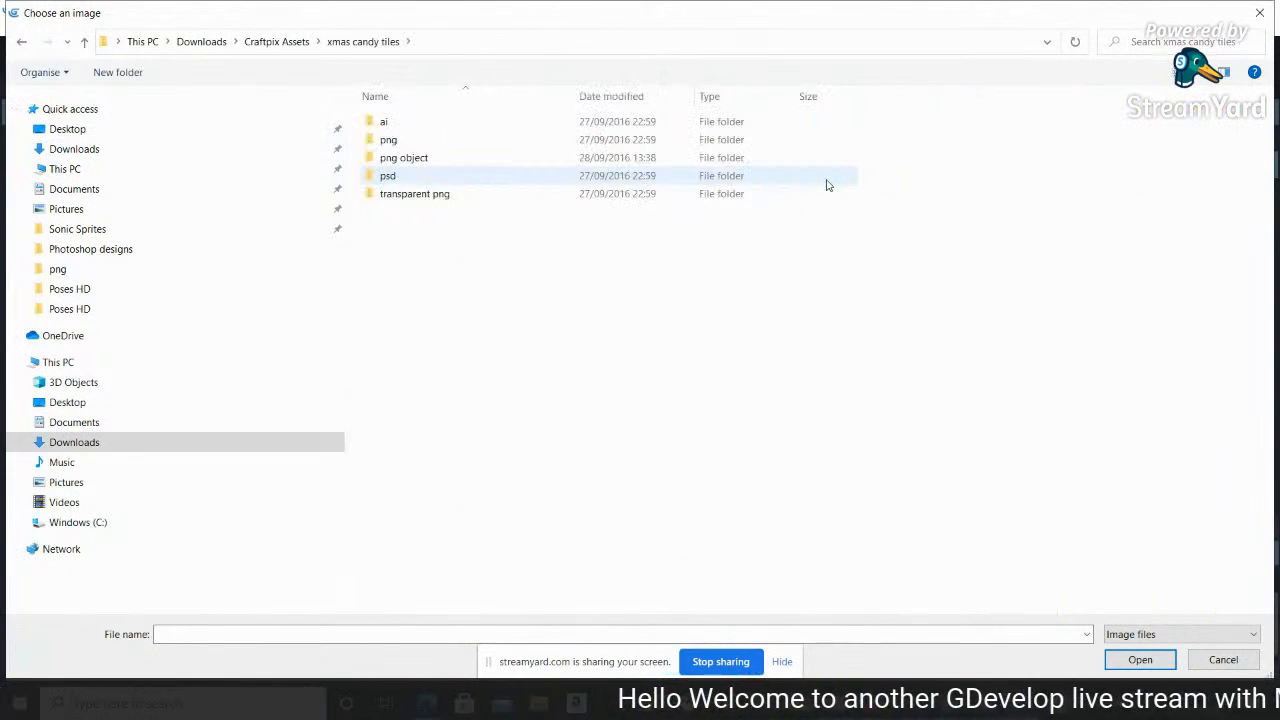
left_click(827, 185)
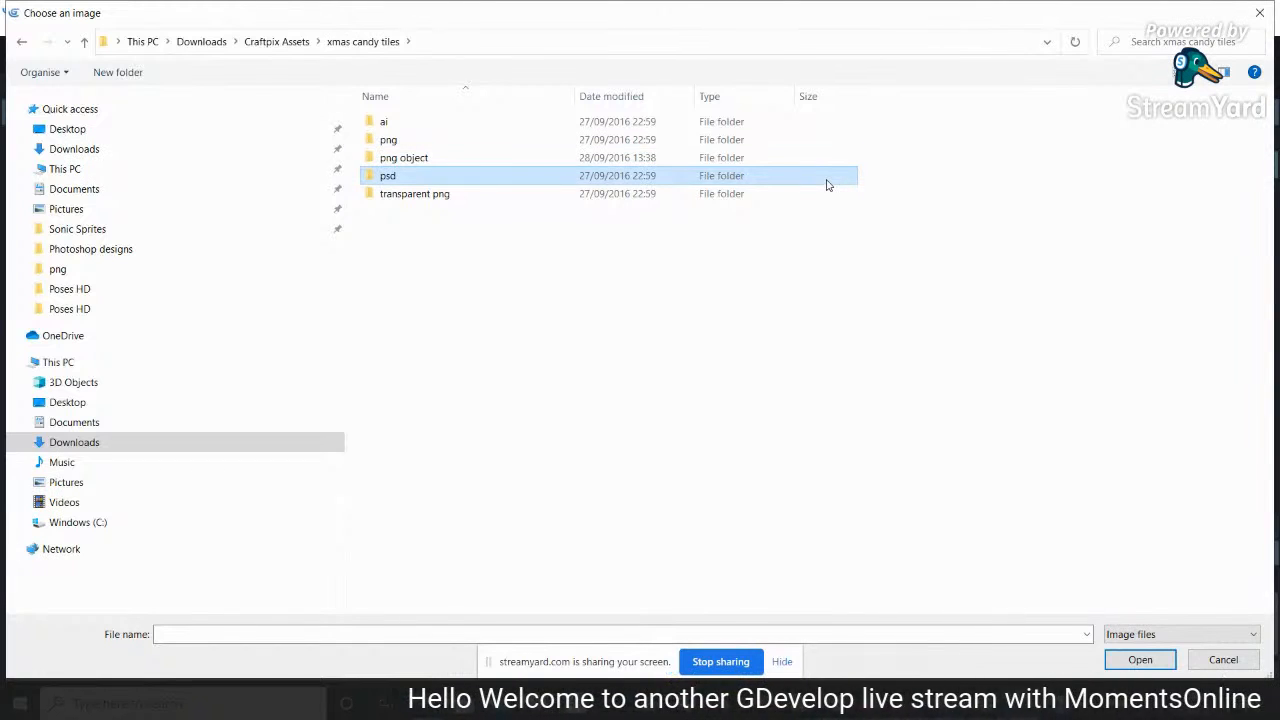
key("Up")
key("Up")
key("Return")
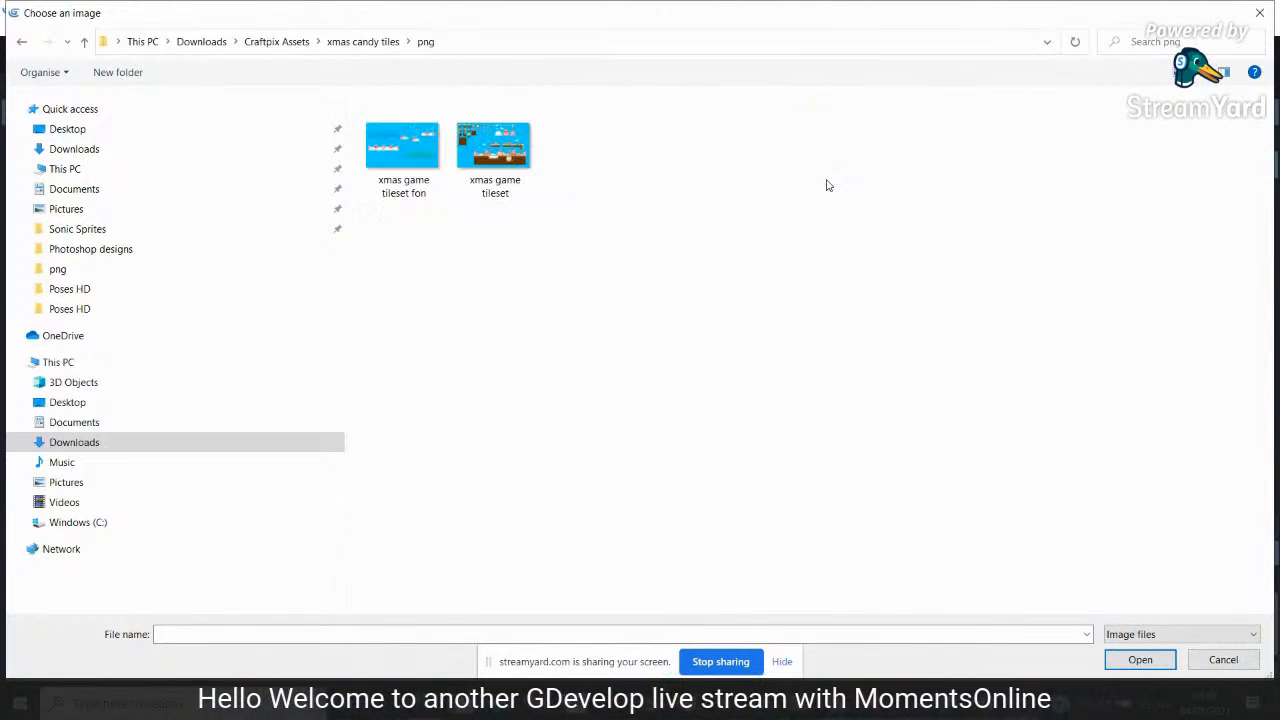
key("BackSpace")
key("BackSpace")
Open the _PNG folder of the fairytale backgrounds and examine the images in subfolder 3
key("Left")
key("Left")
key("Left")
key("Left")
key("Left")
key("Right")
key("Return")
key("Down")
key("Down")
key("Return")
key("Down")
key("Down")
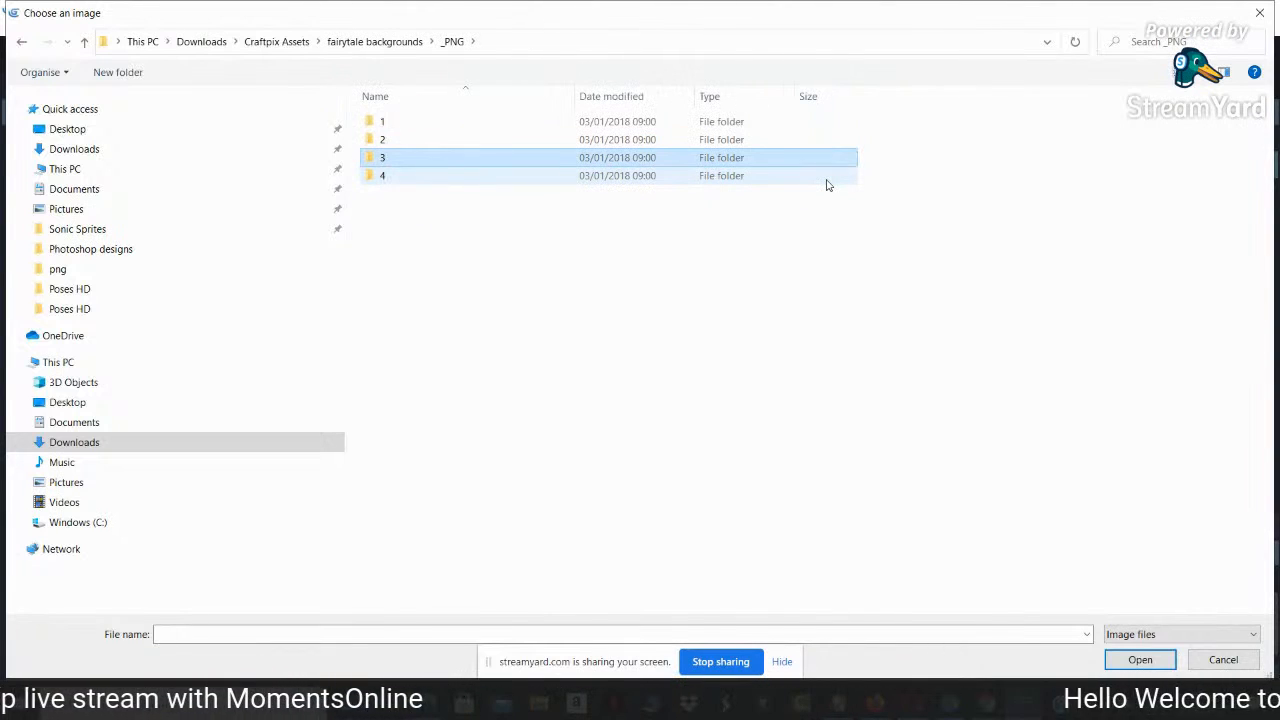
key("Return")
key("BackSpace")
Import image 1 from fairytale backgrounds subfolder 4 as the animation frame, copying it into the project folder
key("Up")
key("Down")
key("Down")
key("Return")
key("Right")
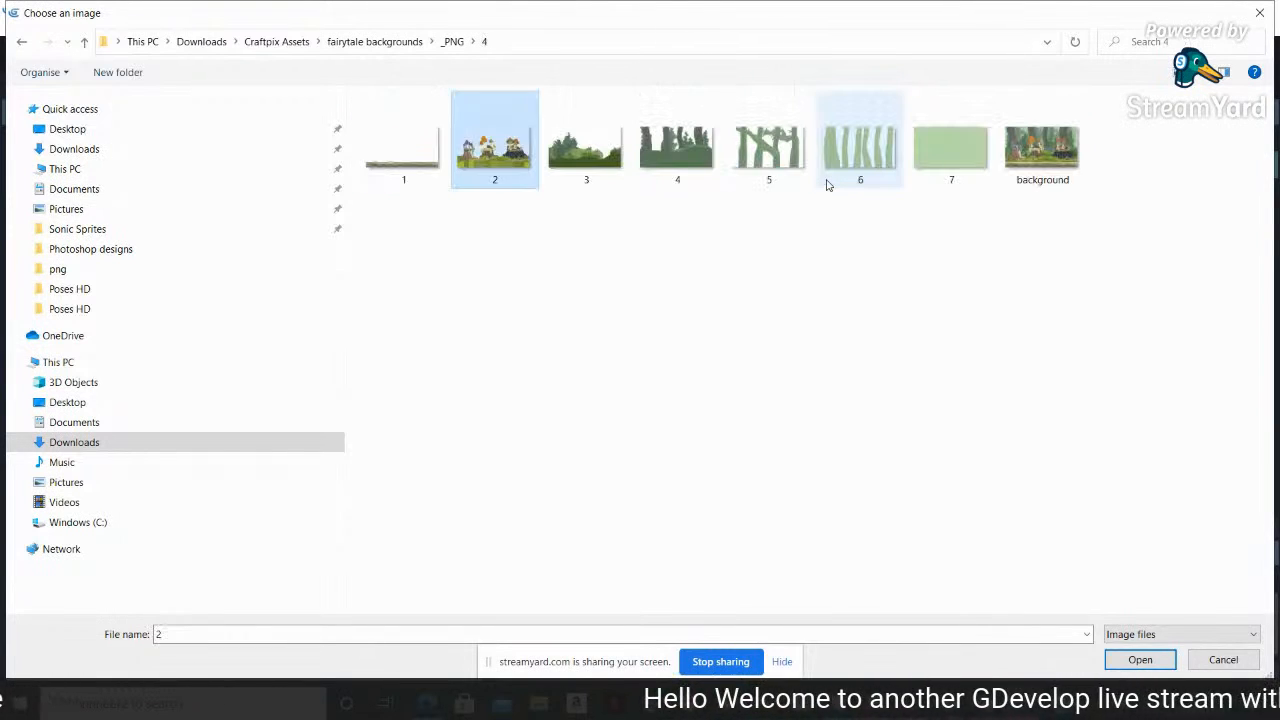
key("Left")
key("Return")
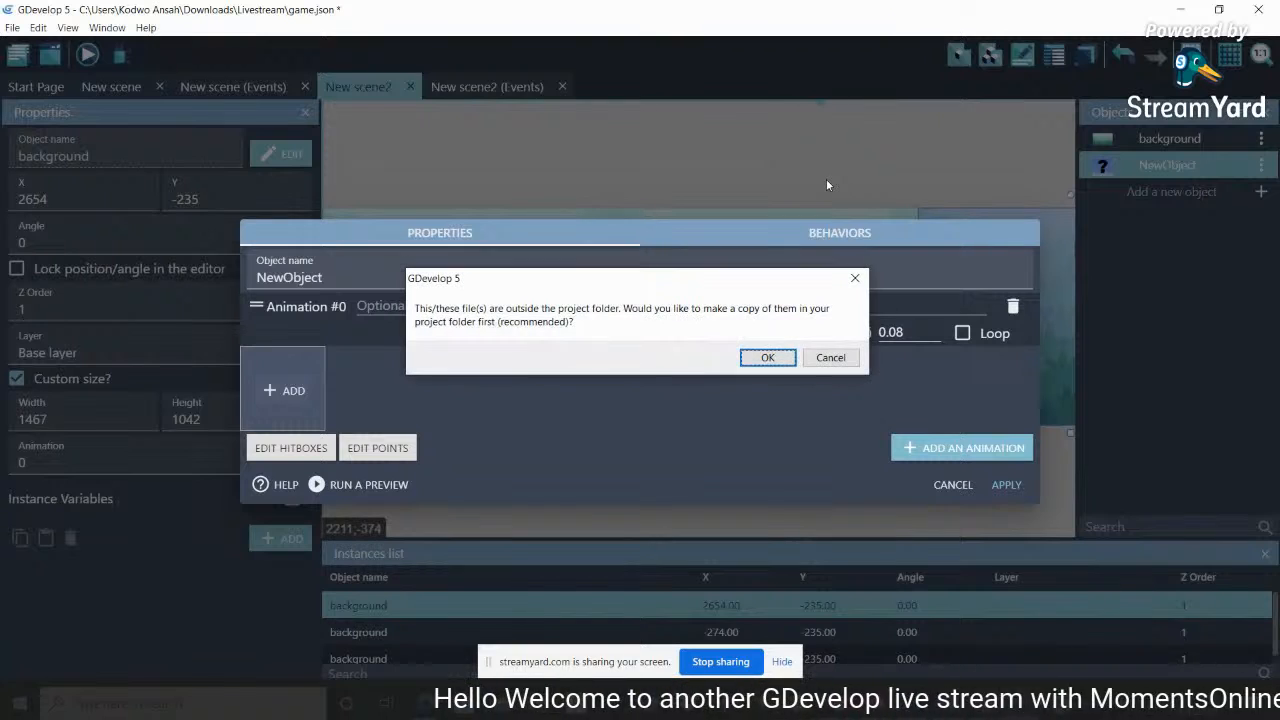
key("Return")
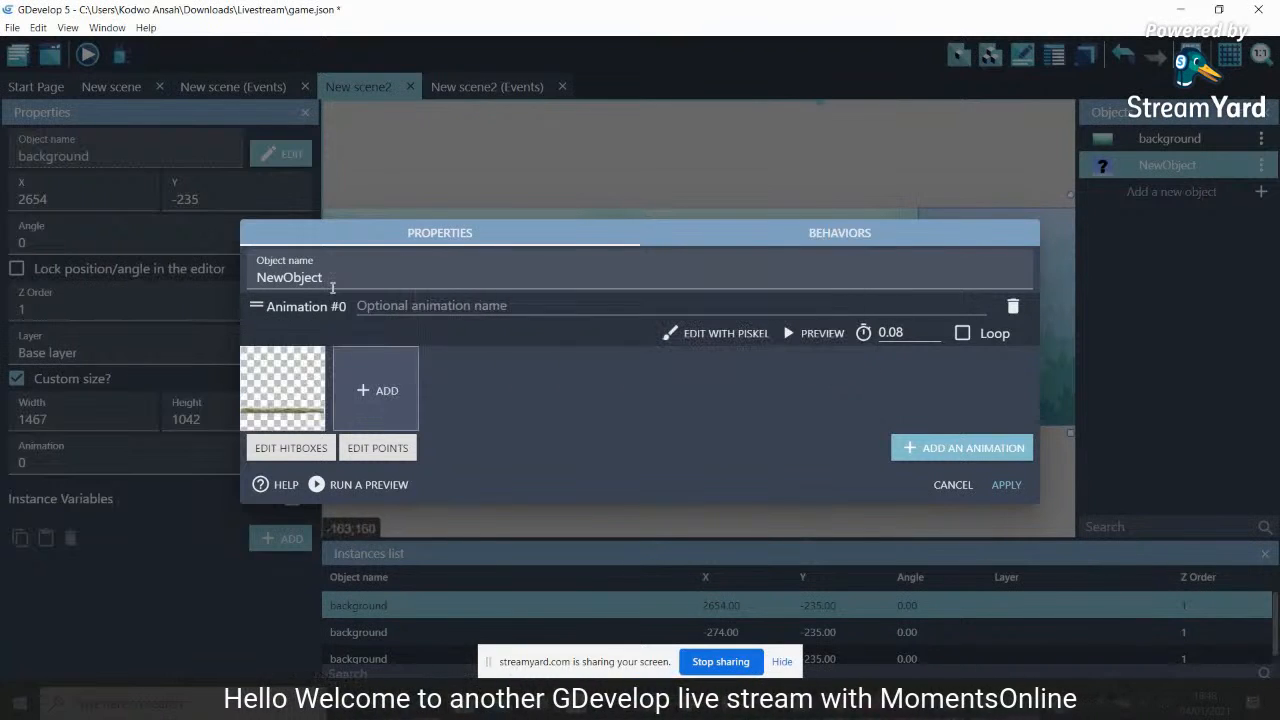
Name the new sprite object branch and apply its settings
type("br")
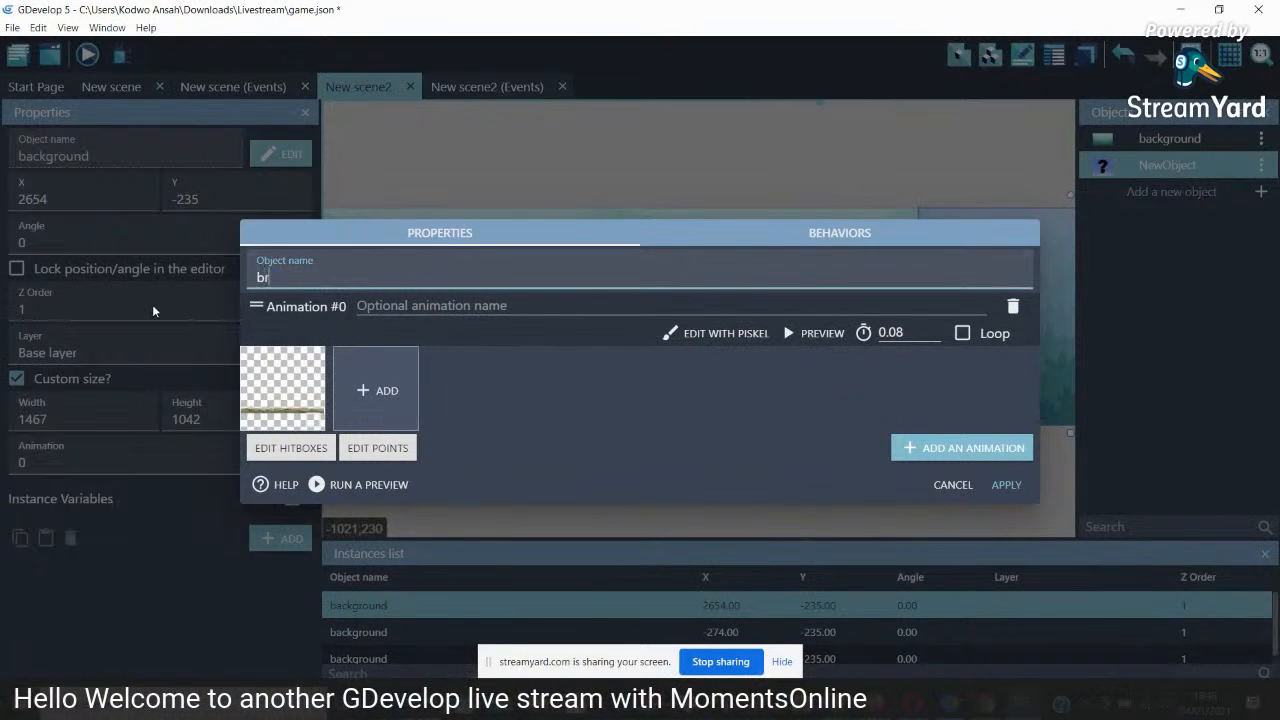
type("anch")
left_click(998, 484)
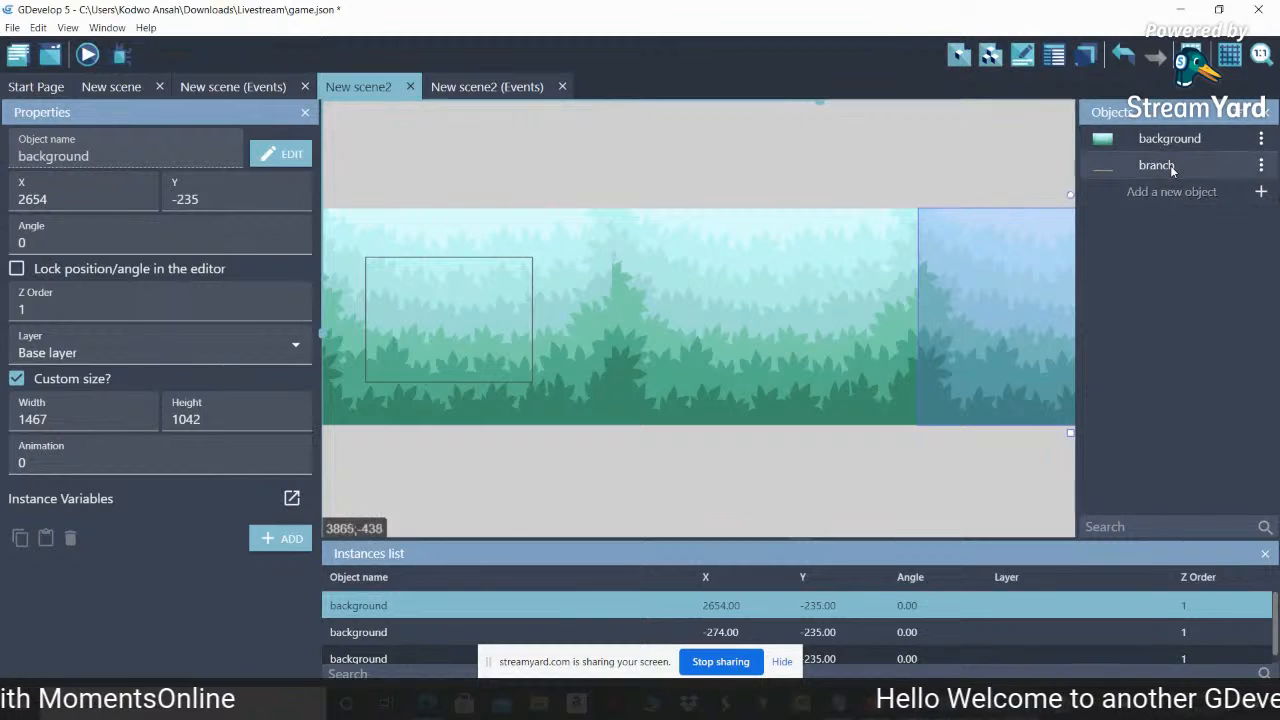
Place a branch instance along the lower edge of the first background at about X -282, Y -150
left_click_drag(1170, 165, 569, 220)
left_click_drag(716, 433, 584, 461)
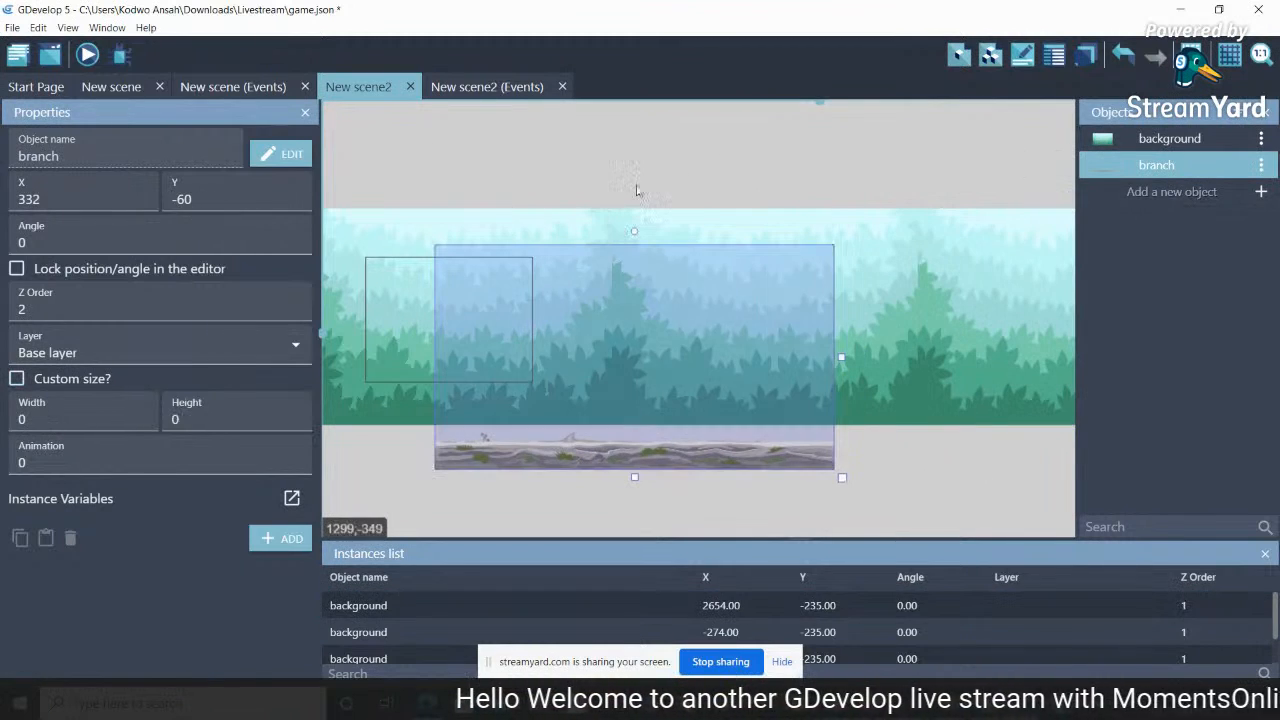
left_click_drag(821, 105, 788, 114)
left_click_drag(614, 457, 482, 445)
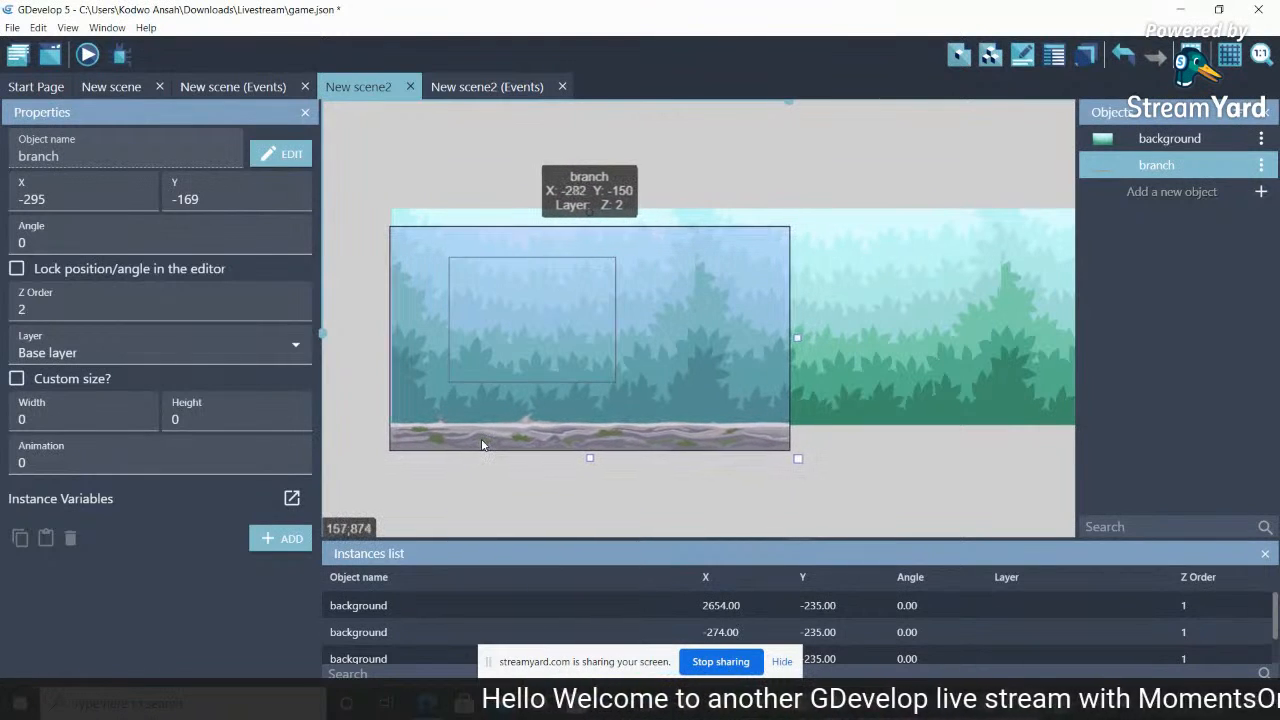
Extend the ground with a copy of the branch beside the first one at about X 1635, Y -153
left_click(806, 460)
left_click(727, 445)
left_click_drag(727, 445, 1125, 442)
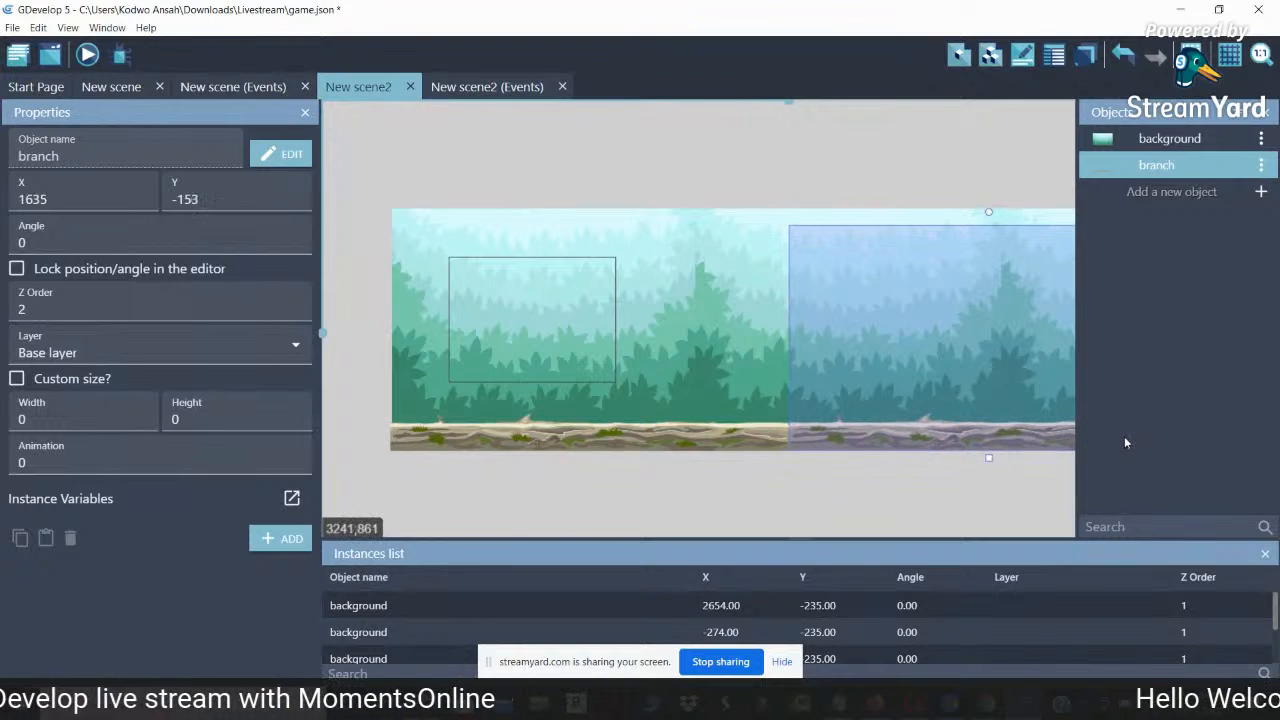
left_click_drag(799, 103, 905, 132)
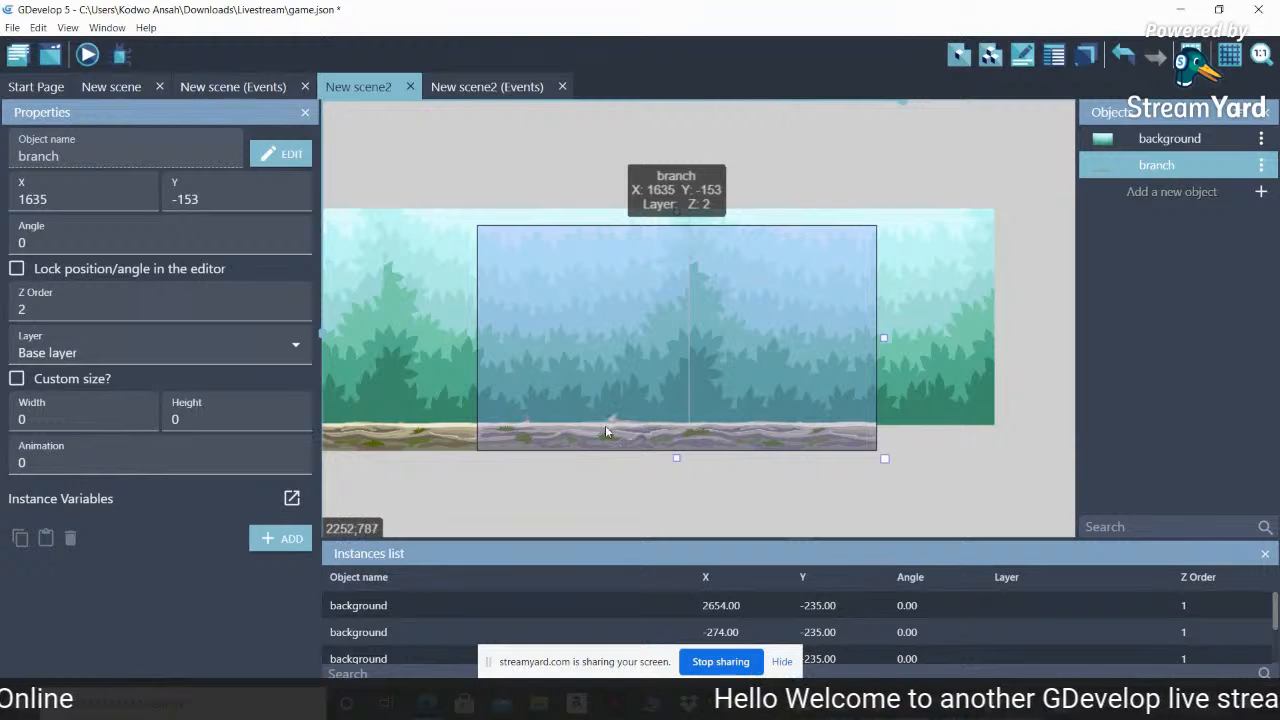
Add a third branch copy at the far end of the ground at about X 3558 and set its Y to -153
left_click_drag(607, 438, 1016, 431)
left_click(970, 480)
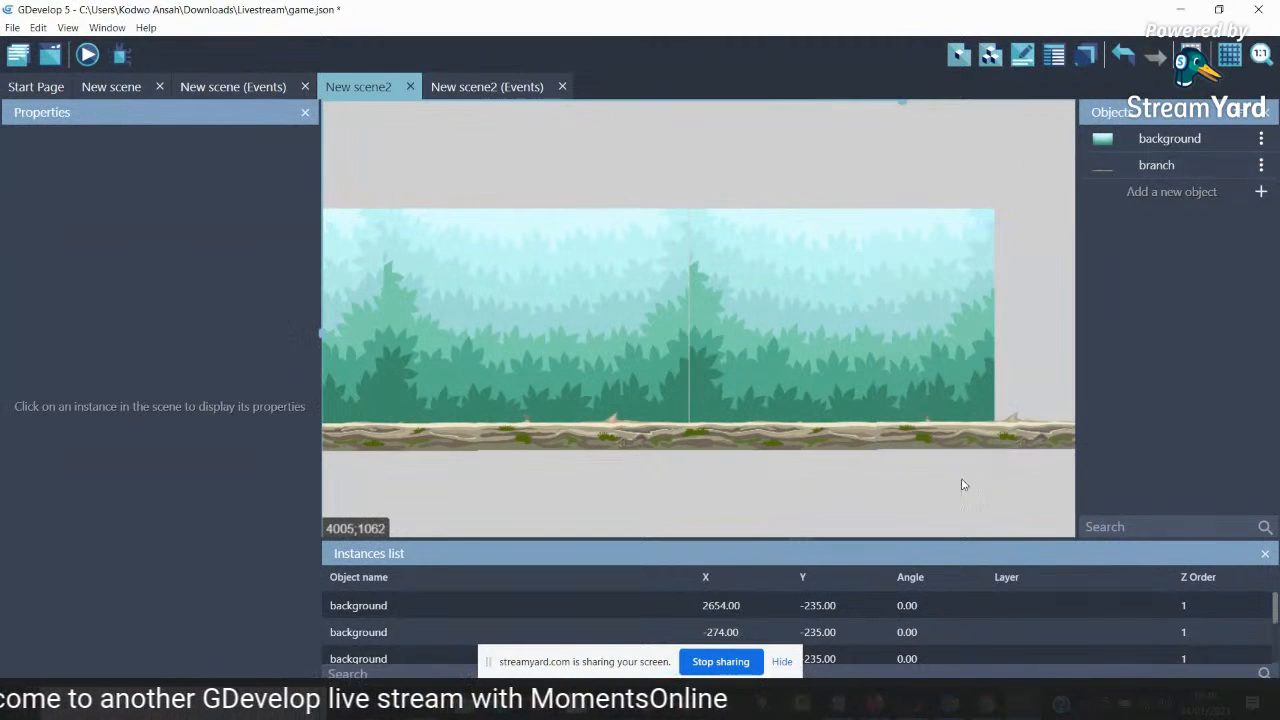
left_click(817, 434)
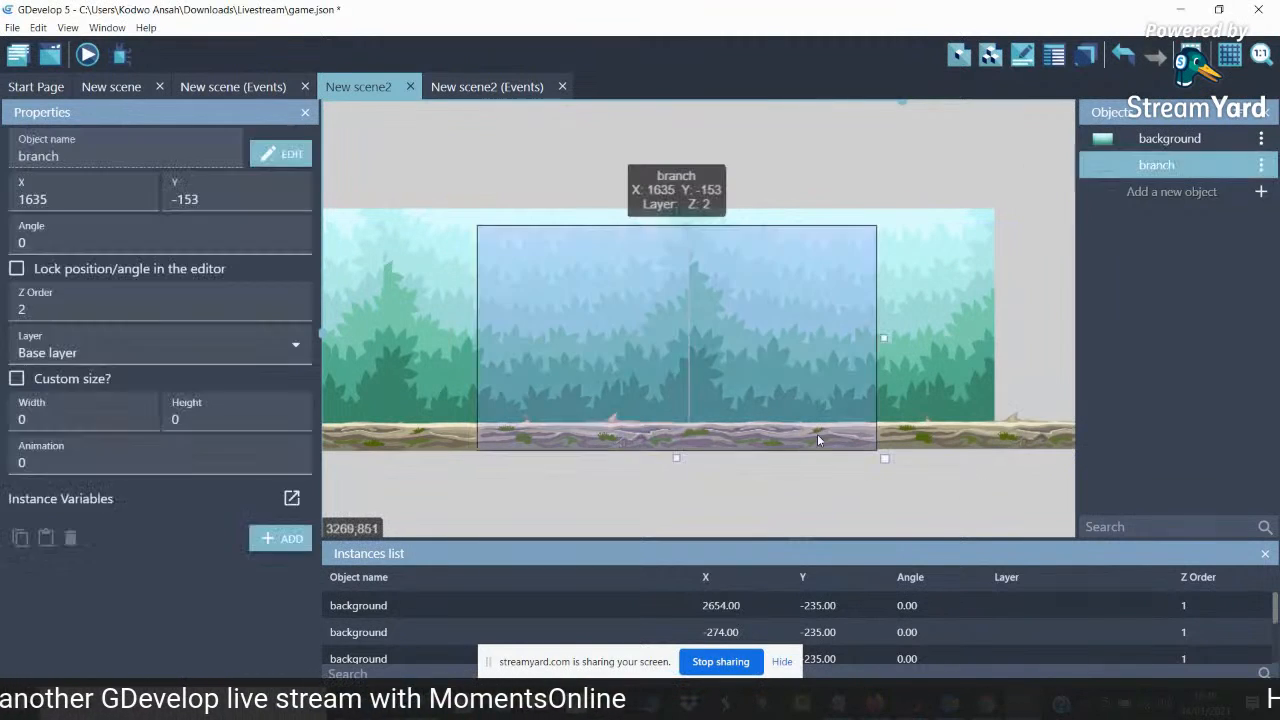
left_click(925, 432)
left_click(227, 203)
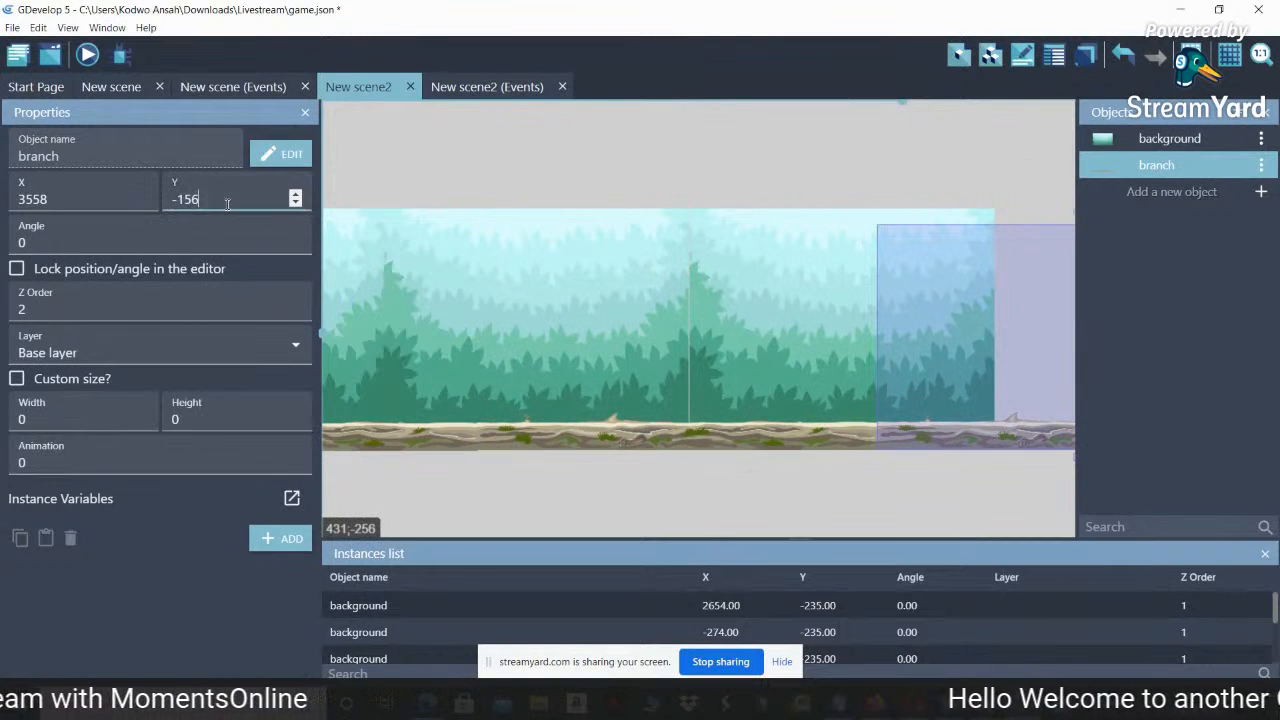
key("BackSpace")
type("3")
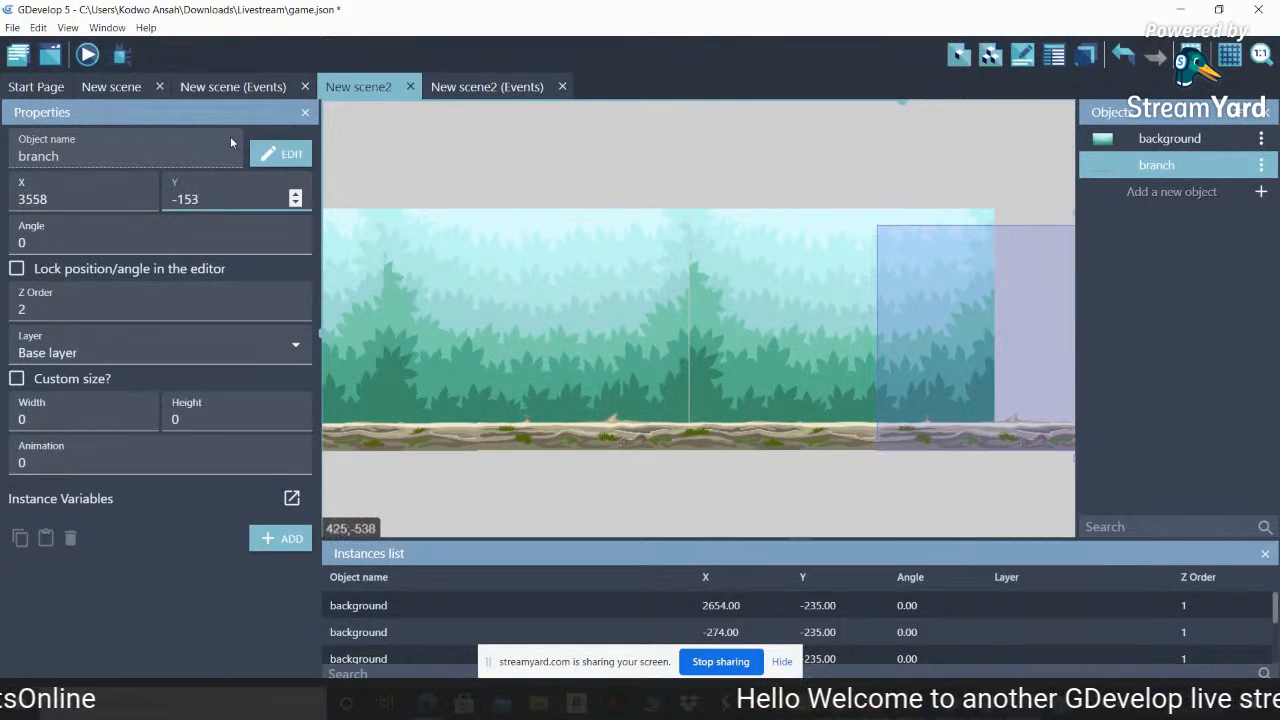
Shift the last background tile to X 2653 to close the seam with its neighbour
left_click(784, 279)
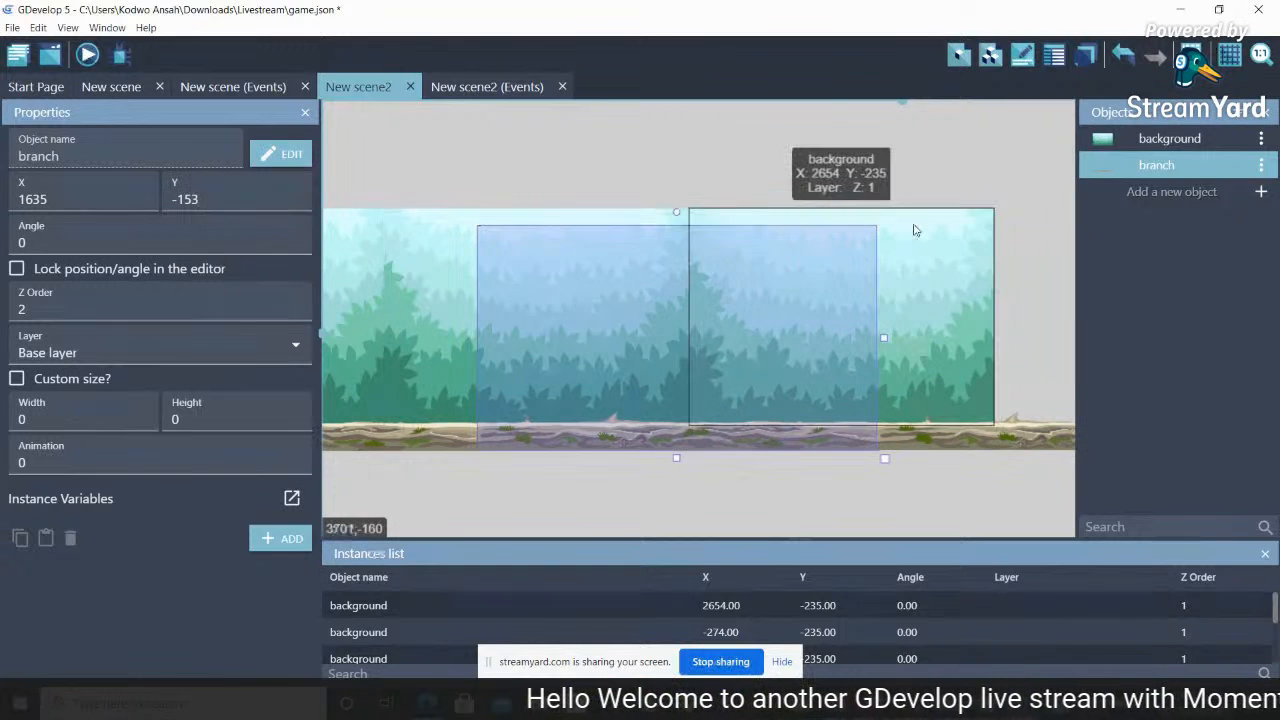
left_click(921, 226)
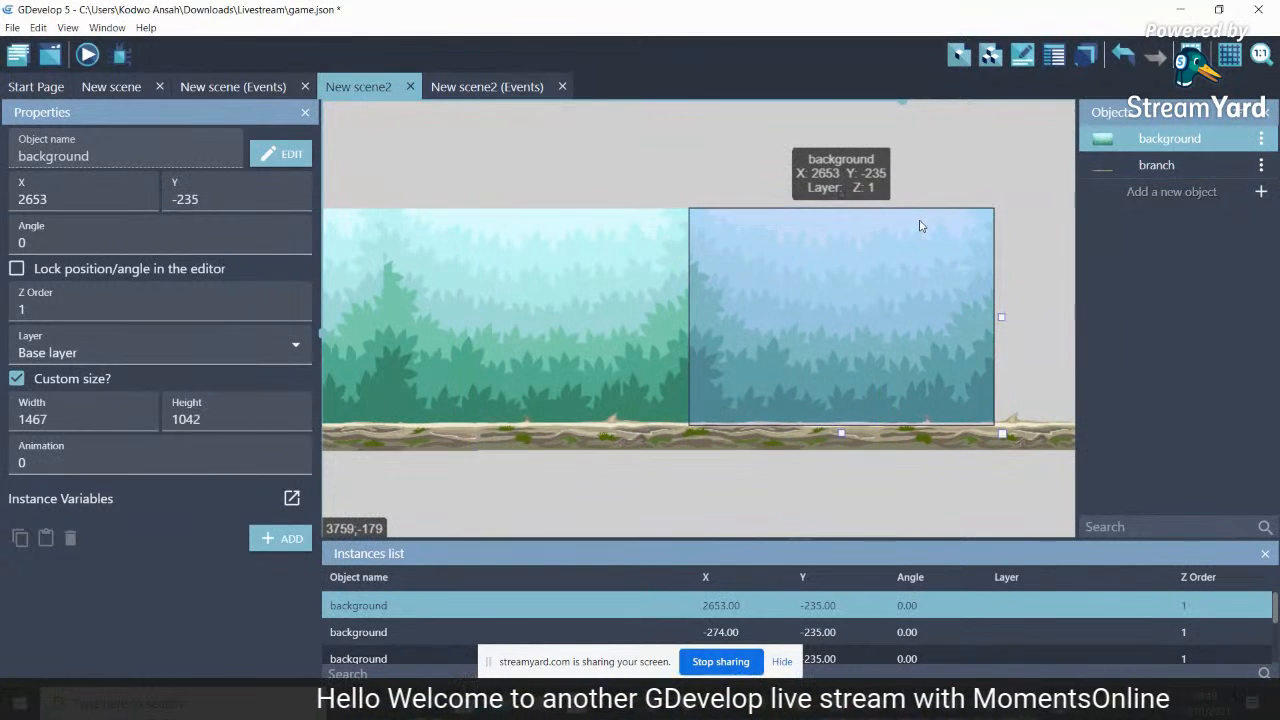
left_click(728, 497)
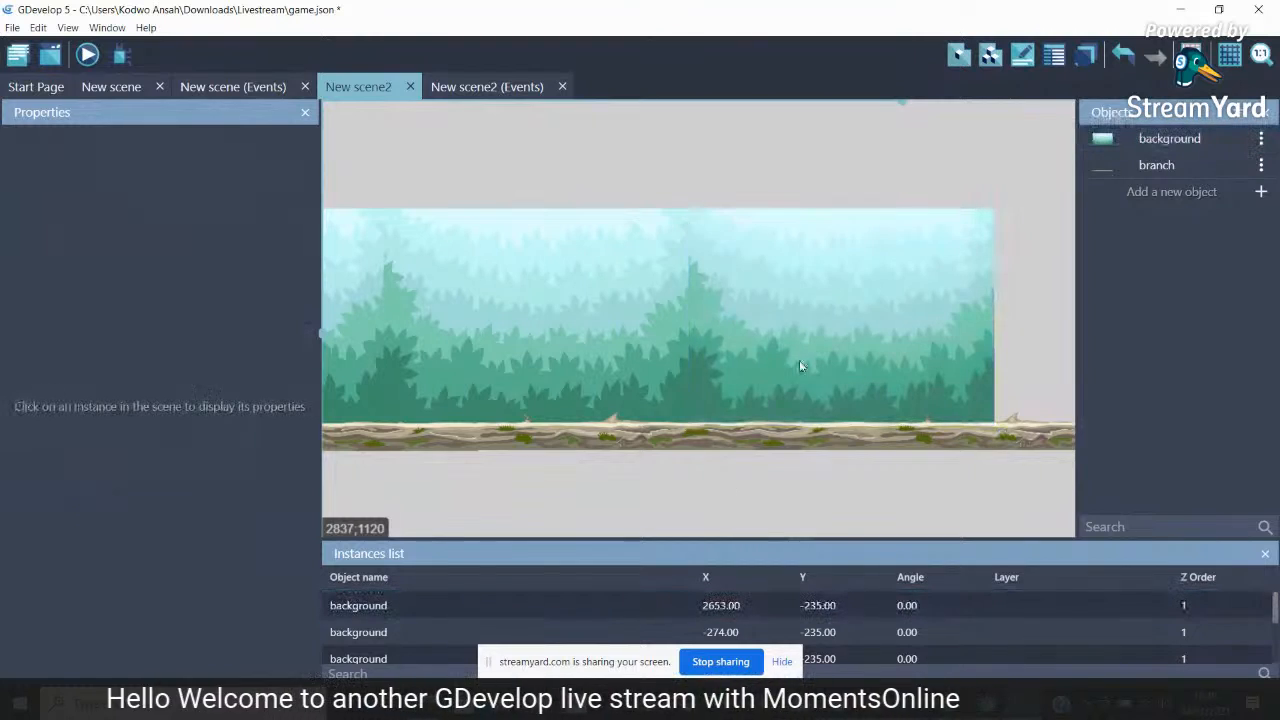
Set the Y position of the first branch, at the start of the ground, to -153
left_click_drag(869, 118, 814, 134)
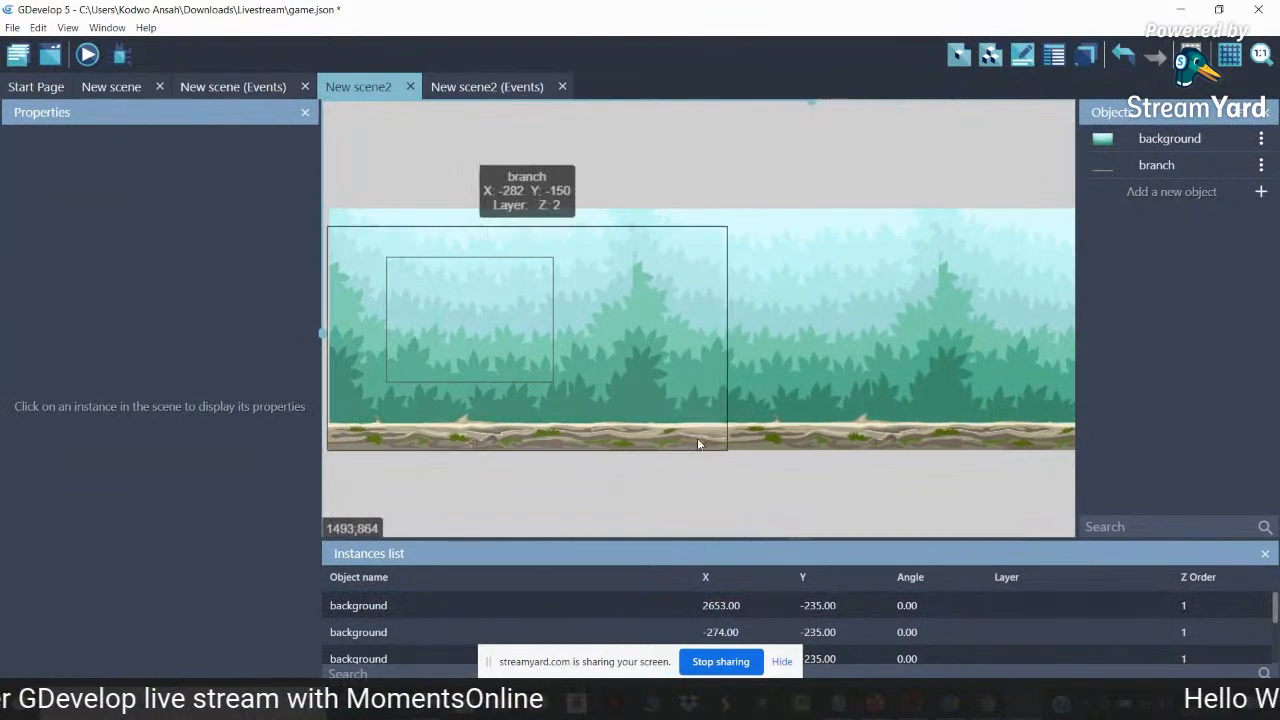
left_click(750, 437)
left_click_drag(750, 437, 351, 438)
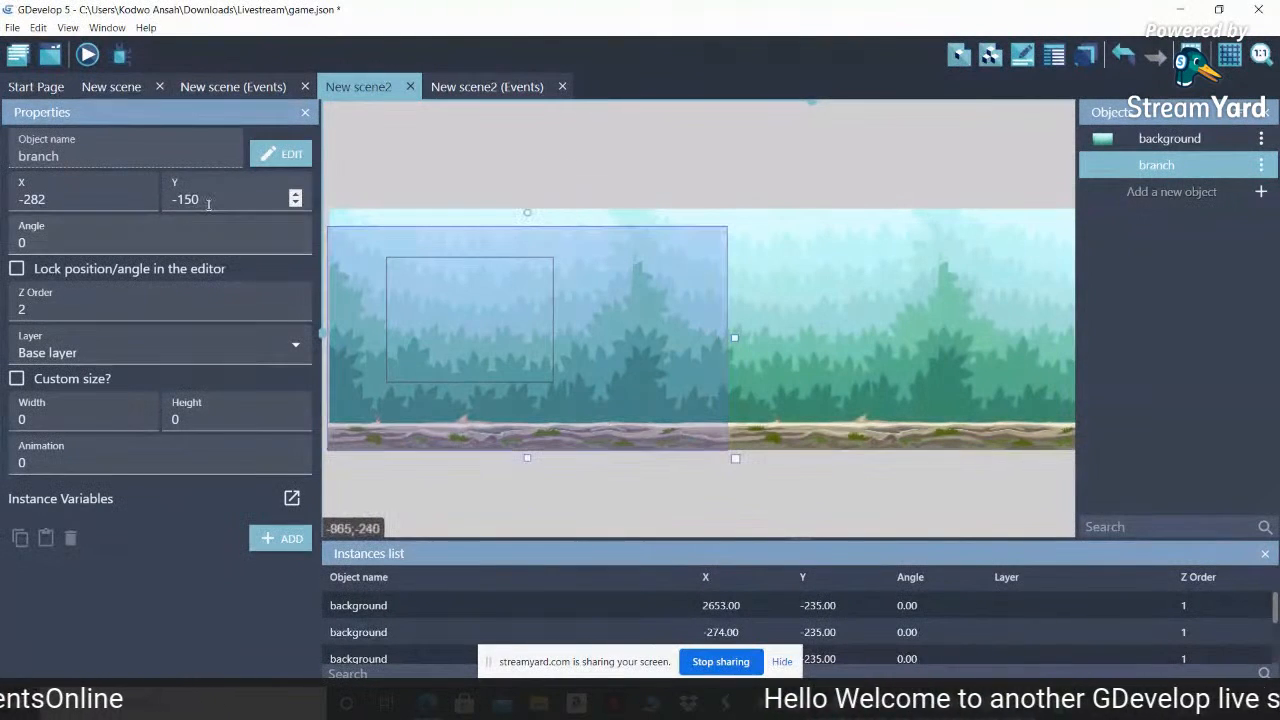
key("BackSpace")
type("3")
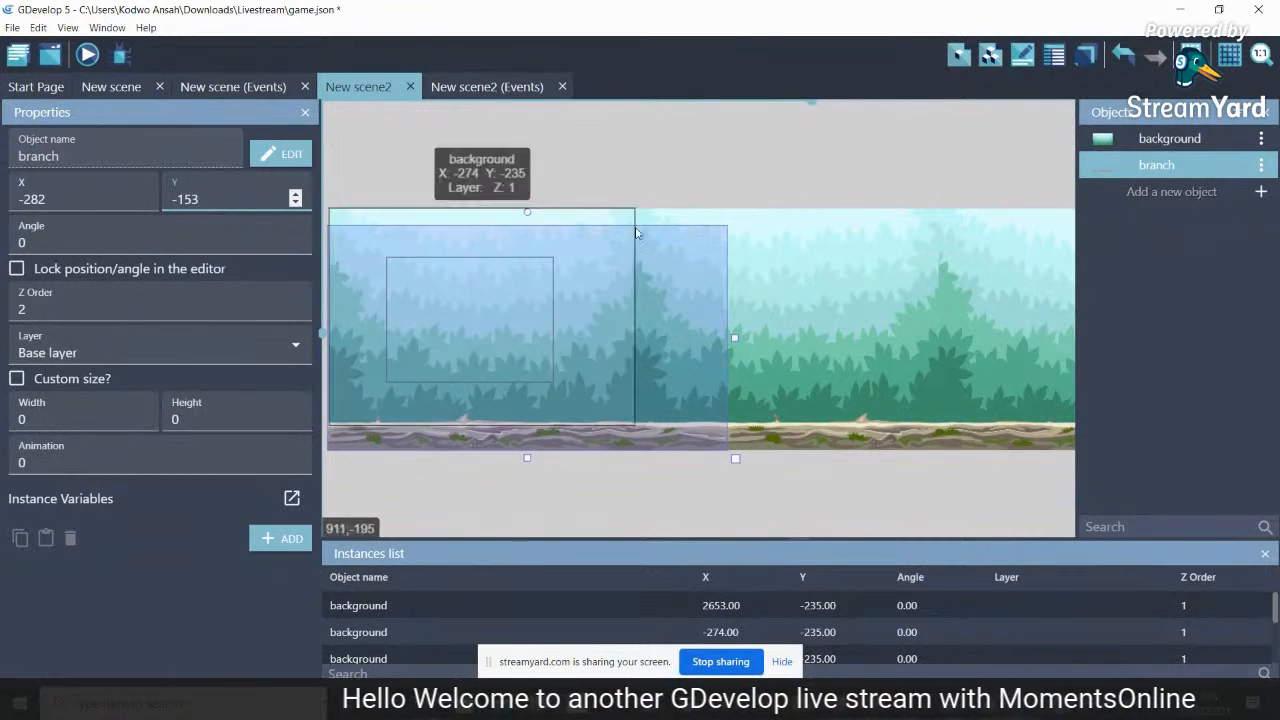
Move the last branch slightly closer to its neighbour, to about X 3546, Y -161
left_click(1260, 55)
left_click(1187, 191)
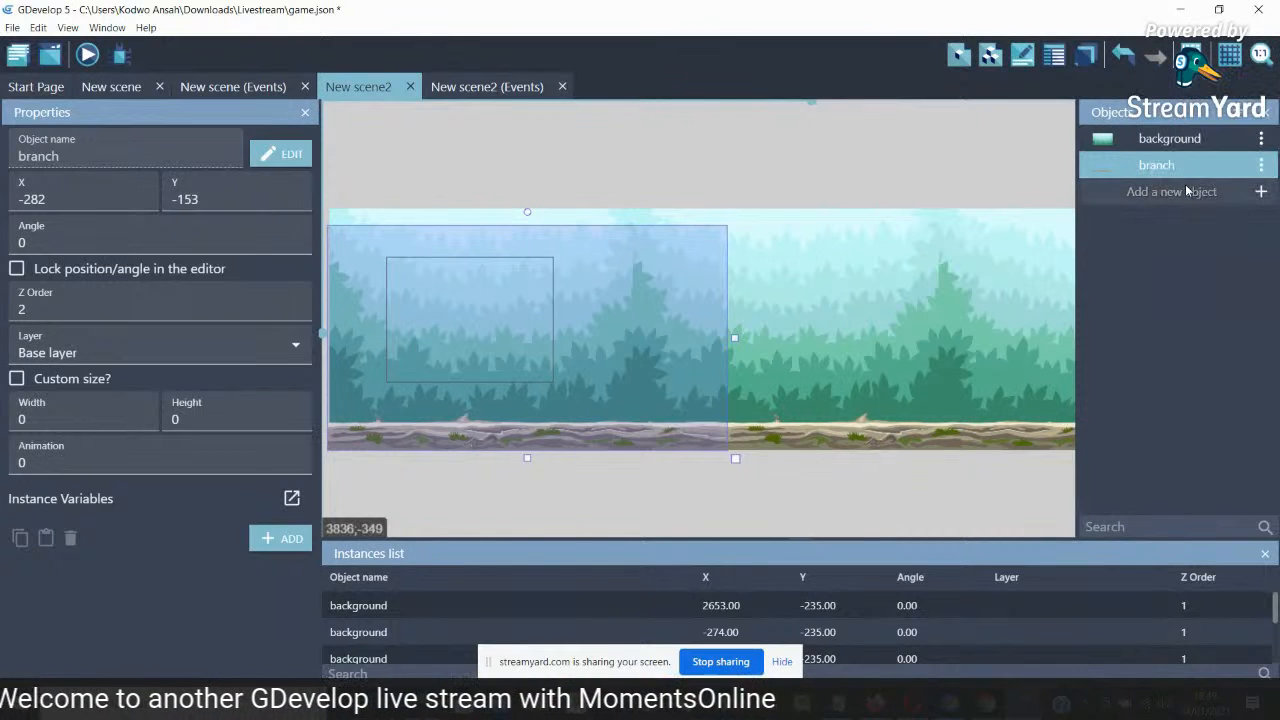
left_click(1260, 56)
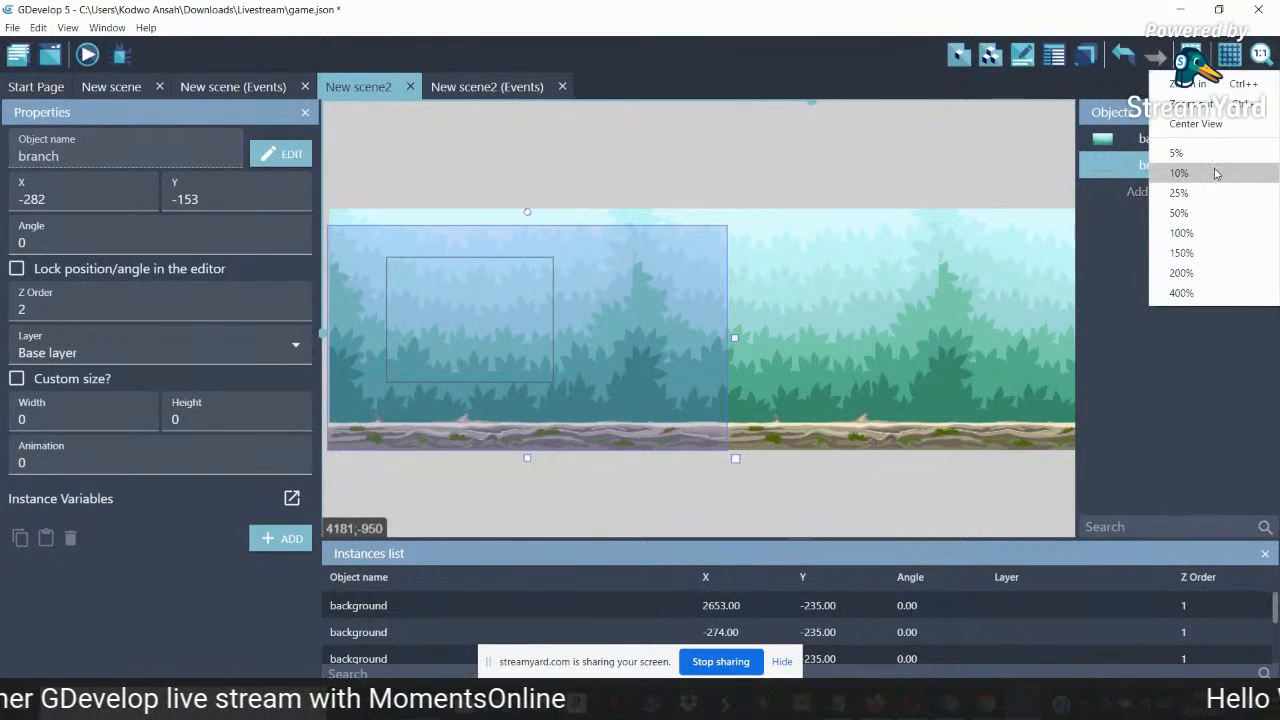
left_click(1214, 168)
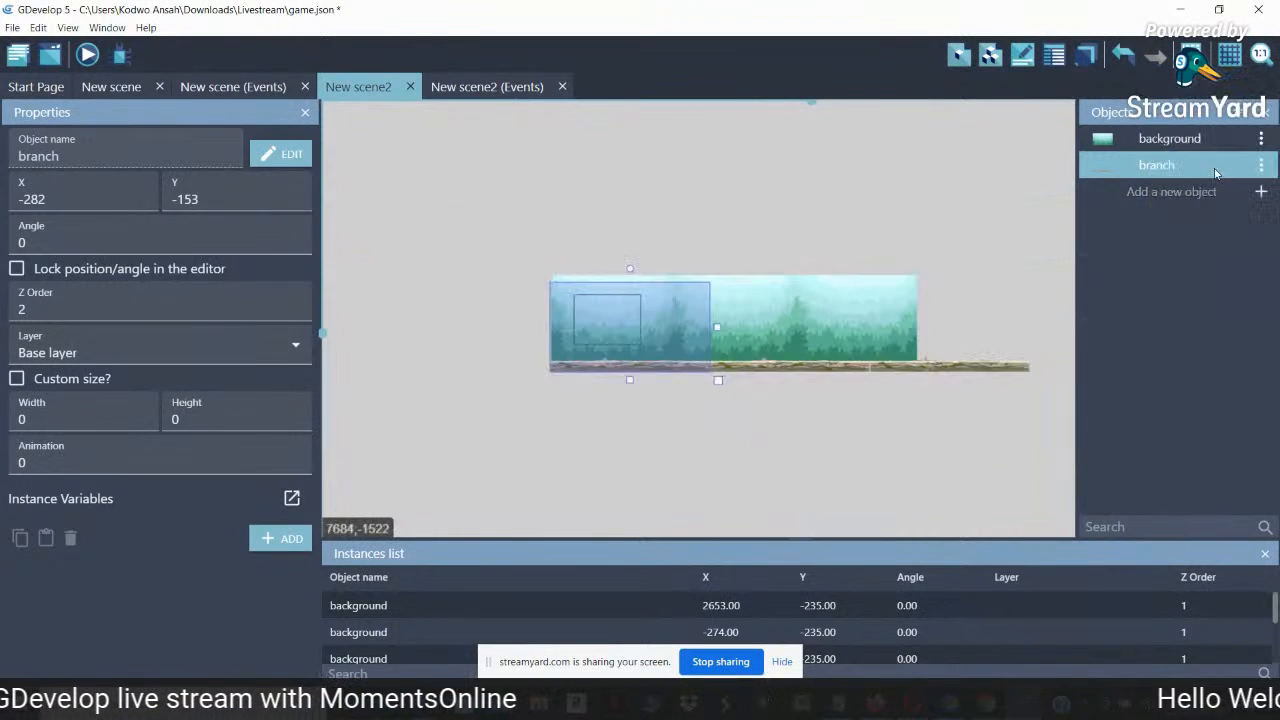
left_click(912, 374)
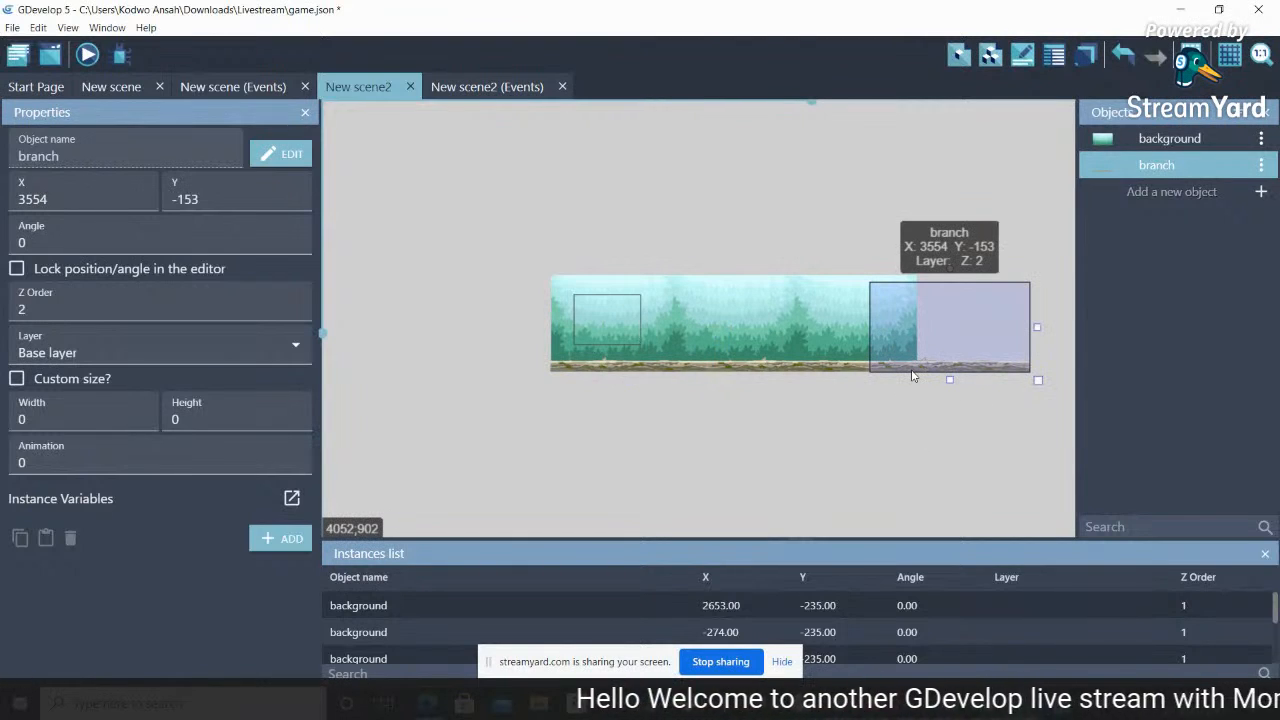
left_click_drag(912, 376, 910, 376)
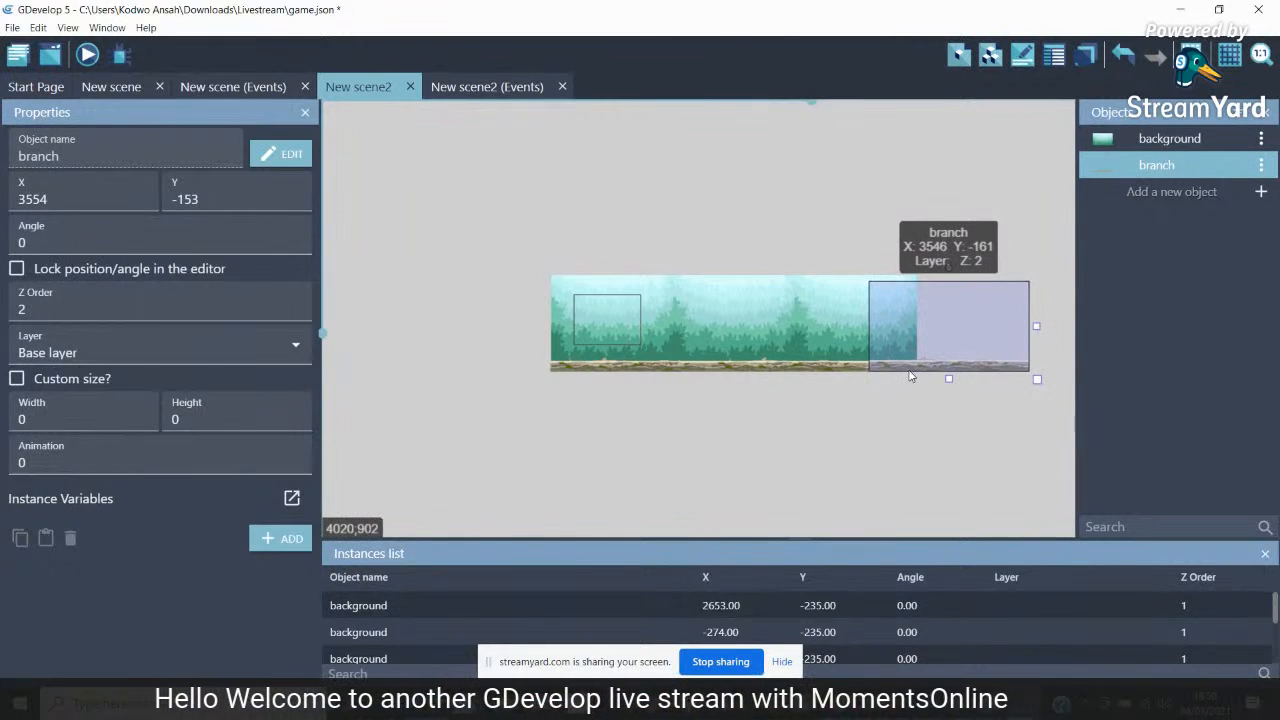
Set the Y position of the last branch to -153 to level it with the other ground pieces
left_click(868, 373)
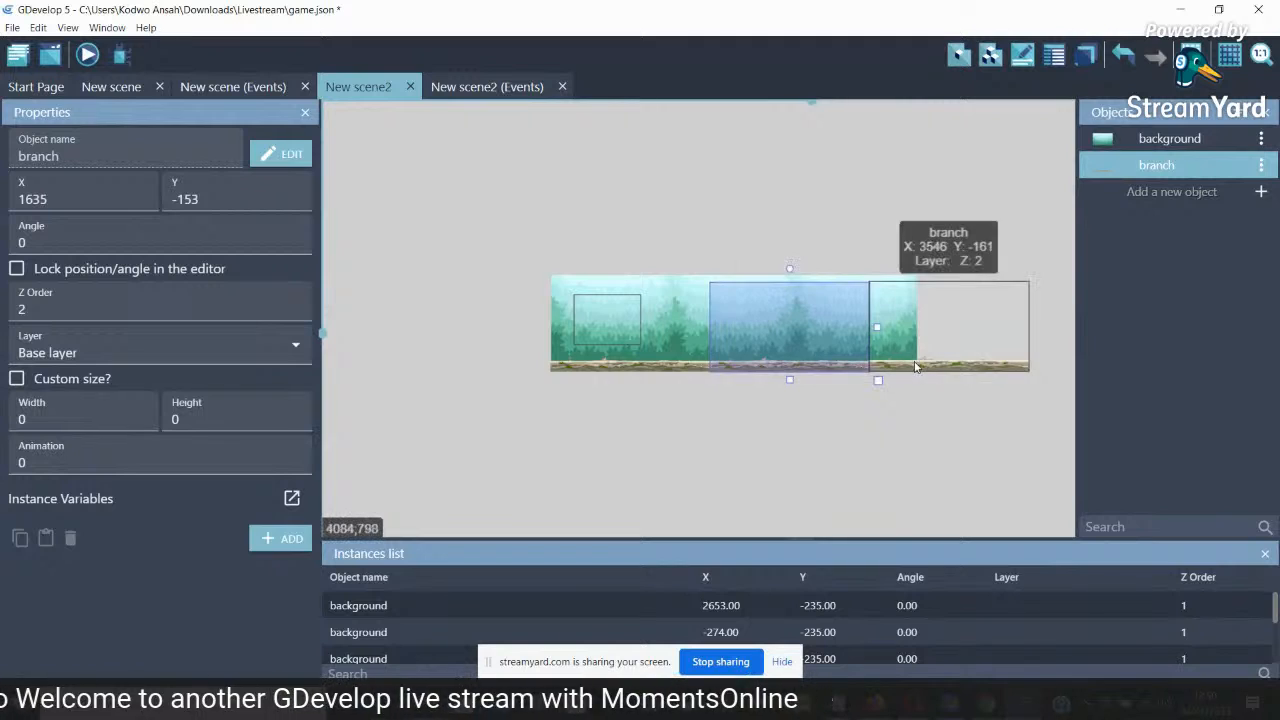
left_click(916, 367)
left_click_drag(215, 204, 185, 201)
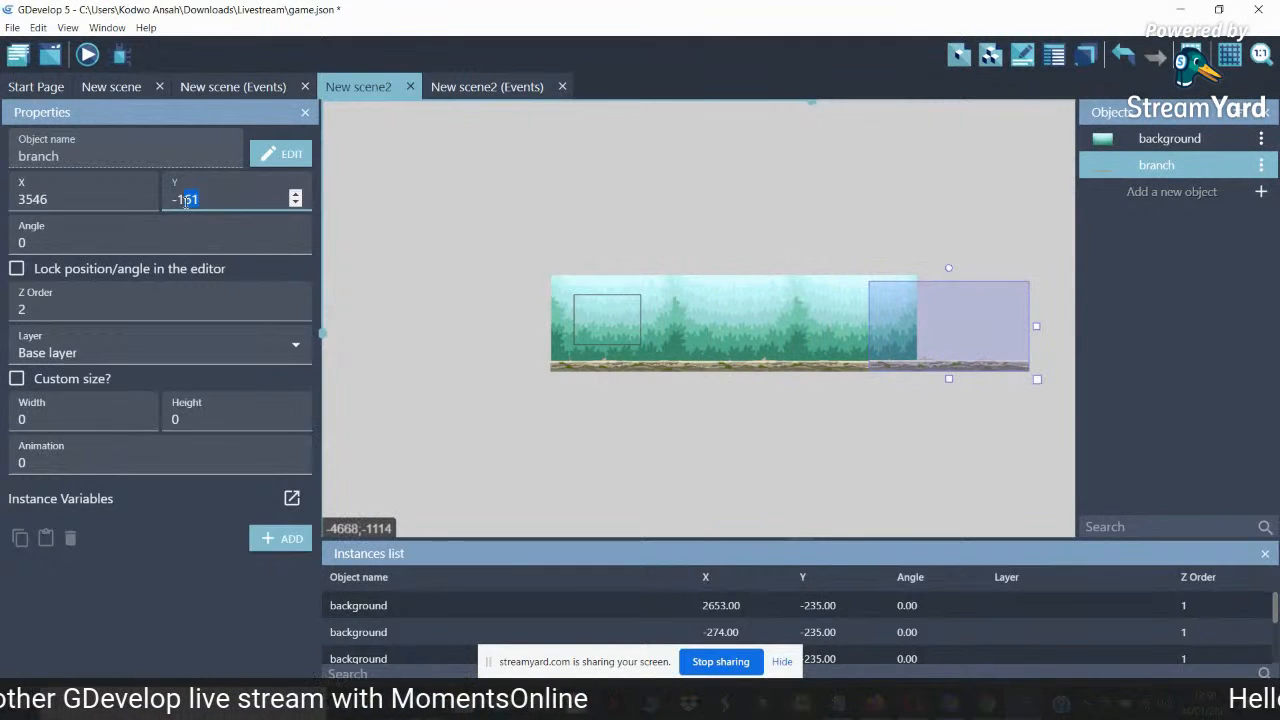
type("53")
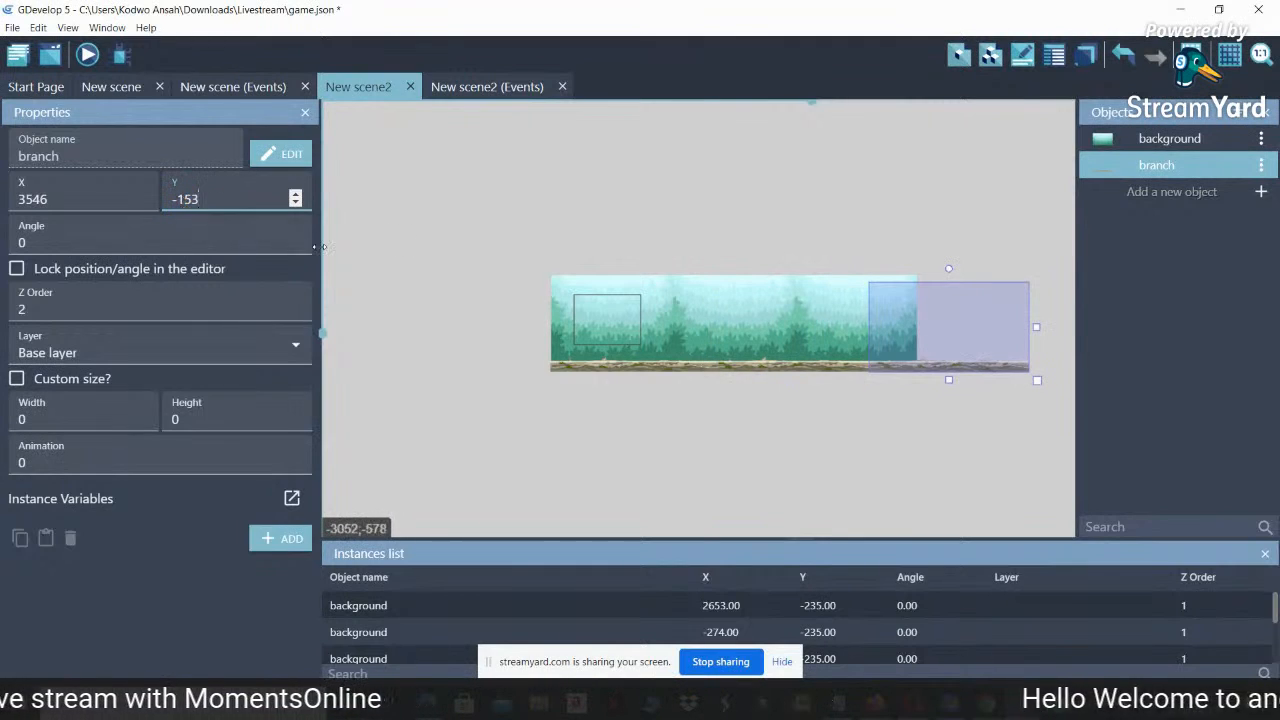
left_click(713, 400)
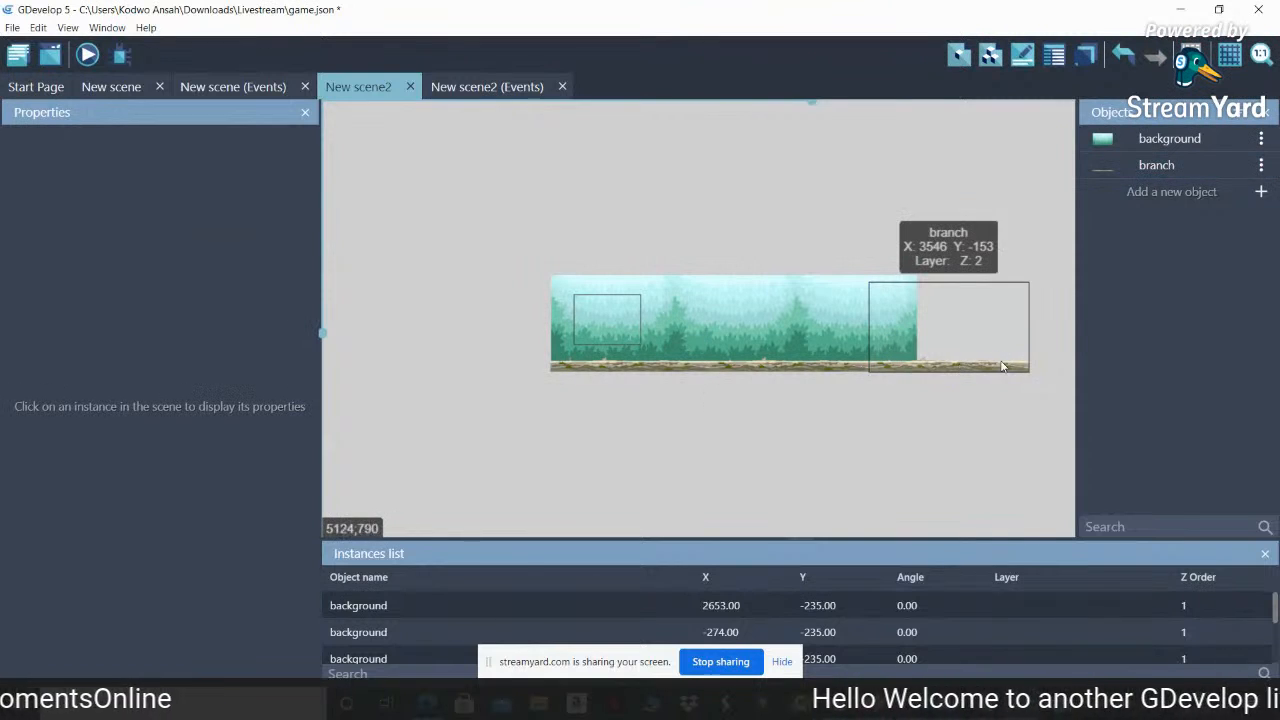
Shrink the last branch to a width of about 576 so that it ends at the background's edge
left_click(1003, 366)
left_click_drag(1036, 328, 922, 350)
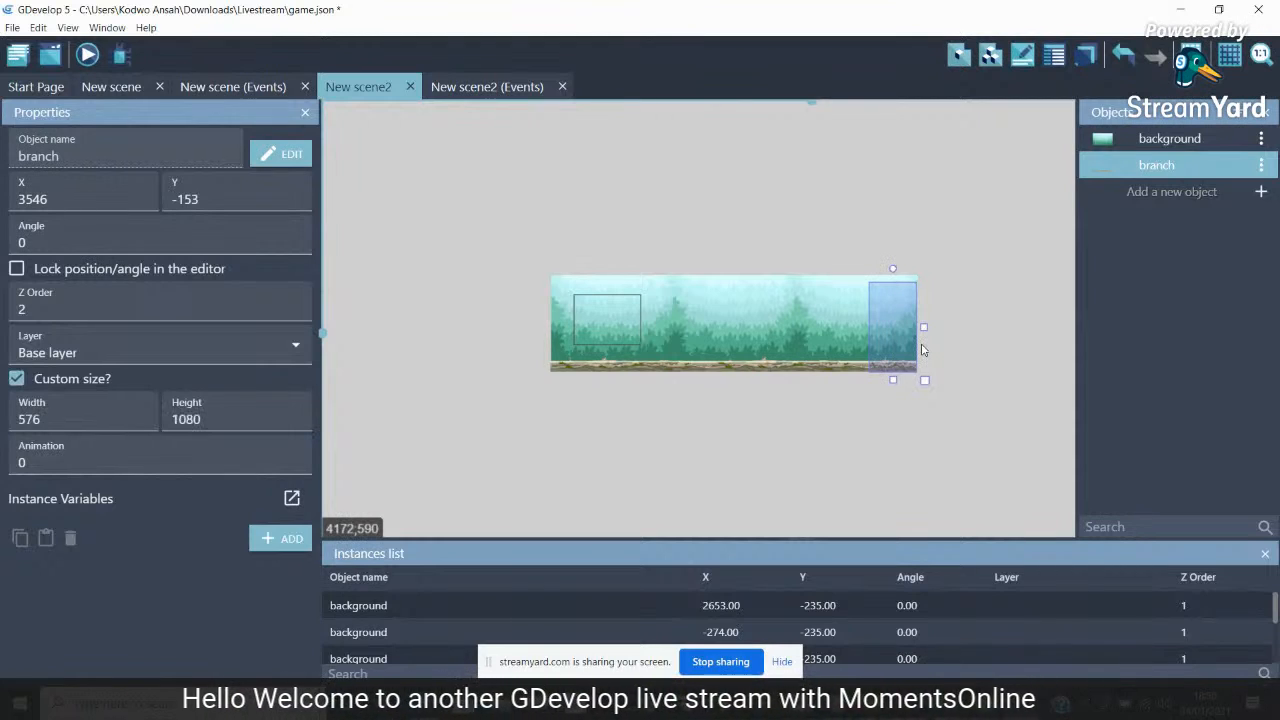
left_click(951, 351)
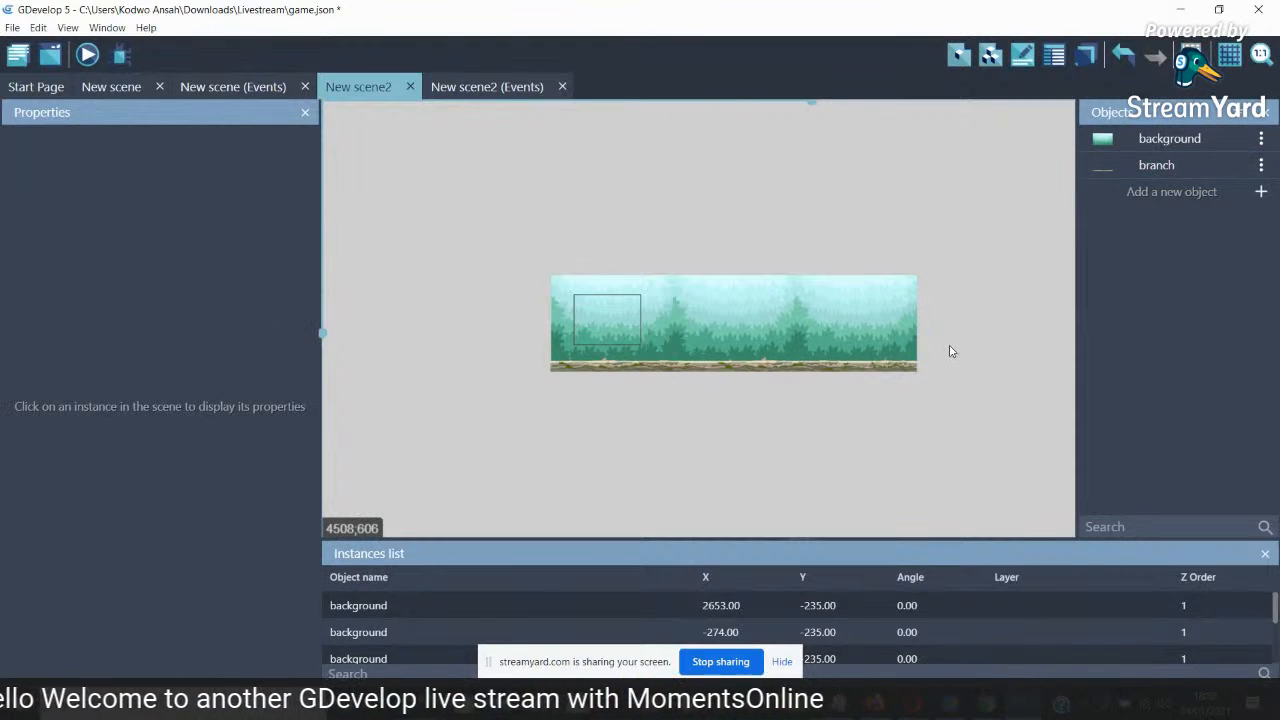
Return to New scene and examine the position and Z order of its branch instances among the listed instances
left_click(111, 87)
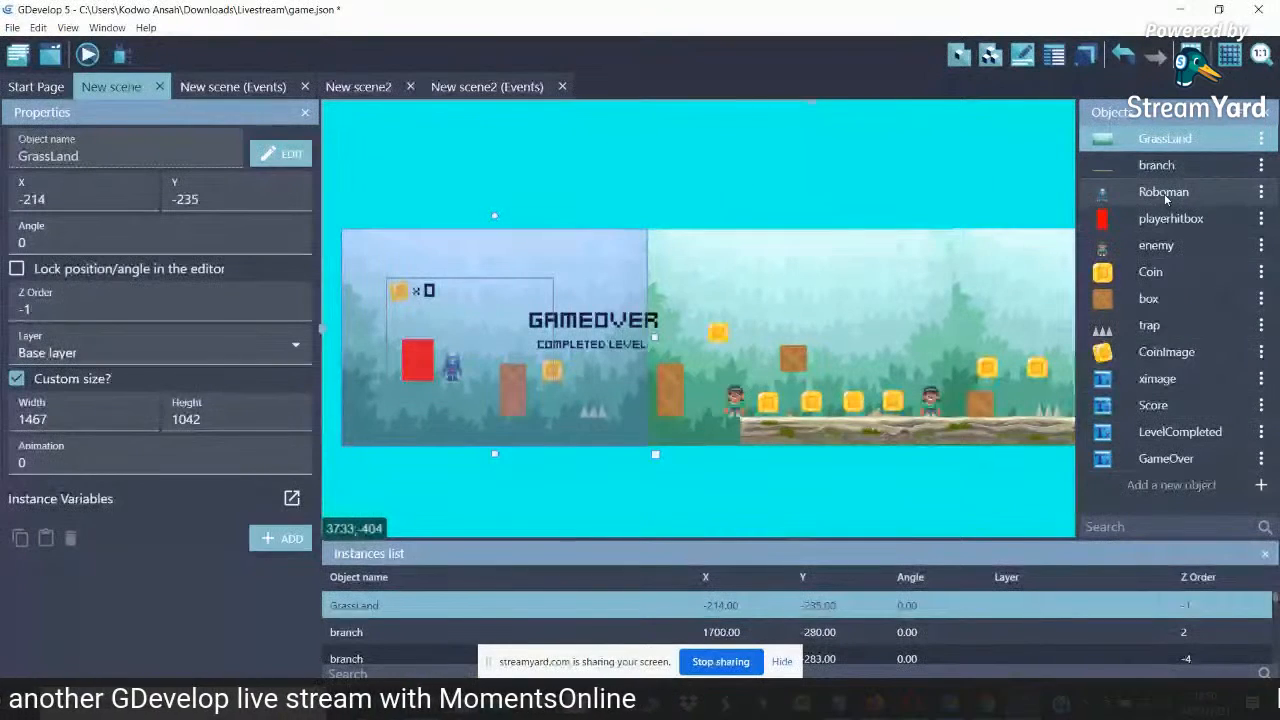
left_click(358, 87)
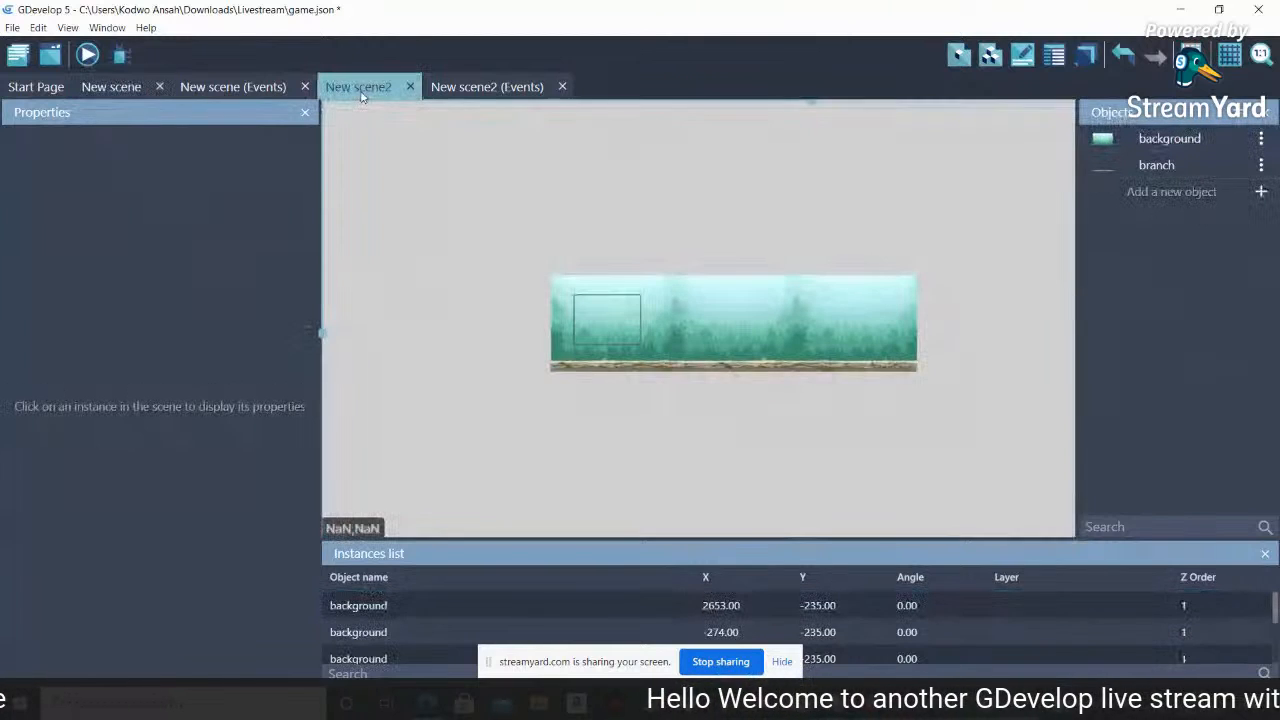
left_click(106, 88)
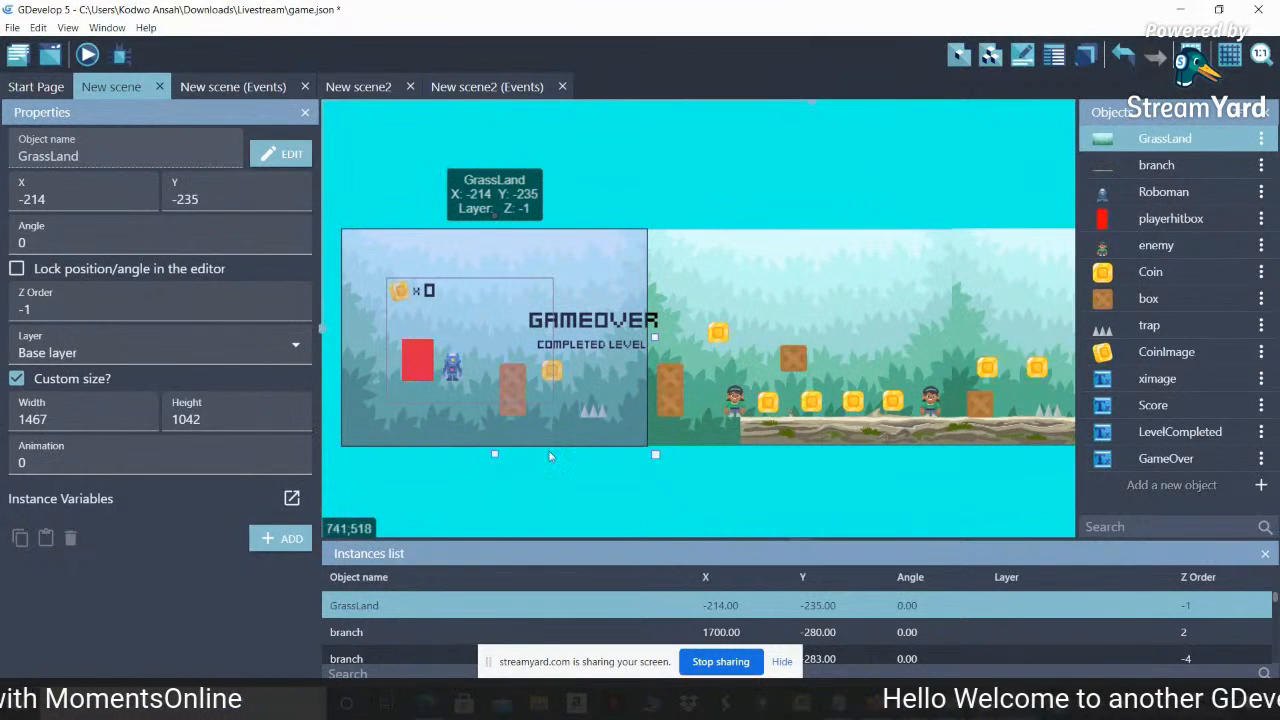
left_click(609, 503)
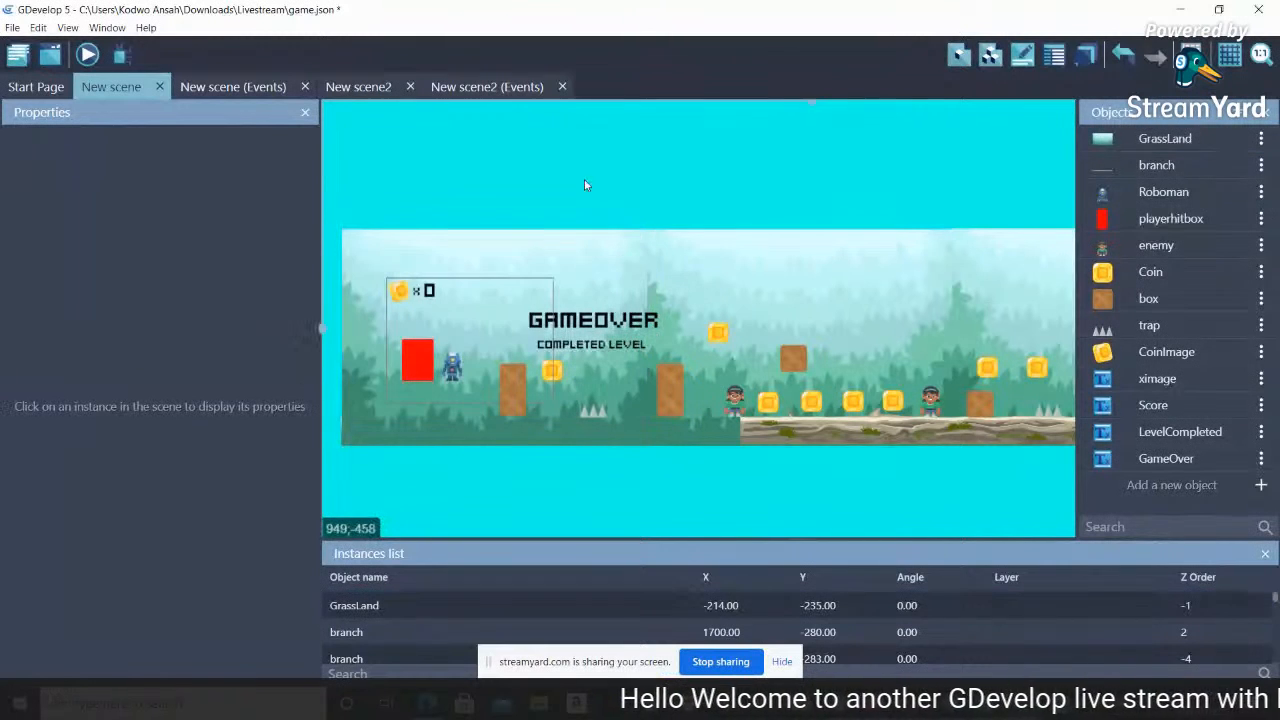
left_click(463, 431)
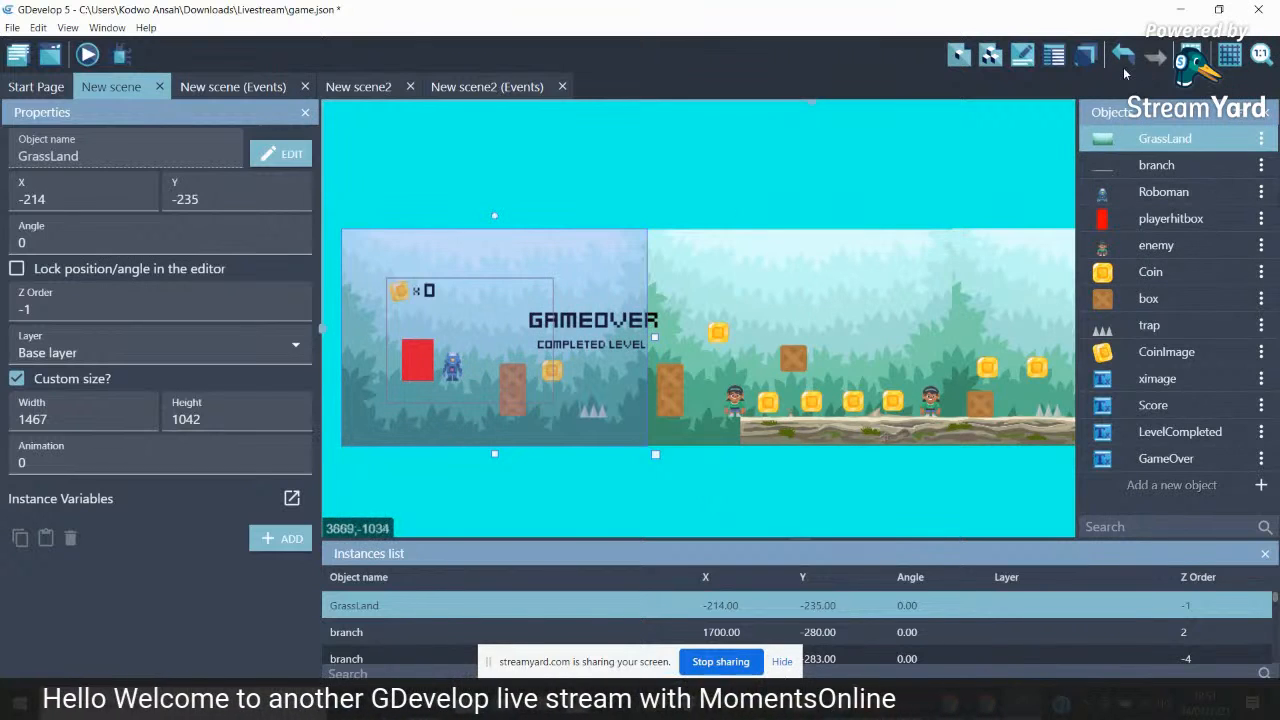
left_click(1055, 57)
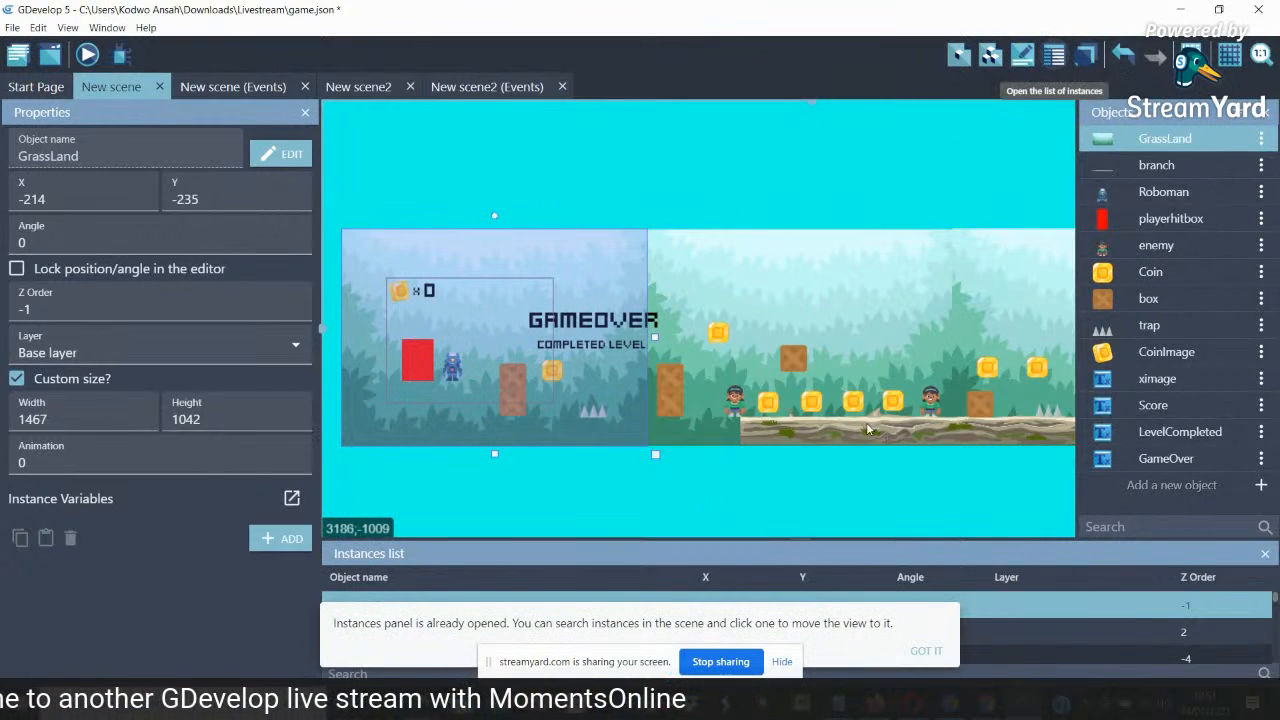
left_click(926, 651)
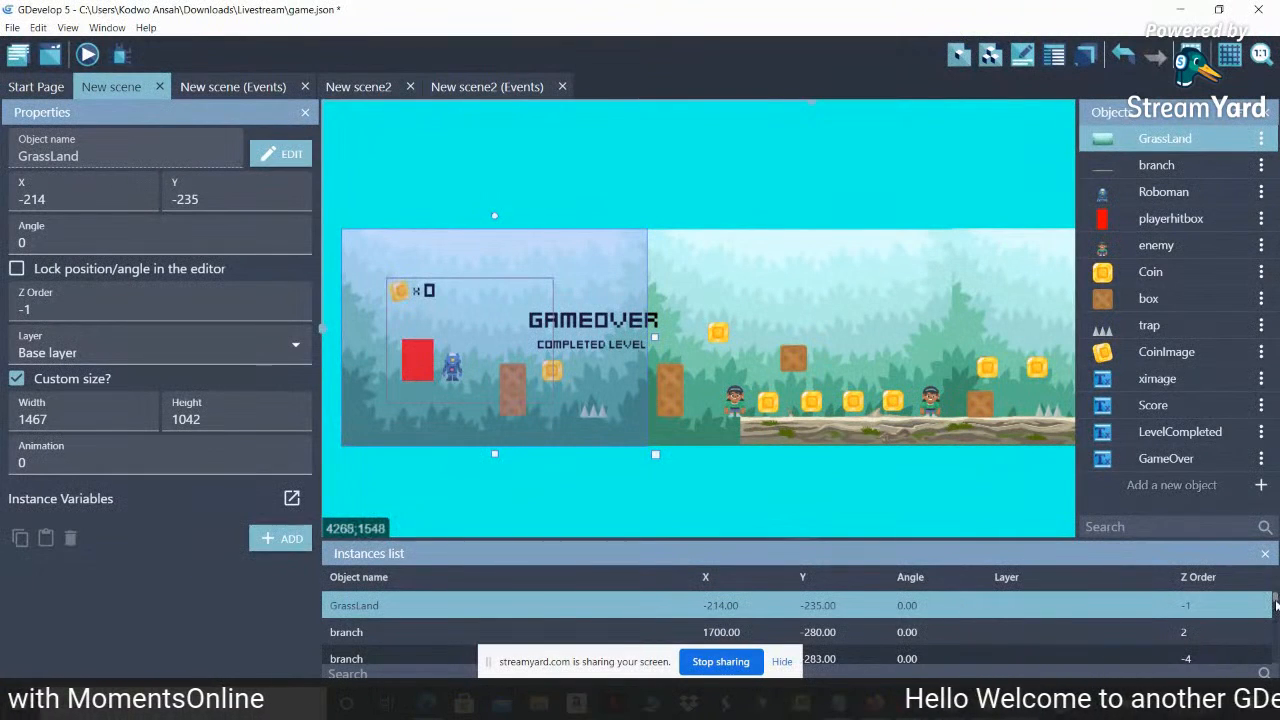
mouse_move(1275, 600)
left_mouse_down()
mouse_move(1276, 619)
mouse_move(1276, 602)
left_mouse_up()
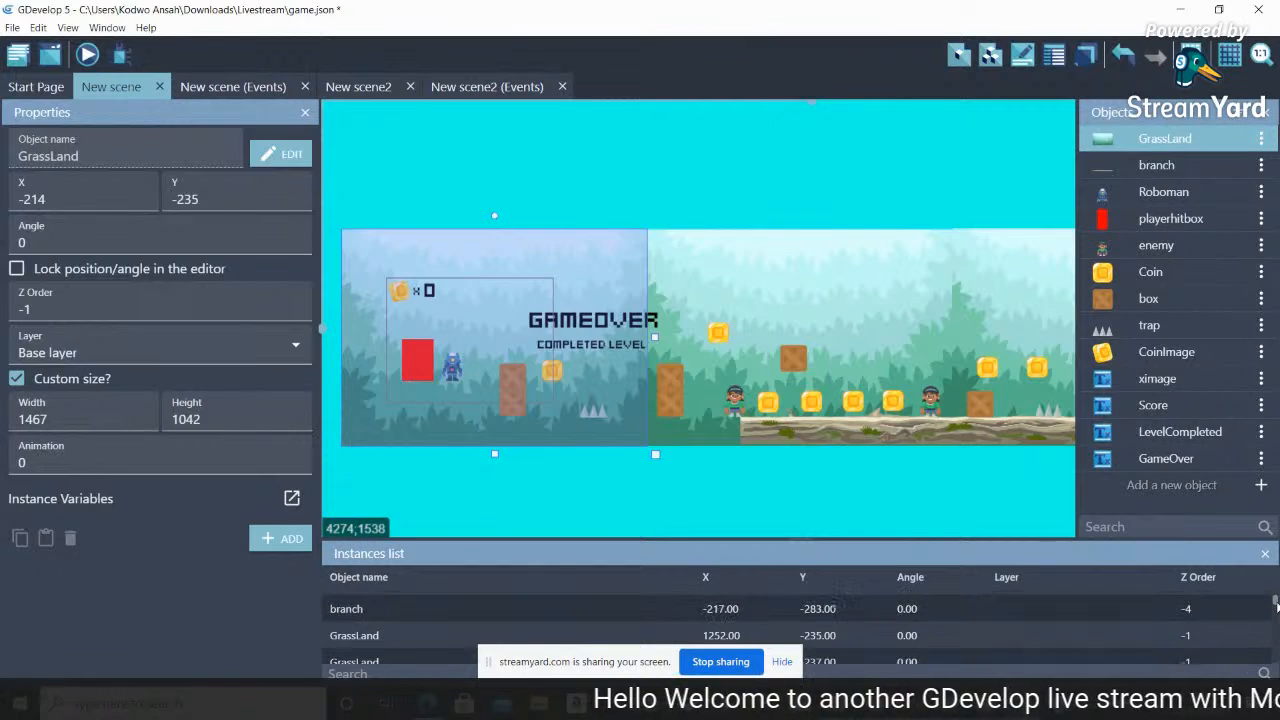
left_click(961, 610)
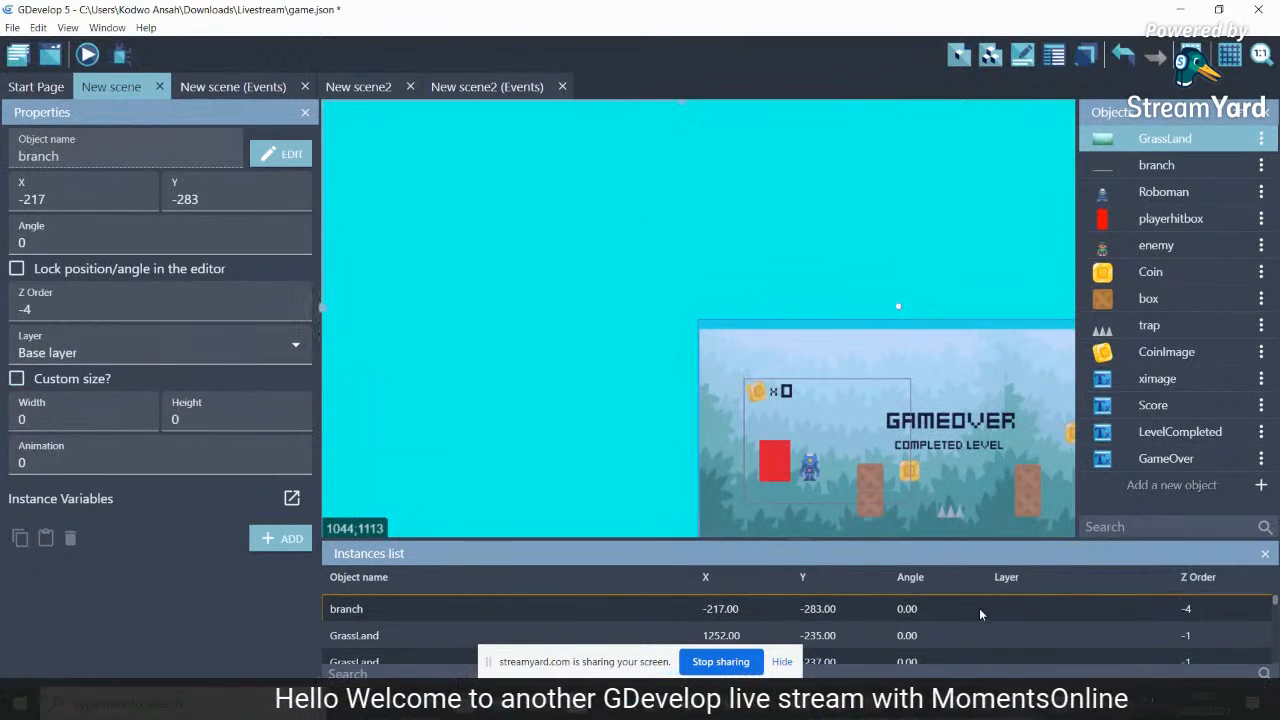
scroll(1250, 606, "down", 3)
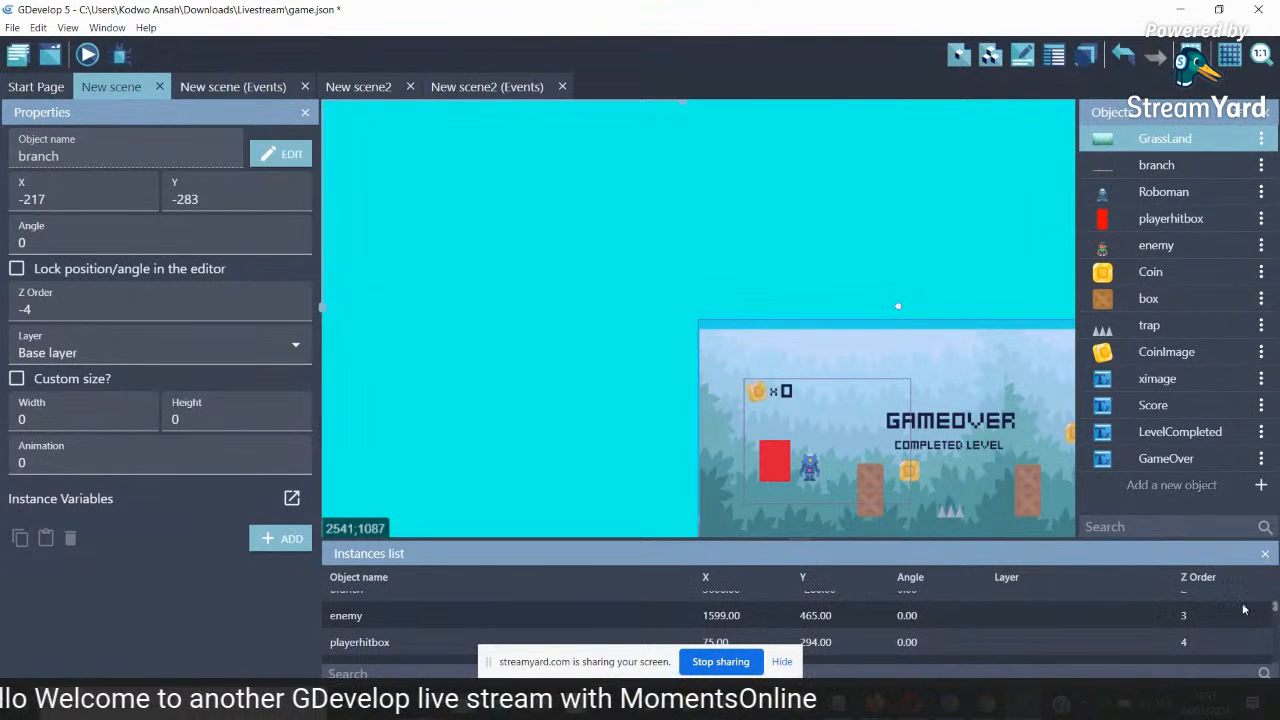
left_click(1160, 598)
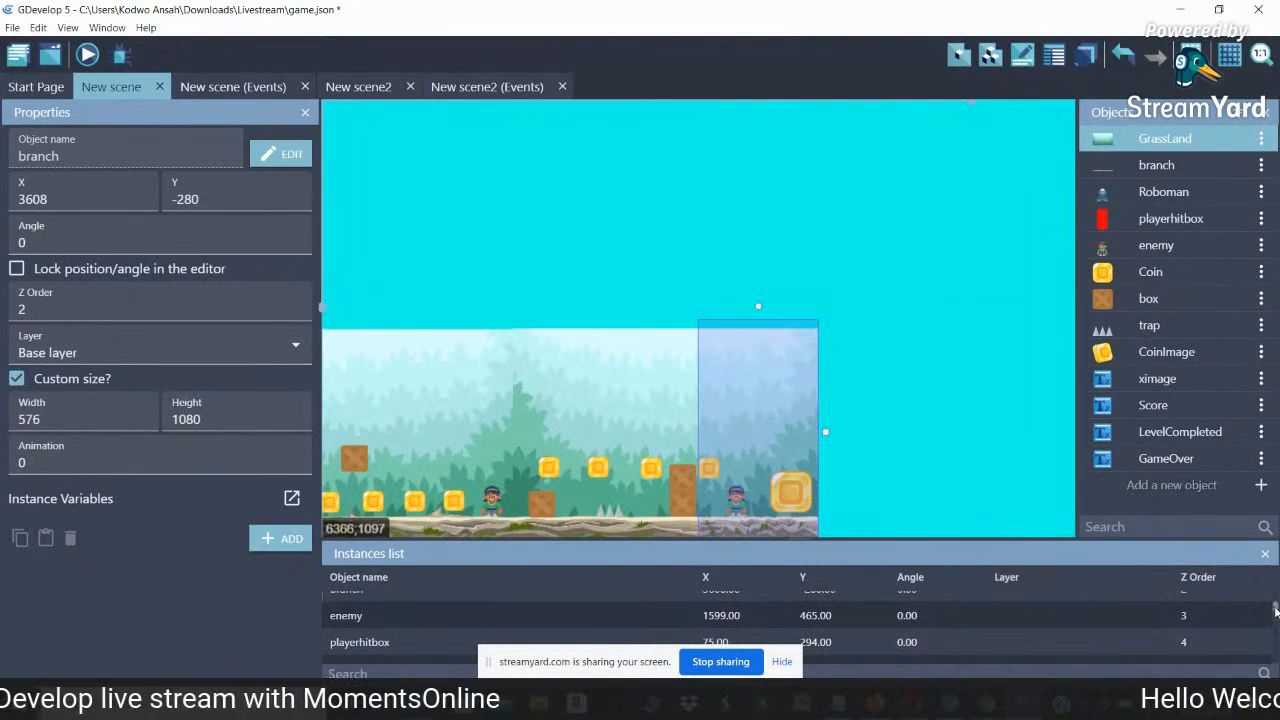
Set the Z order of the branch instance at X -217, Y -283 to 2 and check the scene's ground
mouse_move(1276, 612)
left_mouse_down()
mouse_move(1276, 658)
mouse_move(1276, 597)
left_mouse_up()
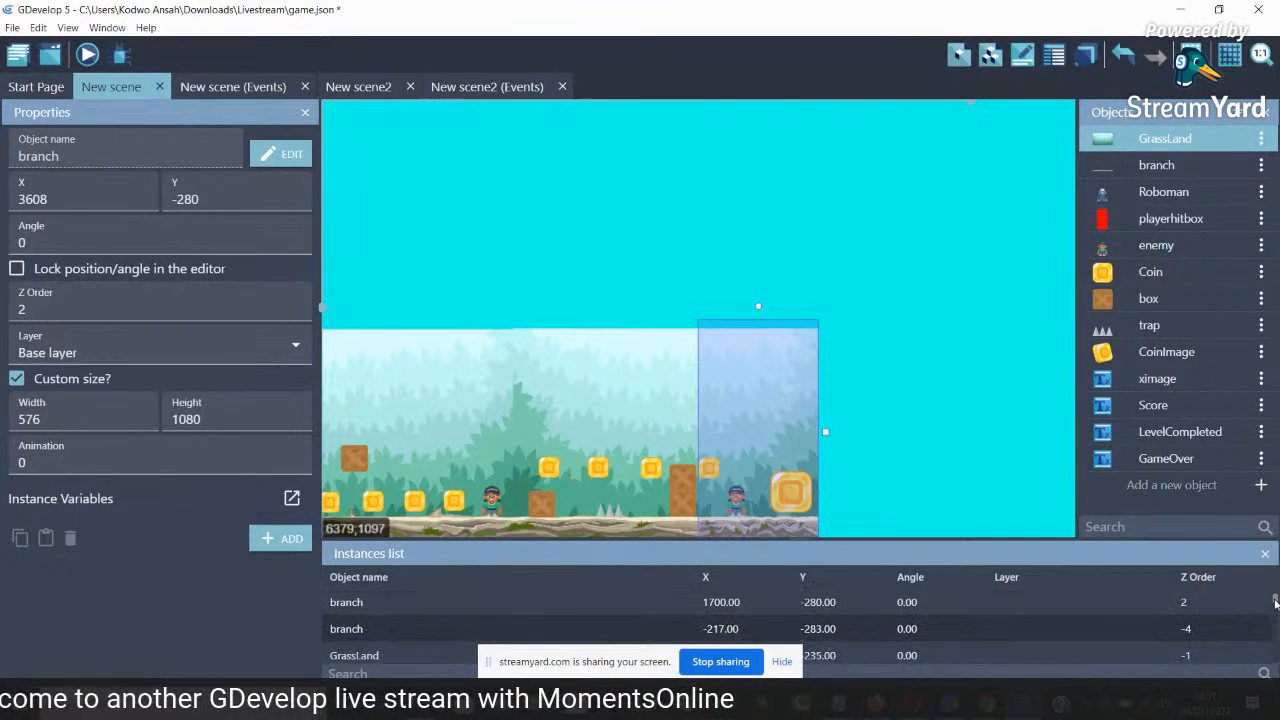
left_click(467, 628)
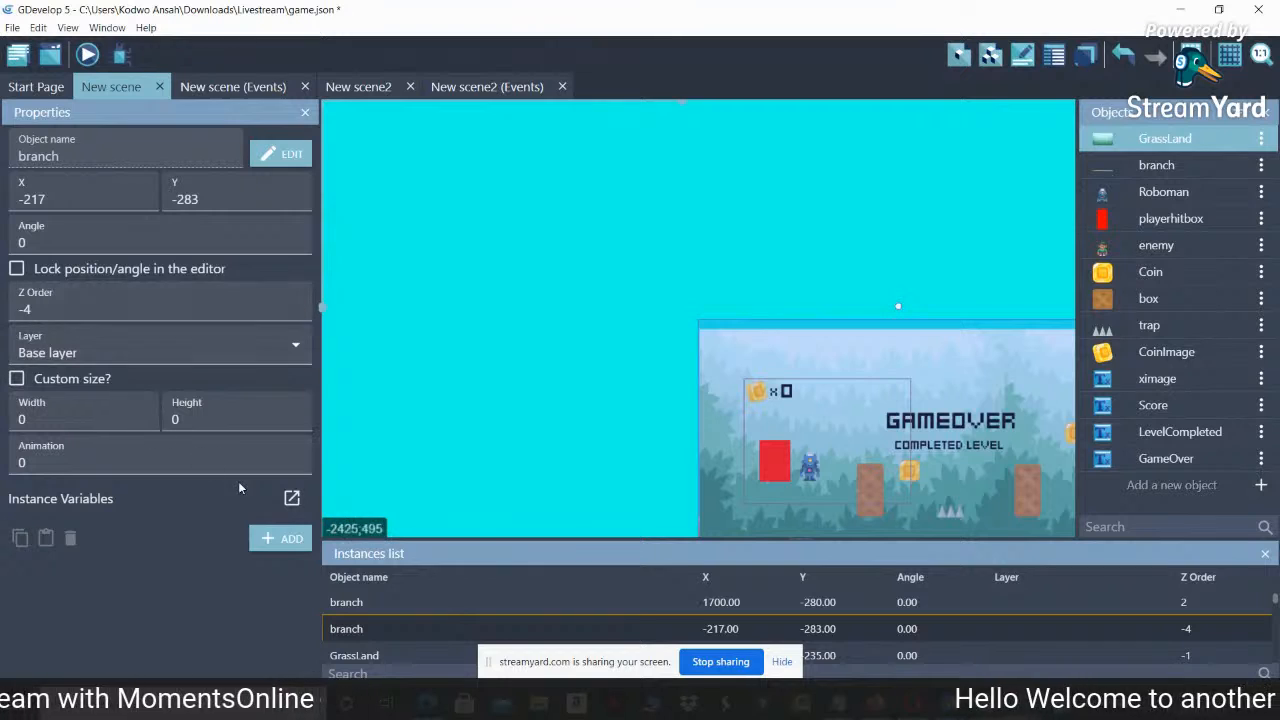
left_click_drag(77, 310, 2, 320)
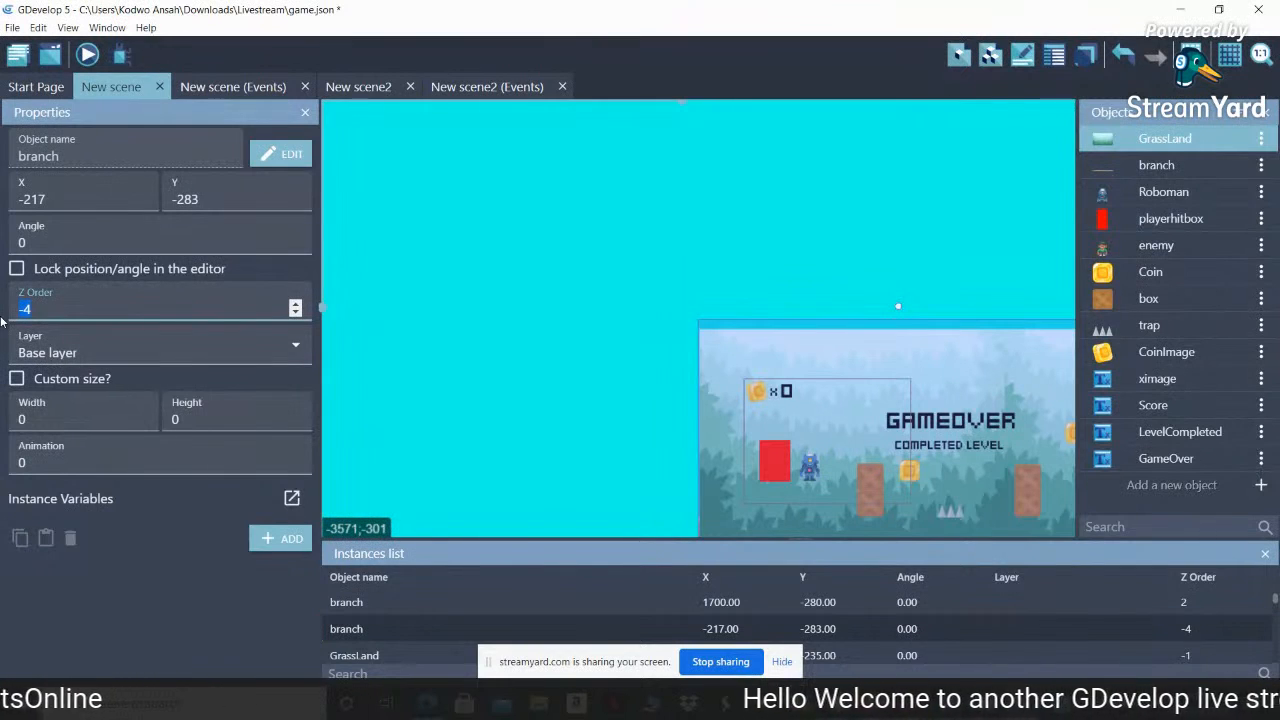
type("2")
left_click(586, 183)
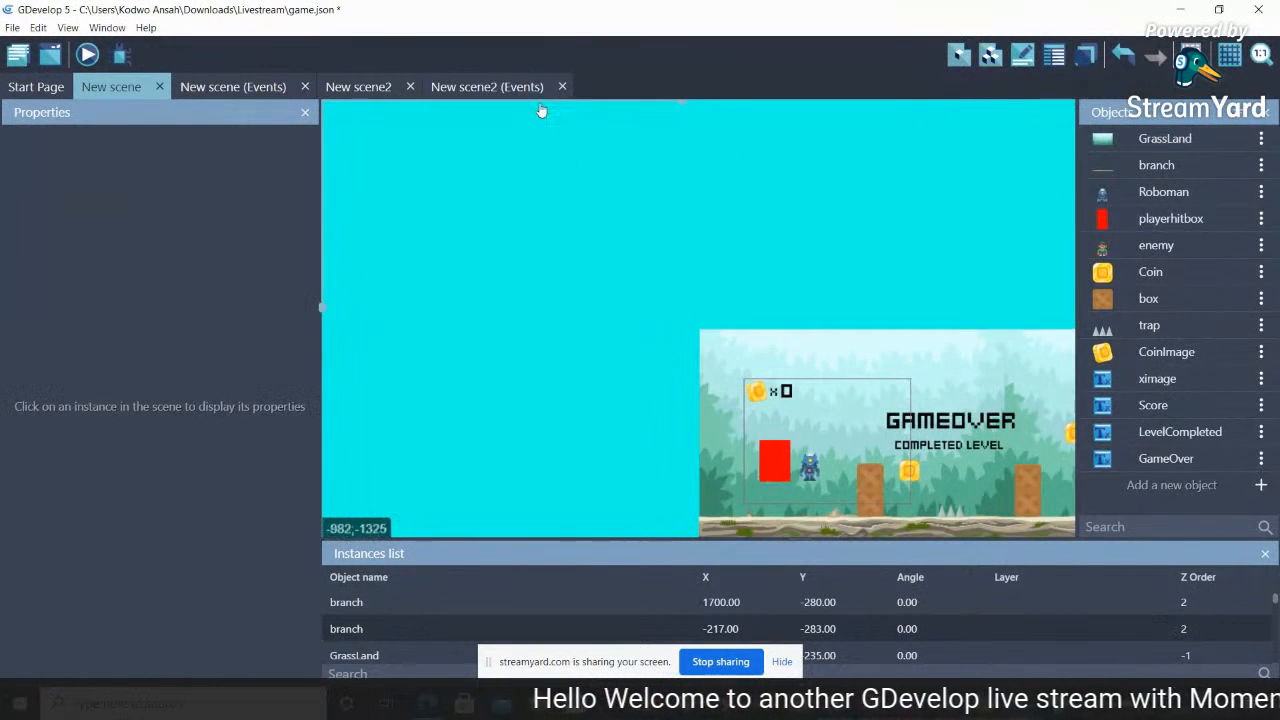
scroll(682, 103, "right", 5)
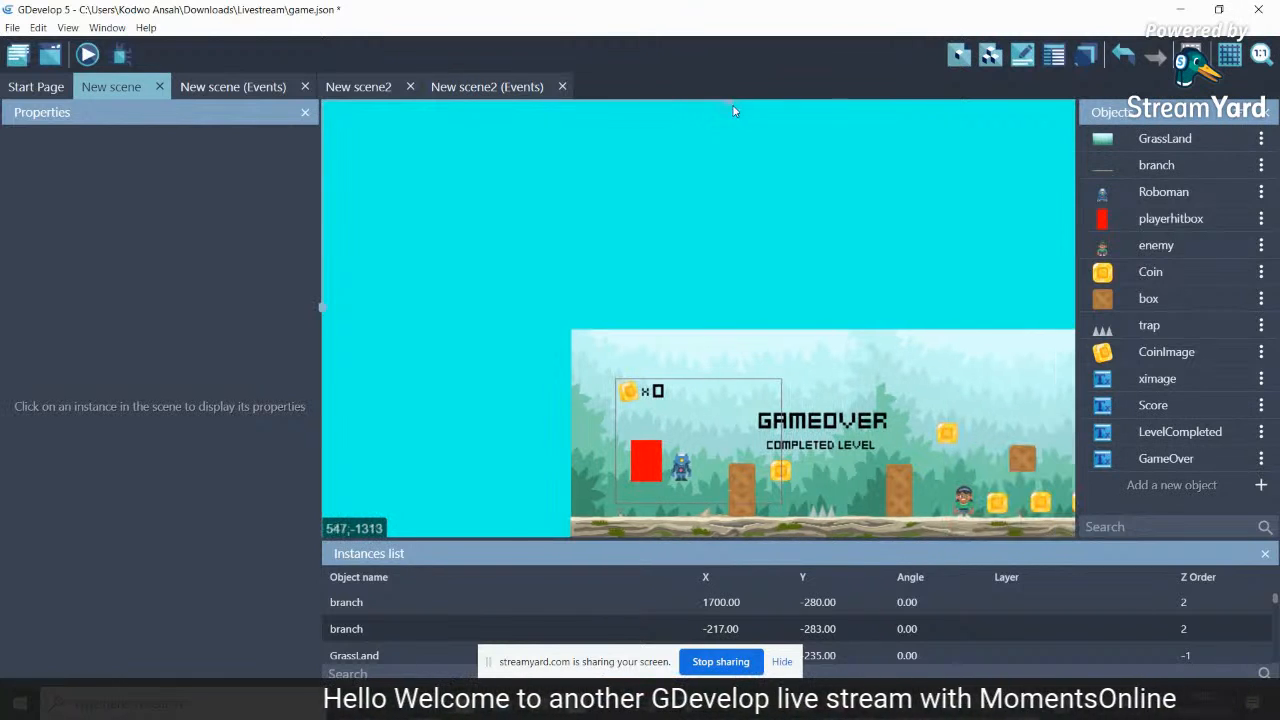
scroll(323, 309, "down", 1)
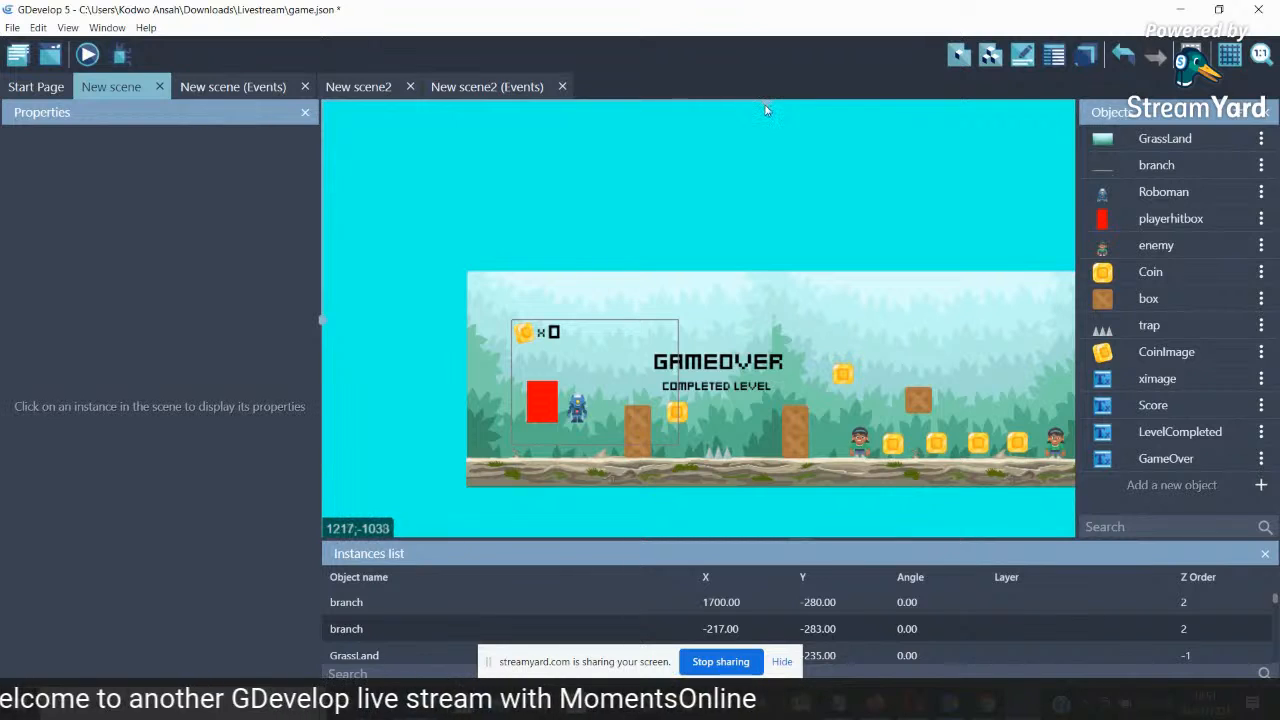
scroll(789, 106, "right", 1)
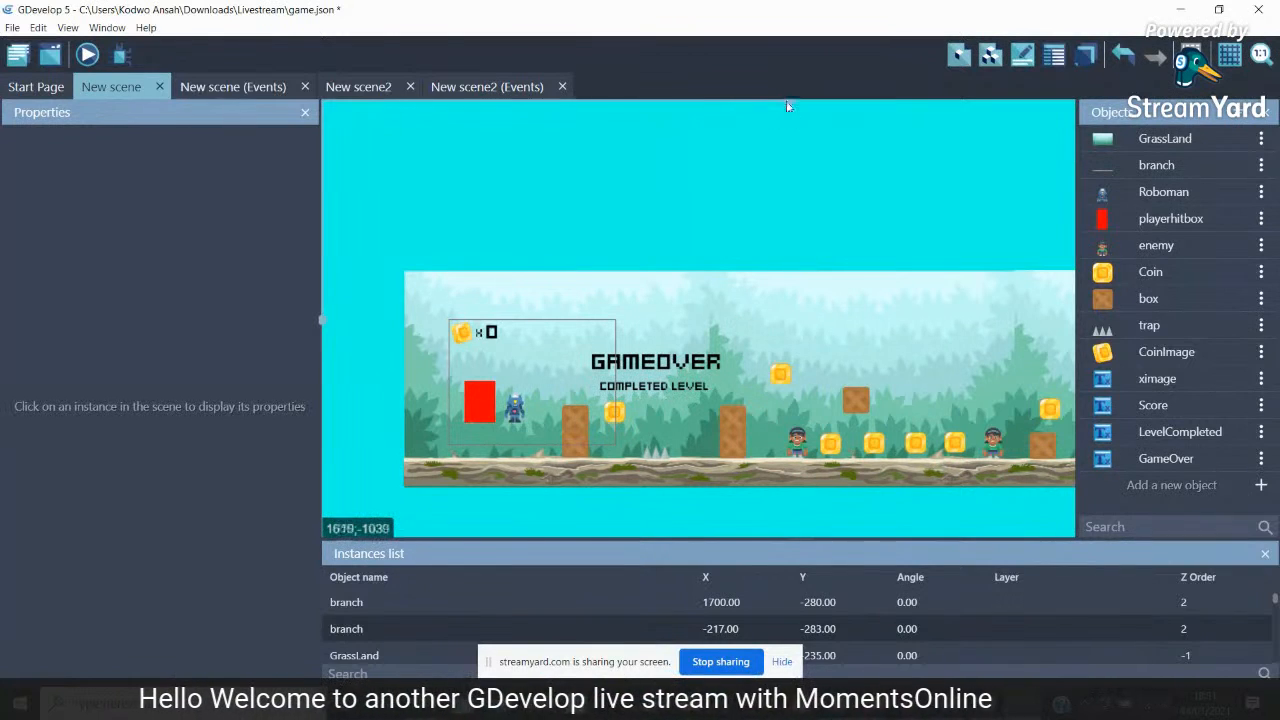
left_click_drag(787, 103, 794, 103)
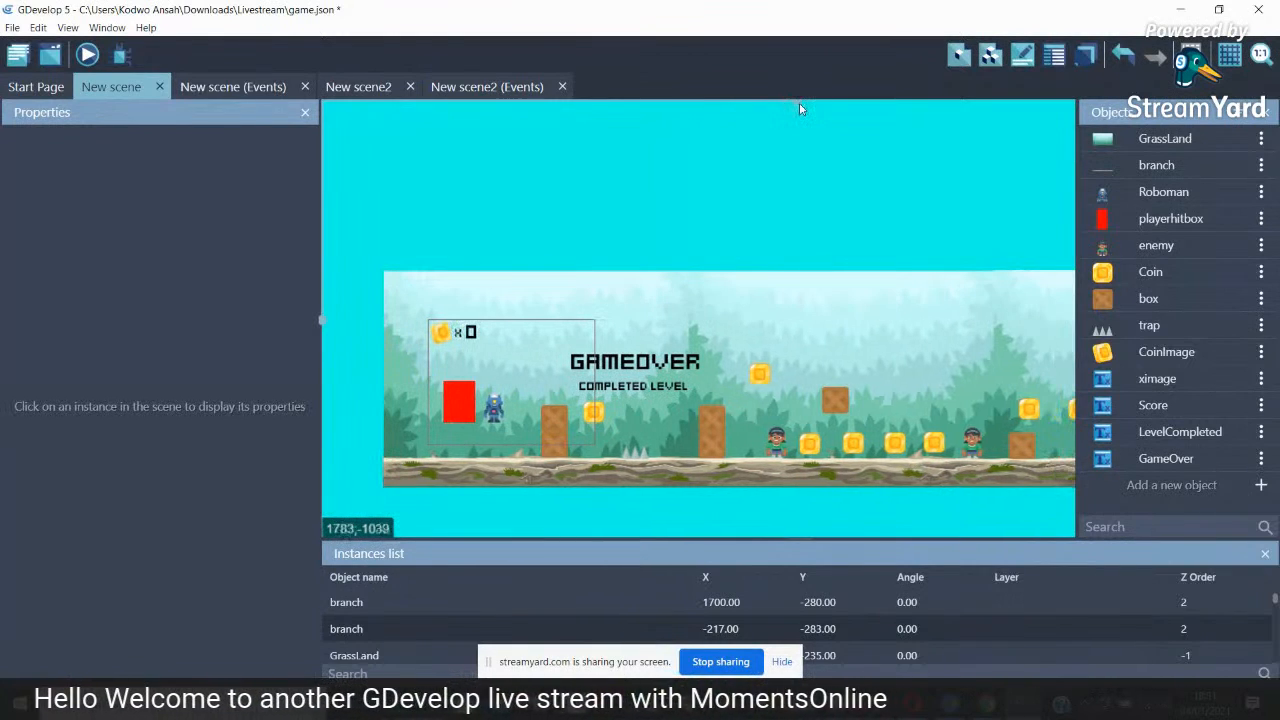
Make the Roboman and playerhitbox objects global so they are available in all scenes
left_click(1261, 191)
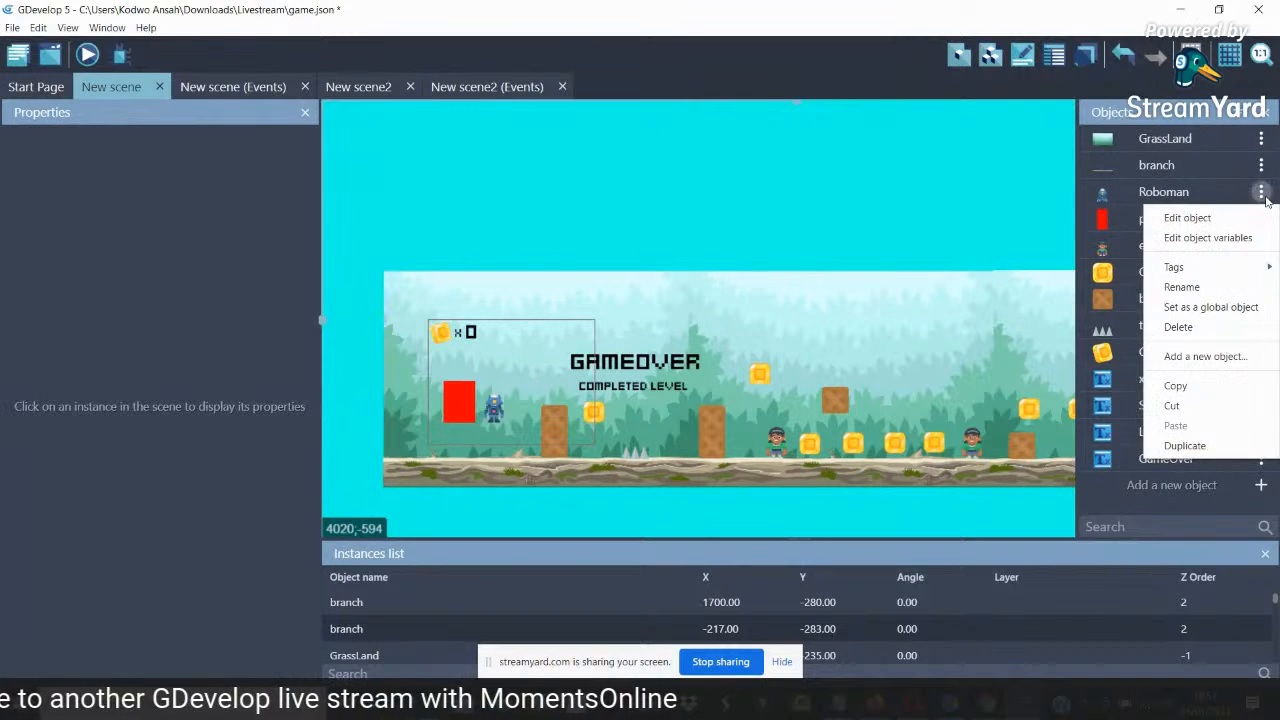
left_click(1197, 310)
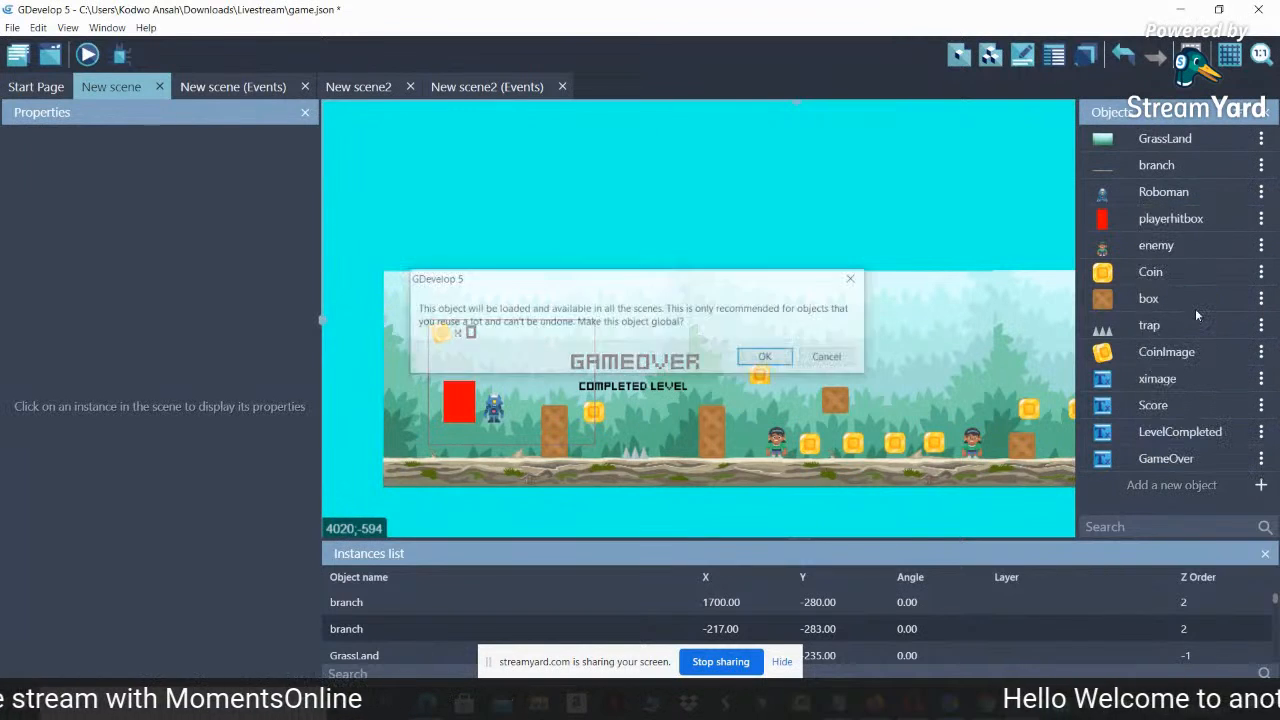
left_click(787, 359)
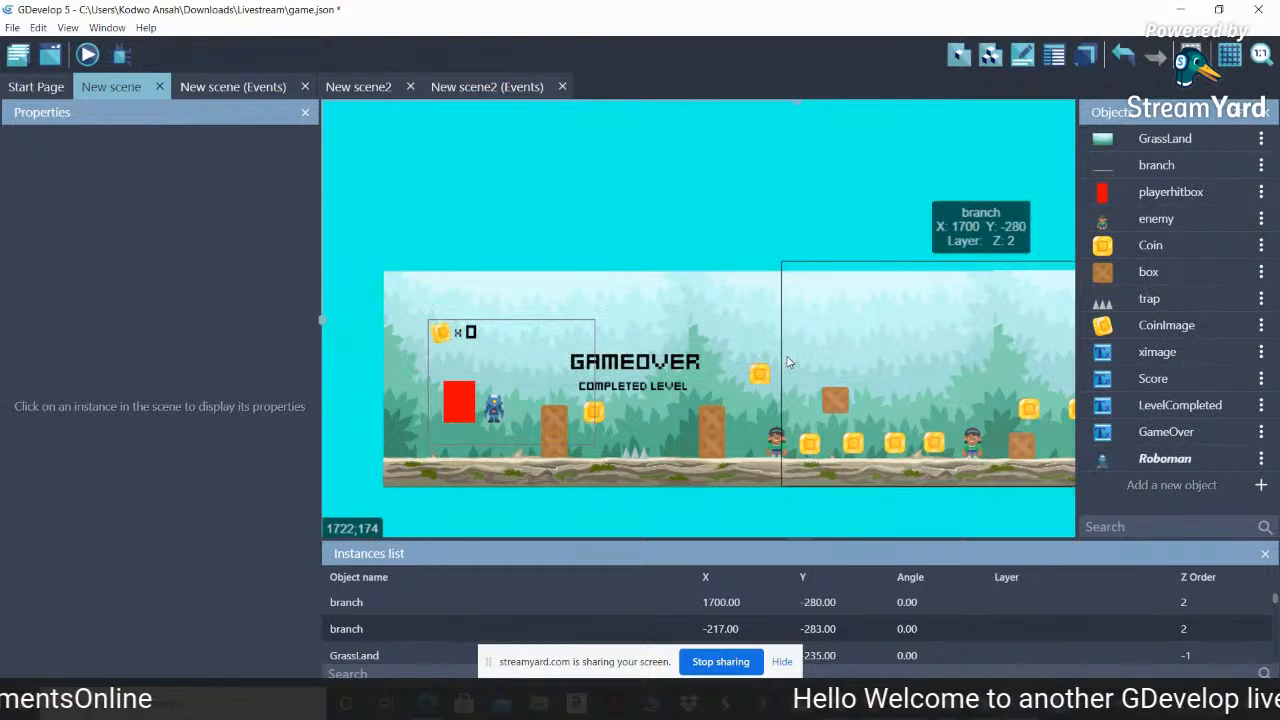
left_click(1261, 192)
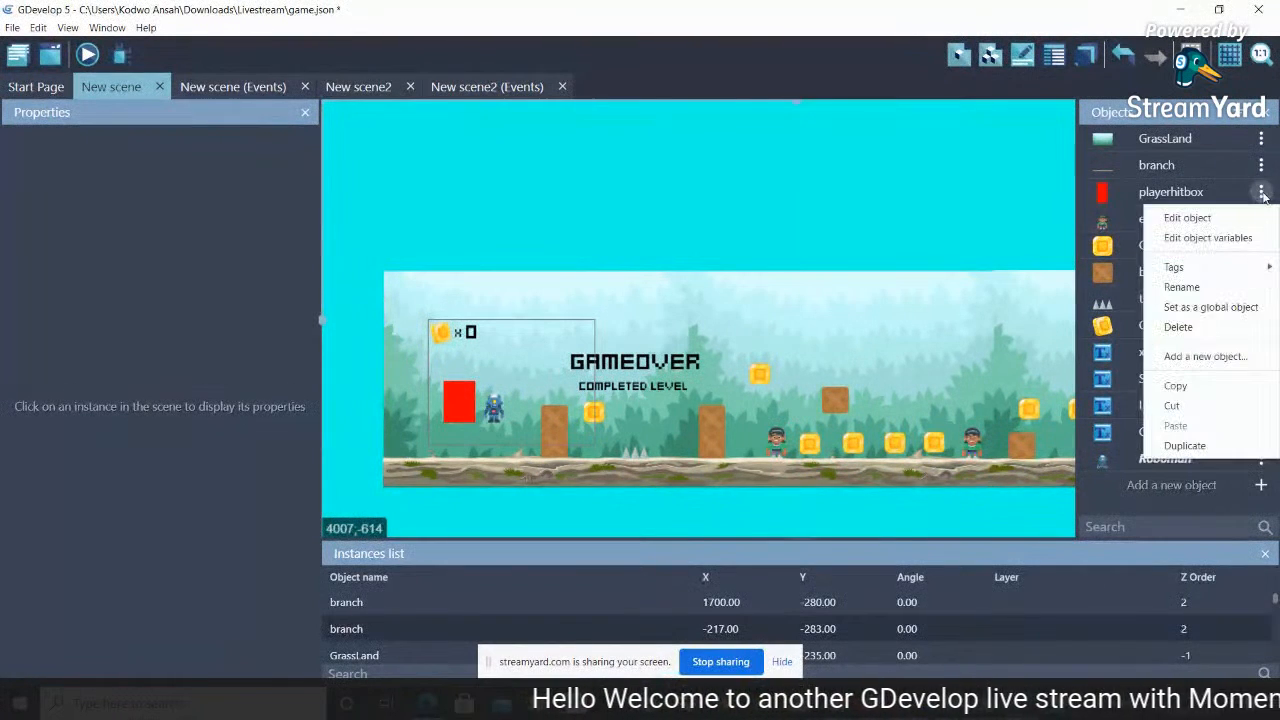
left_click(1180, 308)
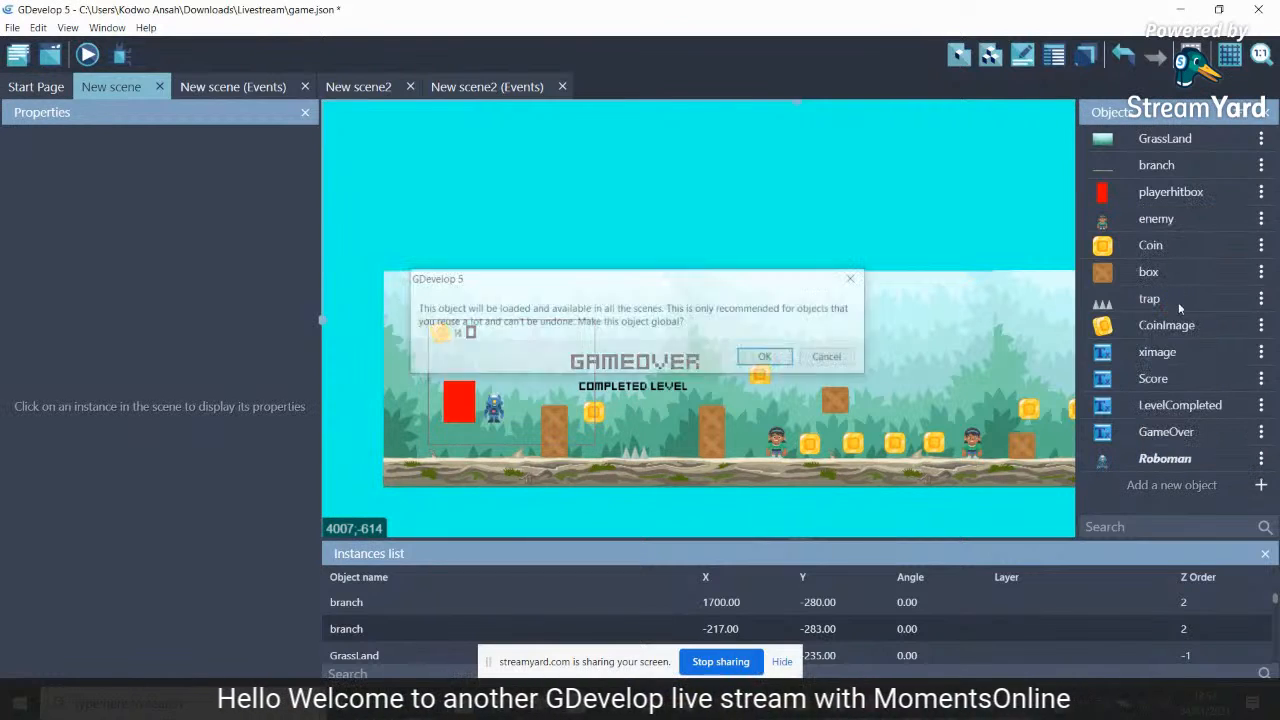
left_click(763, 358)
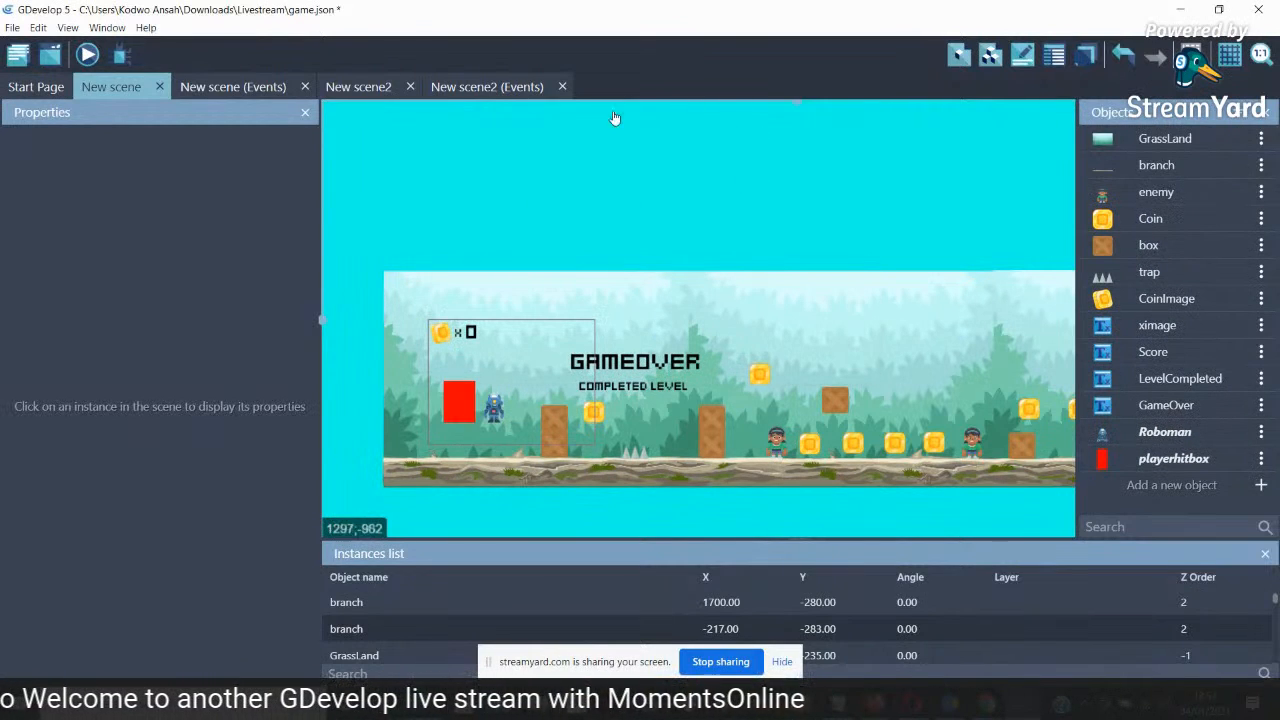
Place a playerhitbox instance in New scene2 near the start of the background, at about X 126, Y 534
left_click(366, 88)
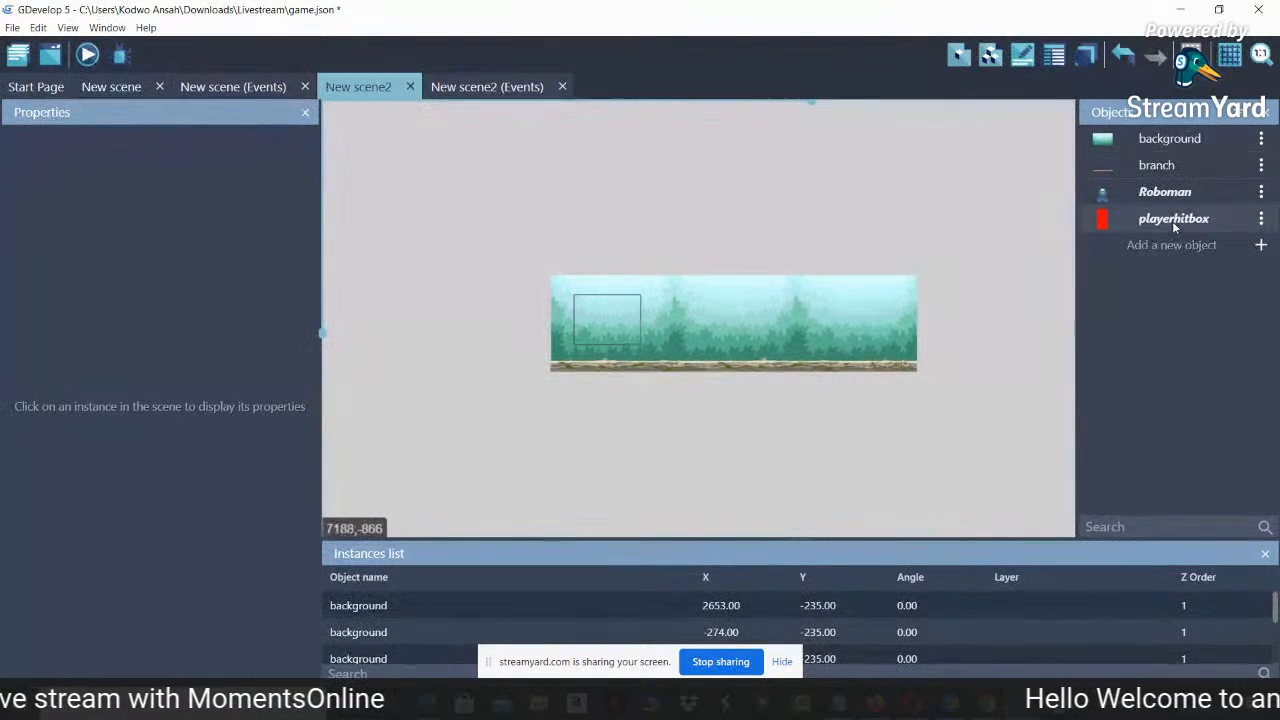
left_click_drag(1134, 230, 587, 346)
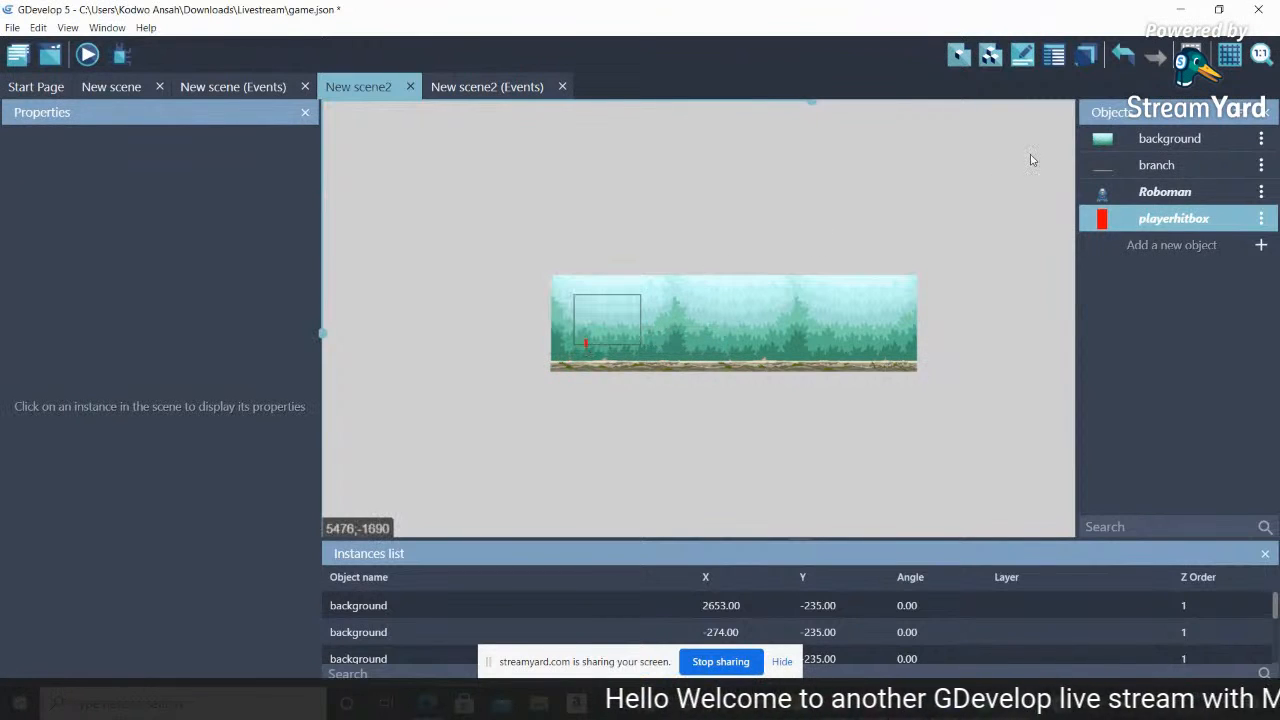
left_click(1261, 54)
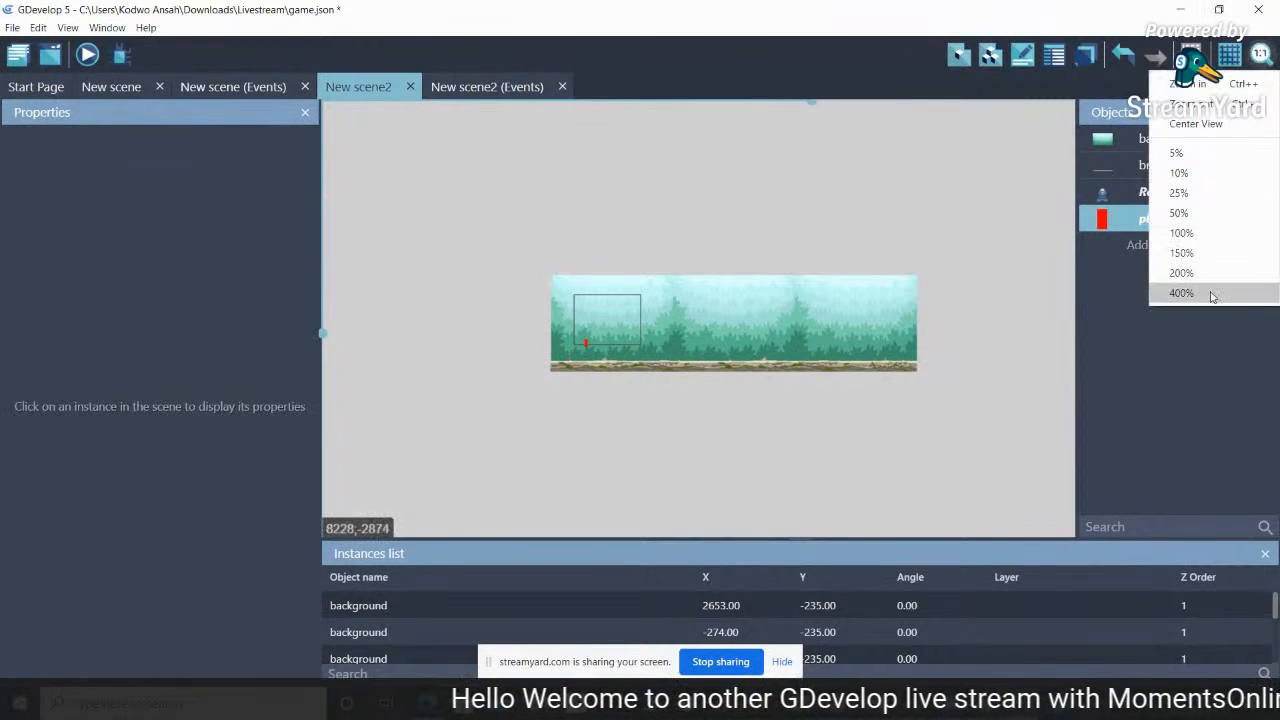
left_click(1184, 213)
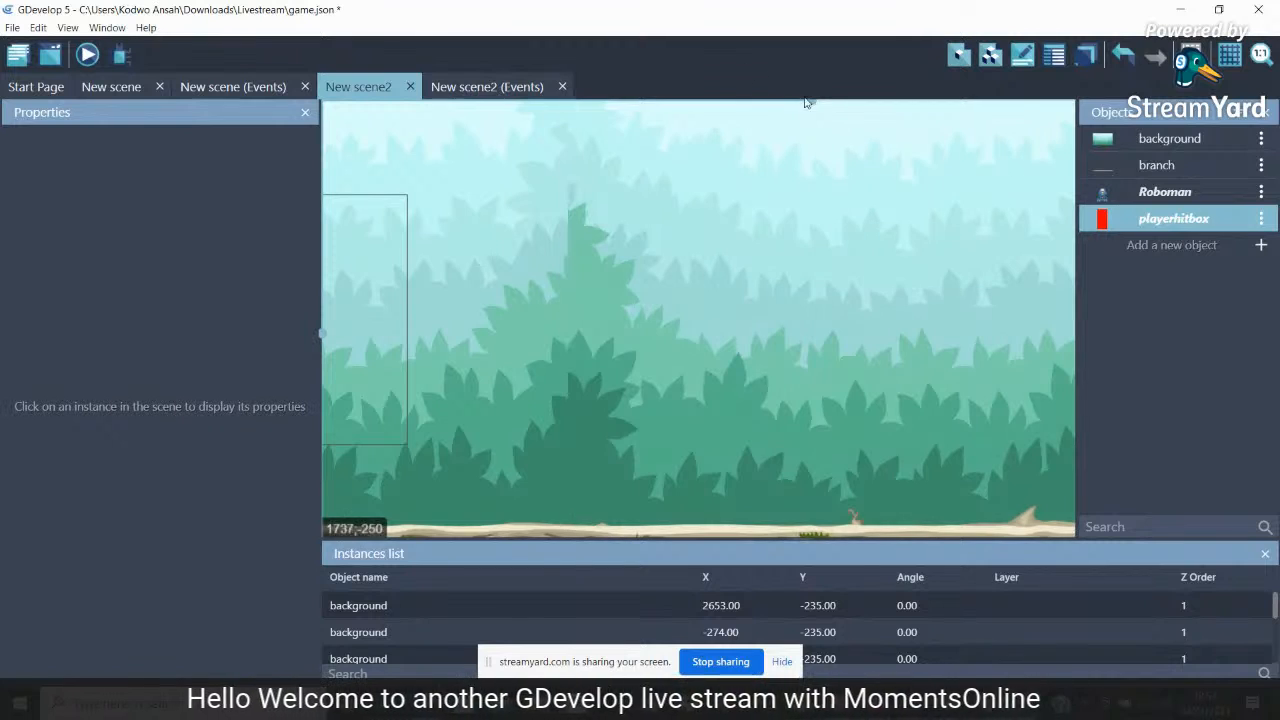
scroll(677, 129, "left", 10)
scroll(697, 129, "right", 3)
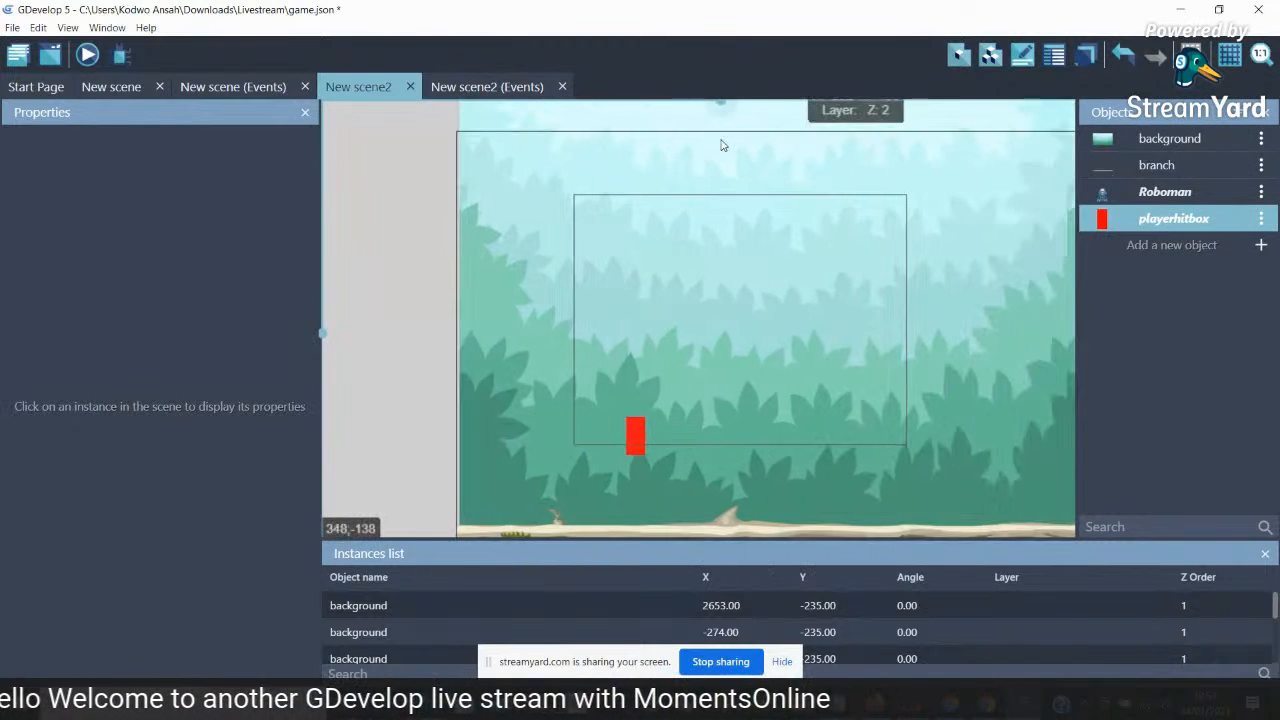
Enable a custom size for the playerhitbox instance, with a width of 100 and a height of 120
left_click(634, 434)
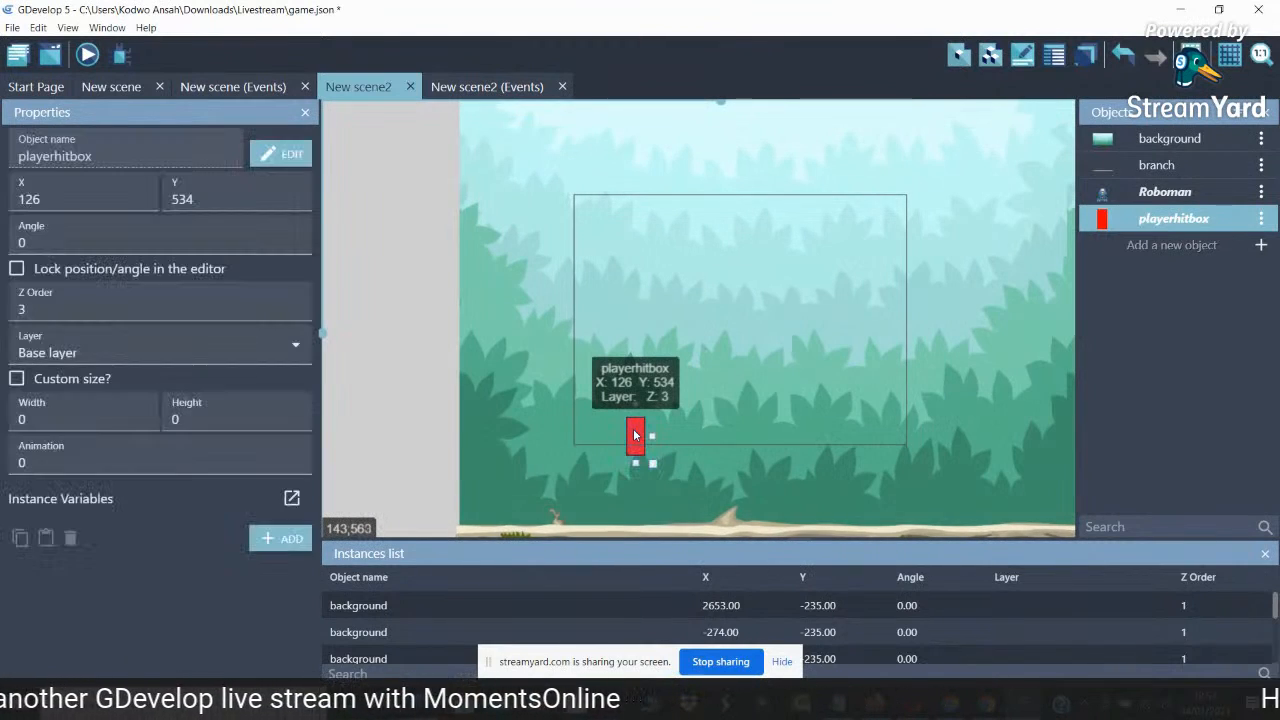
left_click(17, 378)
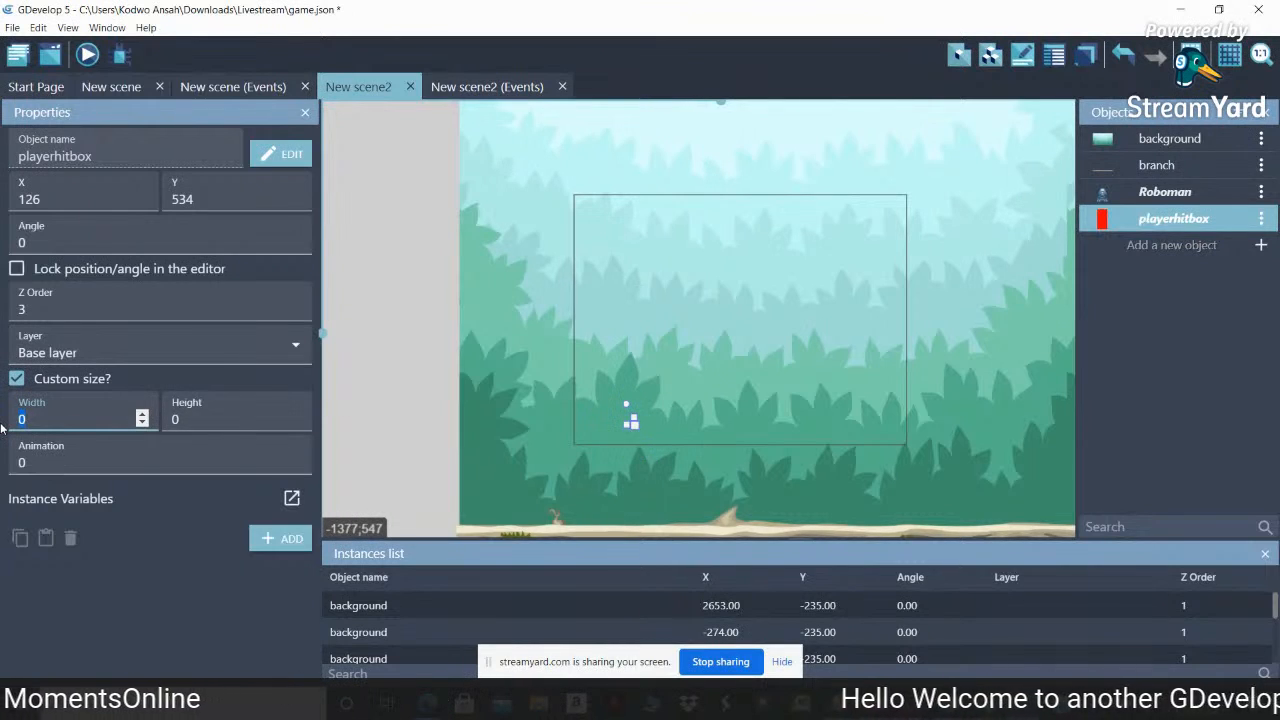
key("Tab")
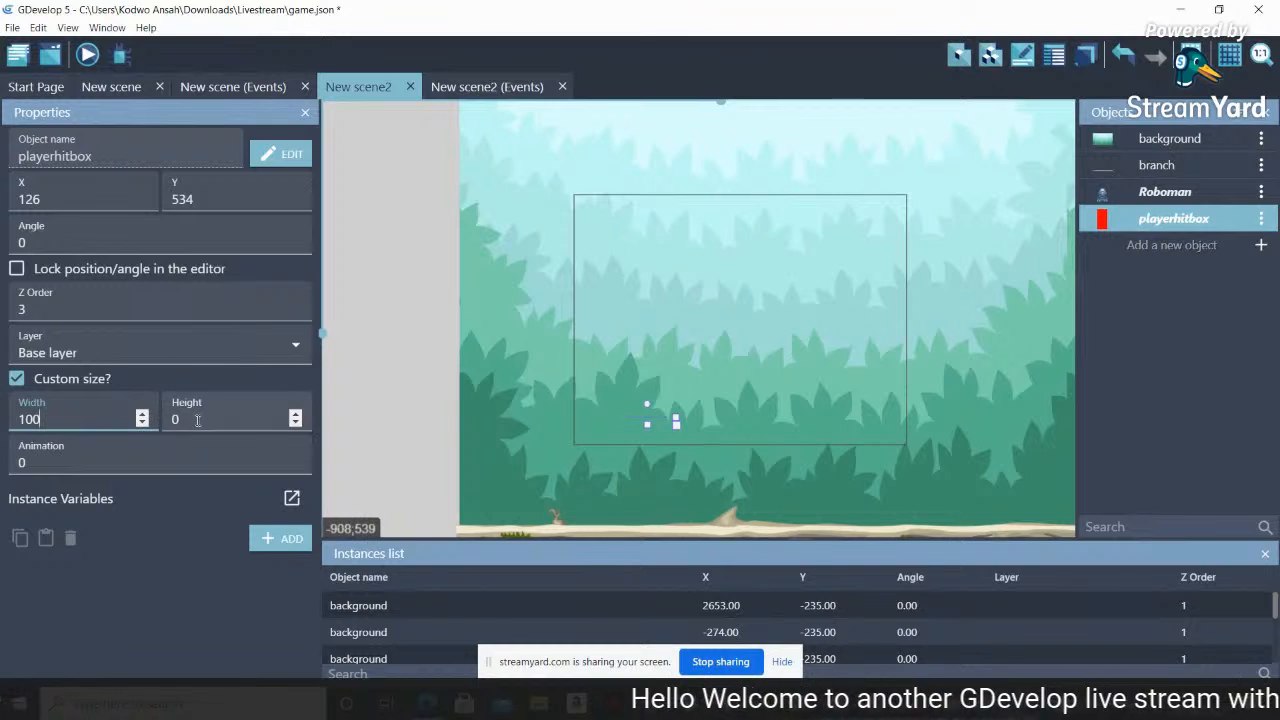
type("12")
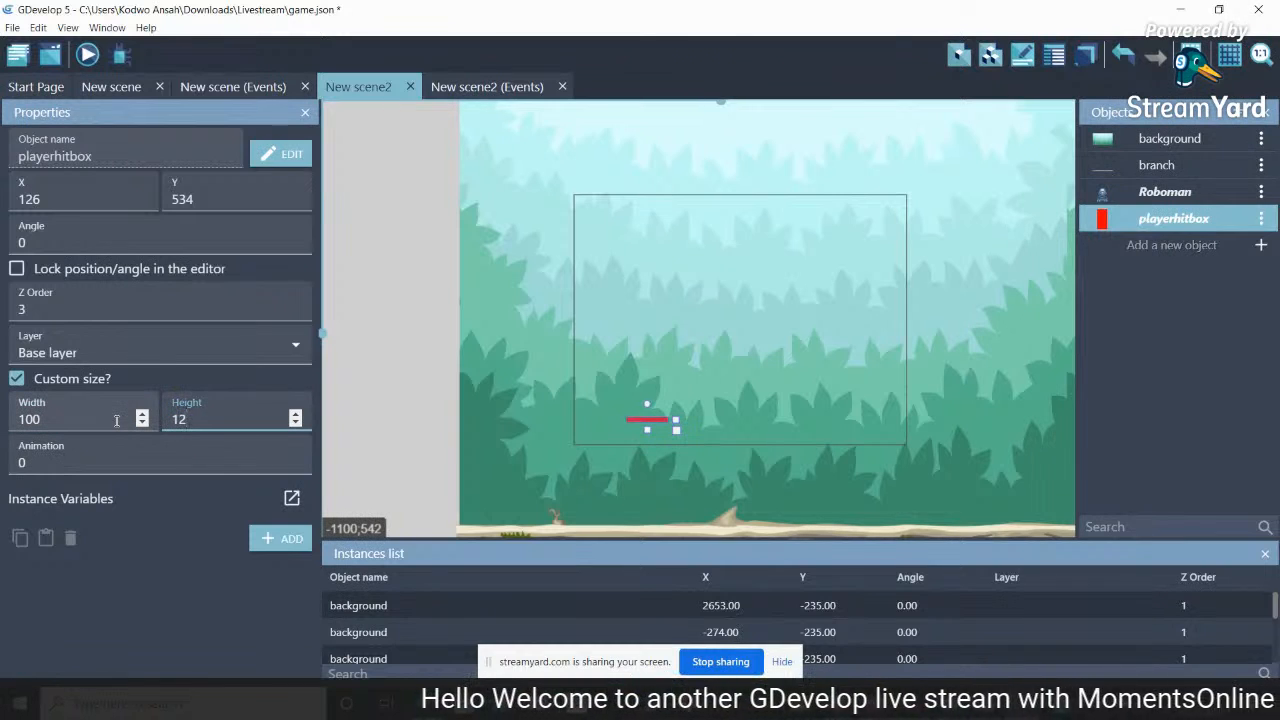
type("0")
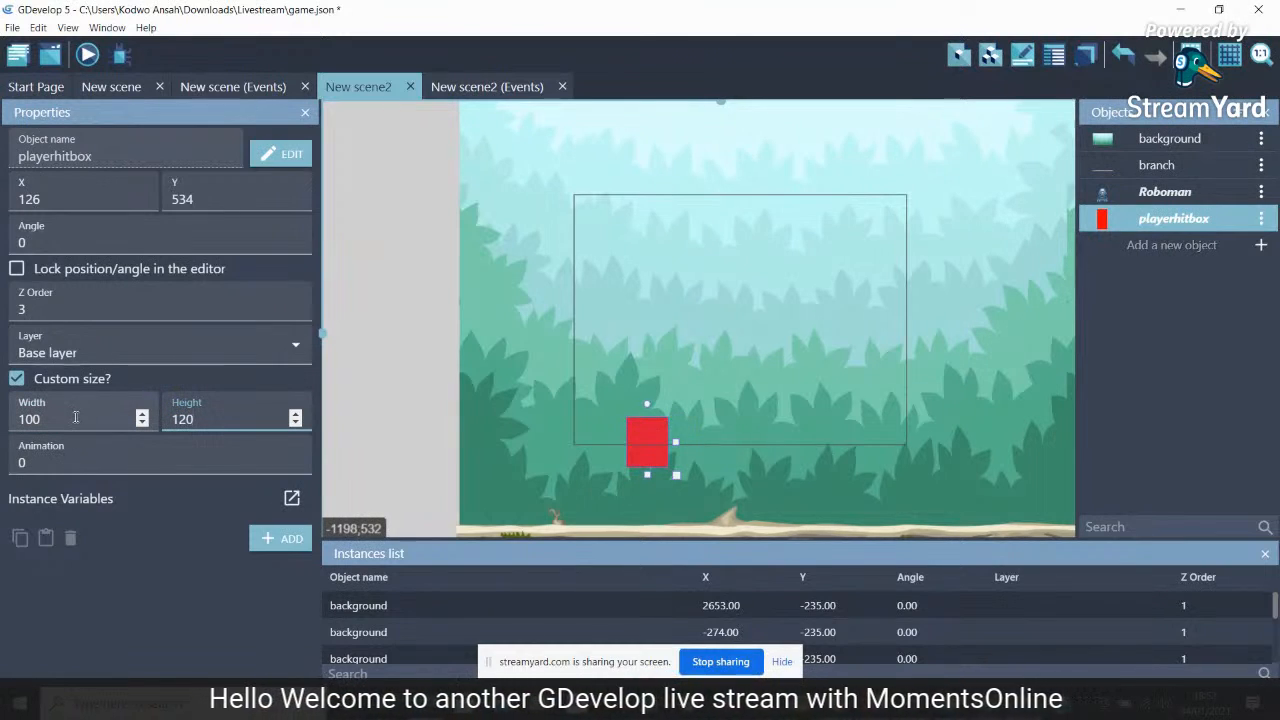
Check the playerhitbox's size in New scene and match it in New scene2 with width 150 and height 200
left_click(111, 86)
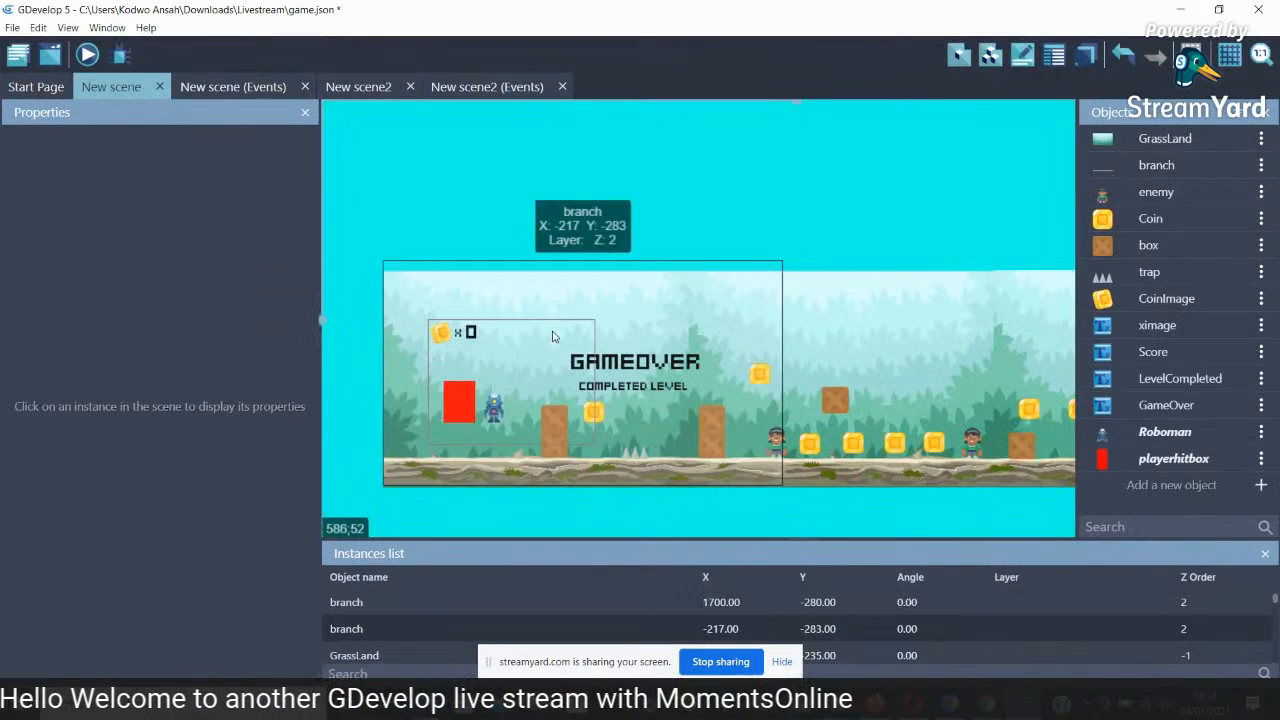
left_click(465, 403)
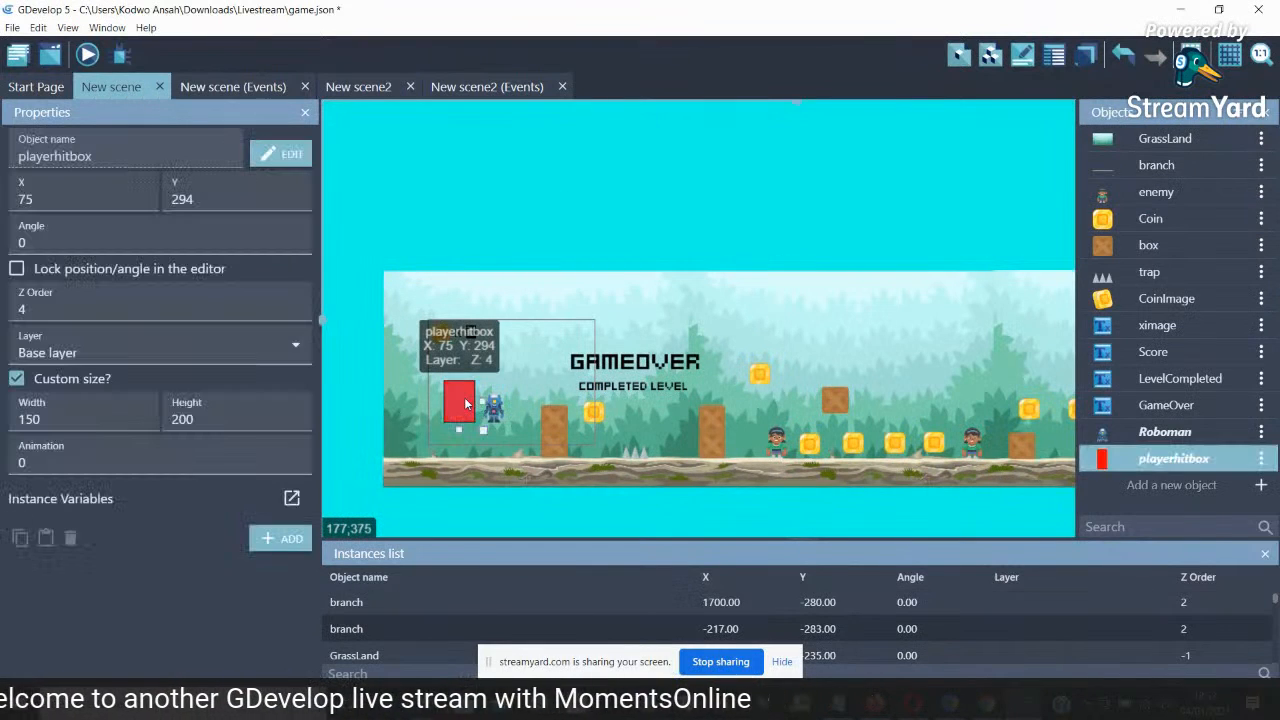
left_click(376, 87)
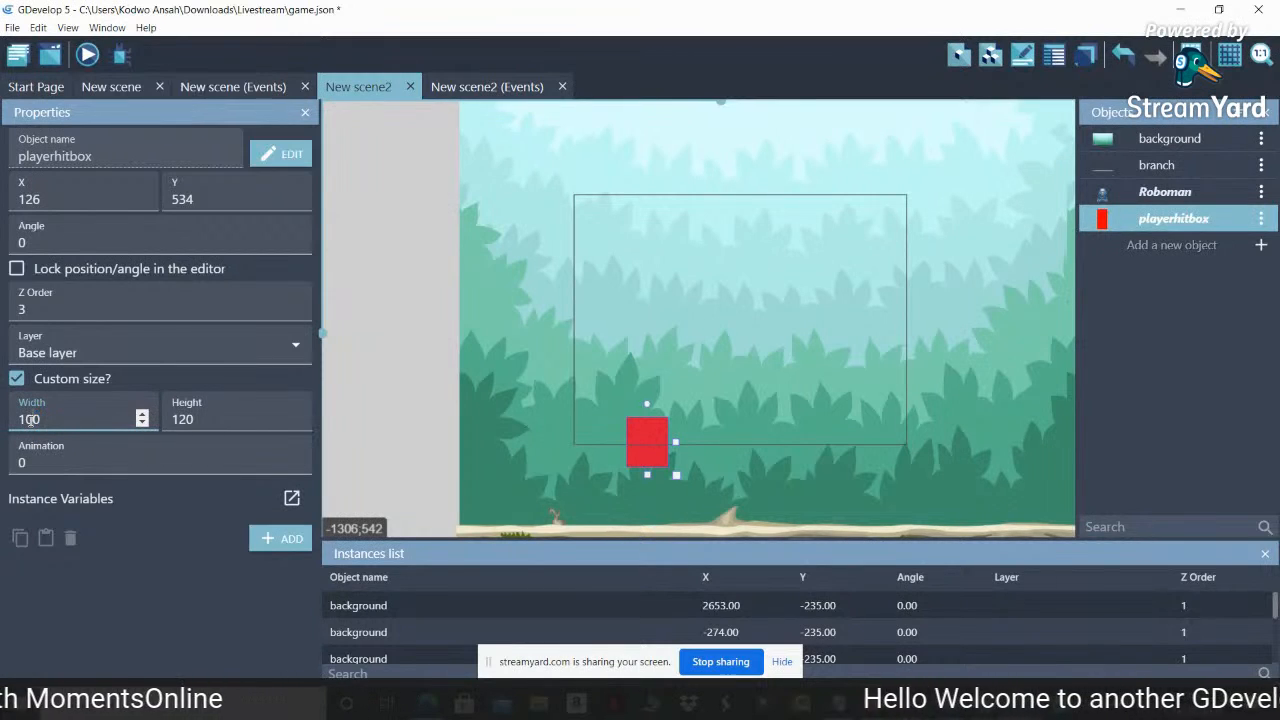
key("BackSpace")
type("5")
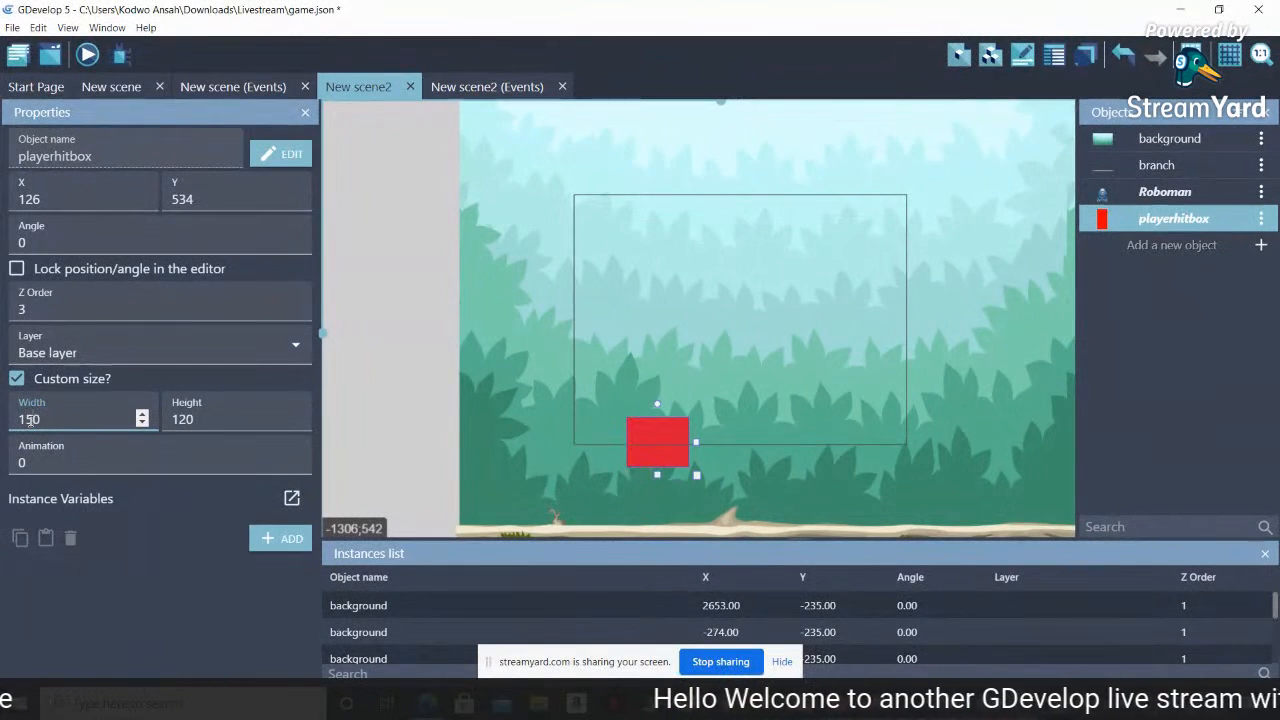
left_click_drag(201, 421, 163, 424)
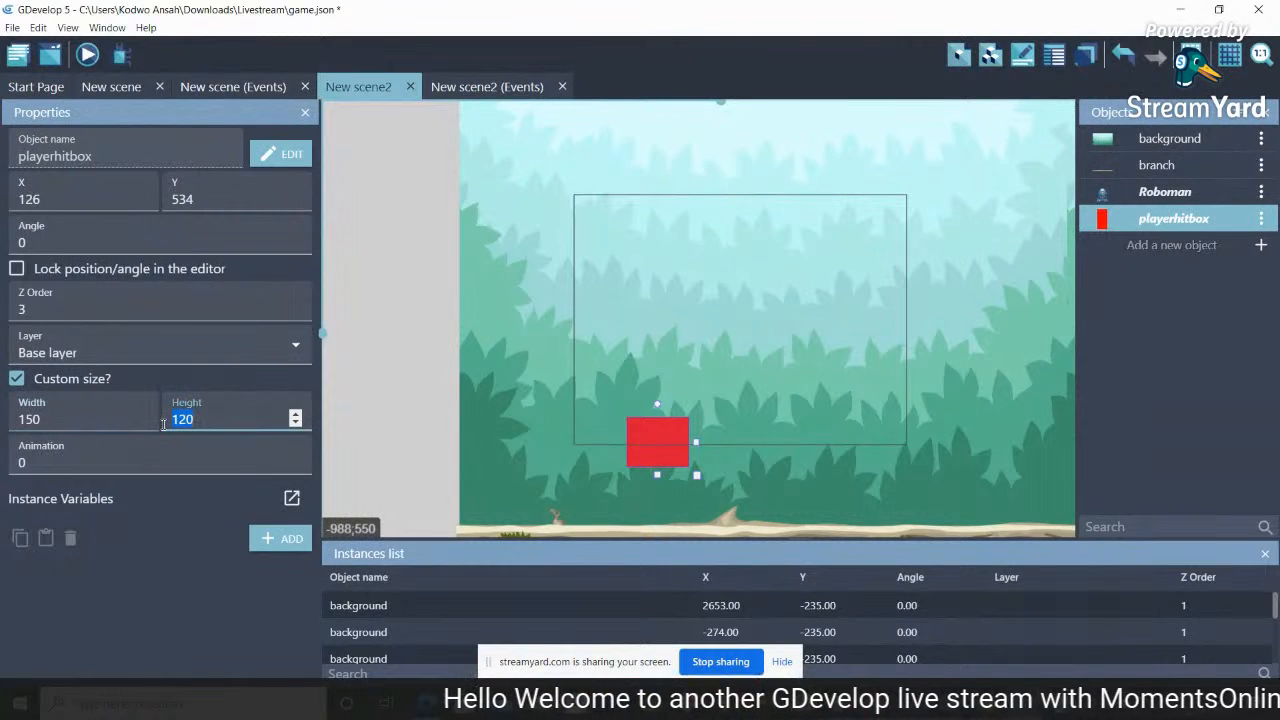
type("200")
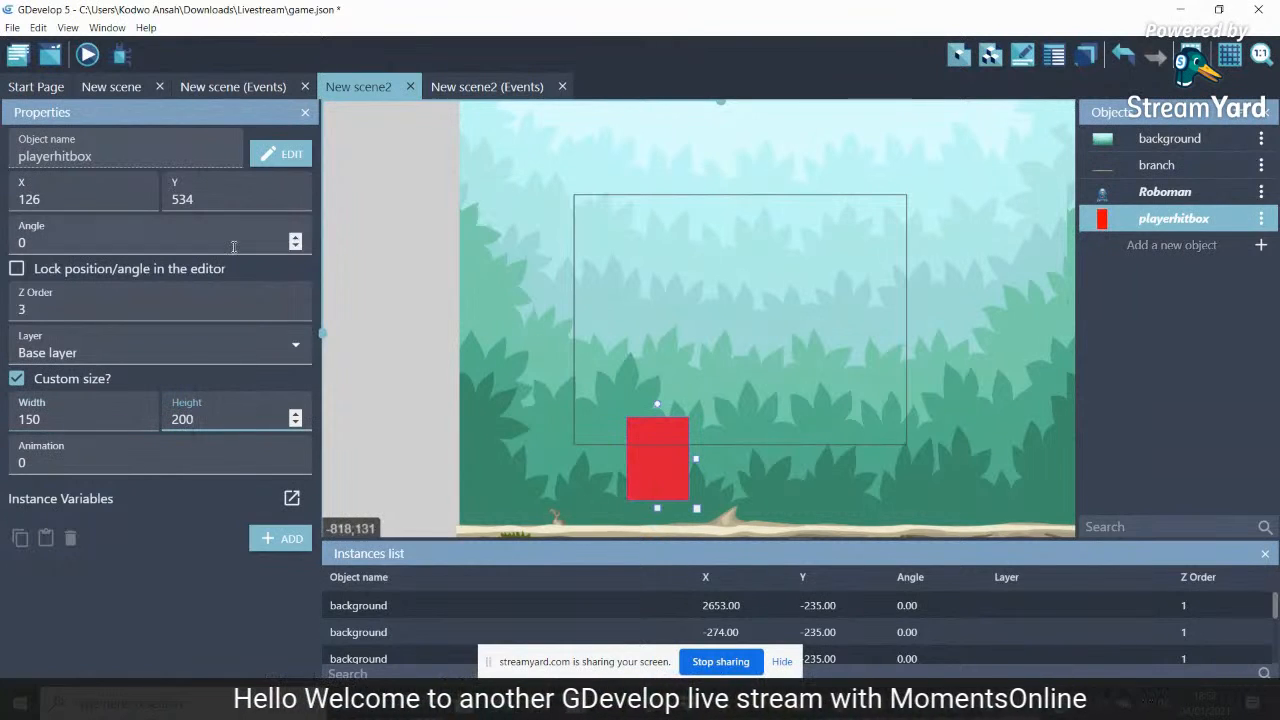
Place a Roboman instance beside the playerhitbox in New scene2, at about X 287, Y 455, and check Roboman's size in New scene
left_click_drag(1165, 191, 693, 384)
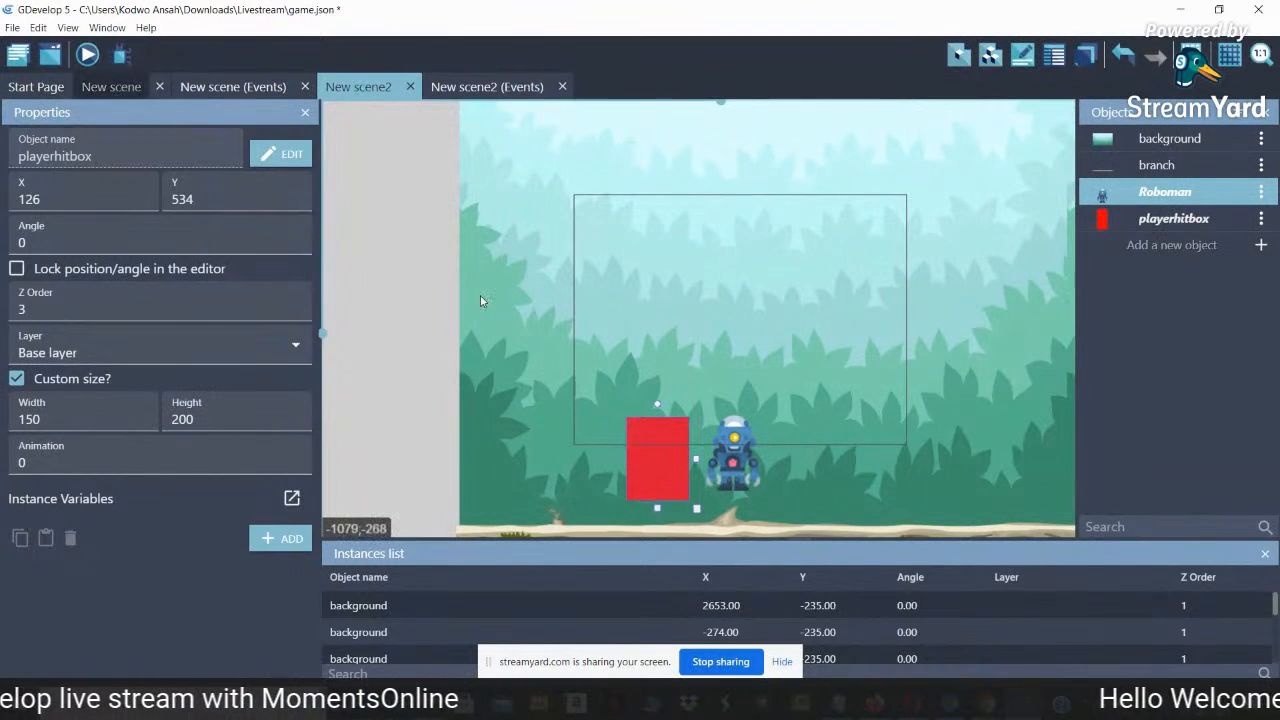
left_click(111, 86)
left_click(493, 405)
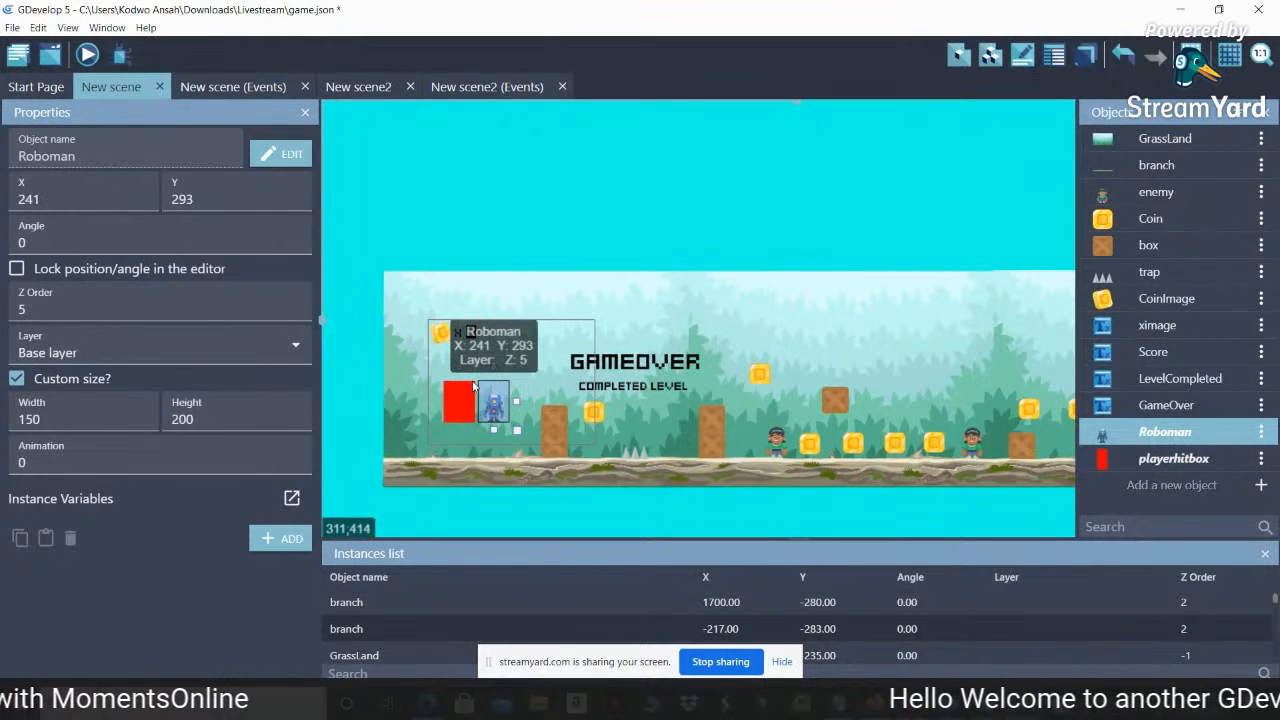
left_click(360, 86)
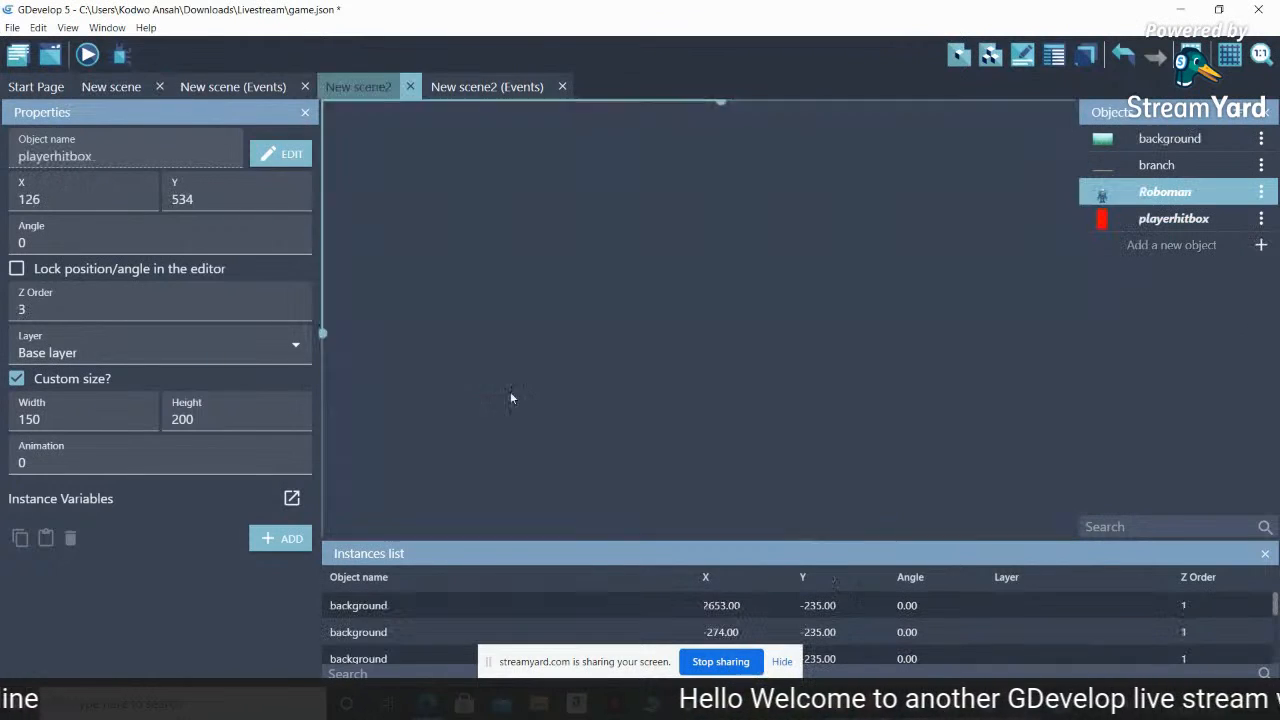
Enable a custom size for the Roboman instance in New scene2, with a width of 150 and a height of 200
left_click(734, 462)
left_click(36, 420)
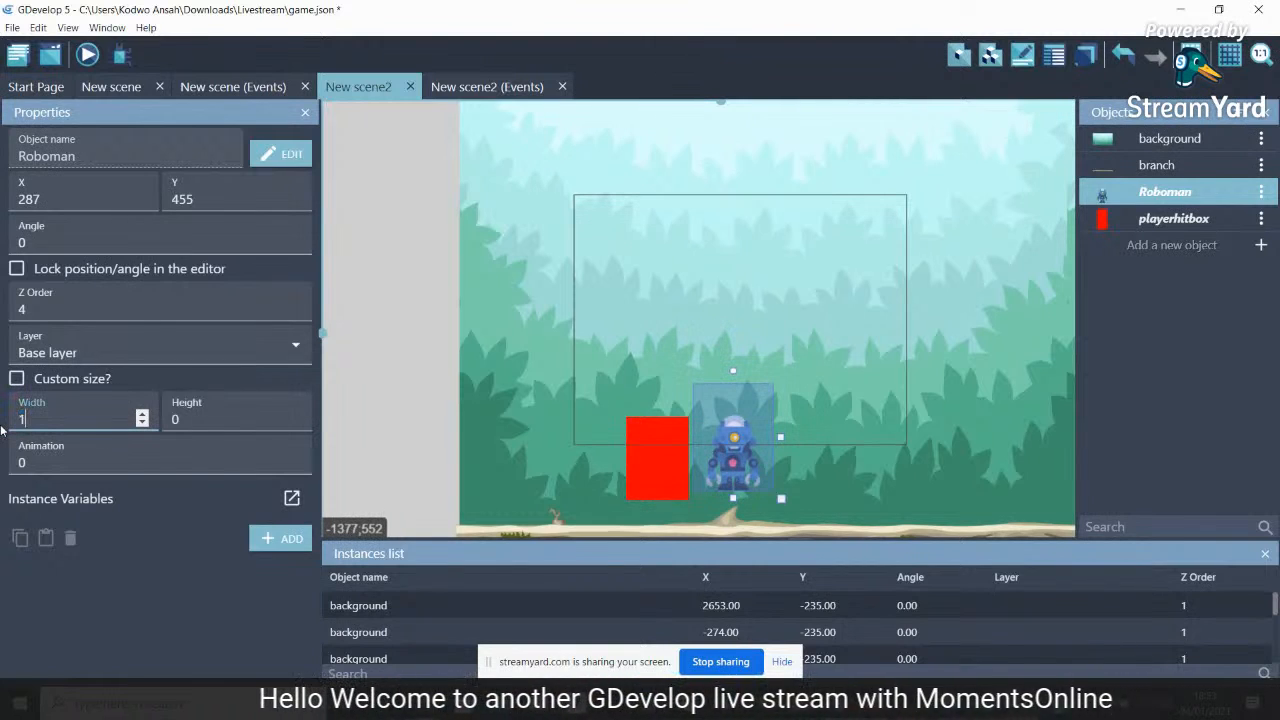
type("150")
left_click(186, 420)
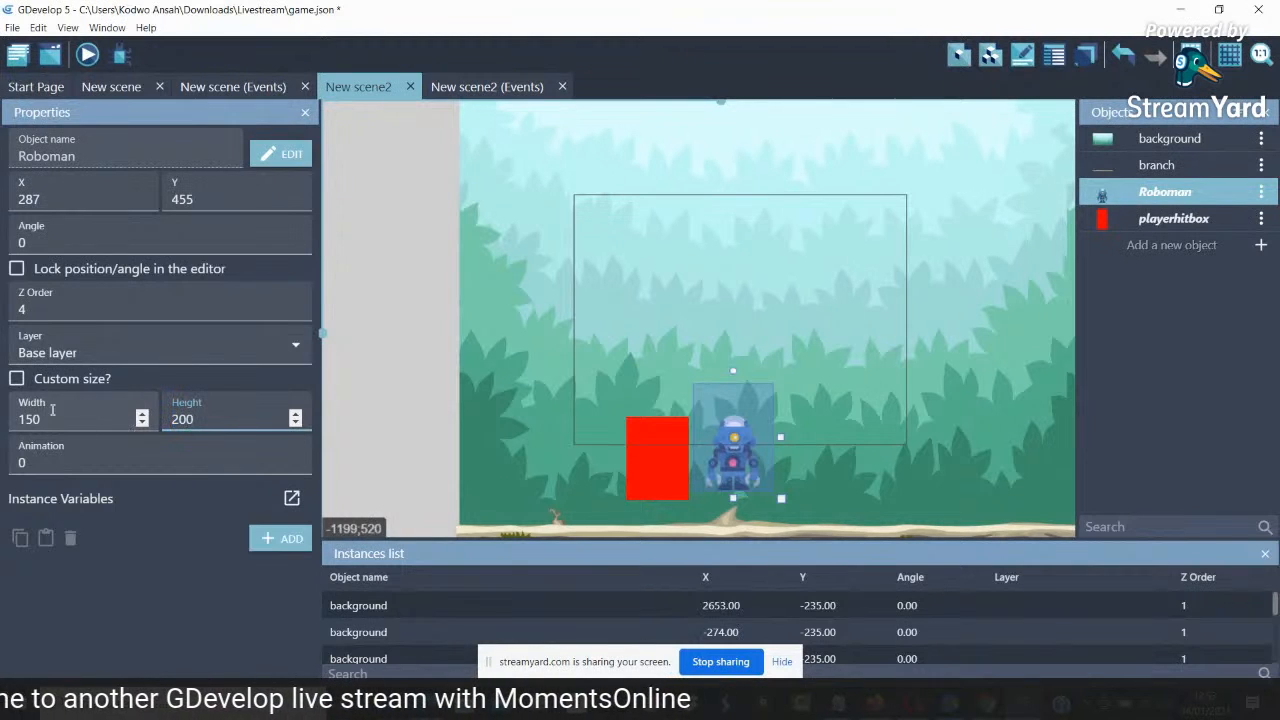
left_click(17, 380)
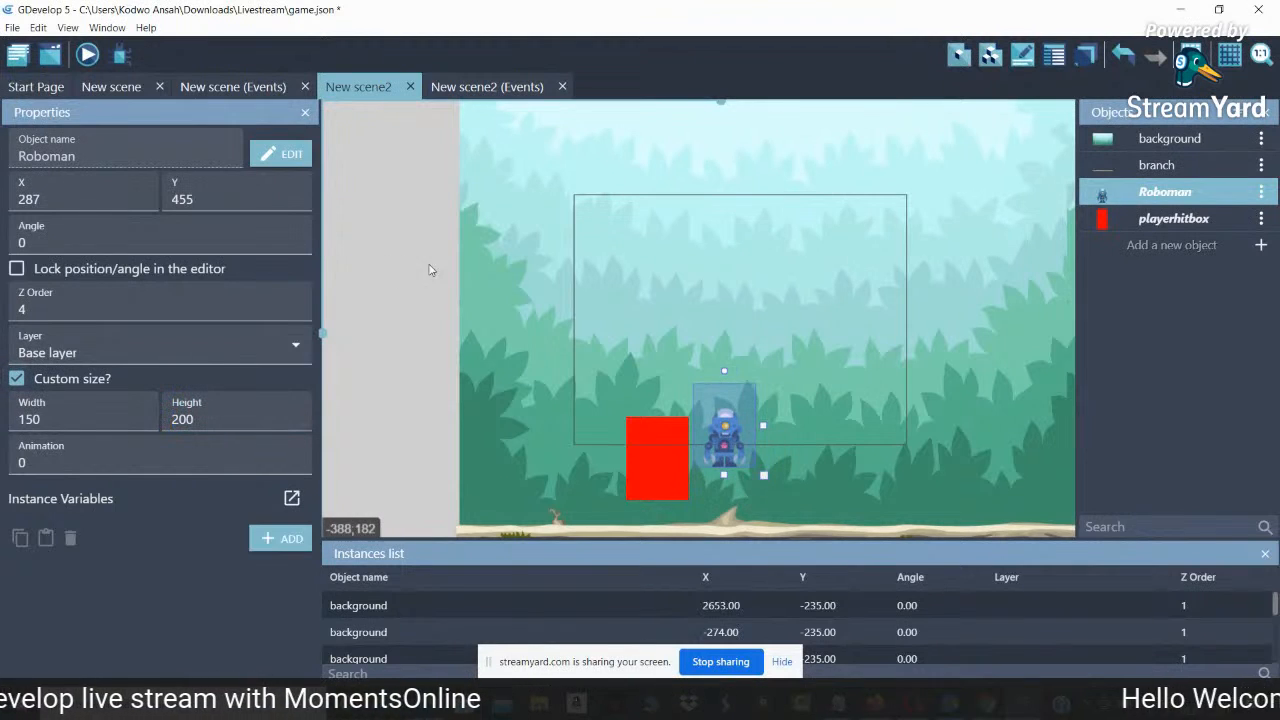
Move Roboman down to about X 284, Y 535 so it stands level with the playerhitbox
left_click(477, 253)
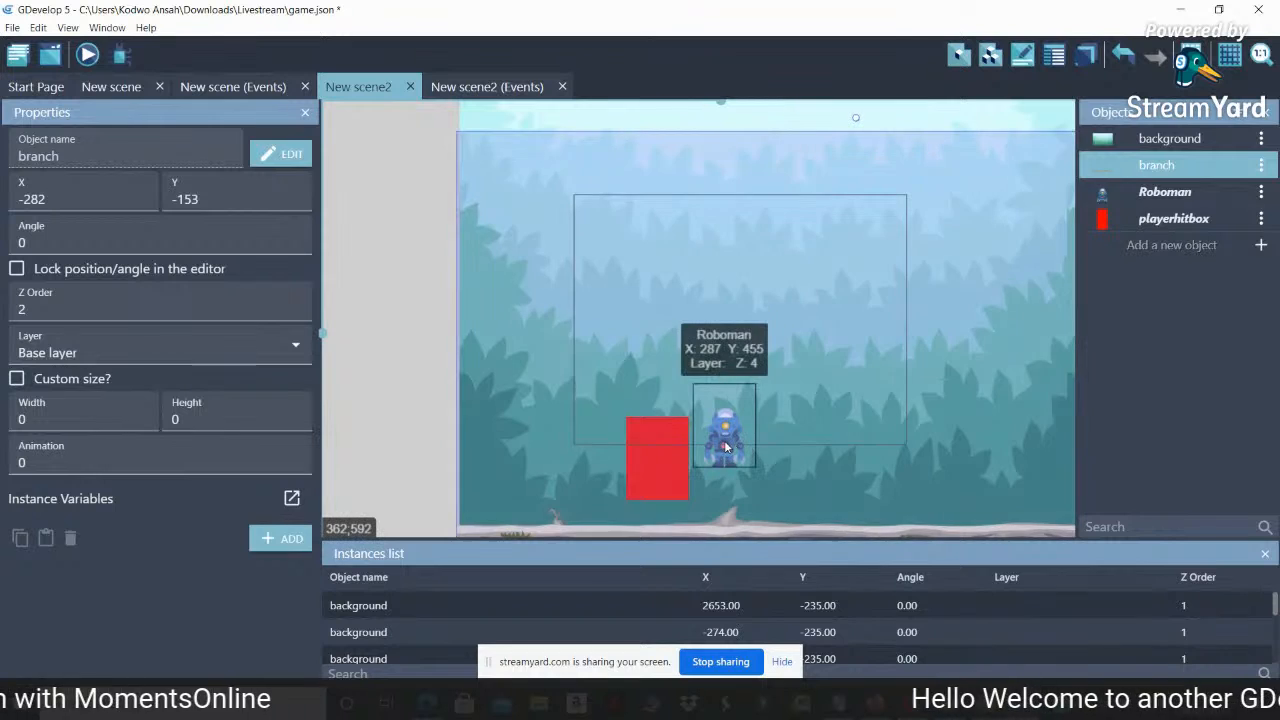
left_click(727, 448)
left_click(659, 468)
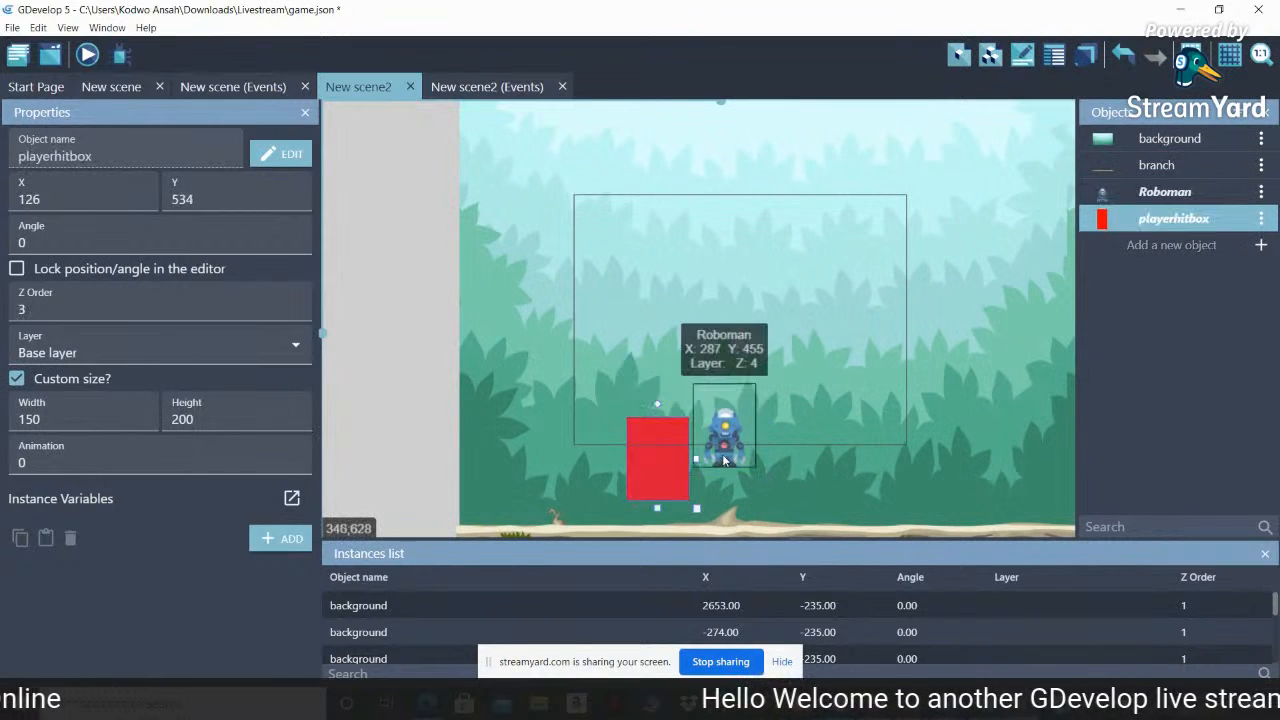
left_click_drag(729, 462, 727, 491)
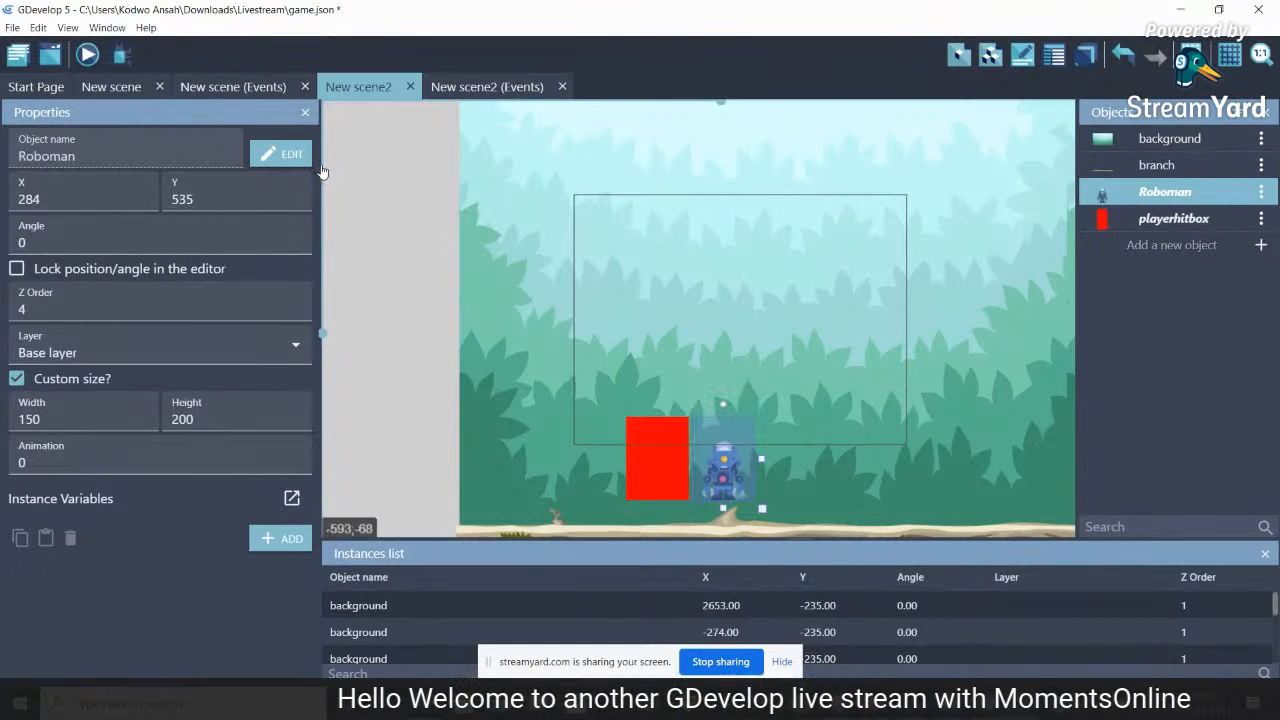
Review the playerhitbox instance and the Coin object's options in New scene, and return to New scene2
left_click(111, 87)
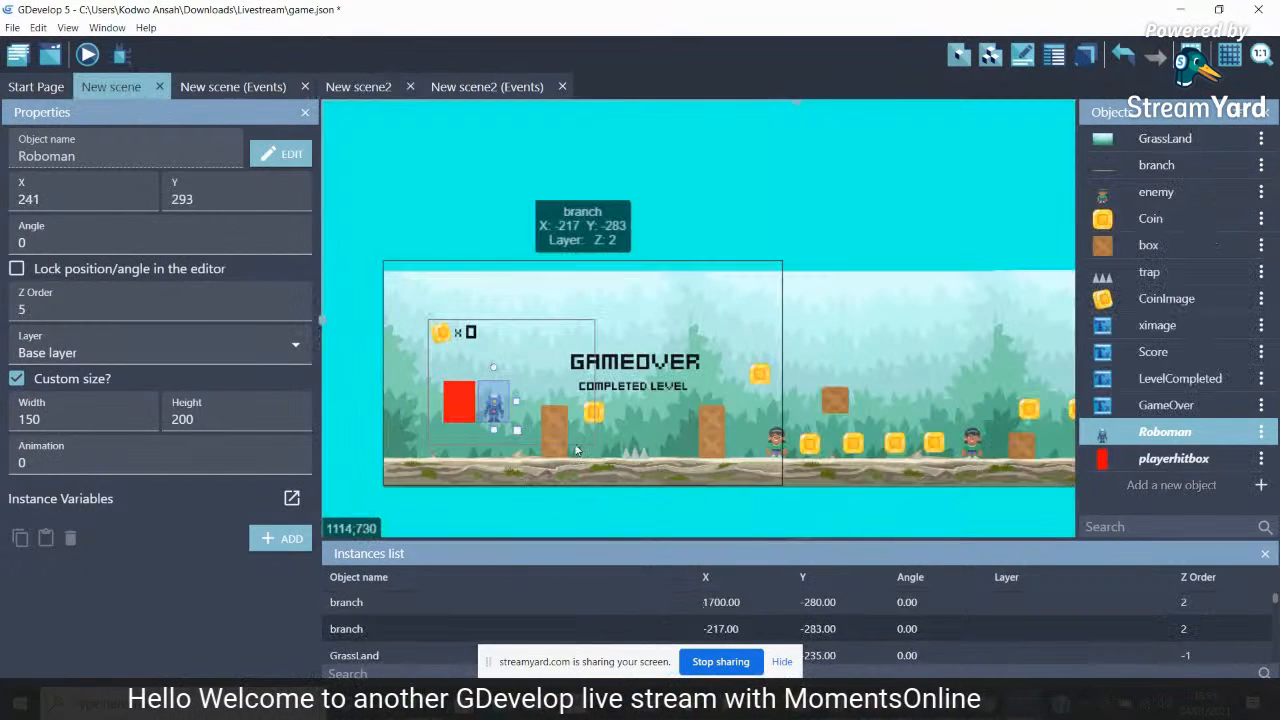
left_click(464, 406)
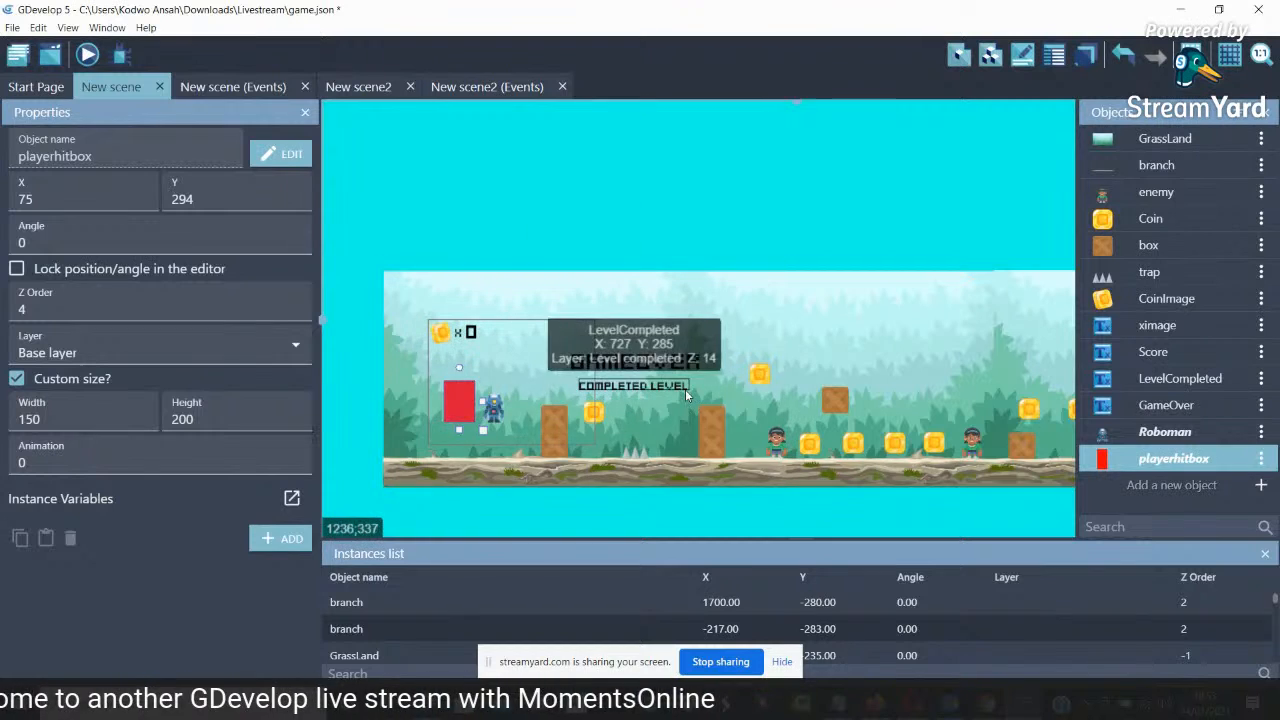
left_click(350, 92)
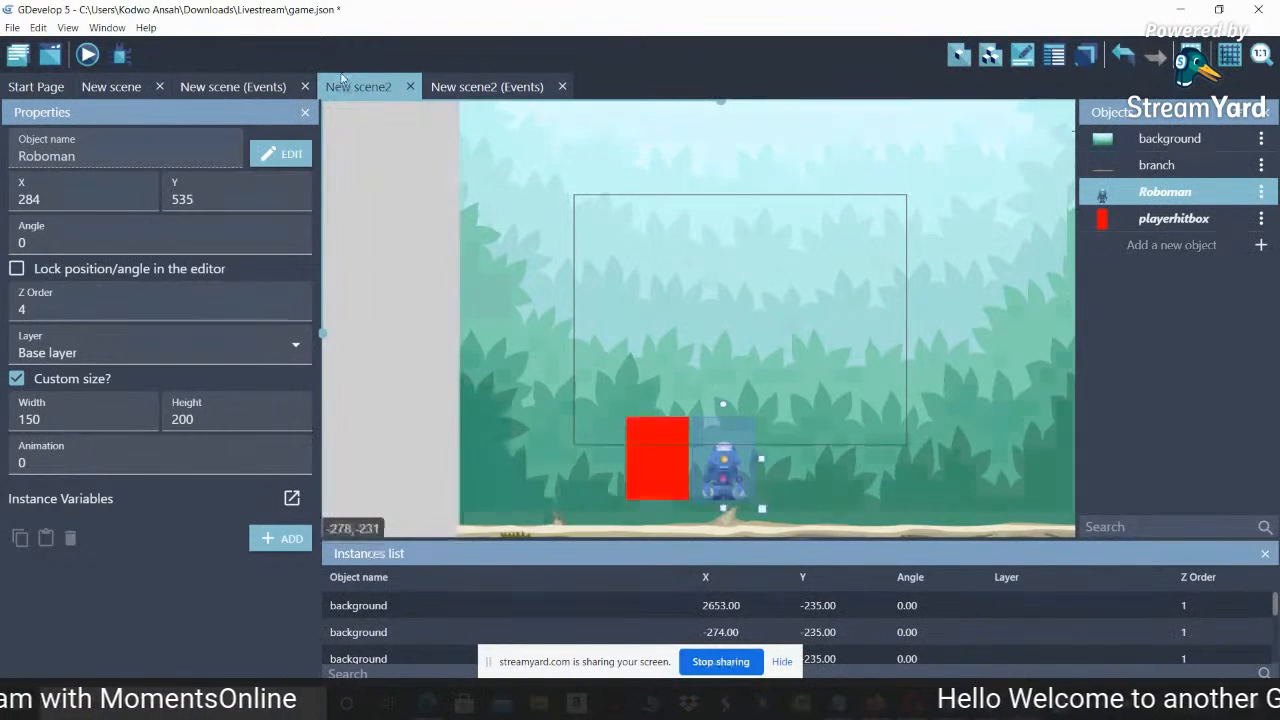
left_click(118, 87)
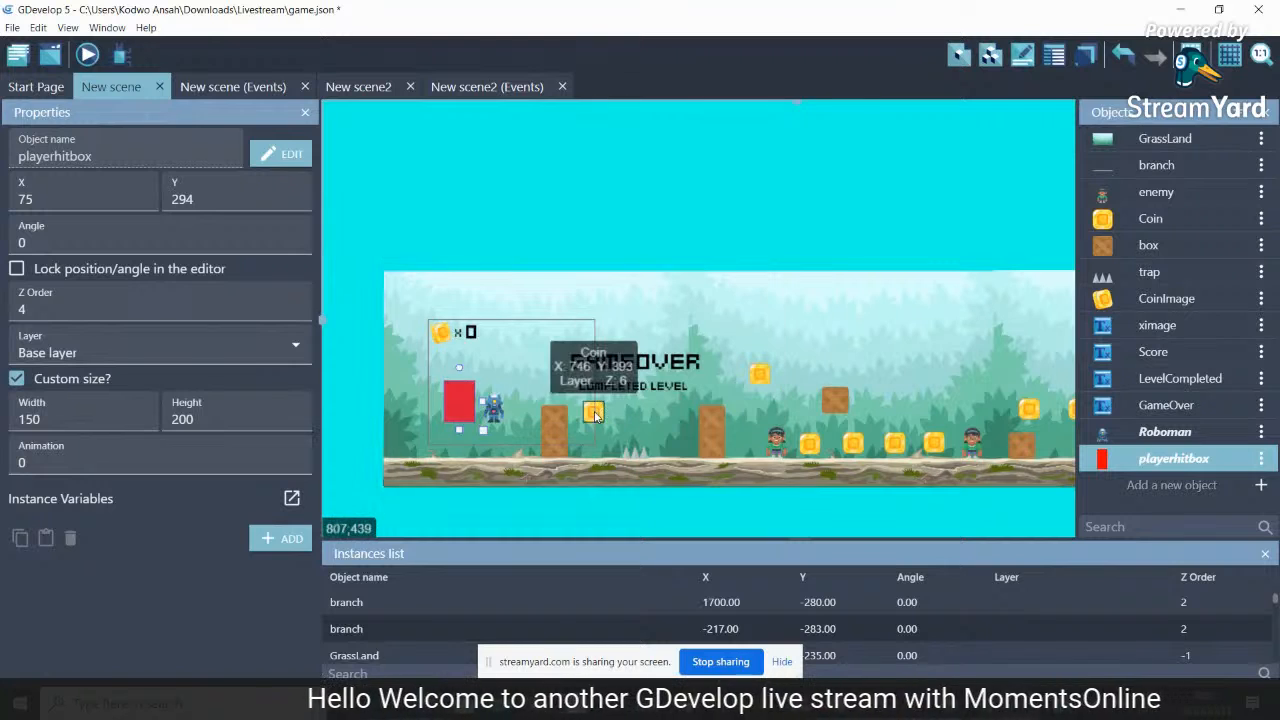
left_click(1261, 221)
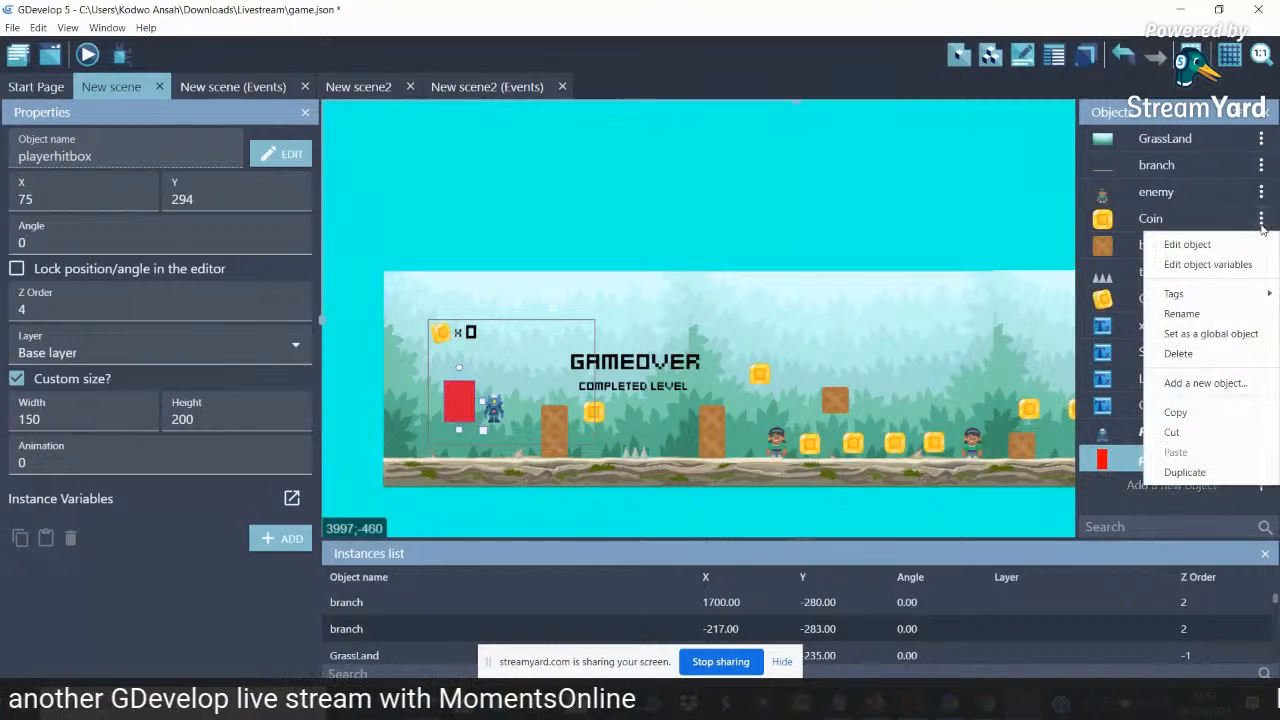
left_click(350, 92)
left_click(352, 88)
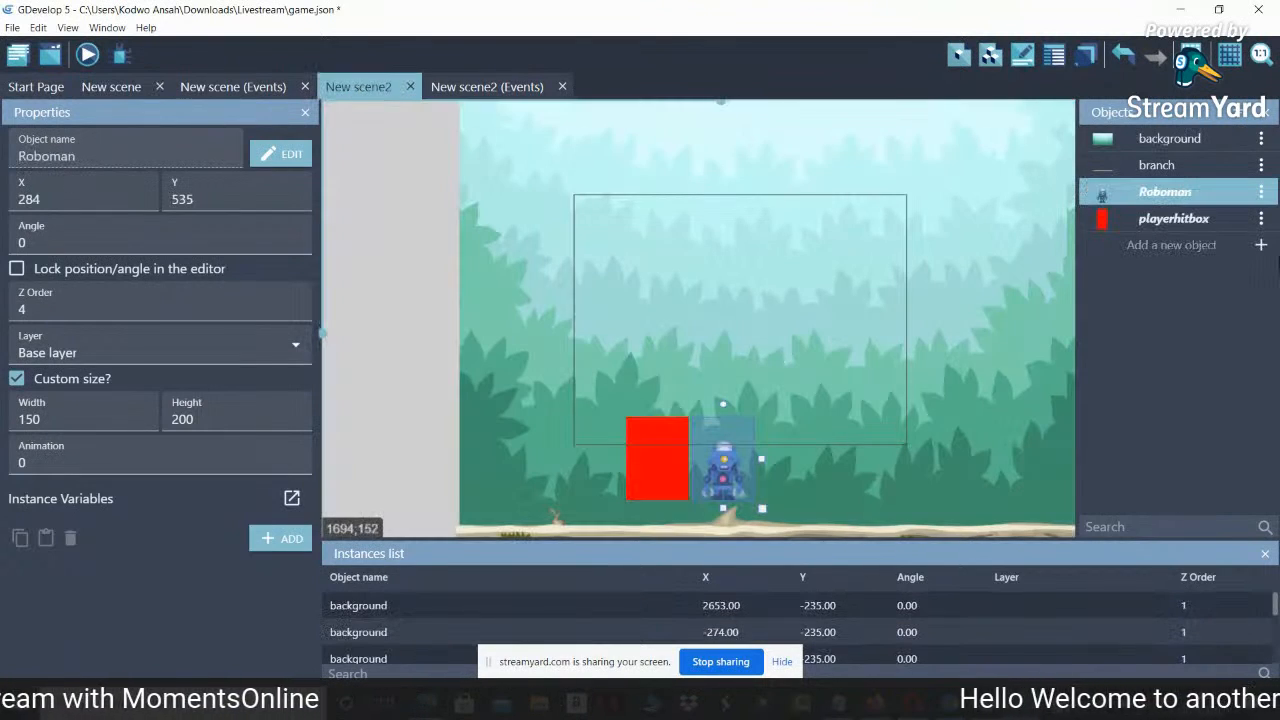
Create a new sprite object in New scene2, give it an animation, and begin choosing its images
left_click(1262, 246)
left_click(900, 152)
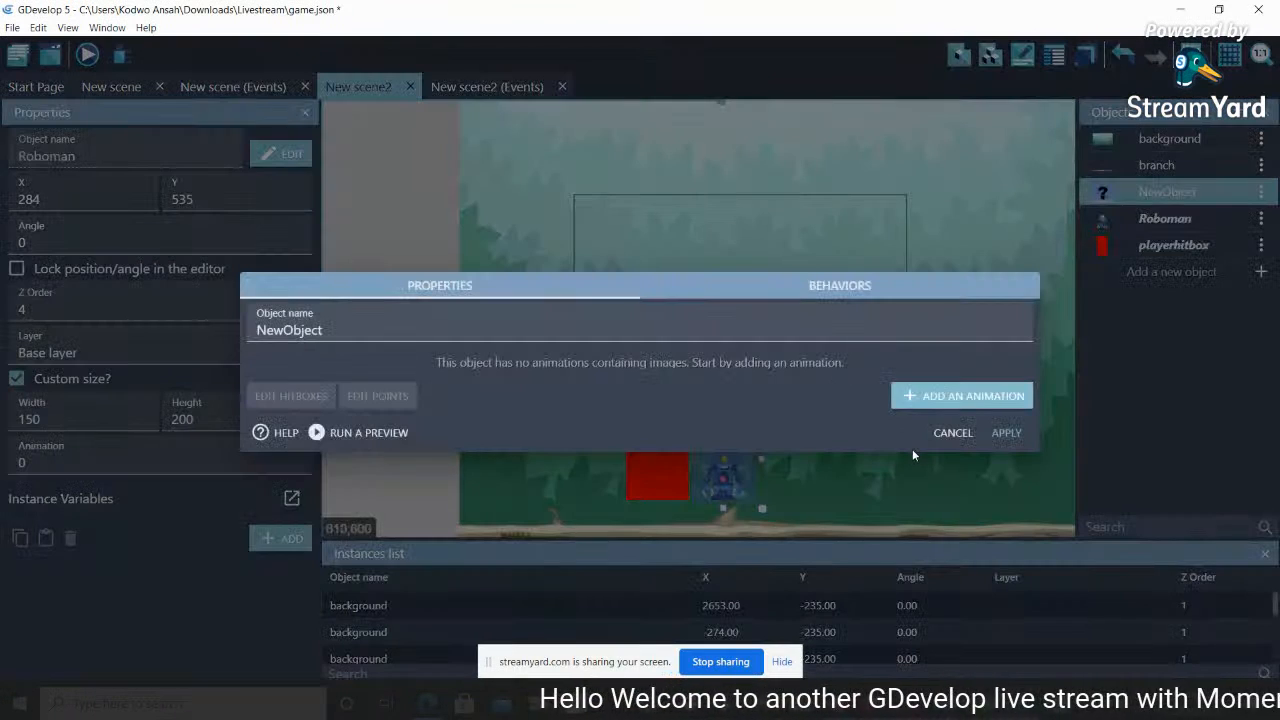
left_click(923, 405)
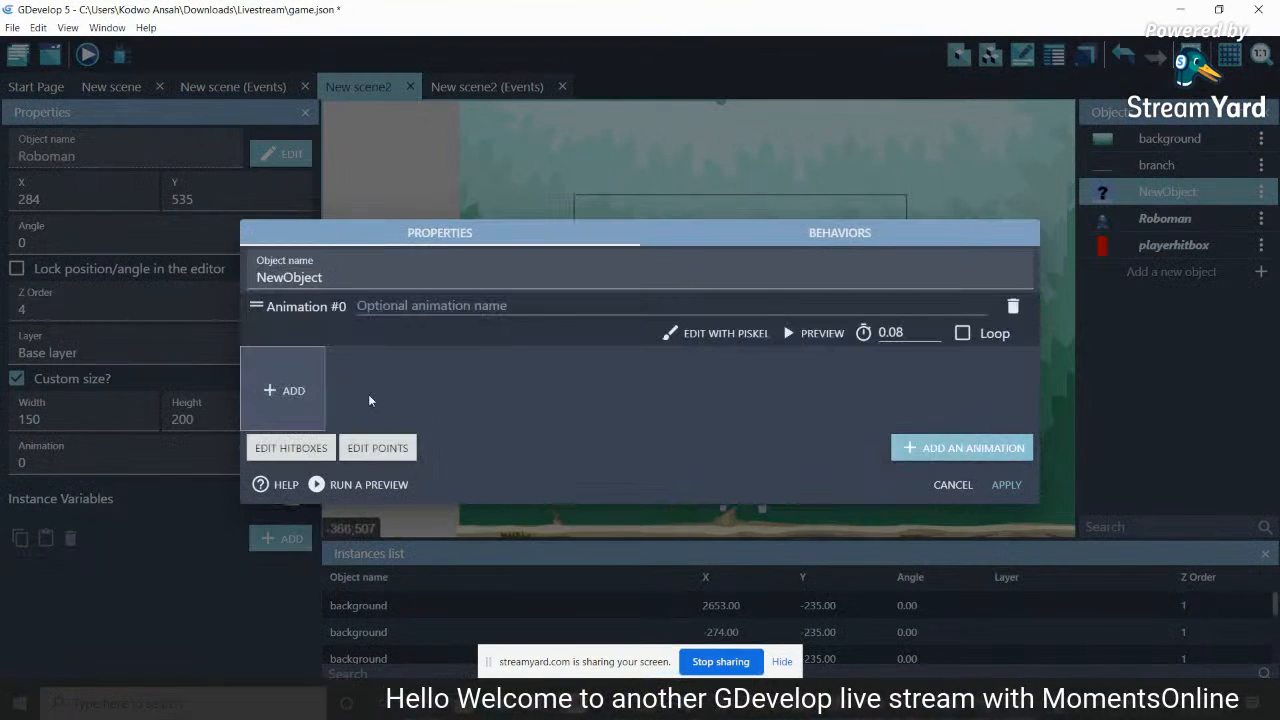
left_click(293, 390)
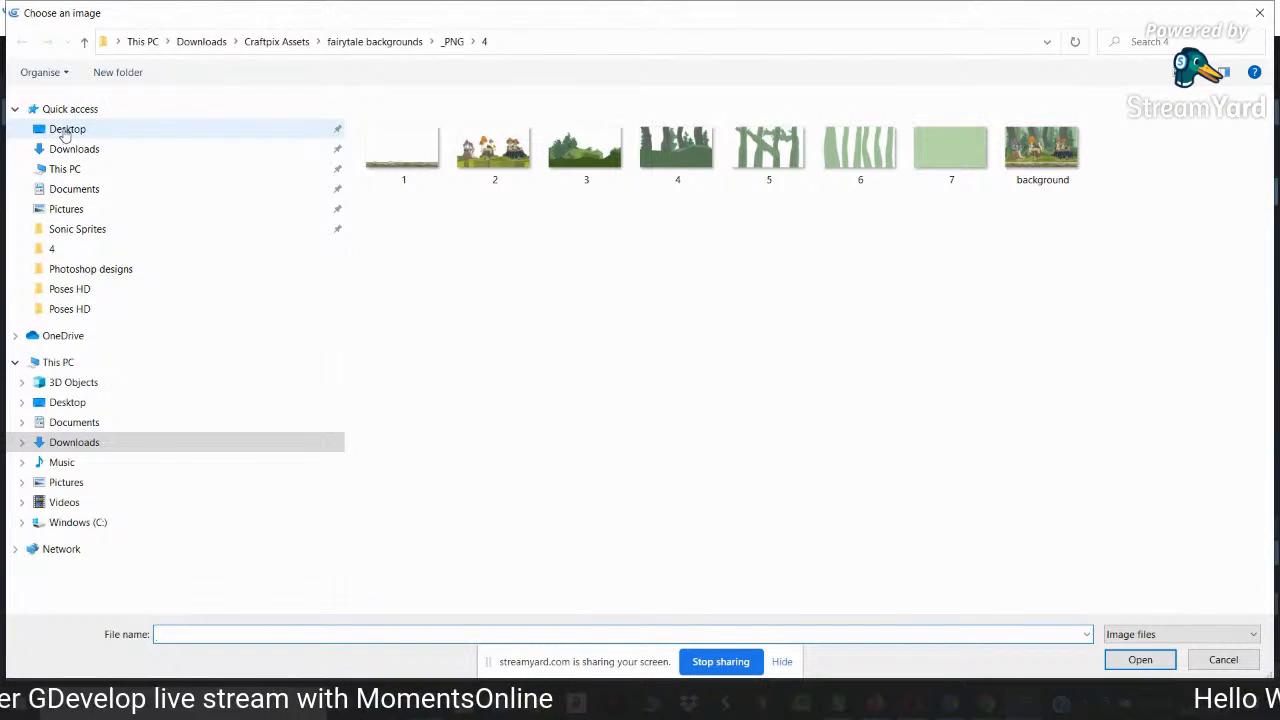
Browse from the Desktop through Free Platform Game Assets and Platform Game Assets to the Coin Animation png 4x folder
left_click(66, 131)
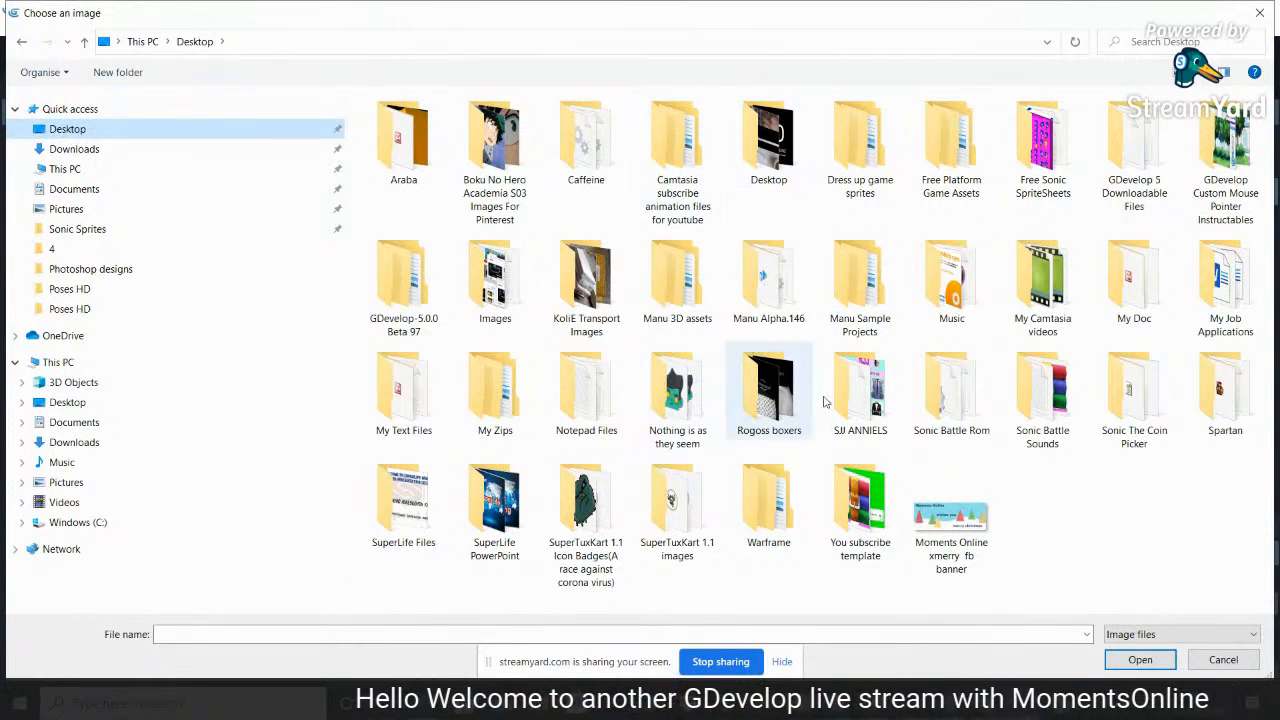
double_click(951, 145)
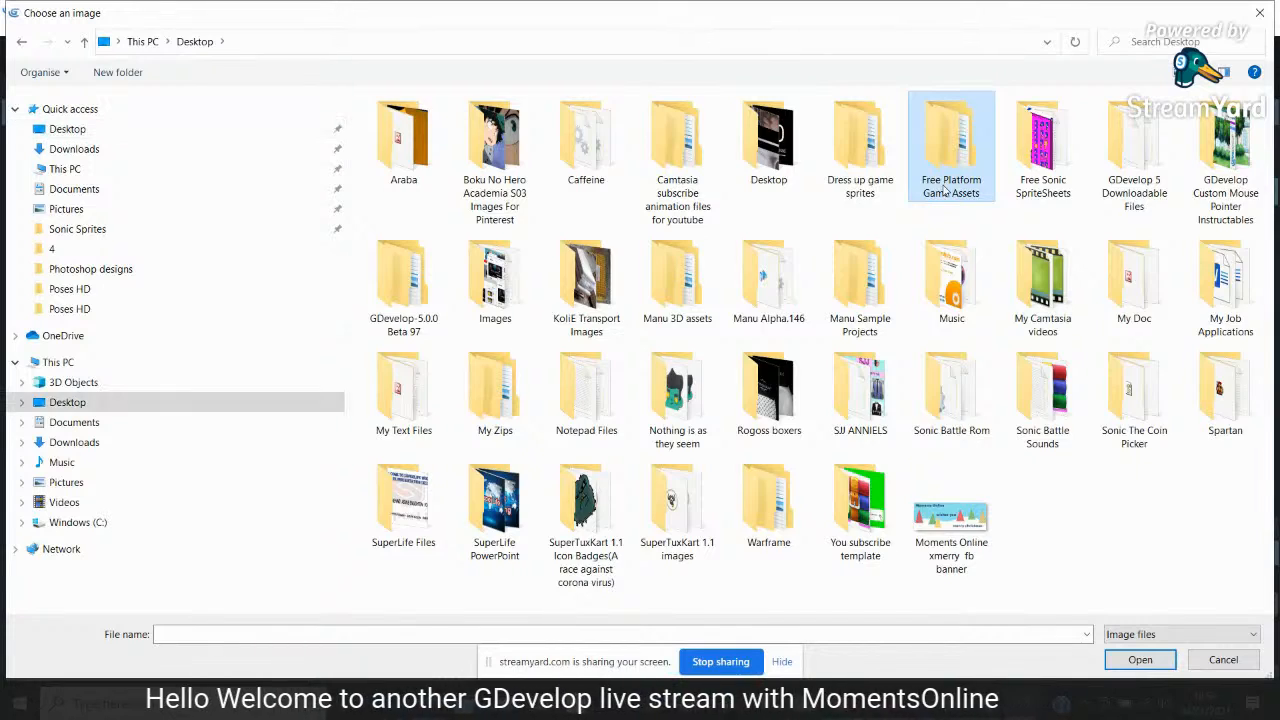
double_click(534, 128)
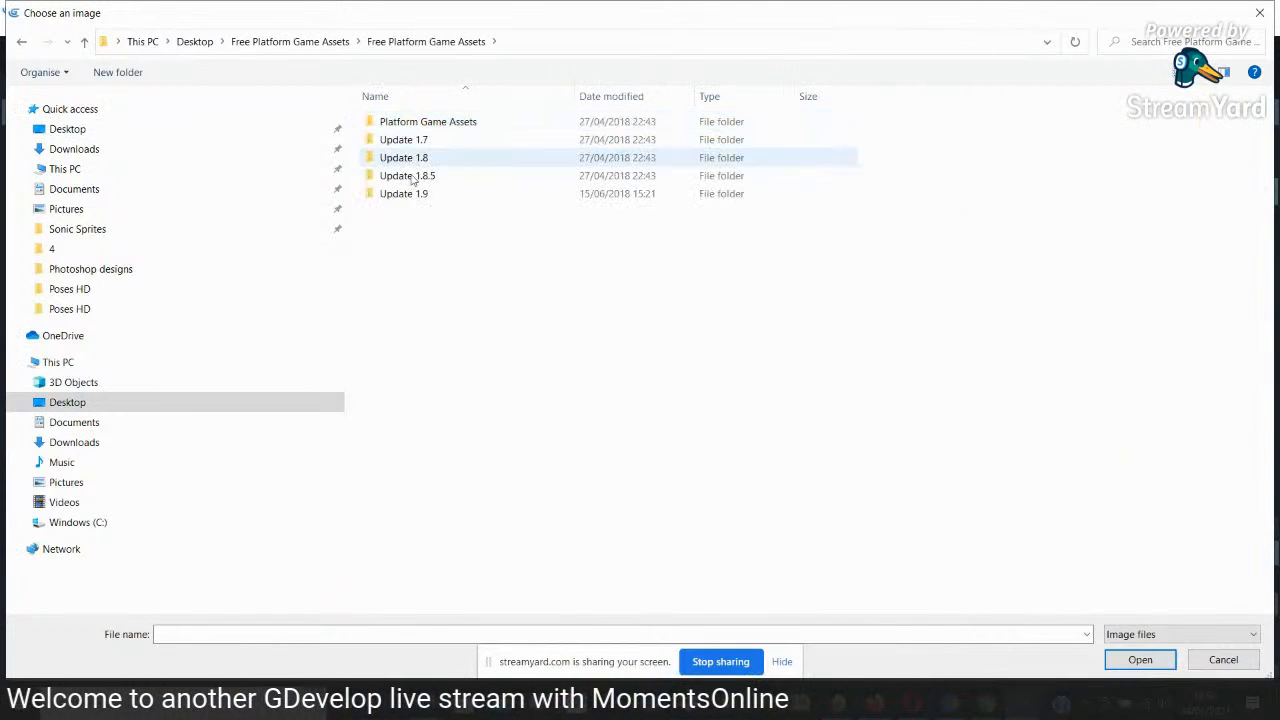
left_click(425, 127)
double_click(425, 125)
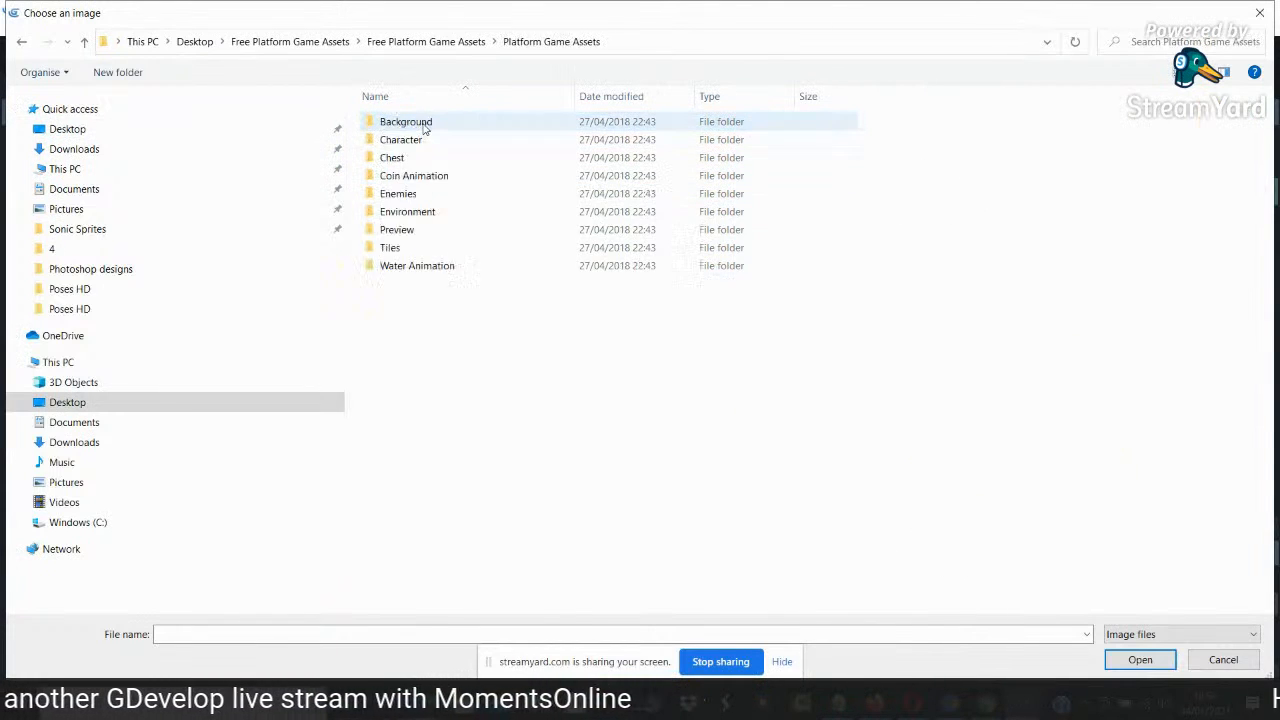
double_click(405, 176)
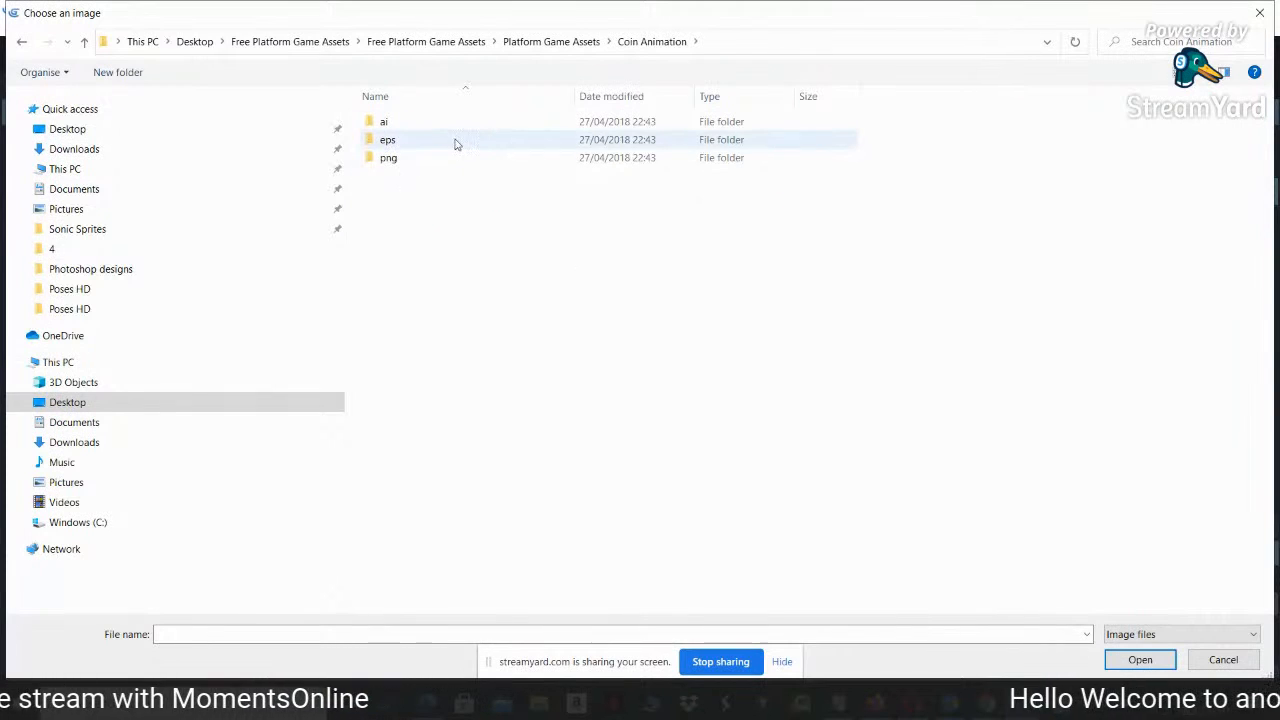
double_click(440, 163)
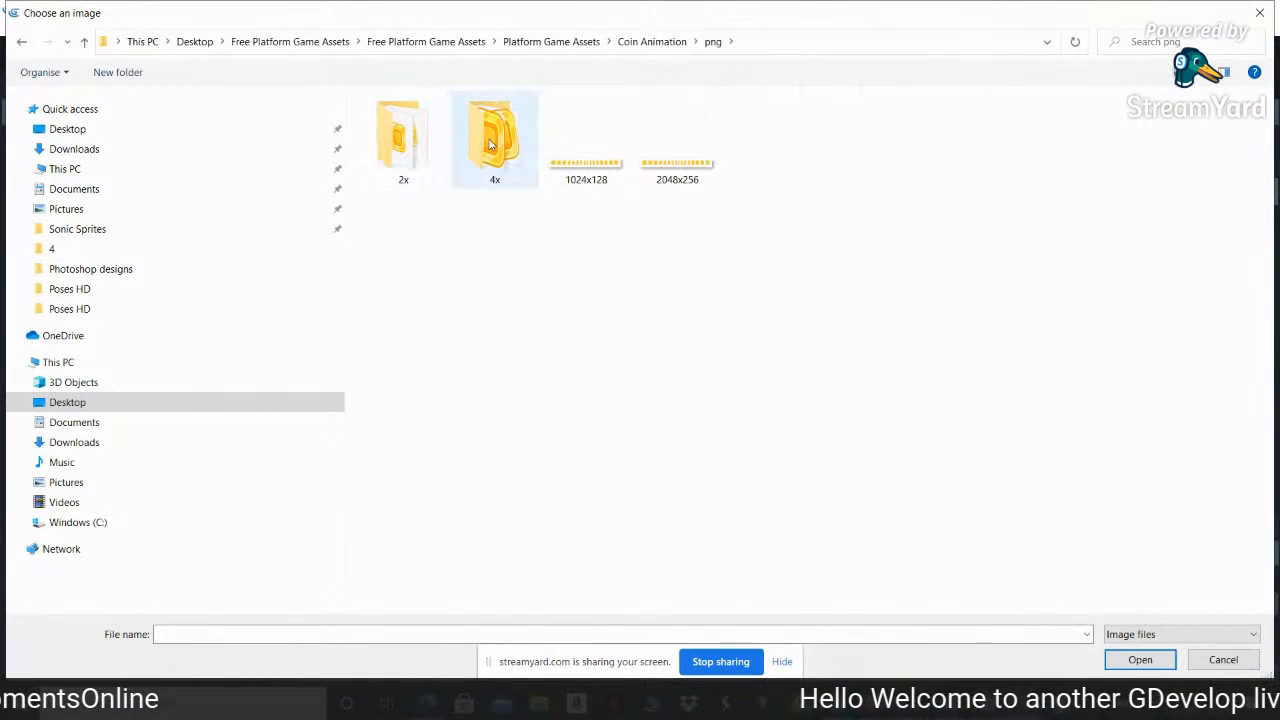
double_click(491, 143)
Add image 1 through image 16 as the animation's frames and copy the files into the project folder
left_click(586, 132)
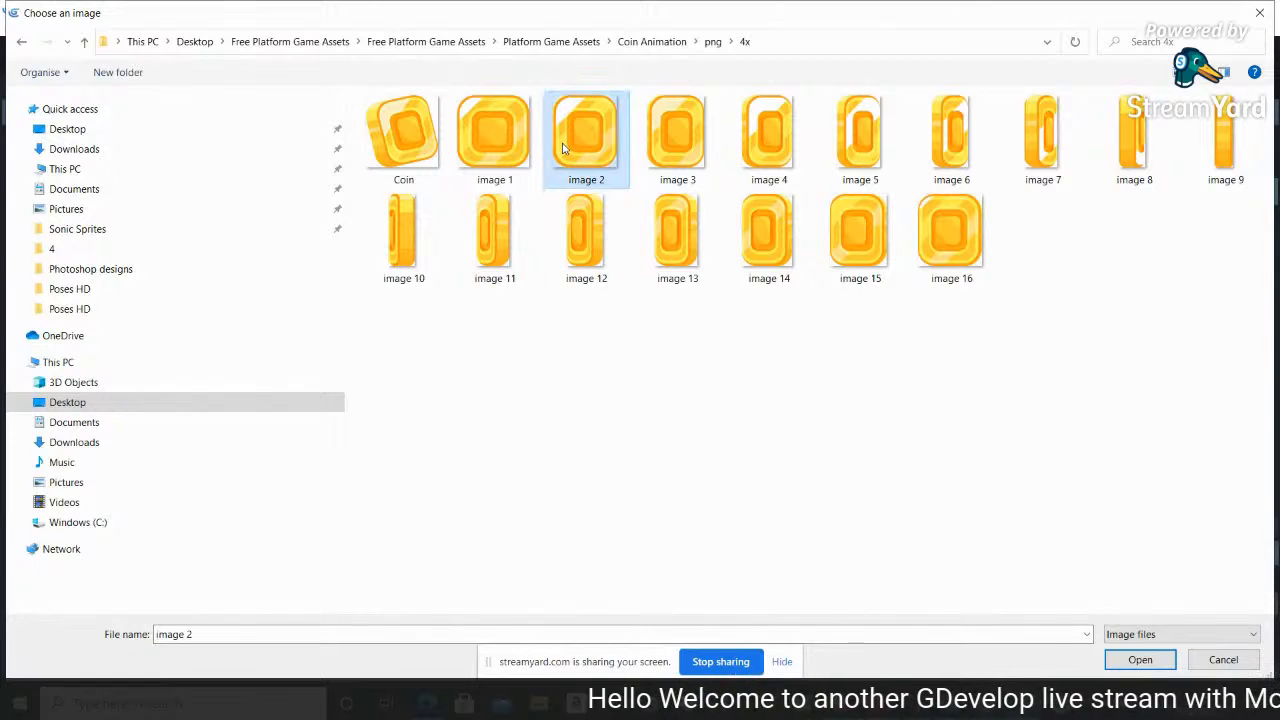
left_click(495, 140)
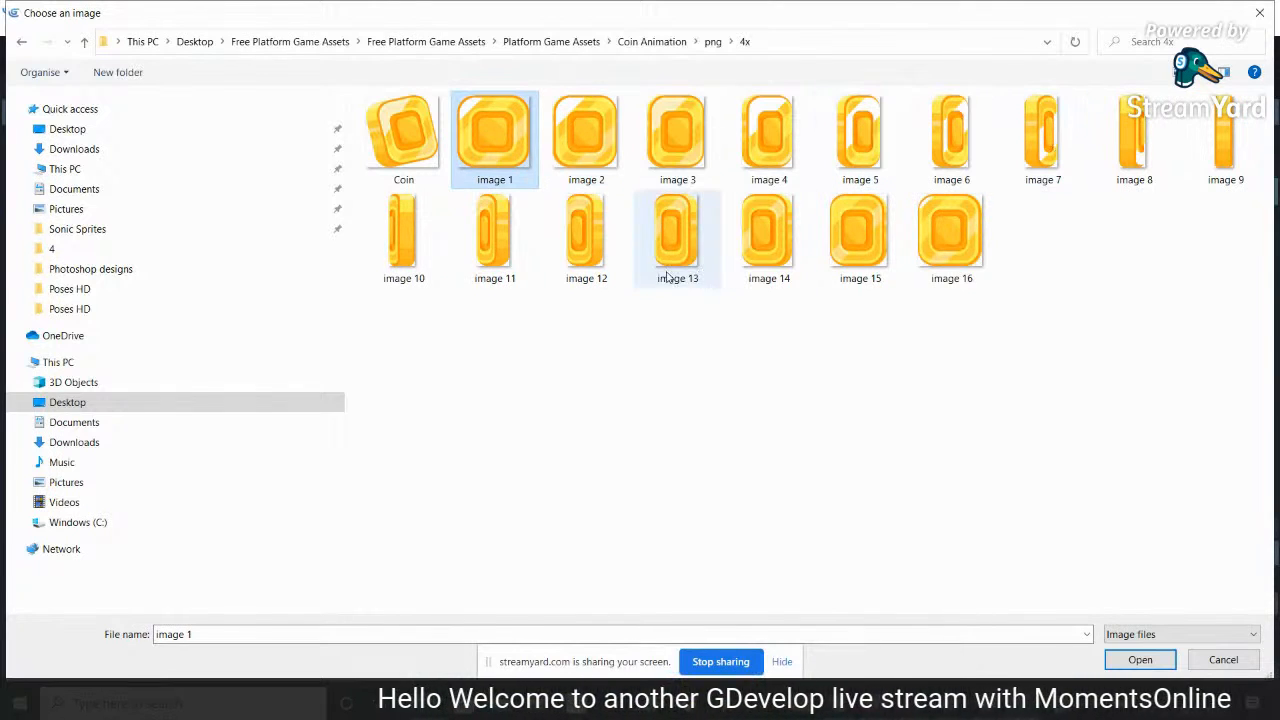
left_click(953, 255, "ctrl")
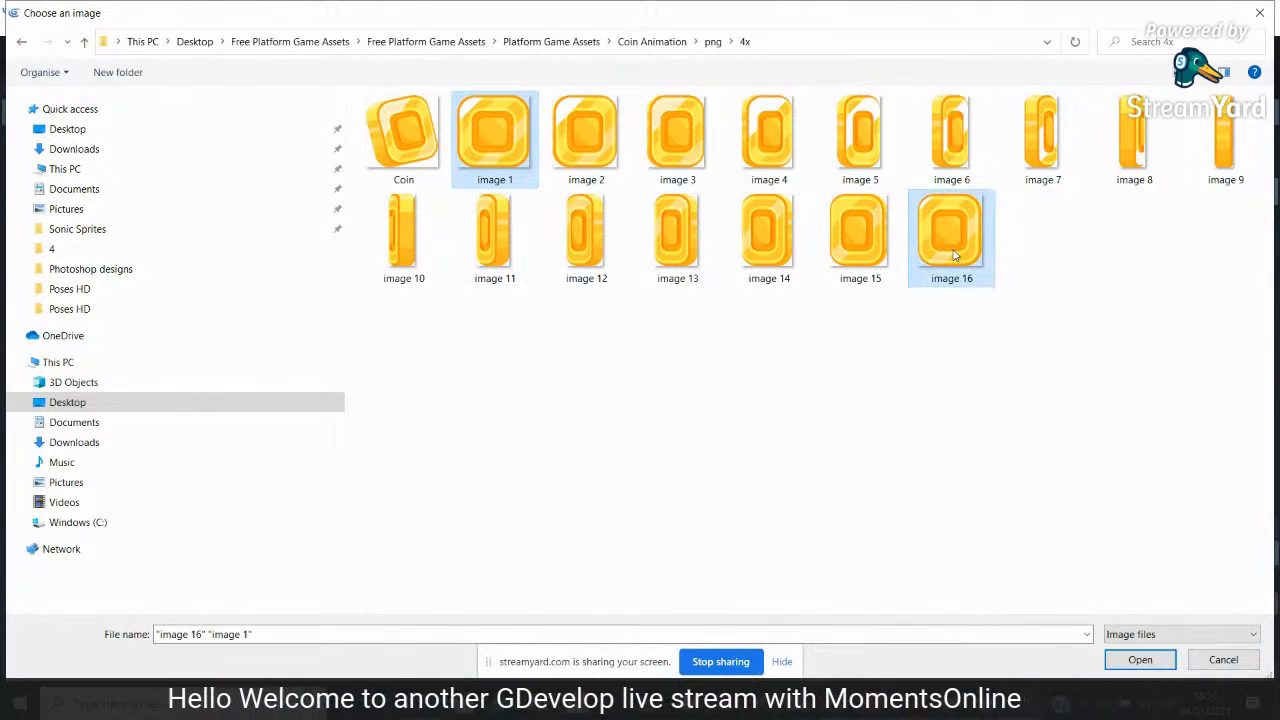
left_click(953, 255)
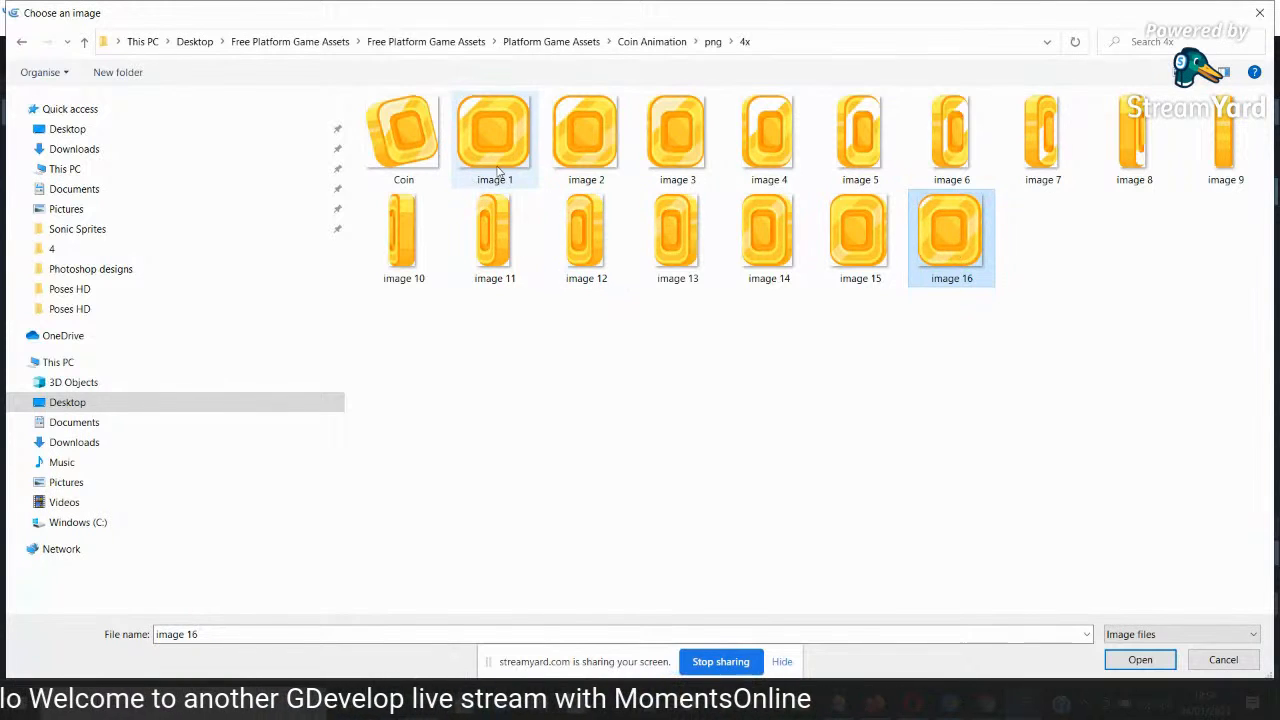
left_click(497, 172, "shift")
left_click(1138, 660)
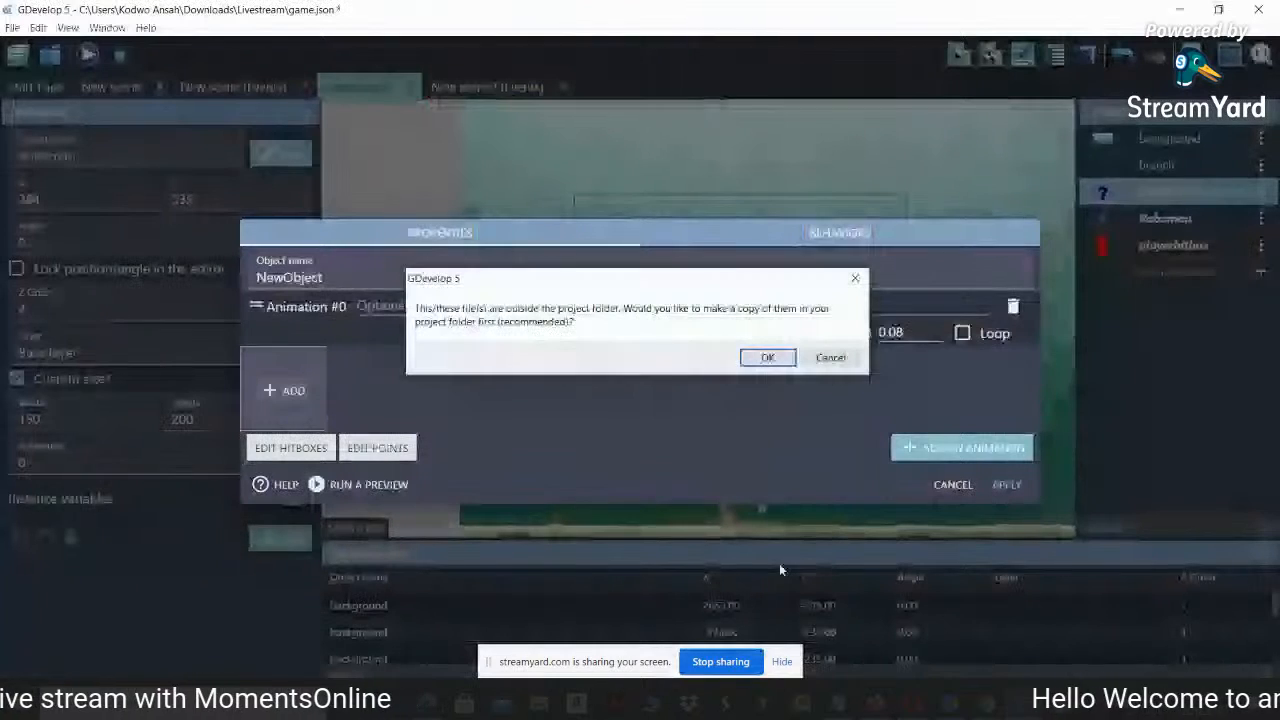
left_click(768, 357)
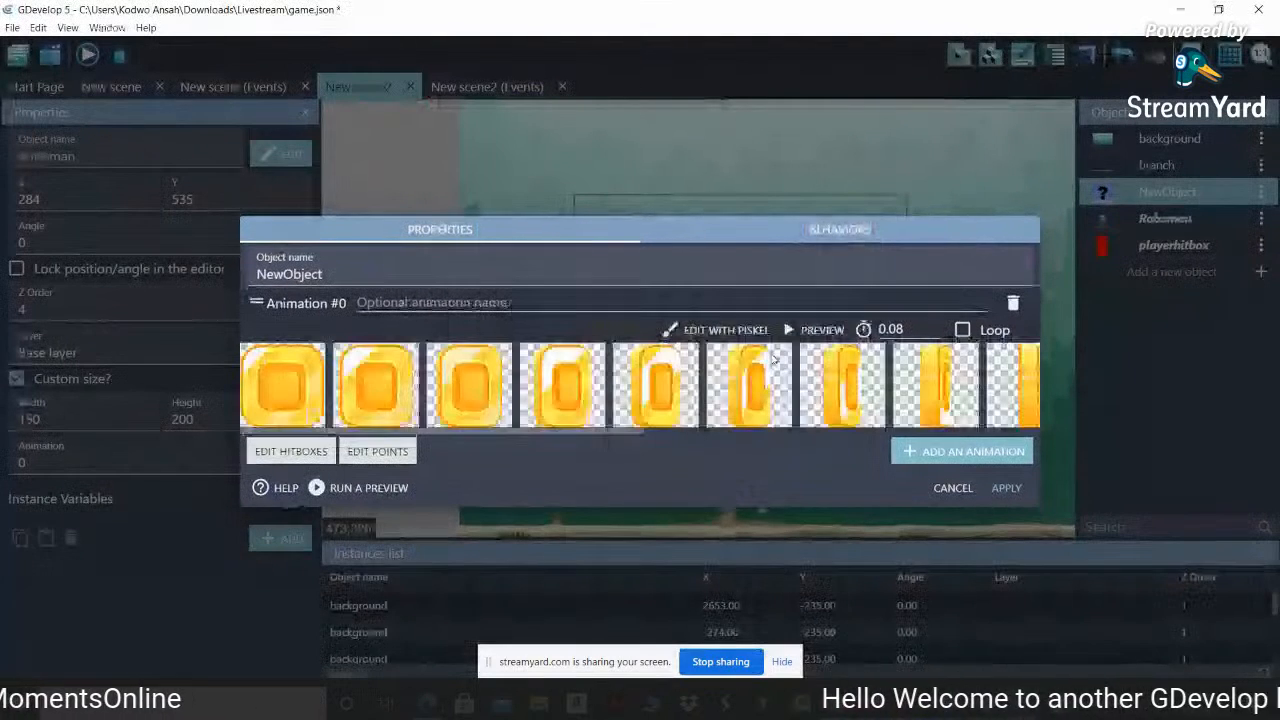
Loop the coin animation and set its time between frames to 0.10
left_click(962, 329)
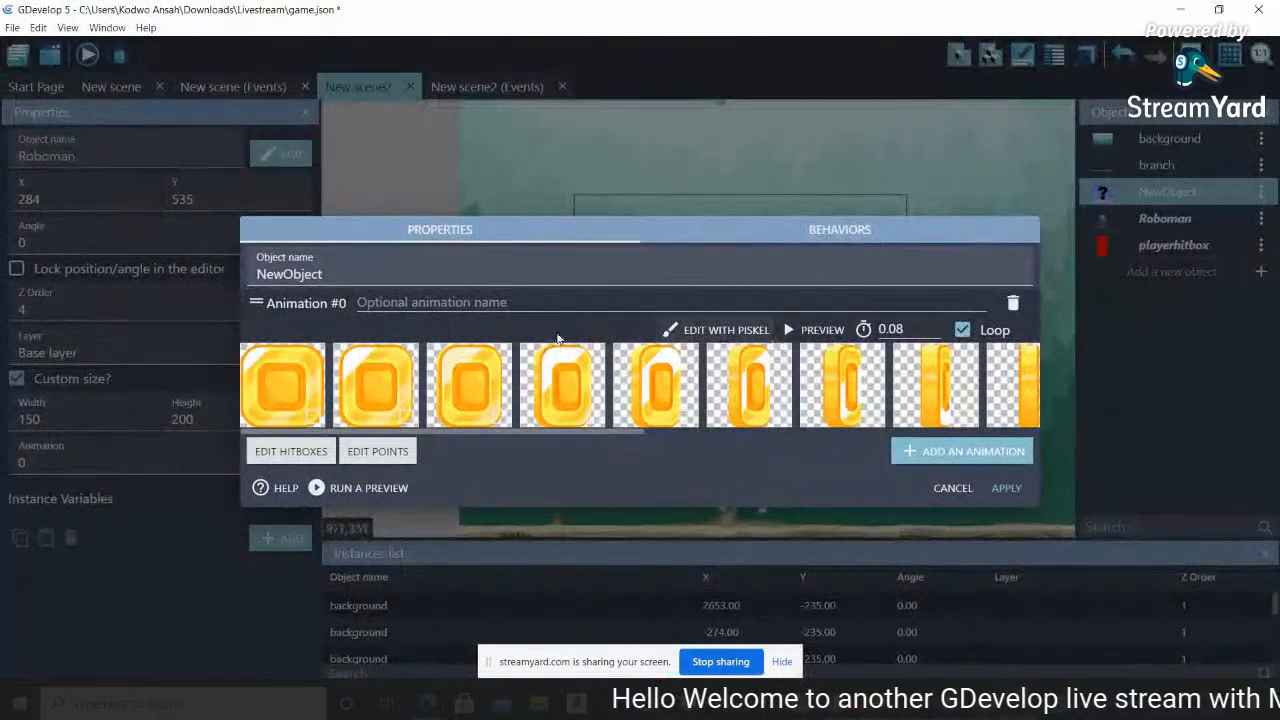
double_click(890, 329)
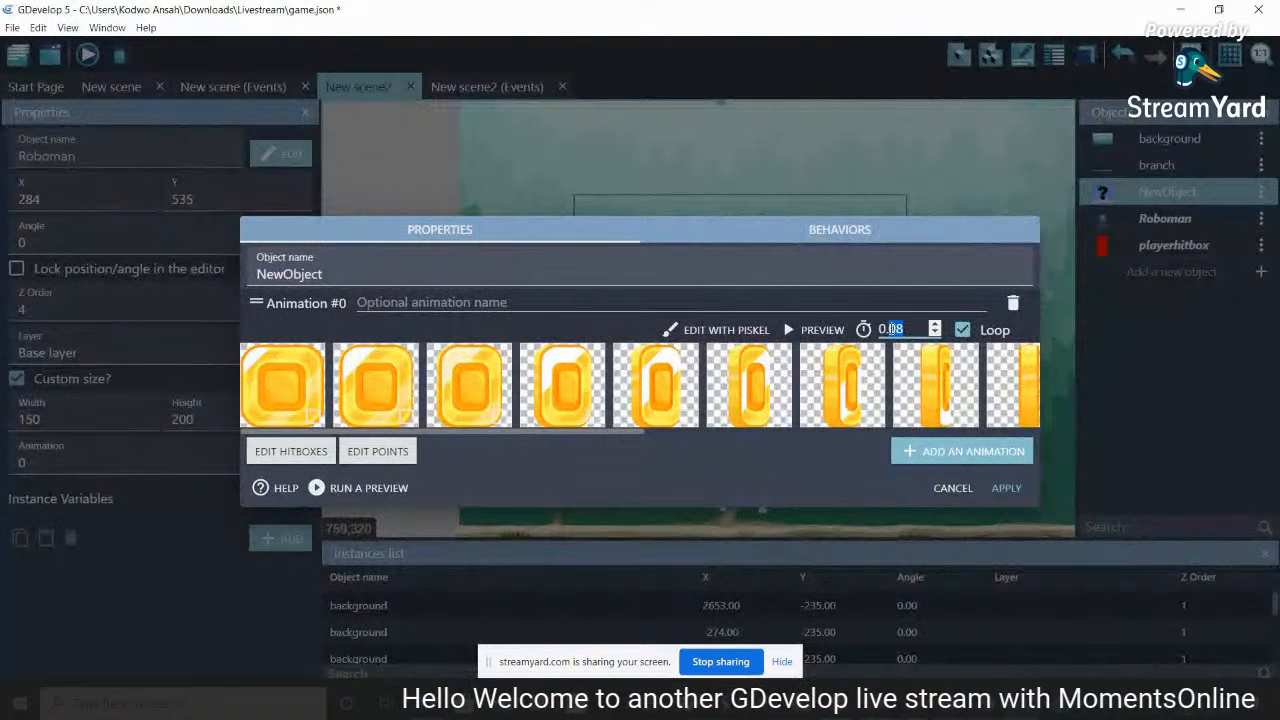
type("0.10")
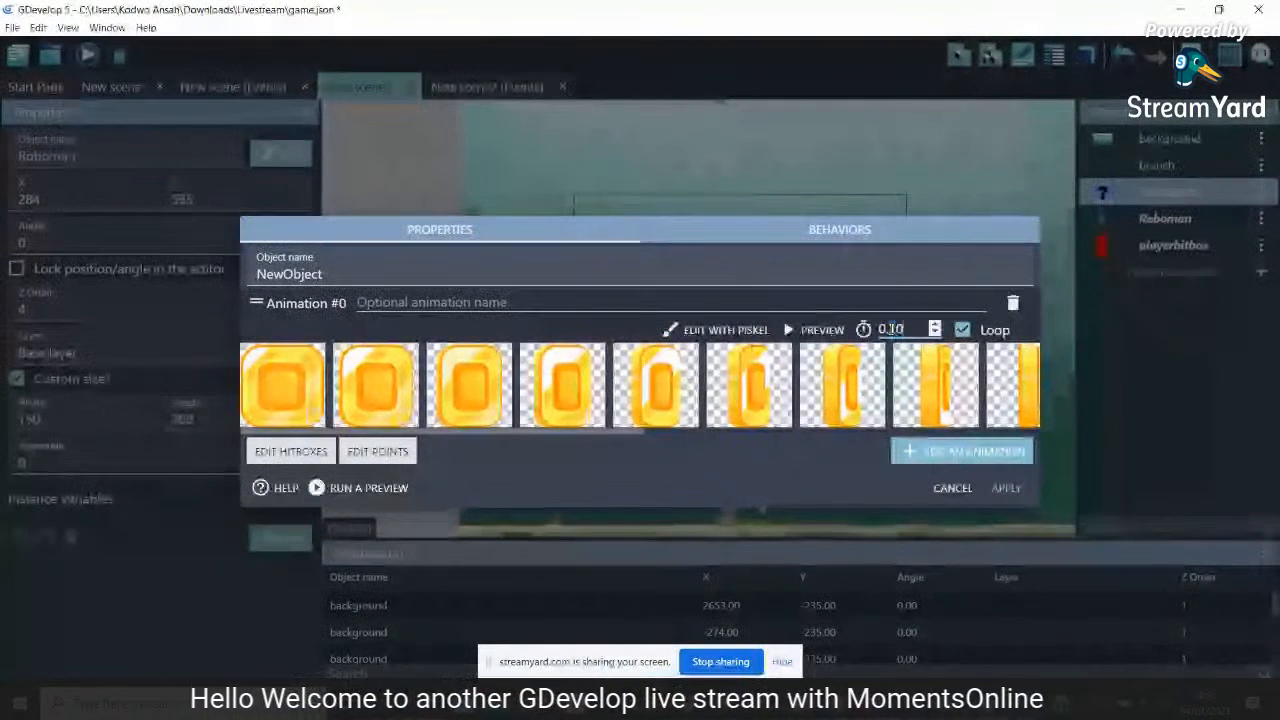
left_click(326, 274)
left_click_drag(326, 274, 116, 293)
type("spin")
key("BackSpace")
key("BackSpace")
key("BackSpace")
key("BackSpace")
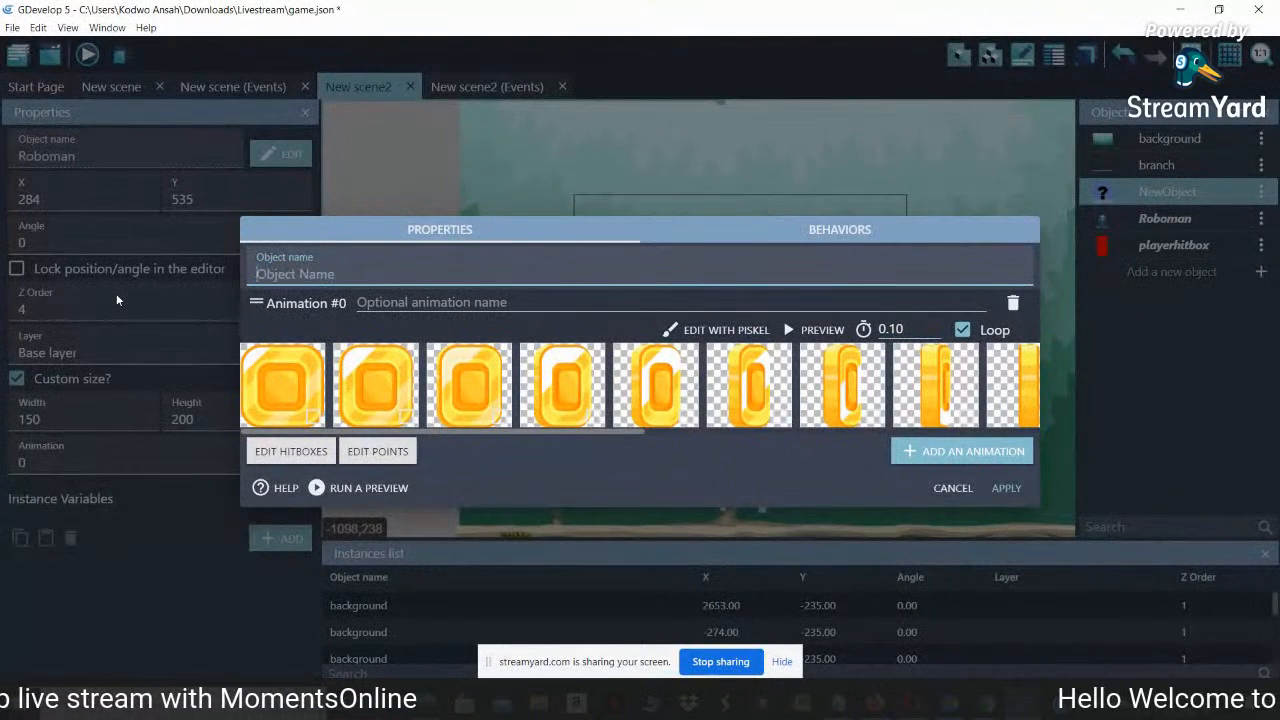
left_click(1007, 488)
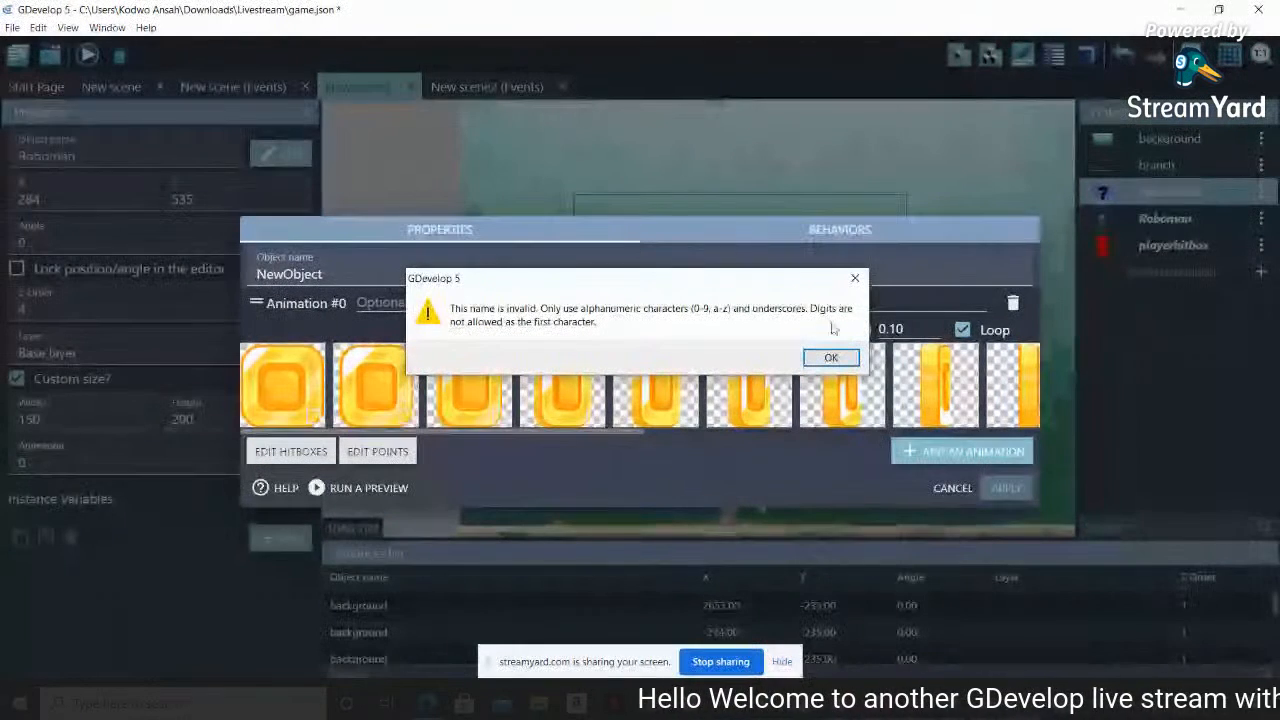
left_click(855, 278)
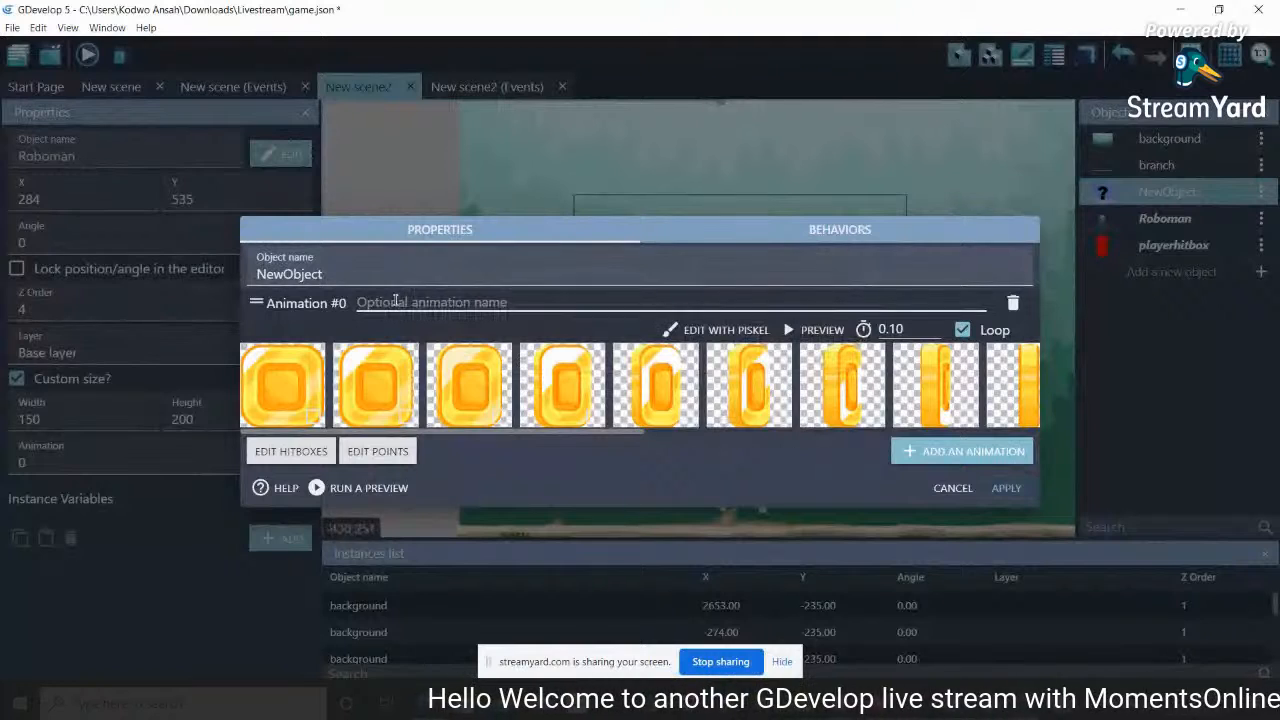
Apply the new coin sprite's settings, and in New scene set Coin's coinspin animation to loop with 0.10 between frames
left_click(1008, 488)
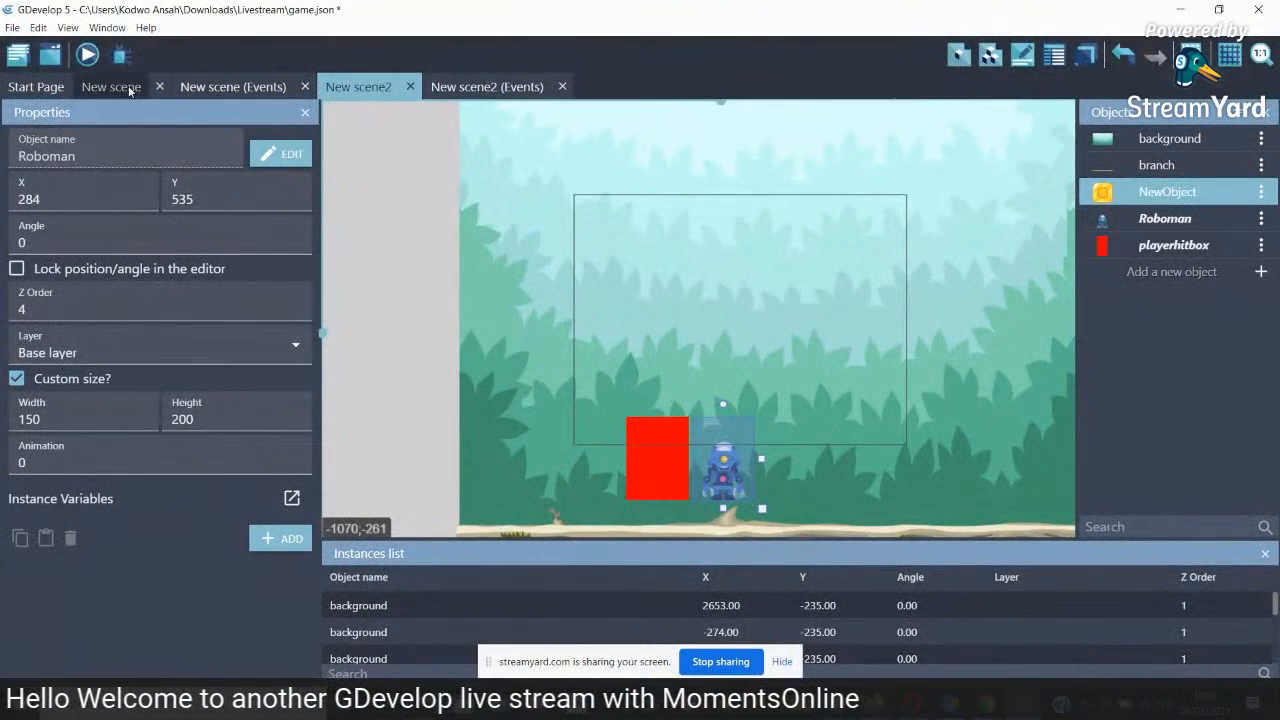
left_click(112, 87)
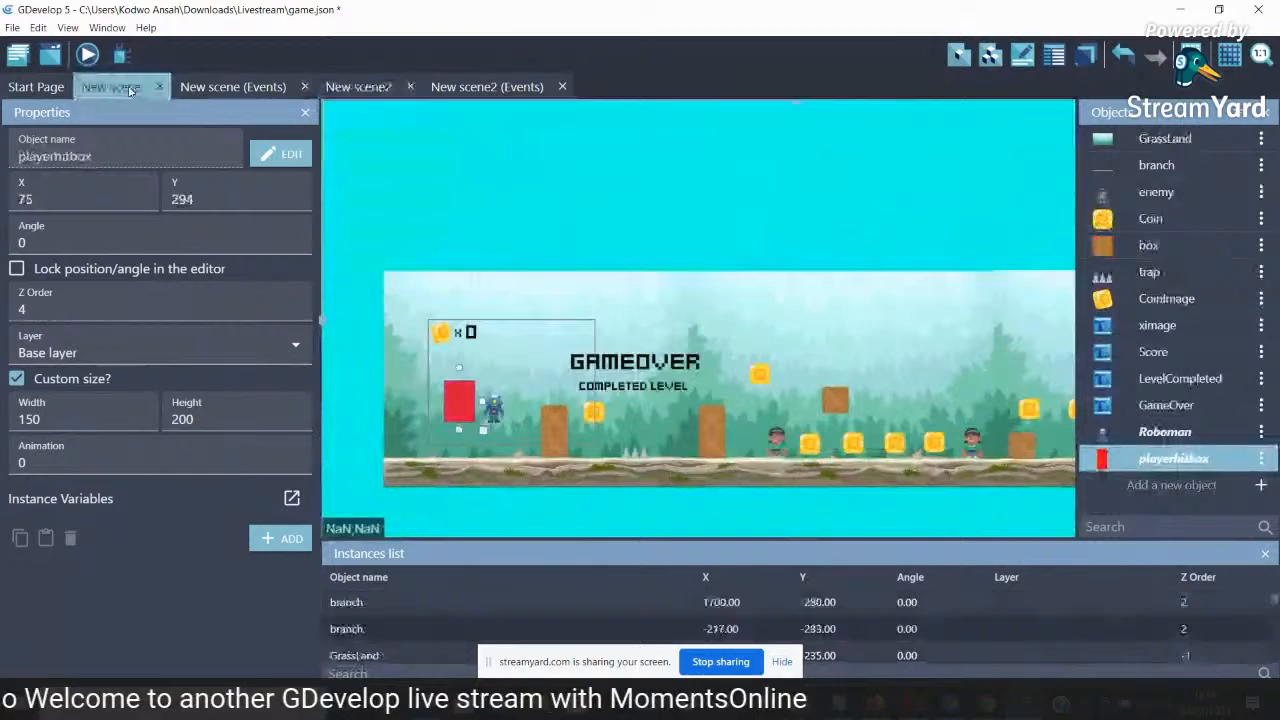
left_click(1260, 218)
left_click(1245, 250)
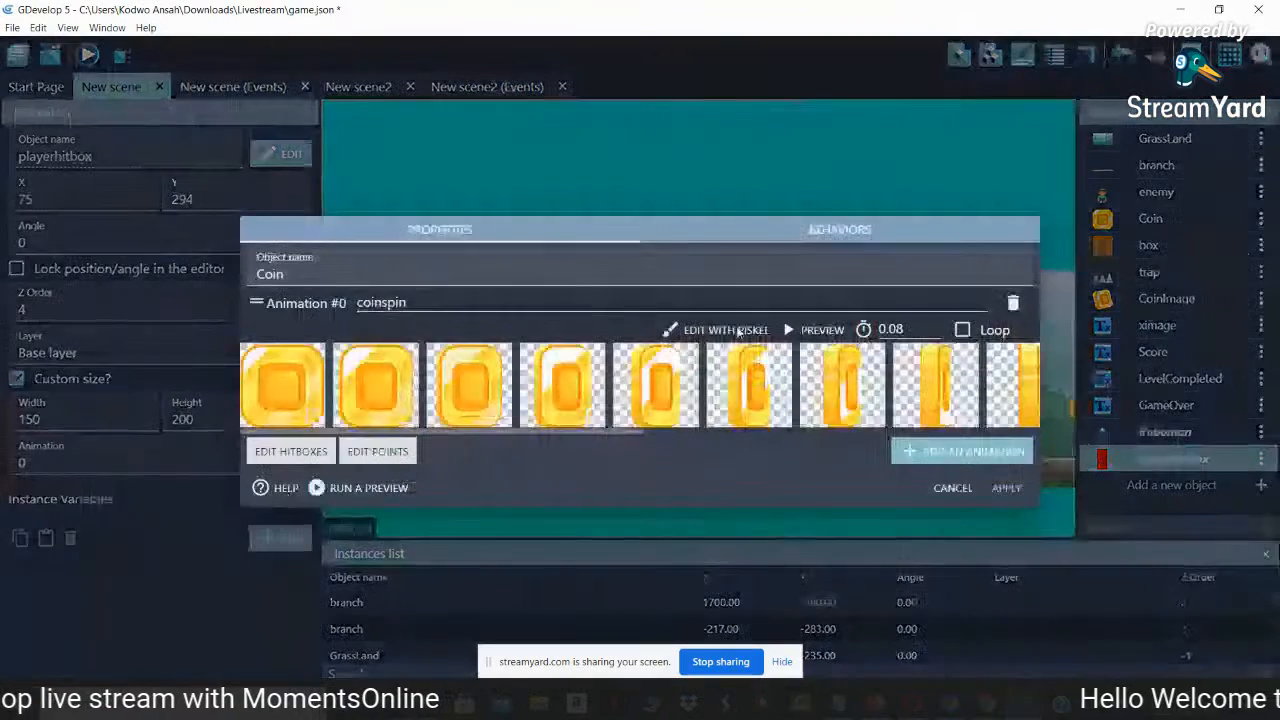
left_click_drag(415, 302, 233, 318)
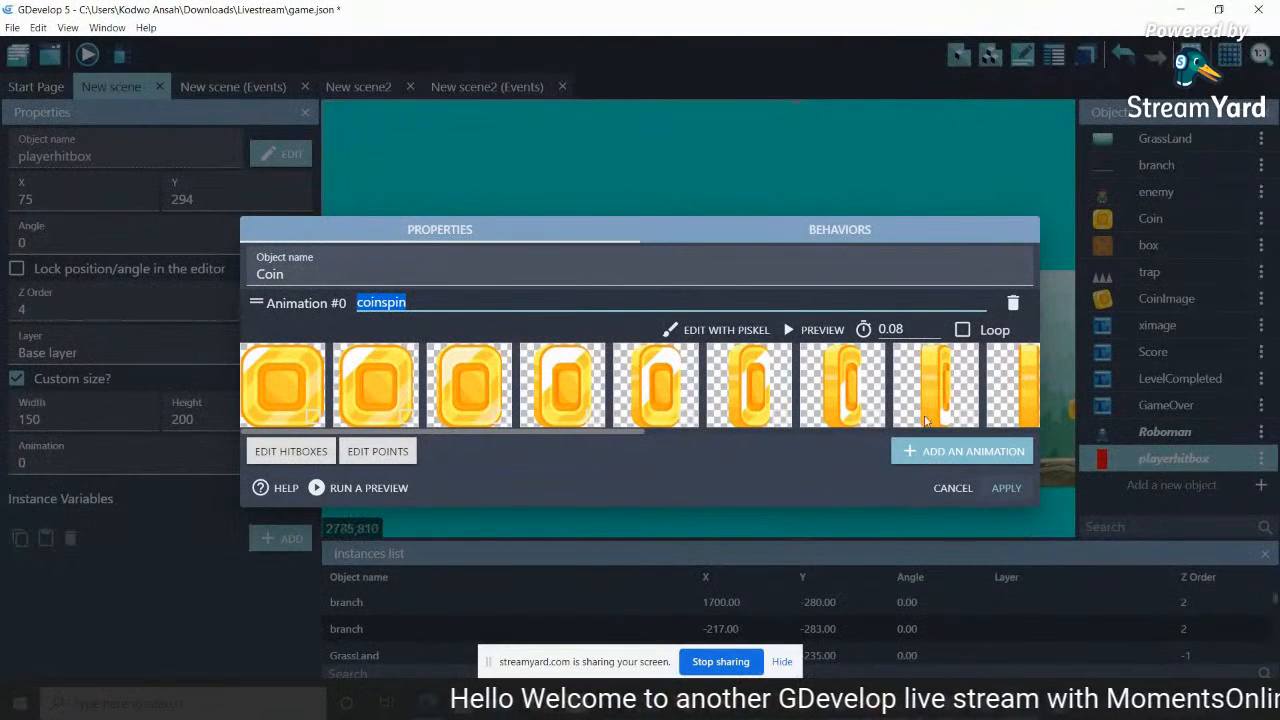
left_click_drag(911, 331, 888, 330)
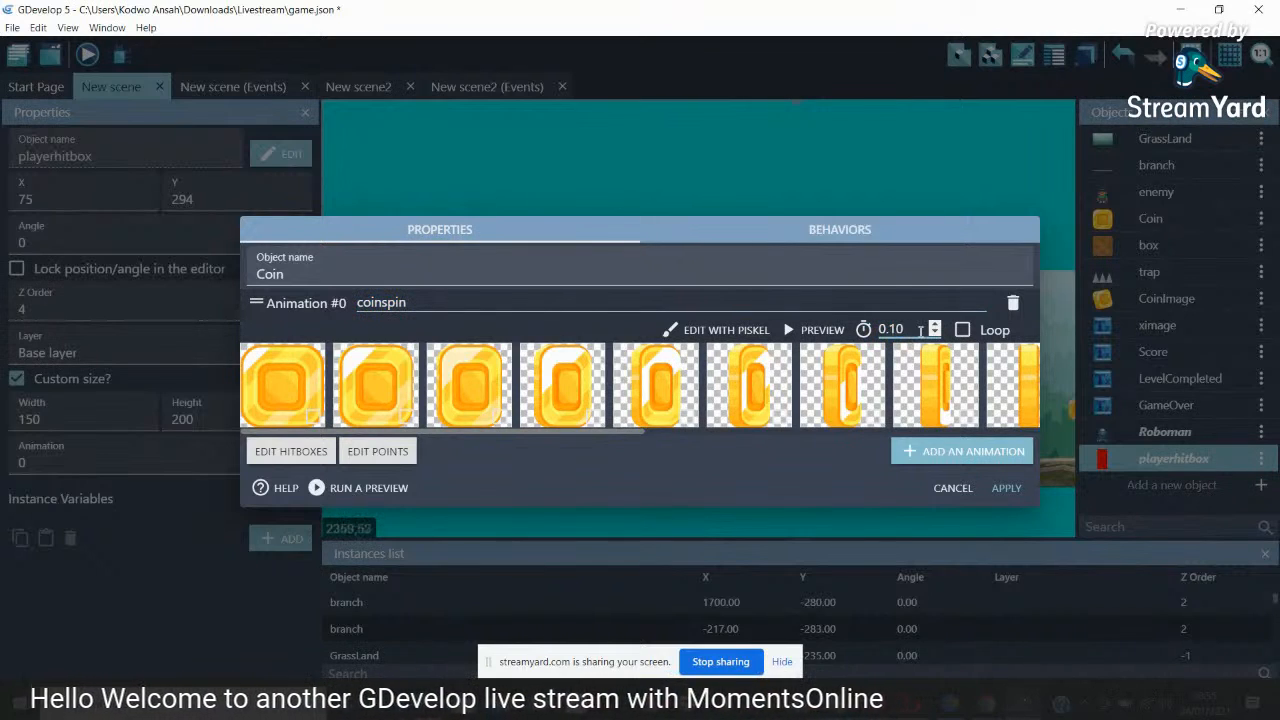
left_click(963, 330)
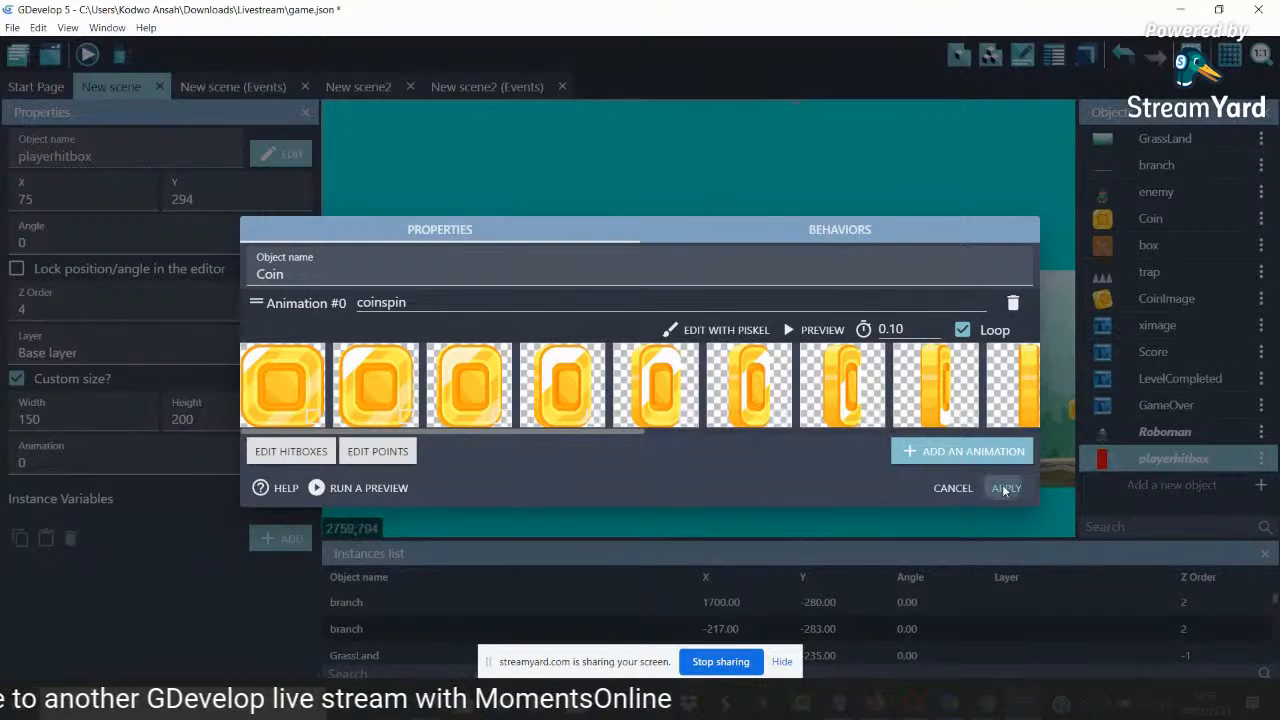
left_click(1005, 487)
In New scene2, name the new coin object Coin and its animation coinspin
left_click(393, 89)
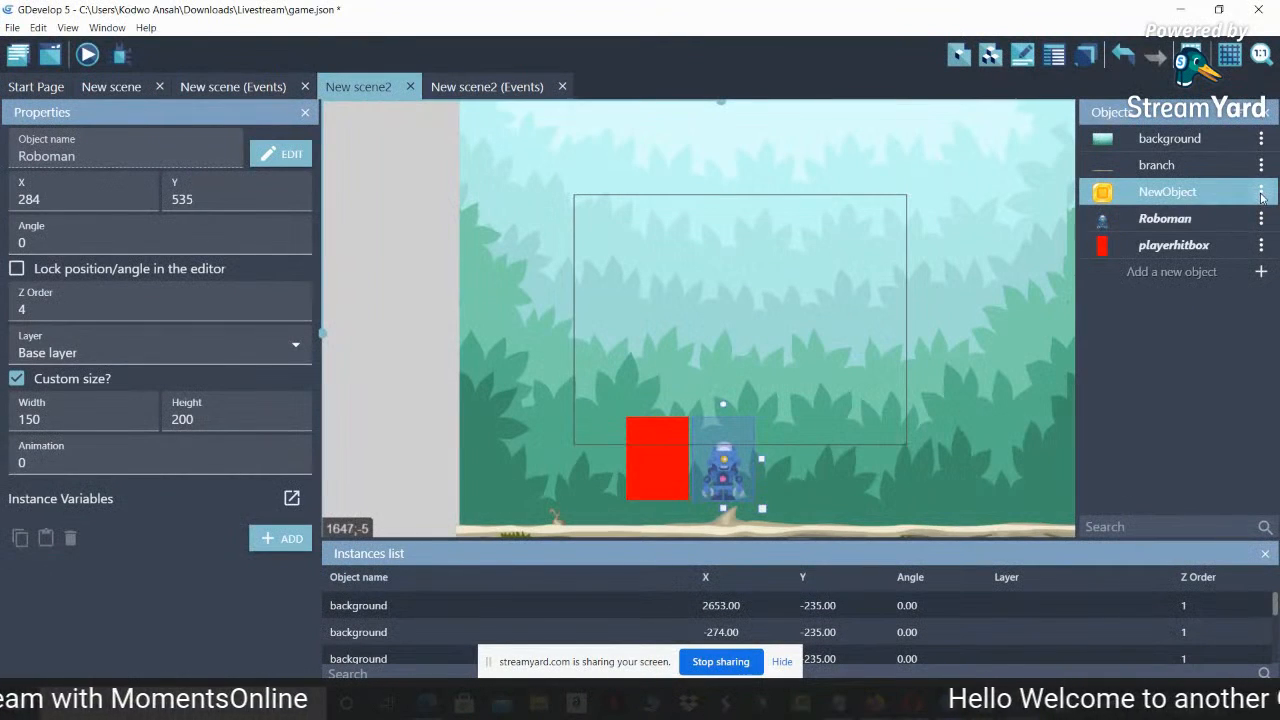
left_click(1261, 193)
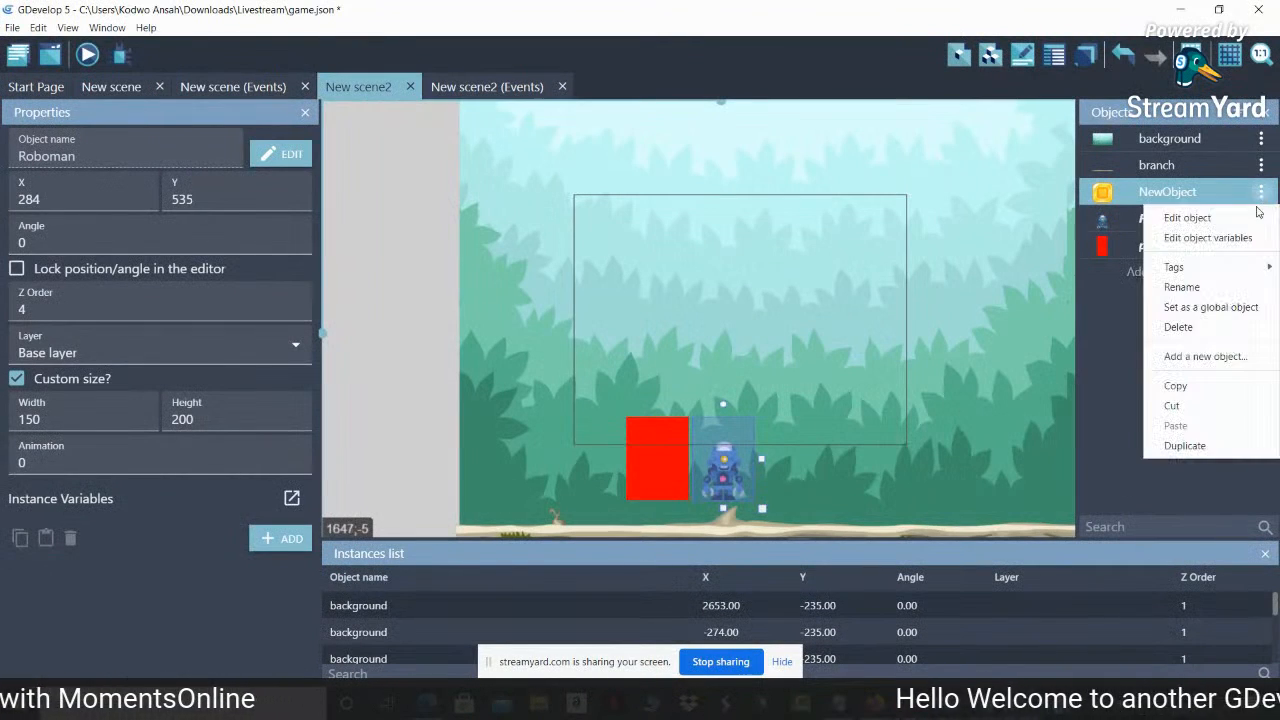
left_click(1240, 215)
left_click(437, 303)
type("coinspin")
left_click_drag(340, 275, 116, 300)
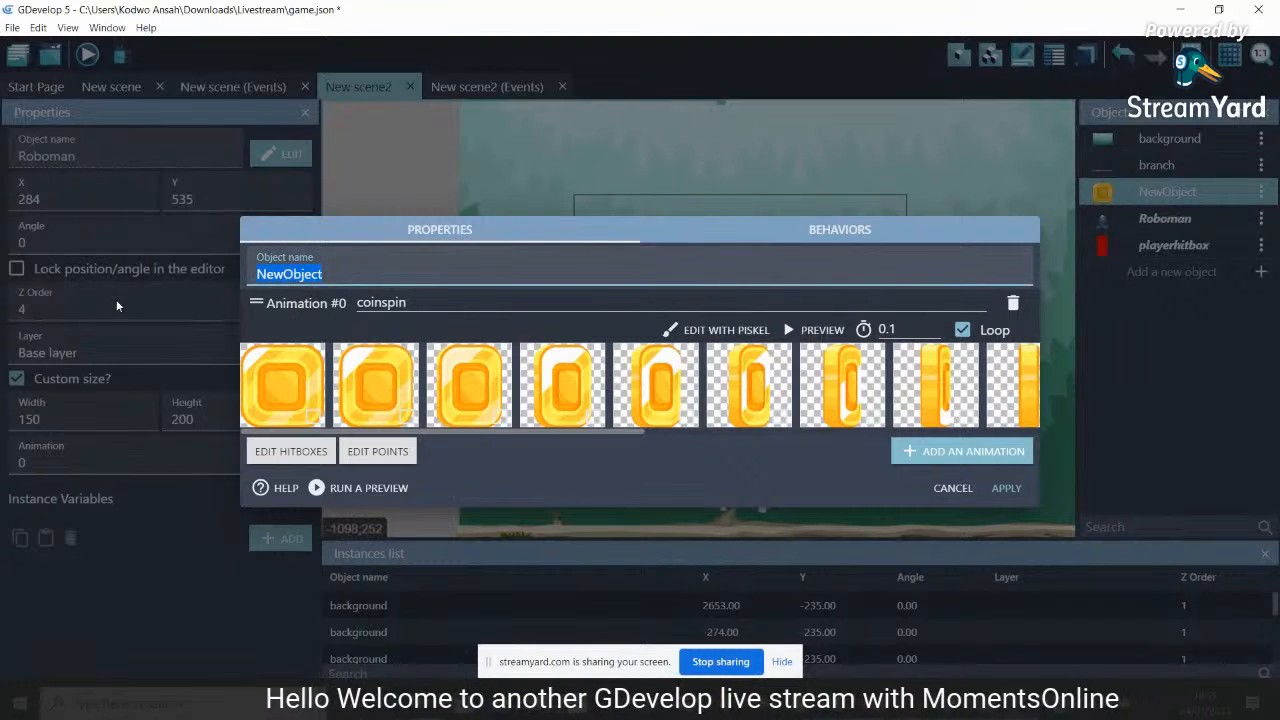
type("Coin")
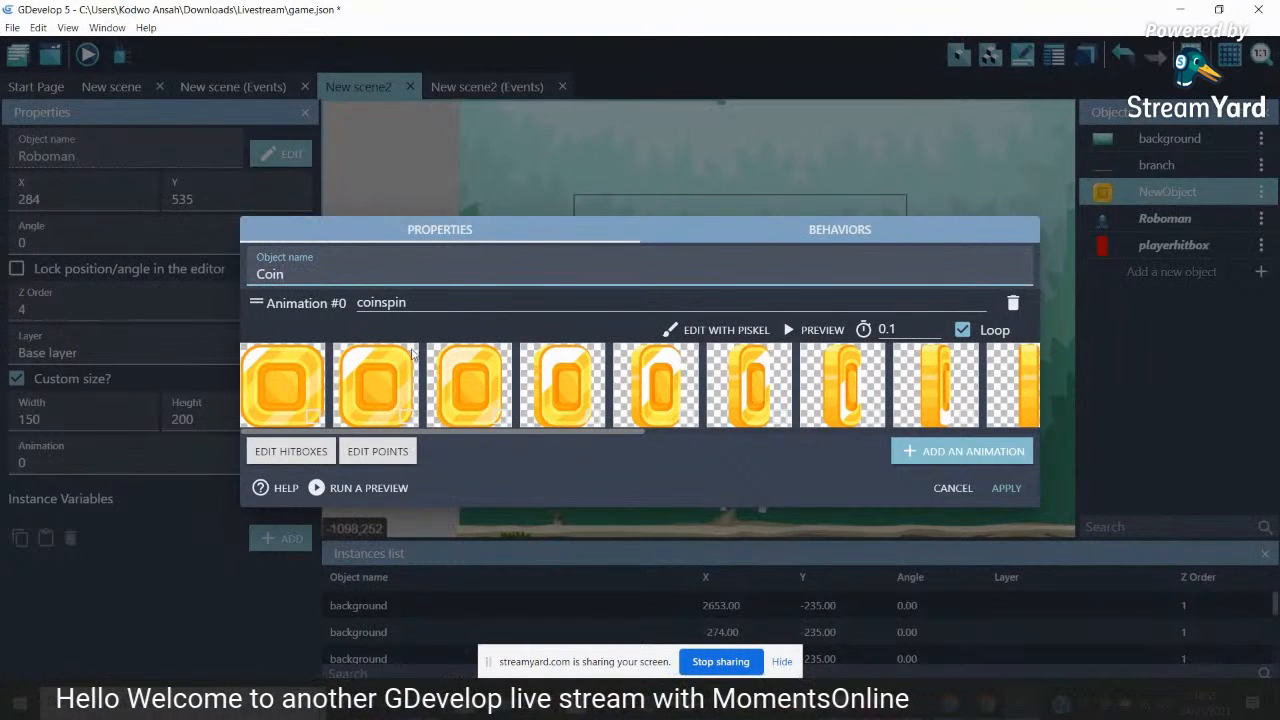
left_click(996, 489)
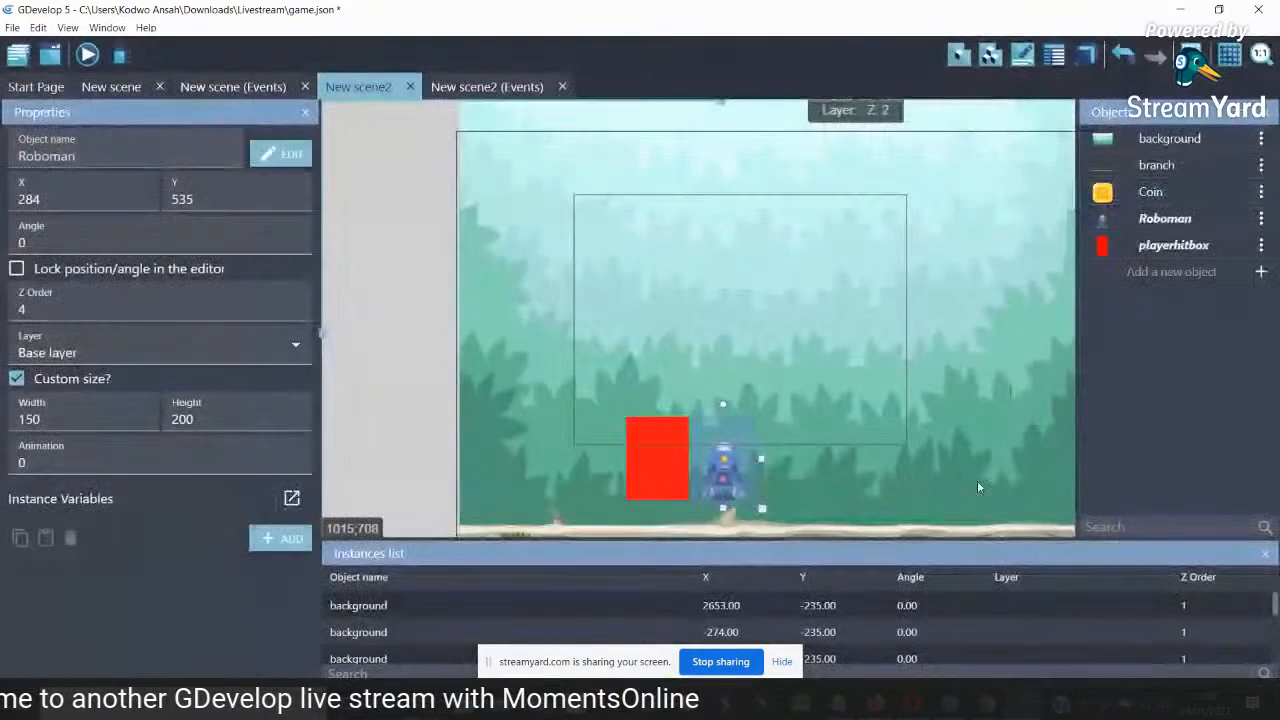
Create a sprite object named CoinImage in New scene2 with the Coin image as its animation frame, copying the file into the project folder
left_click(120, 87)
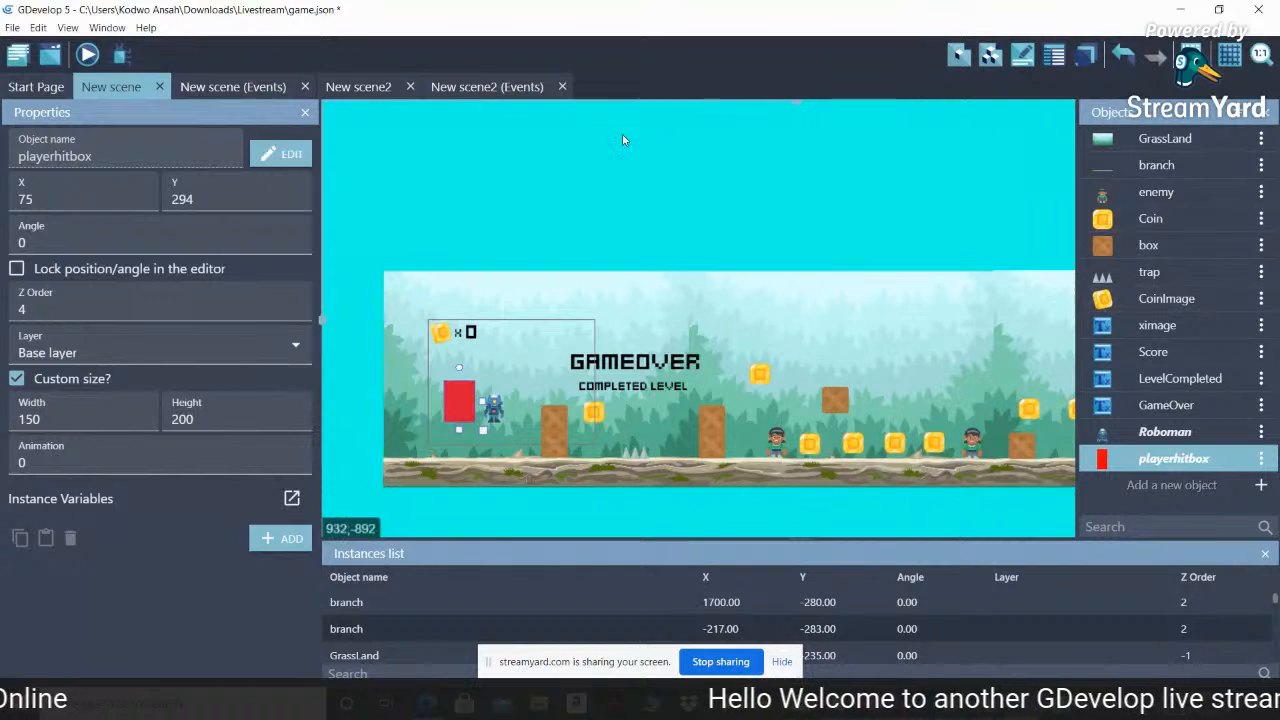
left_click(355, 87)
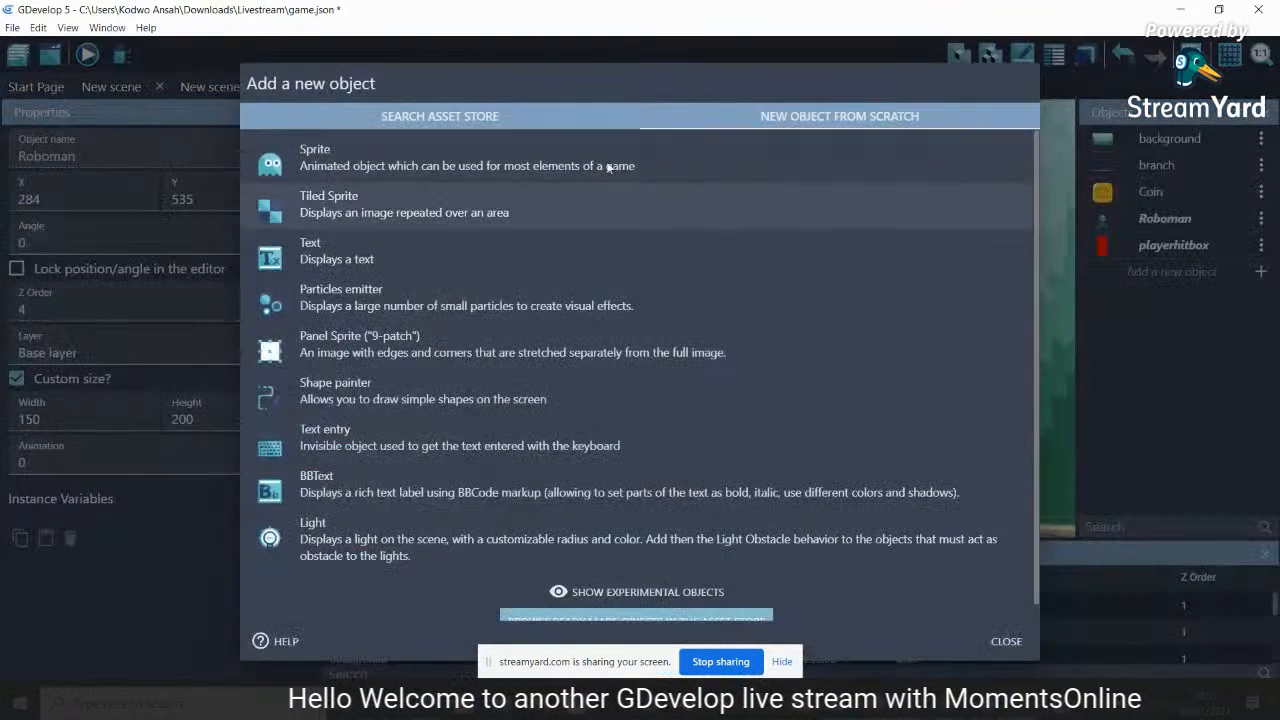
left_click(363, 162)
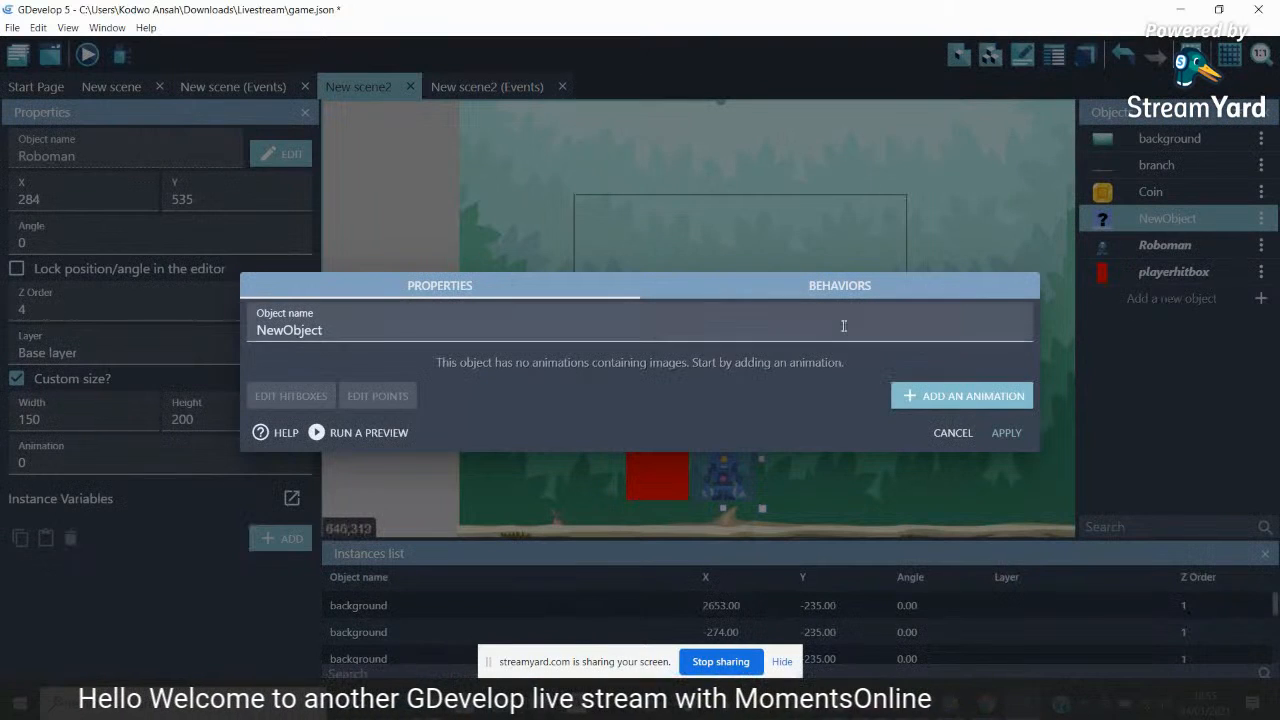
left_click(909, 394)
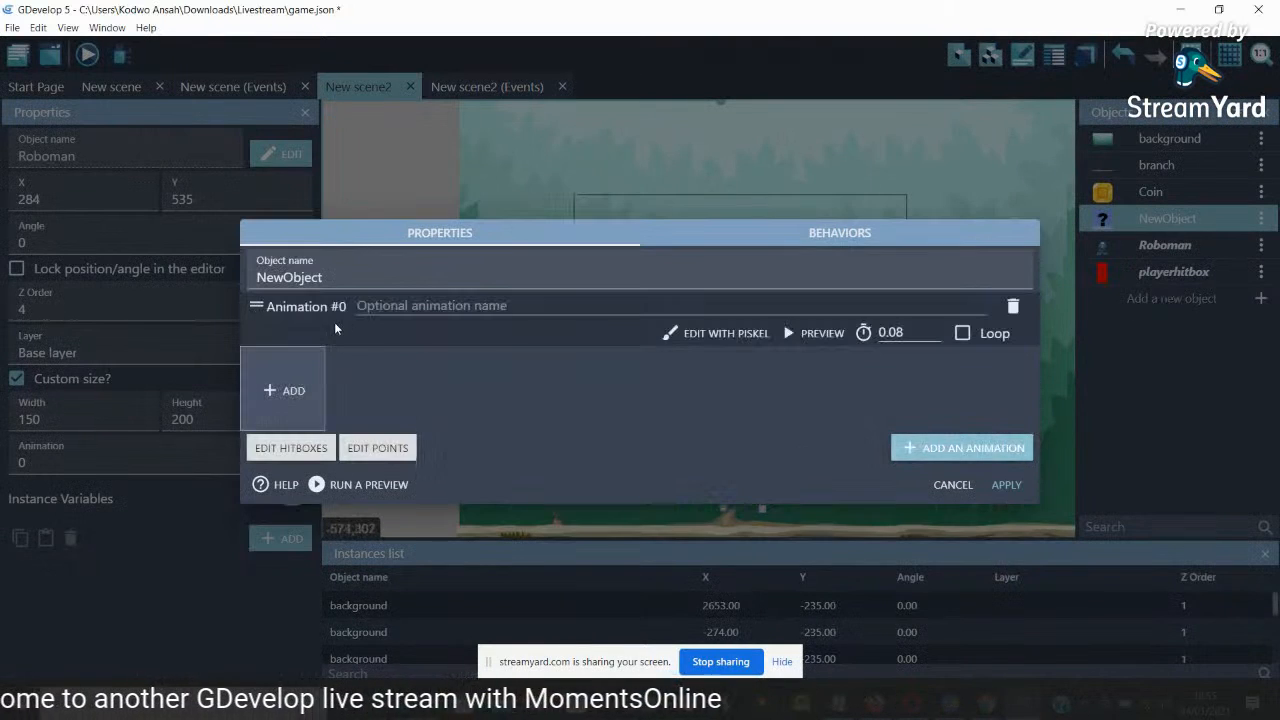
left_click(294, 389)
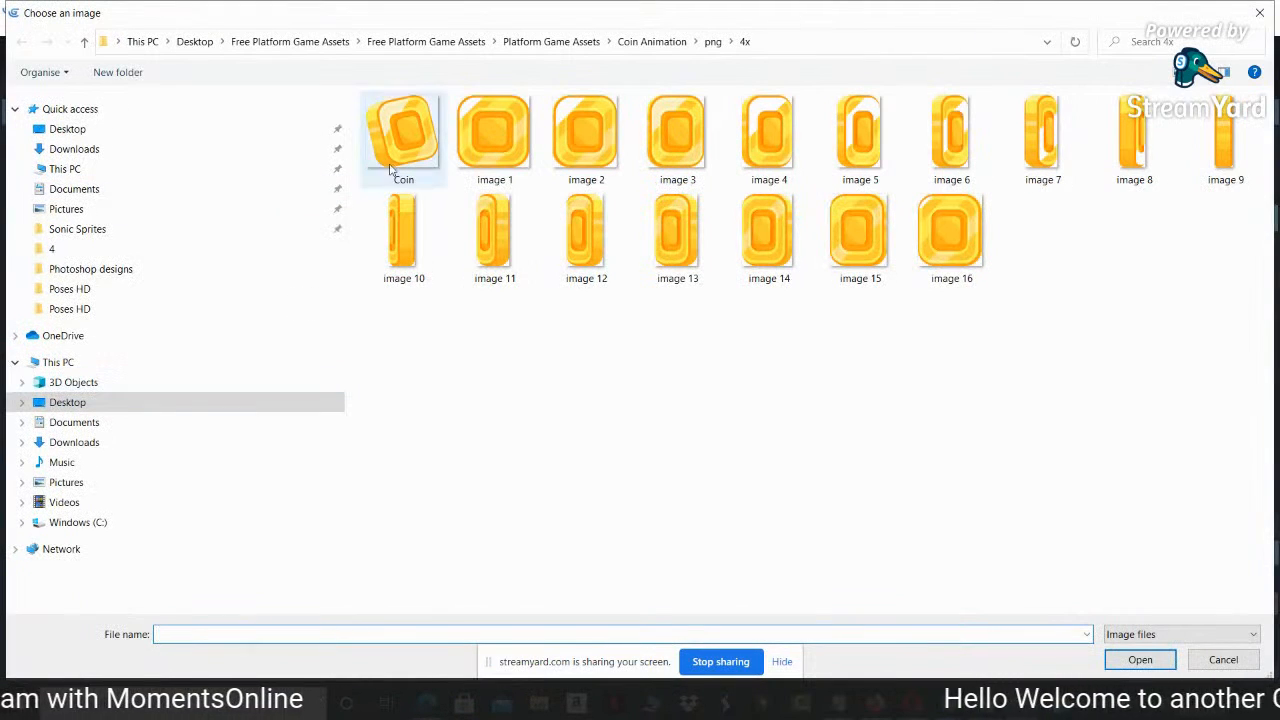
left_click(393, 165)
left_click(1139, 661)
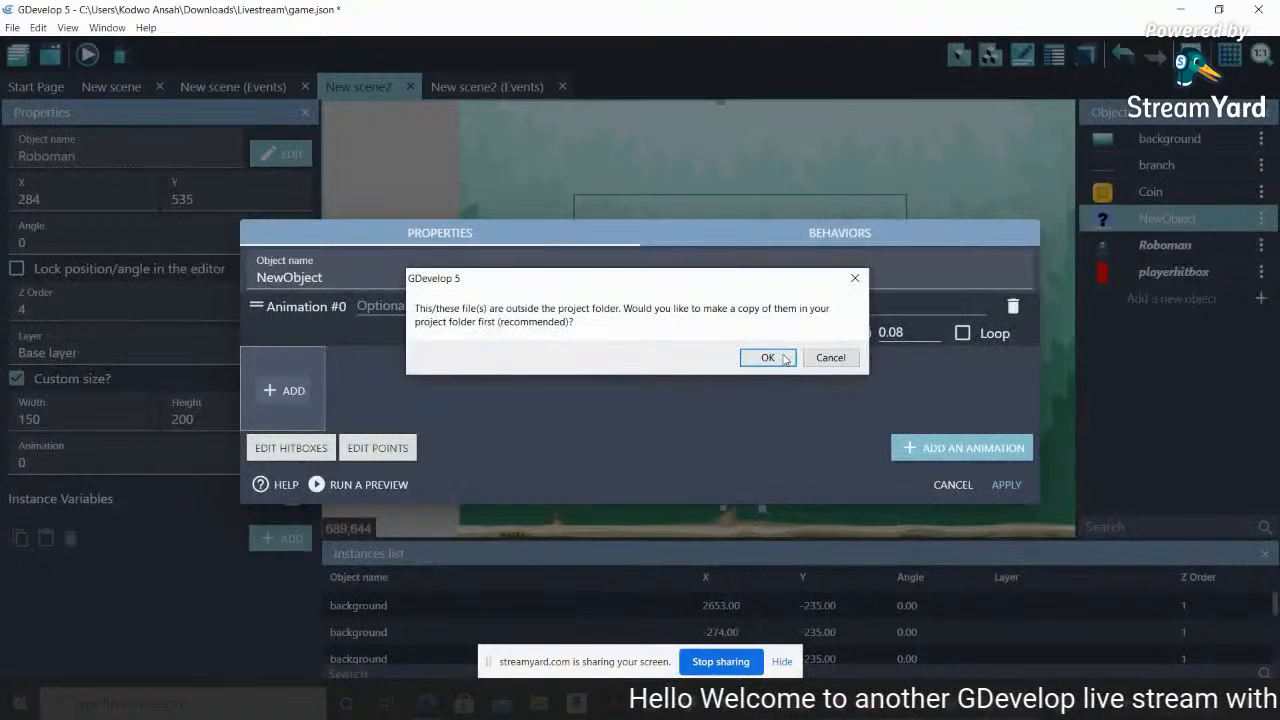
left_click(768, 357)
double_click(348, 265)
type("CoinImage")
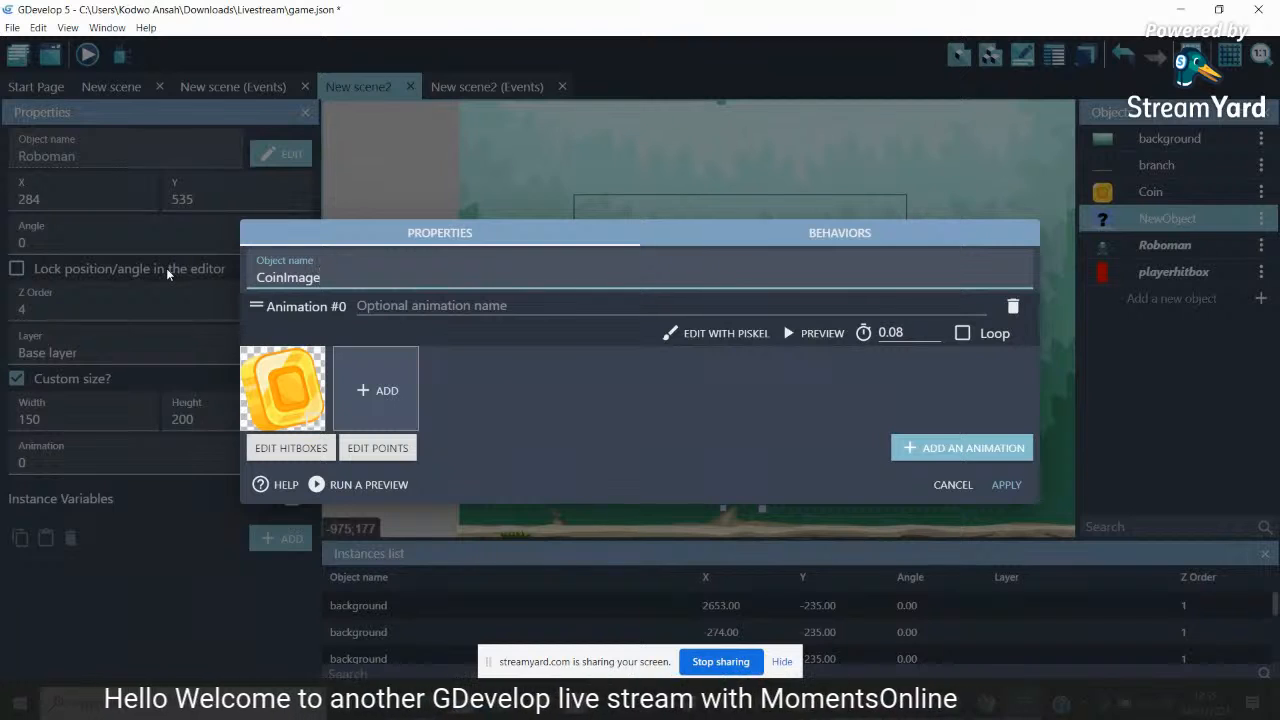
left_click(1006, 484)
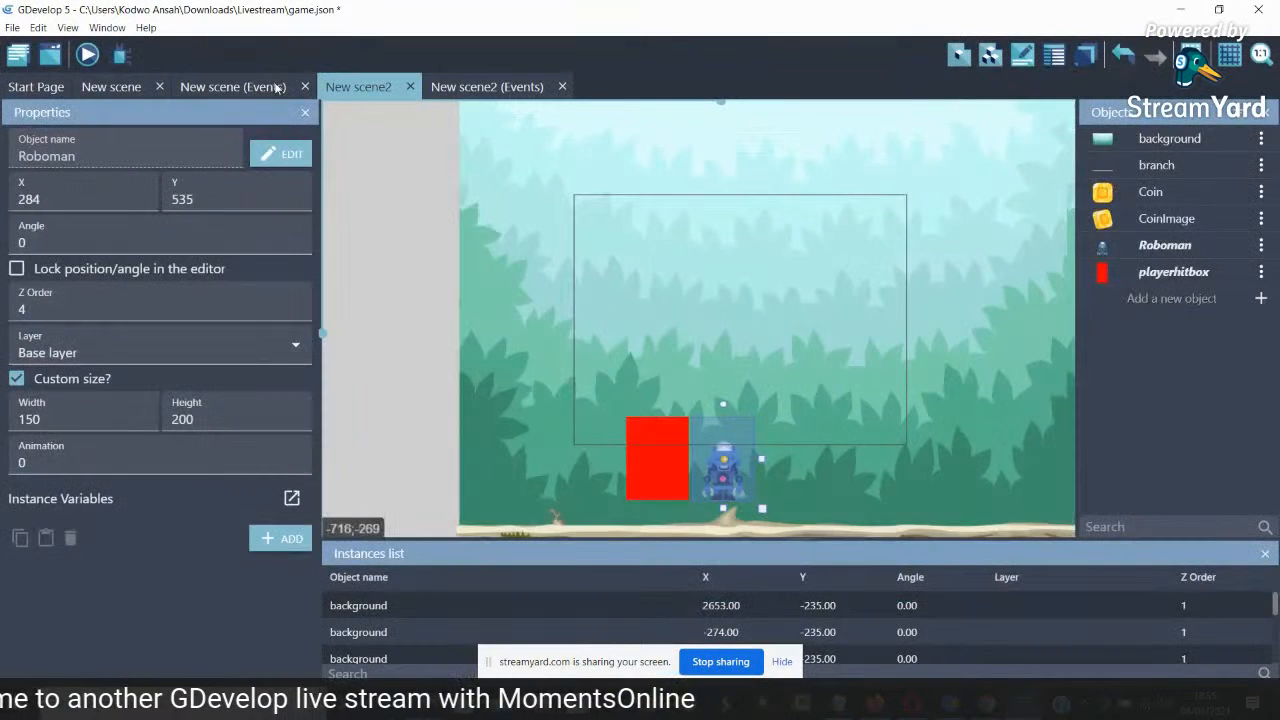
left_click(117, 86)
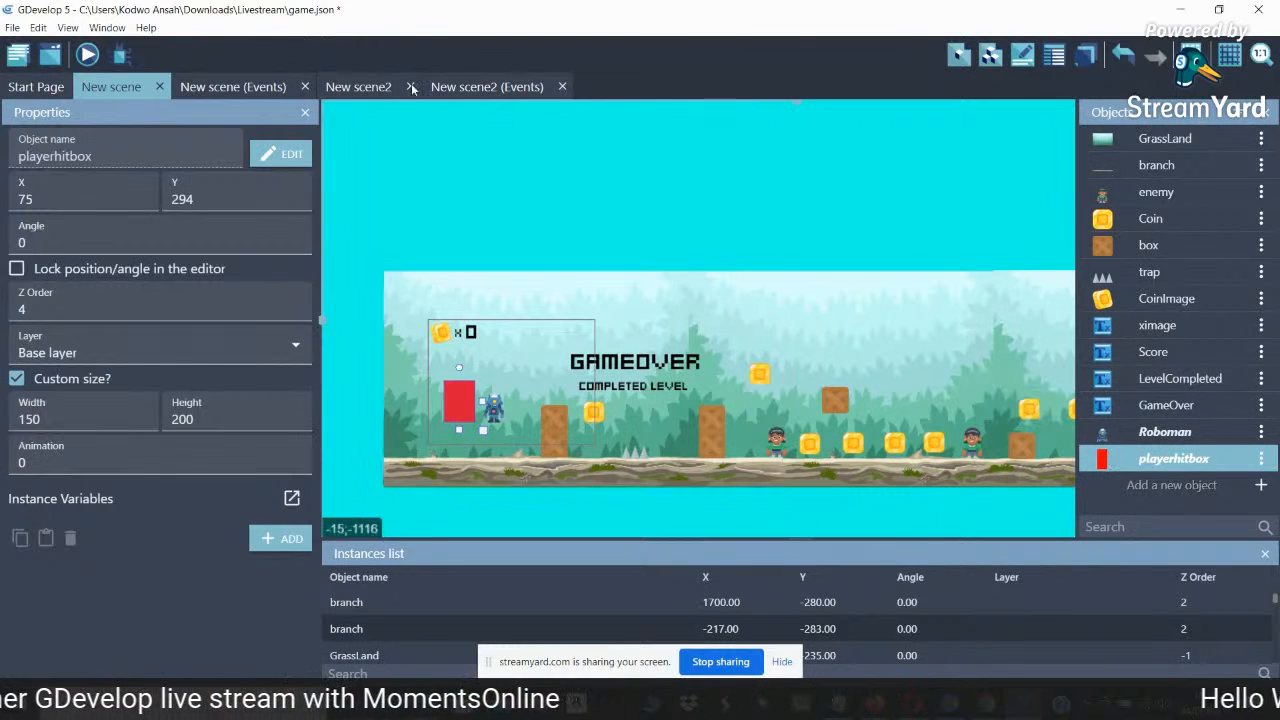
left_click(461, 338)
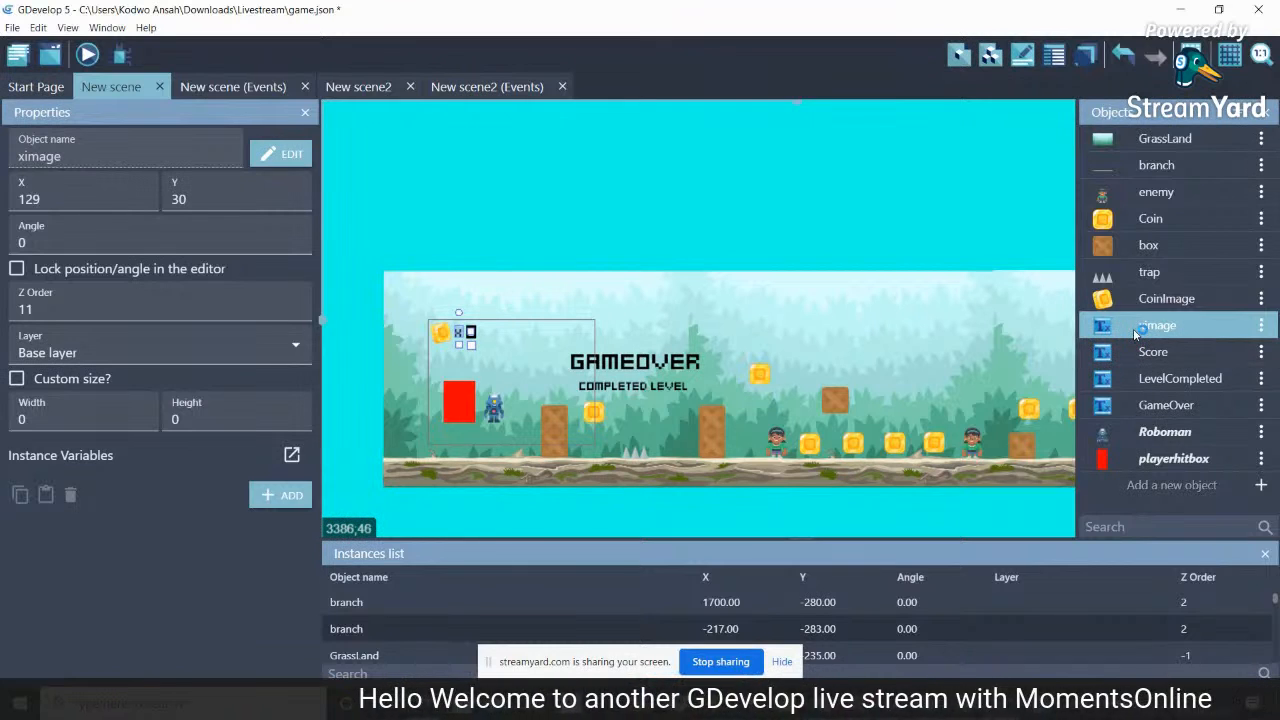
left_click(1150, 354)
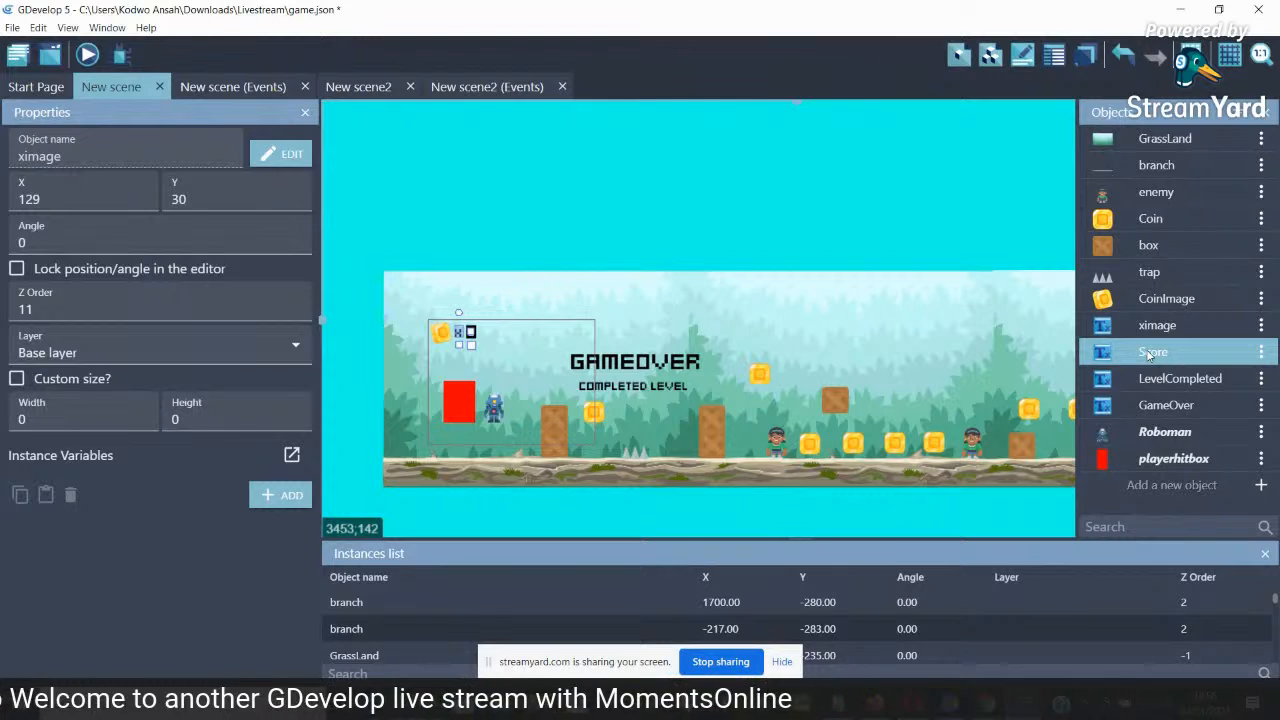
left_click(1261, 355)
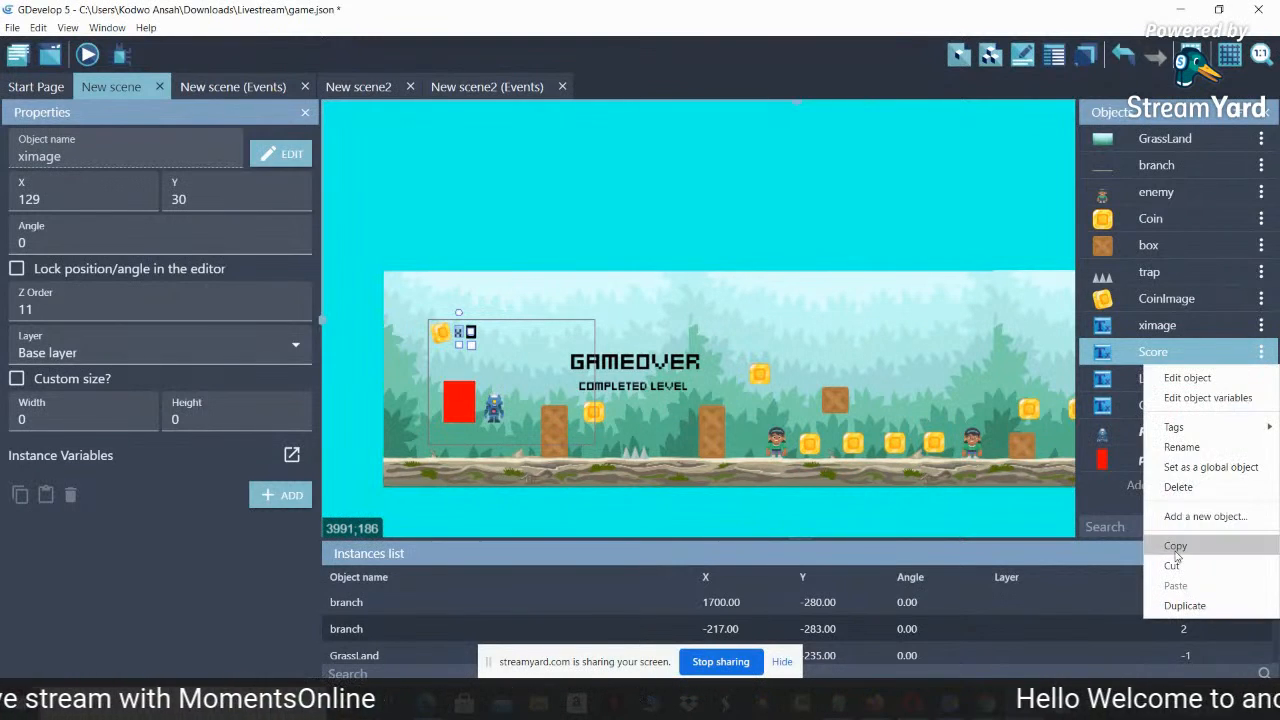
left_click(1182, 470)
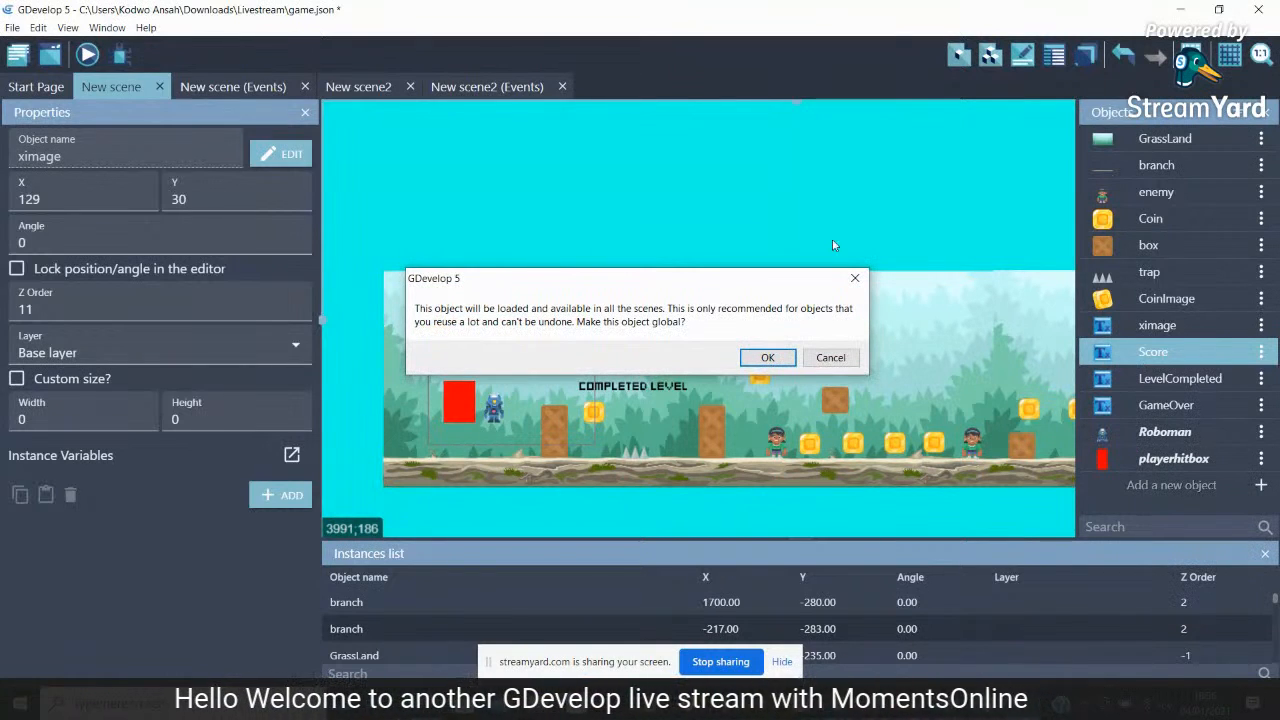
left_click(855, 276)
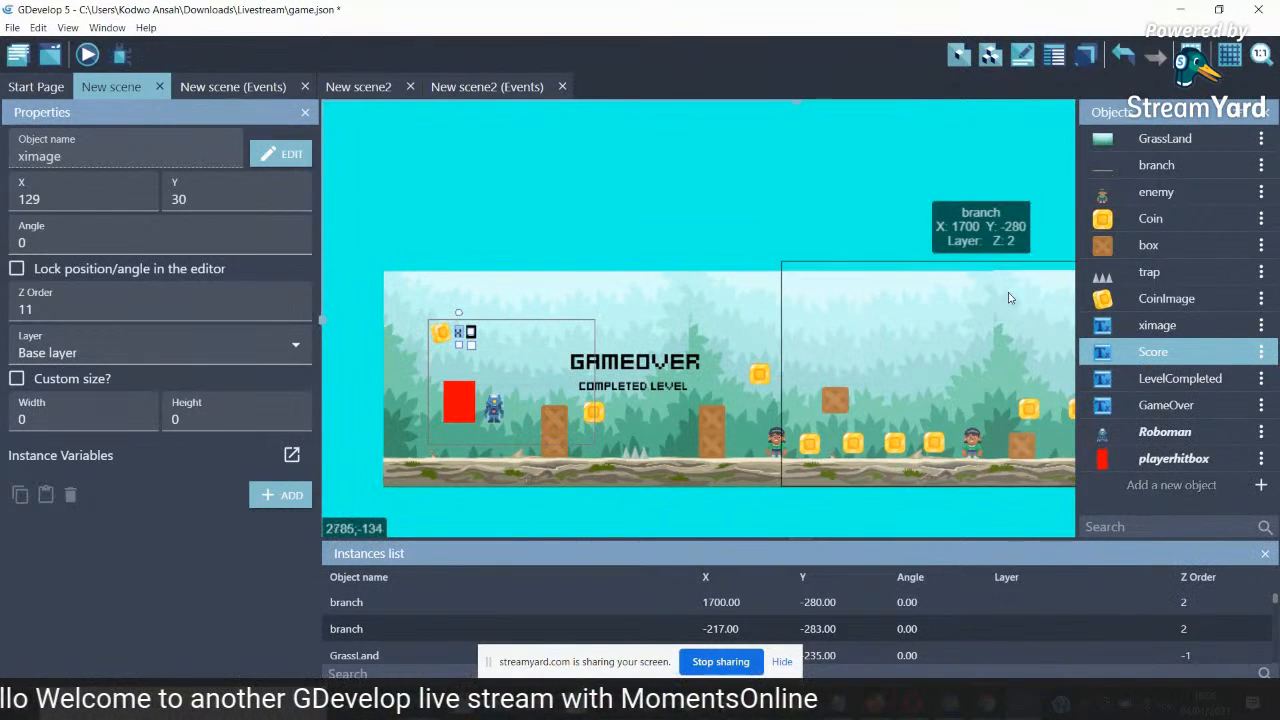
left_click(1262, 326)
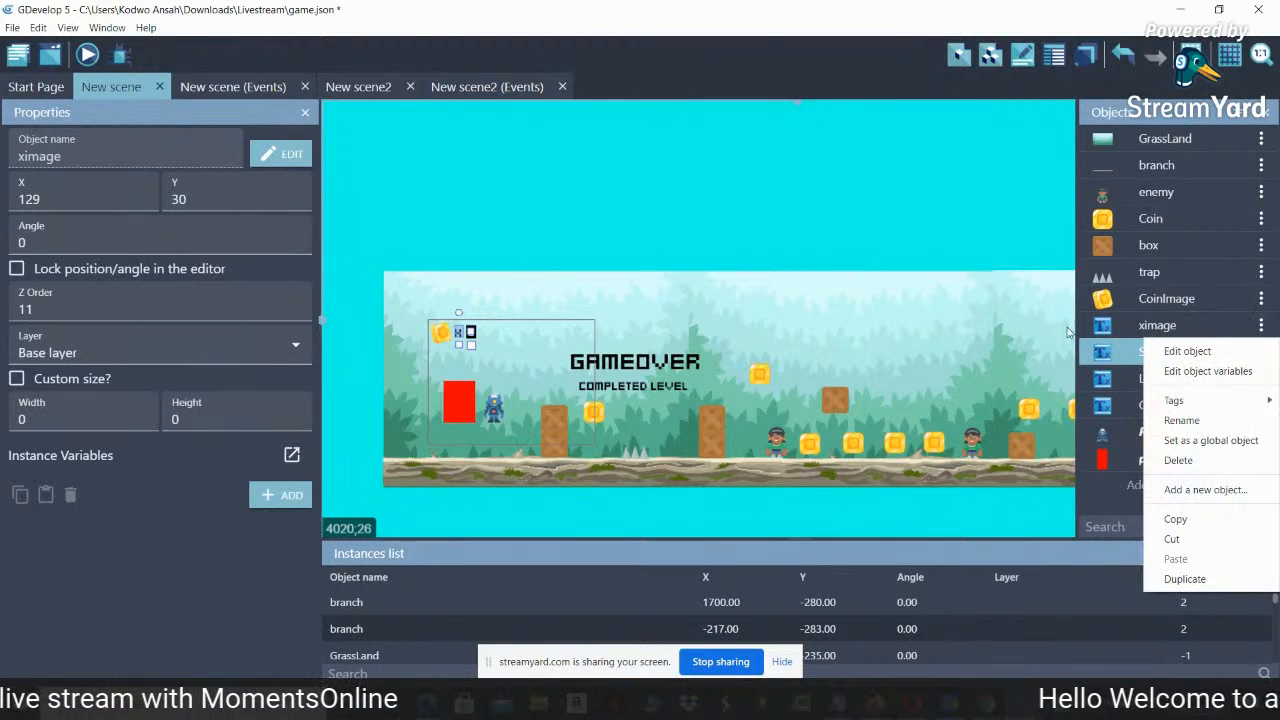
left_click(955, 219)
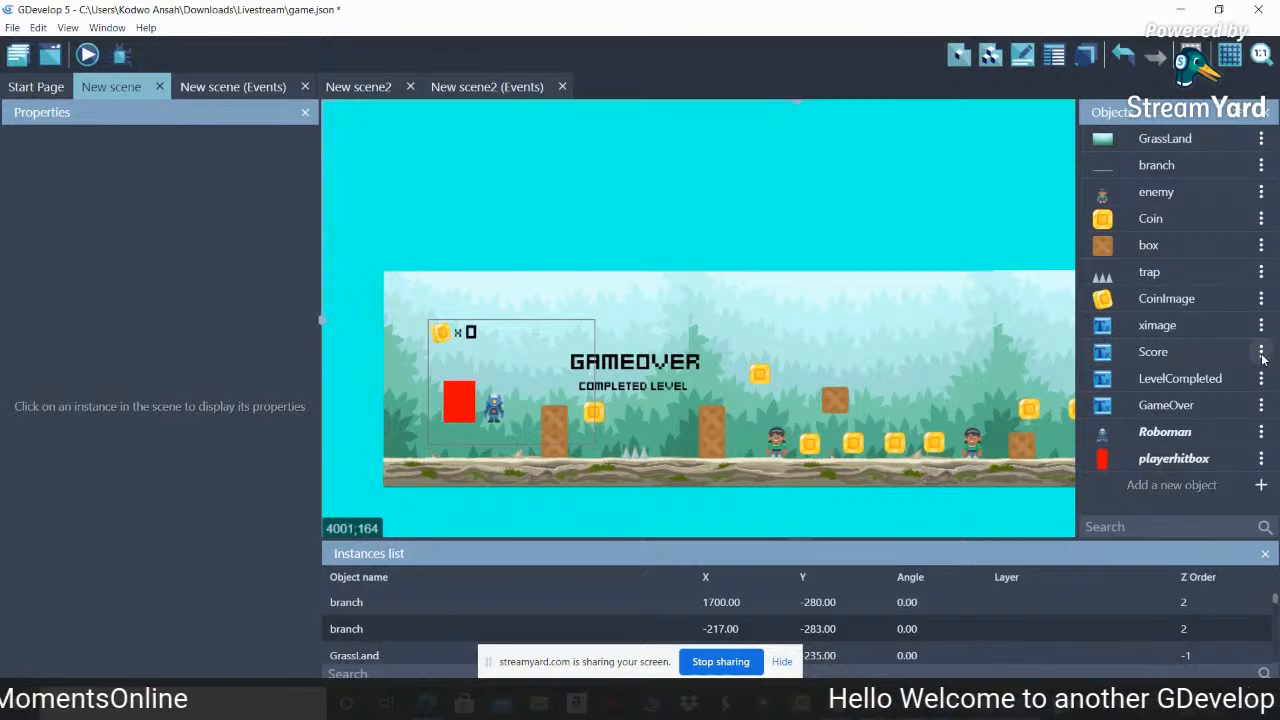
left_click(1262, 353)
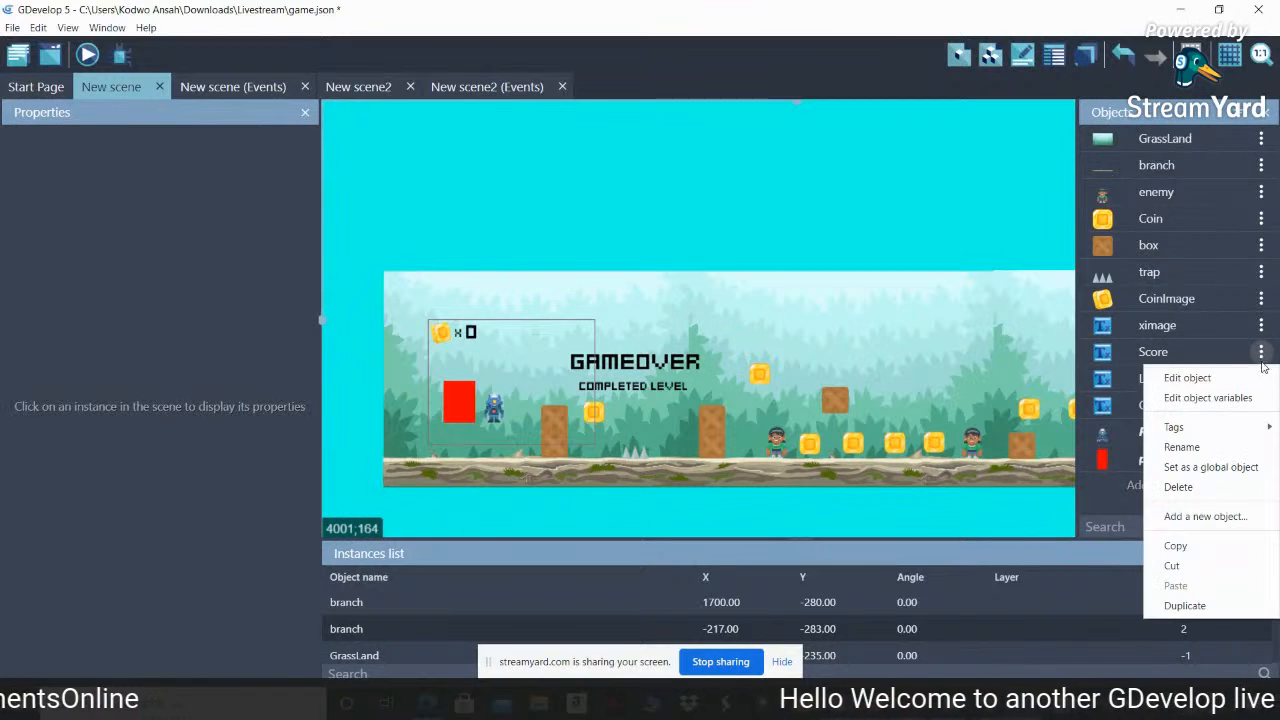
left_click(1207, 468)
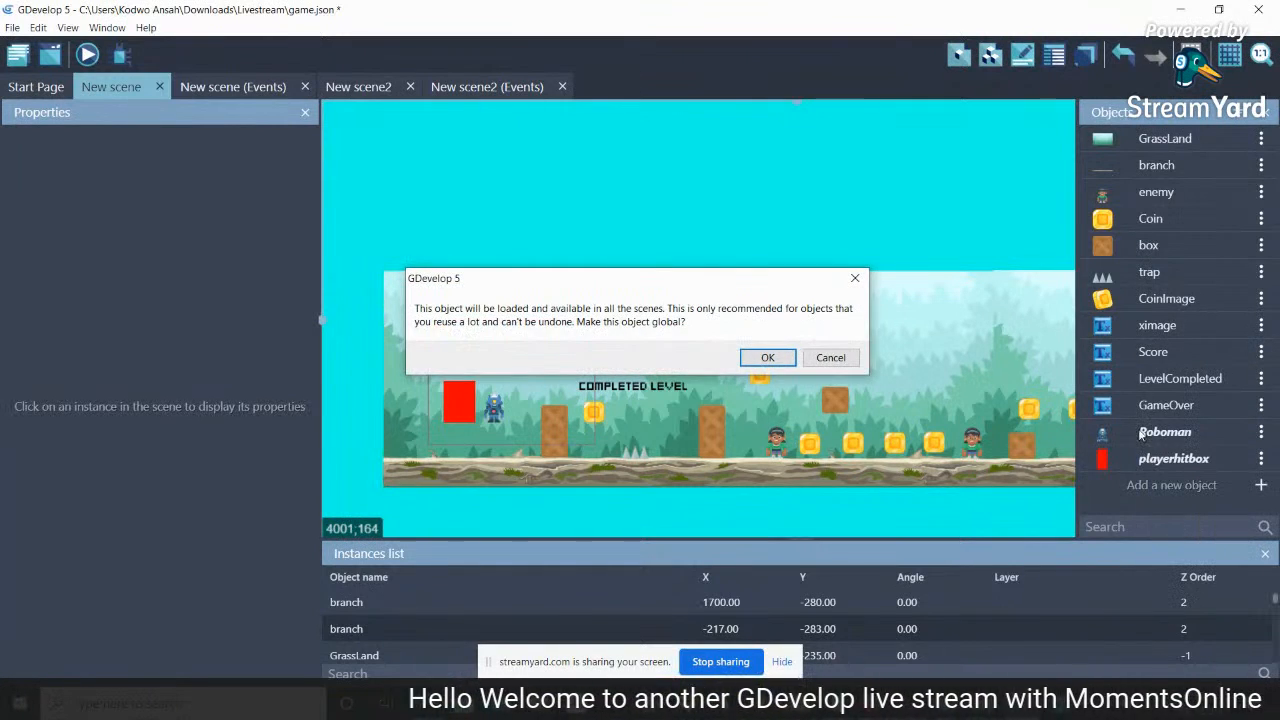
left_click(858, 278)
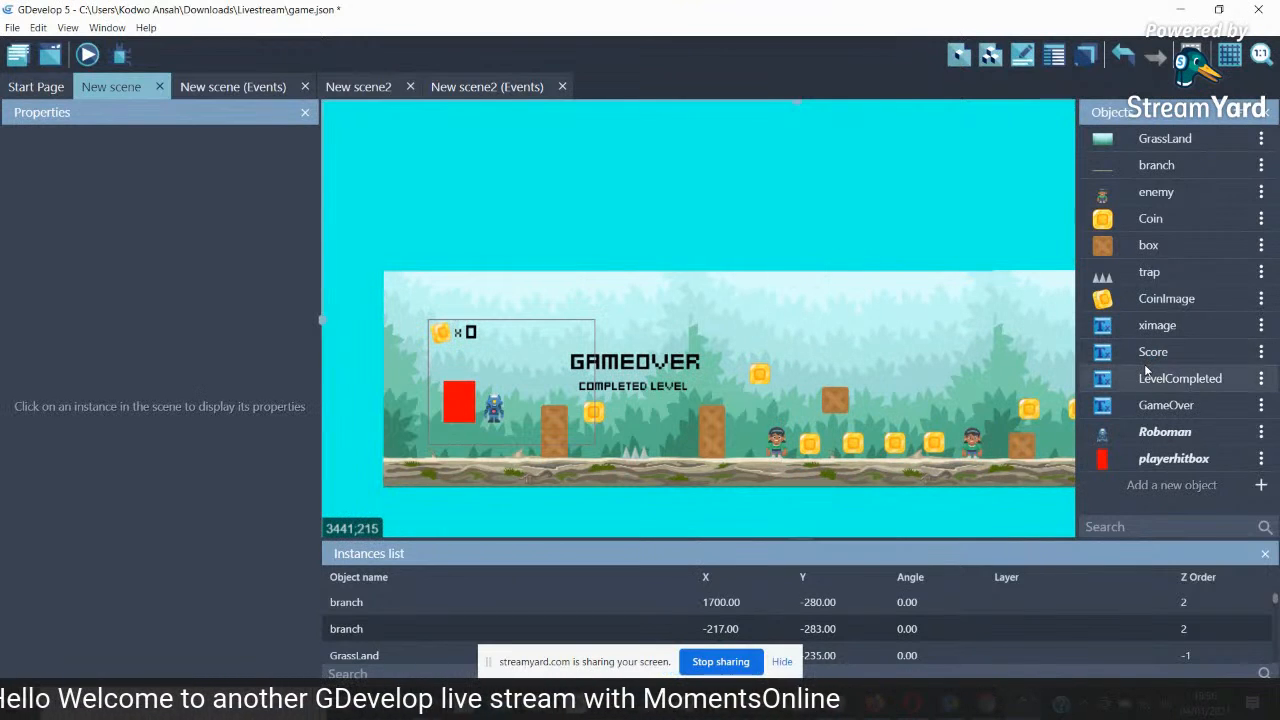
Add a new text object to New scene2, leaving its default properties
left_click(345, 87)
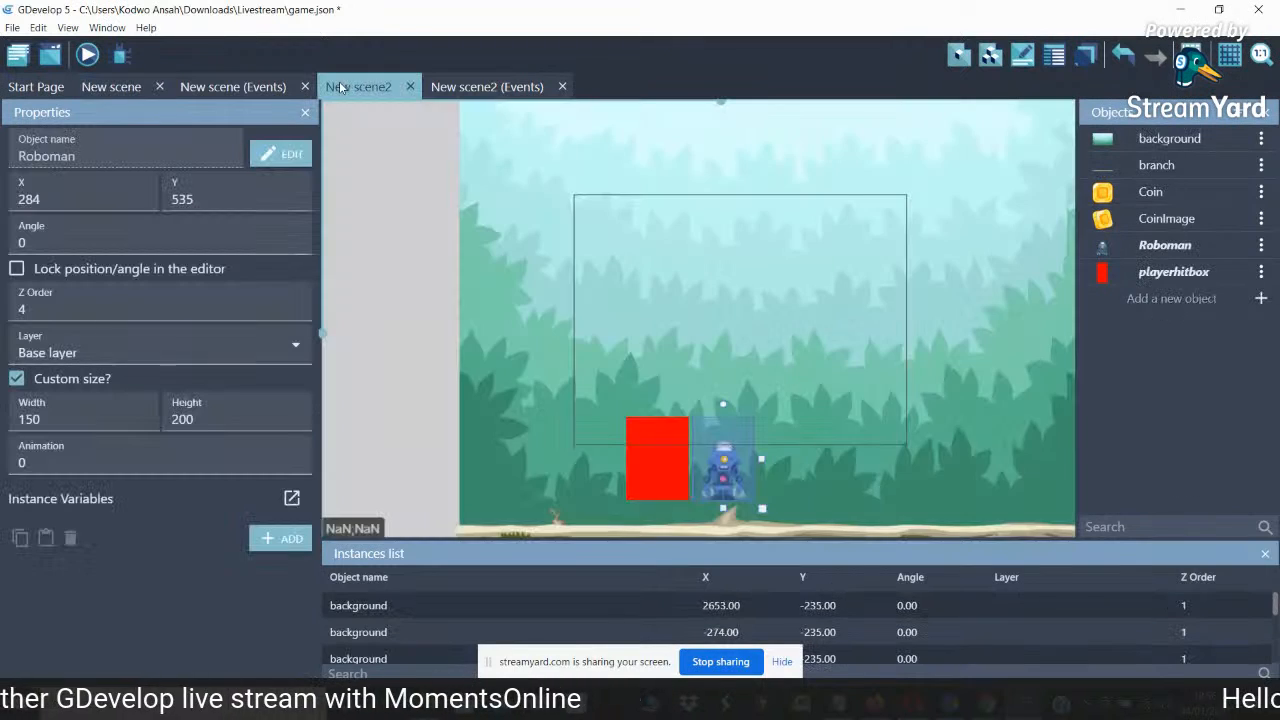
left_click(1260, 308)
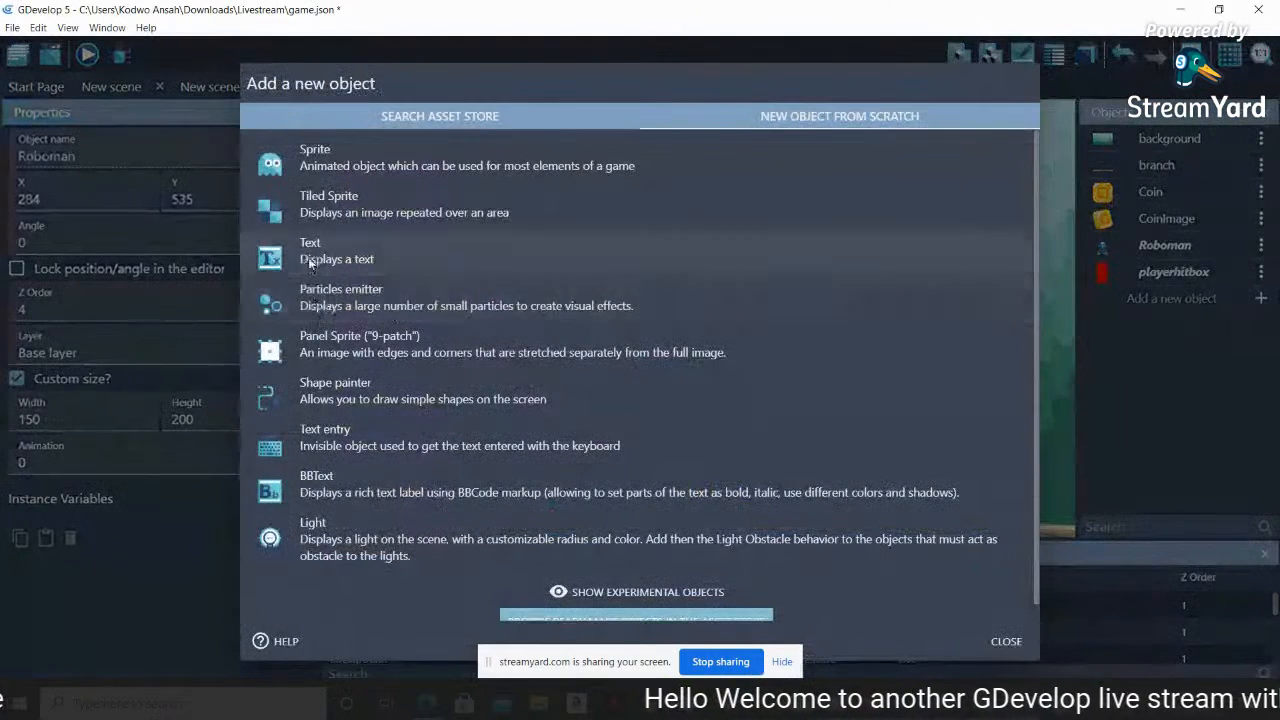
left_click(310, 258)
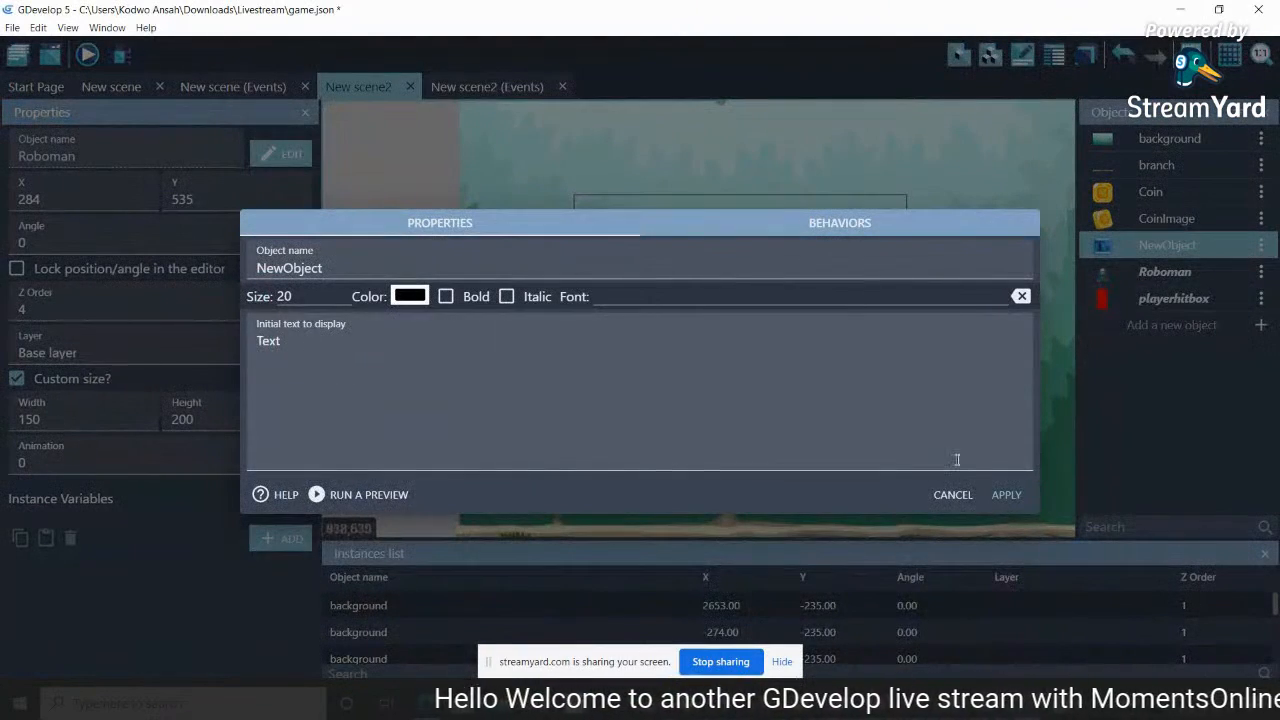
left_click(944, 494)
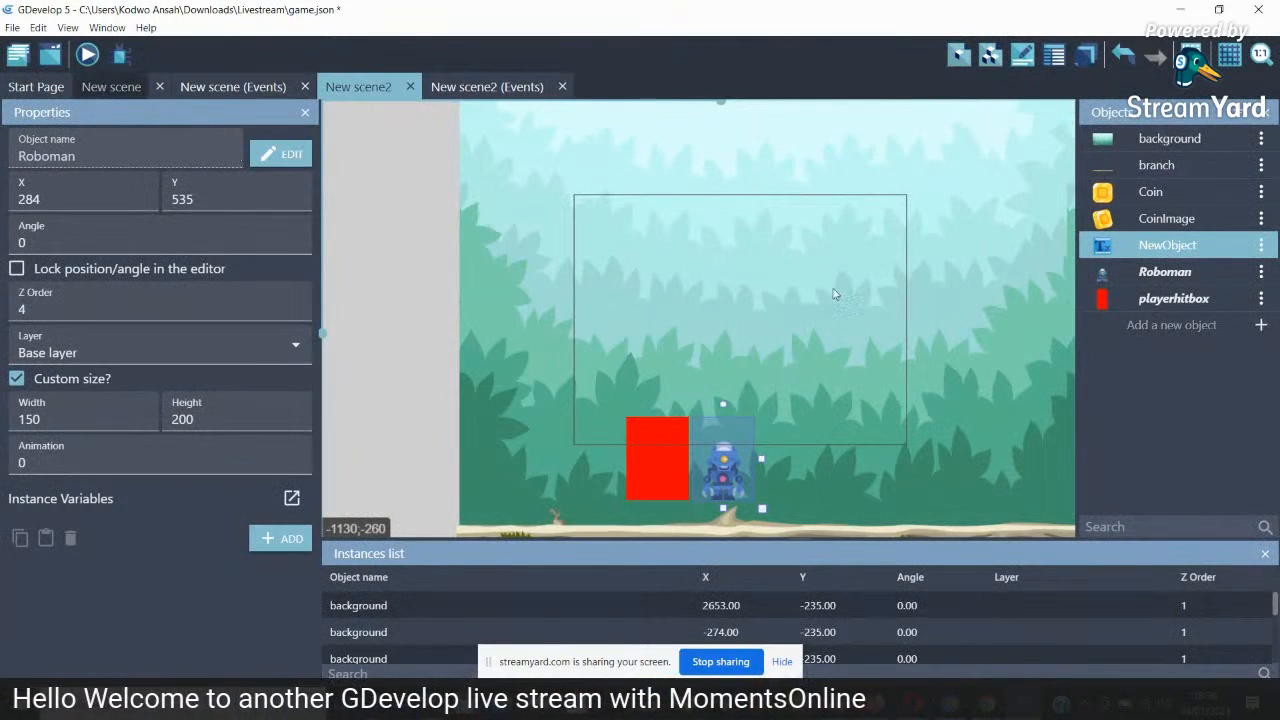
Examine the Score text object's size, font and initial text in New scene
left_click(100, 87)
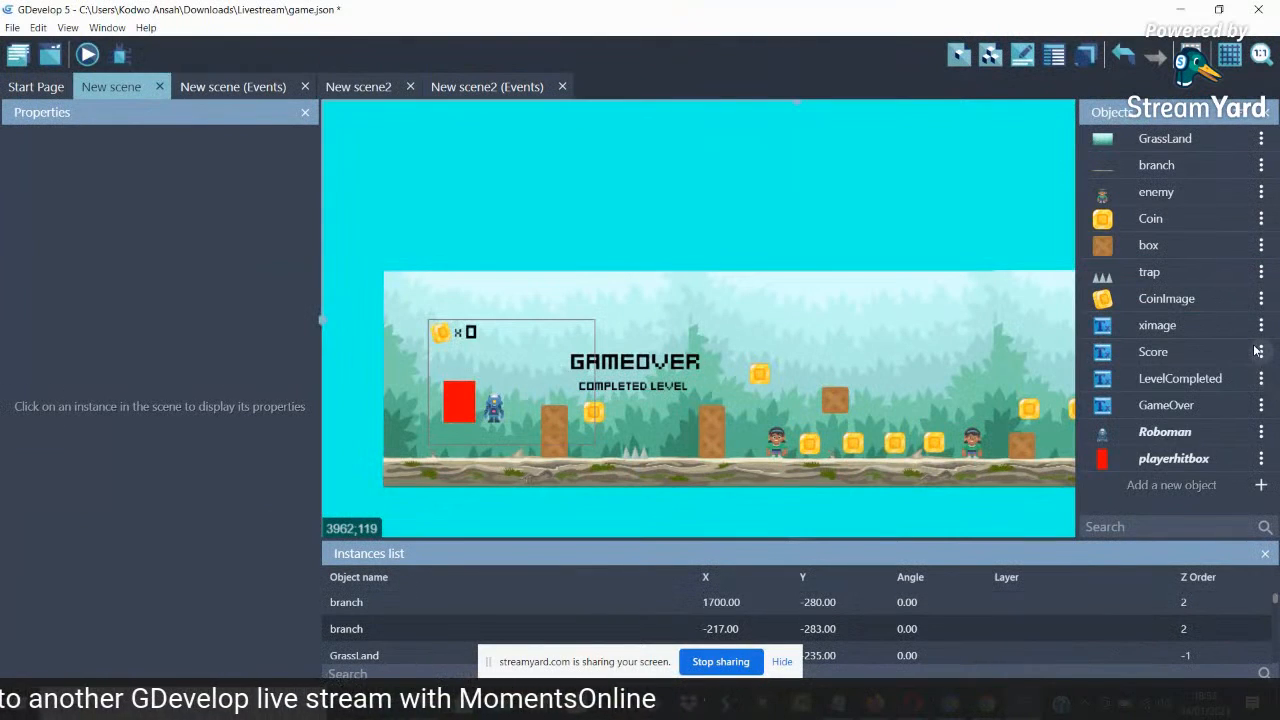
left_click(1260, 351)
left_click(1182, 380)
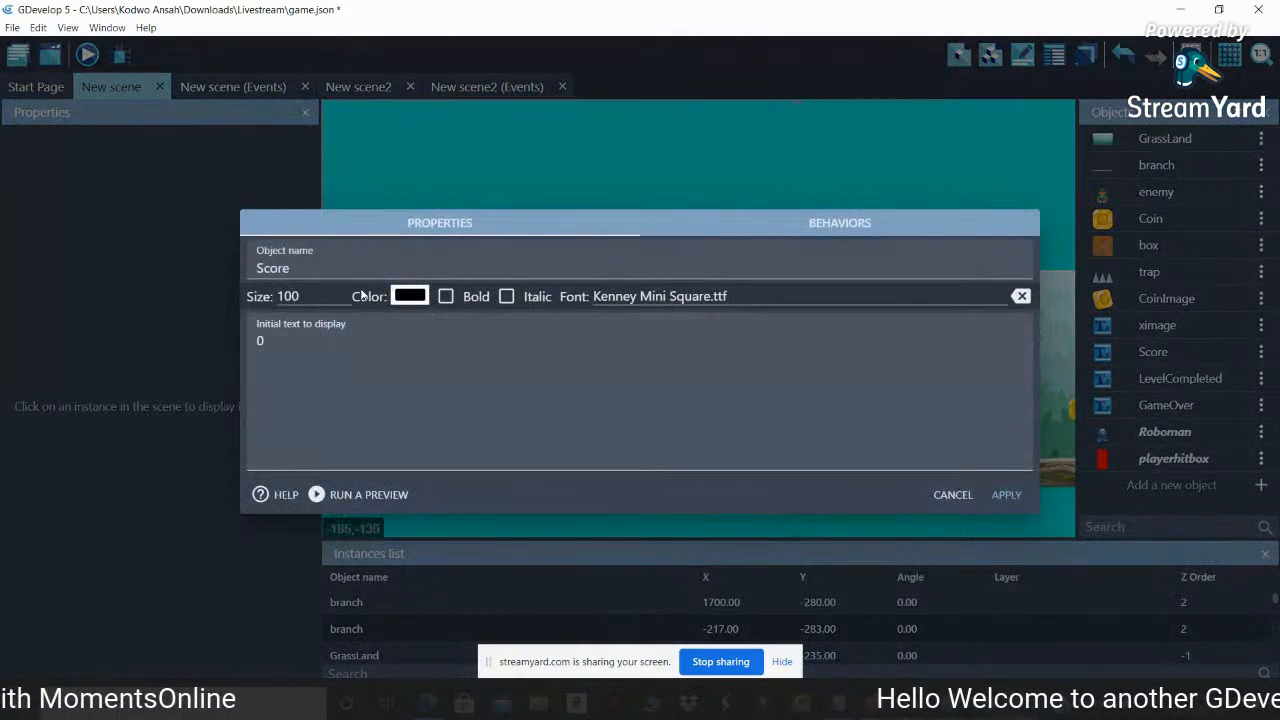
left_click_drag(320, 296, 193, 308)
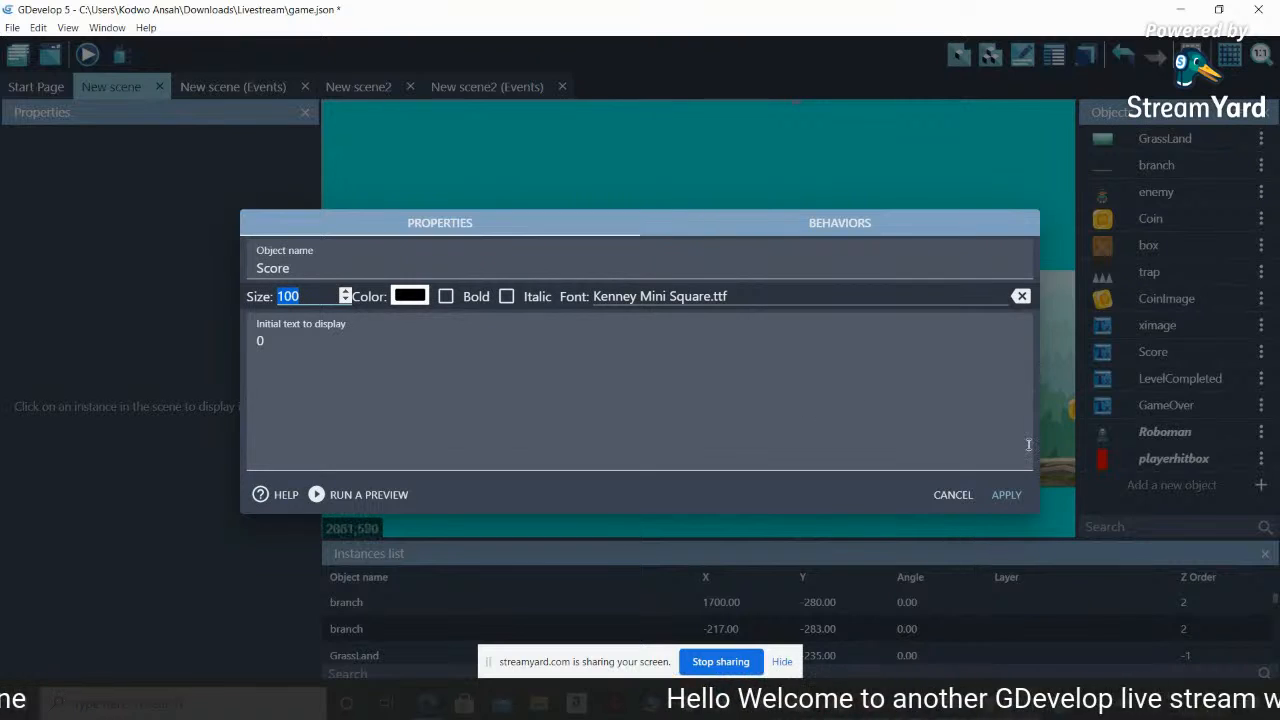
left_click(1007, 496)
Create another text object in New scene2, name it Score and set its size to 100
left_click(358, 87)
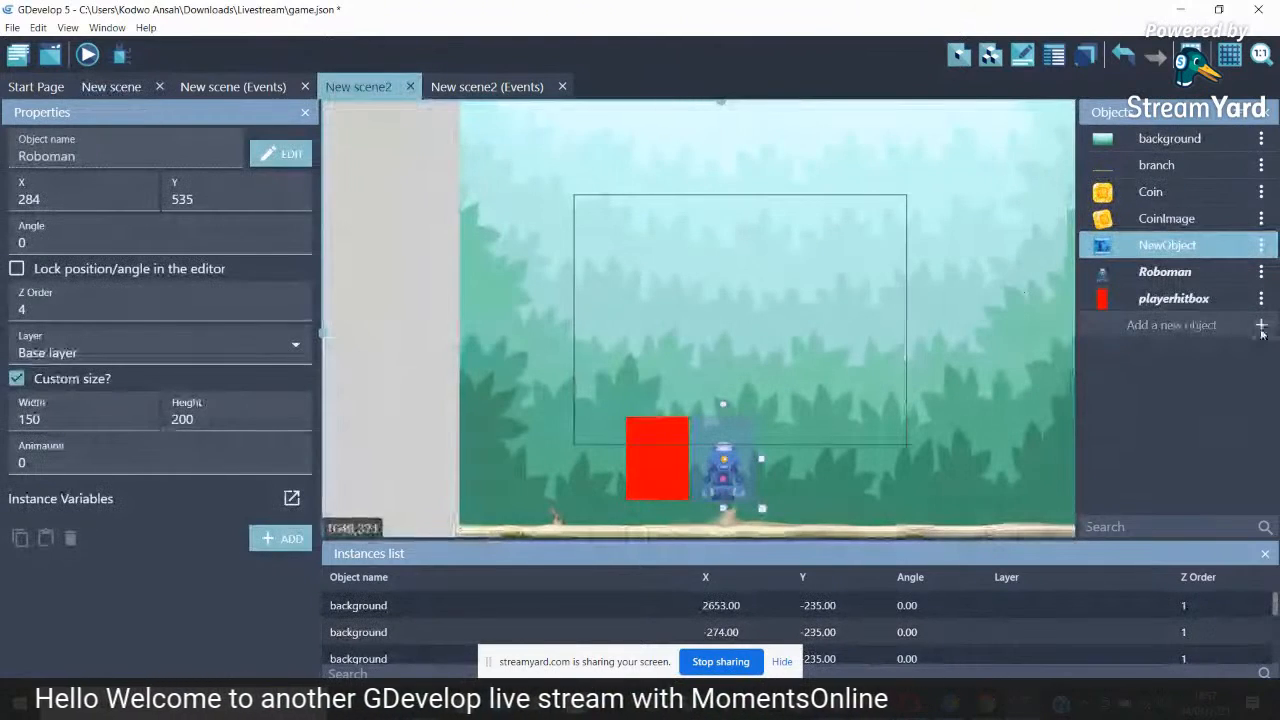
left_click(1262, 331)
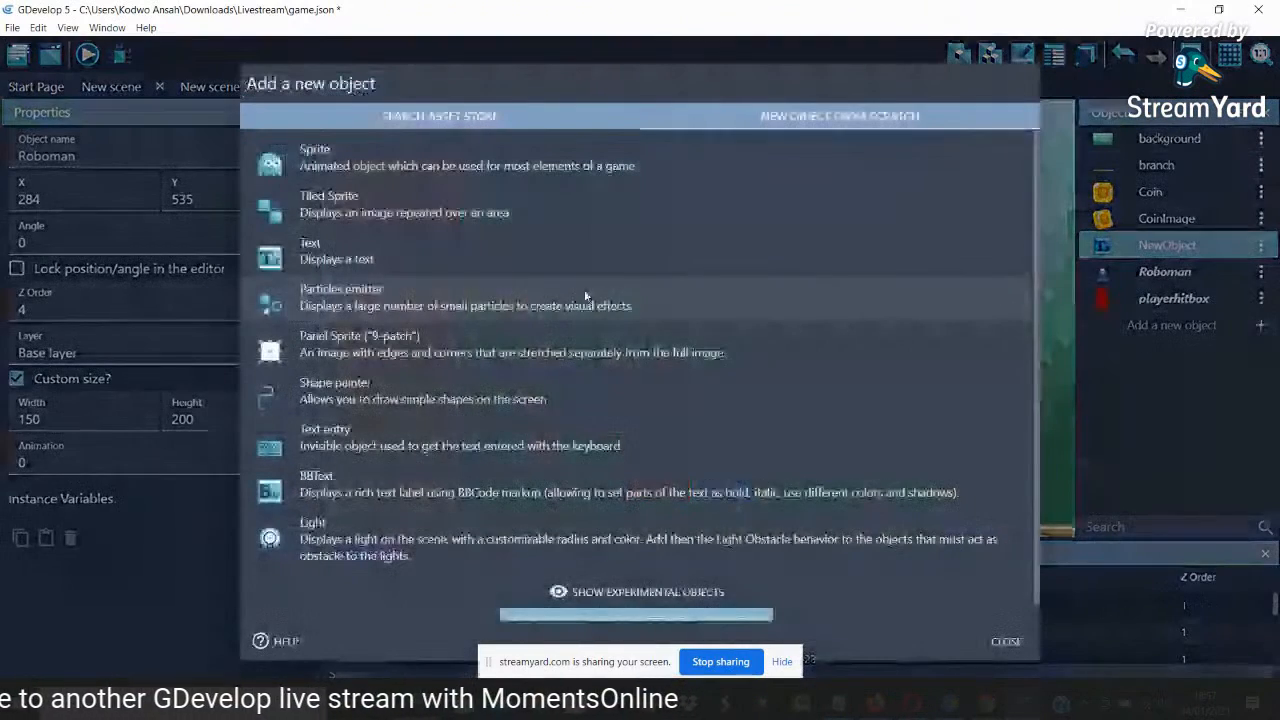
left_click(361, 245)
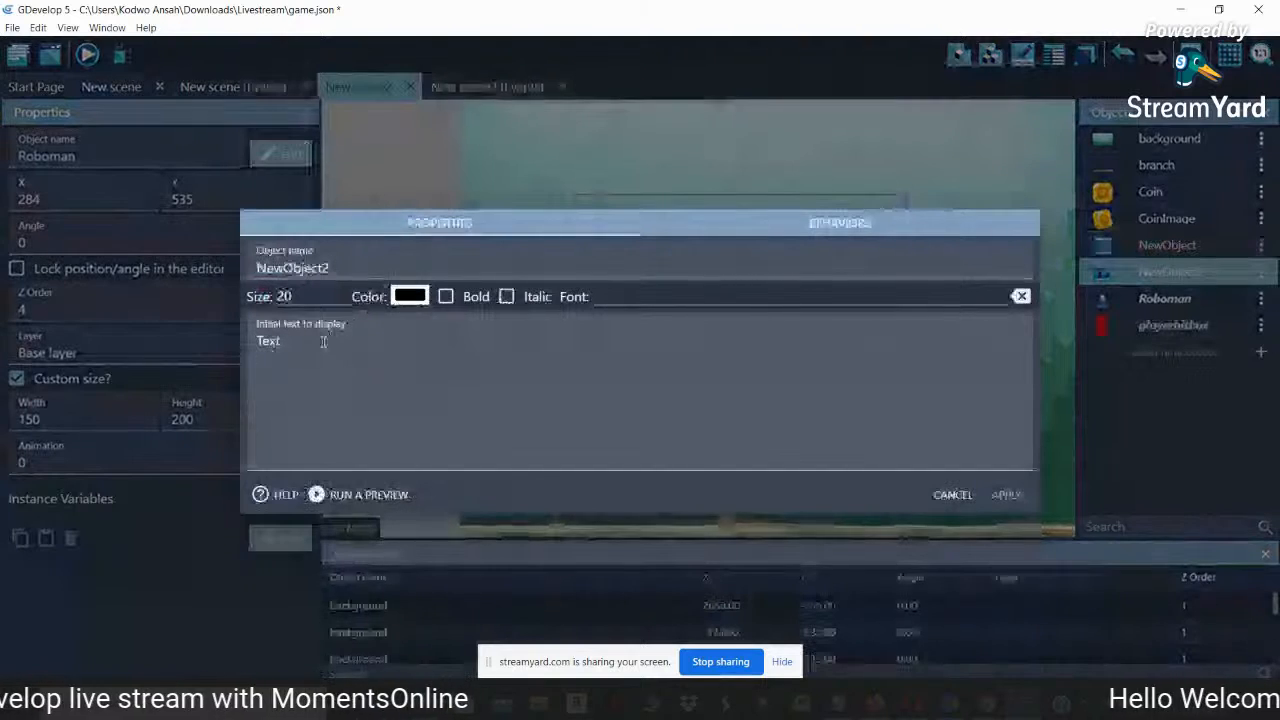
double_click(338, 277)
type("Score")
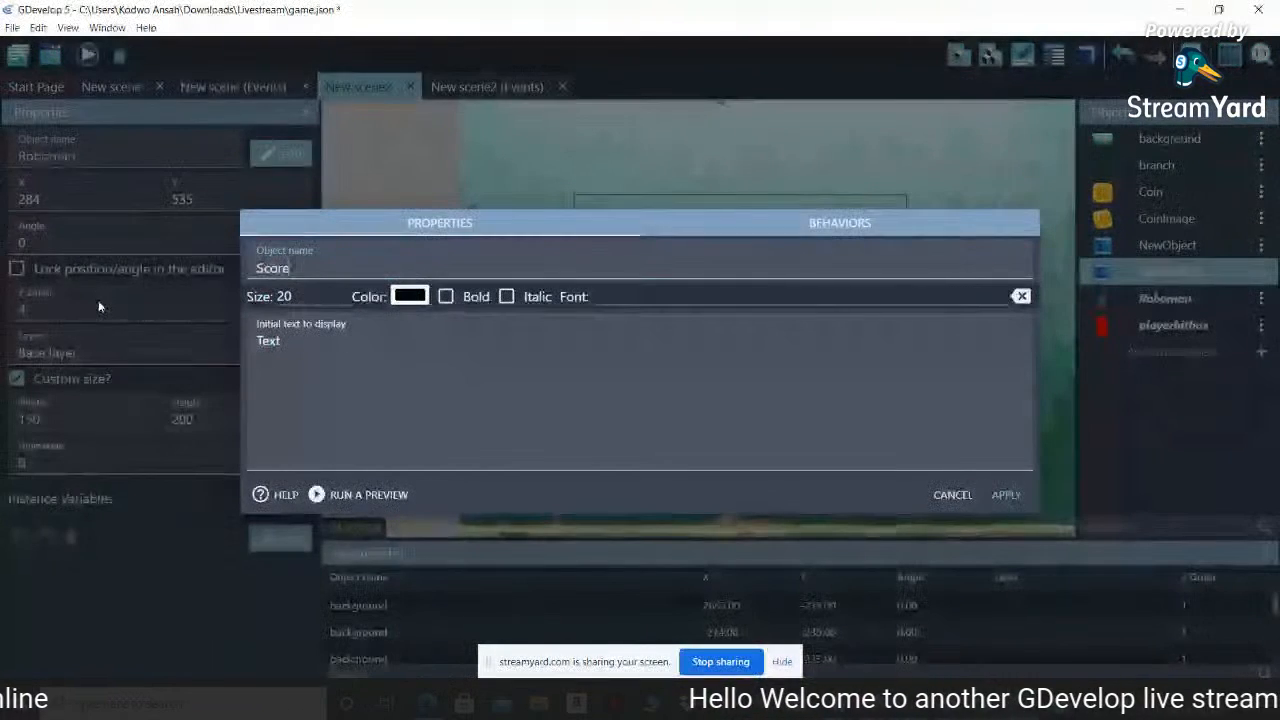
double_click(311, 296)
type("100")
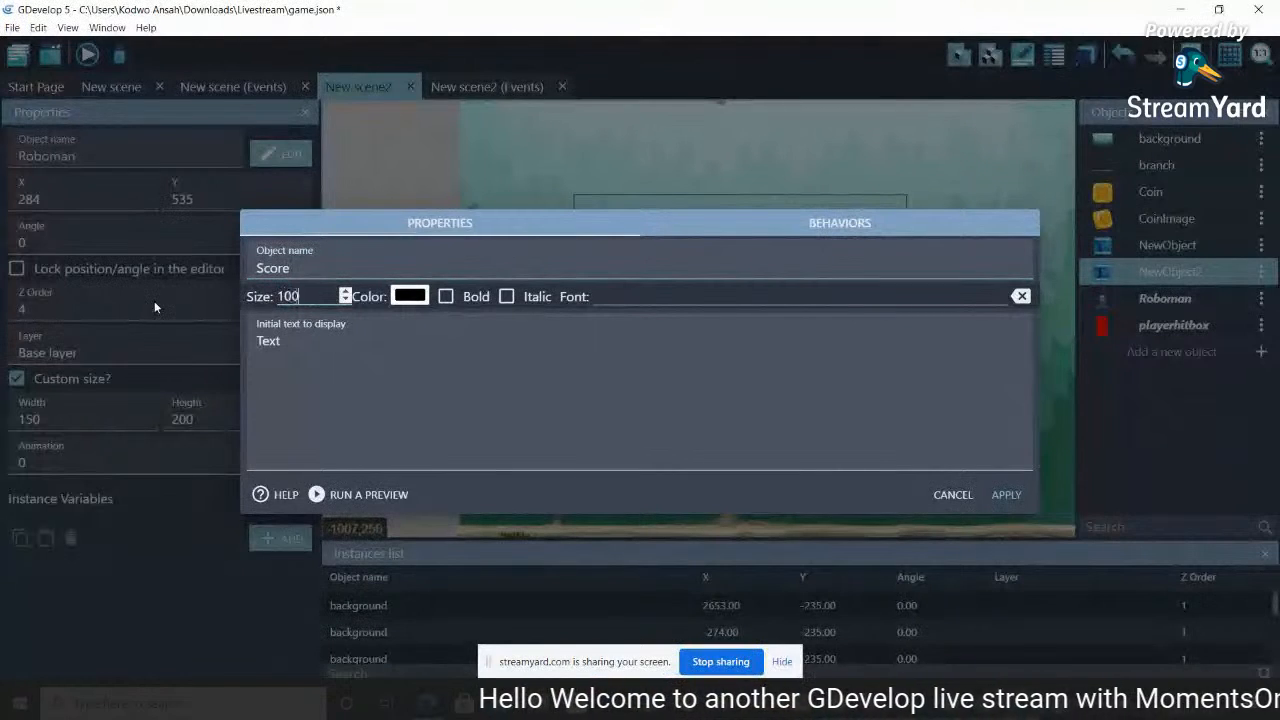
Give the Score text the Kenney Mini Square.ttf font and an initial text of 0, and apply the settings
left_click(608, 296)
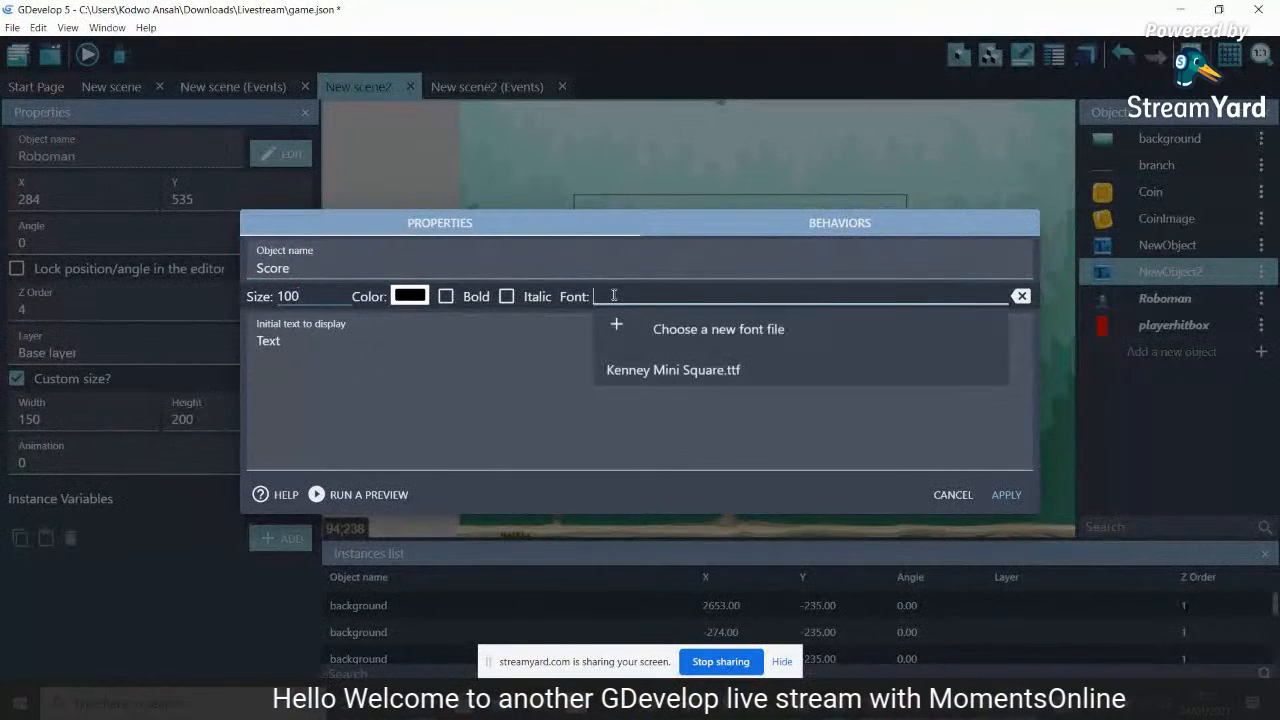
left_click(630, 370)
left_click(283, 341)
double_click(270, 341)
type("0")
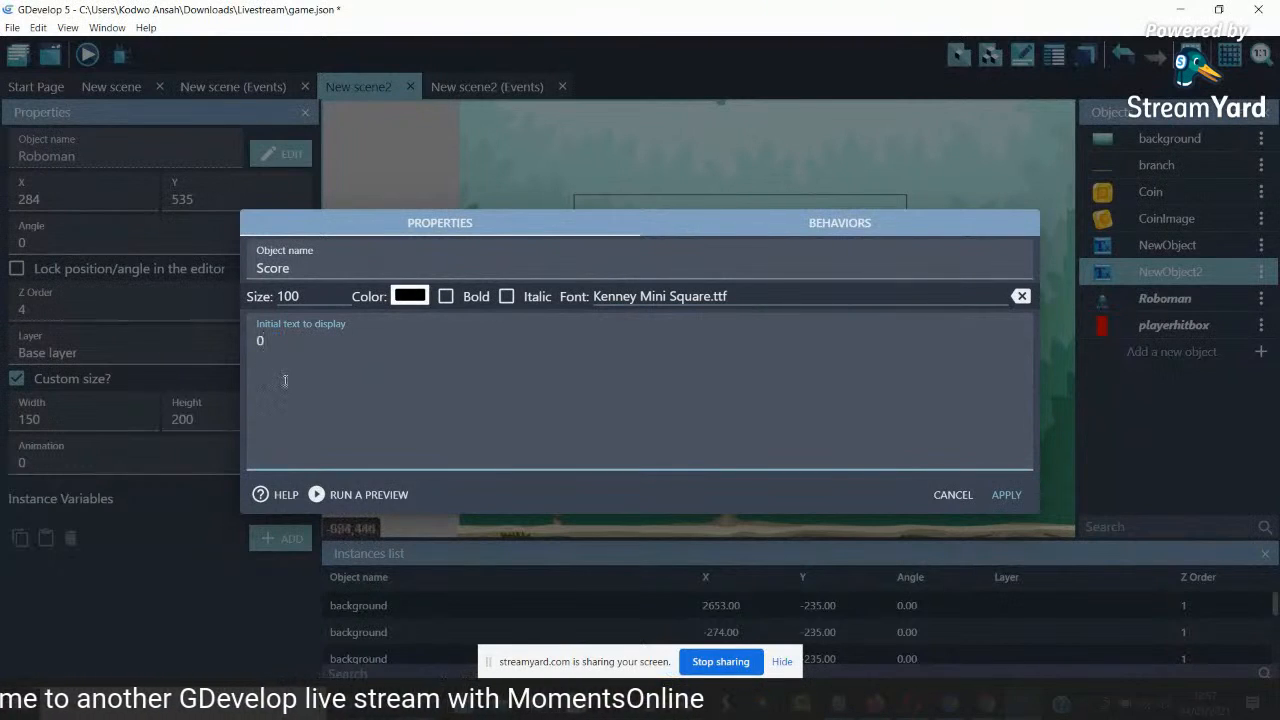
left_click(1006, 494)
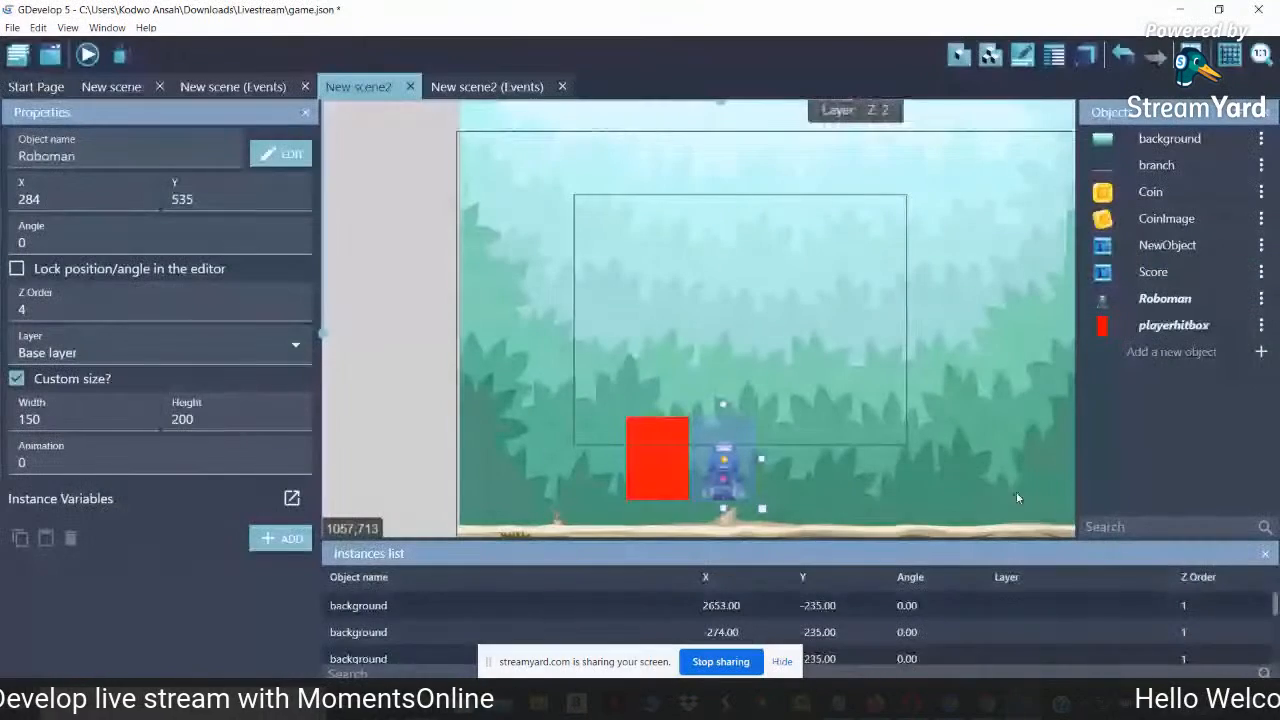
Place a CoinImage instance at the camera frame's upper-left corner, about X 11, Y -7, and set the Roboman instance's width to 100
left_click_drag(1124, 218, 578, 200)
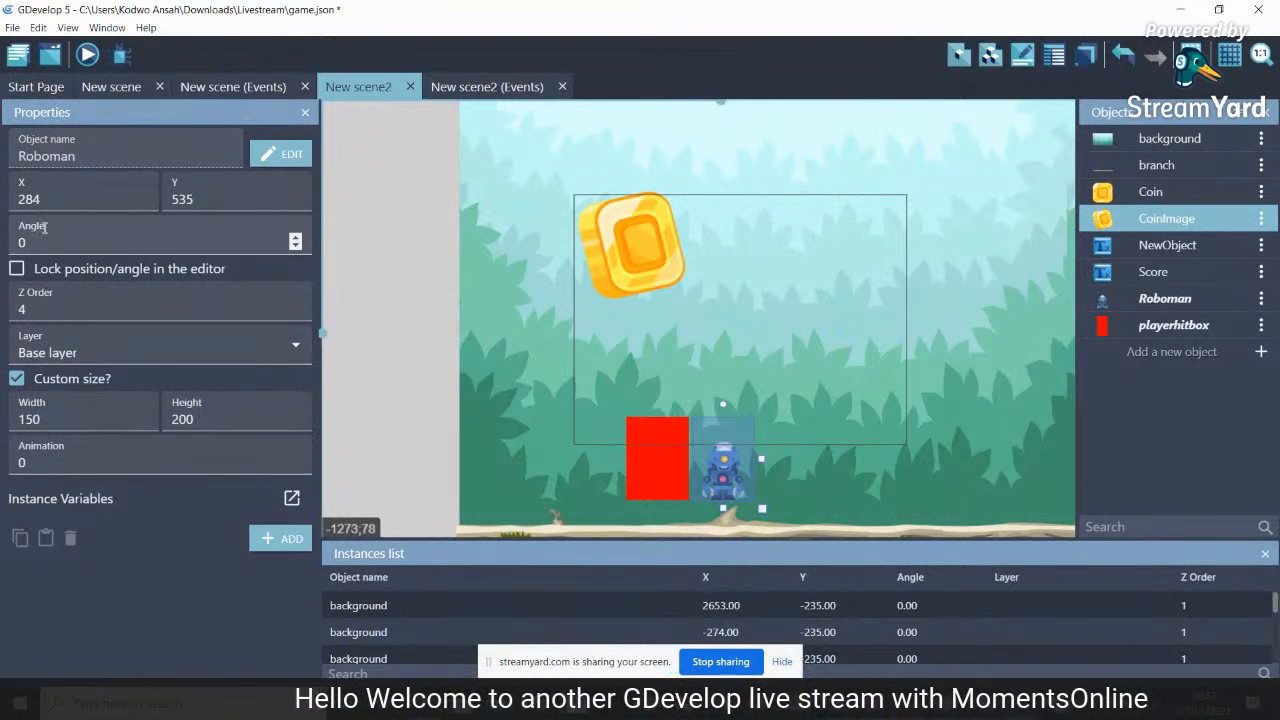
left_click_drag(45, 419, 3, 430)
type("100")
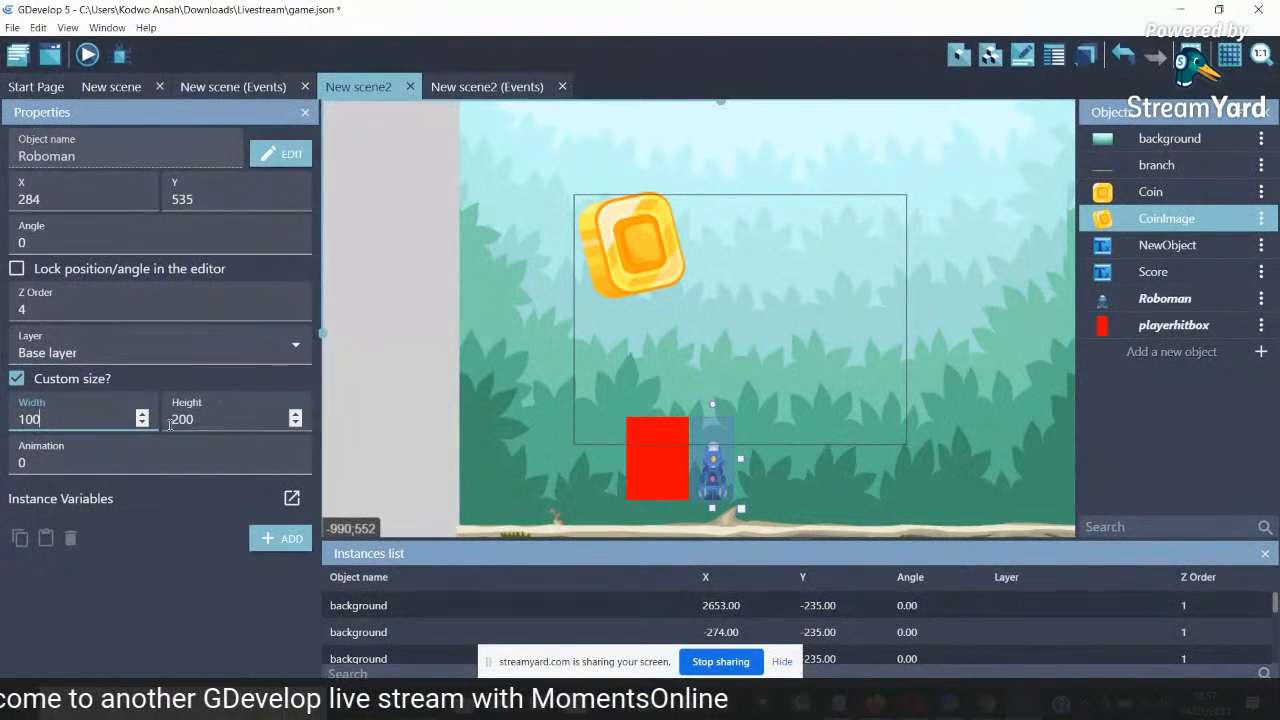
key("Tab")
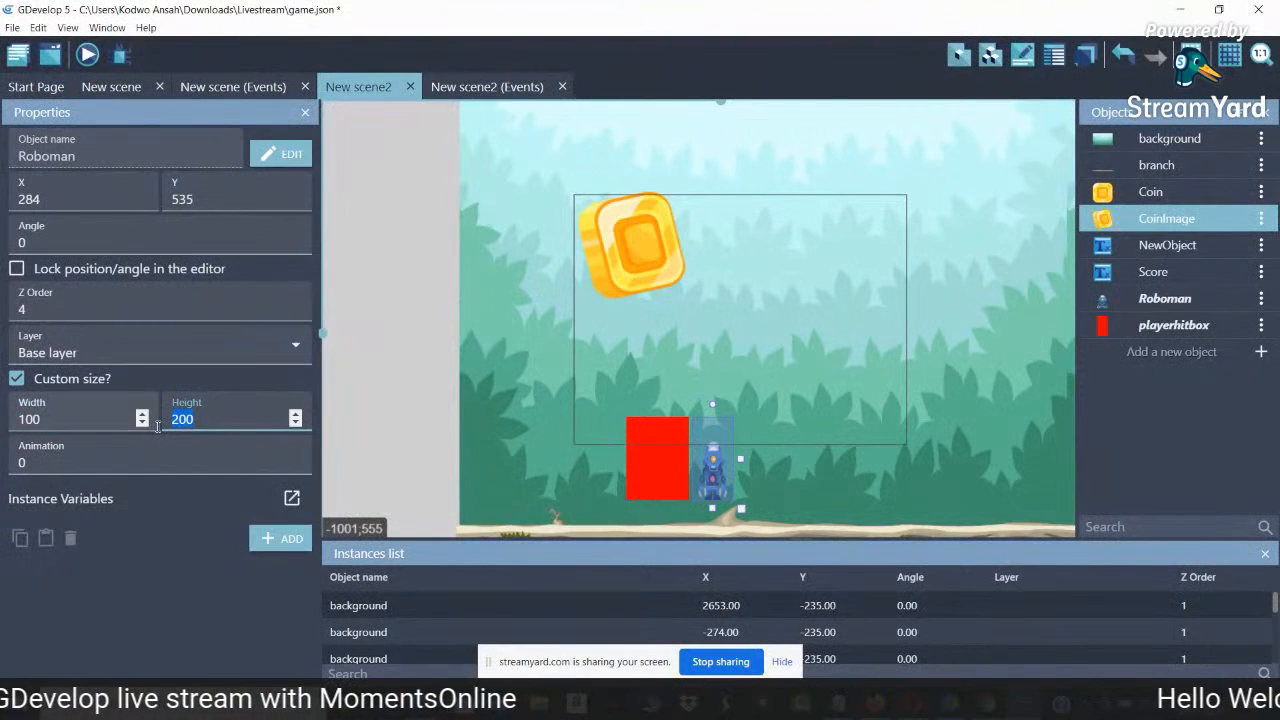
key("shift+Tab")
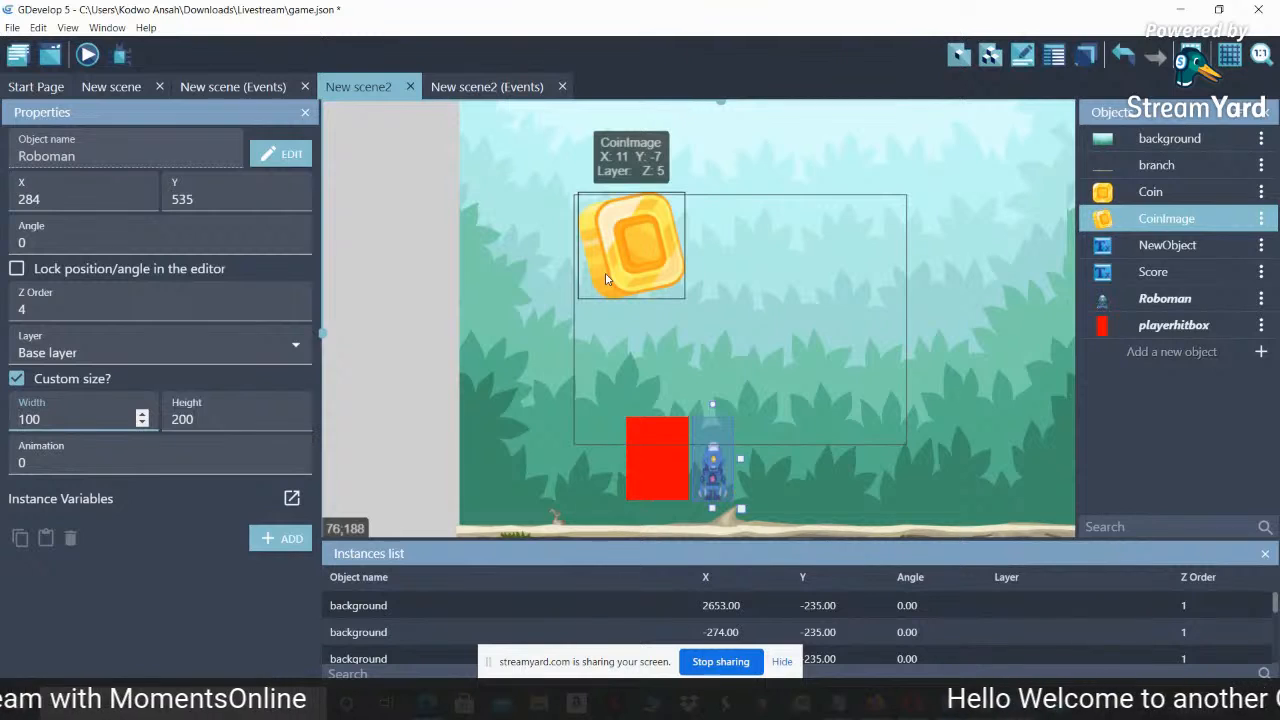
Give the placed CoinImage instance a custom size of 100 by 100
left_click(610, 275)
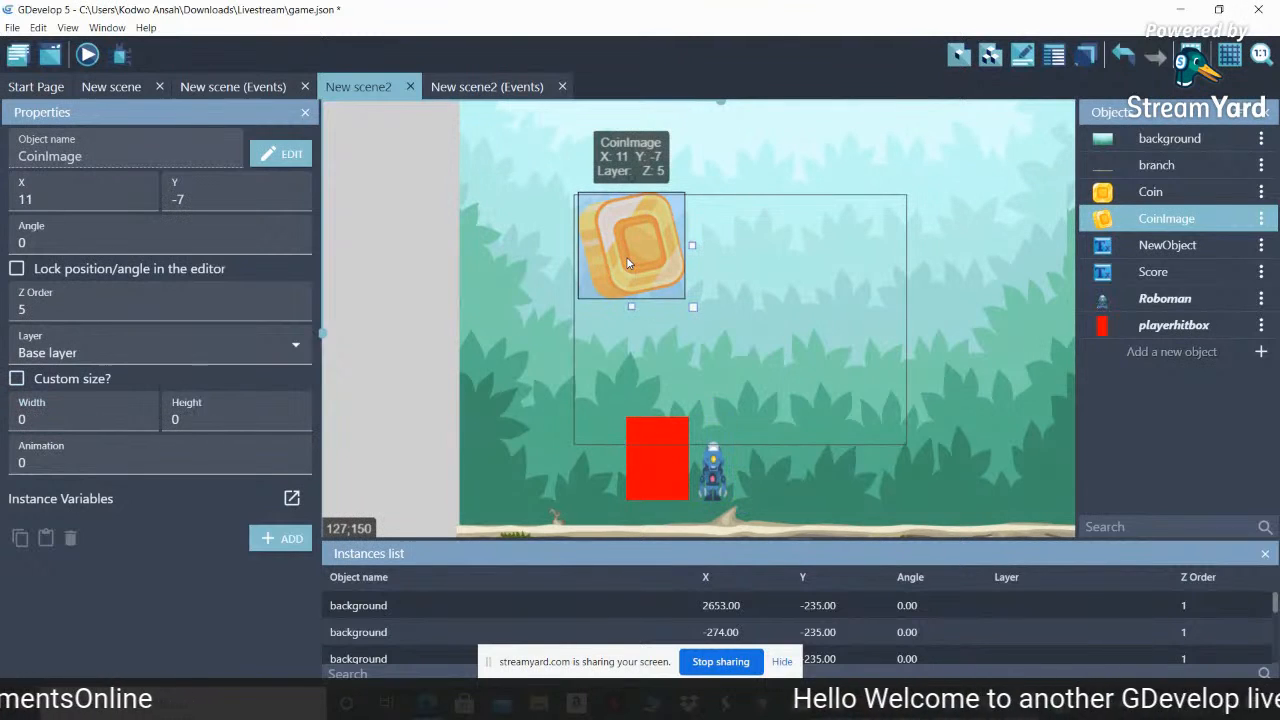
left_click(61, 419)
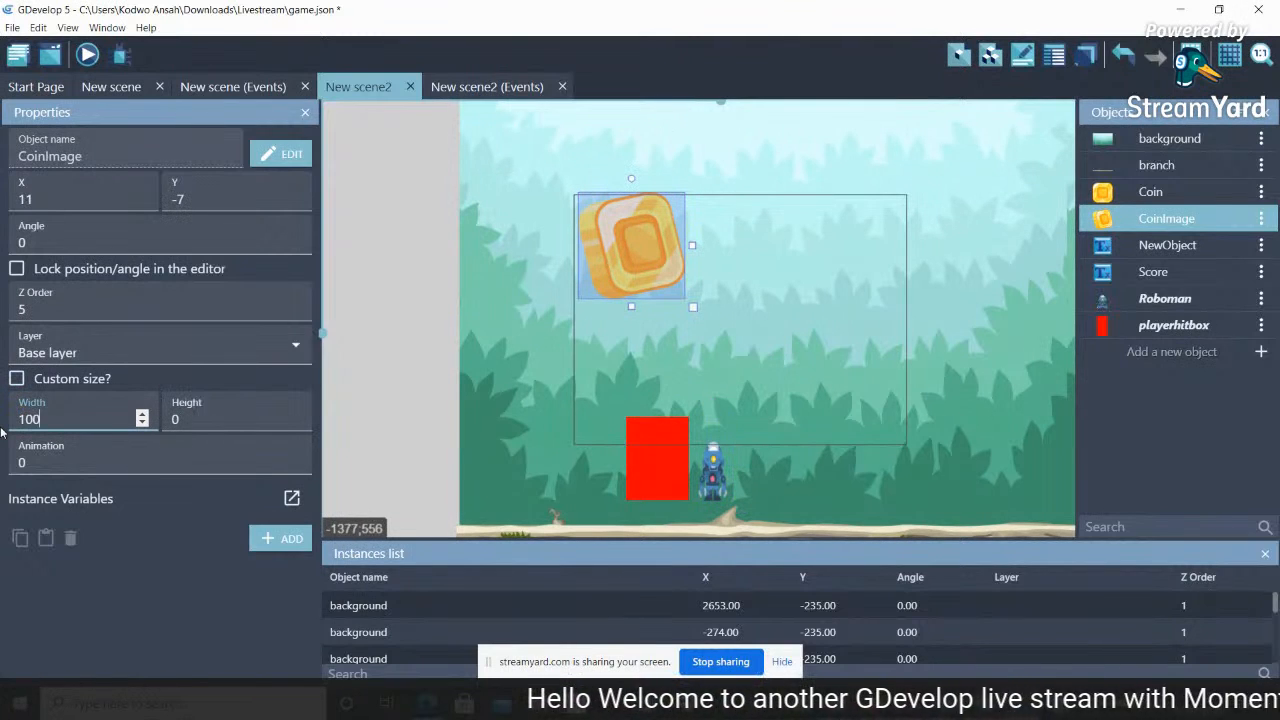
key("Tab")
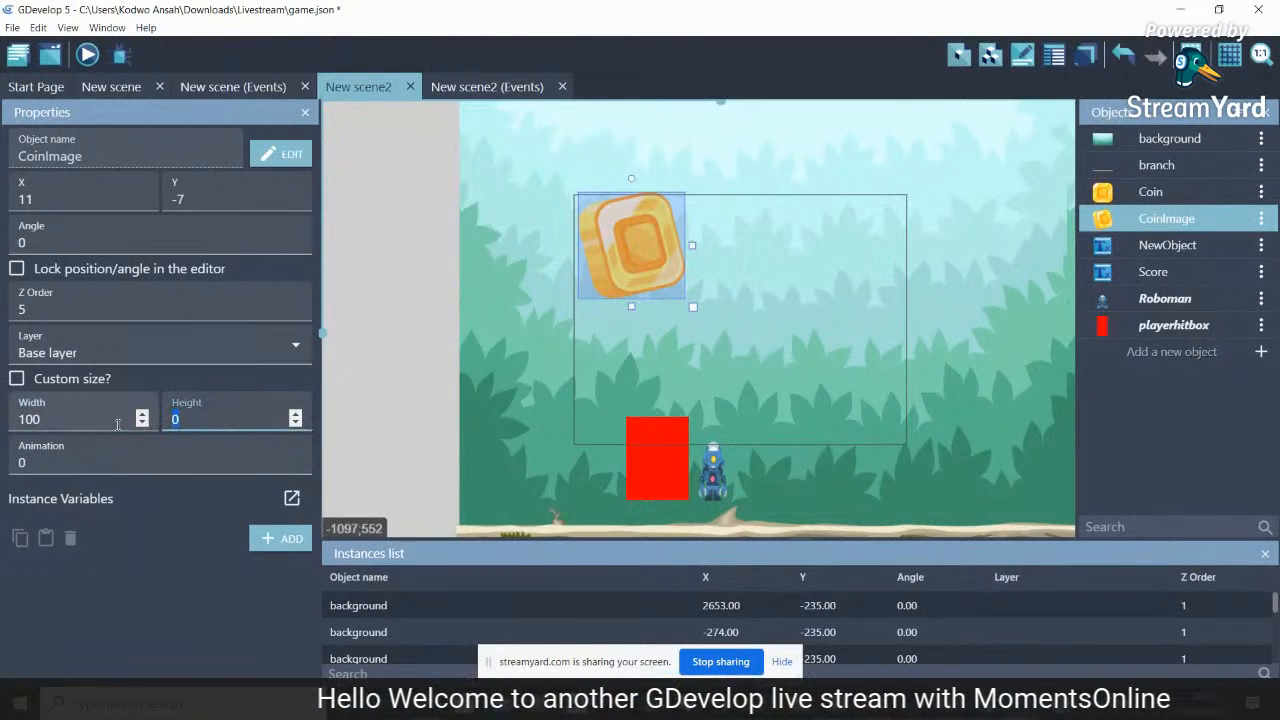
left_click(30, 383)
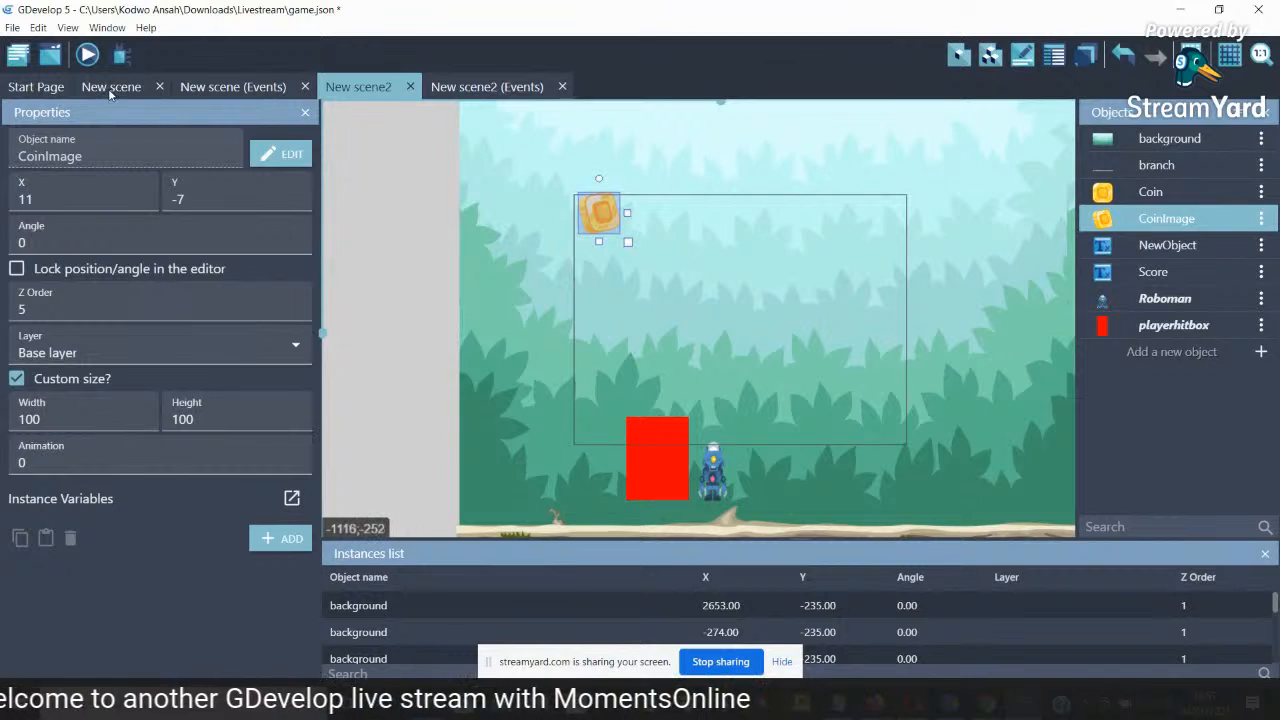
After checking CoinImage's placement in New scene, move it in New scene2 to about X 9, Y 4 and place Score at about X 175, Y -6
left_click(108, 86)
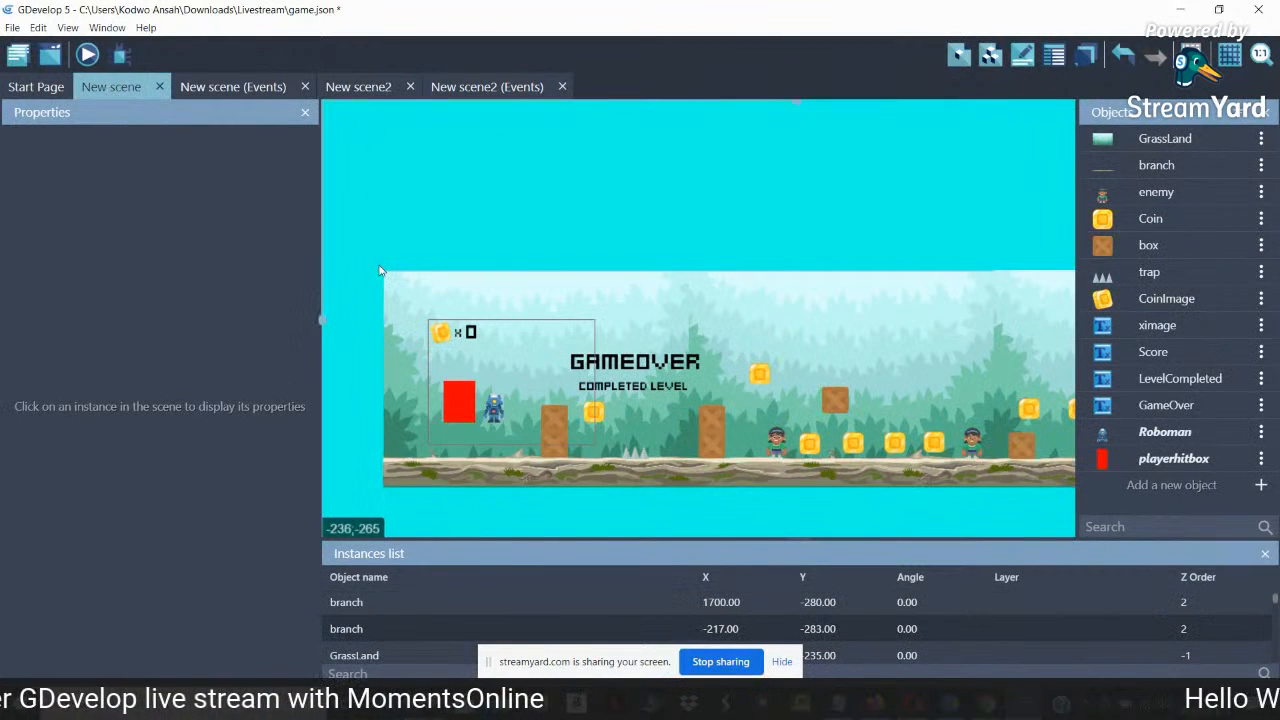
left_click(441, 332)
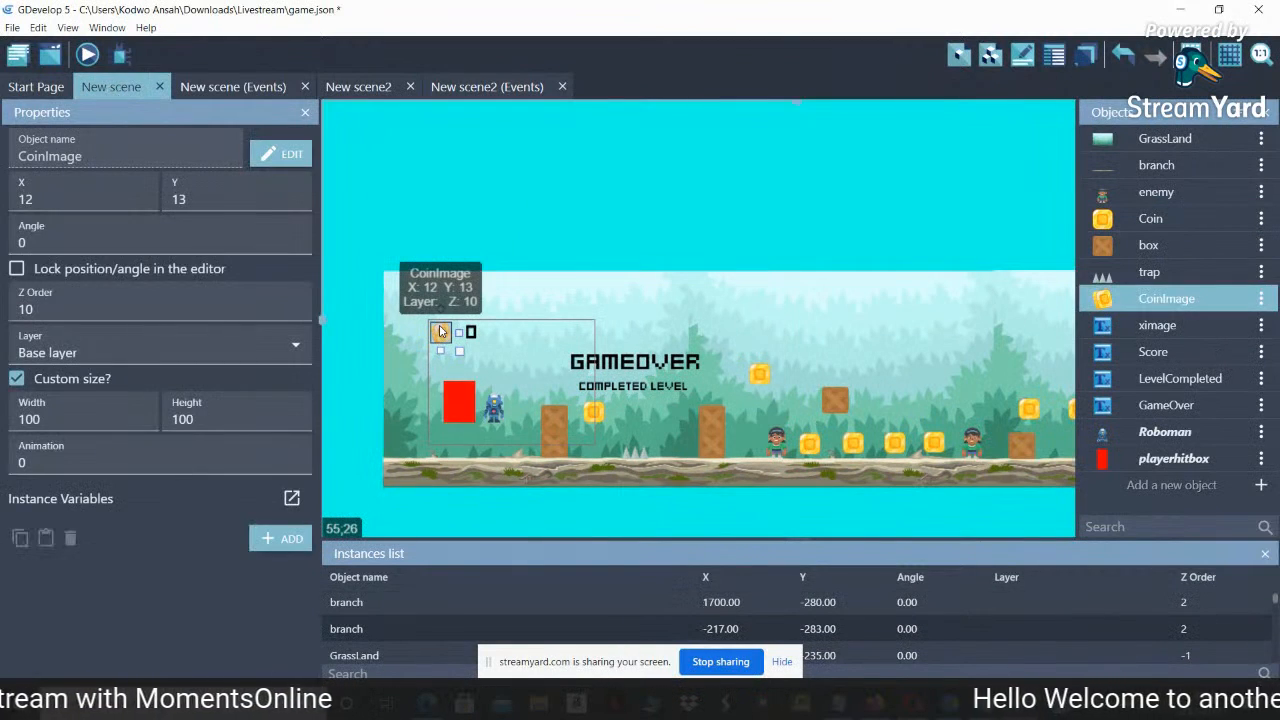
left_click(358, 86)
left_click_drag(600, 219, 599, 227)
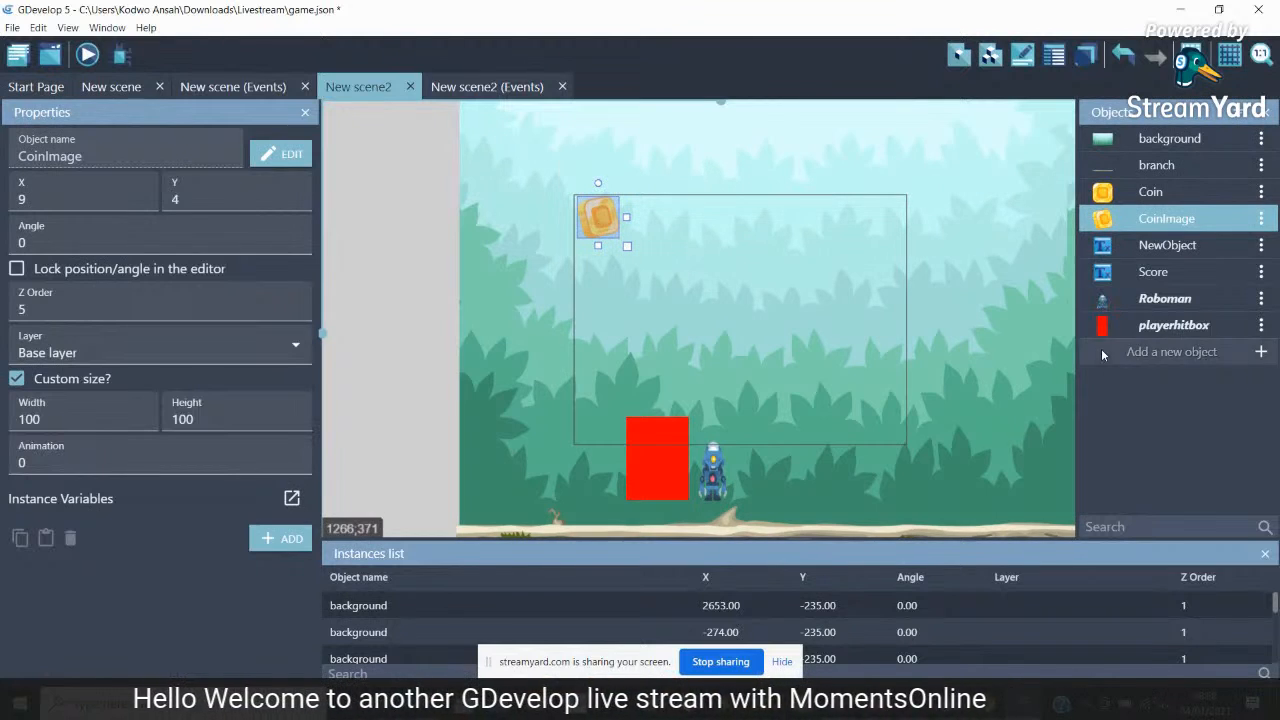
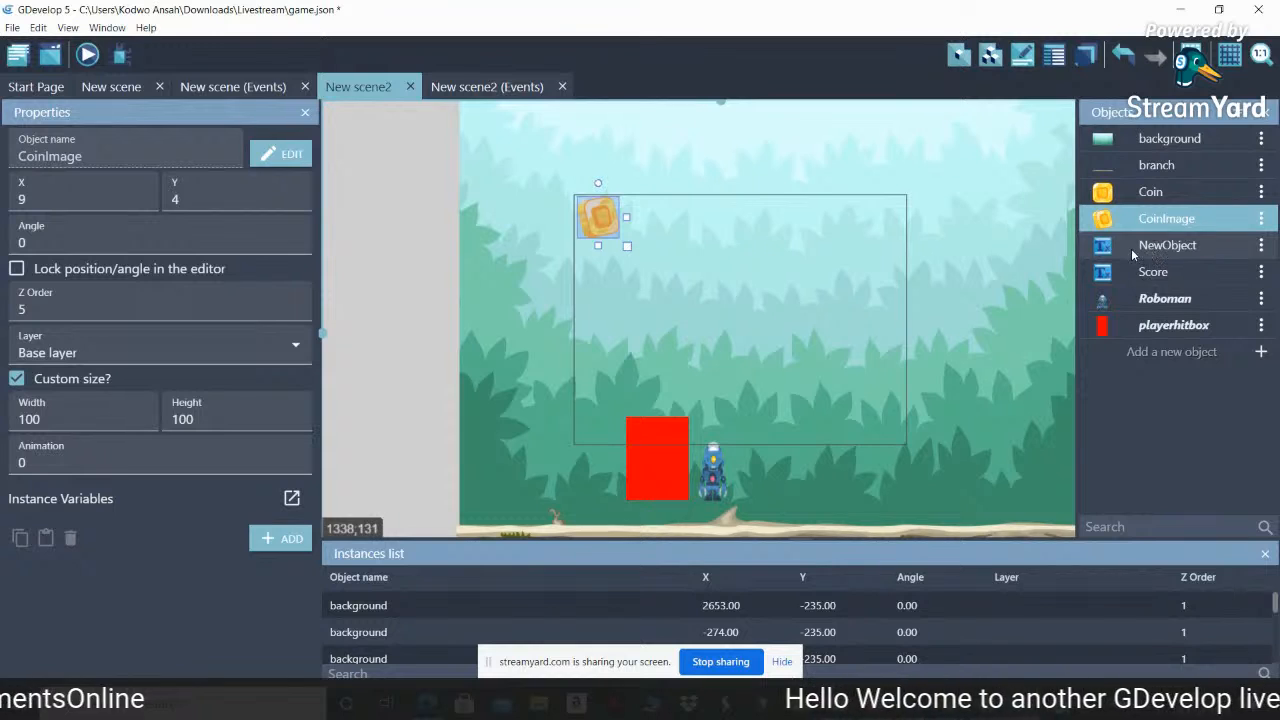
left_click(378, 293)
left_click_drag(1081, 280, 661, 233)
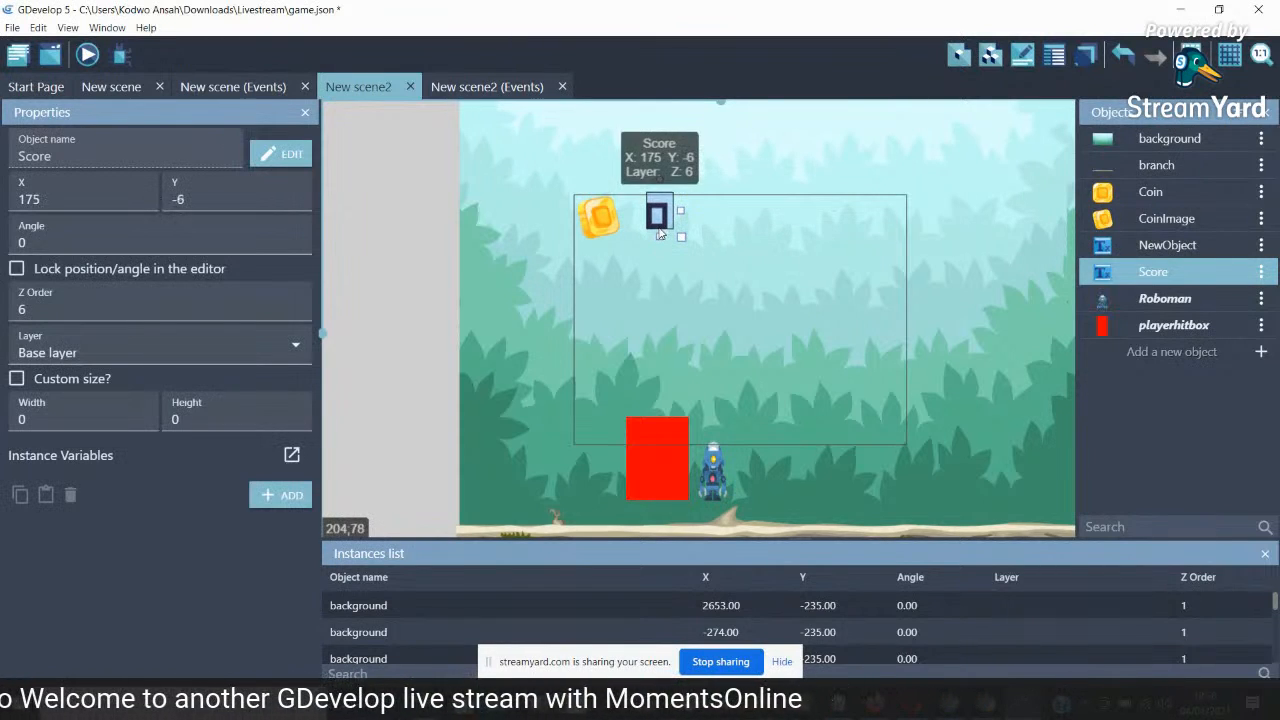
Examine the Score and ximage instances in New scene, including the ximage object's size, font and initial text
left_click(129, 87)
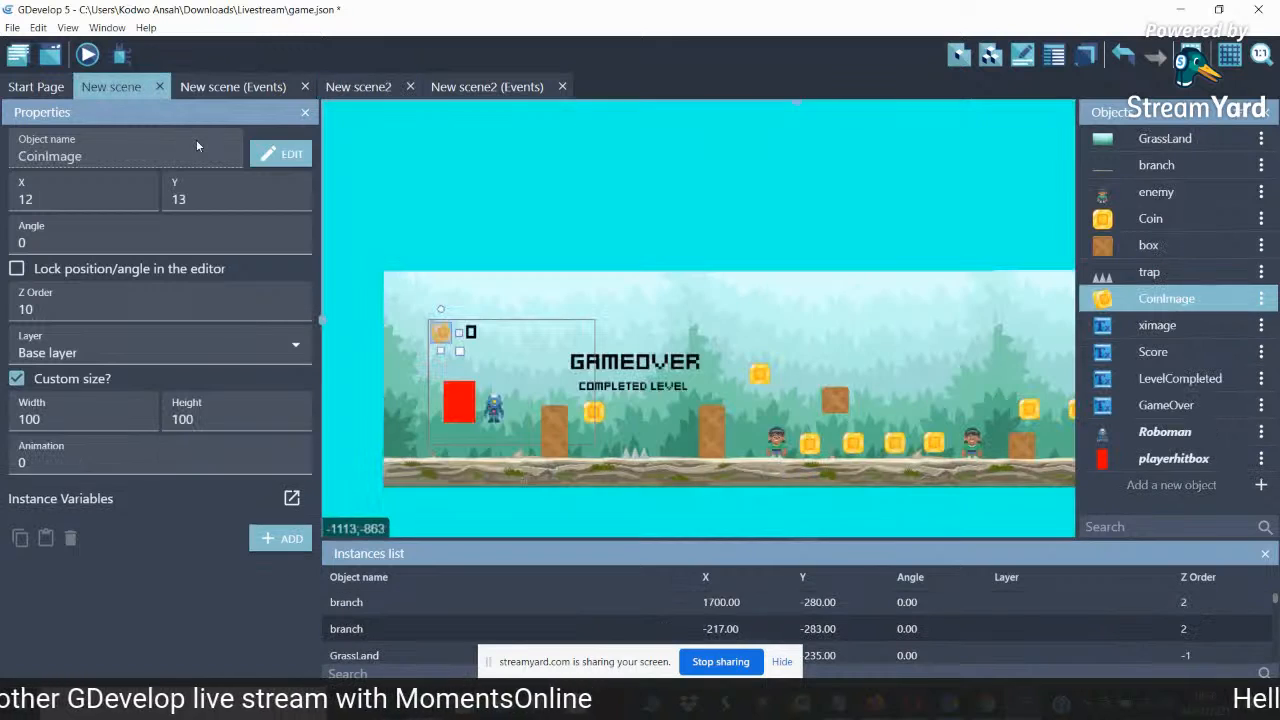
left_click(474, 336)
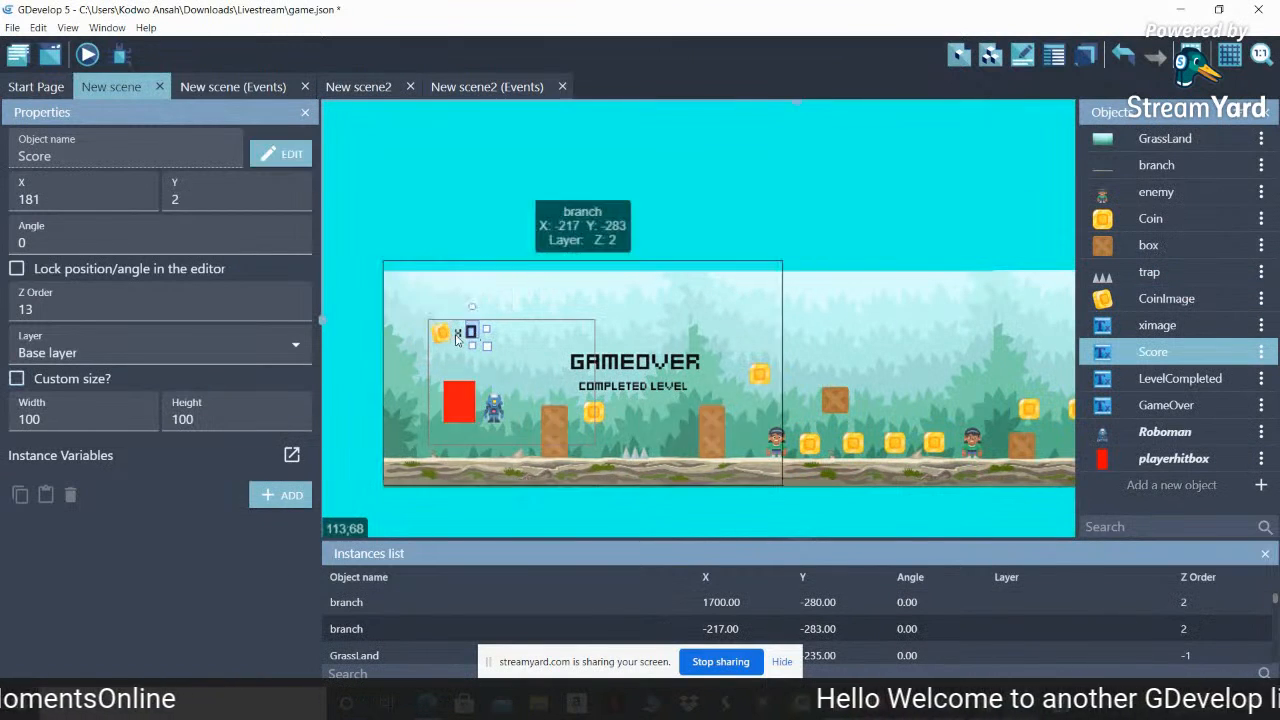
left_click(460, 340)
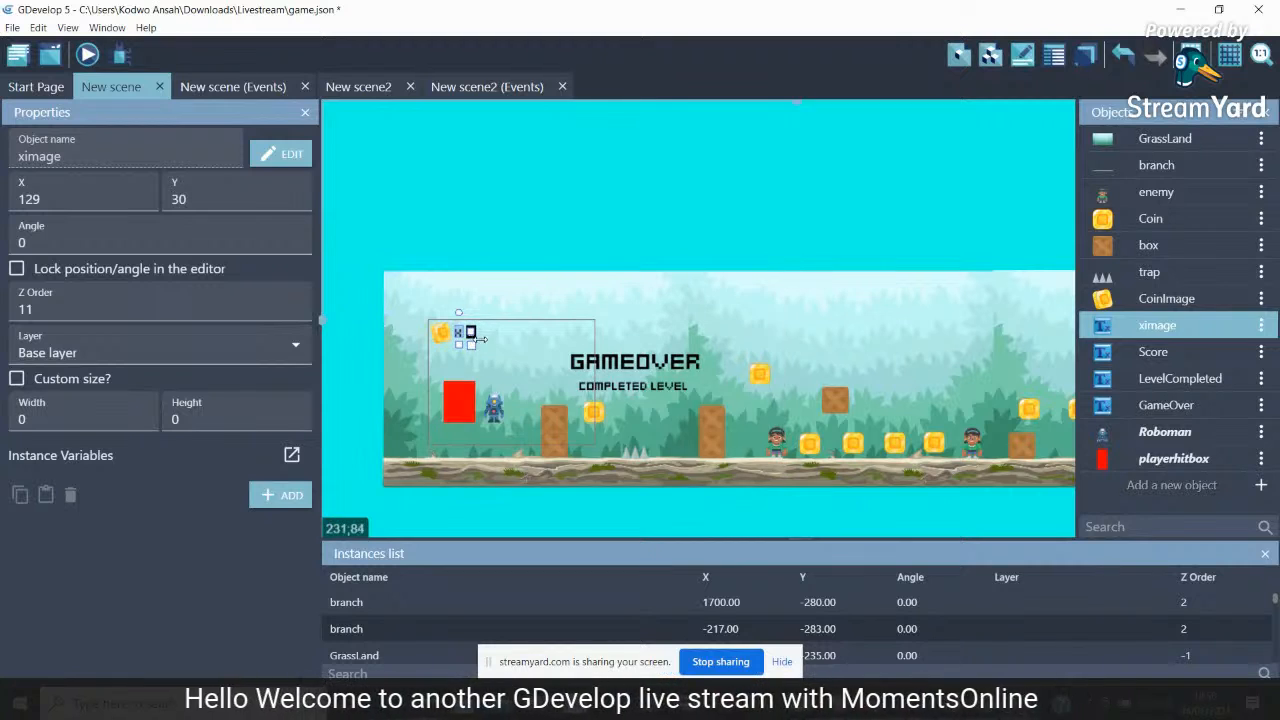
left_click(1261, 326)
left_click(1185, 351)
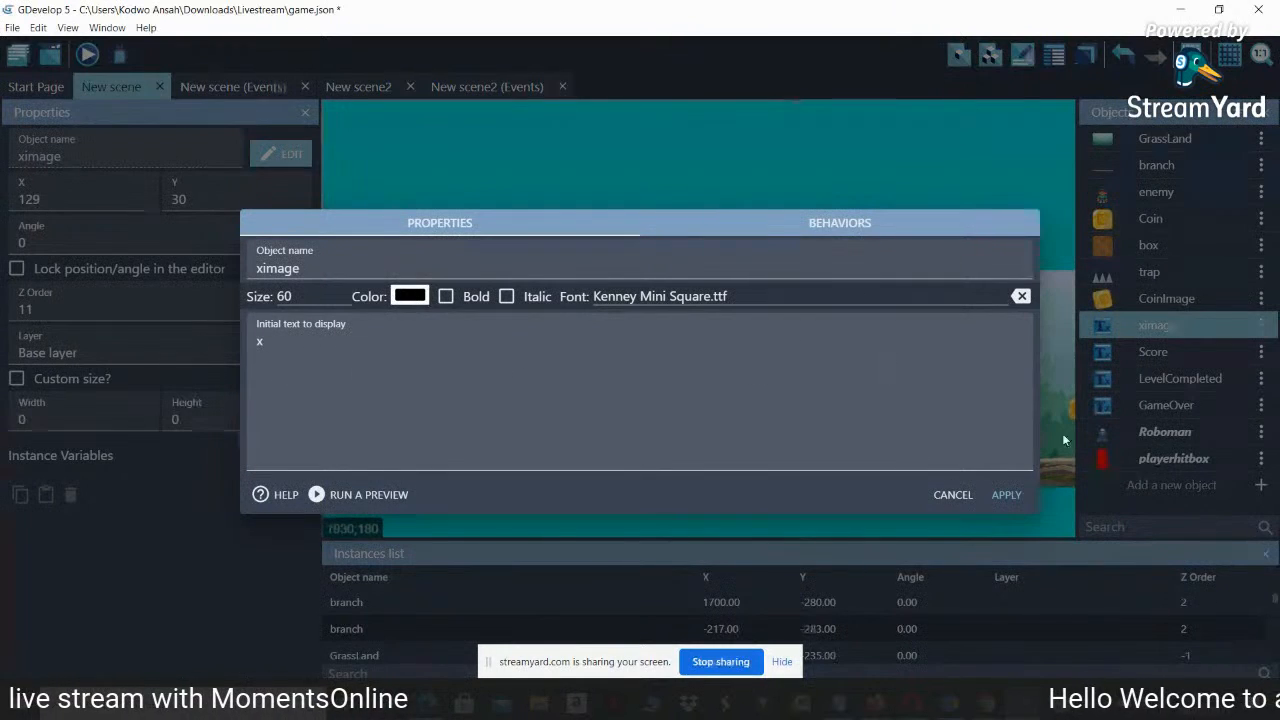
left_click(1005, 494)
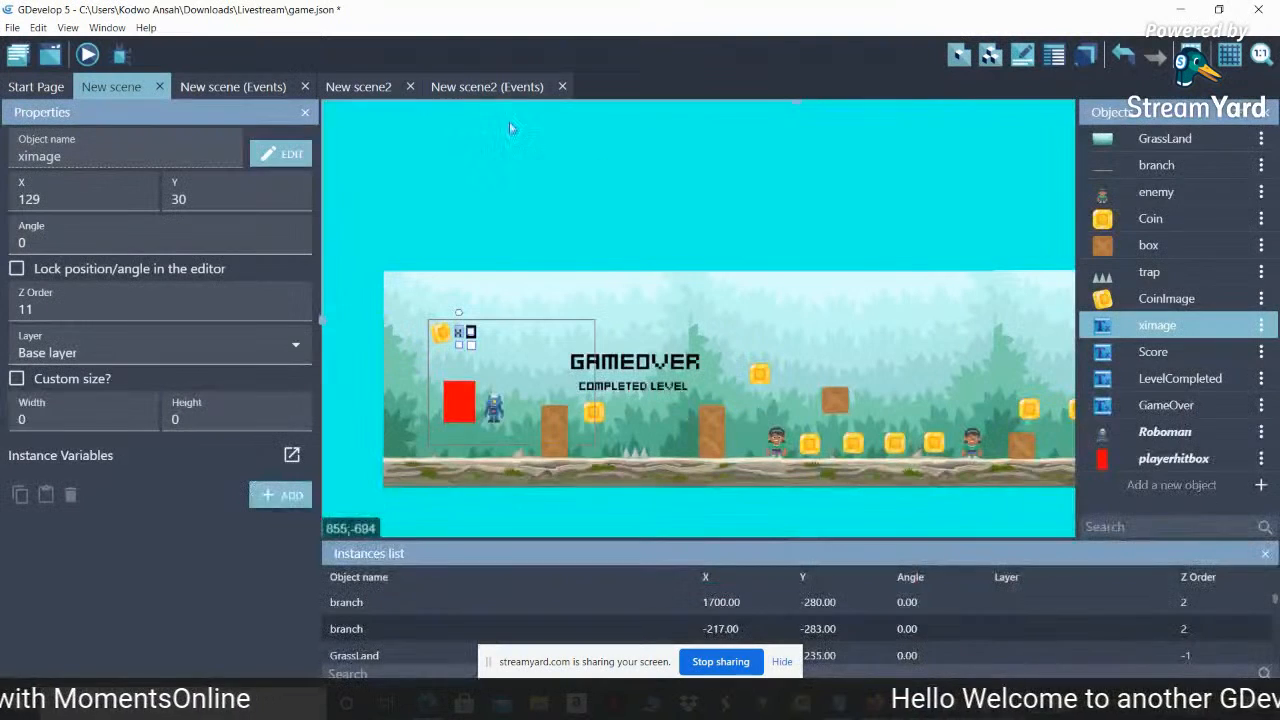
Add a Text object named ximage to New scene2, with size 60 and initial text x
left_click(358, 86)
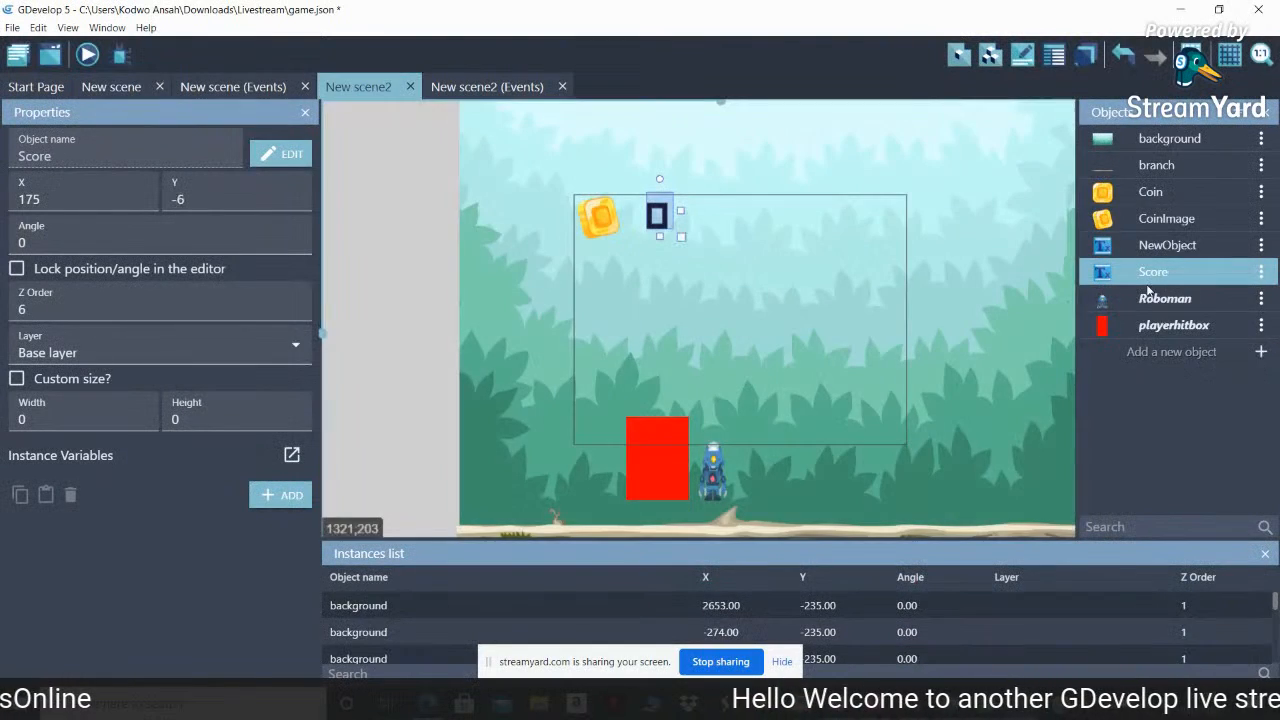
left_click(1263, 355)
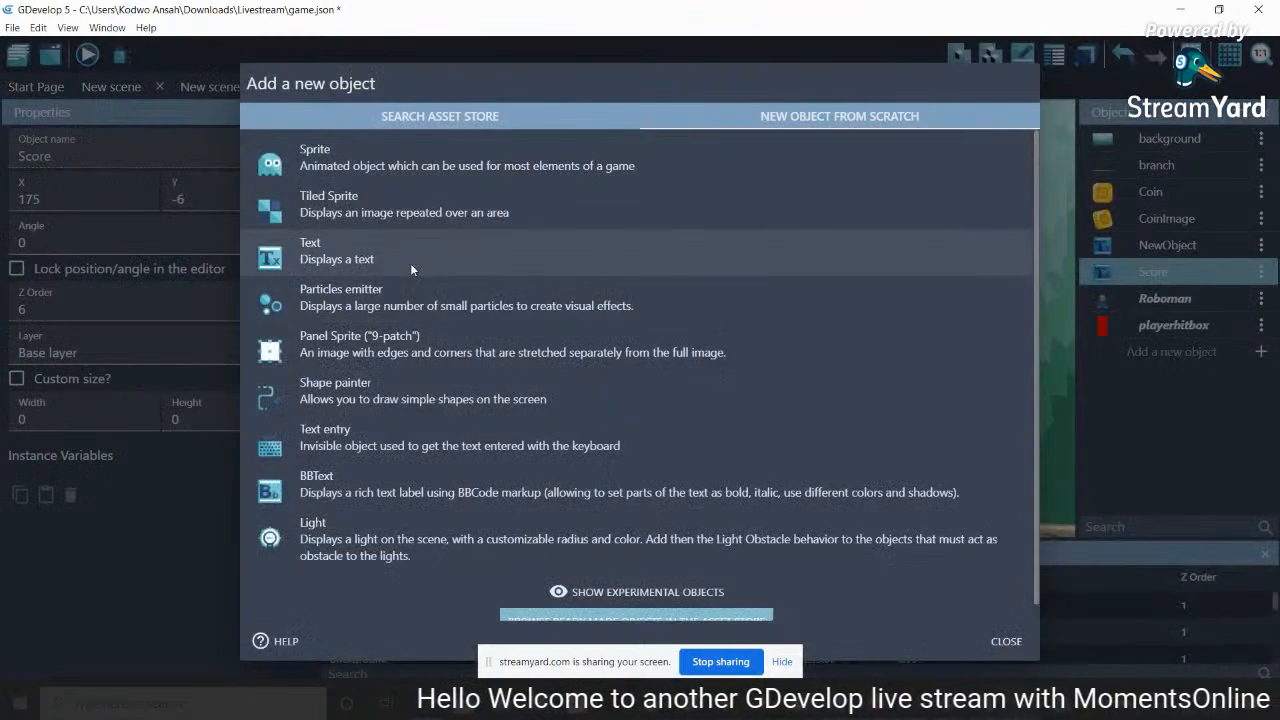
left_click(410, 263)
type("x")
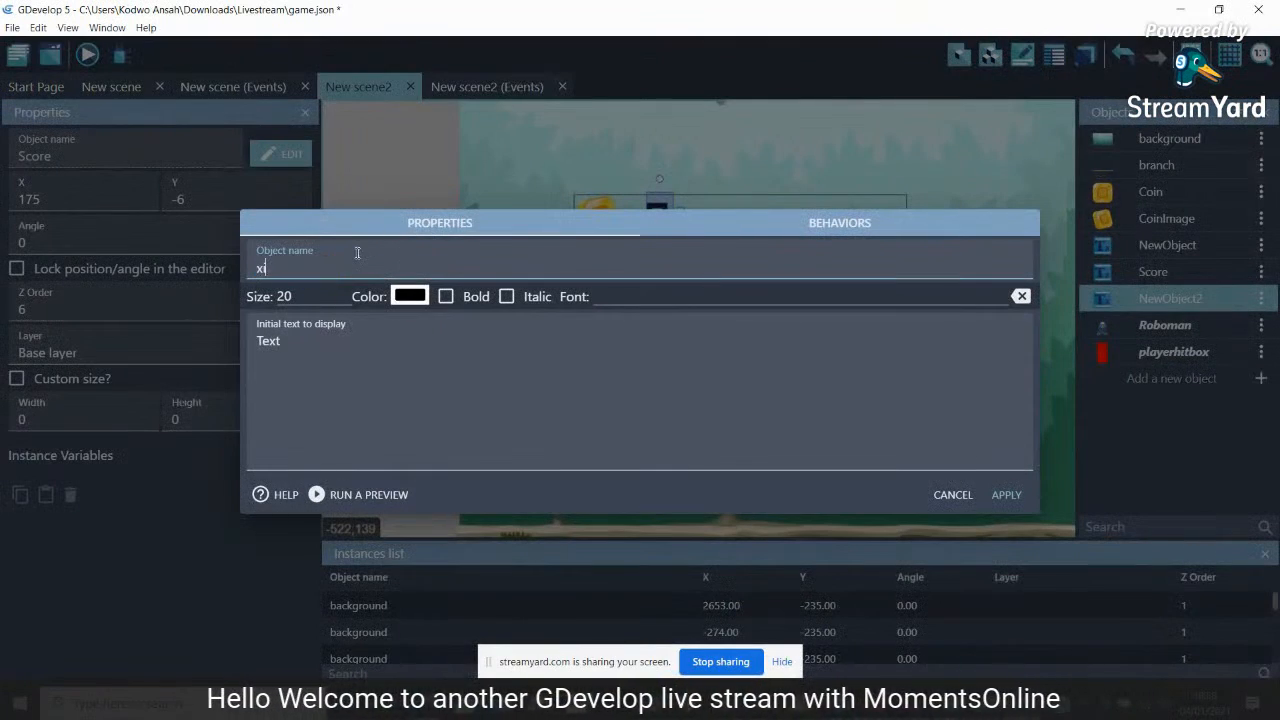
key("Tab")
type("60")
left_click(263, 341)
type("t")
key("ctrl+a")
type("x")
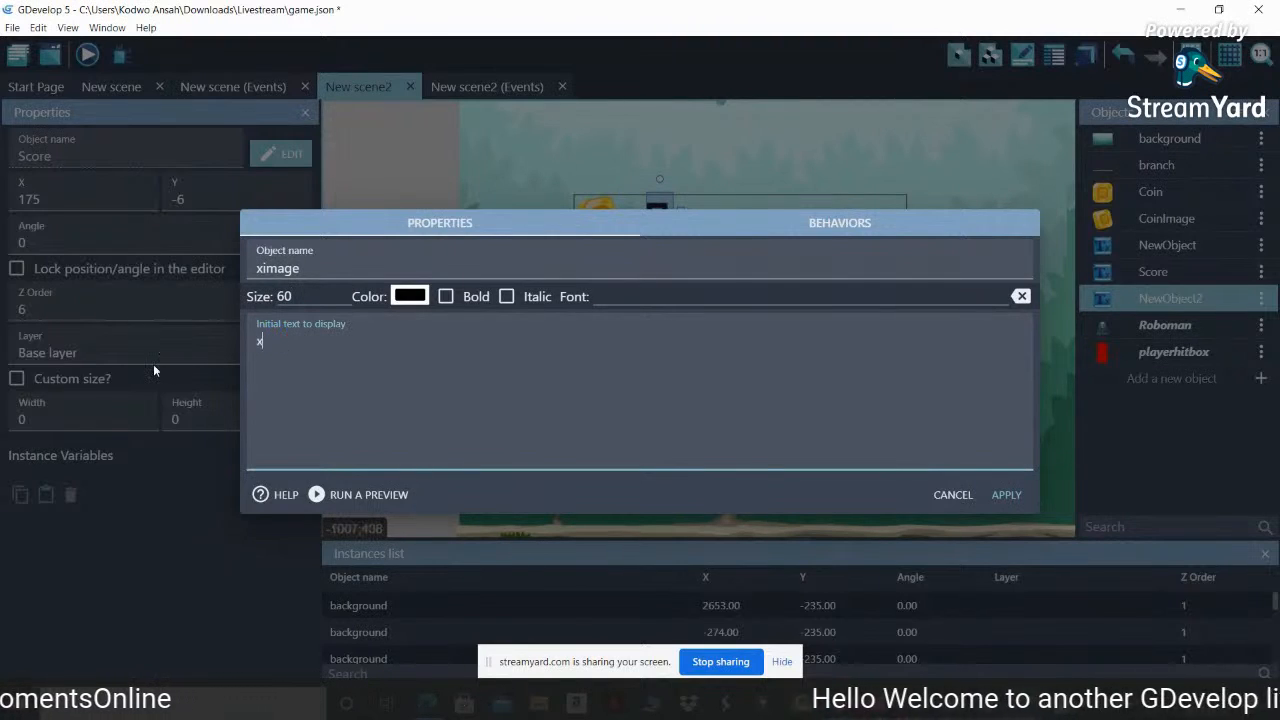
Set ximage's font to Kenney Mini Square.ttf and place an instance between the CoinImage and Score instances
left_click(659, 296)
left_click(666, 369)
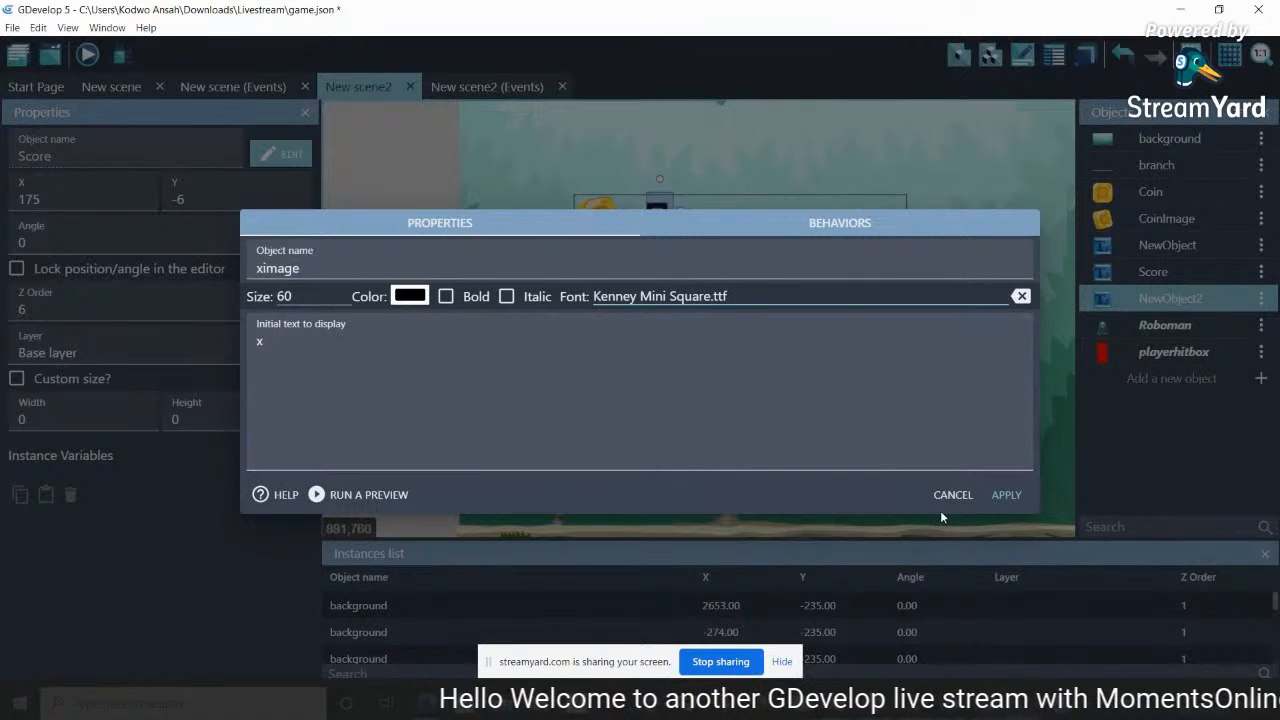
left_click(1006, 494)
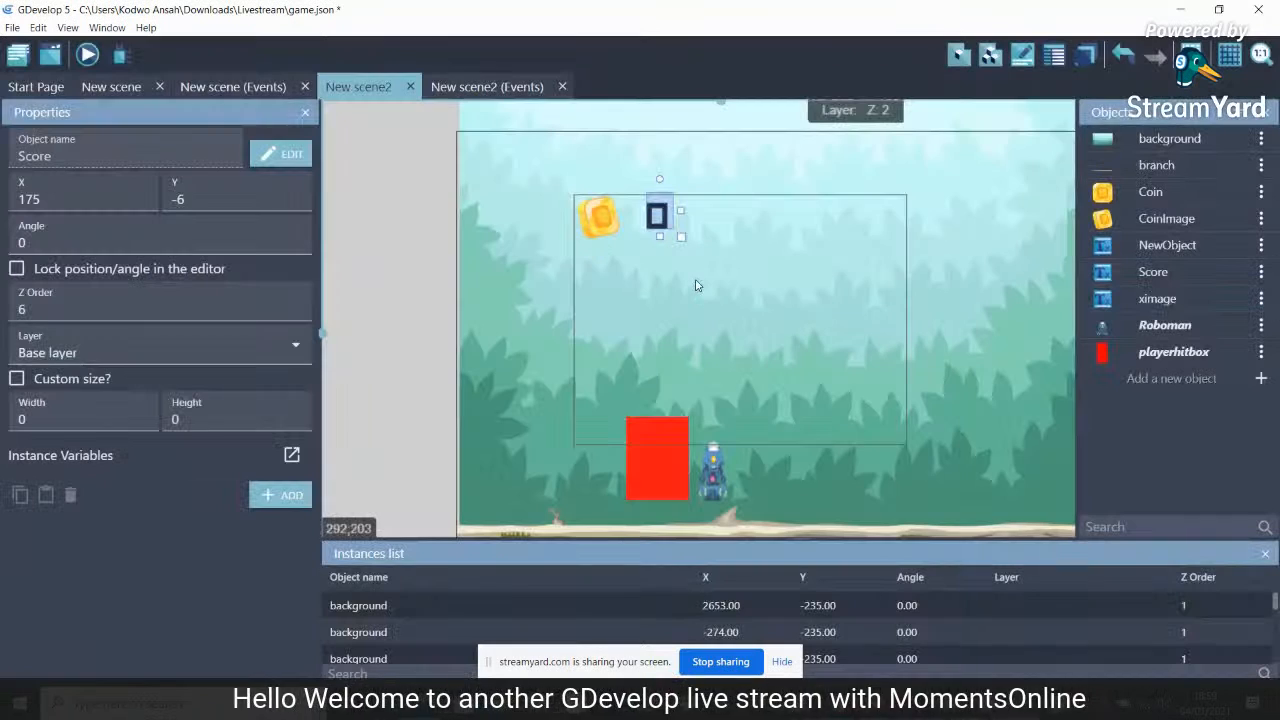
left_click_drag(1157, 298, 627, 212)
left_click(645, 312)
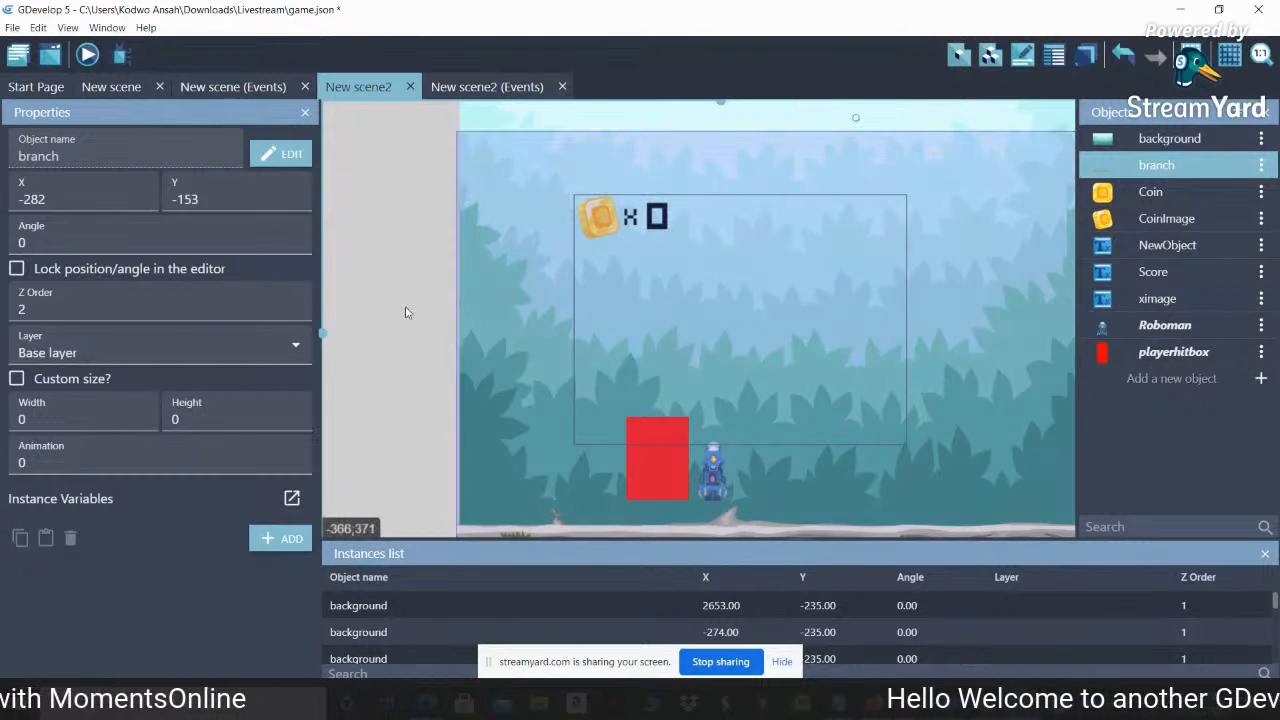
Place three Coin instances ahead of Roboman, one near the ground and two higher up, the farthest at about X 1156, Y 411
left_click(1261, 60)
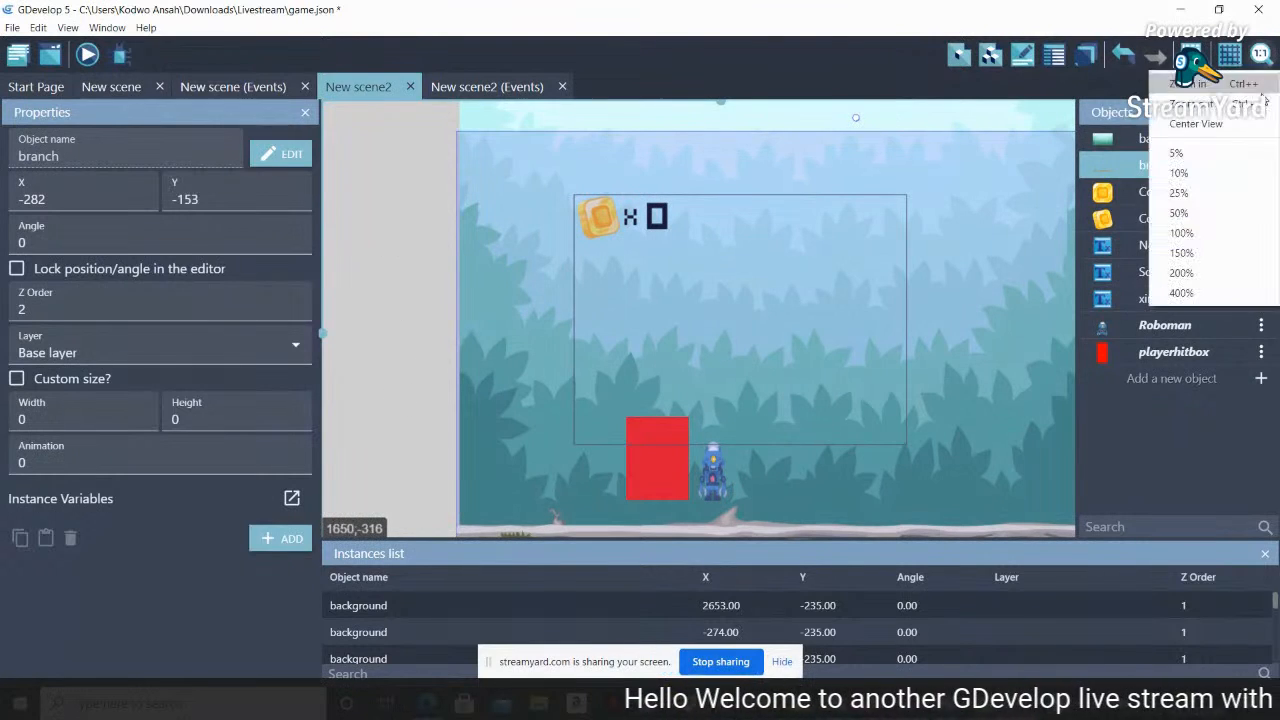
left_click(1181, 212)
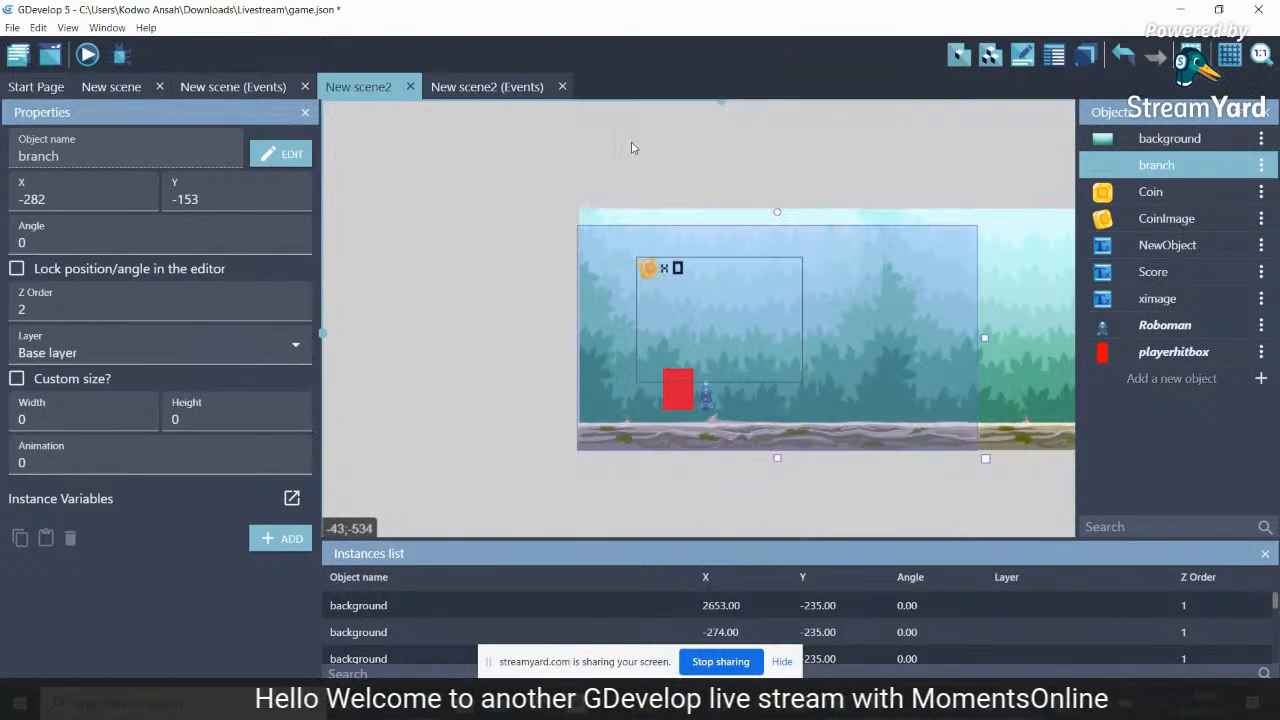
scroll(724, 109, "right", 5)
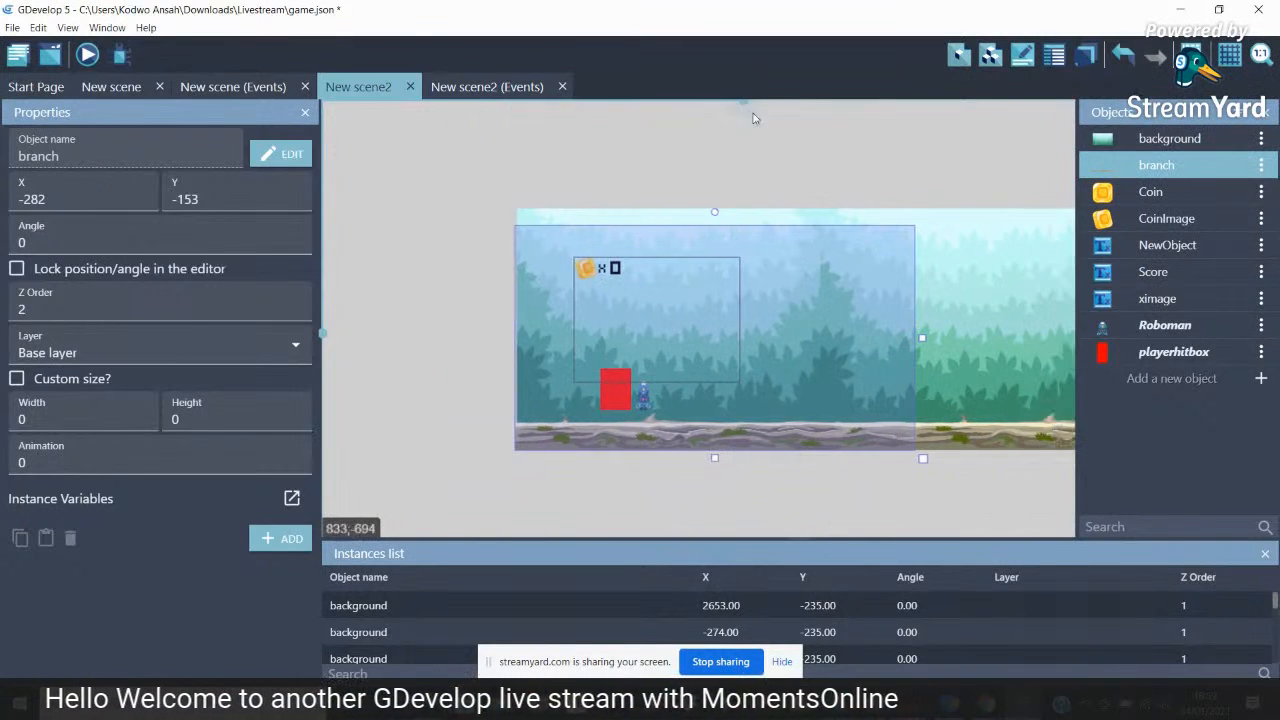
scroll(907, 155, "right", 3)
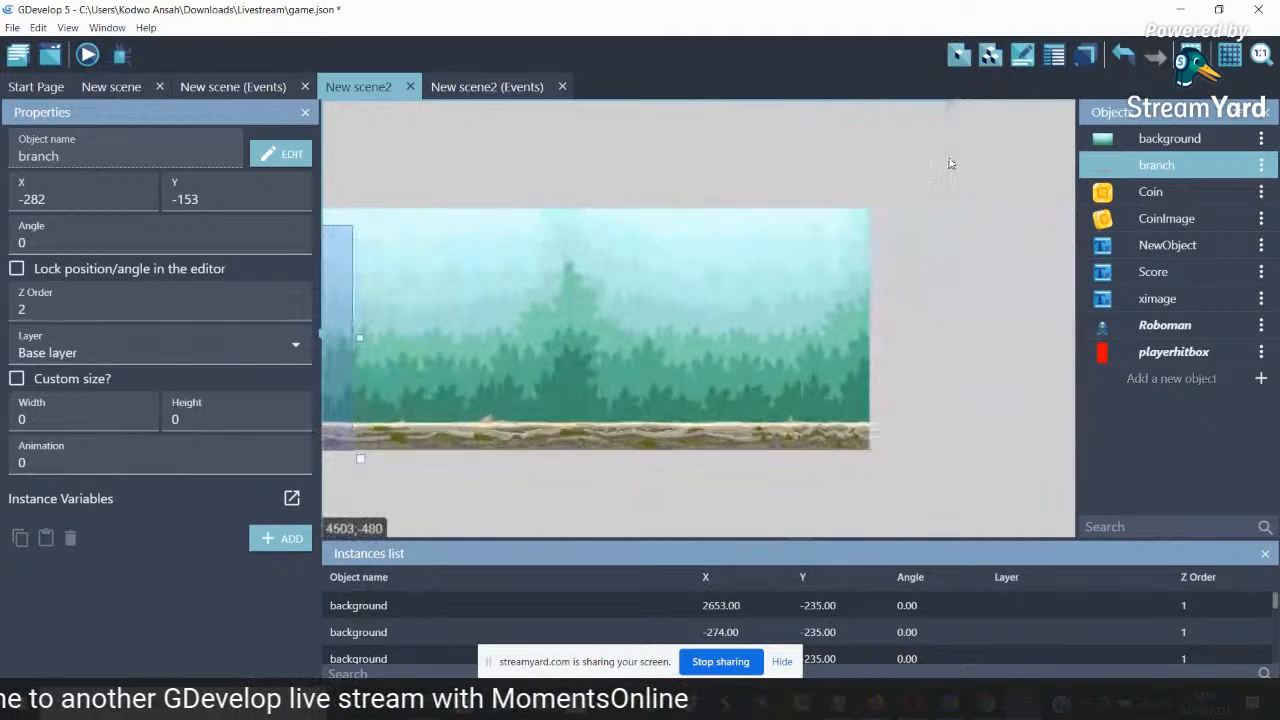
scroll(840, 170, "left", 9)
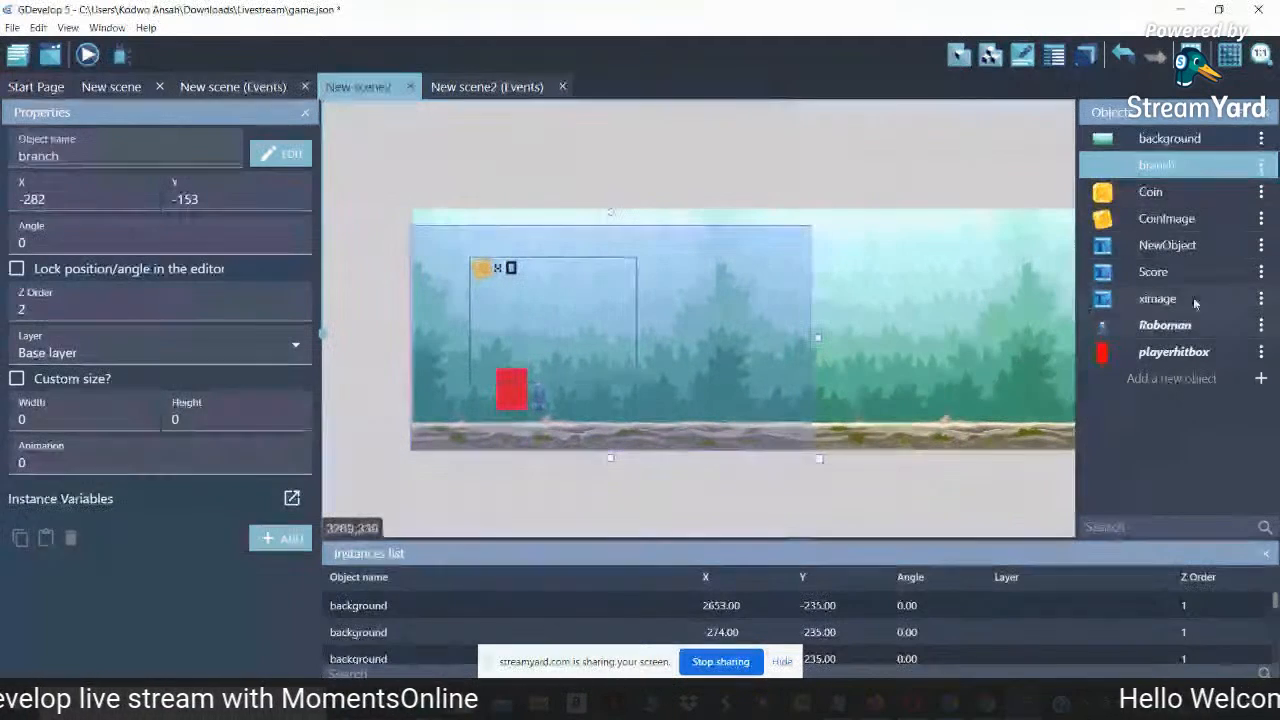
left_click_drag(1150, 191, 586, 380)
left_click(604, 188)
left_click_drag(569, 517, 582, 524)
left_click_drag(588, 404, 722, 358)
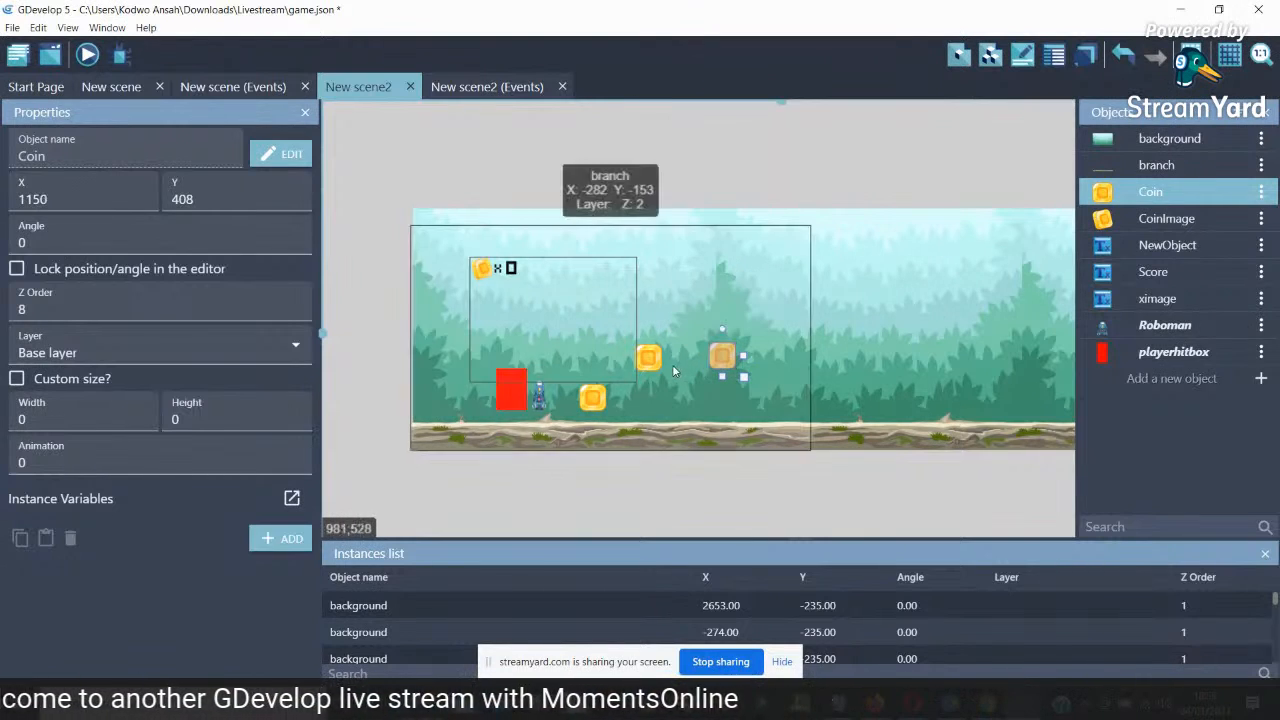
left_click_drag(717, 358, 719, 359)
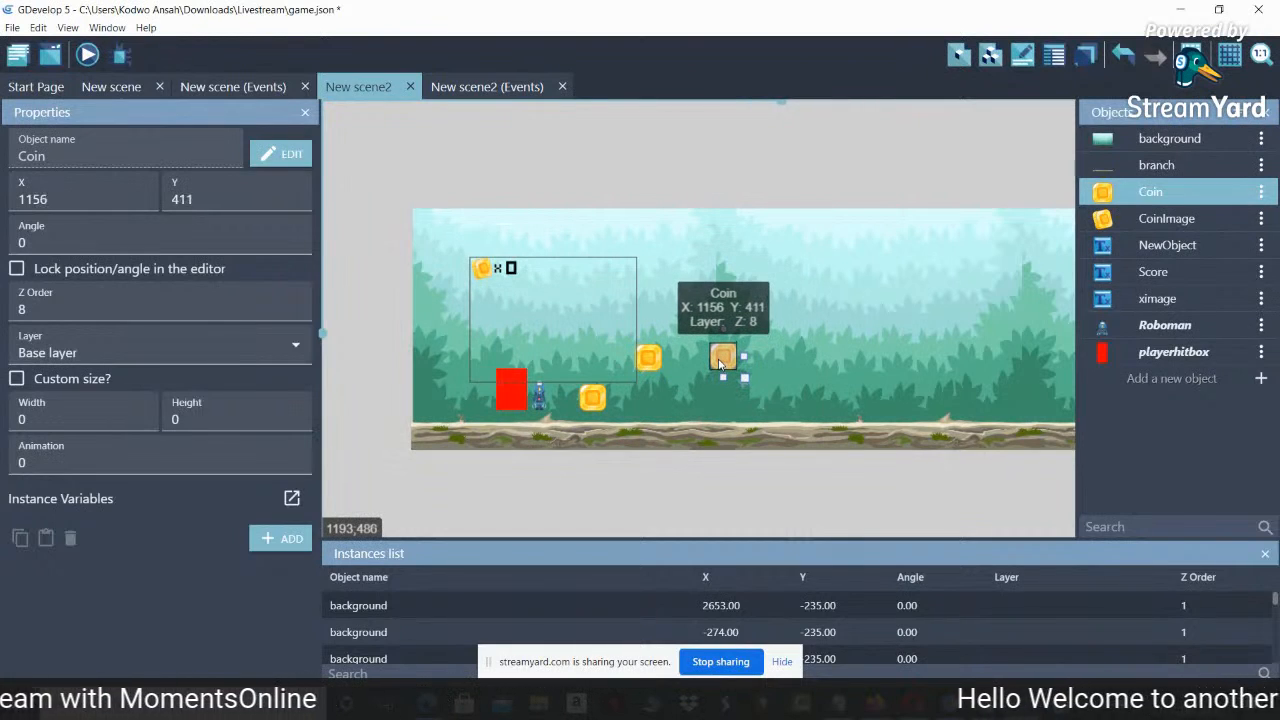
Create a new Sprite object with one animation and start adding an image to it
left_click(1261, 379)
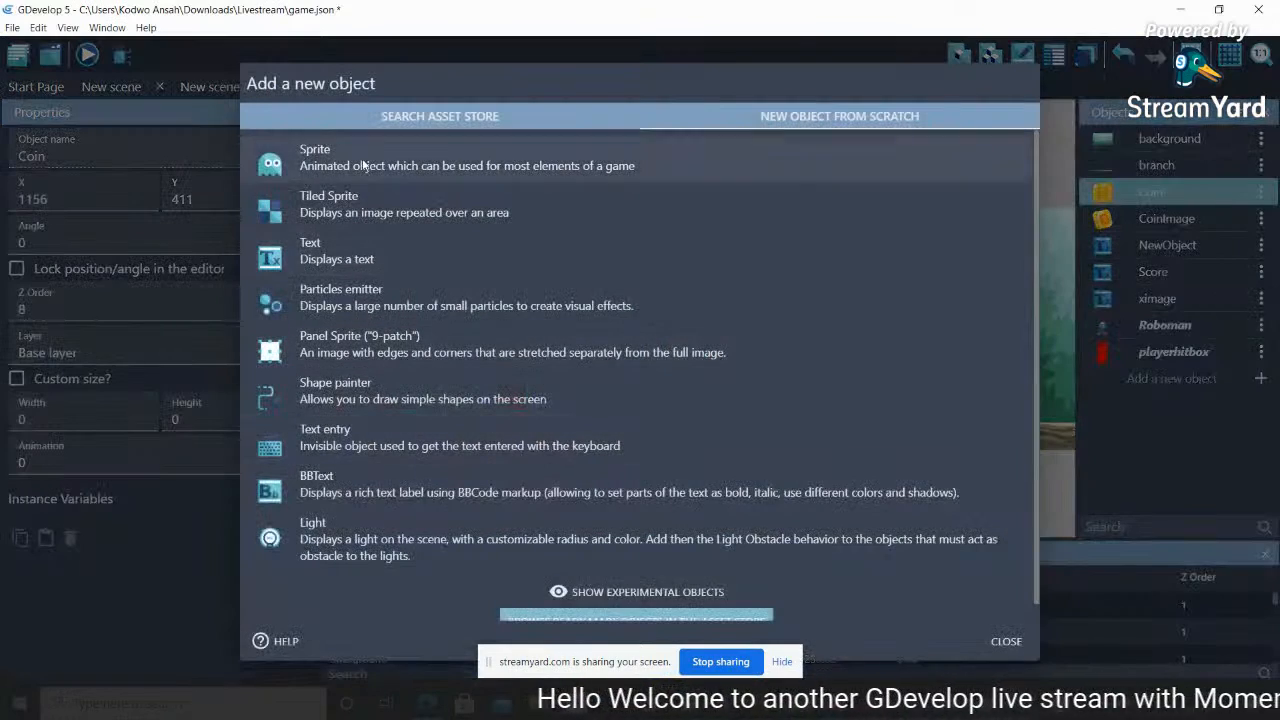
left_click(370, 170)
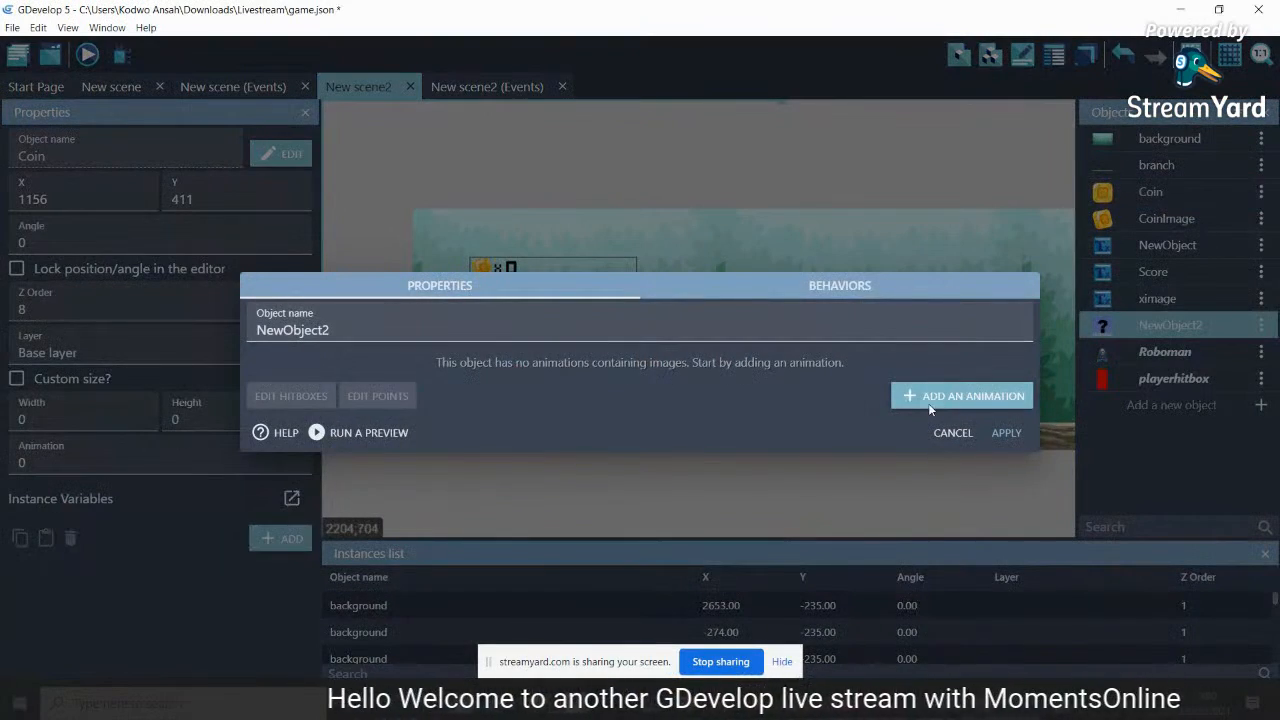
left_click(930, 398)
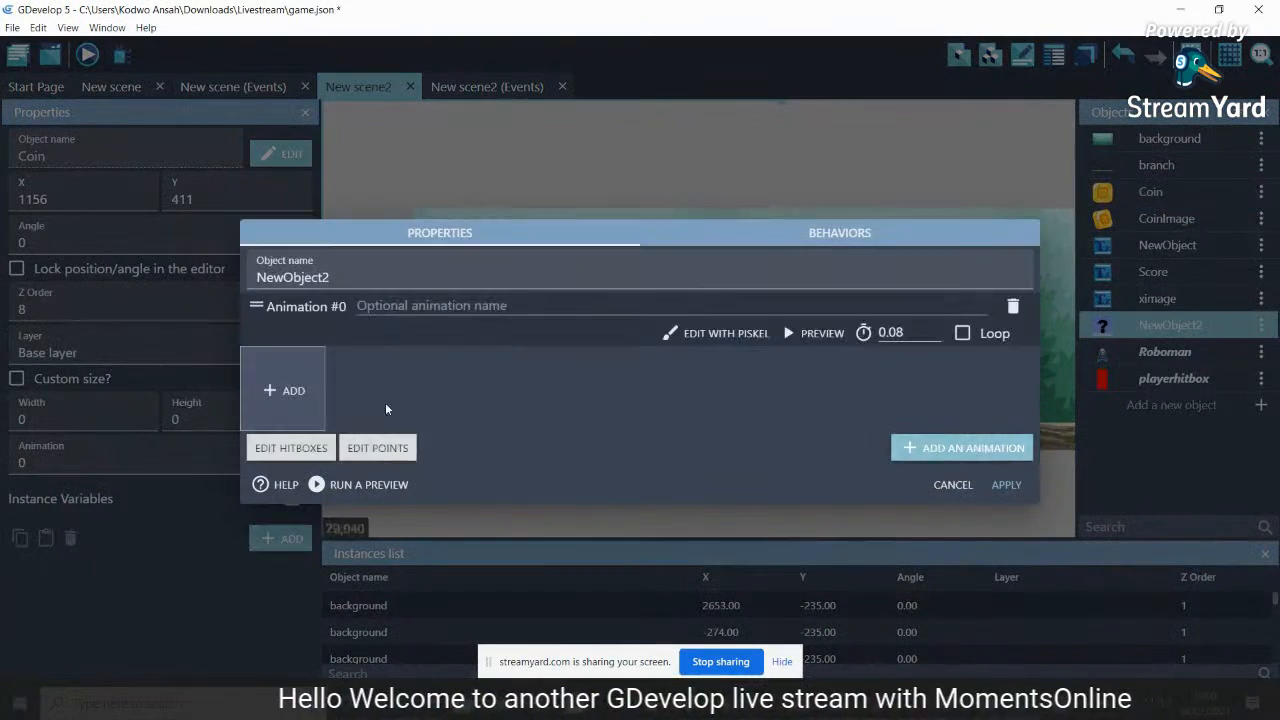
left_click(288, 392)
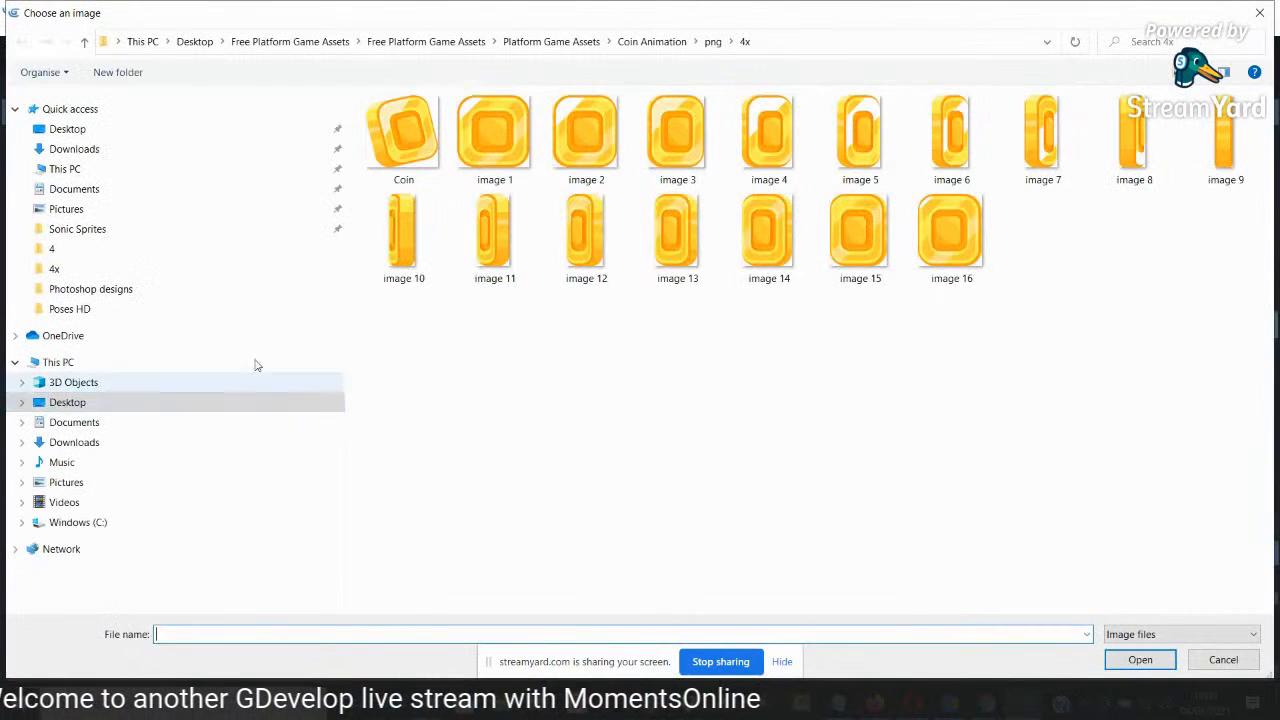
Add the boxCrate_double image from the Platformerpack redux PNG Tiles folder to the new sprite's animation
left_click(84, 310)
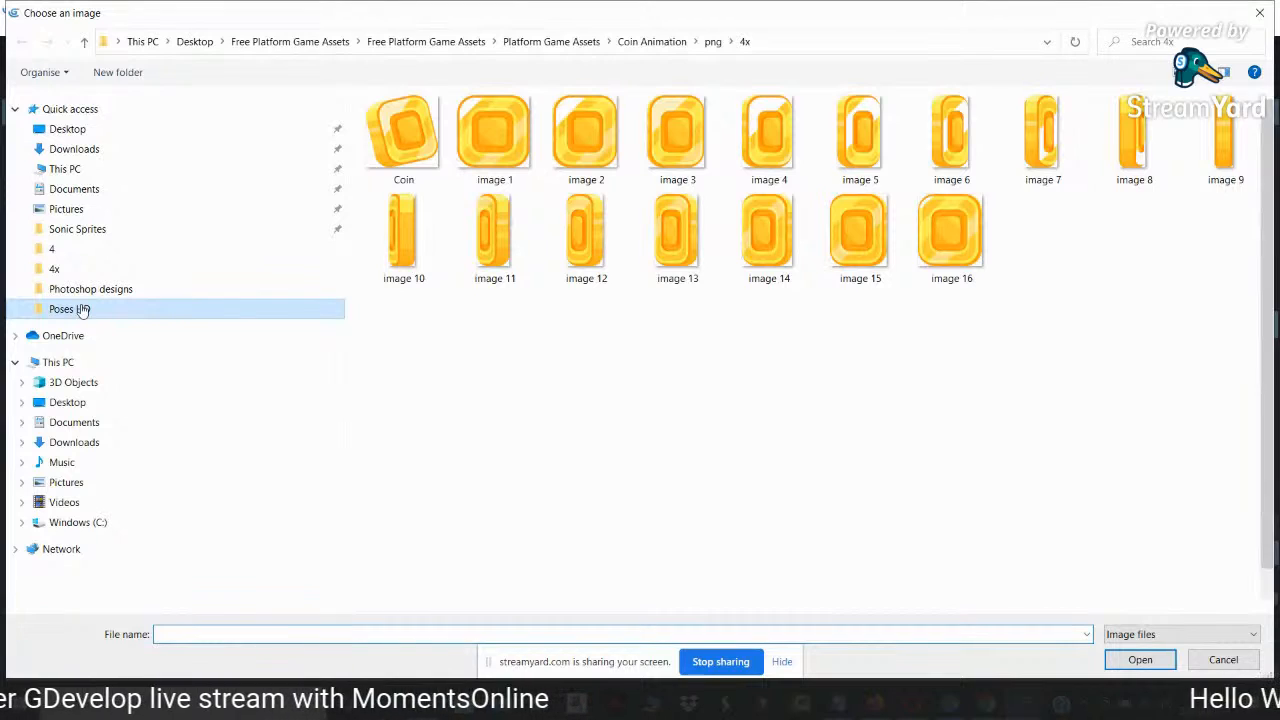
left_click(84, 43)
left_click(86, 43)
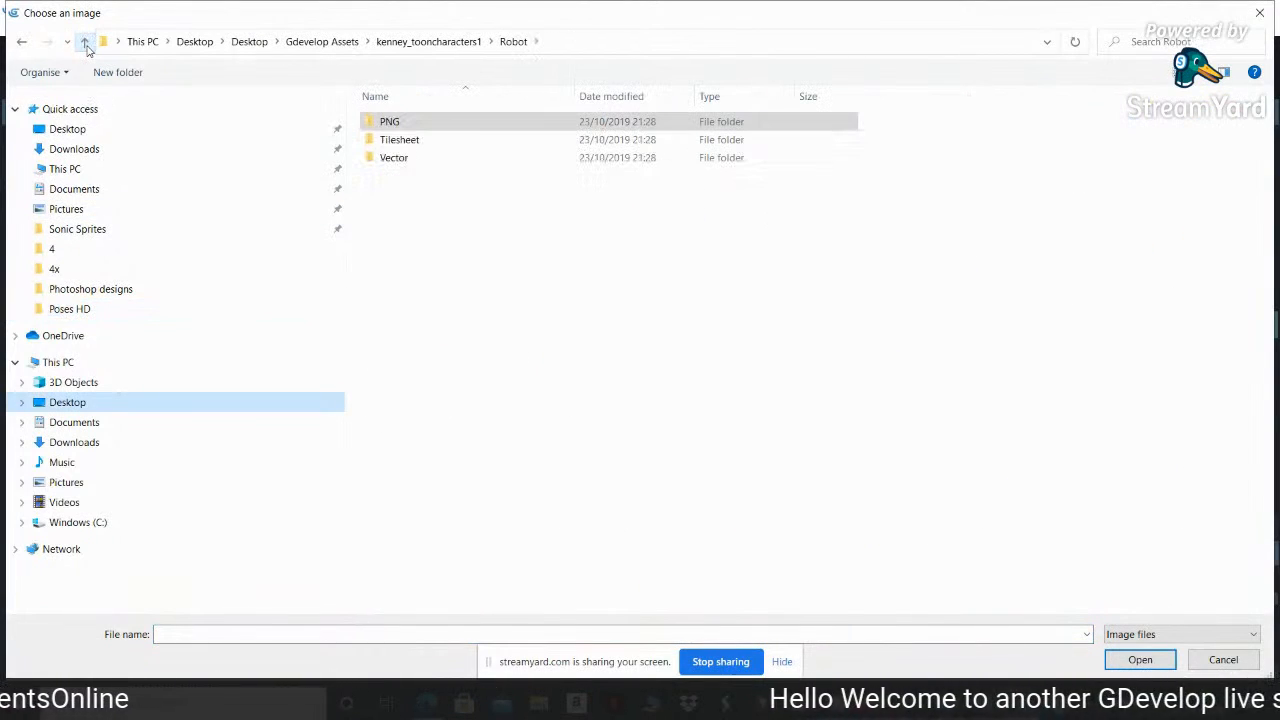
left_click(86, 43)
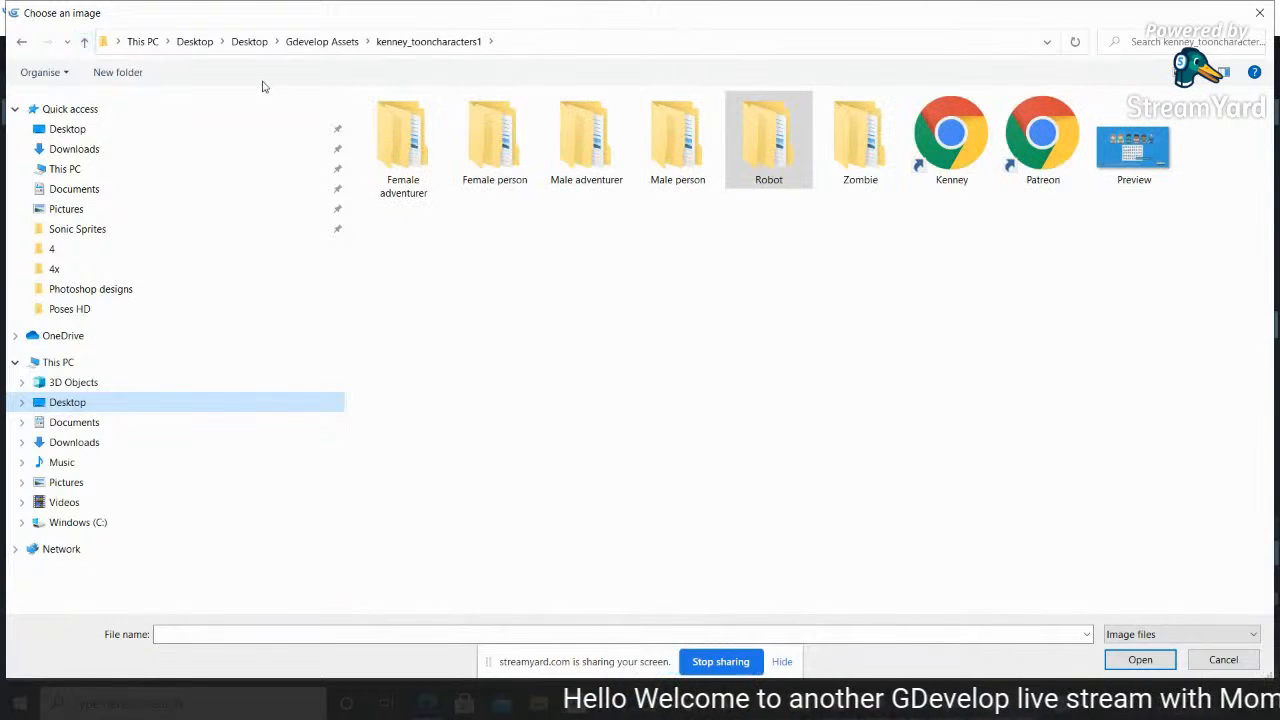
left_click(85, 43)
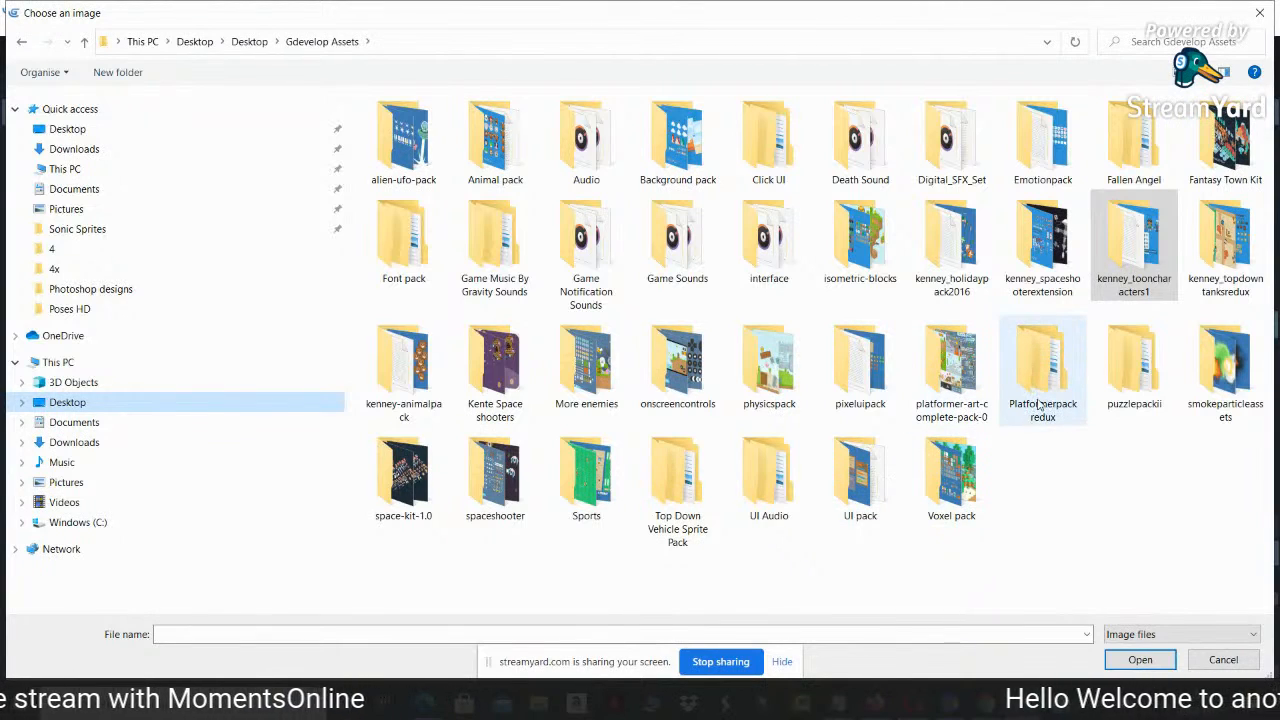
double_click(1062, 408)
double_click(515, 122)
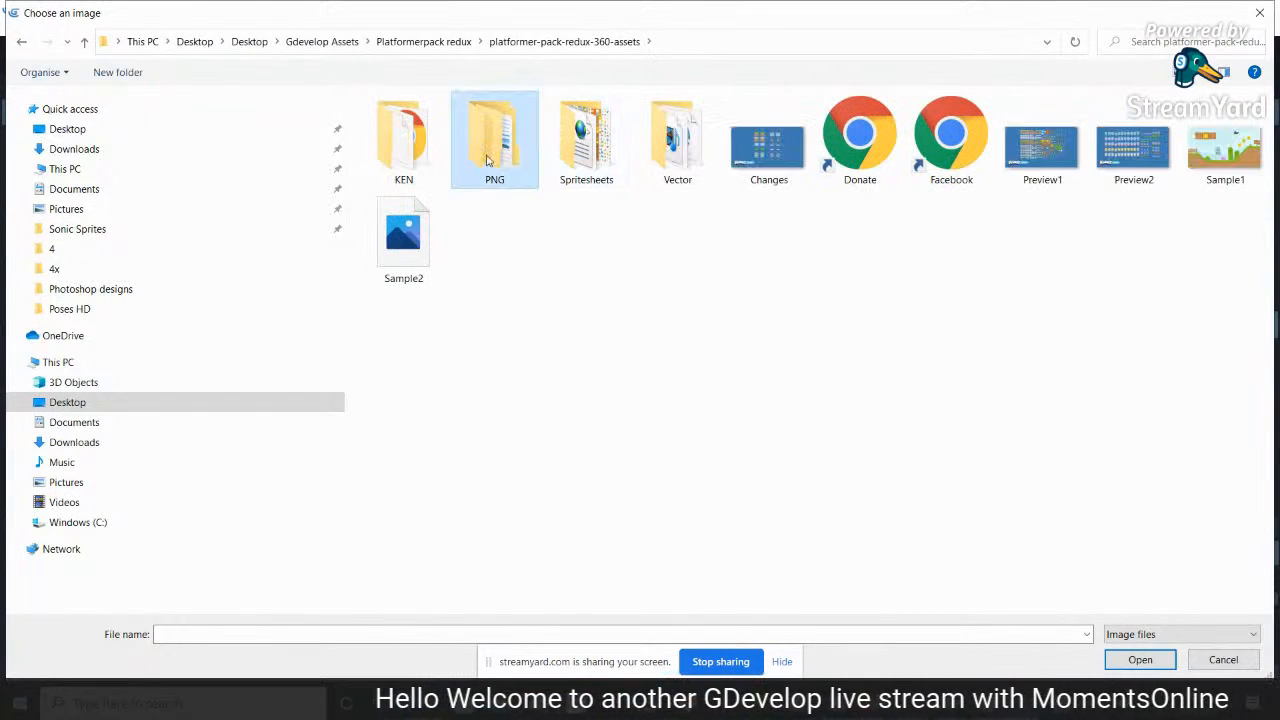
double_click(490, 168)
double_click(843, 120)
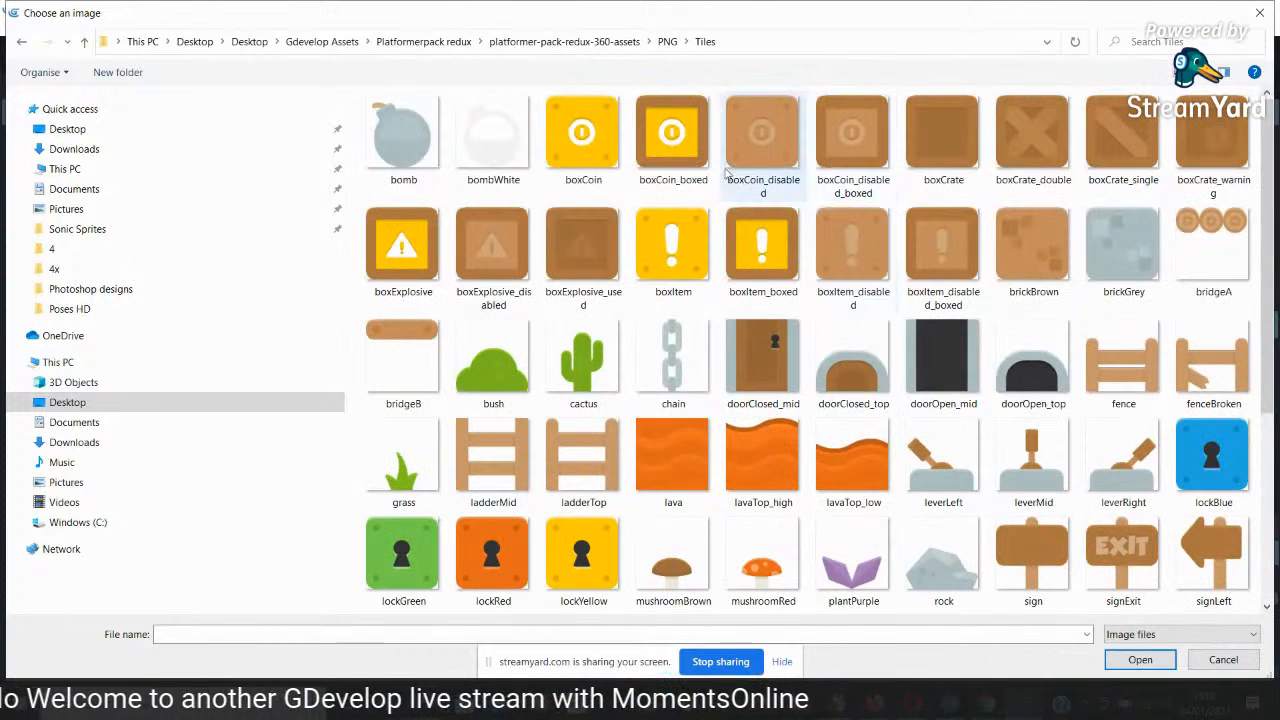
left_click(1020, 158)
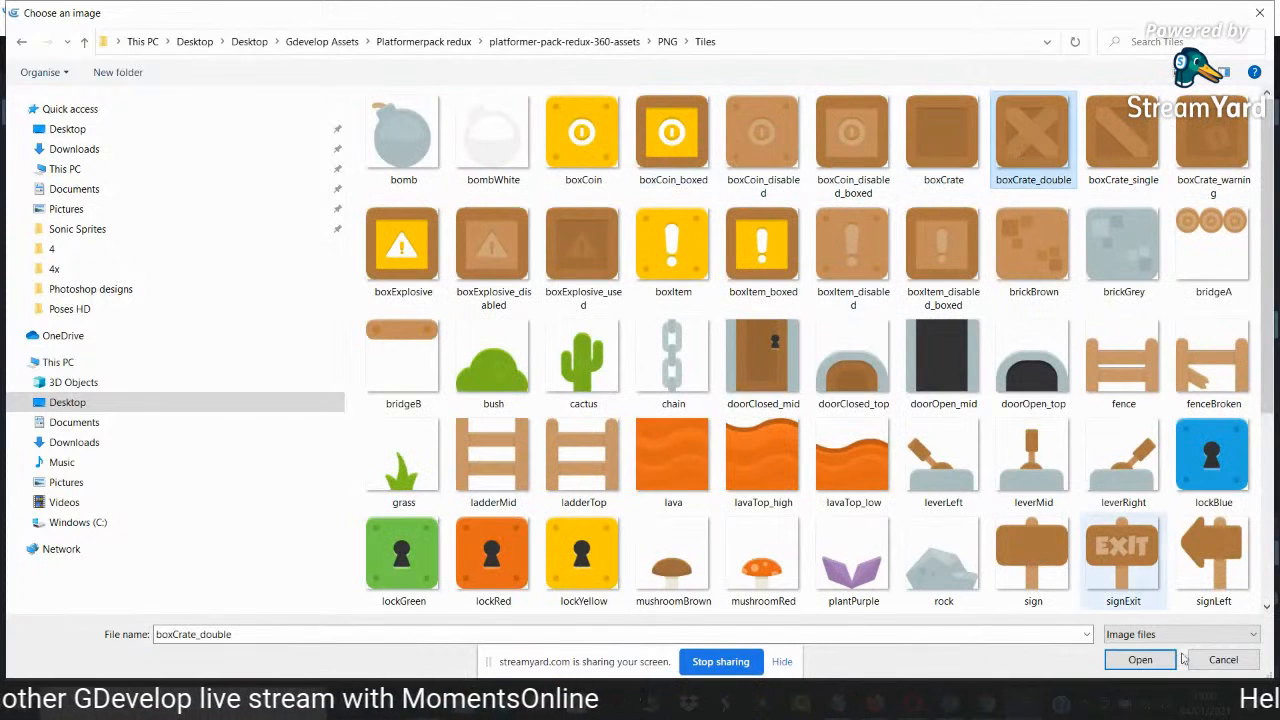
left_click(1148, 664)
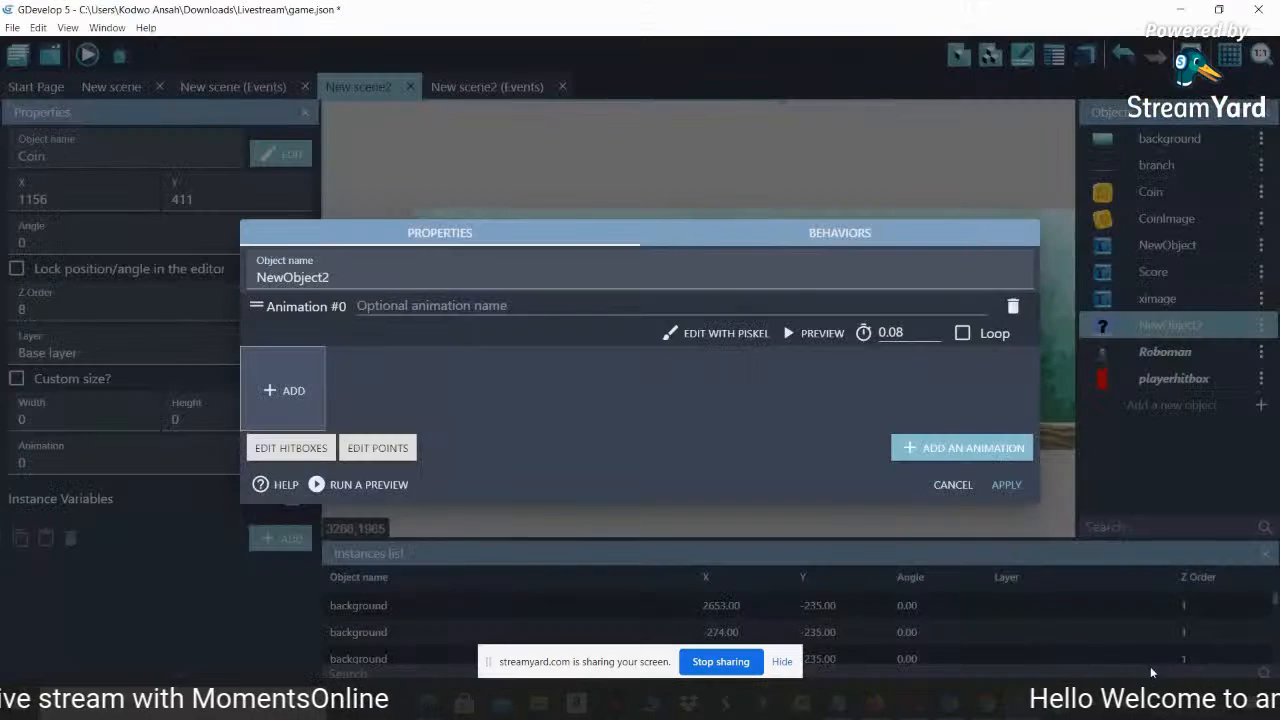
Name the new sprite object box and place an instance on the ground at about X 902, Y 666
left_click(767, 358)
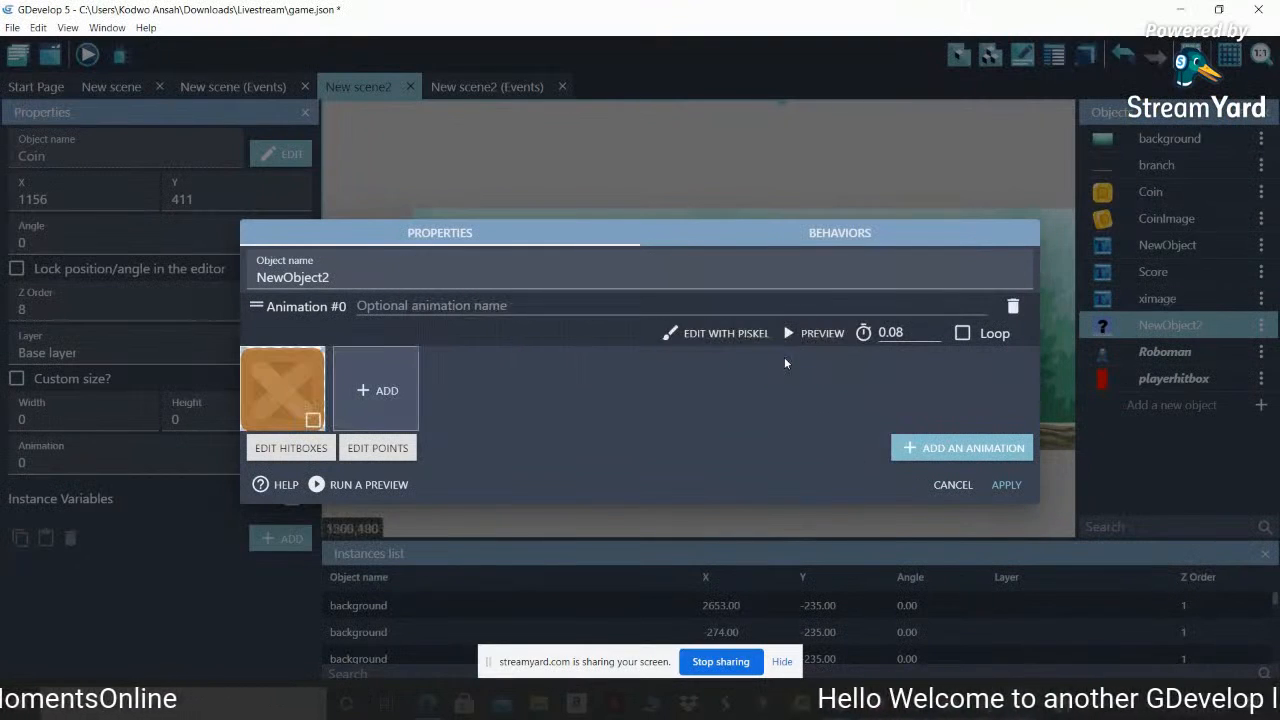
type("box")
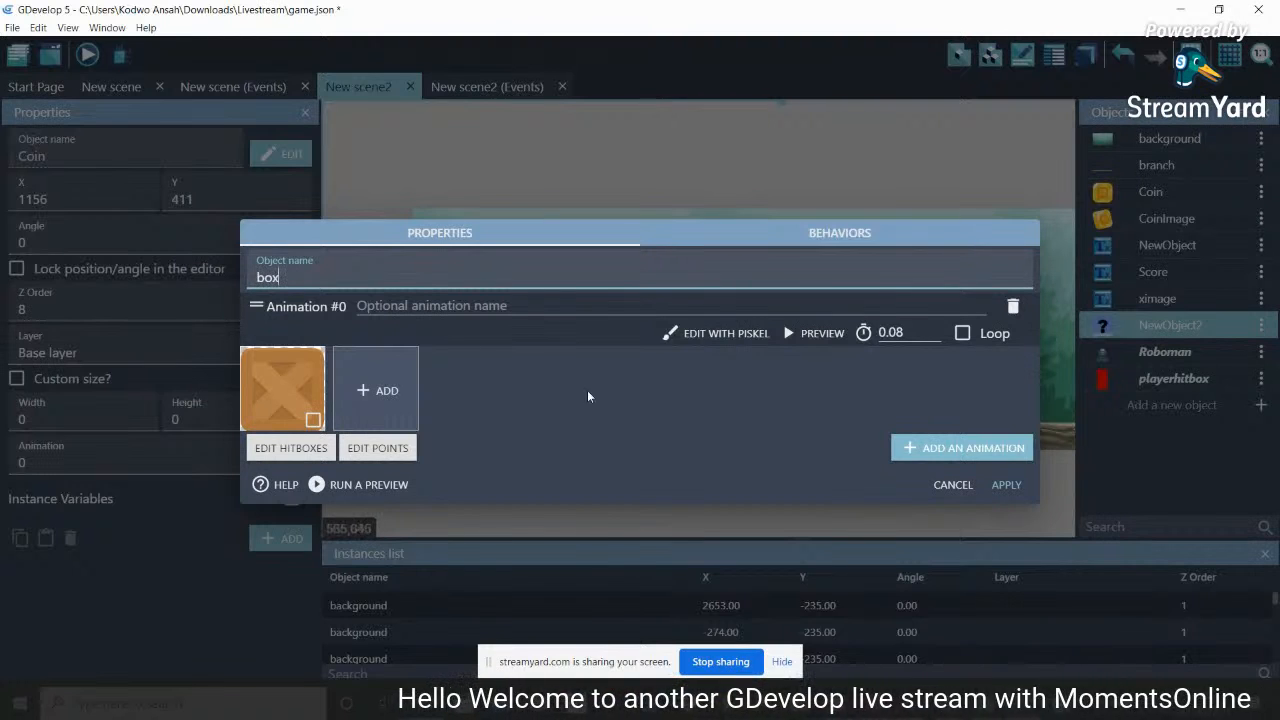
left_click(997, 485)
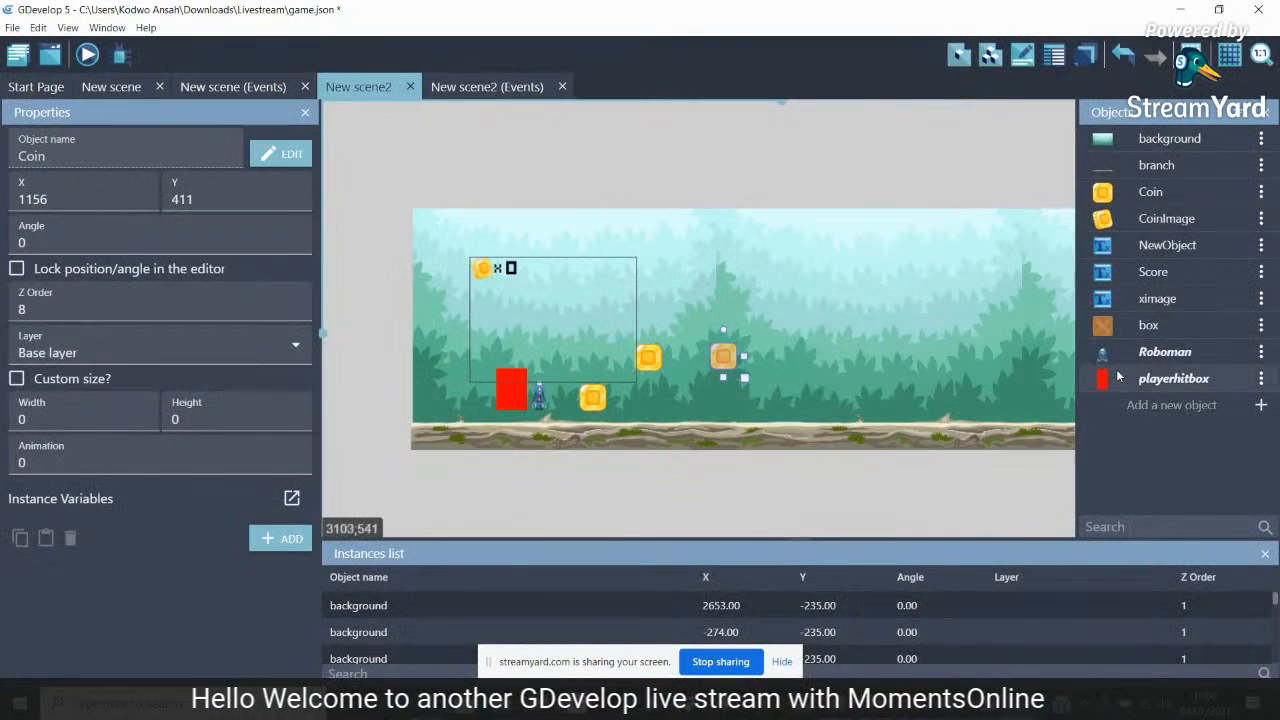
left_click_drag(1148, 325, 658, 396)
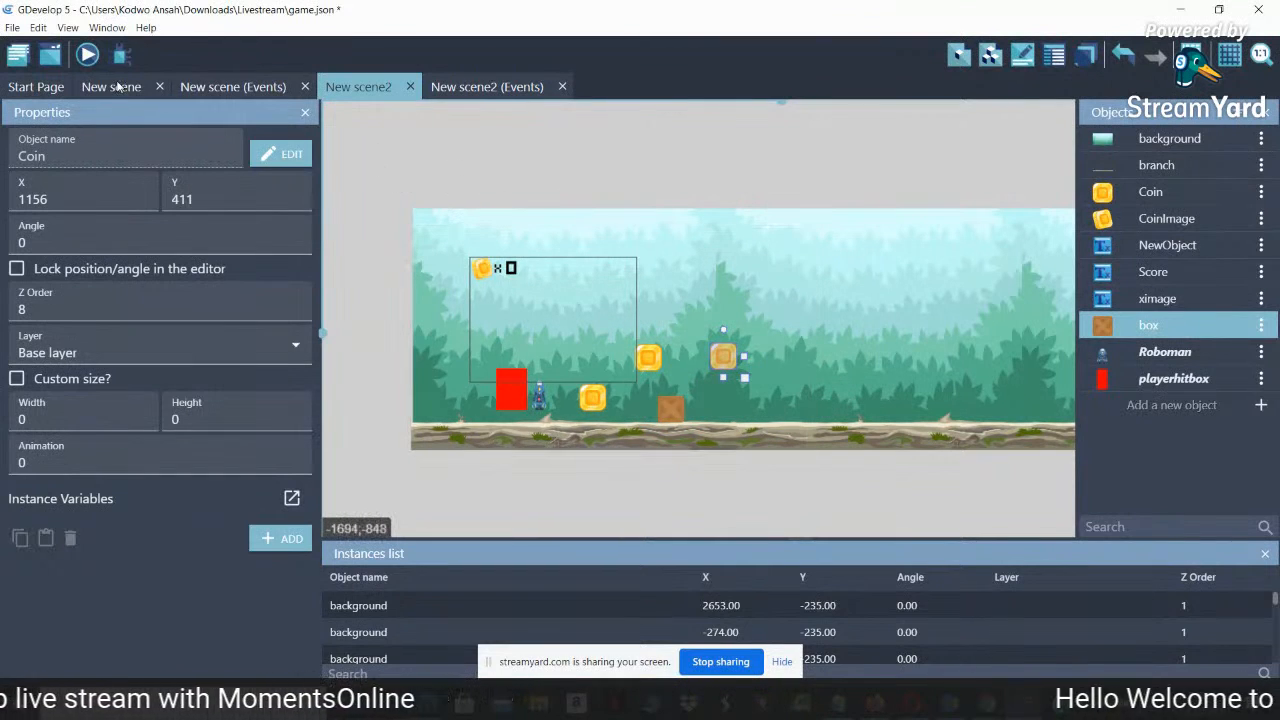
After checking the stacked boxes in New scene, add box copies in New scene2 at about X 979, Y 538 and X 1078, Y 660
left_click(118, 88)
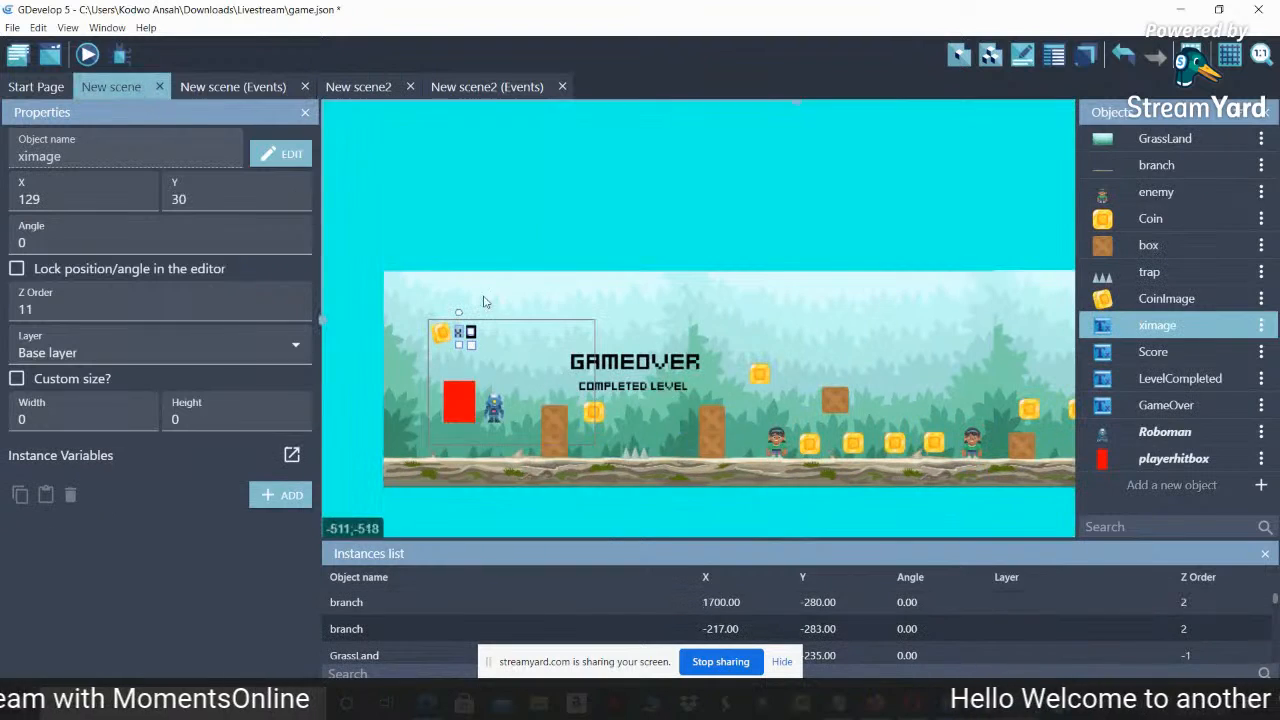
left_click(556, 426)
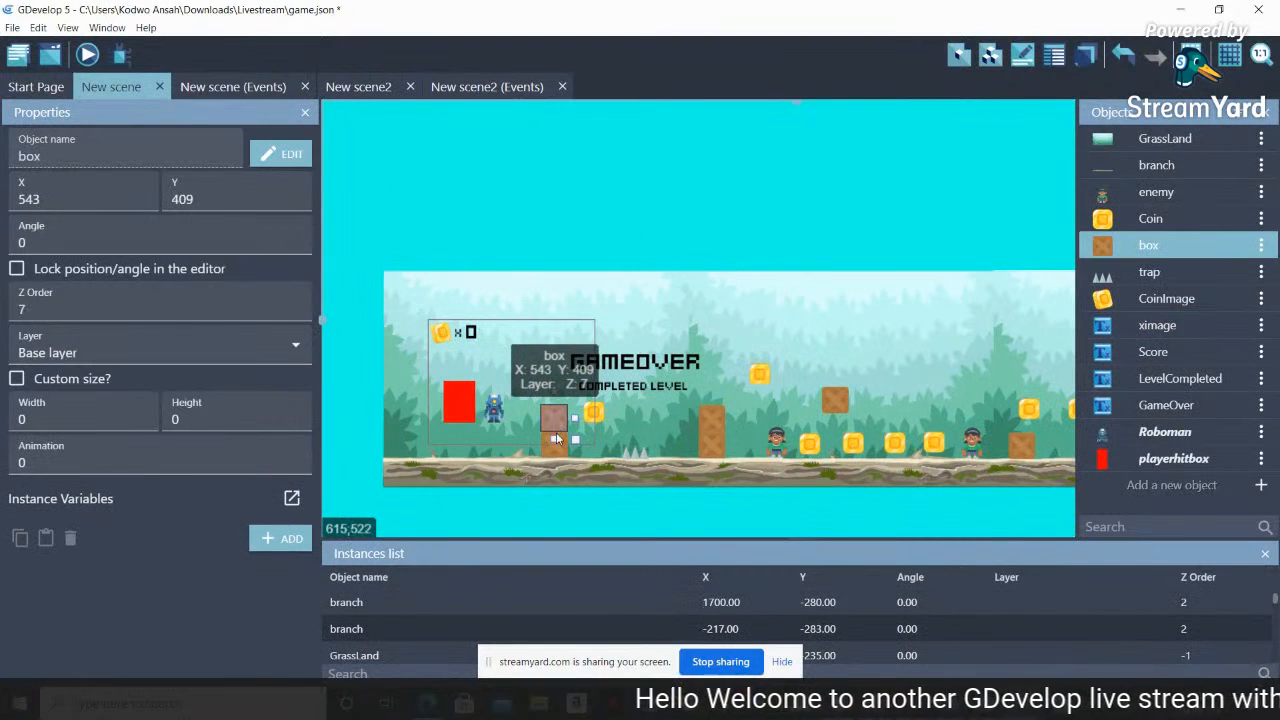
left_click_drag(556, 438, 558, 458)
left_click(356, 89)
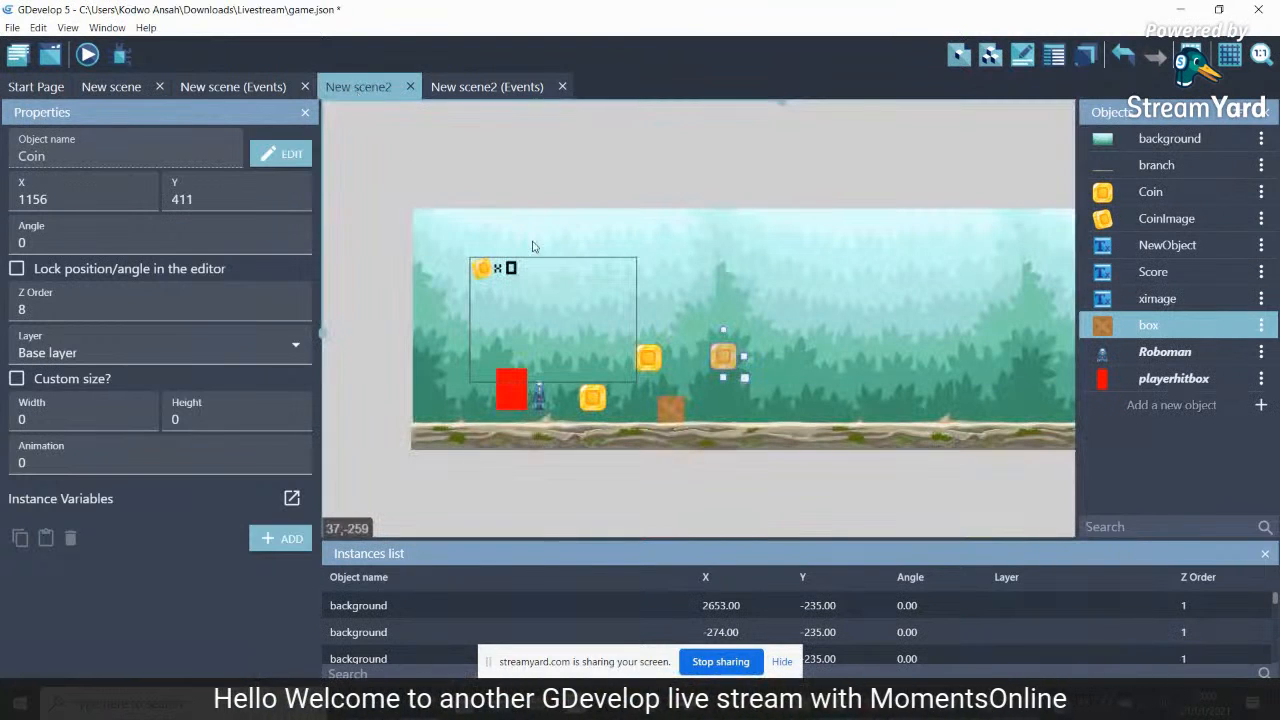
left_click(665, 408)
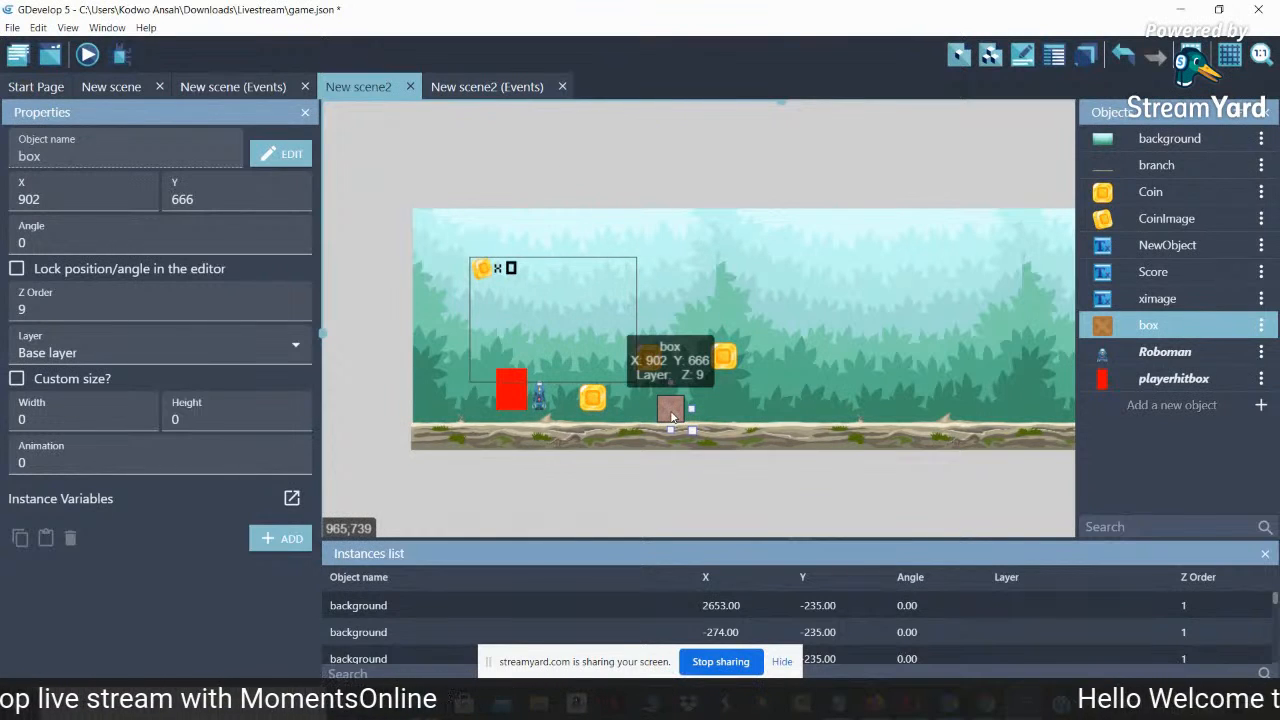
left_click_drag(672, 418, 710, 413)
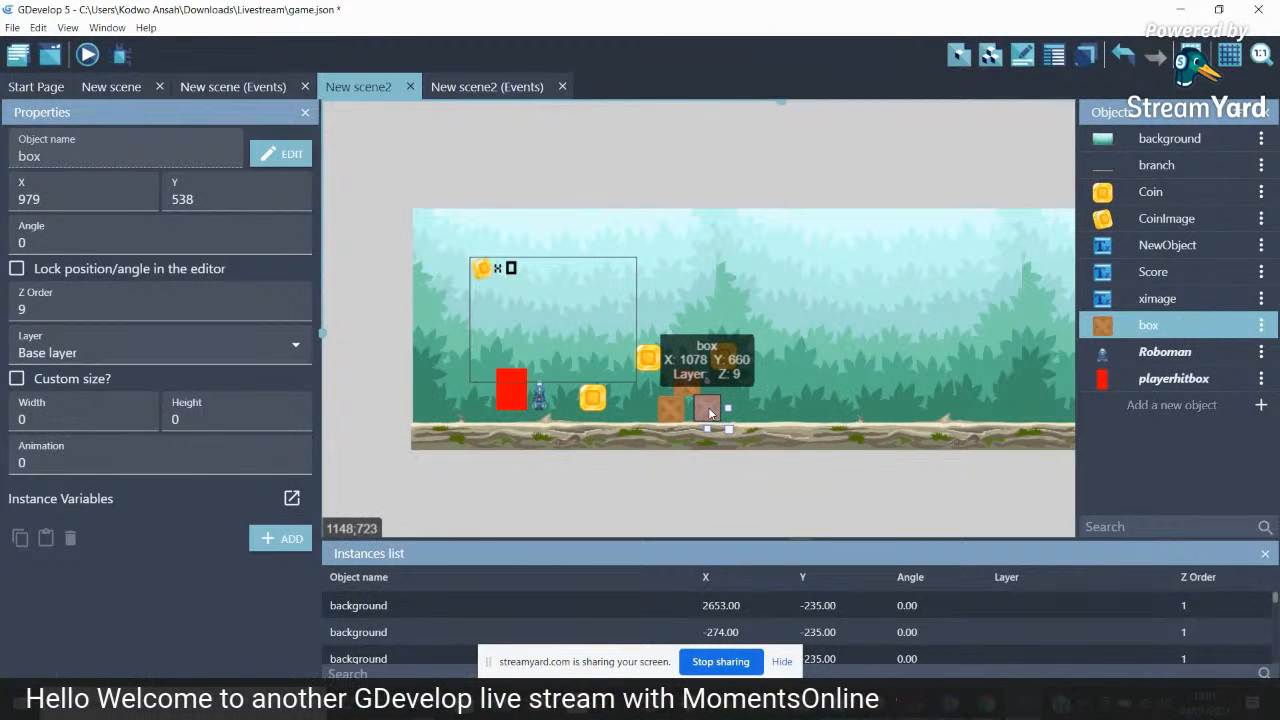
Adjust the box stack, moving the upper box to about X 983, Y 538 and the right base box to about X 1090, Y 660
key("ctrl+z")
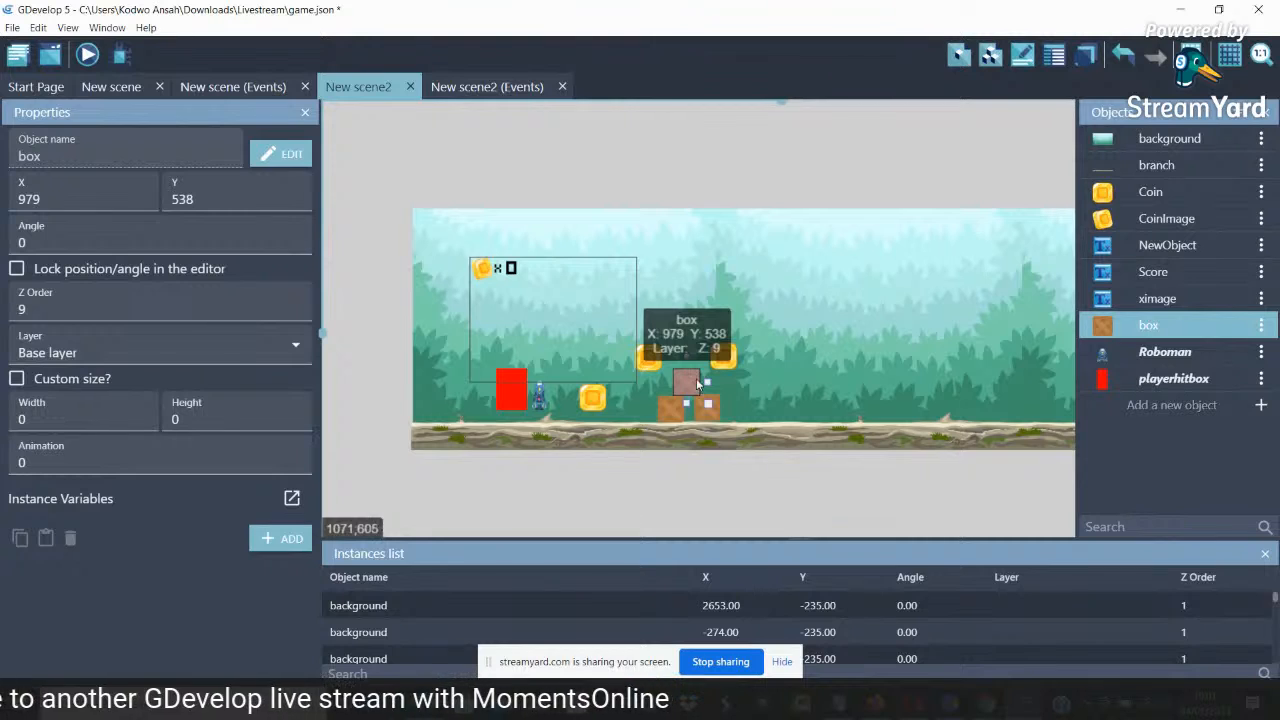
left_click_drag(697, 383, 698, 383)
left_click(1260, 52)
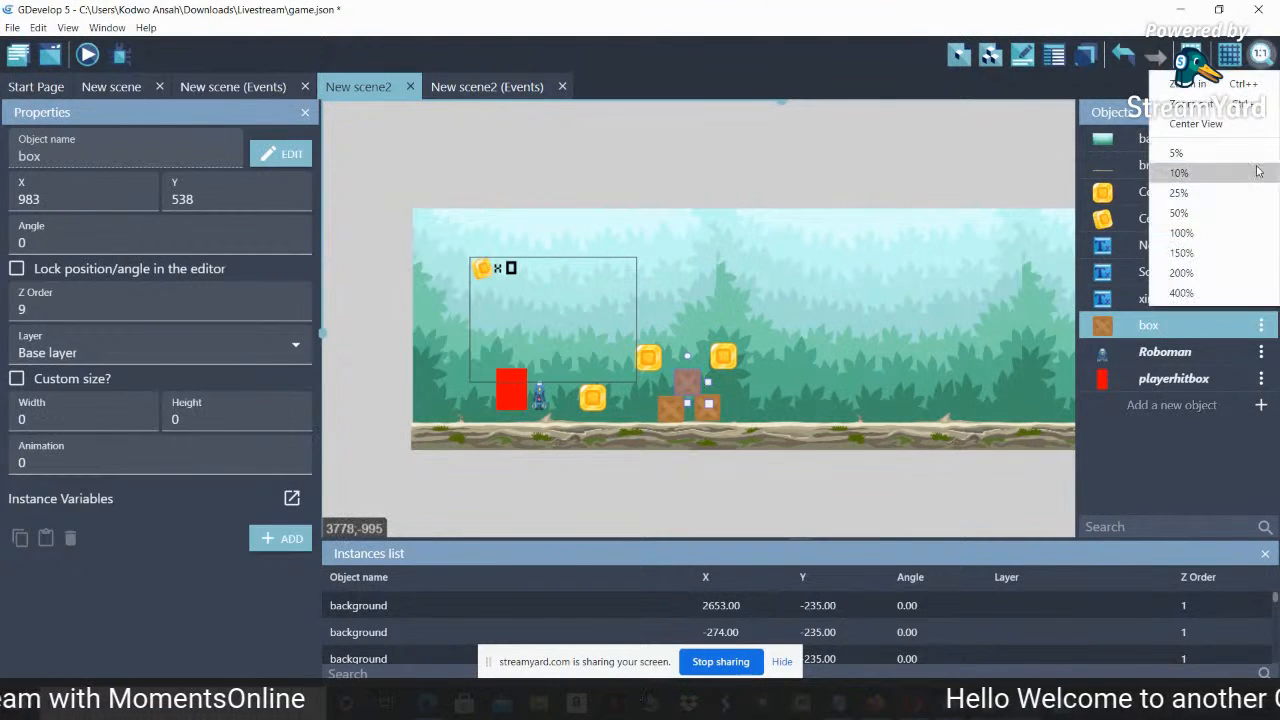
left_click(1190, 209)
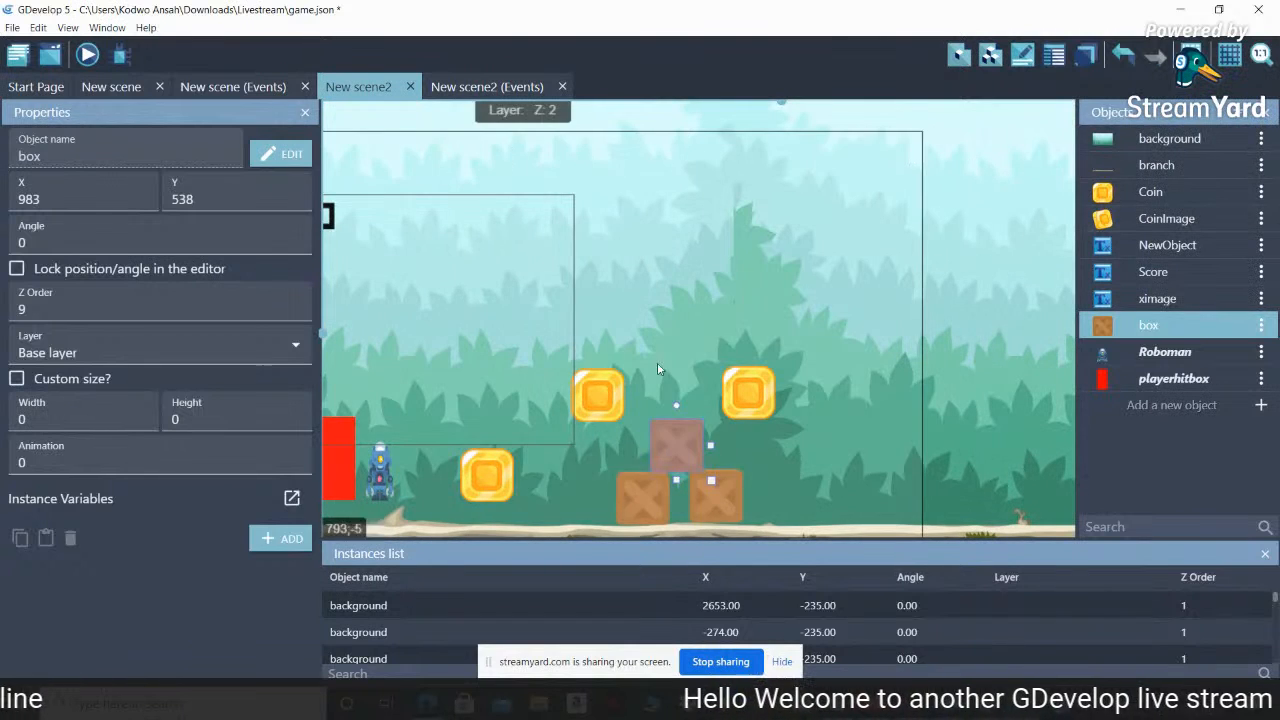
left_click_drag(671, 460, 673, 461)
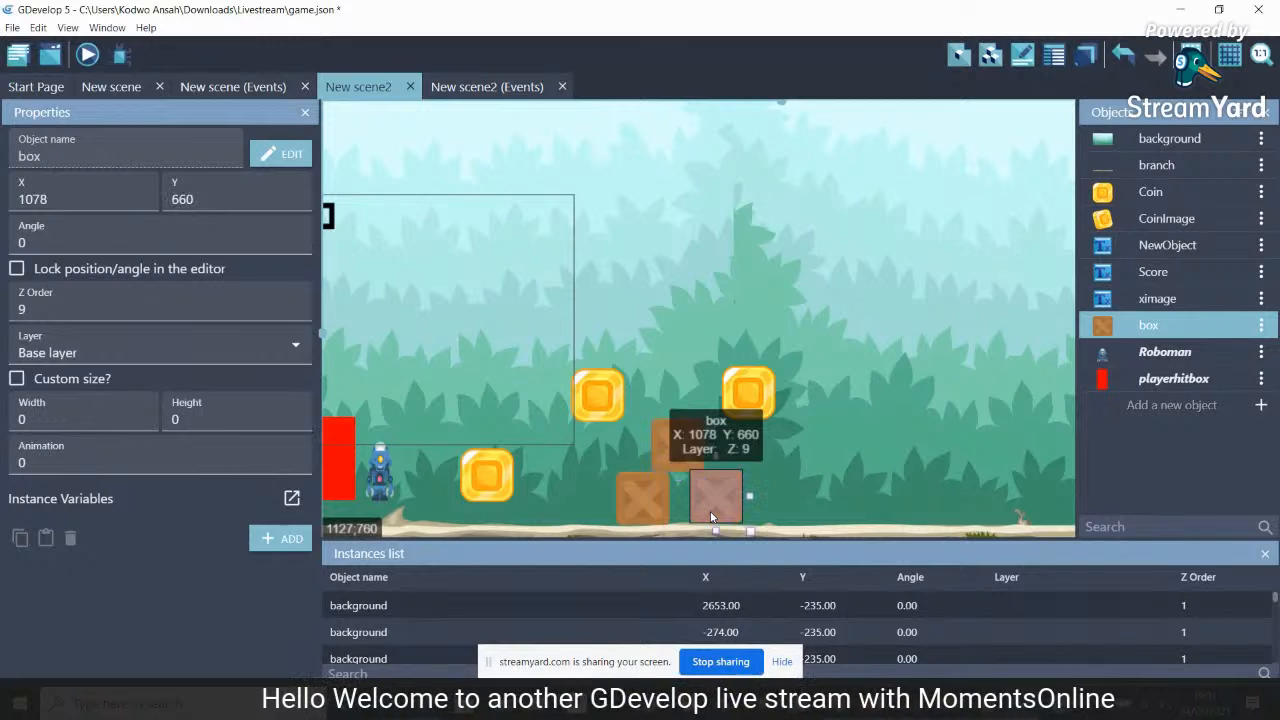
left_click_drag(712, 517, 716, 517)
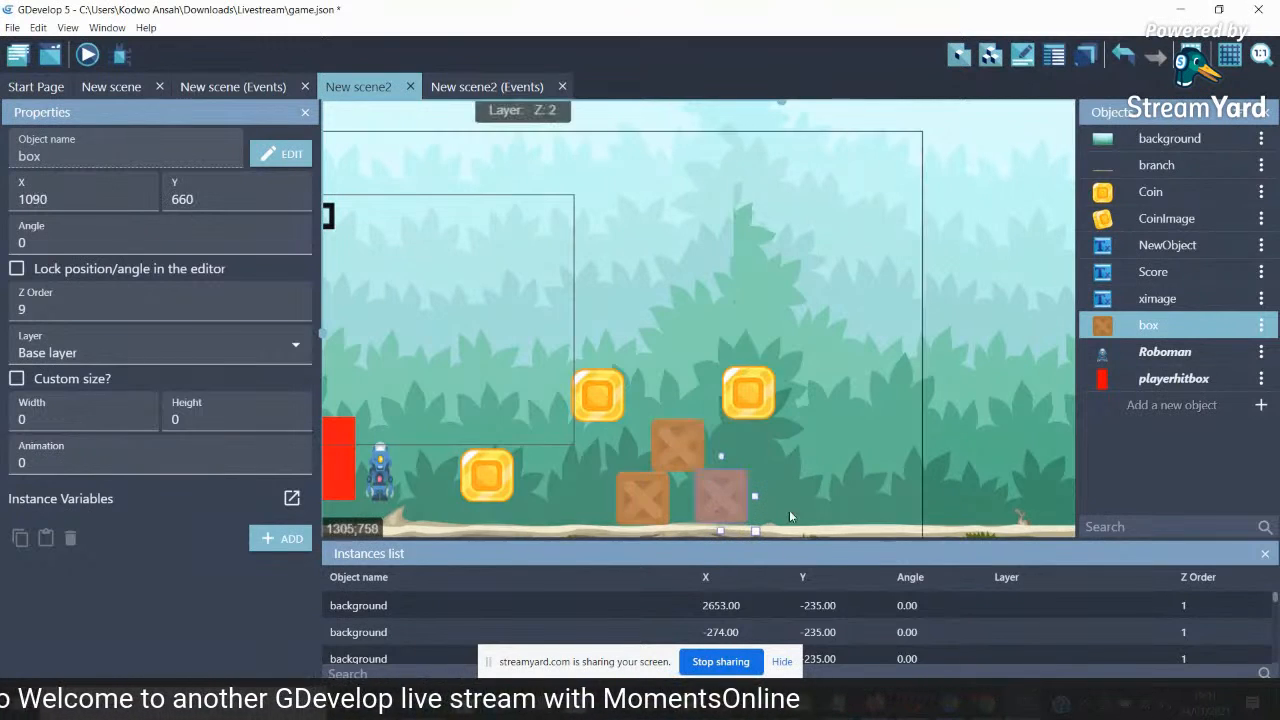
Copy the coin above the boxes and place the copy to their right at about X 1364, Y 592
left_click(817, 197)
left_click(752, 410)
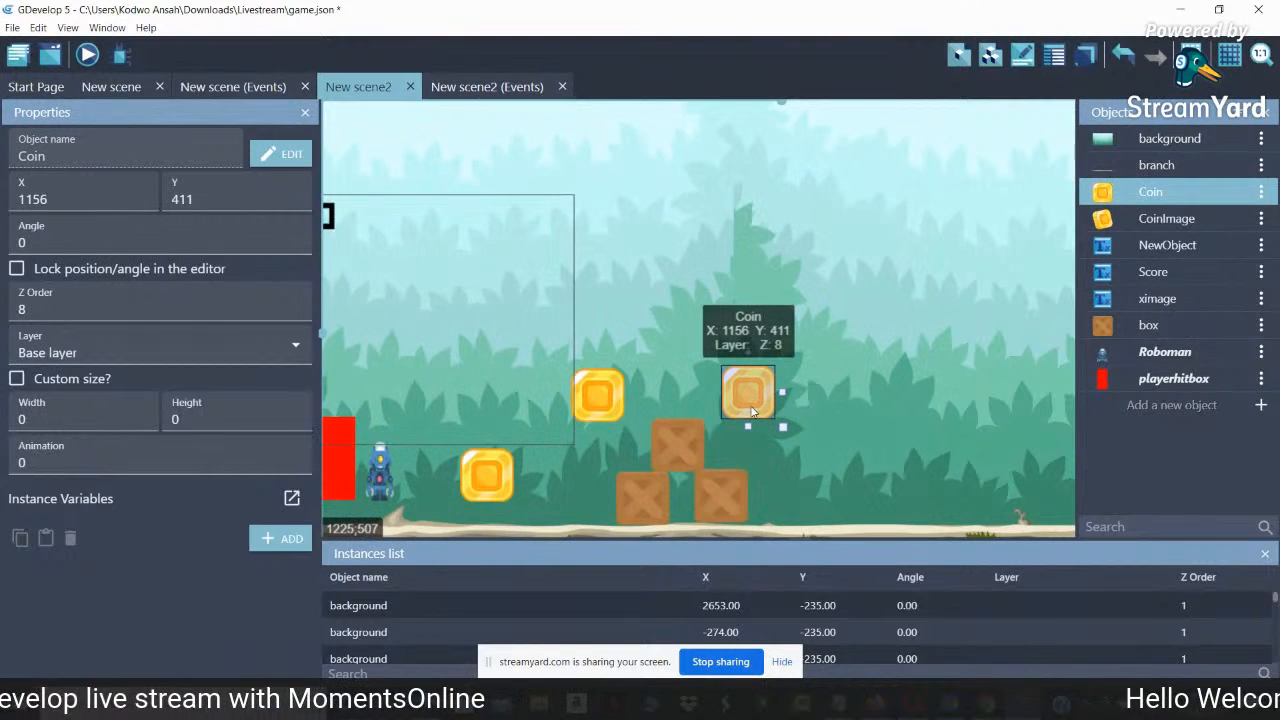
left_click_drag(752, 410, 839, 482, "ctrl")
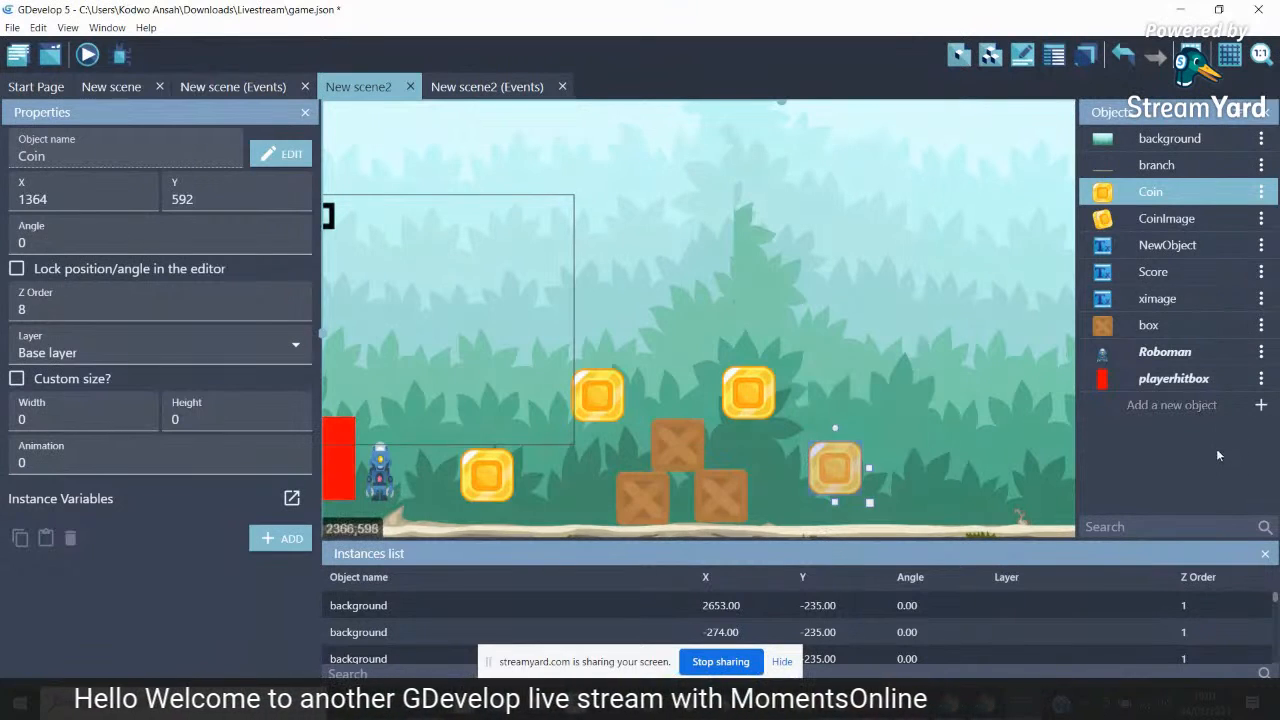
Create a new Sprite object and add the spikes image from the Tiles folder, copying the file into the project folder
left_click(1261, 405)
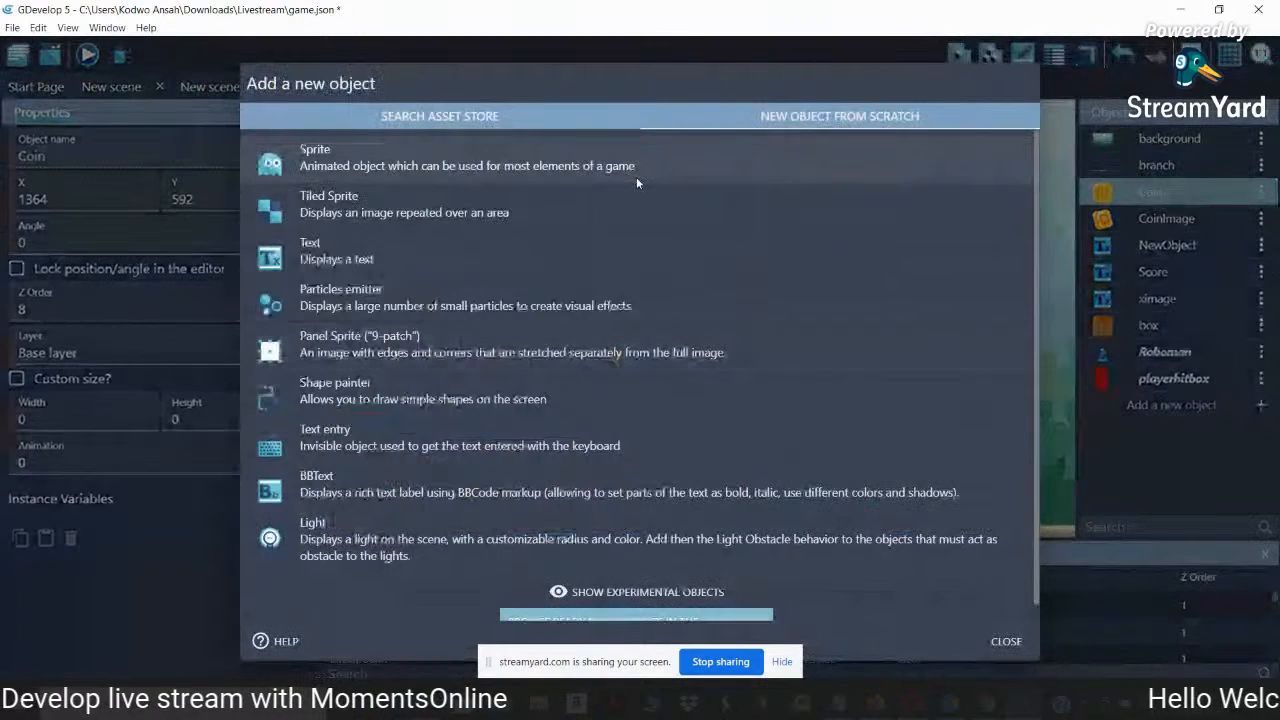
left_click(636, 177)
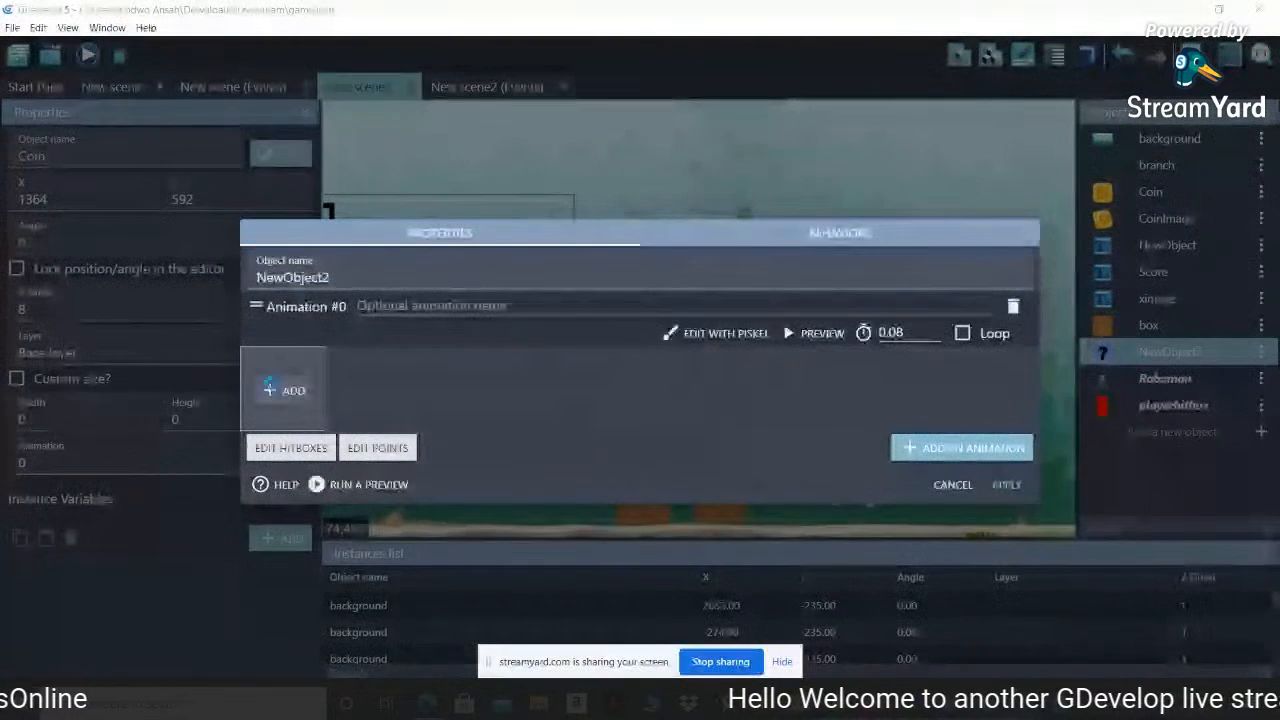
left_click(270, 387)
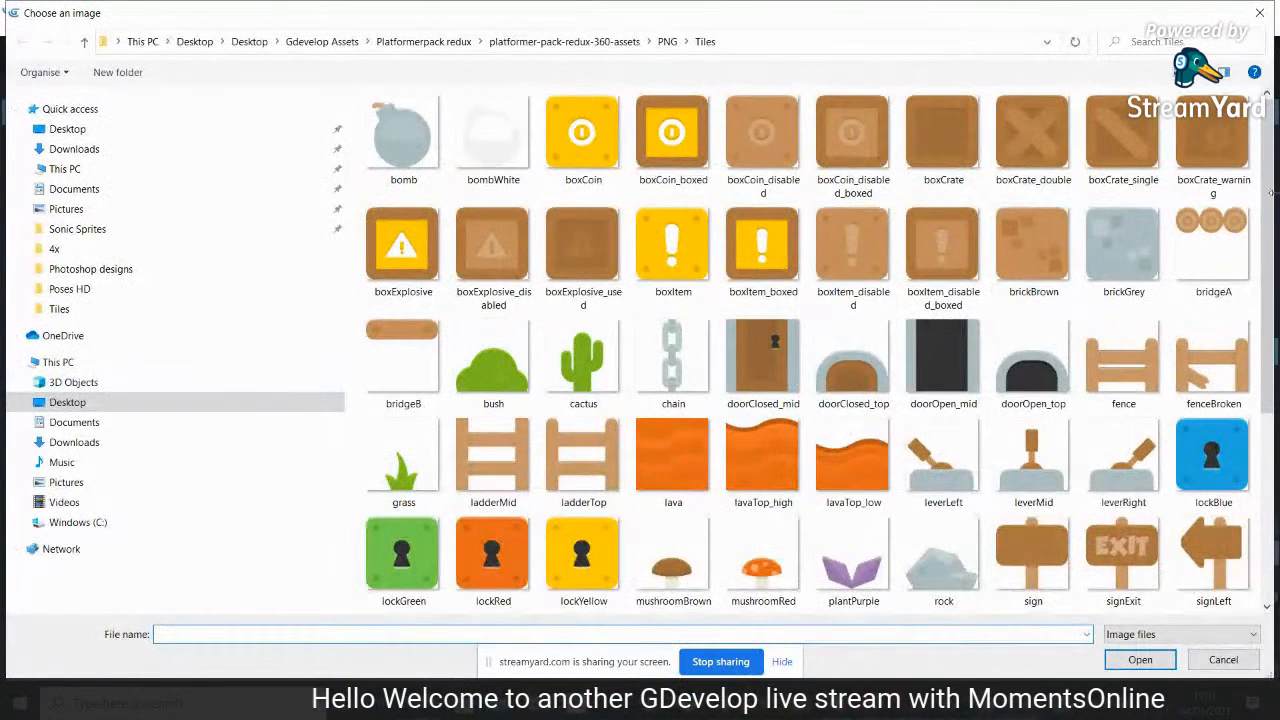
scroll(716, 325, "down", 3)
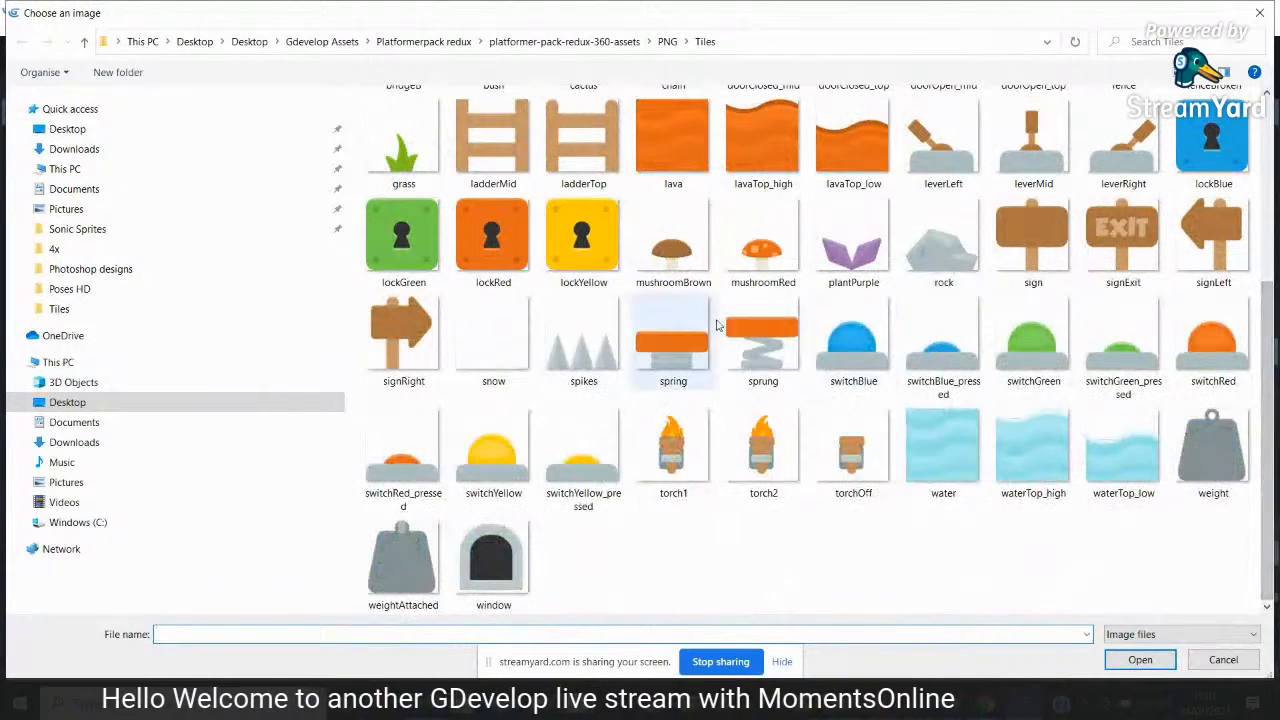
left_click(570, 360)
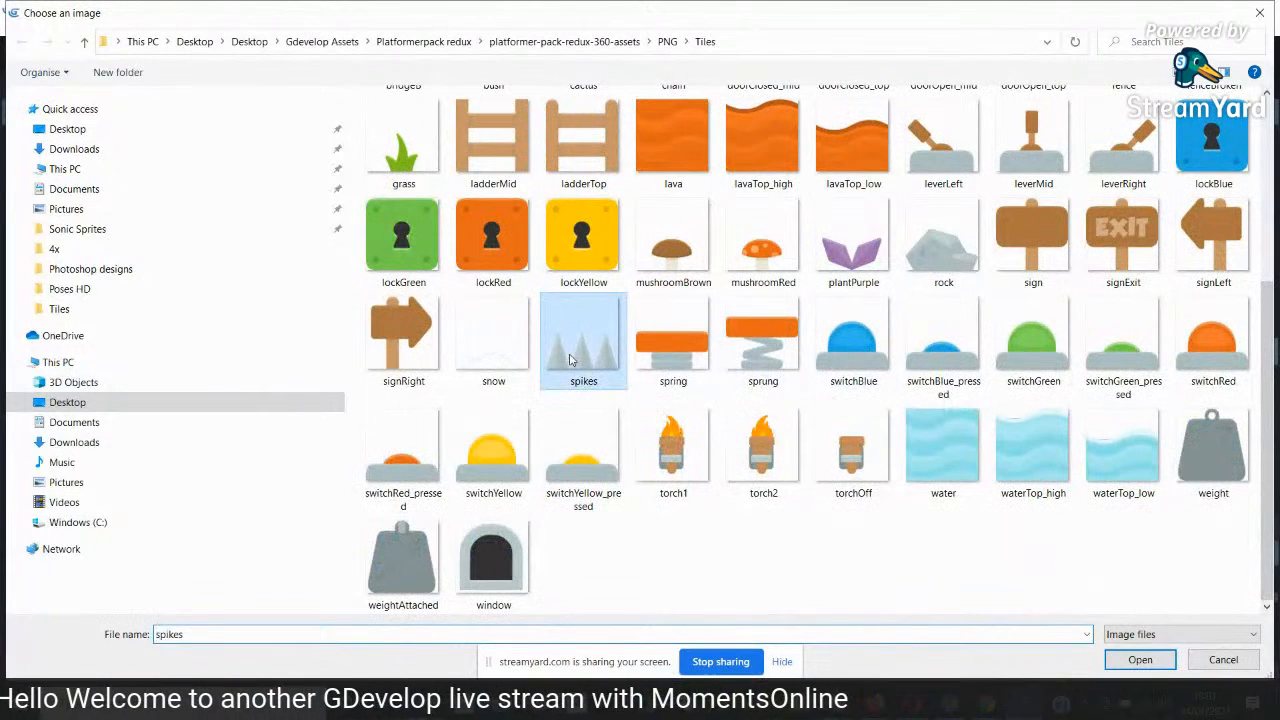
left_click(1145, 662)
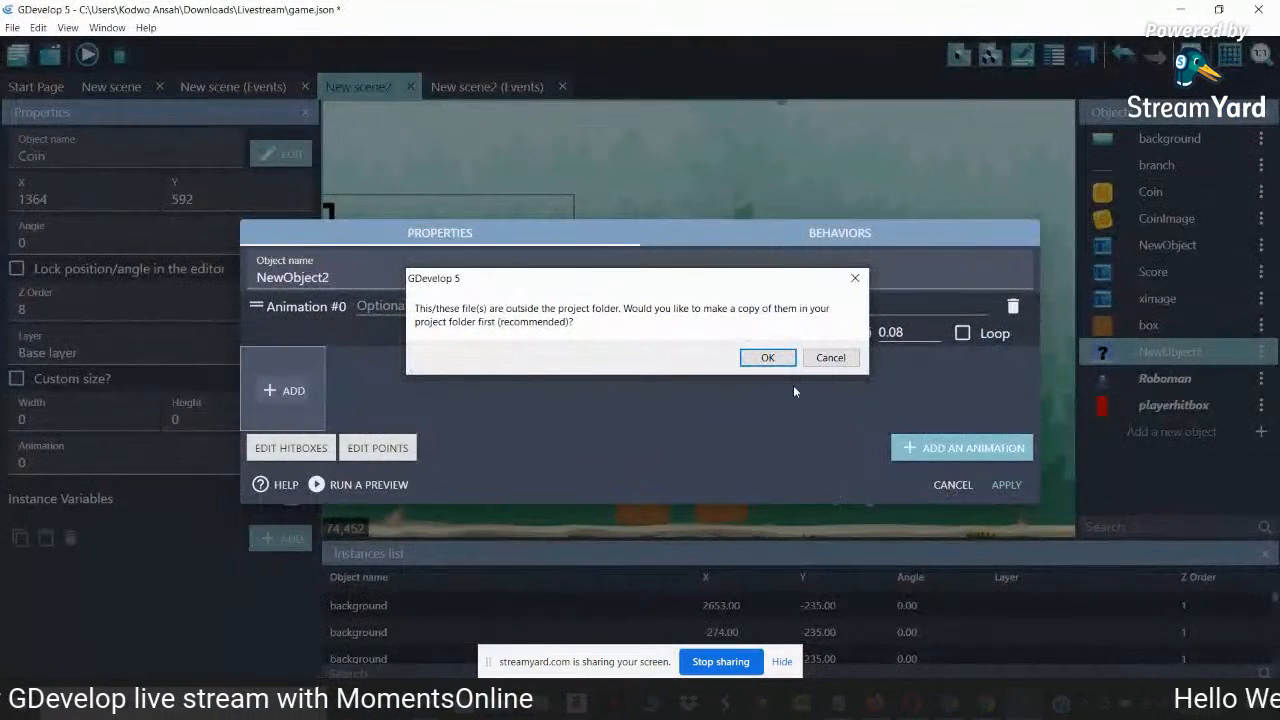
left_click(767, 357)
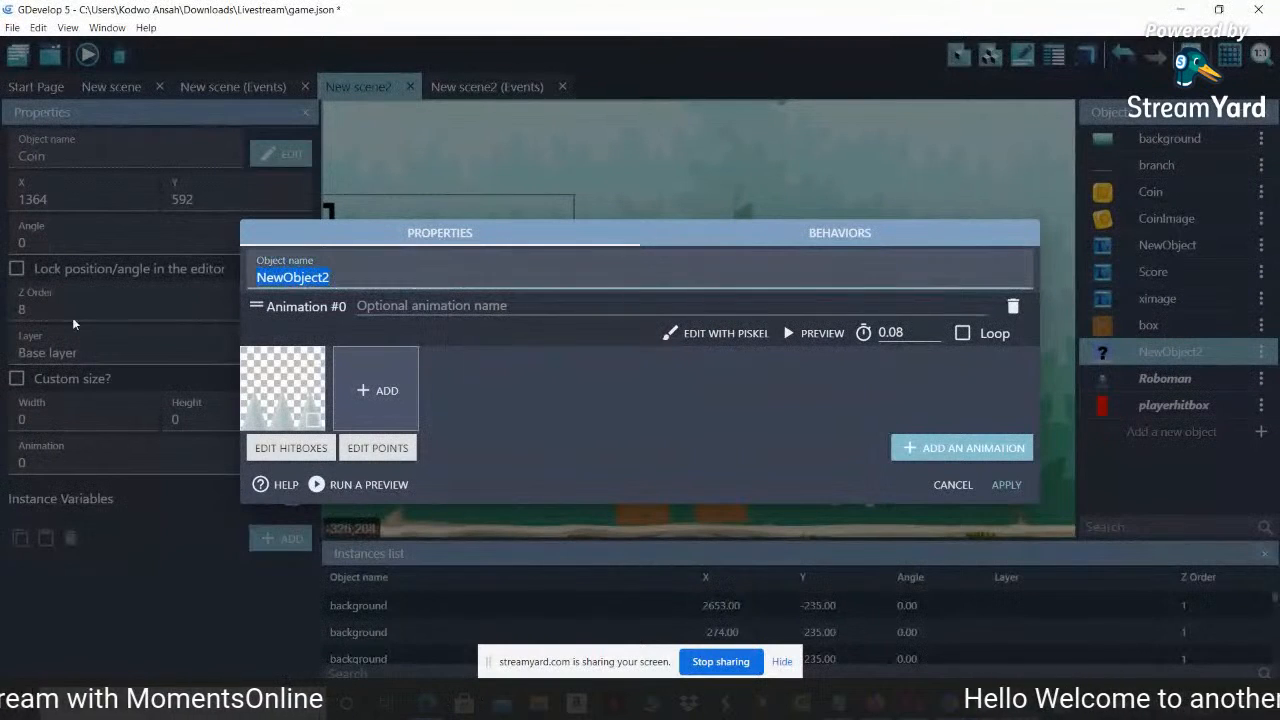
Name the spikes object trap and place an instance on the ground at about X 1385, Y 671
type("trap")
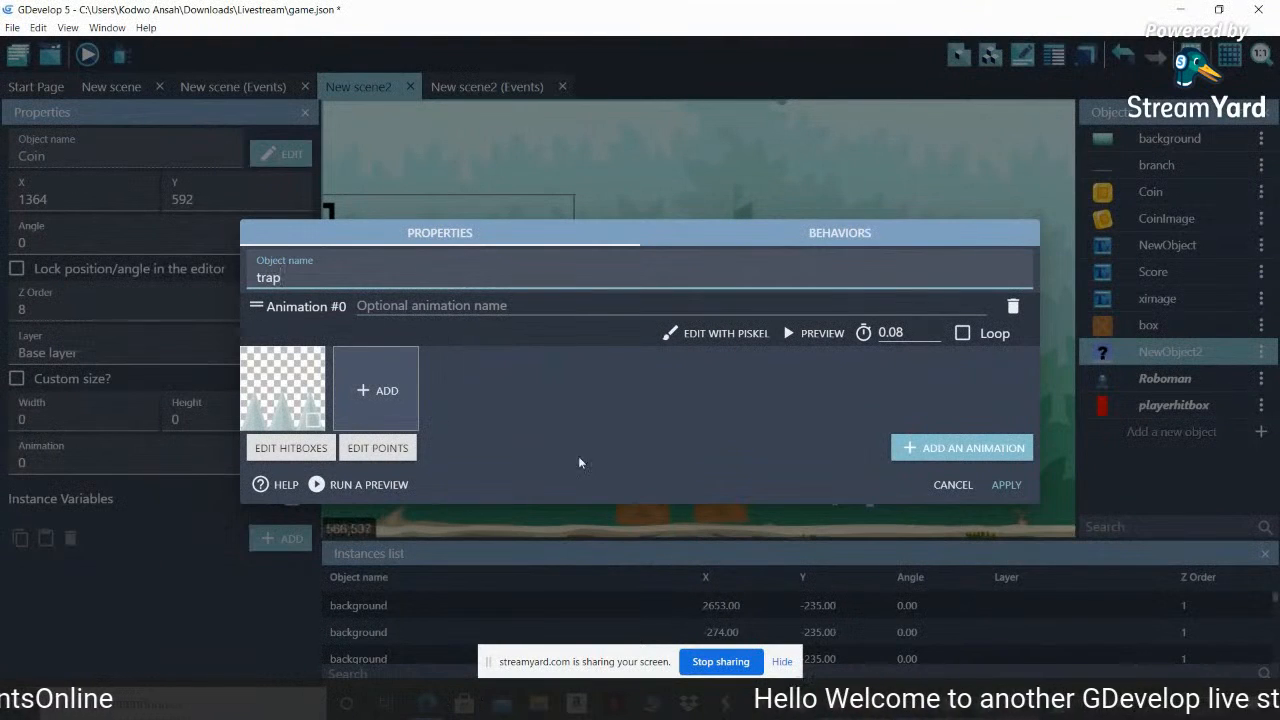
left_click(1005, 485)
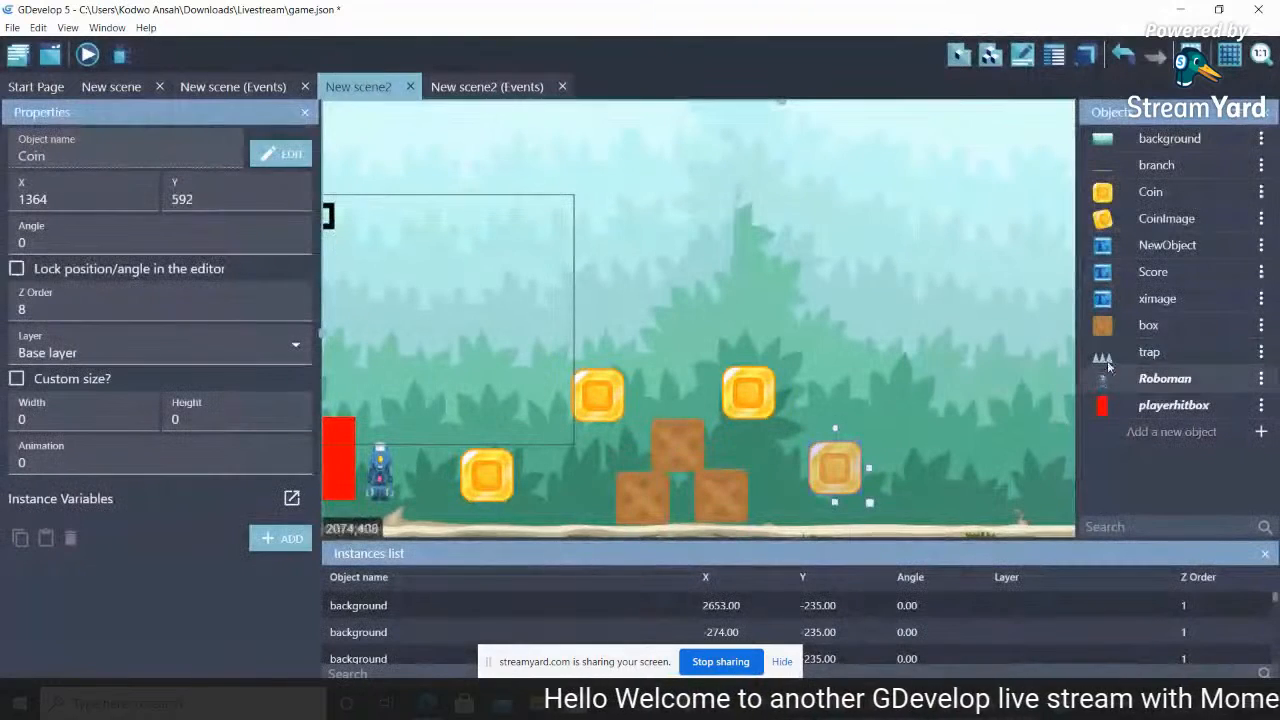
left_click_drag(1148, 351, 837, 511)
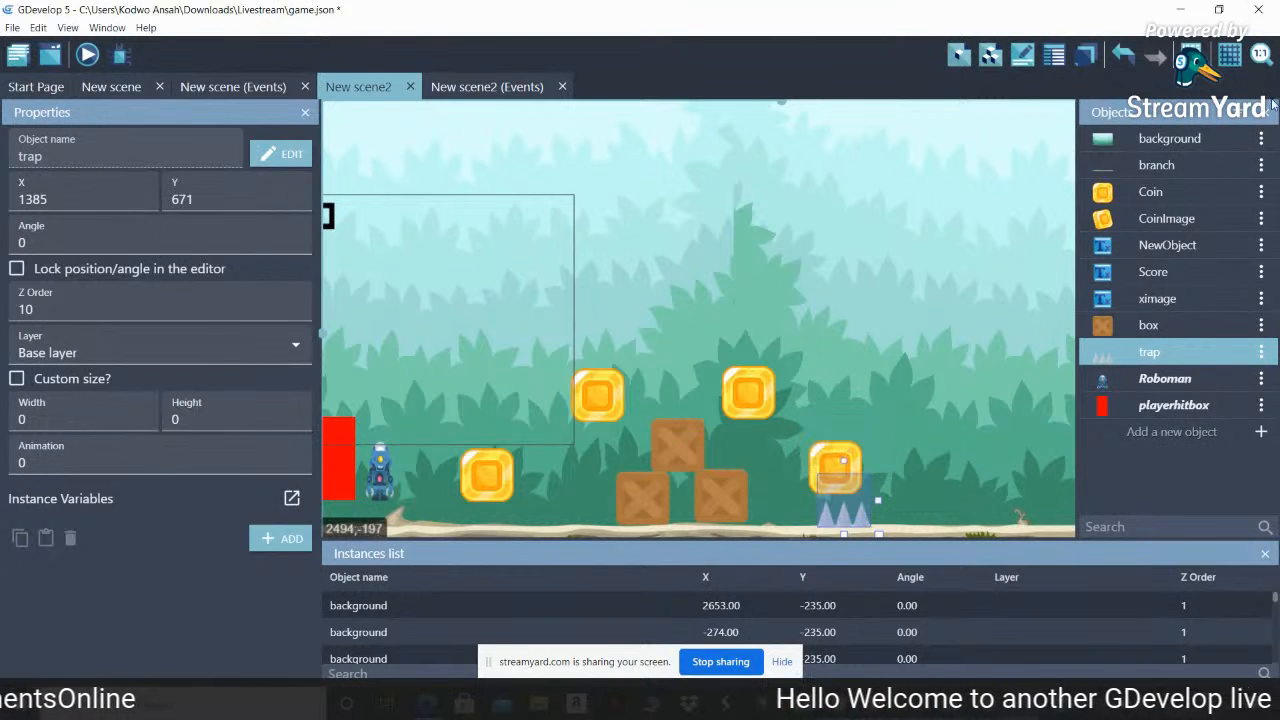
Nudge the trap instance up to about Y 667 so its spikes sit on the ground surface
left_click(1256, 62)
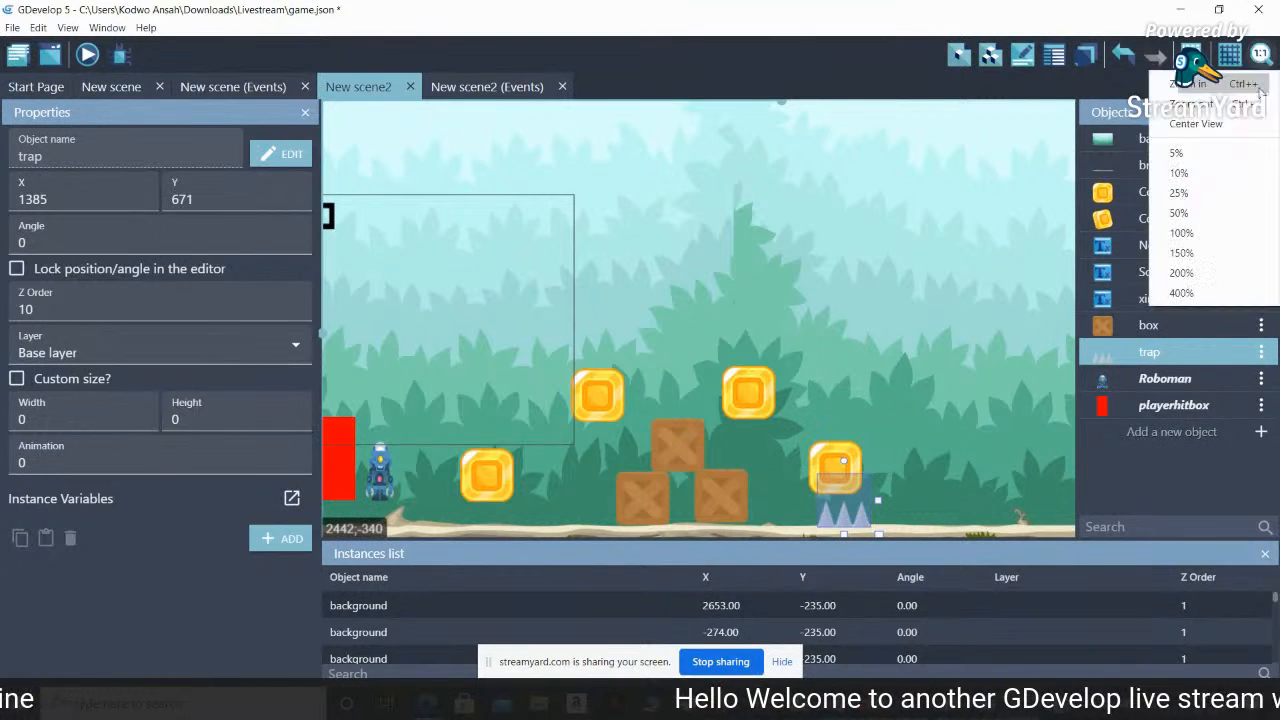
left_click(1198, 192)
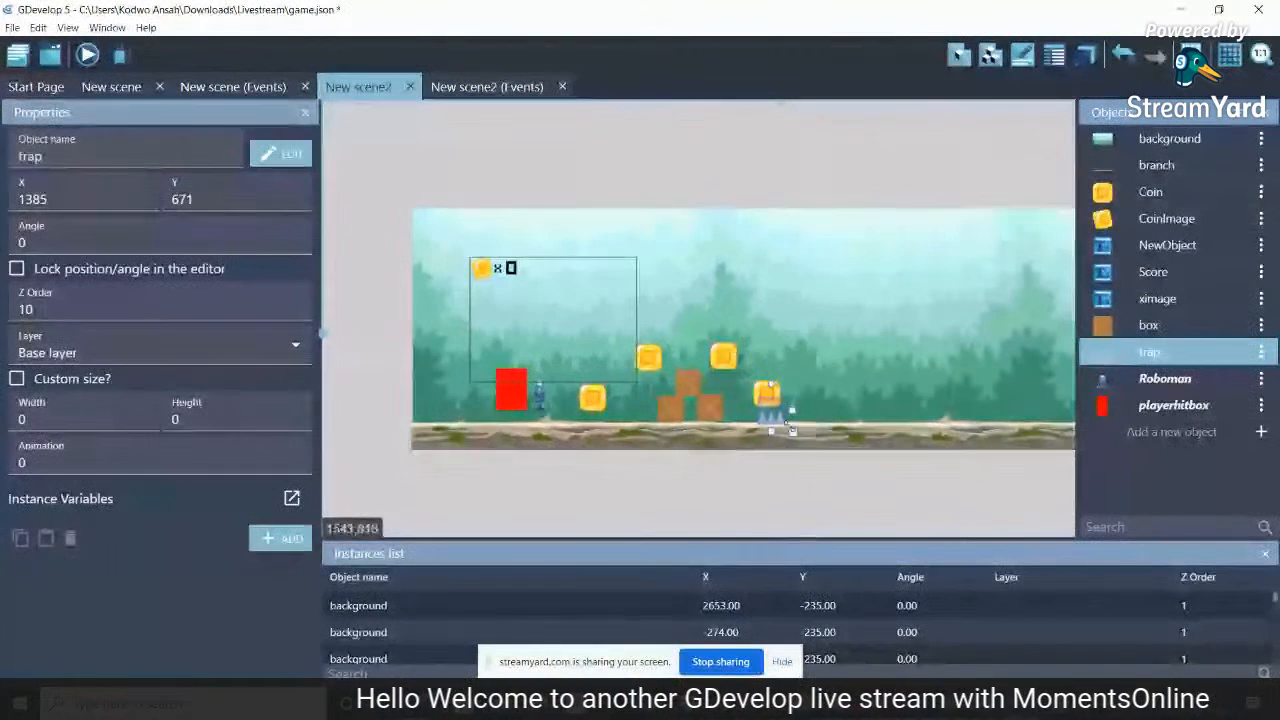
left_click(784, 429)
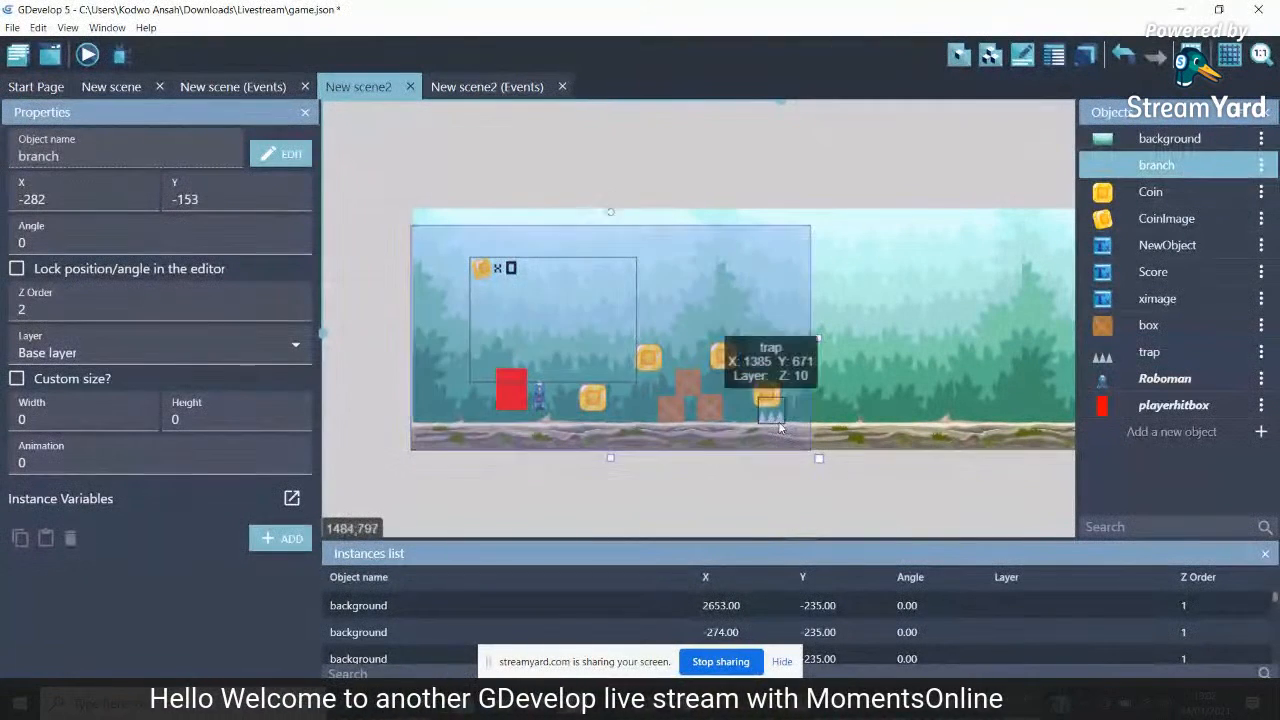
left_click(778, 422)
key("Up")
key("Up")
key("Up")
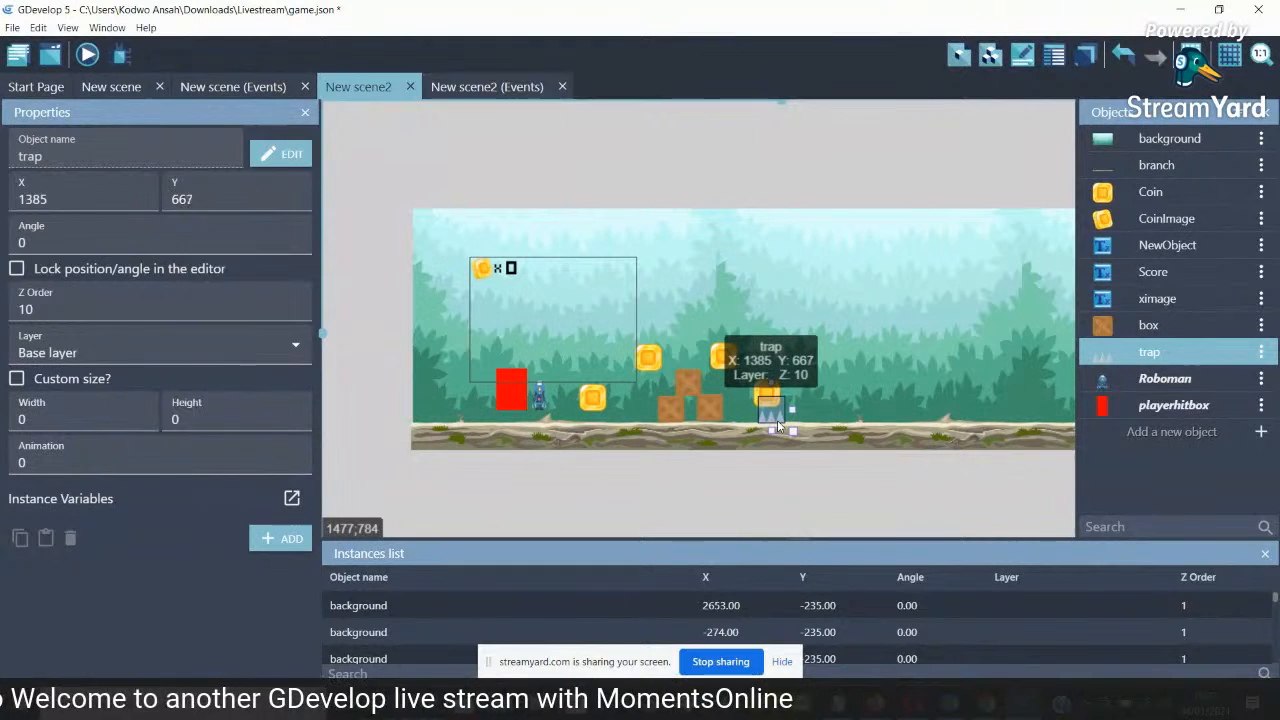
left_click(768, 485)
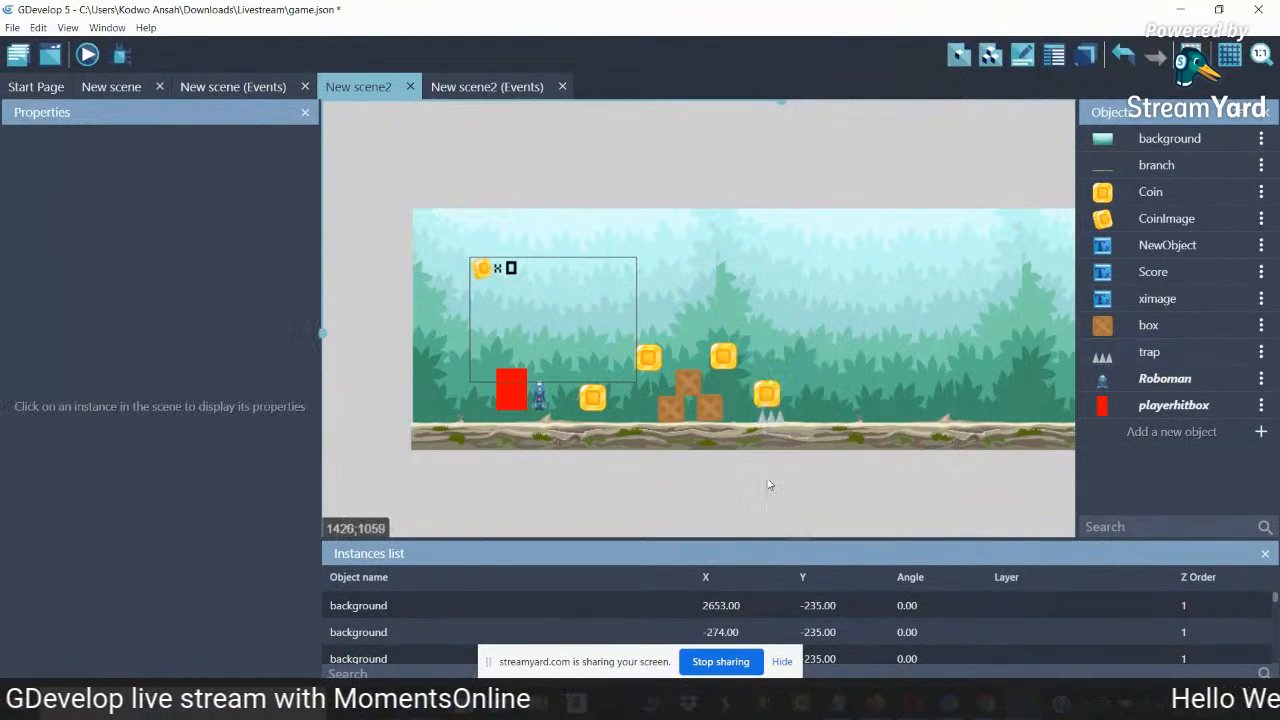
Nudge the coin above the trap up to about Y 573
left_click(764, 394)
key("Up")
key("Up")
key("Up")
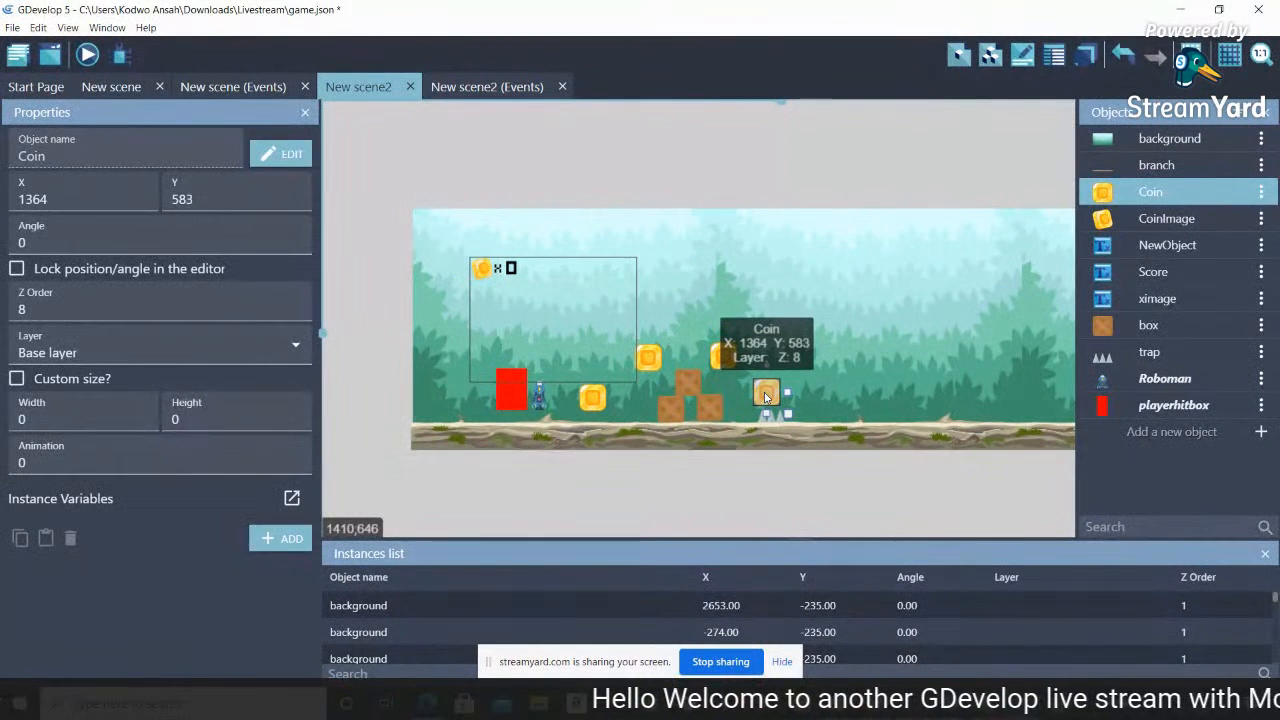
key("Up")
key("Up")
key("Up")
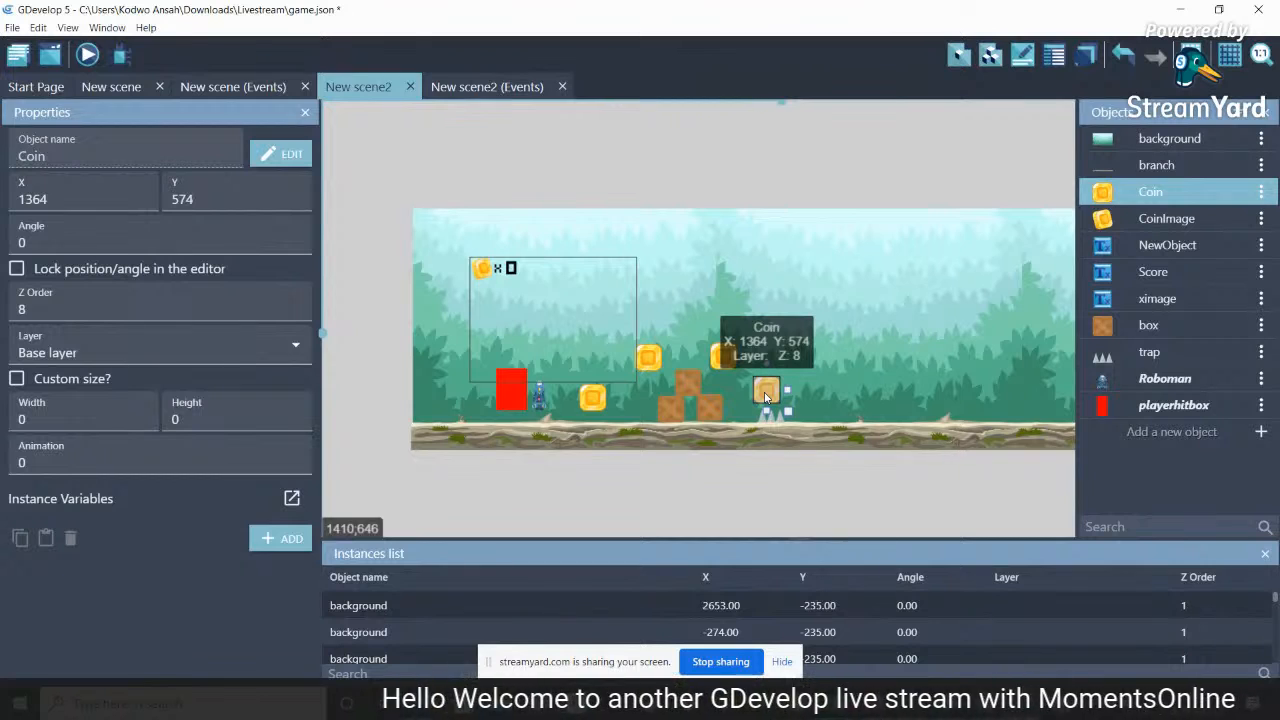
left_click(738, 494)
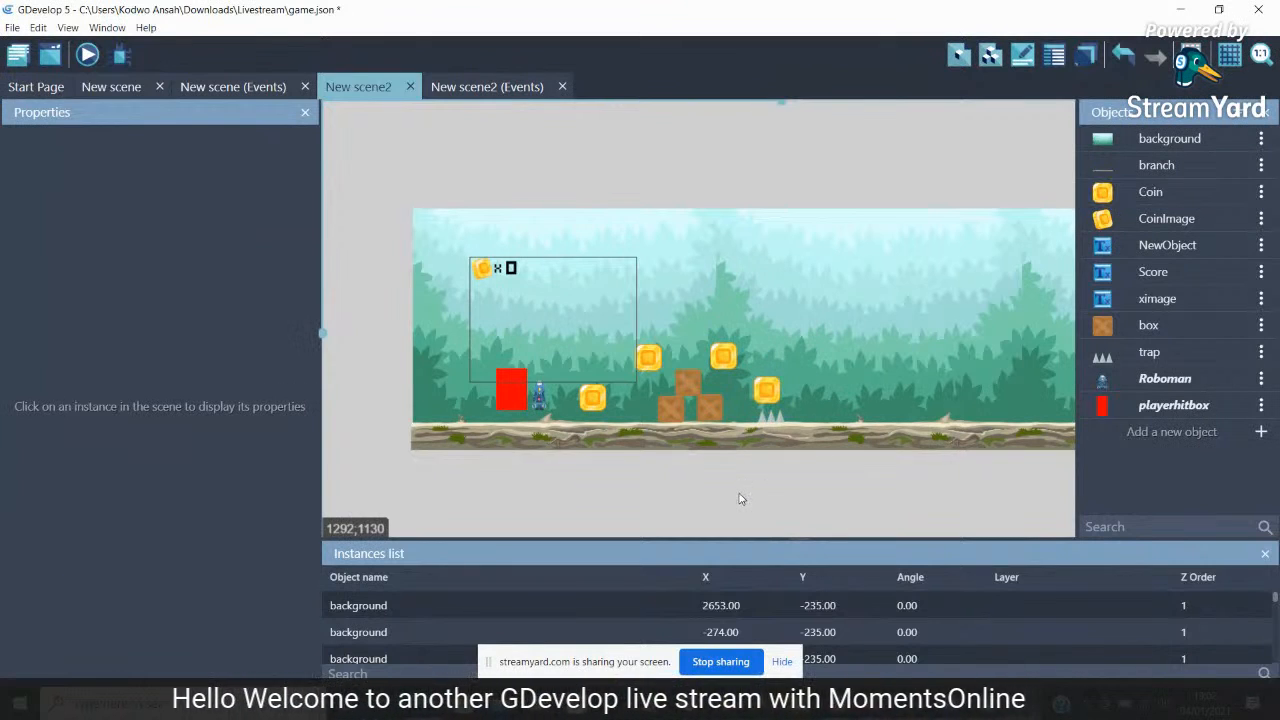
Set the Roboman instance's custom width to 150, matching the playerhitbox
left_click(539, 396)
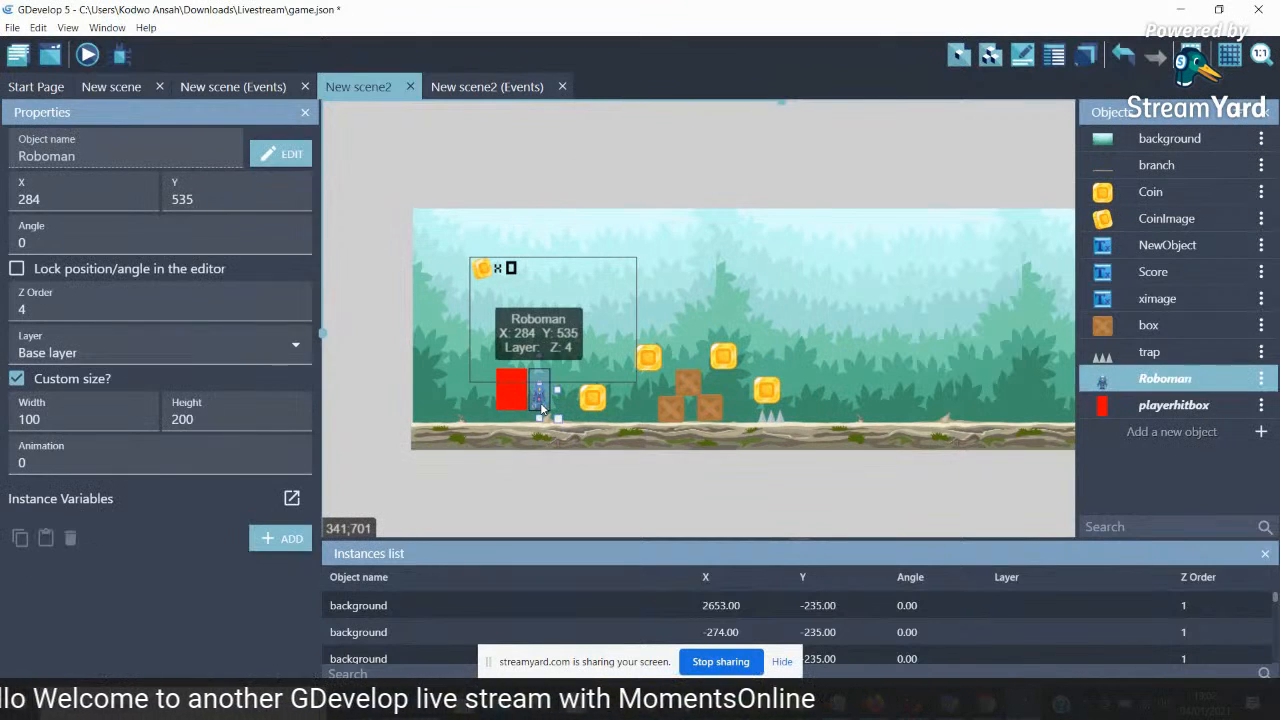
left_click(541, 405)
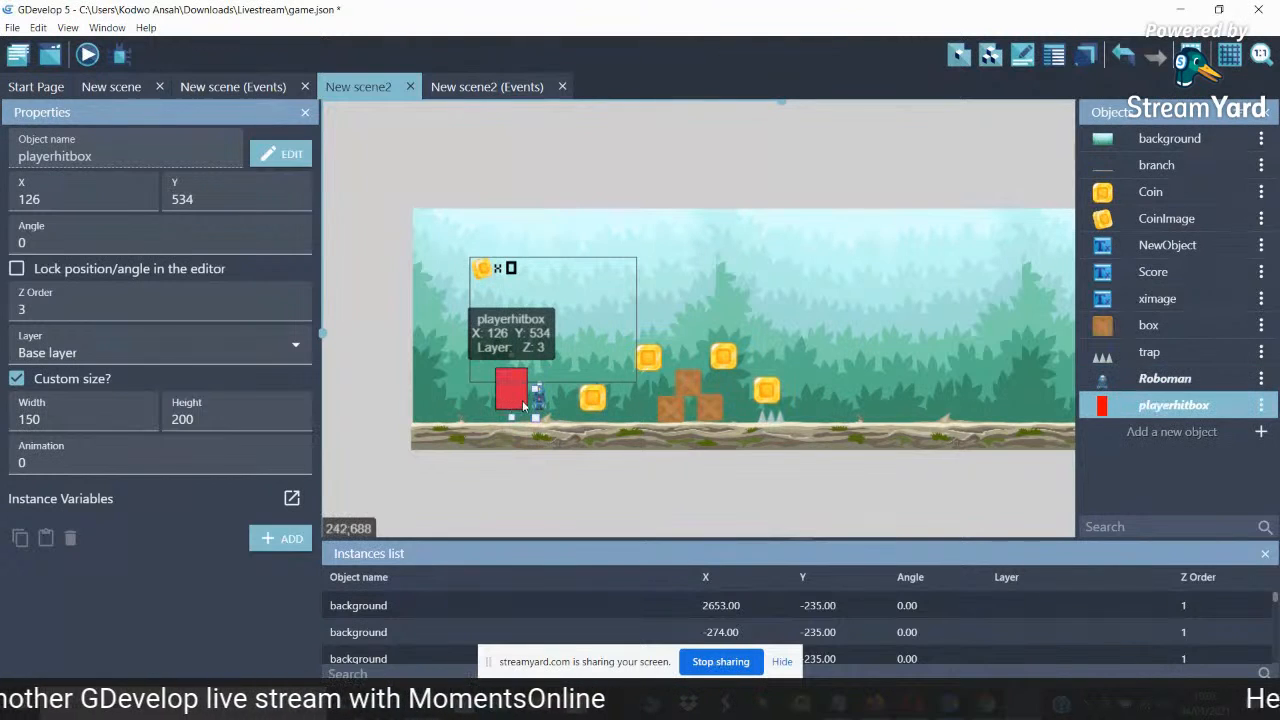
left_click(541, 400)
left_click_drag(48, 420, 18, 420)
type("150")
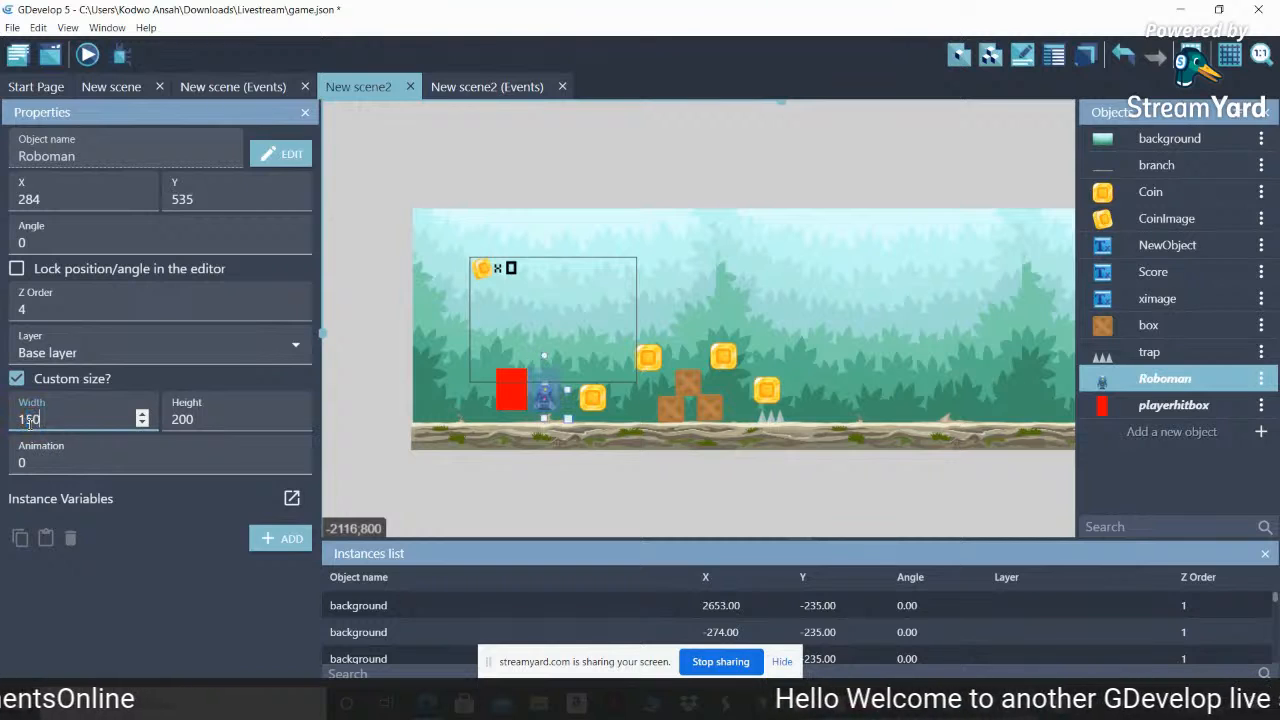
left_click(673, 484)
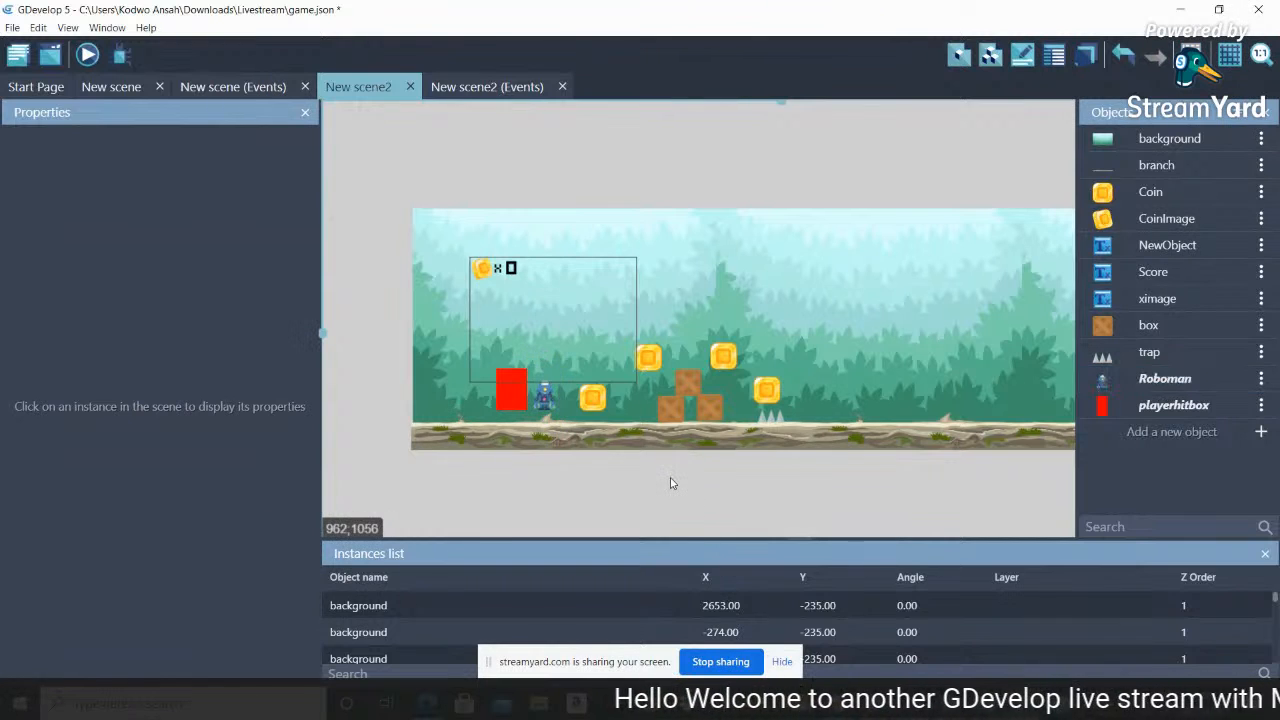
Start adding another new object to New scene2
left_click(766, 390)
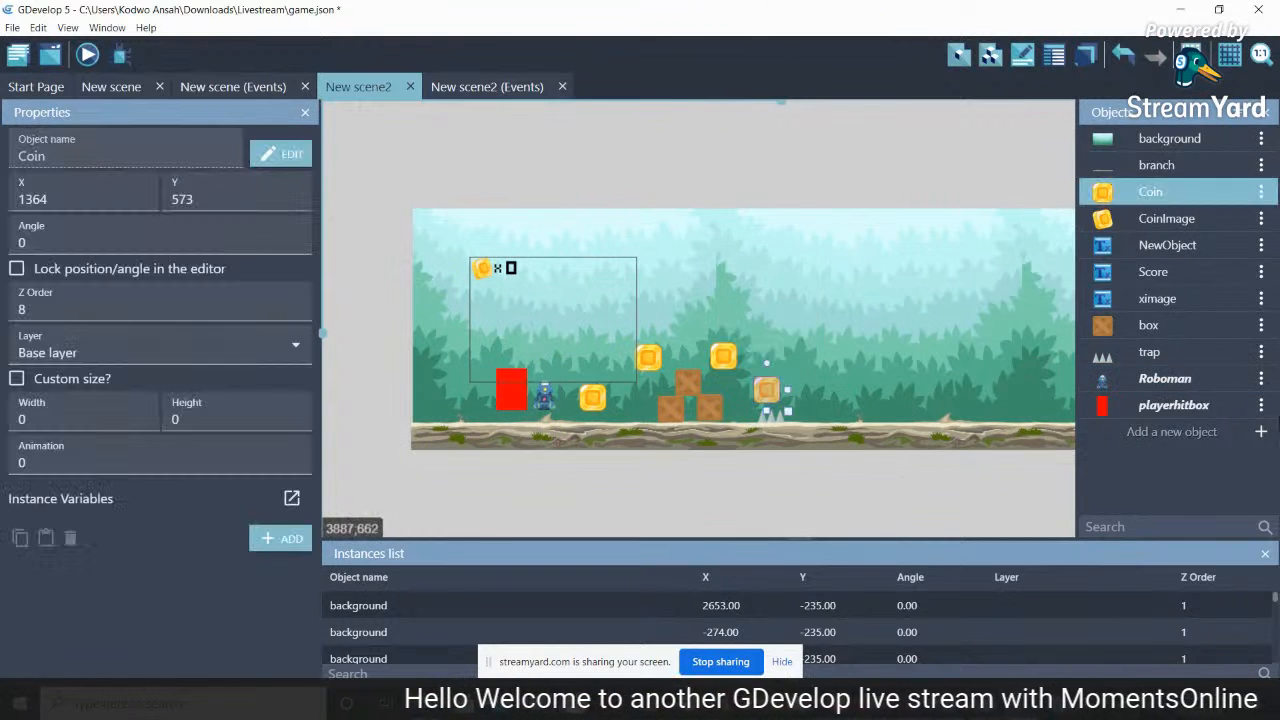
left_click(1261, 432)
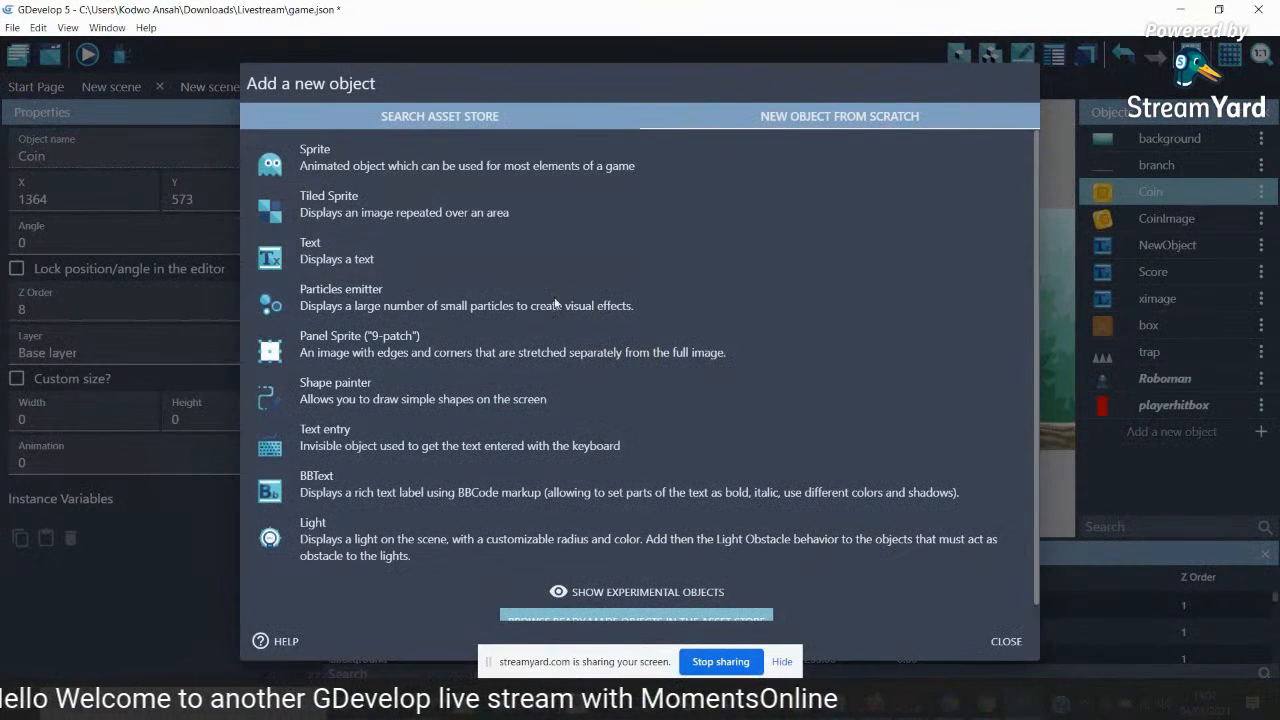
Close the new object dialog and make the enemy object of New scene a global object
left_click(1003, 641)
left_click(118, 87)
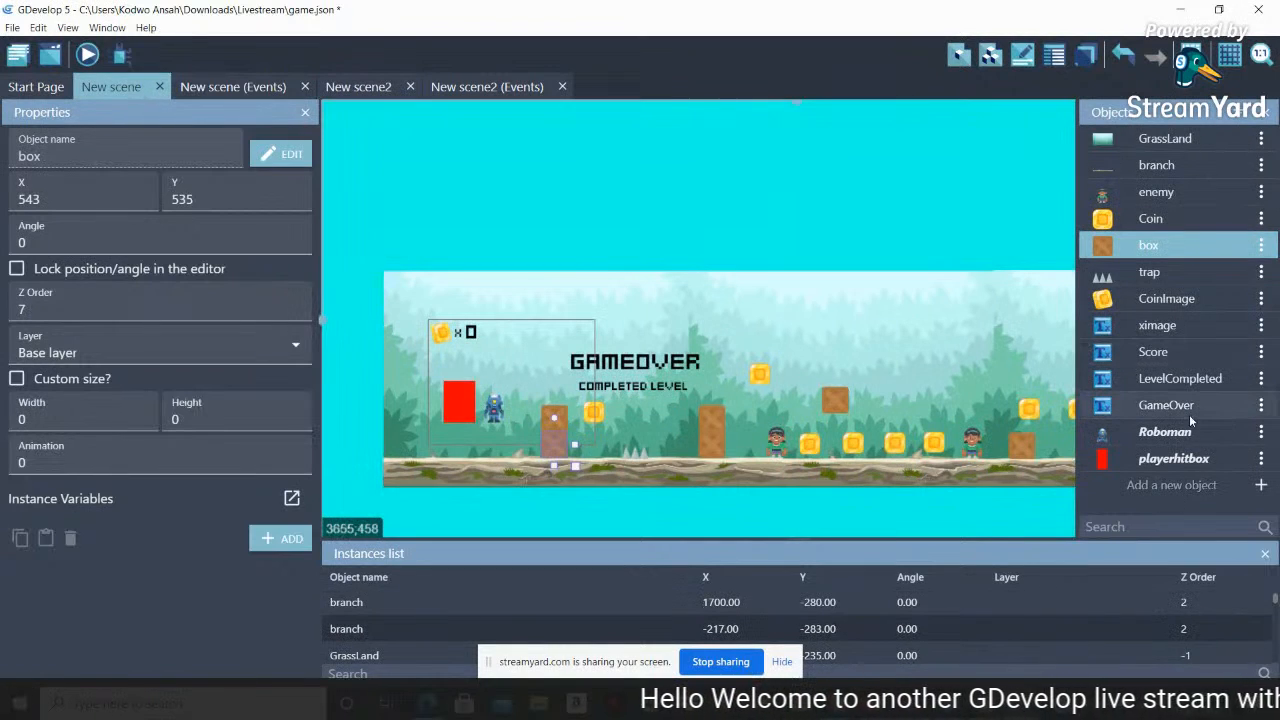
left_click(1261, 198)
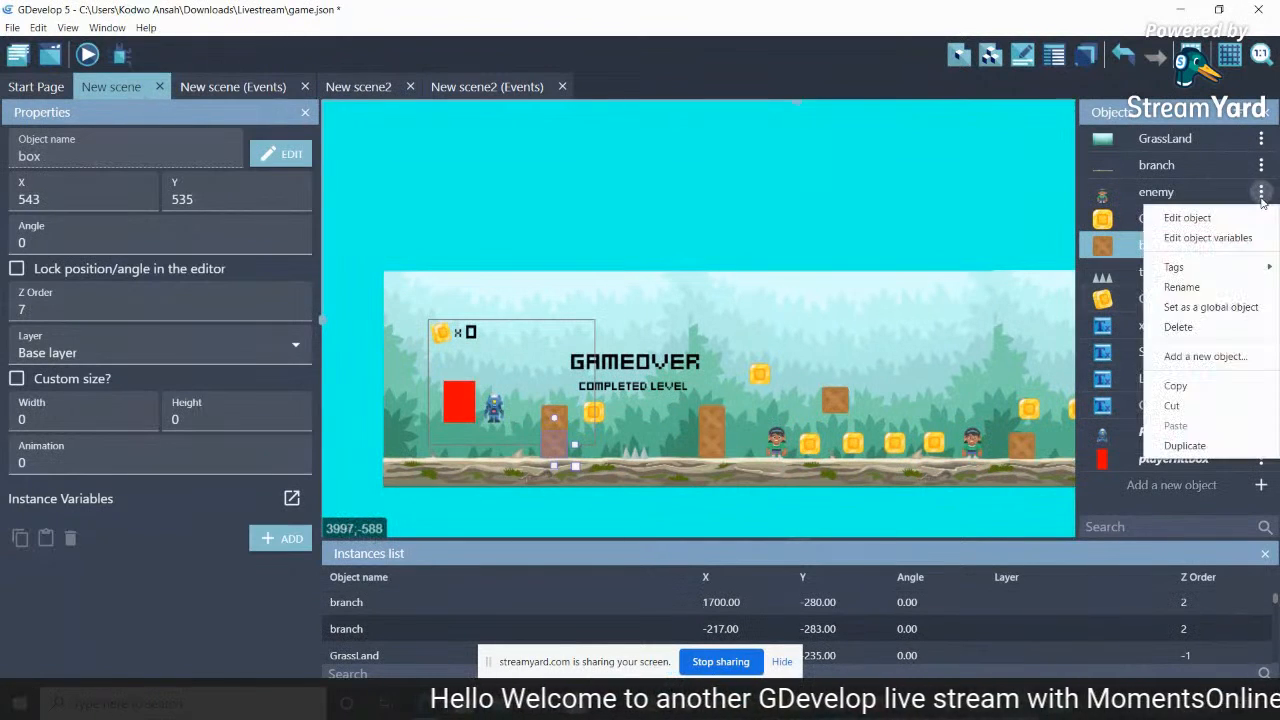
left_click(1178, 310)
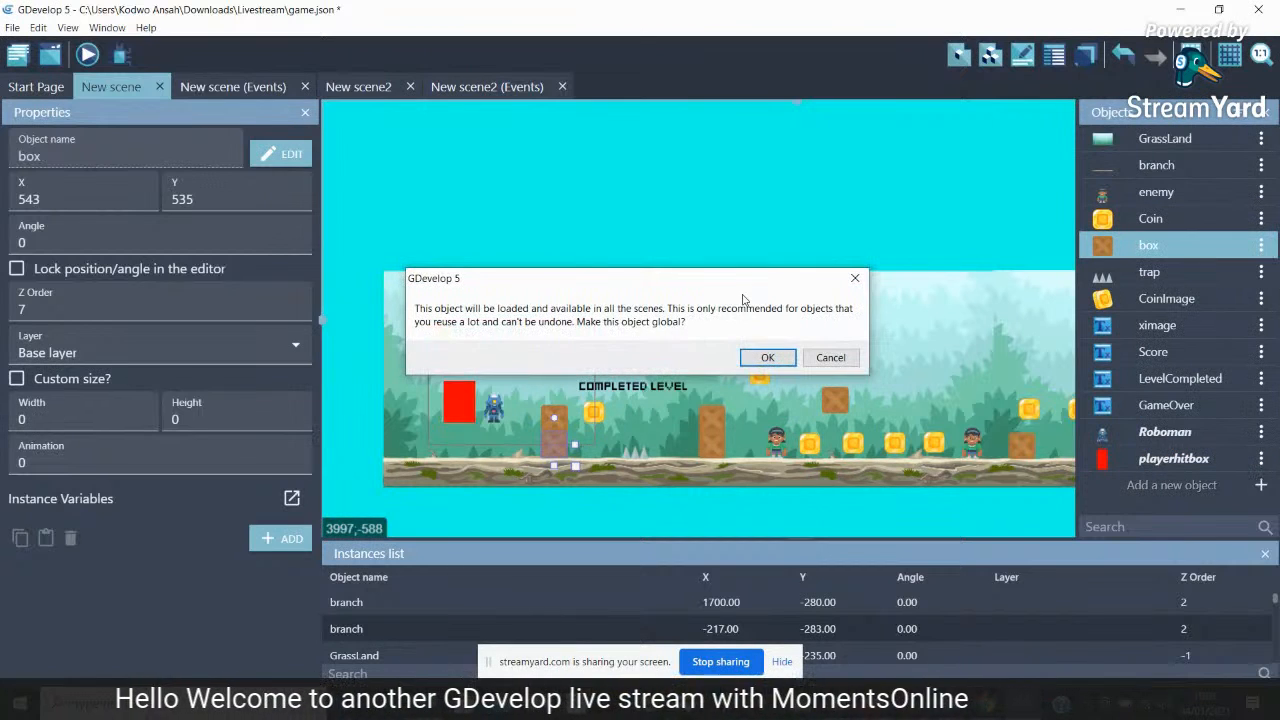
left_click(763, 357)
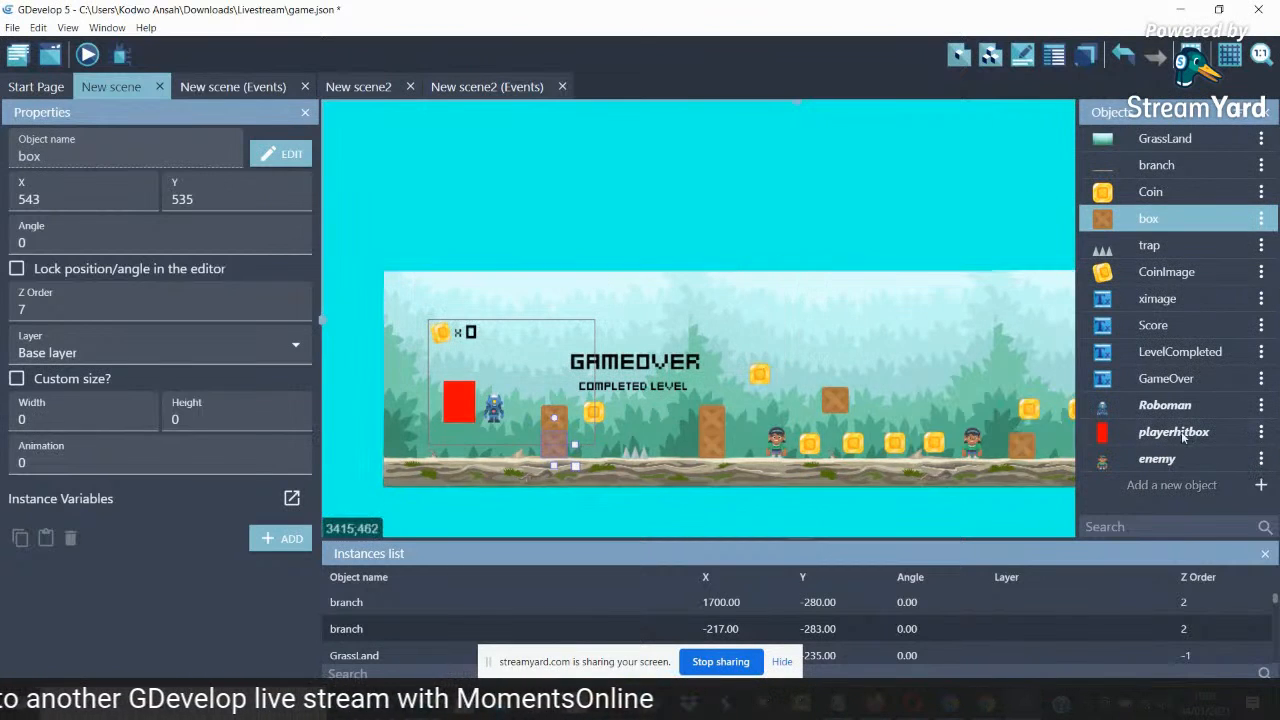
Place an enemy just past the trap in New scene2 and give it the custom size 150 by 200 used in New scene
left_click(352, 88)
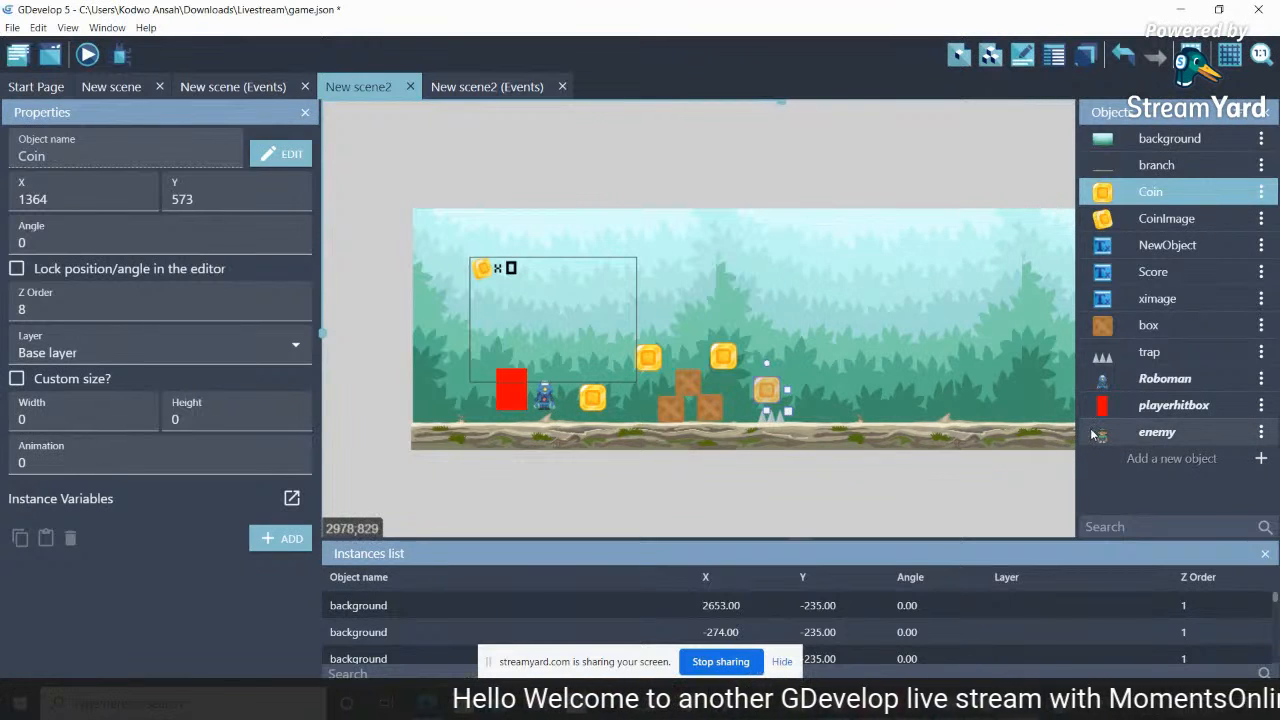
left_click_drag(1150, 432, 812, 369)
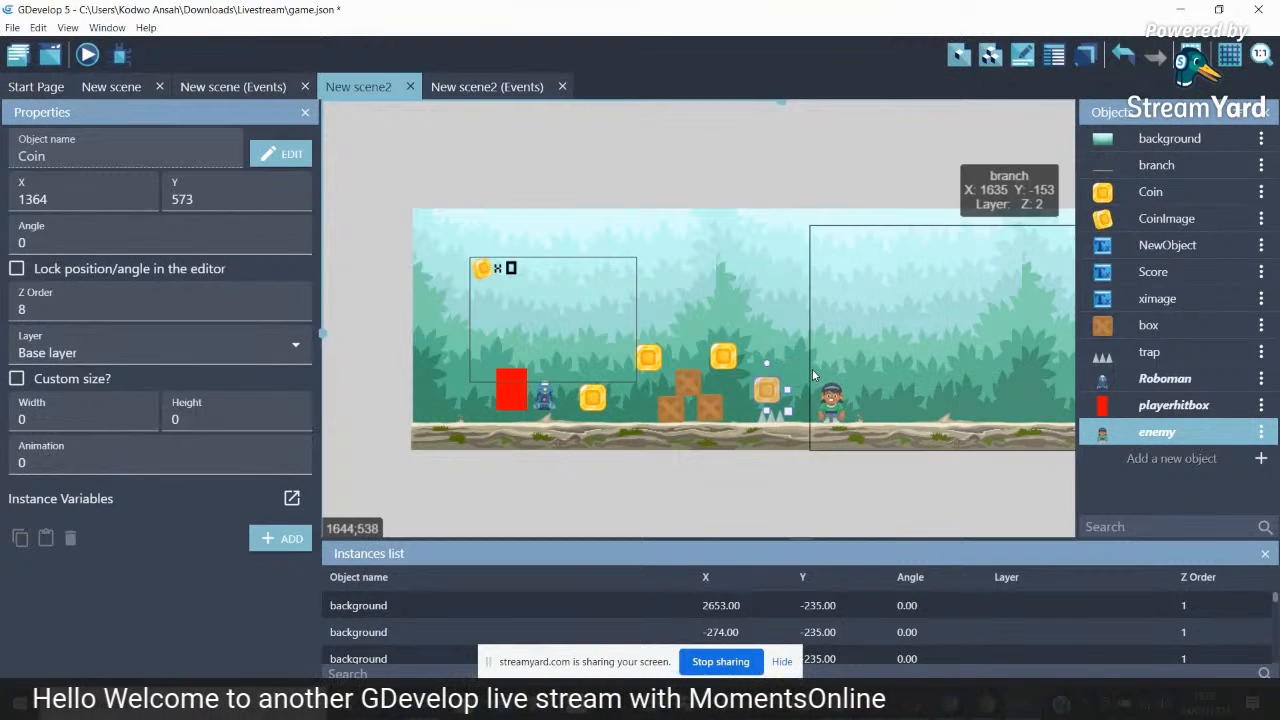
left_click(115, 87)
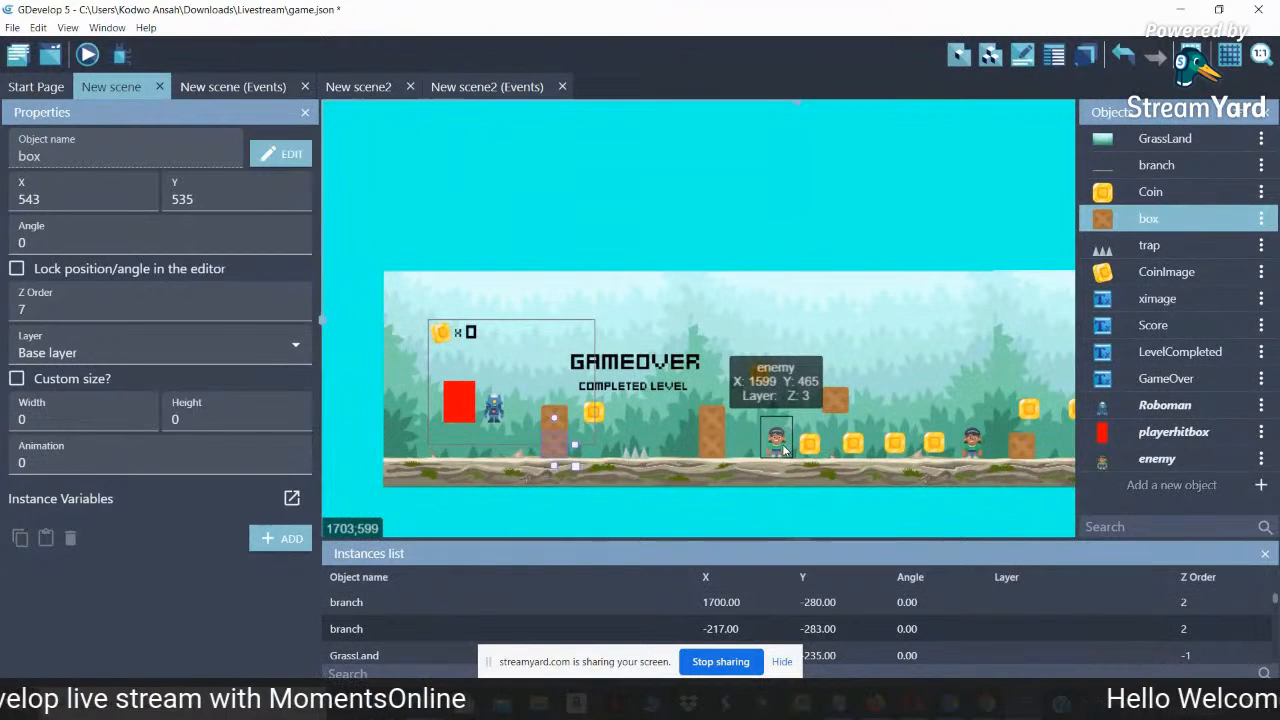
left_click(778, 440)
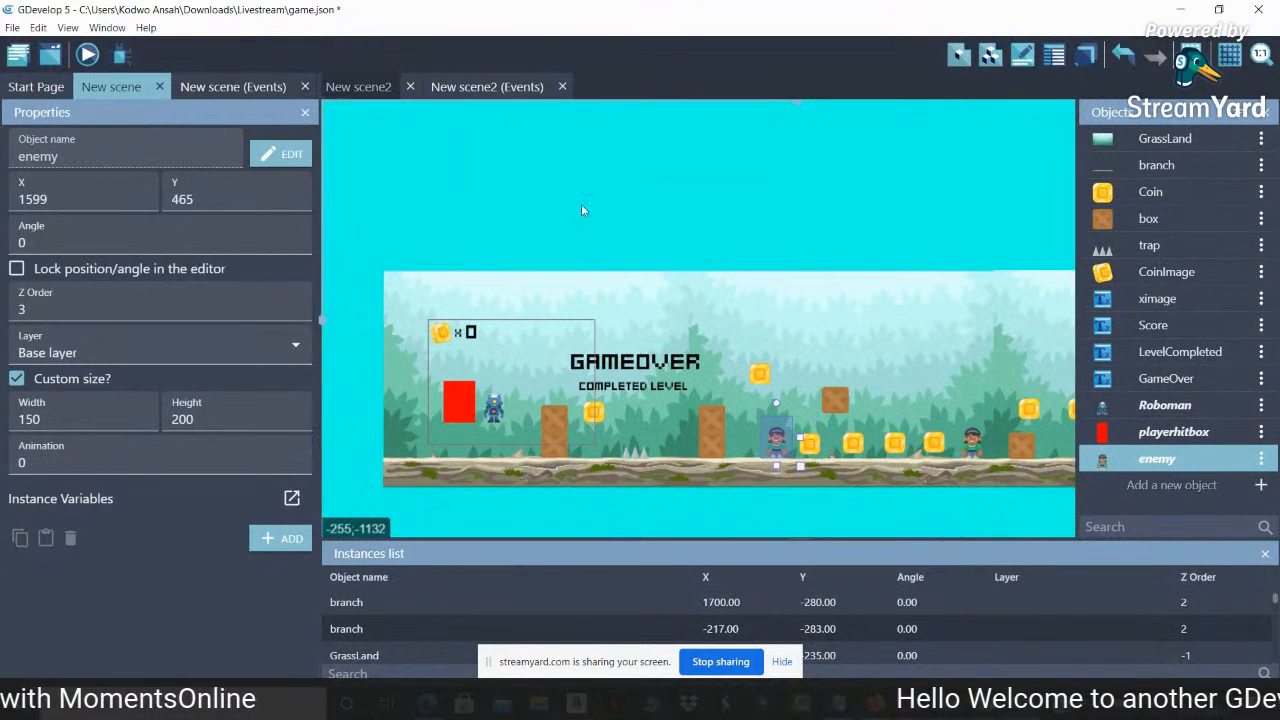
left_click(358, 87)
left_click(833, 412)
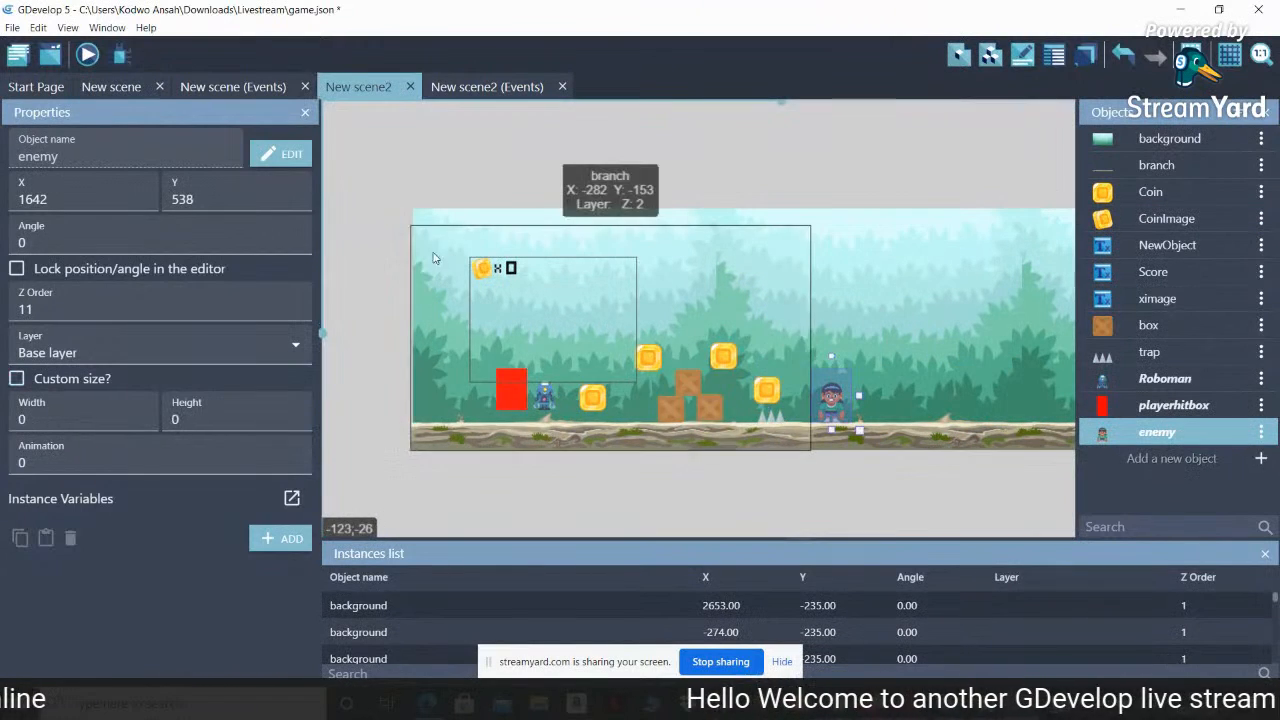
left_click(45, 418)
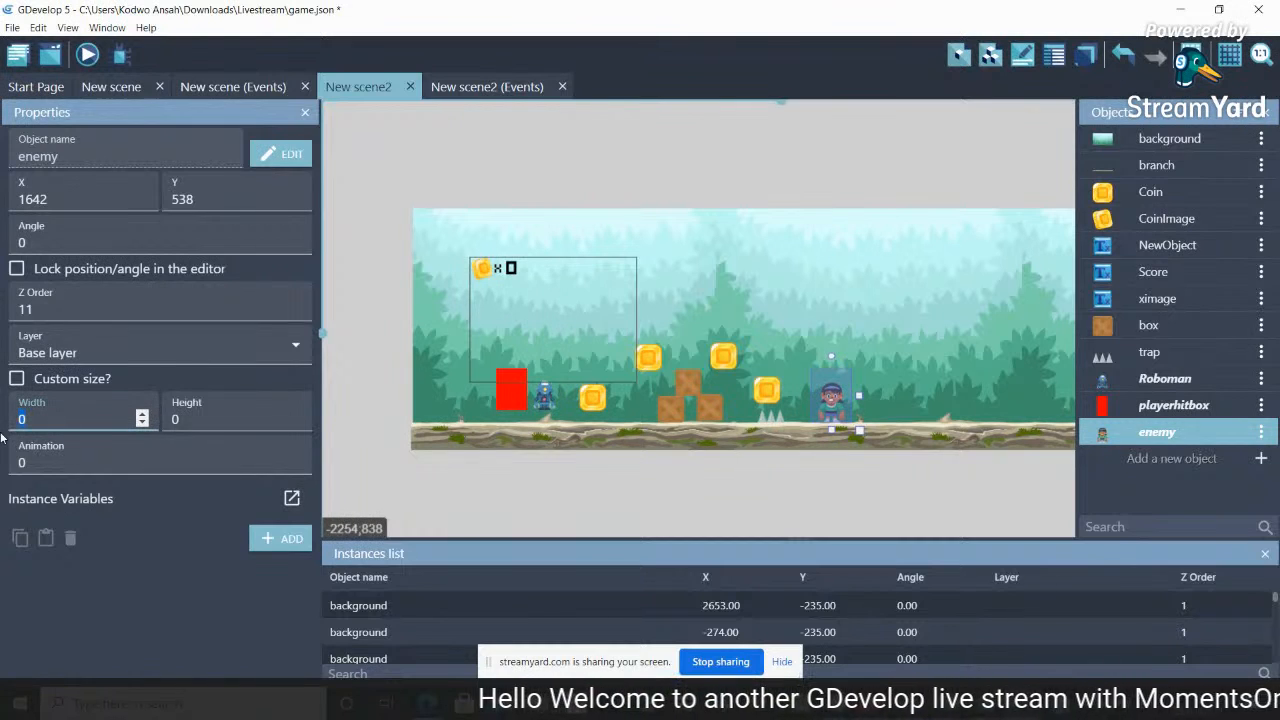
key("Tab")
type("200")
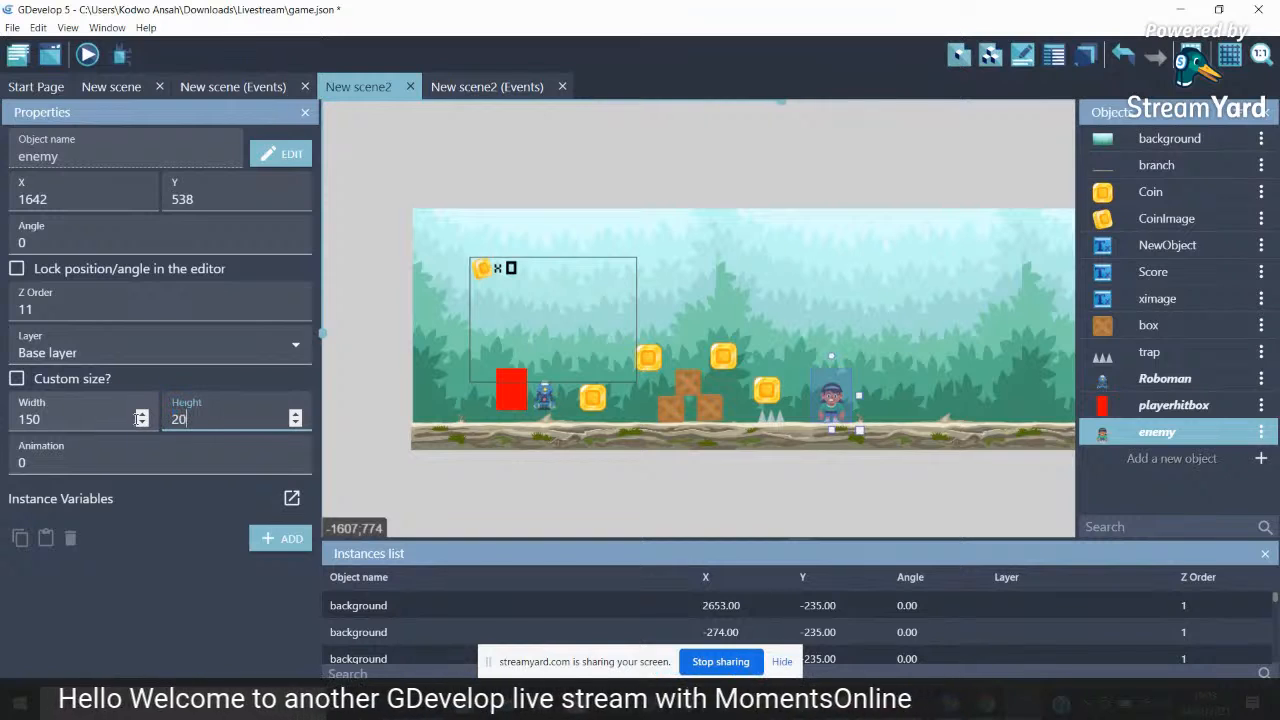
left_click(16, 378)
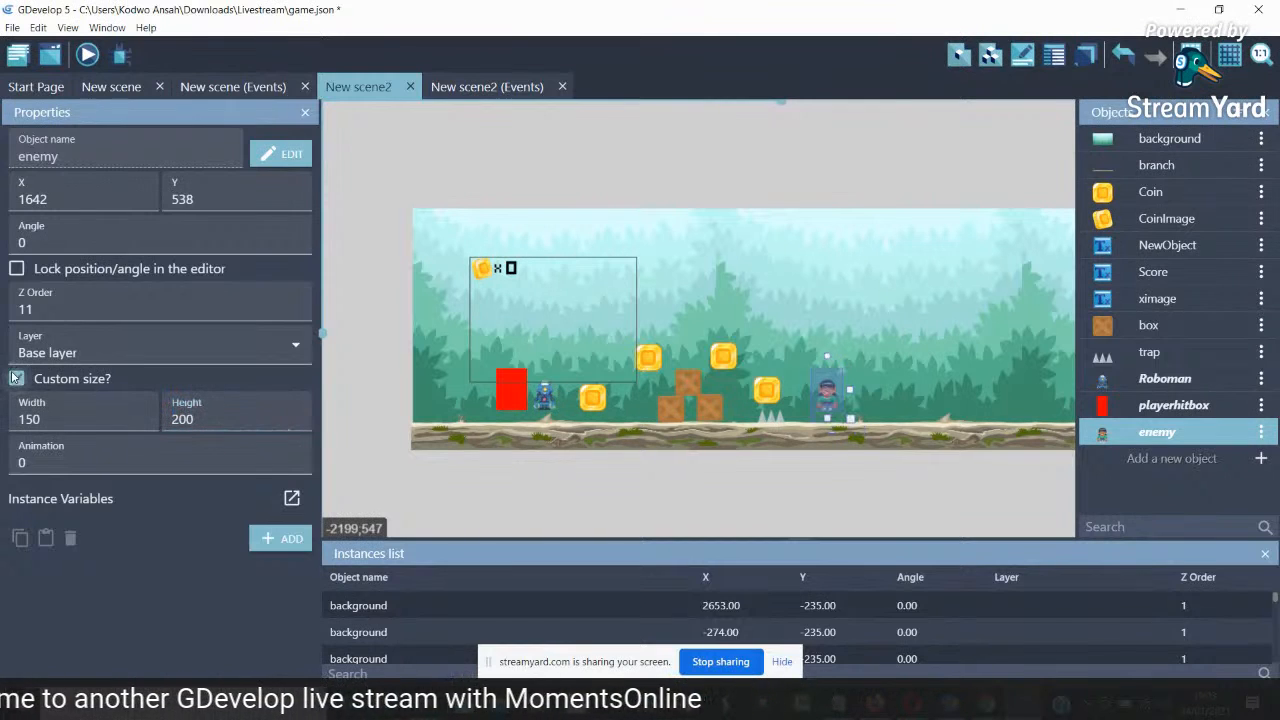
Settle the first enemy on the ground beside the trap and place a copy of it at about X 2497, Y 590
left_click_drag(828, 396, 1008, 407)
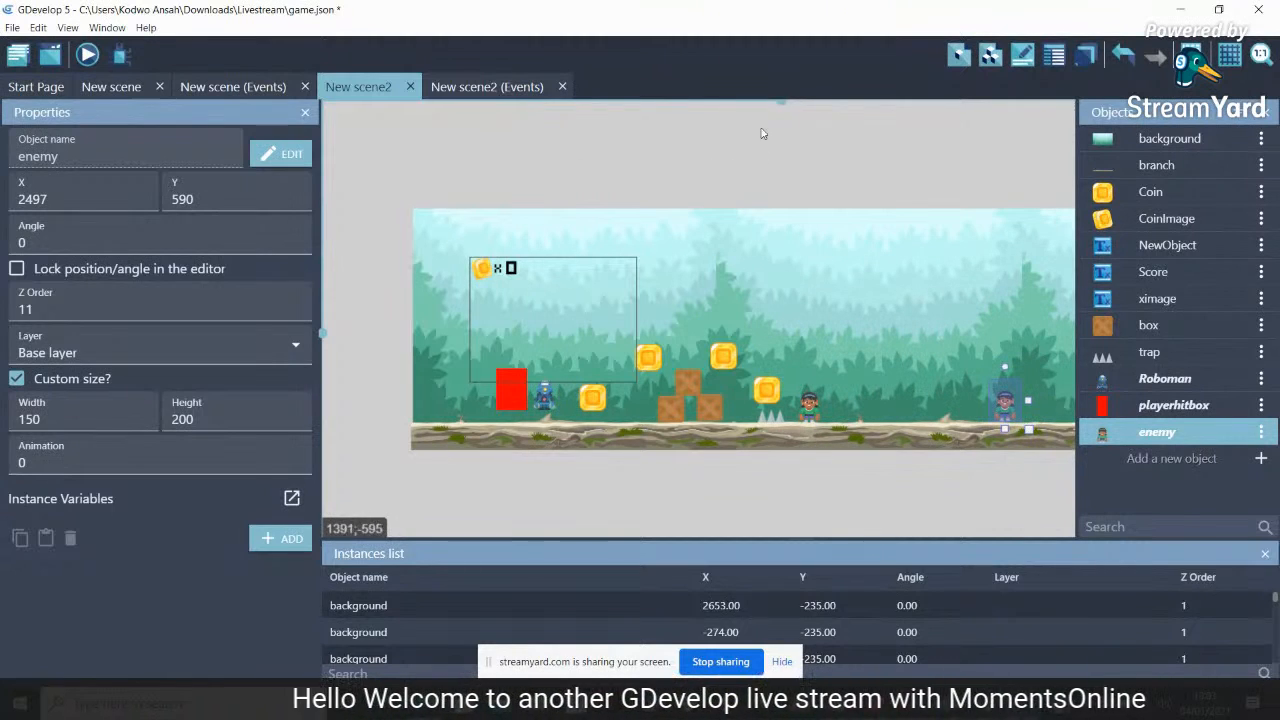
scroll(890, 152, "right", 10)
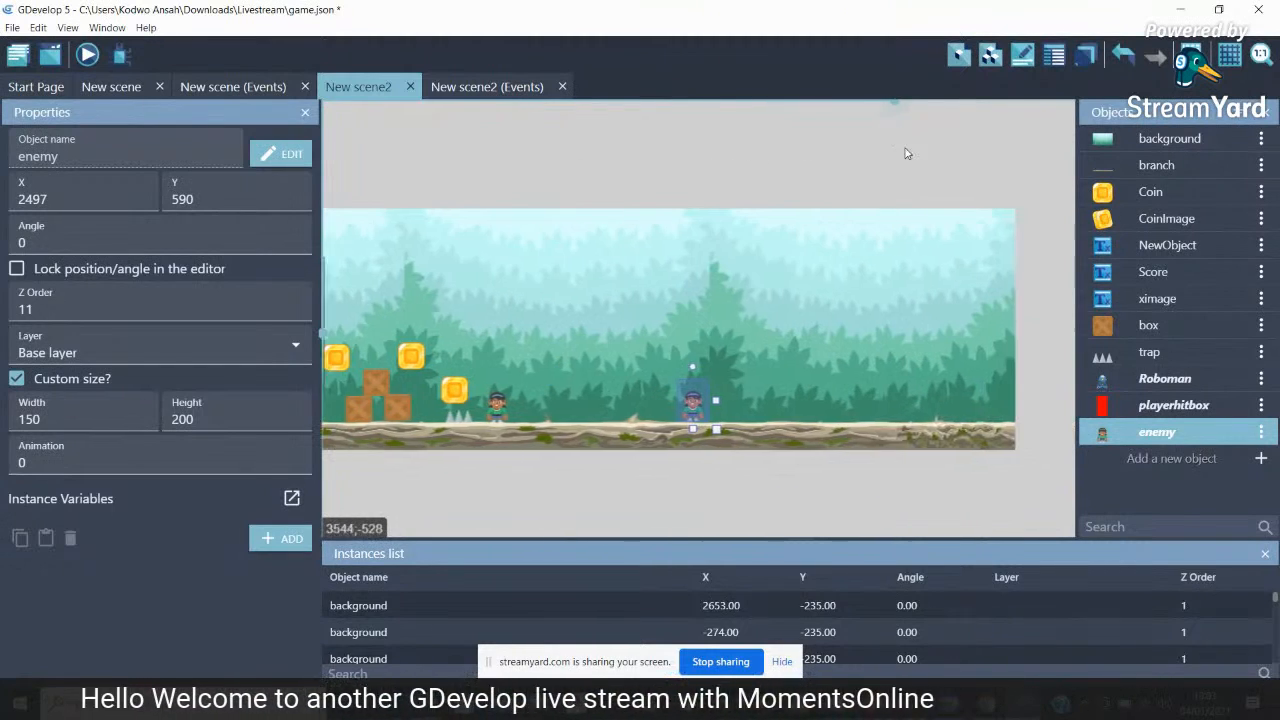
scroll(886, 158, "left", 1)
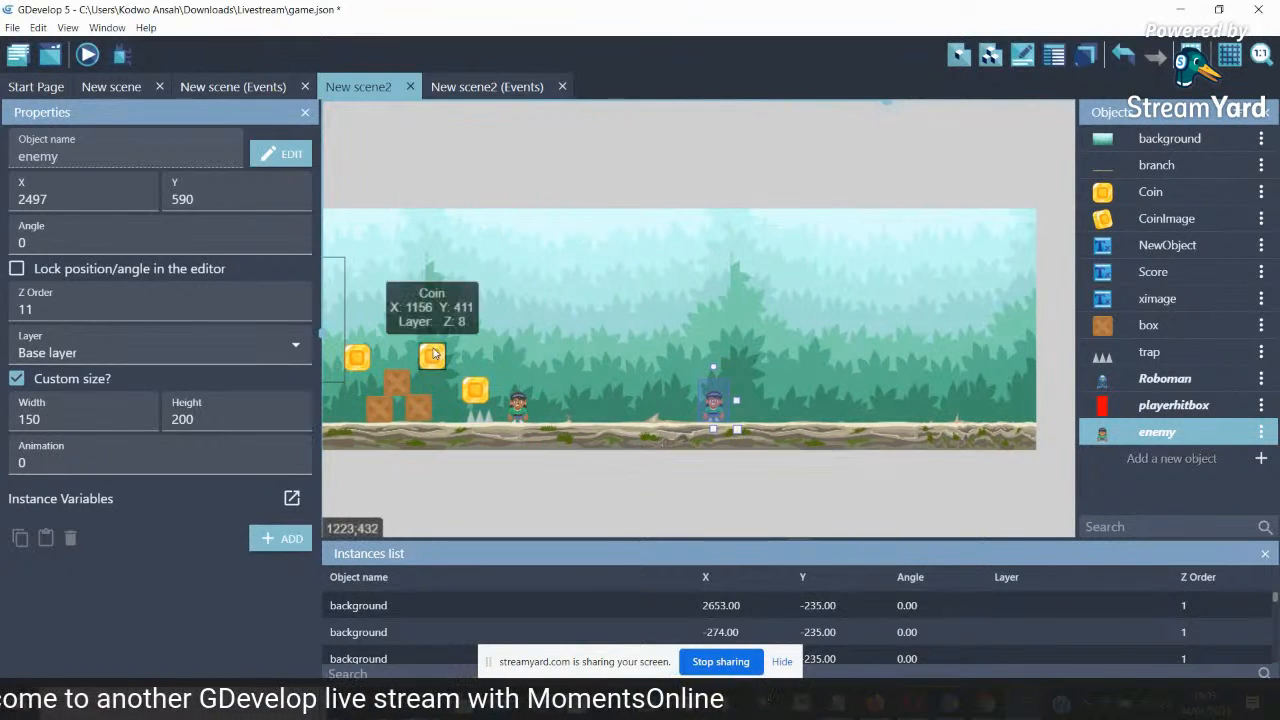
Stack two box copies past the first enemy, the upper at X 1748, Y 533, and move the second enemy behind them to about X 1863, Y 593
left_click(422, 408)
left_click_drag(422, 408, 554, 382)
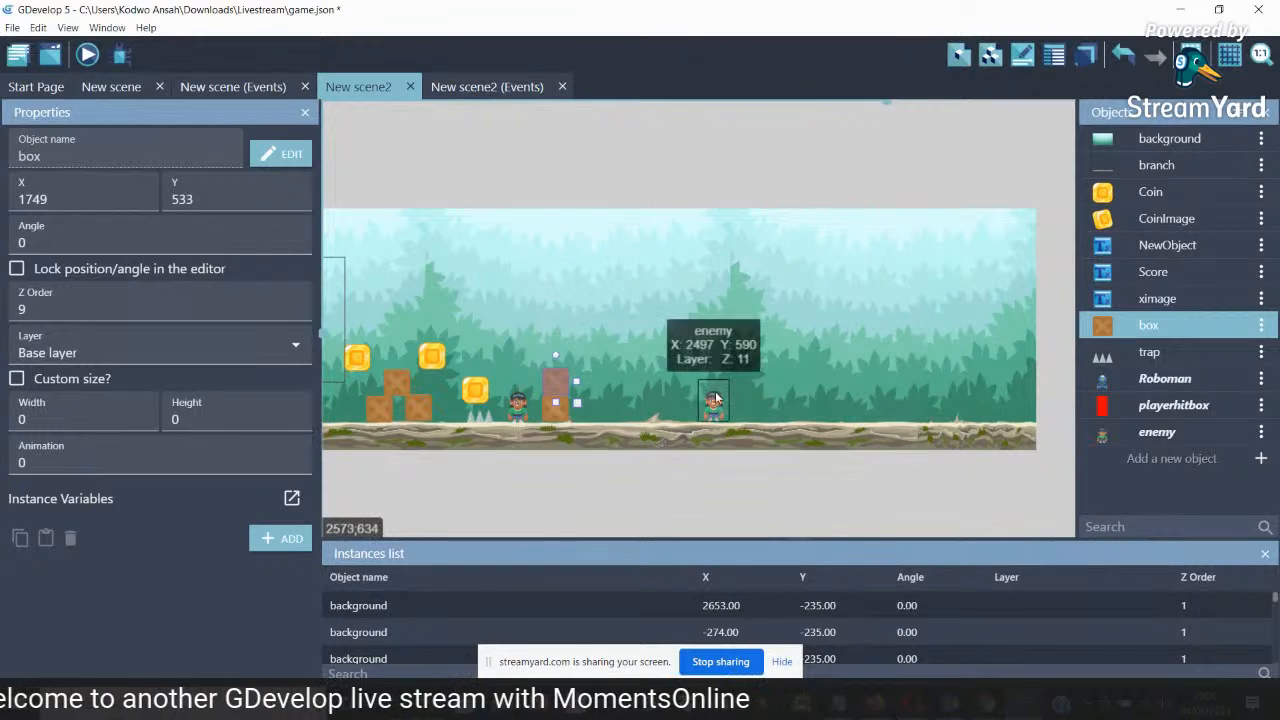
left_click_drag(719, 408, 585, 410)
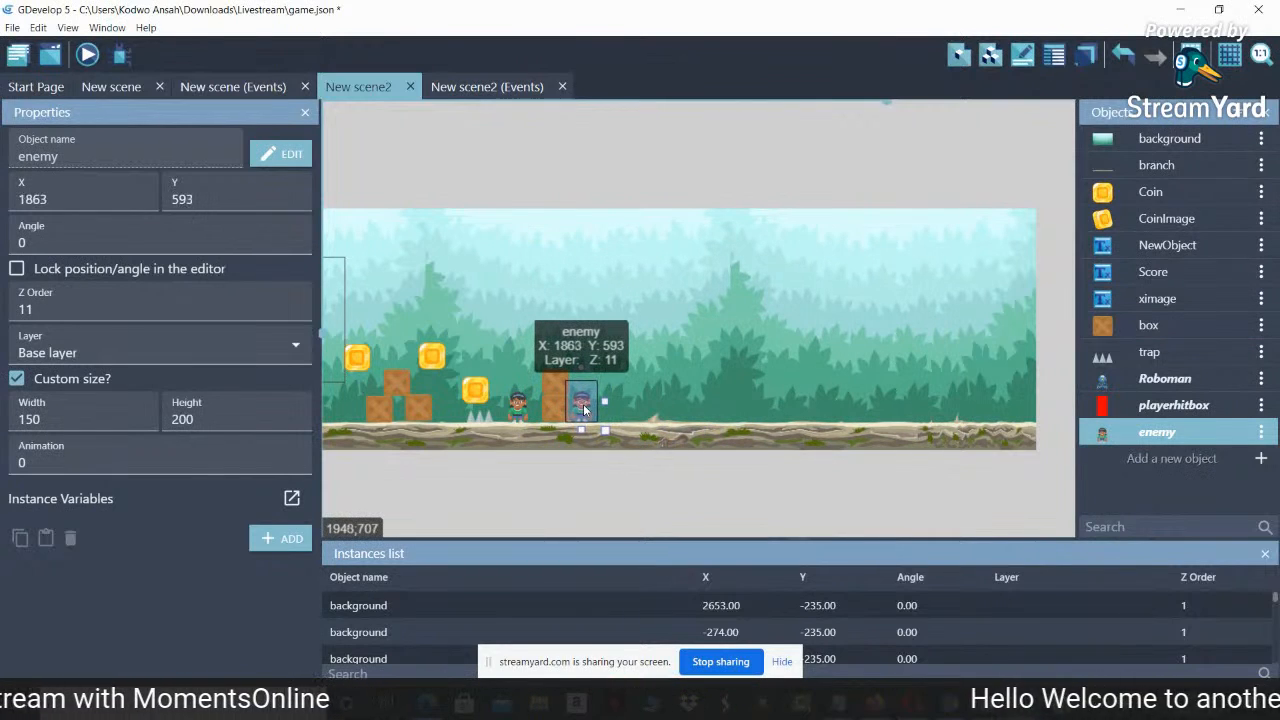
left_click(553, 381)
key("Left")
key("Left")
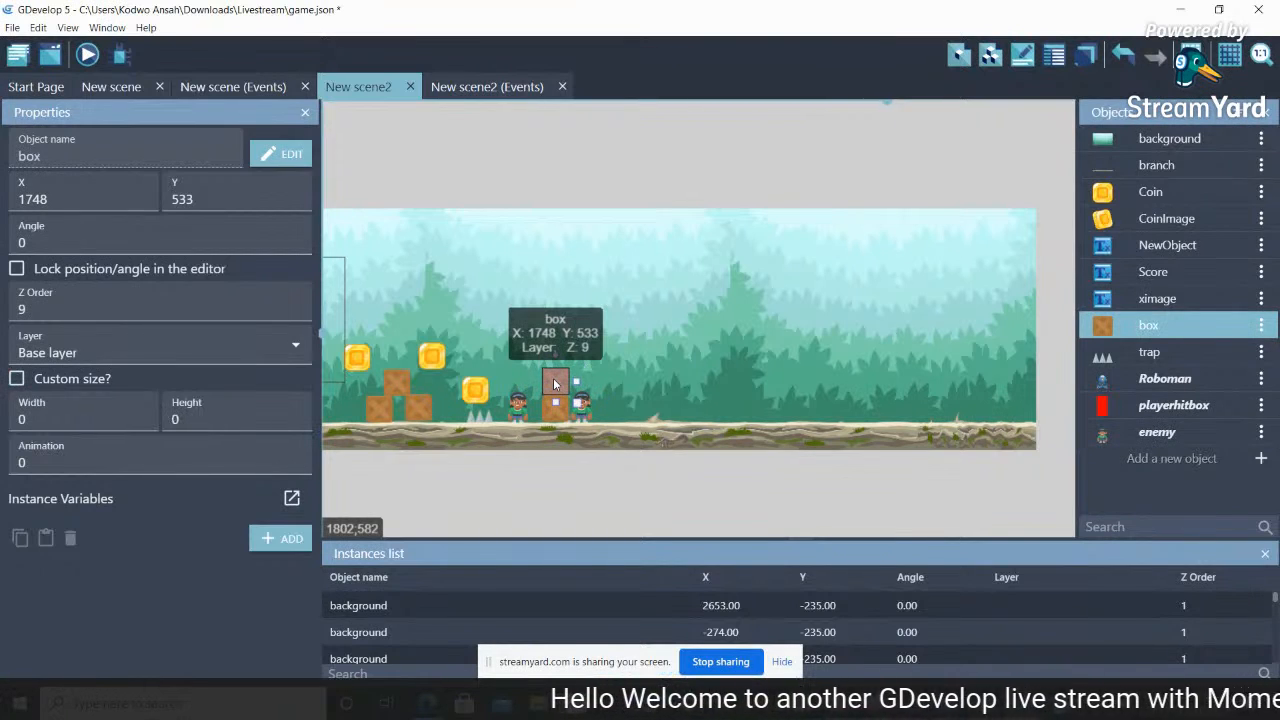
Copy a box onto the ground past the second enemy, at about X 2132, Y 661
left_click_drag(553, 385, 634, 407)
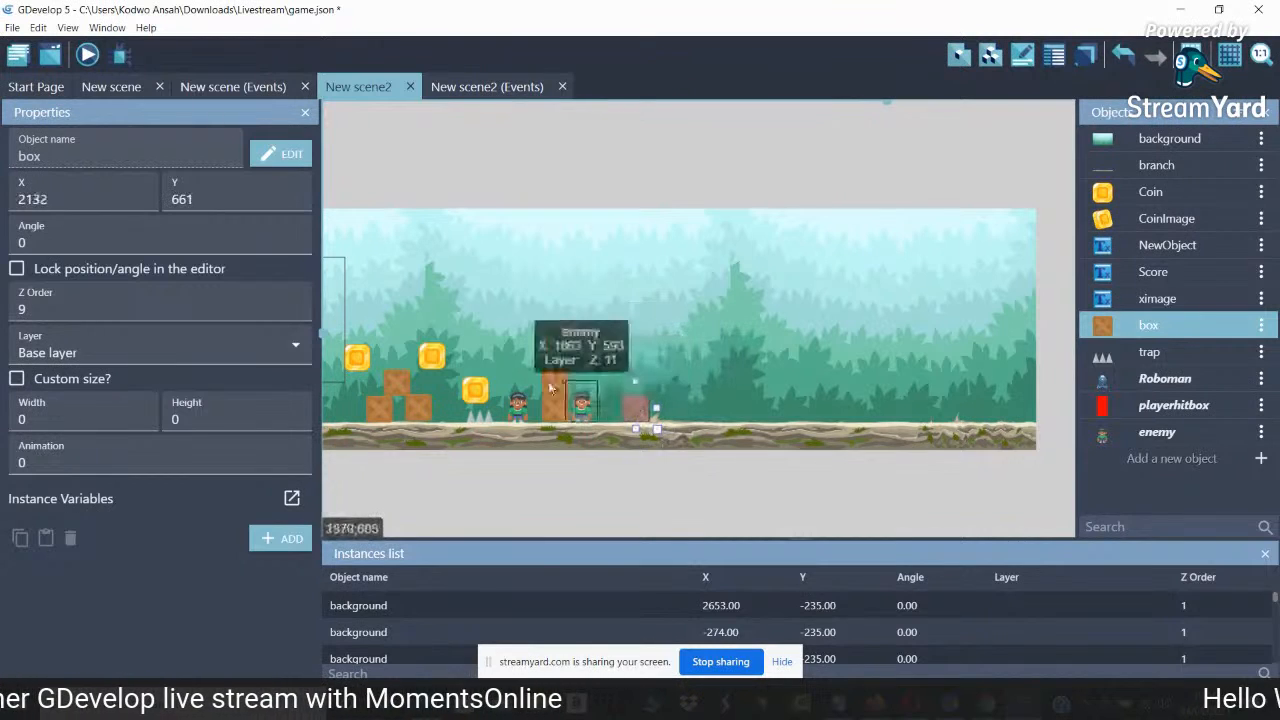
left_click(555, 388)
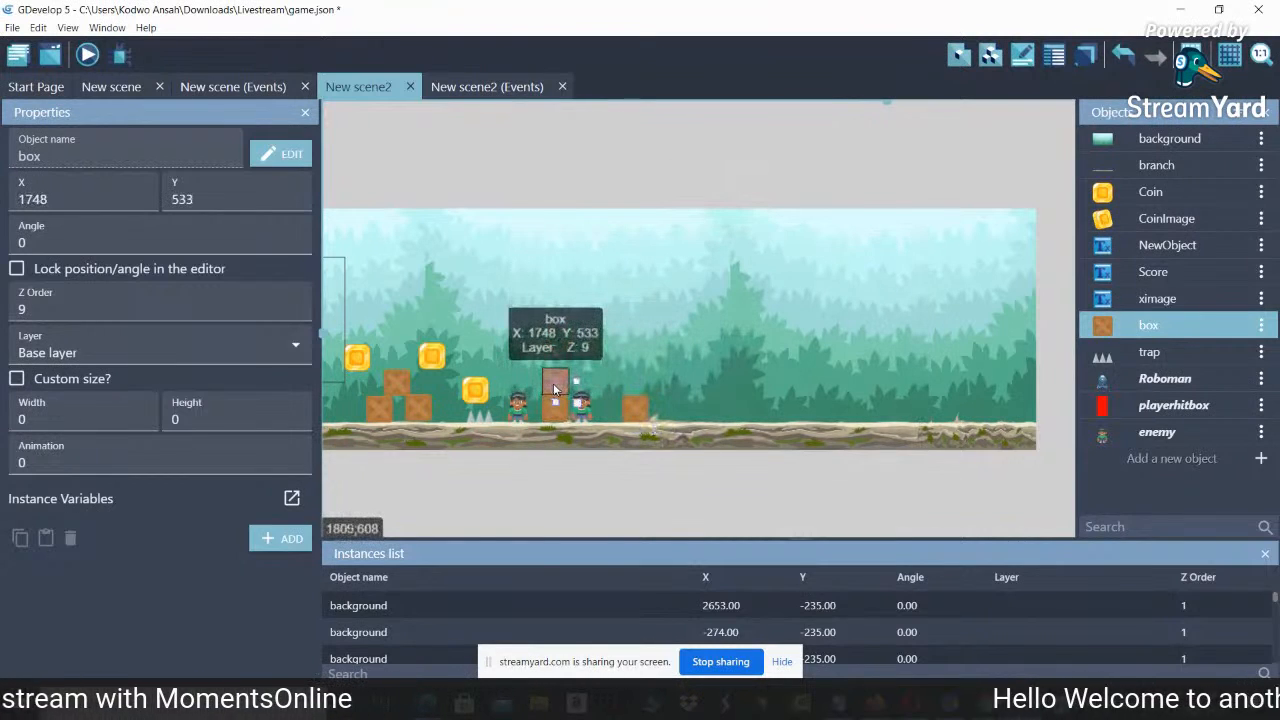
left_click(634, 395)
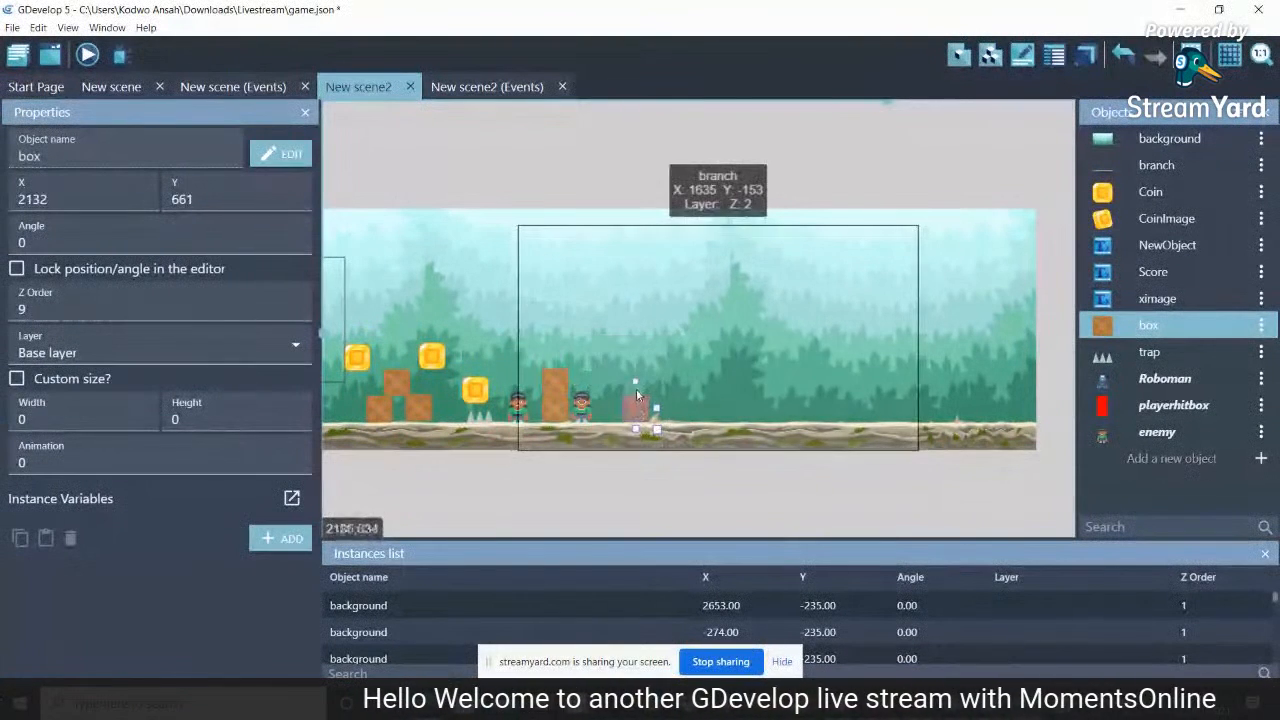
left_click(705, 489)
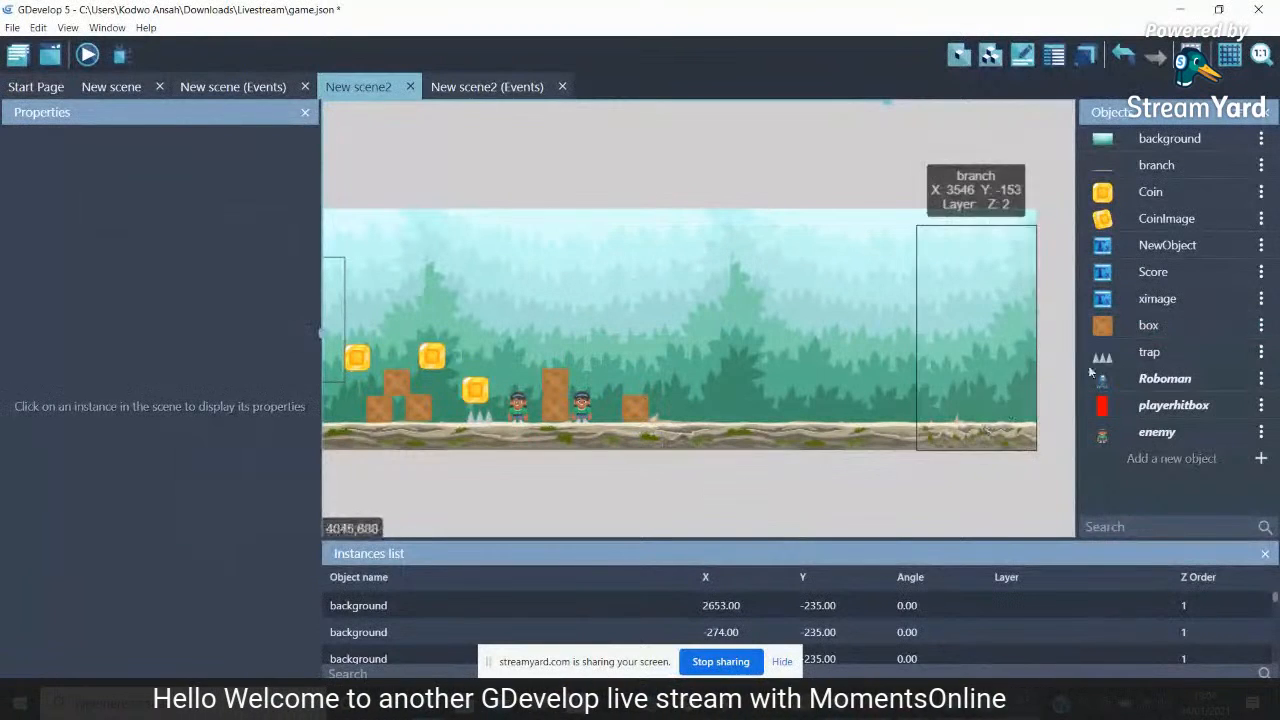
Add a trap on top of the single box past the second enemy and nudge it to X 2130, Y 533
left_click_drag(1138, 350, 634, 390)
left_click(634, 391)
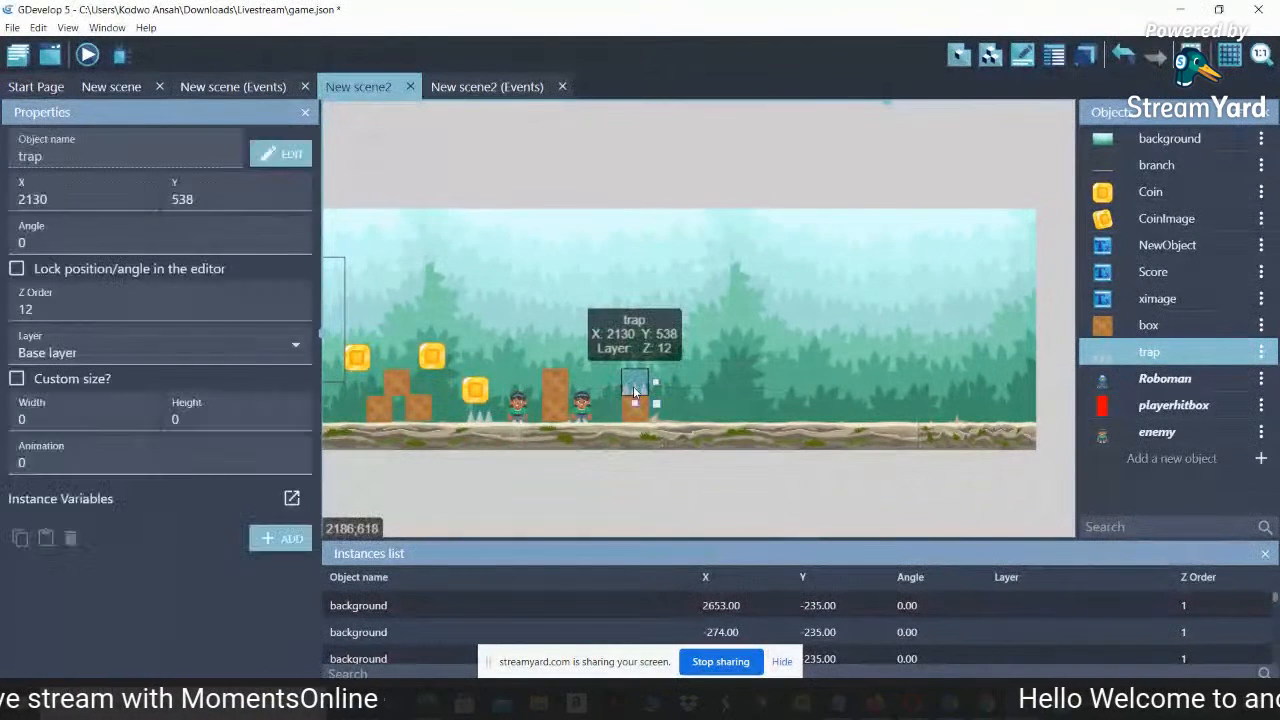
key("Up")
key("Up")
key("Up")
key("Up")
key("Up")
key("Up")
key("Up")
key("Up")
key("Up")
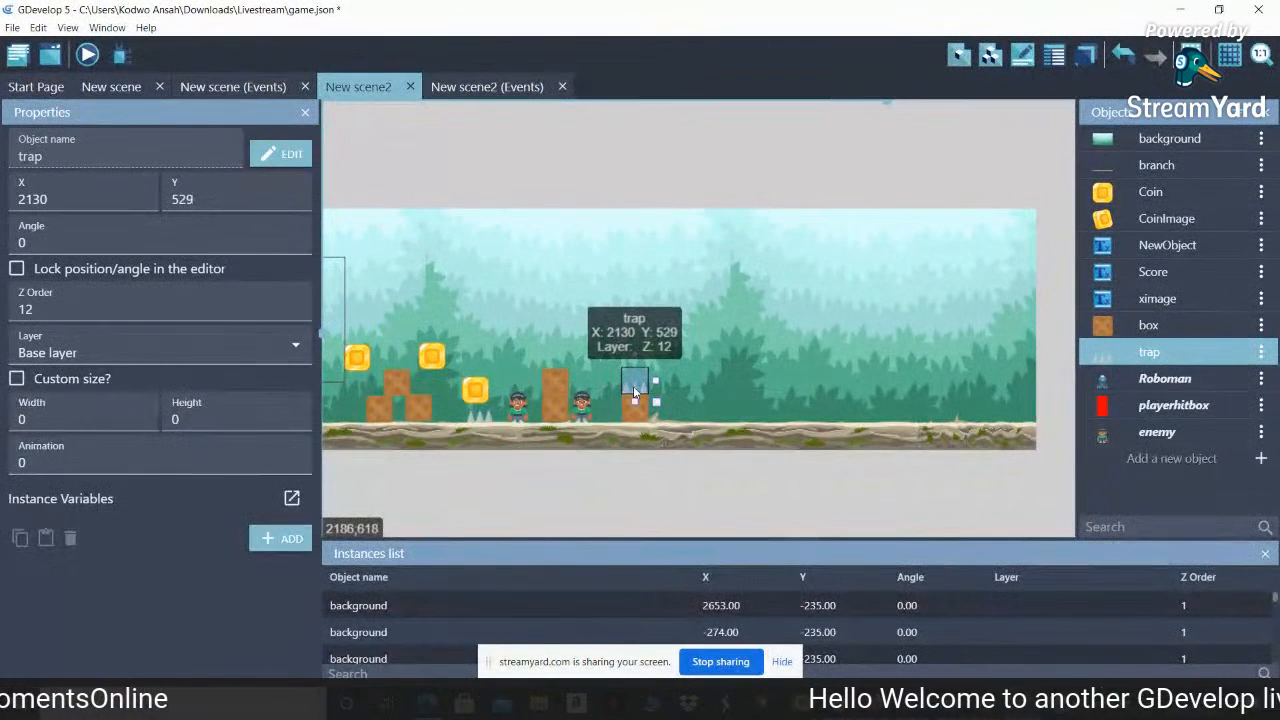
key("Down")
key("Down")
key("Down")
key("Down")
key("Down")
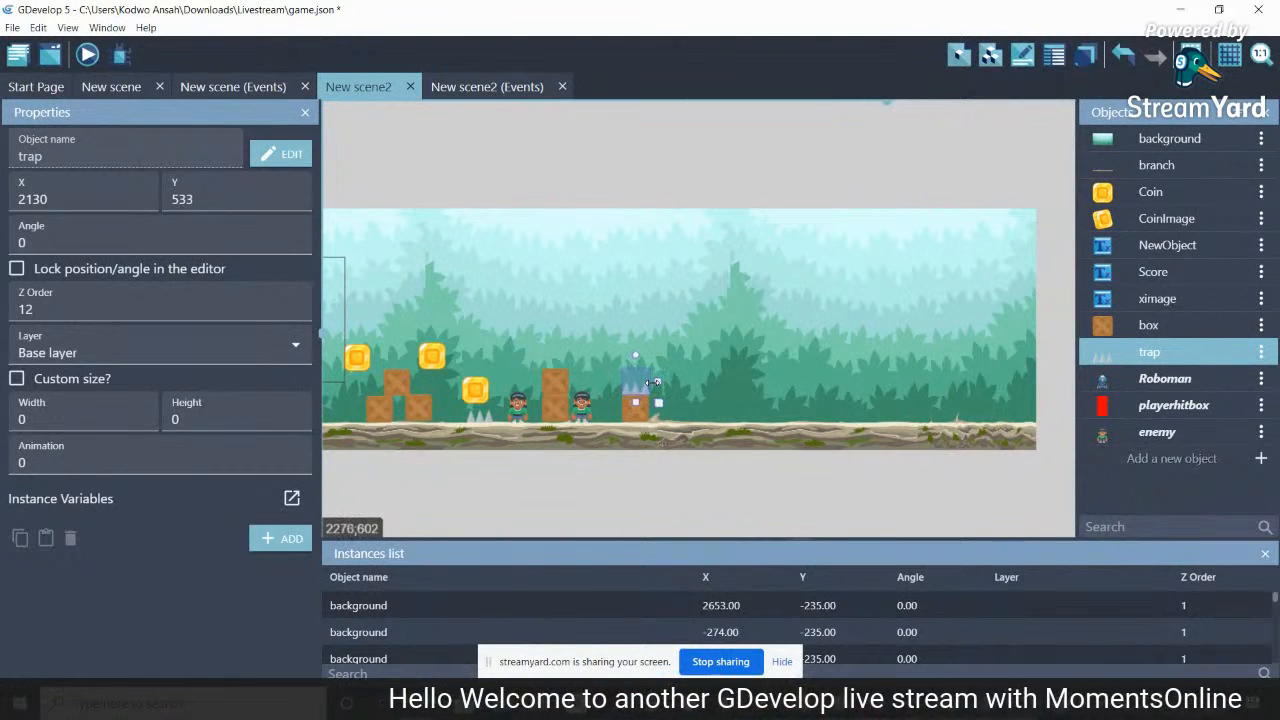
Resize the trap on the box to 125 by 128 and align it at X 2132, Y 533
left_click(652, 384)
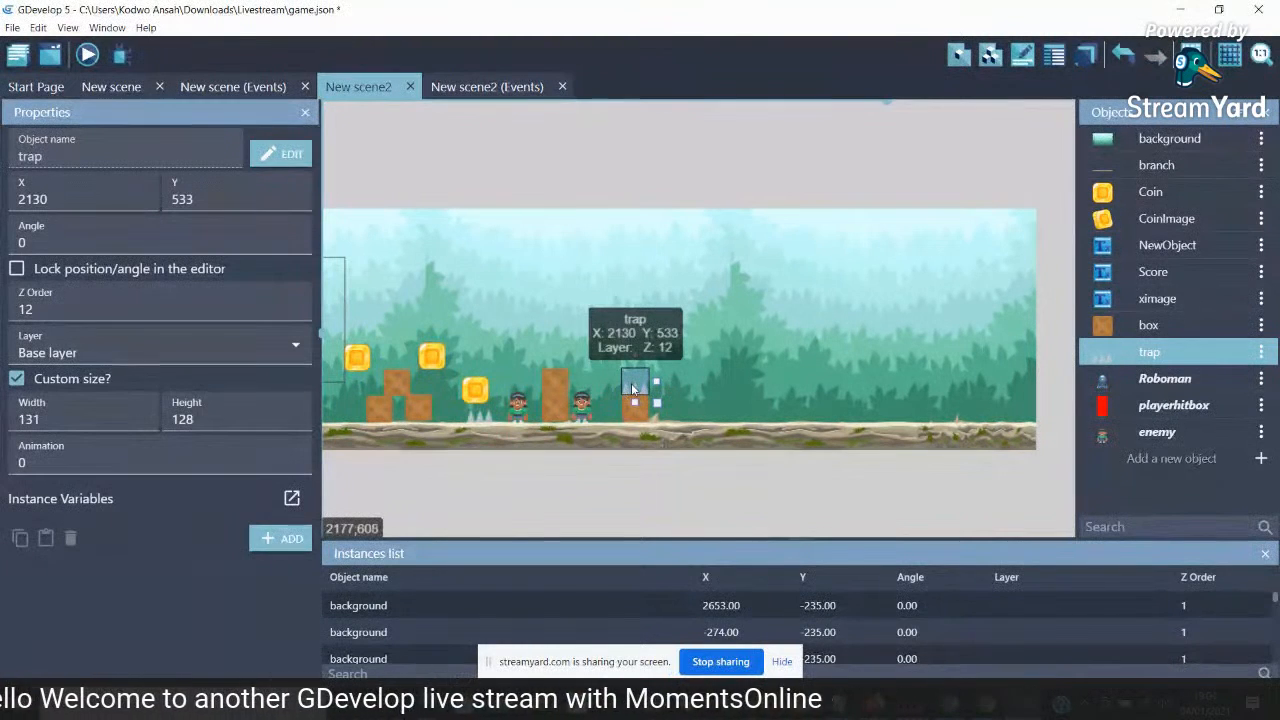
left_click(663, 509)
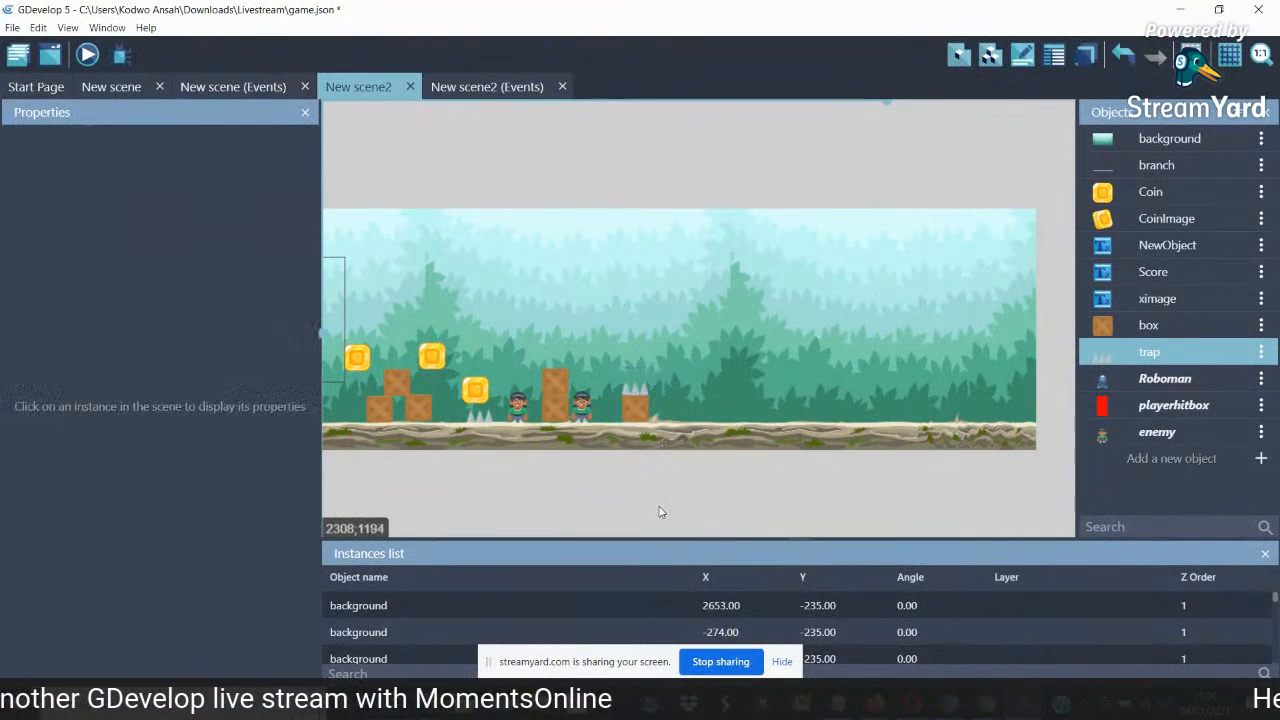
scroll(890, 118, "left", 5)
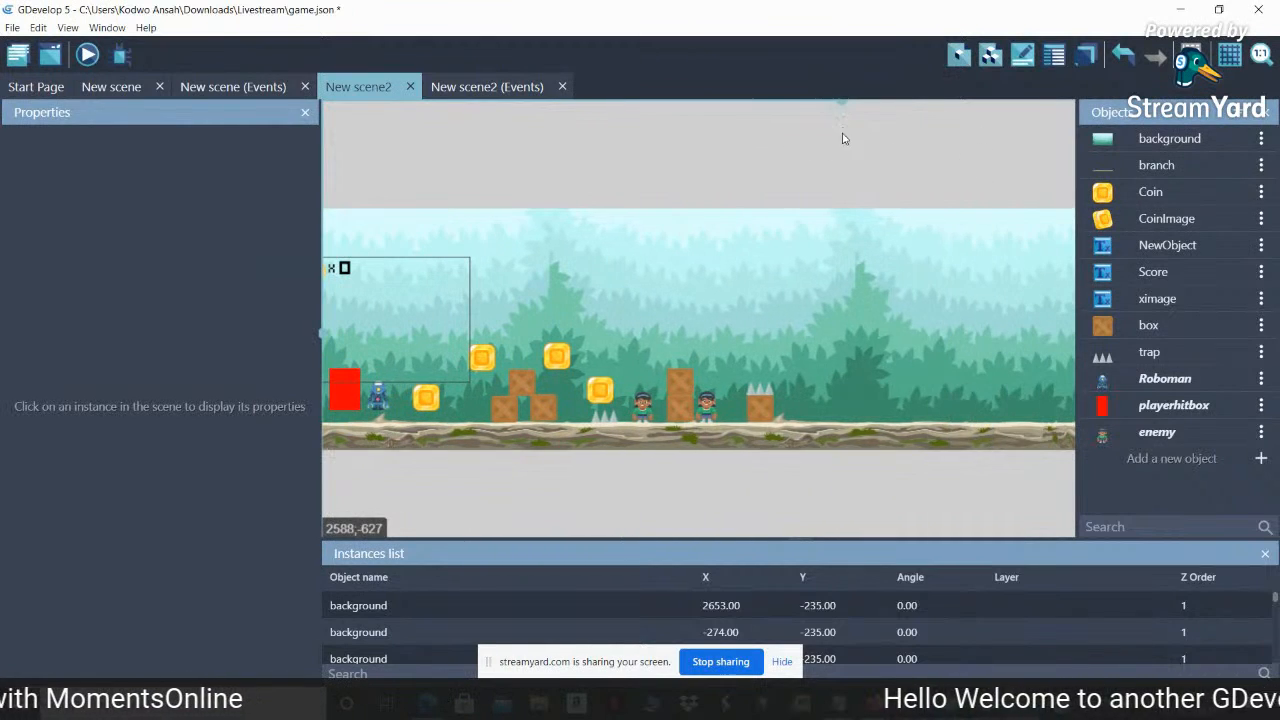
left_click(766, 396)
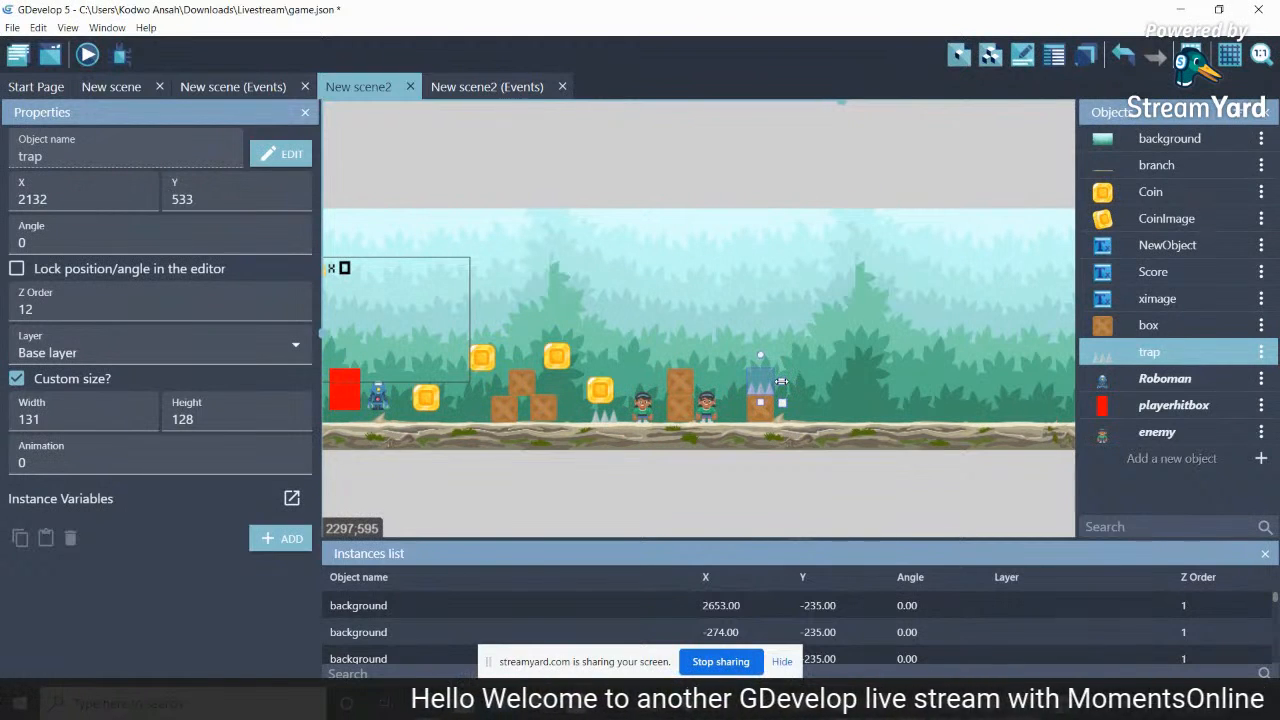
left_click_drag(778, 384, 776, 384)
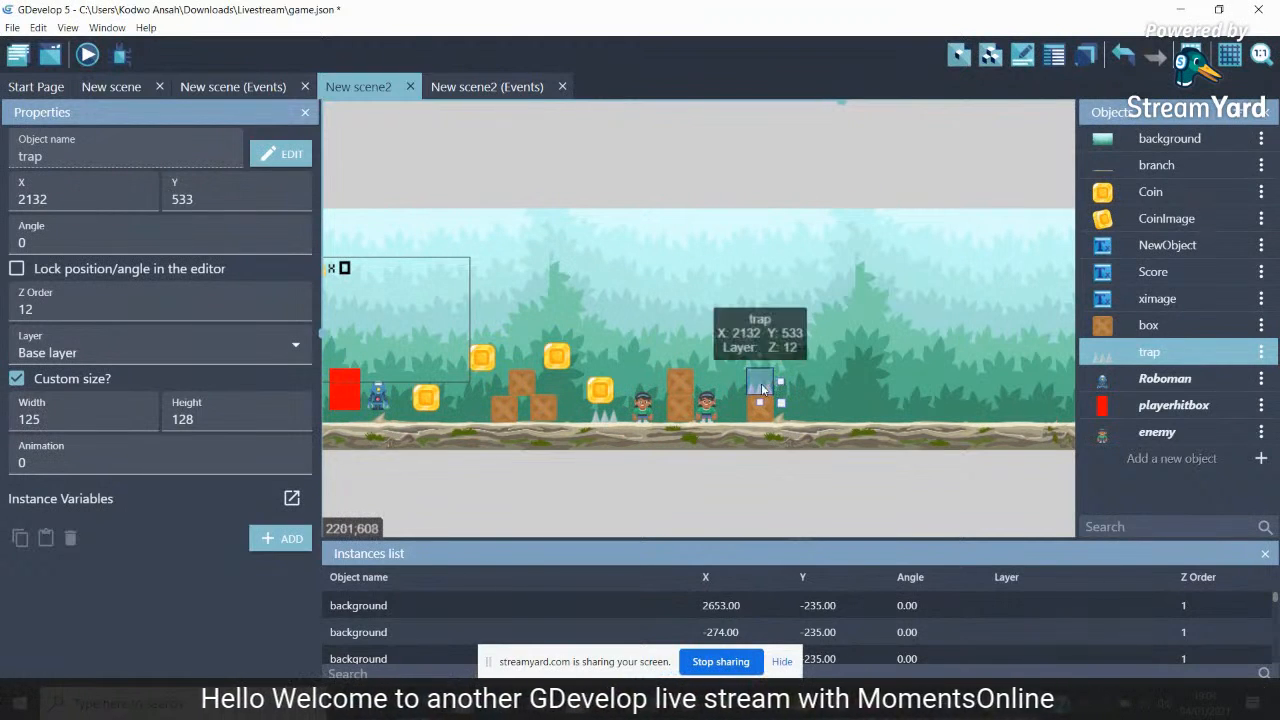
left_click(758, 486)
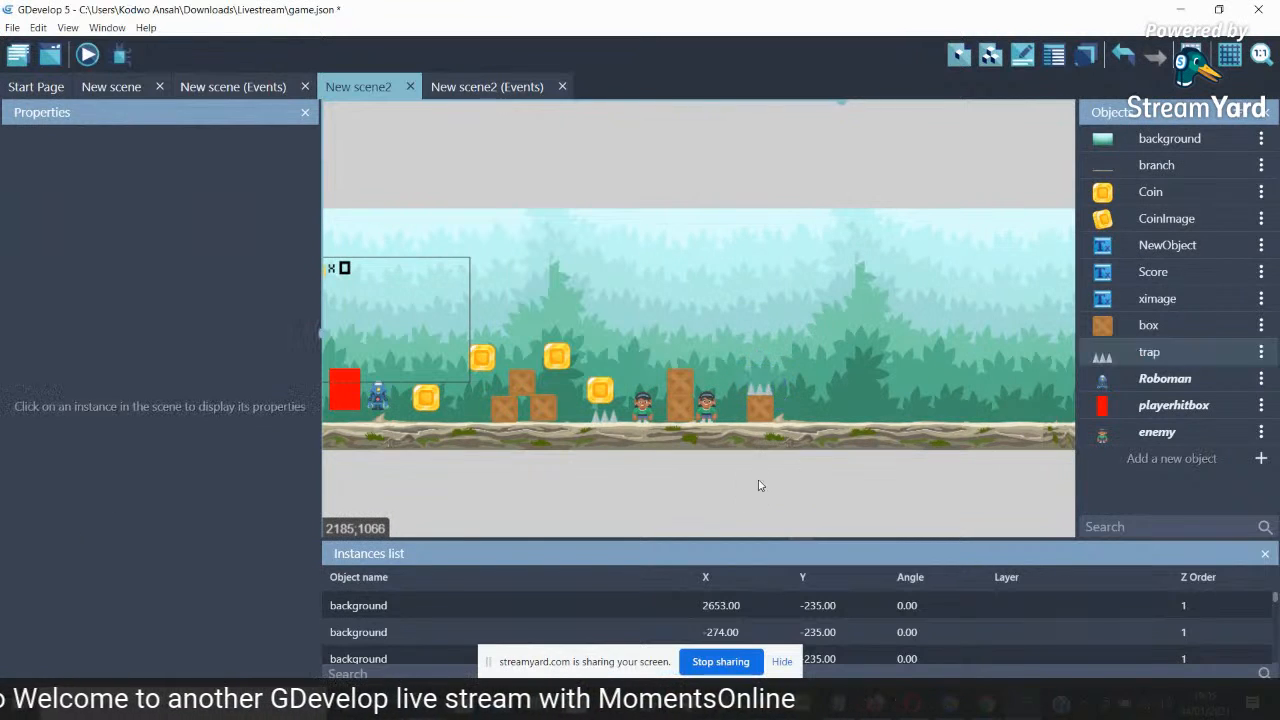
Copy boxes to about X 2519, Y 664 and X 2935, Y 661, and place a trap copy on the nearer one at about X 2522, Y 532
left_click(682, 385)
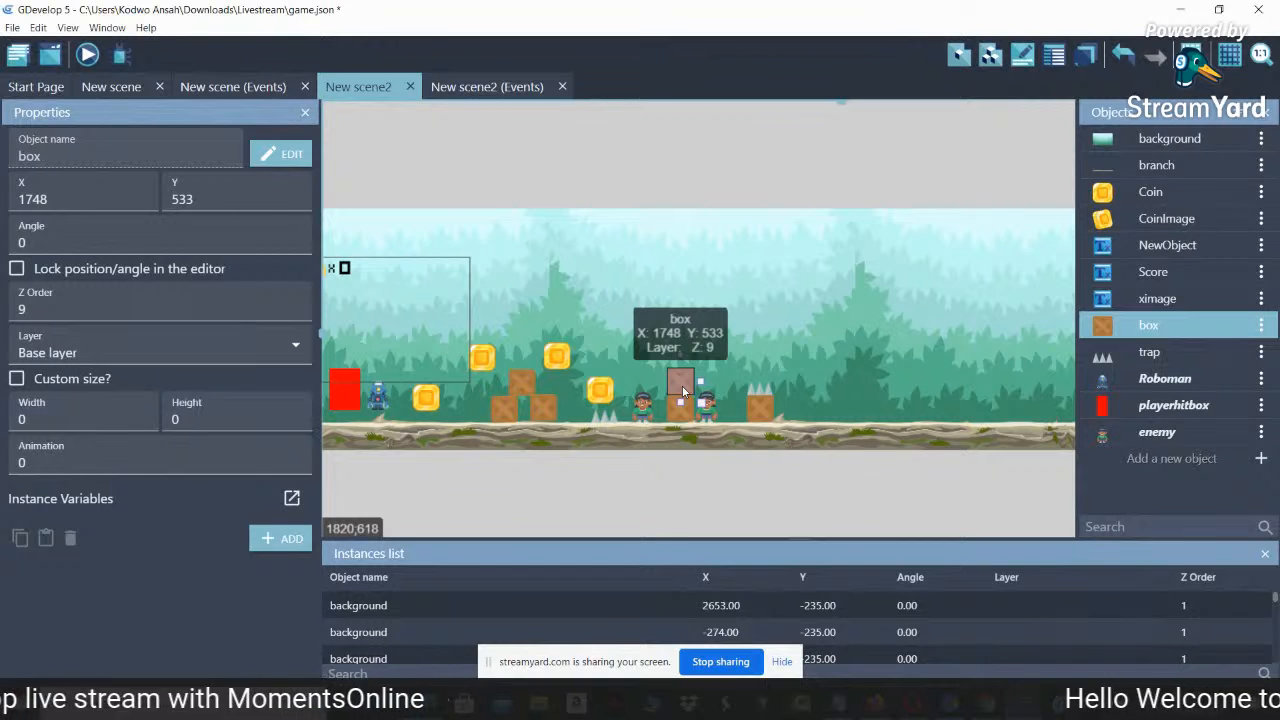
left_click_drag(682, 385, 930, 412)
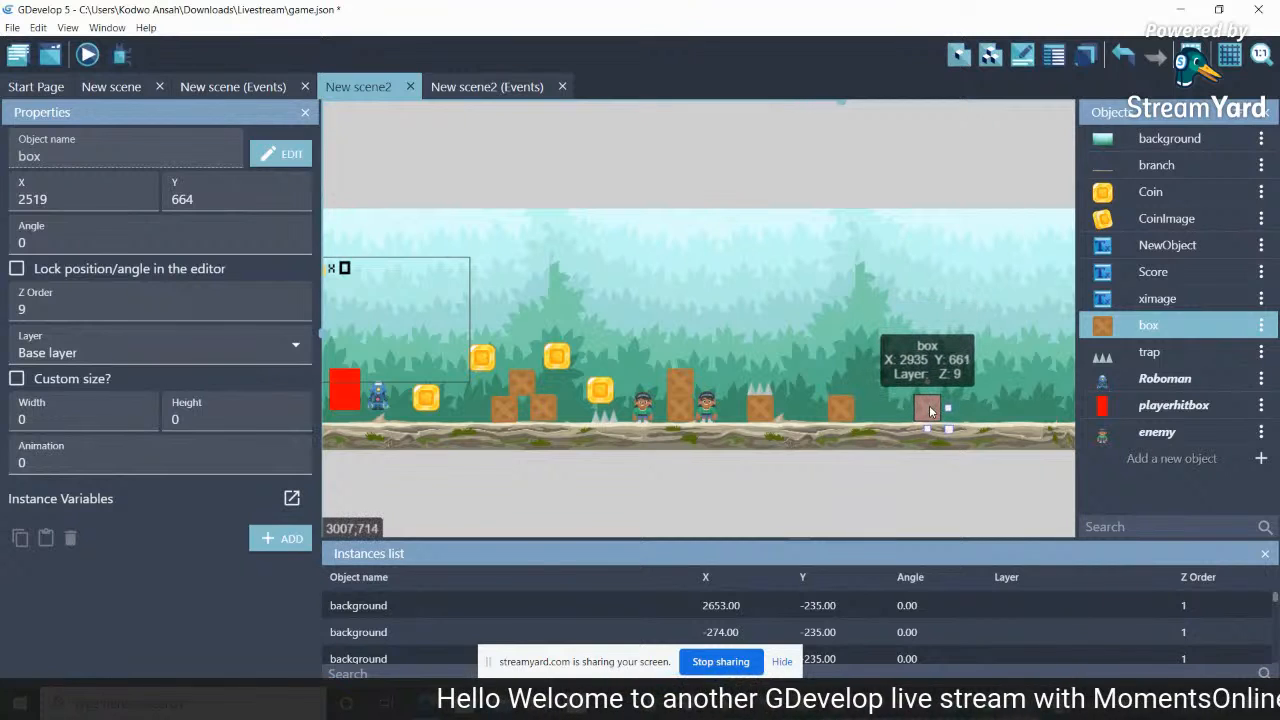
left_click(767, 394)
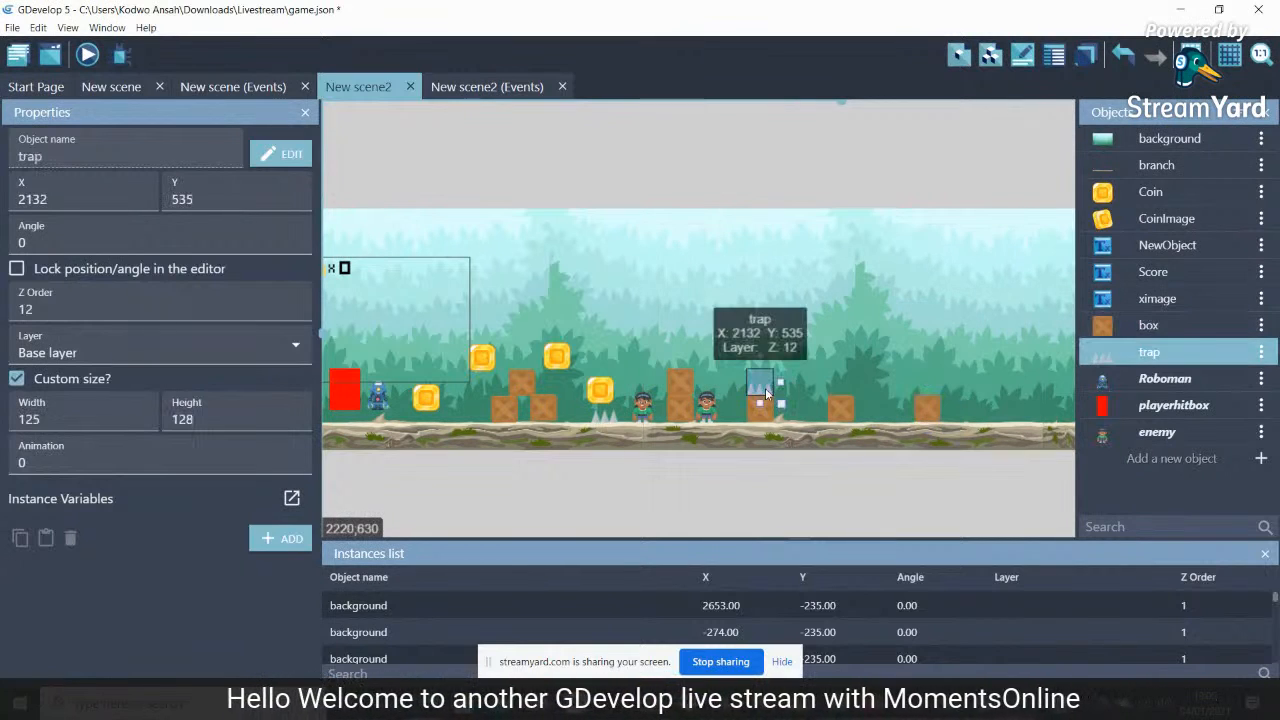
left_click_drag(773, 381, 848, 391)
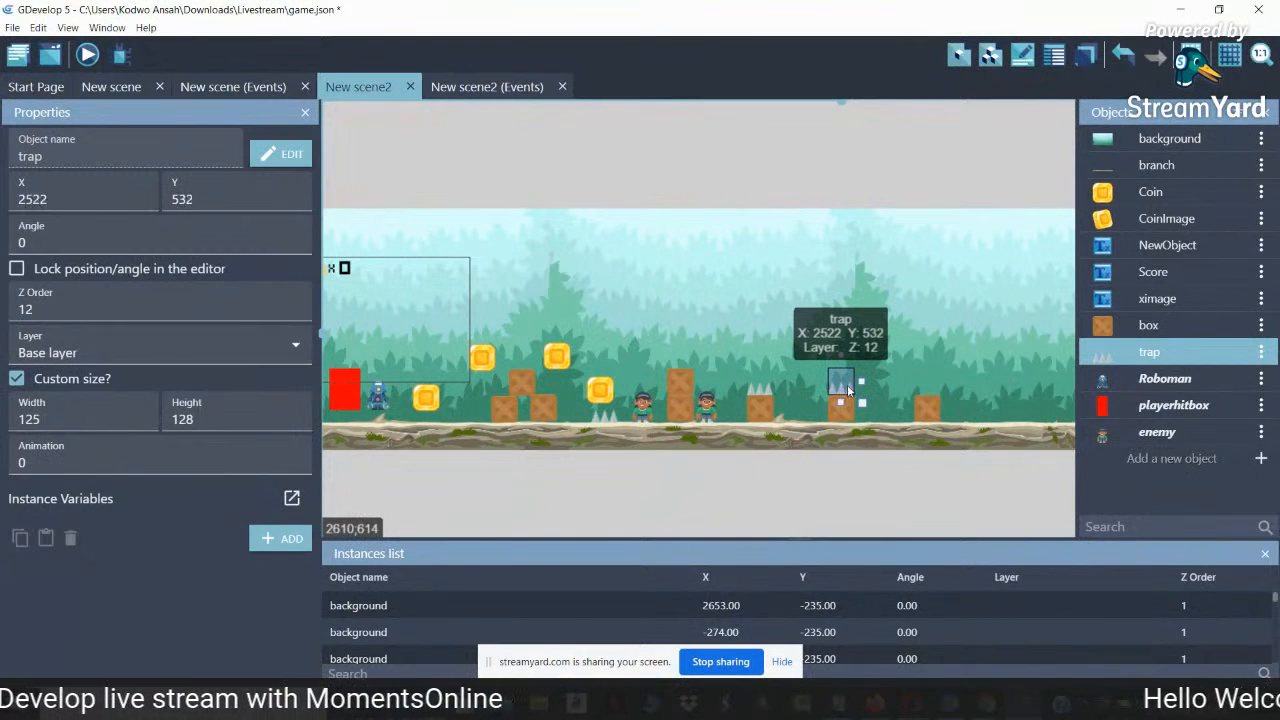
Nudge the trap on the box at X 2519 to X 2521, Y 535
left_click(866, 460)
left_click(842, 392)
key("Down")
key("Down")
key("Left")
key("Down")
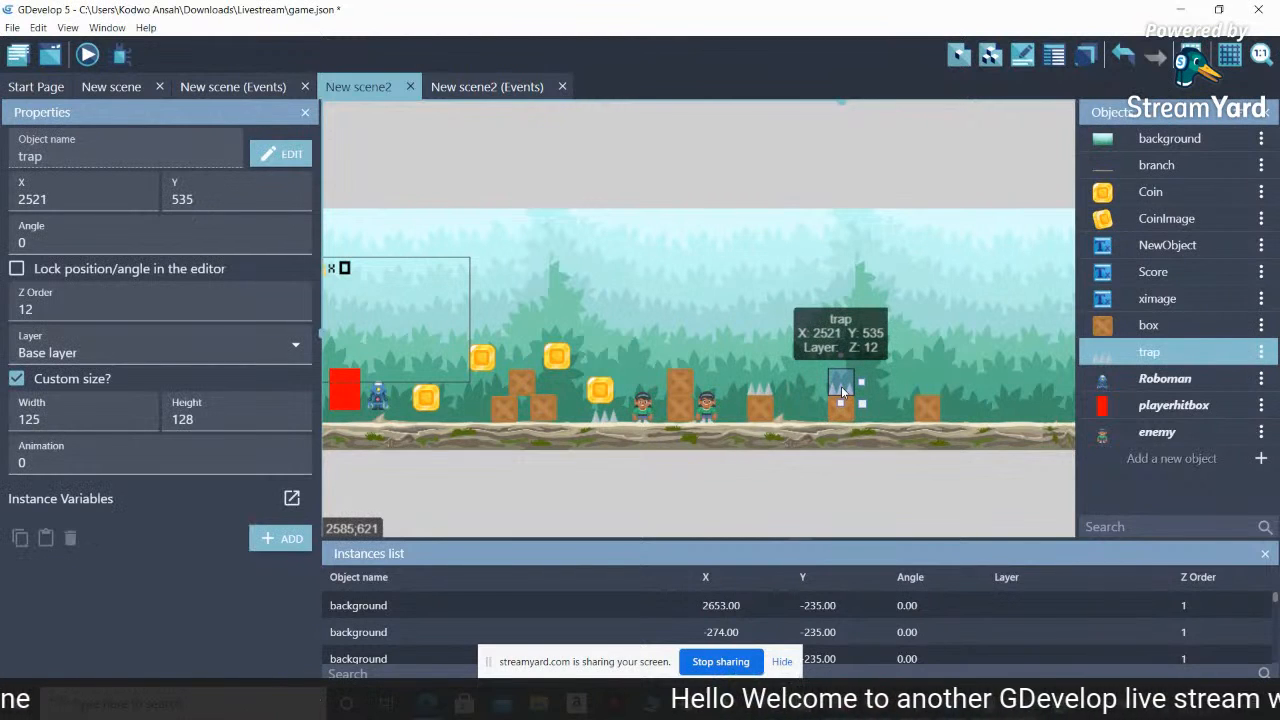
Place copies of the trap side by side on the ground just past the farthest box, from about X 3068 to X 3196
left_click_drag(845, 388, 954, 418)
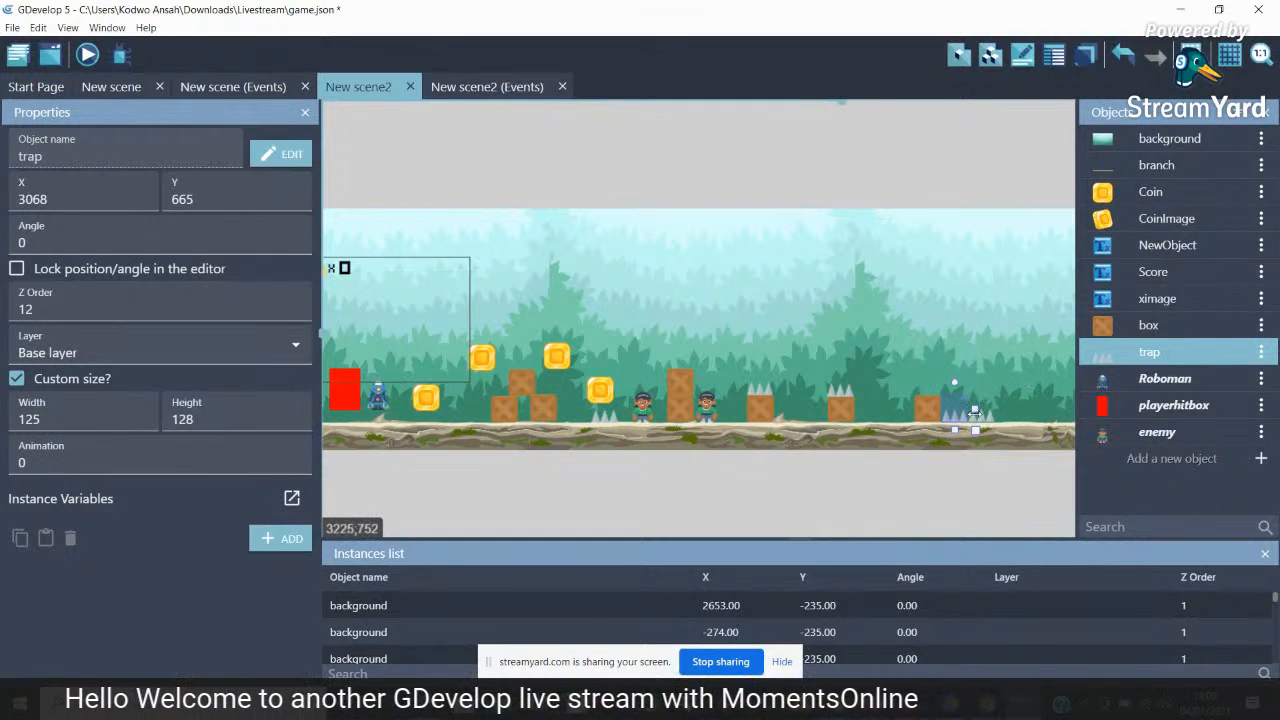
left_click_drag(960, 422, 987, 422)
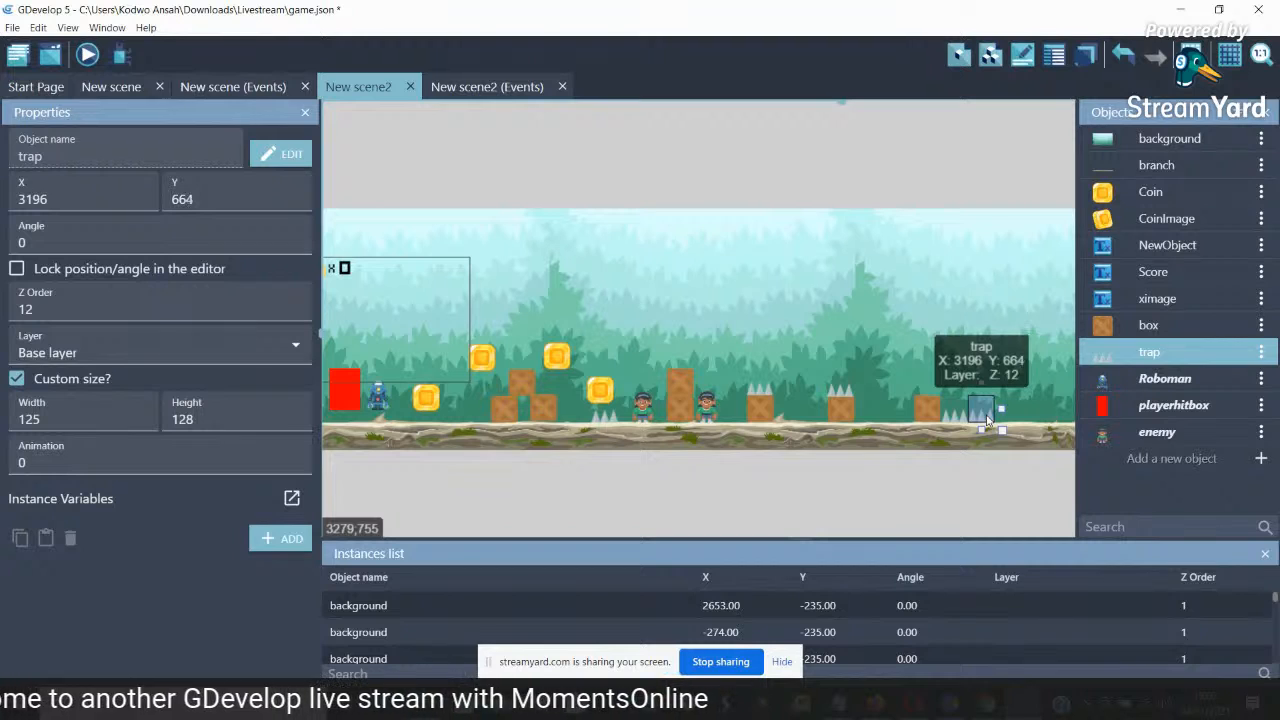
left_click_drag(966, 424, 960, 426)
Copy the farthest box into a stack with an overhanging top box, and place another copy on the ground past the traps
left_click(930, 415)
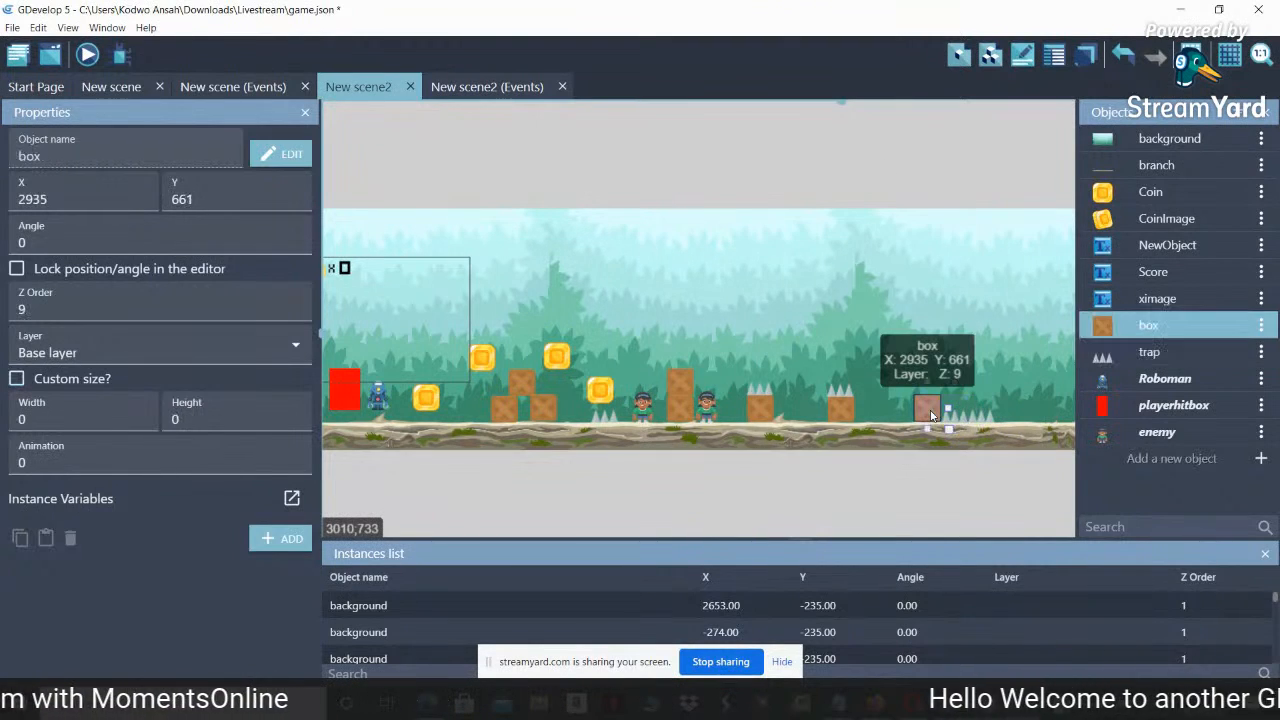
left_click_drag(930, 415, 929, 384)
left_click_drag(930, 386, 1020, 418)
Copy the coin beside the first enemy to above the last group of traps, at about X 3178, Y 516
left_click(597, 392)
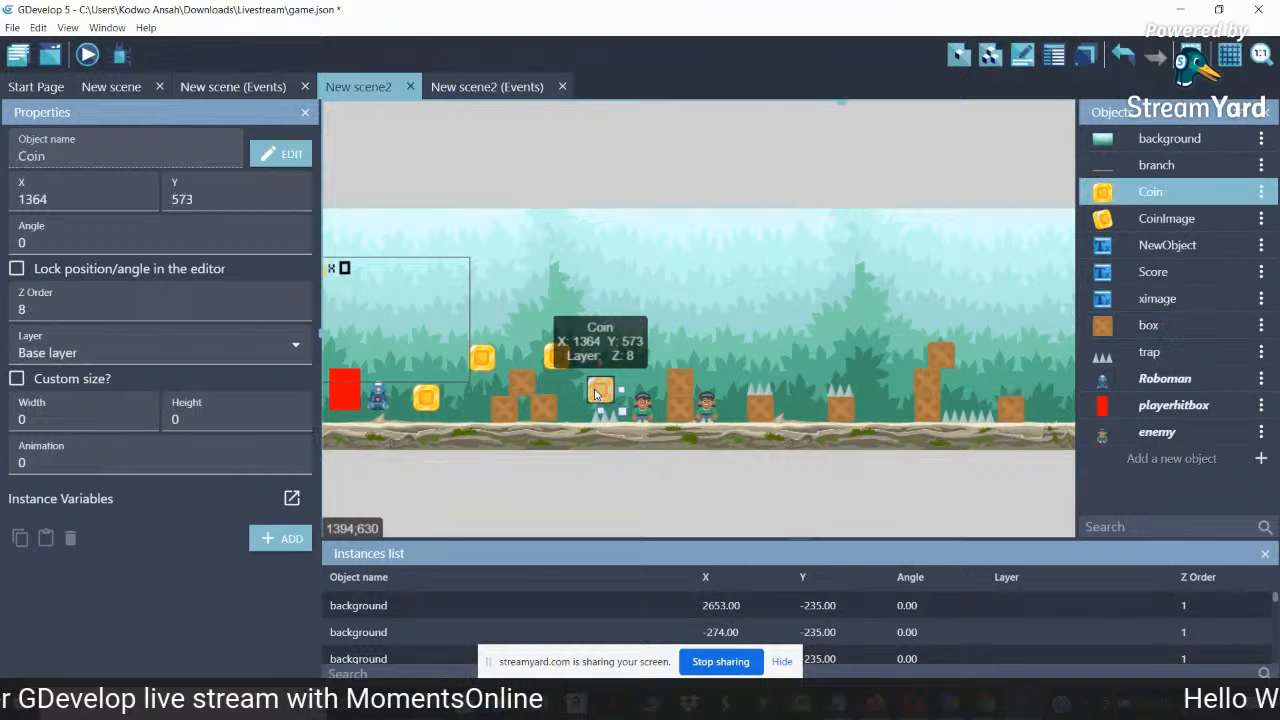
left_click_drag(607, 388, 978, 377, "ctrl")
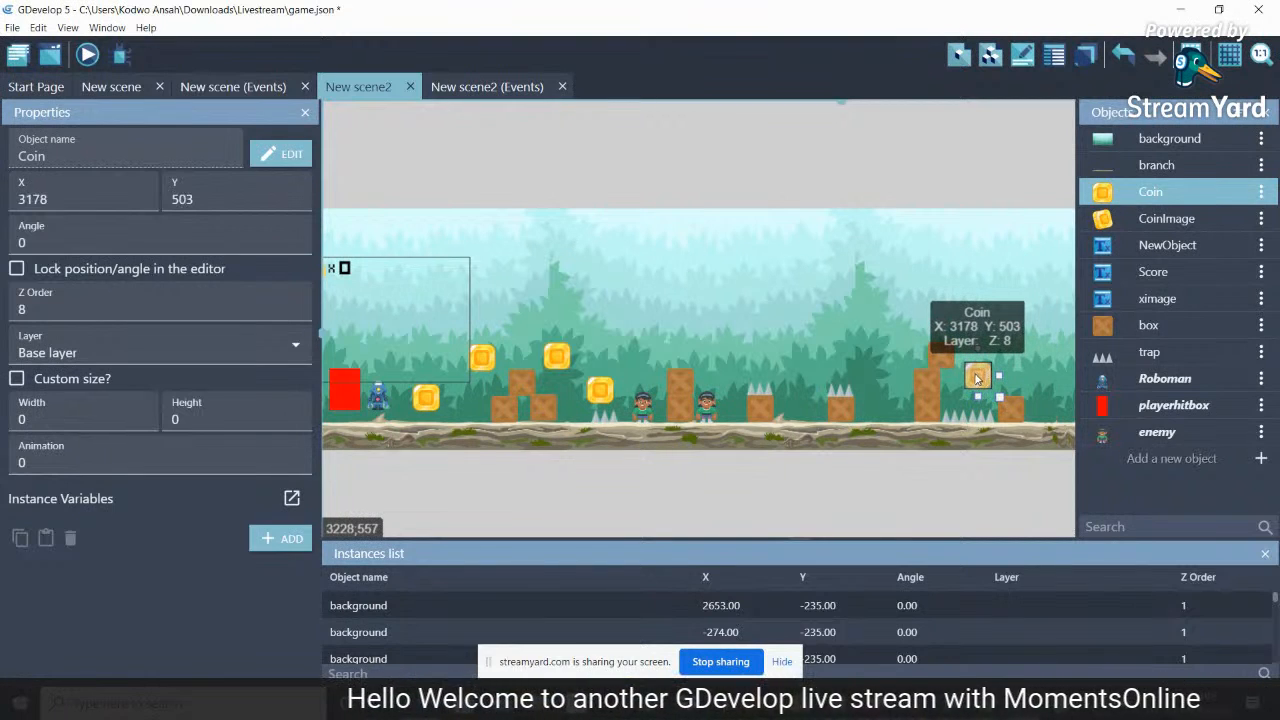
left_click_drag(978, 379, 978, 382)
Copy the coin to about X 2717, Y 526 before the last box stack, and again high above the two trap-topped boxes
scroll(850, 110, "right", 5)
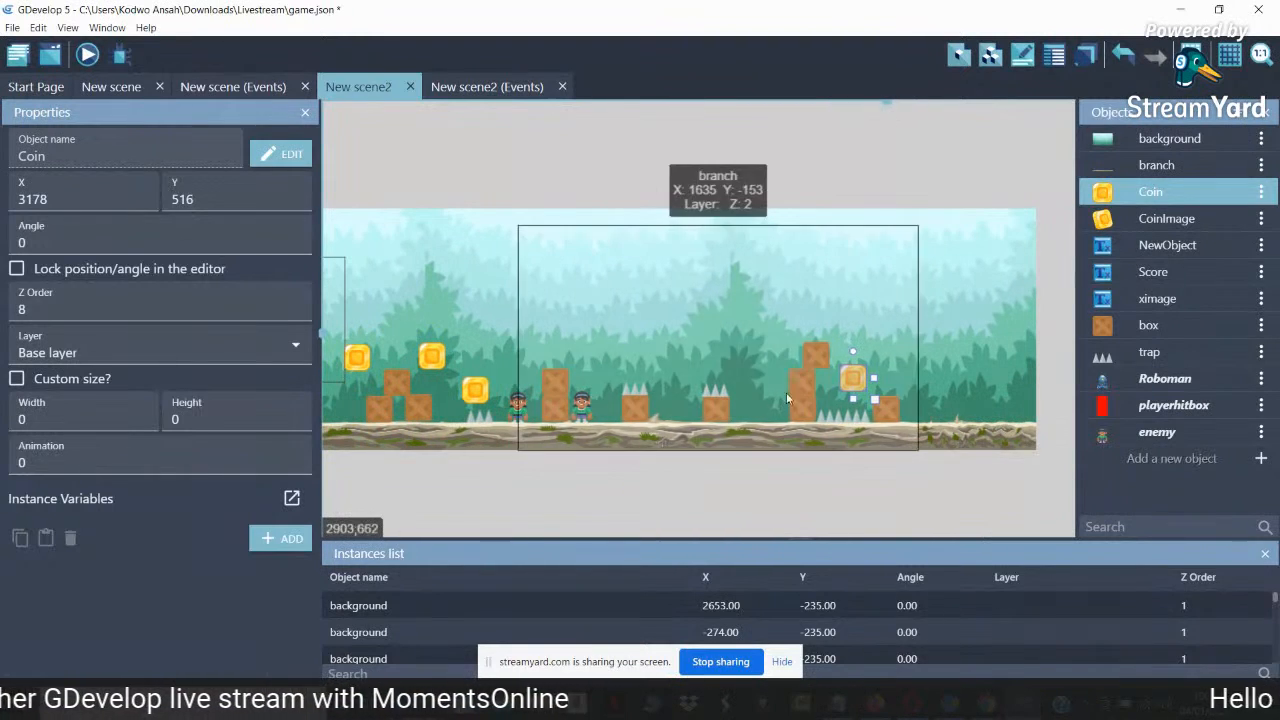
left_click_drag(852, 377, 757, 380, "ctrl")
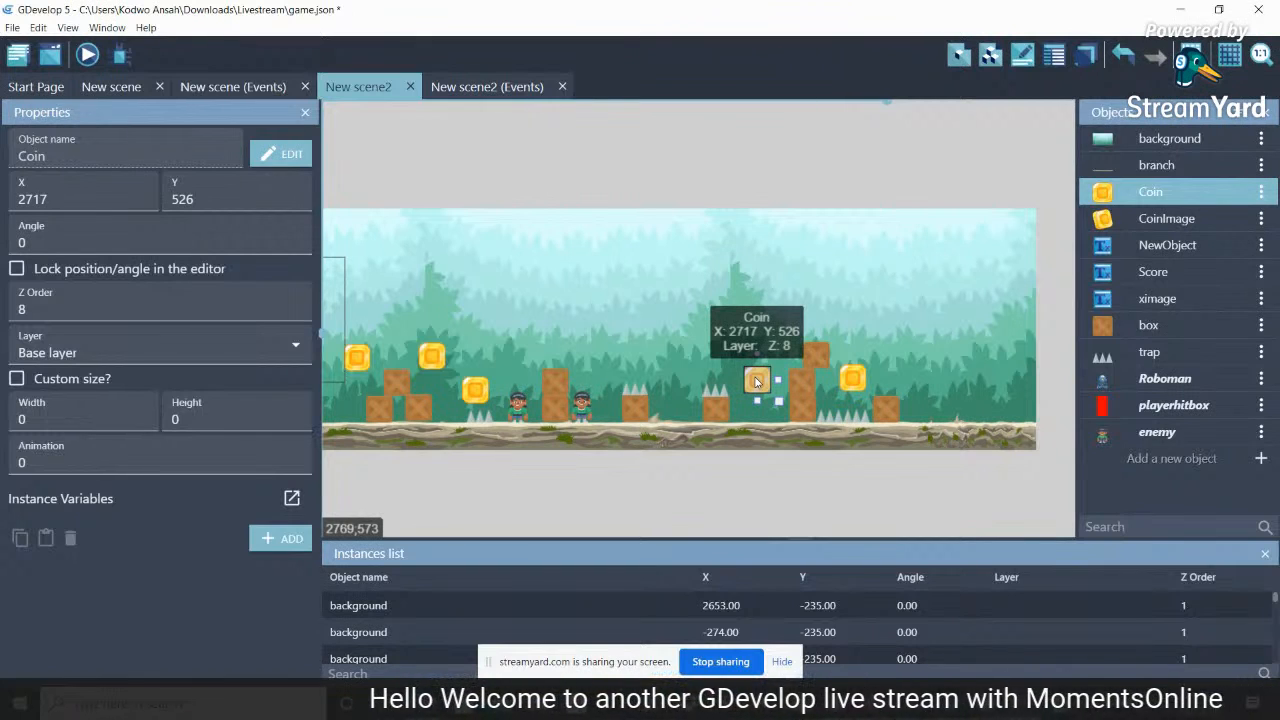
left_click_drag(757, 380, 660, 325, "ctrl")
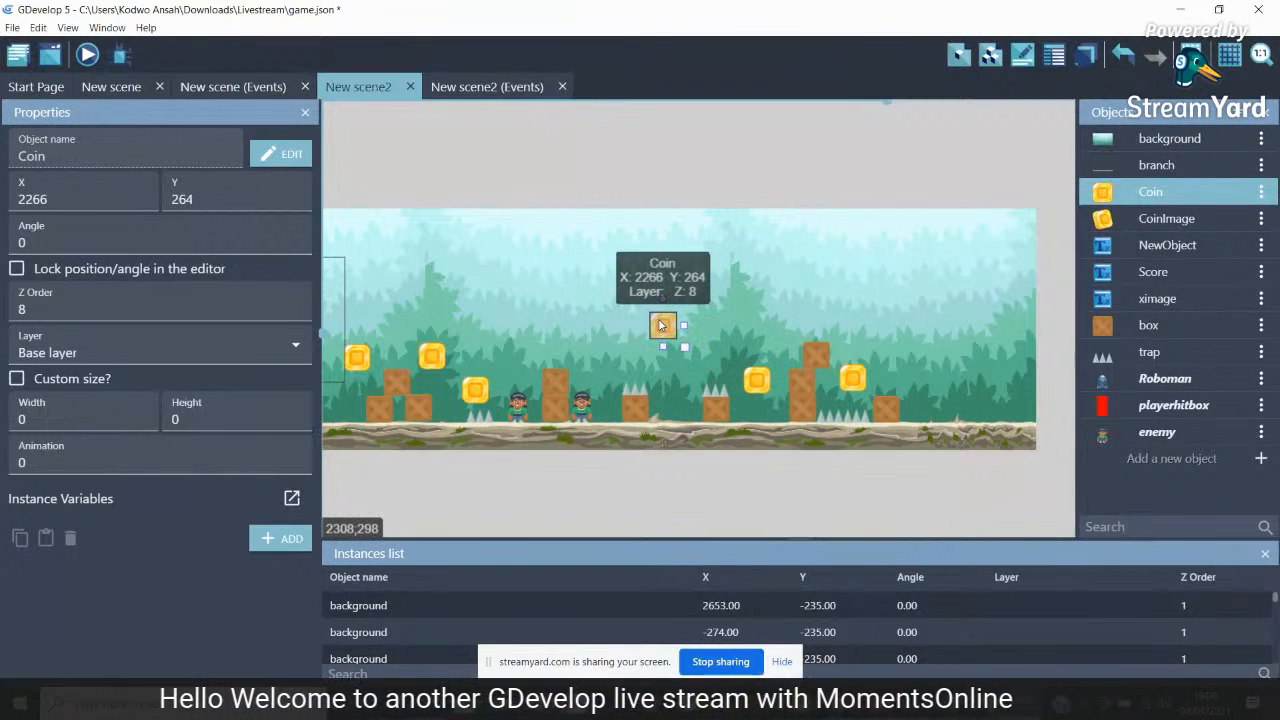
left_click_drag(662, 330, 654, 355)
Copy the top box of the stack between the enemies to float beside the coin above the trap-topped boxes
left_click(560, 381)
left_click_drag(563, 383, 601, 357, "ctrl")
left_click(656, 510)
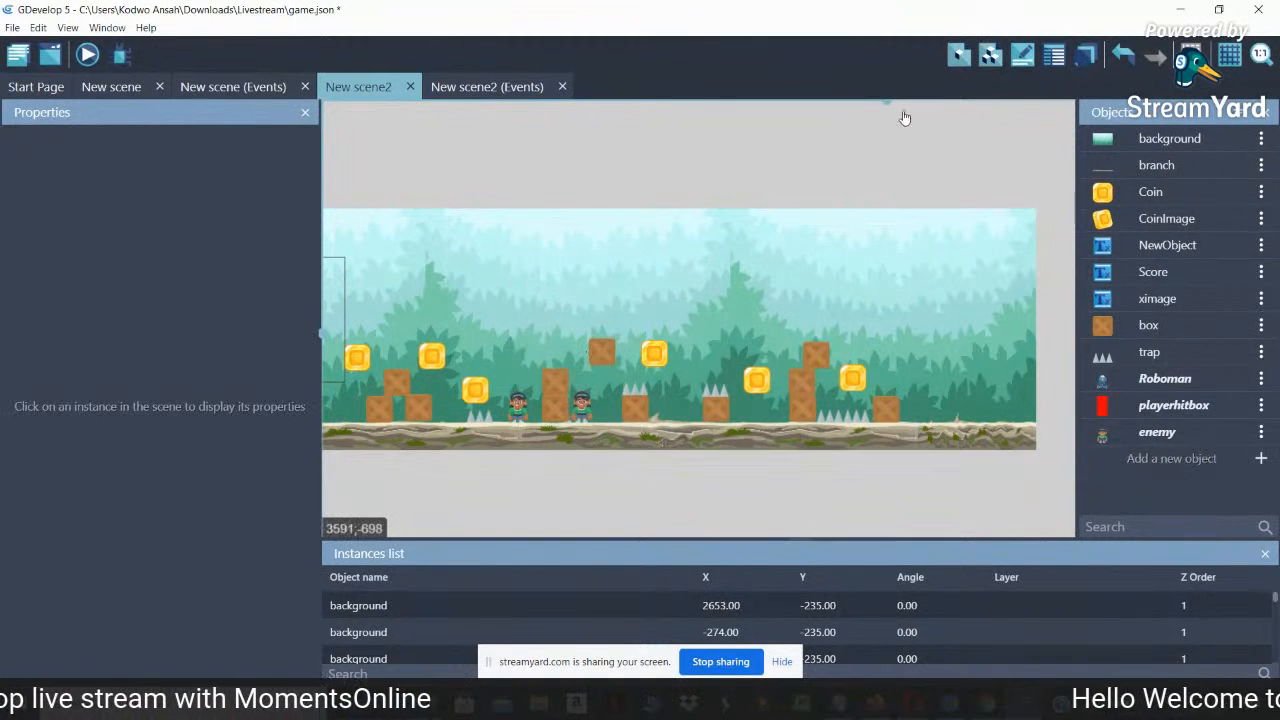
Copy the coin above the last traps to the far end of the level, at about X 3799, Y 513
scroll(868, 113, "left", 3)
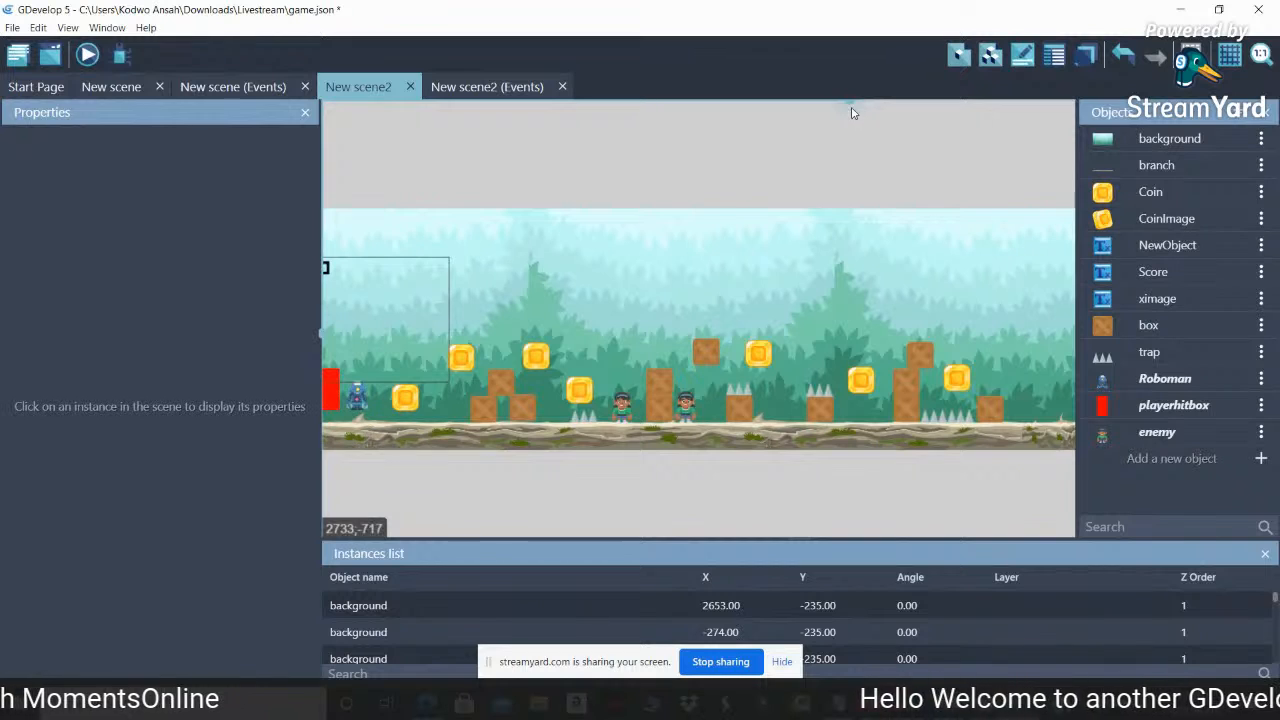
scroll(858, 107, "right", 5)
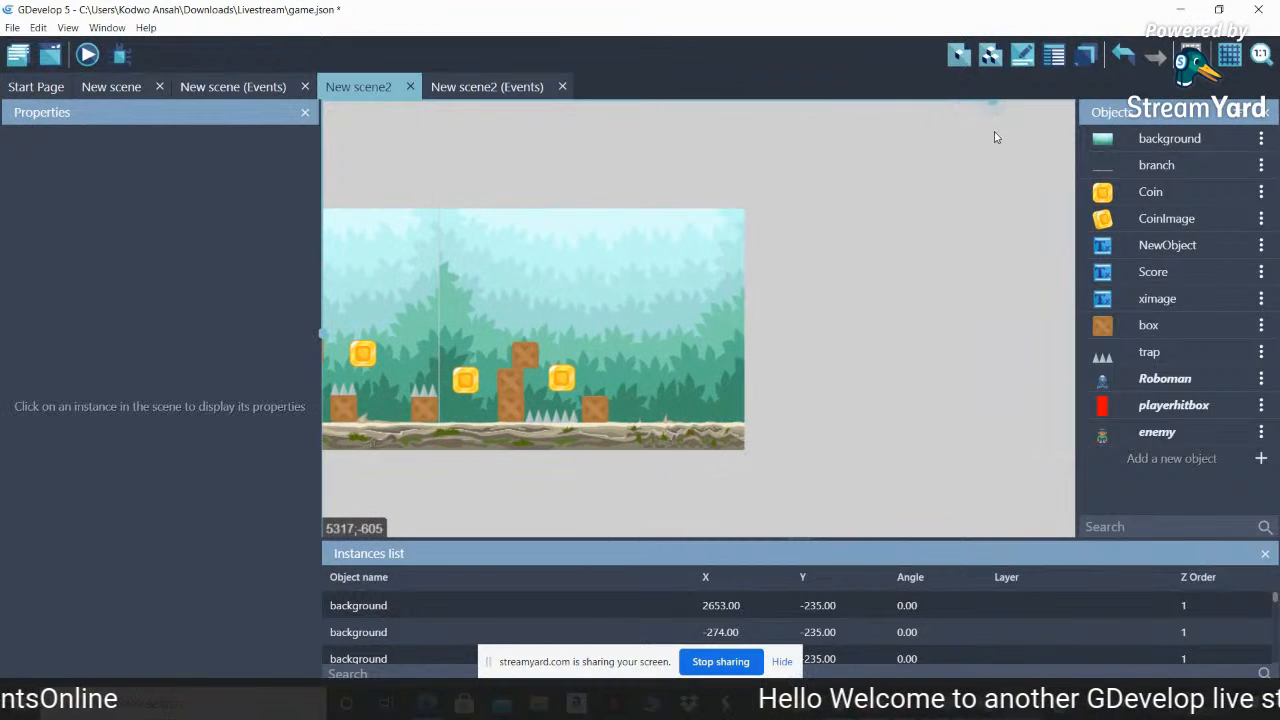
left_click(560, 380)
left_click_drag(565, 376, 694, 377)
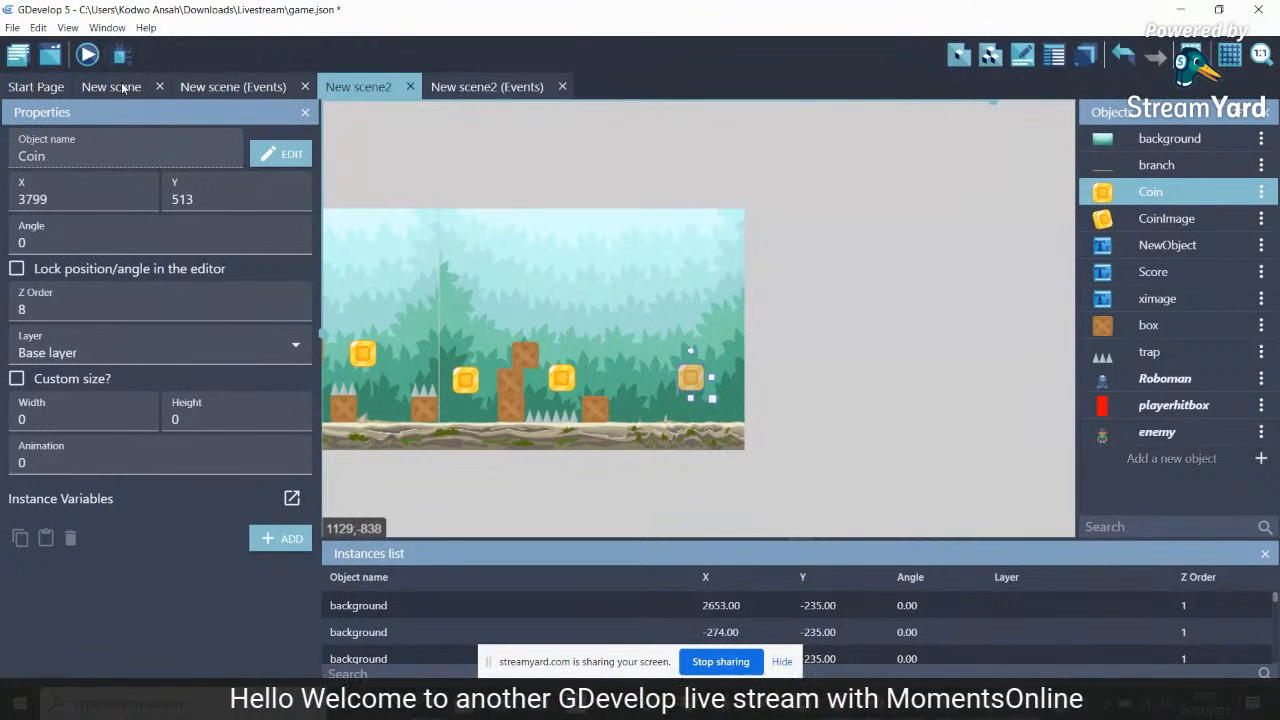
Check the custom size of the large end coin in New scene and return to New scene2
left_click(111, 86)
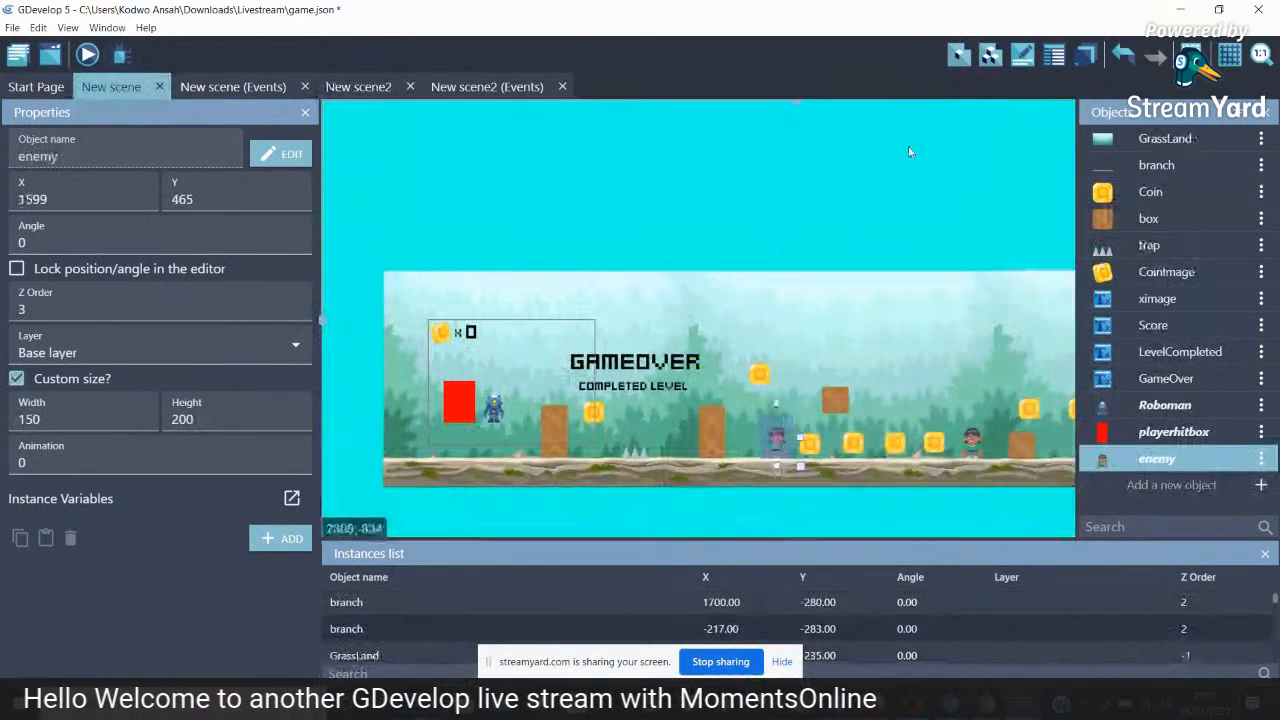
scroll(807, 106, "right", 3)
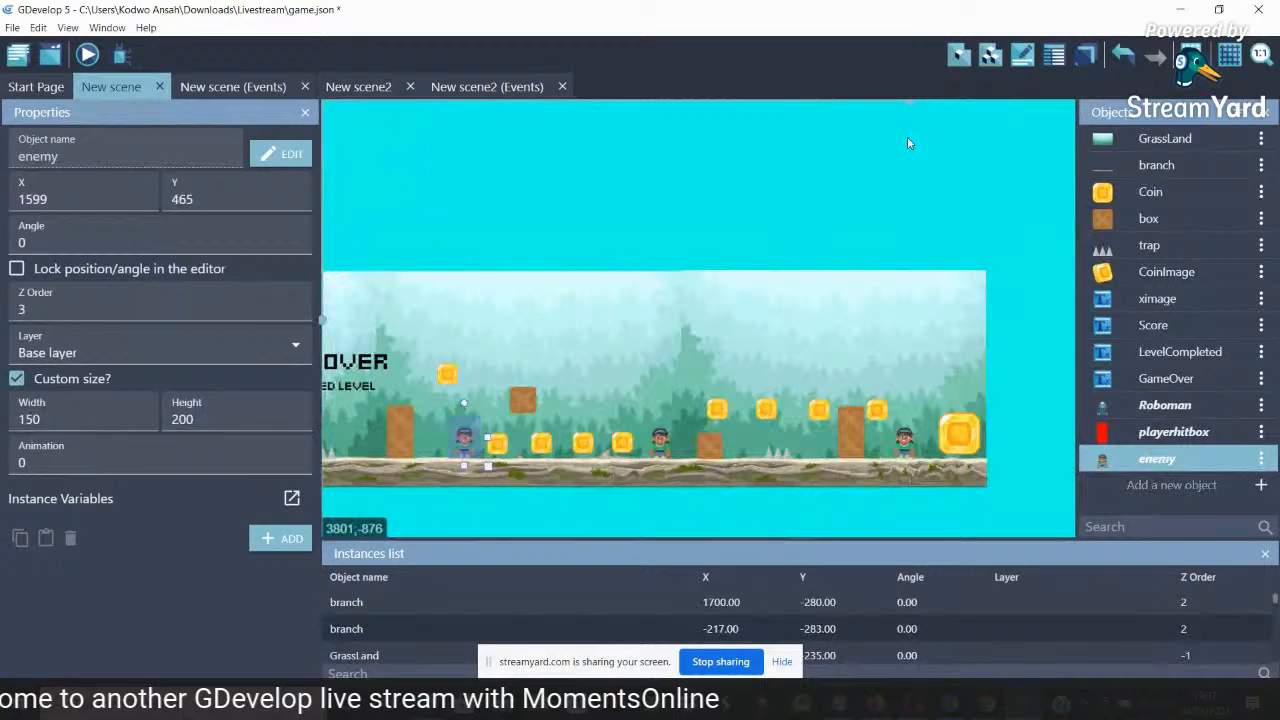
left_click(972, 444)
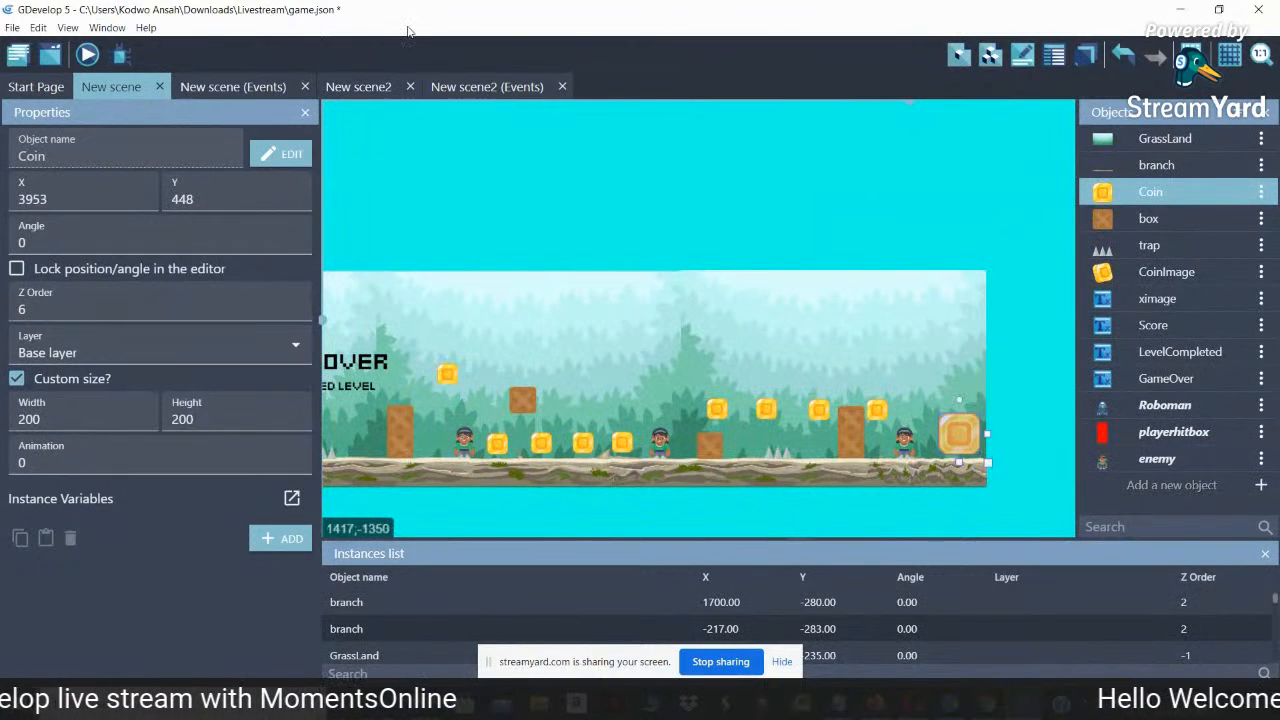
left_click(376, 88)
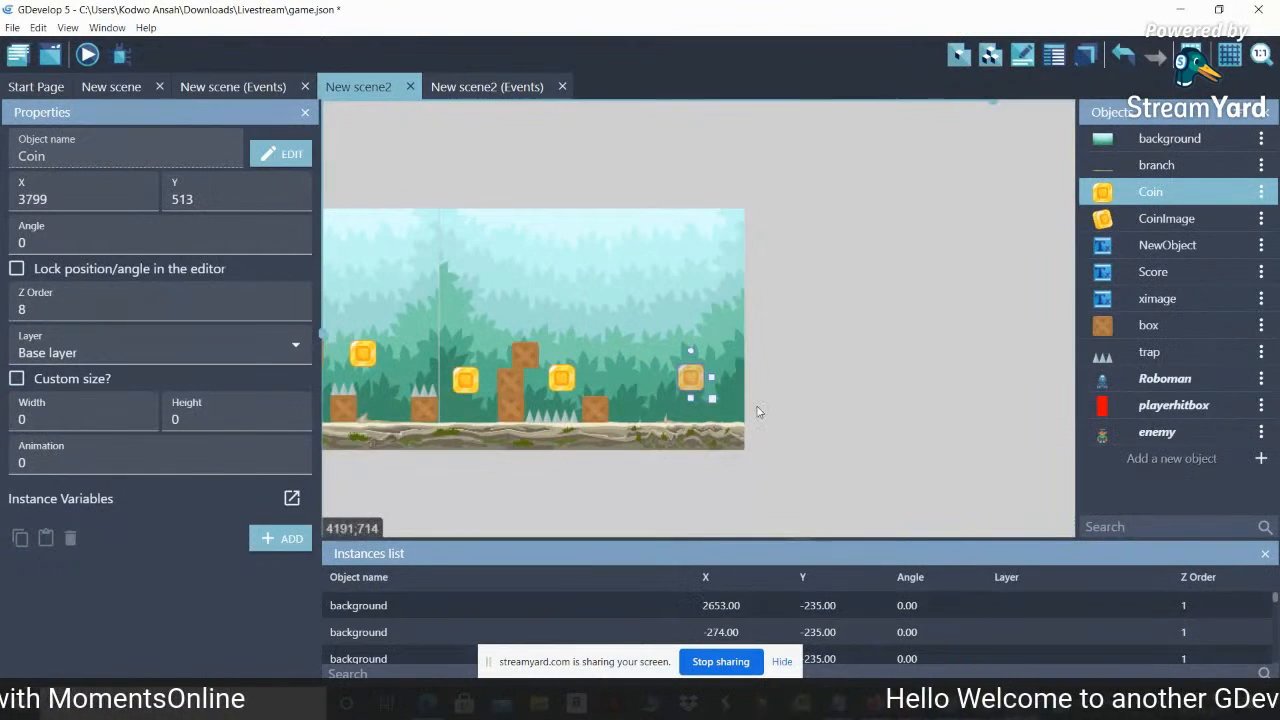
Give the end coin a custom size of 200 by 200 and move it to about X 3876, Y 555
left_click(82, 418)
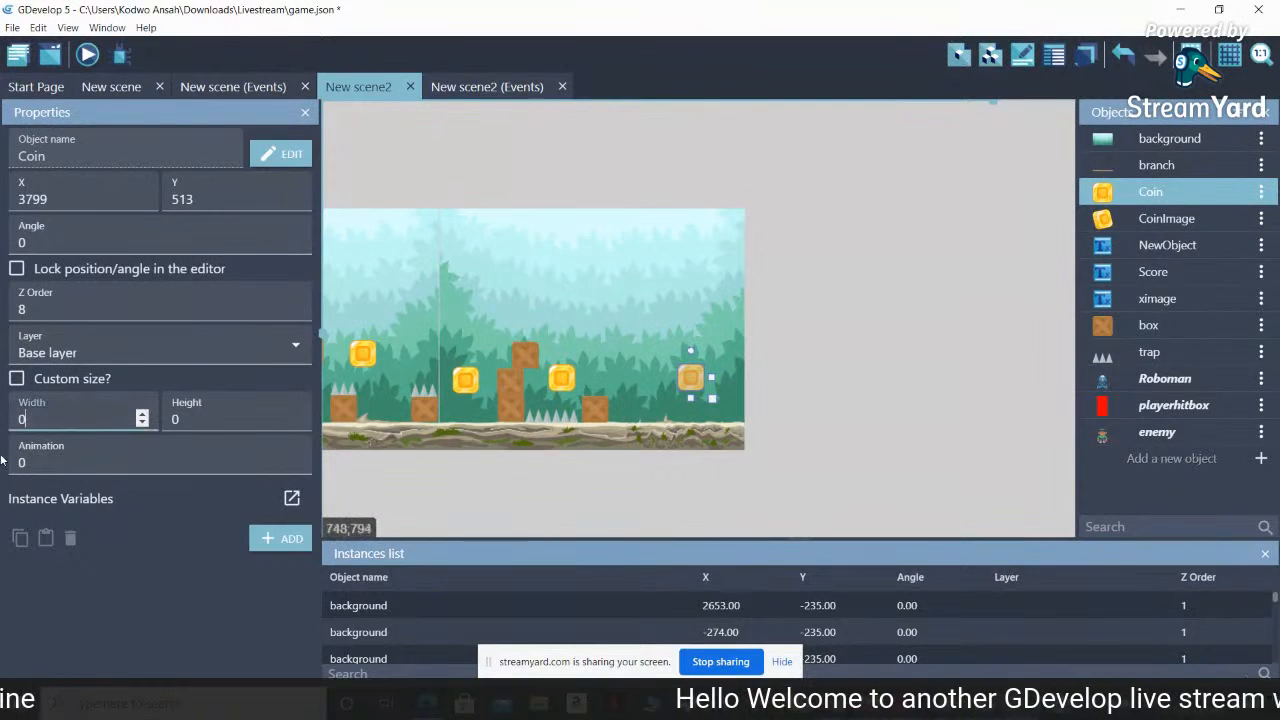
type("200")
key("Tab")
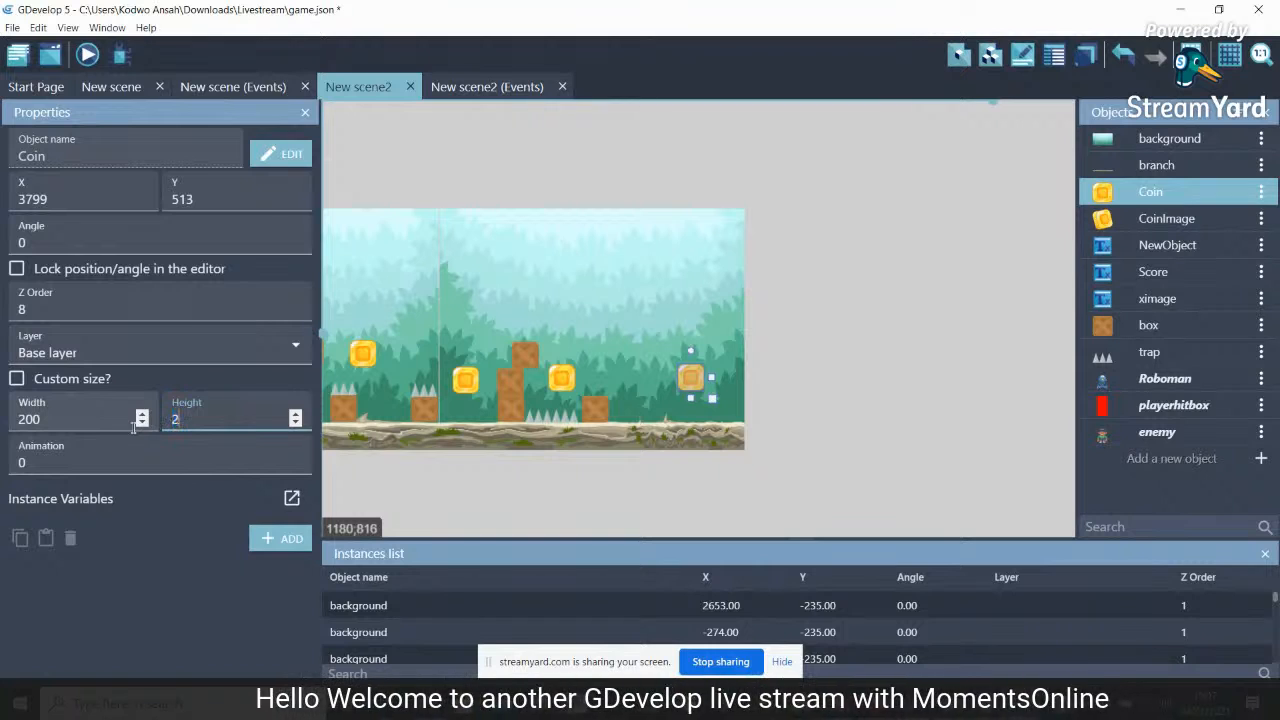
left_click(17, 378)
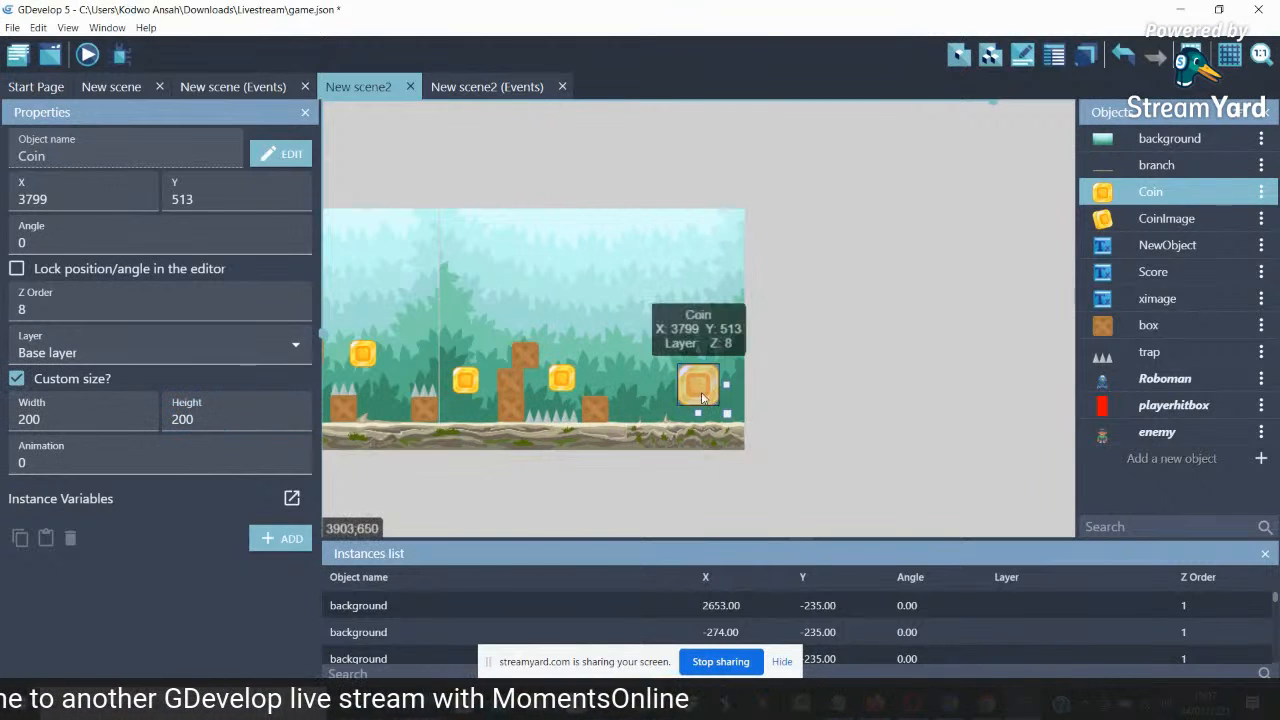
left_click_drag(703, 398, 719, 406)
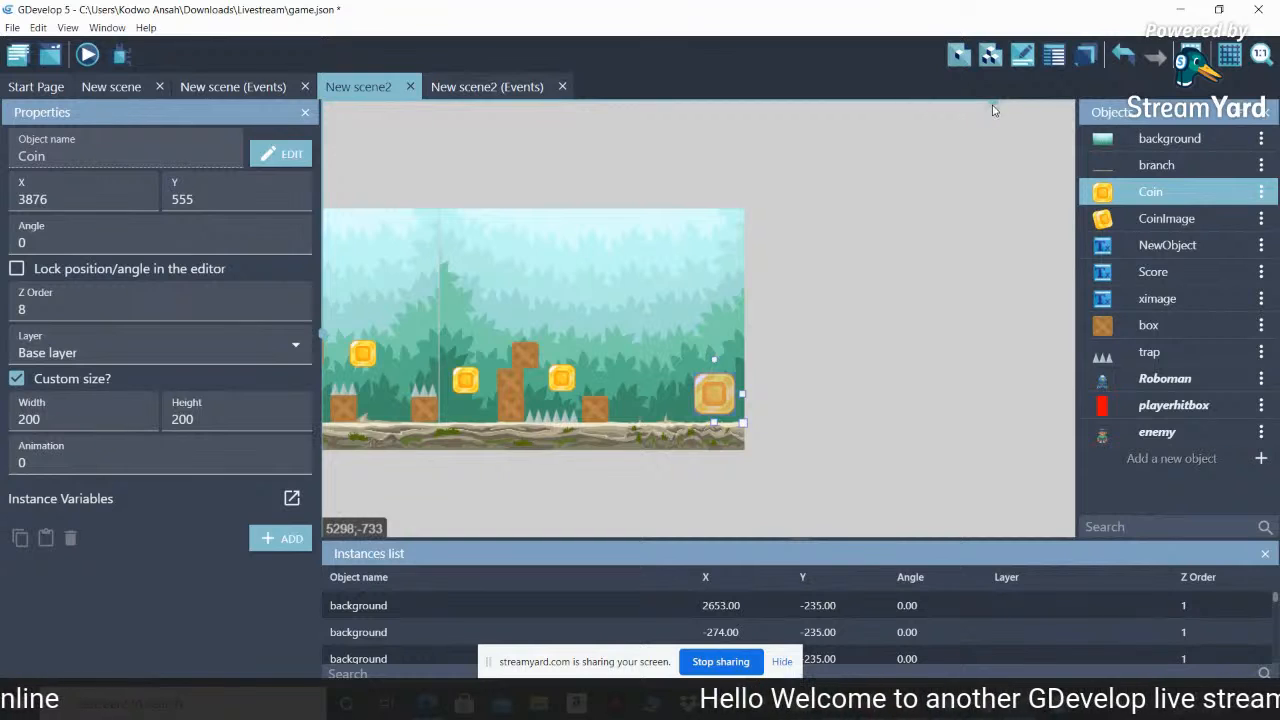
Review the New scene2 layout against New scene and select the GameOver text in New scene
scroll(990, 110, "left", 10, "shift")
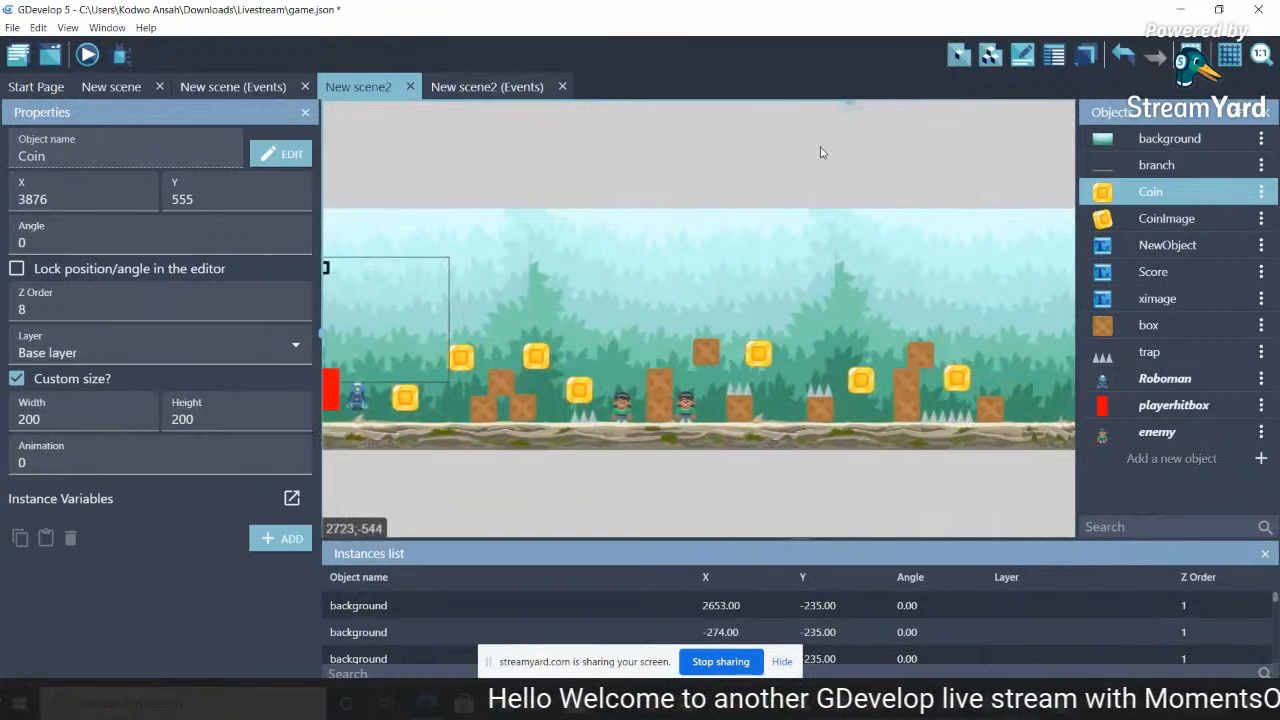
scroll(820, 152, "right", 1, "shift")
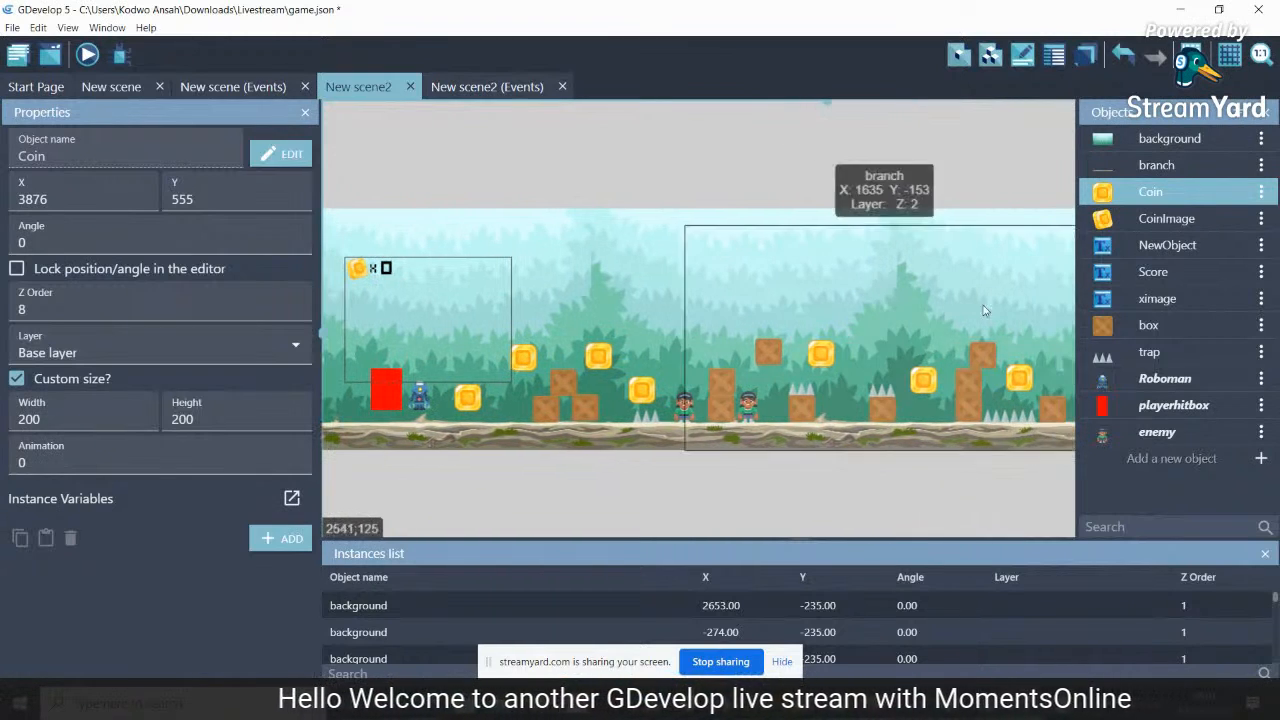
left_click(113, 88)
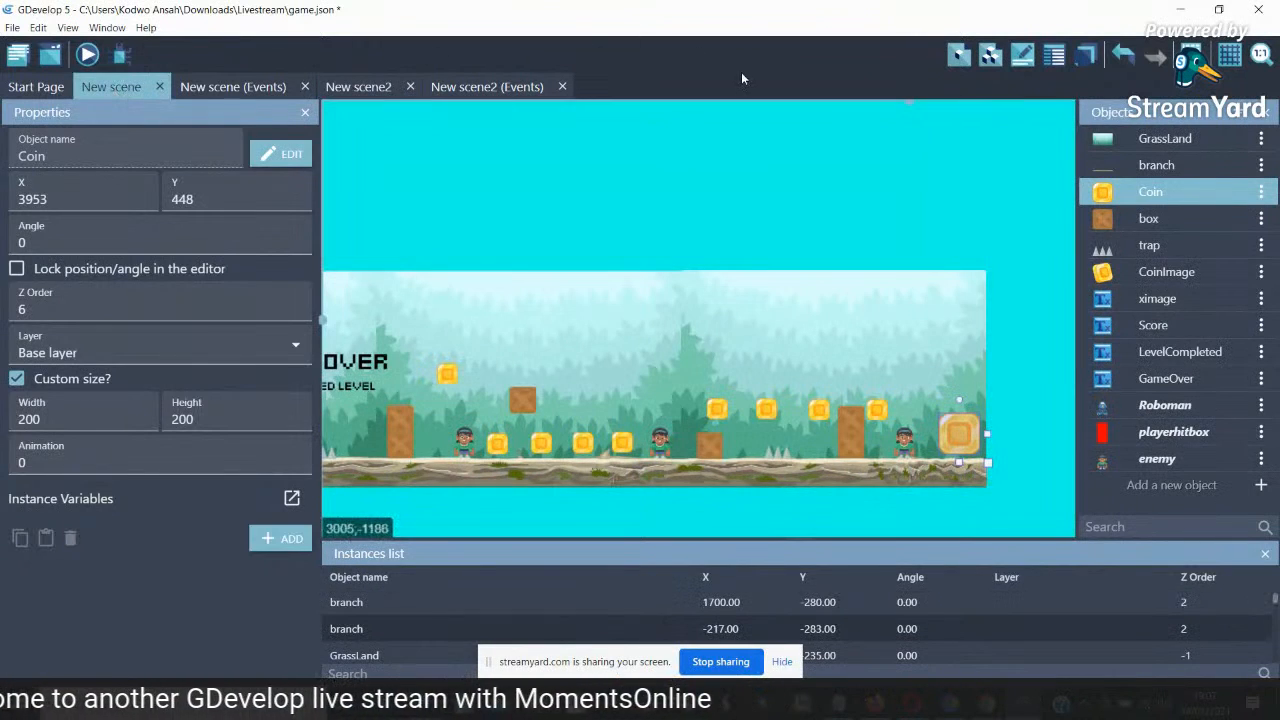
scroll(894, 105, "left", 3, "shift")
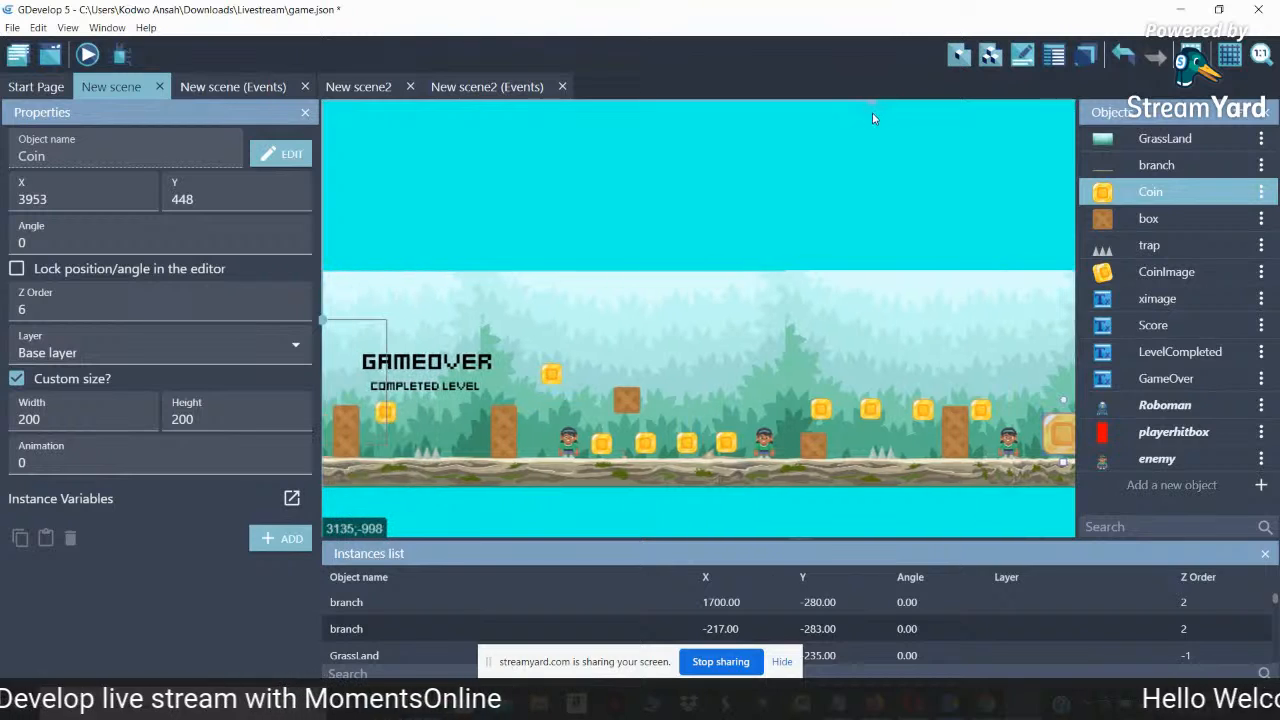
scroll(846, 122, "left", 3, "shift")
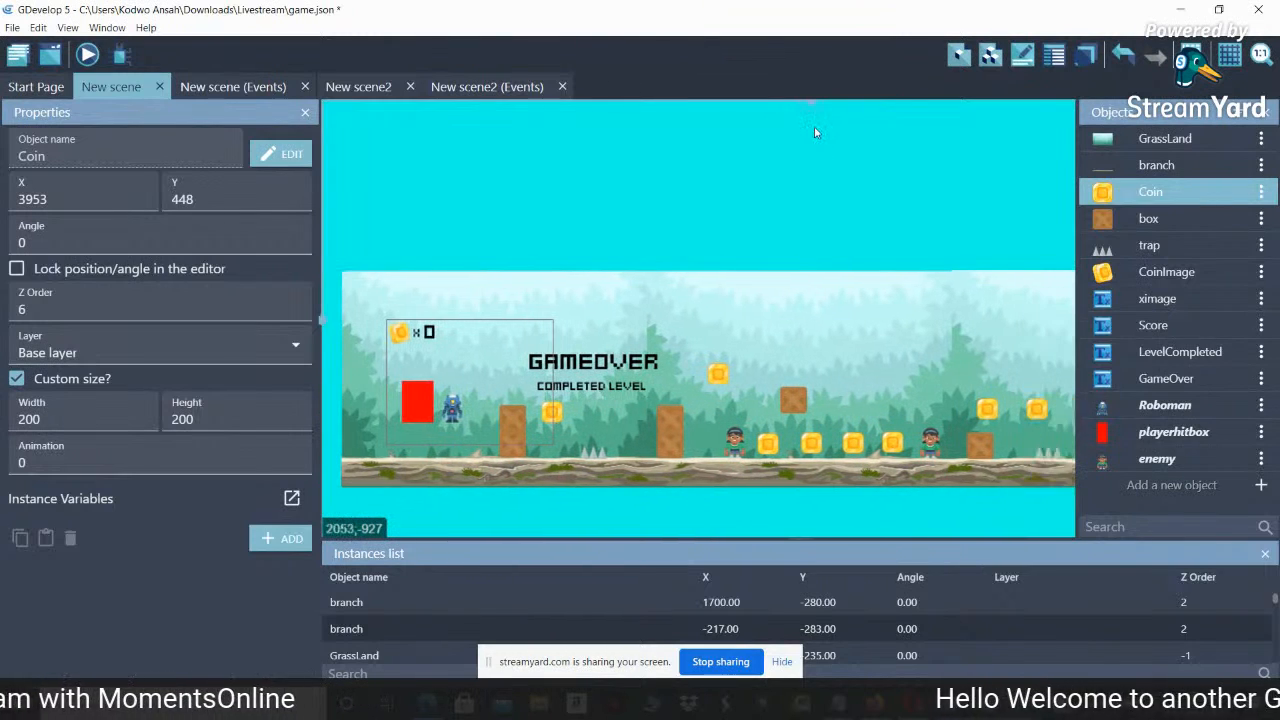
scroll(812, 130, "right", 1, "shift")
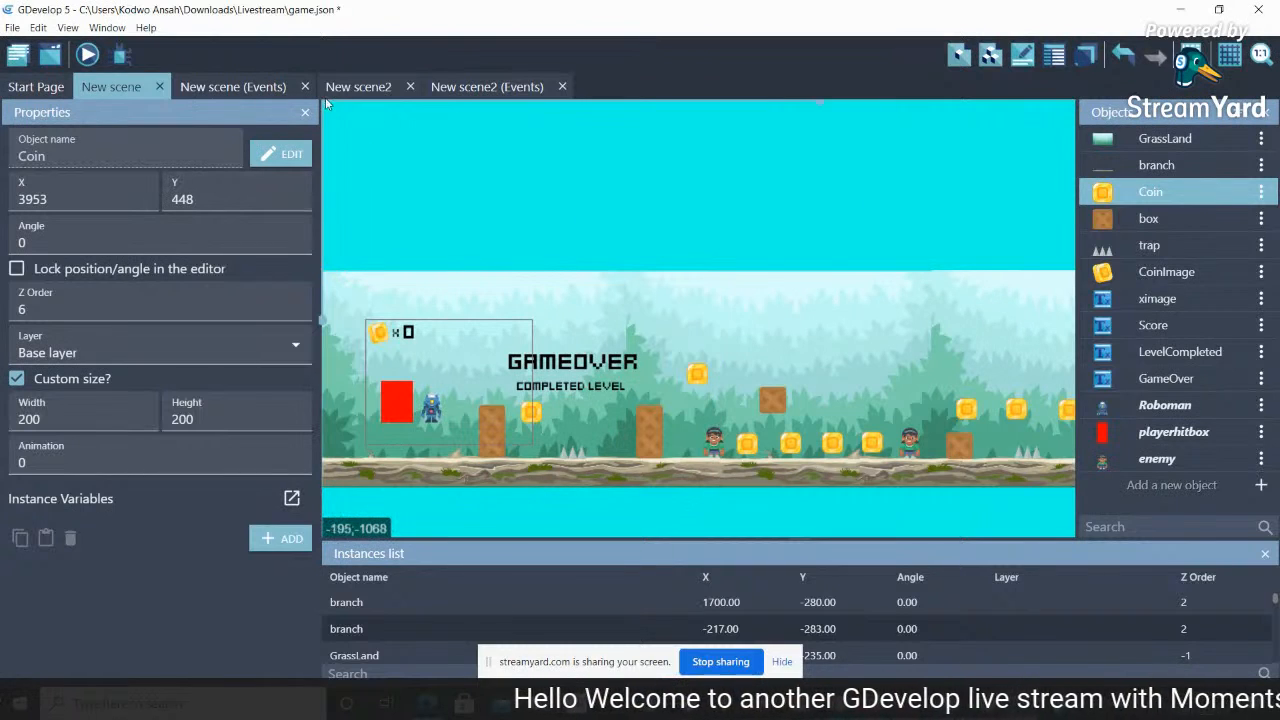
left_click(588, 368)
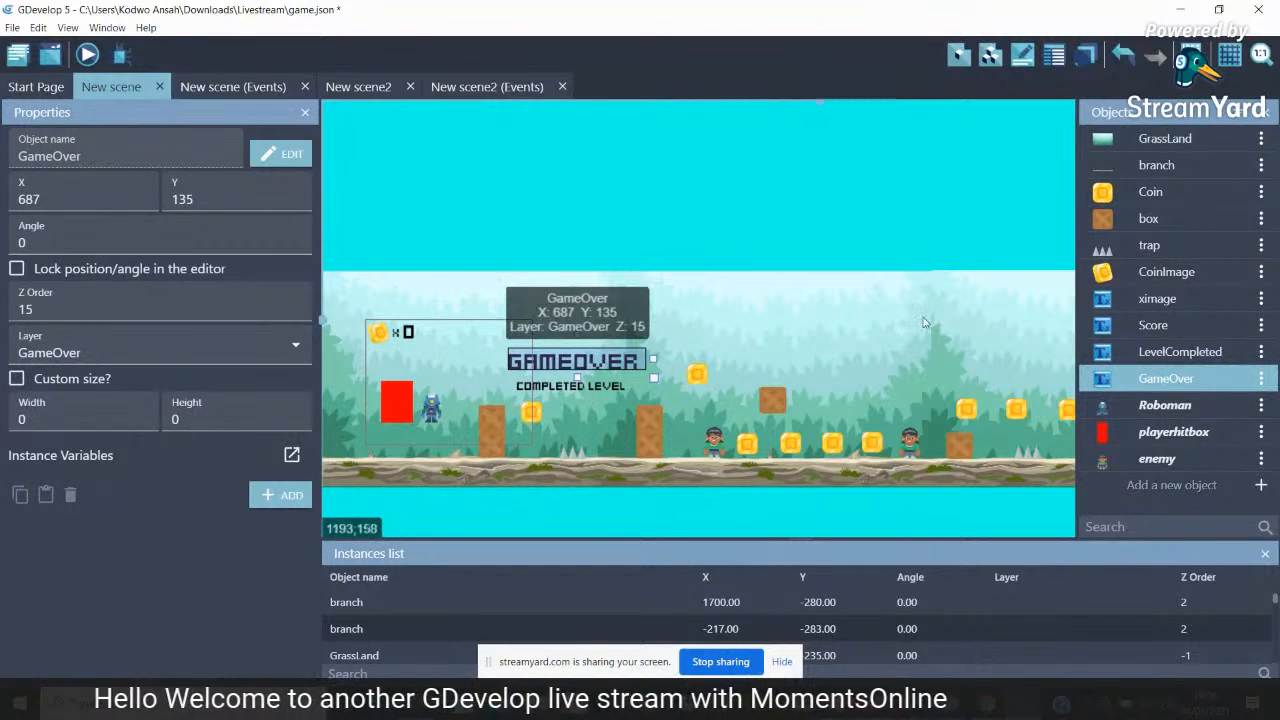
left_click(1261, 380)
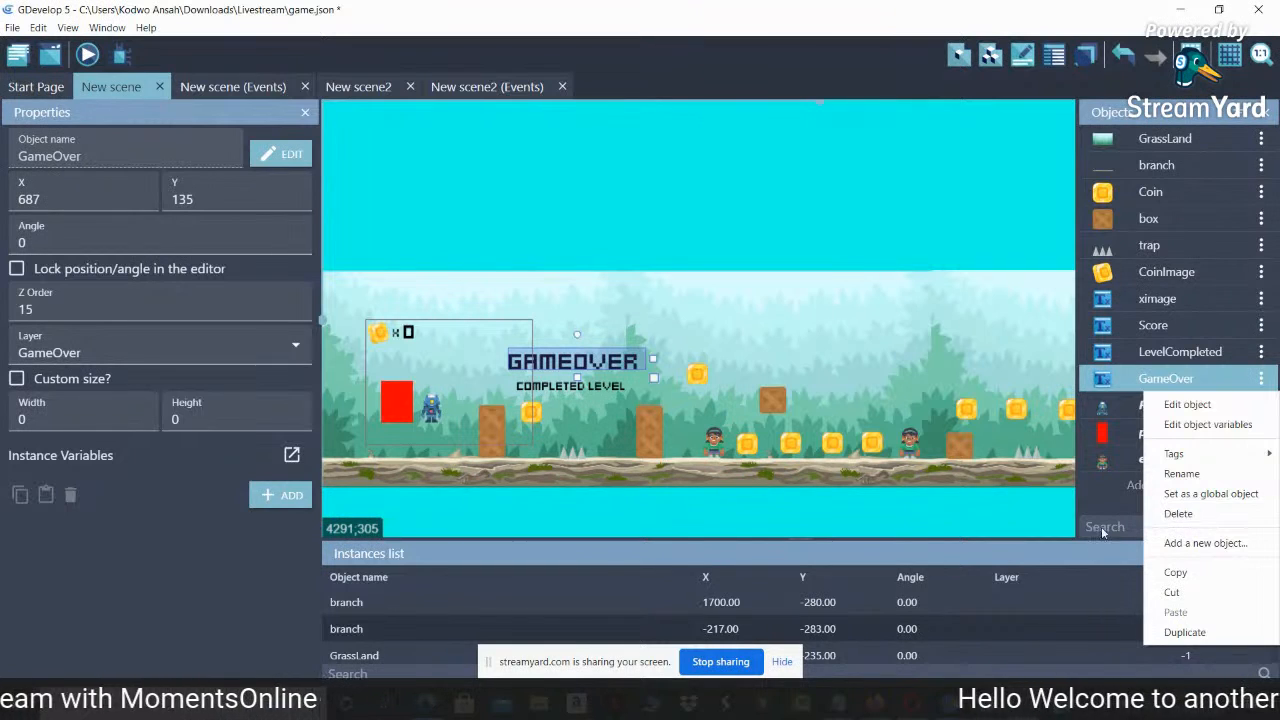
left_click(1175, 495)
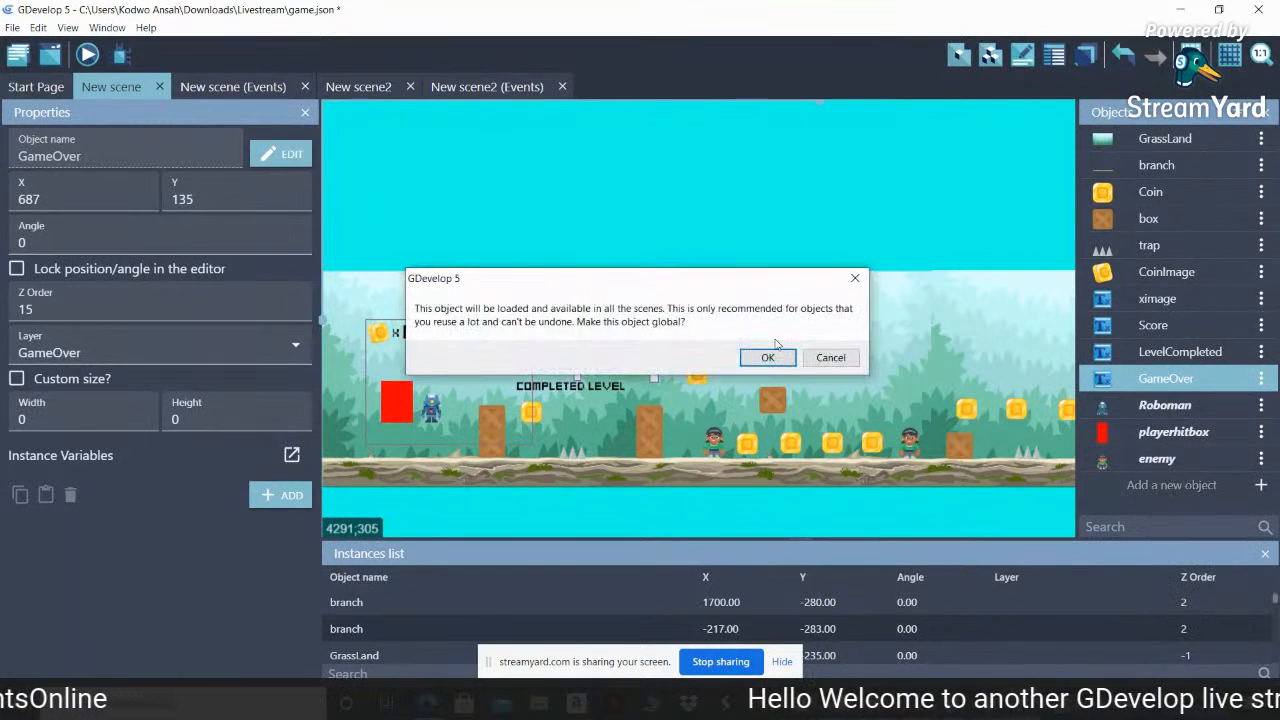
left_click(856, 279)
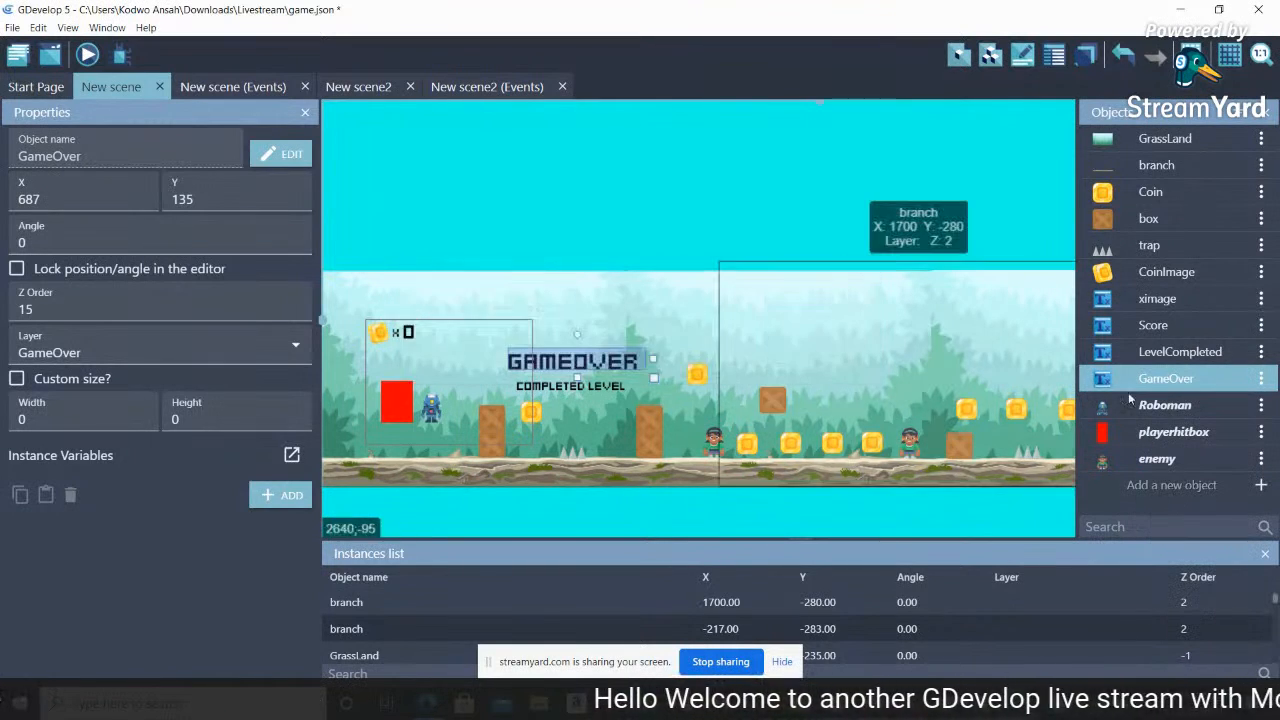
Inspect the GameOver object's initial text and text size in its editor, and close the editor by applying
left_click(1262, 379)
left_click(1188, 405)
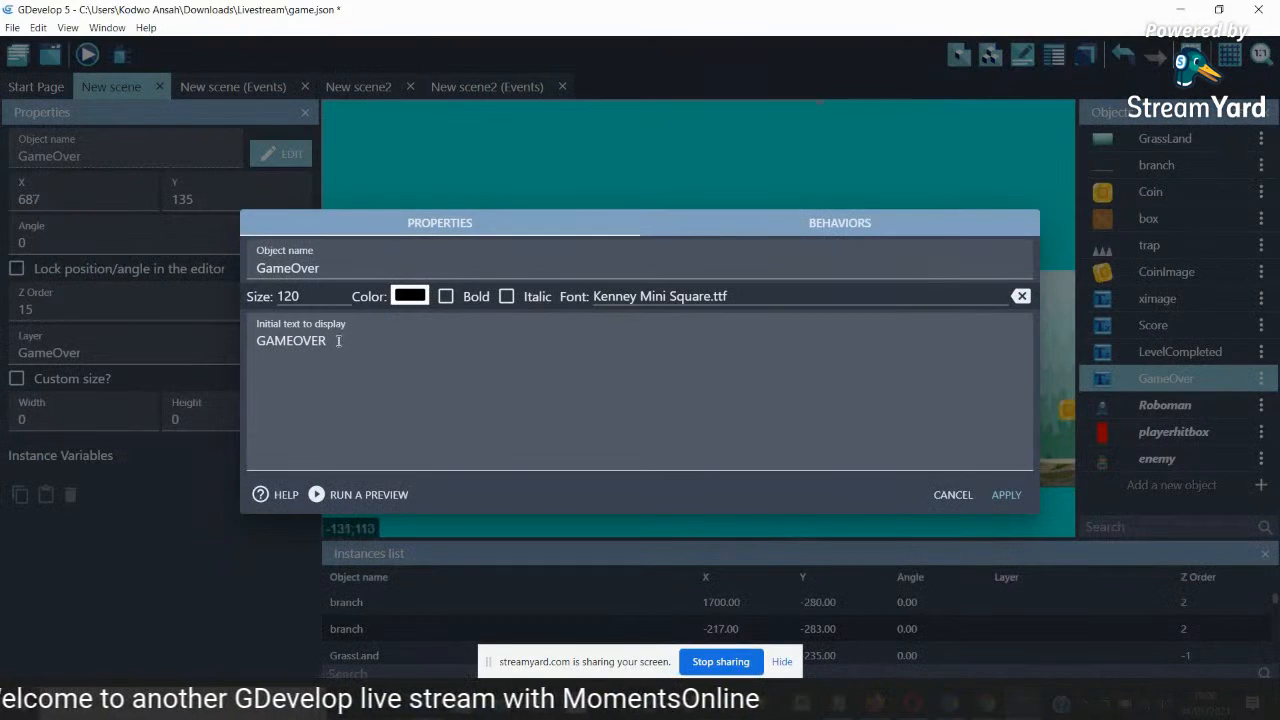
double_click(337, 340)
double_click(288, 296)
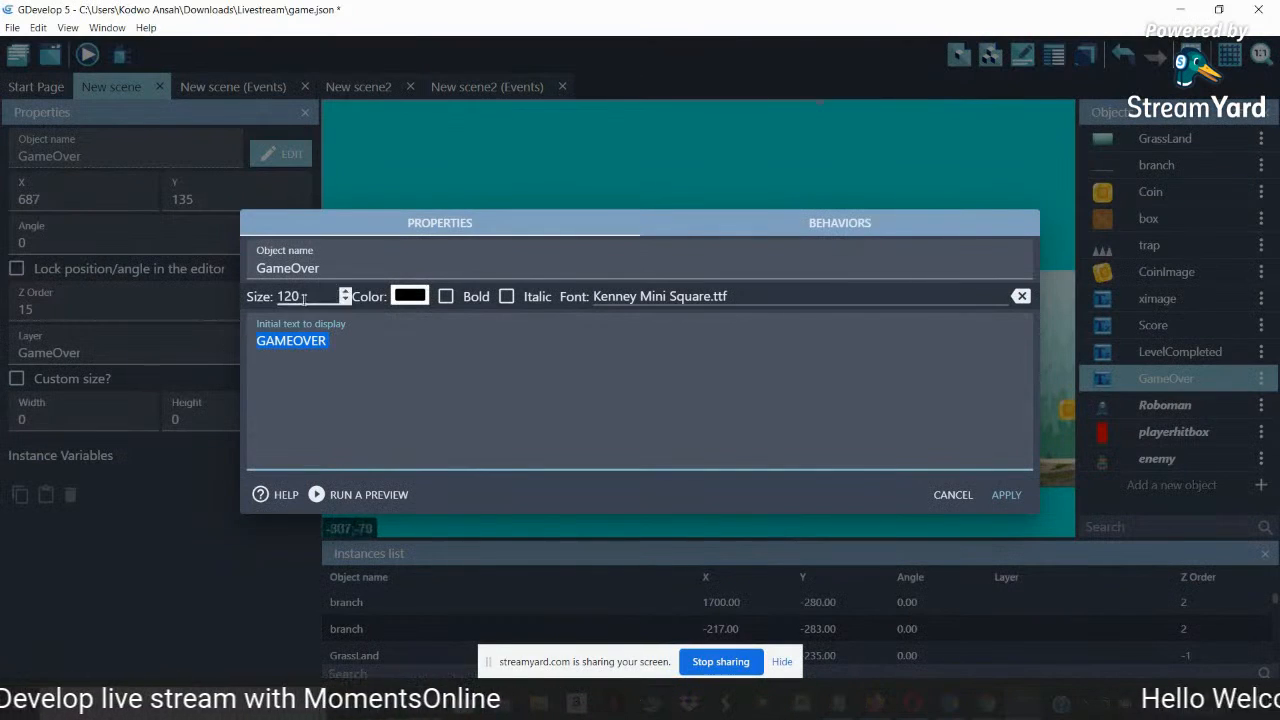
double_click(349, 347)
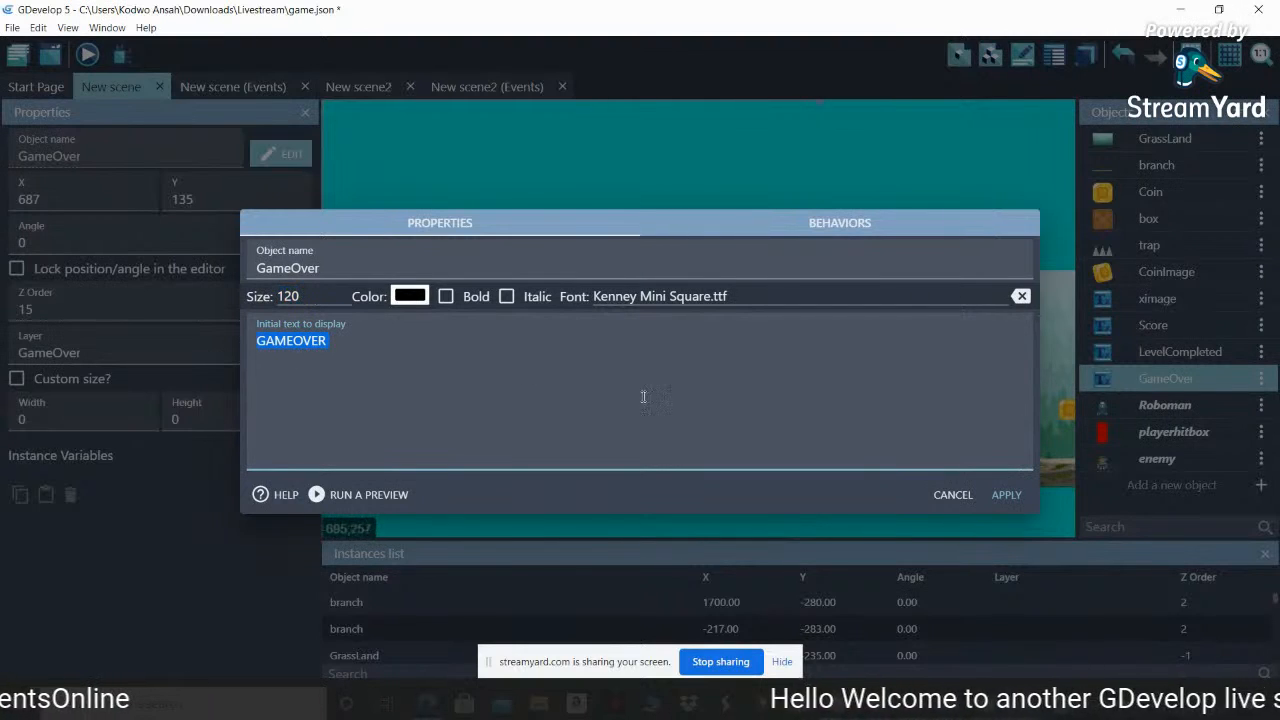
left_click(1005, 495)
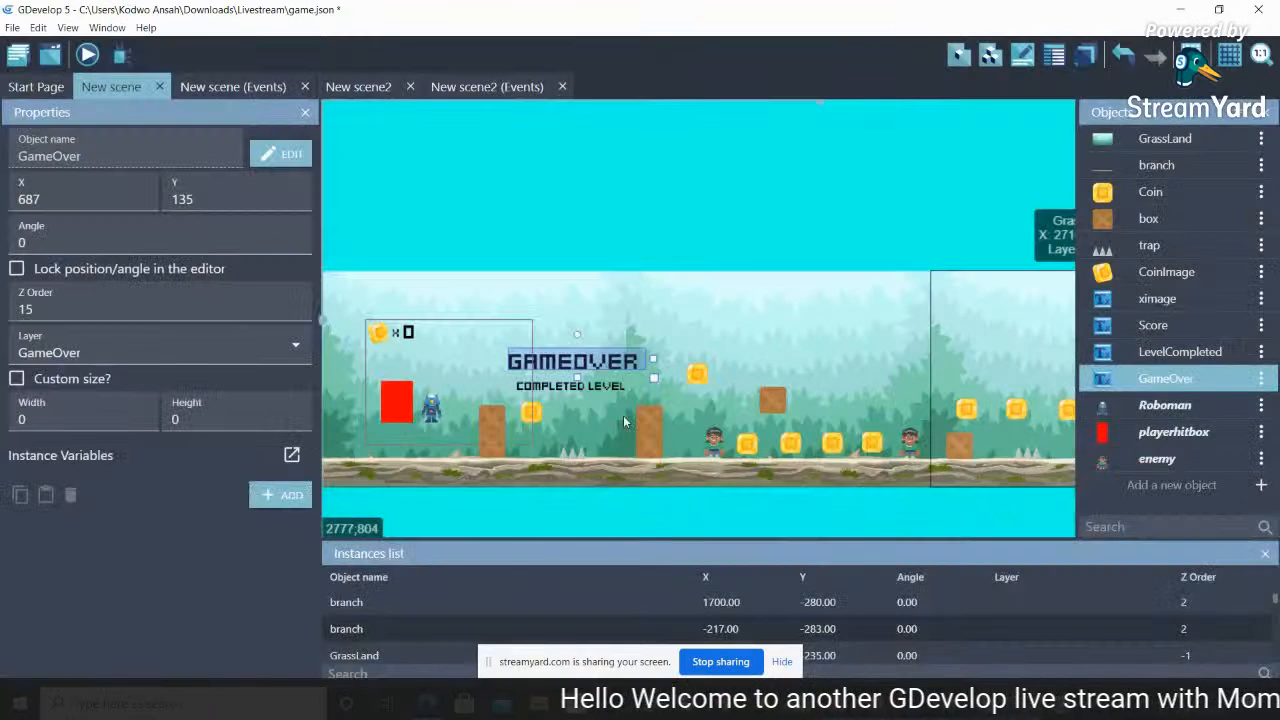
Add a new text object to New scene2 with the initial text GAMEOVER and name it GameOver
left_click(365, 96)
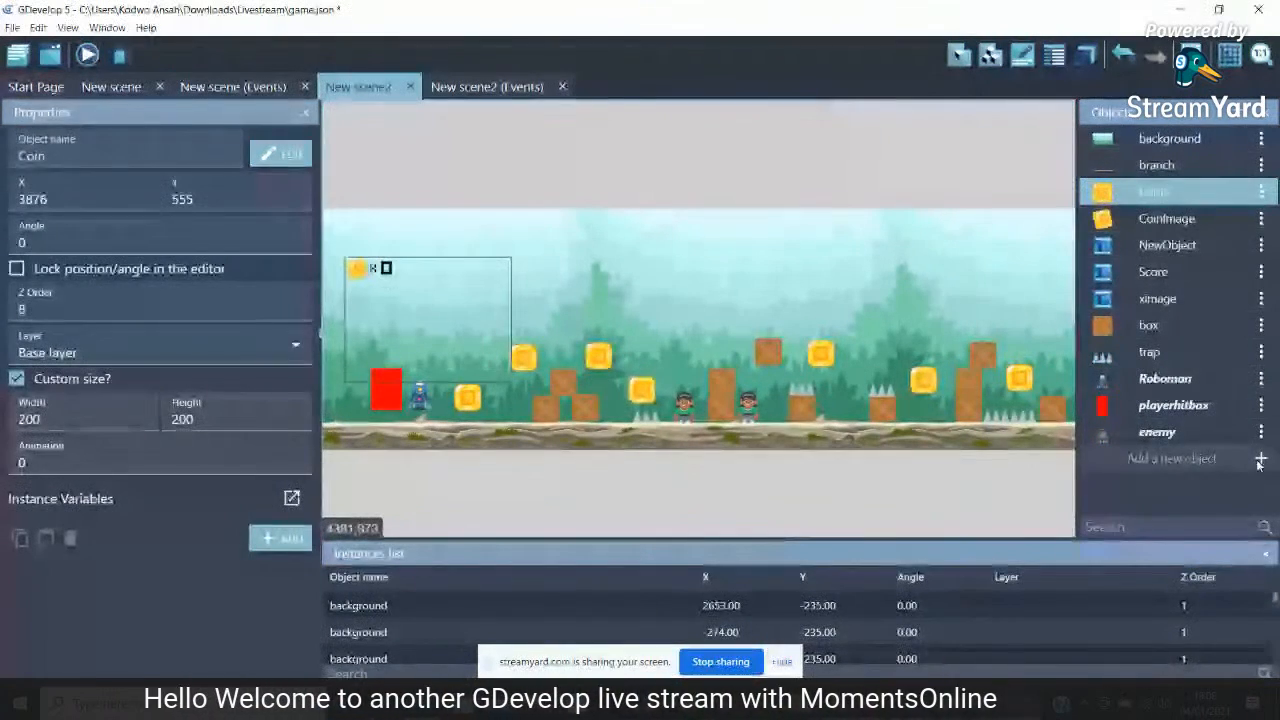
left_click(1171, 458)
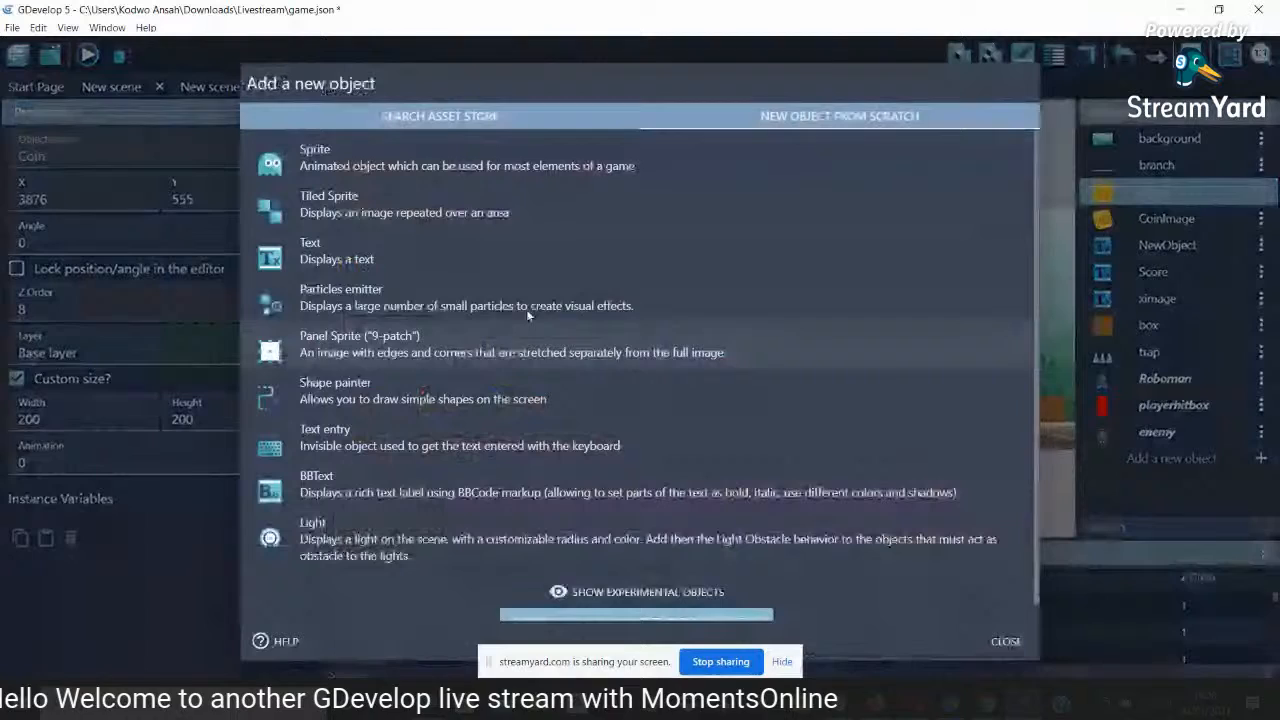
left_click(475, 264)
left_click(452, 344)
key("ctrl+a")
type("GAMEOVER")
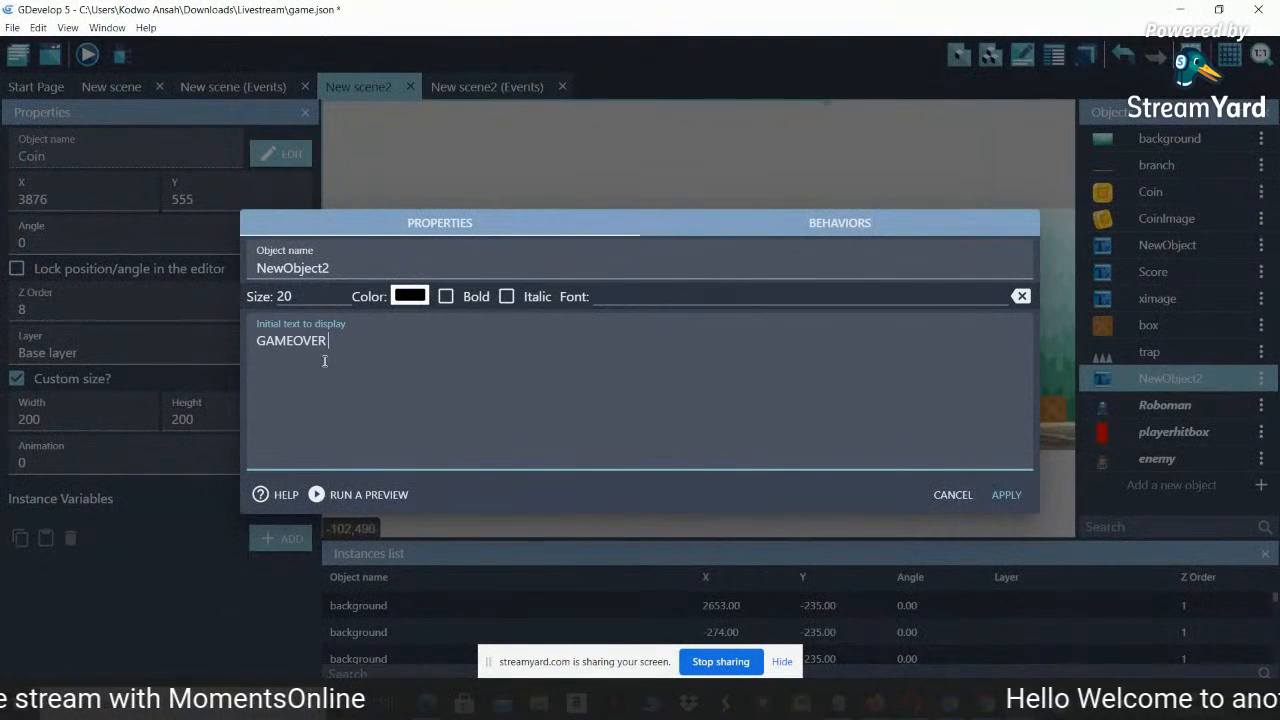
double_click(340, 269)
type("GameOver")
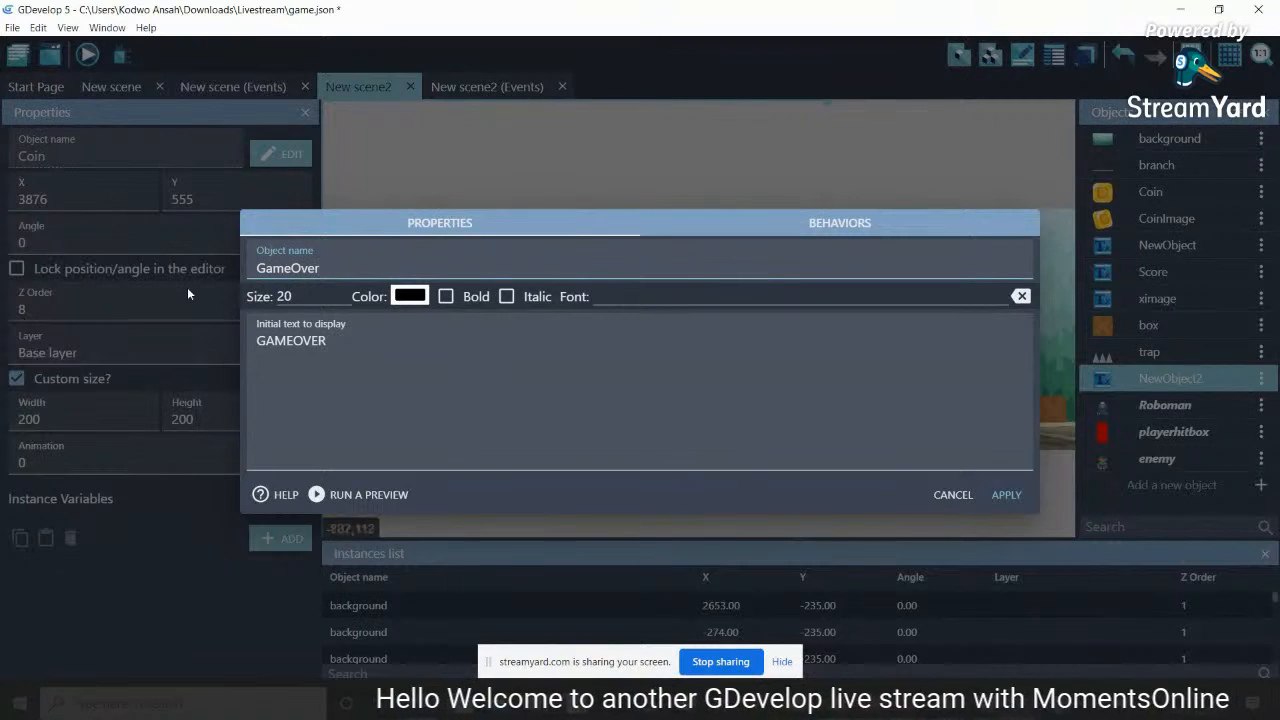
Give the GameOver text the Kenney Mini Square.ttf font at size 200 and place it in the scene at about X 180, Y 164
left_click(612, 298)
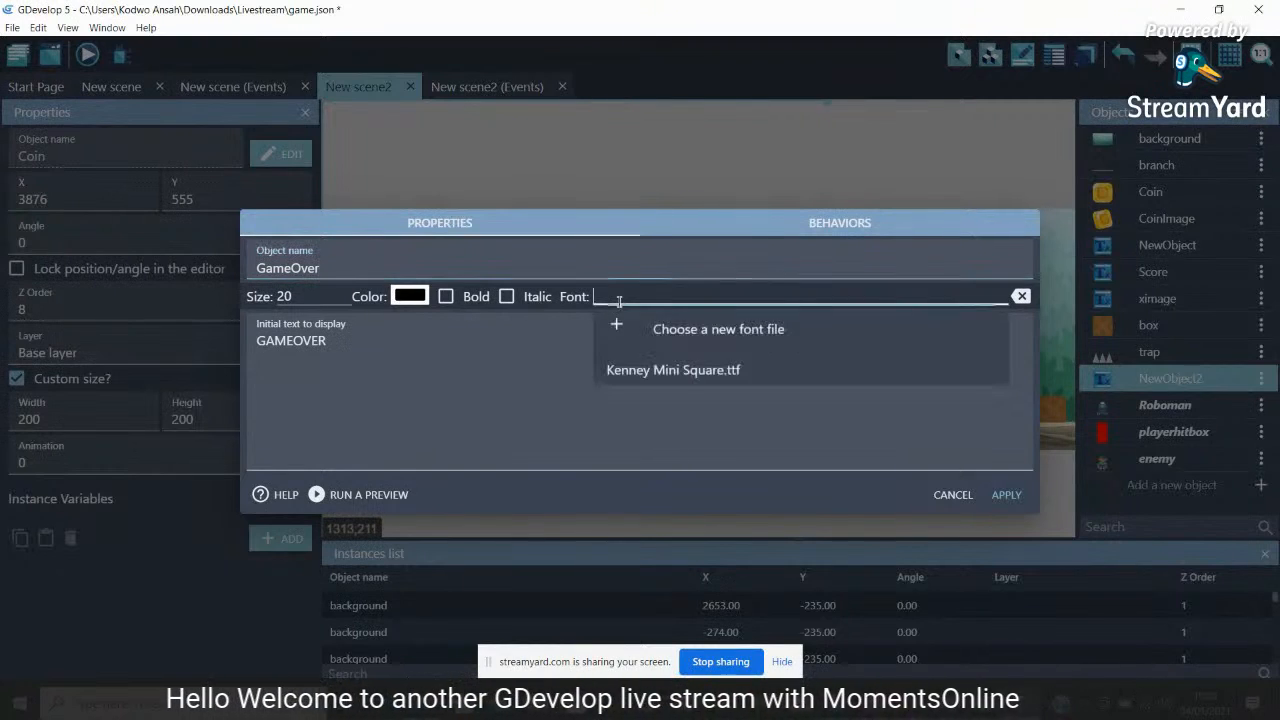
left_click(673, 370)
double_click(321, 290)
type("200")
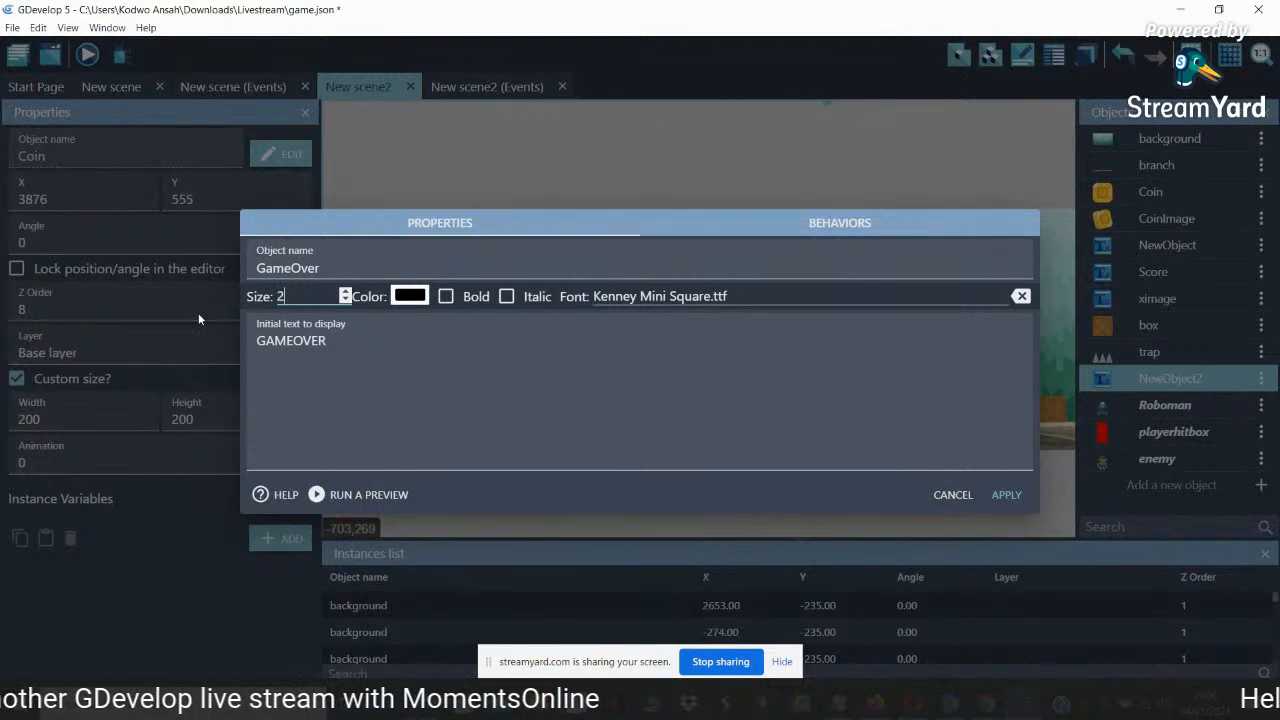
left_click(1003, 495)
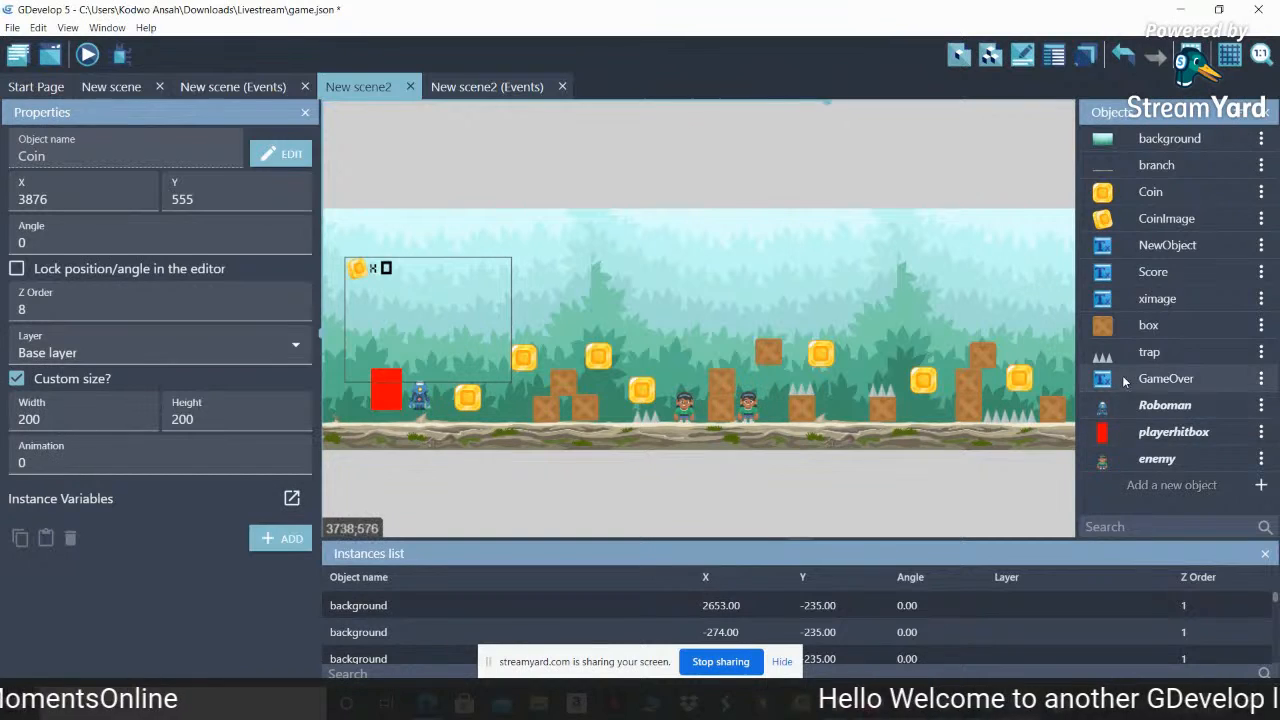
left_click_drag(840, 368, 417, 306)
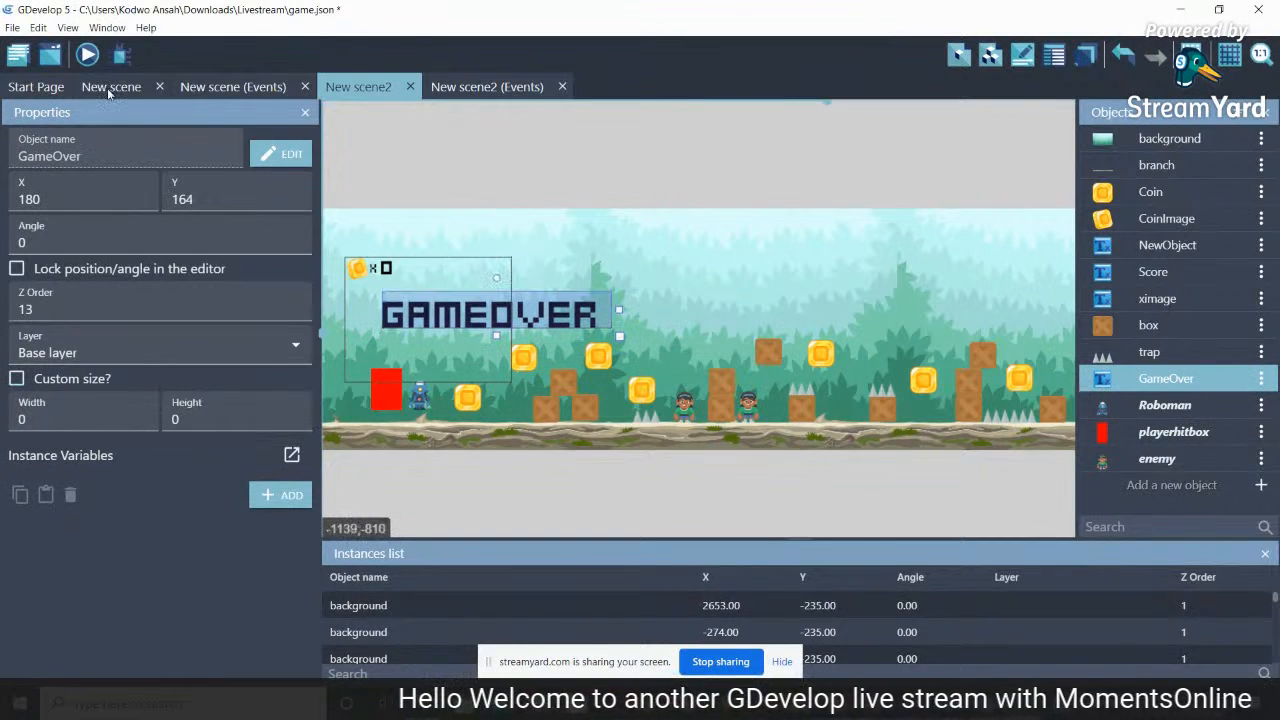
Check the text size of the GameOver object in New scene and return to New scene2
left_click(107, 87)
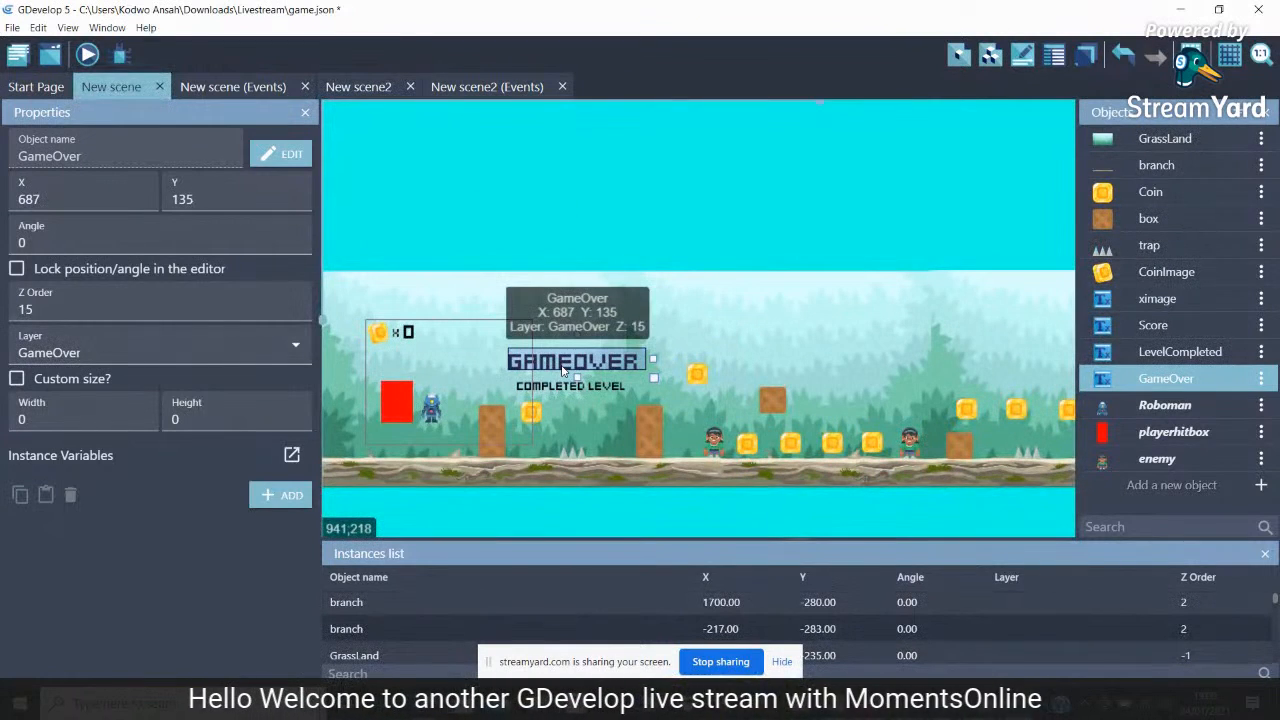
left_click(1261, 378)
left_click(1238, 406)
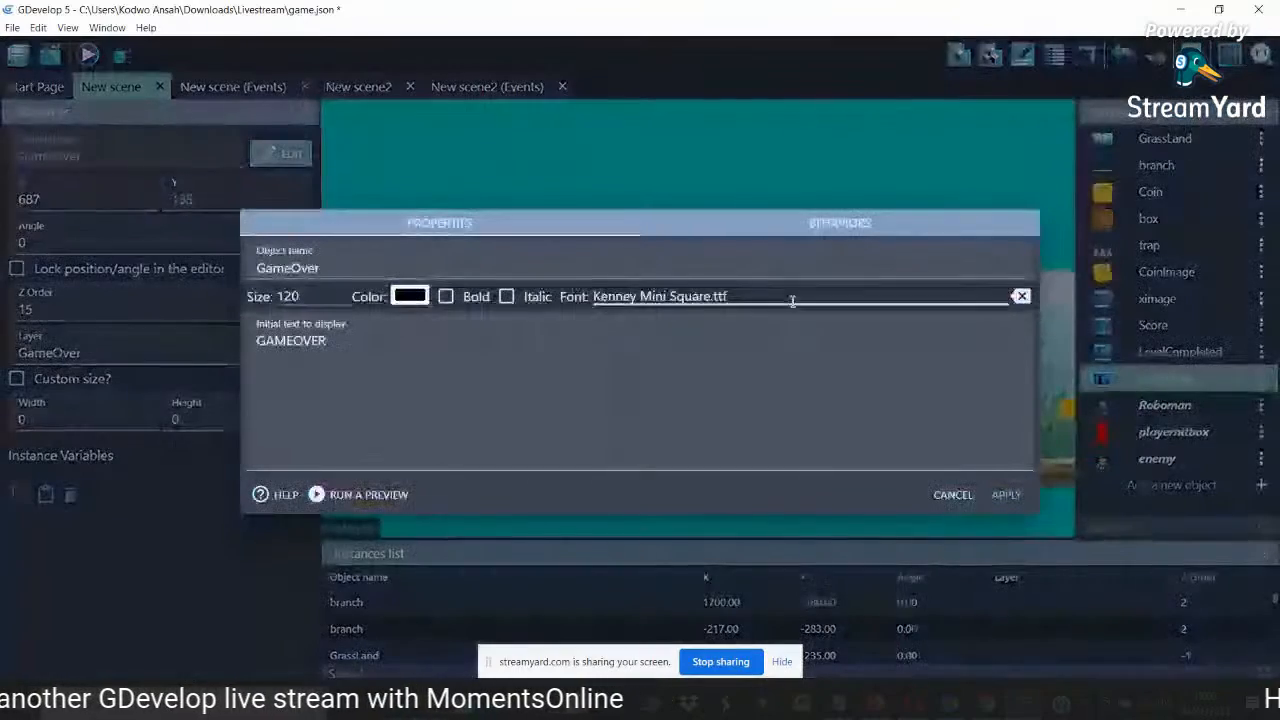
left_click(1006, 494)
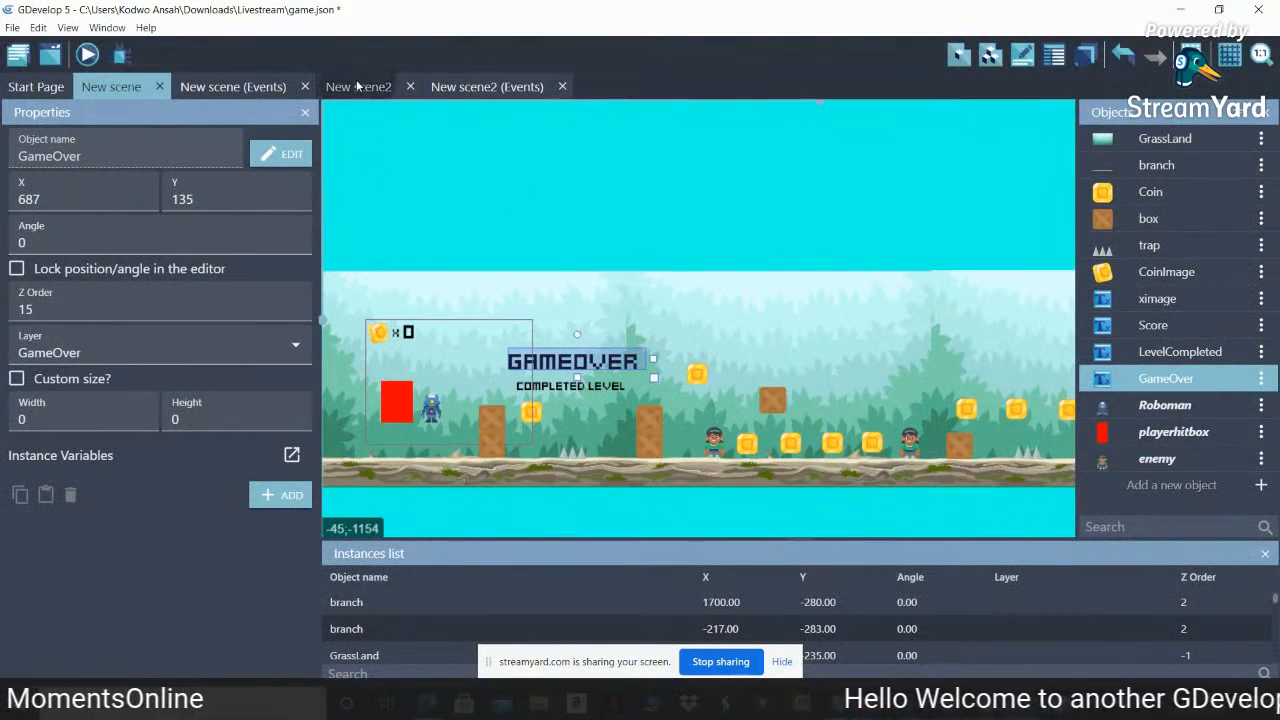
left_click(356, 82)
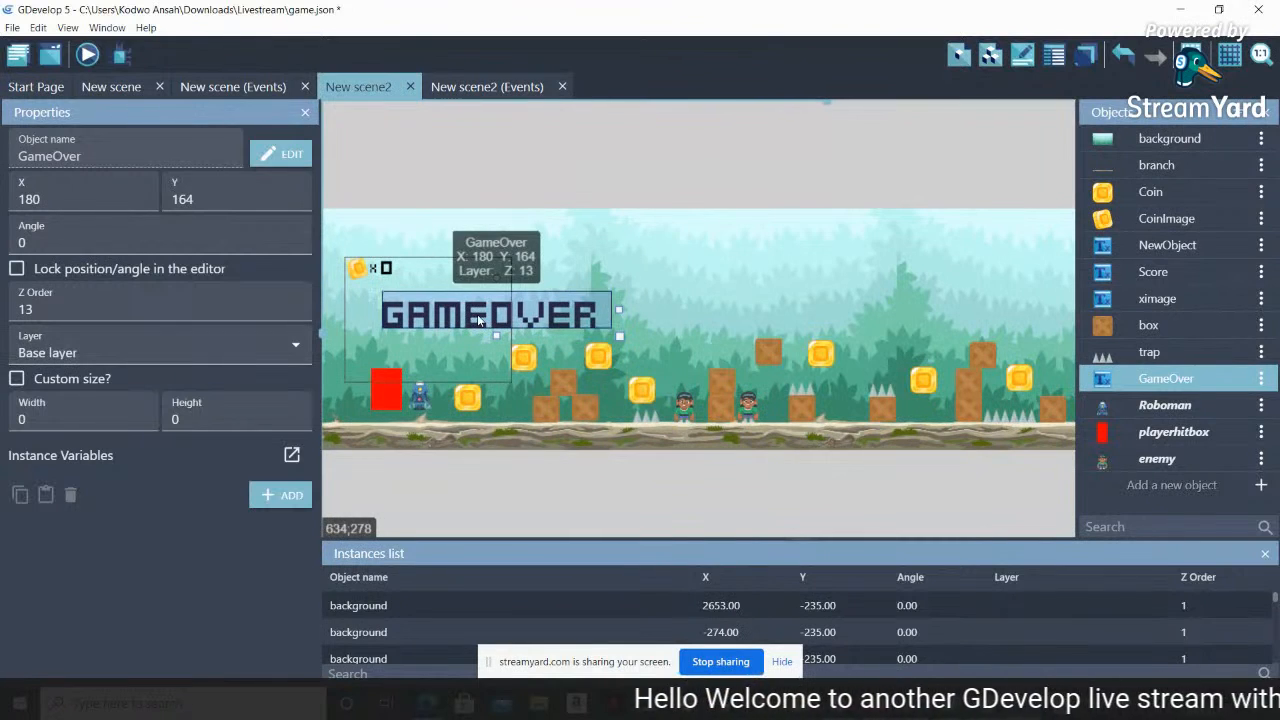
Set the GameOver text size to 120 and move the text to about X 113, Y 314
left_click(1261, 379)
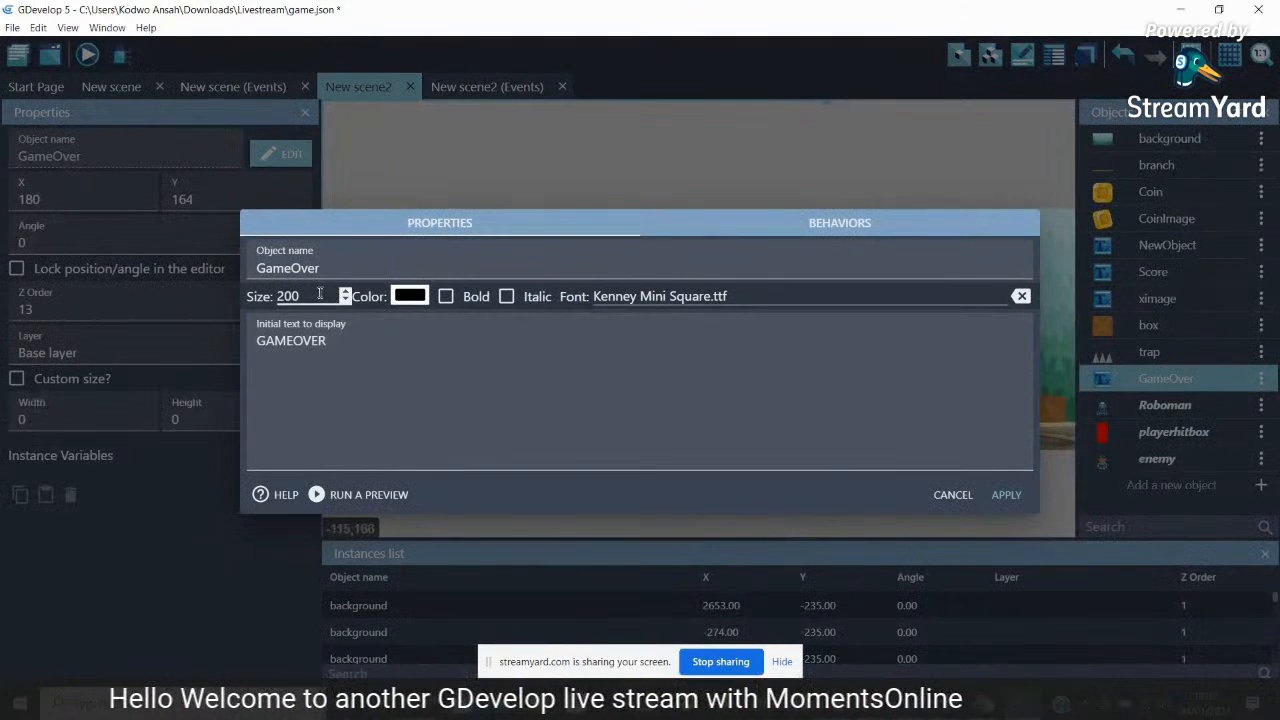
left_click_drag(319, 297, 191, 312)
type("120")
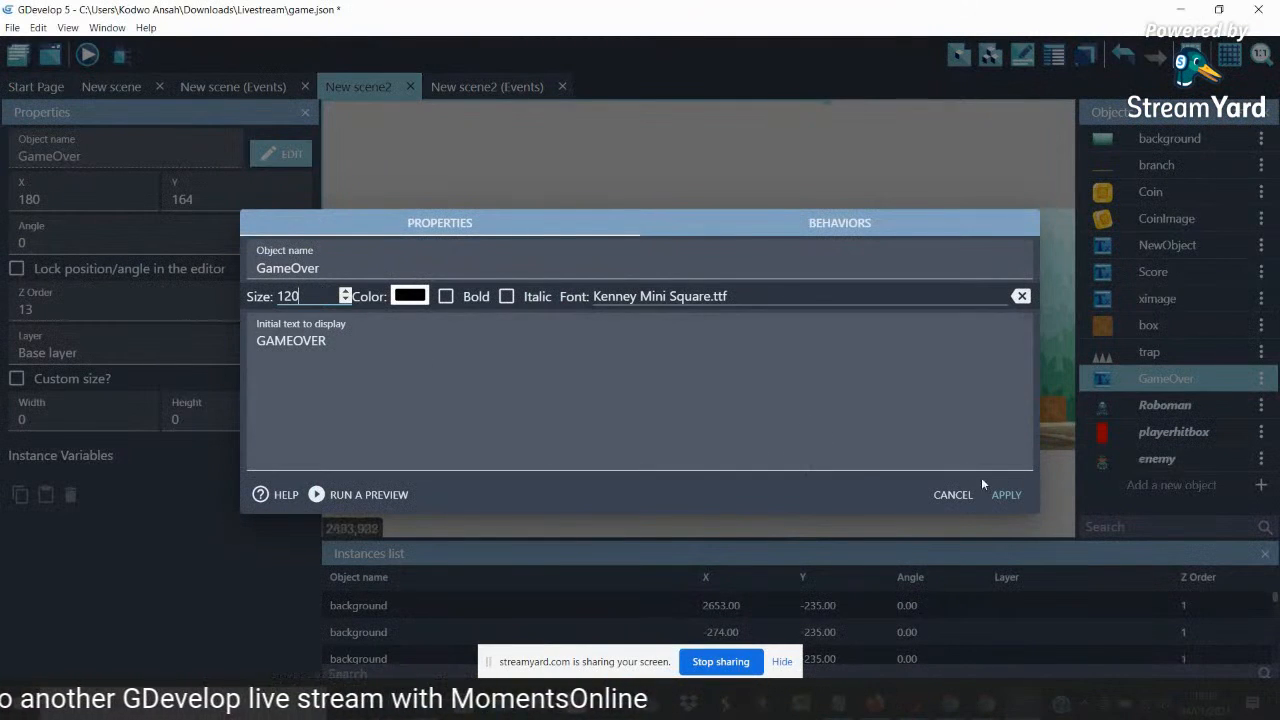
left_click(1003, 494)
left_click_drag(425, 311, 408, 341)
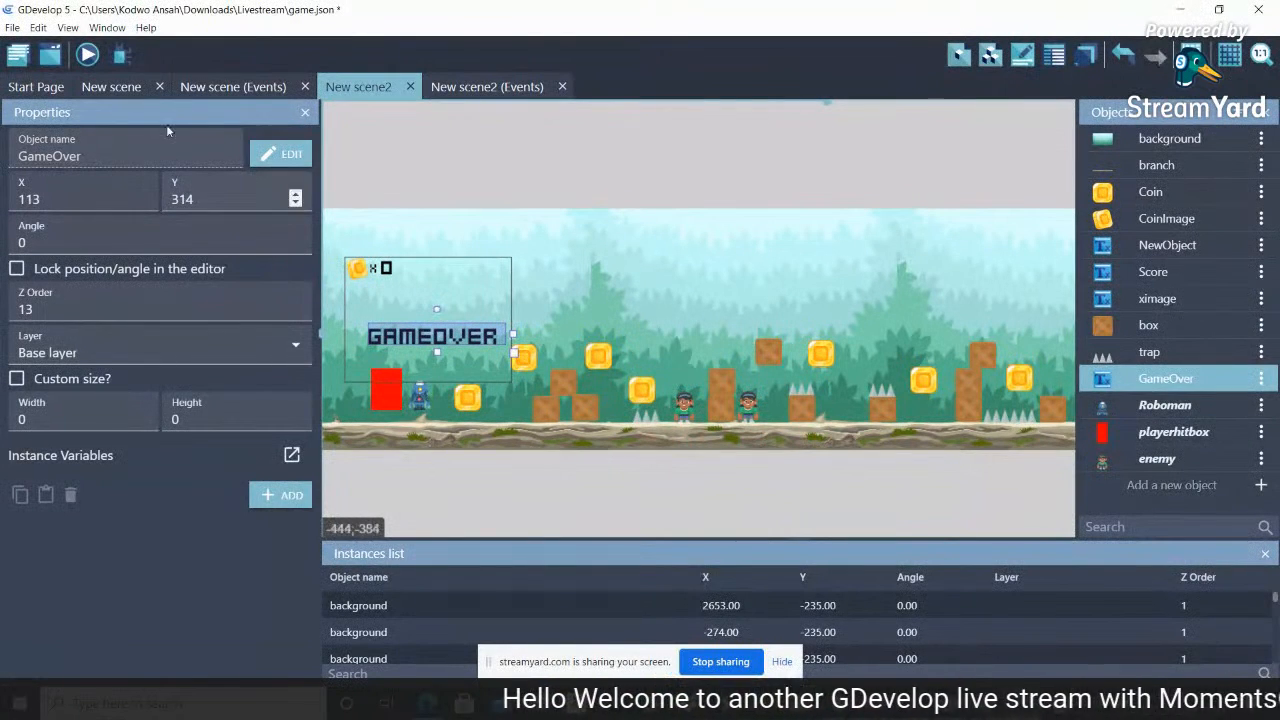
Inspect the text settings of the LevelCompleted object in New scene and return to New scene2
left_click(122, 88)
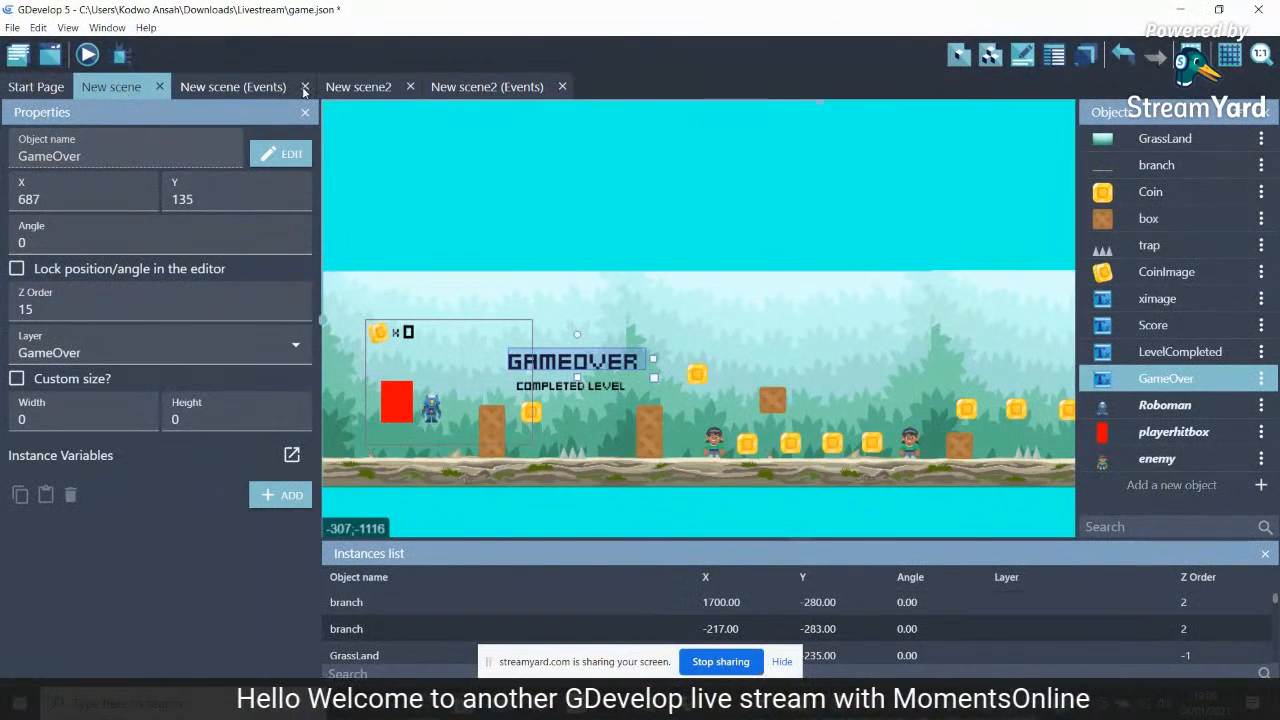
left_click(599, 393)
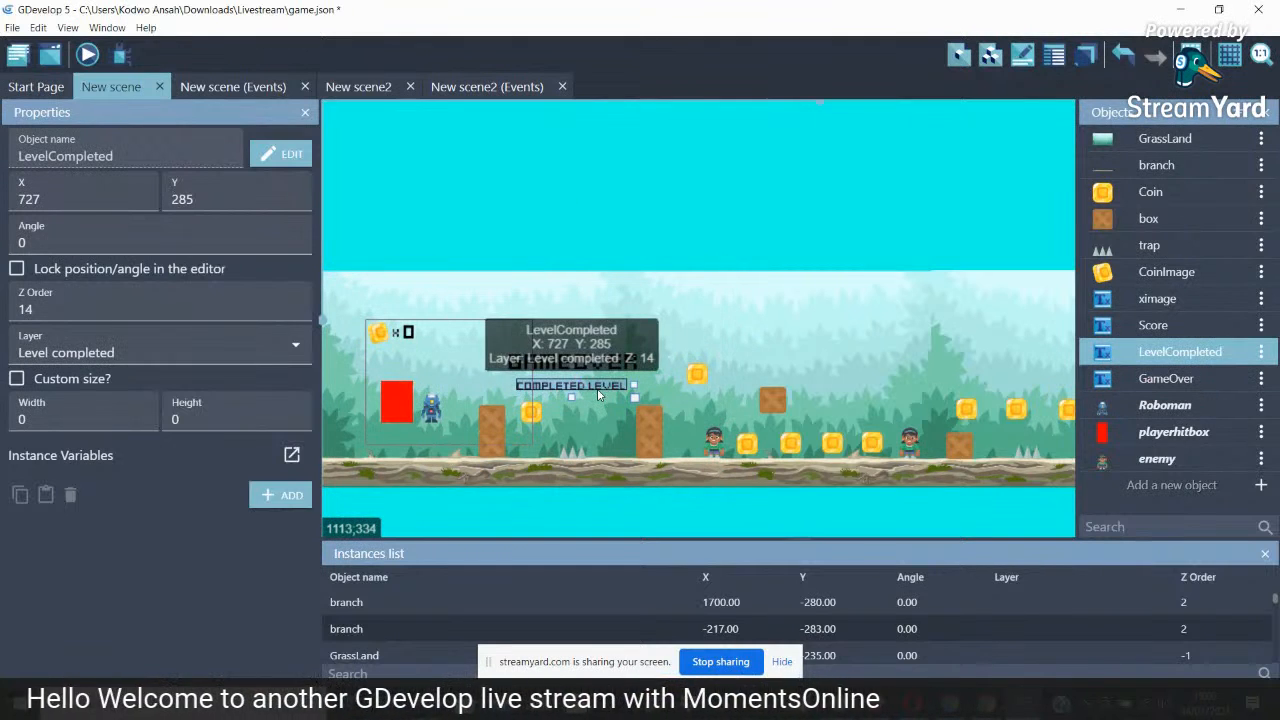
left_click(1260, 360)
left_click(1240, 378)
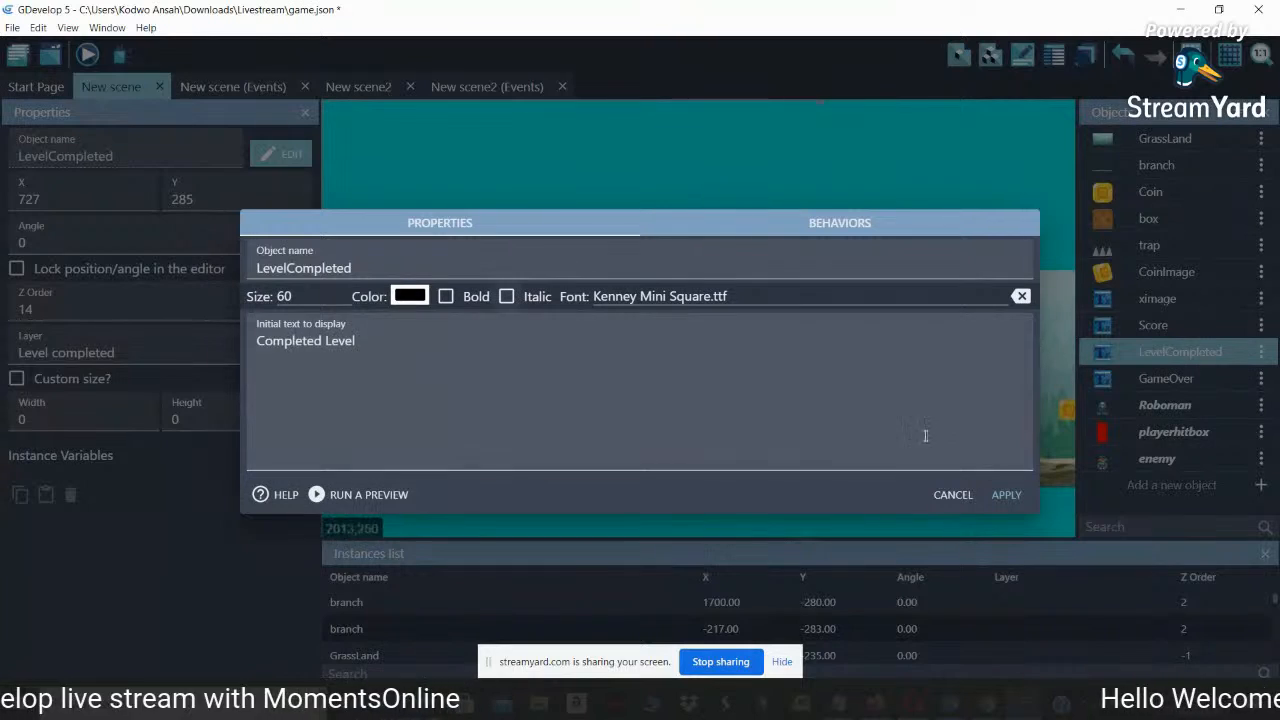
left_click(1004, 494)
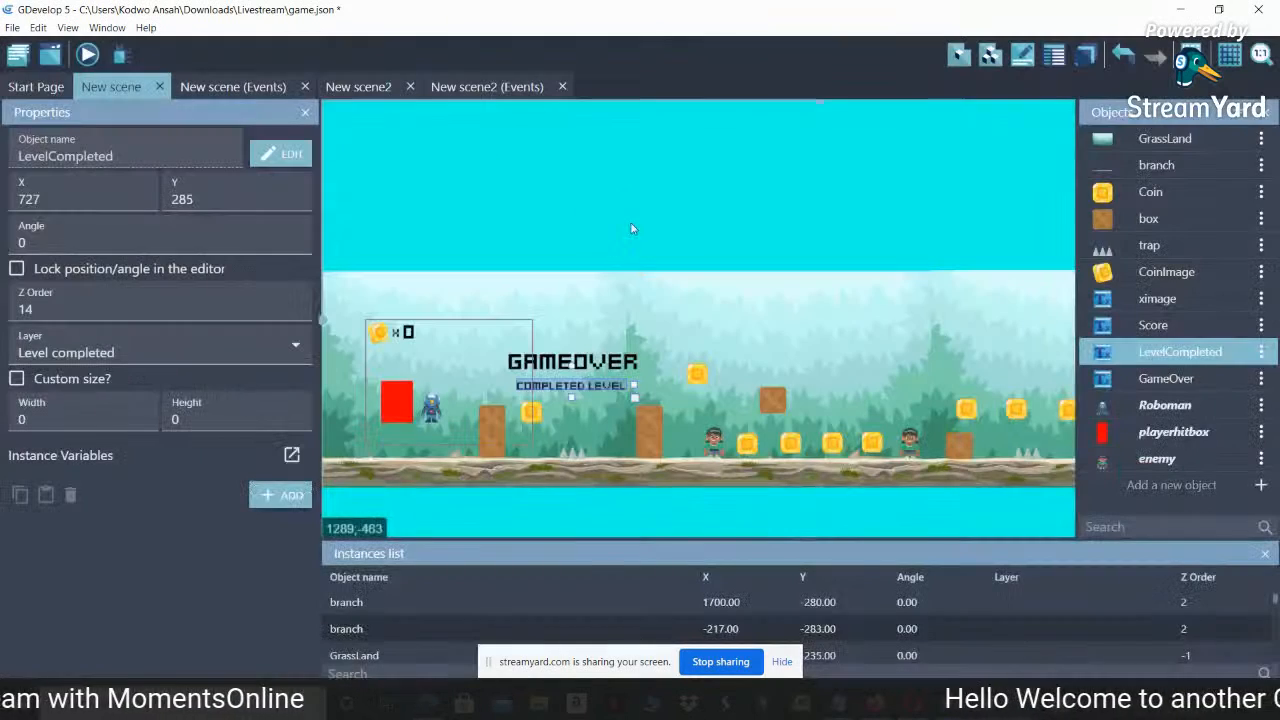
left_click(376, 88)
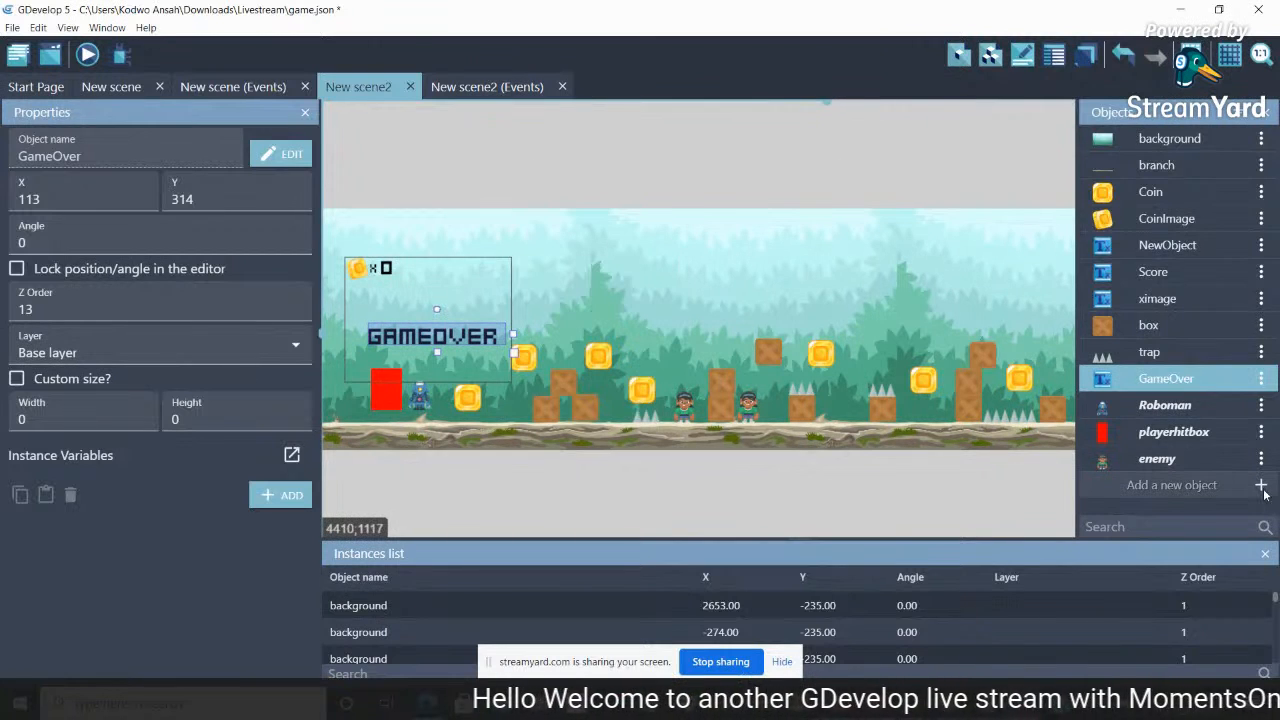
Add another text object to New scene2 with the initial text Success and size 60
left_click(1216, 478)
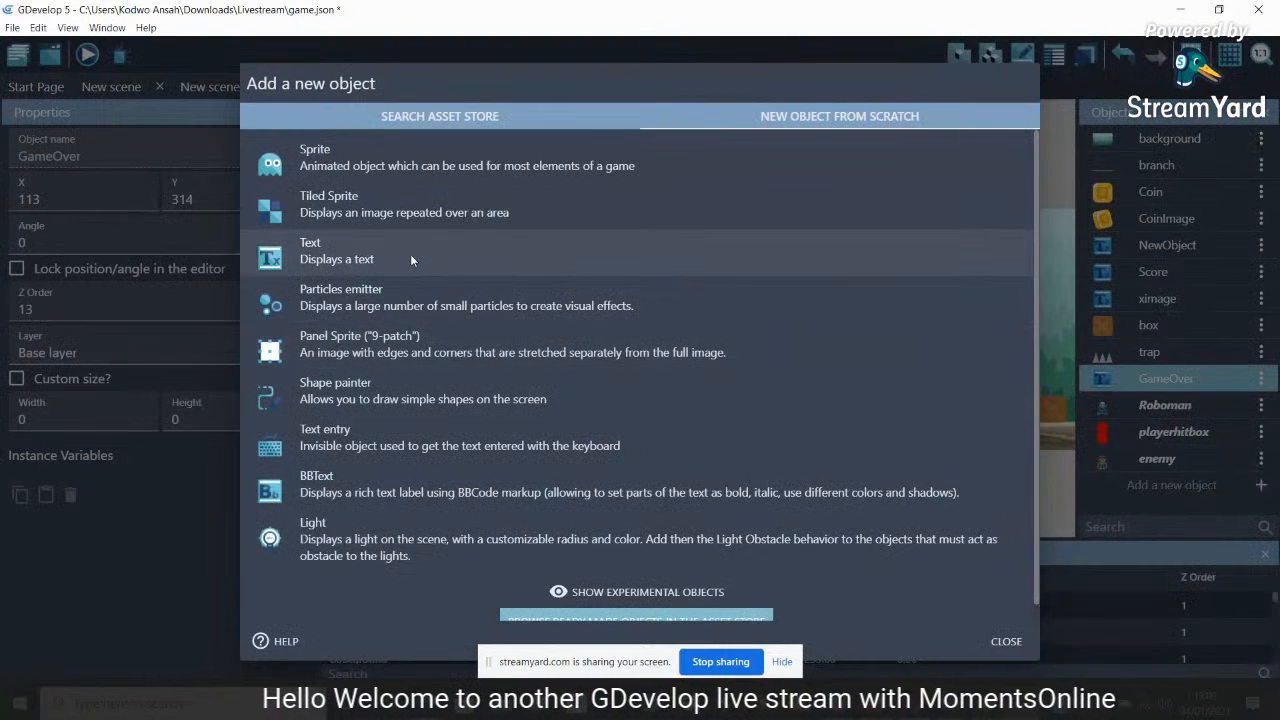
left_click(410, 254)
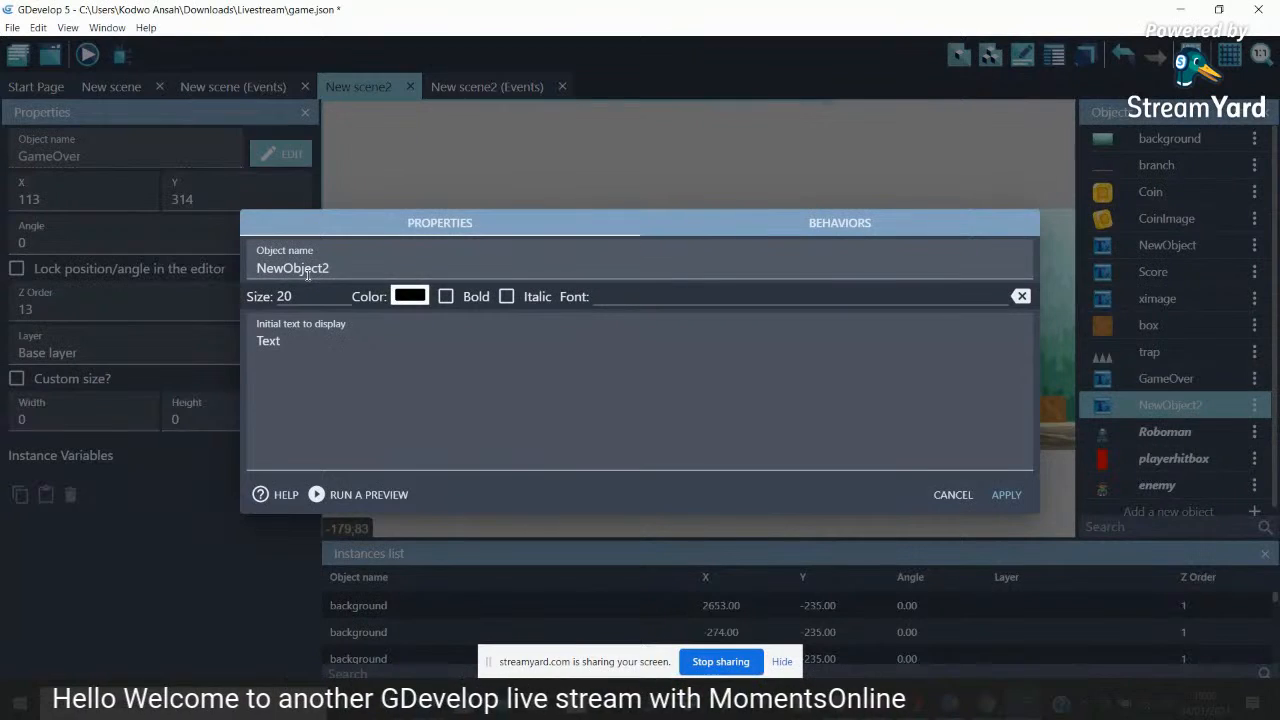
left_click_drag(297, 346, 155, 357)
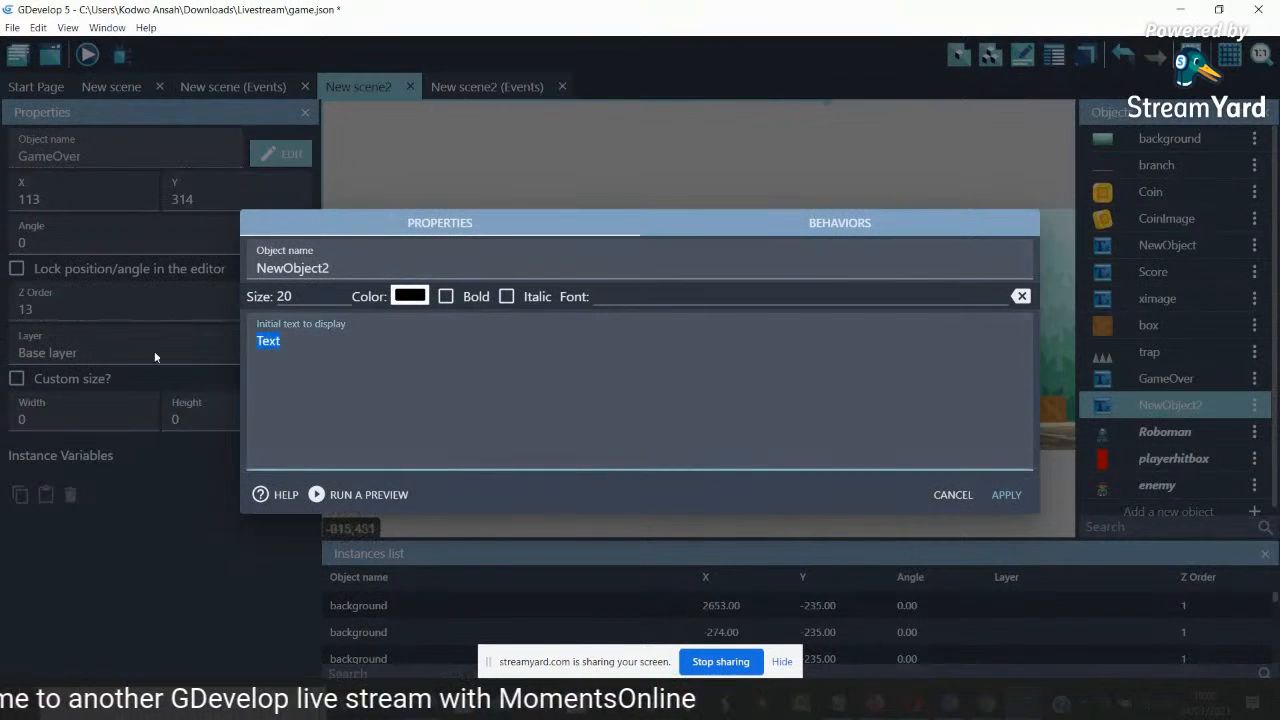
type("S")
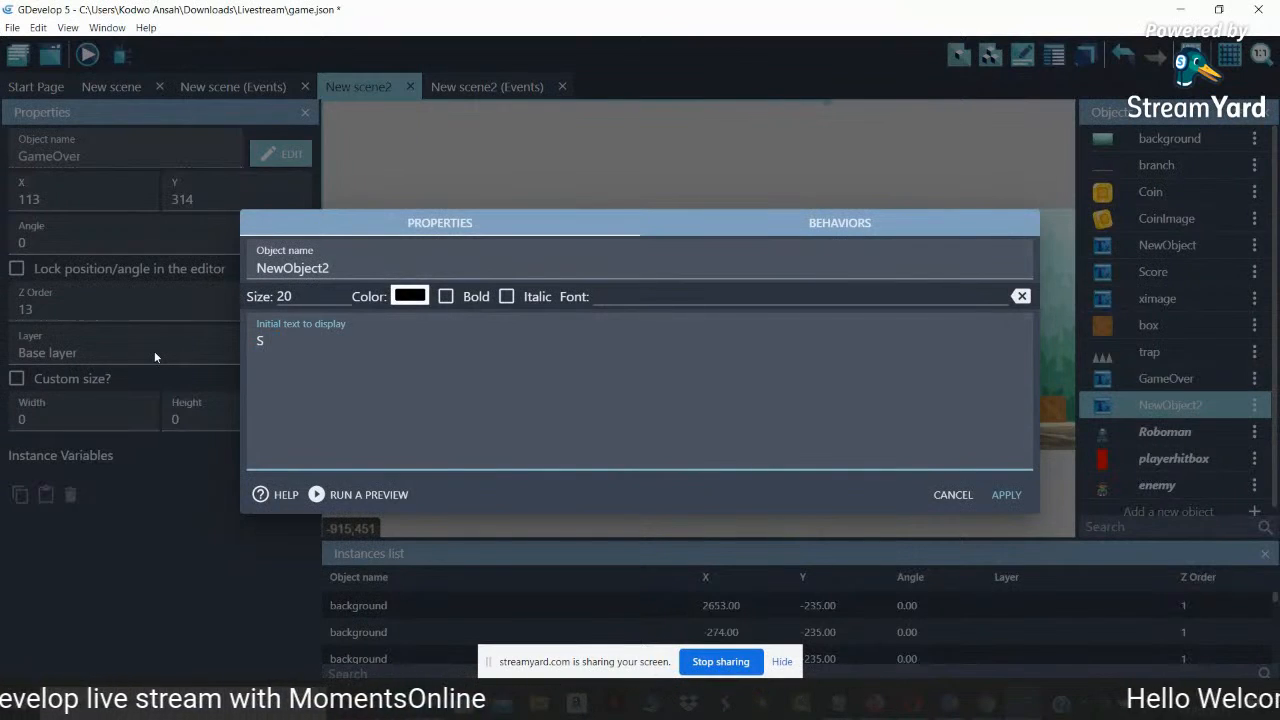
type("uccess")
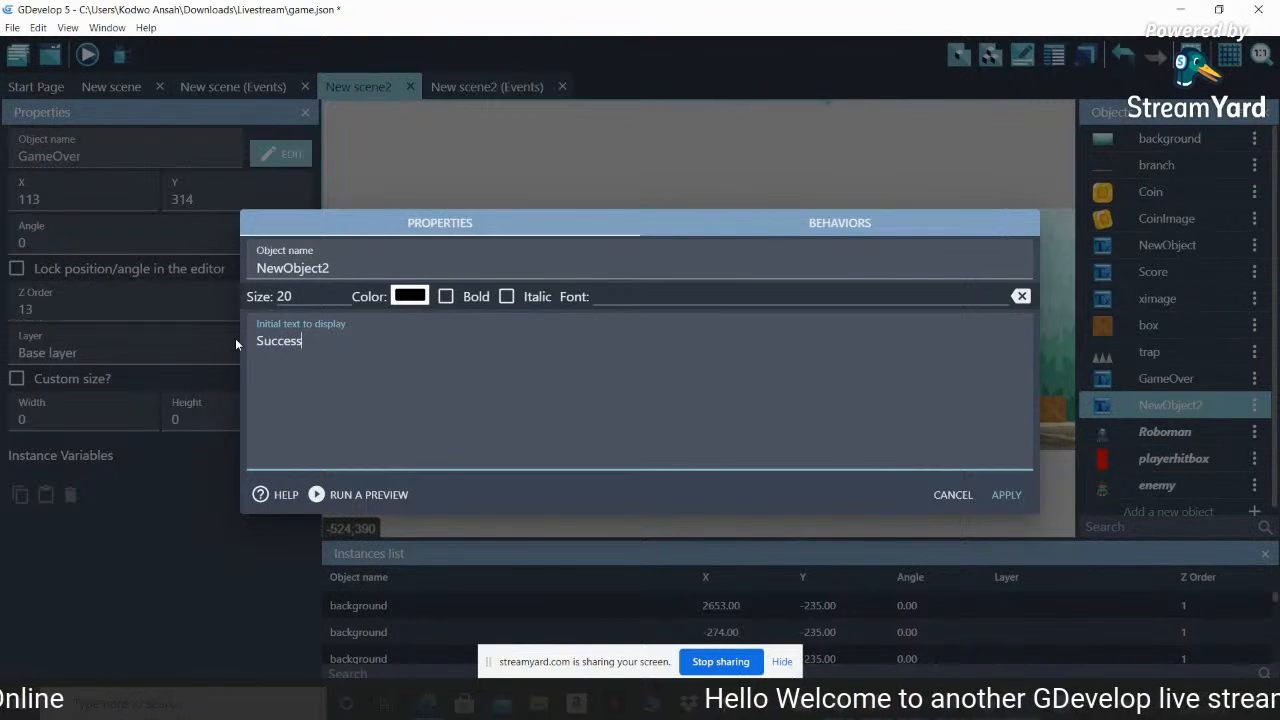
left_click_drag(303, 295, 186, 300)
type("60")
key("BackSpace")
type("0")
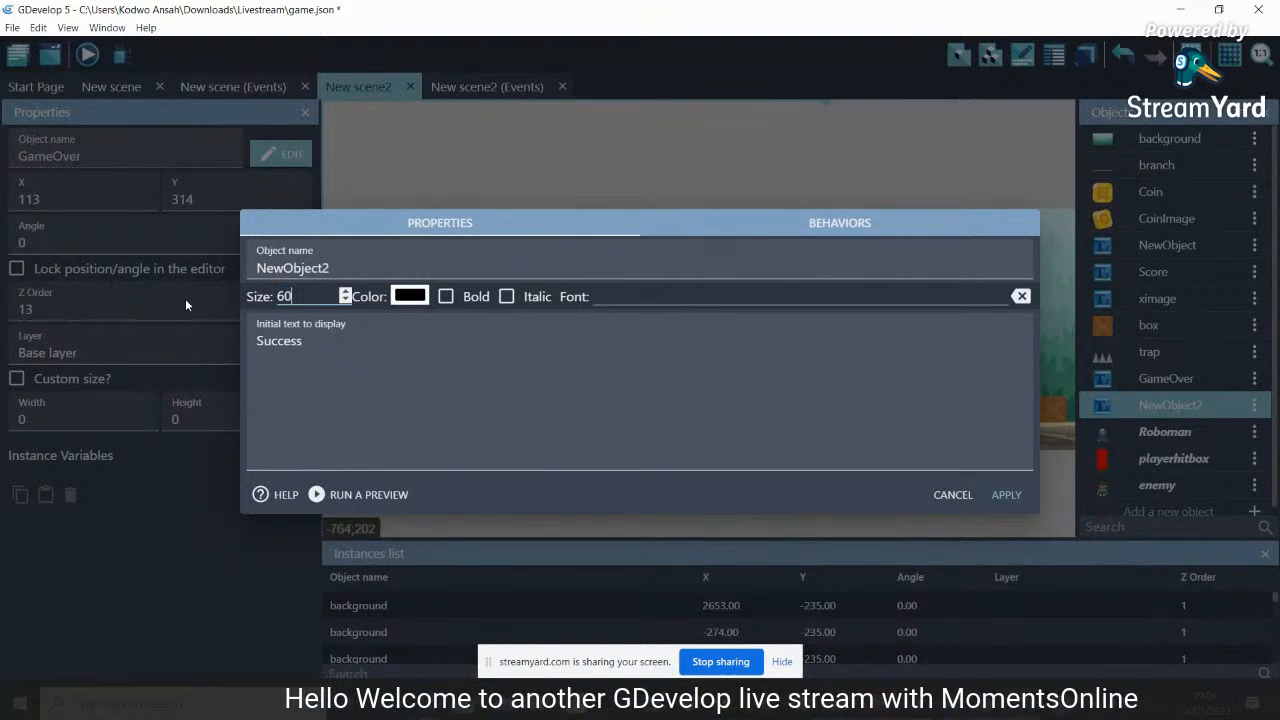
Name the new text object Success, give it the Kenney Mini Square.ttf font, and apply the settings
left_click_drag(342, 270, 130, 291)
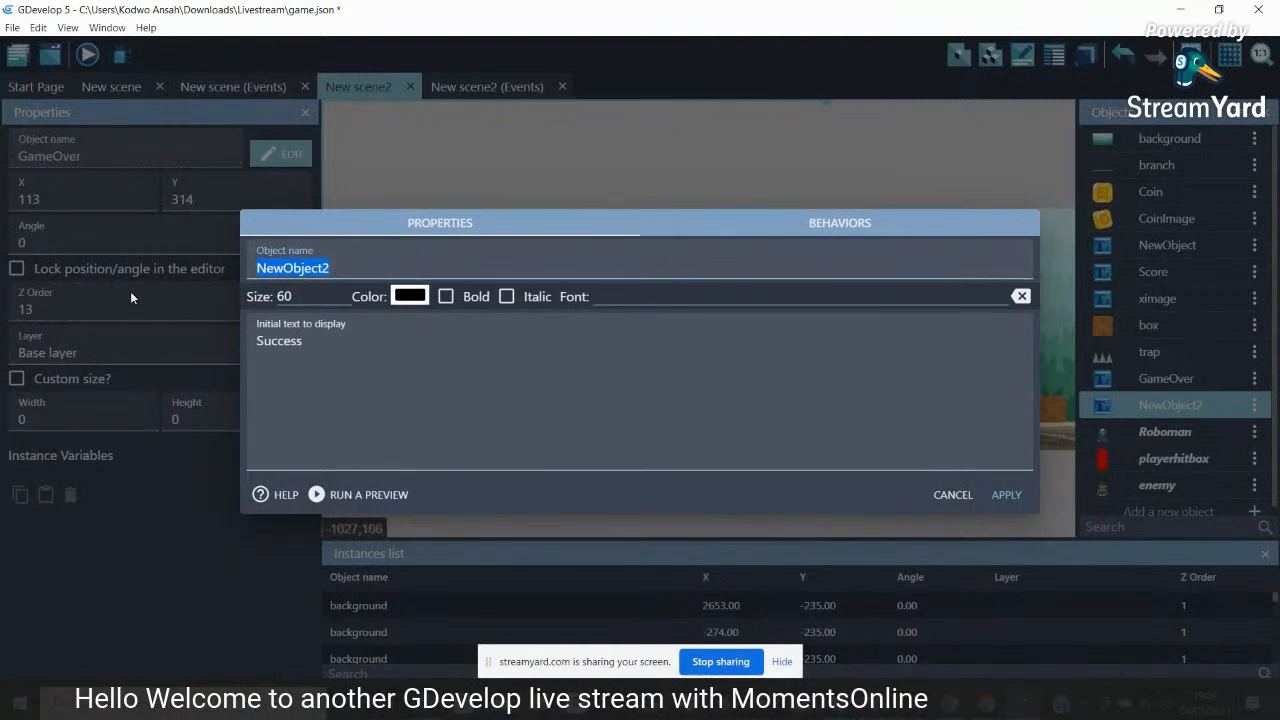
type("Succ")
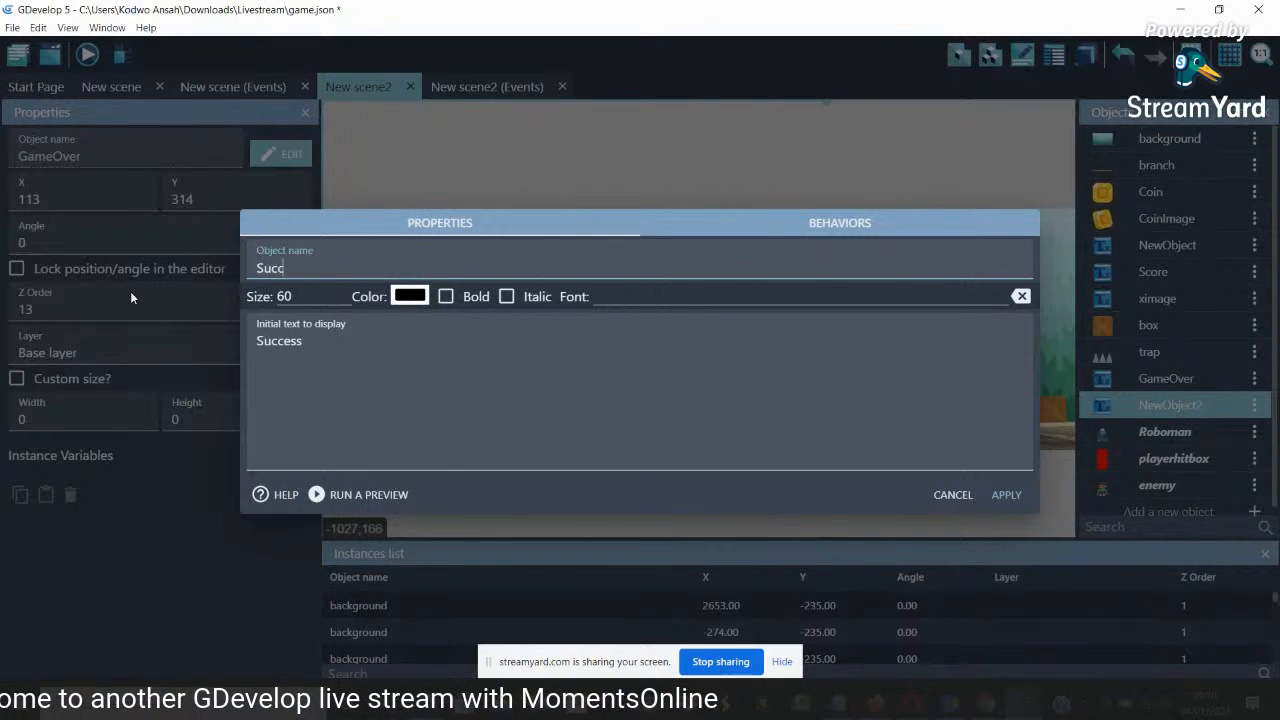
type("ess")
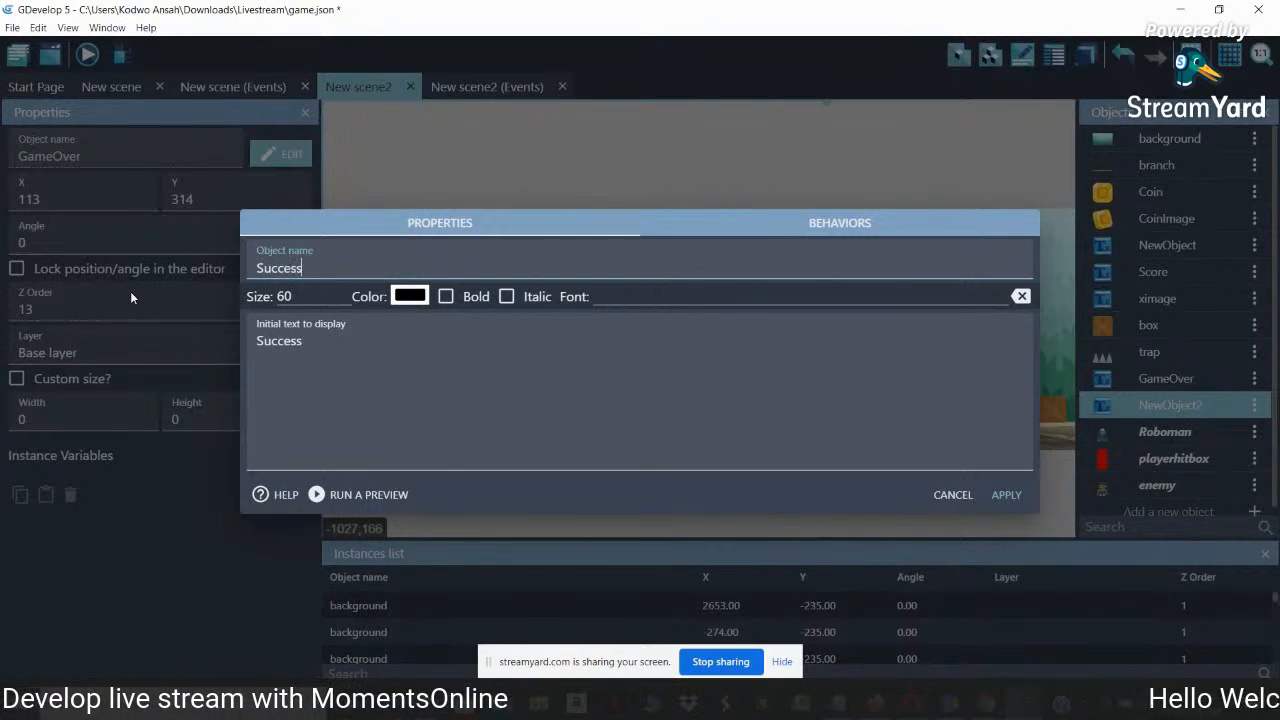
left_click(614, 296)
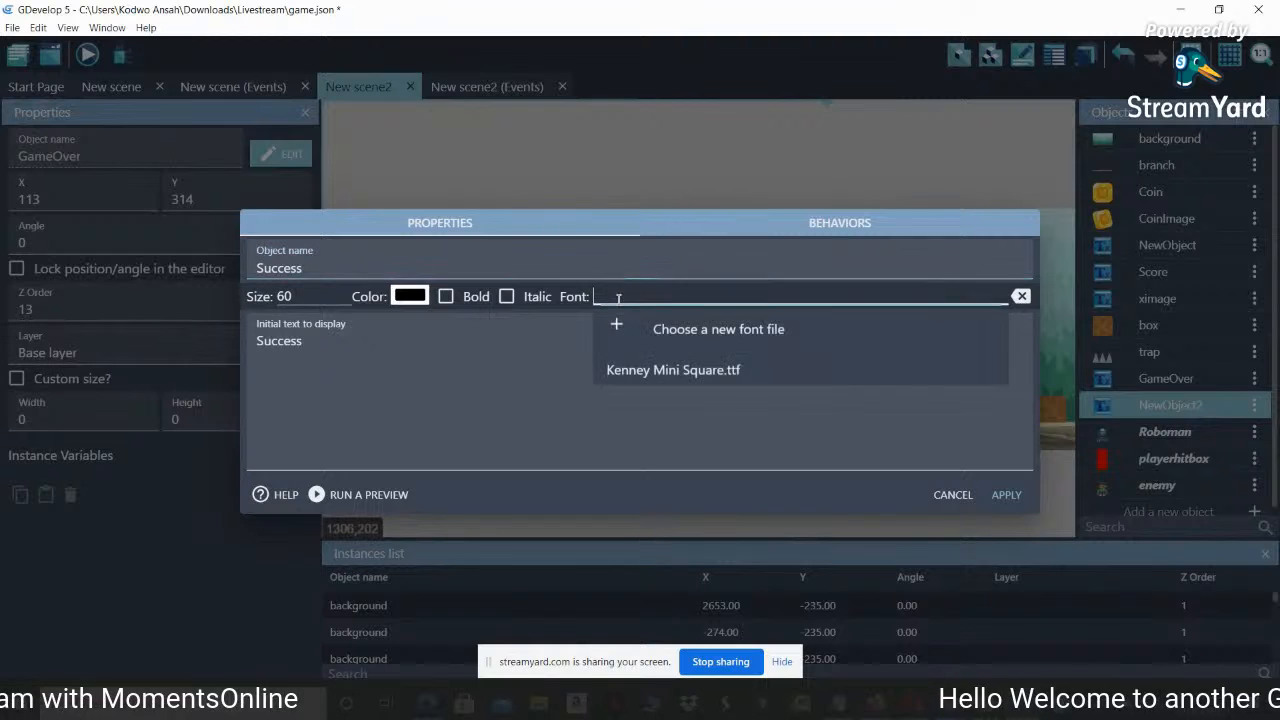
left_click(694, 369)
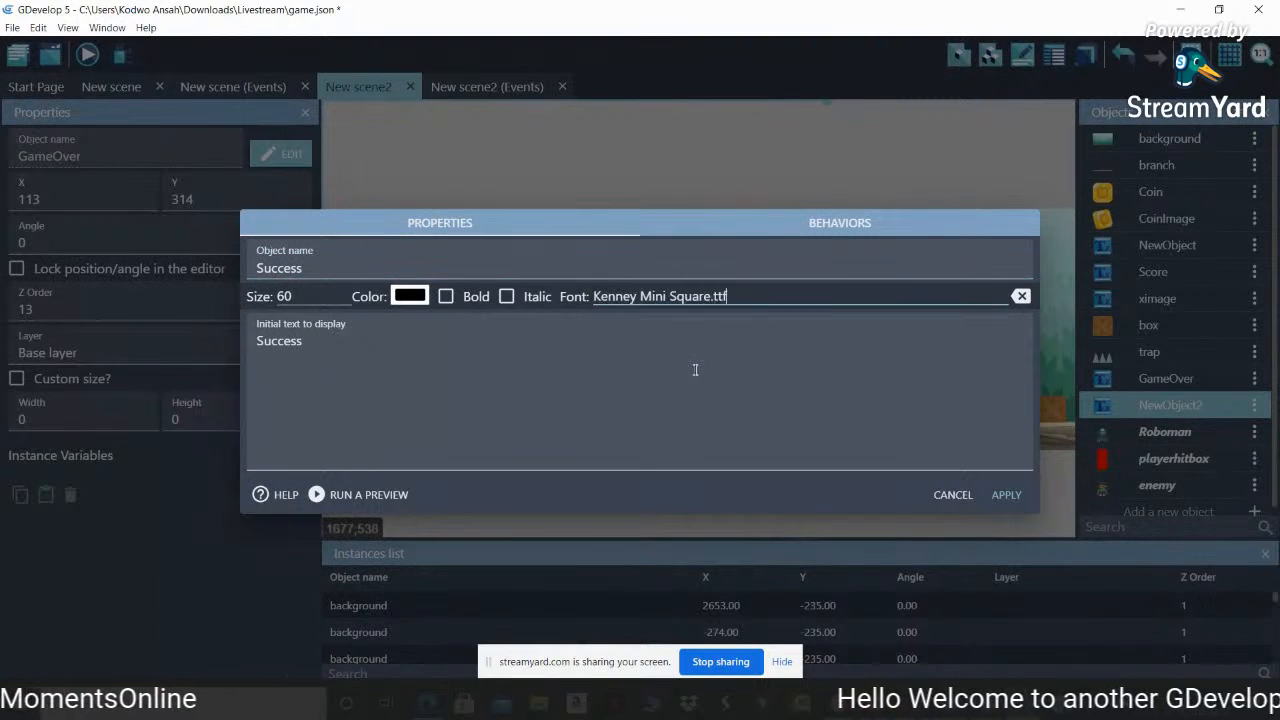
left_click(1004, 495)
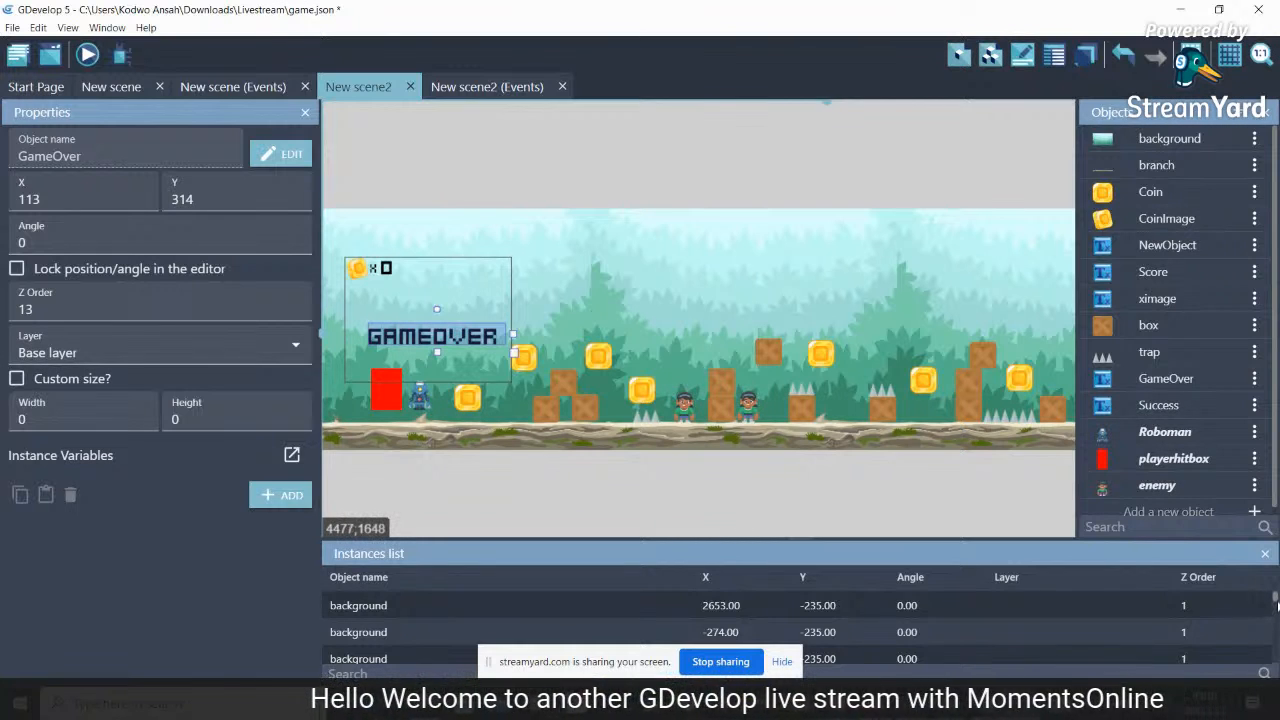
Open the layers editor for New scene2 and add a layer named GameOver
left_click(1080, 60)
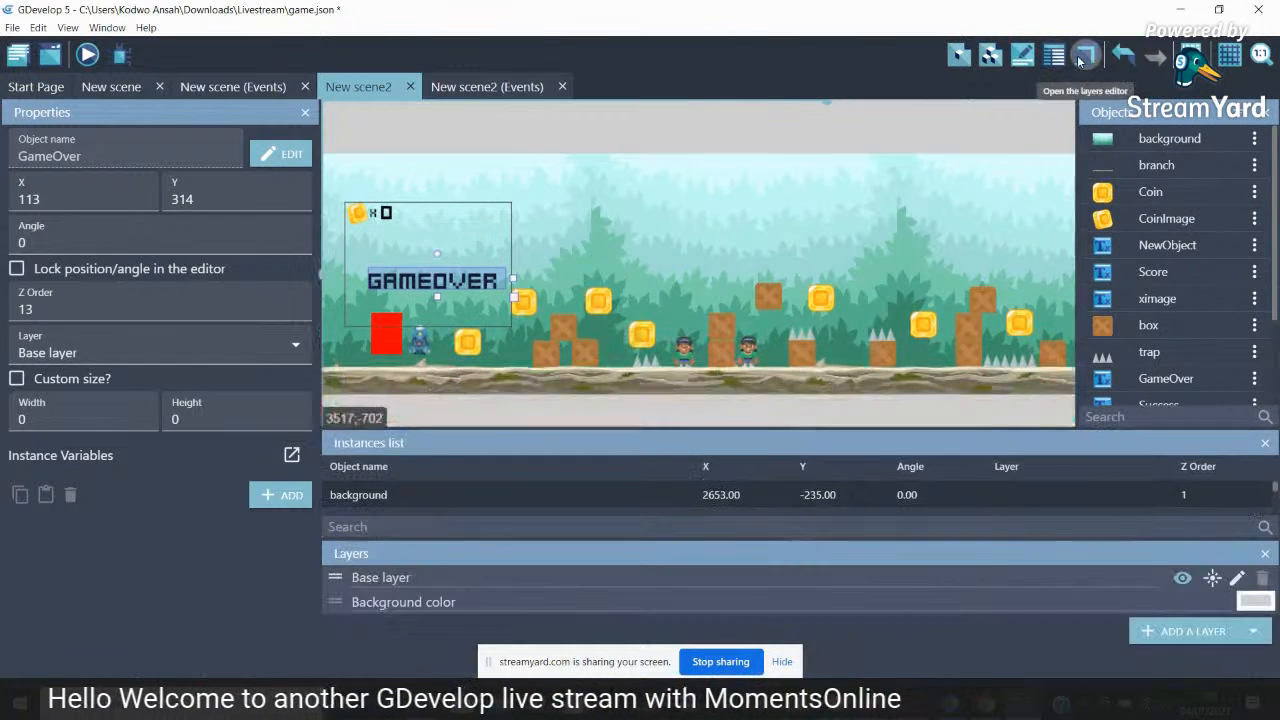
left_click(1250, 632)
double_click(407, 580)
type("GameOver")
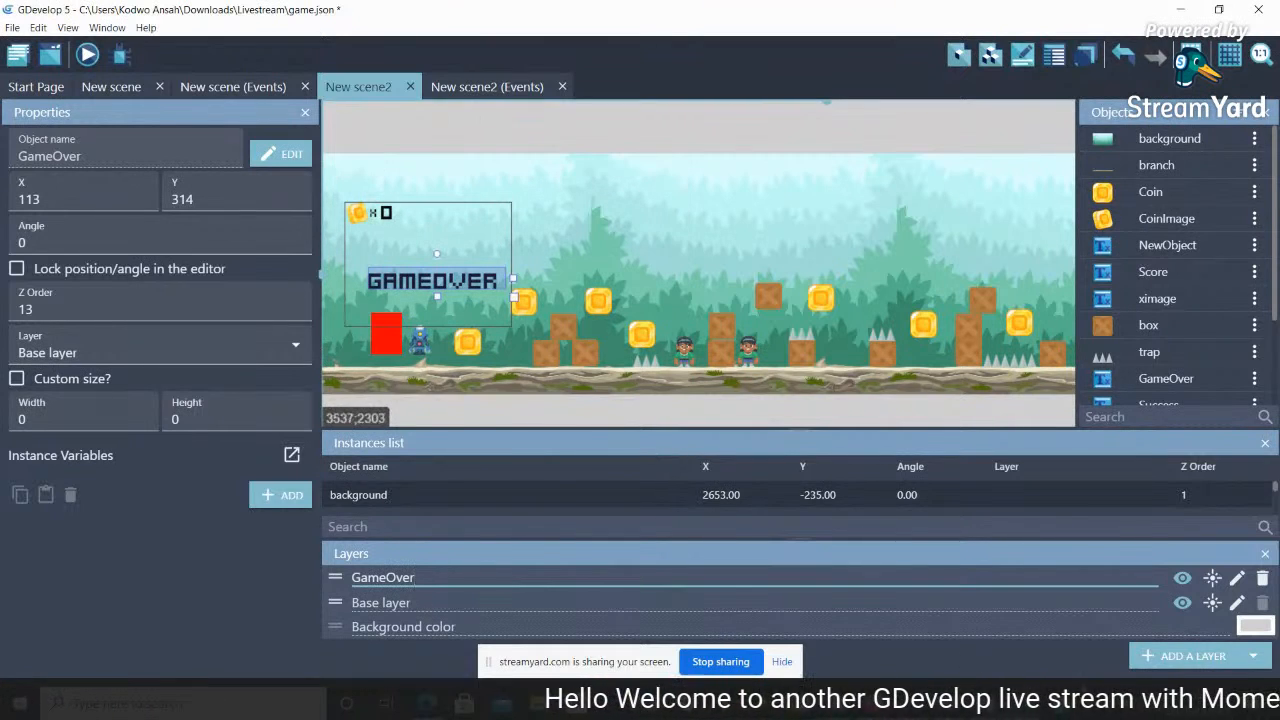
Add a second layer named Success above the GameOver layer
left_click(1193, 656)
double_click(406, 577)
type("Success")
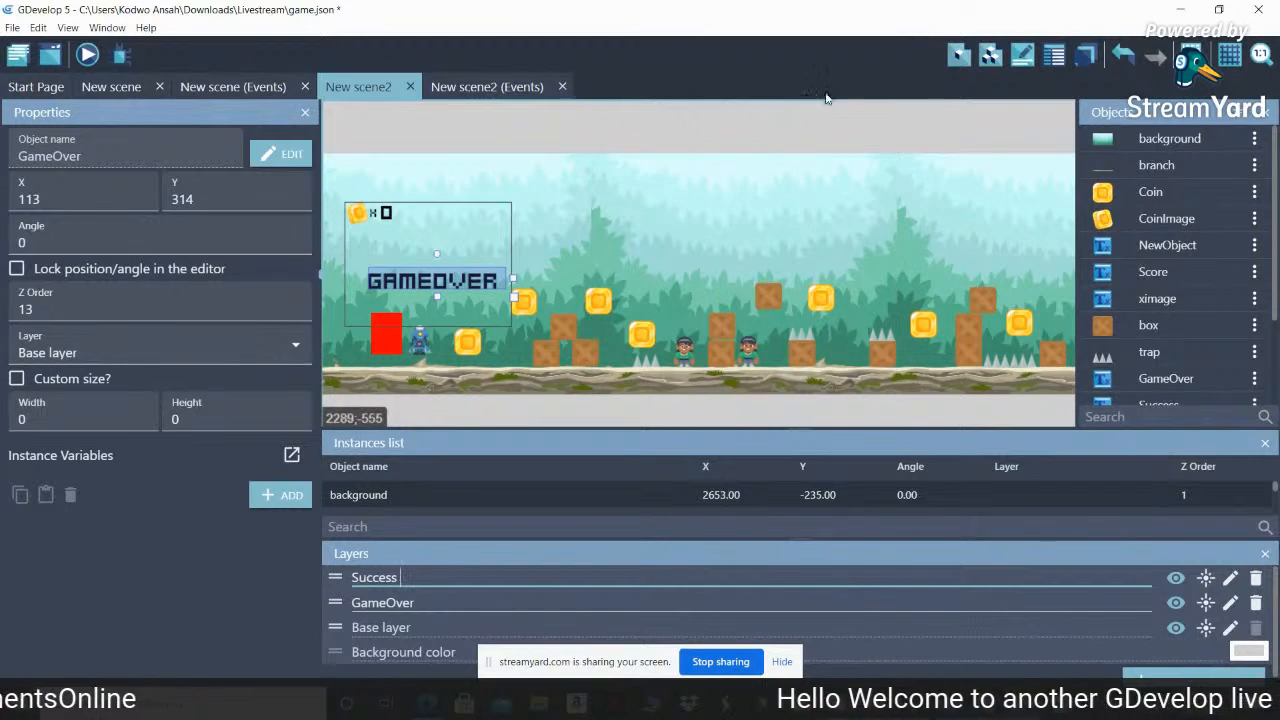
Place the Success text below the GameOver text at X 250, Y 450 and assign it to the Success layer
left_click_drag(828, 104, 804, 107)
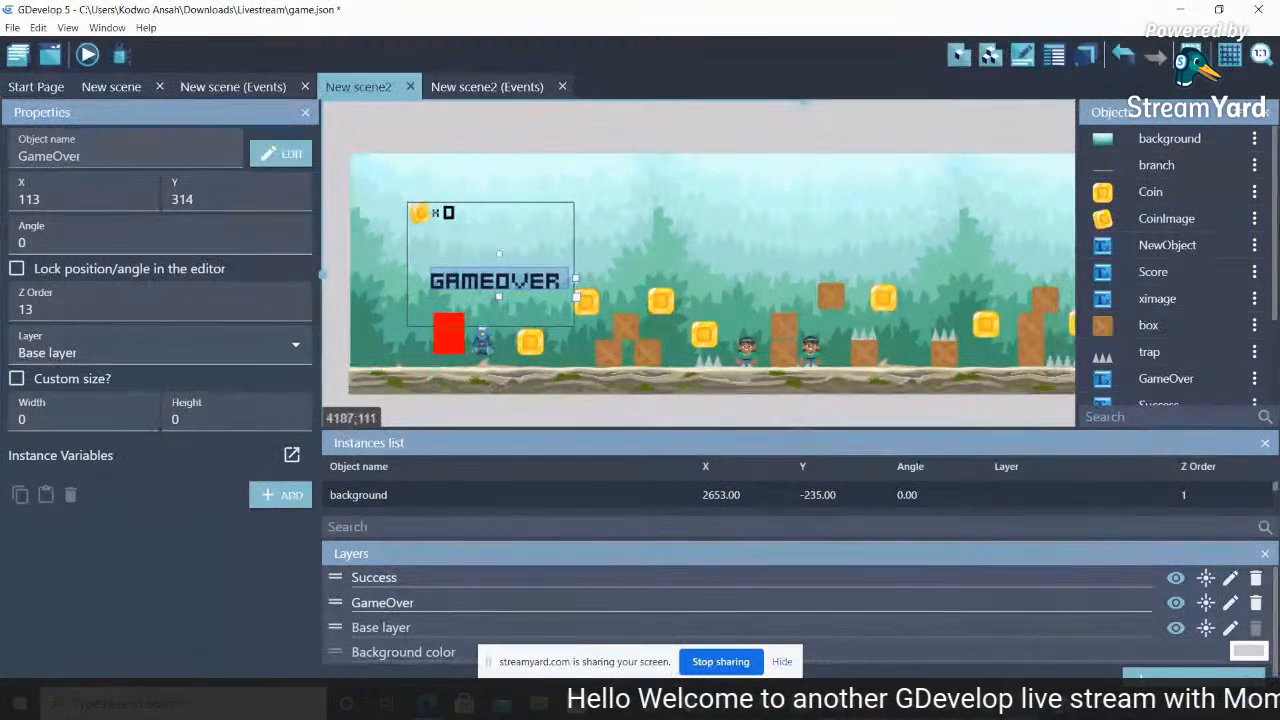
scroll(1250, 240, "down", 2)
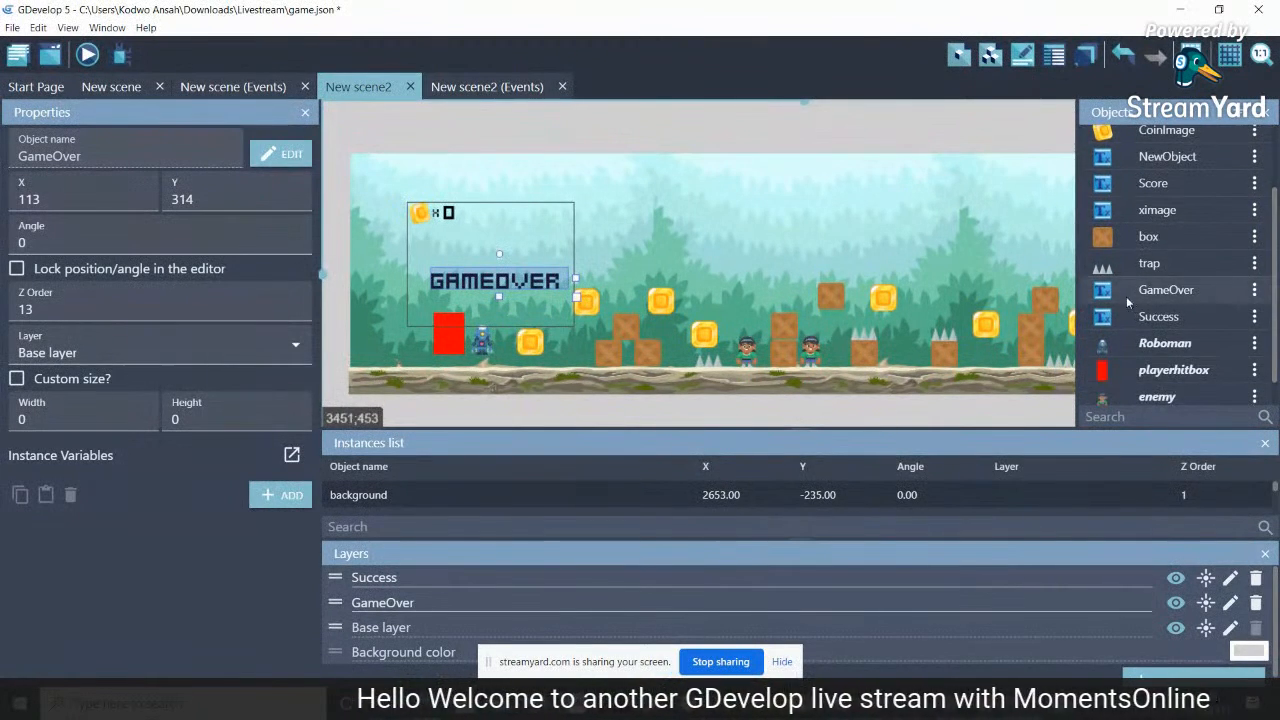
left_click_drag(1148, 318, 478, 305)
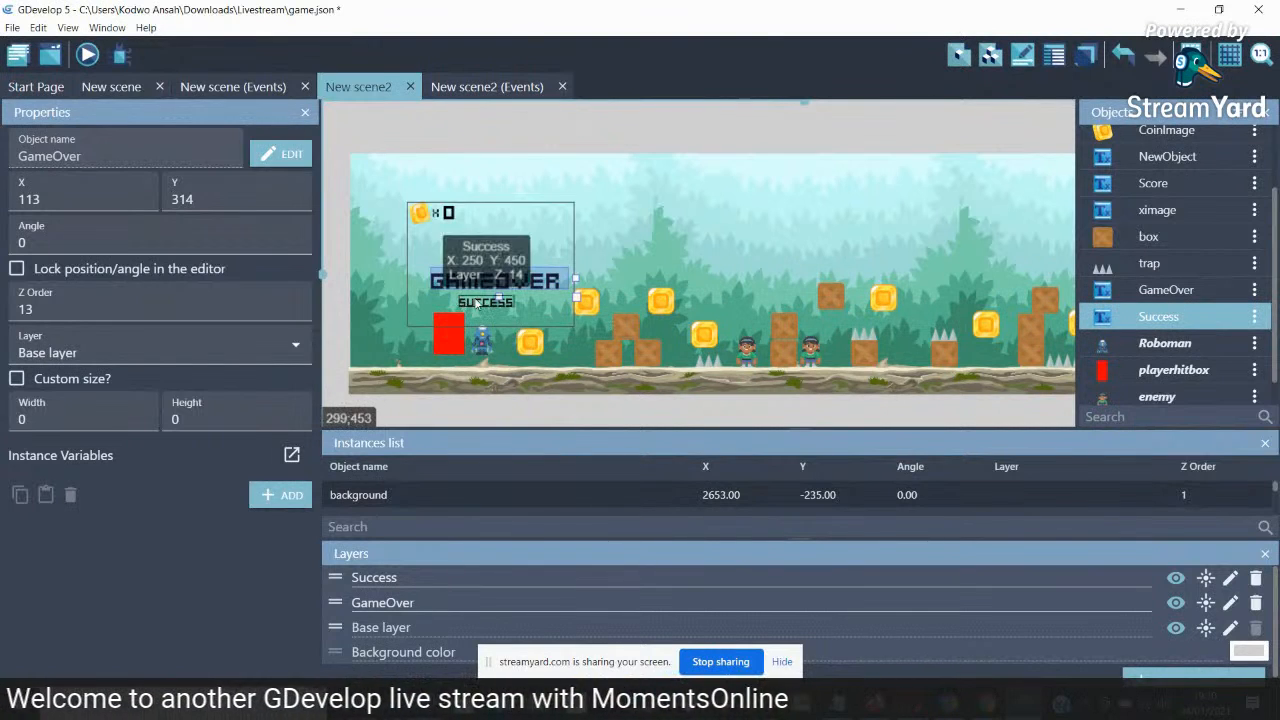
left_click(480, 303)
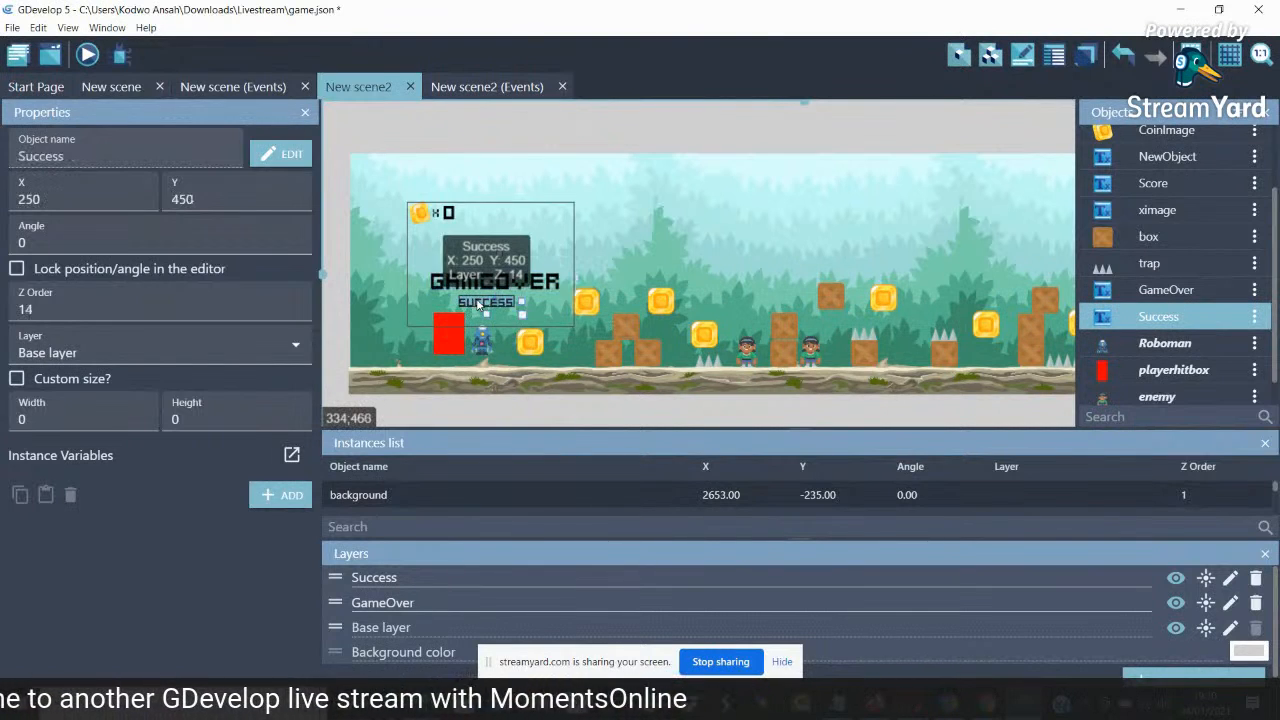
left_click(57, 354)
left_click(45, 412)
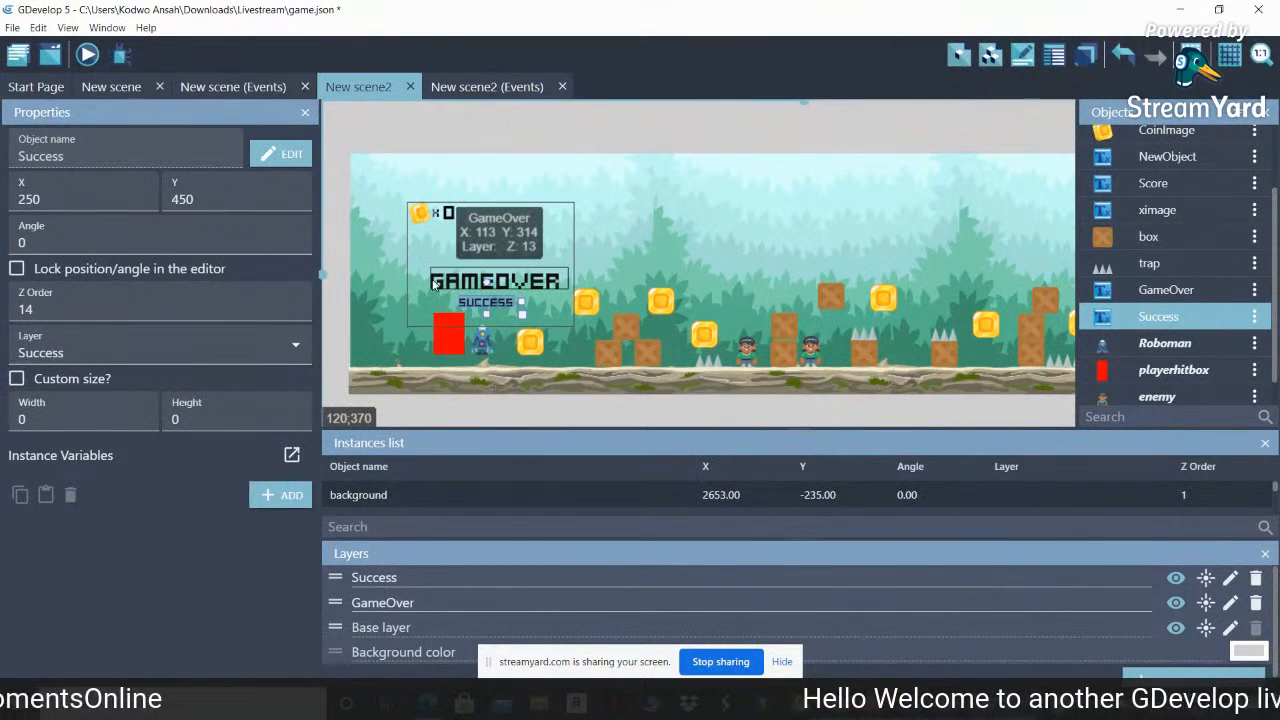
Assign the placed GameOver text to the GameOver layer and deselect it
left_click(434, 285)
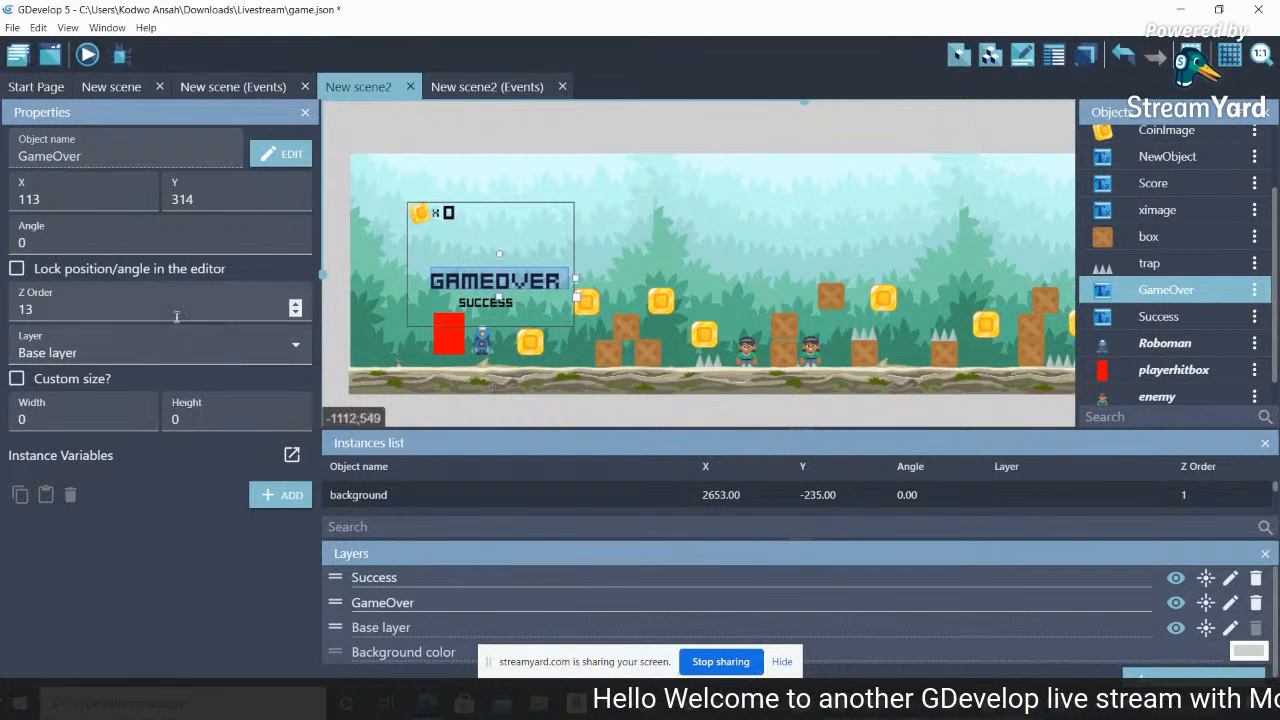
left_click(165, 352)
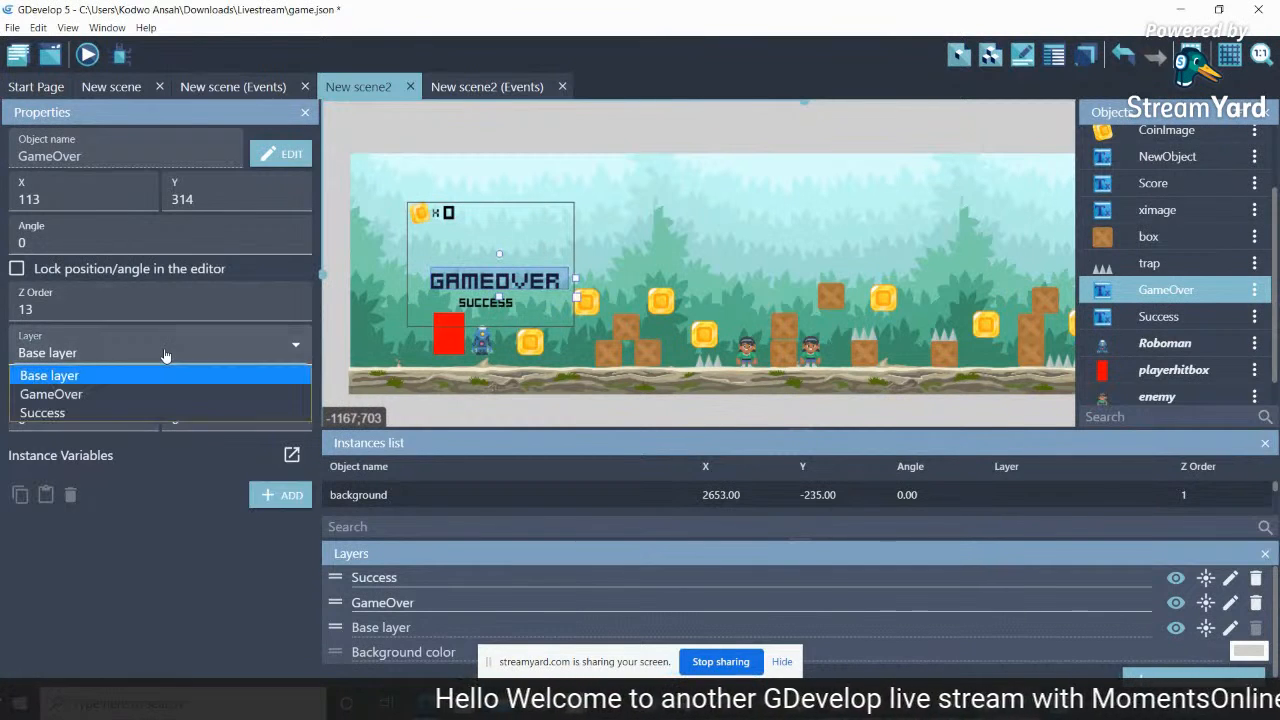
left_click(122, 394)
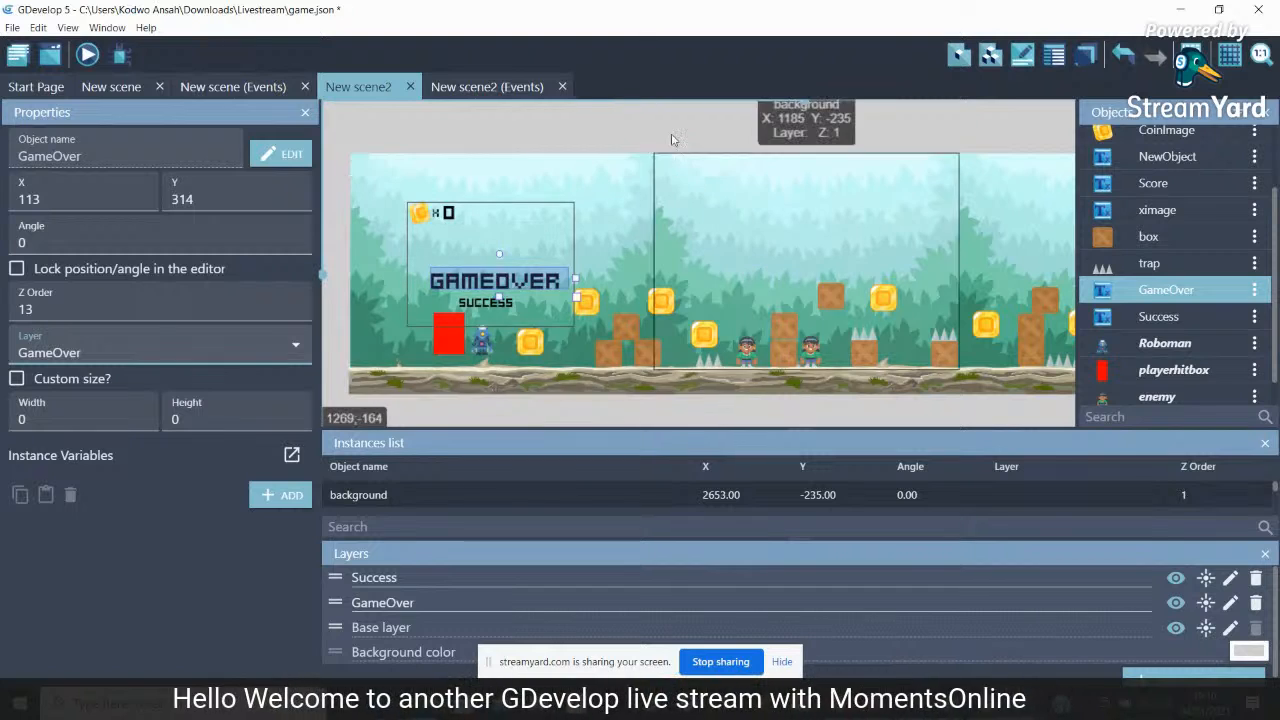
left_click(574, 146)
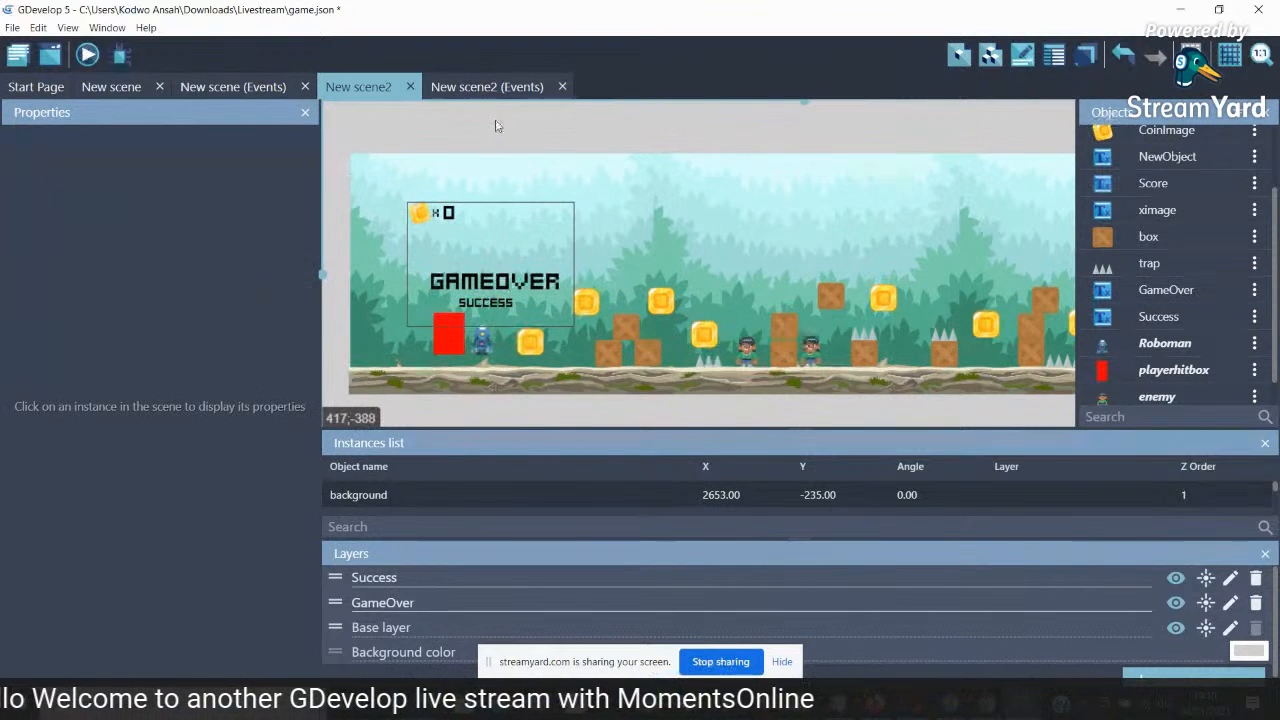
scroll(811, 111, "right", 10)
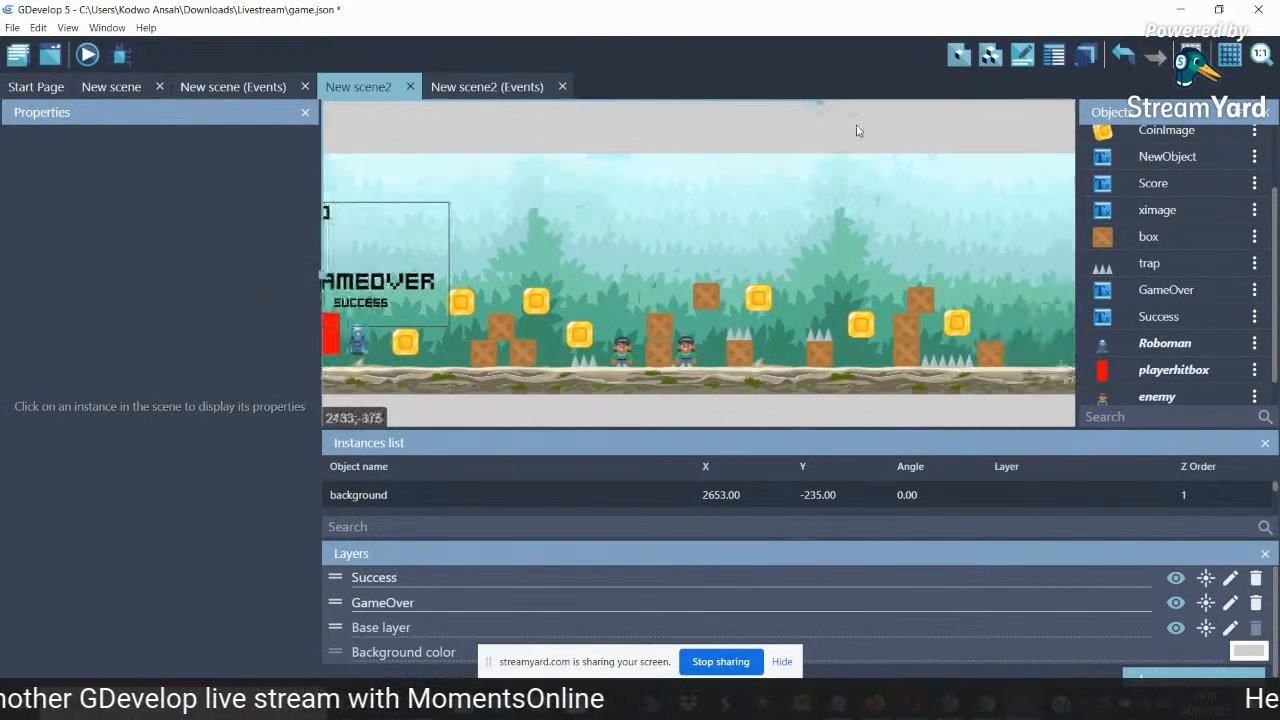
scroll(968, 160, "left", 10)
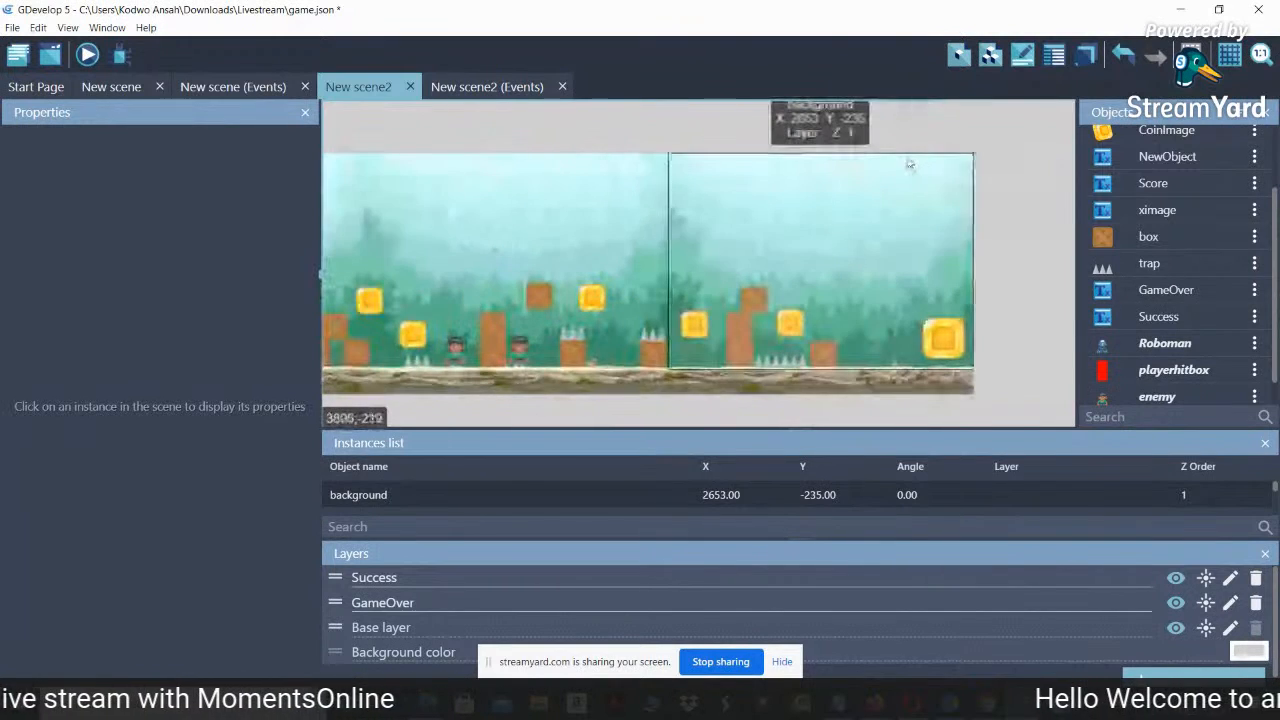
scroll(847, 187, "left", 6)
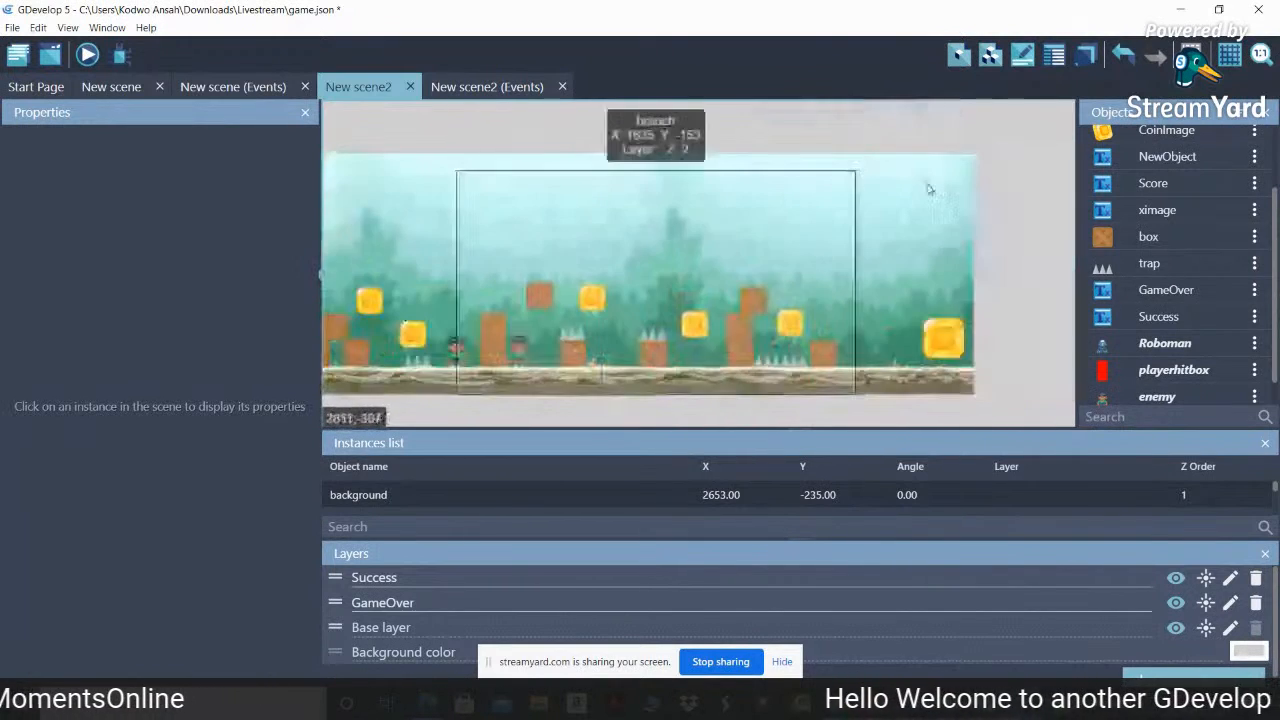
scroll(788, 203, "right", 1)
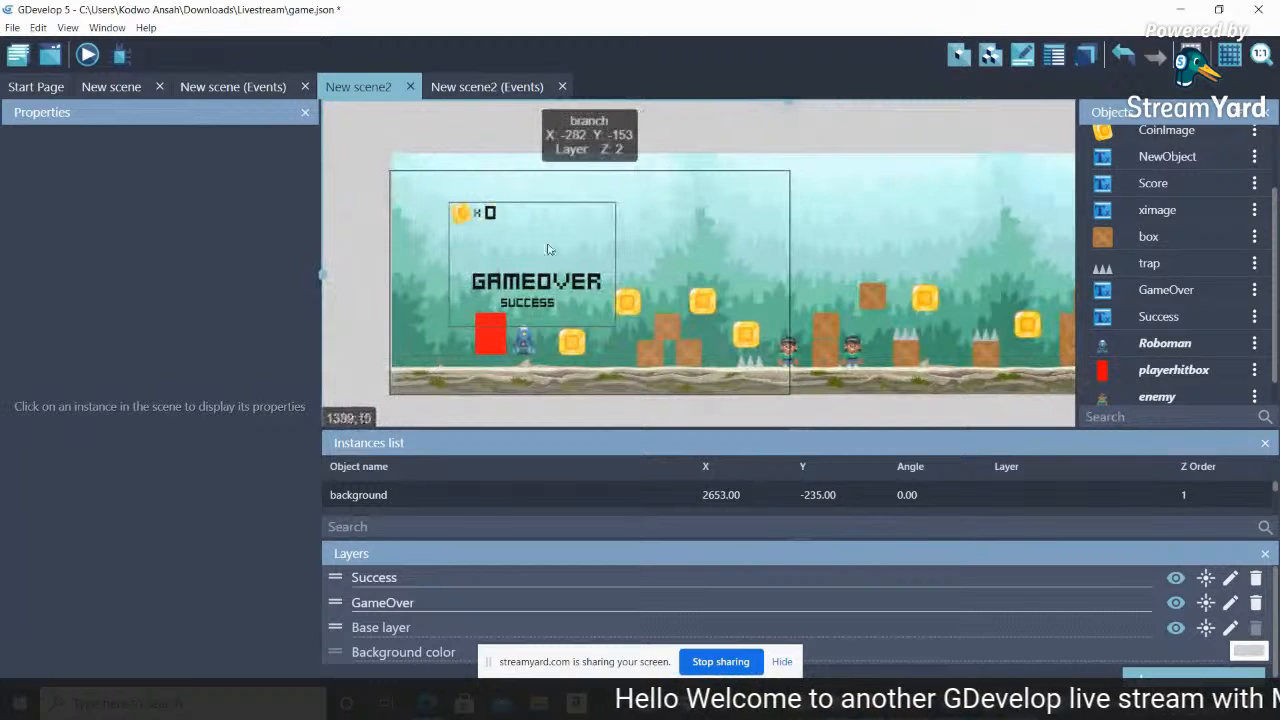
left_click(487, 222)
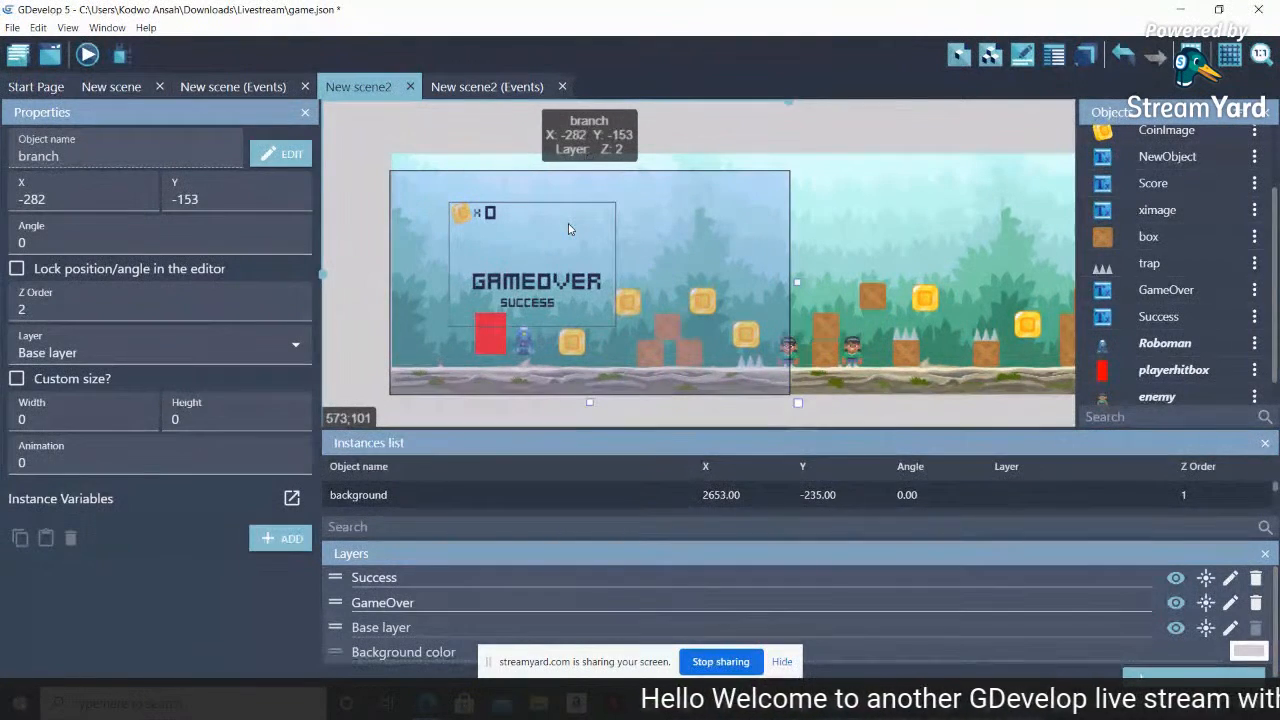
scroll(1216, 147, "down", 2)
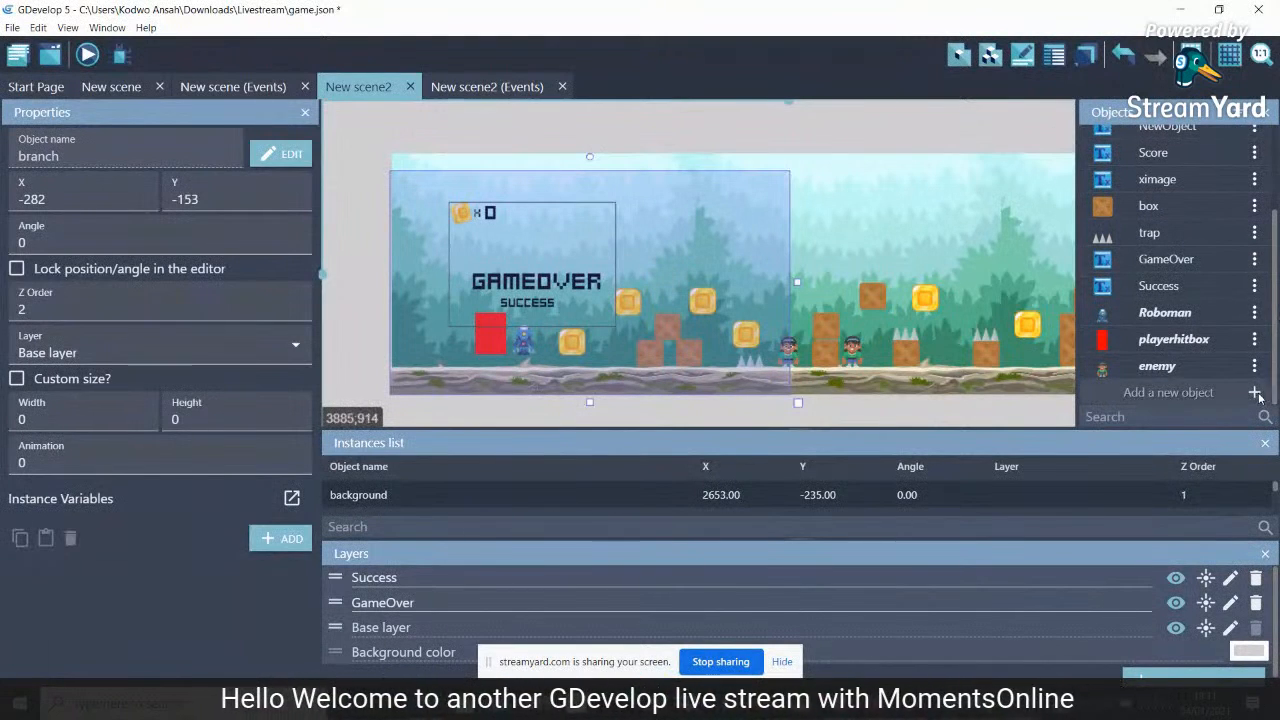
left_click(1254, 393)
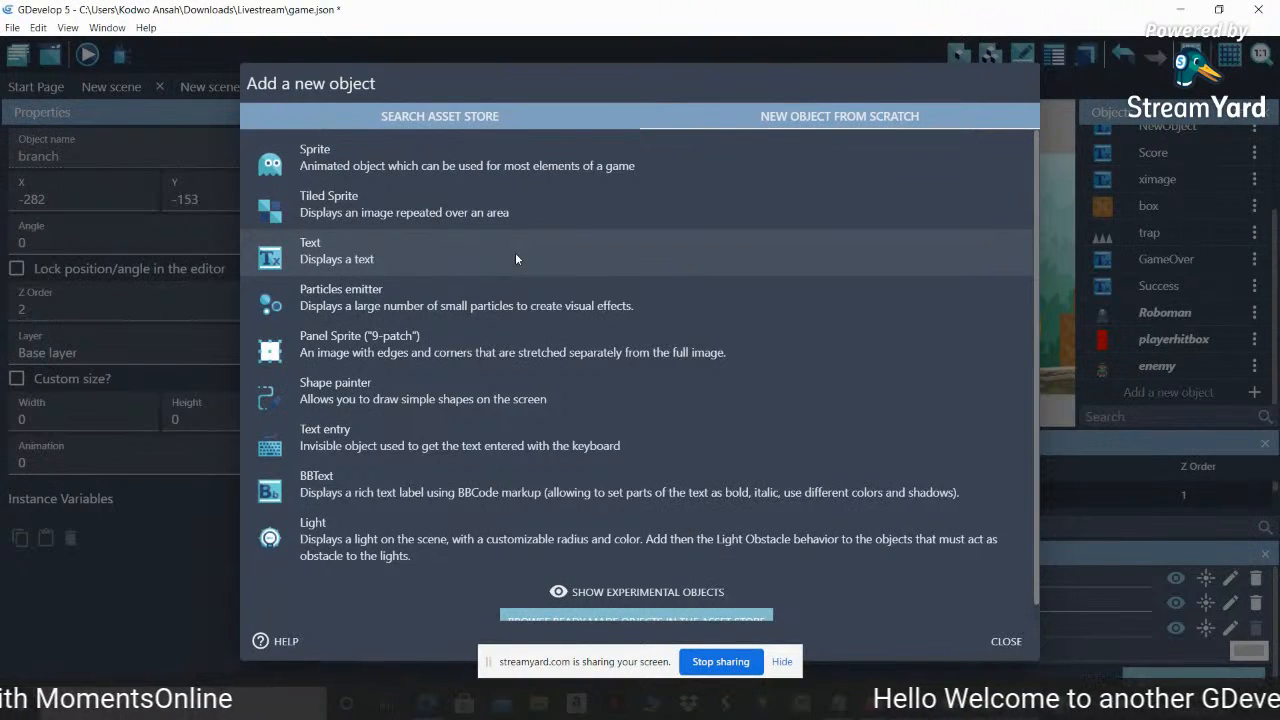
left_click(306, 254)
double_click(322, 268)
type("life")
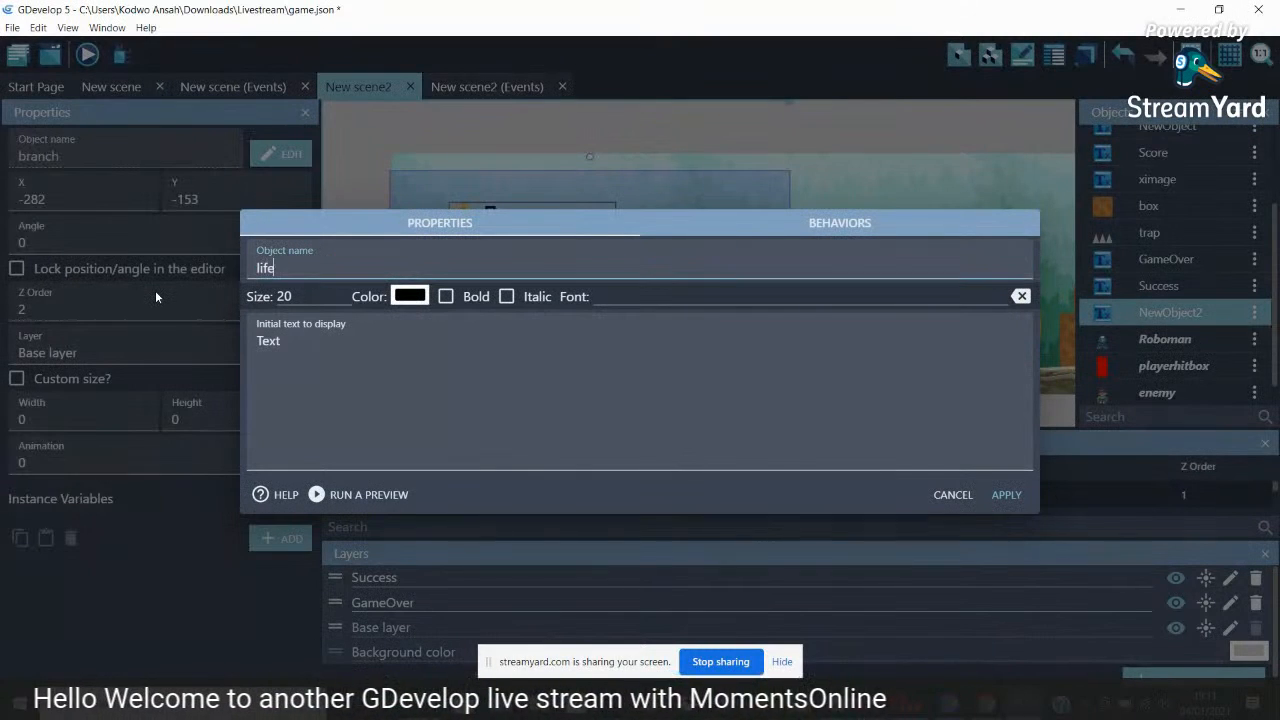
key("BackSpace")
key("BackSpace")
key("BackSpace")
key("BackSpace")
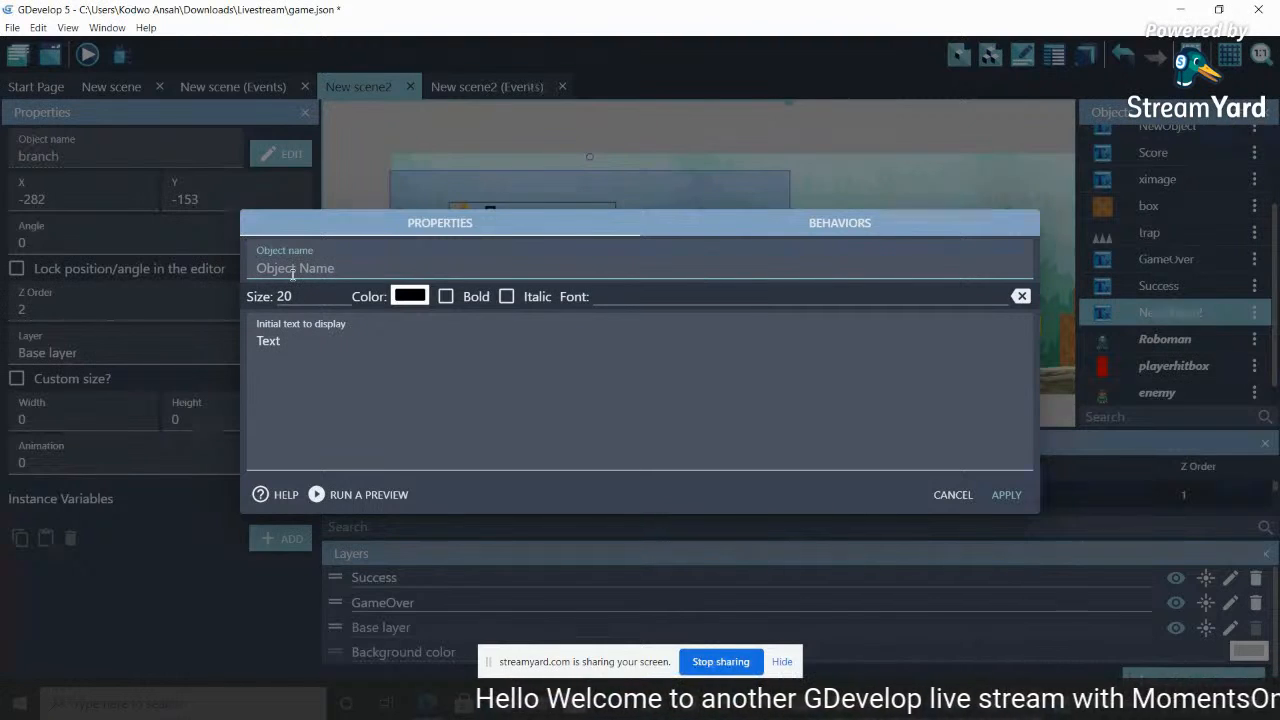
left_click(943, 494)
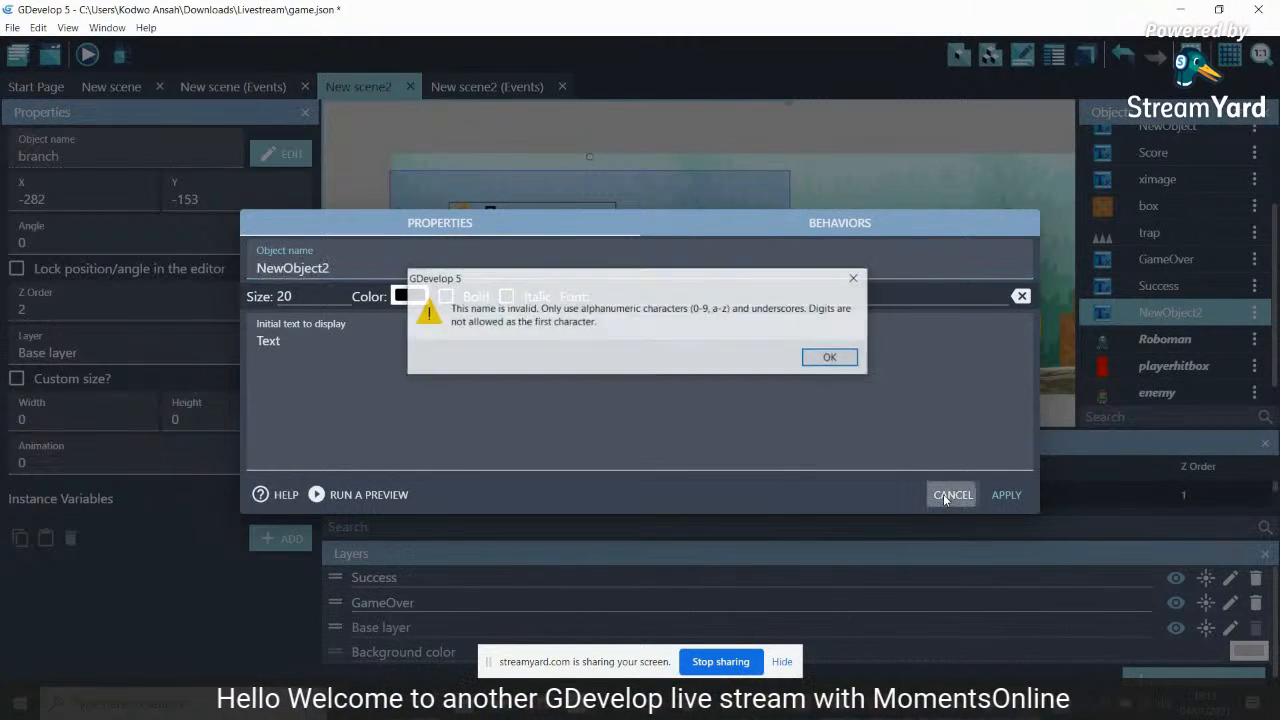
left_click(854, 279)
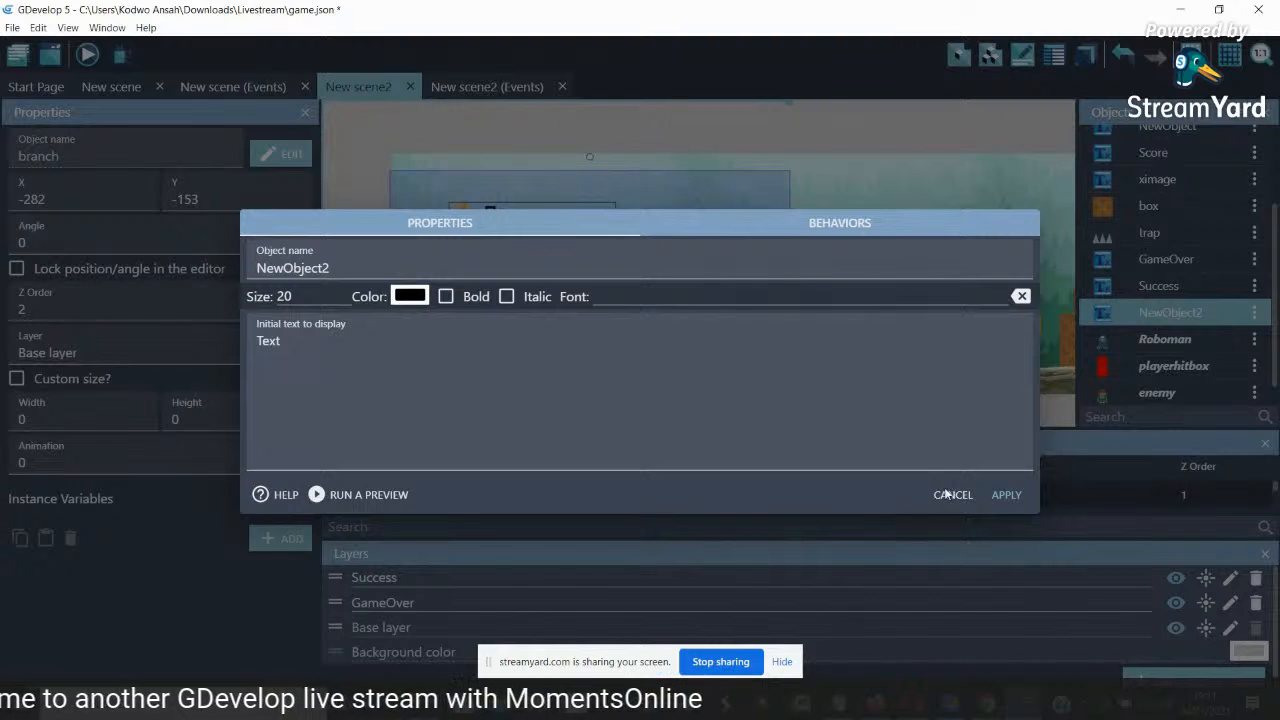
left_click(950, 494)
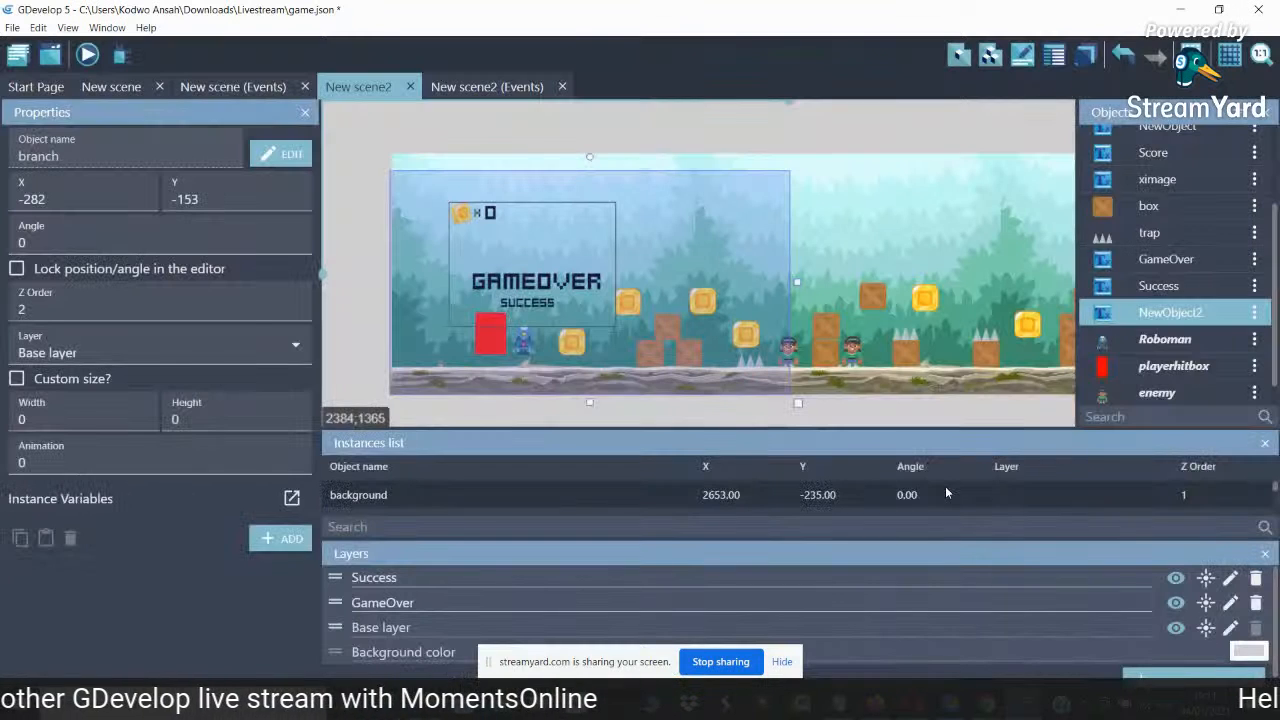
Delete the NewObject2 text object and remove all references to it in groups and events
left_click(1254, 313)
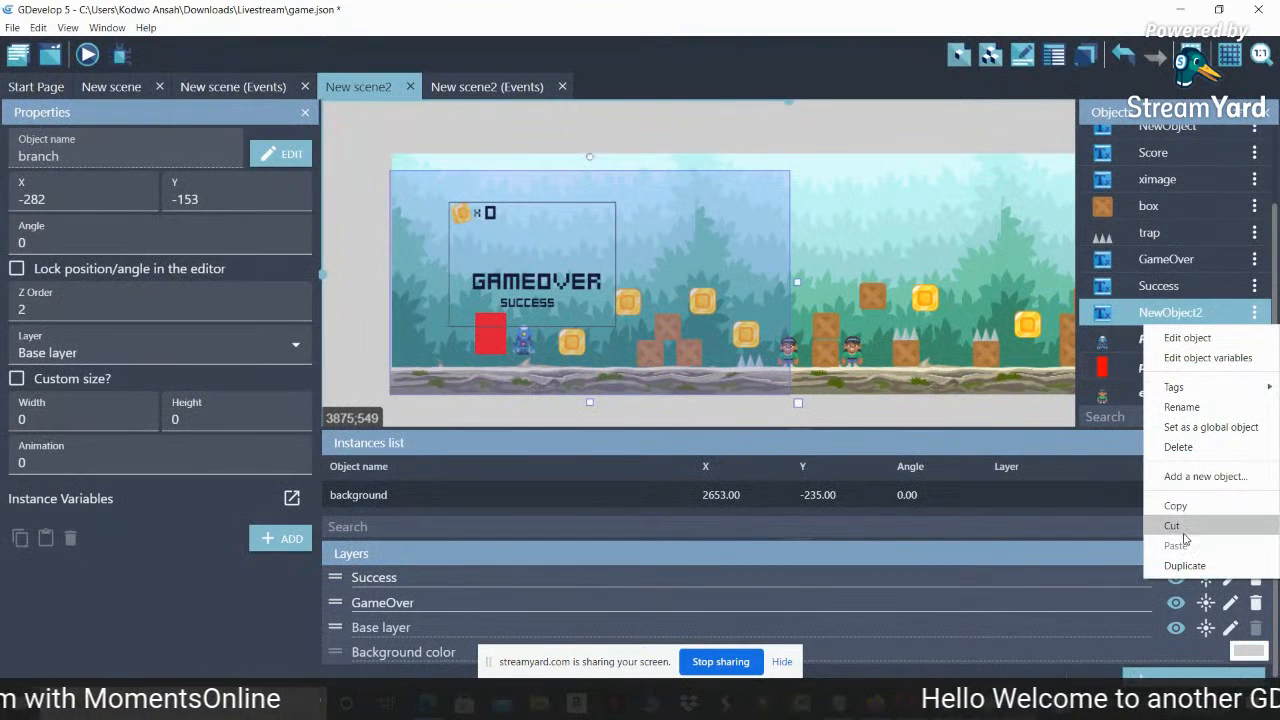
left_click(1180, 447)
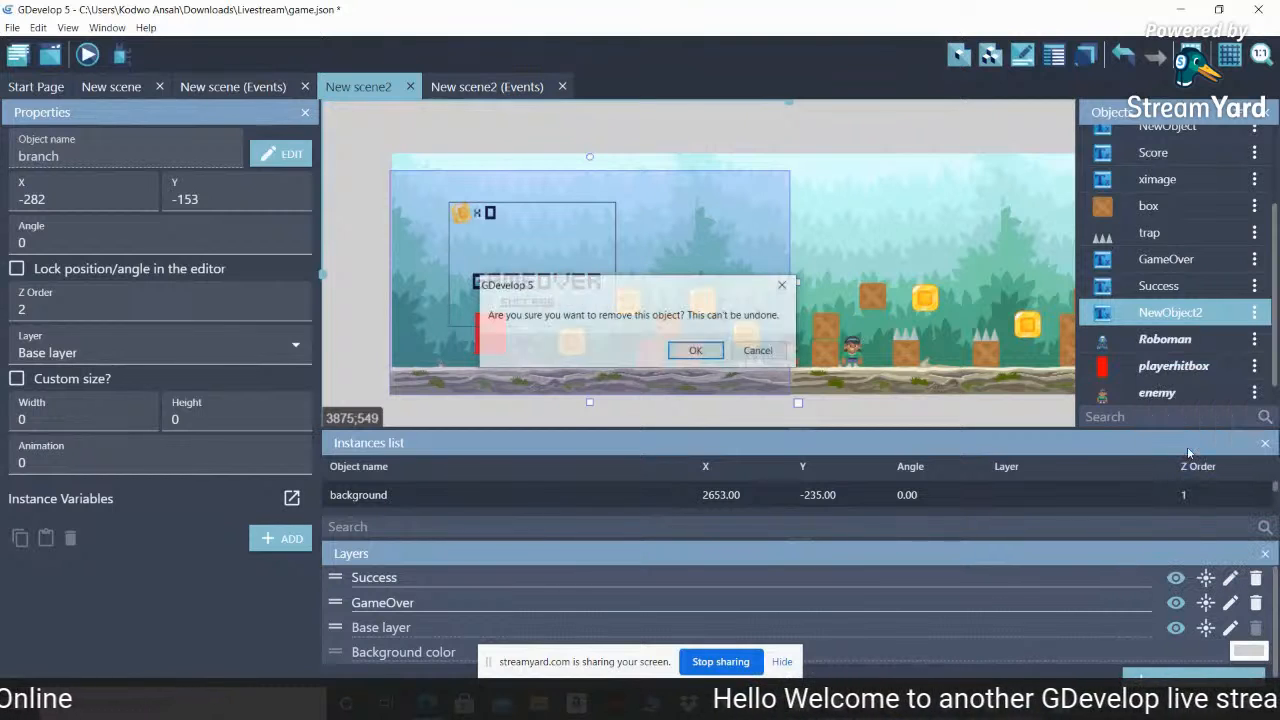
left_click(696, 350)
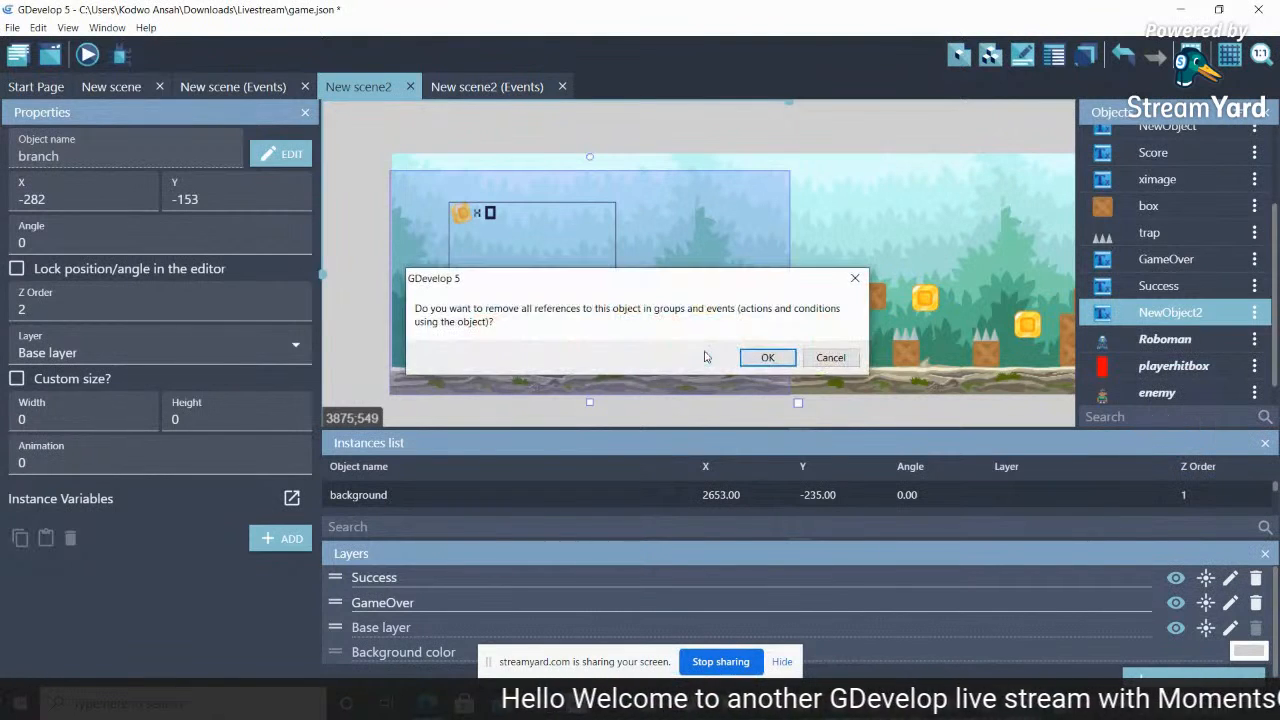
left_click(757, 359)
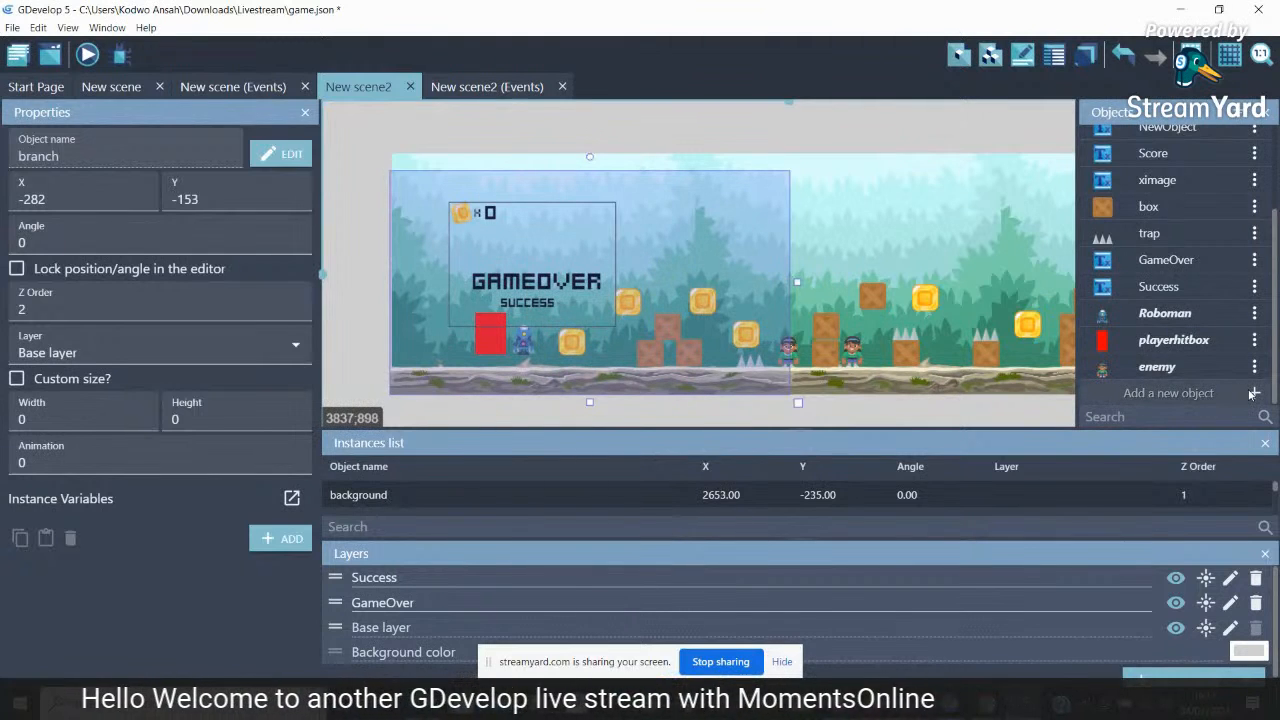
Create a new sprite object from scratch and add an empty animation to it
left_click(1168, 392)
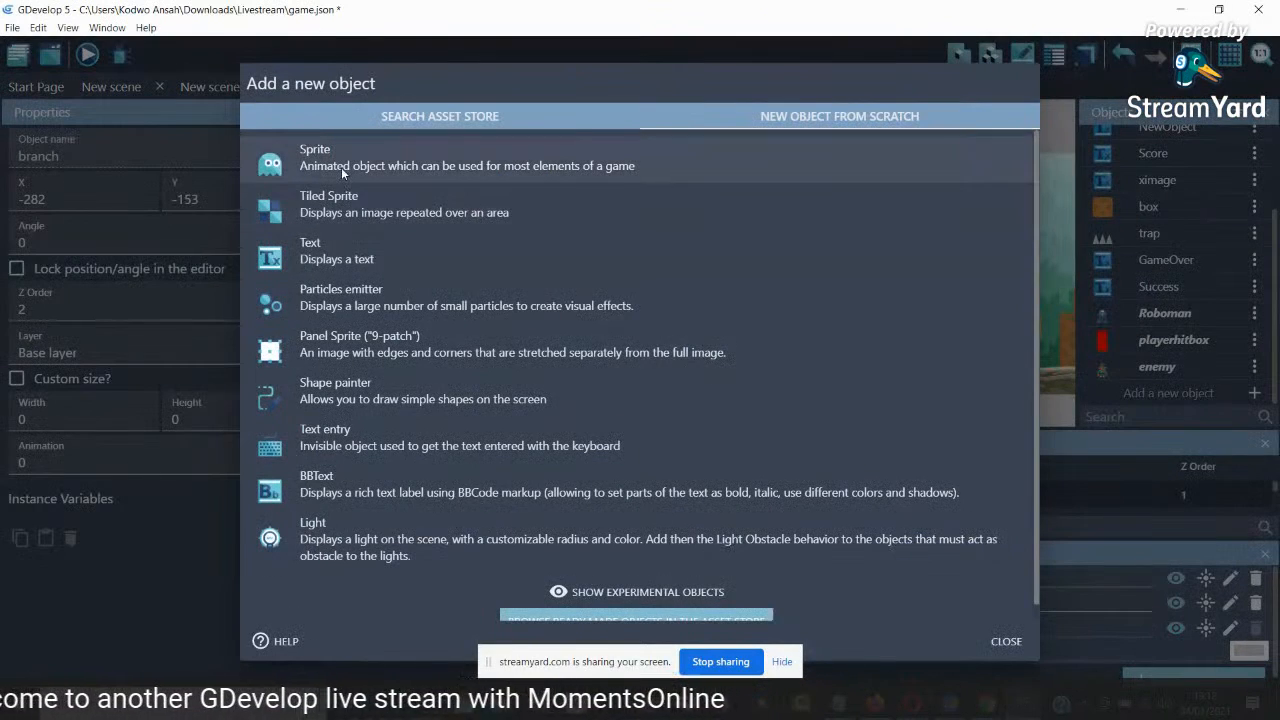
left_click(341, 167)
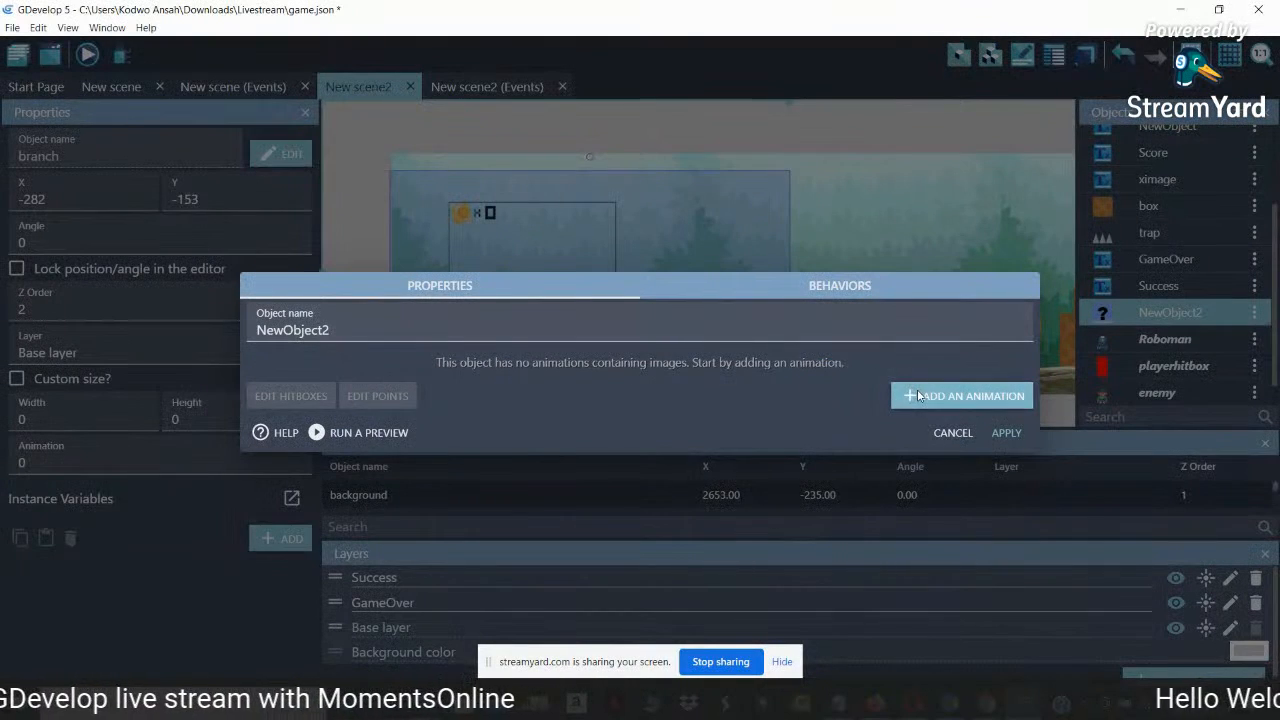
left_click(918, 396)
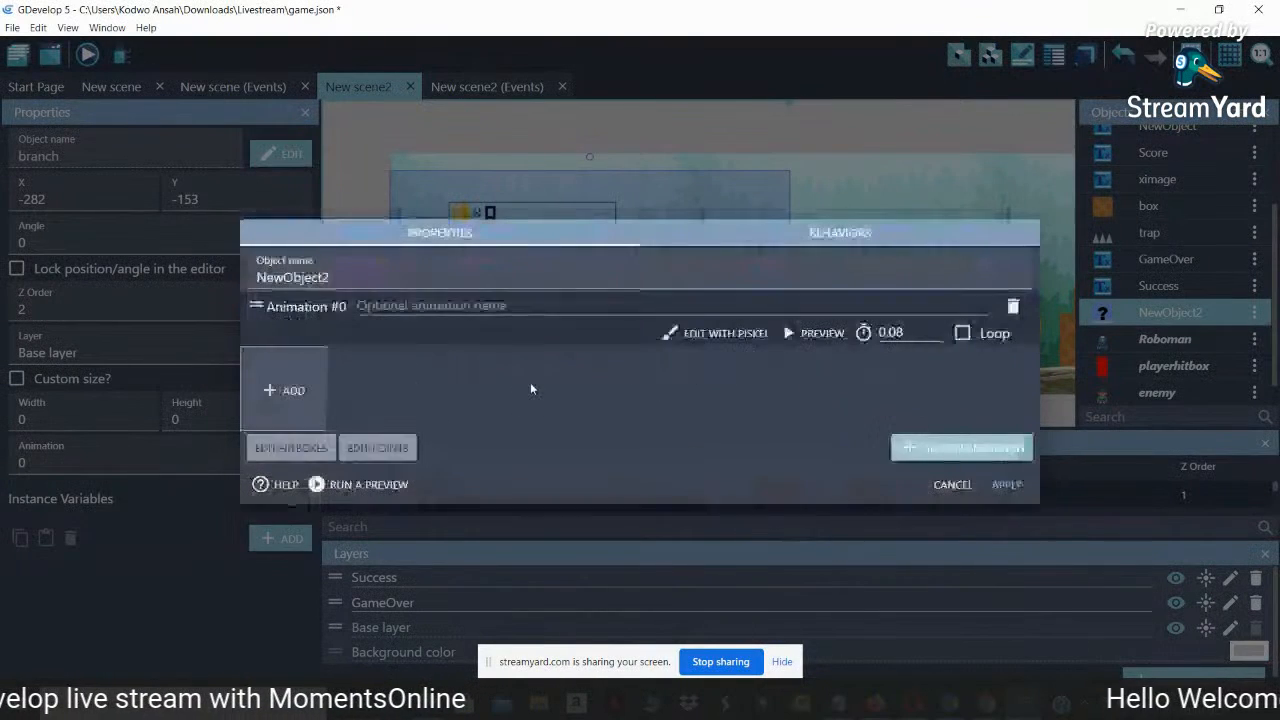
Add the headShock image from the Robot Parts HD folder to the new sprite's animation, copying the file into the project folder
left_click(284, 391)
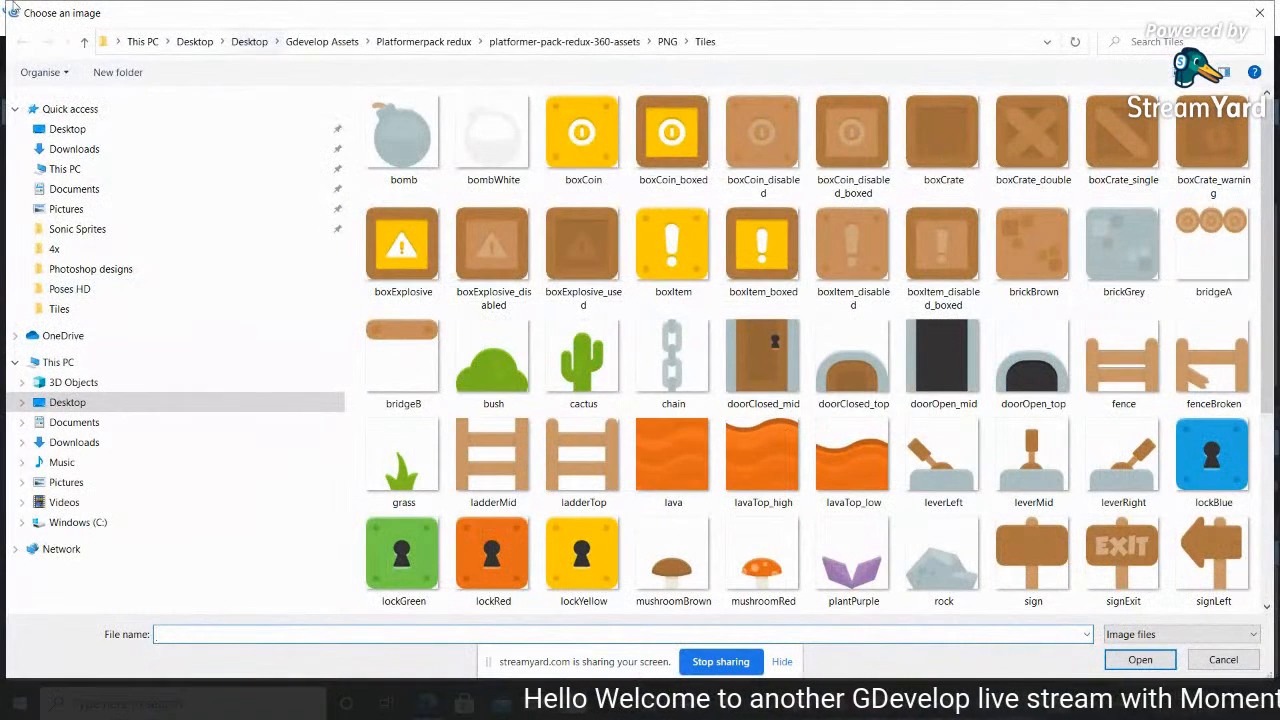
left_click(72, 288)
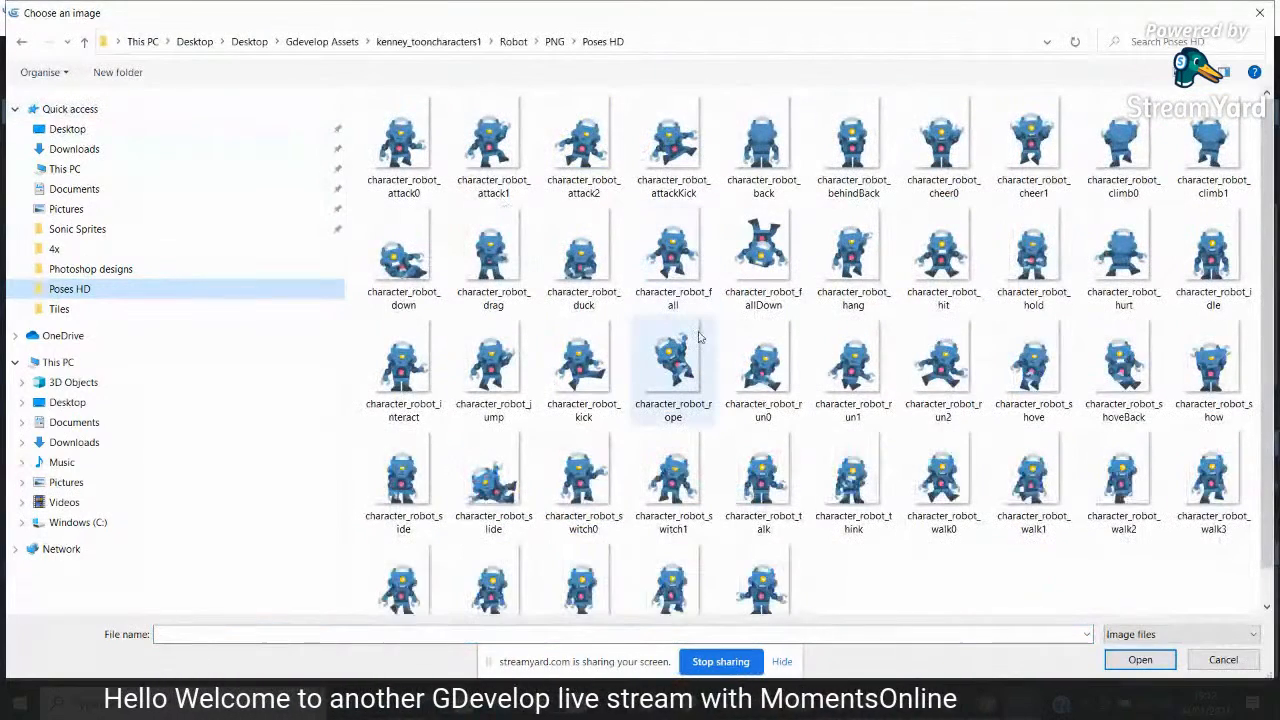
left_click(84, 42)
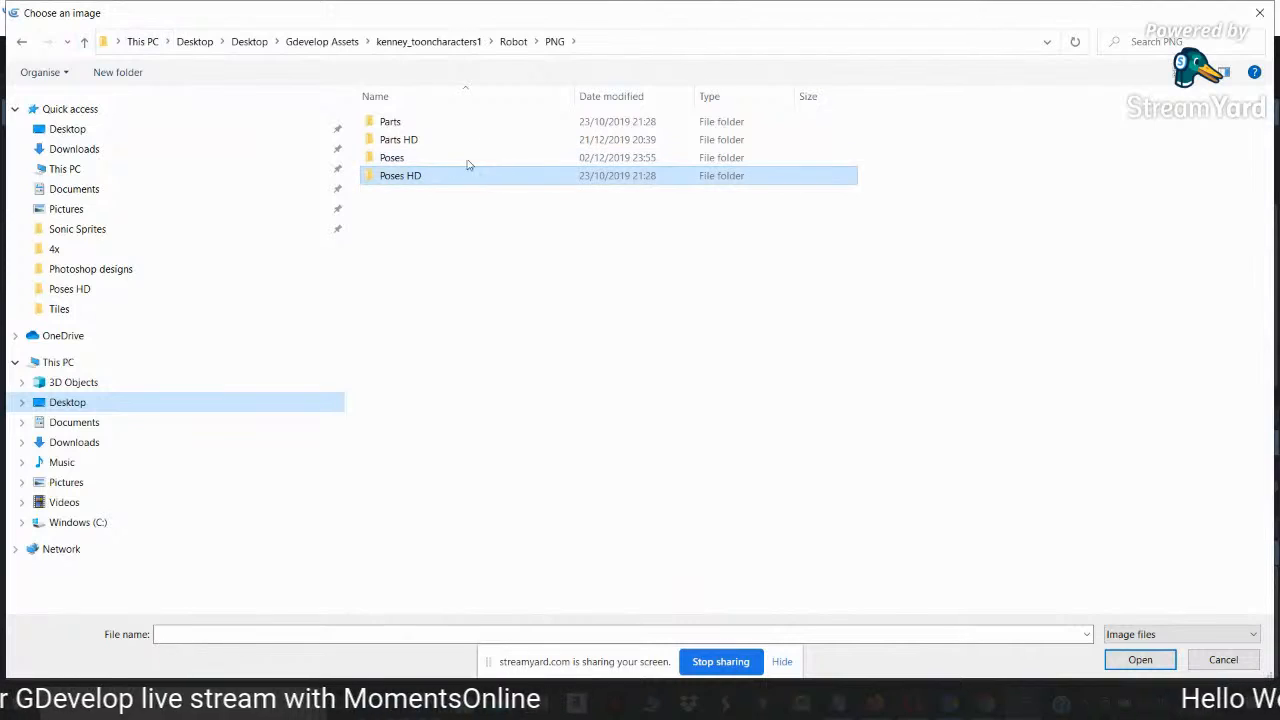
double_click(457, 139)
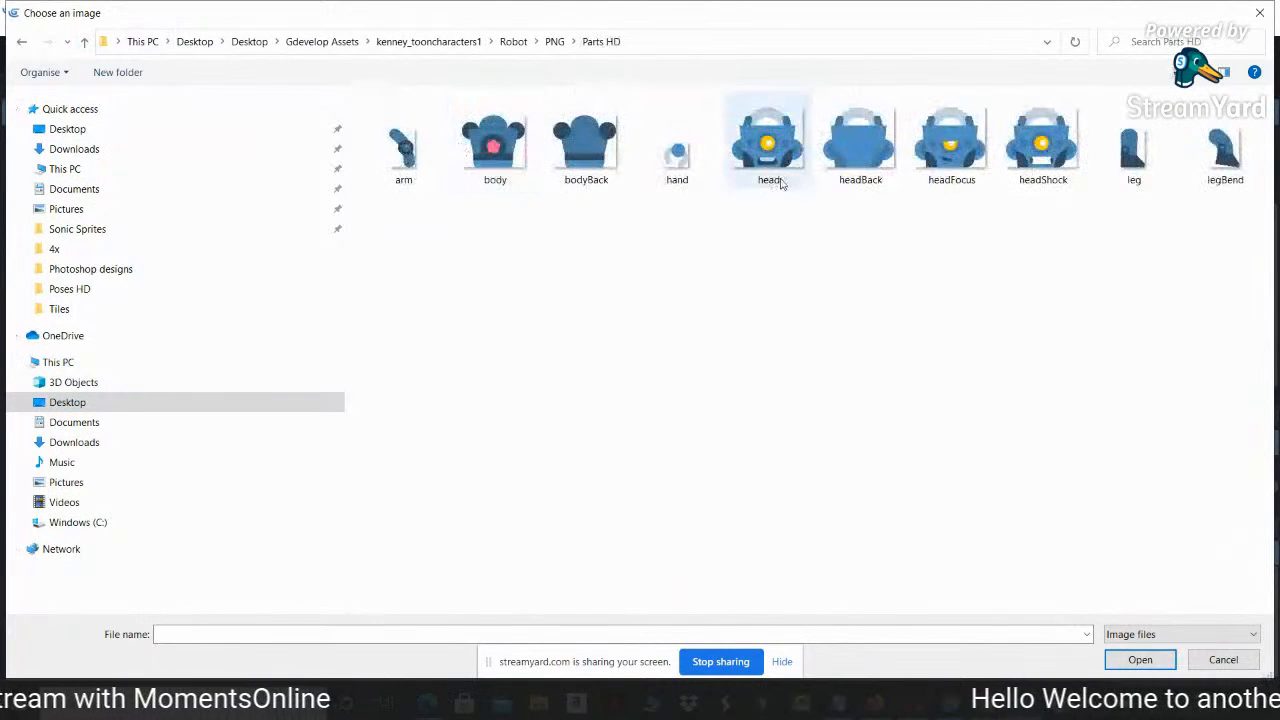
left_click(1047, 176)
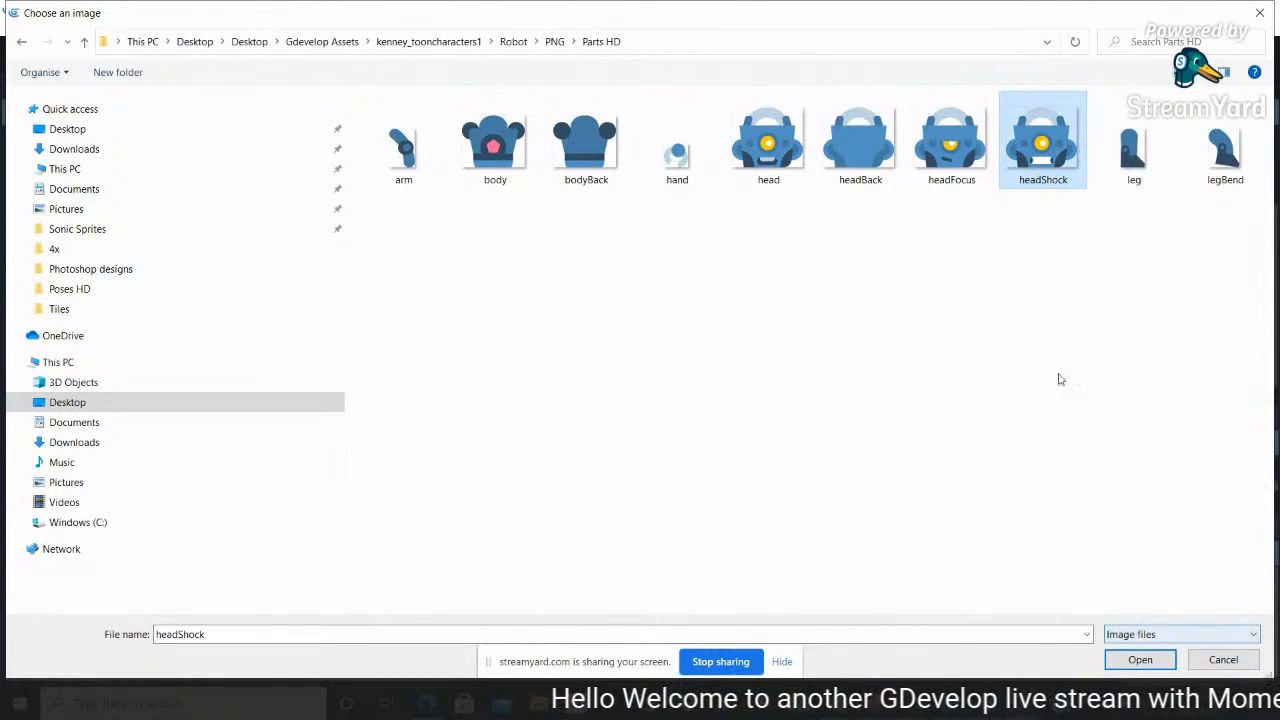
left_click(1132, 661)
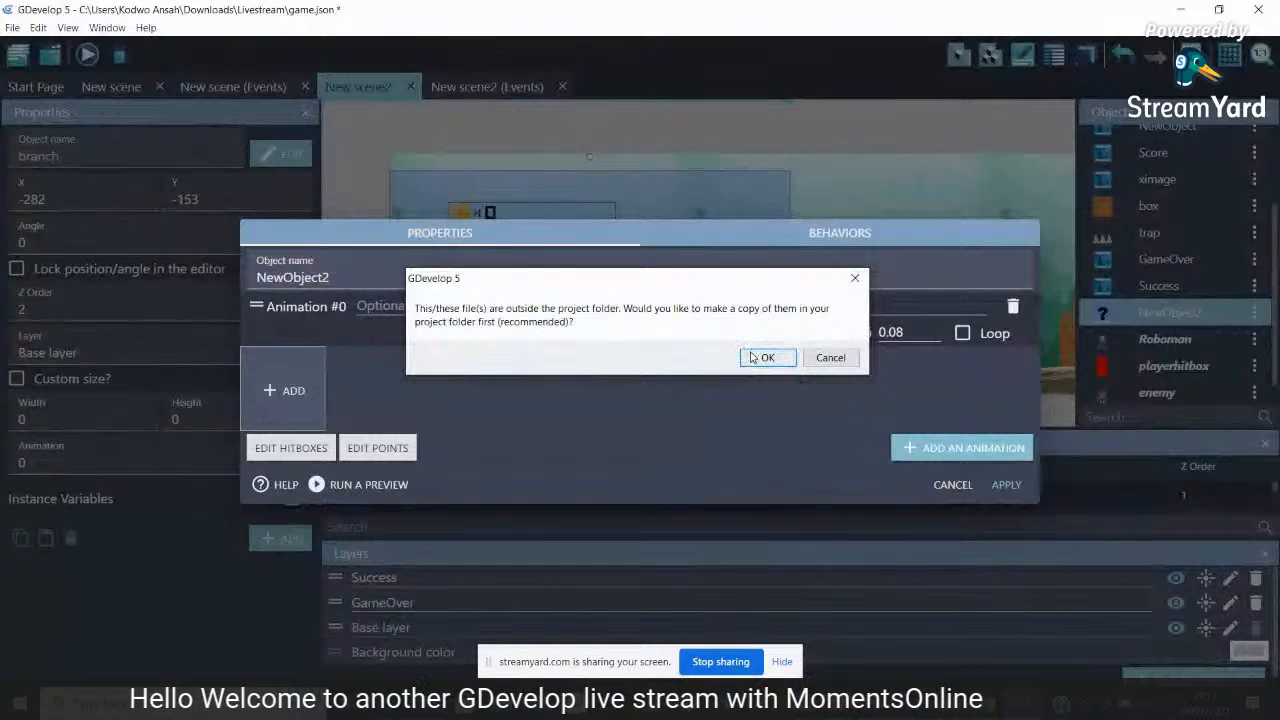
key("Return")
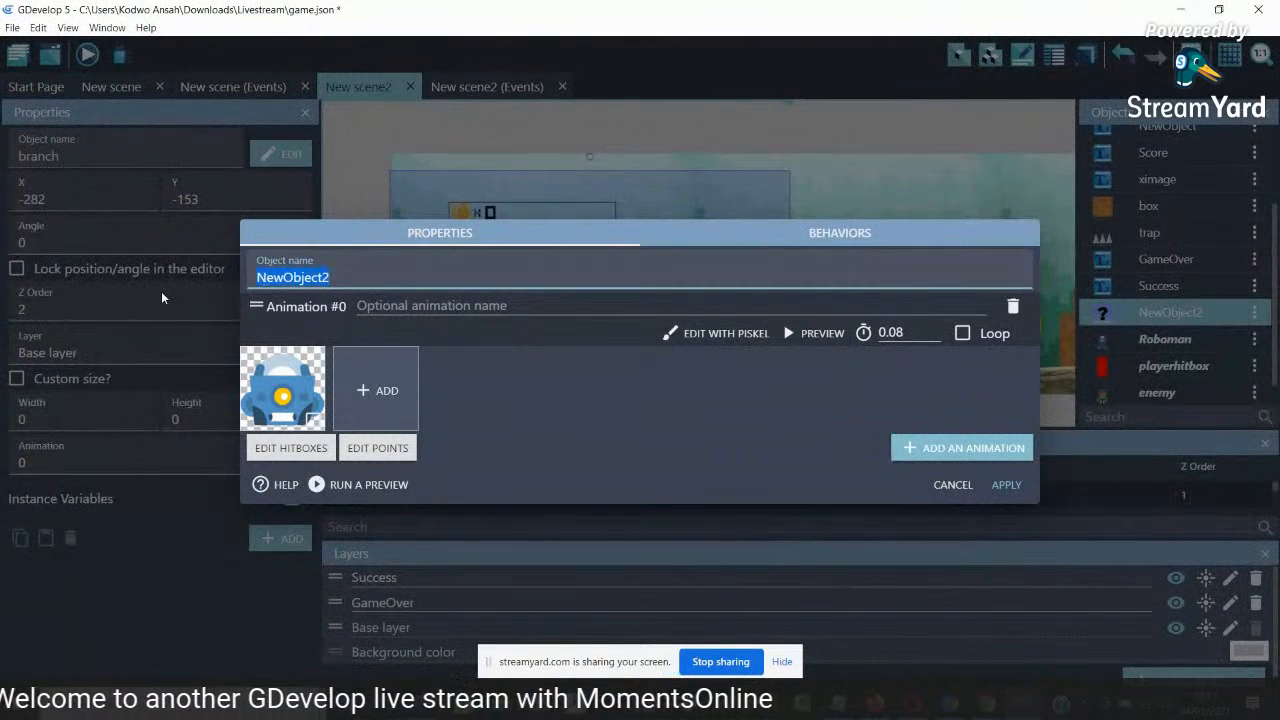
Name the new headShock sprite object life1, apply its settings, and duplicate it in the object list
type("life1")
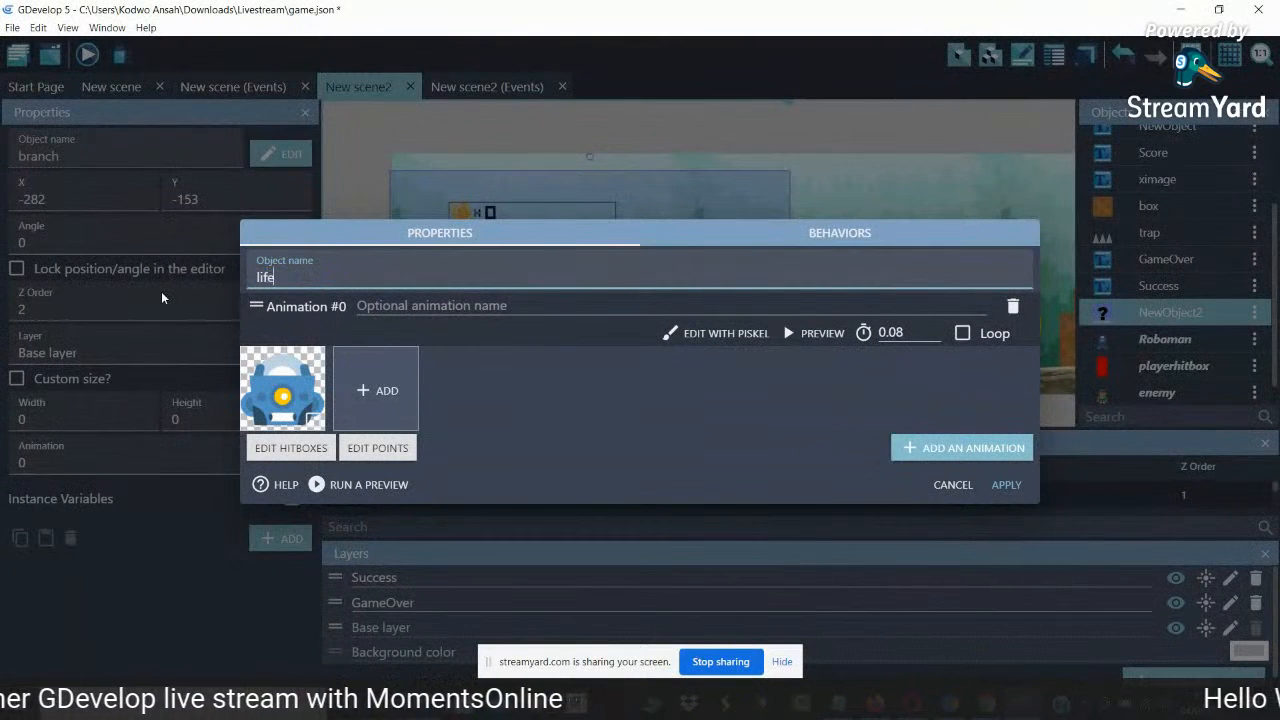
left_click(1004, 484)
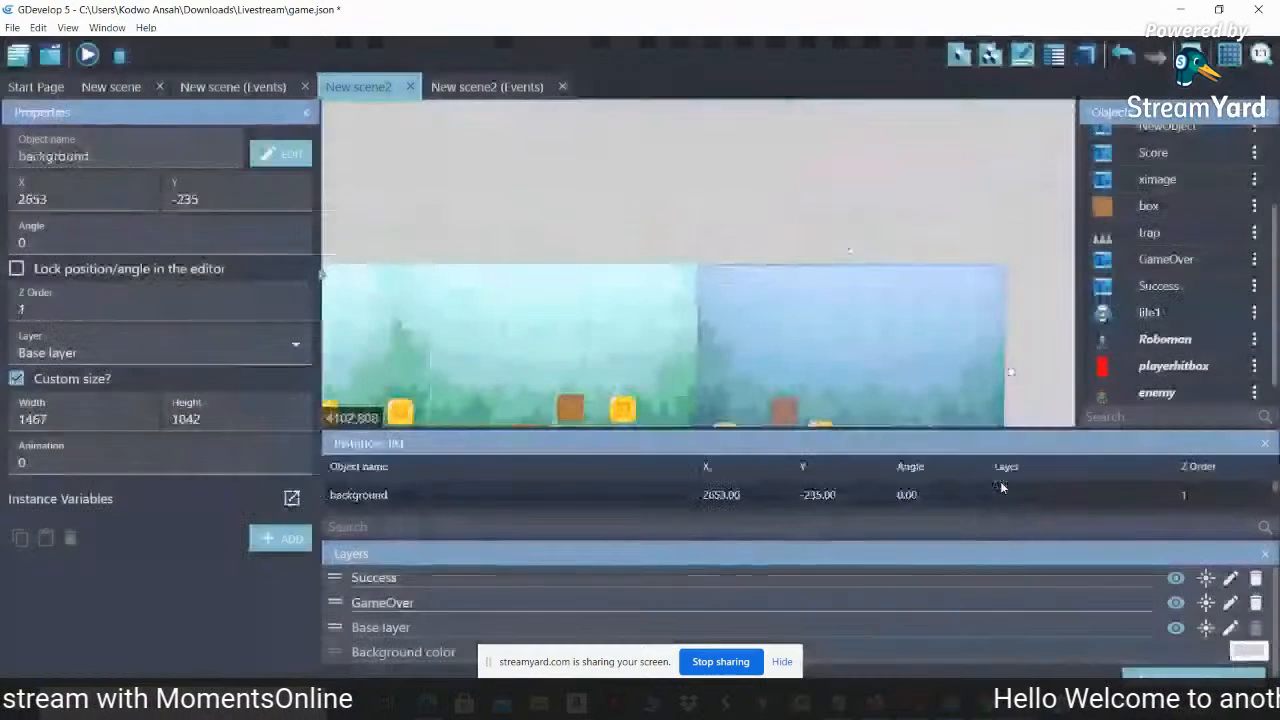
left_click(1254, 312)
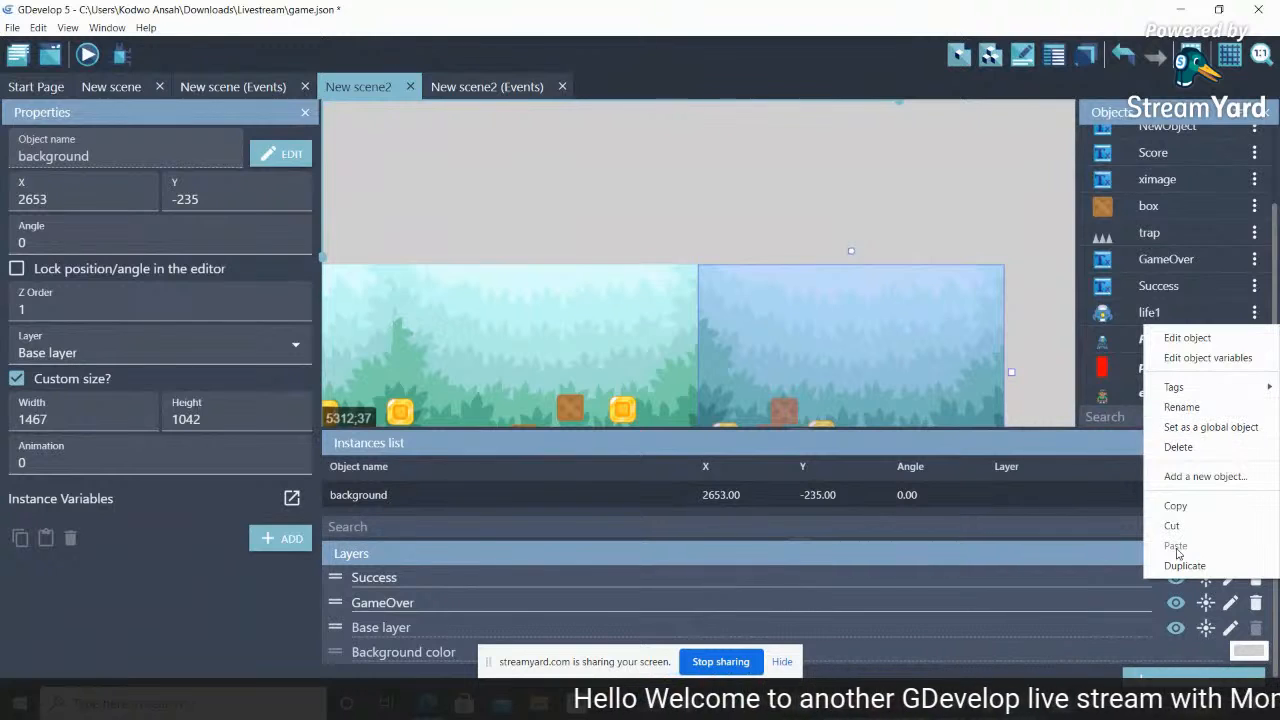
left_click(1186, 566)
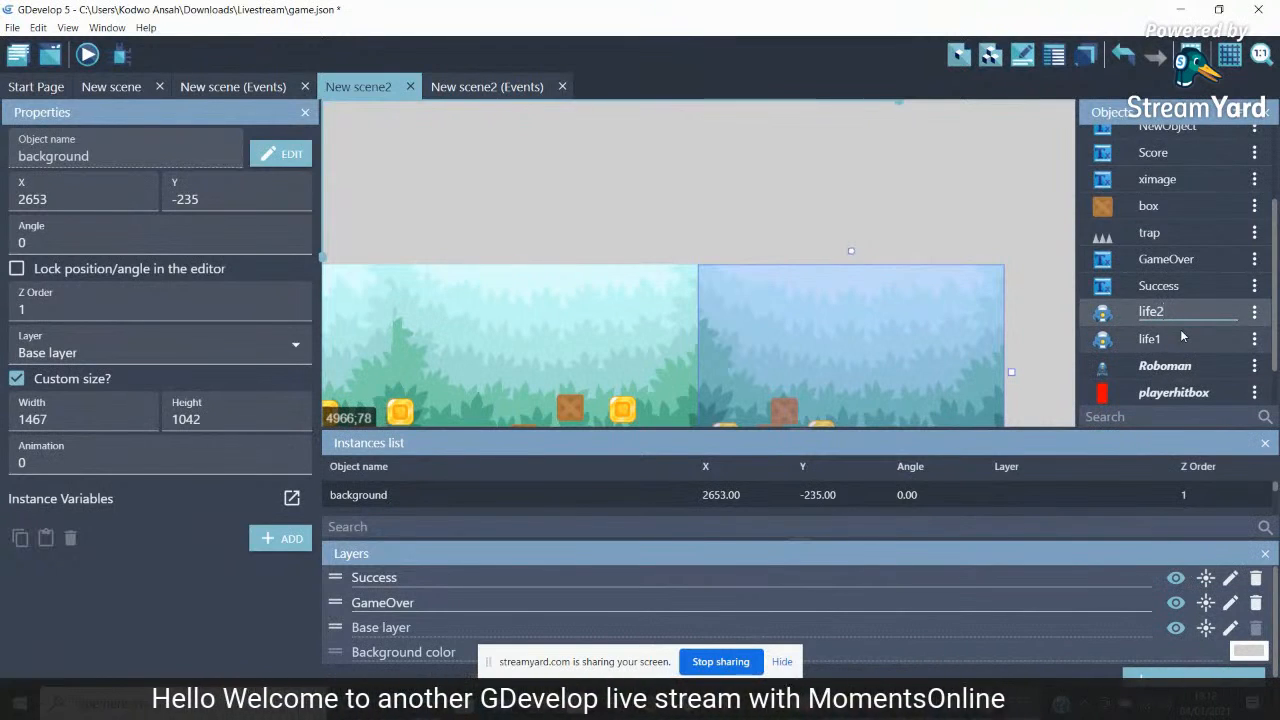
Place a life2 instance in the upper right of the game window frame at X 586, Y 6
left_click(971, 158)
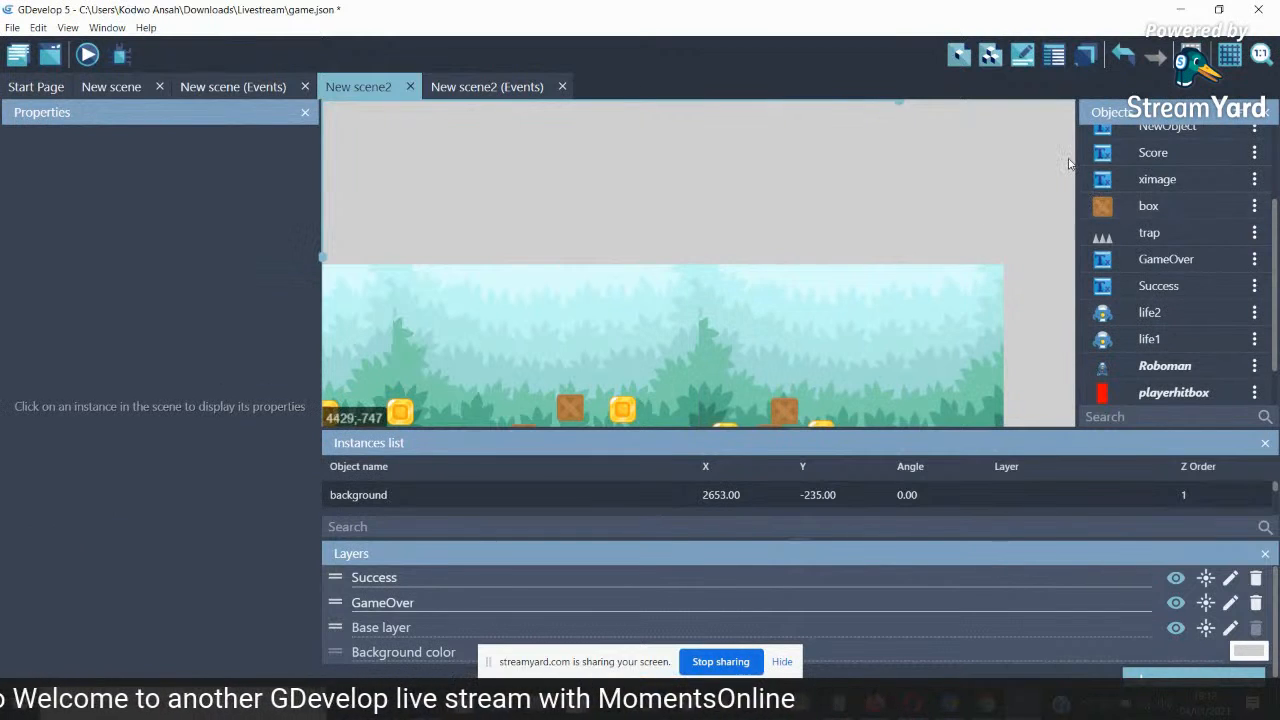
left_click_drag(900, 102, 804, 111)
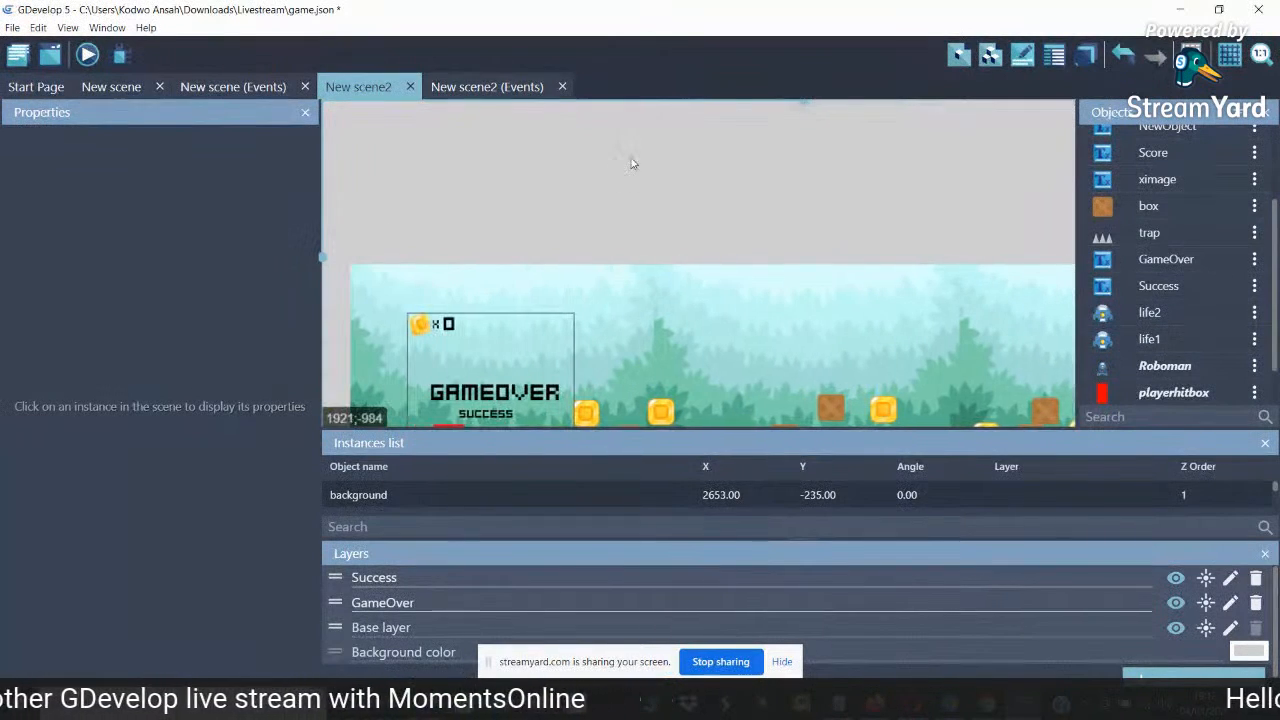
left_click_drag(322, 258, 325, 277)
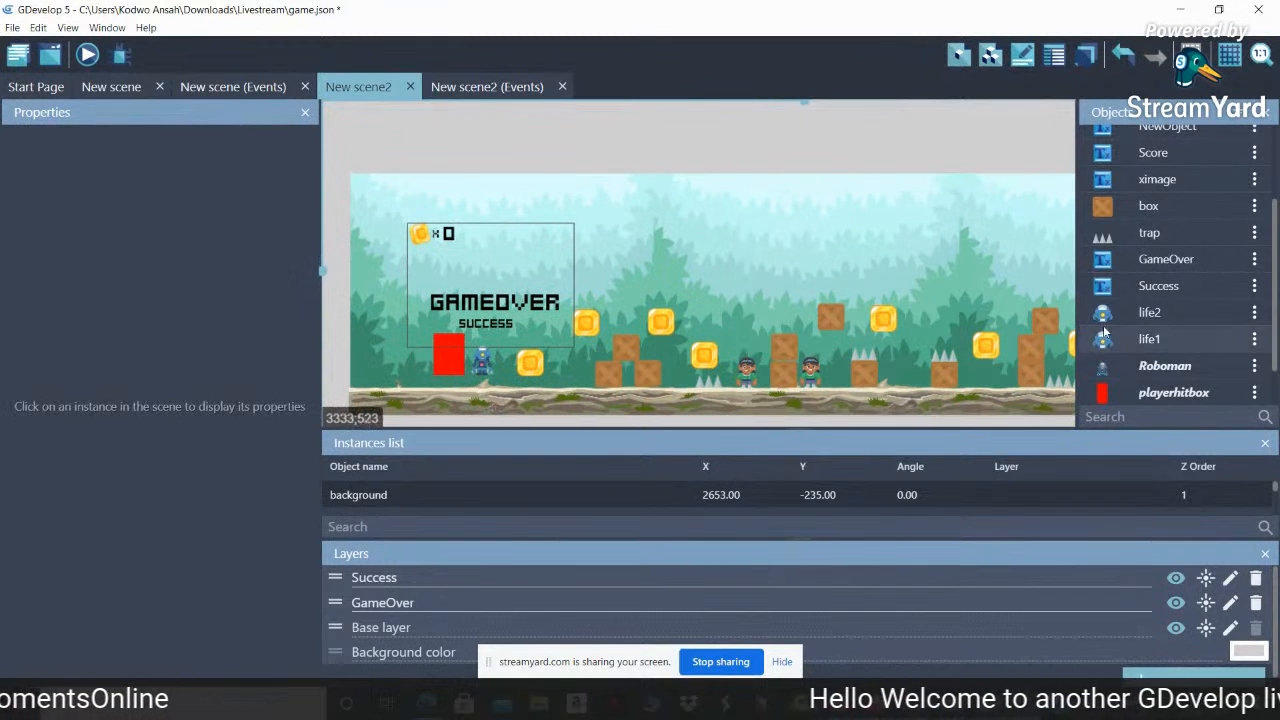
left_click_drag(1104, 320, 540, 236)
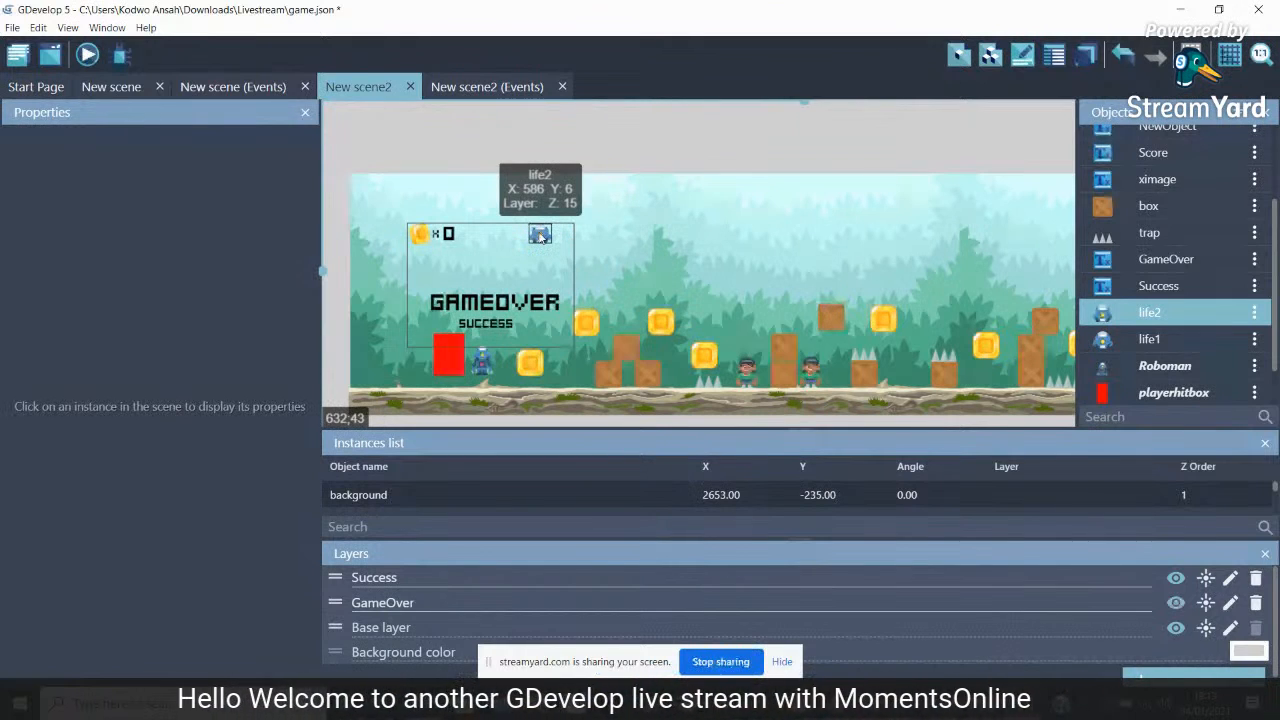
left_click(540, 236)
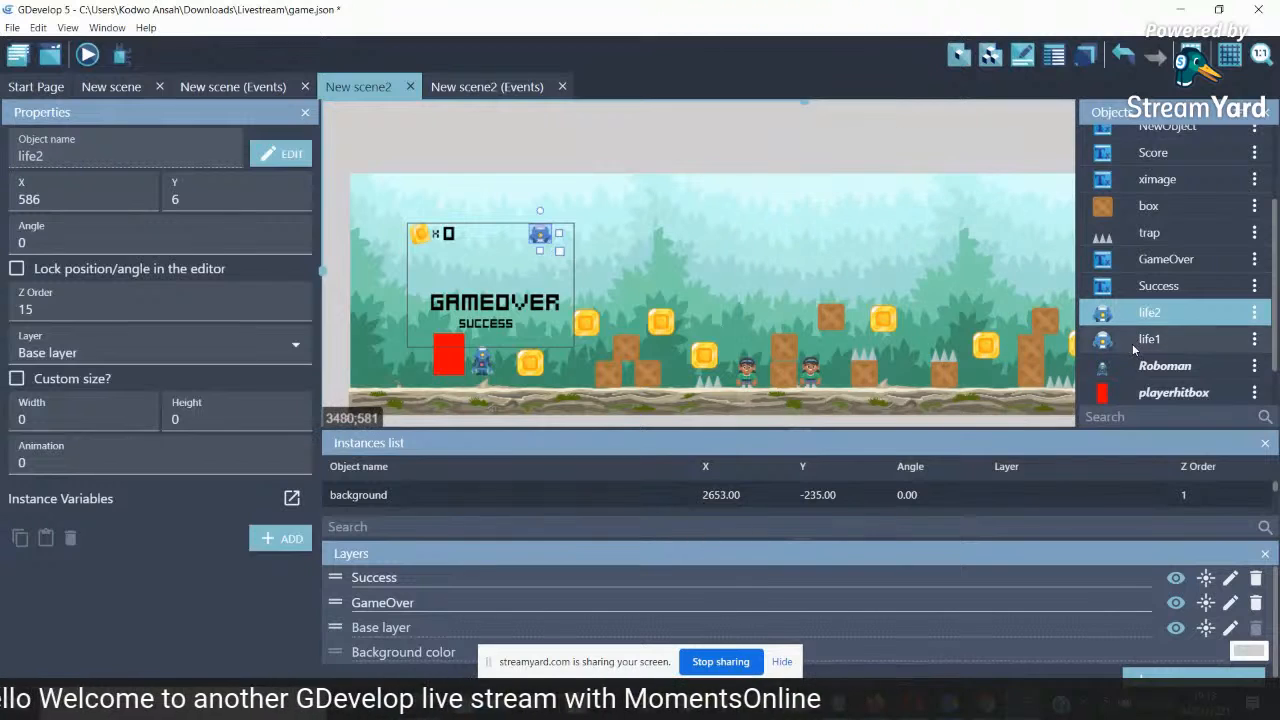
Move the life2 instance to X 687, Y 5 and place life1 beside it at X 564, Y 4
left_click_drag(1100, 340, 535, 241)
left_click(513, 240)
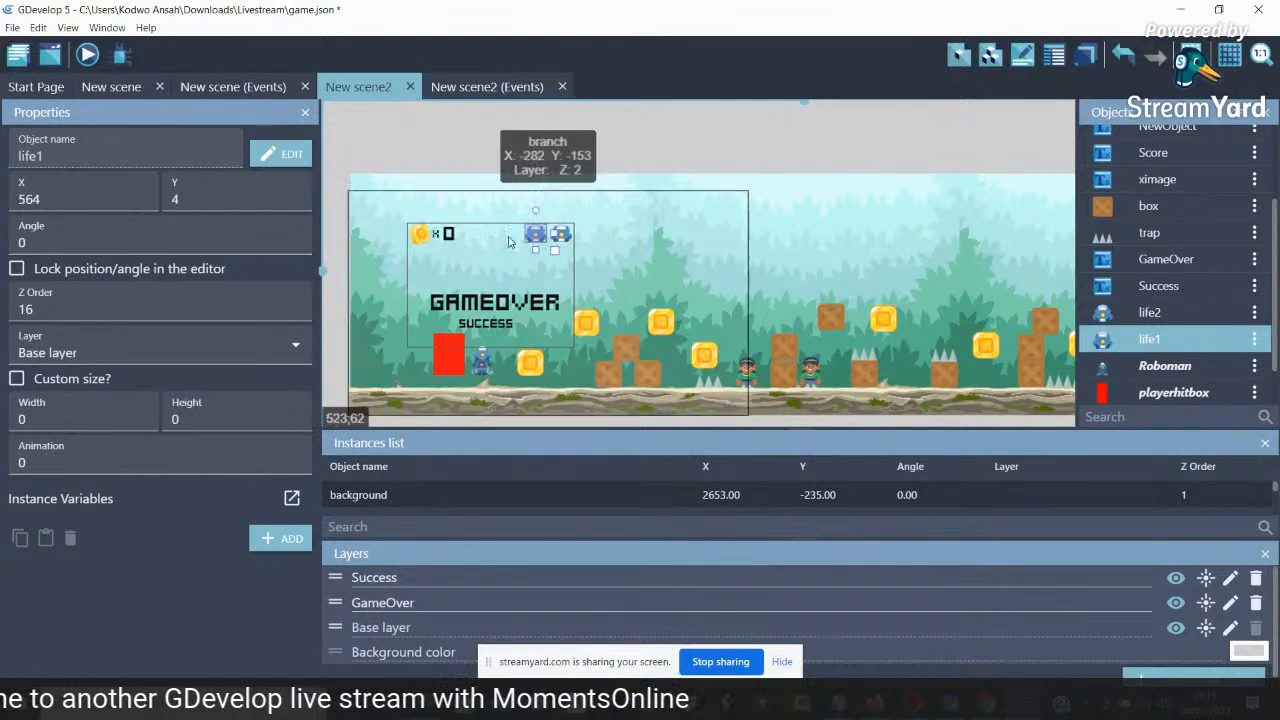
left_click(562, 240)
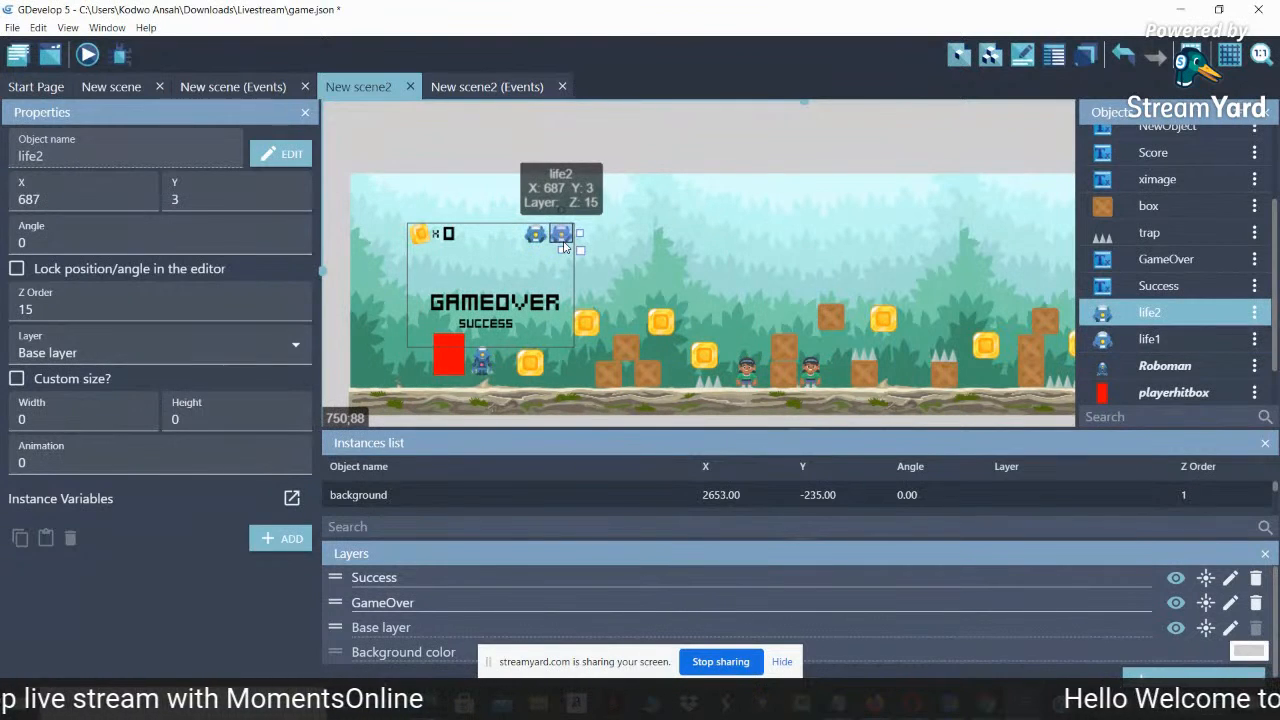
key("Down")
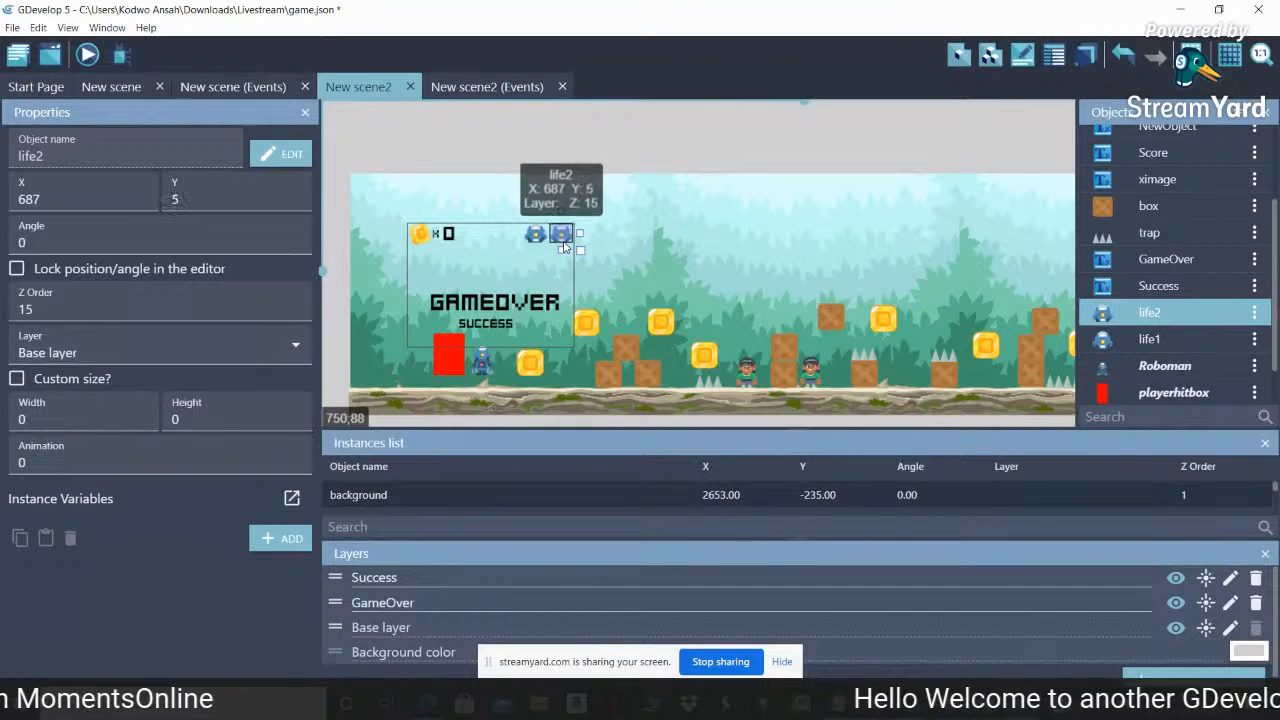
Inspect the positions and layers of the Score, ximage, CoinImage, GameOver, Success, life1 and life2 instances
left_click(449, 238)
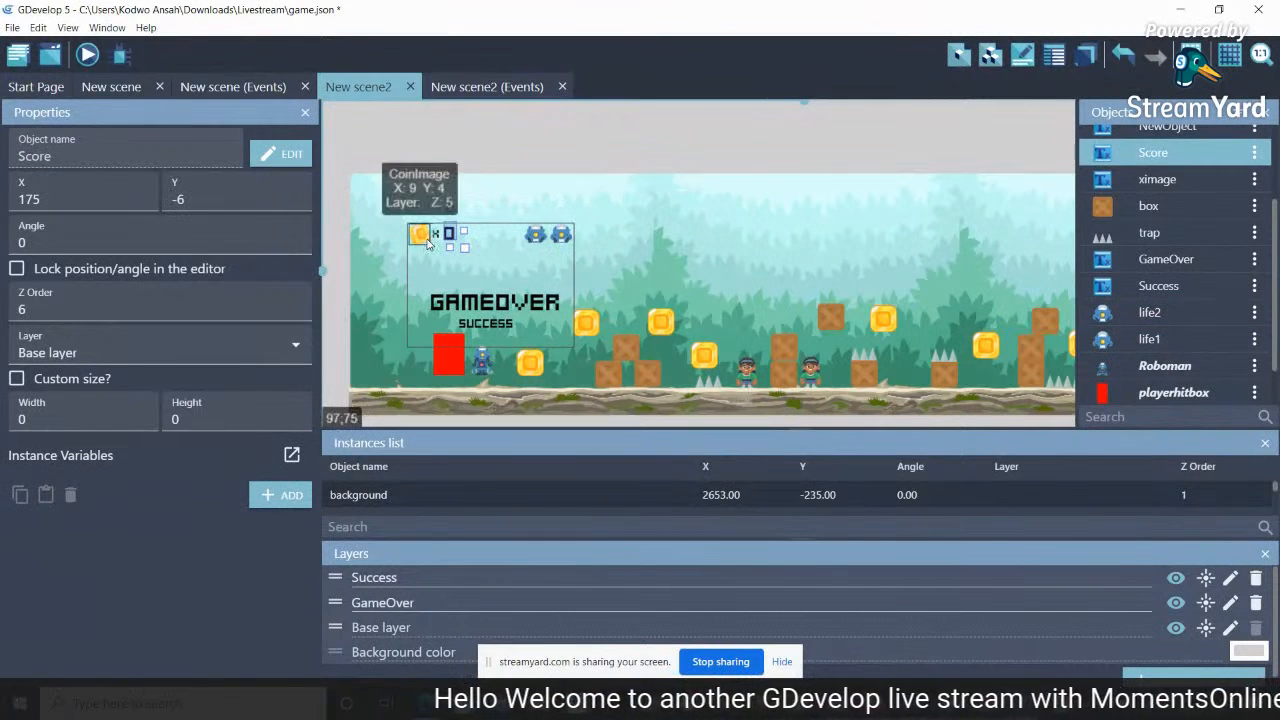
left_click(433, 241)
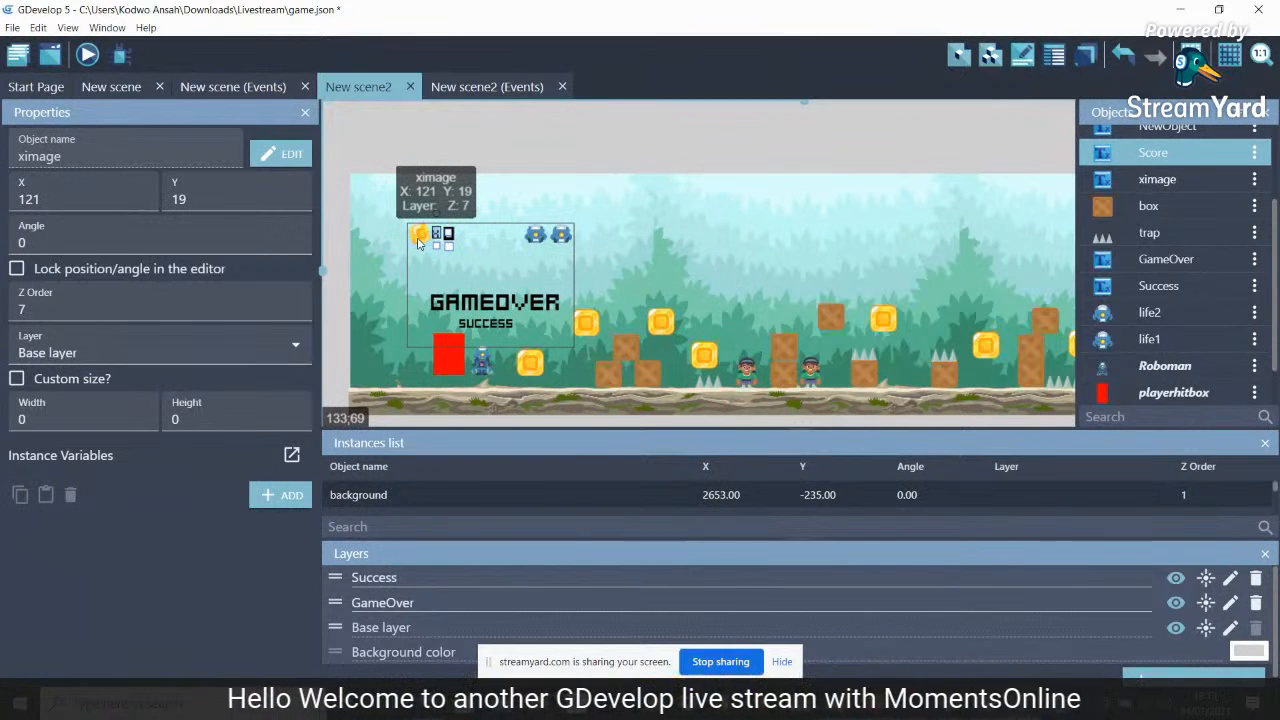
left_click(419, 240)
left_click(492, 308)
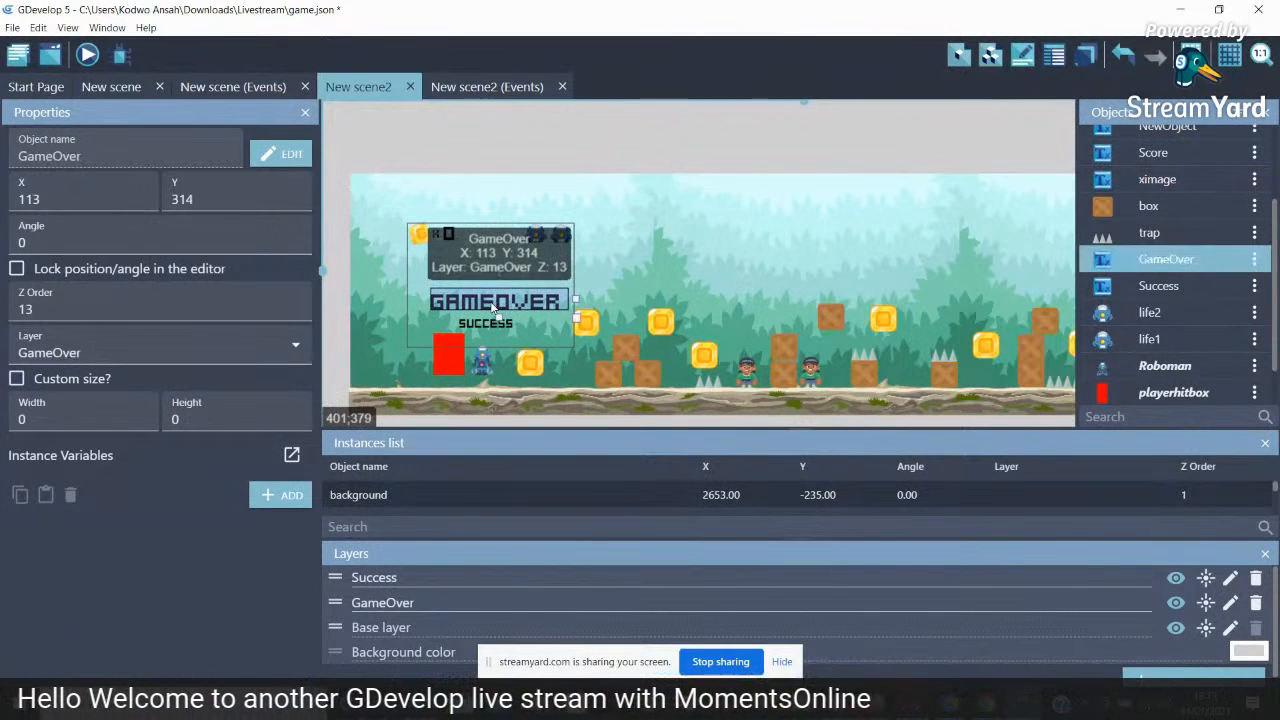
left_click(487, 324)
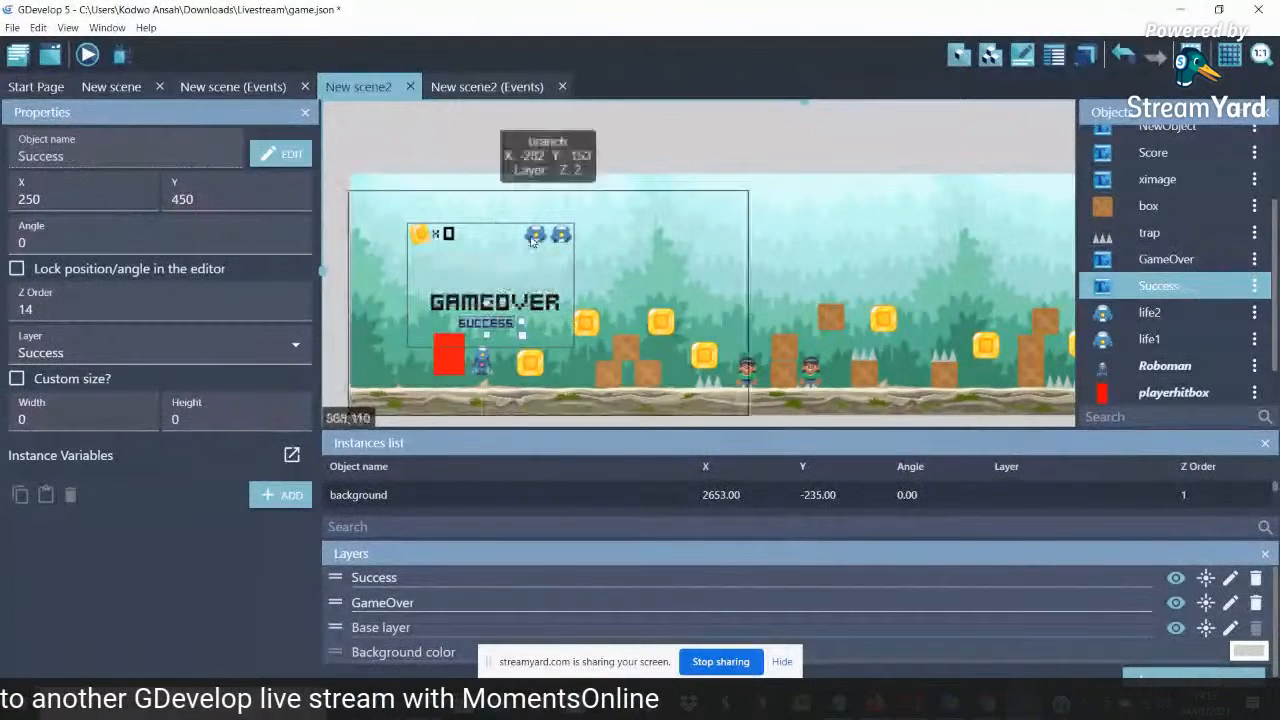
left_click(560, 234)
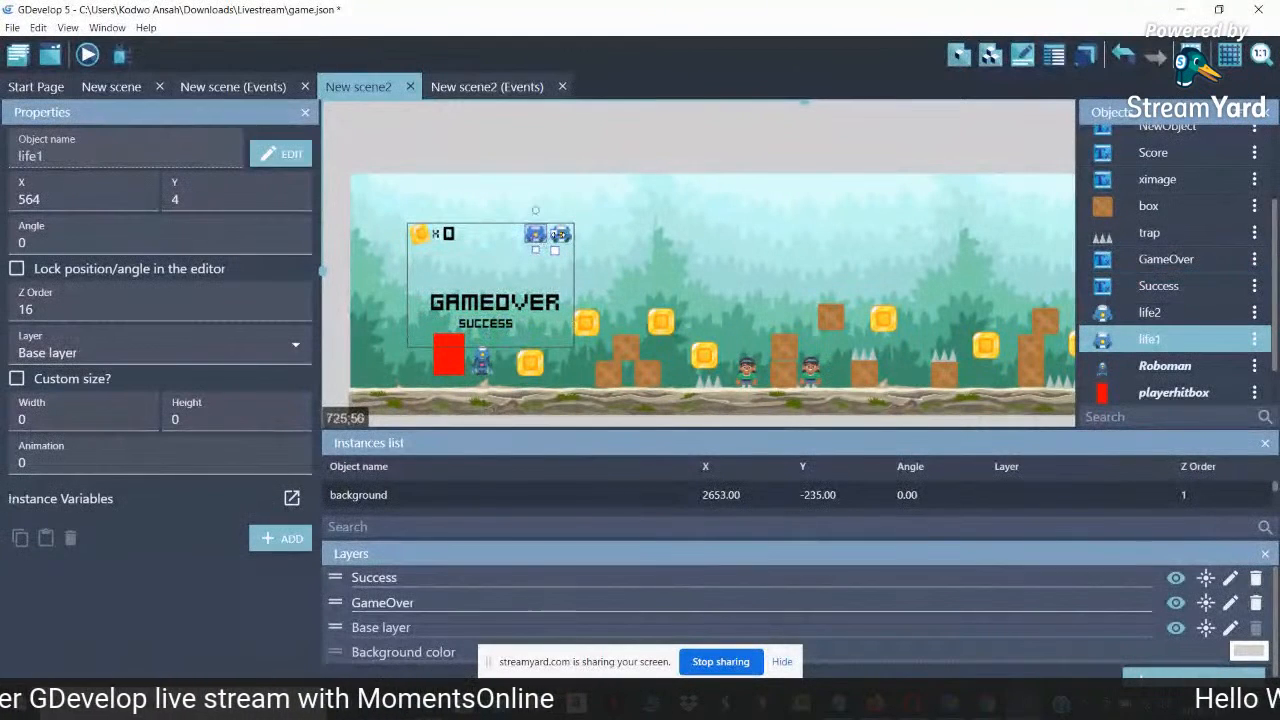
left_click(563, 236)
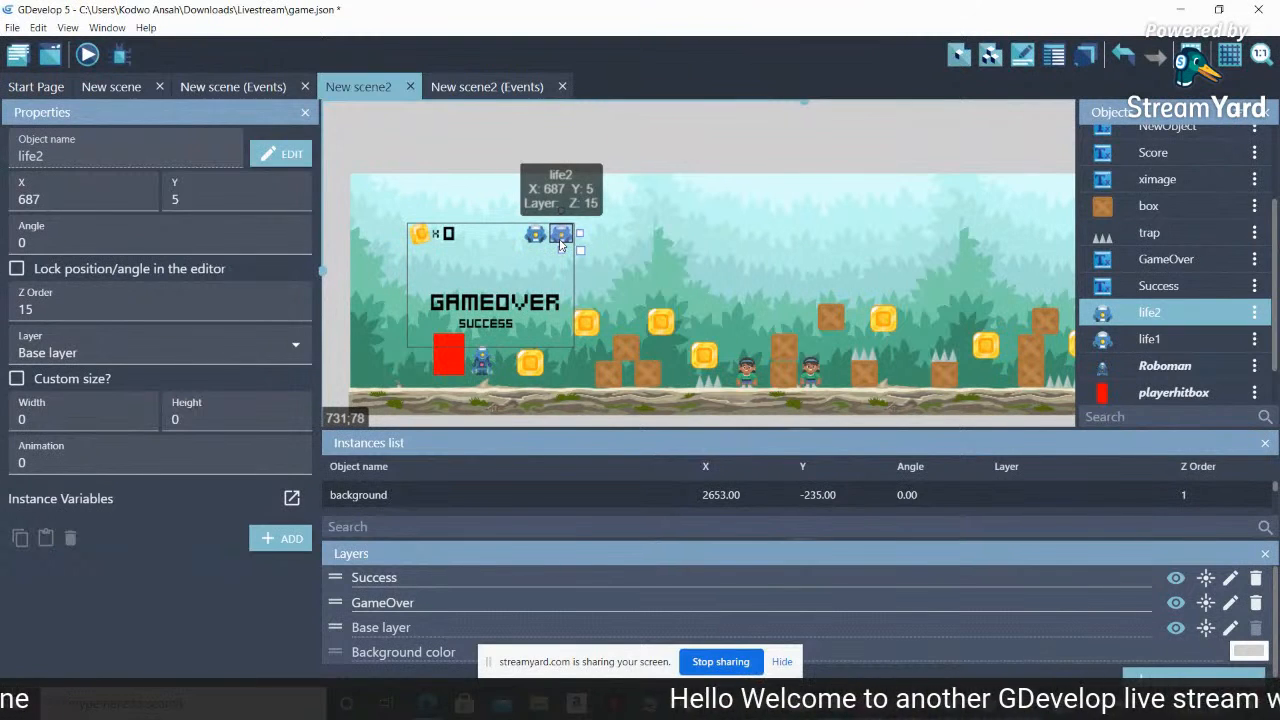
left_click(424, 244)
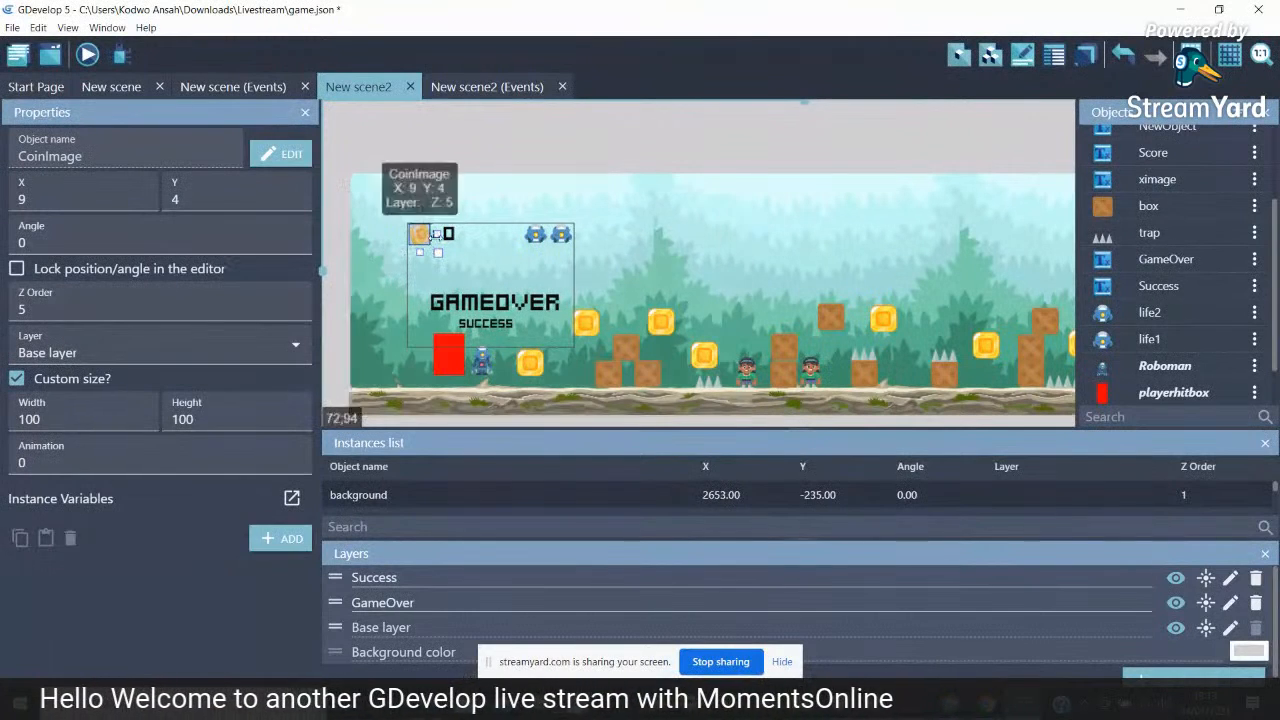
left_click(449, 236)
left_click(538, 236)
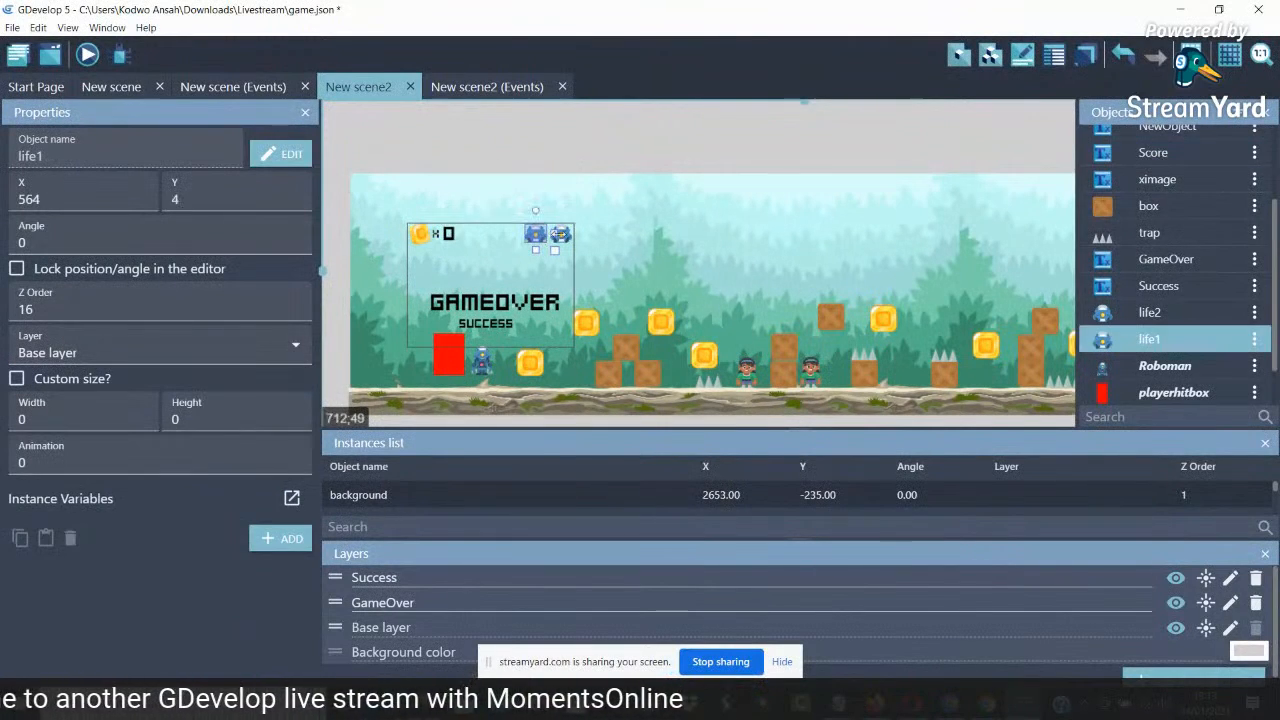
Preview New scene2 in a maximised window to check the life icons, and close the preview
left_click(89, 55)
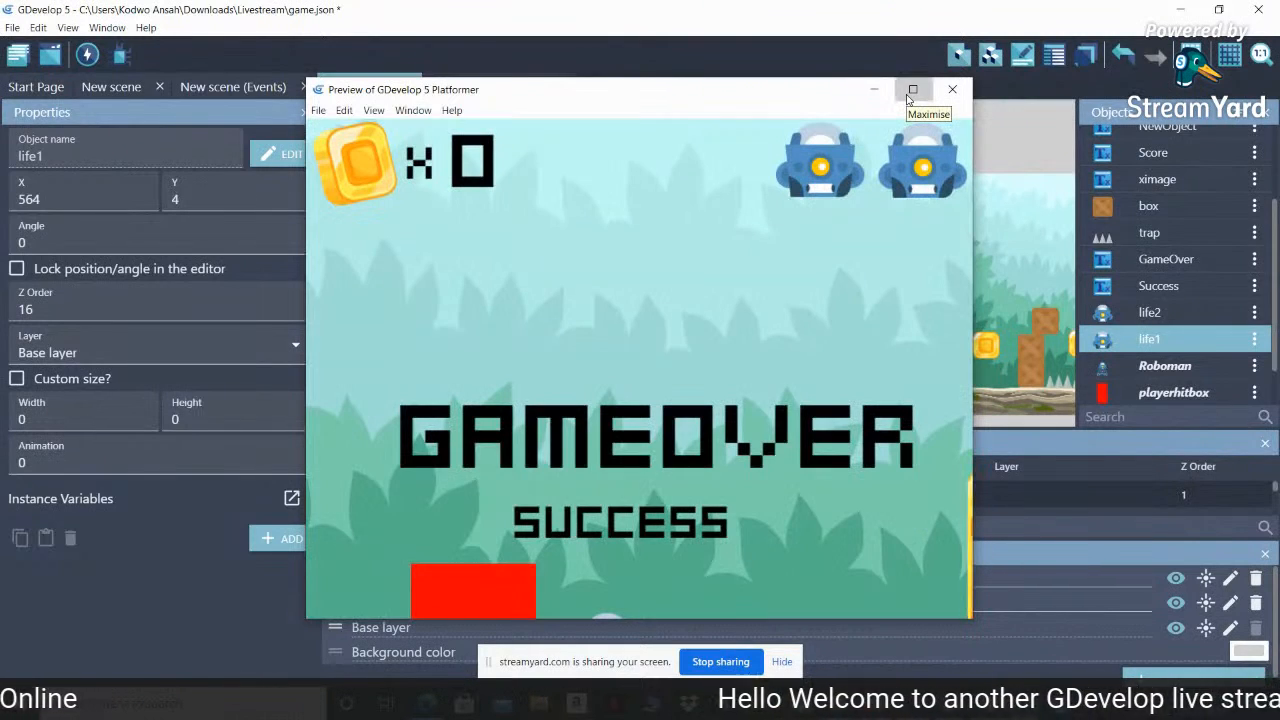
left_click(909, 92)
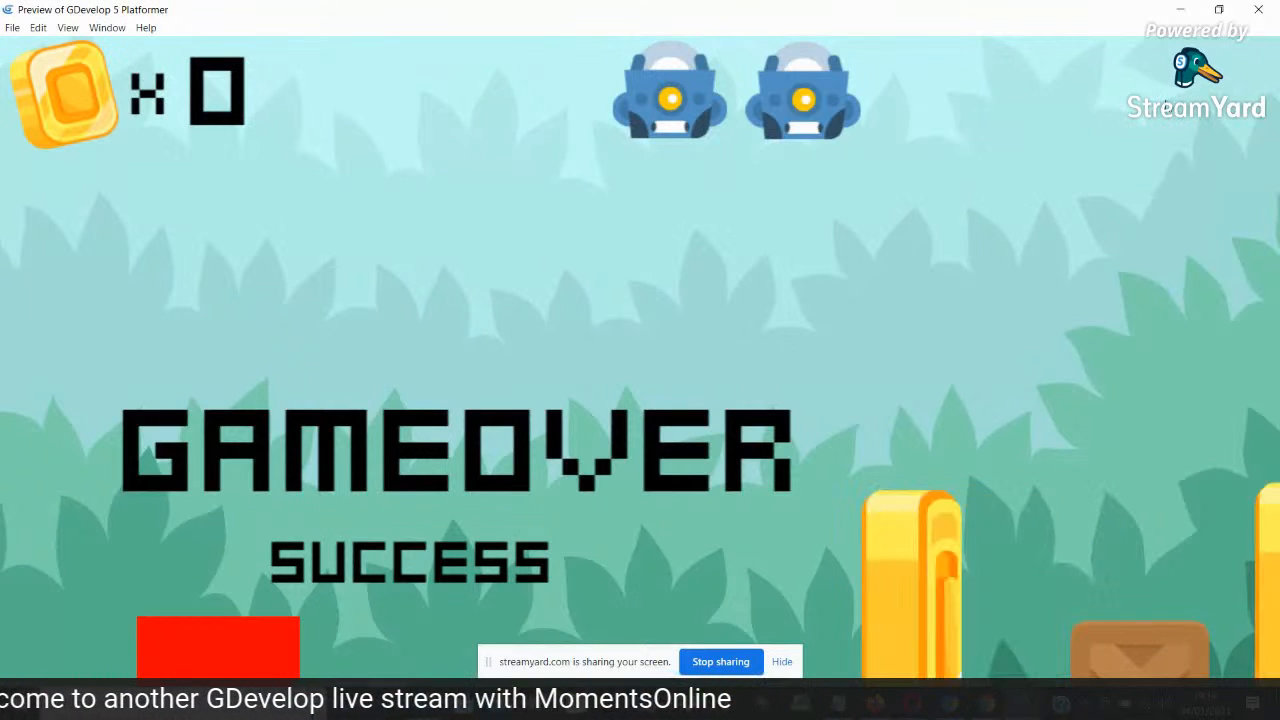
left_click(1256, 12)
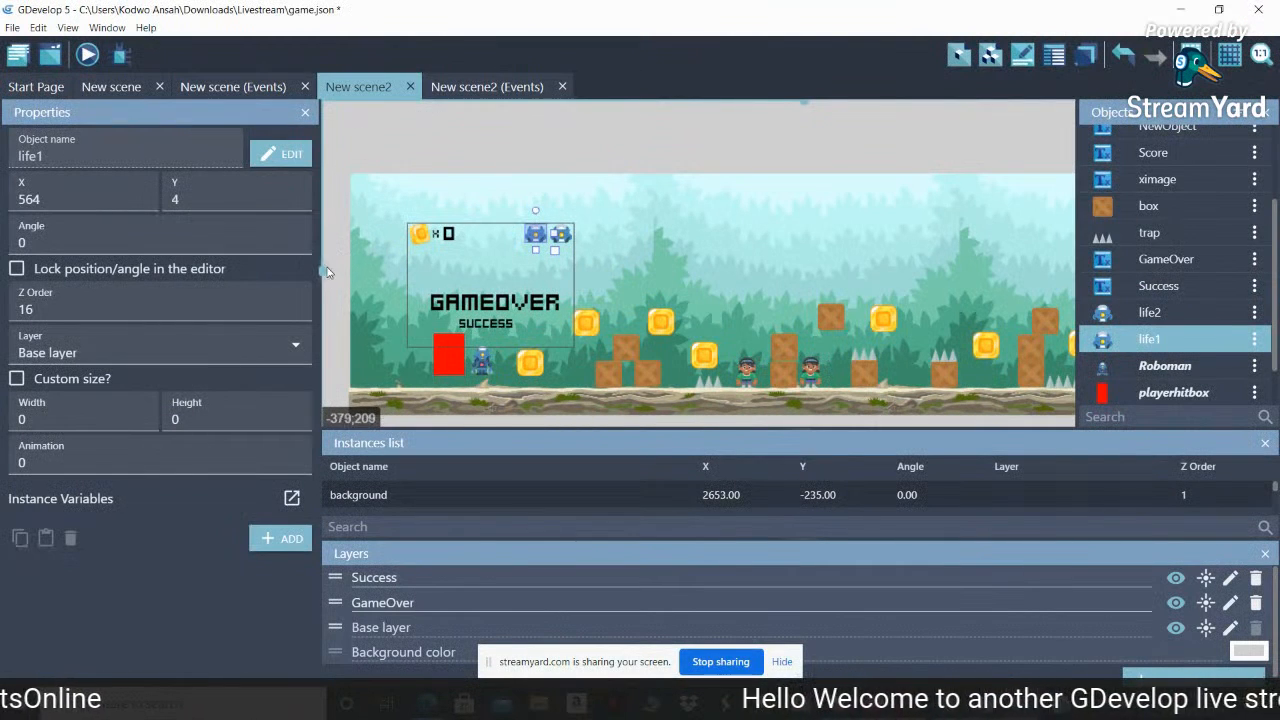
scroll(324, 280, "down", 2)
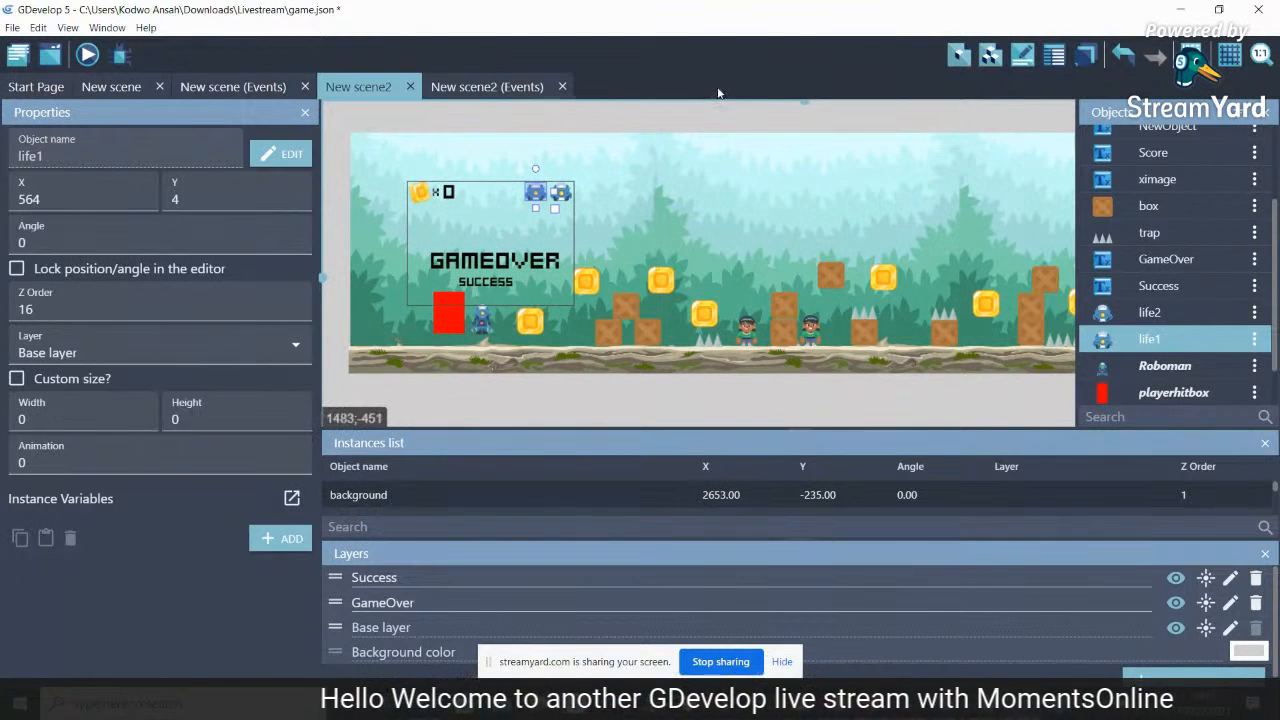
scroll(812, 108, "right", 1)
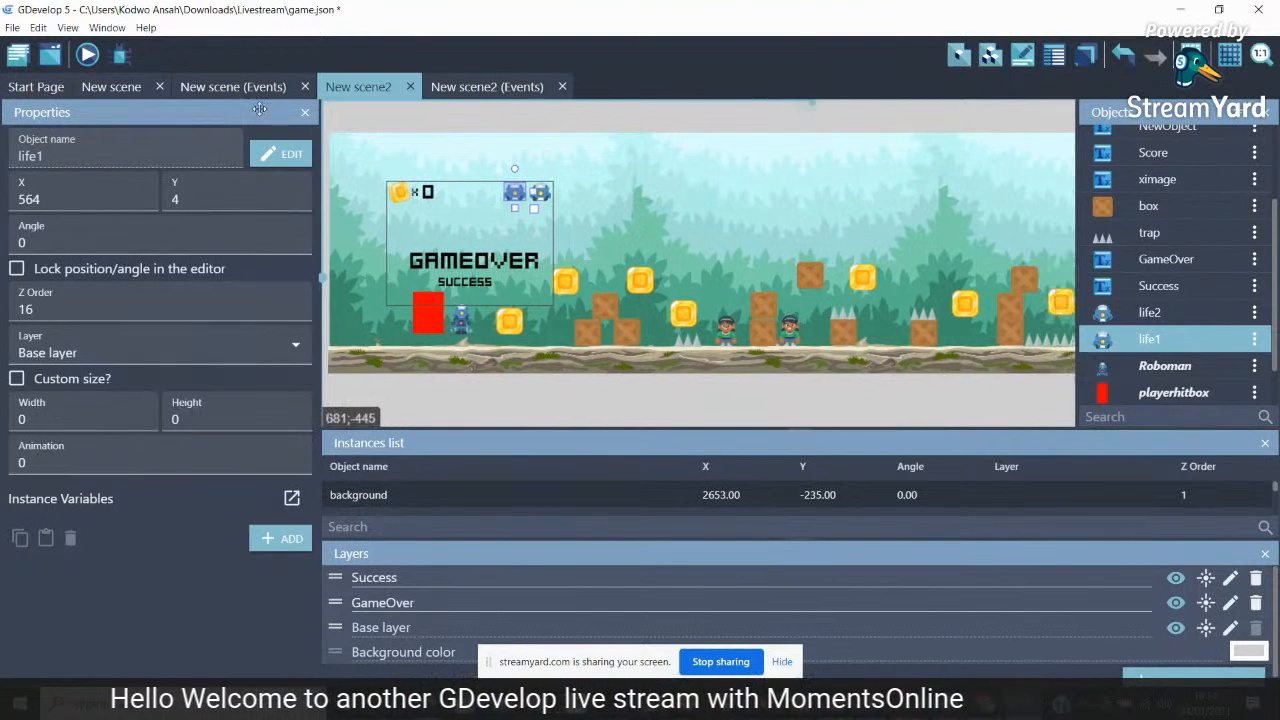
left_click(13, 28)
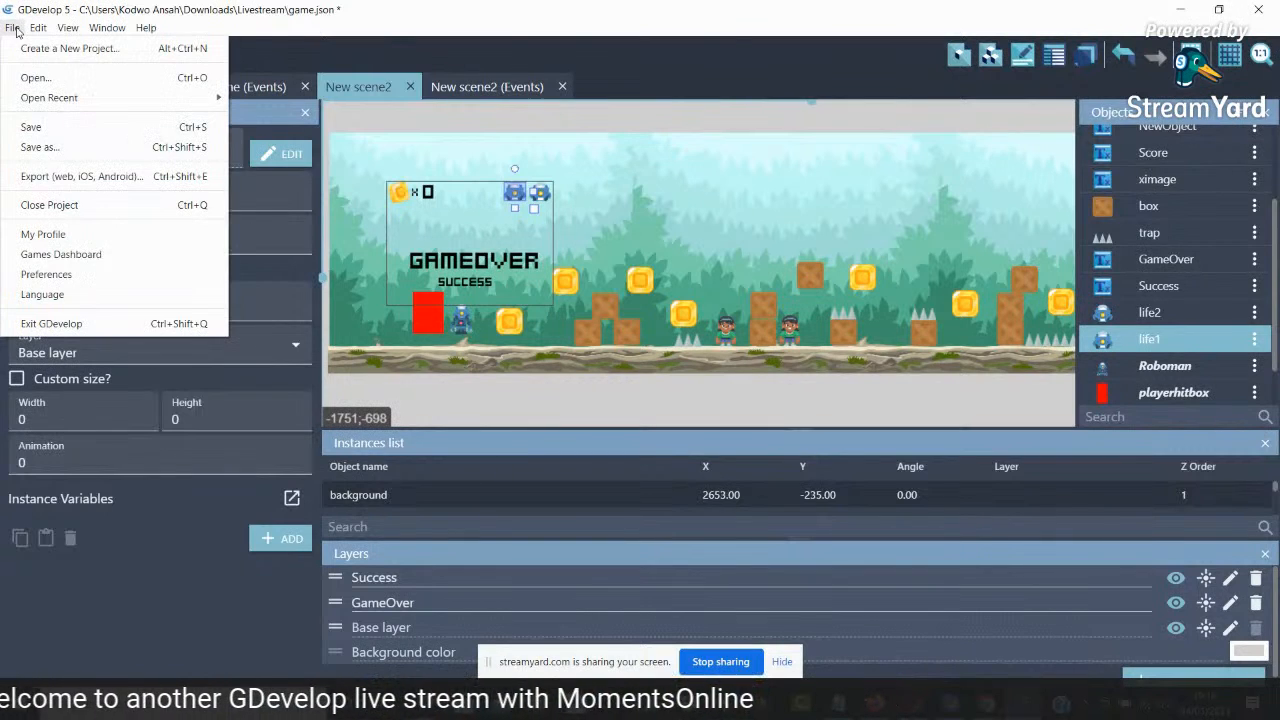
Add an empty event to the New scene2 events sheet
left_click(487, 87)
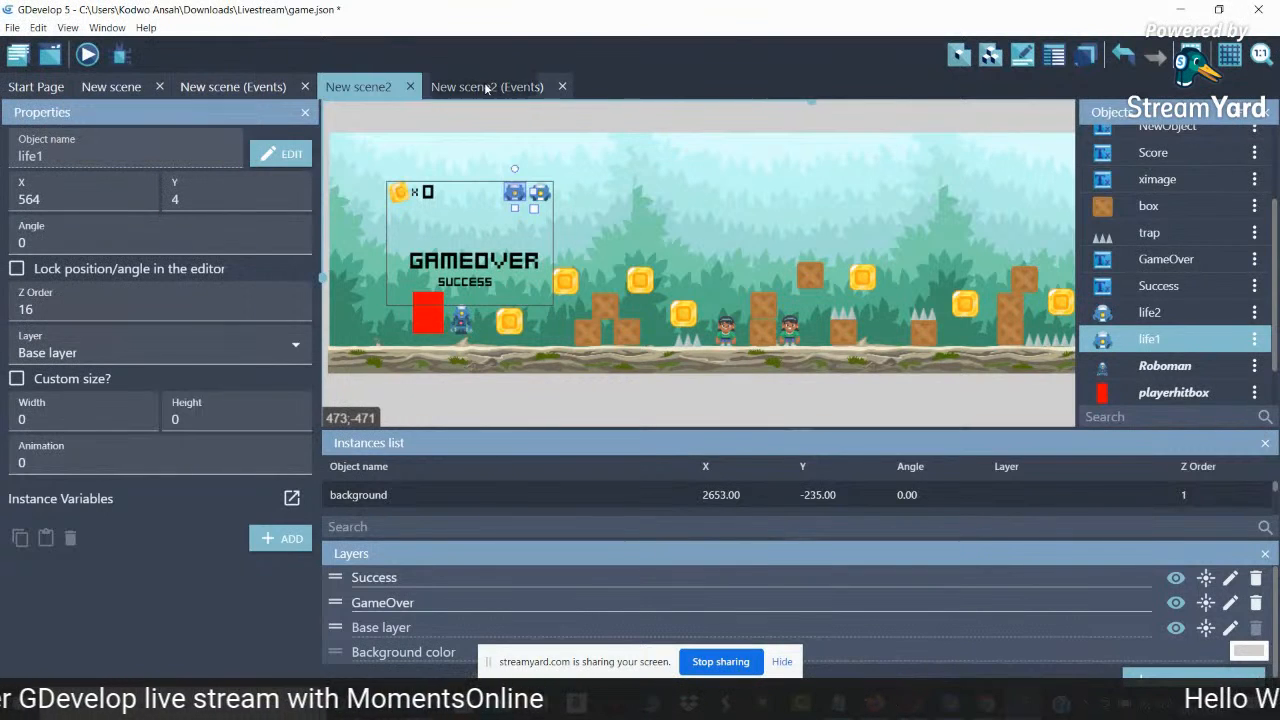
left_click(487, 87)
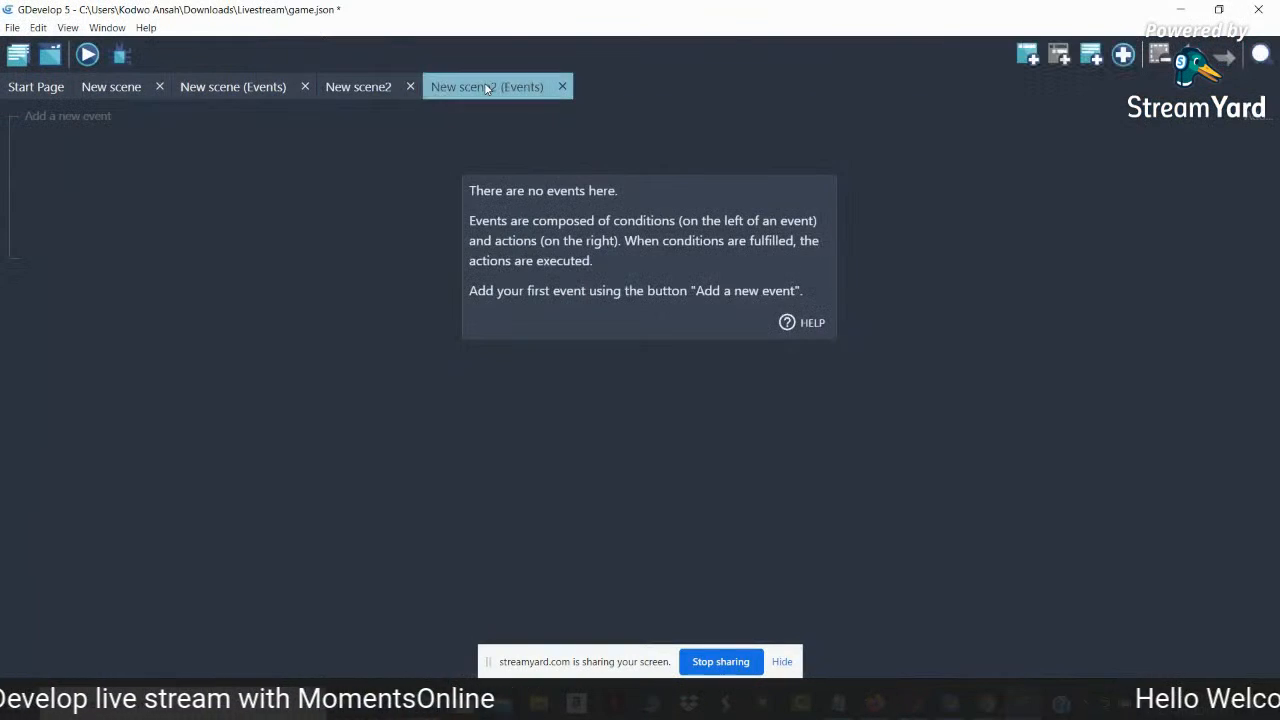
left_click(1030, 55)
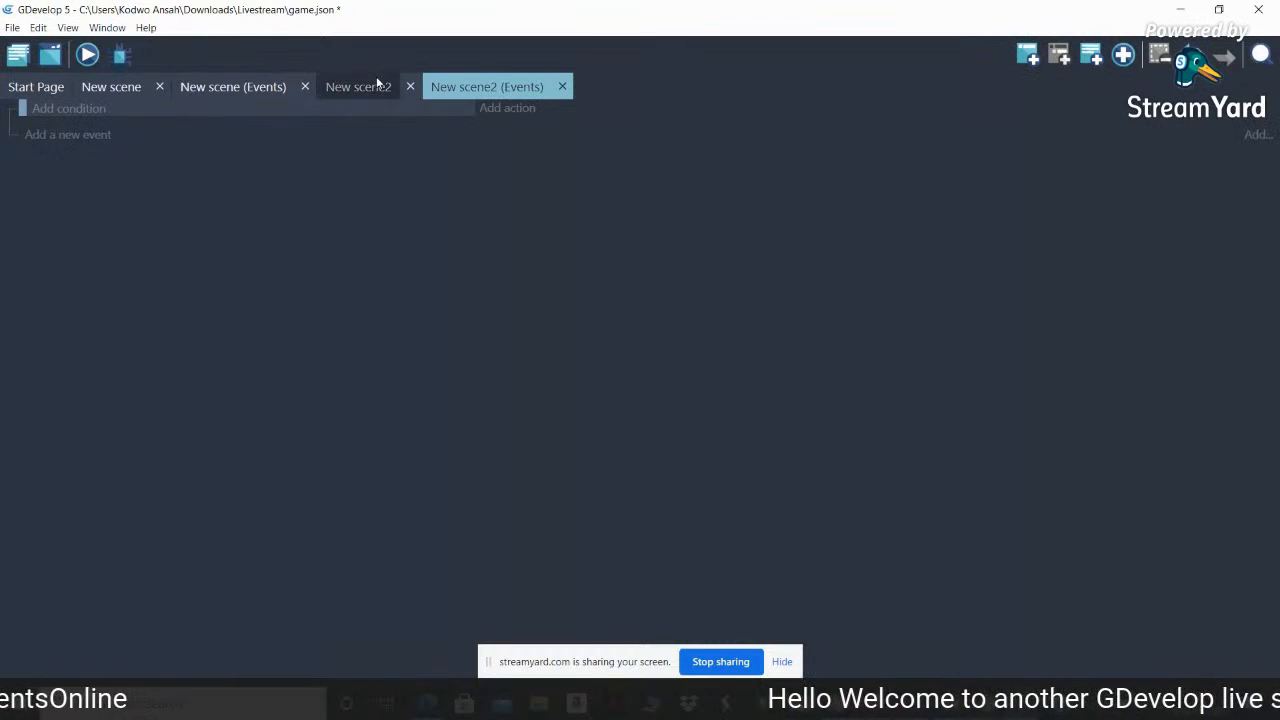
Review New scene's layout and events sheet, and return to New scene2 with its whole level fitted in view
left_click(375, 82)
left_click(111, 87)
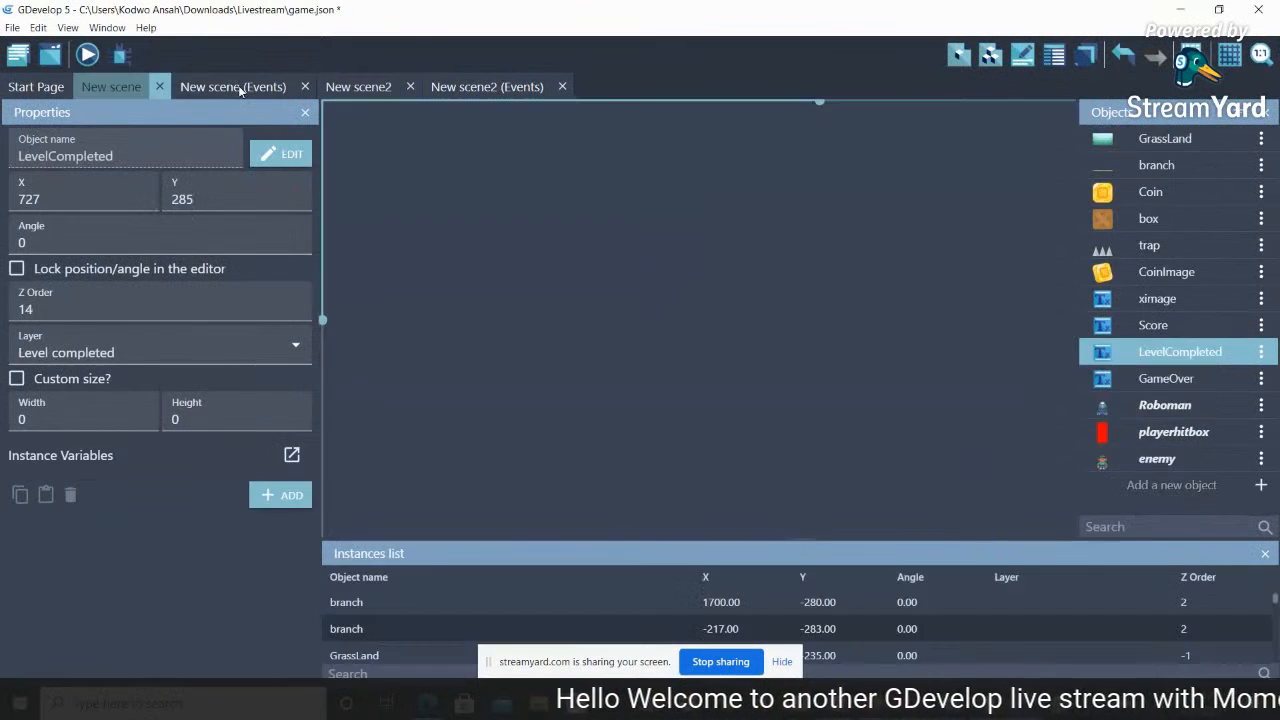
left_click(233, 87)
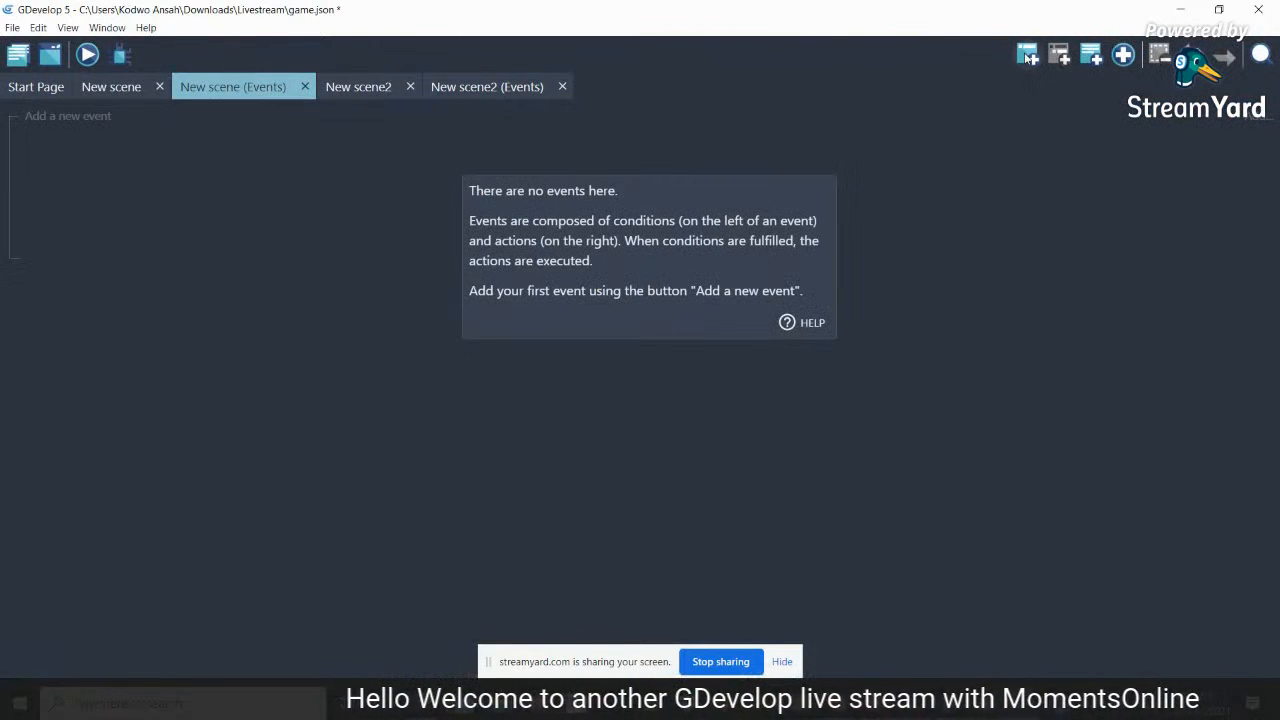
left_click(116, 86)
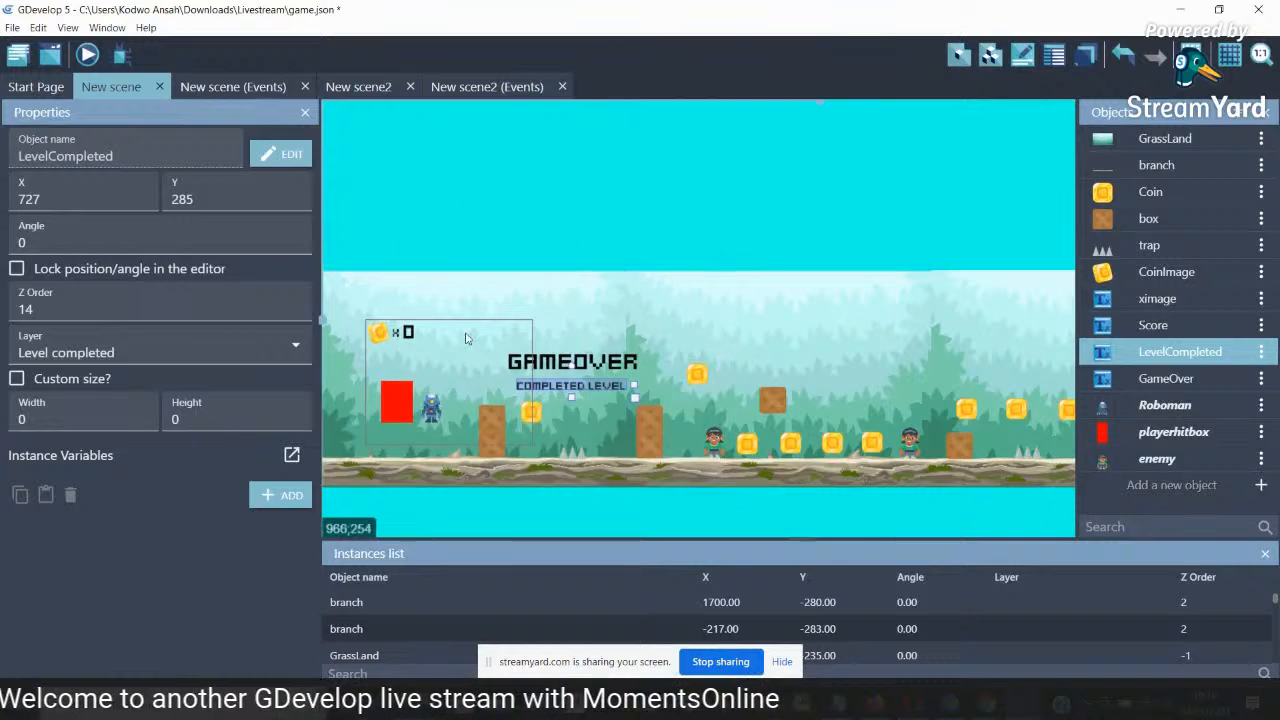
left_click(358, 86)
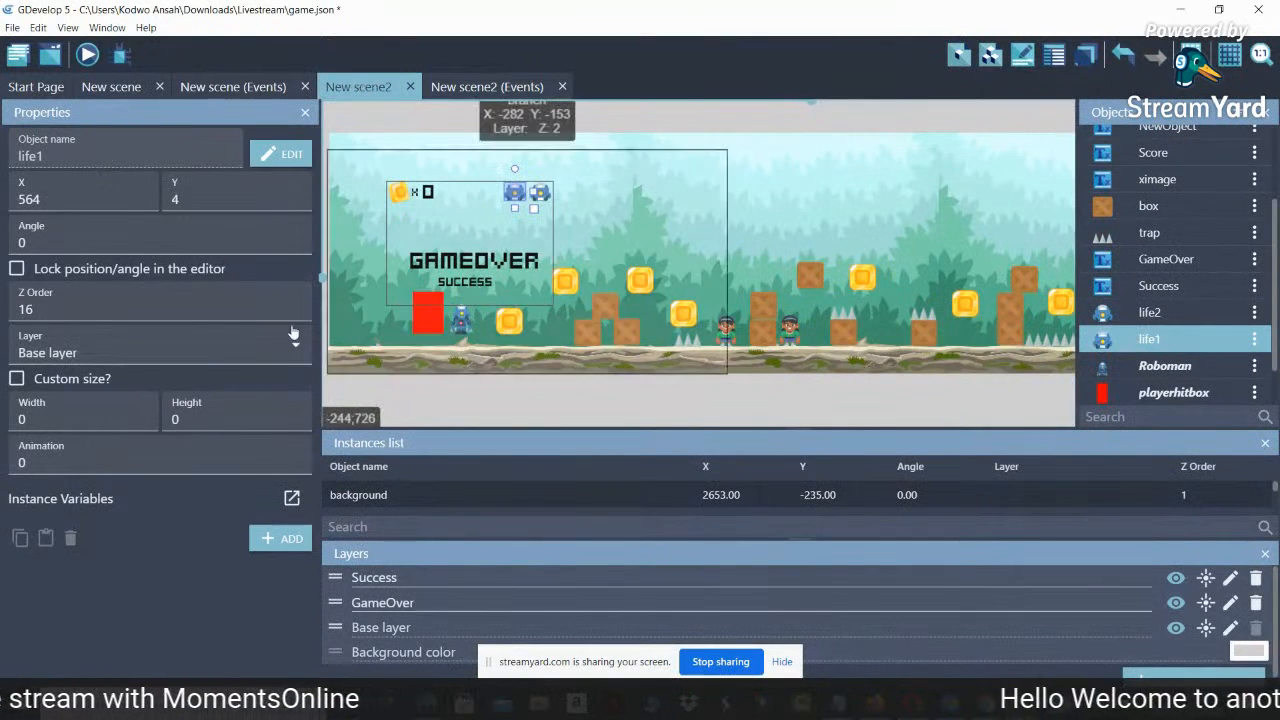
left_click(457, 401)
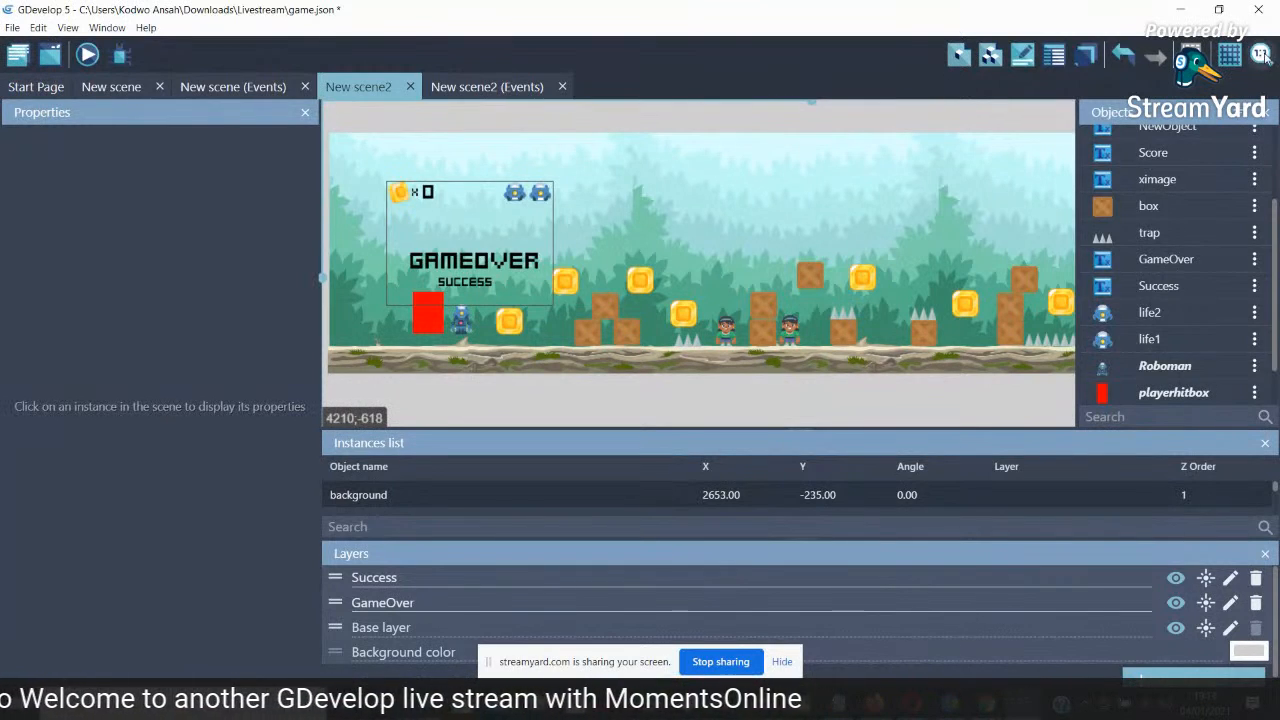
left_click(1261, 54)
left_click(1179, 174)
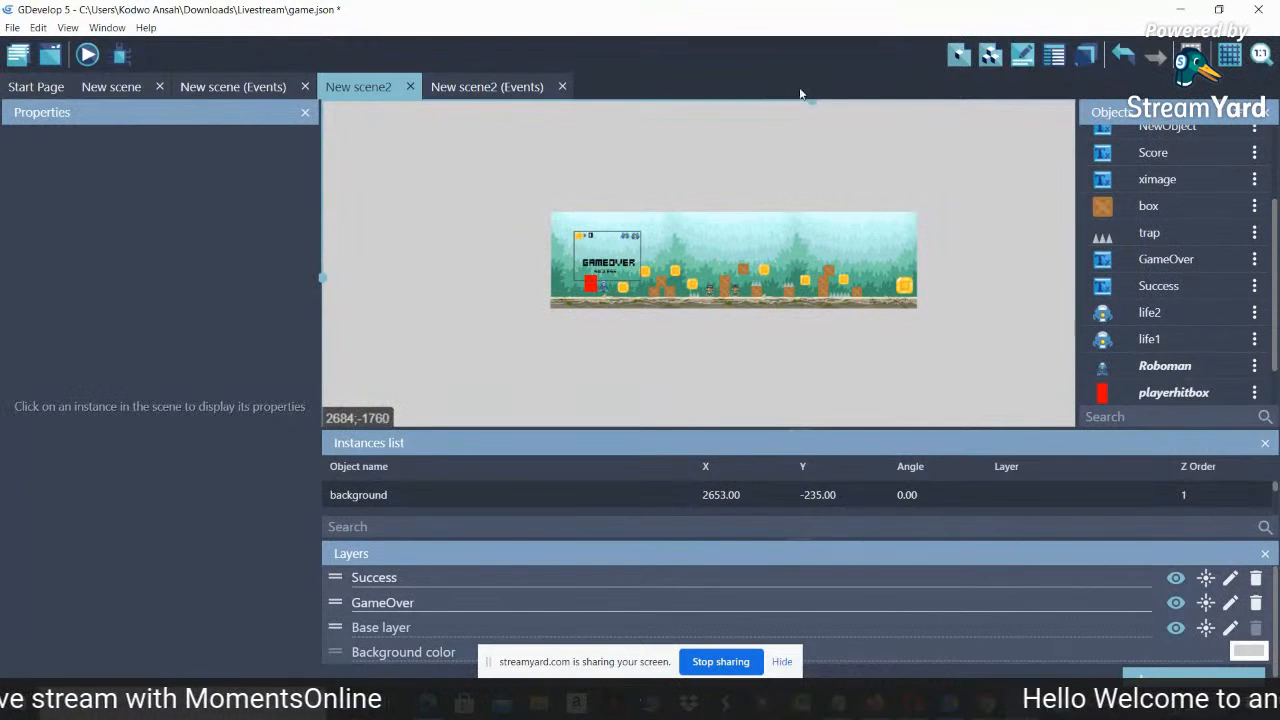
Shift the last background piece in New scene2 slightly to X 2652 to close the seam with its neighbour
left_click_drag(812, 103, 888, 137)
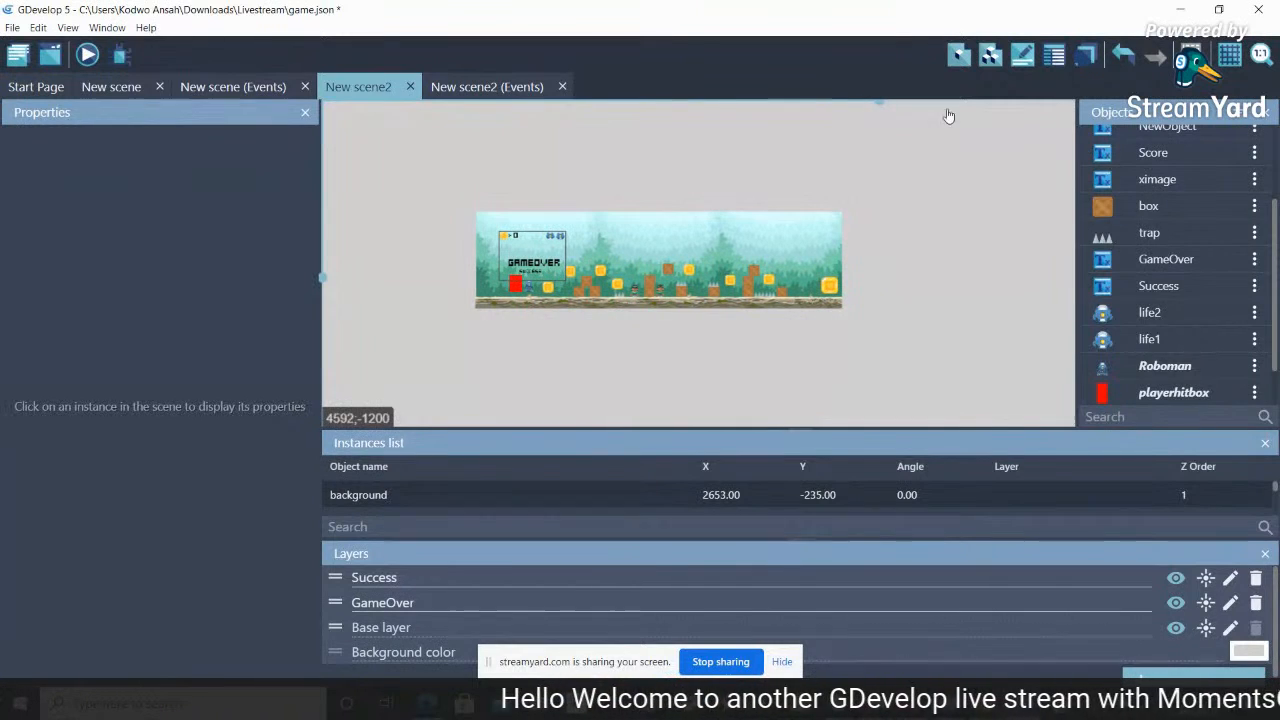
left_click(1261, 54)
left_click(1191, 232)
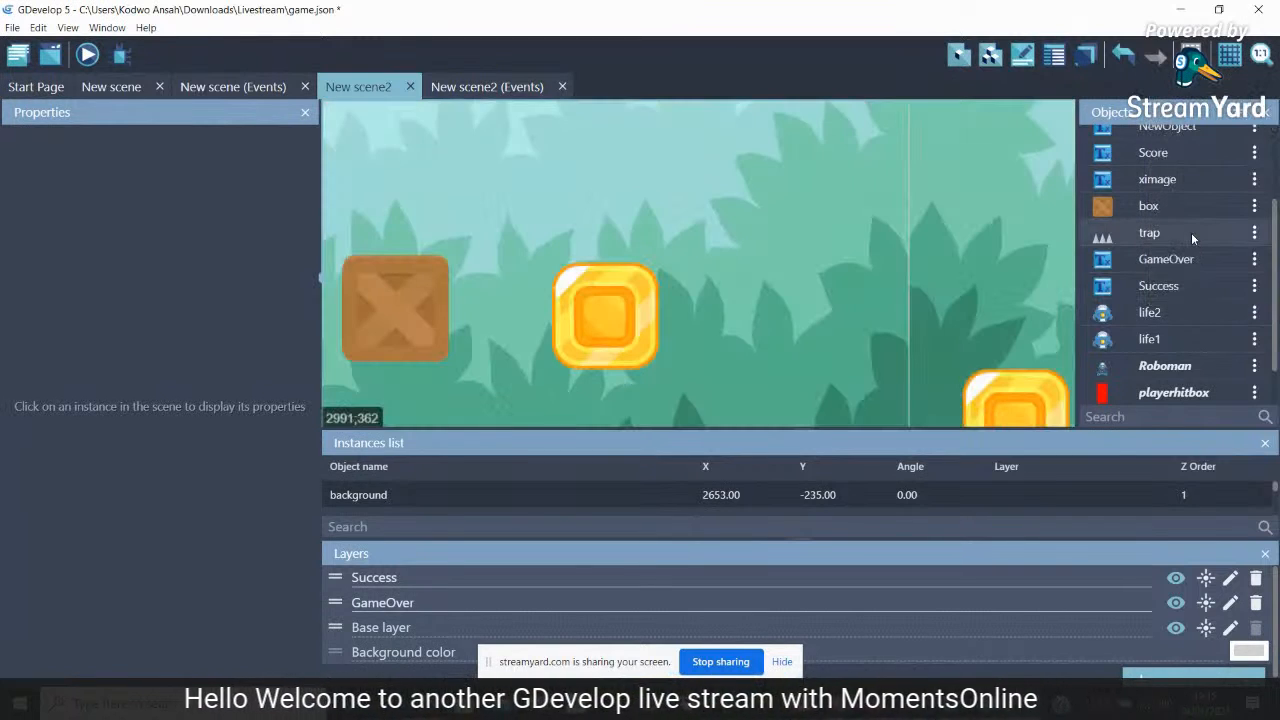
left_click(950, 223)
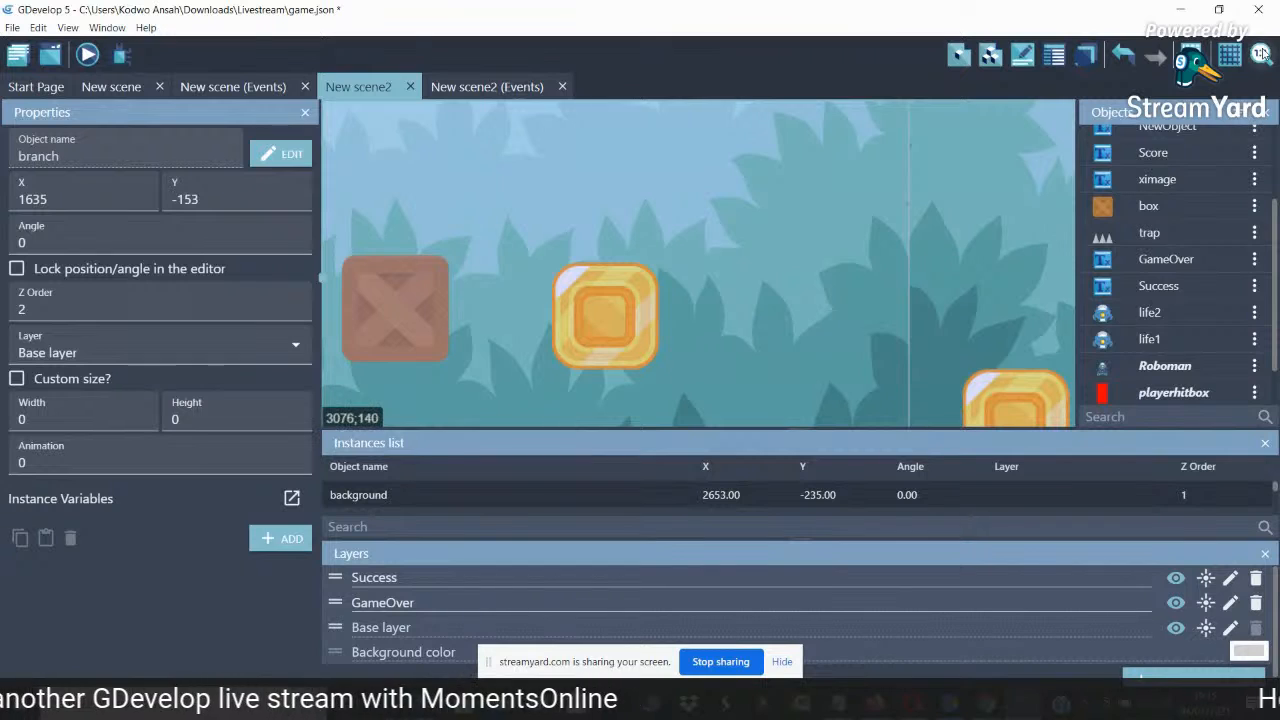
left_click(1261, 54)
left_click(1209, 197)
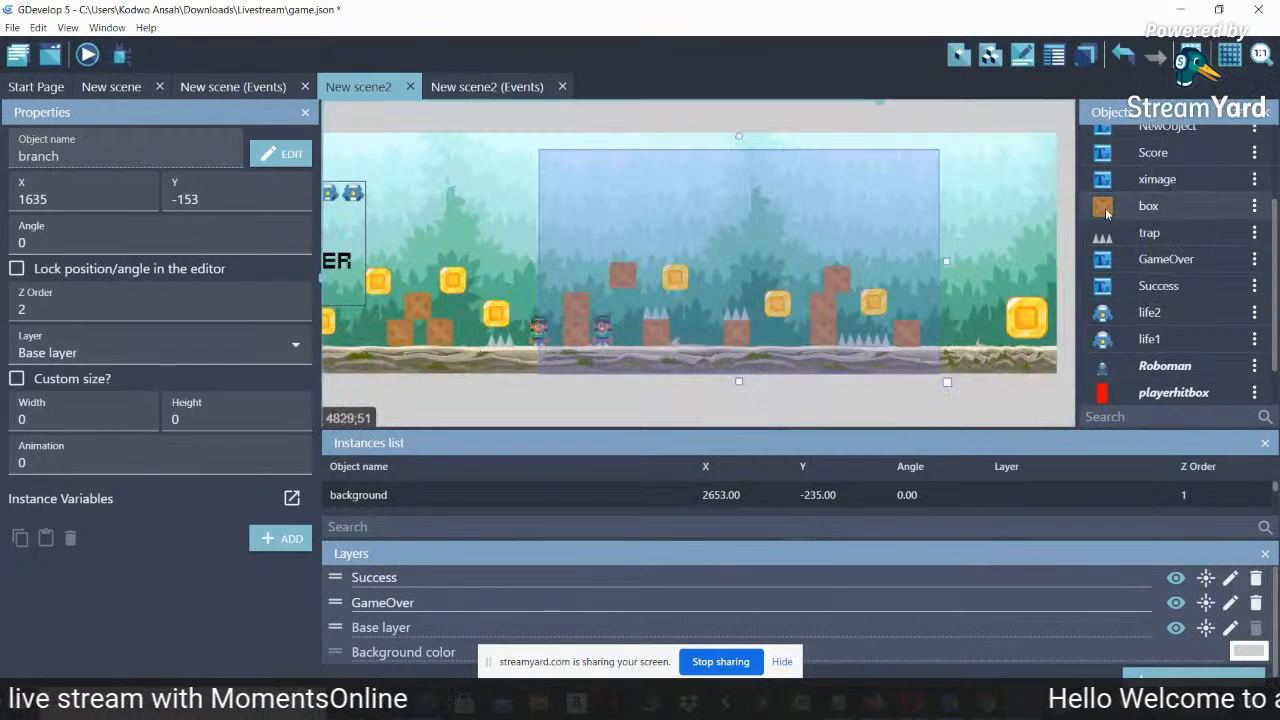
left_click(920, 146)
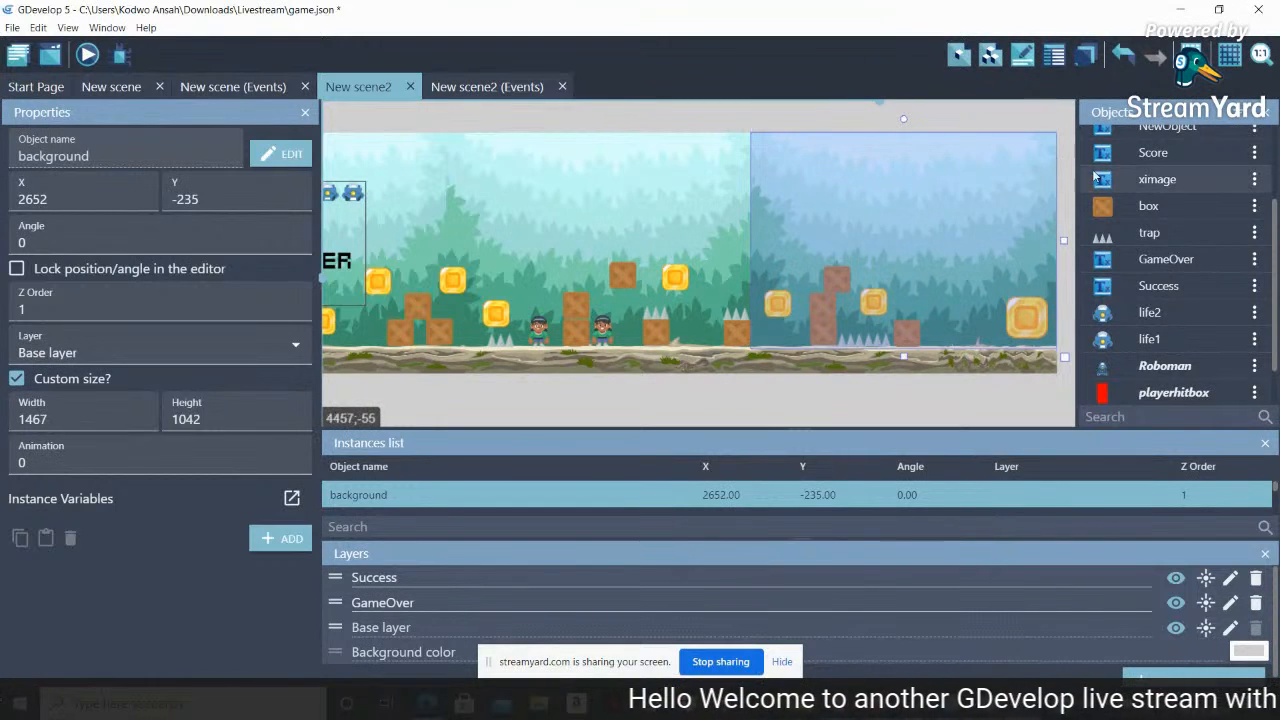
left_click(981, 396)
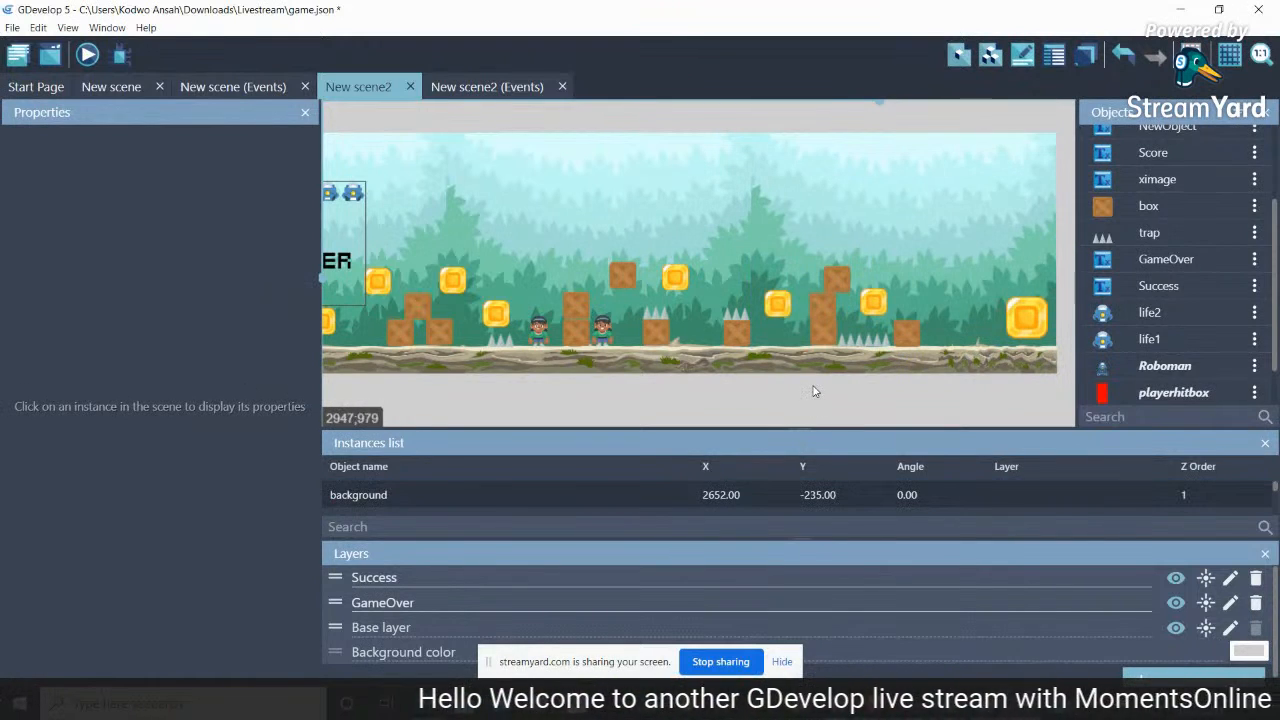
Nudge the upper box of the stack between the two enemies down onto the box below, at Y 536
left_click(1262, 54)
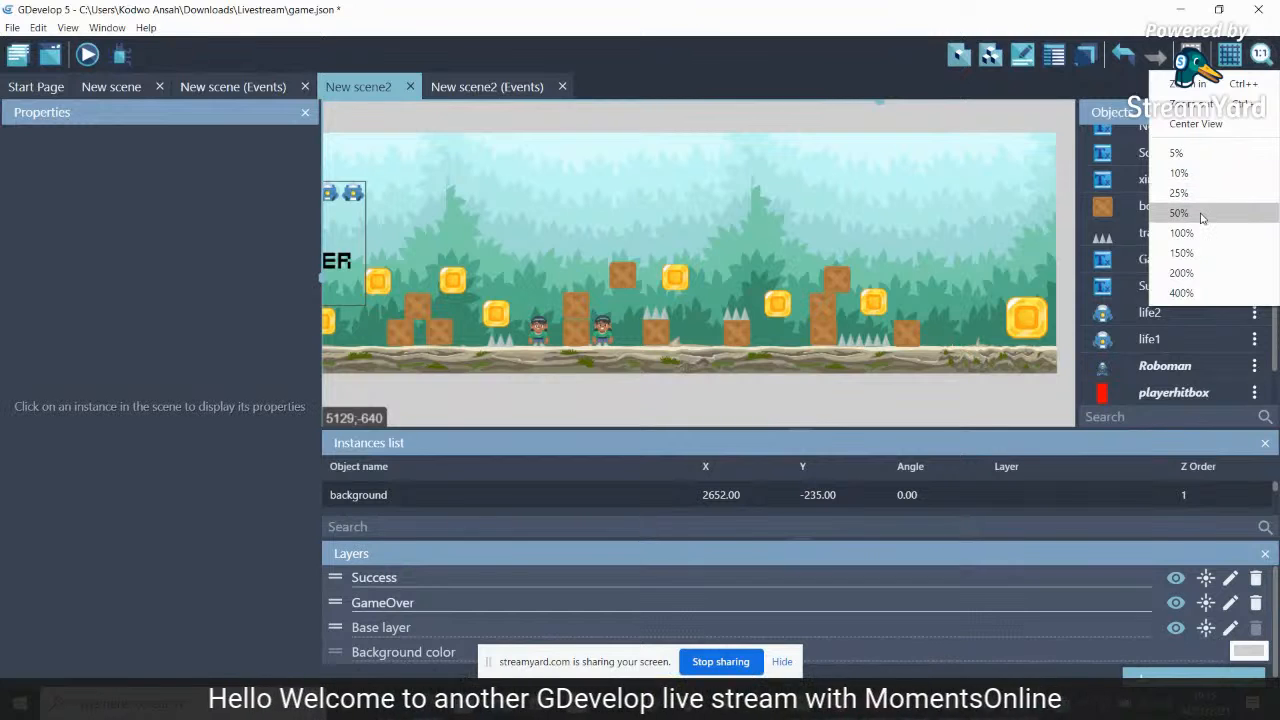
left_click(1200, 212)
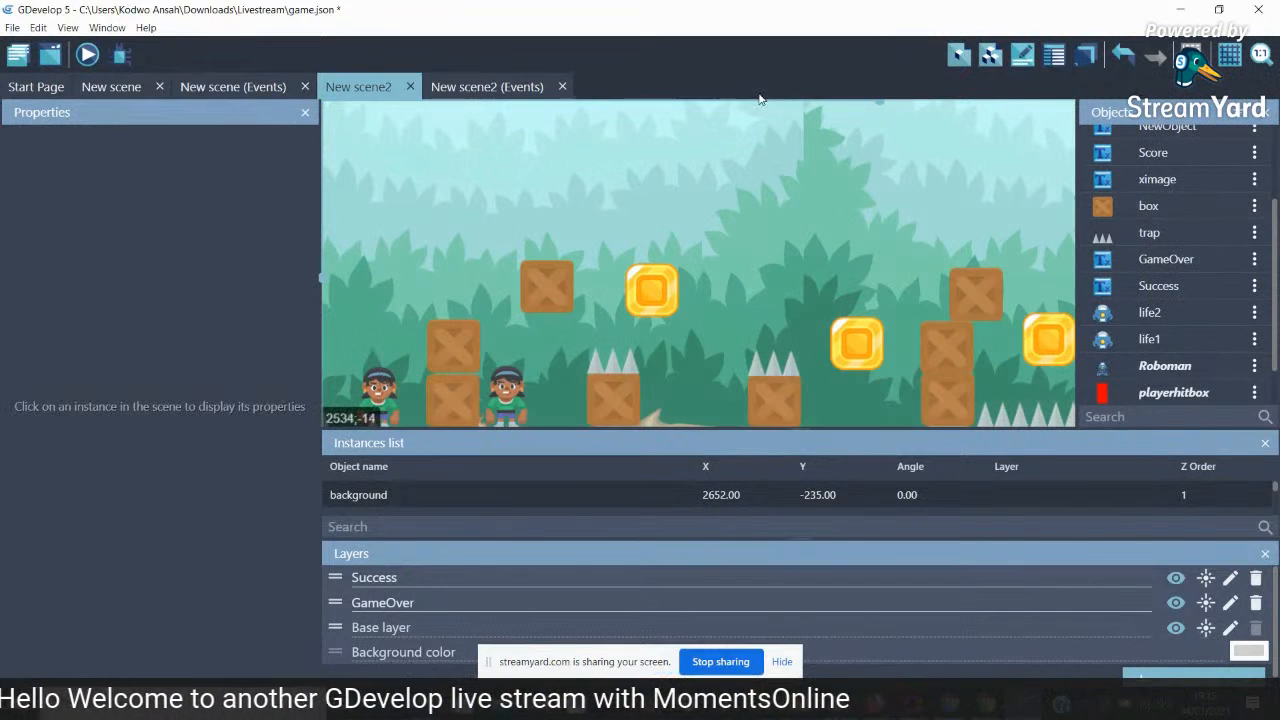
scroll(880, 110, "left", 10)
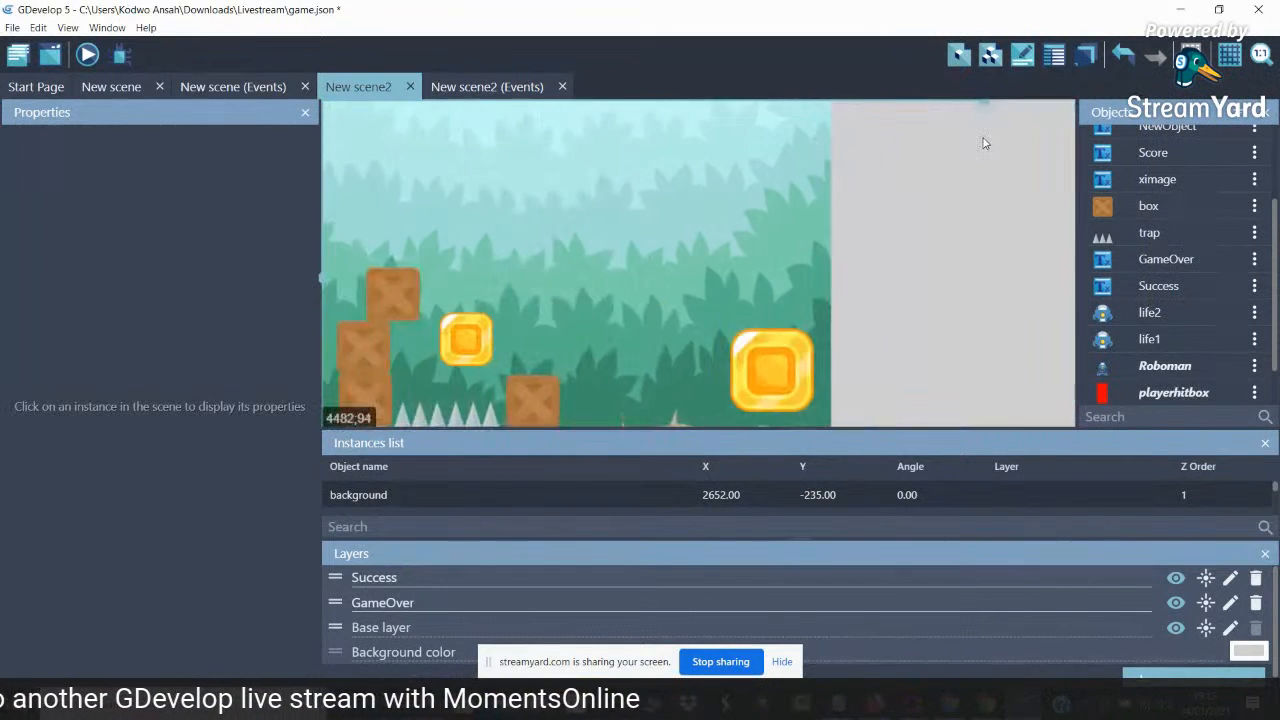
scroll(750, 162, "left", 3)
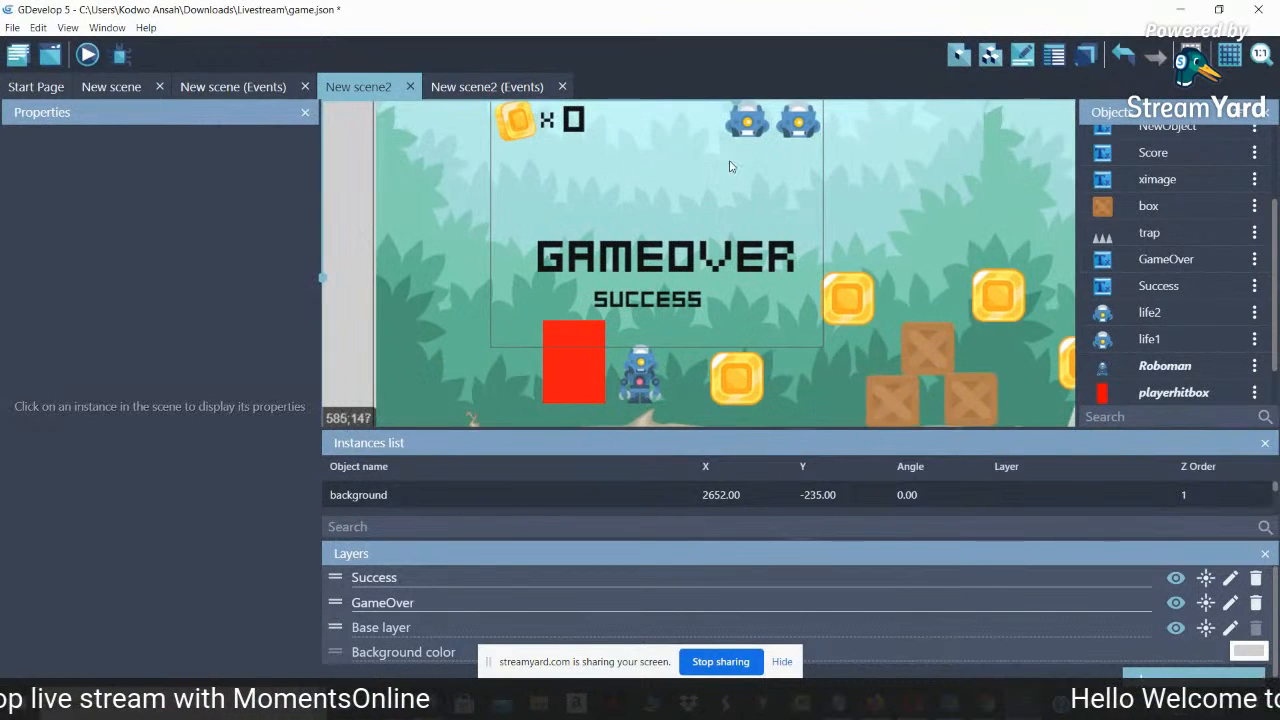
scroll(800, 180, "right", 10)
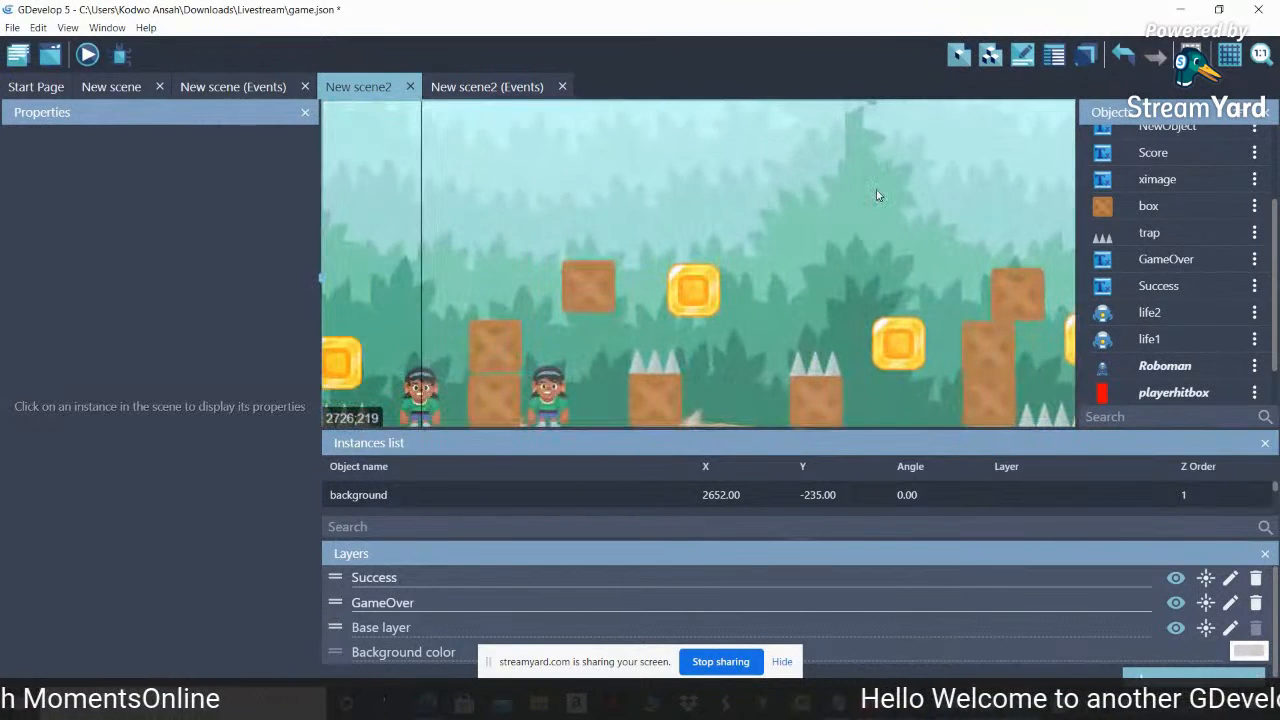
left_click(502, 355)
left_click_drag(503, 358, 503, 359)
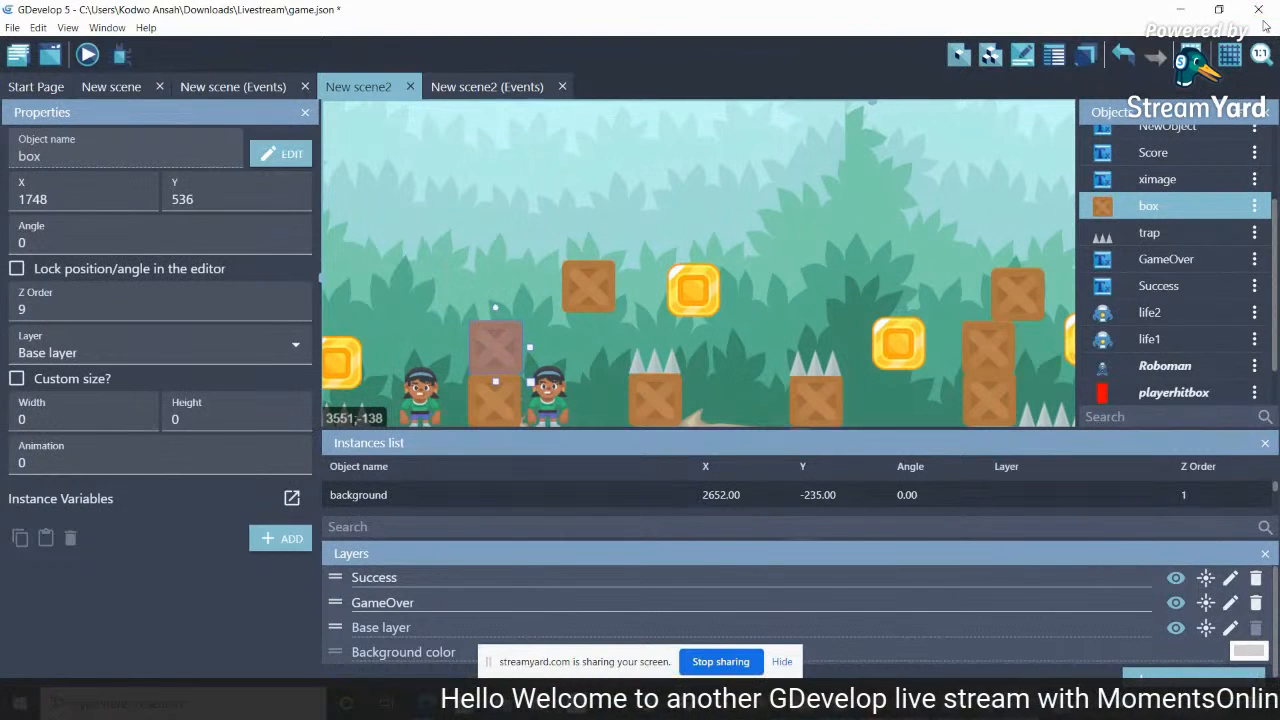
left_click(1260, 54)
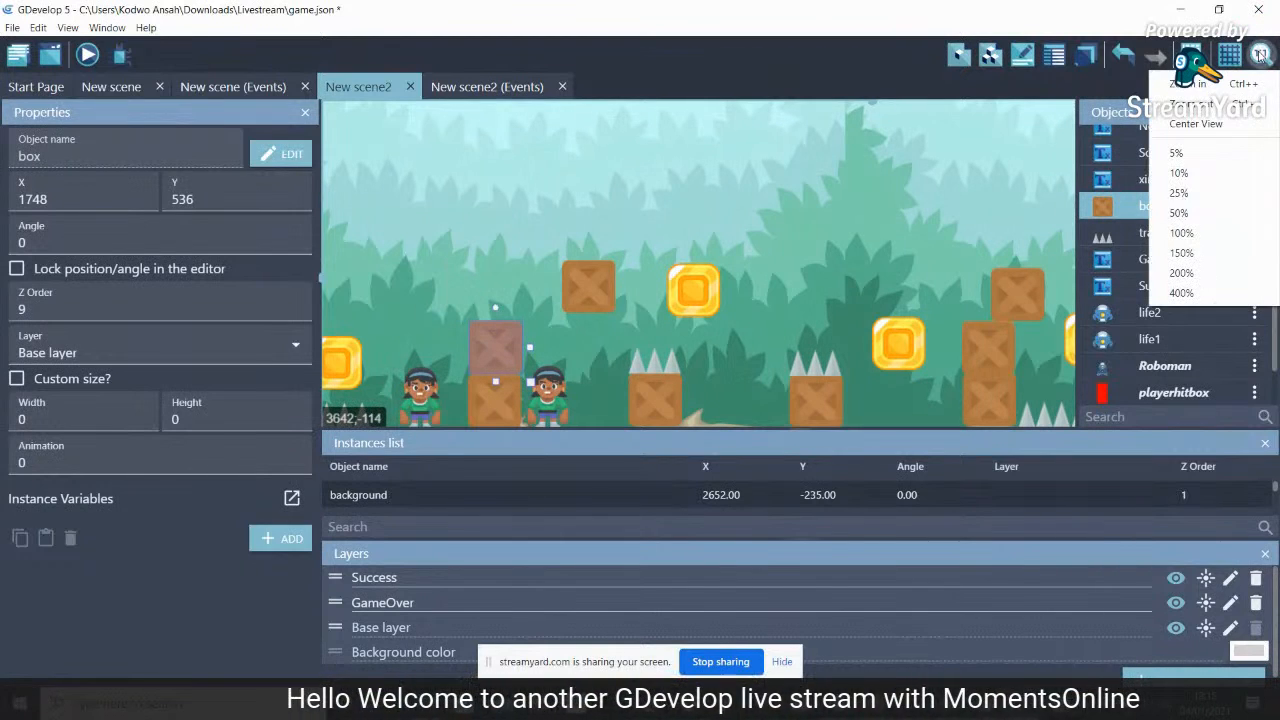
left_click(1184, 197)
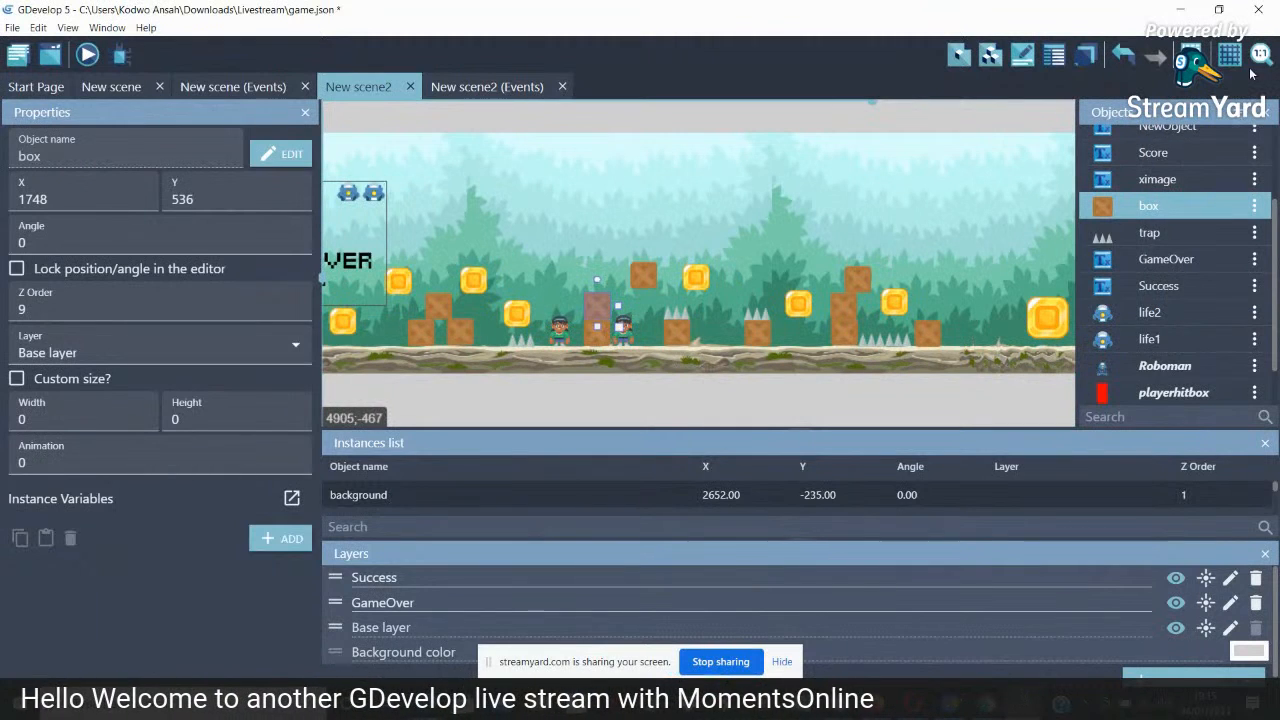
left_click(1260, 54)
left_click(1186, 172)
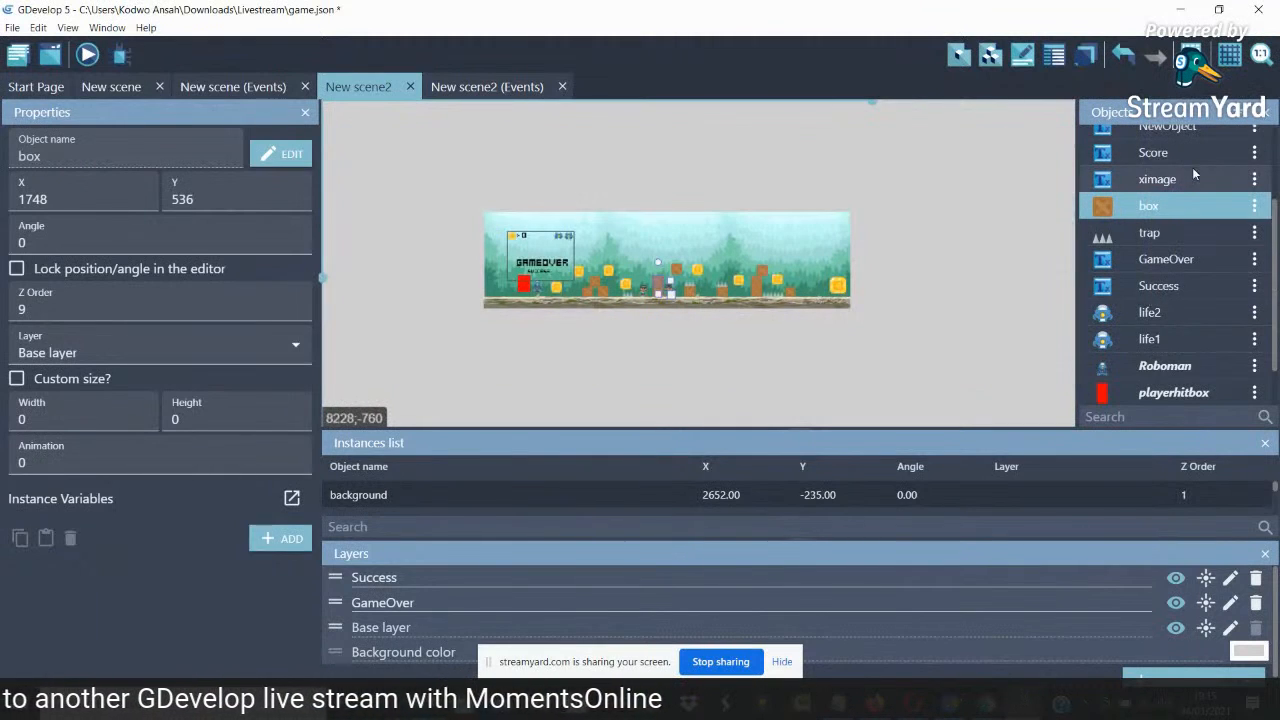
Add an action to the empty New scene2 event that centers the camera on playerhitbox
left_click(470, 87)
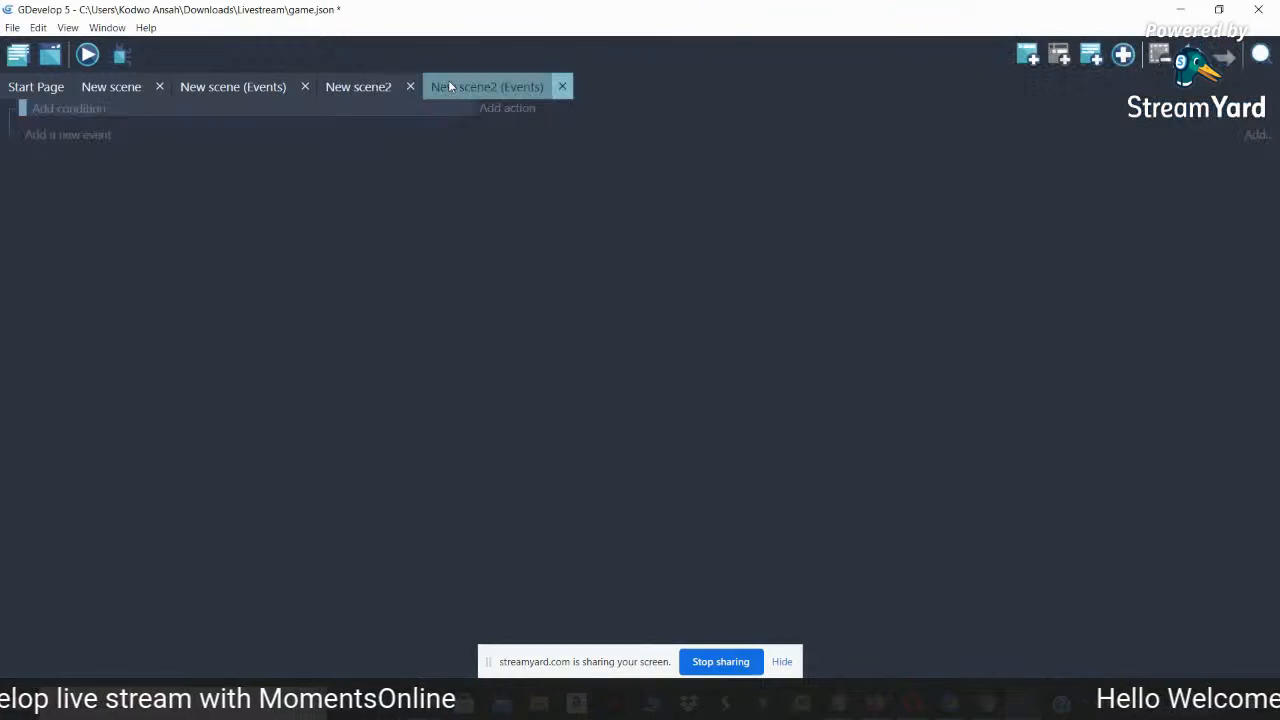
left_click(506, 109)
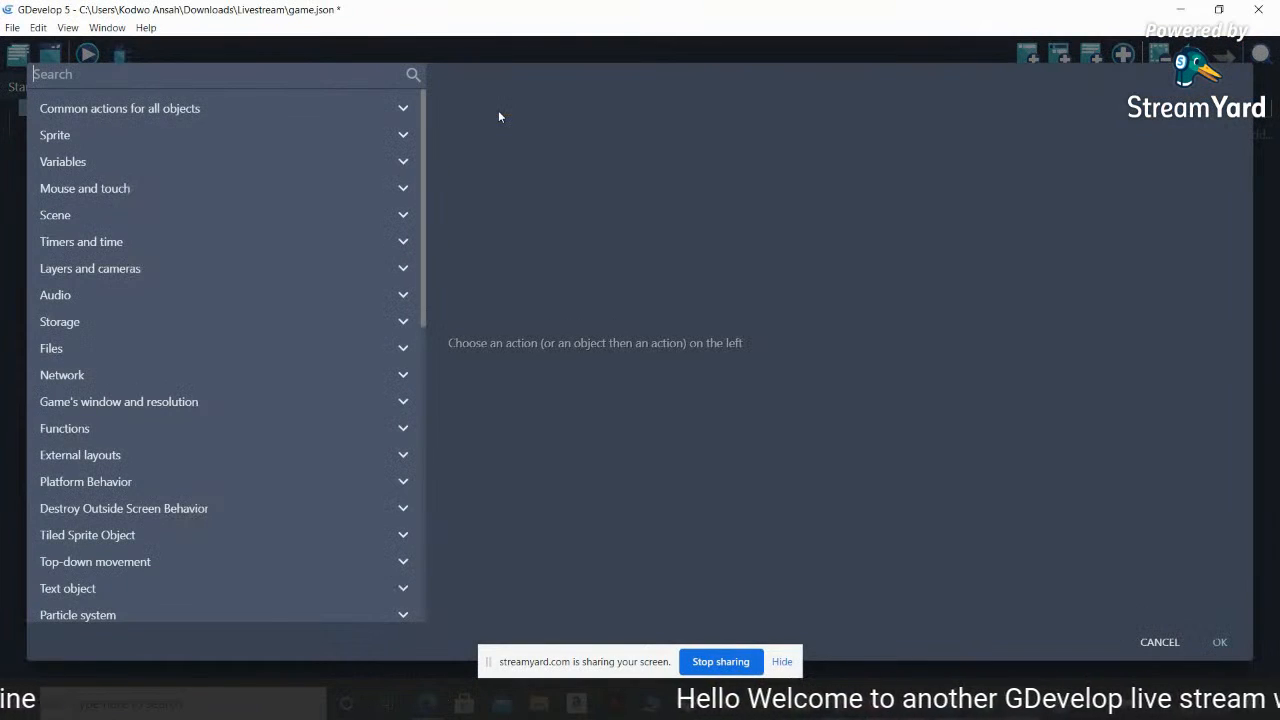
type("camera")
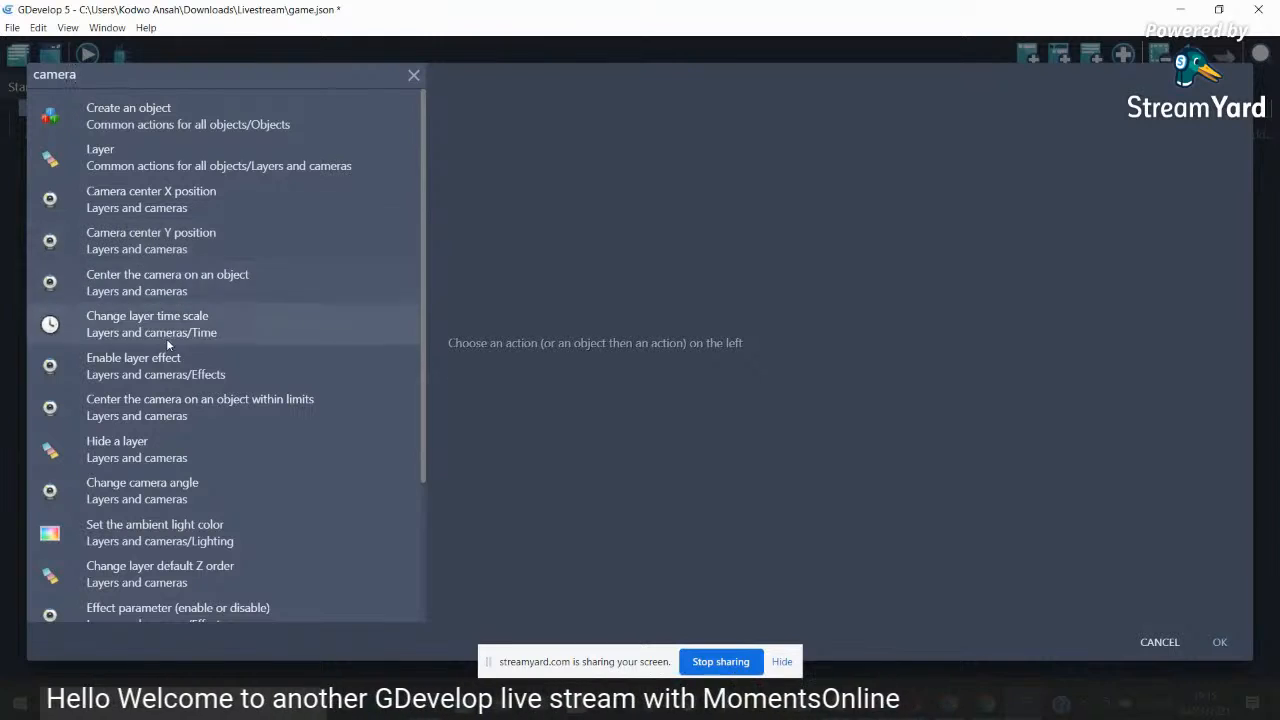
left_click(167, 282)
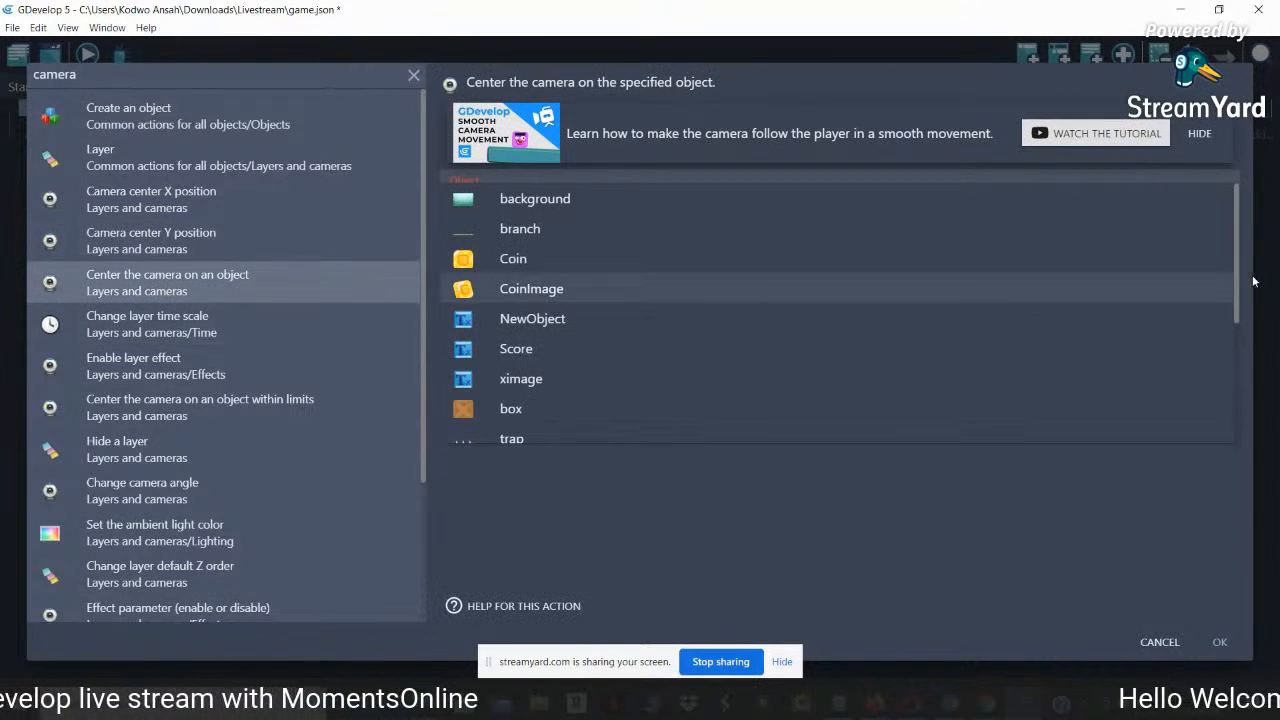
left_click_drag(1237, 285, 1233, 474)
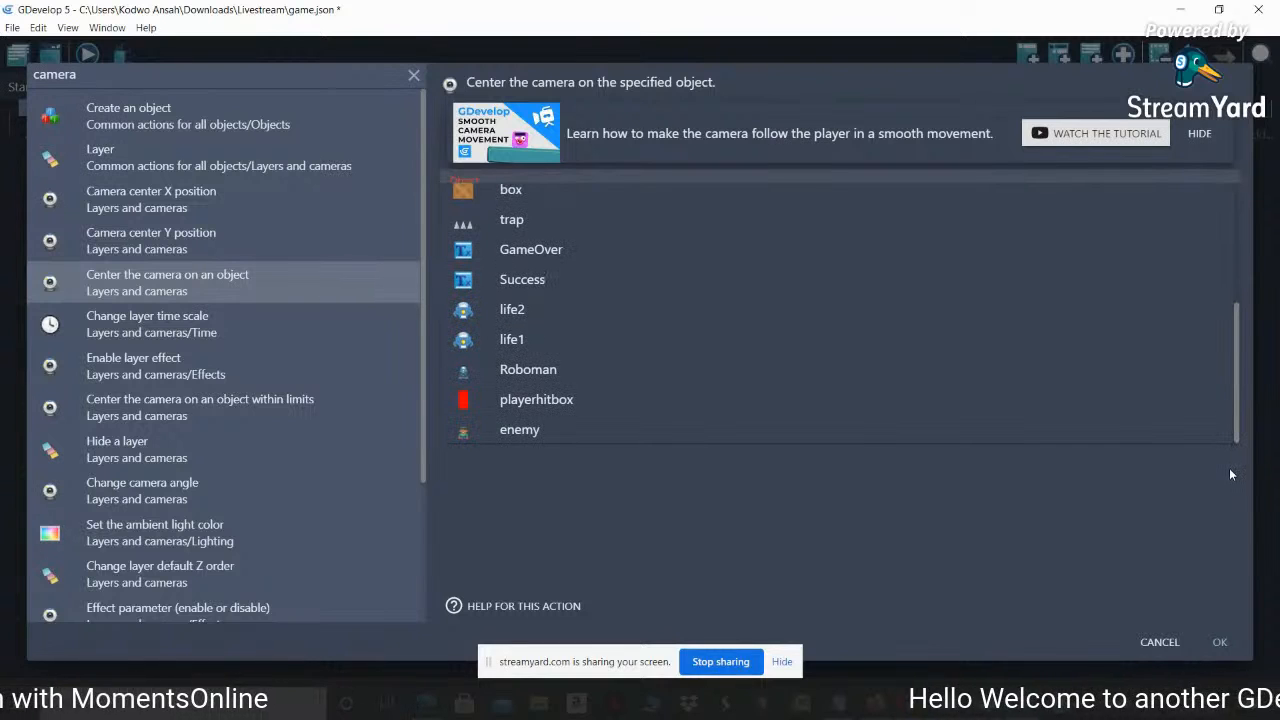
left_click(672, 401)
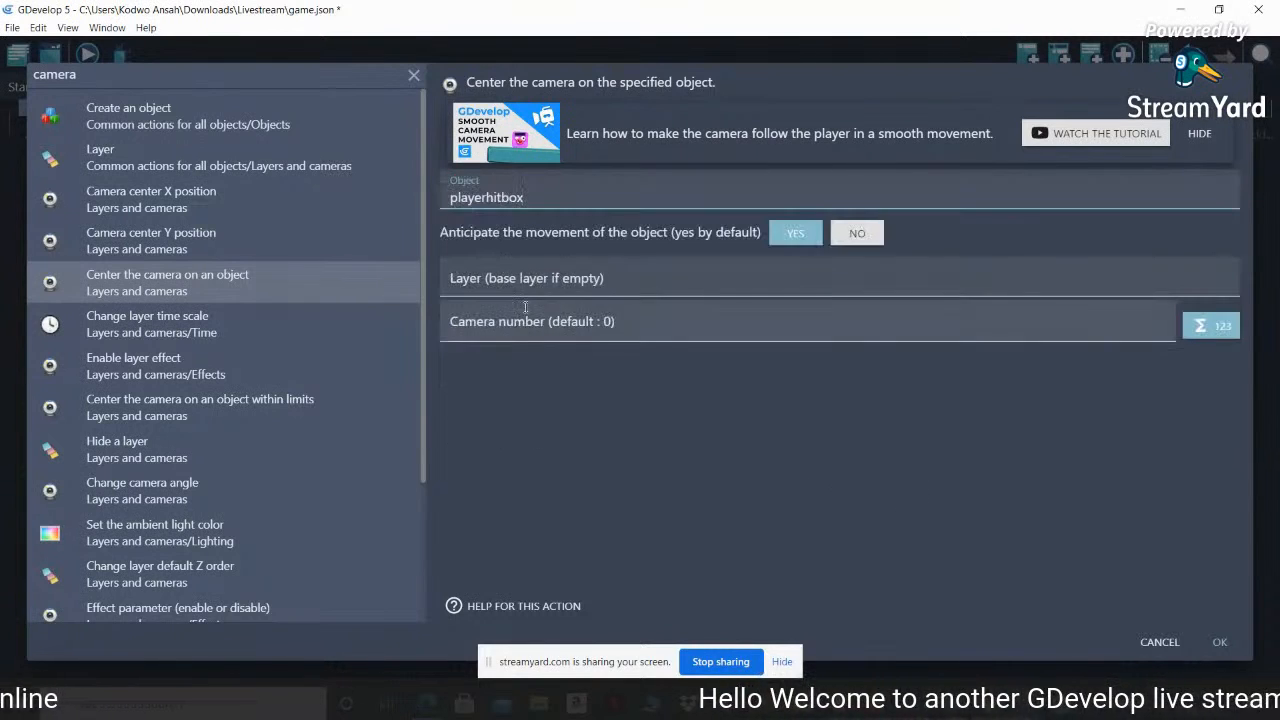
left_click(1219, 643)
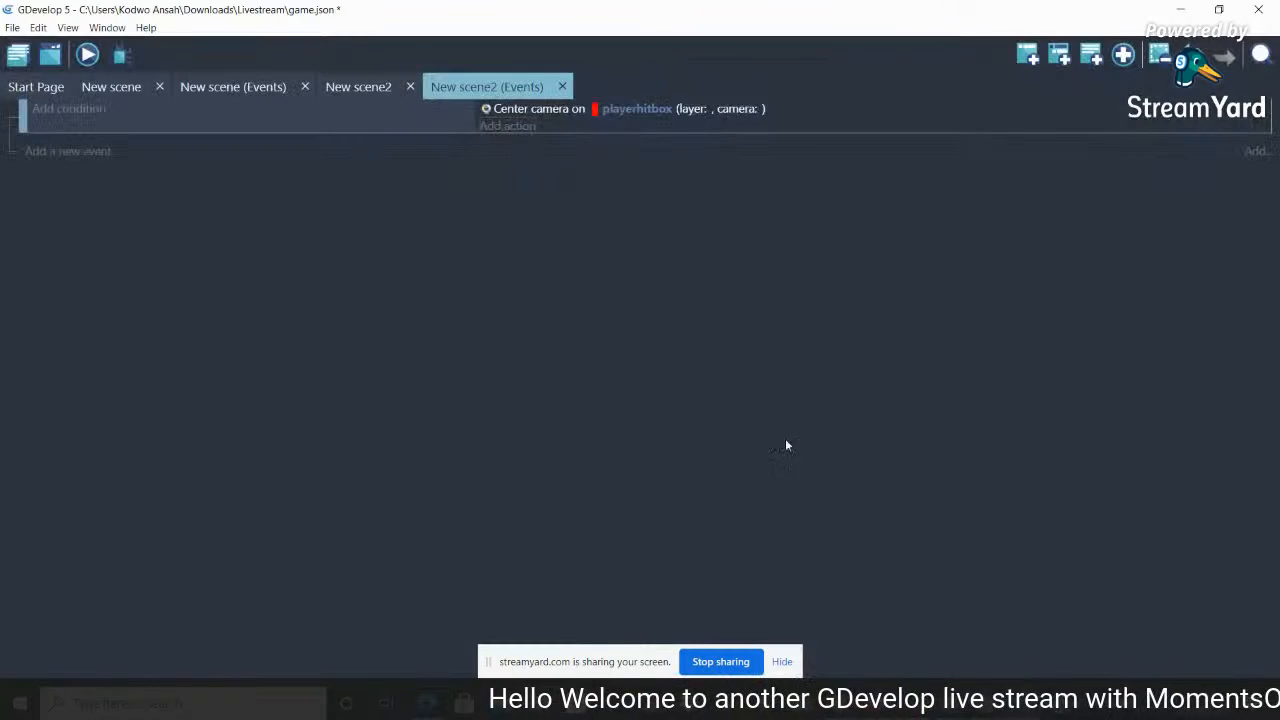
Preview New scene2 at normal and maximised window size to check the camera, and minimise the preview
left_click(352, 85)
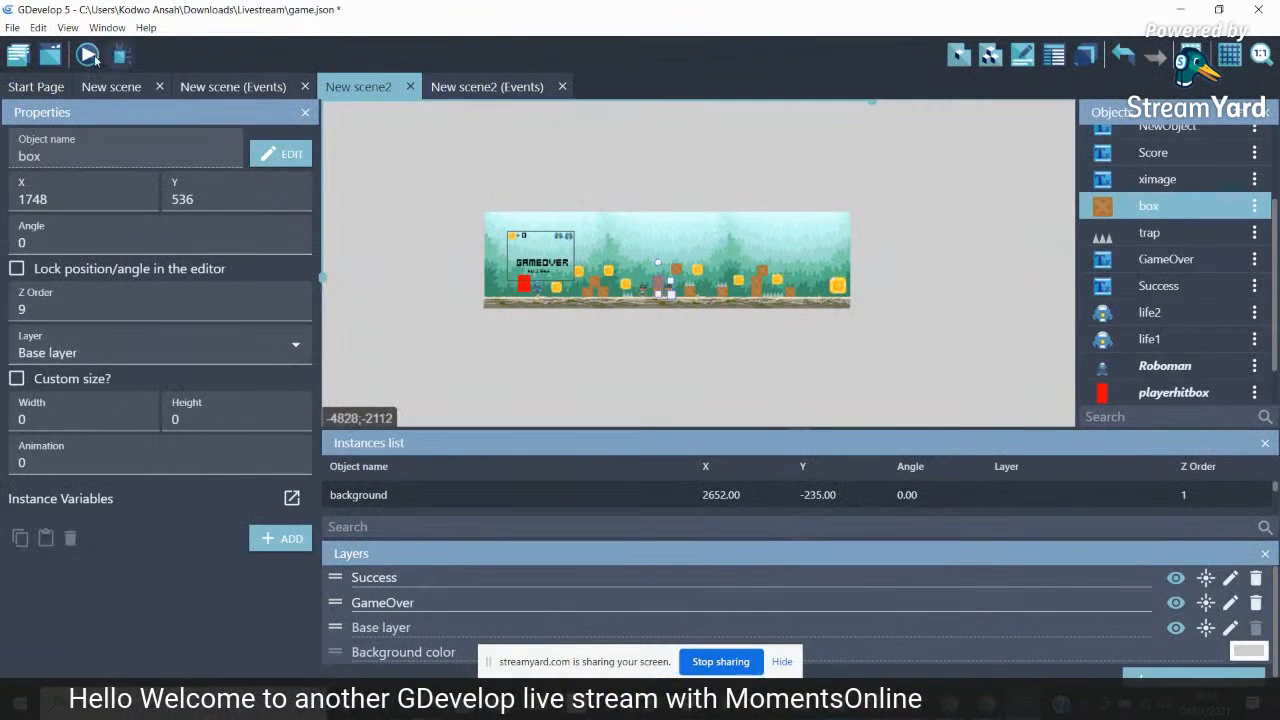
left_click(87, 55)
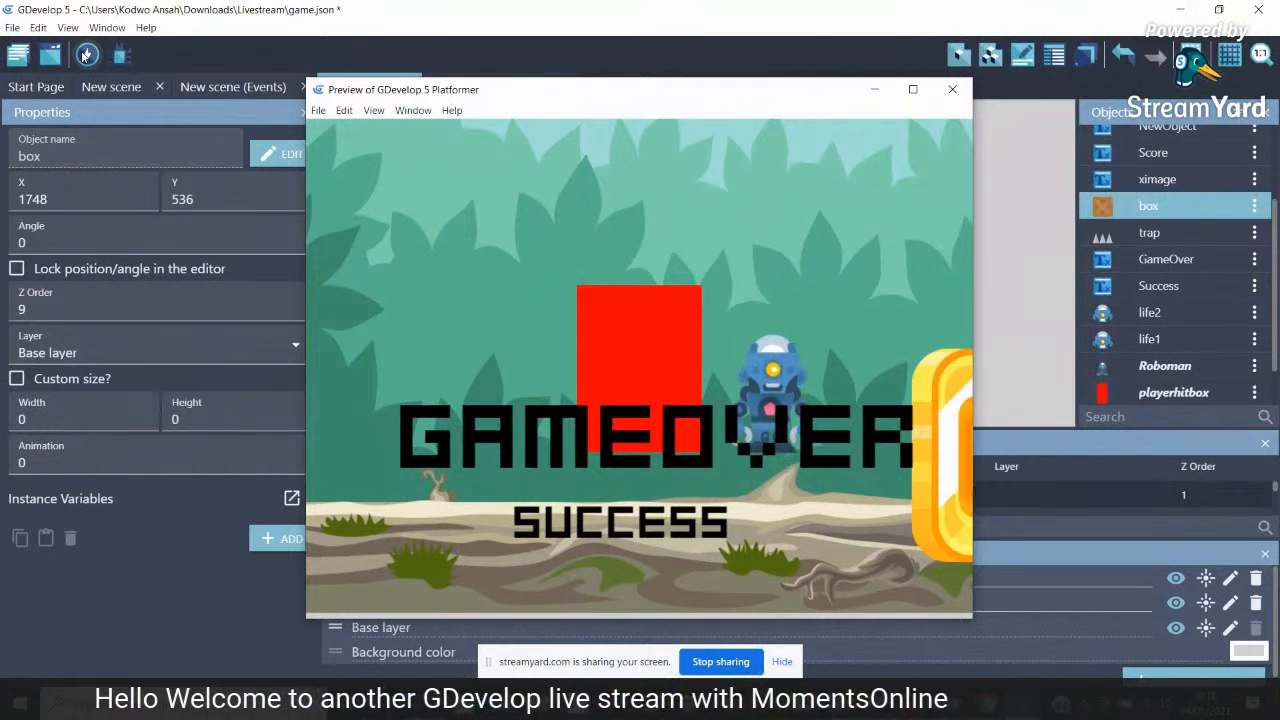
left_click(912, 89)
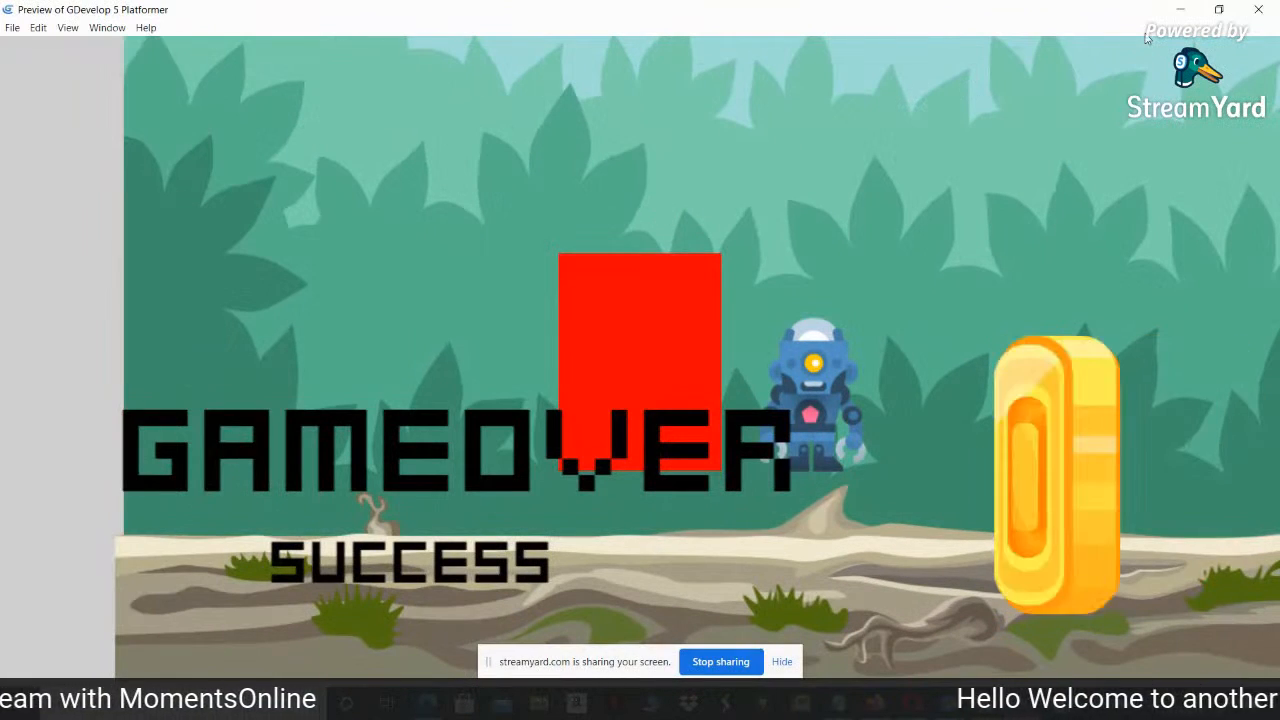
left_click(1220, 12)
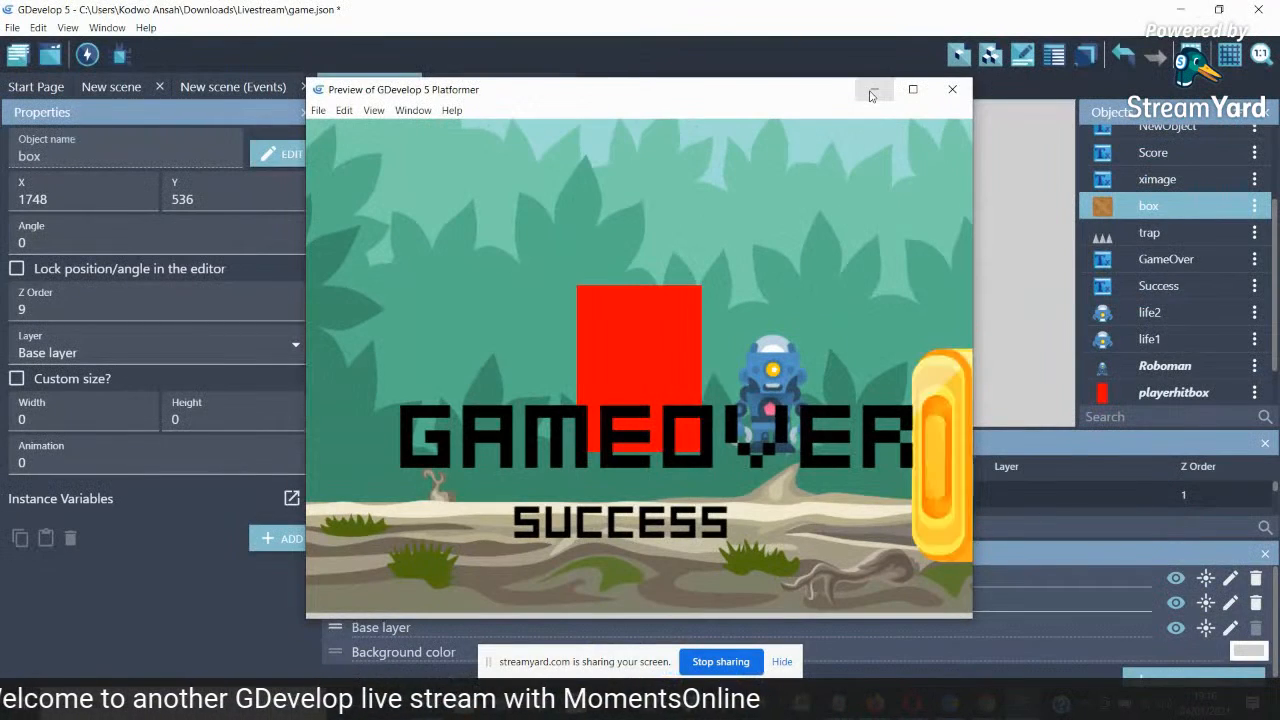
left_click(872, 92)
Switch to StreamYard and read back through the viewers' live comments
left_click(1178, 12)
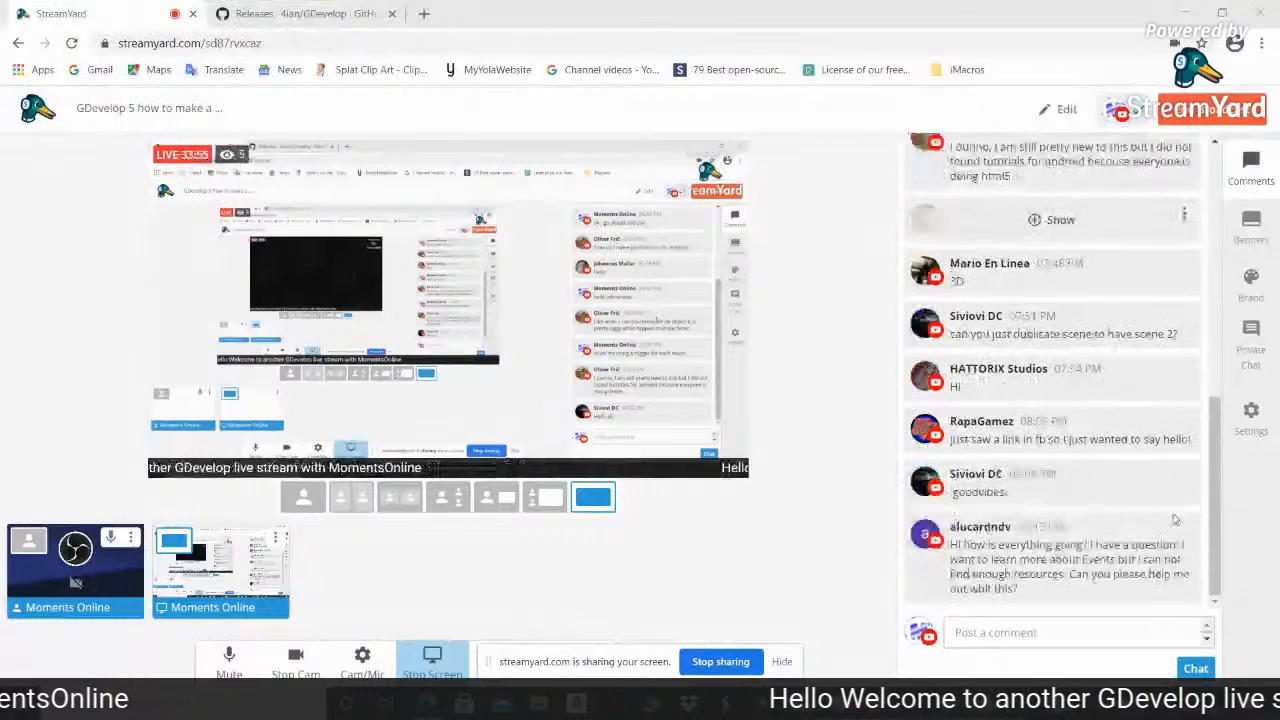
scroll(1070, 582, "up", 4)
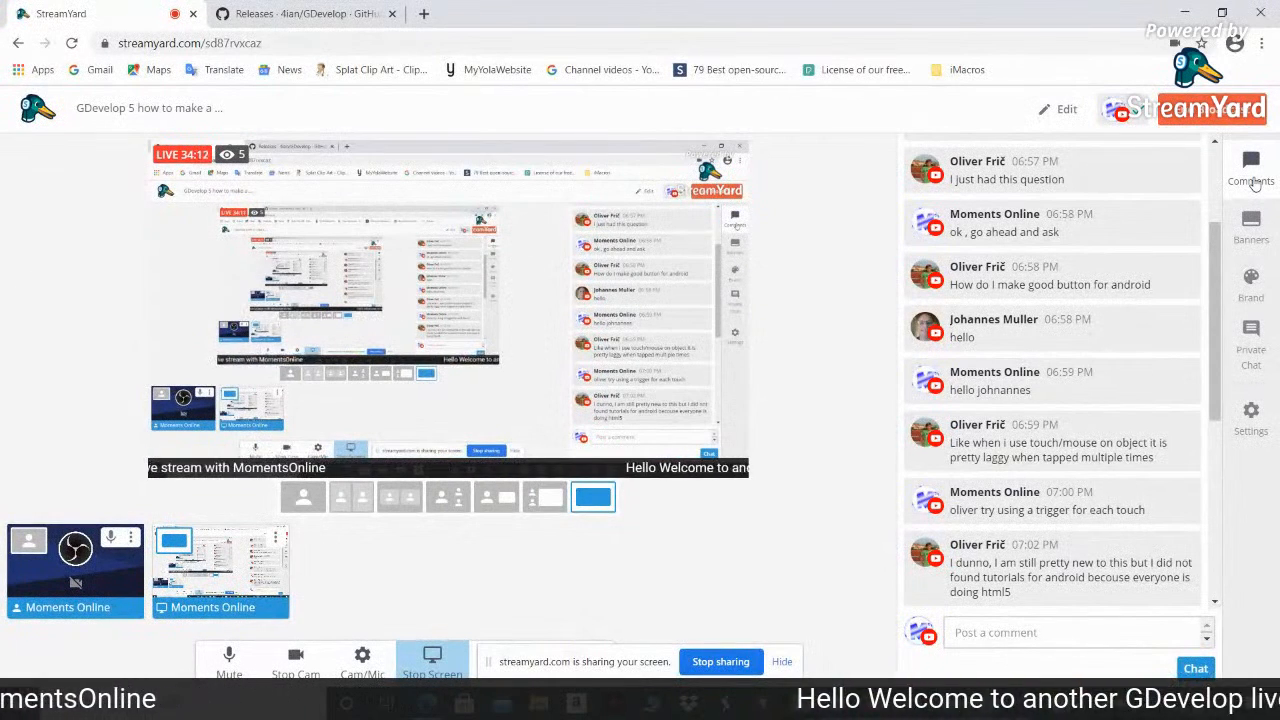
mouse_move(1059, 580)
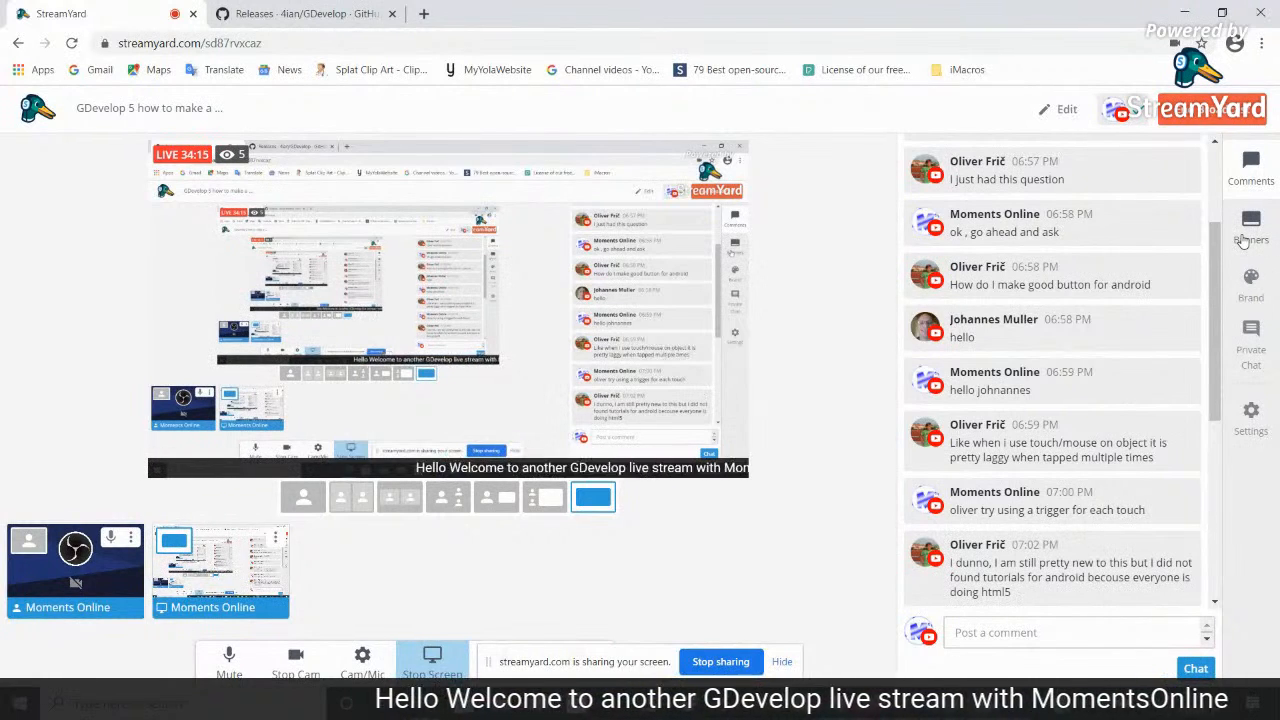
Show the ticker banner "I will be with you in a few minutes" on the stream
left_click(1250, 230)
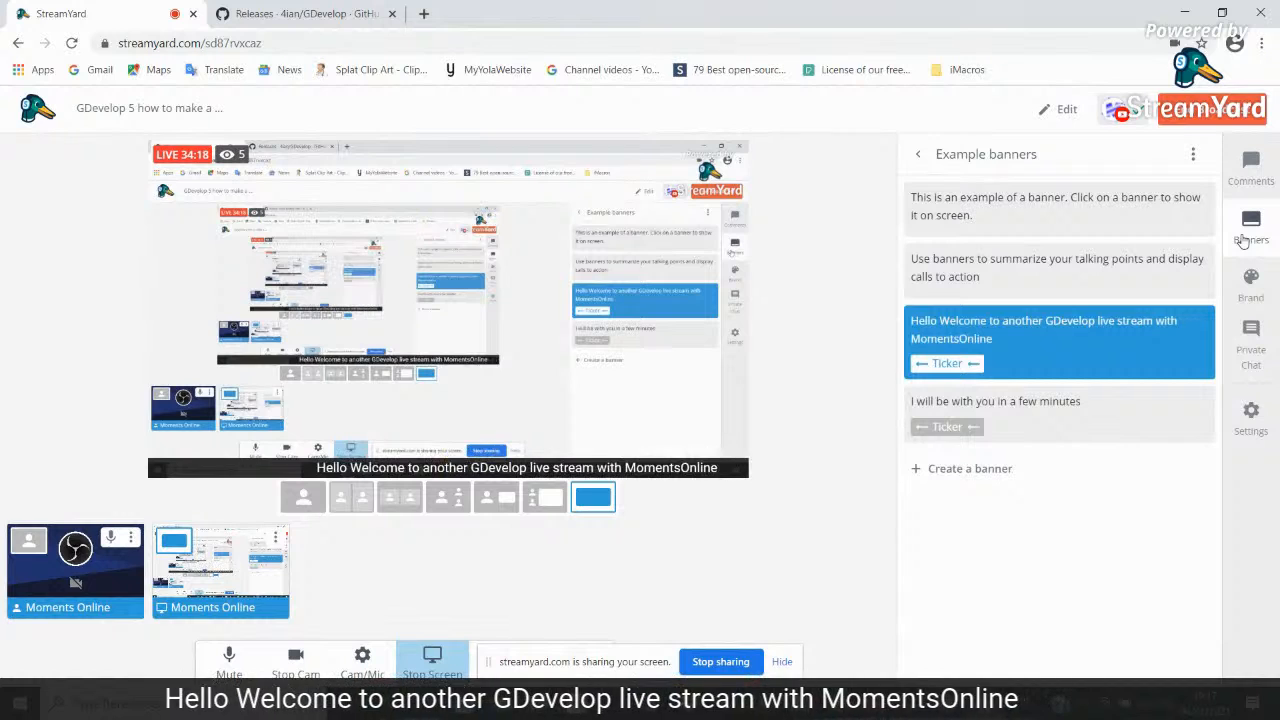
mouse_move(1048, 418)
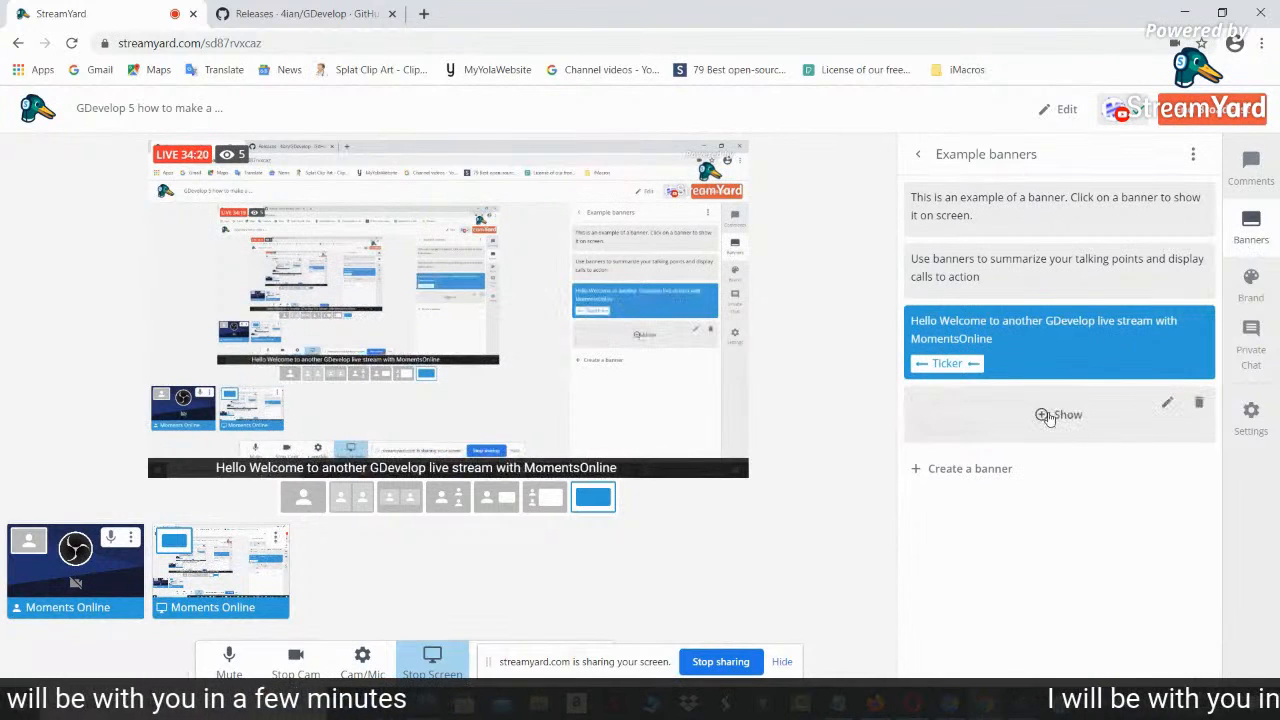
left_click(1048, 418)
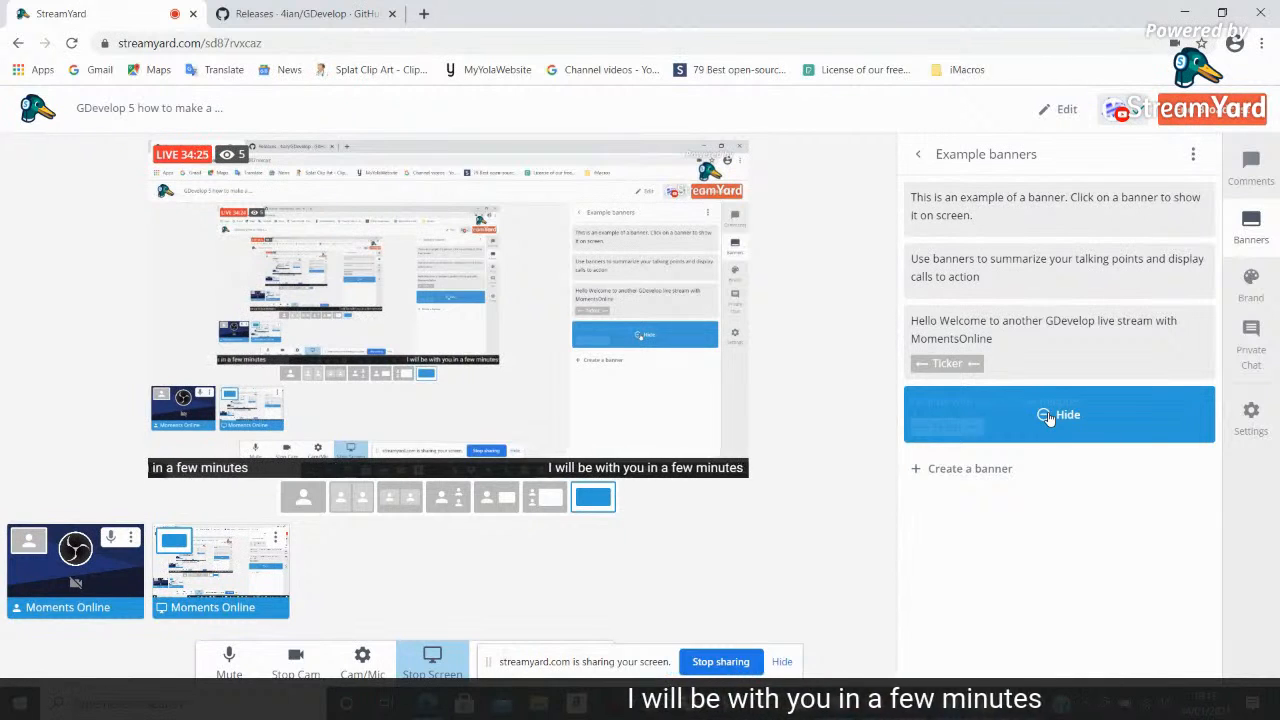
Play the Countdown video clip from the brand assets on the stream, and return to the viewers' comments
left_click(1253, 300)
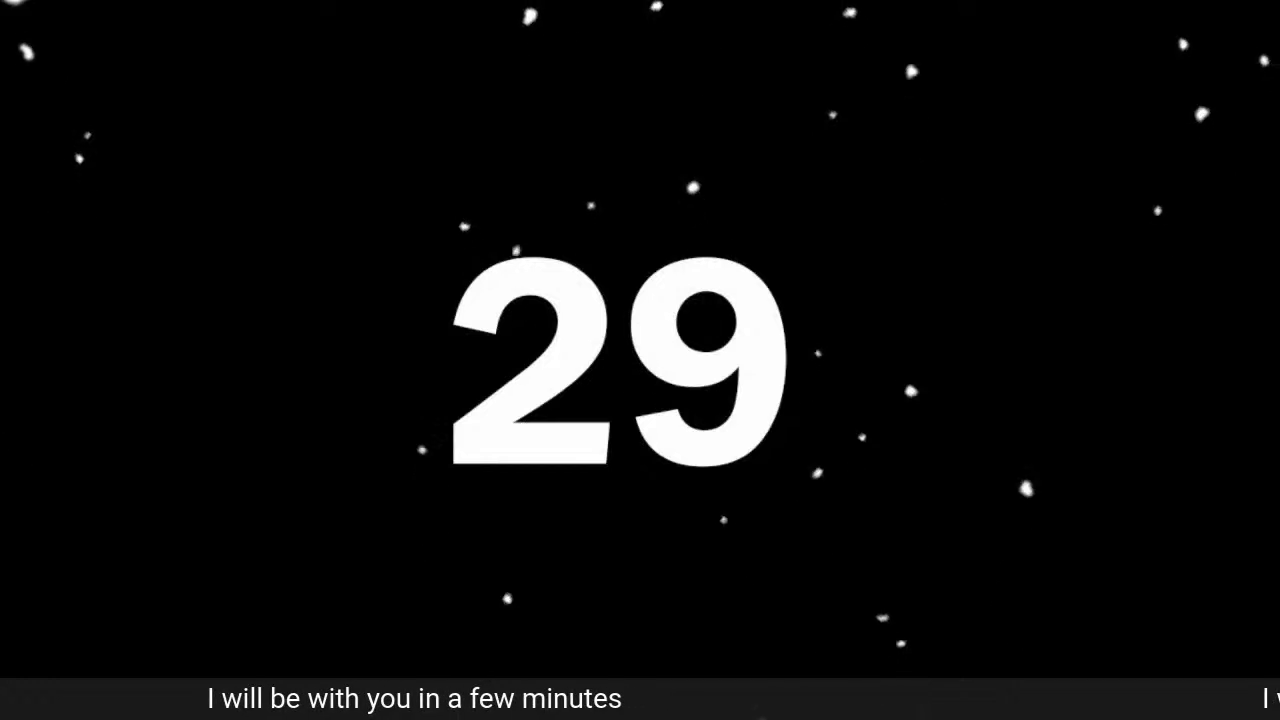
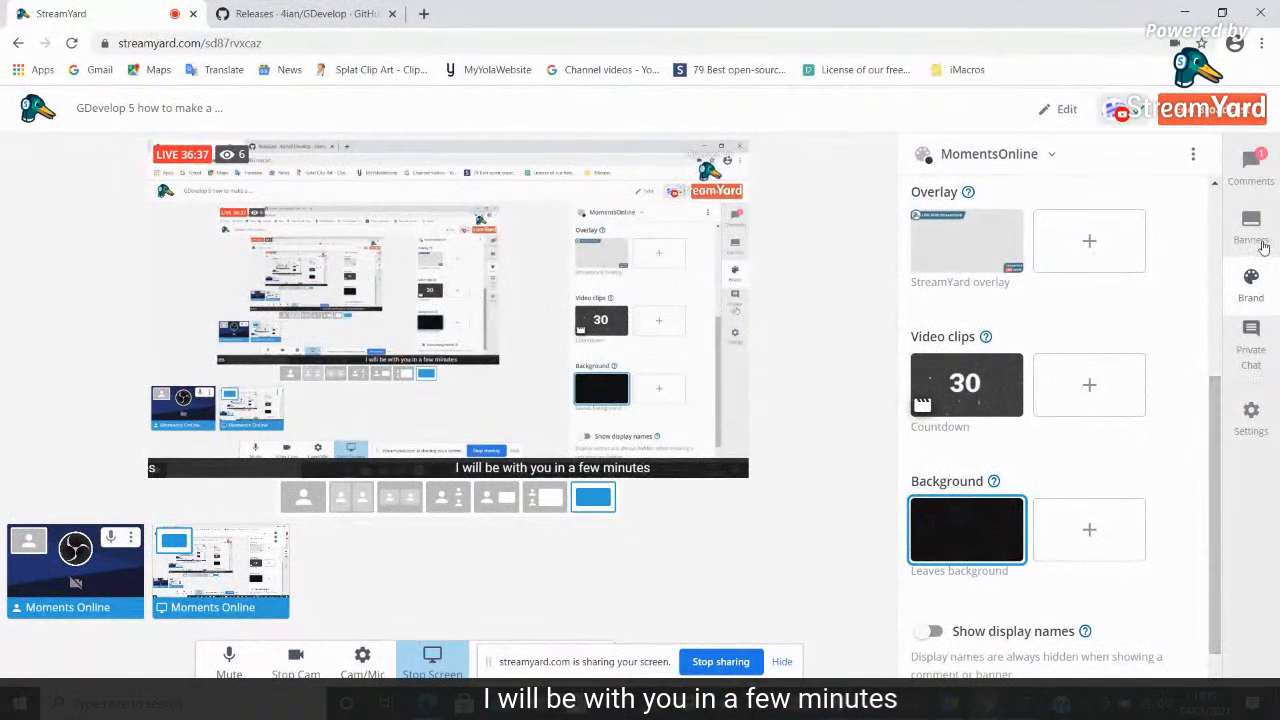
left_click(1250, 170)
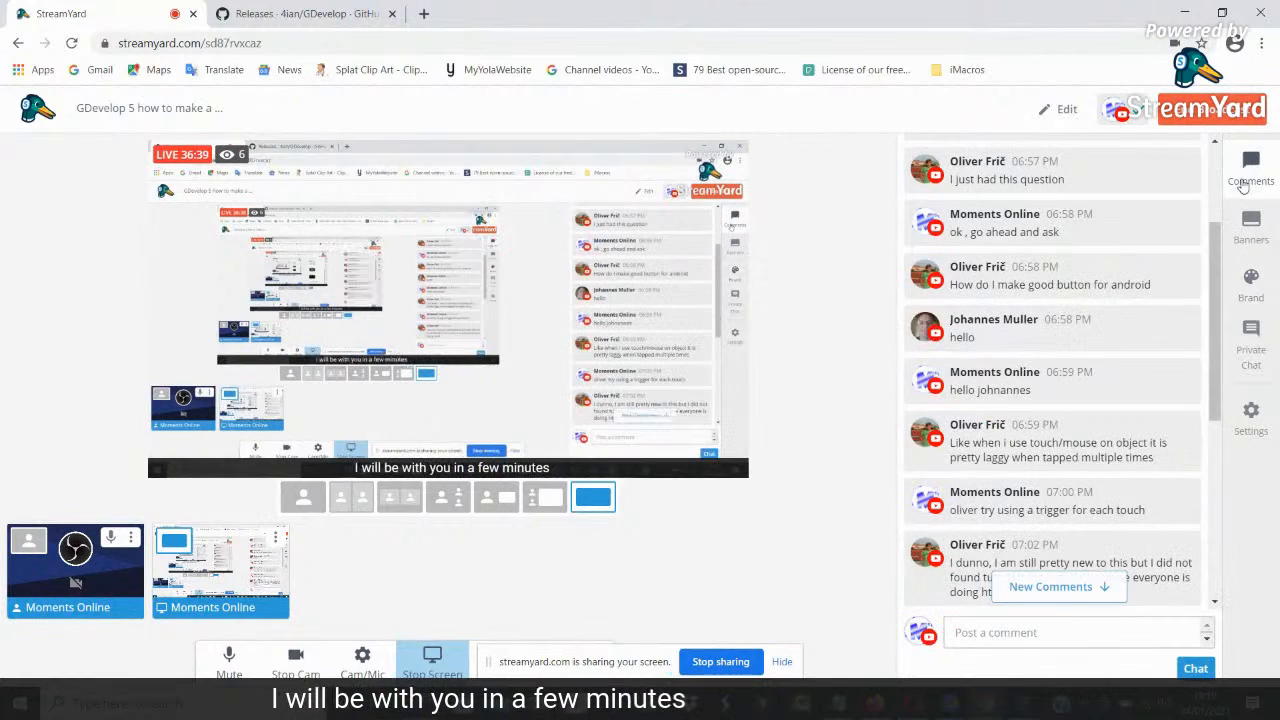
Read through the viewers' recent live comments down to the newest one about a global score
left_click_drag(1215, 260, 1214, 484)
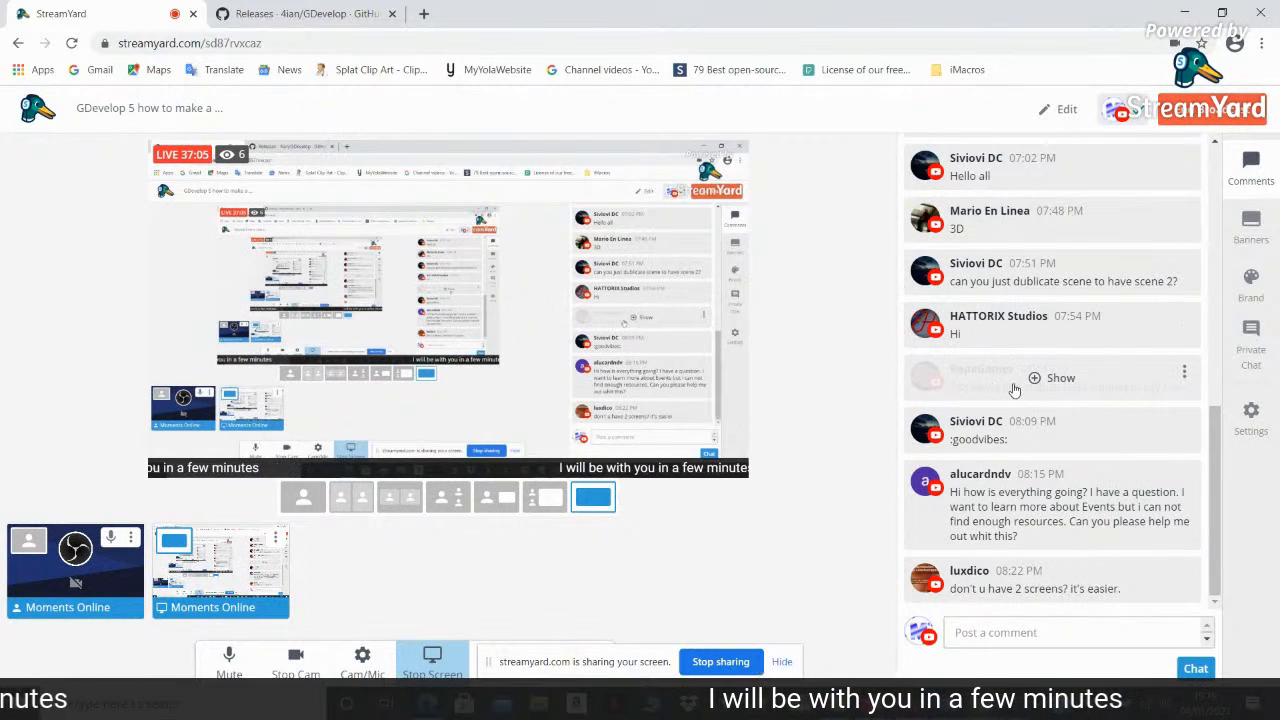
left_click_drag(1218, 457, 1213, 428)
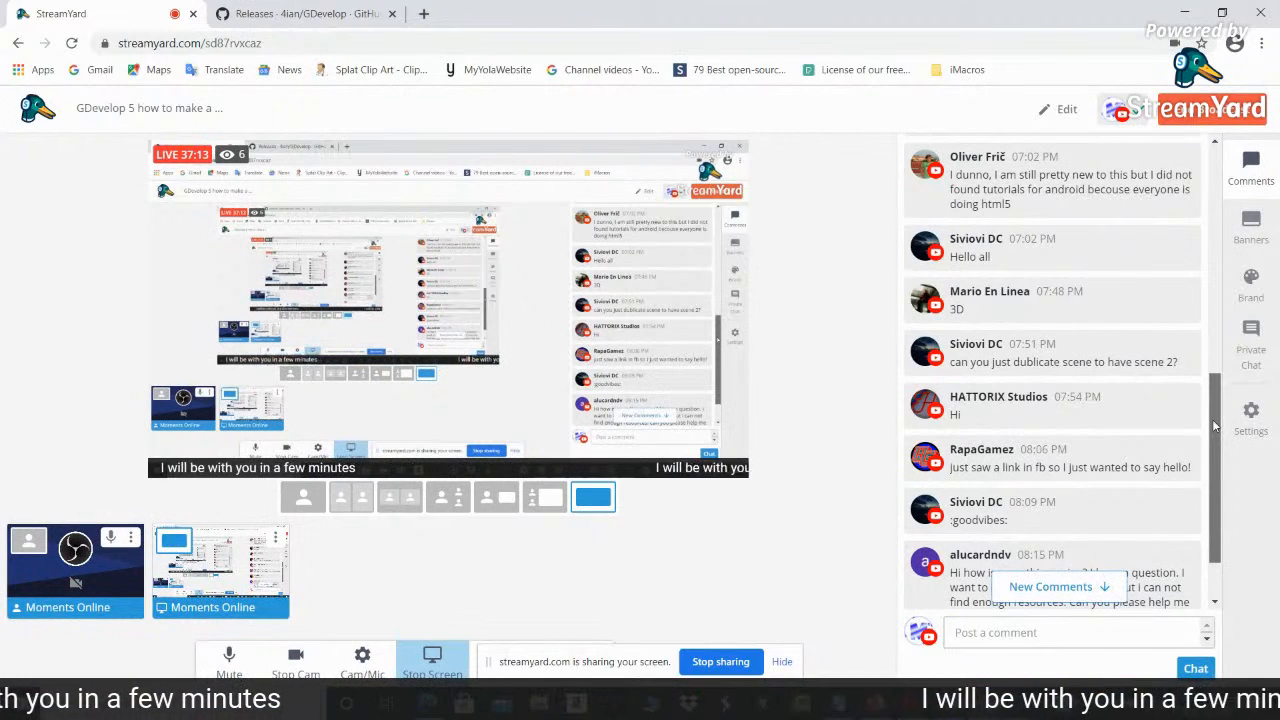
mouse_move(1217, 465)
left_mouse_down()
mouse_move(1216, 521)
mouse_move(1210, 472)
left_mouse_up()
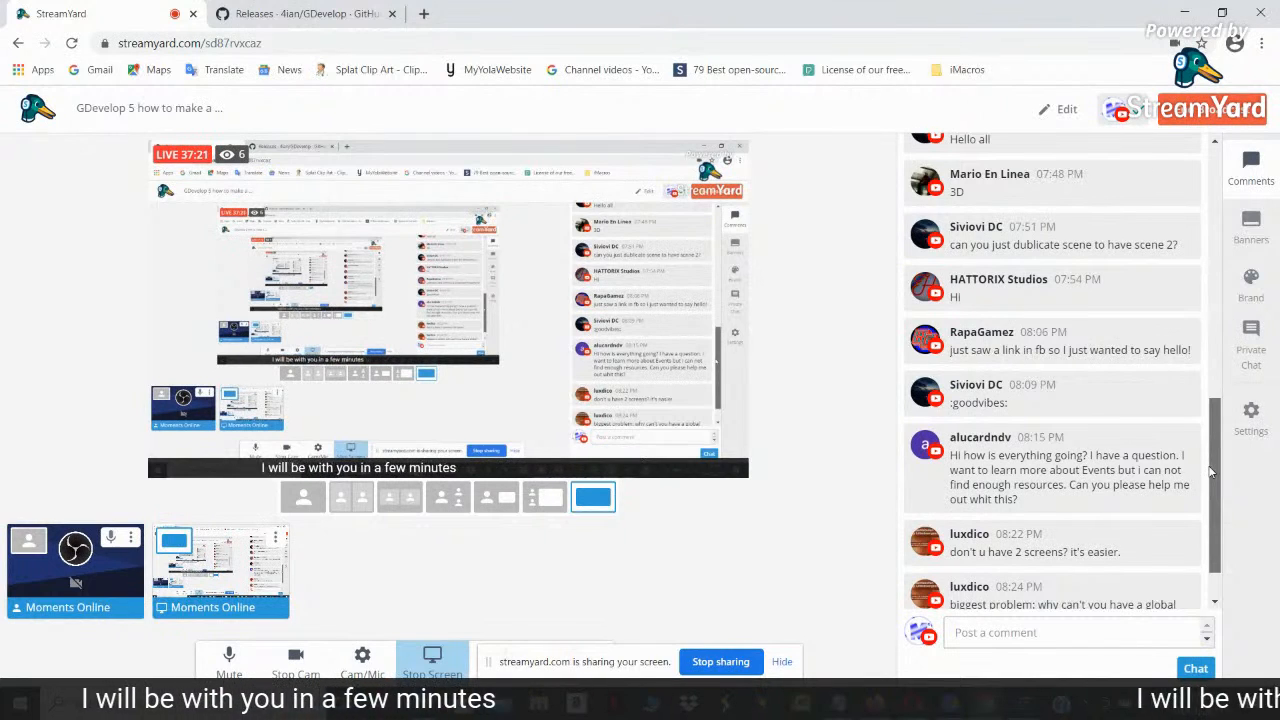
left_click_drag(1210, 472, 1210, 503)
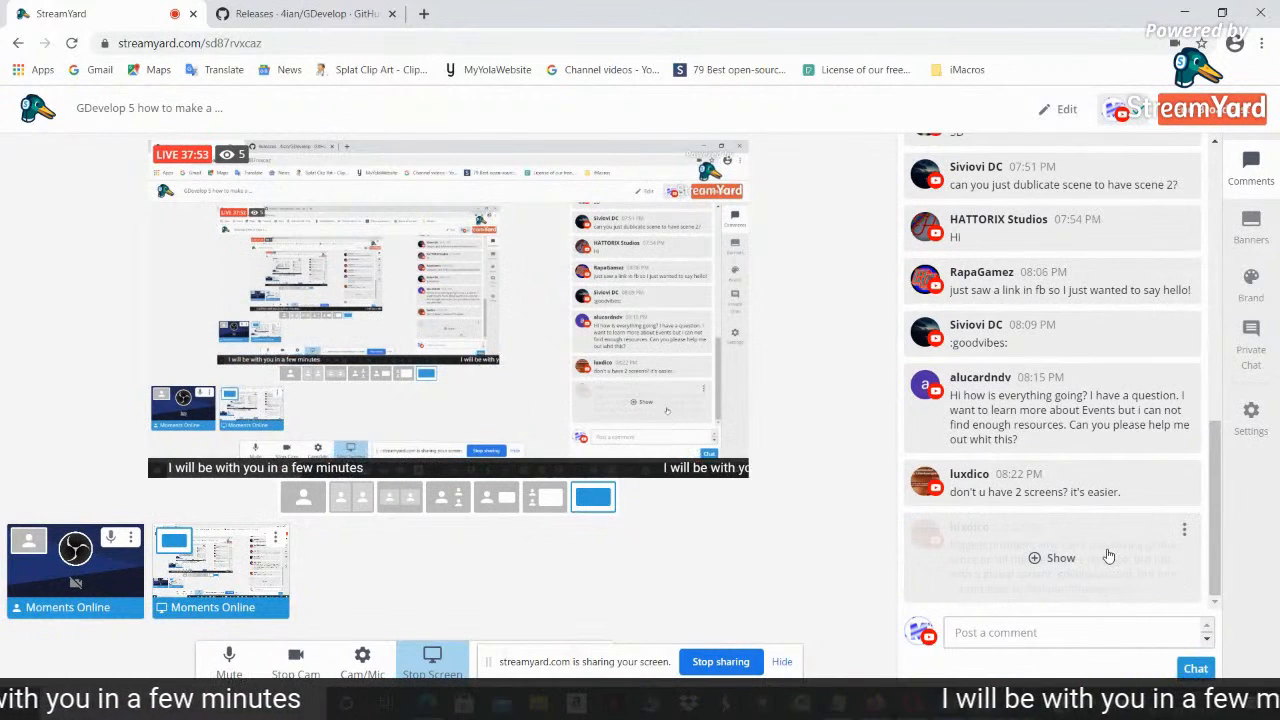
mouse_move(1216, 538)
left_mouse_down()
mouse_move(1224, 236)
mouse_move(1212, 545)
left_mouse_up()
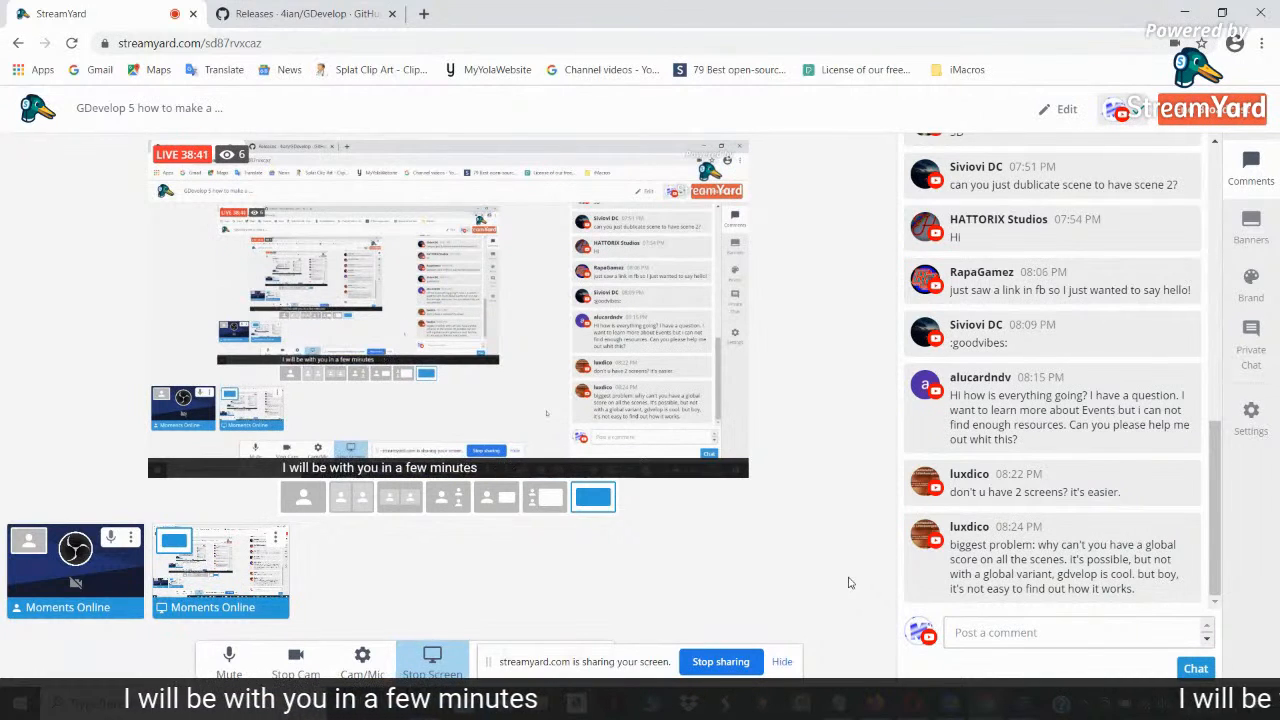
mouse_move(962, 414)
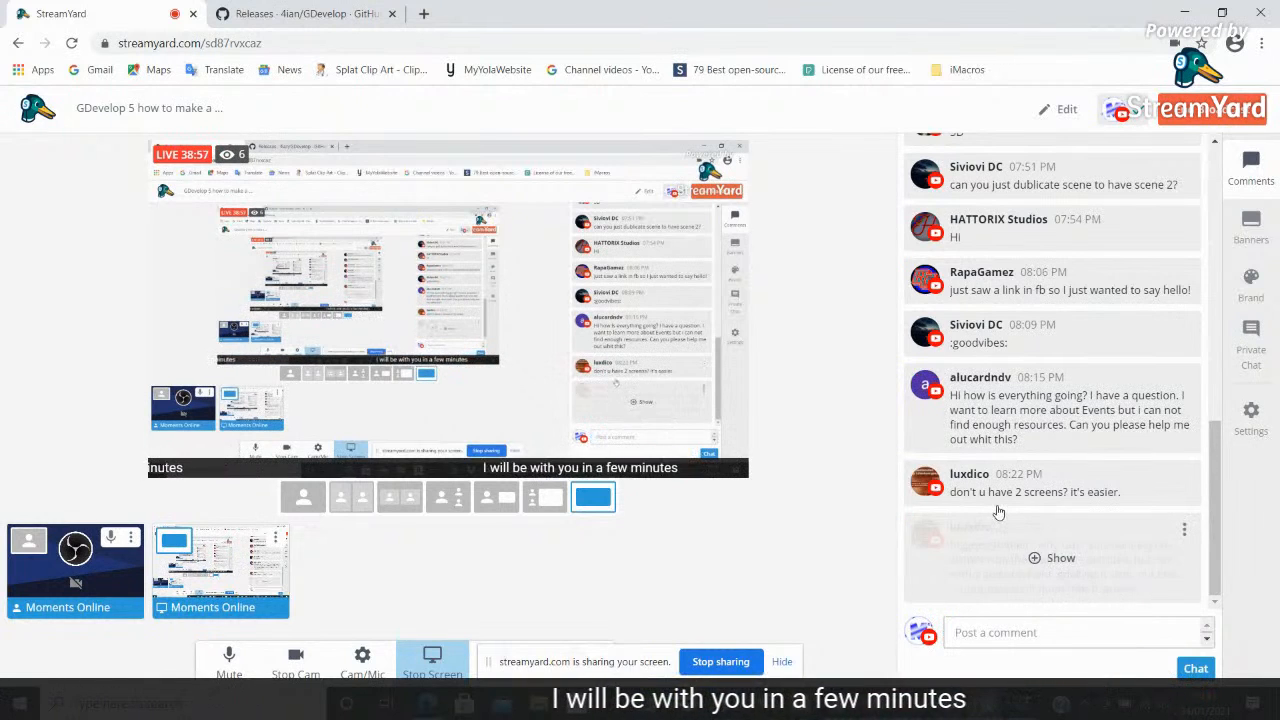
mouse_move(998, 511)
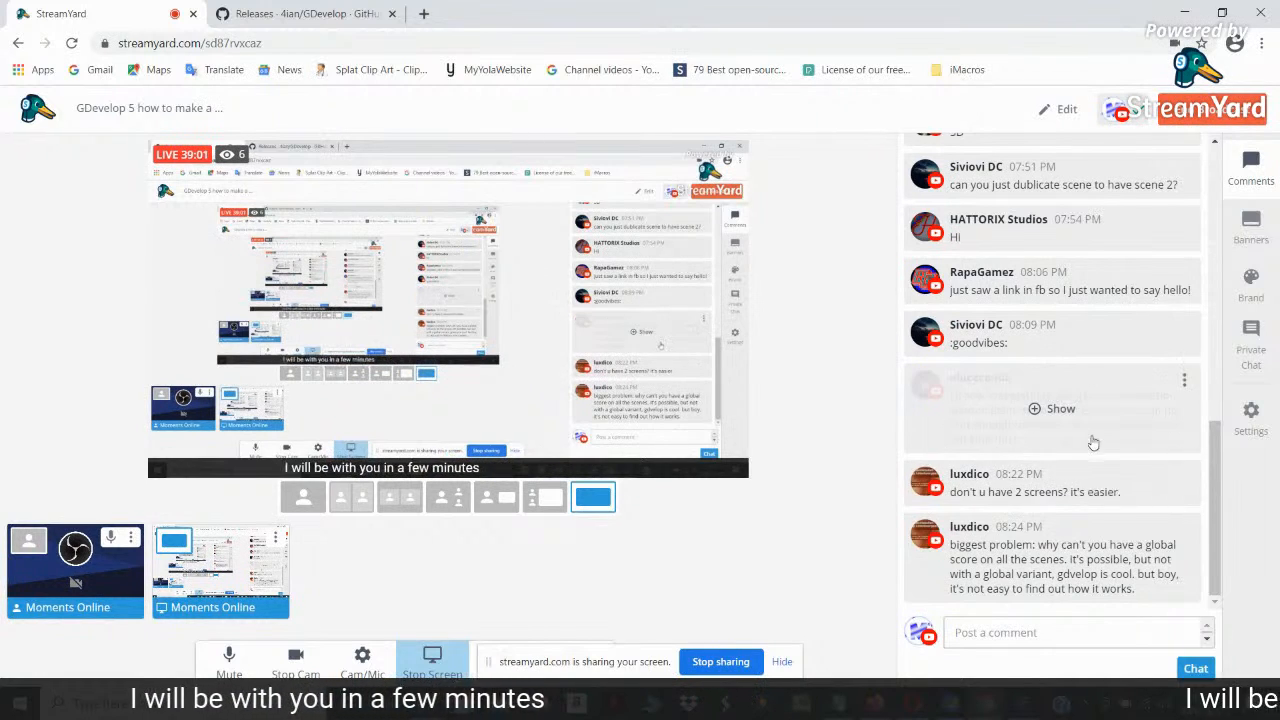
mouse_move(999, 543)
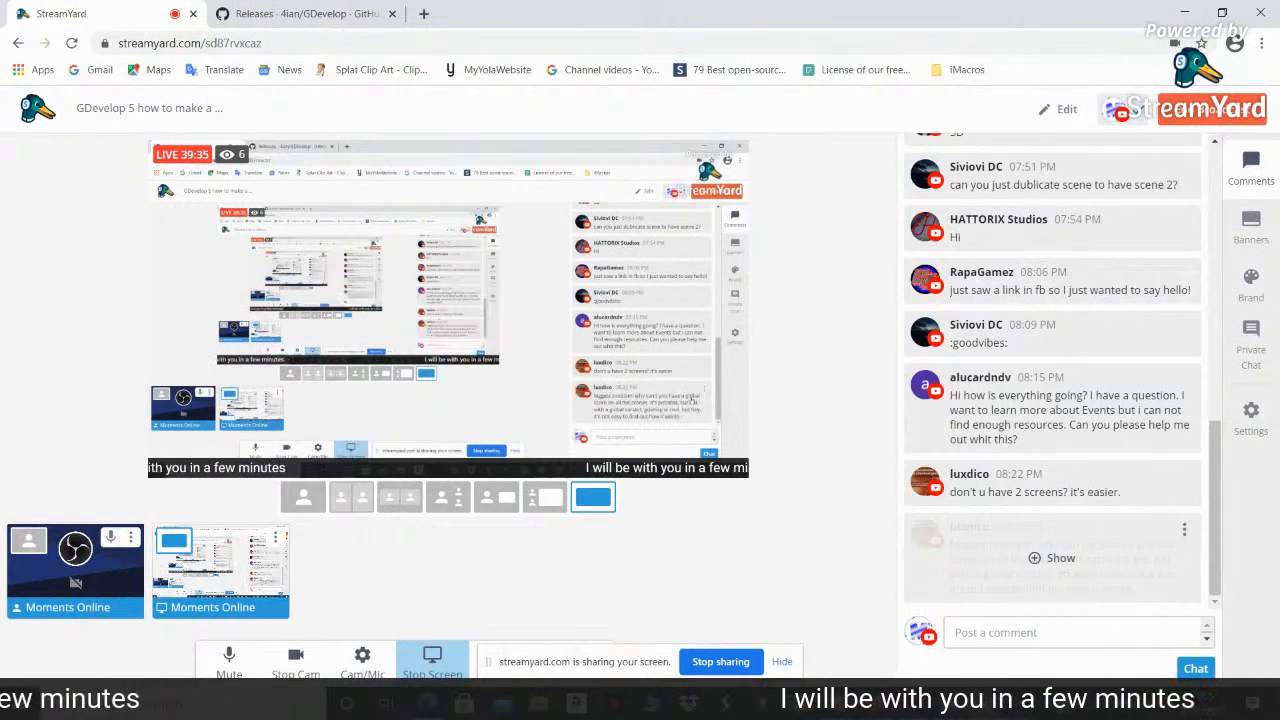
left_click(1061, 558)
left_click_drag(1219, 558, 1208, 590)
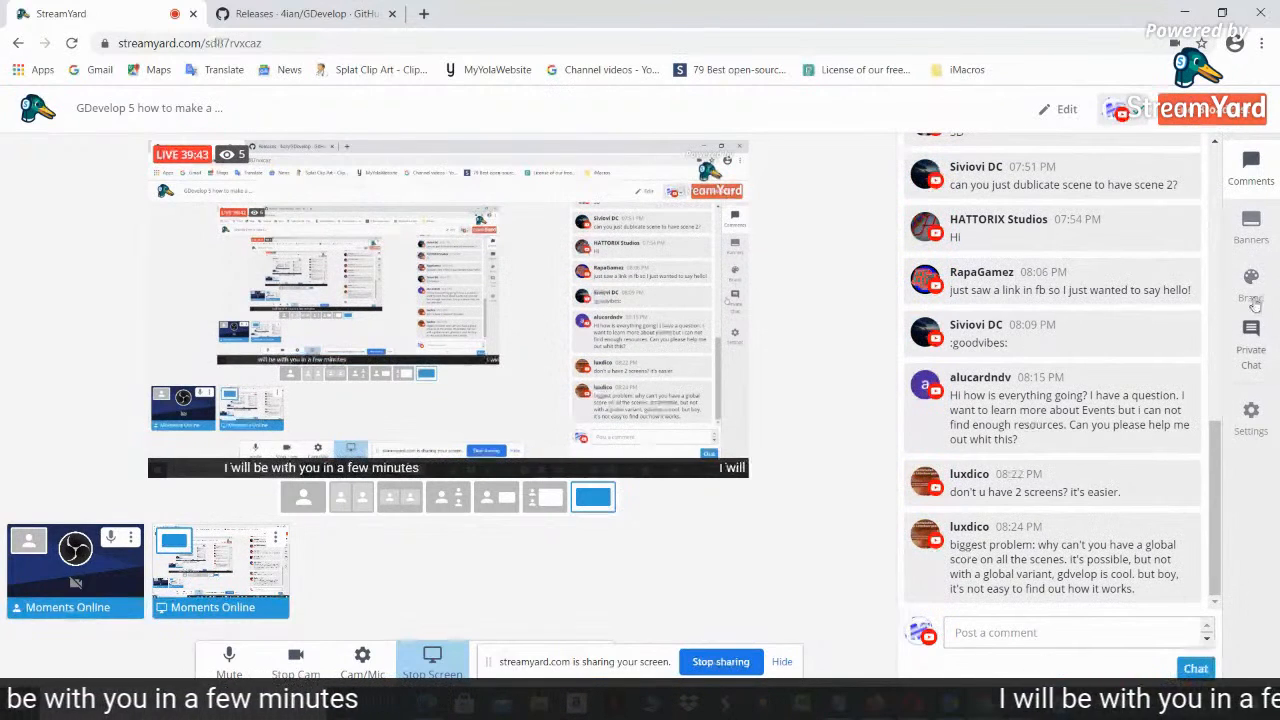
Replace the stream's ticker banner with "Hello Welcome to another GDevelop live stream with MomentsOnline"
left_click(1257, 234)
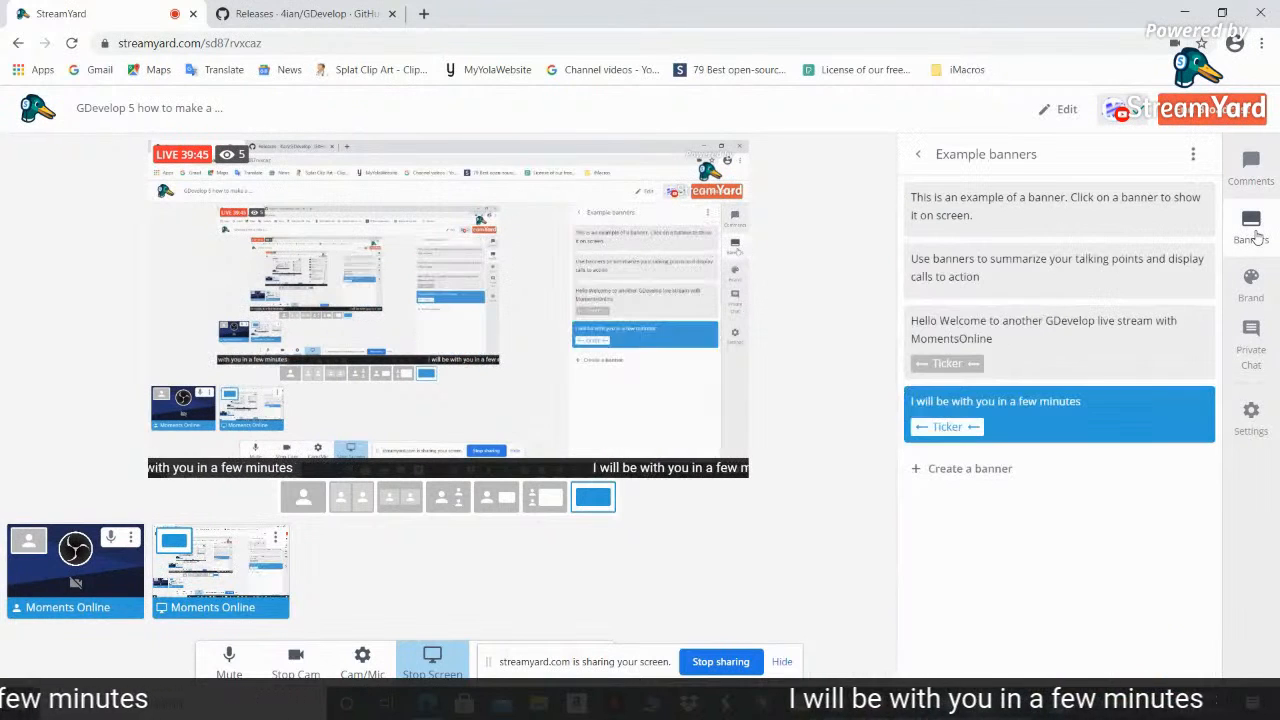
left_click(1040, 342)
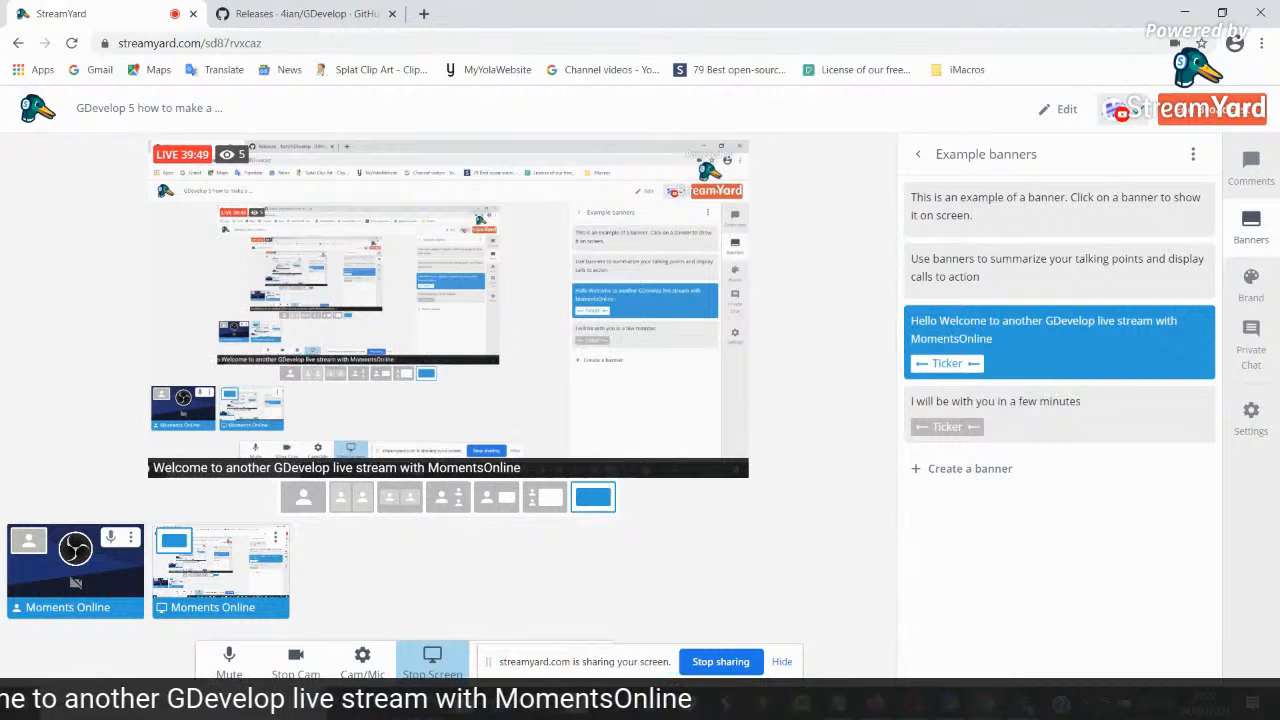
Close the leftover game preview and switch to GDevelop's New scene2 editor to look over its objects list
mouse_move(1024, 703)
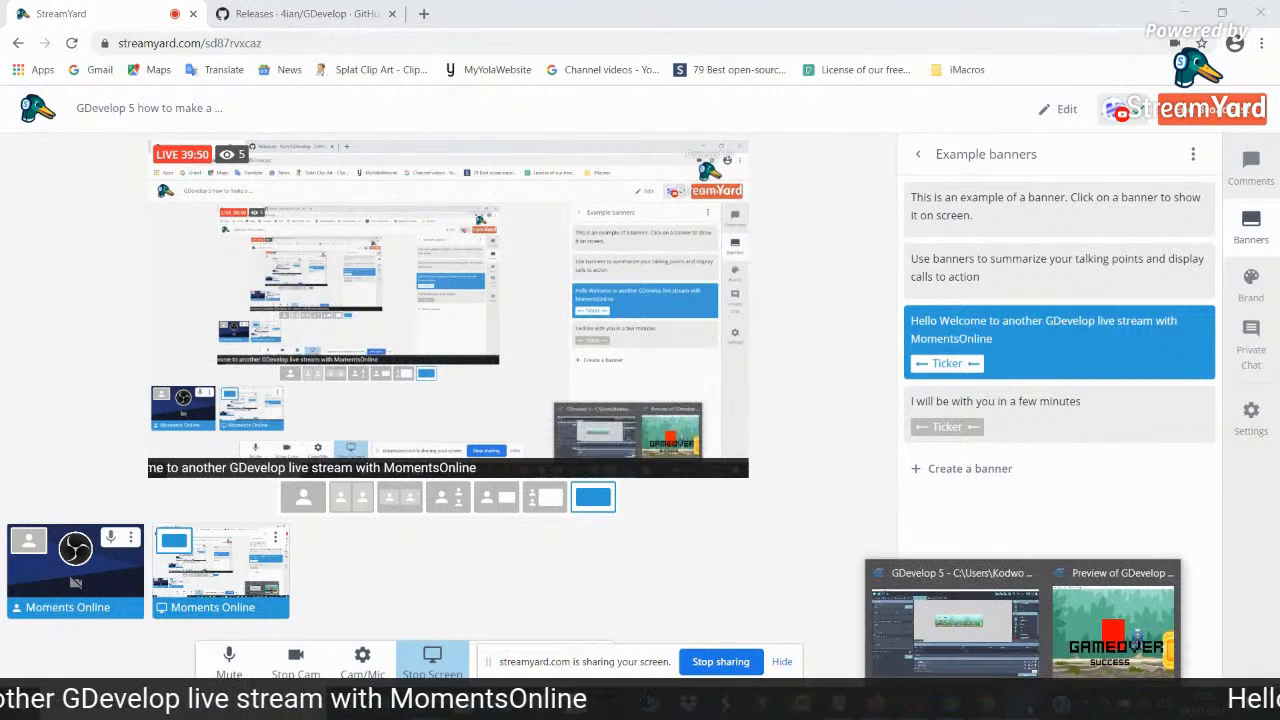
left_click(1065, 640)
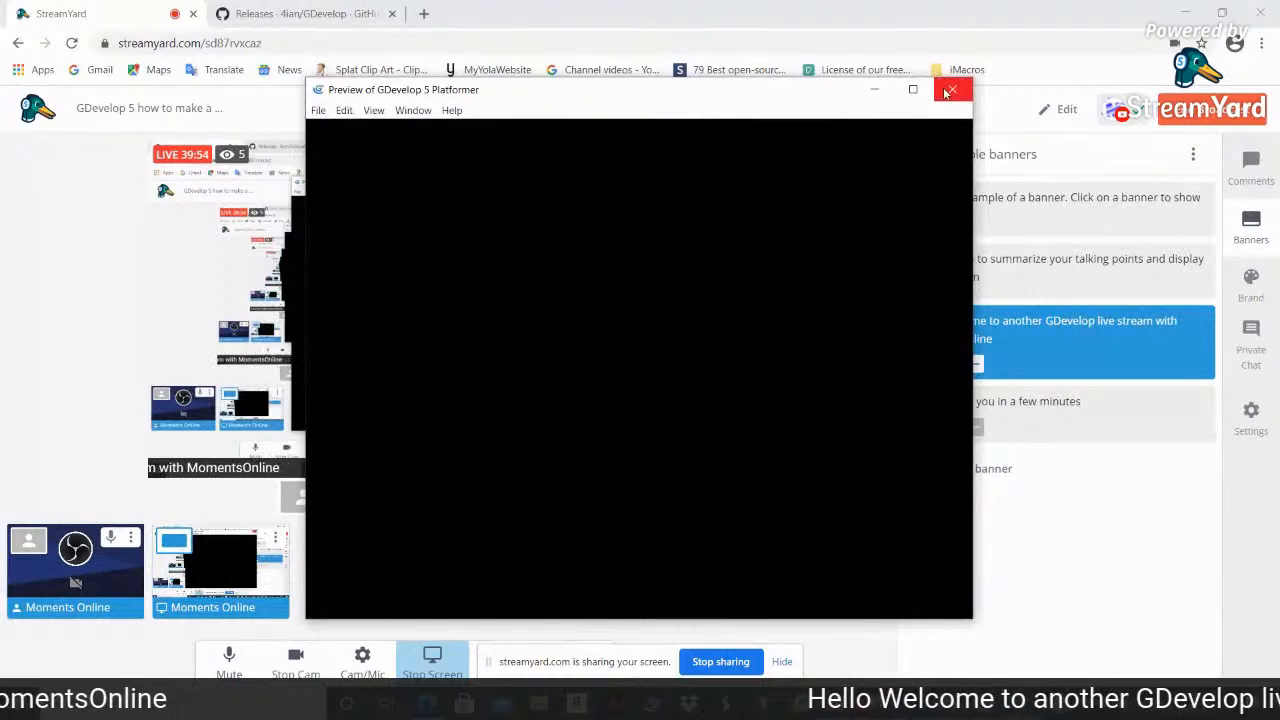
left_click(952, 90)
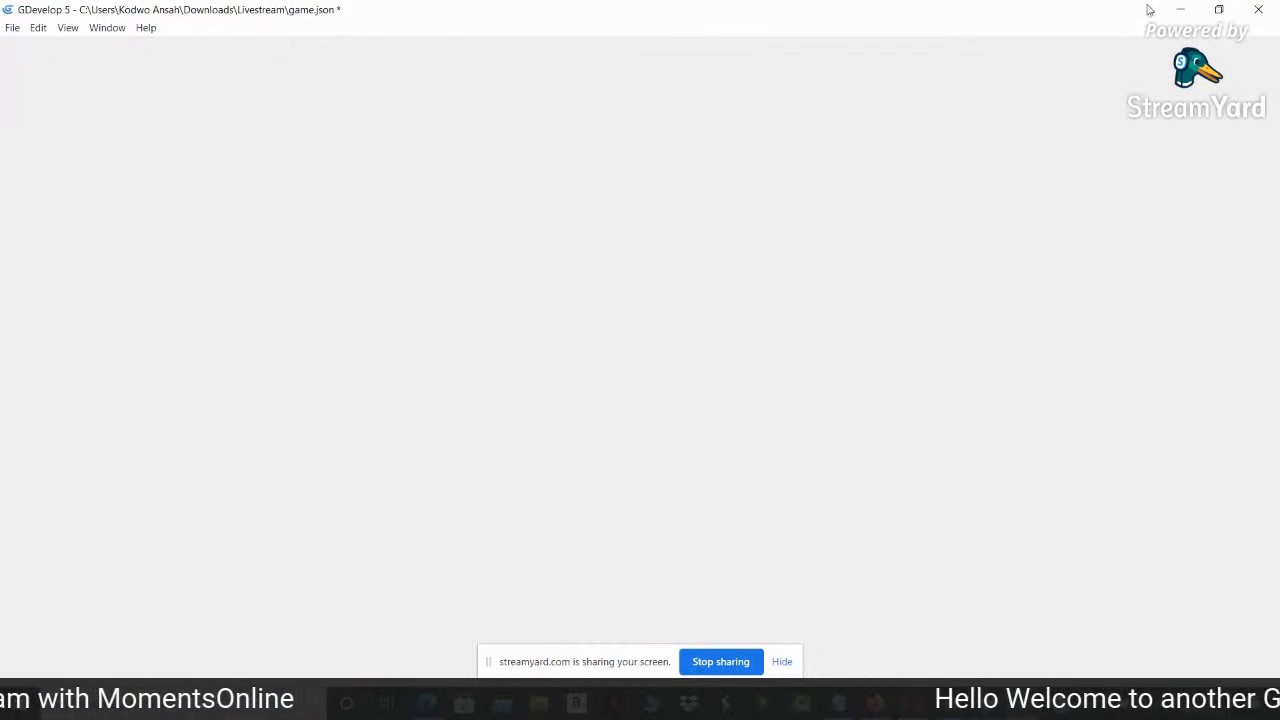
left_click(1180, 9)
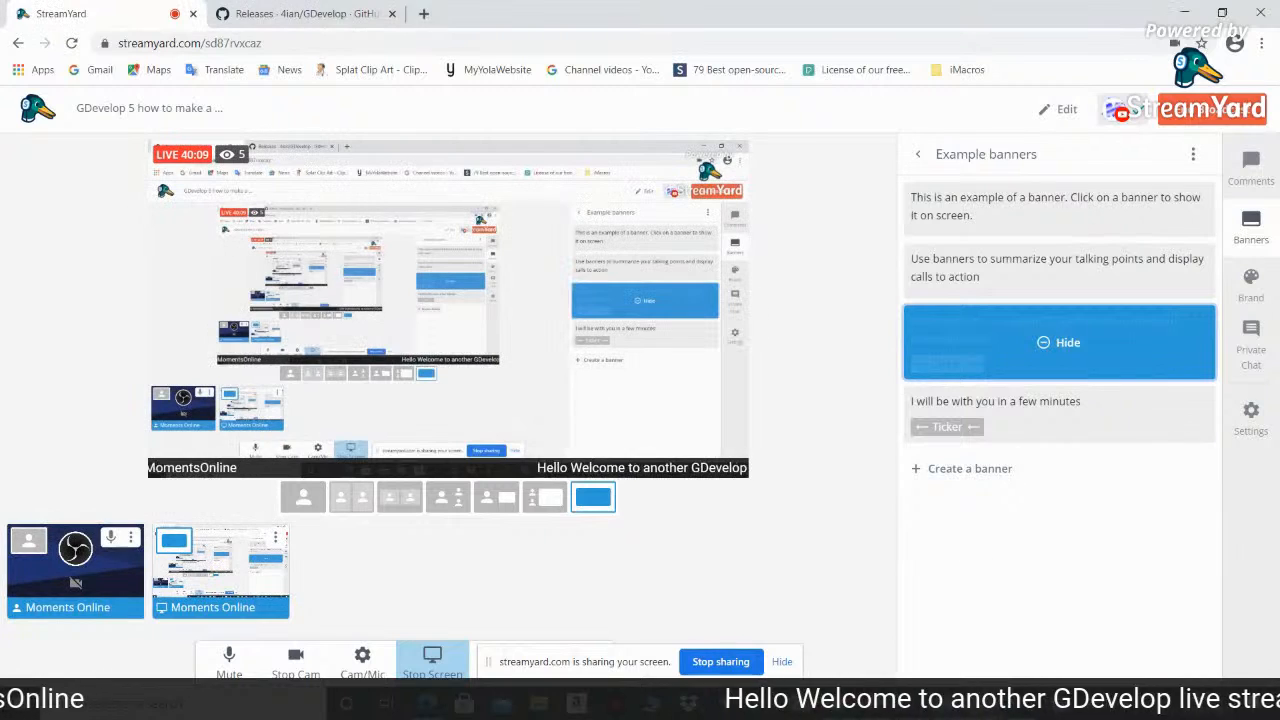
left_click(800, 703)
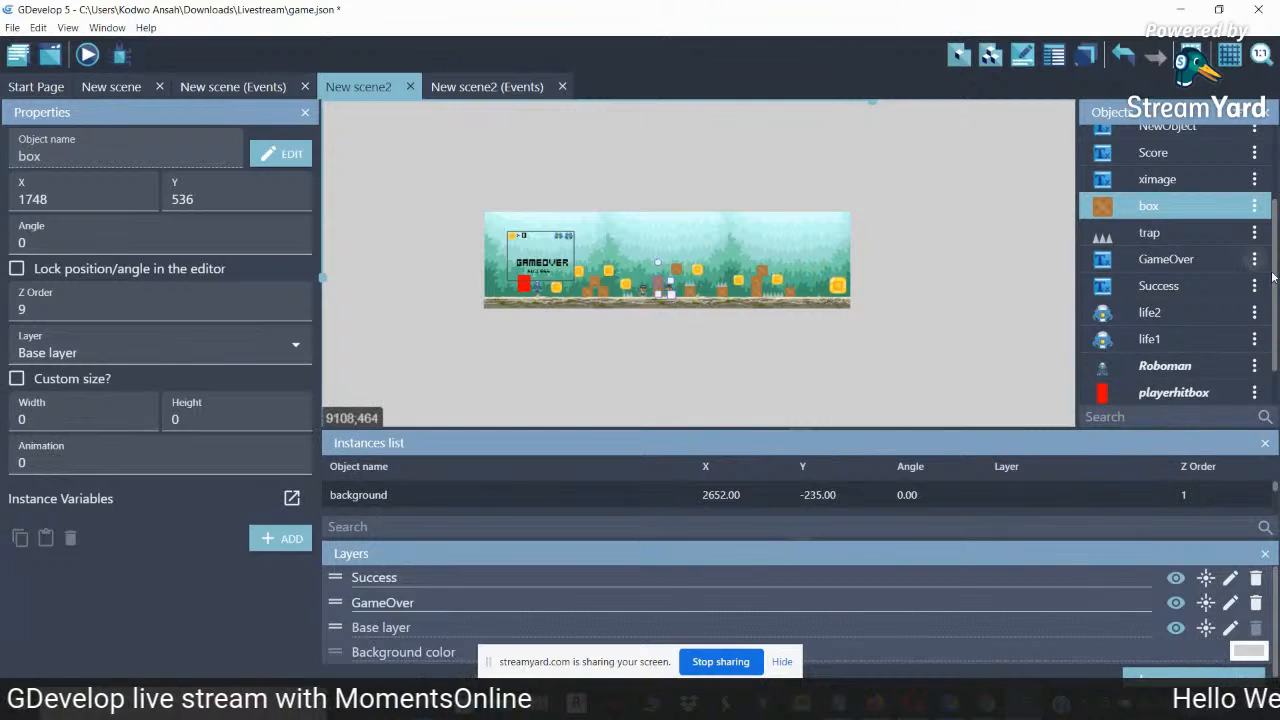
left_click_drag(1275, 275, 1270, 190)
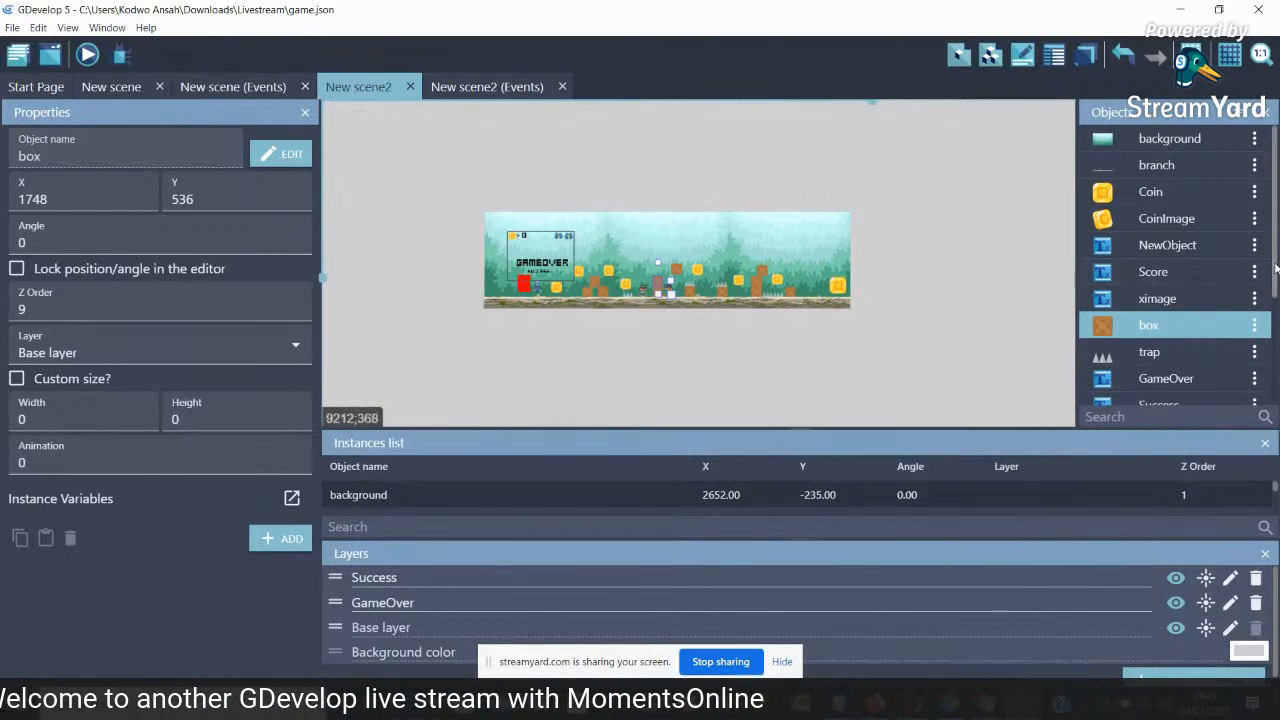
Add a new event to New scene2's events with the action Camera center X position, leaving its operator and value empty
left_click(508, 84)
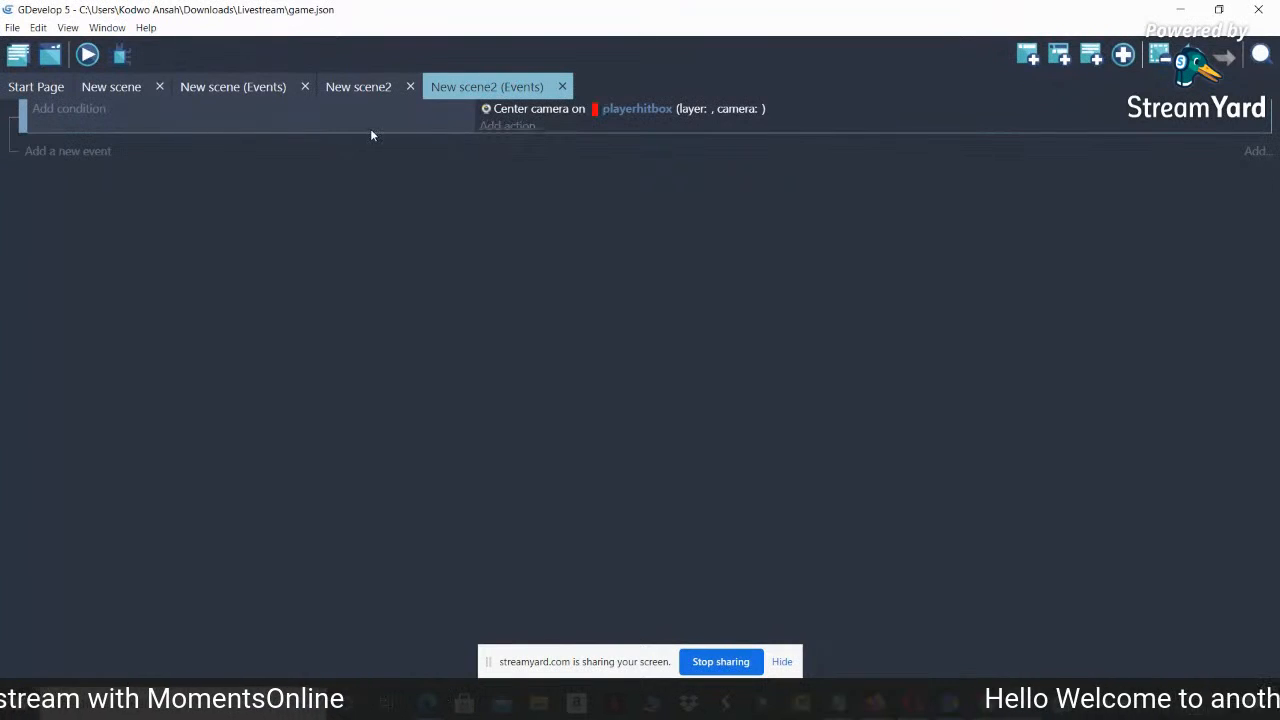
left_click(1029, 55)
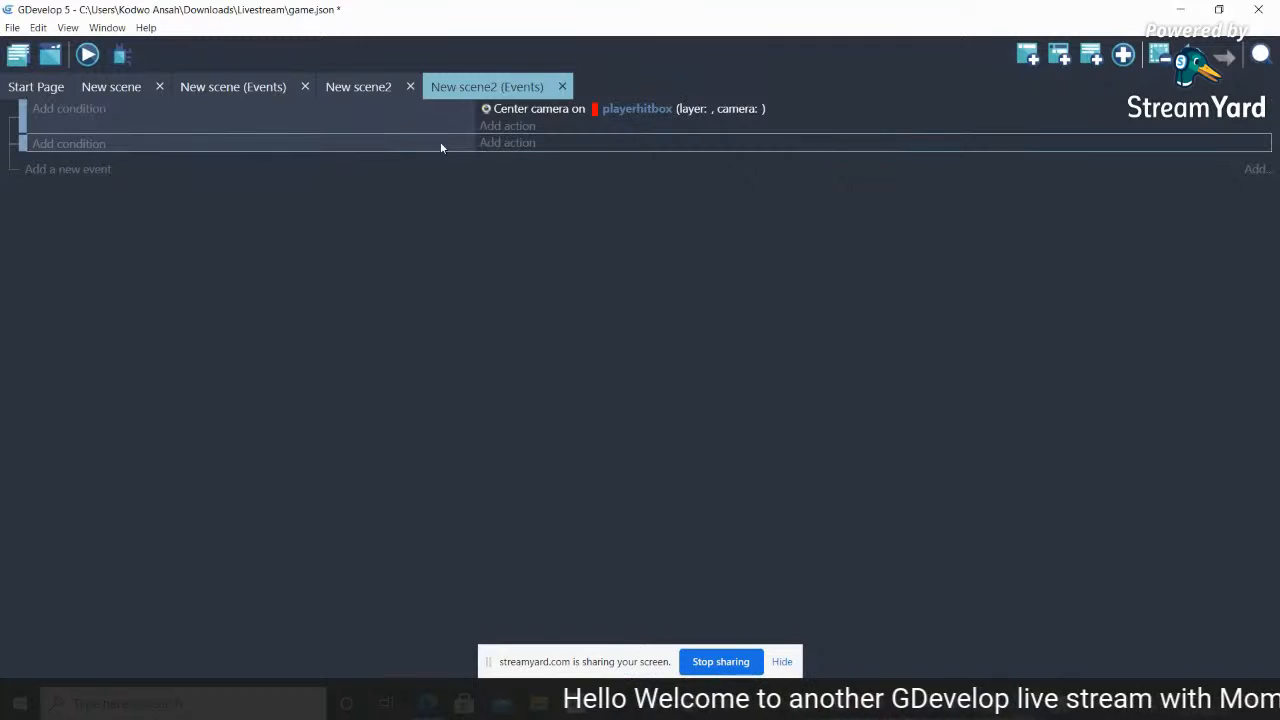
left_click(517, 143)
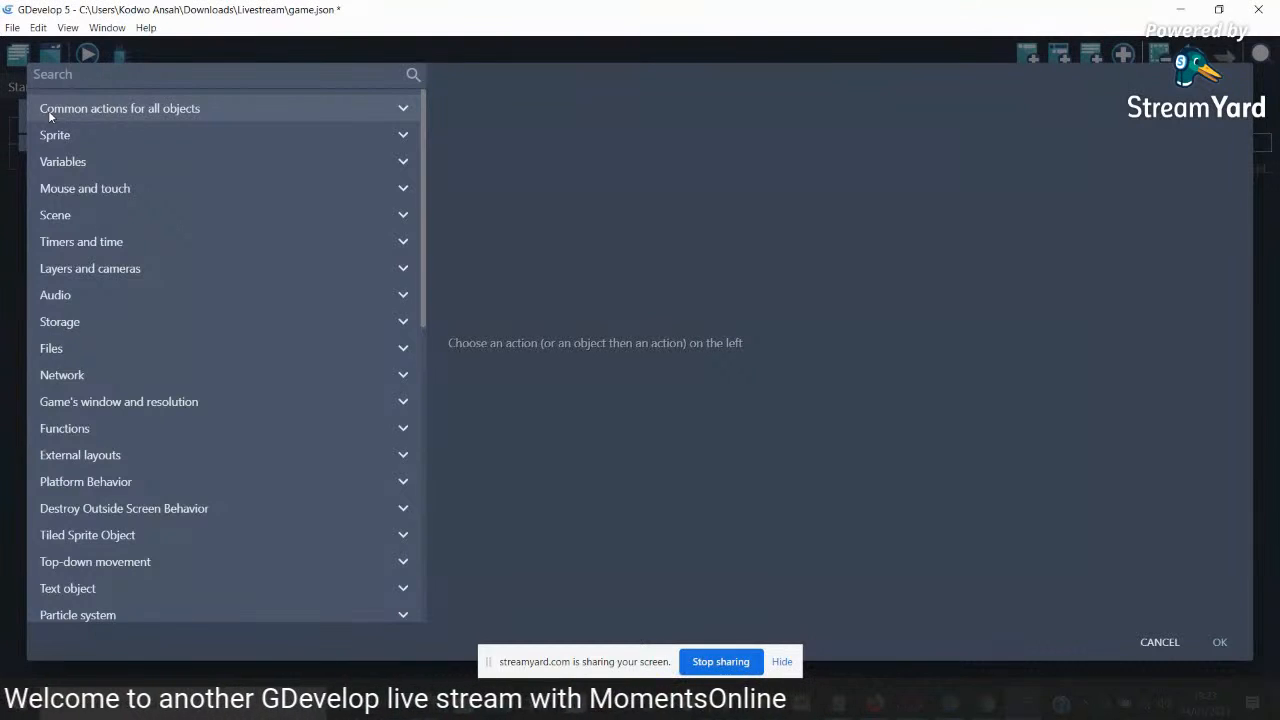
type("cemara")
key("BackSpace")
key("BackSpace")
key("BackSpace")
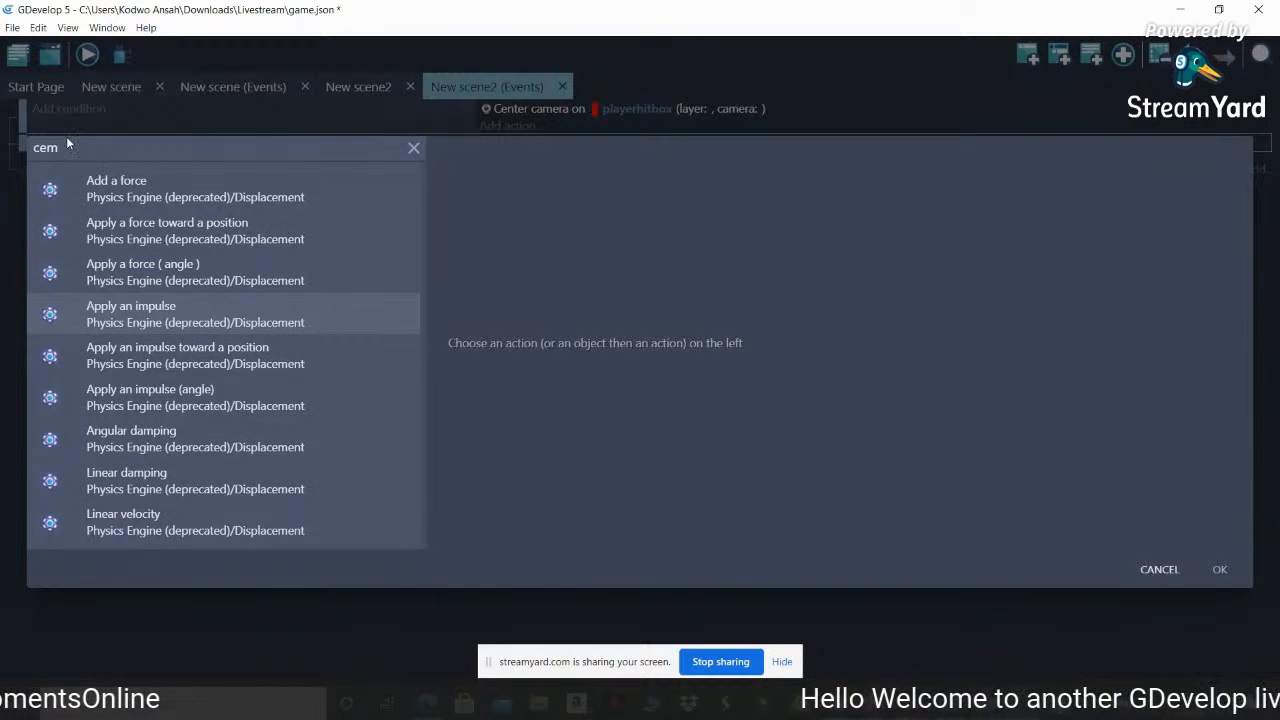
key("BackSpace")
key("BackSpace")
key("BackSpace")
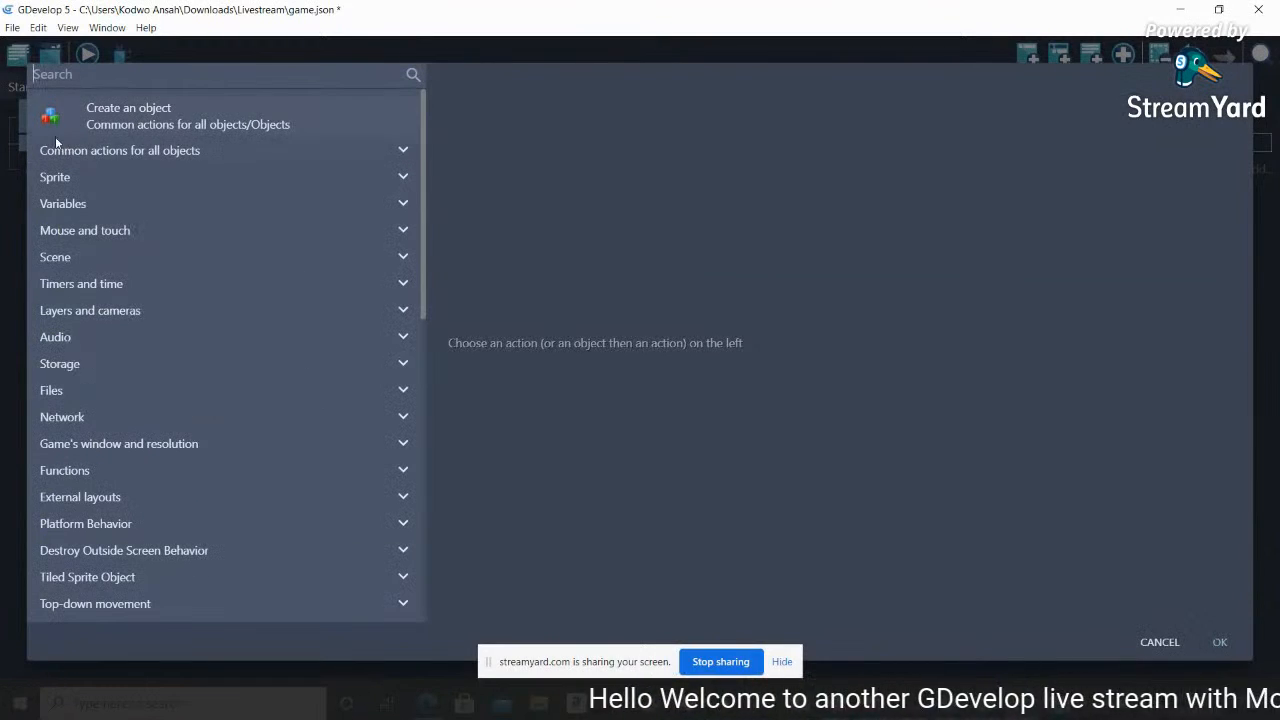
type("camera")
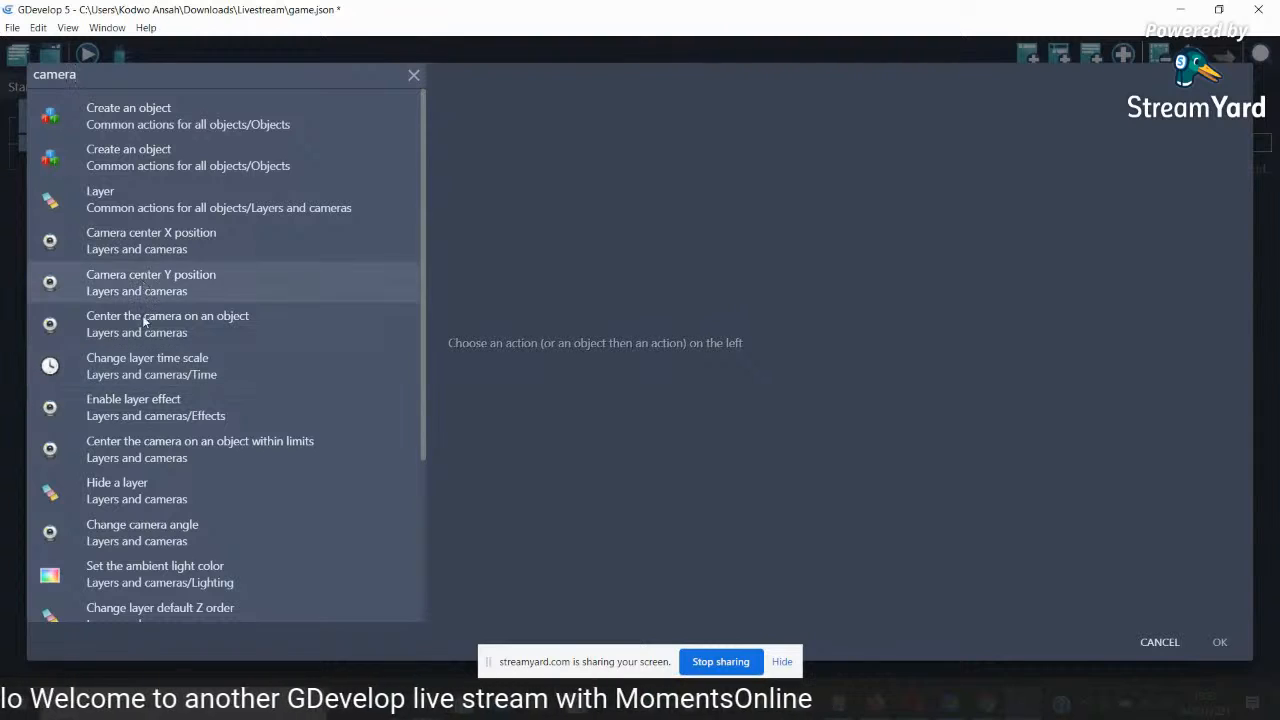
left_click(155, 253)
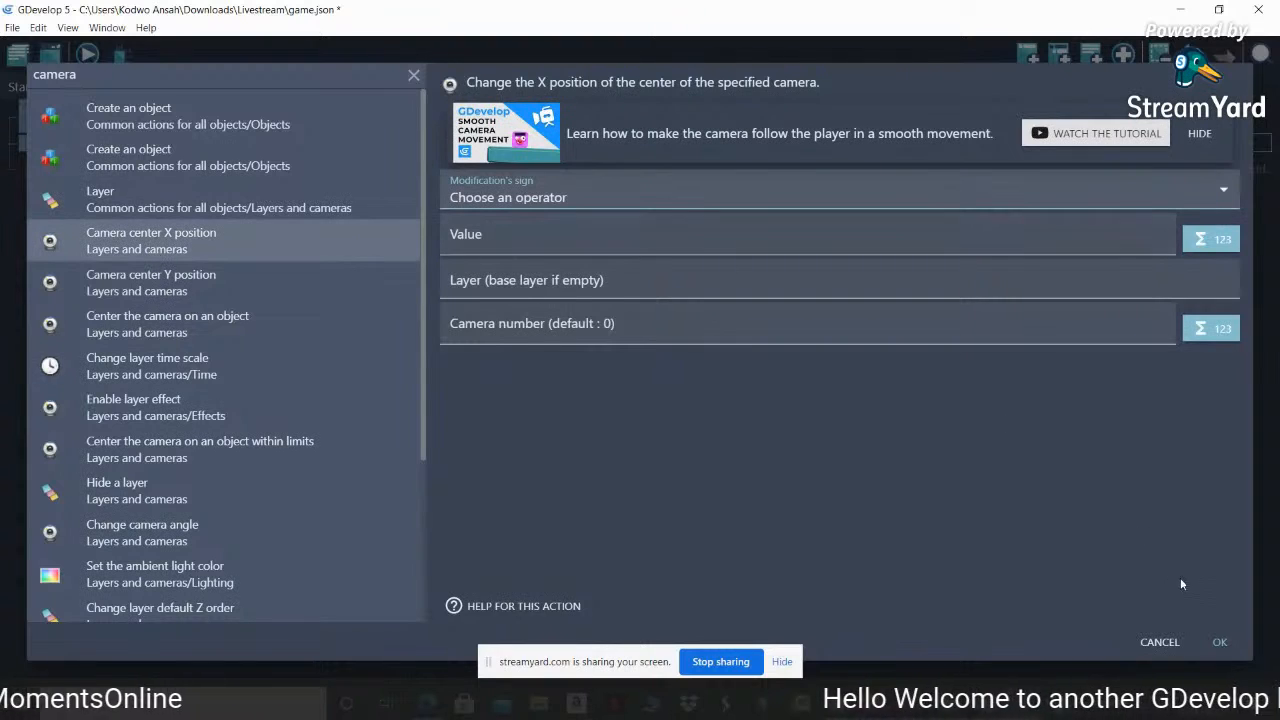
left_click(1210, 643)
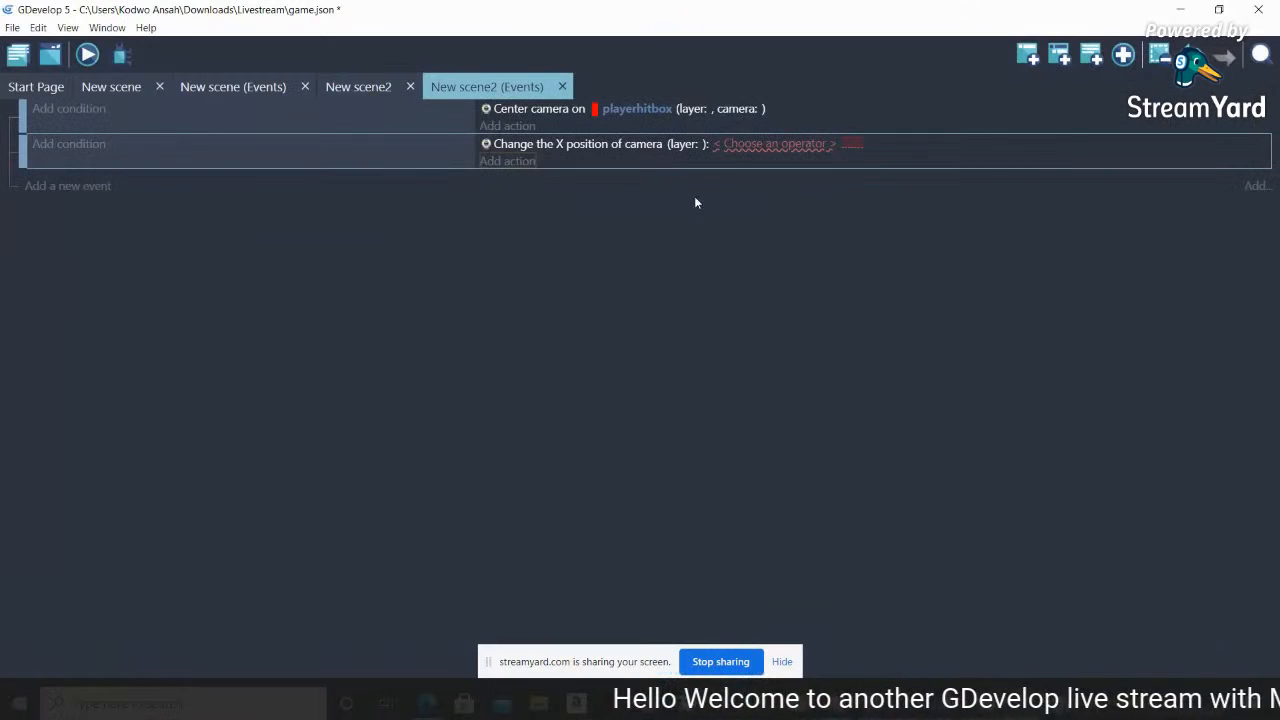
Preview New scene2 with both camera actions and close the preview
left_click(90, 55)
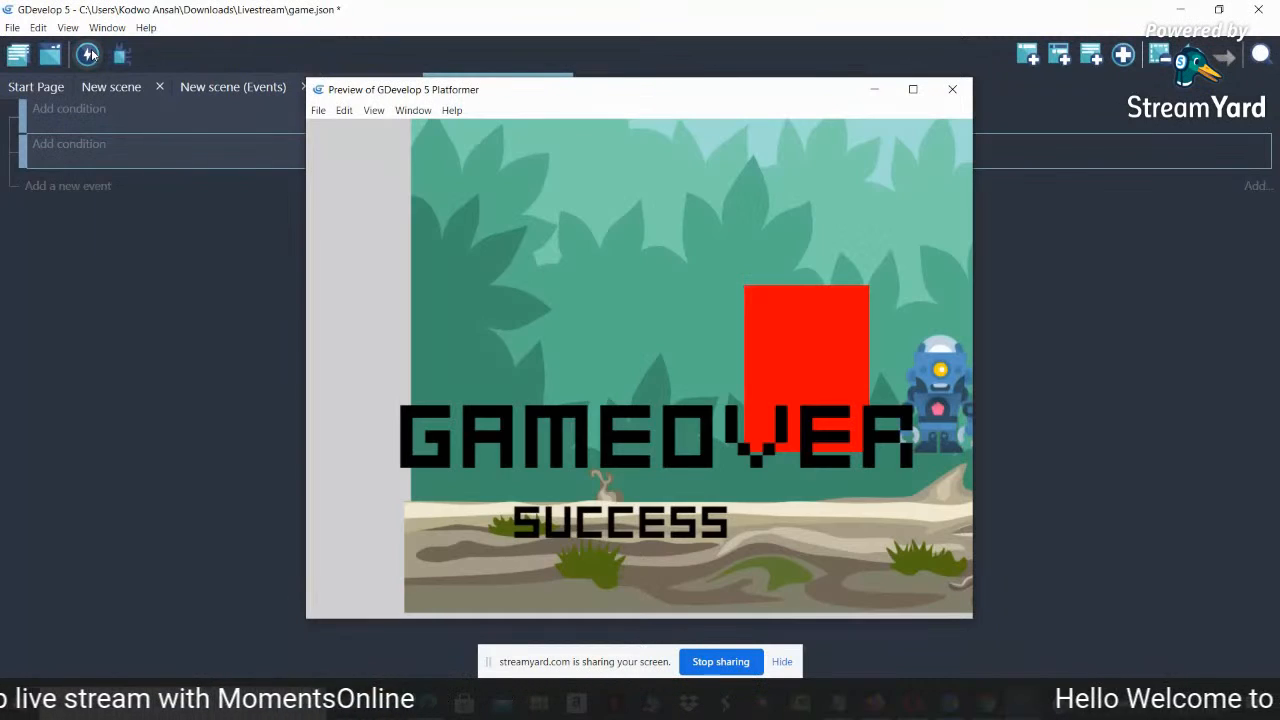
left_click(954, 97)
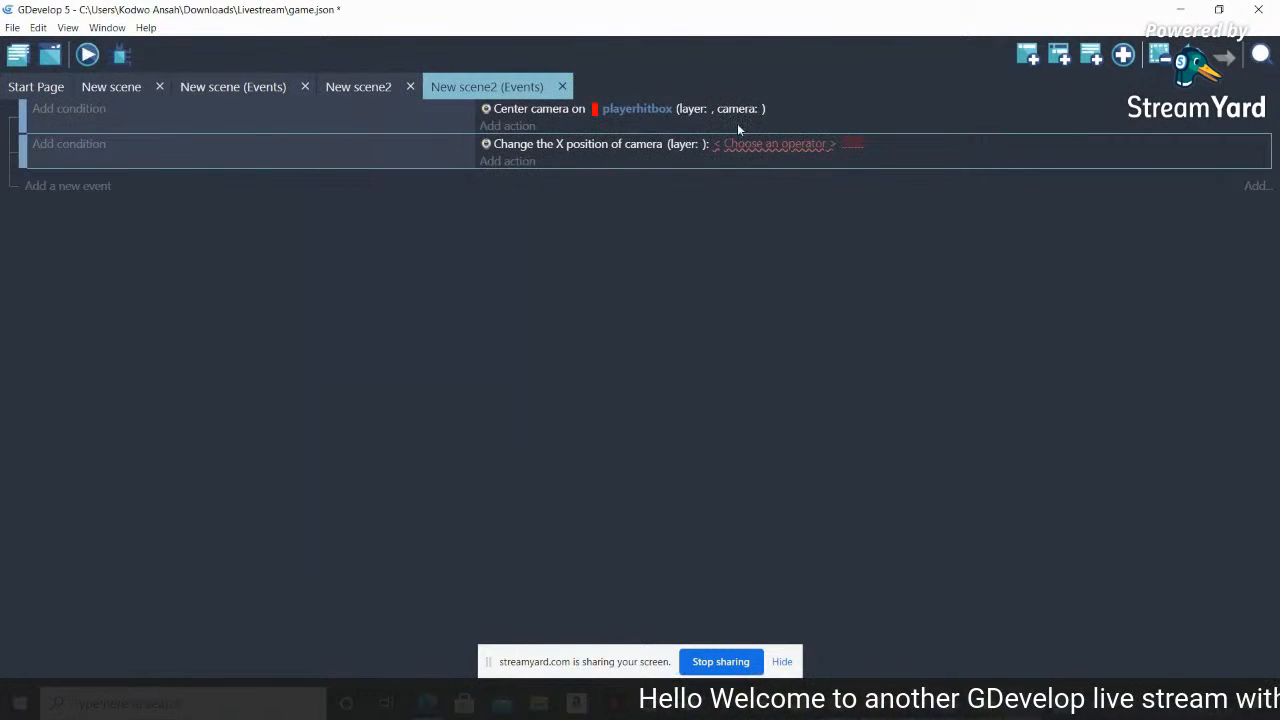
Delete the Center camera on playerhitbox action from the first event and preview the scene without it
left_click(773, 115)
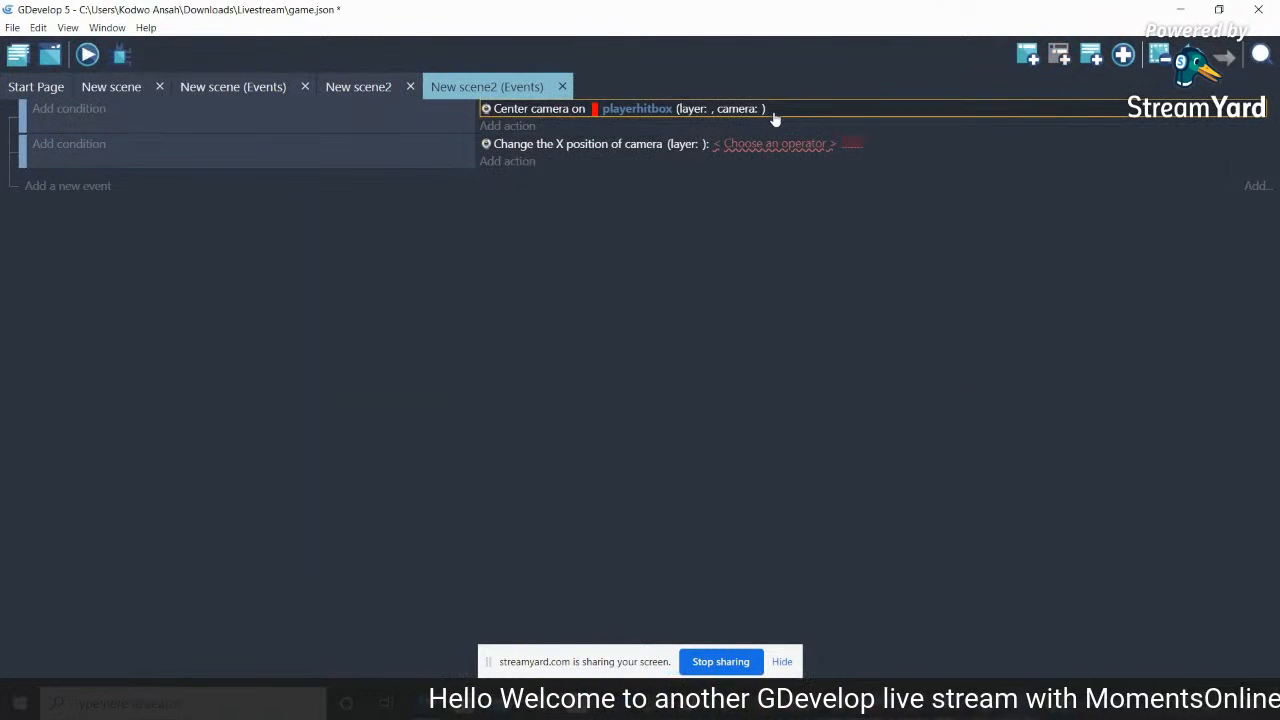
key("Delete")
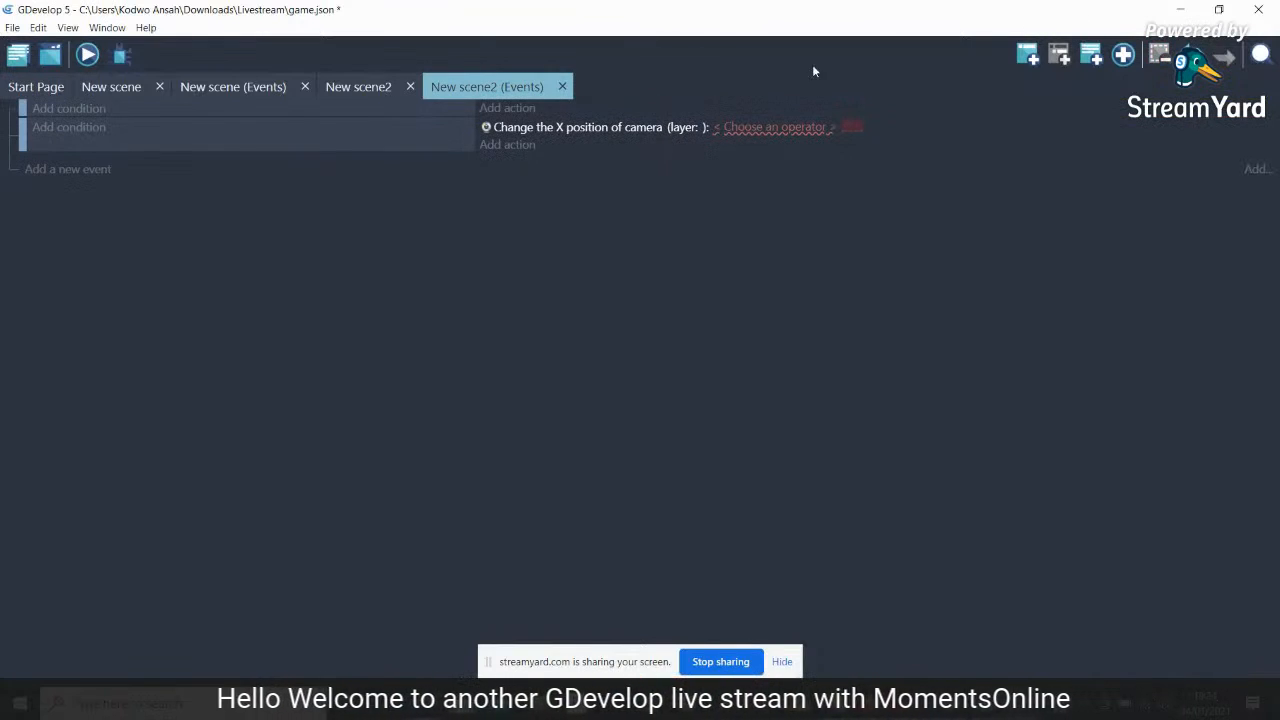
left_click(89, 56)
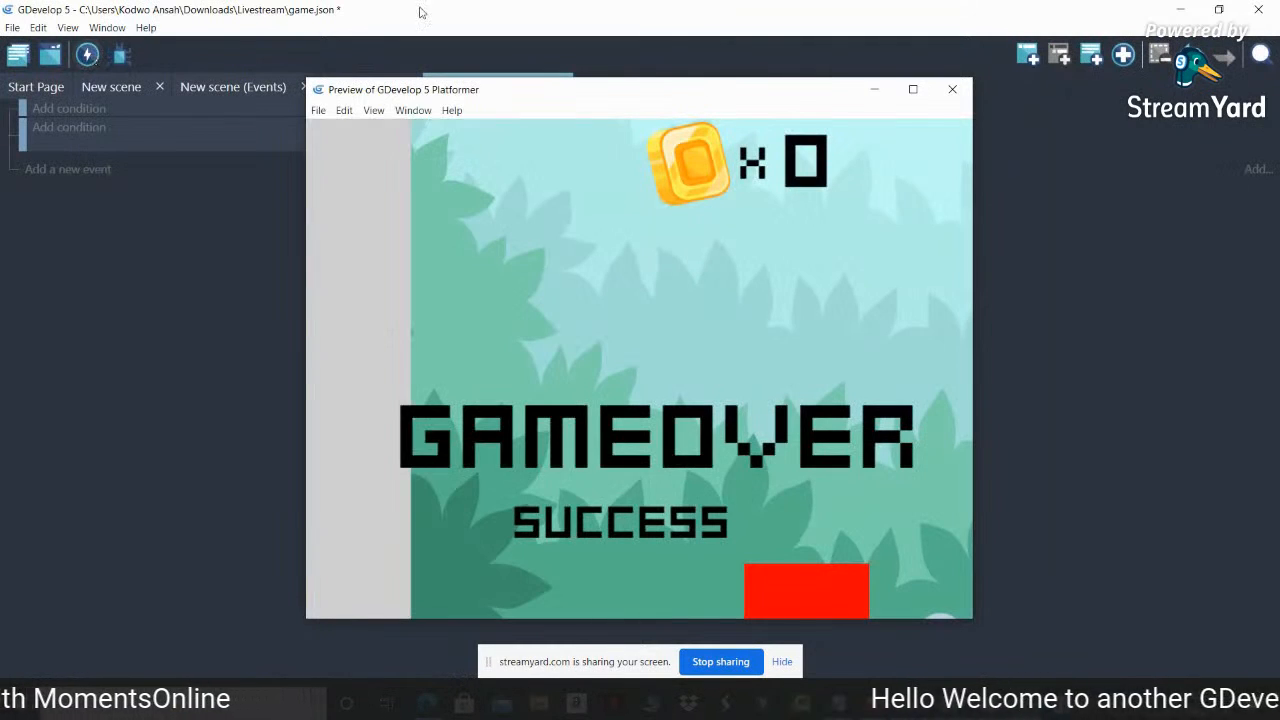
left_click(955, 92)
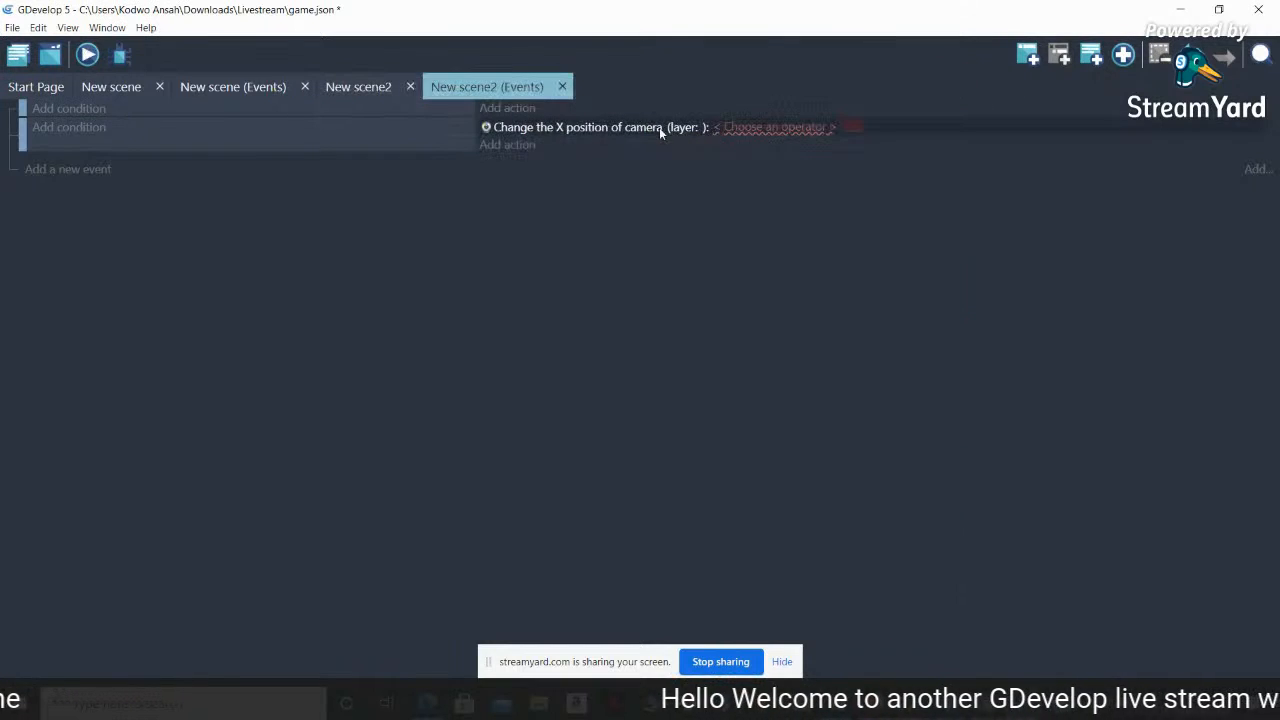
Set the value of the camera X position action in New scene2's events to -10, leaving its operator unchosen
left_click(771, 127)
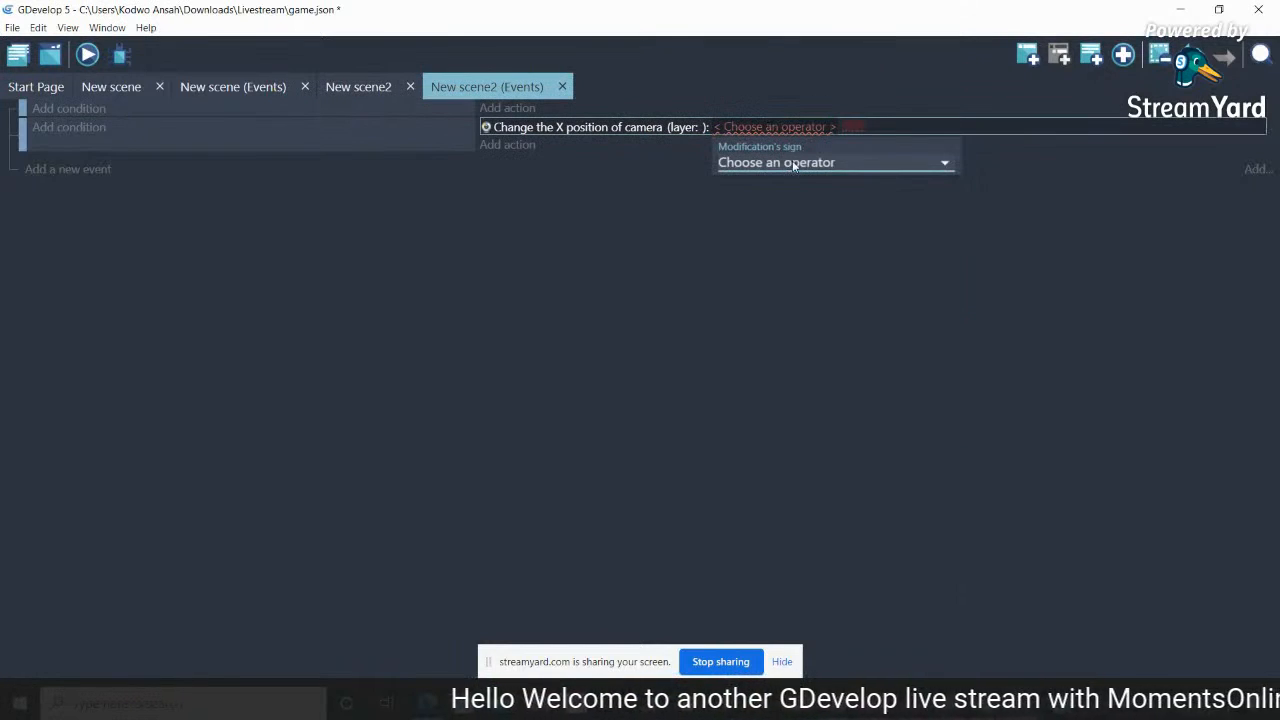
left_click(794, 164)
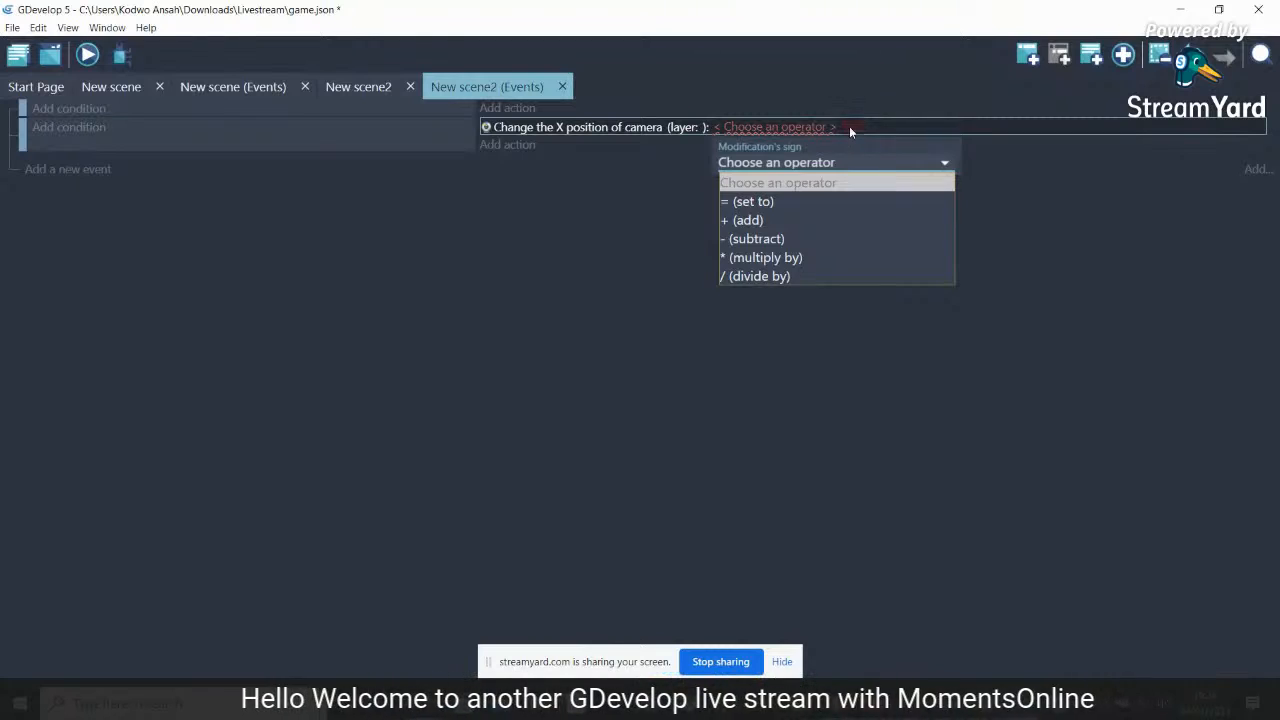
left_click(849, 128)
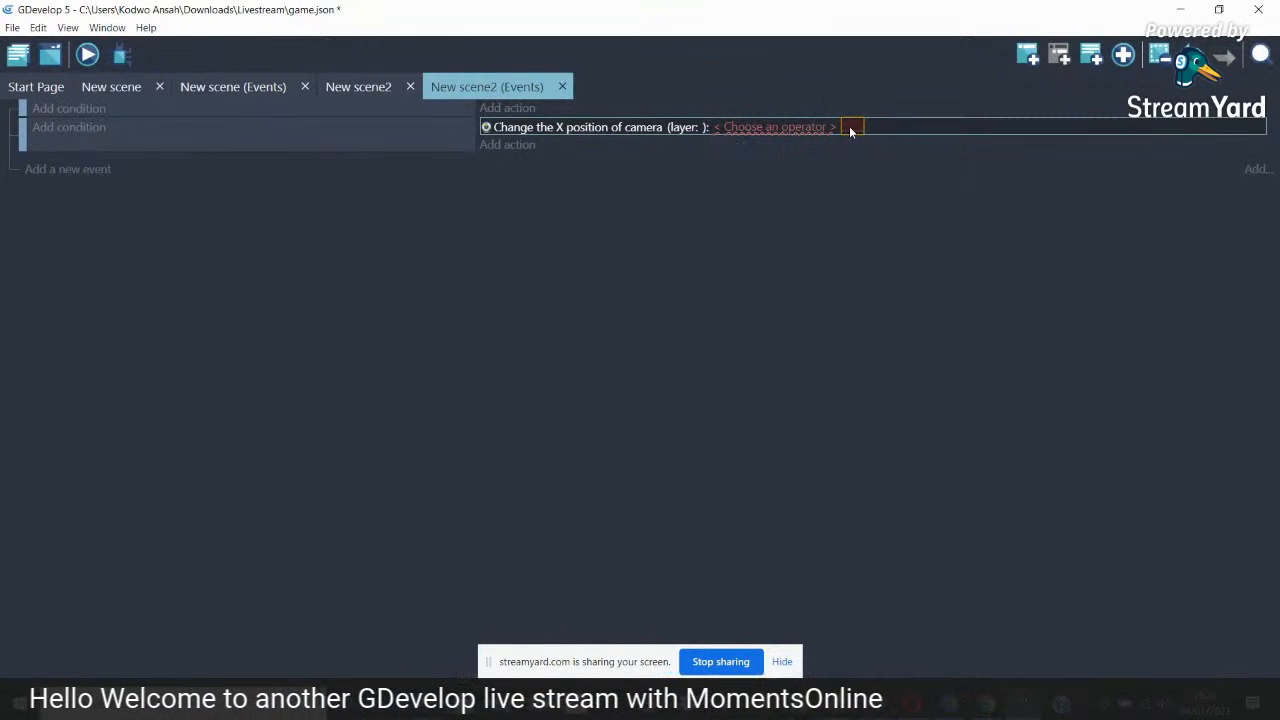
left_click(849, 127)
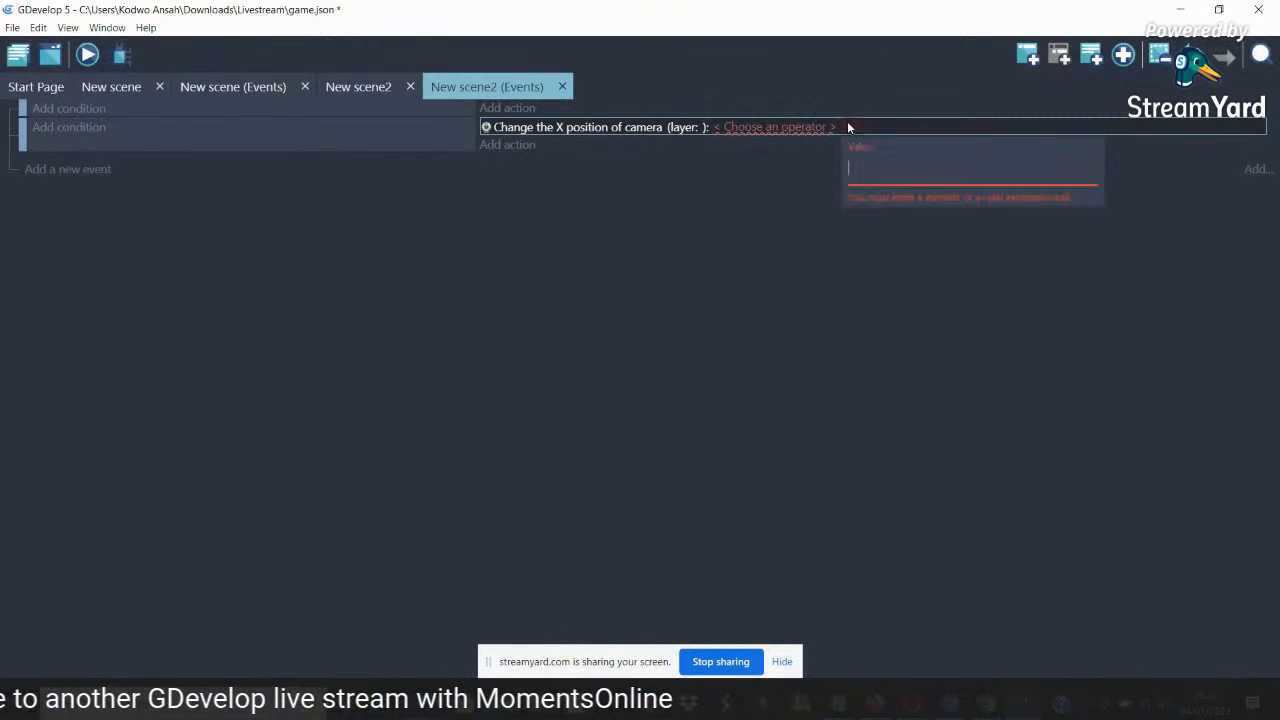
type("1")
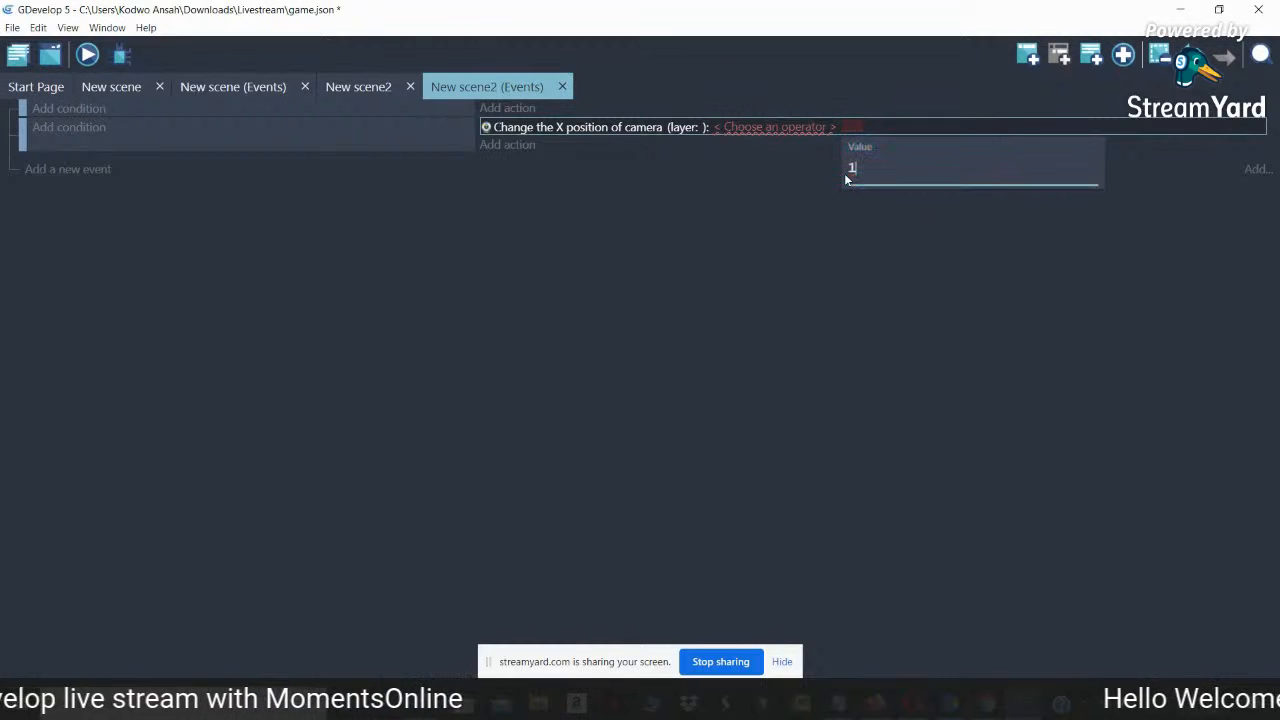
type("-")
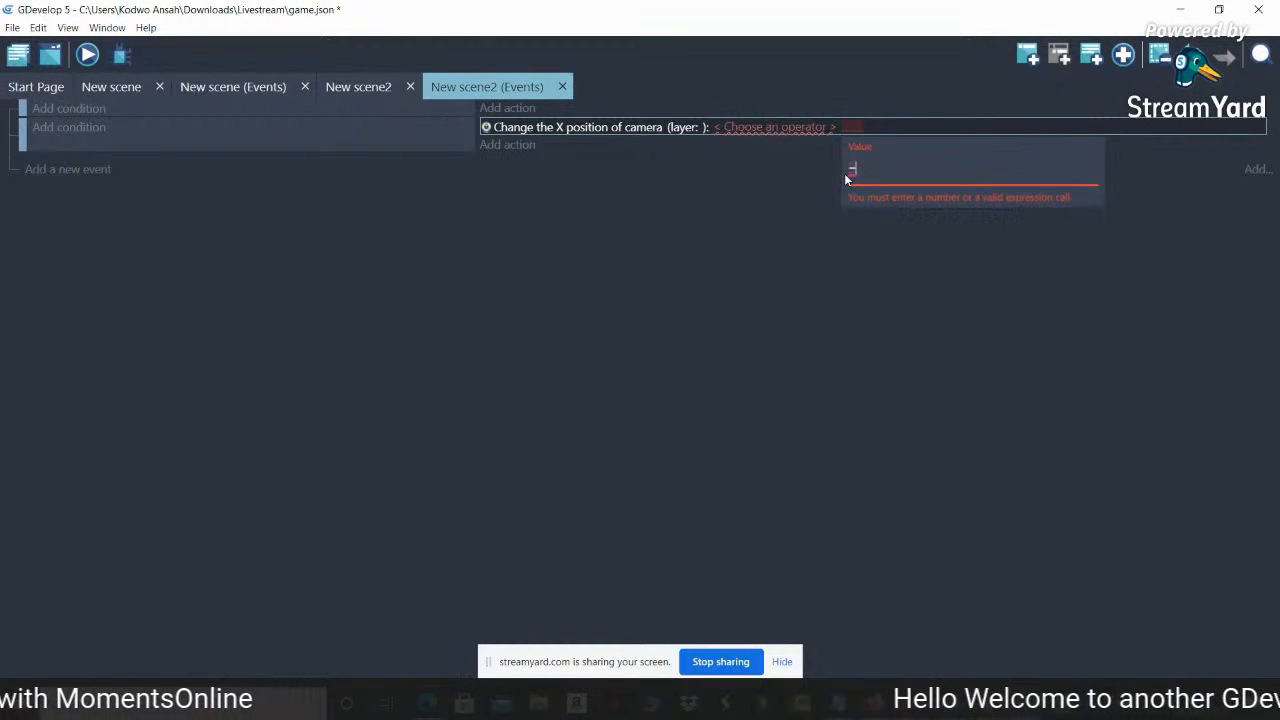
type("10")
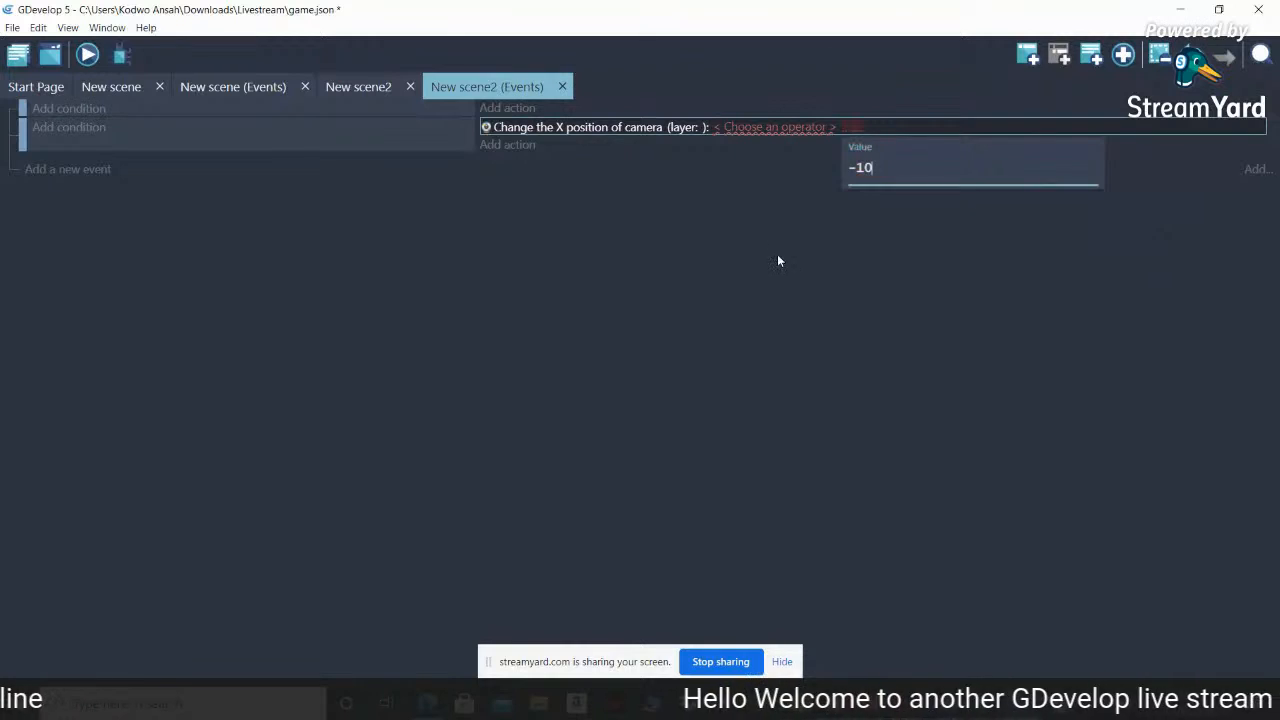
key("Return")
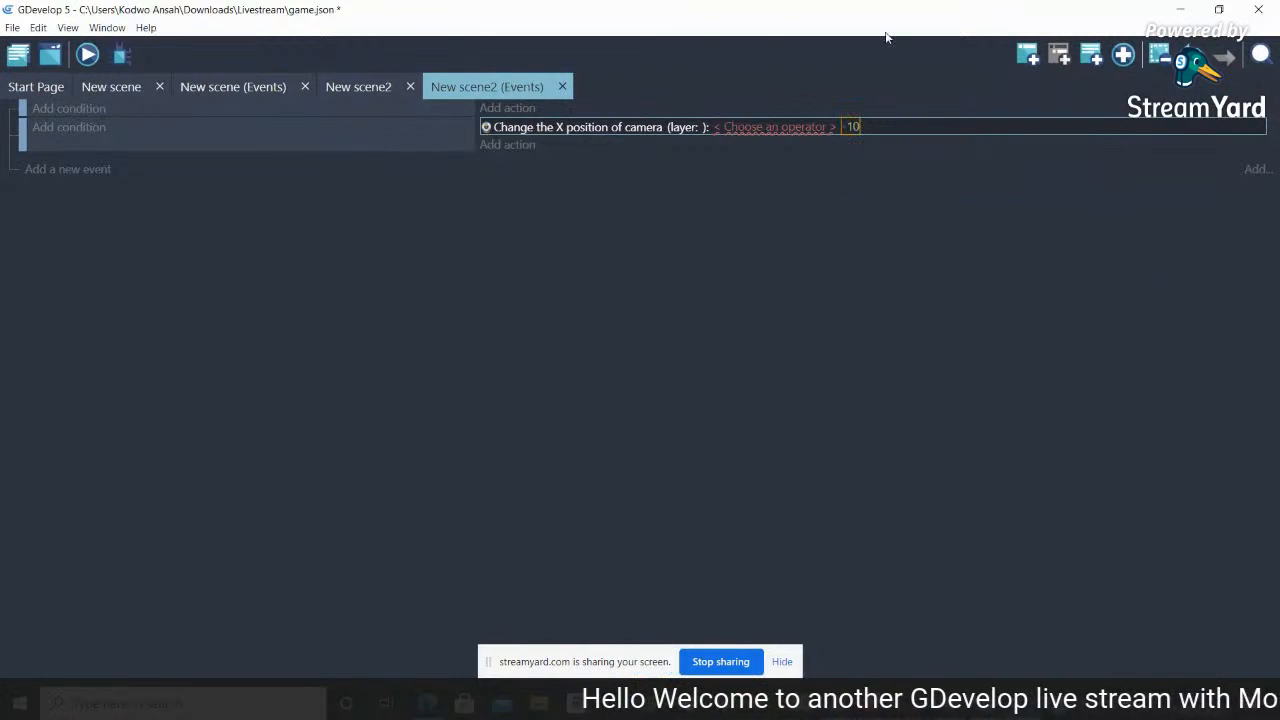
Preview New scene2 in a maximized window with the camera X value of -10, and close the preview
left_click(88, 55)
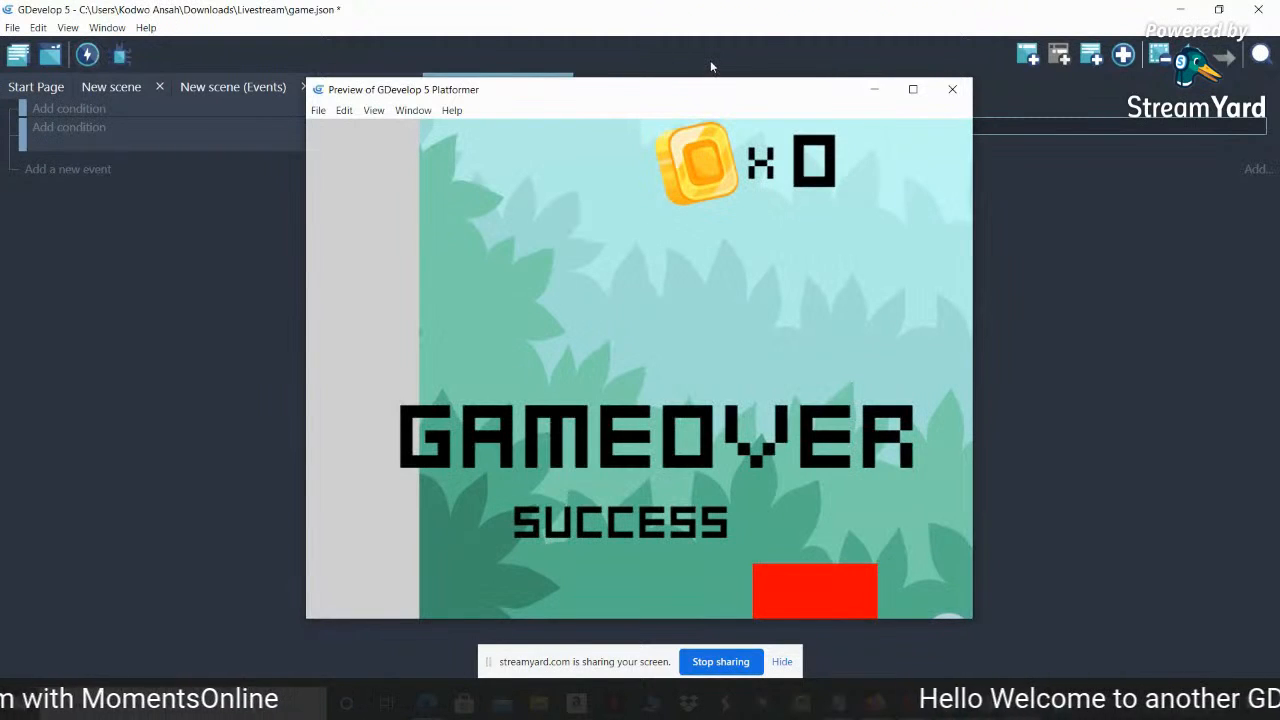
left_click(912, 91)
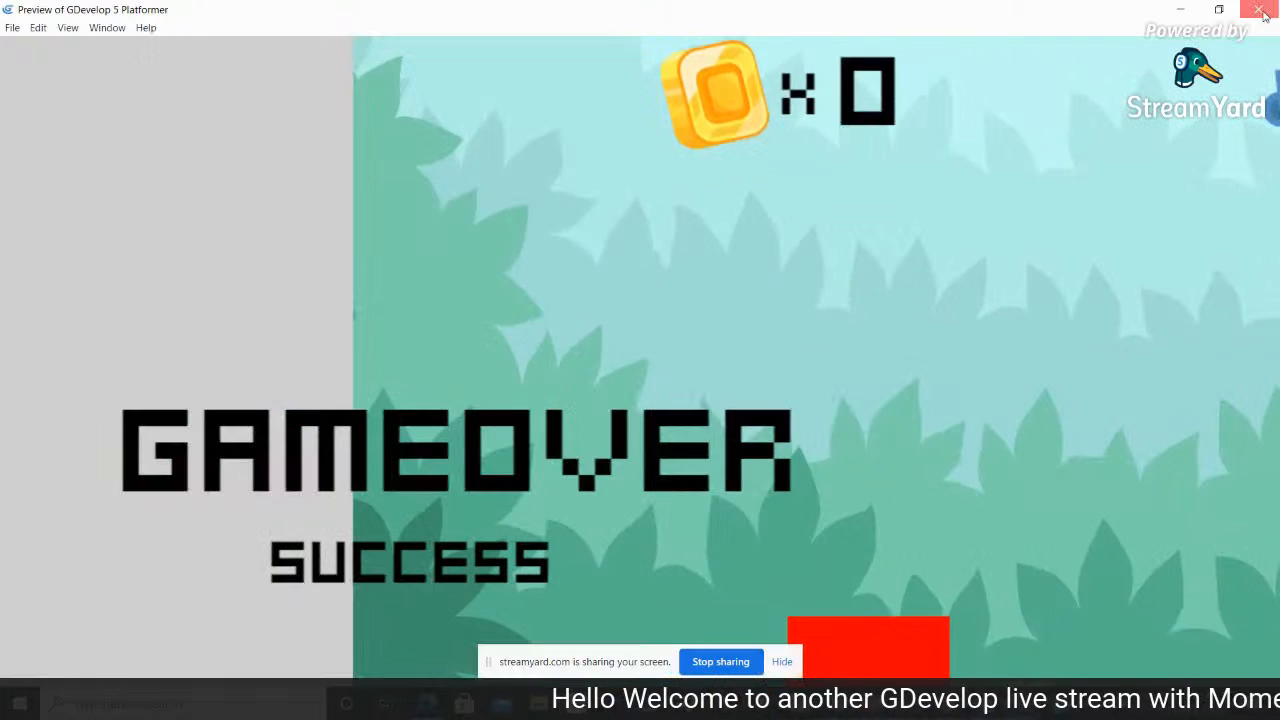
left_click(1259, 10)
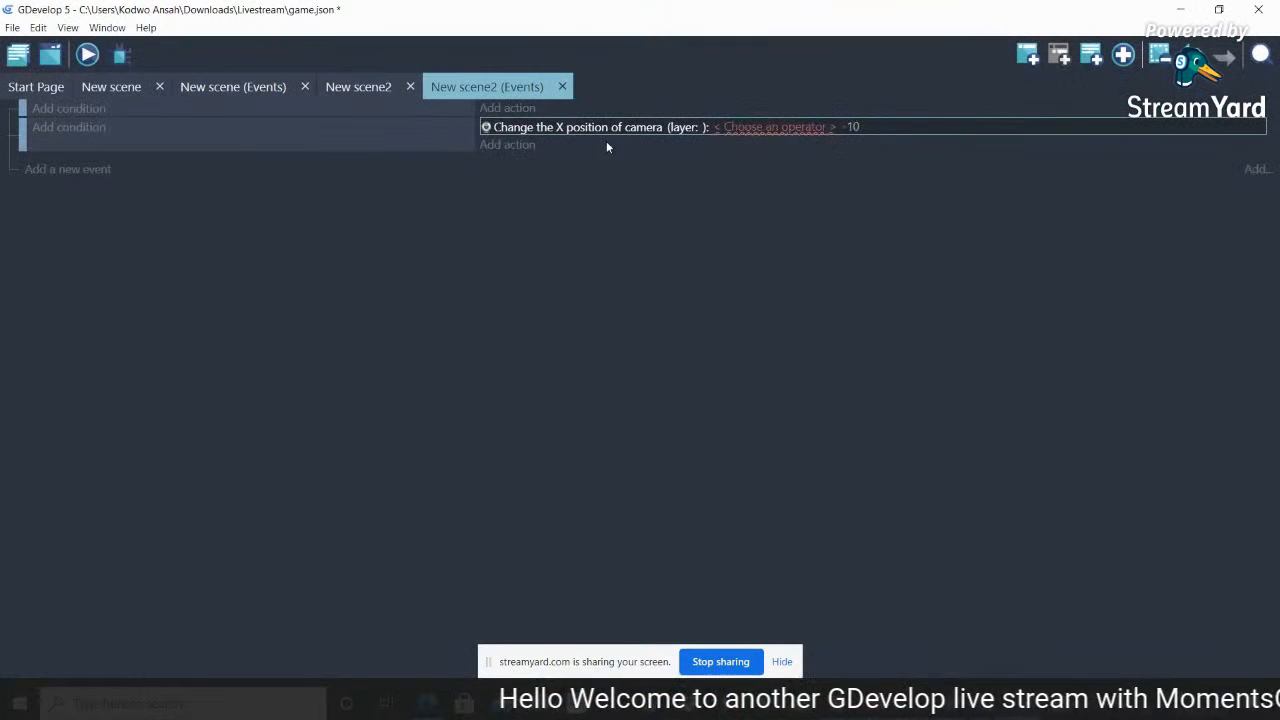
Examine New scene2's layout at several zoom levels, including the middle branch and the large coin at the level's end
left_click(354, 86)
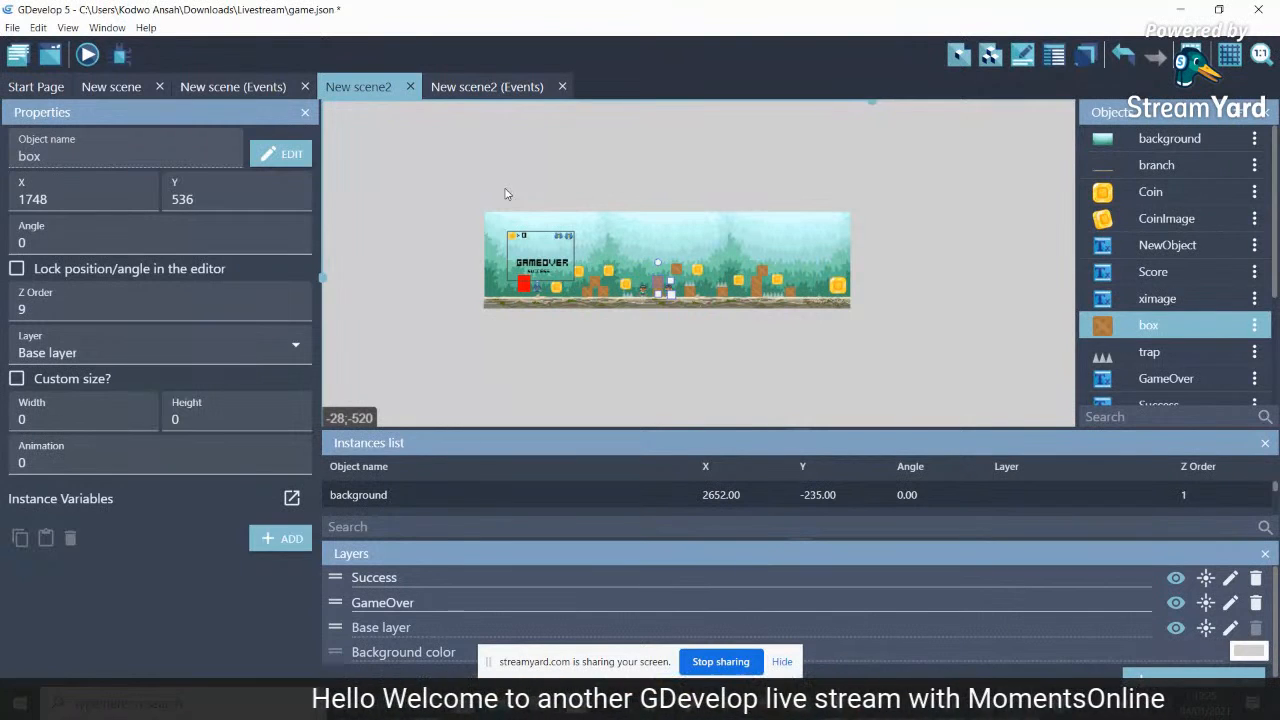
left_click(690, 232)
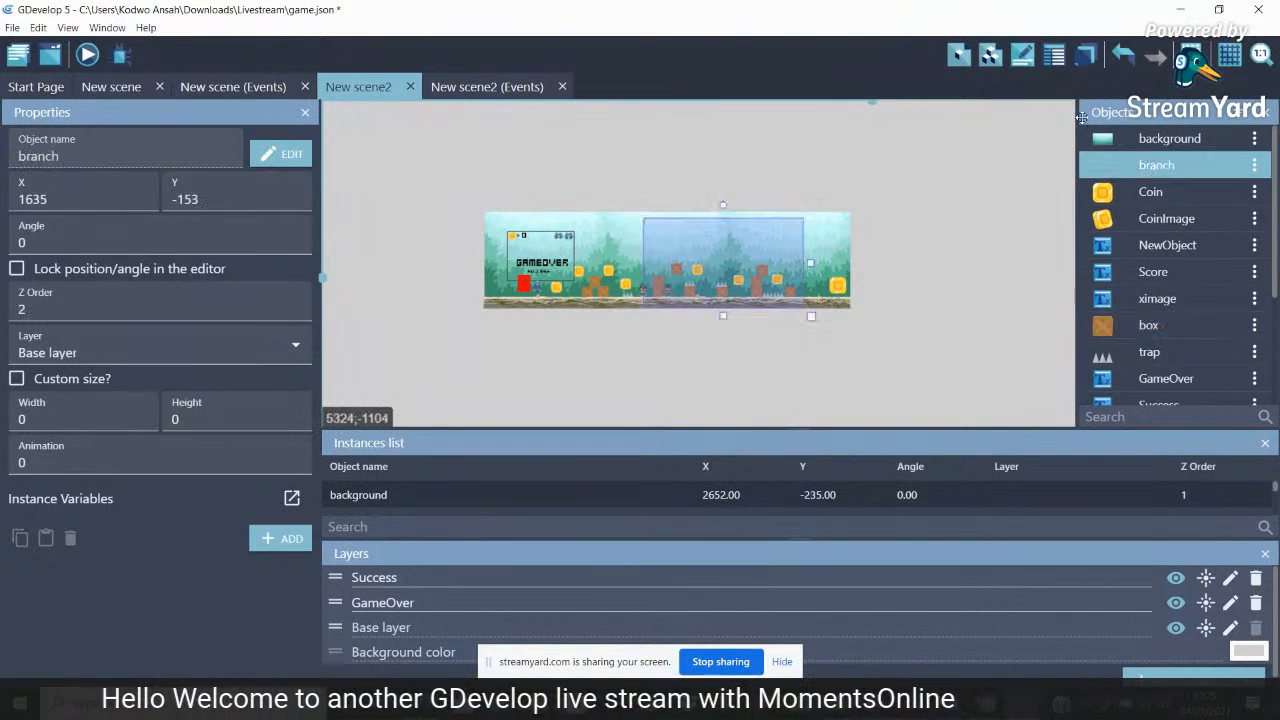
left_click(1260, 53)
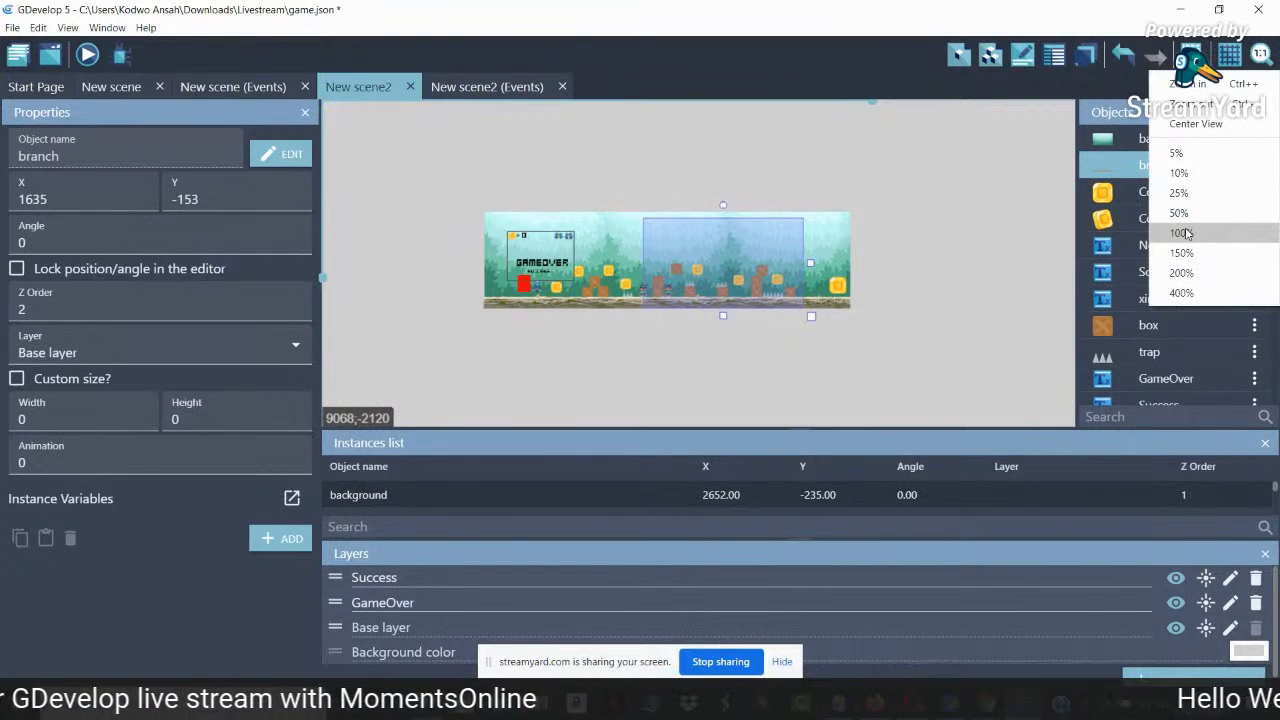
left_click(1182, 233)
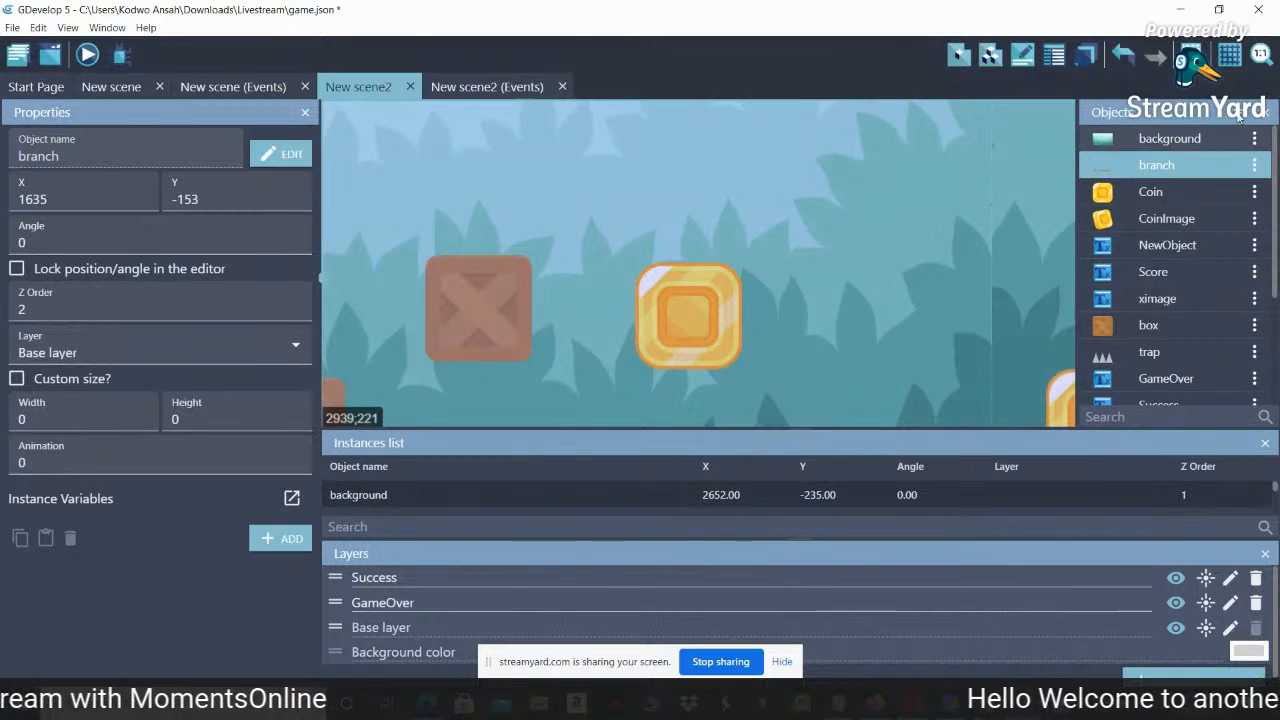
left_click(1260, 53)
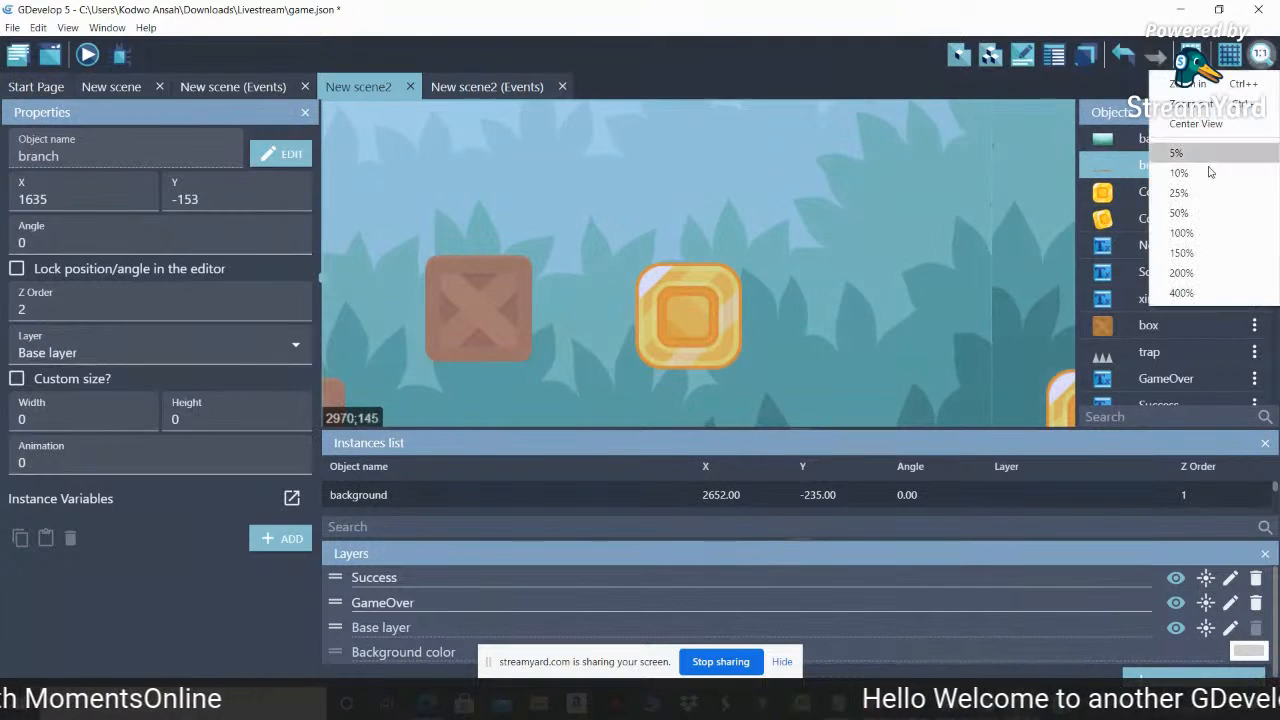
left_click(1180, 213)
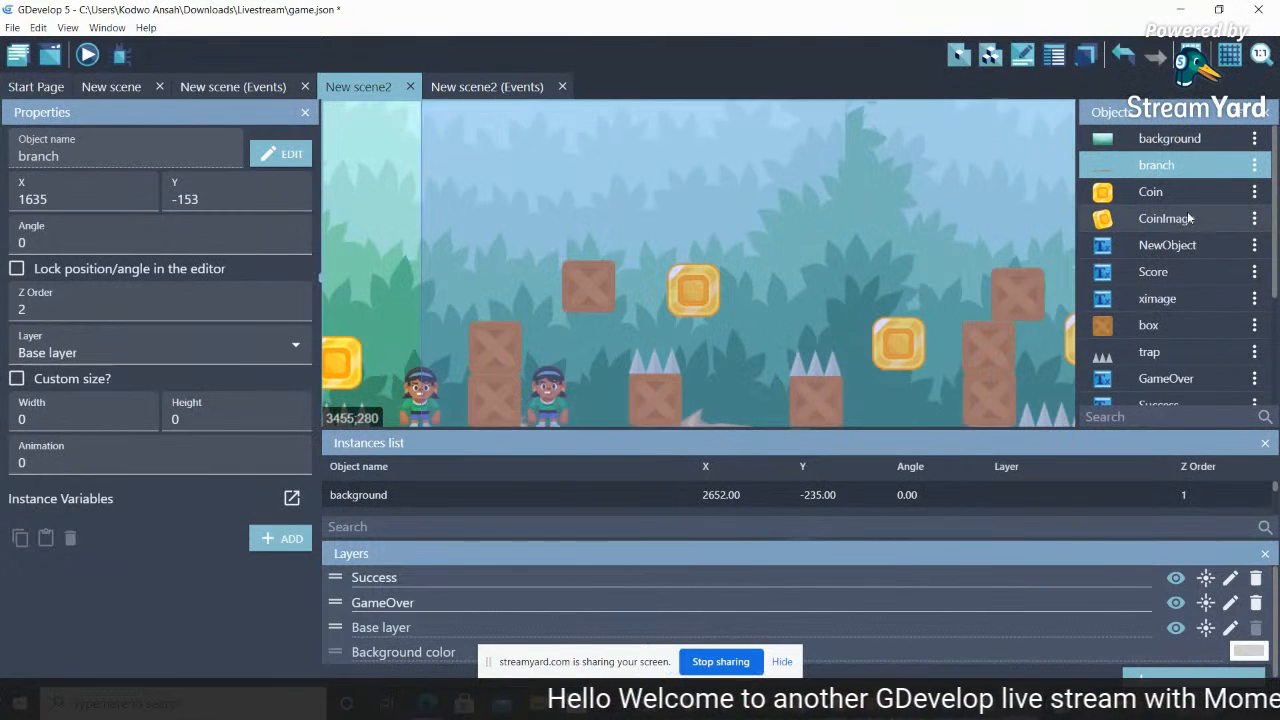
left_click(1260, 53)
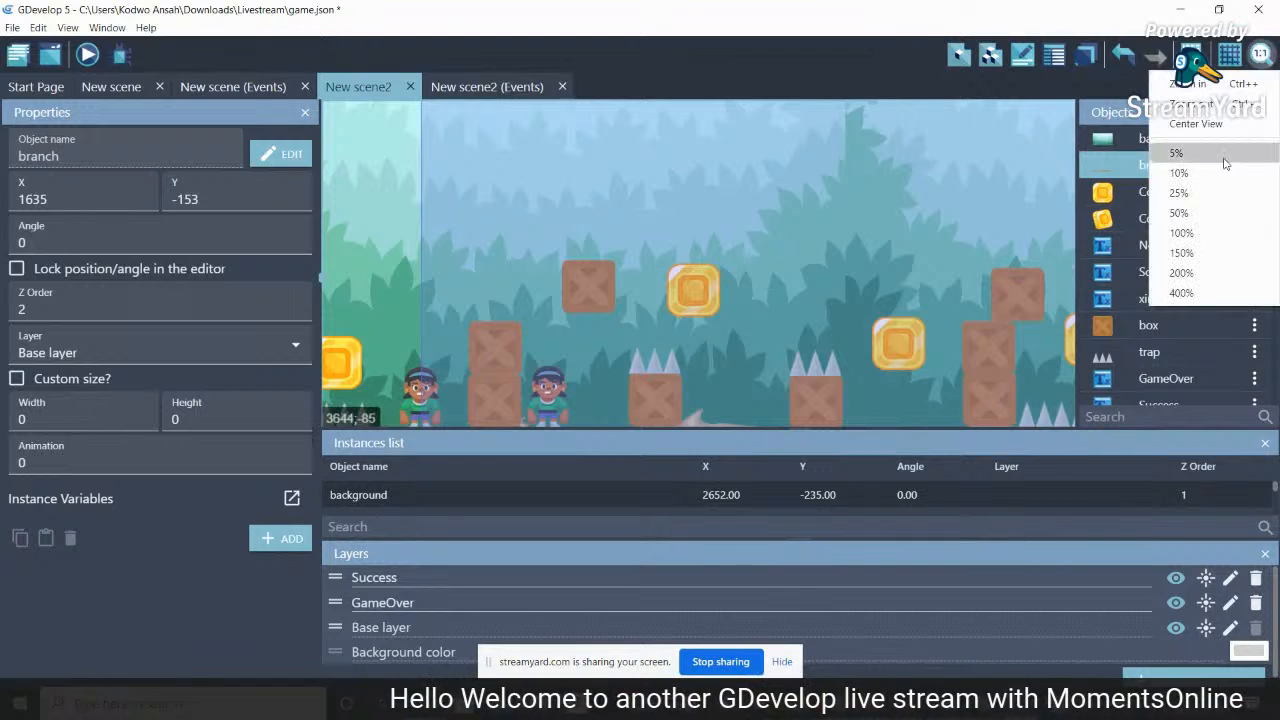
left_click(1180, 213)
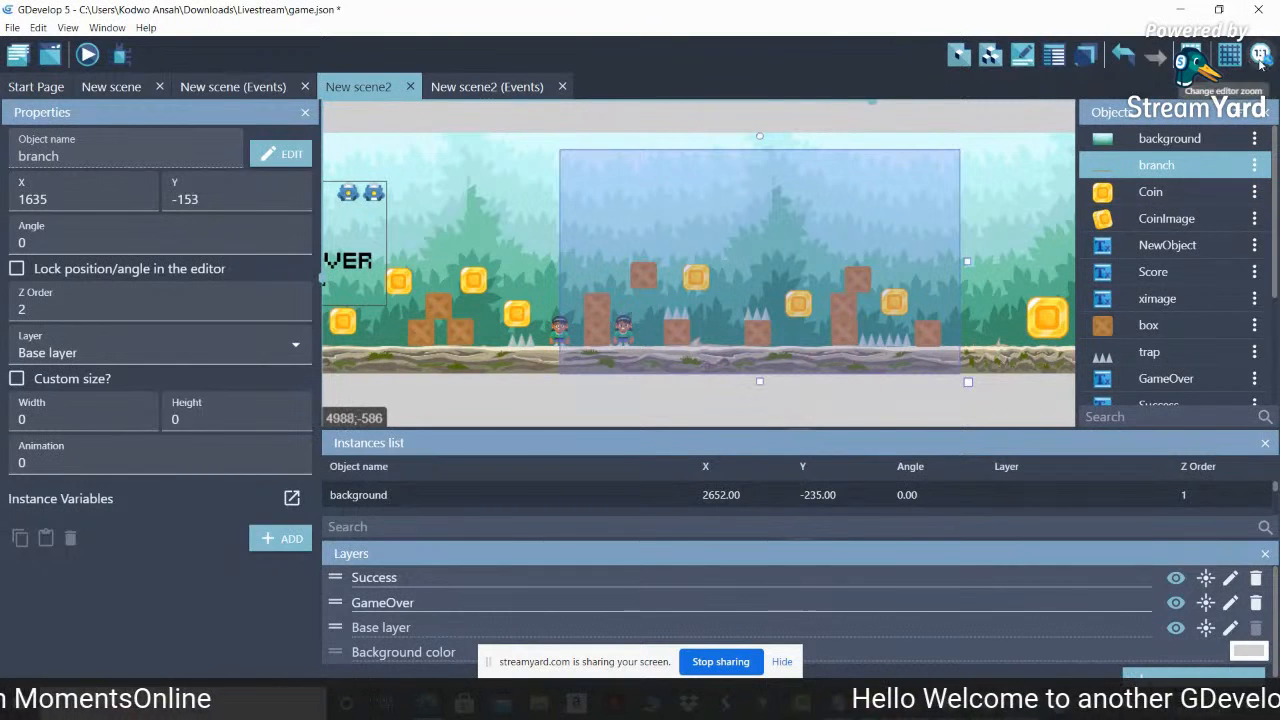
left_click(1260, 56)
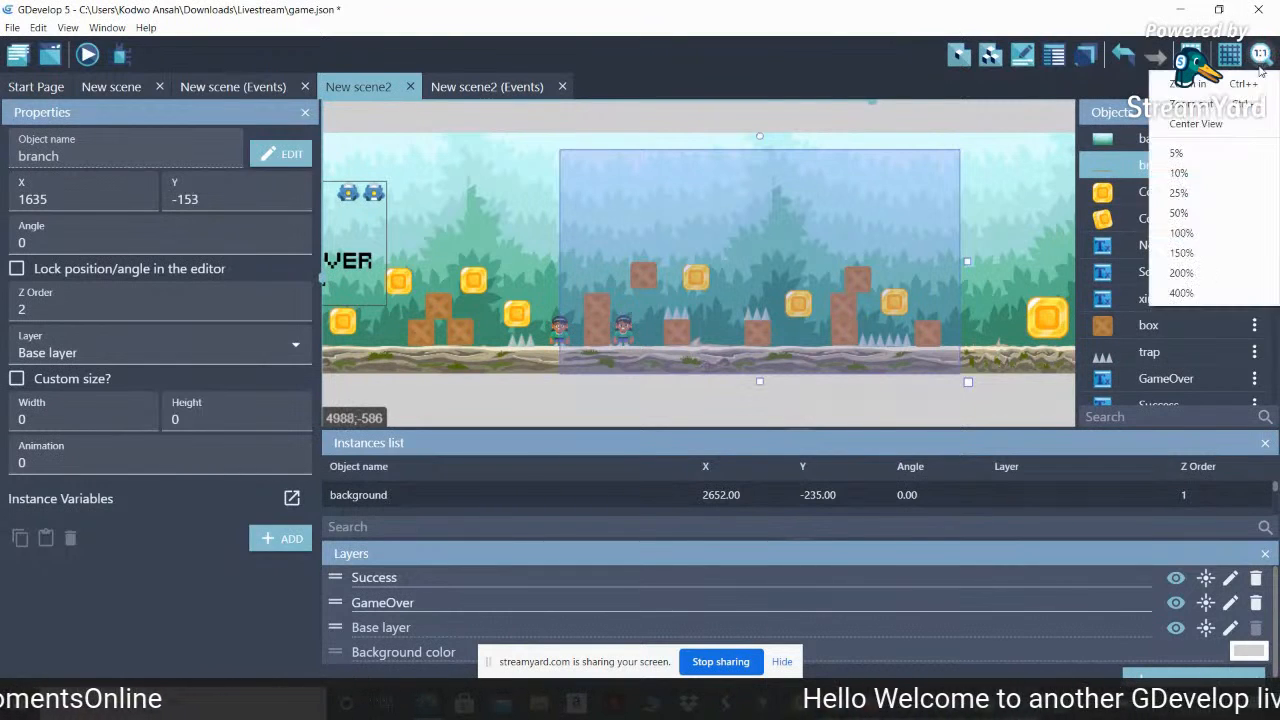
left_click(1179, 172)
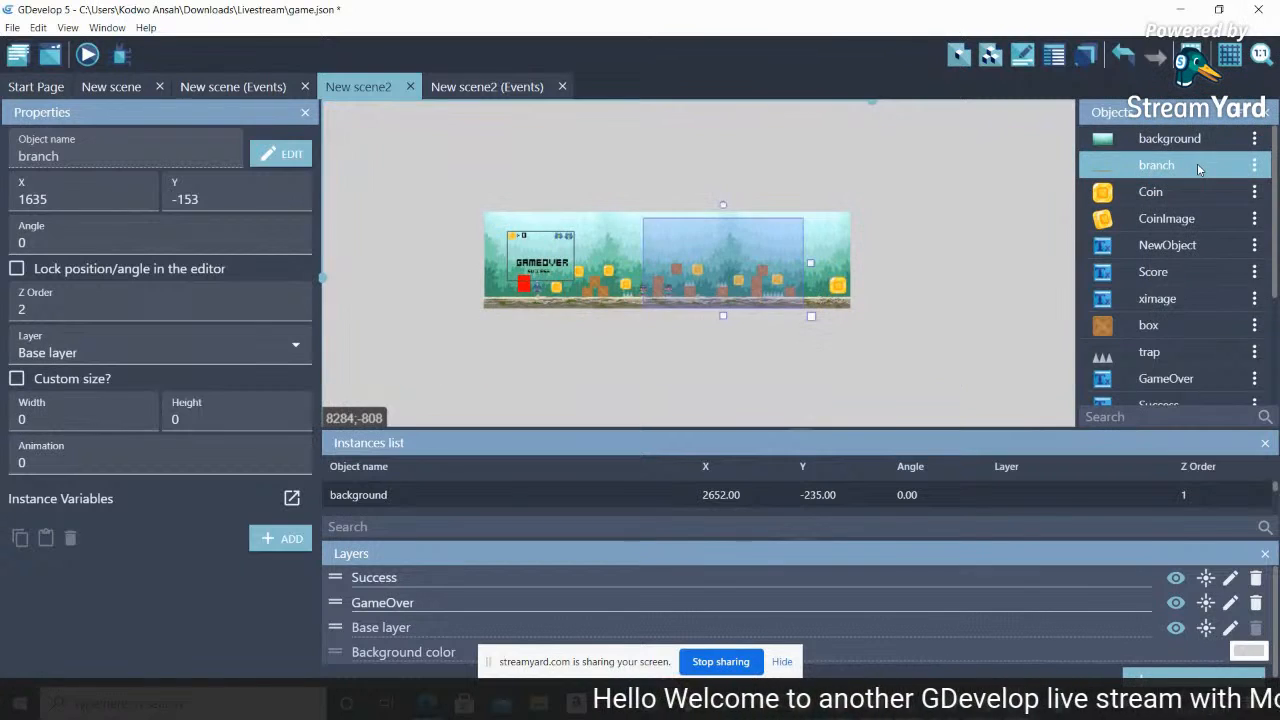
left_click(872, 293)
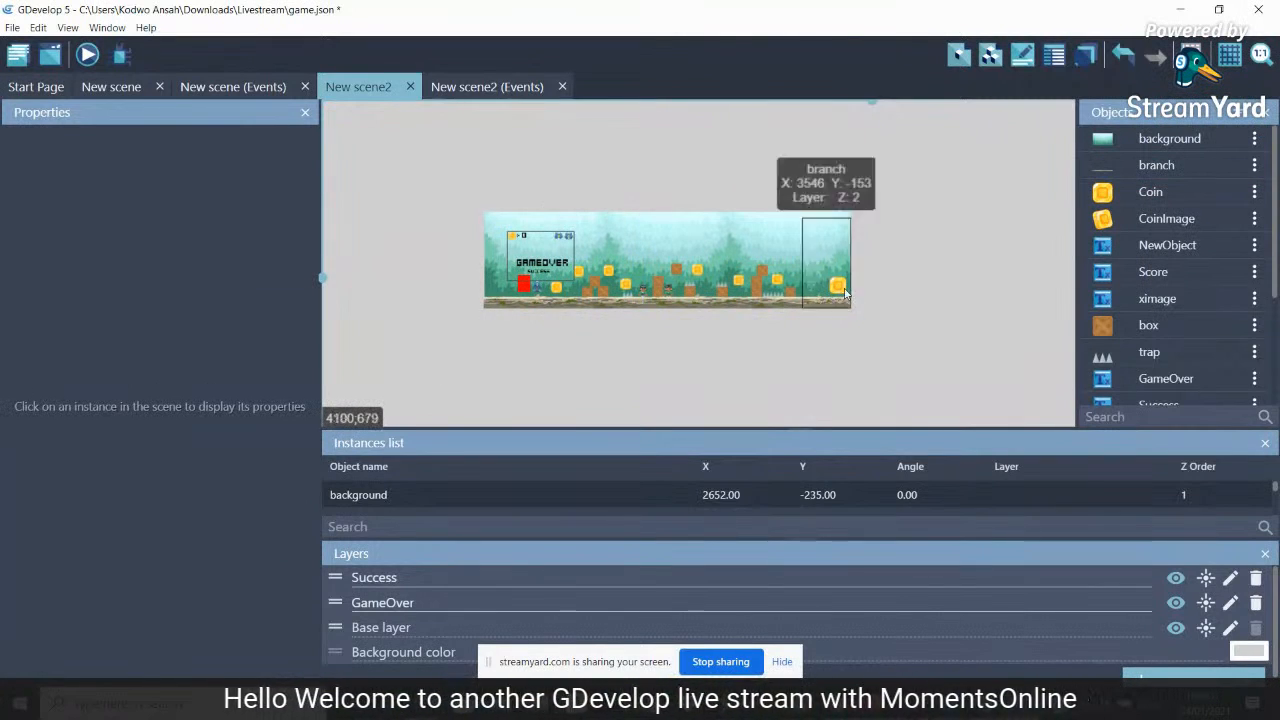
left_click(838, 287)
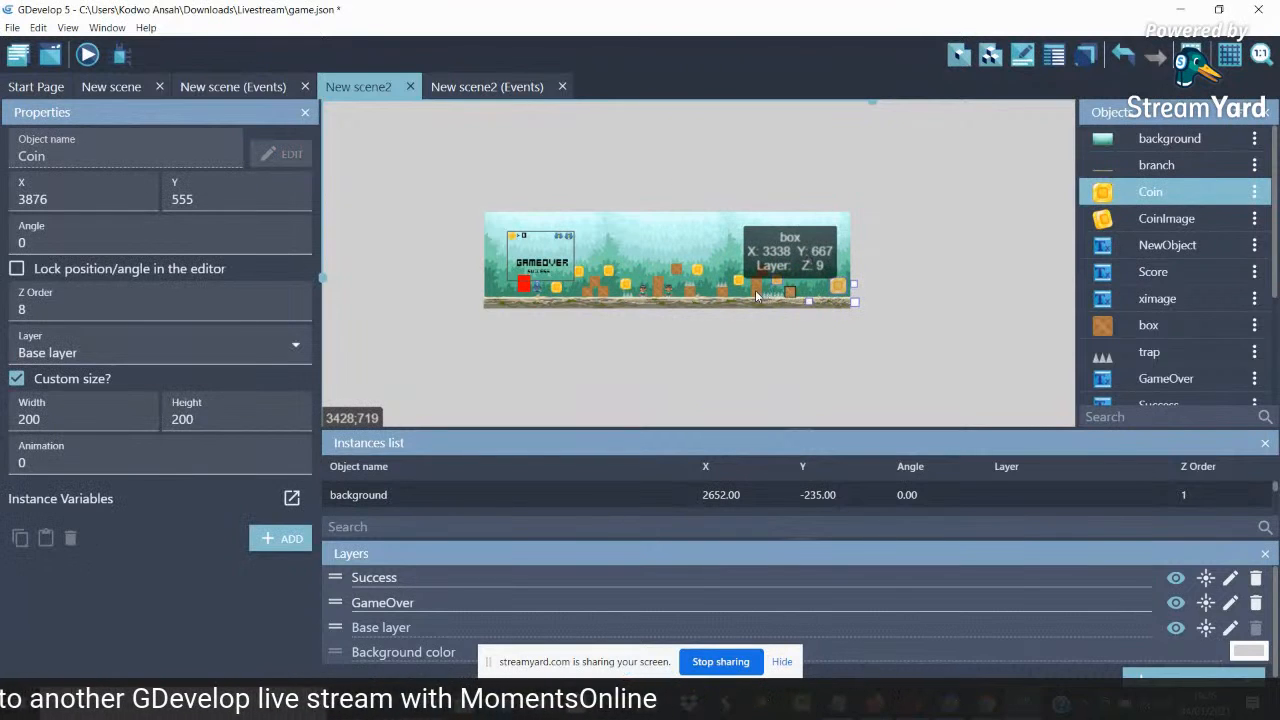
Set the game resolution width to 1280 in the project properties, apply it and return to the scene
left_click(17, 54)
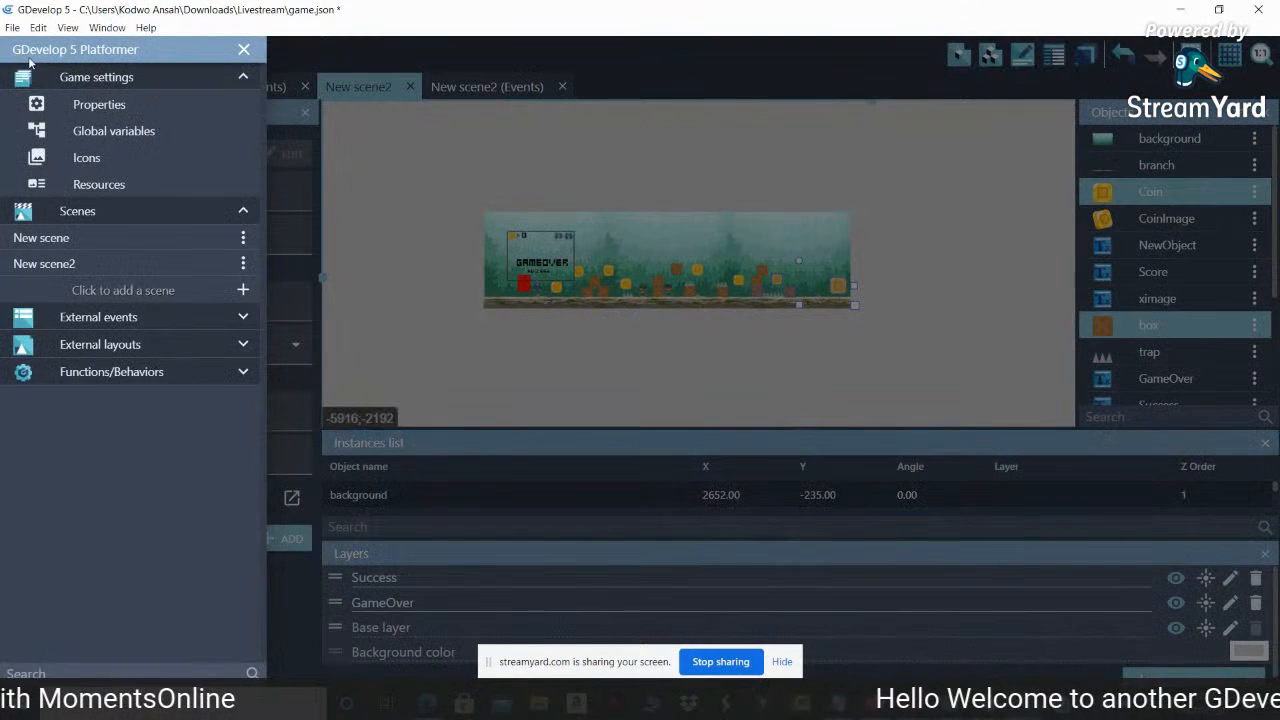
left_click(48, 100)
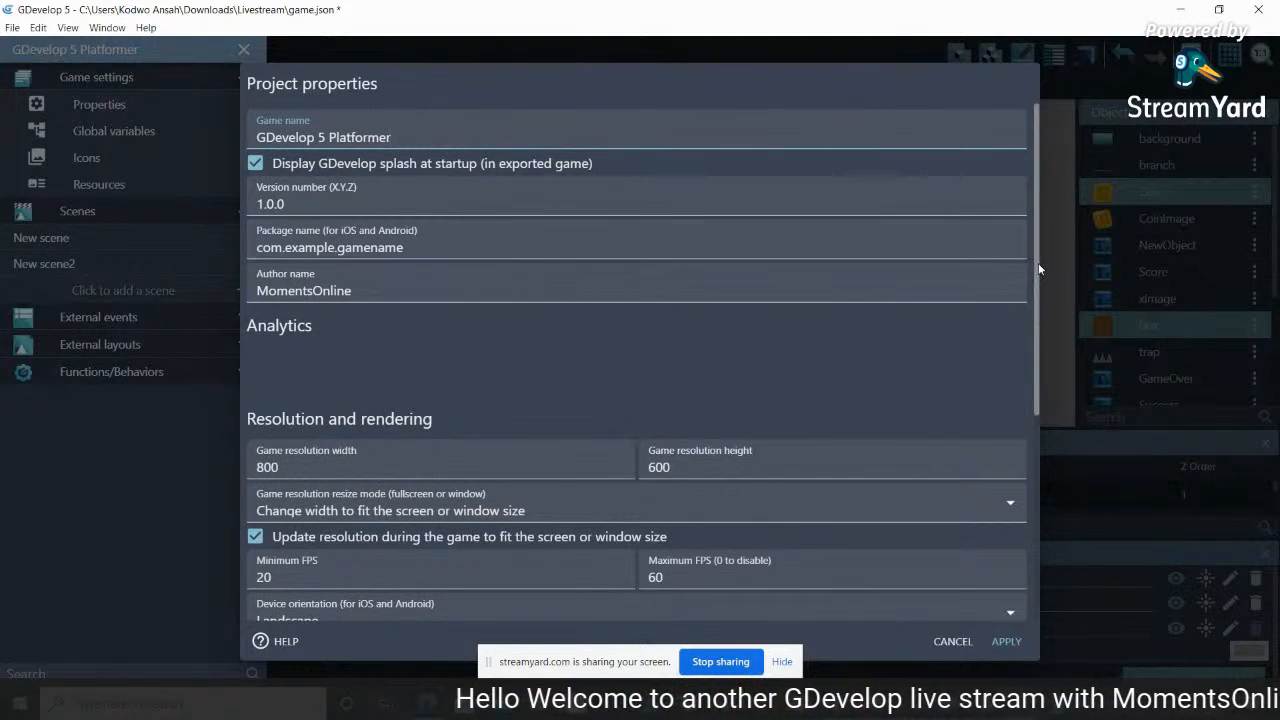
left_click_drag(1038, 263, 1036, 365)
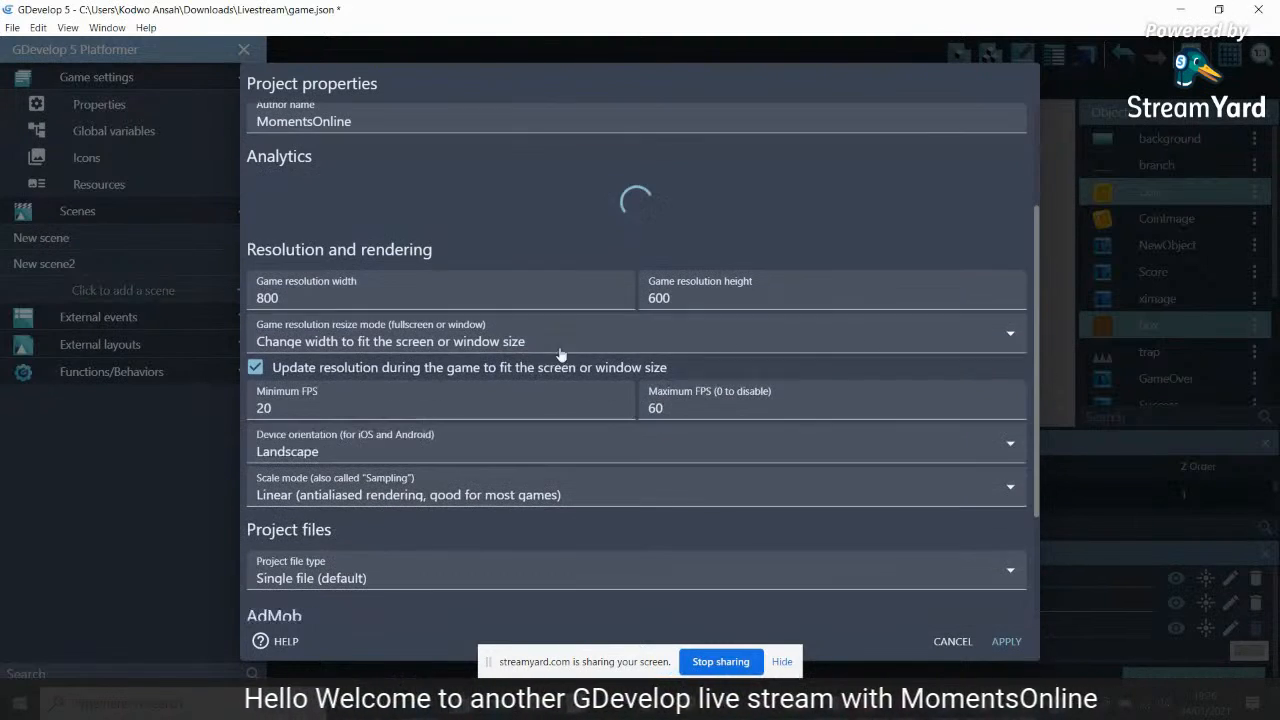
double_click(278, 298)
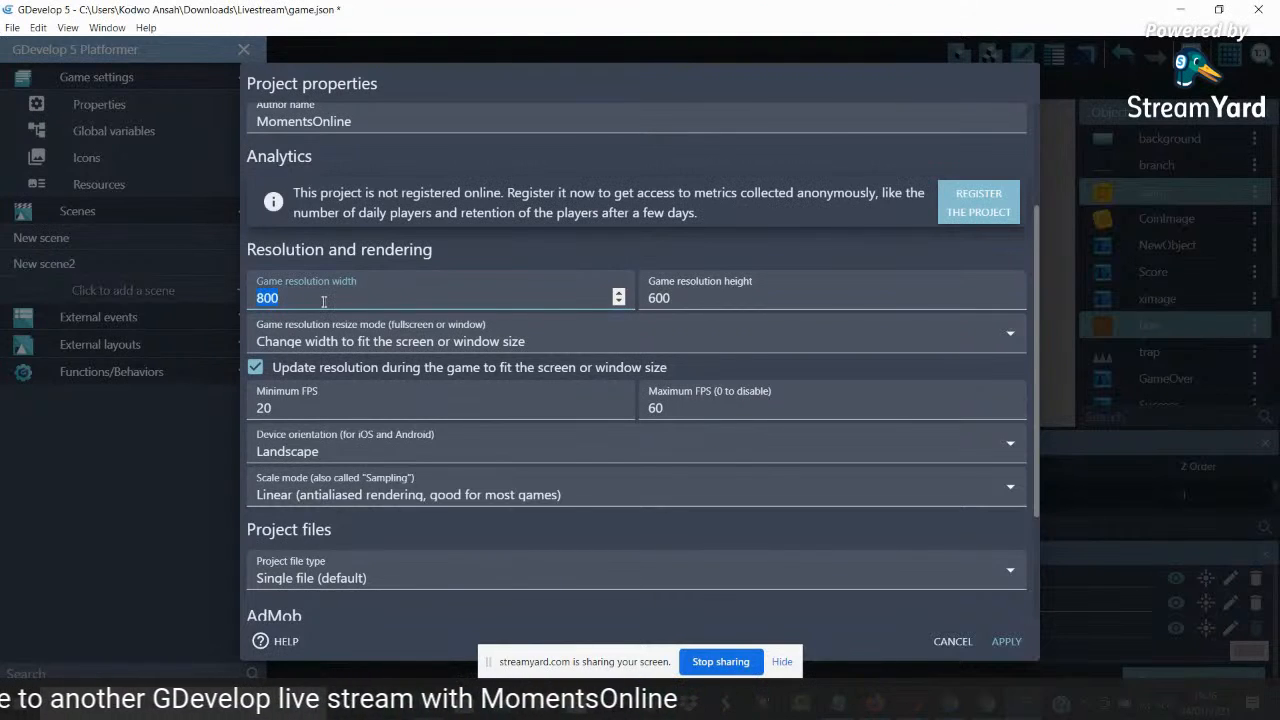
type("1")
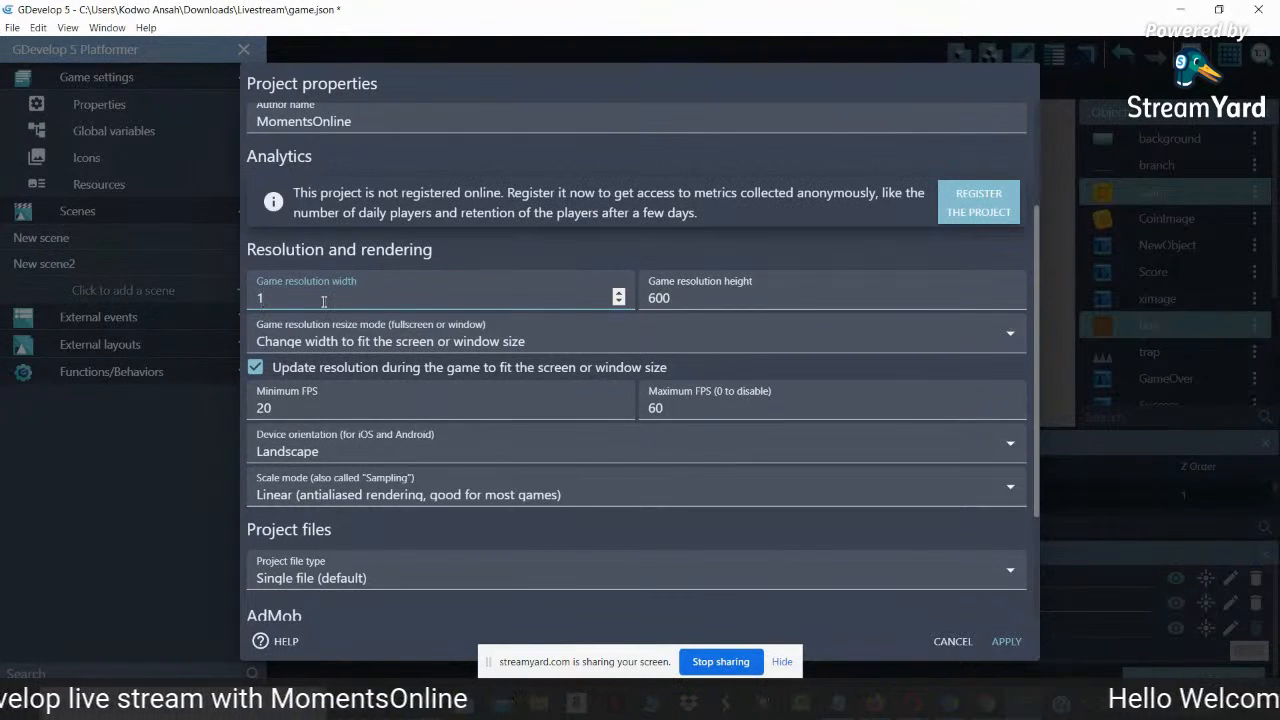
type("280")
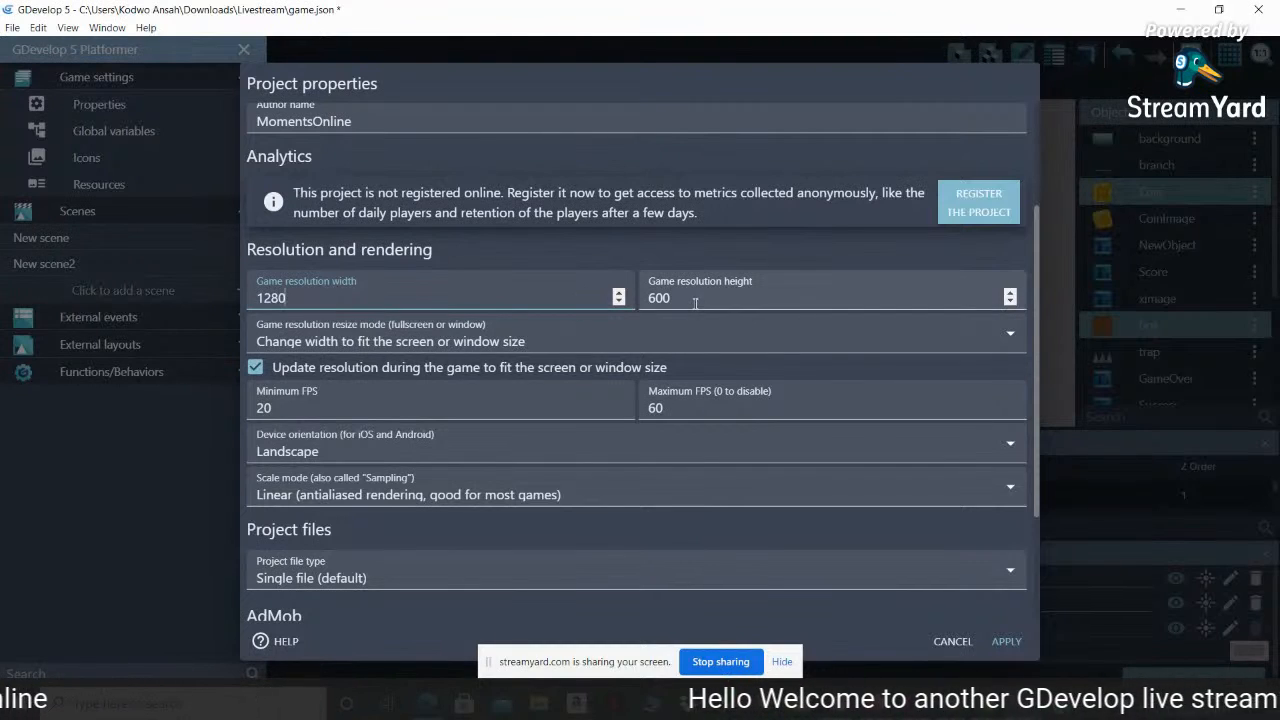
double_click(690, 299)
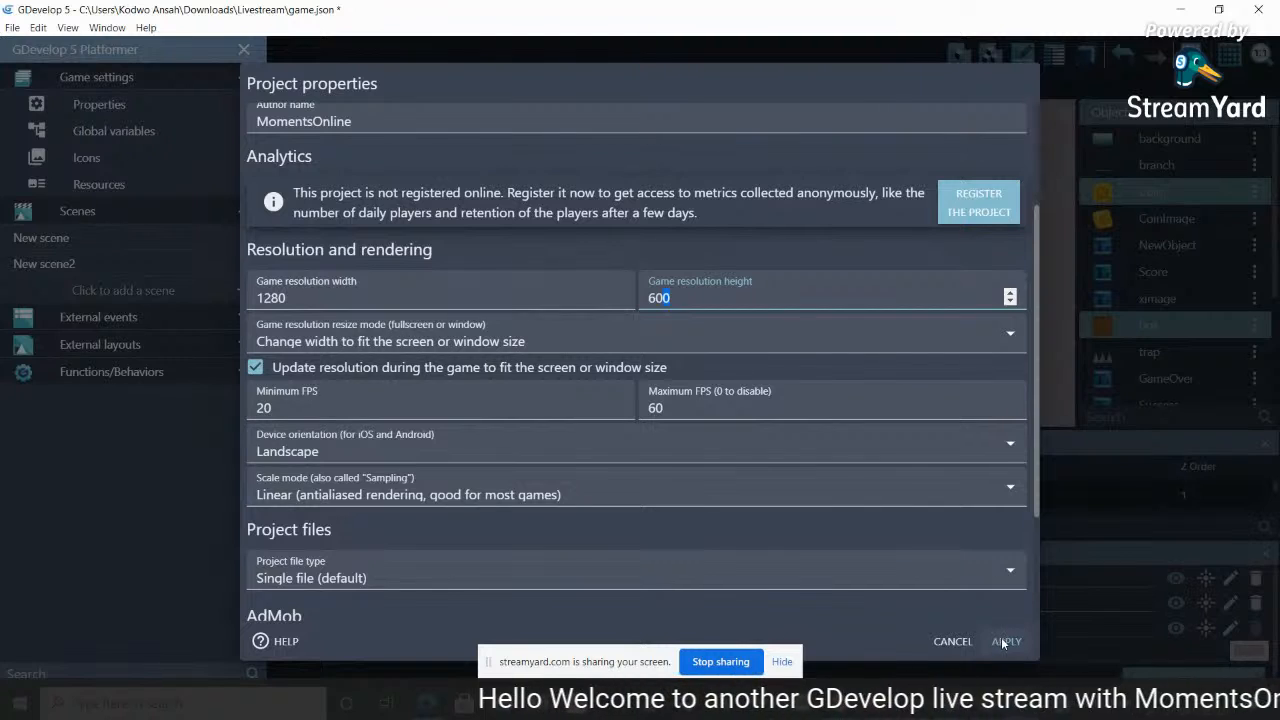
left_click(1004, 641)
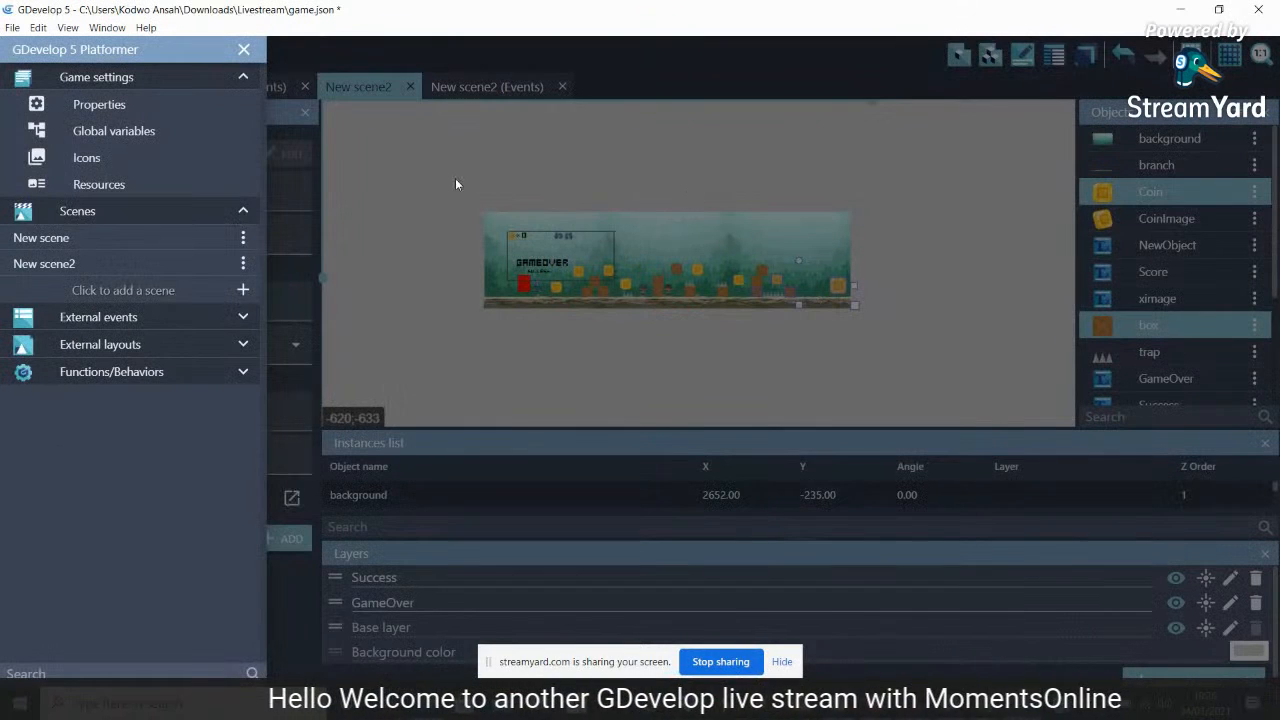
left_click(401, 179)
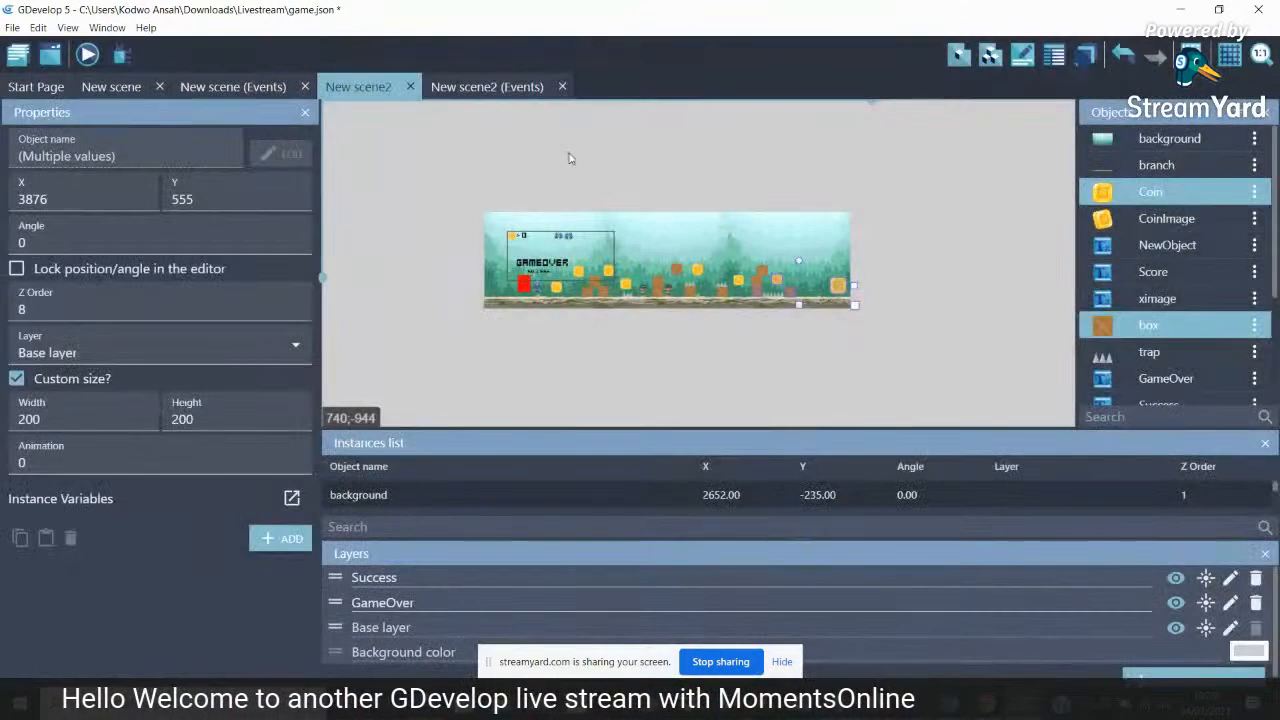
Preview New scene2 maximized at the new game resolution width and close the preview
left_click(87, 56)
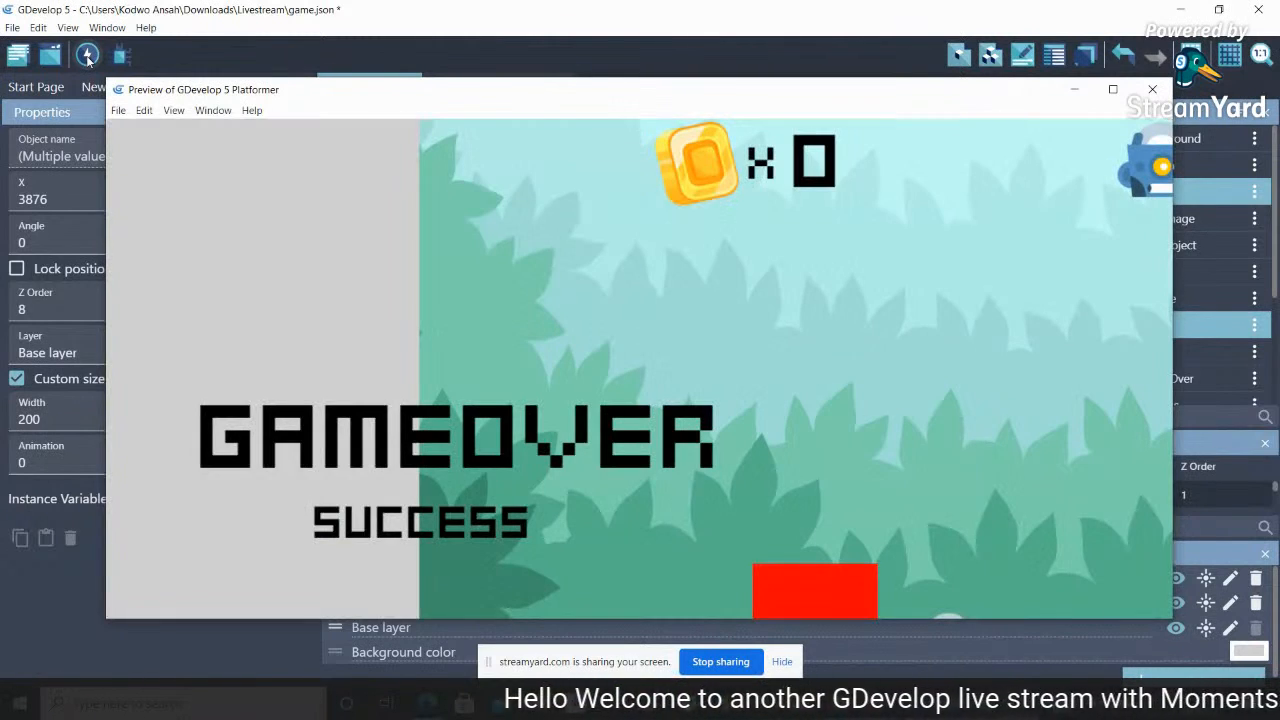
left_click(1113, 90)
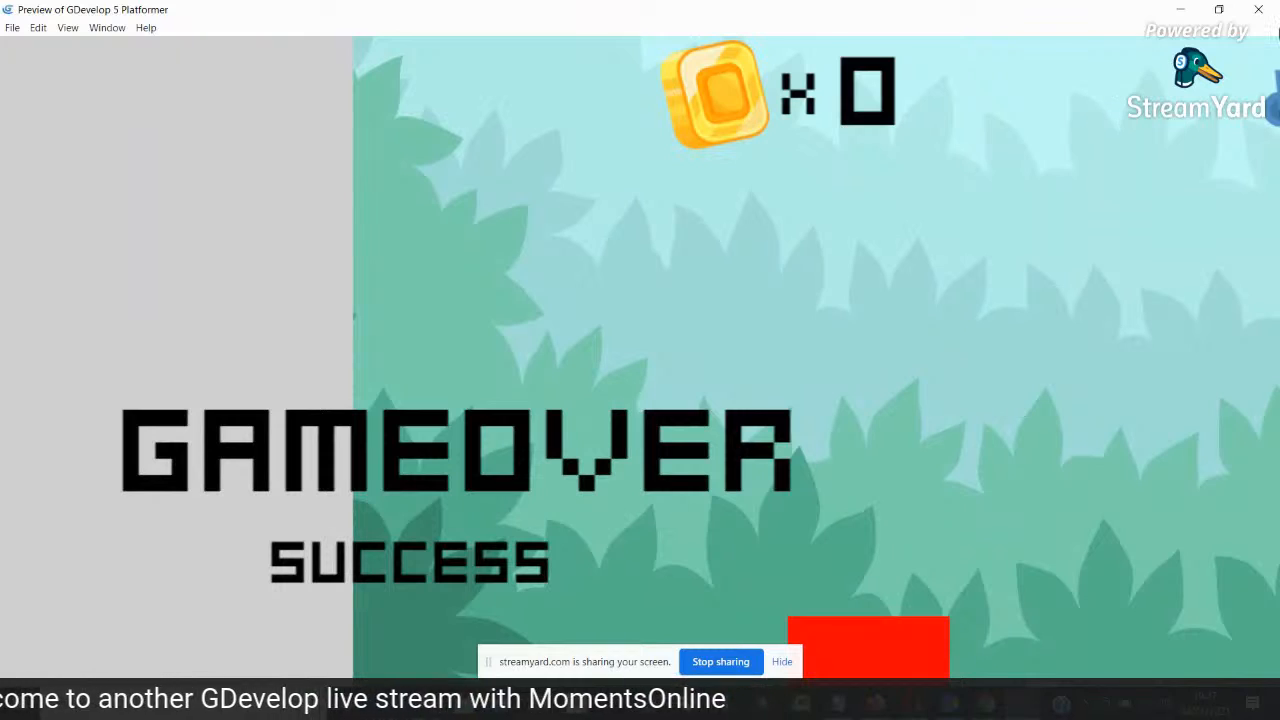
left_click(1258, 10)
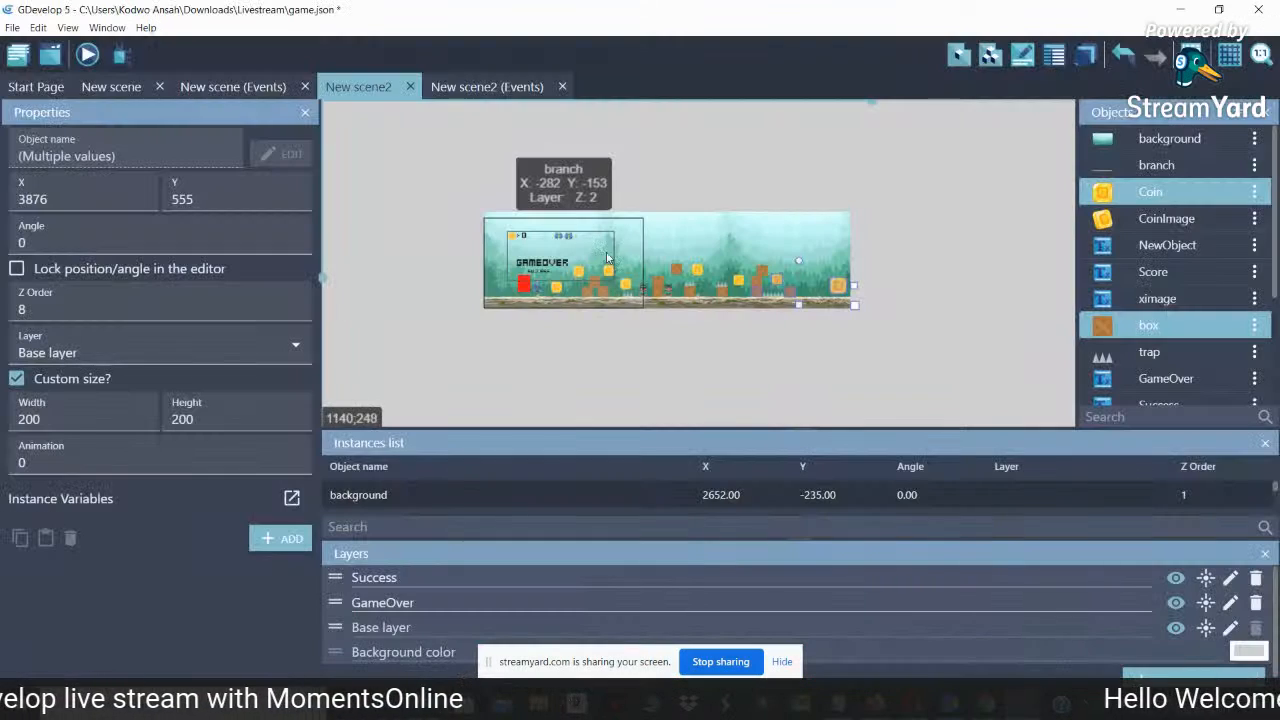
Show the window mask in New scene2 and line it up with the game window frame at the level's start
left_click(1265, 60)
left_click(1237, 64)
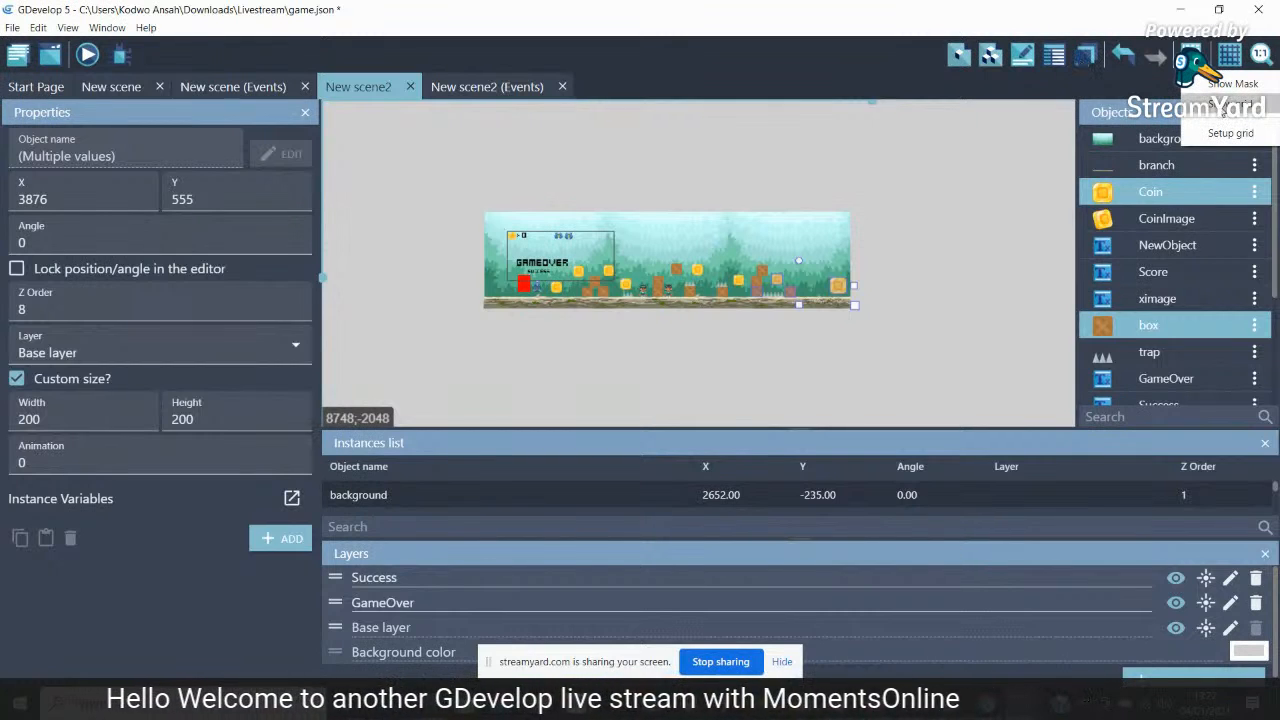
left_click(1232, 86)
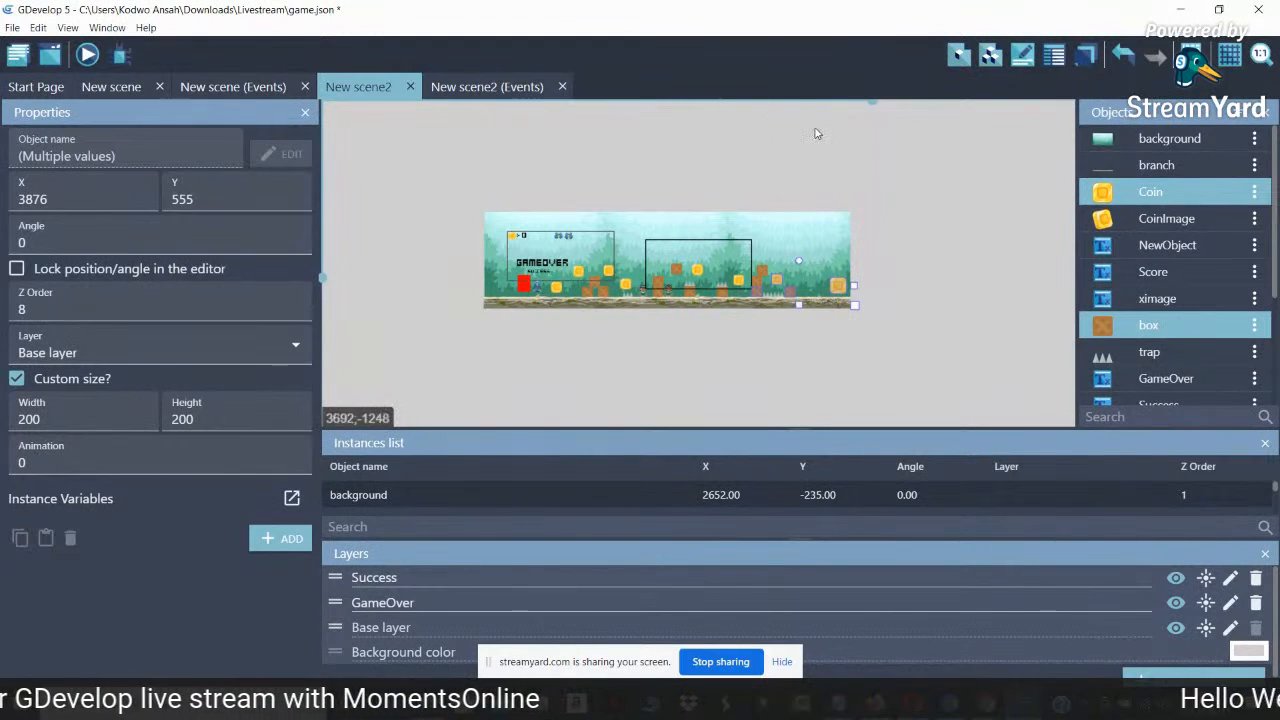
left_click_drag(871, 102, 748, 140)
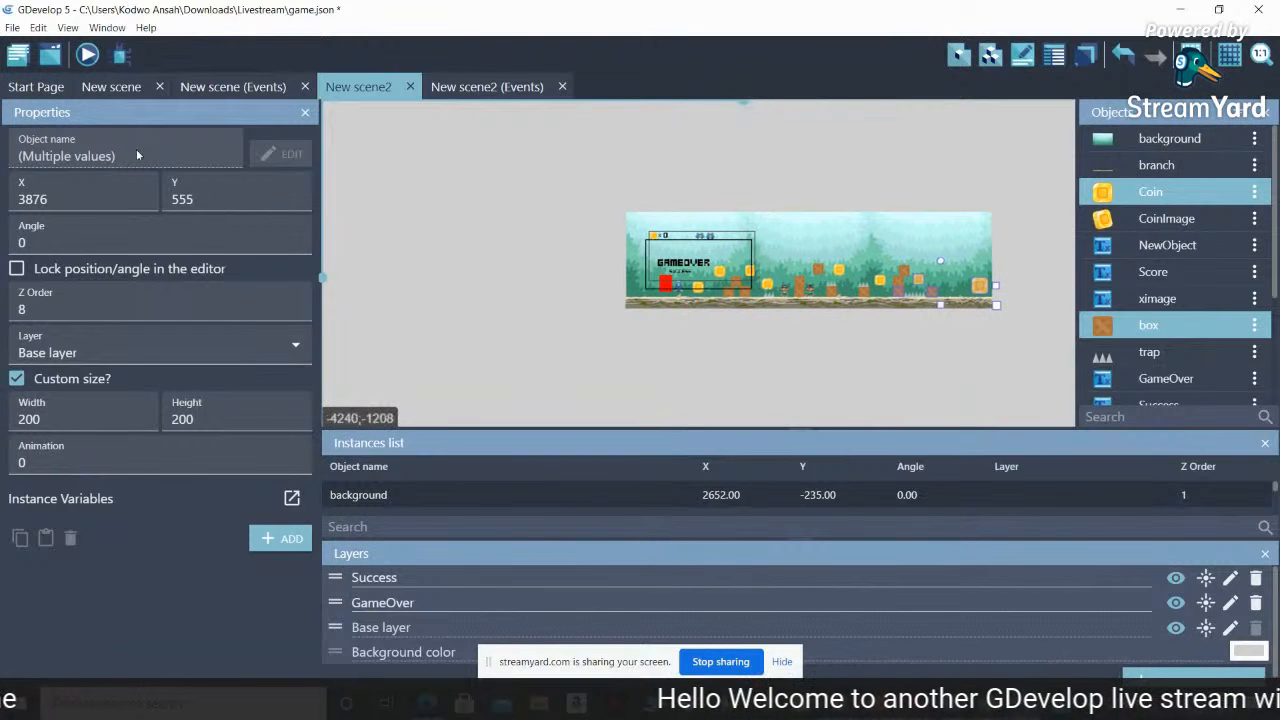
Set the game resolution width to 800 in the project properties, apply it and return to New scene
left_click(111, 87)
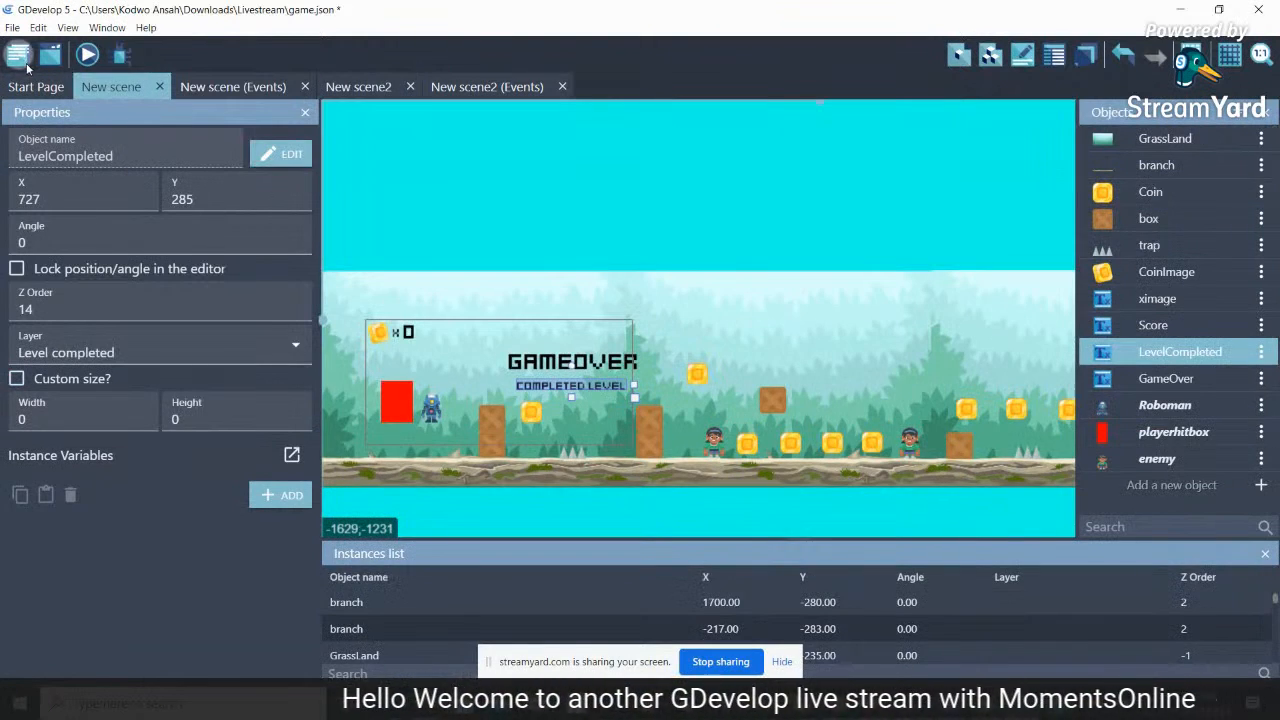
left_click(22, 58)
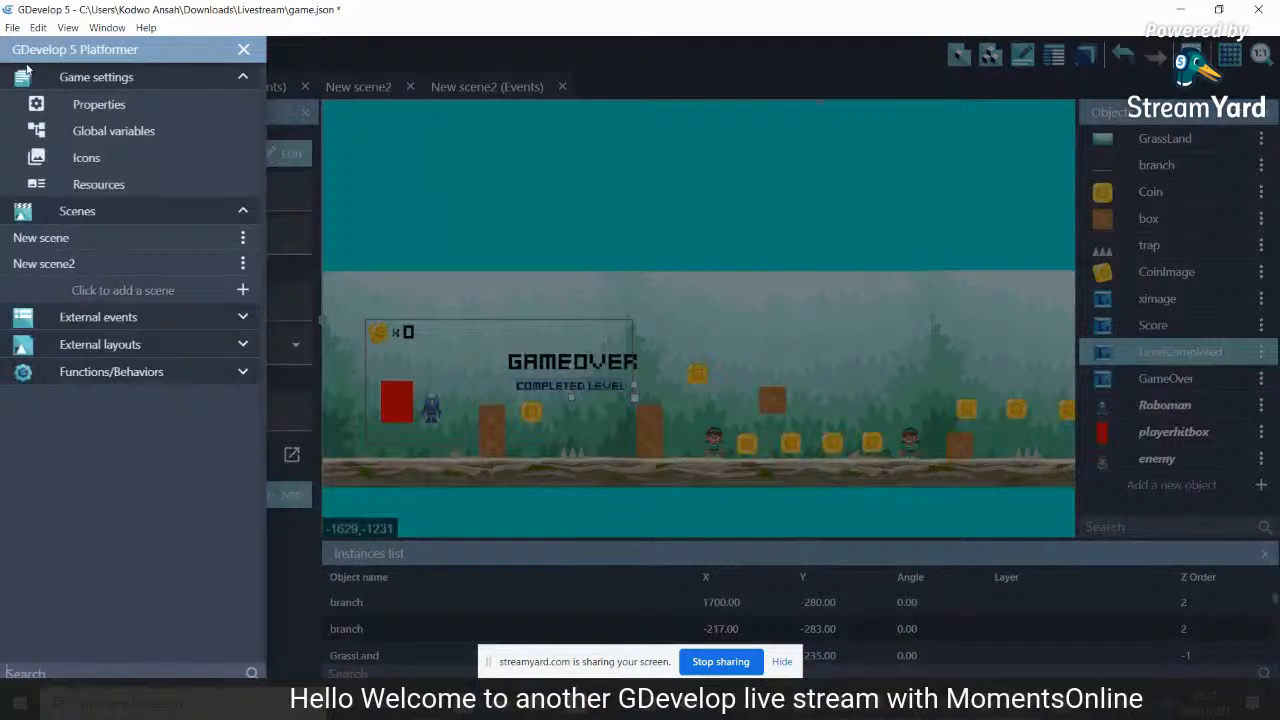
left_click(96, 107)
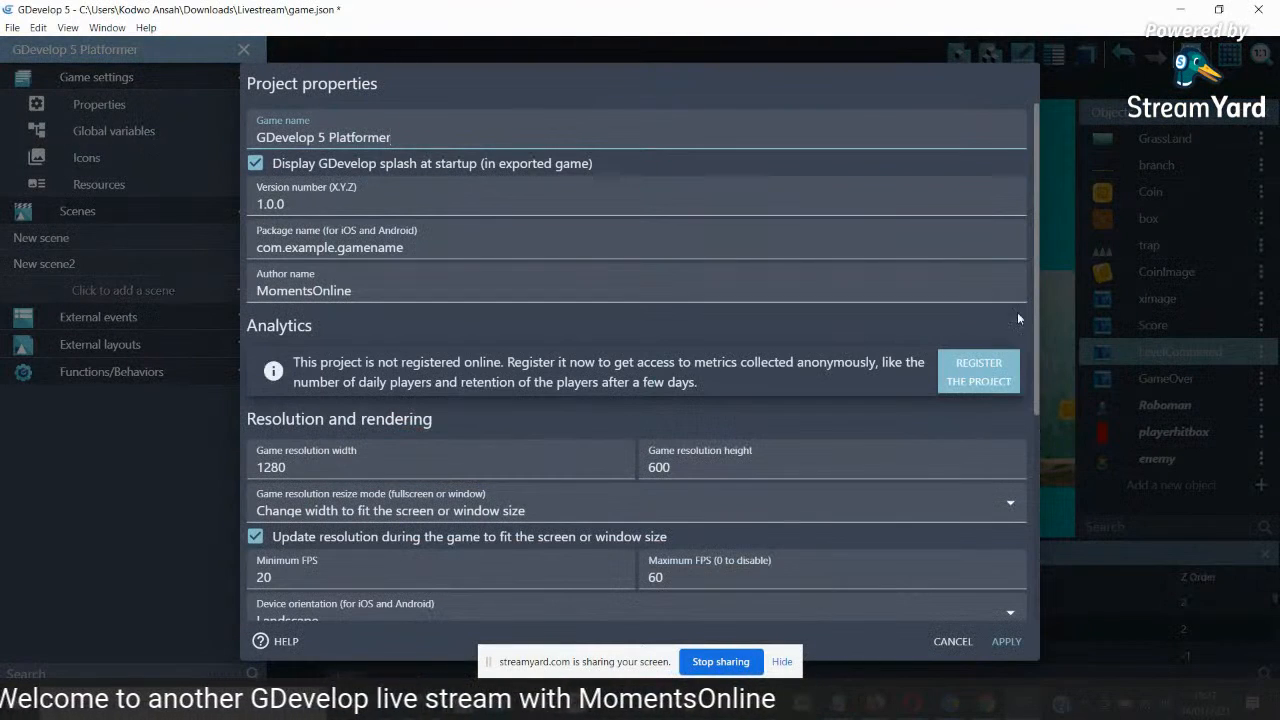
scroll(440, 508, "down", 2)
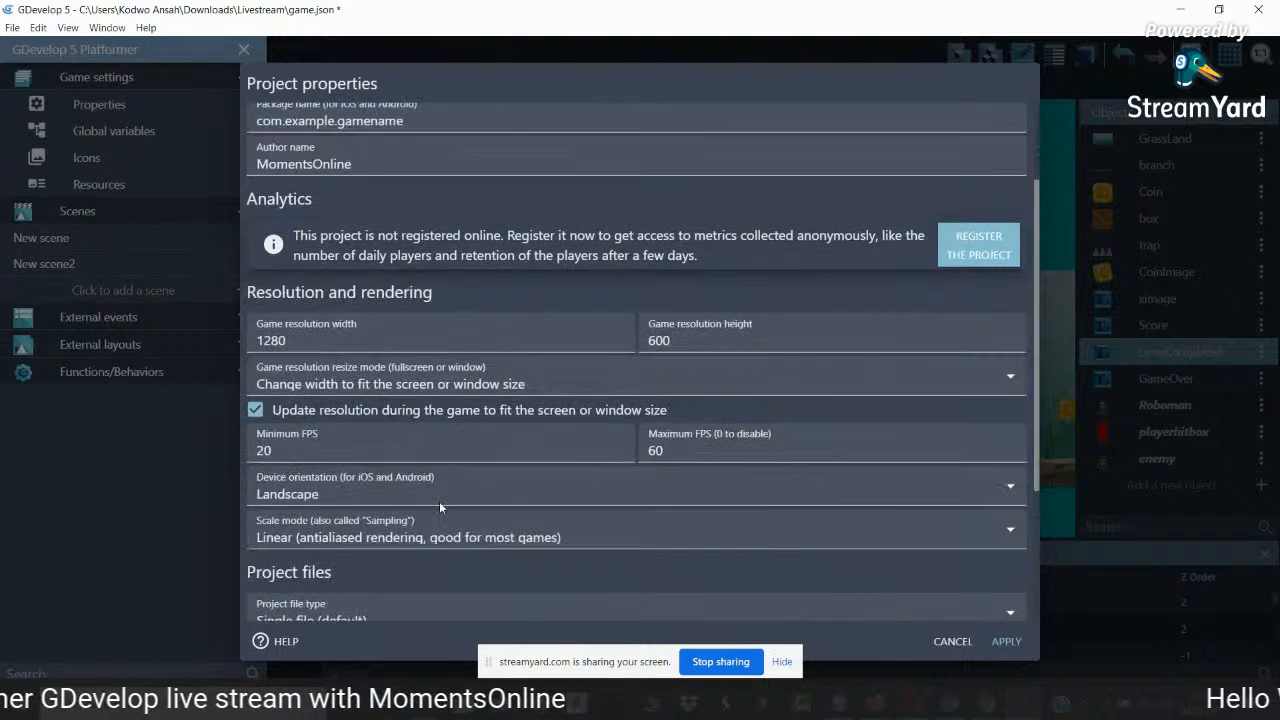
left_click_drag(317, 252, 114, 271)
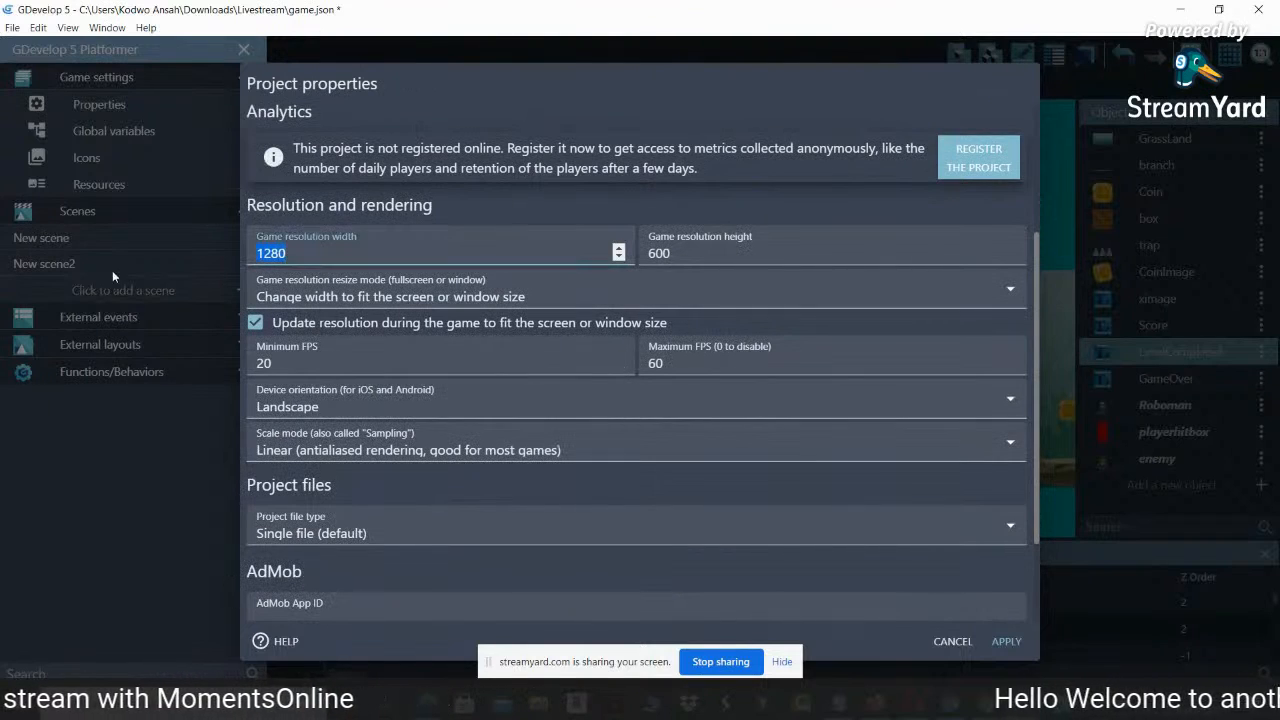
type("800")
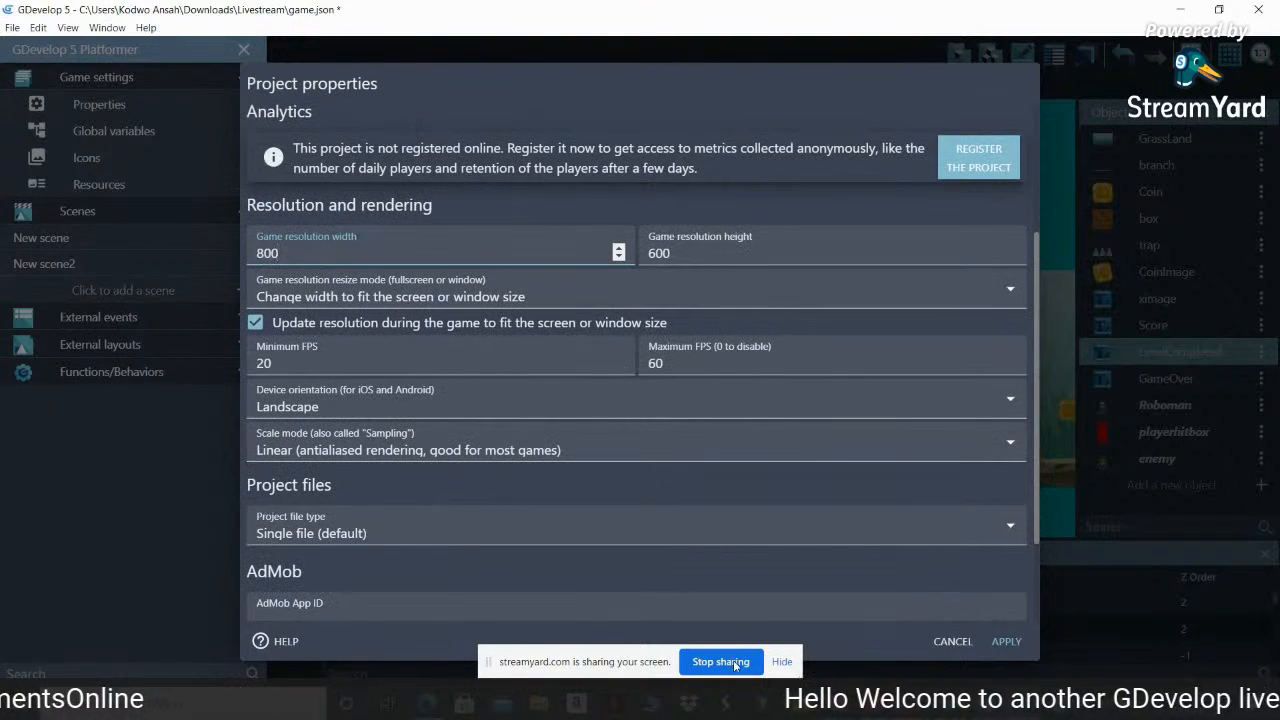
left_click(1001, 655)
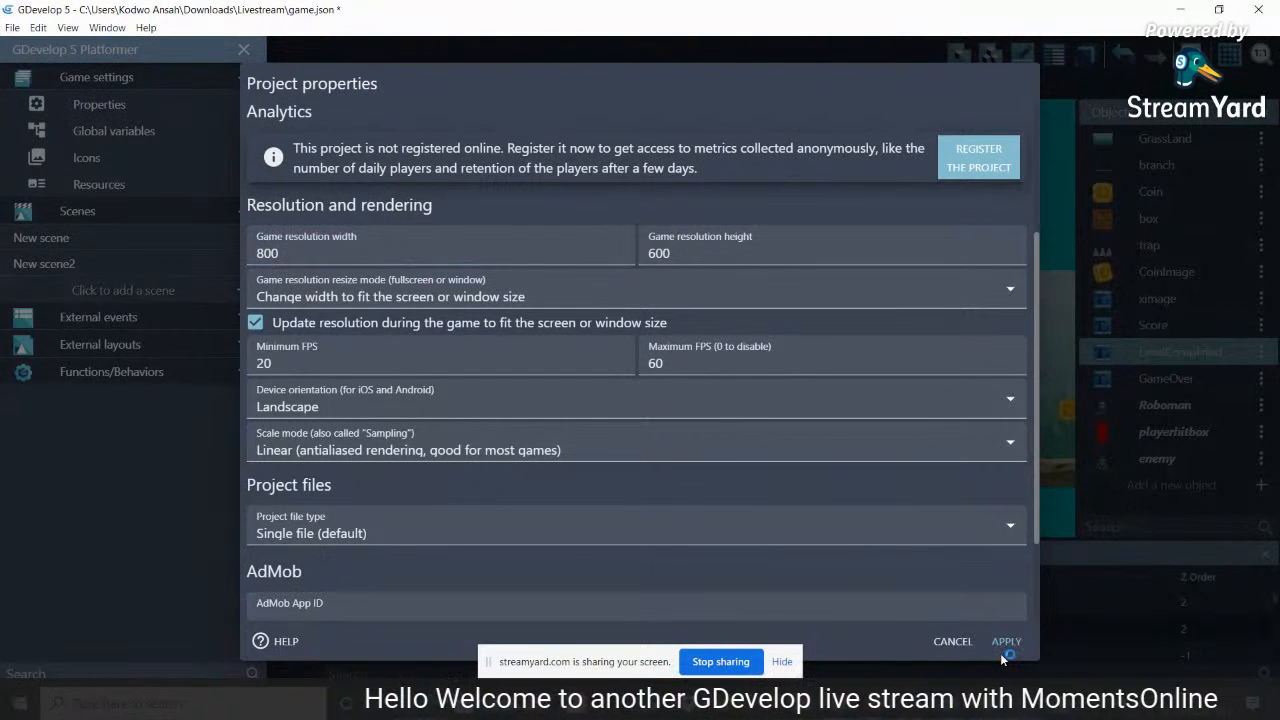
left_click(1006, 642)
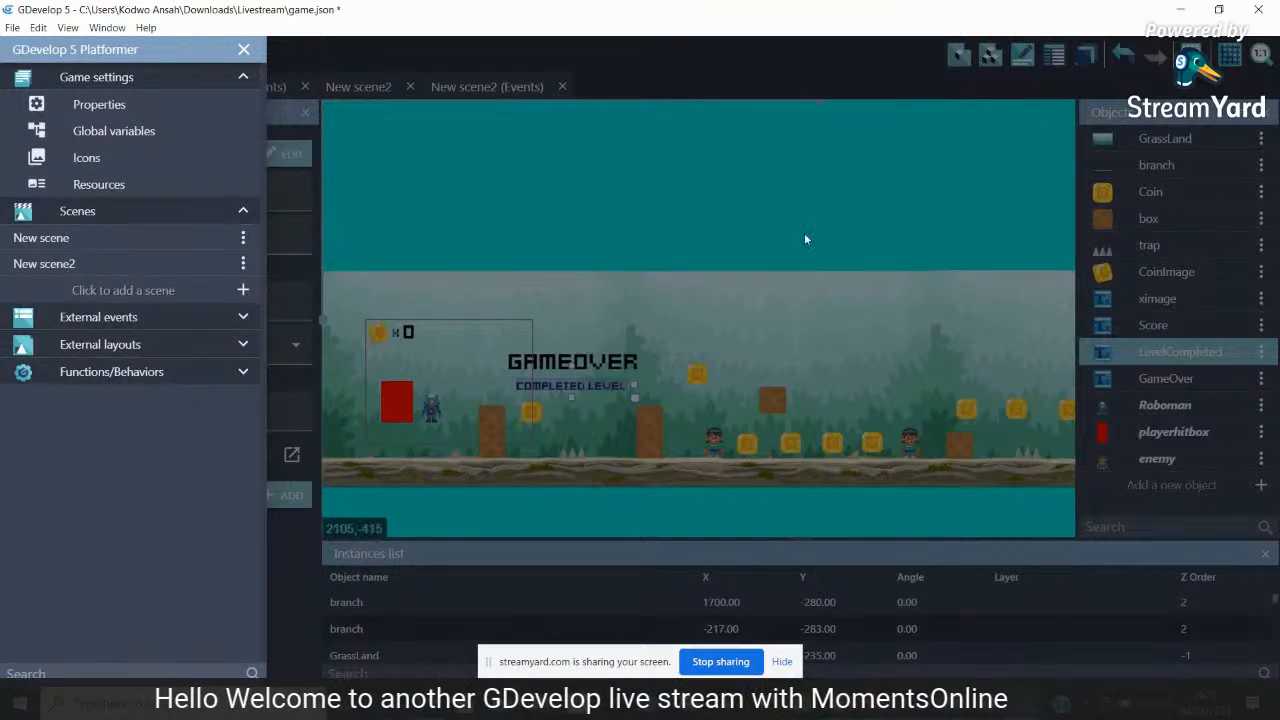
left_click(451, 172)
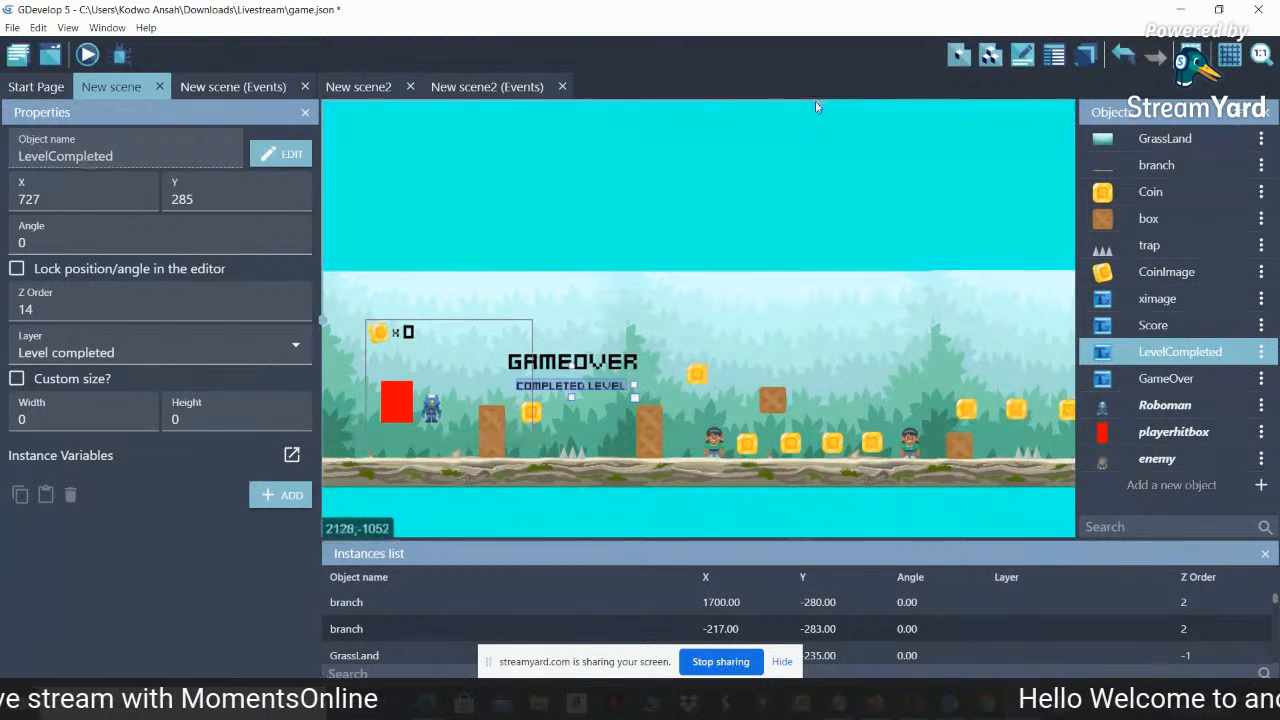
Display the window mask over New scene's layout, with the grid hidden
scroll(818, 102, "left", 4)
scroll(843, 133, "right", 4)
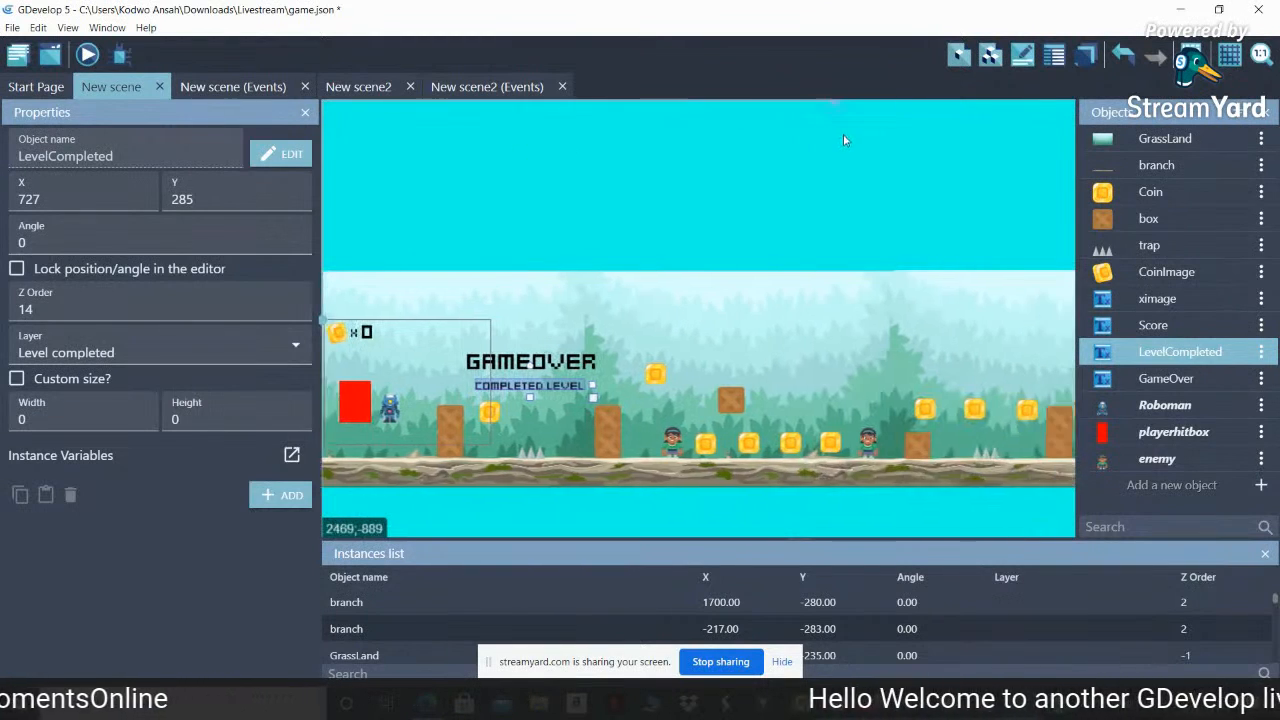
left_click(1261, 54)
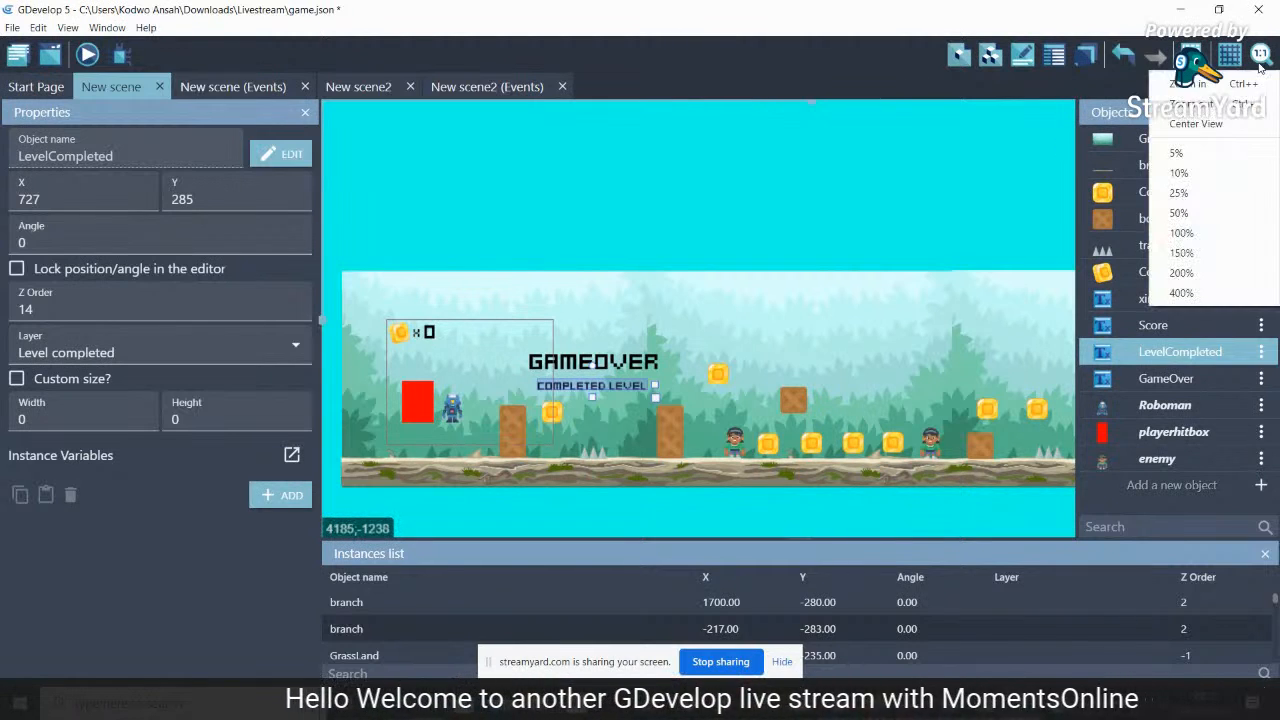
left_click(926, 171)
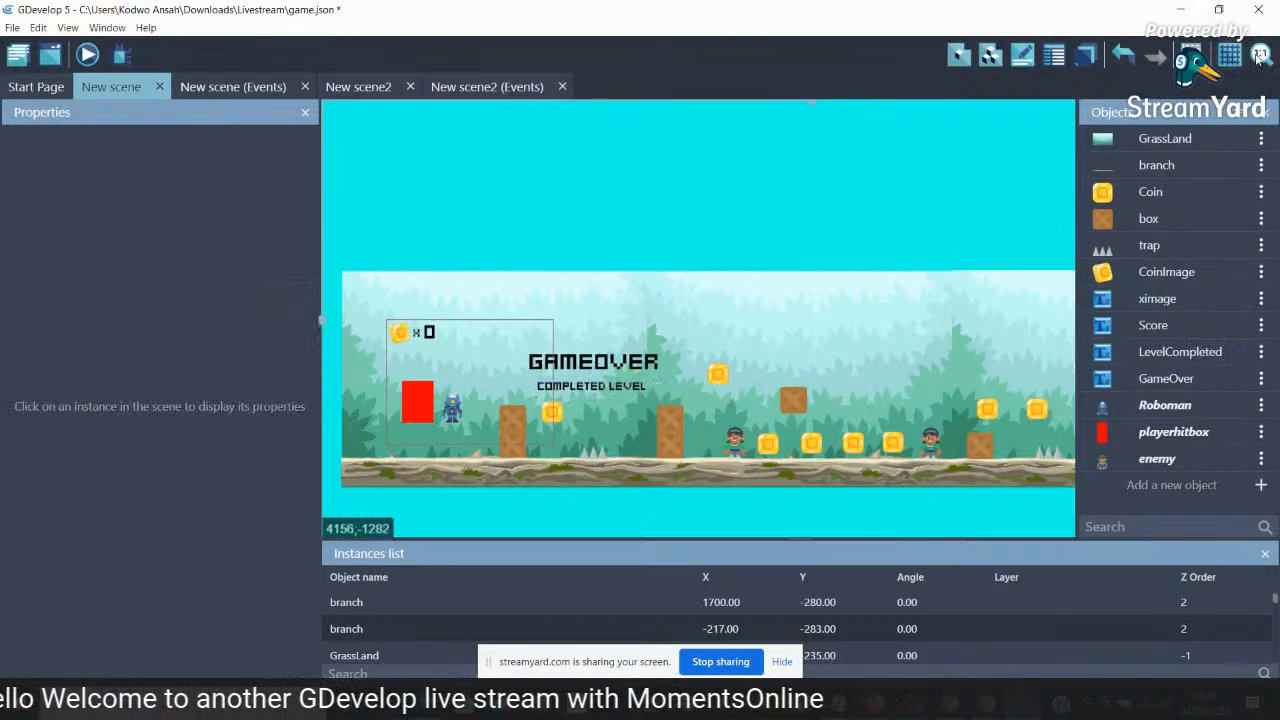
left_click(1259, 55)
left_click(1228, 57)
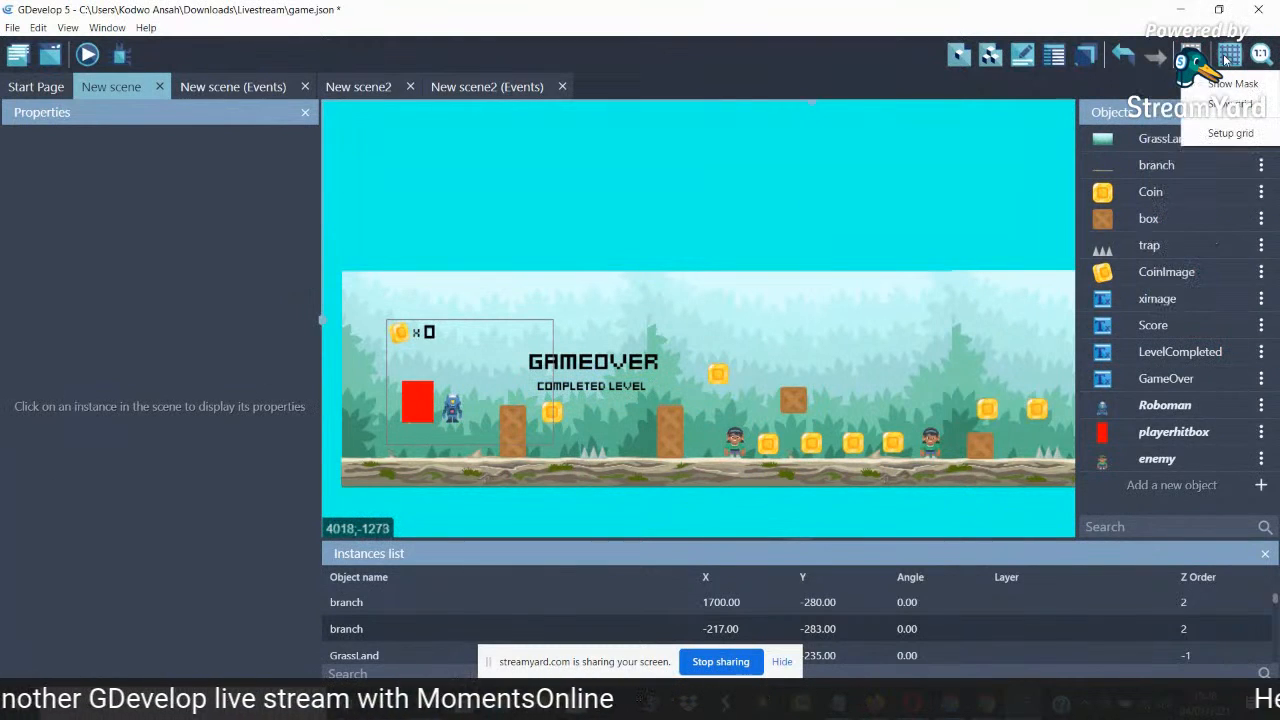
left_click(1228, 108)
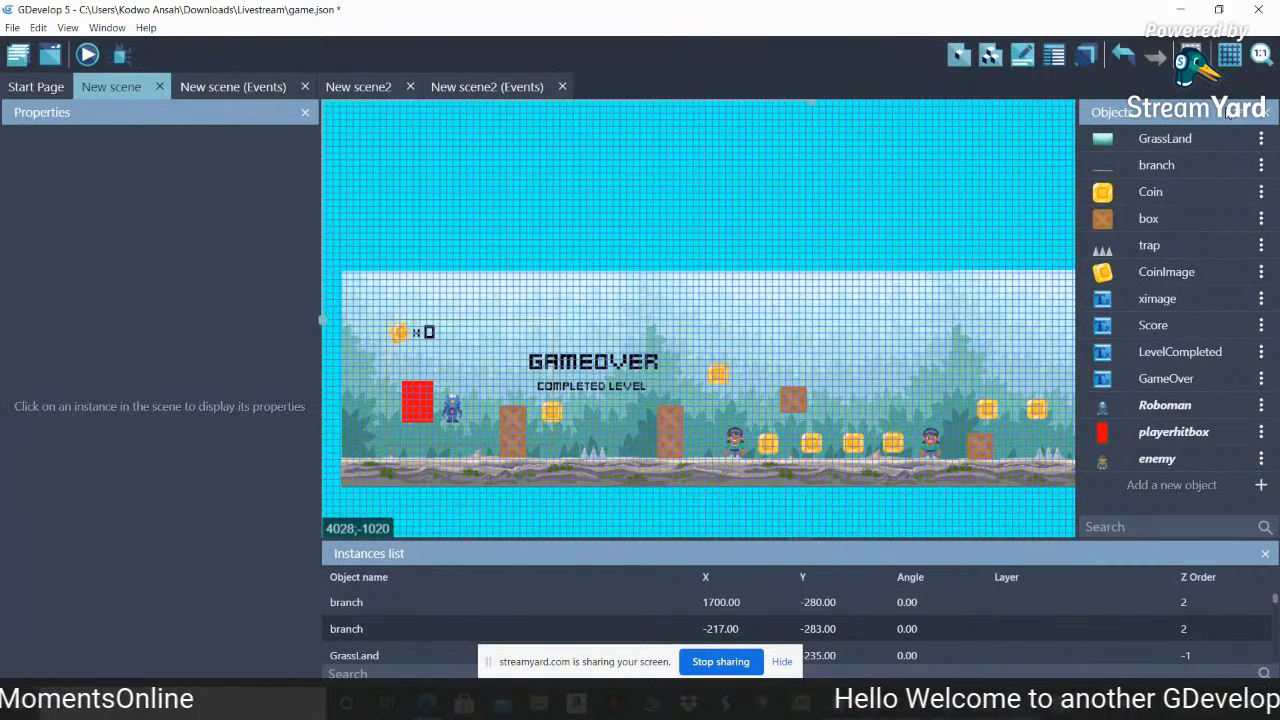
left_click(1229, 58)
left_click(1231, 107)
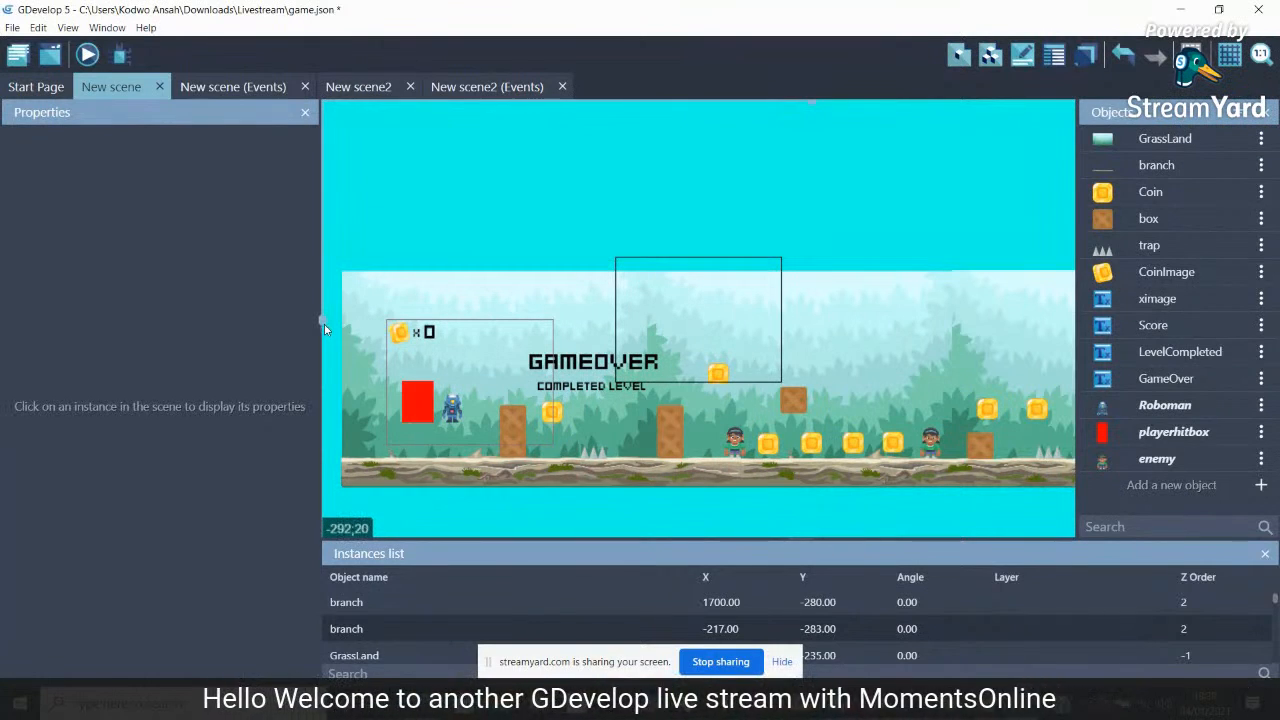
Compare New scene's window mask with the game window frame around the coin counter, red hitbox and robot
scroll(324, 328, "up", 3)
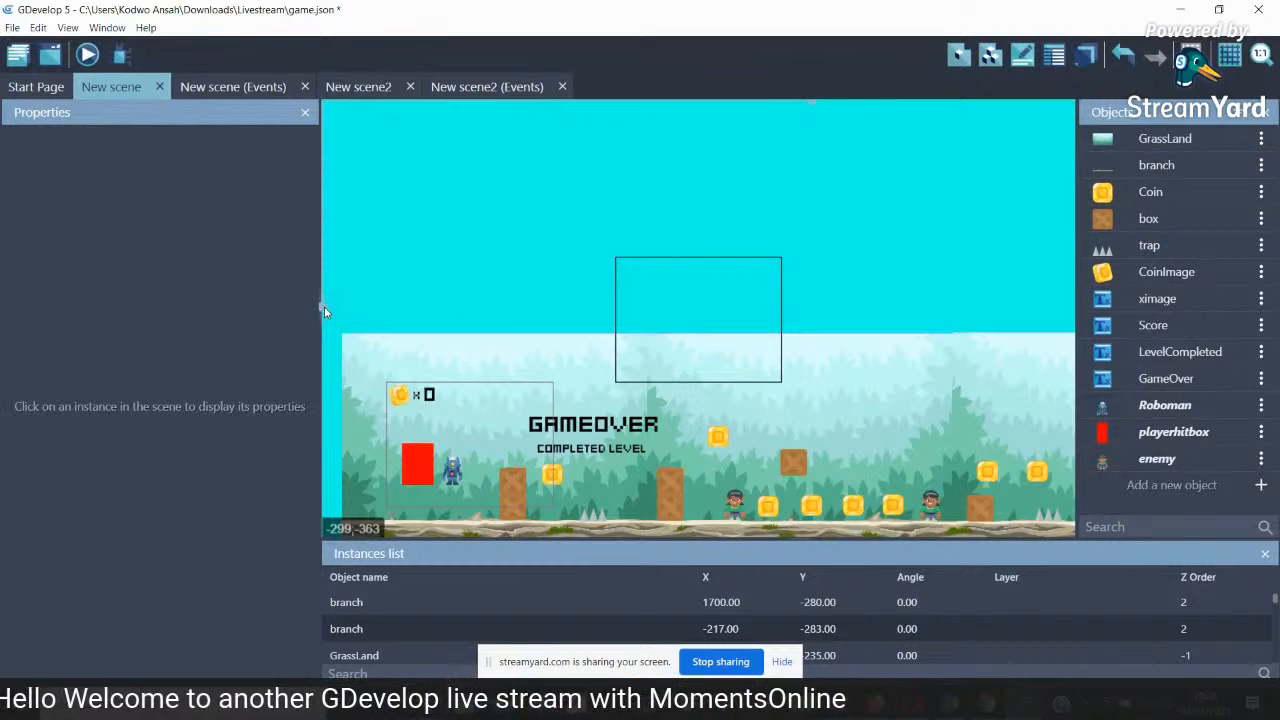
scroll(325, 312, "down", 5)
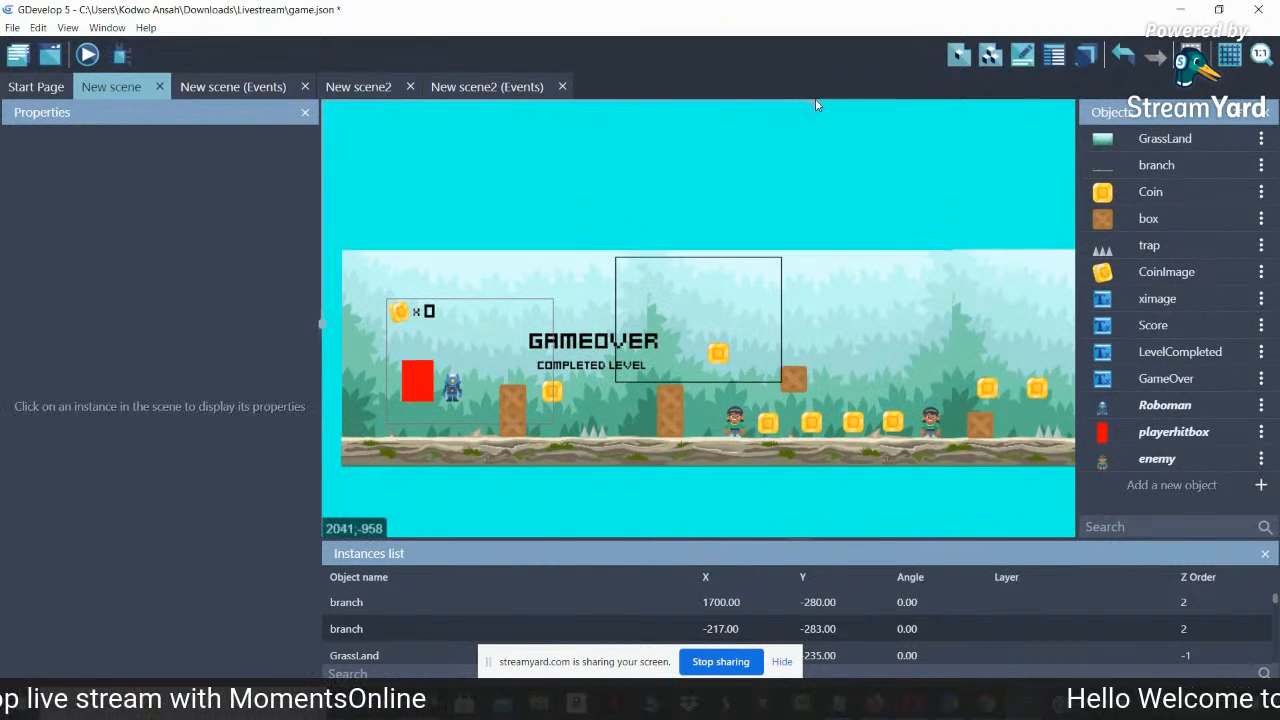
scroll(816, 104, "left", 6)
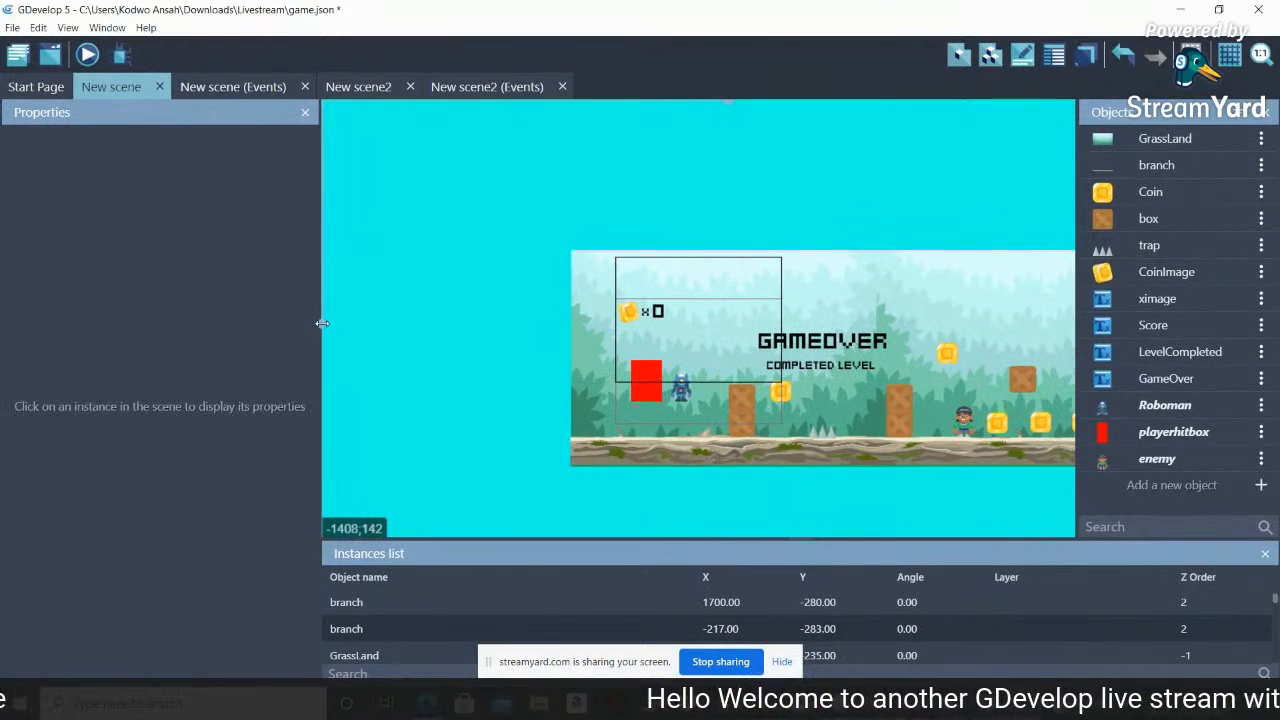
scroll(326, 330, "up", 1)
scroll(326, 335, "down", 2)
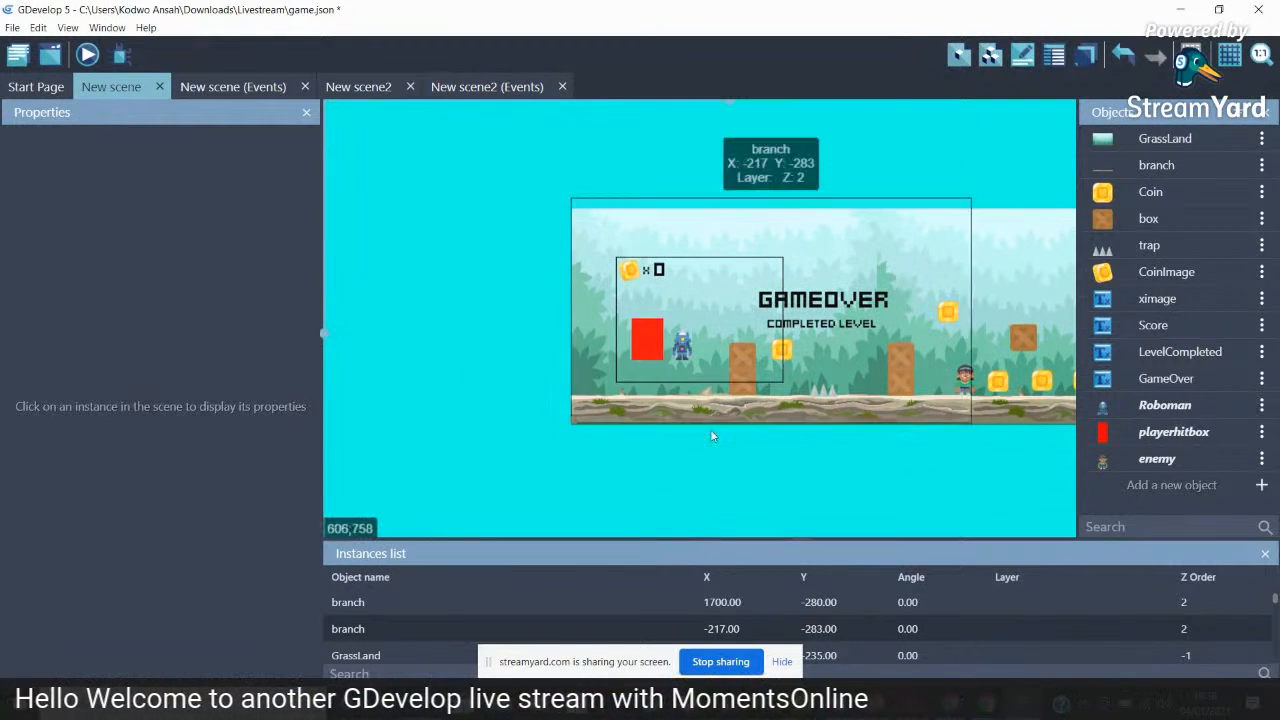
Preview New scene in a maximized window, close the preview and return to the scene layout
left_click(241, 86)
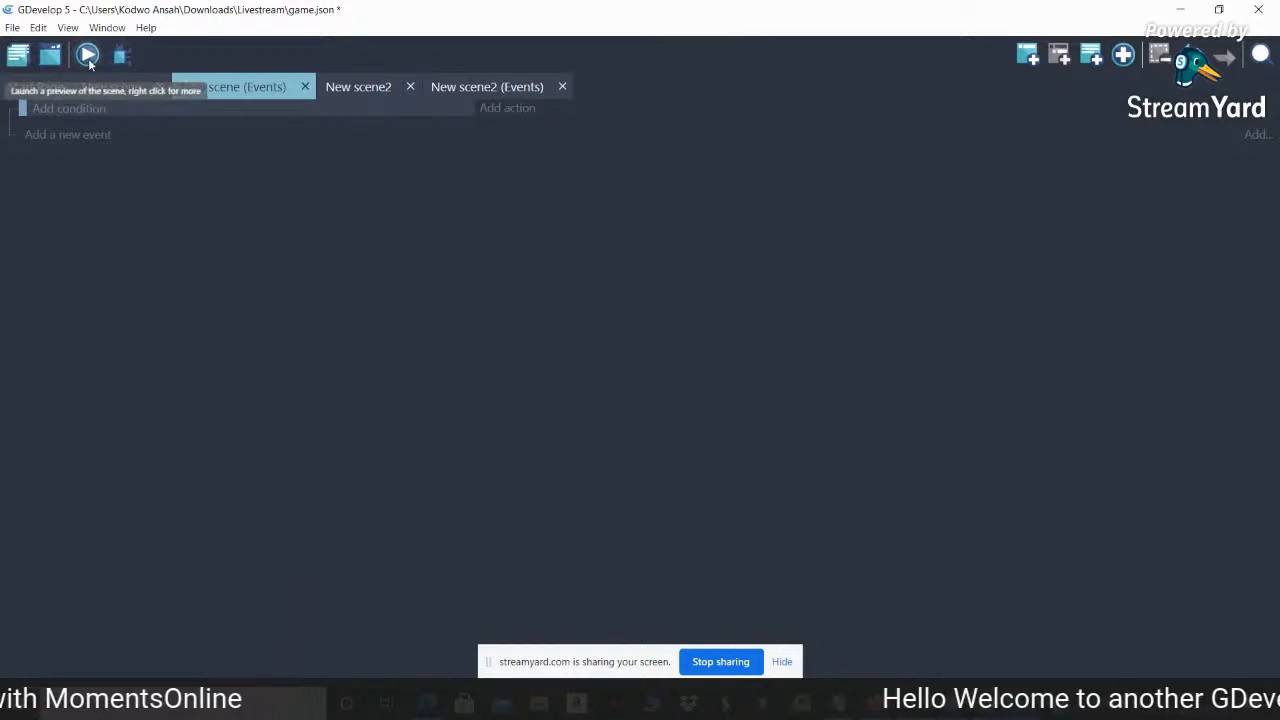
left_click(88, 56)
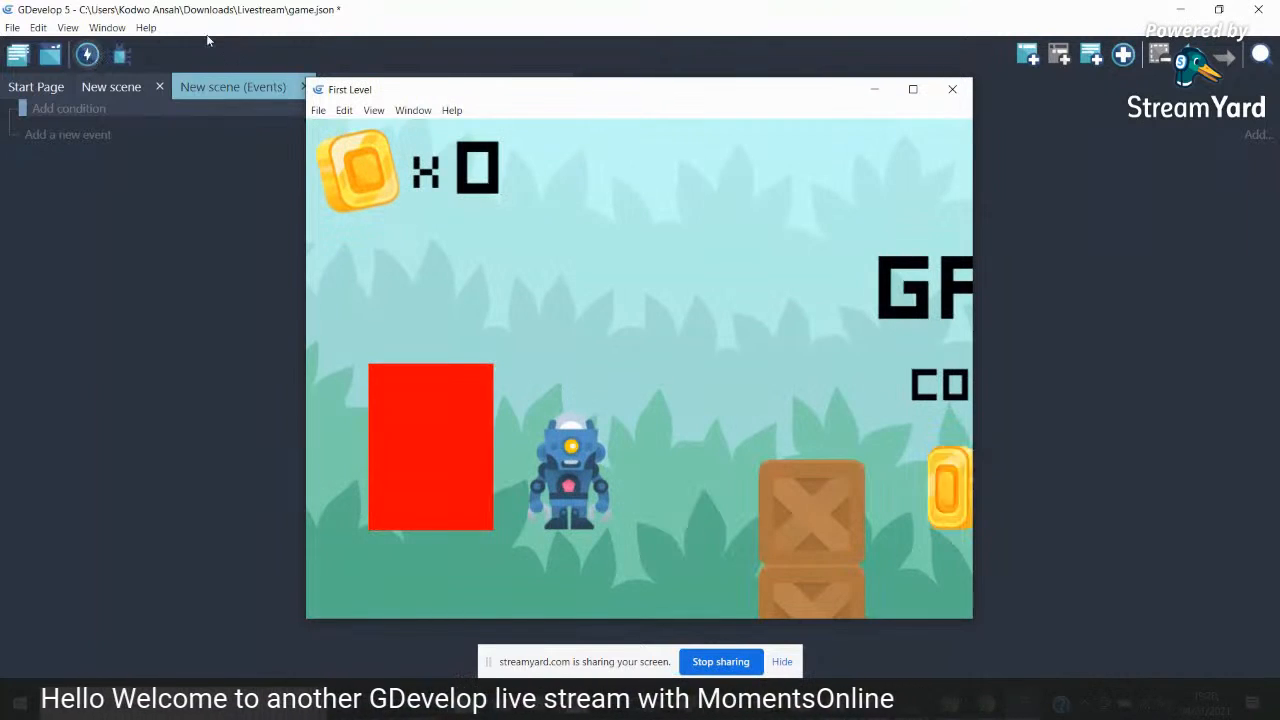
left_click(922, 88)
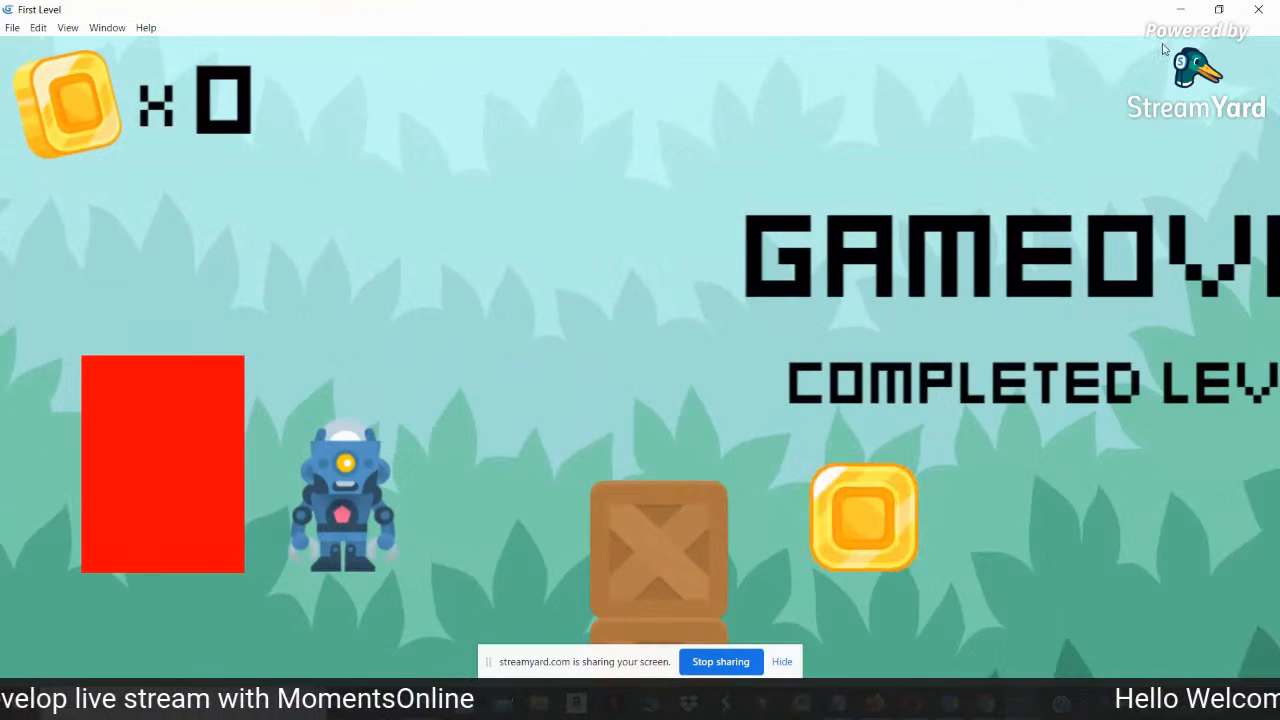
left_click(1258, 10)
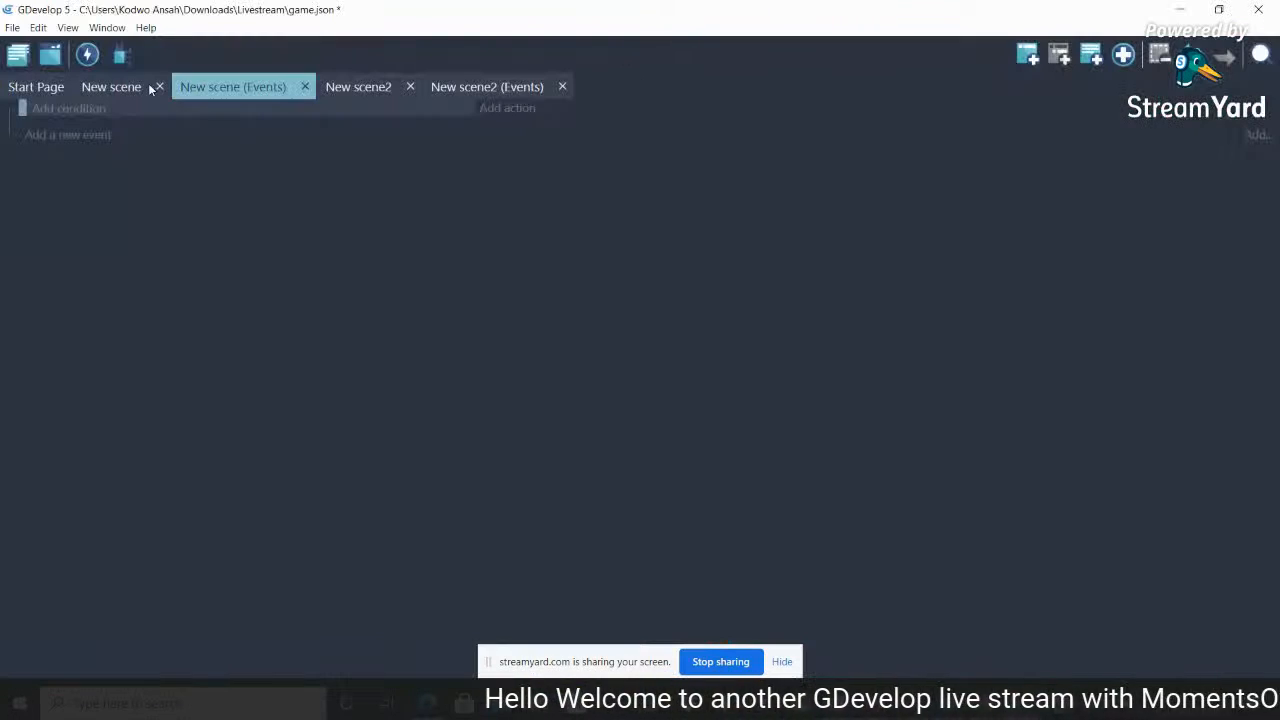
left_click(118, 87)
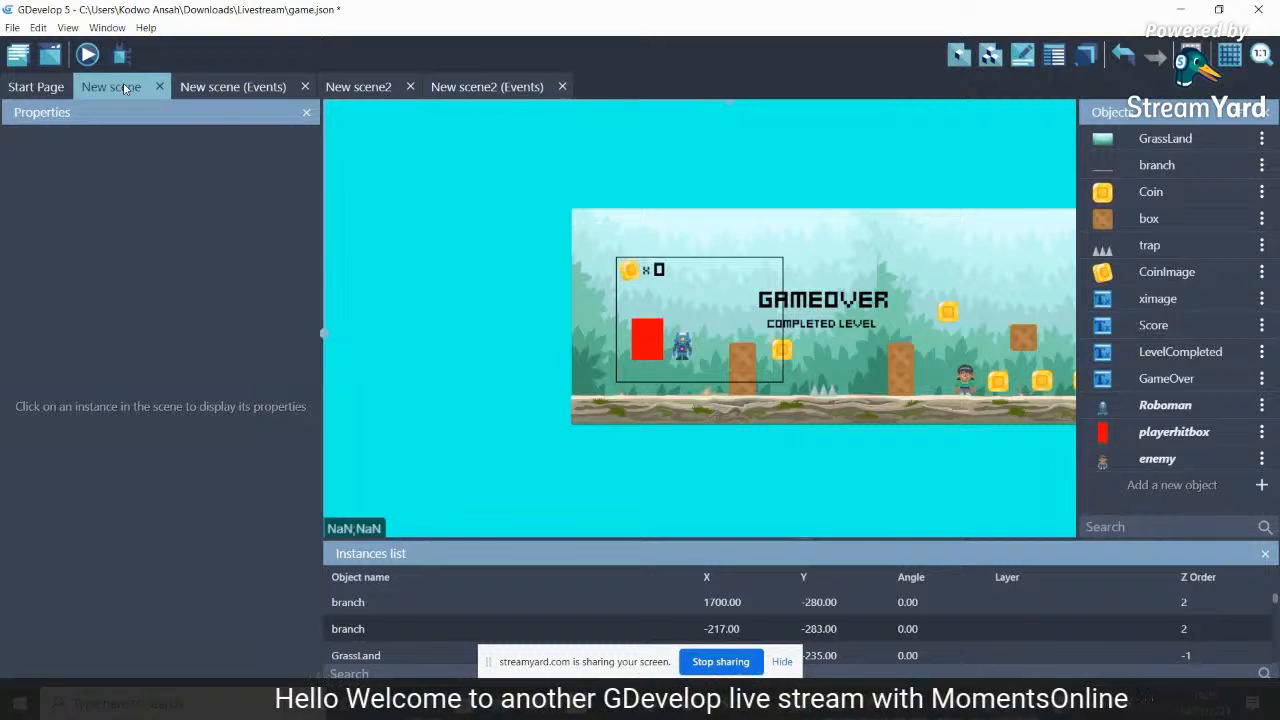
Compare New scene2's window mask with the game window frame around the coin counter and GAMEOVER text
left_click(358, 87)
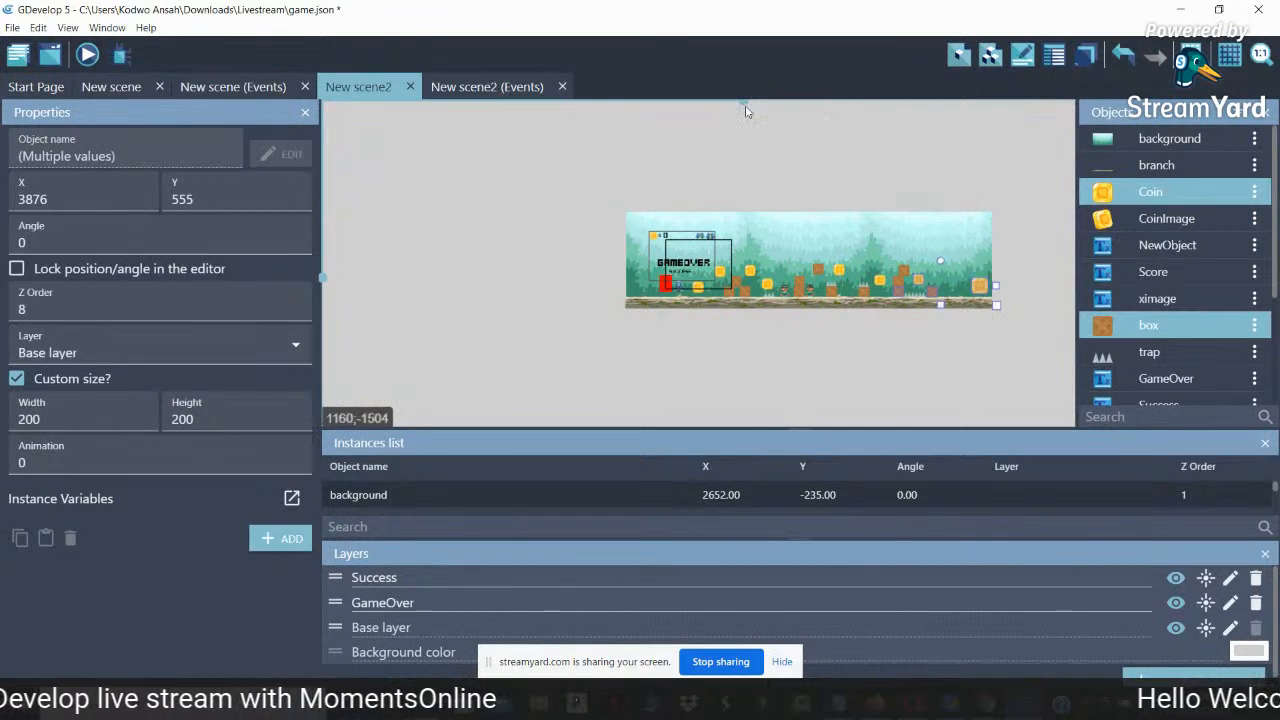
left_click_drag(745, 105, 729, 117)
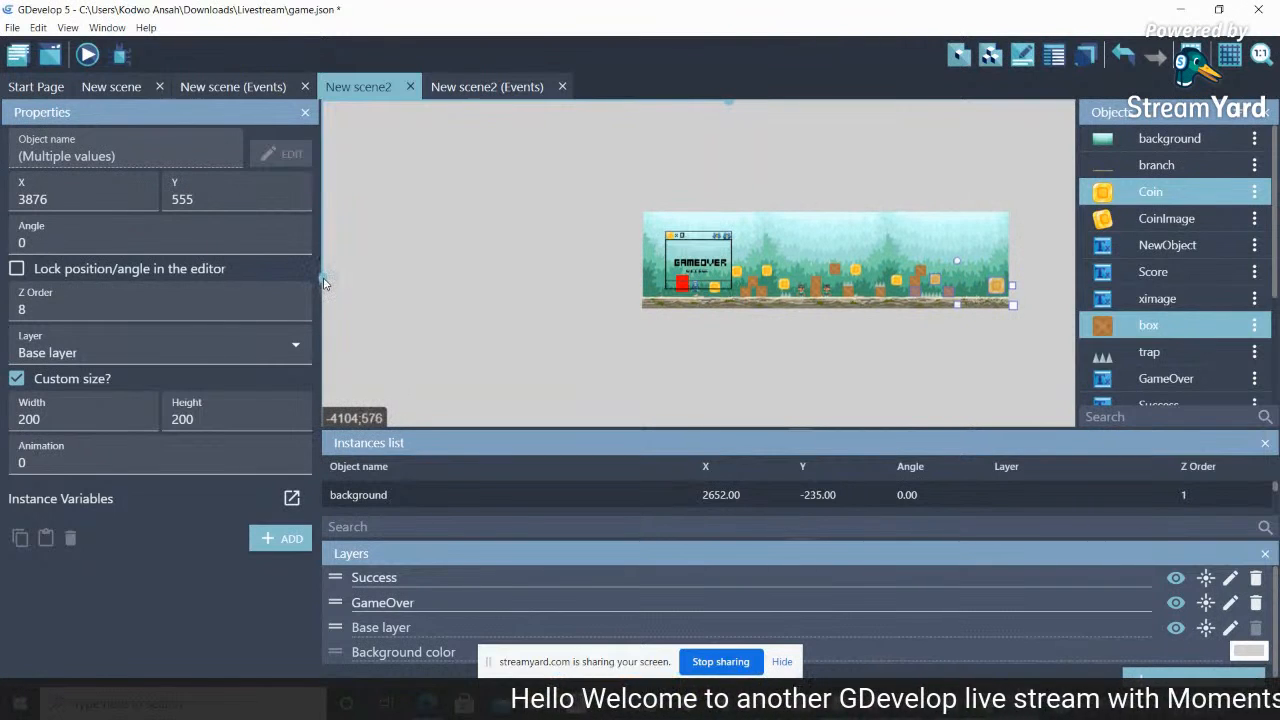
scroll(323, 283, "up", 2)
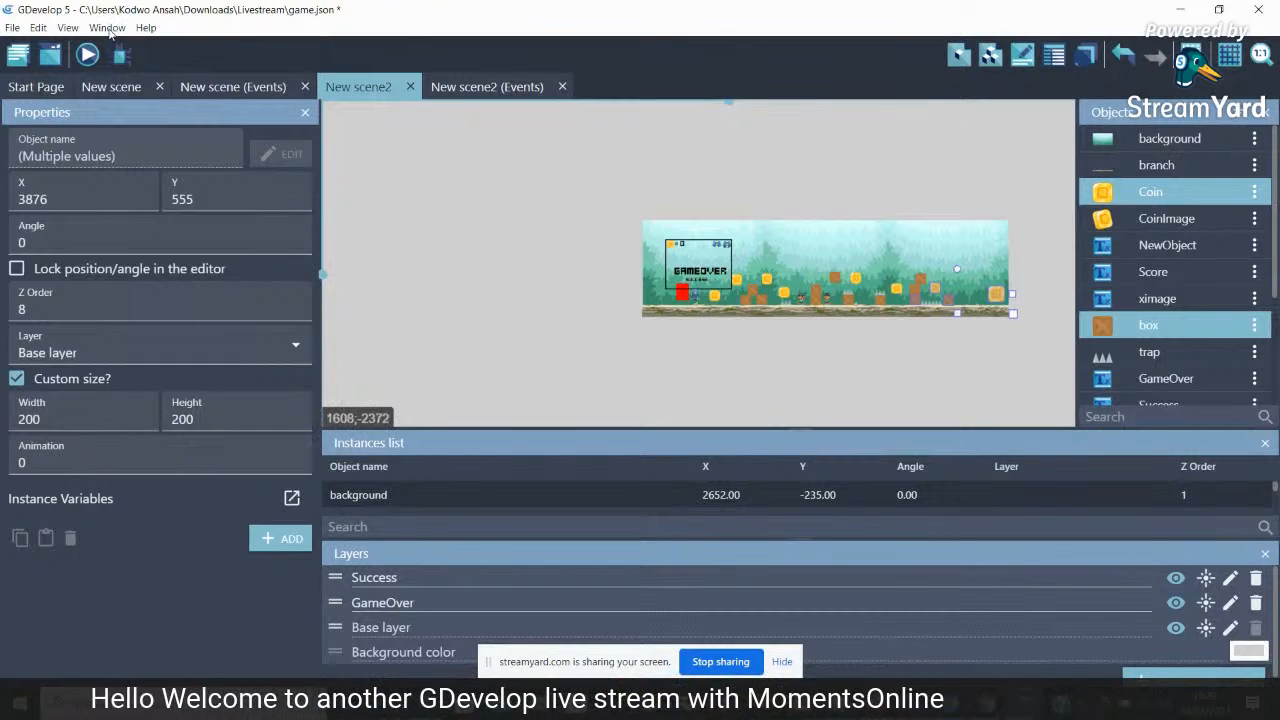
Preview New scene2 in a maximized window, minimize the preview, and compare the layouts of New scene and New scene2
left_click(87, 56)
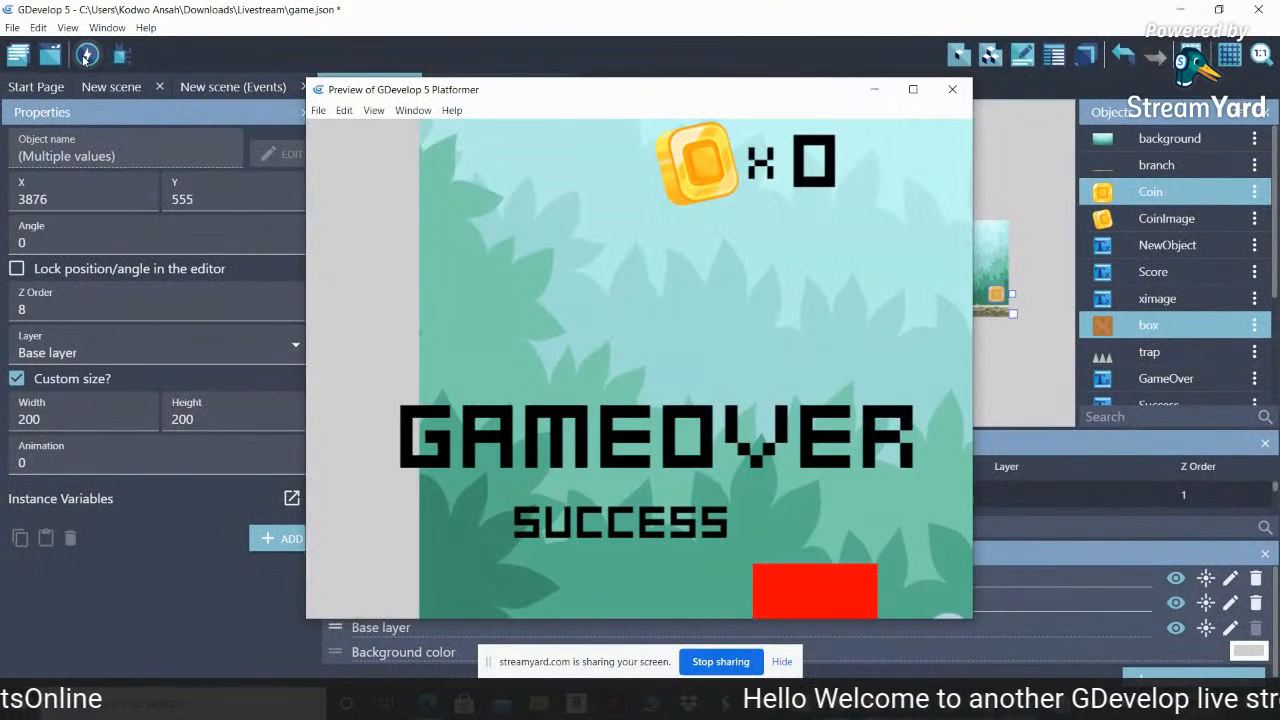
left_click(913, 90)
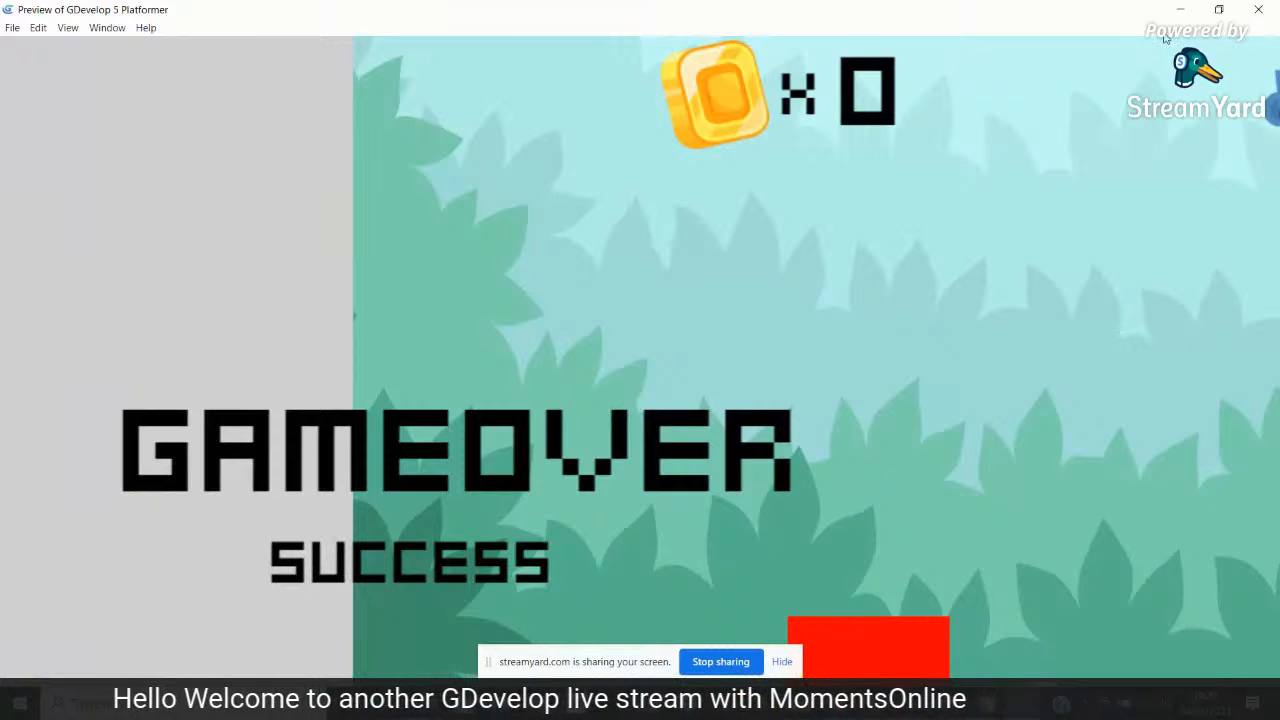
left_click(1180, 9)
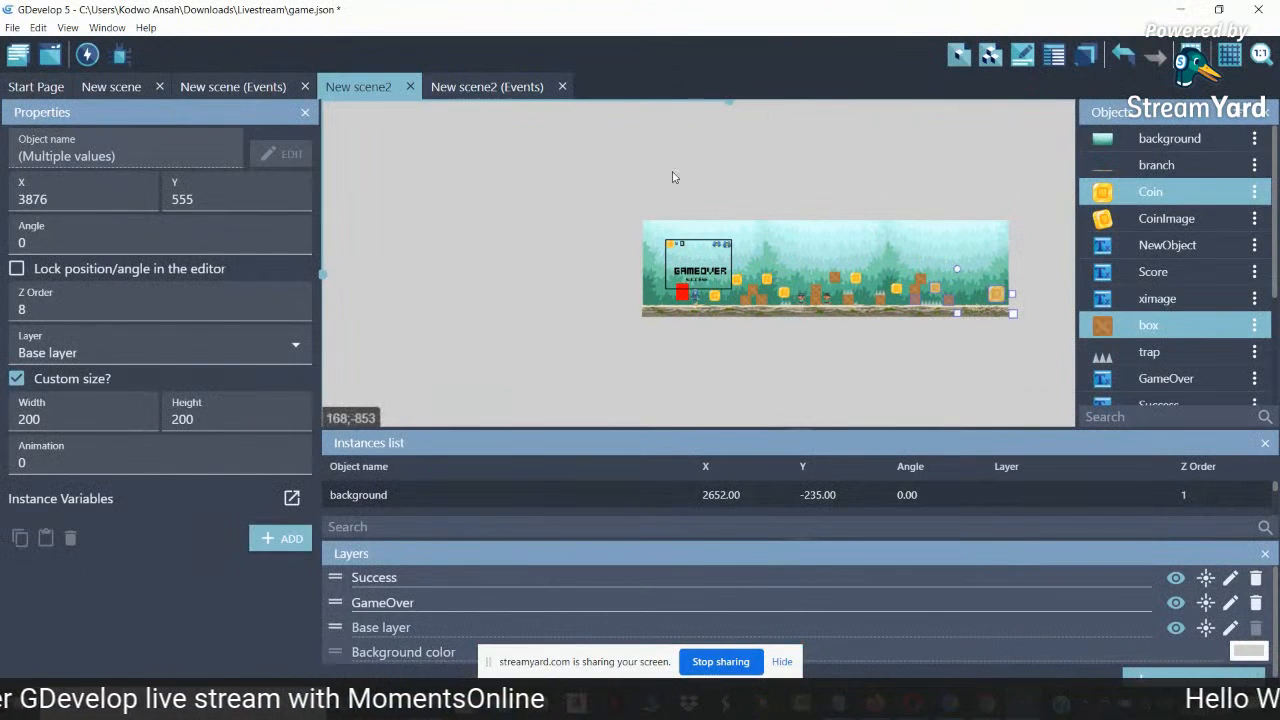
left_click(113, 88)
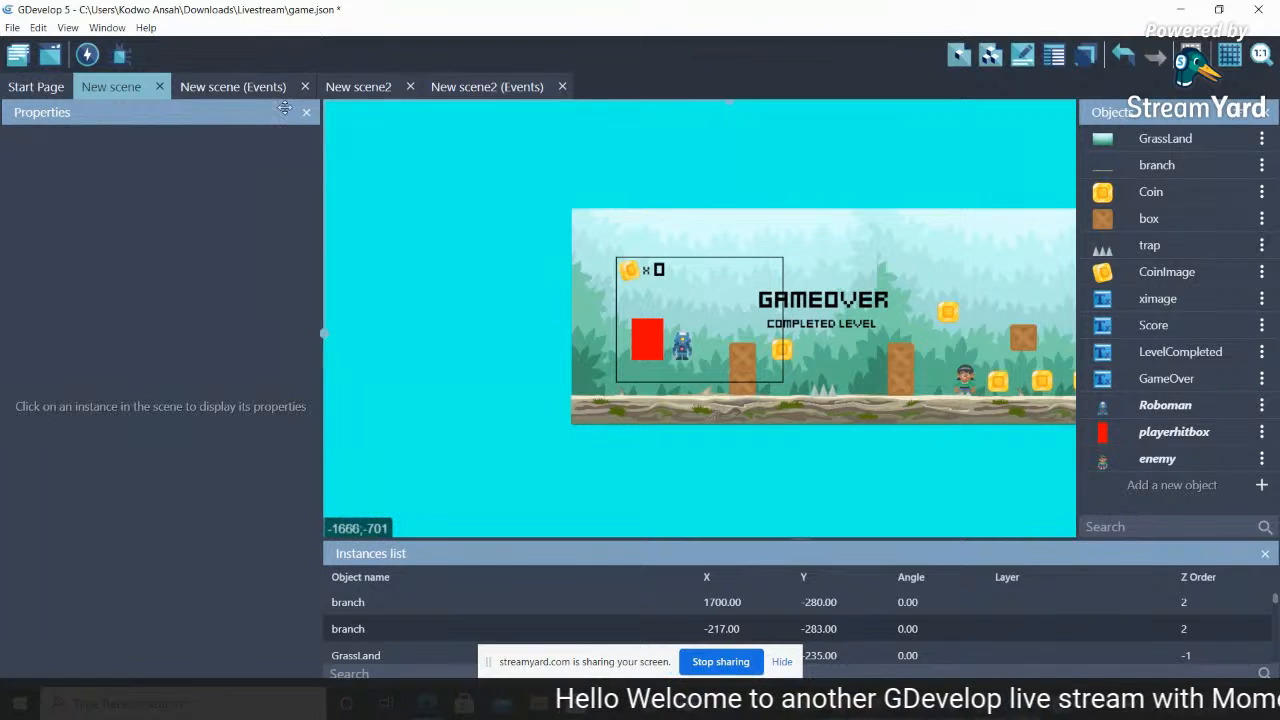
left_click(360, 88)
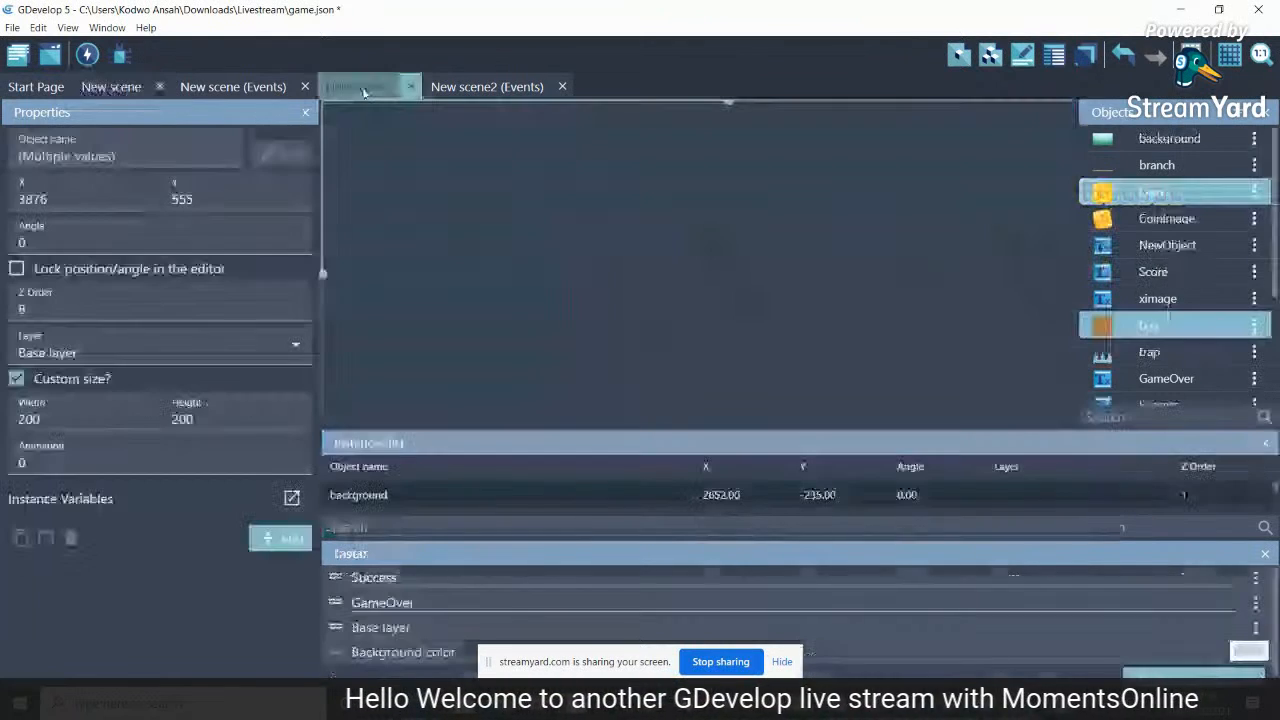
Compare New scene2's layout around the window frame, GAMEOVER text and ground with New scene's layout
left_click(1261, 54)
left_click(1205, 214)
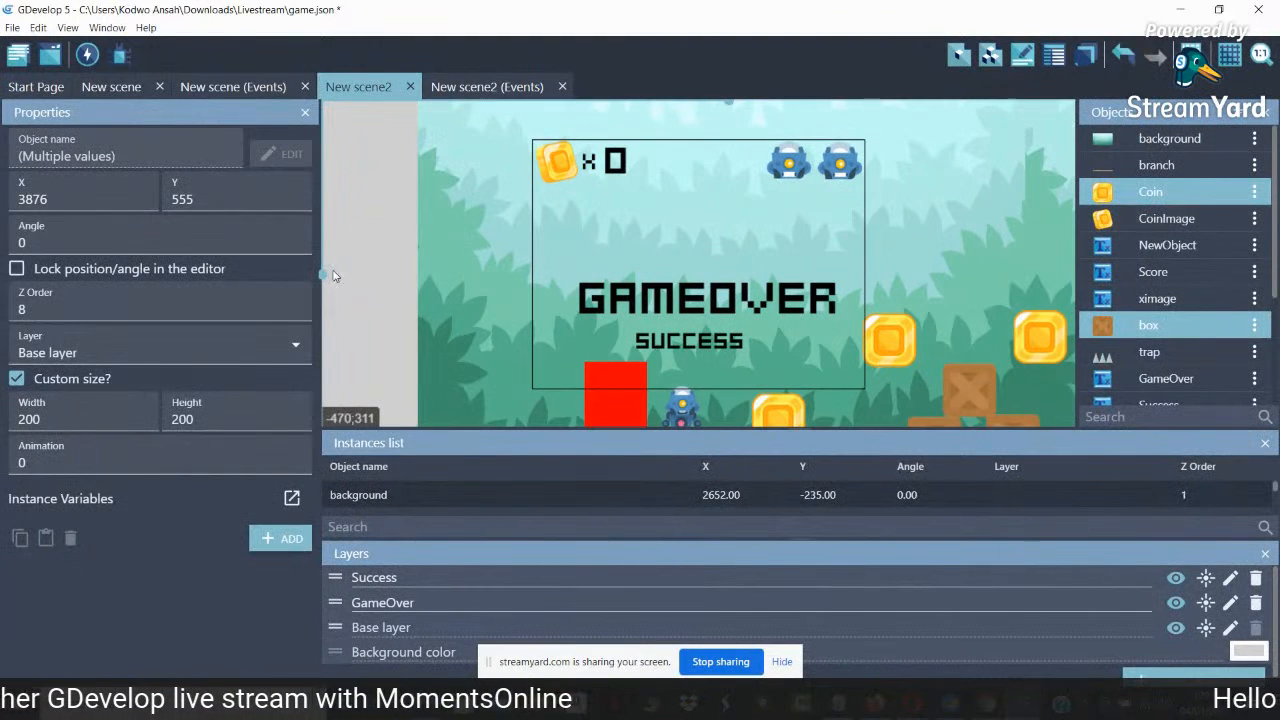
scroll(334, 276, "up", 1)
scroll(358, 284, "down", 4)
scroll(330, 285, "up", 2)
scroll(325, 288, "down", 2)
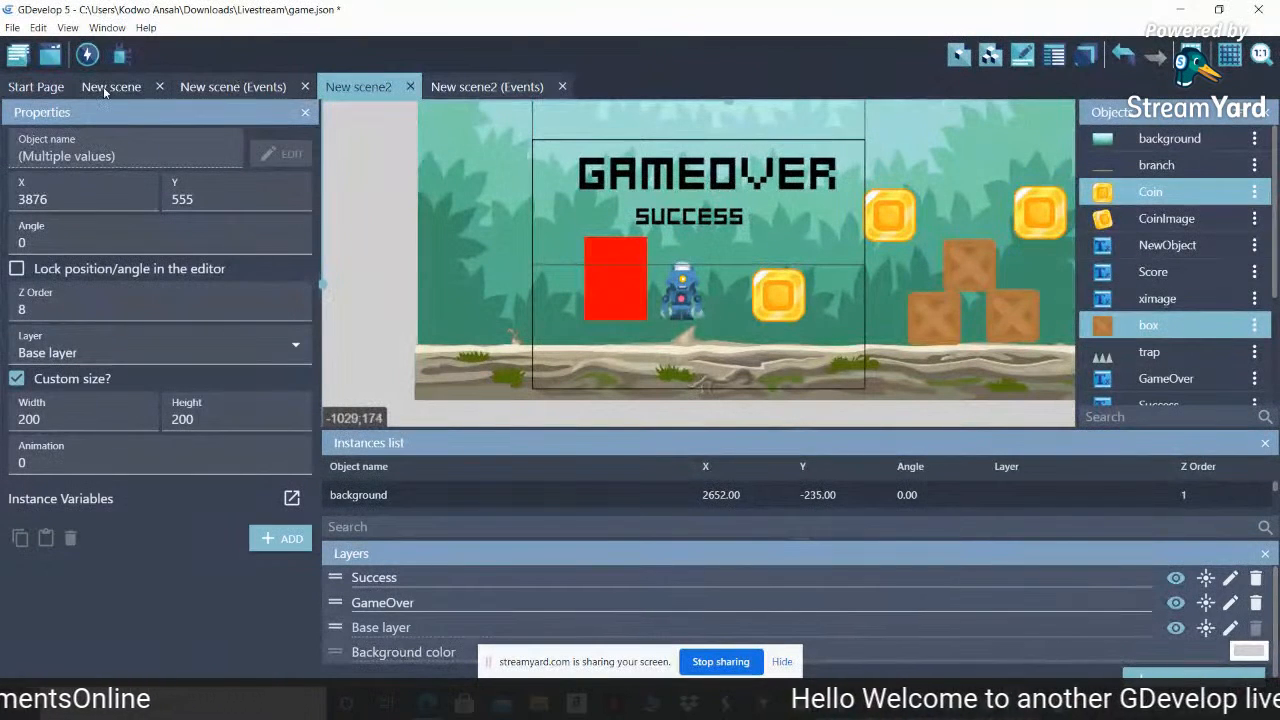
left_click(103, 86)
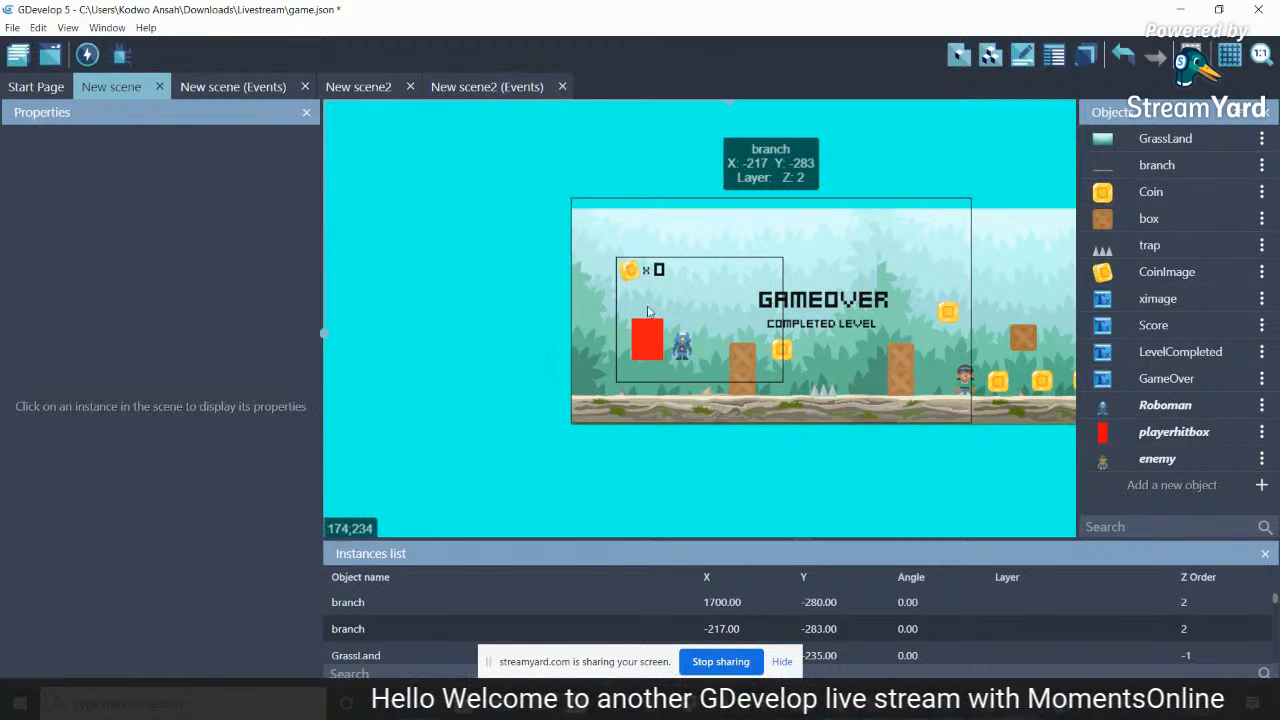
left_click(352, 87)
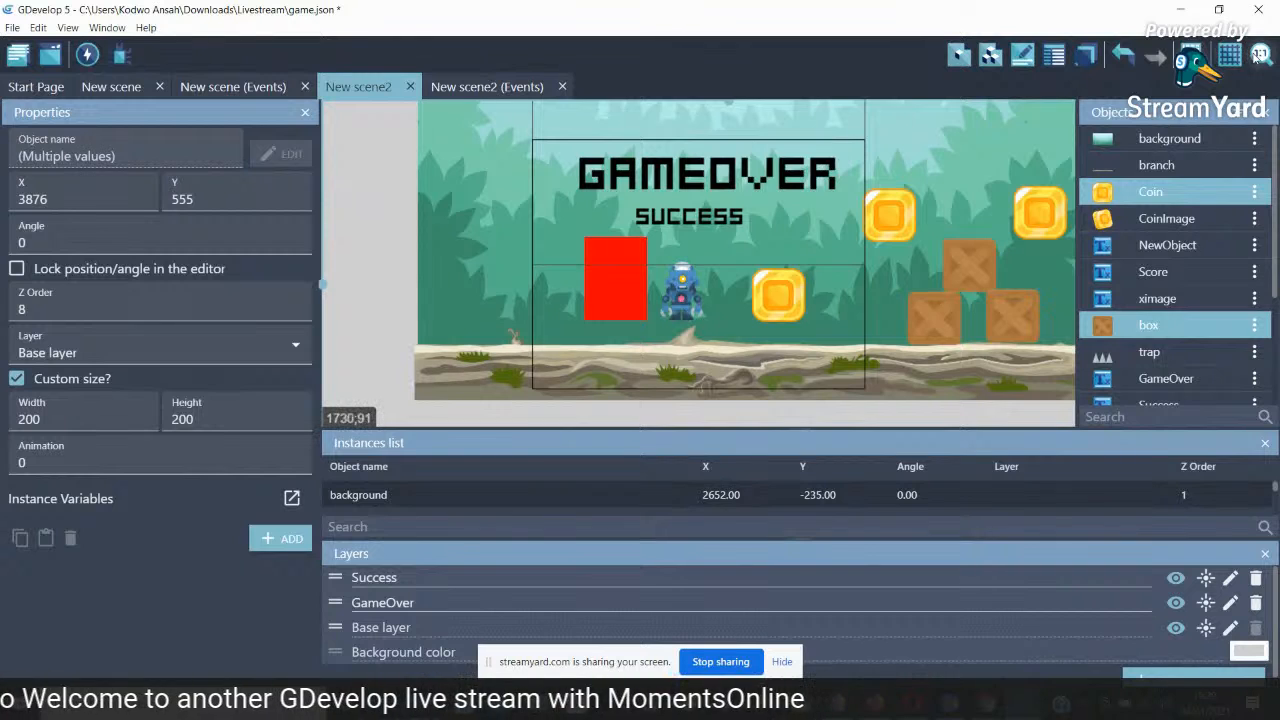
Zoom out of New scene2 and examine the first branch instance and the ground along the whole level
left_click(1258, 55)
left_click(1196, 175)
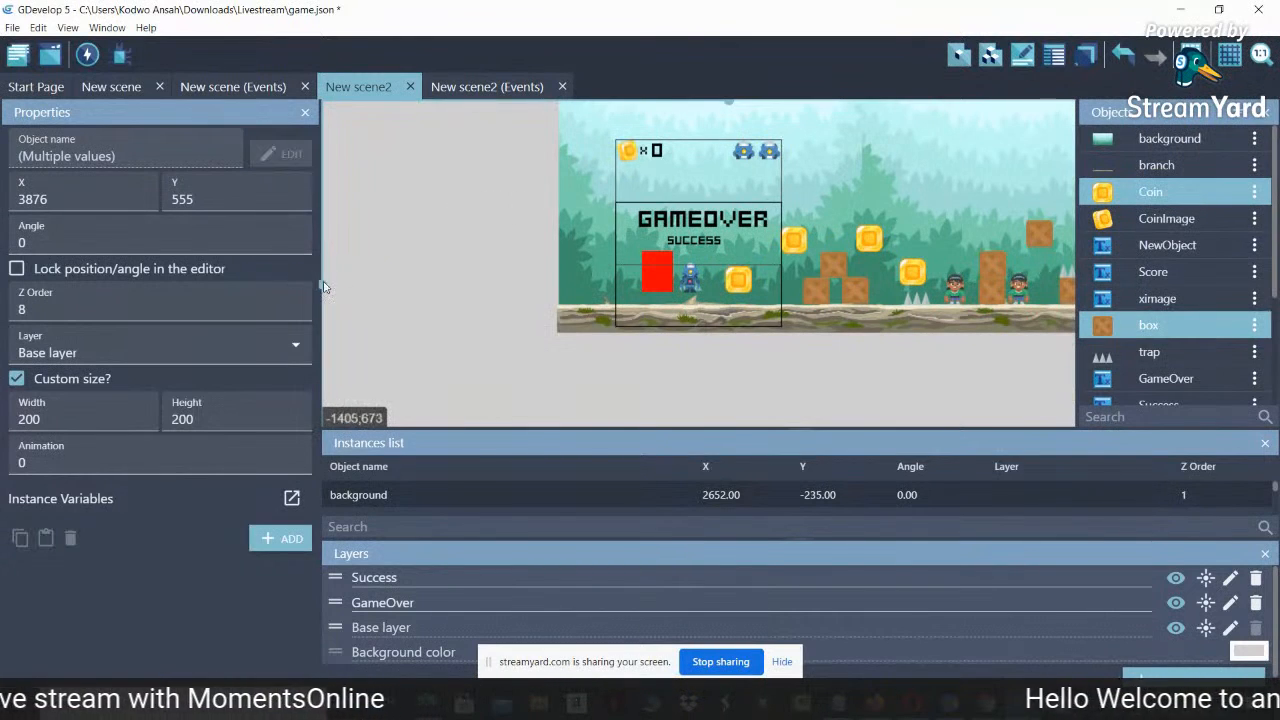
scroll(325, 292, "down", 2)
scroll(324, 285, "up", 4)
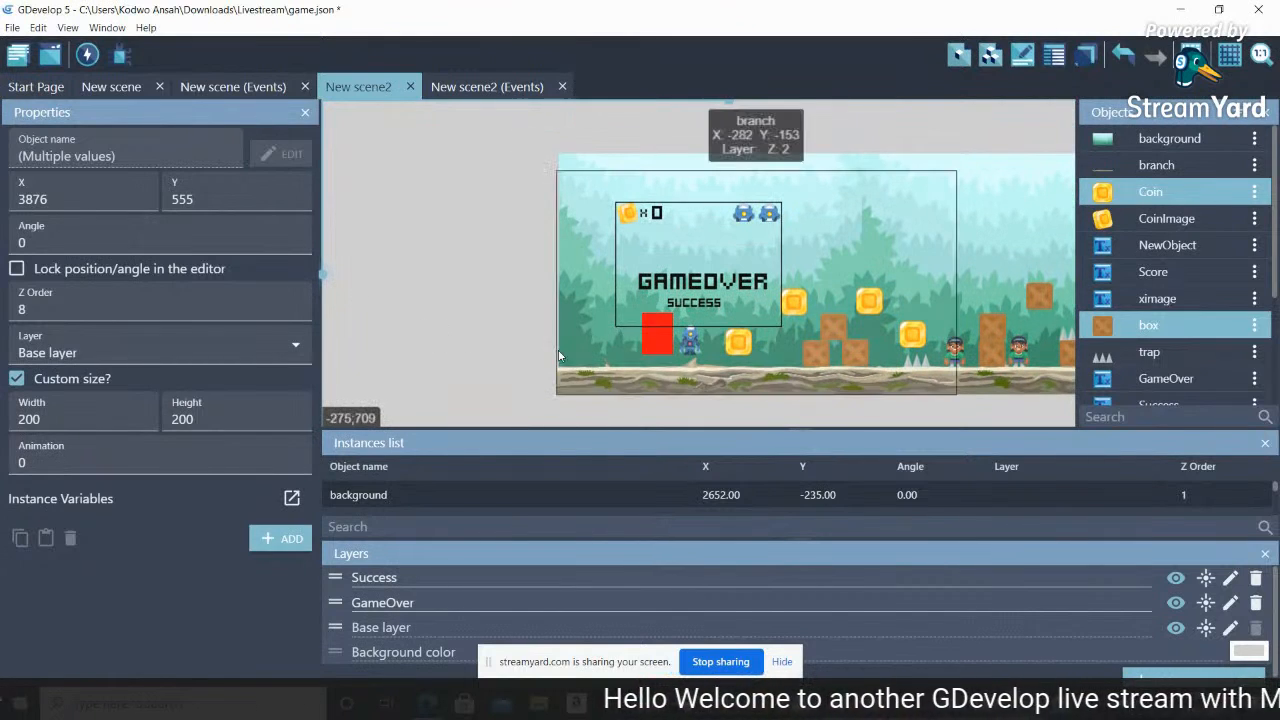
left_click(626, 389)
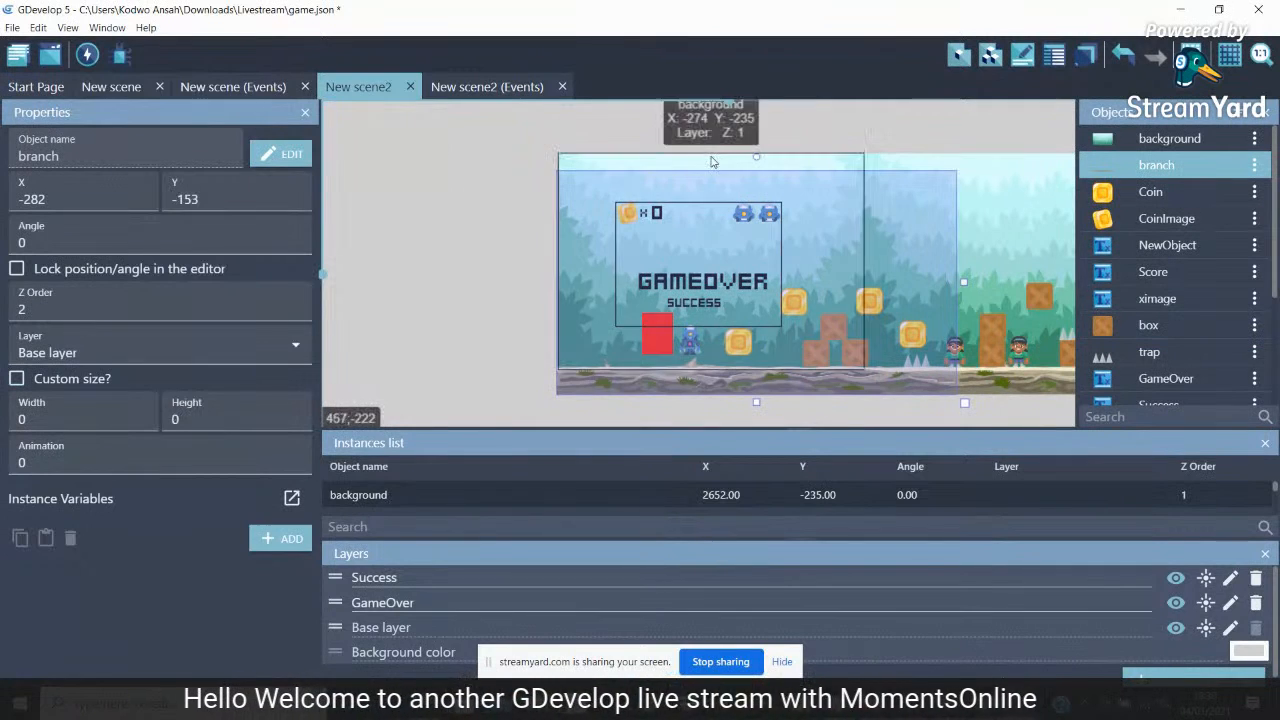
scroll(736, 108, "right", 5, "shift")
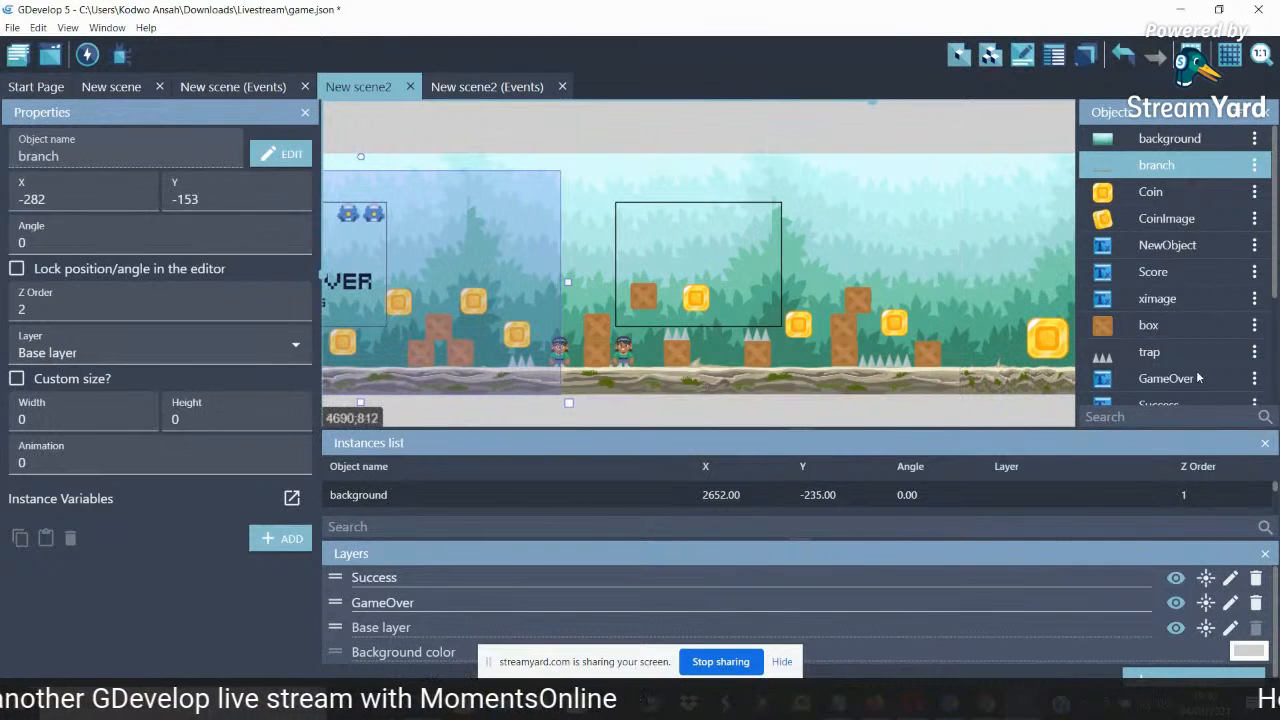
Close New scene2's layers list to leave more room for the scene and the instances list
left_click(1226, 56)
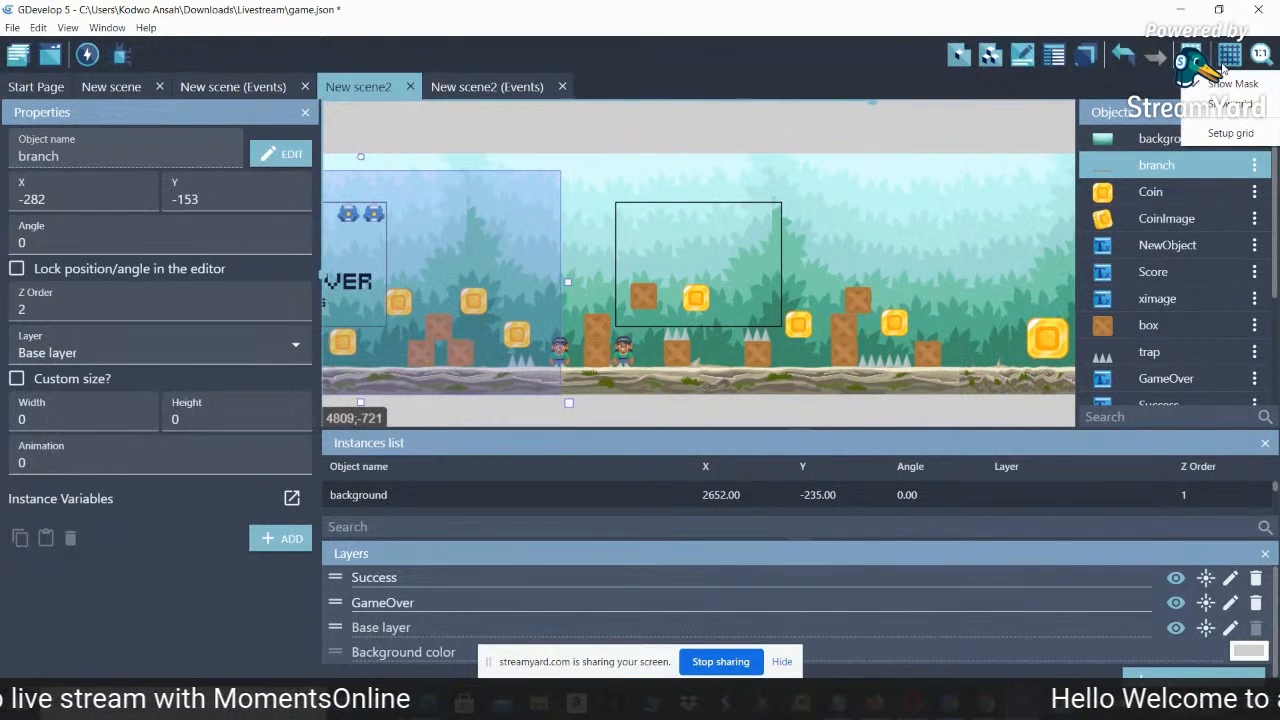
left_click(1056, 62)
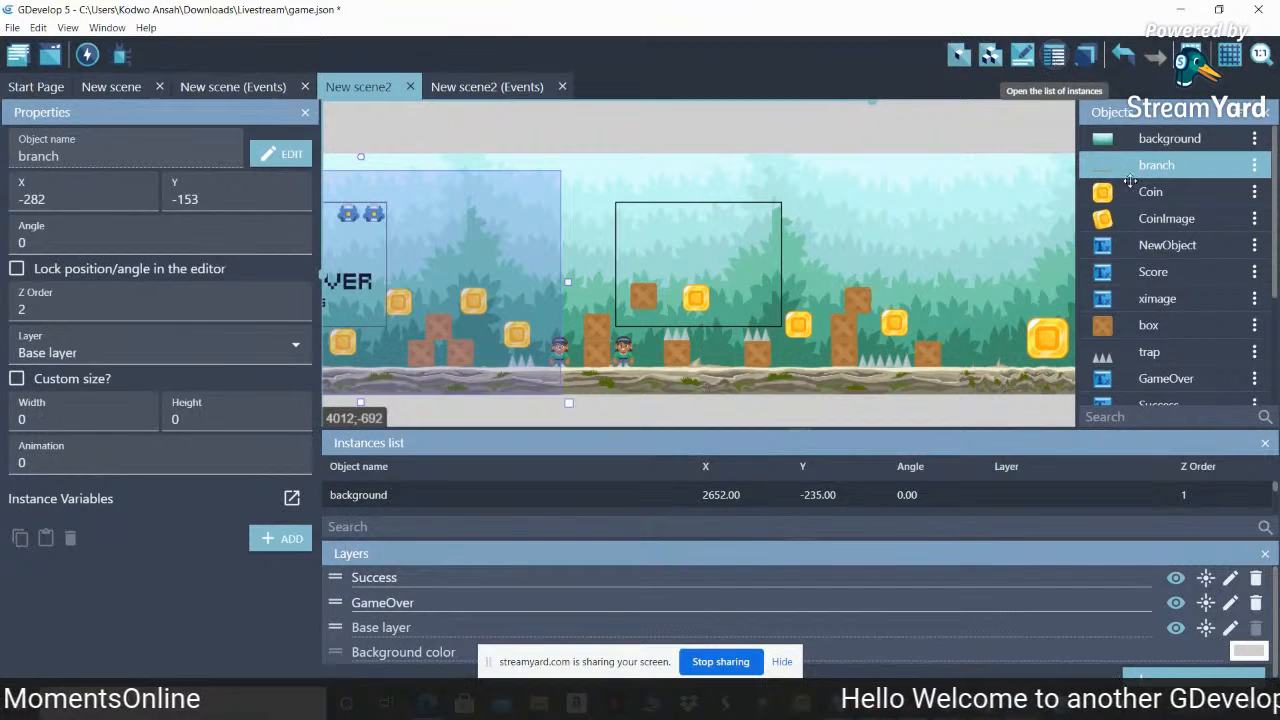
left_click(1264, 556)
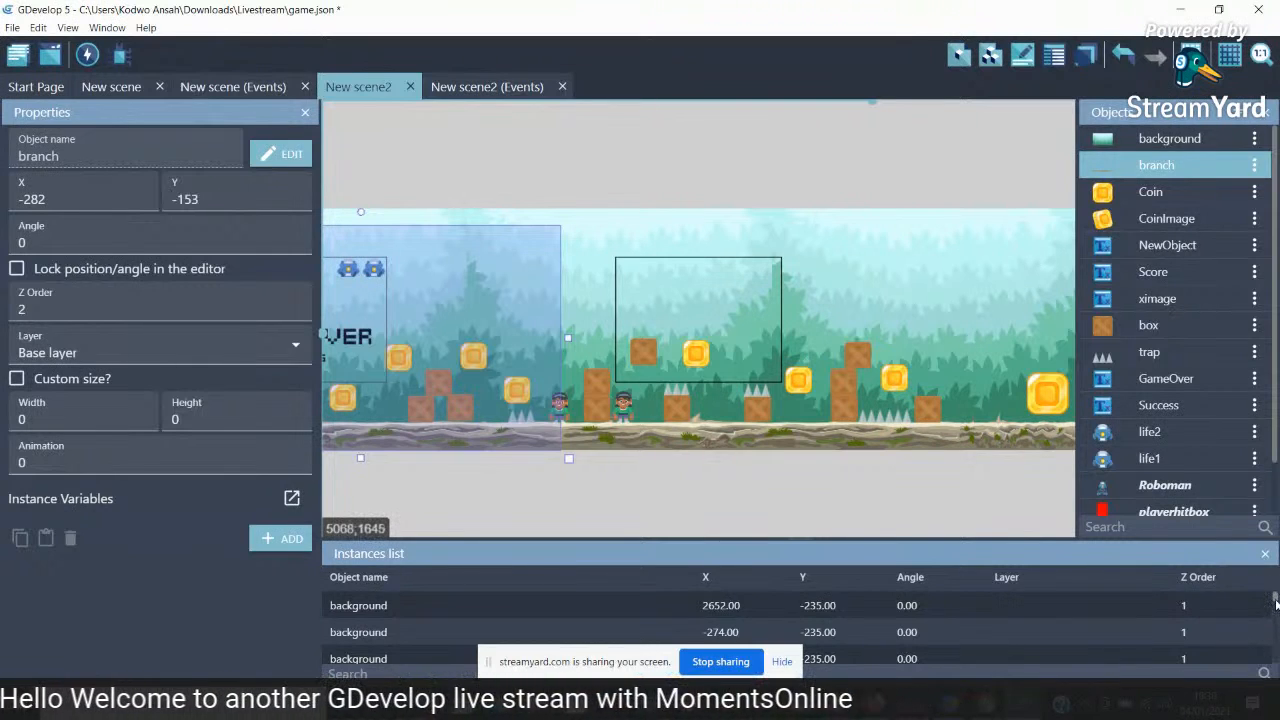
Examine the life1, life2 and Success instances at the end of the instances list, locating each in the scene
left_click_drag(1276, 604, 1277, 664)
scroll(1240, 655, "down", 2)
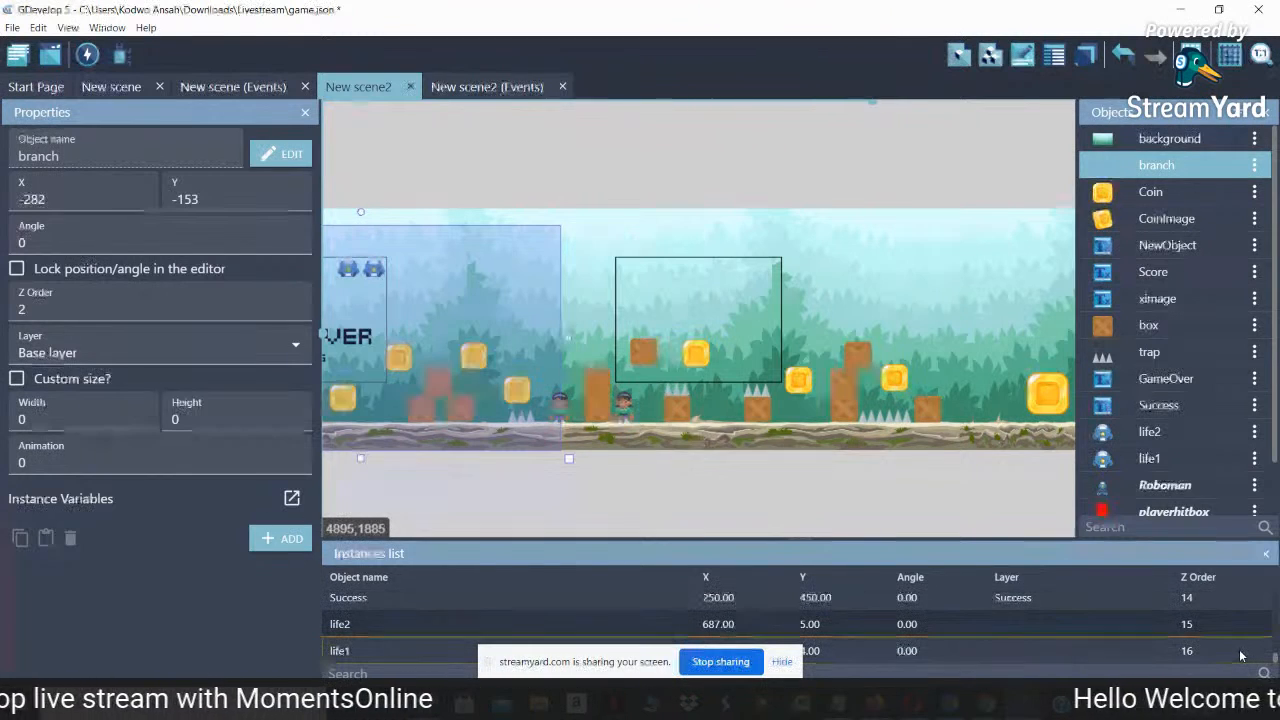
left_click(1240, 652)
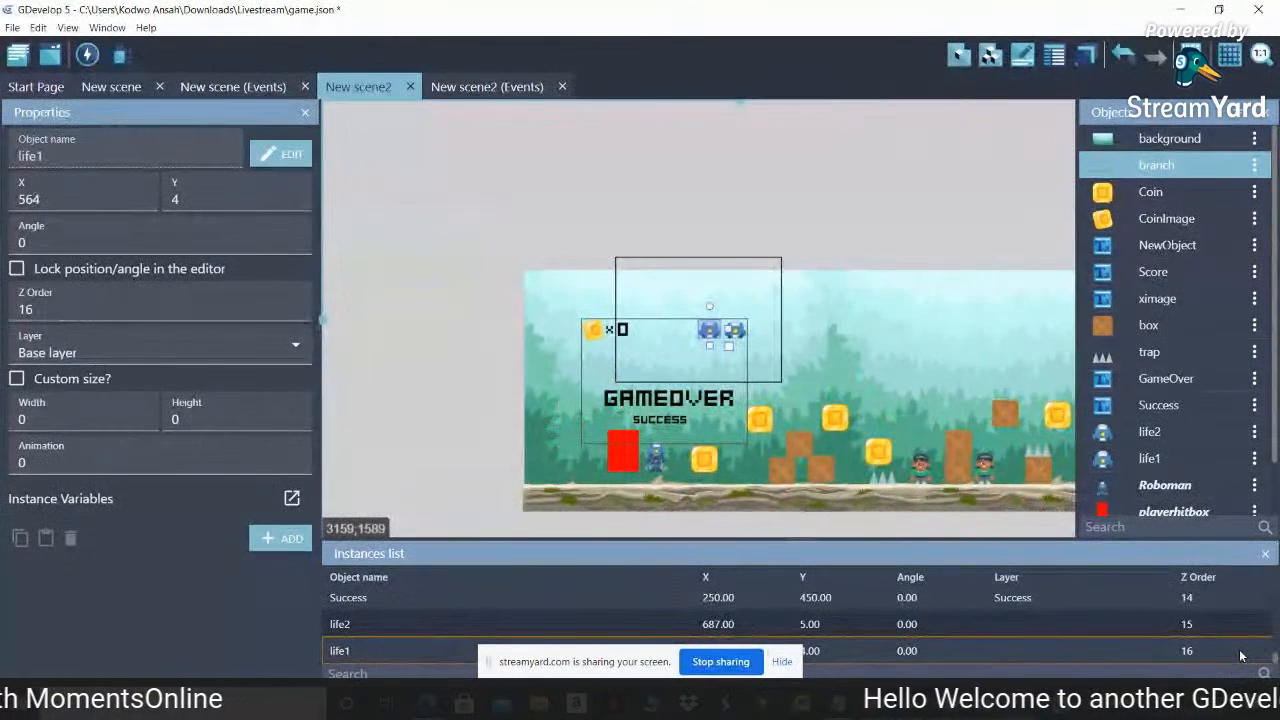
left_click(1238, 624)
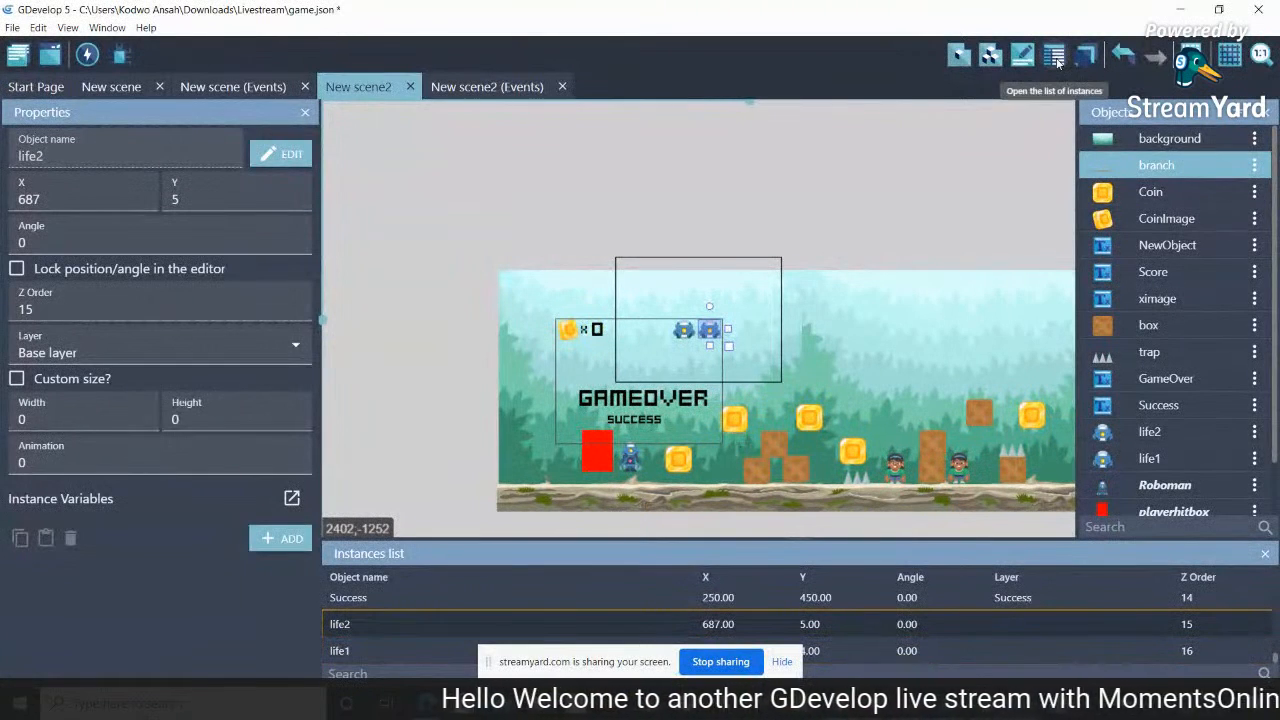
left_click(1174, 656)
left_click(1168, 614)
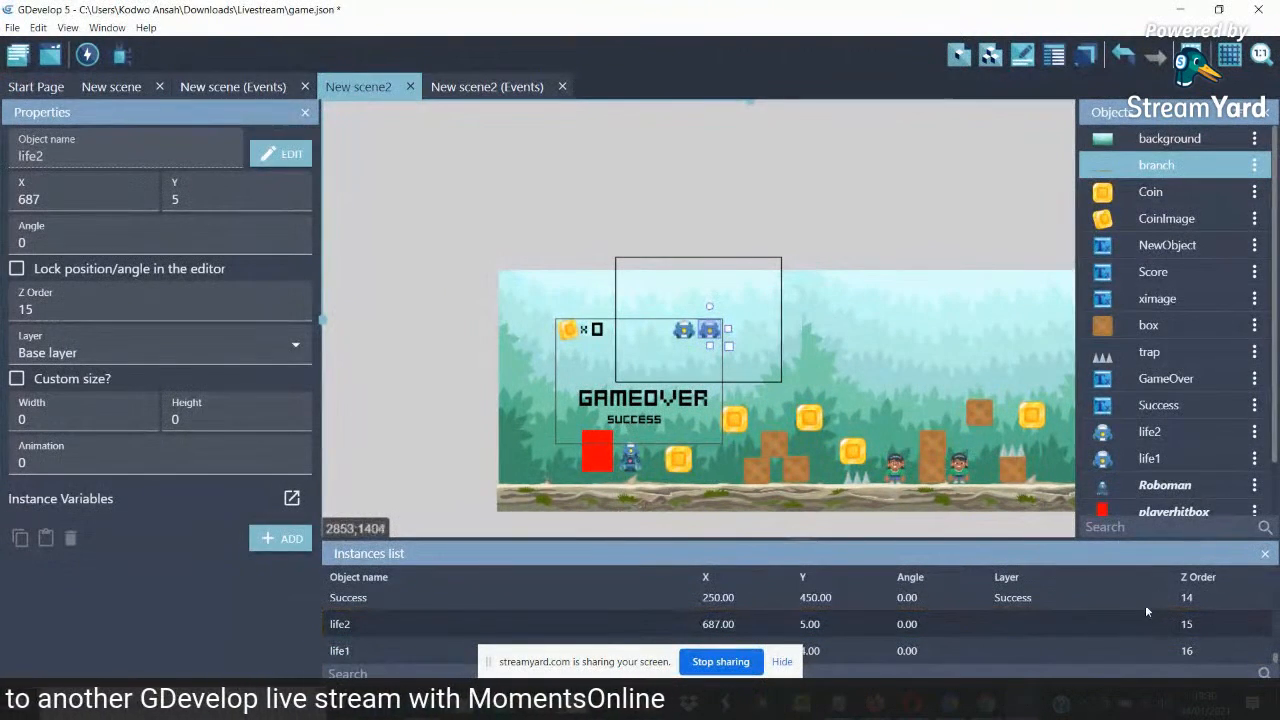
left_click(1128, 607)
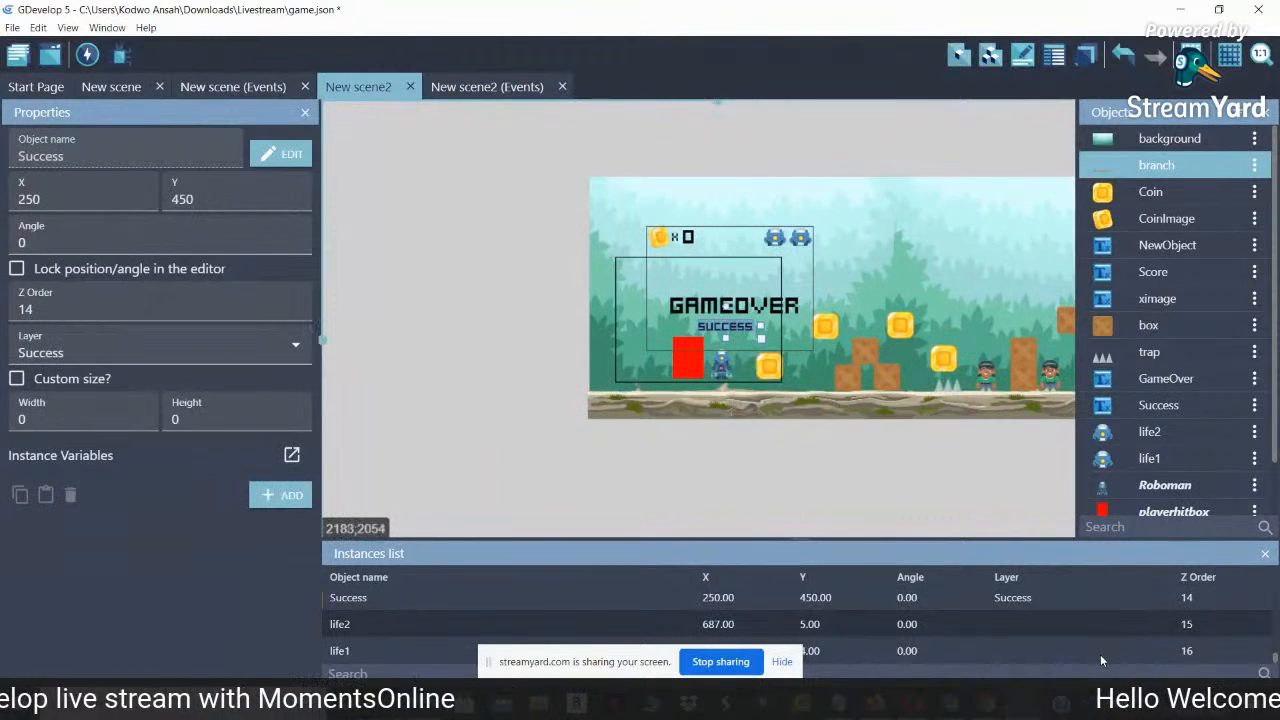
left_click(1100, 655)
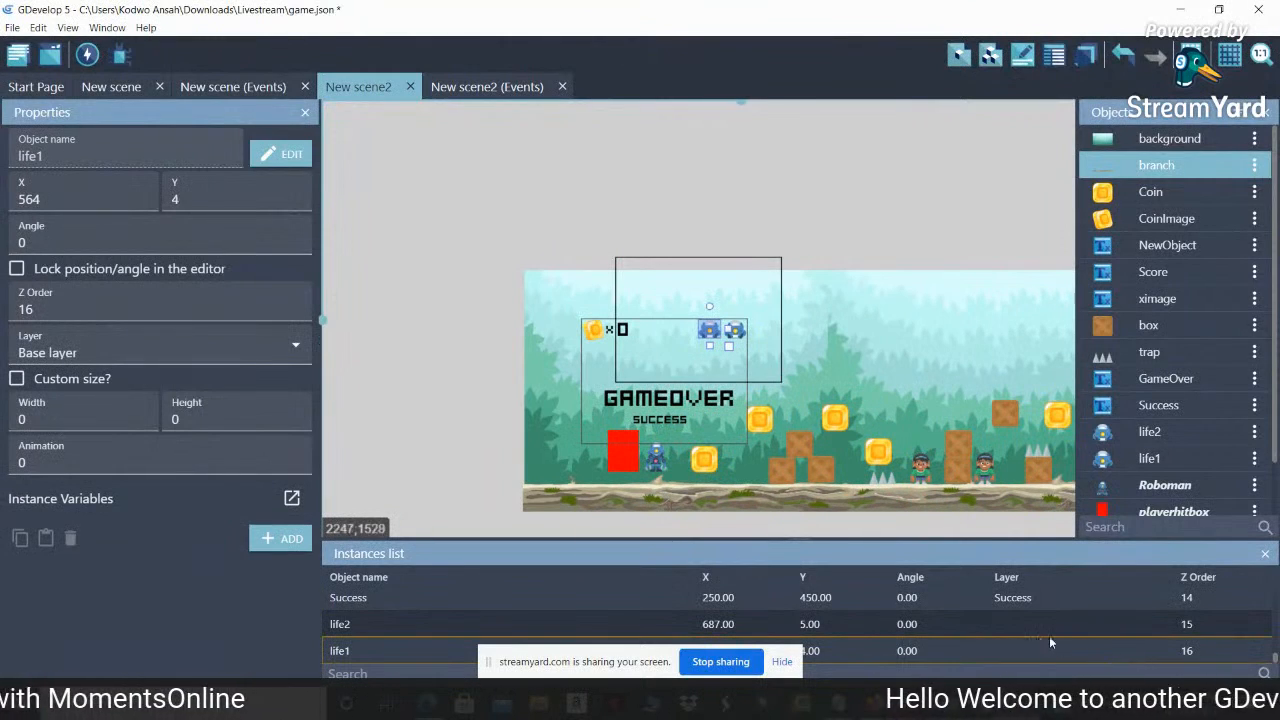
left_click(1044, 607)
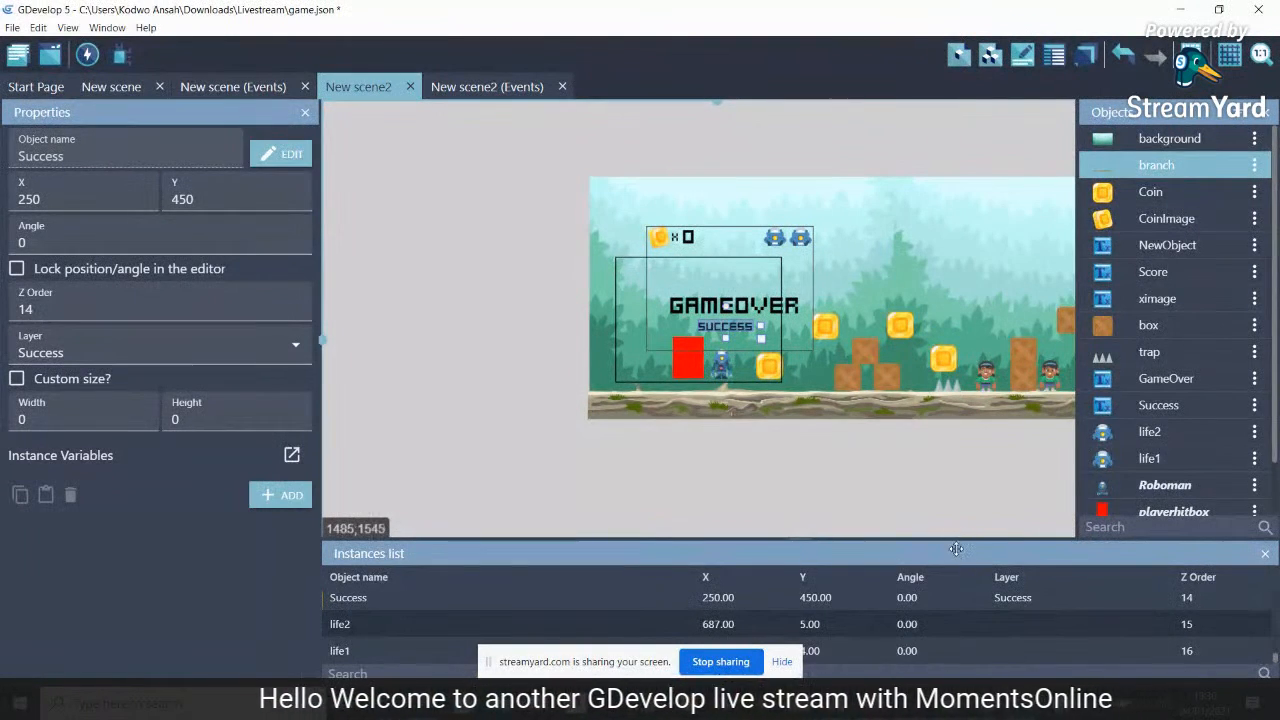
Enlarge the instances list, inspect the first two background instances and their positions, and shrink the list again
left_click_drag(950, 385, 943, 341)
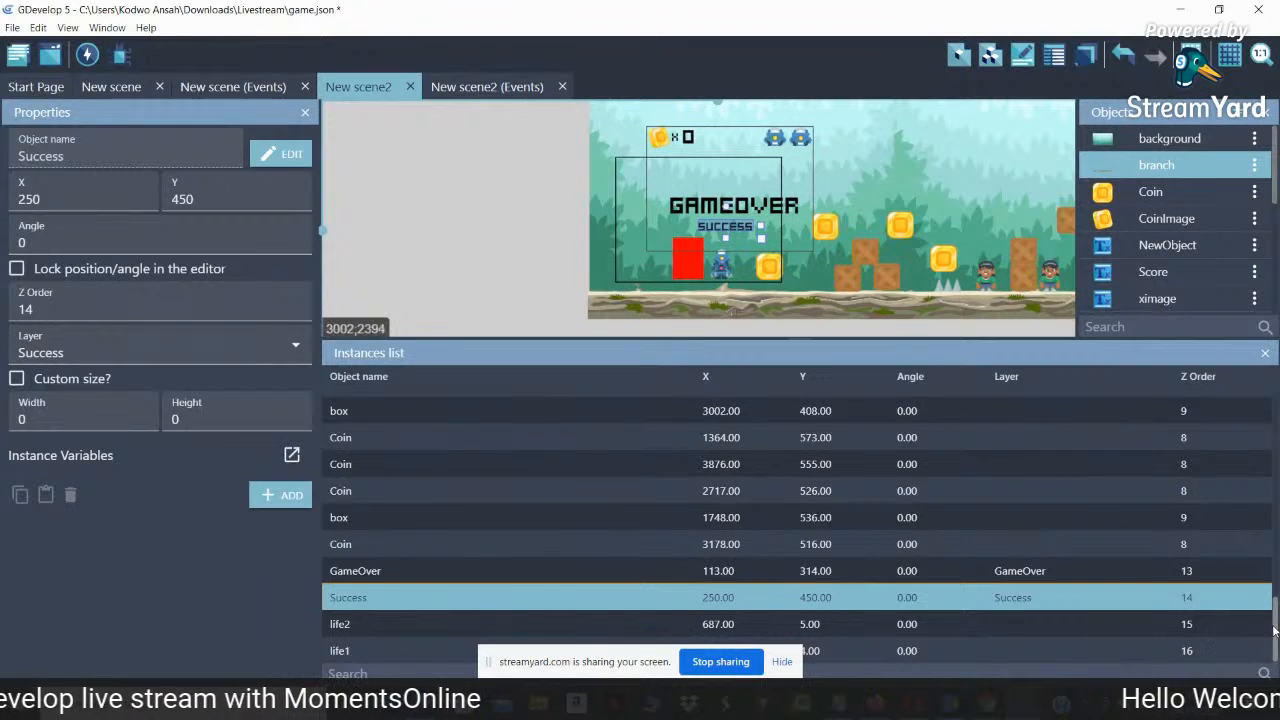
left_click_drag(1275, 630, 1268, 410)
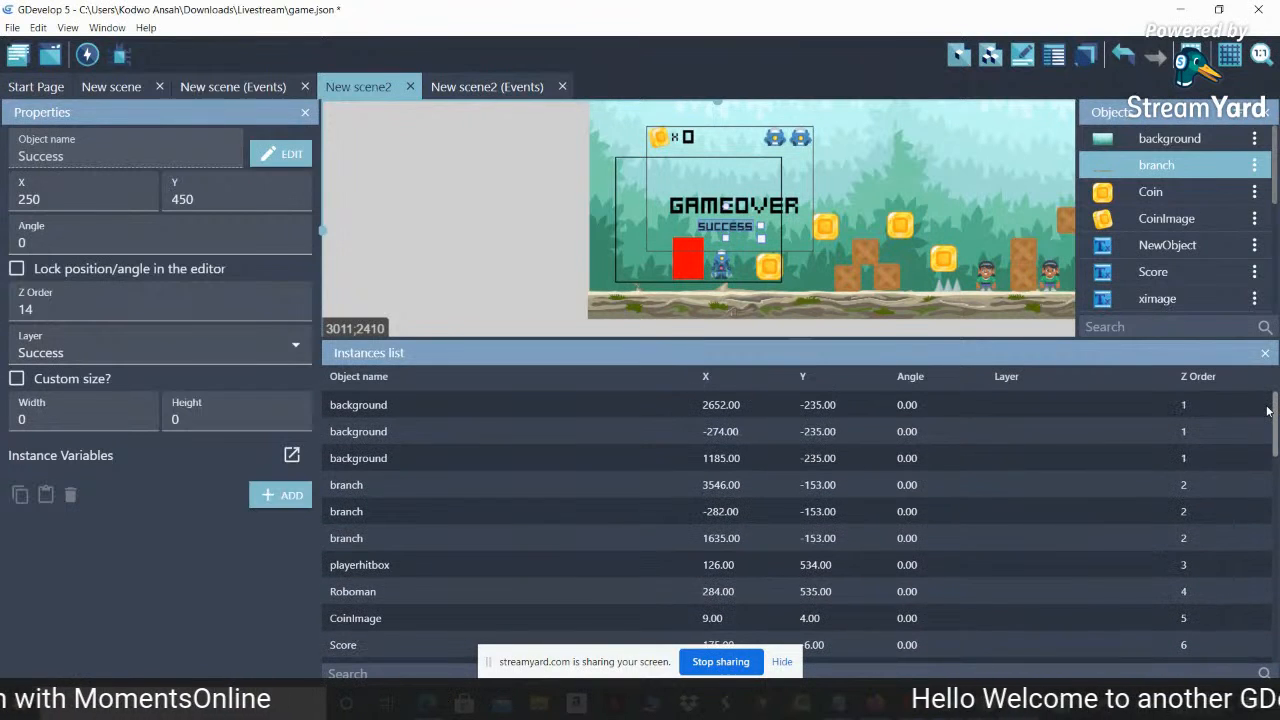
left_click(1228, 405)
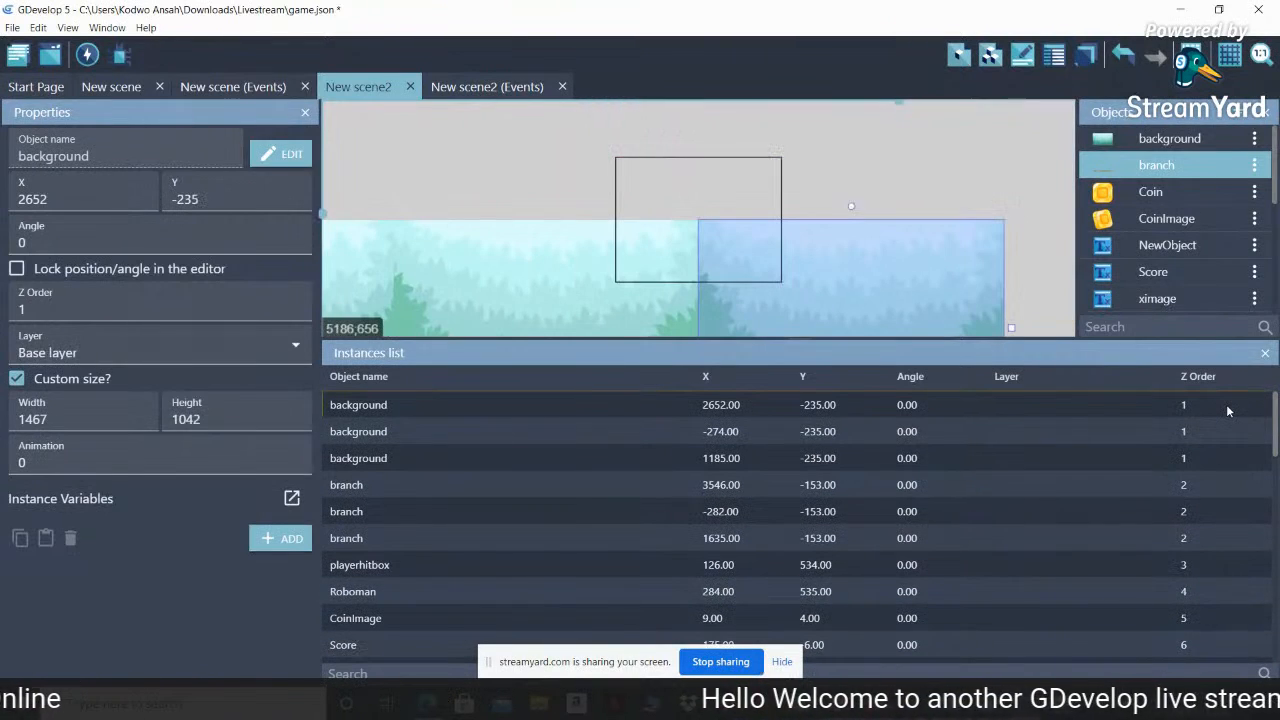
left_click(1219, 428)
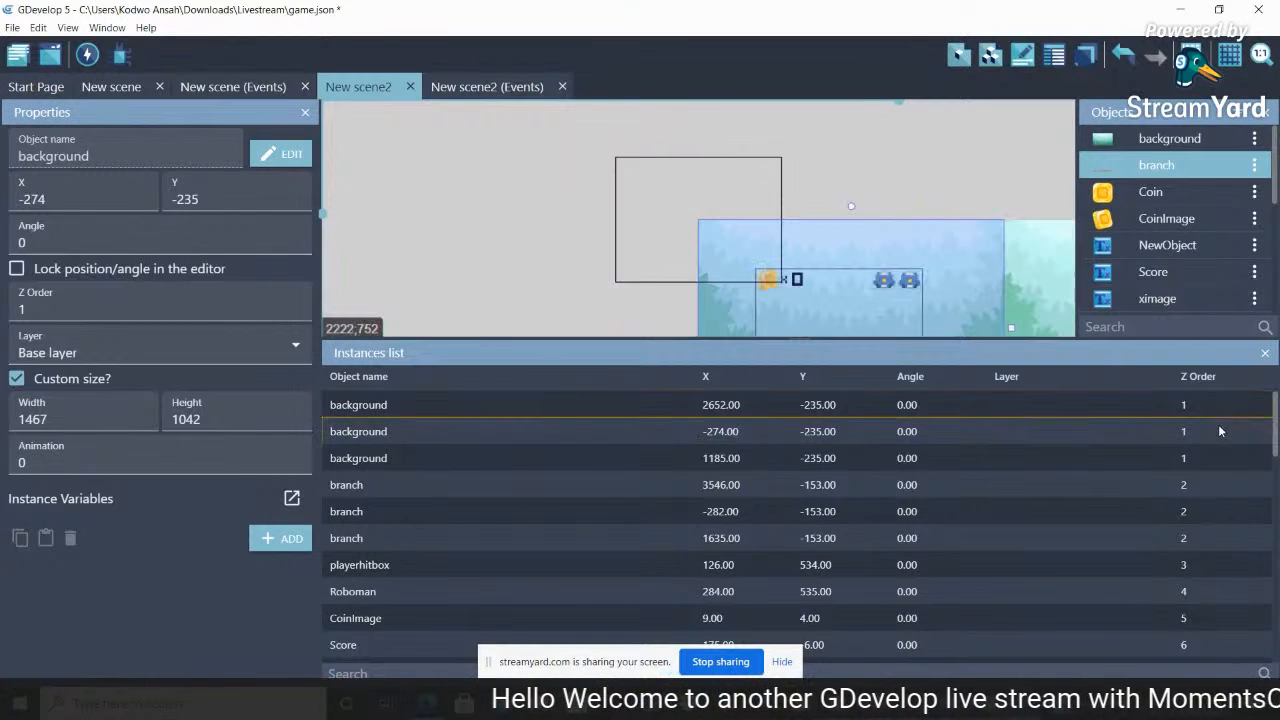
left_click(1216, 407)
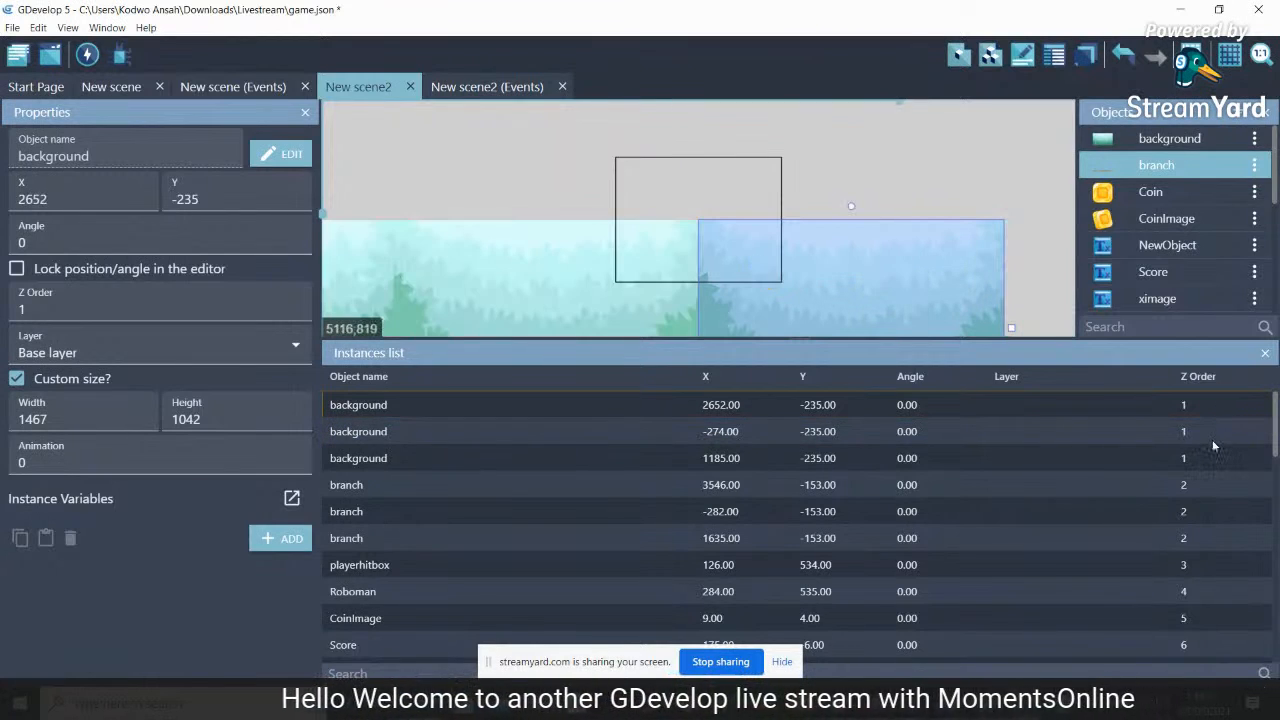
left_click(1212, 439)
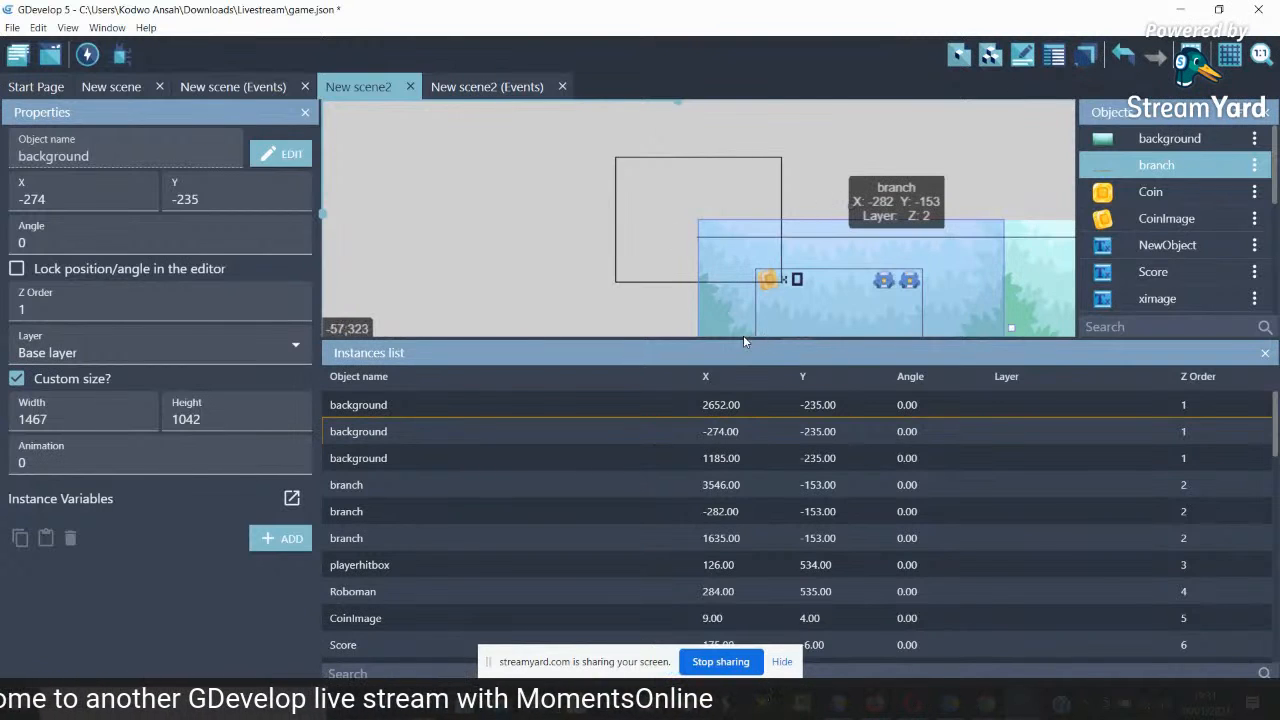
left_click_drag(744, 338, 745, 514)
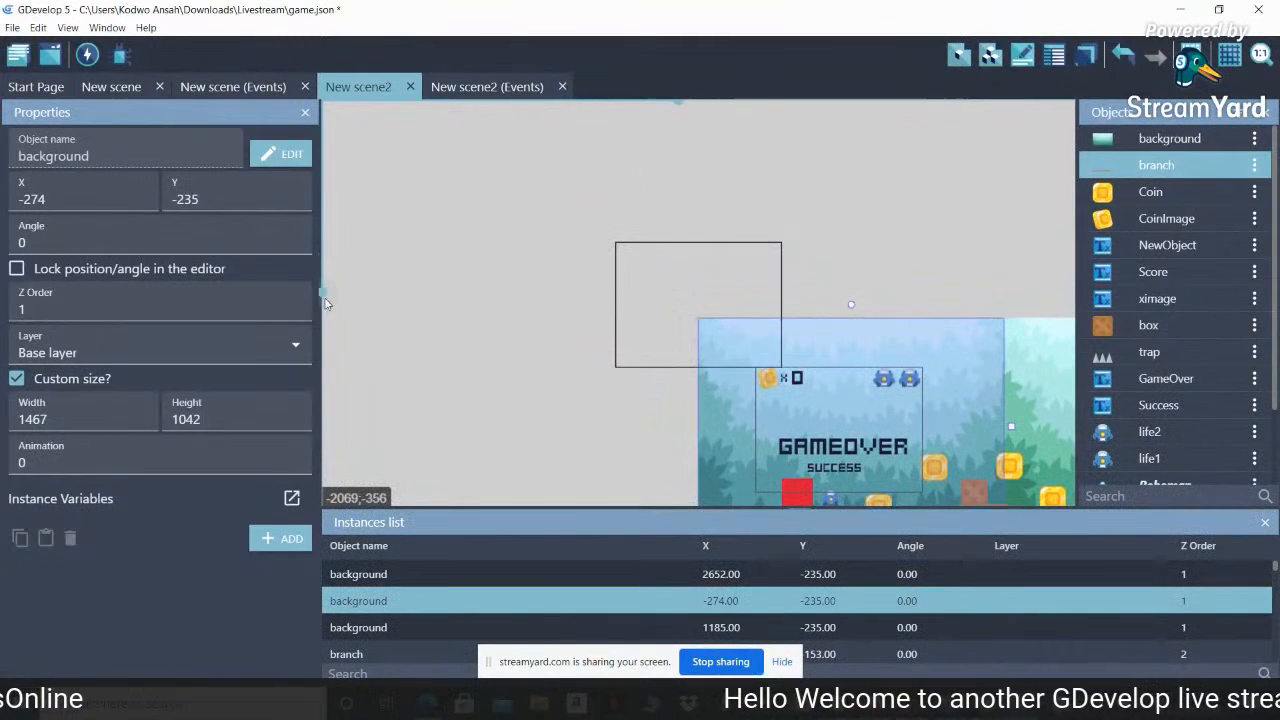
Select all three branch ground instances across the level and move them up together to Y -194
left_click_drag(680, 103, 756, 121)
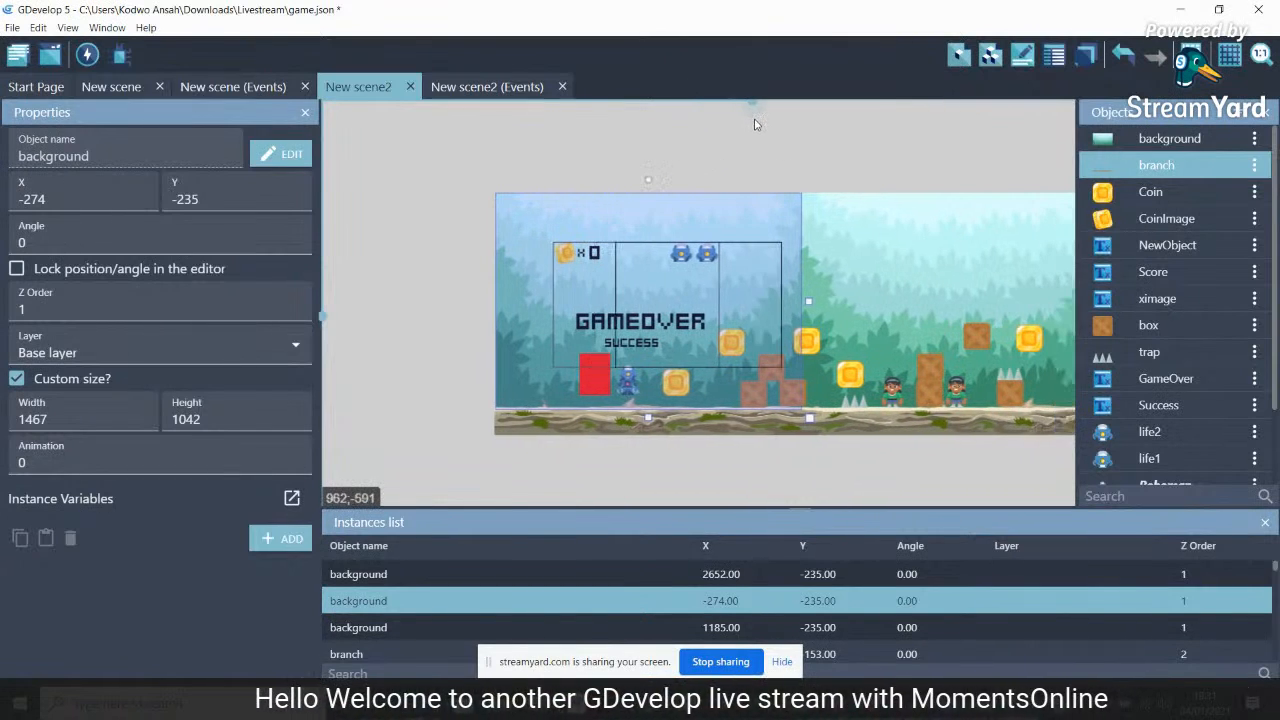
left_click(674, 424)
left_click(926, 431, "shift")
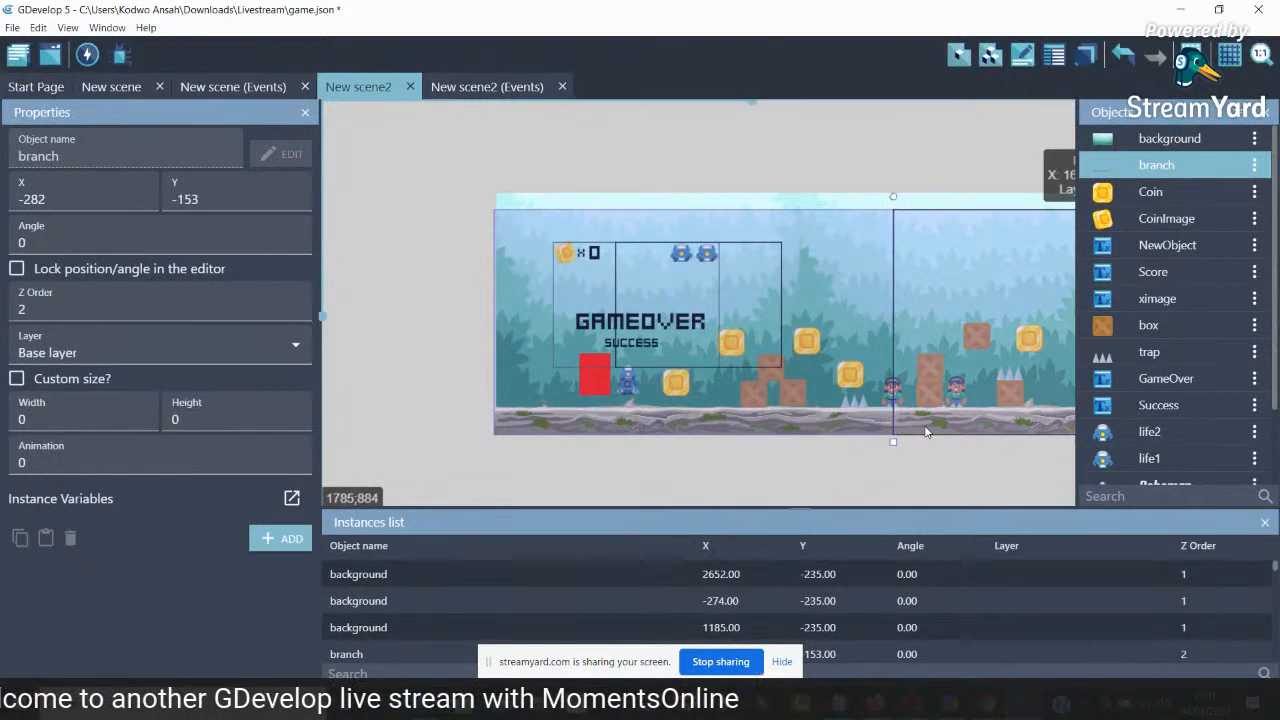
left_click_drag(757, 112, 950, 181)
left_click(822, 418, "shift")
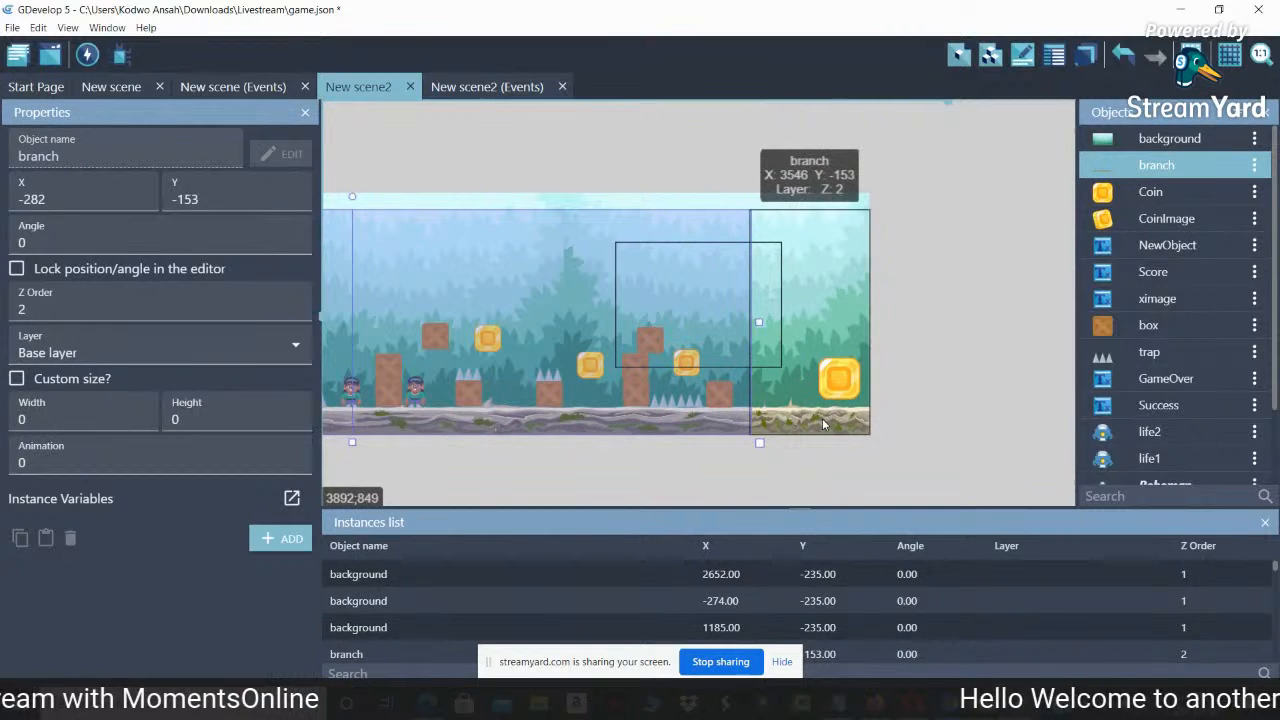
key("Up")
key("Up")
key("Up")
key("Up")
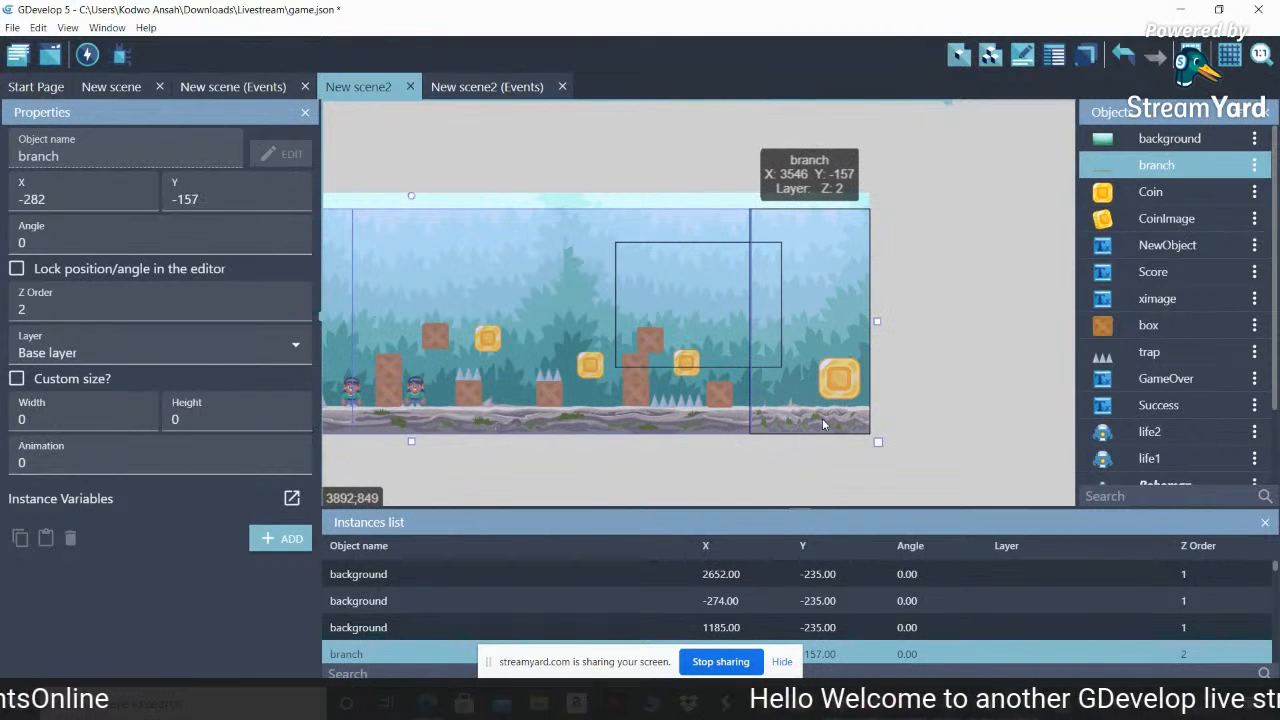
key("Up")
key("Up")
key("Up")
key("Up")
key("Up")
key("Up")
key("Up")
key("Up")
key("Up")
key("Up")
key("Up")
key("Up")
key("Up")
key("Up")
key("Up")
key("Up")
key("Up")
key("Up")
key("Up")
key("Up")
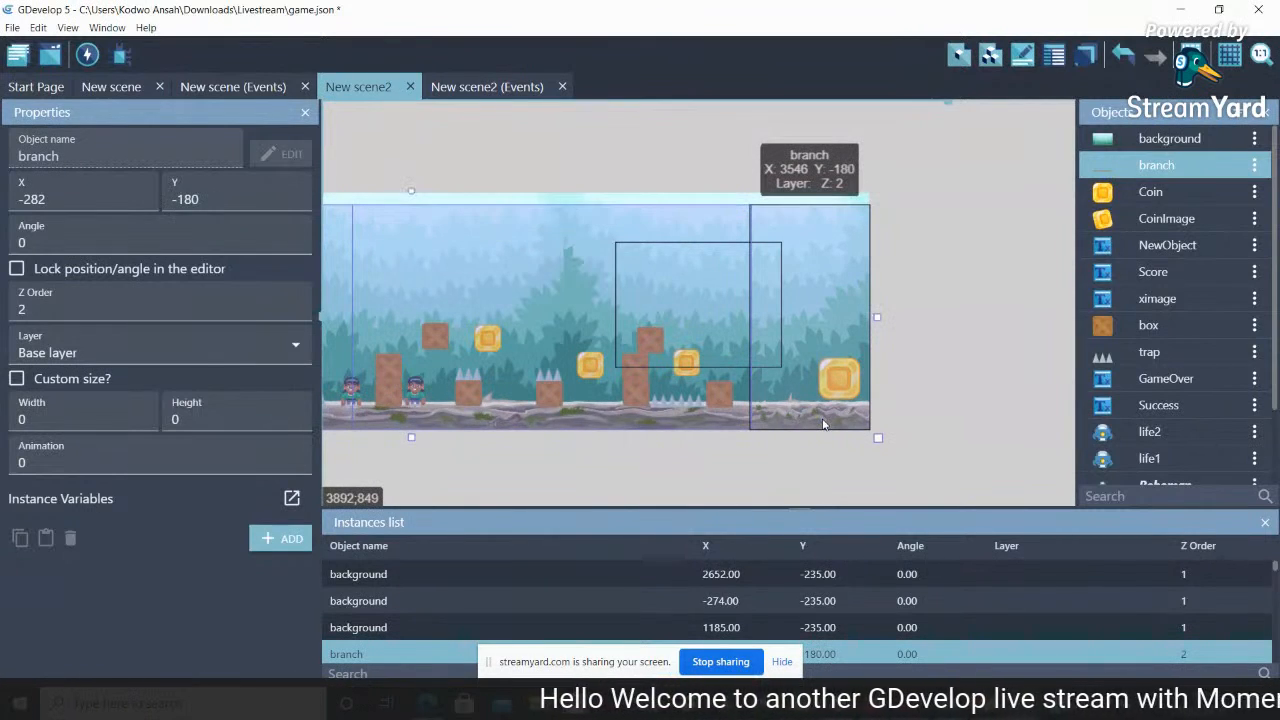
key("Up")
key("Up")
key("Up")
key("Up")
key("Up")
key("Up")
key("Up")
key("Up")
key("Up")
key("Up")
key("Up")
key("Up")
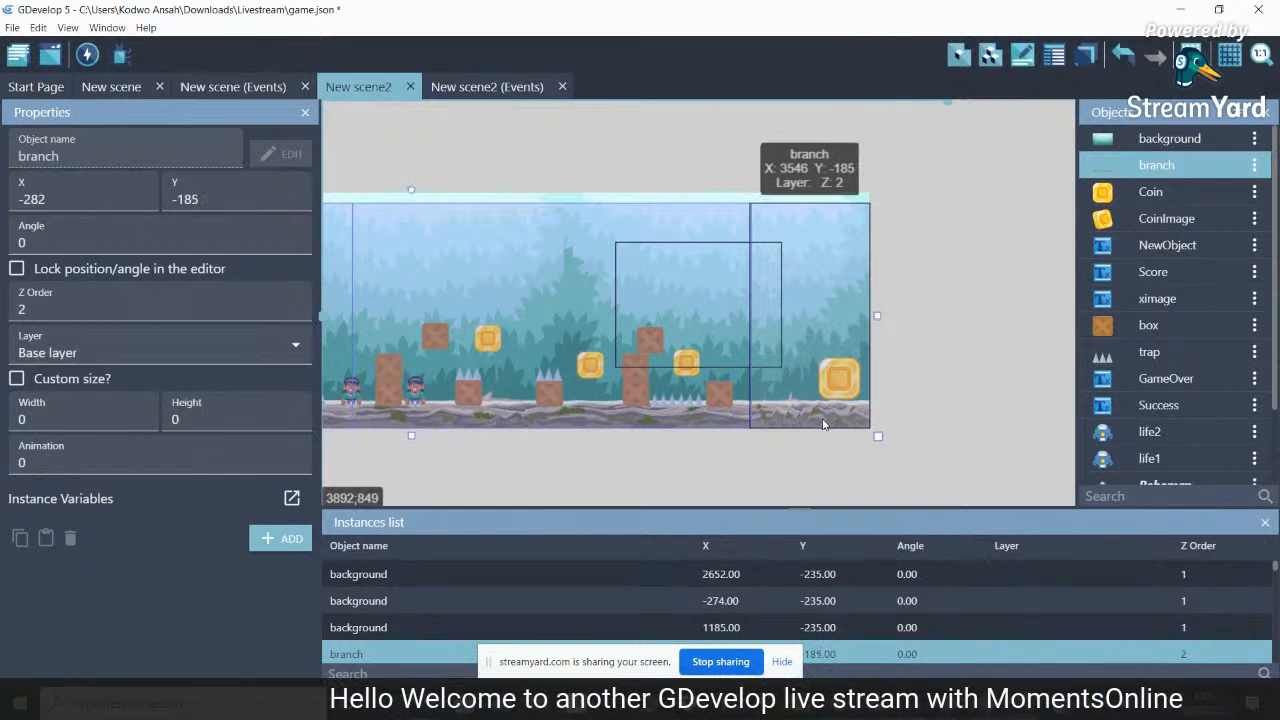
key("Up")
key("Up")
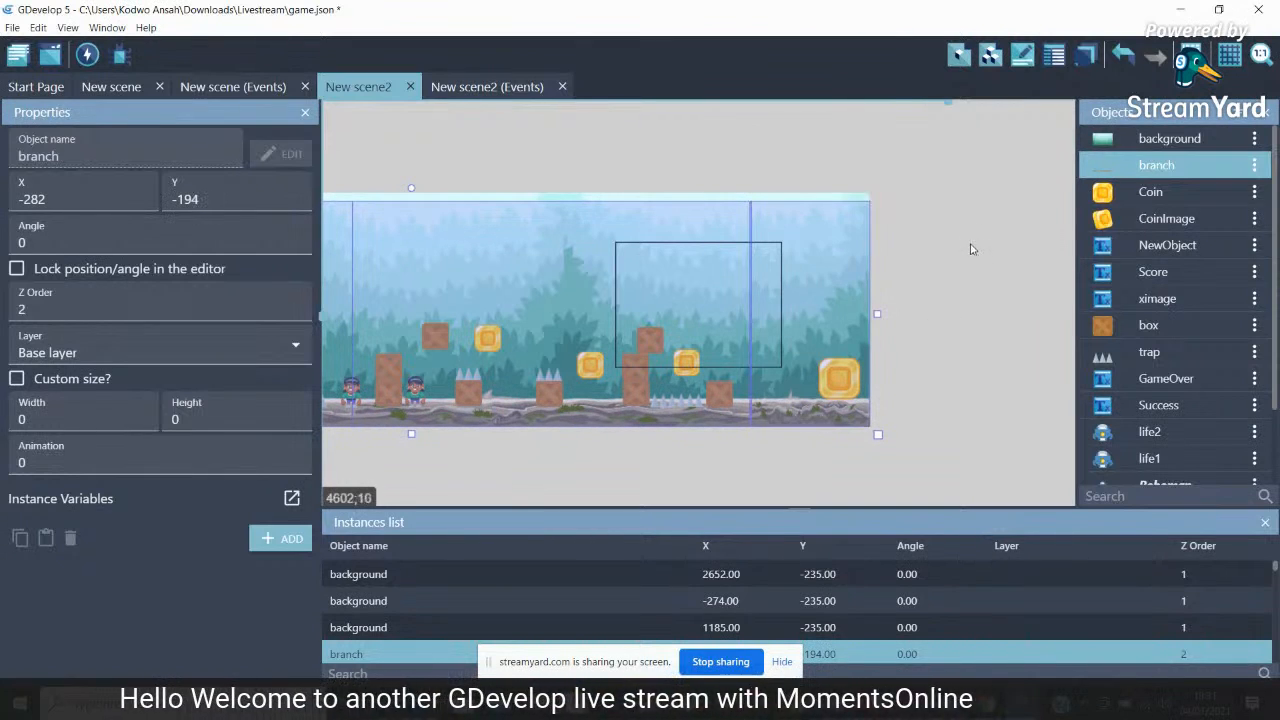
Move the first background instance at the level's start up to about X -280, Y -281
scroll(924, 113, "left", 10, "shift")
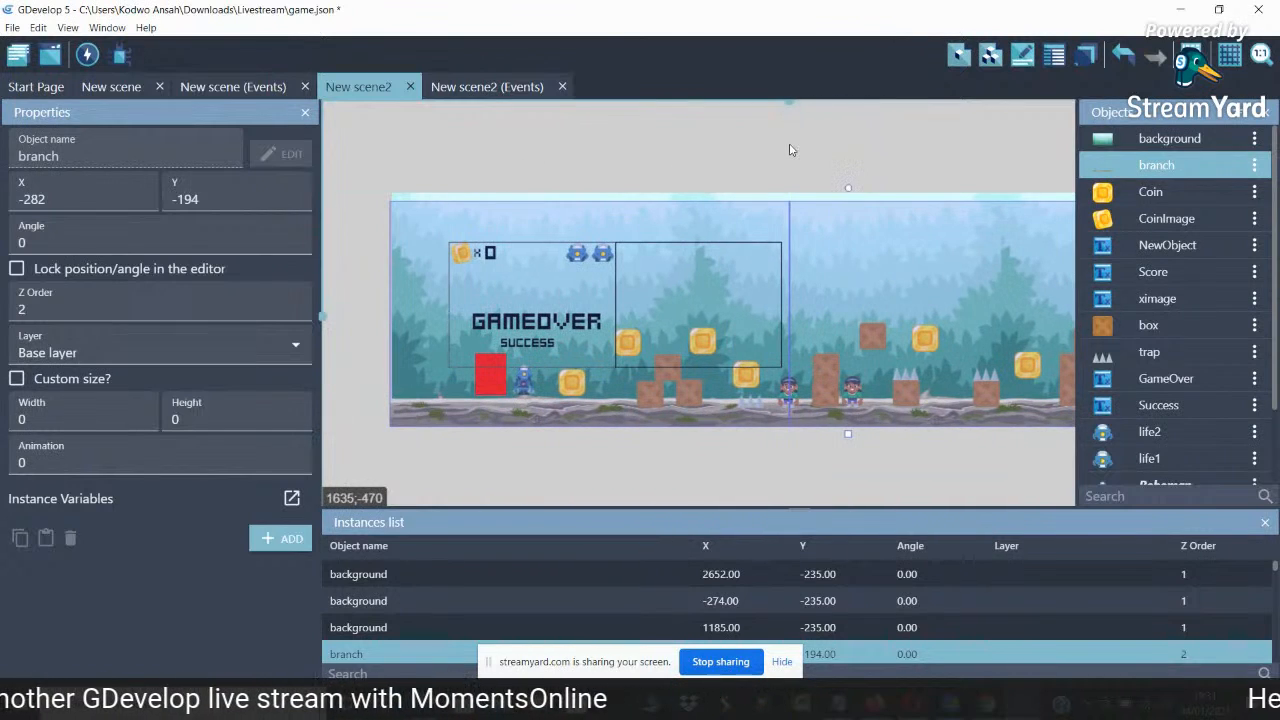
left_click(860, 205)
left_click(605, 226, "shift")
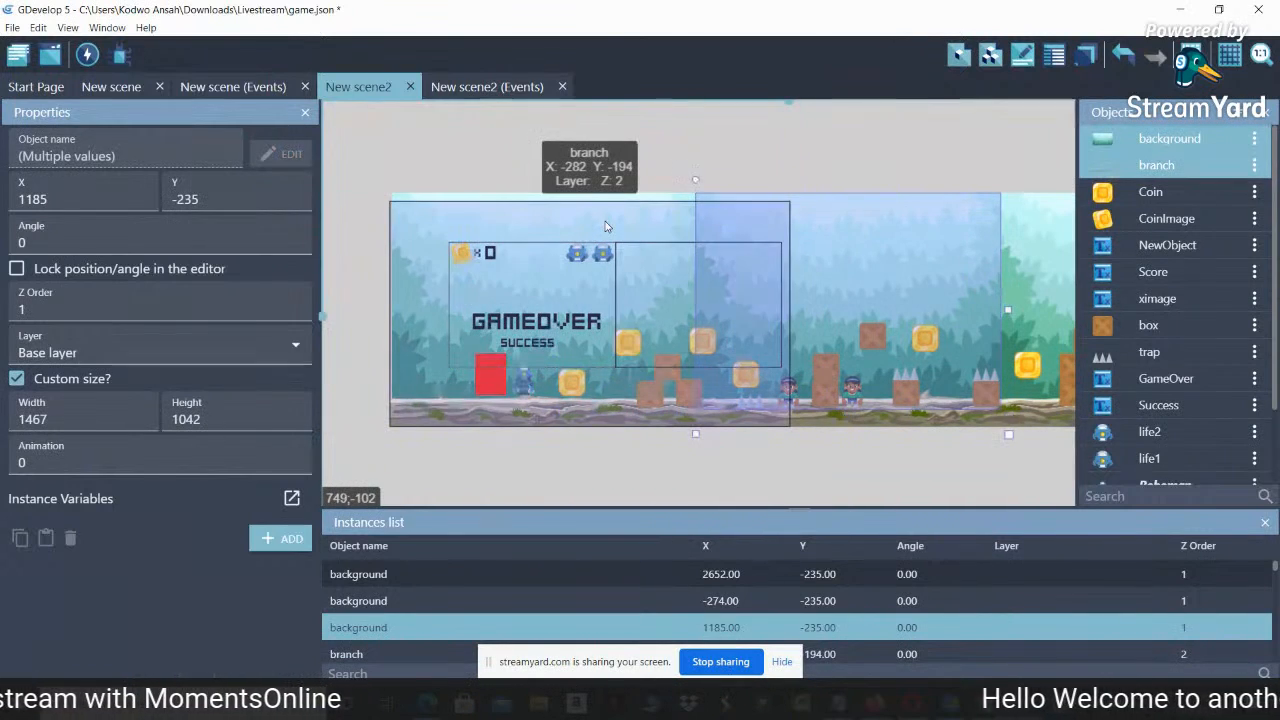
left_click(601, 204, "shift")
left_click(601, 203)
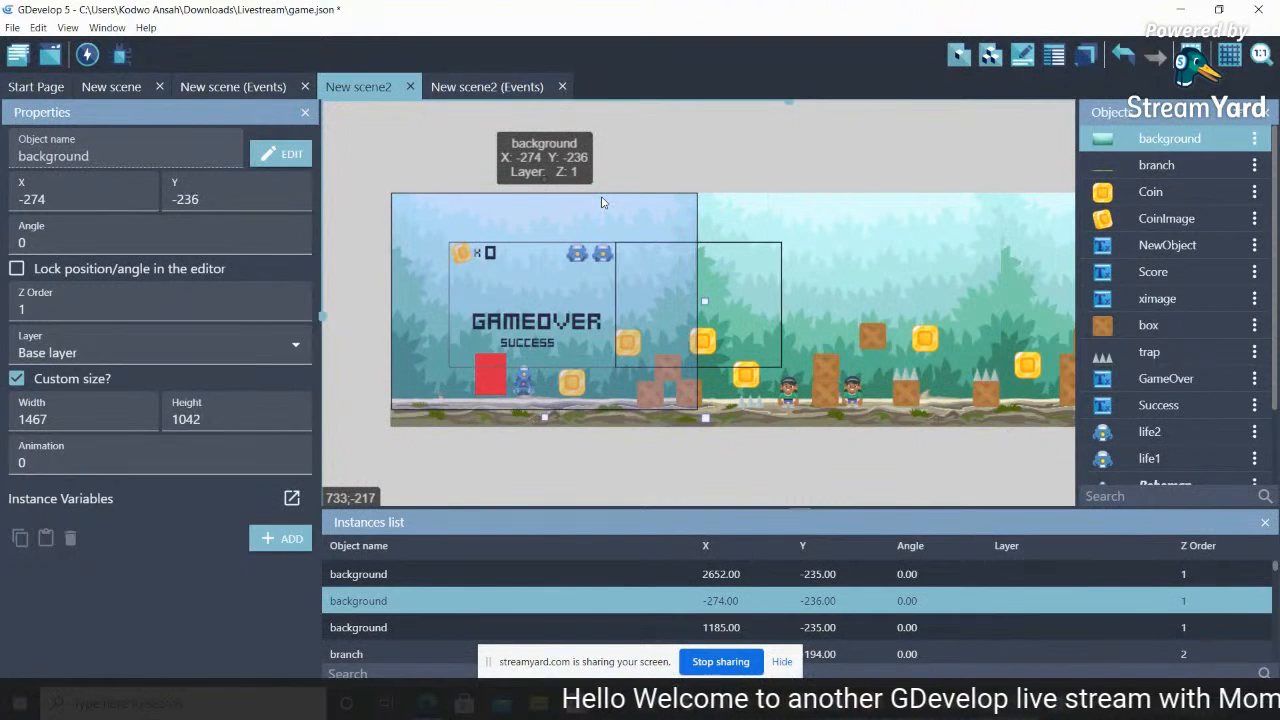
left_click_drag(602, 203, 605, 198)
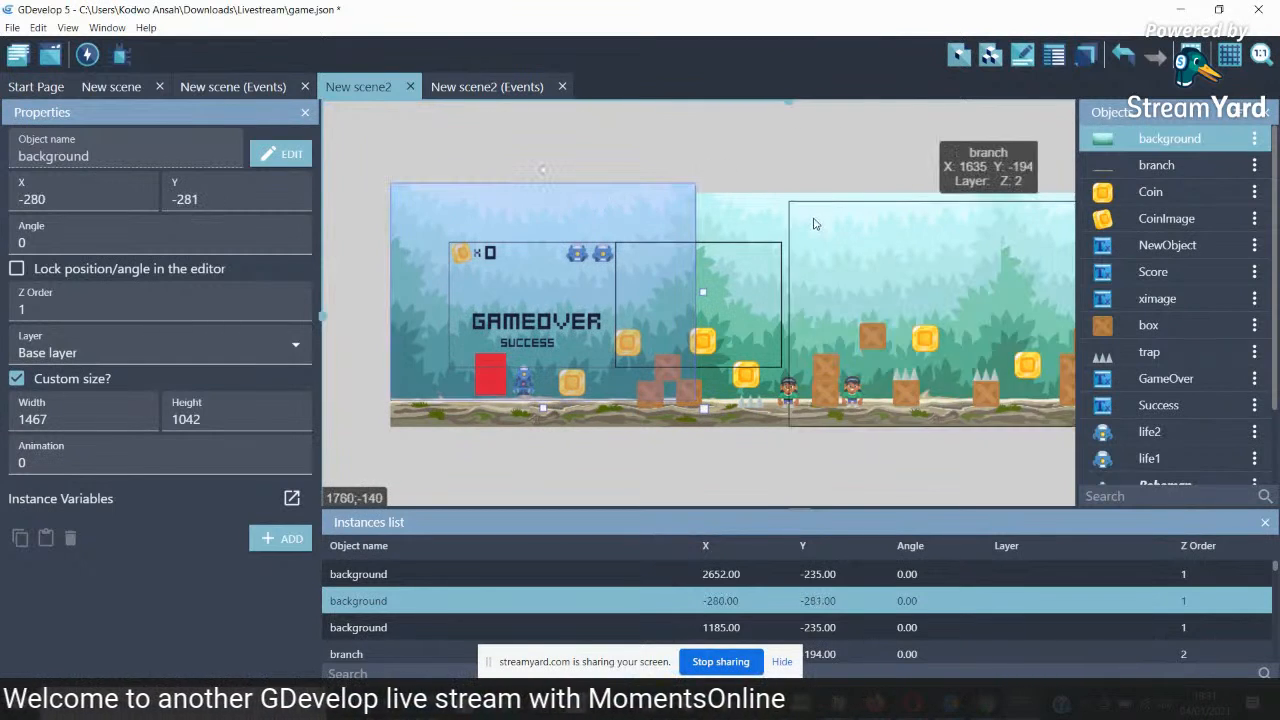
left_click(940, 215)
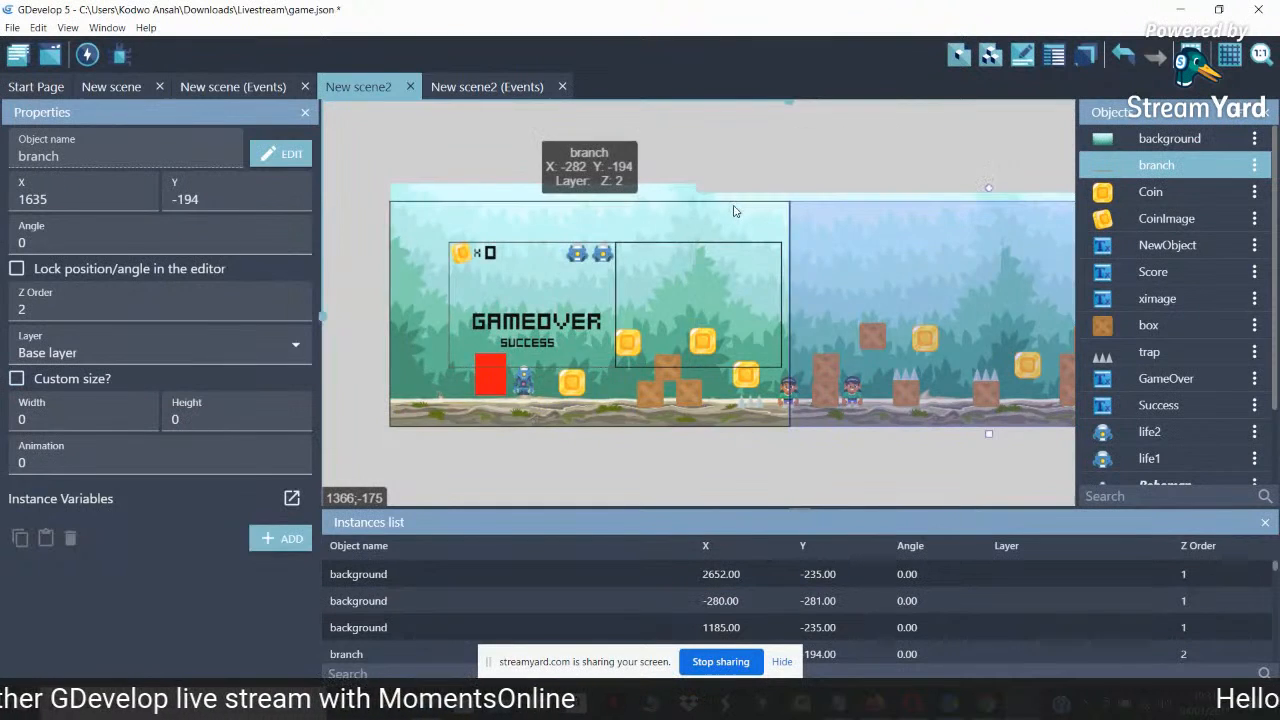
left_click(735, 207)
left_click(799, 200)
left_click(802, 205)
left_click_drag(802, 209, 803, 210)
key("ctrl+z")
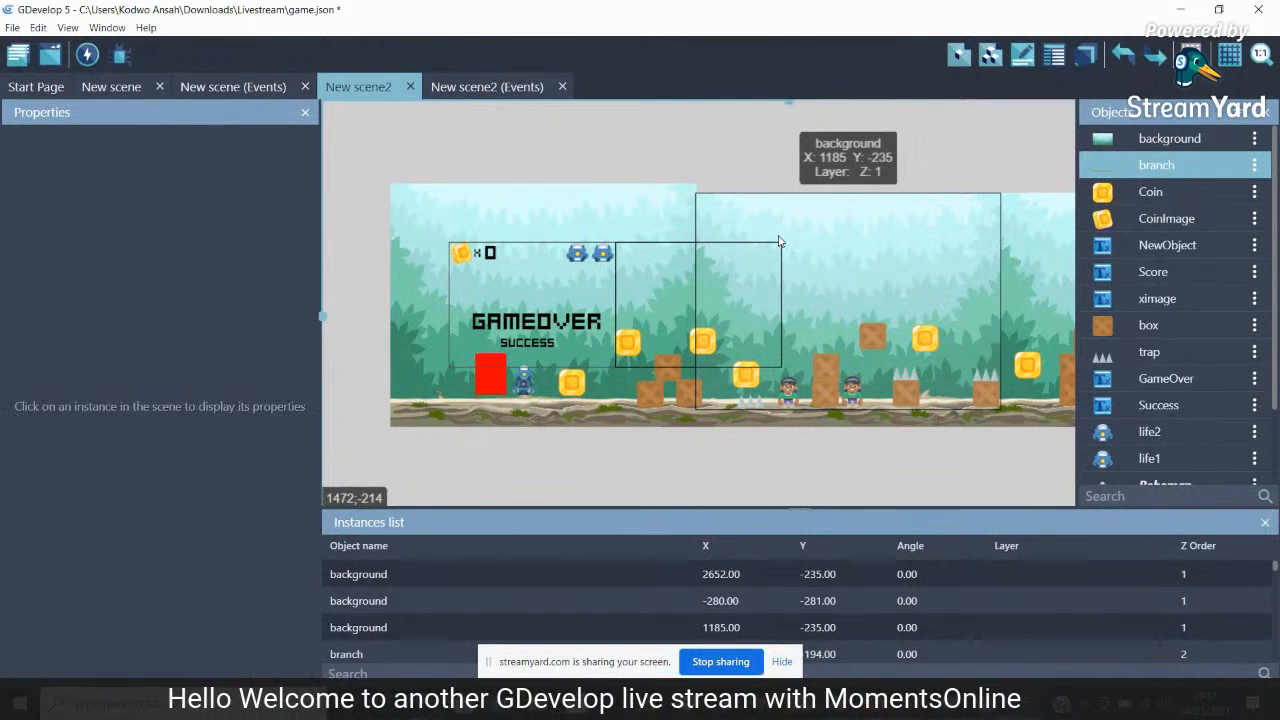
Set the middle background instance's Y position to -281 to match the first background
left_click(757, 426)
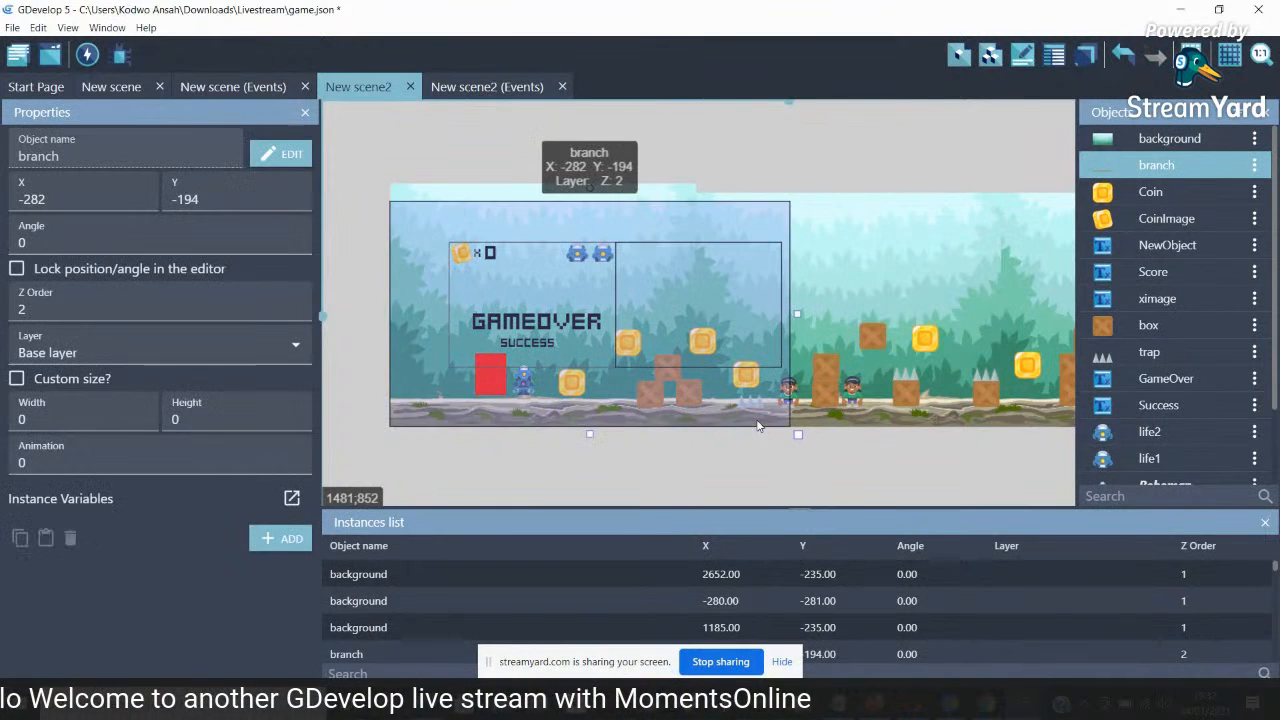
left_click(846, 202)
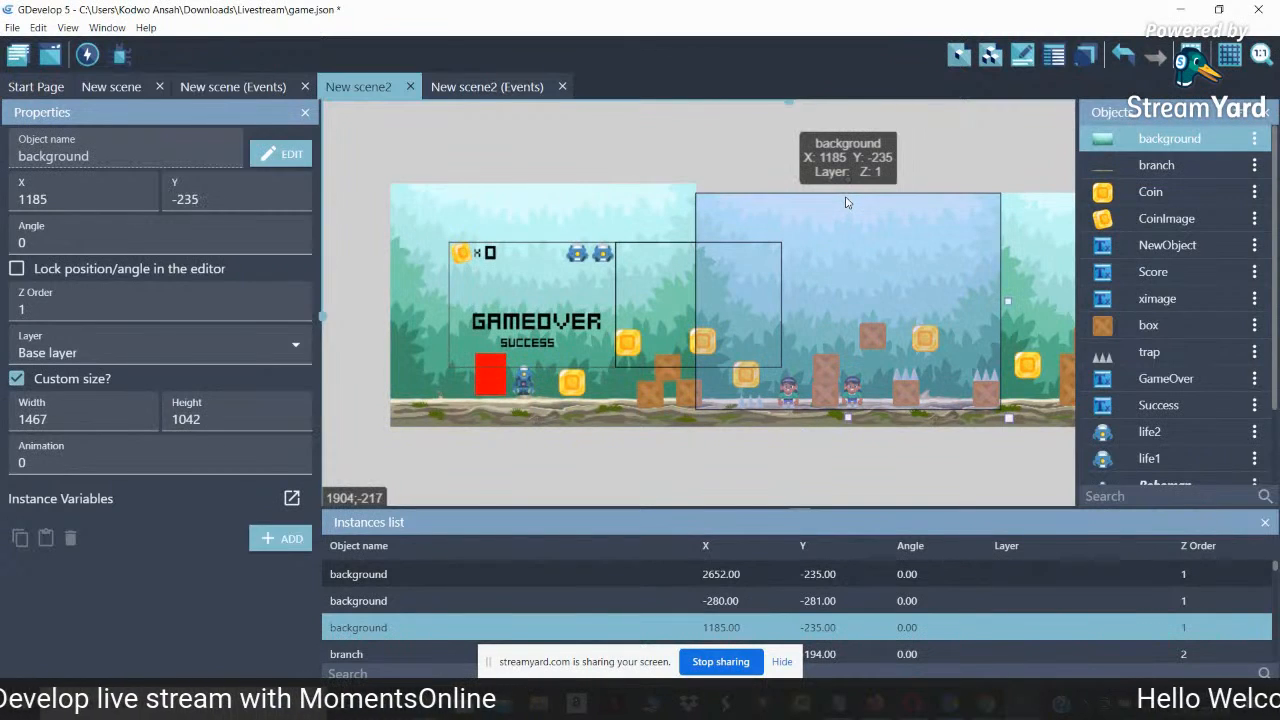
left_click(572, 192)
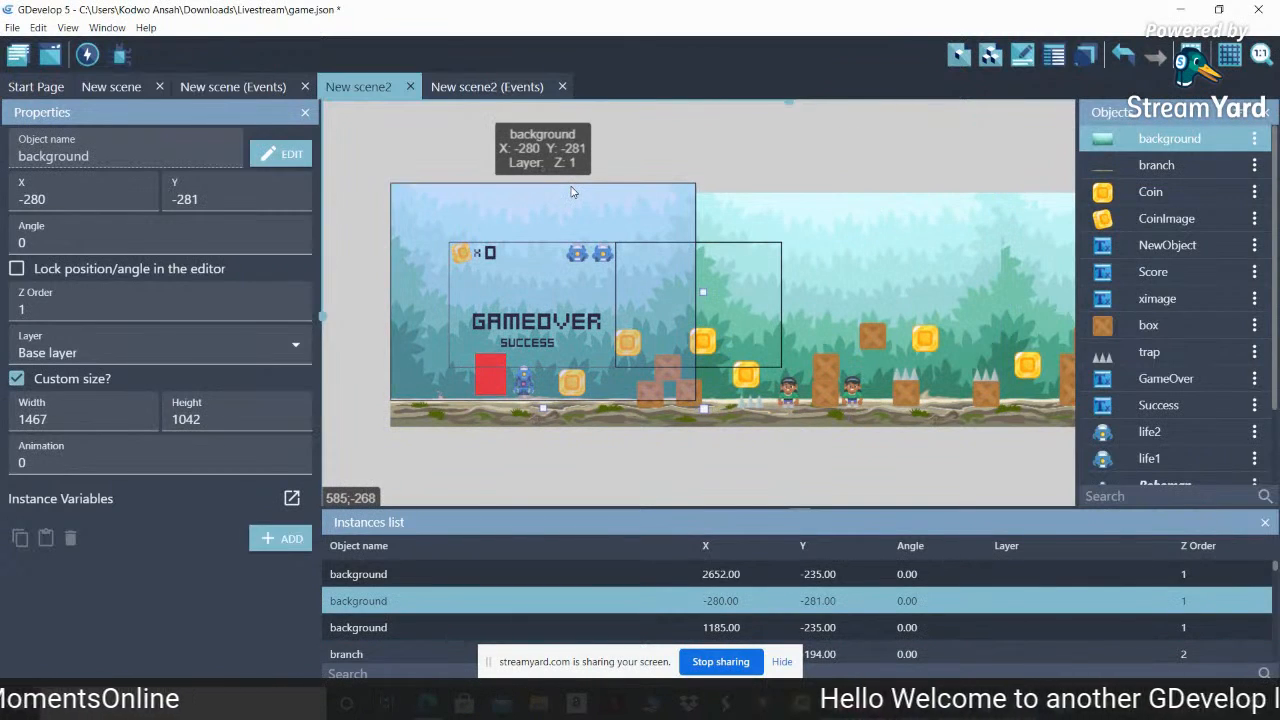
left_click(787, 200)
left_click_drag(210, 202, 186, 204)
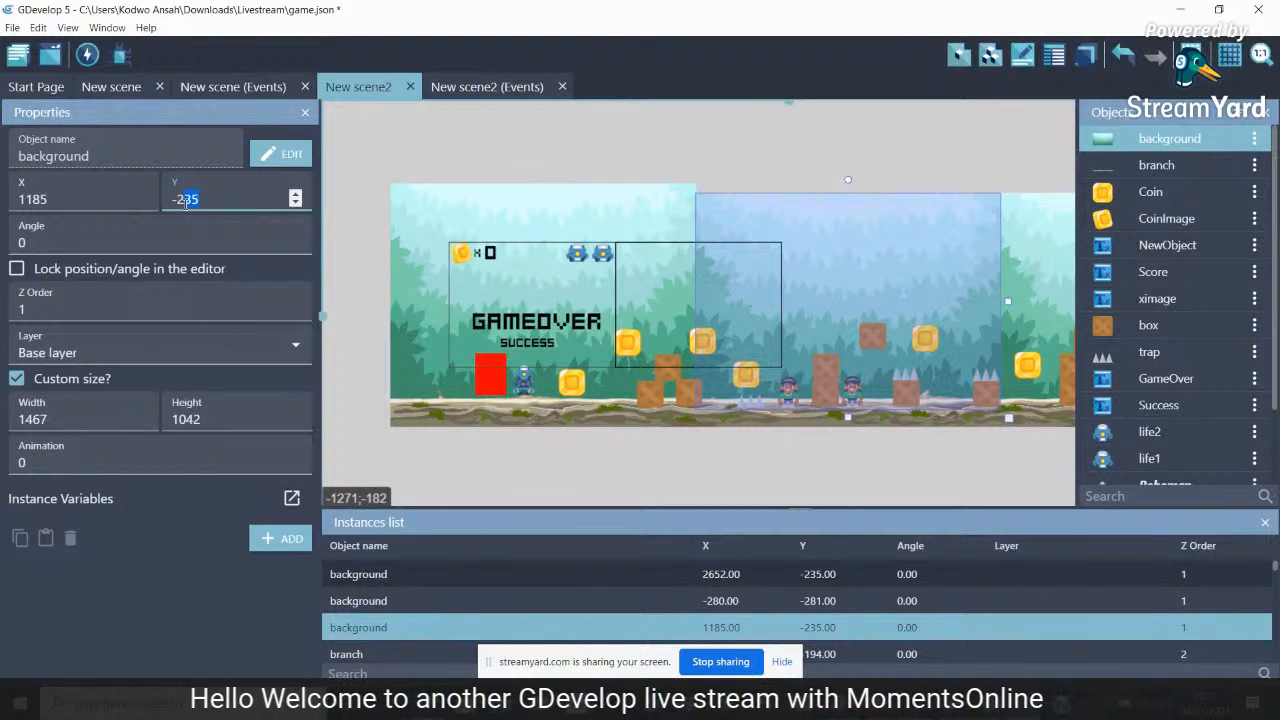
type("81")
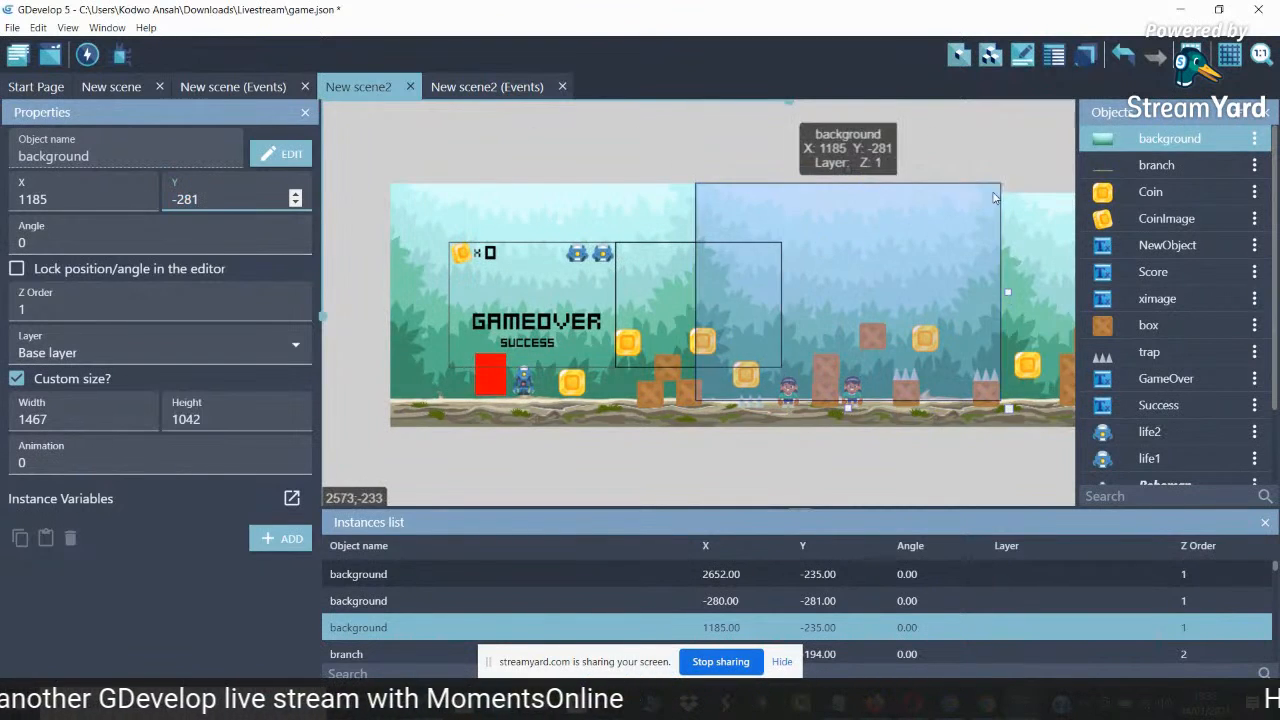
Set the last background instance's Y position to -281 and check the alignment across the level
left_click(1012, 204)
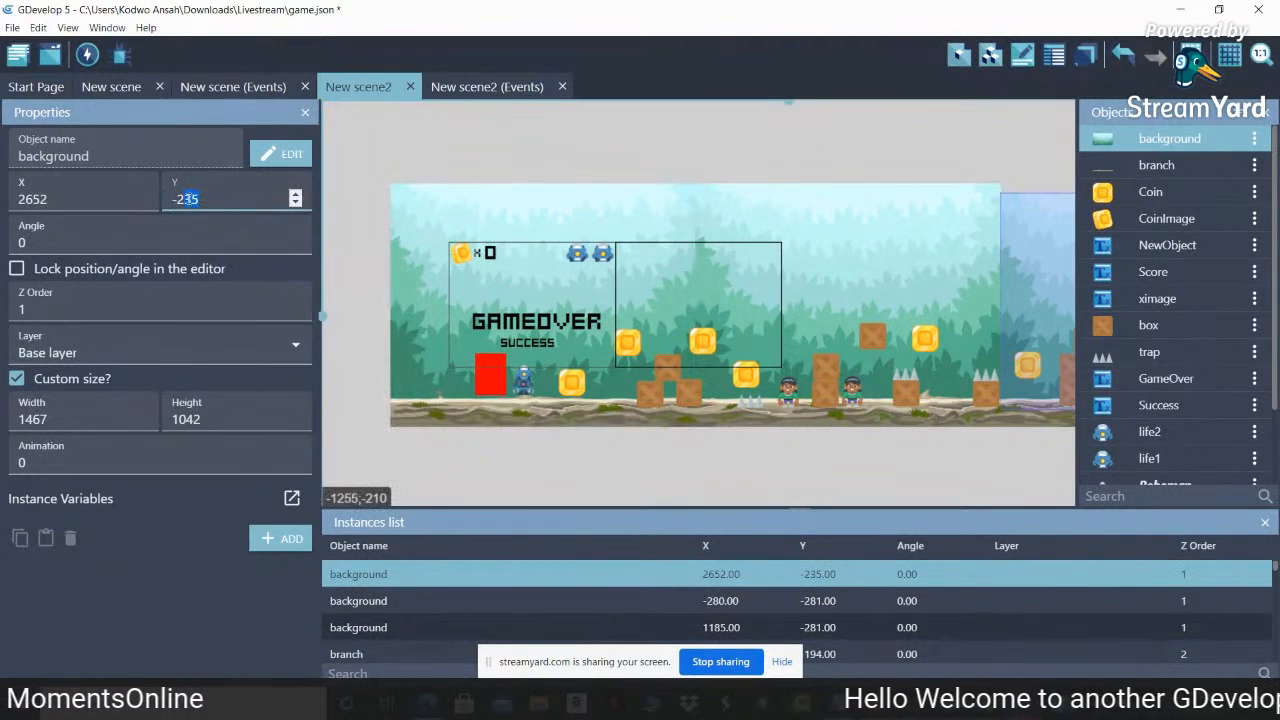
type("81")
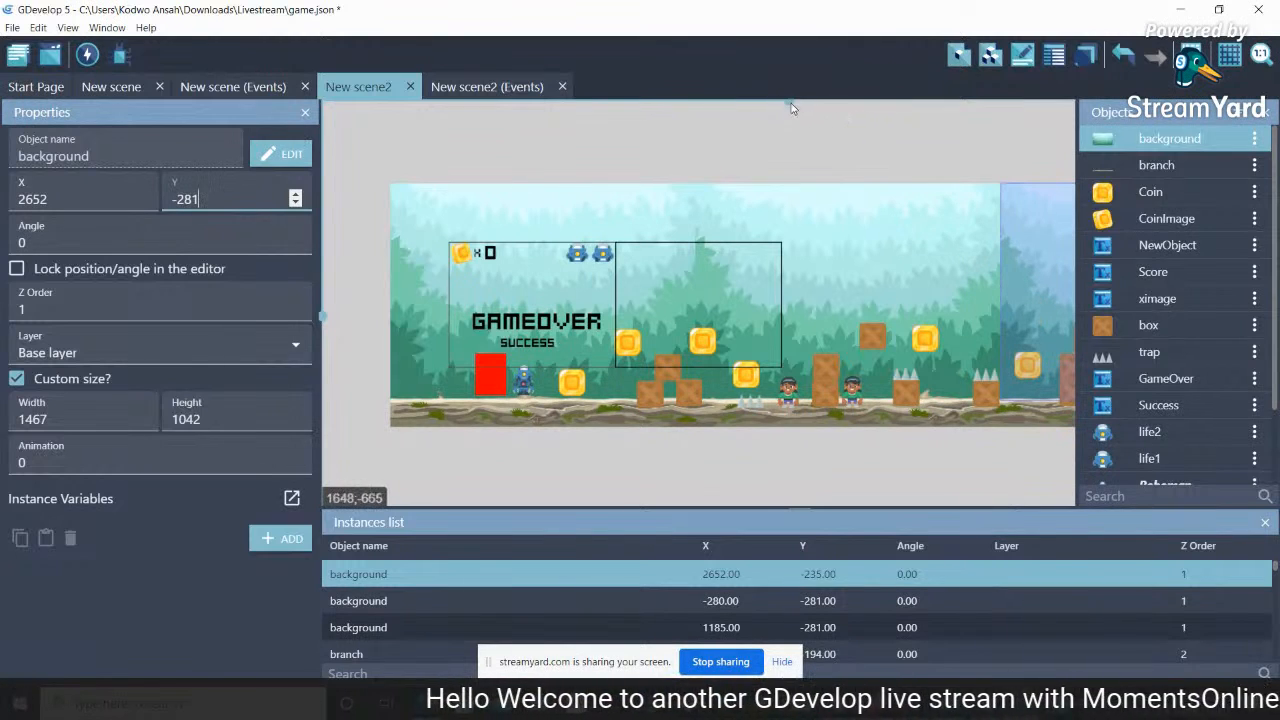
scroll(790, 108, "right", 10)
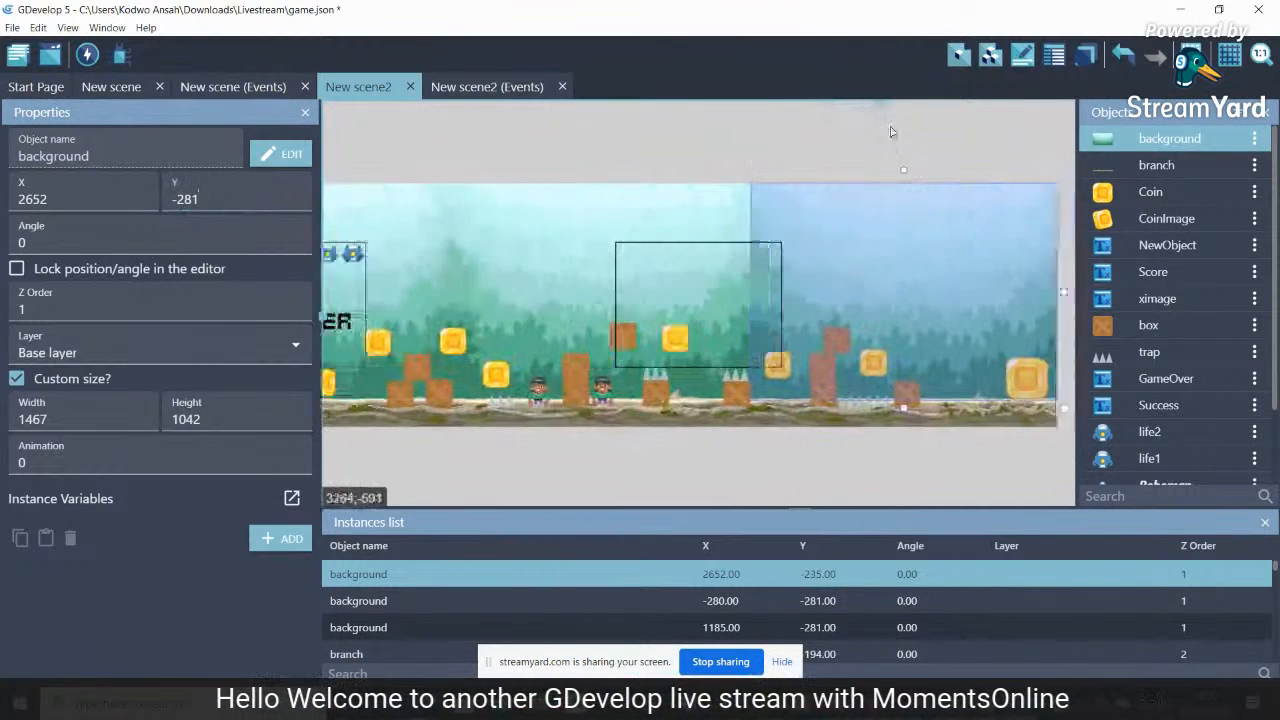
scroll(870, 138, "left", 7)
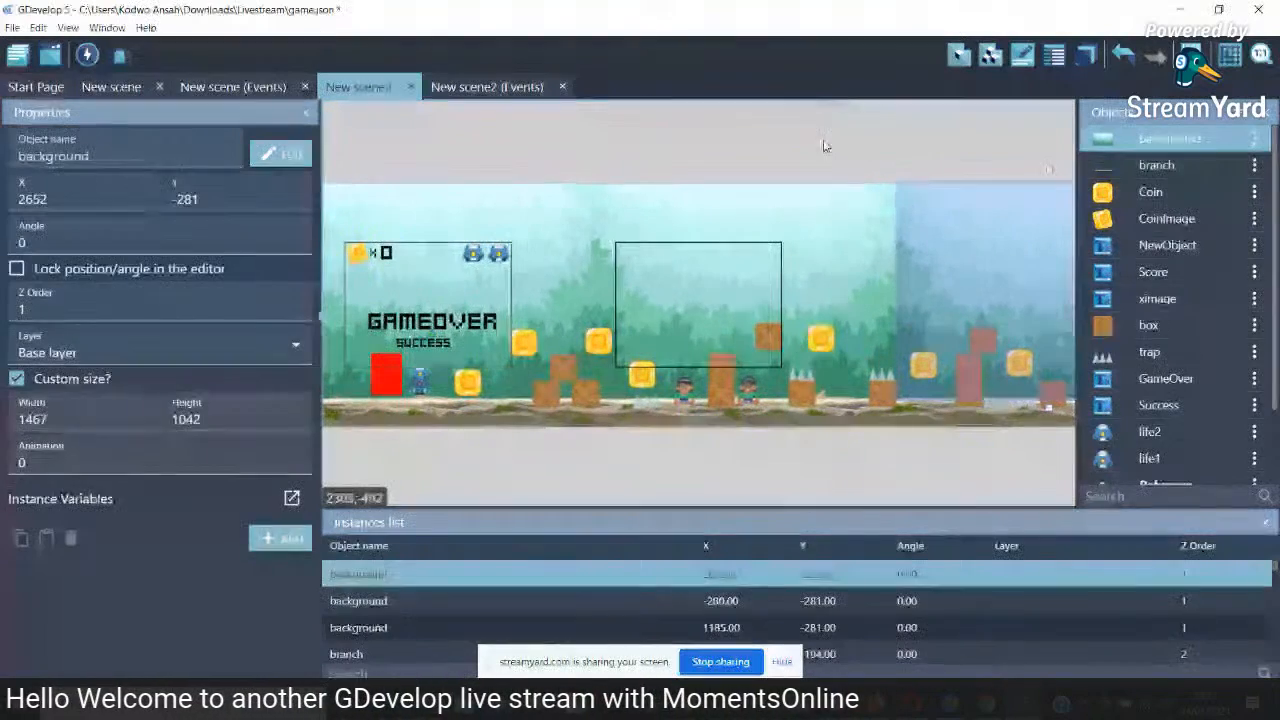
scroll(808, 150, "left", 2)
Raise the first box stack onto the ground, its right lower box at X 1099, Y 619, and the trap beside it to about X 1343, Y 624
left_click(421, 417)
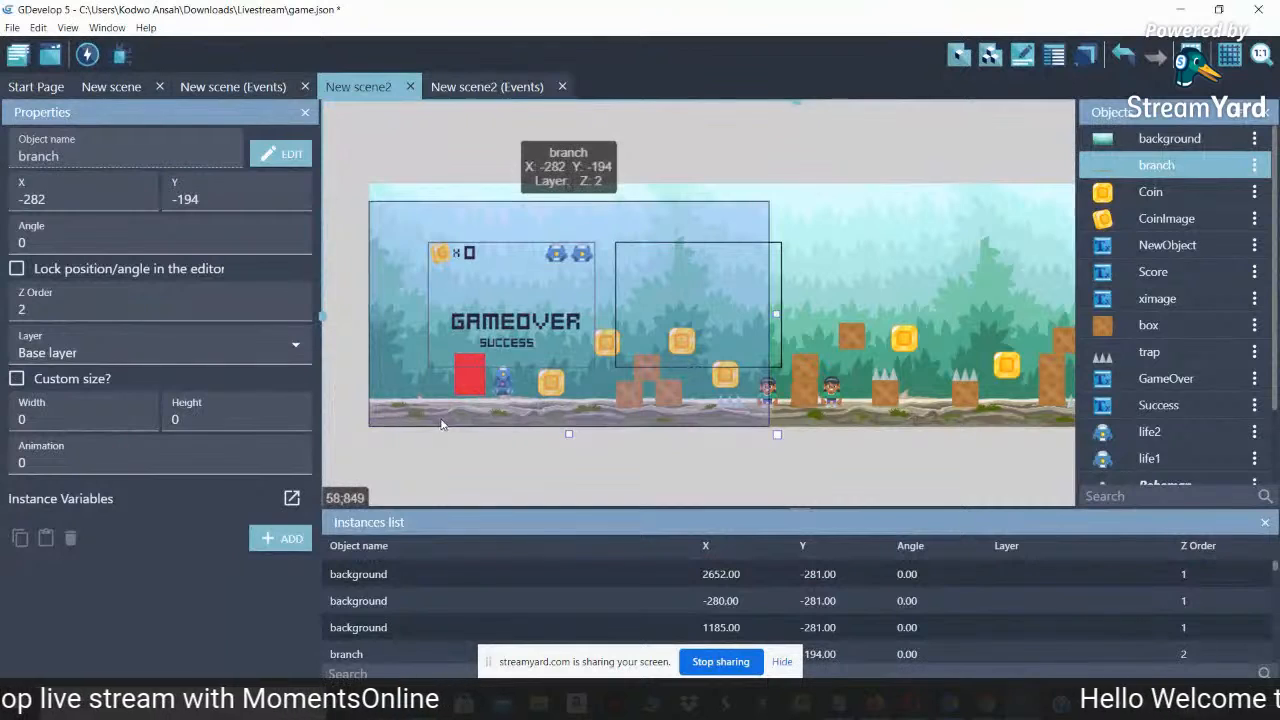
left_click_drag(632, 400, 679, 390)
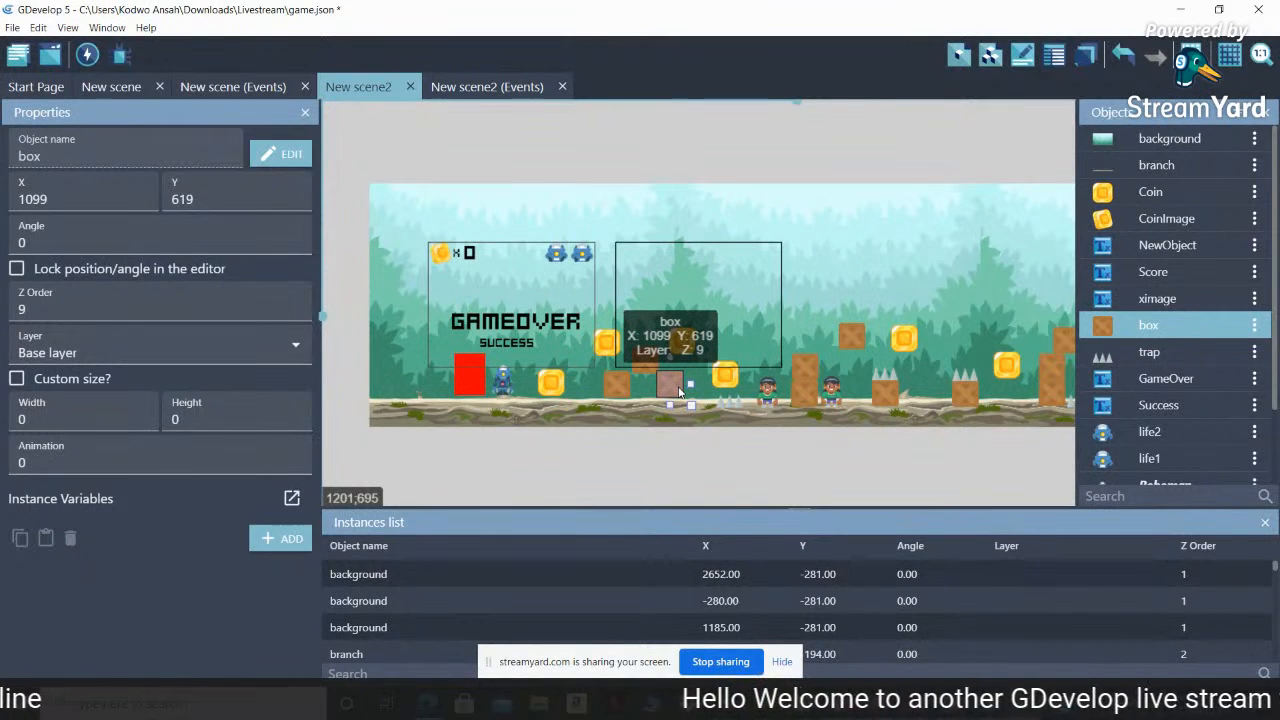
left_click_drag(733, 411, 725, 401)
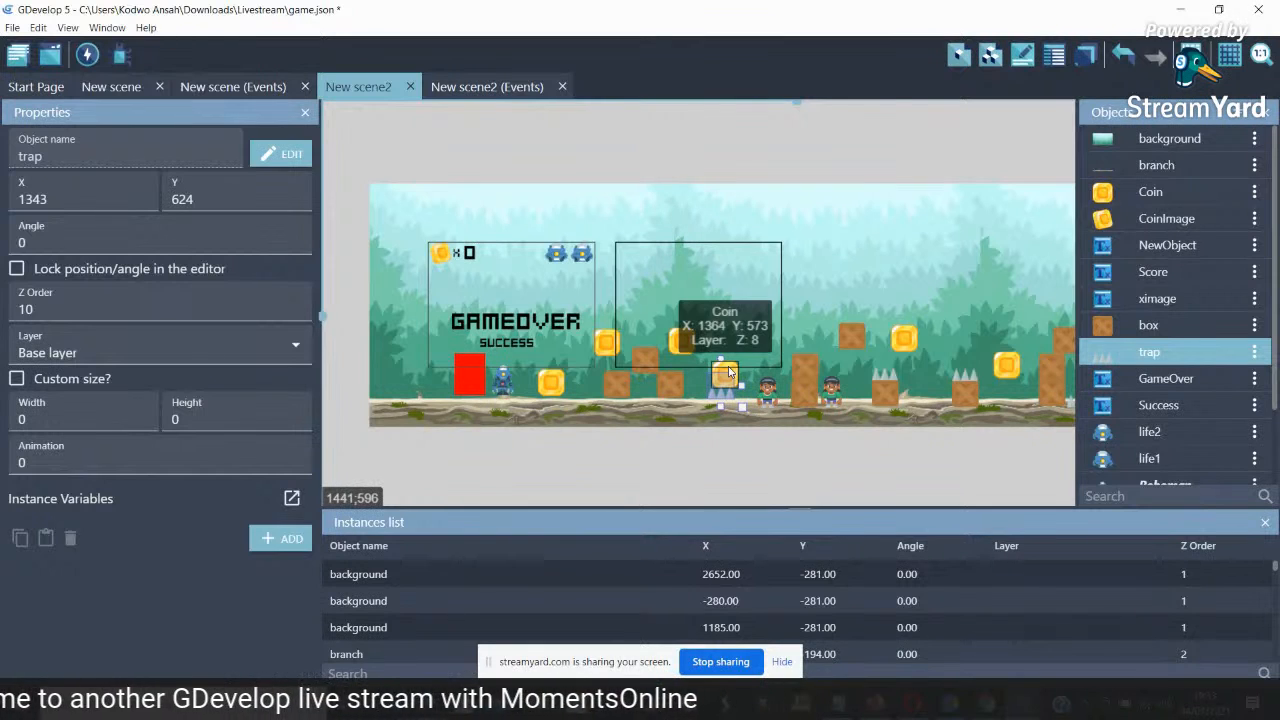
Raise the two coins after the first box stack, the box column and both enemies beside it, the second enemy to about X 1866, Y 545
left_click_drag(676, 343, 675, 313)
left_click_drag(731, 378, 835, 388)
left_click(766, 378)
left_click(806, 368)
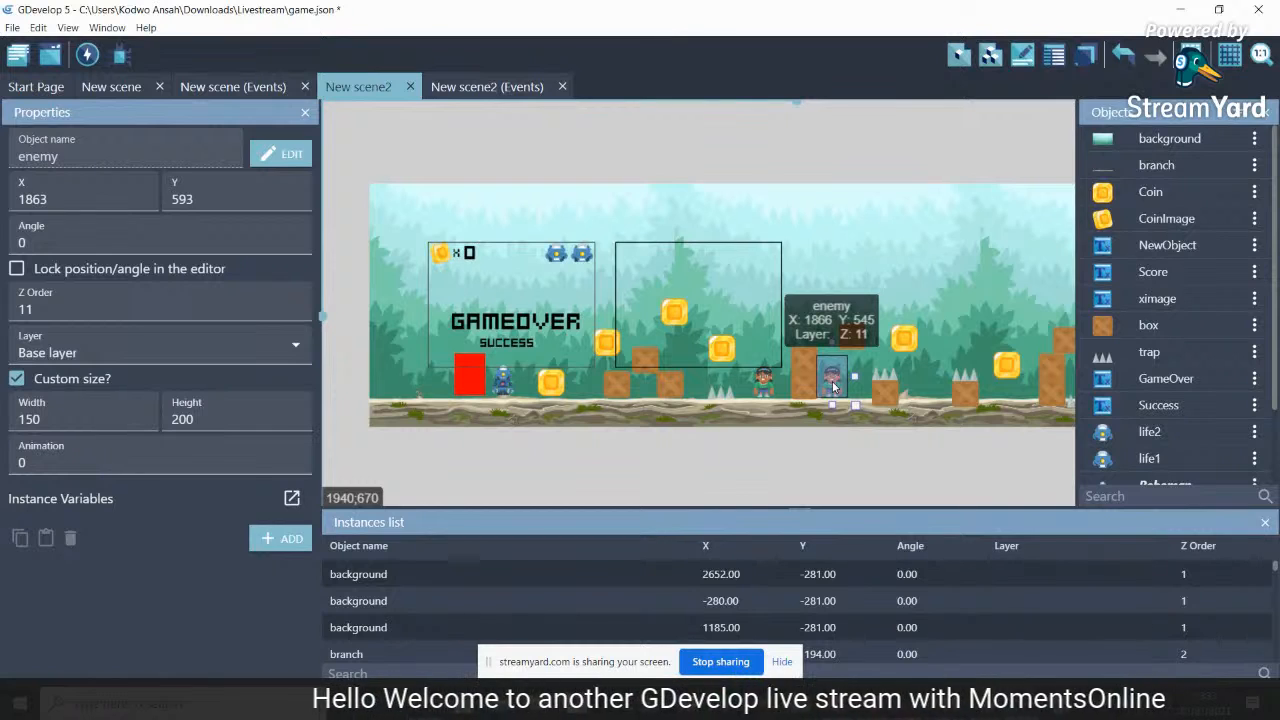
Select the box beyond the second enemy together with the trap on it and move them up, the box to about X 2119, Y 616
left_click(882, 400)
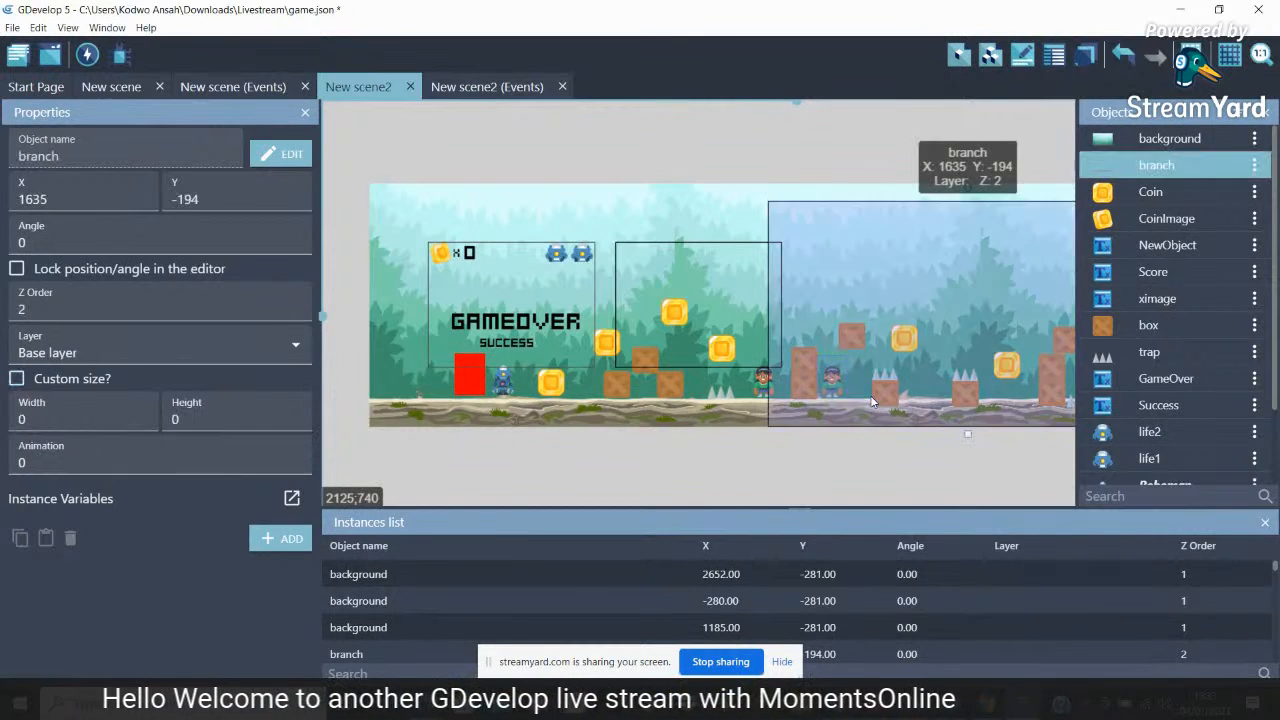
left_click(882, 400)
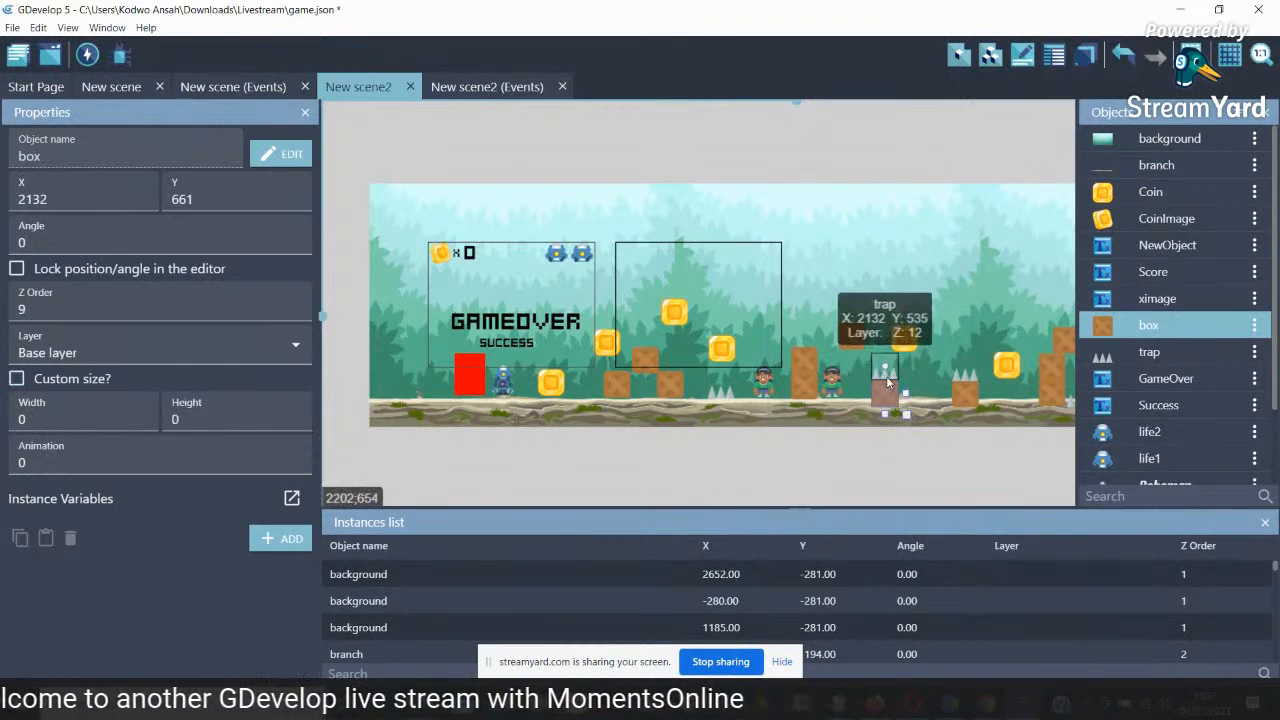
left_click(887, 378, "shift")
key("Up")
key("Up")
key("Up")
key("Up")
key("Up")
key("Up")
key("Up")
key("Up")
key("Up")
key("Up")
key("Up")
key("Up")
key("Up")
key("Up")
key("Up")
left_click_drag(886, 393, 884, 390)
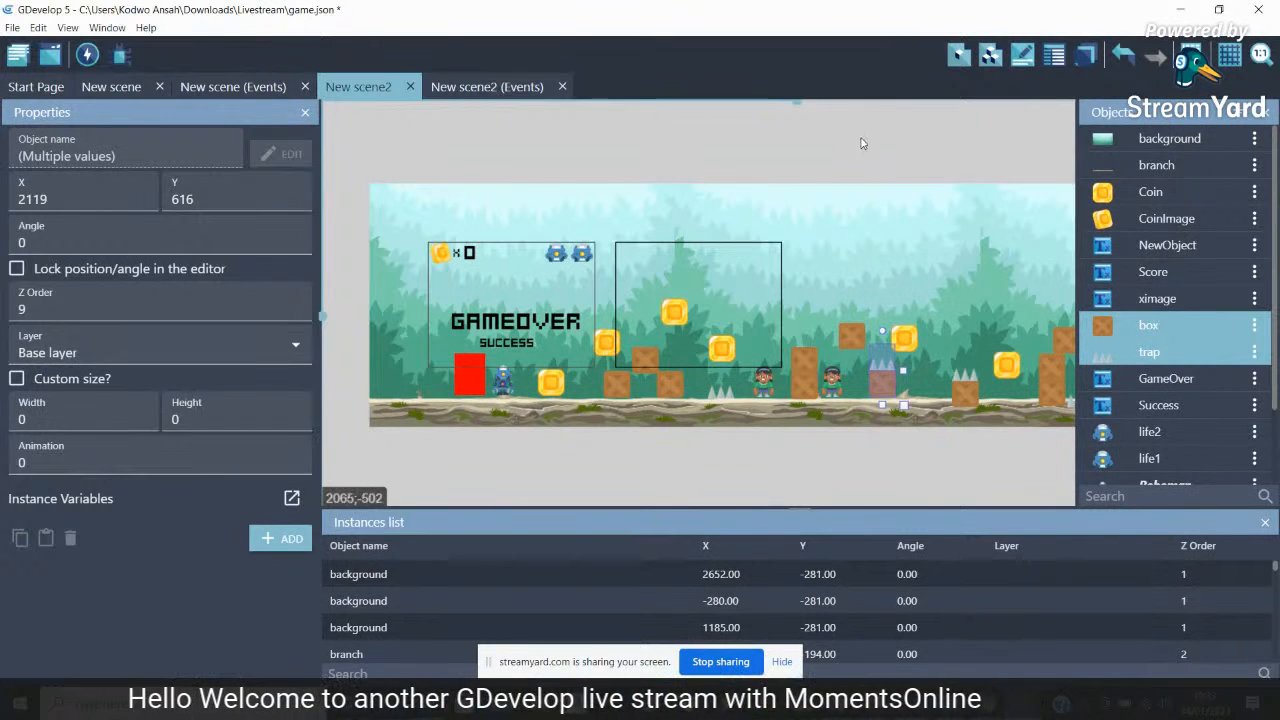
Raise the spike trap near X 2518 together with its box onto the ground surface, and undo the stray move of the neighbouring stacked box
scroll(800, 110, "right", 5)
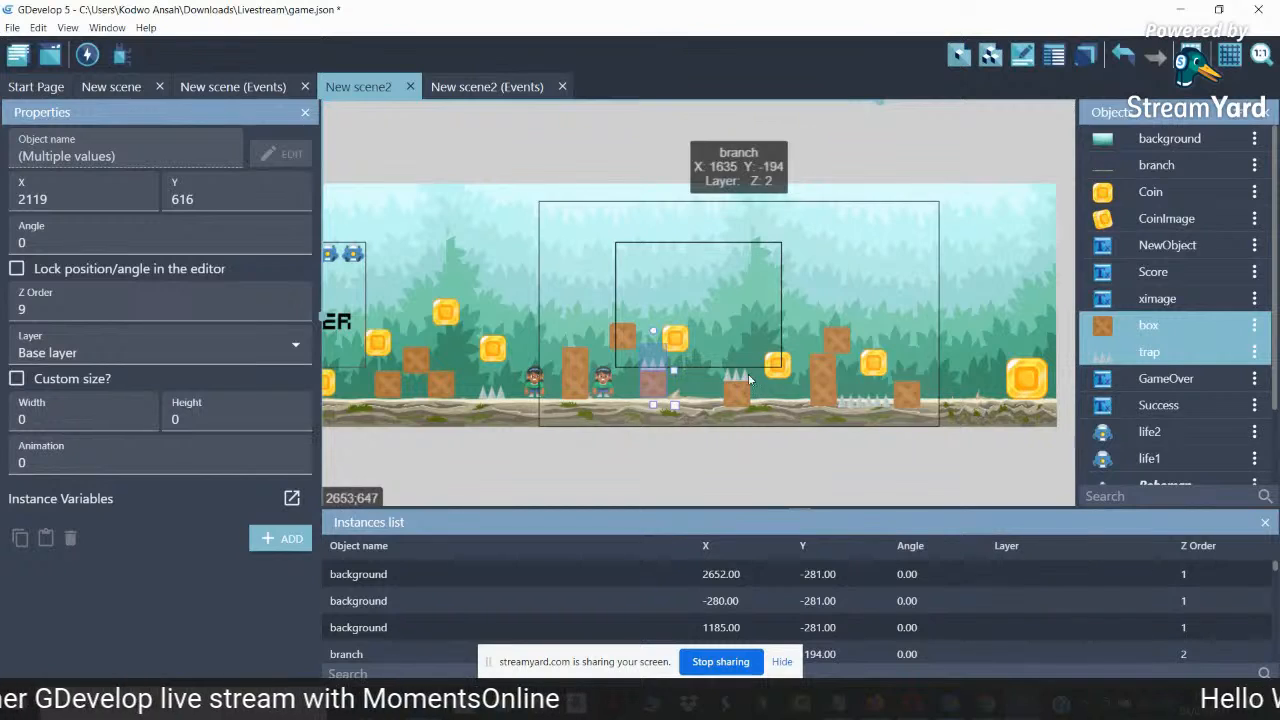
left_click(742, 375)
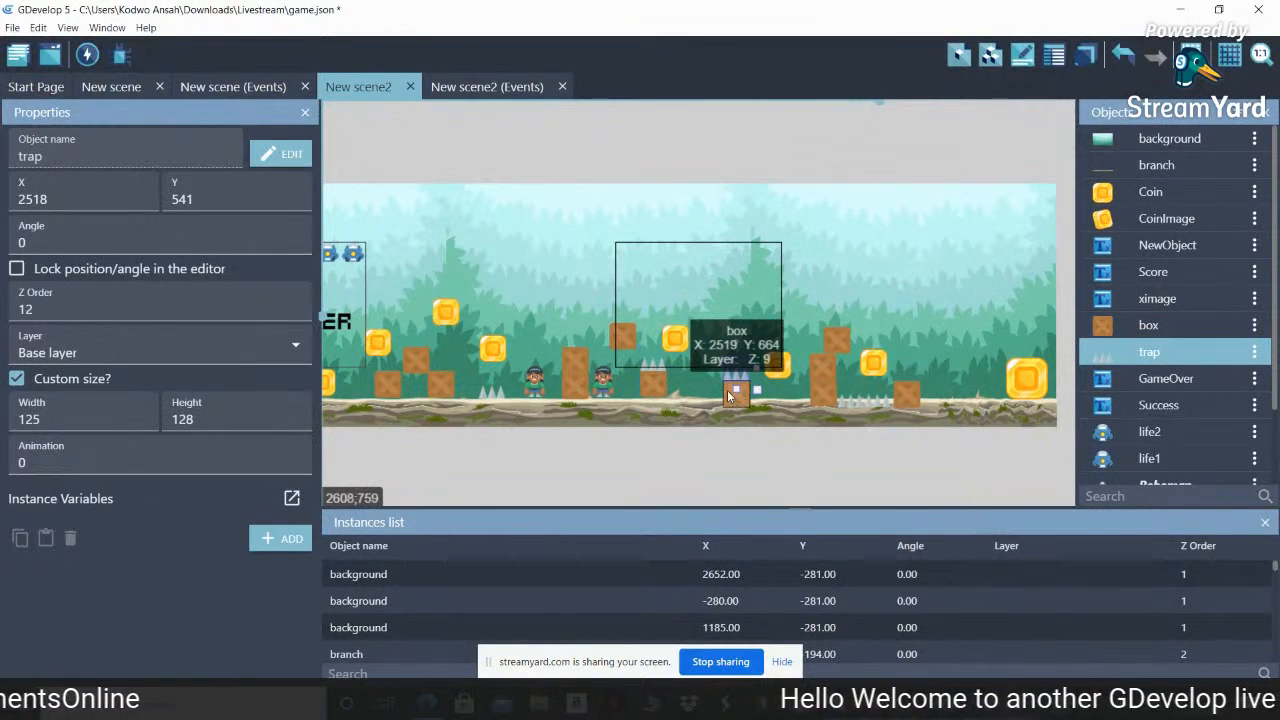
left_click_drag(734, 375, 736, 387)
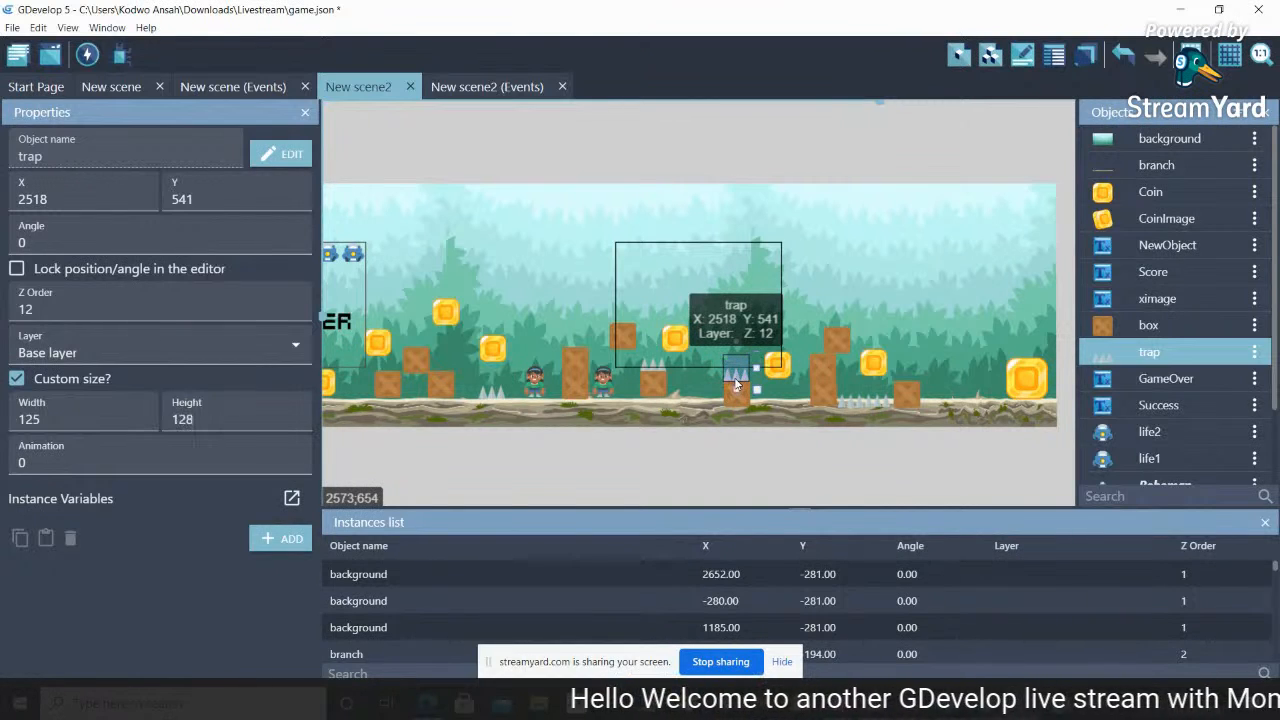
left_click(733, 407, "shift")
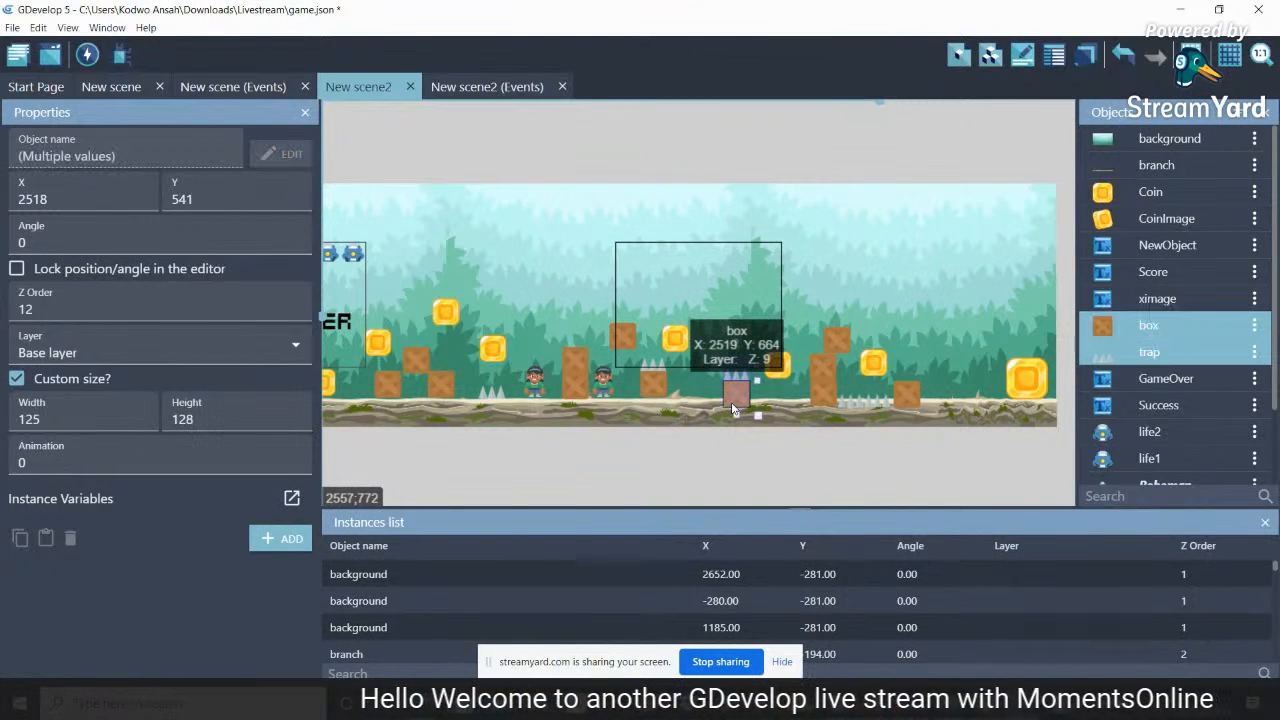
left_click_drag(733, 402, 826, 361)
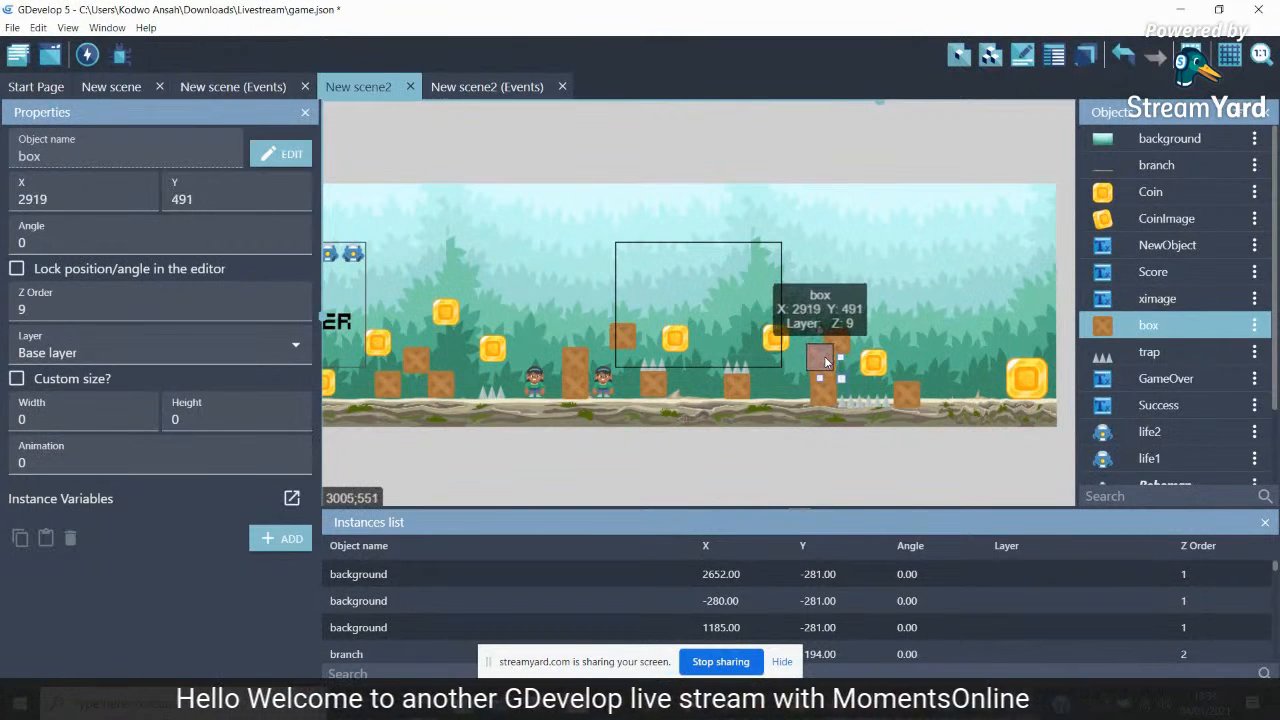
key("ctrl+z")
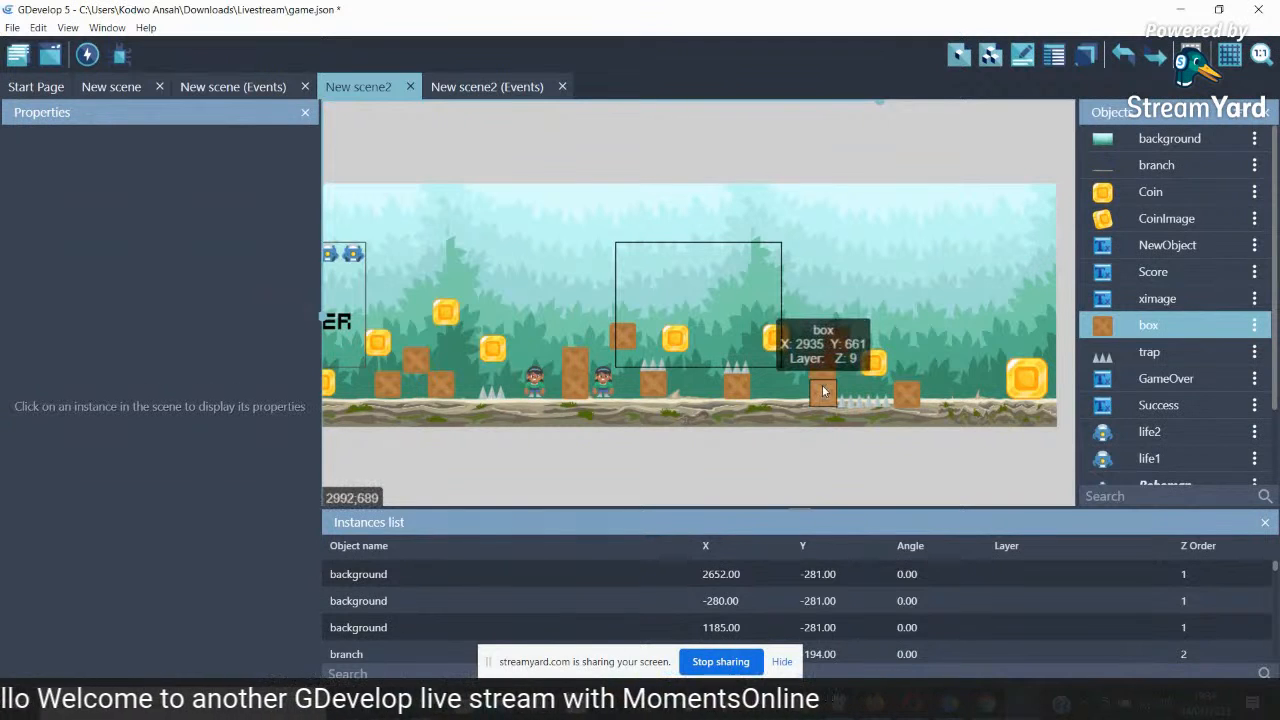
Raise the two-box stack to about X 2900, Y 629 at its base, and place the third box above it at about X 2986, Y 379
left_click(823, 390)
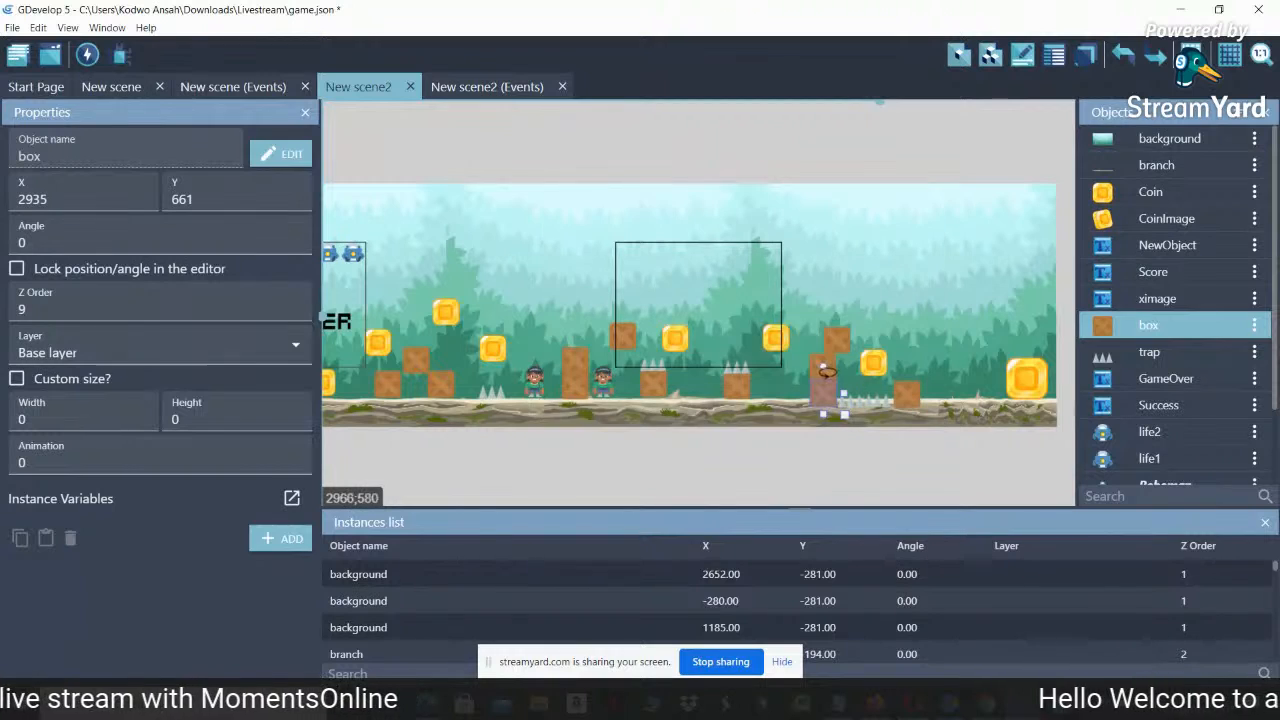
left_click(814, 368)
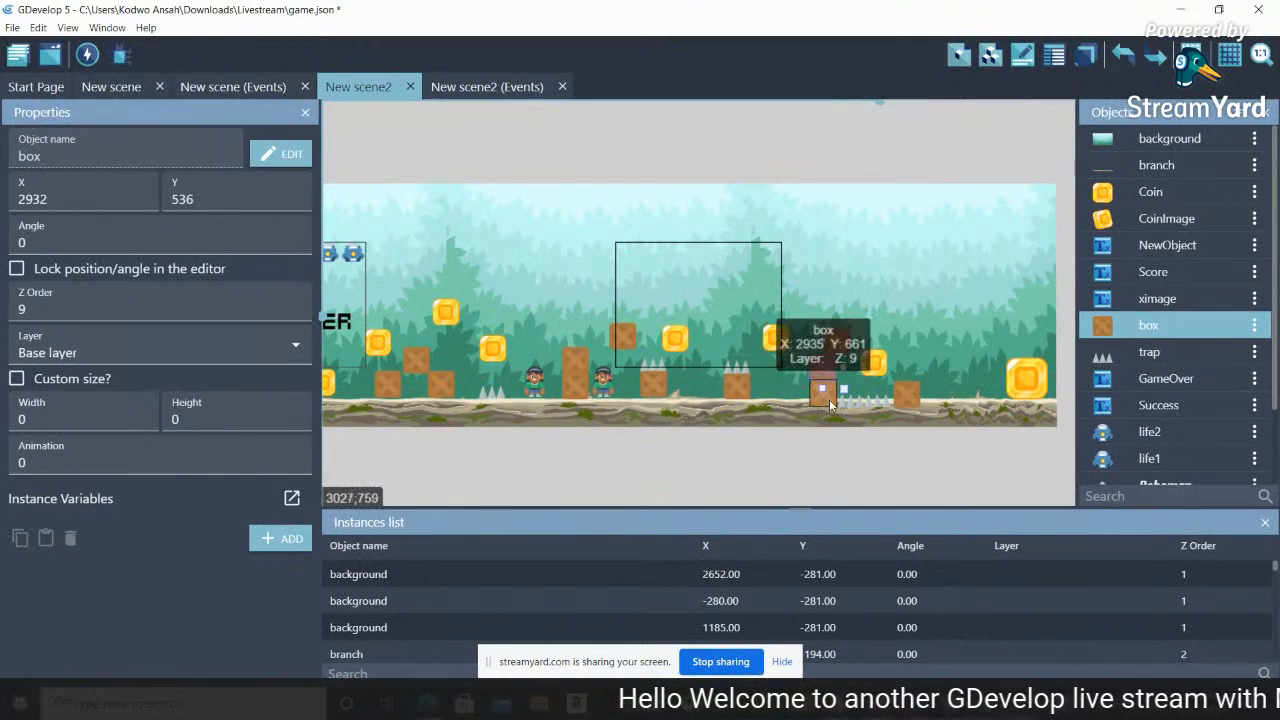
left_click(830, 404)
left_click_drag(828, 397, 837, 340)
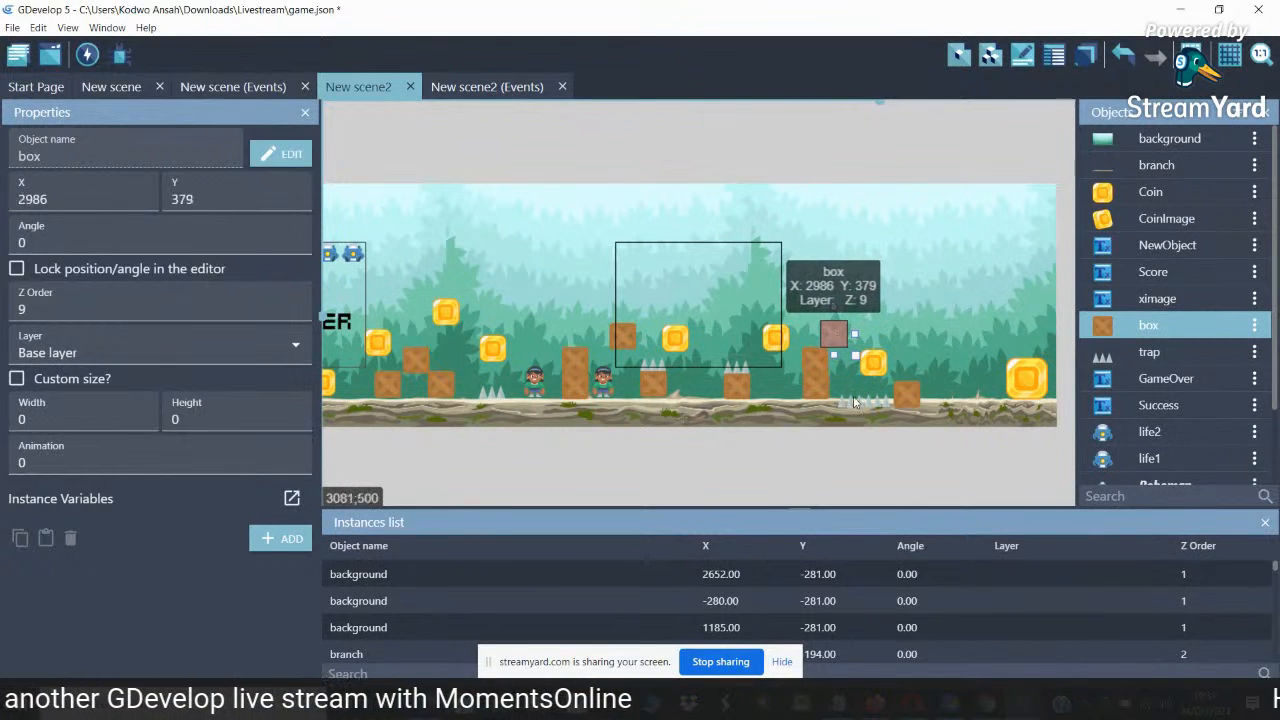
Raise the spikes beyond the box stack and the coin above them to about Y 334, and align the box past the spikes to Y 629
left_click_drag(853, 404, 882, 335)
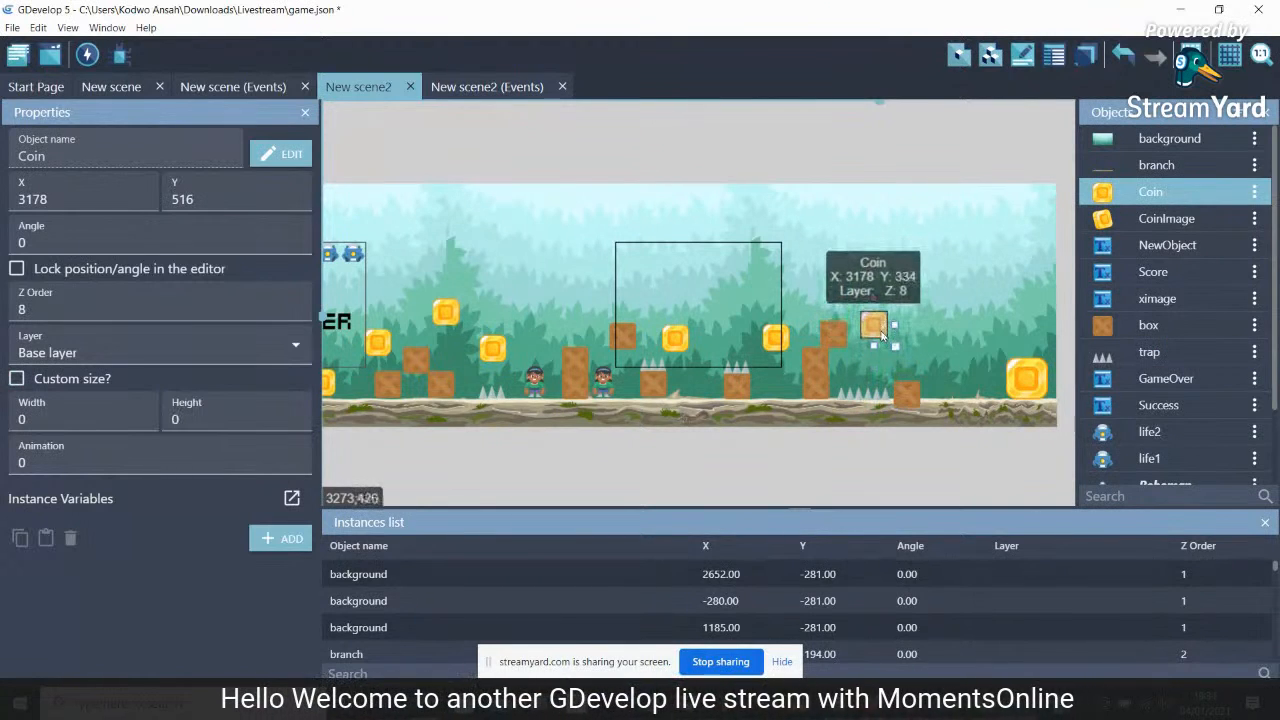
left_click_drag(916, 404, 917, 395)
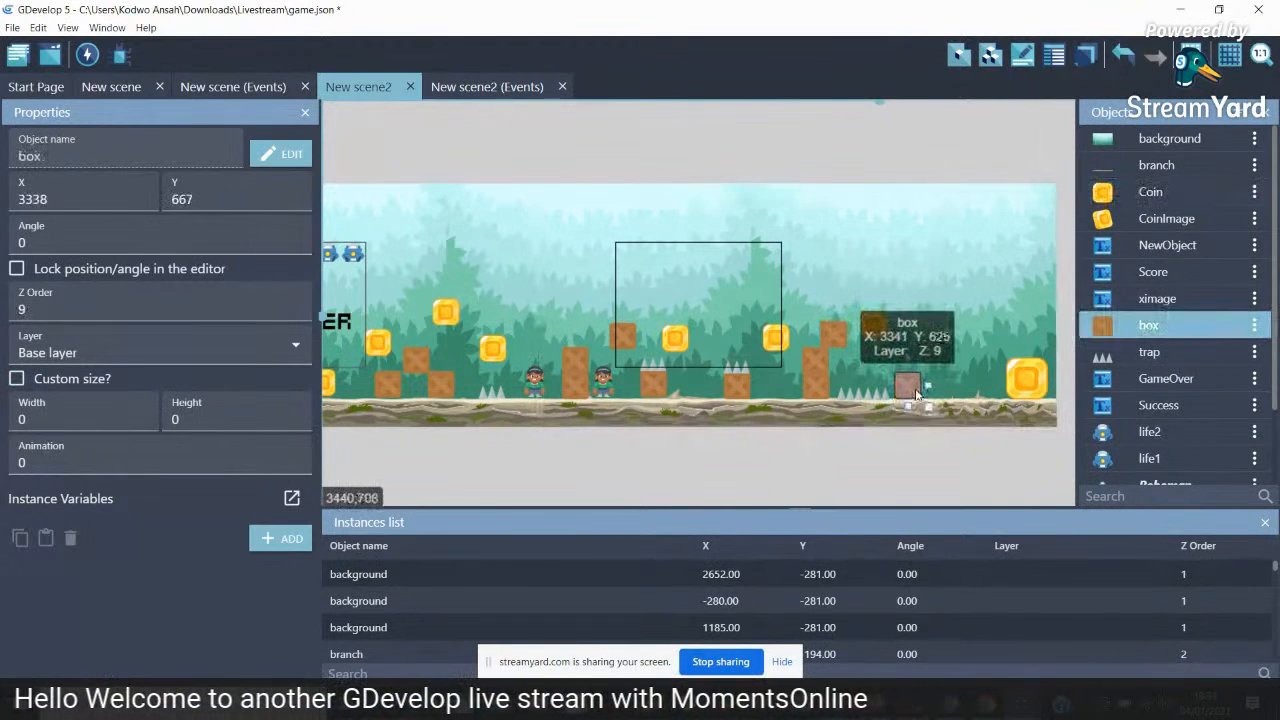
left_click(815, 394)
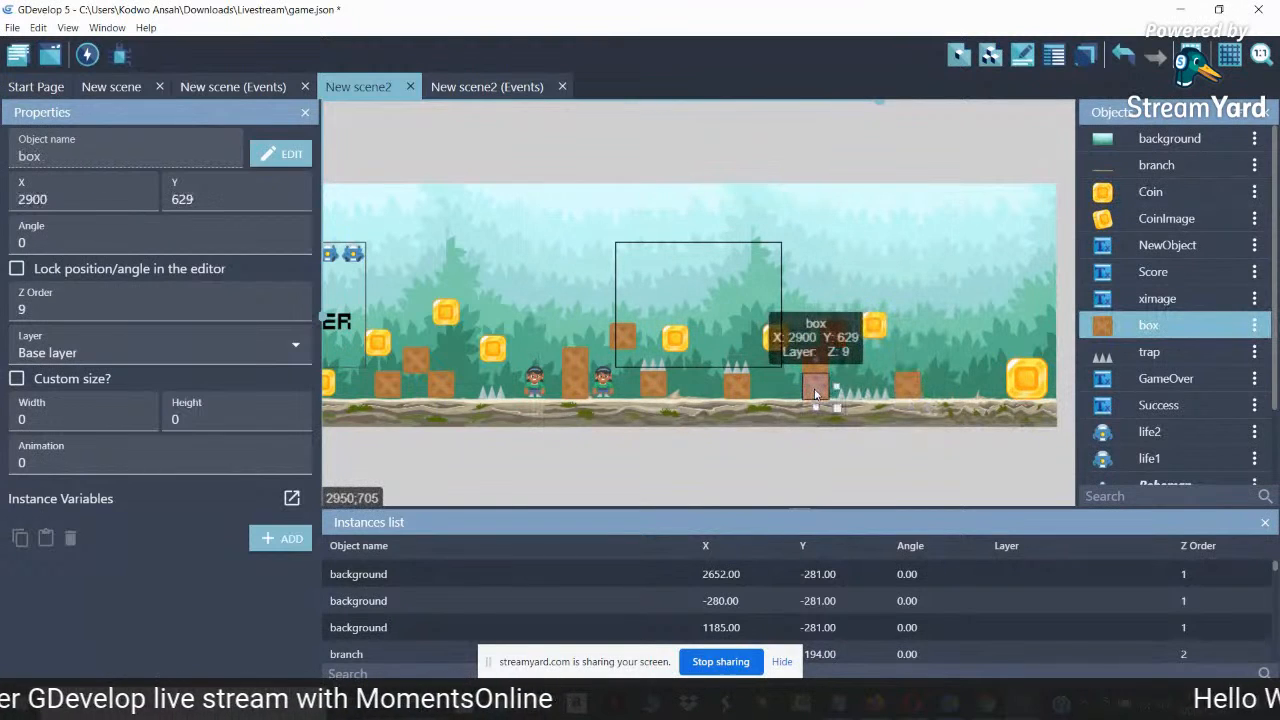
left_click(912, 383)
left_click(187, 199)
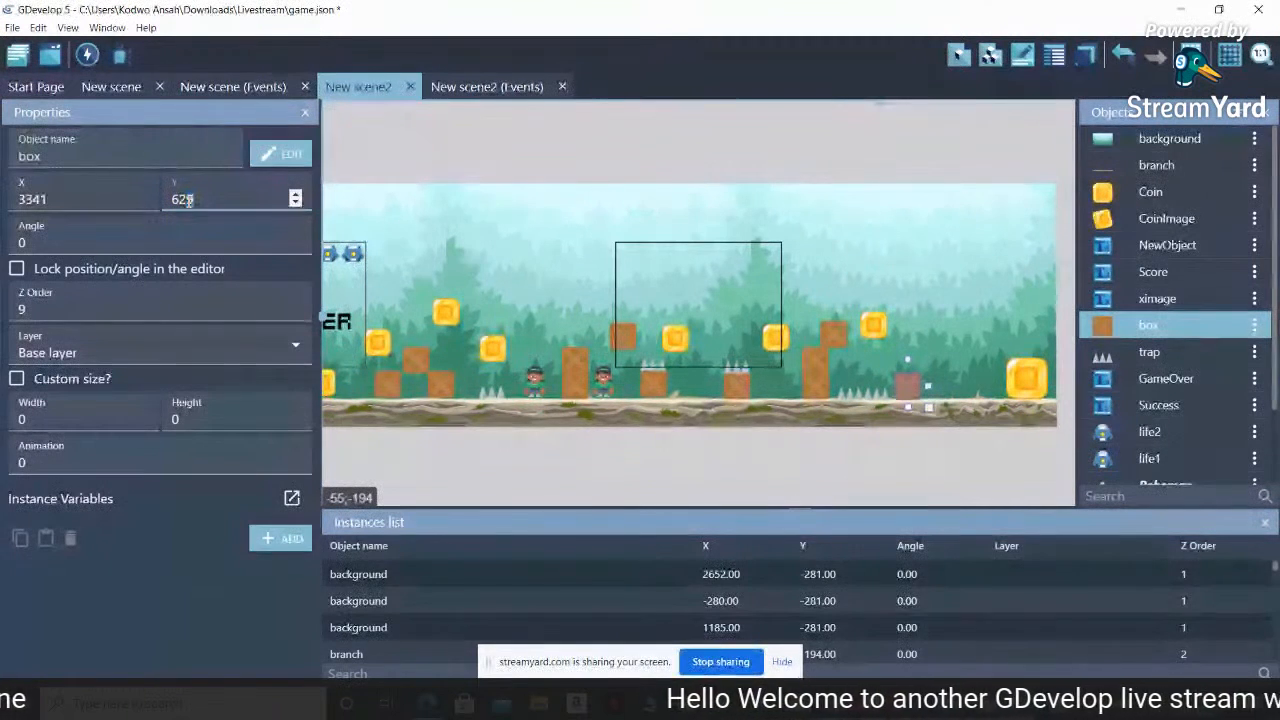
left_click(819, 374)
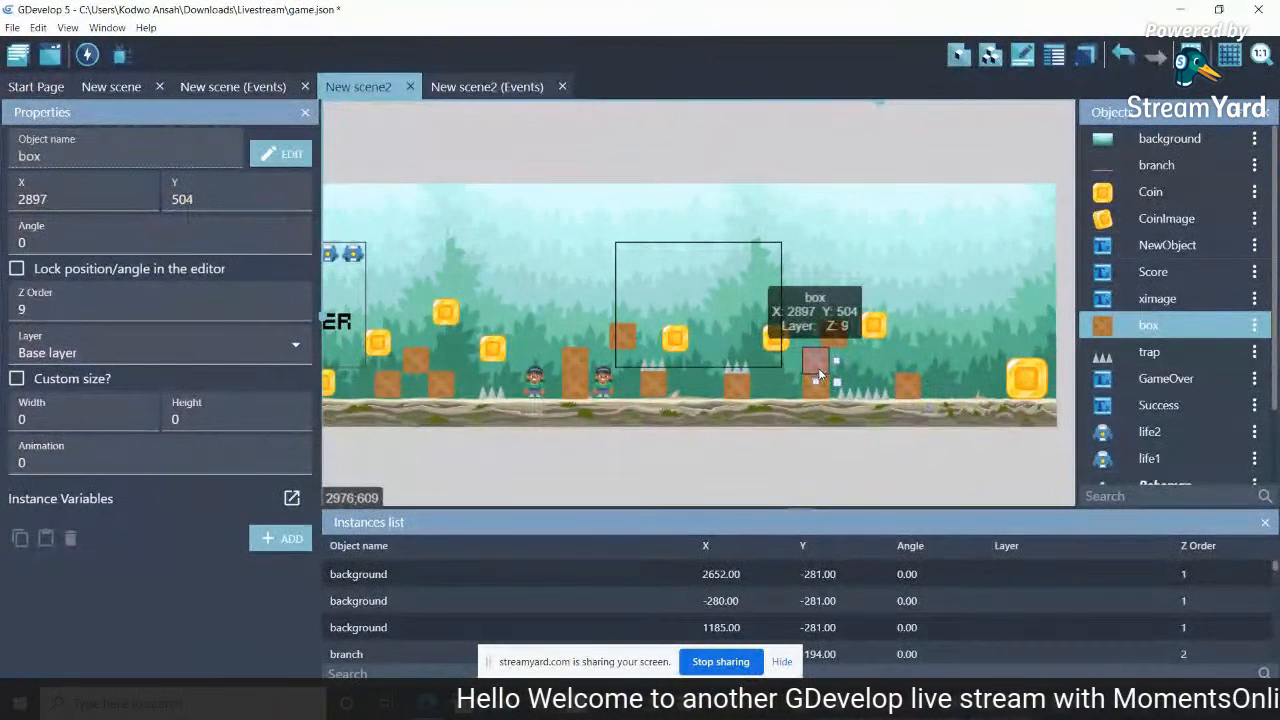
Raise the large end coin to about Y 539, and adjust the small coin to X 3220 and the stack's upper box to X 2901
left_click(1028, 386)
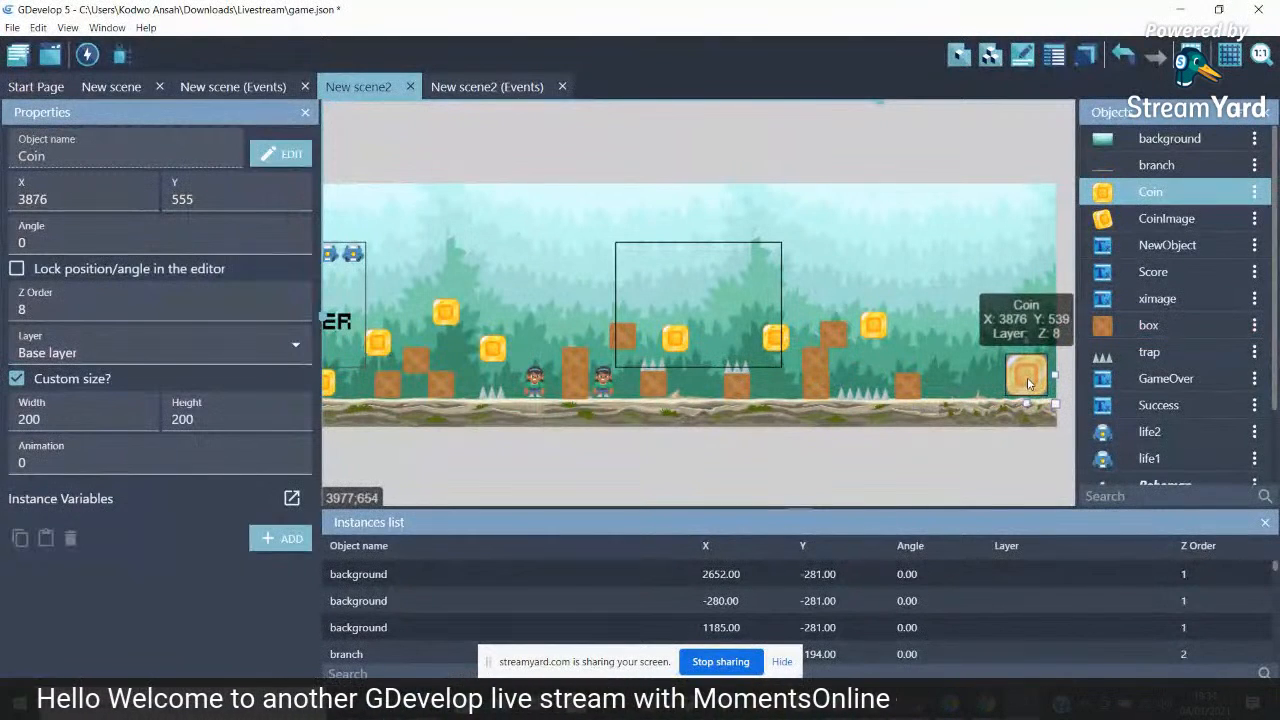
left_click_drag(1028, 382, 1028, 379)
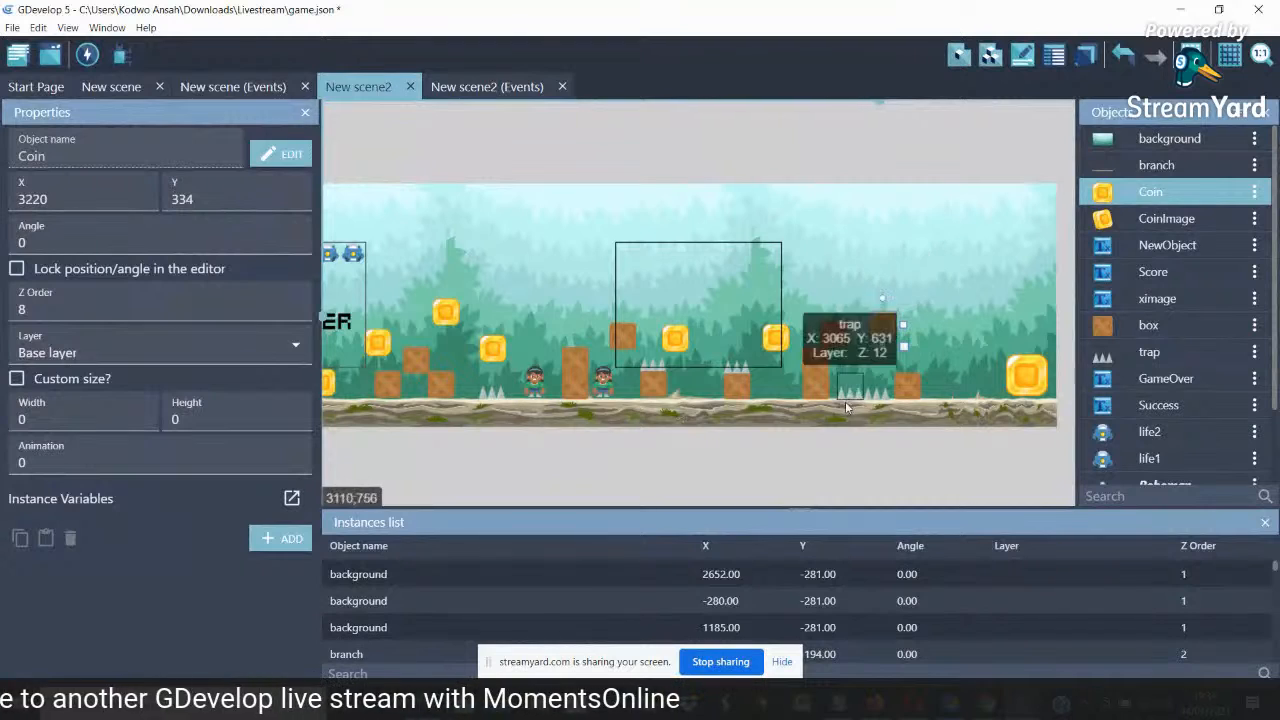
left_click(833, 335)
left_click_drag(833, 335, 821, 364)
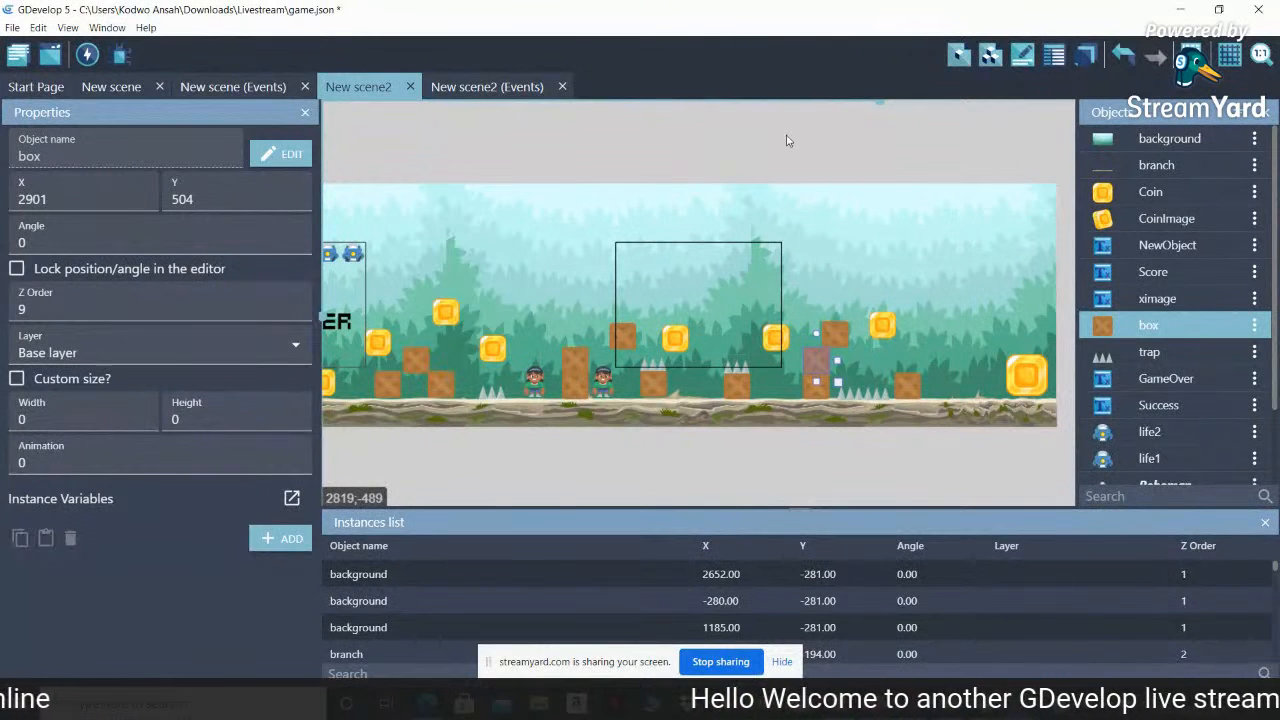
Preview New scene2, continue past the subscription notice, and run a fresh maximized preview to check the on-screen layout before closing it
scroll(794, 124, "left", 3)
scroll(794, 124, "left", 3)
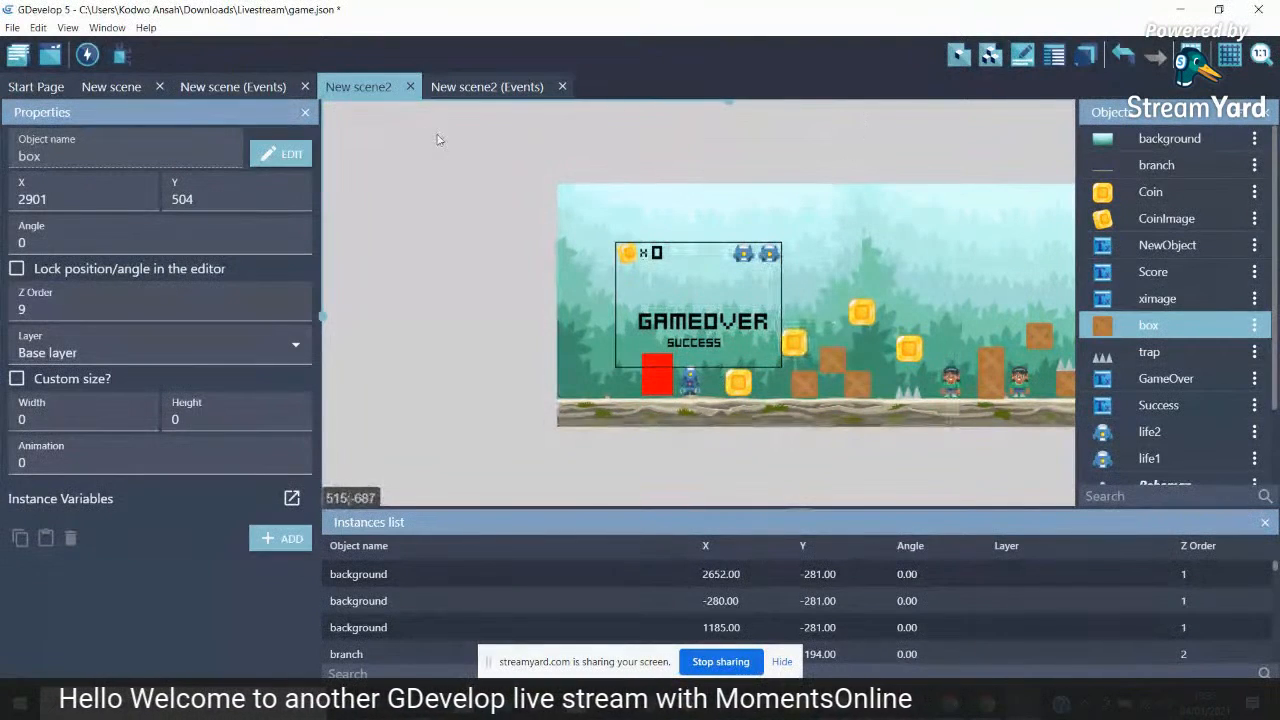
left_click(78, 60)
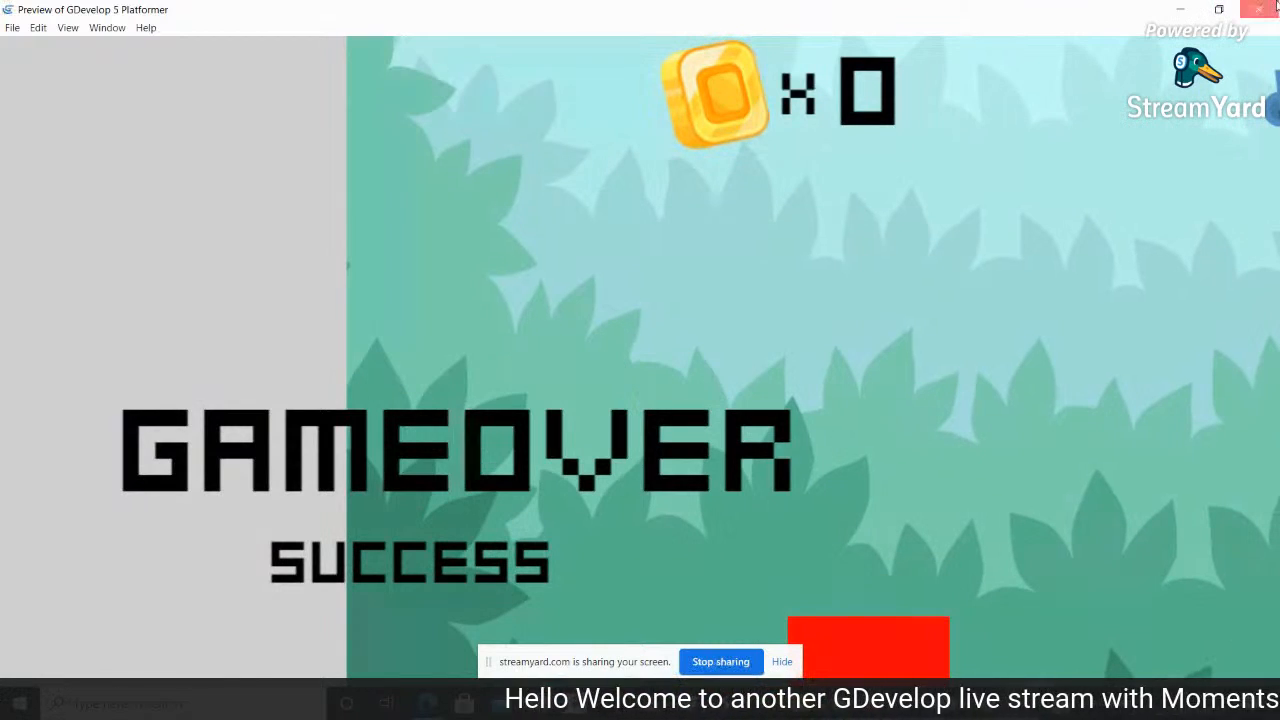
left_click(1258, 9)
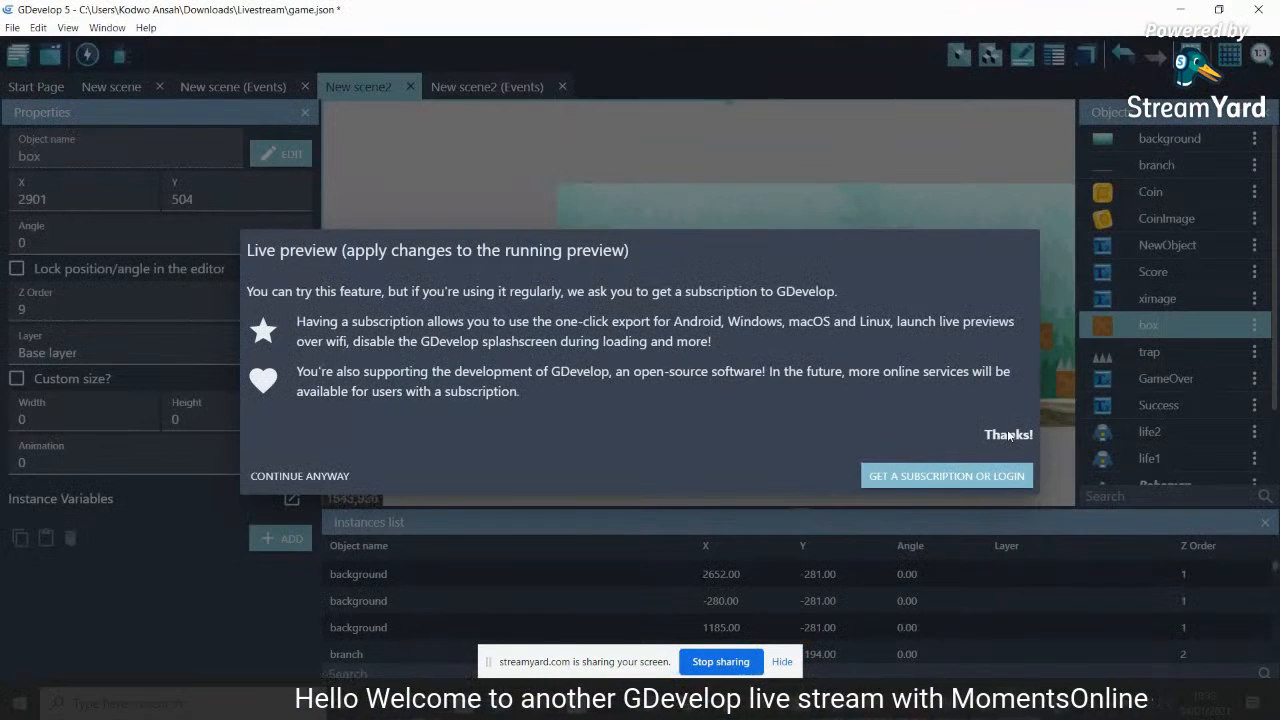
left_click(322, 473)
left_click(87, 56)
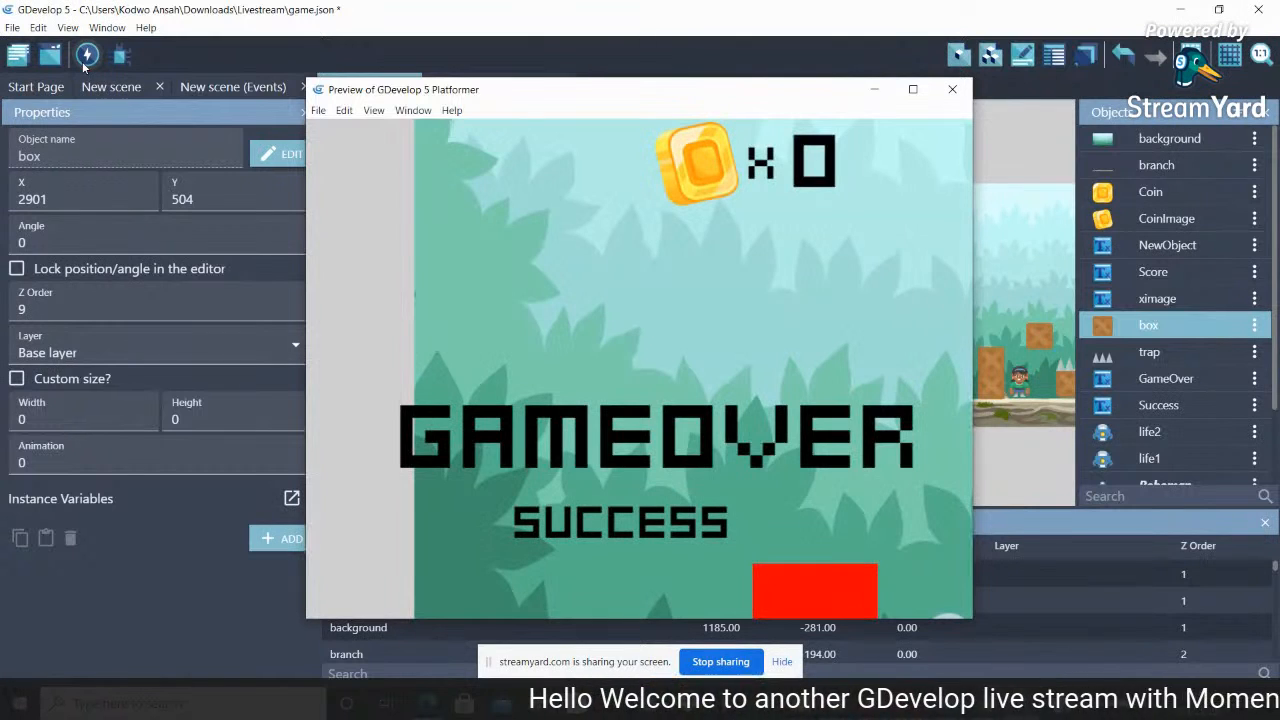
left_click(909, 99)
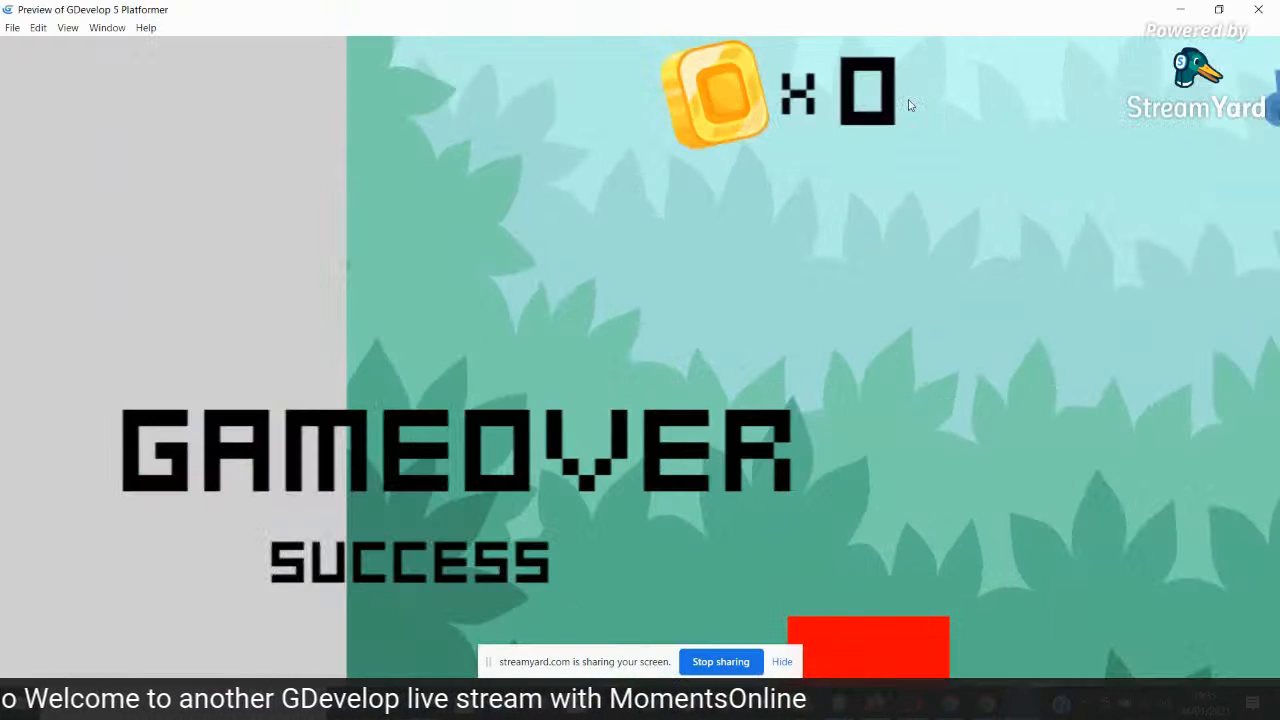
left_click(1258, 9)
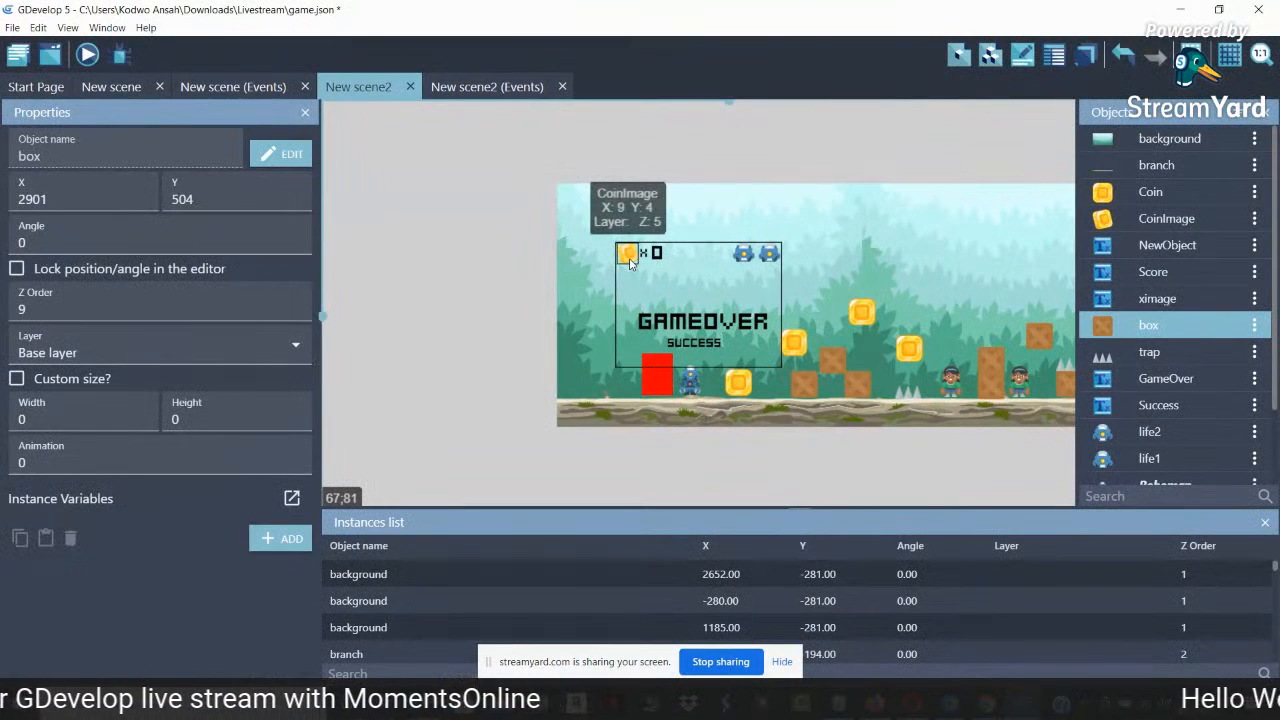
Compare the layout of New scene with New scene2, and select the CoinImage in New scene2 to inspect its properties
left_click_drag(735, 108, 785, 113)
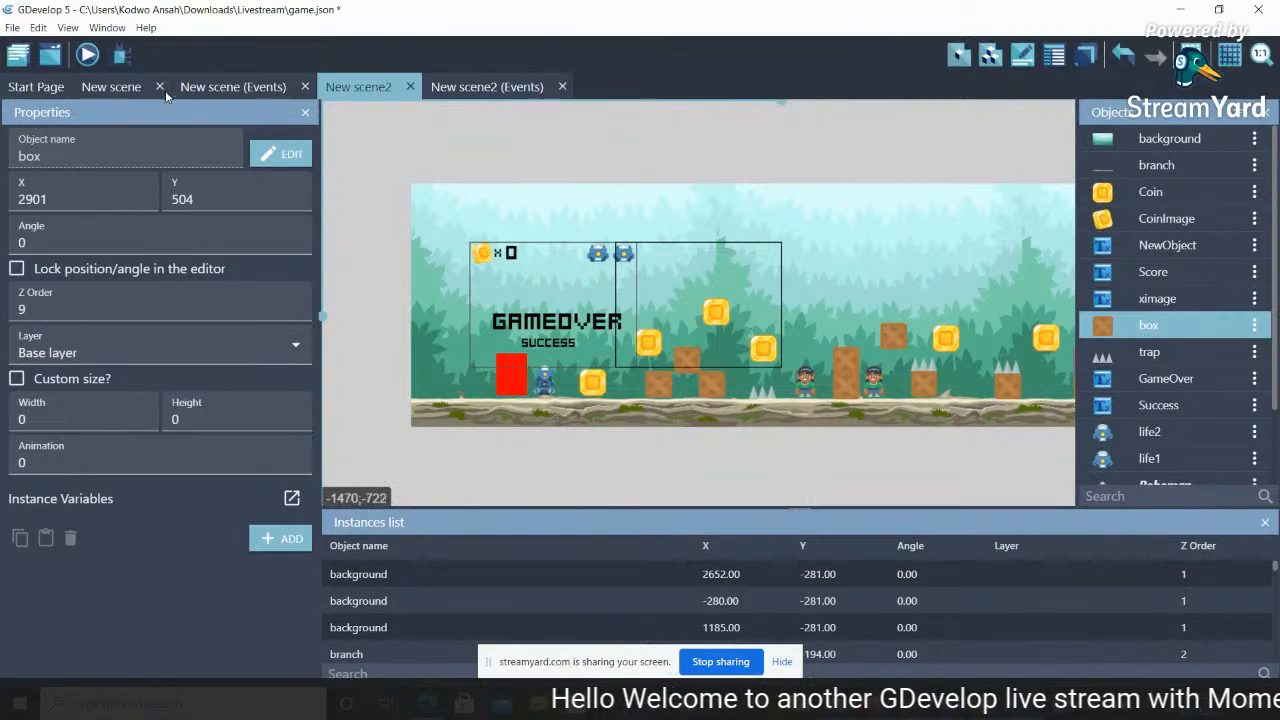
left_click(213, 88)
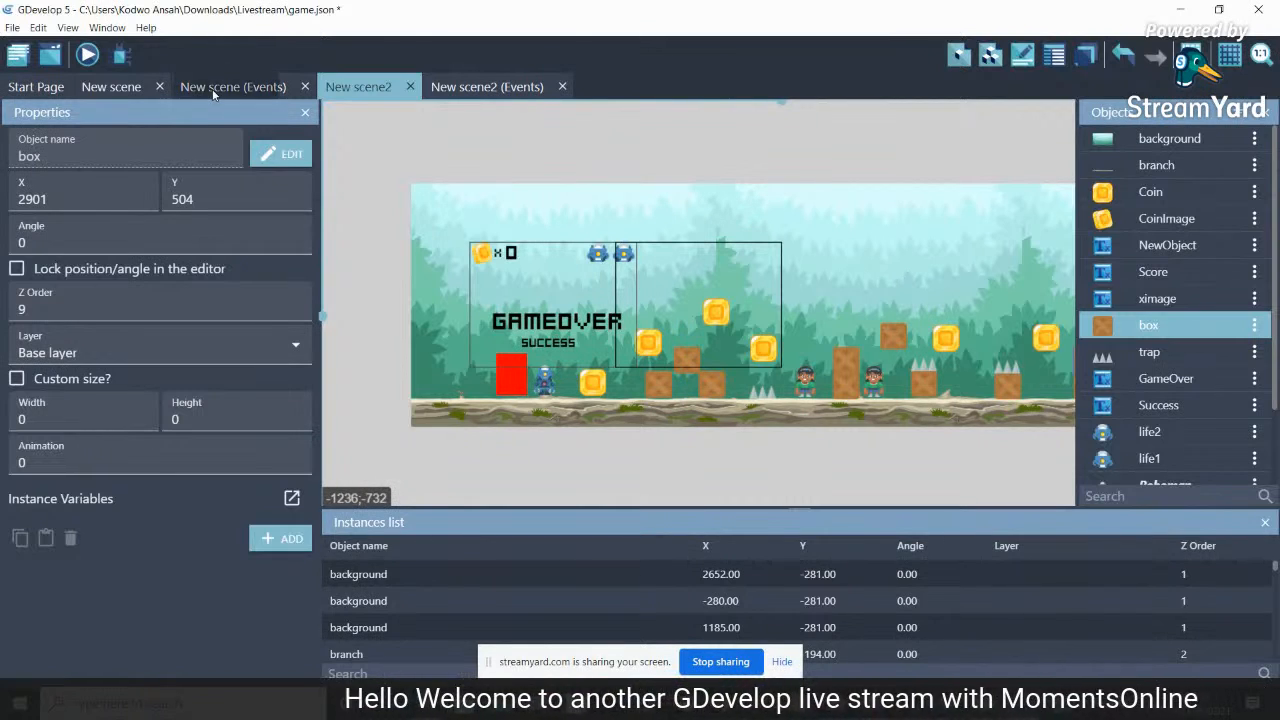
left_click(128, 86)
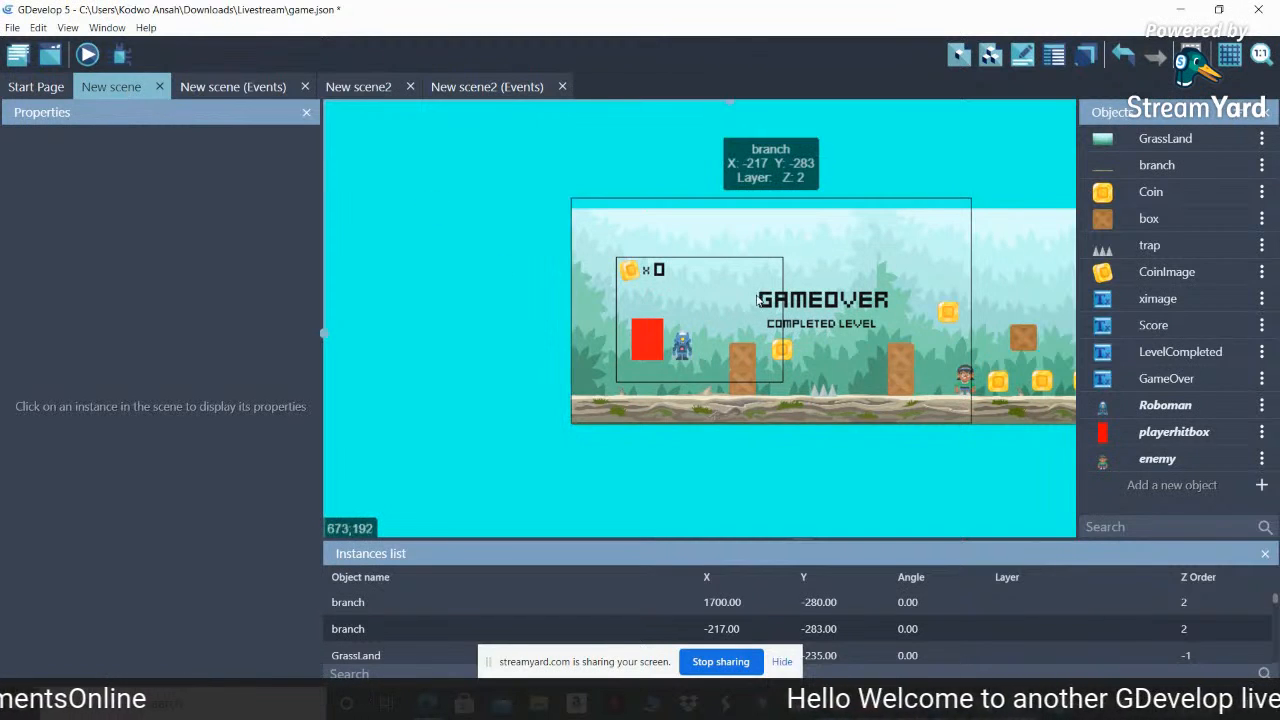
left_click(377, 94)
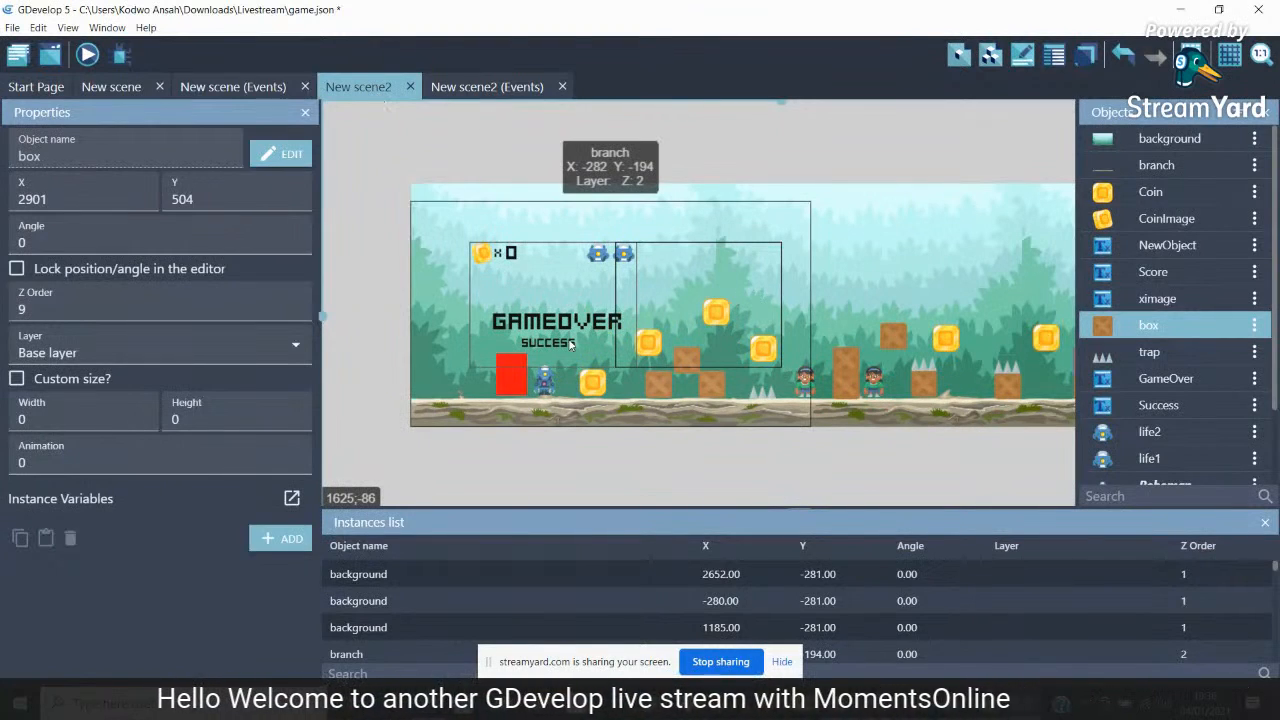
left_click(485, 256)
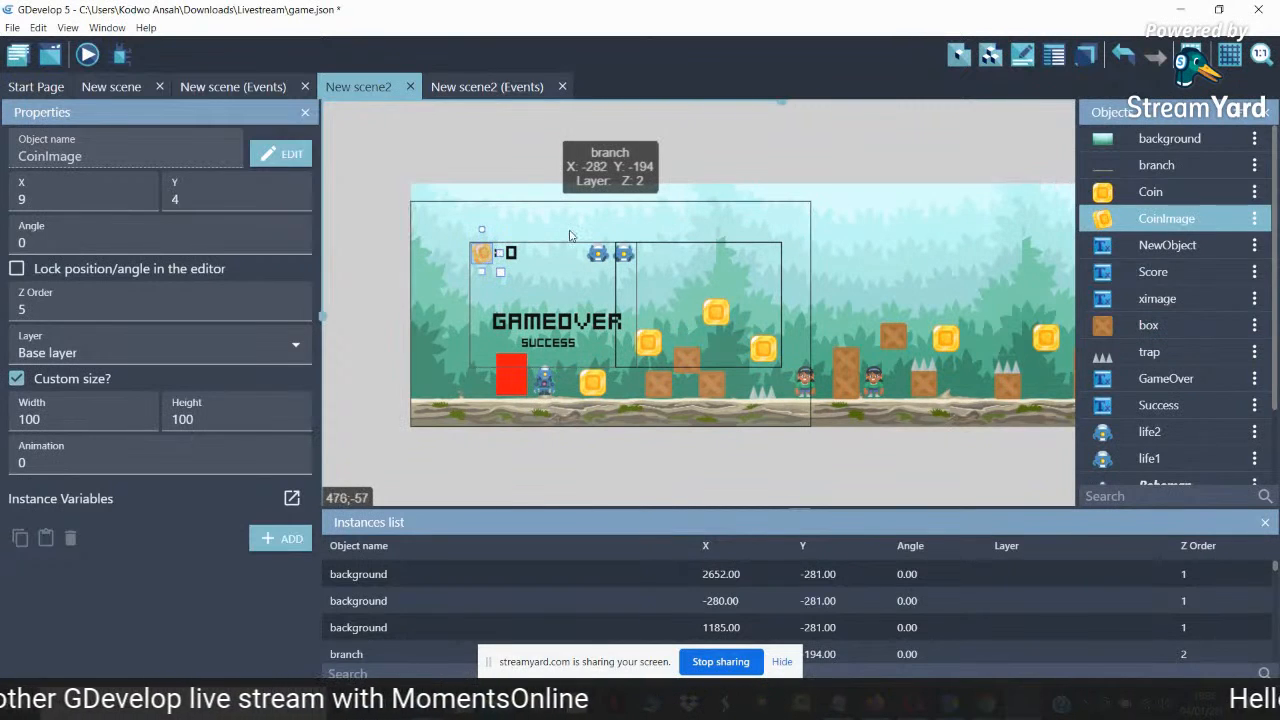
Review the resolution and rendering settings in the project properties, and leave them without applying changes
left_click(20, 57)
left_click(99, 105)
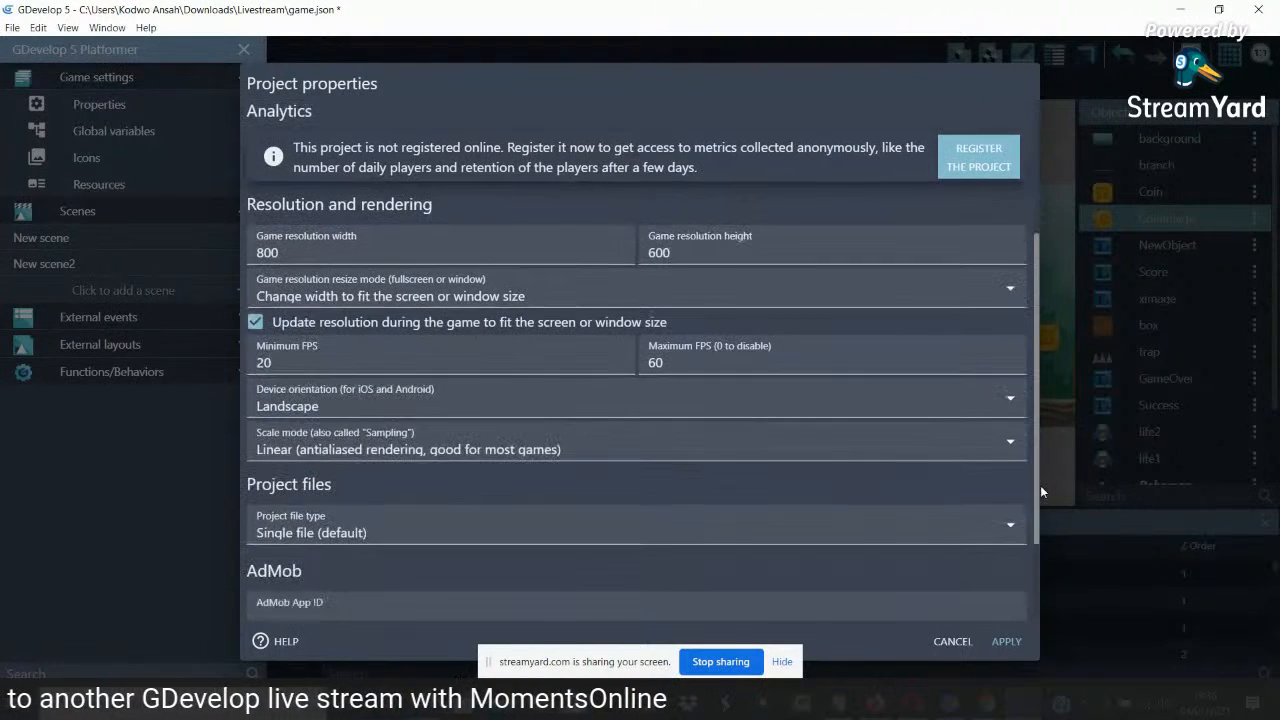
scroll(1040, 485, "down", 3)
left_click_drag(1040, 486, 1030, 393)
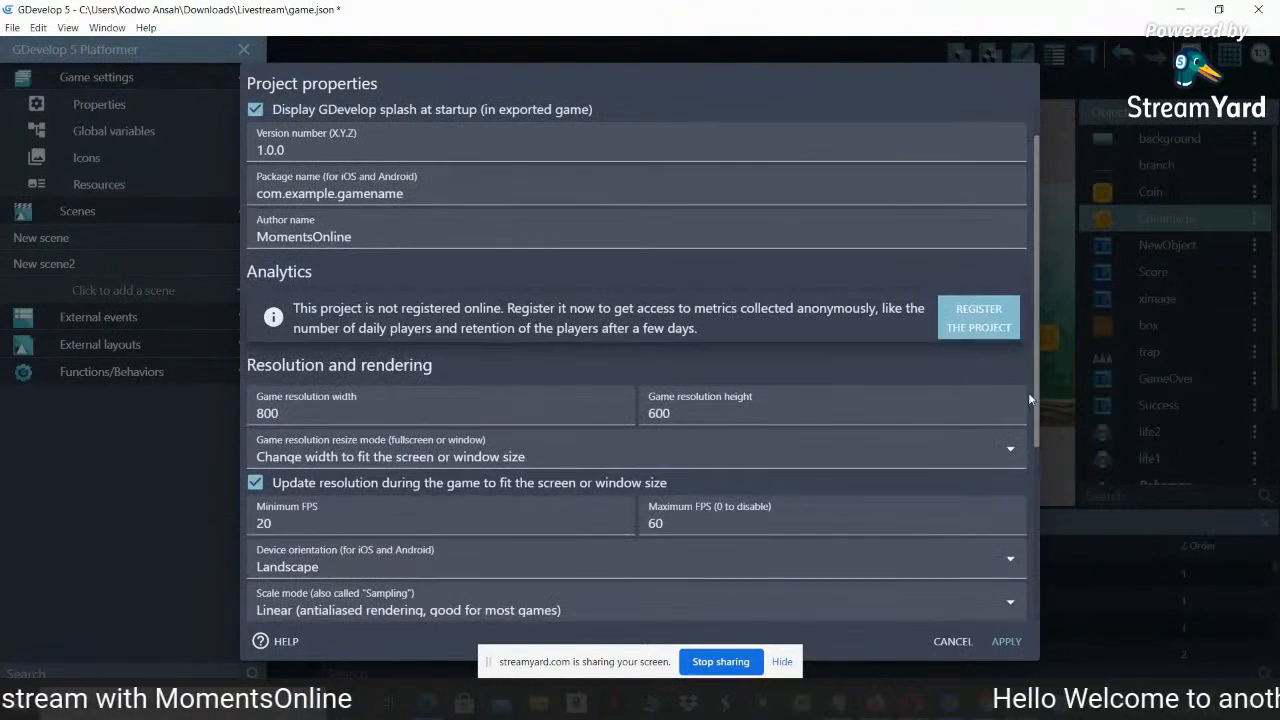
left_click(968, 641)
left_click(558, 427)
Inspect the life1 and life2 icons by selecting both, review the object list, and open New scene for comparison
left_click(601, 254)
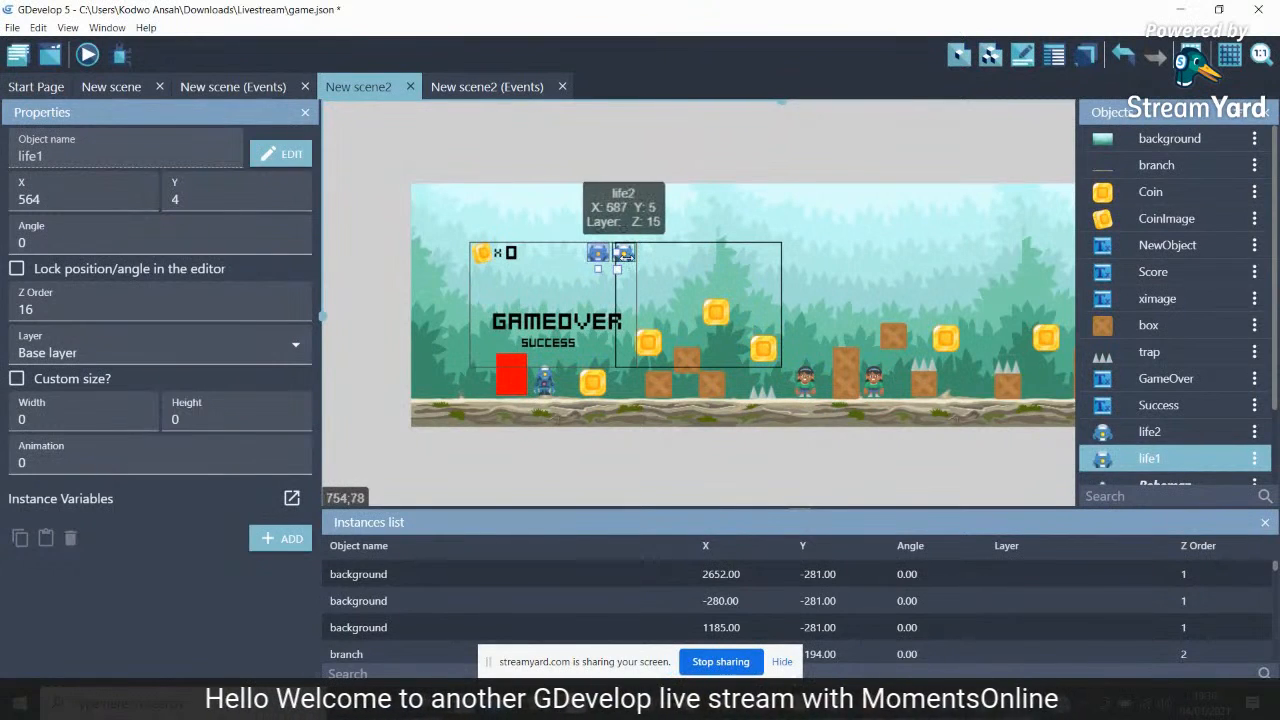
left_click(622, 255)
left_click(598, 262)
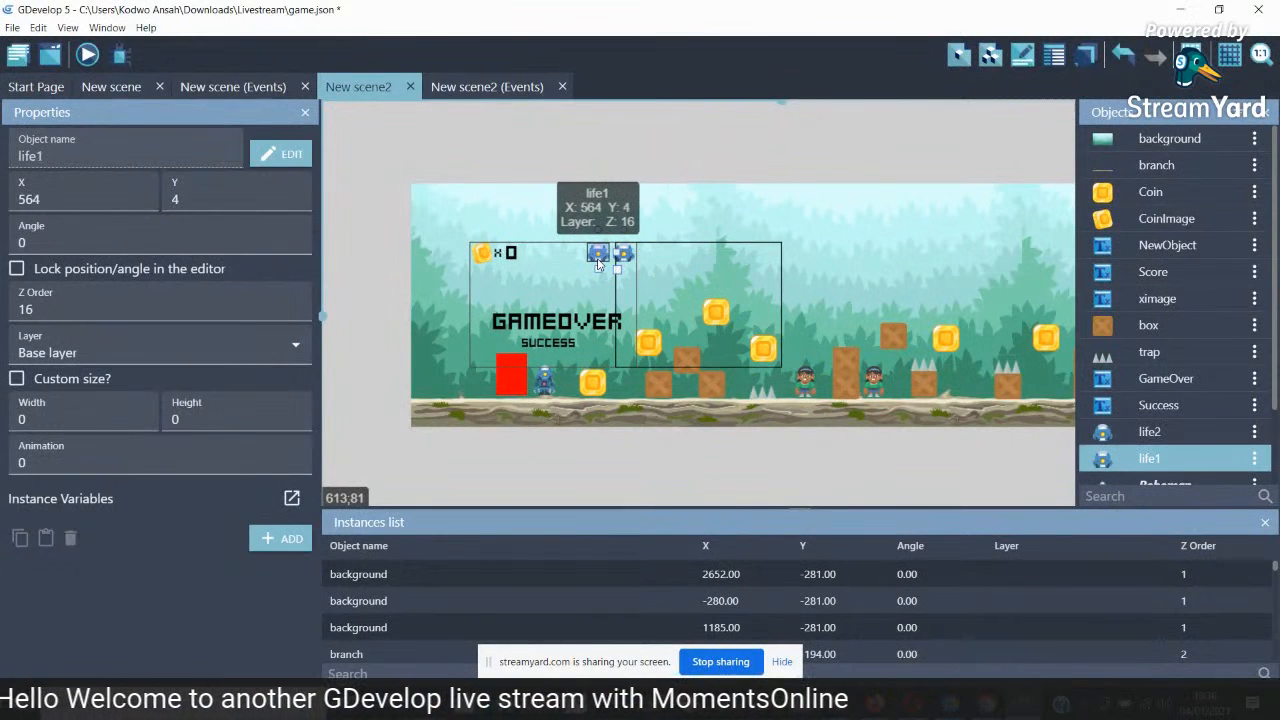
left_click(623, 255, "shift")
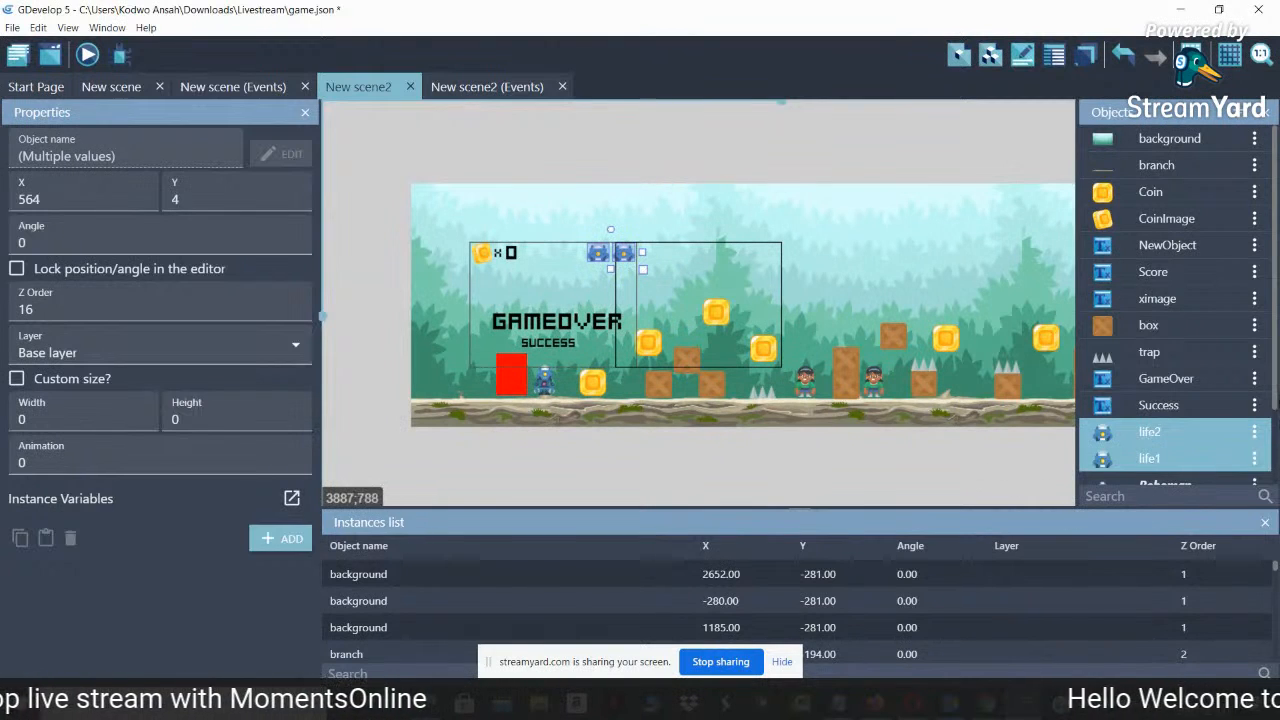
left_click_drag(1274, 403, 1276, 462)
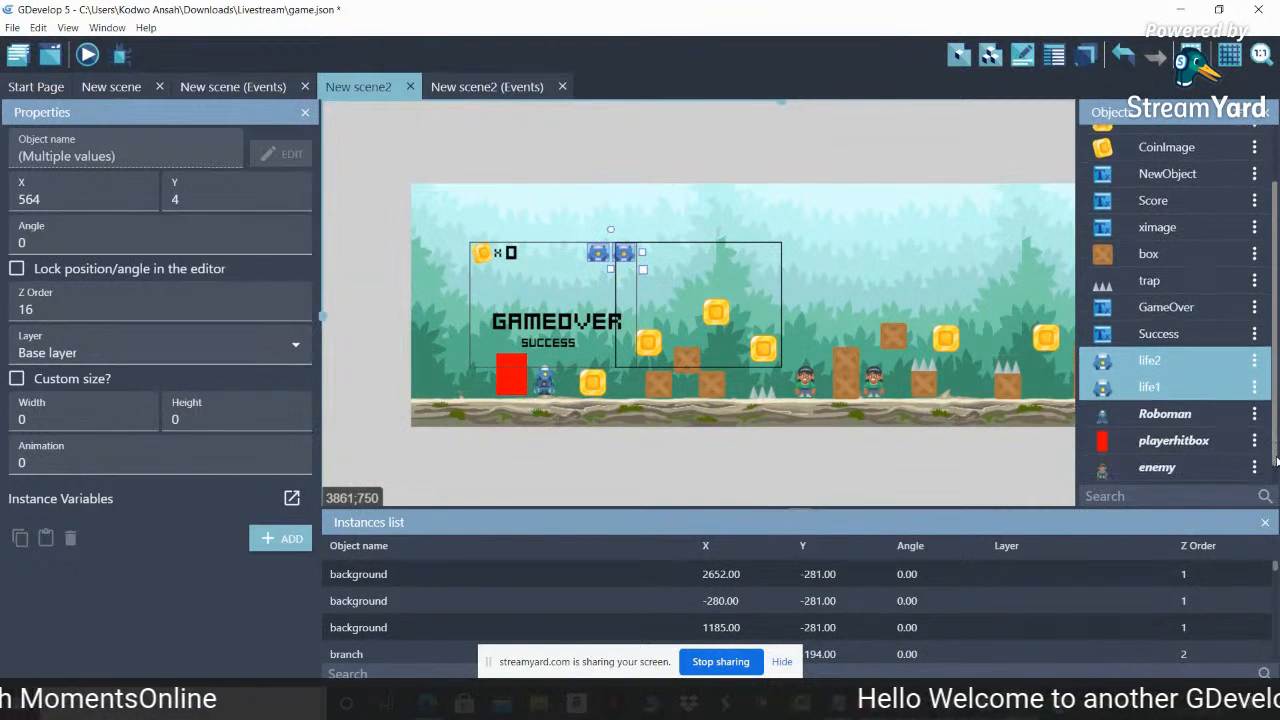
left_click(143, 86)
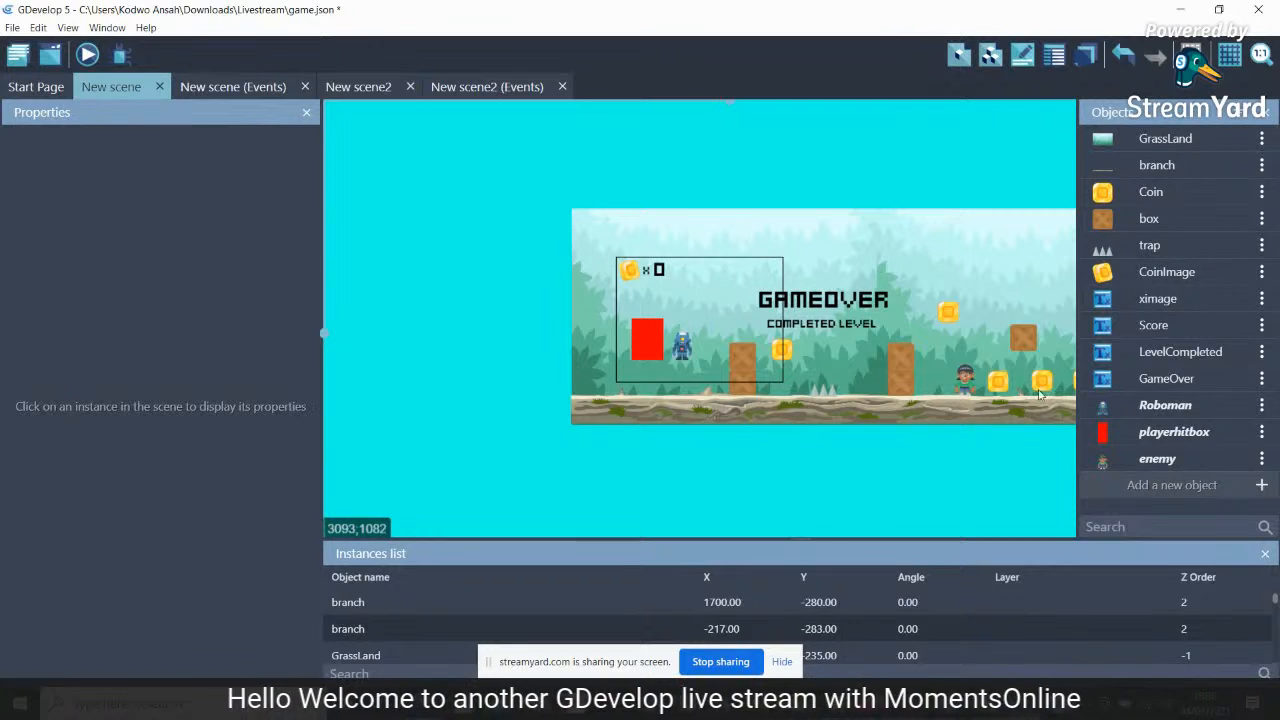
Add a new sprite object to New scene using the robot's headShock image, copying the file into the project folder
left_click(1244, 483)
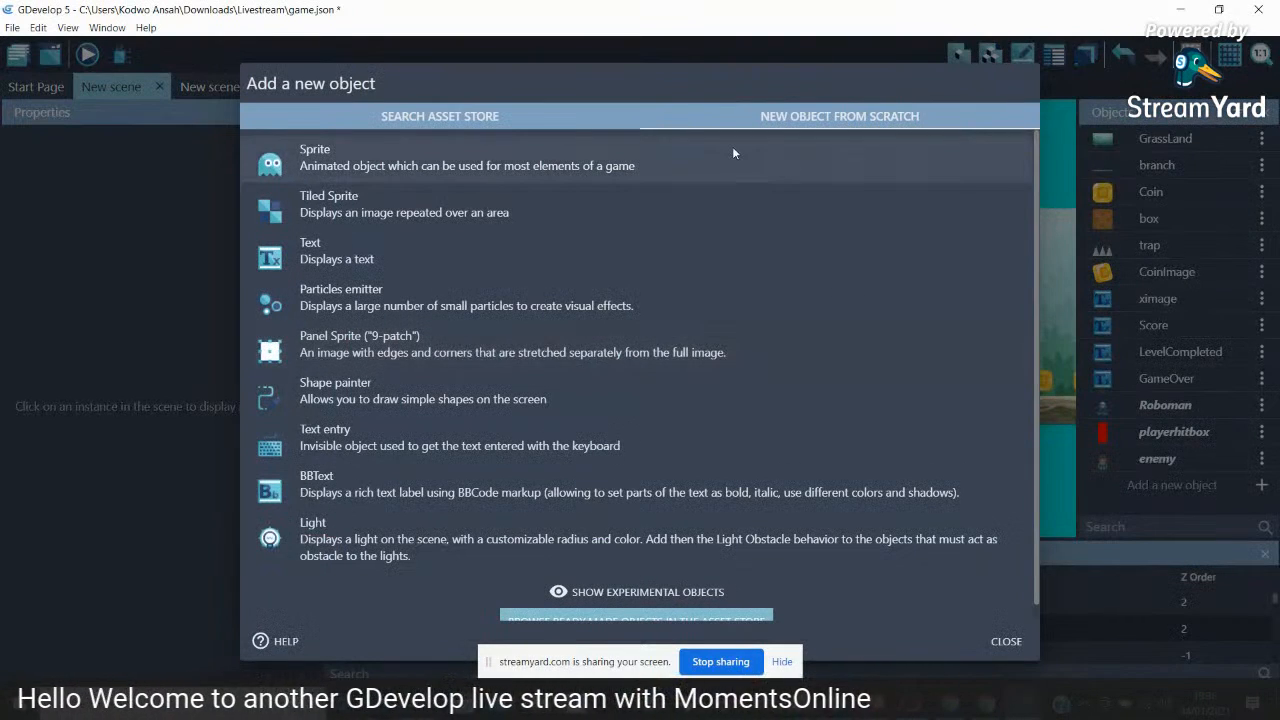
left_click(732, 146)
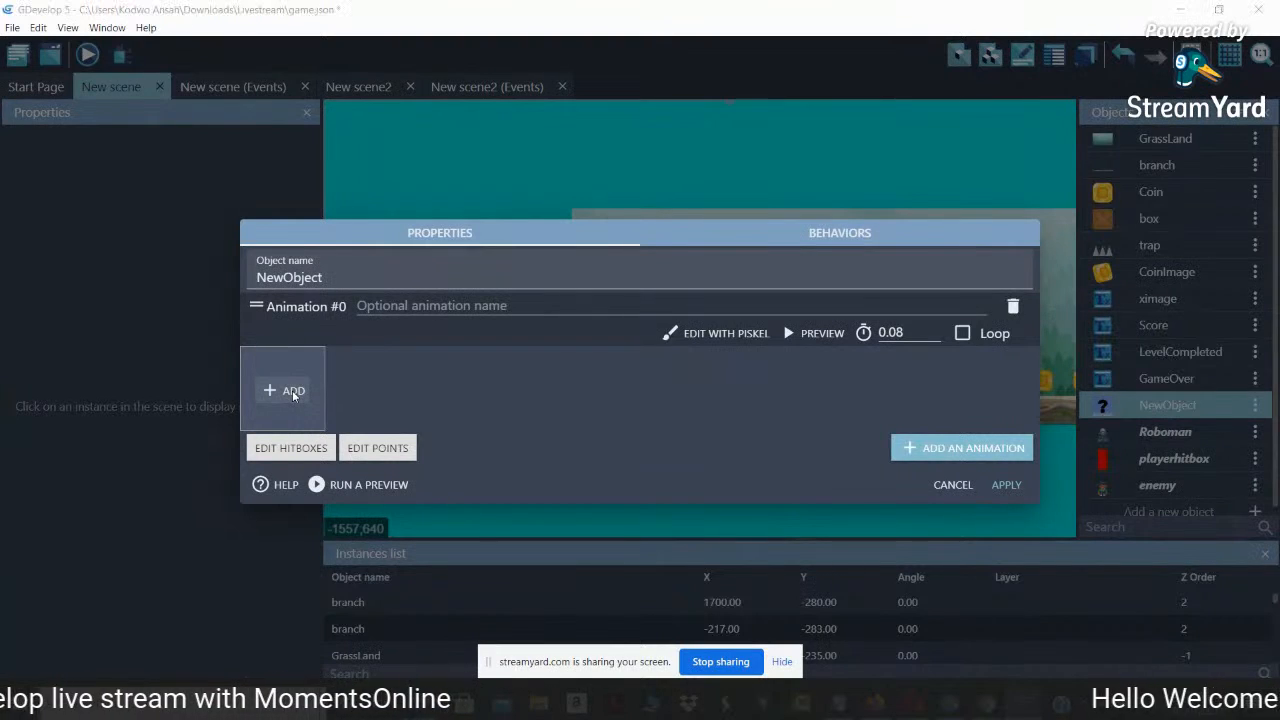
left_click(288, 391)
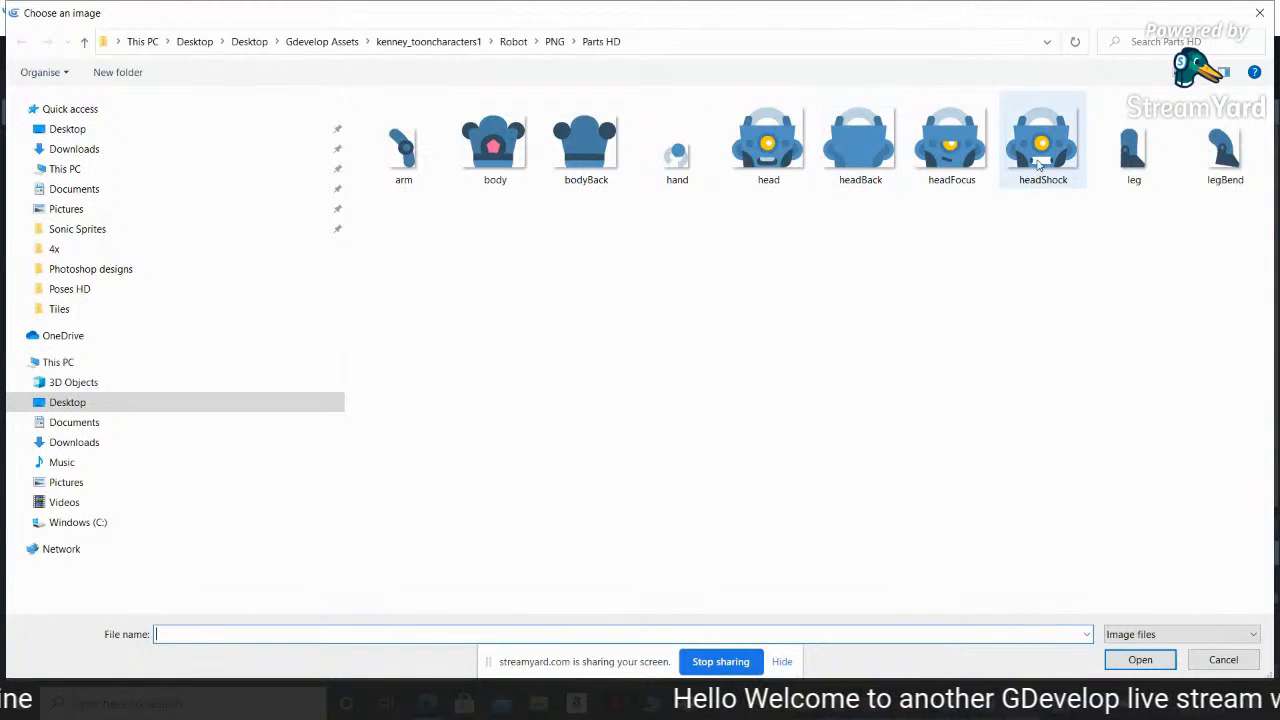
left_click(1042, 145)
left_click(1145, 665)
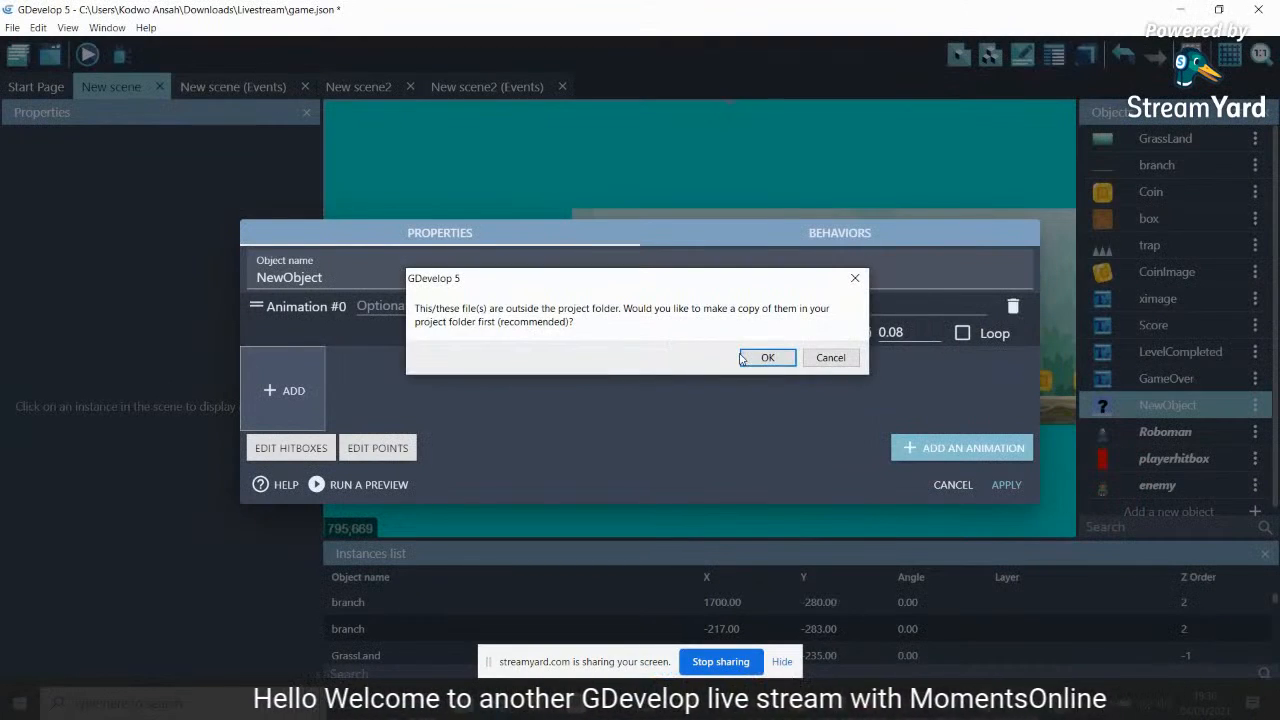
left_click(764, 359)
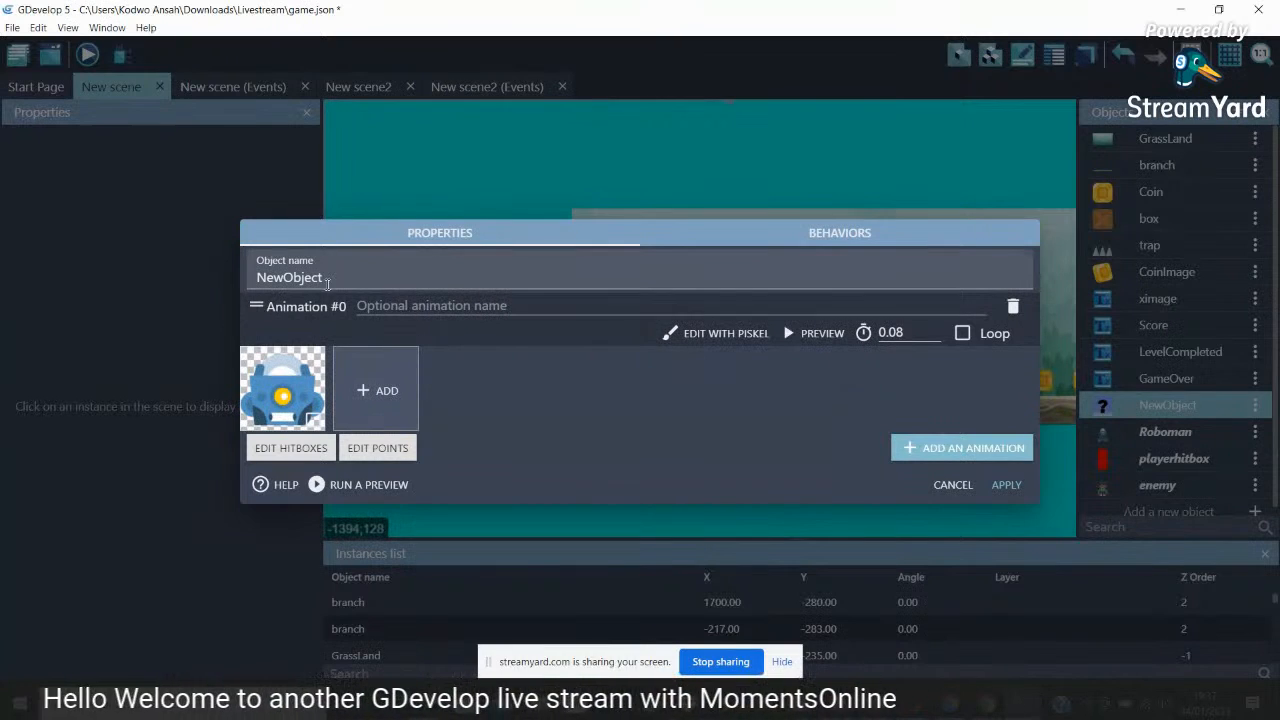
Name the new sprite object life and place an instance of it in New scene at about X 545, Y 8
left_click_drag(326, 280, 236, 283)
type("life")
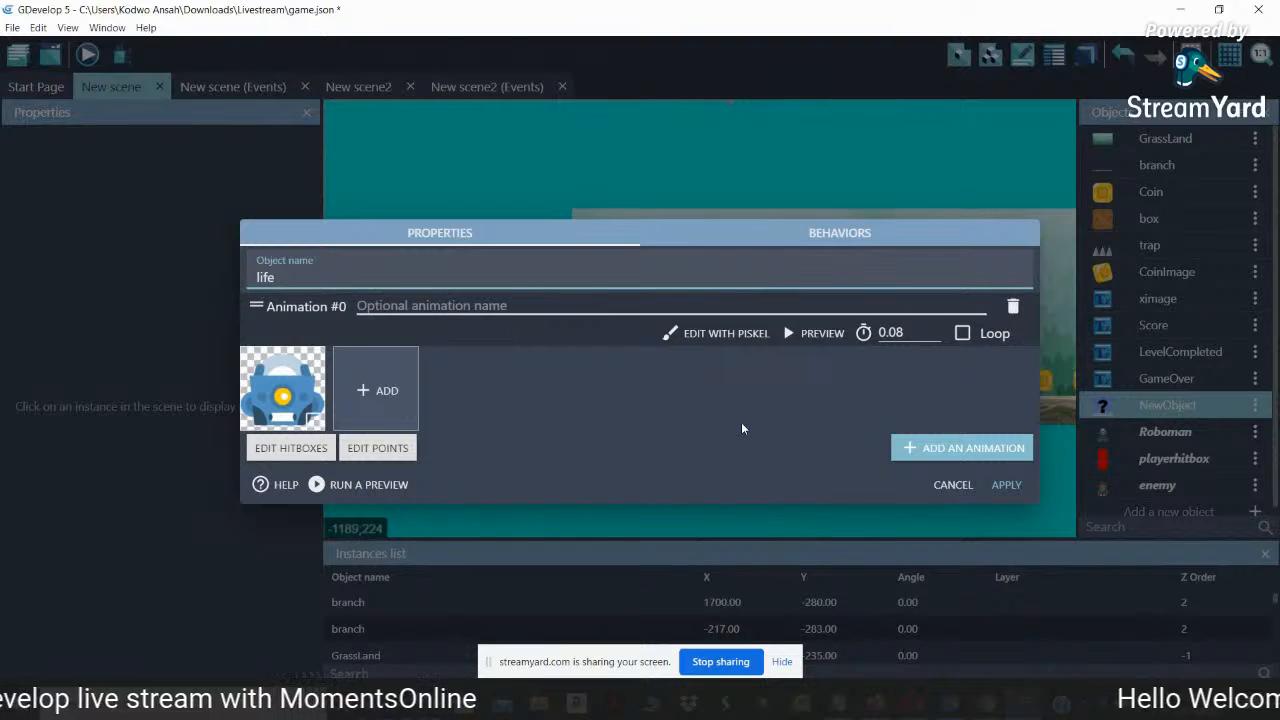
left_click(1004, 484)
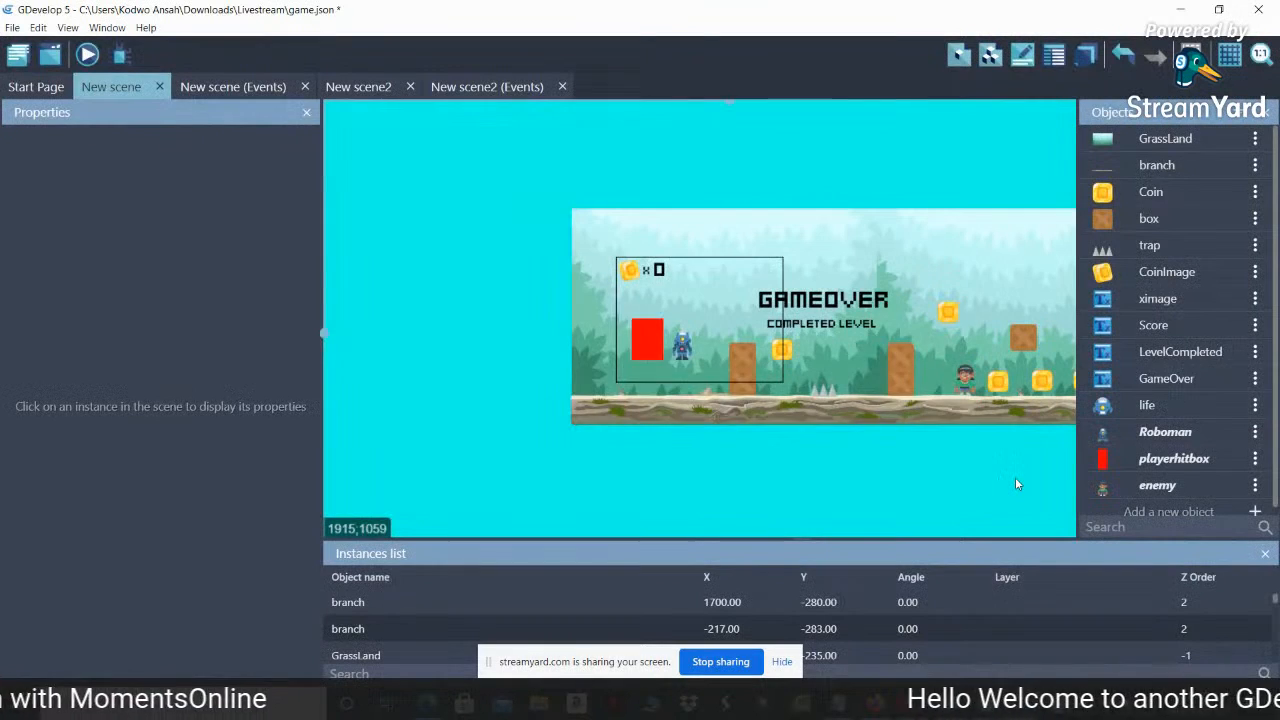
left_click_drag(992, 401, 739, 267)
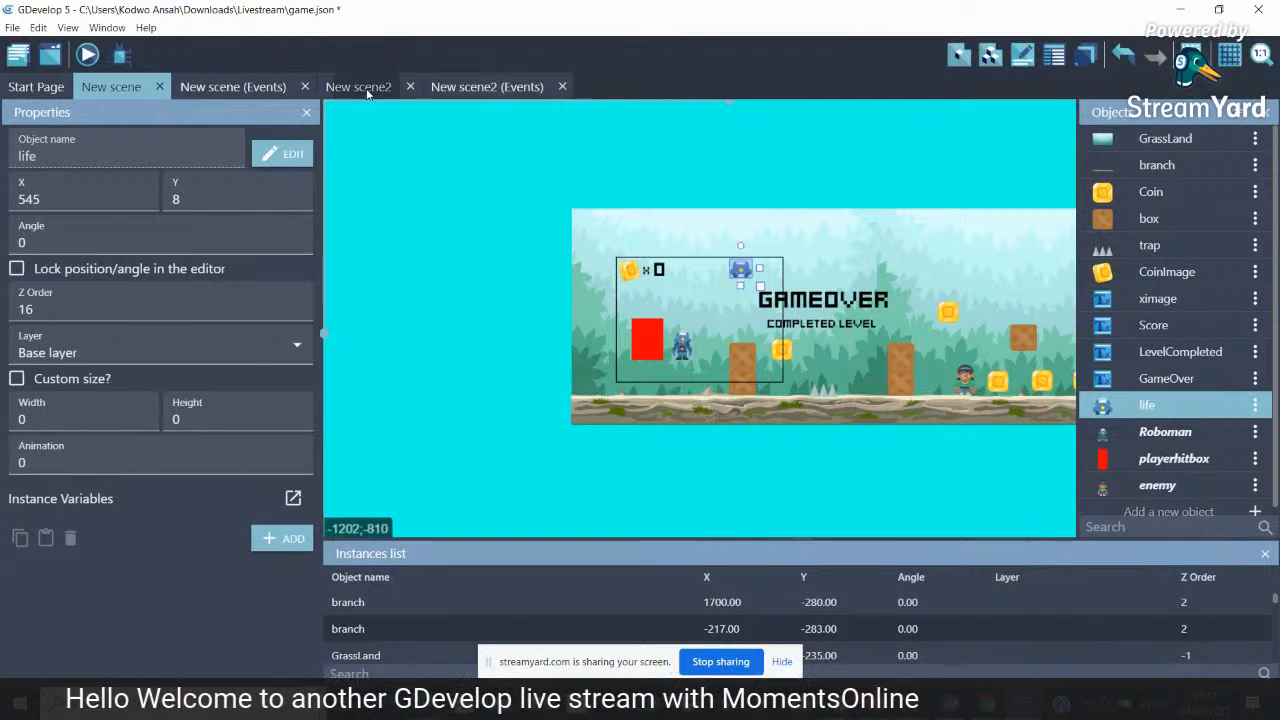
In New scene2, assign the CoinImage instance to the HUD layer
left_click(360, 87)
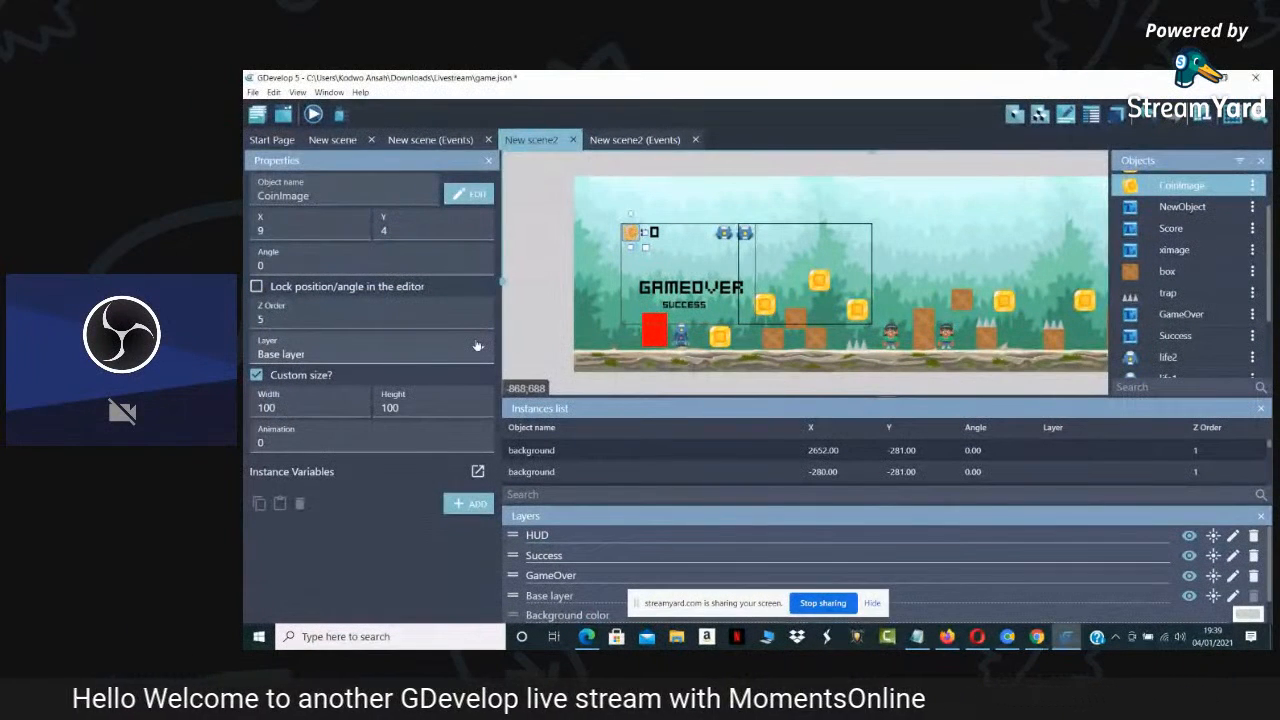
left_click(478, 346)
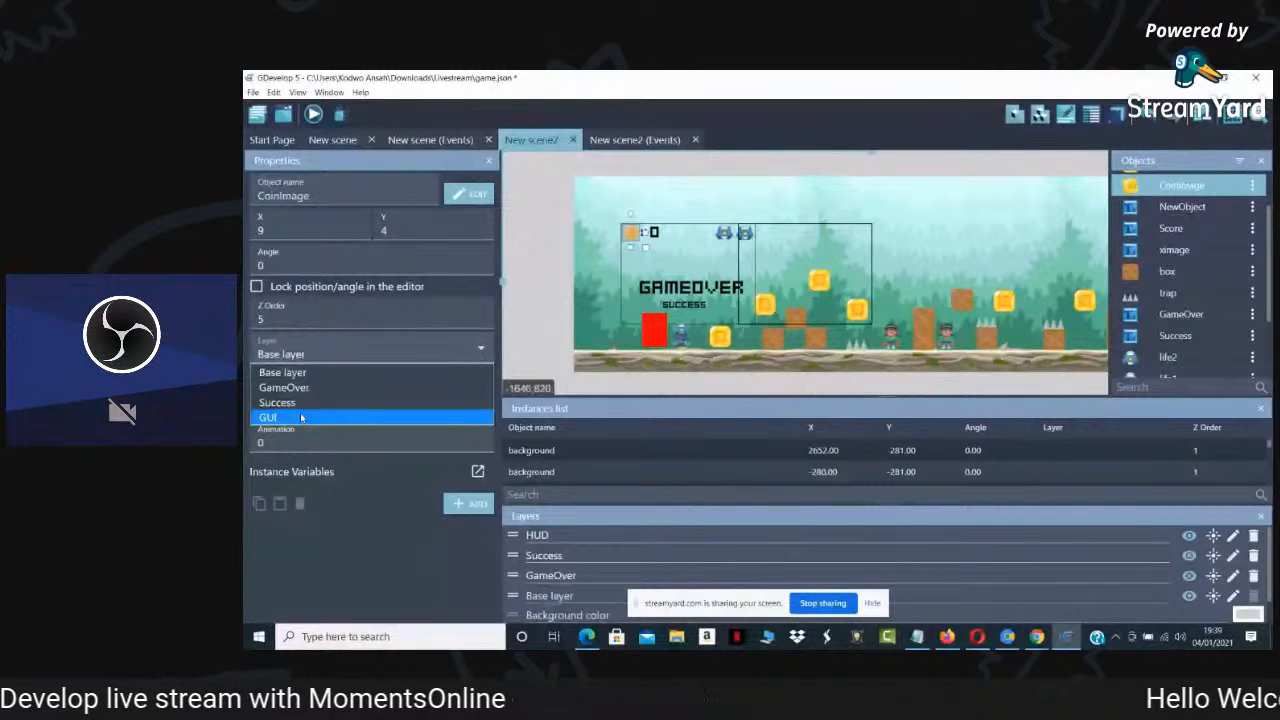
left_click(301, 417)
left_click(298, 356)
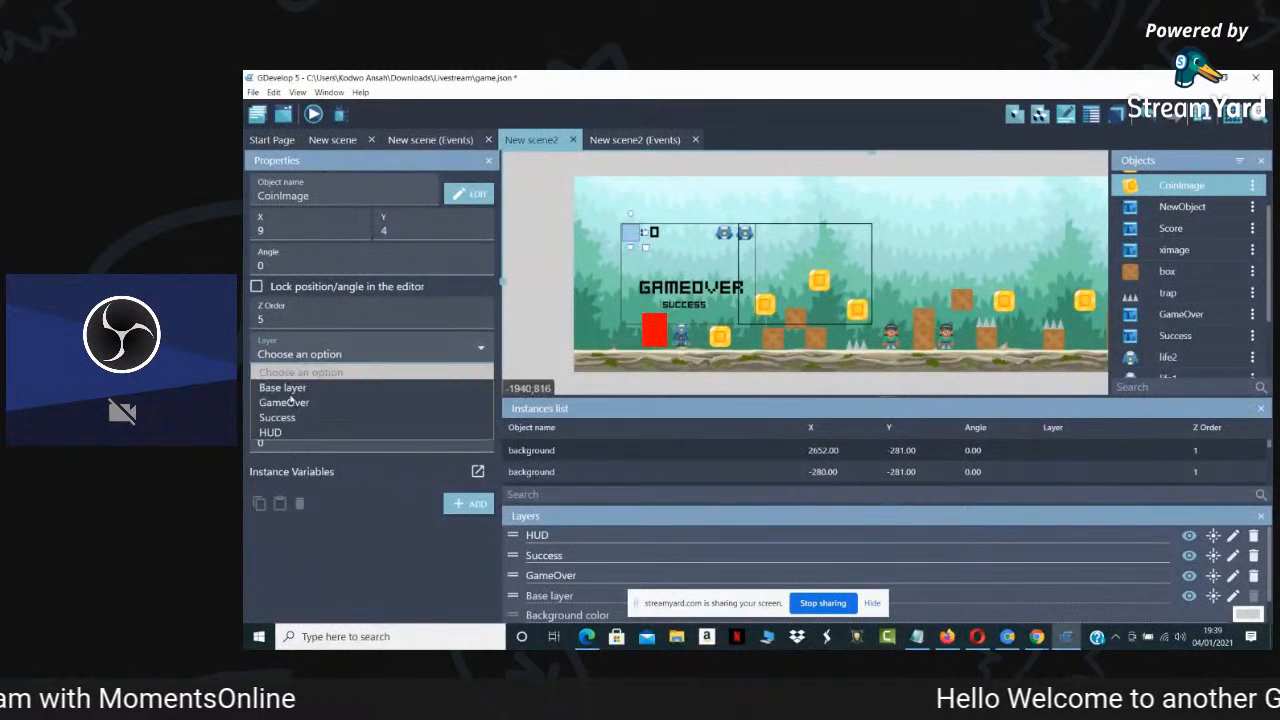
left_click(276, 434)
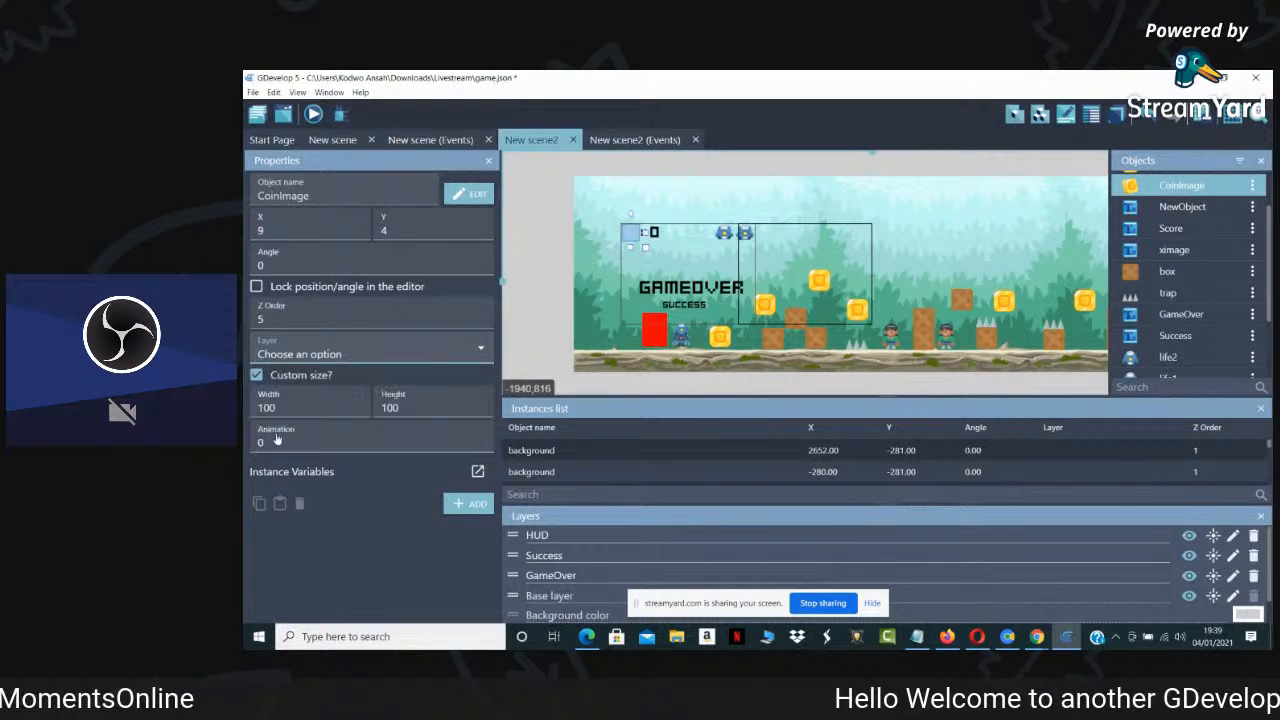
Move the Score text beside the coin icon onto the HUD layer
left_click(654, 232)
left_click(430, 350)
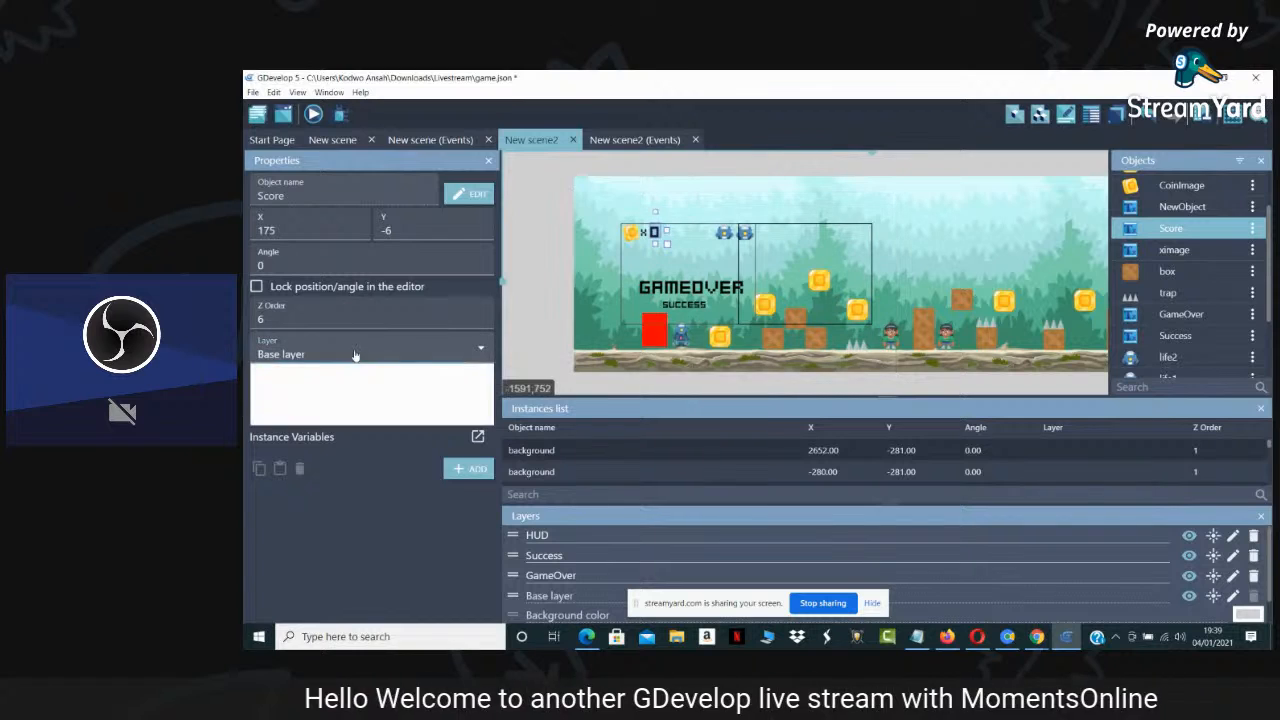
left_click(304, 418)
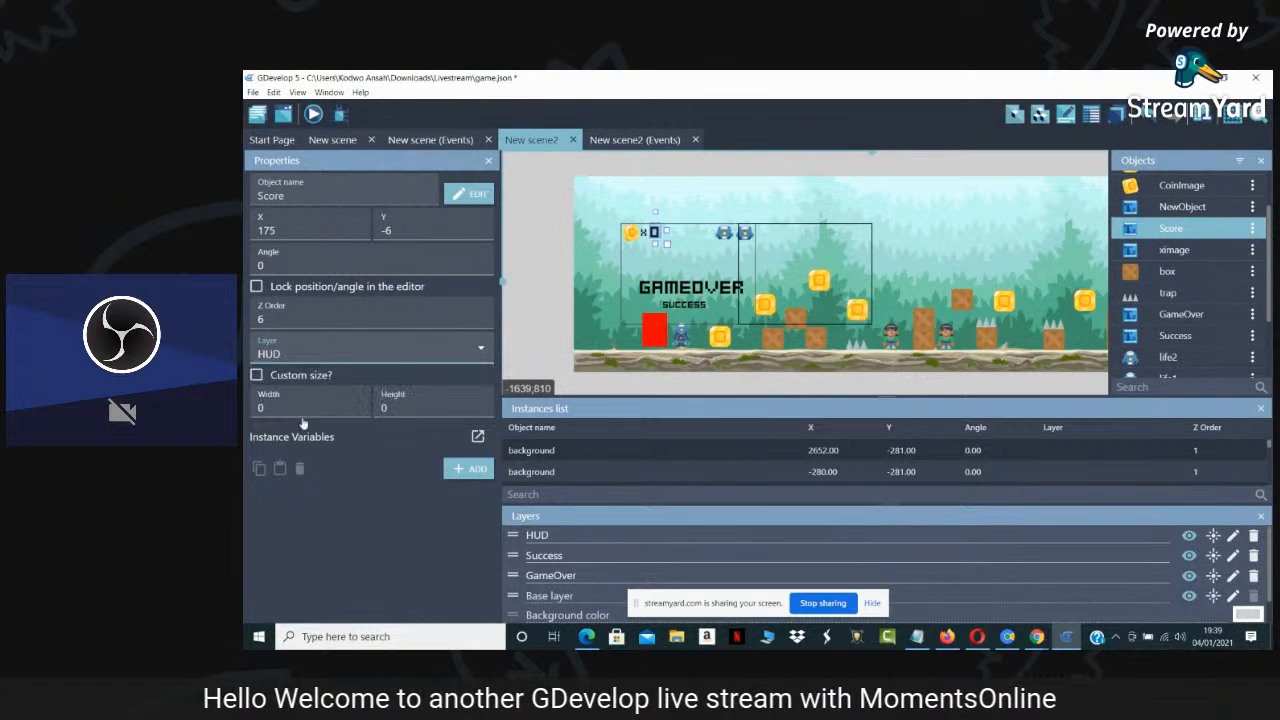
Assign the life1 and life2 icons to the HUD layer
left_click(726, 238)
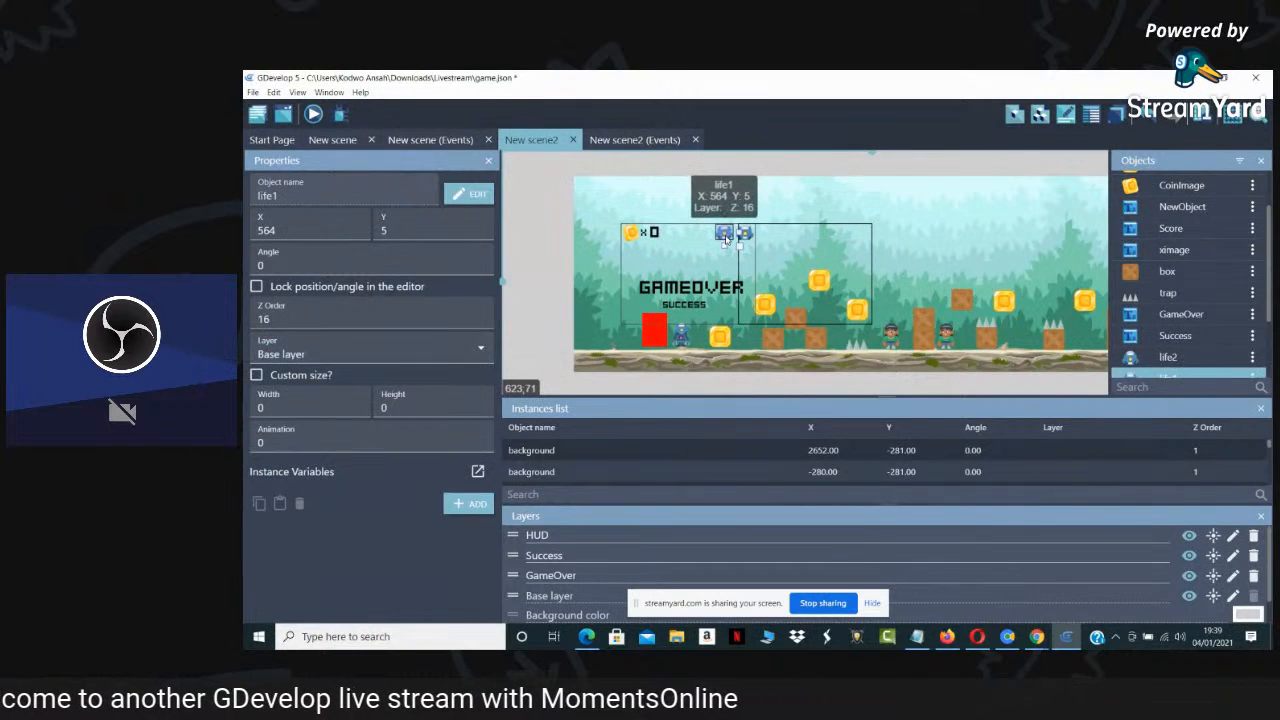
left_click(272, 350)
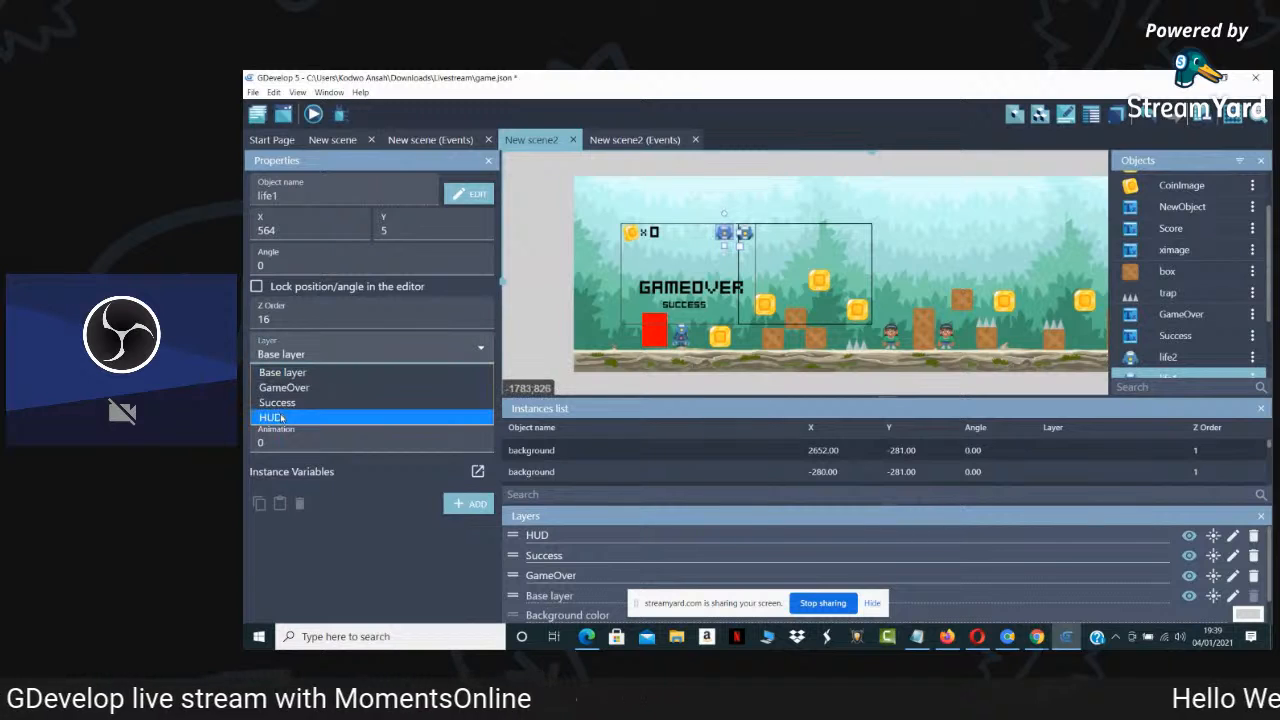
left_click(278, 419)
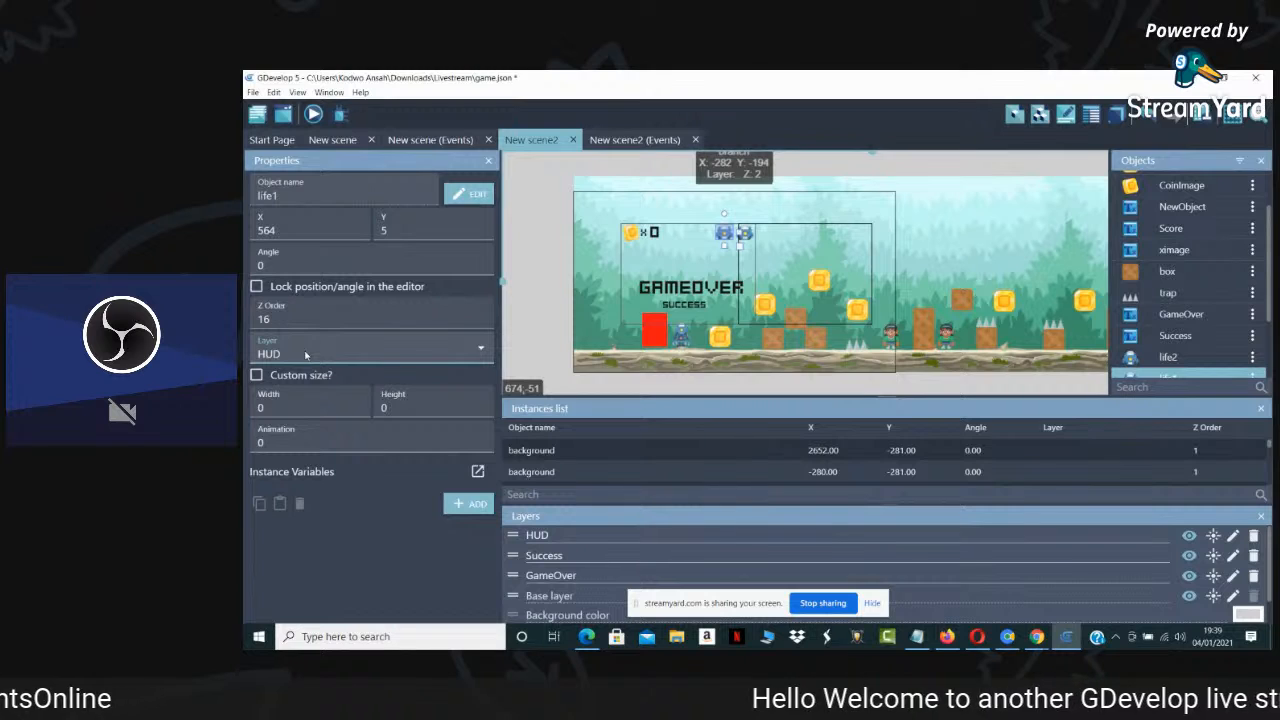
left_click(745, 234)
left_click(448, 356)
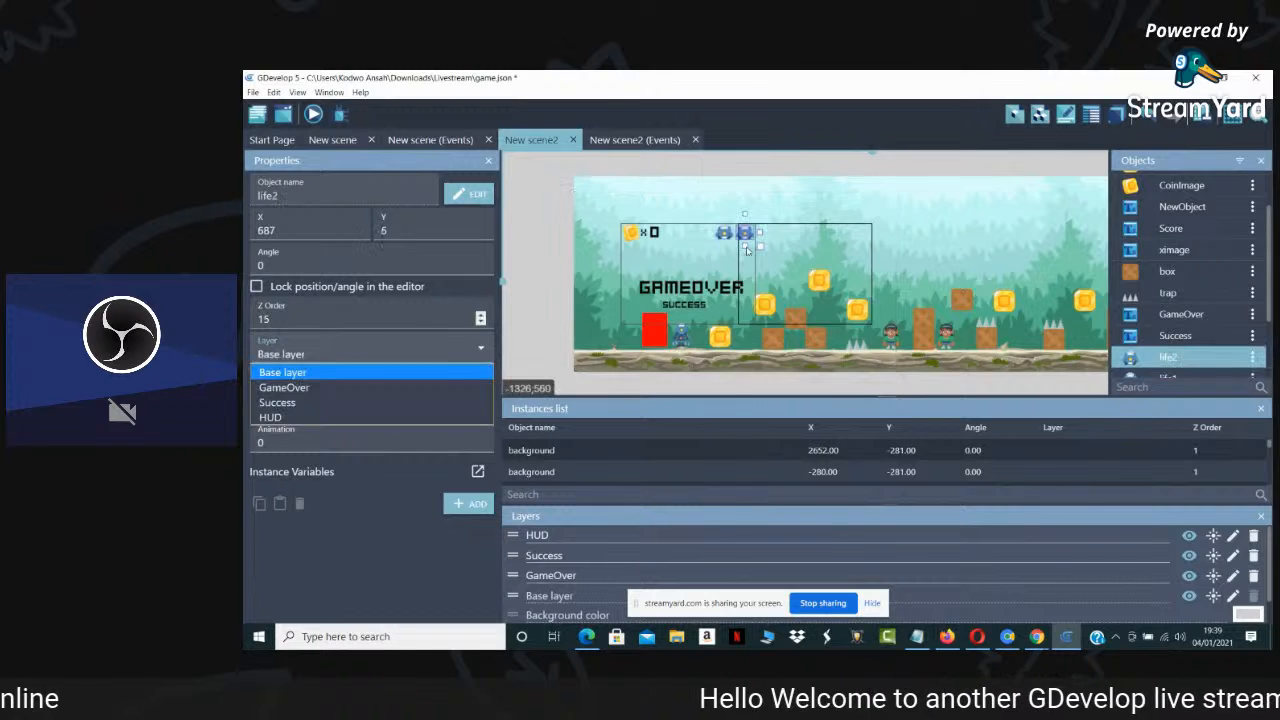
left_click(280, 418)
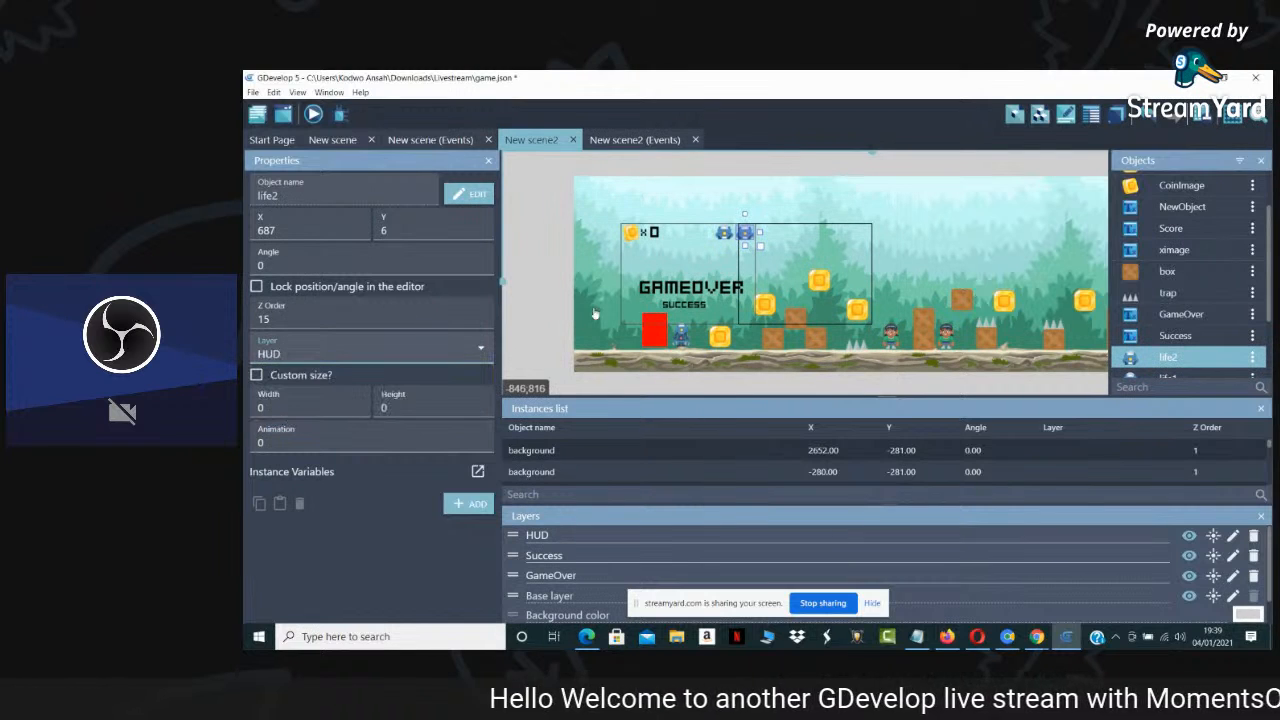
Set the layer of the ximage text between the coin icon and the score to HUD
left_click(646, 235)
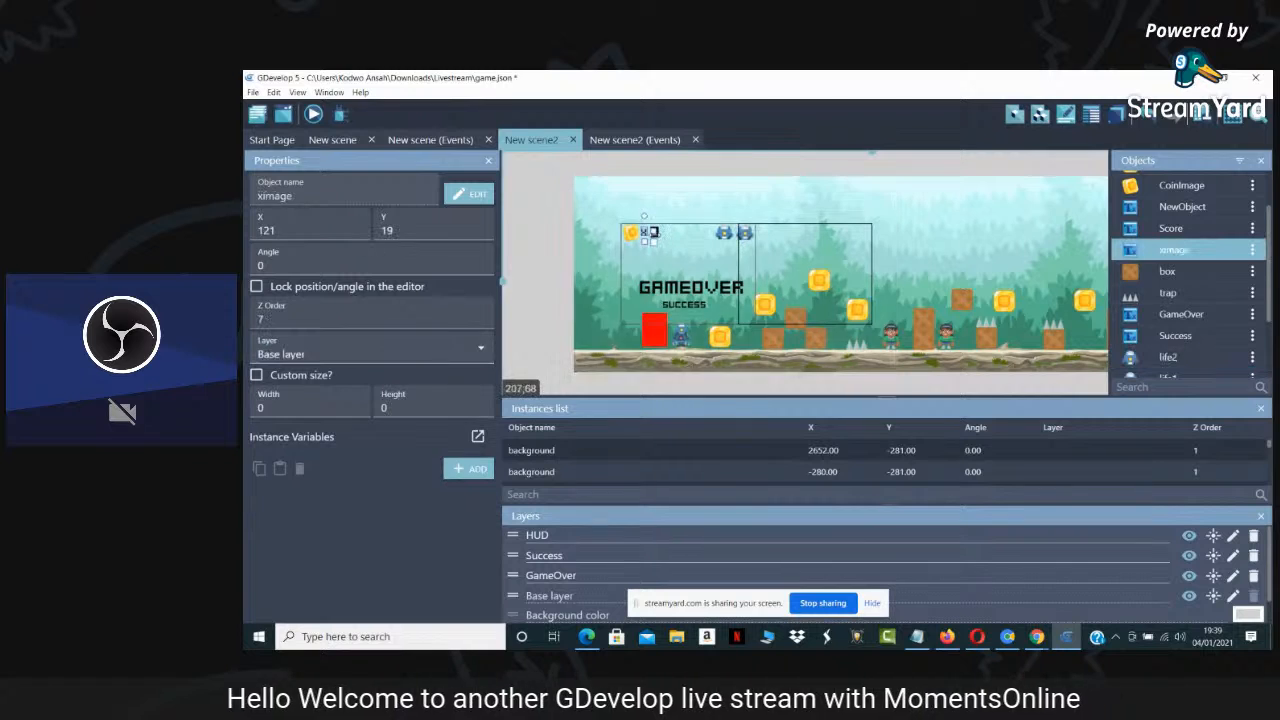
left_click(418, 356)
left_click(365, 408)
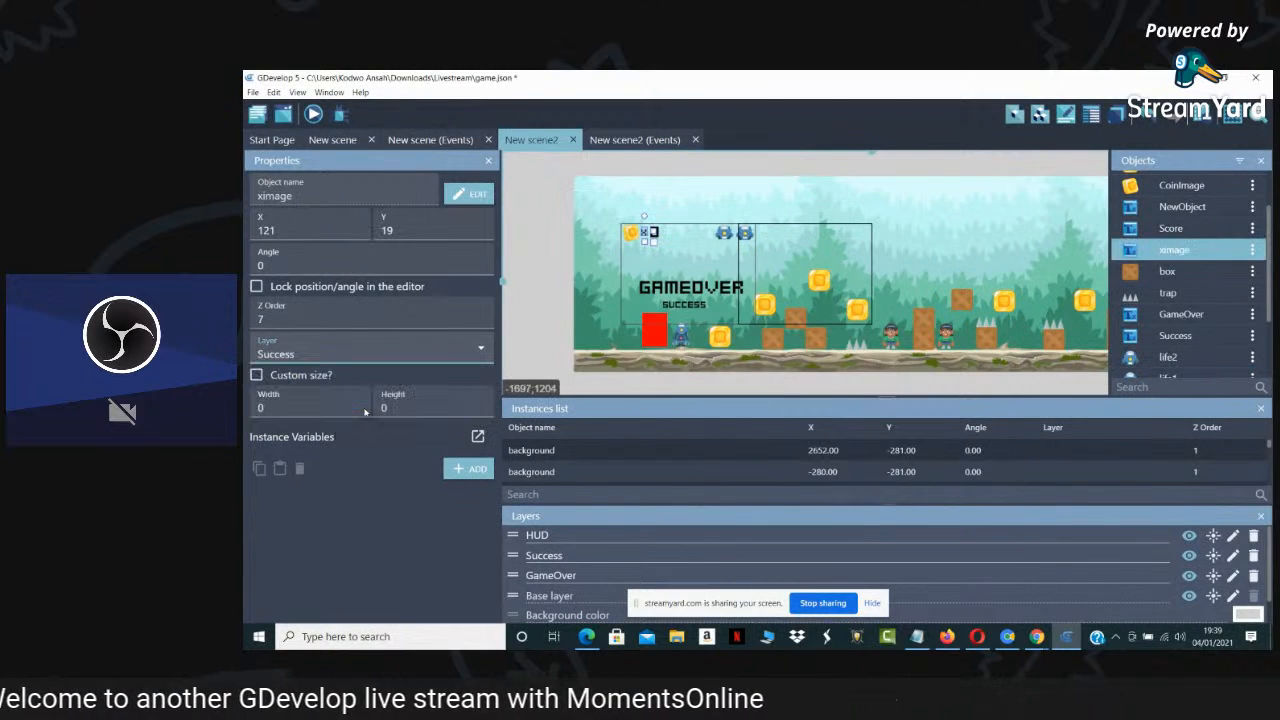
left_click(360, 356)
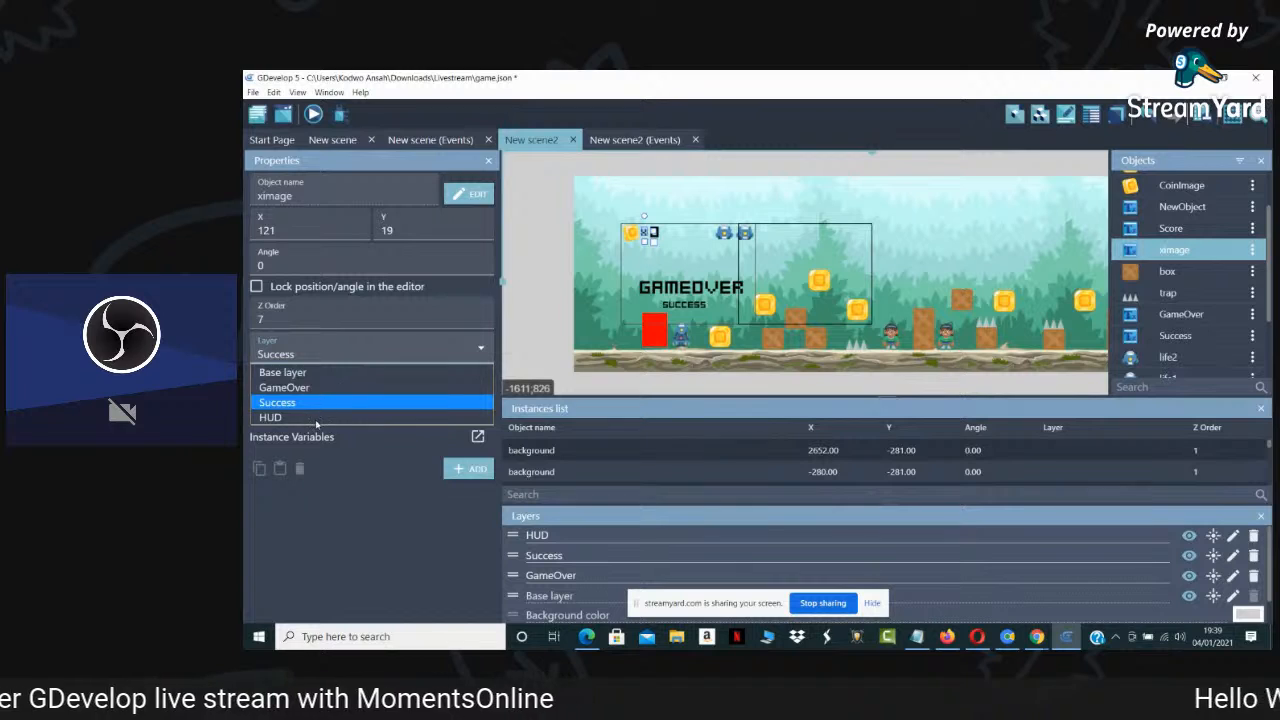
left_click(316, 427)
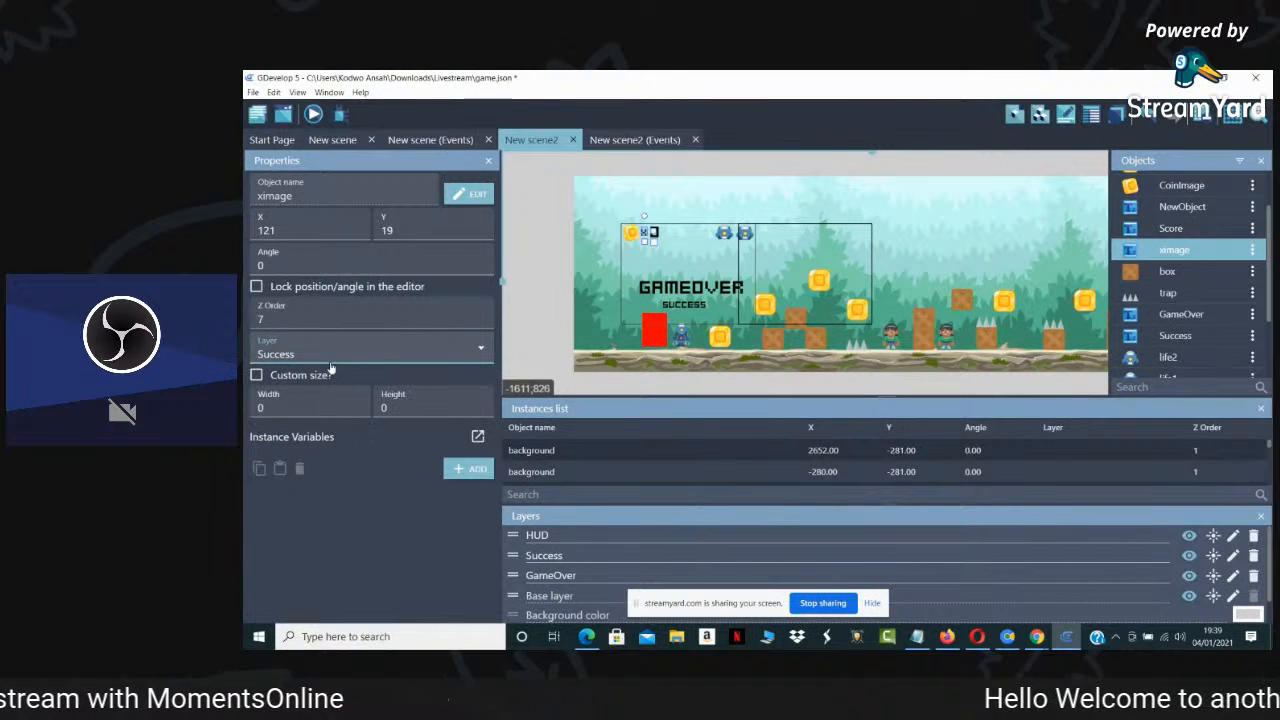
left_click(331, 358)
left_click(283, 417)
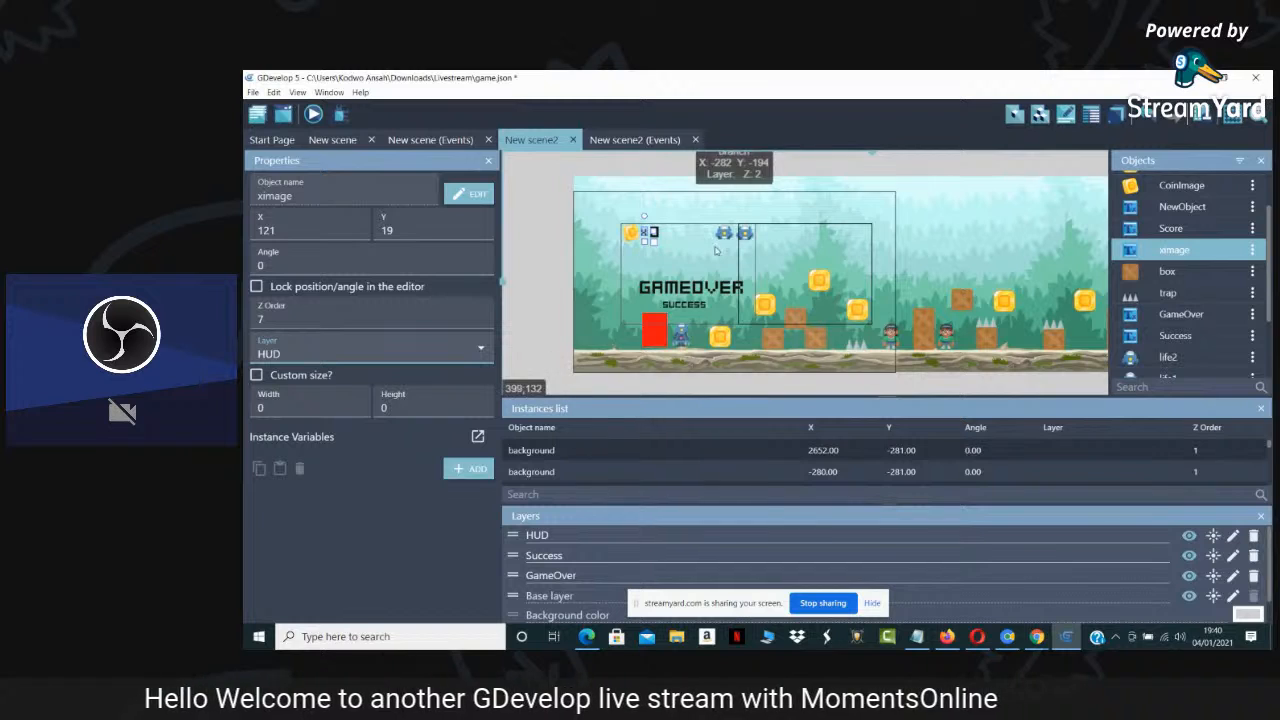
left_click(274, 360)
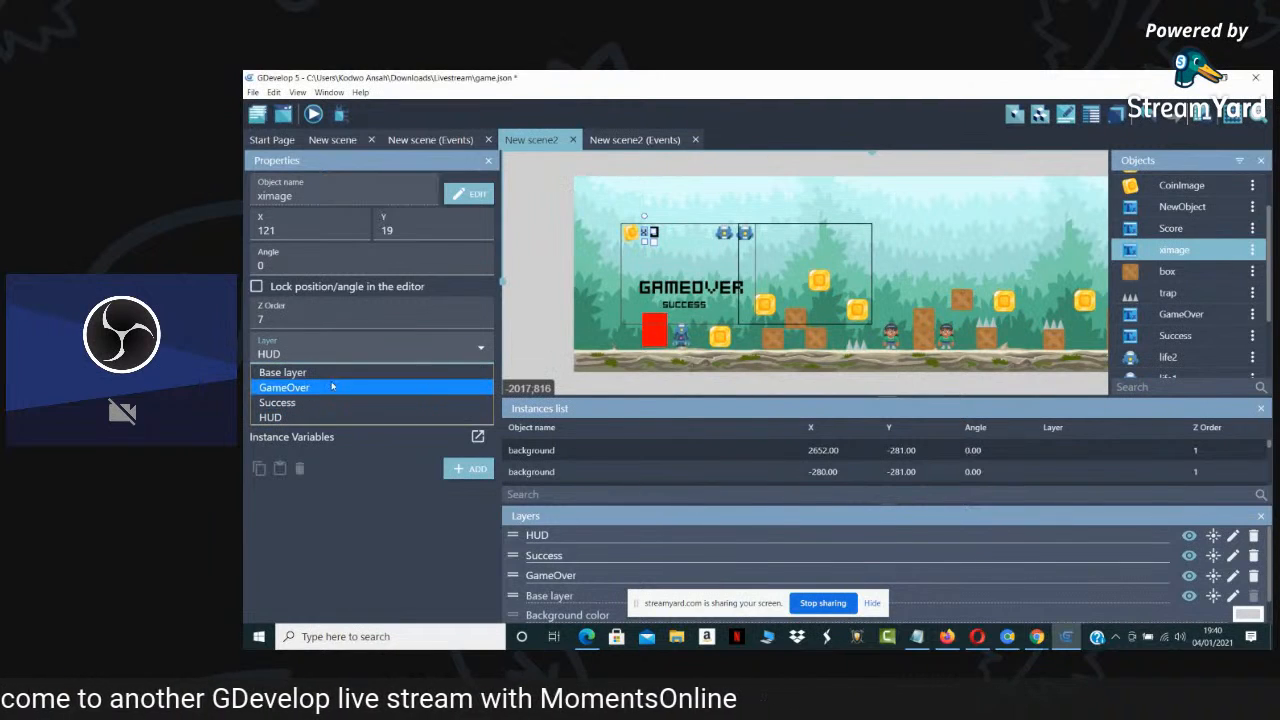
left_click(274, 417)
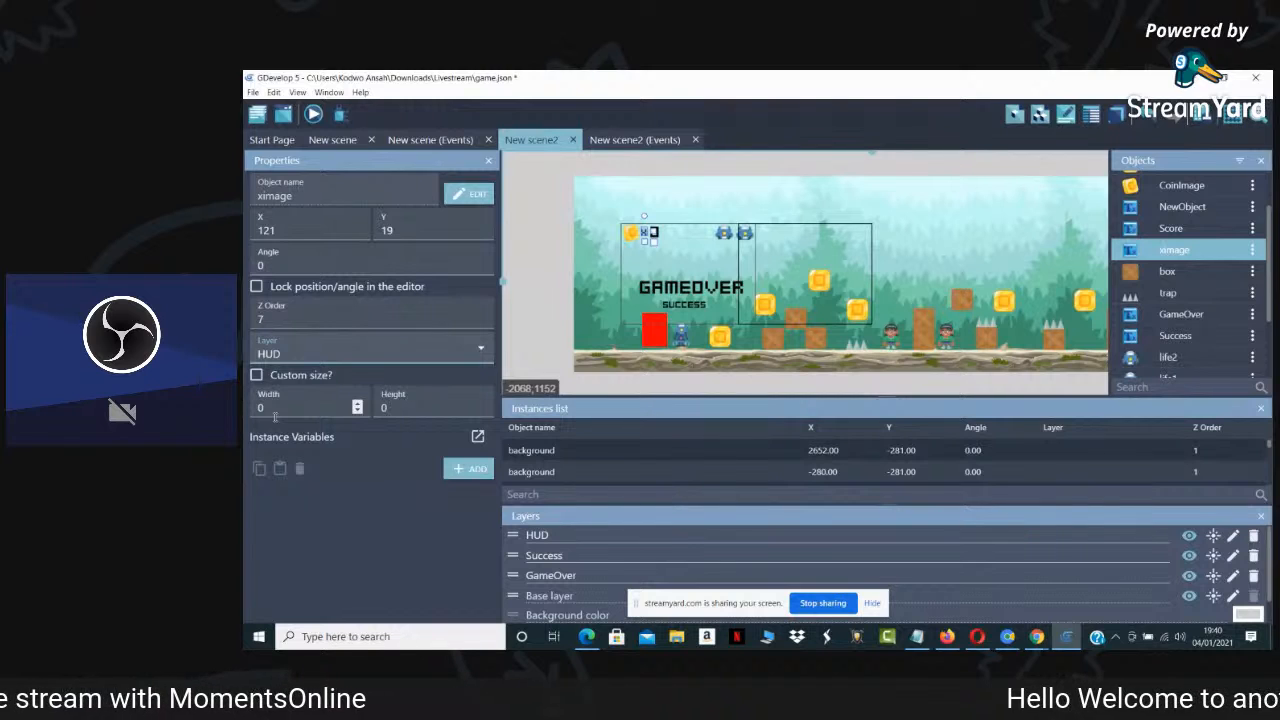
Check the layer assignments of life1 and life2, leaving the life1 object settings without changes, and clear the selection
double_click(724, 234)
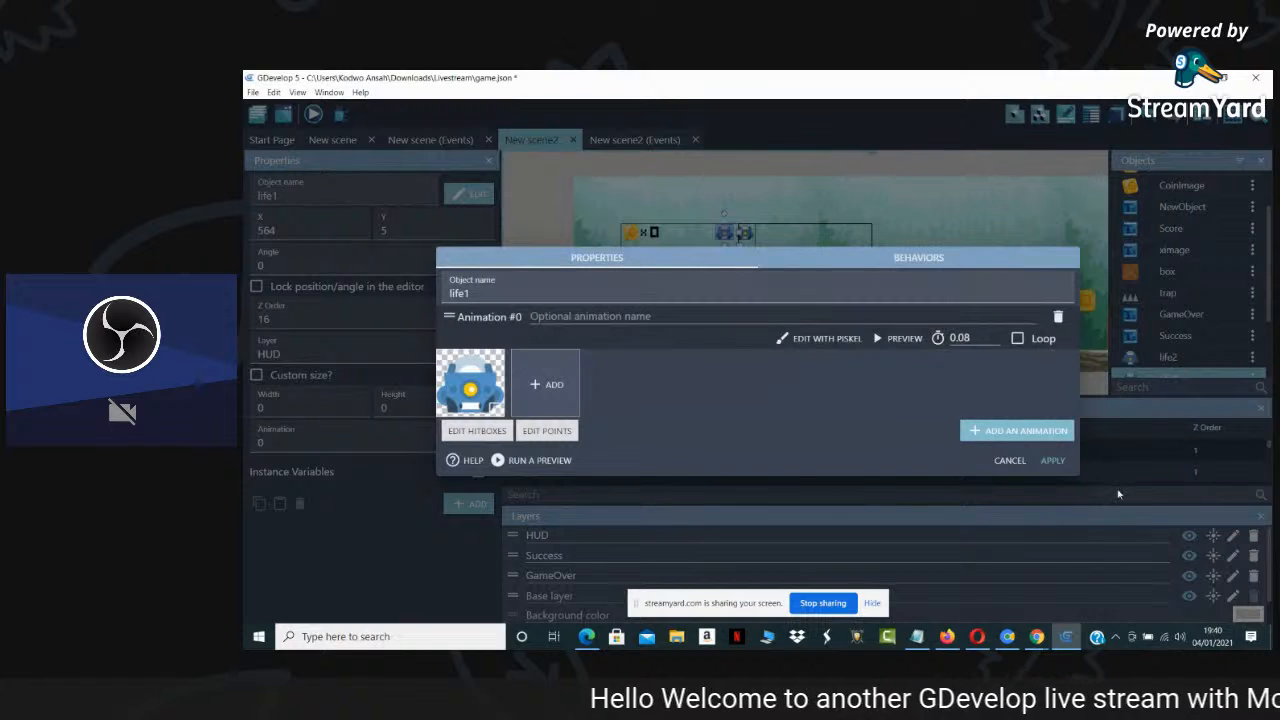
left_click(1010, 460)
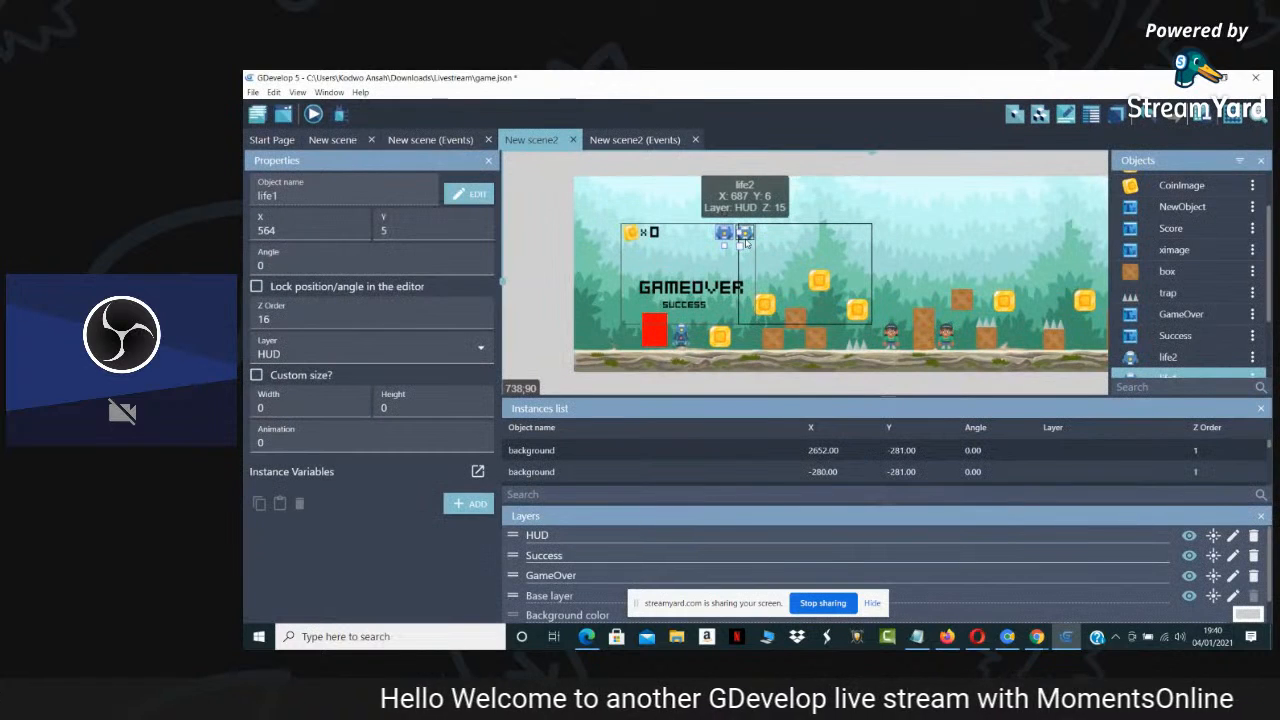
left_click(745, 243)
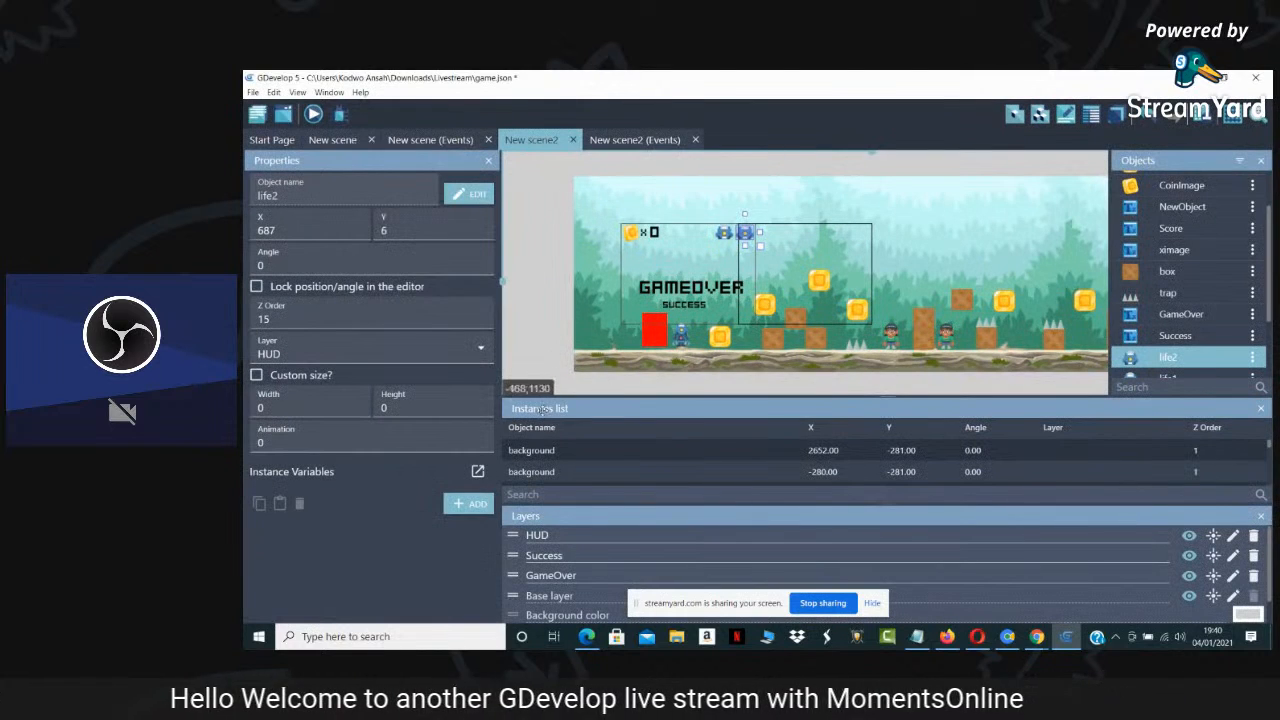
left_click(551, 311)
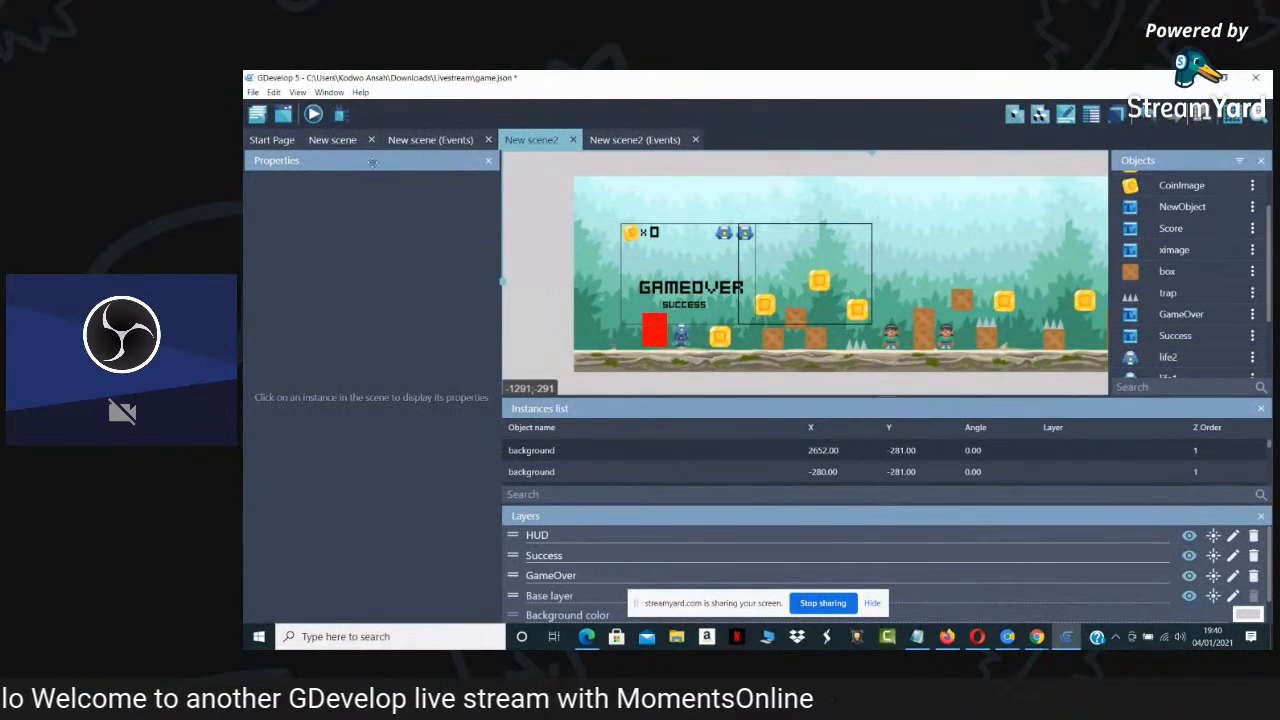
In the New scene2 events, delete the action changing the camera's X position and the empty event that contained it
left_click(425, 140)
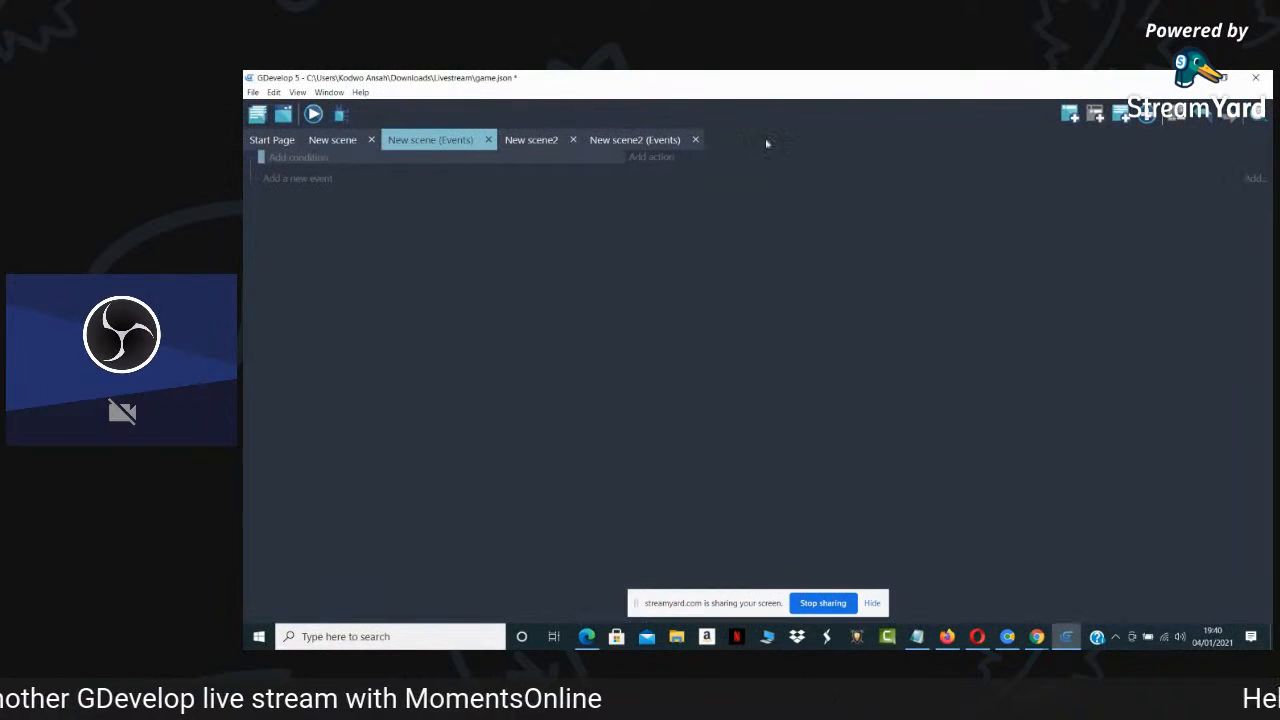
left_click(648, 140)
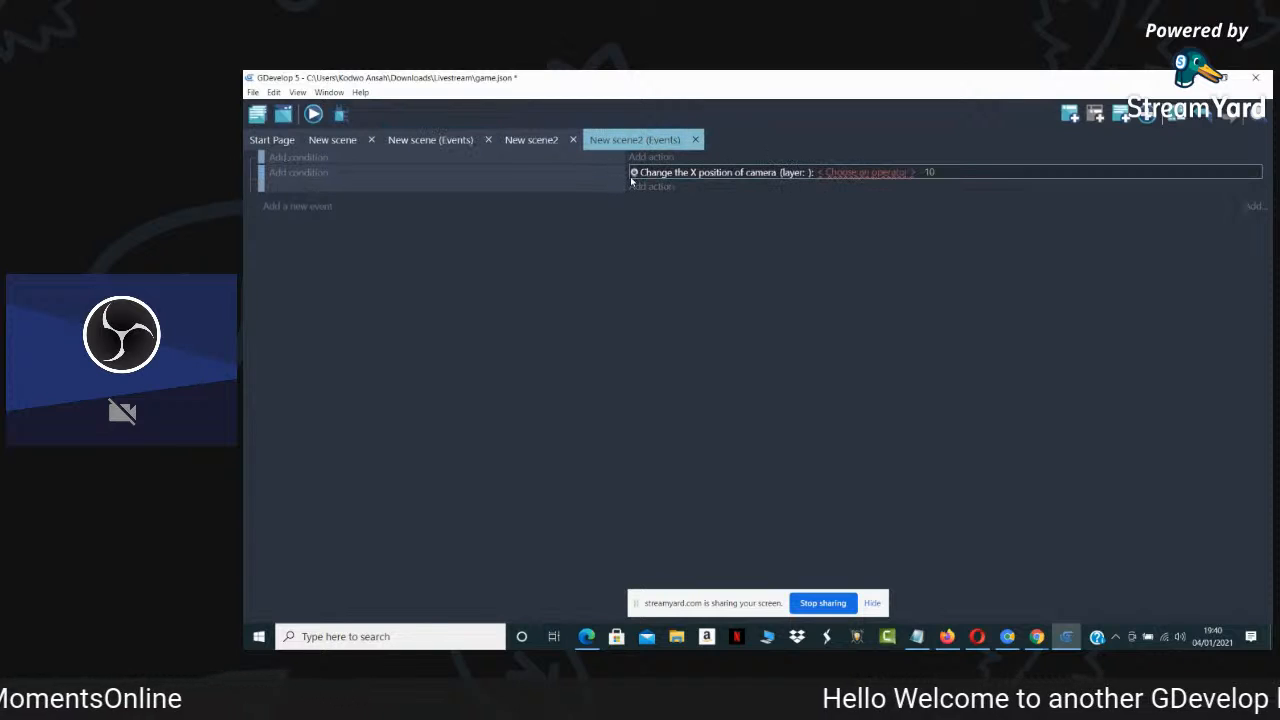
right_click(971, 168)
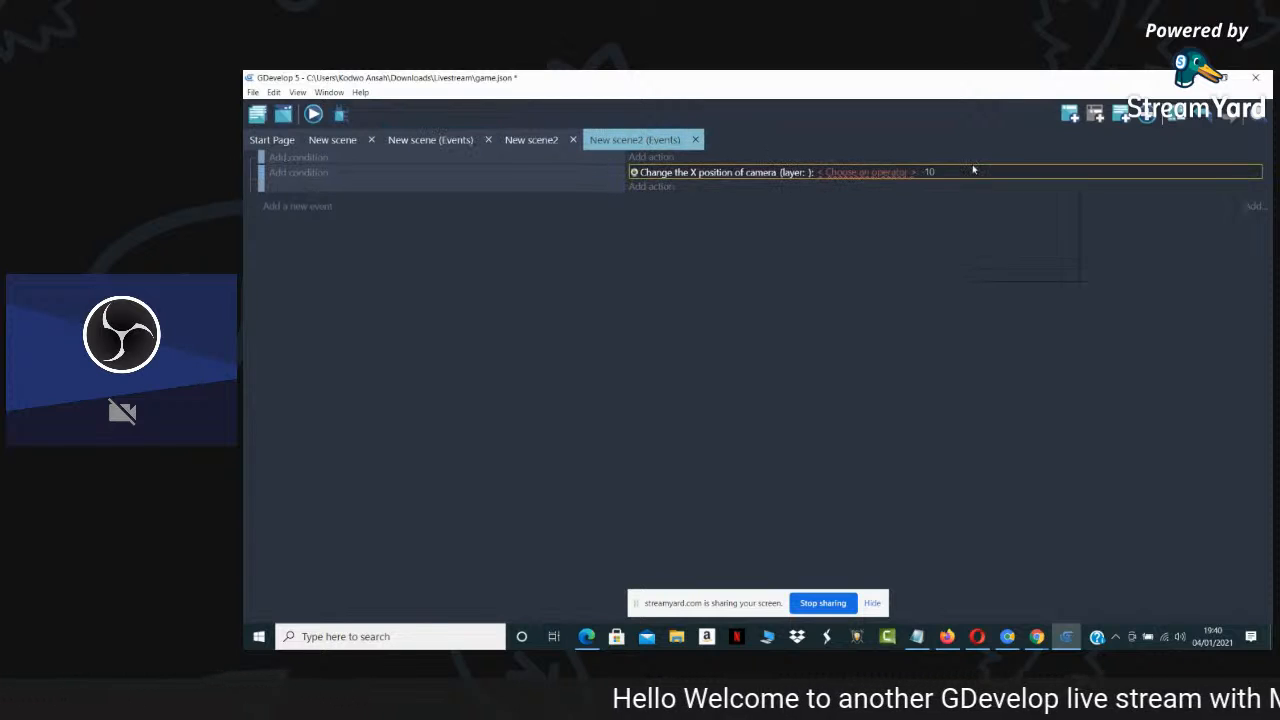
left_click(995, 231)
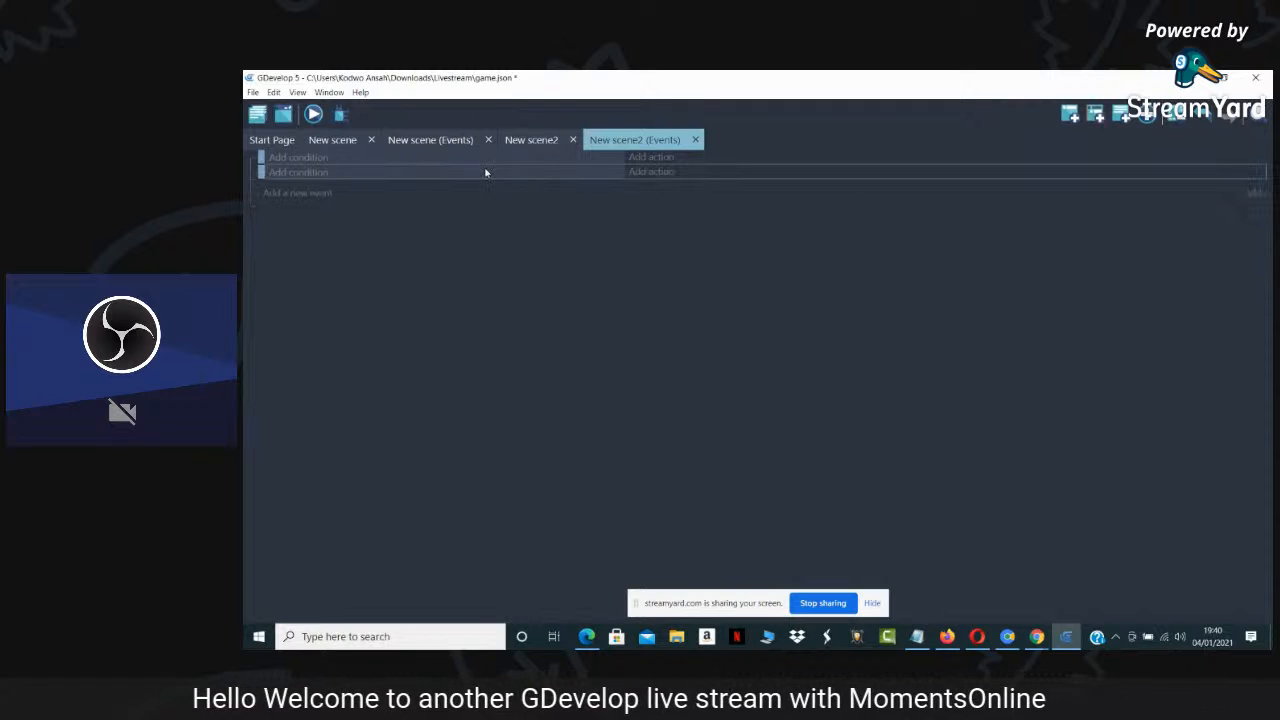
key("Delete")
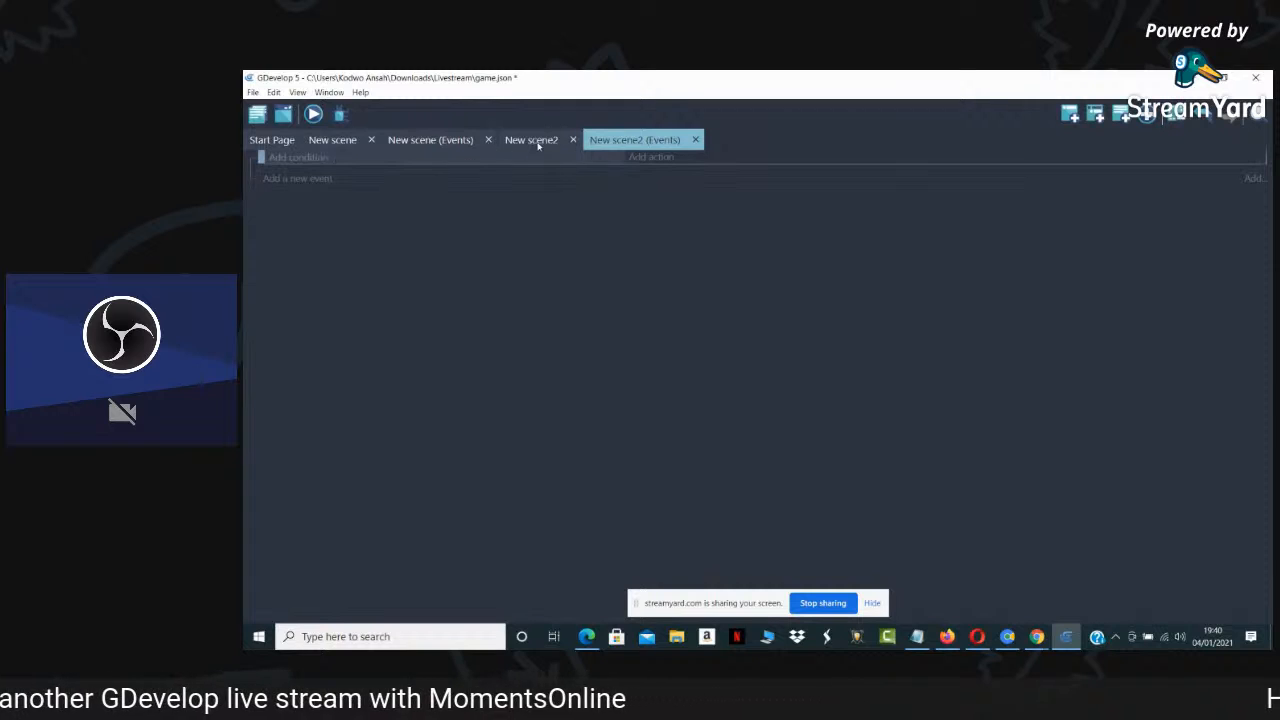
In the New scene events, add the "At the beginning of the scene" condition to the empty event
left_click(414, 141)
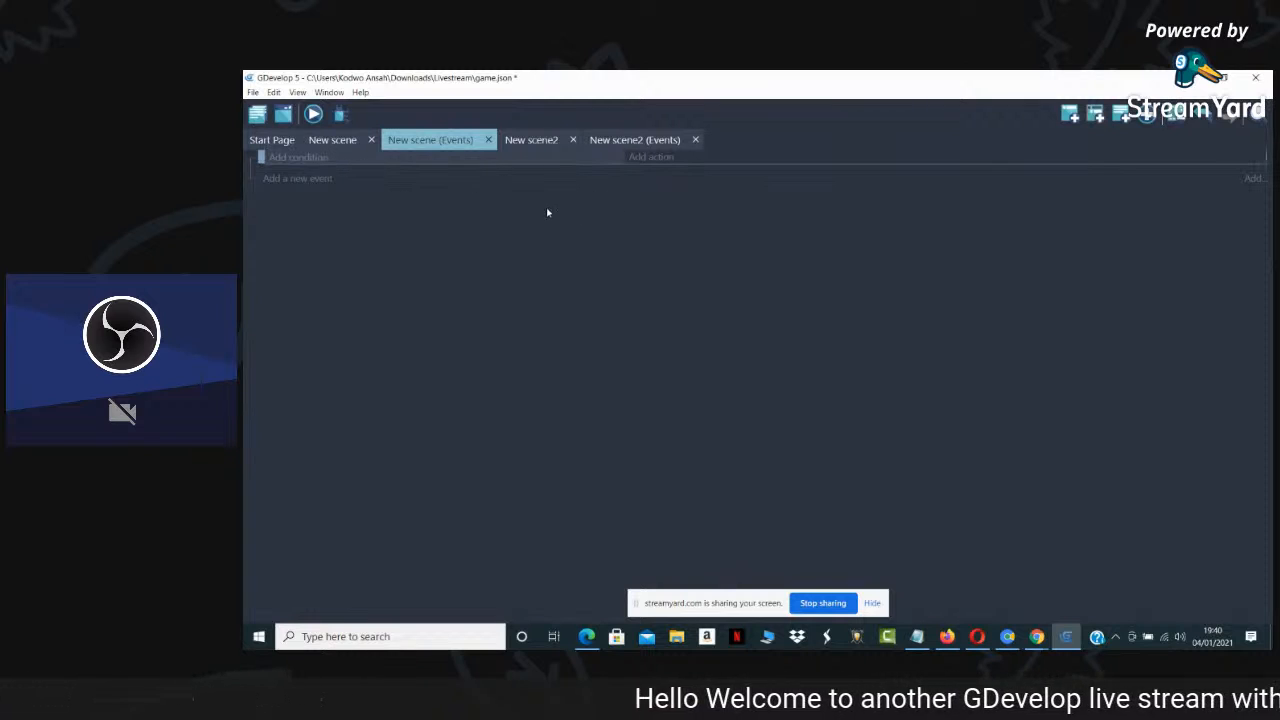
left_click(295, 158)
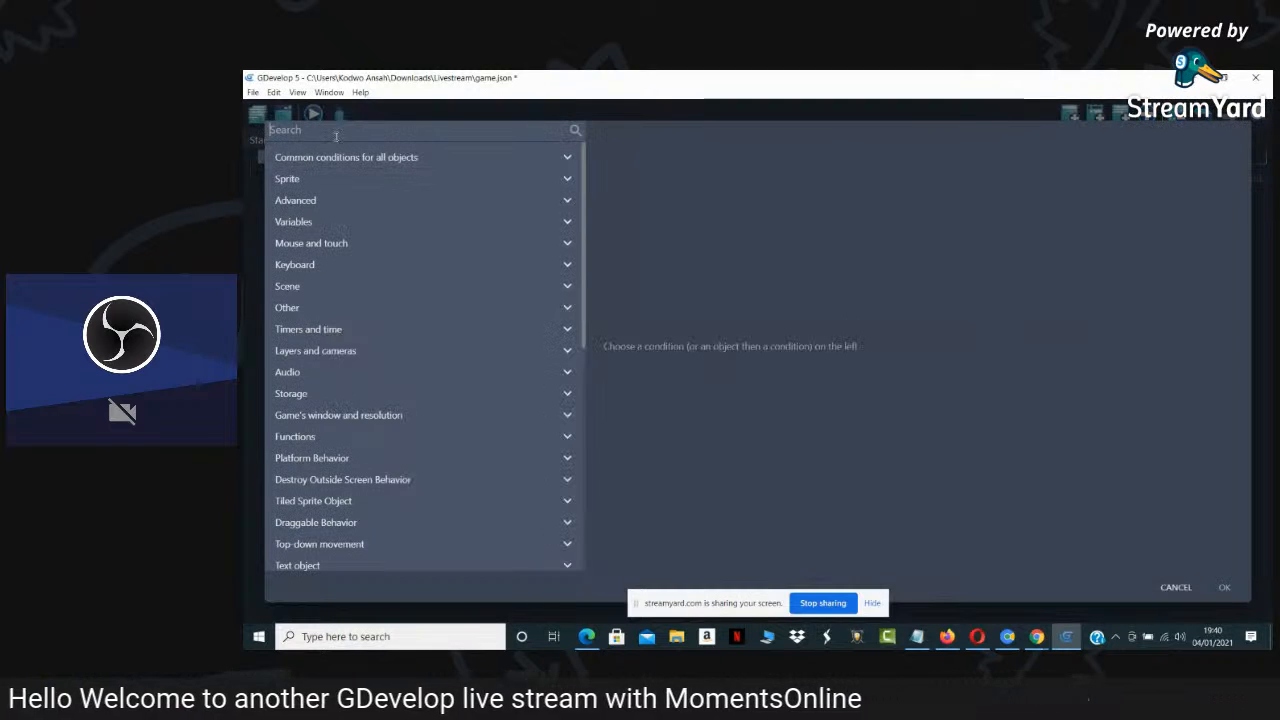
type("at the")
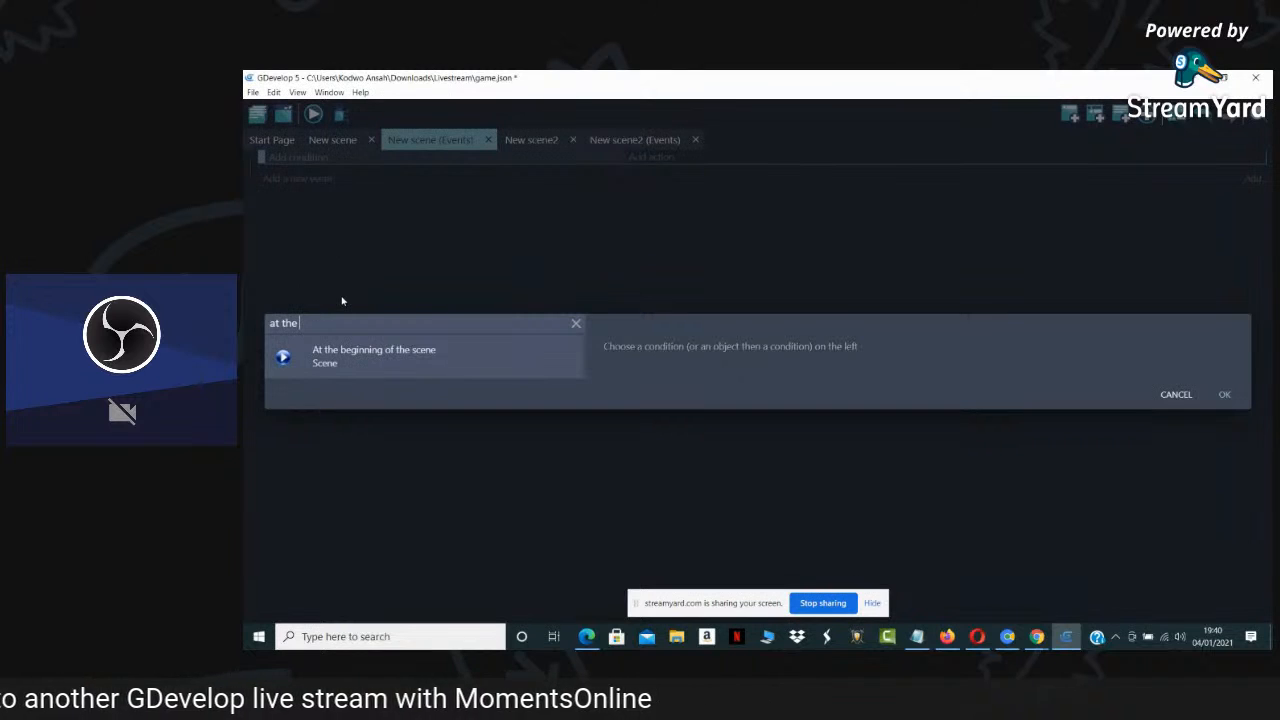
left_click(350, 360)
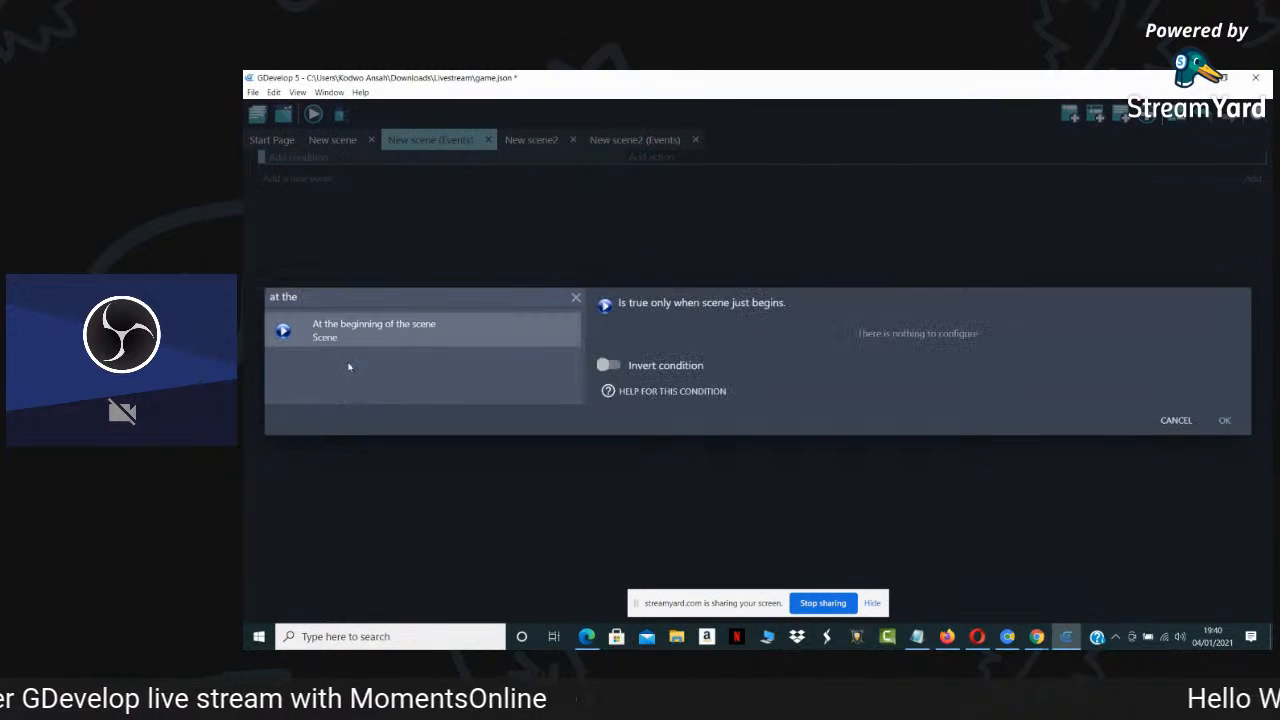
left_click(1224, 421)
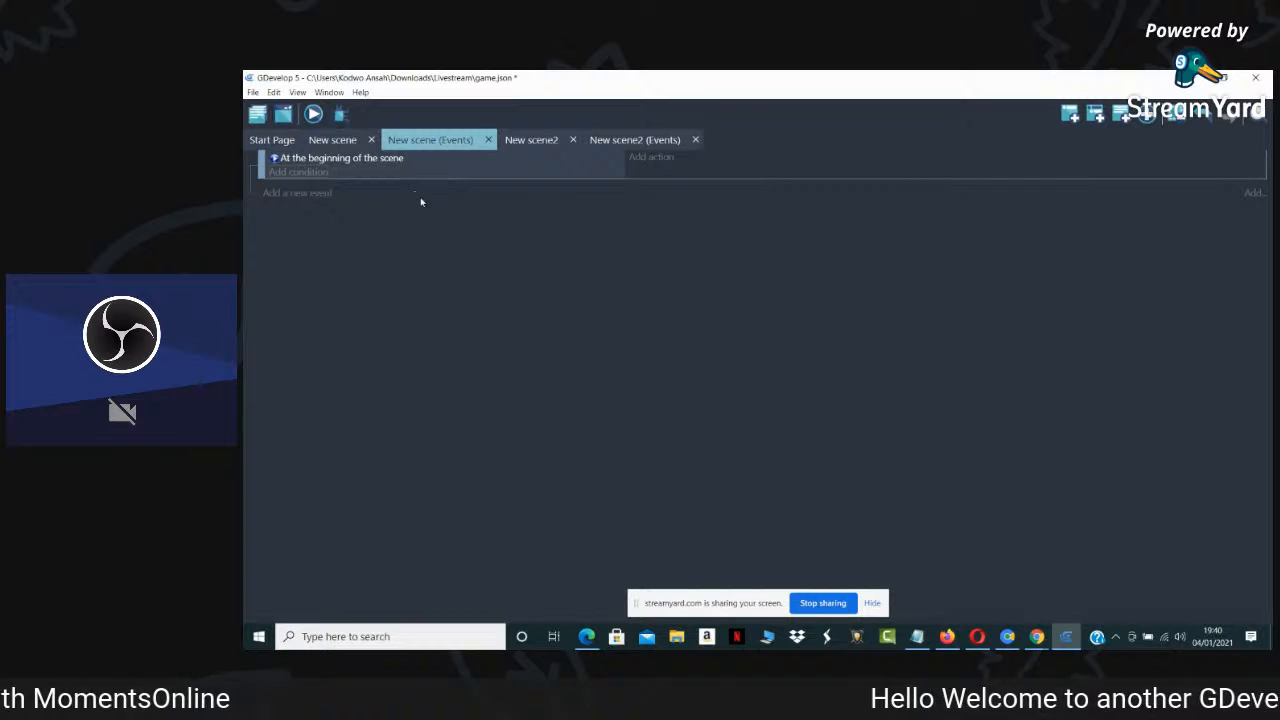
Check which layers the GameOver and LevelCompleted texts use, and add an action hiding the "GameOver" layer to the New scene start event
left_click(339, 146)
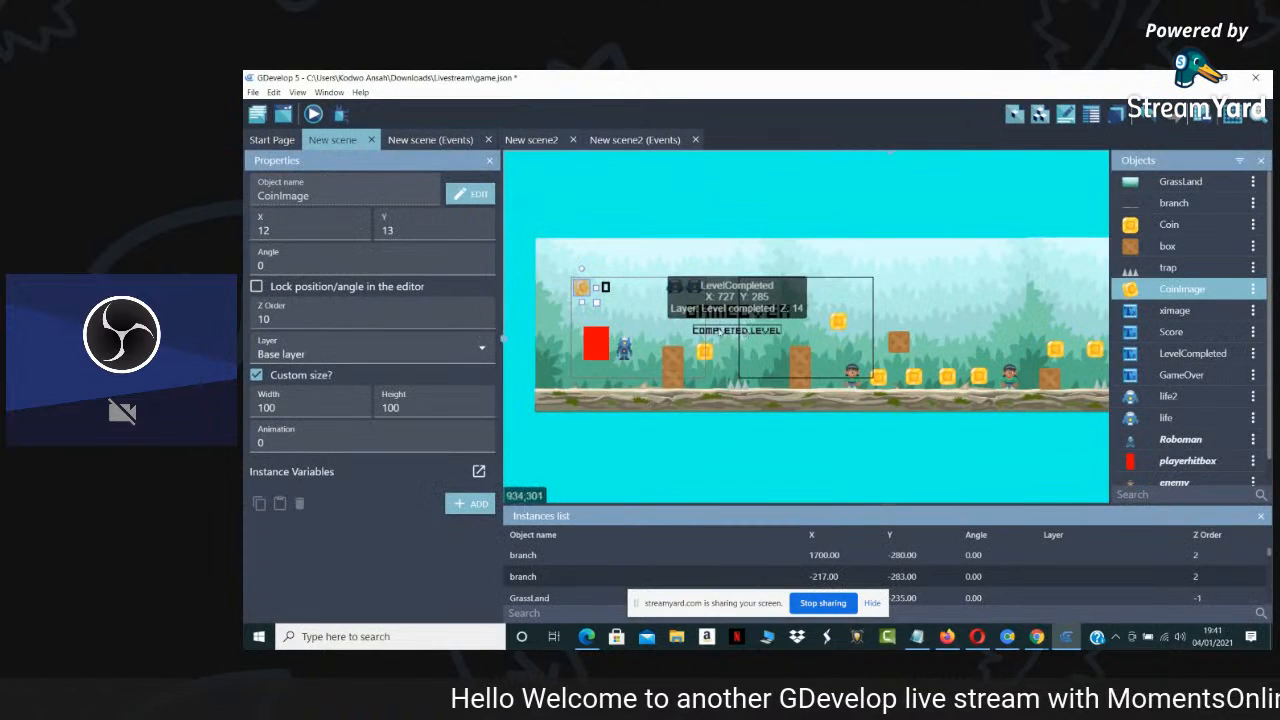
left_click(769, 316)
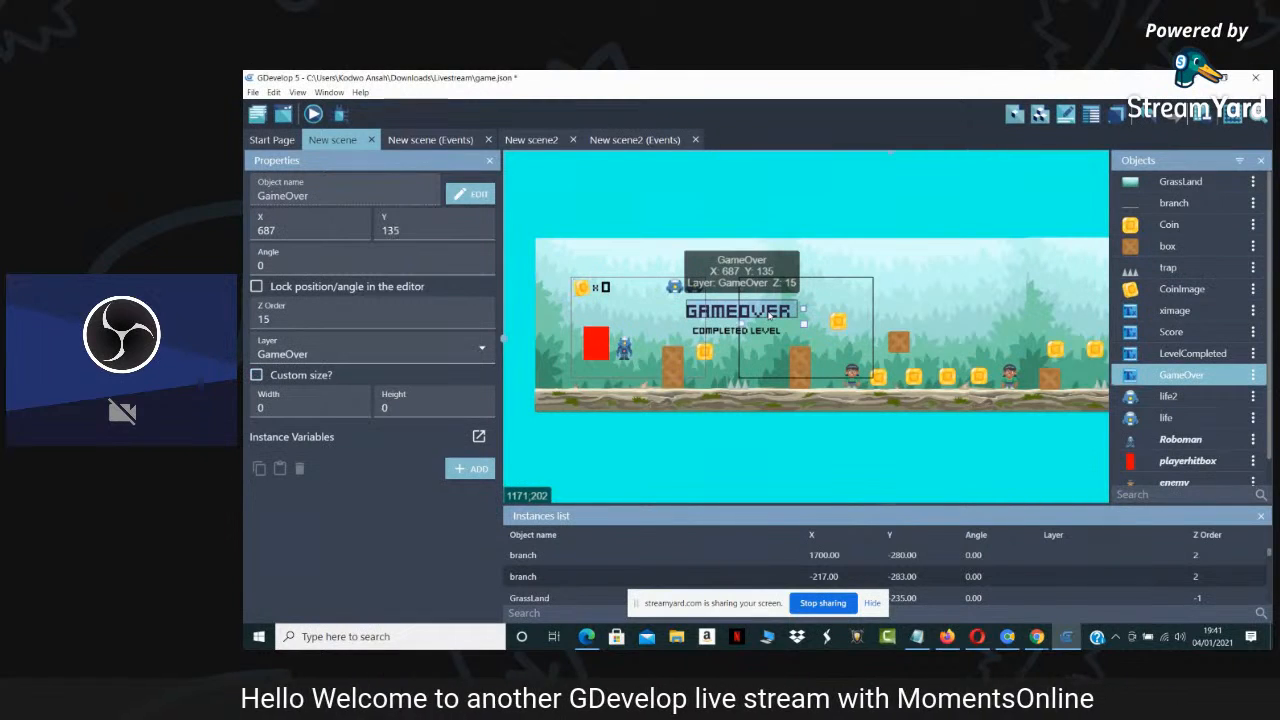
left_click(752, 333)
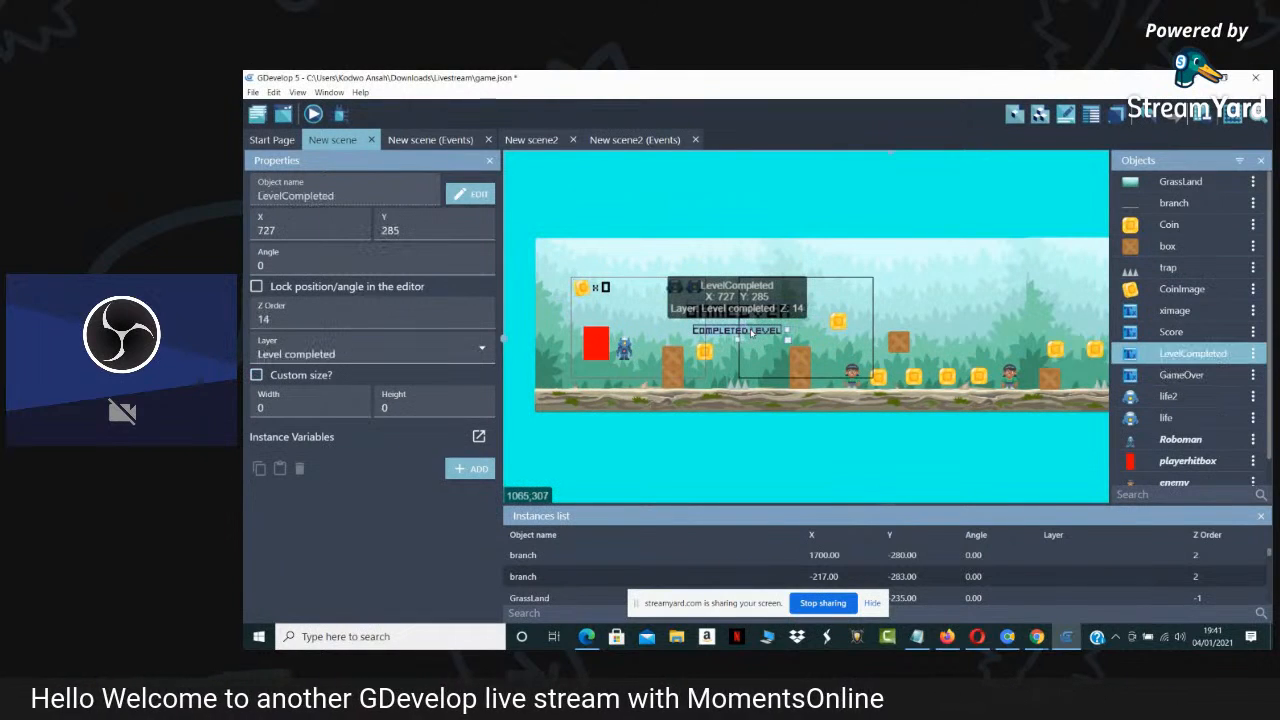
left_click(752, 318)
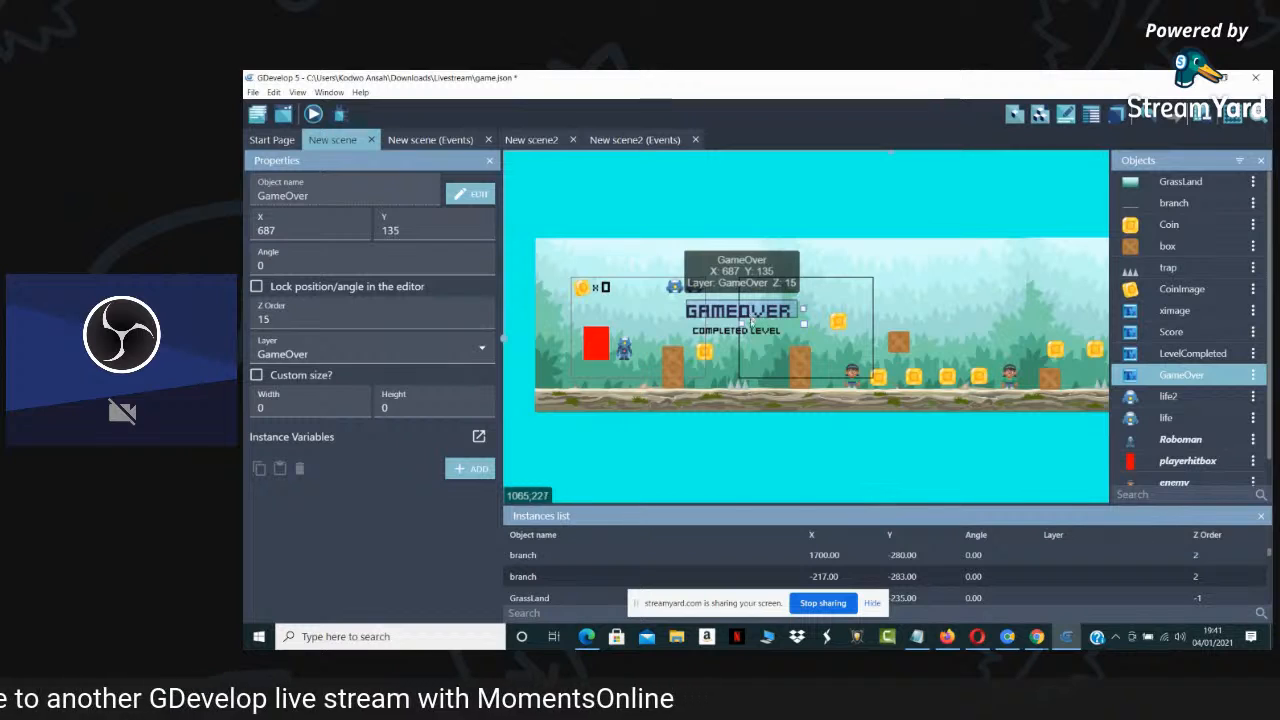
left_click(750, 336)
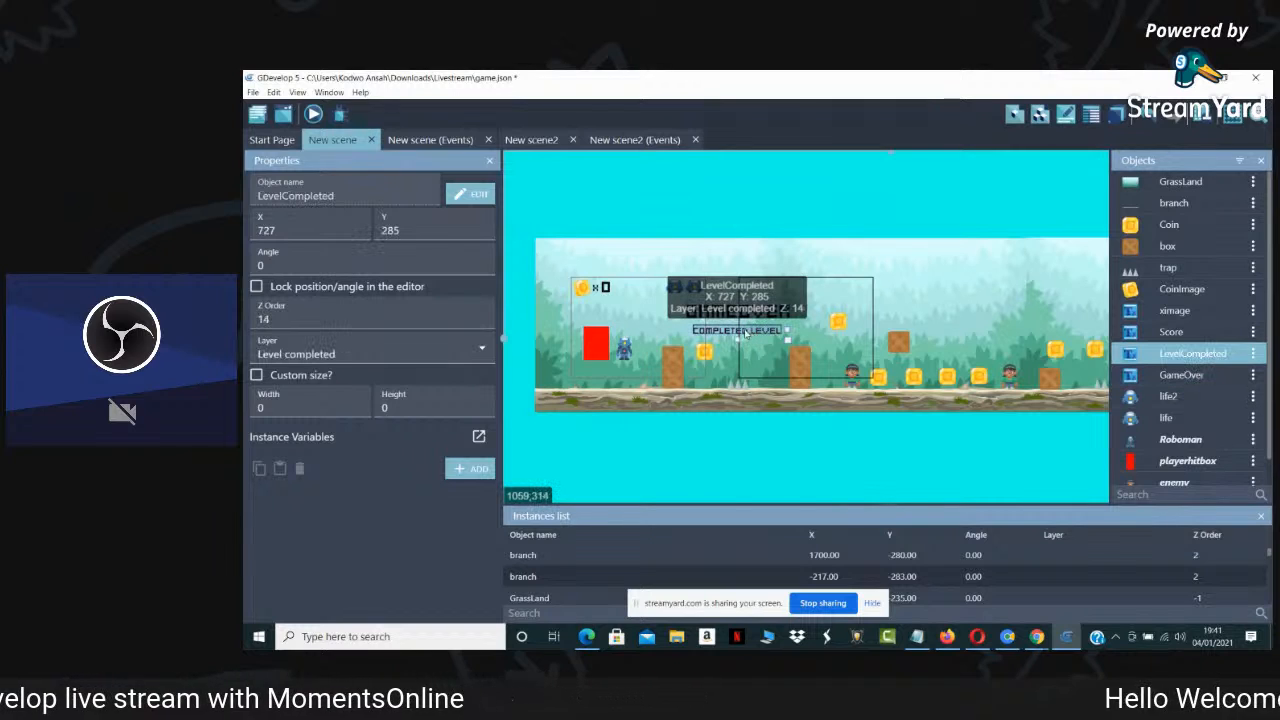
left_click(420, 140)
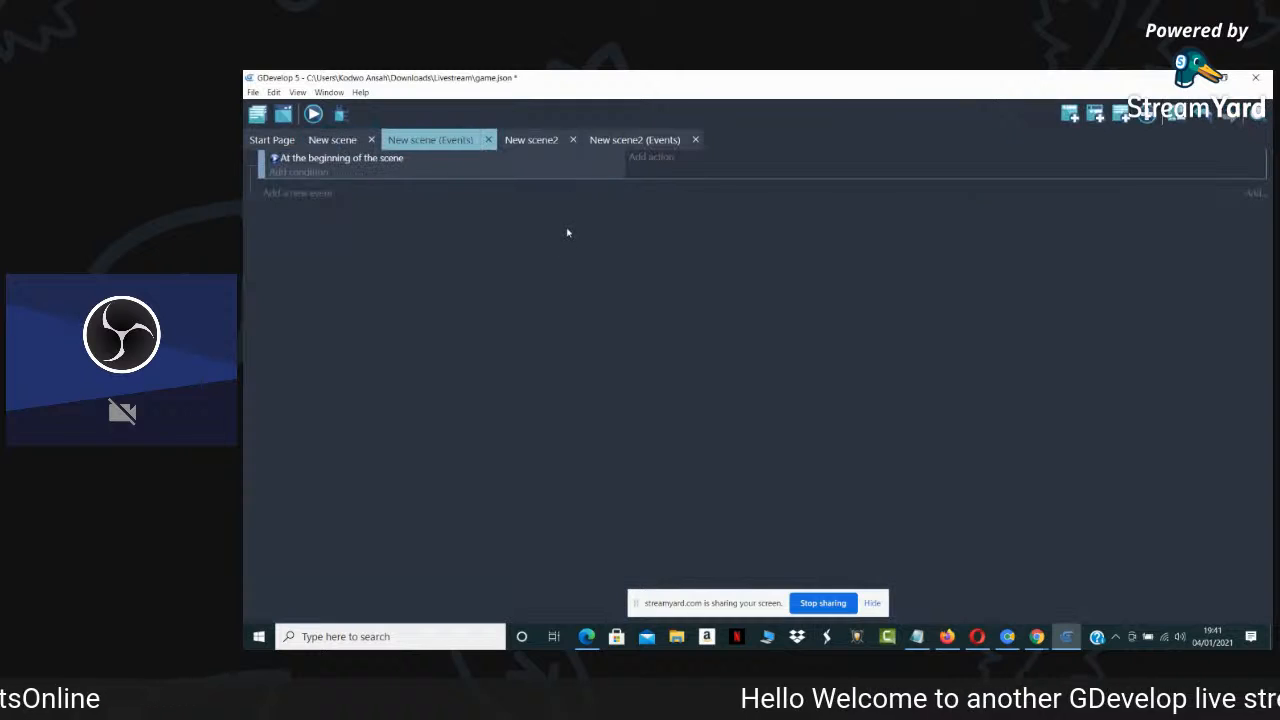
left_click(650, 157)
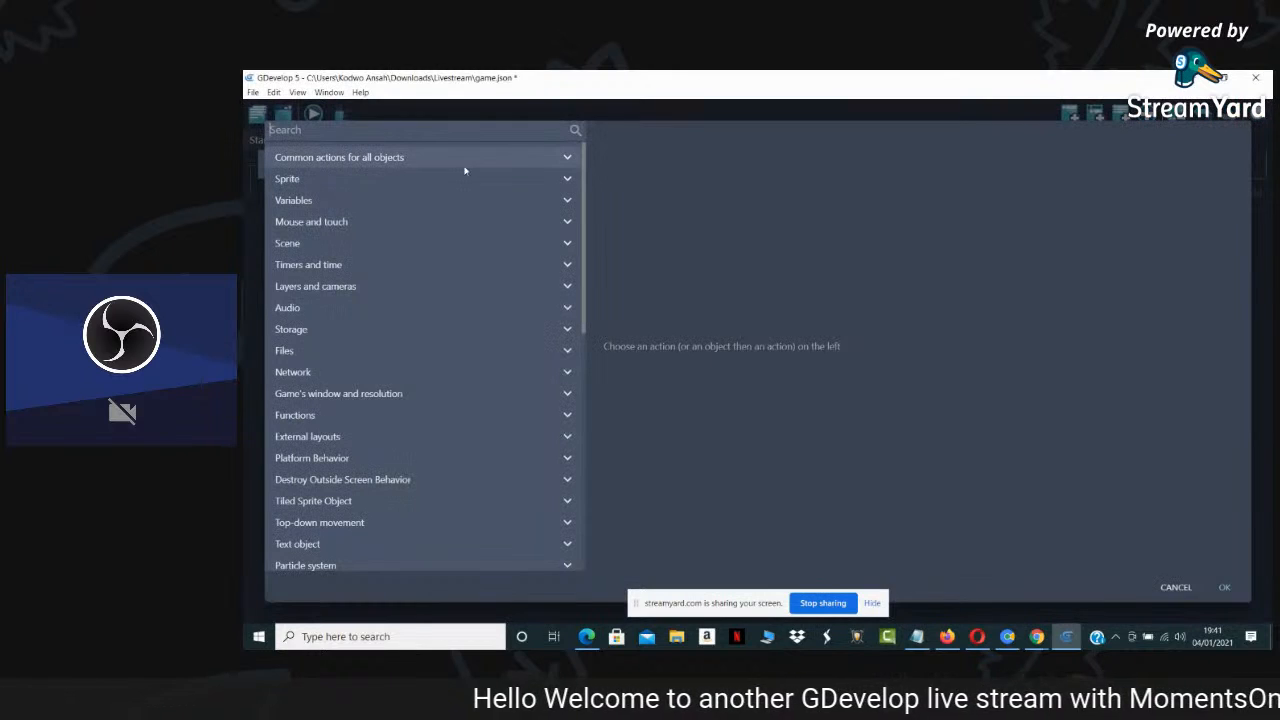
type("hide")
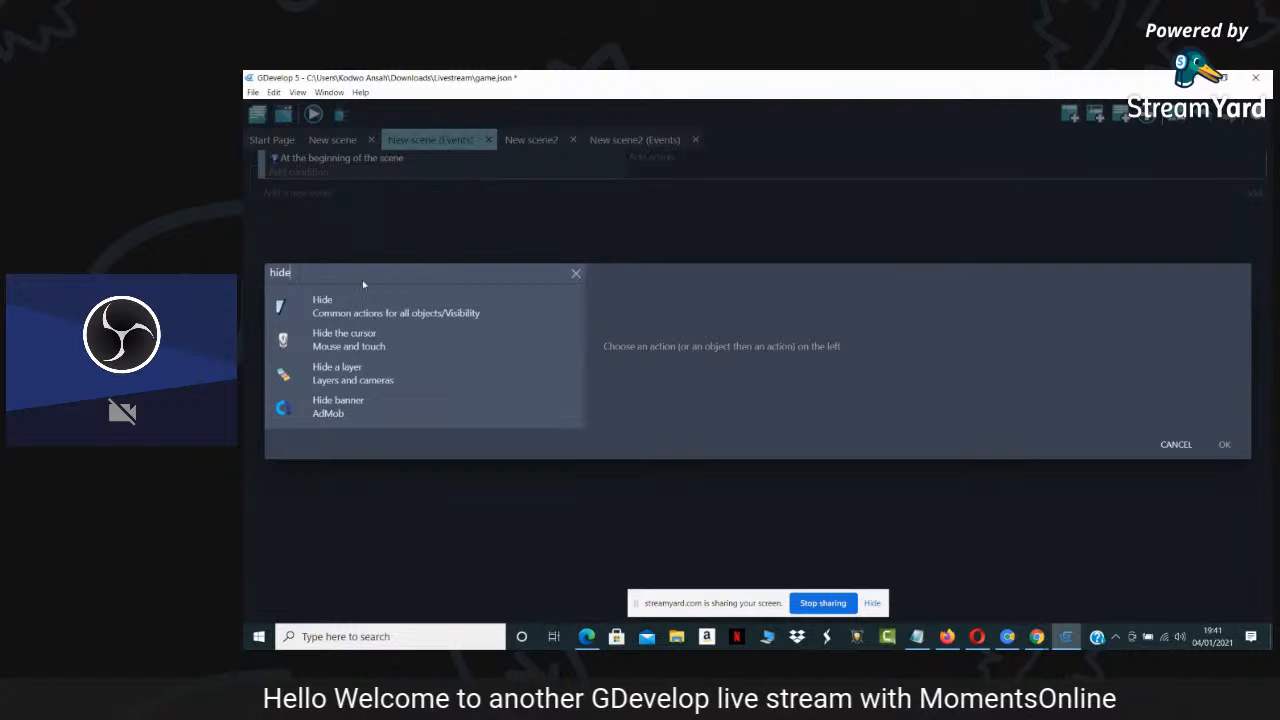
left_click(420, 374)
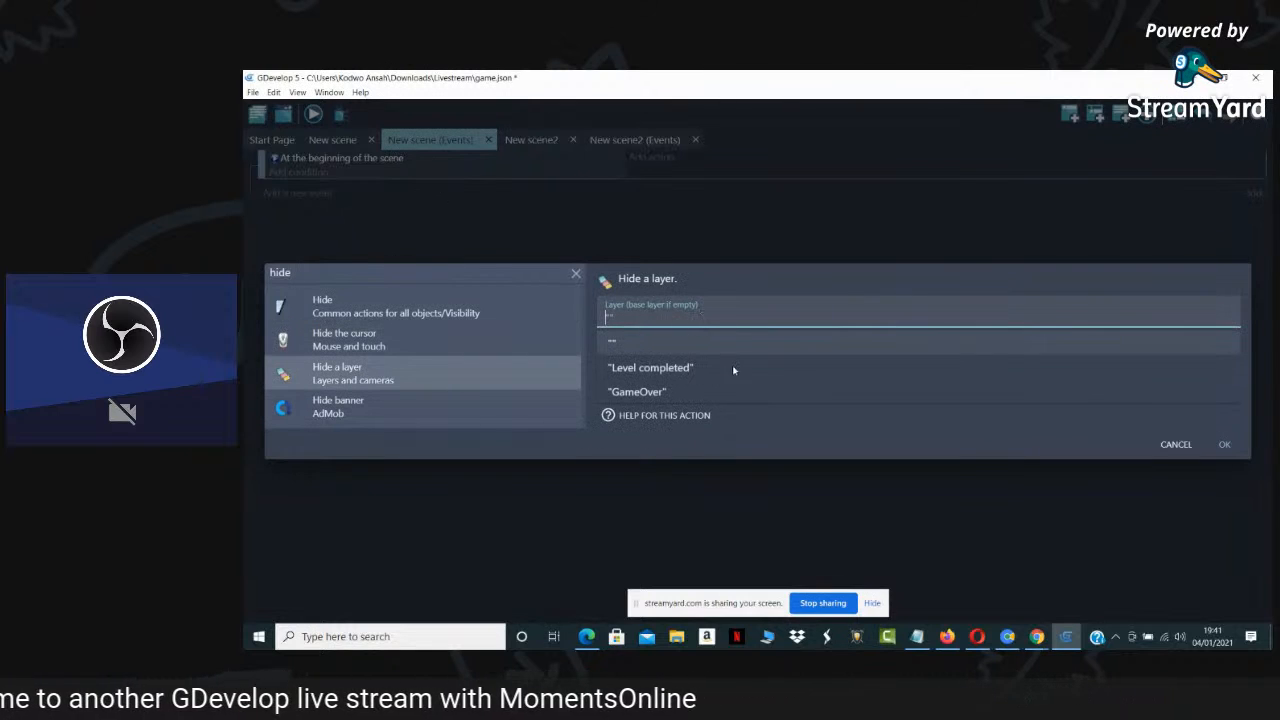
left_click(636, 392)
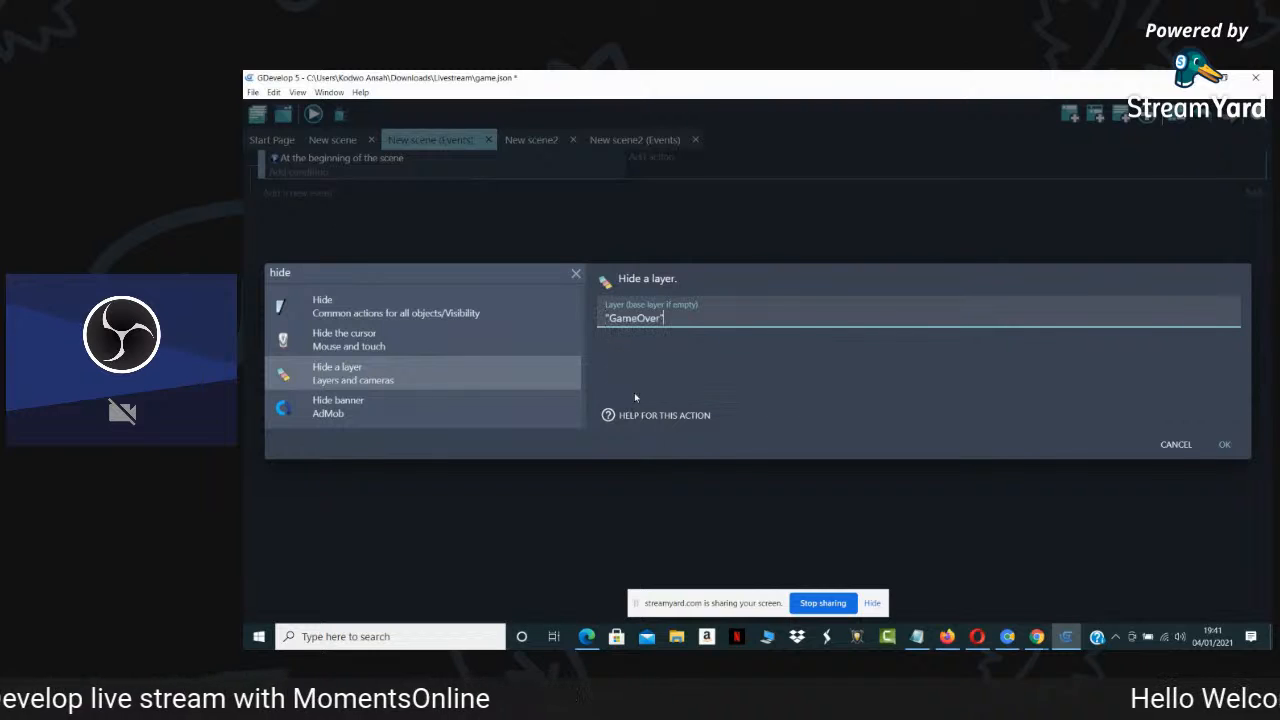
left_click(1224, 445)
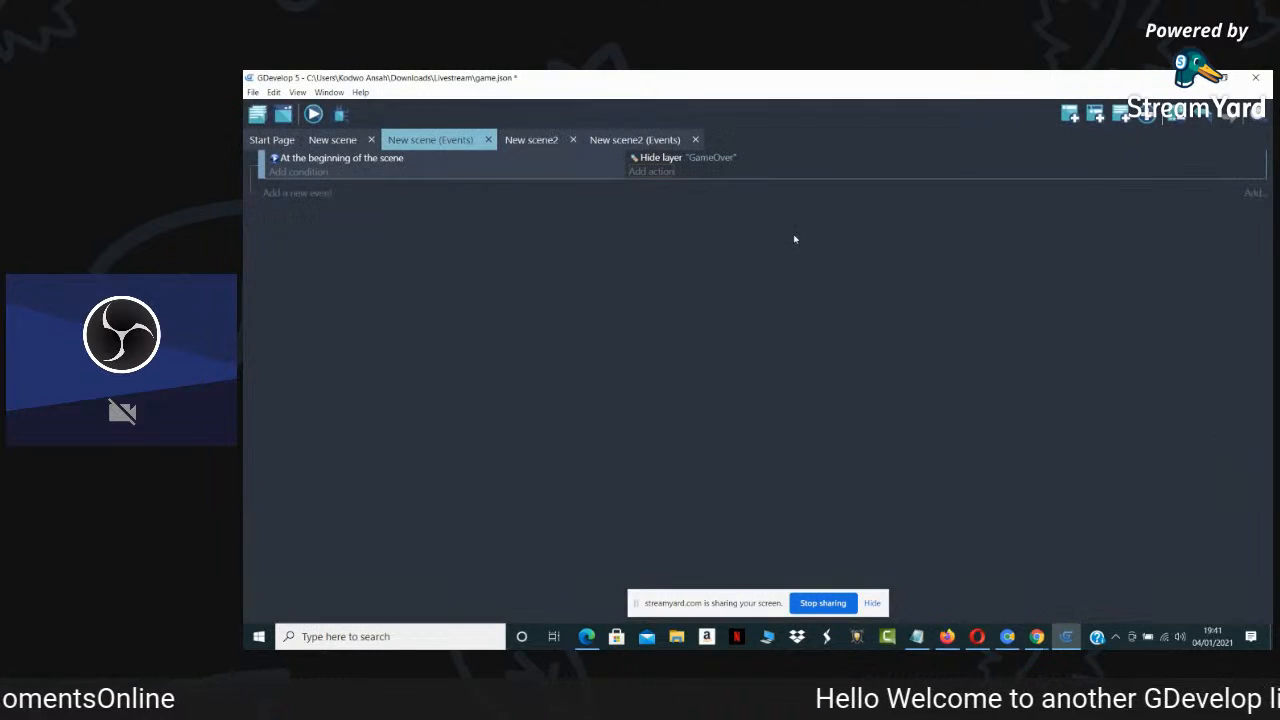
Add a second action to the scene-start event that hides the "Level completed" layer
left_click(666, 172)
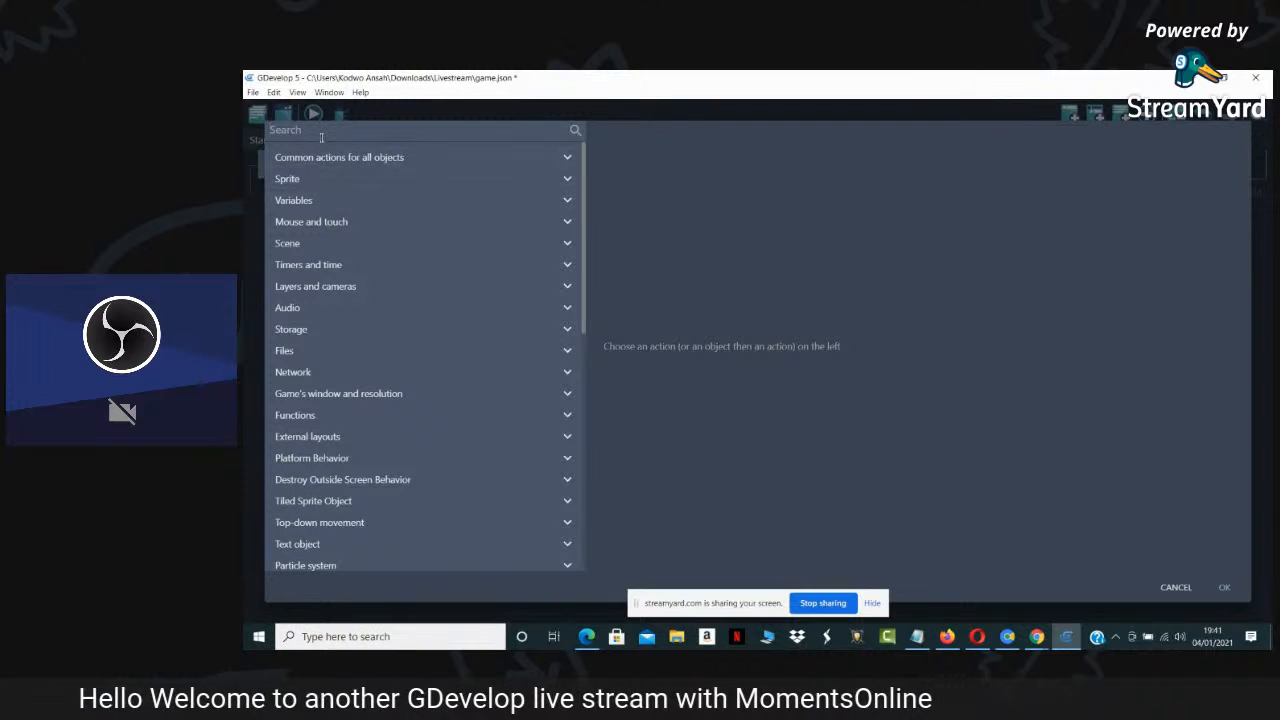
type("hide")
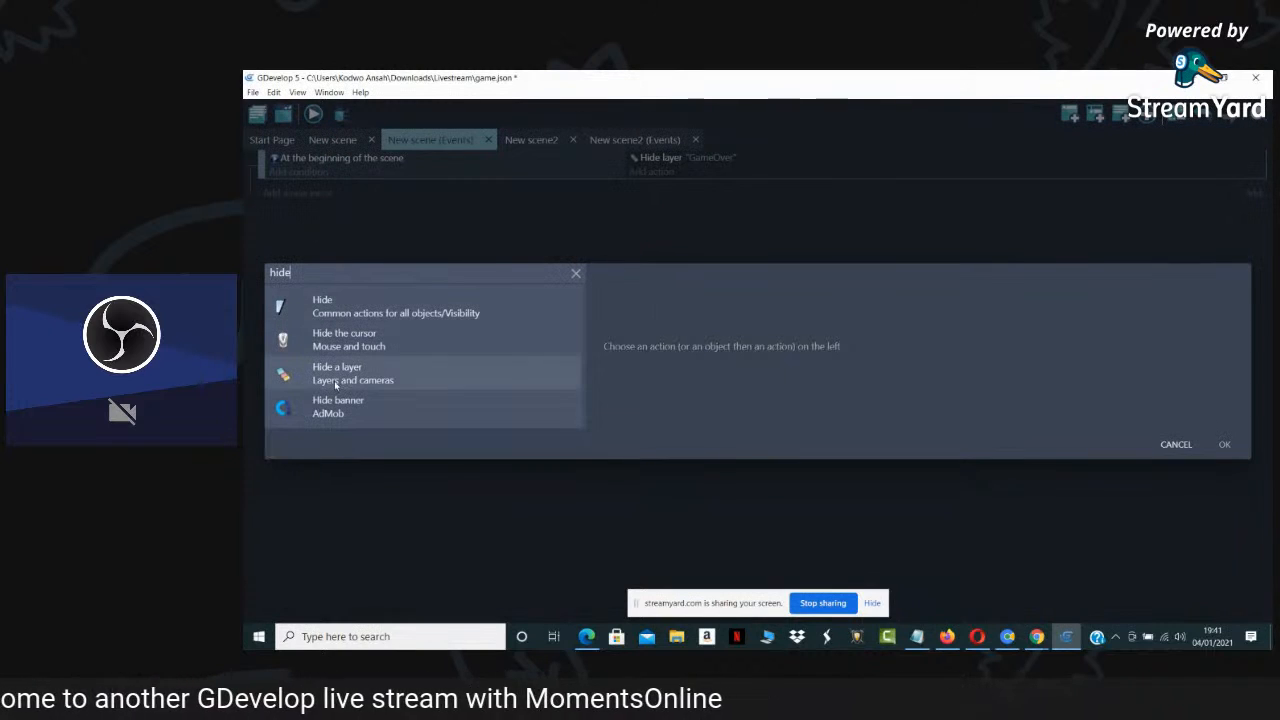
left_click(349, 380)
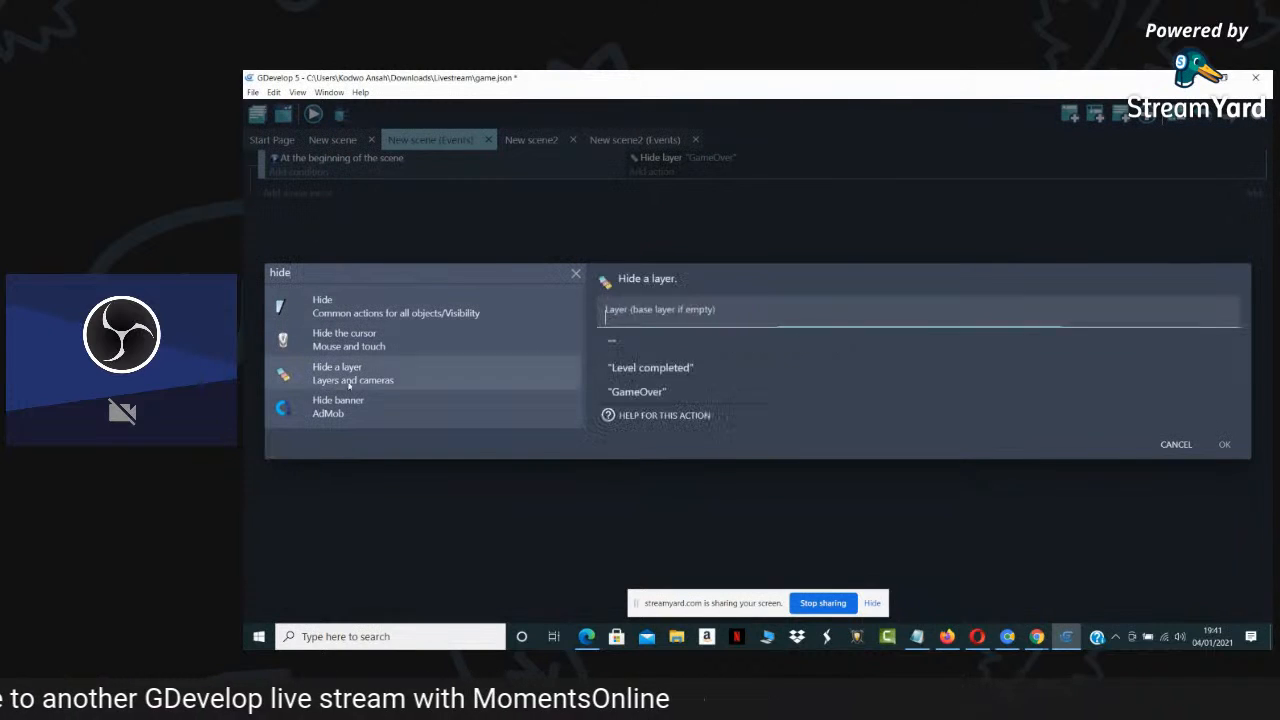
left_click(646, 370)
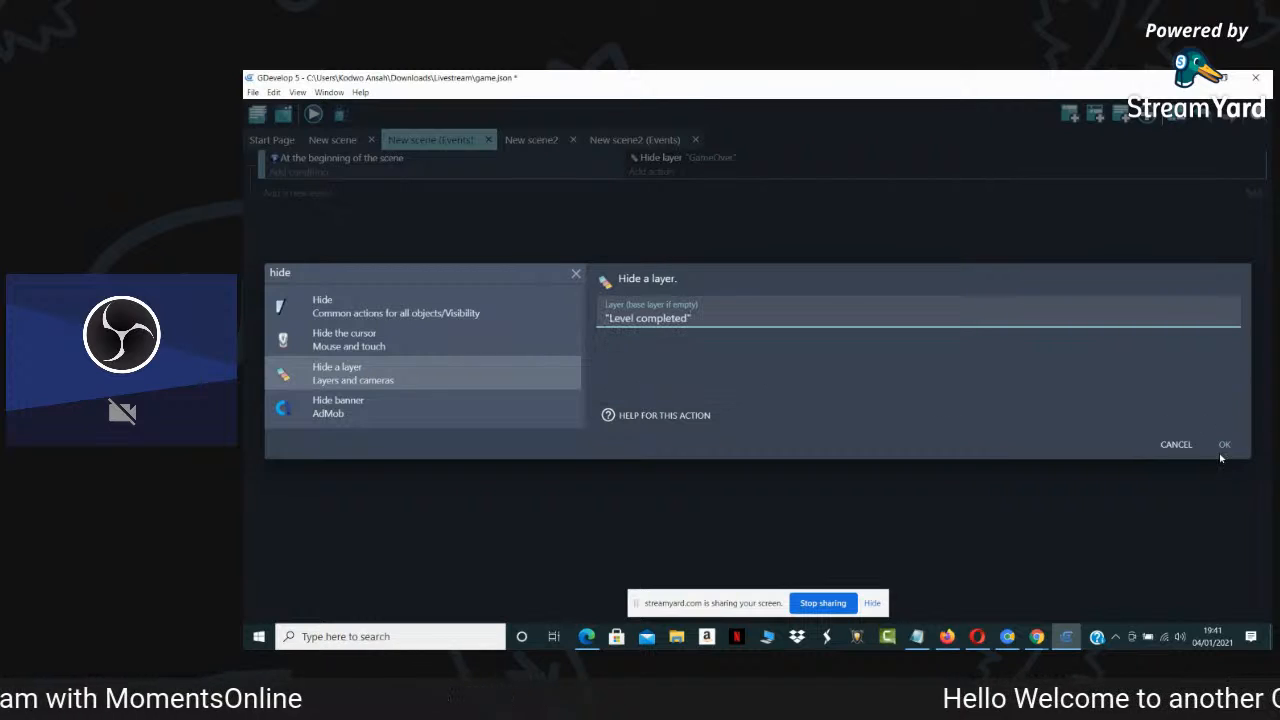
left_click(1224, 446)
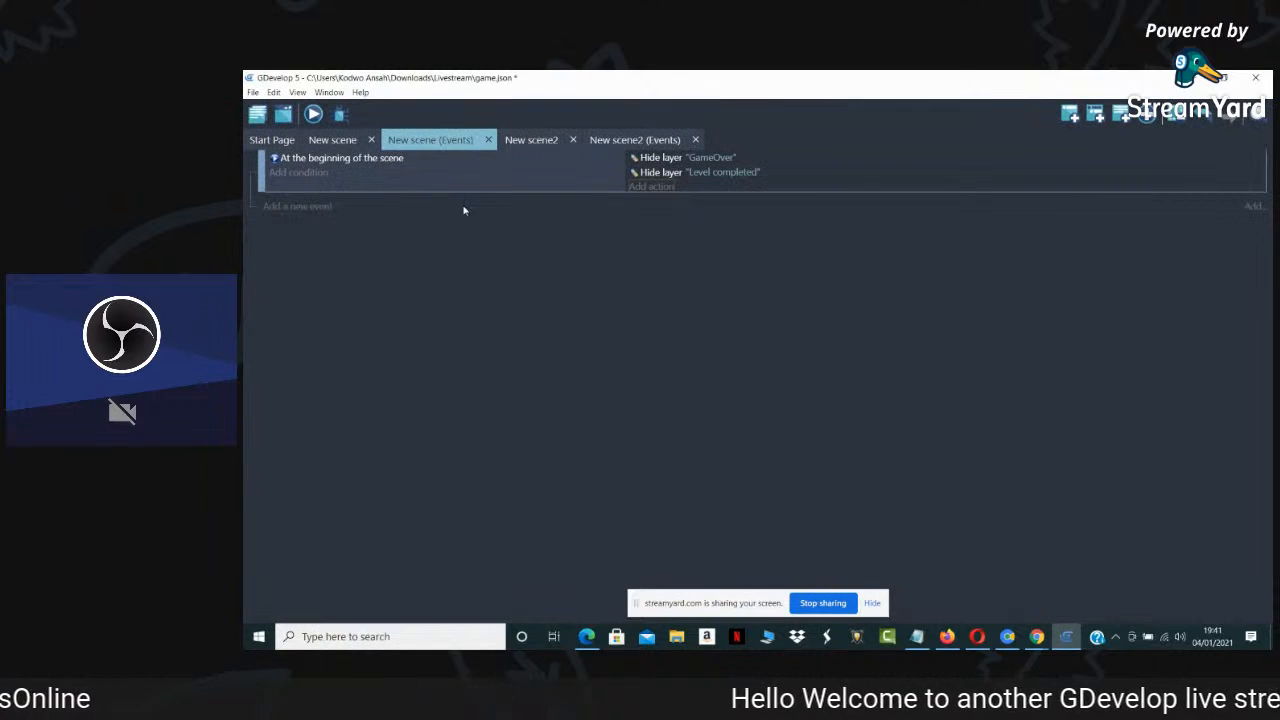
Add a new event below the scene-start event and begin an X position action for the playerhitbox object
left_click(338, 140)
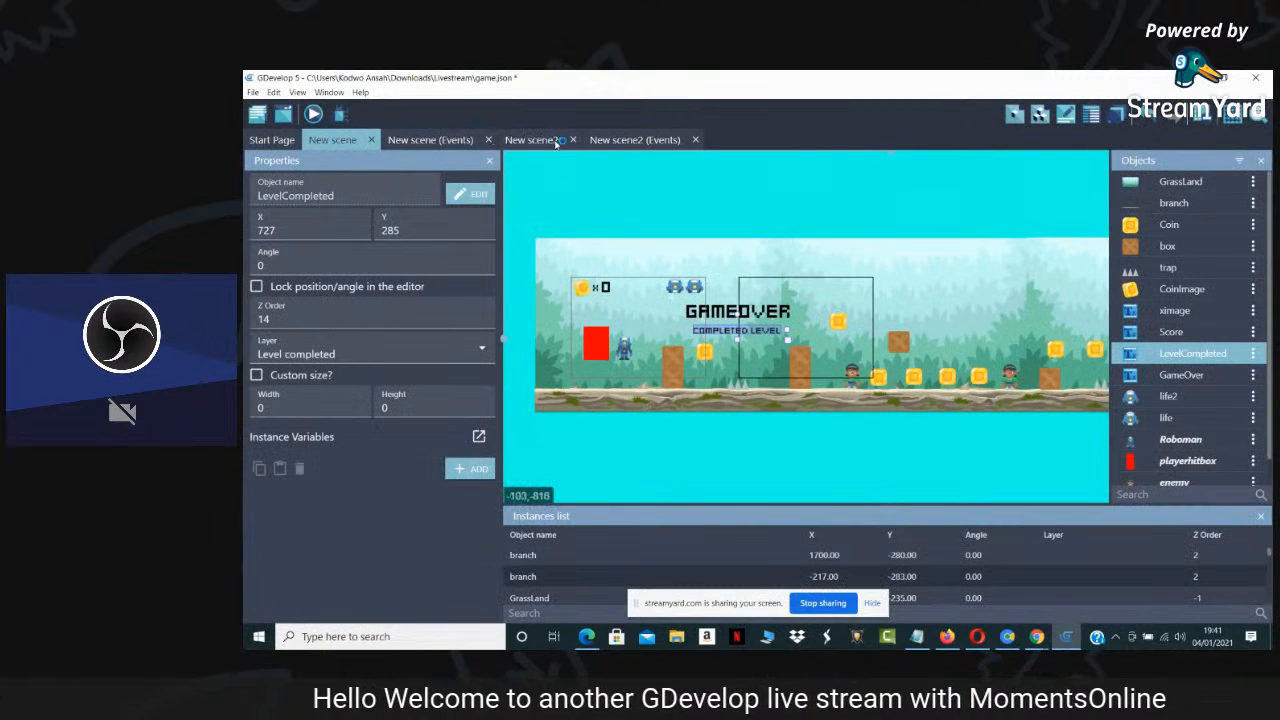
left_click(459, 141)
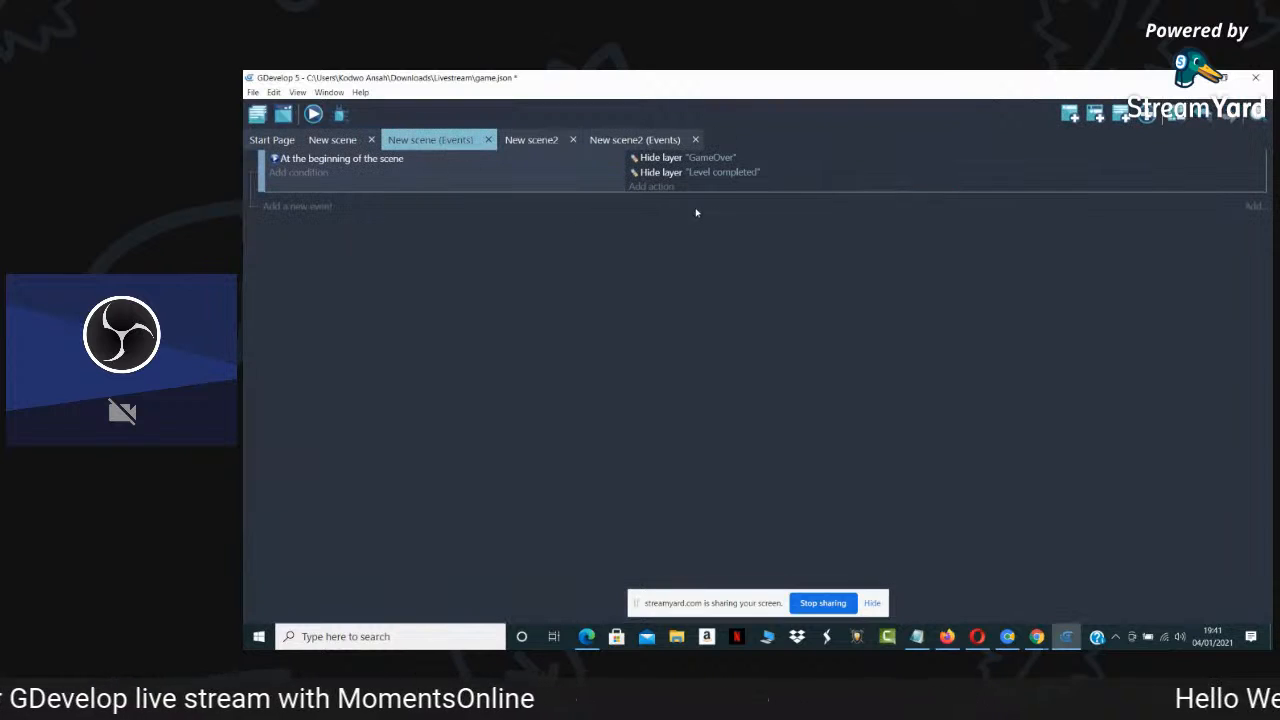
left_click(1070, 113)
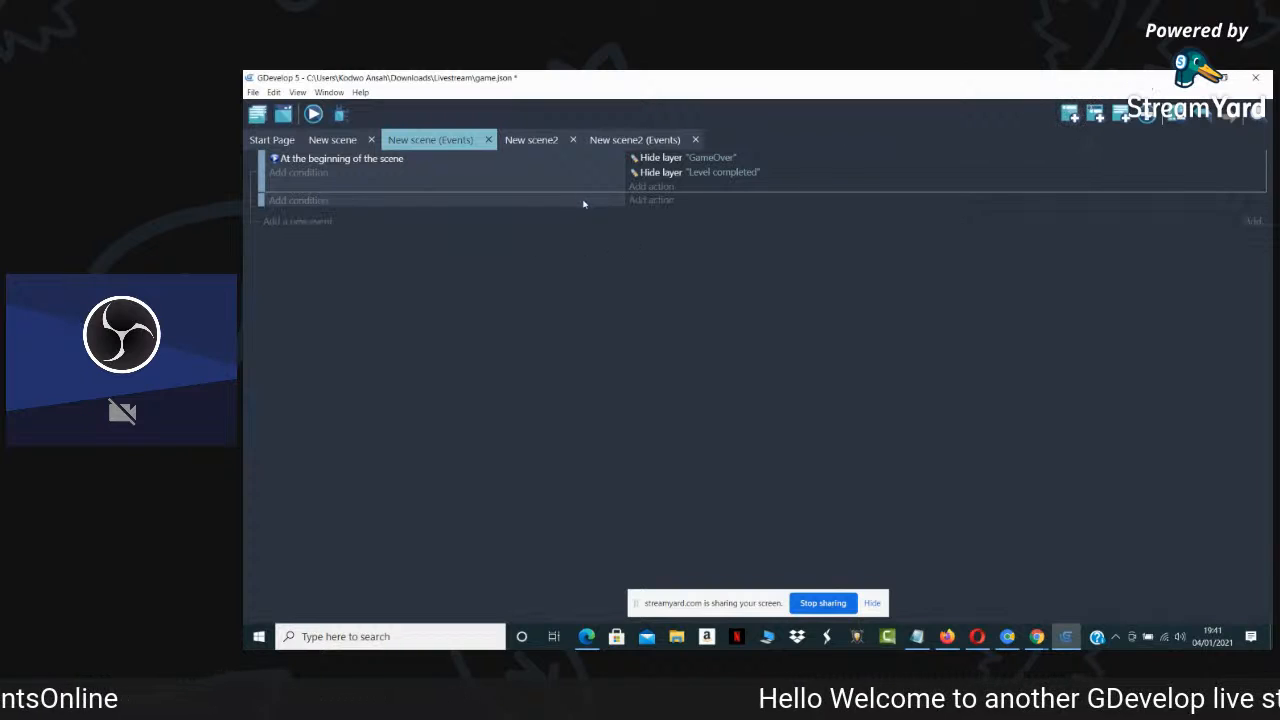
left_click(653, 201)
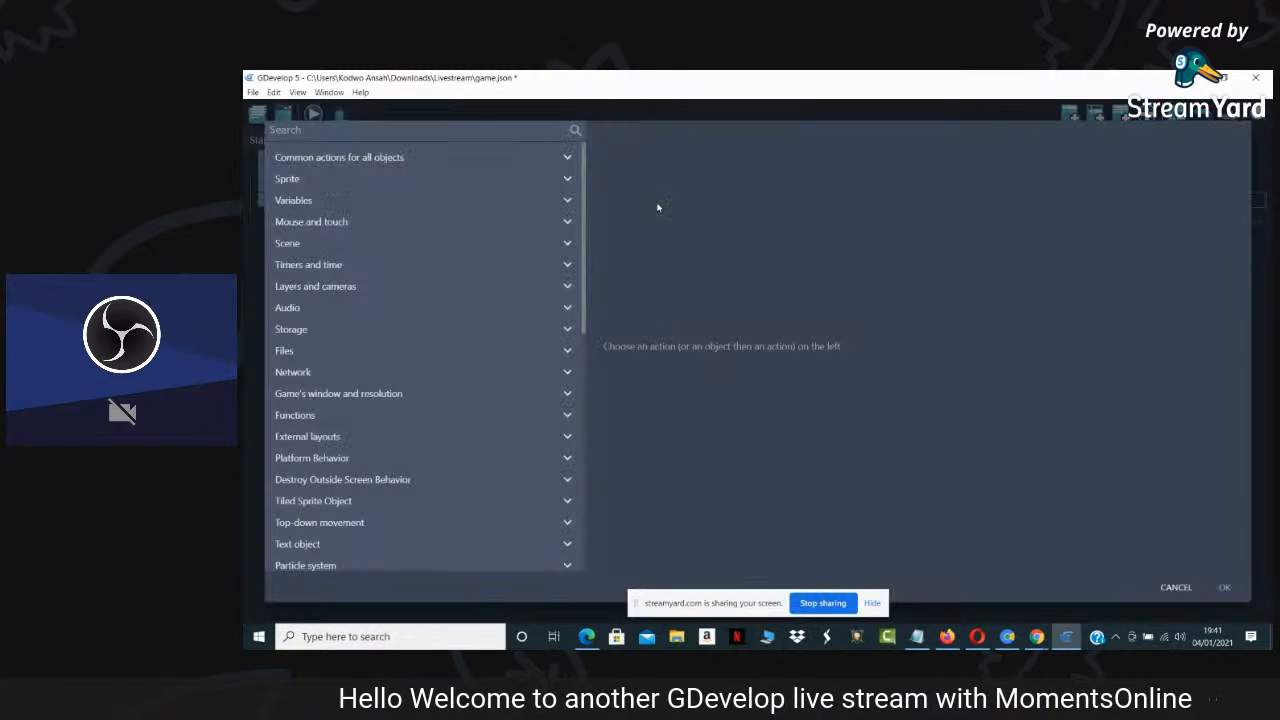
left_click(432, 160)
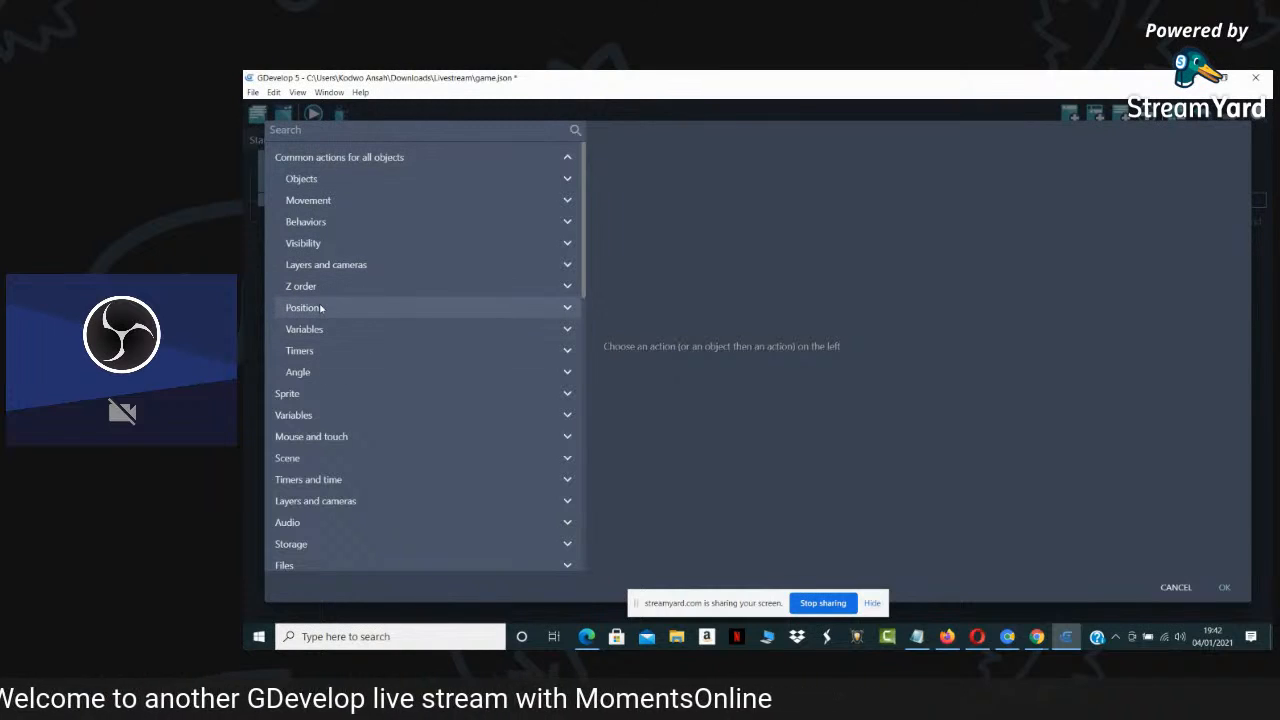
left_click(320, 308)
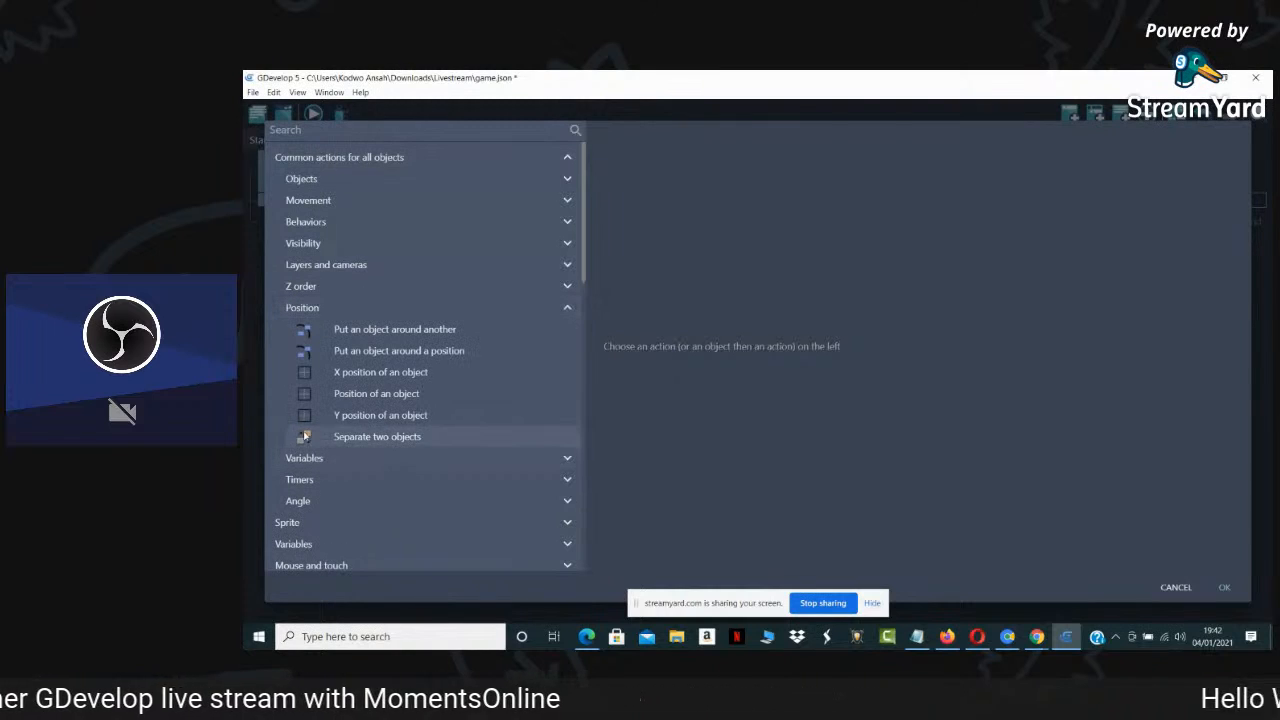
left_click(322, 376)
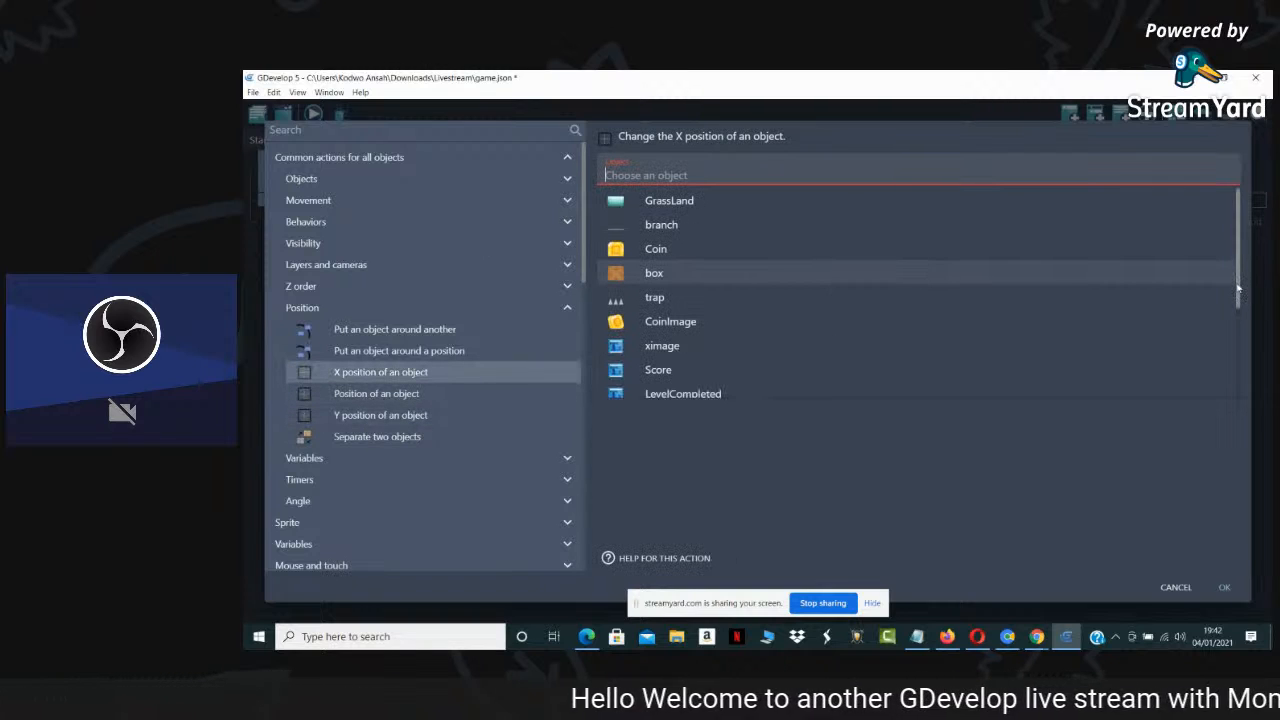
left_click_drag(1238, 289, 1238, 380)
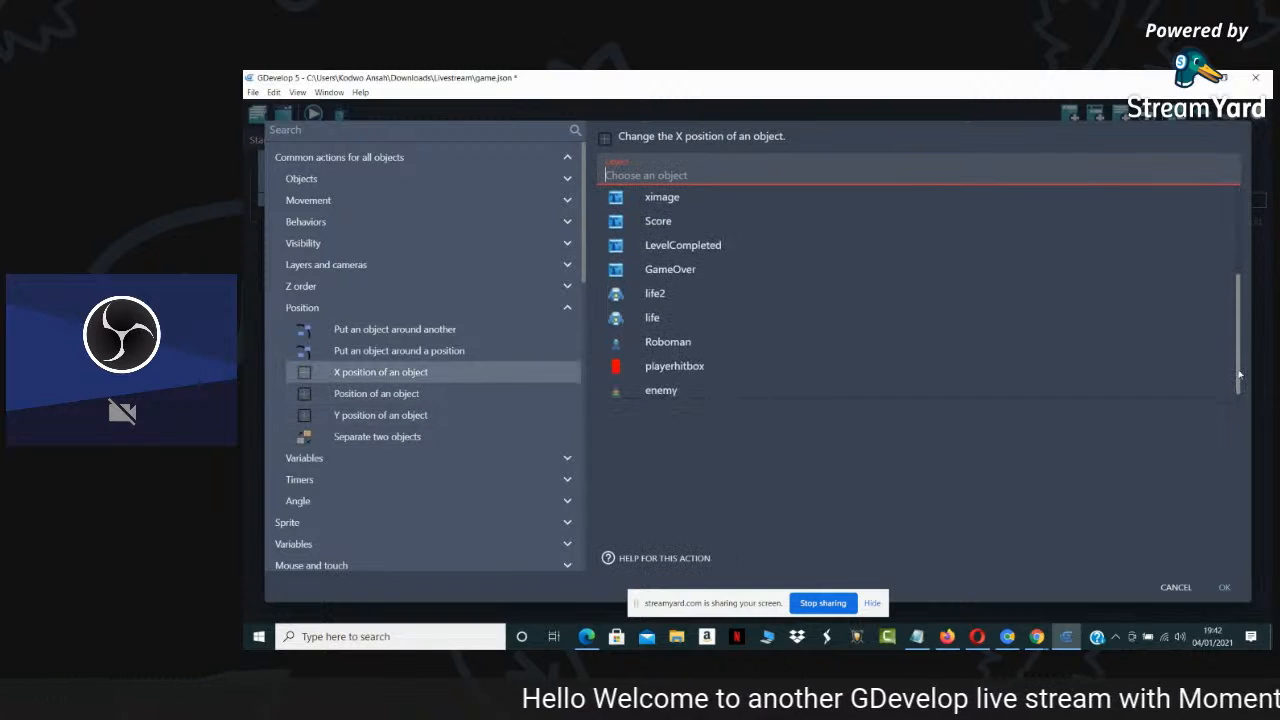
left_click(837, 361)
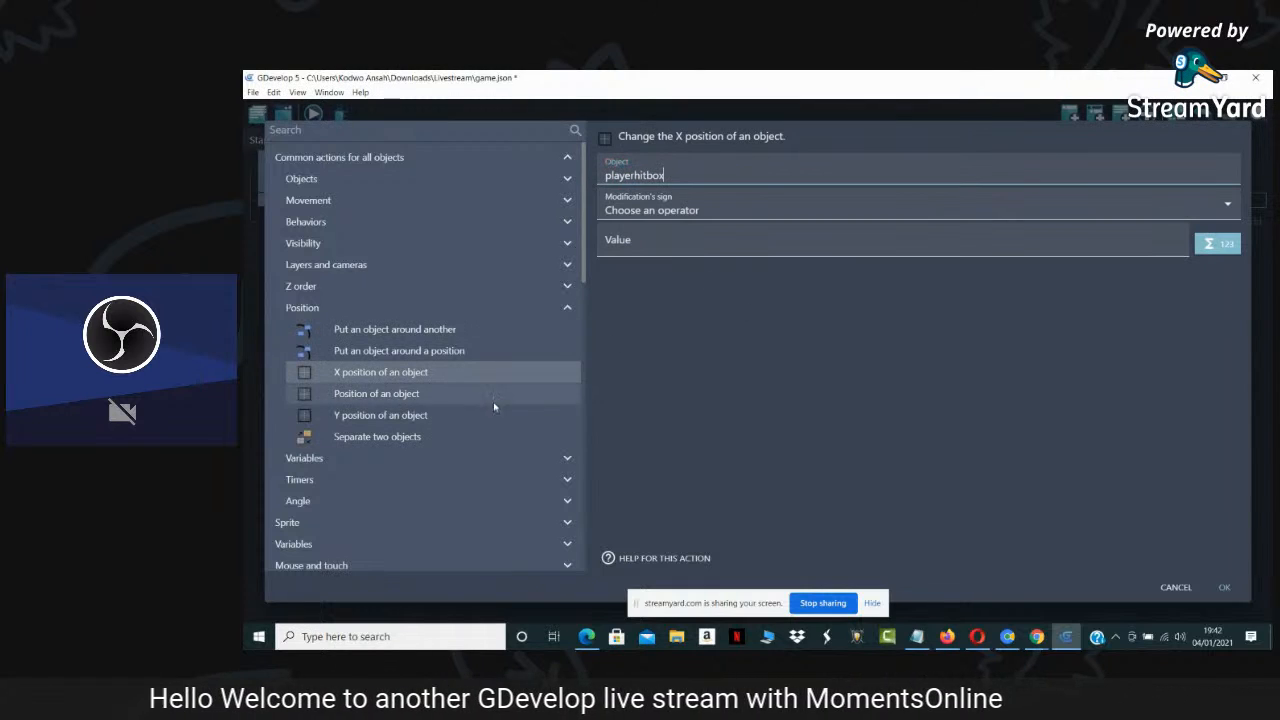
Set the X position action's operator to subtract
left_click(678, 211)
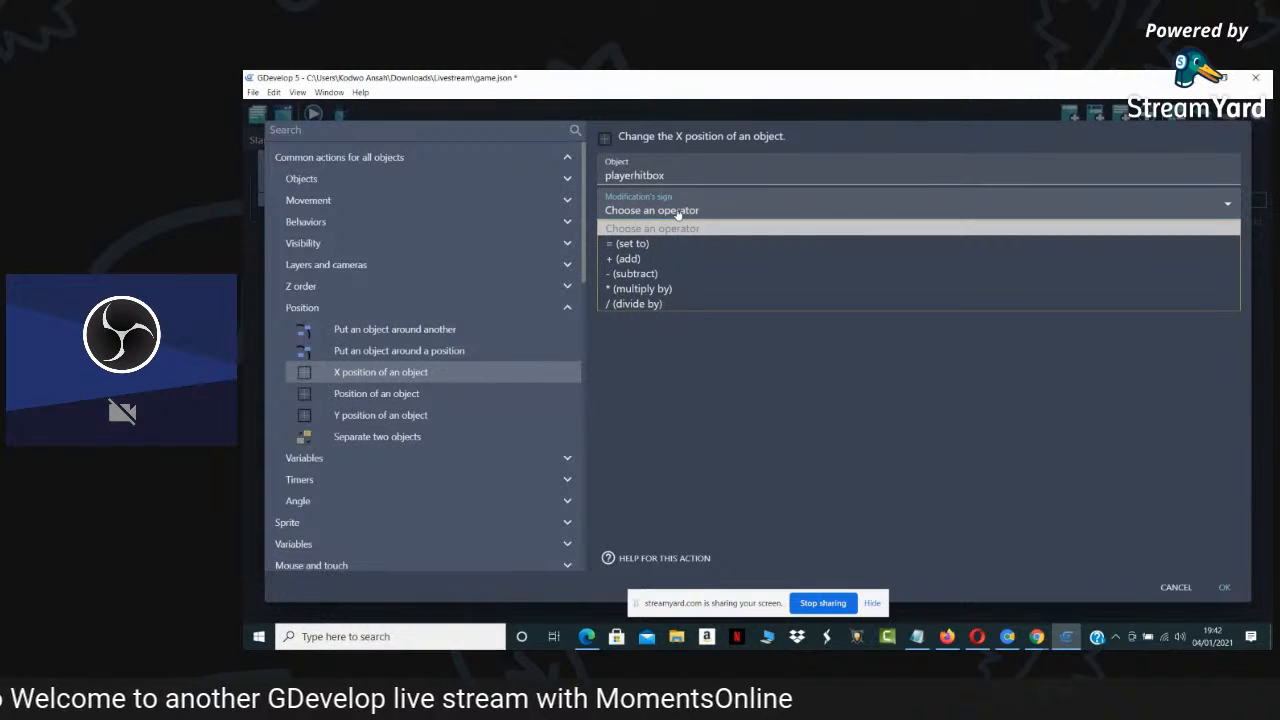
left_click(629, 261)
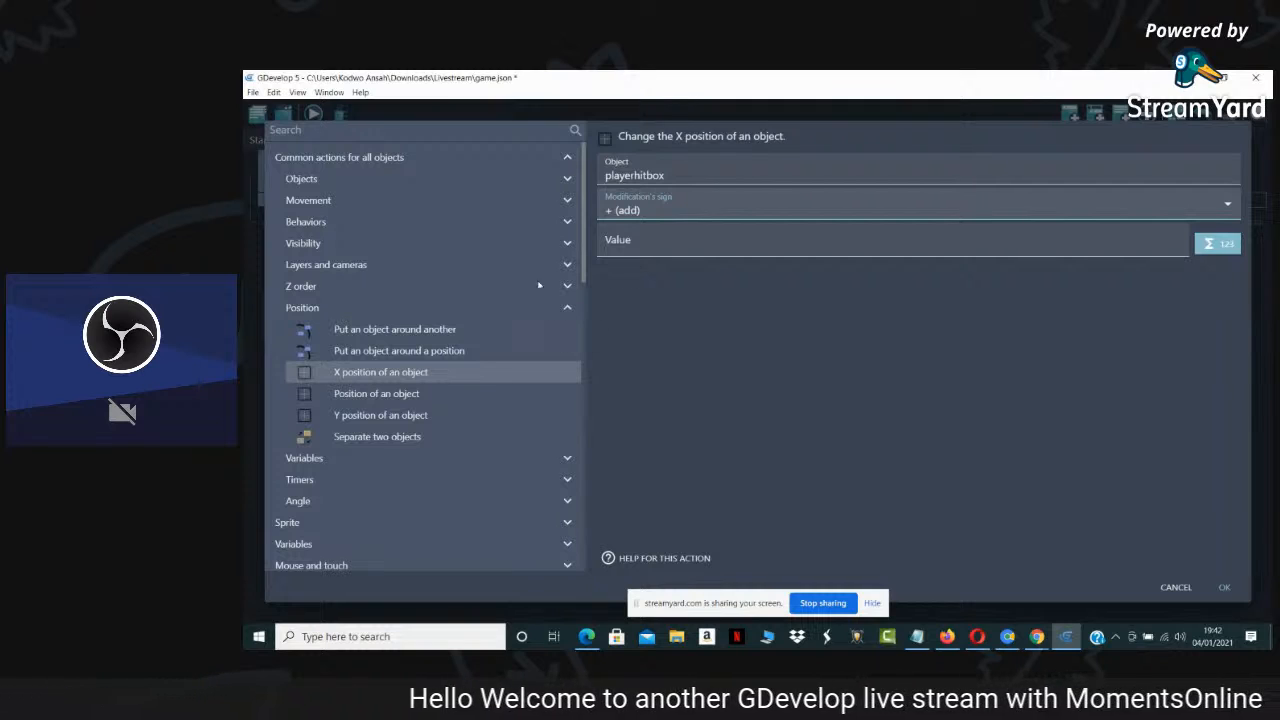
left_click(646, 212)
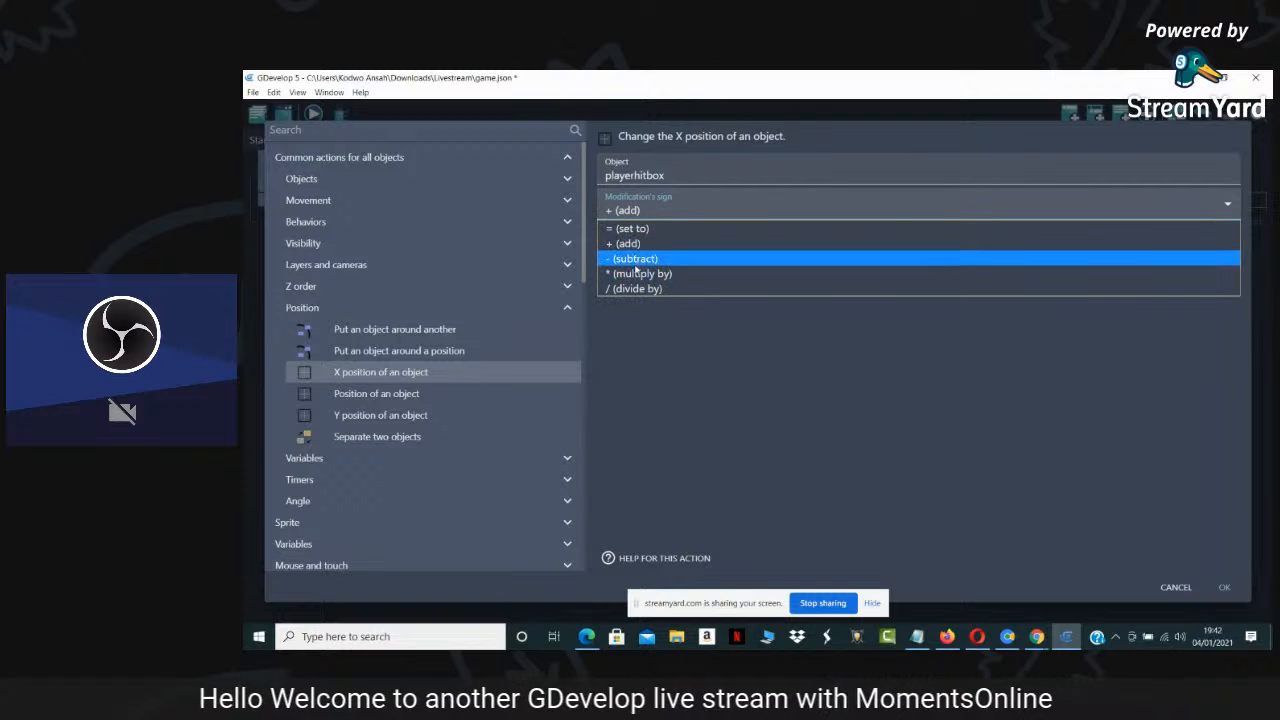
left_click(640, 273)
left_click(632, 216)
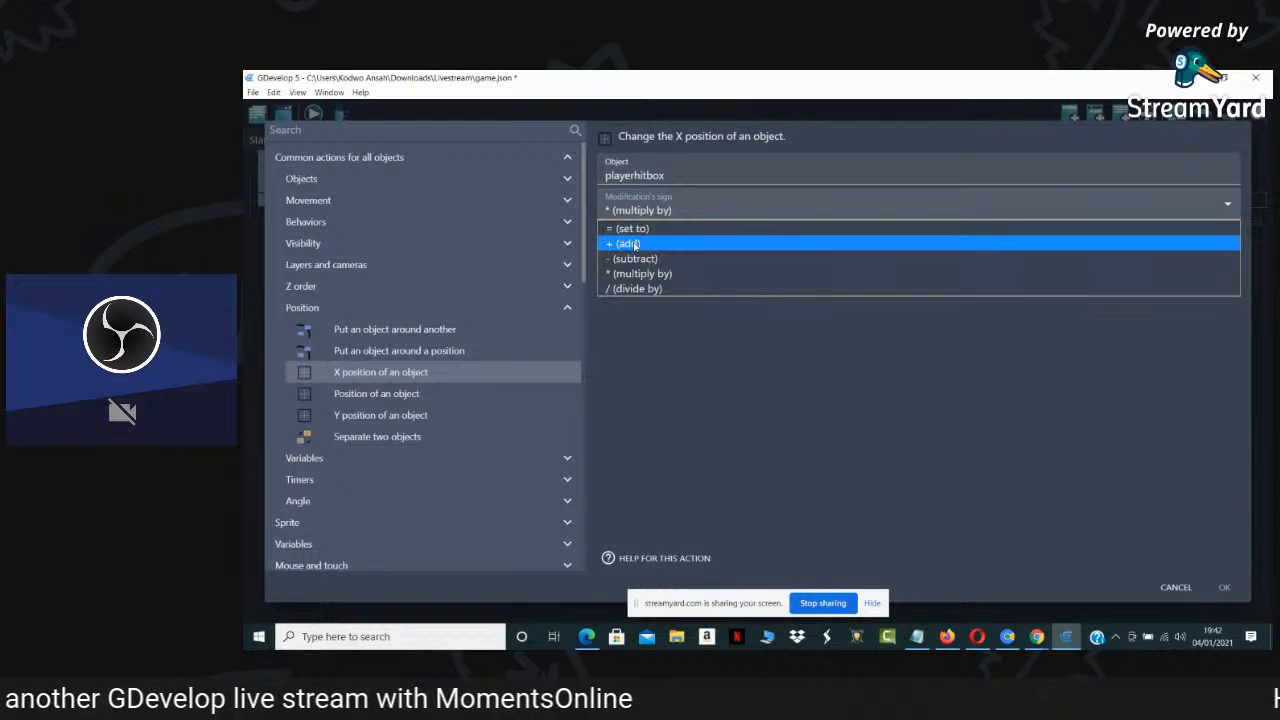
left_click(632, 260)
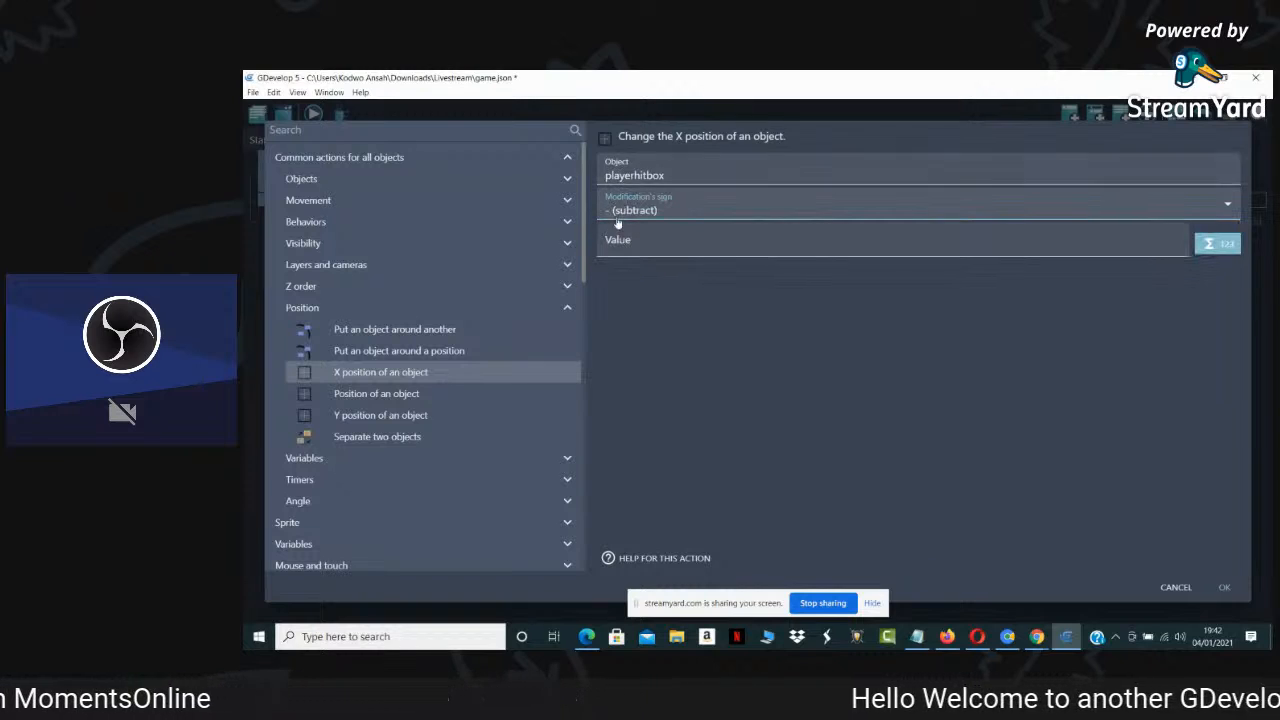
Change the X position action's object from playerhitbox to Roboman
left_click(619, 176)
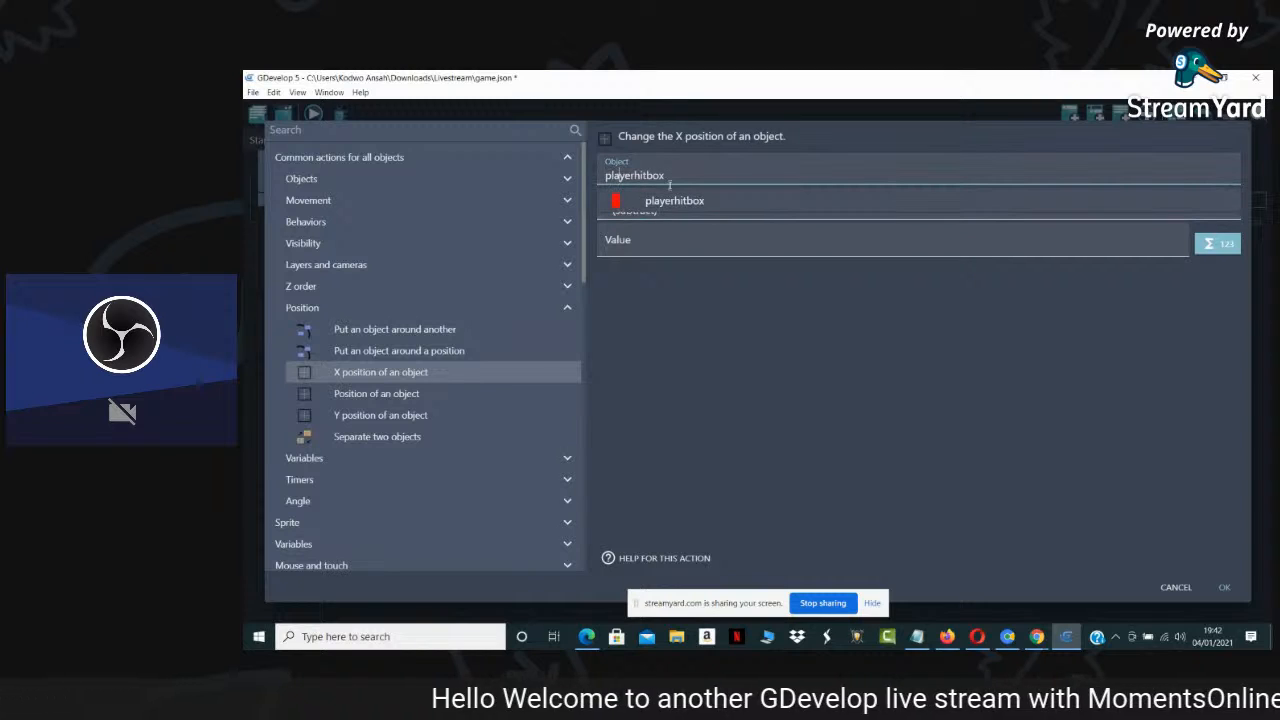
left_click_drag(666, 177, 587, 183)
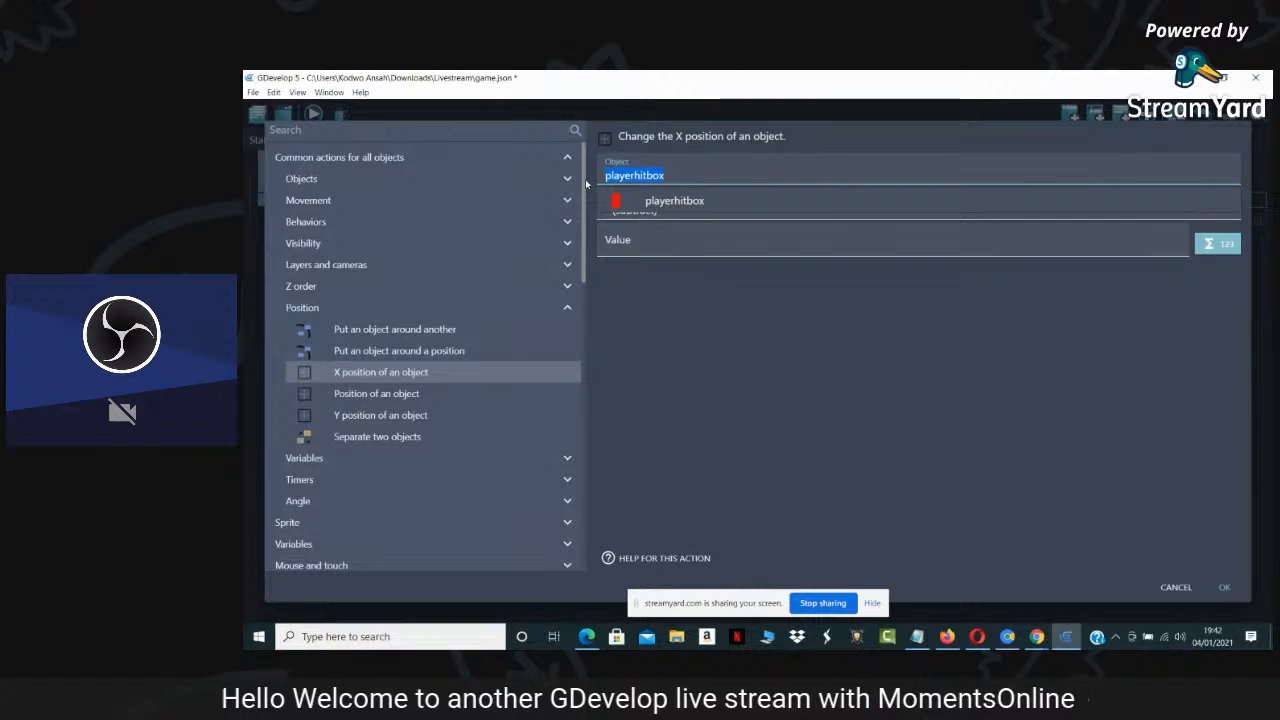
type("pl")
key("BackSpace")
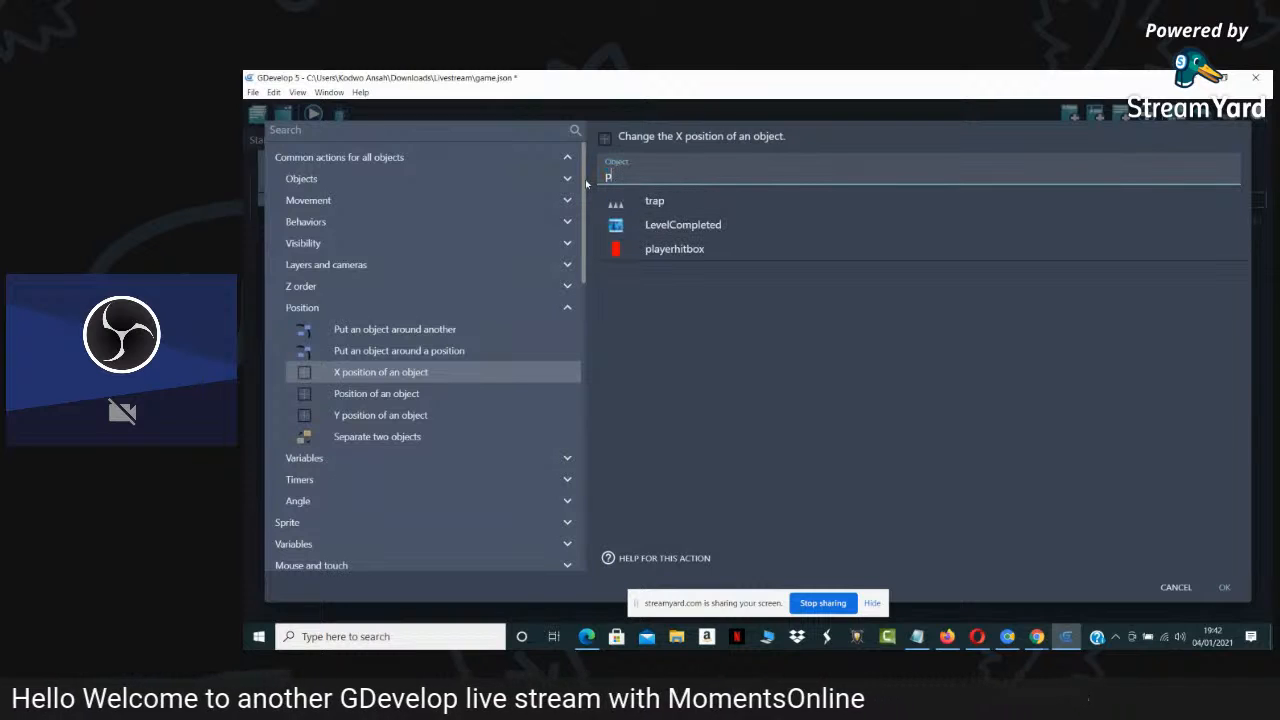
key("BackSpace")
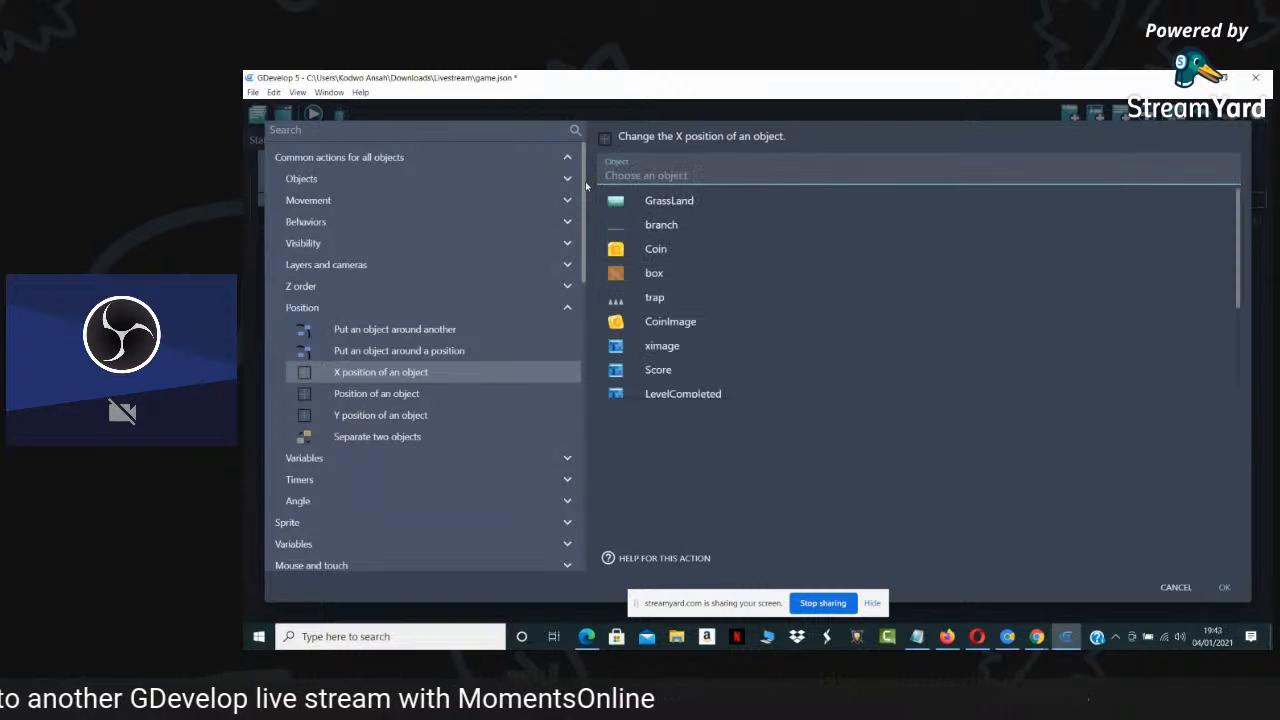
type("r")
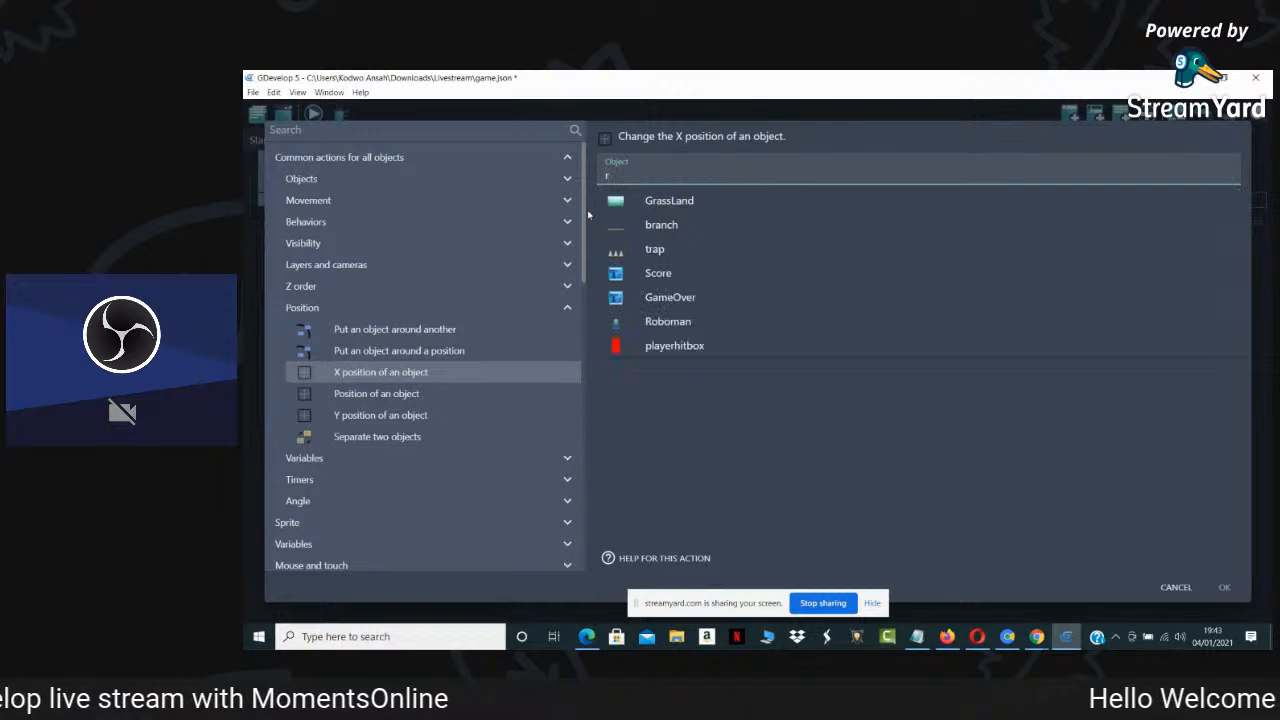
type("o")
left_click(630, 202)
Enter playerhitbox.X() as the value of Roboman's X position action
left_click(622, 238)
type("Play")
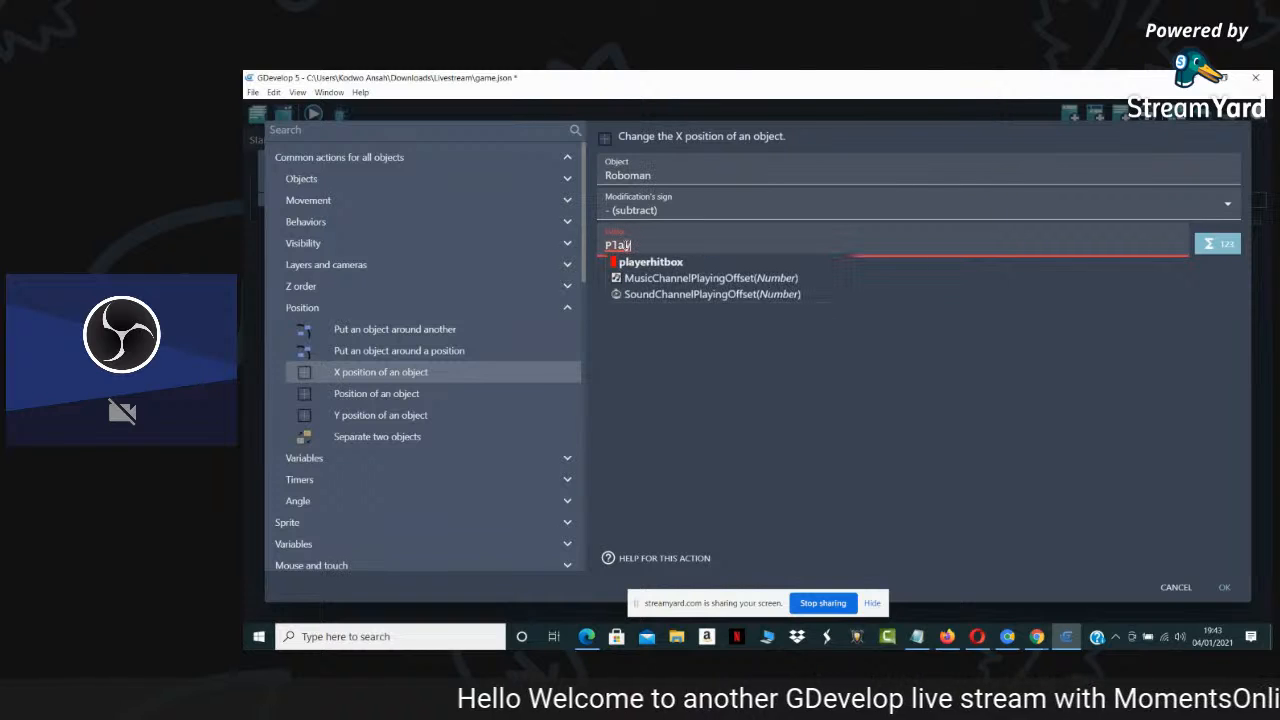
left_click(683, 262)
type("X()")
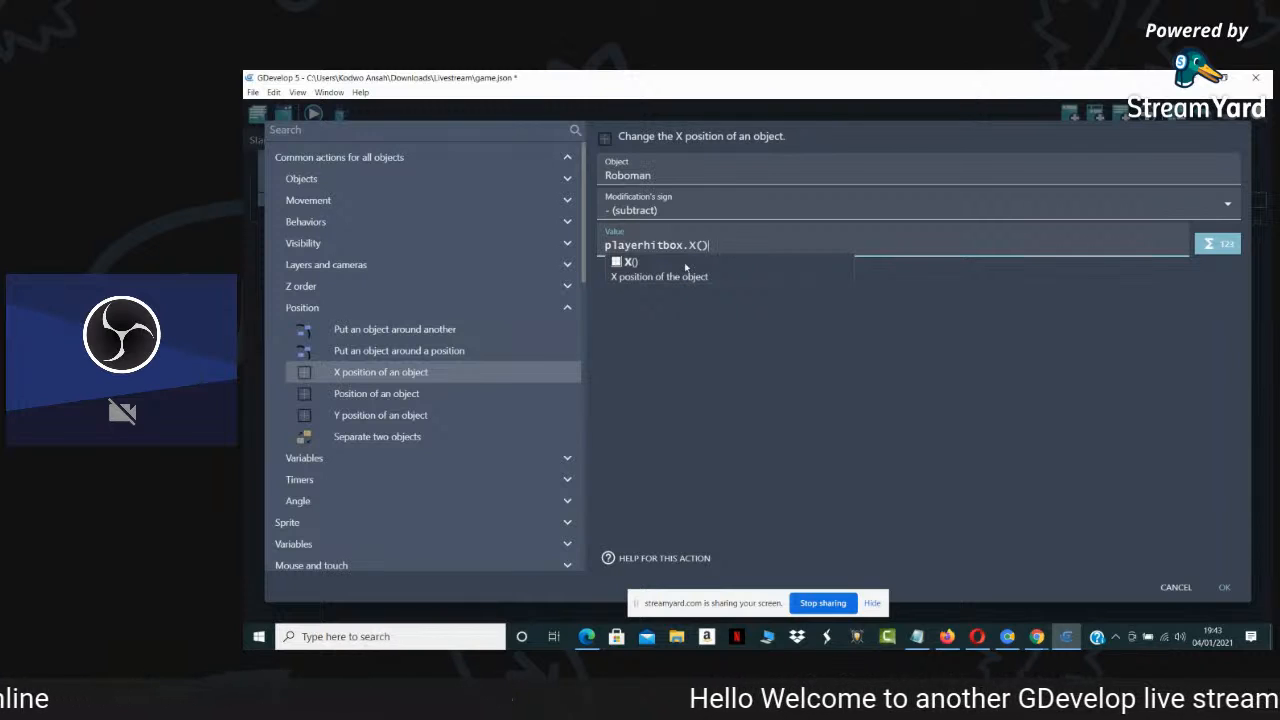
type("+")
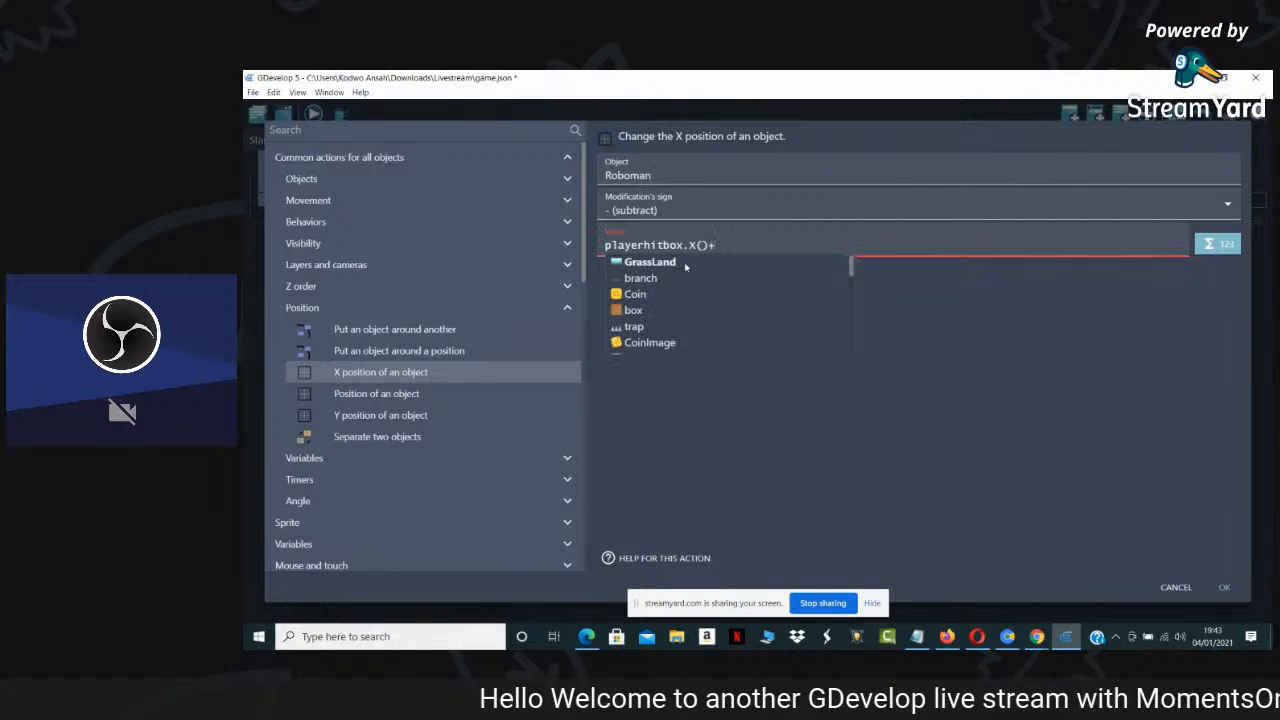
key("BackSpace")
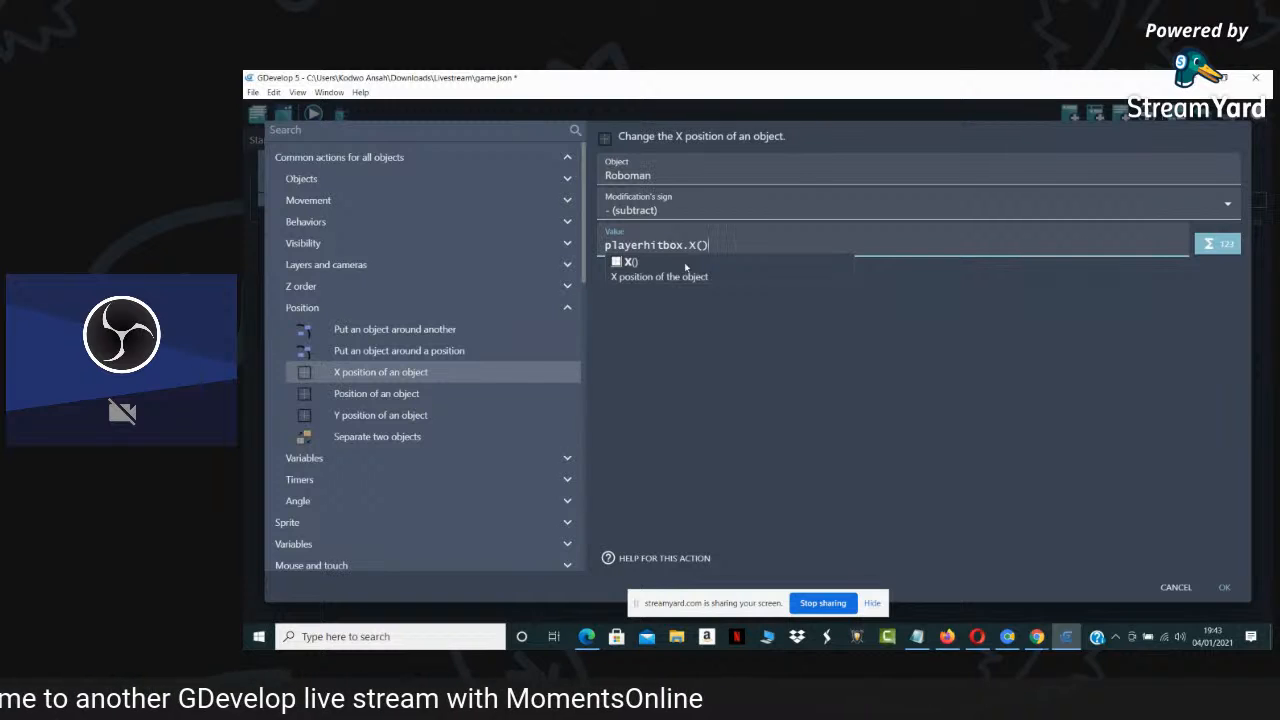
left_click(664, 306)
left_click(613, 246)
key("BackSpace")
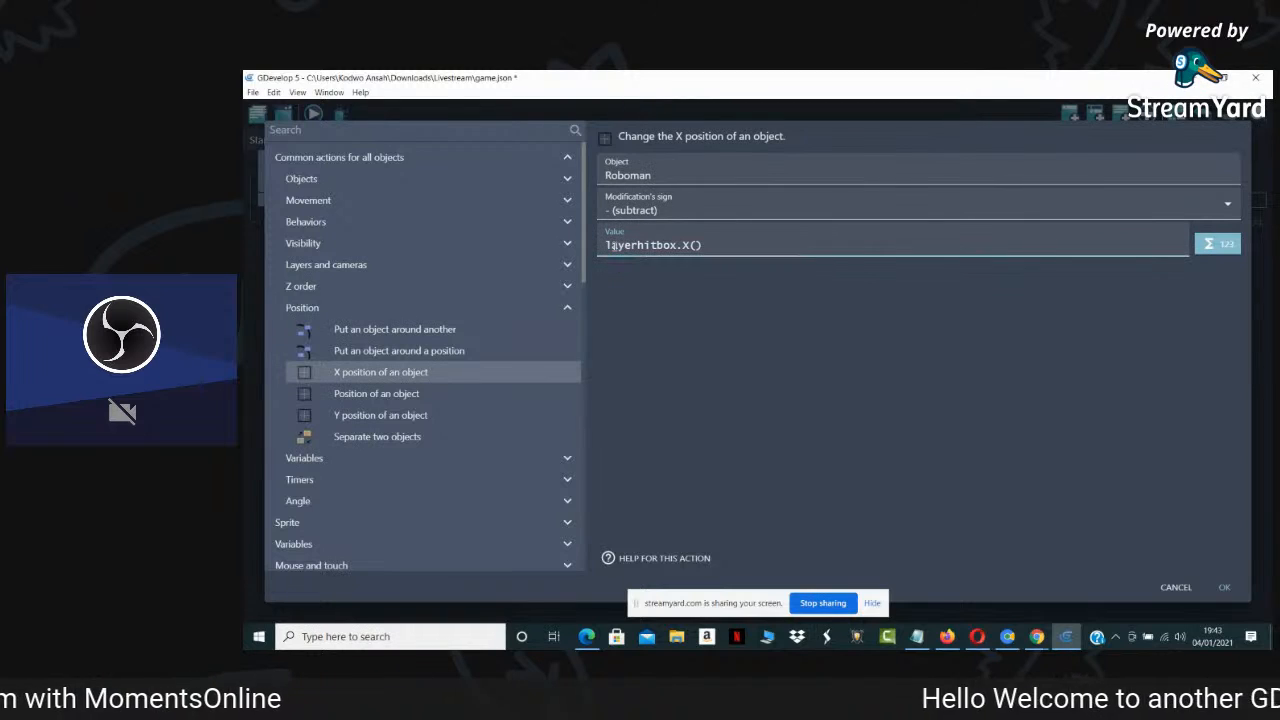
type("p")
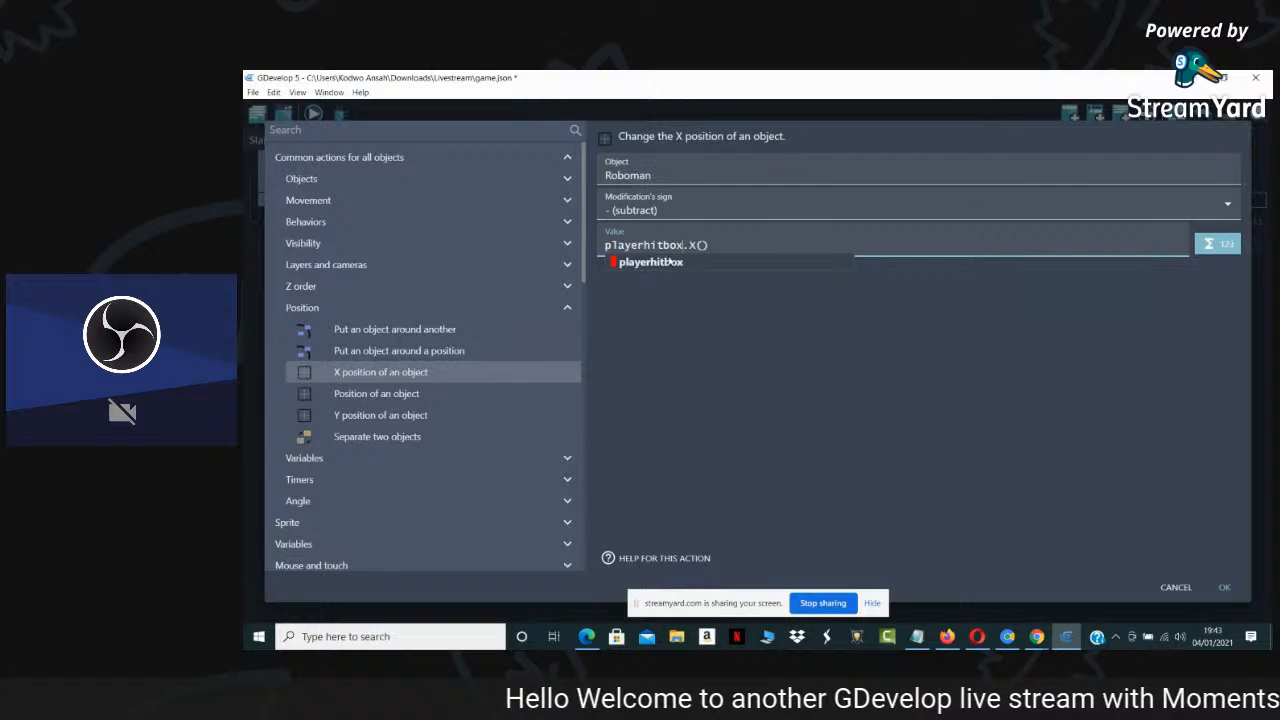
left_click(713, 245)
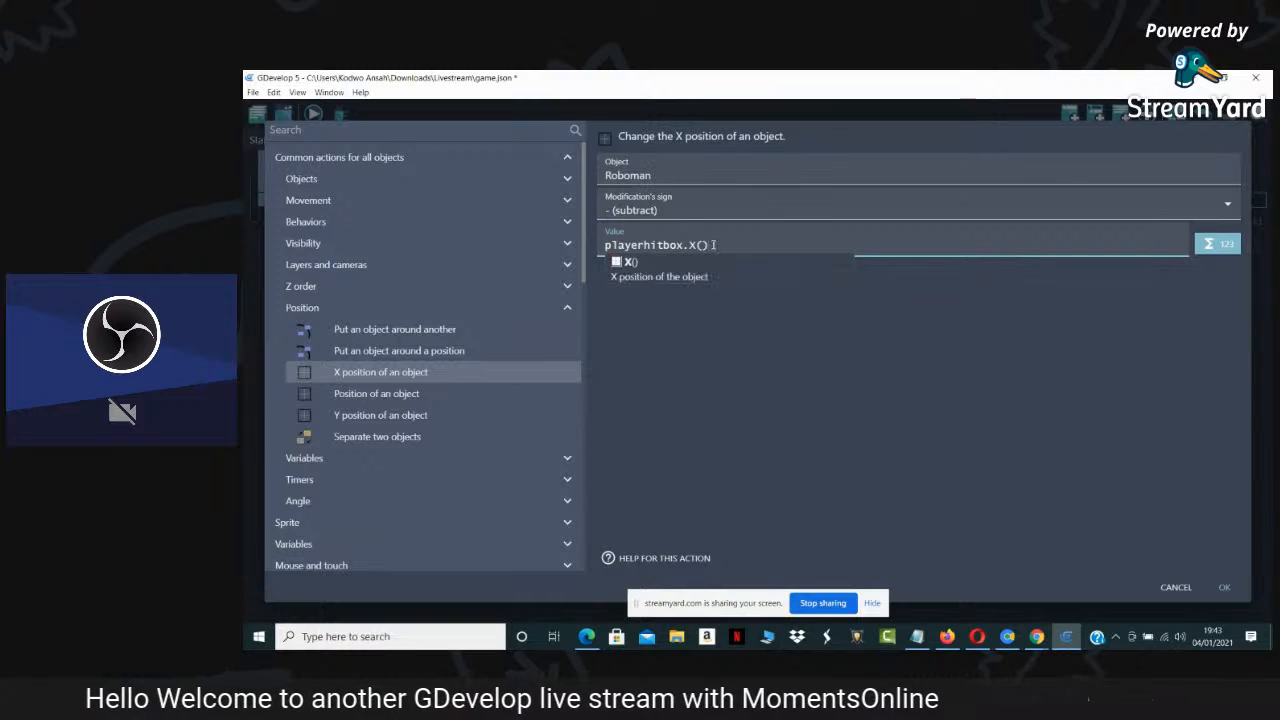
Set the operator of Roboman's X position action to = (set to)
left_click(710, 207)
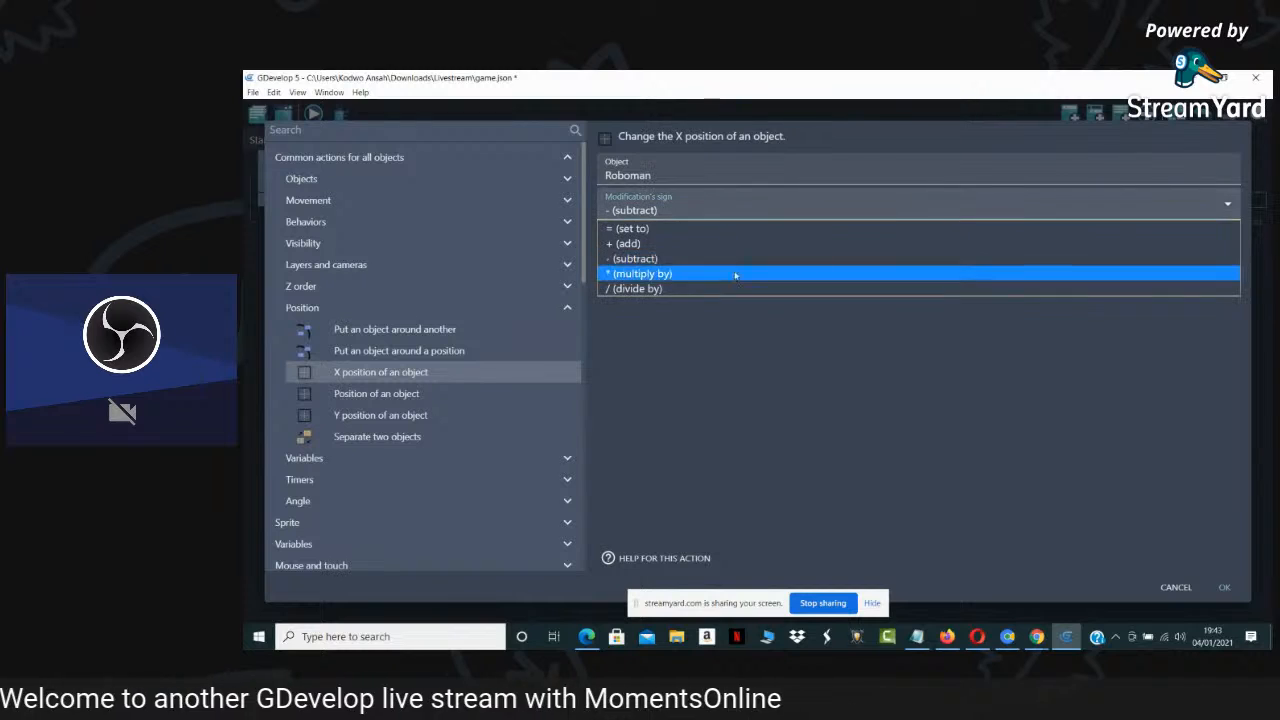
left_click(690, 231)
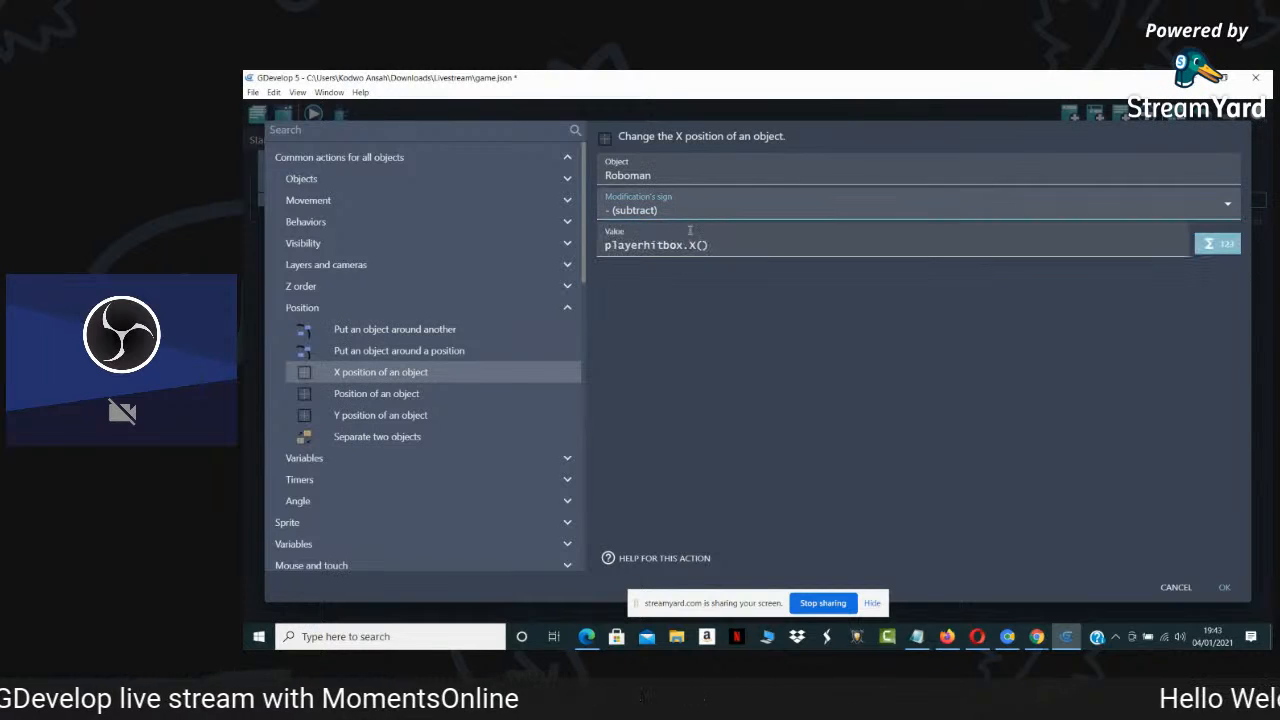
left_click(680, 212)
left_click(662, 228)
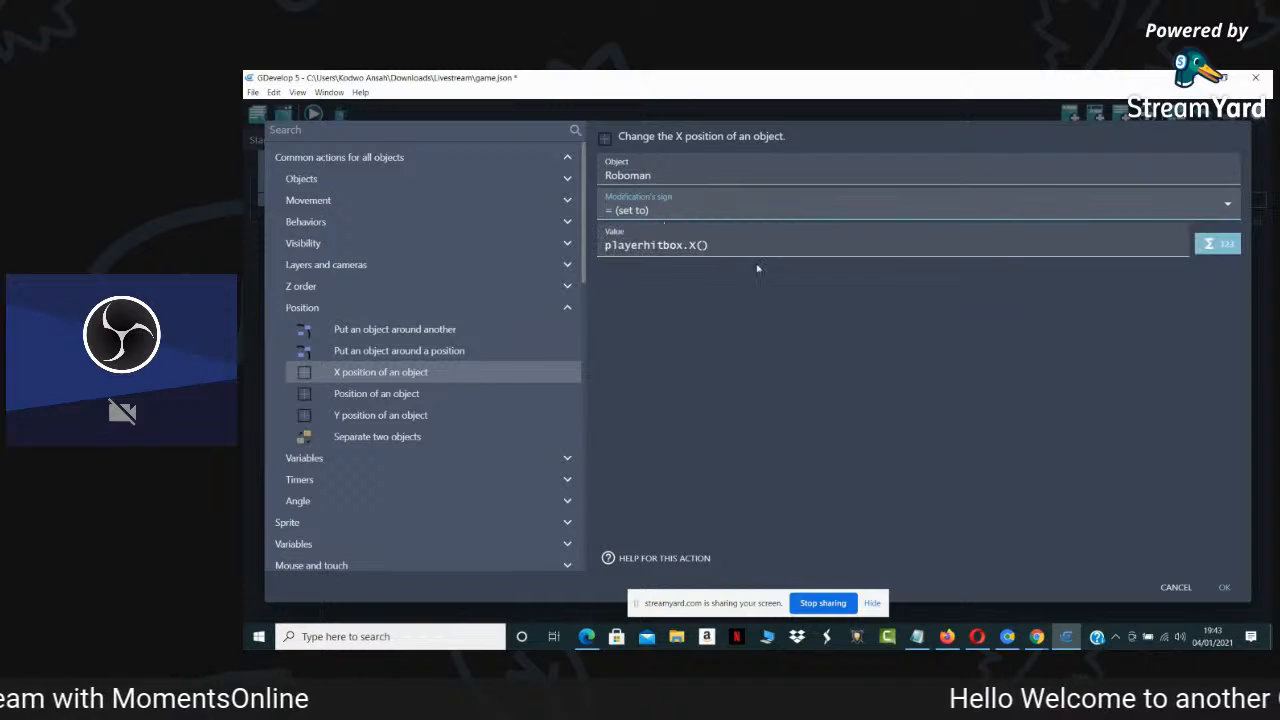
left_click(737, 238)
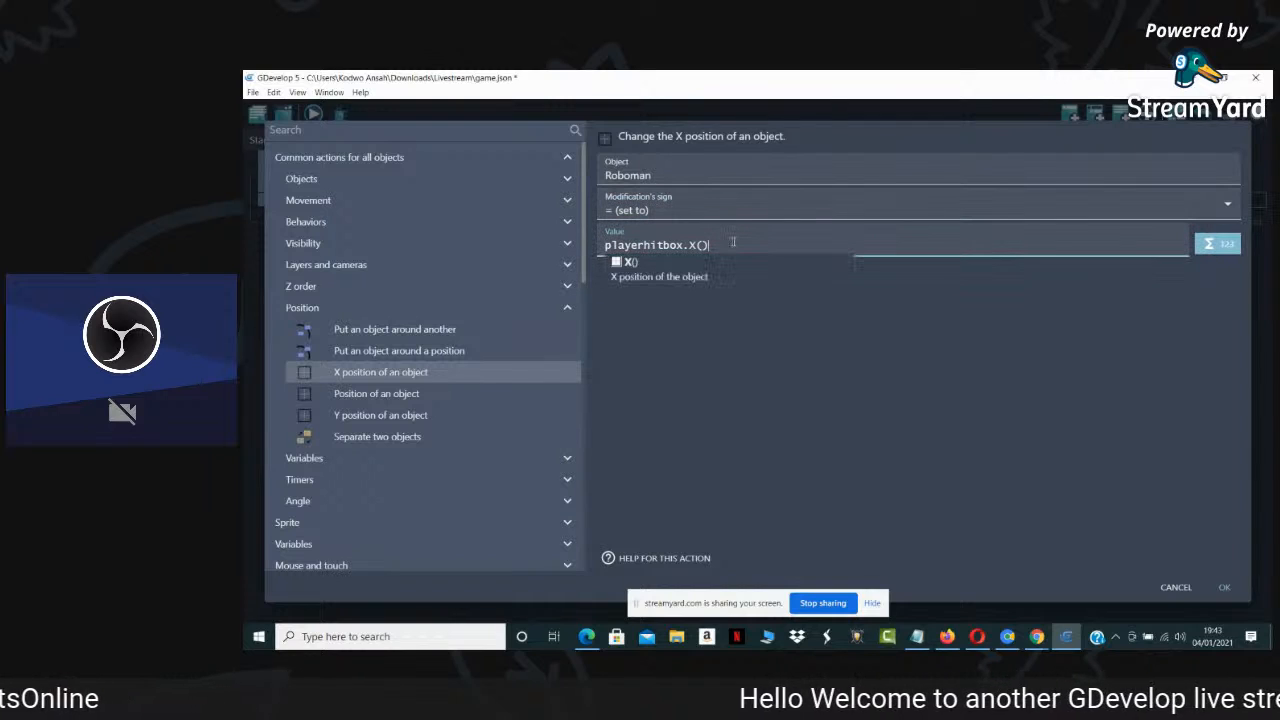
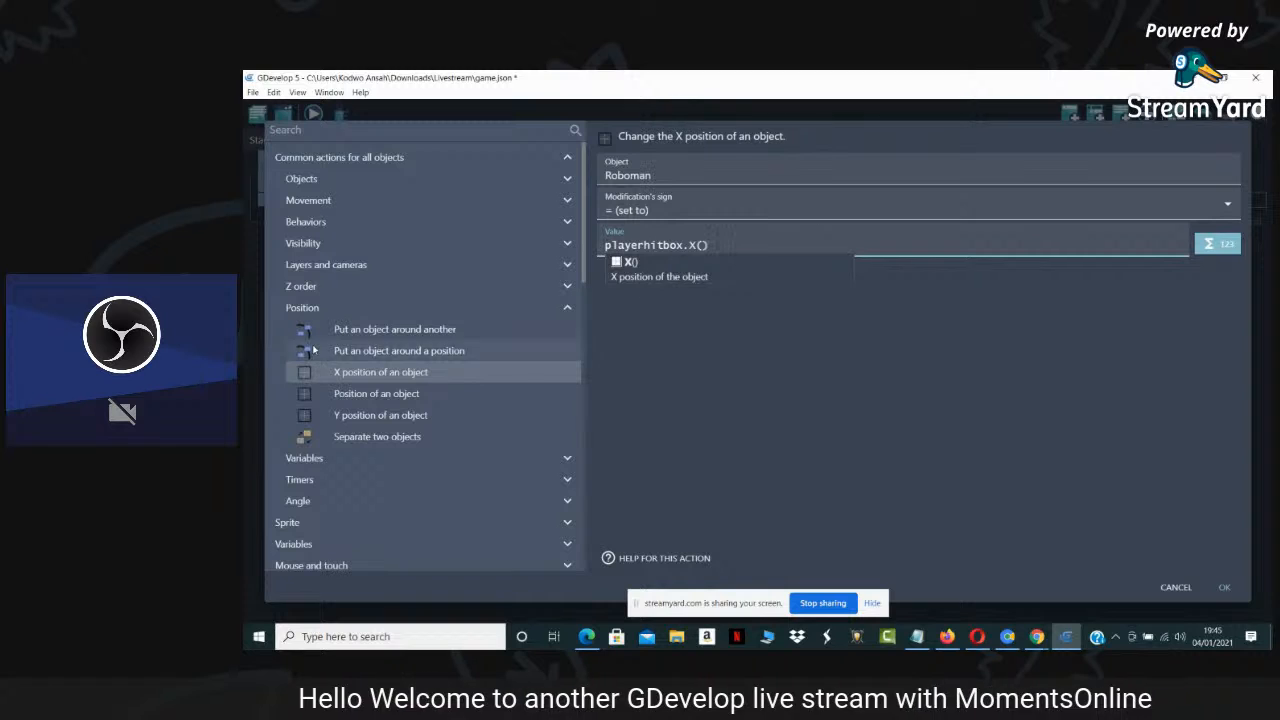
Switch the action to "Position of an object" for Roboman and set the Y position operator to = (set to)
left_click(364, 394)
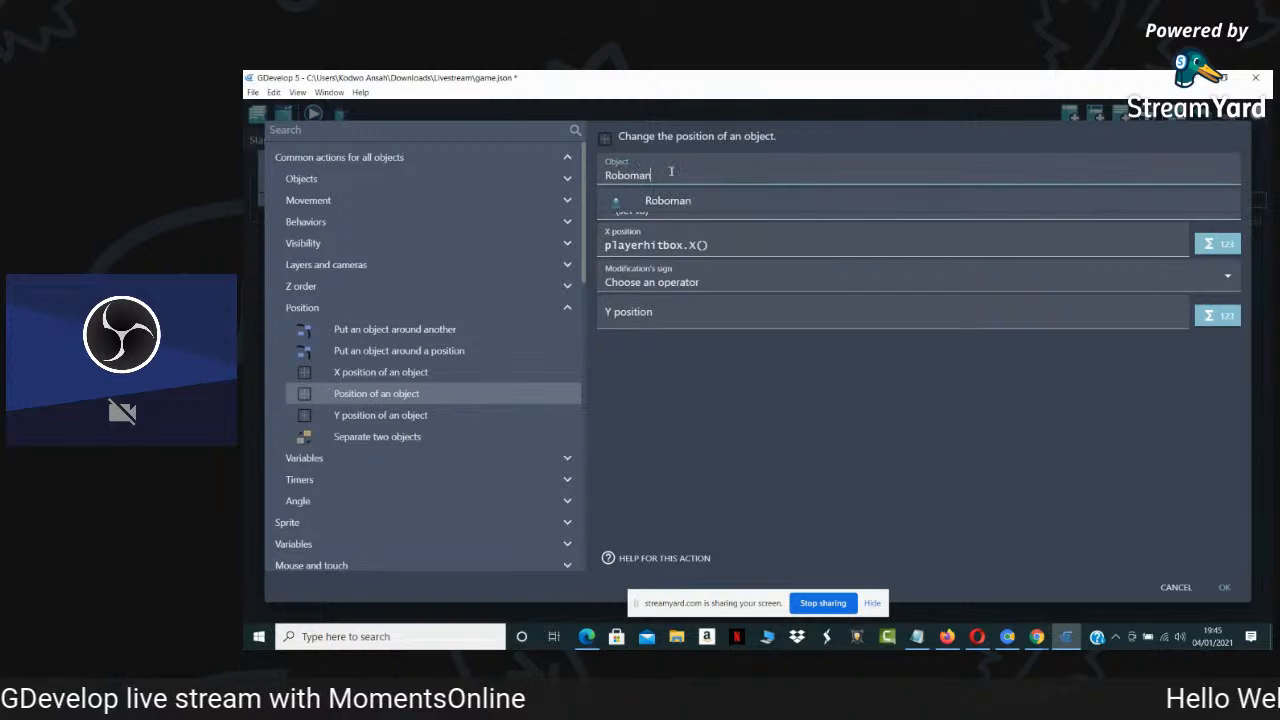
left_click(661, 203)
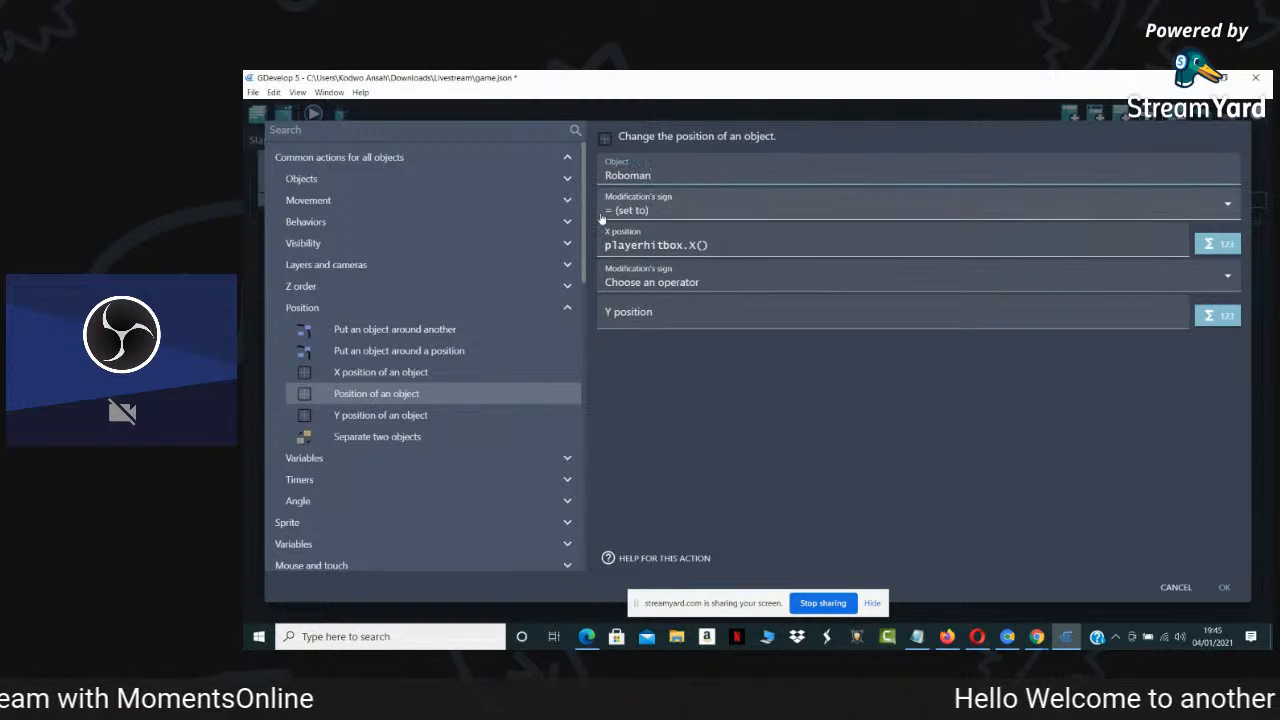
left_click(689, 255)
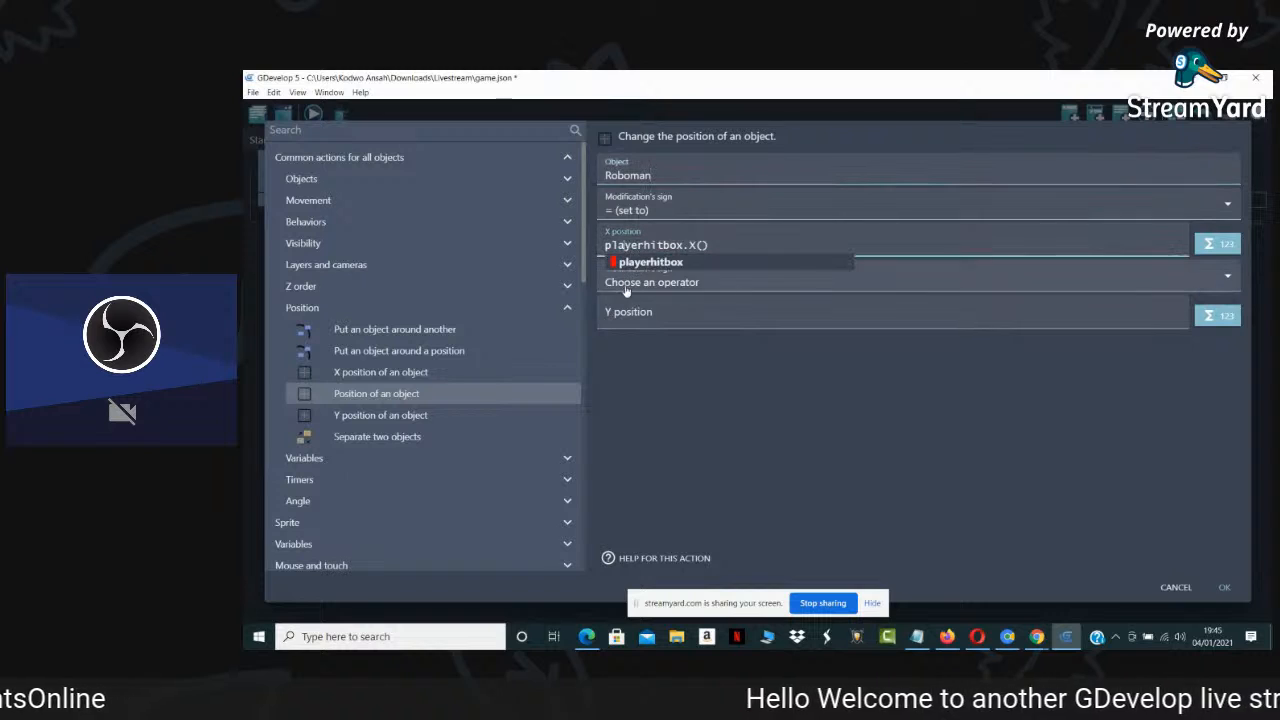
left_click(646, 285)
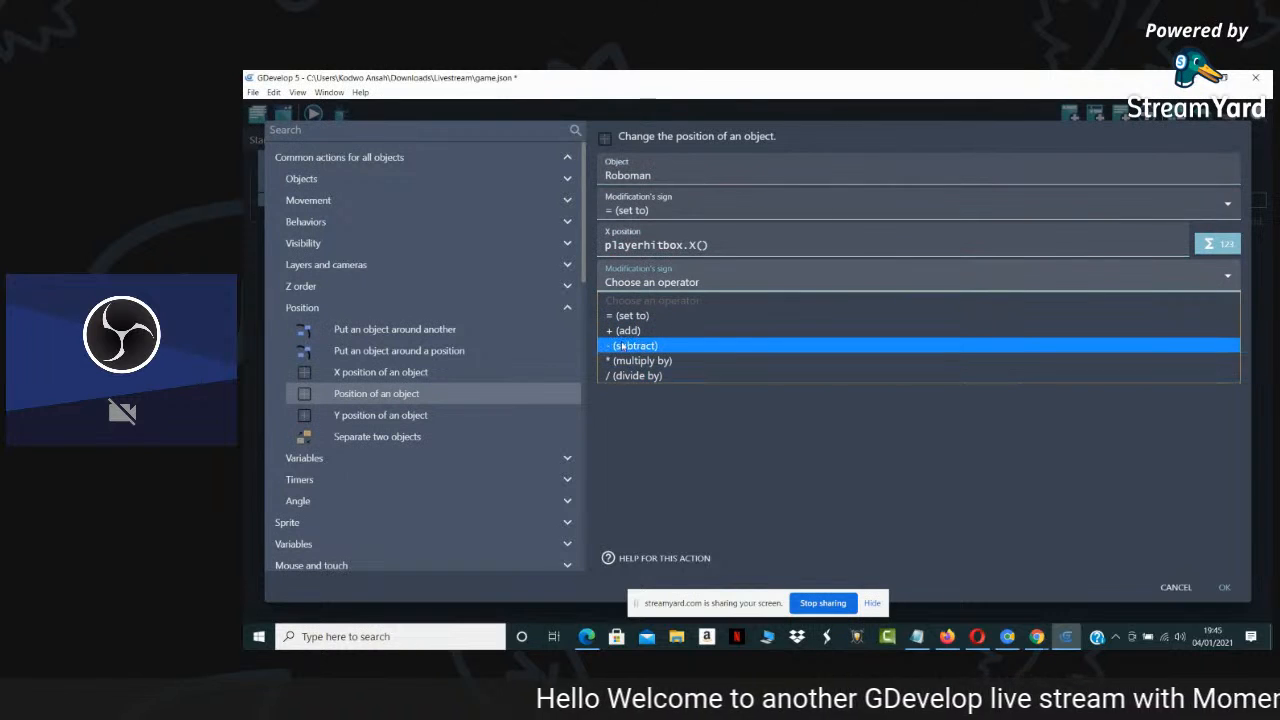
left_click(626, 330)
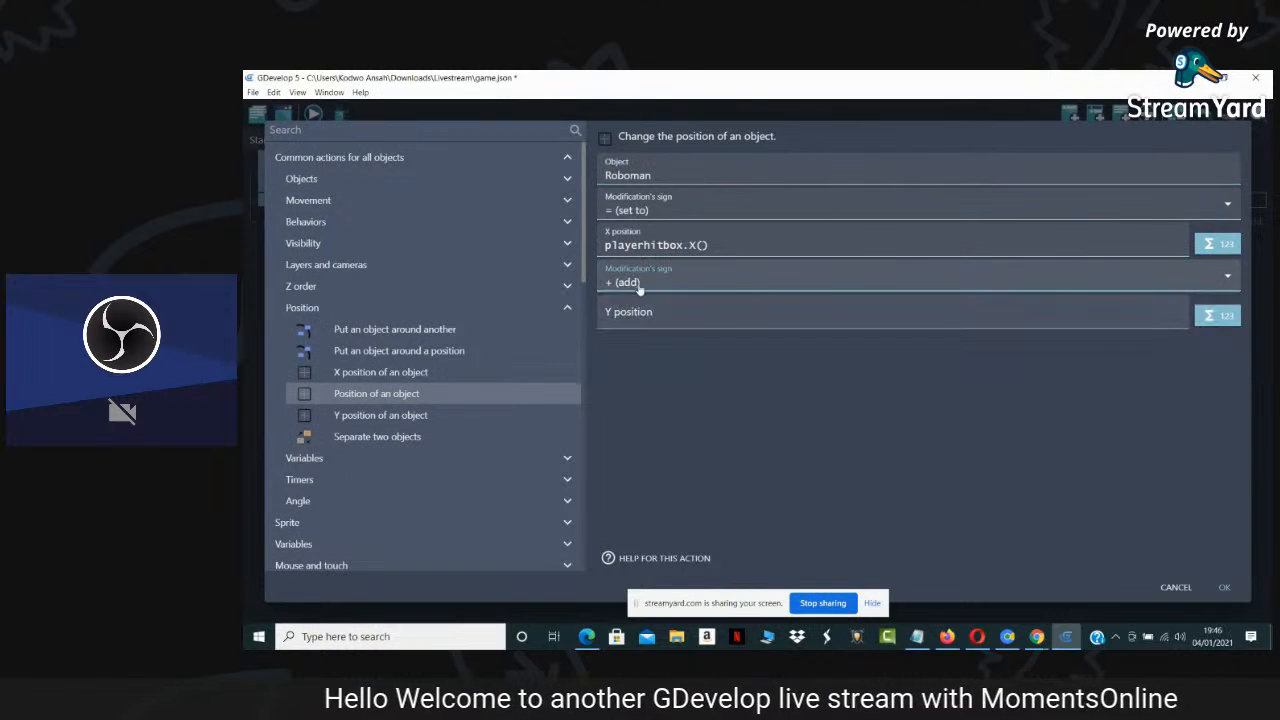
left_click(640, 284)
left_click(621, 301)
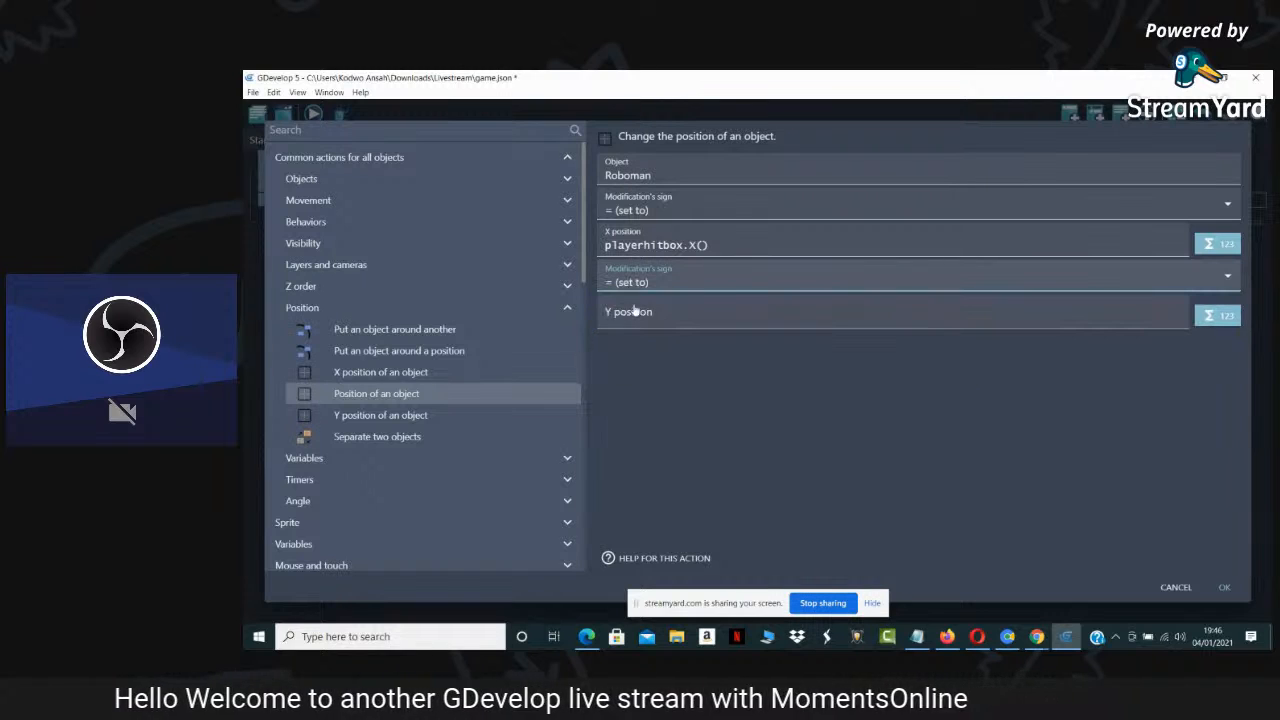
Enter playerhitbox.Y() as Roboman's Y position
left_click(618, 303)
type("player")
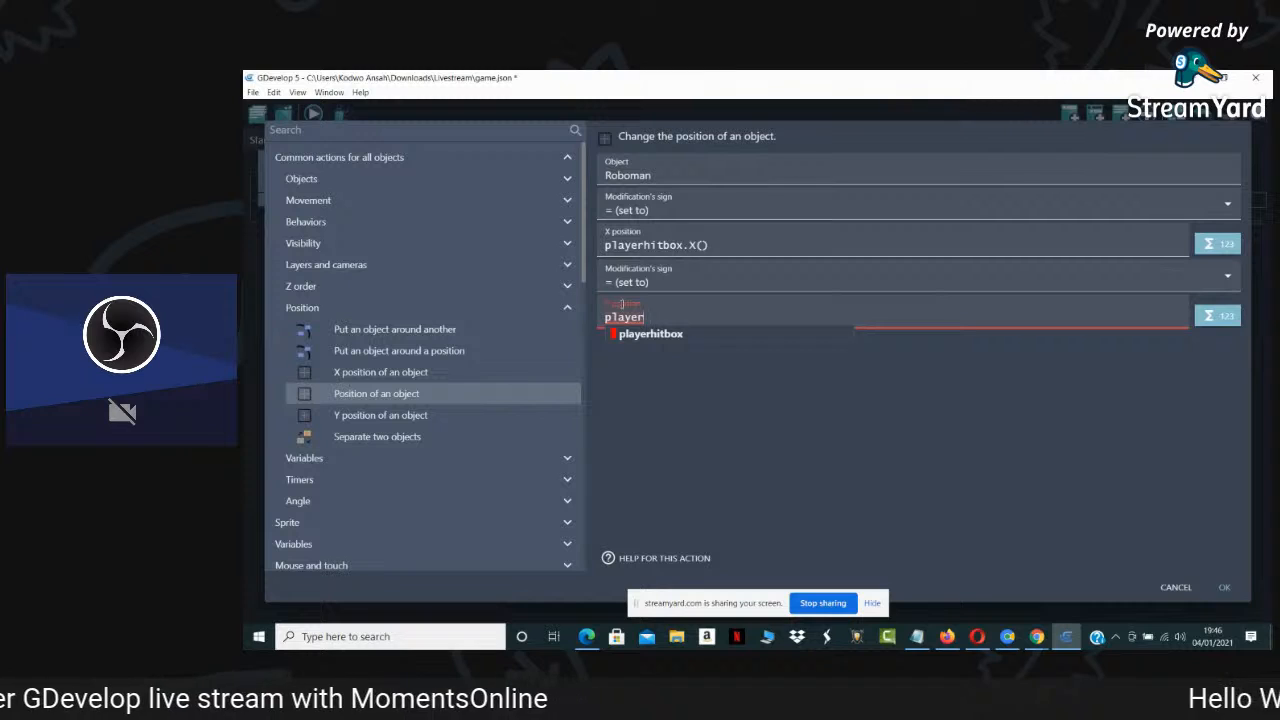
left_click(633, 340)
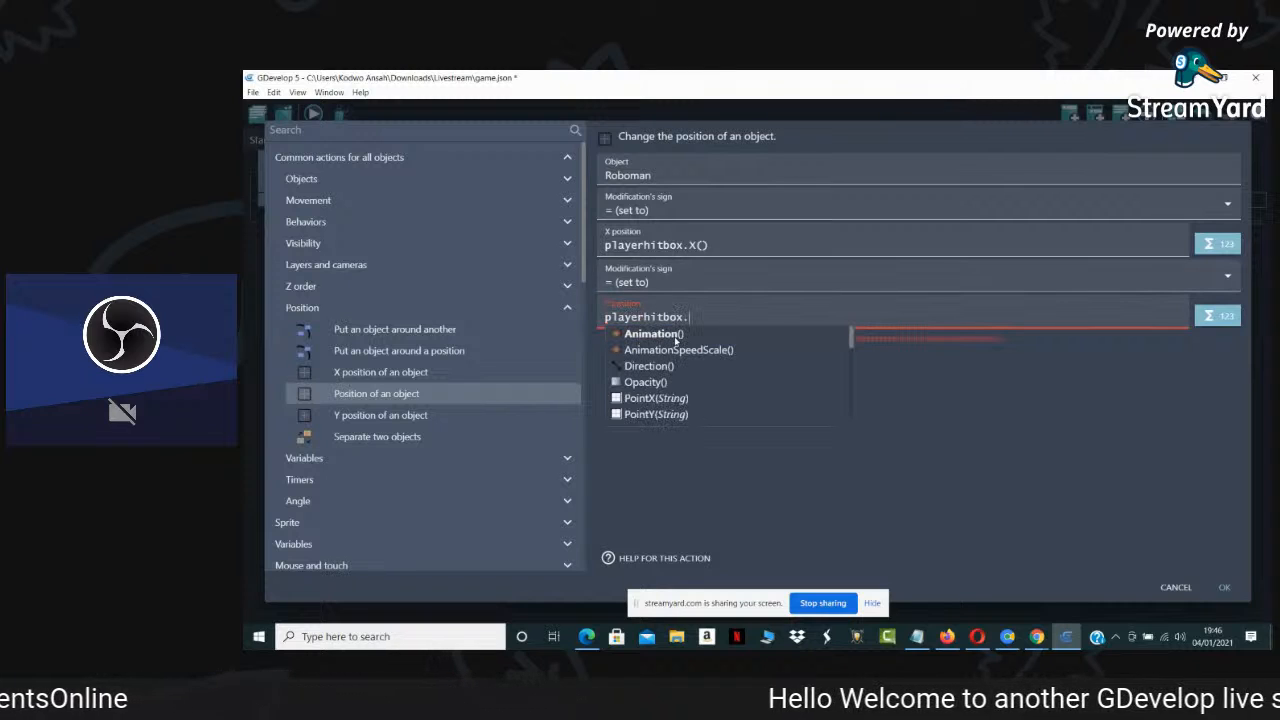
type("y")
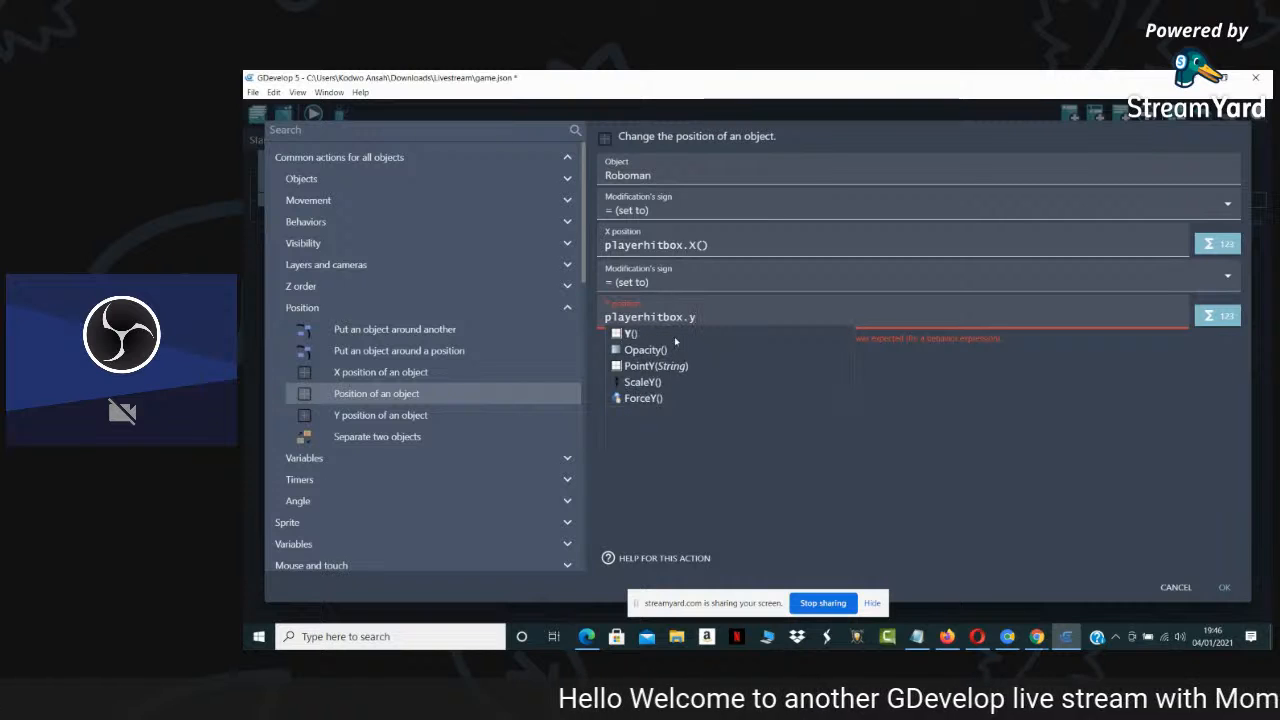
key("BackSpace")
type("Y()")
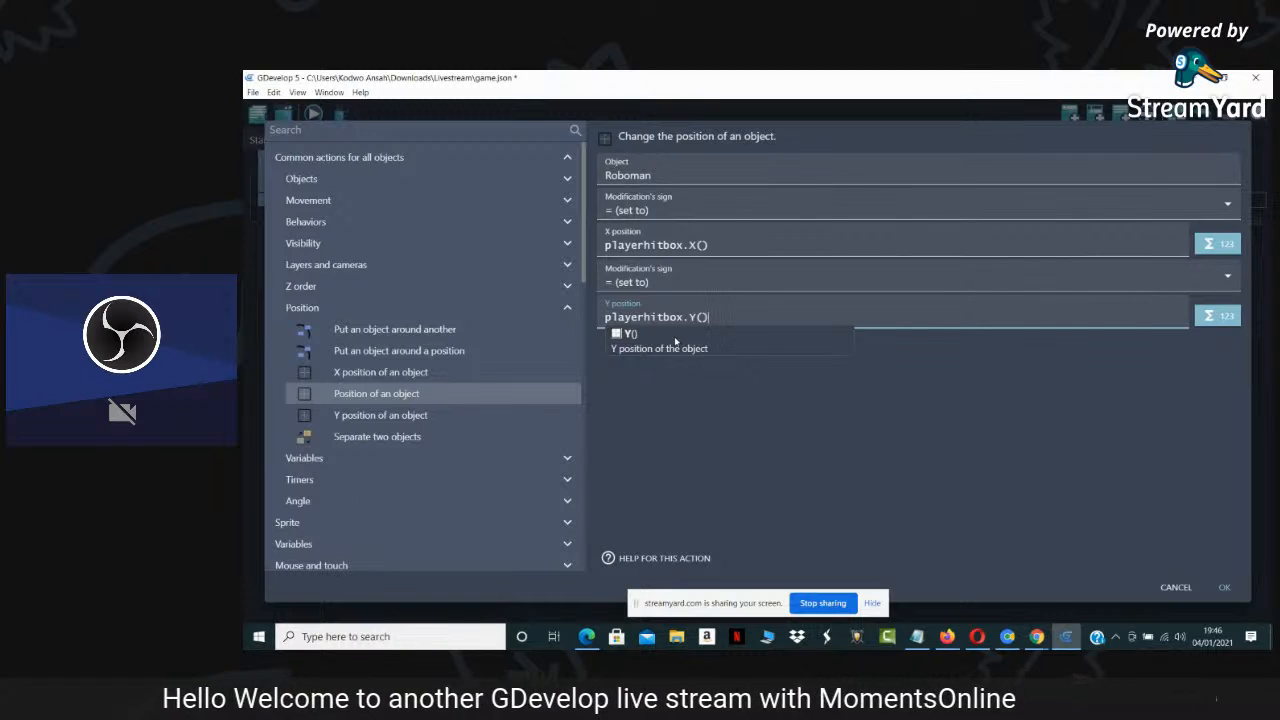
Offset Roboman's X position expression to playerhitbox.X()-12 and add the position action to the event
left_click(716, 248)
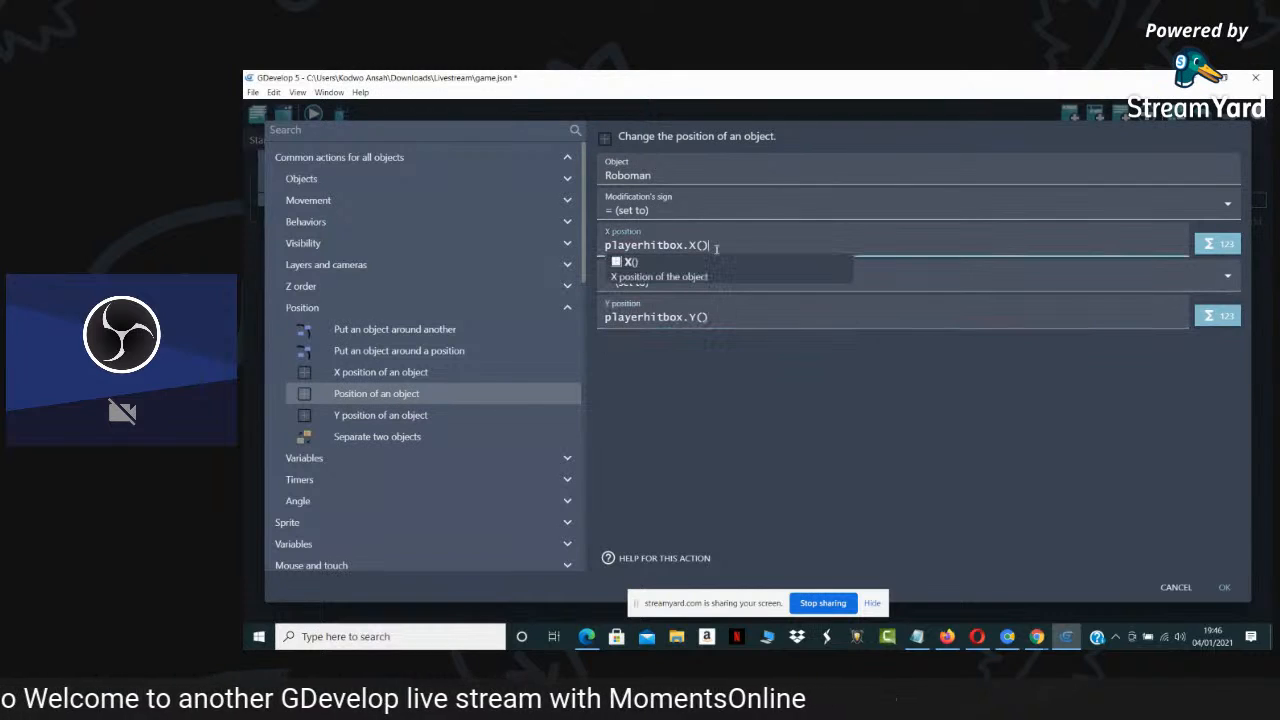
type("-12")
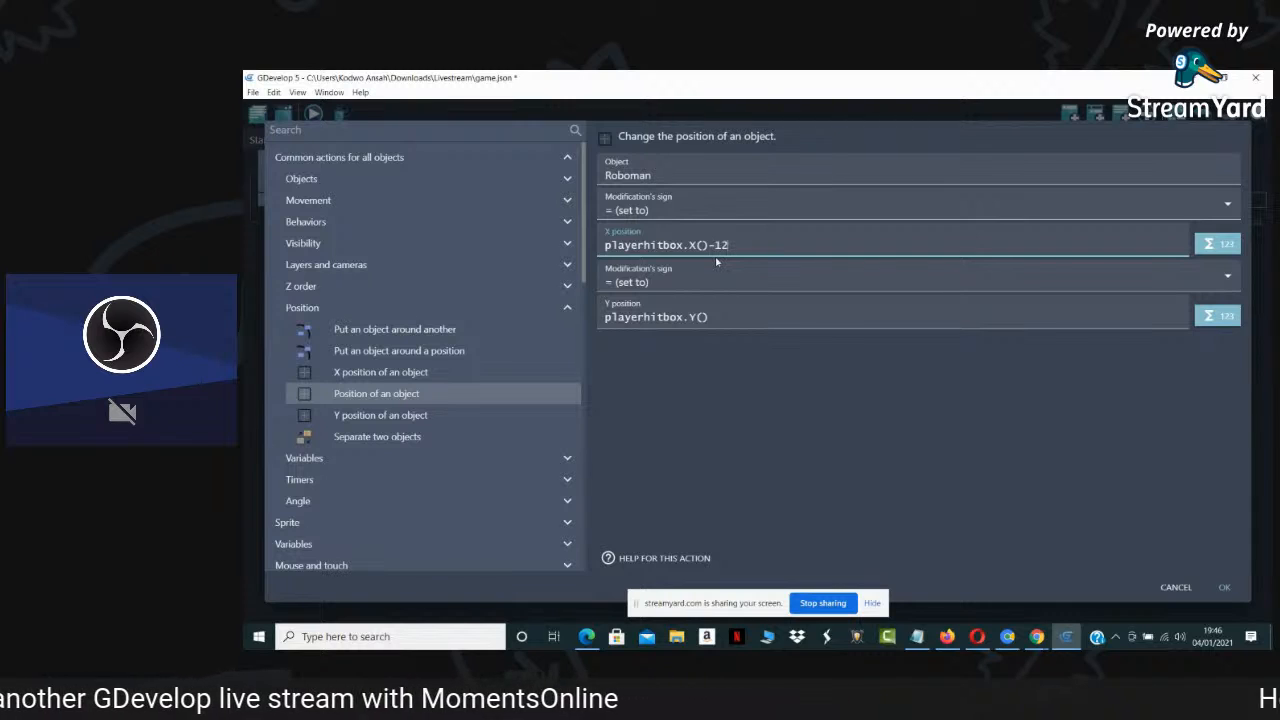
left_click(1226, 586)
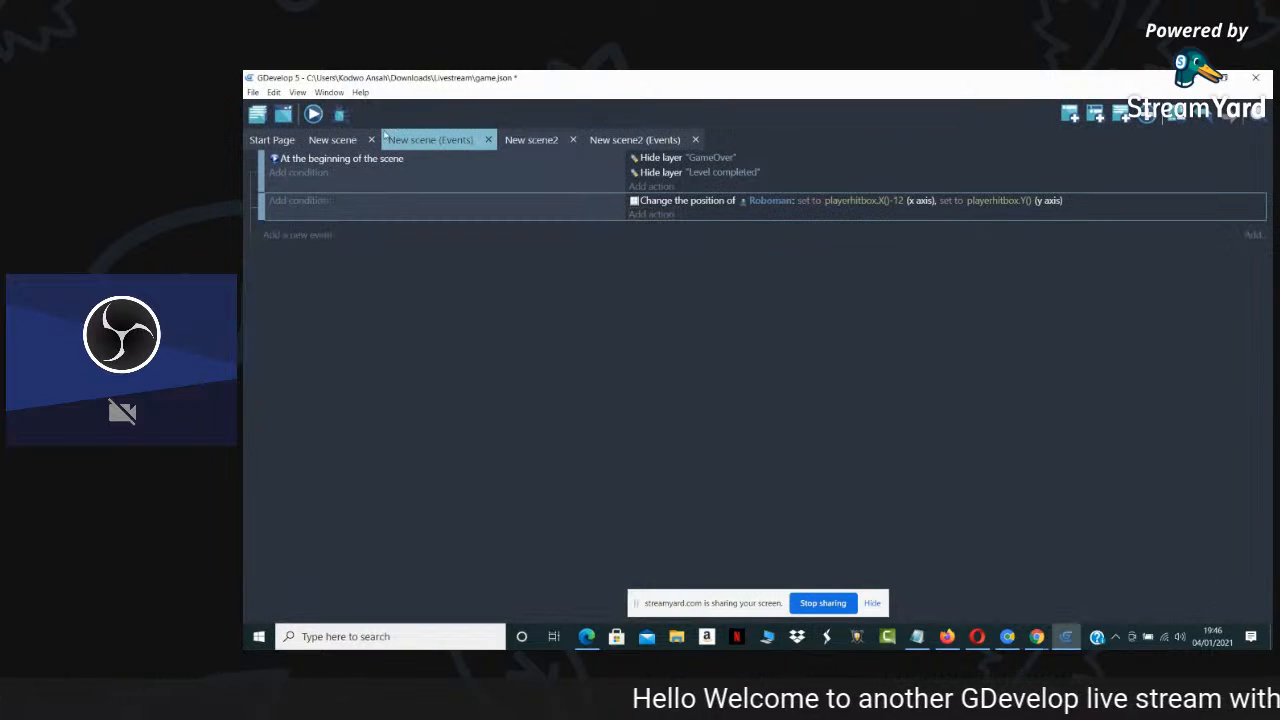
Preview the First Level scene, check Roboman's position over playerhitbox in the maximized preview window and close it
left_click(335, 140)
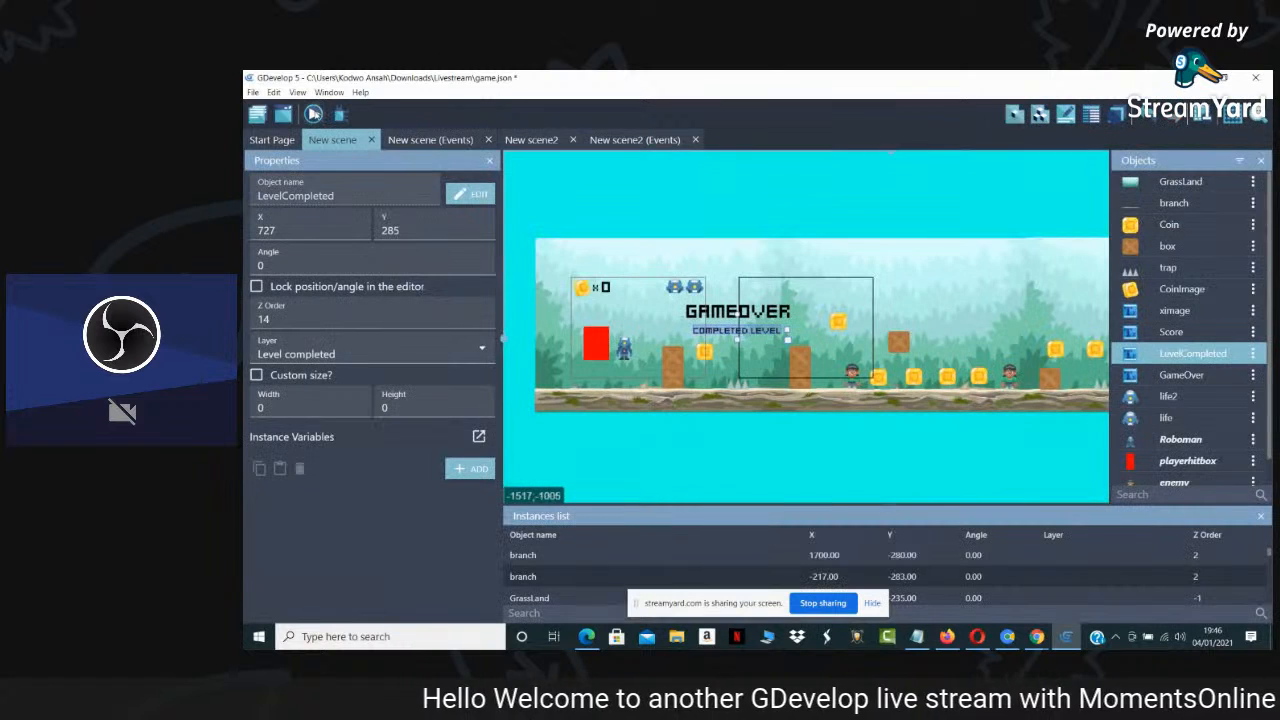
left_click(313, 113)
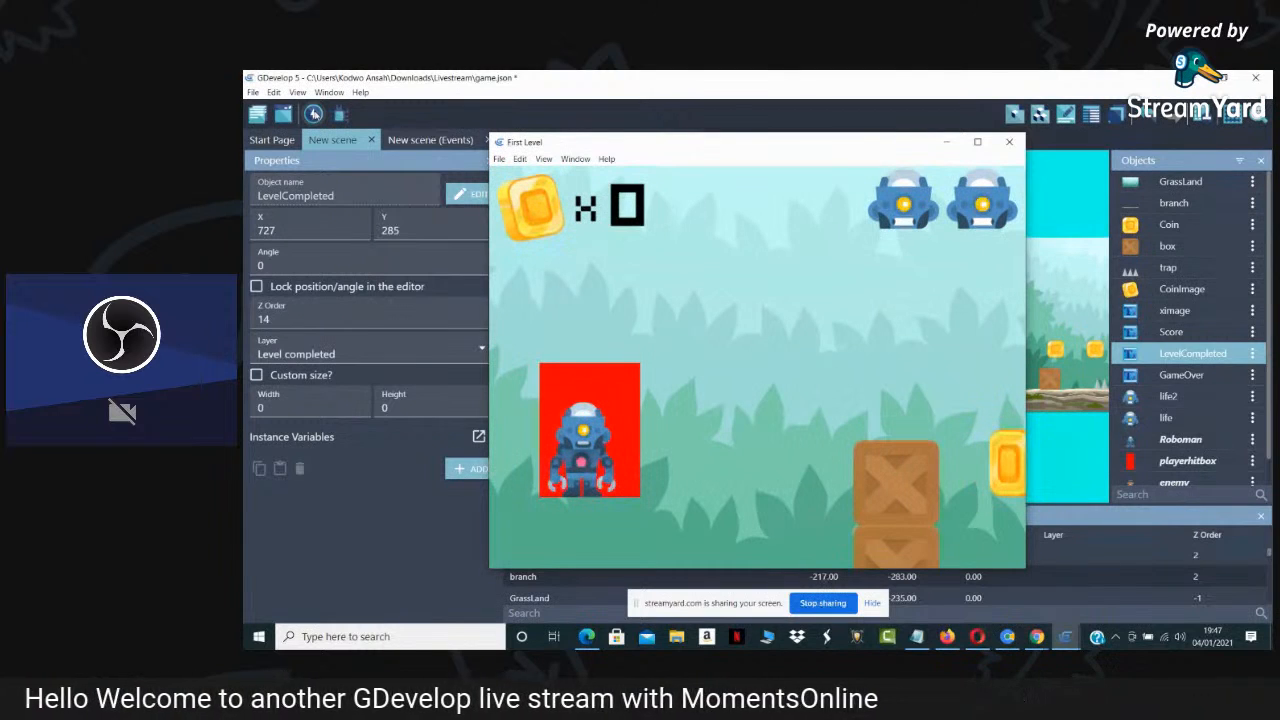
left_click(979, 145)
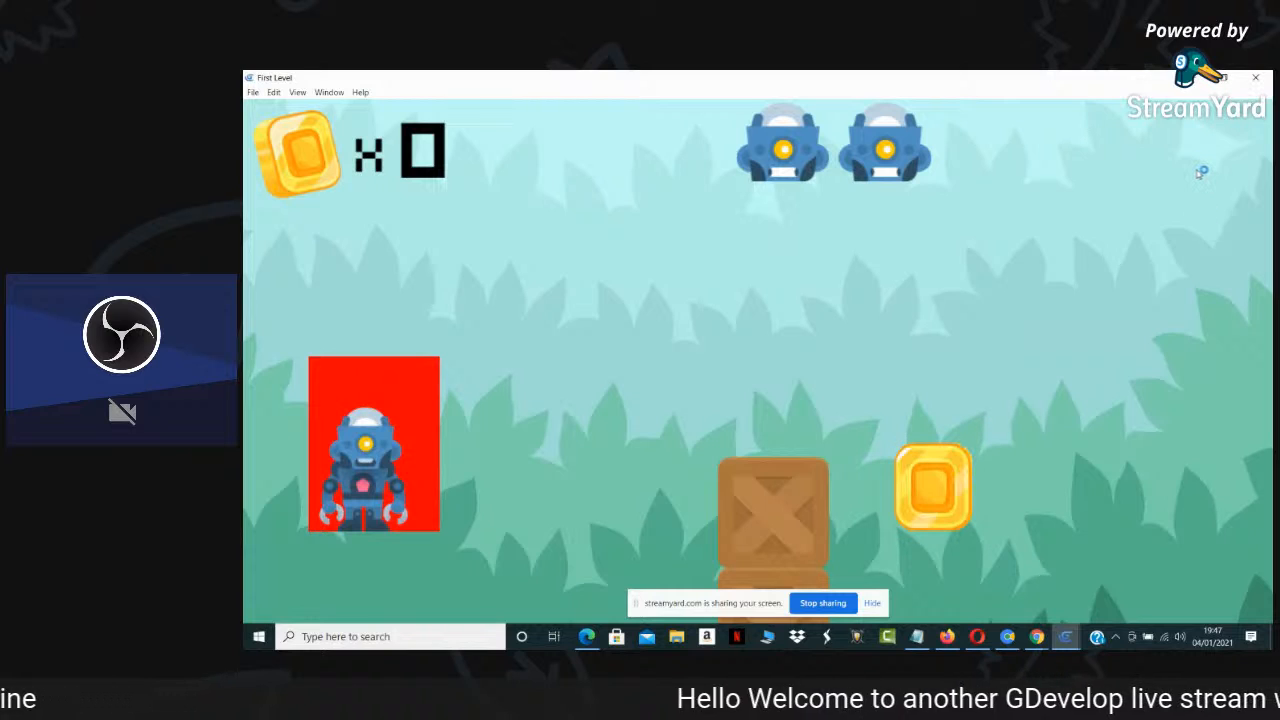
left_click(1224, 77)
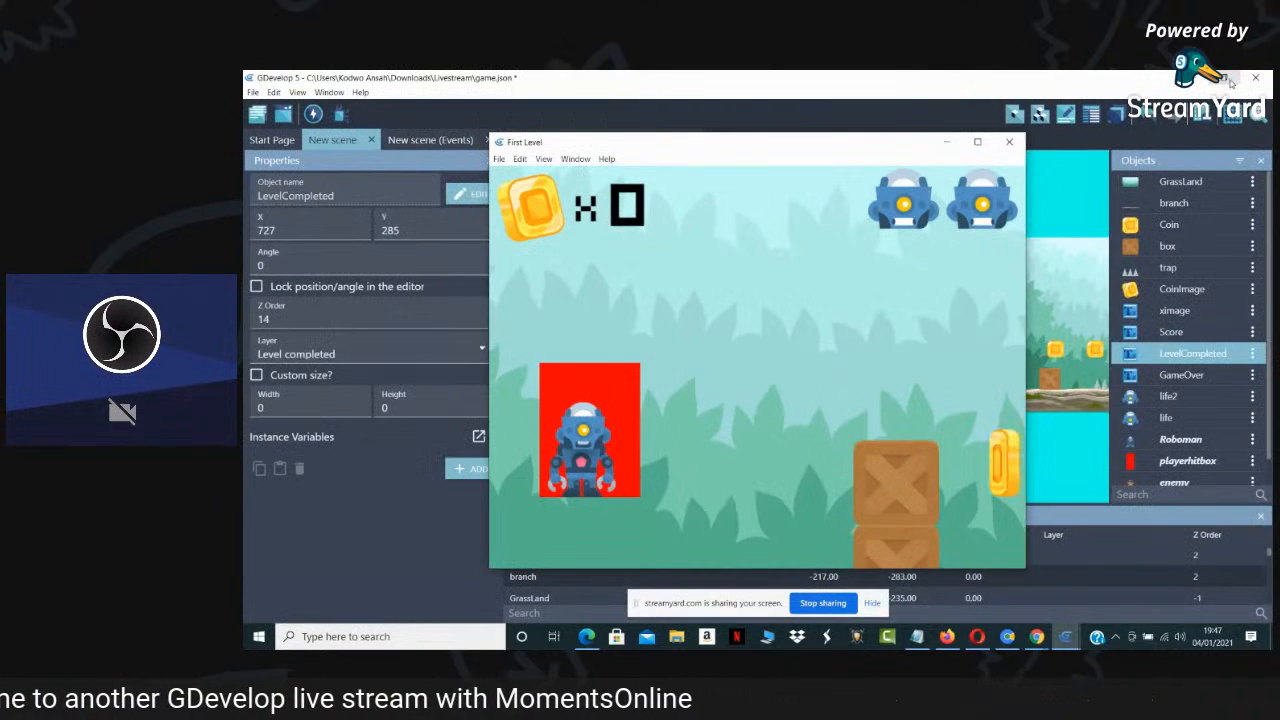
left_click(978, 142)
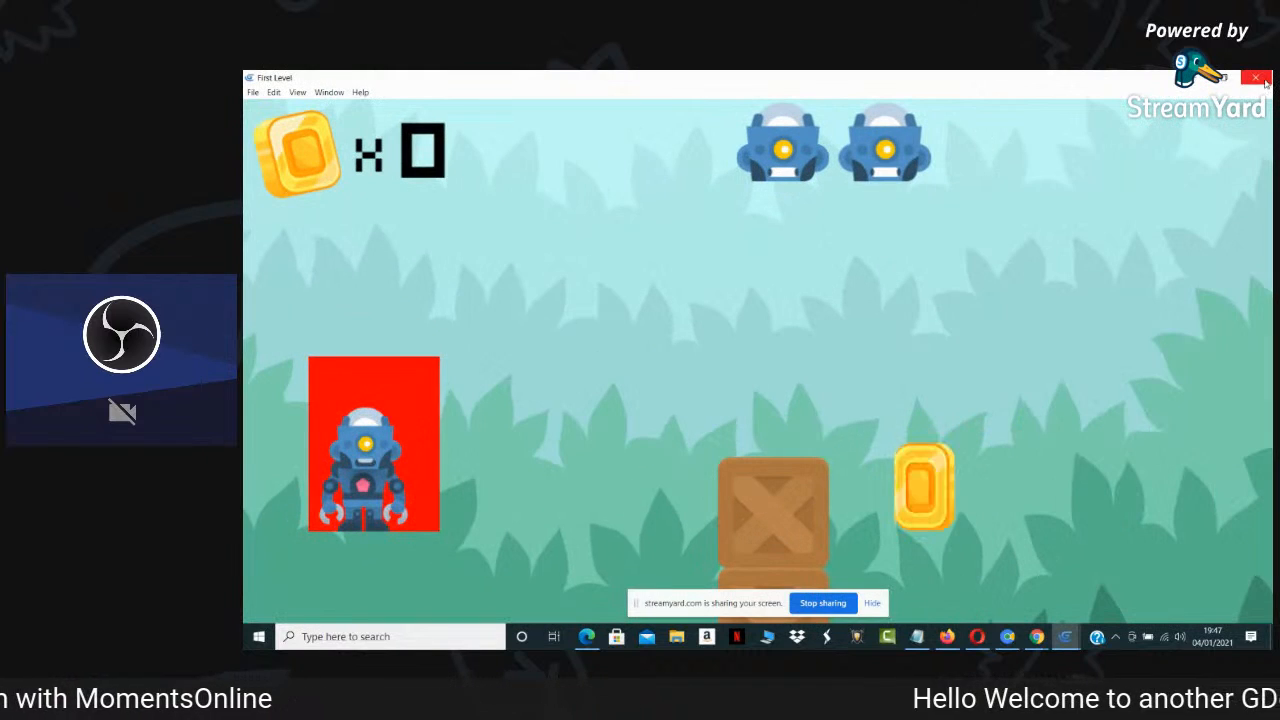
left_click(1264, 82)
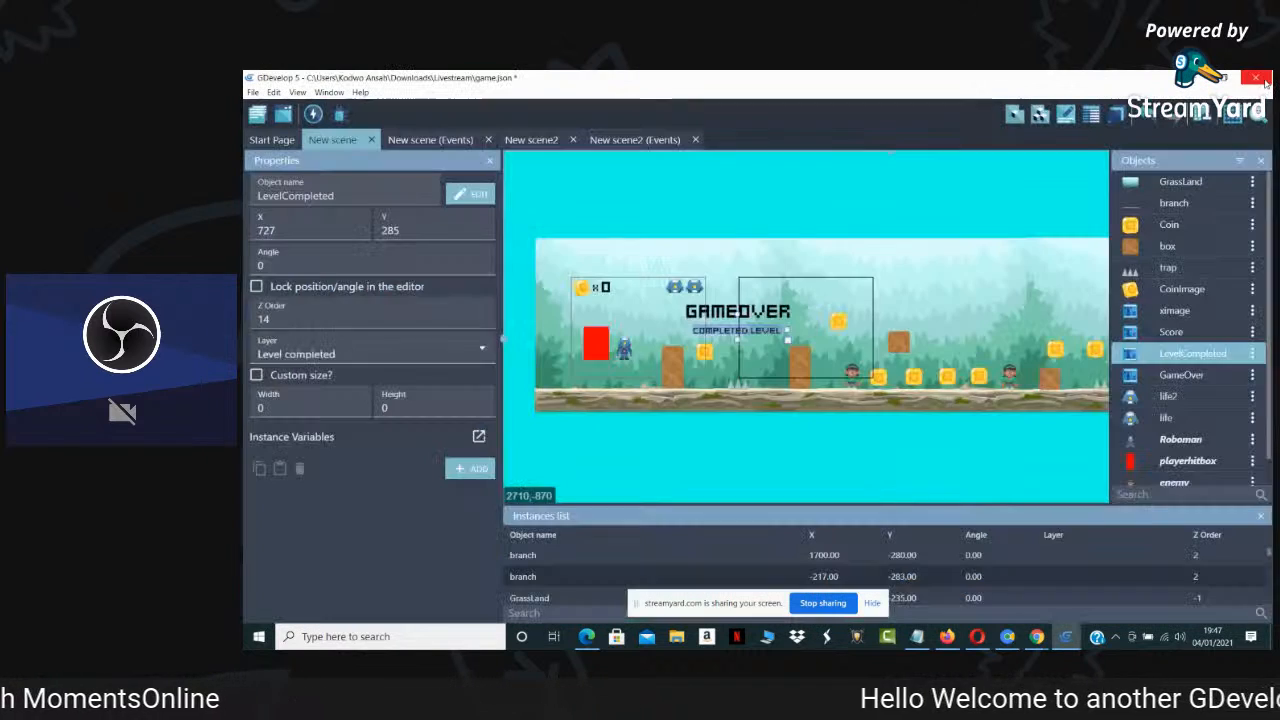
Open the playerhitbox object from the New scene layout for editing and show its behaviors
left_click(446, 140)
left_click(332, 140)
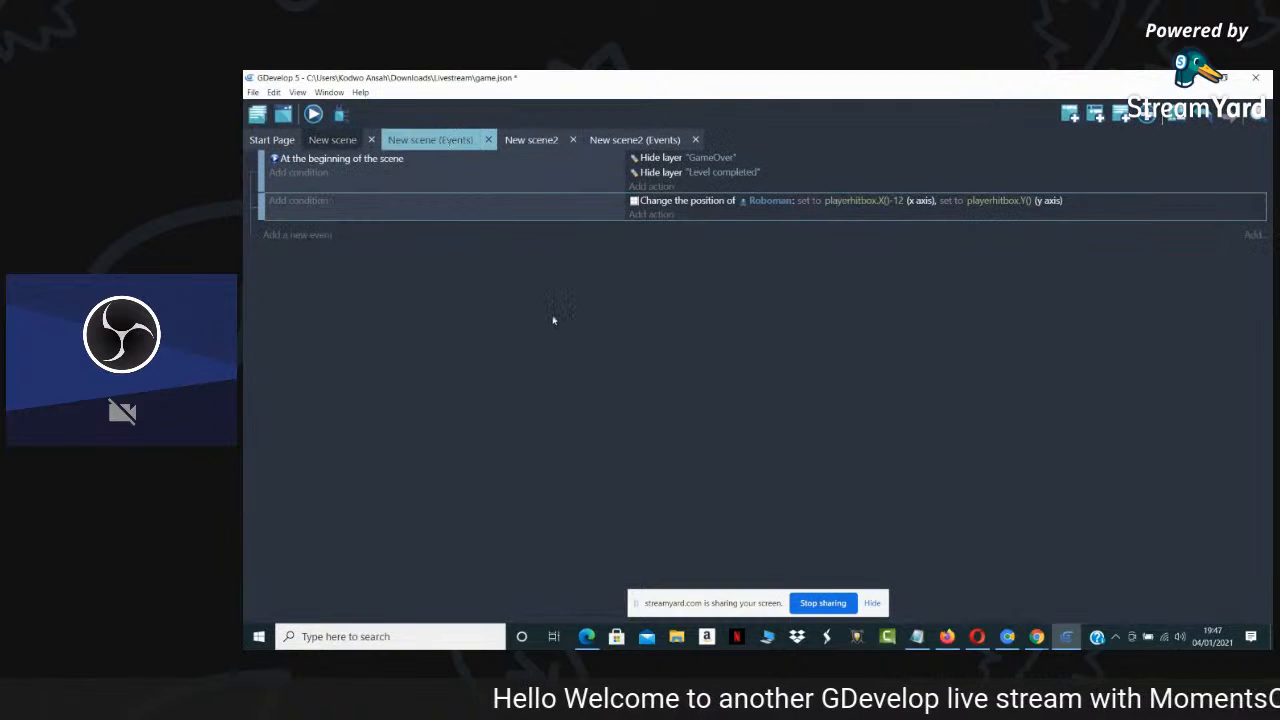
left_click(595, 343)
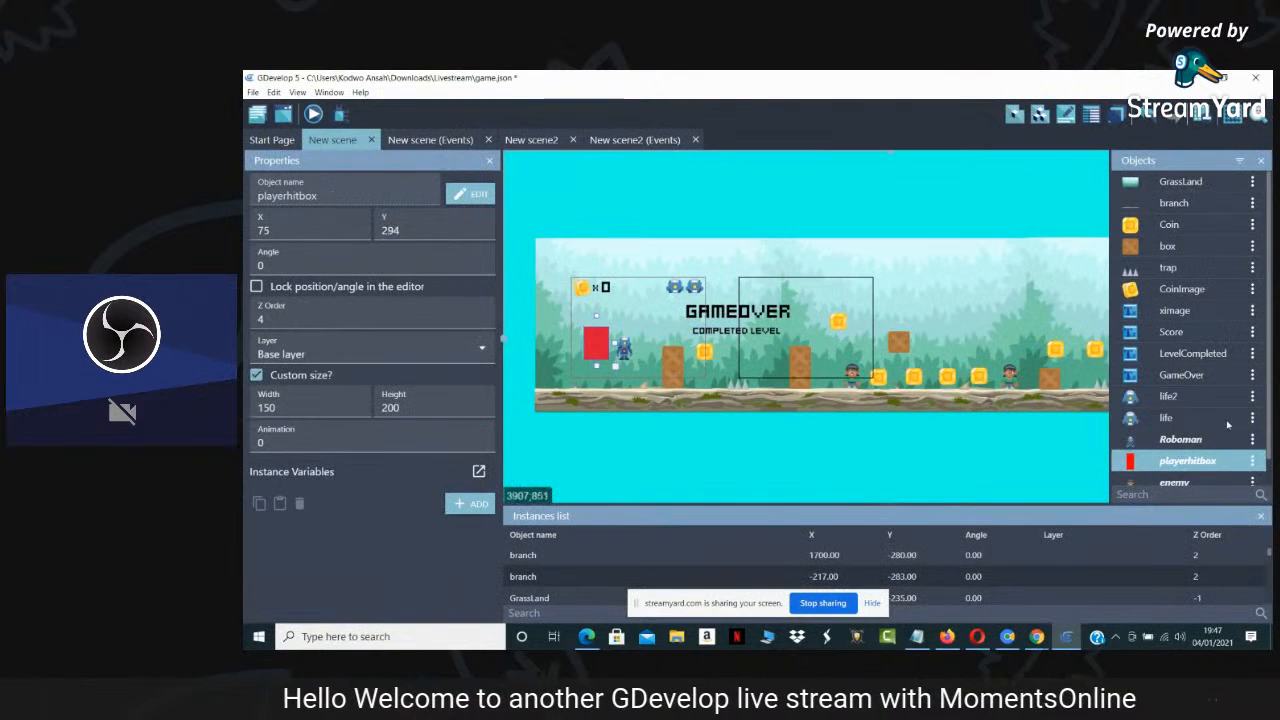
left_click(1252, 462)
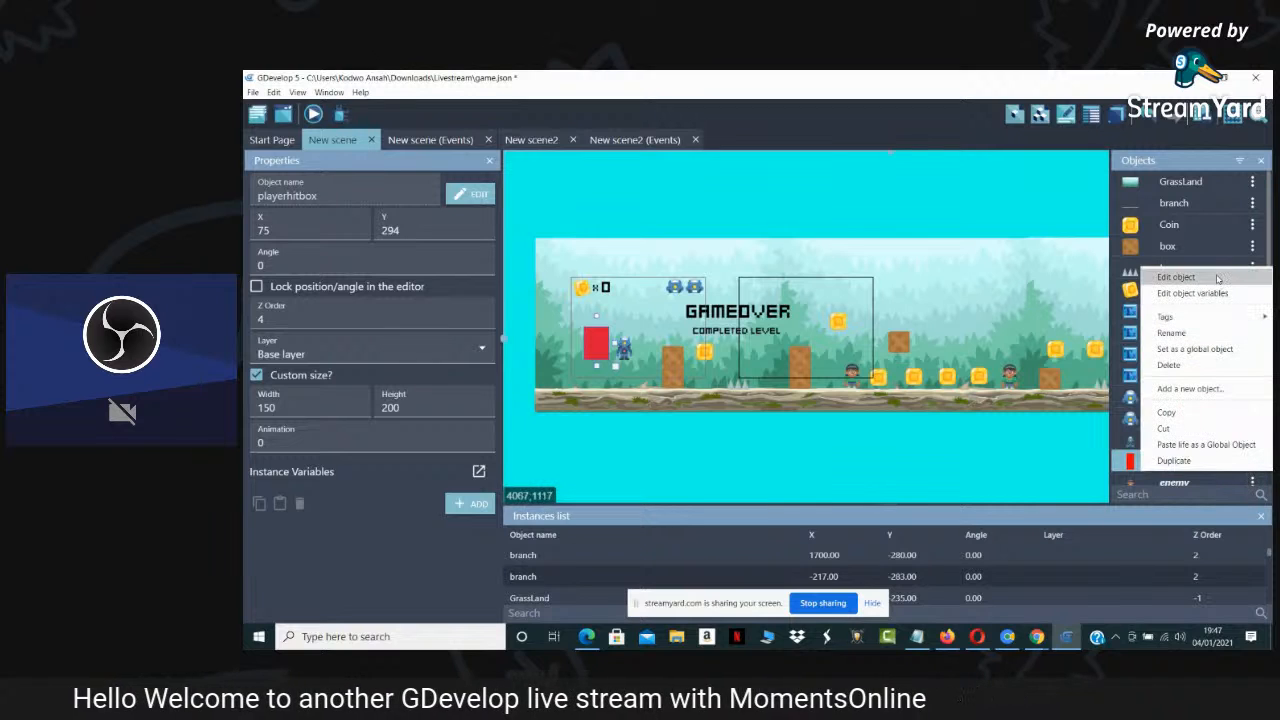
left_click(1218, 279)
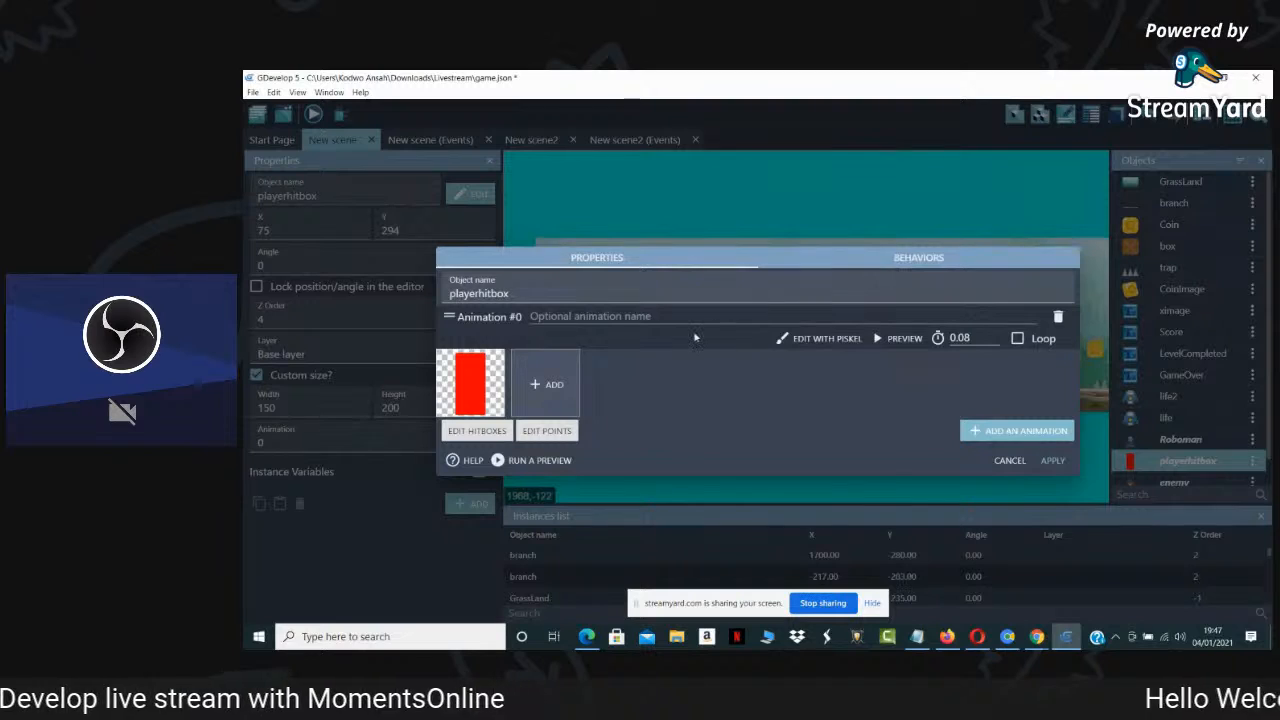
left_click(918, 257)
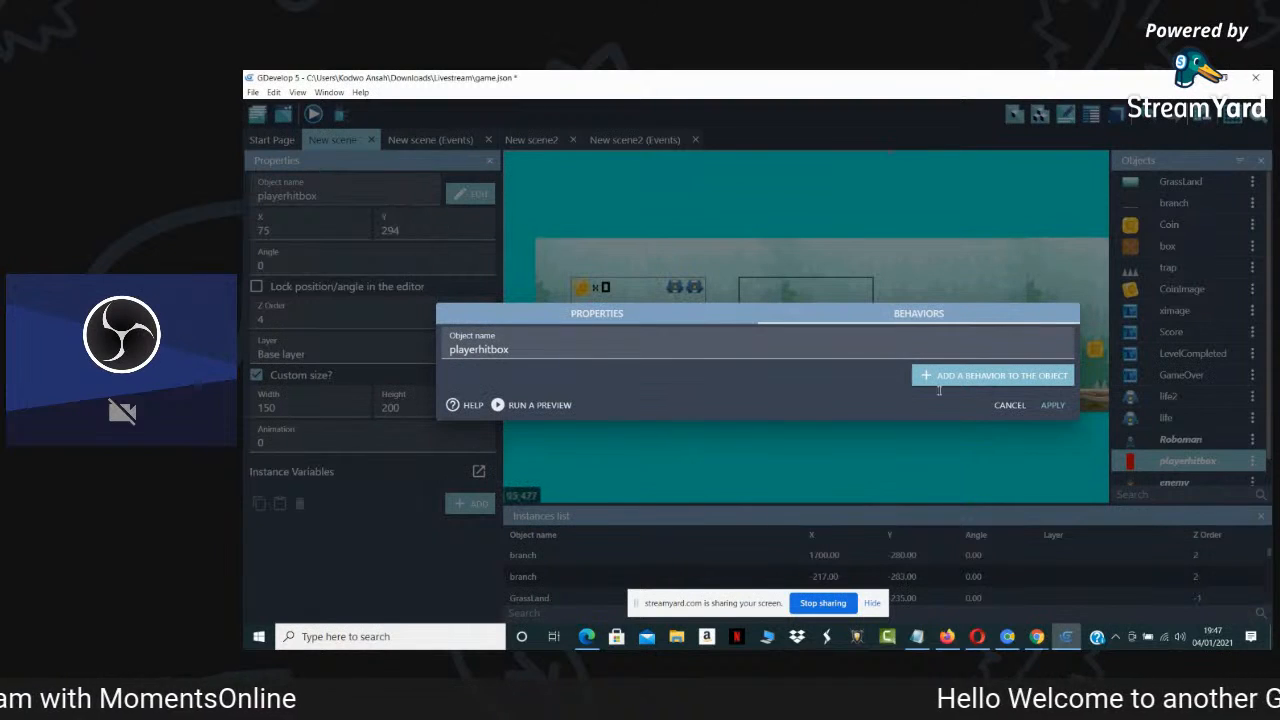
left_click(940, 385)
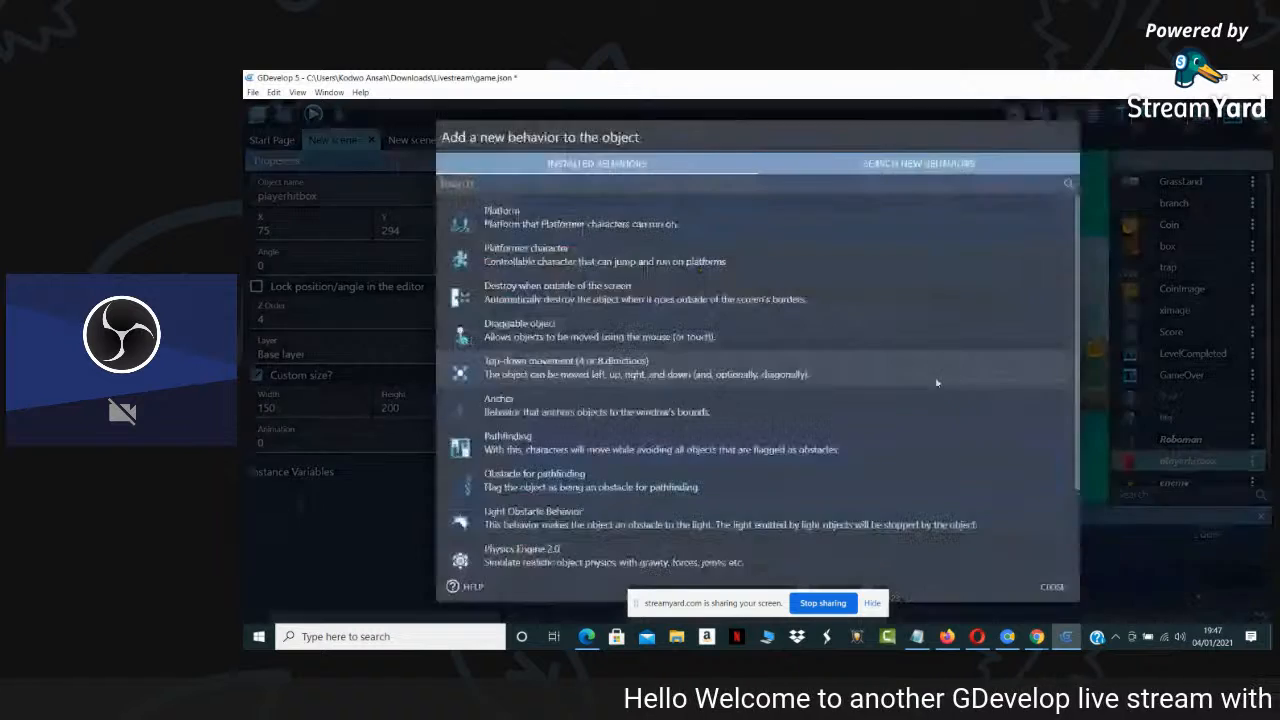
left_click(560, 410)
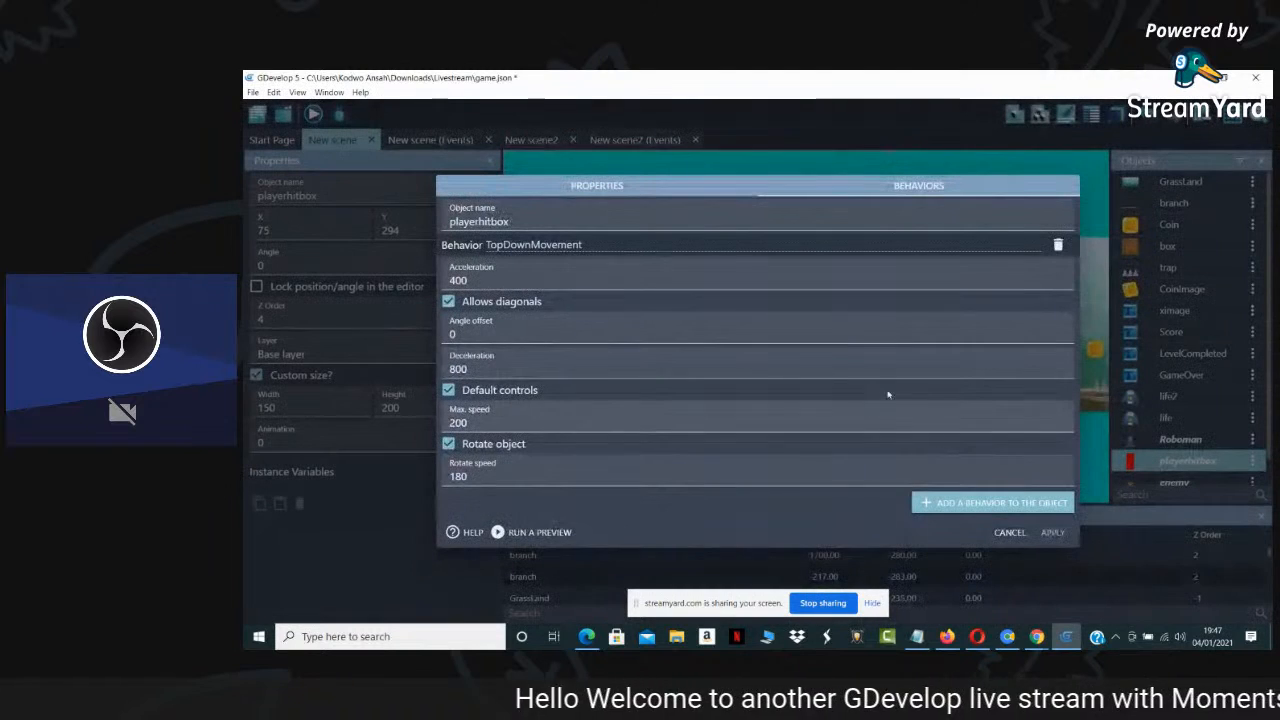
left_click(1059, 246)
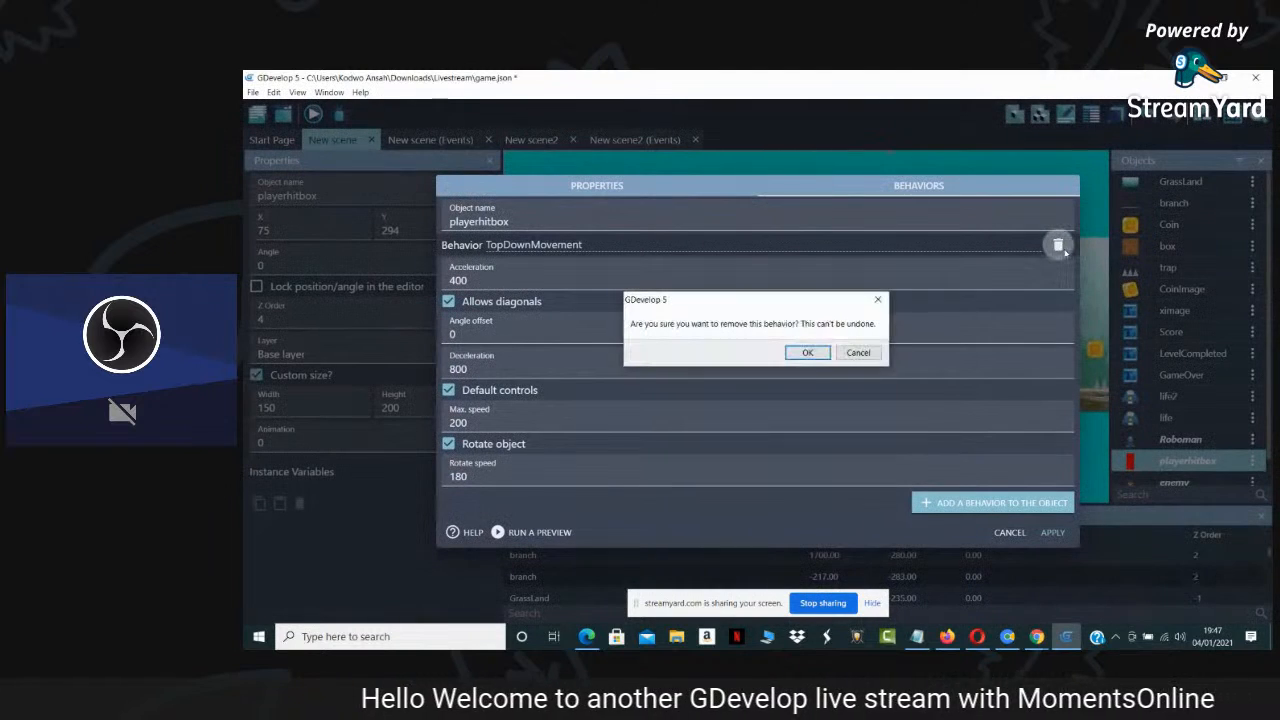
left_click(808, 352)
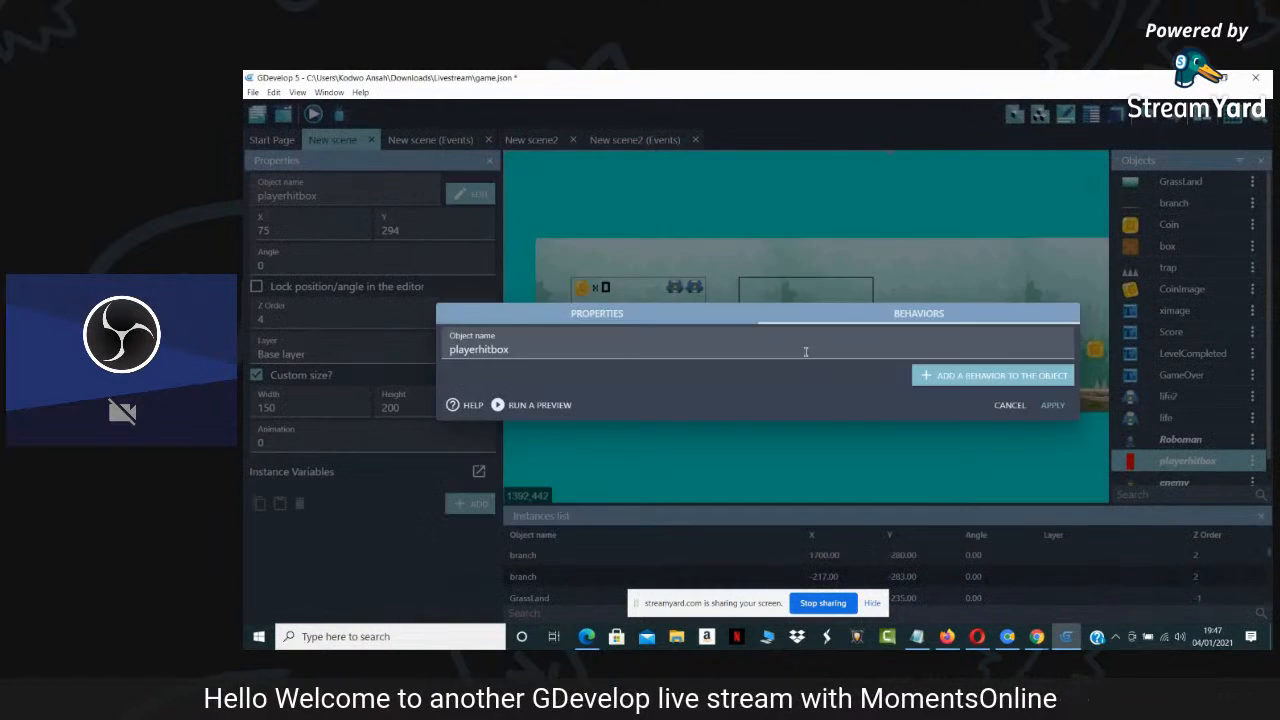
Add the Platformer character behavior to playerhitbox, apply it and test it in a scene preview
left_click(970, 375)
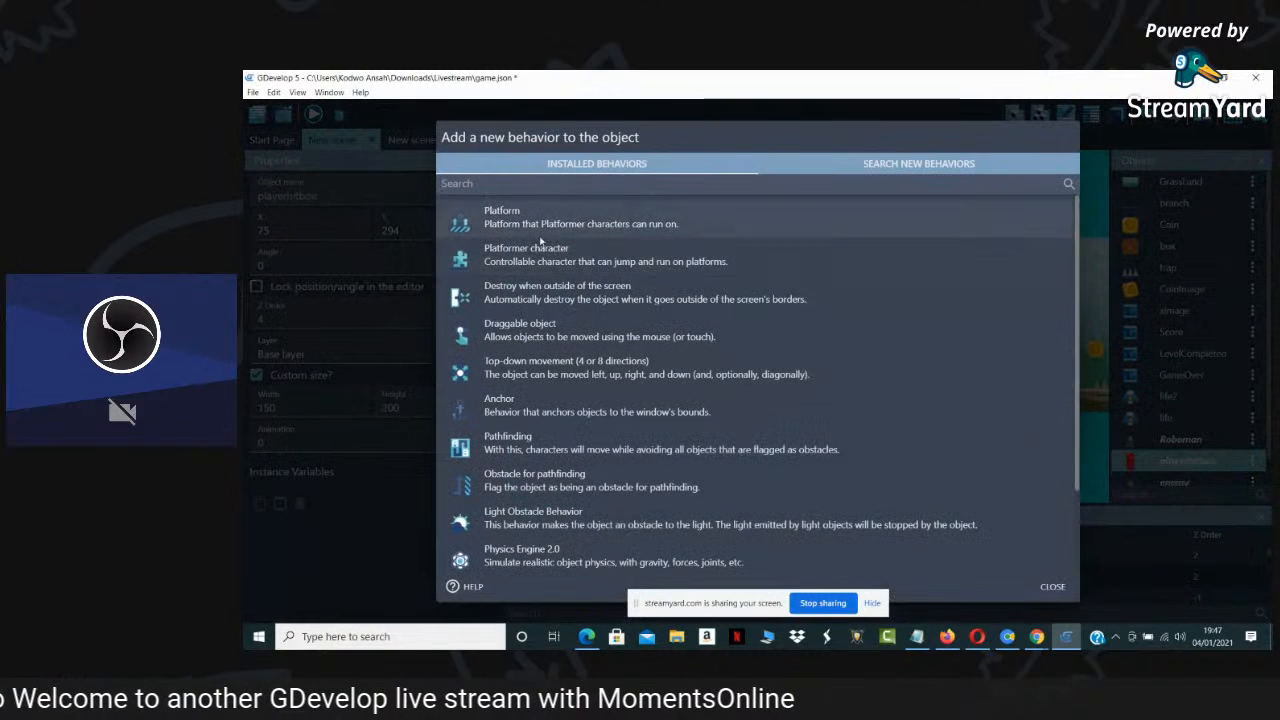
left_click(505, 255)
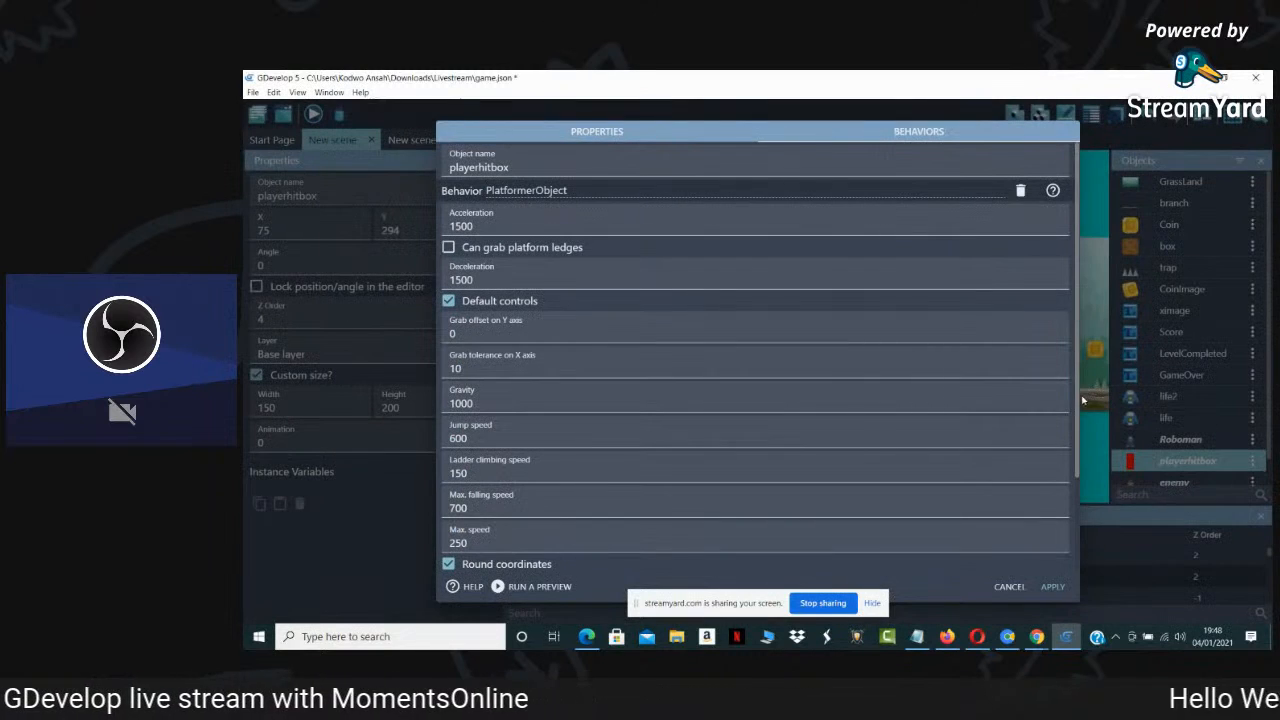
left_click_drag(1079, 405, 1078, 507)
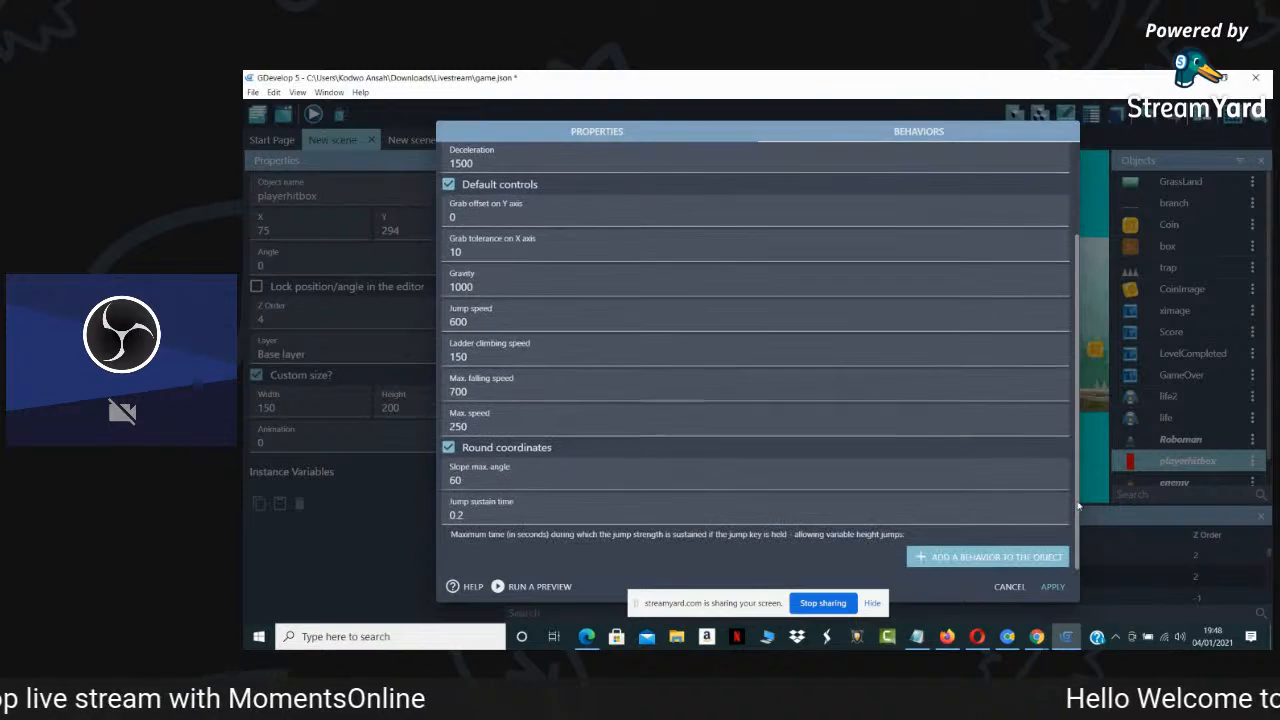
left_click(1053, 586)
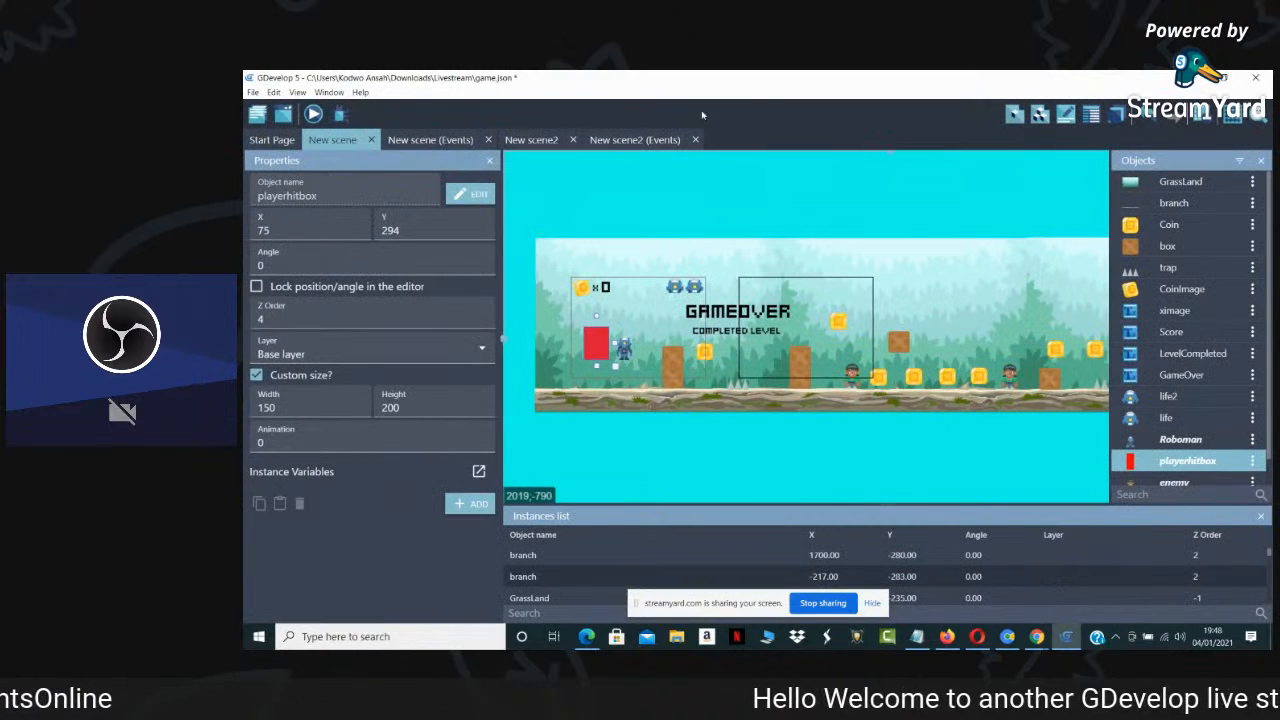
left_click(313, 115)
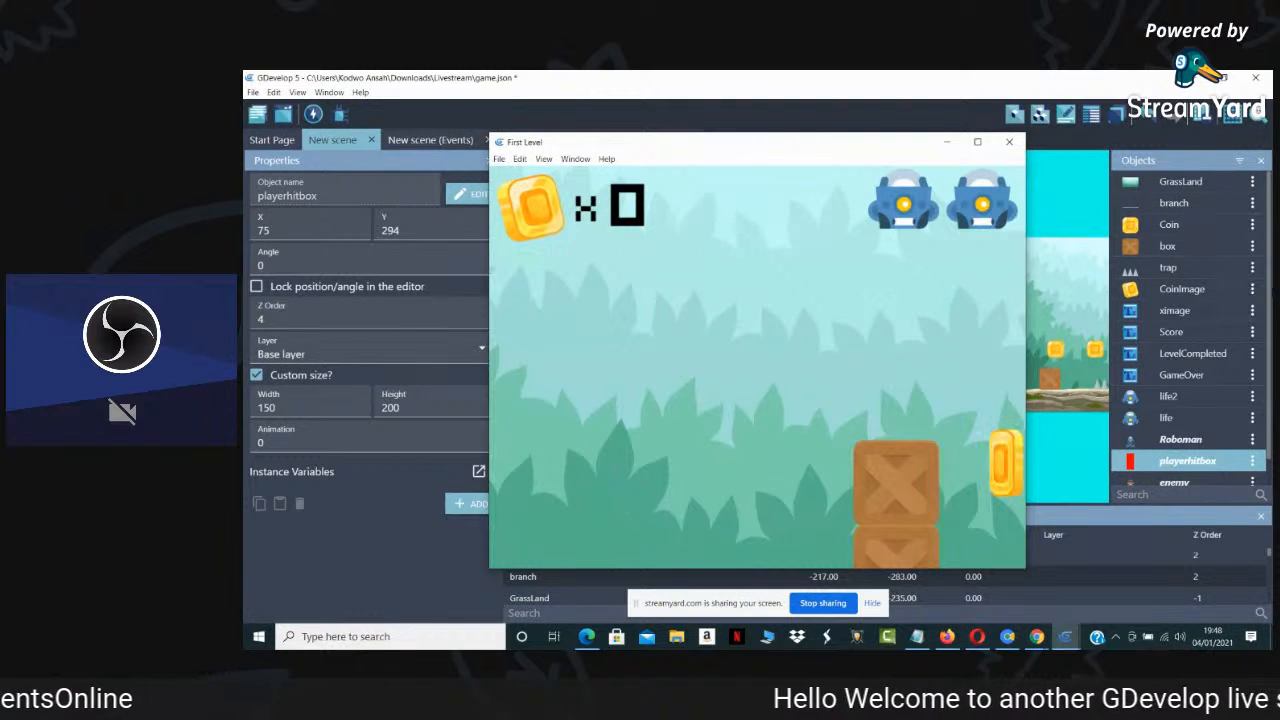
left_click(1009, 141)
Add a new event to New scene with the action "Center the camera on an object" targeting playerhitbox
left_click(437, 139)
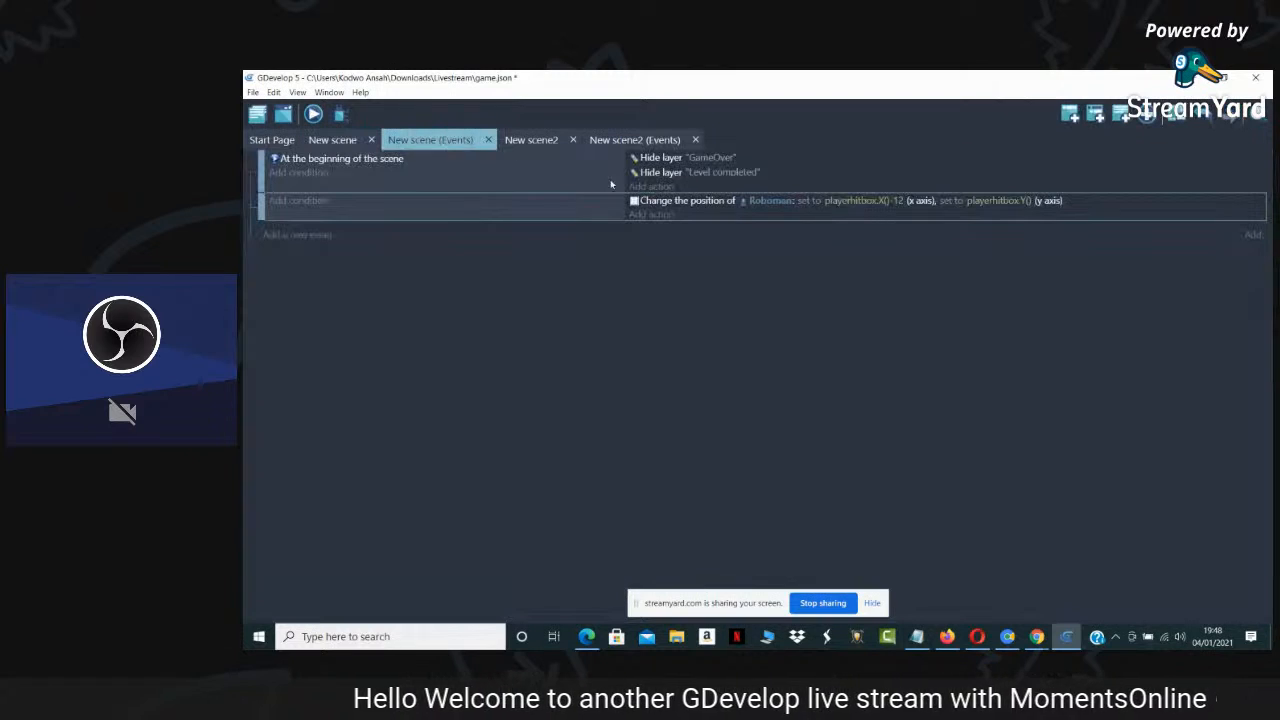
left_click(1069, 114)
left_click(653, 229)
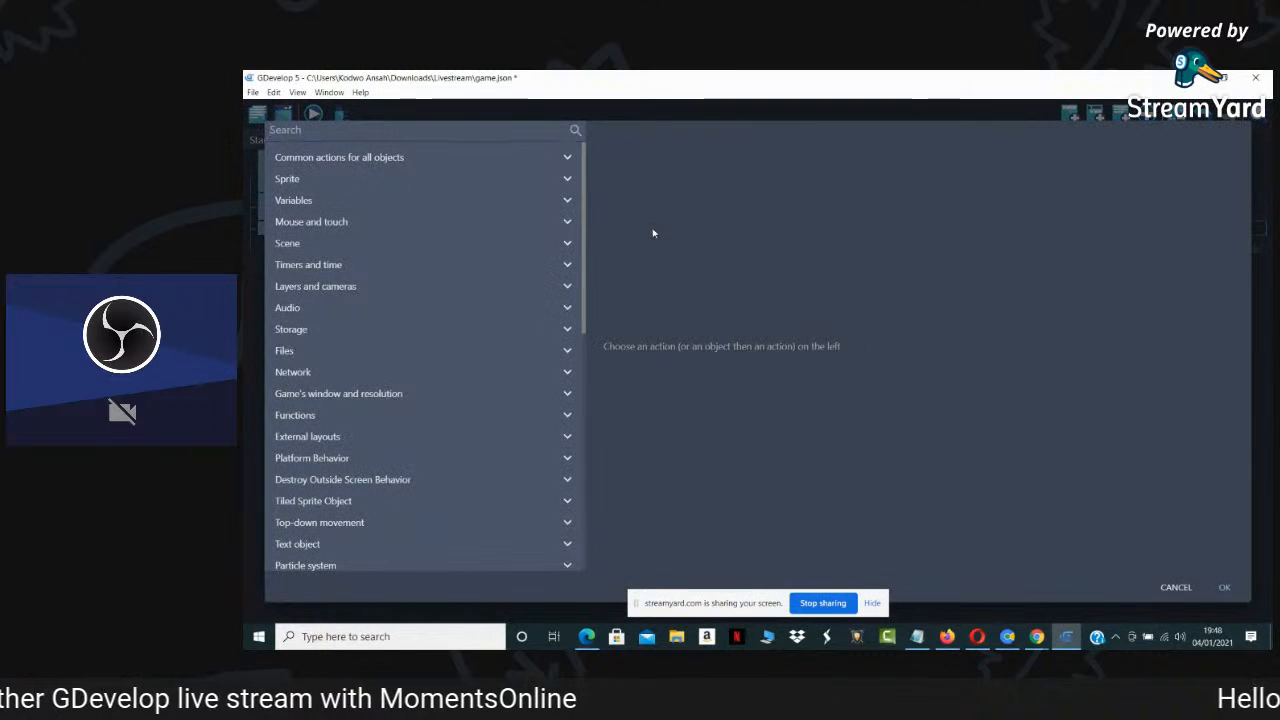
type("camera")
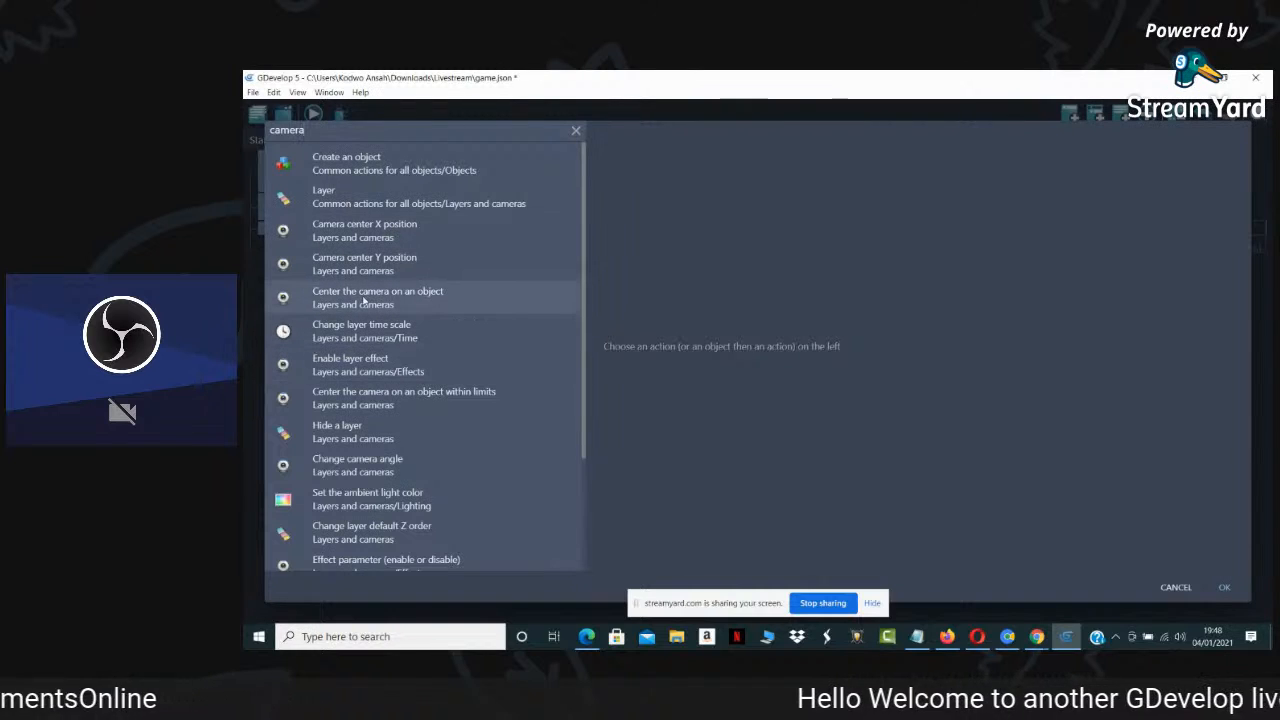
left_click(345, 297)
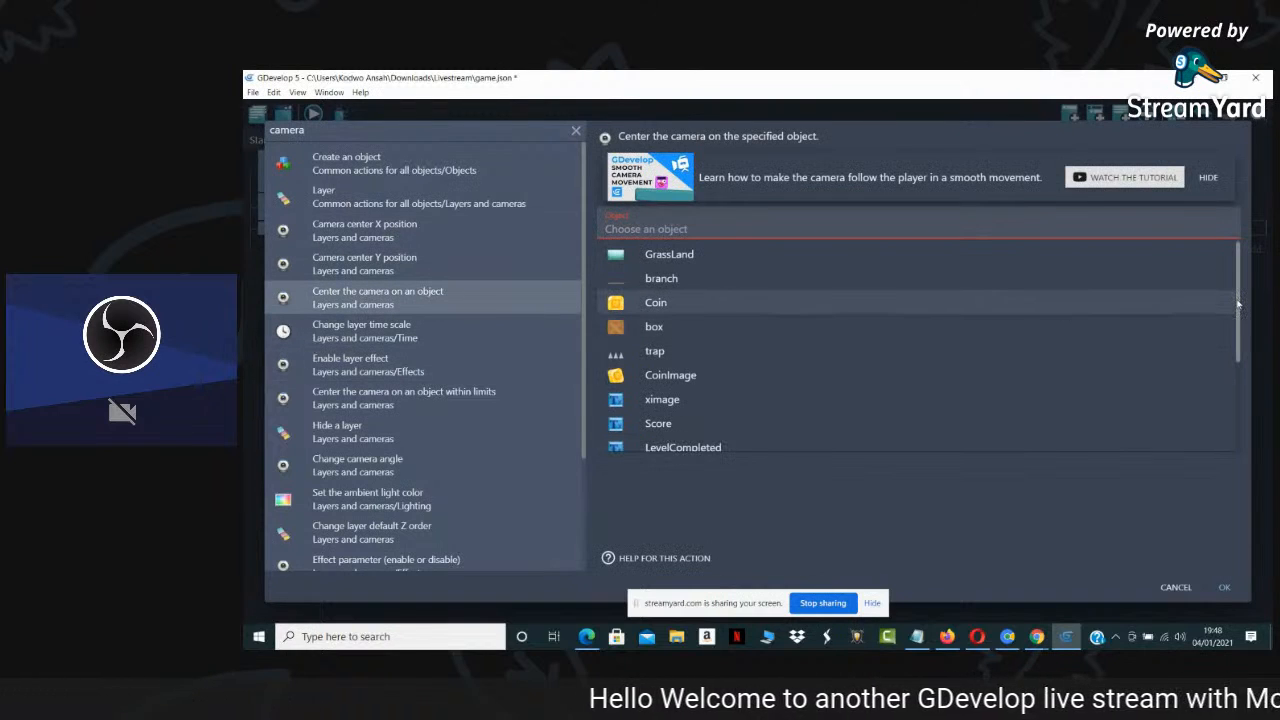
scroll(984, 436, "down", 3)
left_click(980, 416)
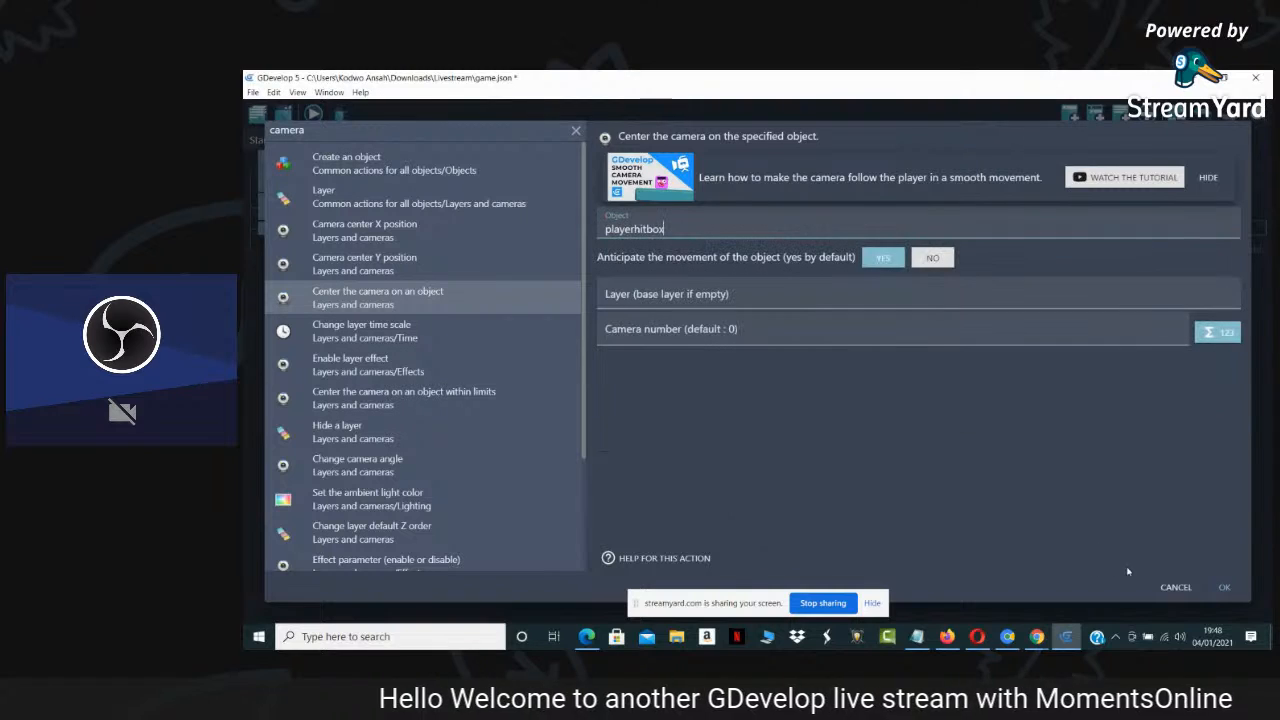
left_click(1224, 587)
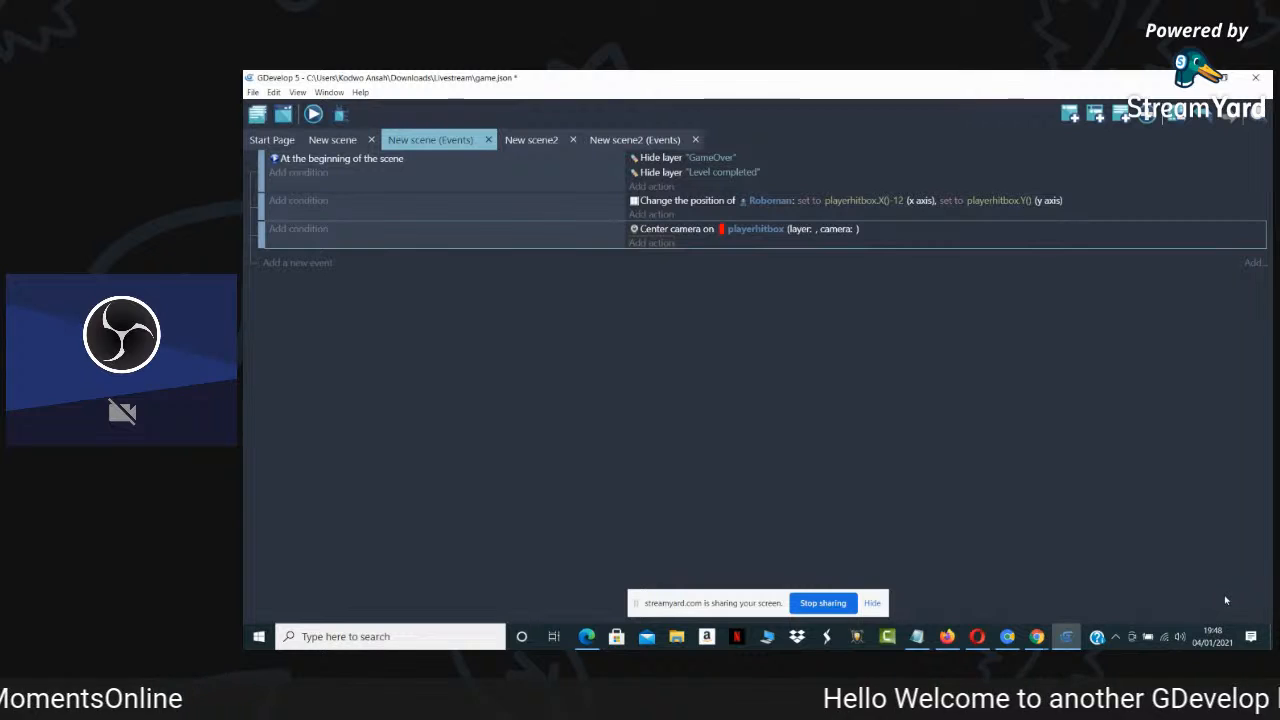
Preview the New scene layout twice to check the camera centering on playerhitbox, closing each preview
left_click(334, 140)
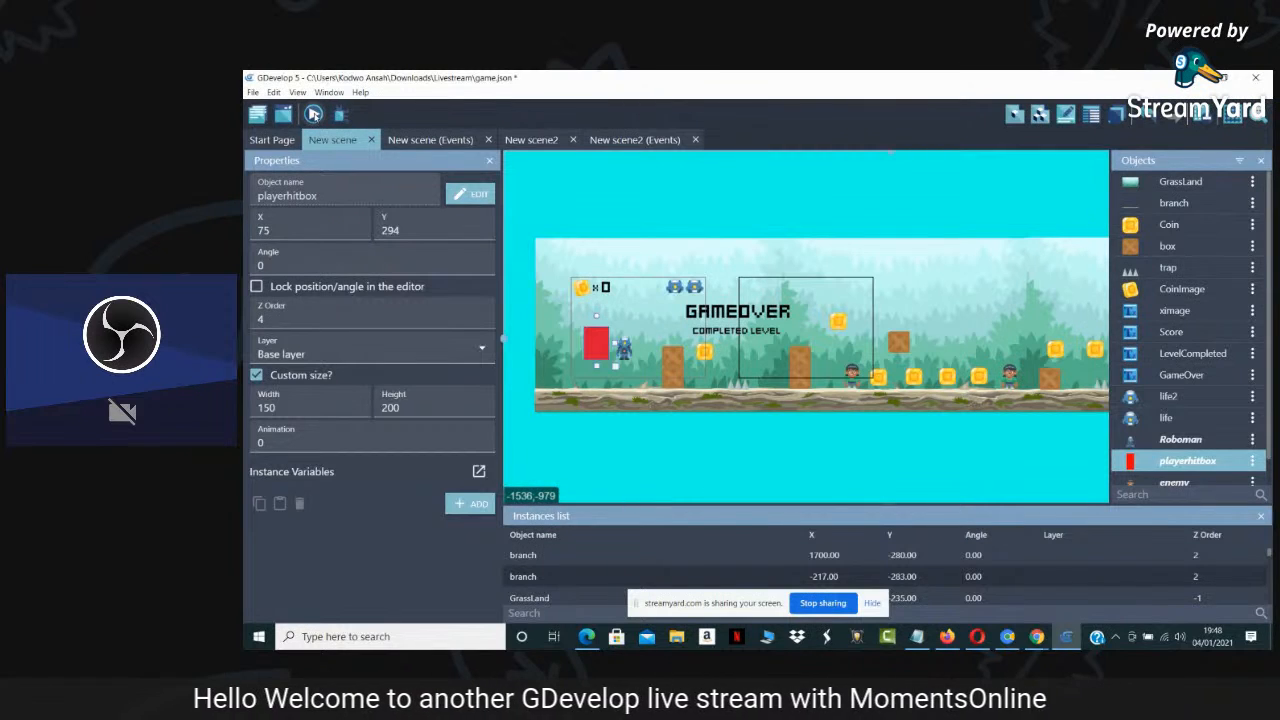
left_click(313, 114)
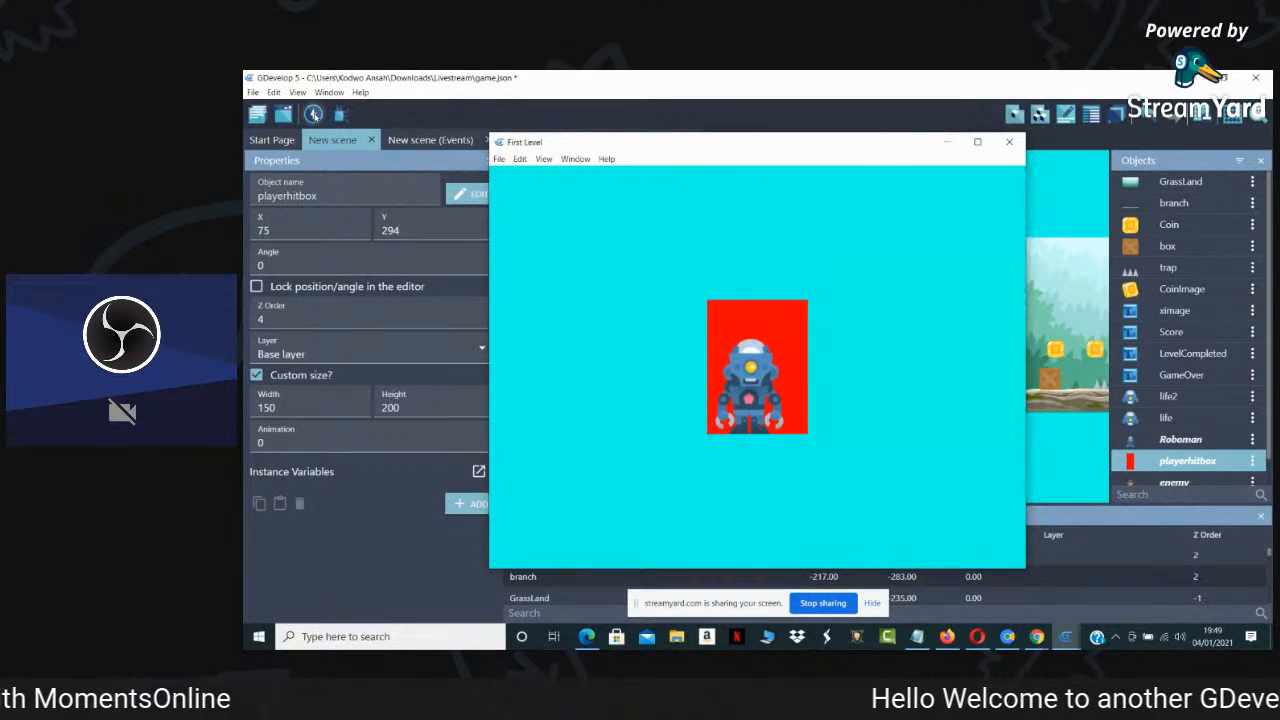
left_click(1008, 143)
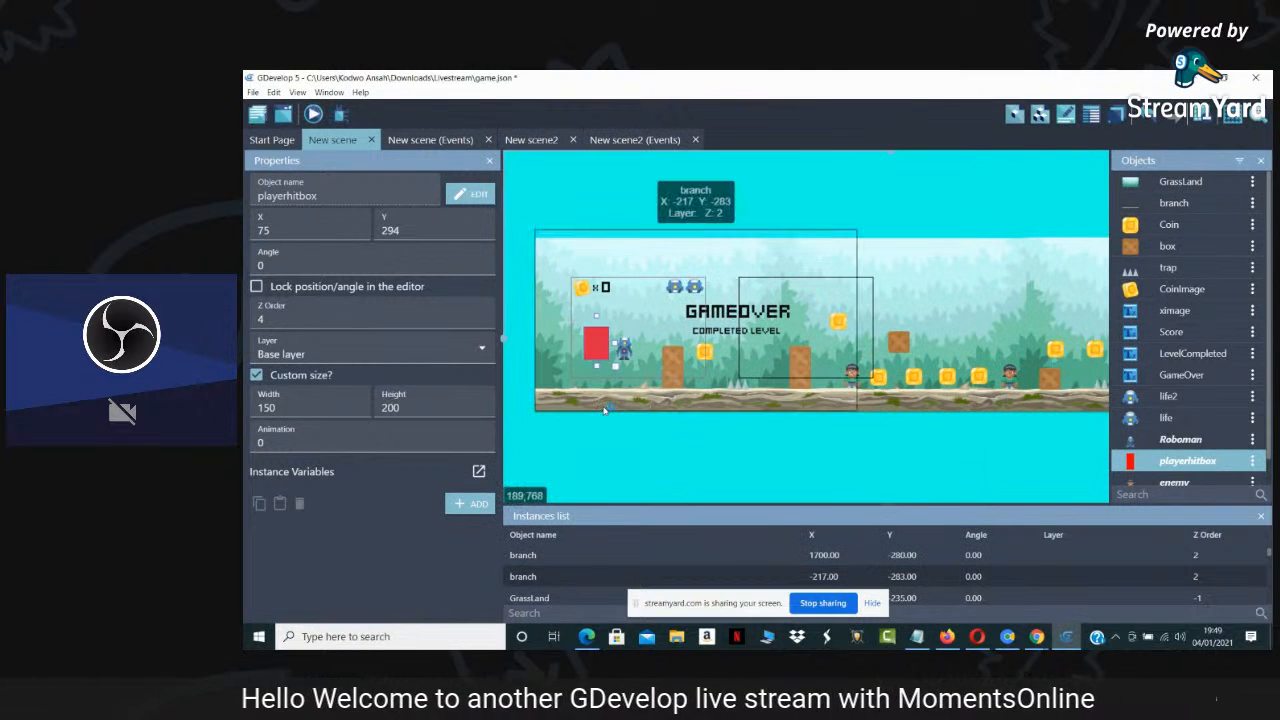
left_click(317, 114)
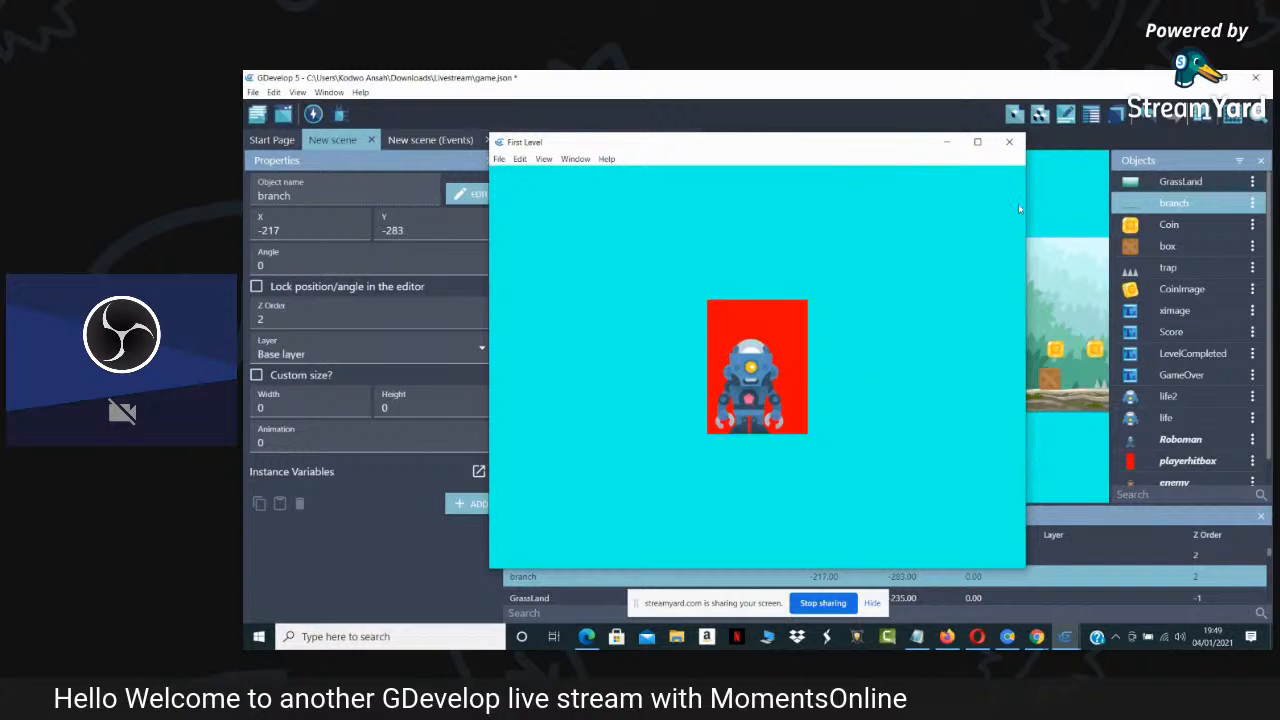
left_click(1010, 146)
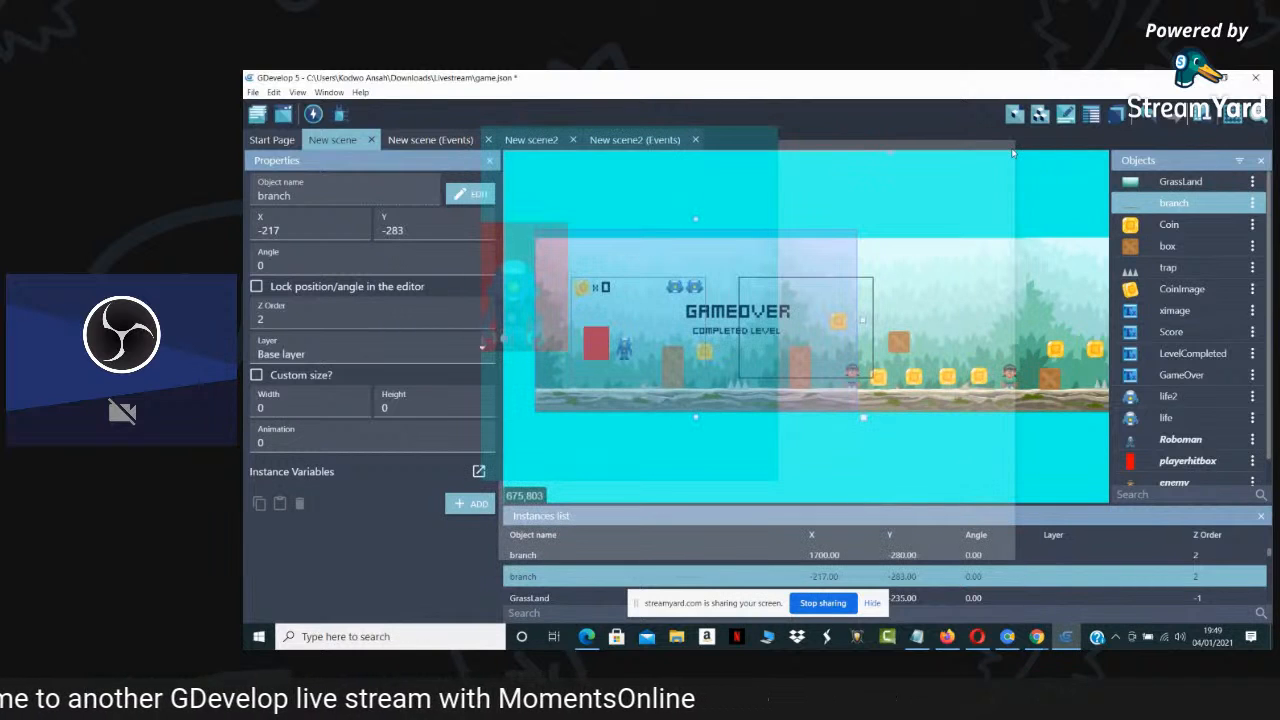
Move playerhitbox up to about X 325, Y 160 and place Roboman beside it at about X 465, Y 155
left_click(623, 350)
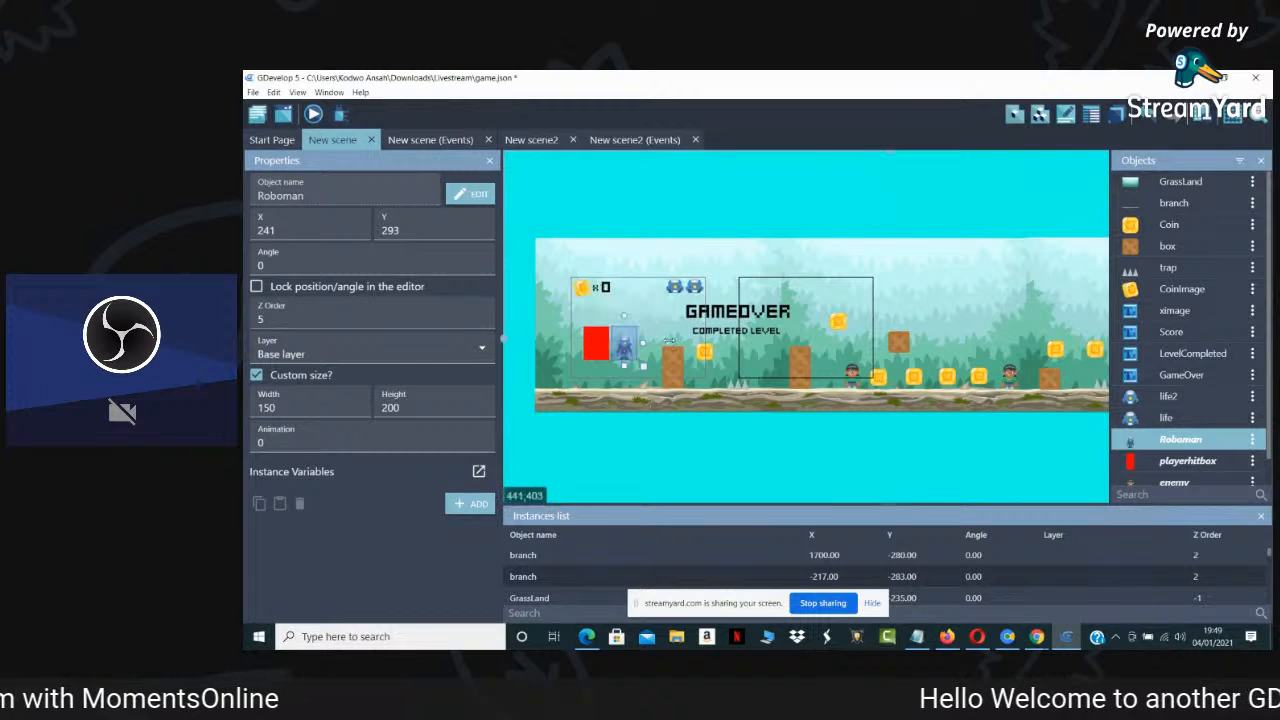
left_click_drag(646, 350, 682, 330)
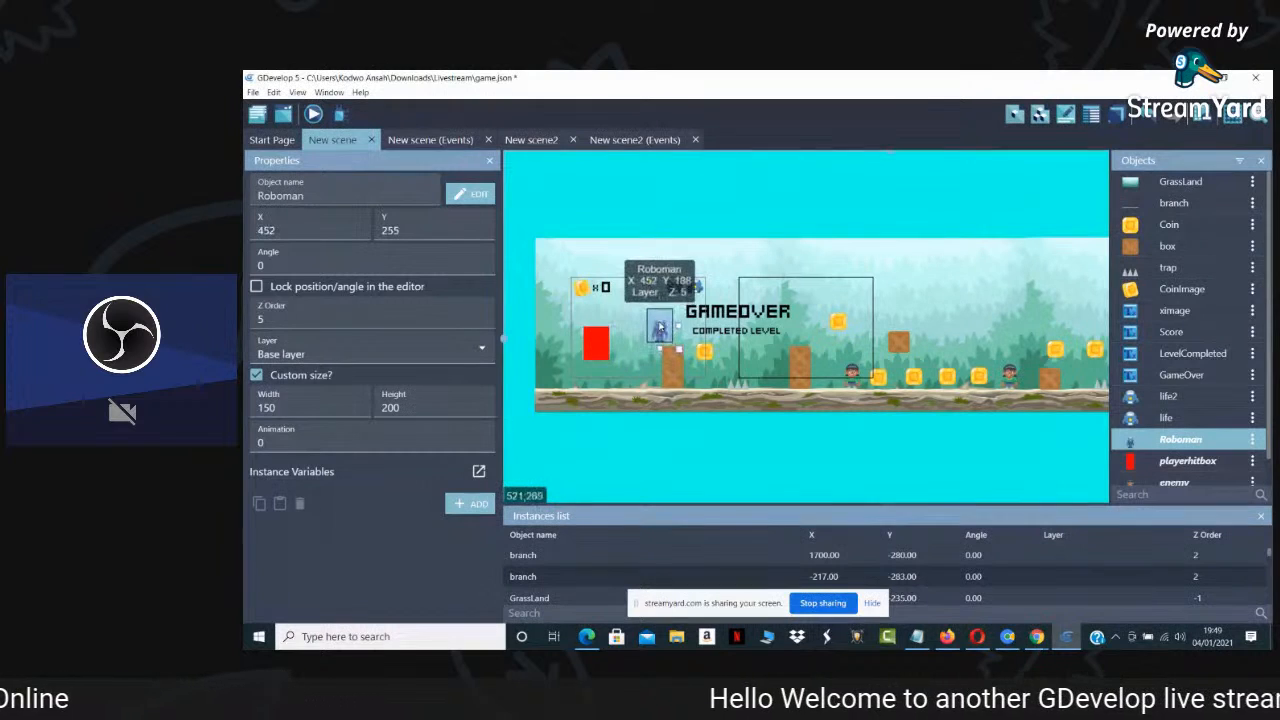
left_click_drag(608, 348, 650, 325)
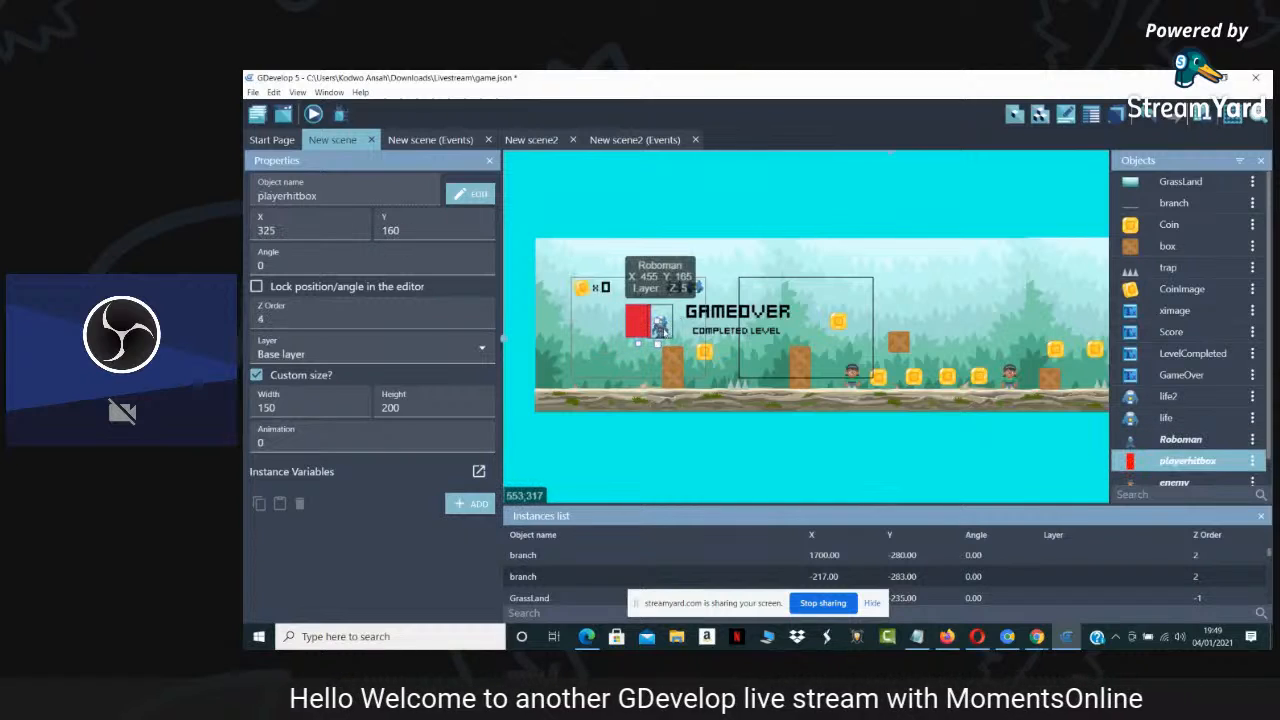
left_click(663, 324)
left_click_drag(665, 323, 667, 321)
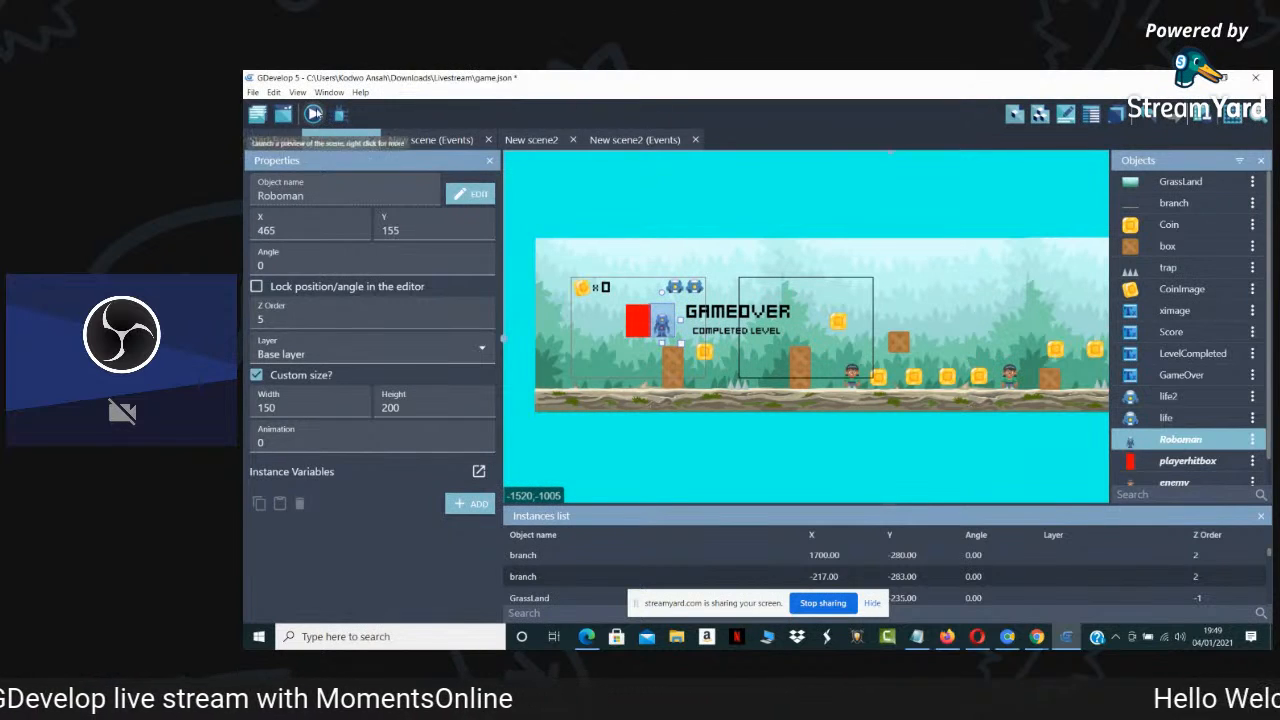
Preview the New scene layout in a maximized window to check Roboman and playerhitbox, and close the preview
left_click(313, 113)
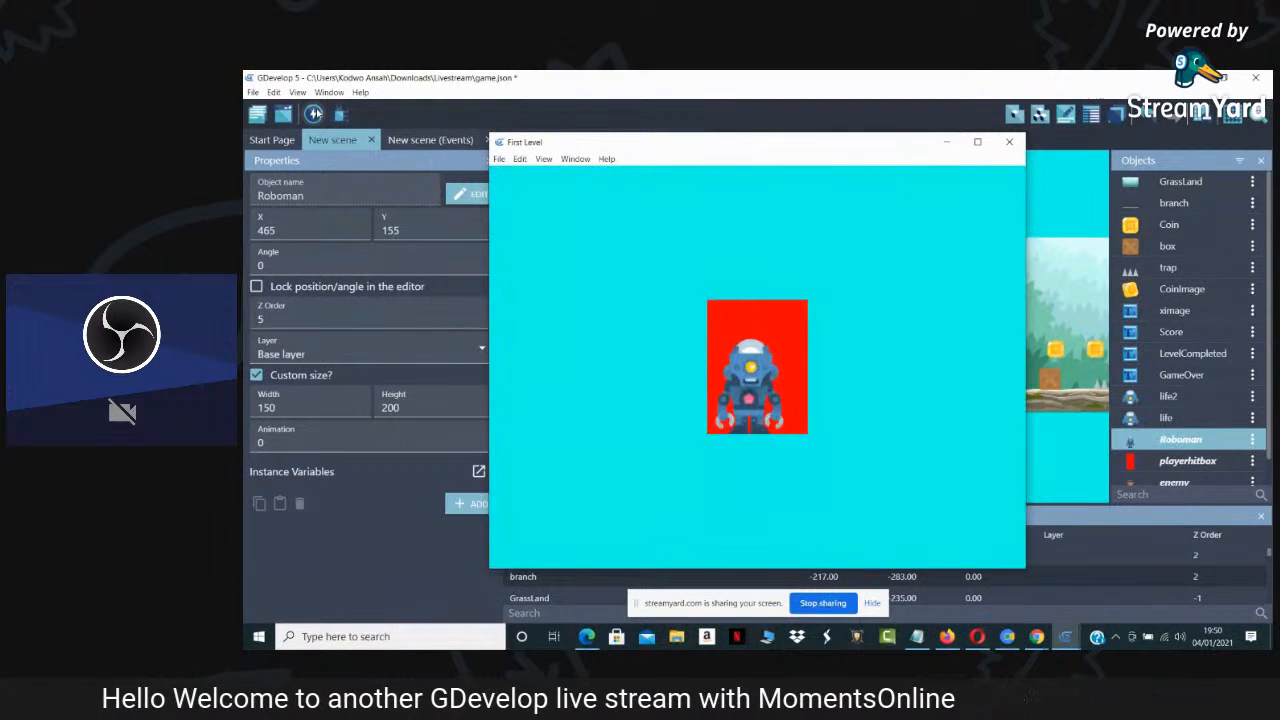
left_click(978, 142)
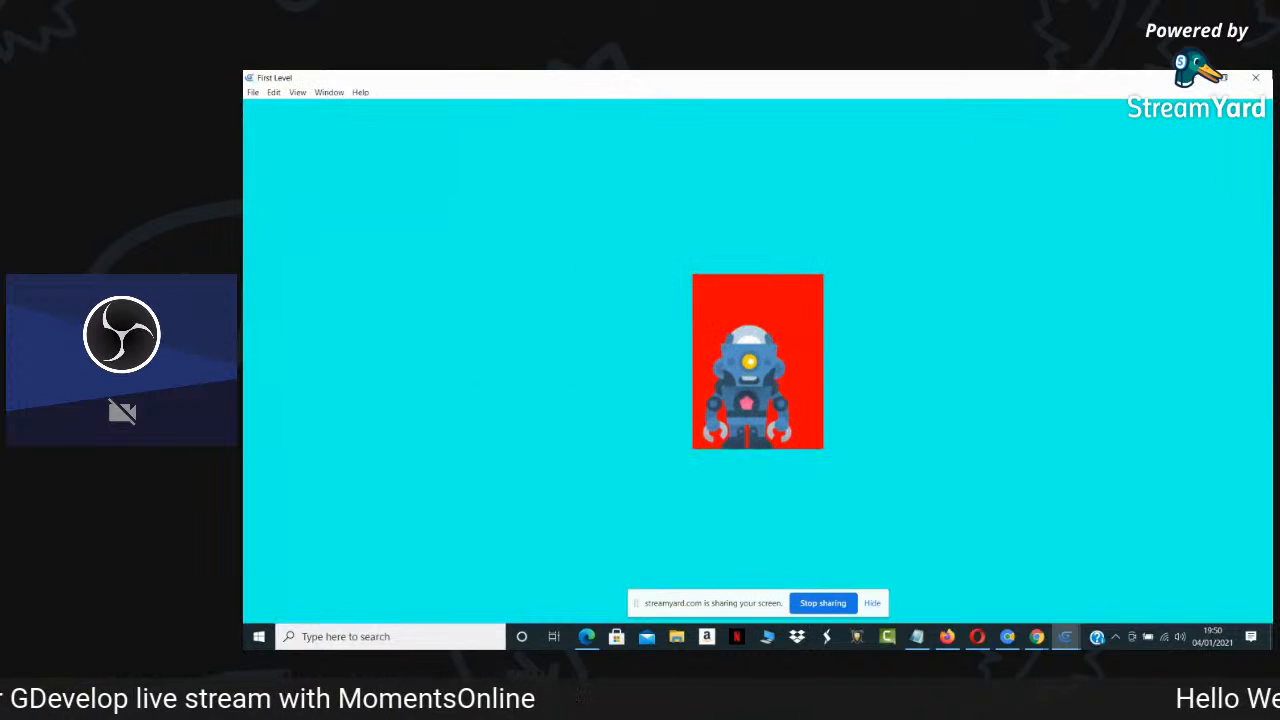
left_click(1256, 77)
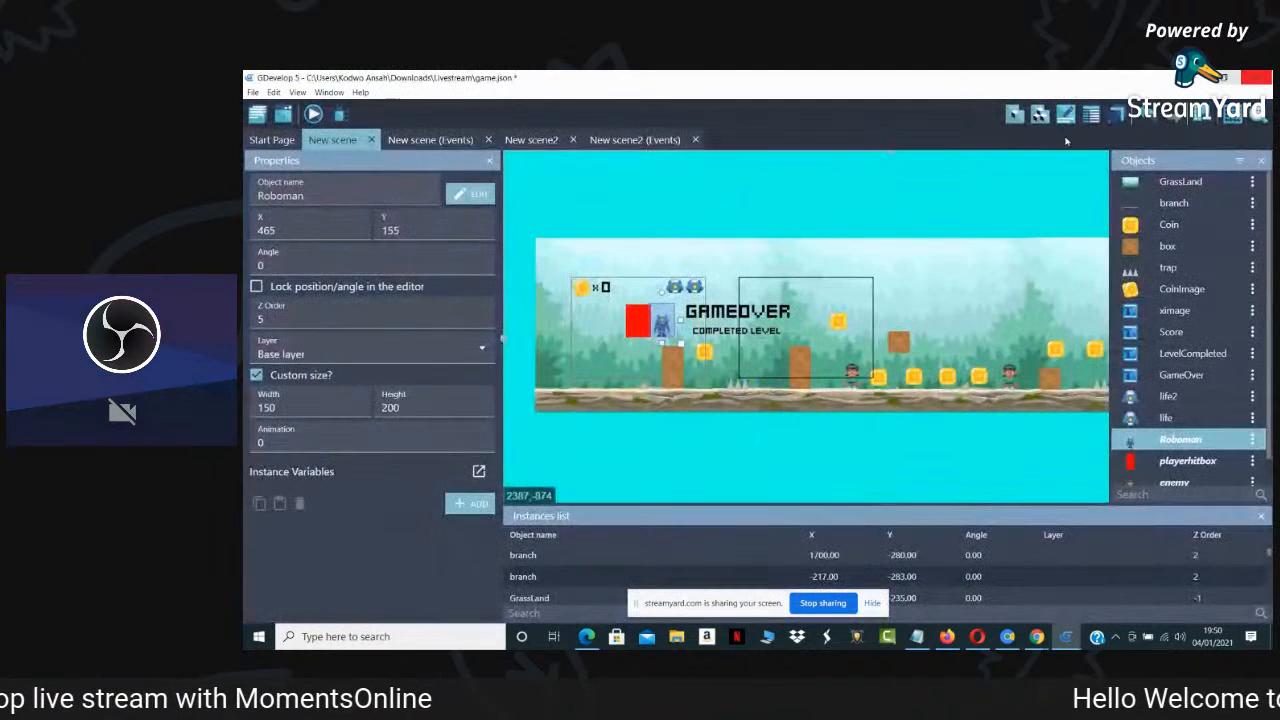
Review the parameters of Roboman's position action in the New scene events and close the action editor
left_click(429, 140)
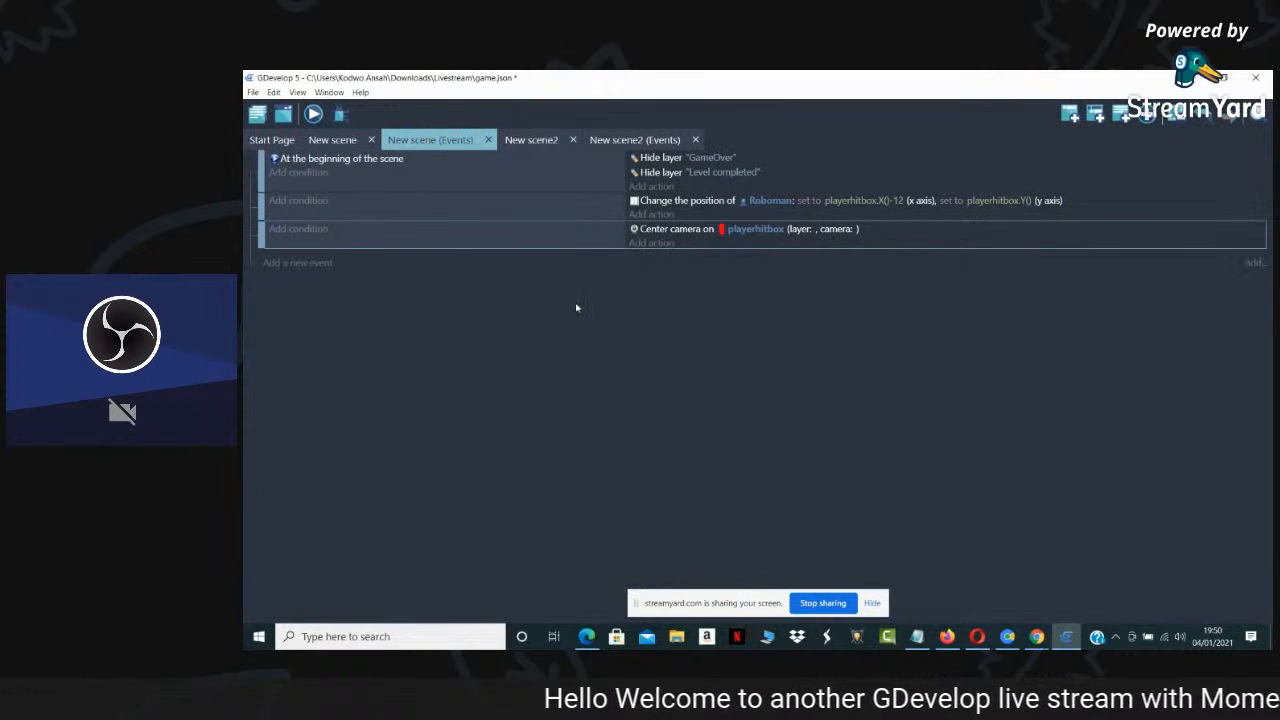
left_click(1079, 203)
double_click(1079, 203)
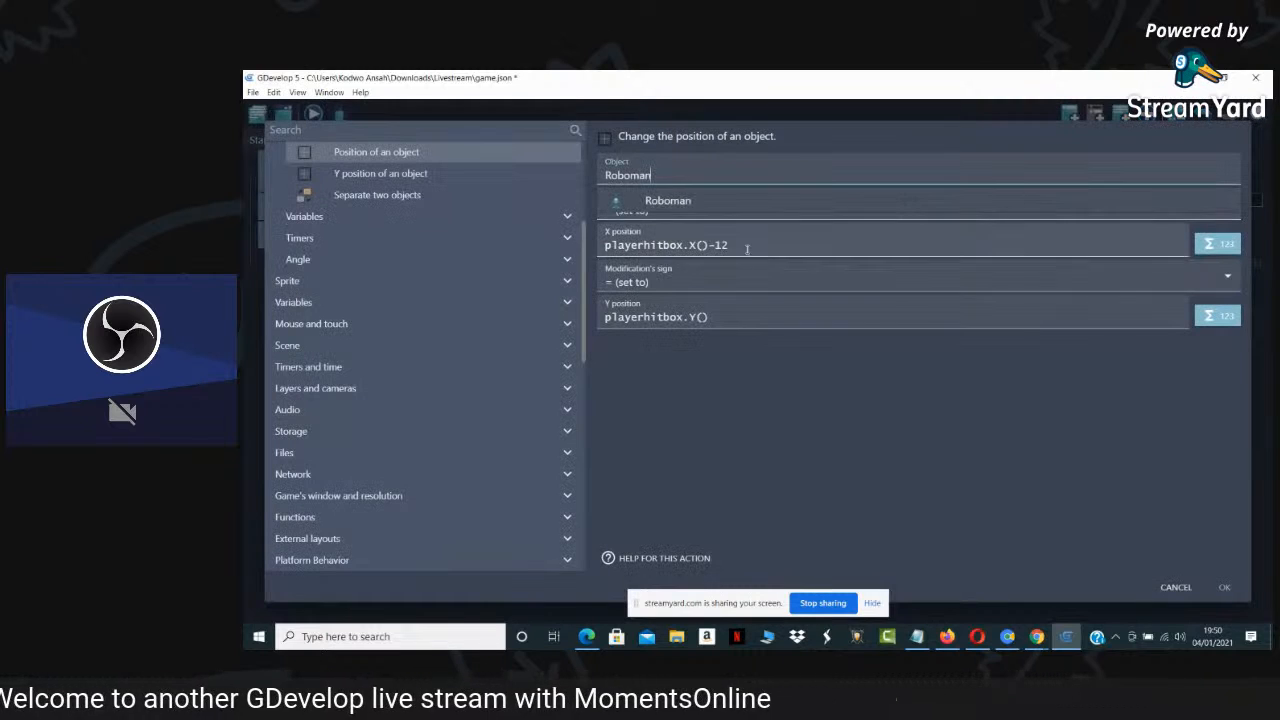
left_click(630, 403)
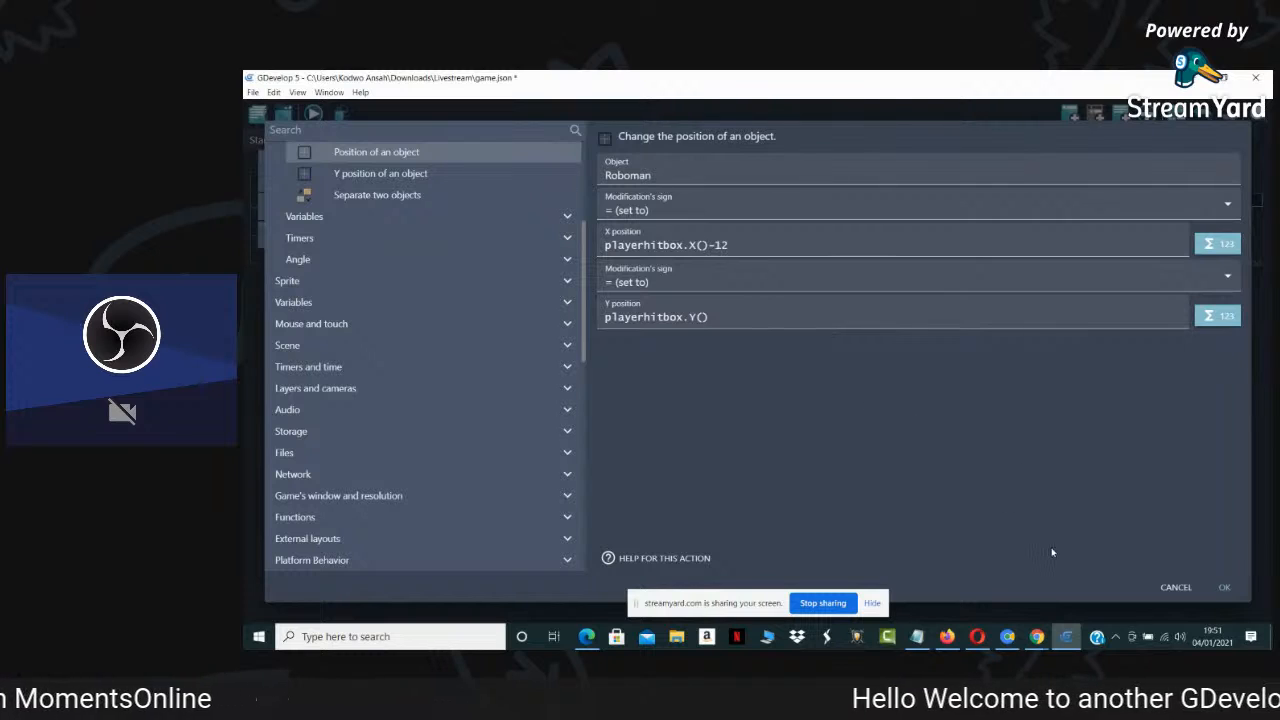
left_click(1226, 587)
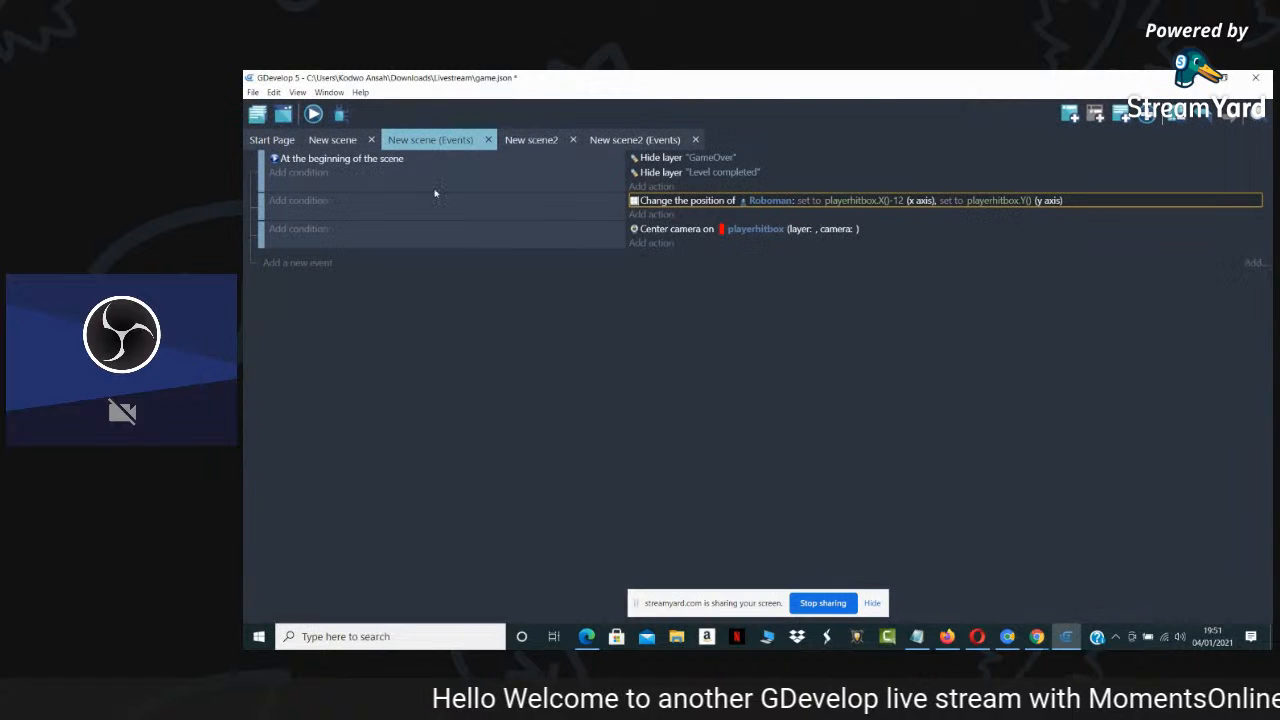
Move playerhitbox to about X 194, Y 429 and Roboman to about X 363, Y 437, and test them in a preview
left_click(330, 139)
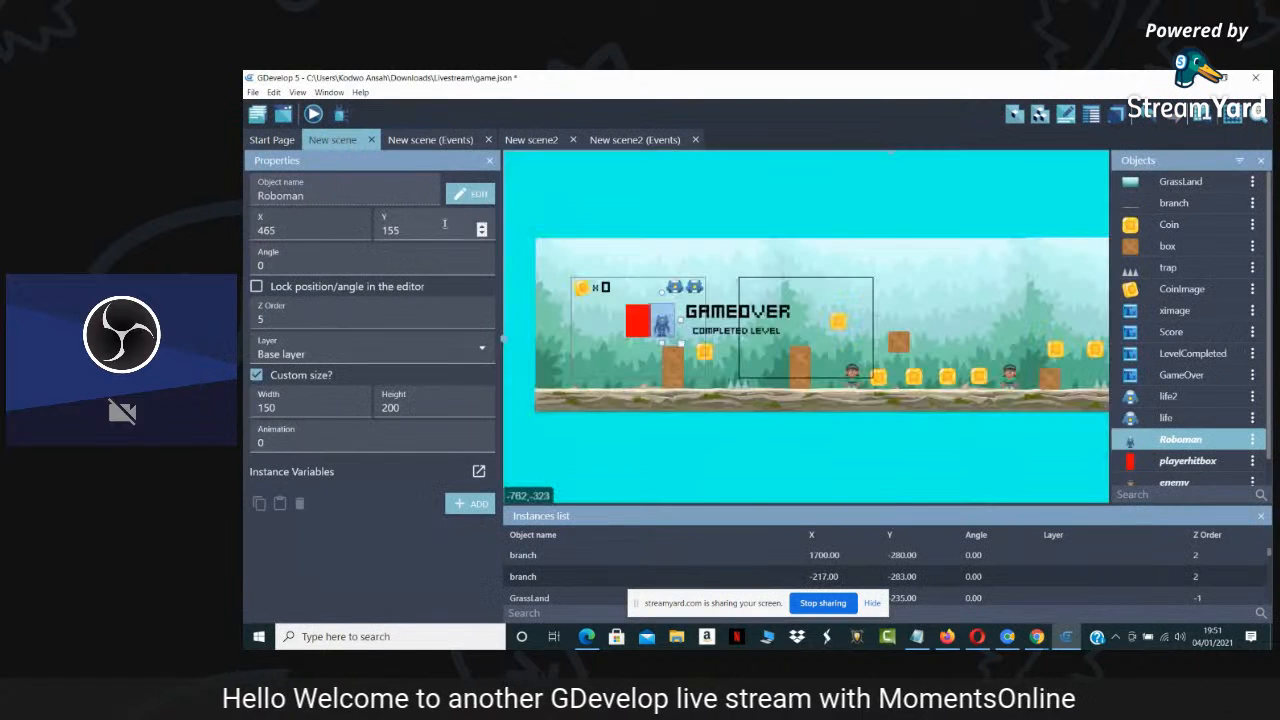
left_click_drag(635, 335, 575, 463)
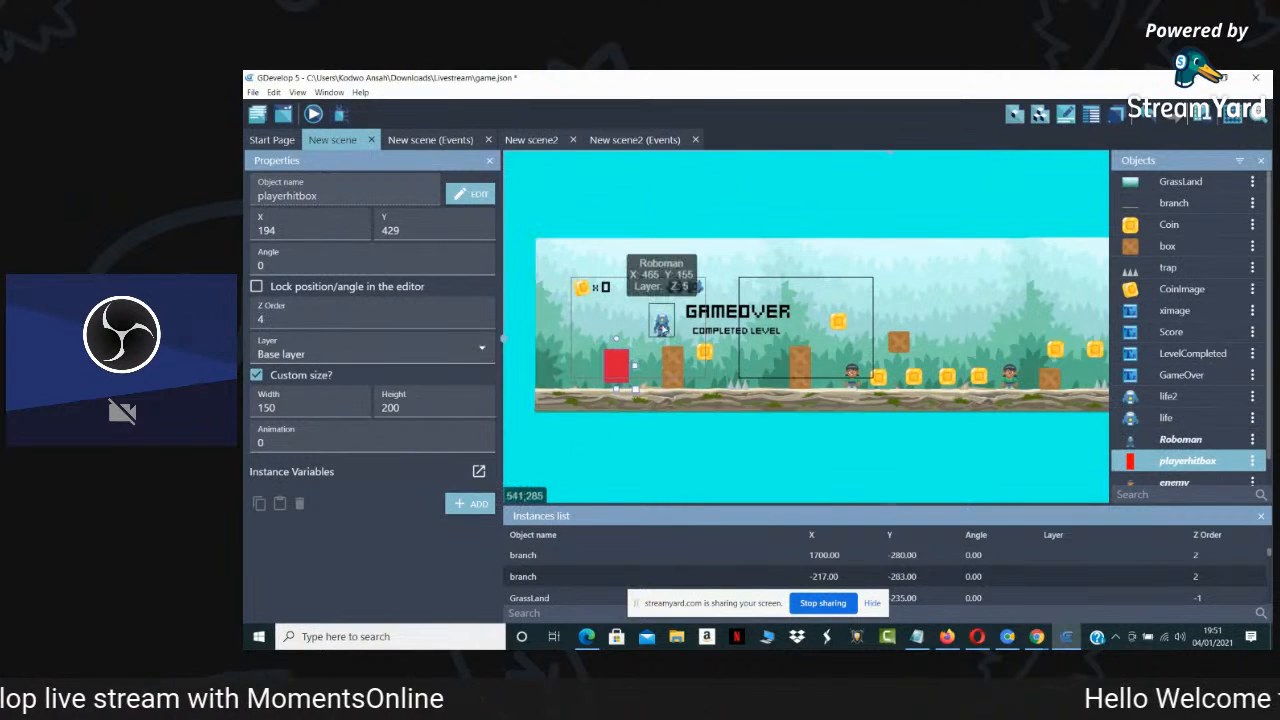
left_click_drag(650, 343, 634, 393)
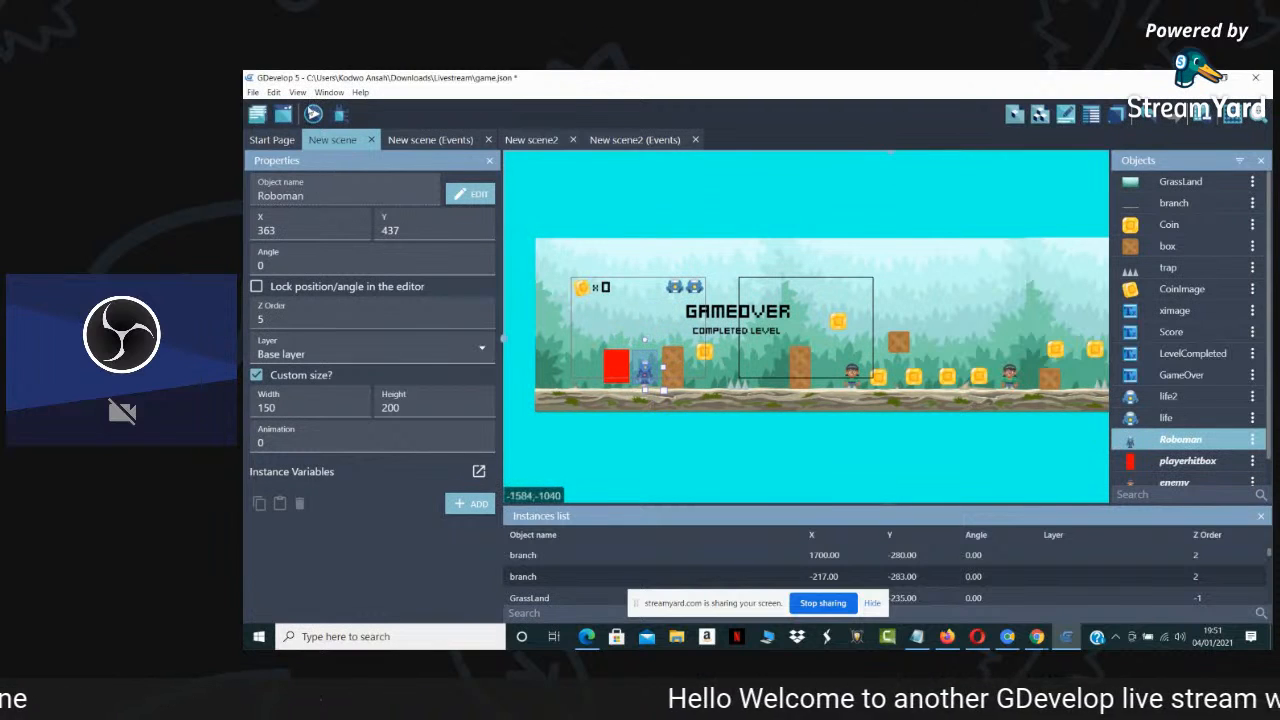
left_click(313, 114)
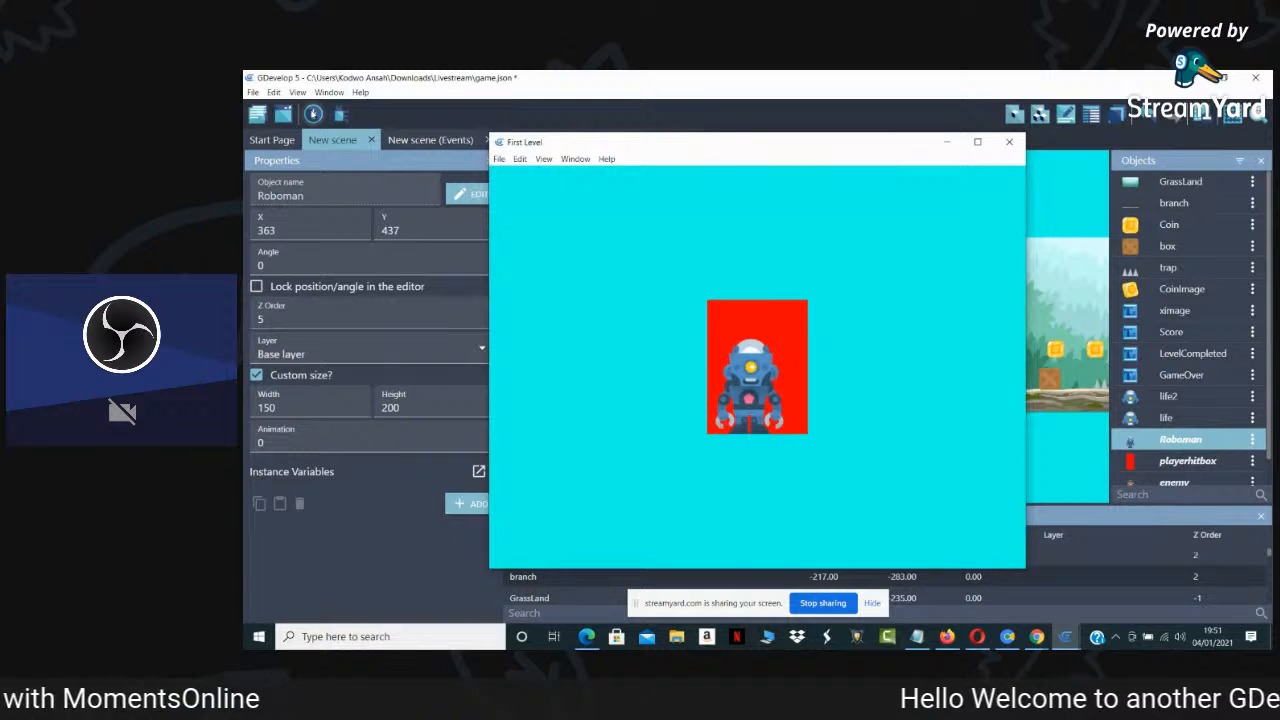
left_click(1012, 141)
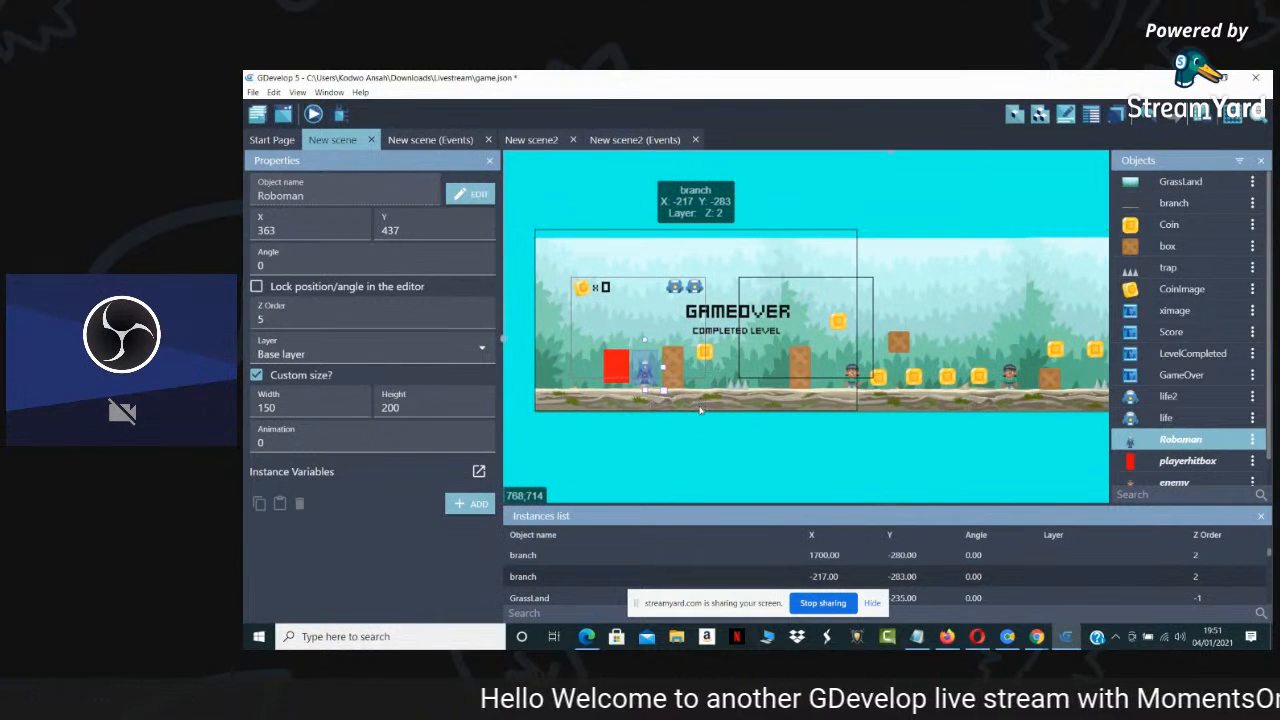
Examine the branch object's Platform behavior, switching "Ledges can be grabbed" off and back on, and close its editor
left_click(705, 407)
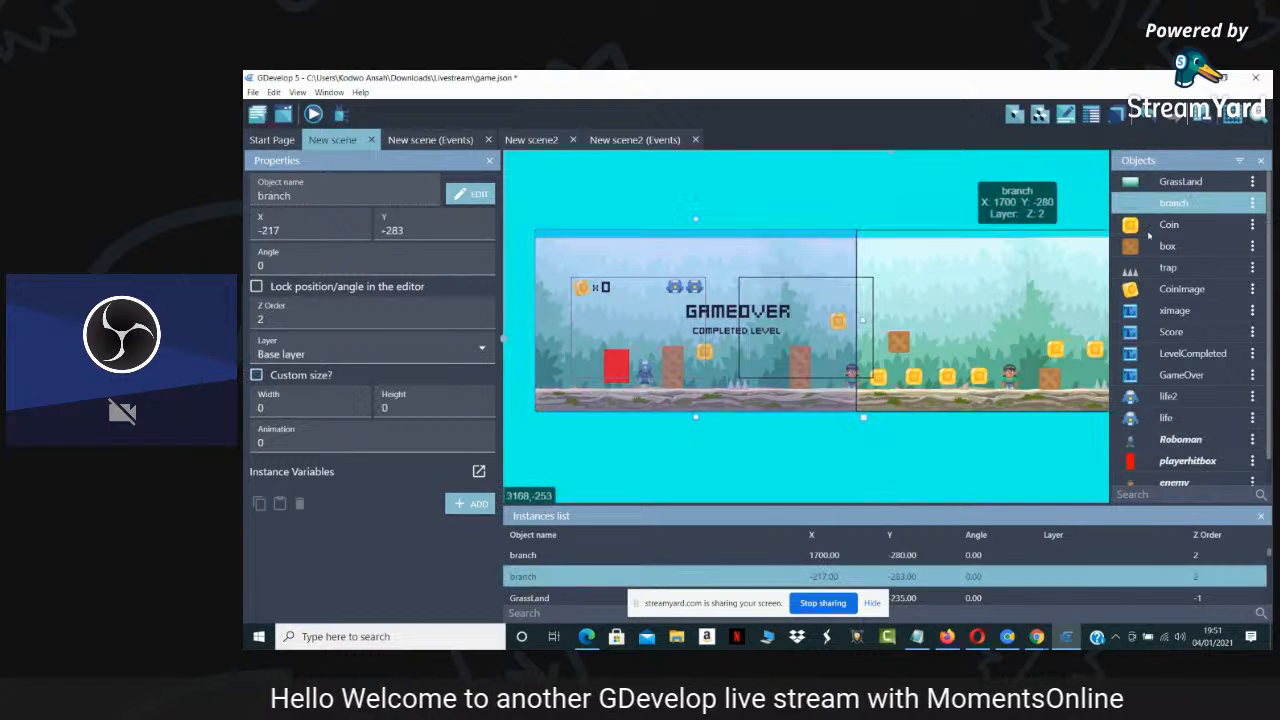
left_click(1252, 203)
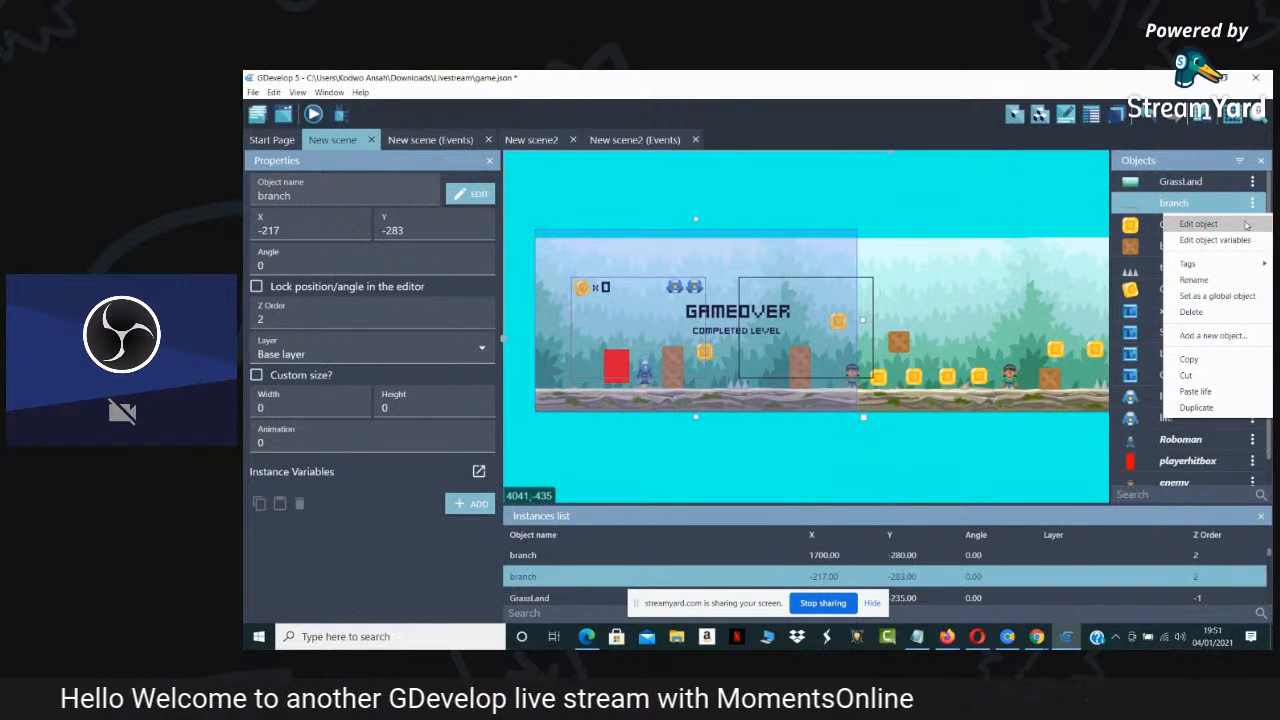
left_click(1246, 225)
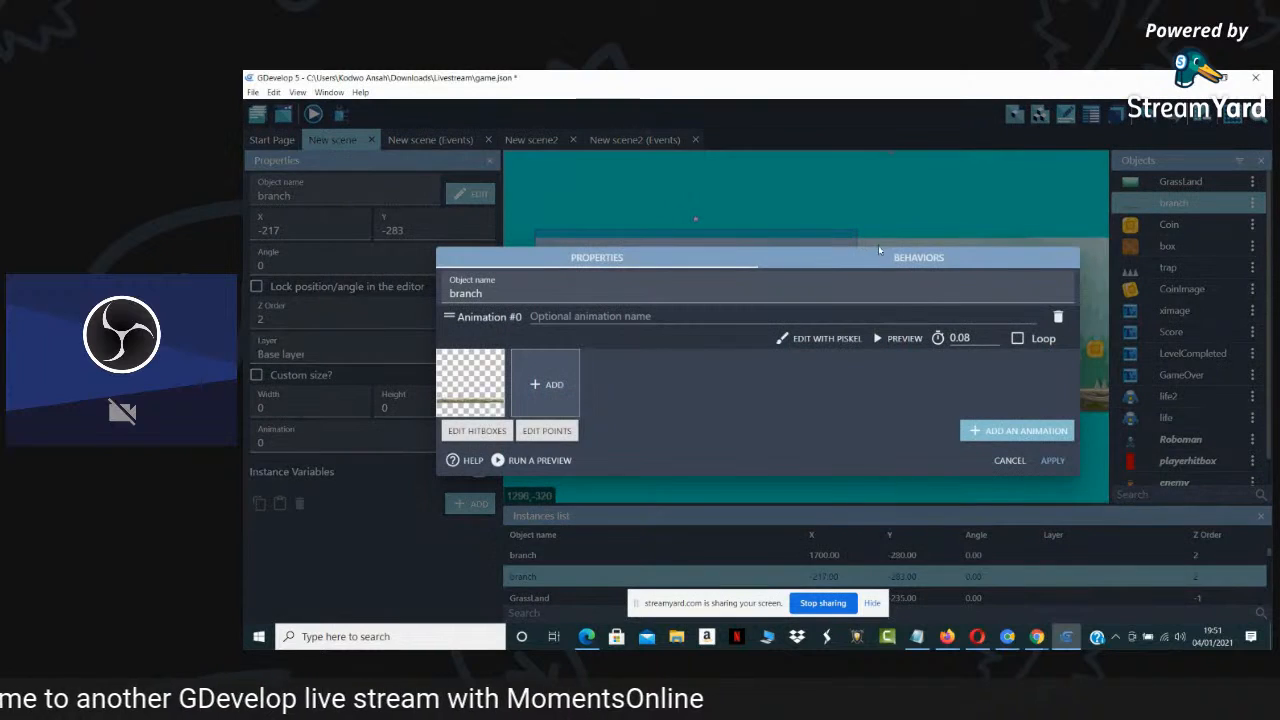
left_click(888, 258)
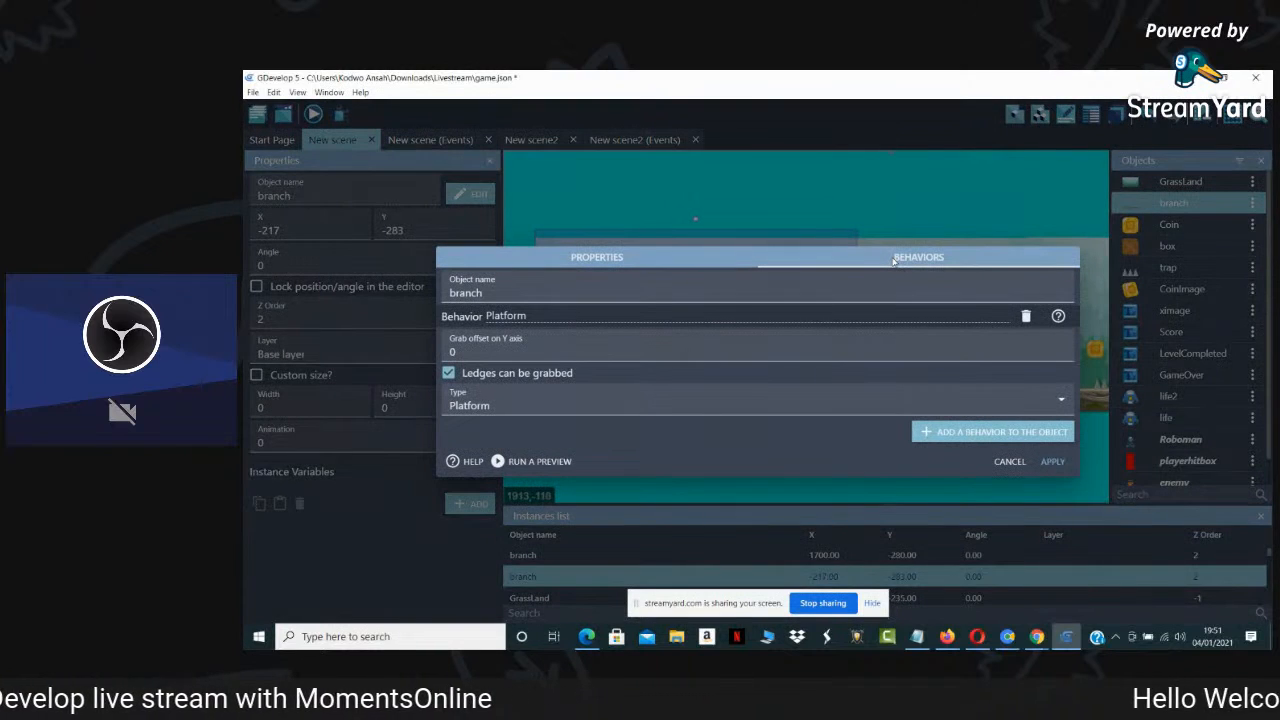
left_click(449, 373)
left_click(449, 373)
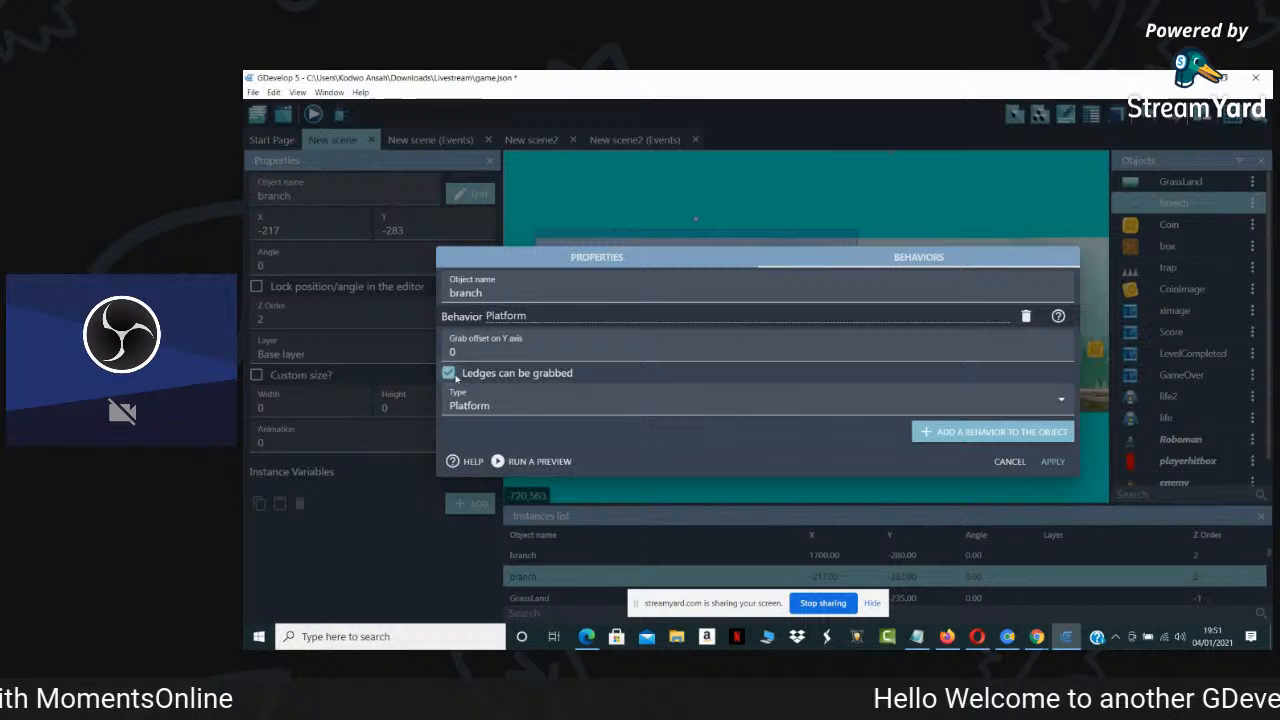
left_click(1043, 463)
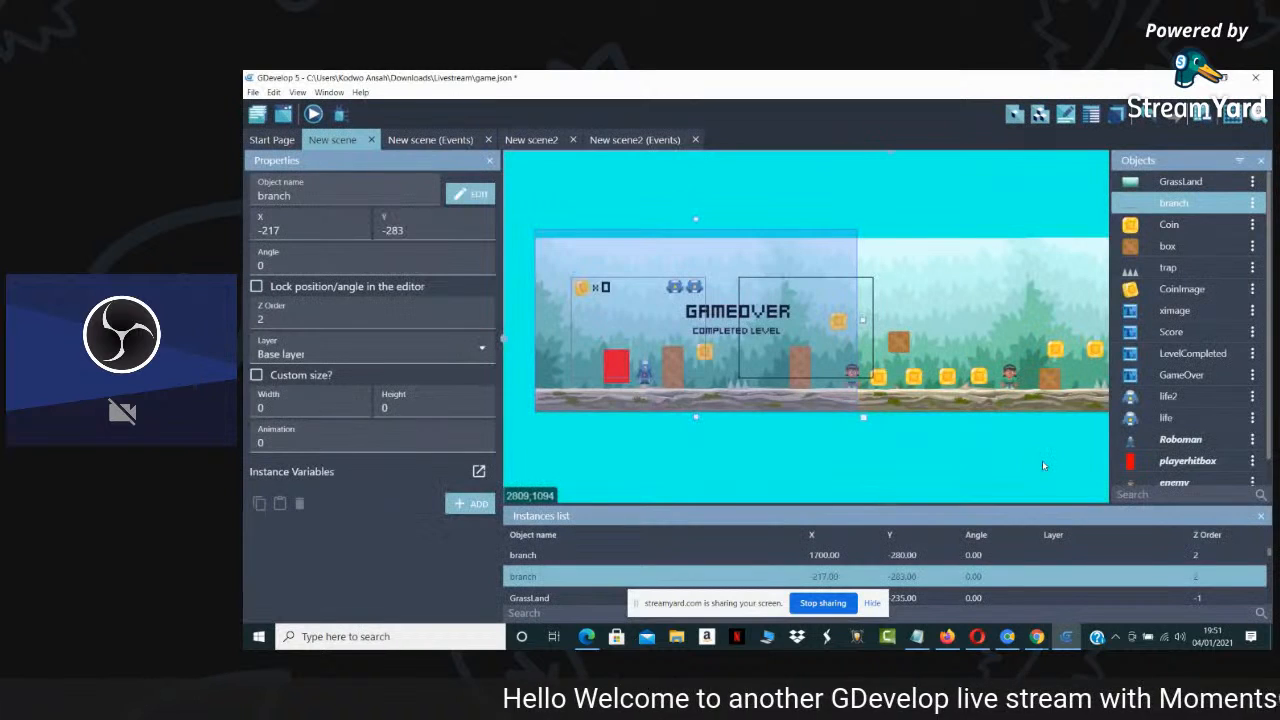
Check which behaviors are attached to Roboman and close its object editor without changes
left_click(643, 378)
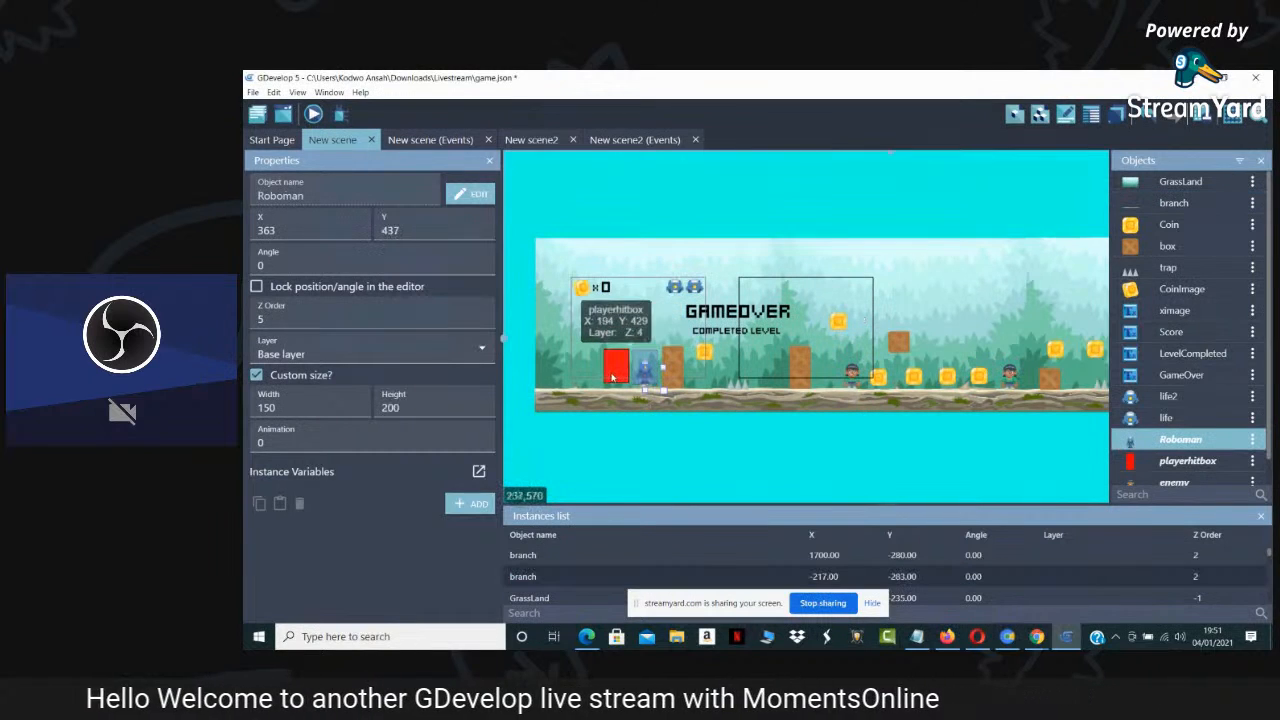
left_click(615, 366)
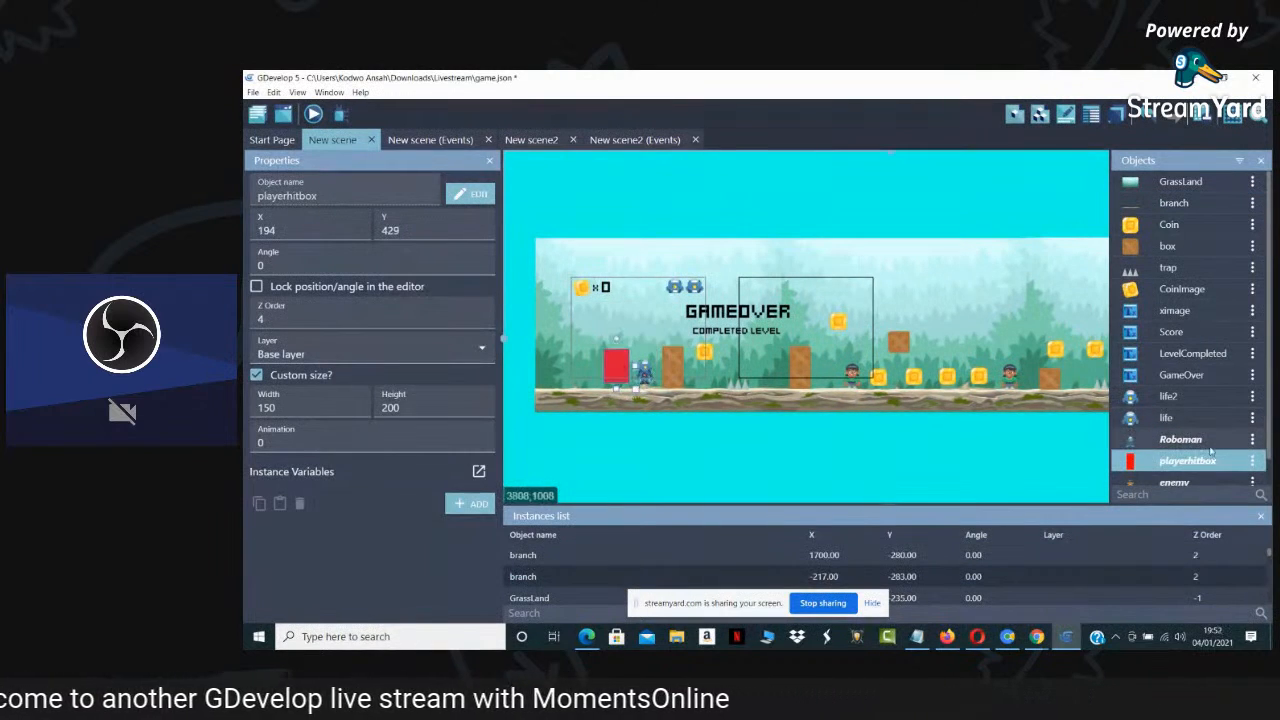
right_click(1152, 246)
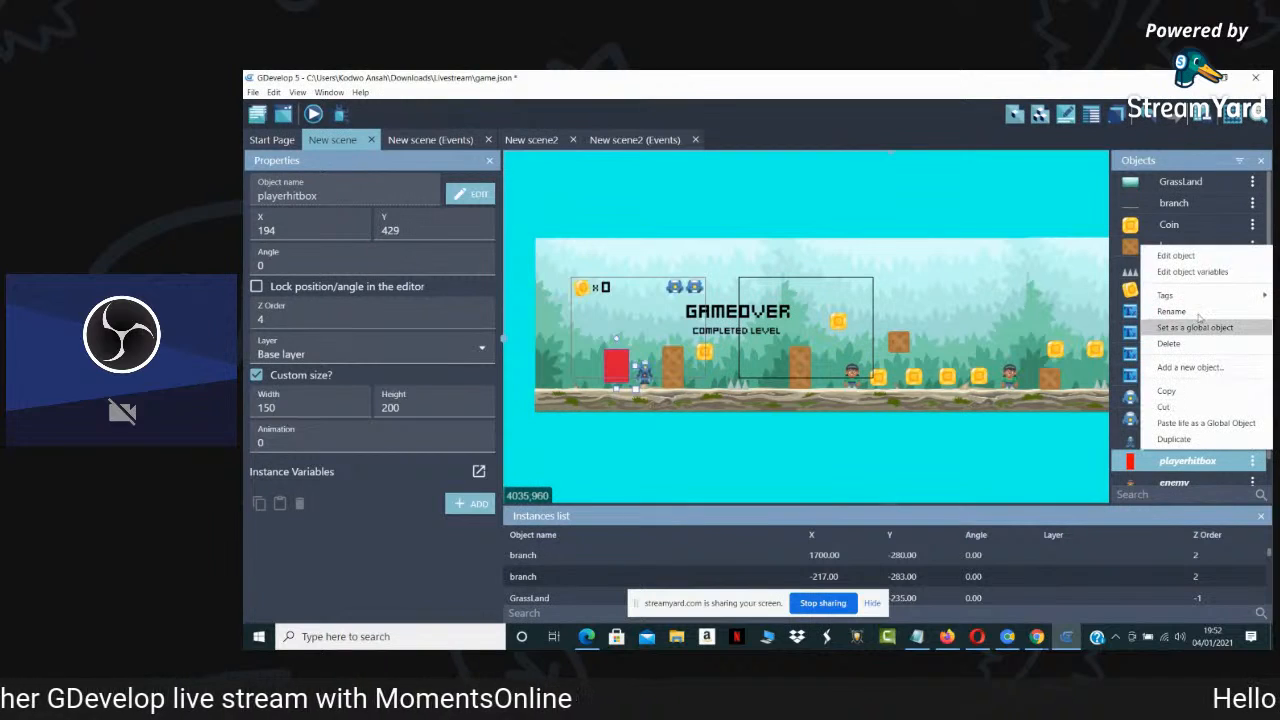
left_click(1176, 256)
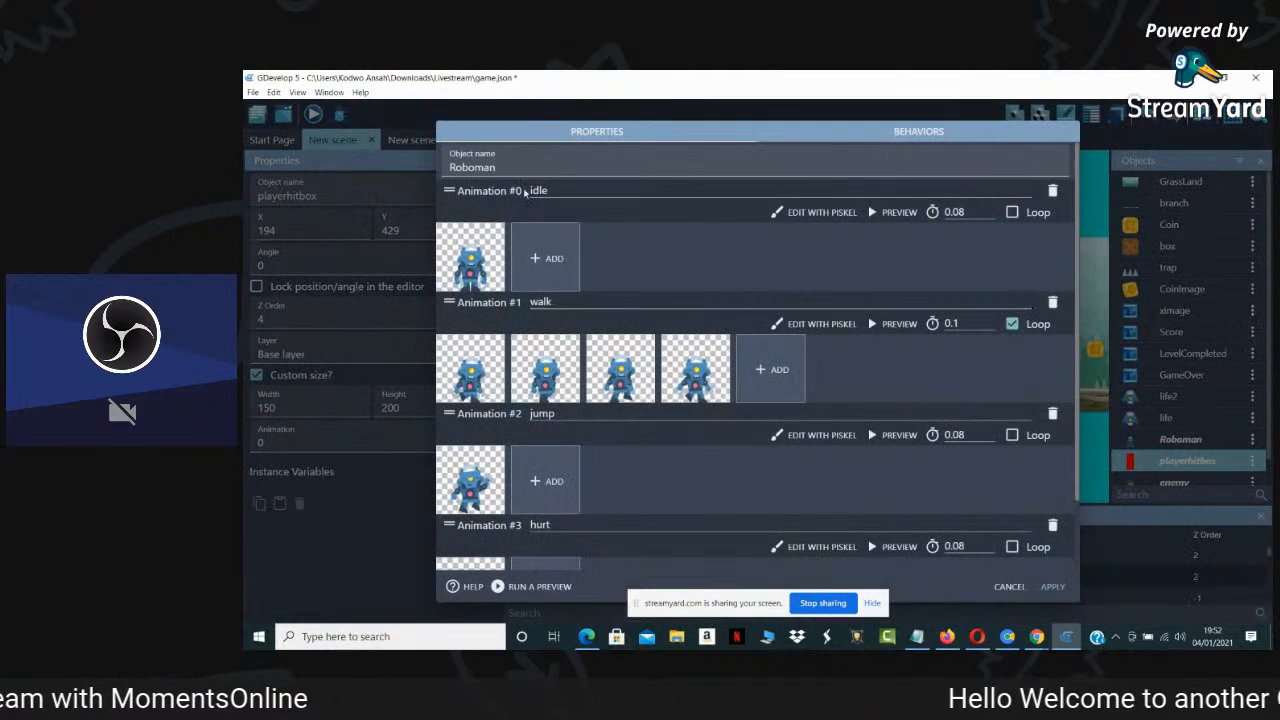
left_click(886, 136)
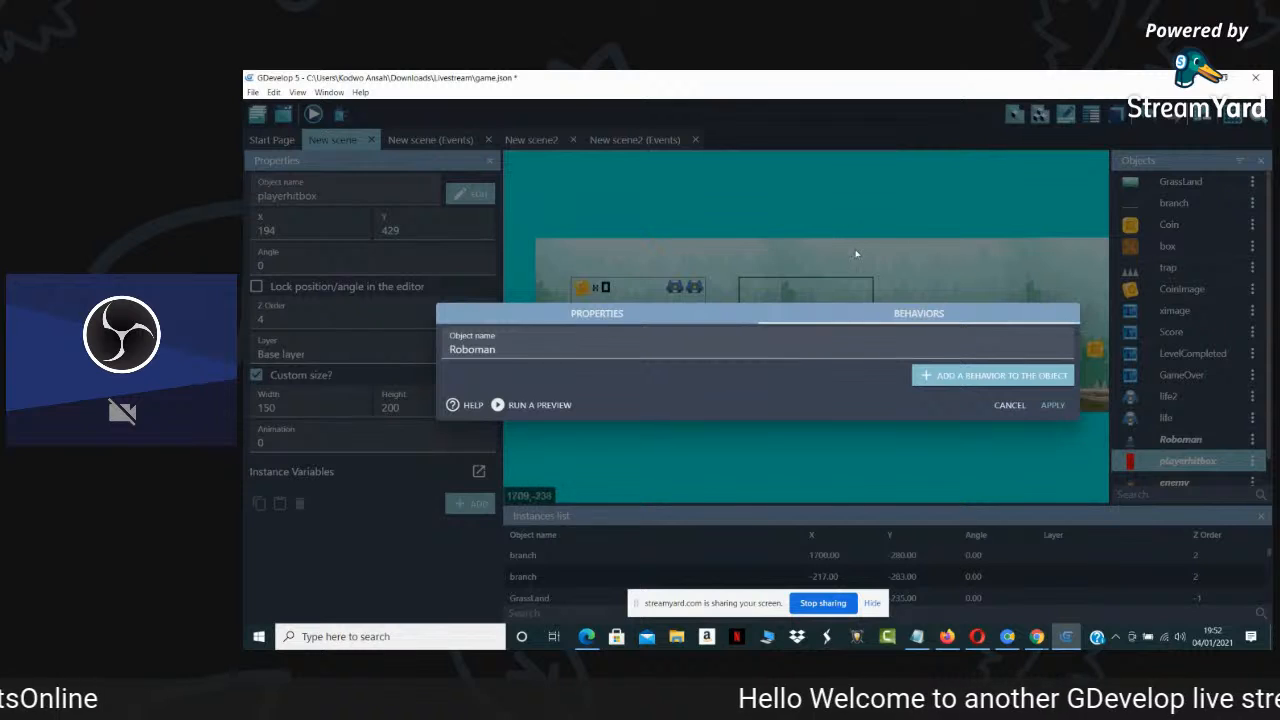
left_click(1002, 405)
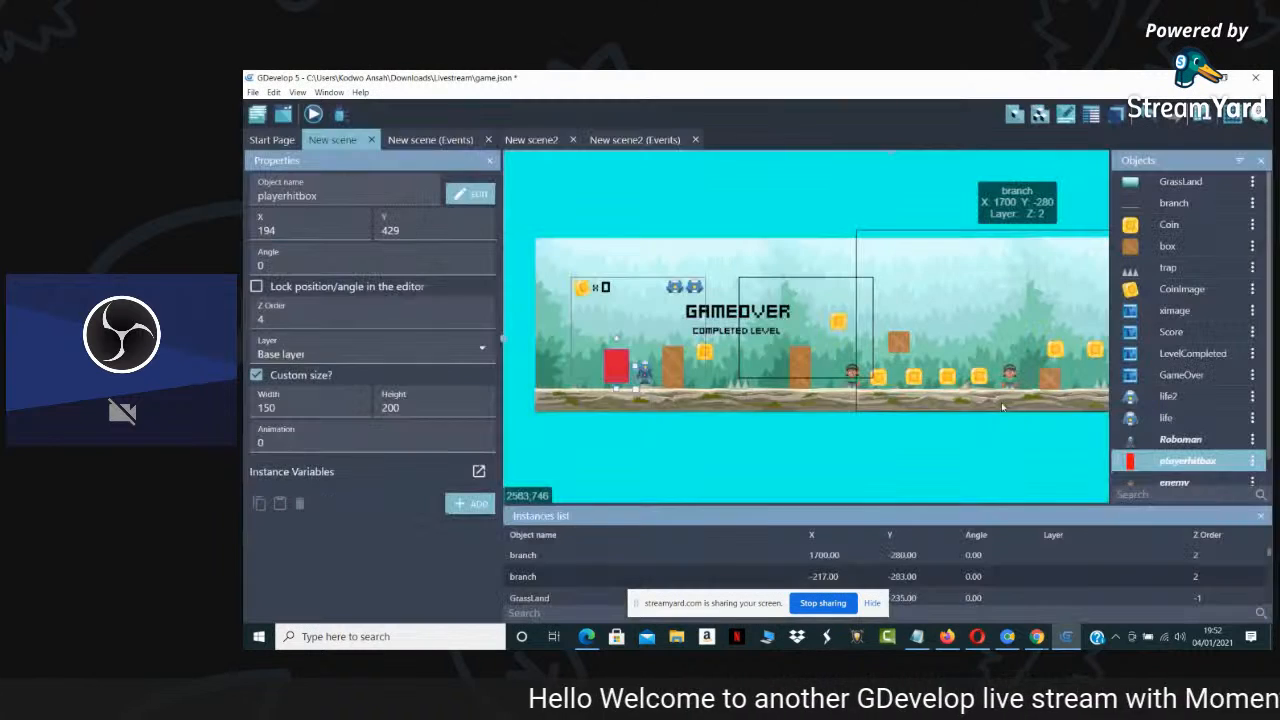
Inspect the placed branch, playerhitbox and Roboman instances in turn, run a scene preview and close it
left_click(666, 408)
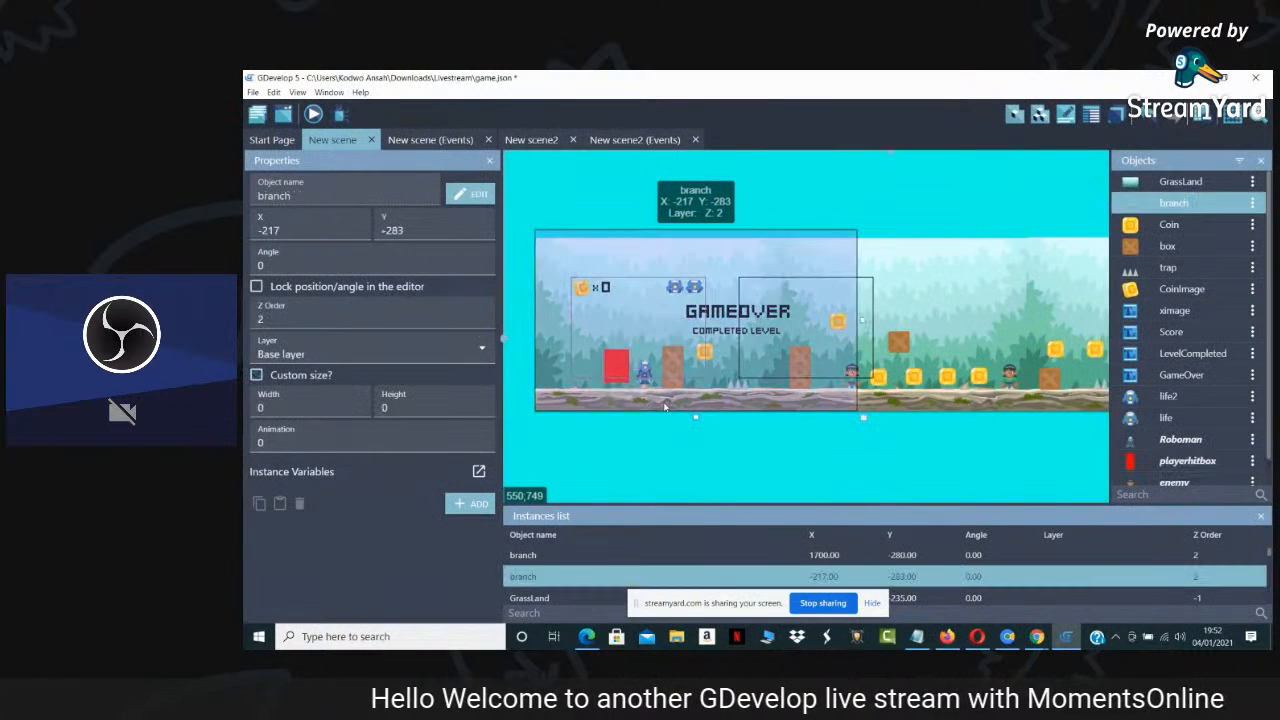
left_click(617, 378)
left_click(645, 372)
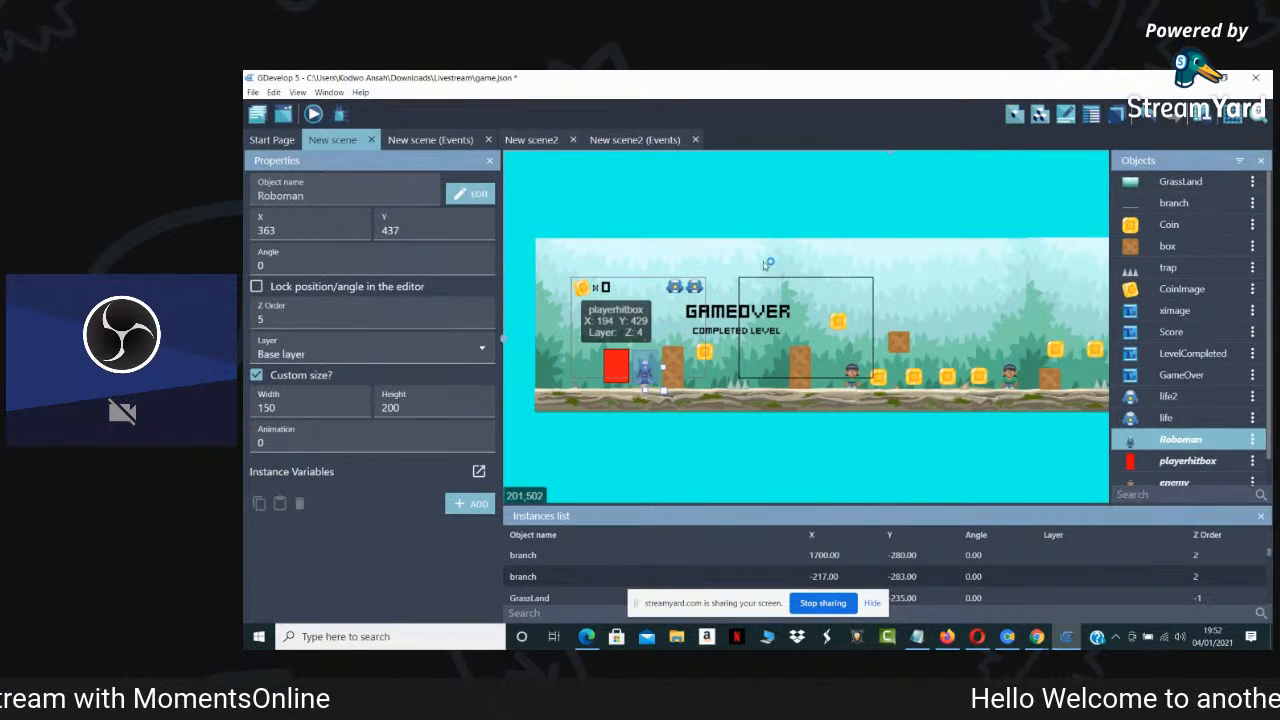
left_click(619, 363)
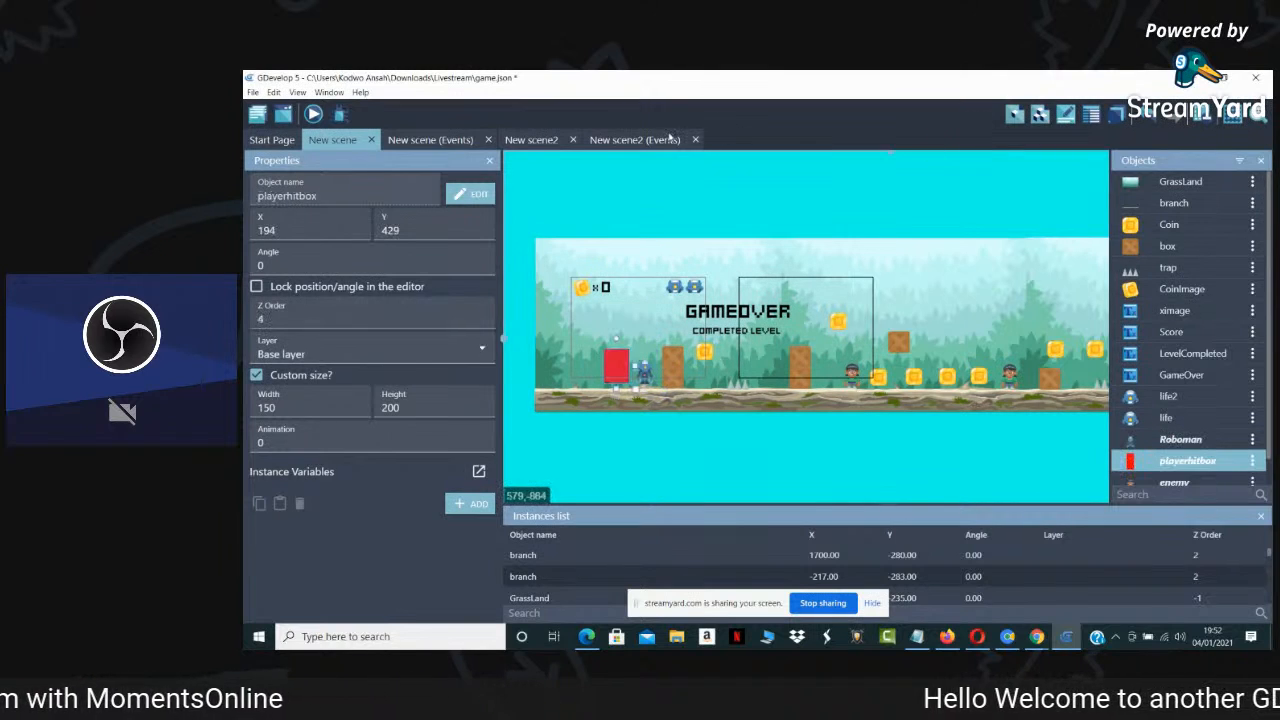
left_click(313, 115)
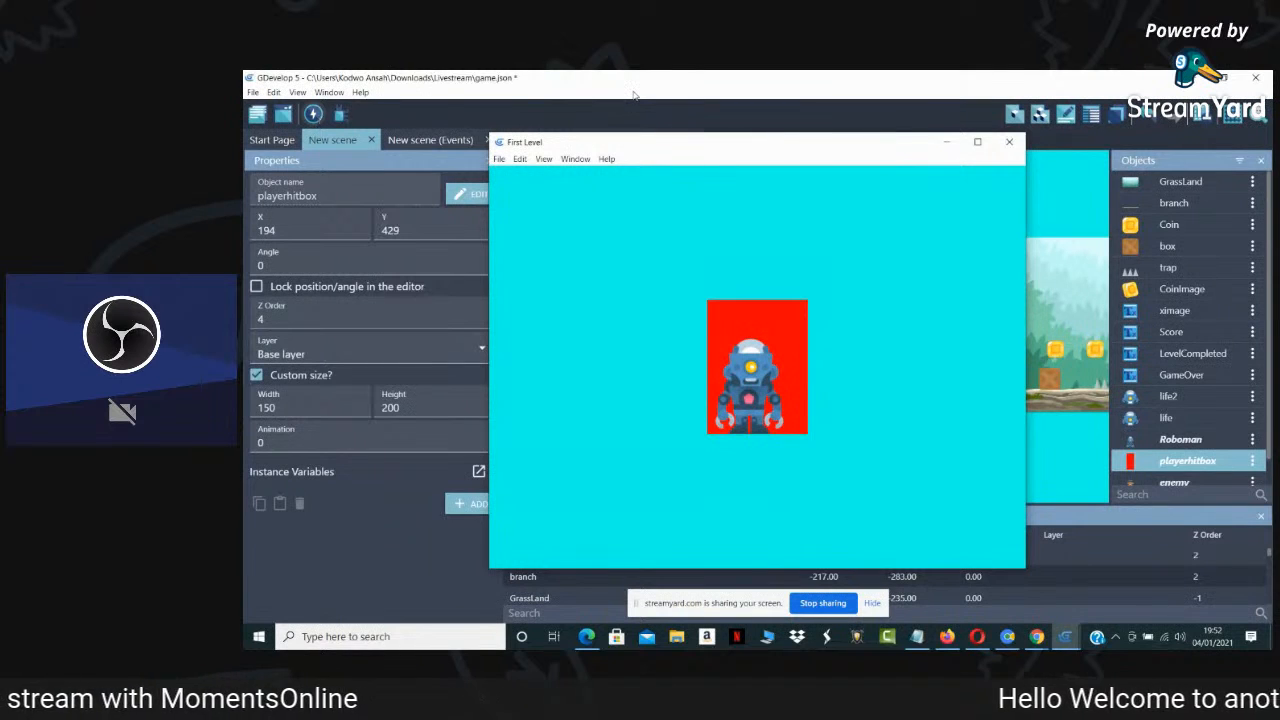
left_click(1009, 142)
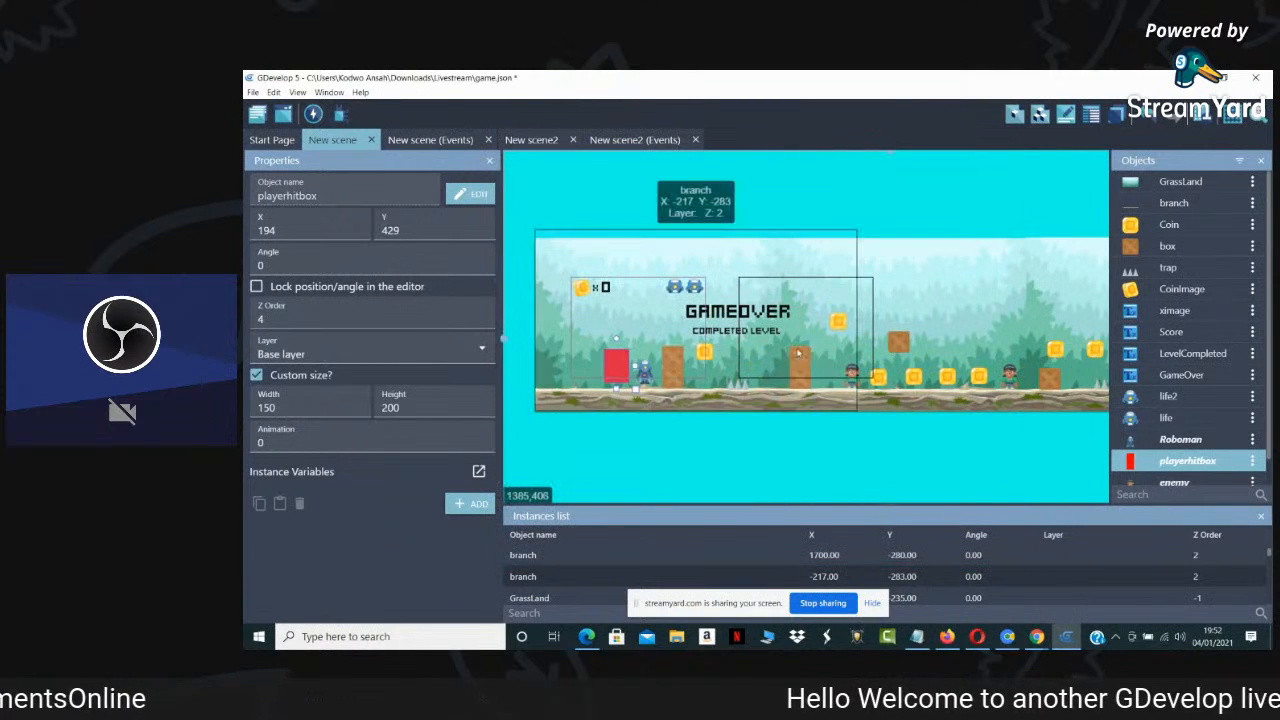
Raise playerhitbox to about X 194, Y 208 and Roboman to about X 366, Y 322, and test them in a preview
left_click_drag(615, 368, 615, 338)
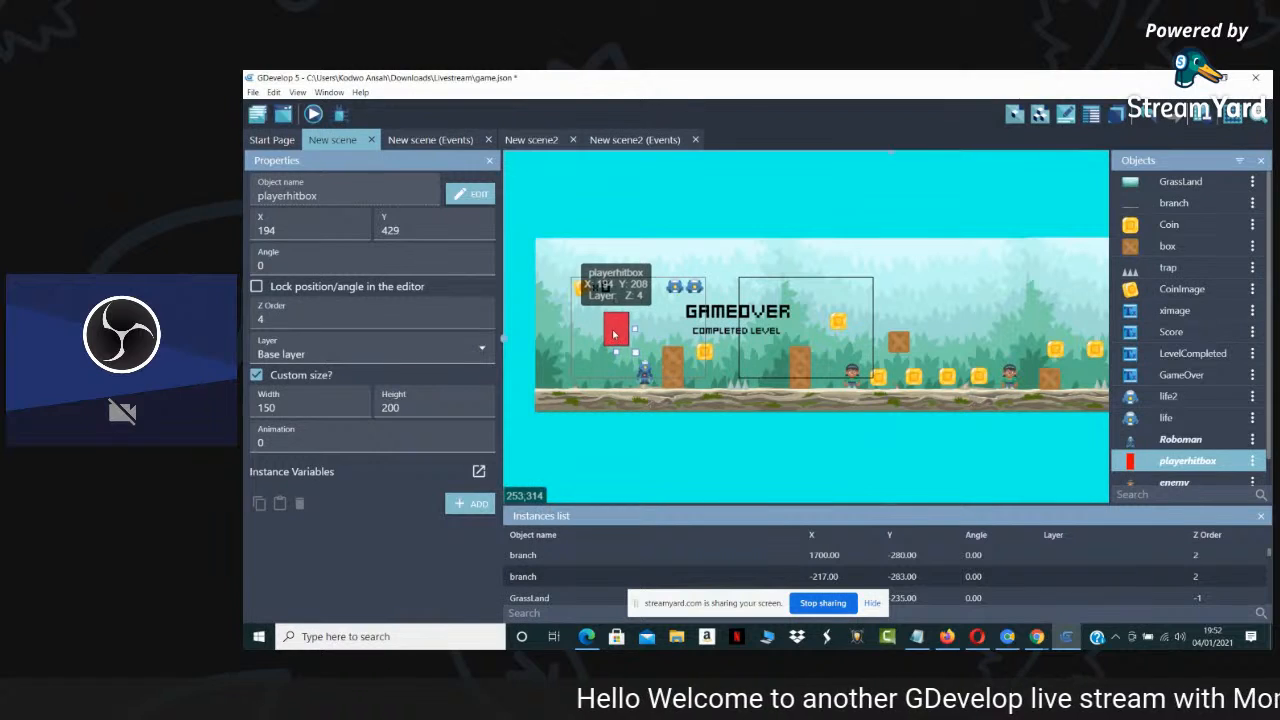
left_click(645, 350)
left_click_drag(645, 350, 645, 349)
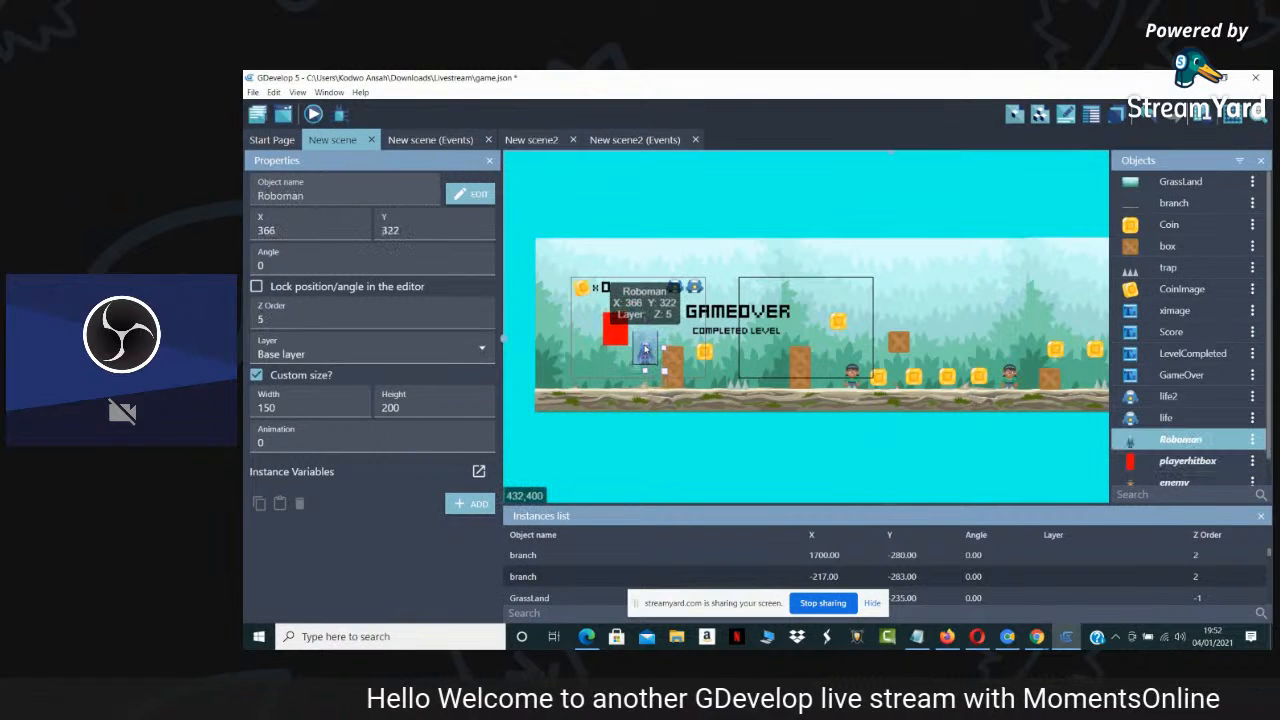
left_click(313, 114)
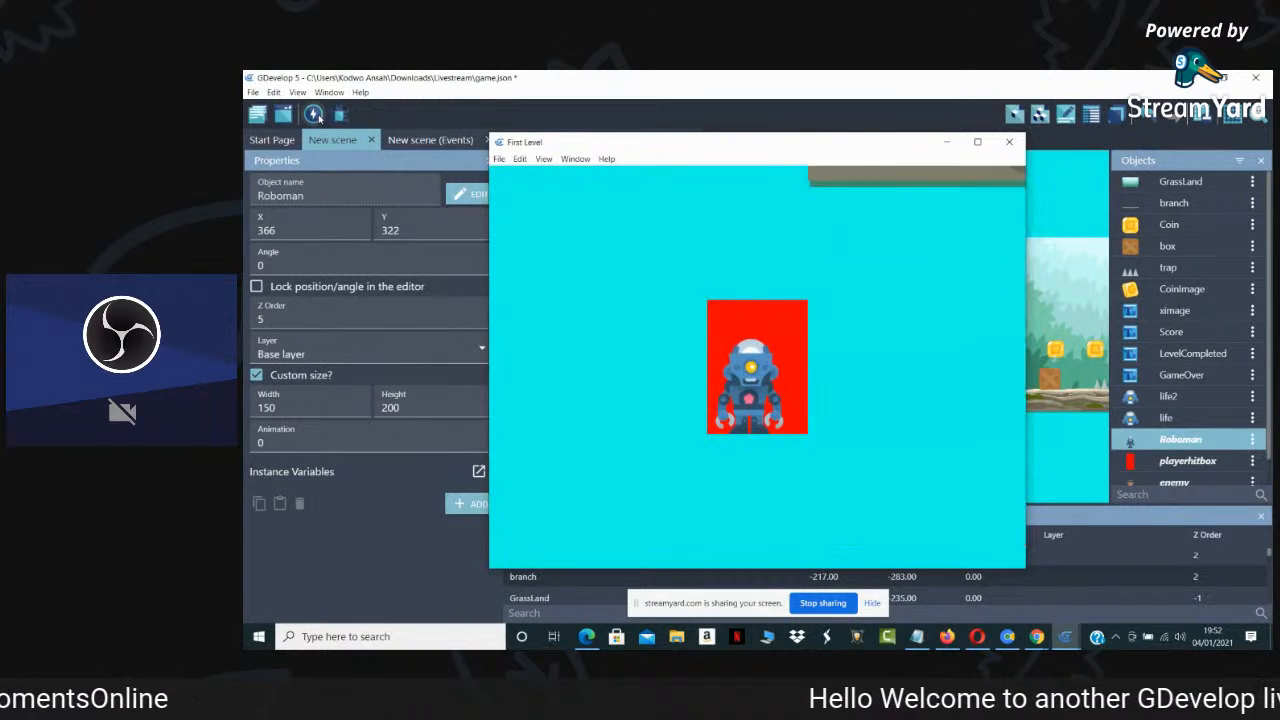
left_click(1008, 146)
Move playerhitbox to about X 287, Y 67 with Roboman just beside it, run a scene preview and close it
left_click_drag(661, 344, 631, 304)
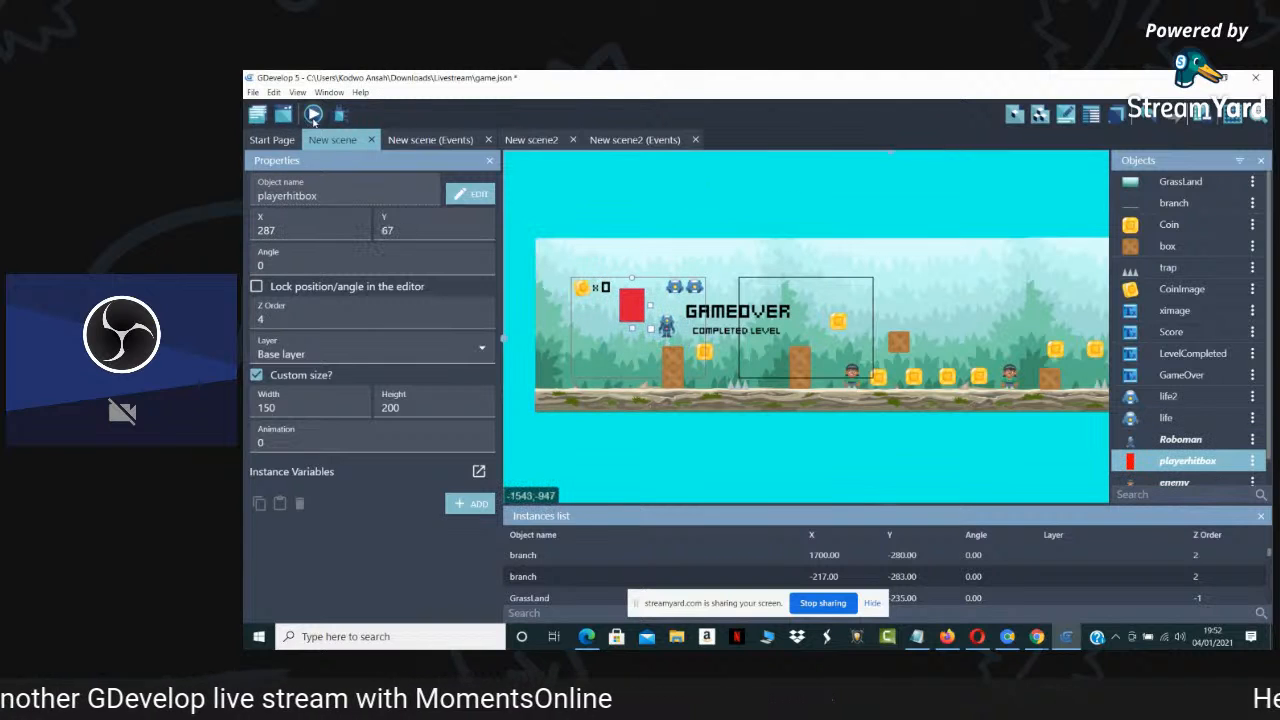
left_click(313, 115)
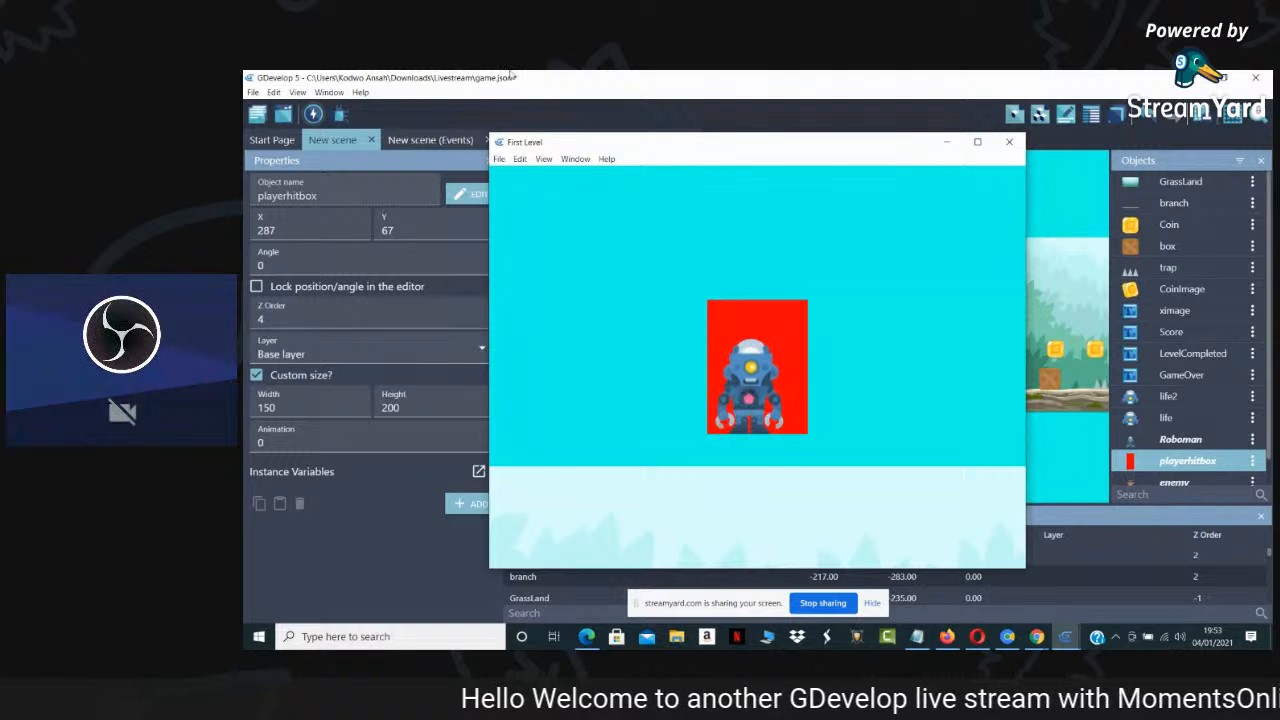
left_click(1008, 143)
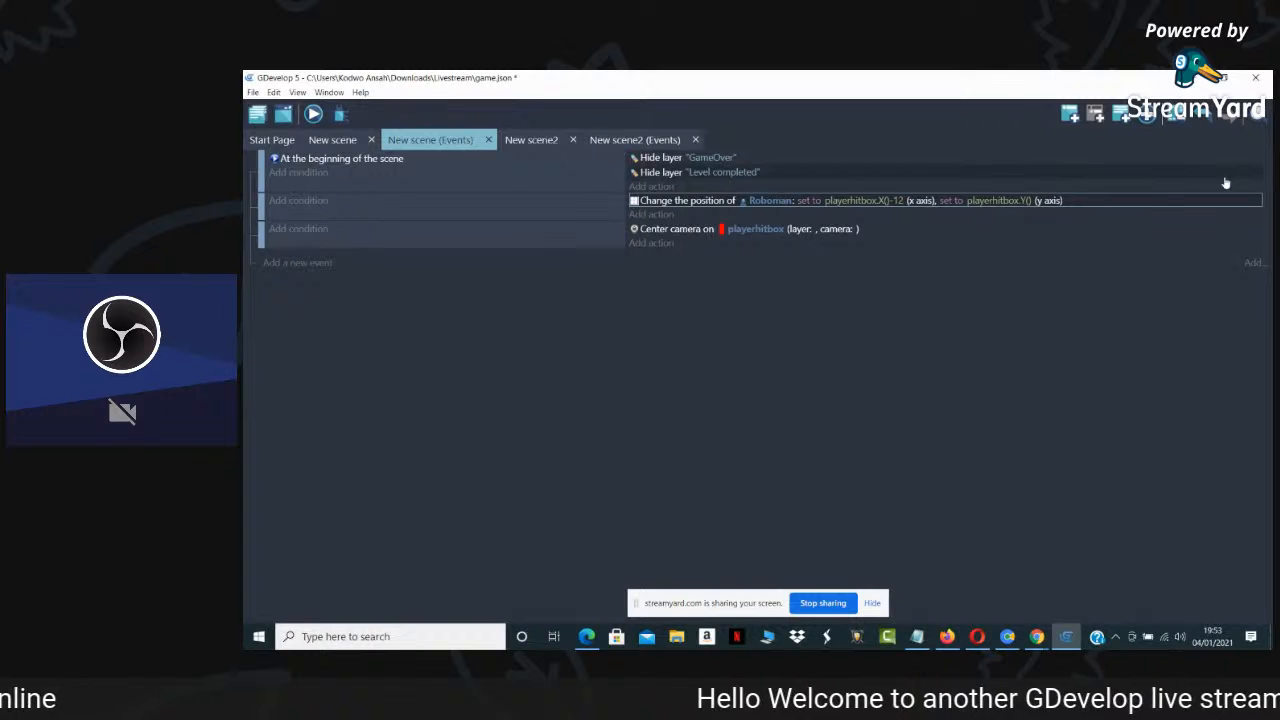
Clear the target object from the action that positions Roboman at playerhitbox, run a scene preview and close it
double_click(735, 201)
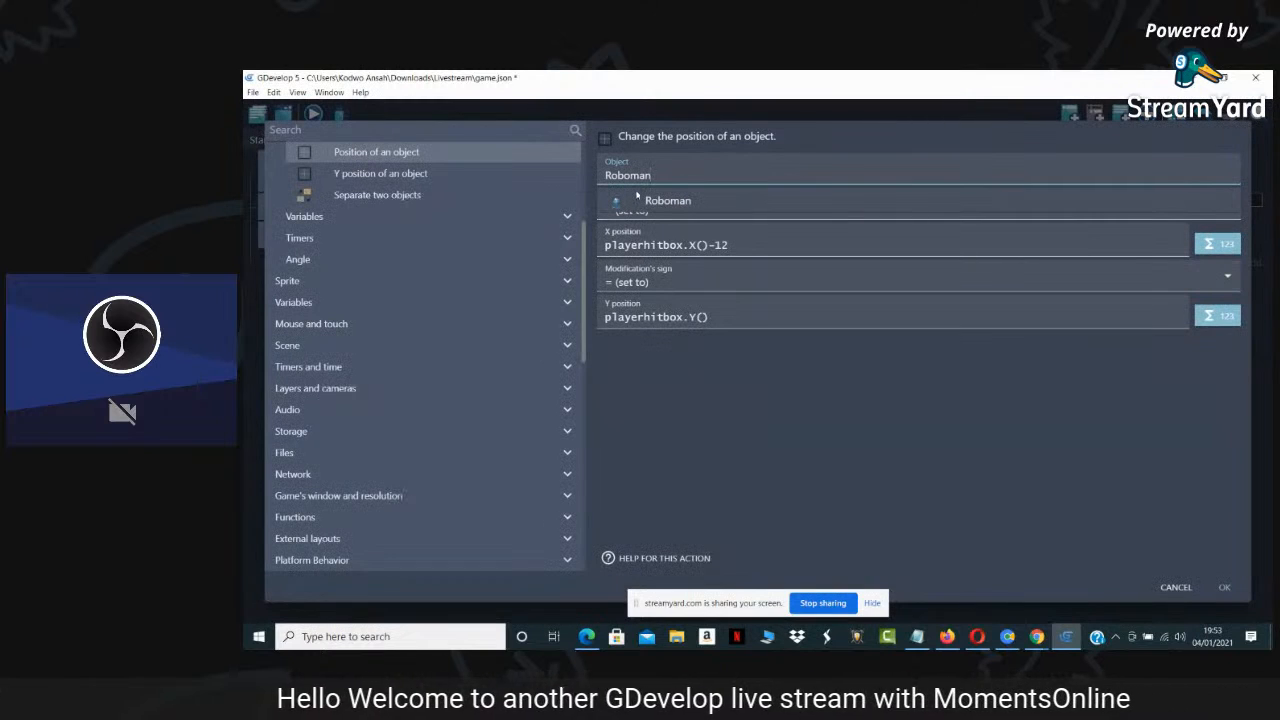
key("ctrl+a")
key("BackSpace")
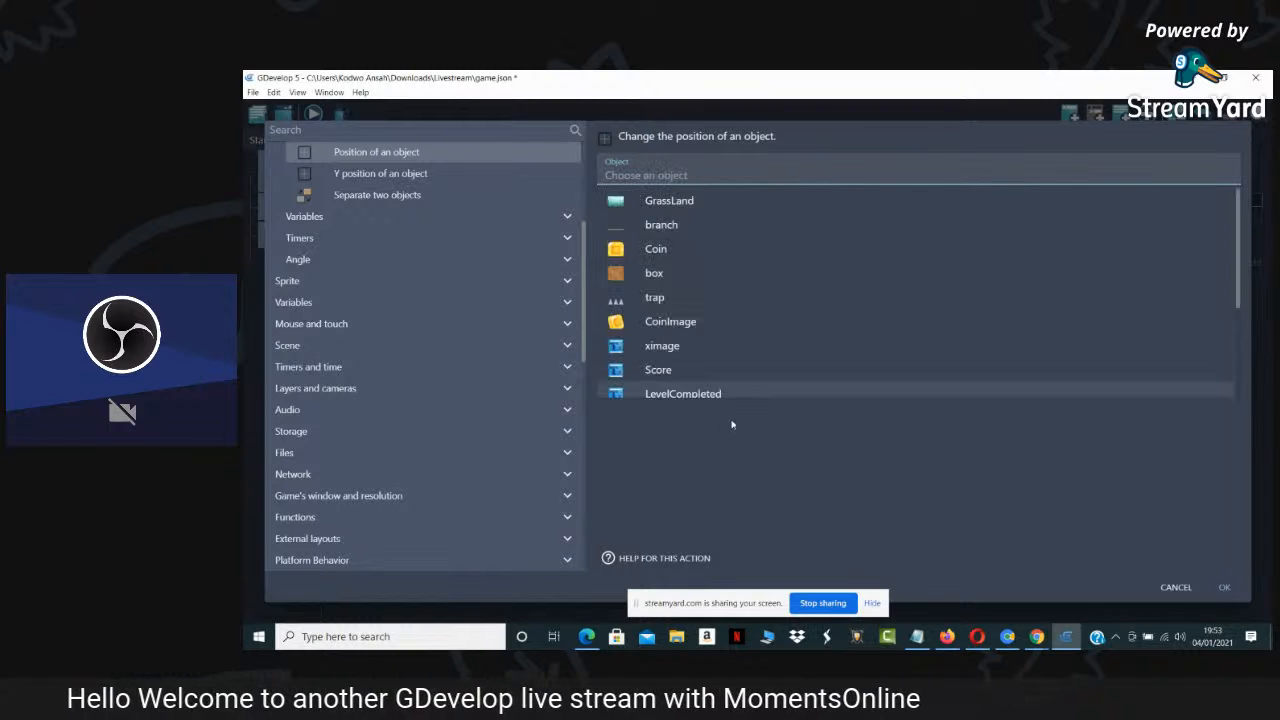
left_click(734, 440)
left_click(1227, 588)
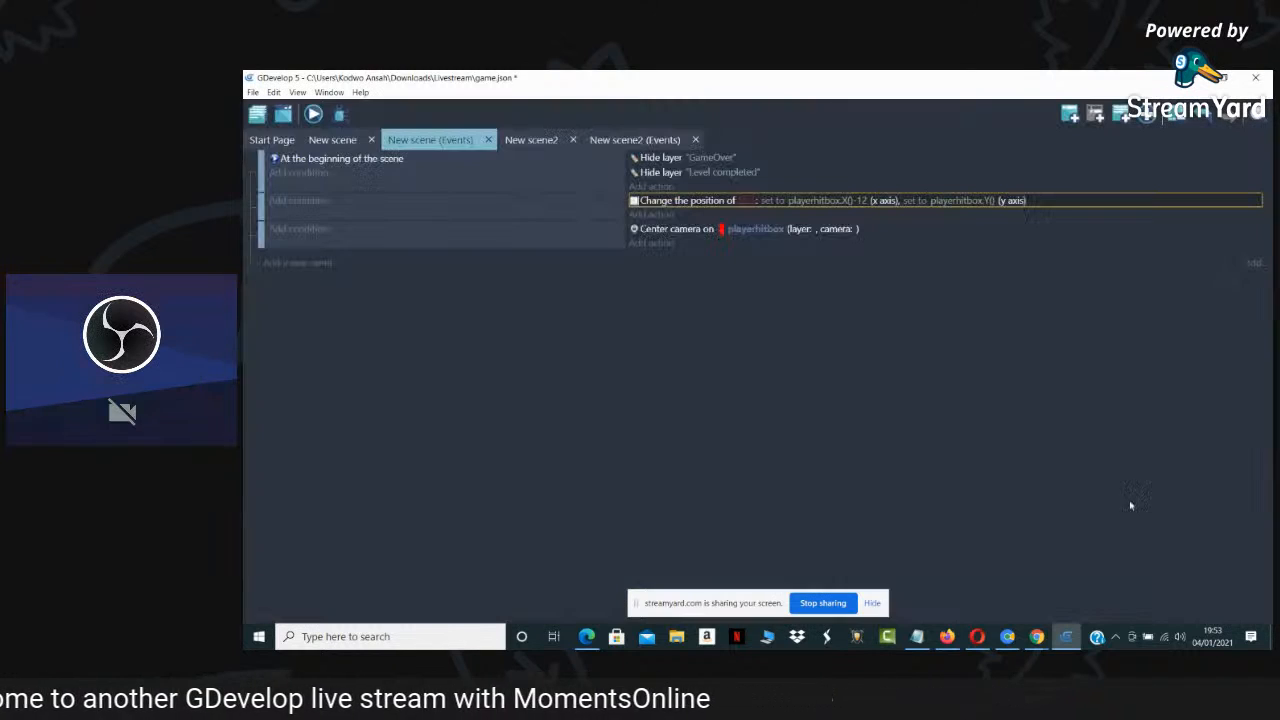
left_click(313, 114)
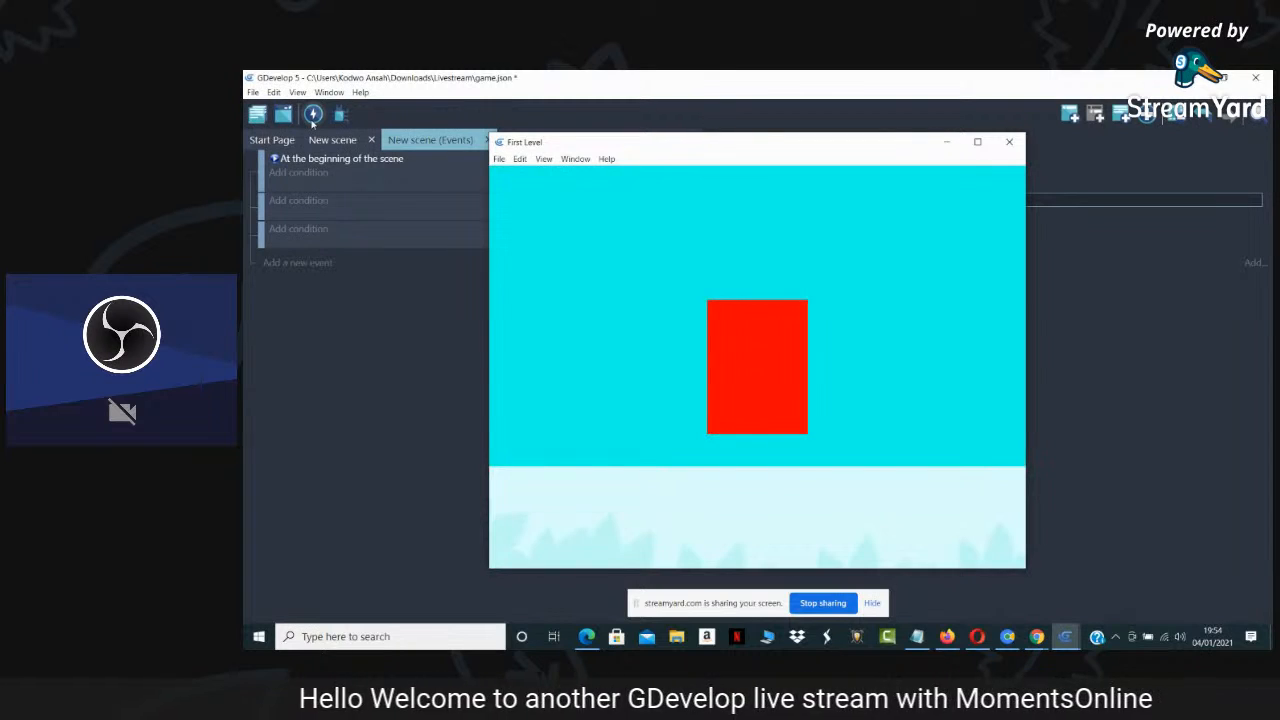
left_click(1010, 142)
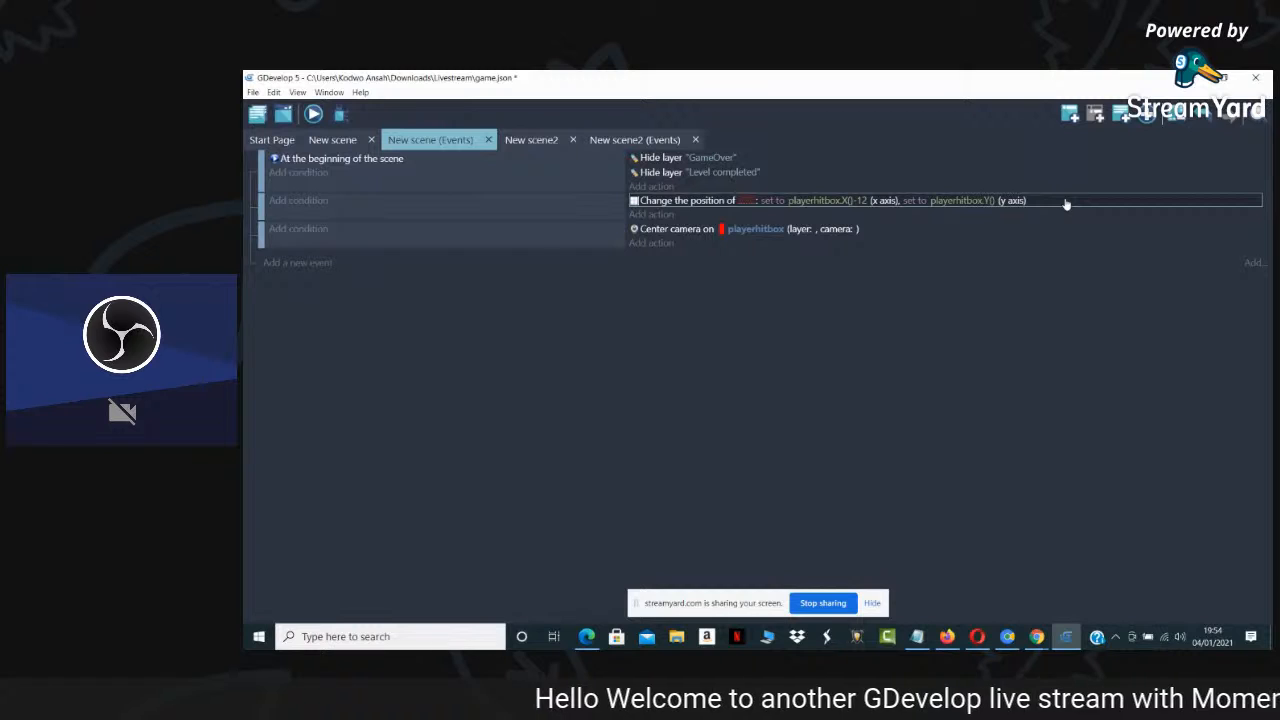
Delete the change-position action from the second event, run a scene preview and close it
key("Delete")
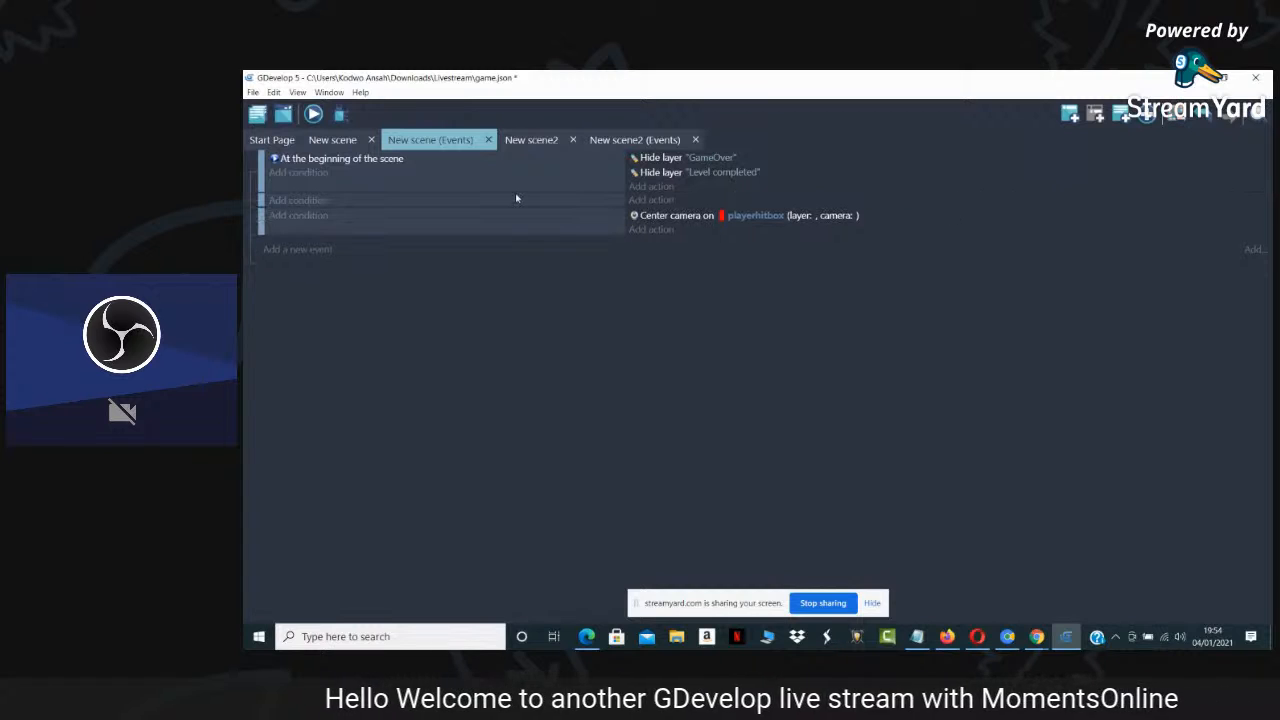
left_click(305, 119)
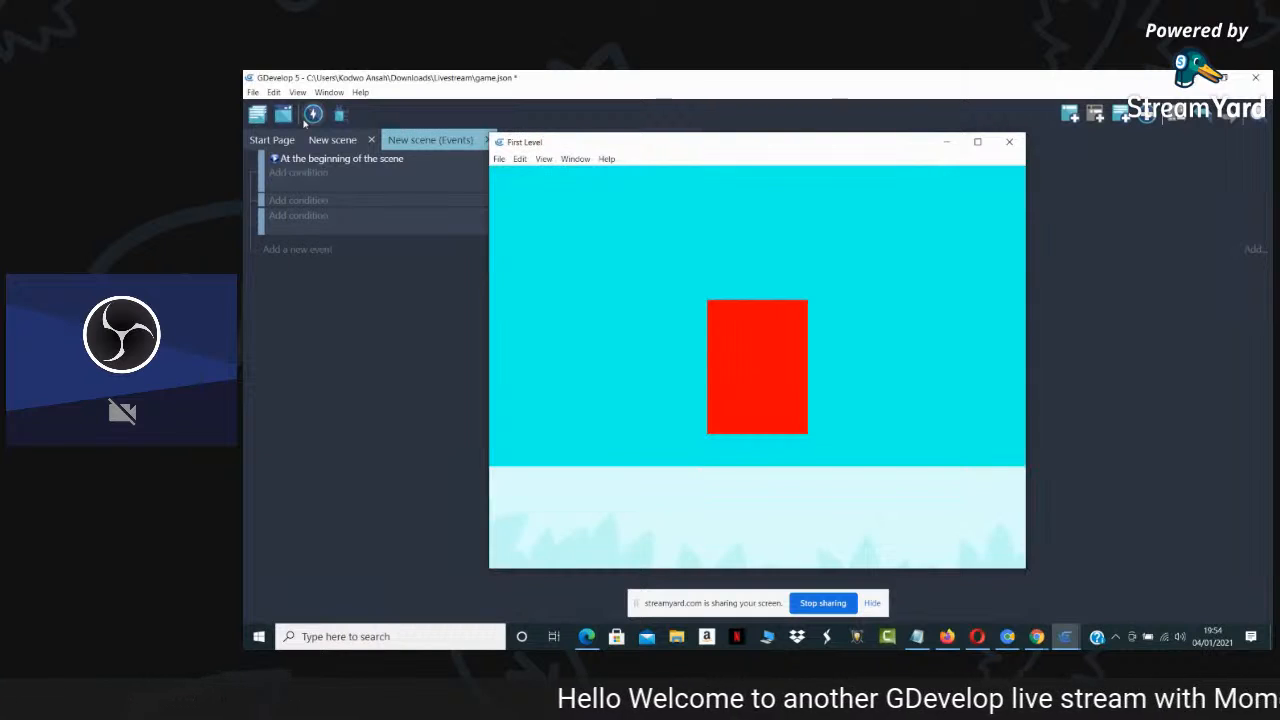
left_click(1009, 141)
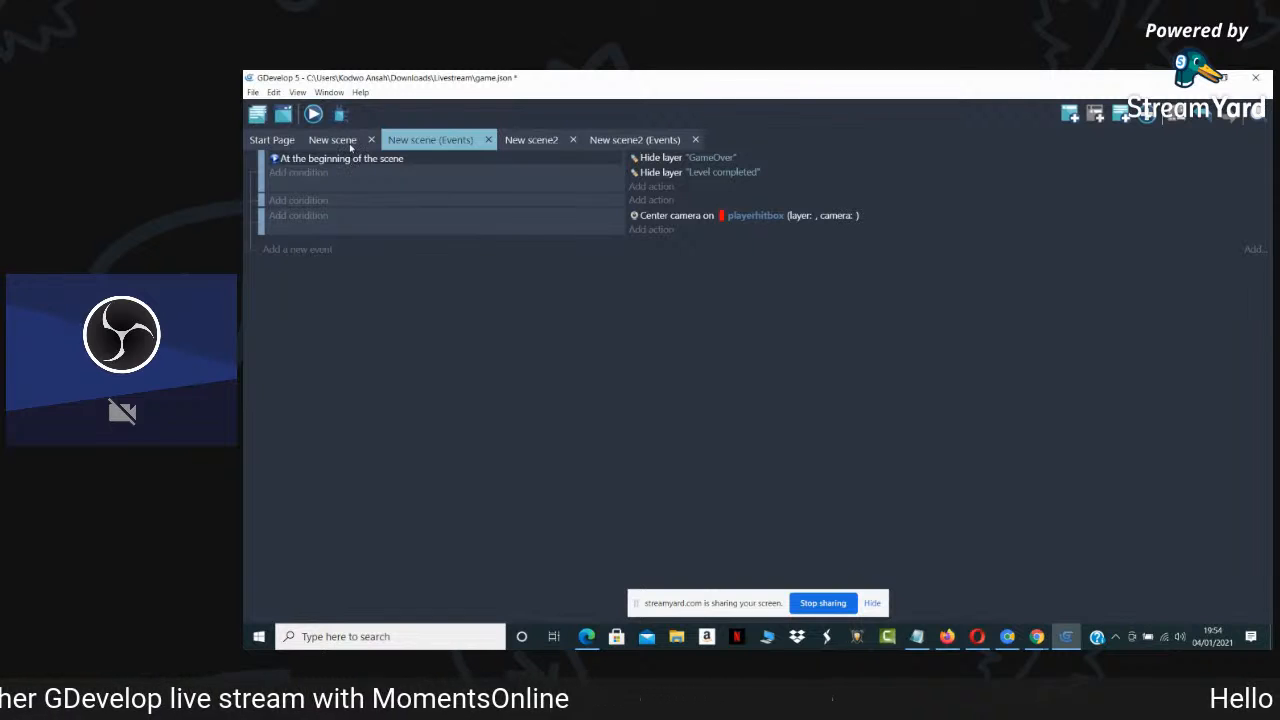
left_click(333, 140)
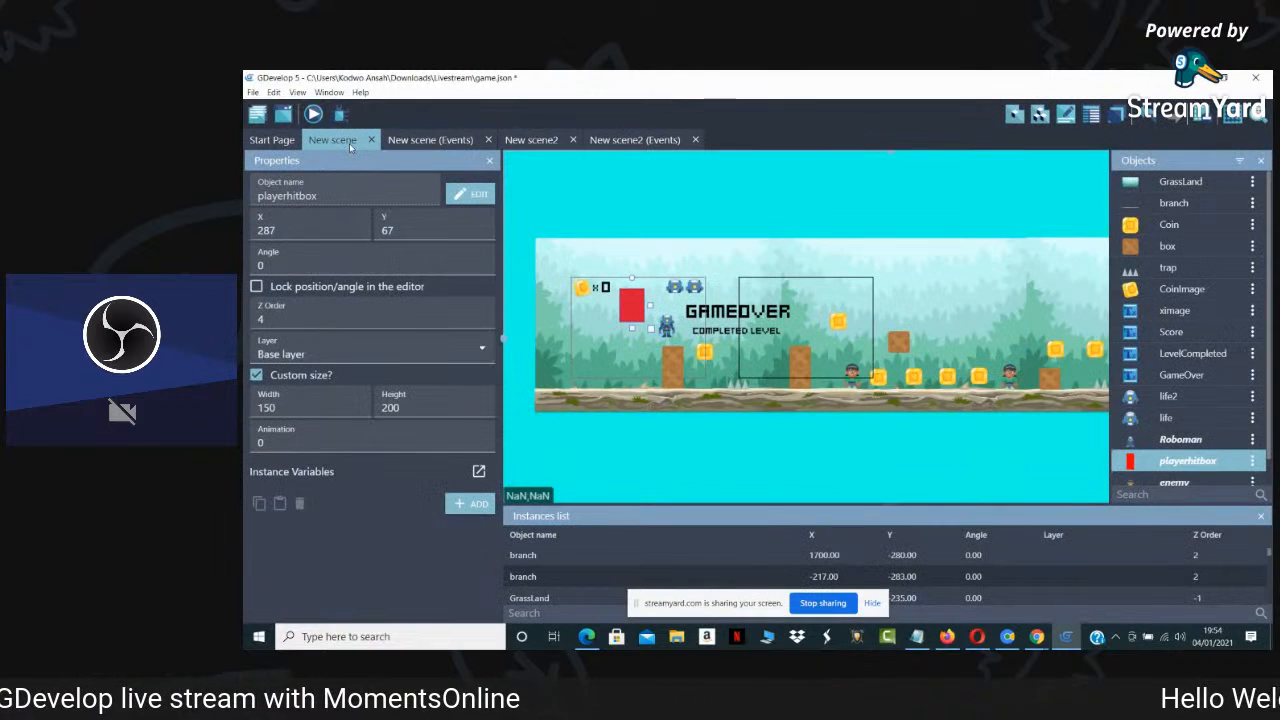
left_click(408, 142)
Clear the target object from the center-camera action in the third event and save the action with that field empty
double_click(881, 218)
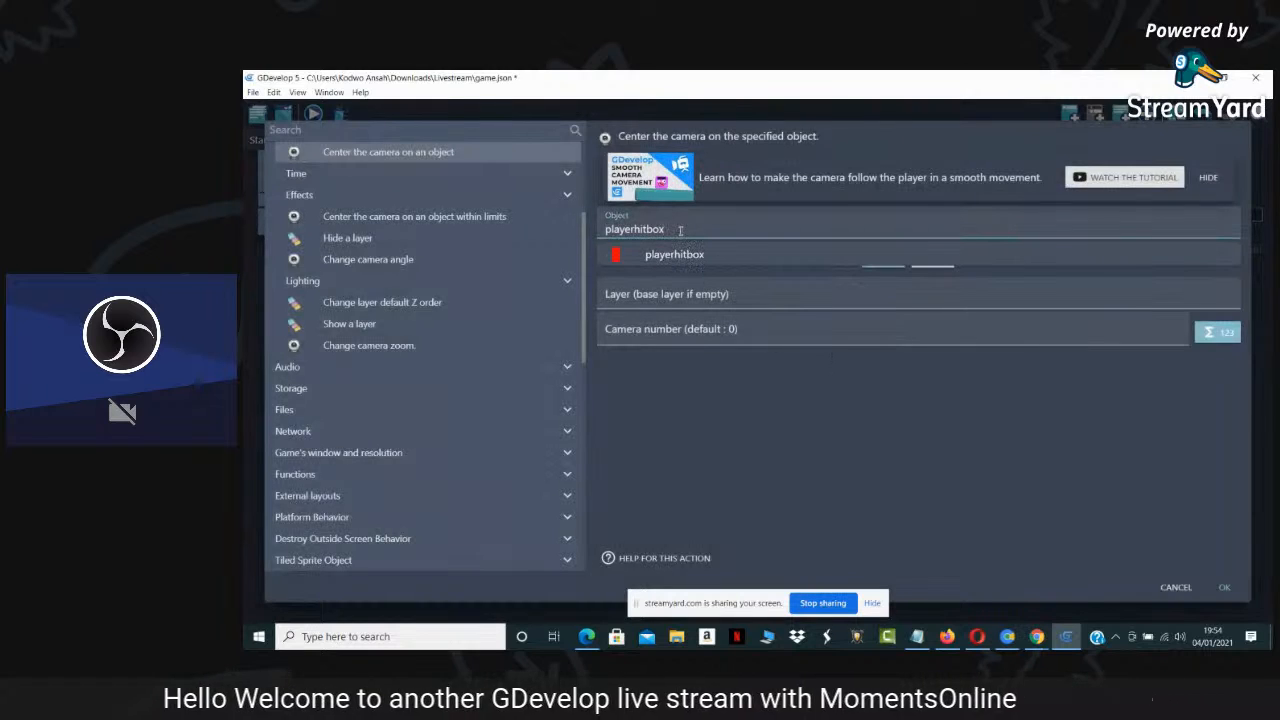
left_click_drag(680, 231, 512, 229)
key("BackSpace")
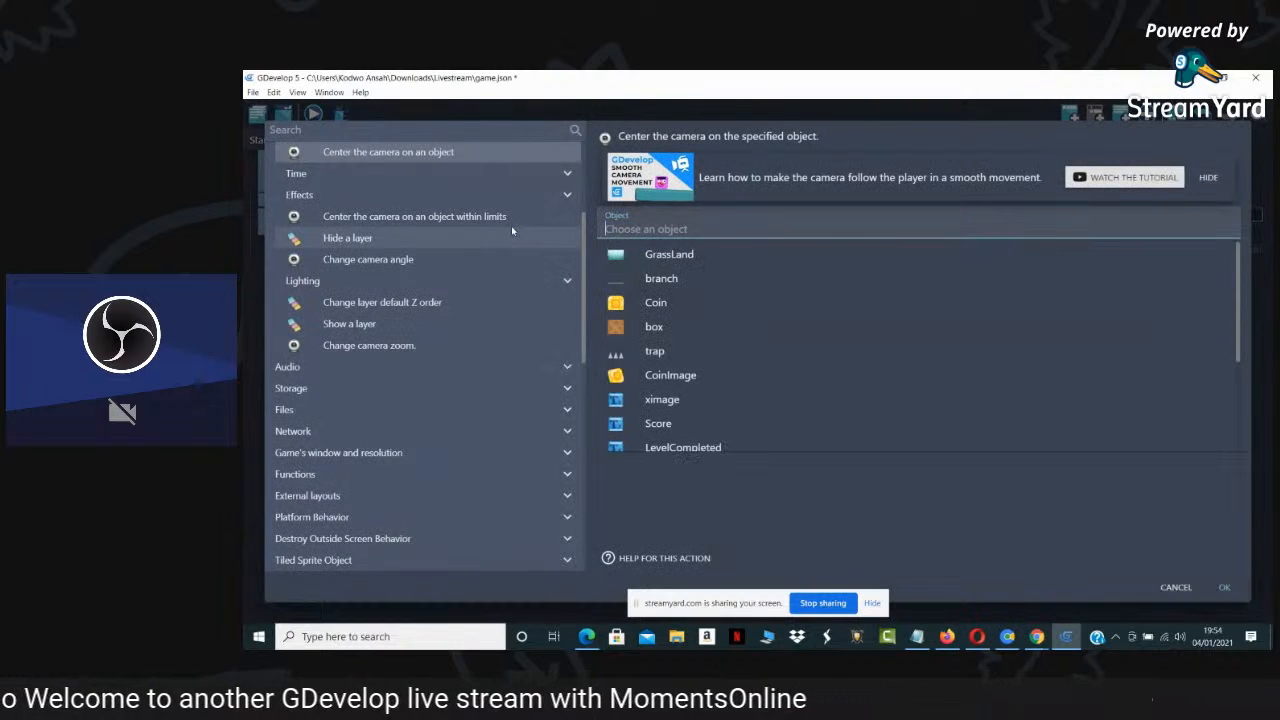
type("pla")
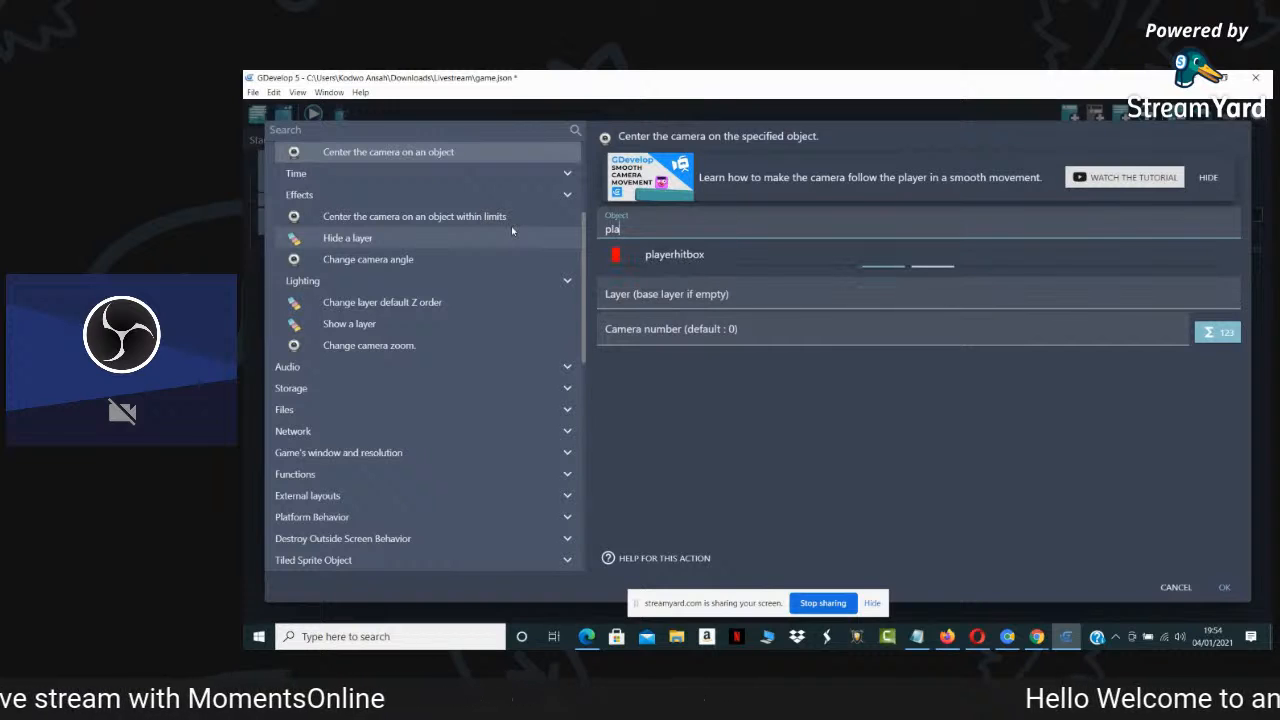
key("BackSpace")
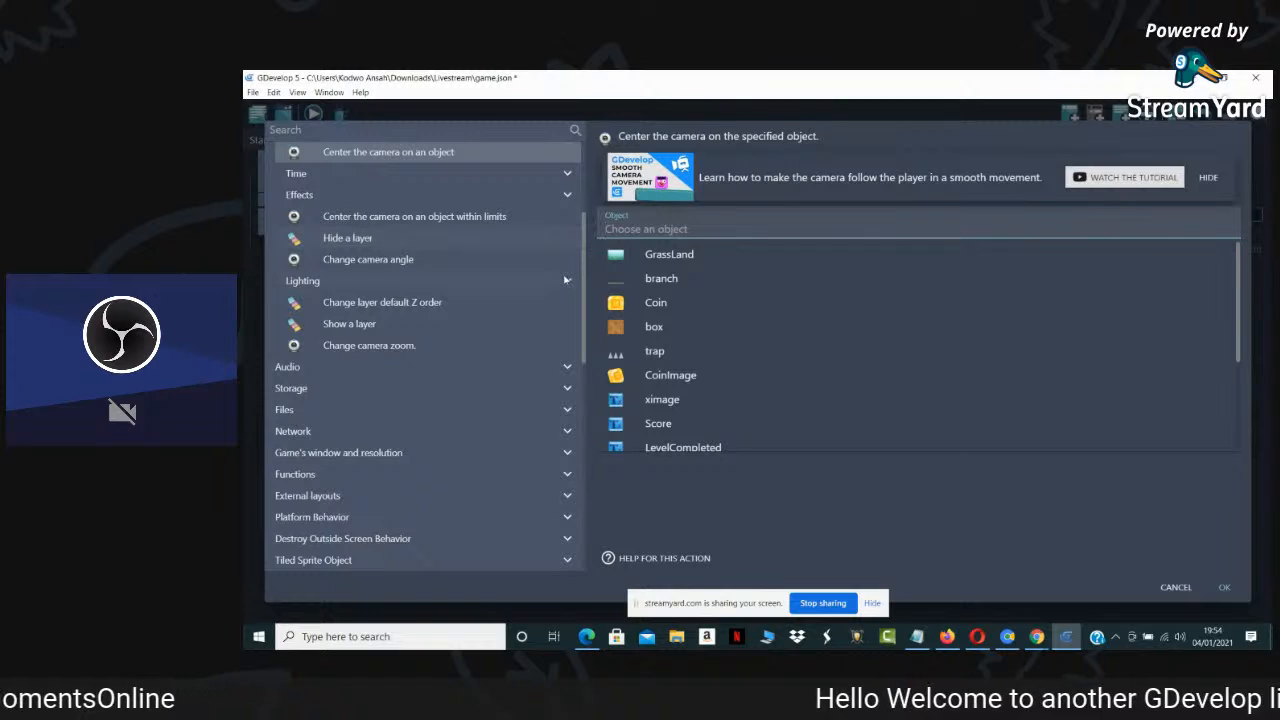
left_click(745, 508)
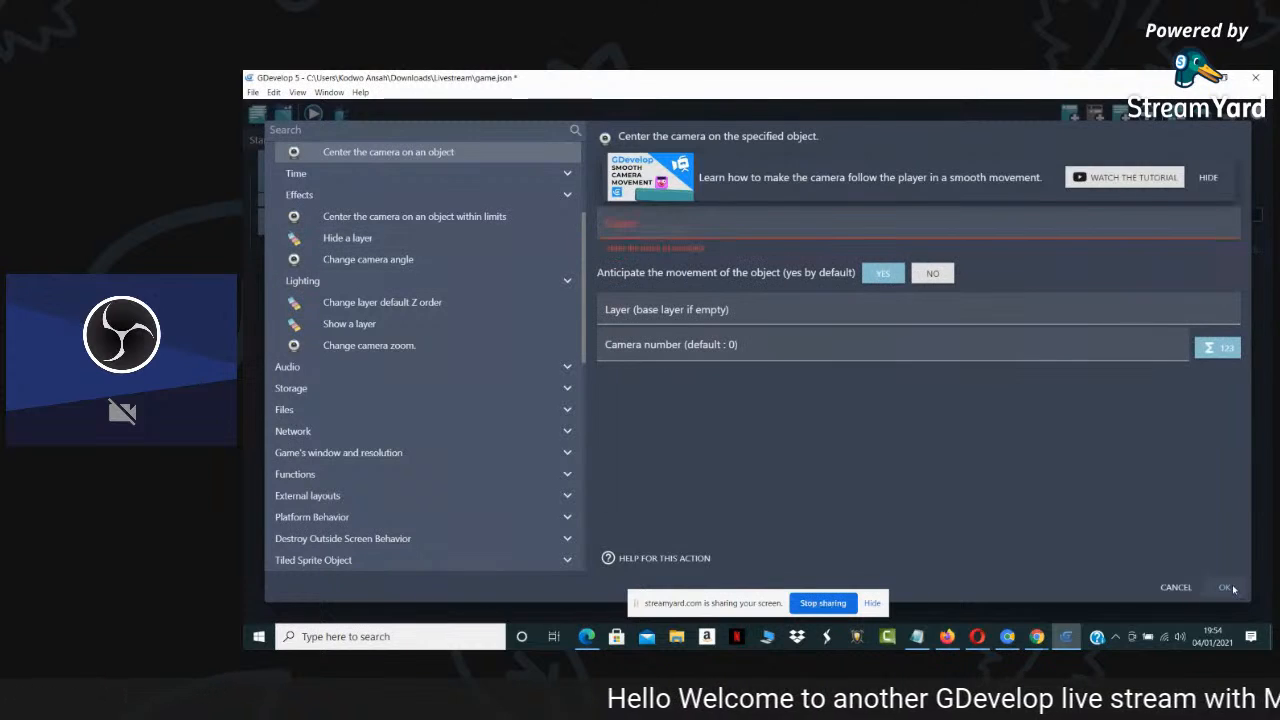
left_click(1230, 587)
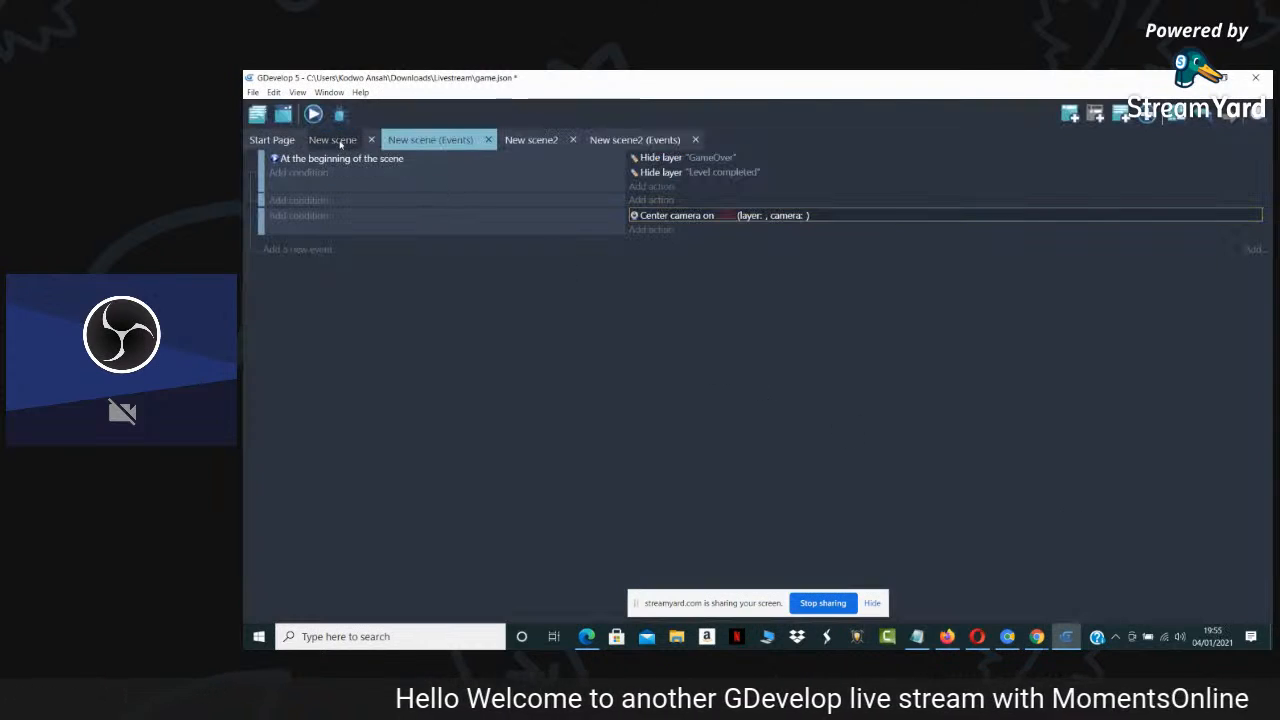
Preview the first level from the scene editor and again from its events, closing each preview
left_click(331, 140)
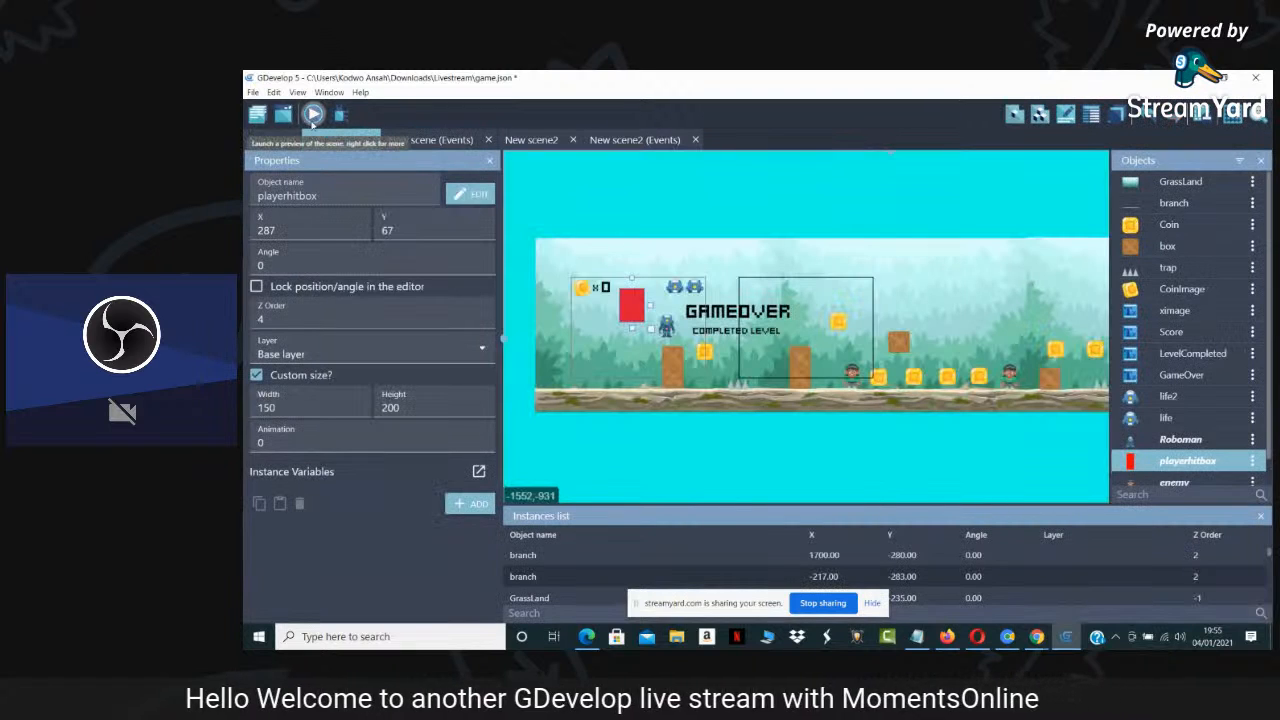
left_click(313, 115)
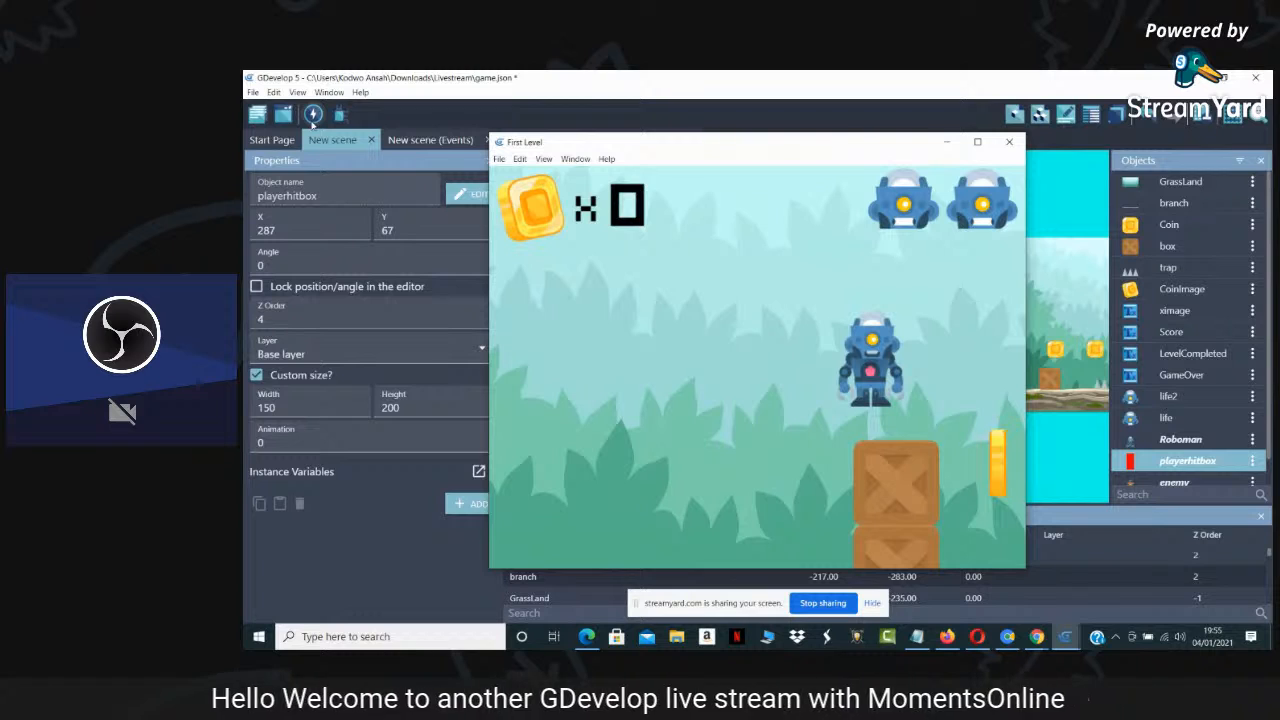
left_click(1008, 142)
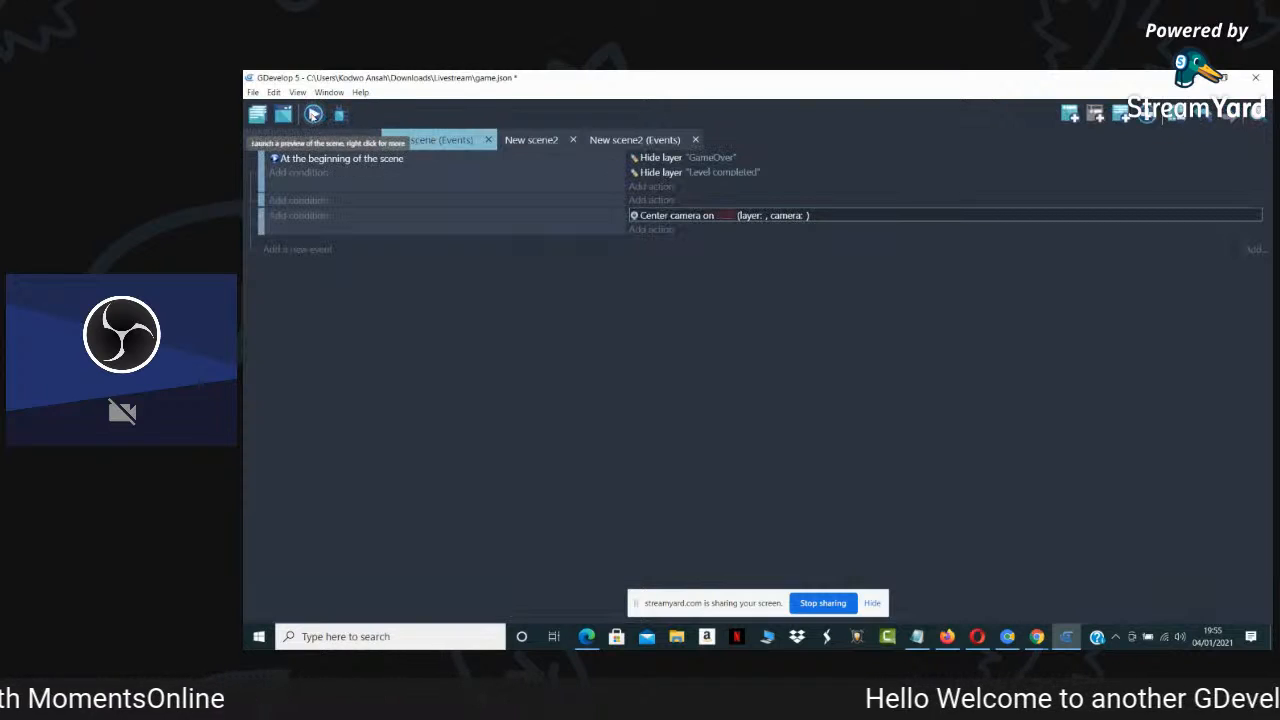
left_click(313, 114)
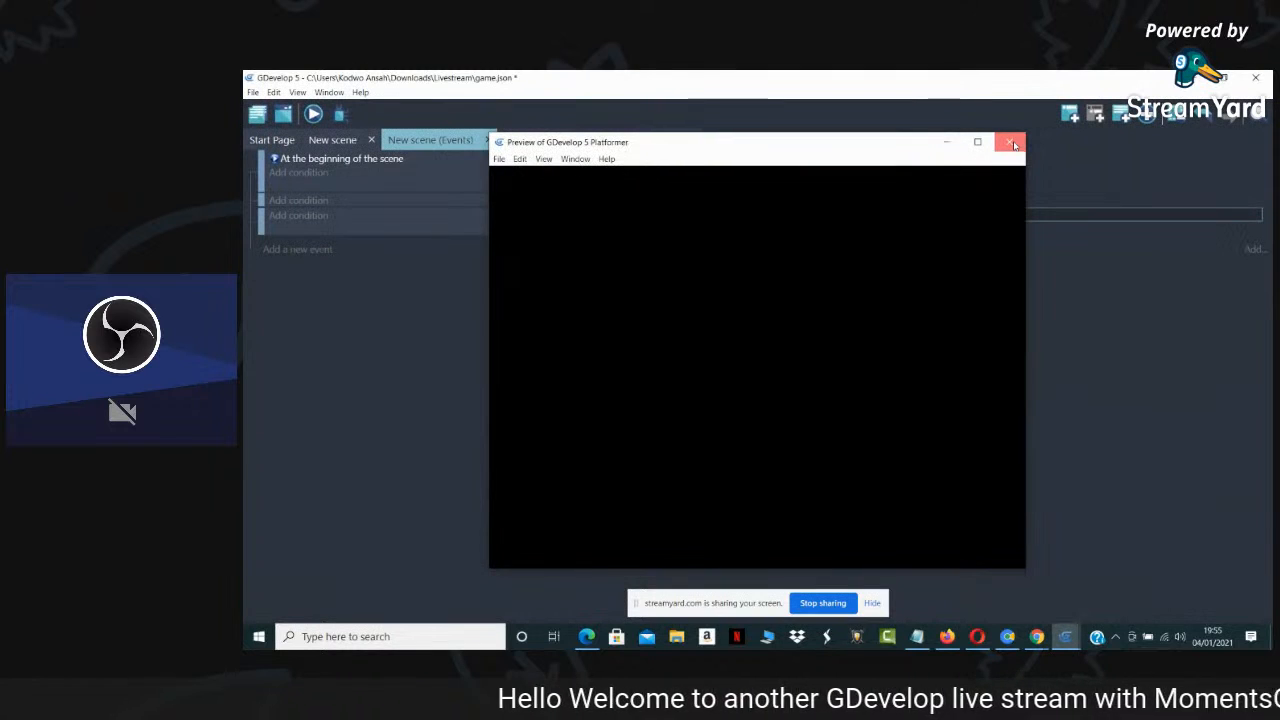
left_click(1011, 143)
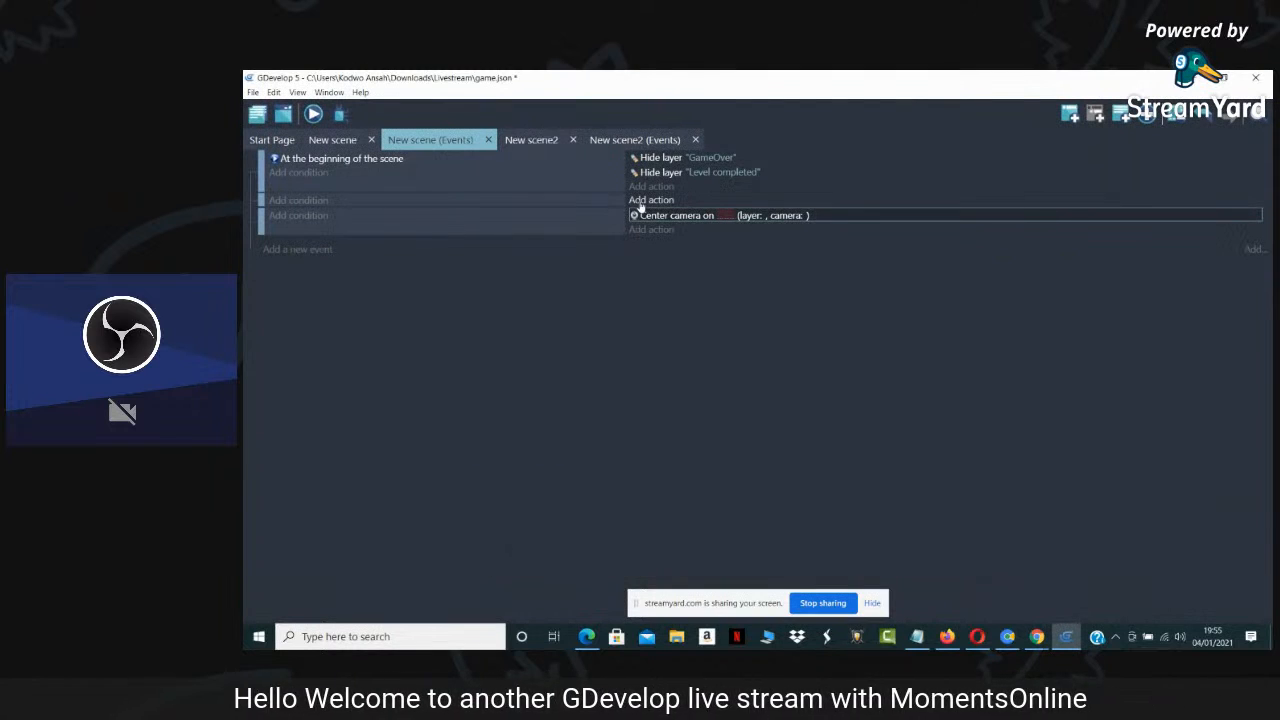
Start a change-position action for Roboman in the empty second event, with = (set to) as the X operator
left_click(641, 202)
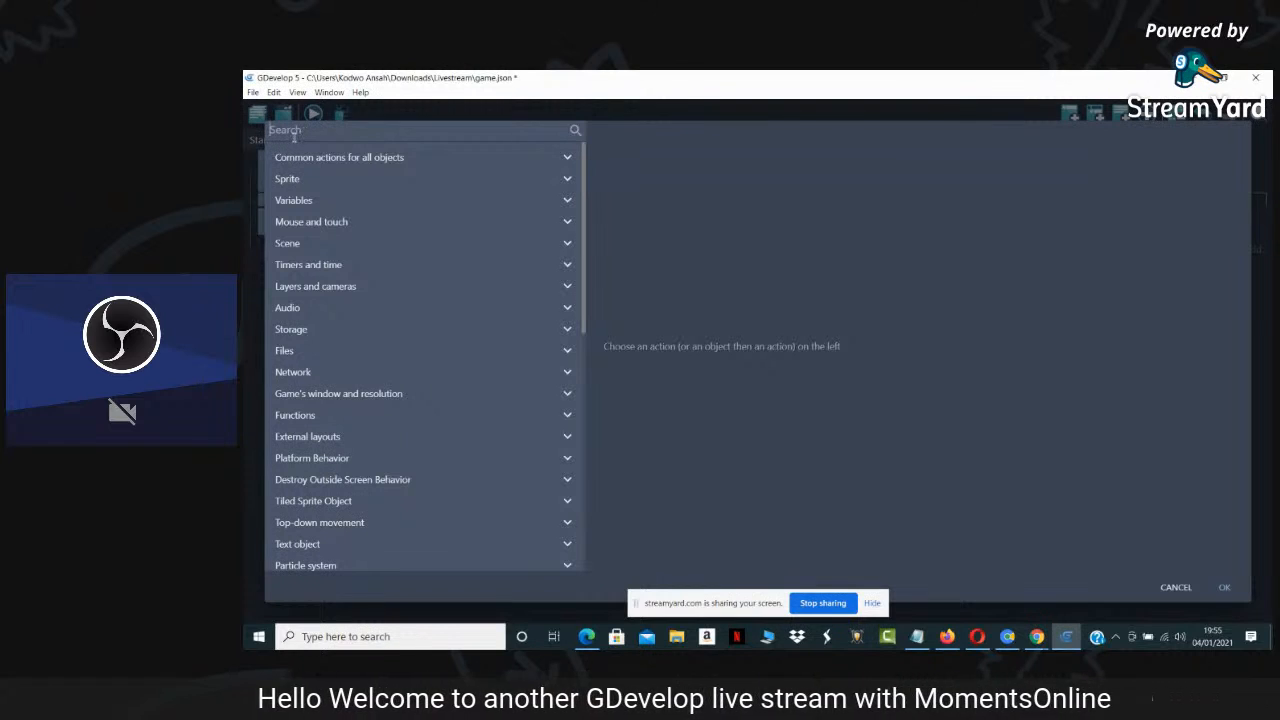
left_click(310, 157)
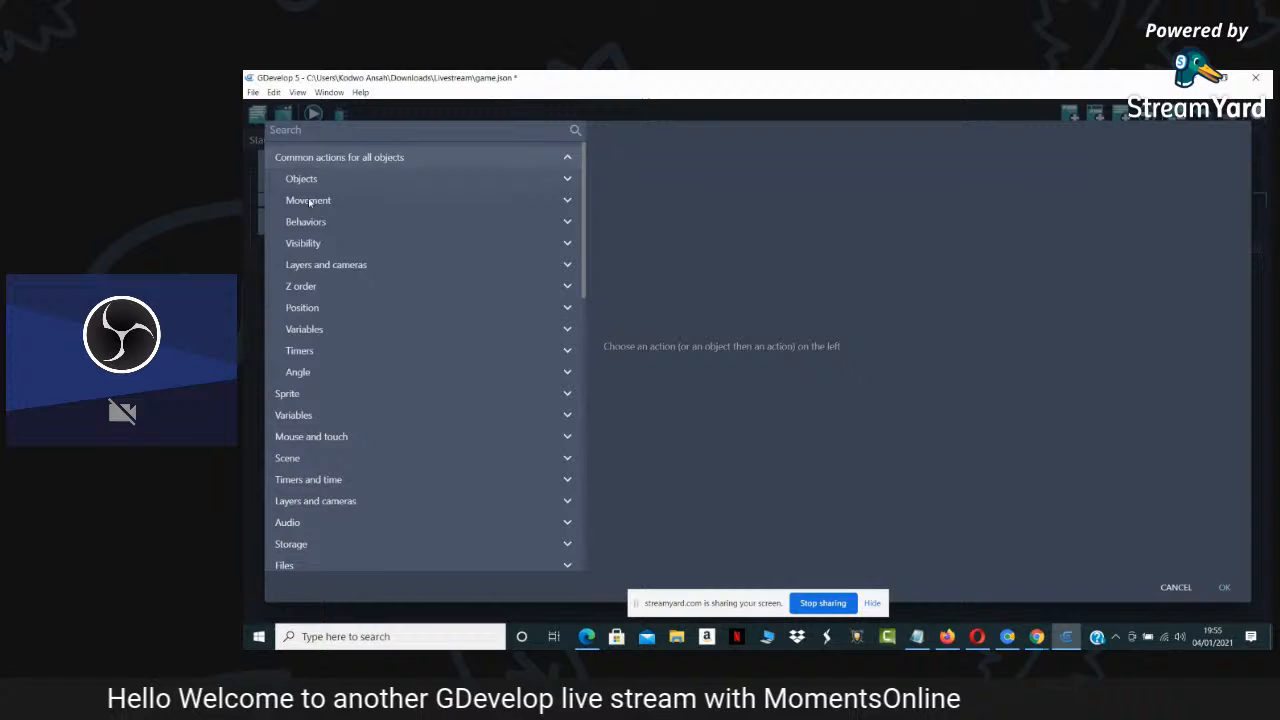
left_click(310, 307)
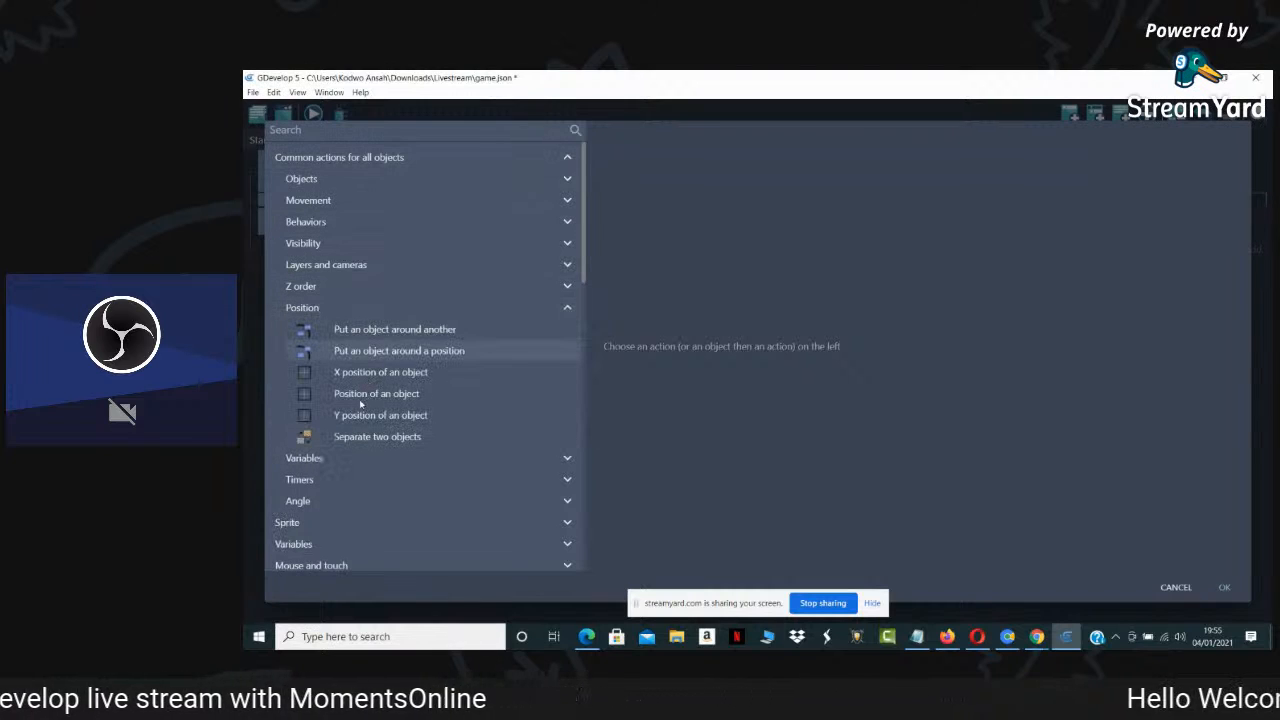
left_click(361, 396)
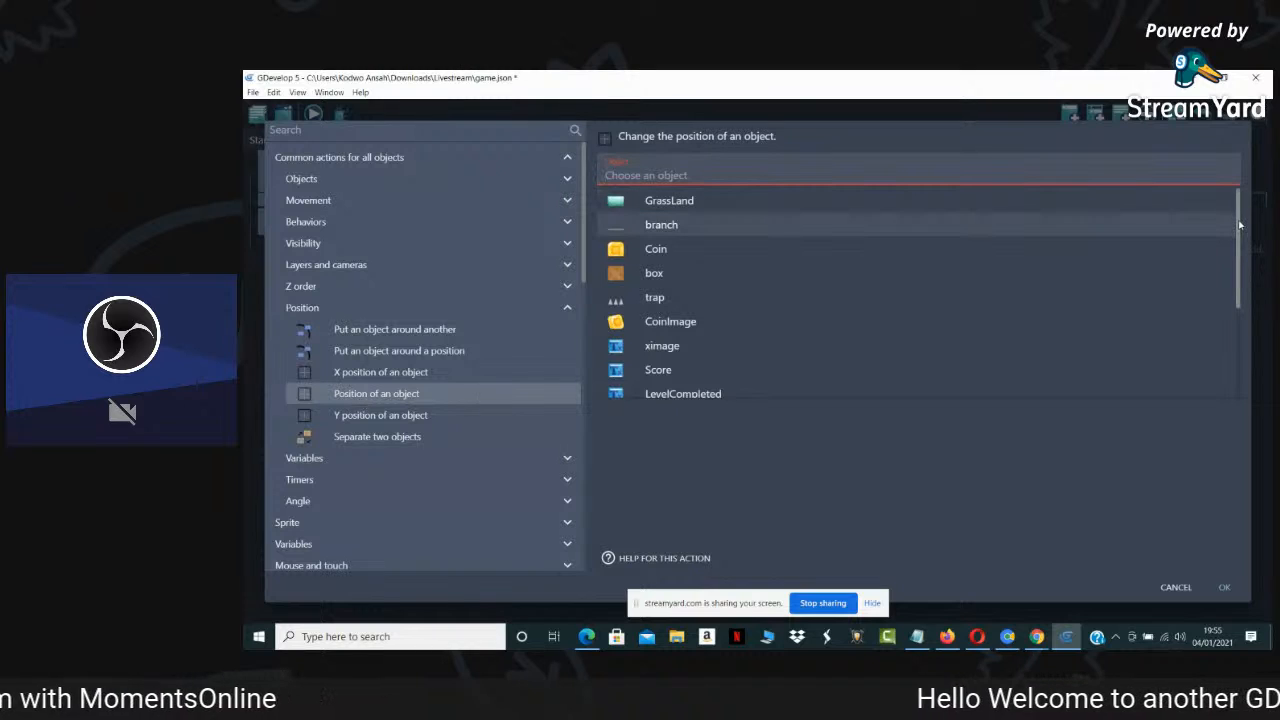
left_click_drag(1239, 230, 1238, 338)
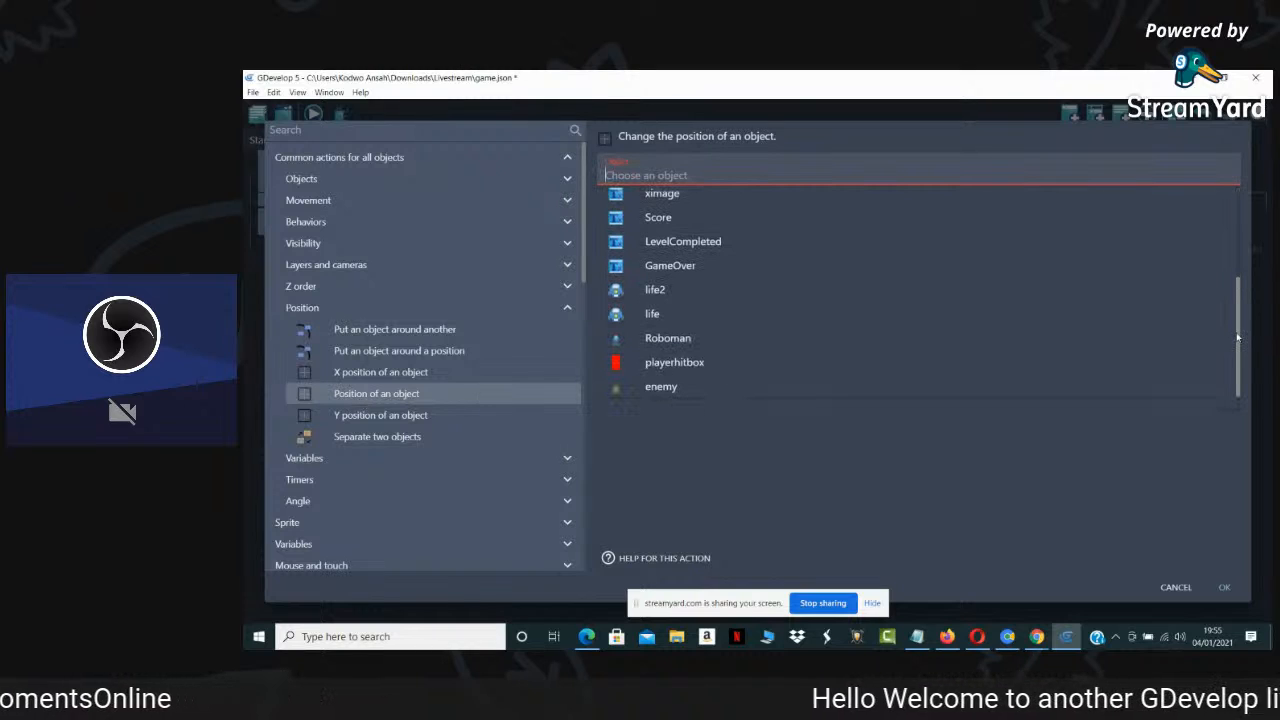
left_click(692, 340)
left_click(713, 212)
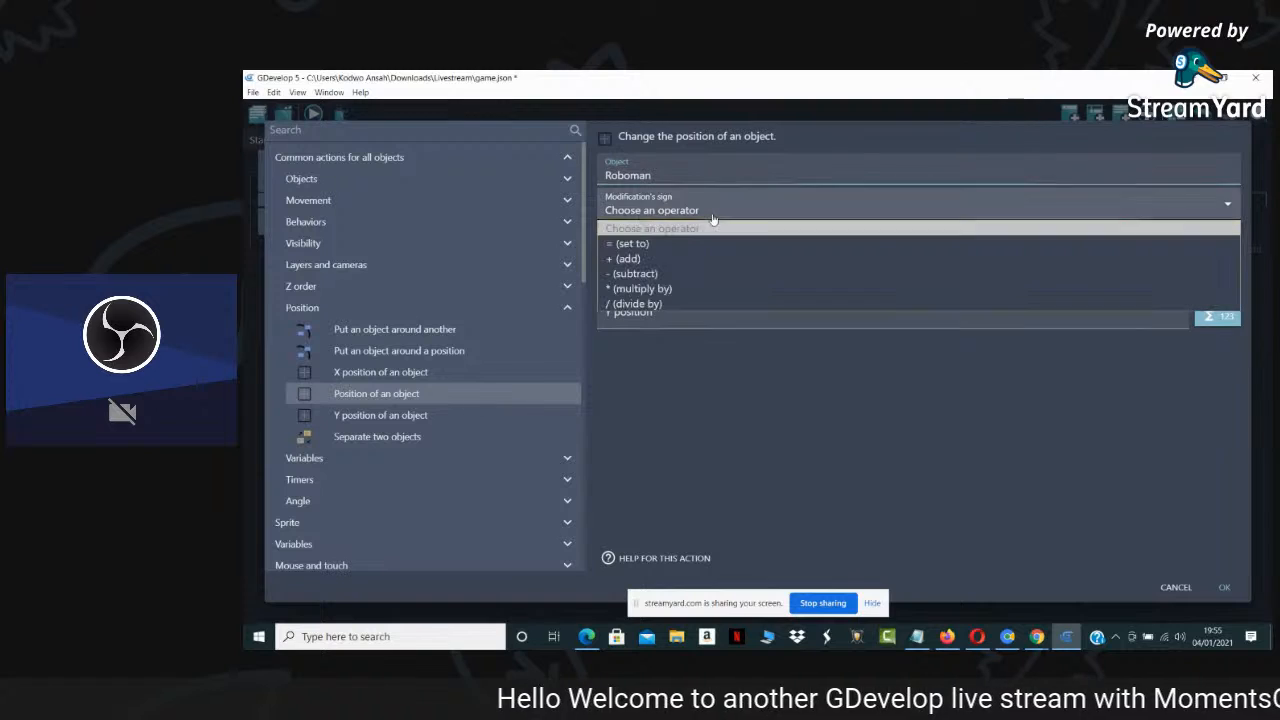
left_click(684, 245)
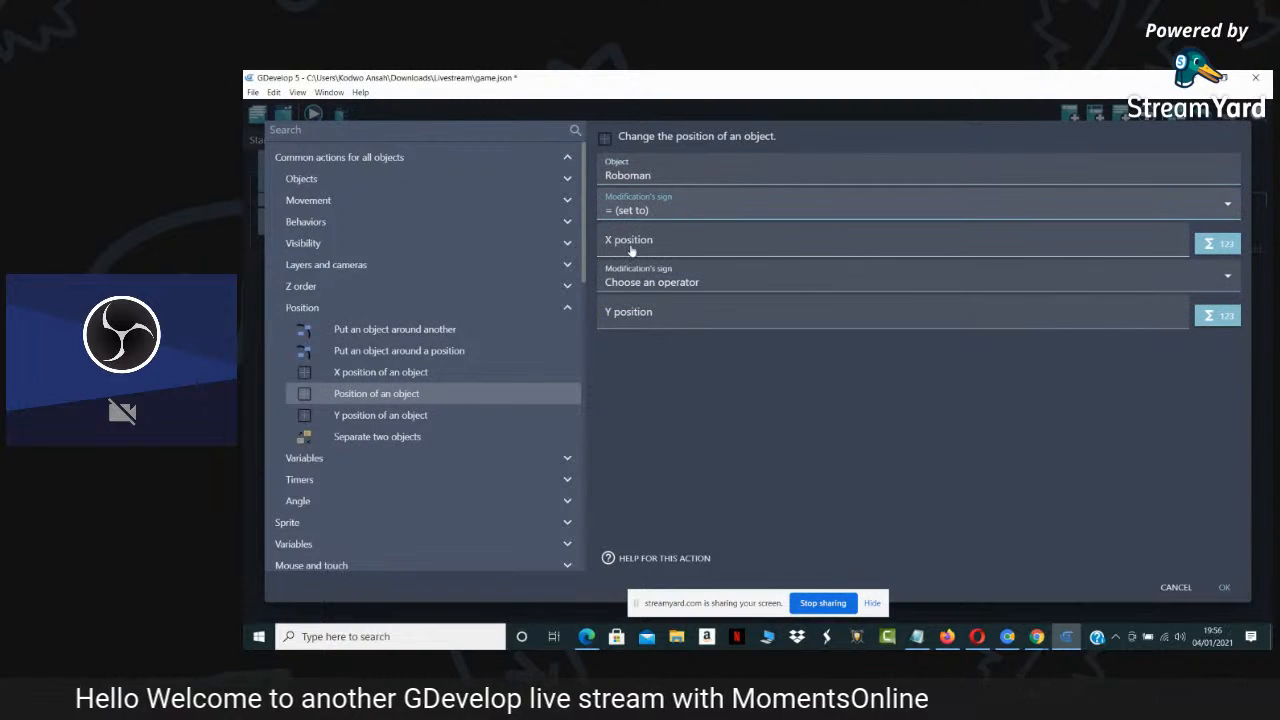
Enter playerhitbox.X() as the X position in Roboman's position action
left_click(636, 250)
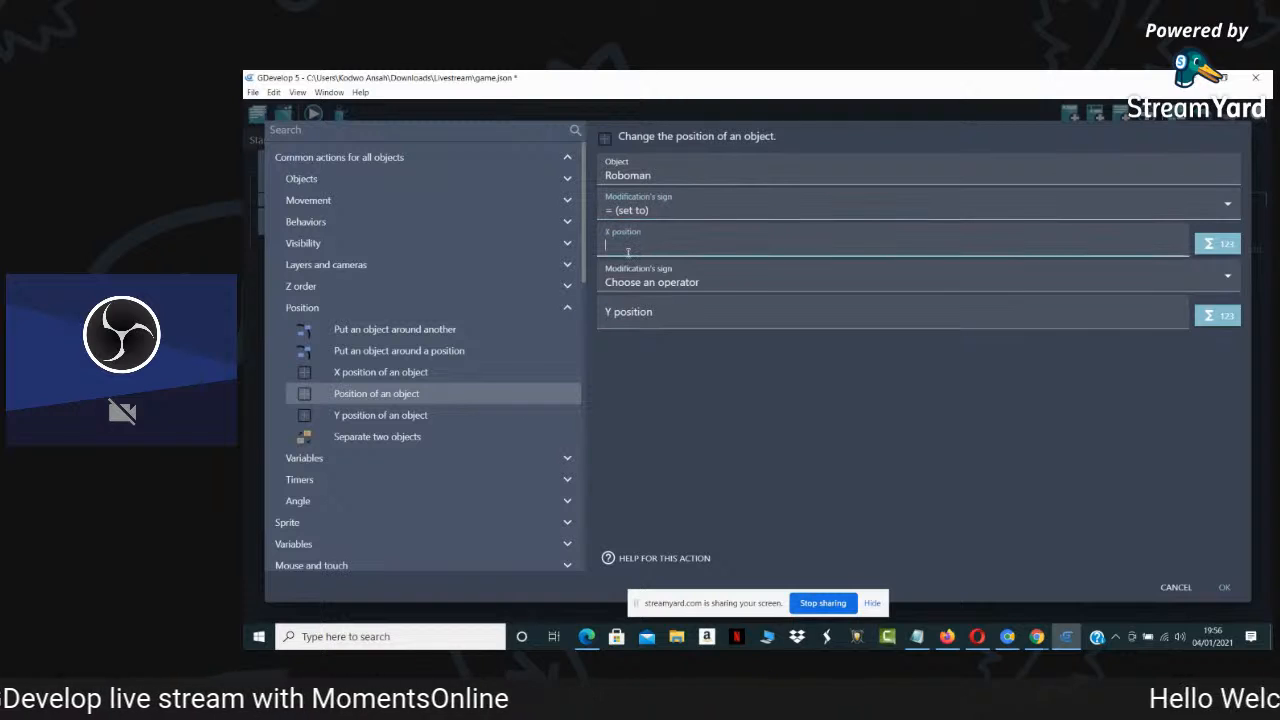
type("pls")
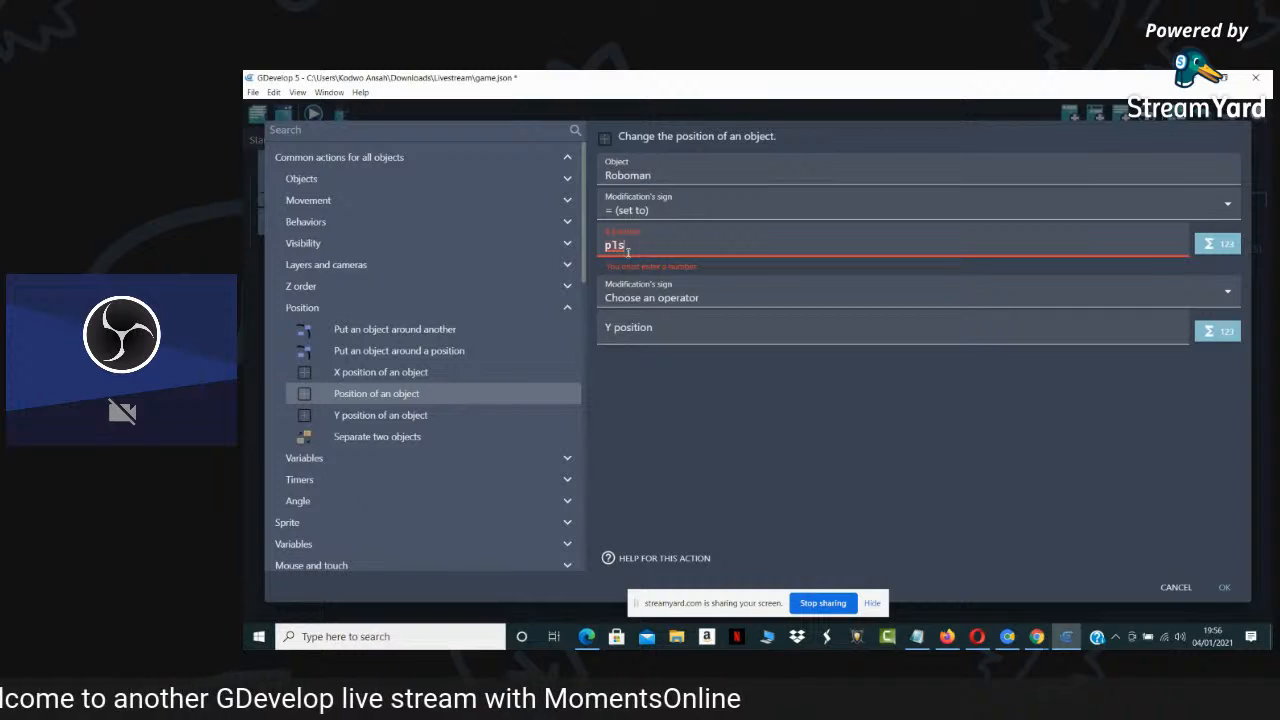
key("BackSpace")
type("ayer")
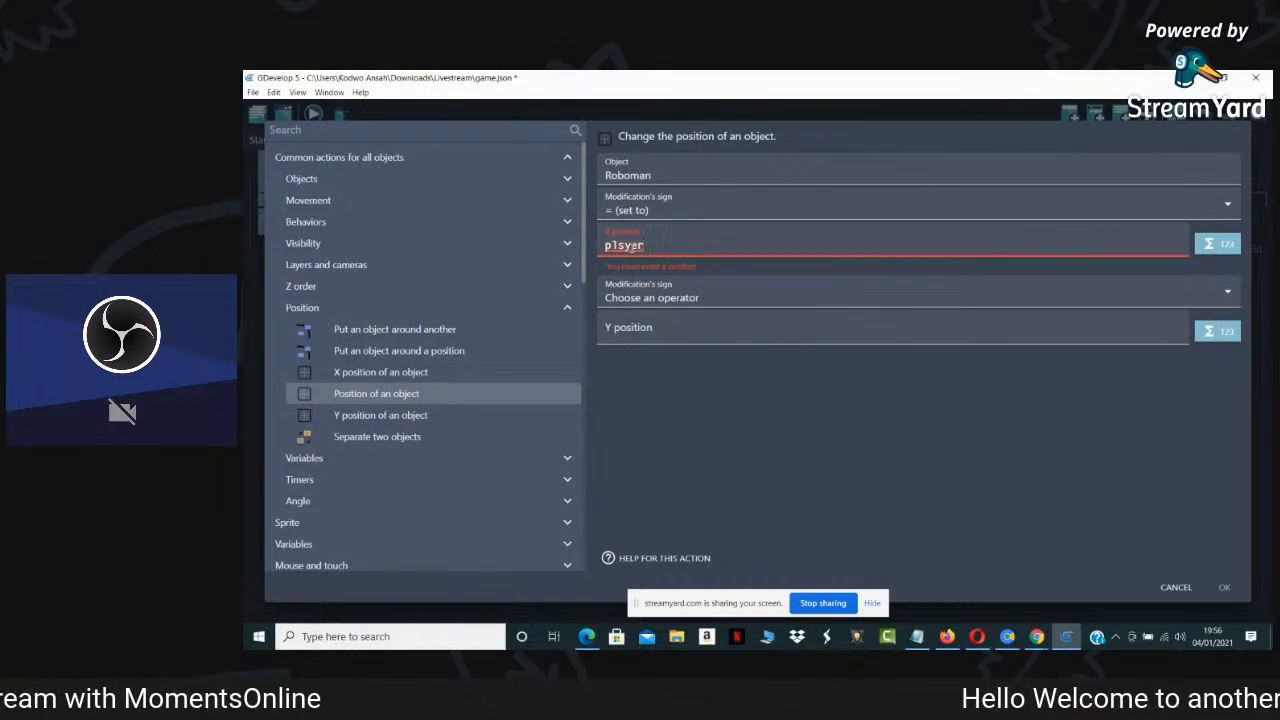
key("BackSpace")
key("BackSpace")
key("BackSpace")
key("BackSpace")
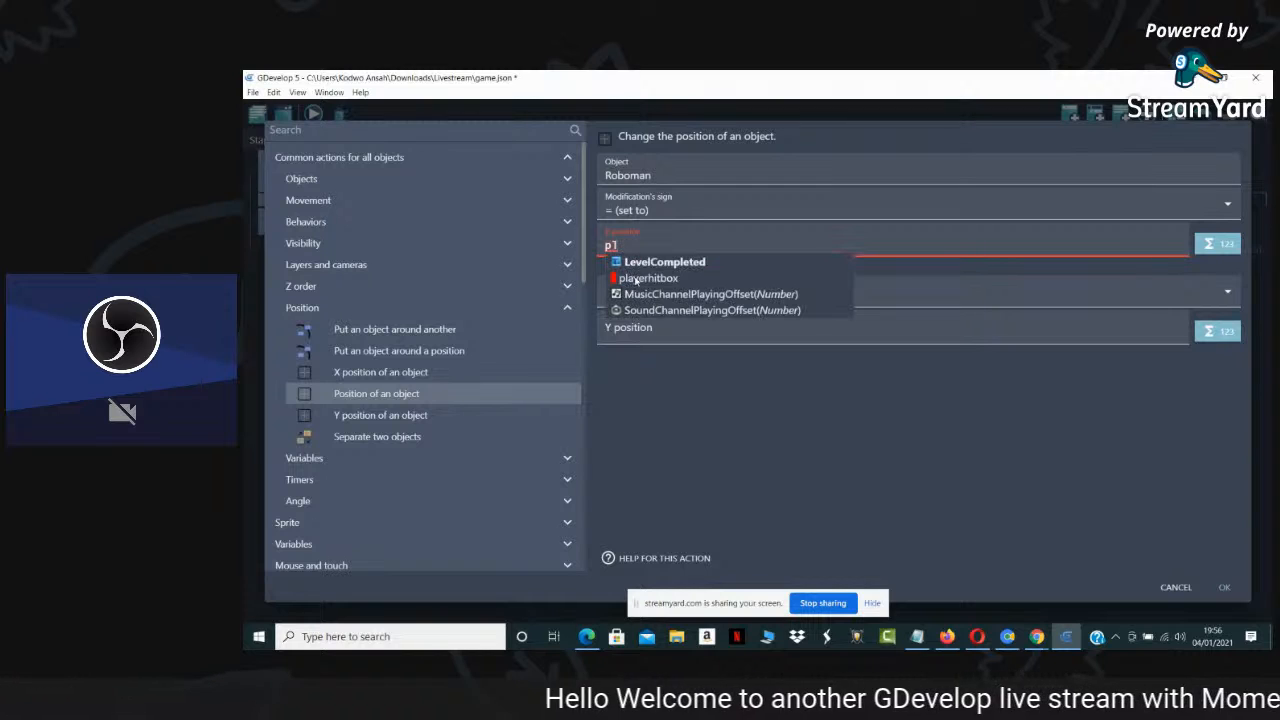
left_click(636, 279)
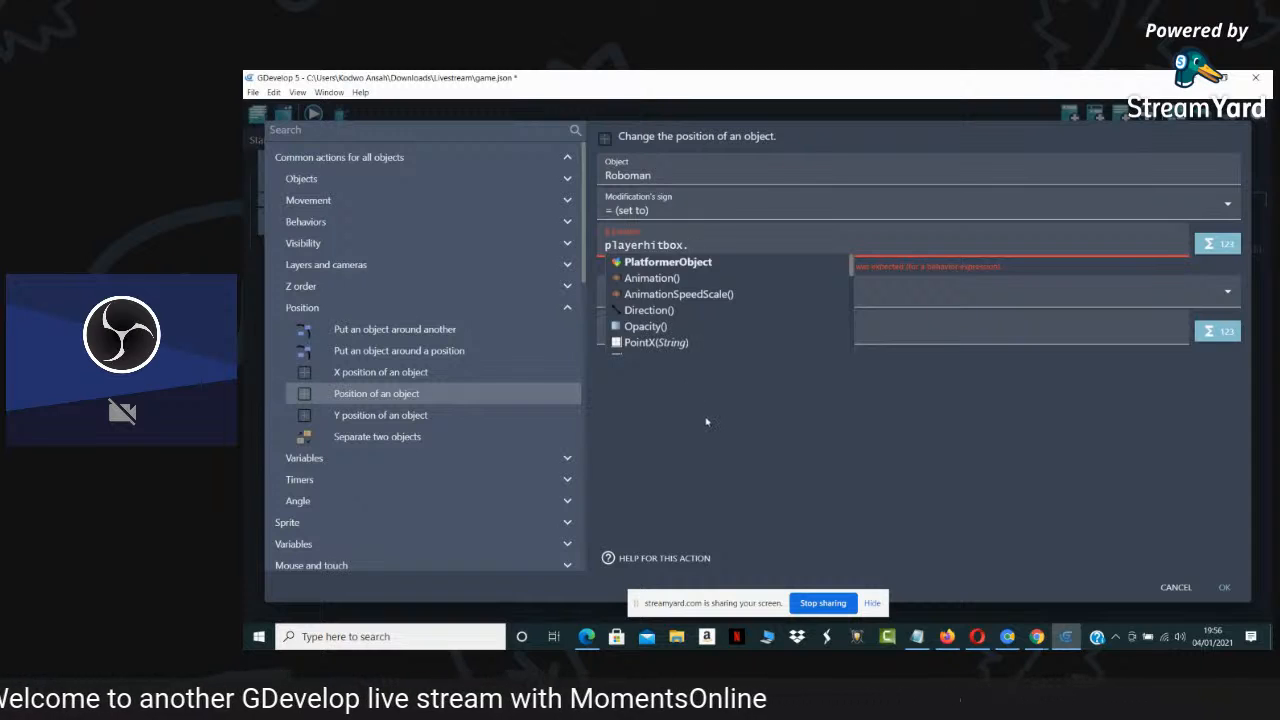
type("X()")
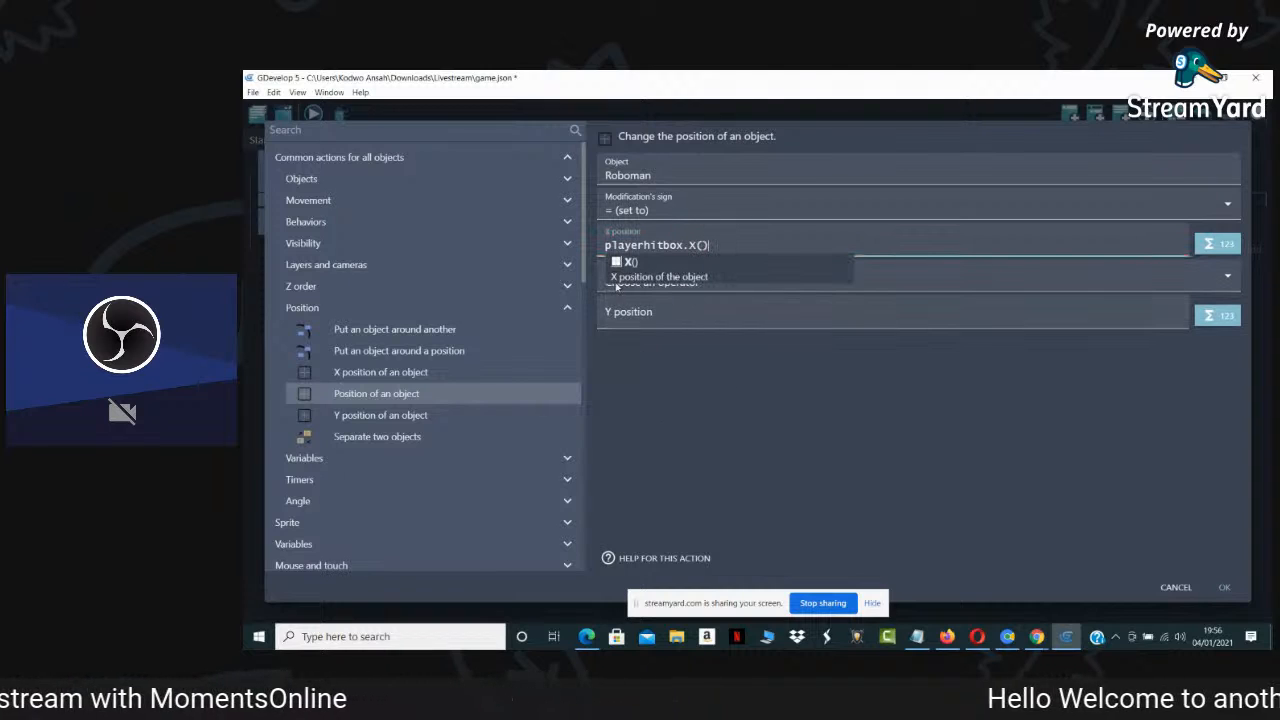
Set the Y operator to = (set to) and enter playerhitbox.Y() as the Y position in Roboman's position action
left_click(678, 284)
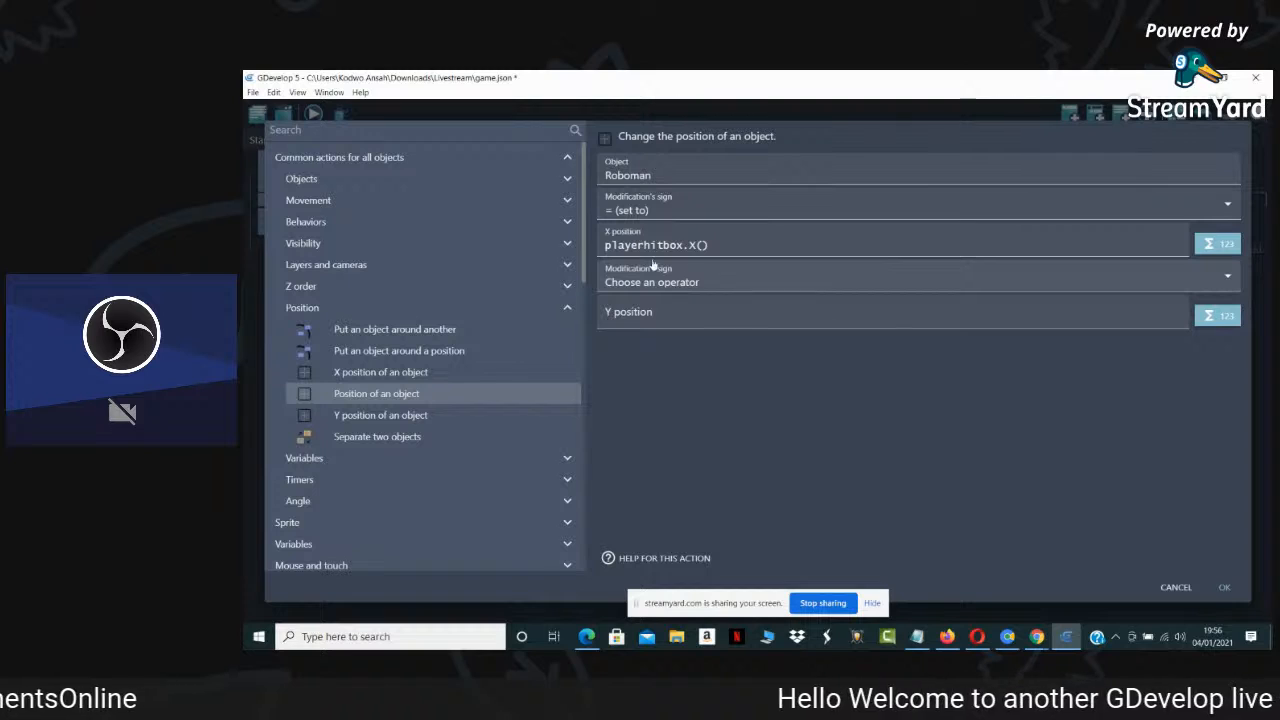
left_click(620, 286)
left_click(625, 316)
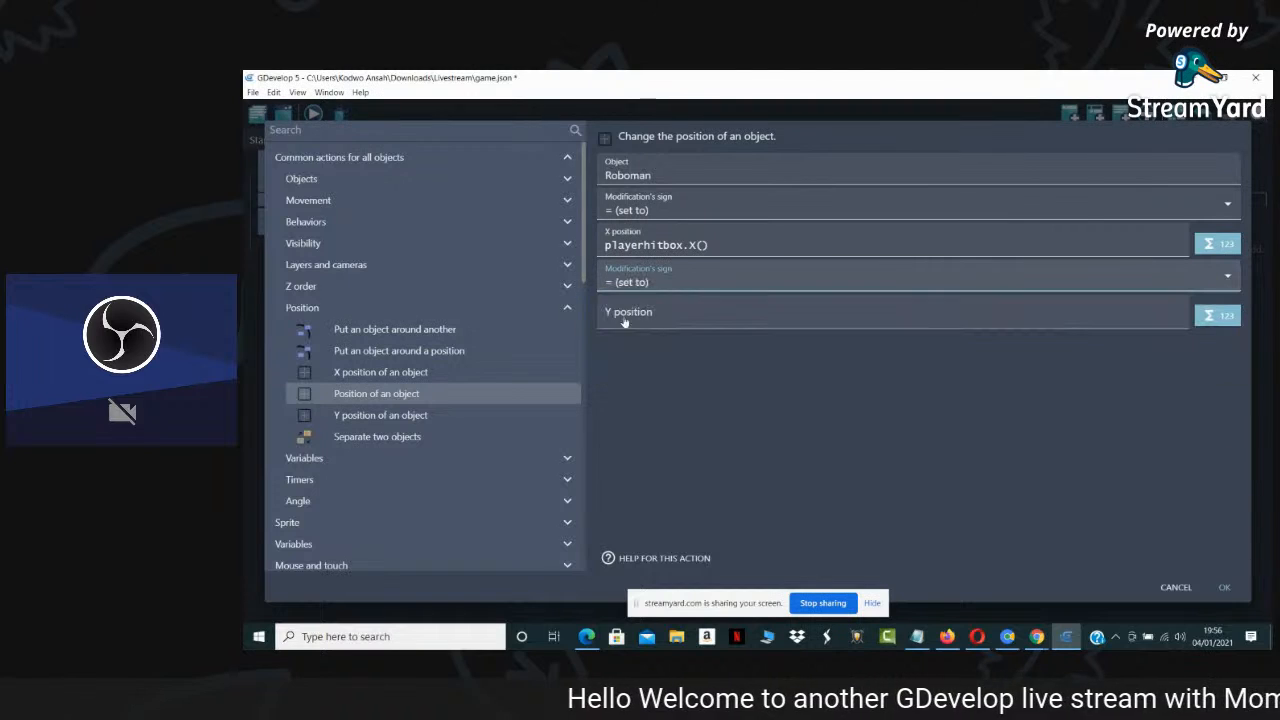
left_click(617, 313)
type("pla")
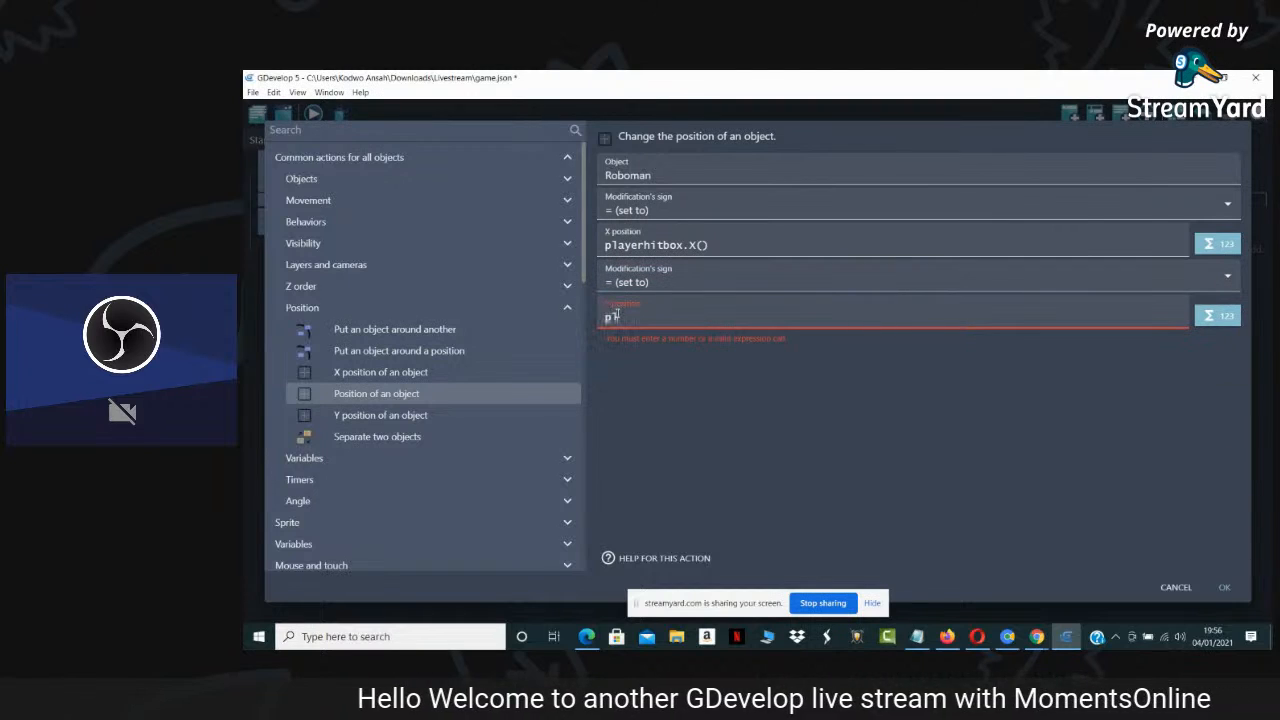
type("yerhit")
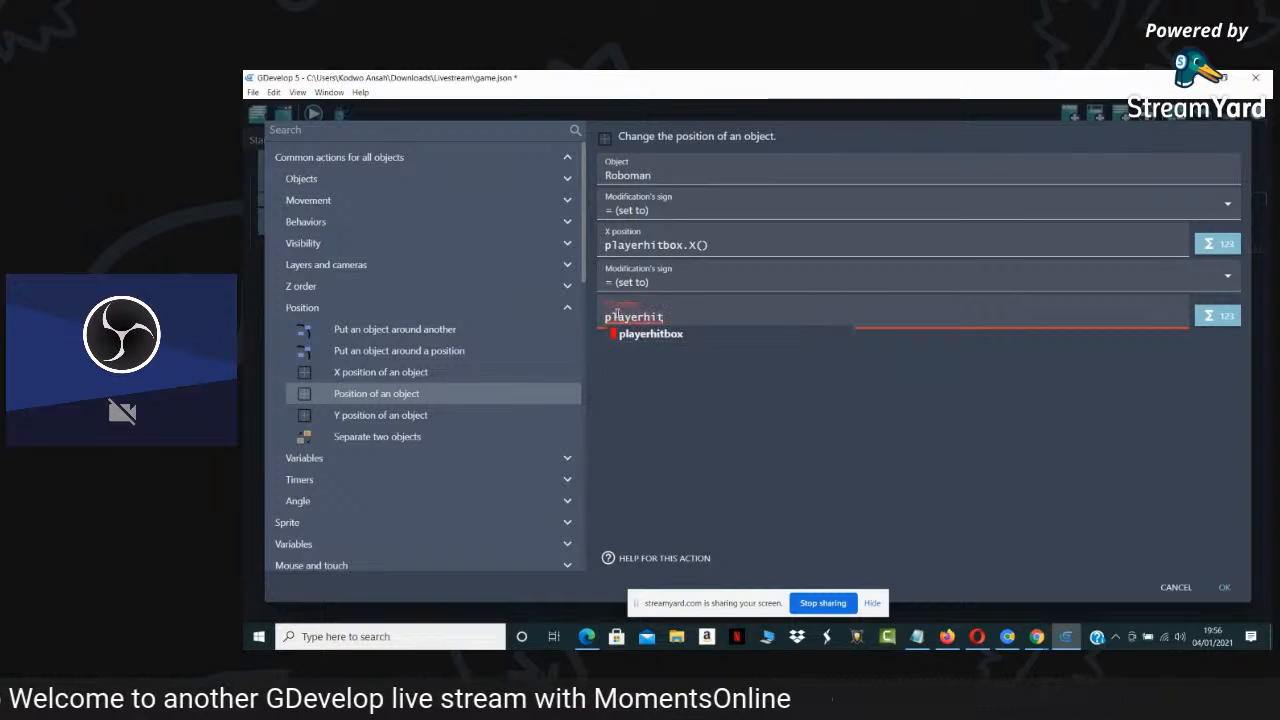
left_click(627, 334)
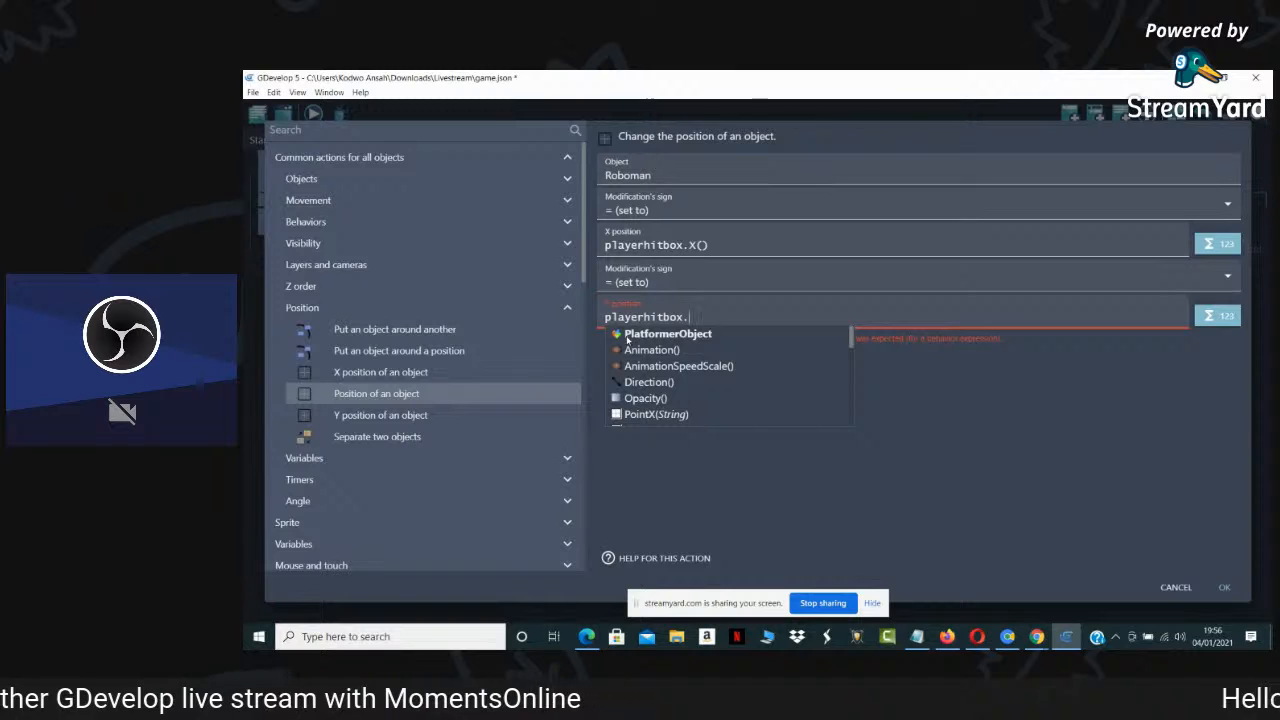
type("Y()")
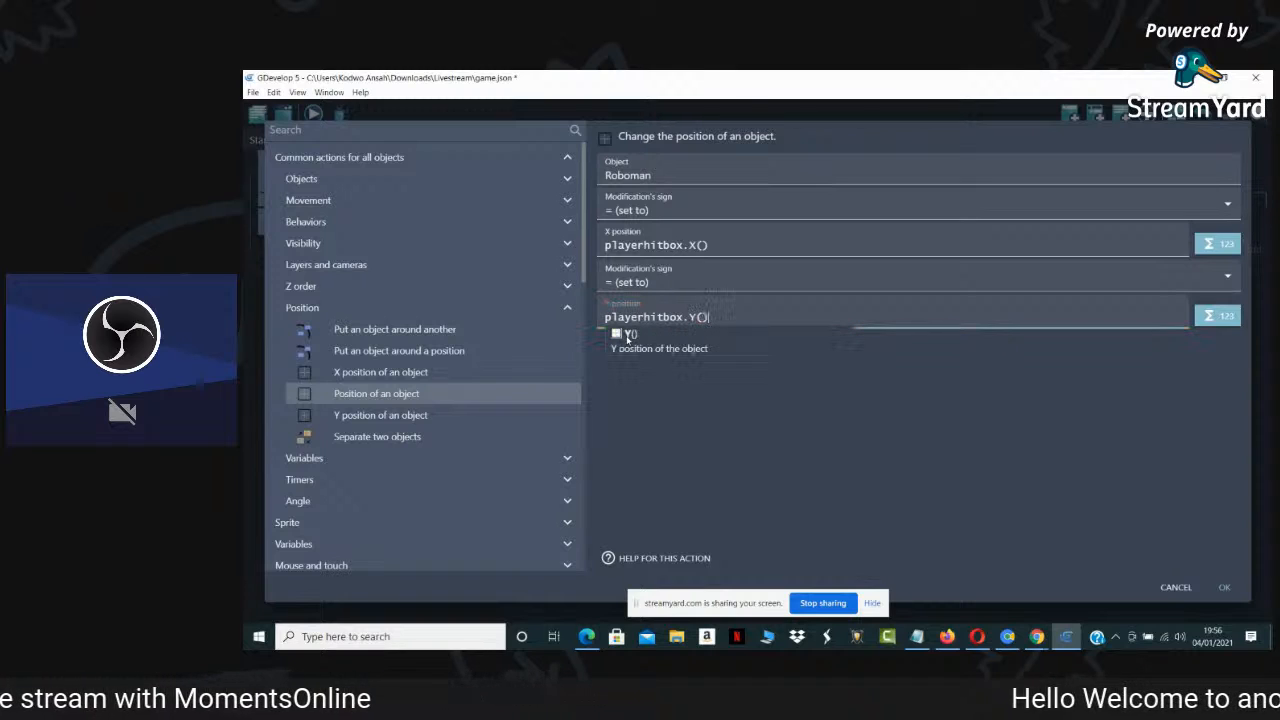
Extend Roboman's X position expression to playerhitbox.X()-12 and save the position action
left_click(712, 245)
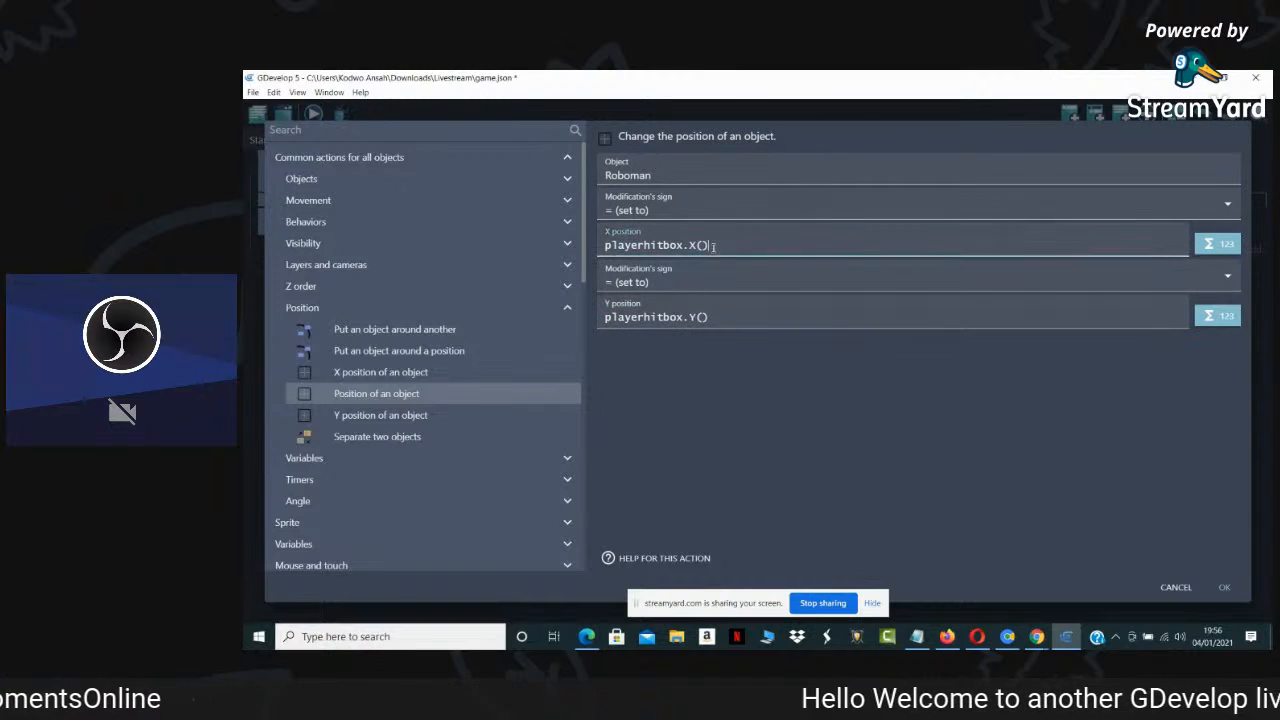
type("-12")
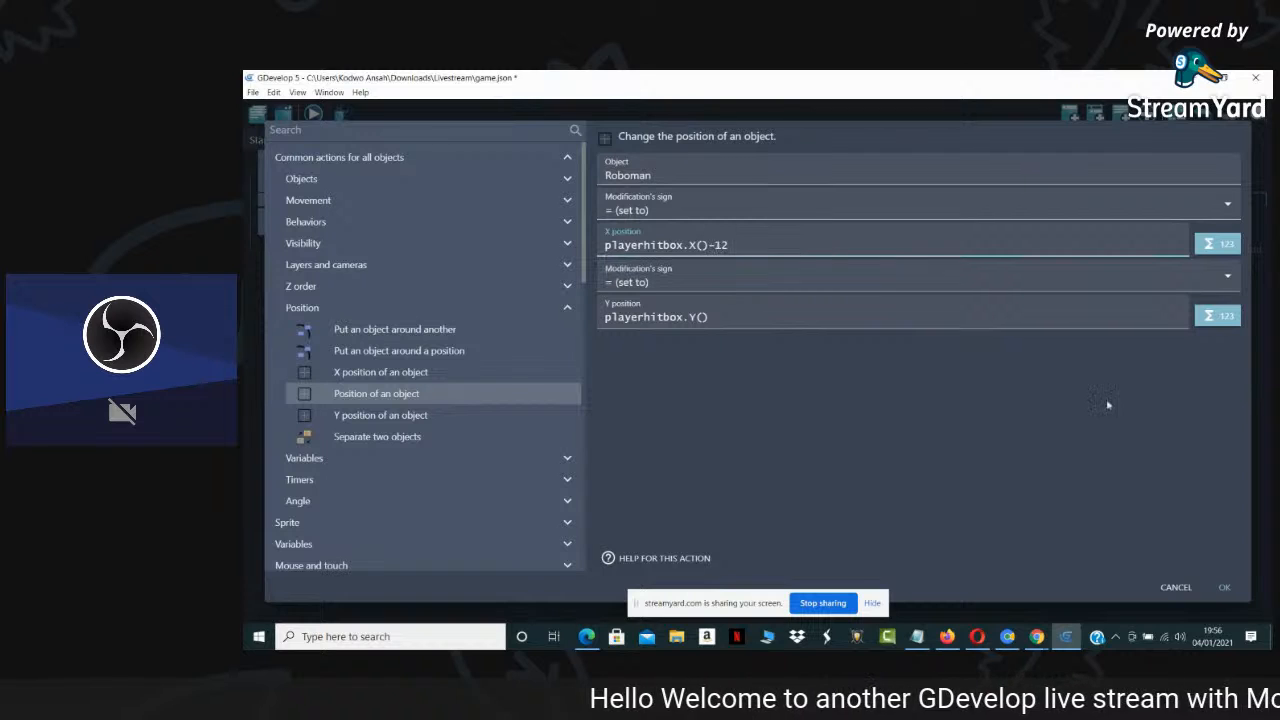
left_click(1223, 586)
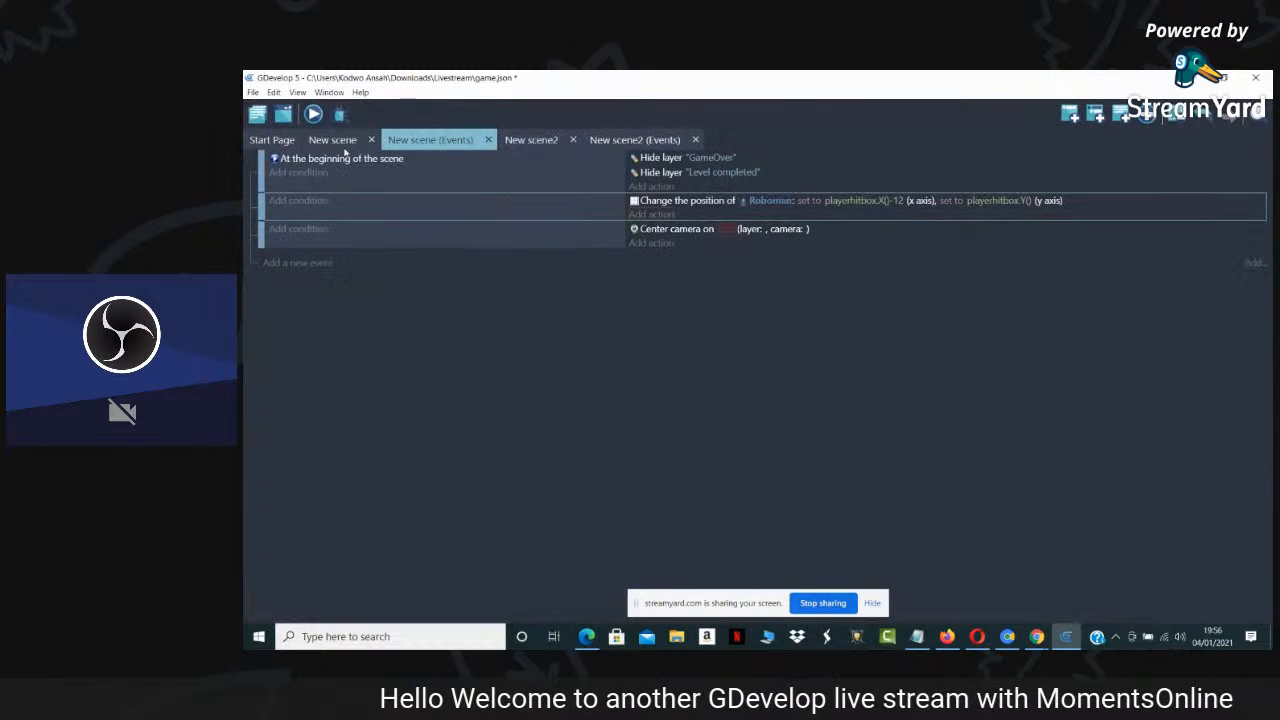
Preview the first level from the scene editor and close the preview
left_click(320, 141)
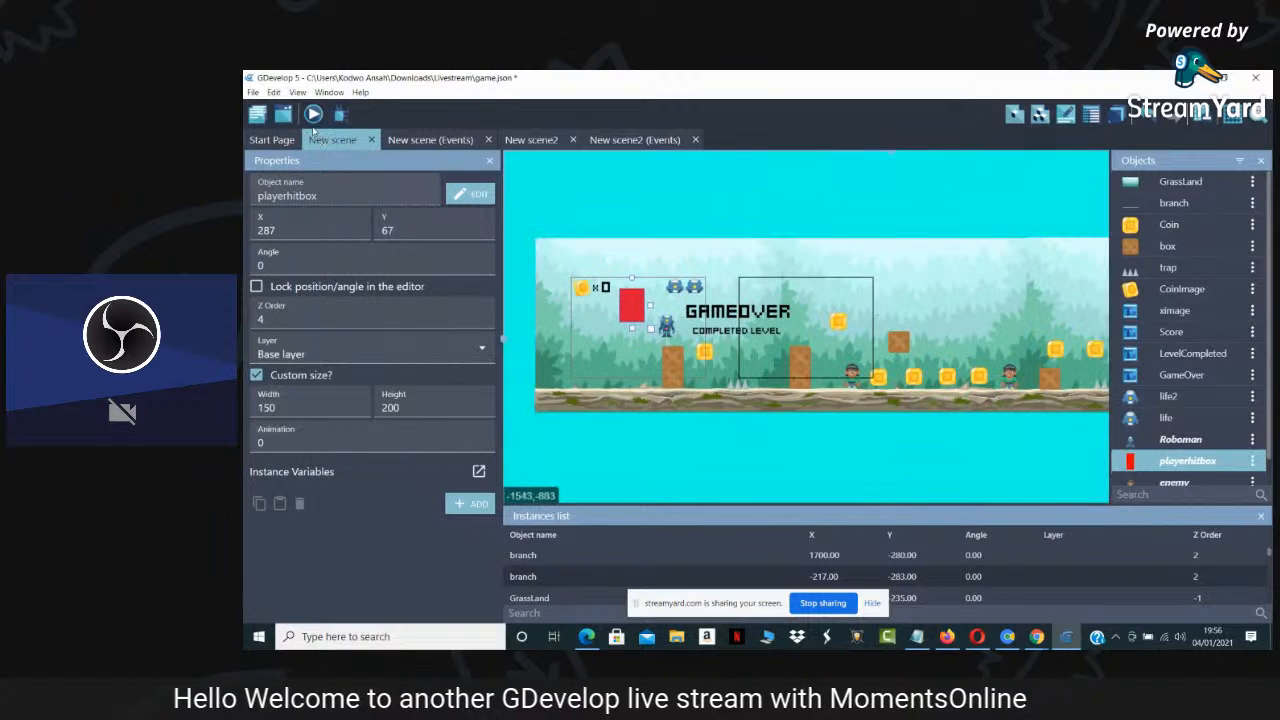
left_click(313, 114)
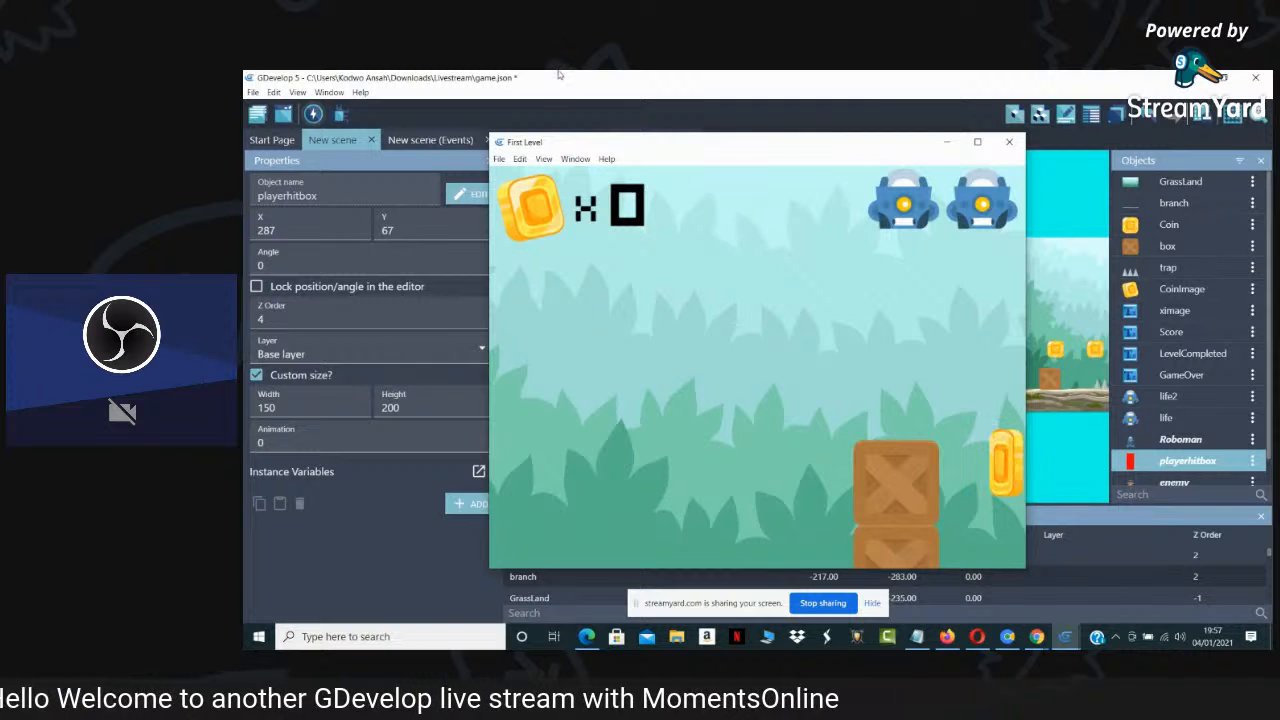
left_click(1007, 142)
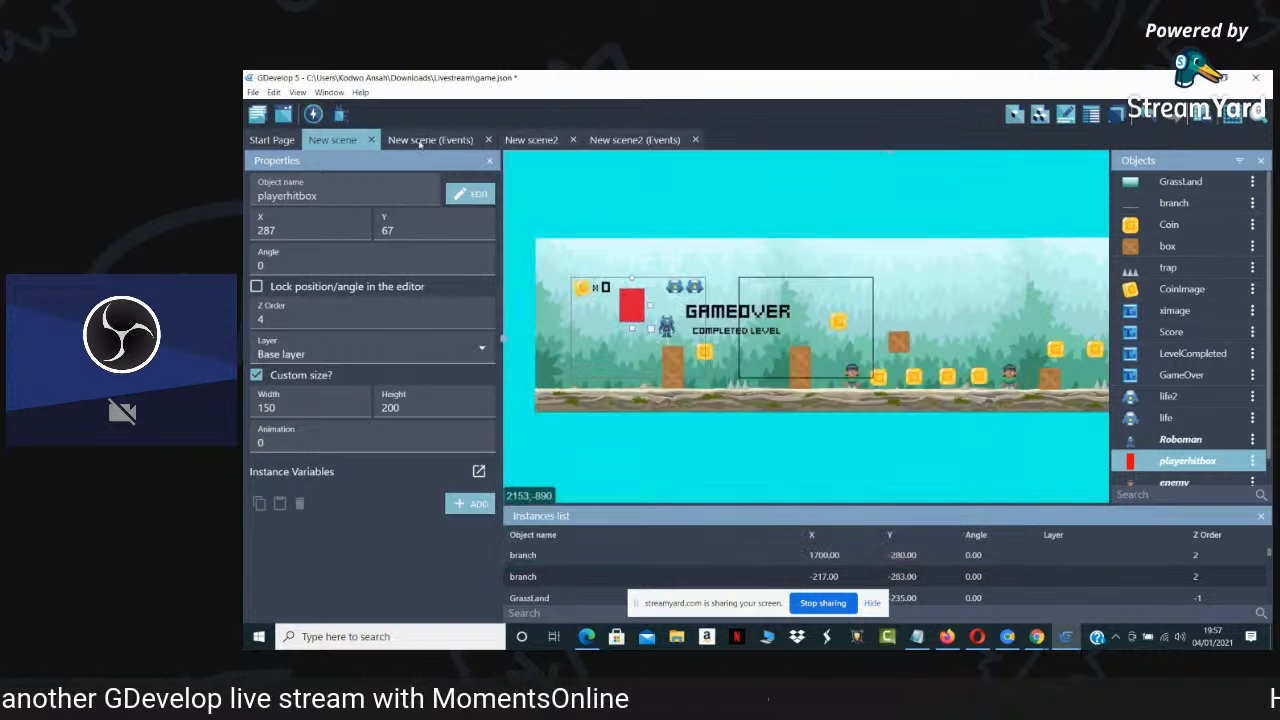
Set Roboman as the target object of the third event's center-camera action, then preview the level and close the preview
left_click(440, 140)
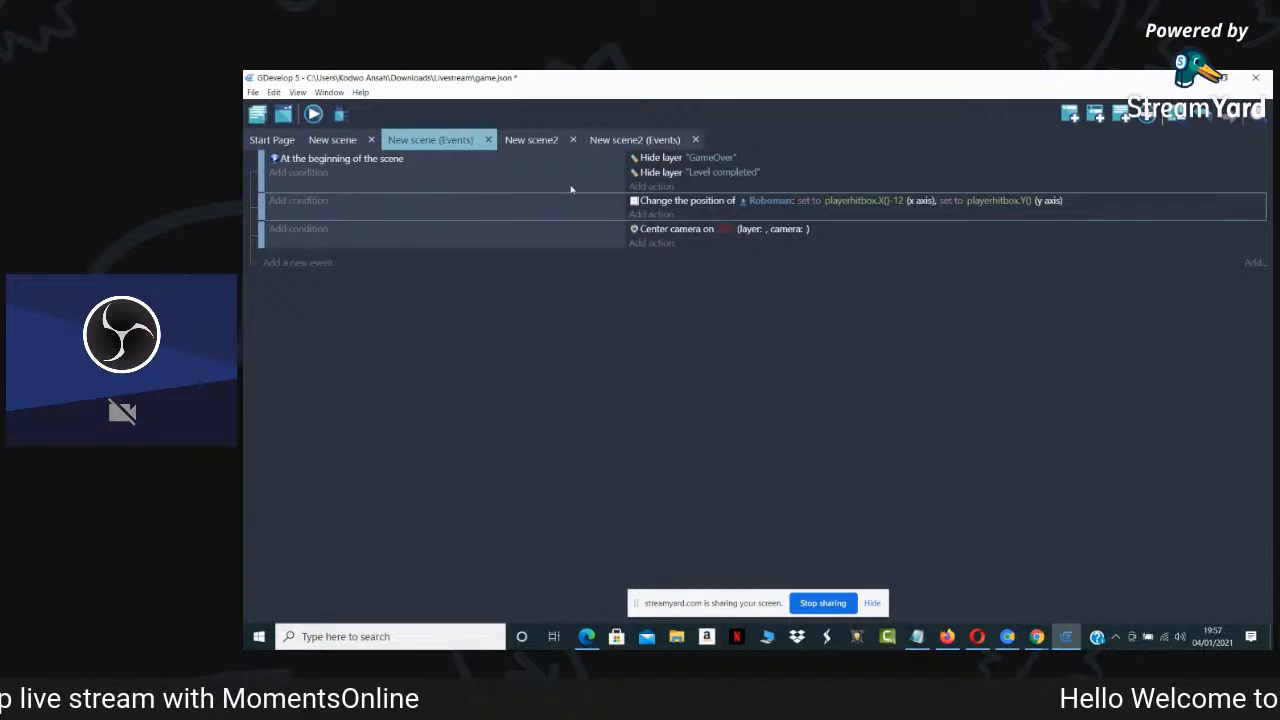
double_click(820, 234)
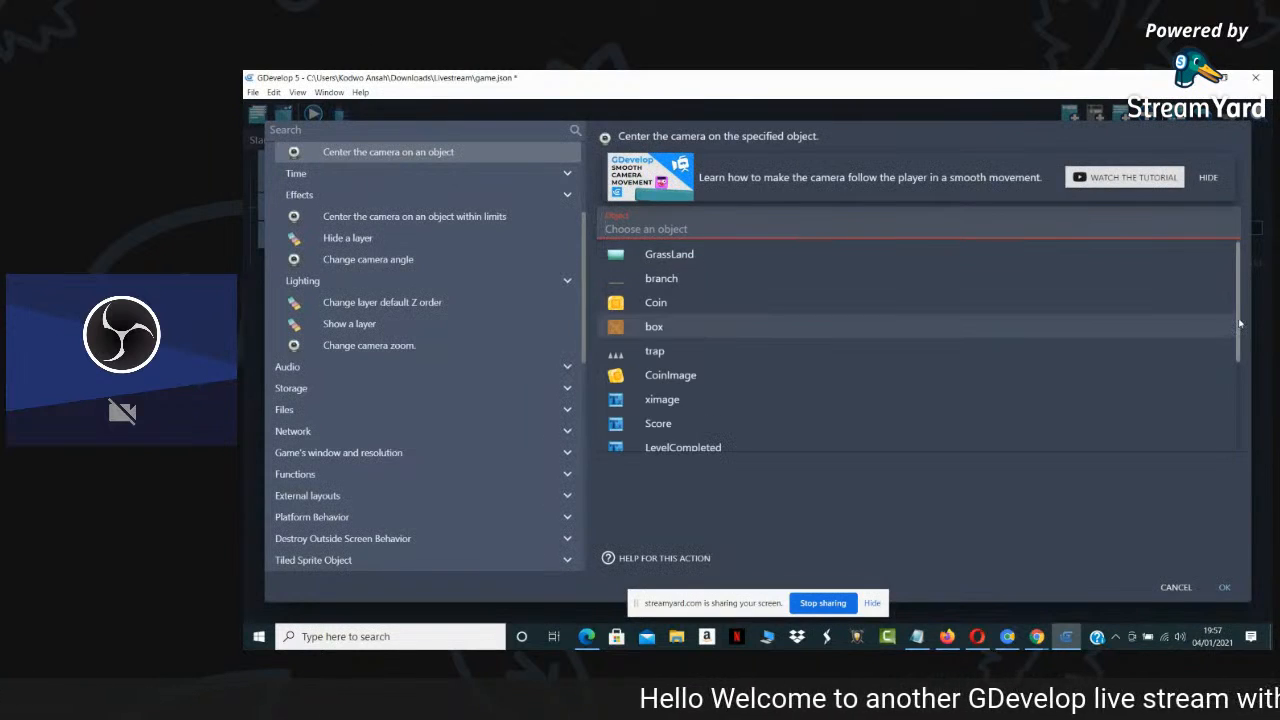
scroll(1240, 324, "down", 3)
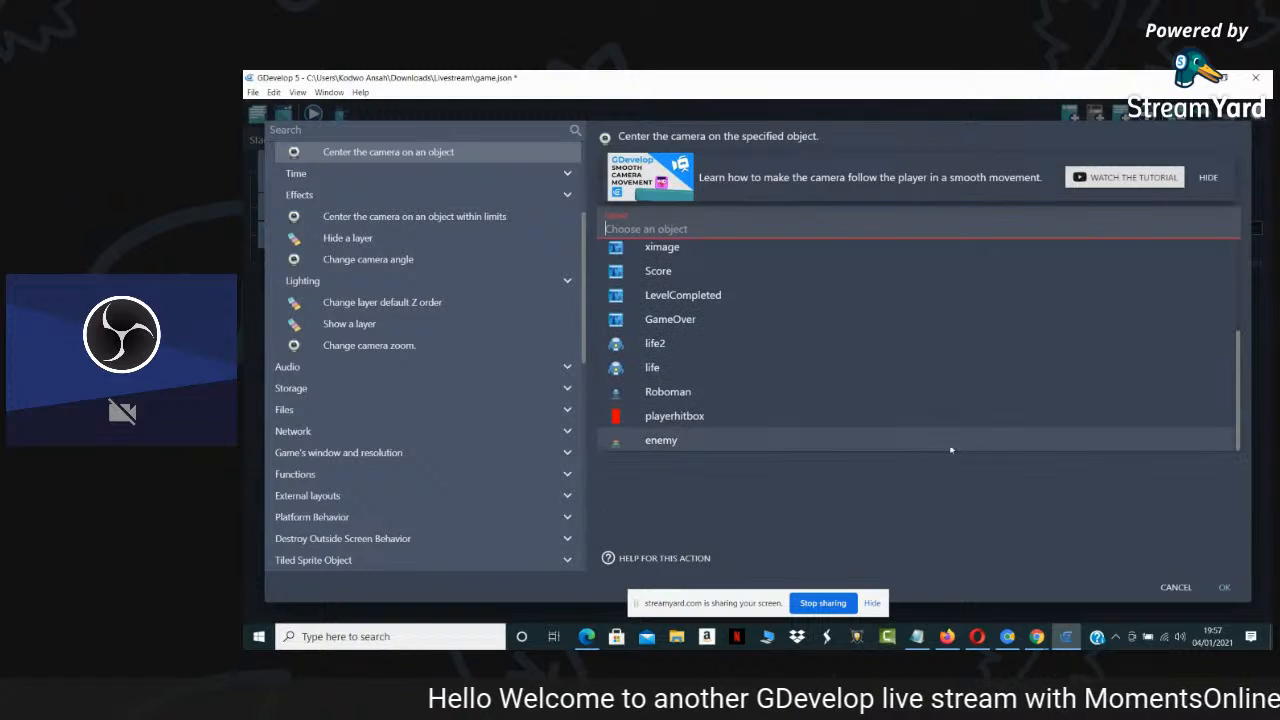
left_click(725, 396)
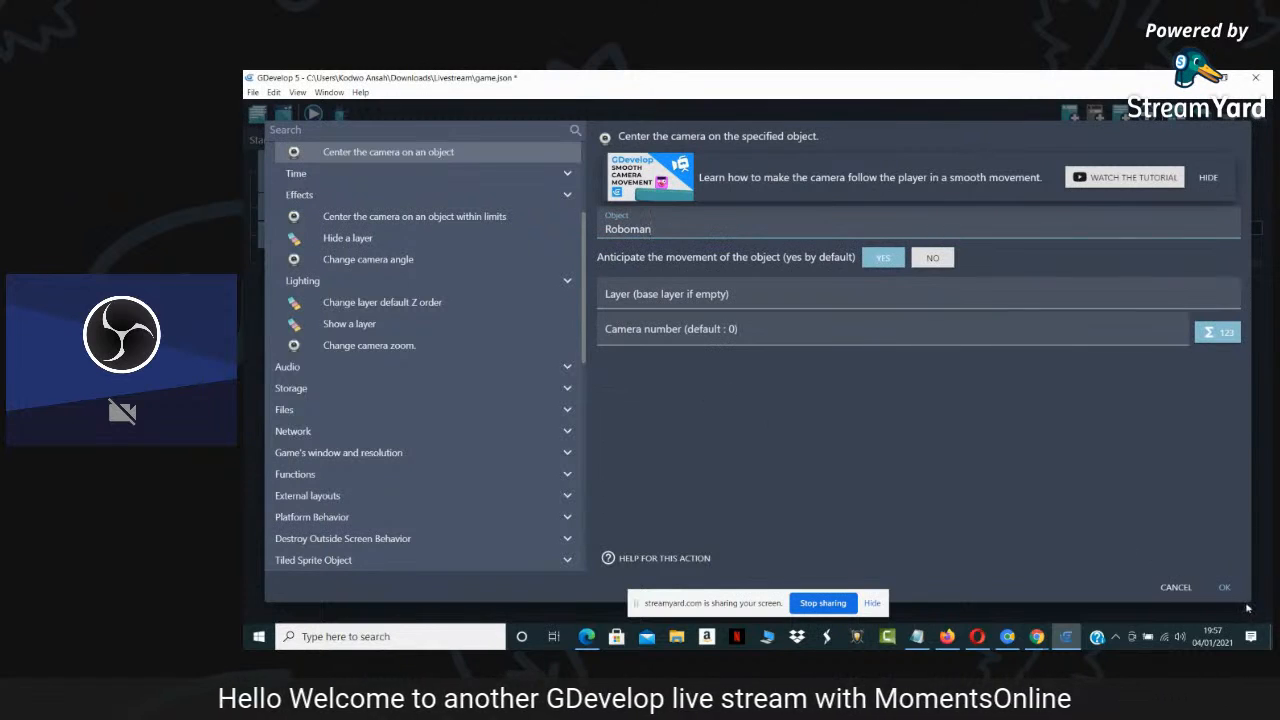
left_click(1226, 589)
left_click(313, 114)
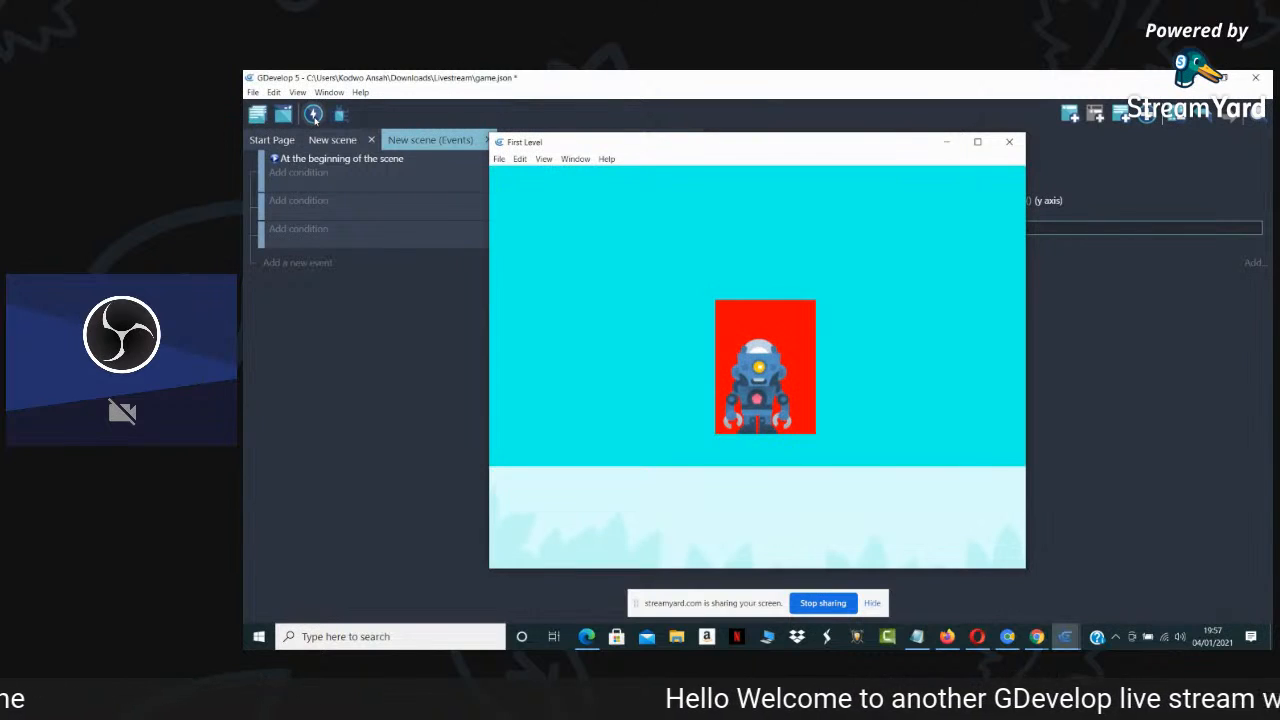
left_click(1005, 148)
left_click(1085, 203)
double_click(1085, 203)
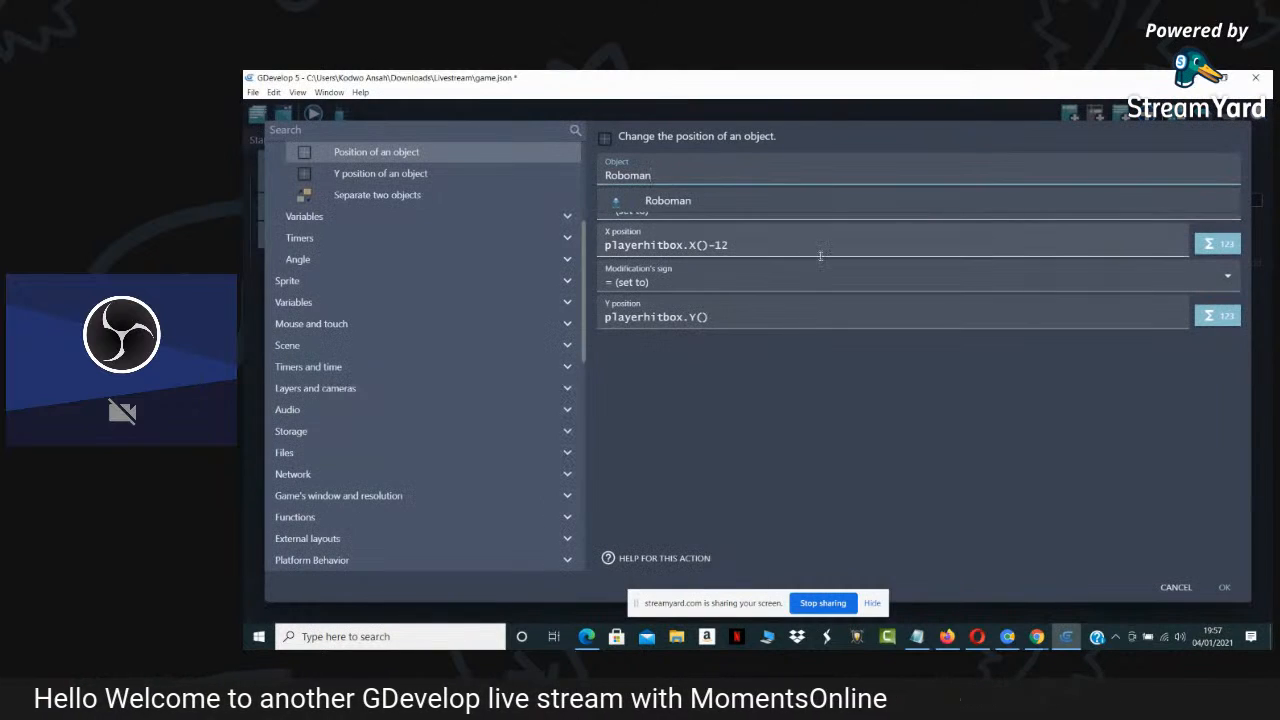
left_click(745, 246)
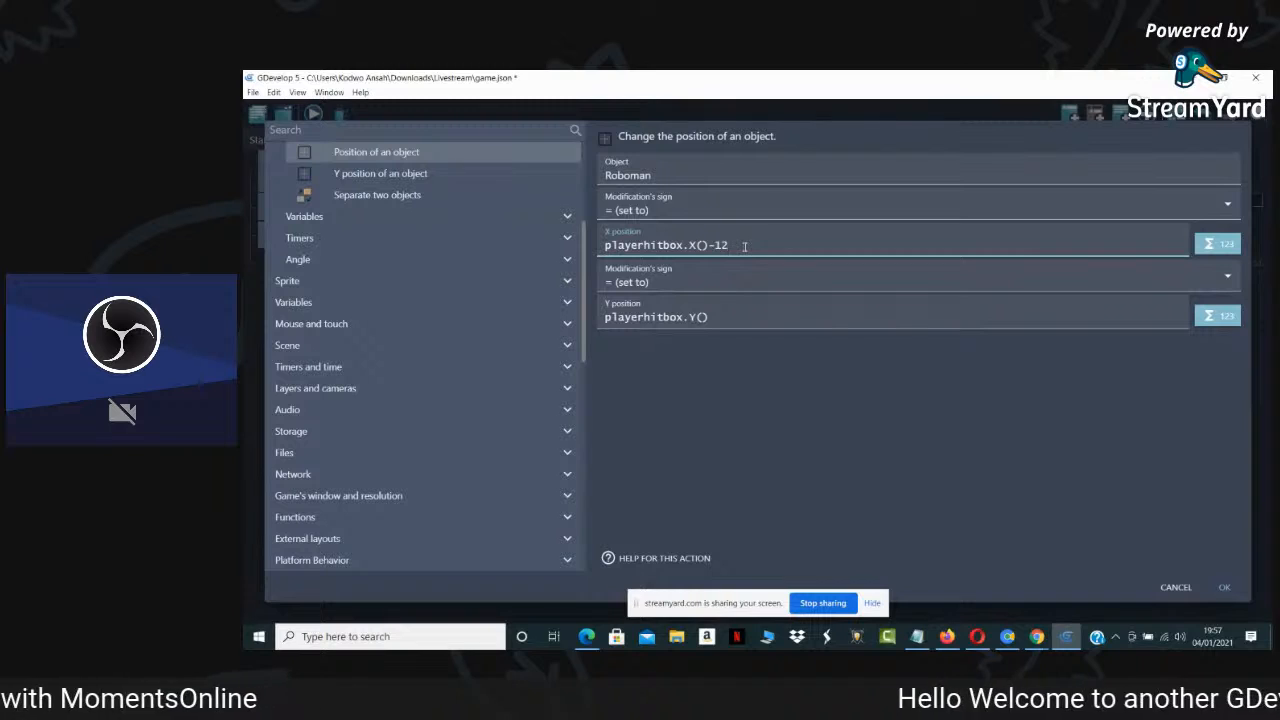
scroll(585, 262, "up", 3)
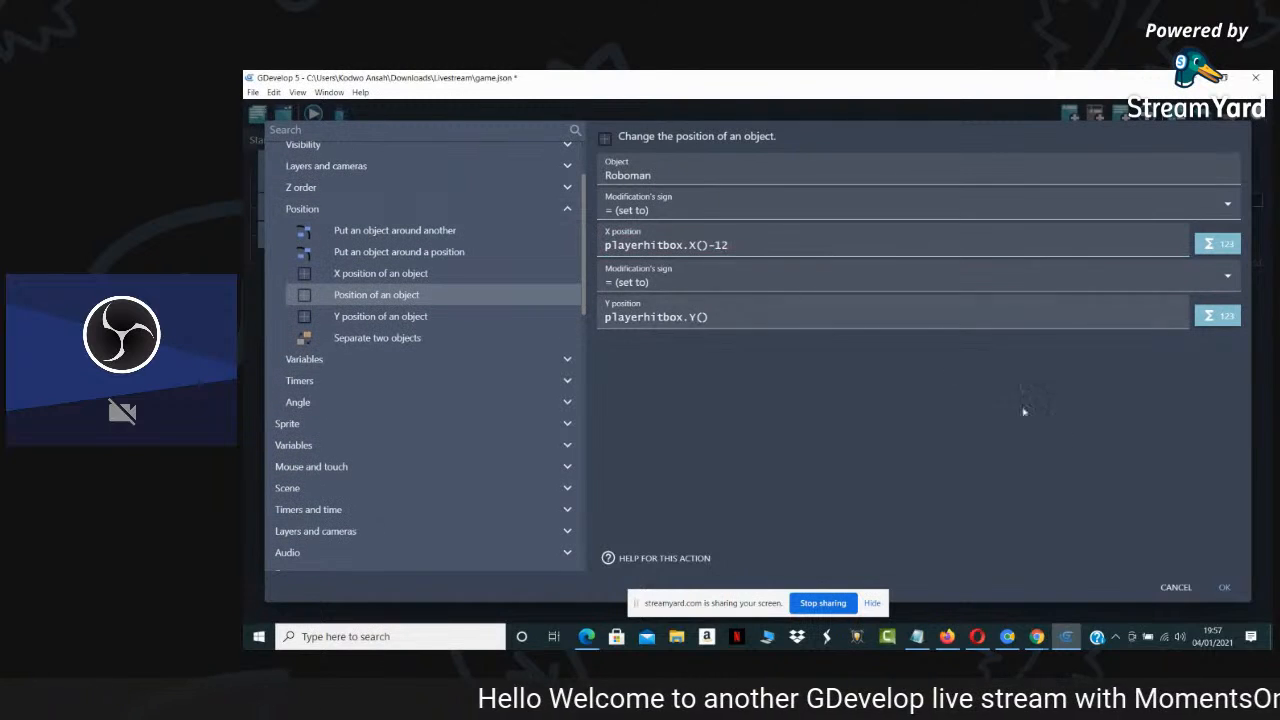
left_click(1177, 588)
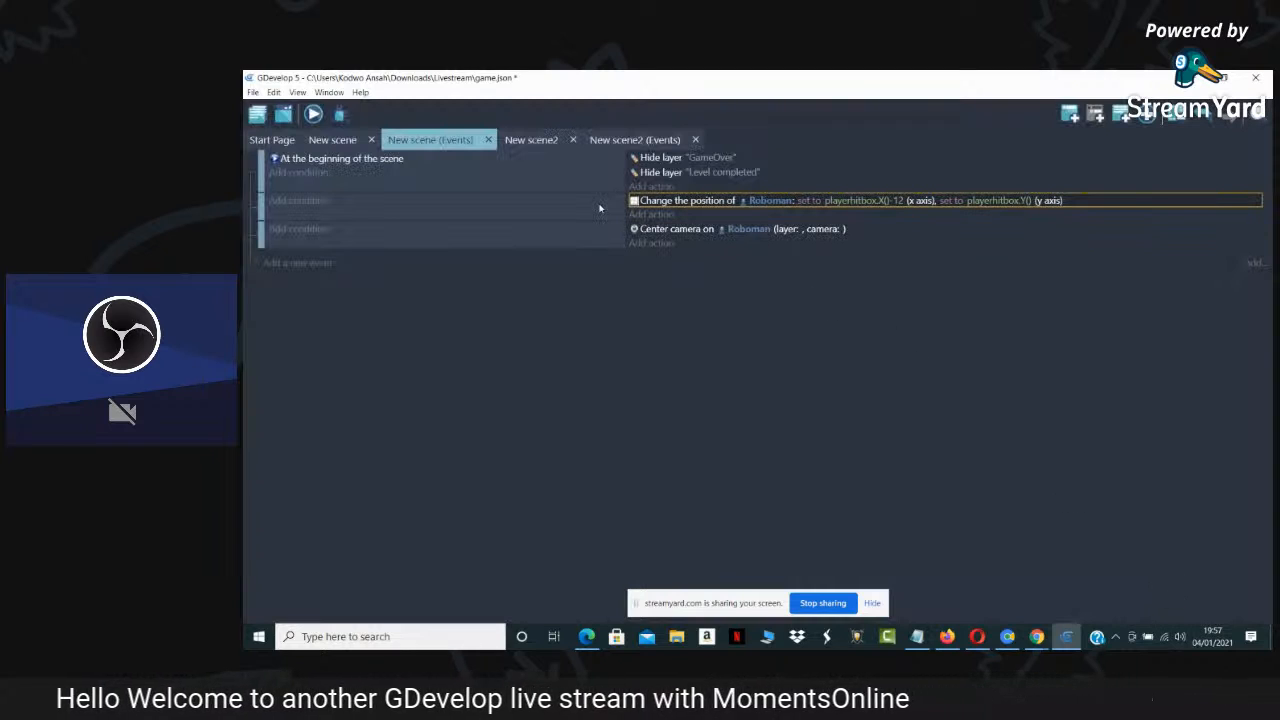
Delete the second event, which holds Roboman's change-position action
left_click(569, 210)
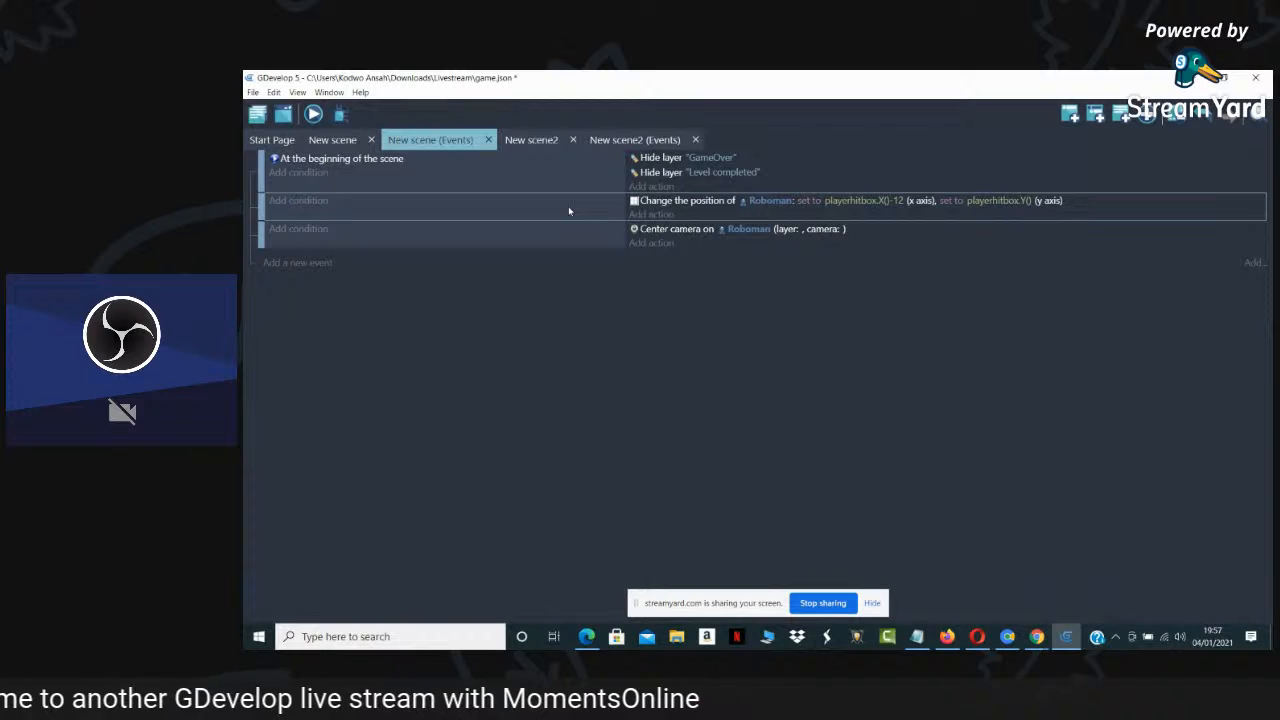
key("Delete")
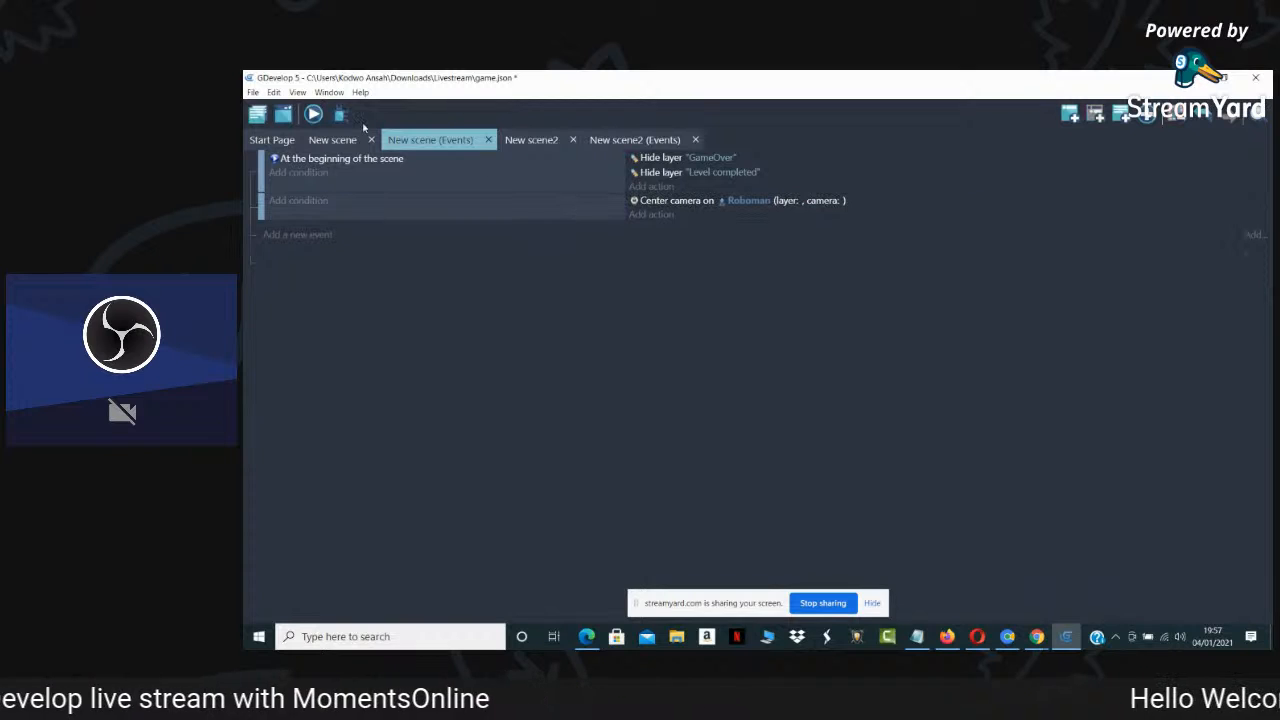
Add the Platformer character behavior with its default settings to the Roboman object in the first scene and apply it
left_click(355, 141)
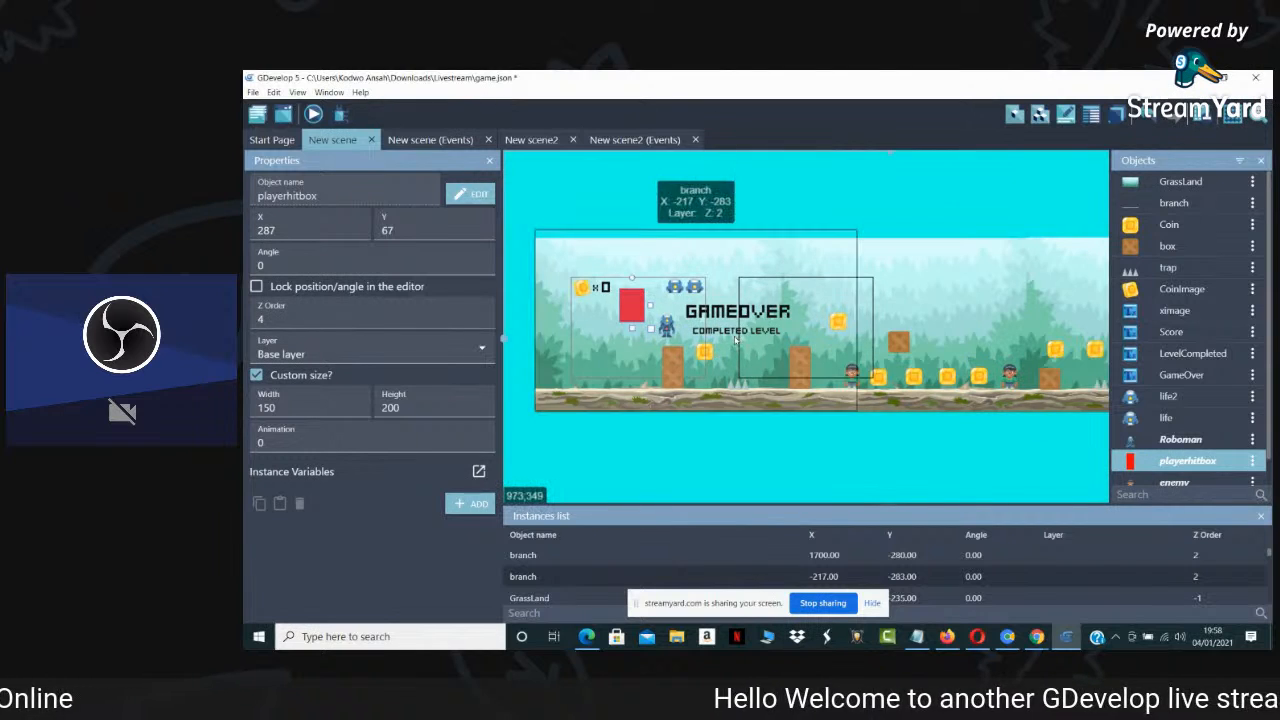
left_click(666, 324)
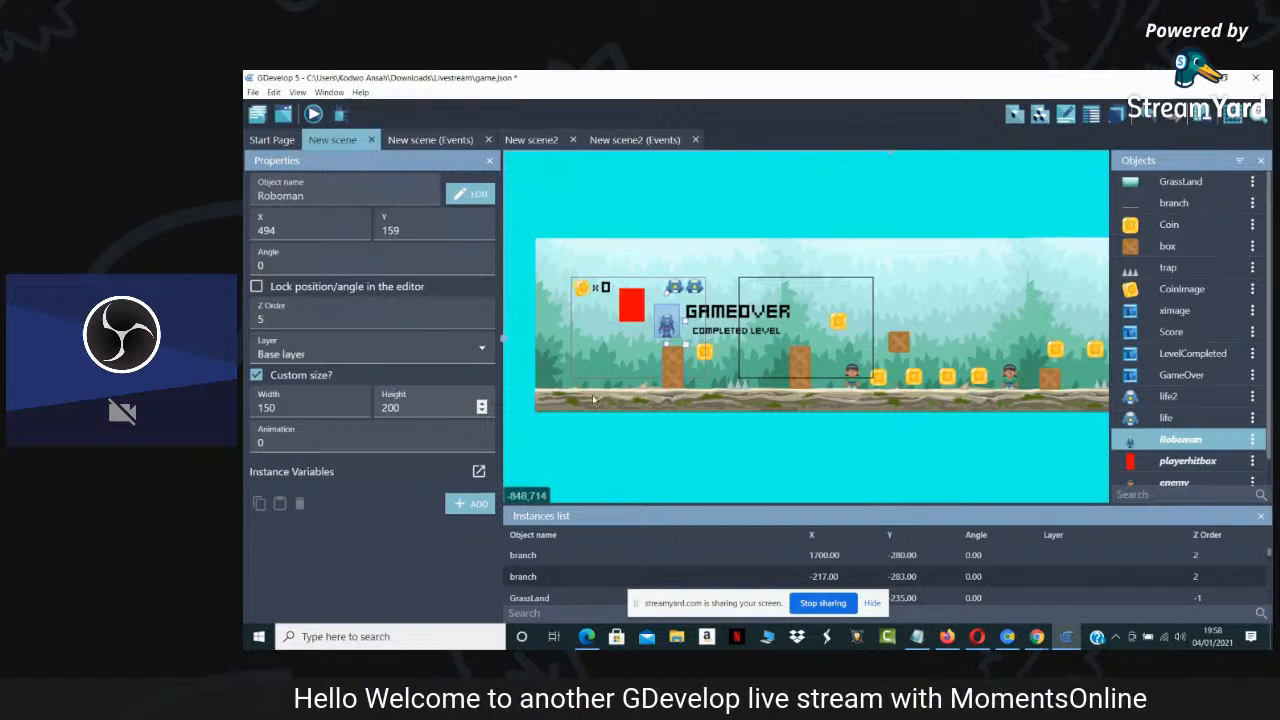
left_click(631, 305)
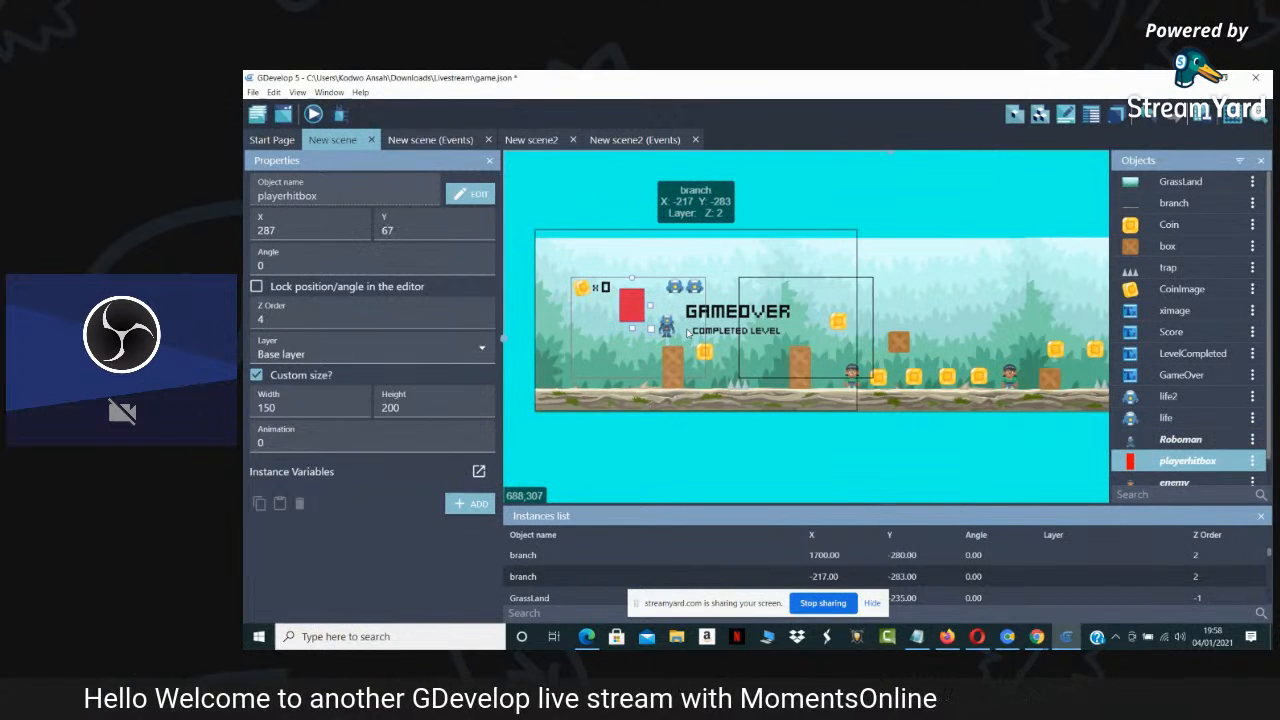
left_click(688, 333)
left_click(666, 326)
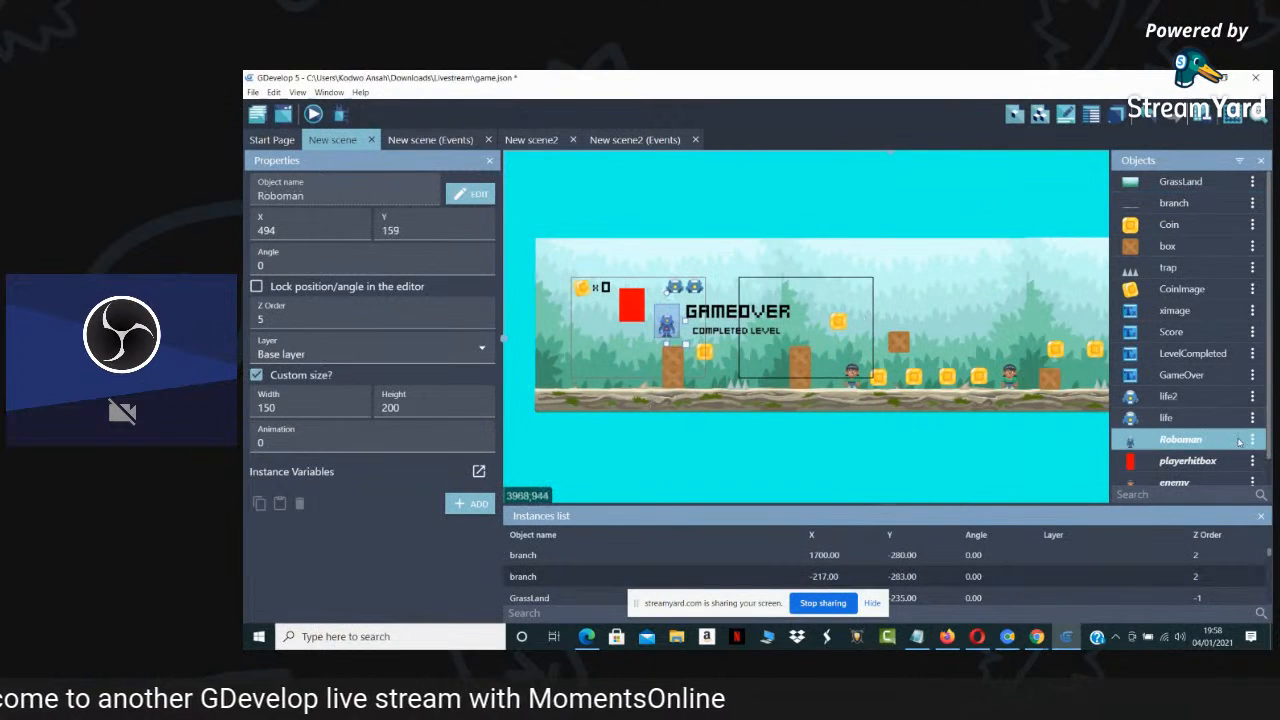
right_click(1240, 442)
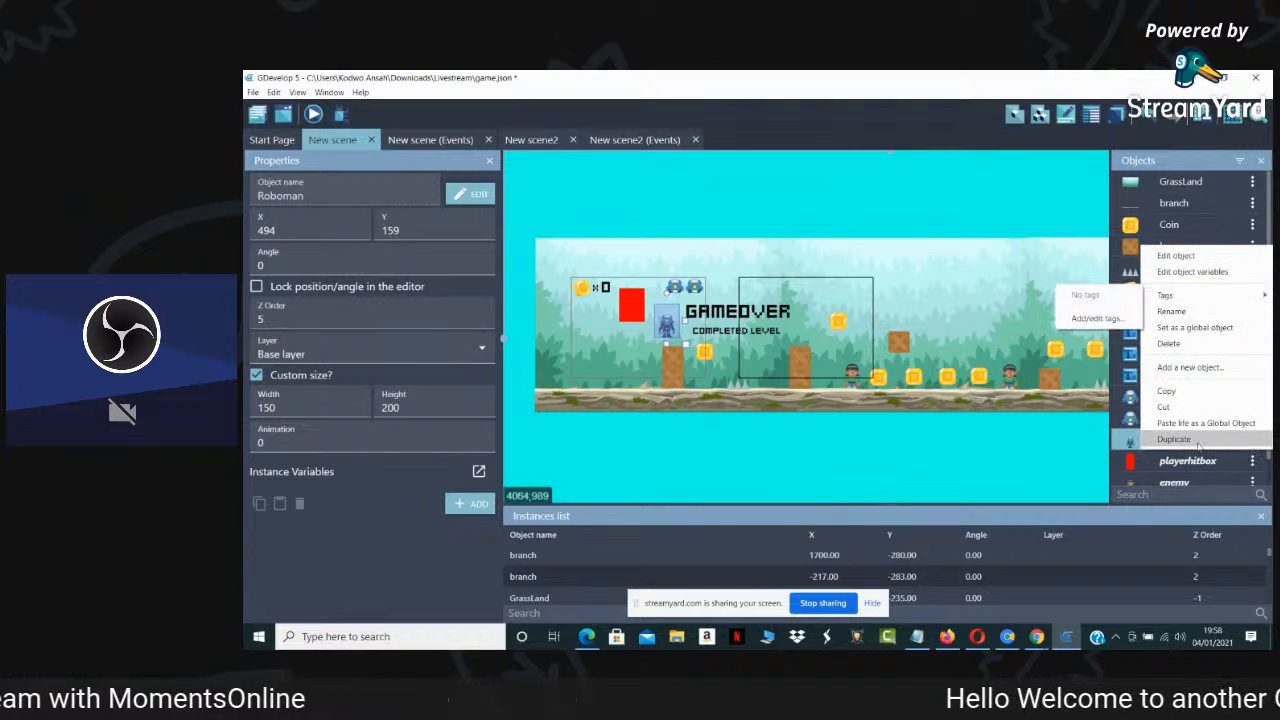
left_click(1183, 260)
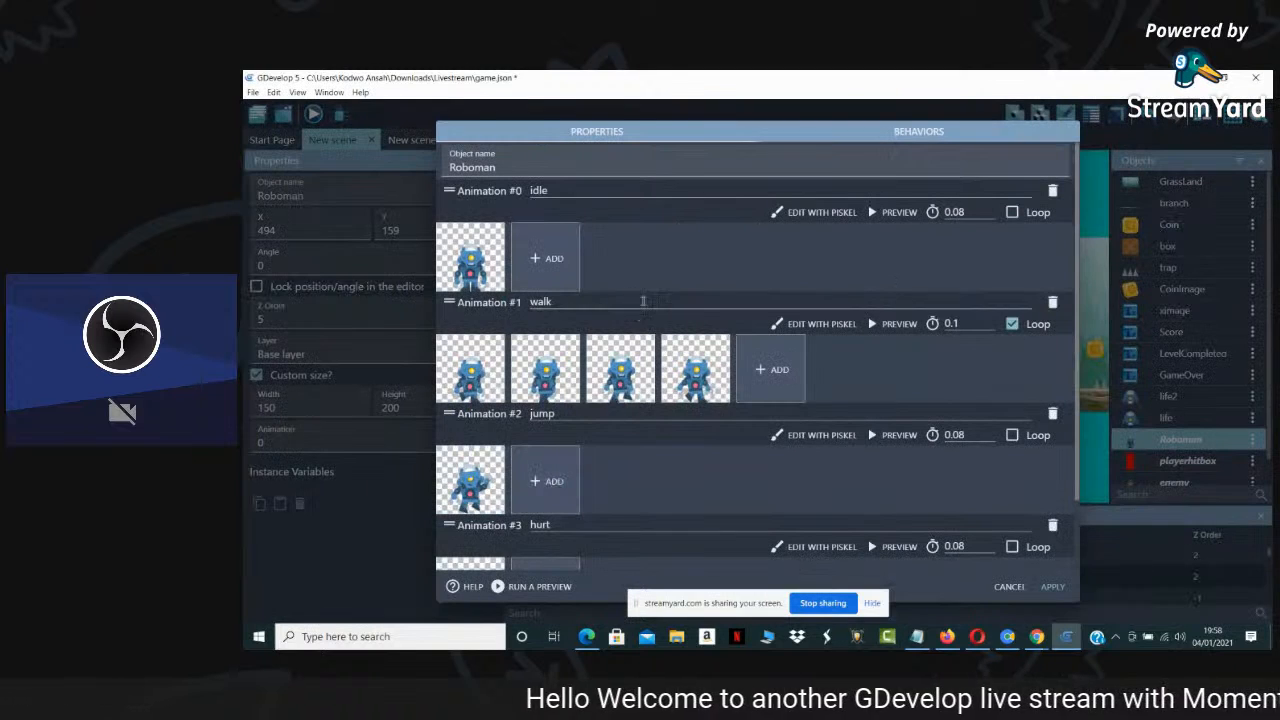
left_click(906, 131)
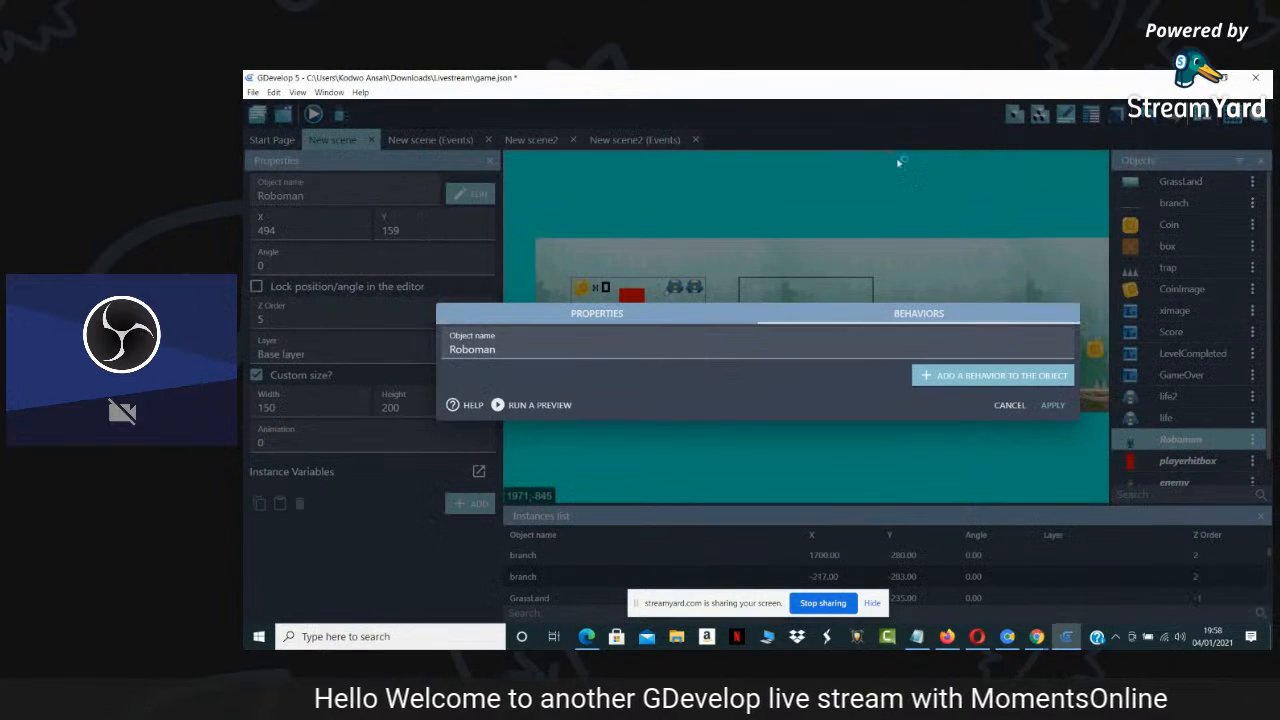
left_click(951, 380)
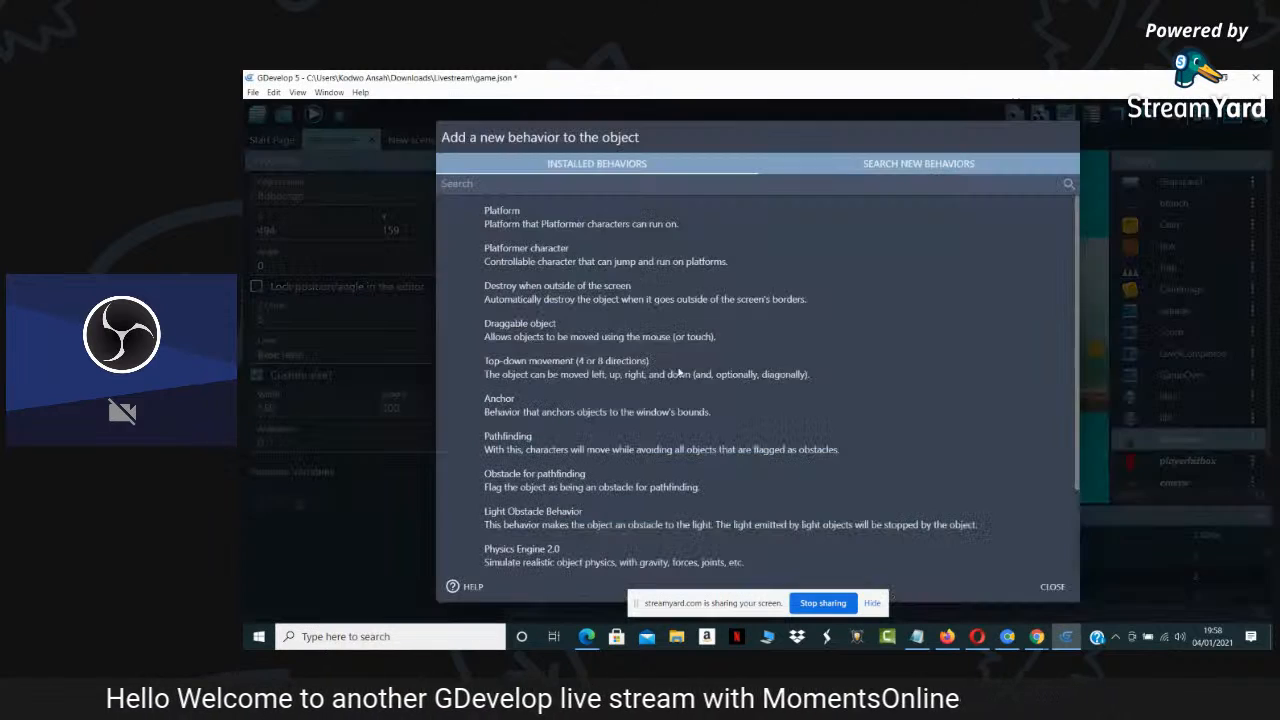
left_click(505, 258)
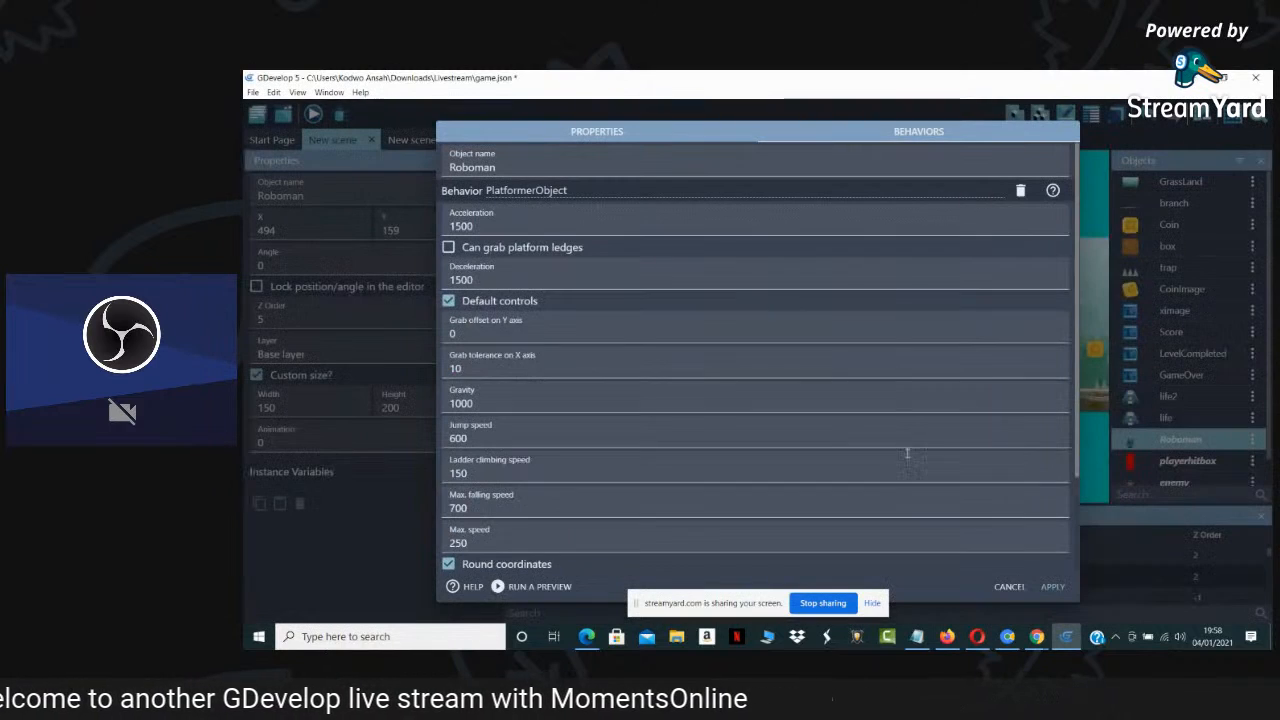
left_click(1053, 587)
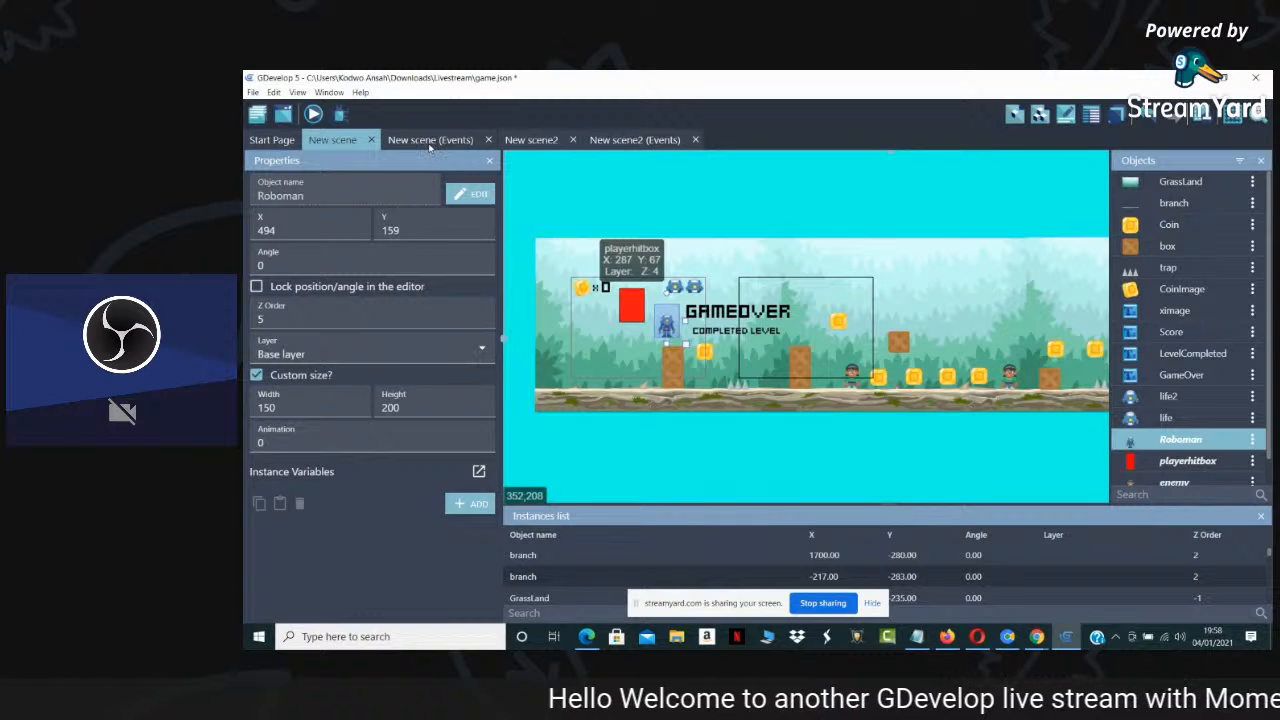
Add a Hide action for the playerhitbox object to the first scene's beginning-of-scene event
left_click(444, 141)
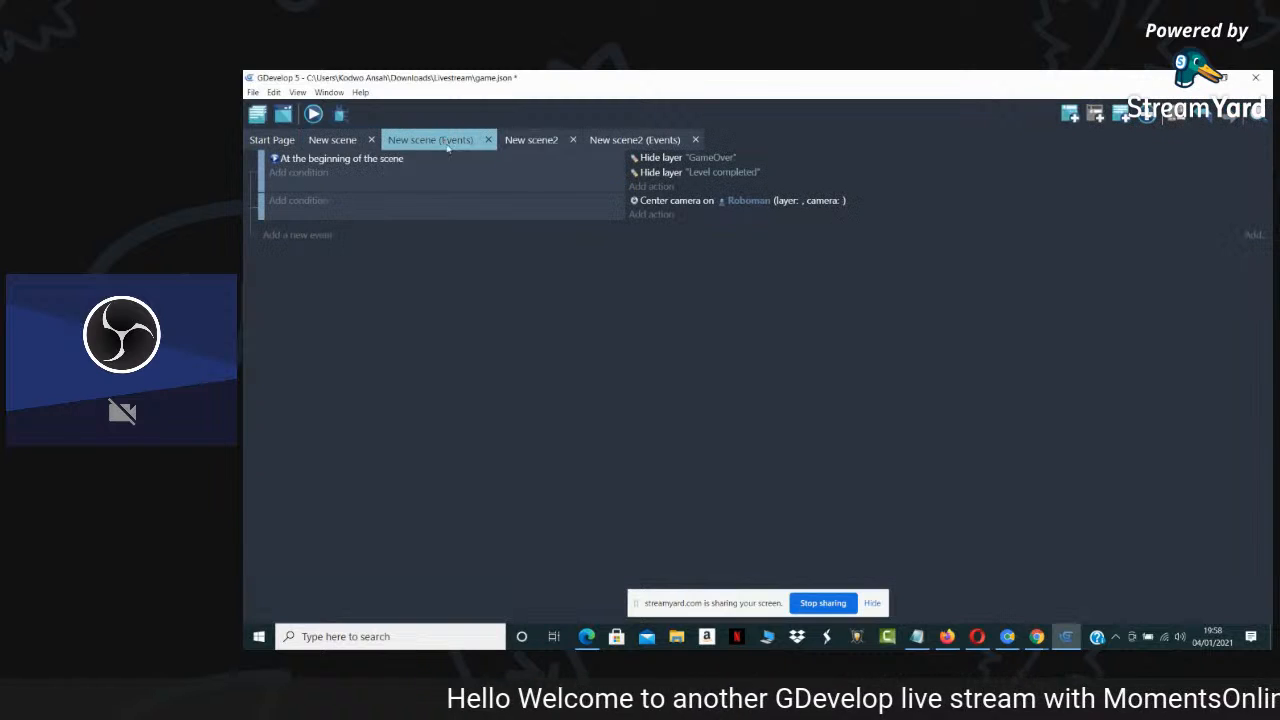
left_click(656, 187)
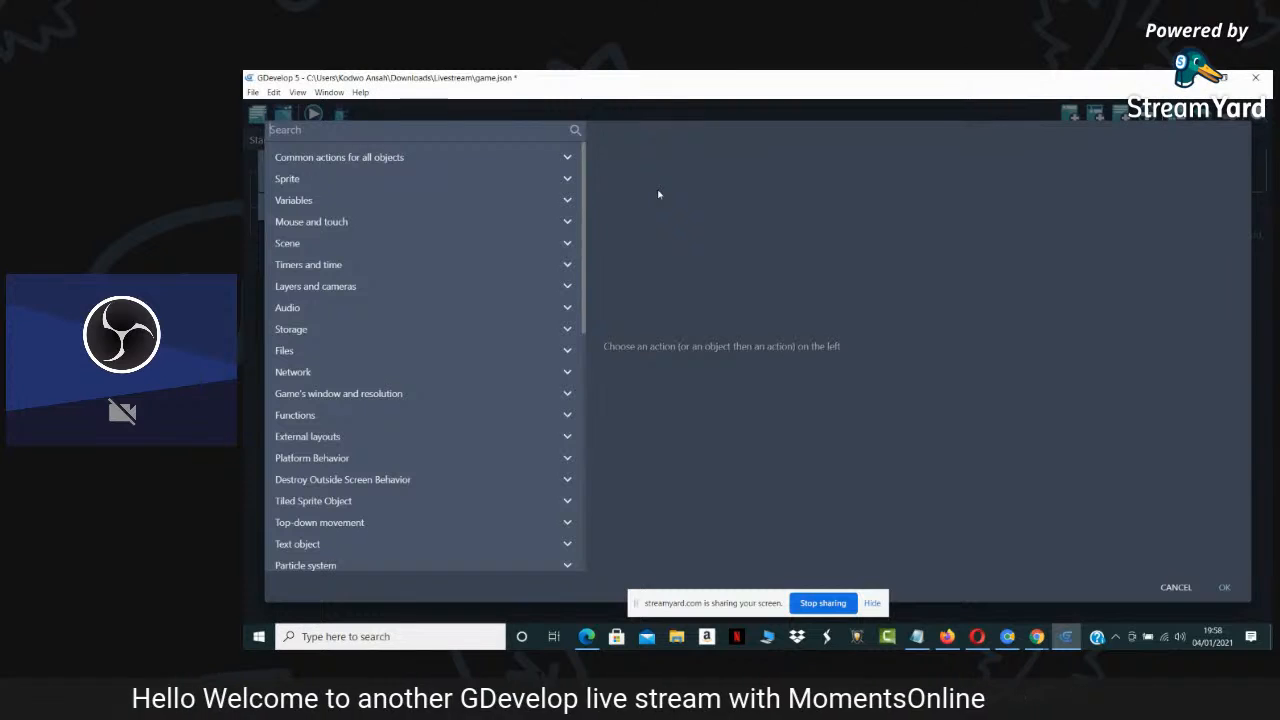
type("hide")
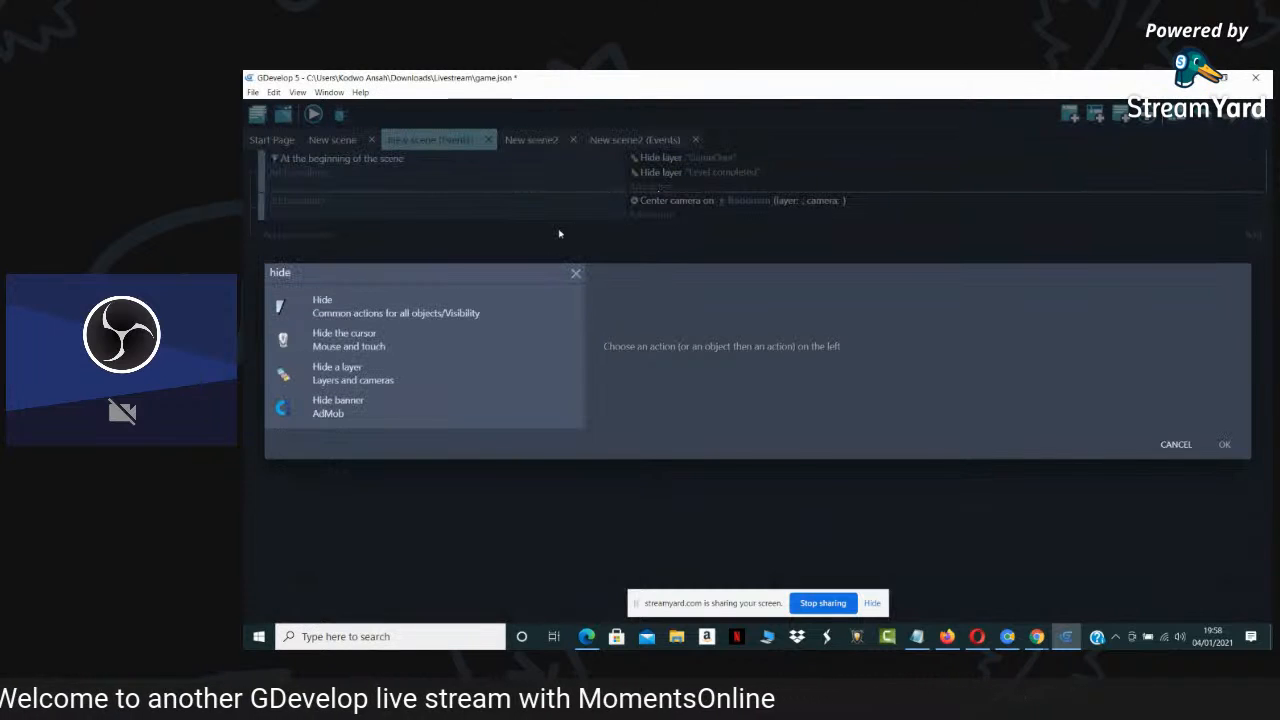
left_click(367, 314)
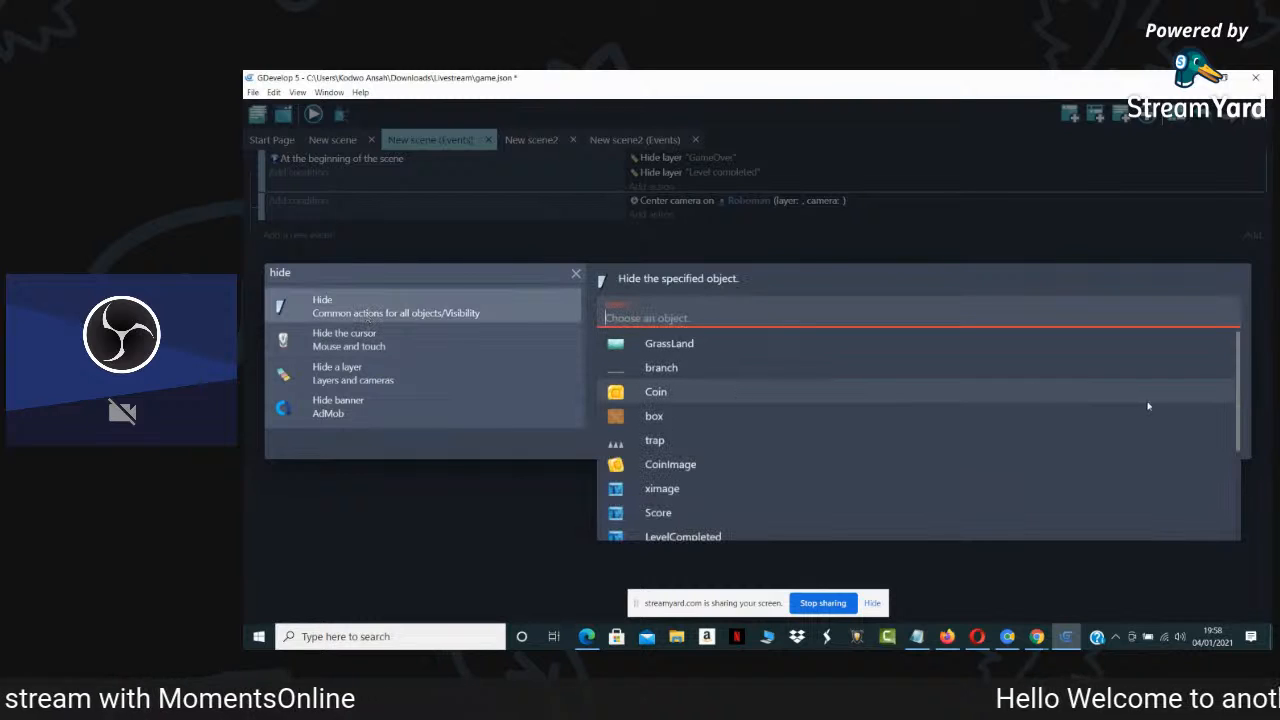
scroll(771, 528, "down", 3)
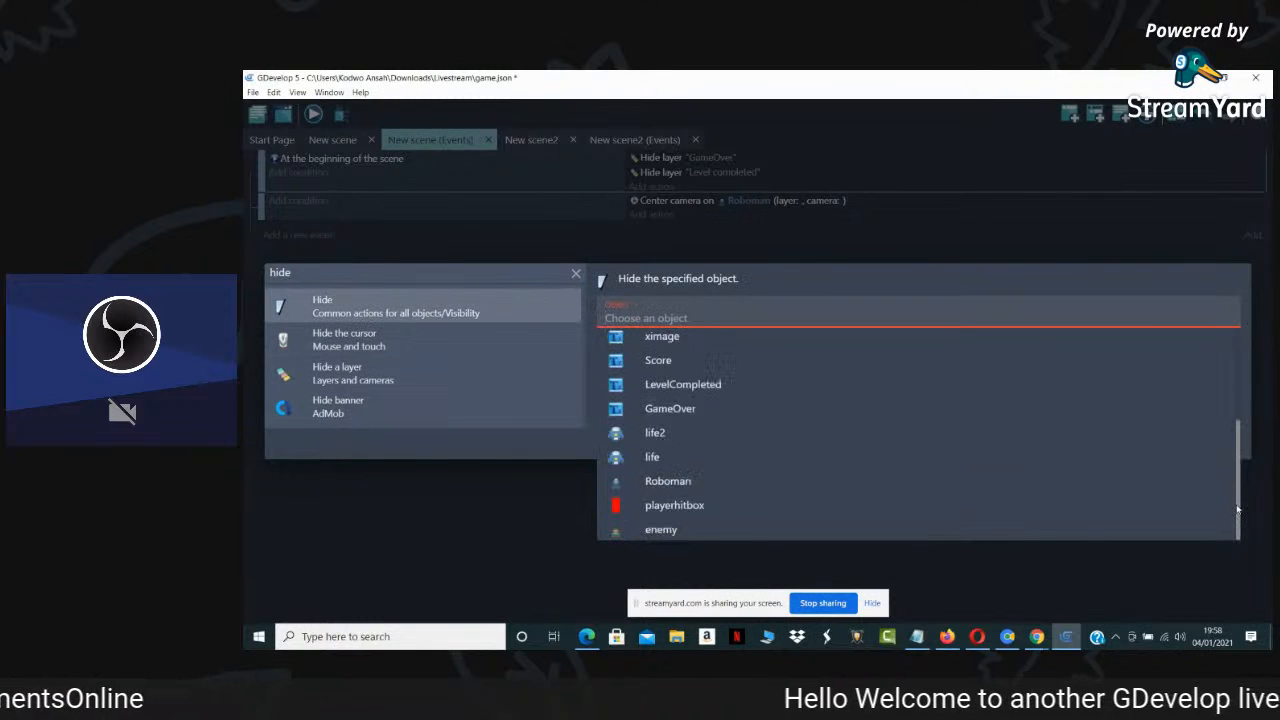
left_click(708, 507)
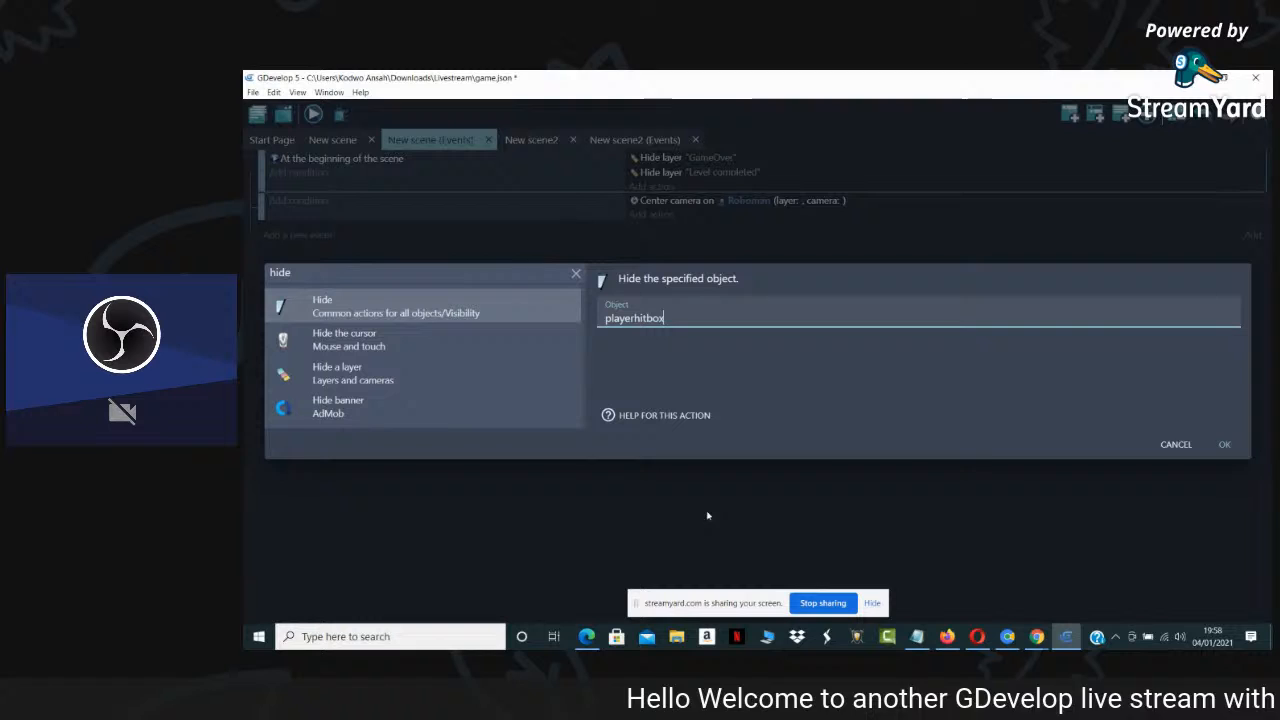
left_click(1223, 445)
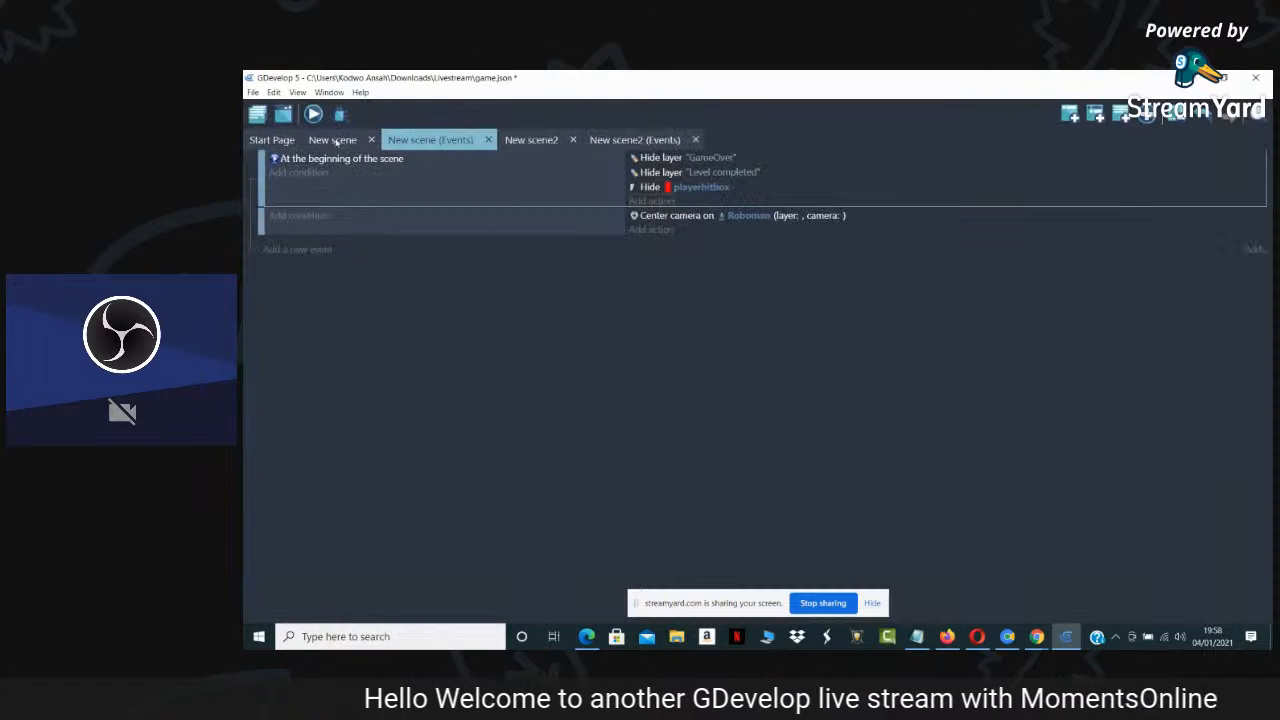
Remove the PlatformerObject behavior from playerhitbox and apply it, then preview the level and close the preview
left_click(336, 143)
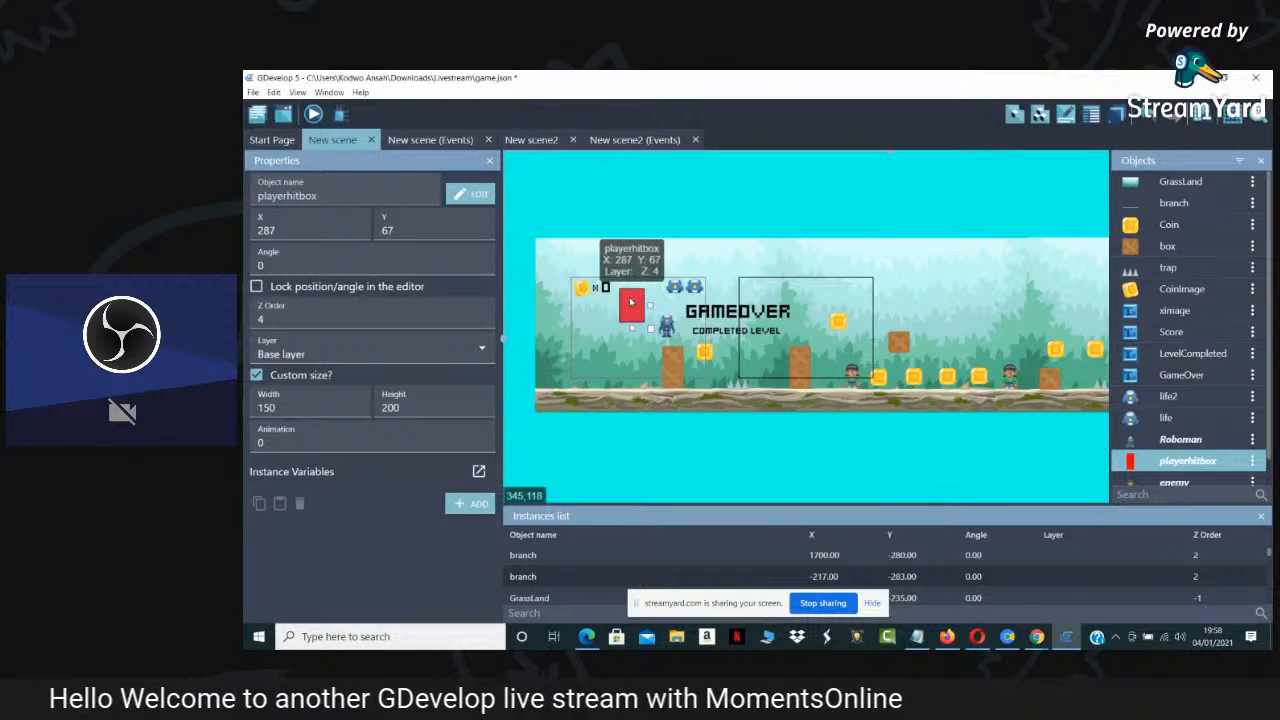
left_click(1252, 460)
left_click(1209, 277)
left_click(890, 260)
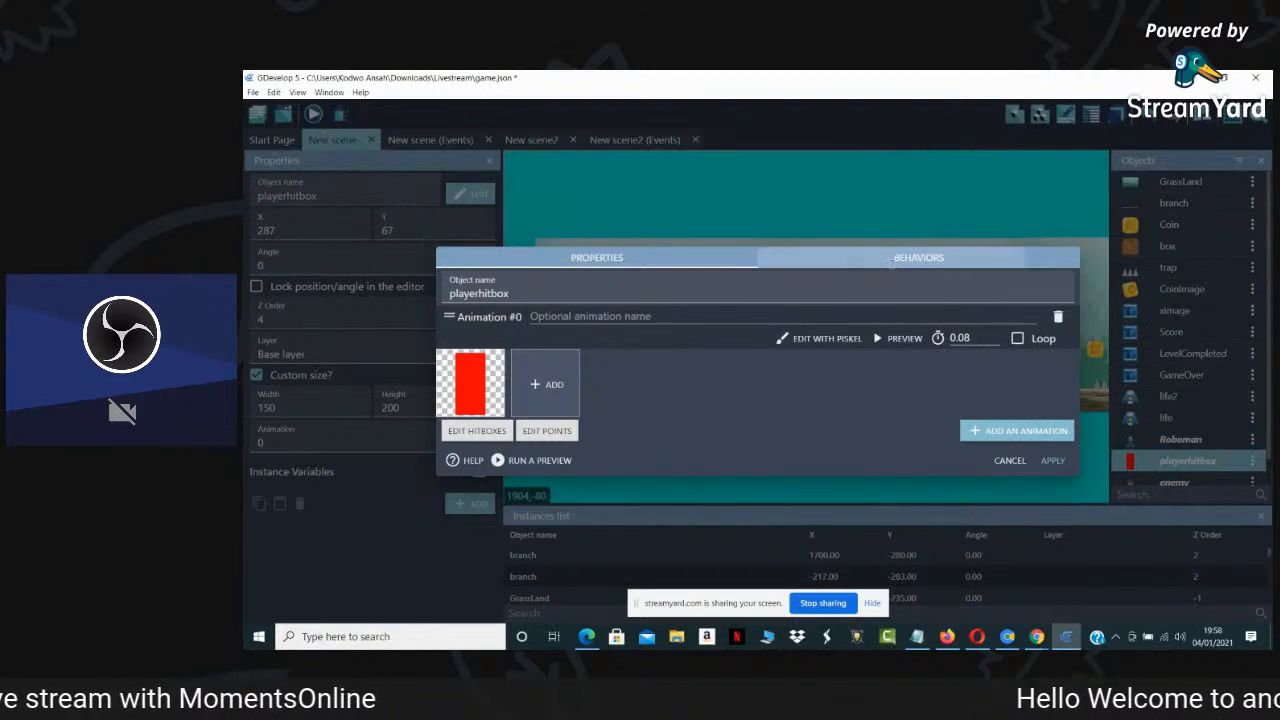
left_click(1020, 192)
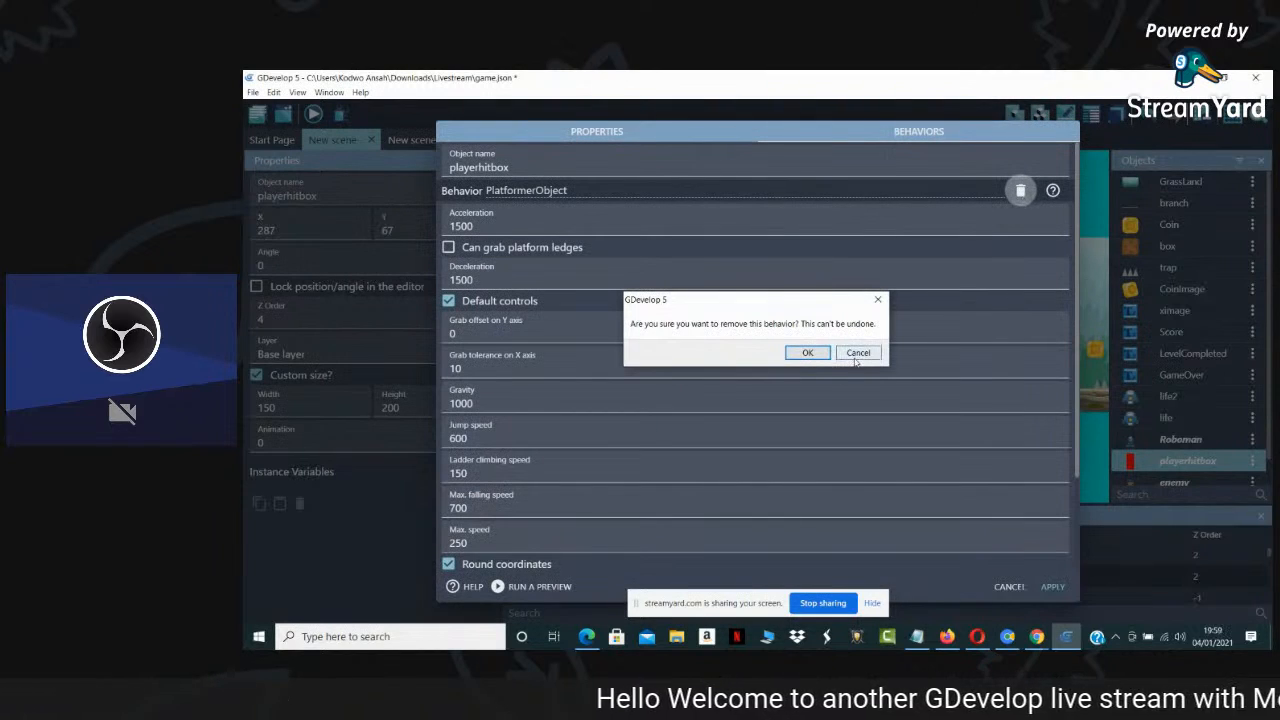
left_click(856, 353)
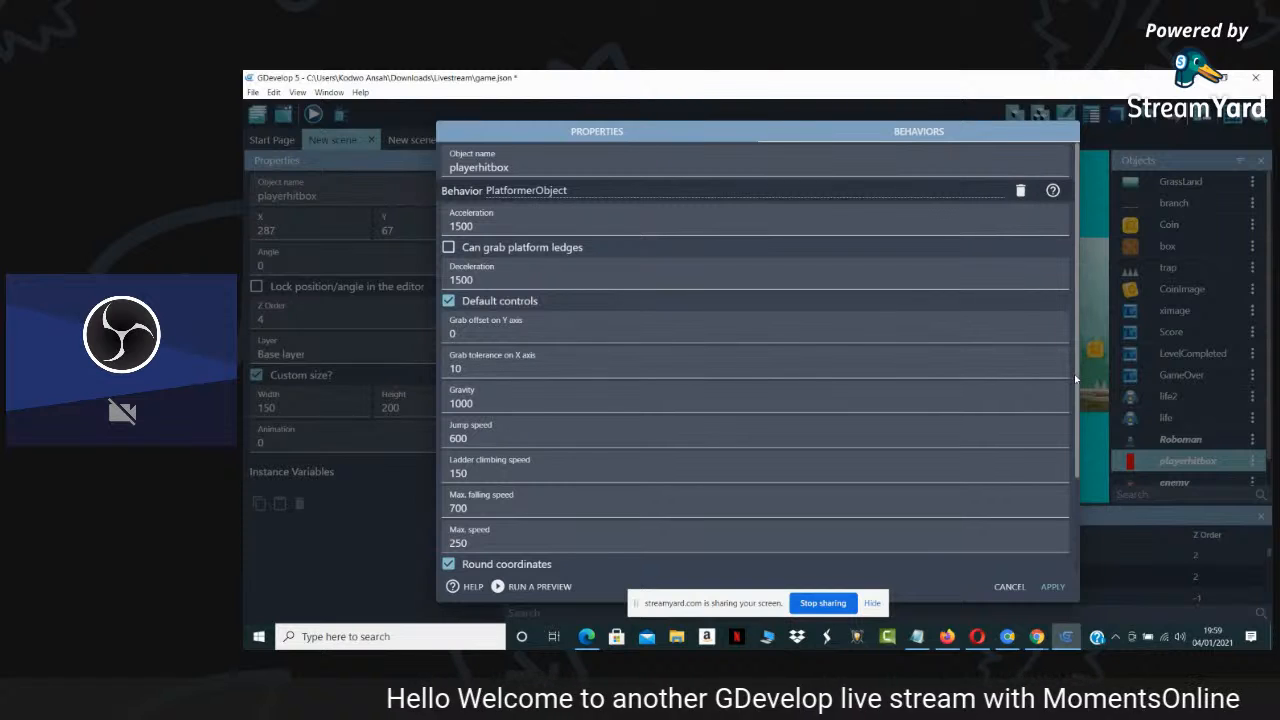
left_click_drag(1074, 377, 1079, 478)
scroll(1030, 300, "up", 2)
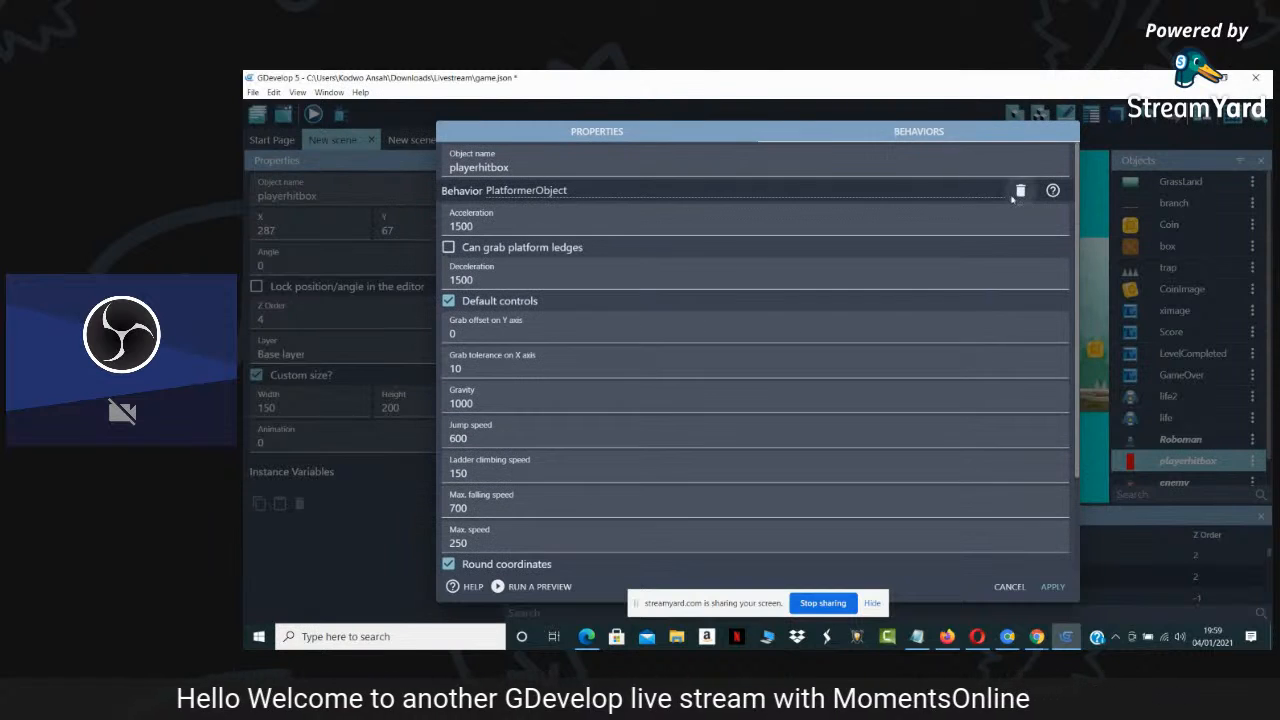
left_click(1021, 193)
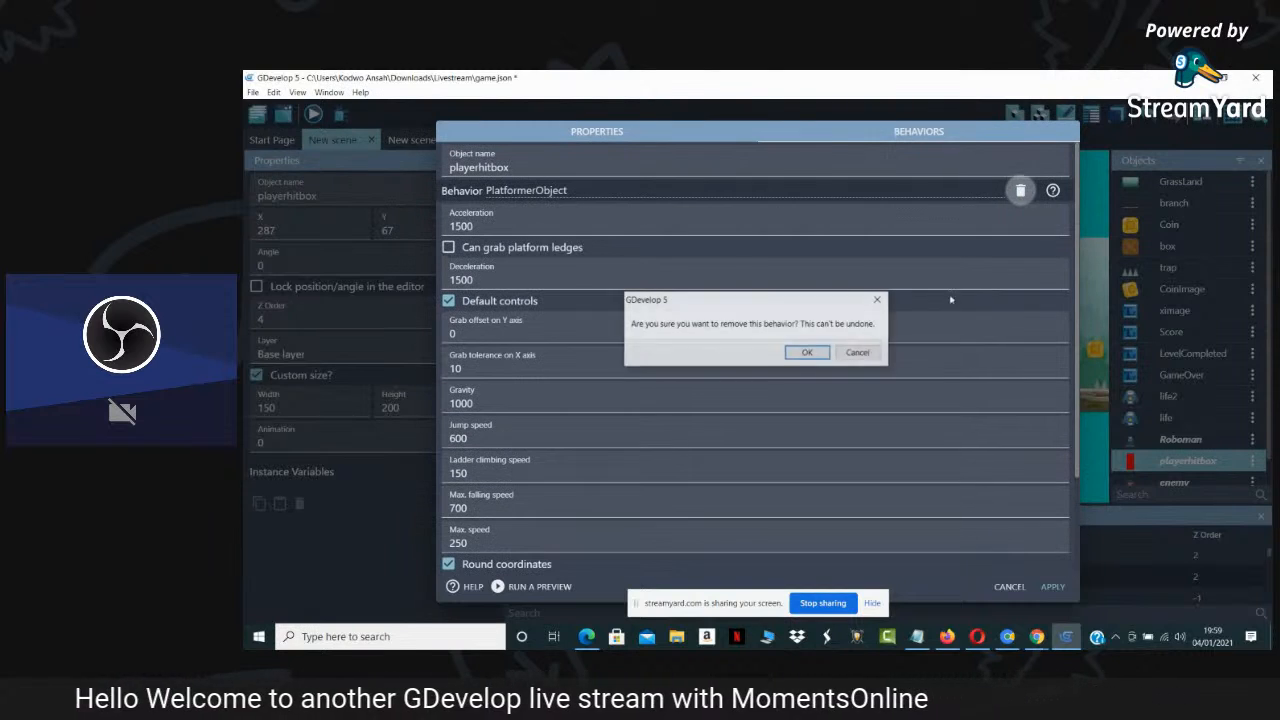
left_click(808, 352)
left_click(1053, 405)
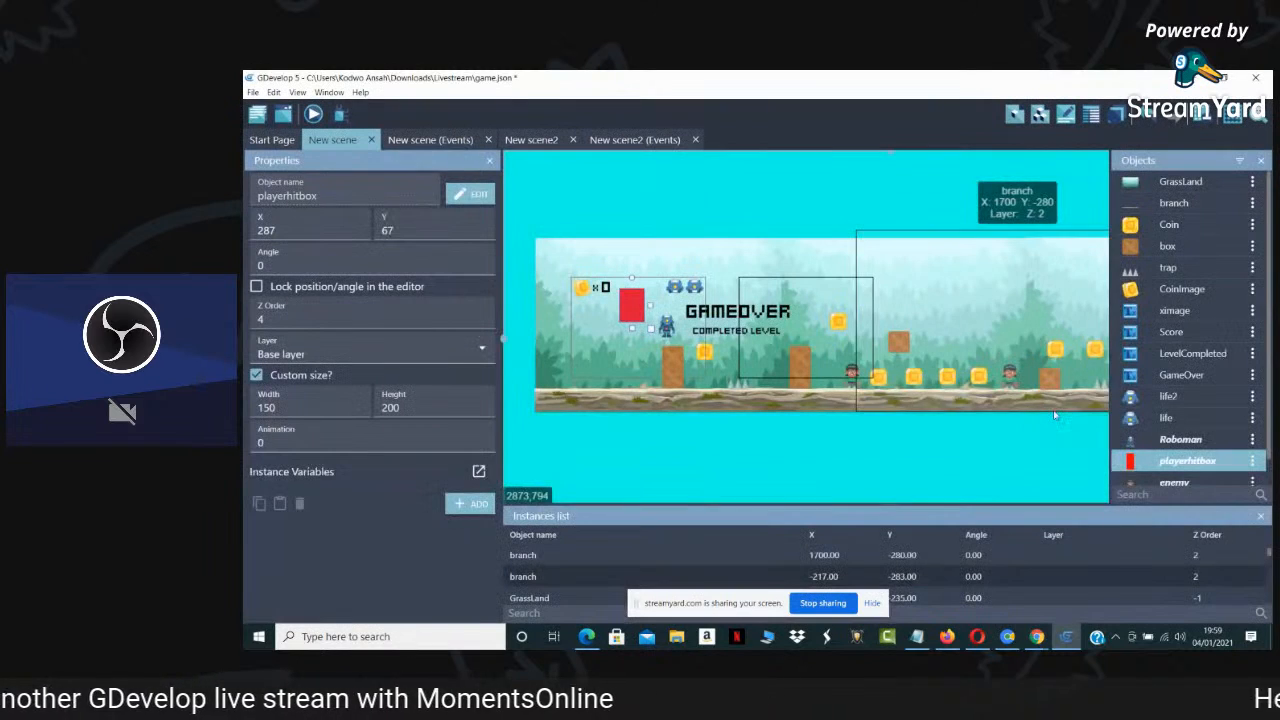
left_click(313, 114)
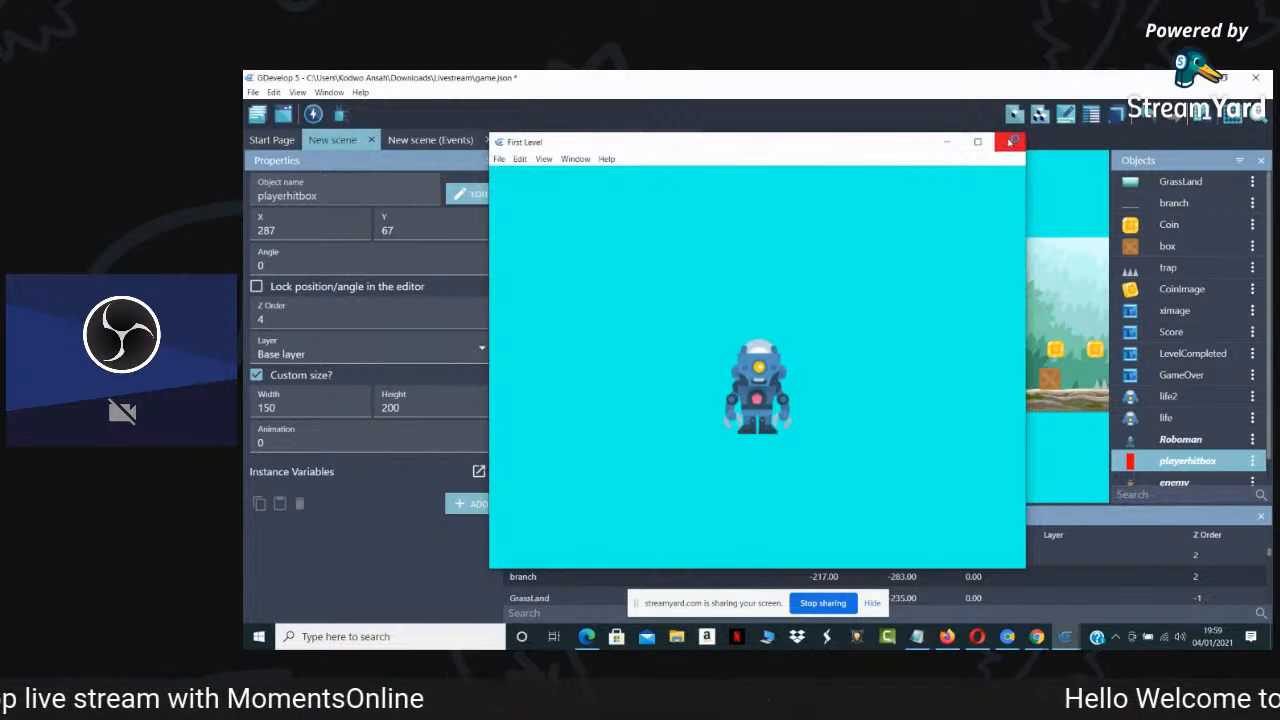
left_click(1011, 141)
Lock the position and angle of the branch instance at X -217, and select the GrassLand background behind it
left_click(730, 414)
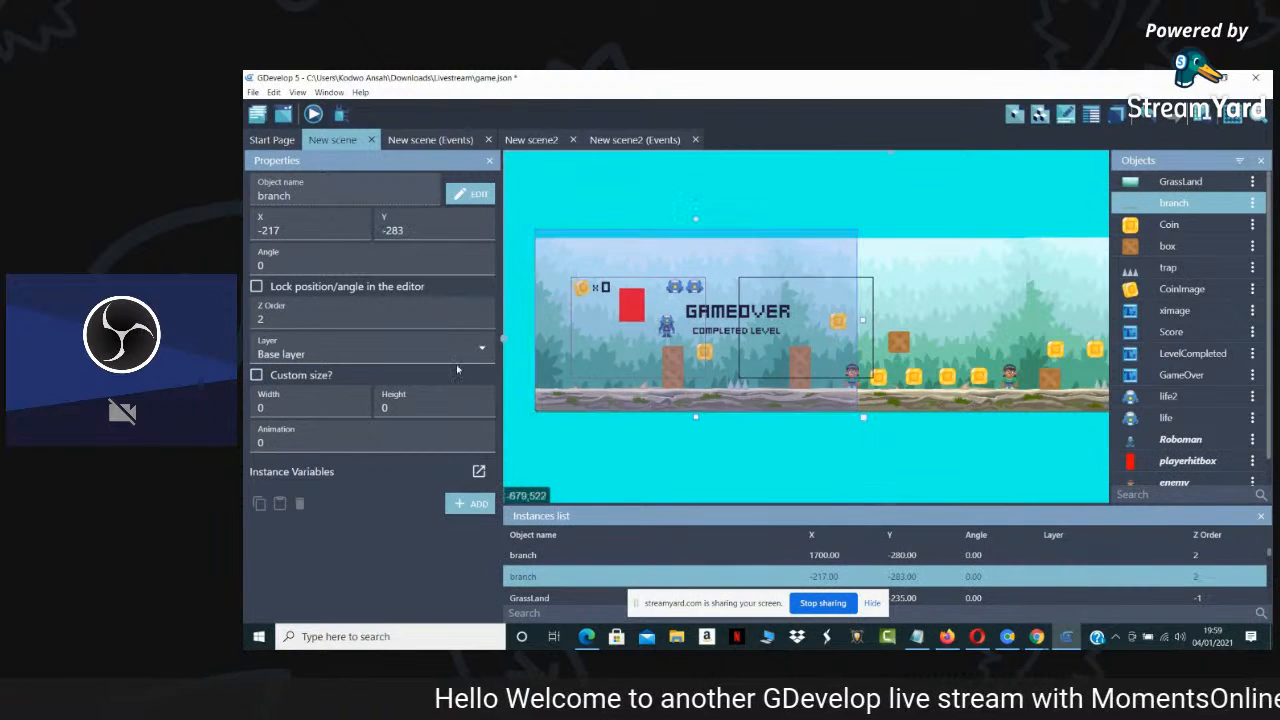
left_click(257, 287)
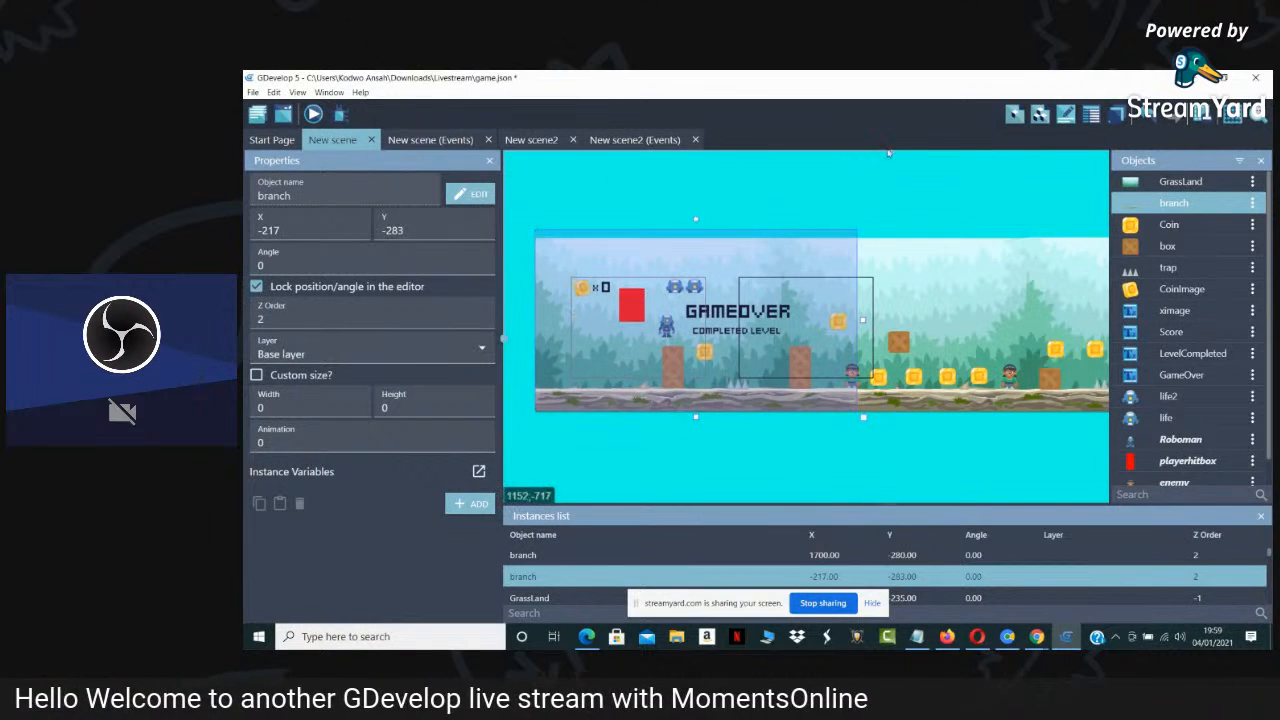
scroll(909, 166, "right", 1)
scroll(905, 168, "left", 4)
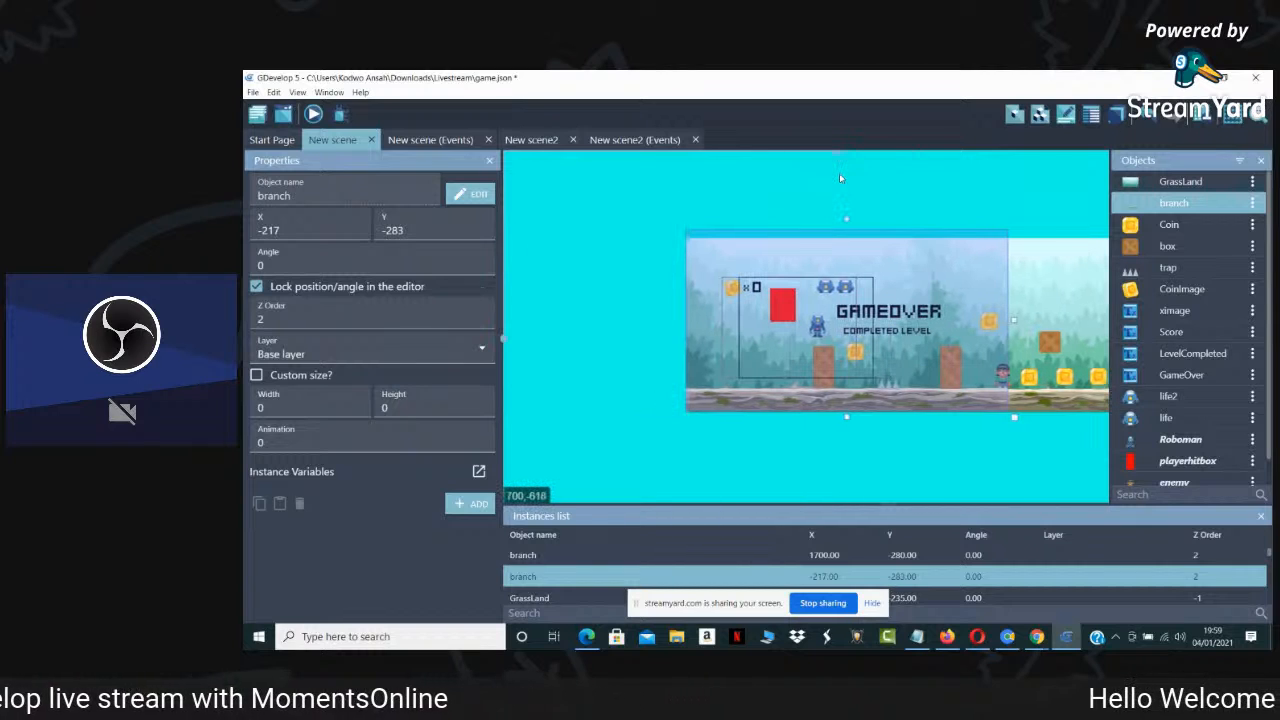
left_click(893, 404)
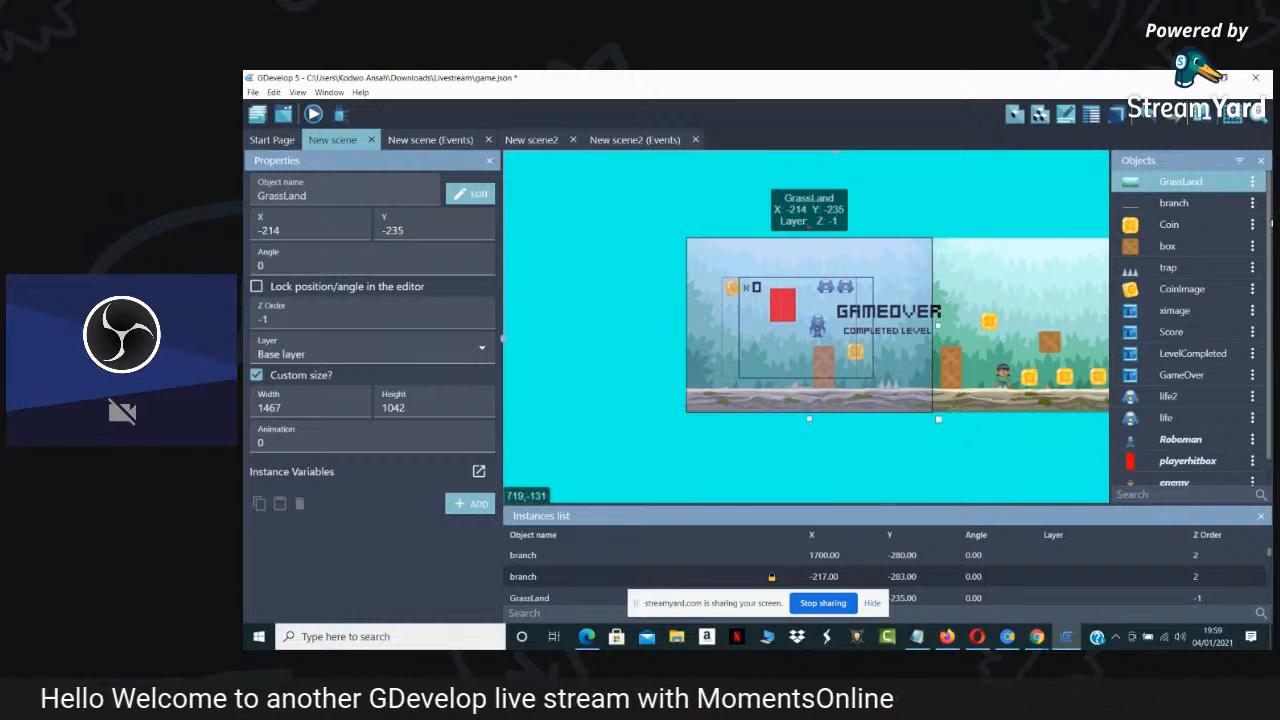
left_click_drag(1269, 229, 1269, 265)
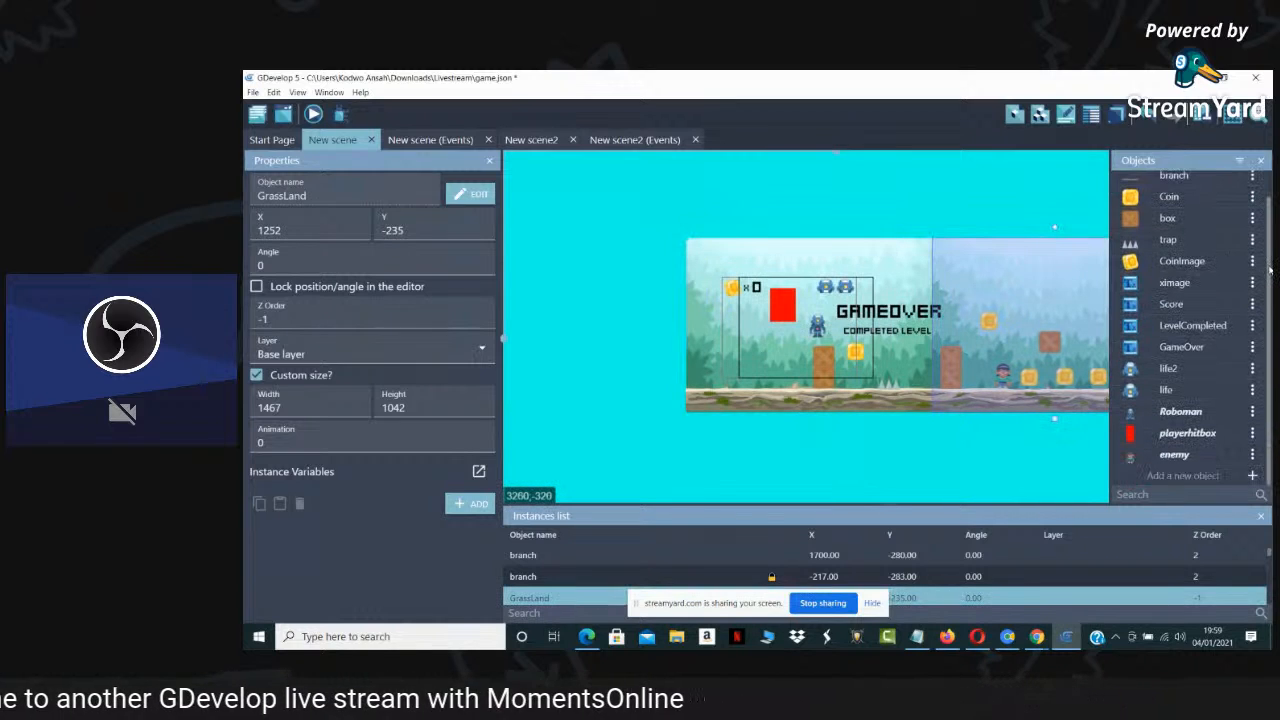
left_click(897, 403)
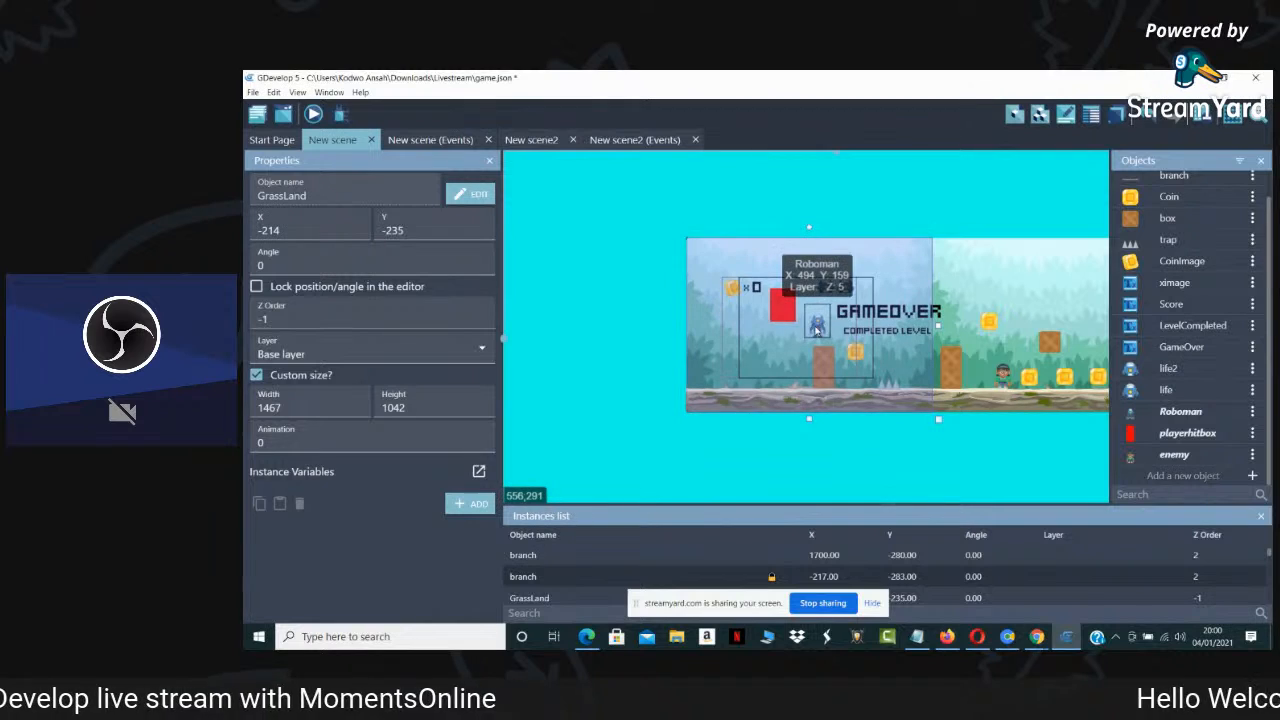
Move Roboman down onto the ground near the level's start, at about X 126, Y 393
left_click(816, 326)
left_click_drag(816, 326, 756, 357)
left_click(750, 396)
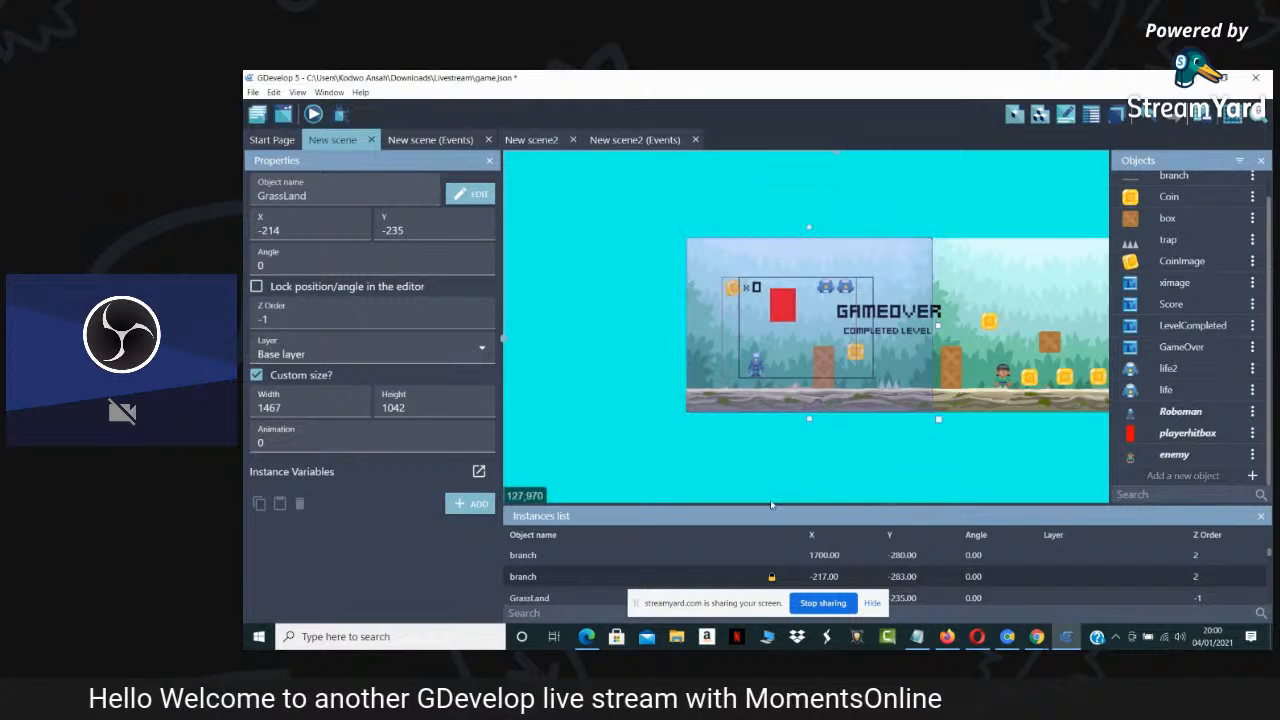
Unlock the position and angle of the branch instance at X -217 and select it in the scene
left_click(771, 579)
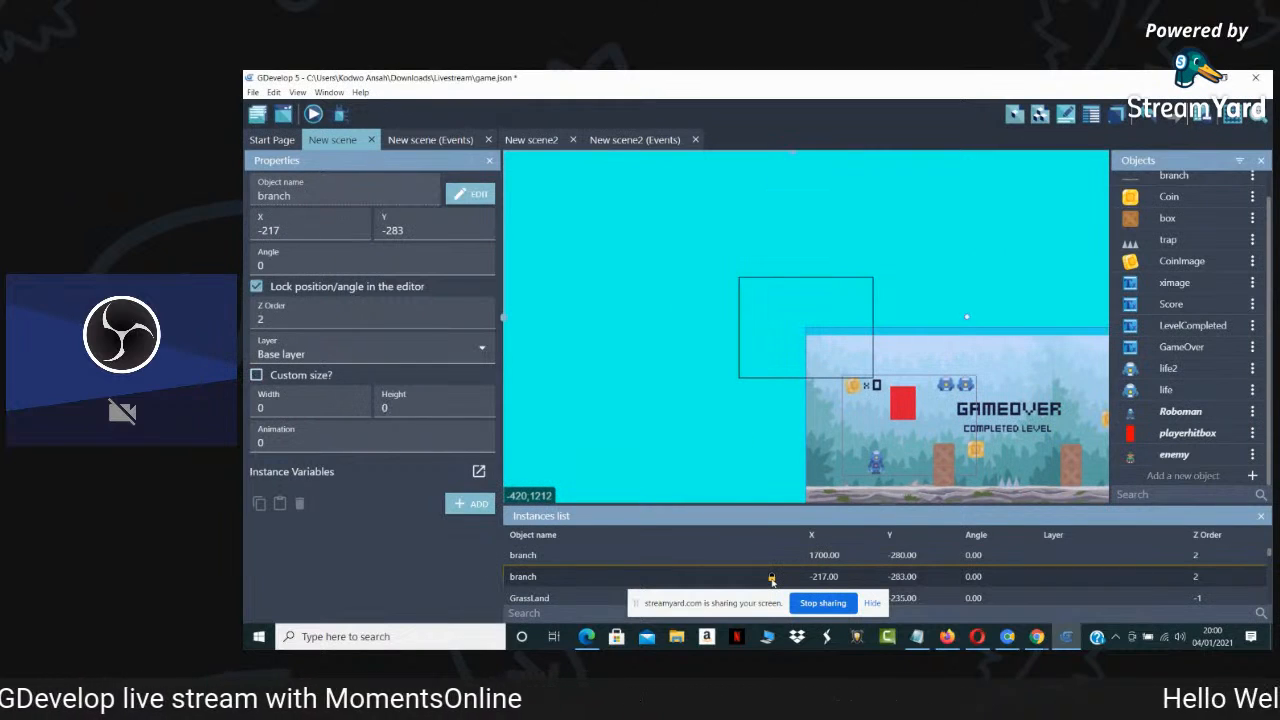
left_click(258, 287)
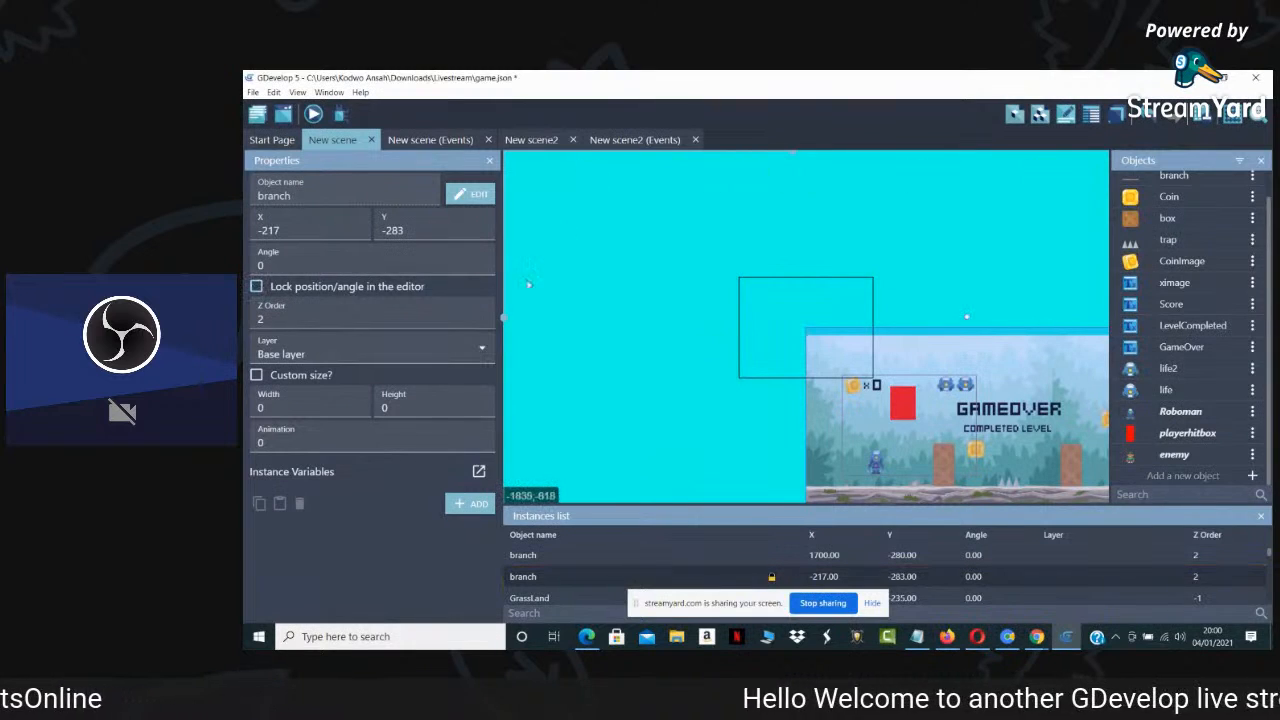
left_click_drag(796, 154, 834, 169)
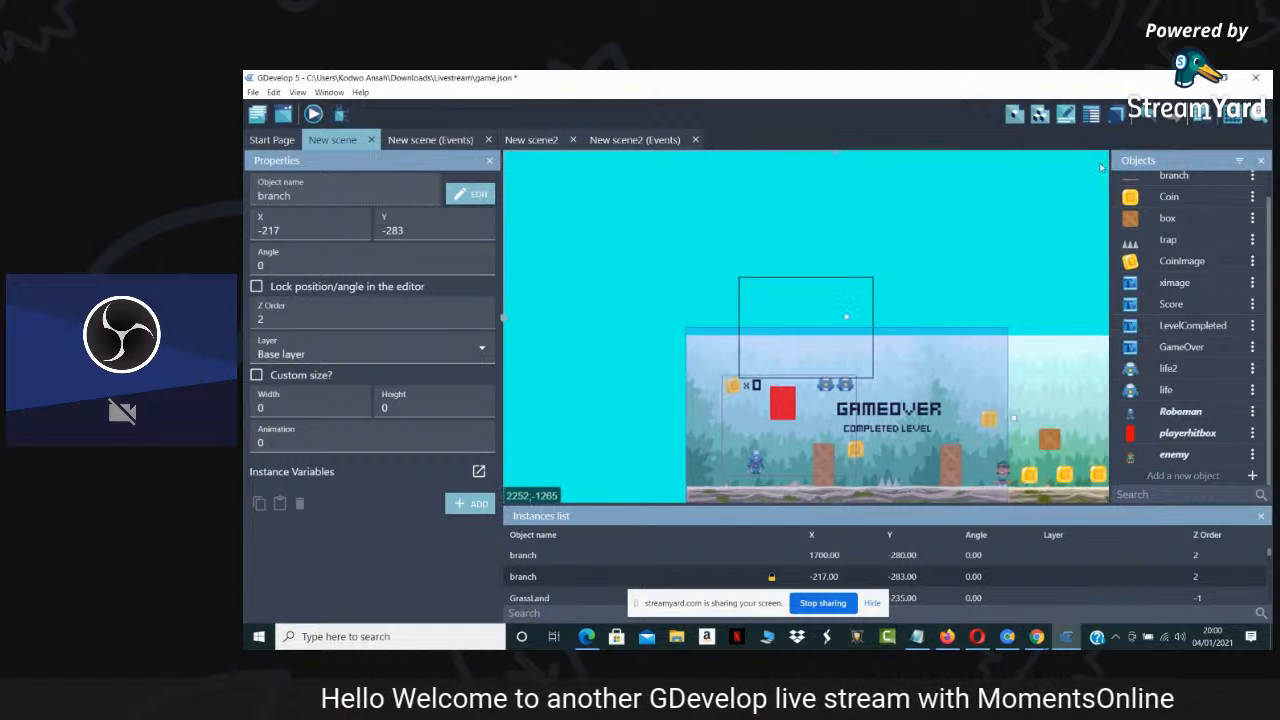
scroll(506, 318, "down", 3)
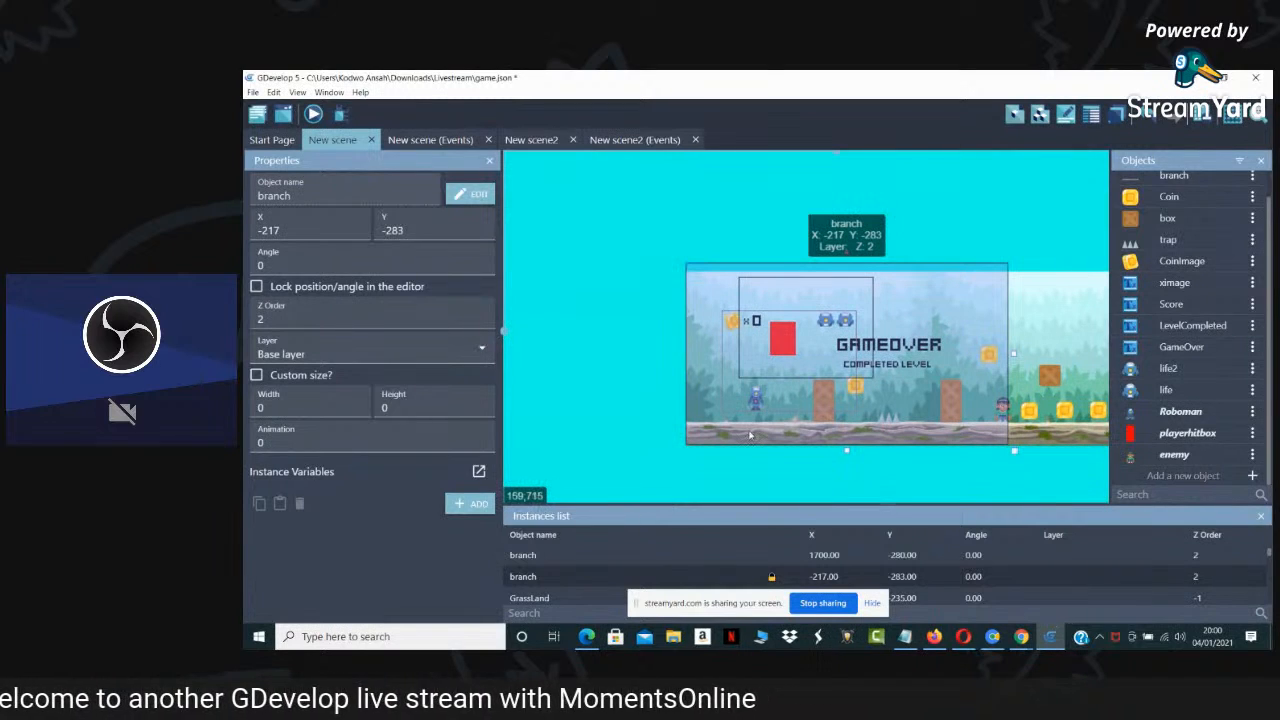
left_click(750, 435)
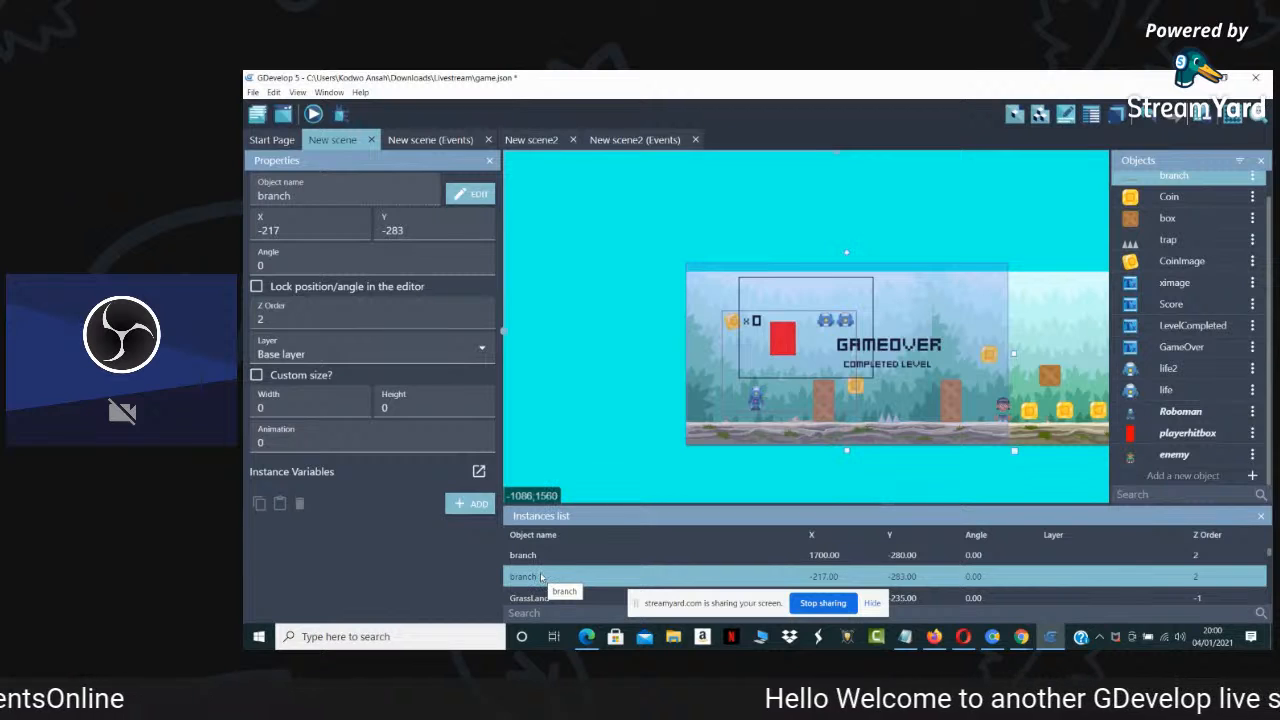
Set Roboman's Z order to 2, then preview the level in a maximized window and close the preview
left_click(755, 398)
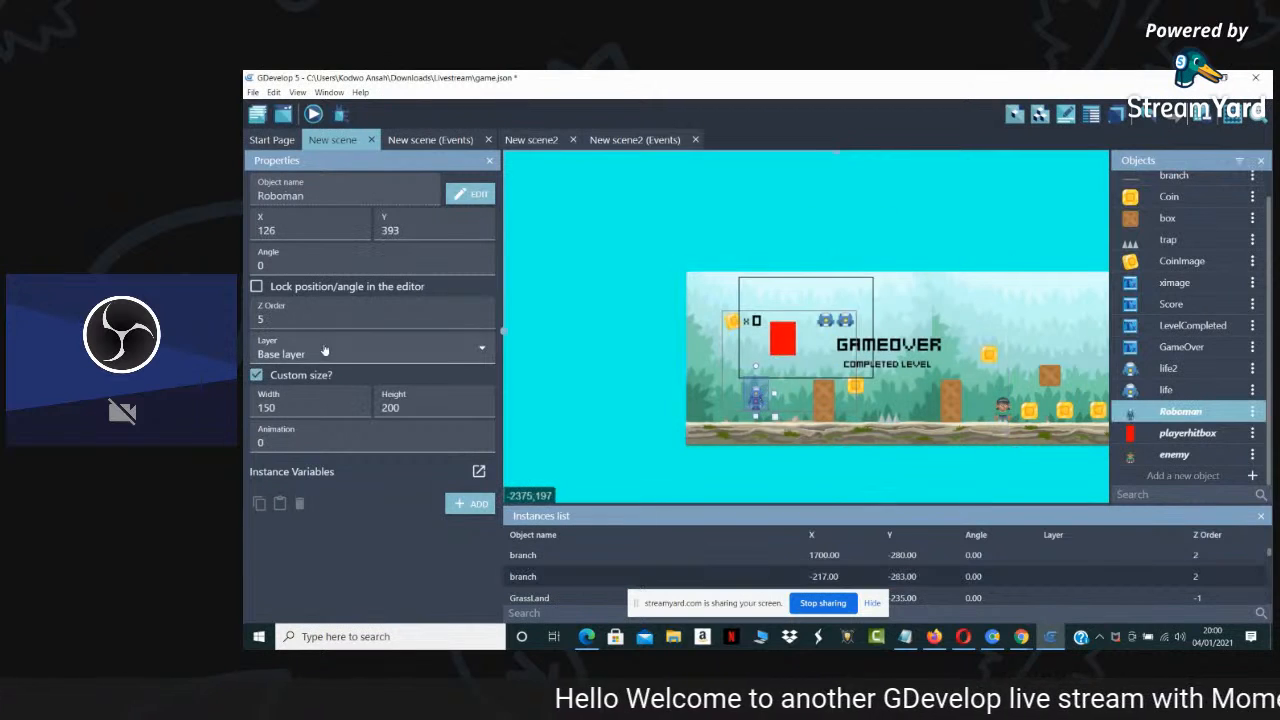
double_click(291, 317)
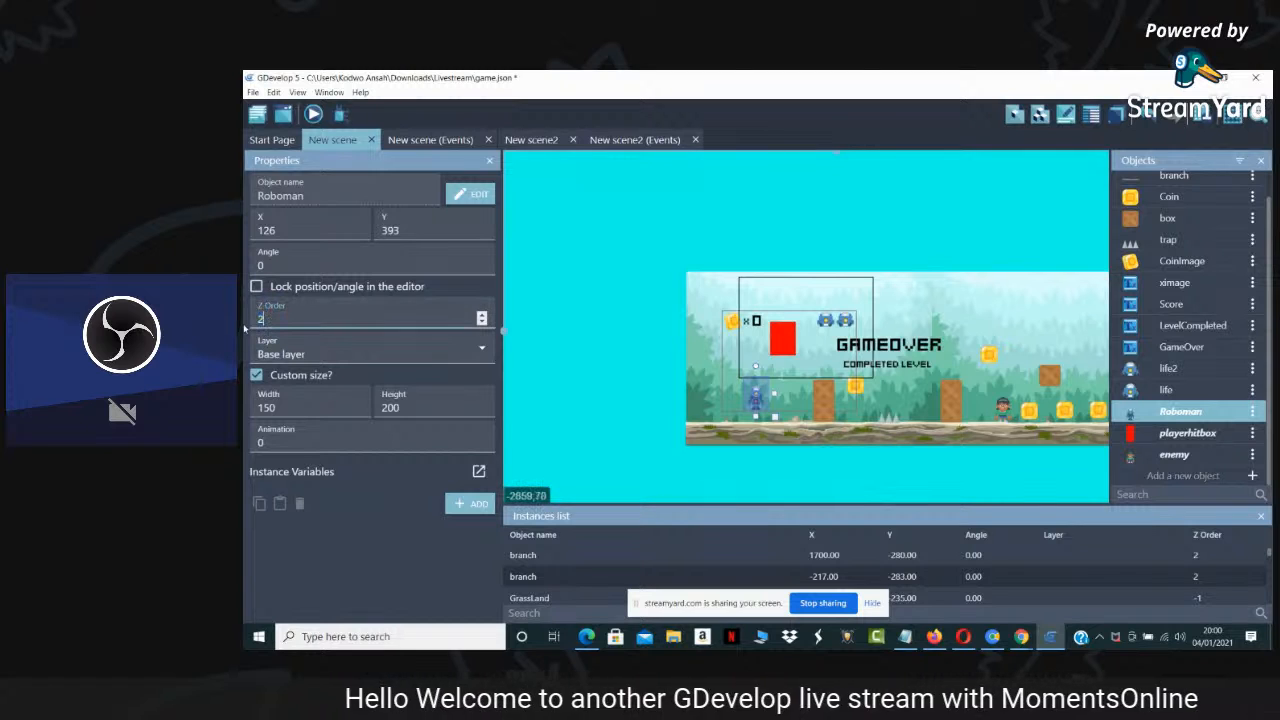
left_click(313, 115)
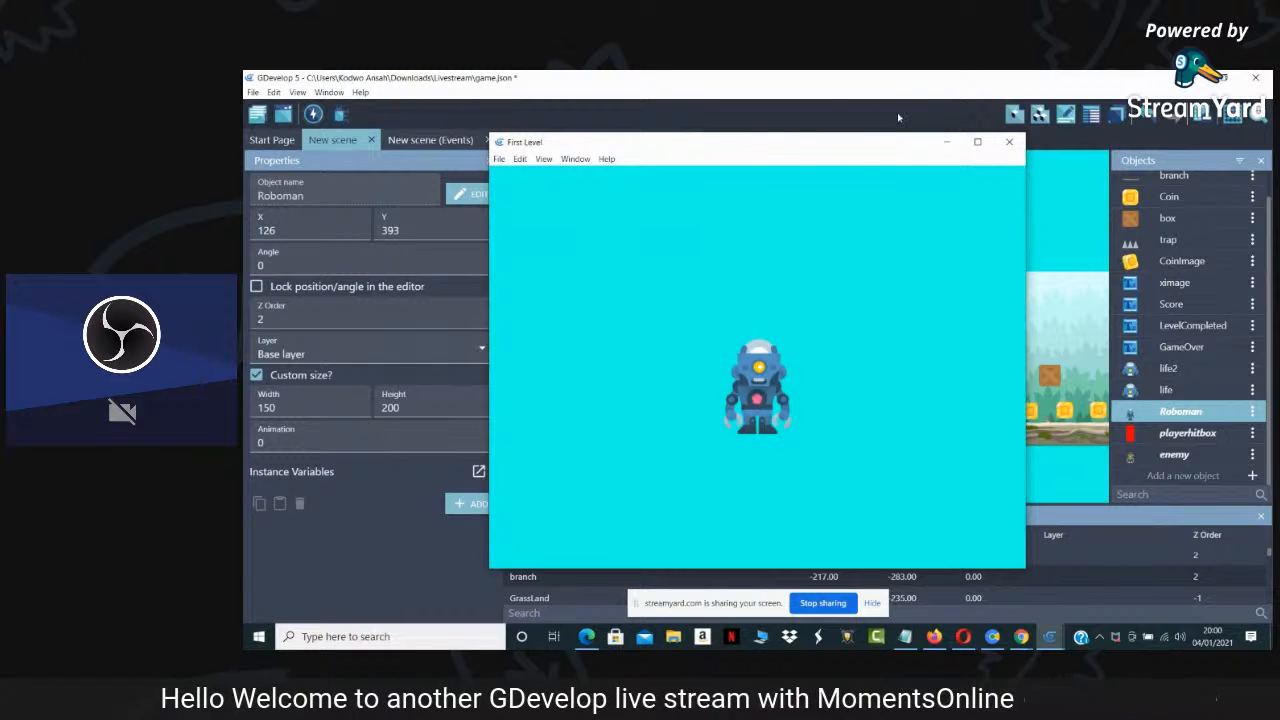
left_click(977, 141)
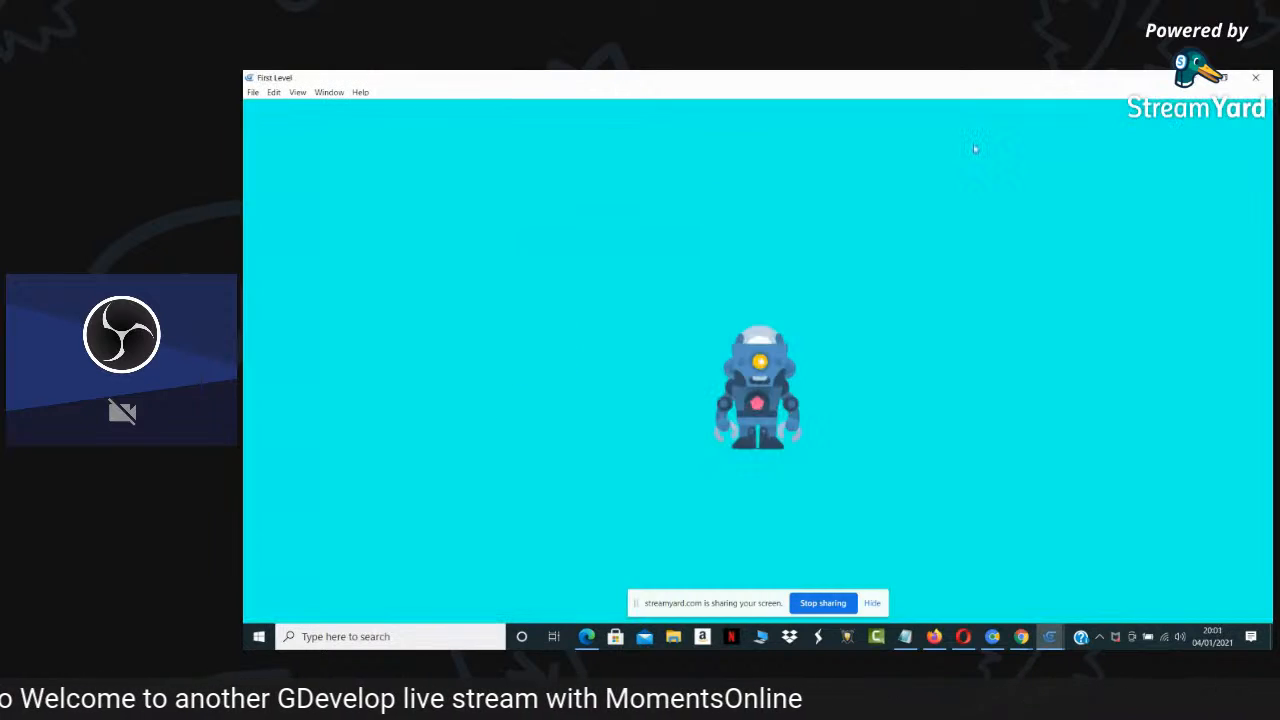
left_click(1256, 77)
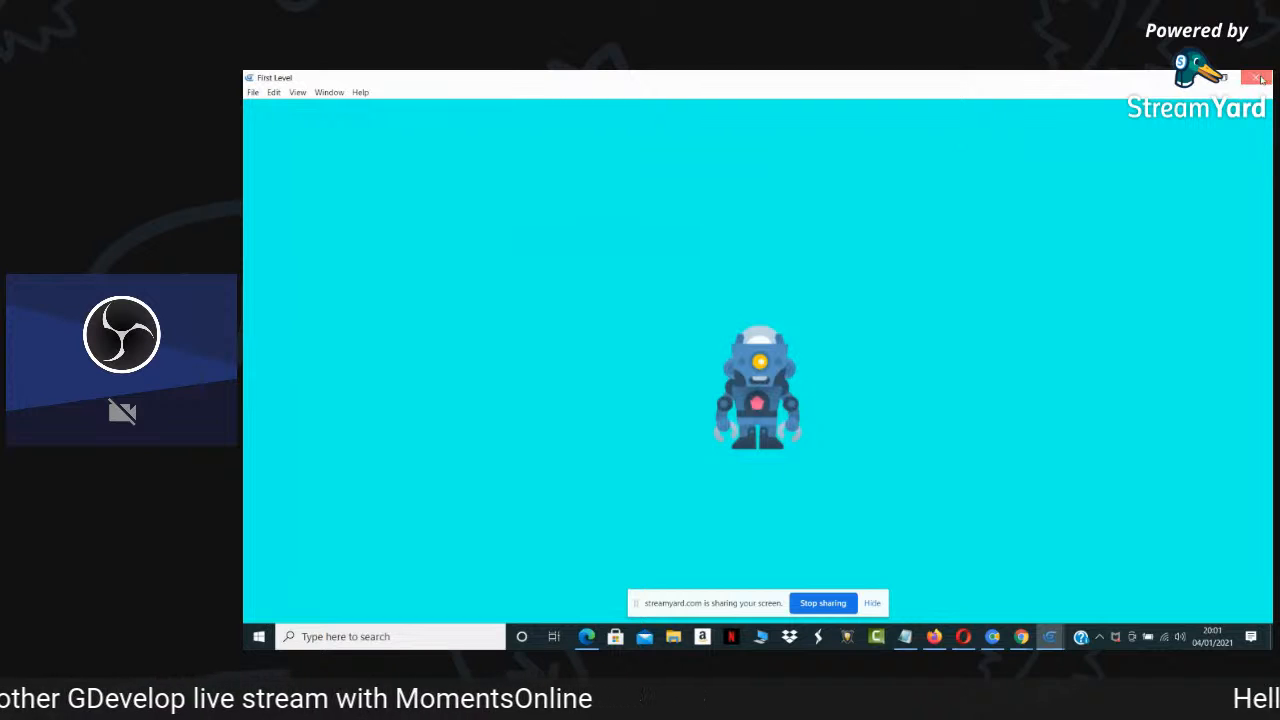
Move Roboman beside the red playerhitbox, to about X 462, Y 67
left_click_drag(771, 393, 745, 325)
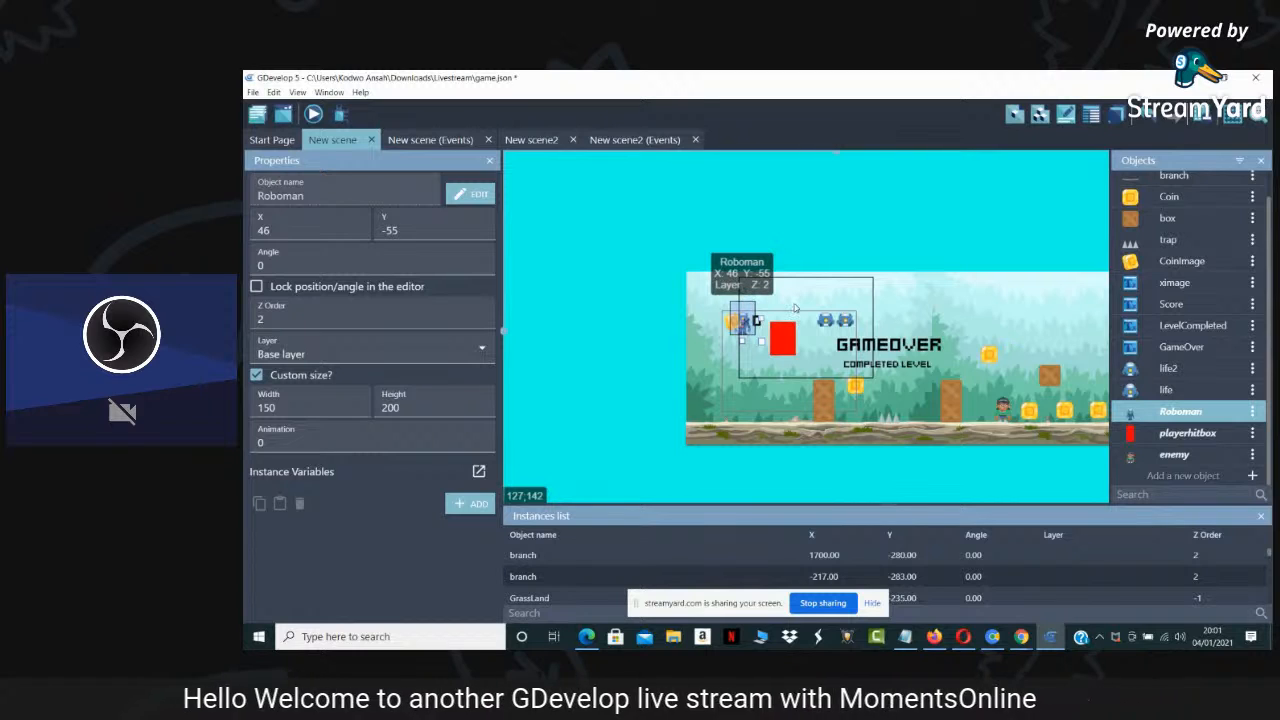
left_click(803, 154)
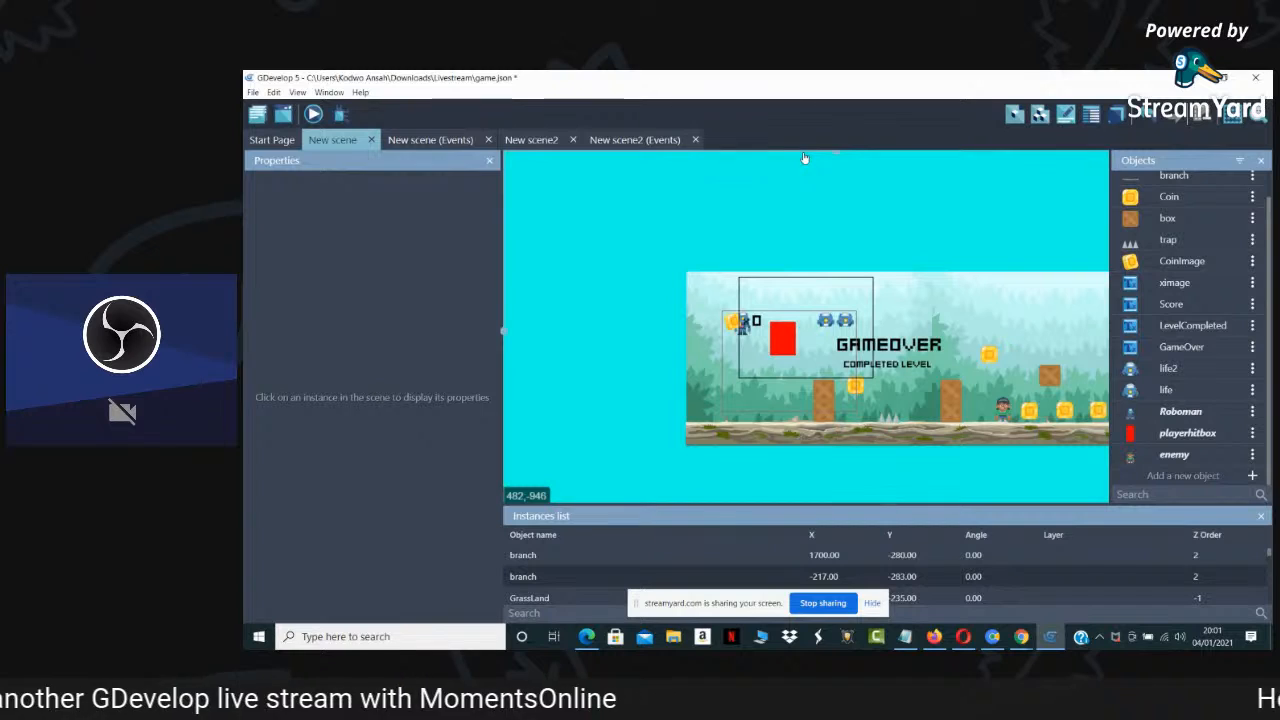
left_click(743, 335)
left_click_drag(742, 337, 817, 366)
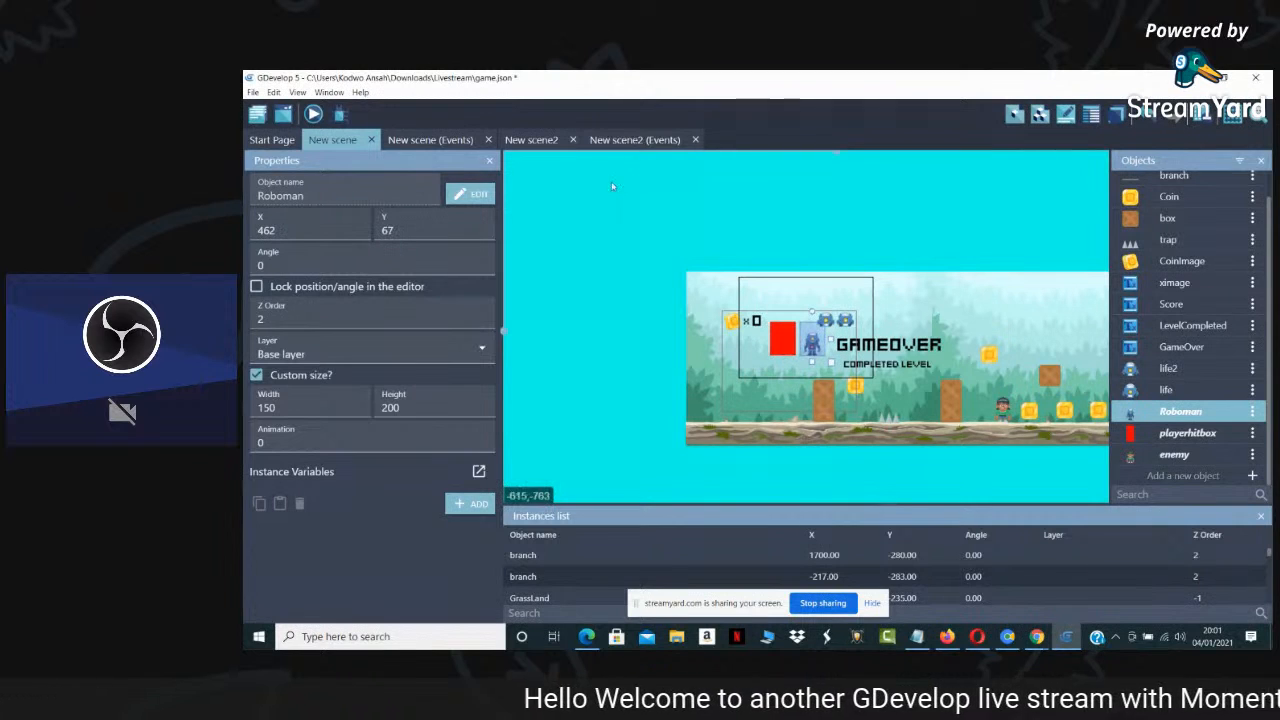
Preview the level, close the preview, and look over the scene from its start to the large coin at its end
left_click(314, 115)
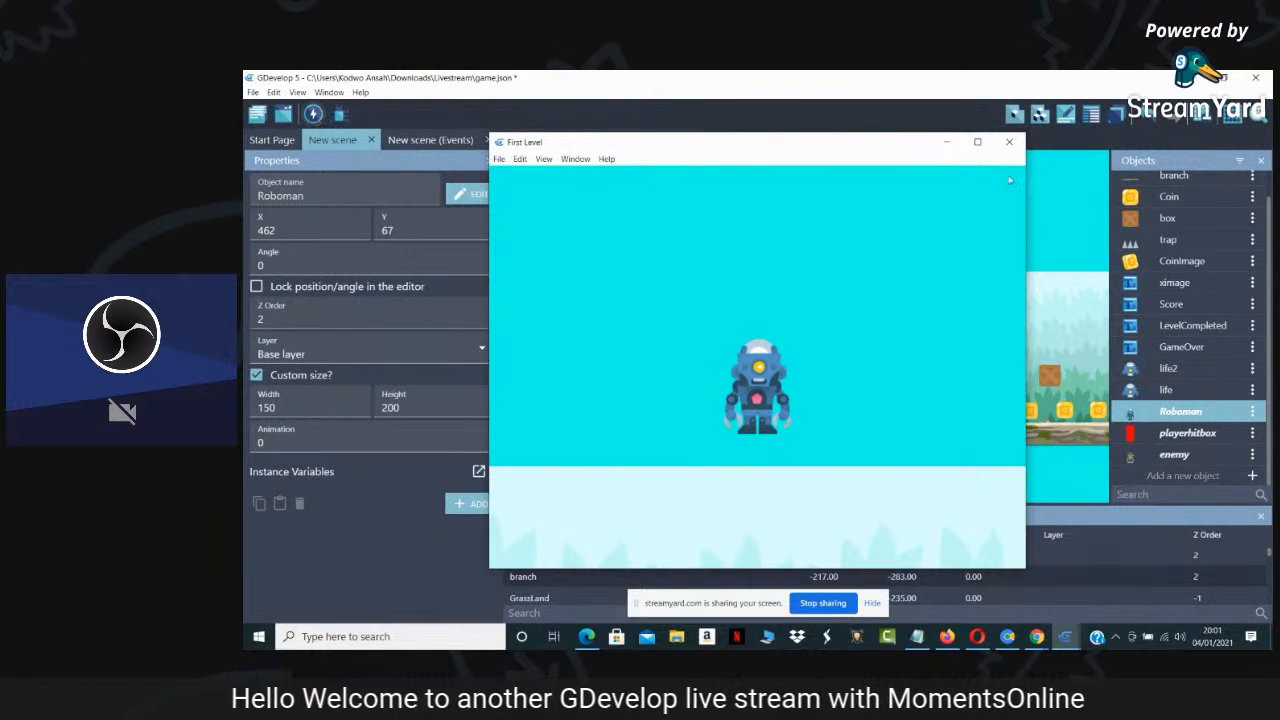
left_click(1009, 141)
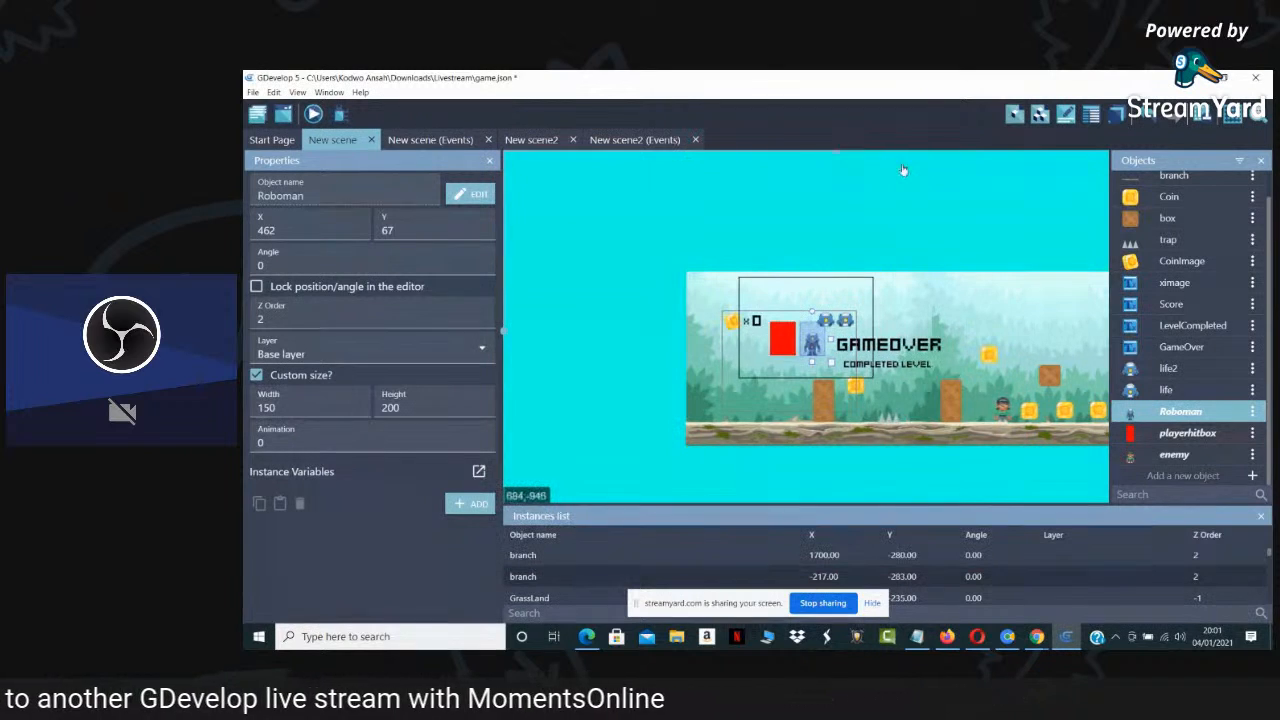
scroll(895, 168, "right", 8)
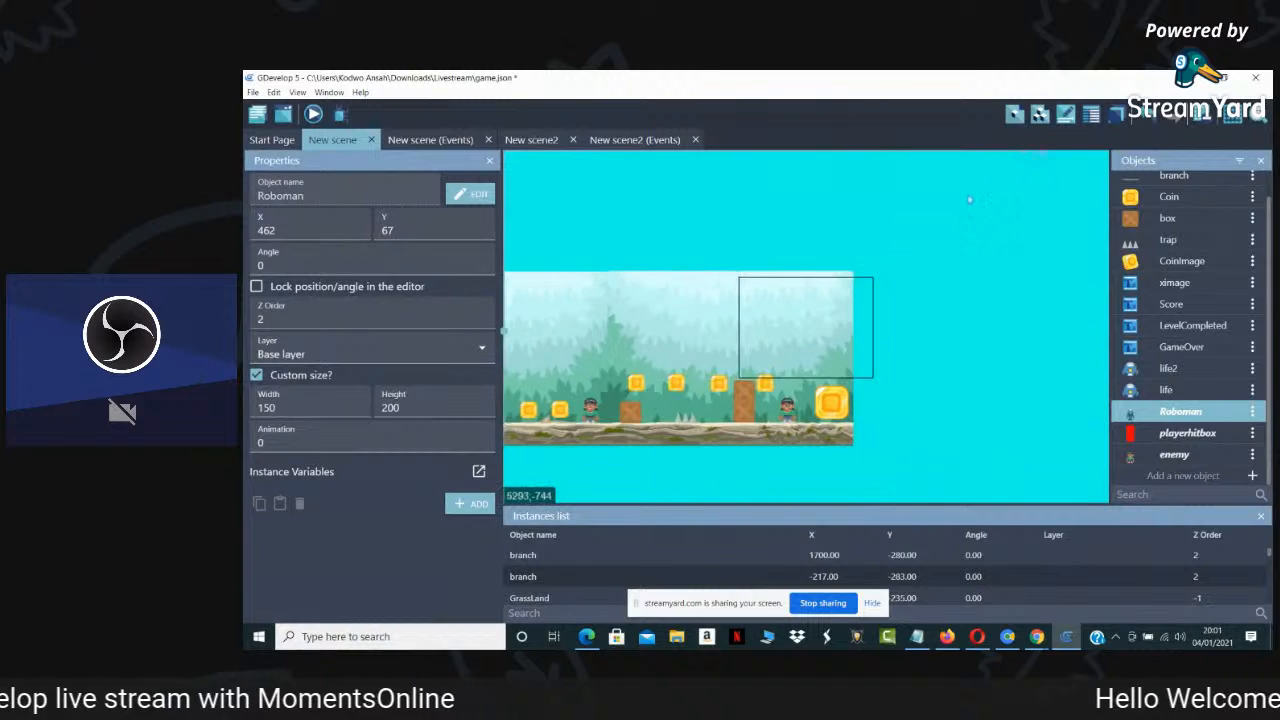
scroll(982, 199, "left", 10)
scroll(805, 250, "right", 3)
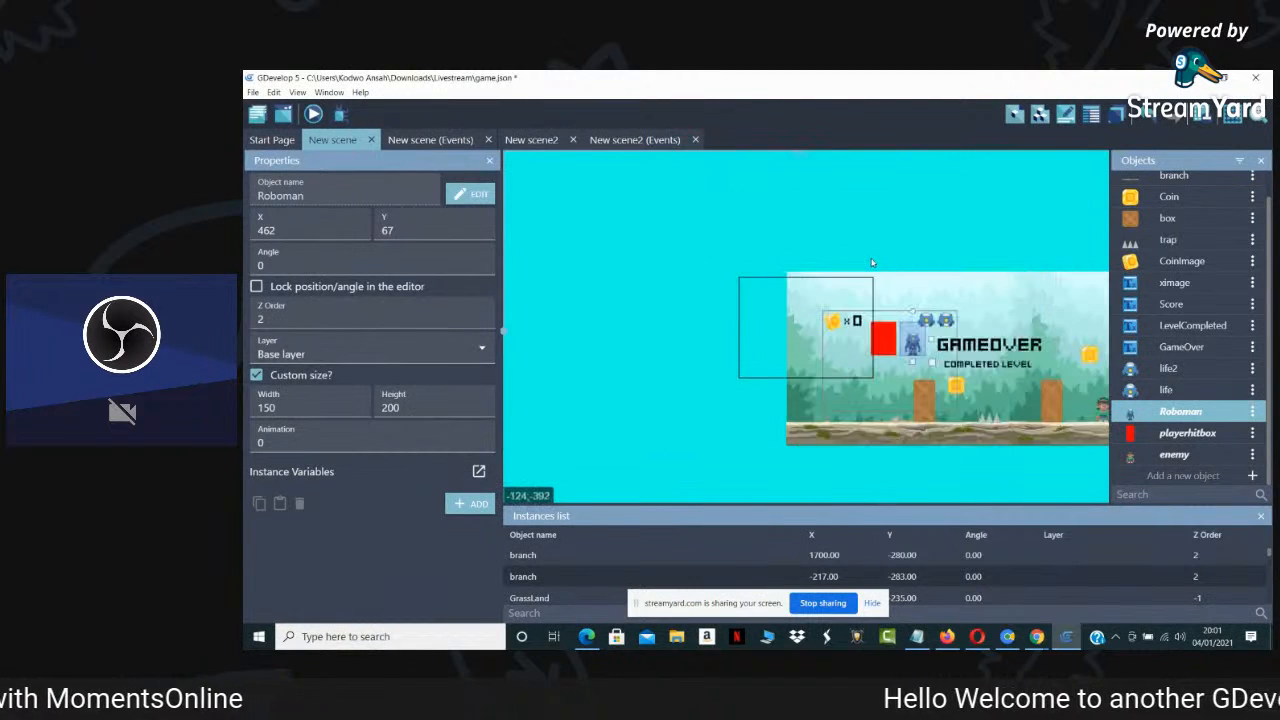
scroll(872, 263, "right", 3)
scroll(866, 263, "left", 1)
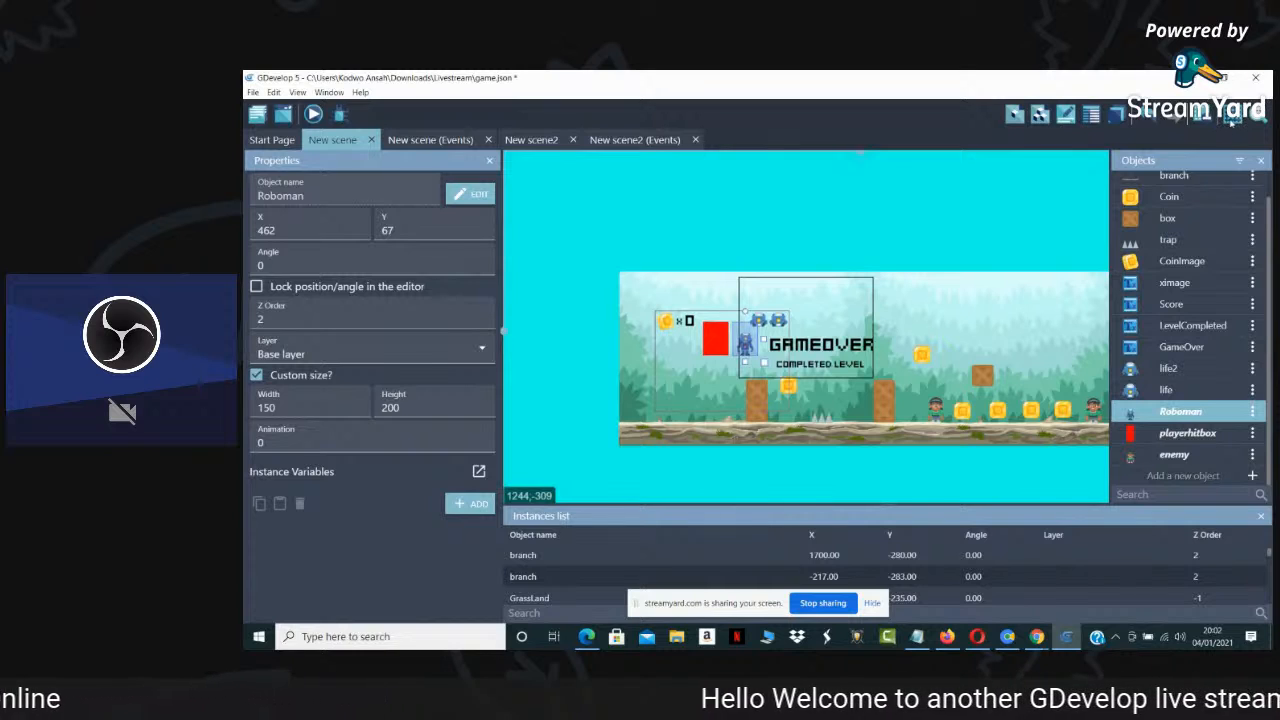
Show the scene's layers, lock Roboman's position and angle in the editor, then preview the level and close the preview
left_click(1116, 116)
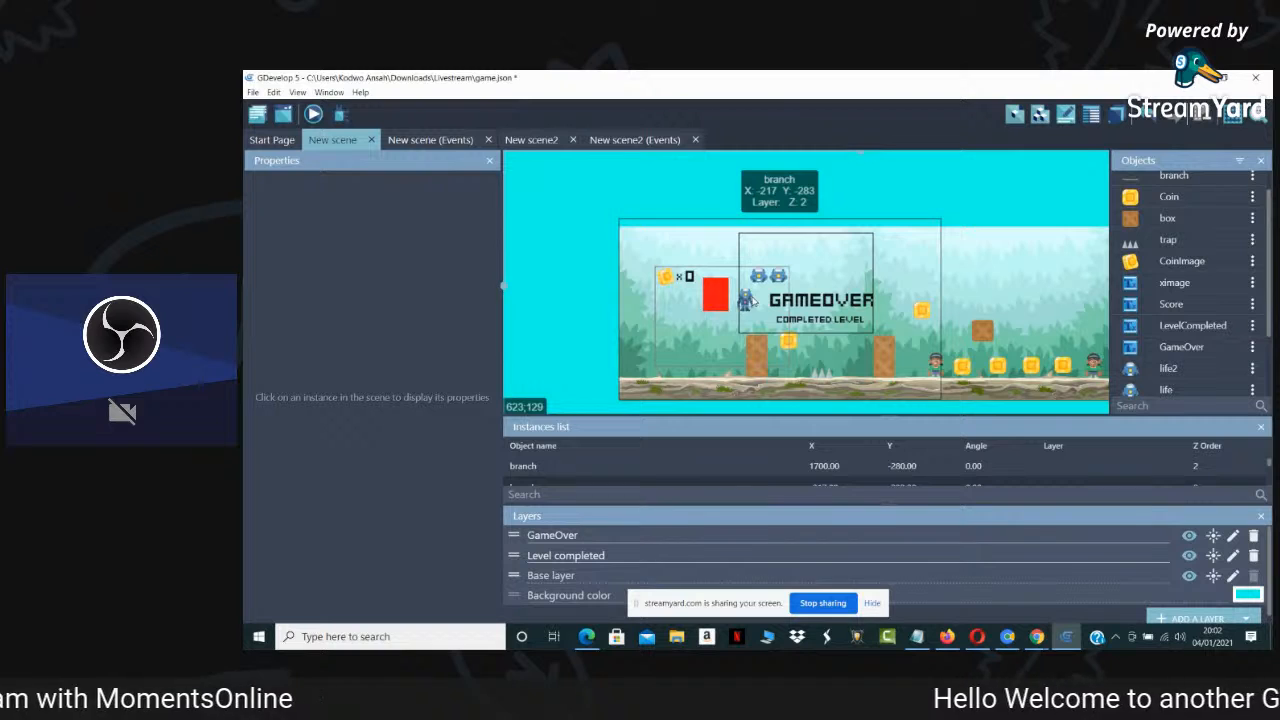
left_click(746, 302)
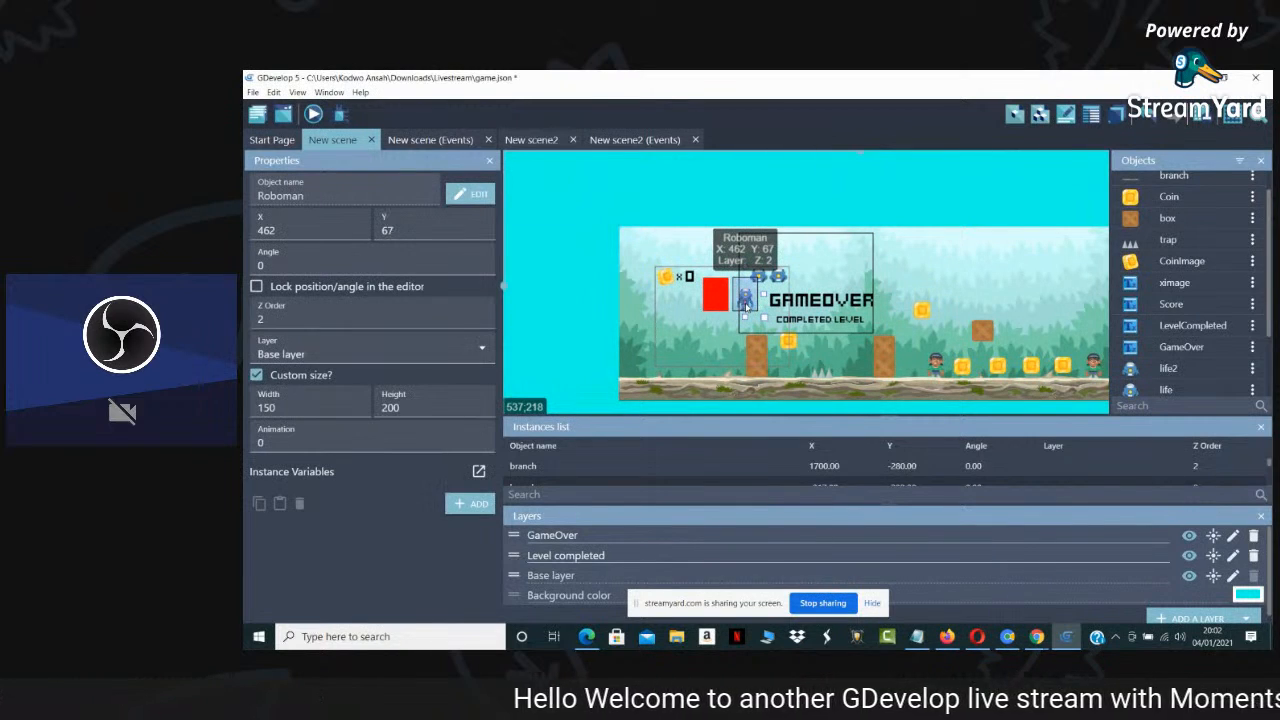
left_click(257, 286)
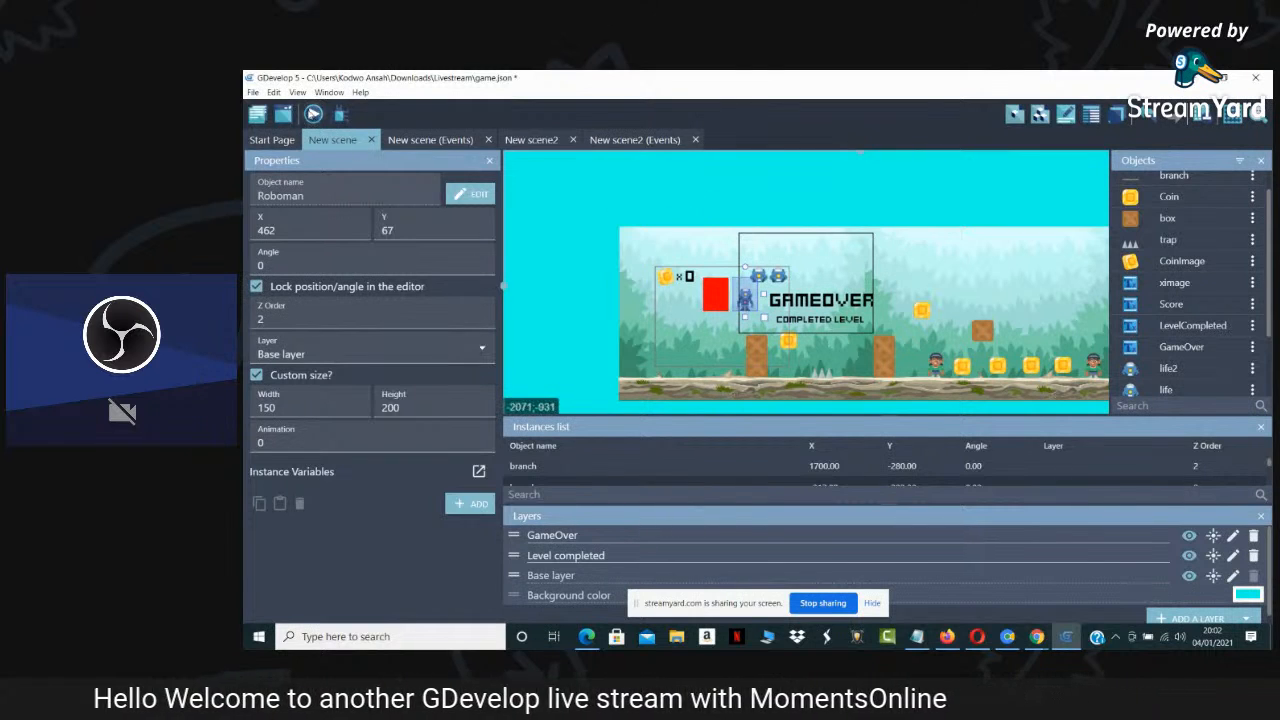
left_click(313, 114)
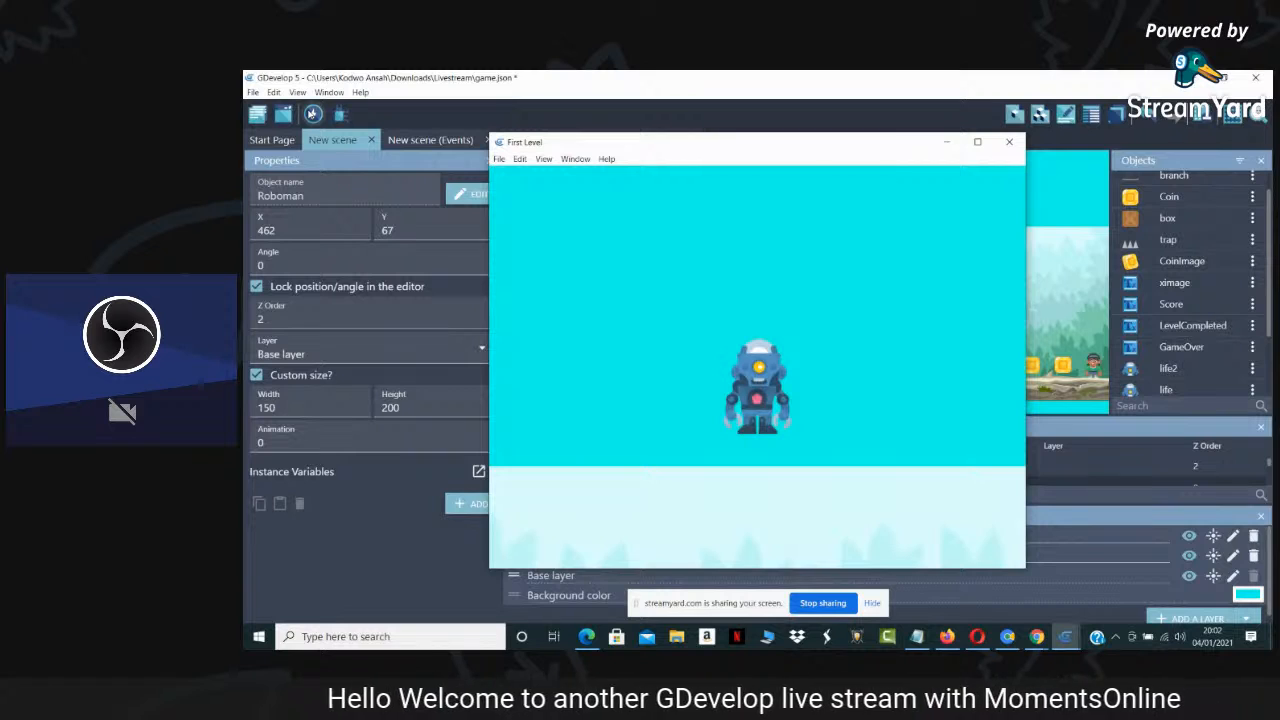
left_click(1009, 141)
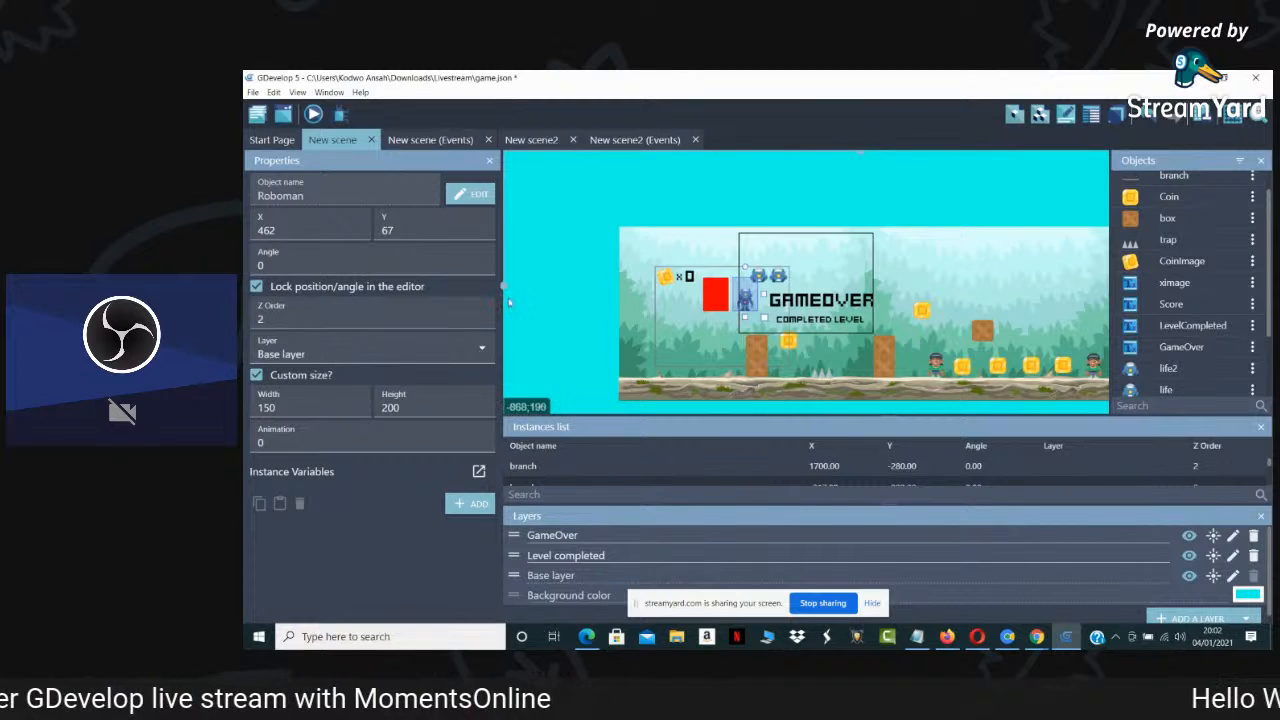
Inspect the properties of both branch instances in the first scene, then open New scene2
scroll(506, 287, "down", 1)
scroll(506, 287, "up", 3)
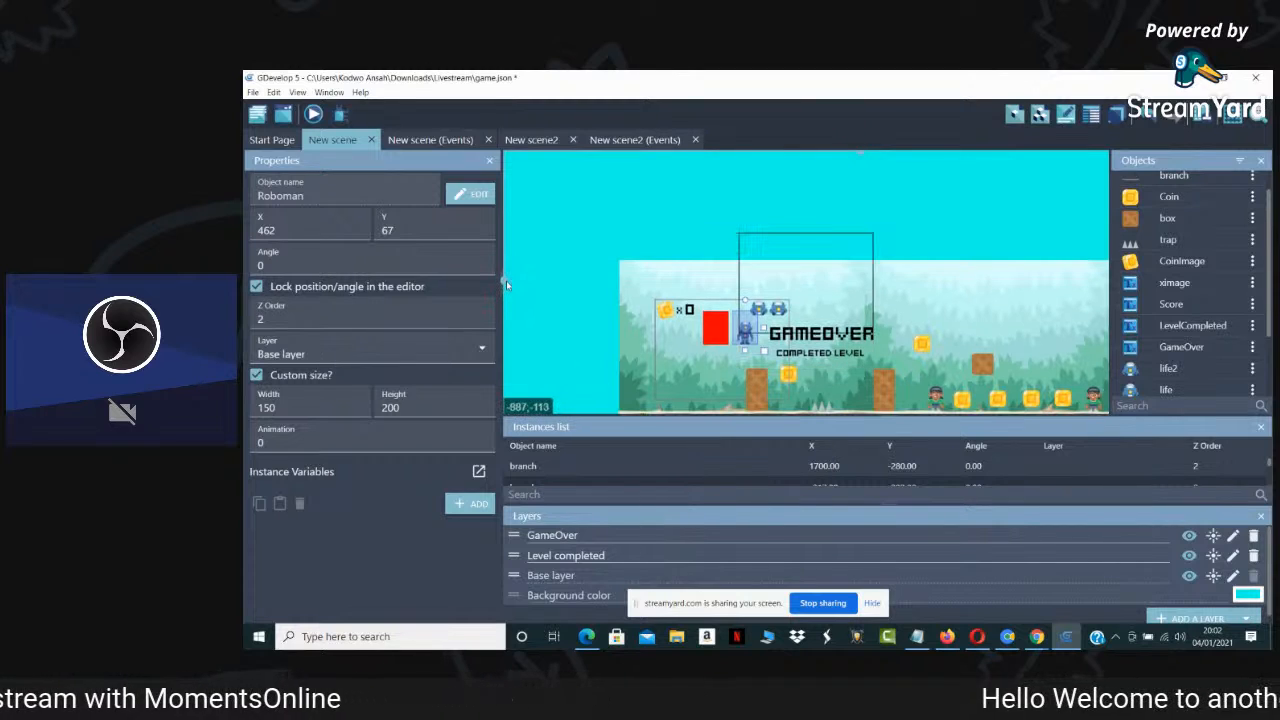
scroll(859, 153, "right", 2, "shift")
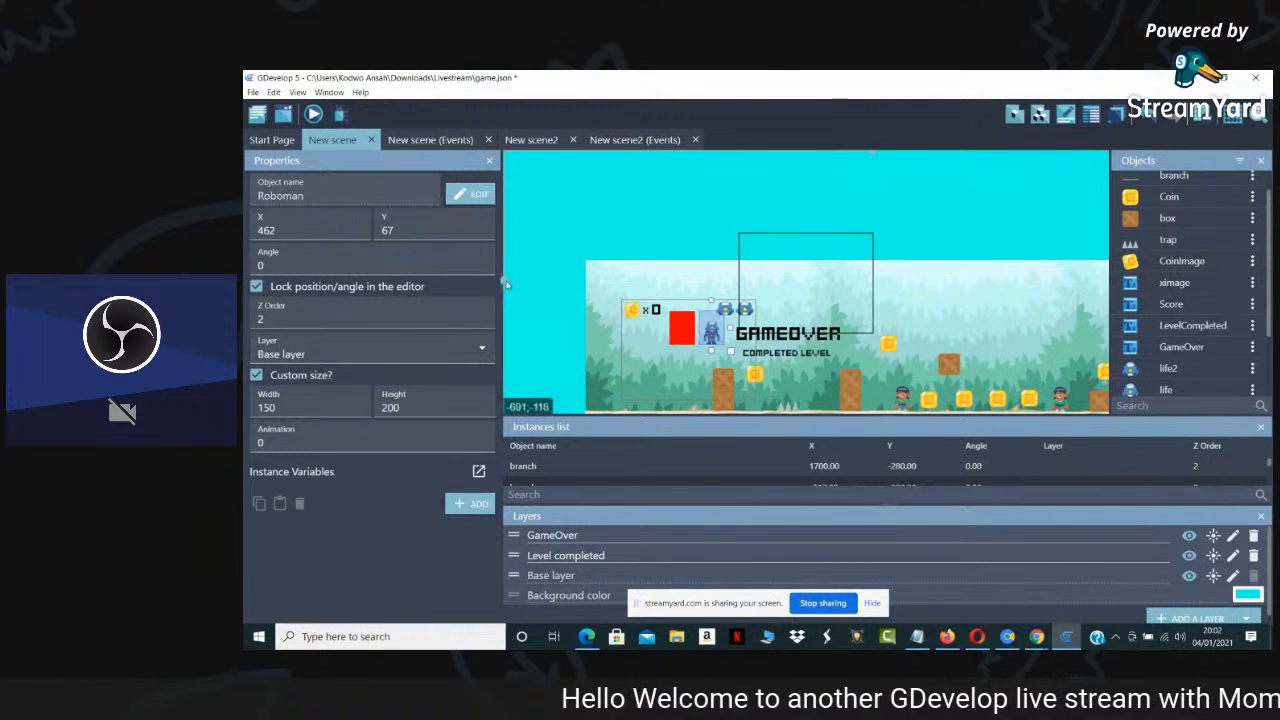
scroll(508, 287, "down", 2)
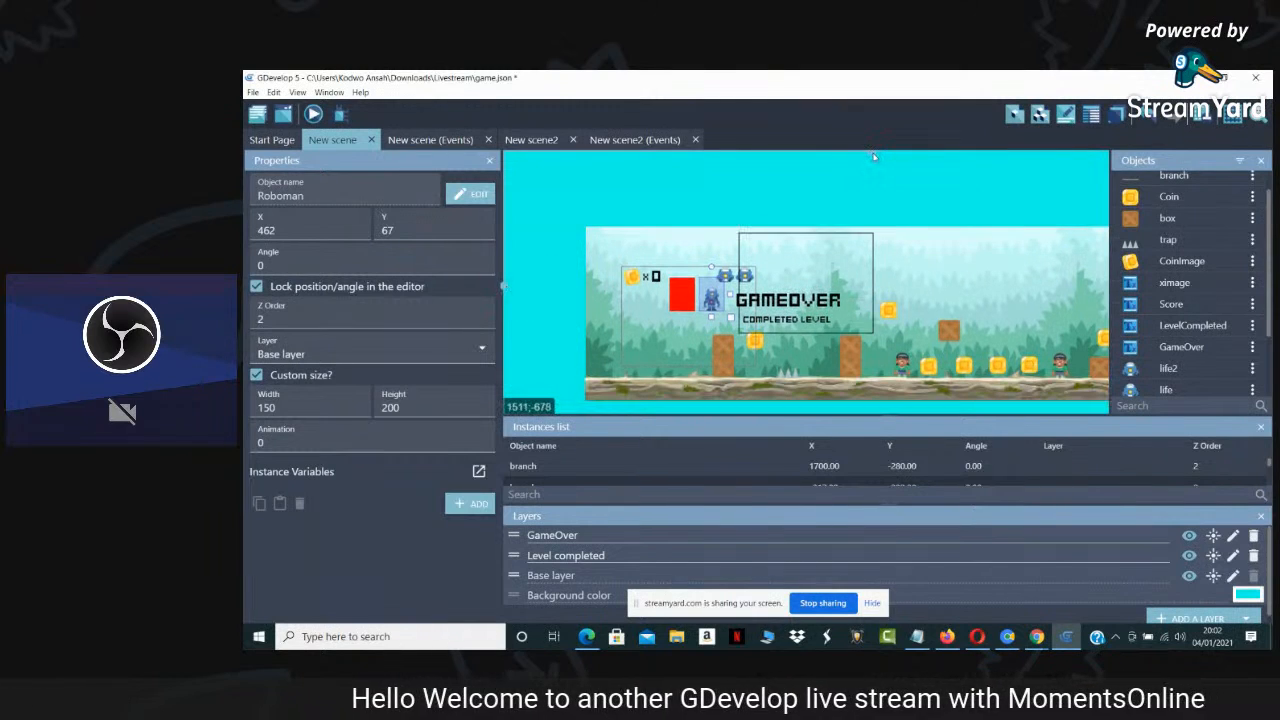
scroll(870, 157, "right", 2, "shift")
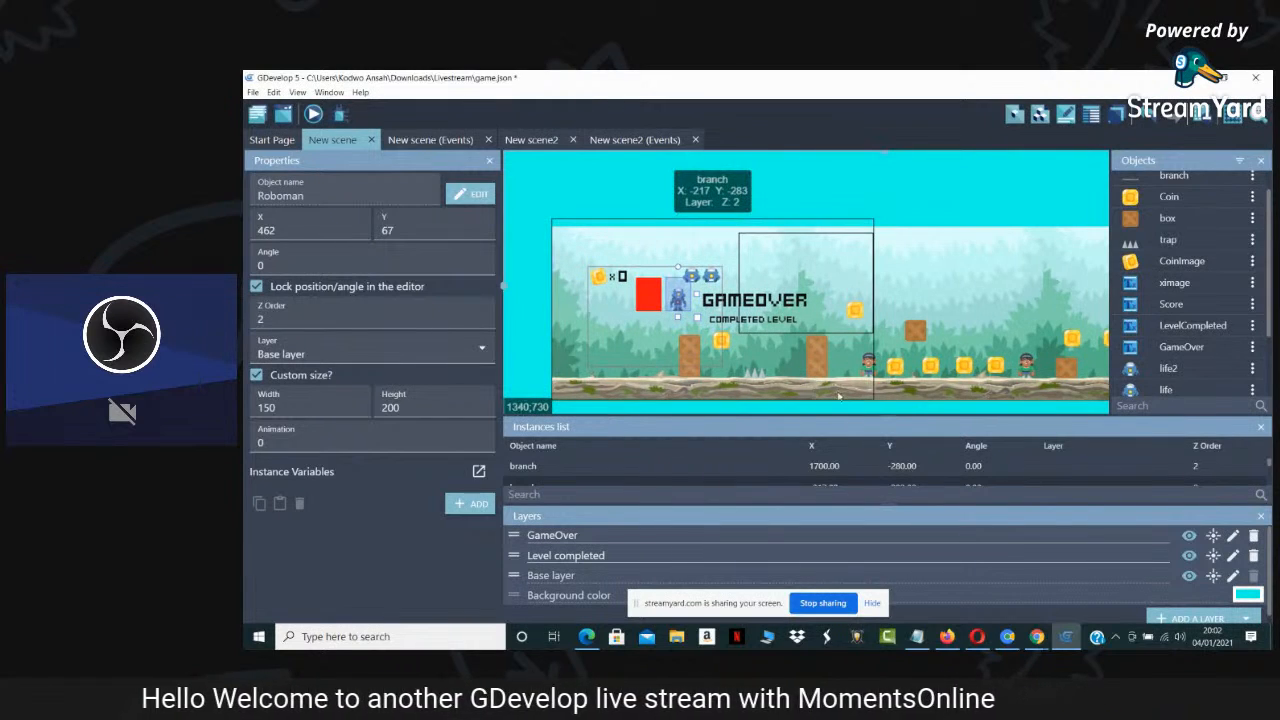
left_click(906, 397)
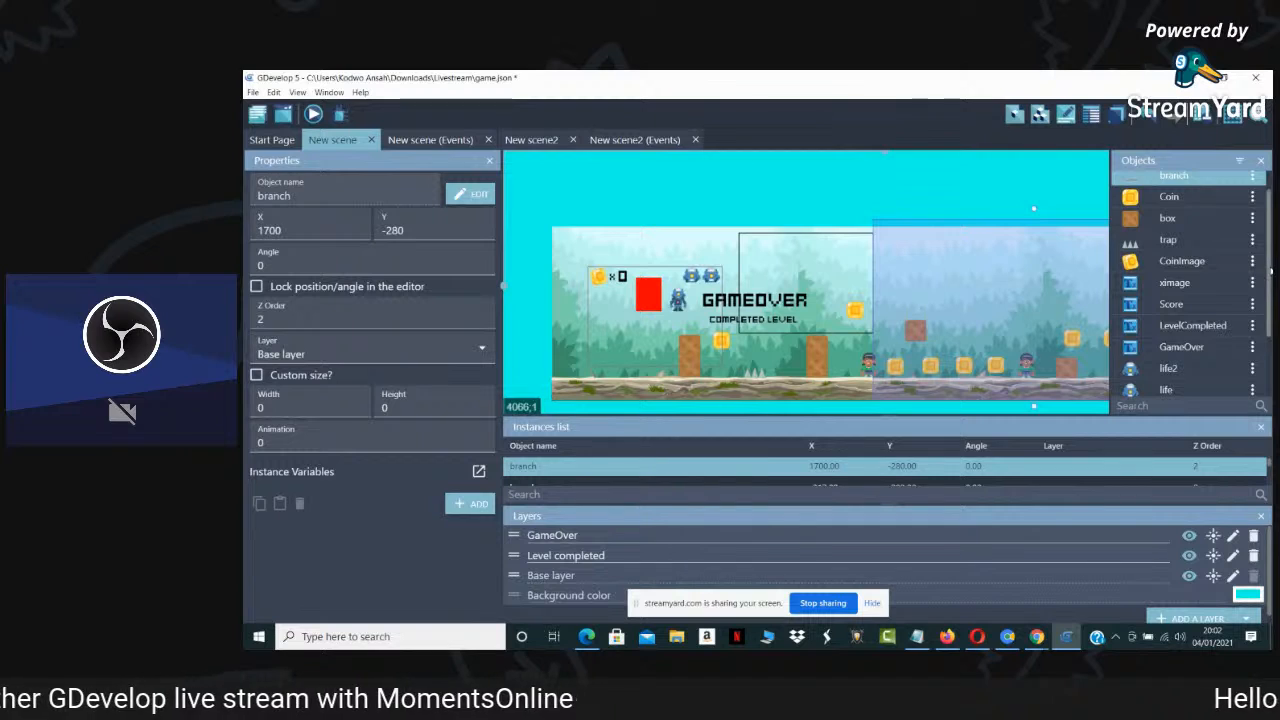
scroll(1272, 270, "down", 2)
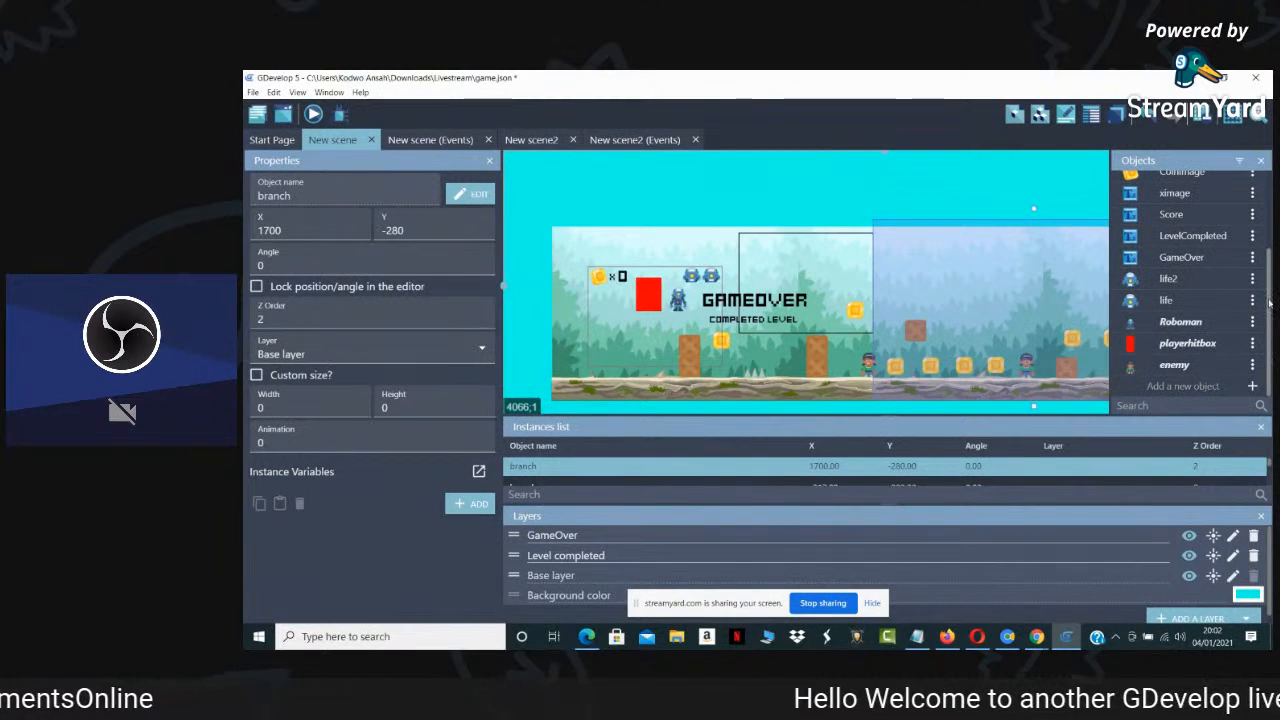
scroll(1268, 300, "up", 2)
left_click_drag(926, 250, 605, 250)
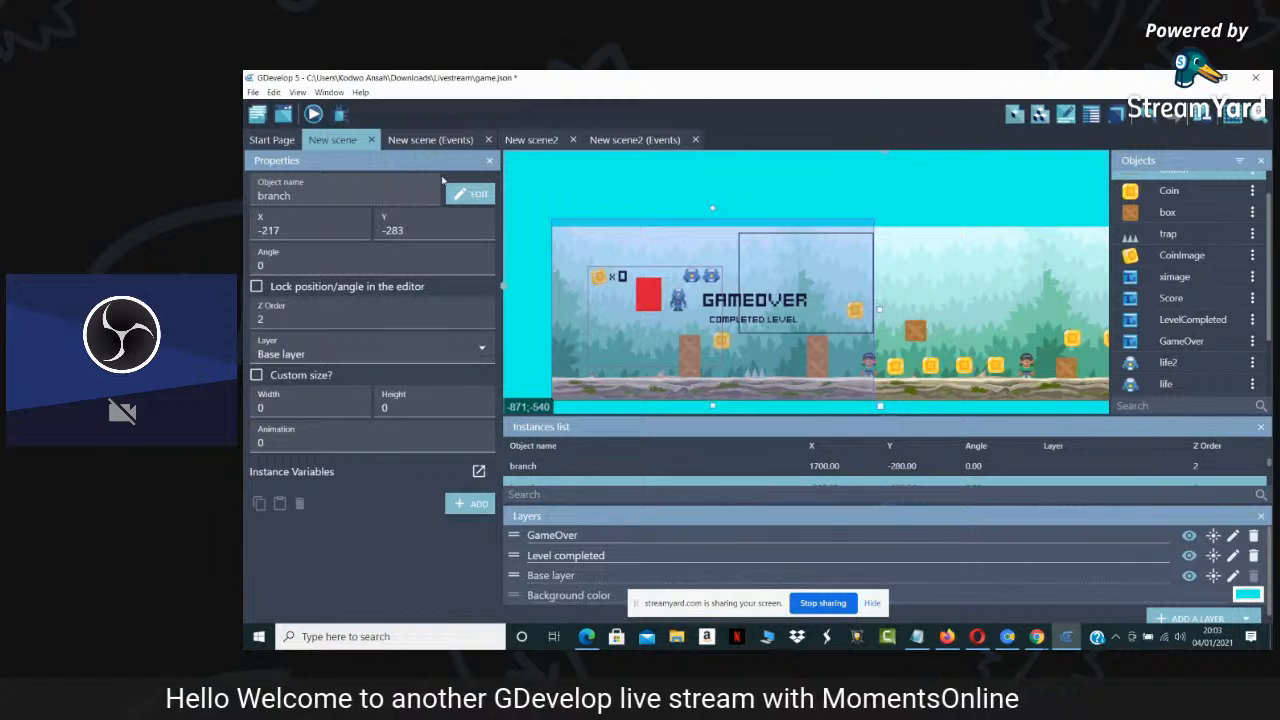
left_click(528, 141)
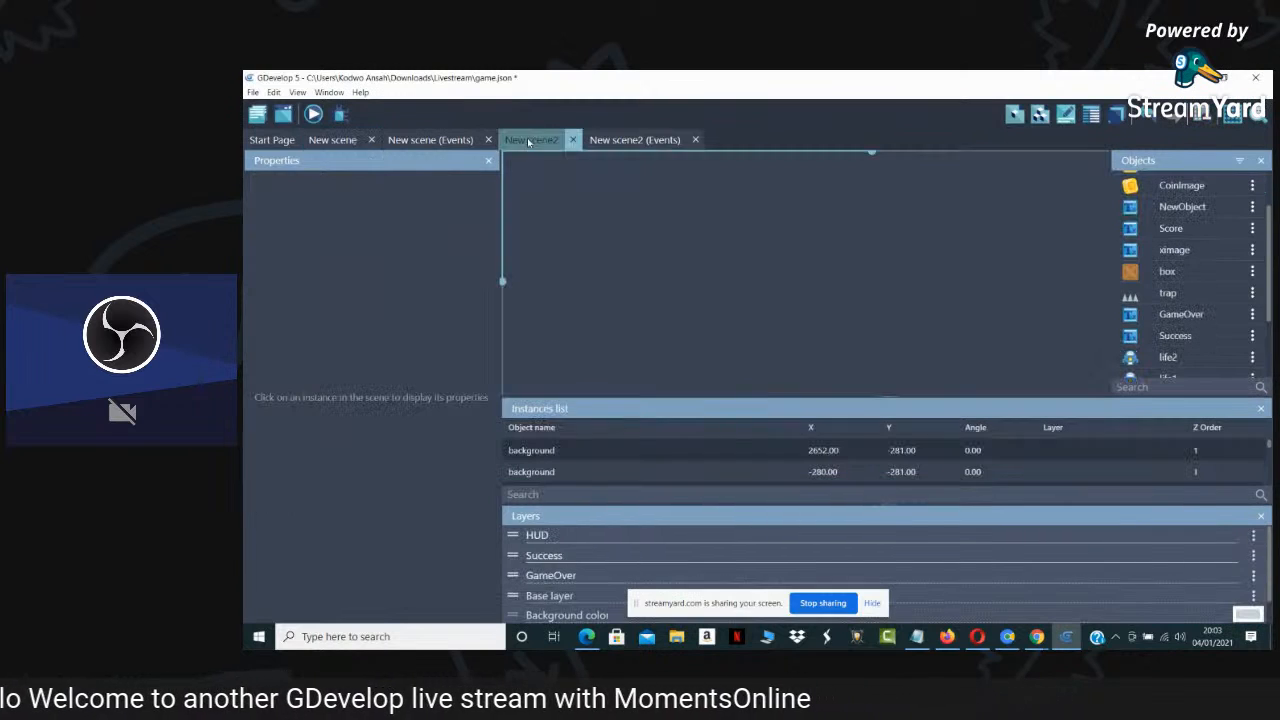
Switch to StreamYard, show the comments, set the broadcast layout to the shared screen only, and return to GDevelop
left_click(1197, 79)
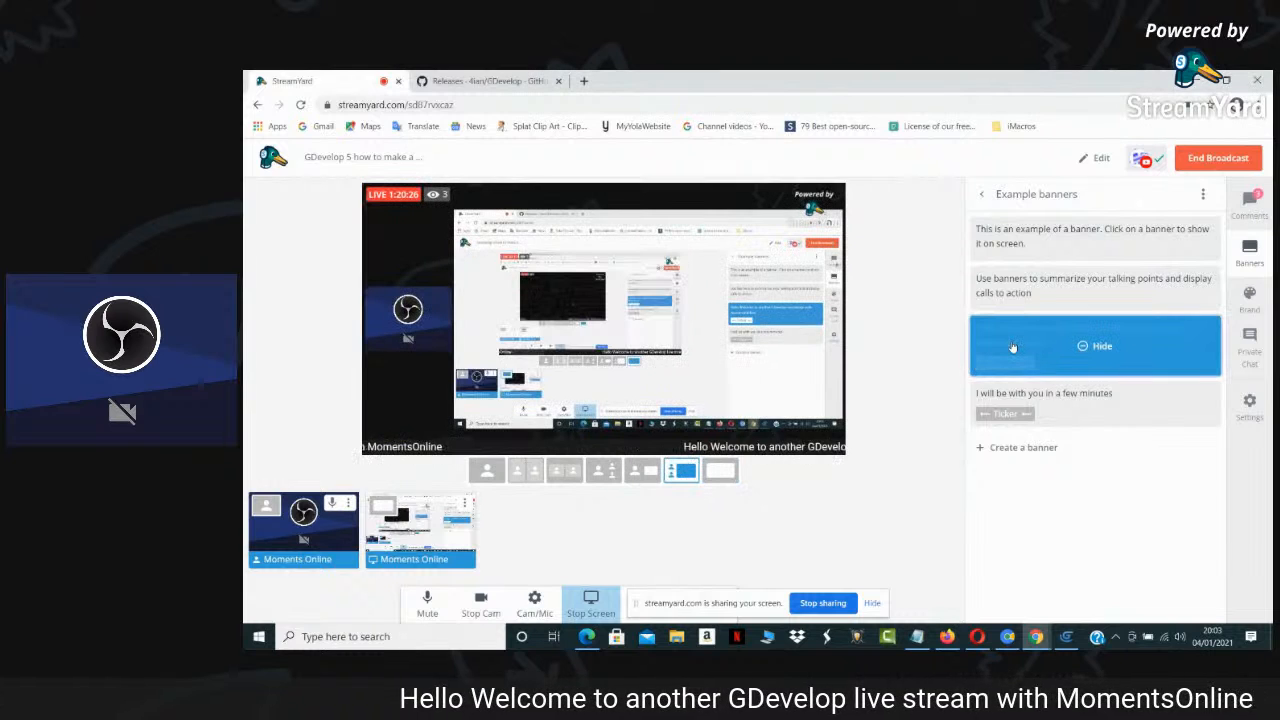
left_click(1249, 205)
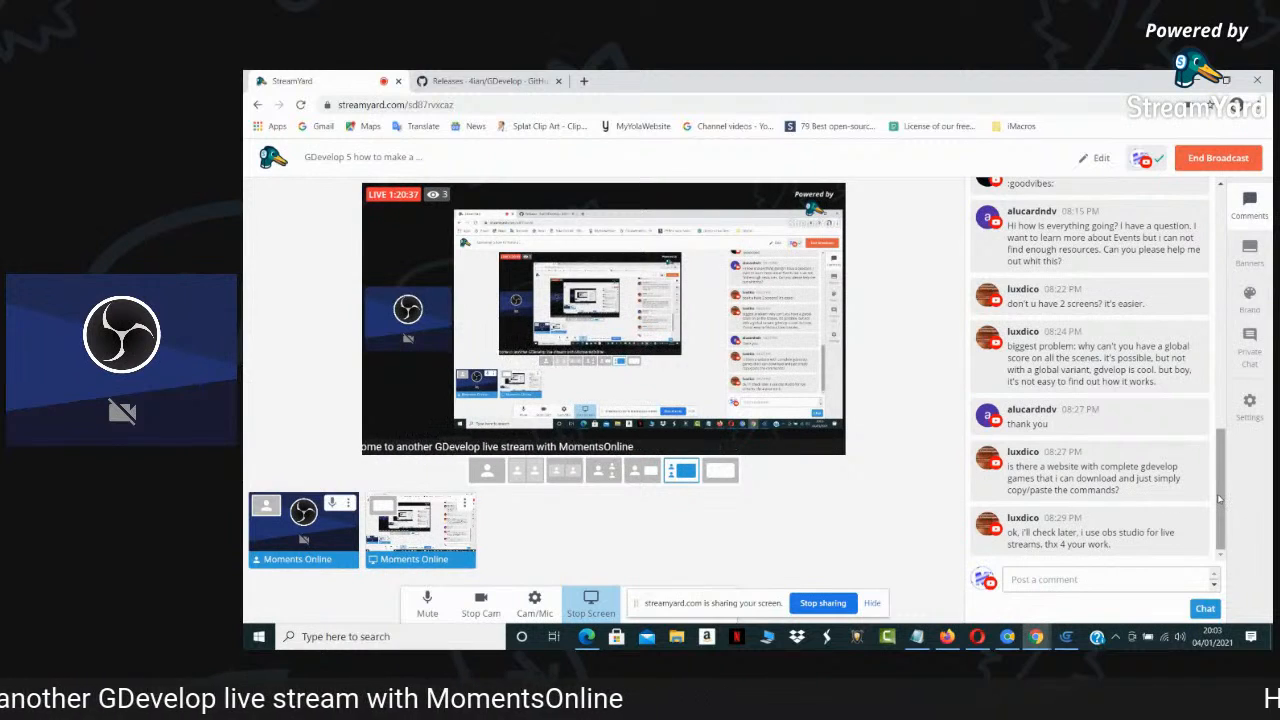
left_click(725, 472)
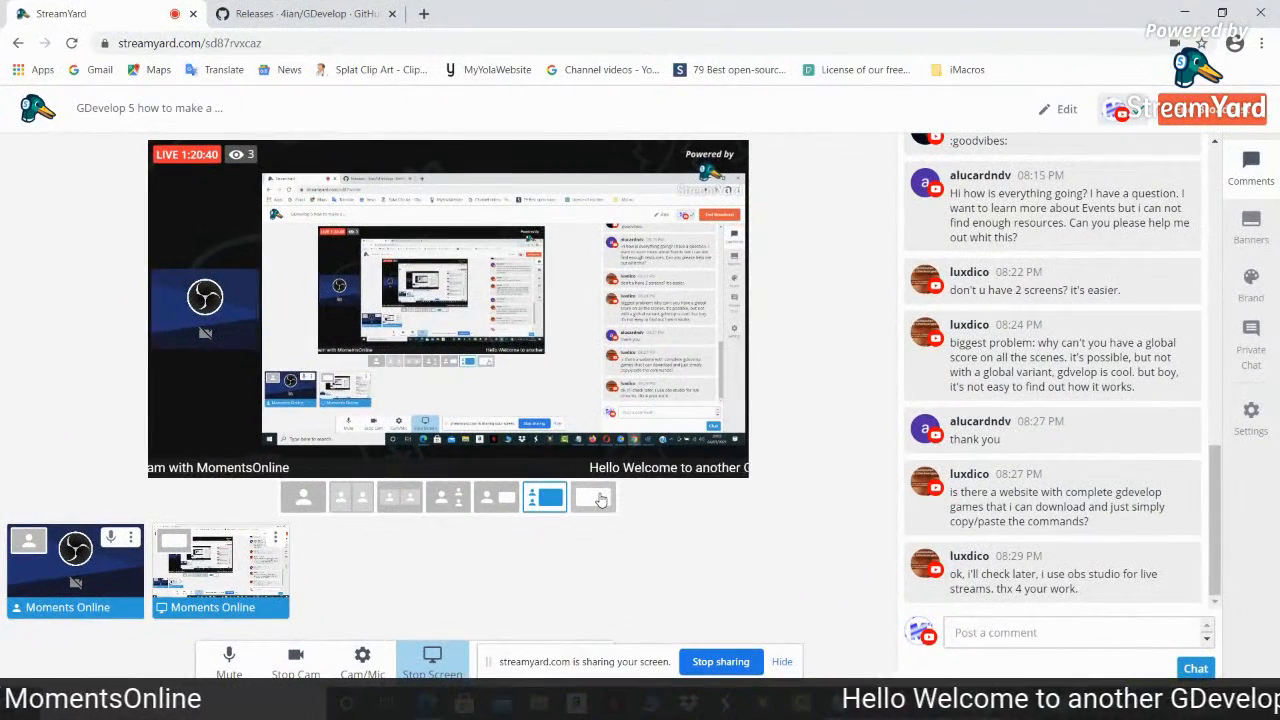
left_click(598, 499)
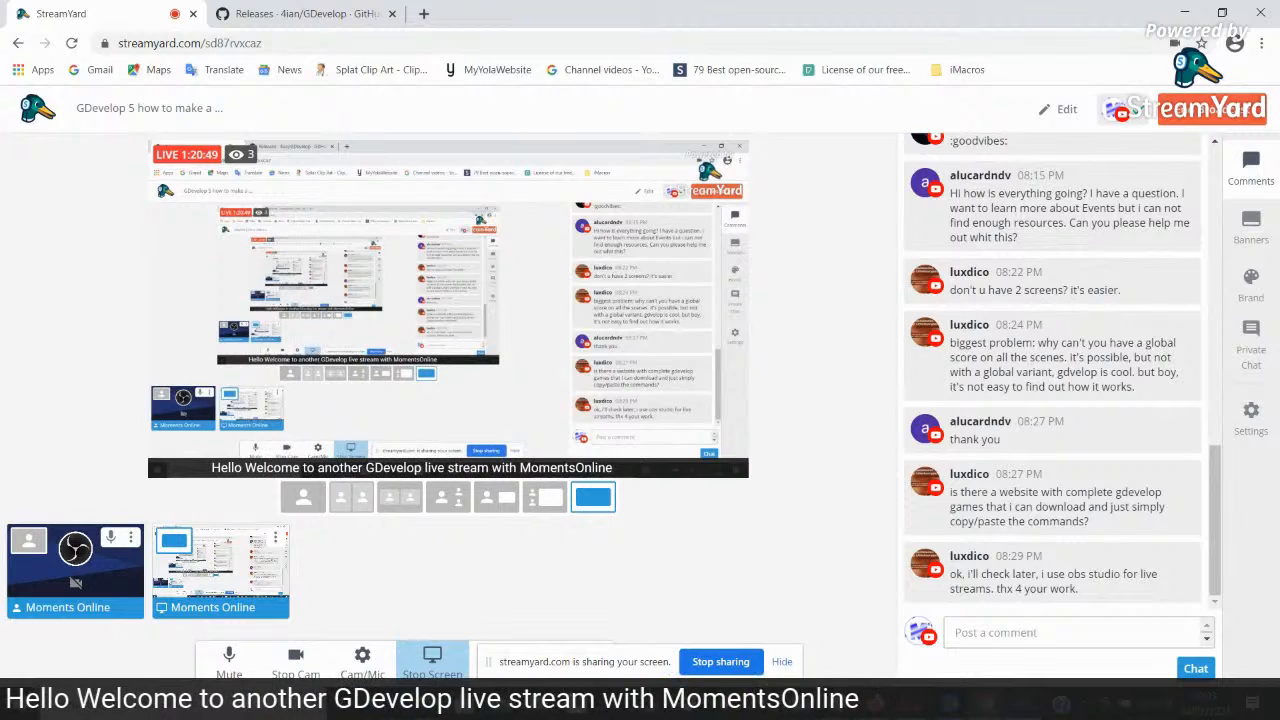
key("alt+Tab")
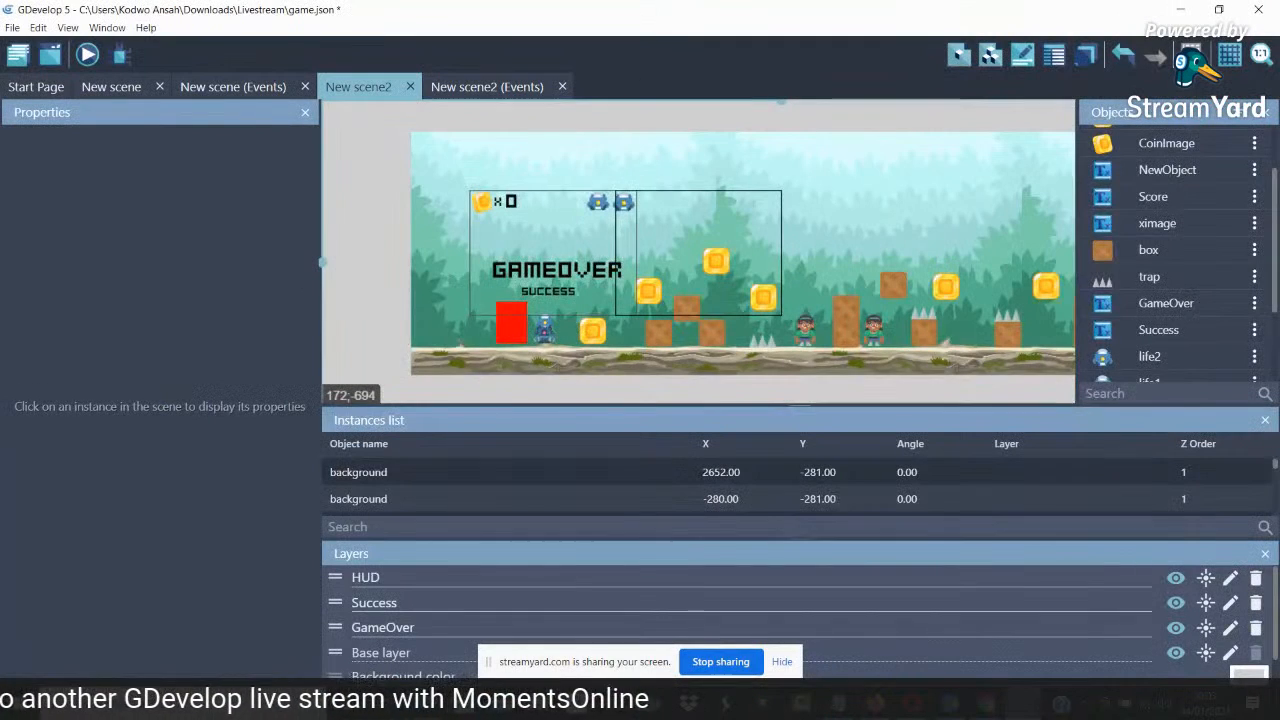
Move New scene2's red playerhitbox above the GAMEOVER text, to about X 392, Y 96, and select Roboman to check its properties
left_click(507, 323)
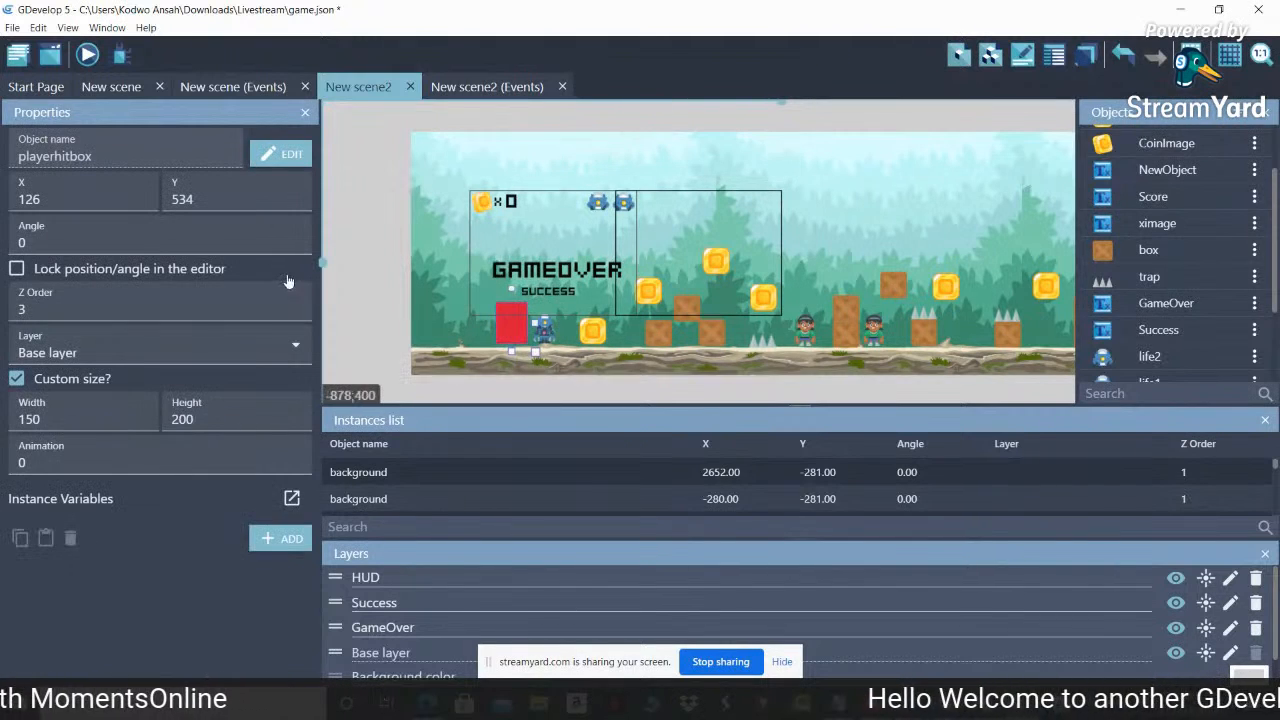
scroll(325, 263, "up", 3)
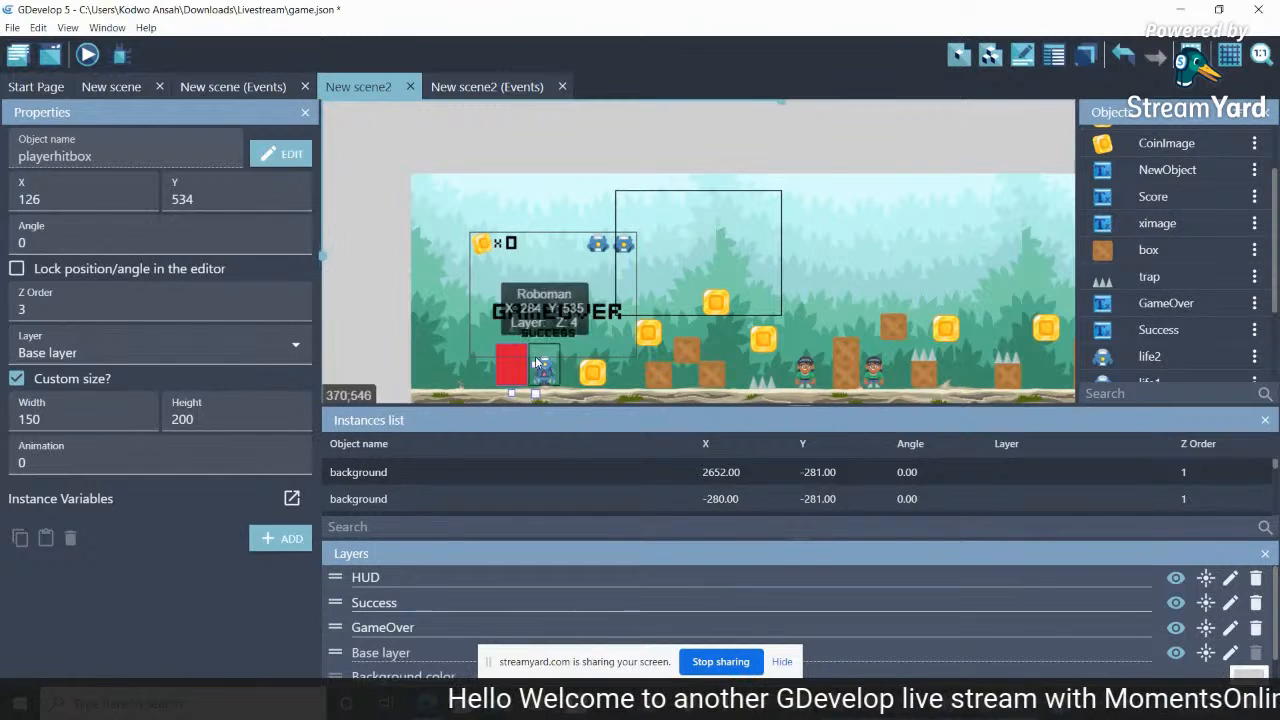
left_click_drag(513, 374, 568, 281)
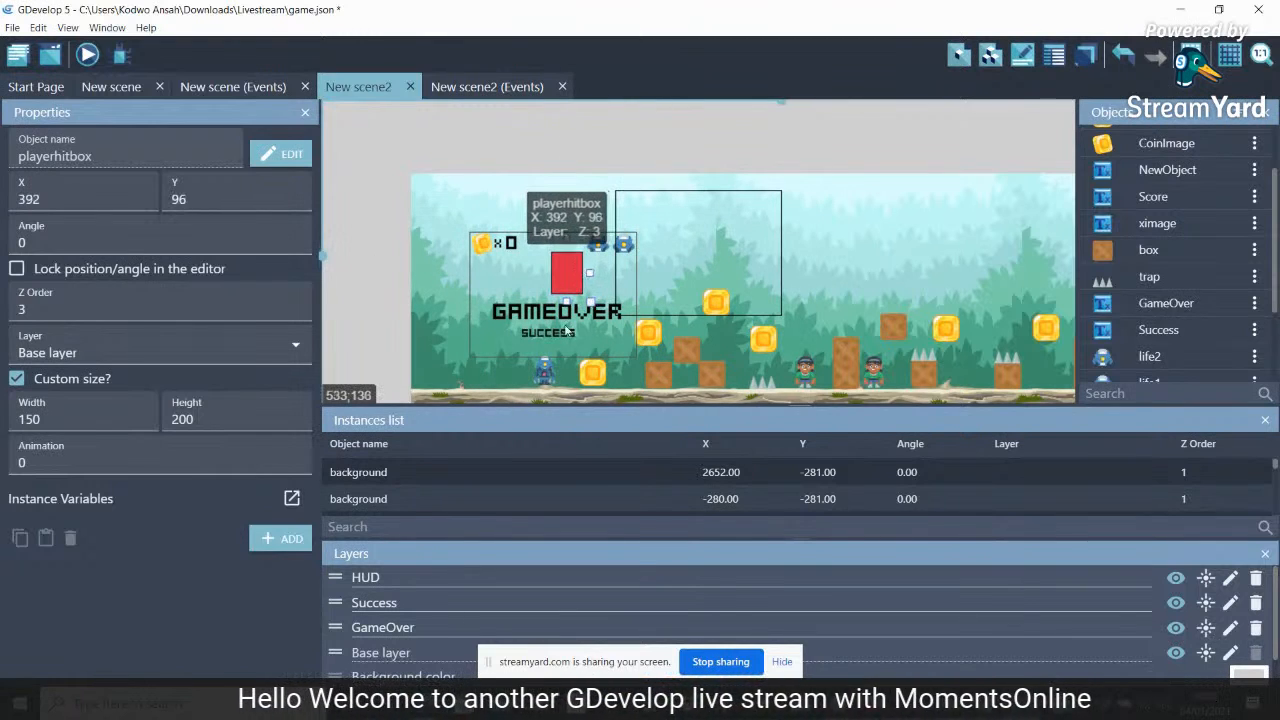
left_click(546, 378)
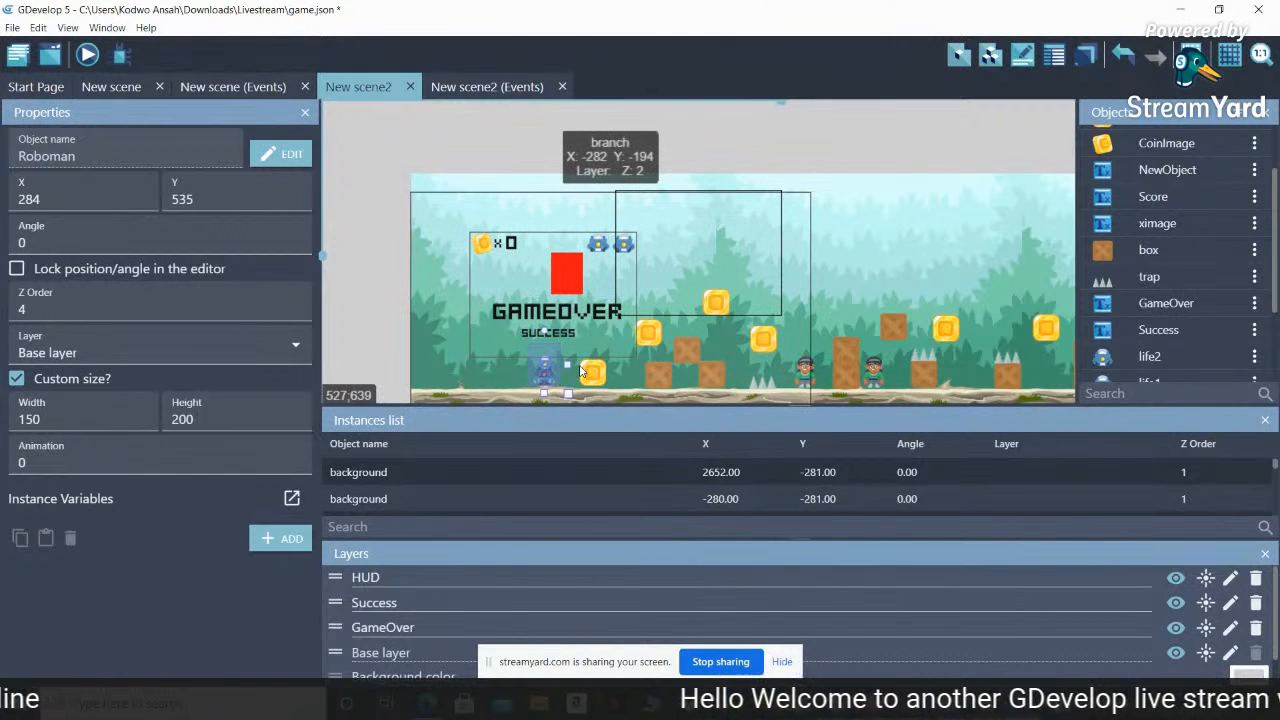
Return to the first scene and move the red playerhitbox down to about X 281, Y 333
left_click(120, 87)
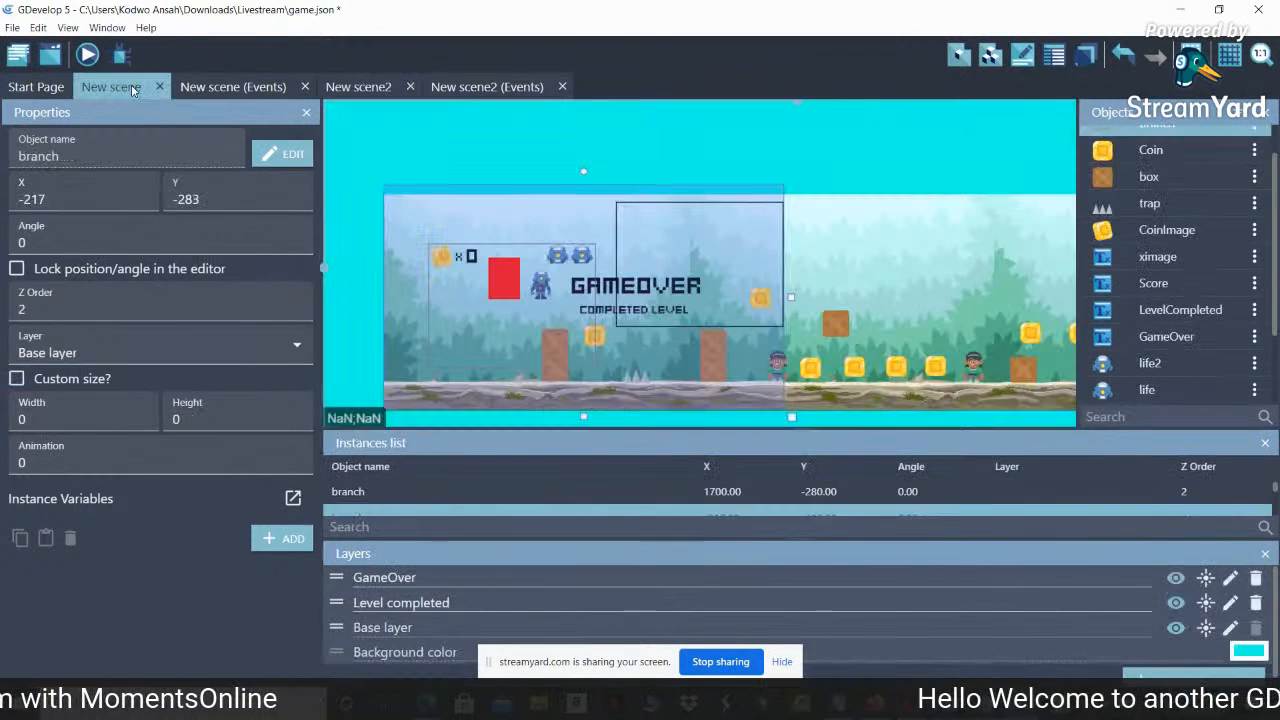
left_click(495, 105)
key("ctrl+s")
left_click_drag(512, 296, 512, 355)
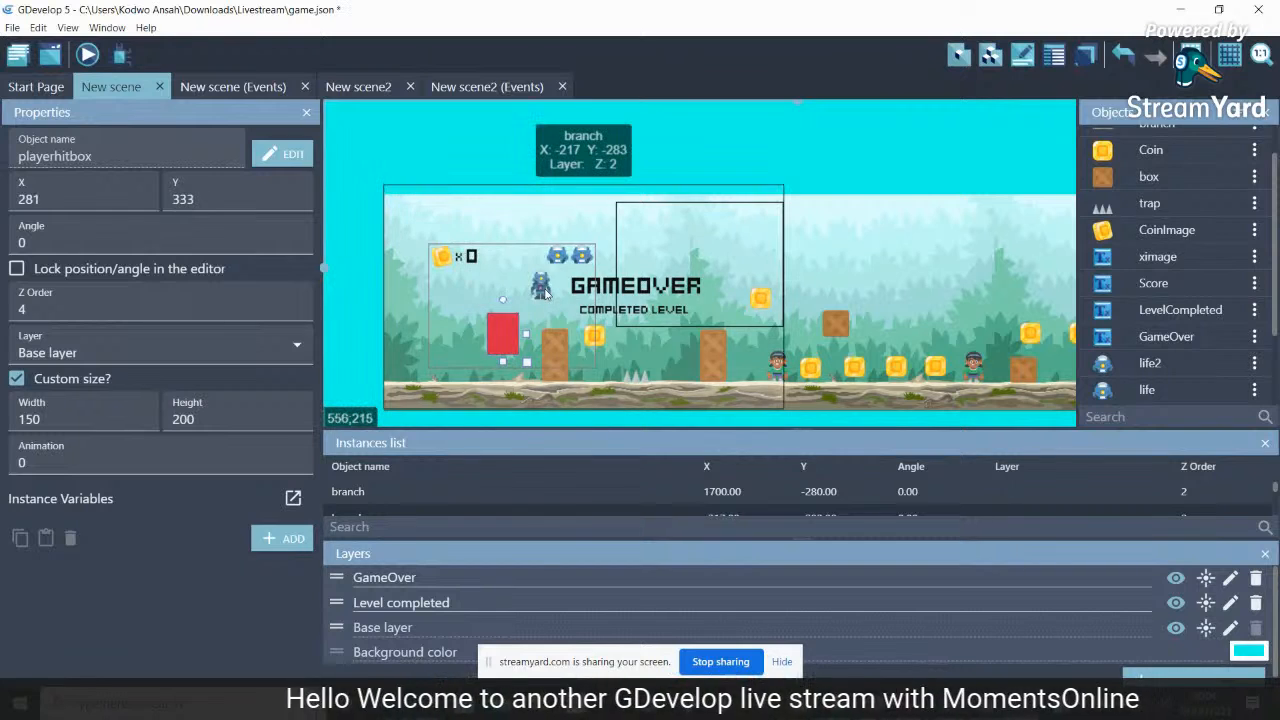
Set the Z order of the branch instance at X -217 to -10
left_click(568, 240)
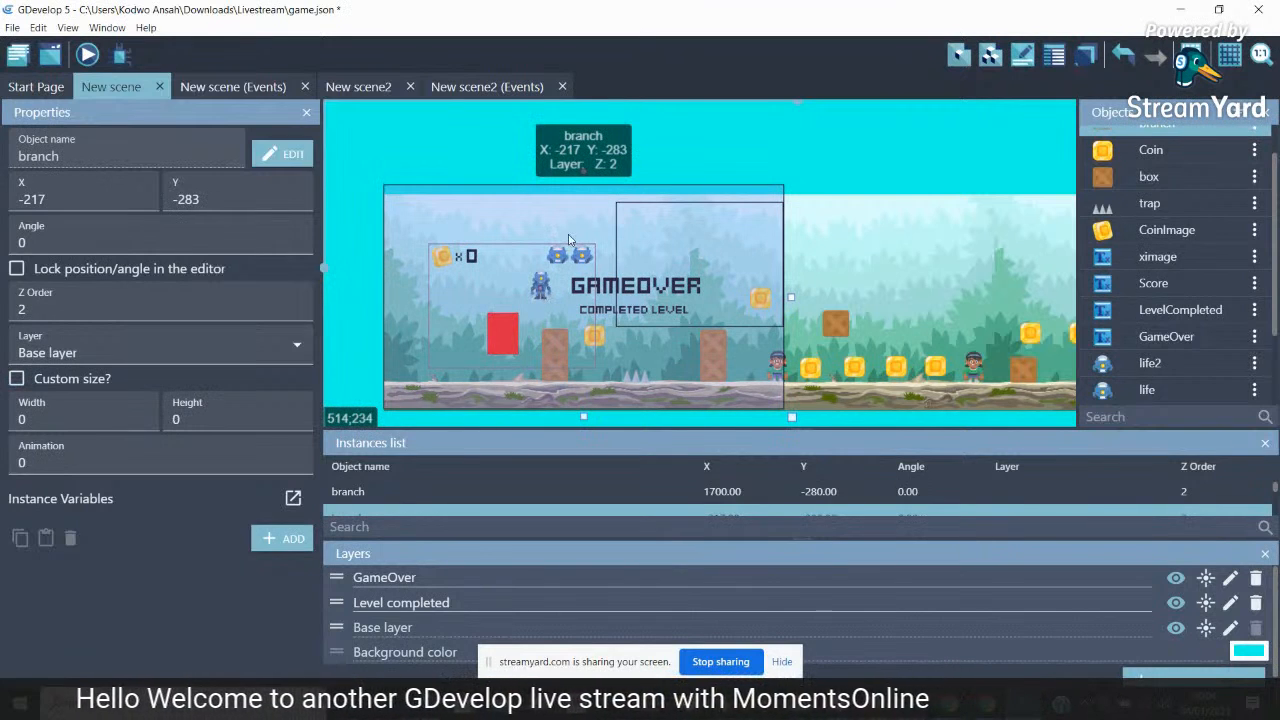
left_click(566, 168)
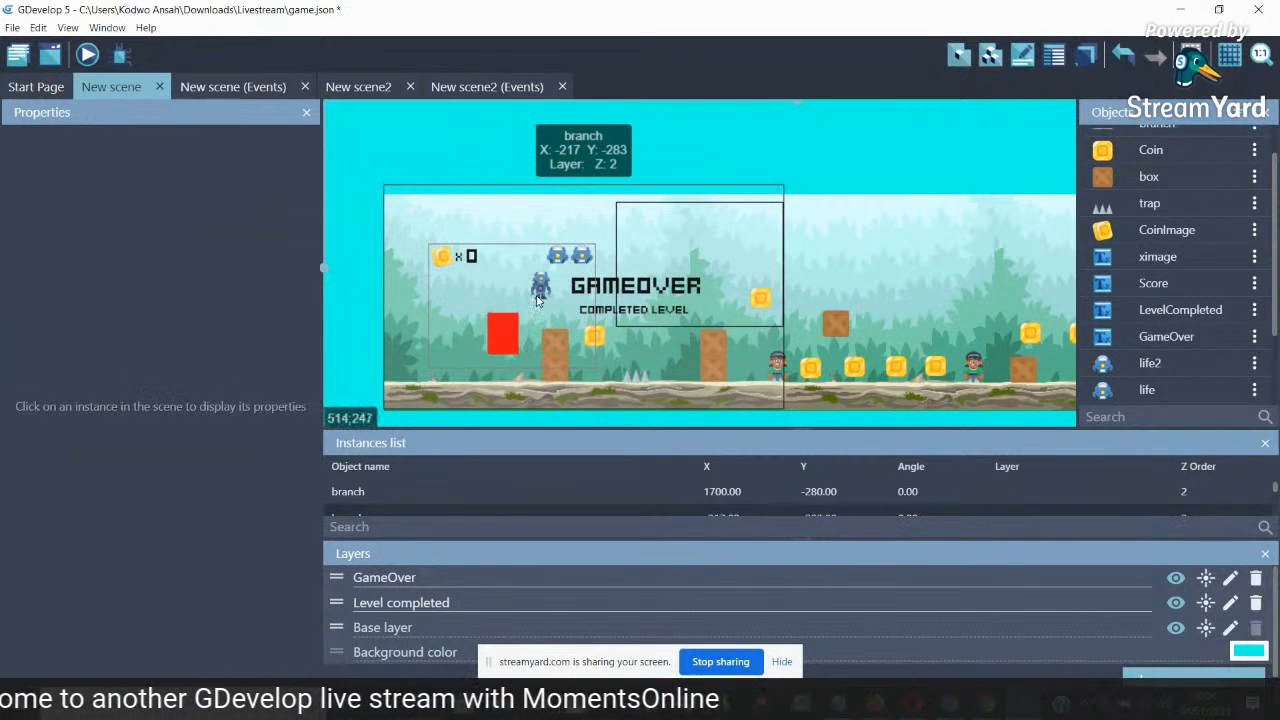
left_click(537, 299)
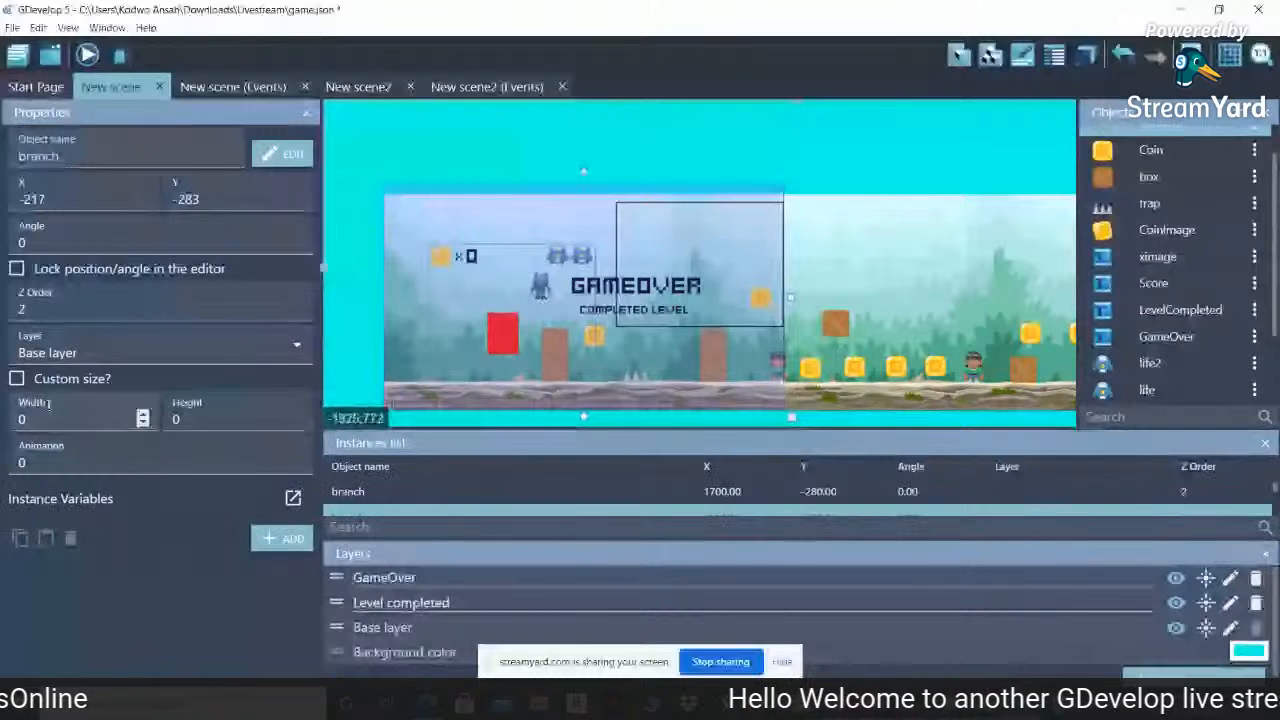
left_click(22, 310)
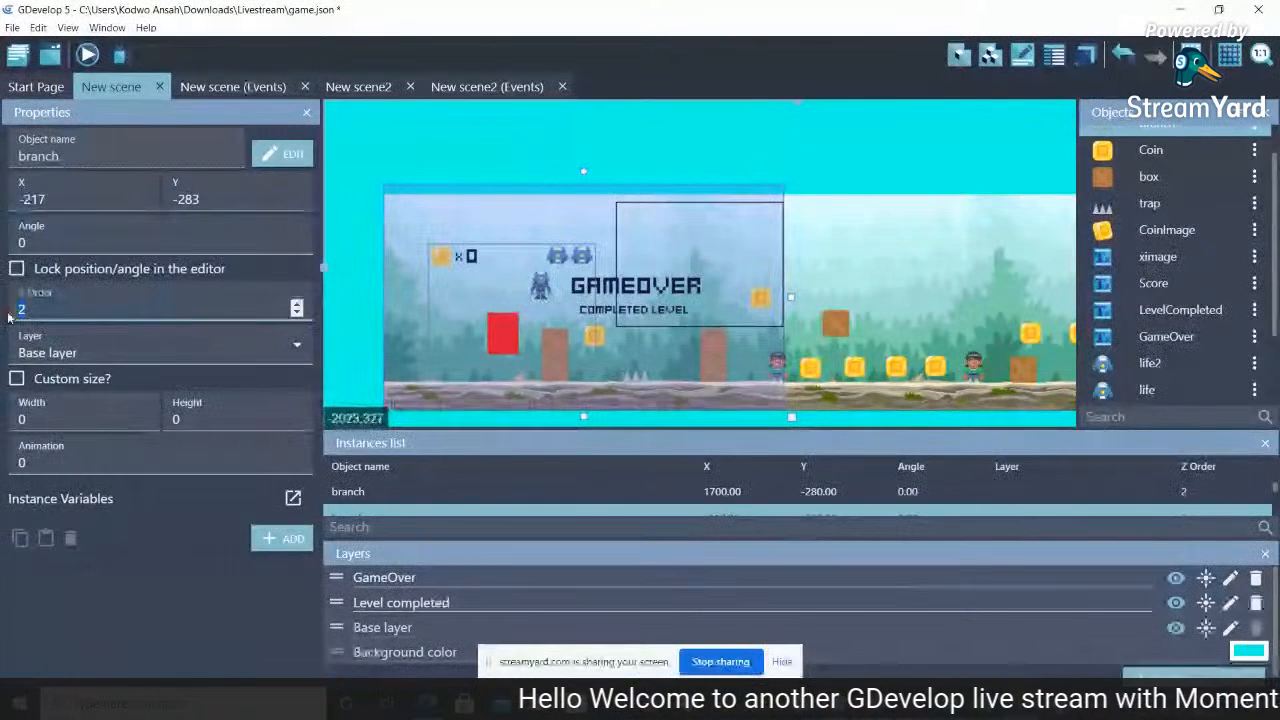
type("-1")
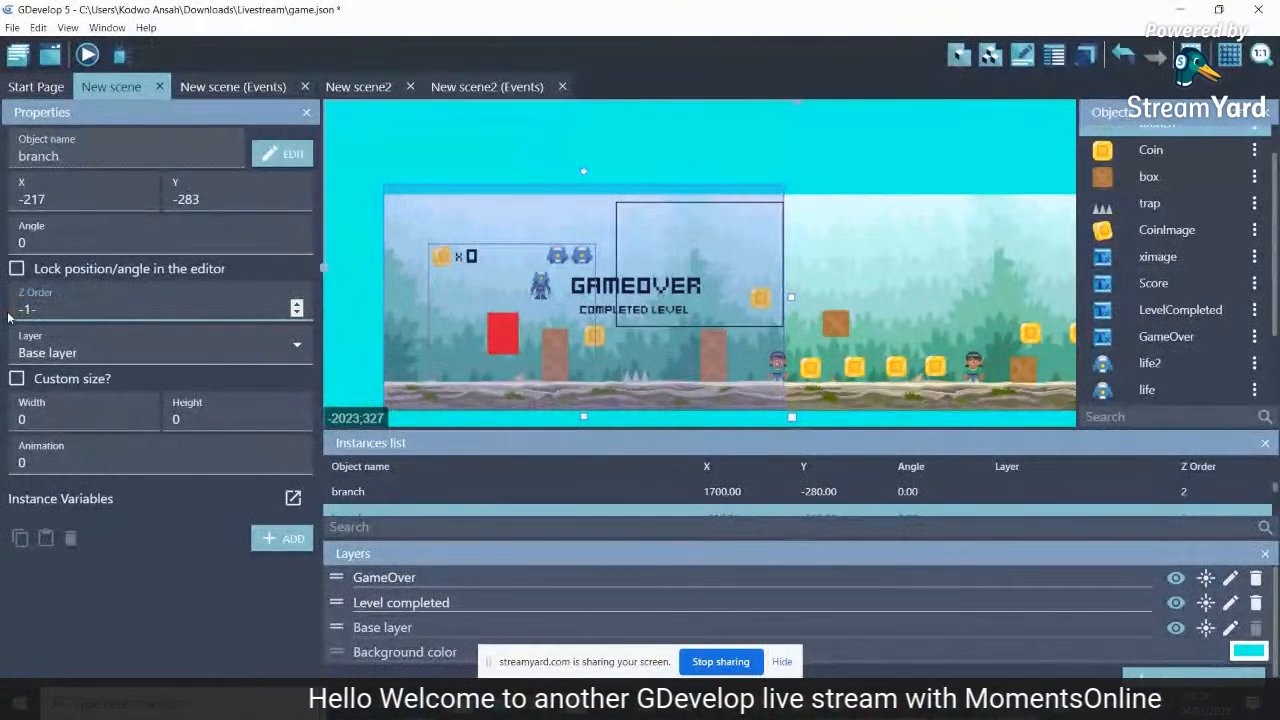
type("0")
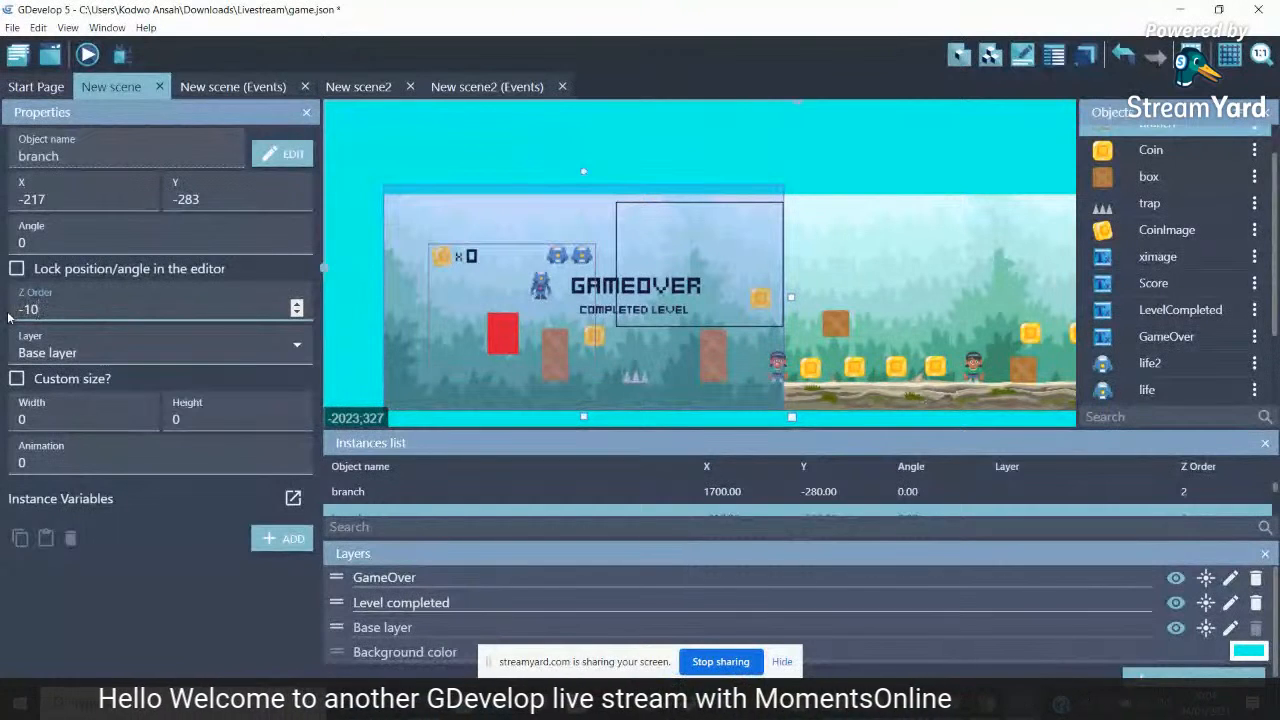
Try to reach Roboman behind the backgrounds by moving GrassLand up out of the way, and undo the background changes
left_click(548, 297)
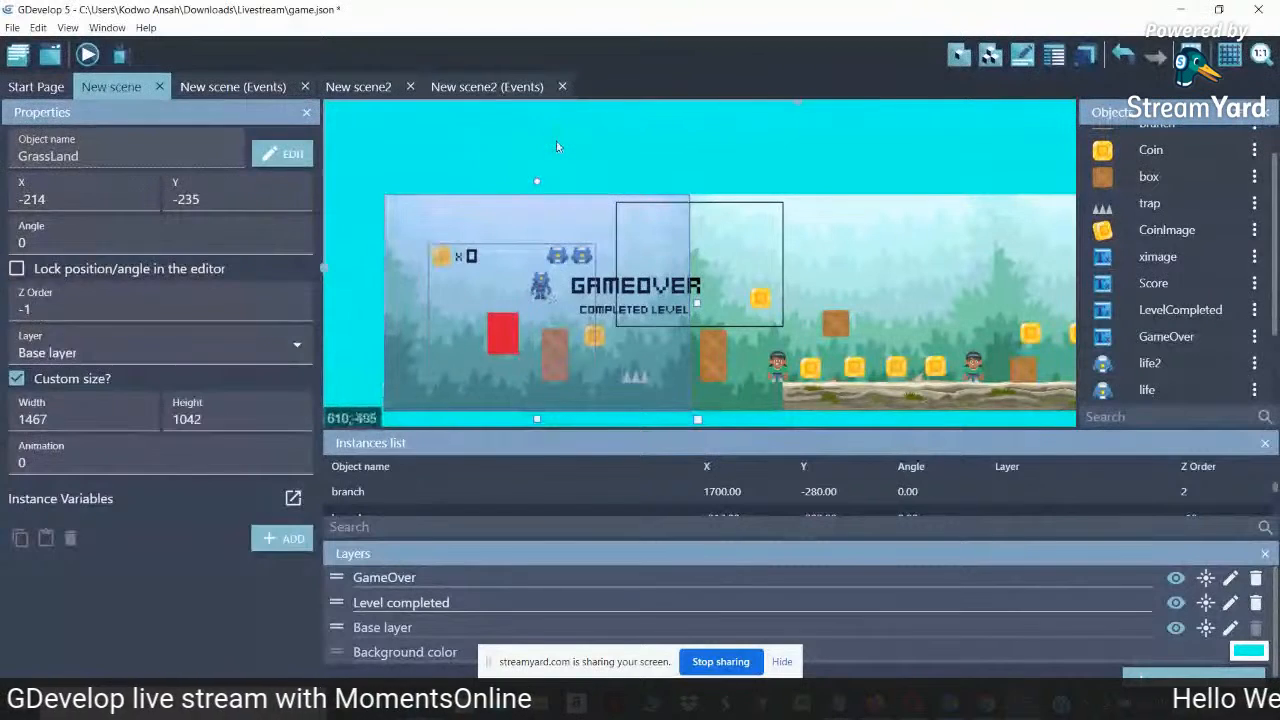
left_click(557, 147)
left_click(540, 289)
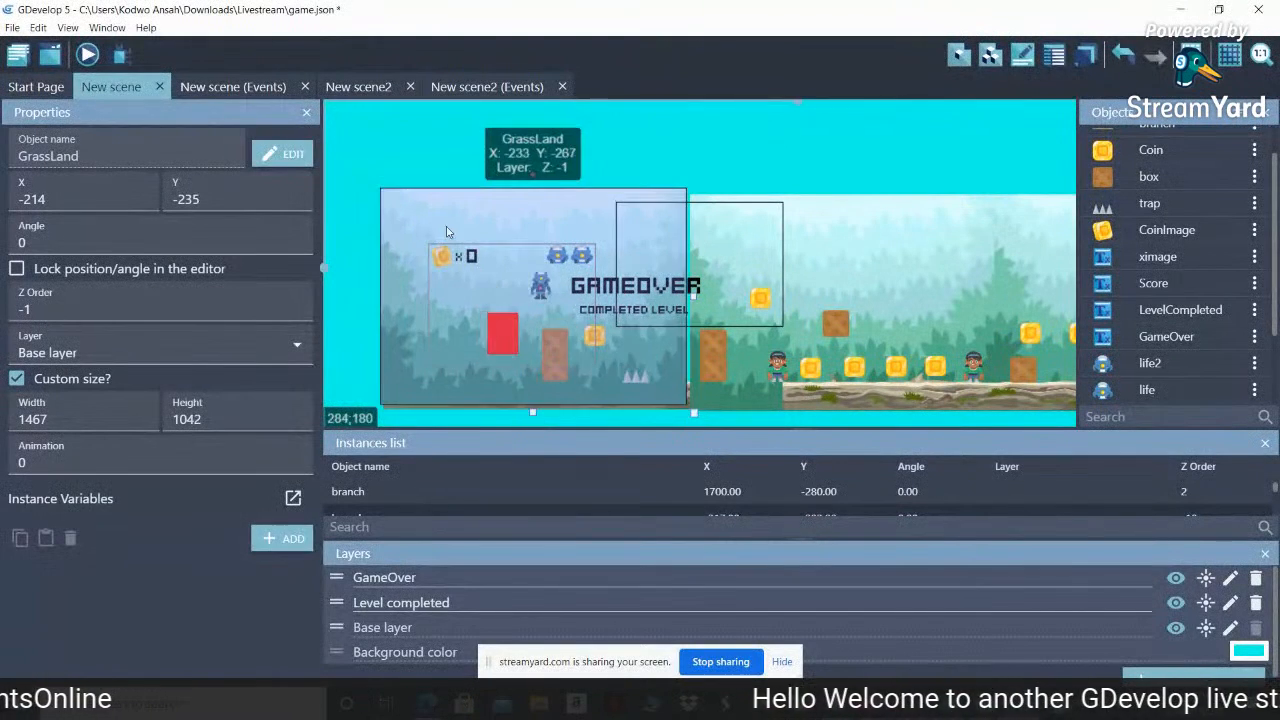
left_click_drag(493, 291, 441, 143)
left_click(543, 291)
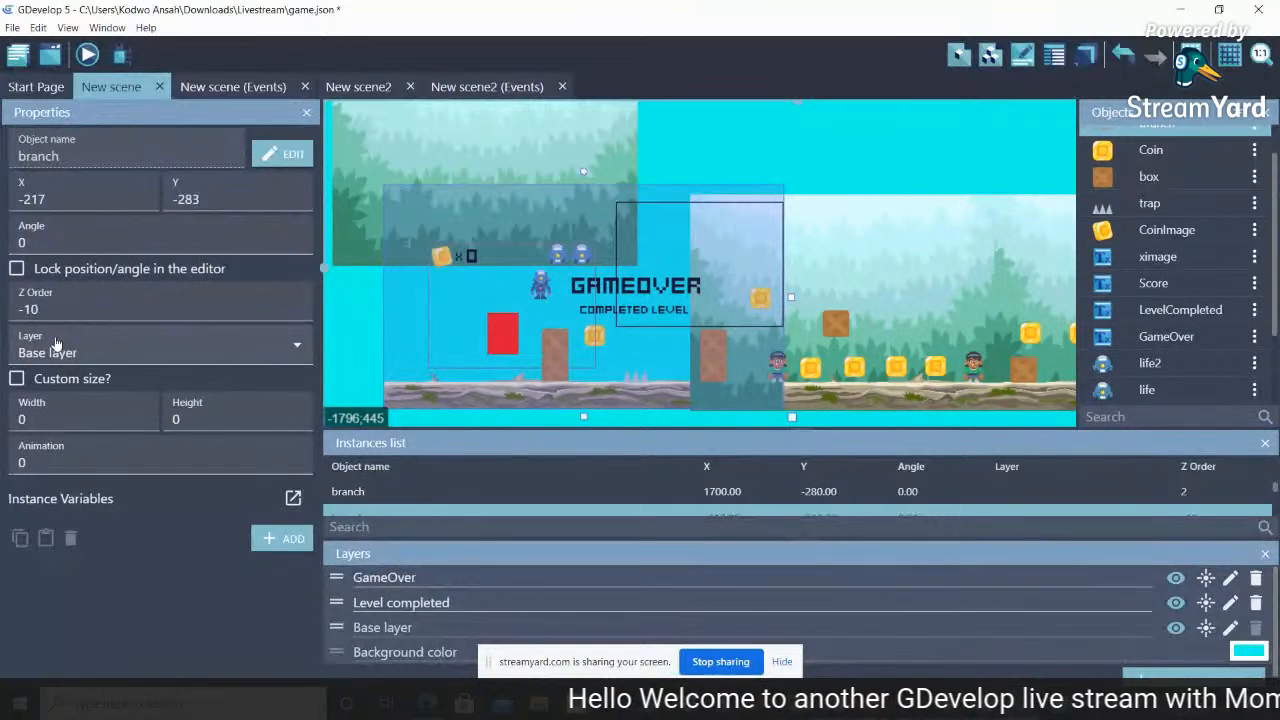
left_click(759, 150)
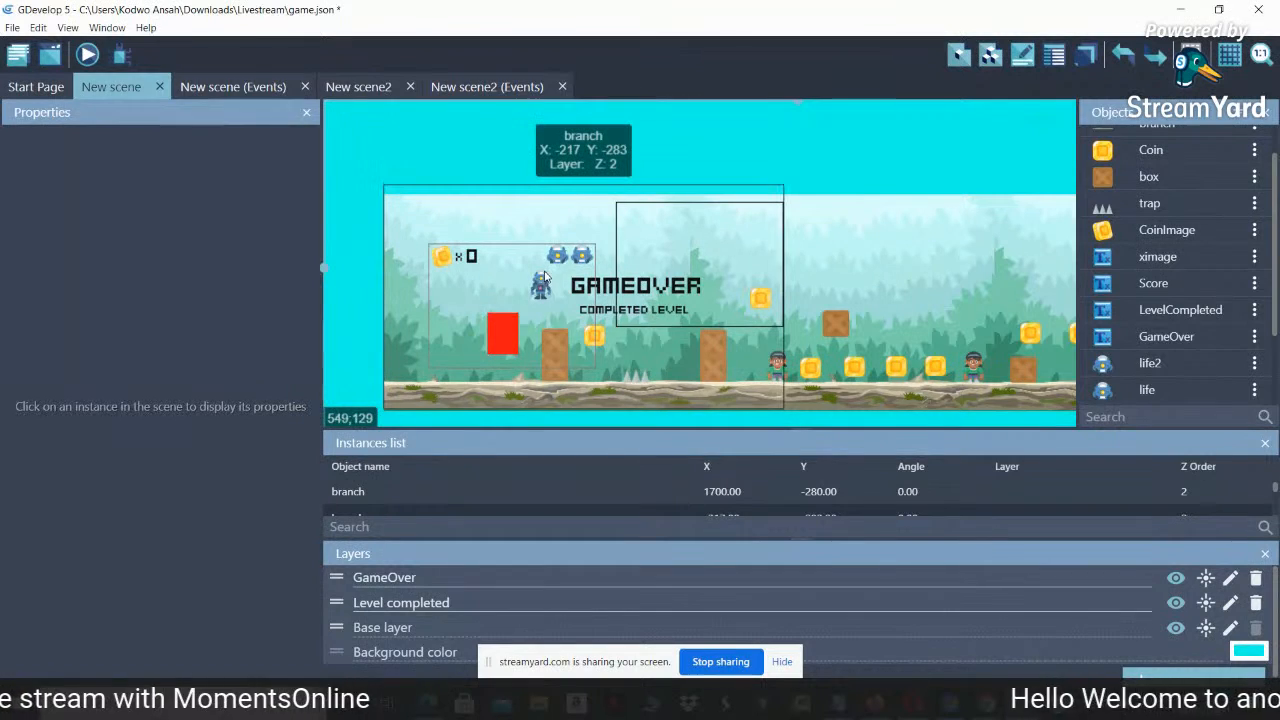
left_click(542, 288)
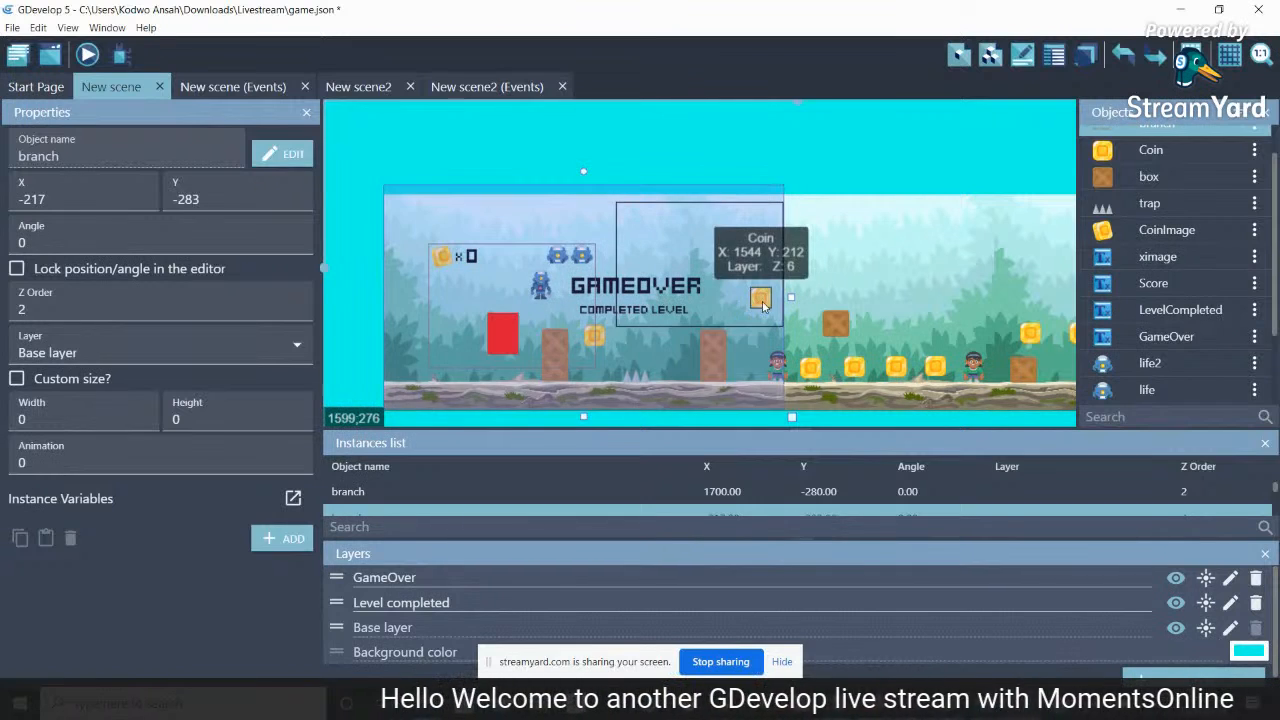
left_click(719, 424)
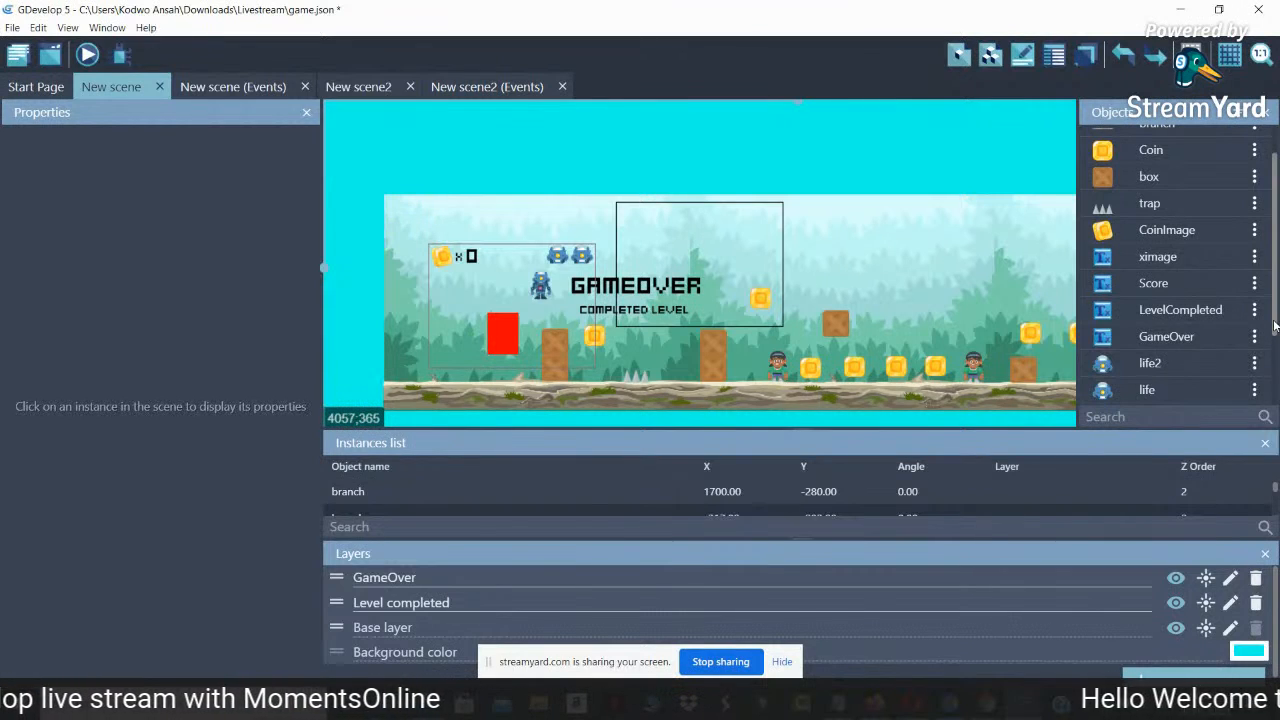
Hide the layers list, select Roboman from the instances list and unlock its position and angle
left_click(1265, 556)
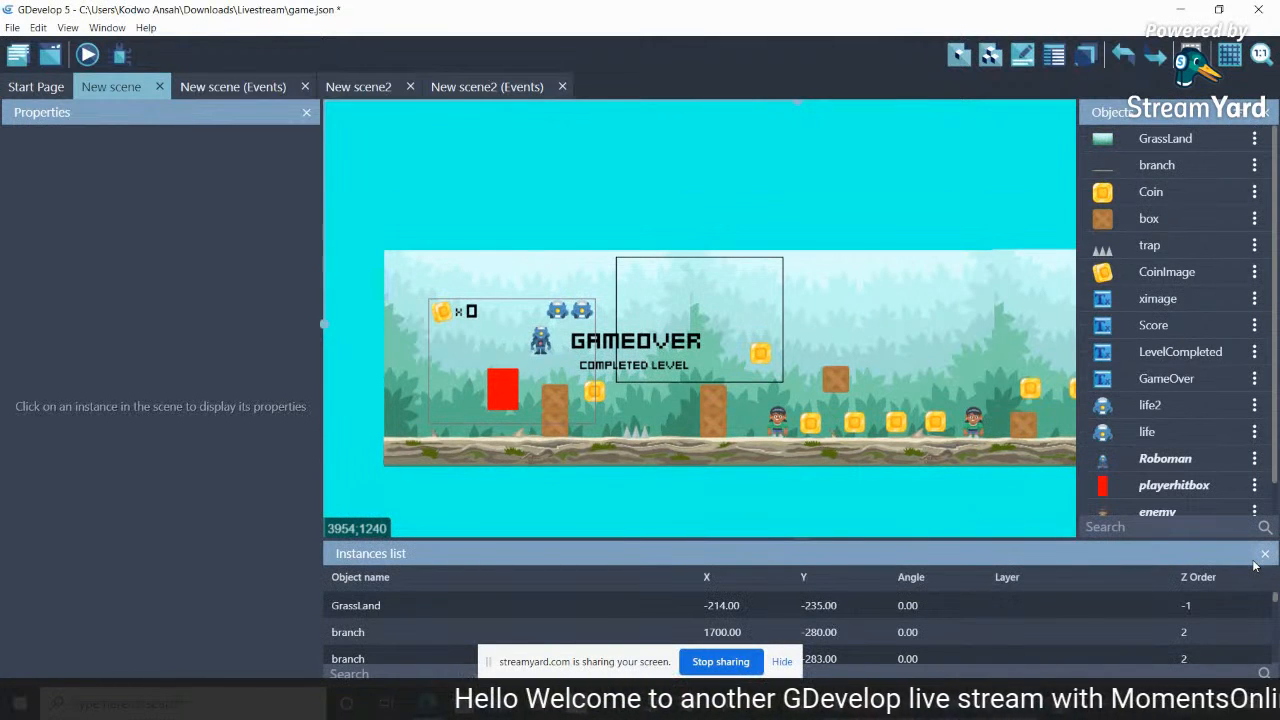
left_click_drag(1276, 600, 1276, 617)
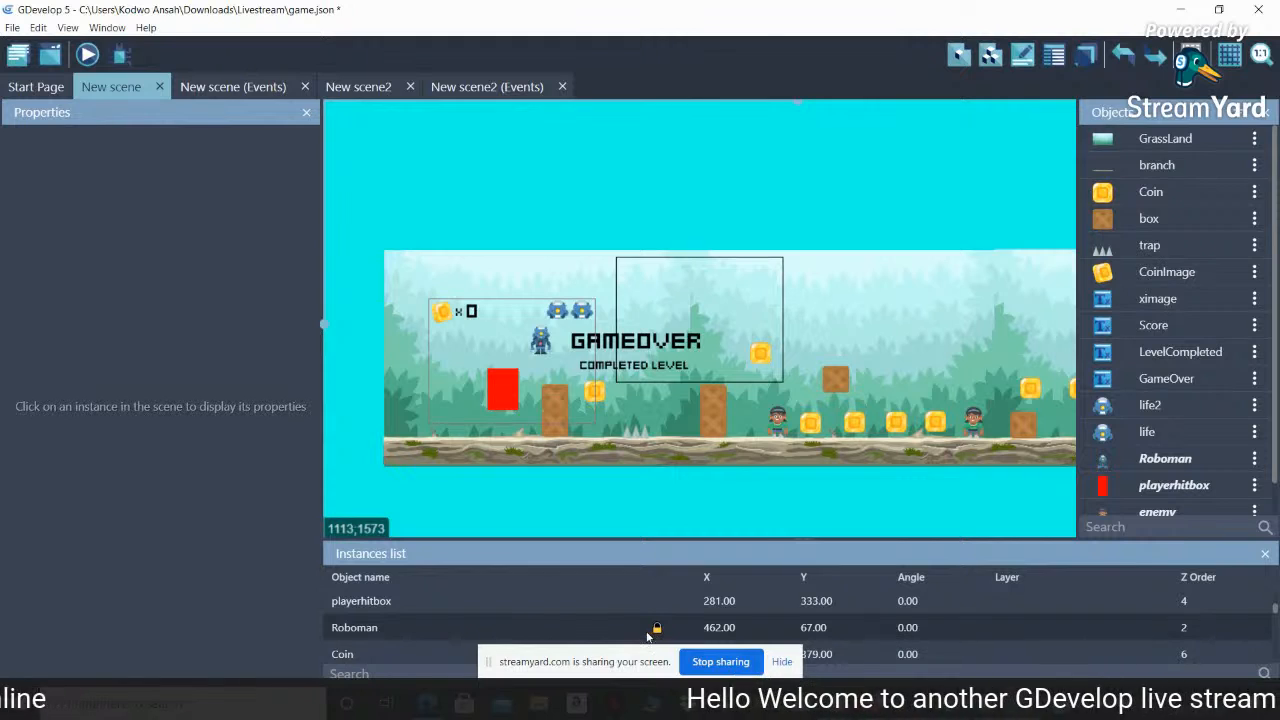
left_click(650, 630)
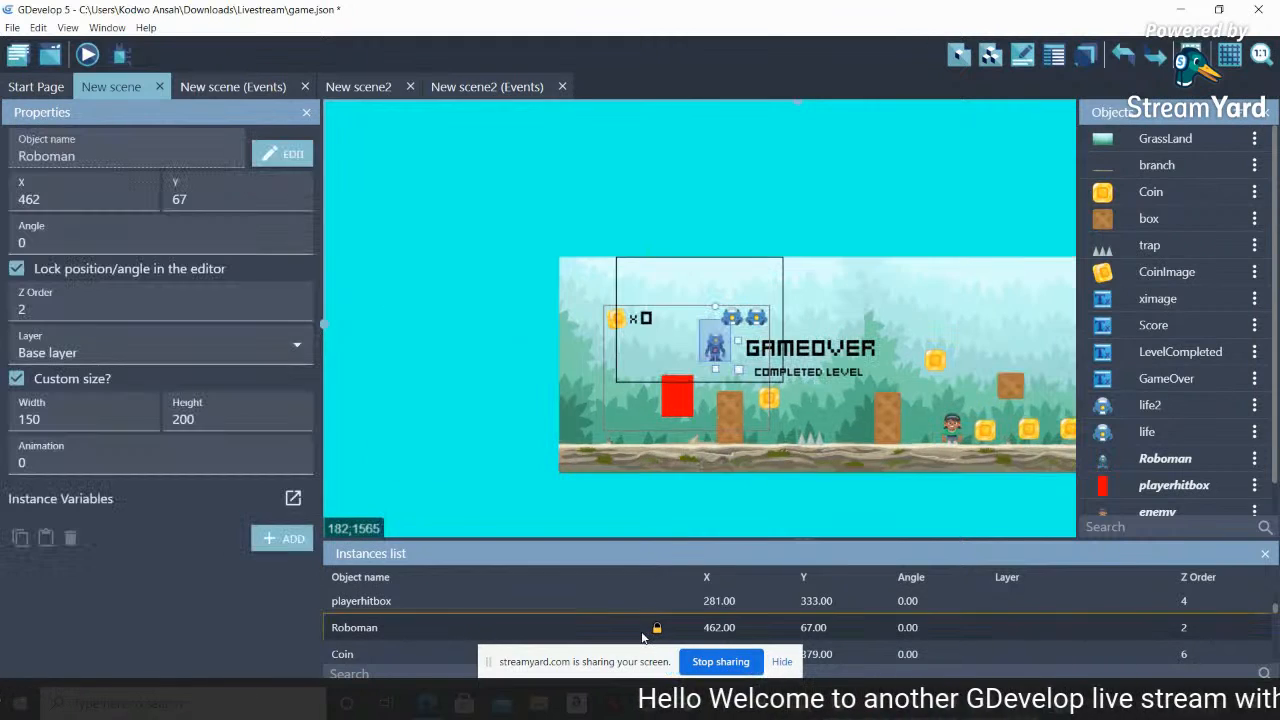
left_click(16, 268)
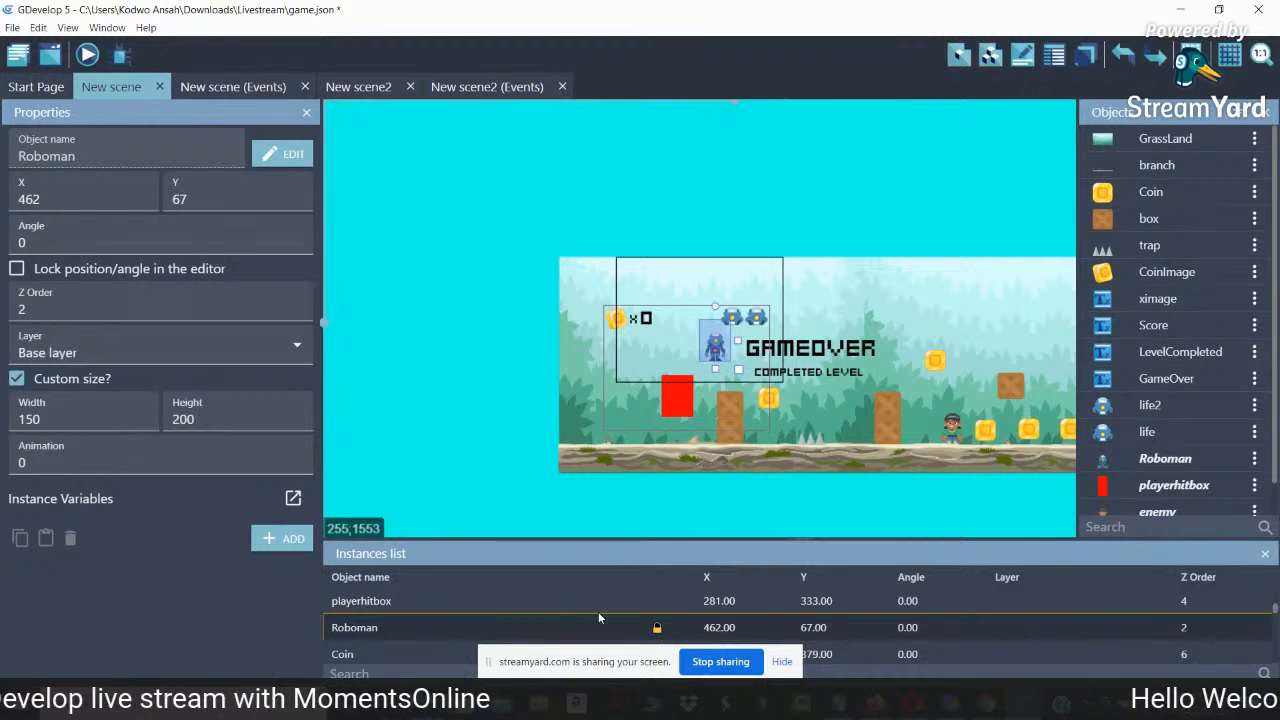
left_click(546, 600)
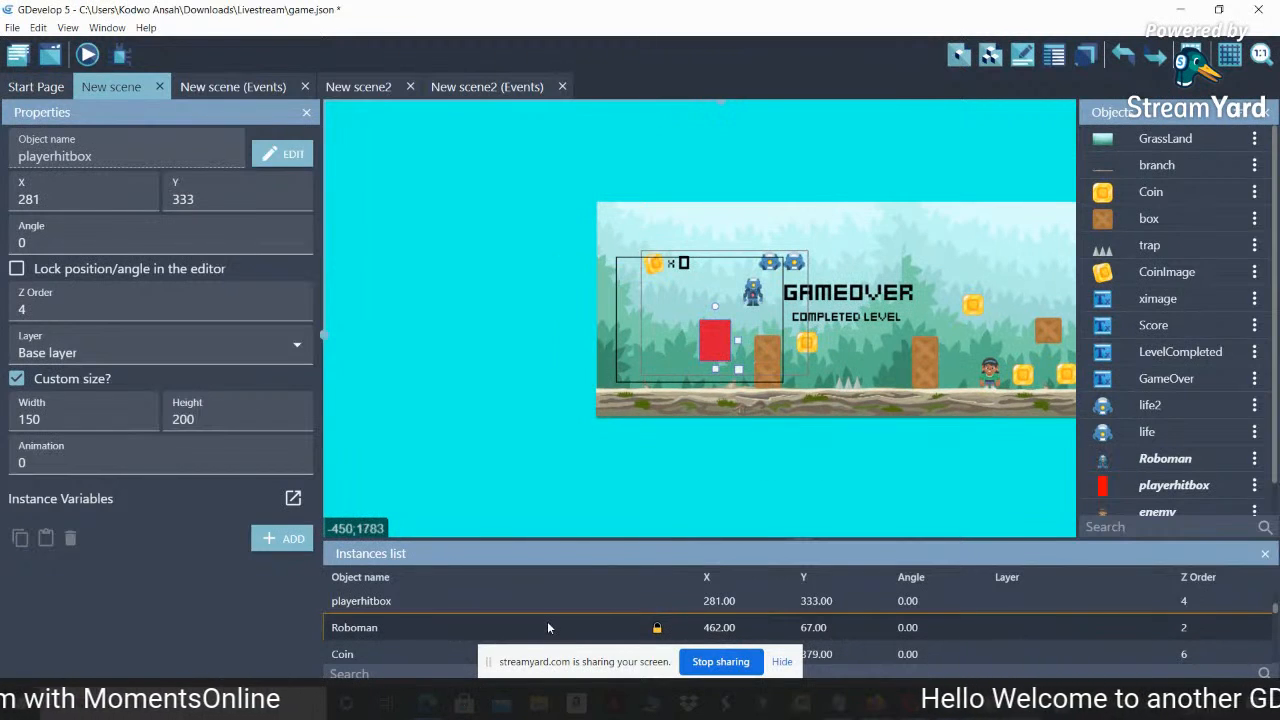
left_click(547, 627)
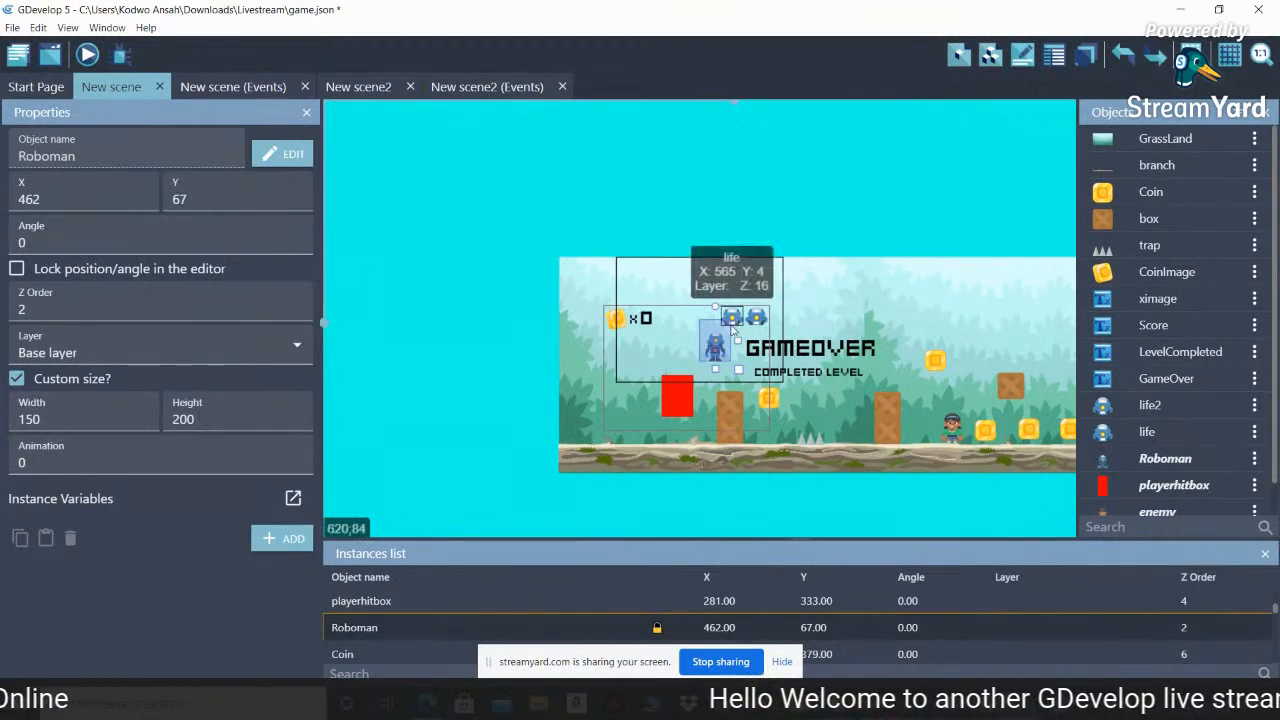
Move Roboman beside the red playerhitbox, to about X 84, Y 221, and set its Z order to 4
left_click_drag(710, 354, 628, 385)
left_click_drag(48, 309, 5, 315)
type("4")
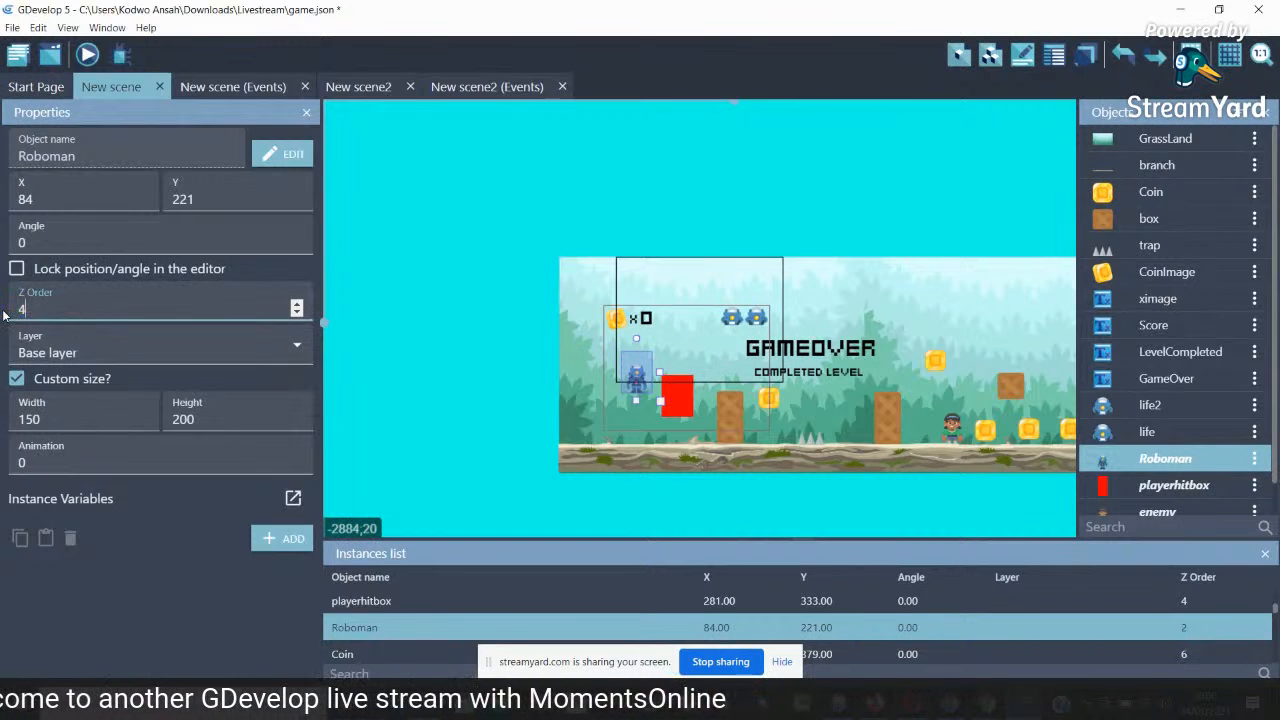
Save the project and deselect Roboman in the scene
left_click(12, 27)
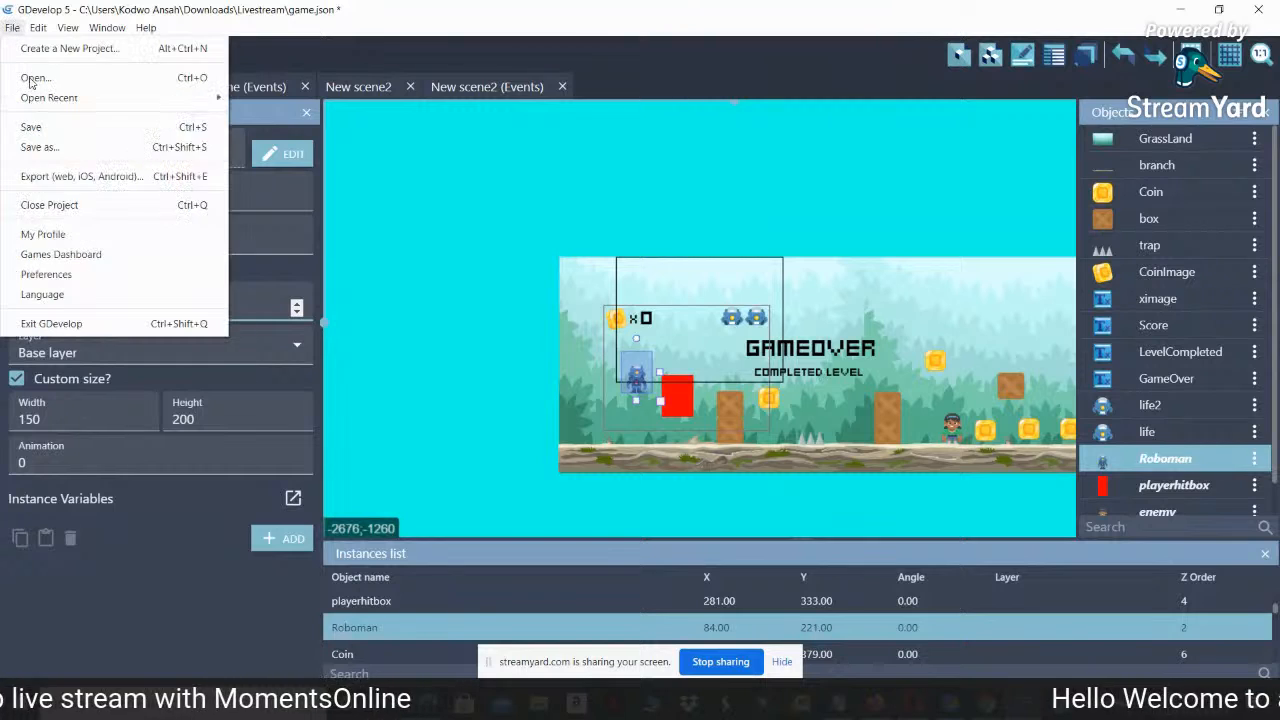
left_click(57, 134)
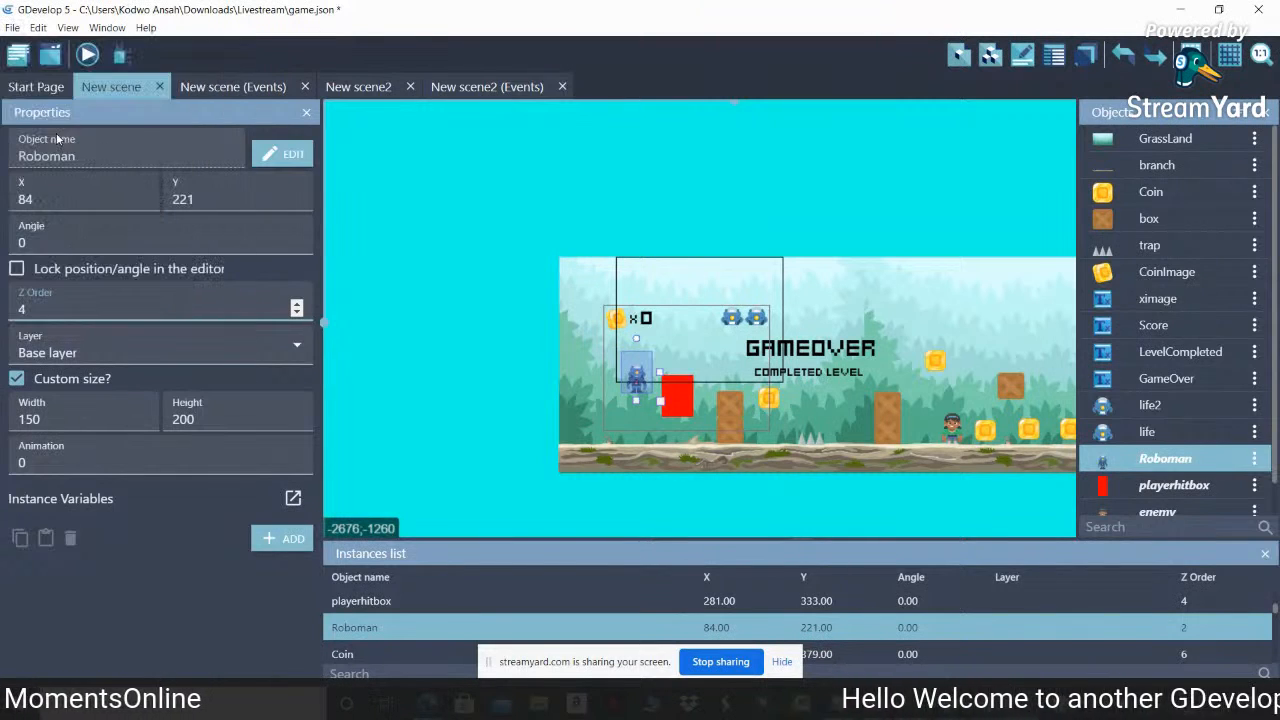
left_click(446, 245)
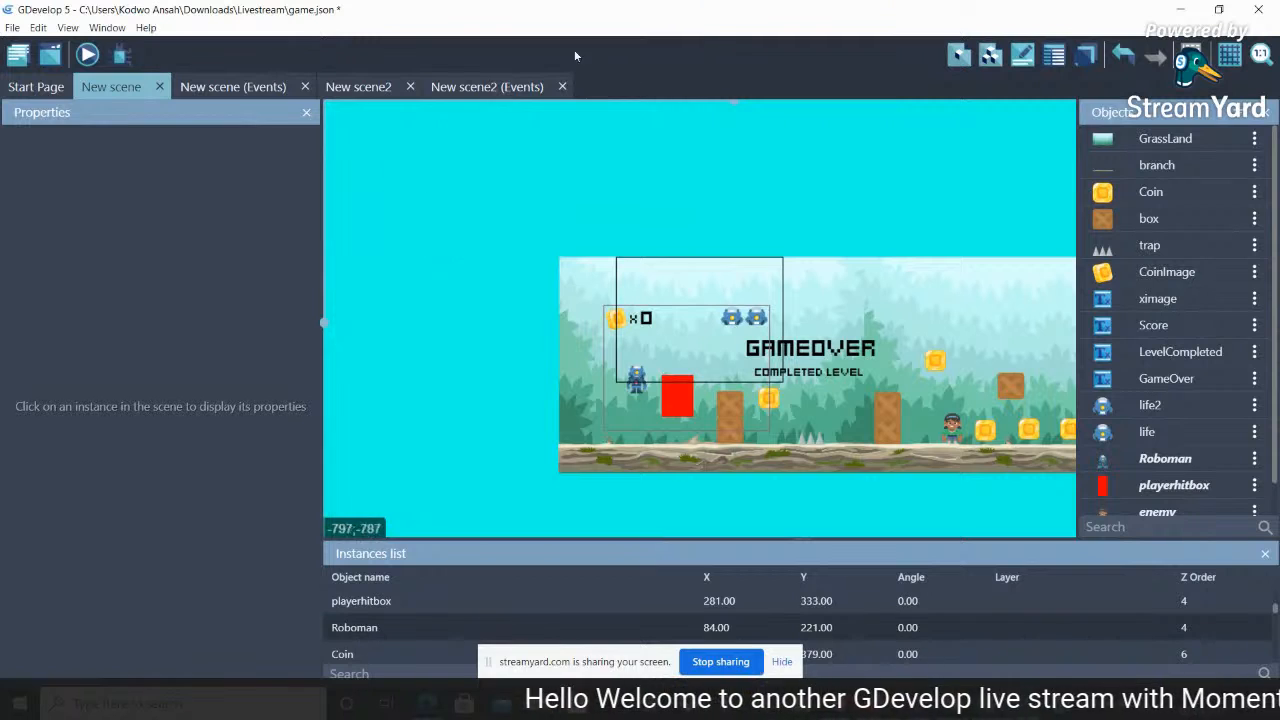
left_click_drag(734, 102, 808, 132)
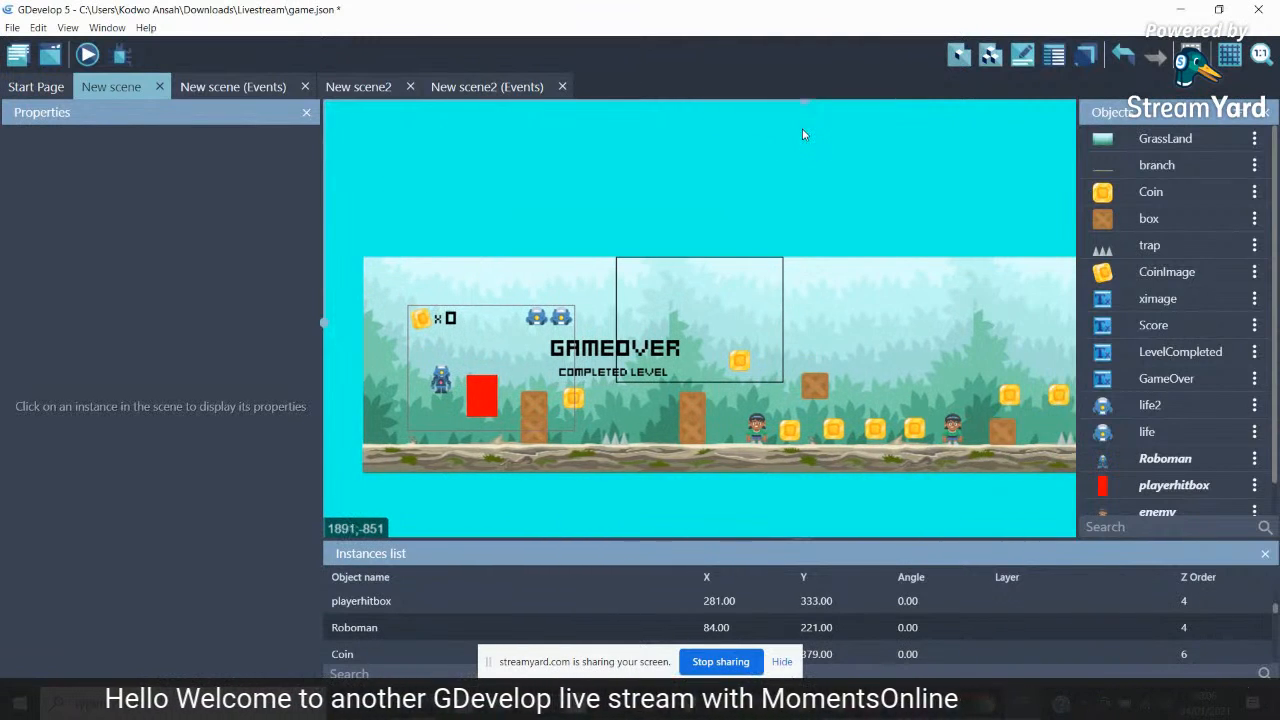
Switch to StreamYard and read through the viewers' comments down to the latest one
left_click(1186, 10)
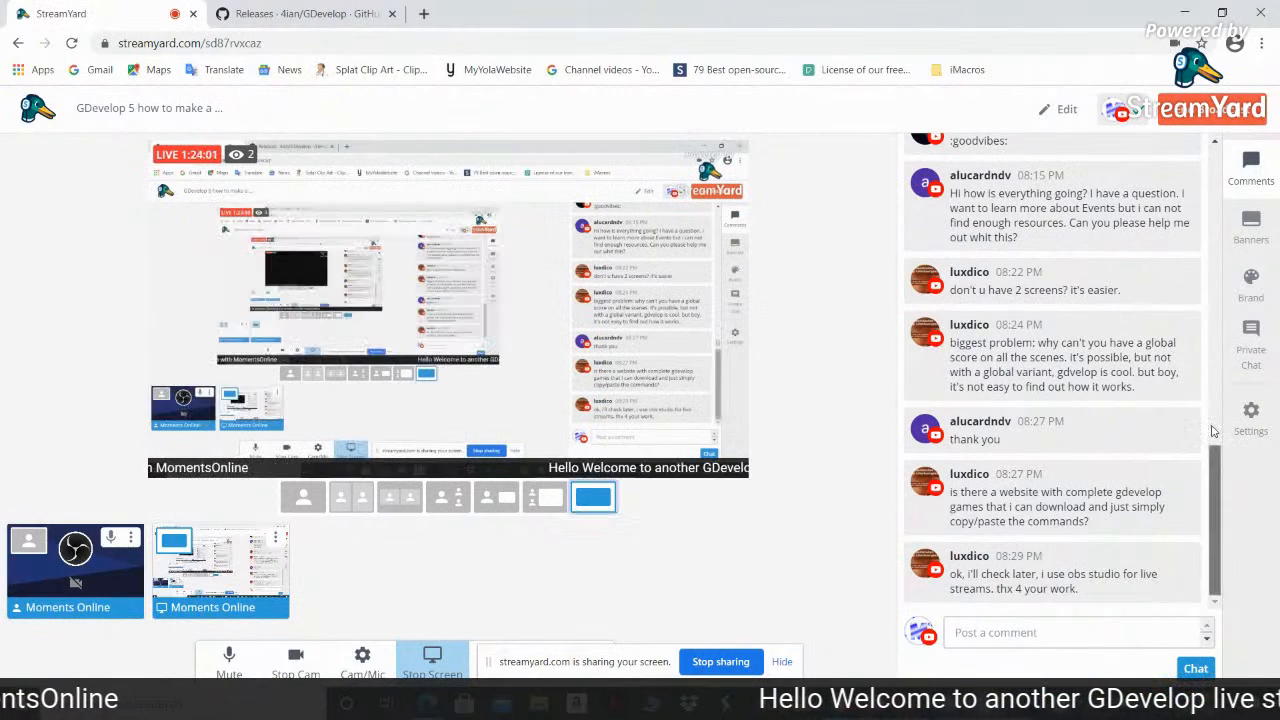
scroll(1212, 410, "up", 4)
left_click_drag(1212, 398, 1220, 565)
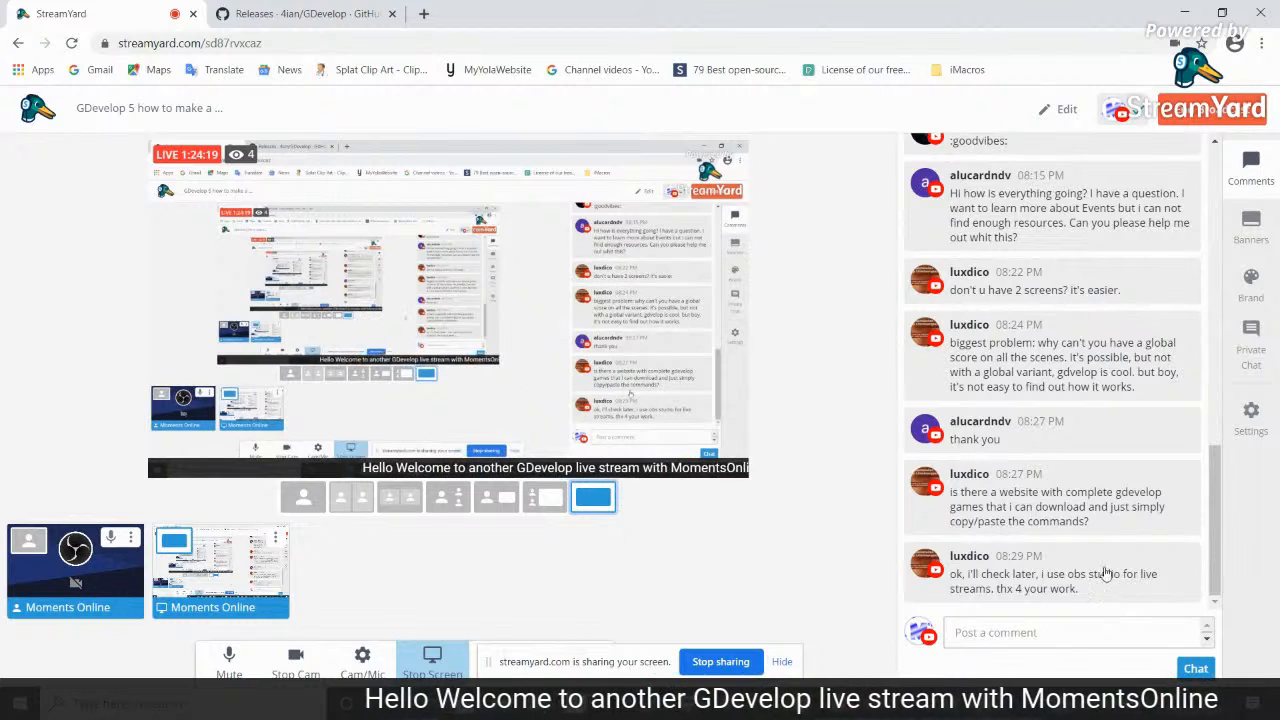
mouse_move(1106, 573)
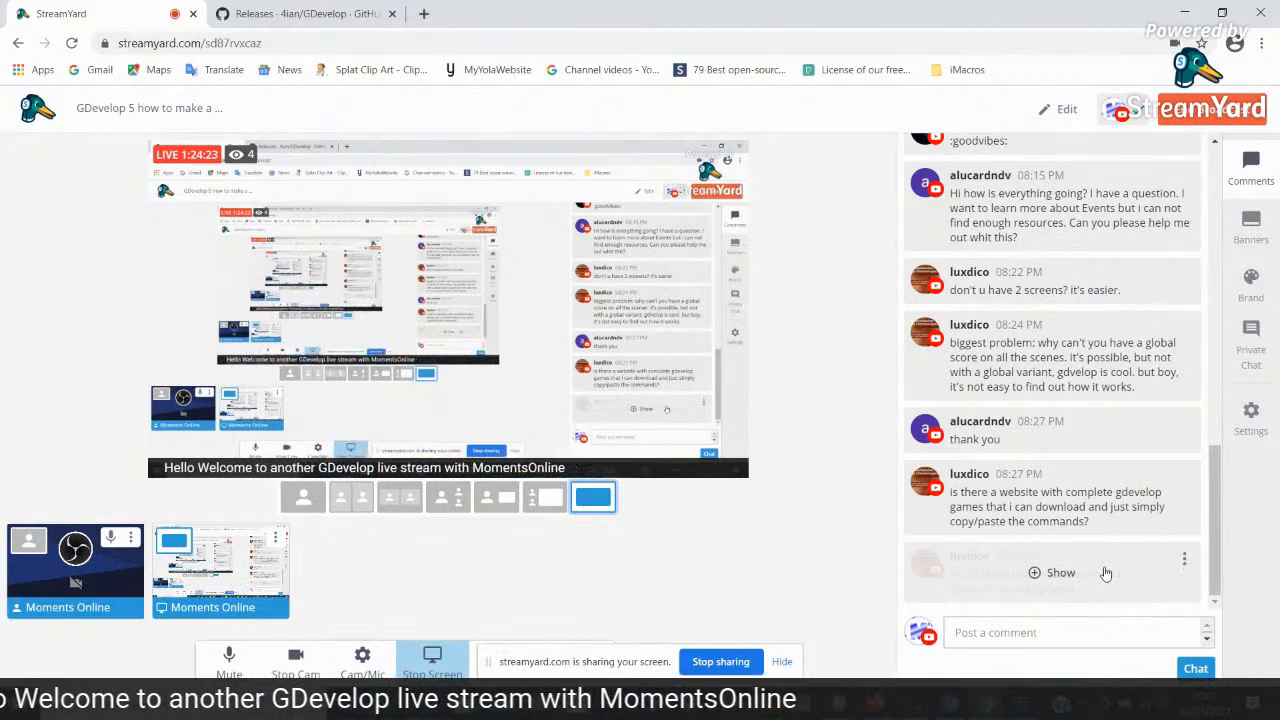
left_click(1058, 572)
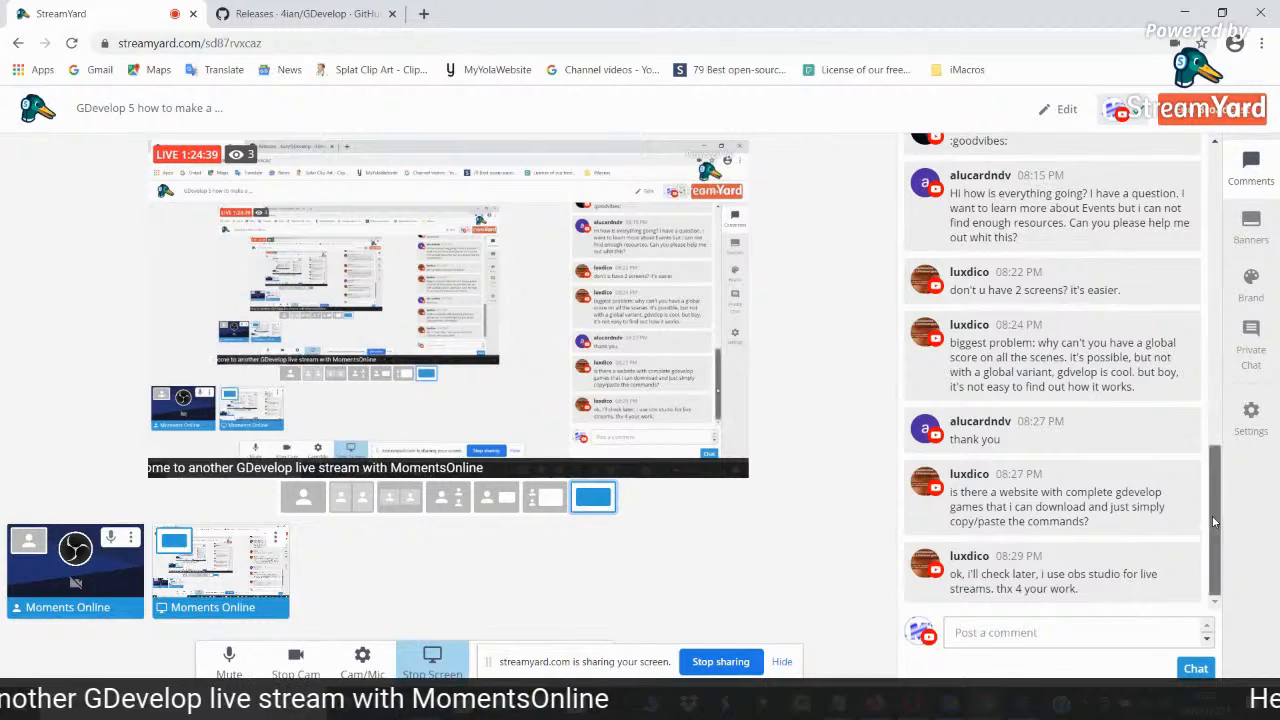
scroll(1192, 348, "up", 3)
left_click_drag(1192, 350, 1205, 594)
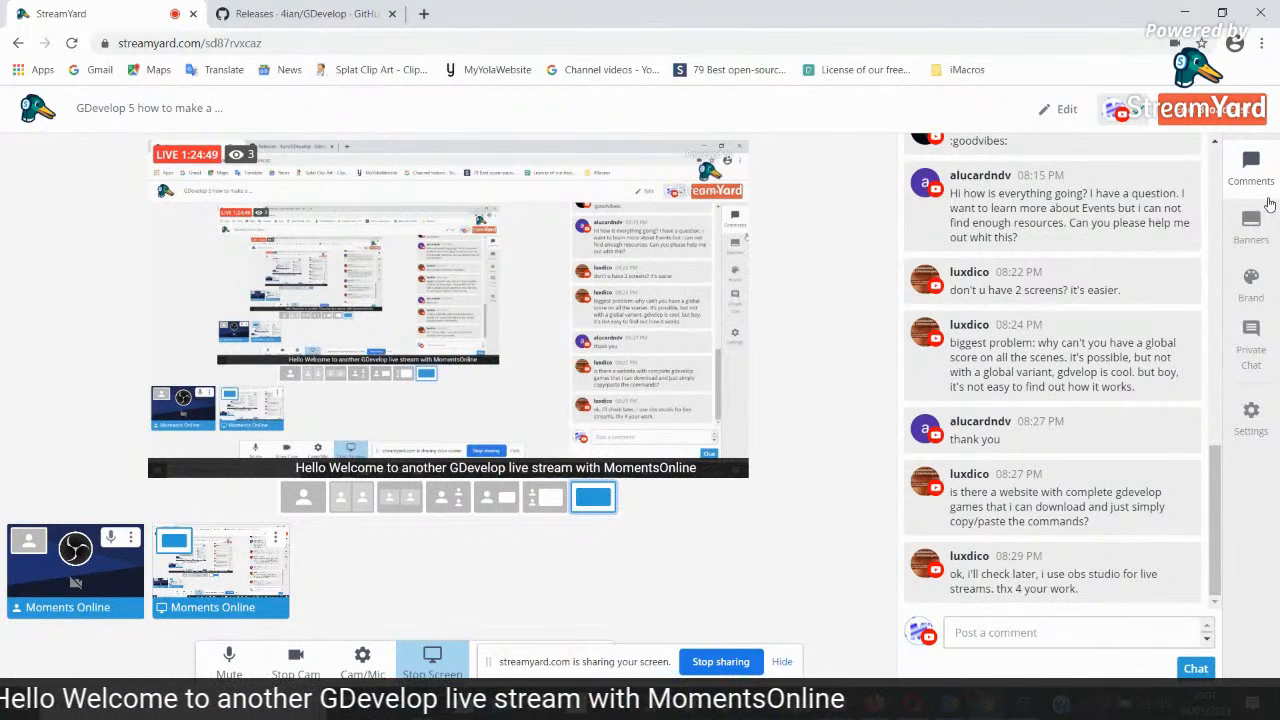
Open the broadcast's brand assets and play the countdown video clip on the live stream
left_click(1251, 226)
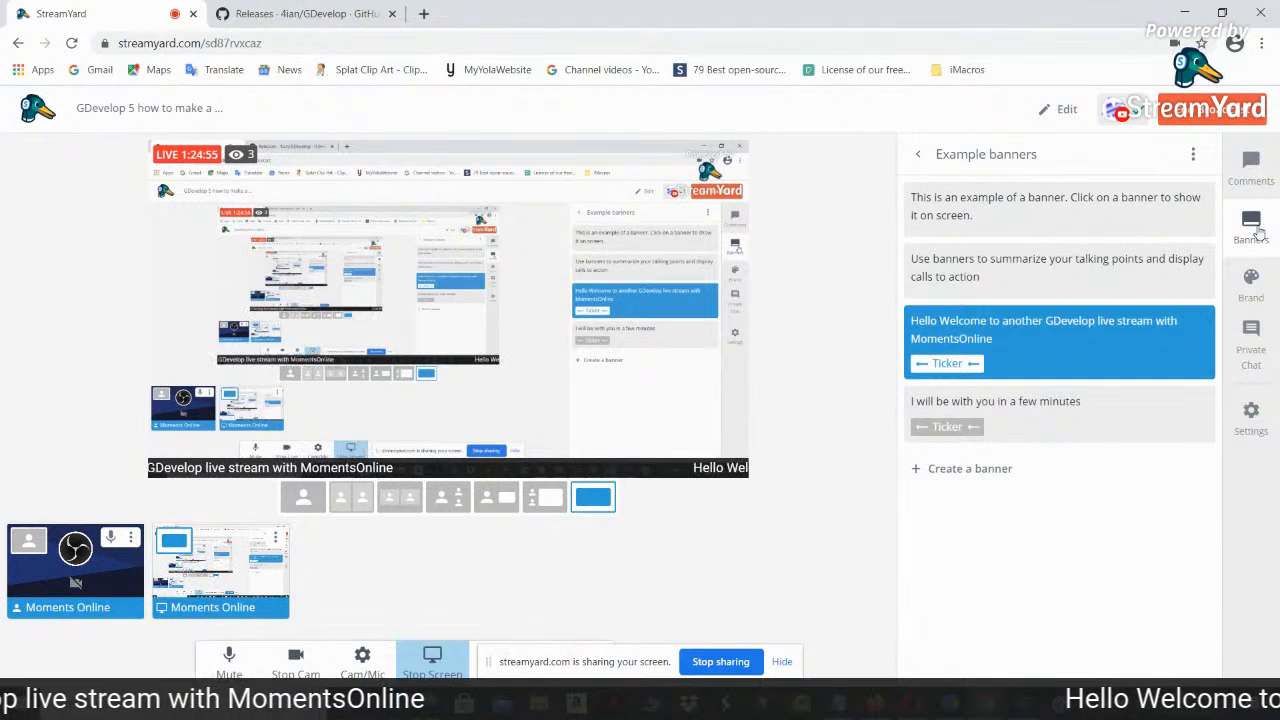
left_click(1240, 300)
left_click(972, 386)
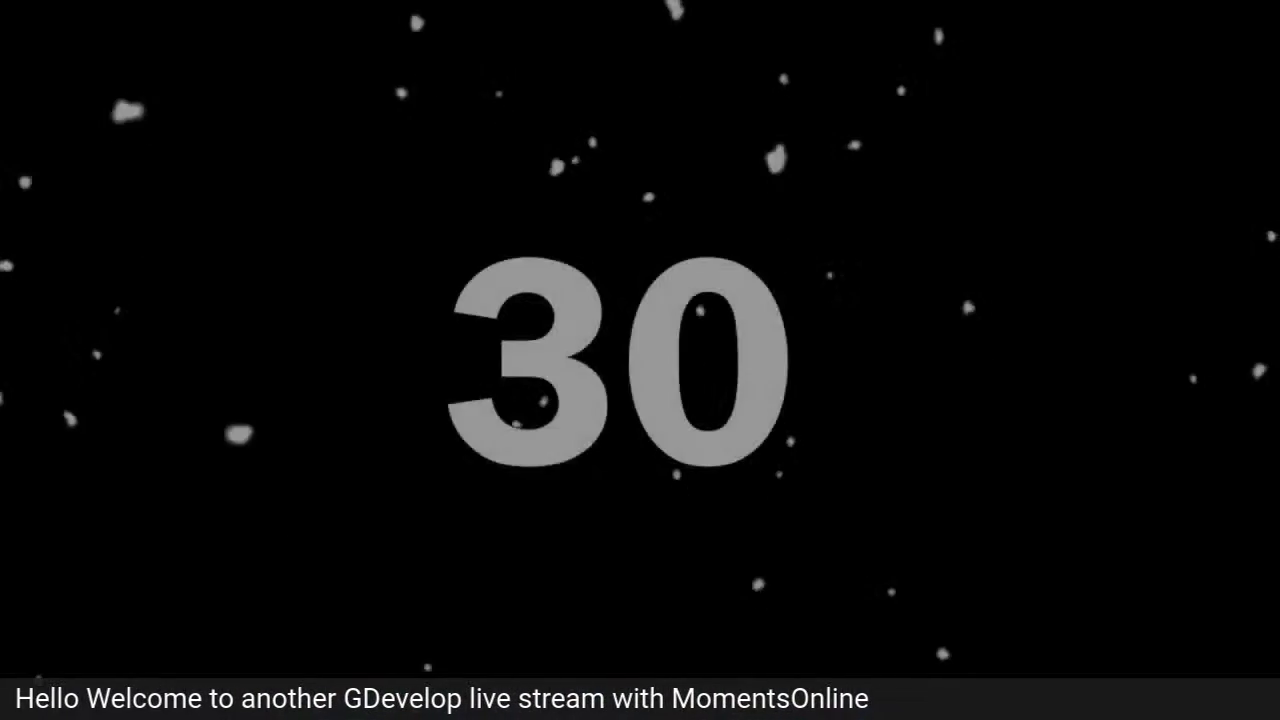